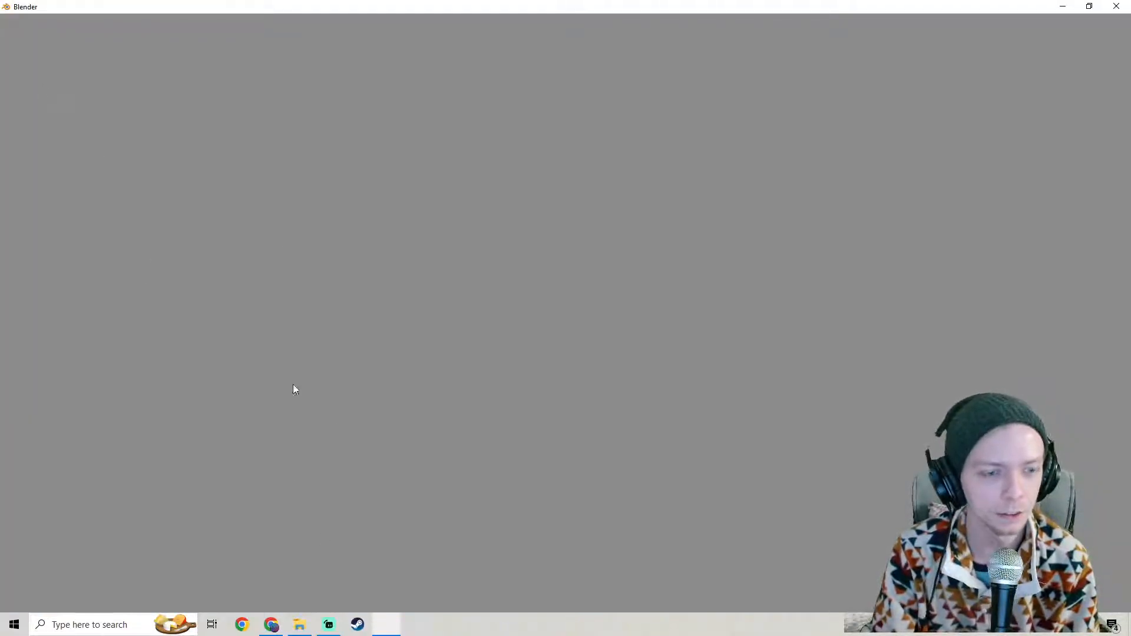
# - Find the image of the white big-eared creature on New Volume (D:) and view it in the photo viewer
pyautogui.click(299, 624)
pyautogui.scroll(5, 592, 274)
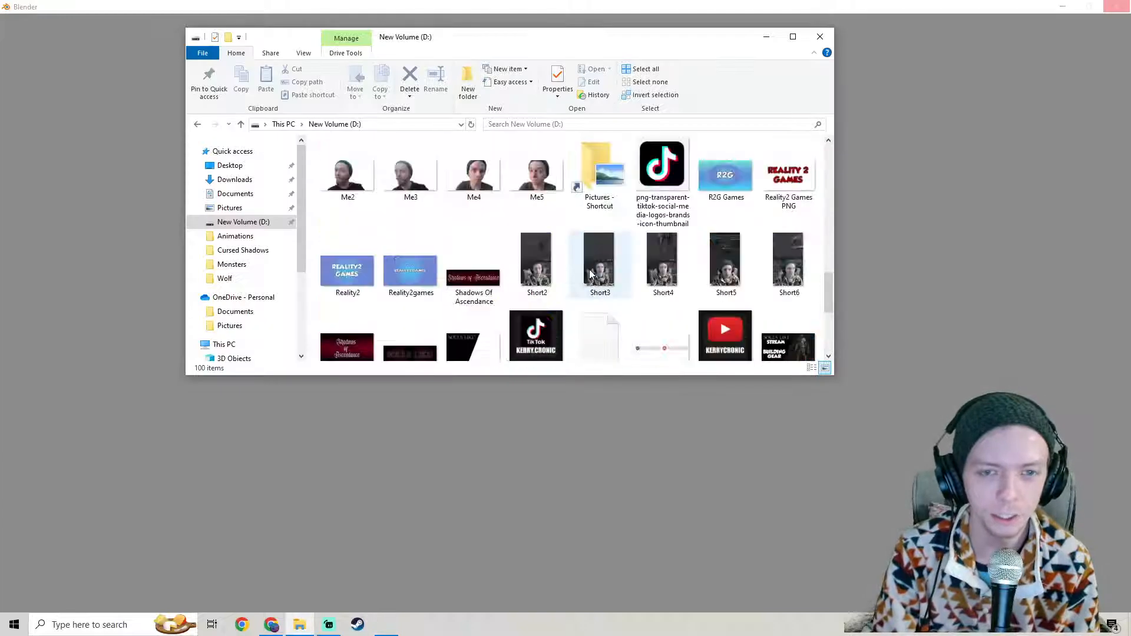
pyautogui.scroll(4, 591, 274)
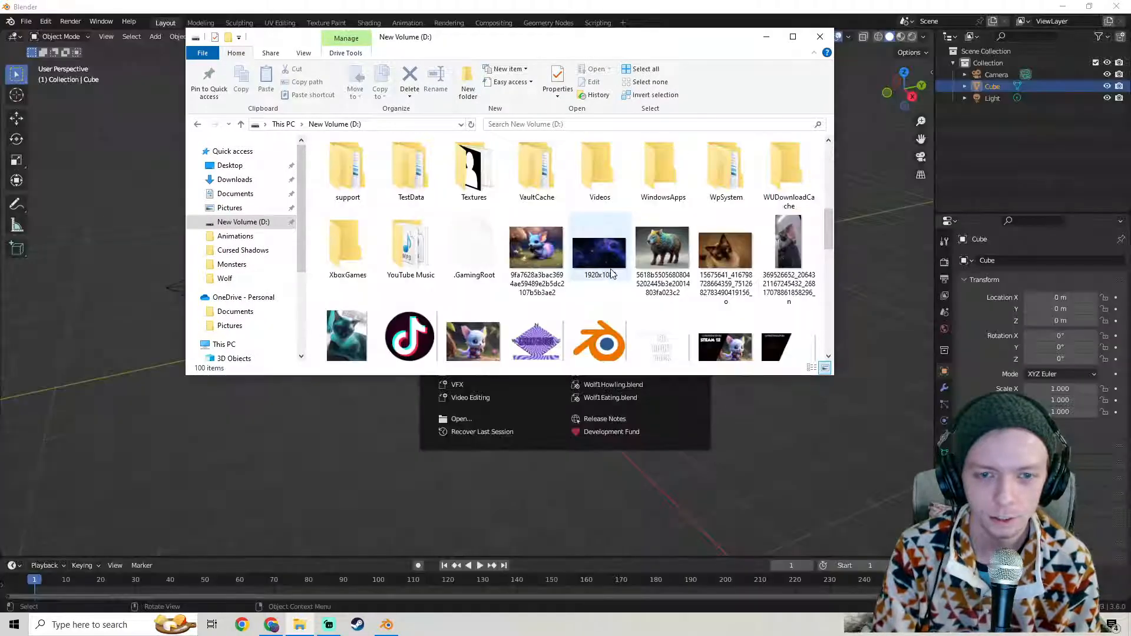
pyautogui.scroll(-1, 611, 274)
pyautogui.doubleClick(483, 295)
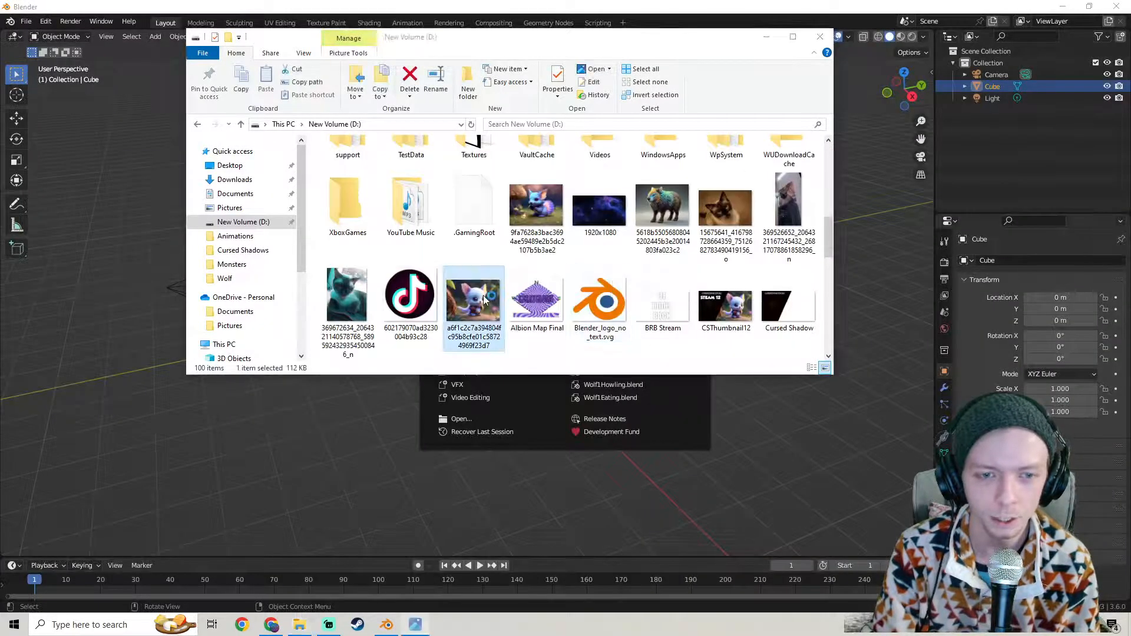
pyautogui.click(766, 37)
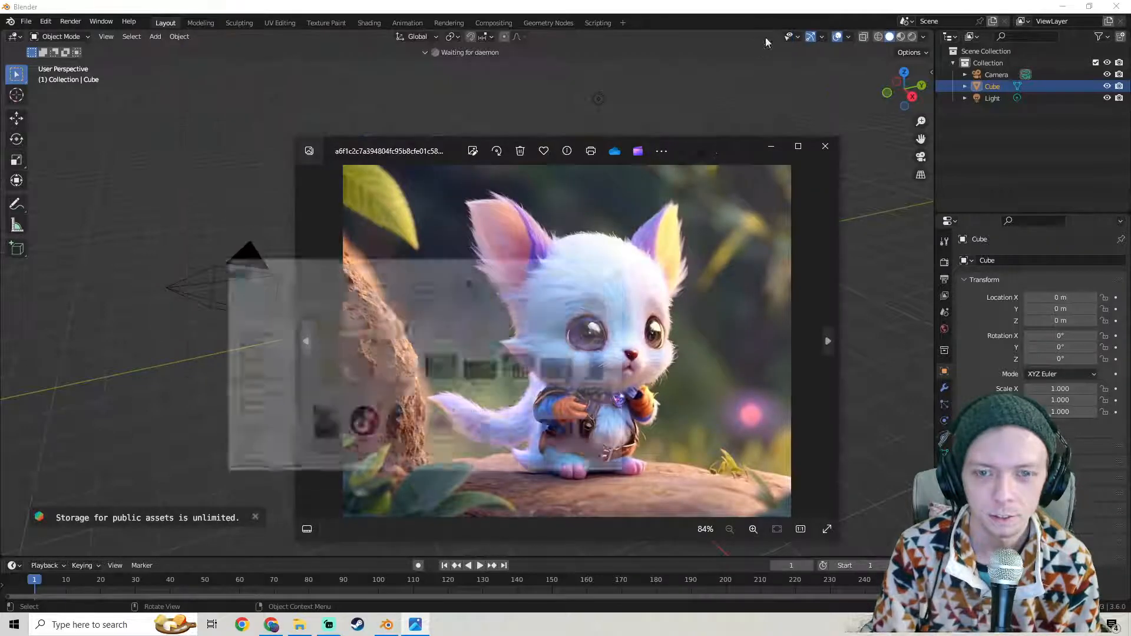
pyautogui.moveTo(711, 144); pyautogui.dragTo(683, 115)
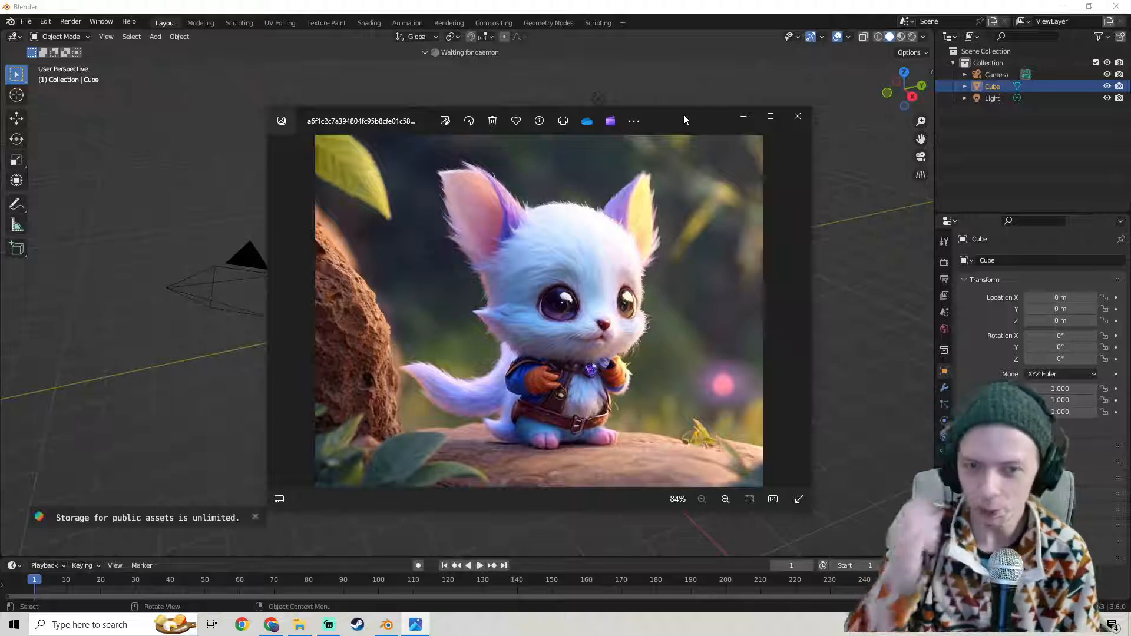
pyautogui.click(745, 117)
# - Dismiss the startup splash screen and delete the default cube from the scene
pyautogui.click(412, 144)
pyautogui.moveTo(396, 161); pyautogui.dragTo(353, 487, button='middle')
pyautogui.click(299, 625)
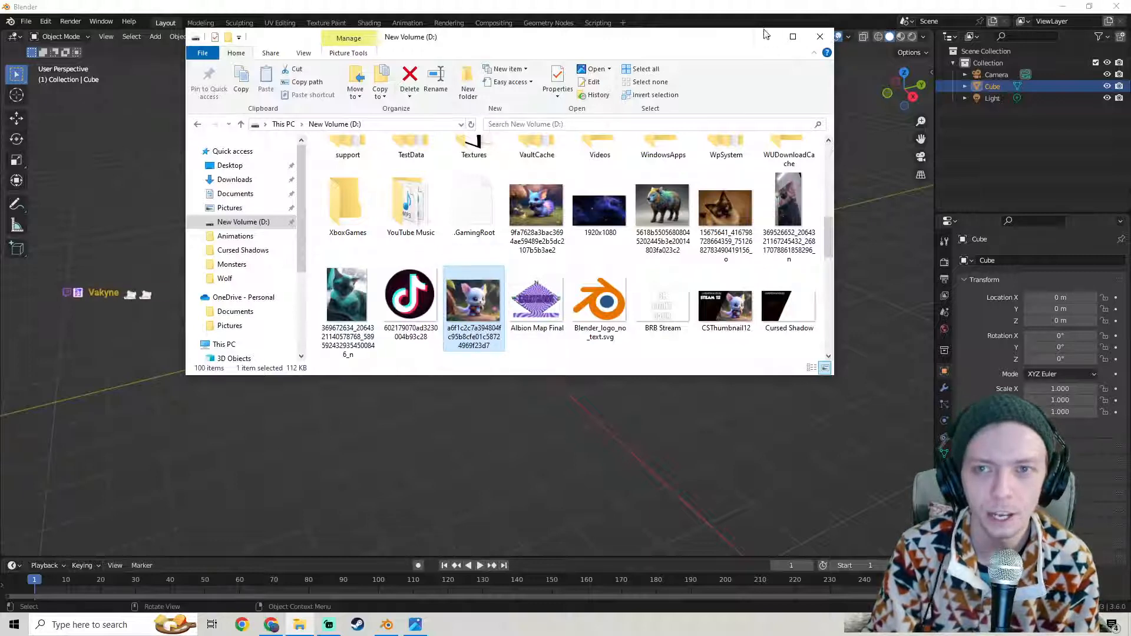
pyautogui.click(765, 33)
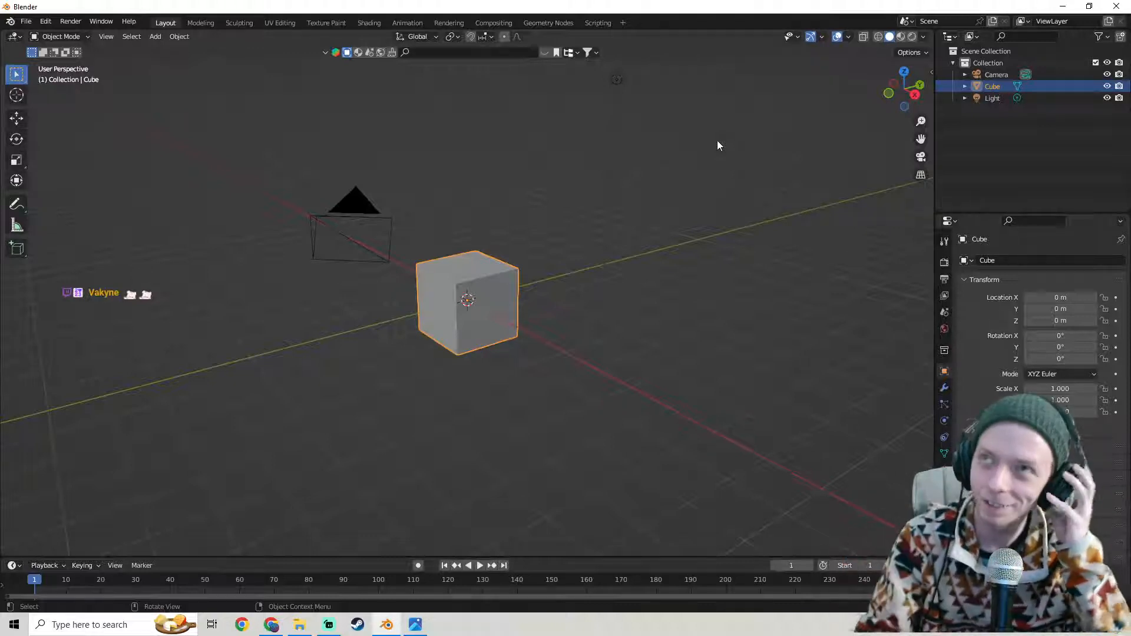
pyautogui.moveTo(504, 256); pyautogui.dragTo(491, 264, button='middle')
pyautogui.press('x')
pyautogui.click(491, 273)
pyautogui.moveTo(334, 274); pyautogui.dragTo(438, 274, button='middle')
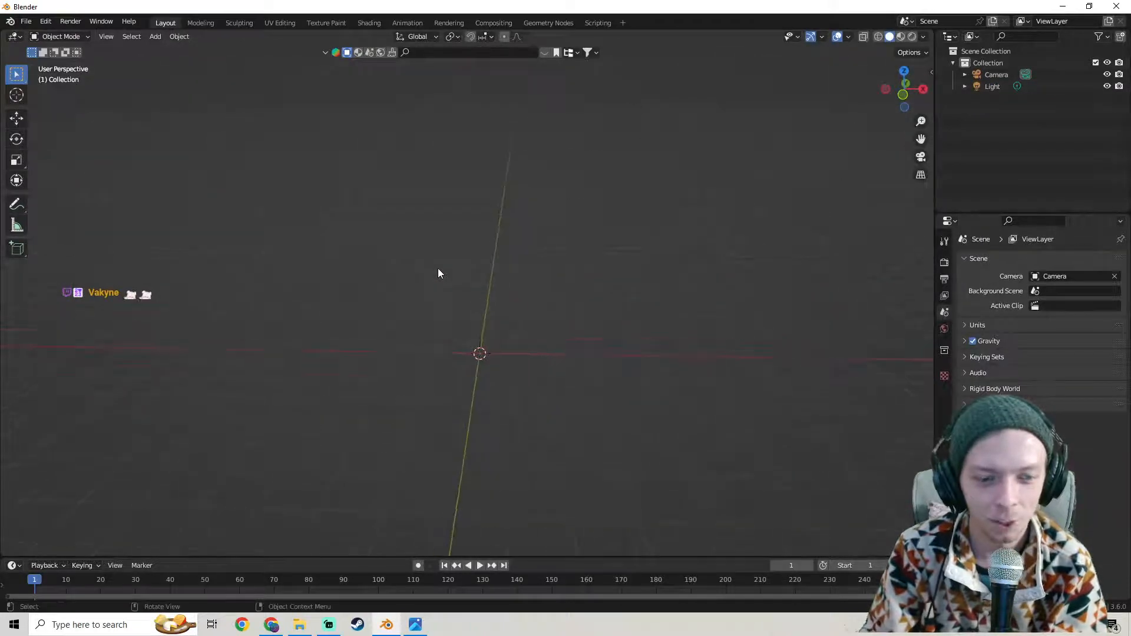
# - Bring the white creature image from New Volume (D:) into the 3D viewport as a reference image
pyautogui.click(299, 625)
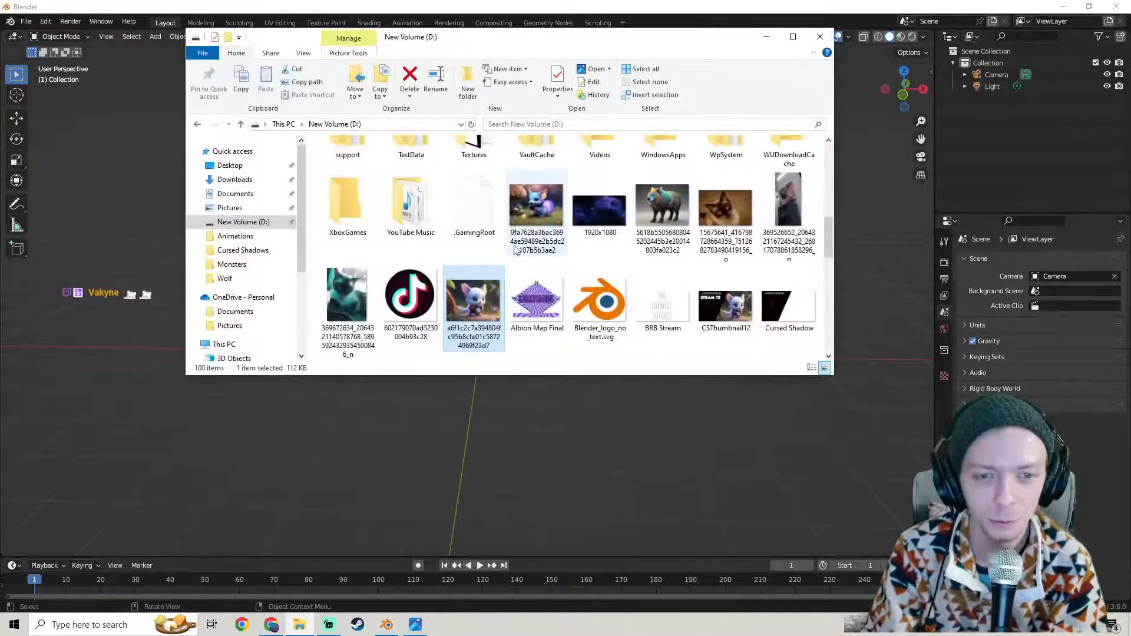
pyautogui.moveTo(526, 41); pyautogui.dragTo(752, 45)
pyautogui.moveTo(711, 321); pyautogui.dragTo(261, 268)
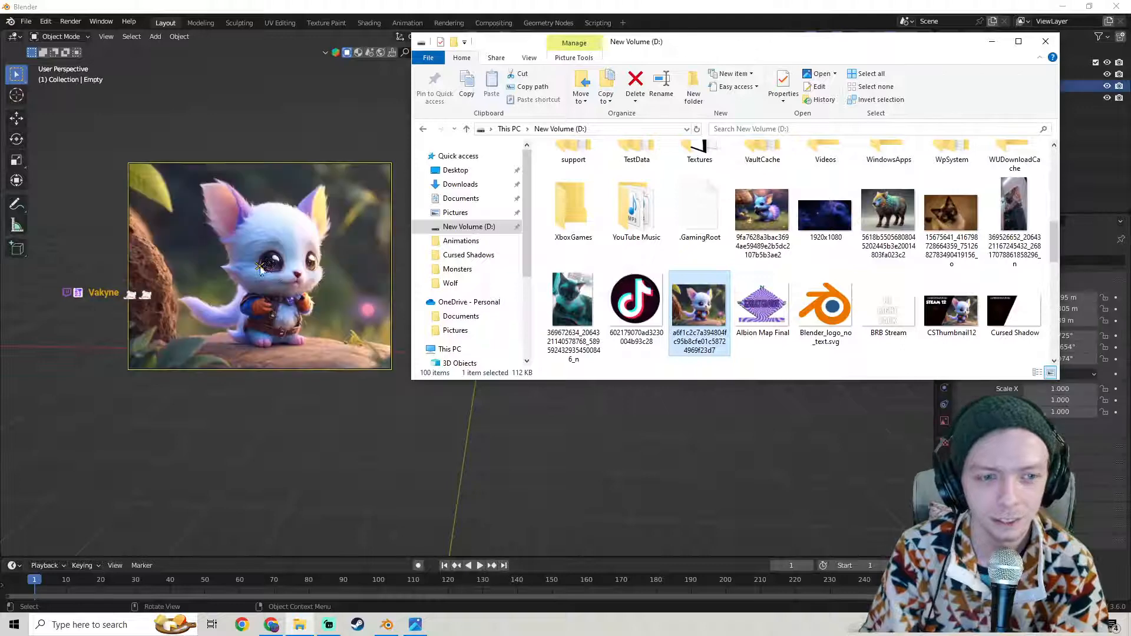
# - Move the reference image along the Y axis to about 2.49 m and close the photo viewer
pyautogui.moveTo(331, 298); pyautogui.dragTo(282, 207, button='middle')
pyautogui.click(24, 113)
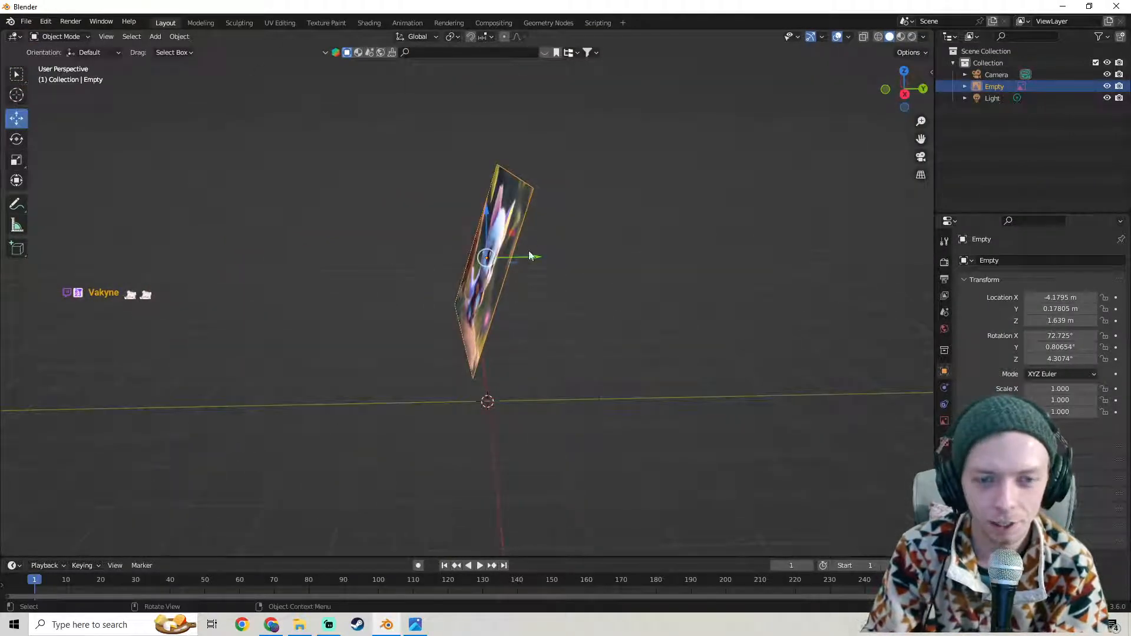
pyautogui.moveTo(520, 257); pyautogui.dragTo(610, 257)
pyautogui.moveTo(476, 257); pyautogui.dragTo(559, 275, button='middle')
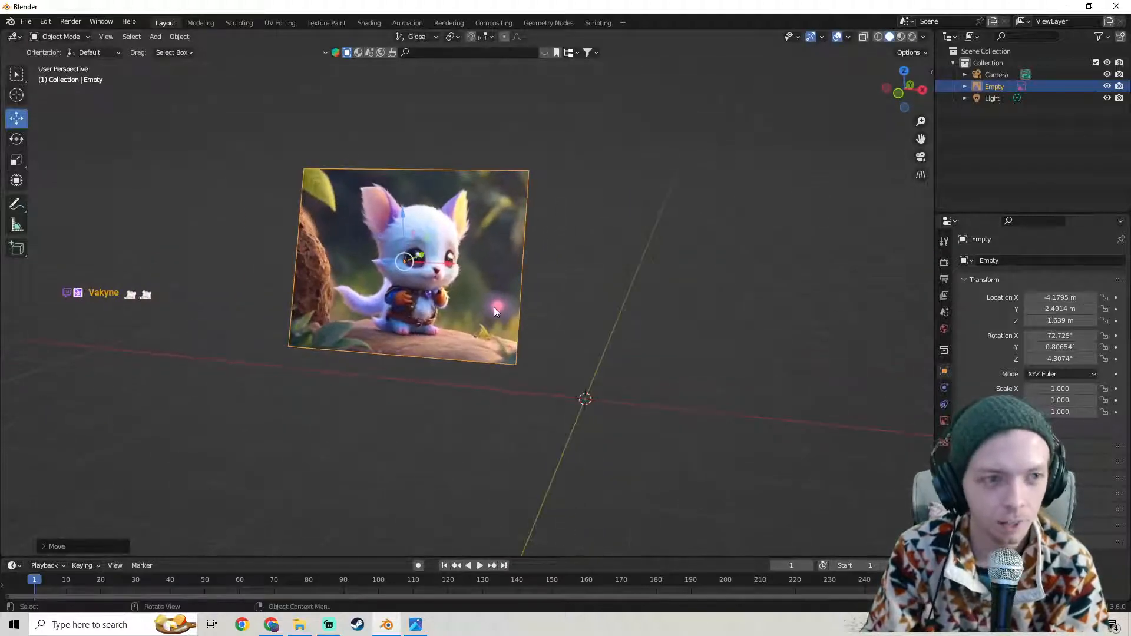
pyautogui.click(415, 625)
pyautogui.click(798, 120)
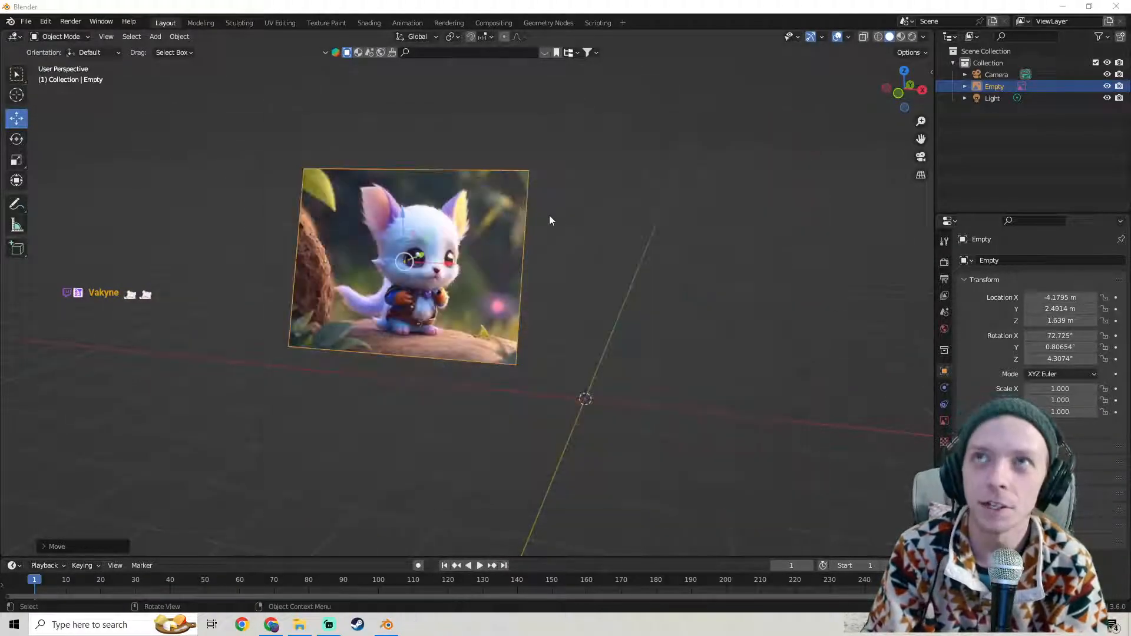
pyautogui.moveTo(549, 215); pyautogui.dragTo(479, 210, button='middle')
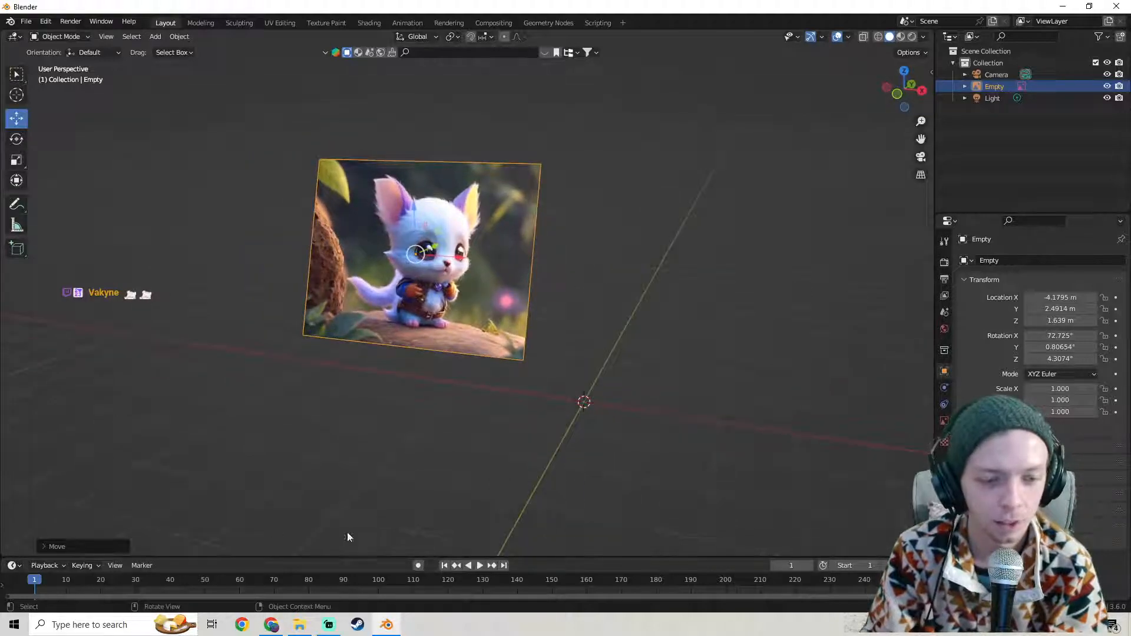
# - Switch to the Epic Games Launcher and open the RPG project from the Unreal Engine library
pyautogui.click(14, 624)
pyautogui.scroll(-8, 112, 452)
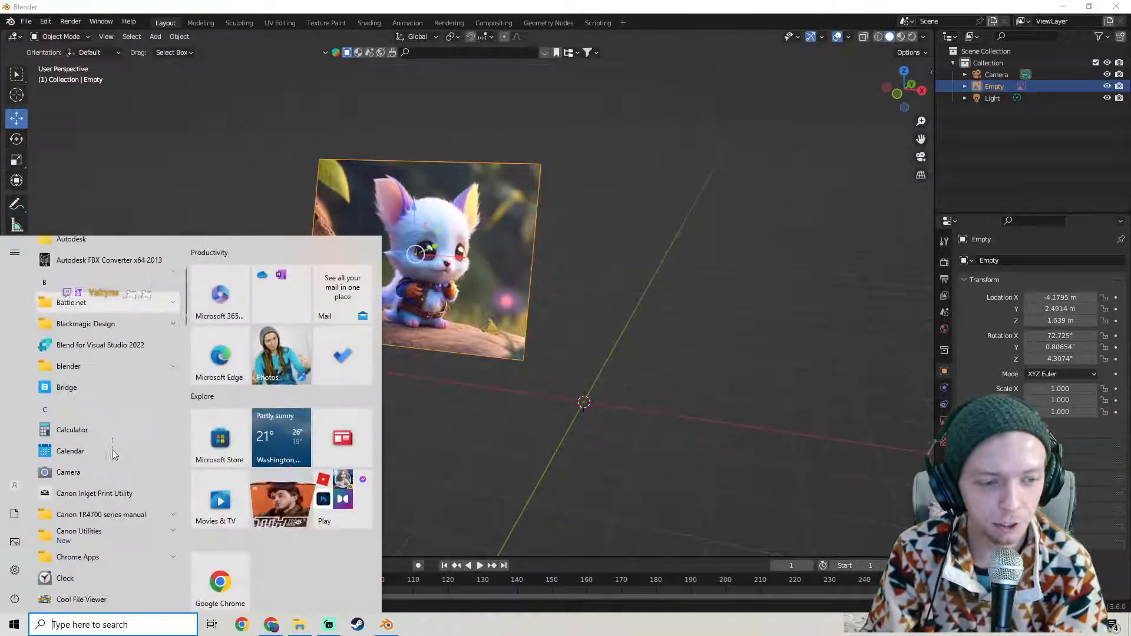
pyautogui.scroll(-2, 112, 451)
pyautogui.click(111, 418)
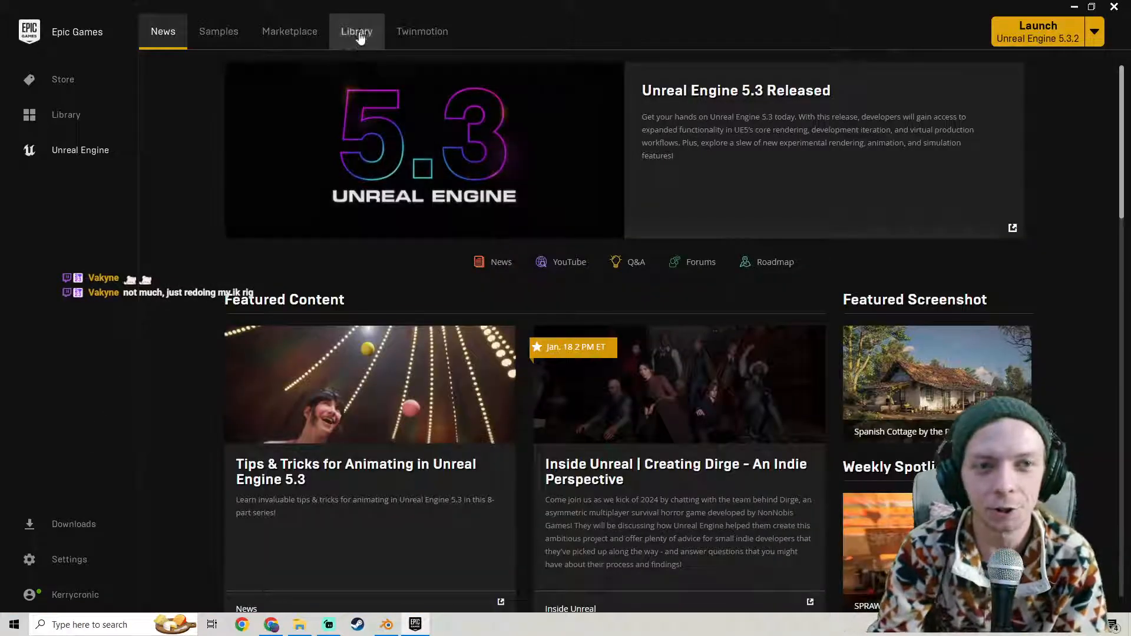
pyautogui.click(357, 32)
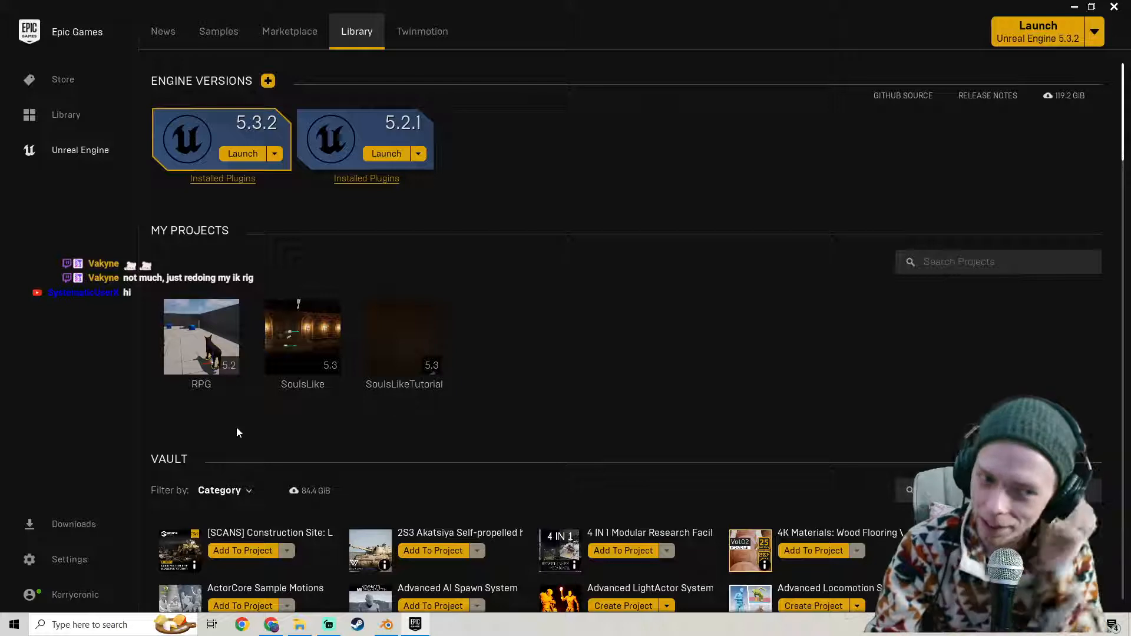
pyautogui.doubleClick(217, 353)
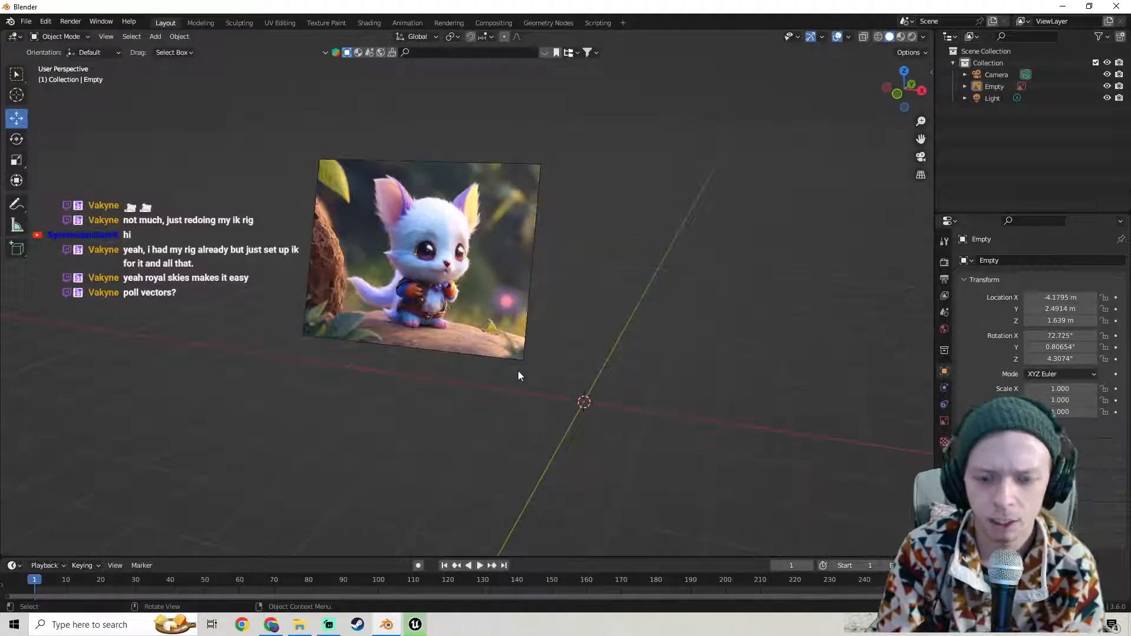
# - Back in Blender, look at the Game Rig Tool options in the viewport sidebar
pyautogui.press('n')
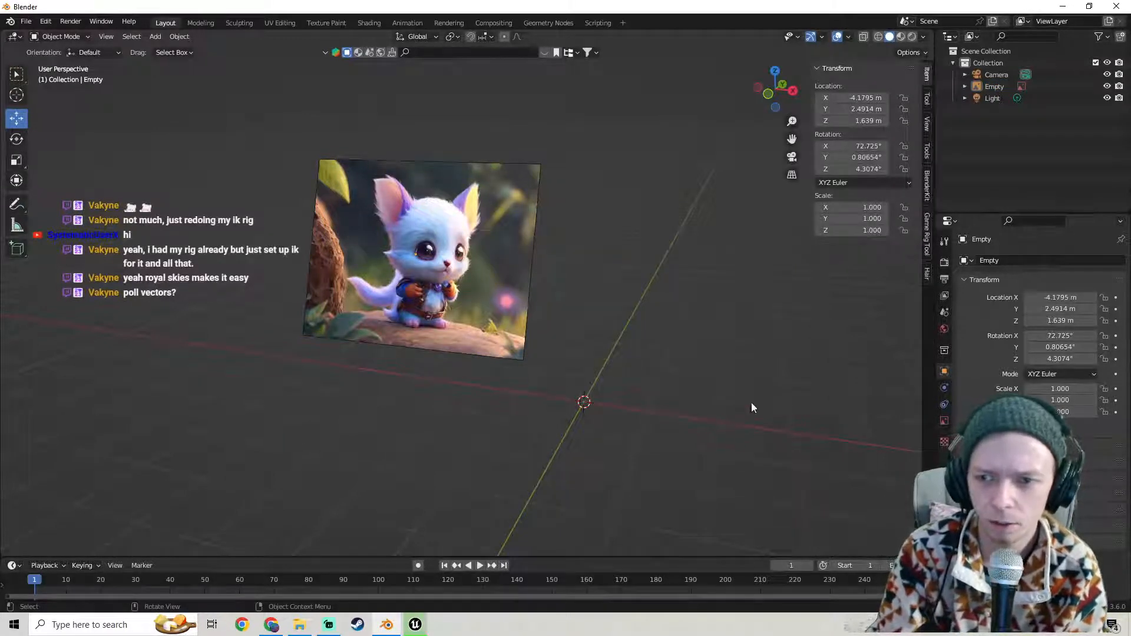
pyautogui.click(927, 244)
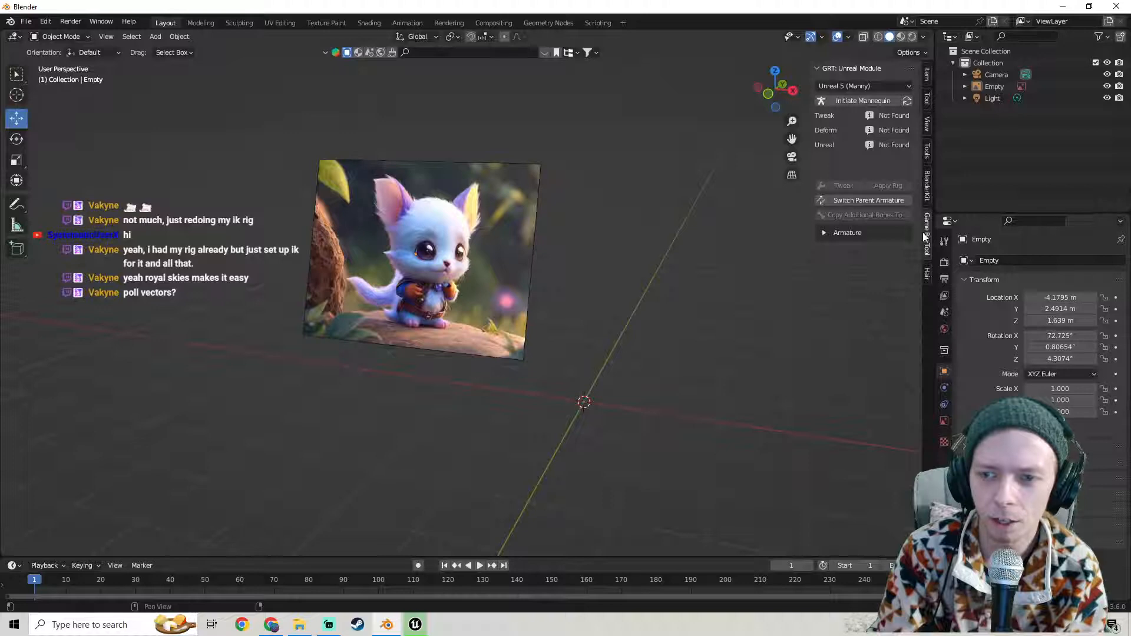
pyautogui.moveTo(500, 285); pyautogui.dragTo(392, 395, button='middle')
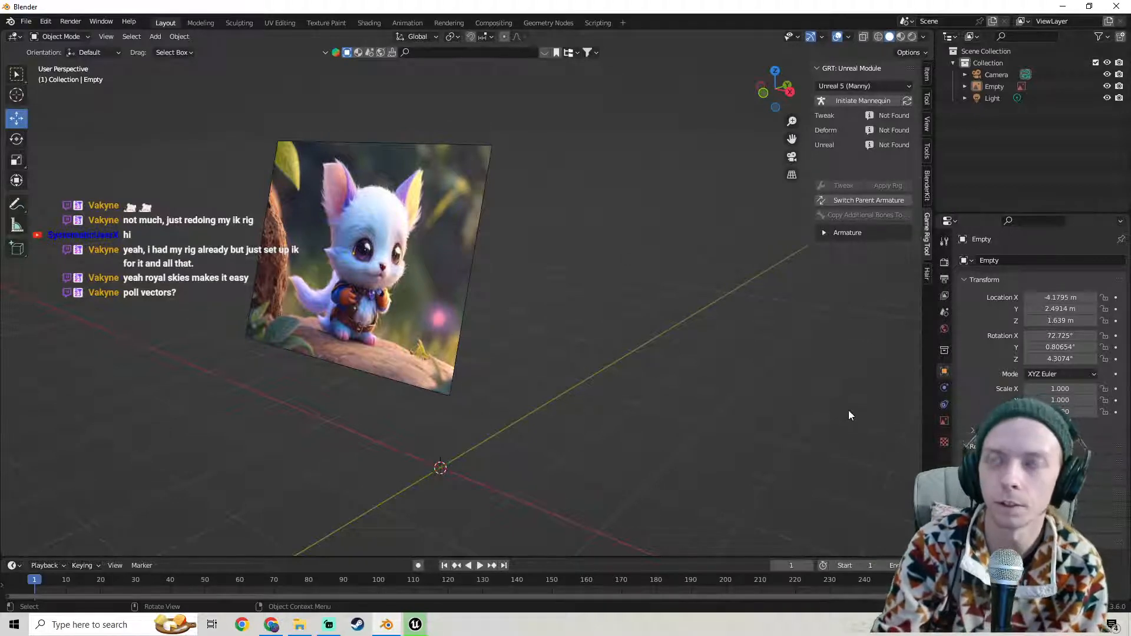
pyautogui.moveTo(580, 355); pyautogui.dragTo(577, 375, button='middle')
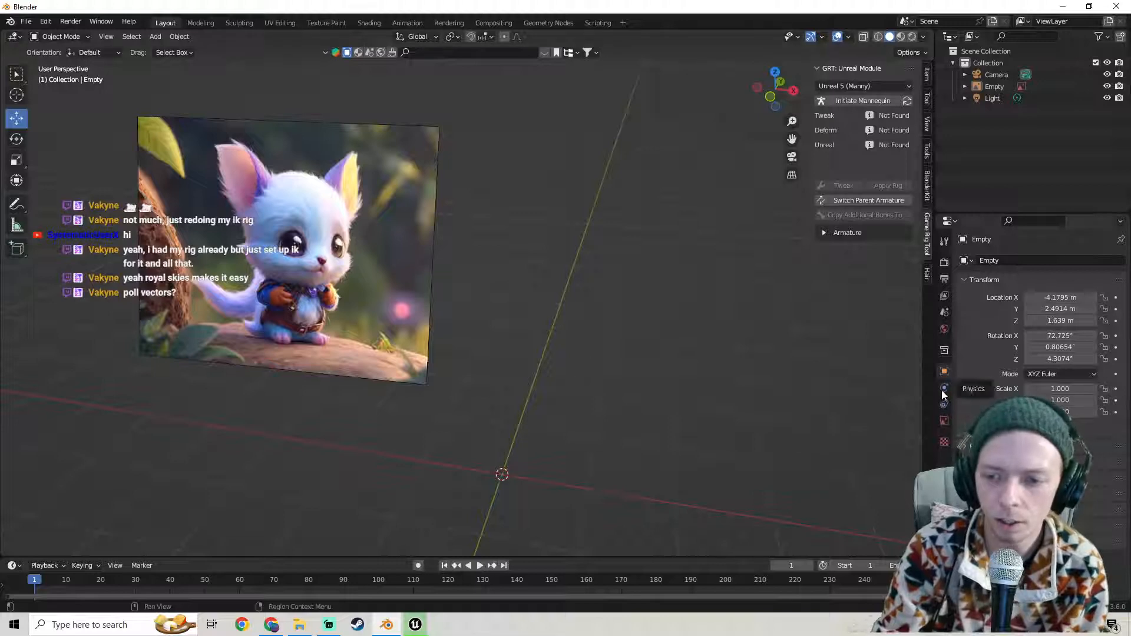
pyautogui.click(26, 21)
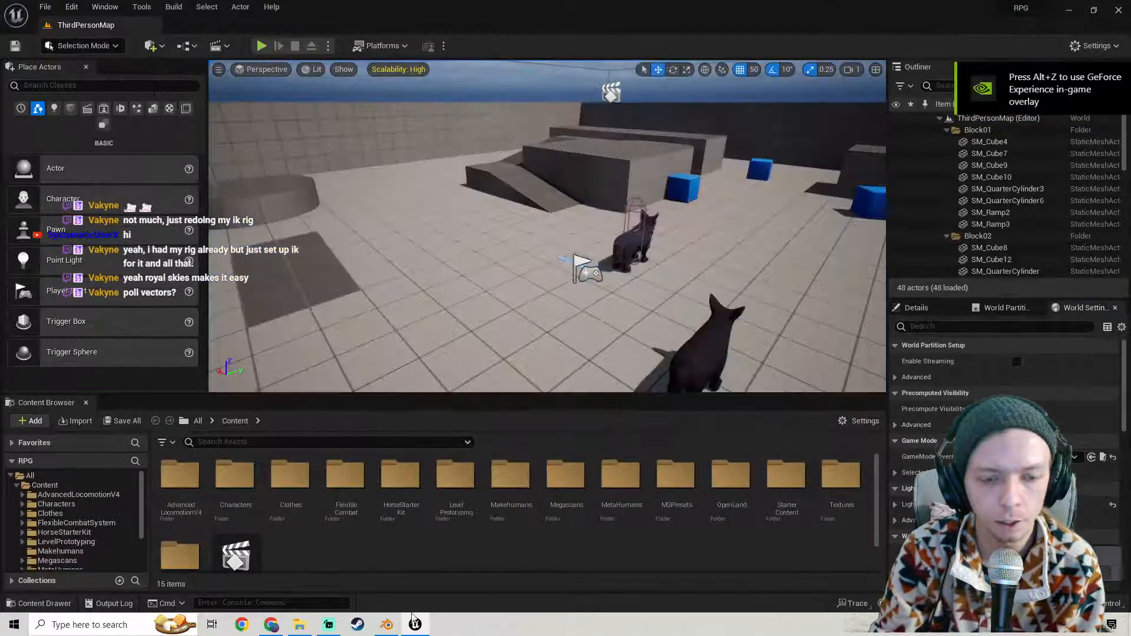
pyautogui.click(386, 624)
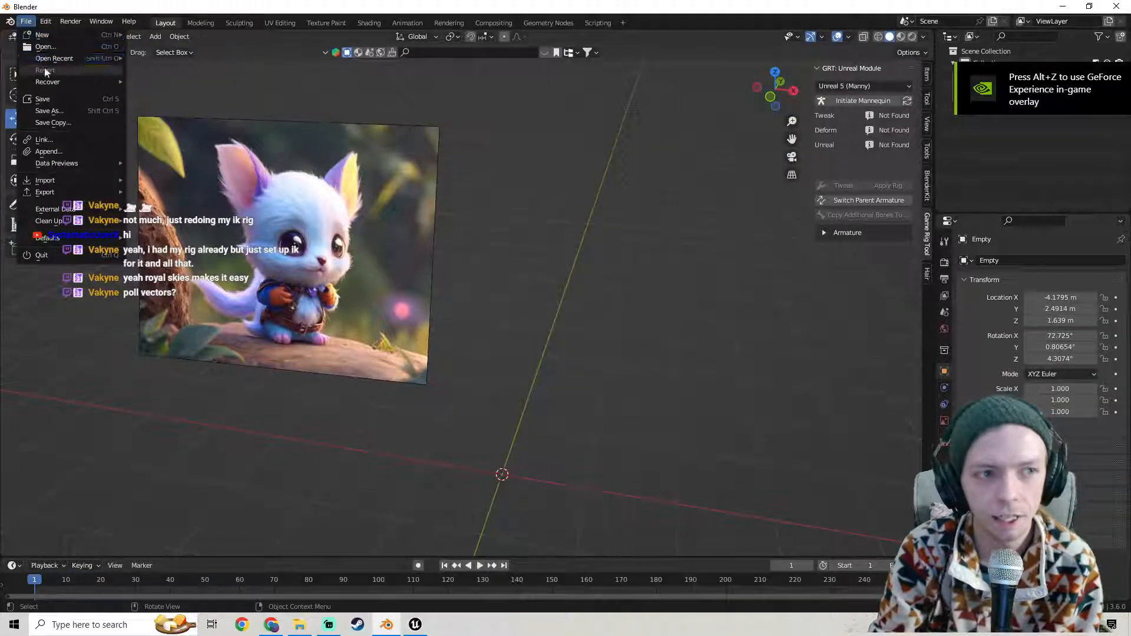
pyautogui.moveTo(93, 77)
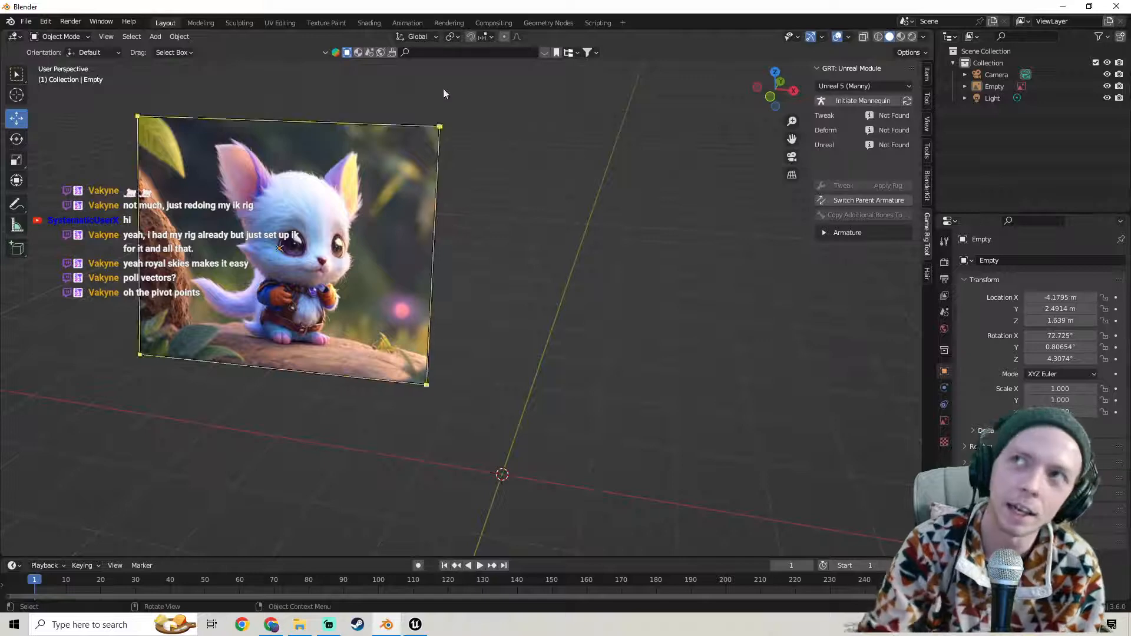
pyautogui.moveTo(559, 292); pyautogui.dragTo(513, 286, button='middle')
# - Open the recent file Wolf1Howling.blend, discarding the changes to the current scene
pyautogui.click(26, 21)
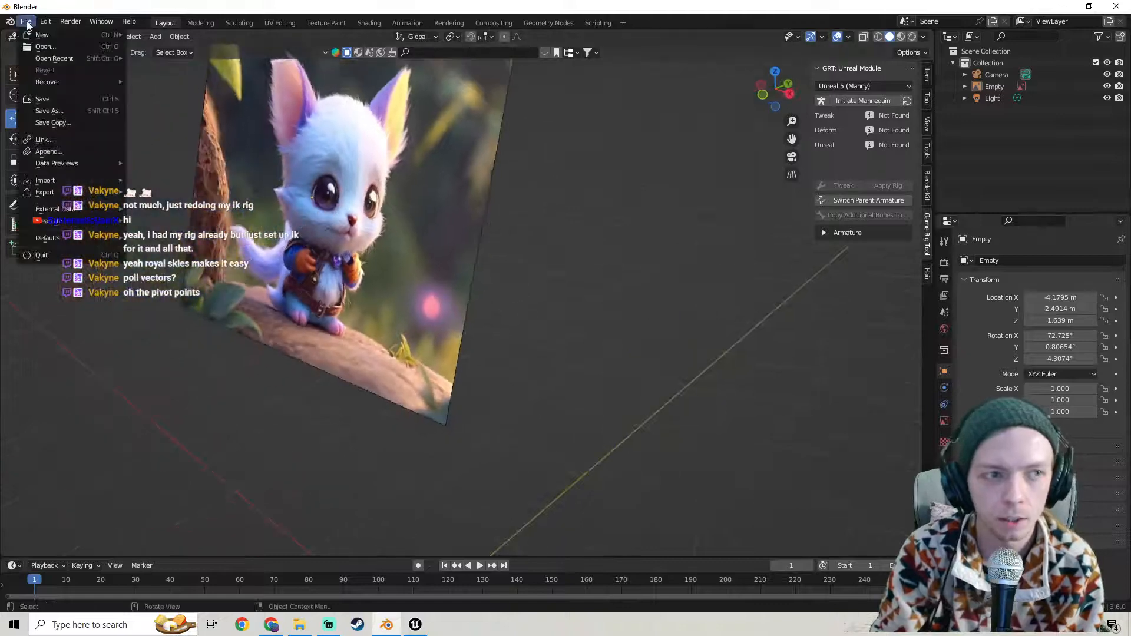
pyautogui.moveTo(59, 58)
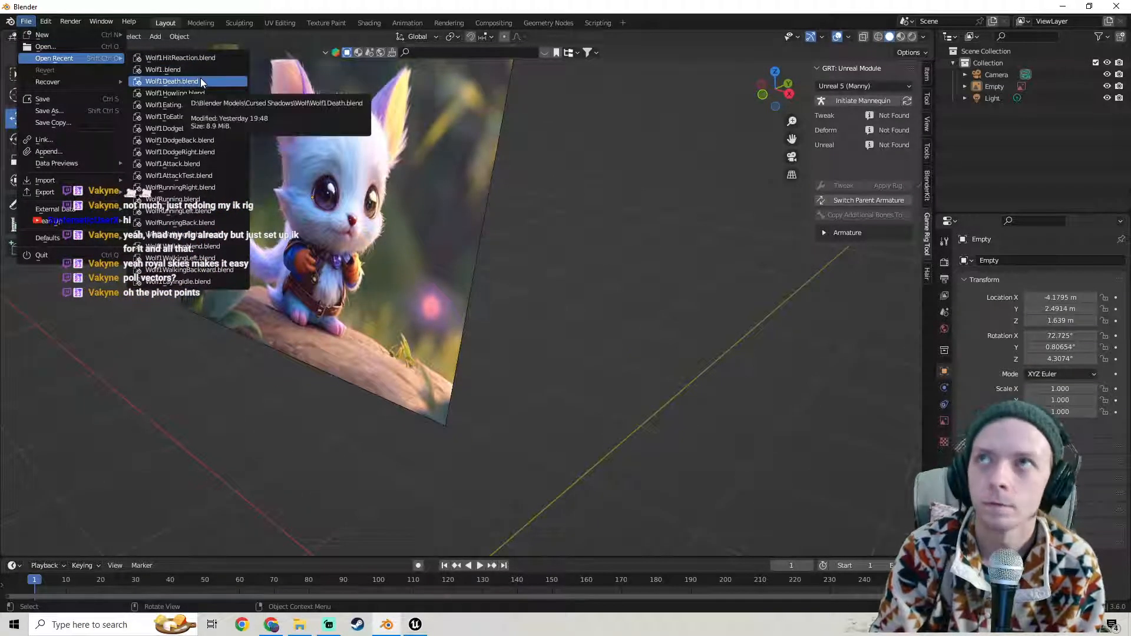
pyautogui.click(171, 93)
pyautogui.click(563, 334)
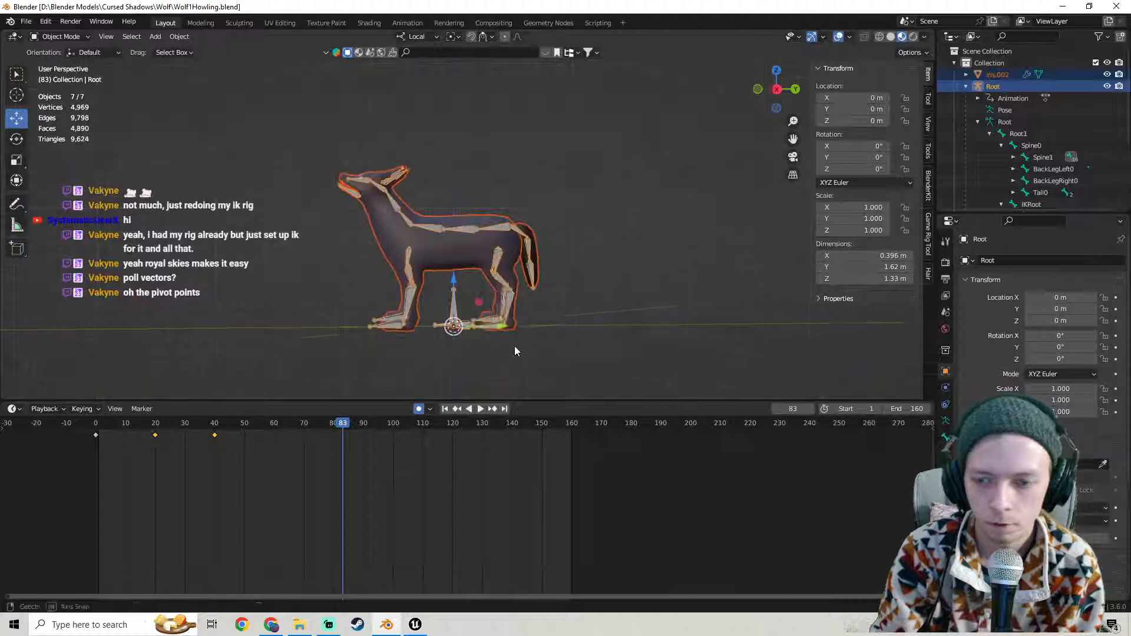
# - Put the wolf rig in Pose Mode and inspect the IK constraint and pole target choices of bone BackLegLeft2
pyautogui.click(945, 453)
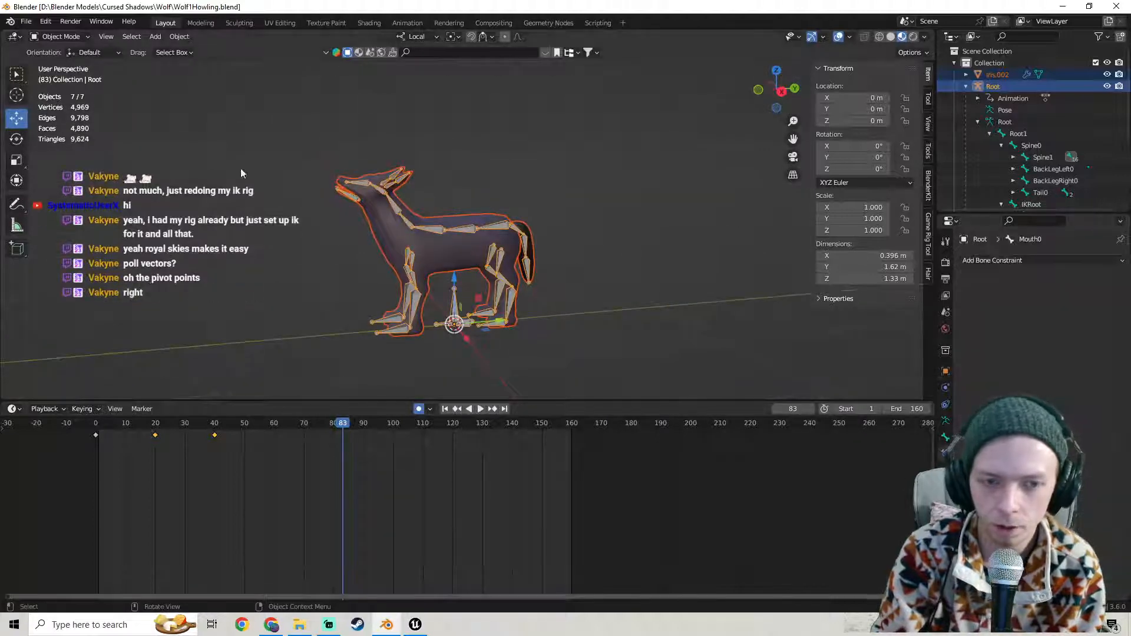
pyautogui.click(57, 36)
pyautogui.click(62, 76)
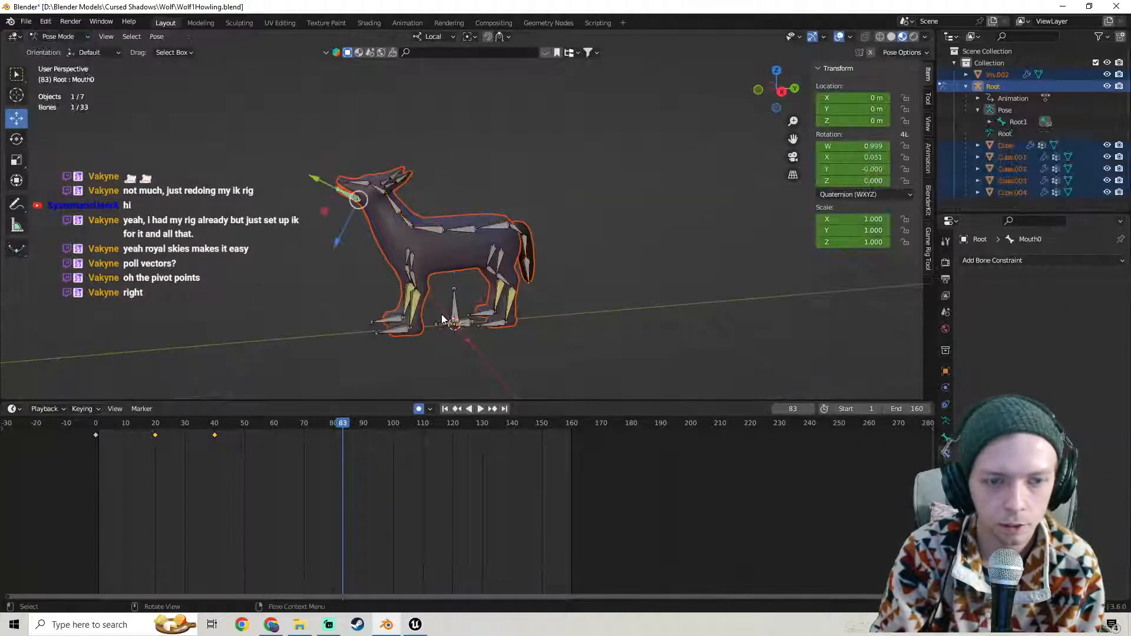
pyautogui.click(506, 306)
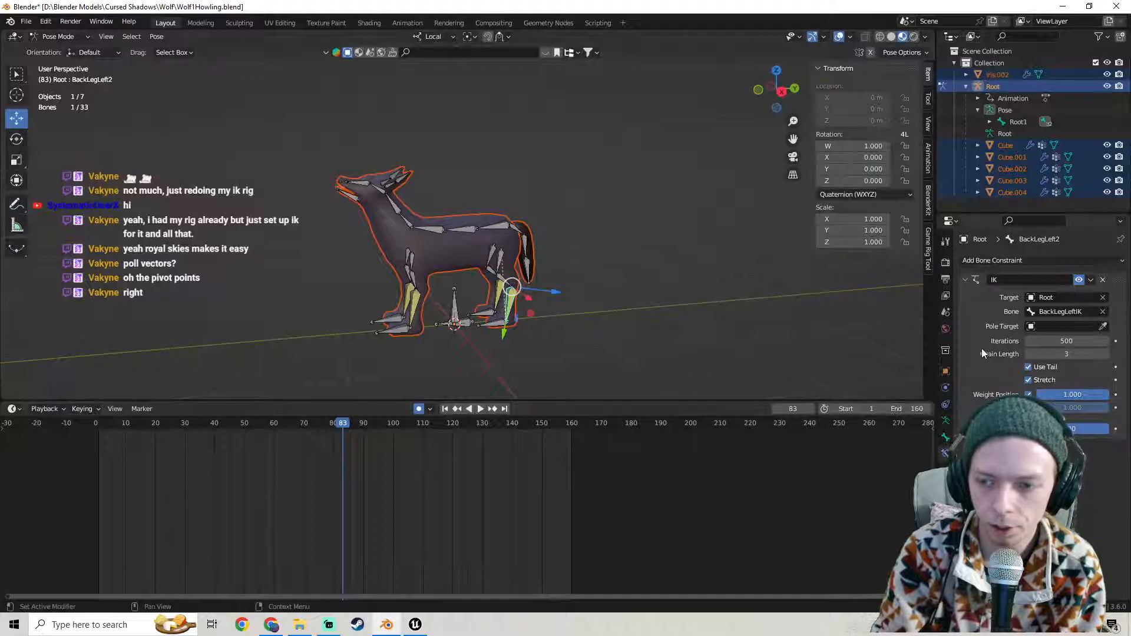
pyautogui.click(1046, 326)
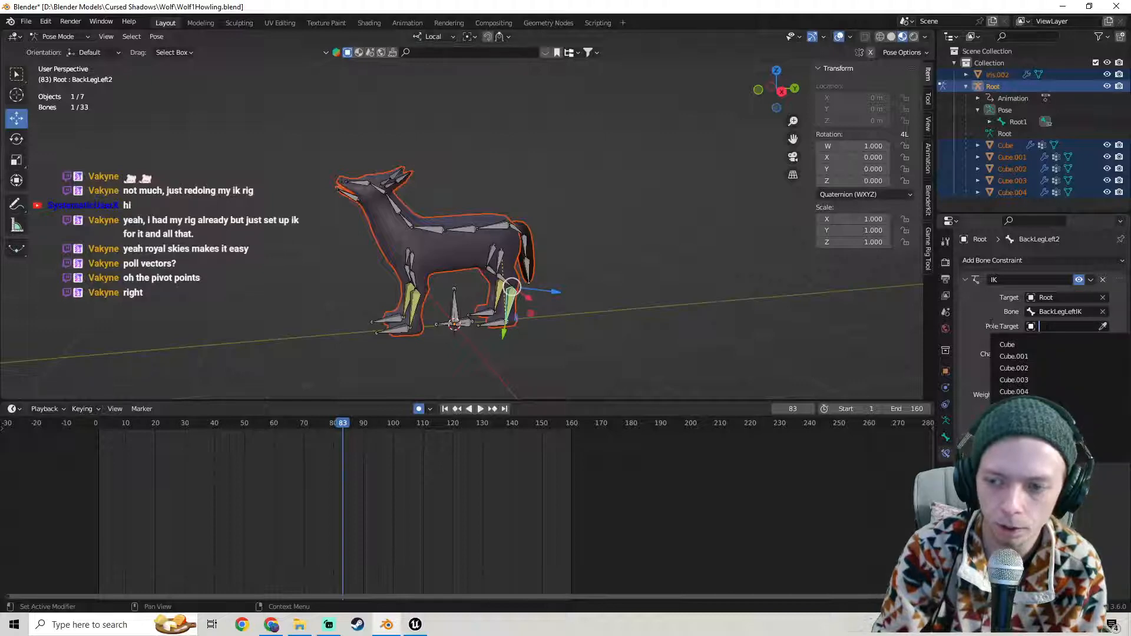
pyautogui.click(992, 323)
pyautogui.moveTo(697, 234); pyautogui.dragTo(645, 262, button='middle')
# - Start a new file without saving the changes to the wolf file
pyautogui.click(25, 21)
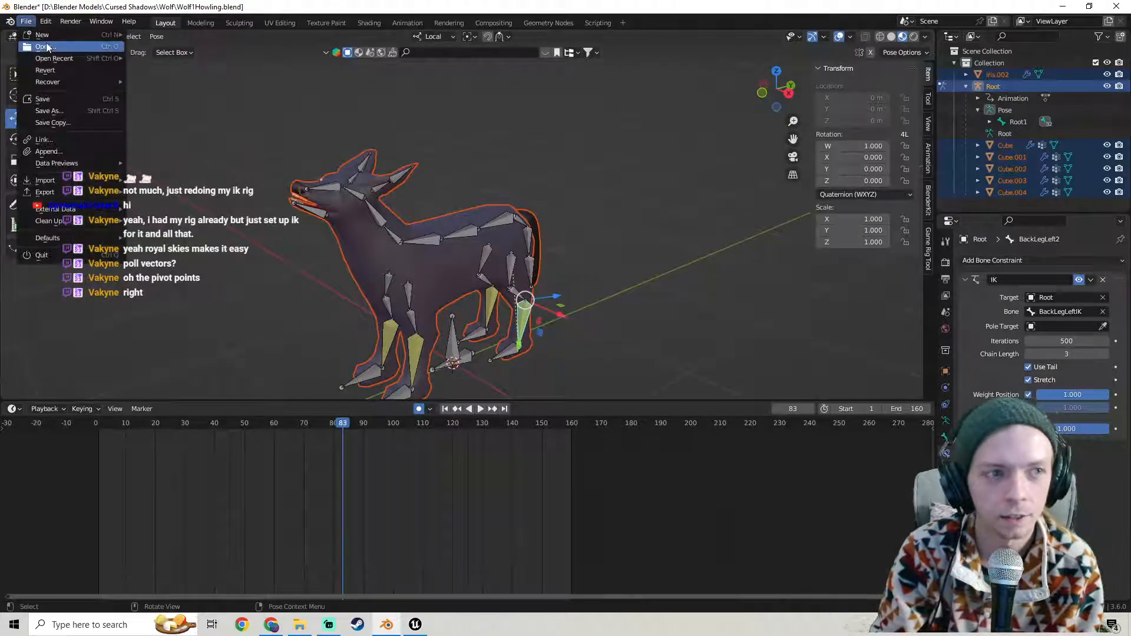
pyautogui.moveTo(48, 34)
pyautogui.click(151, 37)
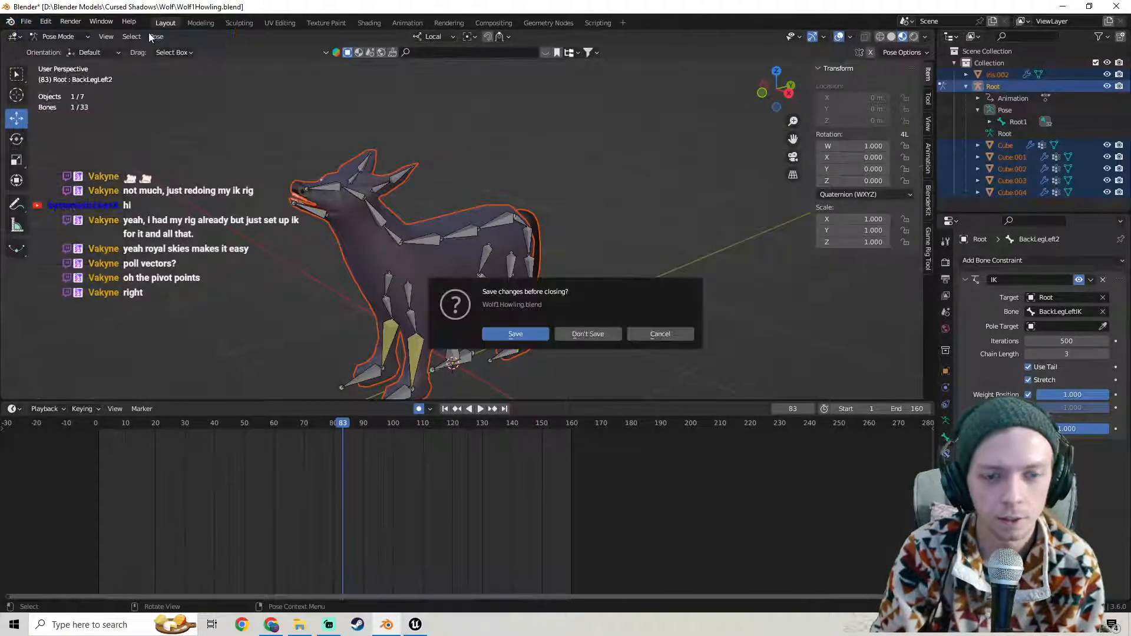
pyautogui.click(585, 334)
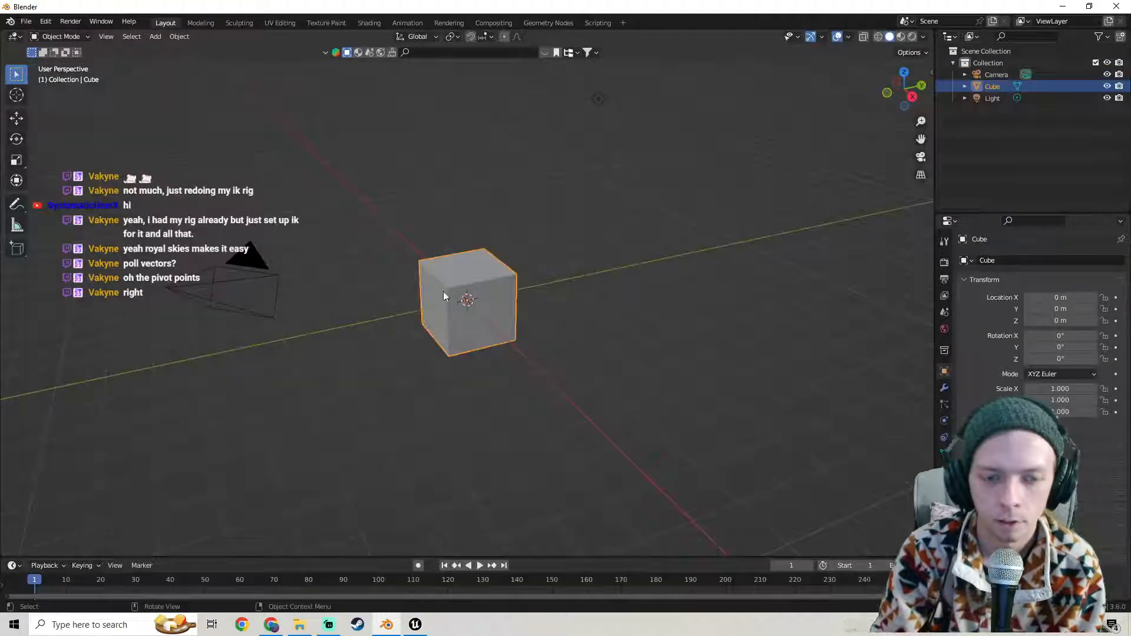
# - Switch to Unreal Engine and delete the picked actor from the ThirdPersonMap level
pyautogui.hotkey('alt', 'Tab')
pyautogui.moveTo(378, 341); pyautogui.dragTo(424, 371, button='right')
pyautogui.click(424, 261)
pyautogui.press('Delete')
pyautogui.moveTo(429, 262); pyautogui.dragTo(607, 271, button='right')
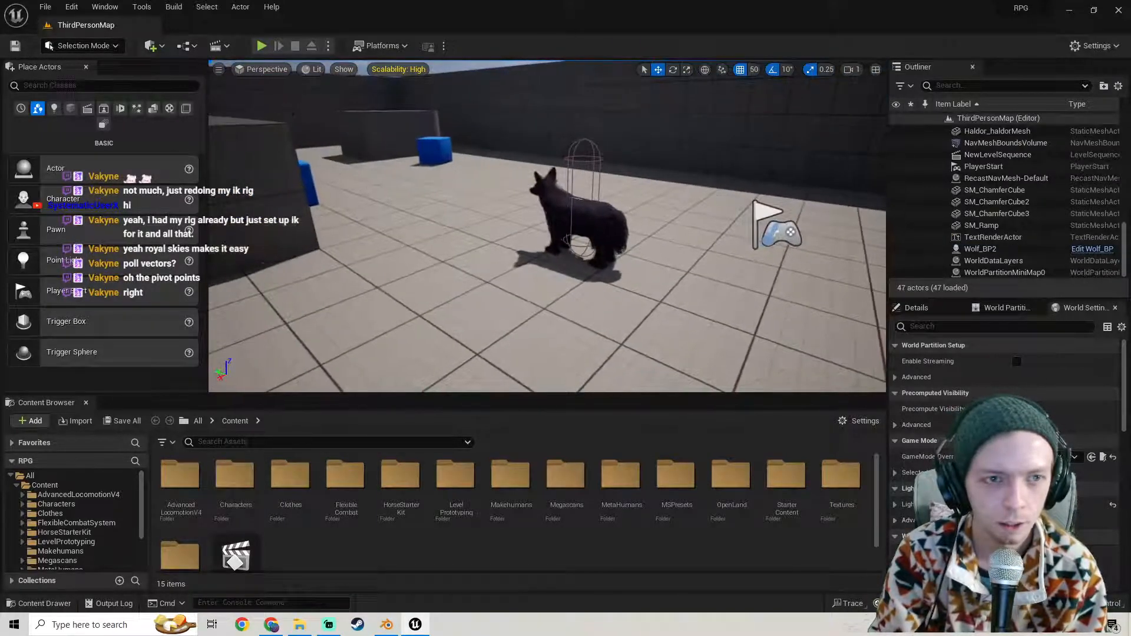
# - Simulate the level to watch the wolf's behaviour, and stop the simulation
pyautogui.click(328, 47)
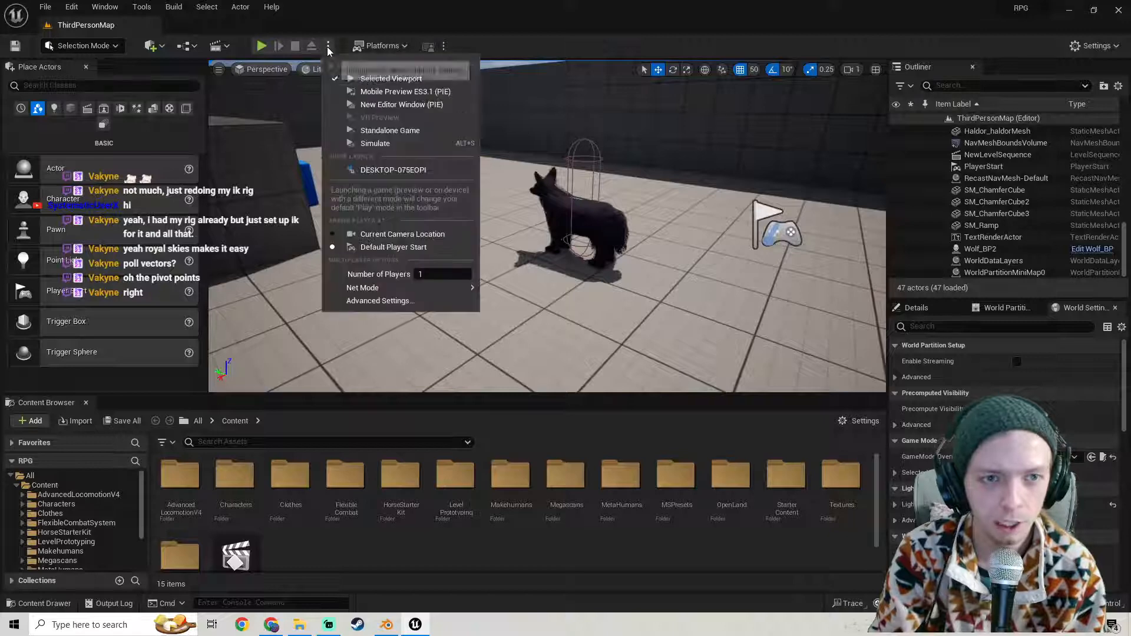
pyautogui.click(361, 145)
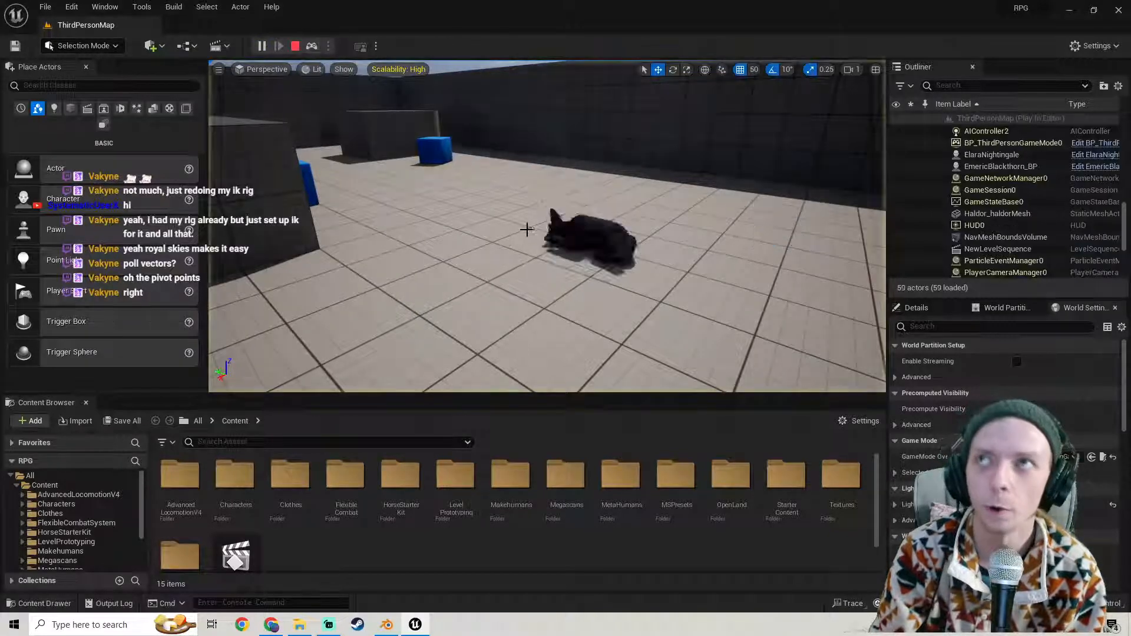
pyautogui.moveTo(525, 229); pyautogui.dragTo(533, 206, button='right')
pyautogui.press('Escape')
# - Select the wolf actor in the level and open its Wolf_BP blueprint for editing
pyautogui.click(534, 247)
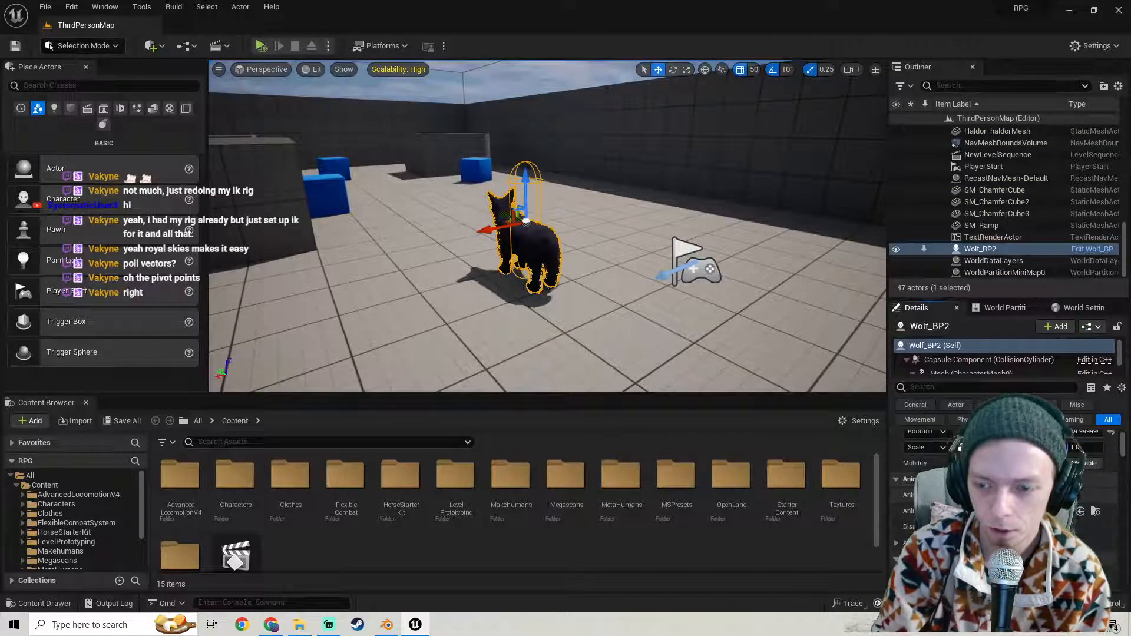
pyautogui.keyDown('alt'); pyautogui.moveTo(598, 310); pyautogui.dragTo(802, 311); pyautogui.keyUp('alt')
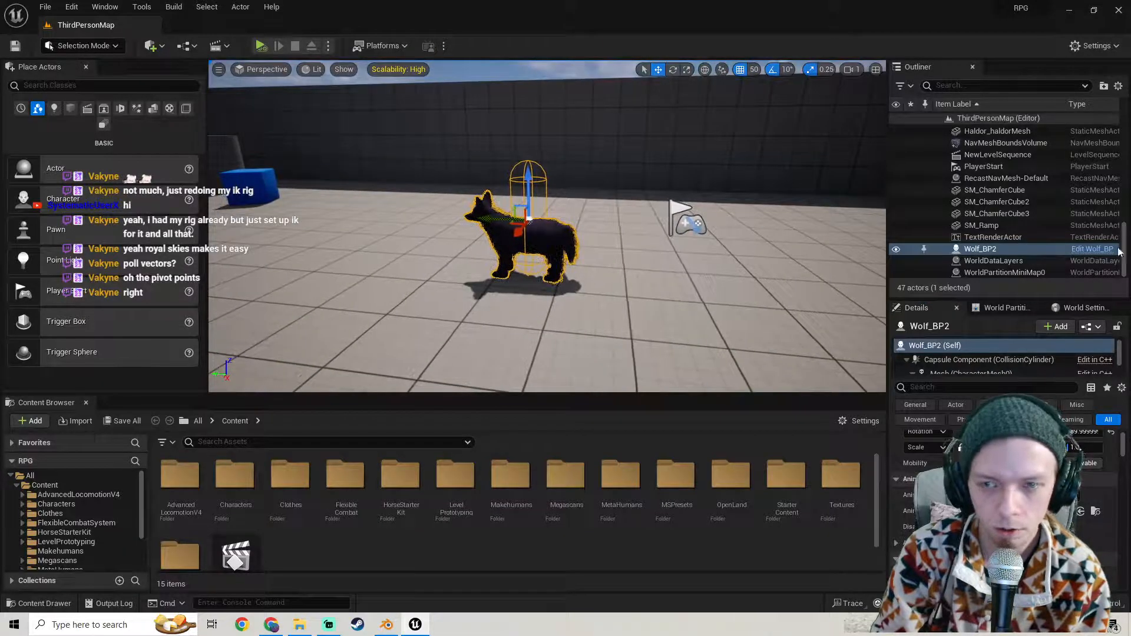
pyautogui.click(1089, 249)
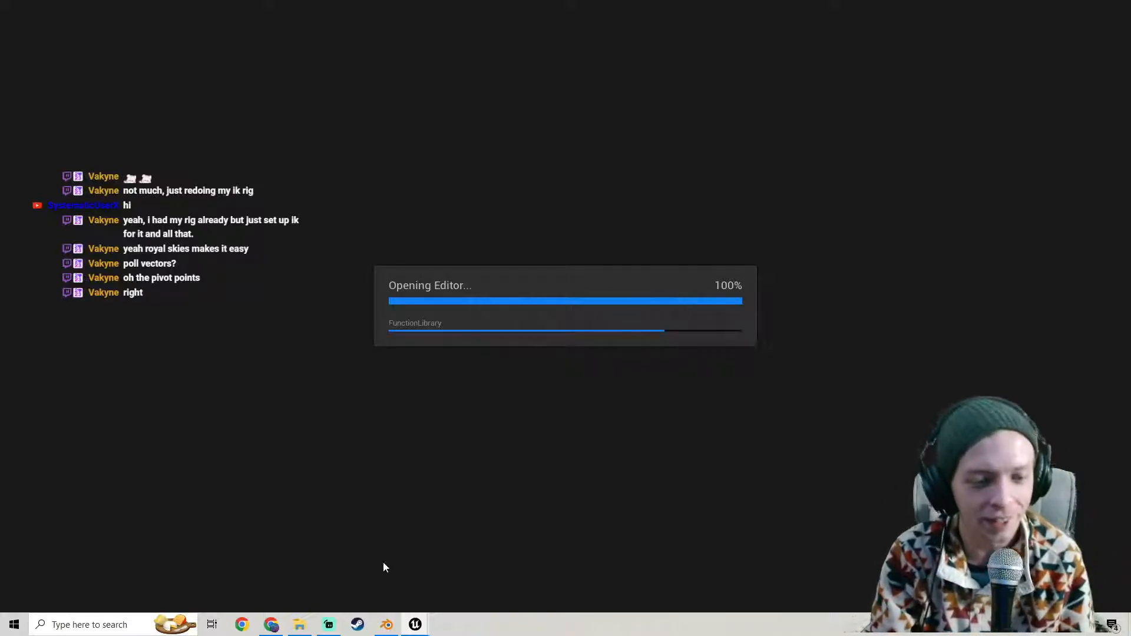
# - Check the stream chat in Streamlabs Desktop and return to the Wolf_BP blueprint window in Unreal Engine
pyautogui.click(329, 625)
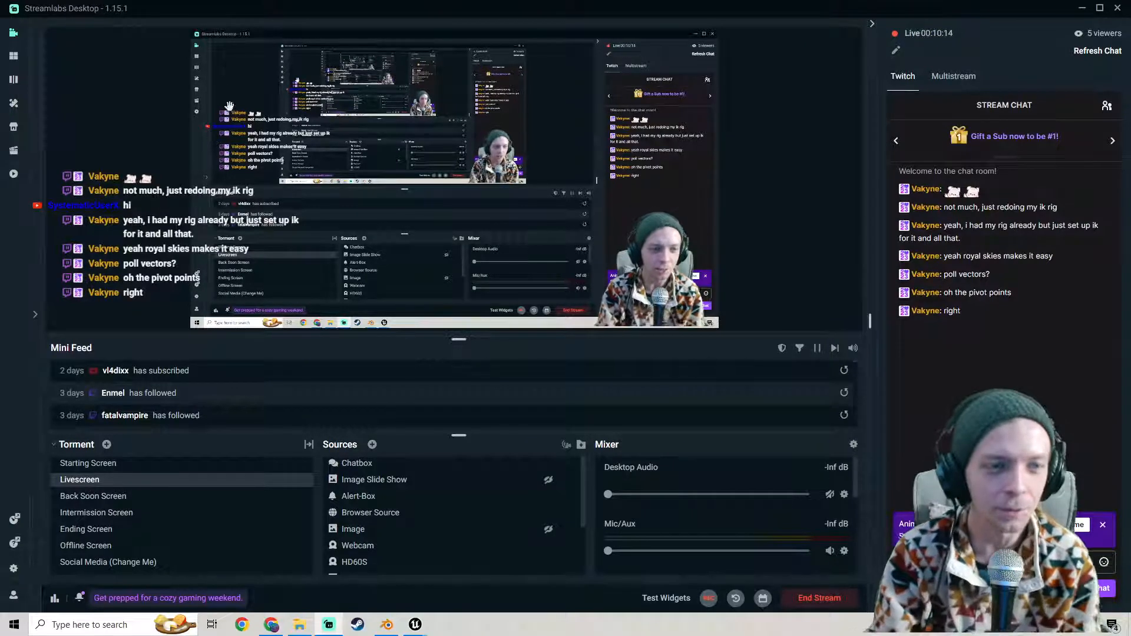
pyautogui.moveTo(414, 627)
pyautogui.click(462, 589)
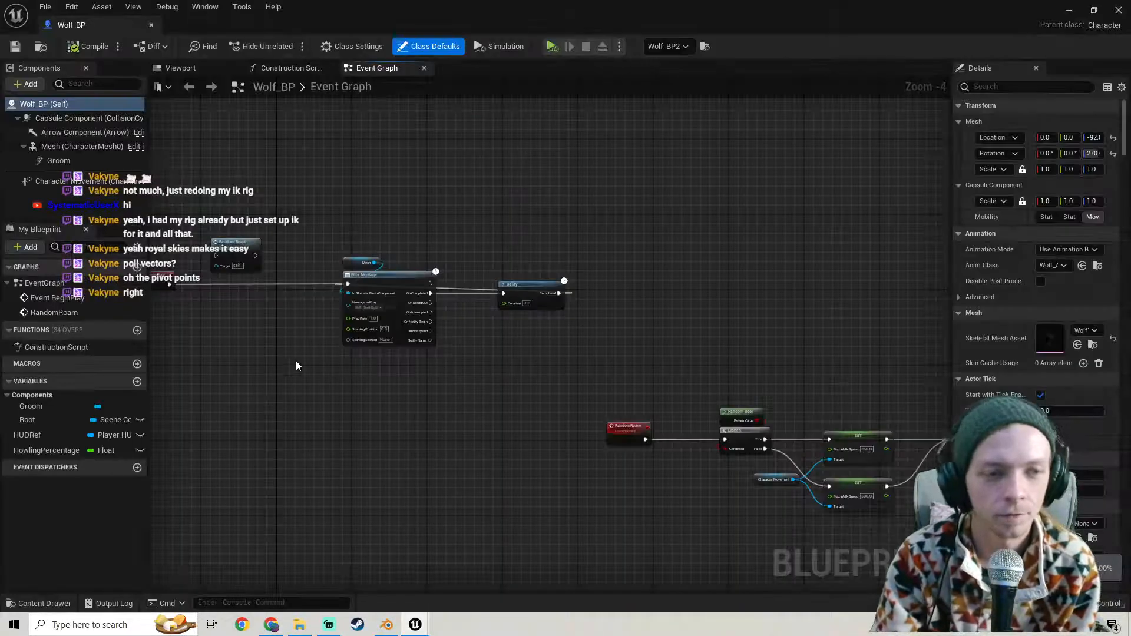
# - In the Event Graph, disconnect Event BeginPlay from Play Montage and wire it to the Random Roam call instead
pyautogui.scroll(-1, 294, 356)
pyautogui.moveTo(294, 356); pyautogui.dragTo(483, 368, button='right')
pyautogui.scroll(2, 483, 369)
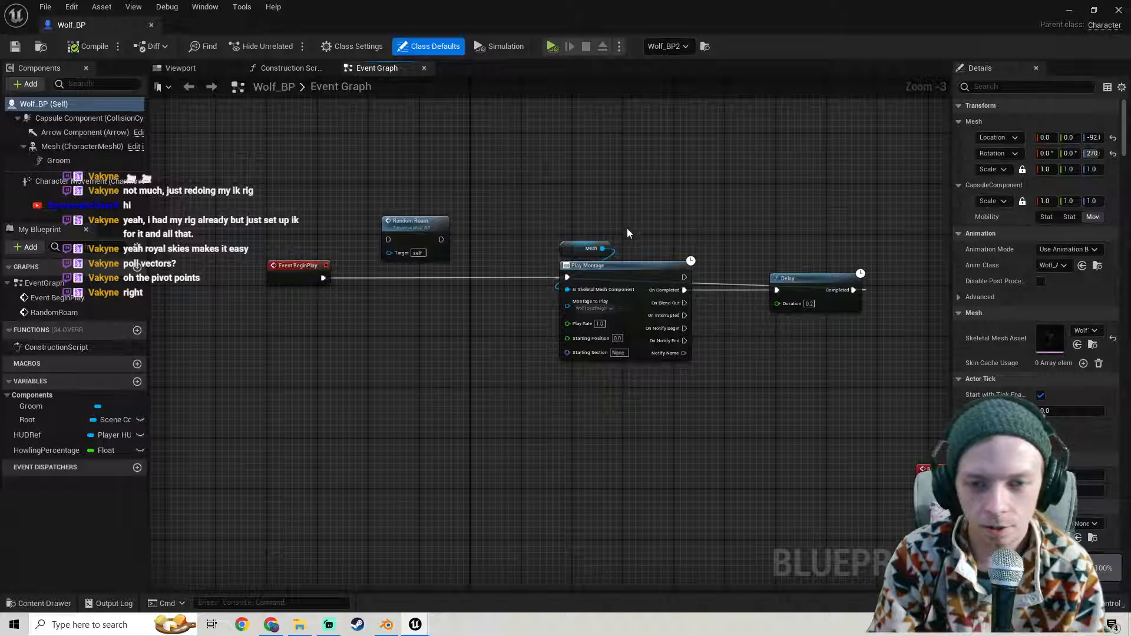
pyautogui.keyDown('alt'); pyautogui.click(568, 277); pyautogui.keyUp('alt')
pyautogui.moveTo(400, 220); pyautogui.dragTo(321, 278)
# - Move the Print String node at the end of the roaming chain up in line with the Random Roam call
pyautogui.scroll(-4, 407, 323)
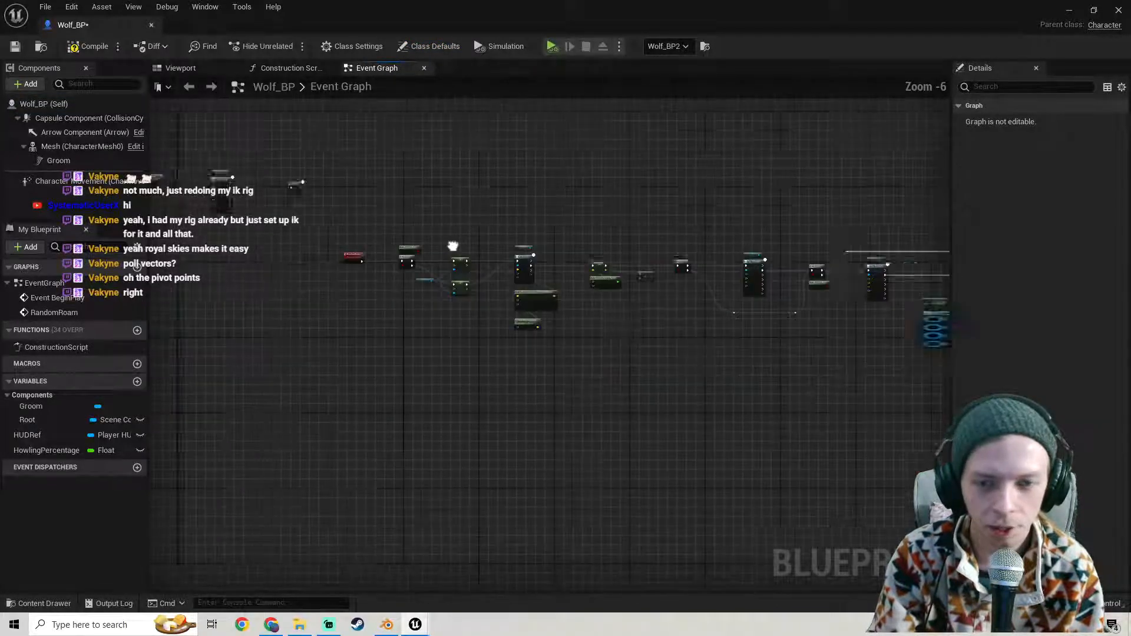
pyautogui.moveTo(764, 302); pyautogui.dragTo(436, 285, button='right')
pyautogui.scroll(2, 596, 262)
pyautogui.moveTo(664, 281); pyautogui.dragTo(520, 288, button='right')
pyautogui.moveTo(416, 286); pyautogui.dragTo(335, 291, button='right')
pyautogui.scroll(2, 599, 321)
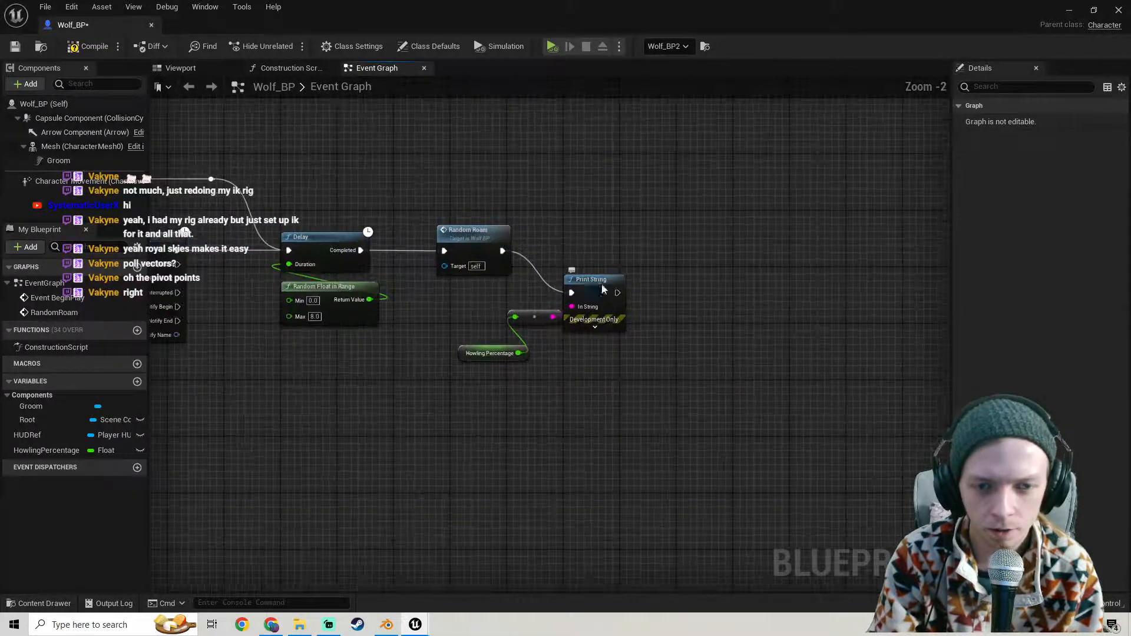
pyautogui.moveTo(602, 291); pyautogui.dragTo(613, 250)
pyautogui.scroll(-2, 613, 250)
pyautogui.moveTo(538, 298); pyautogui.dragTo(602, 305, button='right')
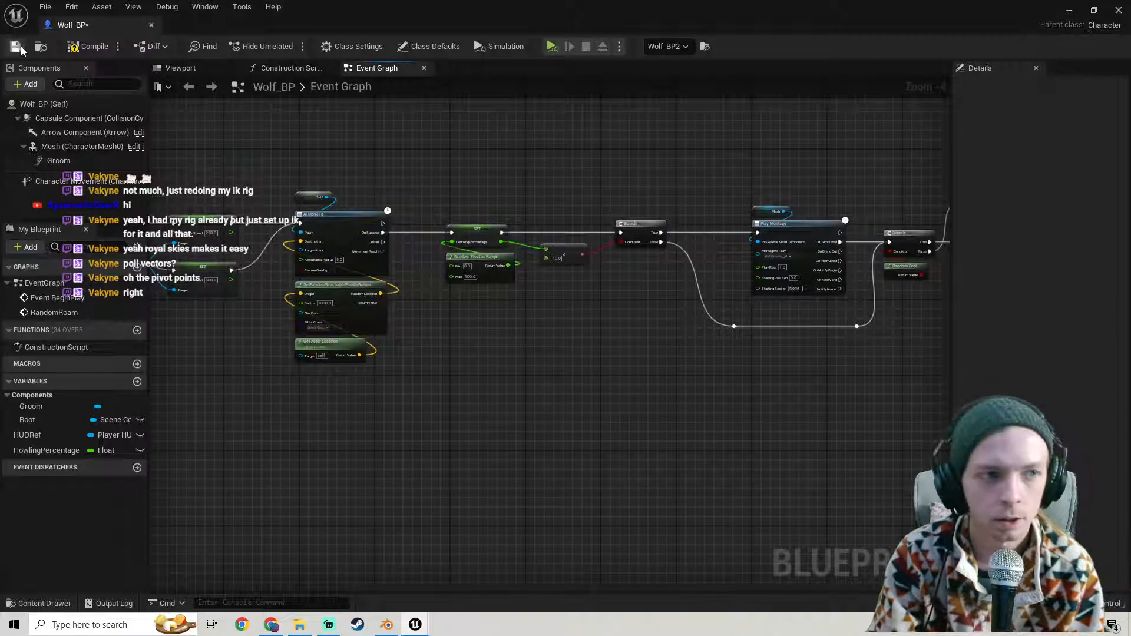
# - Compile and save Wolf_BP, and minimize the blueprint window to return to the level
pyautogui.click(91, 48)
pyautogui.moveTo(368, 233); pyautogui.dragTo(577, 213, button='right')
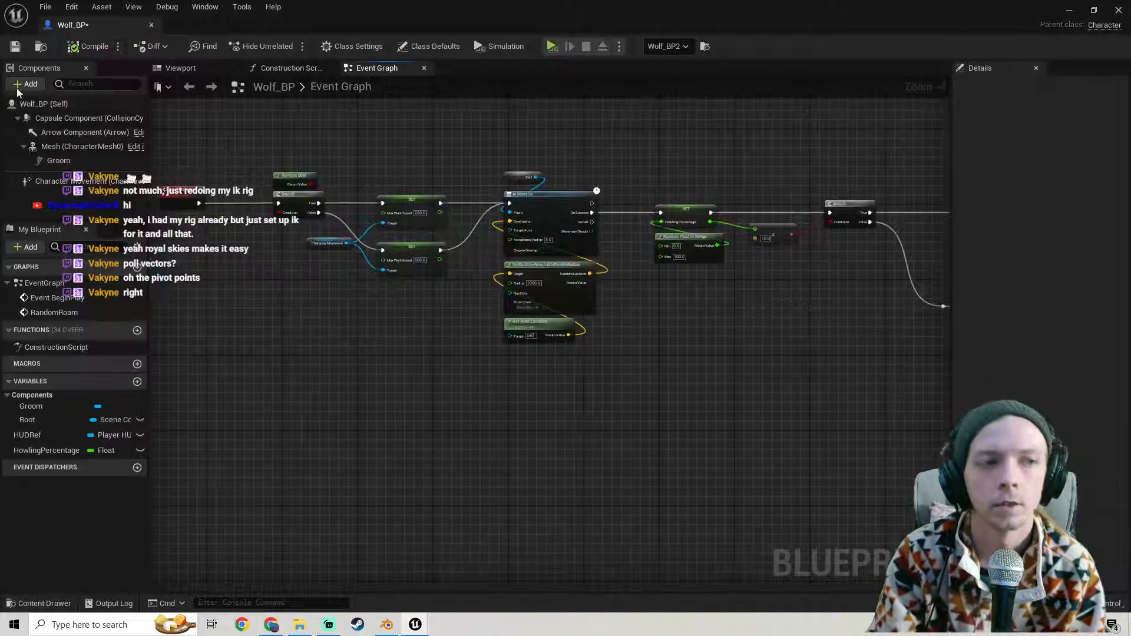
pyautogui.click(15, 46)
pyautogui.click(1070, 10)
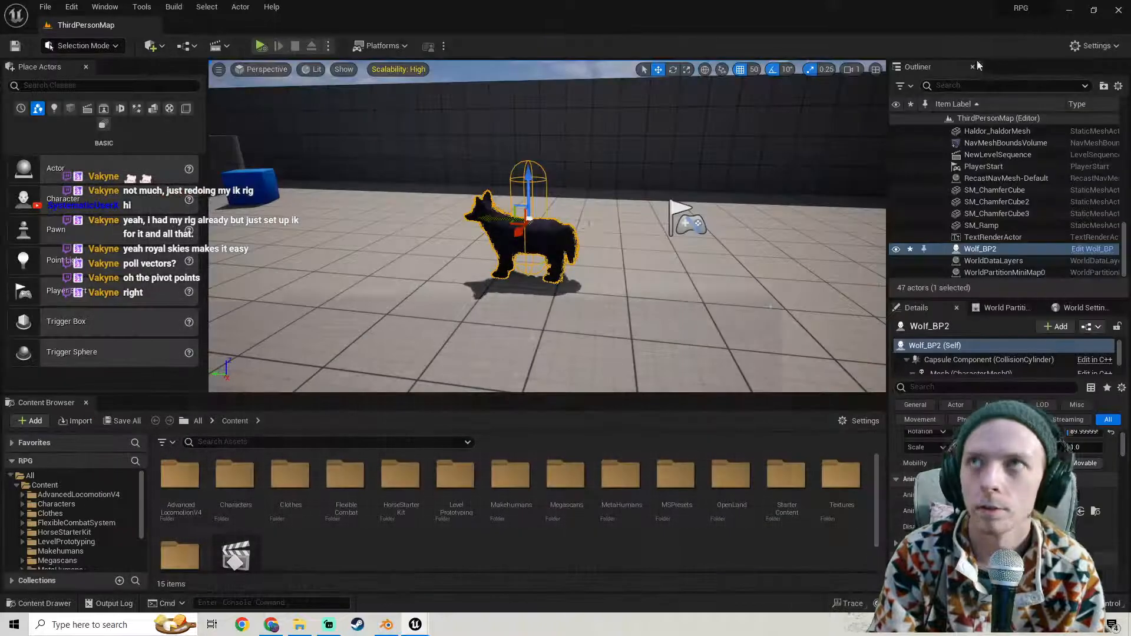
# - Simulate the level, follow the wolf as it roams, and stop the simulation
pyautogui.click(260, 46)
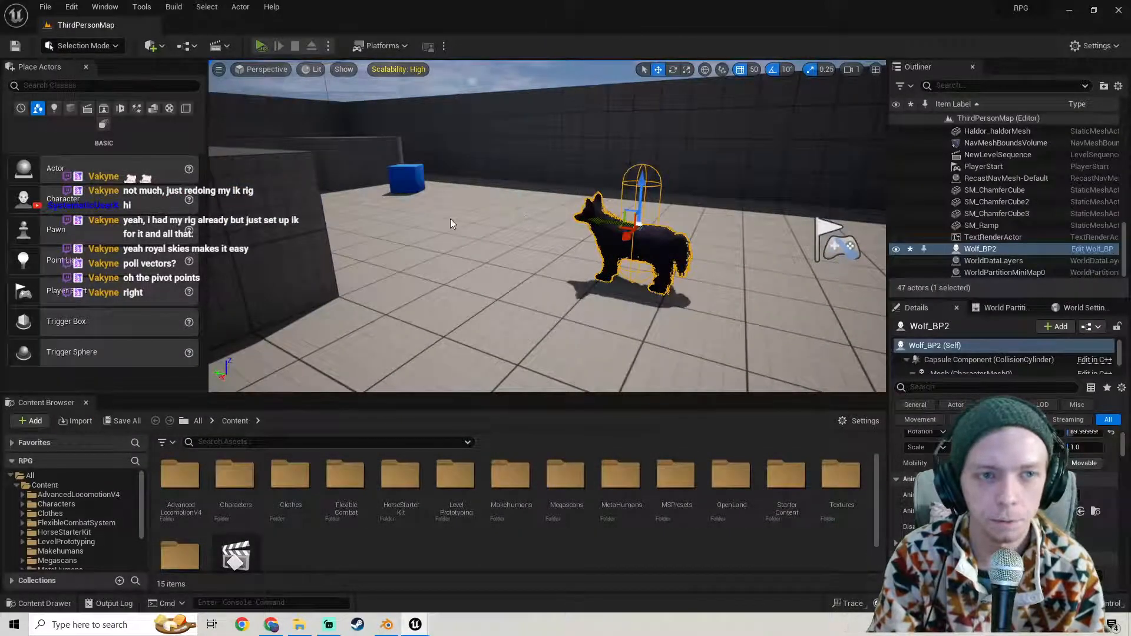
pyautogui.moveTo(459, 214); pyautogui.dragTo(636, 228, button='right')
pyautogui.press('g')
pyautogui.press('w')
pyautogui.moveTo(547, 227); pyautogui.dragTo(583, 264, button='right')
pyautogui.press('d')
pyautogui.press('w')
pyautogui.press('w')
pyautogui.press('w')
pyautogui.press('a')
pyautogui.press('w')
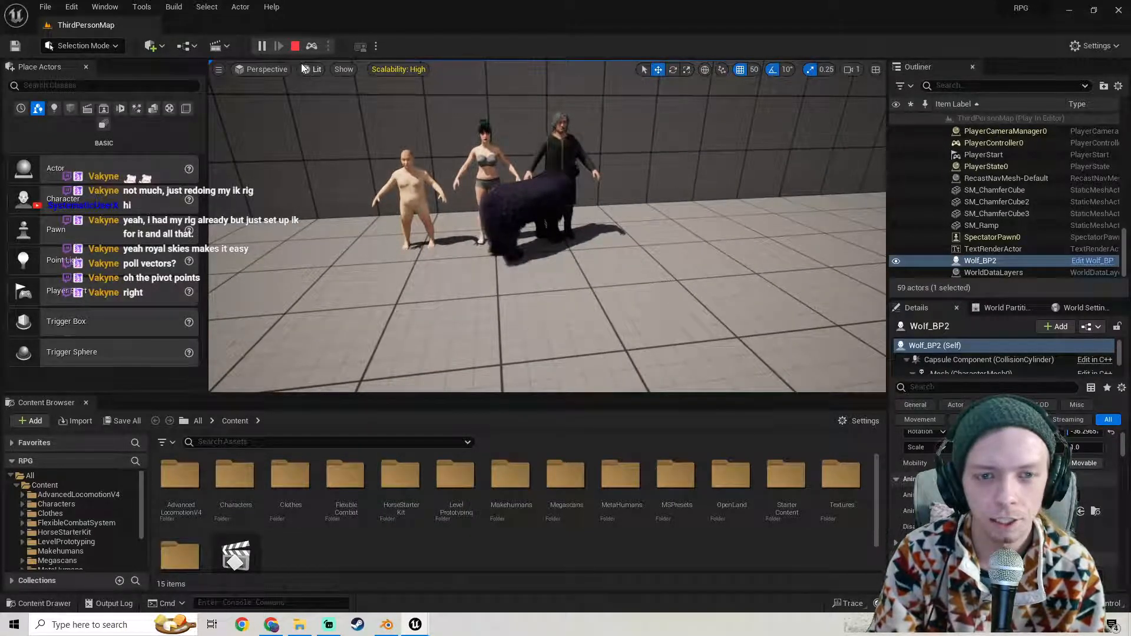
pyautogui.click(295, 48)
# - Run the simulation again, track the wolf around the walls and blocks to check its roaming animations, and end the simulation
pyautogui.click(258, 48)
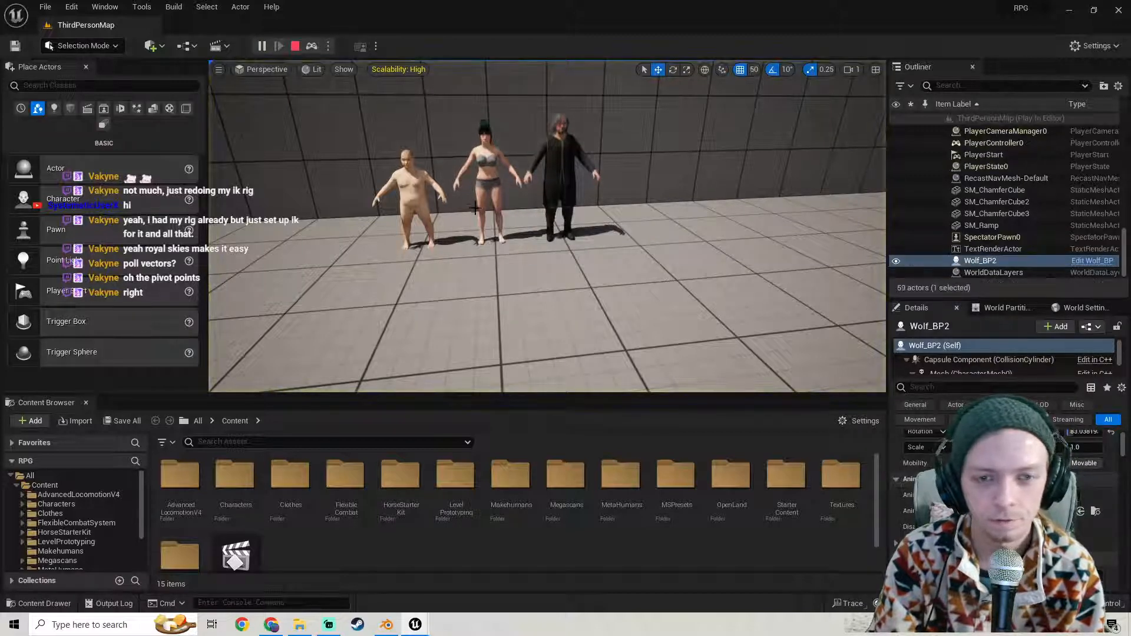
pyautogui.press('w')
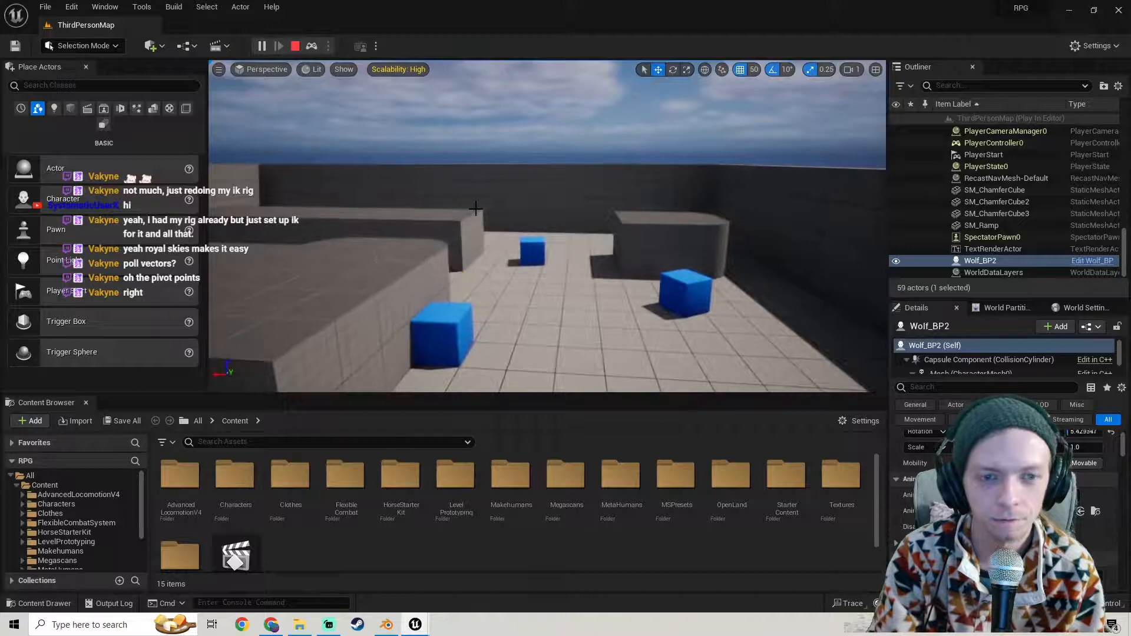
pyautogui.press('w')
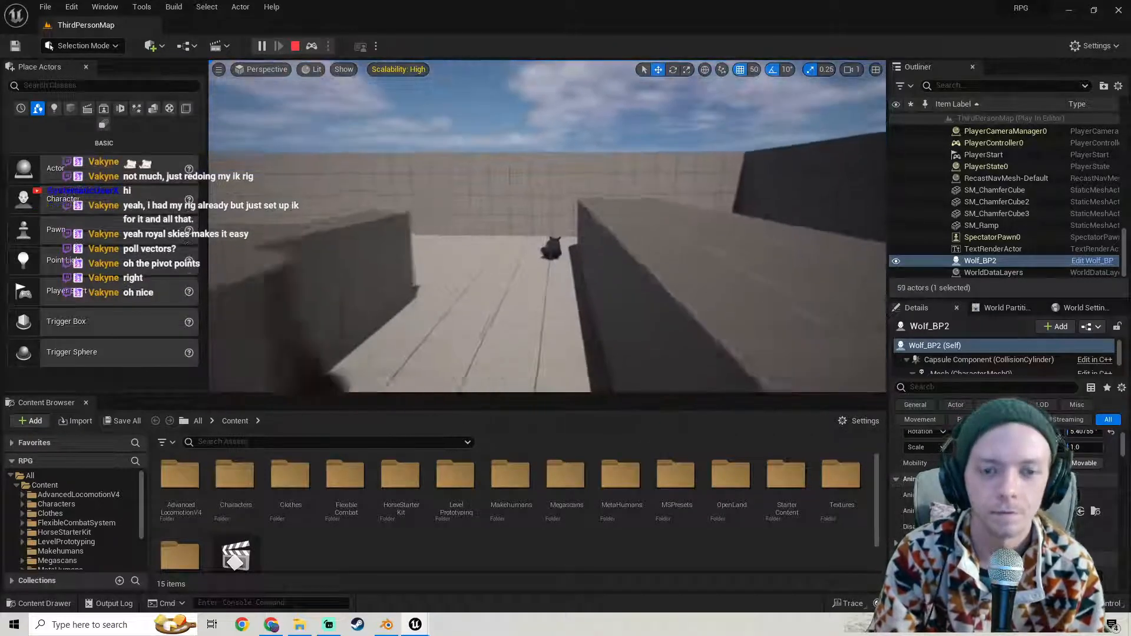
pyautogui.press('w')
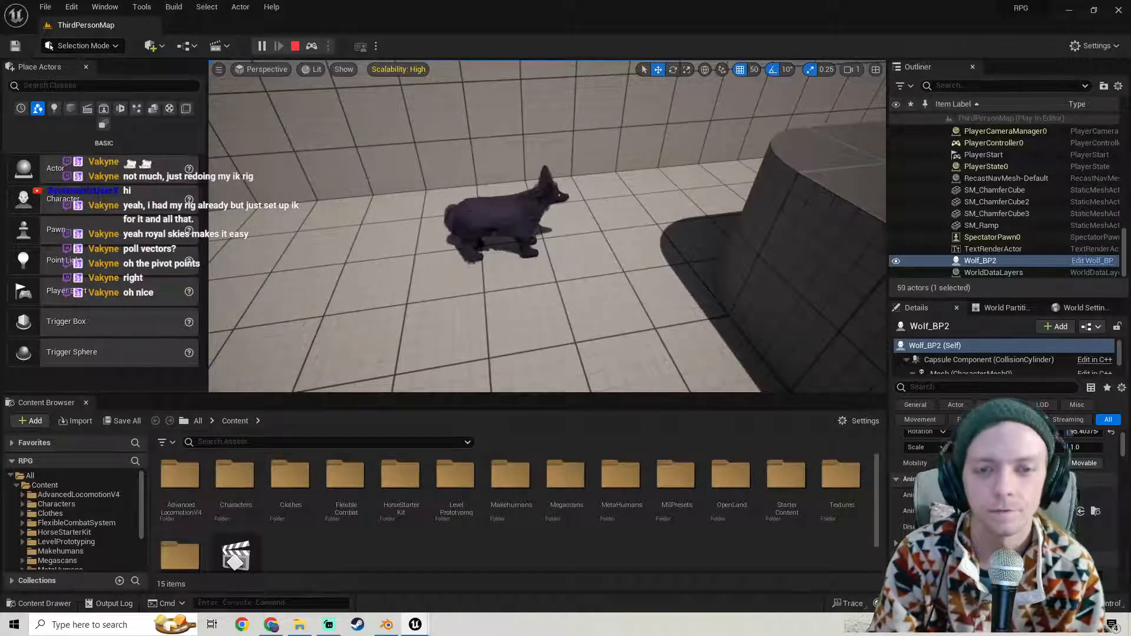
pyautogui.press('a')
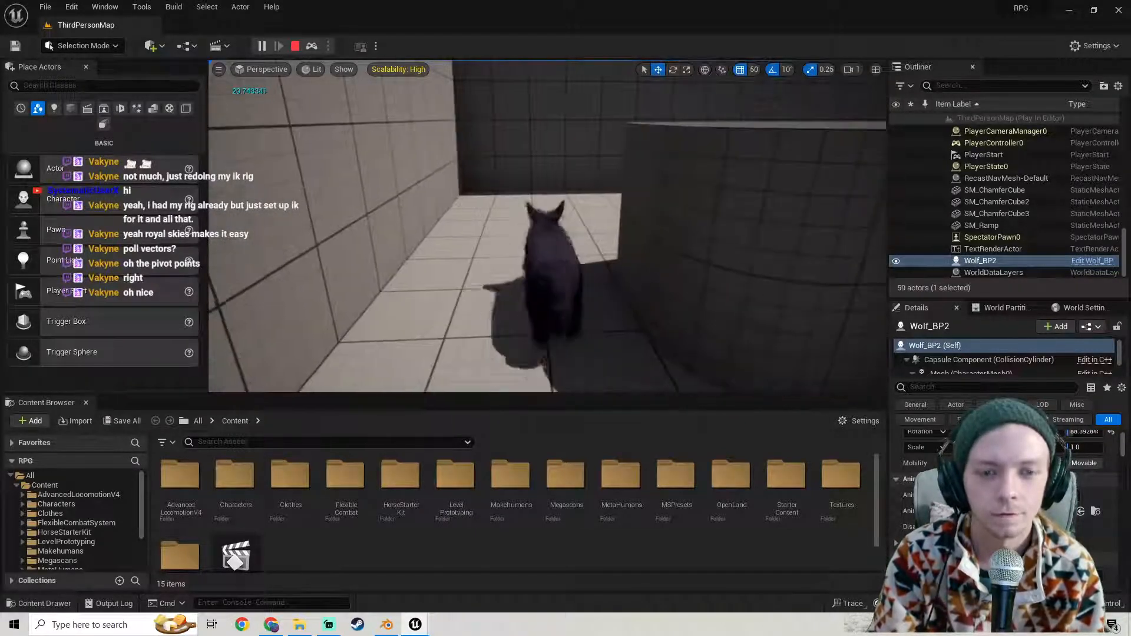
pyautogui.press('d')
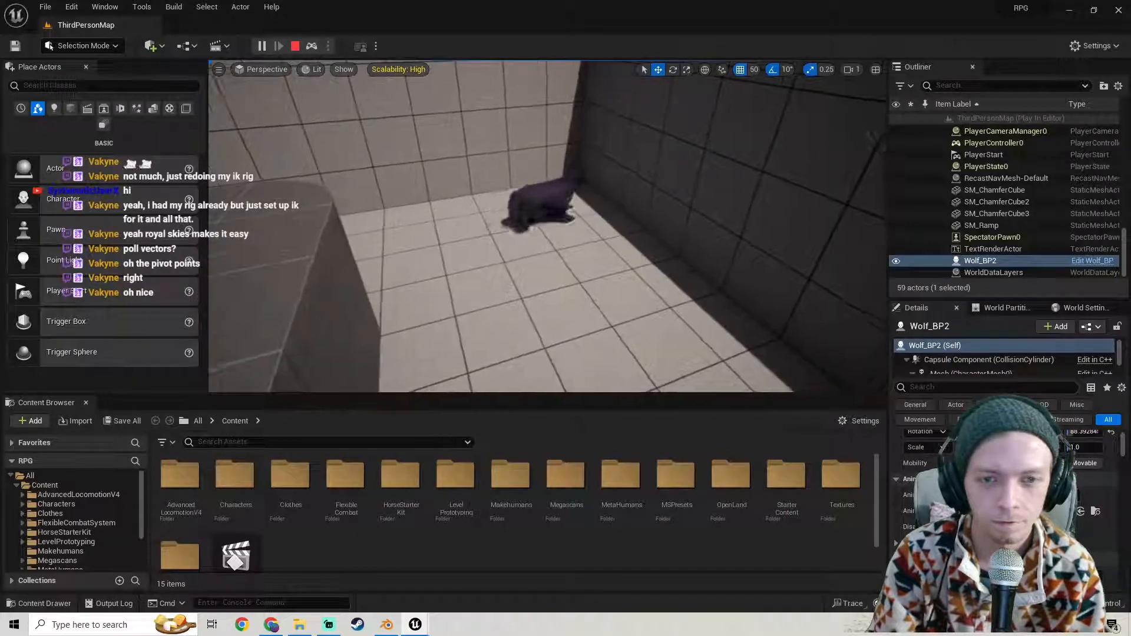
pyautogui.moveTo(547, 226); pyautogui.dragTo(595, 219, button='right')
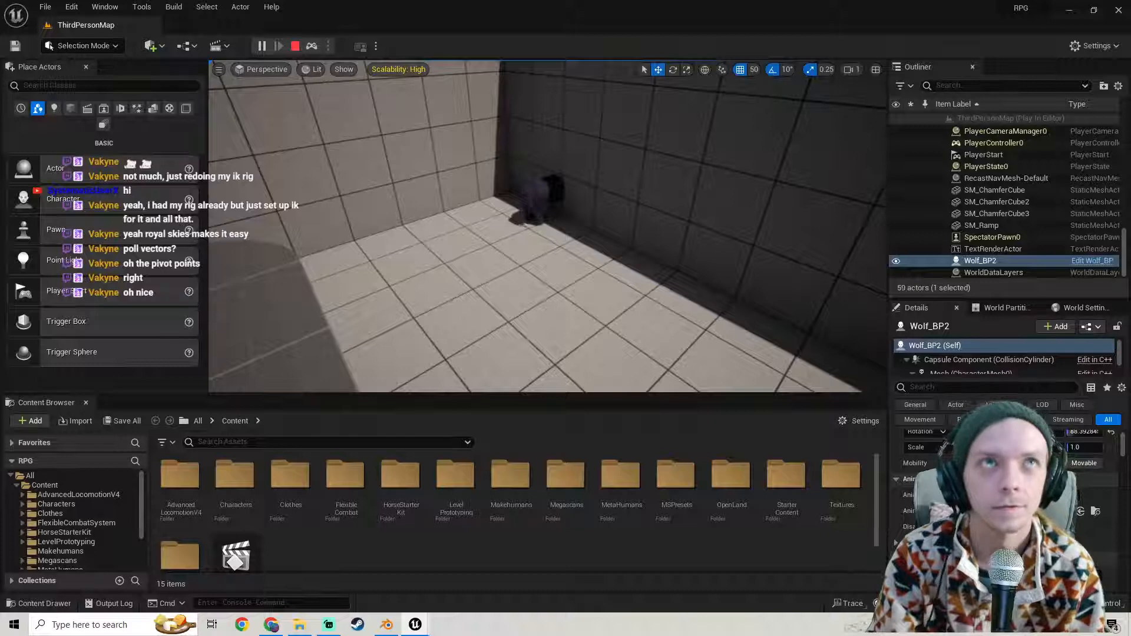
pyautogui.moveTo(547, 227); pyautogui.dragTo(562, 235, button='right')
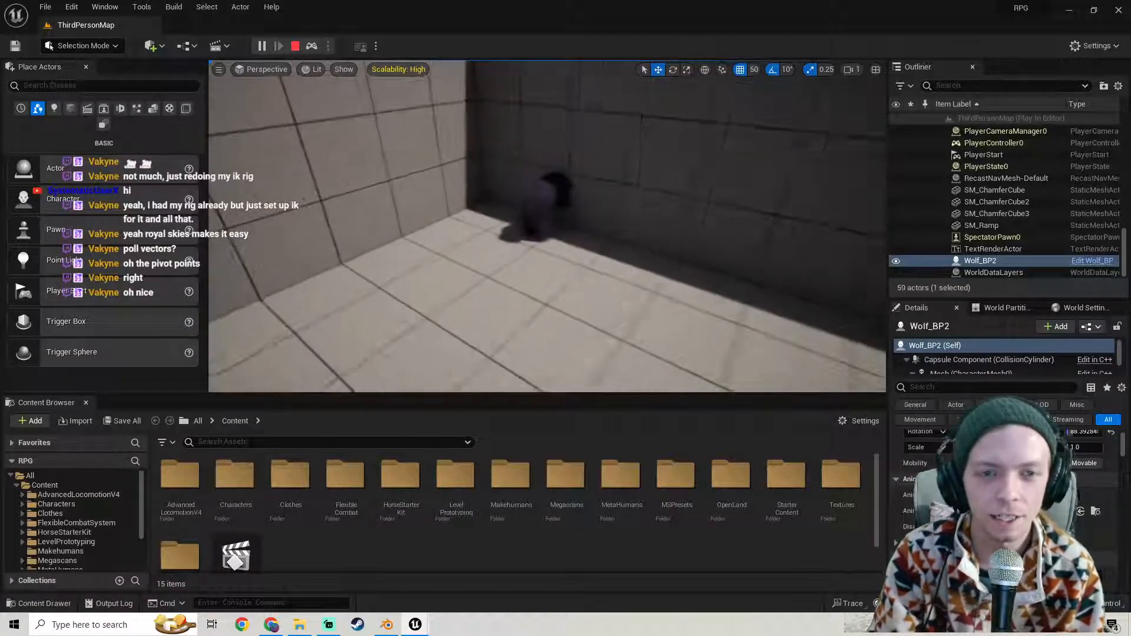
pyautogui.moveTo(547, 226); pyautogui.dragTo(524, 226, button='right')
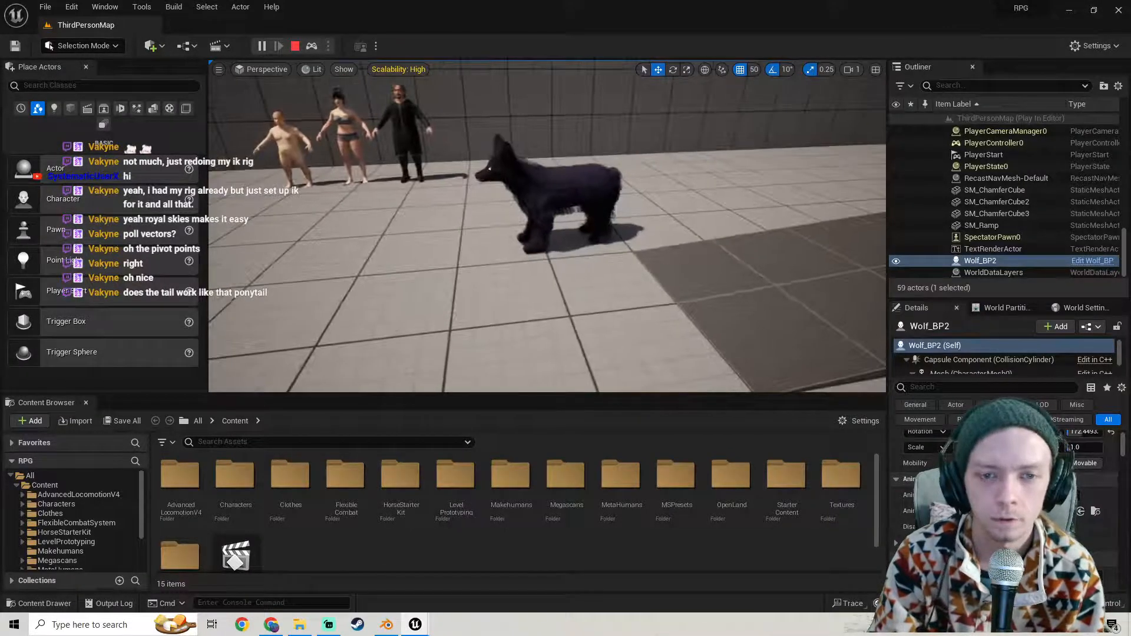
pyautogui.press('d')
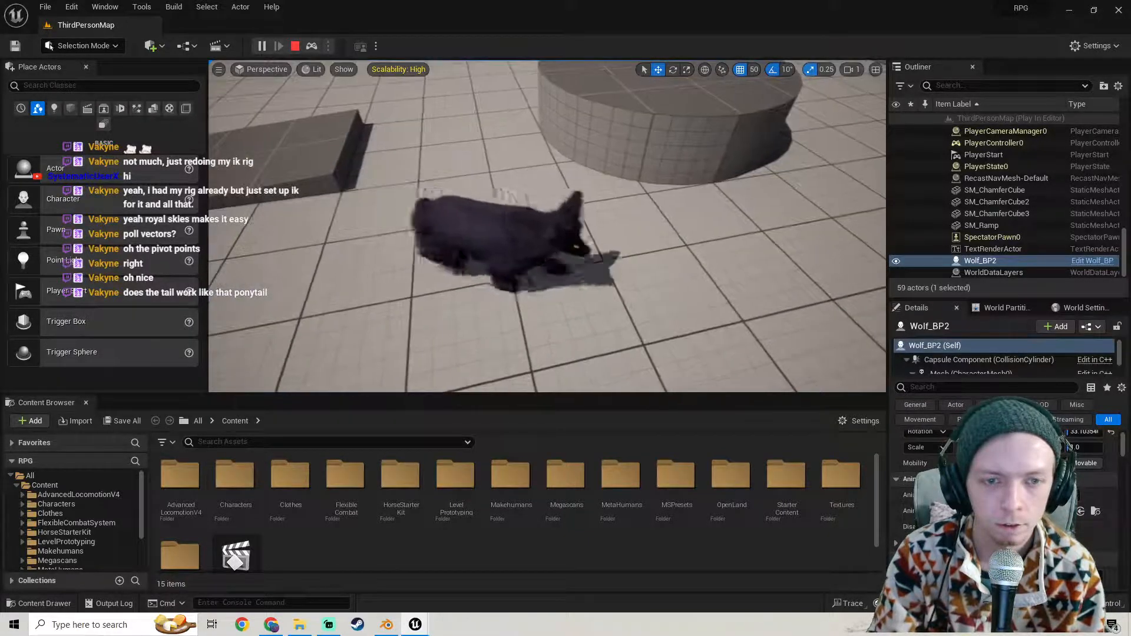
pyautogui.press('a')
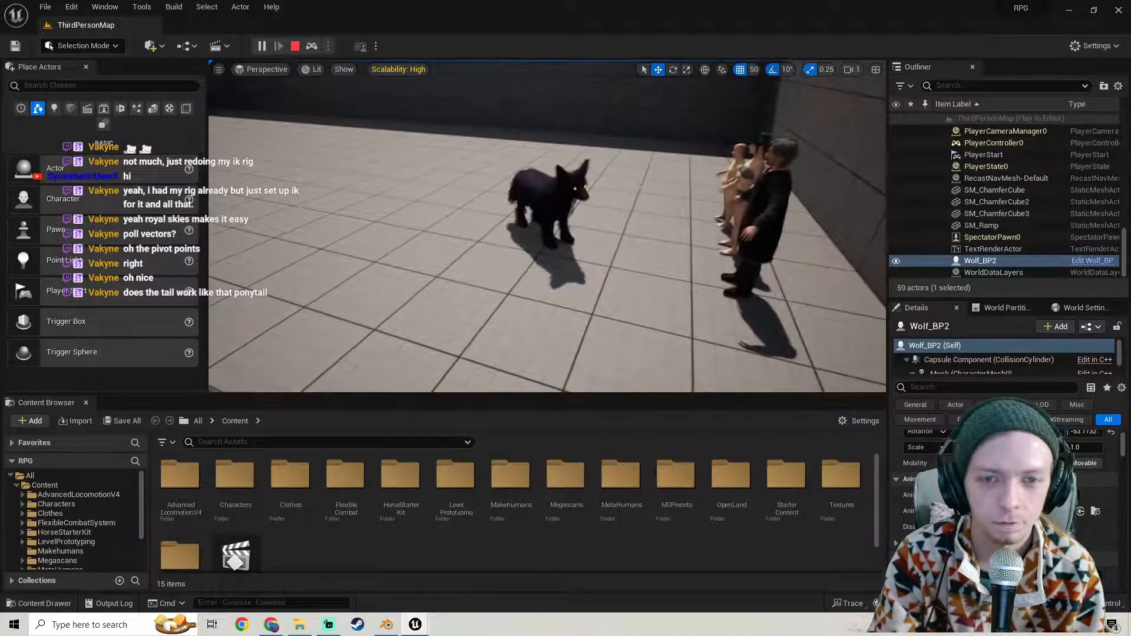
pyautogui.press('Escape')
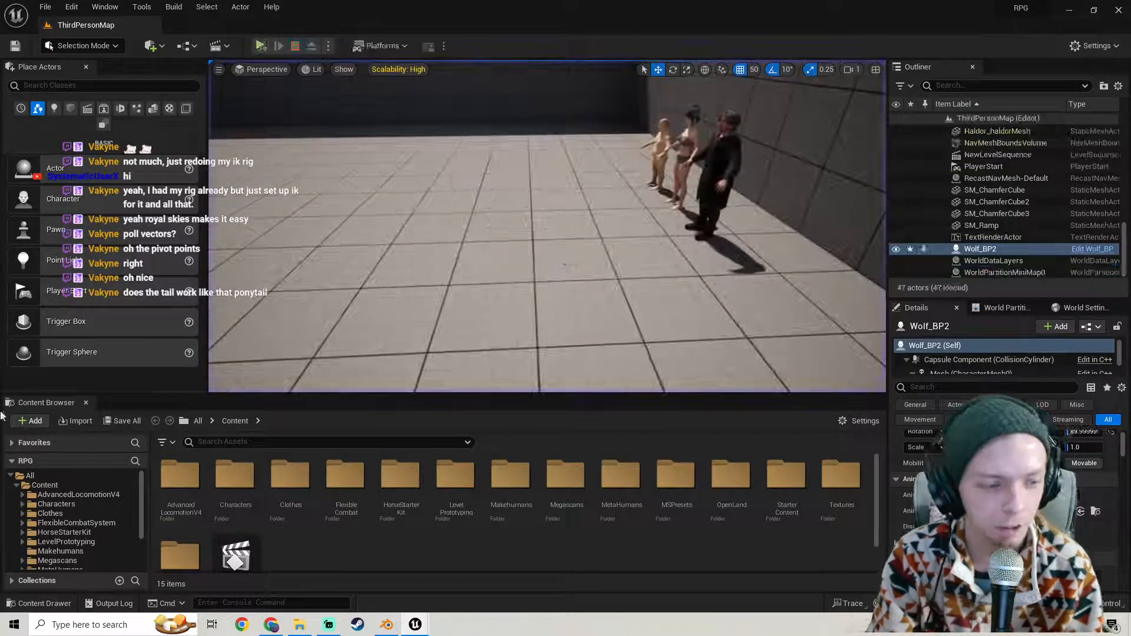
# - Focus on the wolf actor in the level and browse to its asset in the Animals/Wolf content folder
pyautogui.scroll(-2, 59, 484)
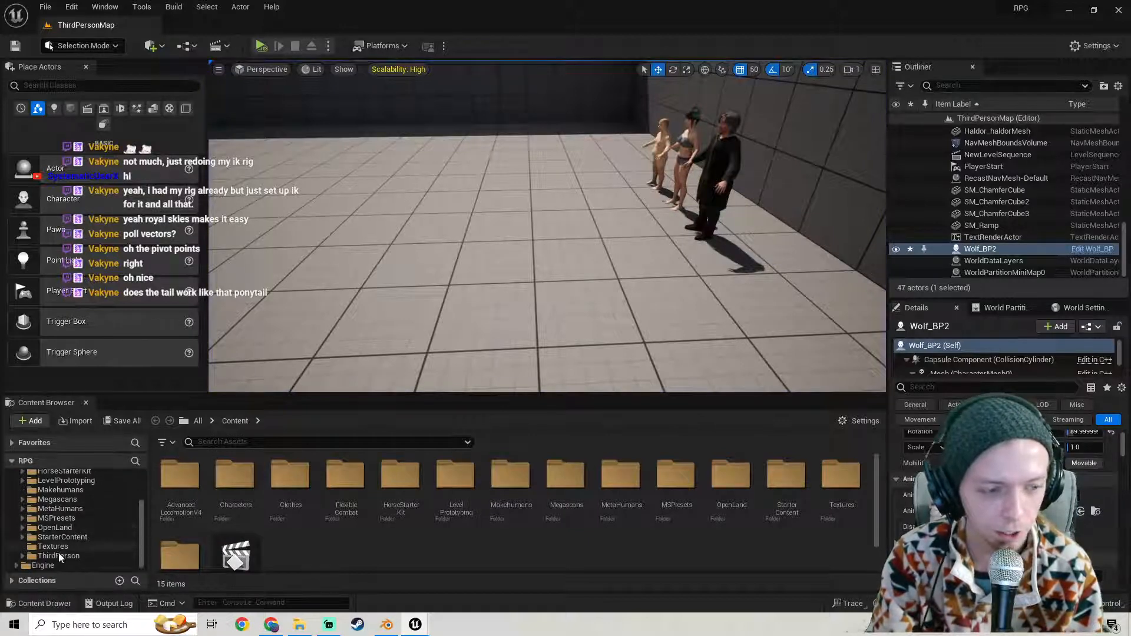
pyautogui.press('f')
pyautogui.rightClick(348, 299)
pyautogui.click(384, 321)
pyautogui.moveTo(541, 277); pyautogui.dragTo(507, 278, button='right')
pyautogui.press('s')
pyautogui.press('w')
pyautogui.moveTo(377, 330); pyautogui.dragTo(389, 374, button='right')
pyautogui.press('s')
pyautogui.moveTo(481, 330); pyautogui.dragTo(504, 337, button='right')
pyautogui.press('g')
pyautogui.press('a')
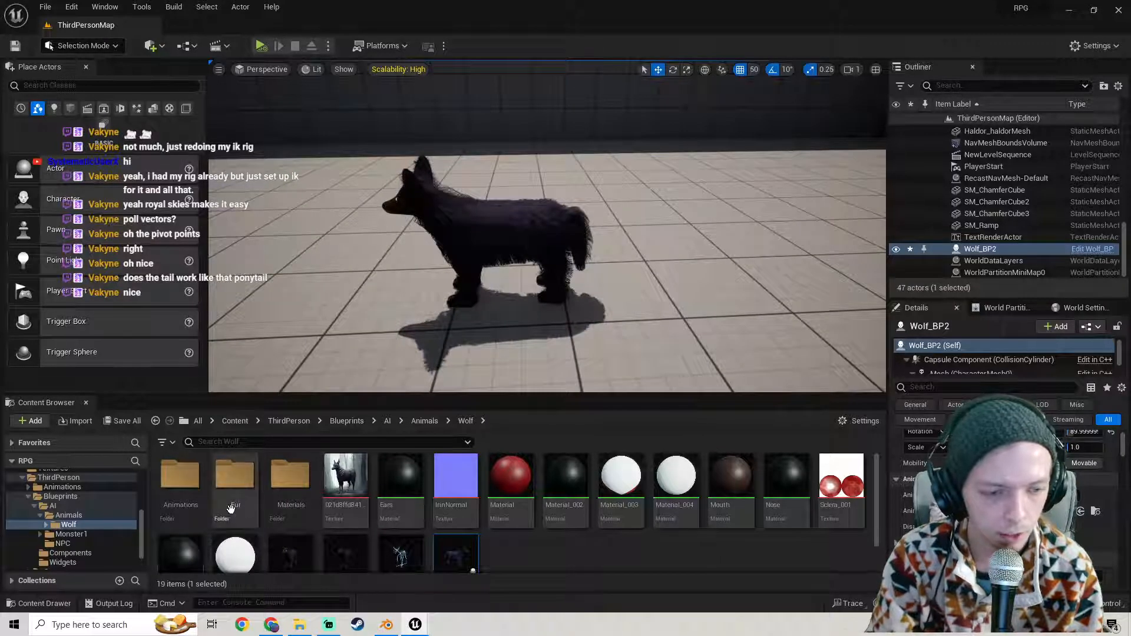
# - Look through the wolf's Animations and Montages folders, and preview the Wolf1Eating animation before closing its editor
pyautogui.doubleClick(180, 478)
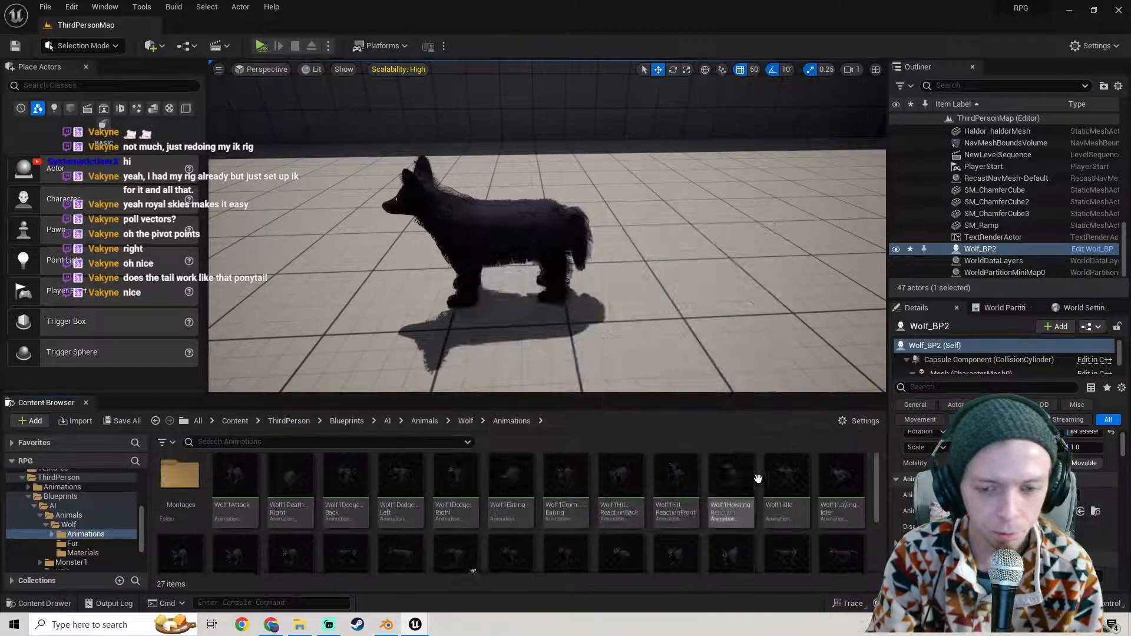
pyautogui.doubleClick(185, 522)
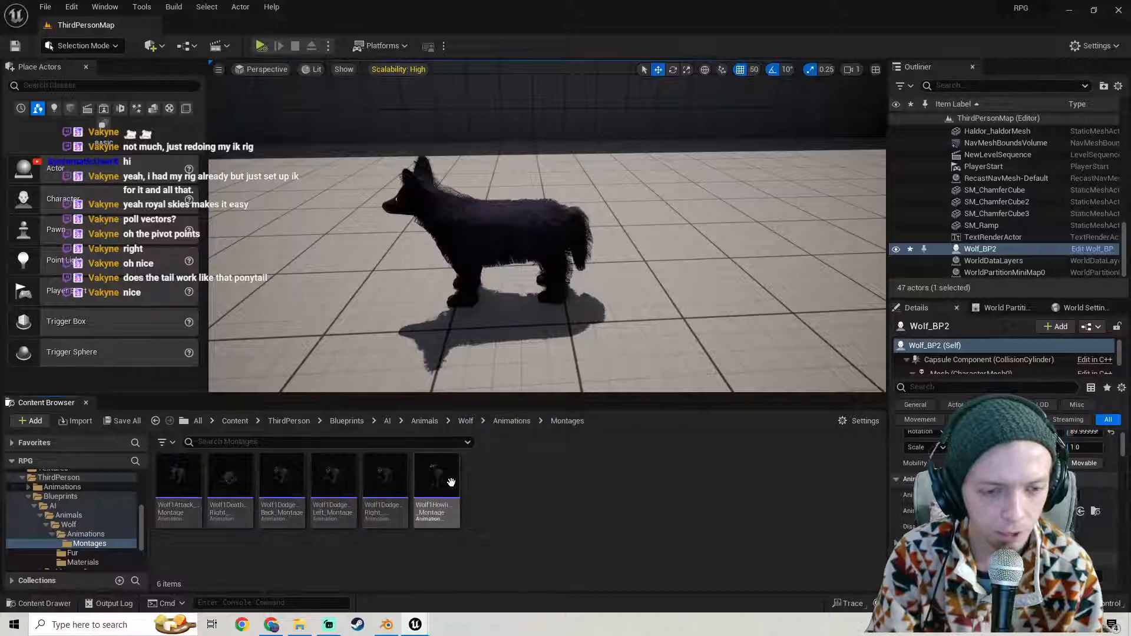
pyautogui.click(156, 420)
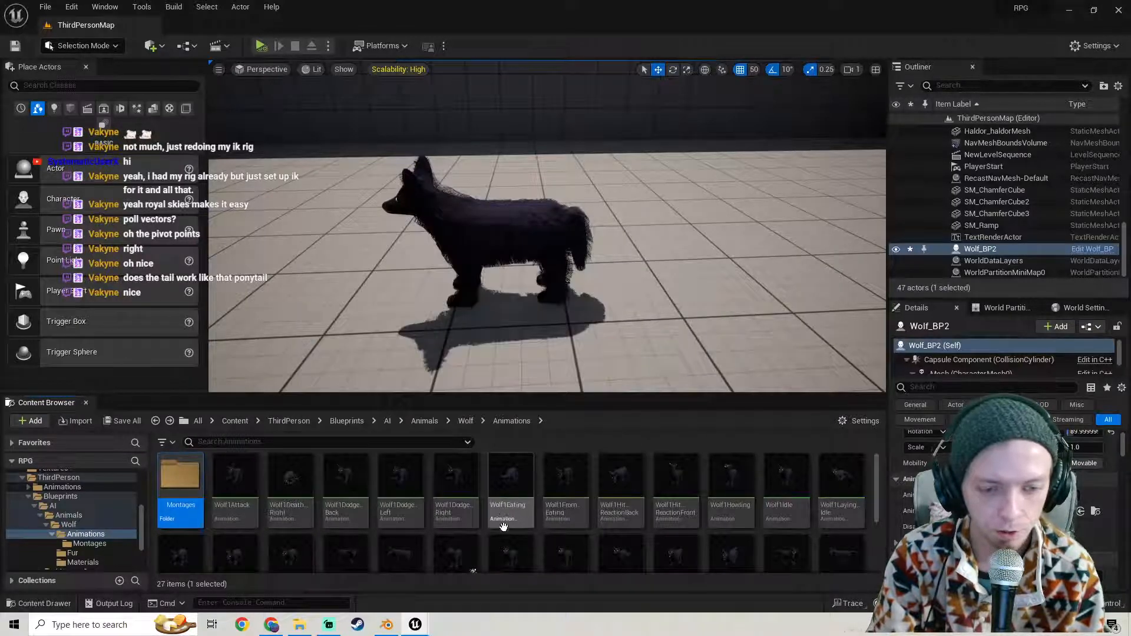
pyautogui.doubleClick(503, 500)
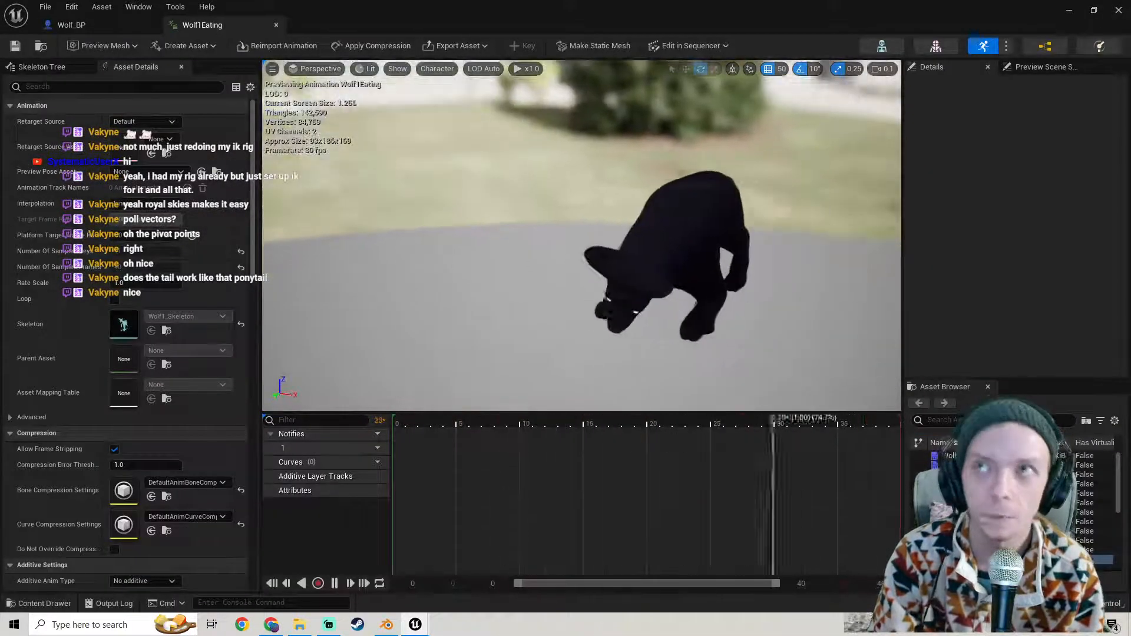
pyautogui.click(1118, 9)
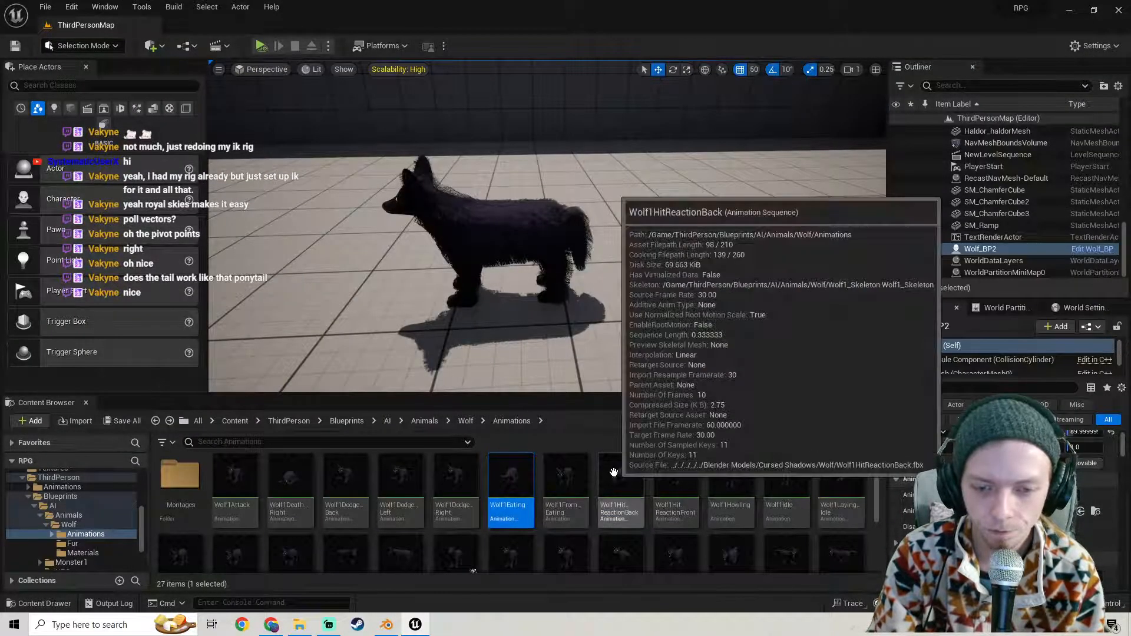
# - Preview the Wolf1HitReactionBack and Wolf1HitReactionFront animations, closing each animation editor after viewing
pyautogui.doubleClick(614, 474)
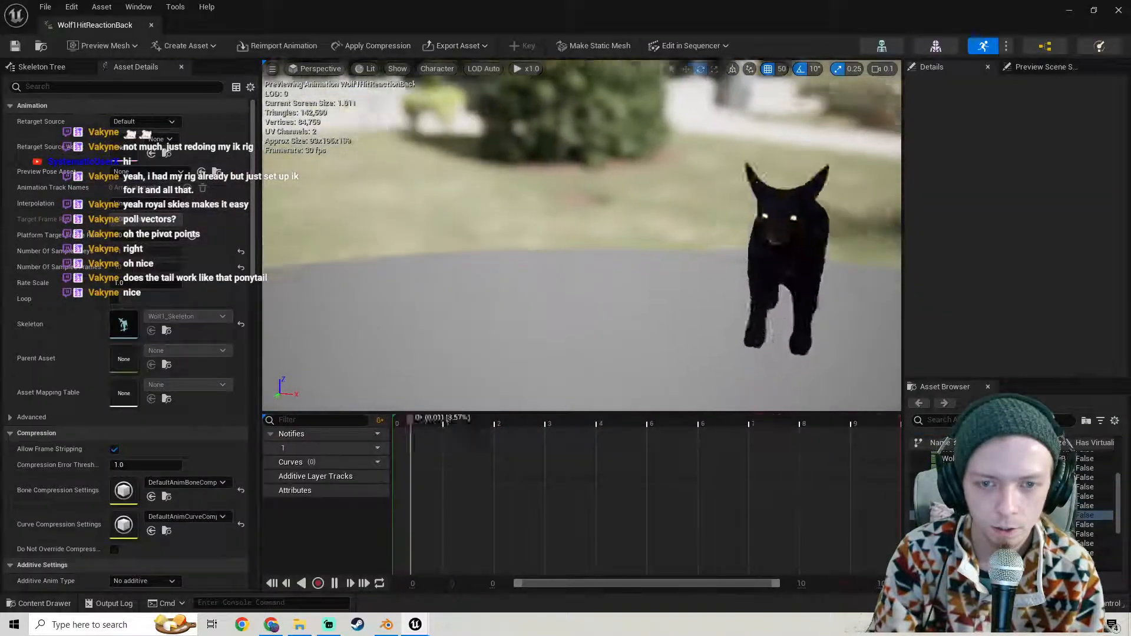
pyautogui.click(1118, 10)
pyautogui.doubleClick(676, 489)
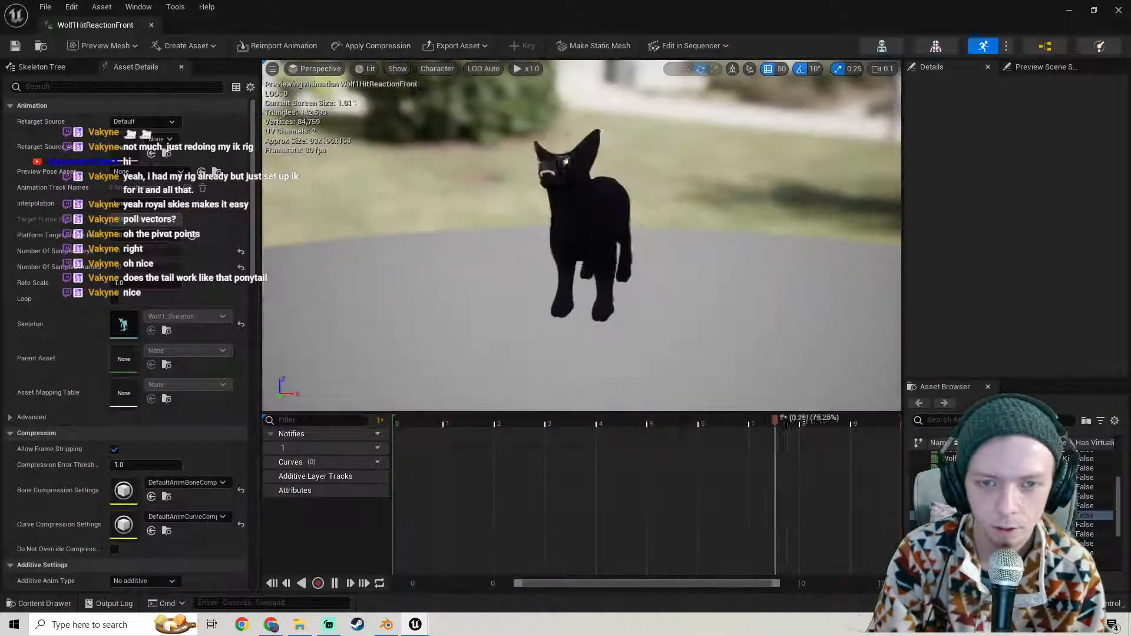
pyautogui.click(1119, 11)
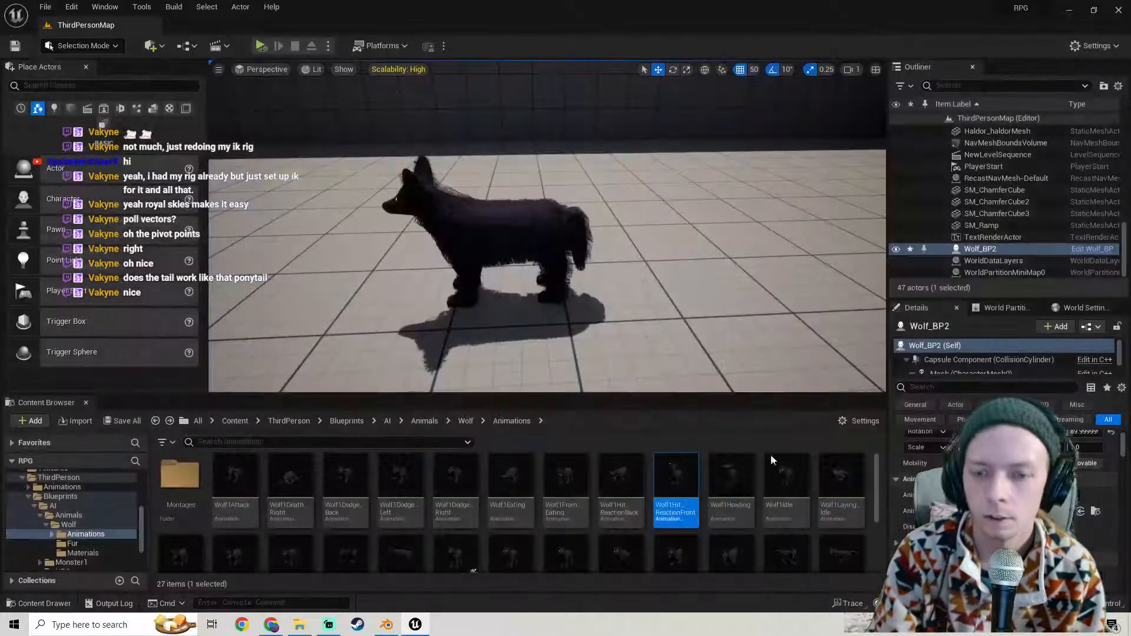
# - Preview the Wolf1Howling and Wolf1LayingIdle animations from an angled view, closing each editor after viewing
pyautogui.doubleClick(731, 489)
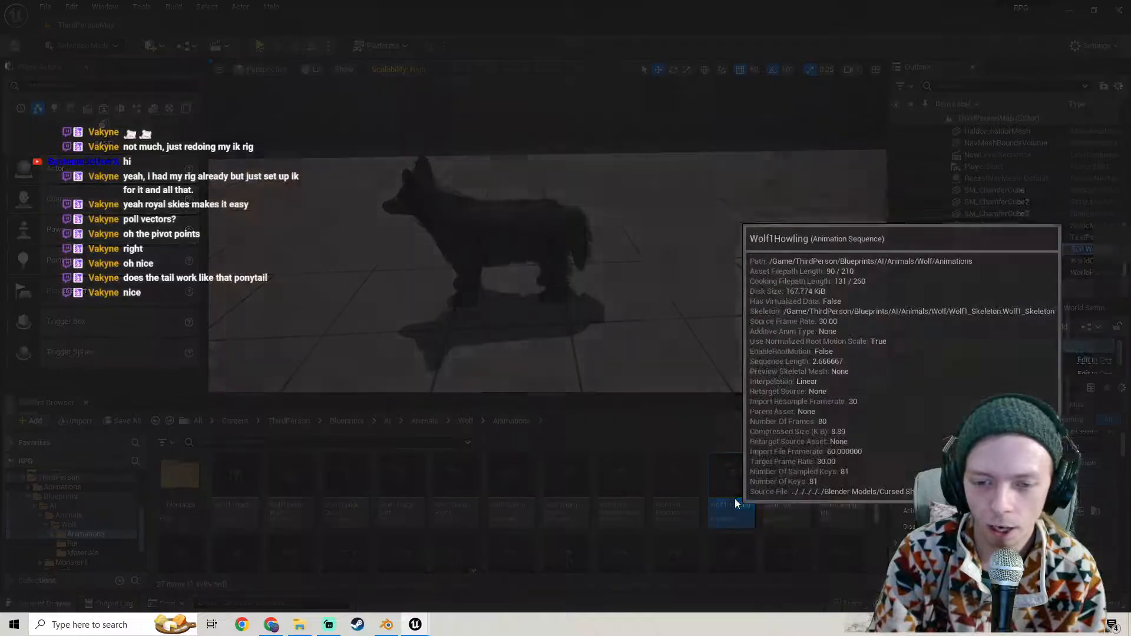
pyautogui.moveTo(582, 236); pyautogui.dragTo(530, 245)
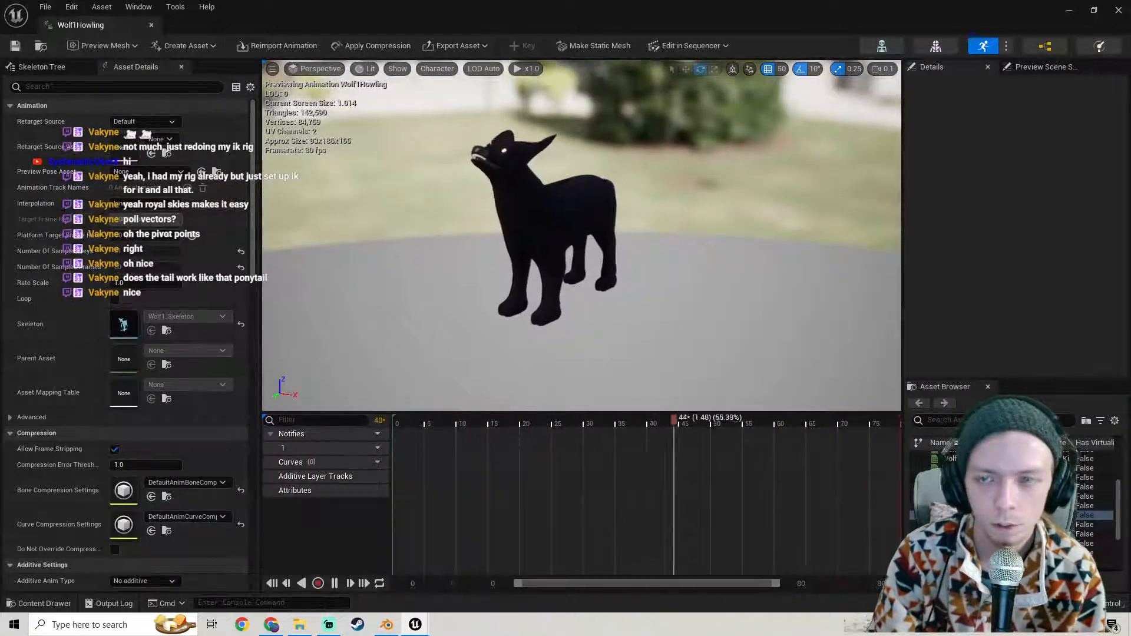
pyautogui.click(1118, 10)
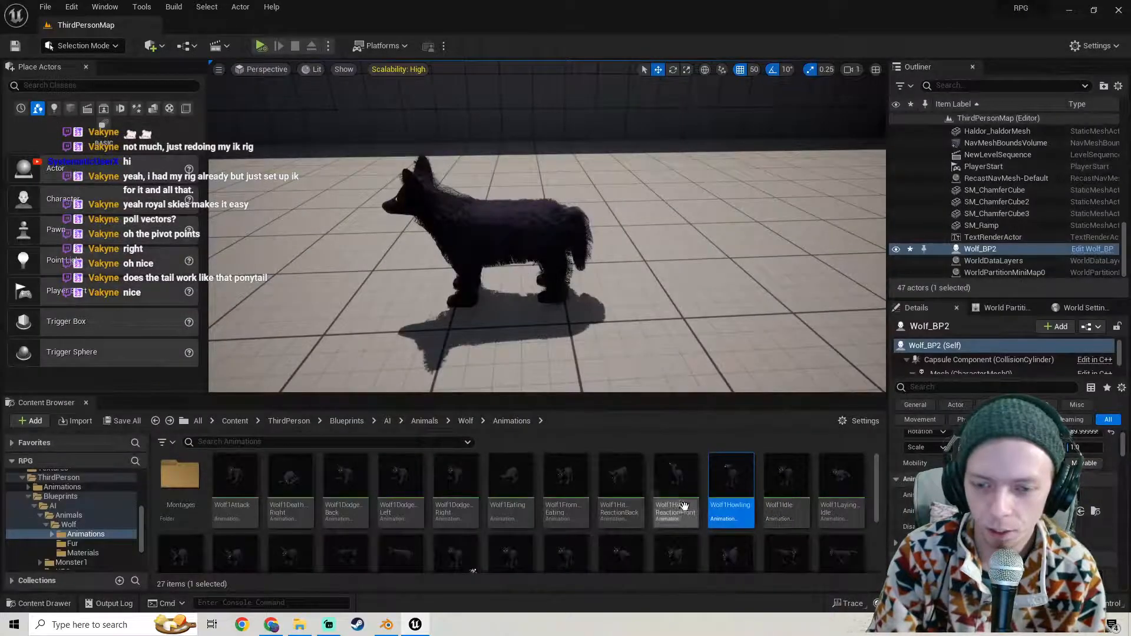
pyautogui.doubleClick(845, 479)
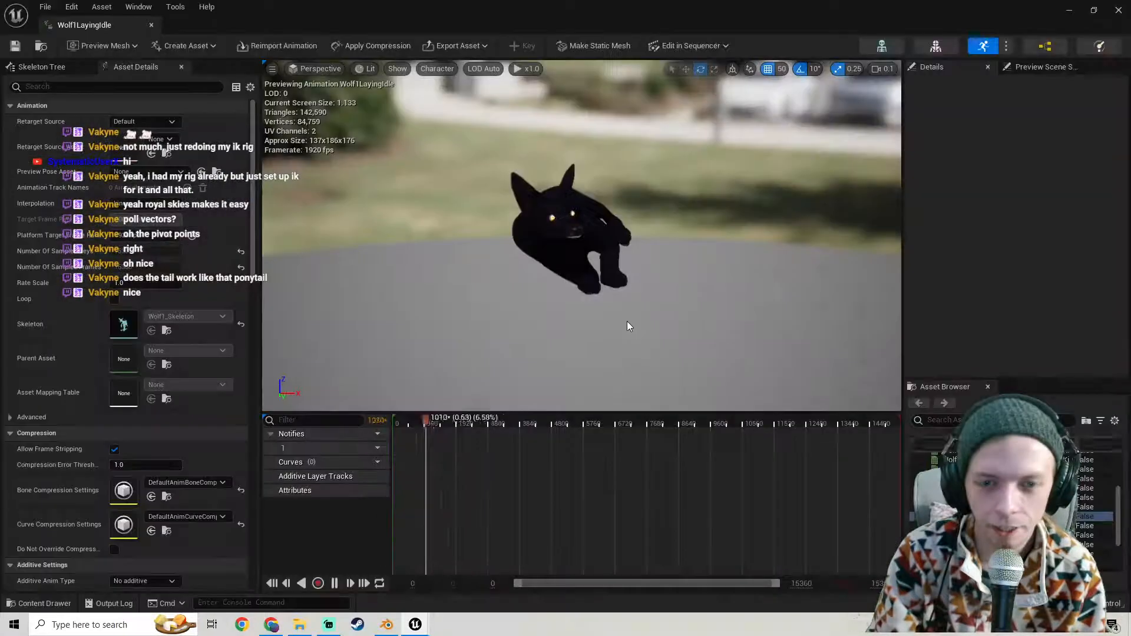
pyautogui.moveTo(753, 314); pyautogui.dragTo(643, 283)
pyautogui.moveTo(642, 283); pyautogui.dragTo(693, 341, button='right')
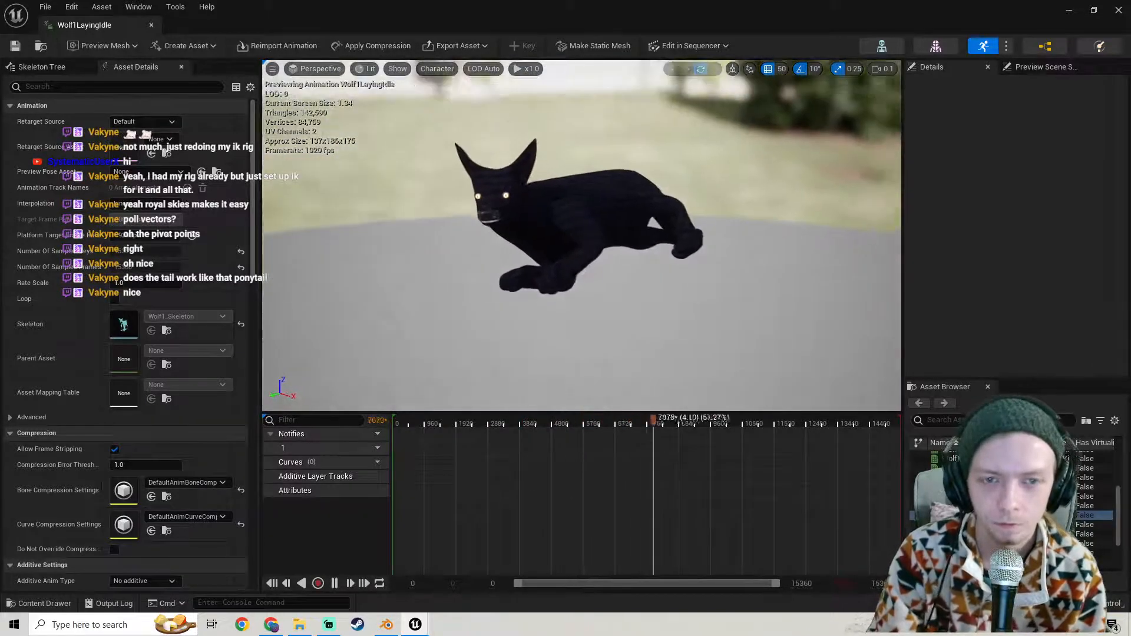
pyautogui.click(1120, 10)
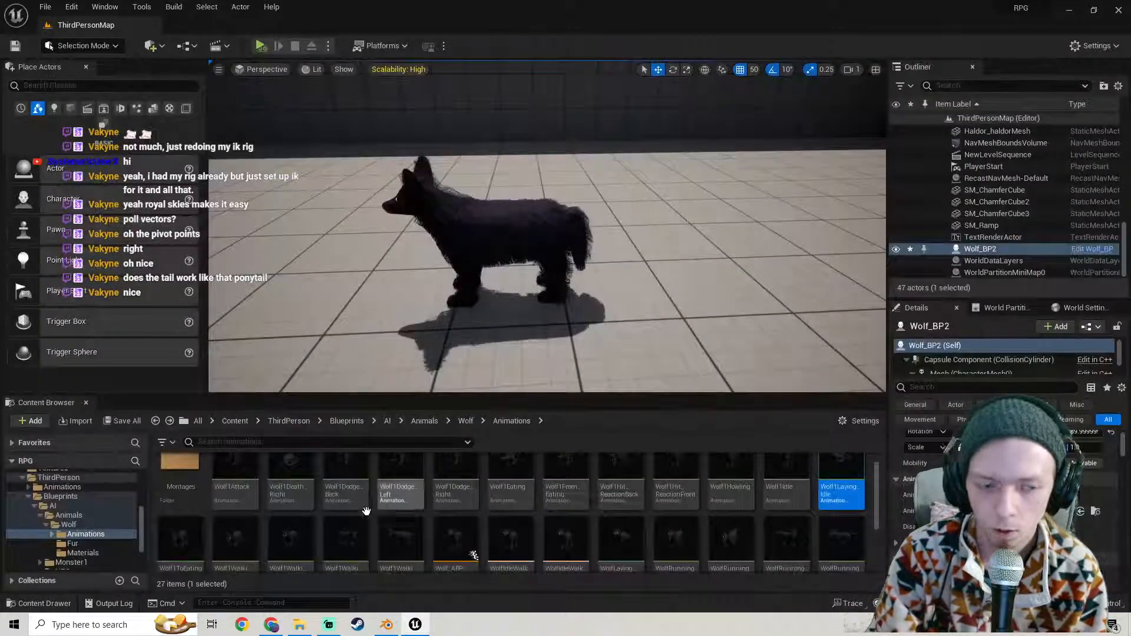
# - Preview the Wolf1DeathRight animation and close its editor
pyautogui.scroll(1, 678, 530)
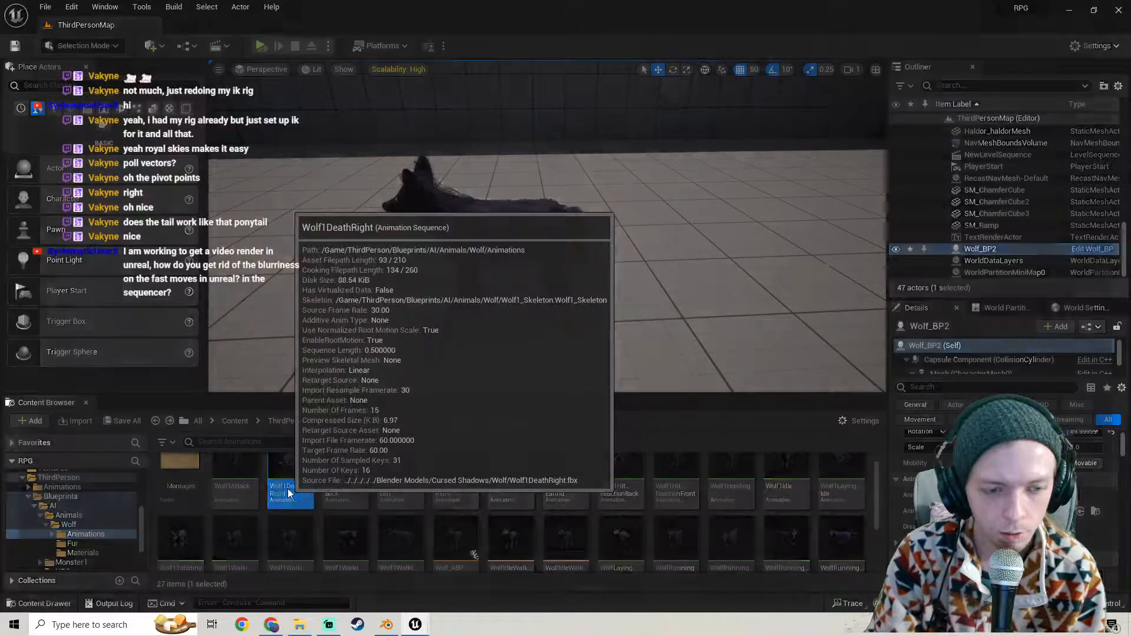
pyautogui.doubleClick(288, 489)
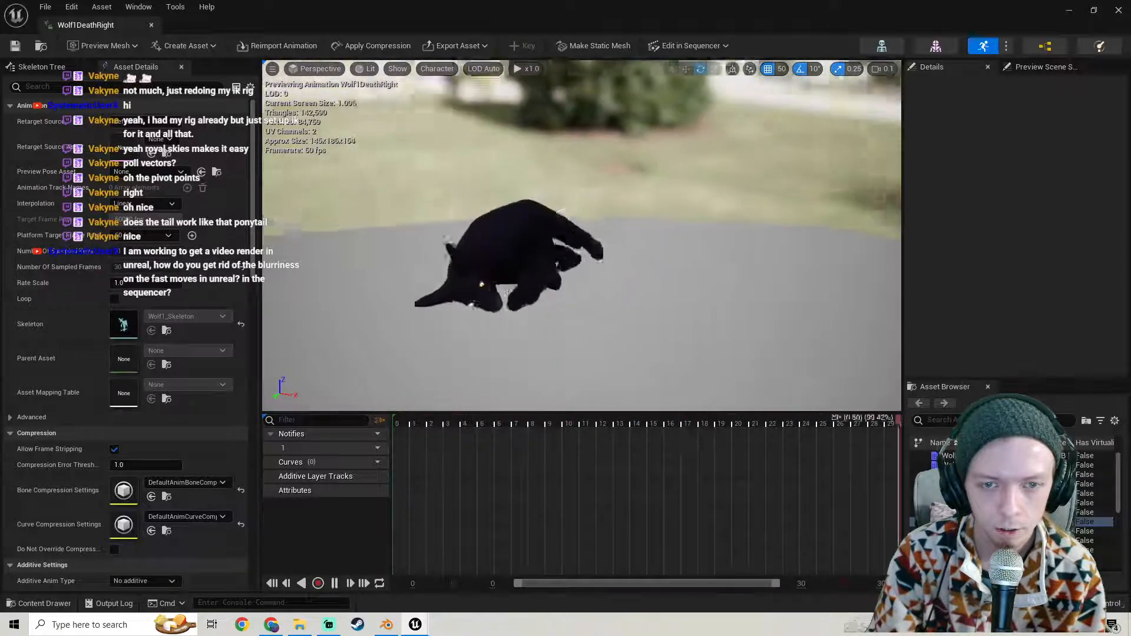
pyautogui.click(1120, 11)
# - Open the WolfIdleWalkRunDirection blend space, check the wolf's movement at different speeds, and close the editor
pyautogui.scroll(-2, 388, 500)
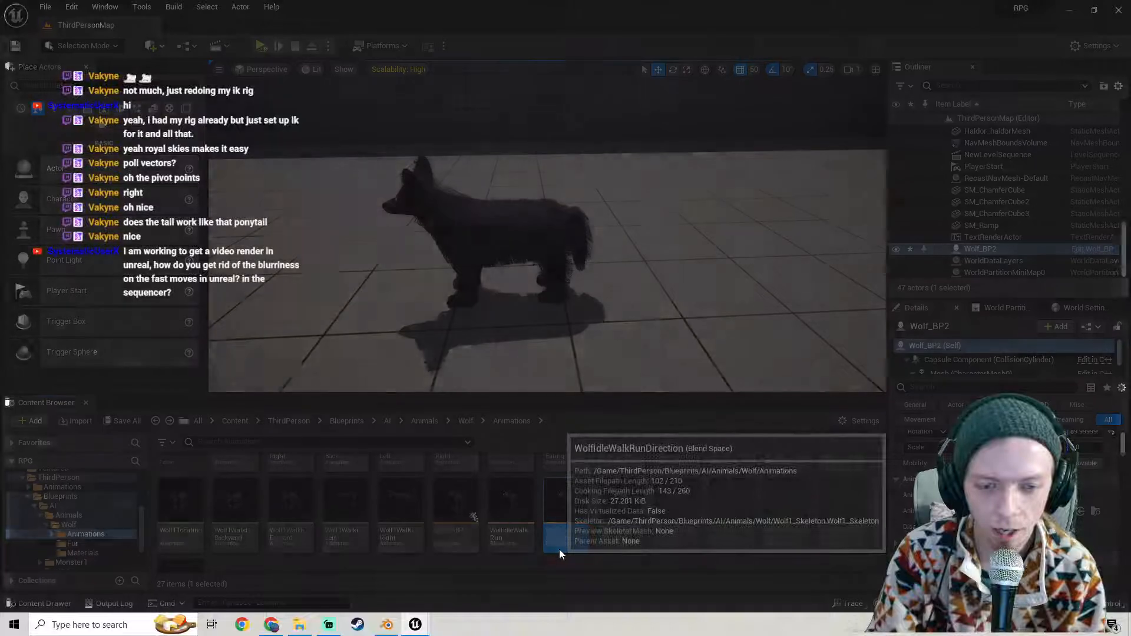
pyautogui.doubleClick(560, 548)
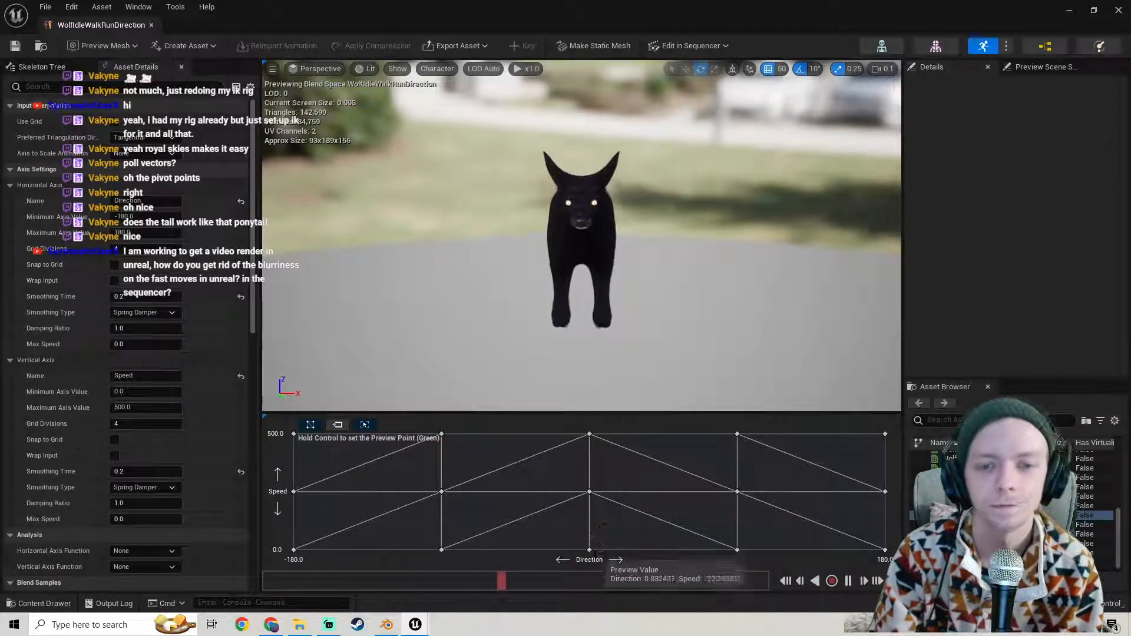
pyautogui.keyDown('alt'); pyautogui.moveTo(584, 265); pyautogui.dragTo(619, 265); pyautogui.keyUp('alt')
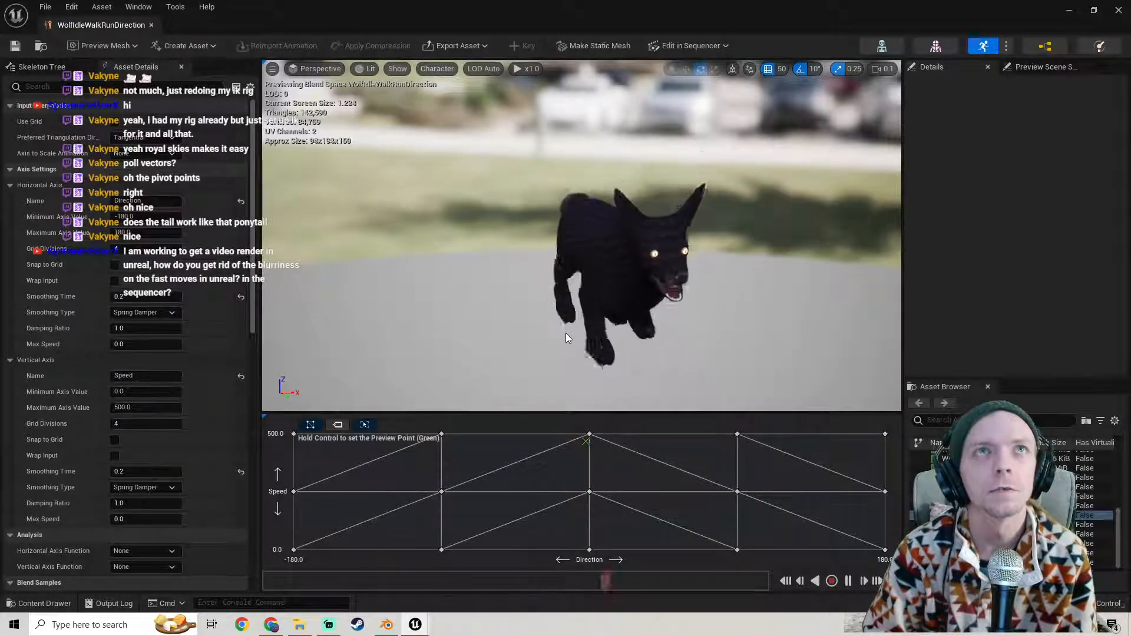
pyautogui.click(1120, 11)
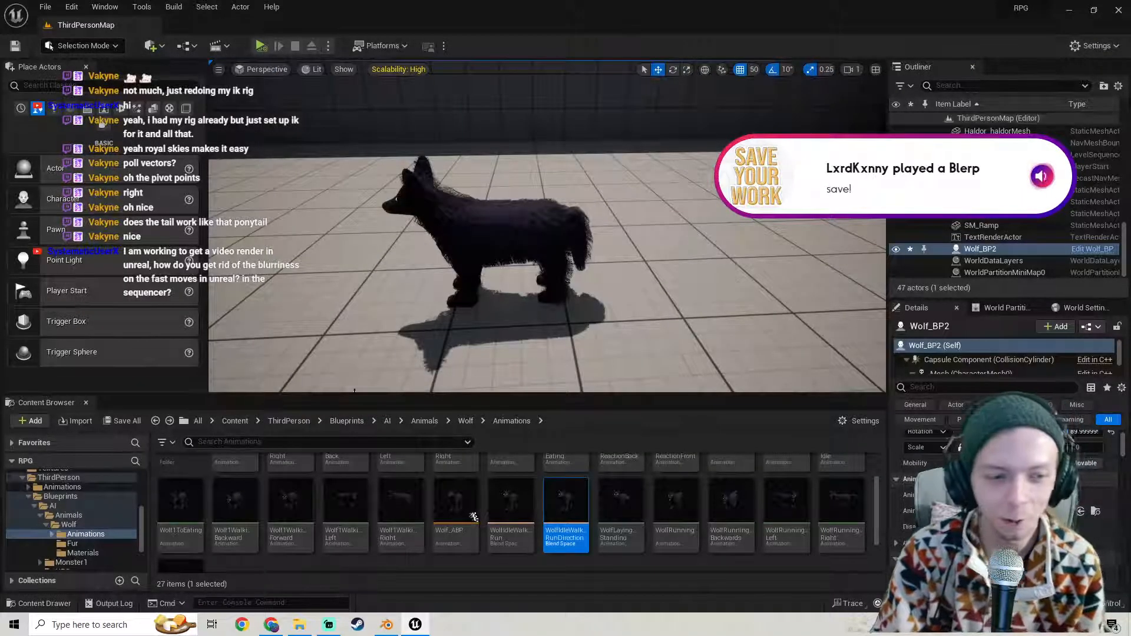
# - Save all modified content, including Wolf1HitReactionBack and Wolf_BP2
pyautogui.click(124, 421)
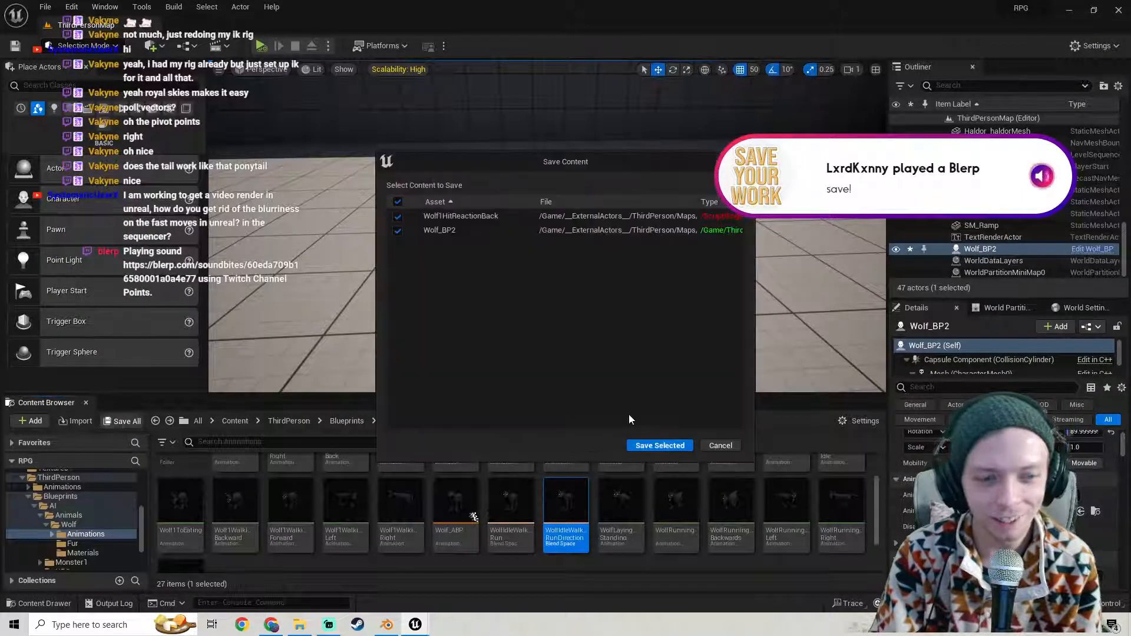
pyautogui.click(653, 448)
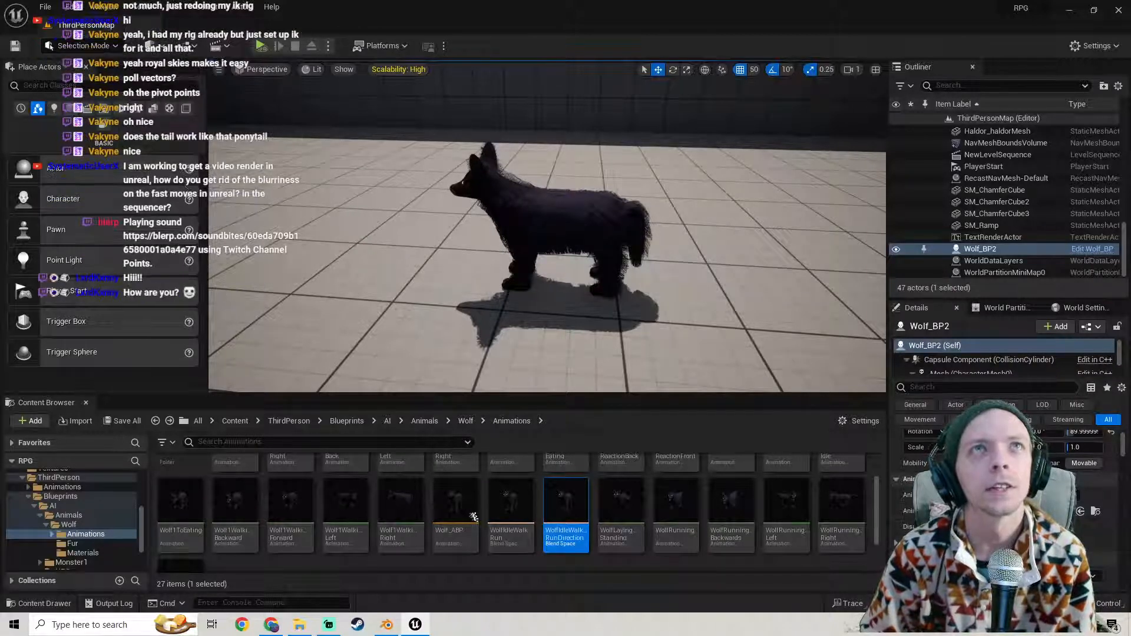
# - Return to the ThirdPerson content folder and view the wolf in the level from nearer and farther away
pyautogui.click(23, 478)
pyautogui.scroll(3, 63, 499)
pyautogui.moveTo(481, 306)
pyautogui.mouseDown(button='right')
pyautogui.moveTo(507, 294)
pyautogui.moveTo(480, 294)
pyautogui.mouseUp(button='right')
pyautogui.press('s')
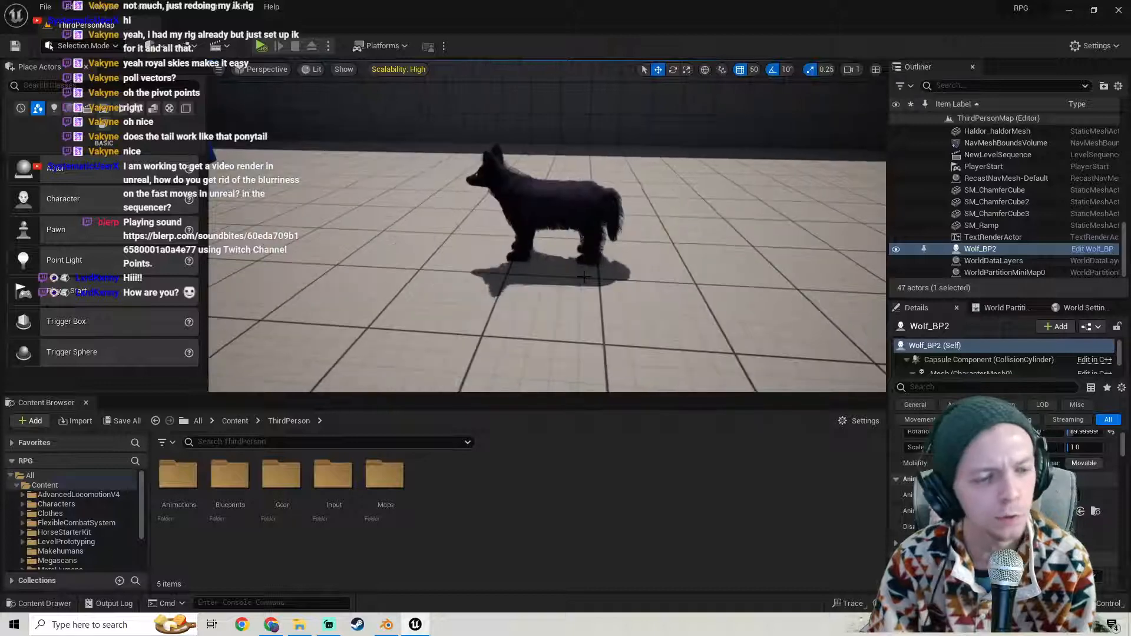
pyautogui.press('w')
pyautogui.moveTo(563, 299); pyautogui.dragTo(590, 293, button='right')
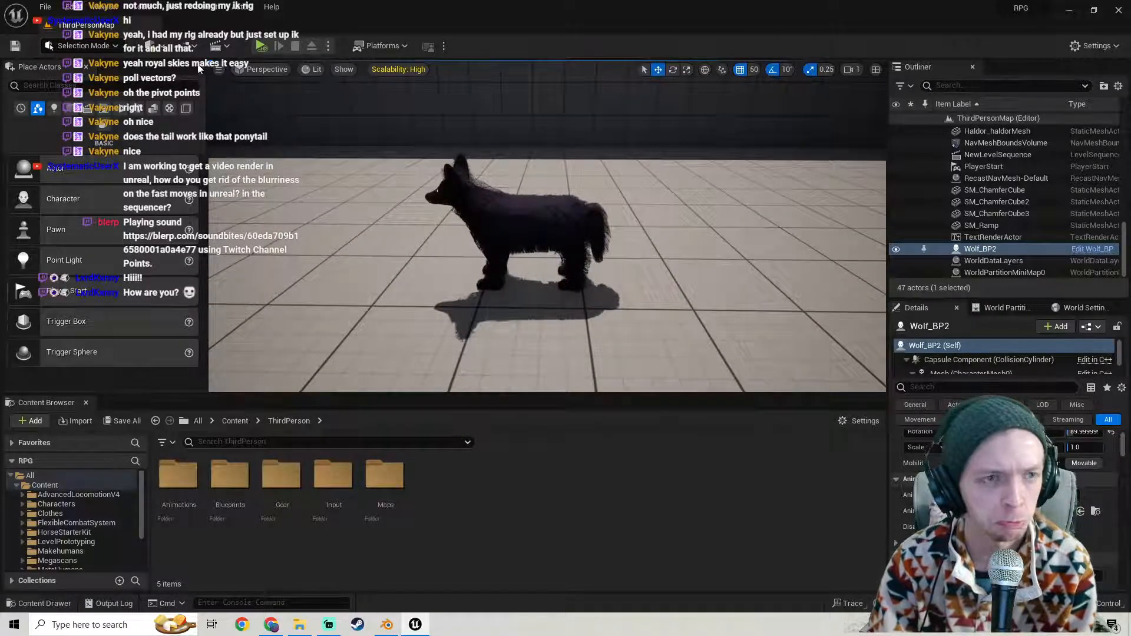
pyautogui.click(214, 47)
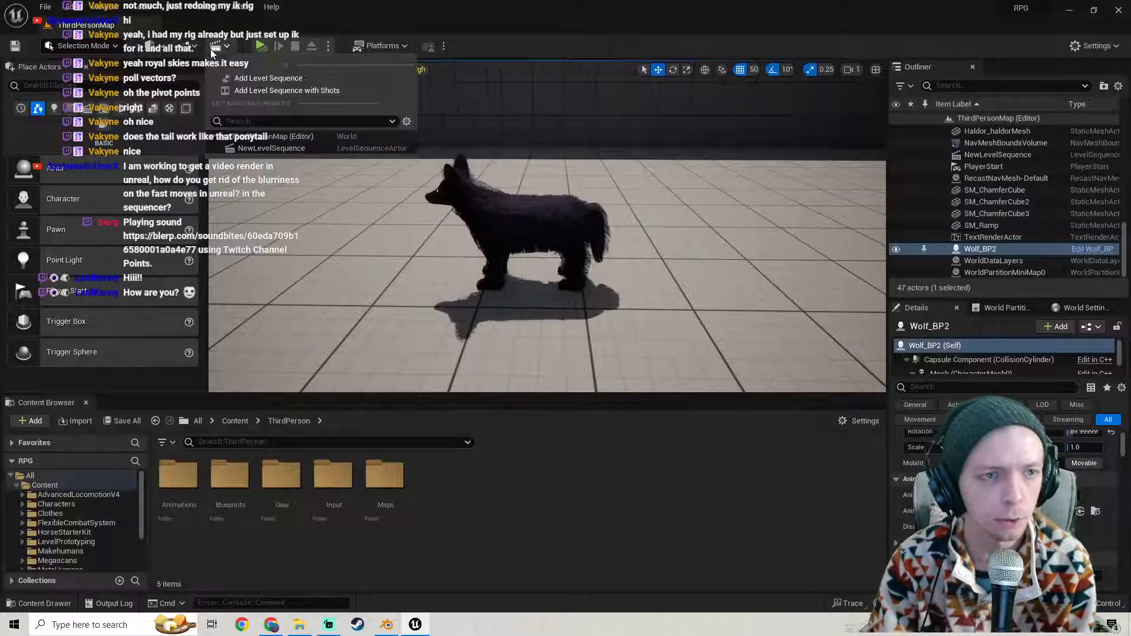
pyautogui.click(187, 50)
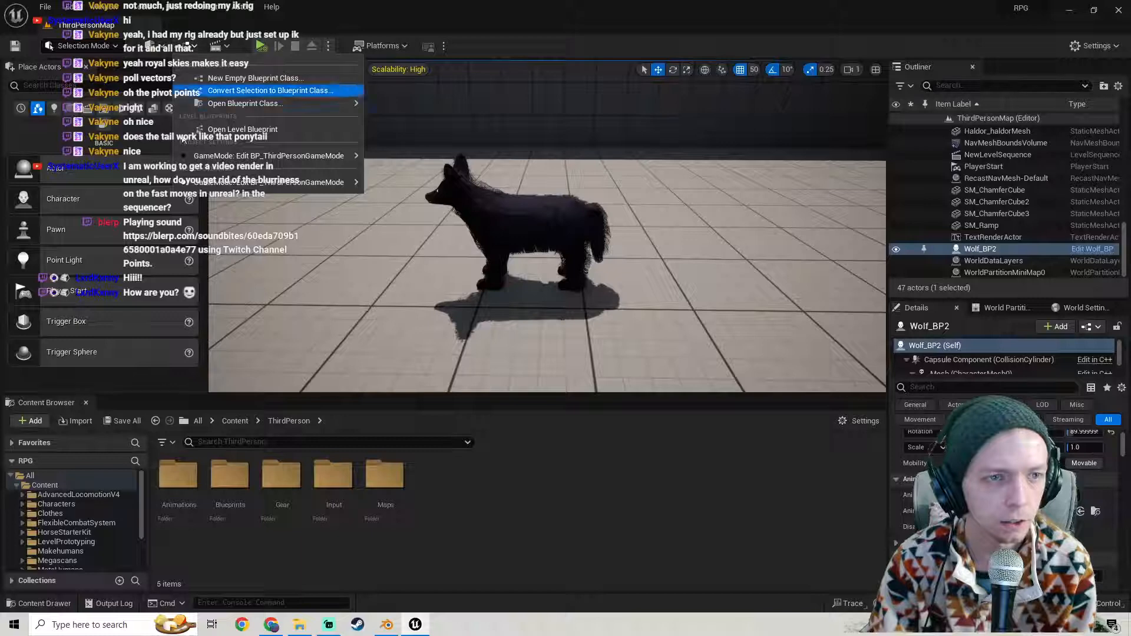
pyautogui.click(214, 48)
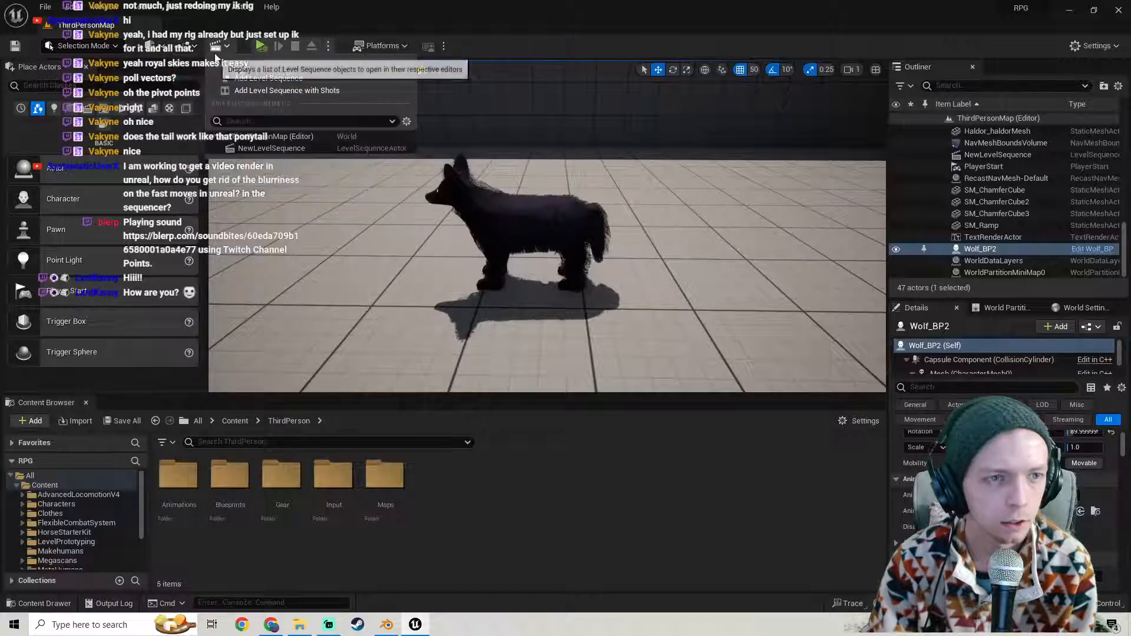
pyautogui.click(274, 75)
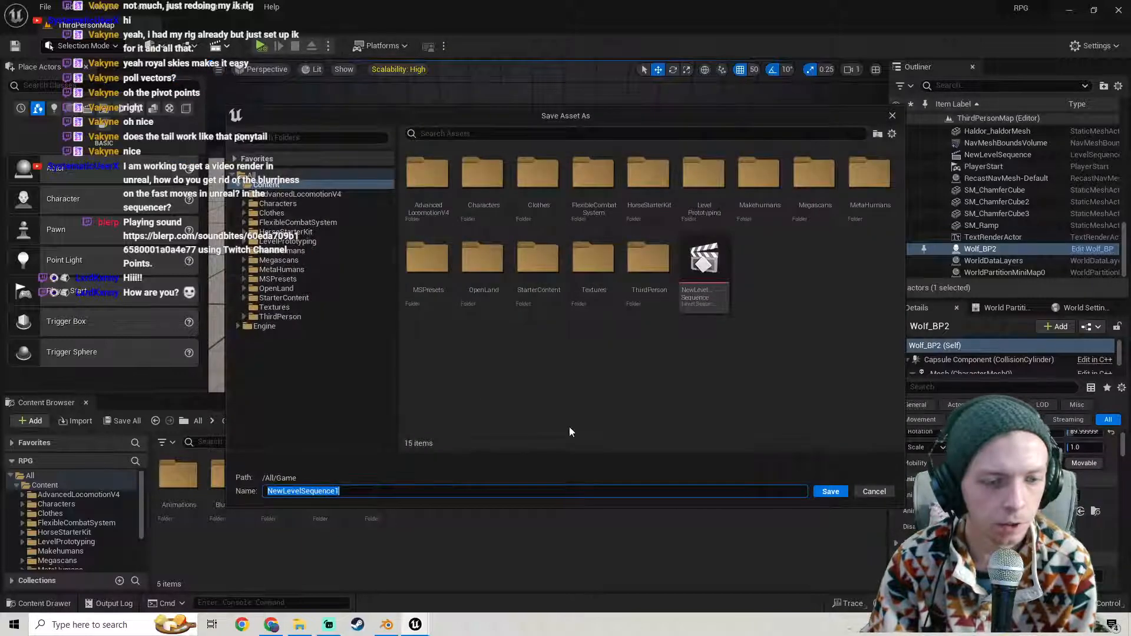
pyautogui.click(889, 492)
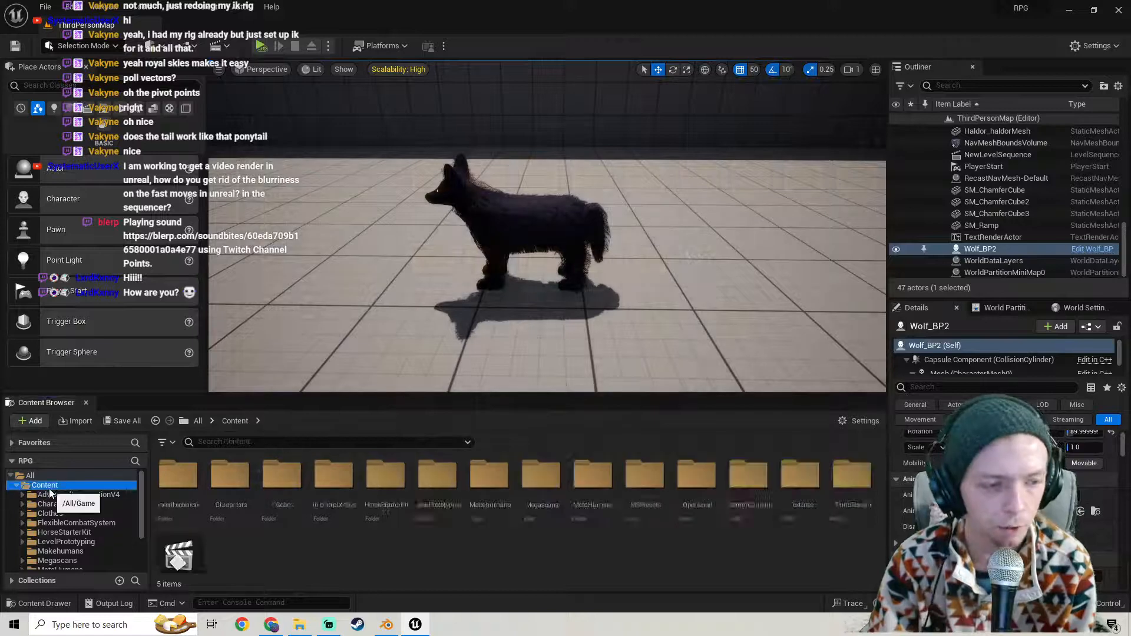
# - Open the existing NewLevelSequence from the Content folder and scrub its playhead to frame 200
pyautogui.scroll(-2, 566, 528)
pyautogui.doubleClick(242, 557)
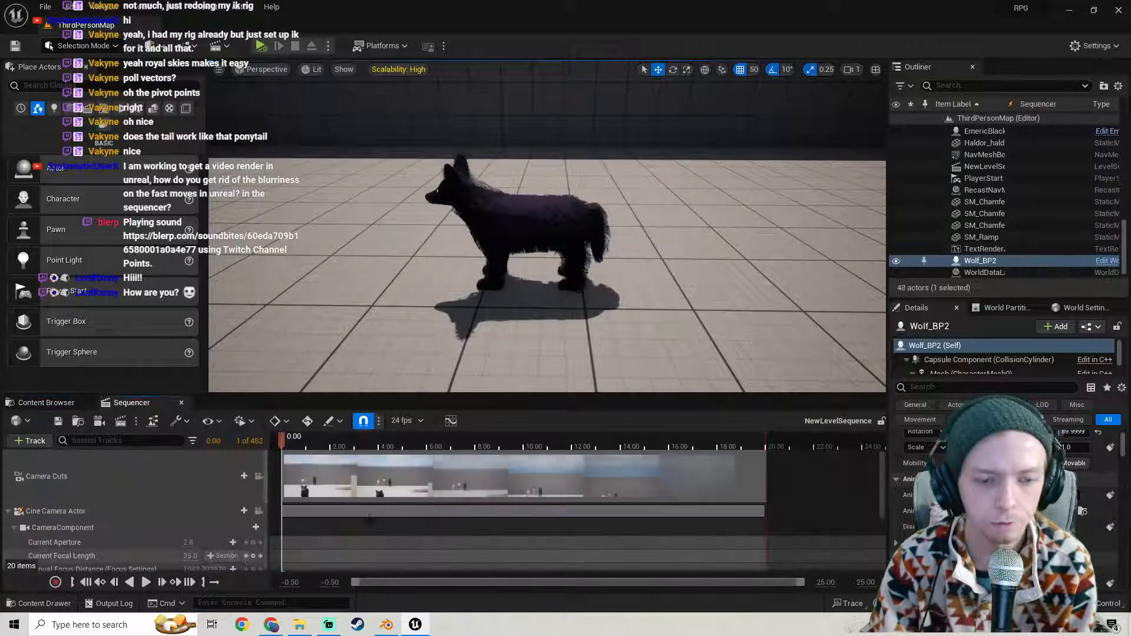
pyautogui.click(662, 497)
pyautogui.moveTo(333, 446); pyautogui.dragTo(484, 446)
pyautogui.moveTo(543, 344); pyautogui.dragTo(490, 369, button='right')
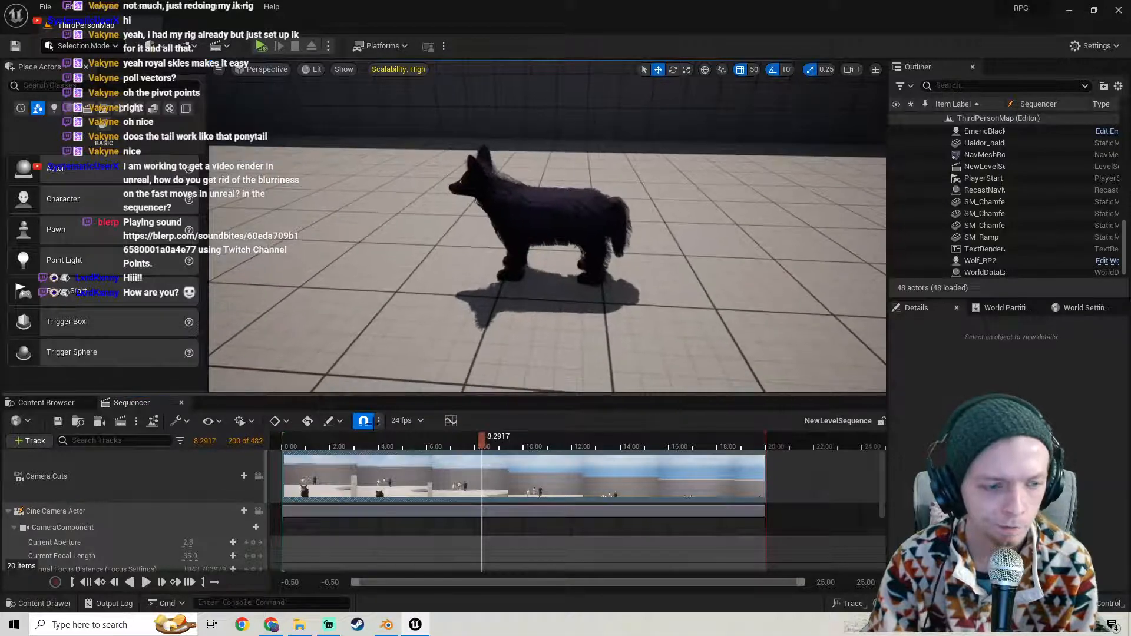
# - Select the cine camera's focal length track in the sequence and filter the camera details by "motio" for motion blur settings
pyautogui.scroll(-3, 92, 512)
pyautogui.scroll(2, 75, 540)
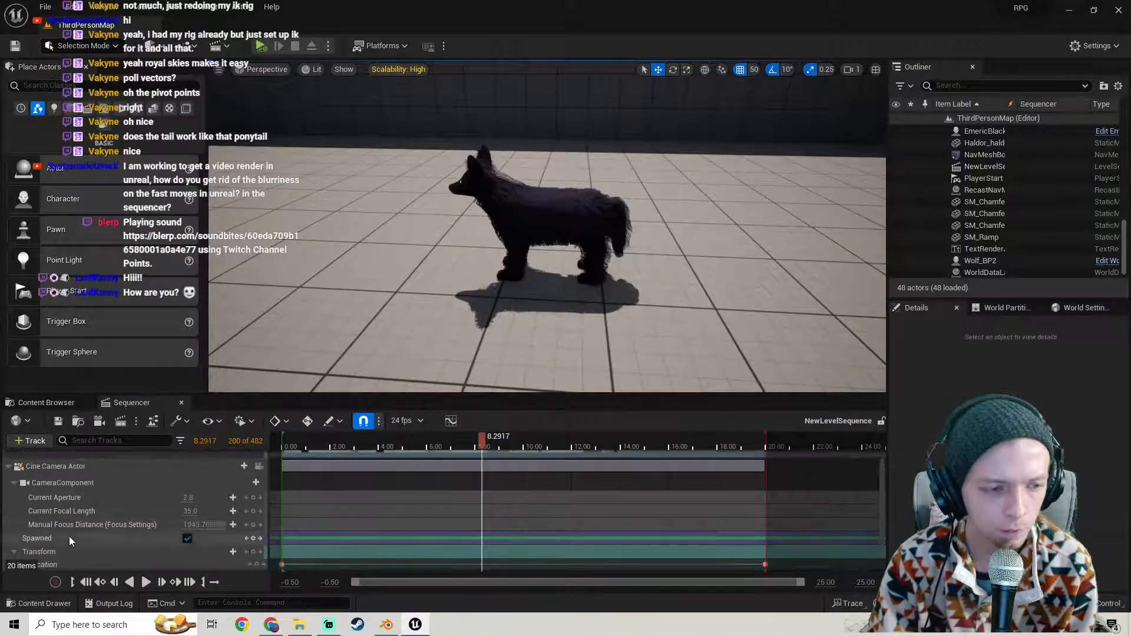
pyautogui.click(74, 512)
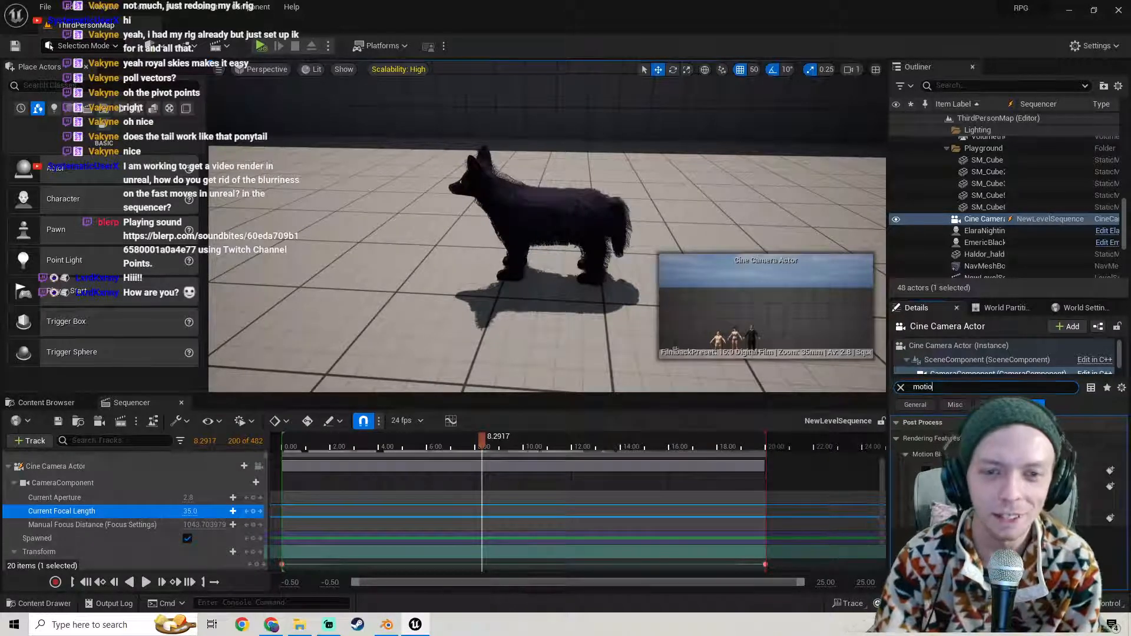
# - Select the wolf in the level and look at it from several nearby angles with the editor overlays hidden
pyautogui.click(542, 201)
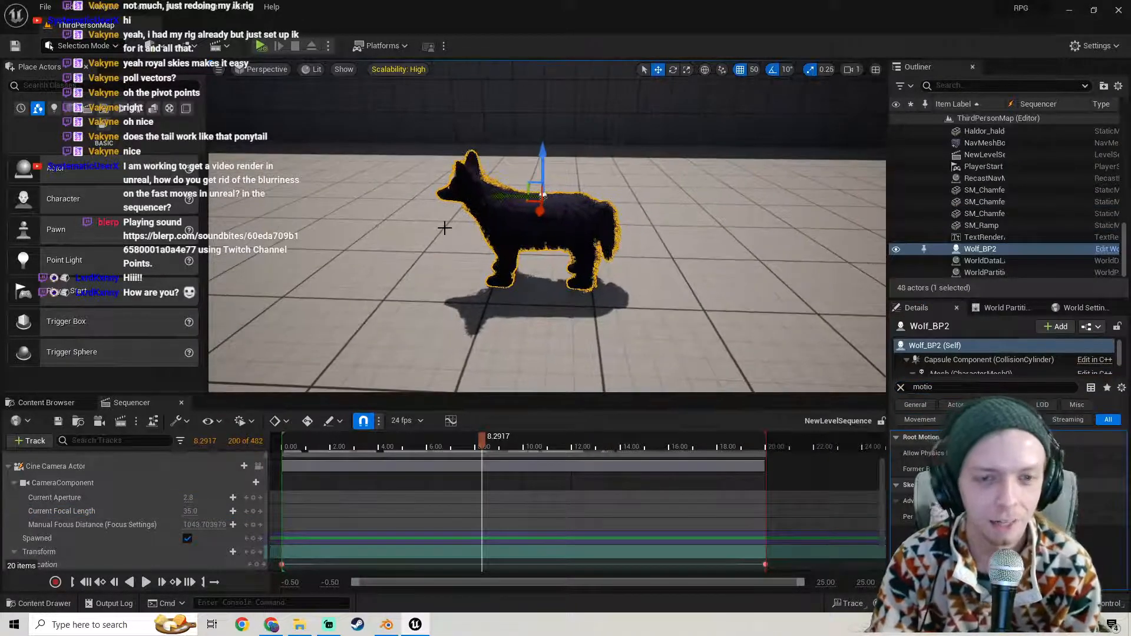
pyautogui.press('g')
pyautogui.press('a')
pyautogui.moveTo(449, 228)
pyautogui.mouseDown(button='right')
pyautogui.moveTo(425, 227)
pyautogui.moveTo(672, 230)
pyautogui.moveTo(451, 227)
pyautogui.mouseUp(button='right')
pyautogui.press('d')
pyautogui.press('w')
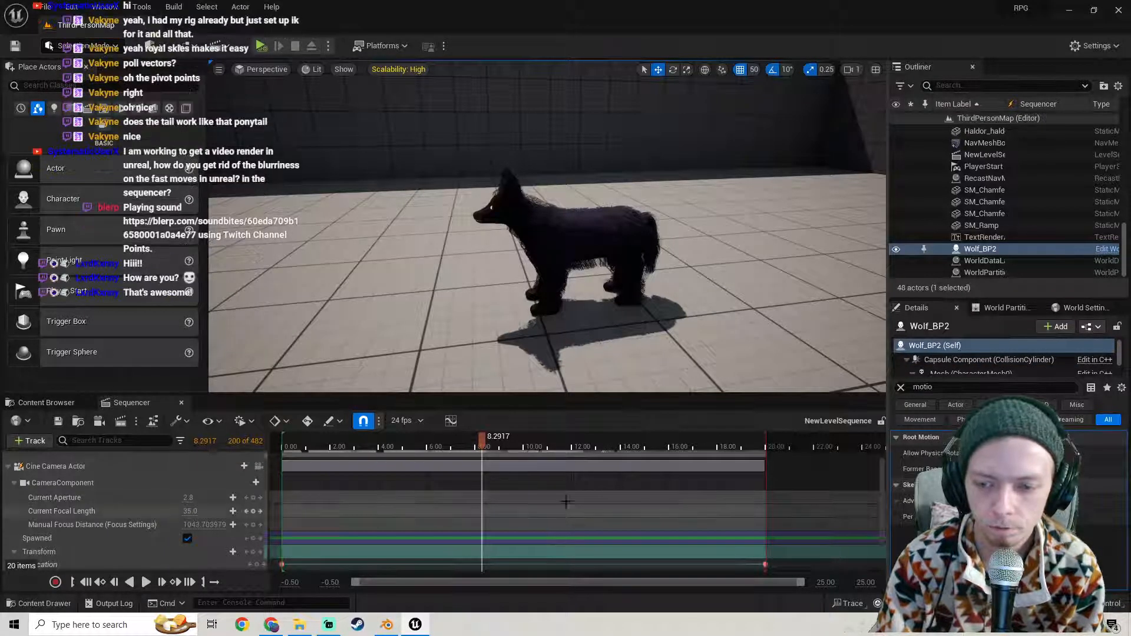
pyautogui.moveTo(304, 305)
pyautogui.mouseDown(button='right')
pyautogui.moveTo(304, 377)
pyautogui.moveTo(305, 305)
pyautogui.mouseUp(button='right')
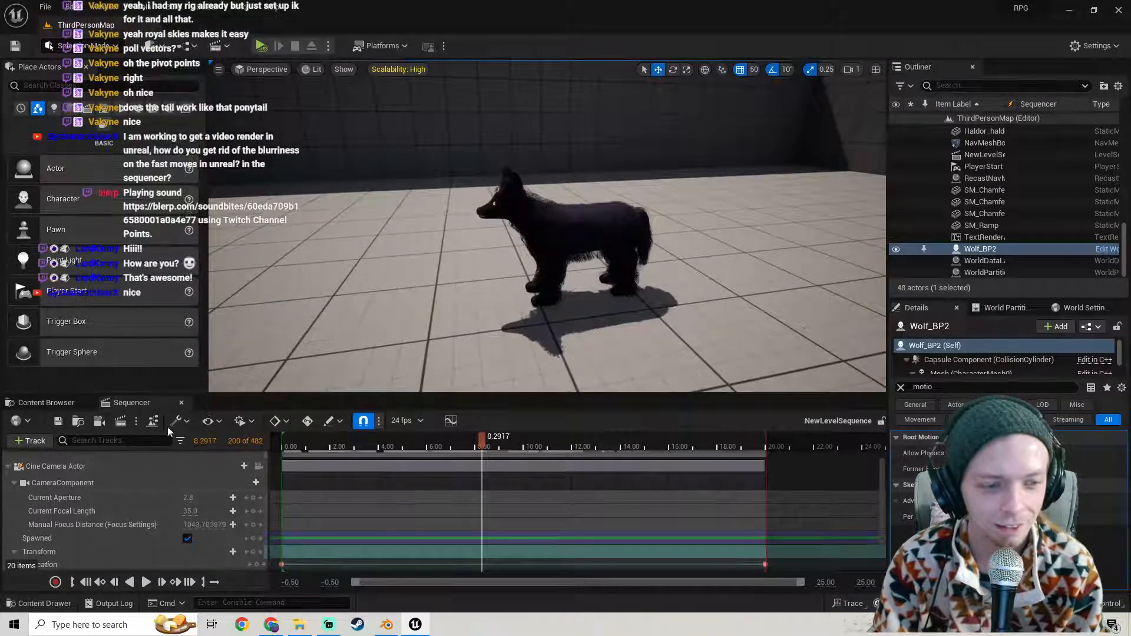
# - Close the Sequencer and exit the Unreal editor
pyautogui.click(182, 405)
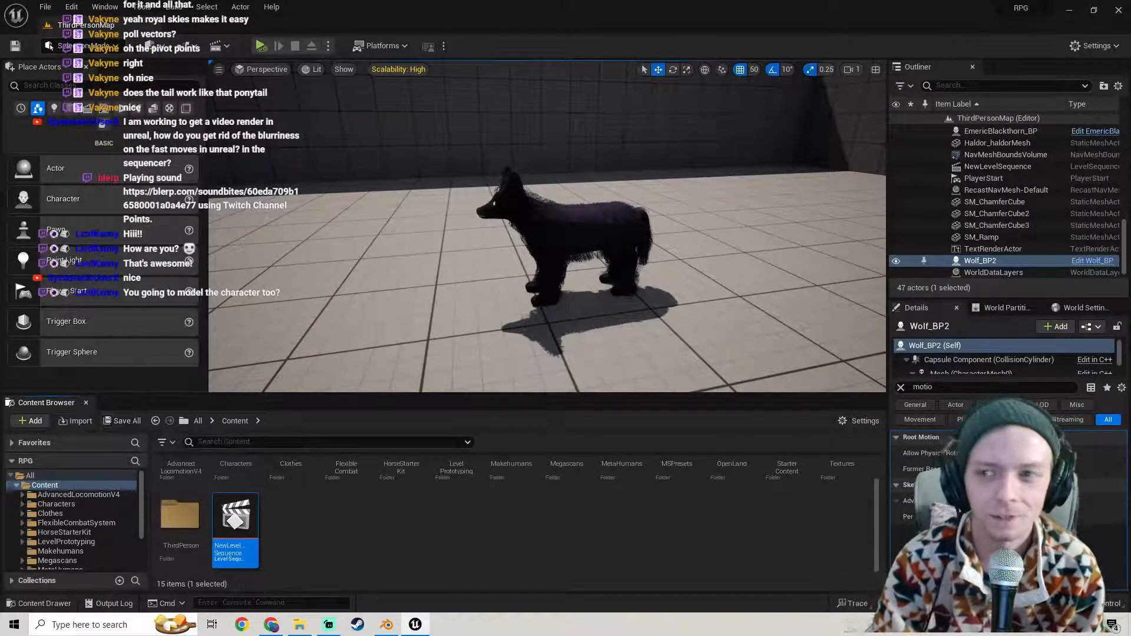
pyautogui.click(1118, 11)
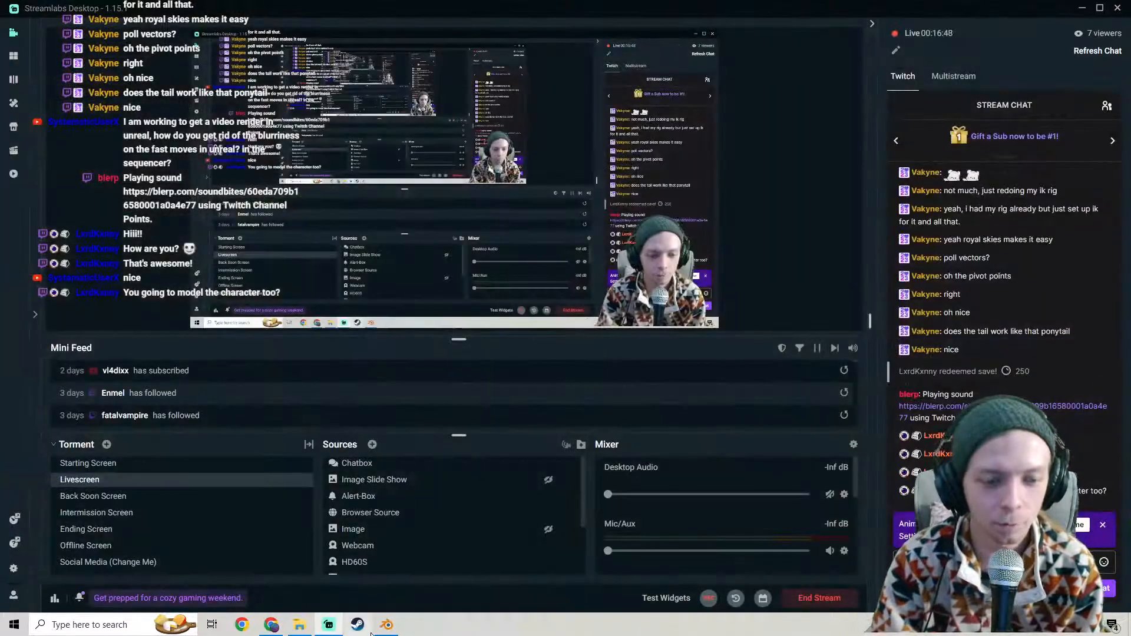
# - Switch to Blender and delete the default cube from the new scene
pyautogui.click(384, 626)
pyautogui.moveTo(485, 510); pyautogui.dragTo(355, 289, button='middle')
pyautogui.press('x')
pyautogui.click(476, 300)
# - Bring the standing blue-white creature picture from the D: drive folder into Blender's viewport as a reference image
pyautogui.click(416, 624)
pyautogui.click(416, 624)
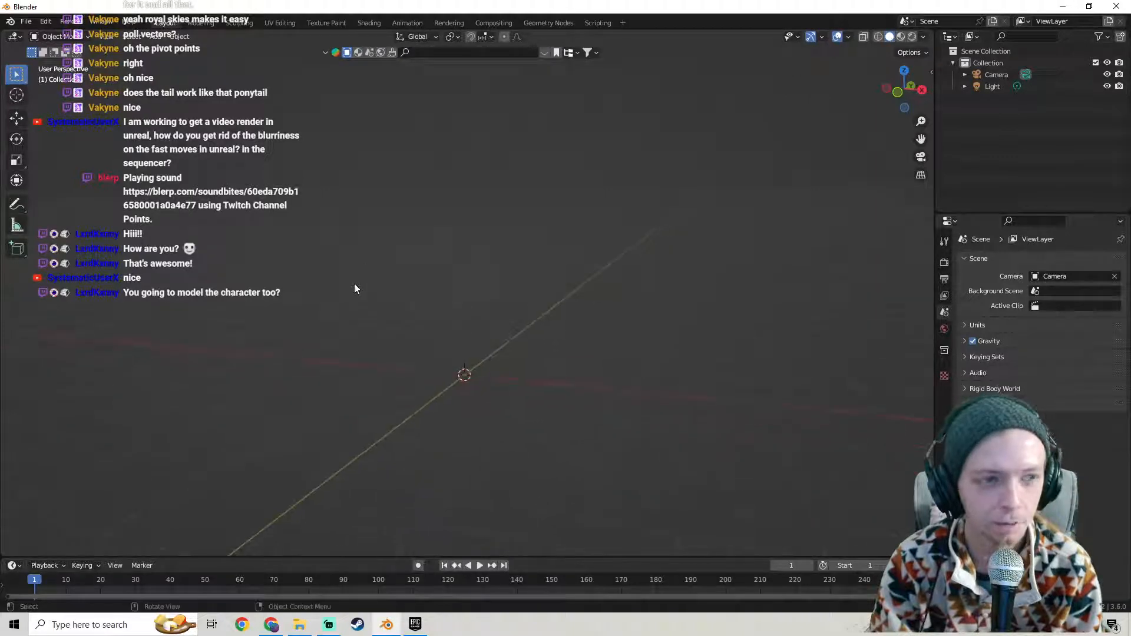
pyautogui.click(306, 629)
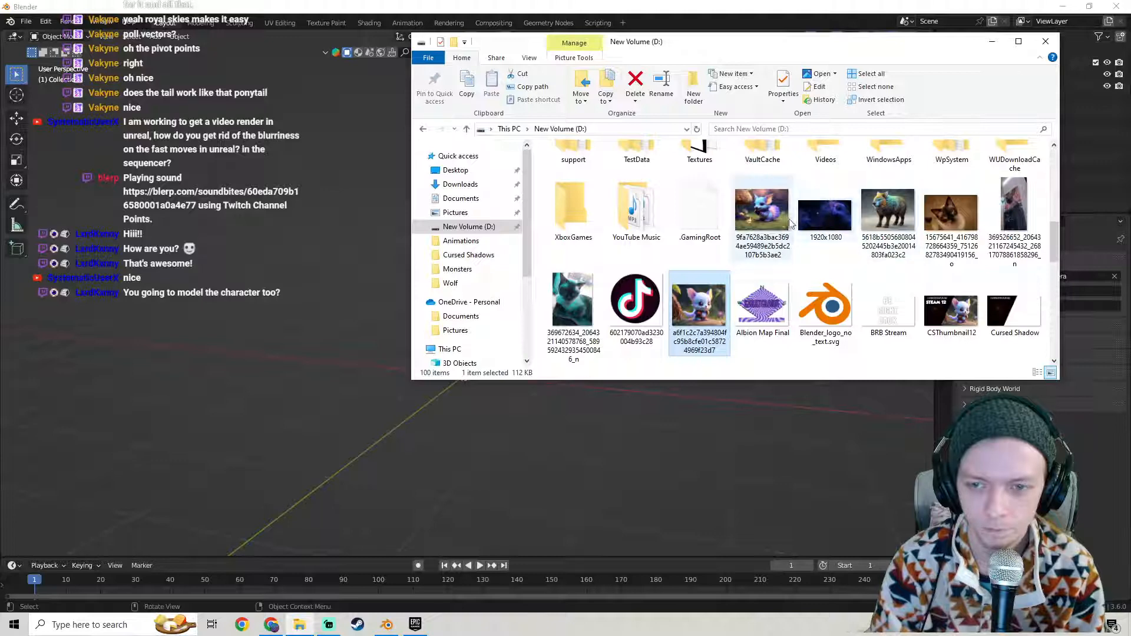
pyautogui.moveTo(702, 312); pyautogui.dragTo(323, 308)
pyautogui.click(415, 388)
pyautogui.moveTo(419, 388); pyautogui.dragTo(371, 363, button='middle')
# - Move the reference image away from the world origin with the Move tool
pyautogui.click(17, 118)
pyautogui.moveTo(430, 285); pyautogui.dragTo(589, 283)
pyautogui.moveTo(480, 294); pyautogui.dragTo(556, 145, button='middle')
pyautogui.moveTo(557, 141); pyautogui.dragTo(462, 141)
pyautogui.moveTo(548, 174)
pyautogui.mouseDown(button='middle')
pyautogui.moveTo(572, 173)
pyautogui.moveTo(536, 171)
pyautogui.mouseUp(button='middle')
pyautogui.moveTo(617, 174); pyautogui.dragTo(383, 329, button='middle')
# - Shift the reference image along the Y axis and rotate it about Z to about 5.8°
pyautogui.moveTo(536, 197); pyautogui.dragTo(493, 206, button='middle')
pyautogui.press('g')
pyautogui.press('y')
pyautogui.moveTo(602, 179); pyautogui.dragTo(663, 174)
pyautogui.moveTo(557, 206); pyautogui.dragTo(663, 216, button='middle')
pyautogui.press('r')
pyautogui.press('z')
pyautogui.click(725, 238)
# - Place the reference image farther back and to the side of the origin, at about X -5.06 m and Y 5.54 m
pyautogui.moveTo(508, 219); pyautogui.dragTo(483, 219)
pyautogui.moveTo(652, 237); pyautogui.dragTo(568, 249, button='middle')
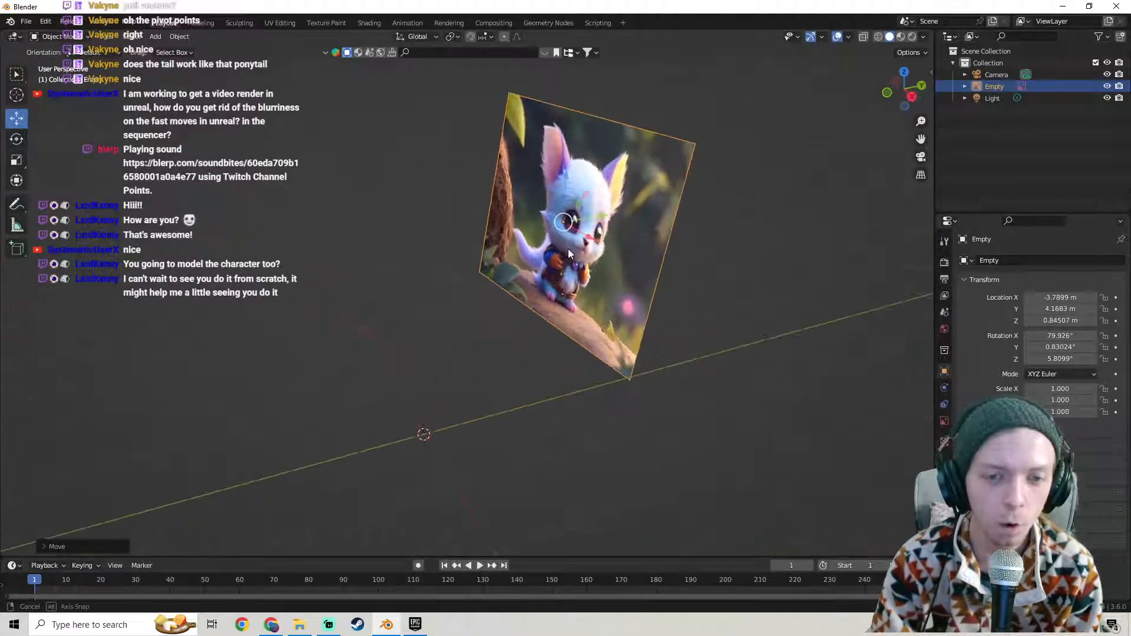
pyautogui.moveTo(610, 217); pyautogui.dragTo(670, 202)
pyautogui.moveTo(465, 263); pyautogui.dragTo(550, 226, button='middle')
pyautogui.moveTo(550, 226); pyautogui.dragTo(484, 225)
pyautogui.moveTo(697, 254); pyautogui.dragTo(691, 259, button='middle')
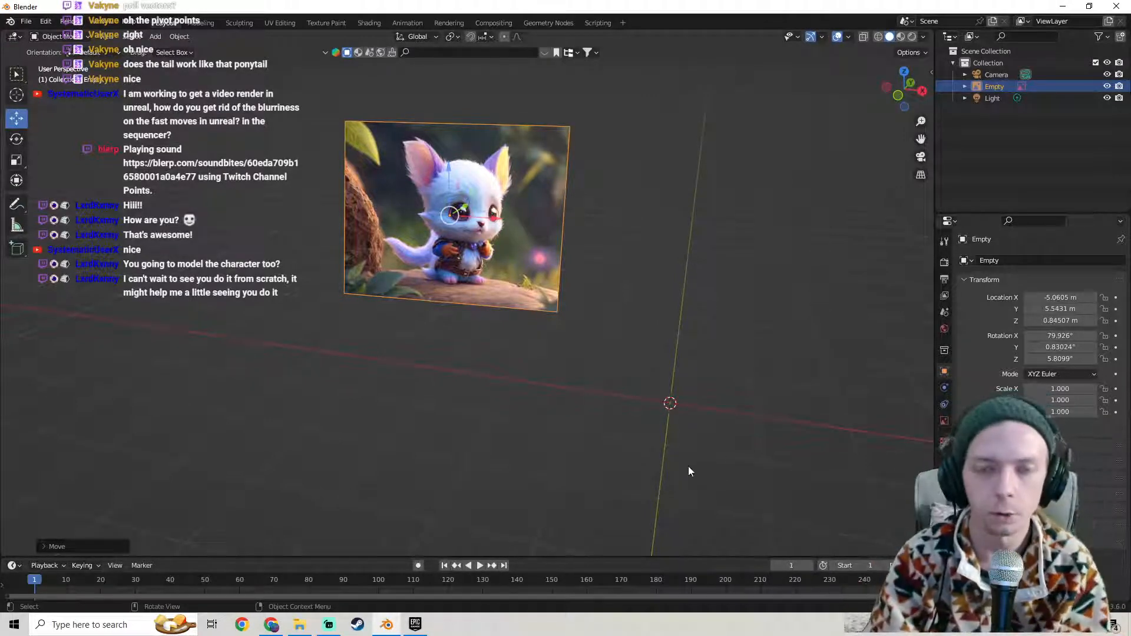
# - Add a UV sphere at the world origin and scale it down to about 0.325
pyautogui.moveTo(627, 310); pyautogui.dragTo(634, 212, button='middle')
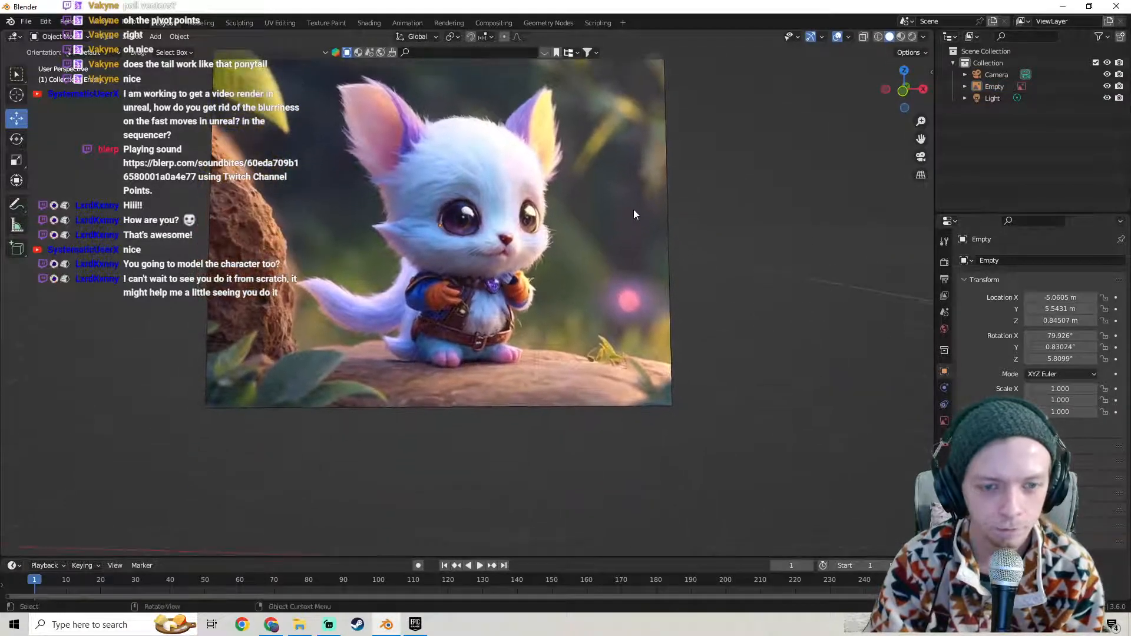
pyautogui.scroll(-3, 634, 213)
pyautogui.keyDown('shift'); pyautogui.moveTo(689, 304); pyautogui.dragTo(494, 296, button='middle'); pyautogui.keyUp('shift')
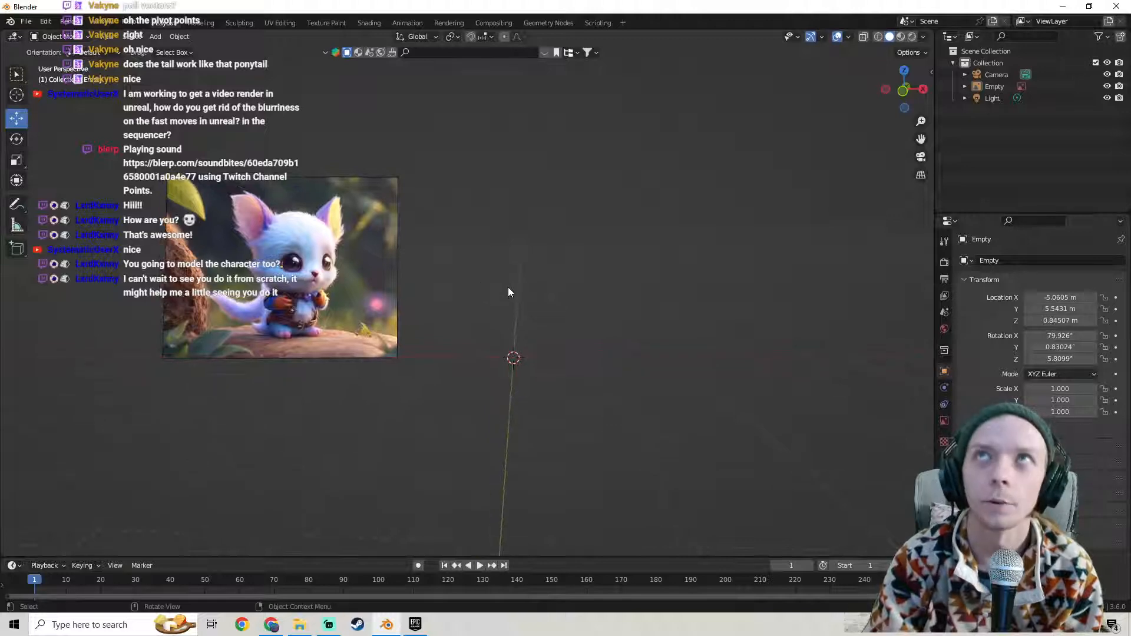
pyautogui.moveTo(560, 270); pyautogui.dragTo(518, 311, button='middle')
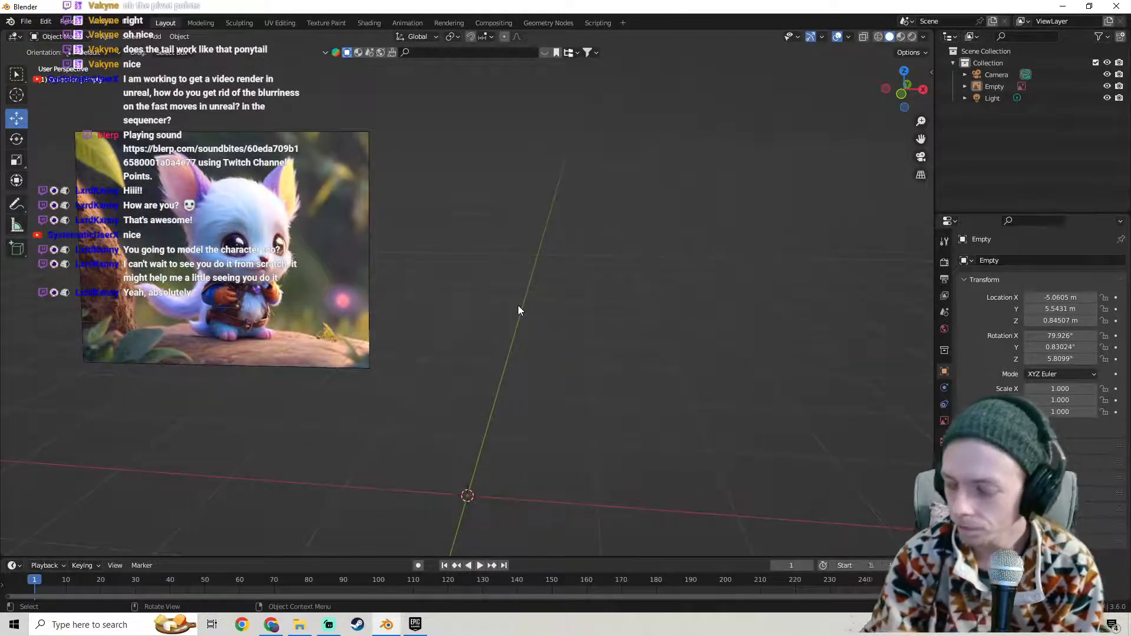
pyautogui.moveTo(500, 323); pyautogui.dragTo(533, 213, button='middle')
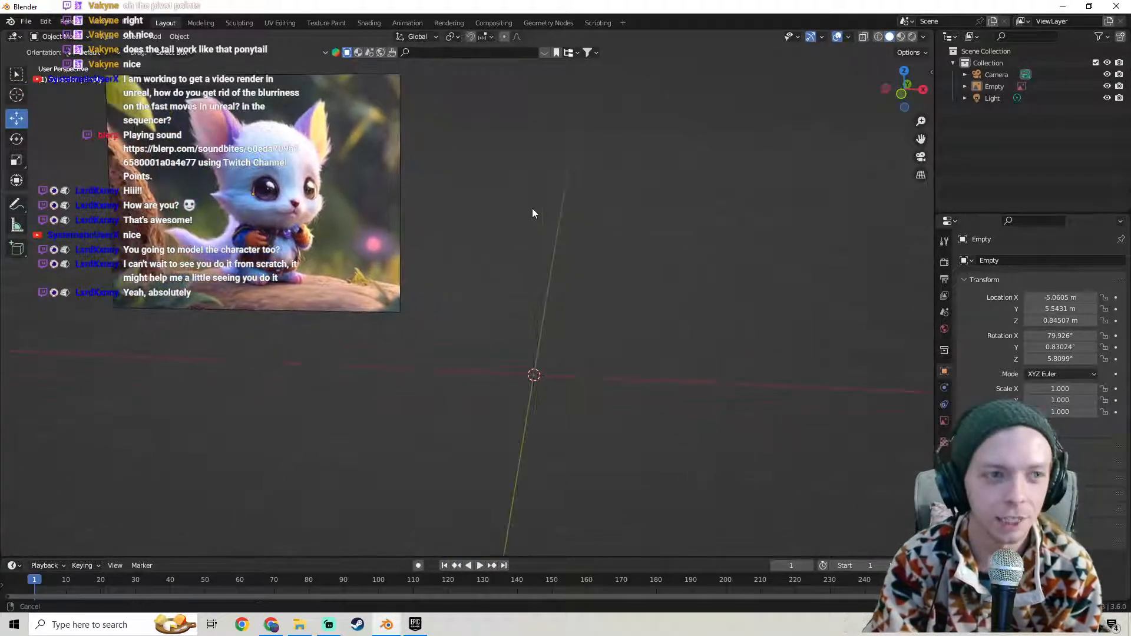
pyautogui.click(155, 37)
pyautogui.moveTo(176, 52)
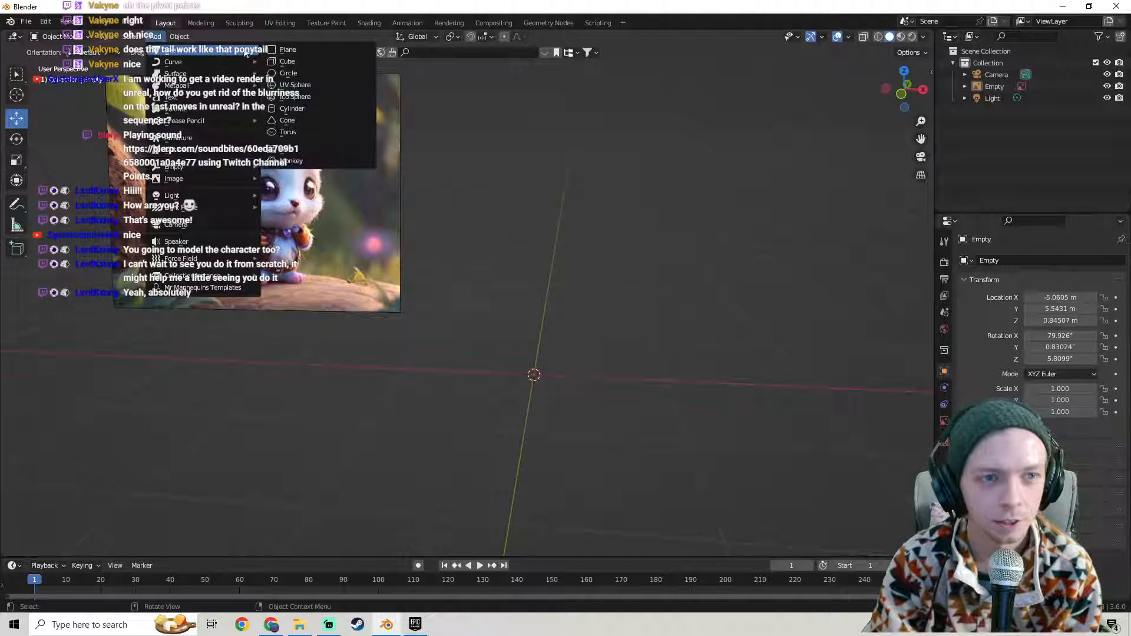
pyautogui.click(317, 87)
pyautogui.press('s')
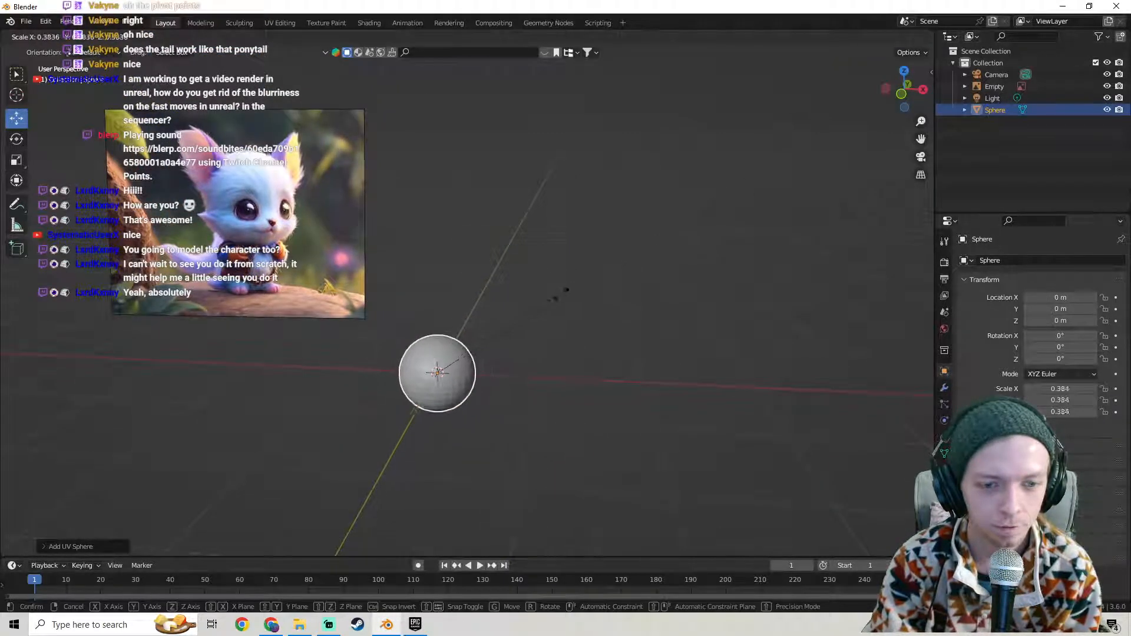
pyautogui.click(543, 305)
pyautogui.moveTo(543, 305); pyautogui.dragTo(341, 255, button='middle')
pyautogui.scroll(3, 572, 259)
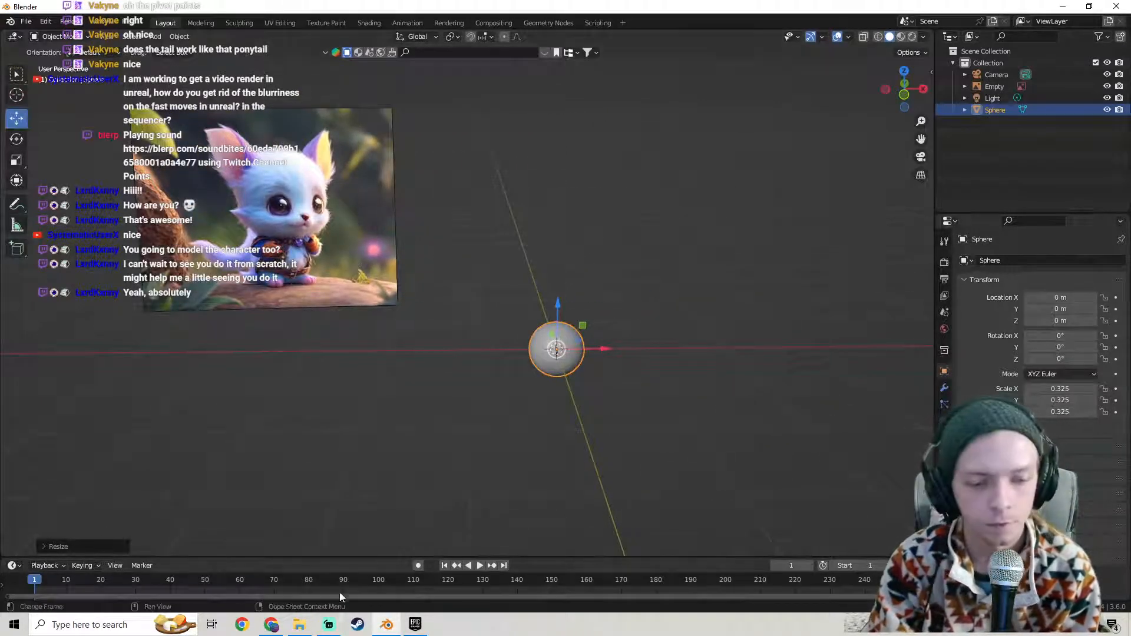
# - Check the Streamlabs stream window and the YouTube music playlist, and return to Blender
pyautogui.click(330, 626)
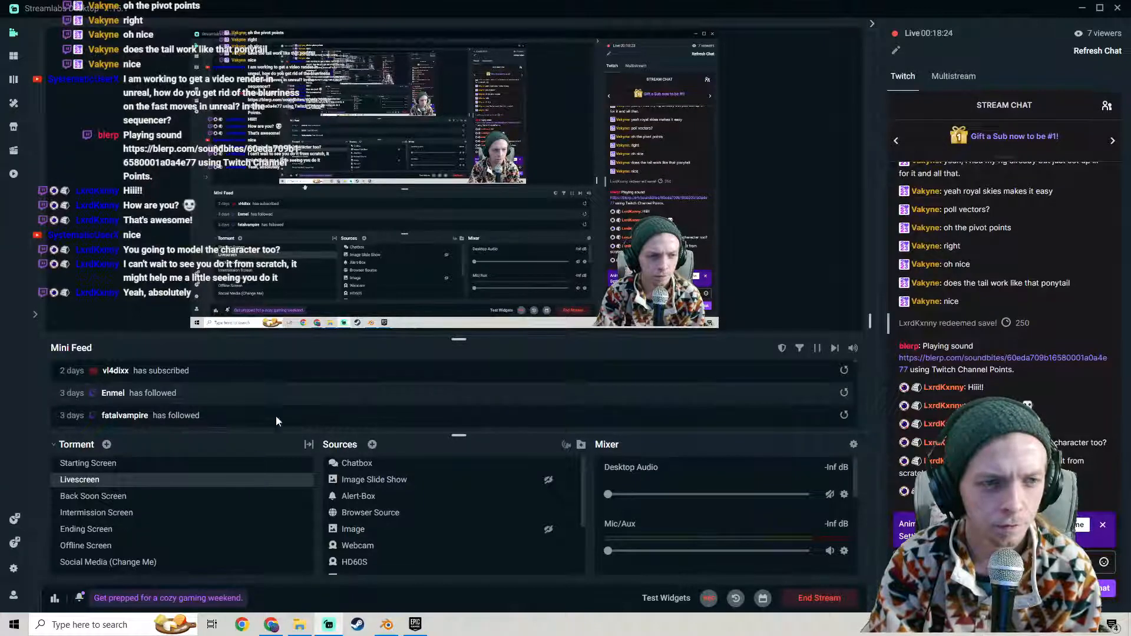
pyautogui.click(275, 625)
pyautogui.moveTo(268, 521)
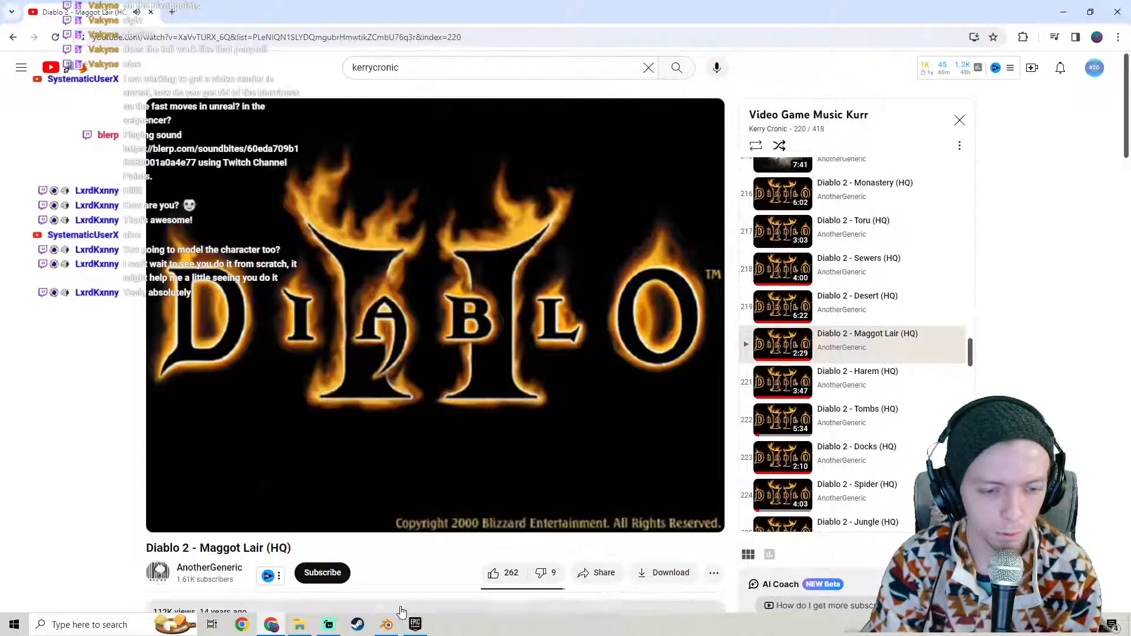
pyautogui.click(387, 625)
# - Put the sphere into Sculpt Mode and remesh it with a voxel size of 0.1 m
pyautogui.moveTo(575, 224); pyautogui.dragTo(377, 332, button='middle')
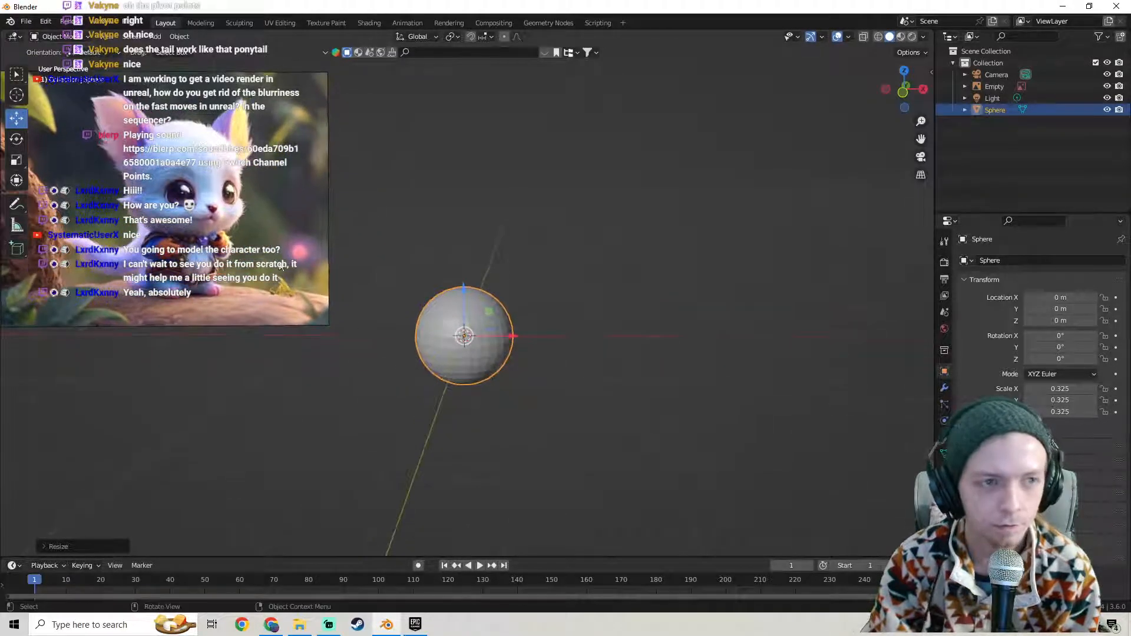
pyautogui.click(155, 37)
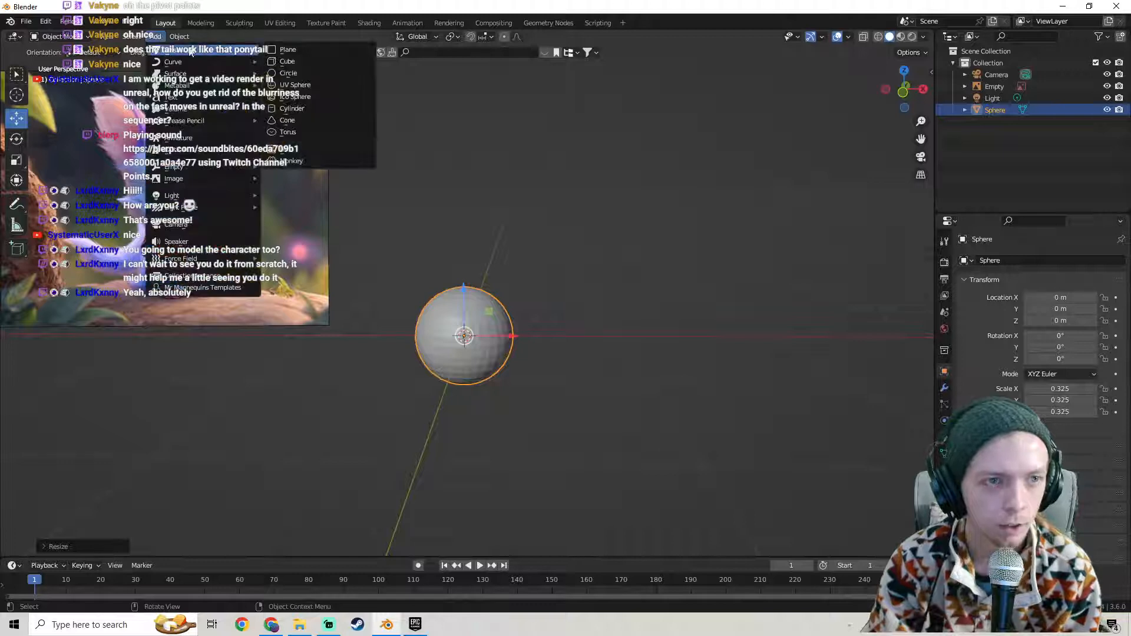
pyautogui.click(159, 37)
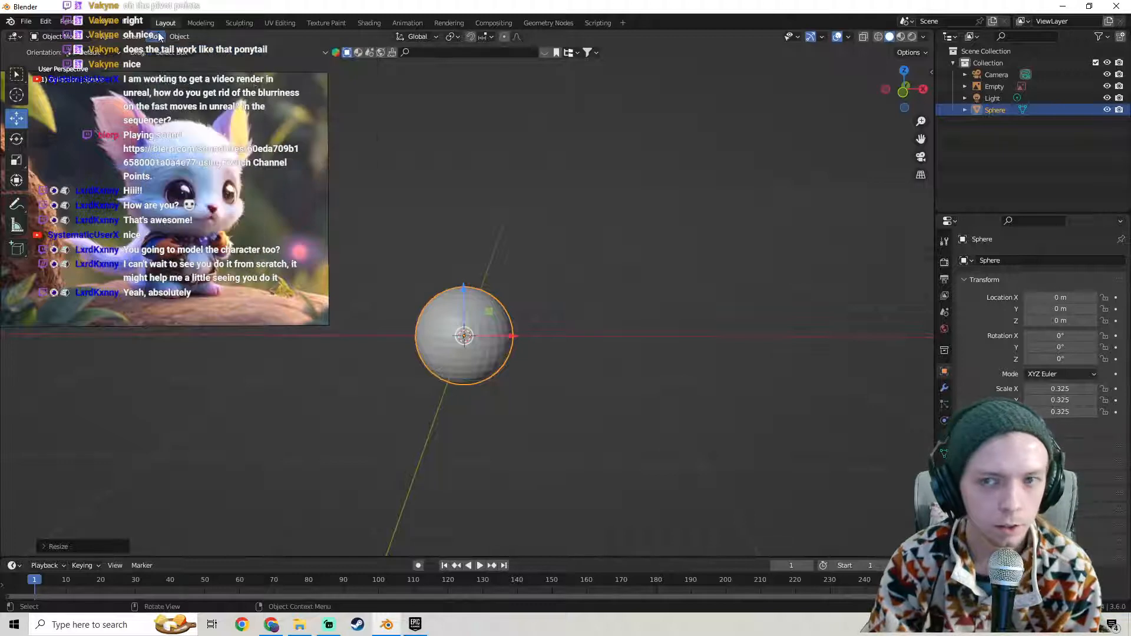
pyautogui.click(59, 37)
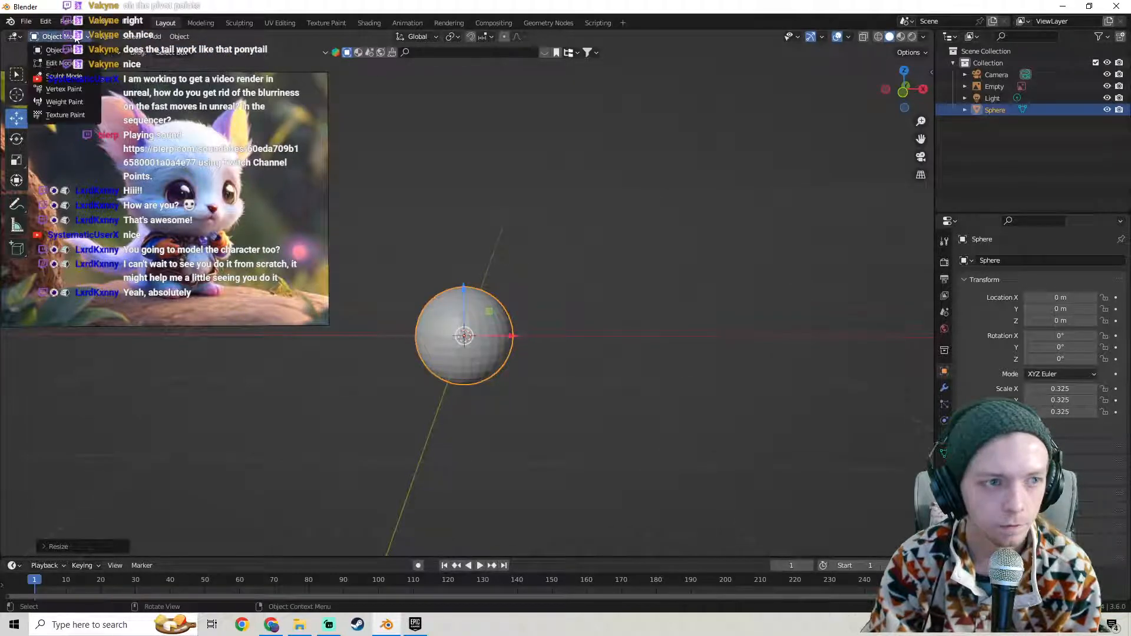
pyautogui.click(57, 78)
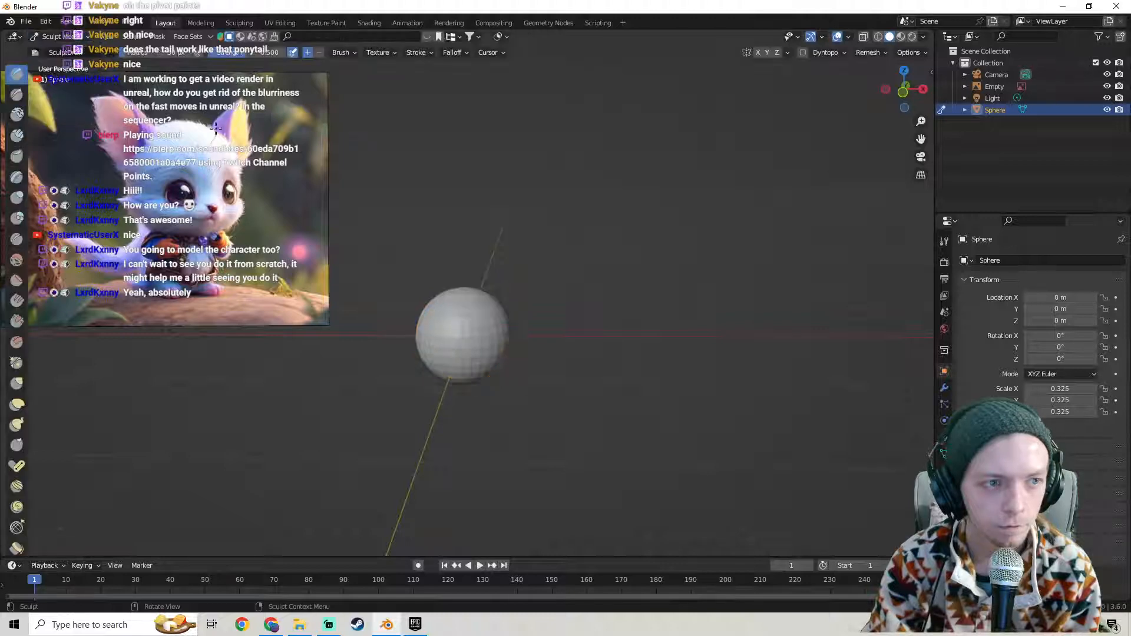
pyautogui.scroll(-4, 384, 162)
pyautogui.scroll(6, 384, 163)
pyautogui.moveTo(385, 163); pyautogui.dragTo(373, 223, button='middle')
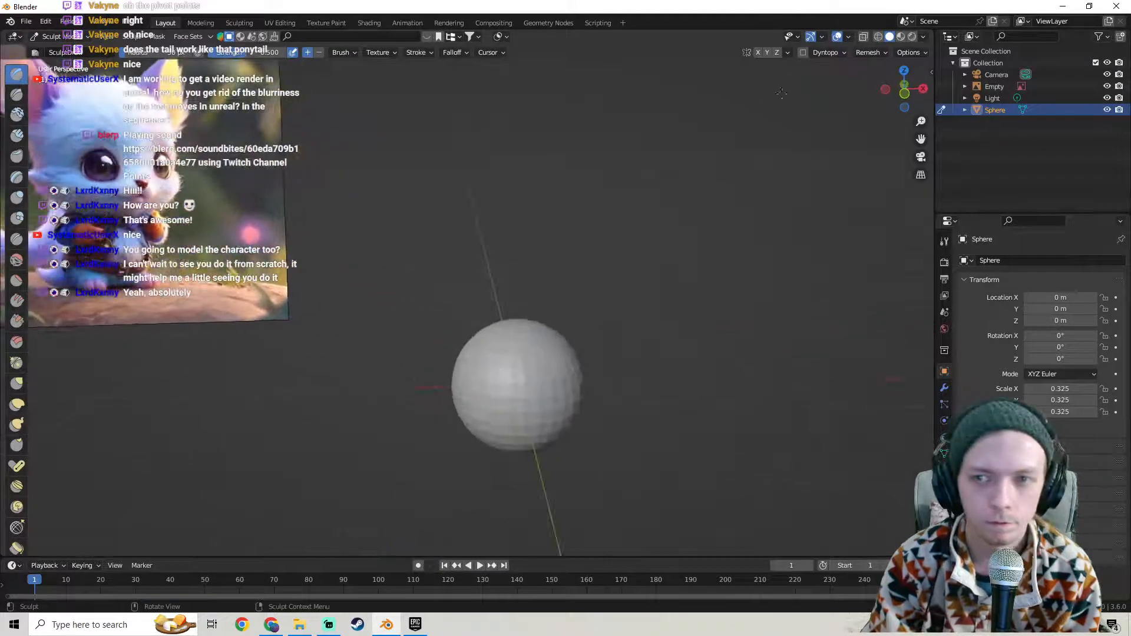
pyautogui.click(871, 52)
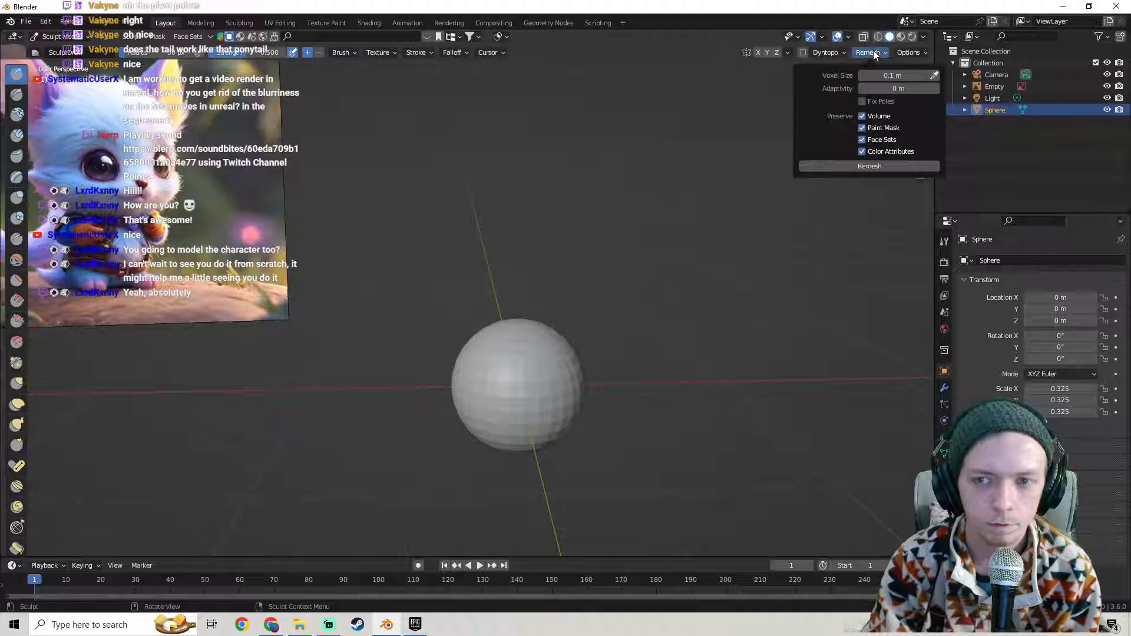
pyautogui.click(870, 53)
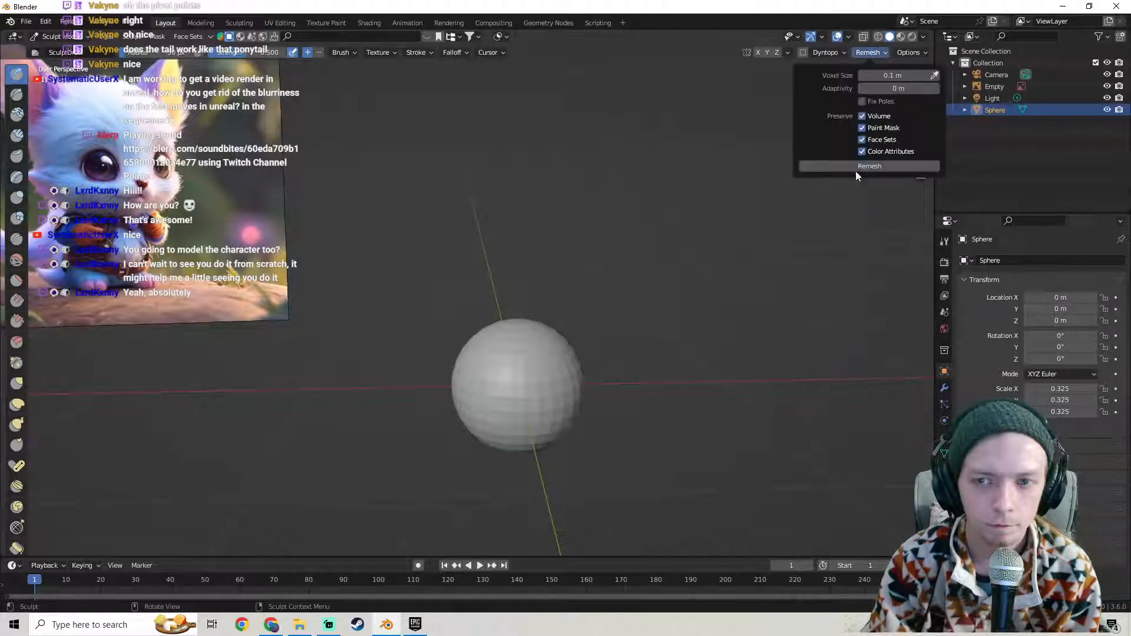
pyautogui.click(818, 170)
# - Enable X-axis symmetry and start pulling the sphere's lower sides outward with the Grab brush
pyautogui.moveTo(592, 313); pyautogui.dragTo(559, 255, button='middle')
pyautogui.moveTo(521, 250)
pyautogui.mouseDown()
pyautogui.moveTo(512, 226)
pyautogui.moveTo(526, 231)
pyautogui.mouseUp()
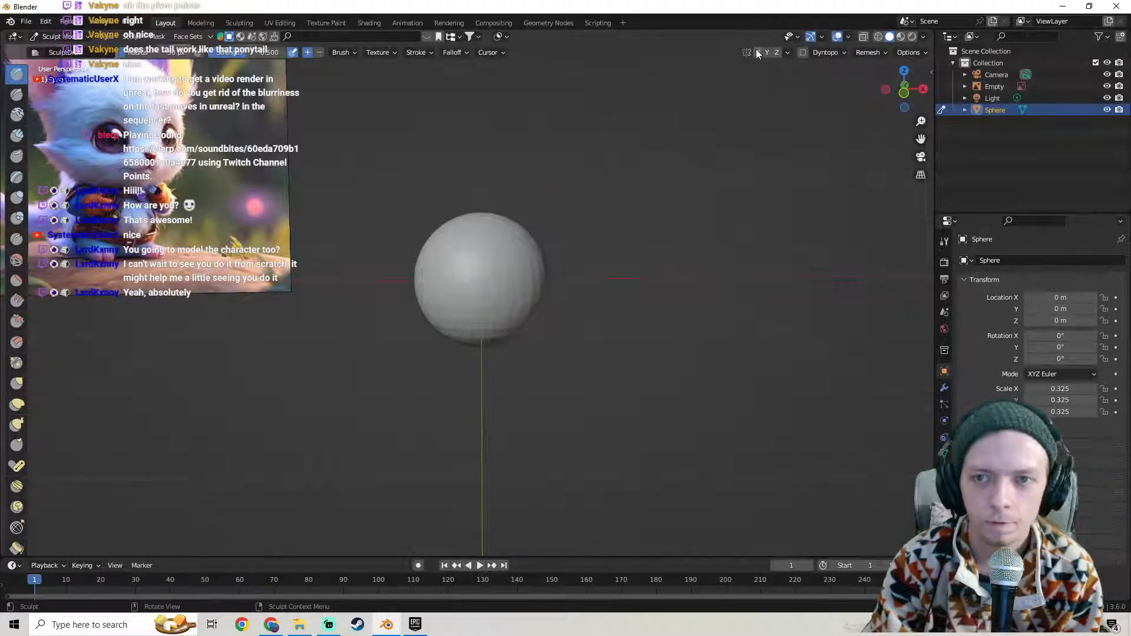
pyautogui.moveTo(527, 161)
pyautogui.mouseDown(button='middle')
pyautogui.moveTo(563, 176)
pyautogui.moveTo(467, 208)
pyautogui.moveTo(540, 319)
pyautogui.moveTo(512, 293)
pyautogui.mouseUp(button='middle')
pyautogui.click(18, 384)
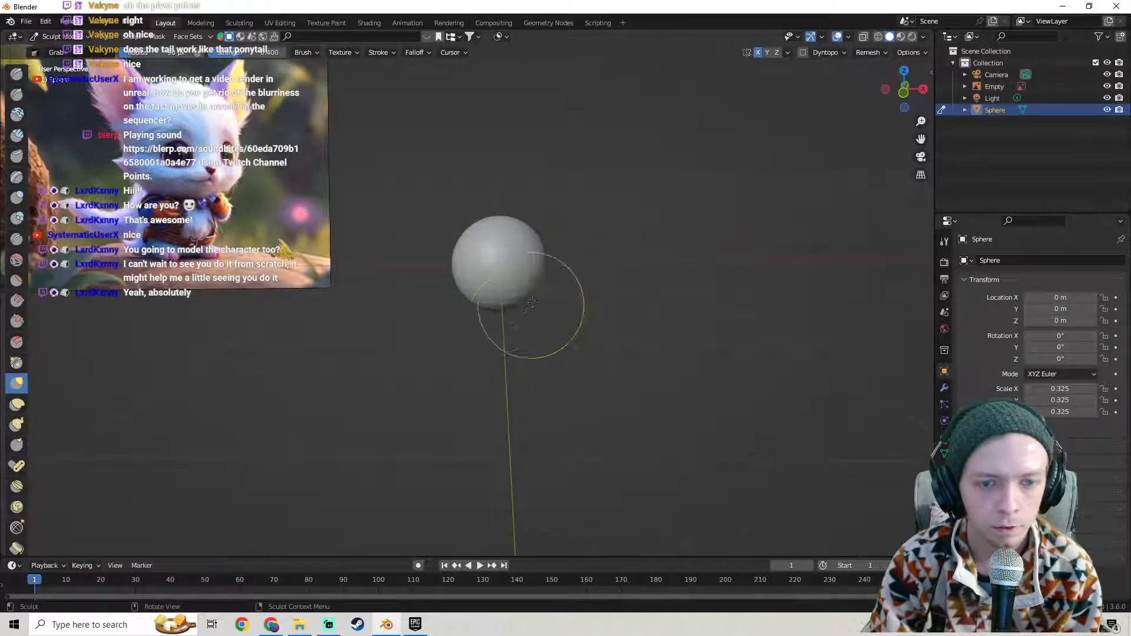
pyautogui.moveTo(533, 298); pyautogui.dragTo(556, 305)
pyautogui.moveTo(580, 303); pyautogui.dragTo(550, 291, button='middle')
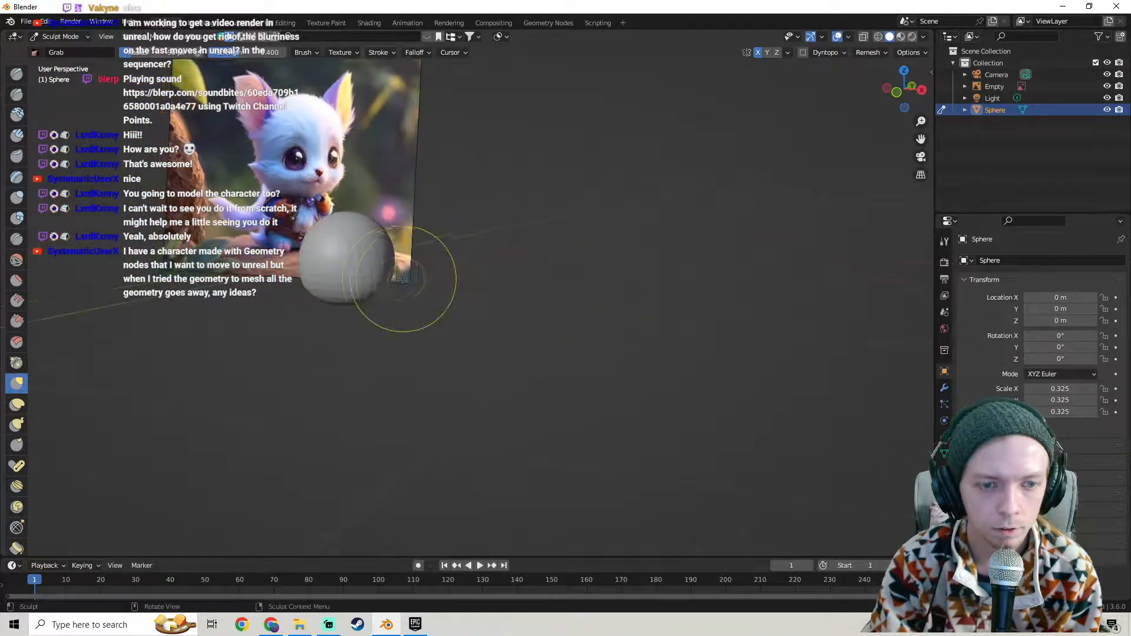
# - Widen and flatten the underside of the sphere with Grab strokes along its lower edge
pyautogui.moveTo(389, 284); pyautogui.dragTo(405, 286)
pyautogui.moveTo(405, 286)
pyautogui.mouseDown(button='middle')
pyautogui.moveTo(323, 291)
pyautogui.moveTo(470, 271)
pyautogui.mouseUp(button='middle')
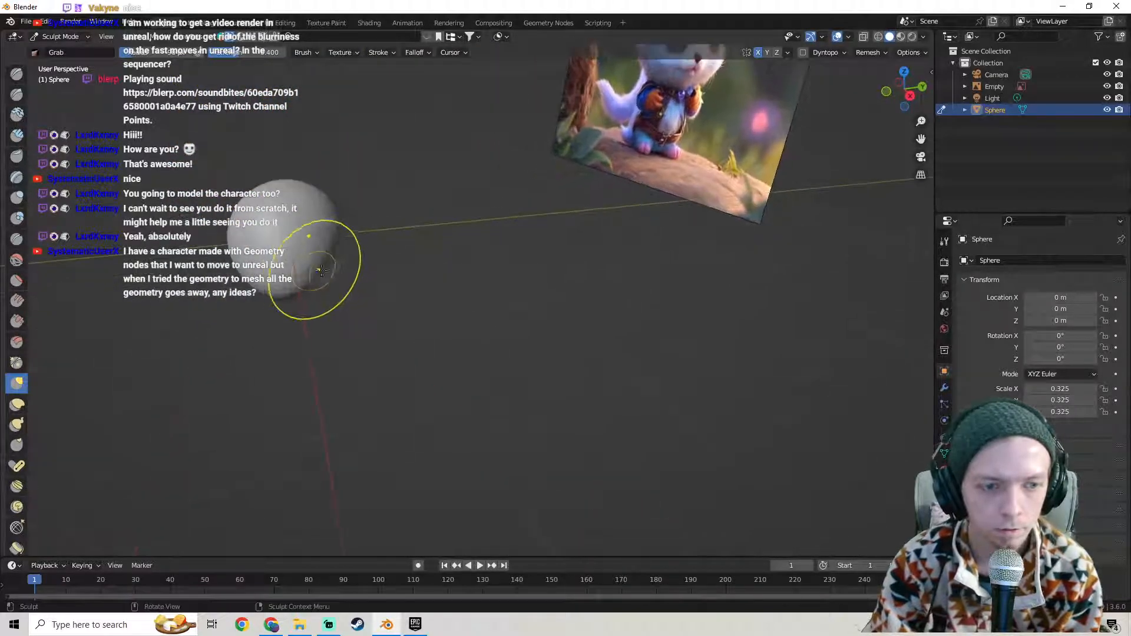
pyautogui.moveTo(321, 271); pyautogui.dragTo(341, 289)
pyautogui.moveTo(341, 288)
pyautogui.mouseDown(button='middle')
pyautogui.moveTo(498, 285)
pyautogui.moveTo(574, 302)
pyautogui.moveTo(530, 284)
pyautogui.moveTo(618, 320)
pyautogui.moveTo(599, 278)
pyautogui.moveTo(399, 318)
pyautogui.moveTo(525, 308)
pyautogui.moveTo(500, 327)
pyautogui.moveTo(518, 270)
pyautogui.moveTo(521, 316)
pyautogui.mouseUp(button='middle')
pyautogui.press('KP_1')
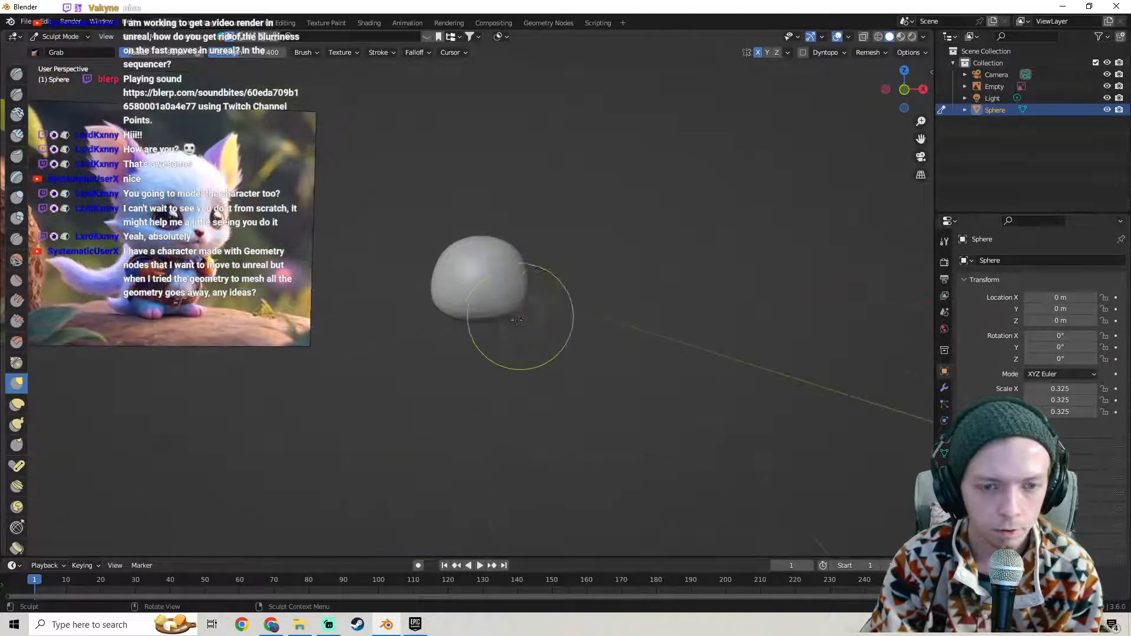
pyautogui.moveTo(507, 319)
pyautogui.mouseDown()
pyautogui.moveTo(516, 323)
pyautogui.moveTo(449, 337)
pyautogui.moveTo(518, 325)
pyautogui.moveTo(527, 335)
pyautogui.mouseUp()
# - Reshape the form's side profile with the Grab brush, pulling its lower front outward
pyautogui.moveTo(551, 334); pyautogui.dragTo(374, 331, button='middle')
pyautogui.moveTo(351, 317)
pyautogui.mouseDown()
pyautogui.moveTo(358, 326)
pyautogui.moveTo(358, 308)
pyautogui.mouseUp()
pyautogui.scroll(4, 361, 308)
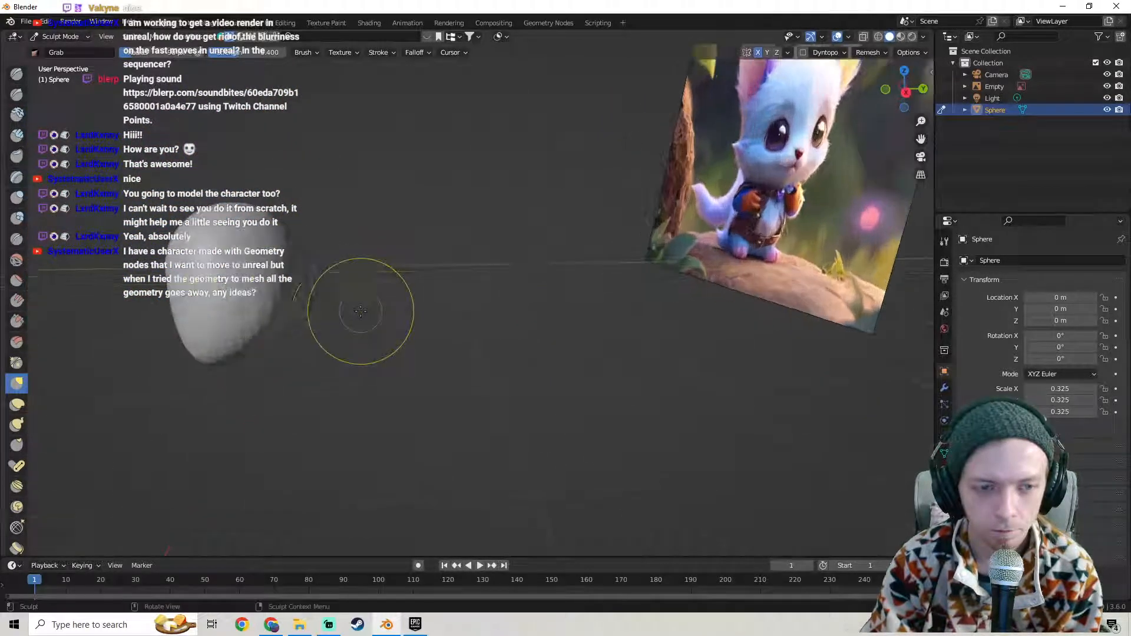
pyautogui.moveTo(320, 336)
pyautogui.keyDown('shift'); pyautogui.mouseDown(button='middle')
pyautogui.moveTo(408, 254)
pyautogui.moveTo(400, 264)
pyautogui.moveTo(430, 277)
pyautogui.moveTo(507, 277)
pyautogui.moveTo(352, 266)
pyautogui.mouseUp(button='middle'); pyautogui.keyUp('shift')
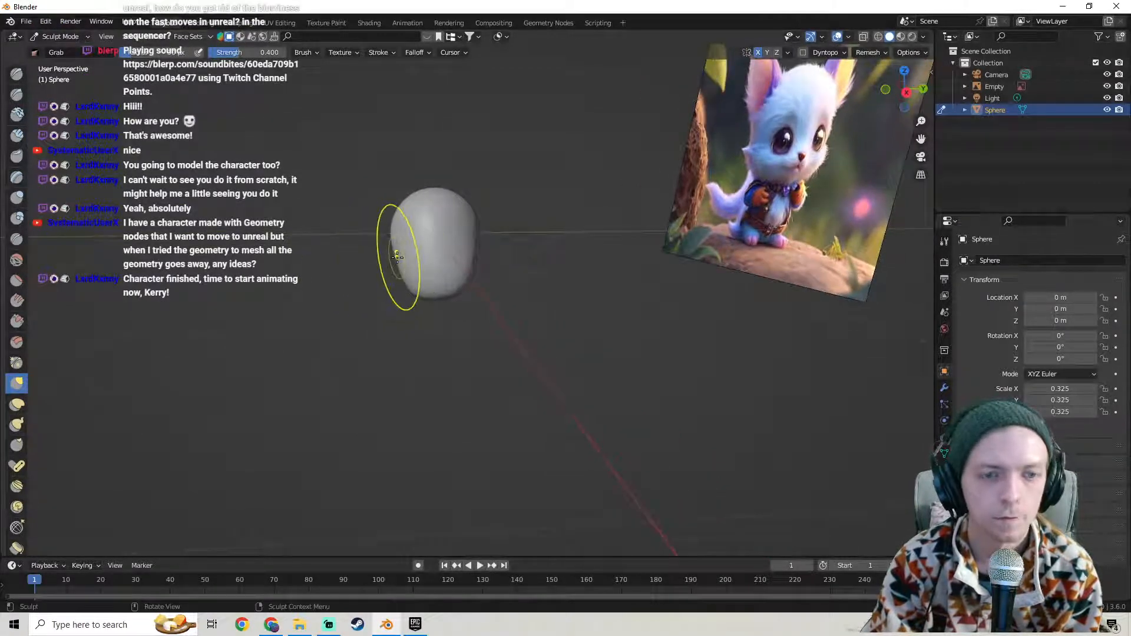
pyautogui.moveTo(398, 257); pyautogui.dragTo(569, 273, button='middle')
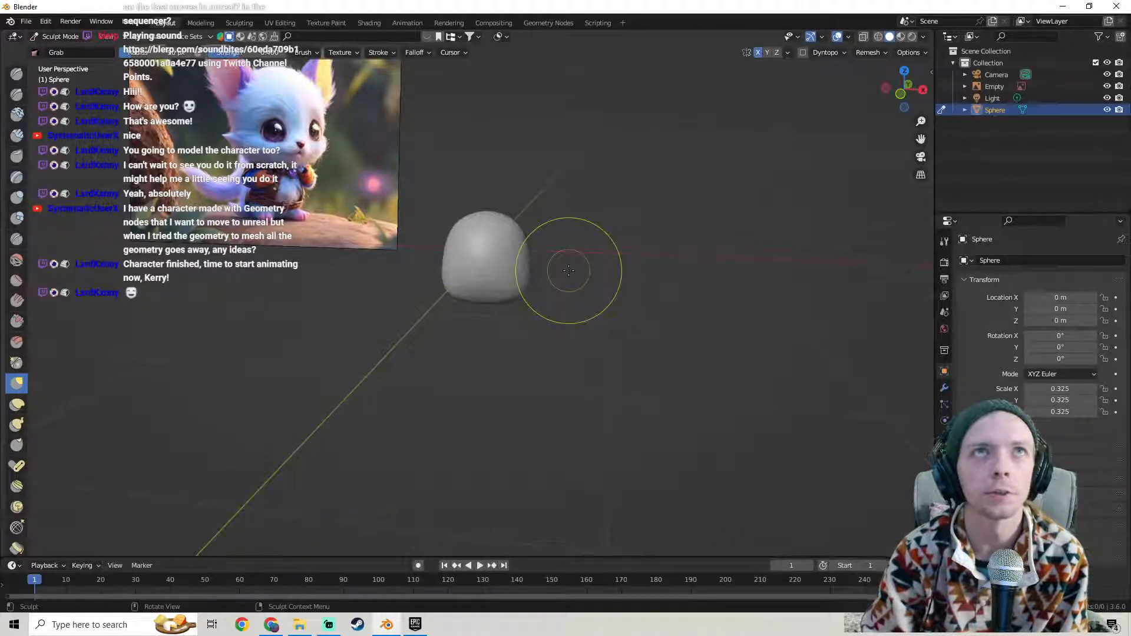
pyautogui.moveTo(569, 271)
pyautogui.mouseDown(button='middle')
pyautogui.moveTo(460, 265)
pyautogui.moveTo(488, 268)
pyautogui.moveTo(478, 263)
pyautogui.moveTo(449, 273)
pyautogui.mouseUp(button='middle')
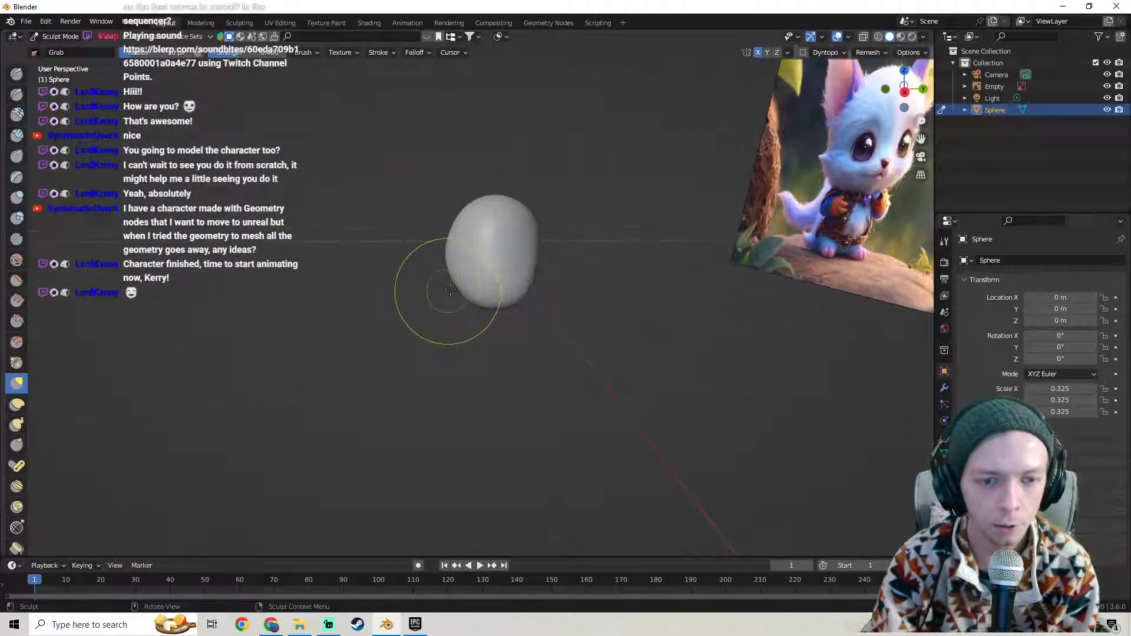
pyautogui.moveTo(462, 290); pyautogui.dragTo(439, 304)
pyautogui.moveTo(559, 310)
pyautogui.mouseDown(button='middle')
pyautogui.moveTo(526, 311)
pyautogui.moveTo(544, 308)
pyautogui.mouseUp(button='middle')
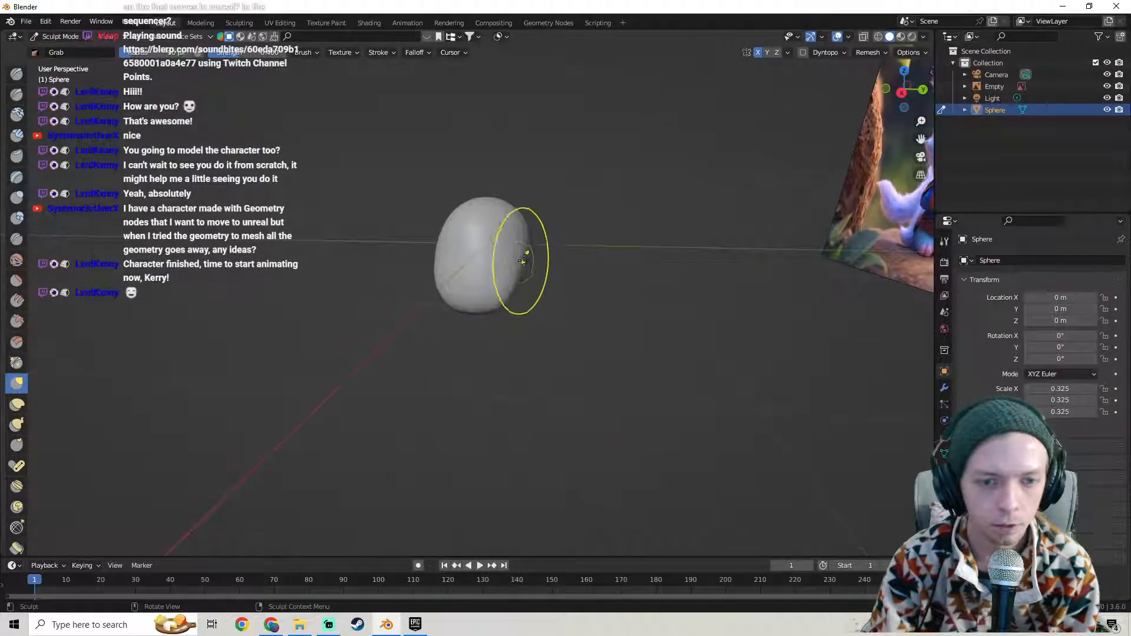
# - Push in the back of the form with short Grab strokes and check the shape from the front and side
pyautogui.moveTo(519, 258); pyautogui.dragTo(531, 261, button='middle')
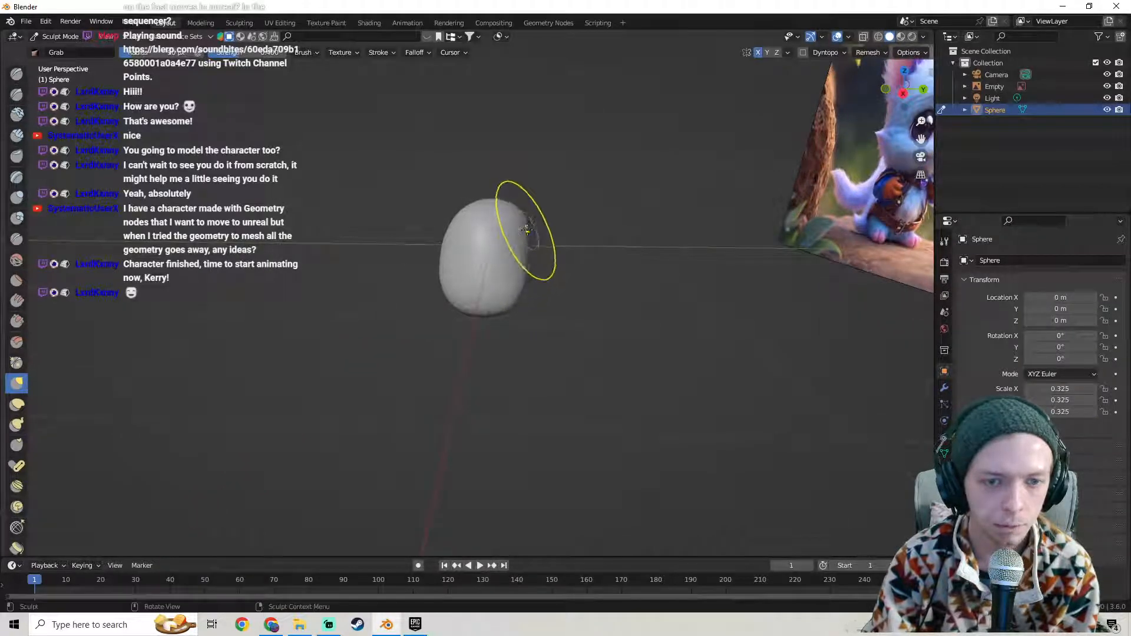
pyautogui.moveTo(522, 226); pyautogui.dragTo(520, 227)
pyautogui.moveTo(524, 268); pyautogui.dragTo(517, 272)
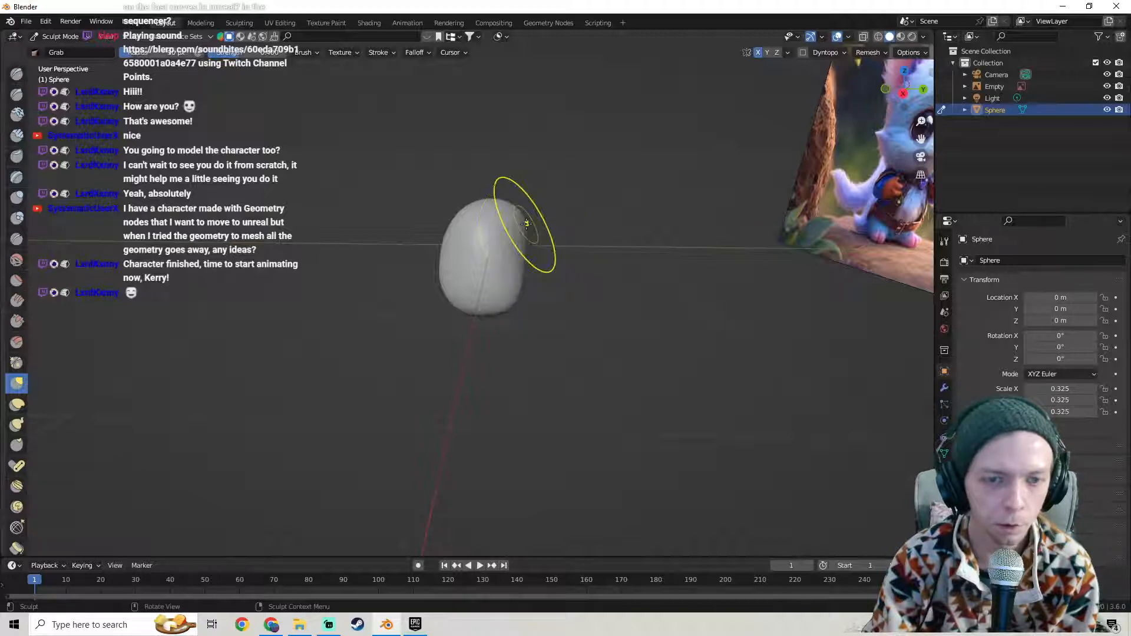
pyautogui.moveTo(529, 255); pyautogui.dragTo(526, 258)
pyautogui.moveTo(526, 258)
pyautogui.mouseDown(button='middle')
pyautogui.moveTo(611, 268)
pyautogui.moveTo(558, 264)
pyautogui.moveTo(577, 266)
pyautogui.moveTo(548, 251)
pyautogui.mouseUp(button='middle')
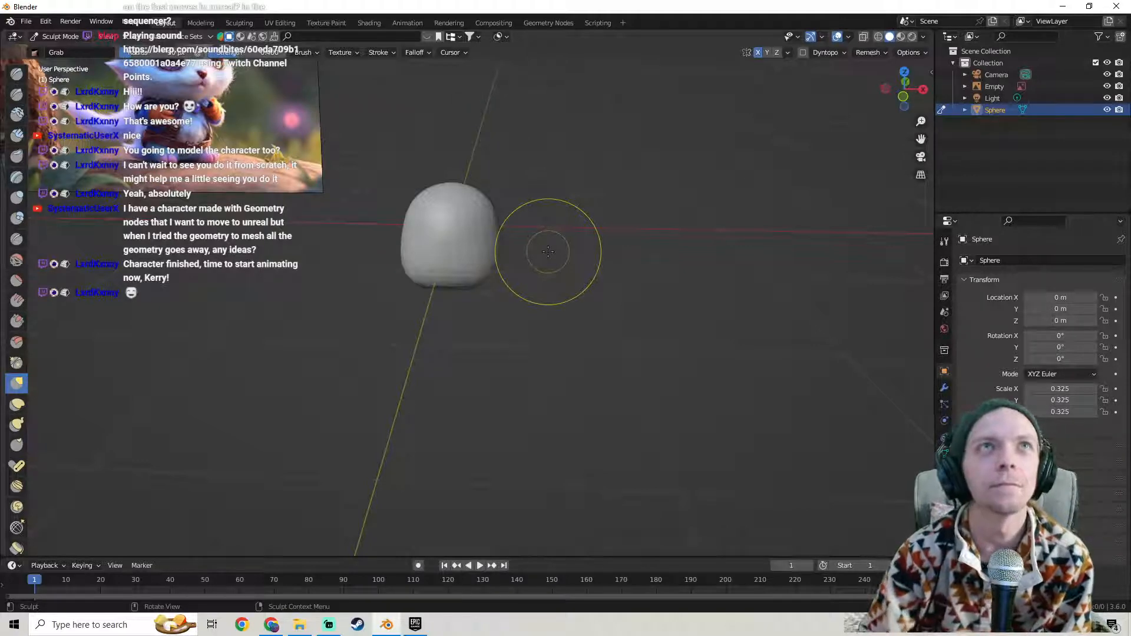
pyautogui.moveTo(518, 256)
pyautogui.mouseDown(button='middle')
pyautogui.moveTo(437, 268)
pyautogui.moveTo(502, 284)
pyautogui.mouseUp(button='middle')
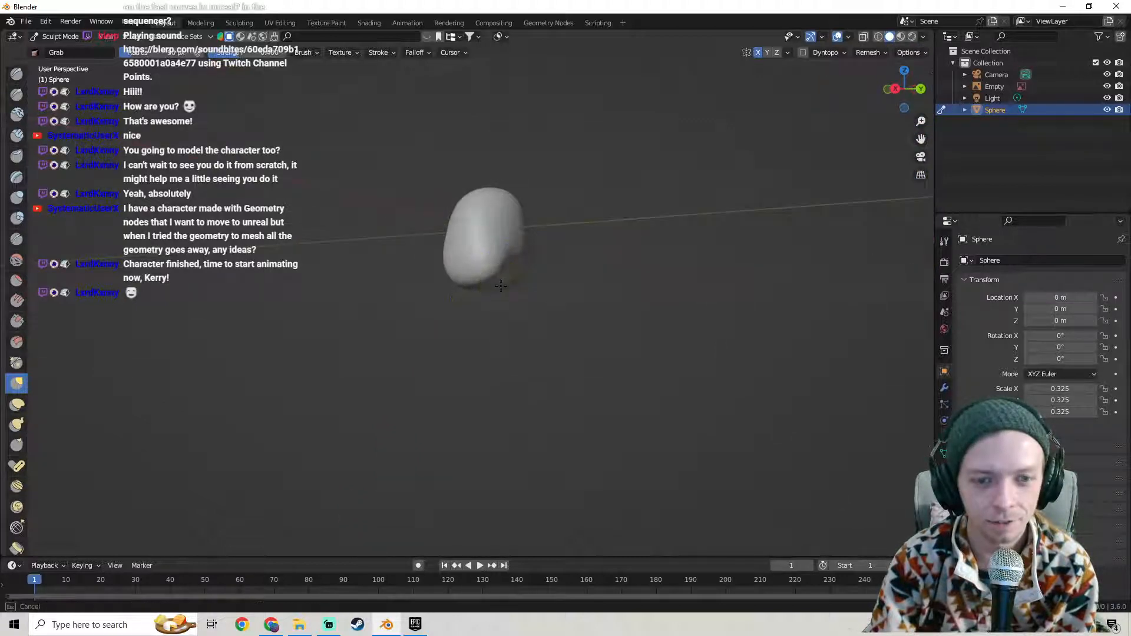
# - Compare the form with the reference image and round off its lower back edge with short Grab strokes
pyautogui.moveTo(468, 275)
pyautogui.mouseDown(button='middle')
pyautogui.moveTo(584, 303)
pyautogui.moveTo(480, 290)
pyautogui.moveTo(493, 283)
pyautogui.moveTo(538, 298)
pyautogui.moveTo(494, 320)
pyautogui.moveTo(501, 308)
pyautogui.moveTo(490, 309)
pyautogui.moveTo(605, 289)
pyautogui.moveTo(465, 298)
pyautogui.moveTo(539, 331)
pyautogui.moveTo(569, 316)
pyautogui.moveTo(545, 296)
pyautogui.moveTo(555, 296)
pyautogui.mouseUp(button='middle')
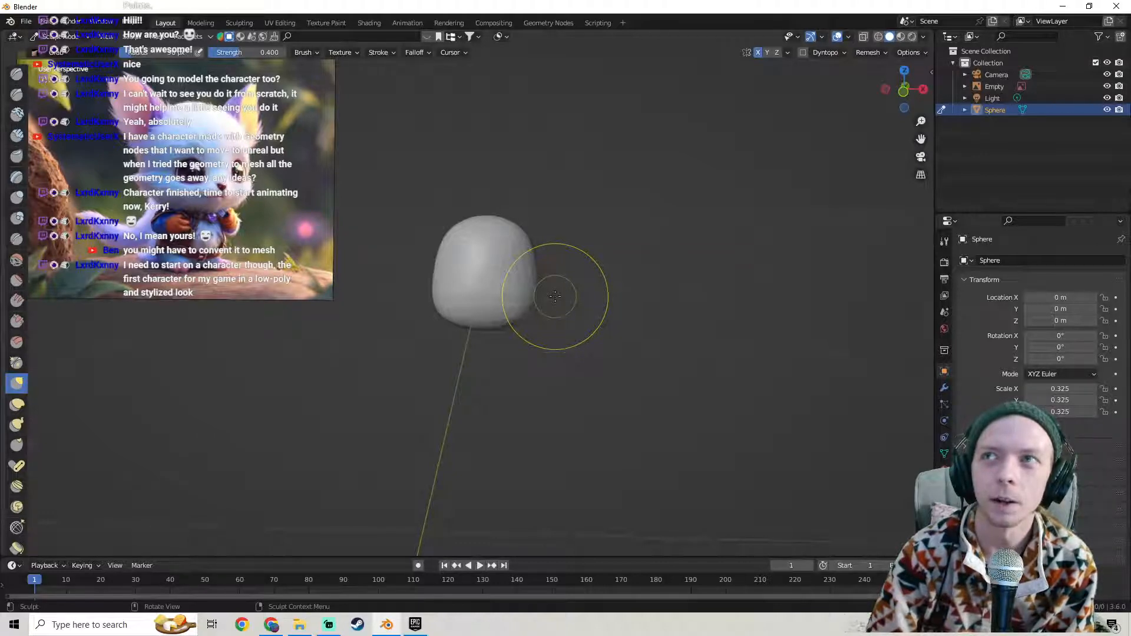
pyautogui.moveTo(555, 296); pyautogui.dragTo(496, 245, button='middle')
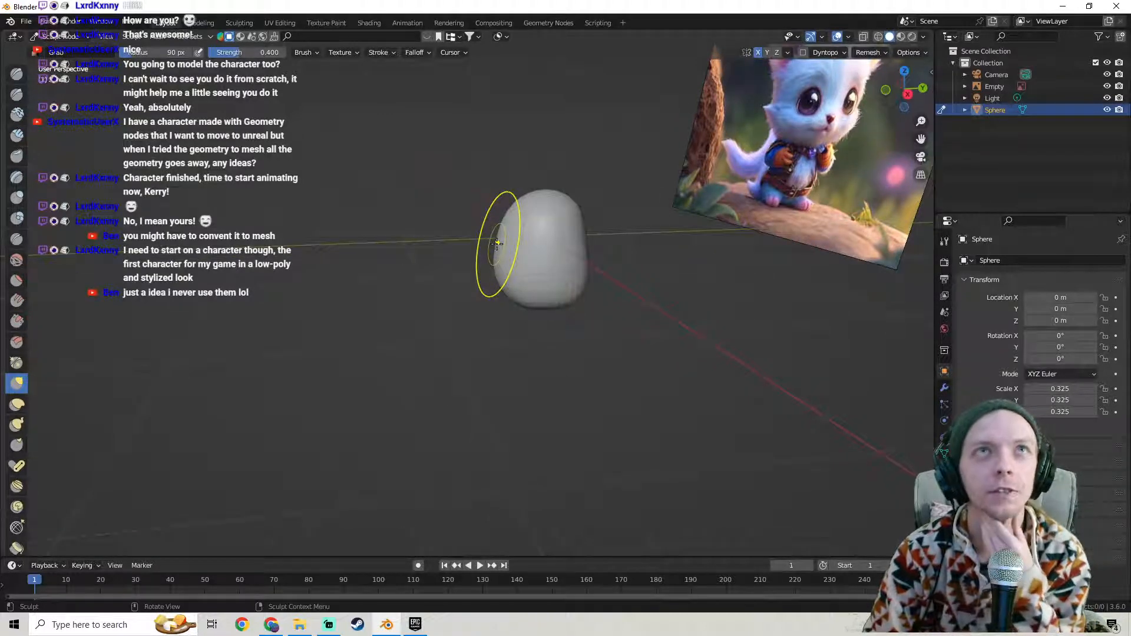
pyautogui.moveTo(497, 241); pyautogui.dragTo(506, 262, button='middle')
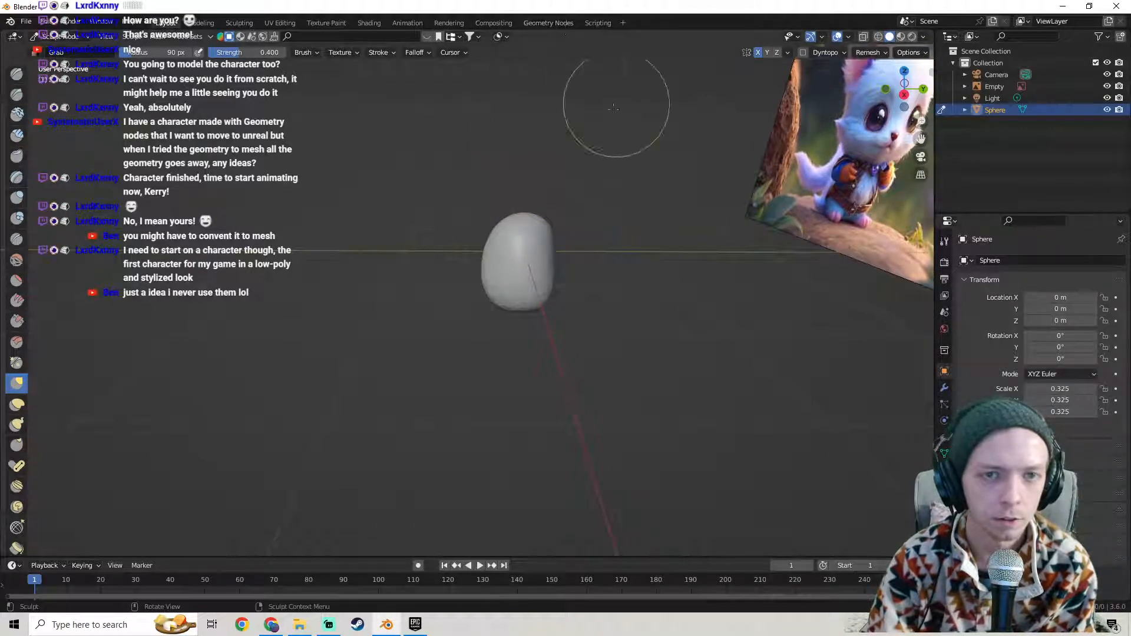
pyautogui.moveTo(518, 216)
pyautogui.mouseDown(button='middle')
pyautogui.moveTo(537, 199)
pyautogui.moveTo(518, 268)
pyautogui.moveTo(502, 267)
pyautogui.moveTo(596, 268)
pyautogui.moveTo(561, 243)
pyautogui.mouseUp(button='middle')
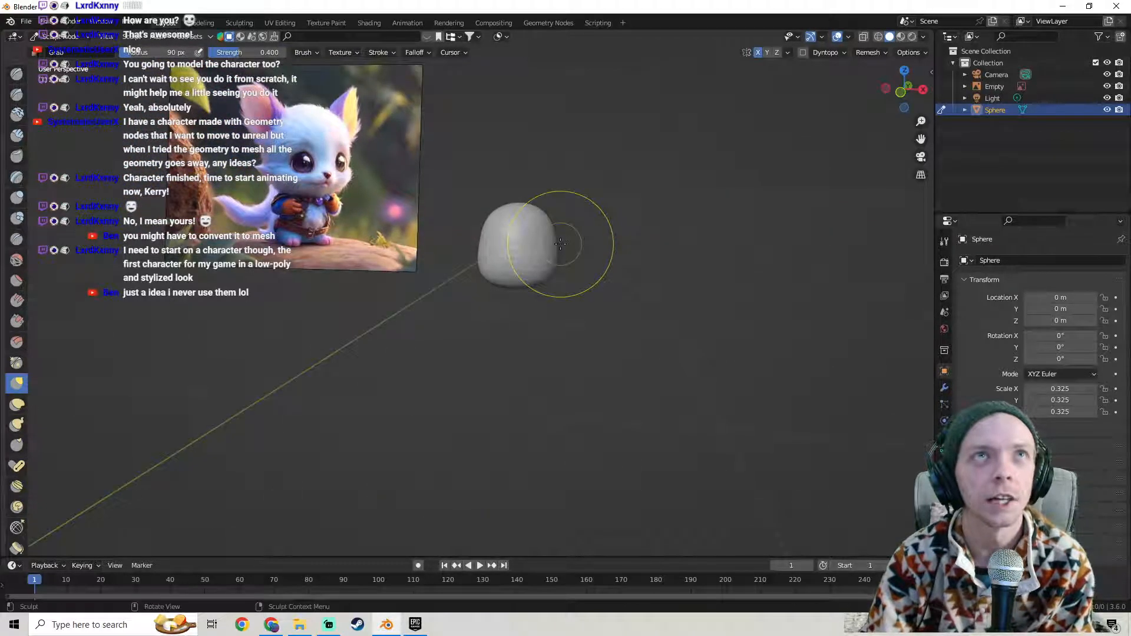
pyautogui.moveTo(599, 283)
pyautogui.mouseDown(button='middle')
pyautogui.moveTo(601, 273)
pyautogui.moveTo(580, 328)
pyautogui.moveTo(546, 328)
pyautogui.mouseUp(button='middle')
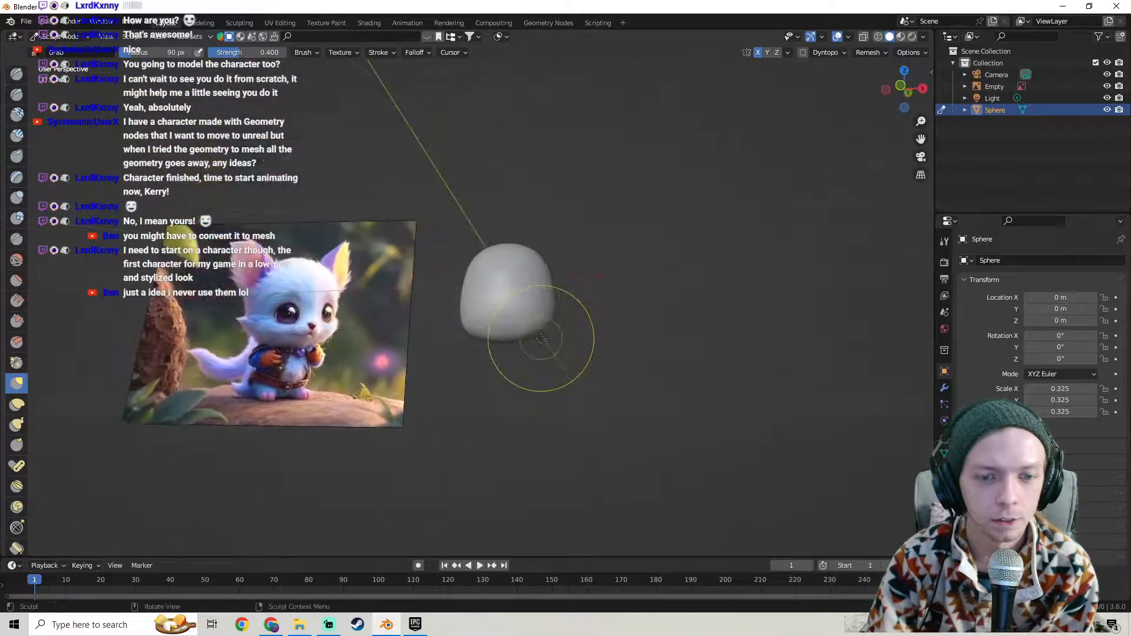
pyautogui.moveTo(540, 335); pyautogui.dragTo(540, 335)
pyautogui.moveTo(540, 334)
pyautogui.mouseDown(button='middle')
pyautogui.moveTo(544, 348)
pyautogui.moveTo(447, 348)
pyautogui.moveTo(516, 340)
pyautogui.moveTo(462, 330)
pyautogui.moveTo(409, 335)
pyautogui.mouseUp(button='middle')
pyautogui.moveTo(398, 335)
pyautogui.mouseDown(button='middle')
pyautogui.moveTo(584, 353)
pyautogui.moveTo(515, 354)
pyautogui.moveTo(521, 340)
pyautogui.moveTo(484, 368)
pyautogui.moveTo(490, 383)
pyautogui.moveTo(529, 371)
pyautogui.moveTo(557, 415)
pyautogui.mouseUp(button='middle')
pyautogui.scroll(1, 546, 349)
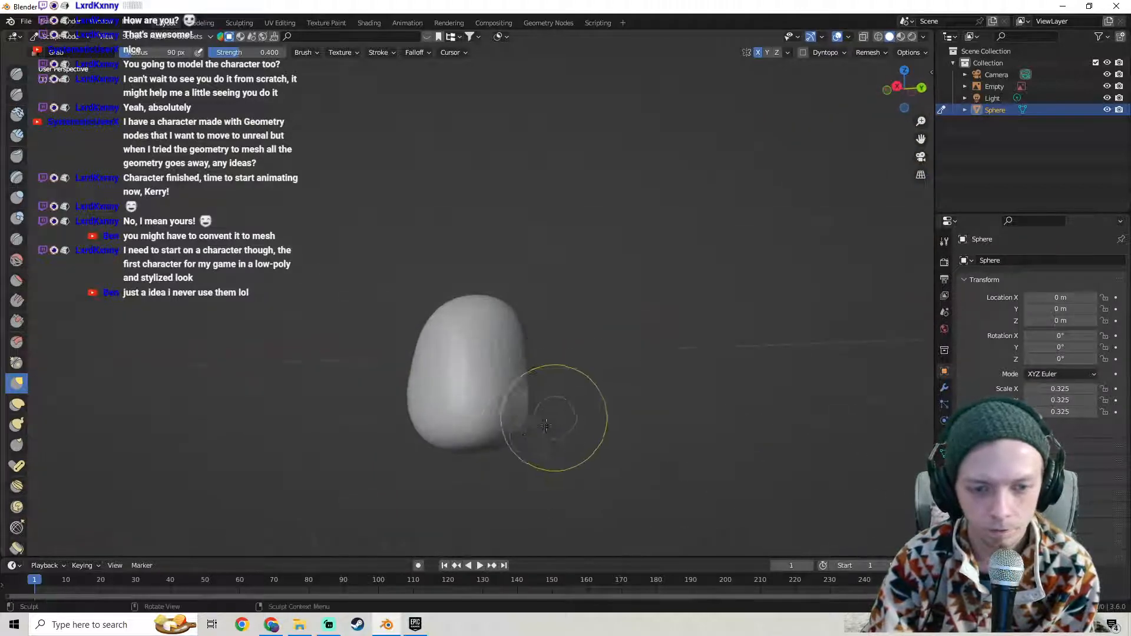
pyautogui.moveTo(517, 428); pyautogui.dragTo(519, 429)
pyautogui.moveTo(519, 429); pyautogui.dragTo(534, 438, button='middle')
pyautogui.moveTo(521, 424); pyautogui.dragTo(534, 437)
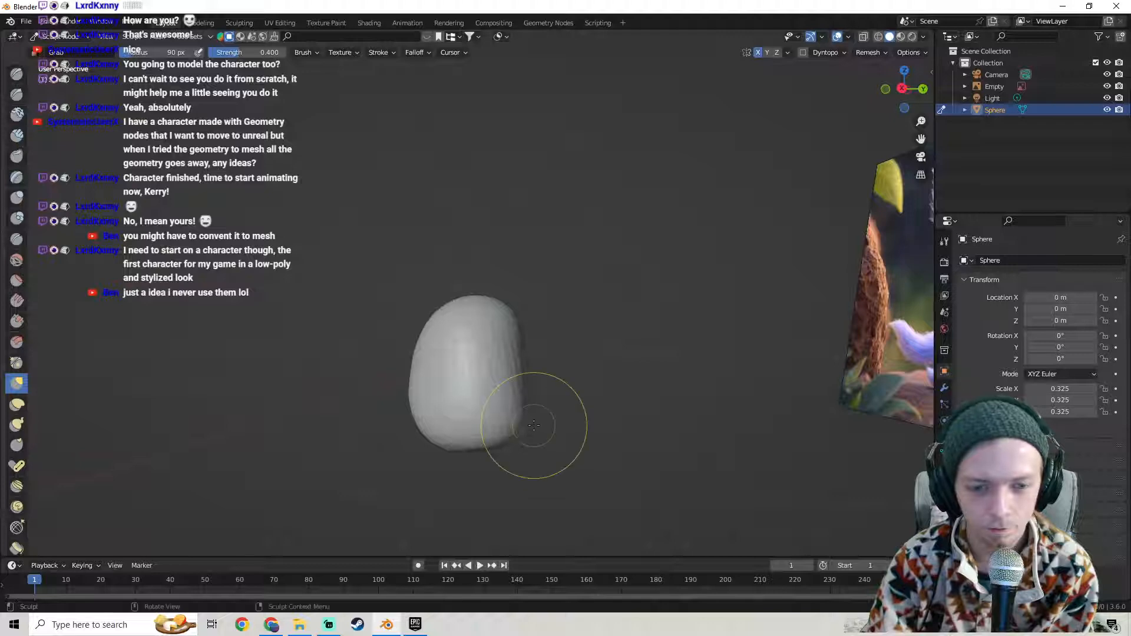
pyautogui.moveTo(533, 426); pyautogui.dragTo(540, 429, button='middle')
# - Check the form's mesh in Edit Mode and square off its lower corners in Sculpt Mode with the Grab brush
pyautogui.scroll(-2, 522, 433)
pyautogui.moveTo(448, 437); pyautogui.dragTo(377, 435, button='middle')
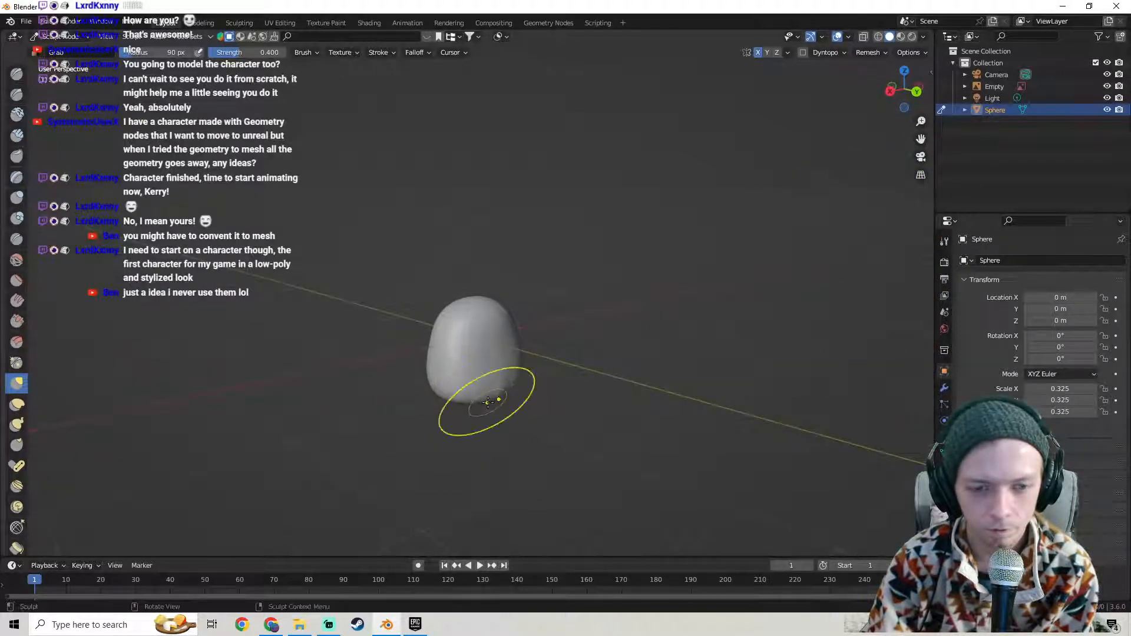
pyautogui.press('Tab')
pyautogui.moveTo(489, 403)
pyautogui.mouseDown(button='middle')
pyautogui.moveTo(599, 404)
pyautogui.moveTo(551, 386)
pyautogui.mouseUp(button='middle')
pyautogui.press('Tab')
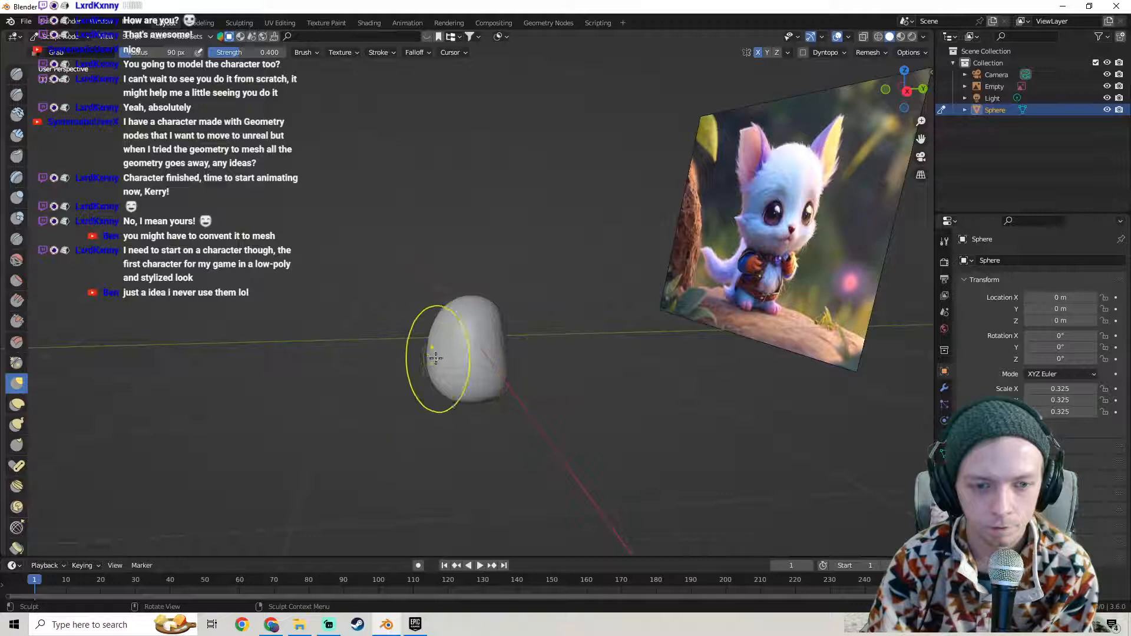
pyautogui.moveTo(418, 353)
pyautogui.mouseDown(button='middle')
pyautogui.moveTo(585, 364)
pyautogui.moveTo(550, 348)
pyautogui.moveTo(657, 354)
pyautogui.moveTo(426, 351)
pyautogui.moveTo(509, 389)
pyautogui.mouseUp(button='middle')
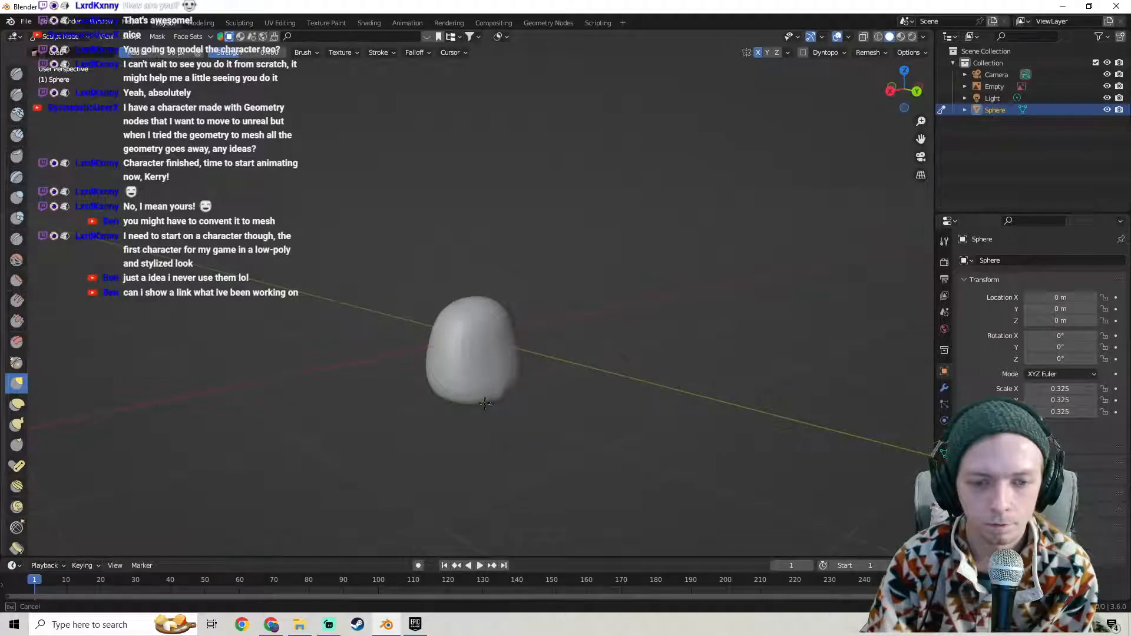
pyautogui.moveTo(489, 404); pyautogui.dragTo(620, 405, button='middle')
pyautogui.moveTo(545, 403); pyautogui.dragTo(596, 379, button='middle')
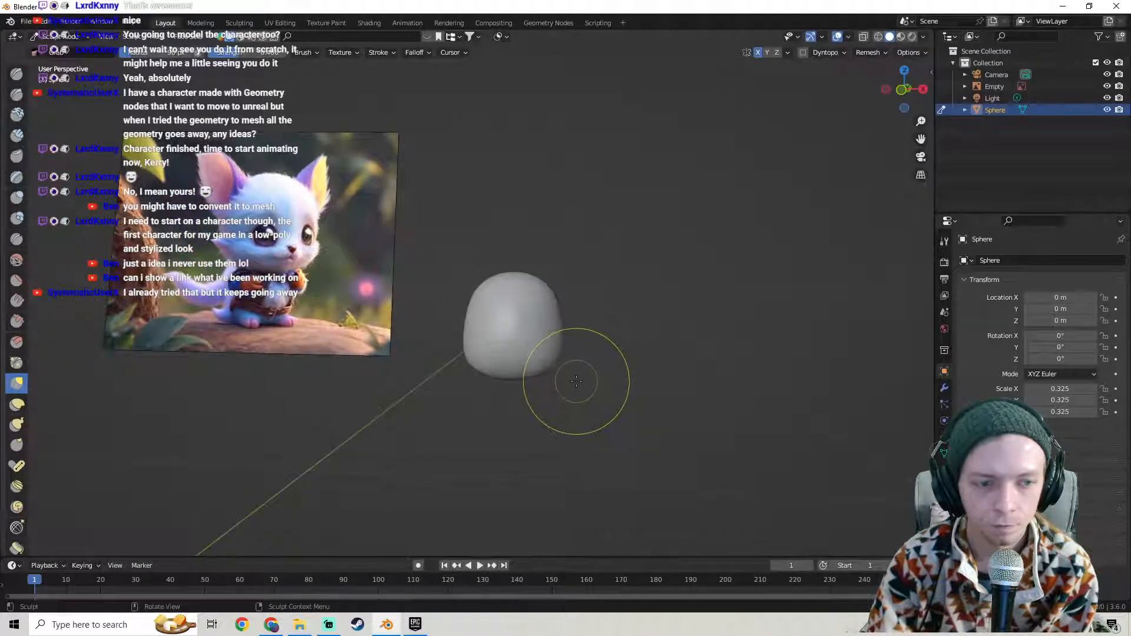
pyautogui.moveTo(550, 379); pyautogui.dragTo(514, 377, button='middle')
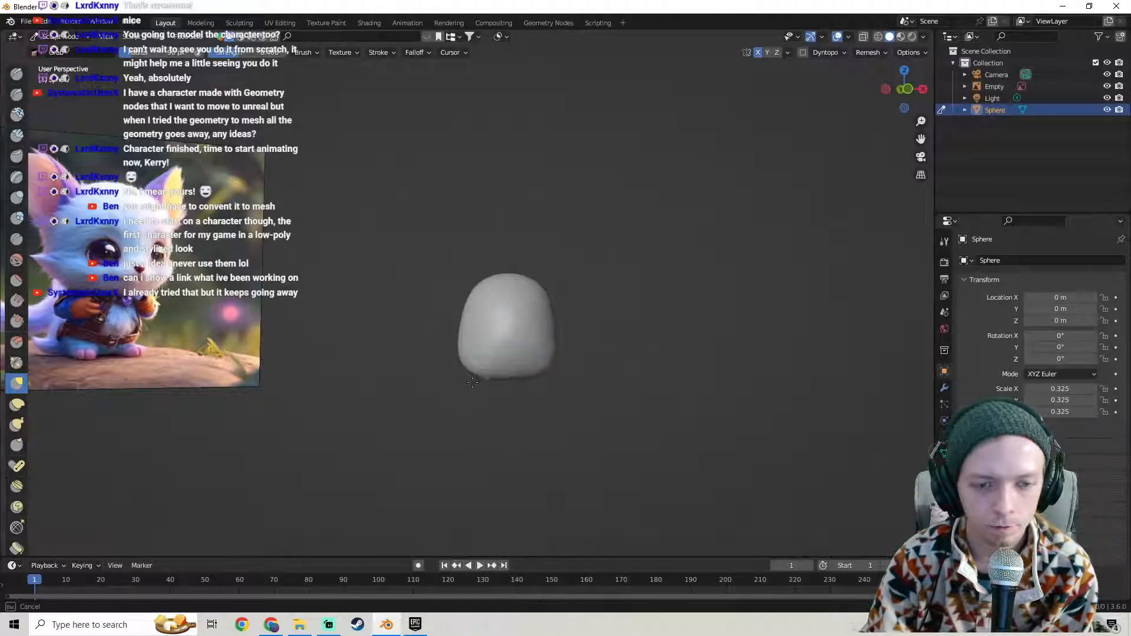
pyautogui.moveTo(468, 393); pyautogui.dragTo(577, 401, button='middle')
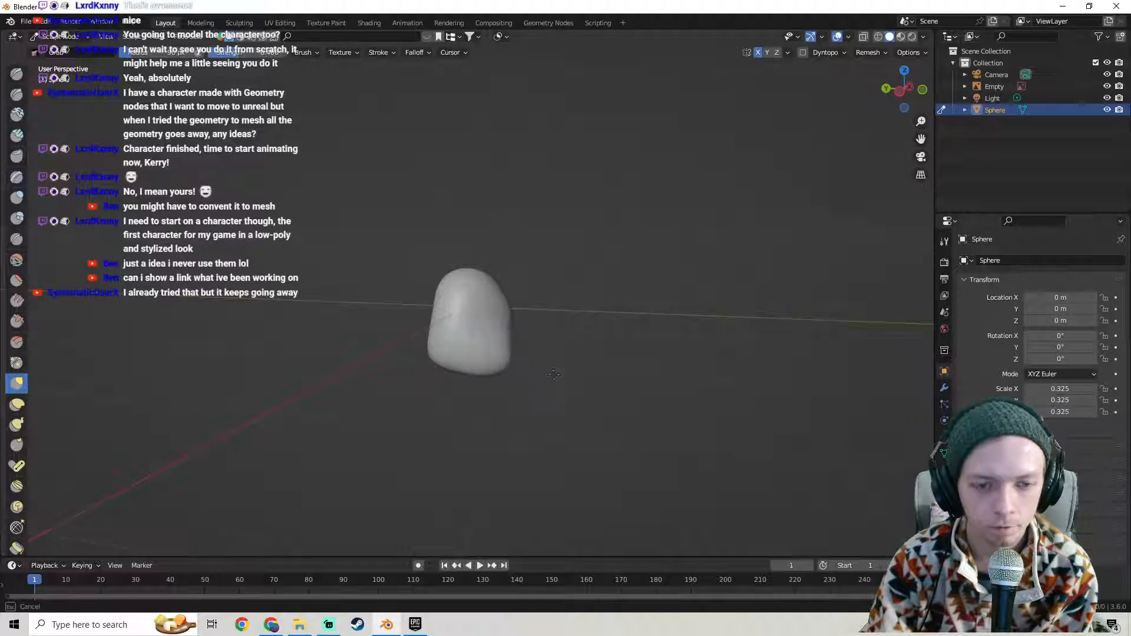
pyautogui.moveTo(622, 385); pyautogui.dragTo(391, 341, button='middle')
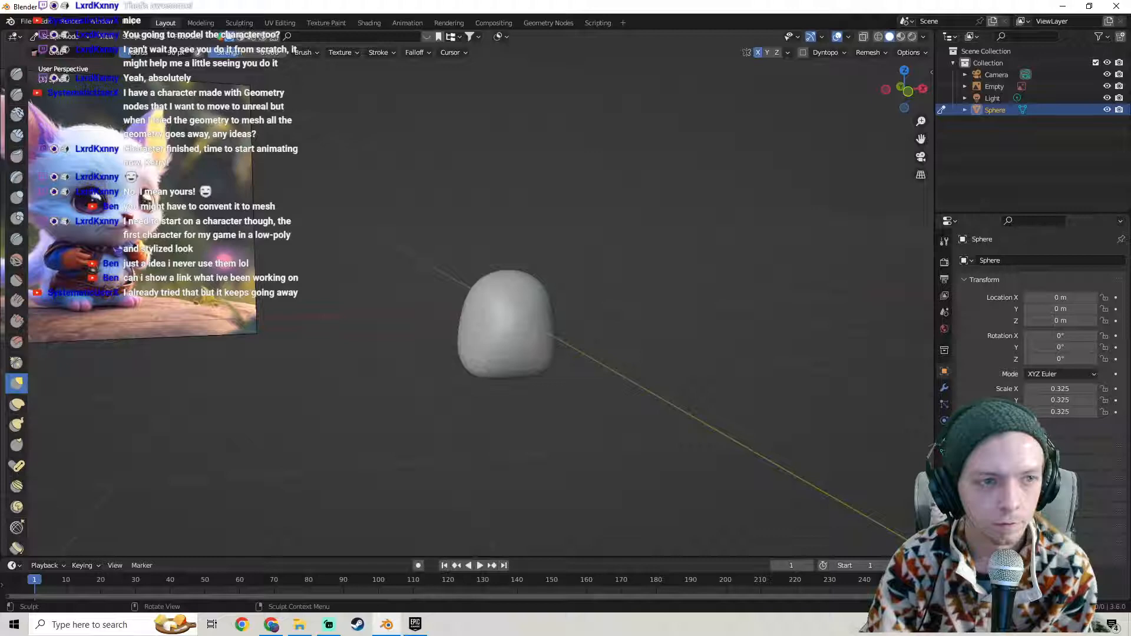
# - Taper the upper part of the form with the Grab brush, comparing it with the reference image from several angles
pyautogui.press('Tab')
pyautogui.moveTo(577, 235)
pyautogui.mouseDown(button='middle')
pyautogui.moveTo(463, 259)
pyautogui.moveTo(575, 268)
pyautogui.moveTo(483, 336)
pyautogui.moveTo(450, 312)
pyautogui.moveTo(480, 292)
pyautogui.moveTo(501, 242)
pyautogui.mouseUp(button='middle')
pyautogui.press('Tab')
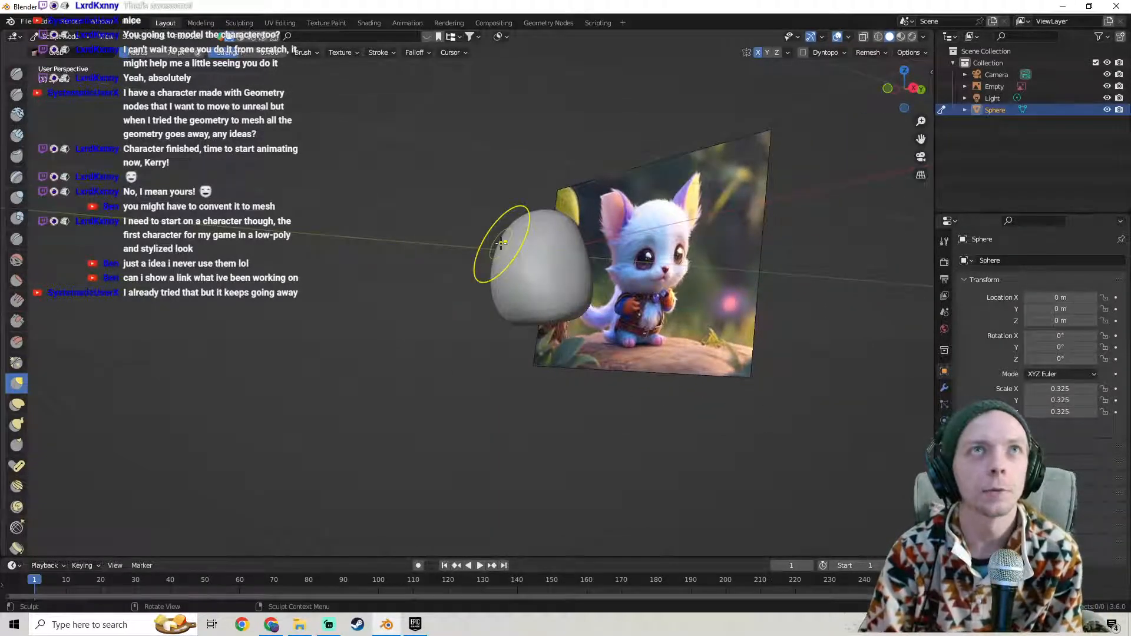
pyautogui.moveTo(508, 243)
pyautogui.mouseDown(button='middle')
pyautogui.moveTo(454, 263)
pyautogui.moveTo(628, 280)
pyautogui.moveTo(497, 283)
pyautogui.moveTo(478, 313)
pyautogui.mouseUp(button='middle')
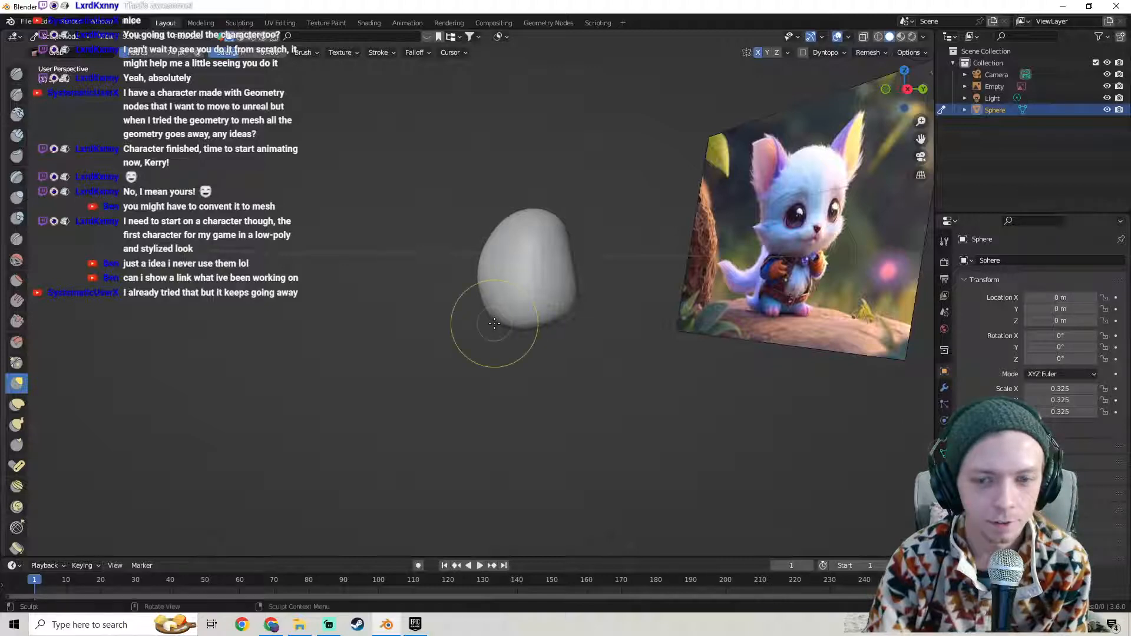
pyautogui.moveTo(492, 322); pyautogui.dragTo(431, 293, button='middle')
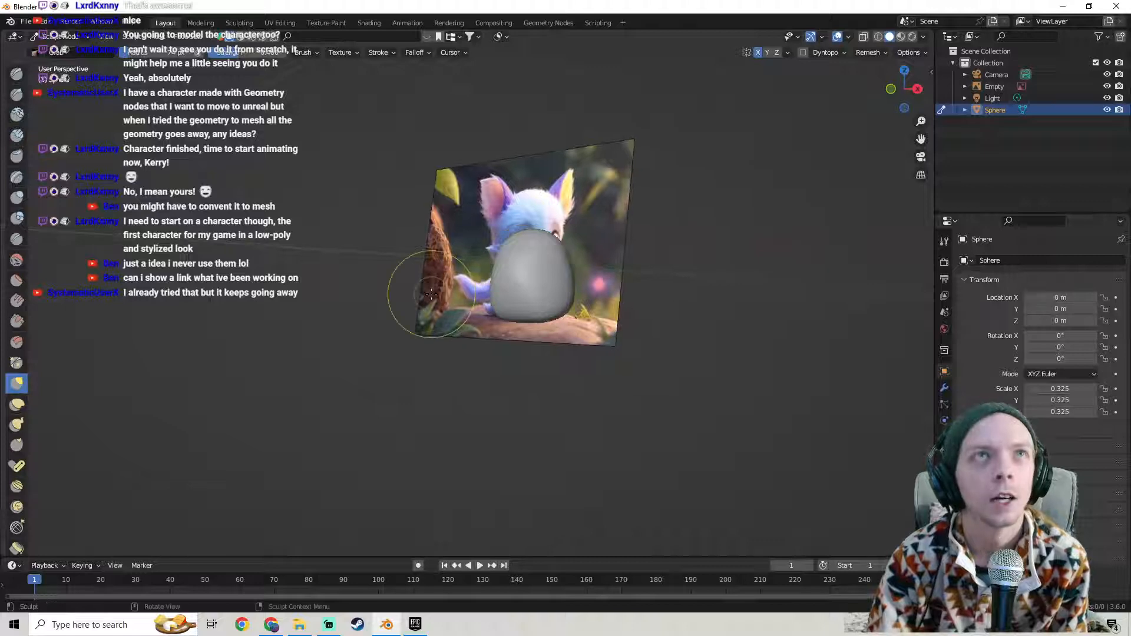
pyautogui.moveTo(486, 266)
pyautogui.mouseDown(button='middle')
pyautogui.moveTo(564, 270)
pyautogui.moveTo(546, 273)
pyautogui.moveTo(562, 274)
pyautogui.moveTo(514, 327)
pyautogui.moveTo(439, 334)
pyautogui.moveTo(612, 319)
pyautogui.moveTo(550, 314)
pyautogui.moveTo(532, 295)
pyautogui.moveTo(469, 309)
pyautogui.moveTo(457, 295)
pyautogui.moveTo(554, 329)
pyautogui.moveTo(536, 382)
pyautogui.moveTo(523, 379)
pyautogui.moveTo(476, 344)
pyautogui.moveTo(646, 331)
pyautogui.mouseUp(button='middle')
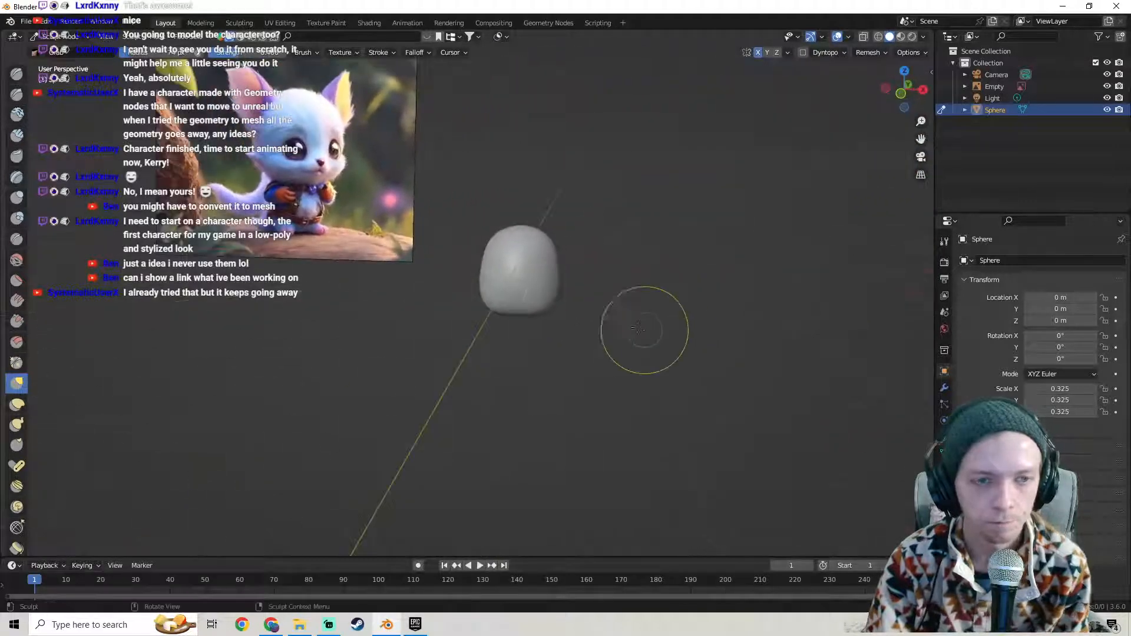
# - Try to pull a head up from the top of the form and widen it with Grab strokes
pyautogui.moveTo(551, 299)
pyautogui.mouseDown(button='middle')
pyautogui.moveTo(576, 329)
pyautogui.moveTo(567, 306)
pyautogui.moveTo(544, 328)
pyautogui.moveTo(557, 327)
pyautogui.mouseUp(button='middle')
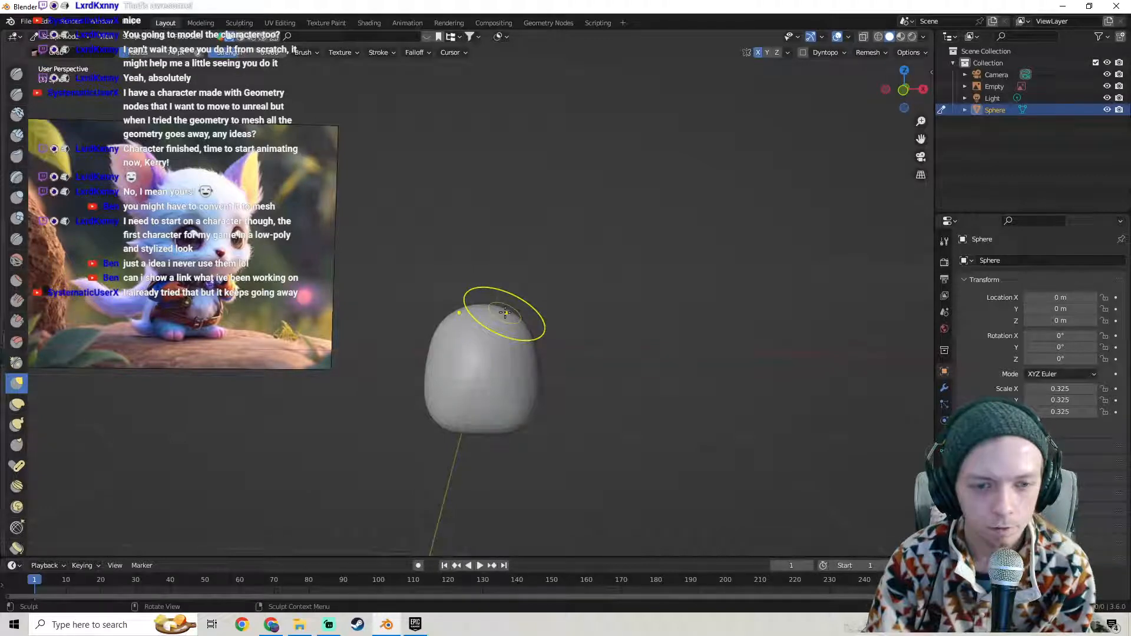
pyautogui.press('Tab')
pyautogui.press('Tab')
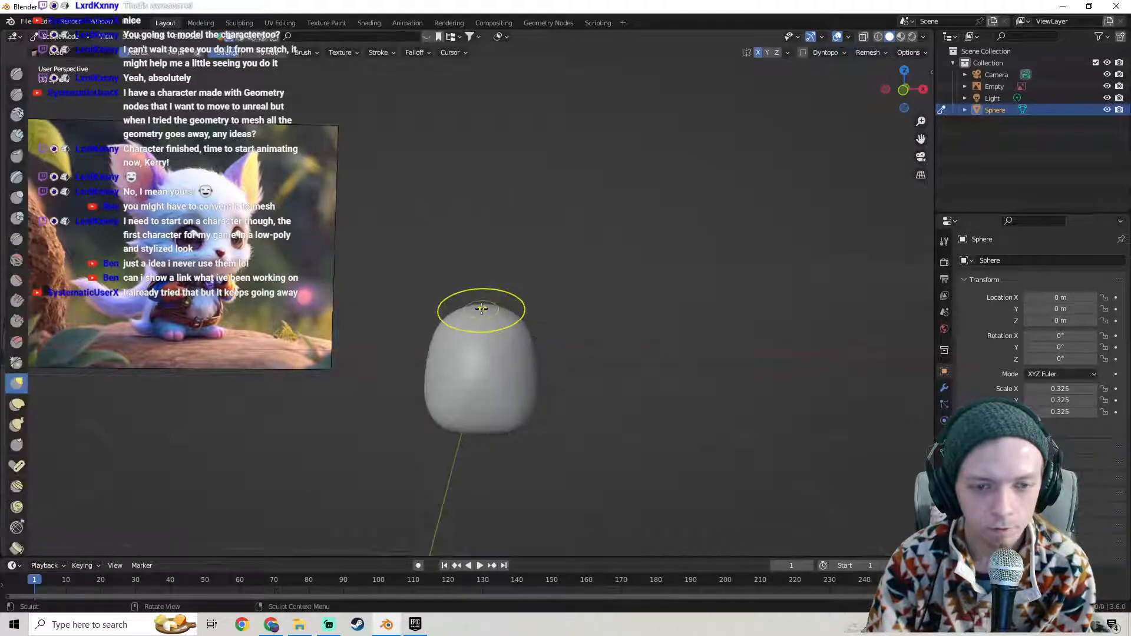
pyautogui.moveTo(486, 310); pyautogui.dragTo(484, 307)
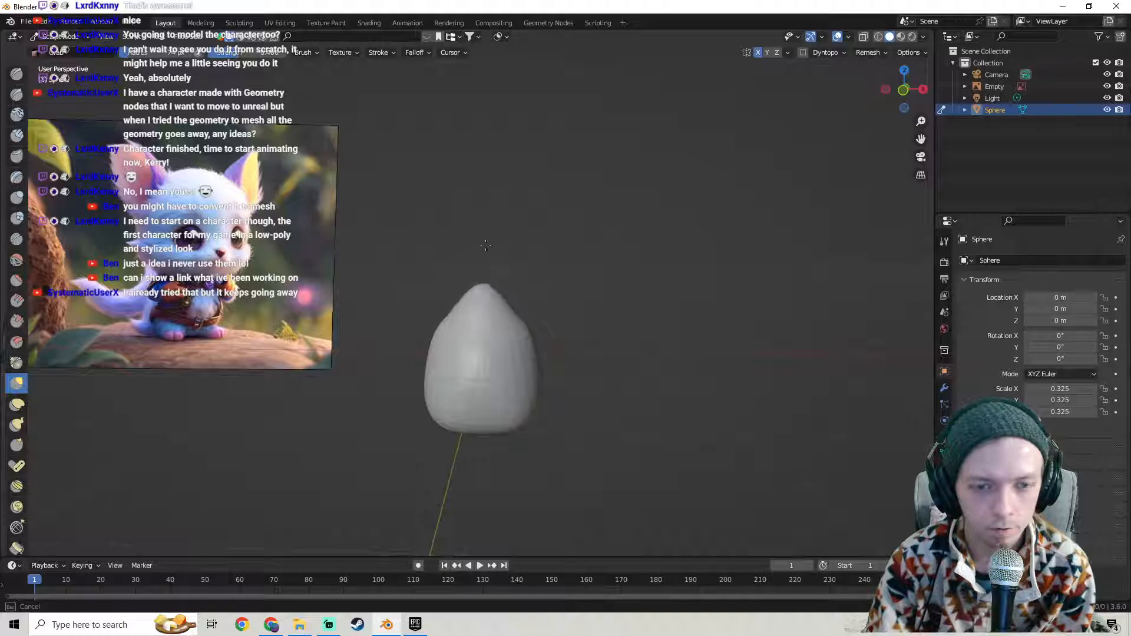
pyautogui.moveTo(486, 199); pyautogui.dragTo(486, 199)
pyautogui.moveTo(508, 294); pyautogui.dragTo(517, 292)
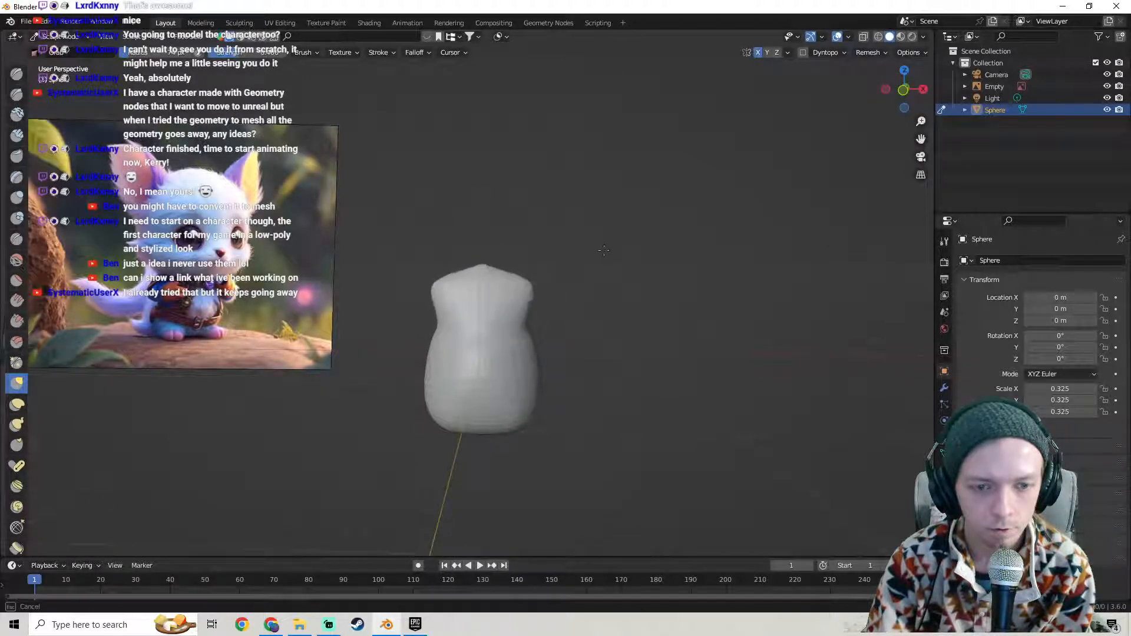
pyautogui.moveTo(500, 270); pyautogui.dragTo(359, 283, button='middle')
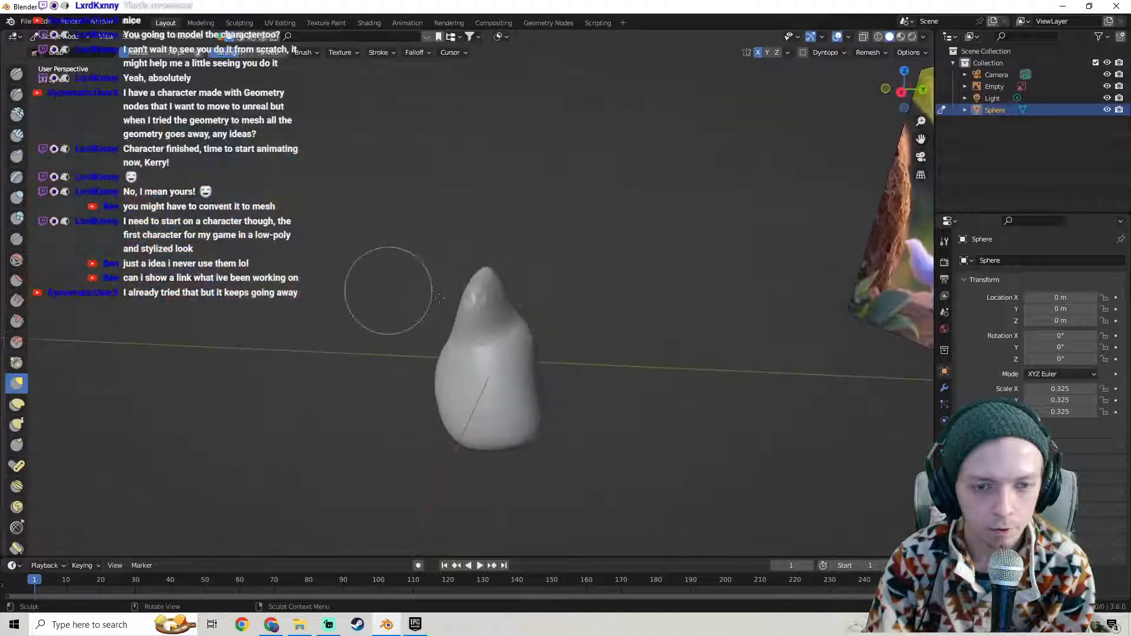
pyautogui.moveTo(541, 298)
pyautogui.keyDown('ctrl'); pyautogui.mouseDown(button='middle')
pyautogui.moveTo(495, 307)
pyautogui.moveTo(532, 331)
pyautogui.moveTo(568, 318)
pyautogui.mouseUp(button='middle'); pyautogui.keyUp('ctrl')
# - Remesh the sphere with a voxel size of 0.1 m and inspect the new topology in Edit Mode
pyautogui.click(868, 52)
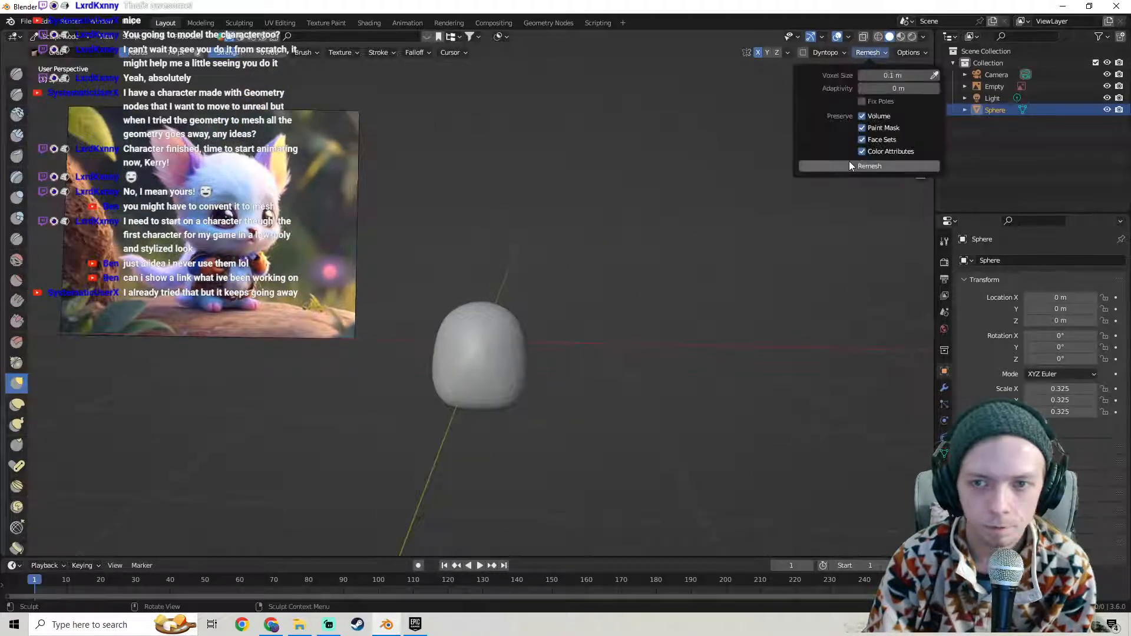
pyautogui.click(866, 165)
pyautogui.press('Tab')
pyautogui.moveTo(548, 315)
pyautogui.mouseDown(button='middle')
pyautogui.moveTo(687, 316)
pyautogui.moveTo(545, 306)
pyautogui.mouseUp(button='middle')
pyautogui.press('Tab')
pyautogui.press('Tab')
pyautogui.scroll(4, 537, 313)
pyautogui.scroll(-4, 538, 313)
pyautogui.moveTo(538, 313)
pyautogui.mouseDown(button='middle')
pyautogui.moveTo(524, 321)
pyautogui.moveTo(534, 331)
pyautogui.moveTo(520, 322)
pyautogui.mouseUp(button='middle')
pyautogui.press('Tab')
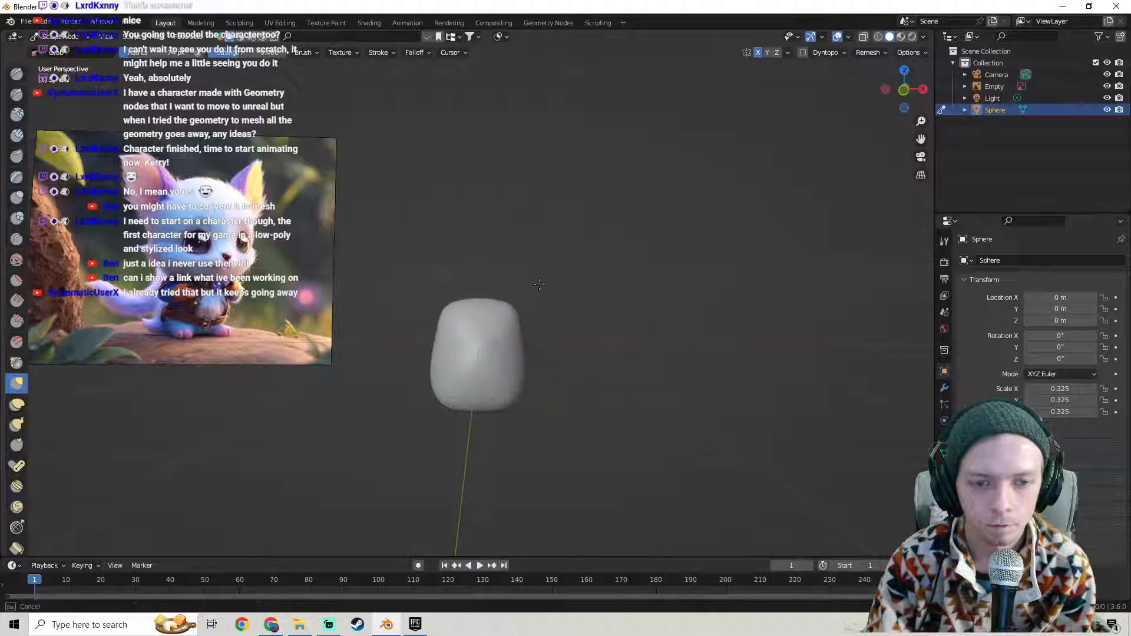
# - Try to shape a wide head by pulling the upper sides of the form outward and upward with Grab strokes
pyautogui.moveTo(616, 243); pyautogui.dragTo(601, 252)
pyautogui.moveTo(601, 252)
pyautogui.mouseDown(button='middle')
pyautogui.moveTo(466, 273)
pyautogui.moveTo(598, 297)
pyautogui.moveTo(540, 332)
pyautogui.mouseUp(button='middle')
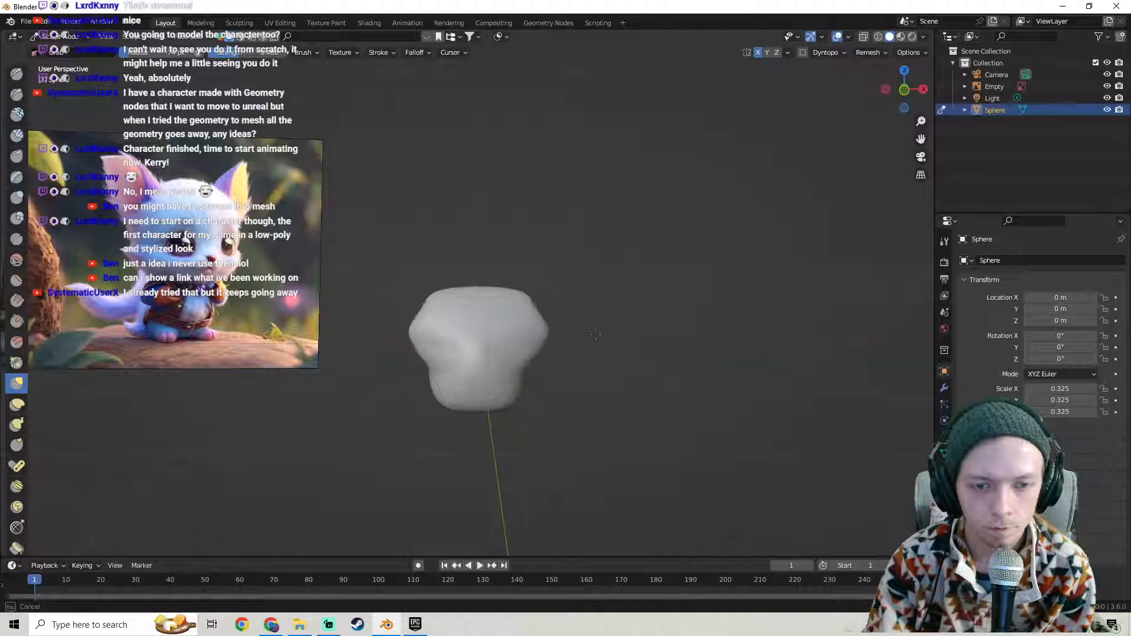
pyautogui.moveTo(628, 334)
pyautogui.mouseDown(button='middle')
pyautogui.moveTo(656, 334)
pyautogui.moveTo(516, 341)
pyautogui.moveTo(569, 368)
pyautogui.moveTo(574, 359)
pyautogui.mouseUp(button='middle')
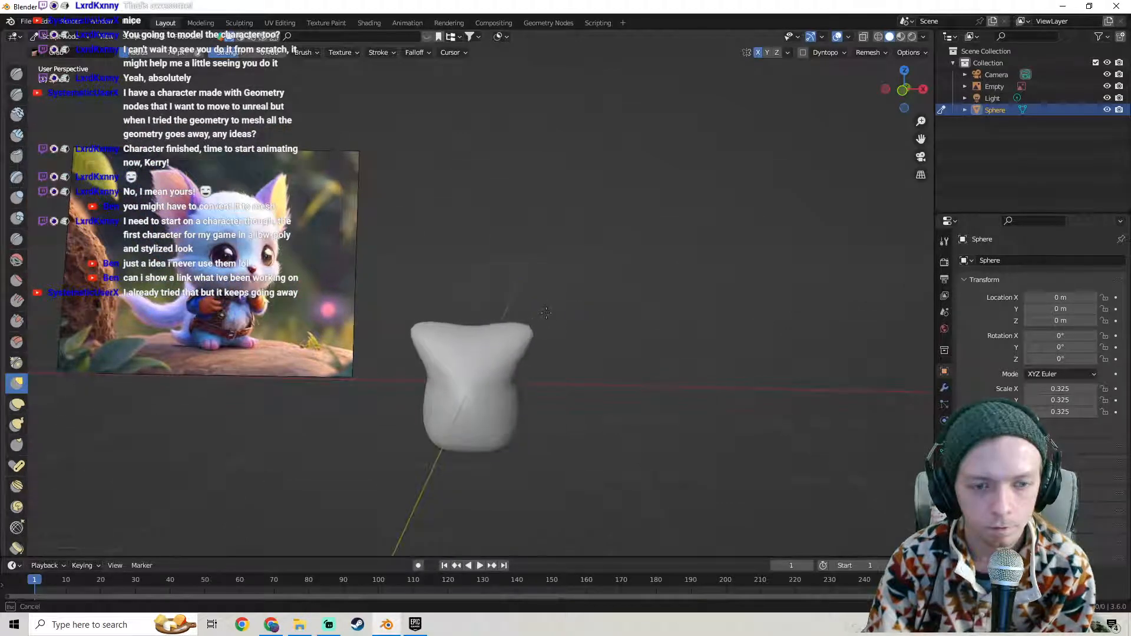
pyautogui.moveTo(588, 305); pyautogui.dragTo(477, 319, button='middle')
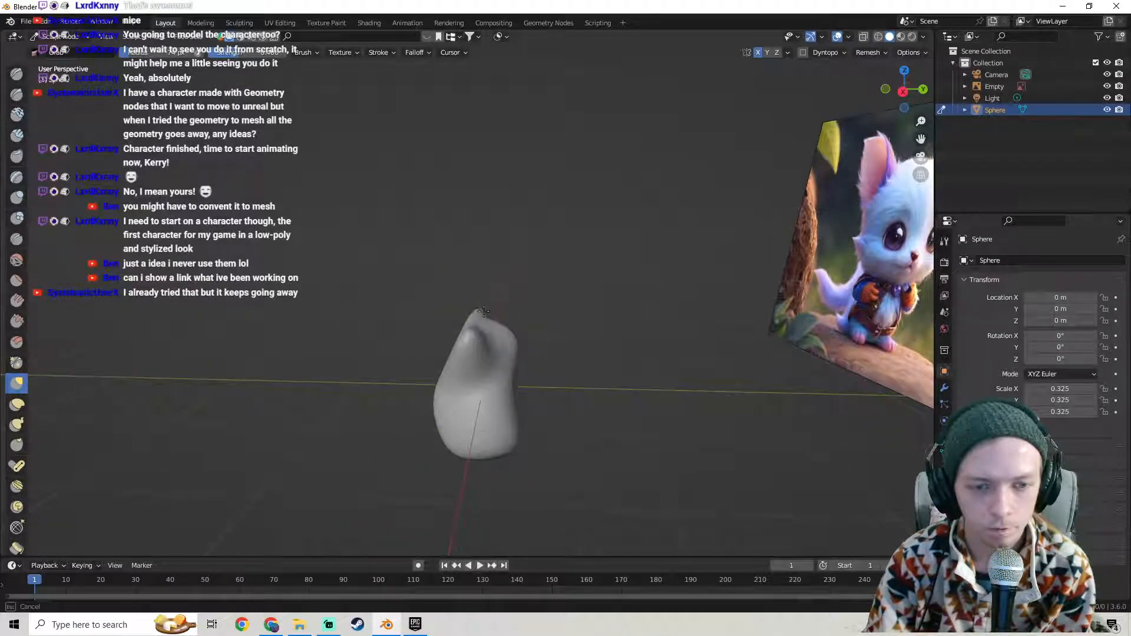
pyautogui.moveTo(478, 307)
pyautogui.mouseDown(button='middle')
pyautogui.moveTo(501, 341)
pyautogui.moveTo(404, 315)
pyautogui.moveTo(539, 333)
pyautogui.moveTo(452, 328)
pyautogui.mouseUp(button='middle')
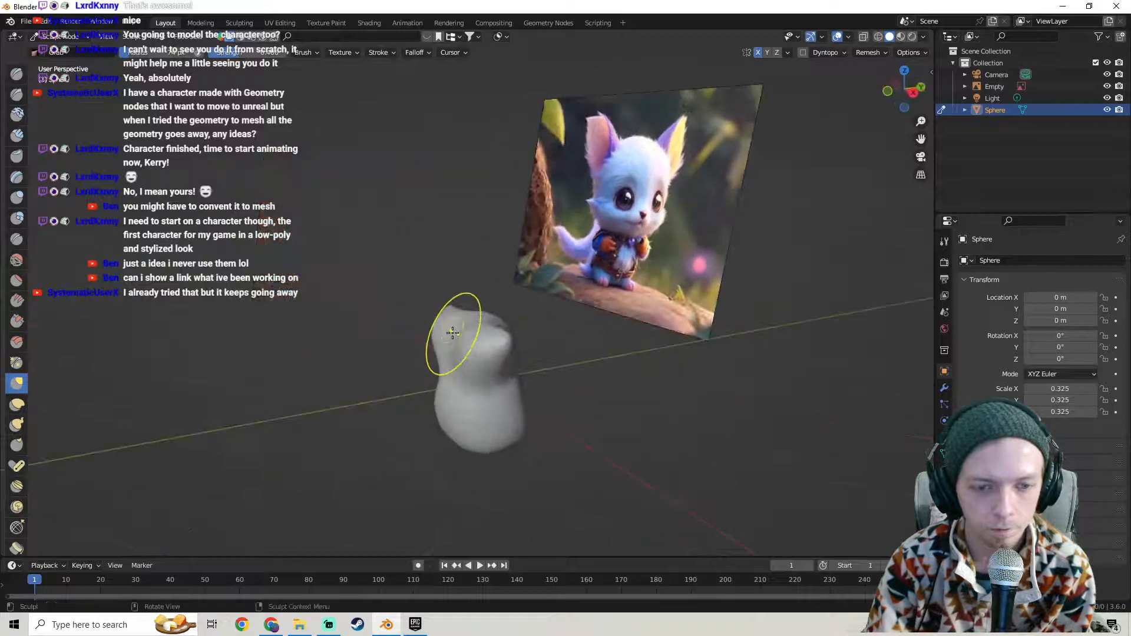
pyautogui.moveTo(397, 323)
pyautogui.mouseDown(button='middle')
pyautogui.moveTo(387, 336)
pyautogui.moveTo(424, 330)
pyautogui.mouseUp(button='middle')
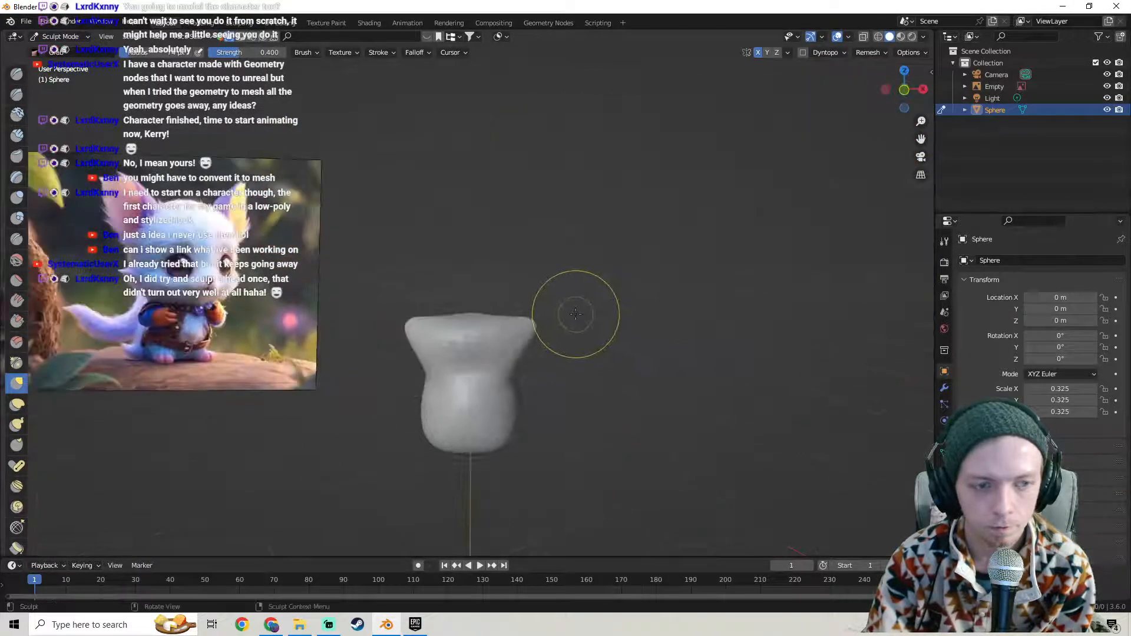
pyautogui.moveTo(576, 314)
pyautogui.mouseDown(button='middle')
pyautogui.moveTo(462, 324)
pyautogui.moveTo(507, 345)
pyautogui.moveTo(491, 334)
pyautogui.moveTo(638, 329)
pyautogui.moveTo(495, 351)
pyautogui.moveTo(525, 354)
pyautogui.moveTo(478, 348)
pyautogui.moveTo(671, 354)
pyautogui.moveTo(578, 302)
pyautogui.moveTo(596, 314)
pyautogui.mouseUp(button='middle')
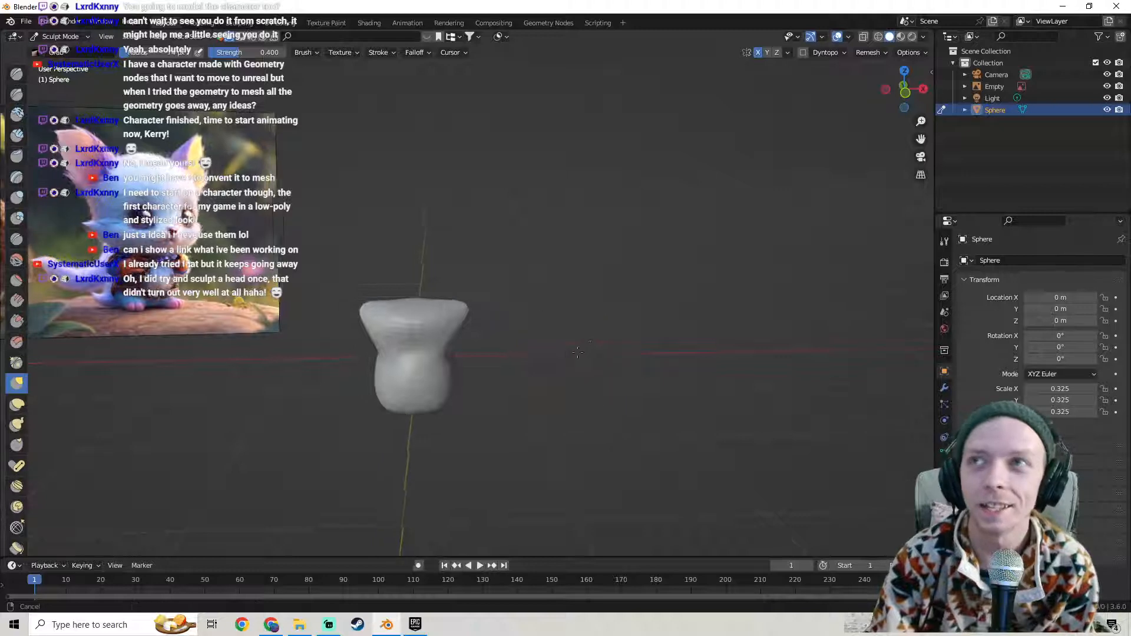
pyautogui.moveTo(589, 331)
pyautogui.mouseDown(button='middle')
pyautogui.moveTo(452, 339)
pyautogui.moveTo(560, 320)
pyautogui.moveTo(517, 330)
pyautogui.mouseUp(button='middle')
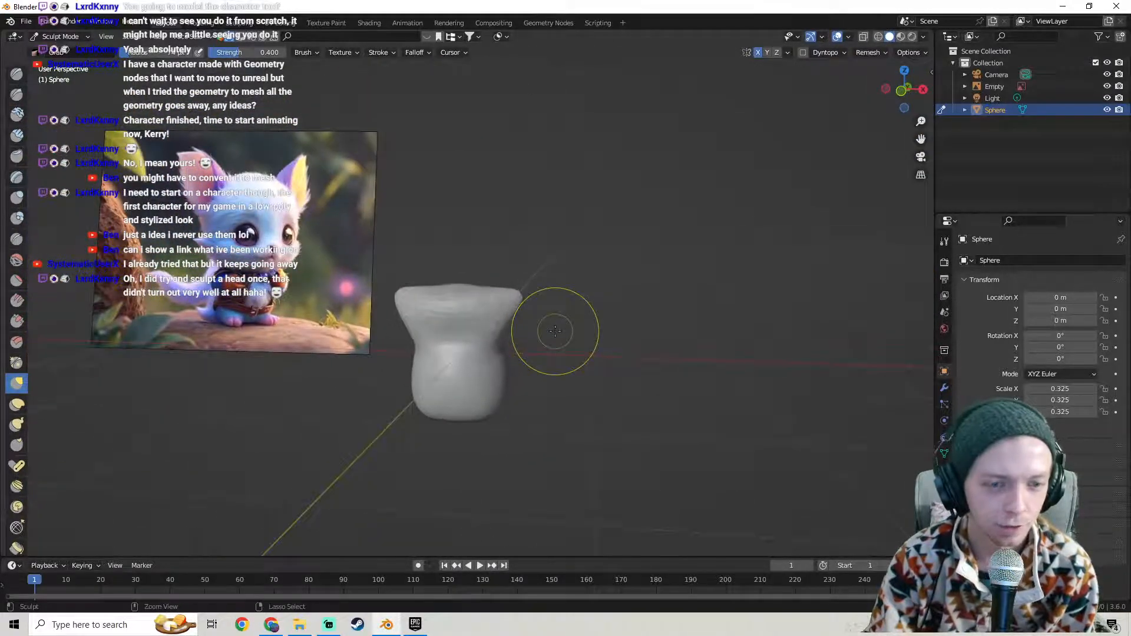
# - Examine the form's topology in Edit Mode and compare its overall shape with the reference image
pyautogui.press('Tab')
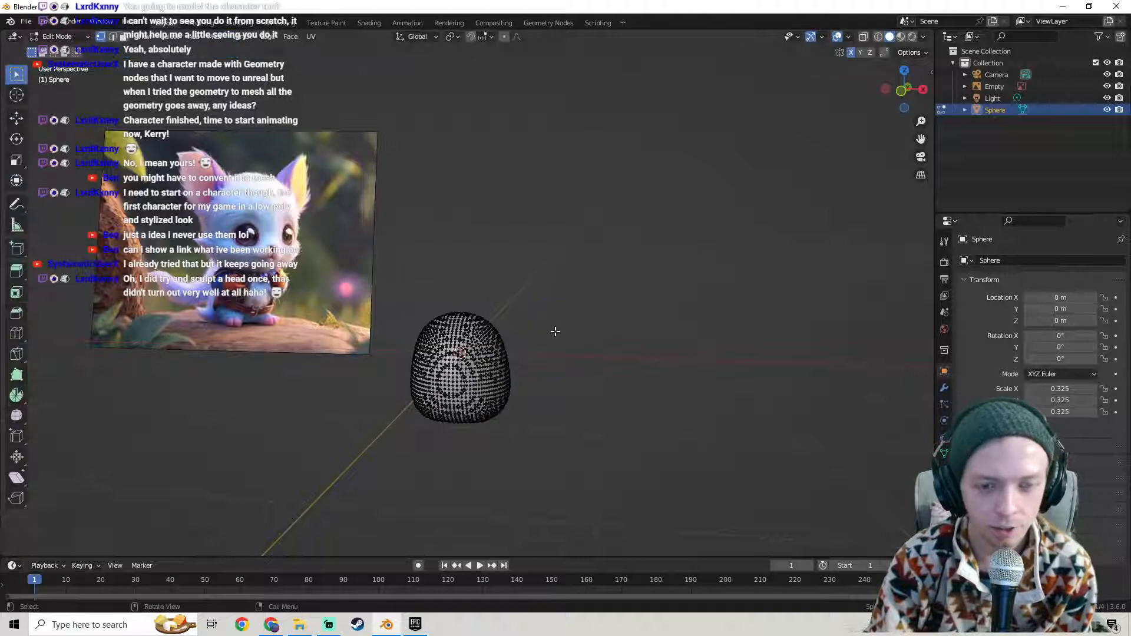
pyautogui.moveTo(485, 357)
pyautogui.mouseDown(button='middle')
pyautogui.moveTo(575, 348)
pyautogui.moveTo(600, 363)
pyautogui.moveTo(439, 354)
pyautogui.moveTo(513, 373)
pyautogui.moveTo(522, 353)
pyautogui.moveTo(593, 361)
pyautogui.moveTo(435, 346)
pyautogui.moveTo(447, 340)
pyautogui.moveTo(422, 359)
pyautogui.mouseUp(button='middle')
pyautogui.press('Tab')
pyautogui.moveTo(406, 375); pyautogui.dragTo(404, 366)
pyautogui.moveTo(404, 366)
pyautogui.mouseDown(button='middle')
pyautogui.moveTo(424, 354)
pyautogui.moveTo(532, 375)
pyautogui.mouseUp(button='middle')
pyautogui.moveTo(372, 287)
pyautogui.keyDown('shift'); pyautogui.mouseDown(button='middle')
pyautogui.moveTo(547, 338)
pyautogui.moveTo(536, 334)
pyautogui.mouseUp(button='middle'); pyautogui.keyUp('shift')
pyautogui.click(26, 22)
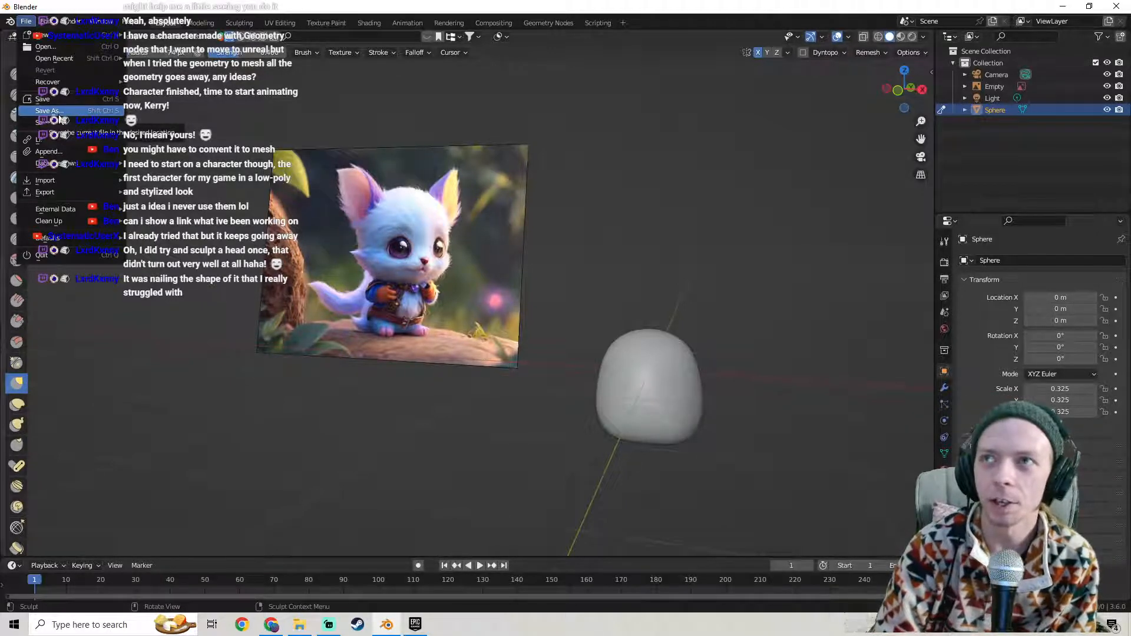
pyautogui.moveTo(519, 306)
pyautogui.mouseDown(button='middle')
pyautogui.moveTo(416, 316)
pyautogui.moveTo(586, 383)
pyautogui.moveTo(649, 387)
pyautogui.mouseUp(button='middle')
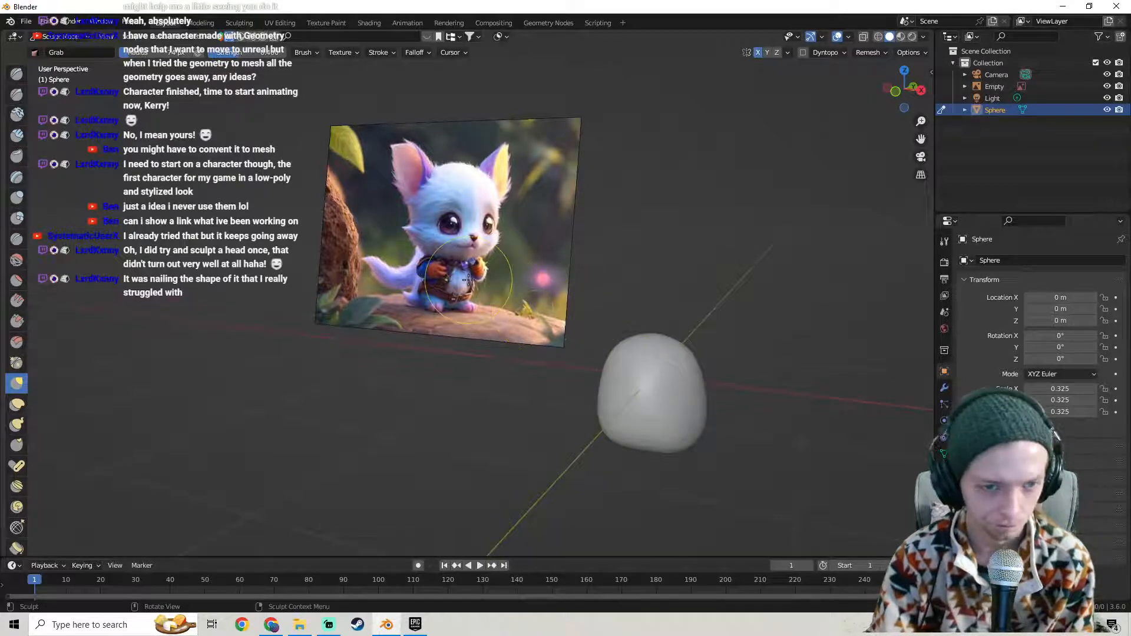
# - Pull a mirrored pair of feet forward from the lower front of the body with Grab strokes
pyautogui.moveTo(619, 359)
pyautogui.mouseDown(button='middle')
pyautogui.moveTo(644, 360)
pyautogui.moveTo(598, 359)
pyautogui.moveTo(631, 354)
pyautogui.moveTo(682, 387)
pyautogui.moveTo(593, 371)
pyautogui.moveTo(690, 393)
pyautogui.mouseUp(button='middle')
pyautogui.scroll(-1, 594, 372)
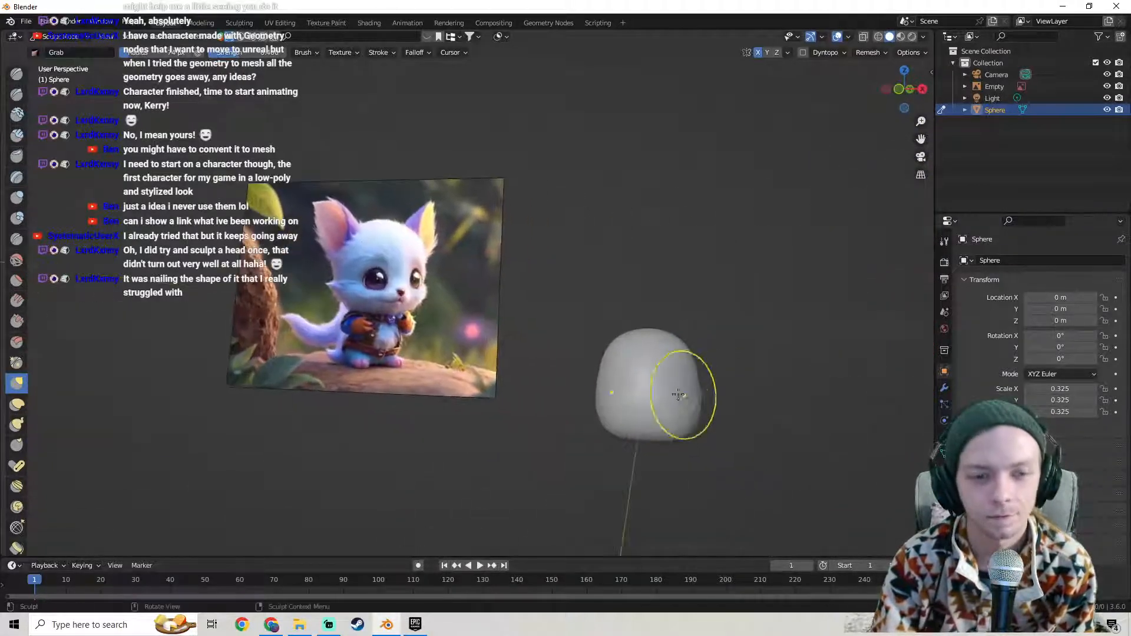
pyautogui.moveTo(617, 391)
pyautogui.mouseDown(button='middle')
pyautogui.moveTo(503, 346)
pyautogui.moveTo(548, 387)
pyautogui.moveTo(590, 375)
pyautogui.moveTo(489, 412)
pyautogui.mouseUp(button='middle')
pyautogui.moveTo(491, 405); pyautogui.dragTo(495, 404)
pyautogui.moveTo(576, 413); pyautogui.dragTo(619, 397)
pyautogui.moveTo(619, 398); pyautogui.dragTo(492, 404, button='middle')
pyautogui.hotkey('ctrl', 'z')
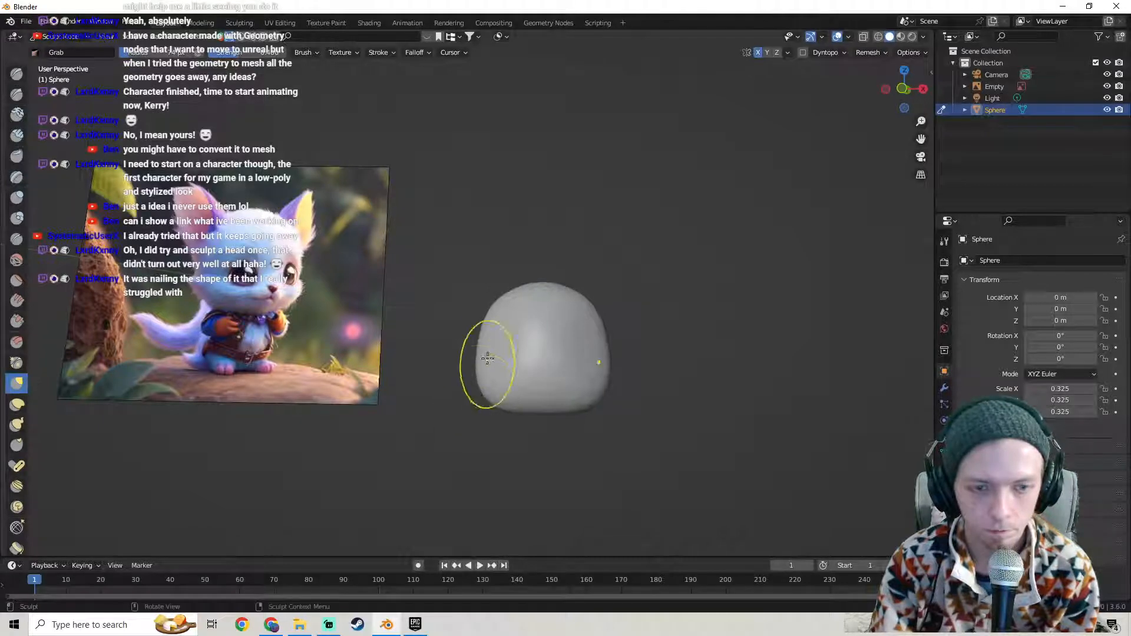
pyautogui.moveTo(560, 346)
pyautogui.mouseDown(button='middle')
pyautogui.moveTo(626, 383)
pyautogui.moveTo(530, 406)
pyautogui.mouseUp(button='middle')
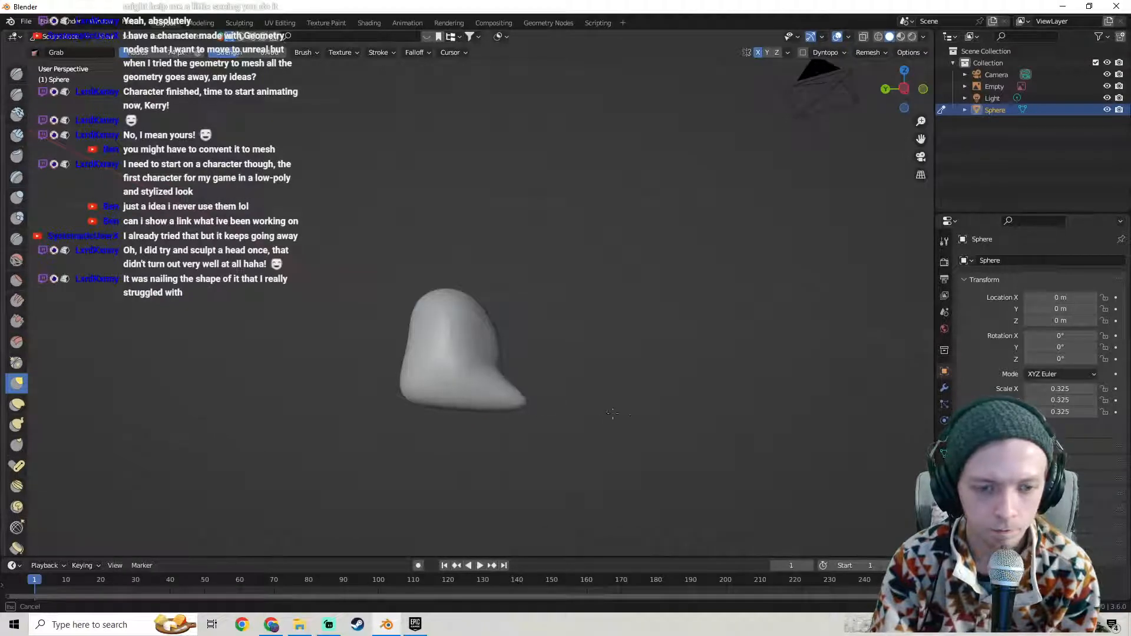
pyautogui.moveTo(638, 404)
pyautogui.mouseDown(button='middle')
pyautogui.moveTo(493, 412)
pyautogui.moveTo(506, 424)
pyautogui.moveTo(479, 412)
pyautogui.moveTo(541, 405)
pyautogui.moveTo(524, 412)
pyautogui.moveTo(534, 416)
pyautogui.moveTo(513, 404)
pyautogui.mouseUp(button='middle')
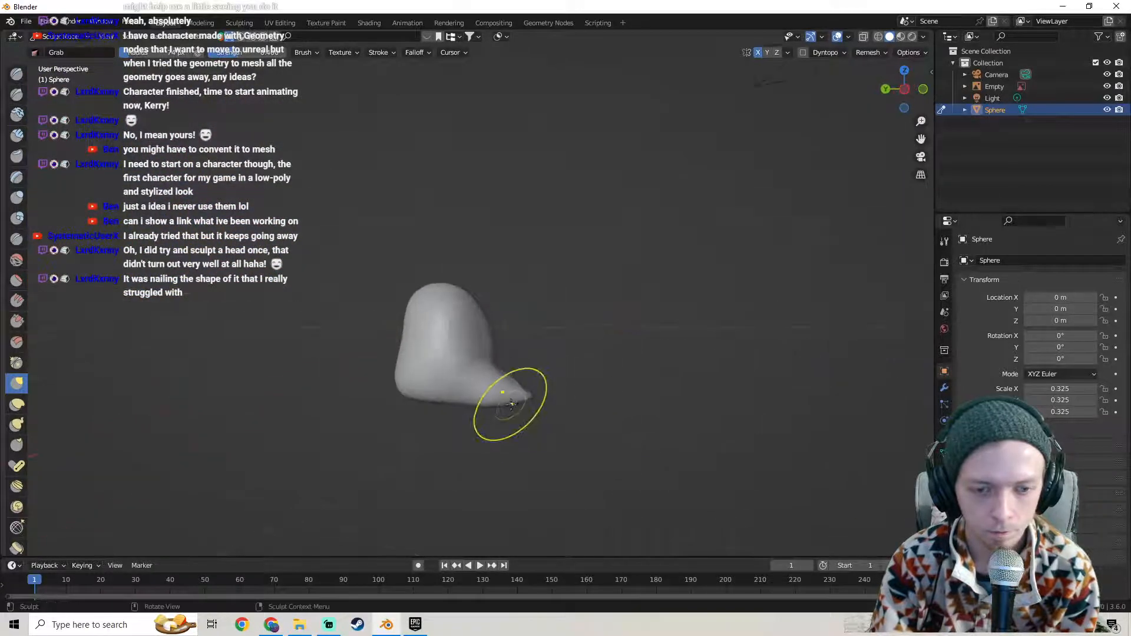
pyautogui.moveTo(593, 407)
pyautogui.mouseDown(button='middle')
pyautogui.moveTo(468, 414)
pyautogui.moveTo(479, 421)
pyautogui.moveTo(500, 394)
pyautogui.moveTo(531, 391)
pyautogui.moveTo(472, 389)
pyautogui.moveTo(505, 404)
pyautogui.mouseUp(button='middle')
pyautogui.moveTo(616, 394); pyautogui.dragTo(596, 400, button='middle')
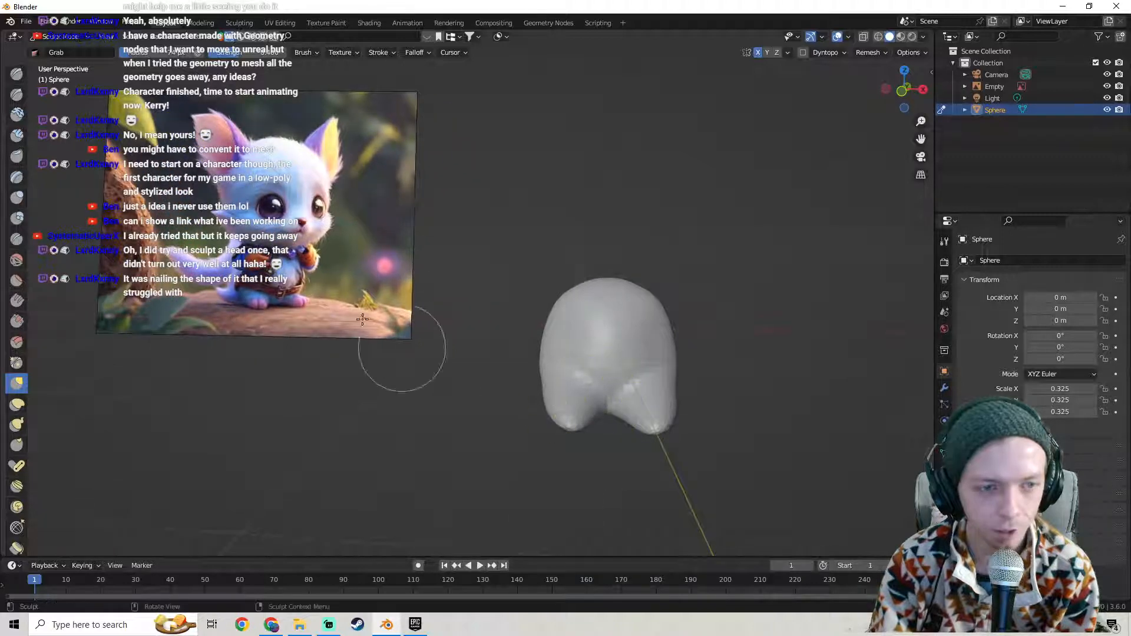
# - Extend the feet farther forward with Grab strokes and briefly check the mesh in Edit Mode
pyautogui.moveTo(637, 324); pyautogui.dragTo(618, 291, button='middle')
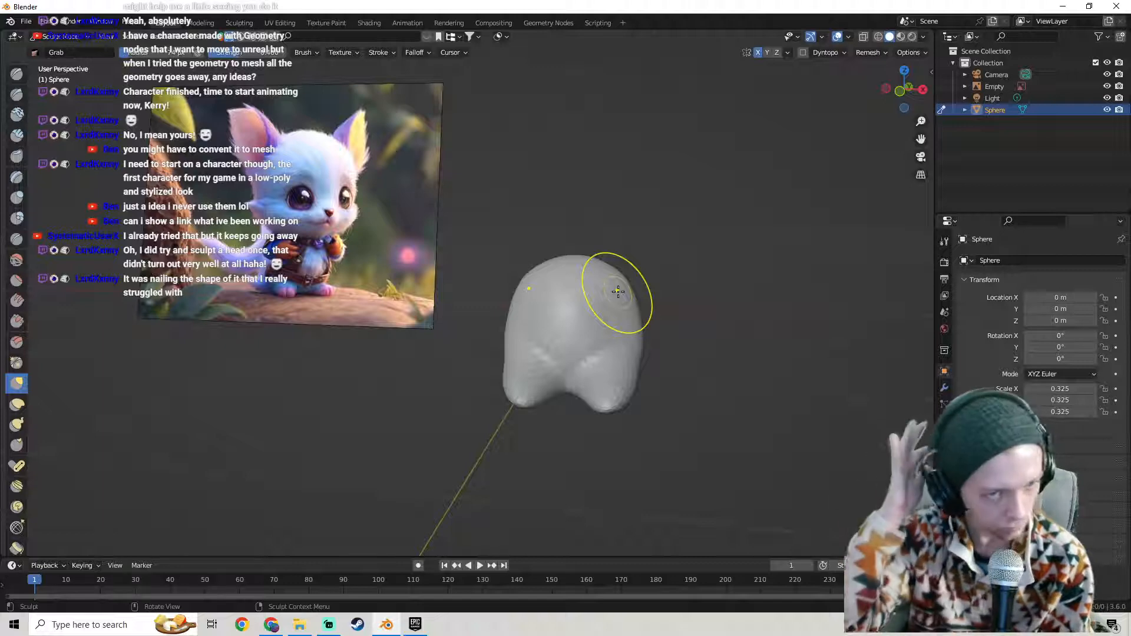
pyautogui.moveTo(661, 245)
pyautogui.mouseDown(button='middle')
pyautogui.moveTo(571, 260)
pyautogui.moveTo(482, 372)
pyautogui.moveTo(449, 390)
pyautogui.moveTo(493, 316)
pyautogui.mouseUp(button='middle')
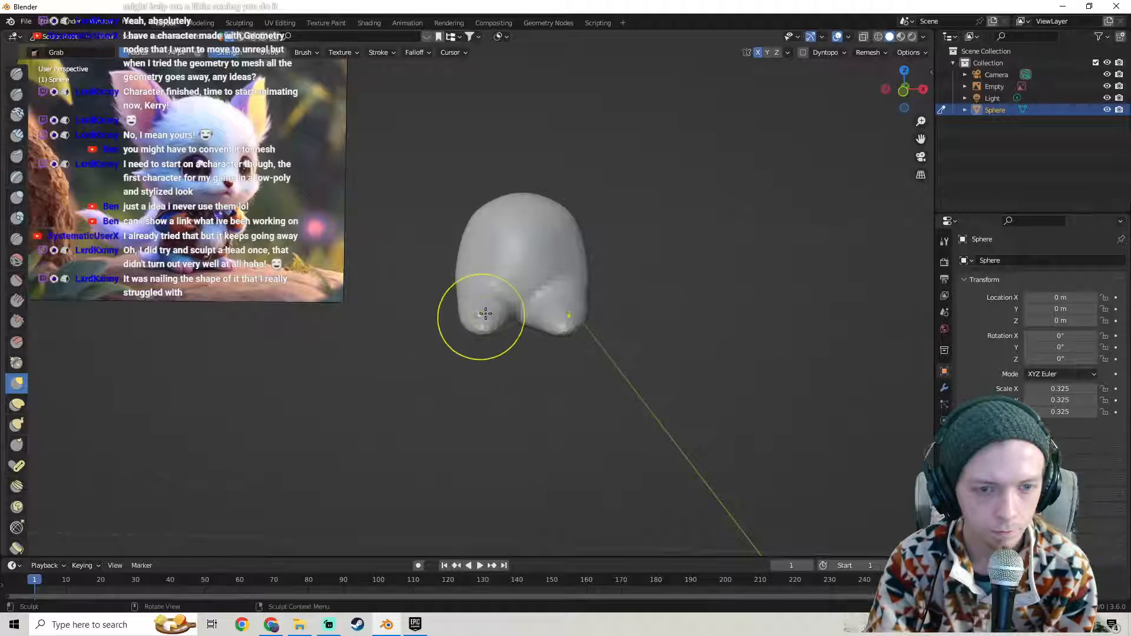
pyautogui.moveTo(485, 311)
pyautogui.mouseDown(button='middle')
pyautogui.moveTo(513, 299)
pyautogui.moveTo(466, 319)
pyautogui.moveTo(488, 330)
pyautogui.moveTo(488, 347)
pyautogui.moveTo(490, 299)
pyautogui.moveTo(479, 328)
pyautogui.moveTo(496, 320)
pyautogui.moveTo(503, 346)
pyautogui.moveTo(436, 363)
pyautogui.moveTo(650, 358)
pyautogui.mouseUp(button='middle')
pyautogui.press('Tab')
pyautogui.press('Tab')
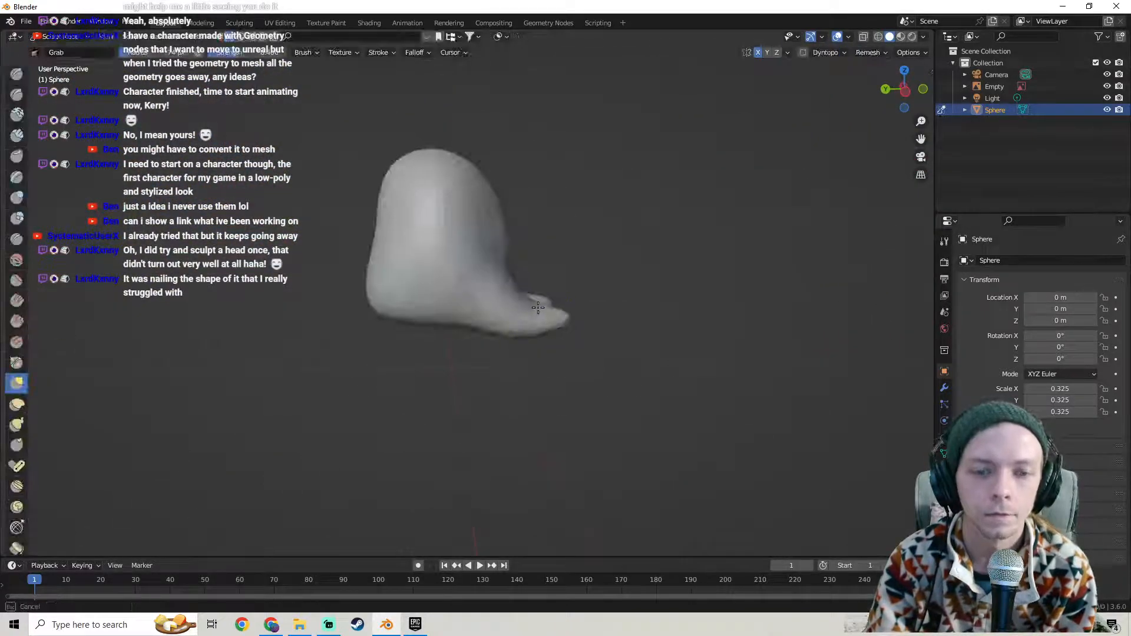
# - Refine the width and spacing of the feet with Grab strokes on their sides and tips
pyautogui.moveTo(544, 304)
pyautogui.mouseDown(button='middle')
pyautogui.moveTo(414, 313)
pyautogui.moveTo(459, 320)
pyautogui.moveTo(472, 305)
pyautogui.moveTo(455, 323)
pyautogui.mouseUp(button='middle')
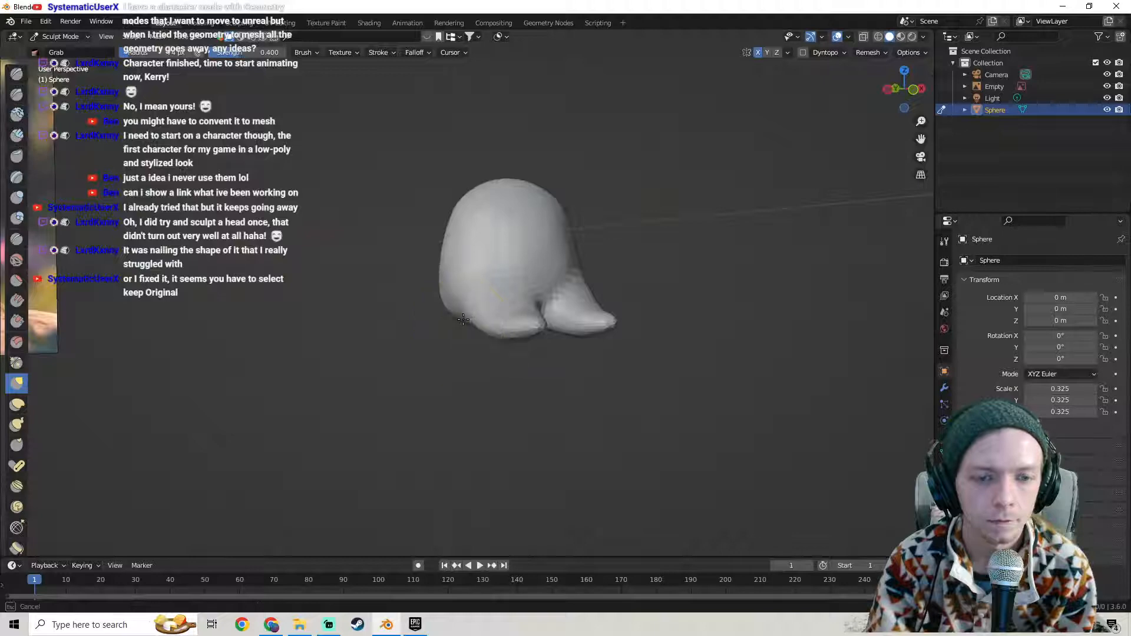
pyautogui.moveTo(453, 328)
pyautogui.mouseDown(button='middle')
pyautogui.moveTo(583, 316)
pyautogui.moveTo(508, 337)
pyautogui.moveTo(472, 323)
pyautogui.mouseUp(button='middle')
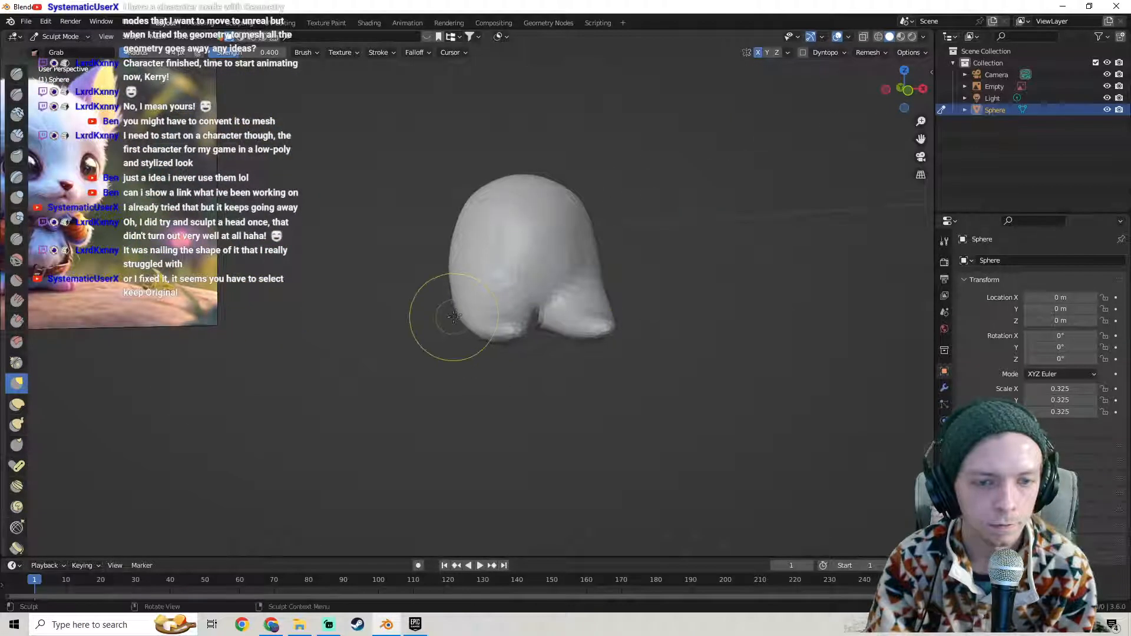
pyautogui.moveTo(456, 313); pyautogui.dragTo(449, 301)
pyautogui.moveTo(606, 298); pyautogui.dragTo(575, 326, button='middle')
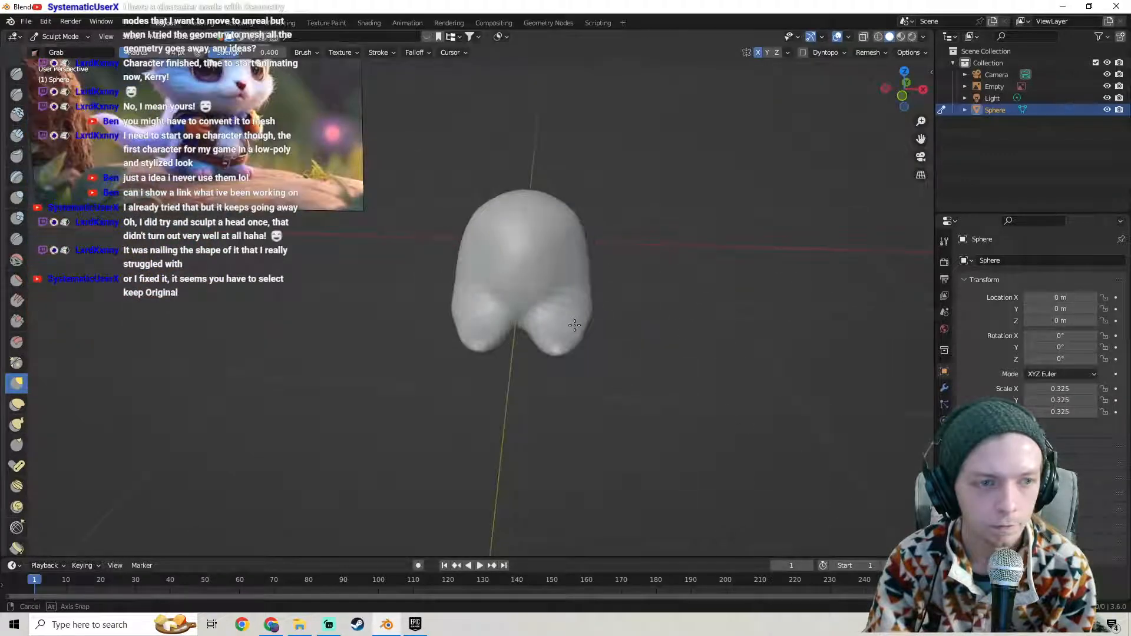
pyautogui.moveTo(574, 325); pyautogui.dragTo(522, 348, button='middle')
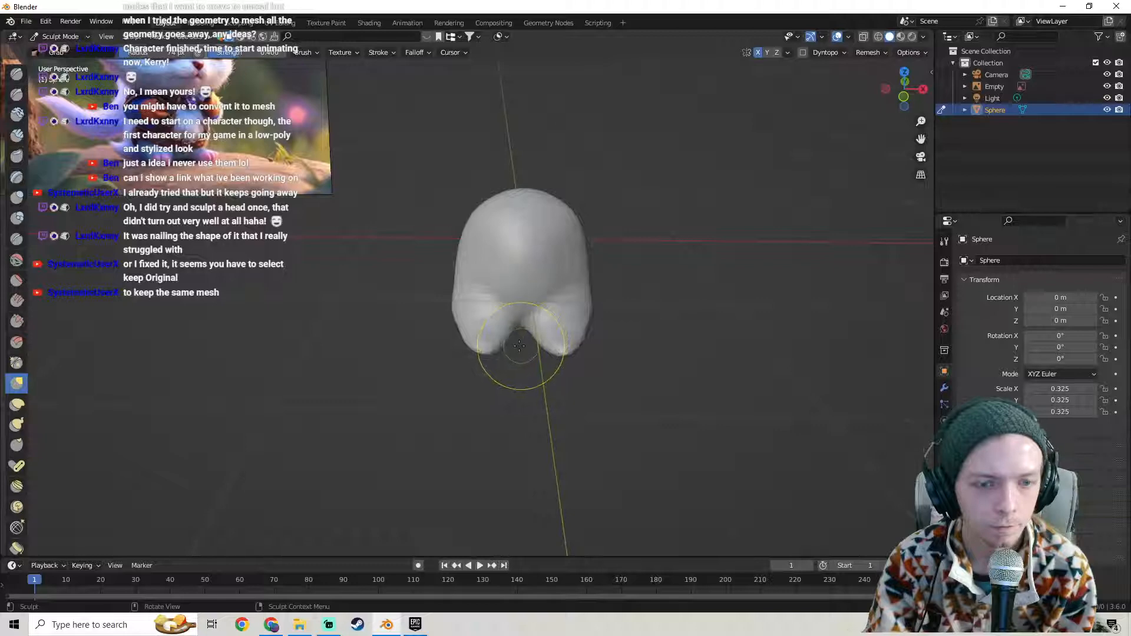
pyautogui.moveTo(494, 344); pyautogui.dragTo(488, 347, button='middle')
pyautogui.moveTo(488, 348)
pyautogui.mouseDown()
pyautogui.moveTo(451, 341)
pyautogui.moveTo(495, 343)
pyautogui.mouseUp()
pyautogui.moveTo(495, 344); pyautogui.dragTo(672, 311, button='middle')
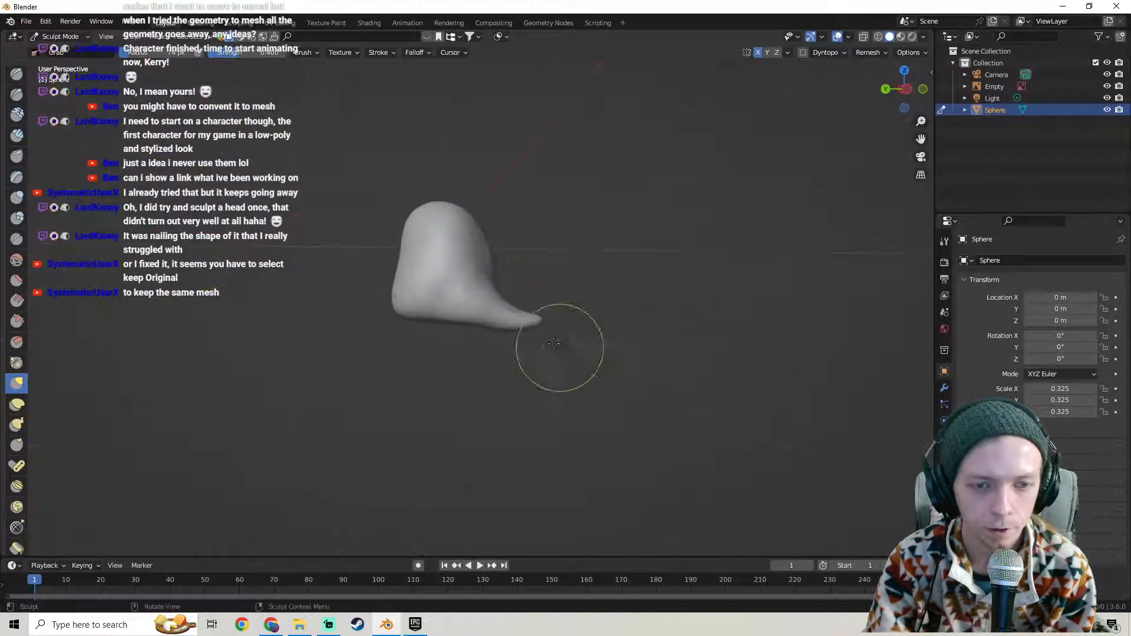
# - Compare the proportions of the body and feet with the creature in the reference image from several angles
pyautogui.moveTo(471, 321); pyautogui.dragTo(383, 332, button='middle')
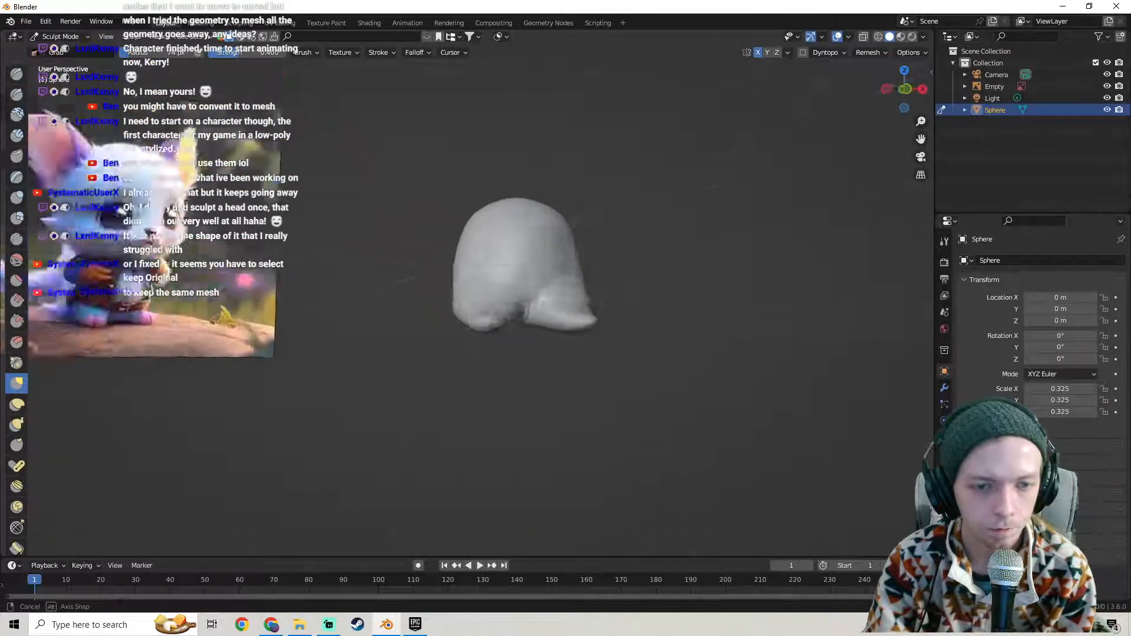
pyautogui.keyDown('shift'); pyautogui.moveTo(479, 318); pyautogui.dragTo(555, 318, button='middle'); pyautogui.keyUp('shift')
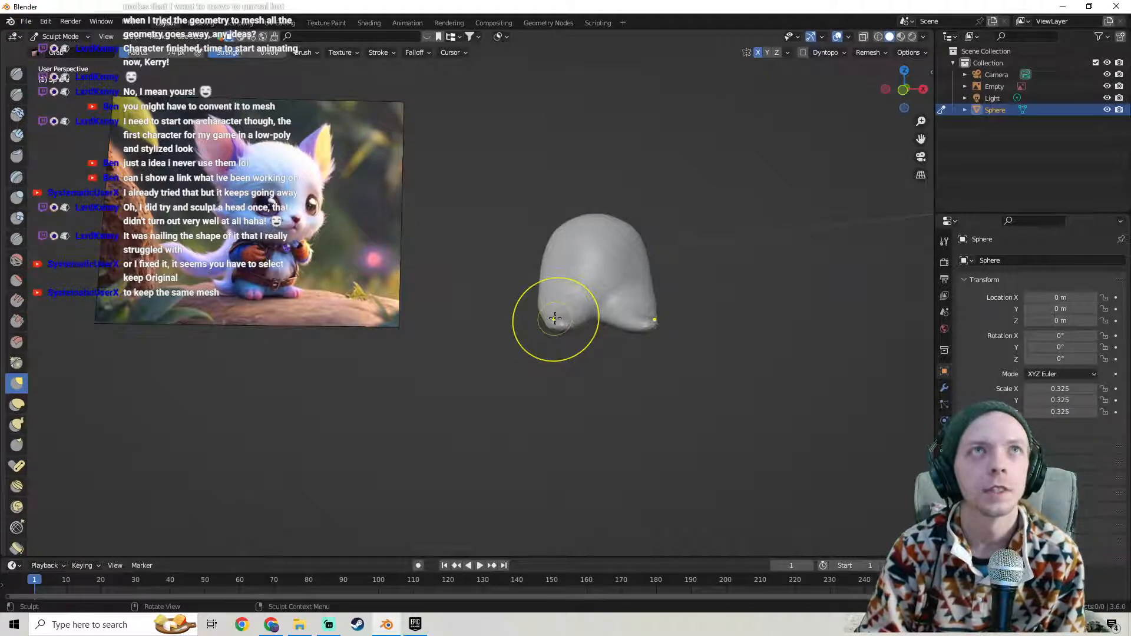
pyautogui.scroll(2, 651, 292)
pyautogui.moveTo(647, 291); pyautogui.dragTo(621, 302, button='middle')
pyautogui.scroll(-1, 621, 302)
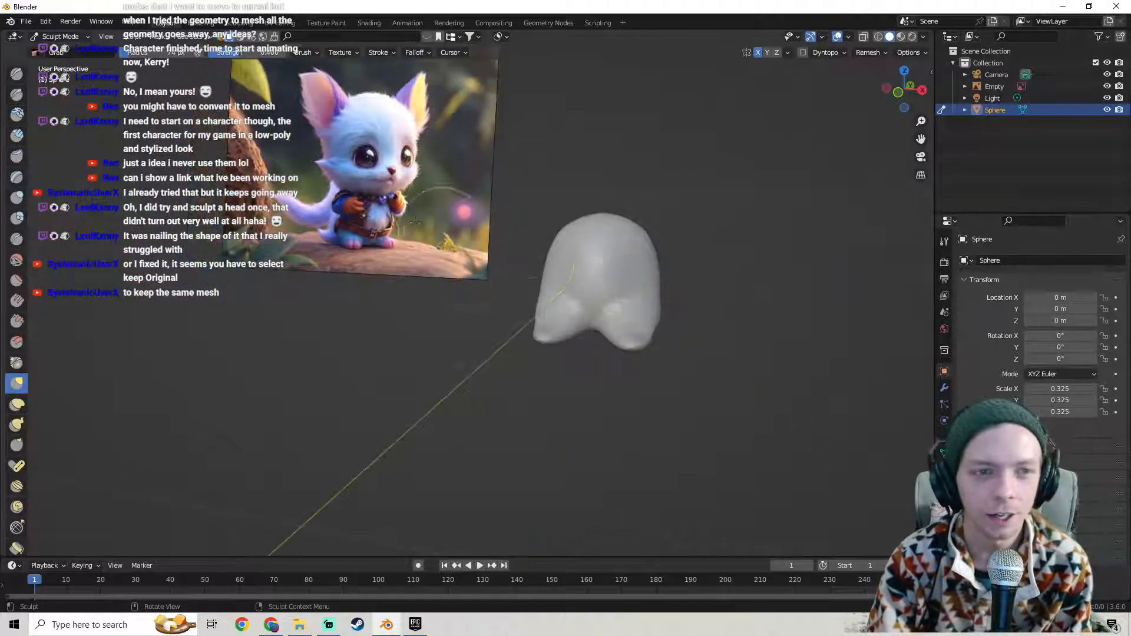
pyautogui.click(25, 22)
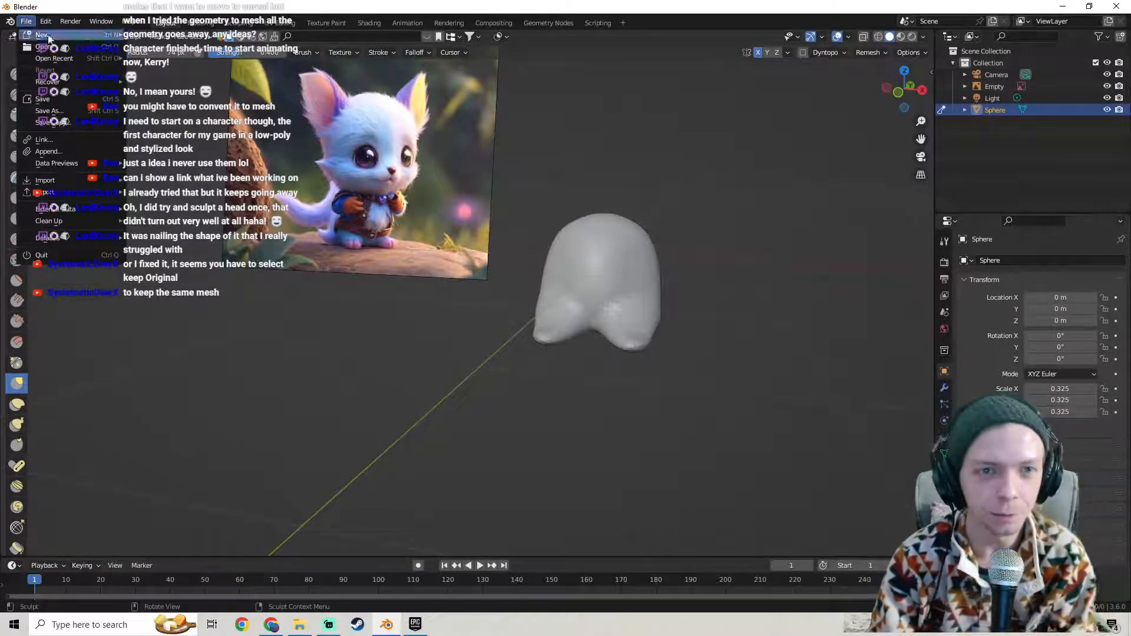
pyautogui.click(29, 24)
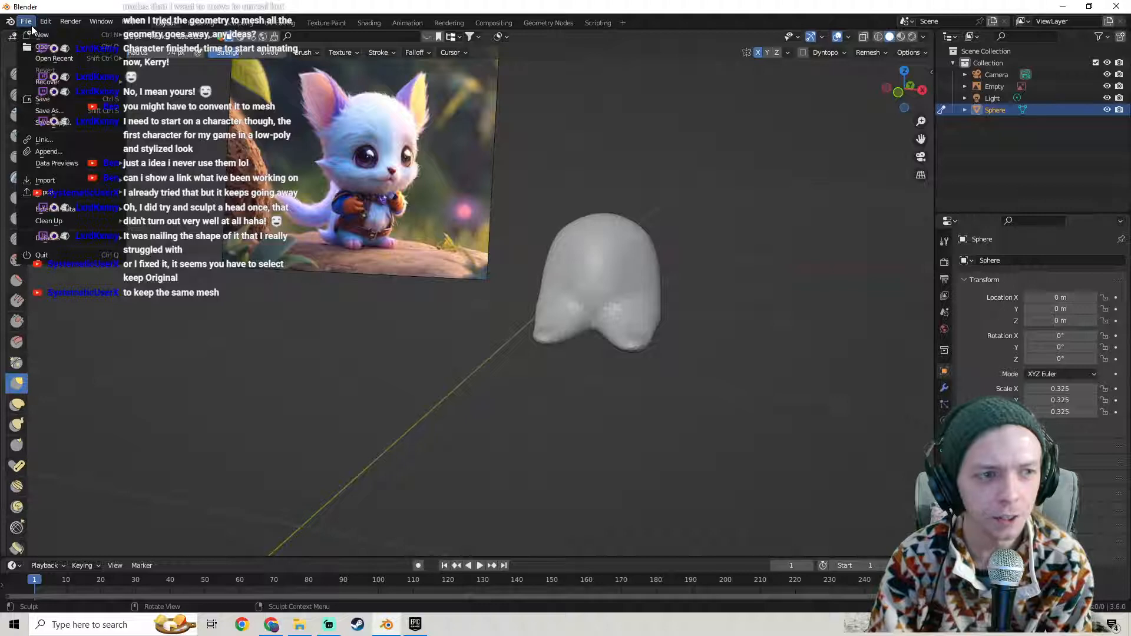
pyautogui.moveTo(346, 328); pyautogui.dragTo(315, 299, button='middle')
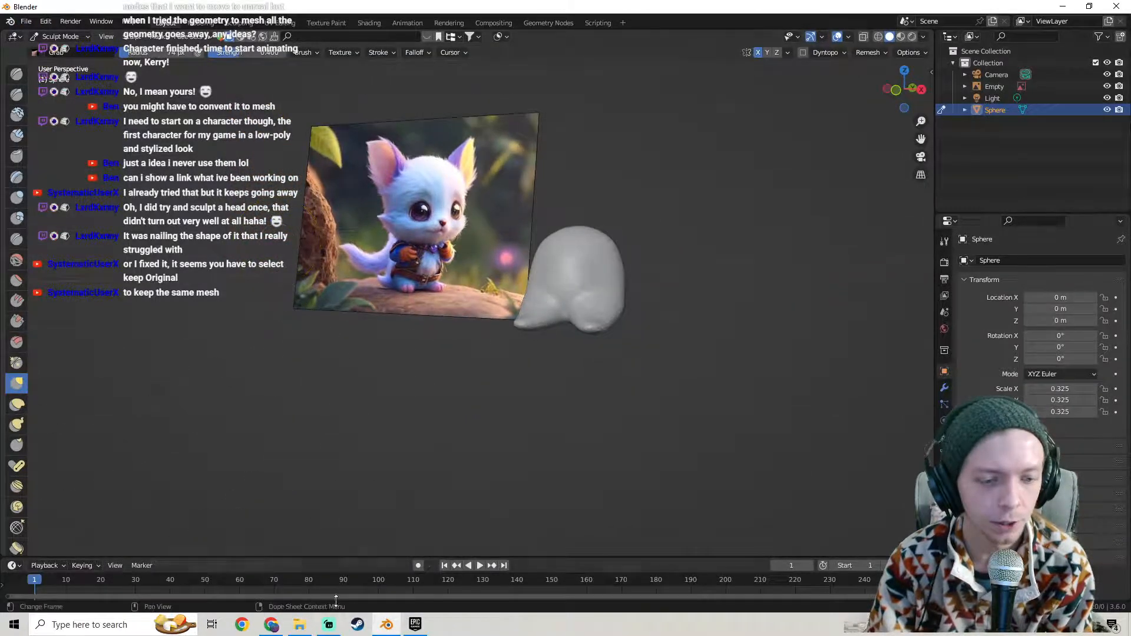
# - Switch to Streamlabs Desktop, hide and restore the Webcam source, and hide the Screen Capture source
pyautogui.click(329, 625)
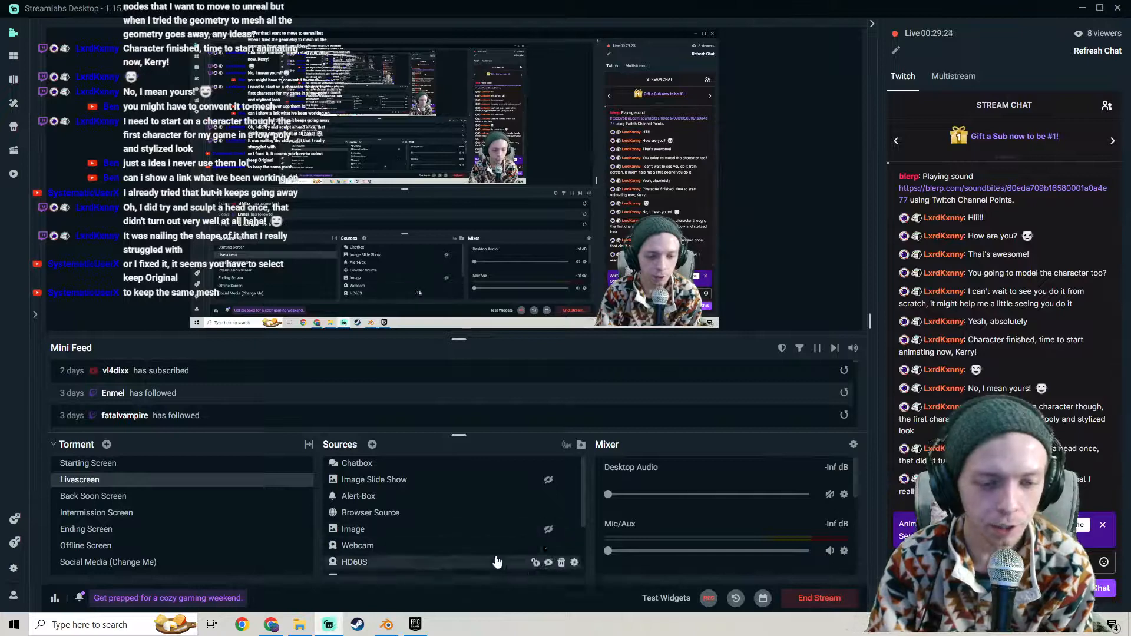
pyautogui.click(548, 545)
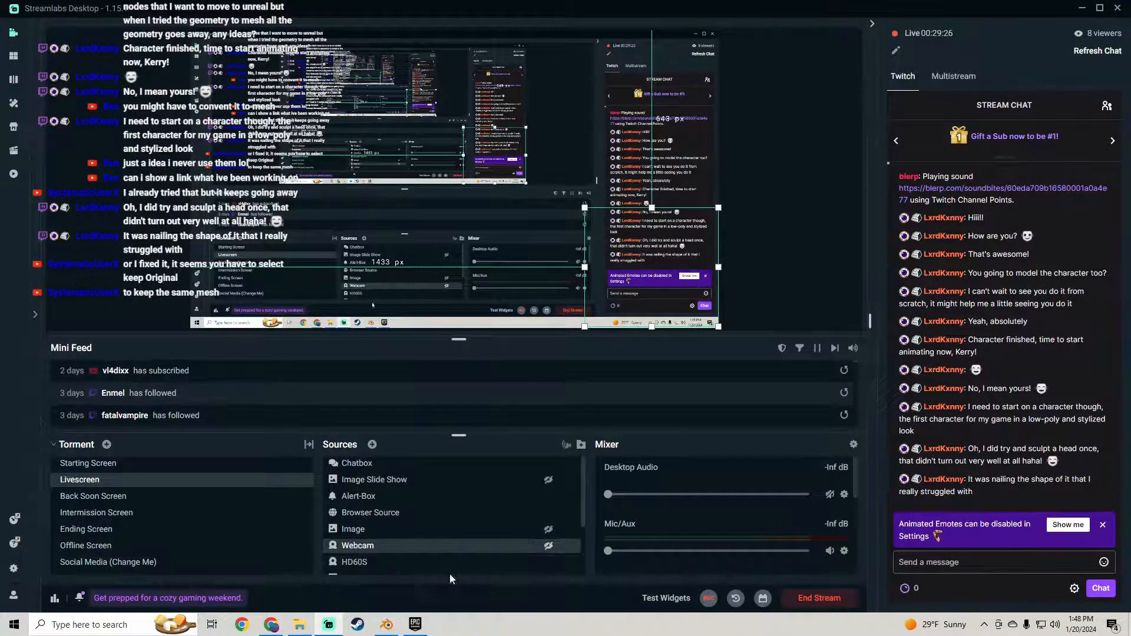
pyautogui.click(549, 546)
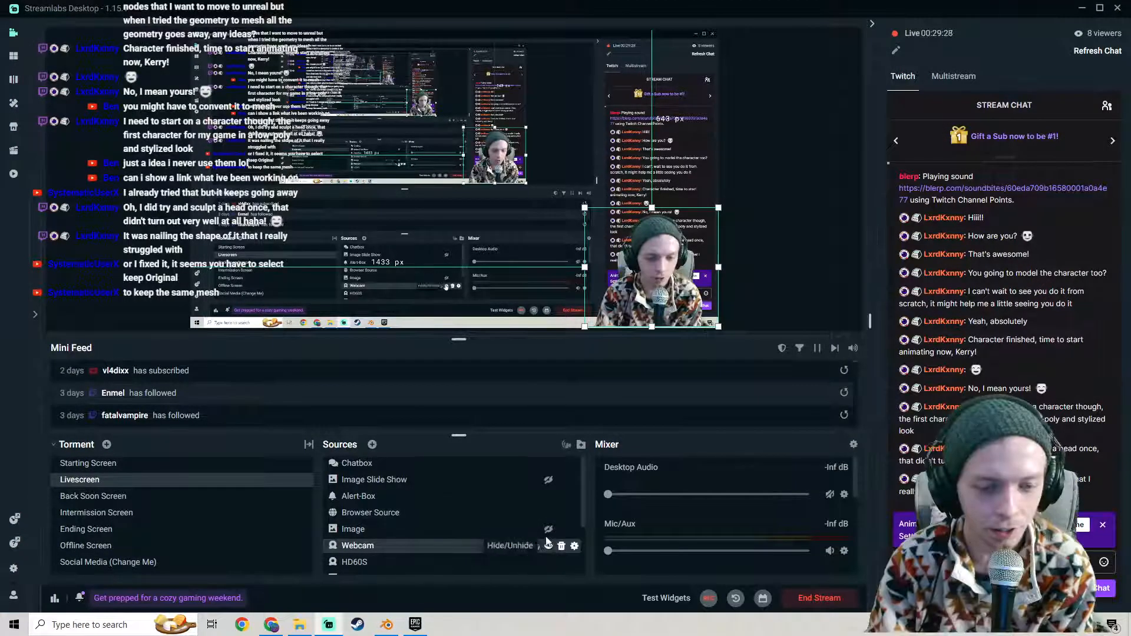
pyautogui.scroll(-3, 552, 525)
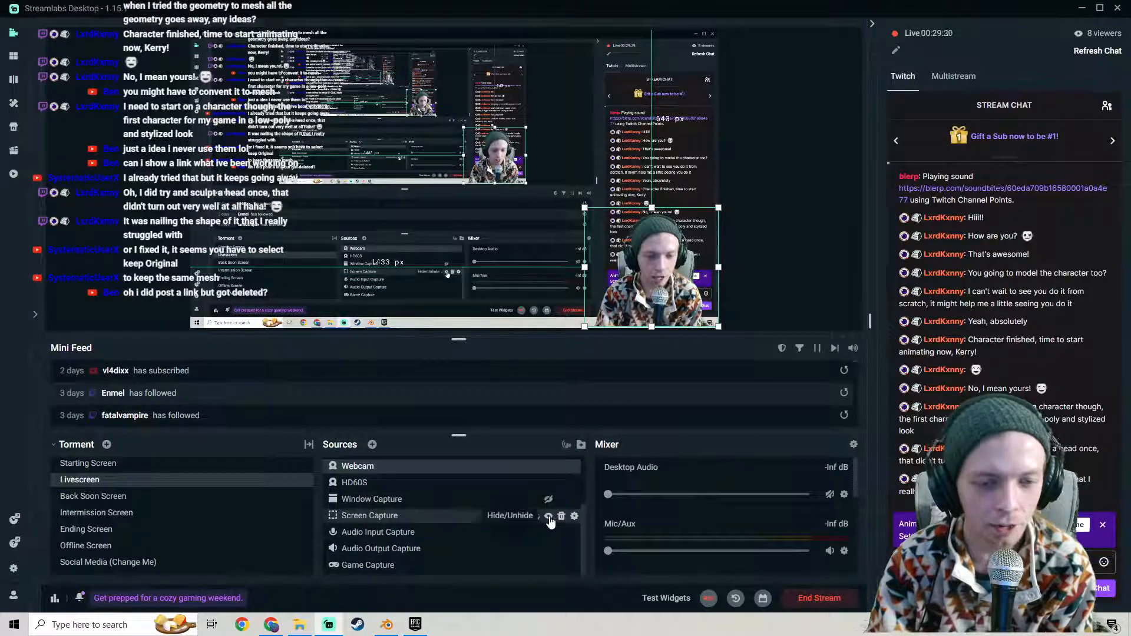
pyautogui.click(549, 516)
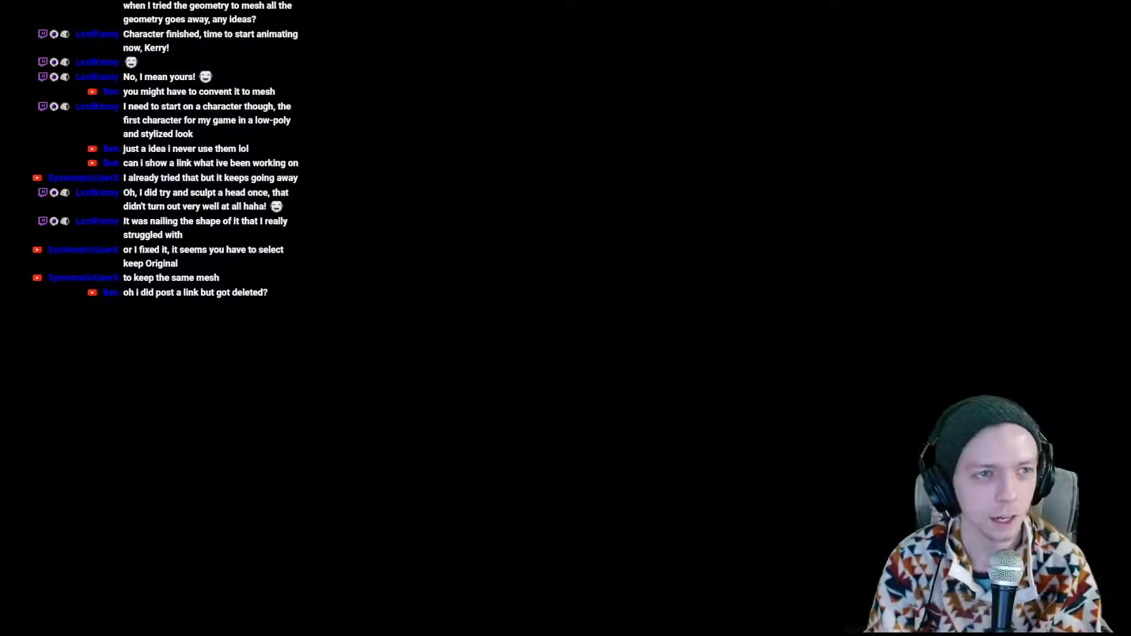
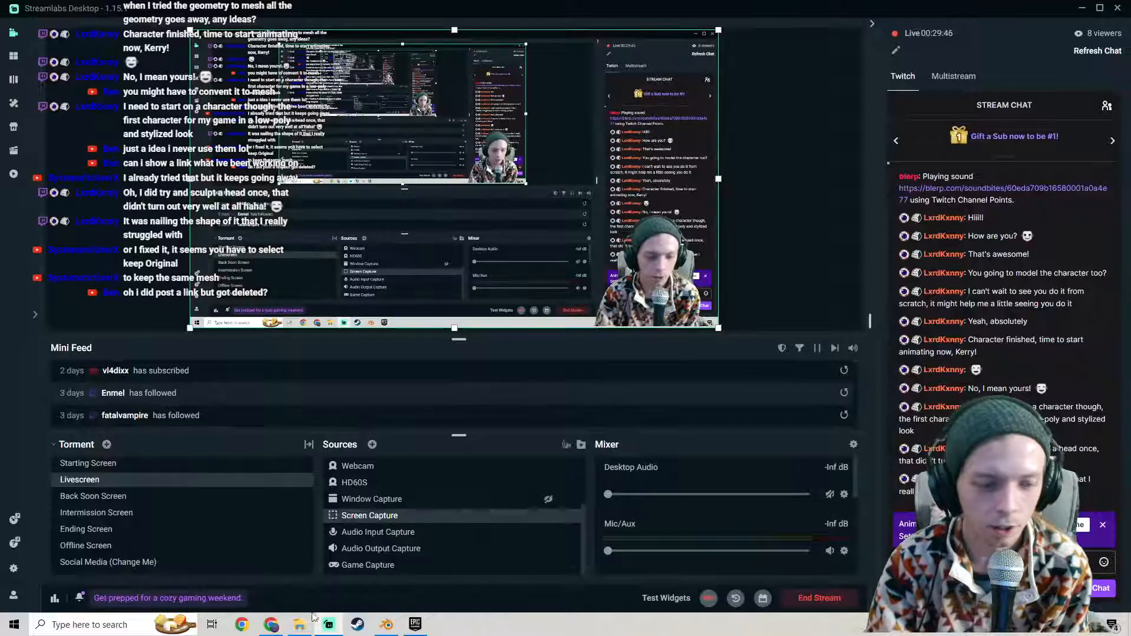
# - Switch to ChatGPT in Chrome and begin a prompt reading "what a cool name for a fantasy creature character that is"
pyautogui.click(271, 625)
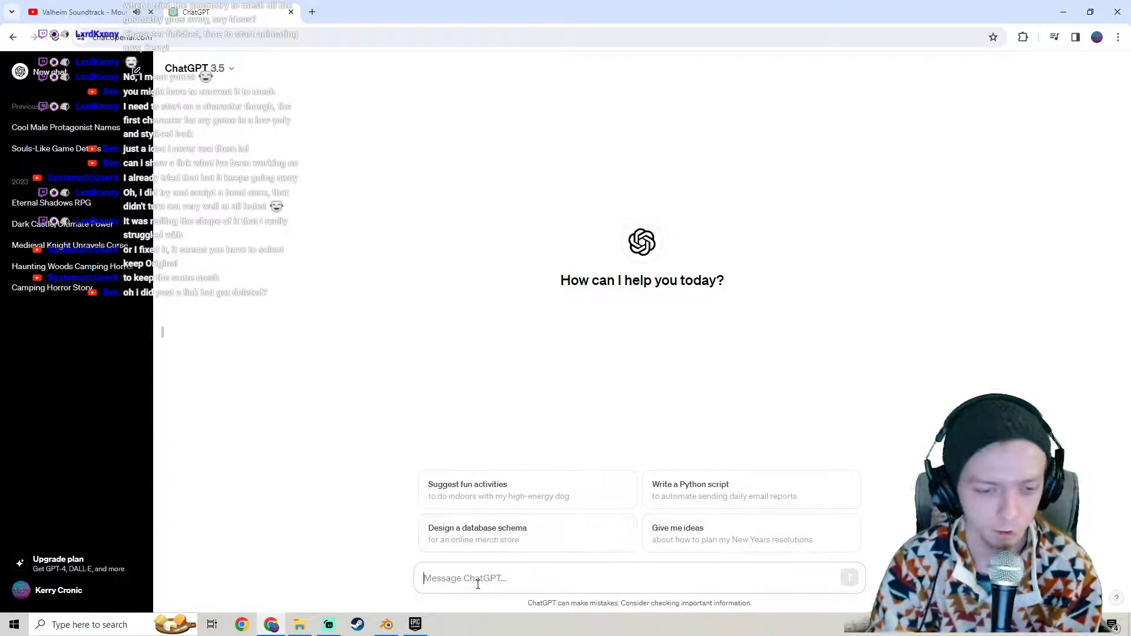
pyautogui.write('what a cool name for a fantasy character that is')
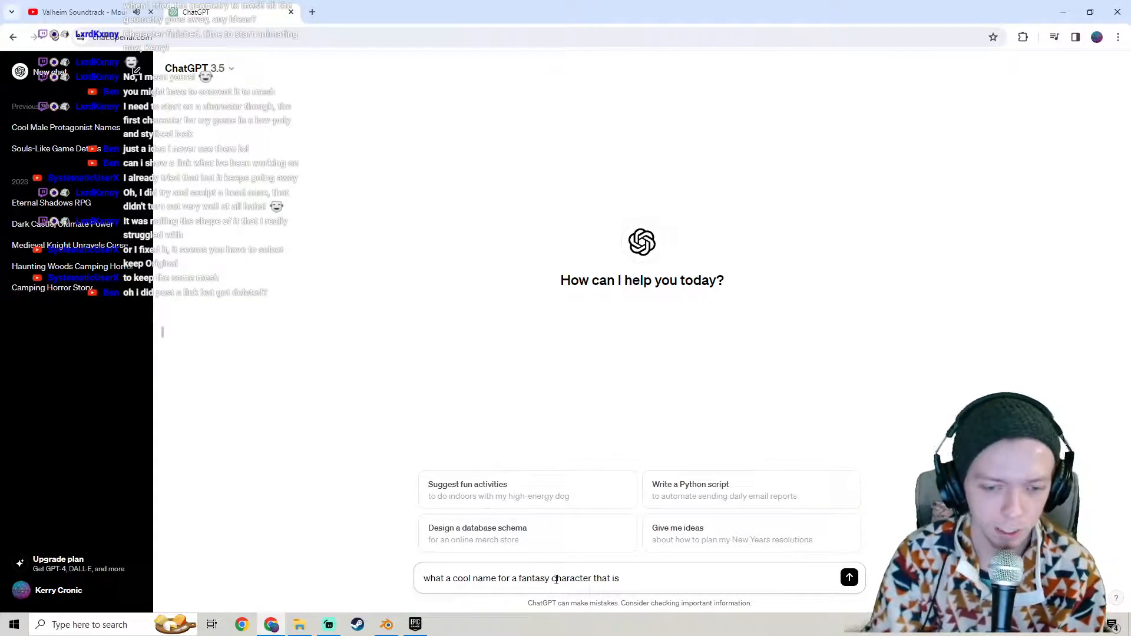
pyautogui.write('cre')
pyautogui.press('BackSpace')
pyautogui.write('a')
pyautogui.press('BackSpace')
pyautogui.press('BackSpace')
pyautogui.write('reature character')
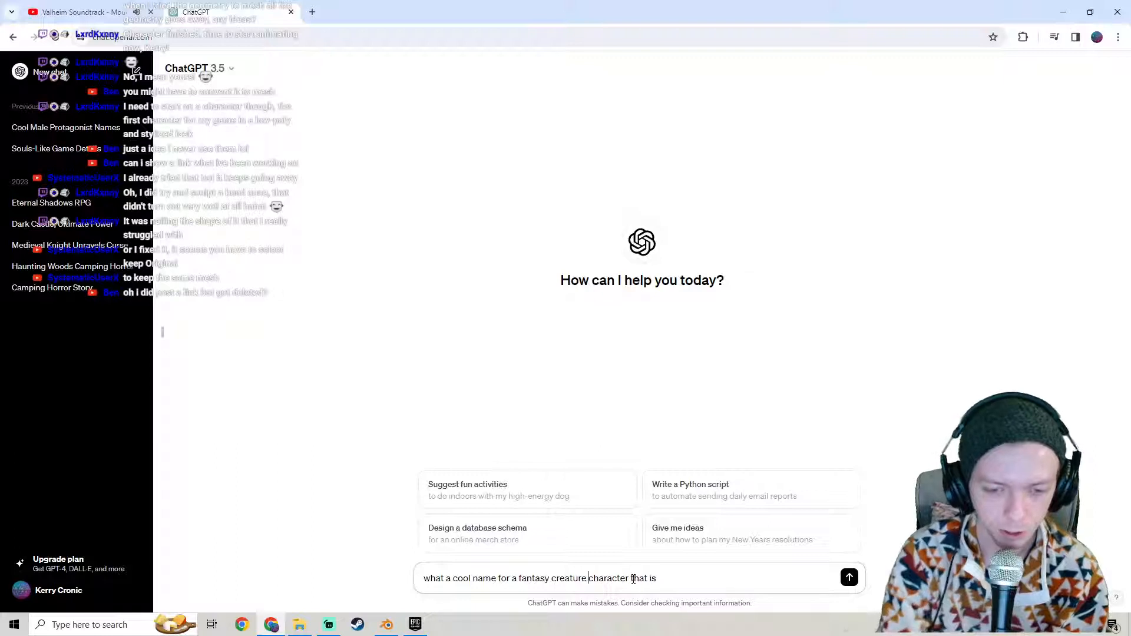
# - Extend the prompt so the creature is described as "kind of like a rabbit mixed with a human"
pyautogui.write(' that is kinda li')
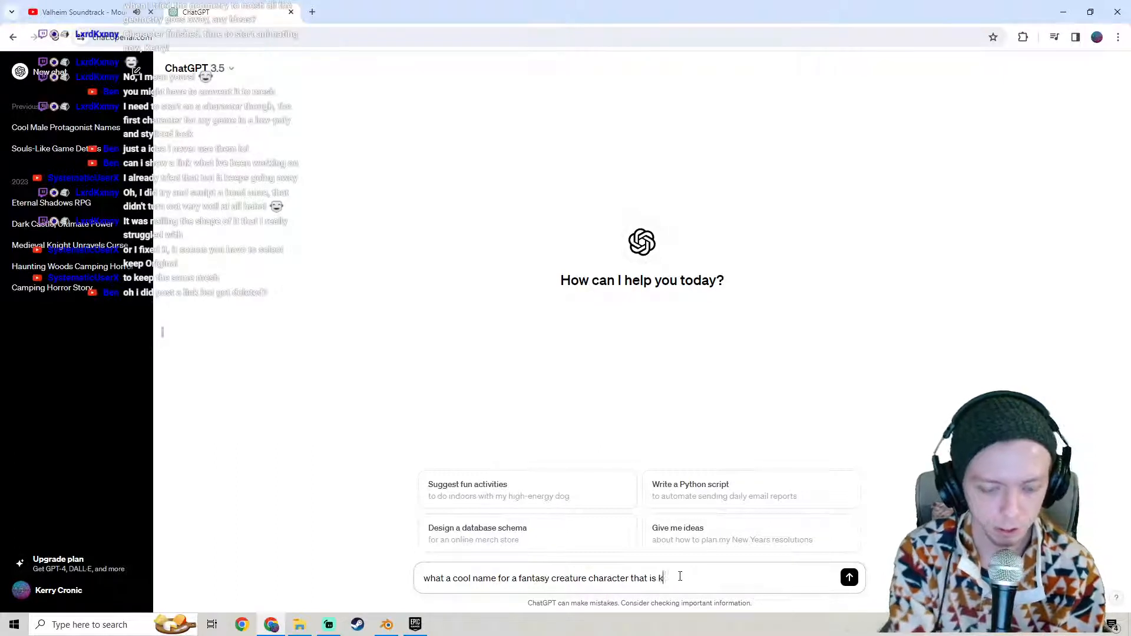
pyautogui.press('BackSpace')
pyautogui.press('BackSpace')
pyautogui.press('BackSpace')
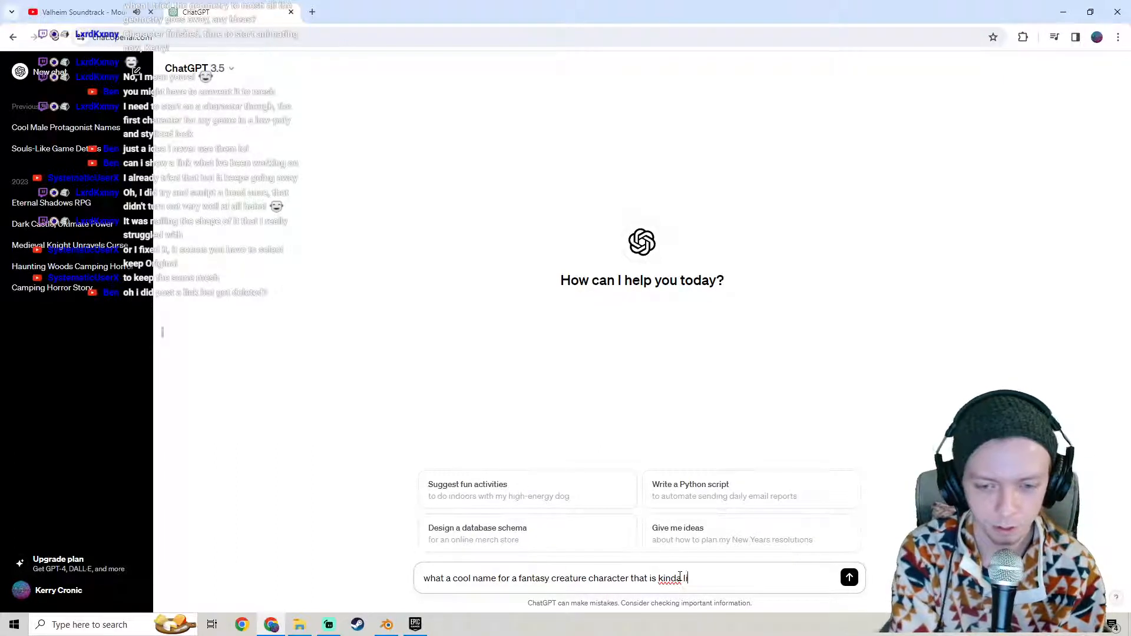
pyautogui.write('of like')
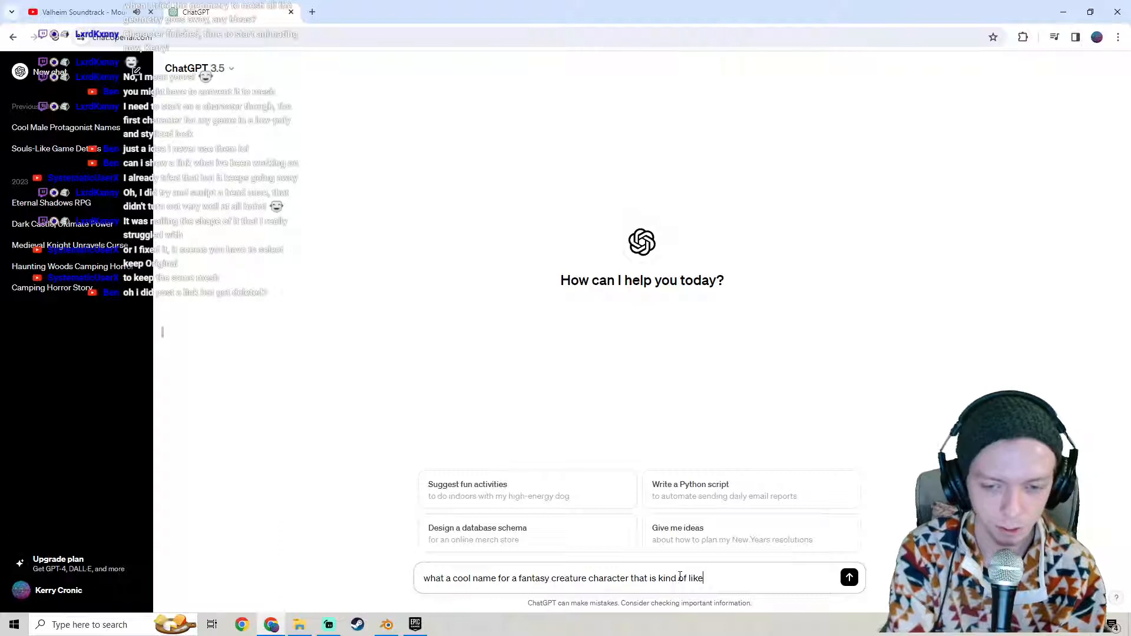
pyautogui.write(' a rt')
pyautogui.write('abbit')
pyautogui.write(' mixed with ')
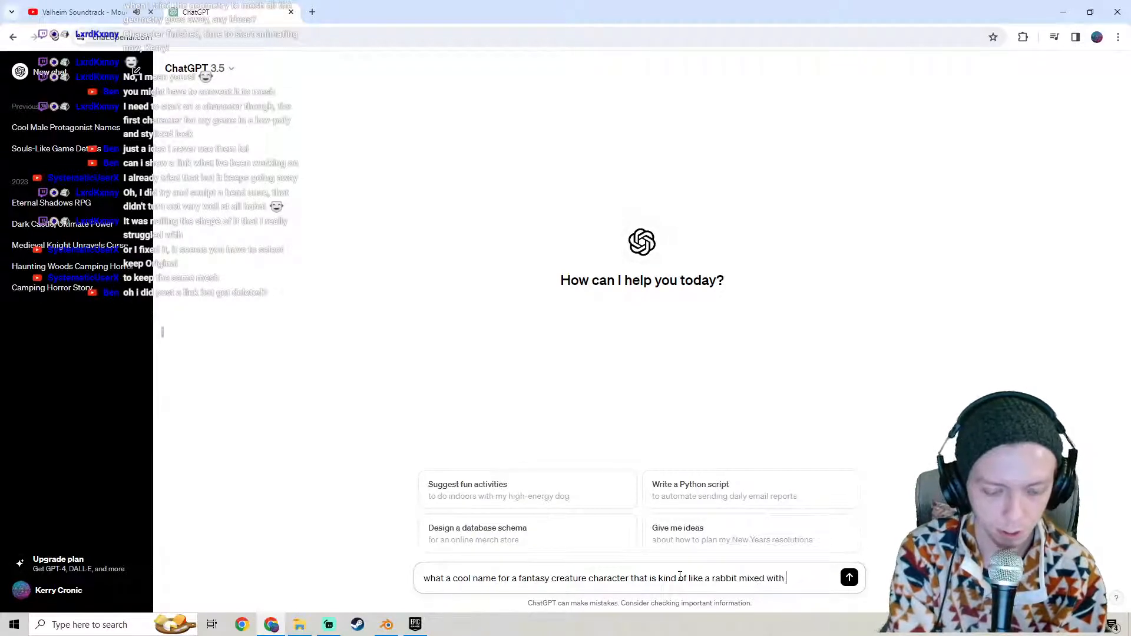
pyautogui.write('a human')
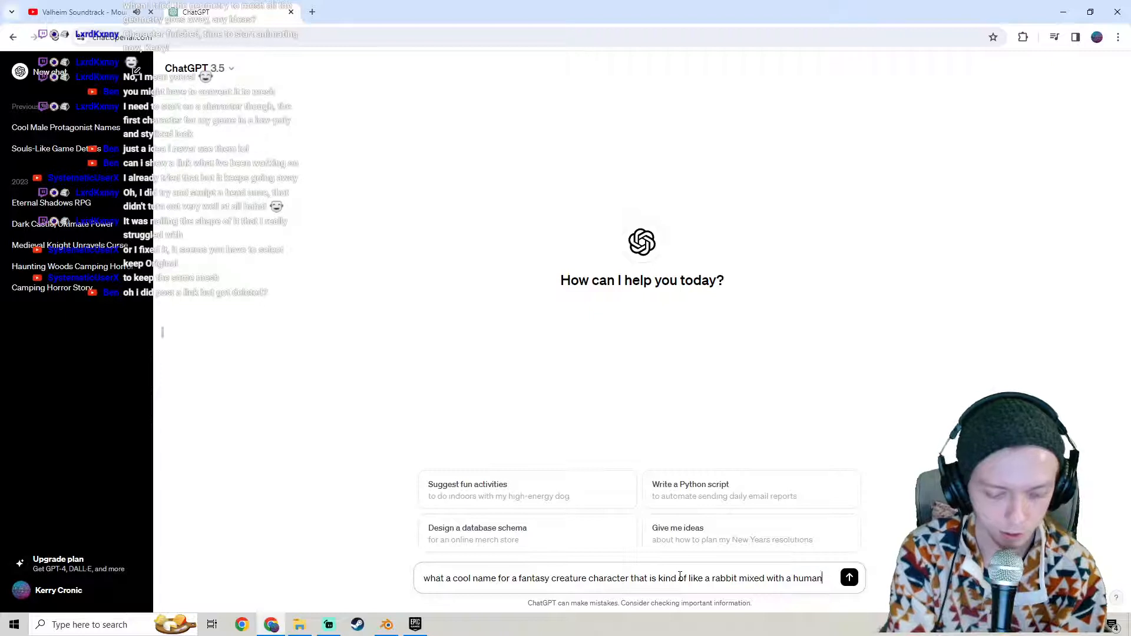
# - Finish the prompt with "mixed with a squirrel", correct the spelling of squirrel and send it
pyautogui.write(' mixed with a')
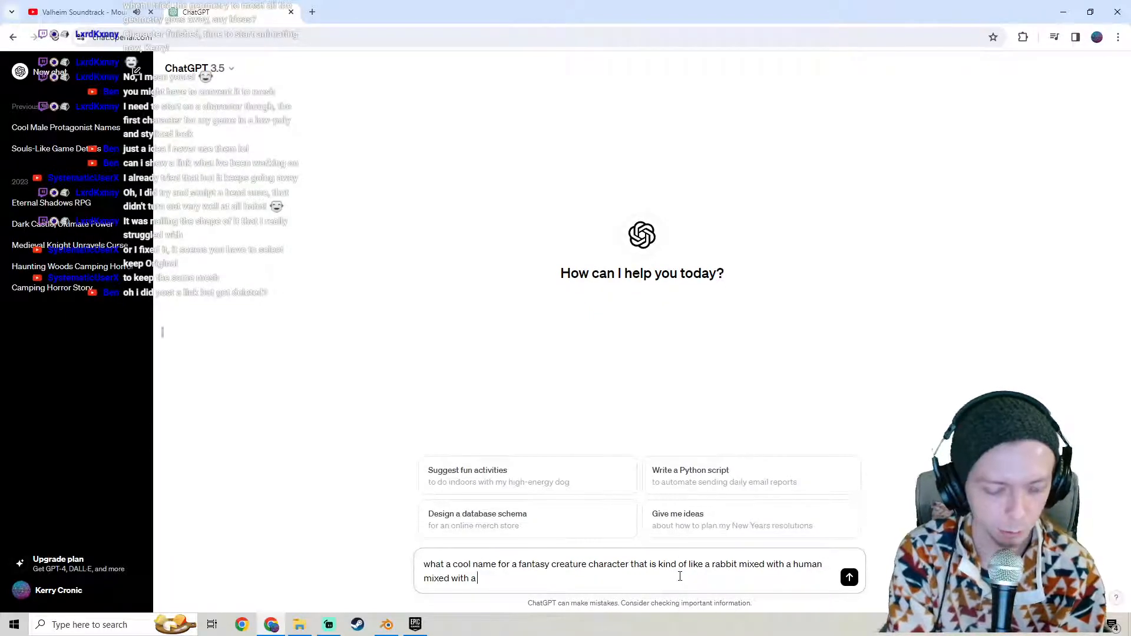
pyautogui.write(' squ')
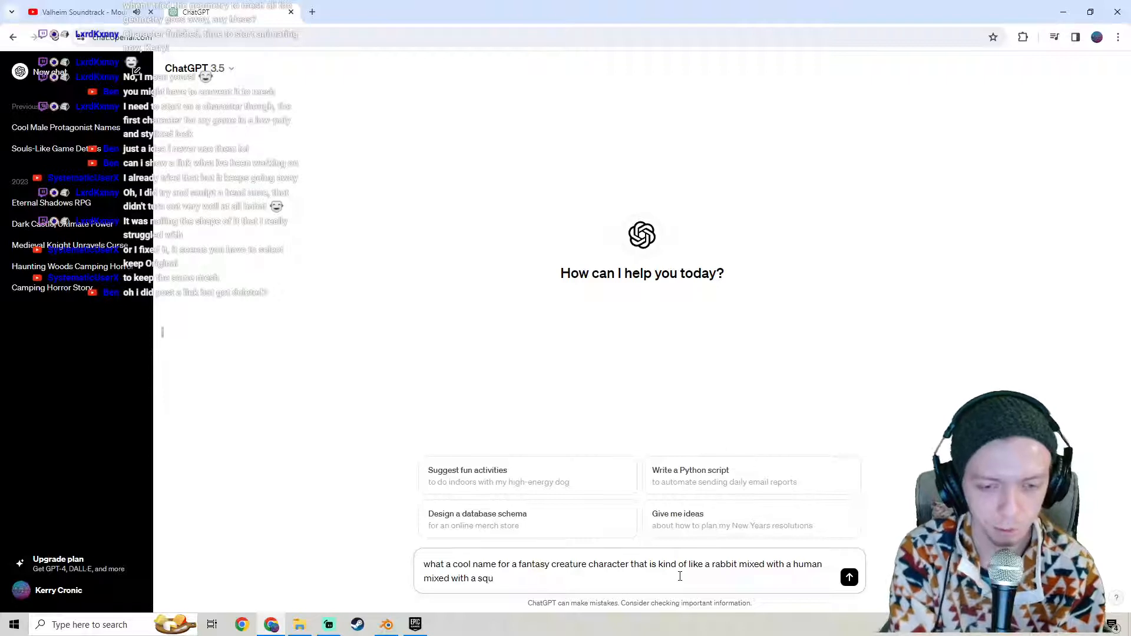
pyautogui.write('irral')
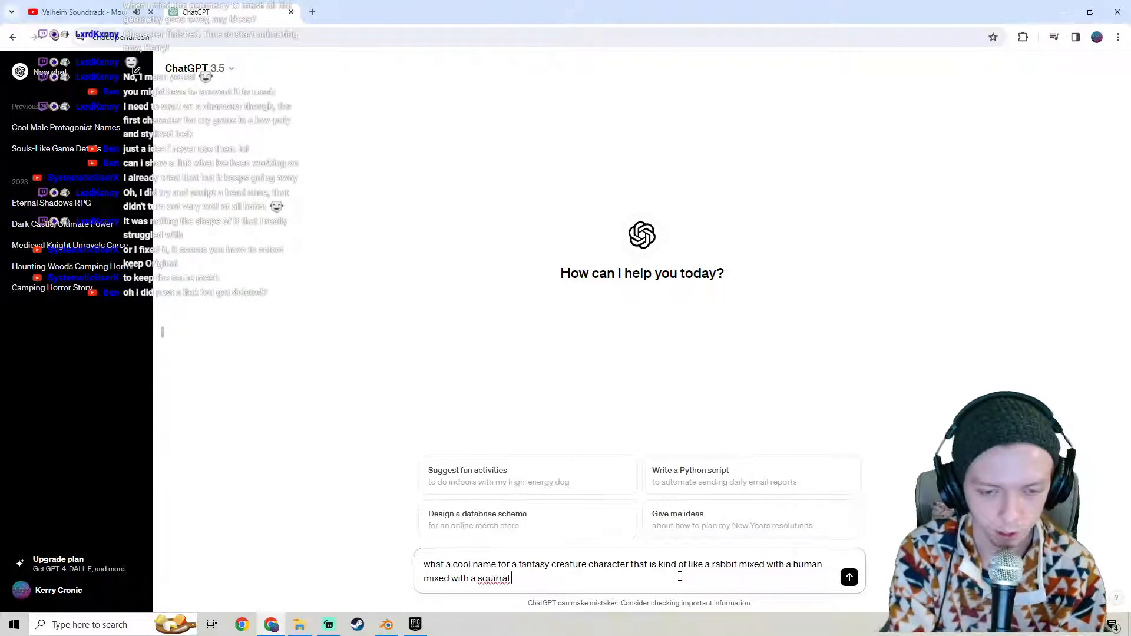
pyautogui.rightClick(500, 578)
pyautogui.click(521, 376)
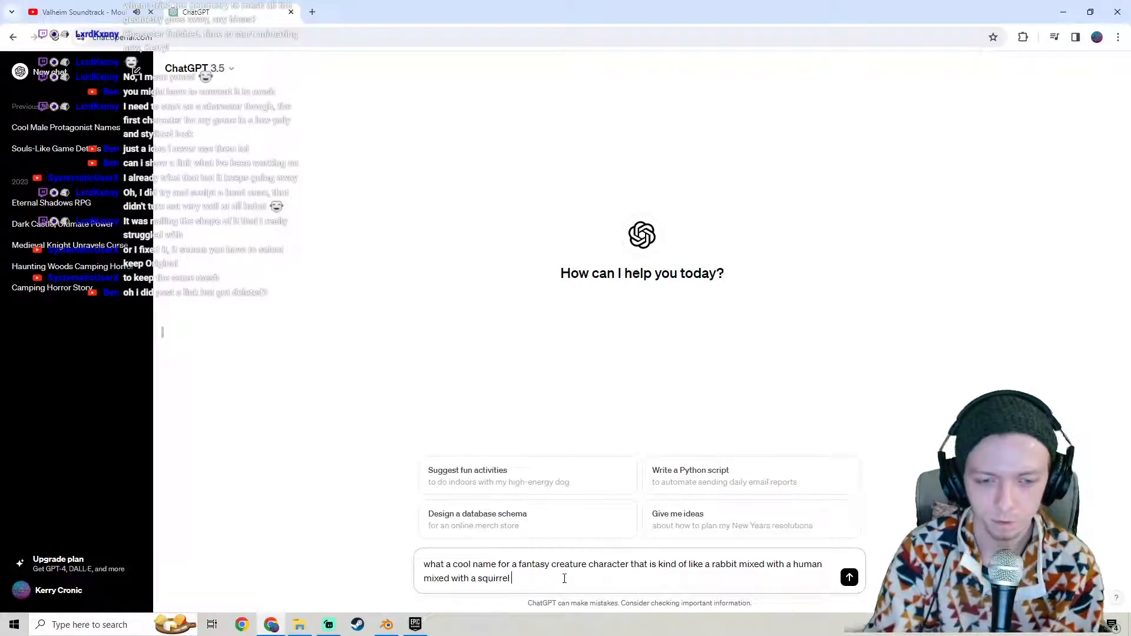
pyautogui.press('Return')
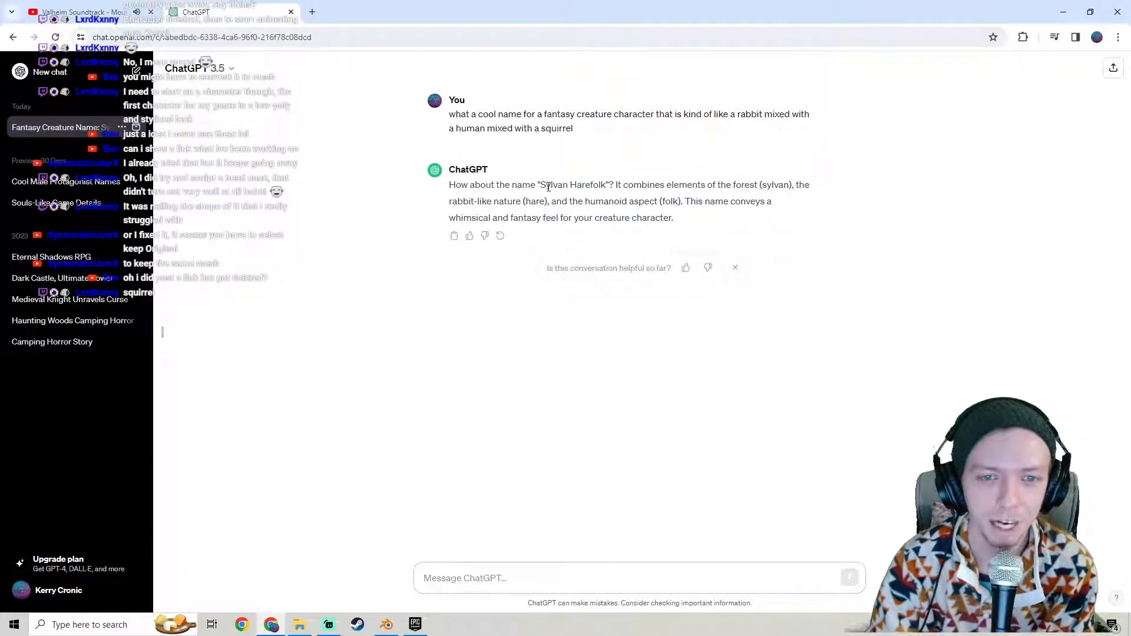
# - Read the first suggested name and request alternatives by sending "another name" twice
pyautogui.moveTo(545, 184); pyautogui.dragTo(609, 184)
pyautogui.click(471, 346)
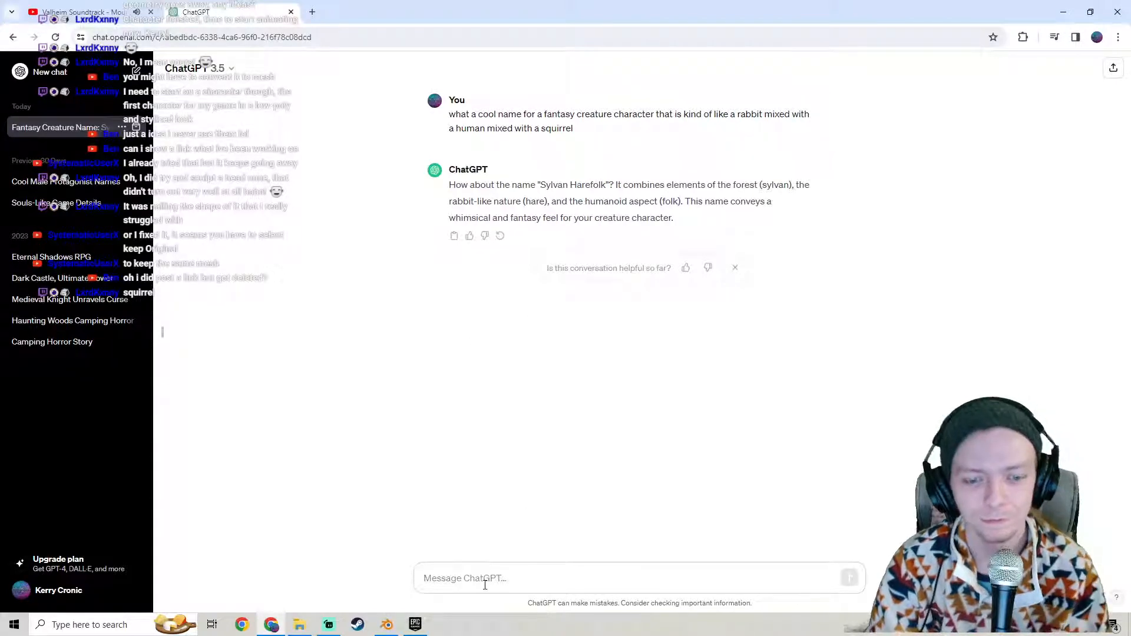
pyautogui.write('another')
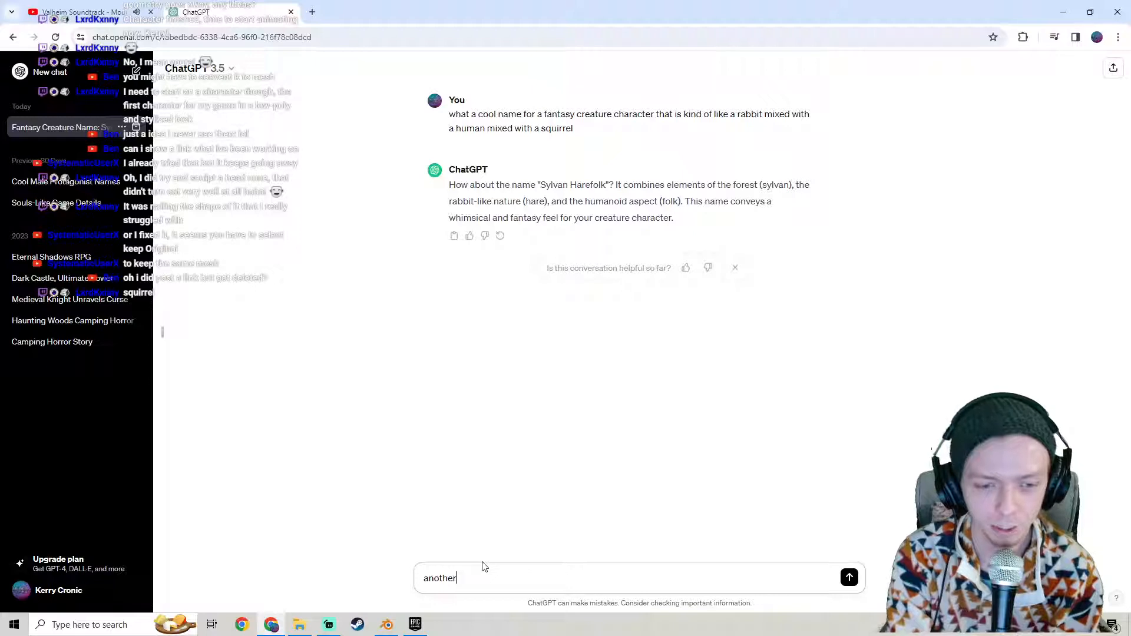
pyautogui.write(' name')
pyautogui.press('Return')
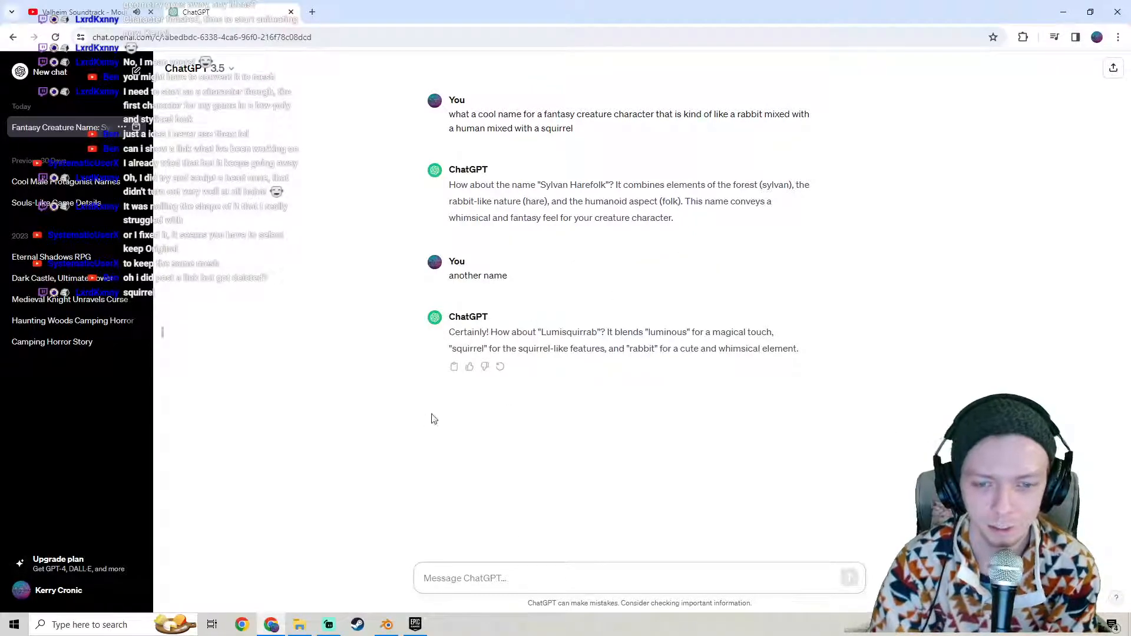
pyautogui.write('another name')
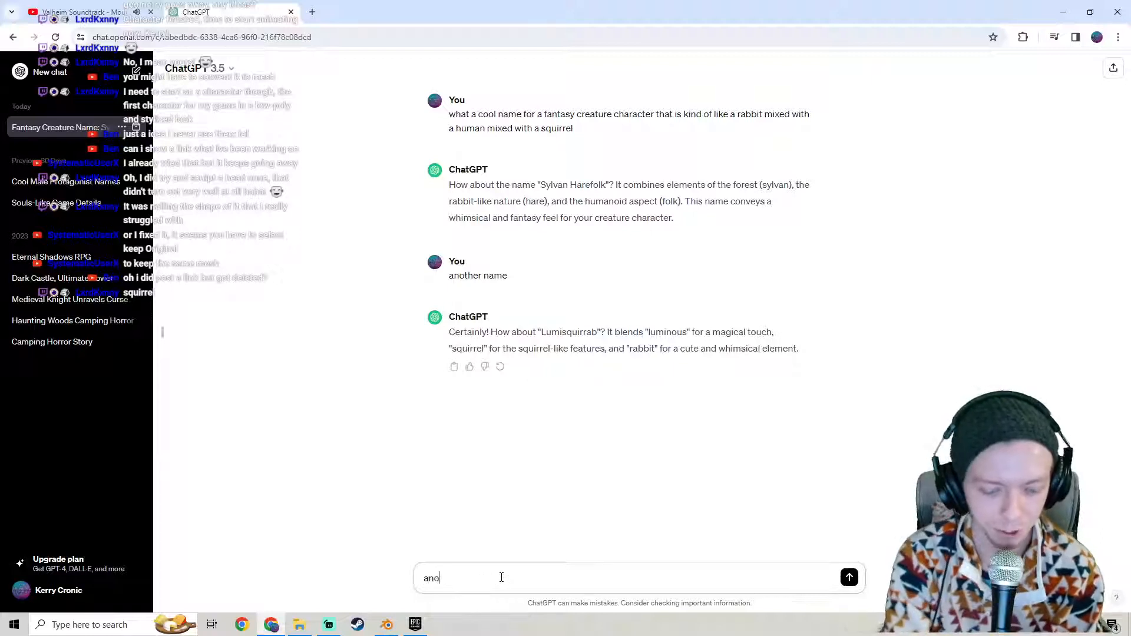
pyautogui.press('Return')
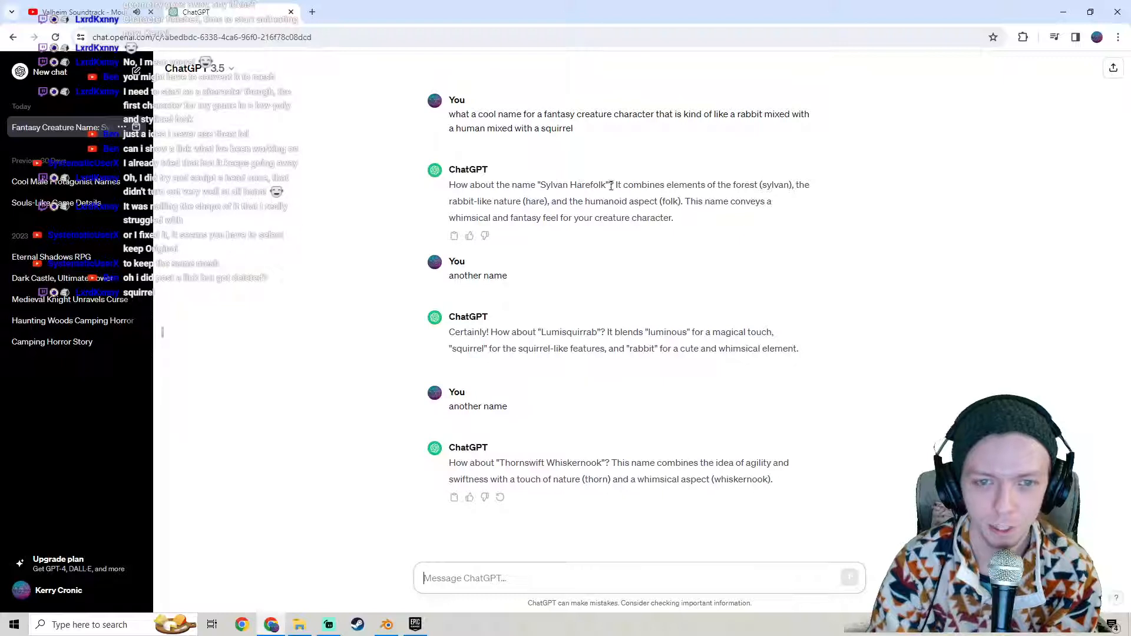
# - Request three more name suggestions for the creature by repeating the "another name" message
pyautogui.write('a')
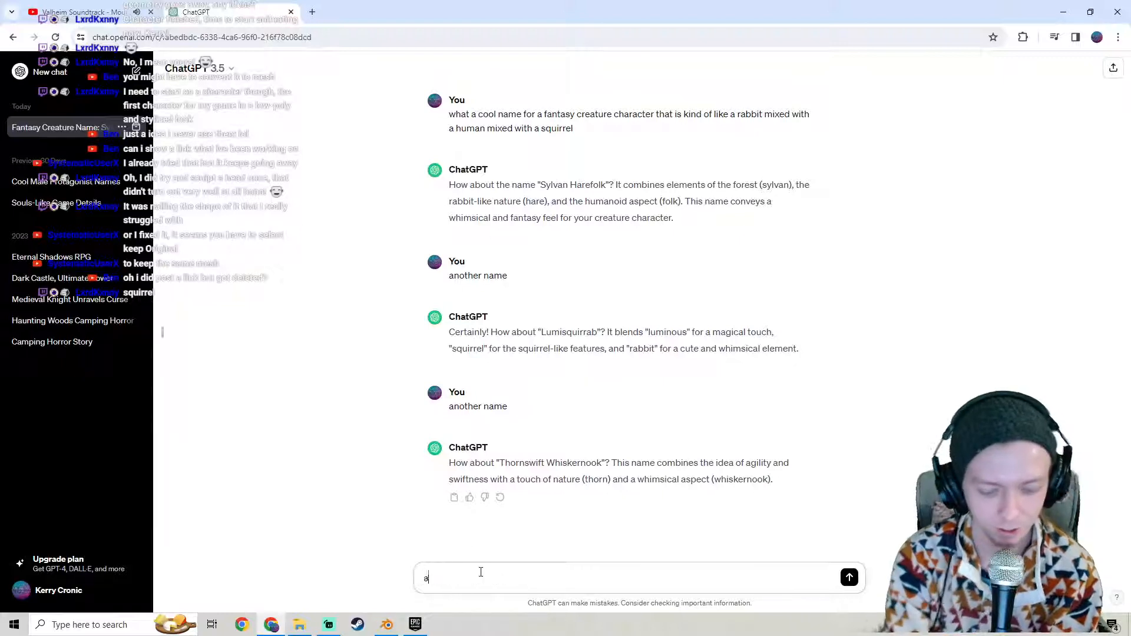
pyautogui.write('niother name')
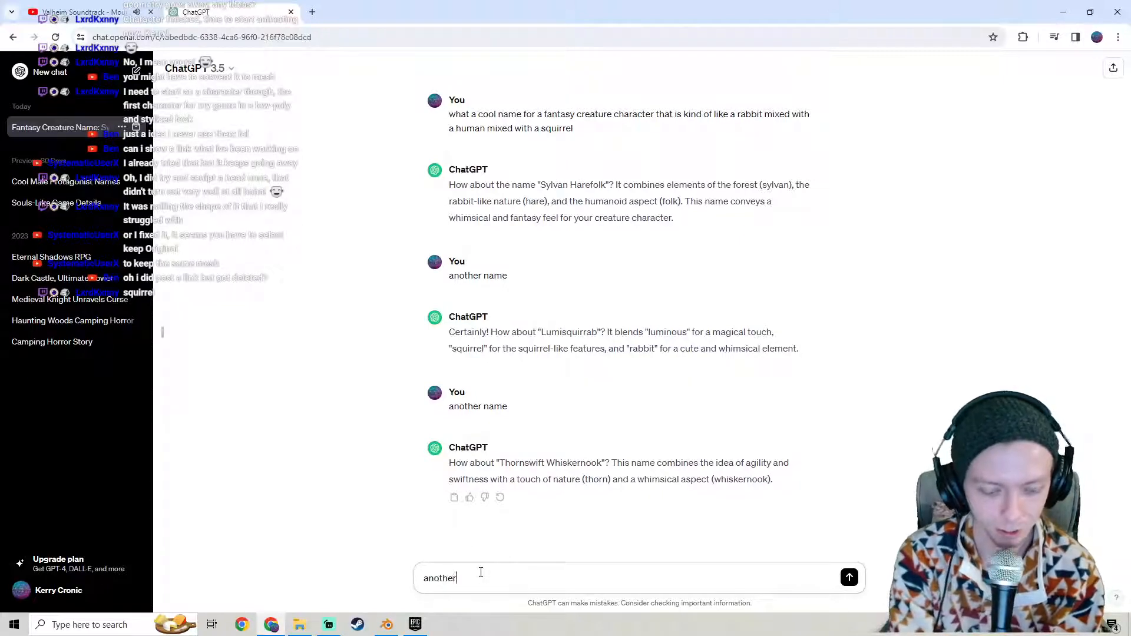
pyautogui.press('Return')
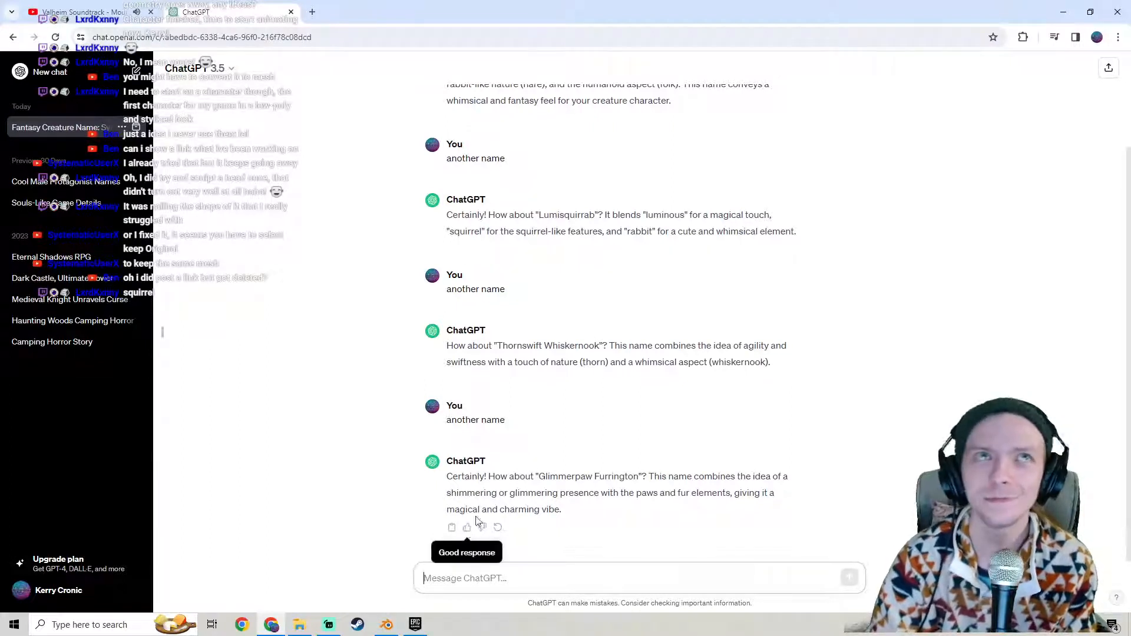
pyautogui.write('another na,me')
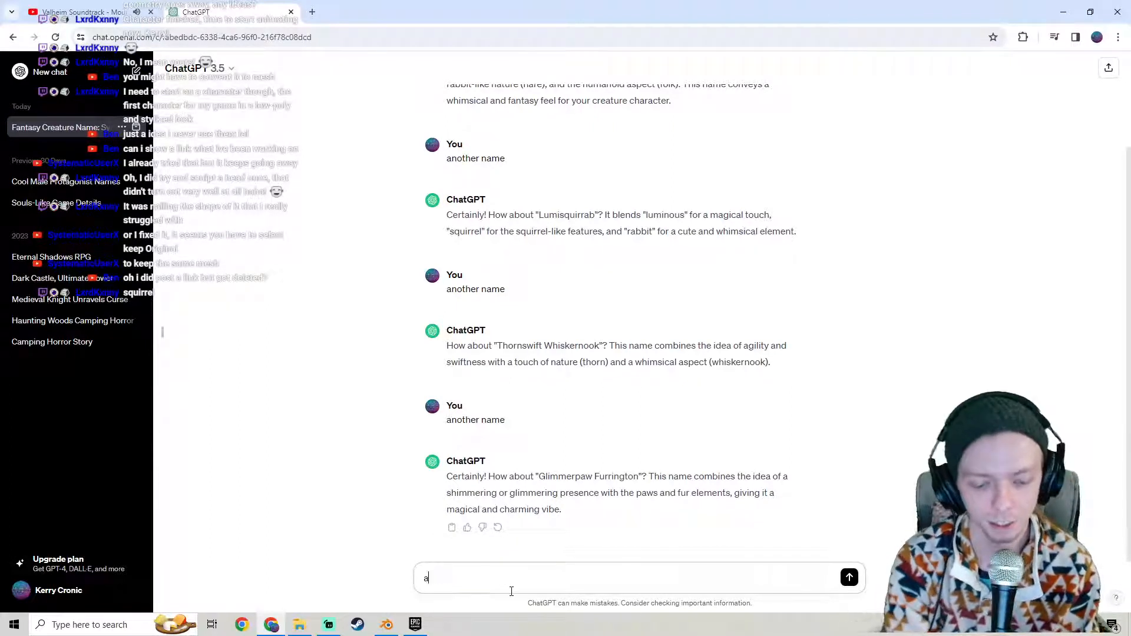
pyautogui.press('Return')
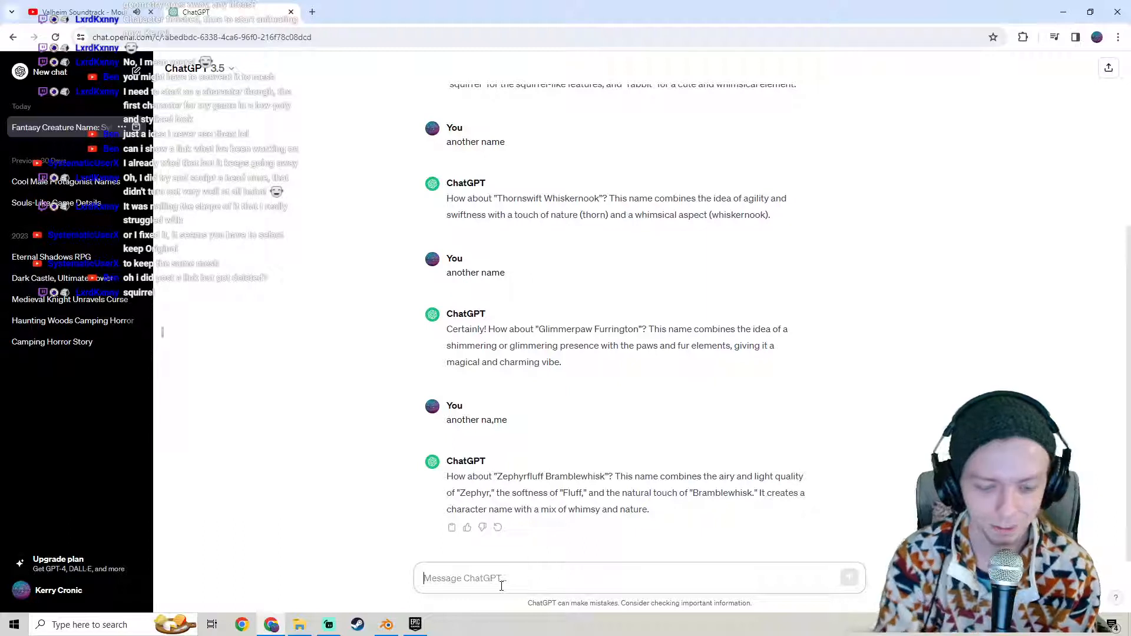
pyautogui.write('another name')
pyautogui.press('Return')
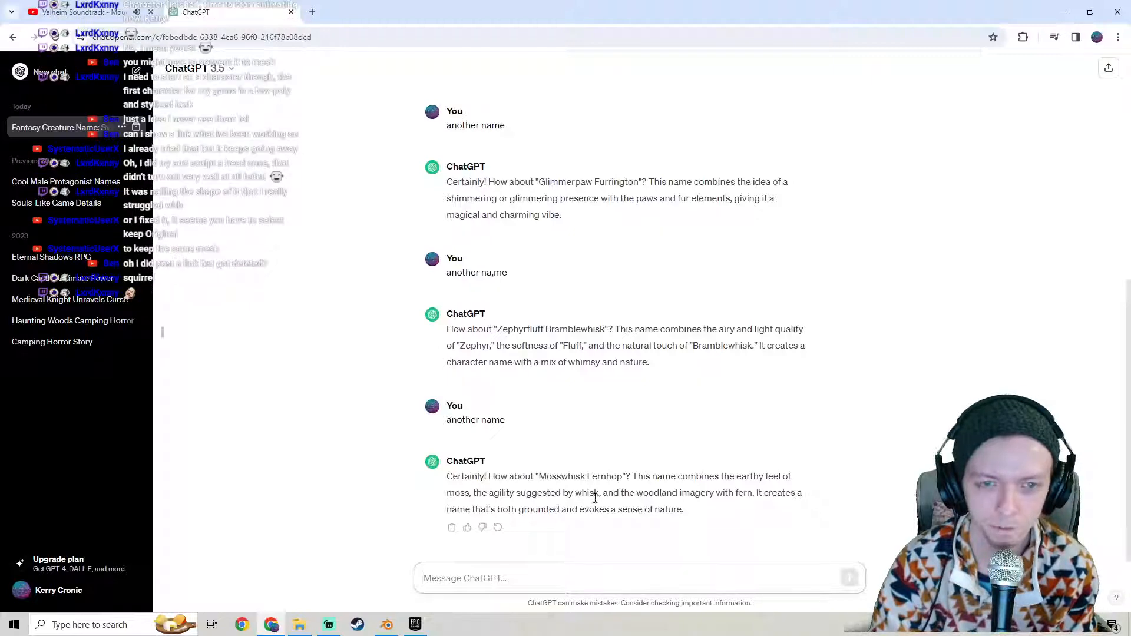
# - Scan back through the suggested names and switch to Streamlabs Desktop to read the stream chat
pyautogui.scroll(4, 607, 446)
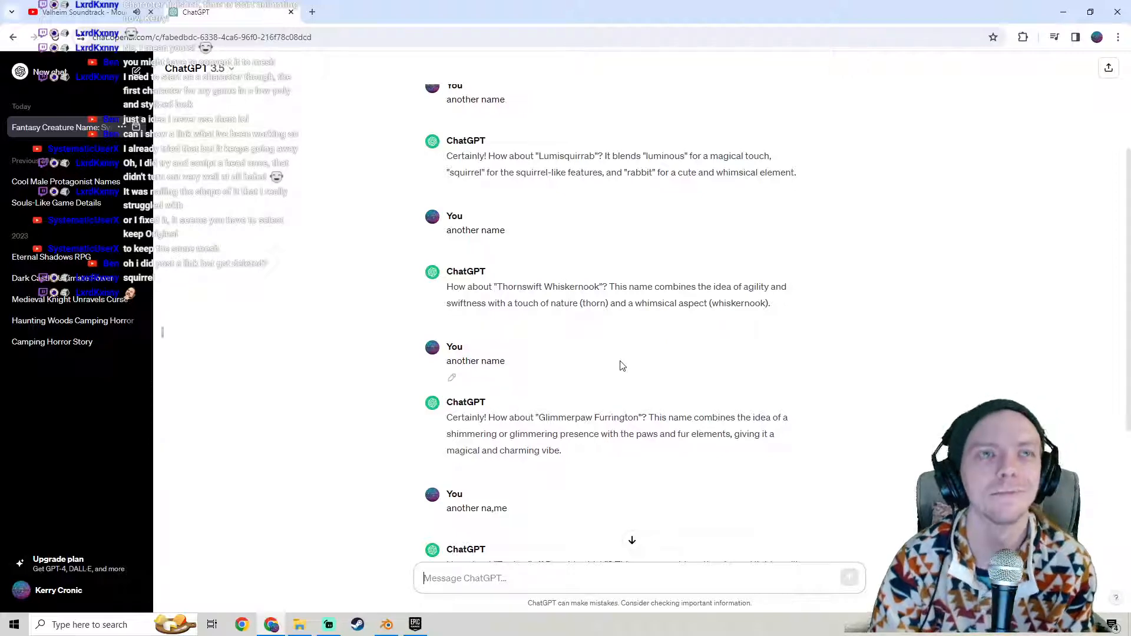
pyautogui.click(329, 624)
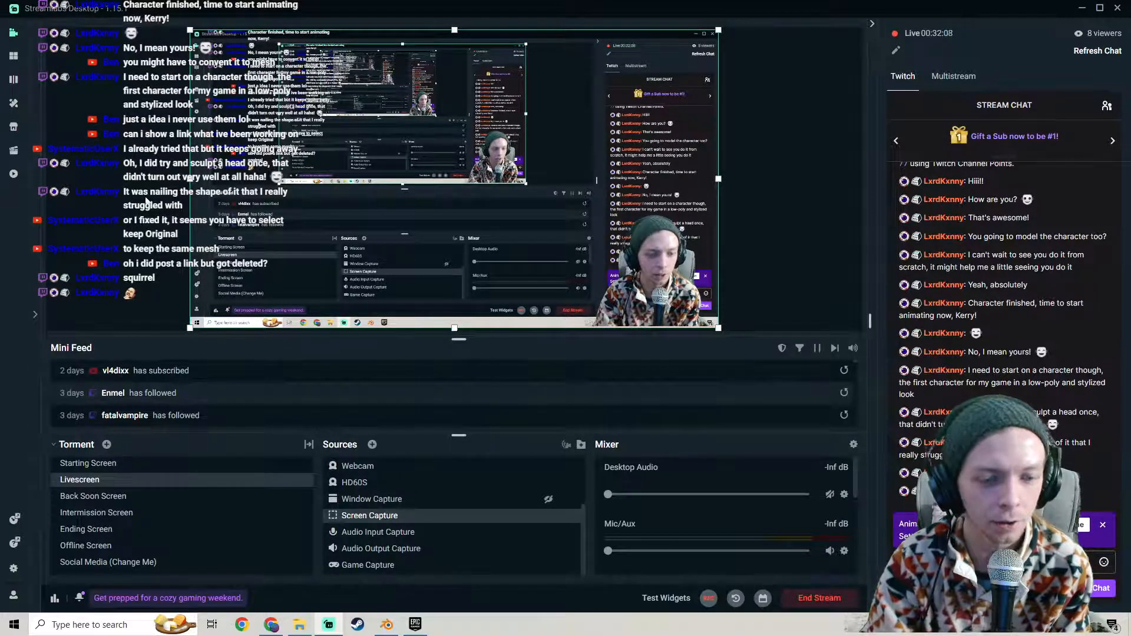
pyautogui.press('super')
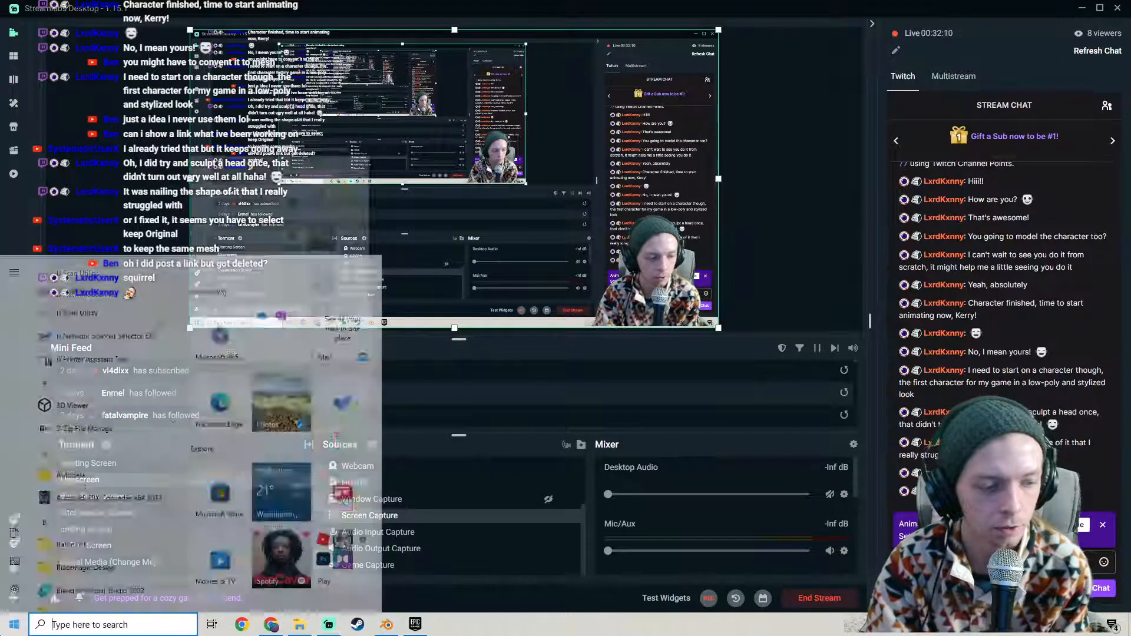
pyautogui.press('super')
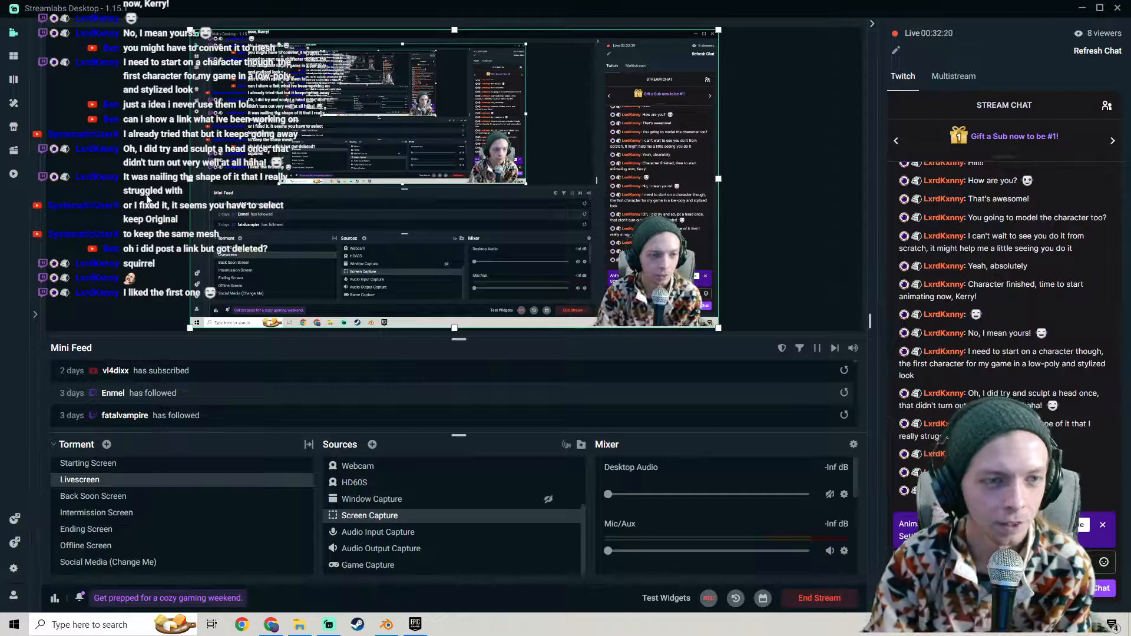
# - Return to ChatGPT in Chrome and review the suggested names, highlighting "Sylvan Harefolk" in the first reply
pyautogui.click(271, 624)
pyautogui.scroll(3, 383, 282)
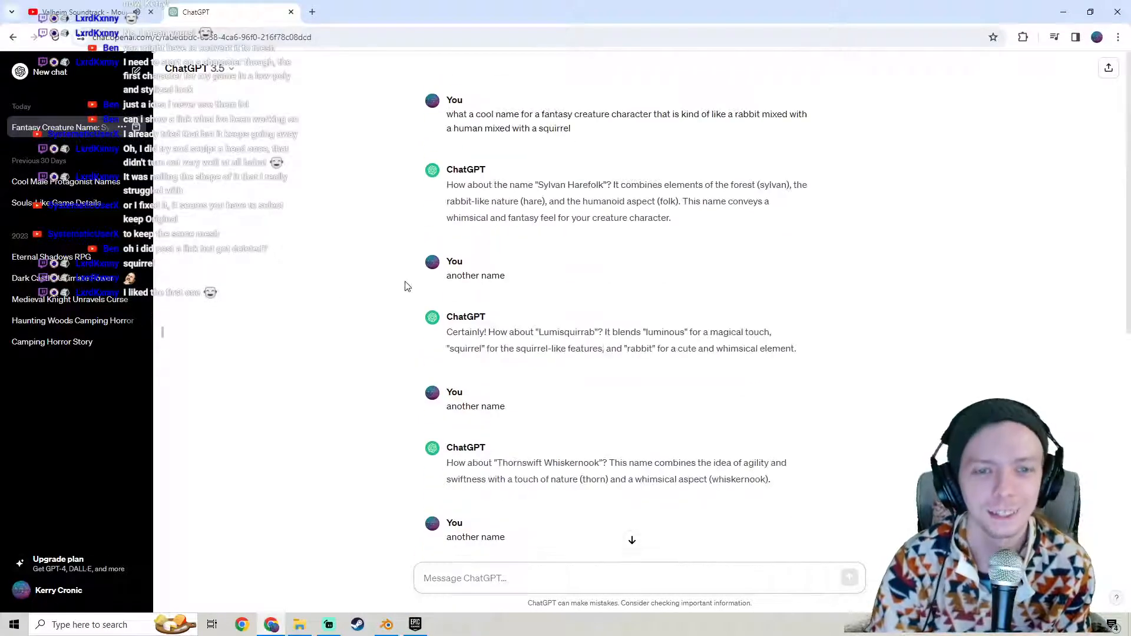
pyautogui.moveTo(539, 186); pyautogui.dragTo(605, 188)
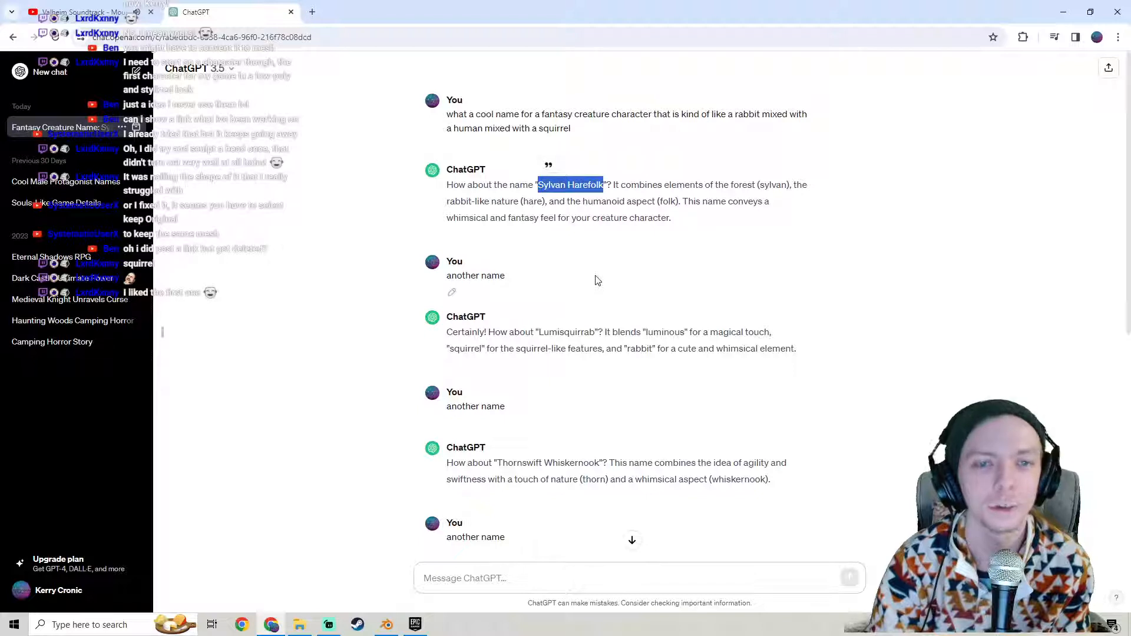
pyautogui.click(601, 260)
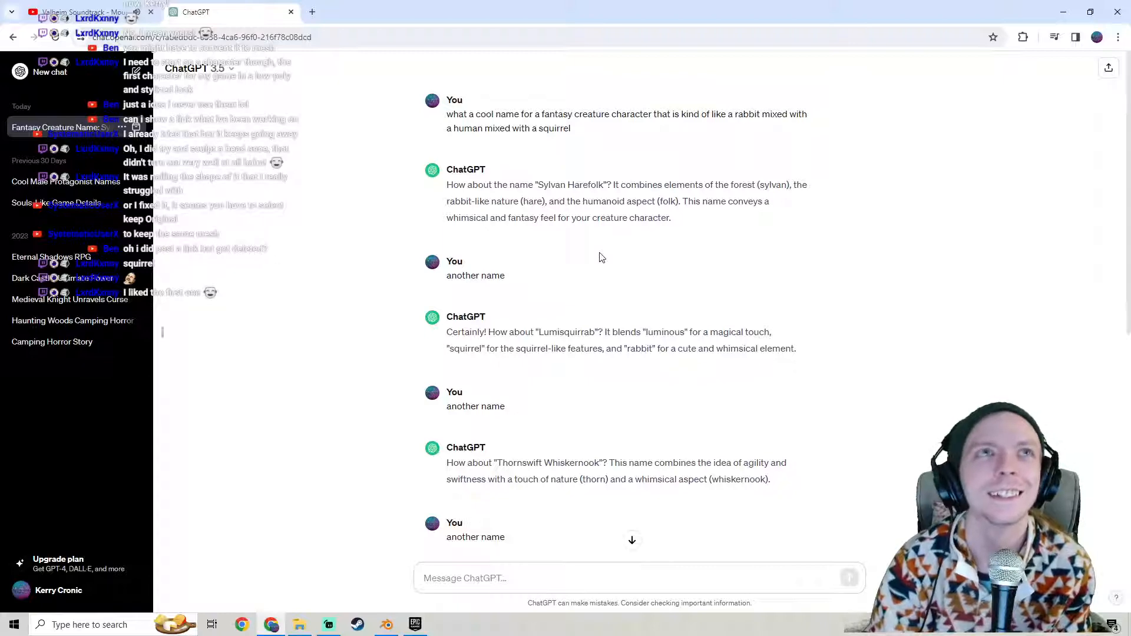
pyautogui.scroll(-10, 590, 242)
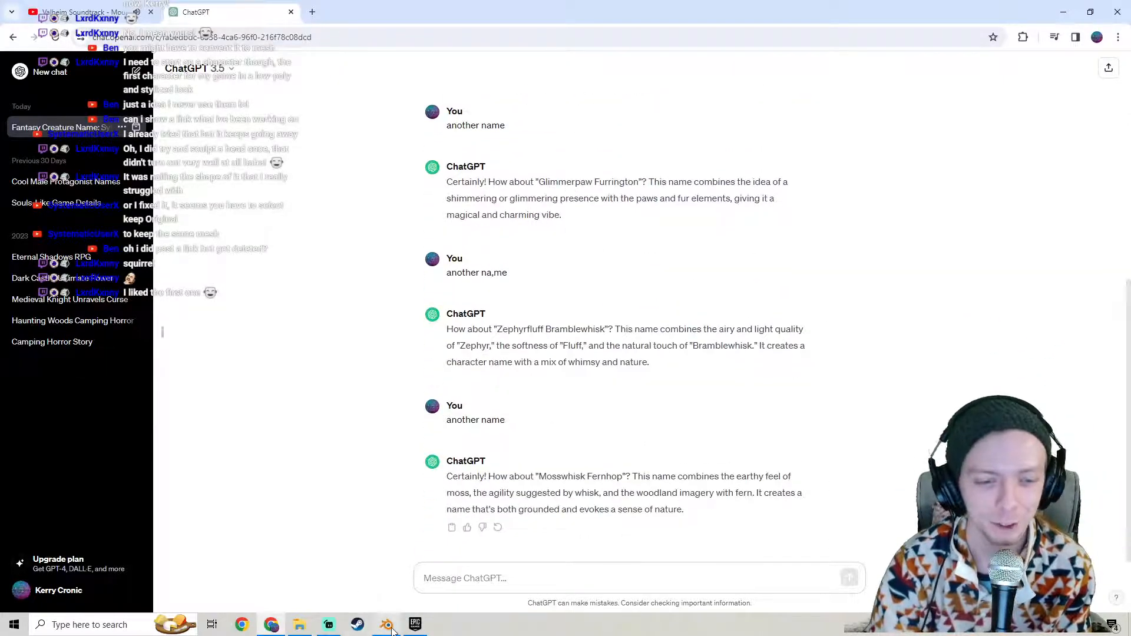
# - Switch to Blender, start saving the sculpt as a new file and enter SylvanHarefolk as the file name
pyautogui.click(387, 626)
pyautogui.click(25, 20)
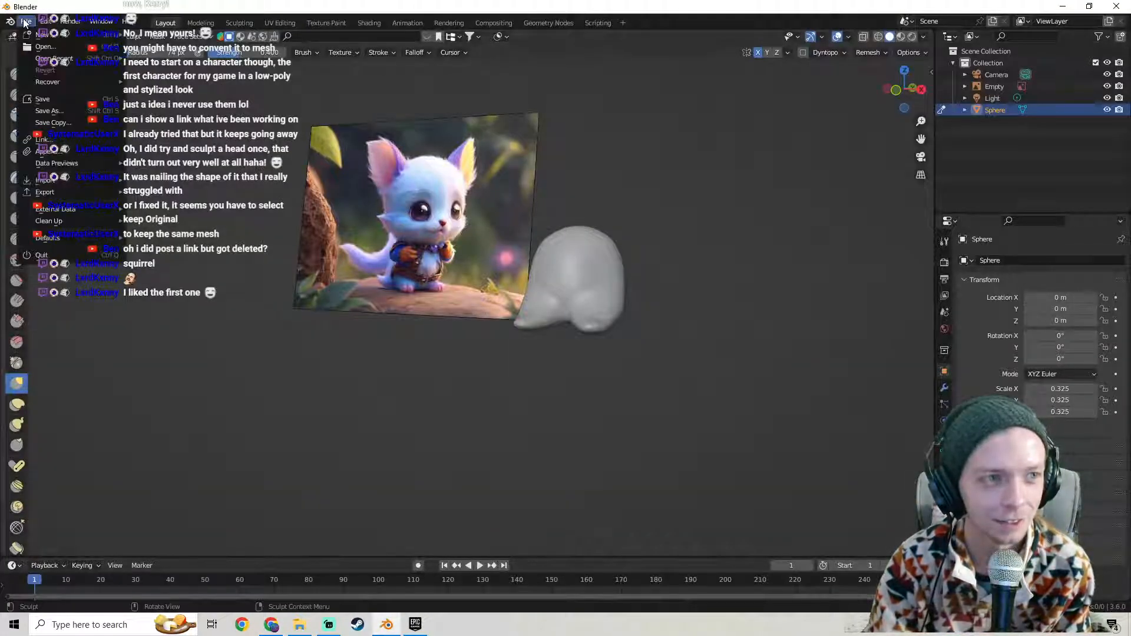
pyautogui.click(46, 115)
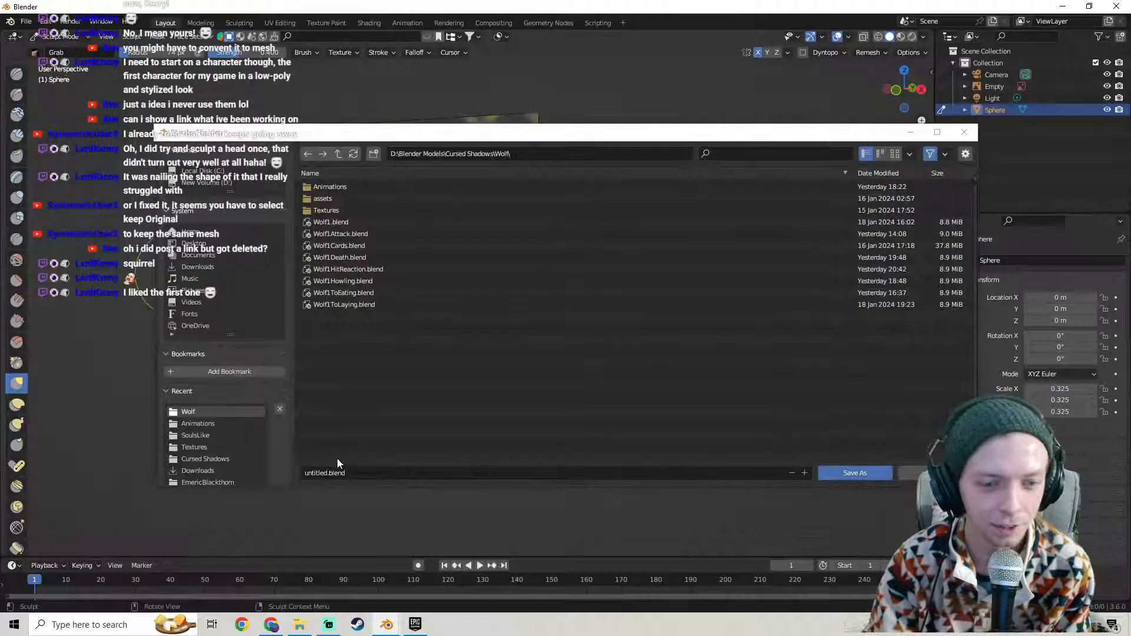
pyautogui.click(324, 473)
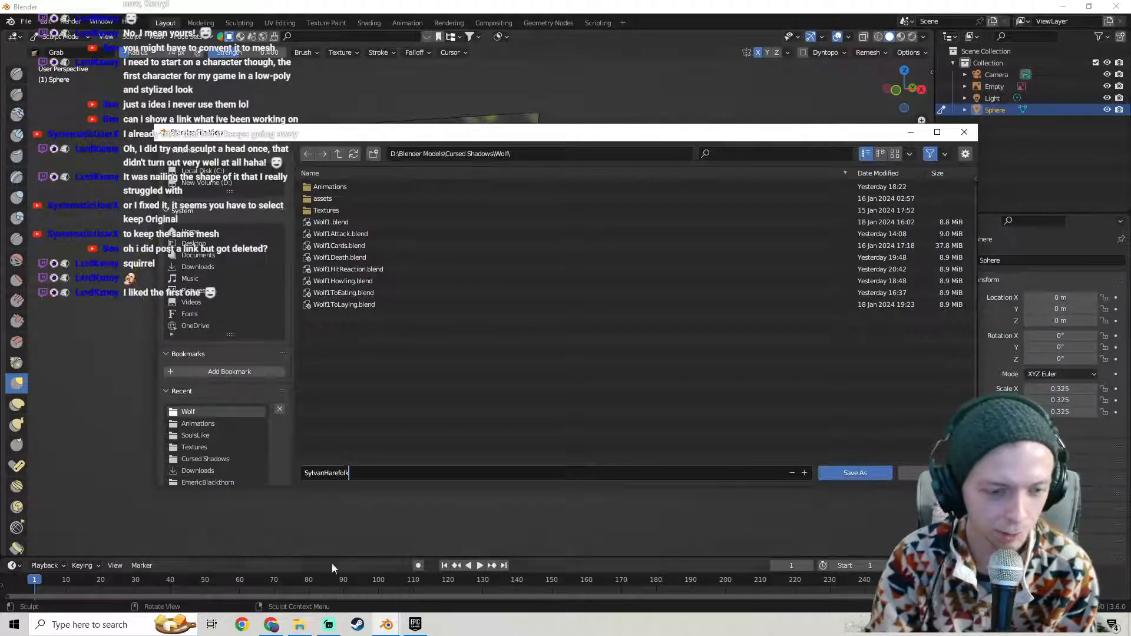
# - Switch back to ChatGPT in Chrome and check the spelling of the name in the first reply
pyautogui.click(271, 626)
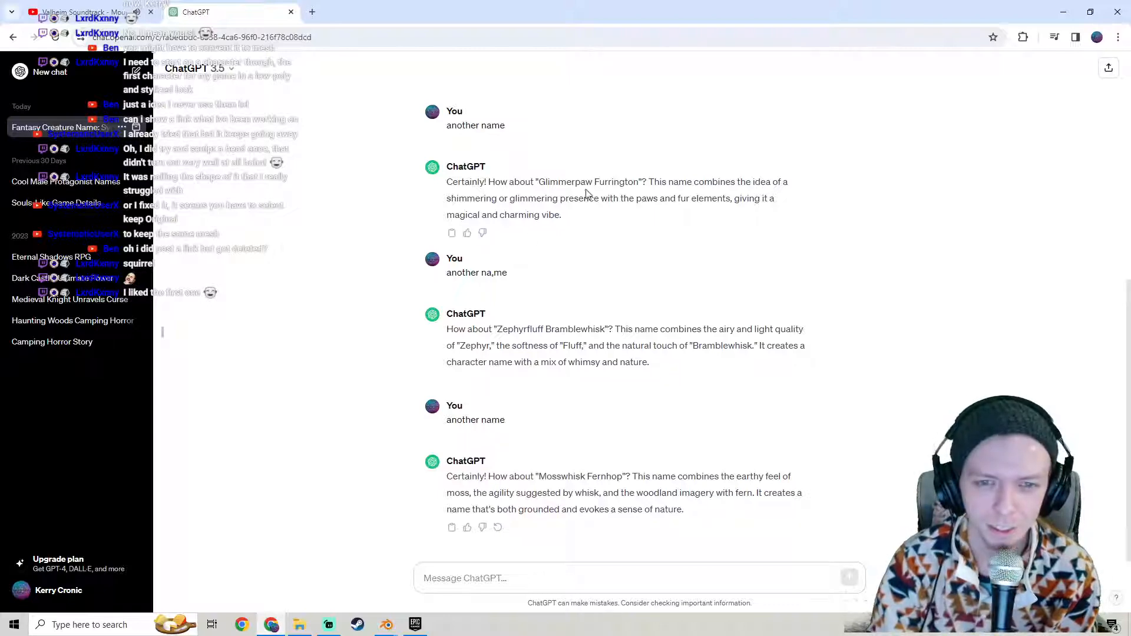
pyautogui.scroll(3, 542, 233)
pyautogui.scroll(3, 532, 308)
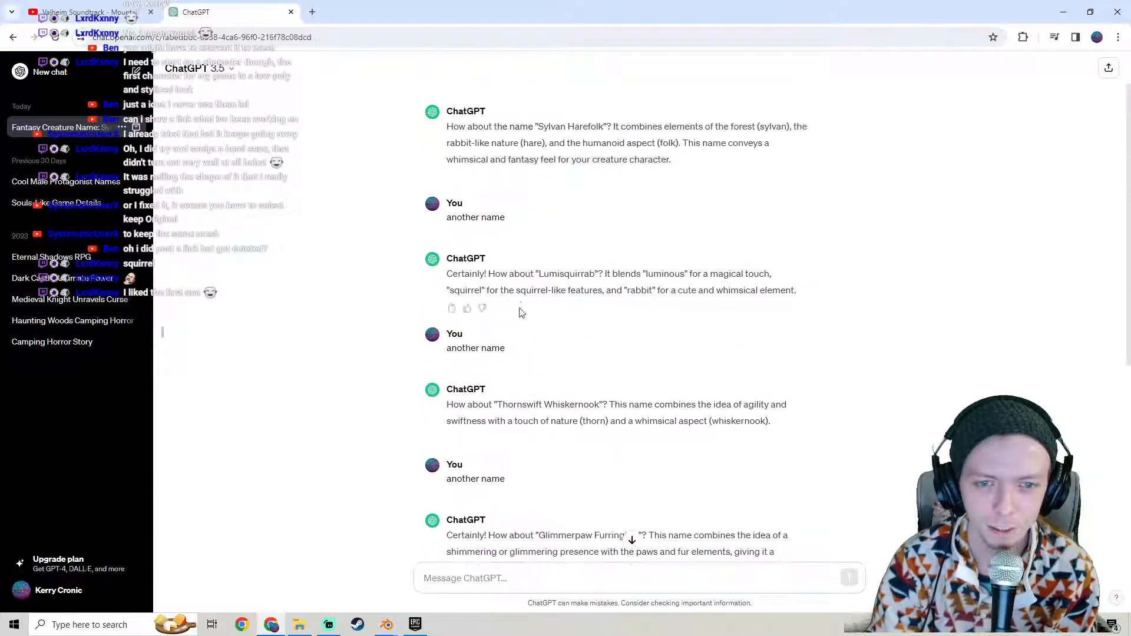
pyautogui.scroll(1, 595, 295)
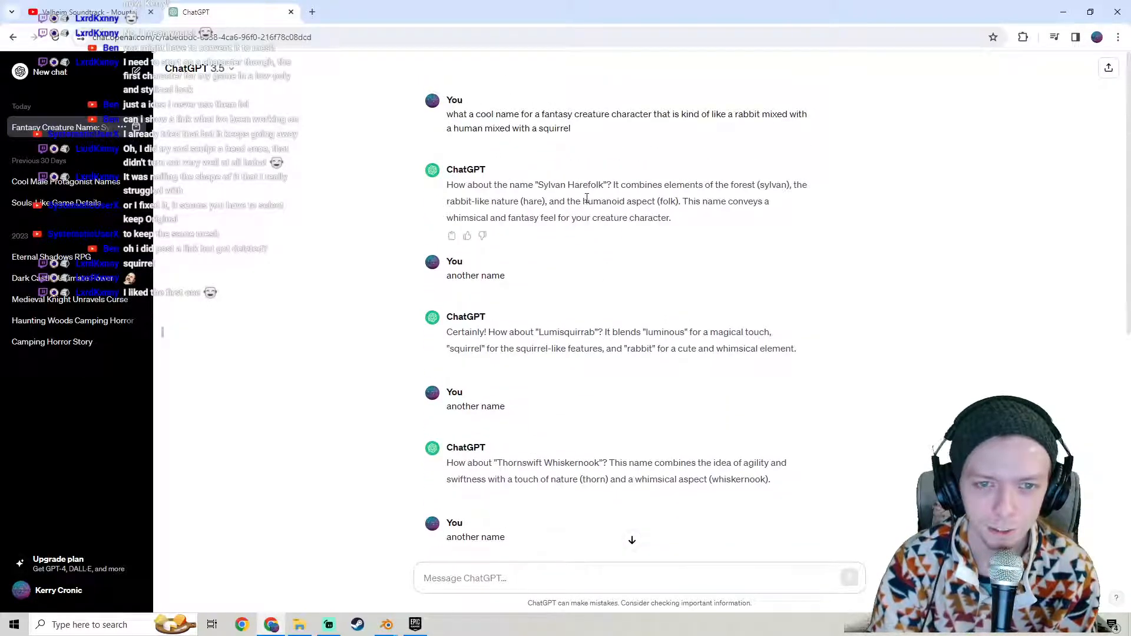
# - Return to Blender's save dialog and browse to the Cursed Shadows folder inside Blender Models
pyautogui.moveTo(386, 625)
pyautogui.click(453, 591)
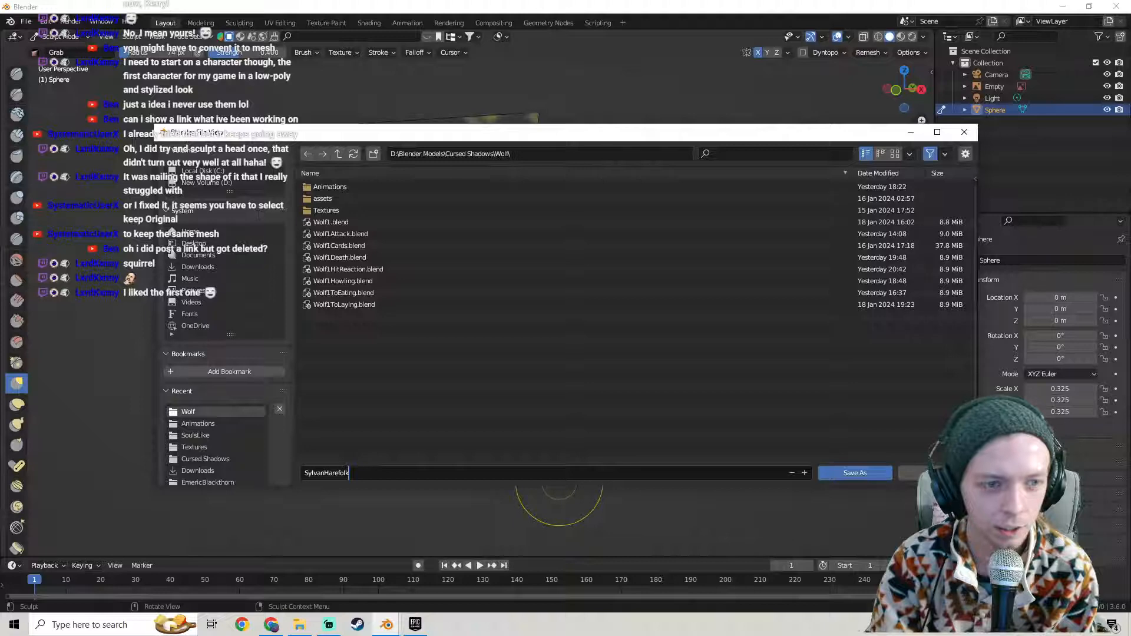
pyautogui.click(218, 184)
pyautogui.doubleClick(335, 230)
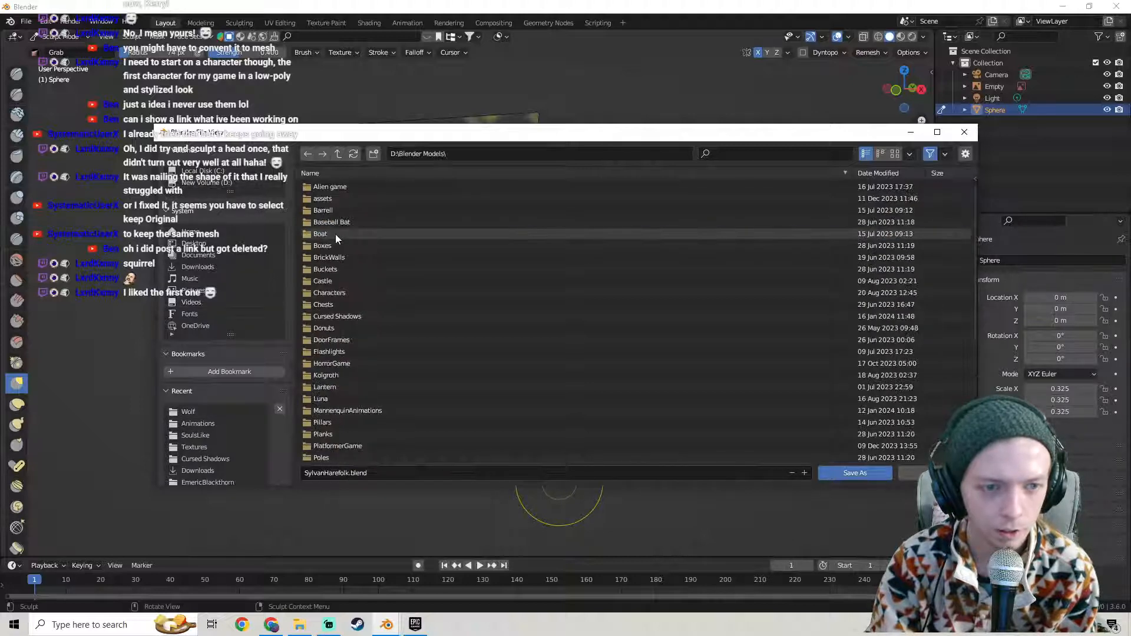
pyautogui.click(344, 318)
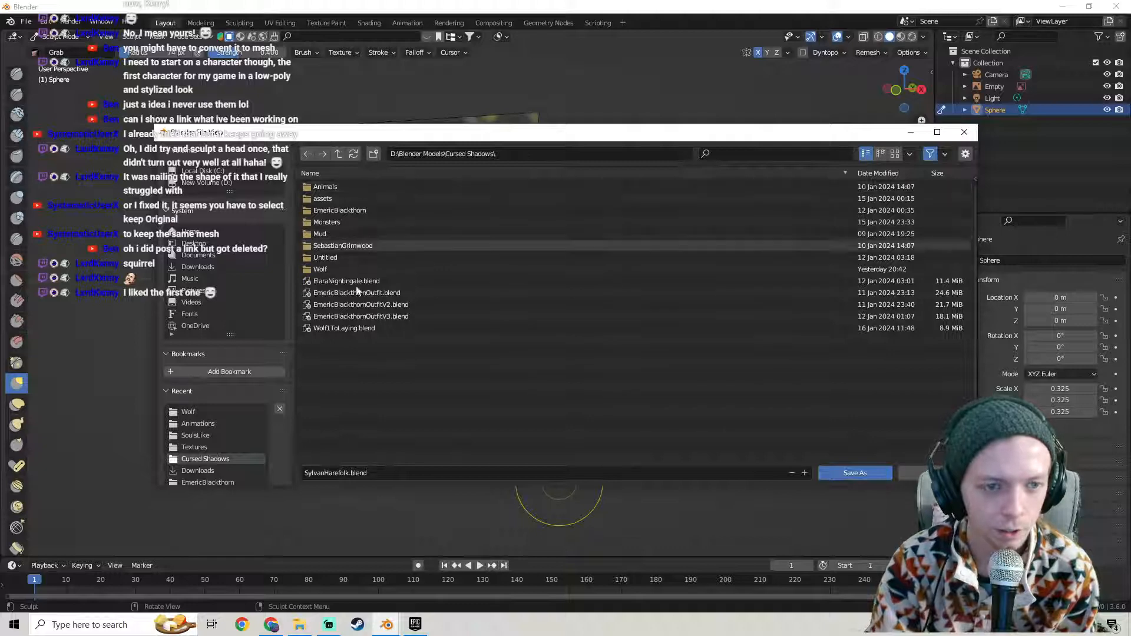
# - Create a new folder named Characters in Cursed Shadows and open it
pyautogui.click(373, 154)
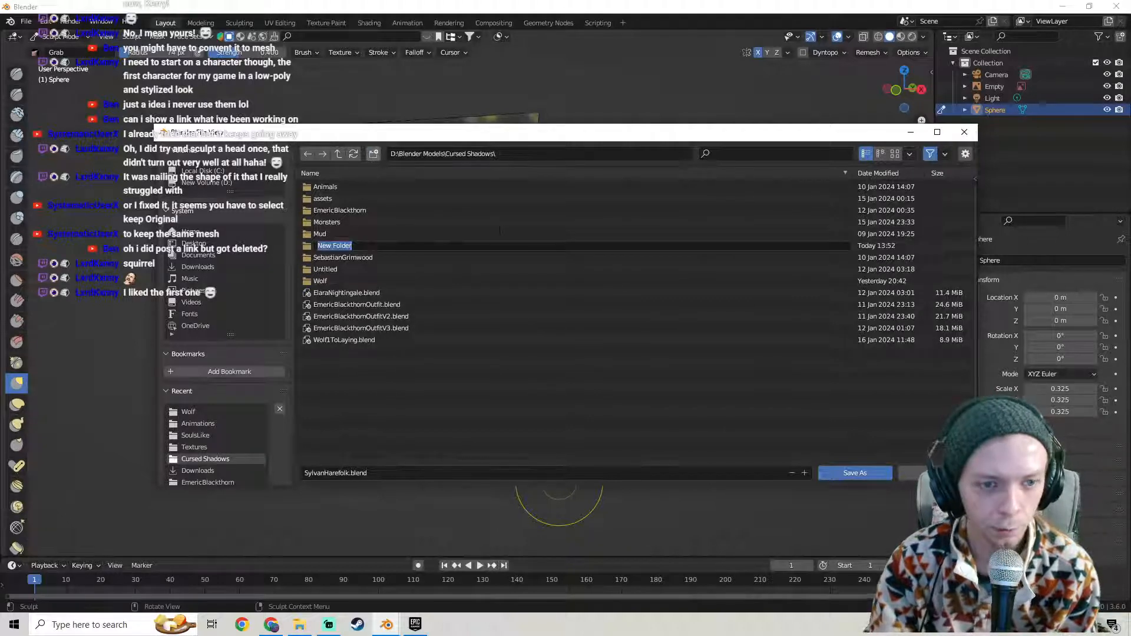
pyautogui.write('Characte')
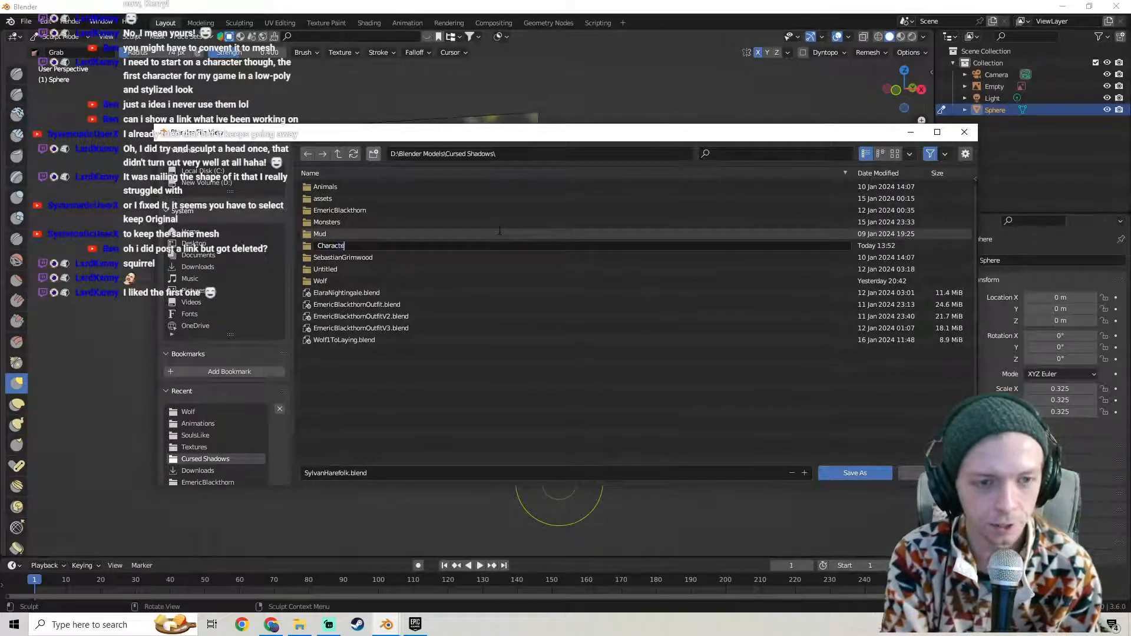
pyautogui.write('rs')
pyautogui.press('Return')
pyautogui.doubleClick(350, 211)
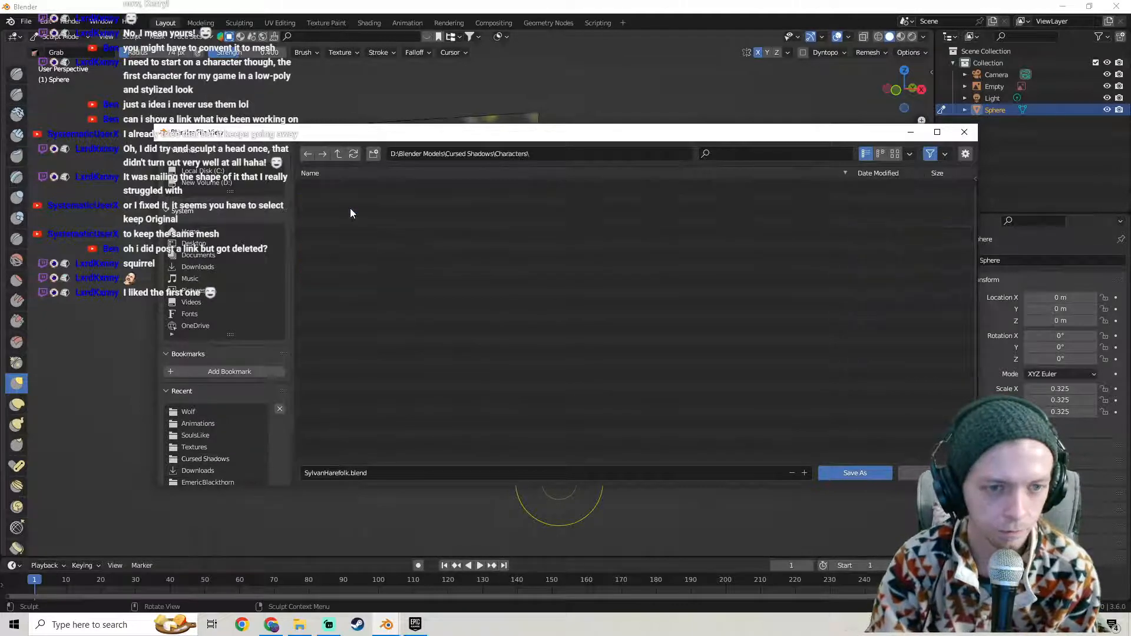
# - Check the parent folder, reopen Characters, and save the sculpt there as SylvanHarefolk.blend
pyautogui.click(309, 155)
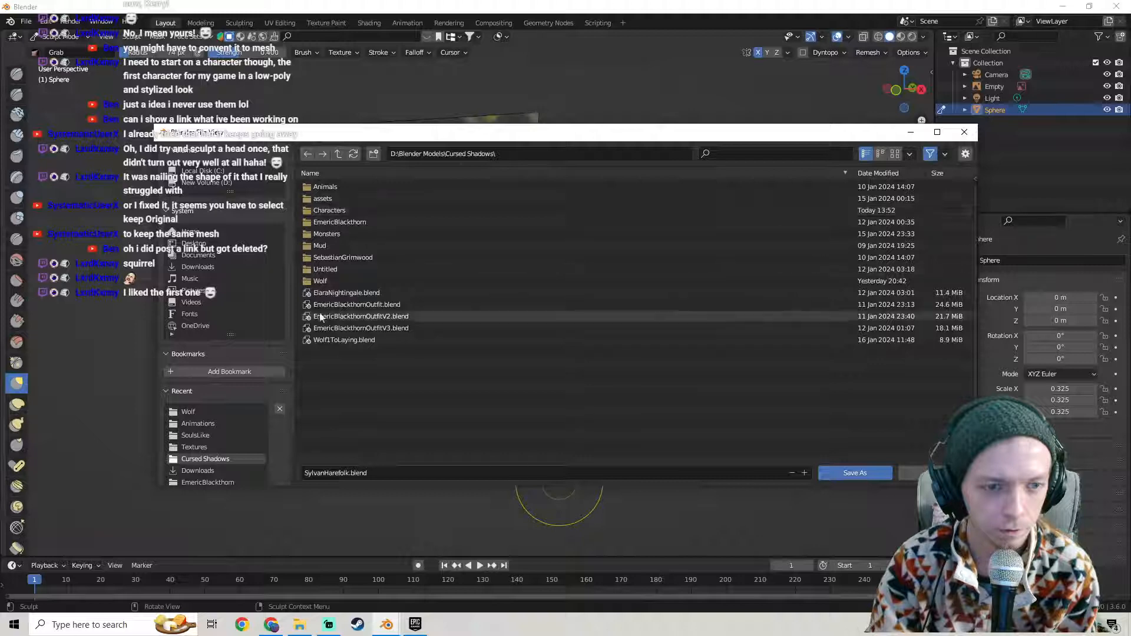
pyautogui.doubleClick(330, 211)
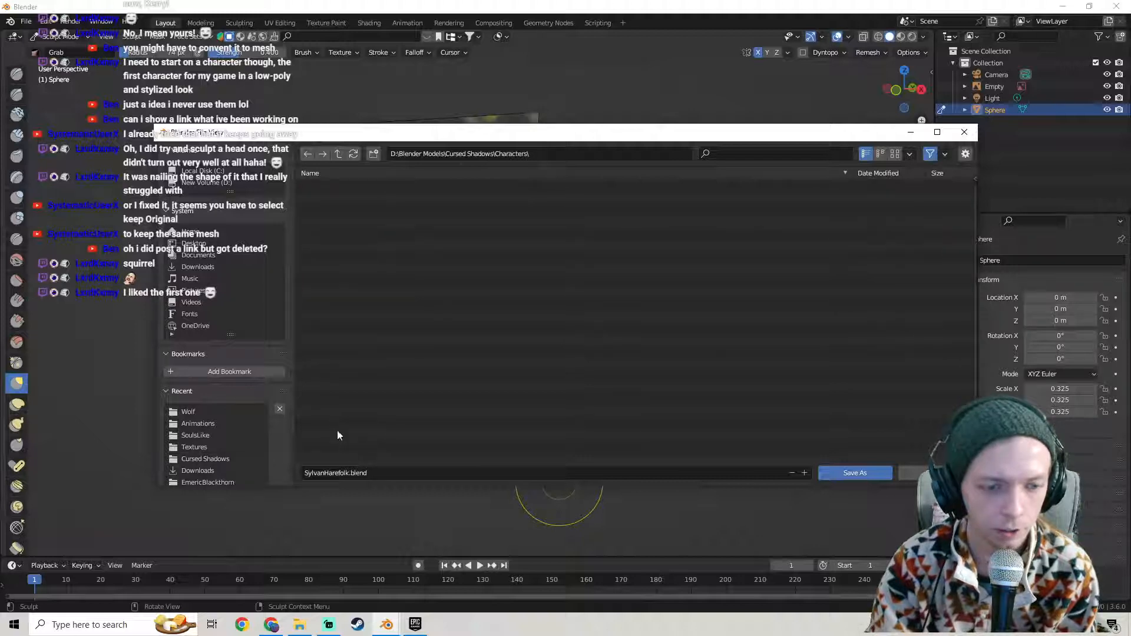
pyautogui.click(851, 473)
pyautogui.moveTo(449, 319)
pyautogui.keyDown('shift'); pyautogui.mouseDown(button='middle')
pyautogui.moveTo(512, 330)
pyautogui.moveTo(484, 312)
pyautogui.moveTo(595, 339)
pyautogui.moveTo(505, 296)
pyautogui.moveTo(505, 315)
pyautogui.moveTo(490, 313)
pyautogui.moveTo(306, 544)
pyautogui.mouseUp(button='middle'); pyautogui.keyUp('shift')
pyautogui.scroll(2, 484, 312)
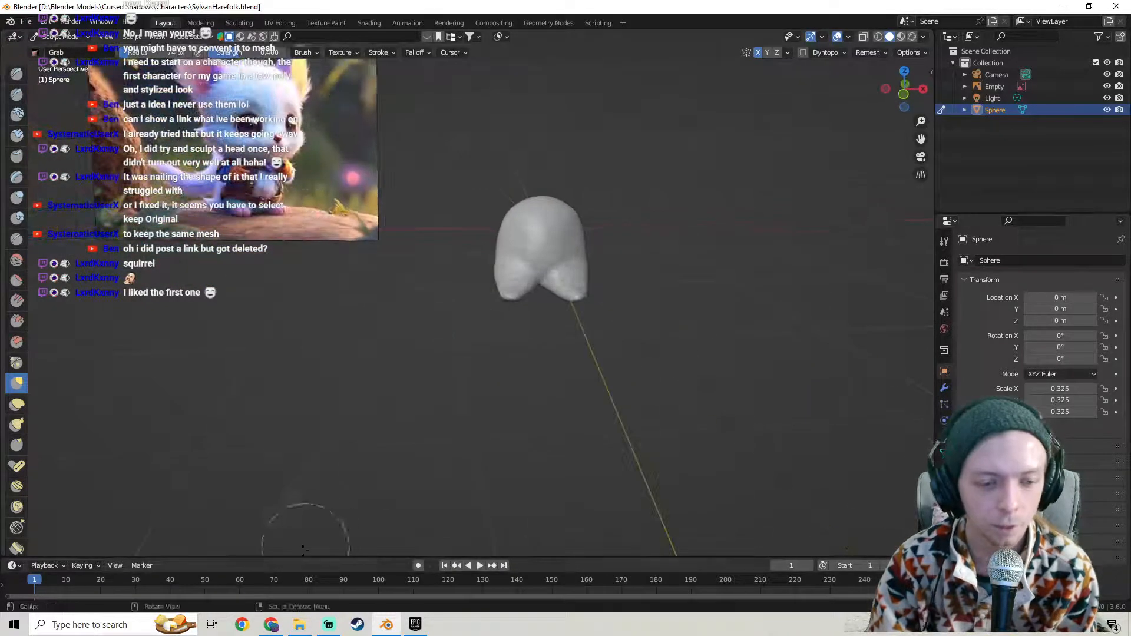
# - Switch to Streamlabs Desktop, hide the Screen Capture source and show it again, and return to Blender
pyautogui.click(328, 623)
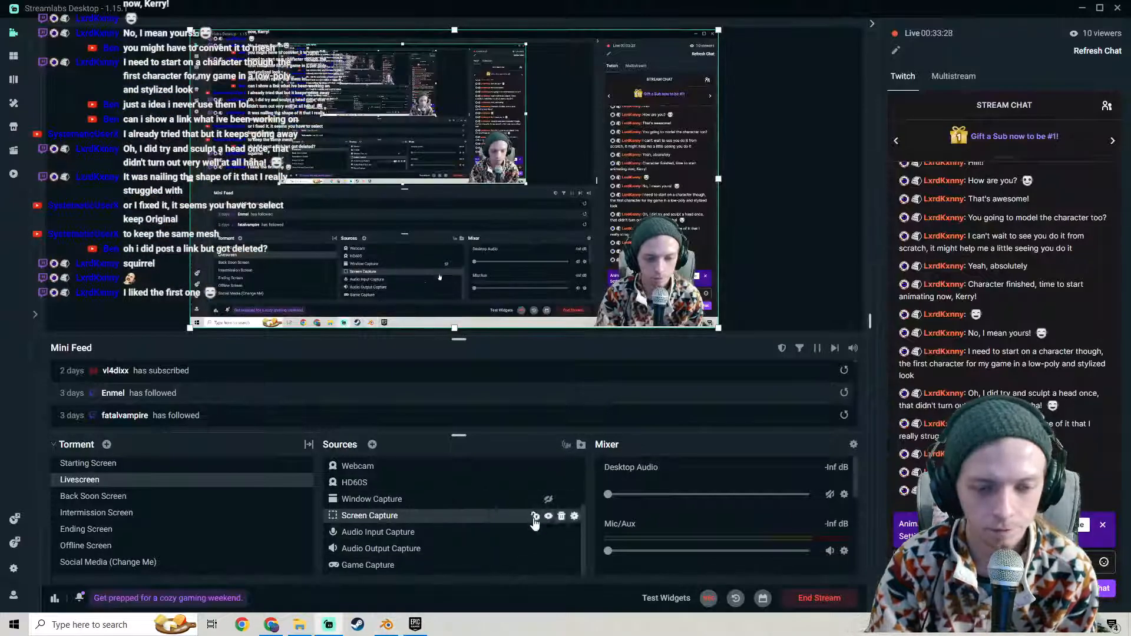
pyautogui.click(548, 517)
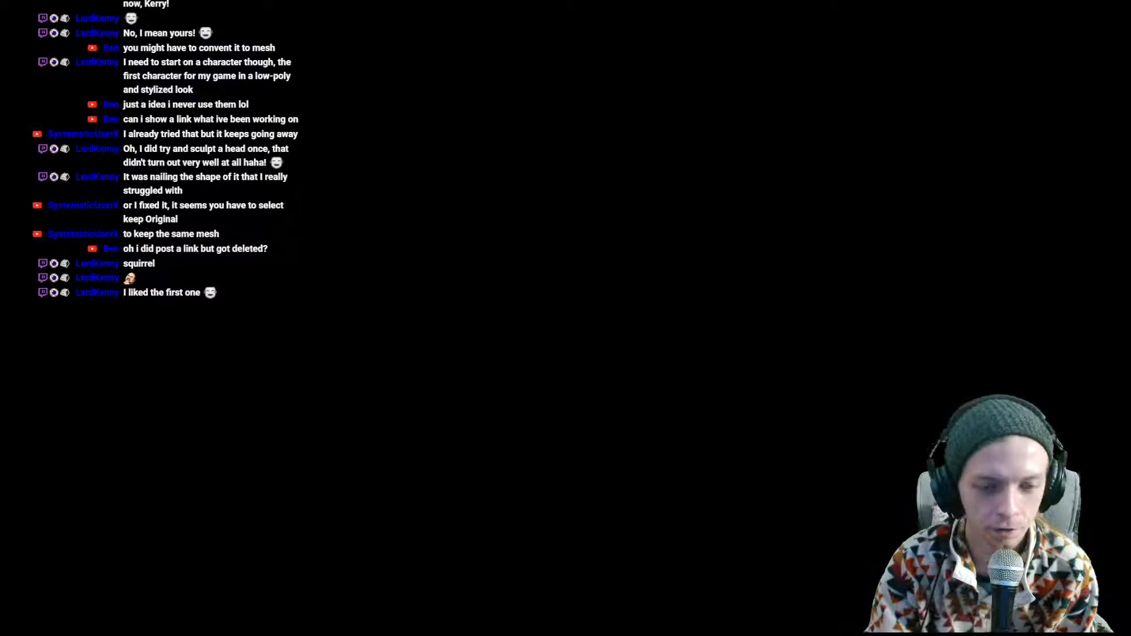
pyautogui.click(550, 519)
pyautogui.click(386, 624)
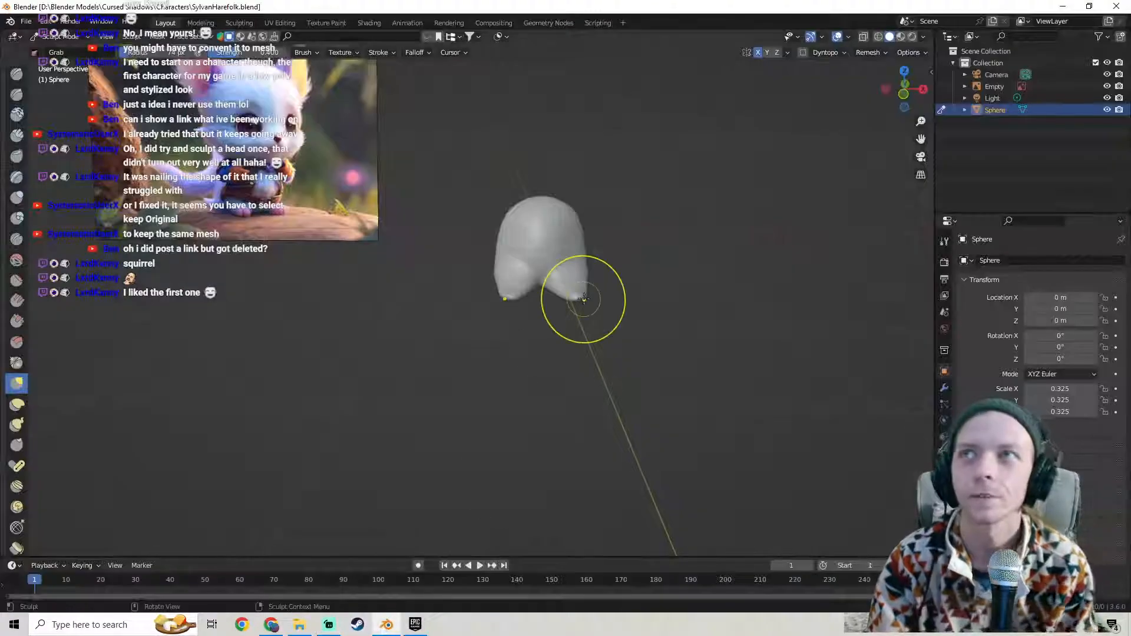
# - Refine the two feet at the base of the body with the Grab brush, checking the shape from front and side
pyautogui.moveTo(557, 285)
pyautogui.mouseDown(button='middle')
pyautogui.moveTo(518, 285)
pyautogui.moveTo(592, 265)
pyautogui.moveTo(584, 248)
pyautogui.moveTo(495, 235)
pyautogui.moveTo(541, 242)
pyautogui.mouseUp(button='middle')
pyautogui.moveTo(442, 247); pyautogui.dragTo(570, 267, button='middle')
pyautogui.scroll(3, 570, 268)
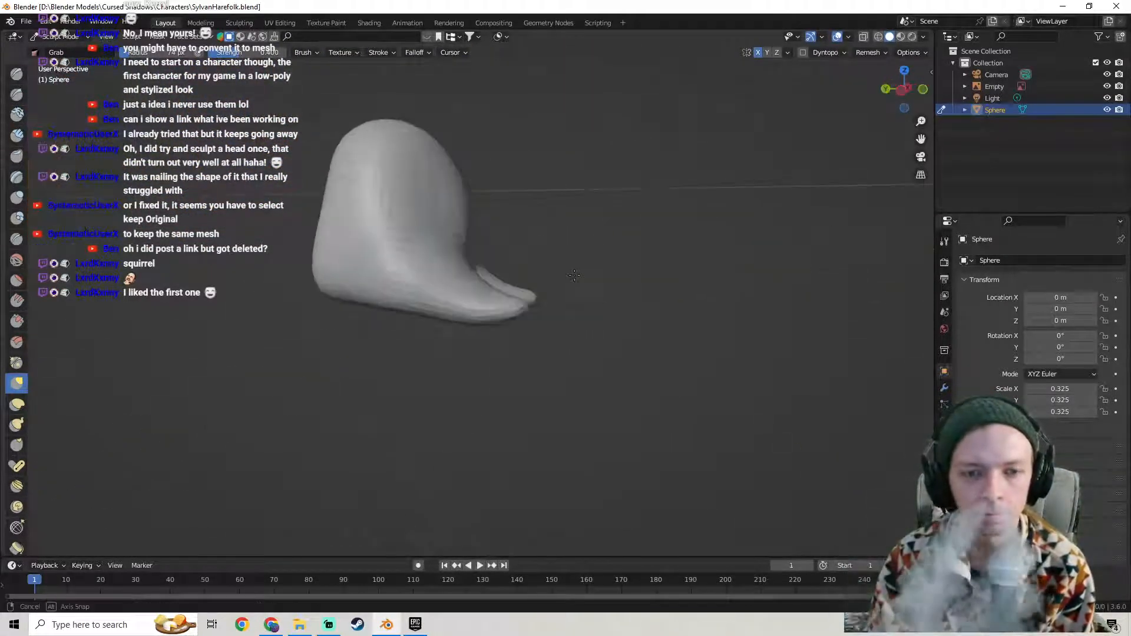
pyautogui.moveTo(497, 272)
pyautogui.mouseDown(button='middle')
pyautogui.moveTo(518, 260)
pyautogui.moveTo(475, 273)
pyautogui.moveTo(494, 272)
pyautogui.mouseUp(button='middle')
pyautogui.moveTo(425, 255); pyautogui.dragTo(472, 263, button='middle')
pyautogui.moveTo(486, 280); pyautogui.dragTo(479, 273)
pyautogui.moveTo(494, 276)
pyautogui.mouseDown(button='middle')
pyautogui.moveTo(466, 283)
pyautogui.moveTo(507, 304)
pyautogui.moveTo(420, 334)
pyautogui.moveTo(534, 287)
pyautogui.moveTo(459, 274)
pyautogui.moveTo(505, 271)
pyautogui.moveTo(451, 303)
pyautogui.moveTo(505, 297)
pyautogui.moveTo(517, 313)
pyautogui.moveTo(513, 304)
pyautogui.mouseUp(button='middle')
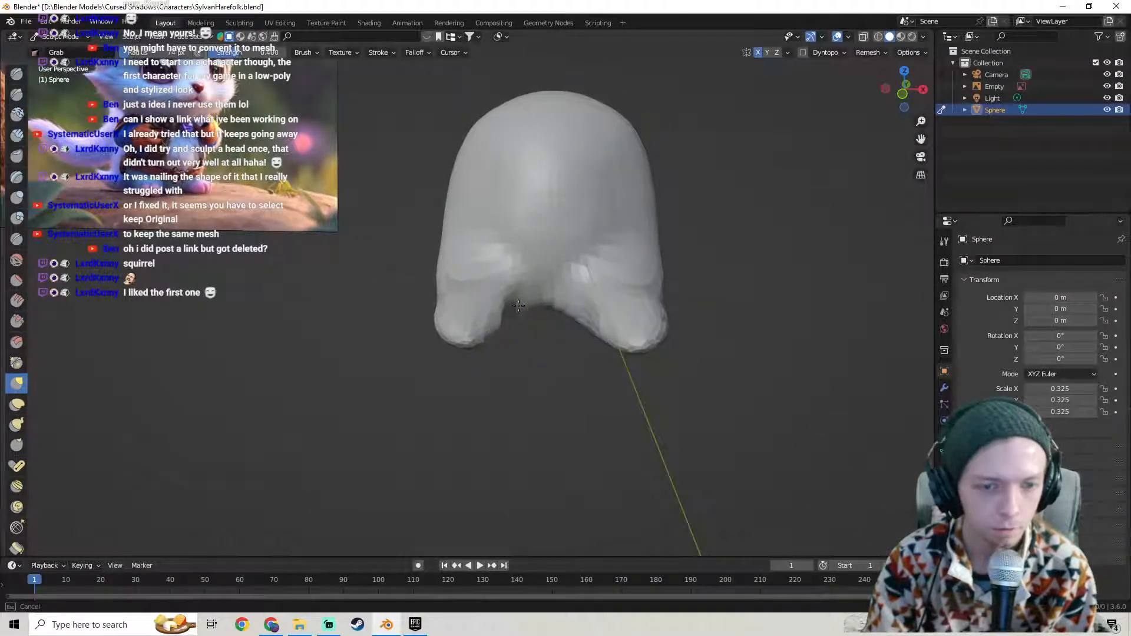
pyautogui.moveTo(509, 305)
pyautogui.mouseDown(button='middle')
pyautogui.moveTo(485, 321)
pyautogui.moveTo(514, 318)
pyautogui.moveTo(448, 276)
pyautogui.moveTo(461, 288)
pyautogui.mouseUp(button='middle')
# - Check the body's mesh density in Edit Mode and smooth the legs and feet with the Smooth brush in Sculpt Mode
pyautogui.press('Tab')
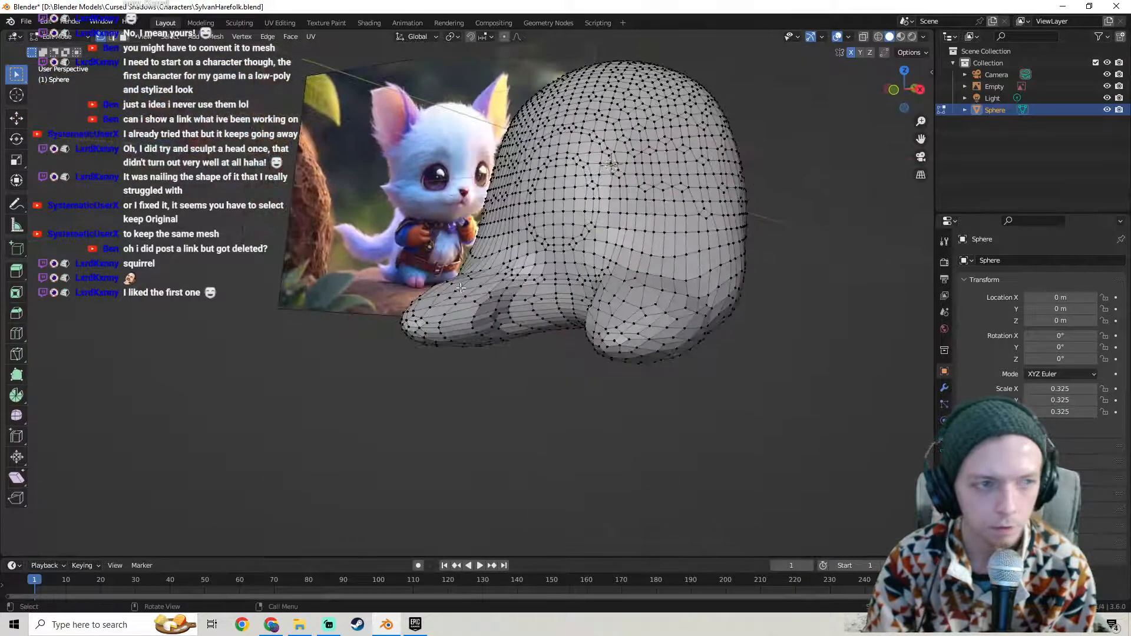
pyautogui.press('Tab')
pyautogui.click(17, 260)
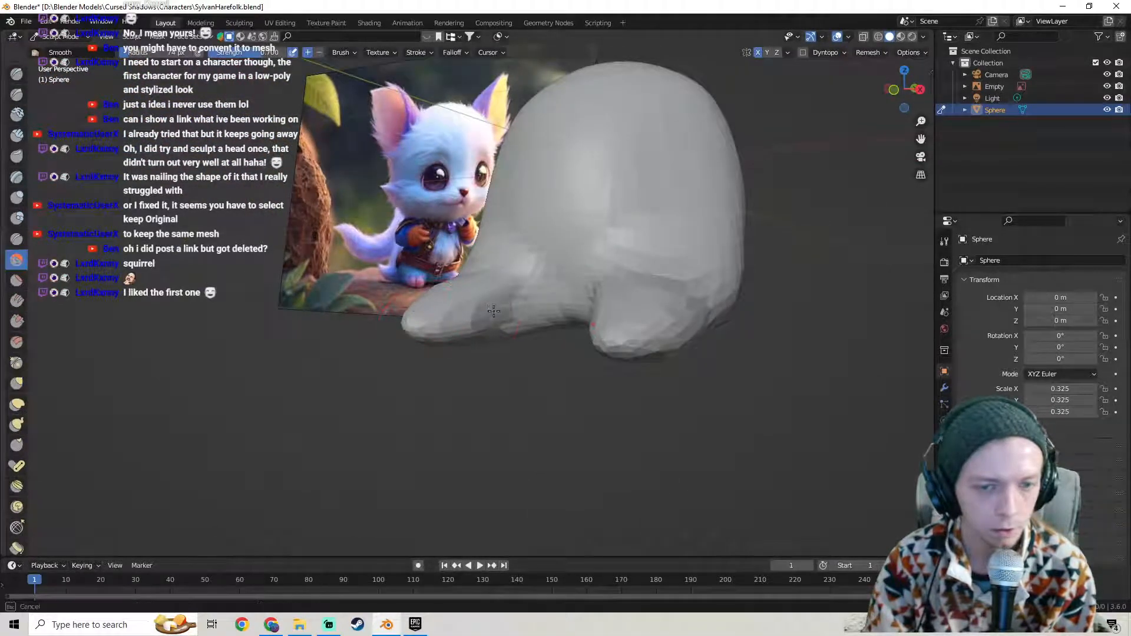
pyautogui.moveTo(481, 303); pyautogui.dragTo(521, 329, button='middle')
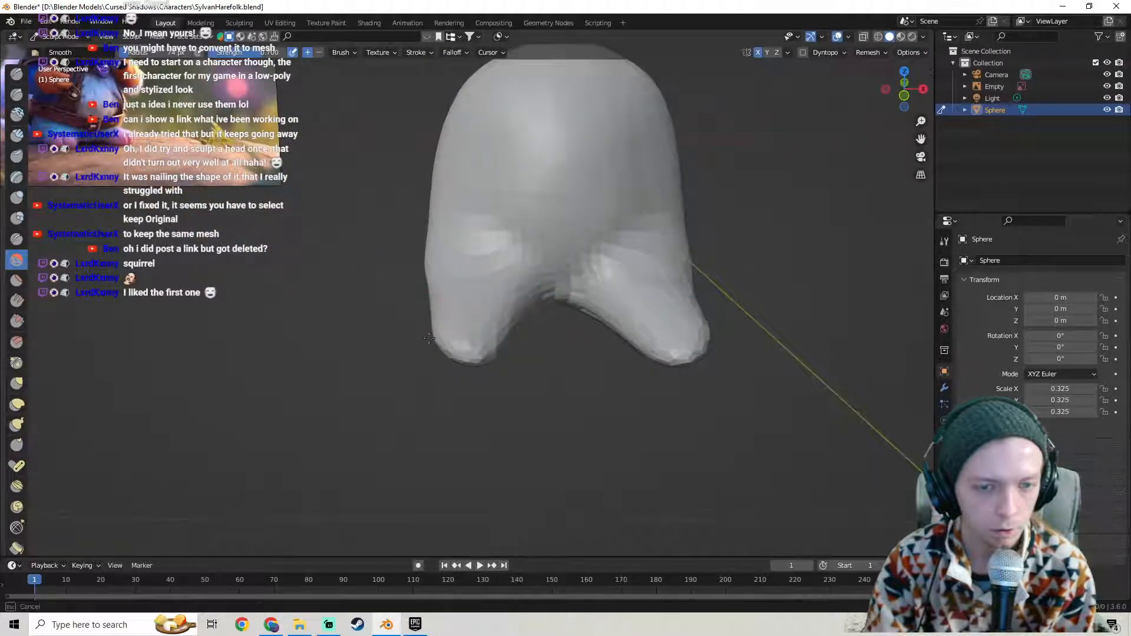
pyautogui.moveTo(429, 330); pyautogui.dragTo(484, 357)
pyautogui.moveTo(484, 357)
pyautogui.mouseDown(button='middle')
pyautogui.moveTo(488, 347)
pyautogui.moveTo(448, 308)
pyautogui.moveTo(363, 361)
pyautogui.mouseUp(button='middle')
pyautogui.moveTo(374, 321); pyautogui.dragTo(235, 235, button='middle')
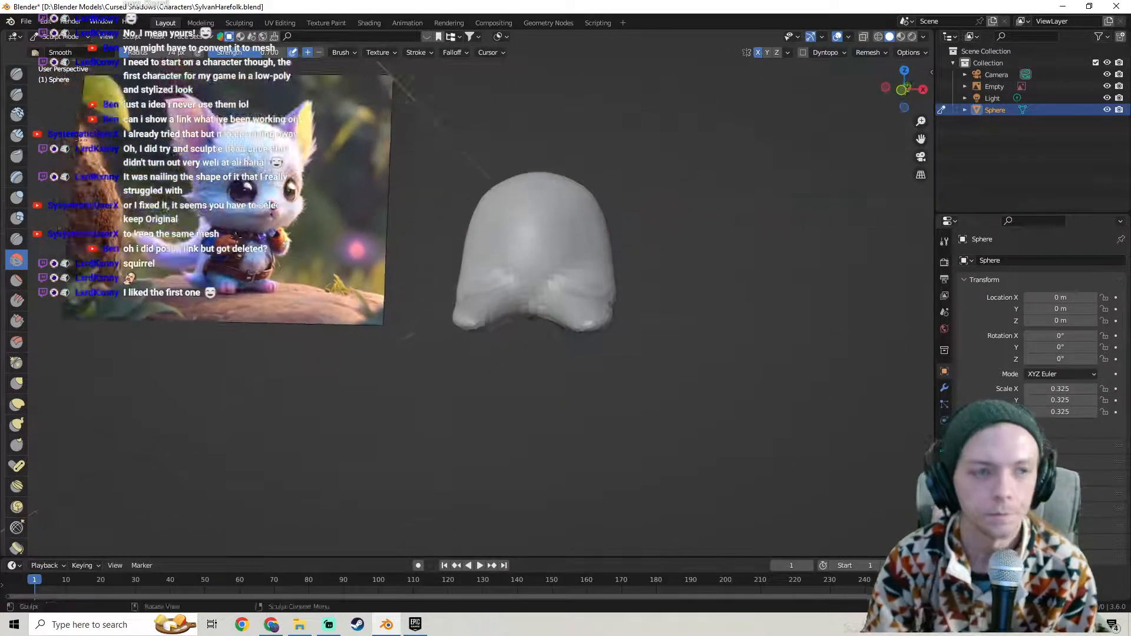
# - Adjust the lower body and legs with the Grab brush and save the file
pyautogui.click(18, 384)
pyautogui.moveTo(480, 303)
pyautogui.mouseDown(button='middle')
pyautogui.moveTo(514, 327)
pyautogui.moveTo(430, 317)
pyautogui.moveTo(586, 341)
pyautogui.moveTo(556, 353)
pyautogui.moveTo(459, 349)
pyautogui.moveTo(462, 361)
pyautogui.moveTo(444, 361)
pyautogui.moveTo(459, 380)
pyautogui.moveTo(540, 377)
pyautogui.moveTo(576, 346)
pyautogui.mouseUp(button='middle')
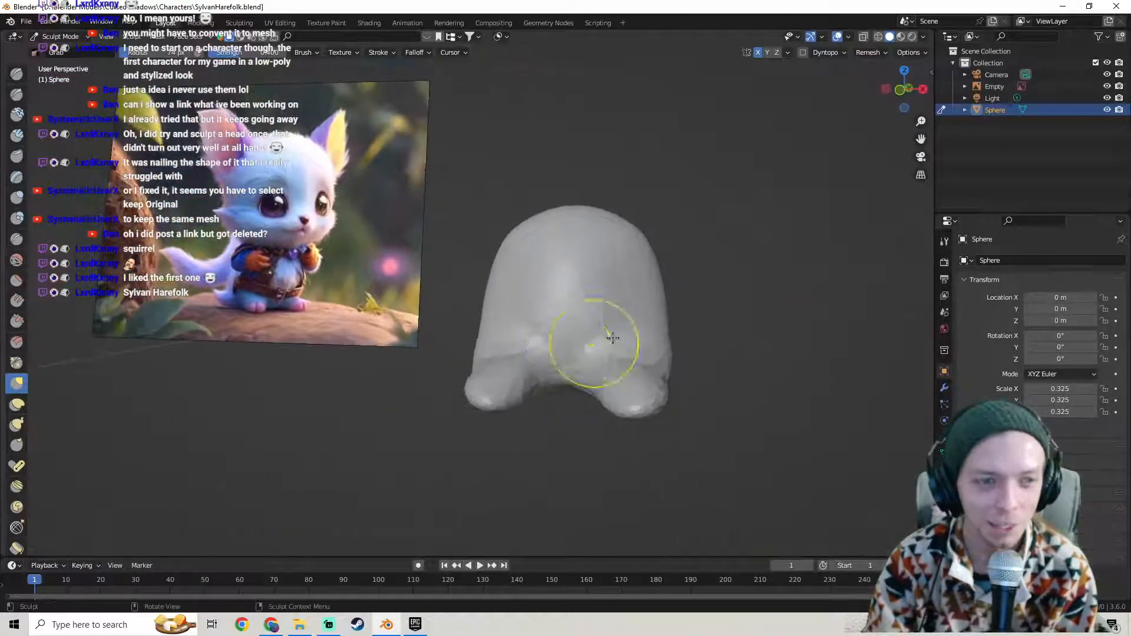
pyautogui.moveTo(639, 329)
pyautogui.mouseDown(button='middle')
pyautogui.moveTo(530, 331)
pyautogui.moveTo(599, 331)
pyautogui.mouseUp(button='middle')
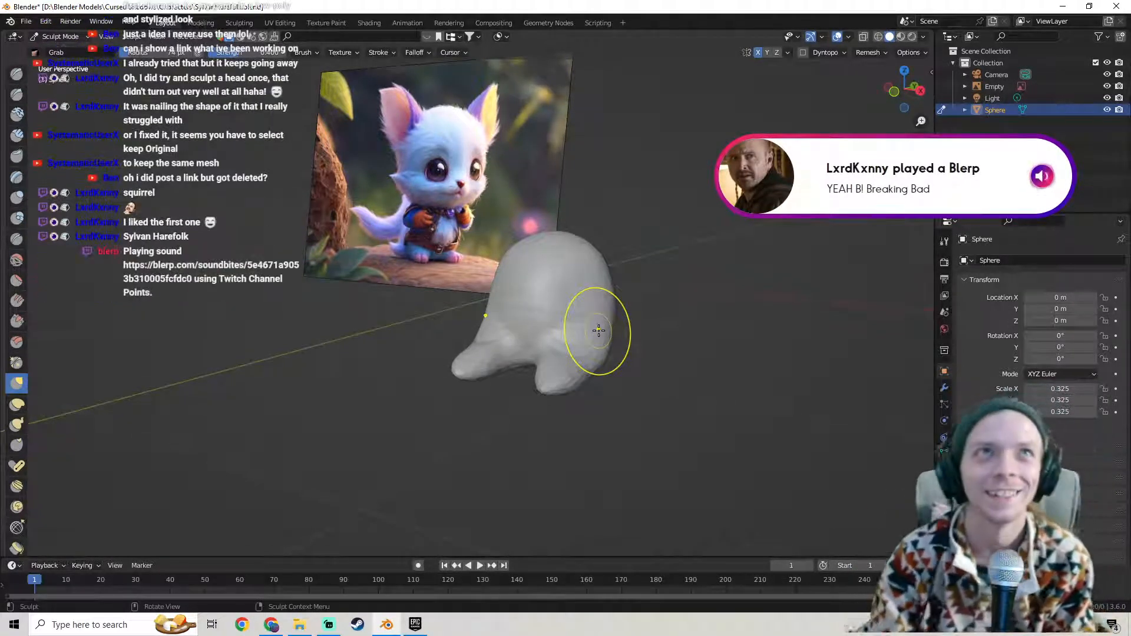
pyautogui.moveTo(538, 232); pyautogui.dragTo(347, 231, button='middle')
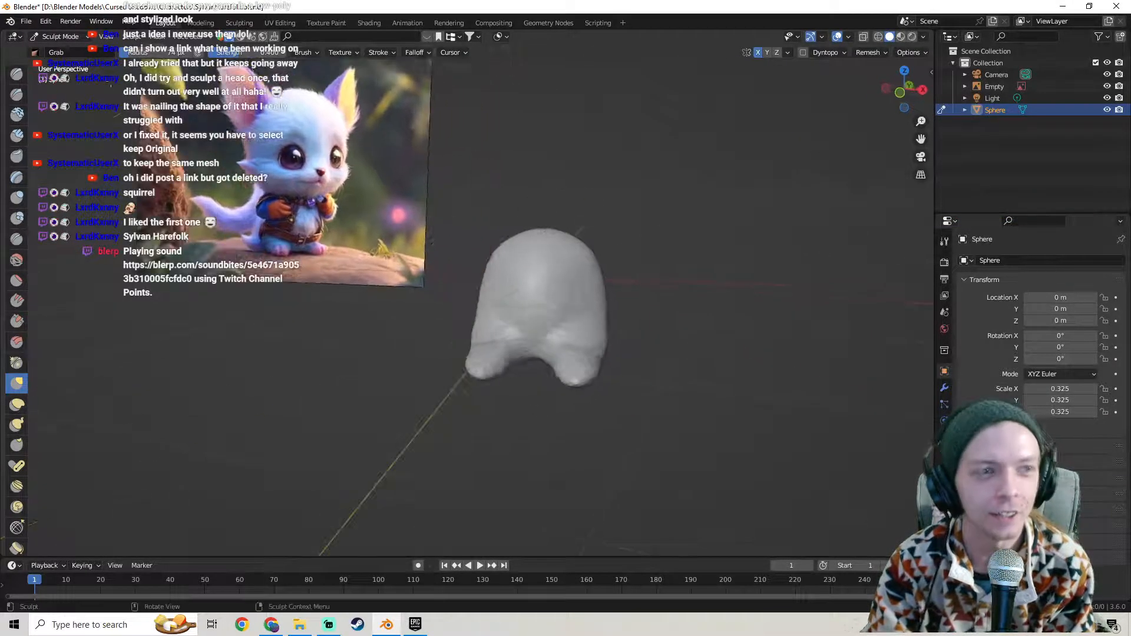
pyautogui.click(24, 21)
pyautogui.click(52, 98)
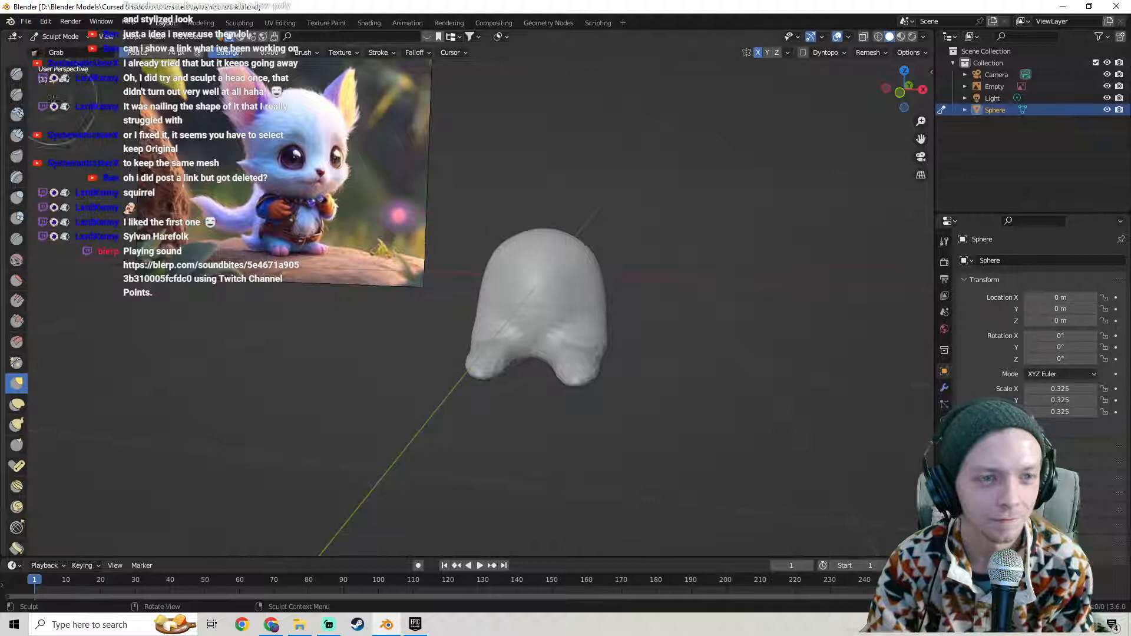
# - Reshape the hips and upper legs where they meet the body using symmetrical Grab strokes
pyautogui.moveTo(518, 207)
pyautogui.mouseDown(button='middle')
pyautogui.moveTo(562, 249)
pyautogui.moveTo(576, 286)
pyautogui.moveTo(535, 267)
pyautogui.moveTo(578, 270)
pyautogui.moveTo(555, 253)
pyautogui.moveTo(606, 259)
pyautogui.moveTo(491, 298)
pyautogui.moveTo(641, 315)
pyautogui.moveTo(625, 321)
pyautogui.mouseUp(button='middle')
pyautogui.moveTo(606, 353); pyautogui.dragTo(612, 366)
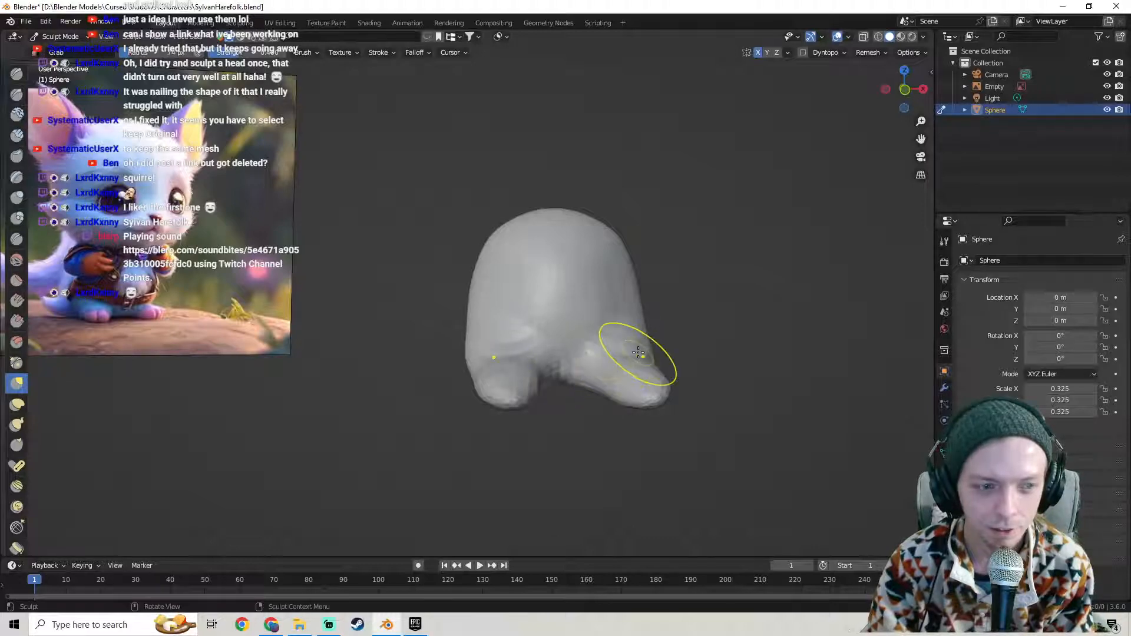
pyautogui.moveTo(506, 340); pyautogui.dragTo(512, 339, button='middle')
pyautogui.moveTo(499, 358)
pyautogui.mouseDown()
pyautogui.moveTo(479, 358)
pyautogui.moveTo(512, 357)
pyautogui.mouseUp()
pyautogui.moveTo(512, 357); pyautogui.dragTo(436, 229, button='middle')
pyautogui.moveTo(535, 250)
pyautogui.mouseDown(button='middle')
pyautogui.moveTo(639, 260)
pyautogui.moveTo(513, 273)
pyautogui.moveTo(585, 271)
pyautogui.mouseUp(button='middle')
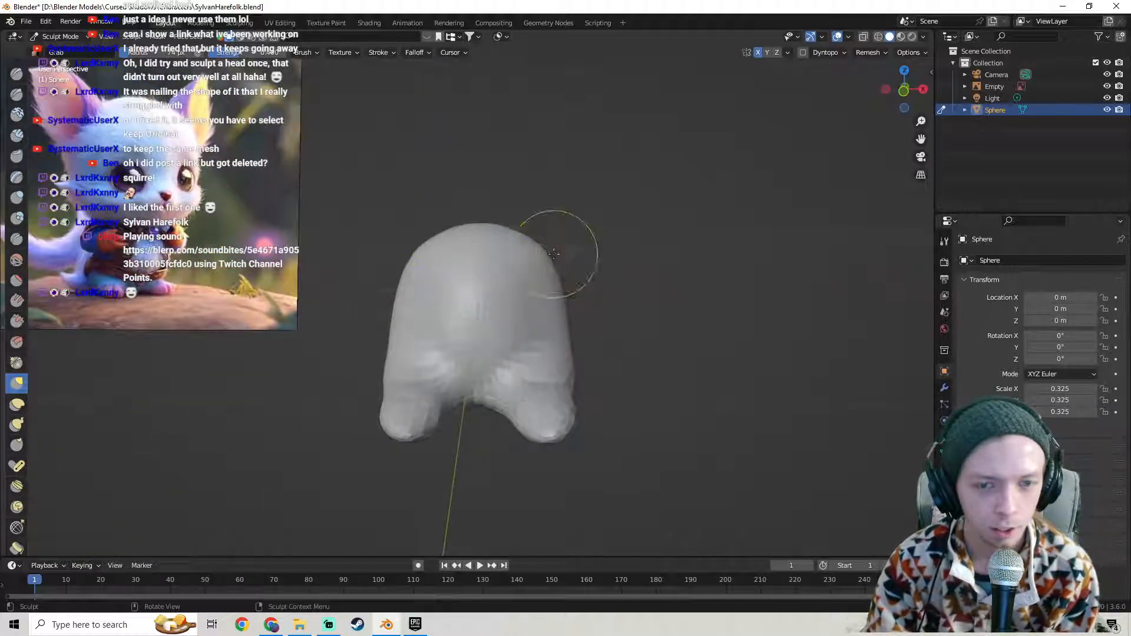
# - Pull two pointed arms outward from the upper sides of the body with the Grab brush
pyautogui.moveTo(550, 257); pyautogui.dragTo(599, 259)
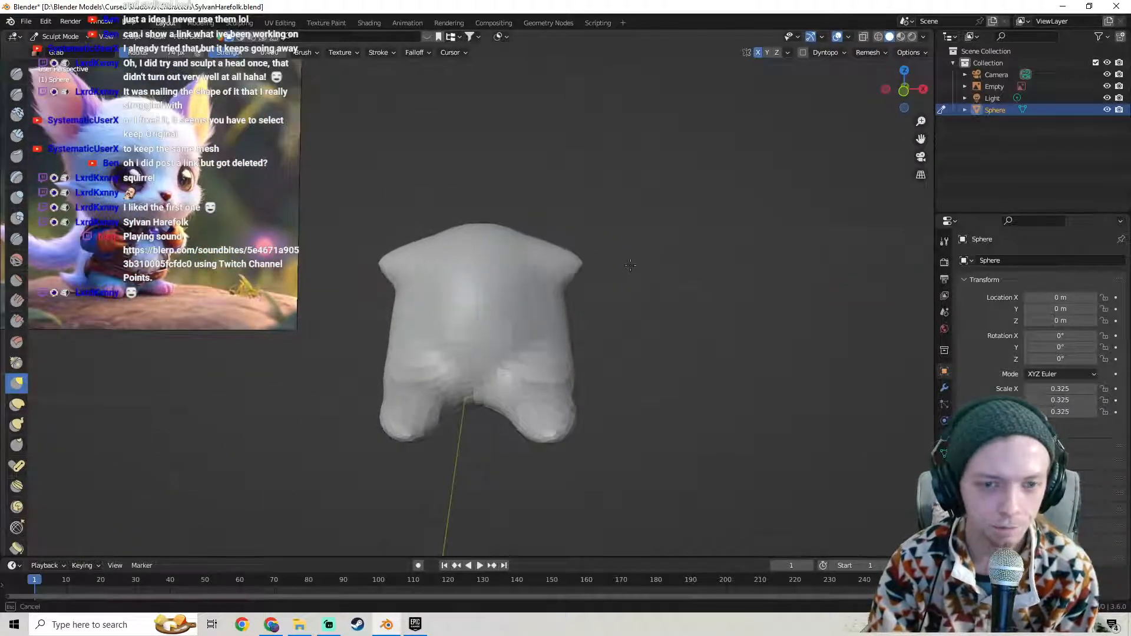
pyautogui.moveTo(682, 285)
pyautogui.mouseDown(button='middle')
pyautogui.moveTo(572, 292)
pyautogui.moveTo(649, 268)
pyautogui.mouseUp(button='middle')
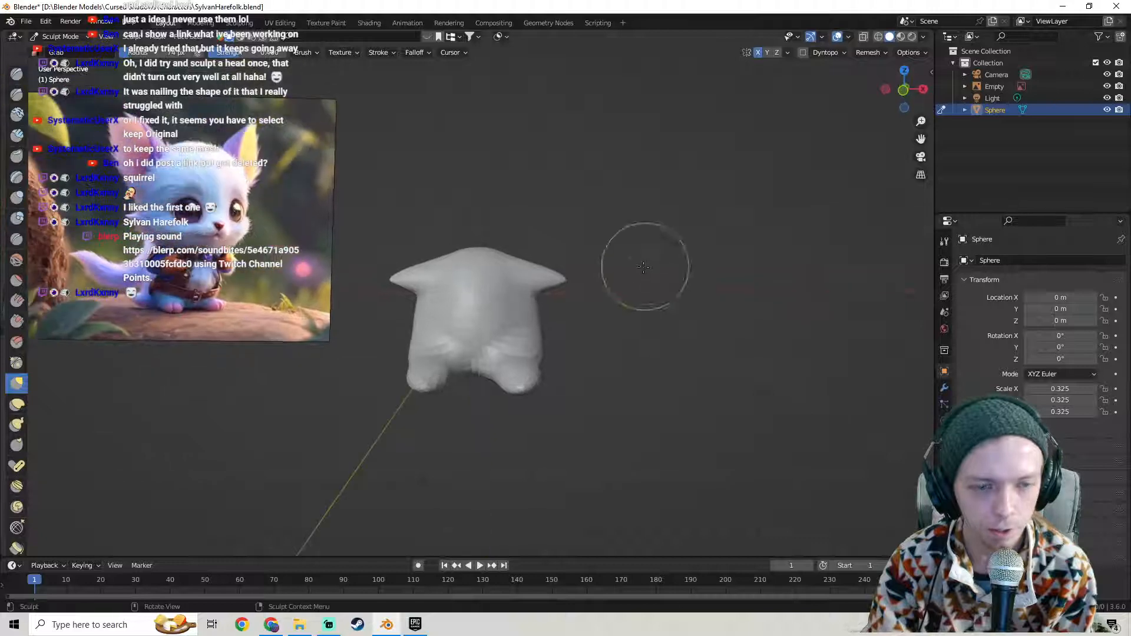
pyautogui.moveTo(561, 282); pyautogui.dragTo(560, 280)
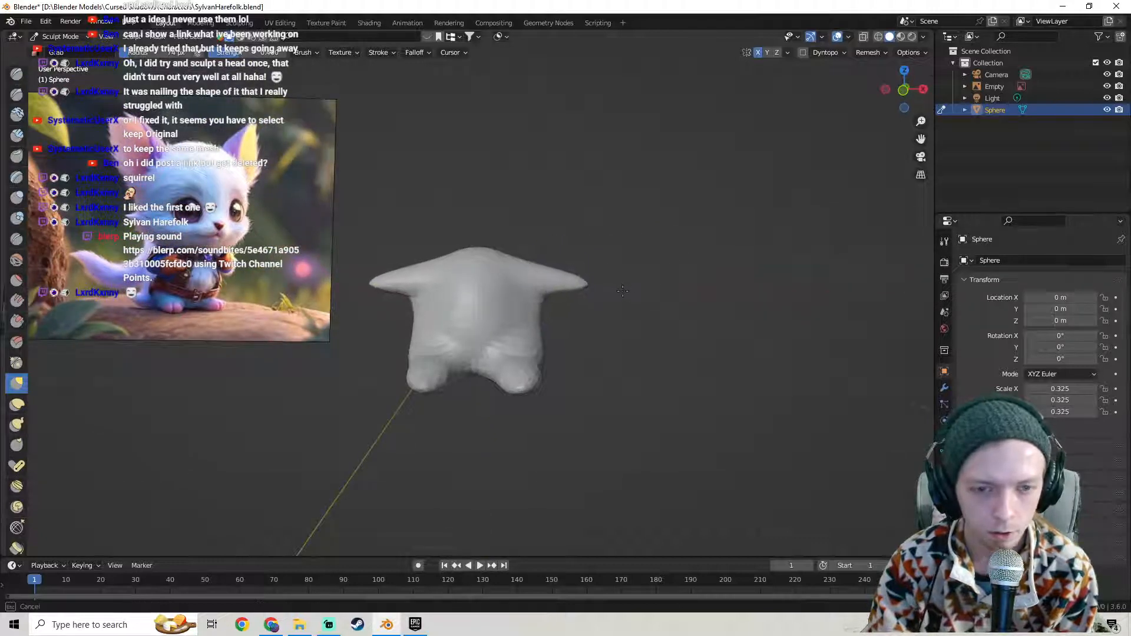
pyautogui.moveTo(631, 295)
pyautogui.mouseDown(button='middle')
pyautogui.moveTo(508, 291)
pyautogui.moveTo(513, 325)
pyautogui.mouseUp(button='middle')
pyautogui.moveTo(513, 335); pyautogui.dragTo(648, 326, button='middle')
pyautogui.moveTo(615, 288)
pyautogui.mouseDown(button='middle')
pyautogui.moveTo(601, 265)
pyautogui.moveTo(518, 271)
pyautogui.moveTo(578, 295)
pyautogui.moveTo(559, 311)
pyautogui.mouseUp(button='middle')
# - Remesh the body after extending the arms, inspecting its topology in Edit Mode before and after
pyautogui.press('Tab')
pyautogui.scroll(1, 559, 283)
pyautogui.press('Tab')
pyautogui.scroll(3, 577, 295)
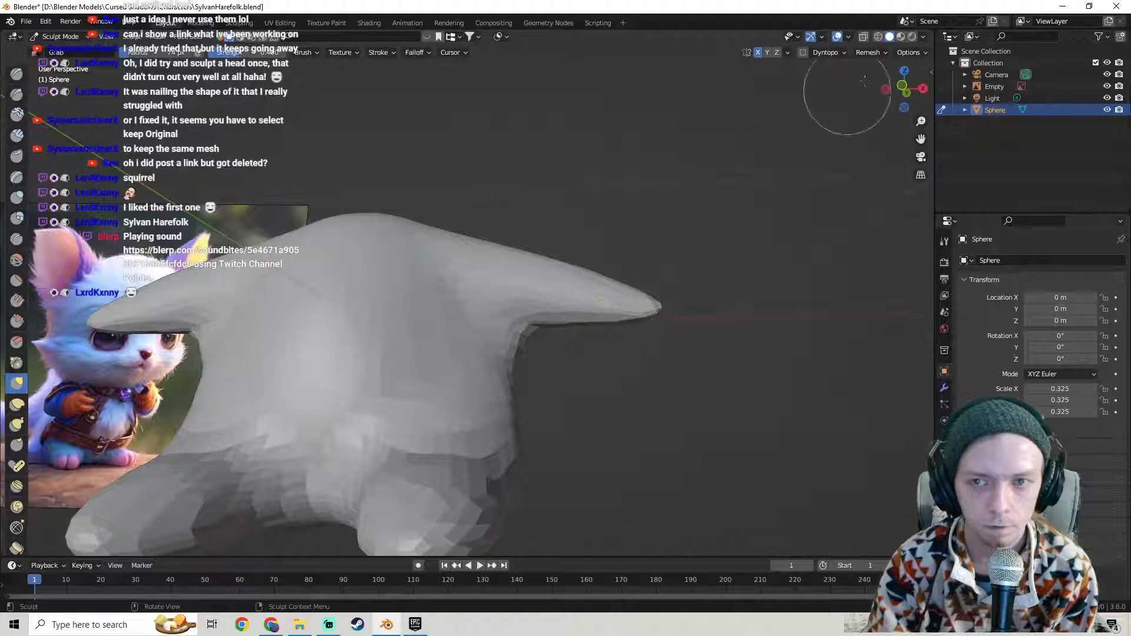
pyautogui.click(873, 55)
pyautogui.click(850, 165)
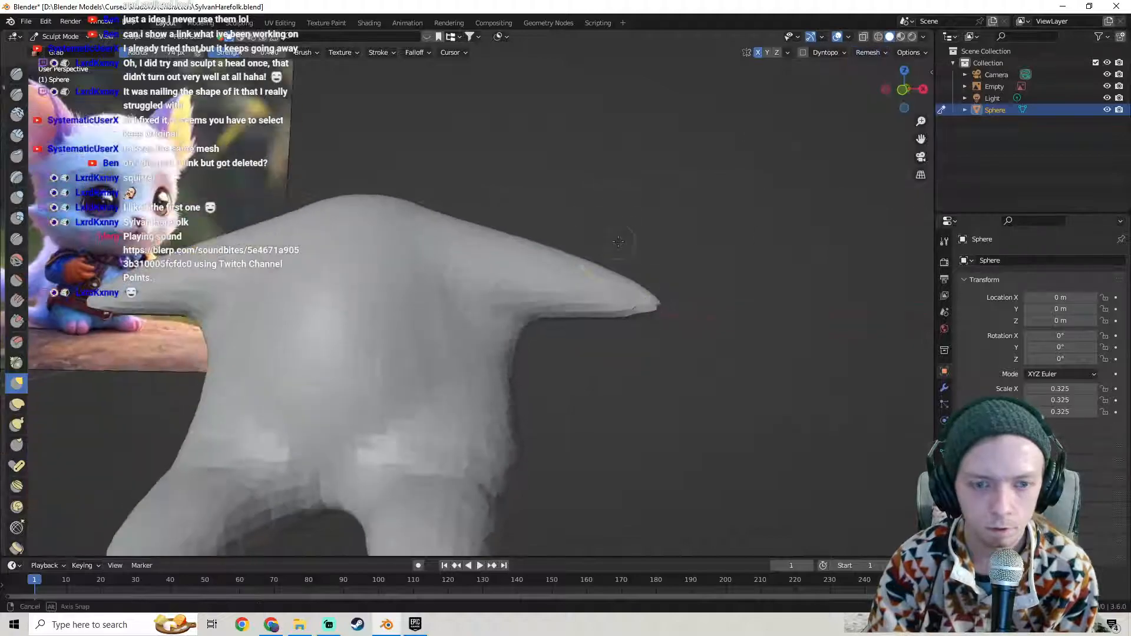
pyautogui.press('Tab')
pyautogui.moveTo(613, 242)
pyautogui.mouseDown(button='middle')
pyautogui.moveTo(618, 255)
pyautogui.moveTo(500, 274)
pyautogui.moveTo(475, 253)
pyautogui.mouseUp(button='middle')
pyautogui.press('Tab')
pyautogui.moveTo(578, 285)
pyautogui.mouseDown(button='middle')
pyautogui.moveTo(425, 270)
pyautogui.moveTo(585, 270)
pyautogui.moveTo(625, 293)
pyautogui.moveTo(420, 270)
pyautogui.moveTo(459, 321)
pyautogui.moveTo(558, 387)
pyautogui.mouseUp(button='middle')
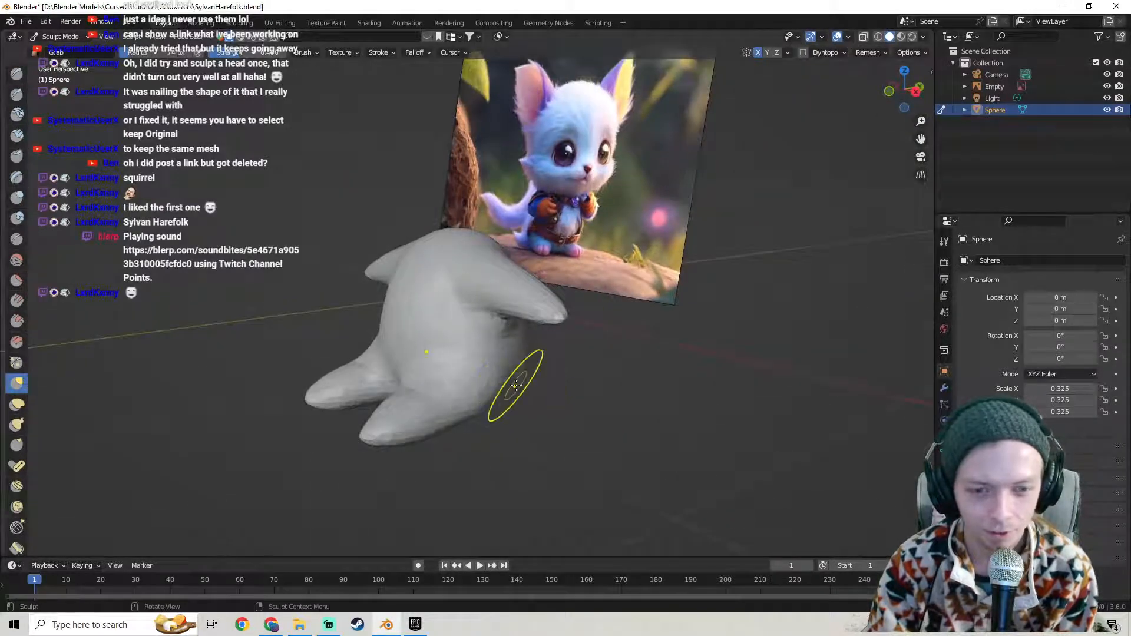
# - Adjust the lower back and the shoulder area with the Grab brush, comparing the body with the reference image
pyautogui.moveTo(522, 392); pyautogui.dragTo(526, 391)
pyautogui.moveTo(401, 360)
pyautogui.mouseDown(button='middle')
pyautogui.moveTo(453, 351)
pyautogui.moveTo(460, 336)
pyautogui.moveTo(550, 300)
pyautogui.moveTo(412, 321)
pyautogui.moveTo(473, 320)
pyautogui.moveTo(377, 312)
pyautogui.mouseUp(button='middle')
pyautogui.moveTo(539, 284)
pyautogui.keyDown('shift'); pyautogui.mouseDown(button='middle')
pyautogui.moveTo(512, 310)
pyautogui.moveTo(538, 318)
pyautogui.moveTo(469, 315)
pyautogui.moveTo(523, 321)
pyautogui.moveTo(502, 327)
pyautogui.moveTo(615, 232)
pyautogui.mouseUp(button='middle'); pyautogui.keyUp('shift')
pyautogui.scroll(2, 514, 312)
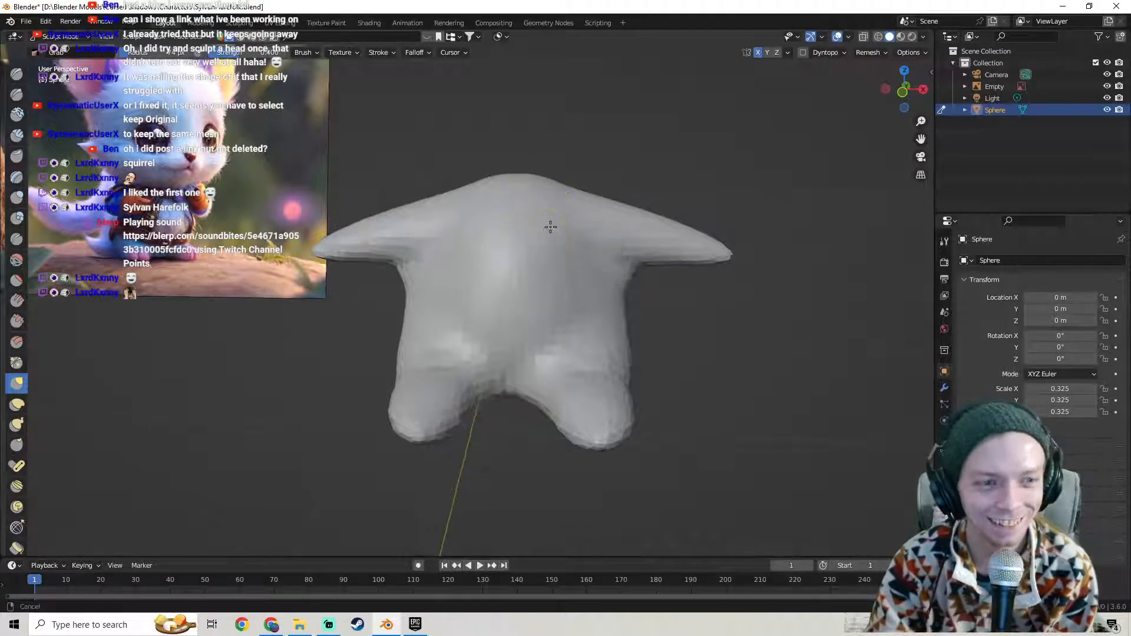
pyautogui.moveTo(669, 253)
pyautogui.mouseDown(button='middle')
pyautogui.moveTo(457, 255)
pyautogui.moveTo(608, 261)
pyautogui.mouseUp(button='middle')
pyautogui.moveTo(522, 253)
pyautogui.mouseDown(button='middle')
pyautogui.moveTo(583, 235)
pyautogui.moveTo(604, 245)
pyautogui.moveTo(547, 237)
pyautogui.mouseUp(button='middle')
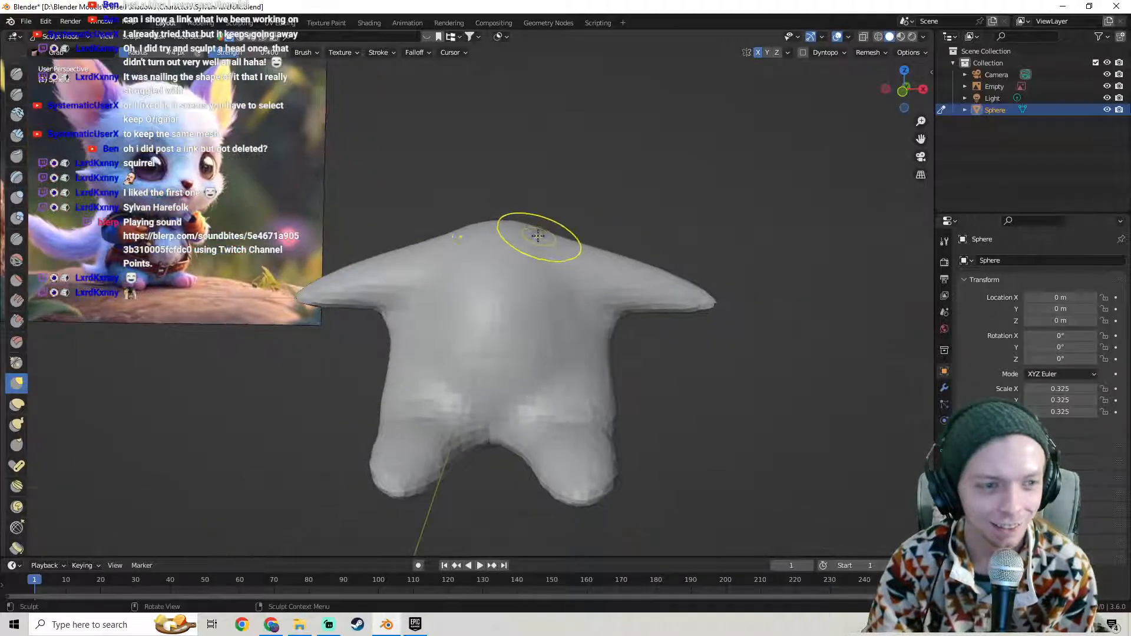
# - Bend the arms forward by pulling their tips toward the creature's front with the Grab brush
pyautogui.moveTo(664, 275)
pyautogui.mouseDown(button='middle')
pyautogui.moveTo(488, 210)
pyautogui.moveTo(493, 232)
pyautogui.moveTo(530, 236)
pyautogui.moveTo(492, 252)
pyautogui.moveTo(518, 235)
pyautogui.moveTo(510, 277)
pyautogui.mouseUp(button='middle')
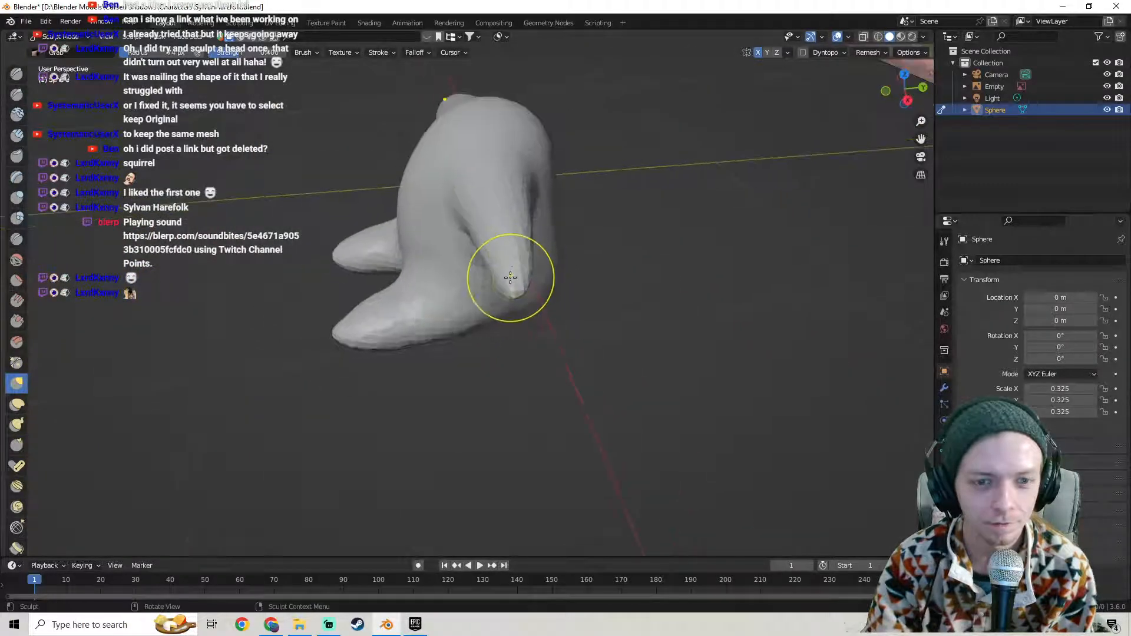
pyautogui.moveTo(475, 345)
pyautogui.mouseDown(button='middle')
pyautogui.moveTo(596, 273)
pyautogui.moveTo(462, 291)
pyautogui.mouseUp(button='middle')
pyautogui.moveTo(456, 289); pyautogui.dragTo(430, 307)
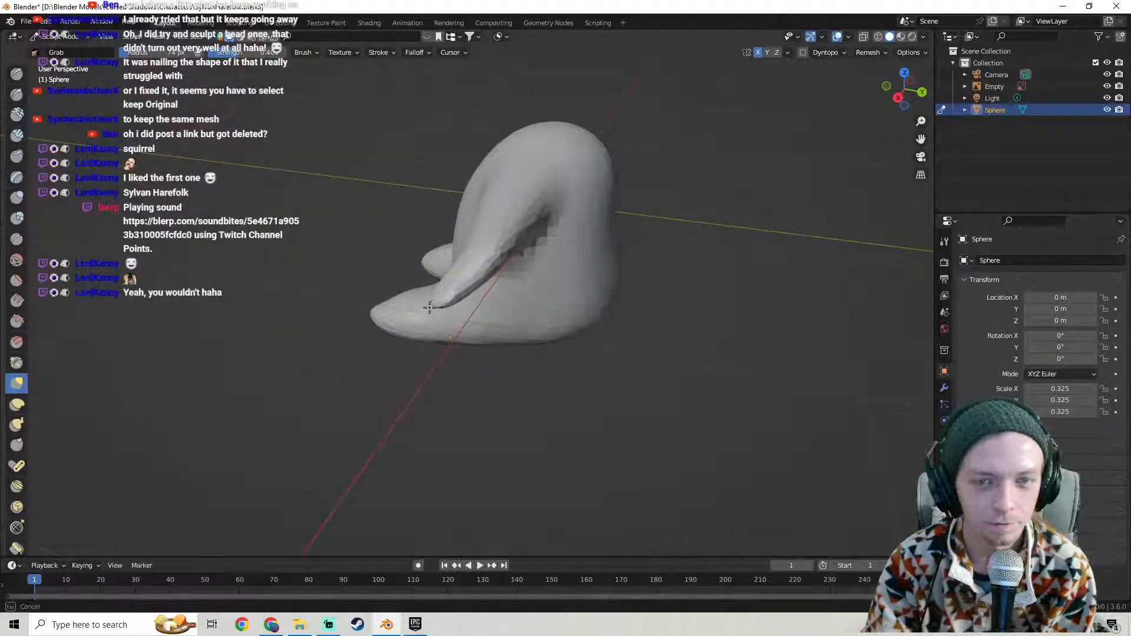
pyautogui.moveTo(436, 303)
pyautogui.mouseDown(button='middle')
pyautogui.moveTo(649, 301)
pyautogui.moveTo(530, 308)
pyautogui.moveTo(619, 252)
pyautogui.mouseUp(button='middle')
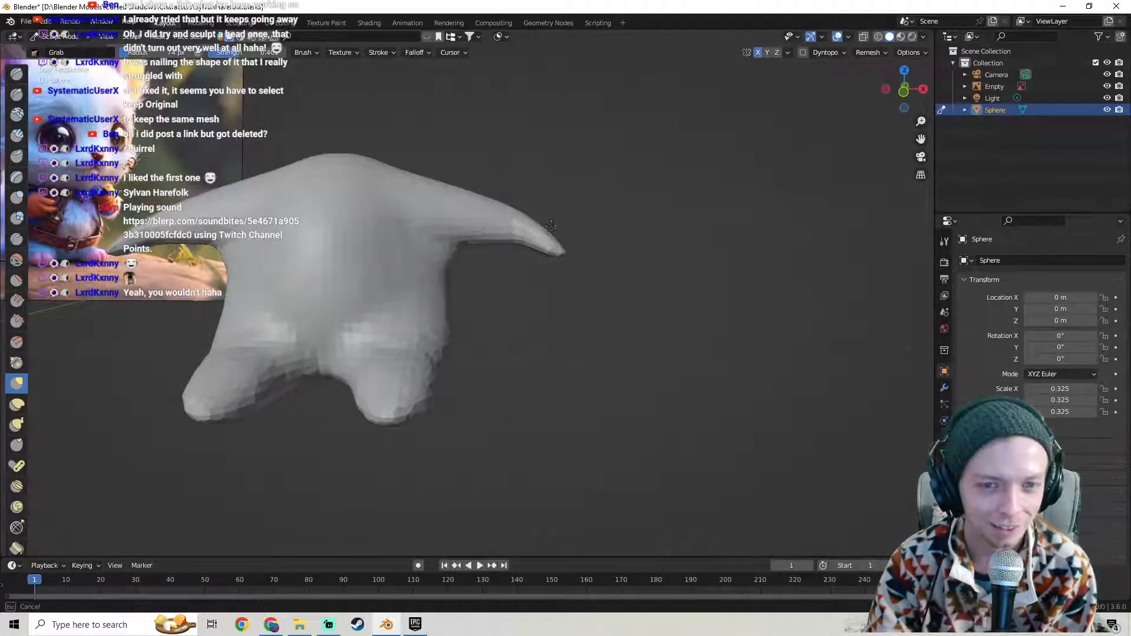
# - Inspect the bent arms from several sides and check the body's mesh topology in Edit Mode
pyautogui.moveTo(556, 223)
pyautogui.mouseDown(button='middle')
pyautogui.moveTo(489, 272)
pyautogui.moveTo(523, 297)
pyautogui.moveTo(586, 290)
pyautogui.moveTo(560, 218)
pyautogui.moveTo(492, 312)
pyautogui.moveTo(419, 300)
pyautogui.moveTo(561, 264)
pyautogui.moveTo(518, 271)
pyautogui.moveTo(538, 277)
pyautogui.moveTo(511, 284)
pyautogui.moveTo(581, 273)
pyautogui.moveTo(441, 270)
pyautogui.mouseUp(button='middle')
pyautogui.scroll(3, 568, 281)
pyautogui.scroll(-3, 419, 300)
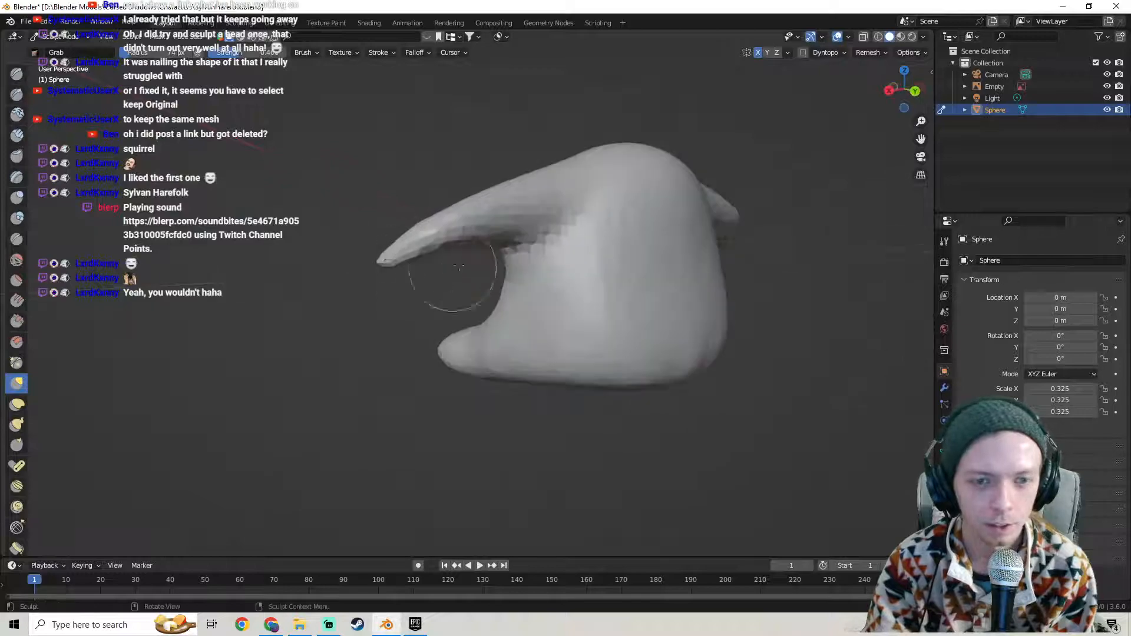
pyautogui.moveTo(491, 241)
pyautogui.mouseDown(button='middle')
pyautogui.moveTo(466, 242)
pyautogui.moveTo(556, 277)
pyautogui.moveTo(674, 247)
pyautogui.moveTo(634, 249)
pyautogui.mouseUp(button='middle')
pyautogui.press('Tab')
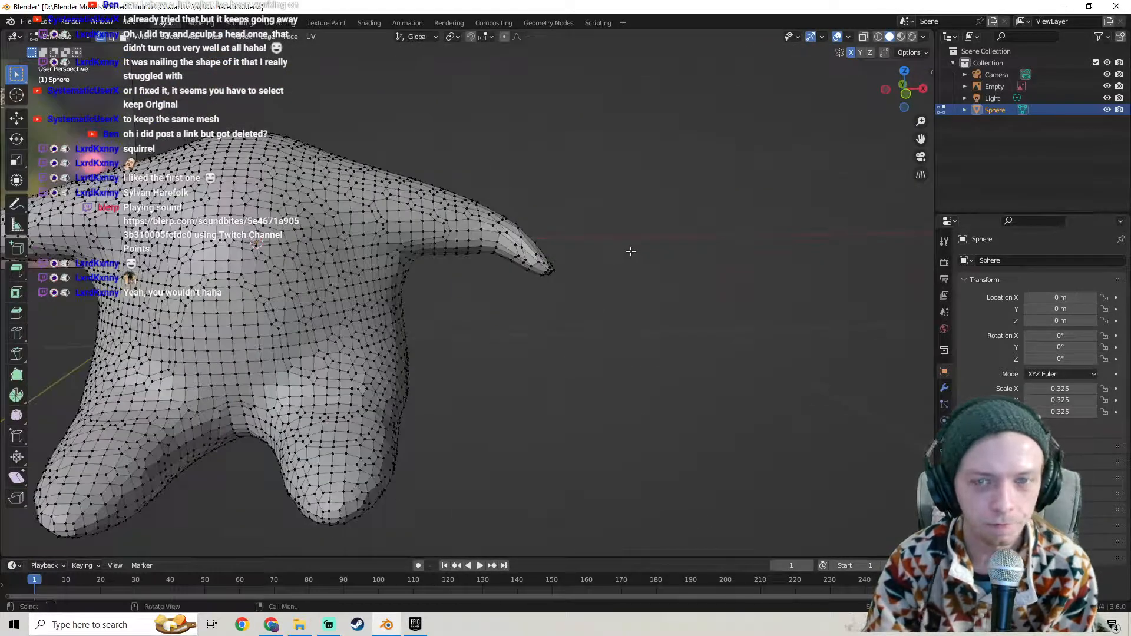
pyautogui.press('Tab')
pyautogui.scroll(-5, 540, 238)
pyautogui.moveTo(480, 245); pyautogui.dragTo(434, 301, button='middle')
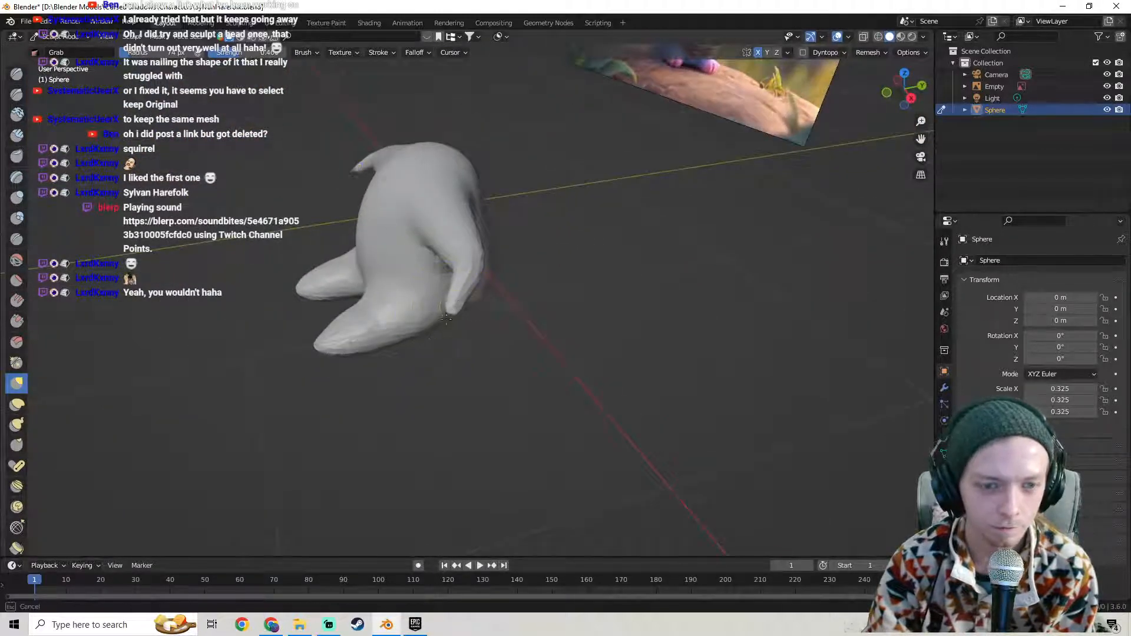
# - Try stretching the arms with the Grab brush, undoing the last two strokes
pyautogui.moveTo(398, 354)
pyautogui.mouseDown(button='middle')
pyautogui.moveTo(542, 297)
pyautogui.moveTo(555, 313)
pyautogui.moveTo(575, 298)
pyautogui.moveTo(502, 274)
pyautogui.moveTo(516, 253)
pyautogui.moveTo(517, 279)
pyautogui.moveTo(449, 335)
pyautogui.mouseUp(button='middle')
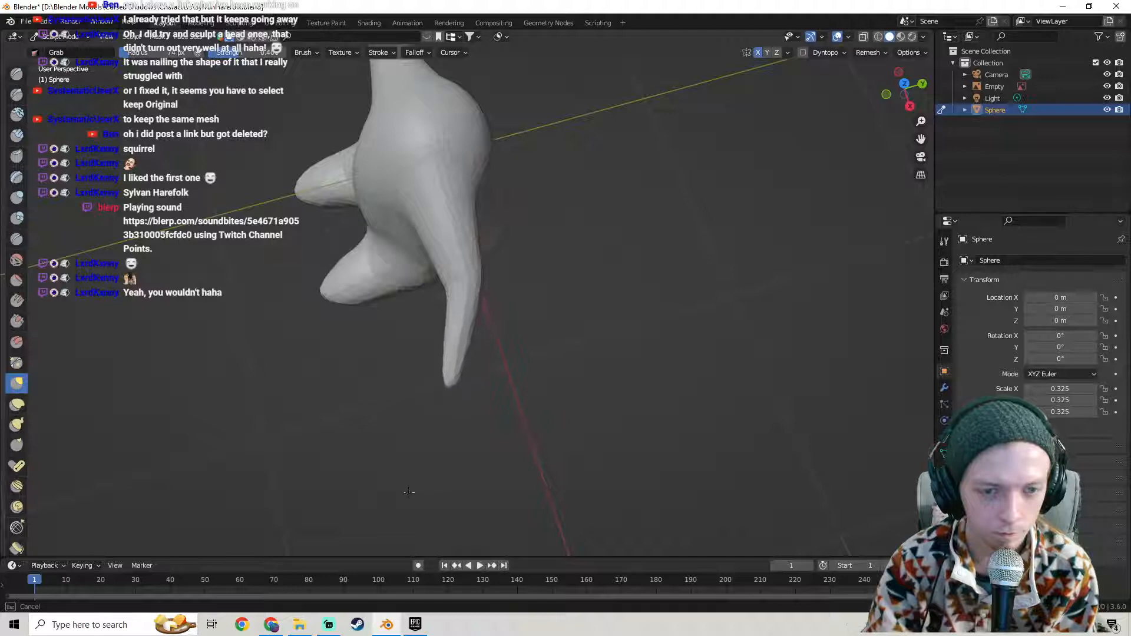
pyautogui.moveTo(473, 429)
pyautogui.mouseDown(button='middle')
pyautogui.moveTo(598, 306)
pyautogui.moveTo(561, 312)
pyautogui.mouseUp(button='middle')
pyautogui.hotkey('ctrl', 'z')
pyautogui.hotkey('ctrl', 'z')
pyautogui.press('Tab')
# - Straighten the arms and pull their tips farther out from the body with the Grab brush
pyautogui.moveTo(543, 264); pyautogui.dragTo(518, 267)
pyautogui.moveTo(518, 267); pyautogui.dragTo(488, 343, button='middle')
pyautogui.moveTo(488, 343); pyautogui.dragTo(481, 354)
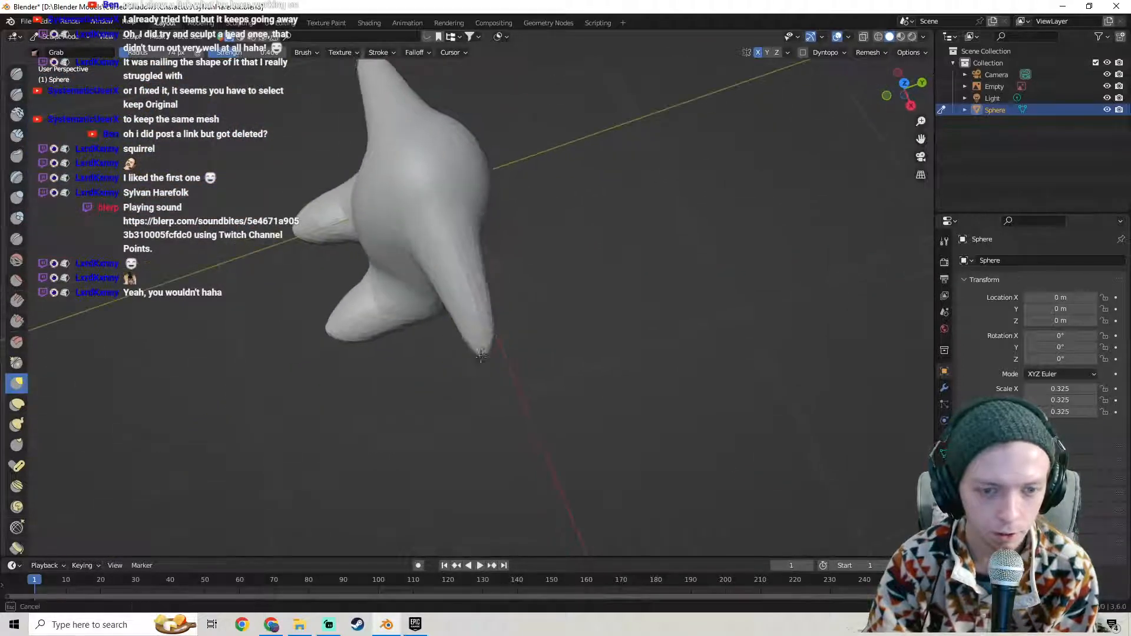
pyautogui.moveTo(429, 478); pyautogui.dragTo(428, 484)
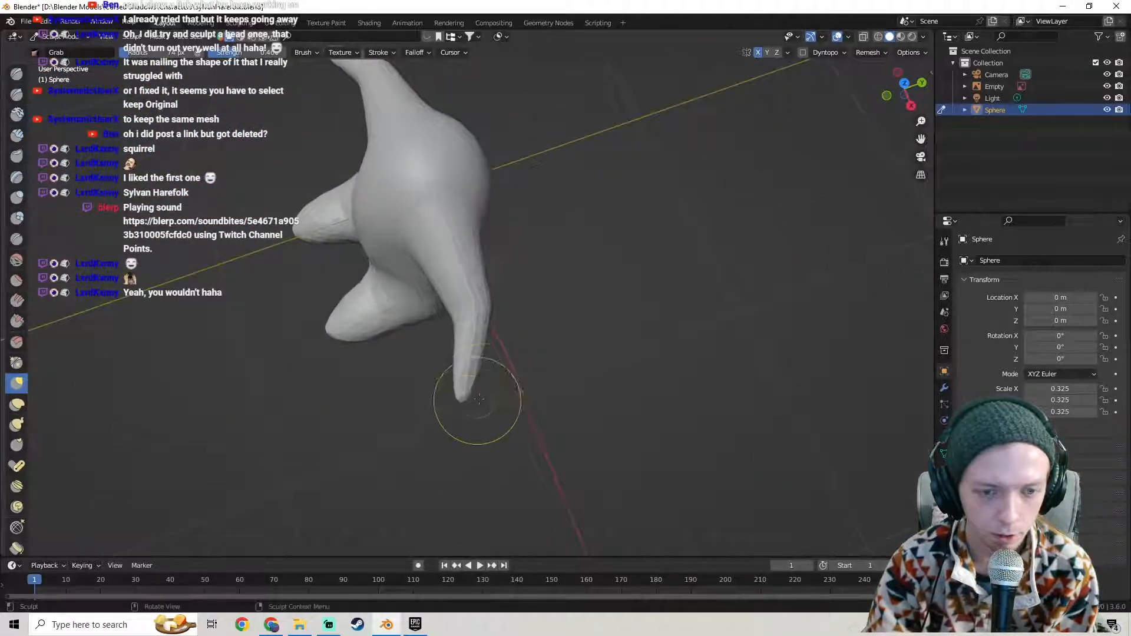
pyautogui.moveTo(473, 379); pyautogui.dragTo(466, 419)
# - Refine the forearms and arm tips from the front with the Grab brush
pyautogui.moveTo(470, 364)
pyautogui.mouseDown(button='middle')
pyautogui.moveTo(554, 316)
pyautogui.moveTo(579, 255)
pyautogui.moveTo(578, 270)
pyautogui.moveTo(498, 284)
pyautogui.moveTo(563, 265)
pyautogui.mouseUp(button='middle')
pyautogui.moveTo(565, 265); pyautogui.dragTo(557, 261)
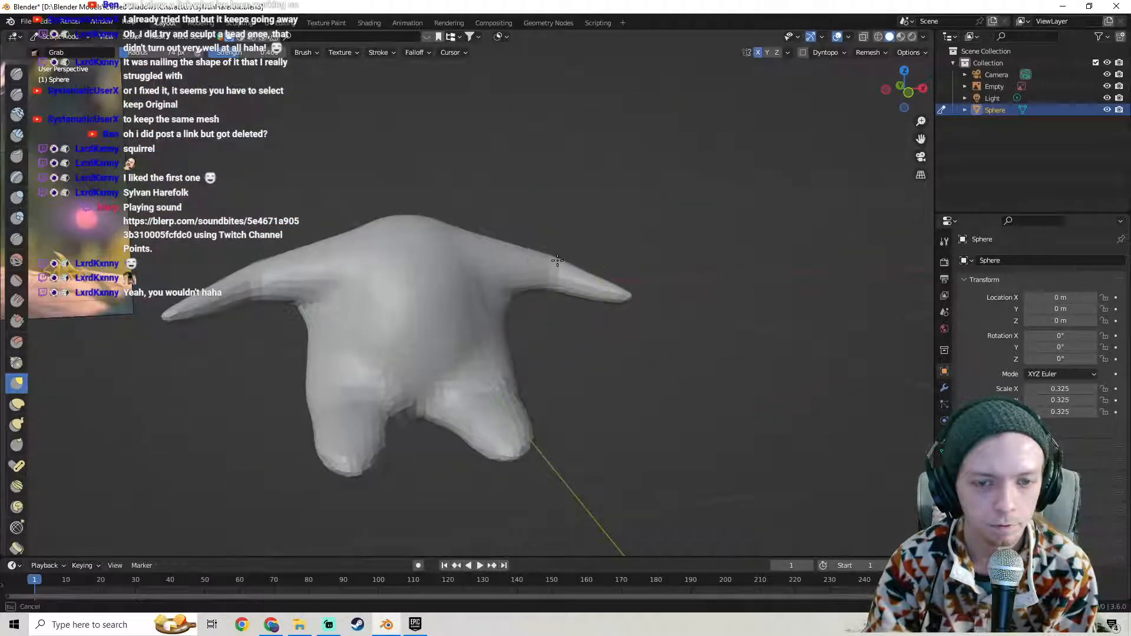
pyautogui.moveTo(559, 256); pyautogui.dragTo(581, 272, button='middle')
pyautogui.moveTo(582, 272); pyautogui.dragTo(618, 274)
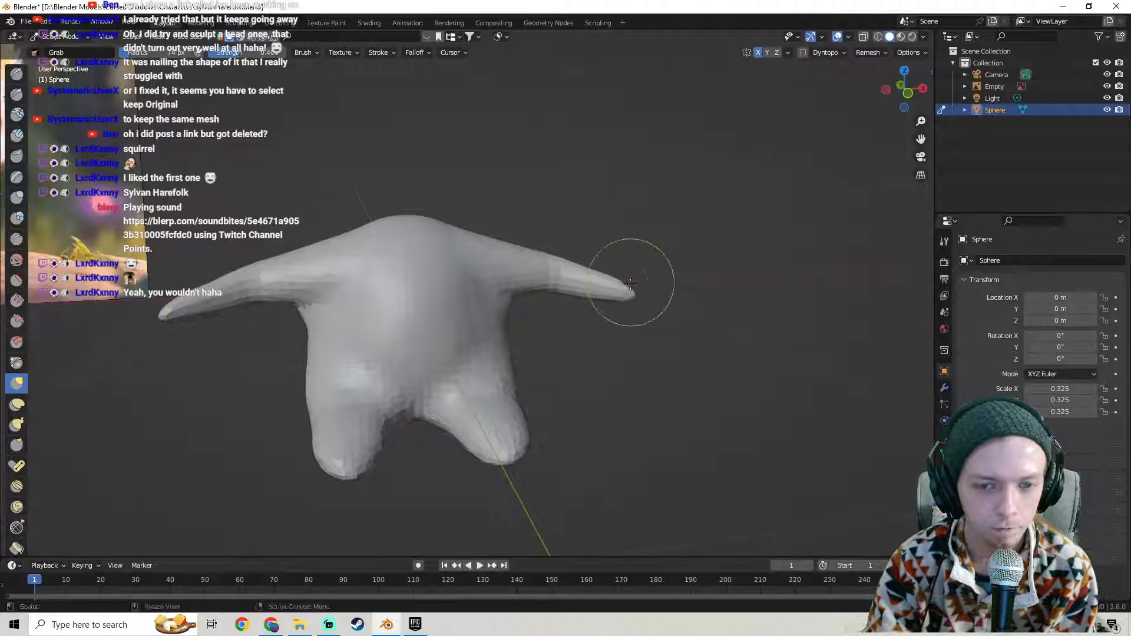
pyautogui.moveTo(631, 282); pyautogui.dragTo(614, 248, button='middle')
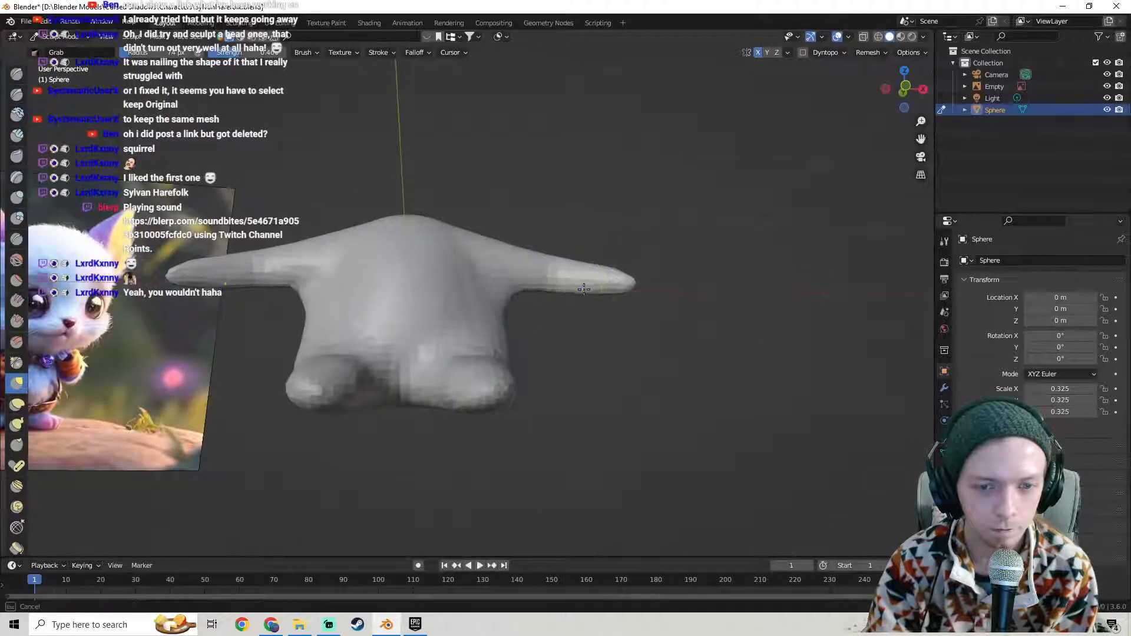
pyautogui.moveTo(607, 292); pyautogui.dragTo(556, 311, button='middle')
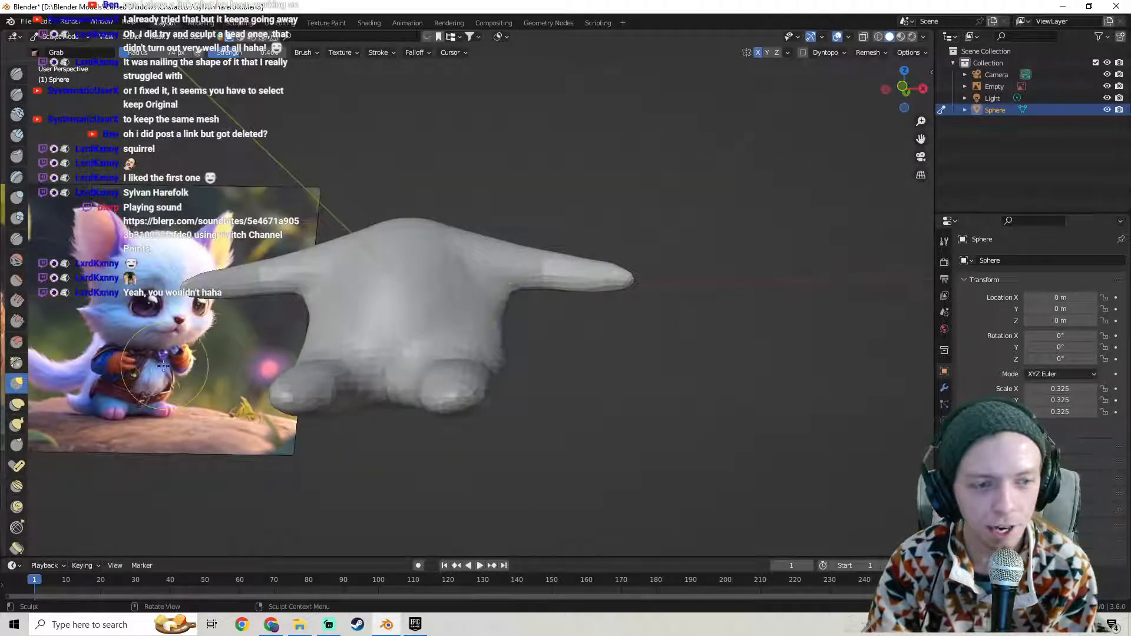
# - Adjust the lower side of the body from behind with the Grab brush, comparing the figure with the reference image
pyautogui.moveTo(182, 370)
pyautogui.mouseDown(button='middle')
pyautogui.moveTo(373, 362)
pyautogui.moveTo(432, 322)
pyautogui.mouseUp(button='middle')
pyautogui.scroll(2, 318, 318)
pyautogui.moveTo(322, 319)
pyautogui.mouseDown(button='middle')
pyautogui.moveTo(599, 344)
pyautogui.moveTo(454, 322)
pyautogui.moveTo(545, 299)
pyautogui.moveTo(409, 300)
pyautogui.moveTo(555, 310)
pyautogui.moveTo(538, 278)
pyautogui.moveTo(589, 267)
pyautogui.moveTo(423, 313)
pyautogui.moveTo(422, 327)
pyautogui.moveTo(578, 366)
pyautogui.moveTo(561, 385)
pyautogui.moveTo(581, 386)
pyautogui.mouseUp(button='middle')
pyautogui.scroll(2, 599, 344)
pyautogui.moveTo(541, 380); pyautogui.dragTo(545, 379)
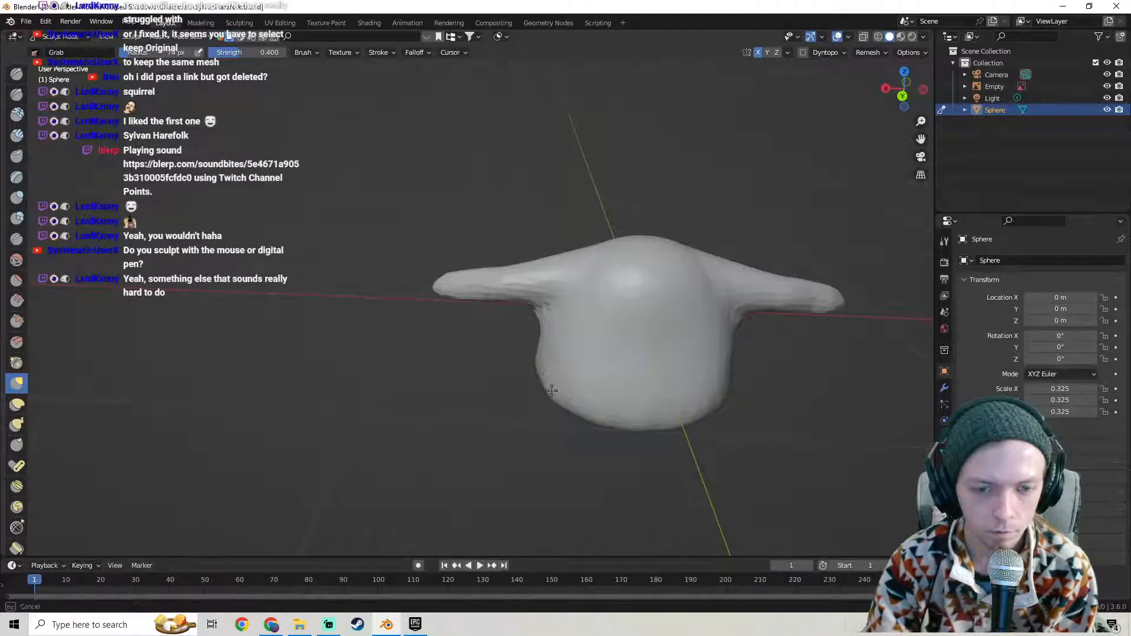
pyautogui.moveTo(531, 377)
pyautogui.mouseDown(button='middle')
pyautogui.moveTo(586, 336)
pyautogui.moveTo(606, 336)
pyautogui.moveTo(608, 294)
pyautogui.moveTo(648, 293)
pyautogui.mouseUp(button='middle')
pyautogui.scroll(3, 694, 303)
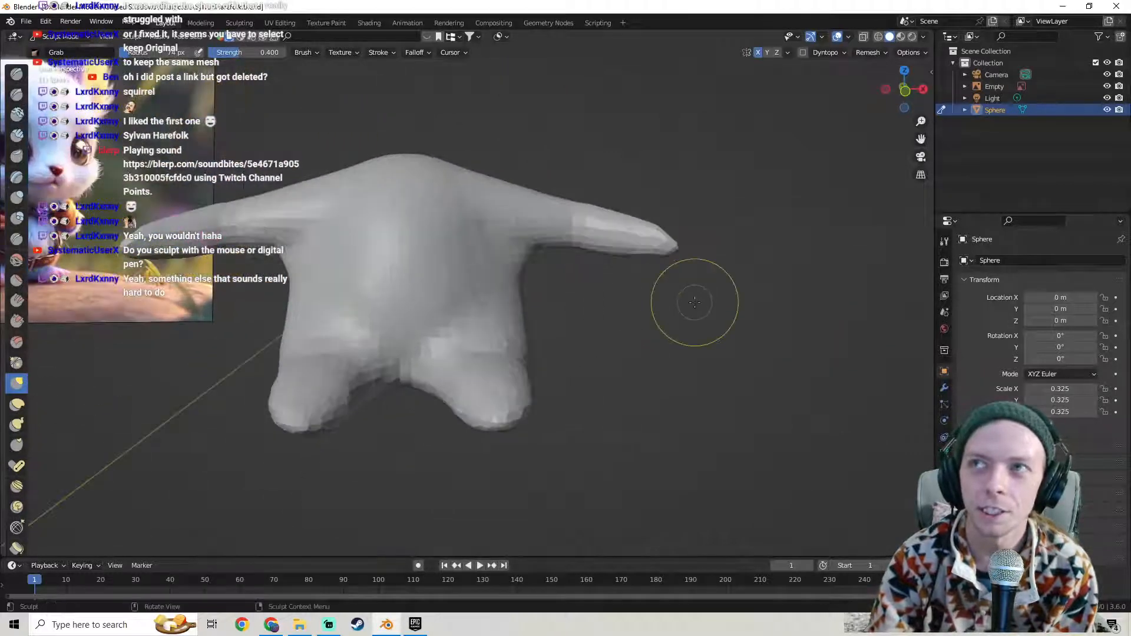
# - Pull the upper edge of the forearms slightly outward with the Grab brush
pyautogui.moveTo(695, 302)
pyautogui.mouseDown(button='middle')
pyautogui.moveTo(555, 337)
pyautogui.moveTo(643, 307)
pyautogui.mouseUp(button='middle')
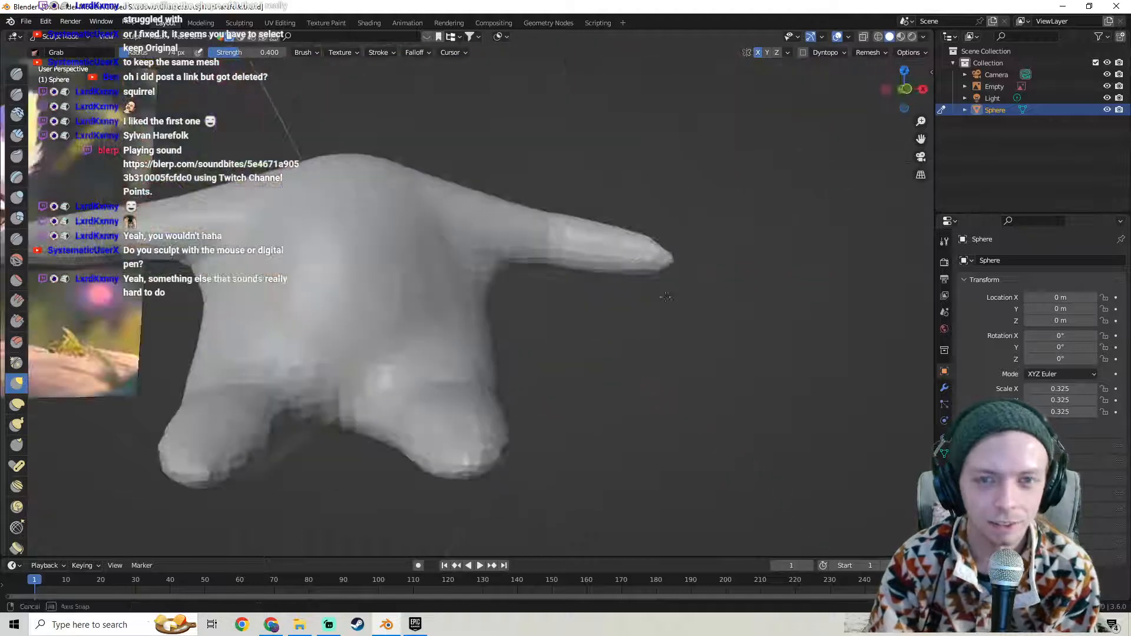
pyautogui.moveTo(530, 298)
pyautogui.mouseDown(button='middle')
pyautogui.moveTo(455, 331)
pyautogui.moveTo(475, 305)
pyautogui.moveTo(523, 311)
pyautogui.moveTo(565, 271)
pyautogui.mouseUp(button='middle')
pyautogui.moveTo(547, 235); pyautogui.dragTo(562, 225)
pyautogui.moveTo(566, 250)
pyautogui.mouseDown(button='middle')
pyautogui.moveTo(454, 258)
pyautogui.moveTo(488, 272)
pyautogui.mouseUp(button='middle')
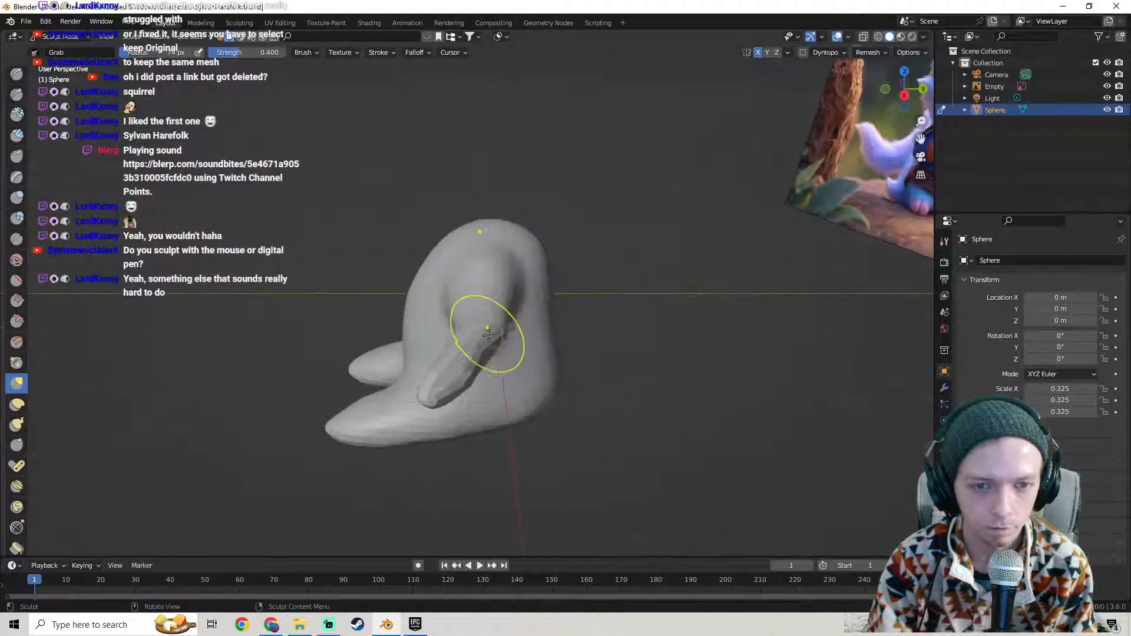
# - Remesh the figure with a 0.1 m voxel size
pyautogui.click(871, 54)
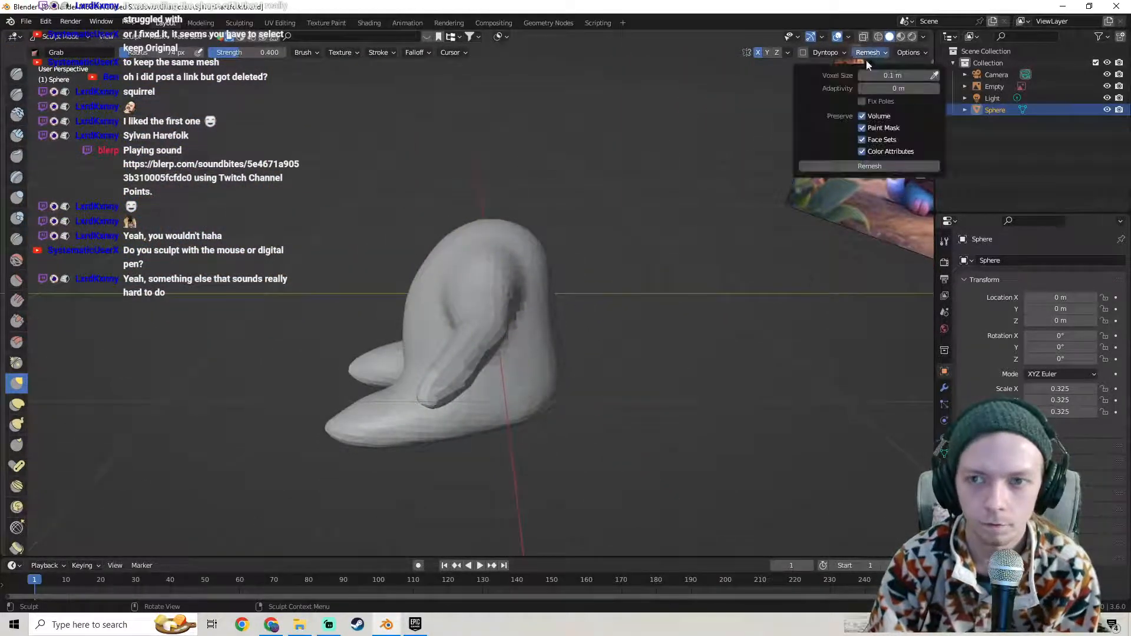
pyautogui.click(845, 172)
pyautogui.moveTo(678, 242); pyautogui.dragTo(564, 290, button='middle')
# - Touch up the remeshed arms with the Grab brush, checking them from the side and the front
pyautogui.moveTo(609, 327)
pyautogui.mouseDown(button='middle')
pyautogui.moveTo(670, 324)
pyautogui.moveTo(627, 318)
pyautogui.moveTo(539, 419)
pyautogui.moveTo(543, 405)
pyautogui.mouseUp(button='middle')
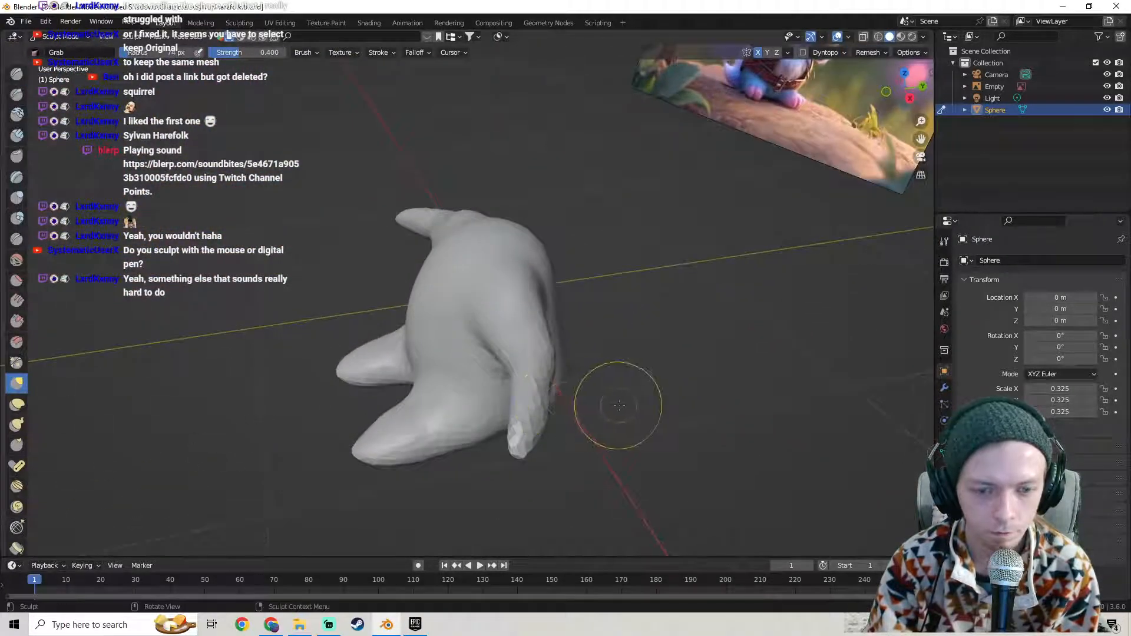
pyautogui.moveTo(546, 392)
pyautogui.mouseDown(button='middle')
pyautogui.moveTo(526, 404)
pyautogui.moveTo(466, 327)
pyautogui.moveTo(581, 259)
pyautogui.mouseUp(button='middle')
pyautogui.moveTo(567, 260); pyautogui.dragTo(586, 265)
pyautogui.moveTo(585, 266)
pyautogui.mouseDown(button='middle')
pyautogui.moveTo(704, 284)
pyautogui.moveTo(450, 285)
pyautogui.moveTo(391, 298)
pyautogui.moveTo(568, 271)
pyautogui.moveTo(493, 318)
pyautogui.moveTo(503, 321)
pyautogui.mouseUp(button='middle')
pyautogui.scroll(-1, 498, 317)
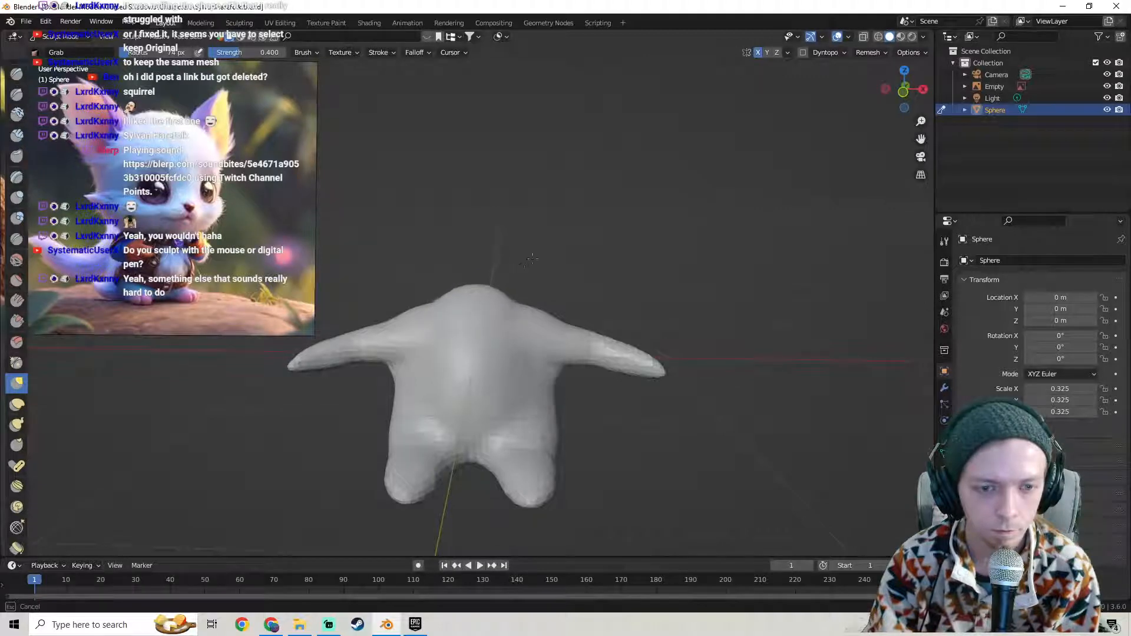
# - Pull a head upward out of the top of the torso with the Grab brush
pyautogui.moveTo(644, 166); pyautogui.dragTo(462, 248, button='middle')
pyautogui.moveTo(480, 287); pyautogui.dragTo(487, 295)
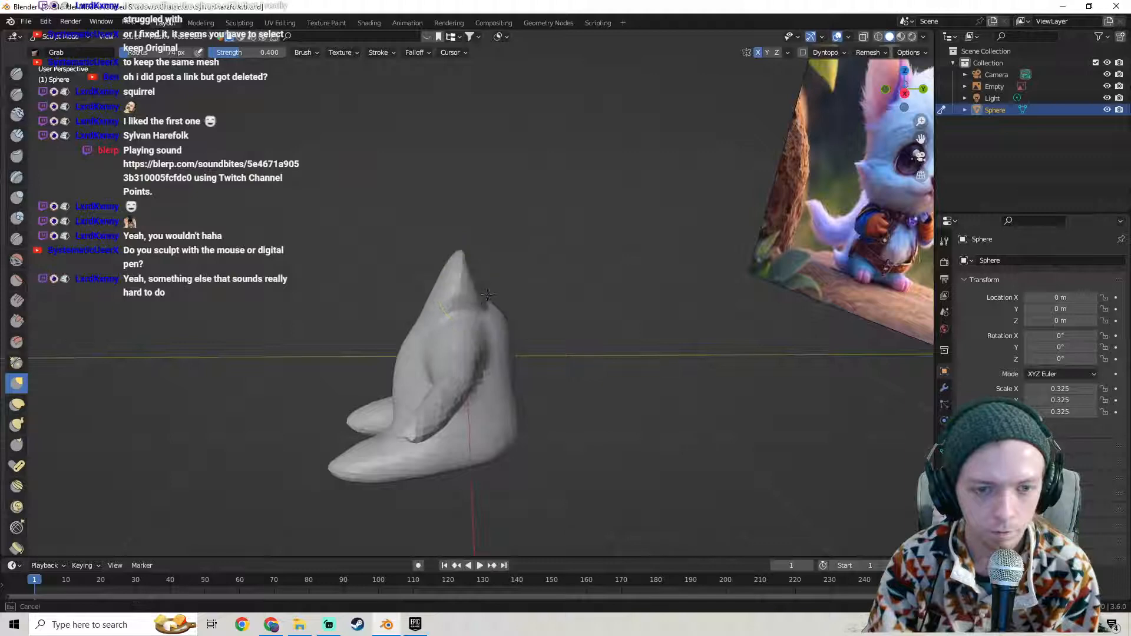
pyautogui.moveTo(521, 281)
pyautogui.mouseDown(button='middle')
pyautogui.moveTo(442, 288)
pyautogui.moveTo(698, 272)
pyautogui.moveTo(479, 280)
pyautogui.moveTo(495, 273)
pyautogui.mouseUp(button='middle')
pyautogui.moveTo(495, 273); pyautogui.dragTo(503, 256)
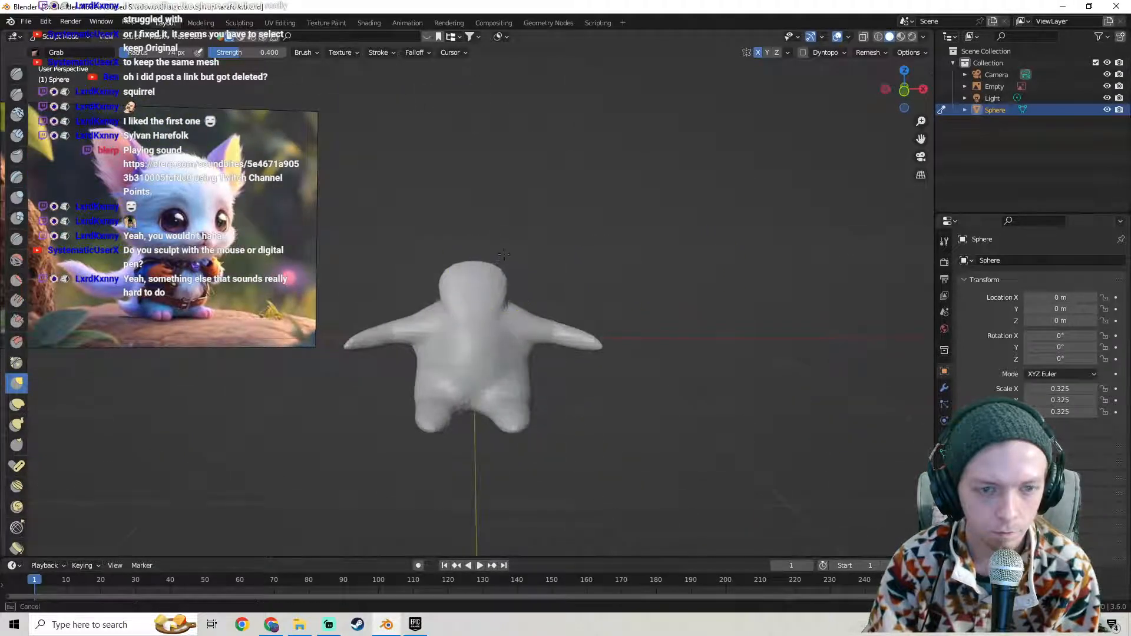
# - Raise the top of the head and widen its sides with the Grab brush to resemble the reference image
pyautogui.moveTo(560, 201); pyautogui.dragTo(549, 206)
pyautogui.moveTo(478, 248); pyautogui.dragTo(483, 210)
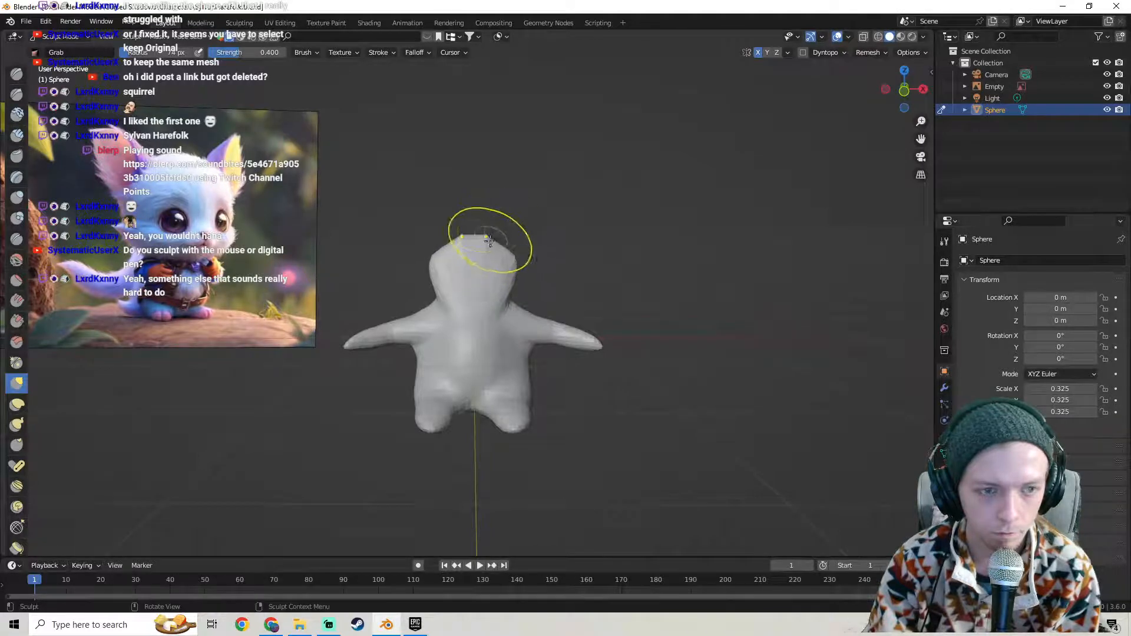
pyautogui.moveTo(501, 250)
pyautogui.mouseDown(button='middle')
pyautogui.moveTo(483, 266)
pyautogui.moveTo(524, 280)
pyautogui.mouseUp(button='middle')
pyautogui.moveTo(512, 279)
pyautogui.mouseDown()
pyautogui.moveTo(553, 257)
pyautogui.moveTo(534, 230)
pyautogui.moveTo(509, 224)
pyautogui.moveTo(511, 213)
pyautogui.moveTo(476, 234)
pyautogui.mouseUp()
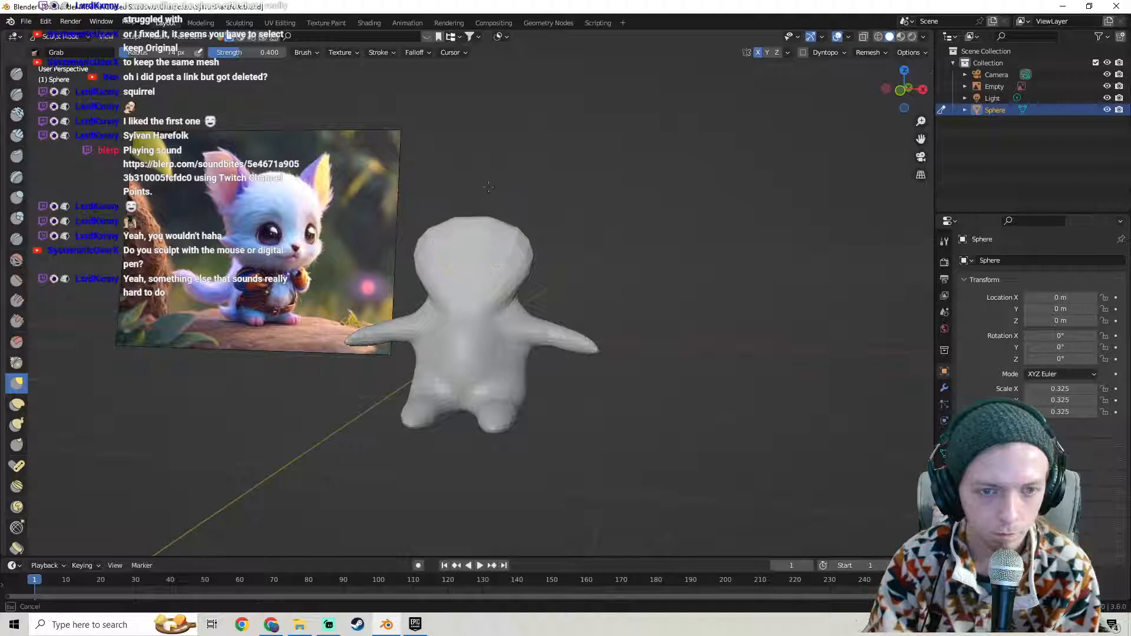
# - Remesh the figure with a 0.1 m voxel size, inspecting the stretched head topology in Edit Mode
pyautogui.moveTo(490, 175)
pyautogui.mouseDown(button='middle')
pyautogui.moveTo(518, 252)
pyautogui.moveTo(497, 259)
pyautogui.moveTo(575, 268)
pyautogui.mouseUp(button='middle')
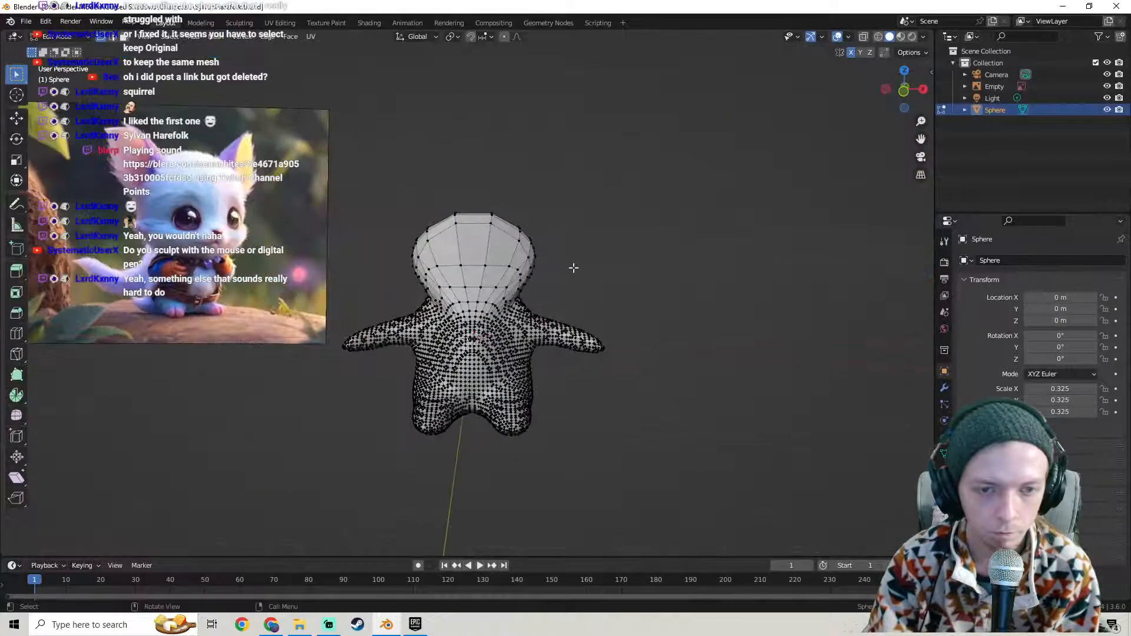
pyautogui.click(861, 52)
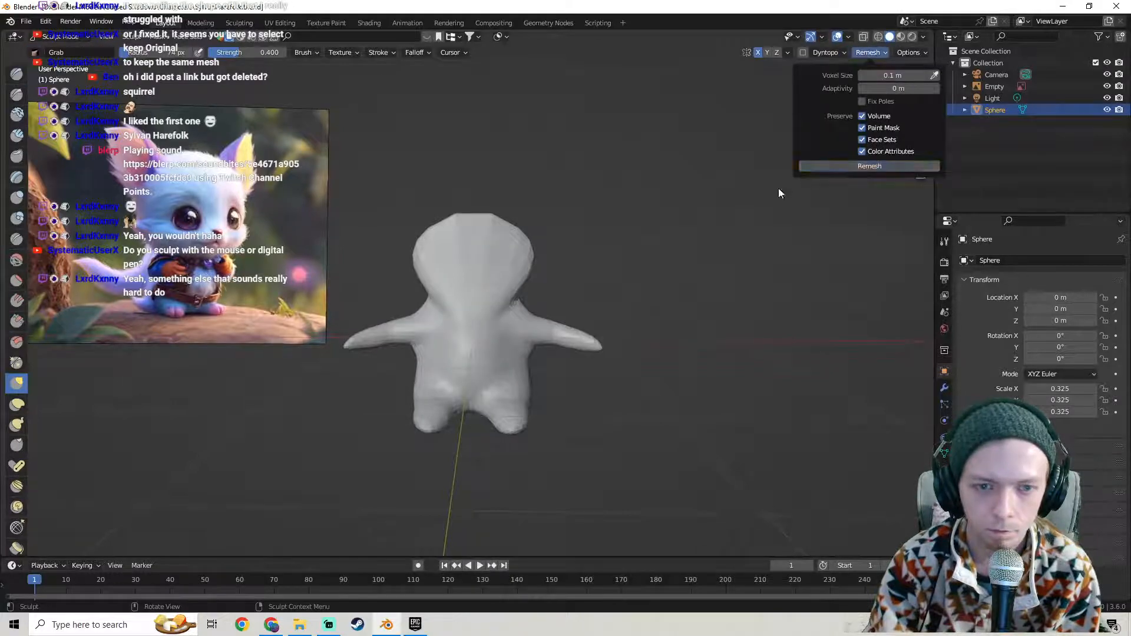
pyautogui.press('Tab')
pyautogui.moveTo(632, 233)
pyautogui.mouseDown(button='middle')
pyautogui.moveTo(493, 253)
pyautogui.moveTo(613, 242)
pyautogui.moveTo(508, 264)
pyautogui.moveTo(655, 274)
pyautogui.mouseUp(button='middle')
pyautogui.press('Tab')
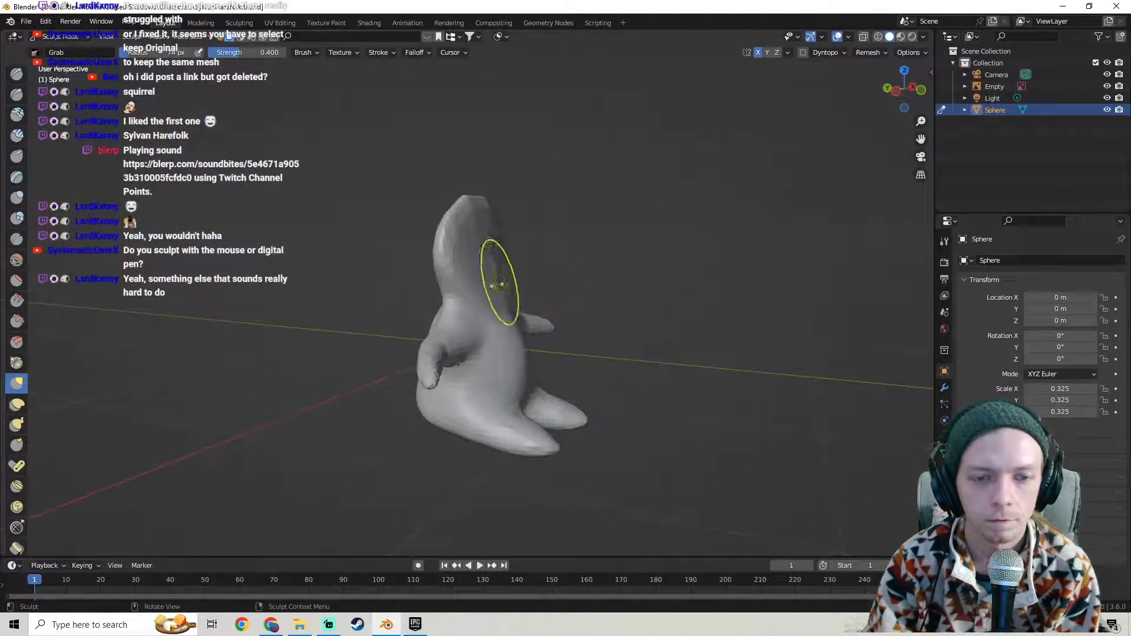
# - Pull the back of the head outward with the Grab brush to give it more depth in profile
pyautogui.moveTo(560, 278)
pyautogui.mouseDown(button='middle')
pyautogui.moveTo(492, 253)
pyautogui.moveTo(383, 268)
pyautogui.moveTo(464, 279)
pyautogui.mouseUp(button='middle')
pyautogui.moveTo(465, 278); pyautogui.dragTo(492, 273)
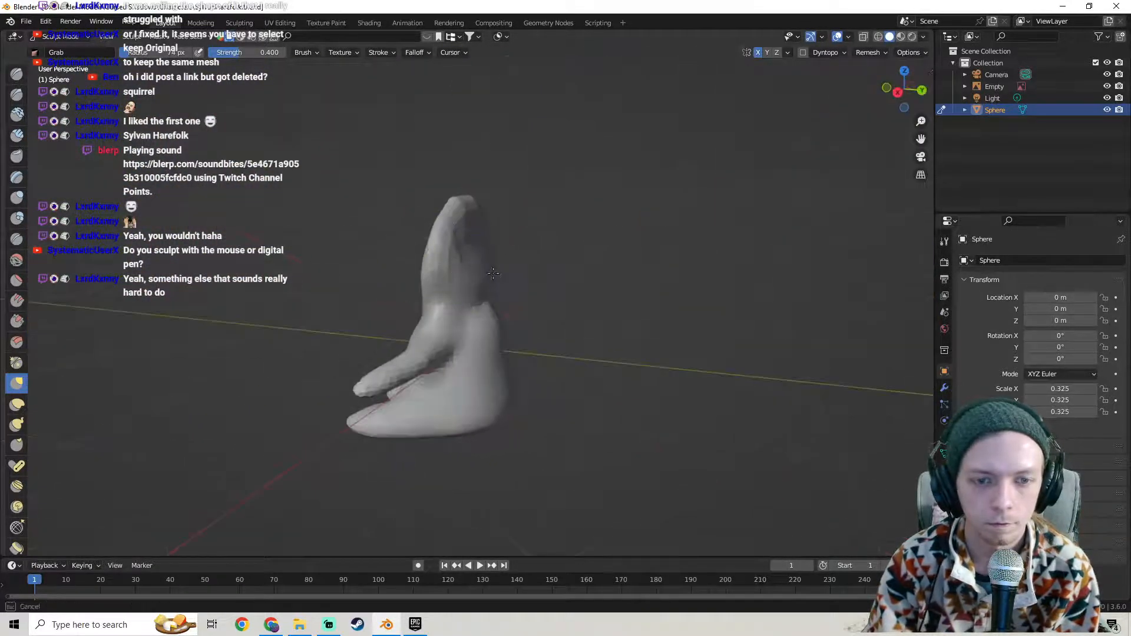
pyautogui.moveTo(507, 271); pyautogui.dragTo(532, 265, button='middle')
pyautogui.moveTo(479, 256); pyautogui.dragTo(489, 248)
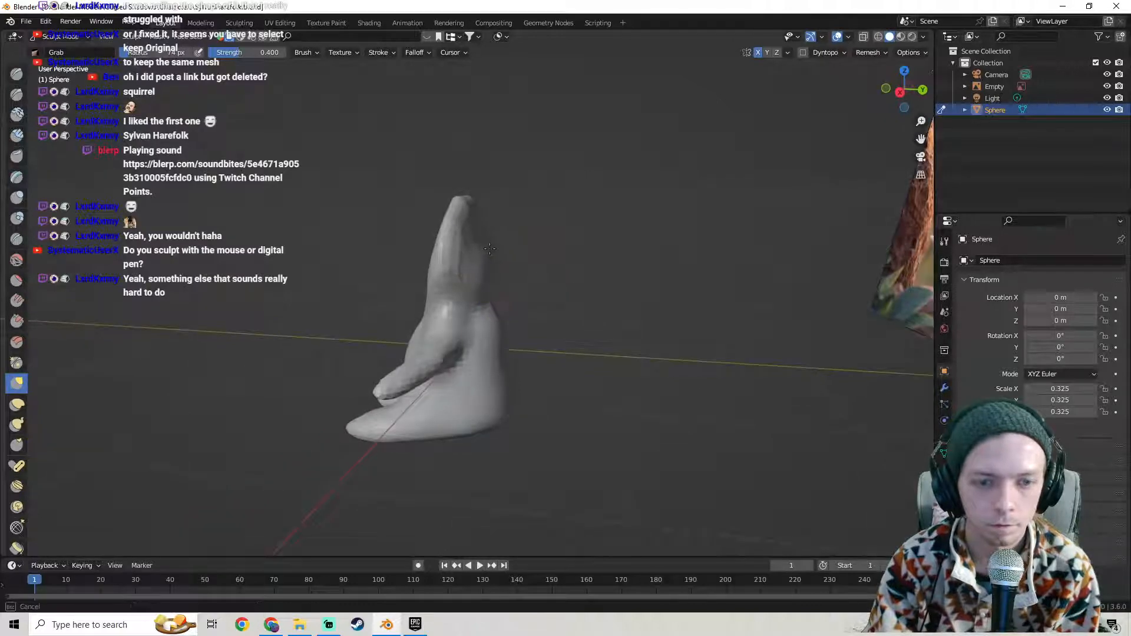
pyautogui.moveTo(499, 246)
pyautogui.mouseDown(button='middle')
pyautogui.moveTo(484, 255)
pyautogui.moveTo(530, 259)
pyautogui.moveTo(503, 247)
pyautogui.mouseUp(button='middle')
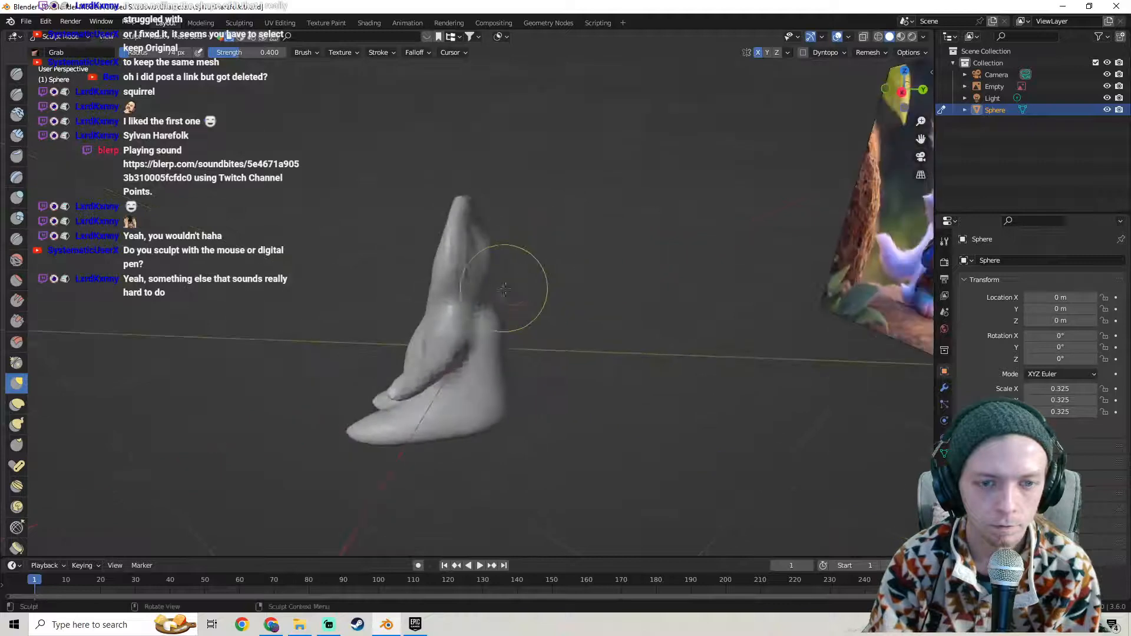
pyautogui.moveTo(503, 247)
pyautogui.mouseDown()
pyautogui.moveTo(486, 242)
pyautogui.moveTo(507, 235)
pyautogui.mouseUp()
# - Pull the front of the head forward and round off its crown with the Grab brush
pyautogui.moveTo(431, 248)
pyautogui.mouseDown(button='middle')
pyautogui.moveTo(454, 248)
pyautogui.moveTo(446, 238)
pyautogui.mouseUp(button='middle')
pyautogui.moveTo(446, 238); pyautogui.dragTo(450, 233)
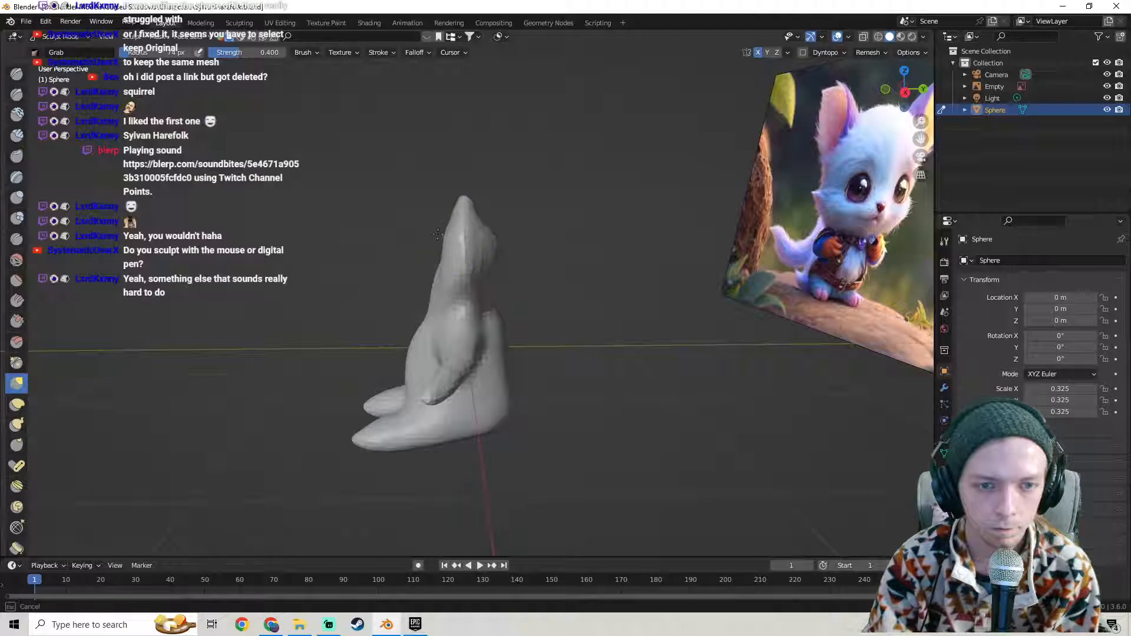
pyautogui.moveTo(446, 238)
pyautogui.mouseDown(button='middle')
pyautogui.moveTo(515, 263)
pyautogui.moveTo(530, 241)
pyautogui.moveTo(439, 233)
pyautogui.moveTo(463, 253)
pyautogui.moveTo(426, 293)
pyautogui.mouseUp(button='middle')
pyautogui.moveTo(442, 292); pyautogui.dragTo(415, 288)
pyautogui.moveTo(415, 288)
pyautogui.mouseDown(button='middle')
pyautogui.moveTo(564, 277)
pyautogui.moveTo(479, 234)
pyautogui.mouseUp(button='middle')
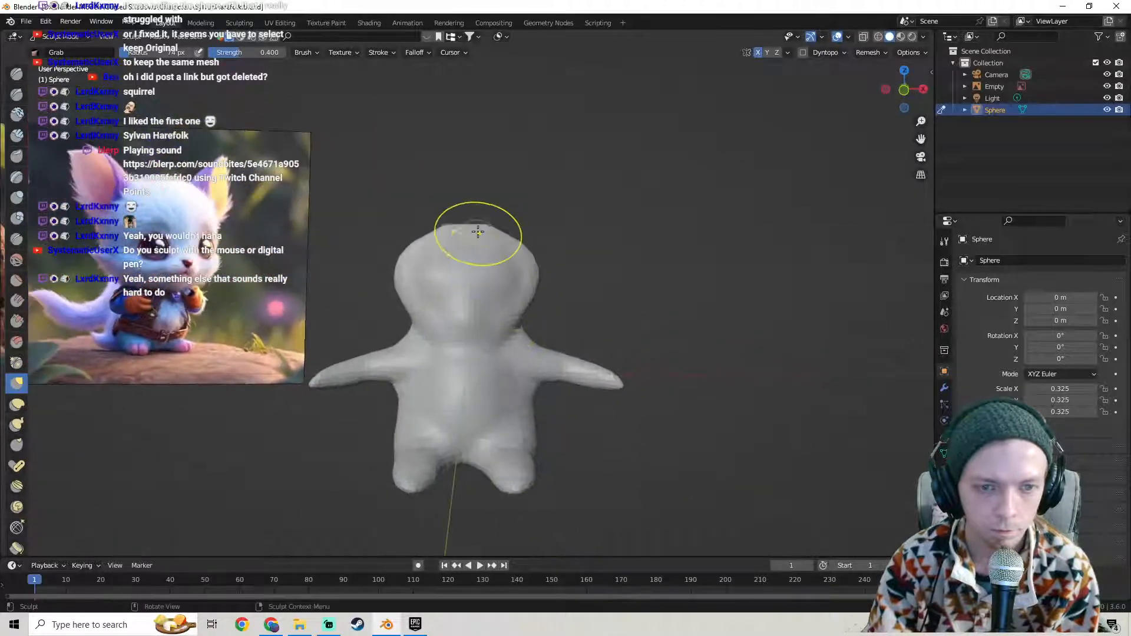
pyautogui.moveTo(503, 230); pyautogui.dragTo(470, 215)
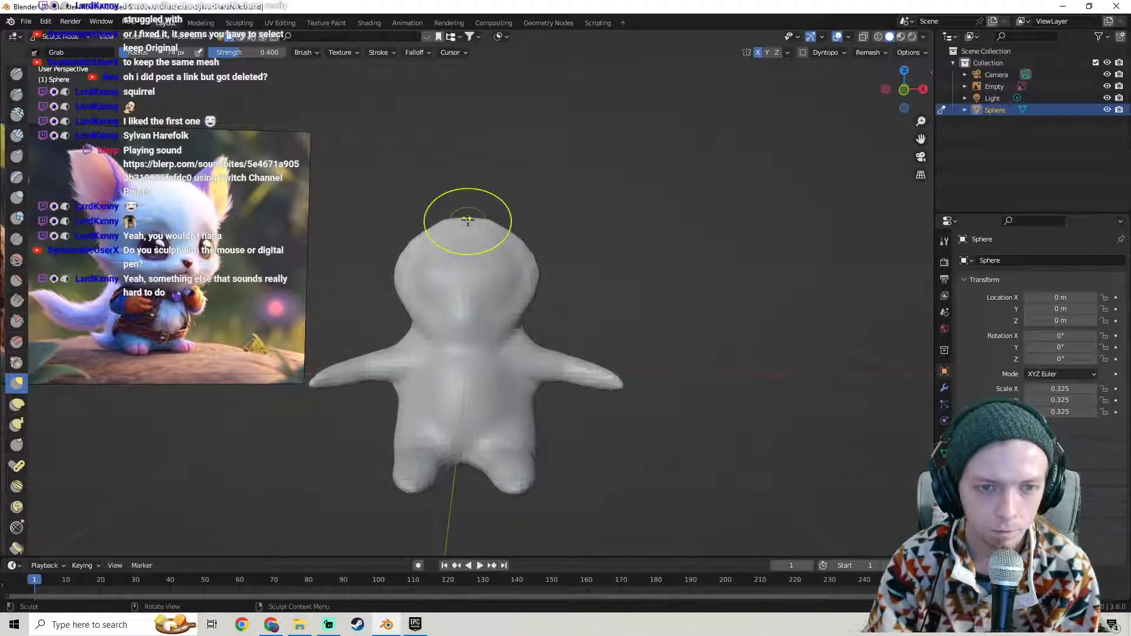
# - Even out the underside of the body and legs with the Grab brush, using the right orthographic view
pyautogui.moveTo(471, 224)
pyautogui.mouseDown(button='middle')
pyautogui.moveTo(519, 250)
pyautogui.moveTo(345, 254)
pyautogui.moveTo(416, 265)
pyautogui.moveTo(513, 330)
pyautogui.moveTo(543, 361)
pyautogui.moveTo(518, 405)
pyautogui.moveTo(525, 346)
pyautogui.moveTo(494, 379)
pyautogui.moveTo(505, 328)
pyautogui.mouseUp(button='middle')
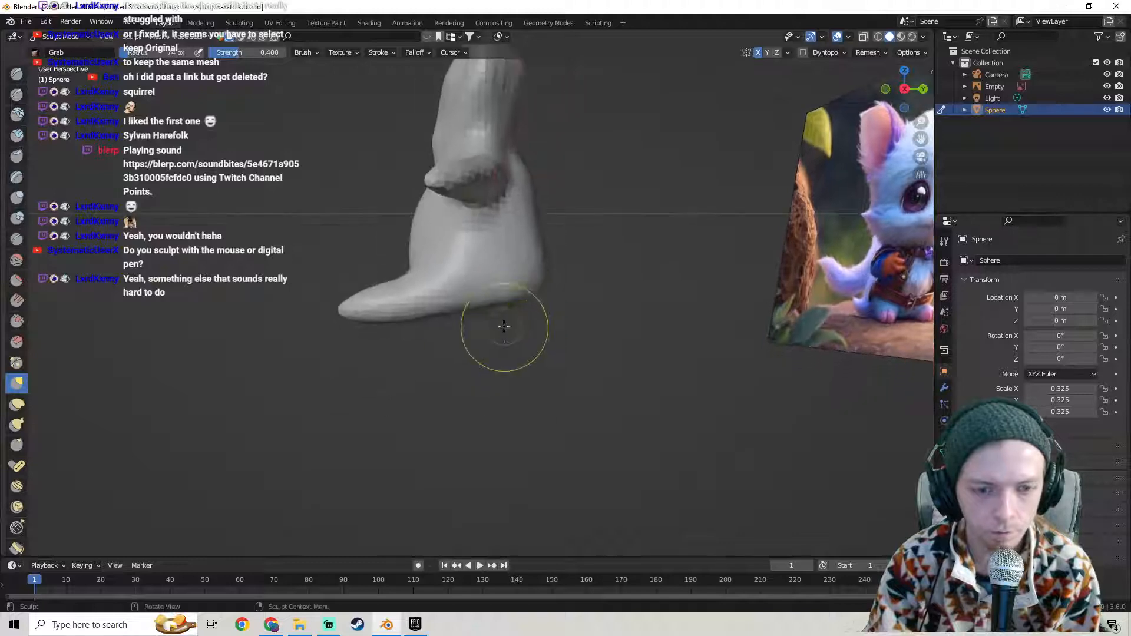
pyautogui.moveTo(488, 307); pyautogui.dragTo(472, 315)
pyautogui.moveTo(512, 321); pyautogui.dragTo(523, 325, button='middle')
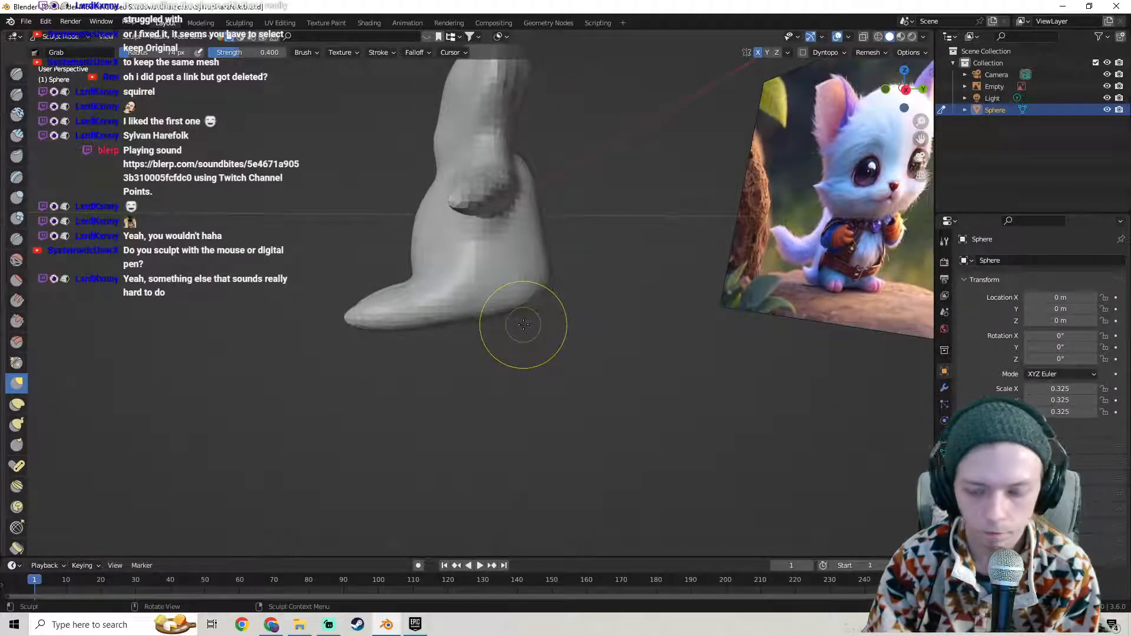
pyautogui.press('KP_1')
pyautogui.press('KP_3')
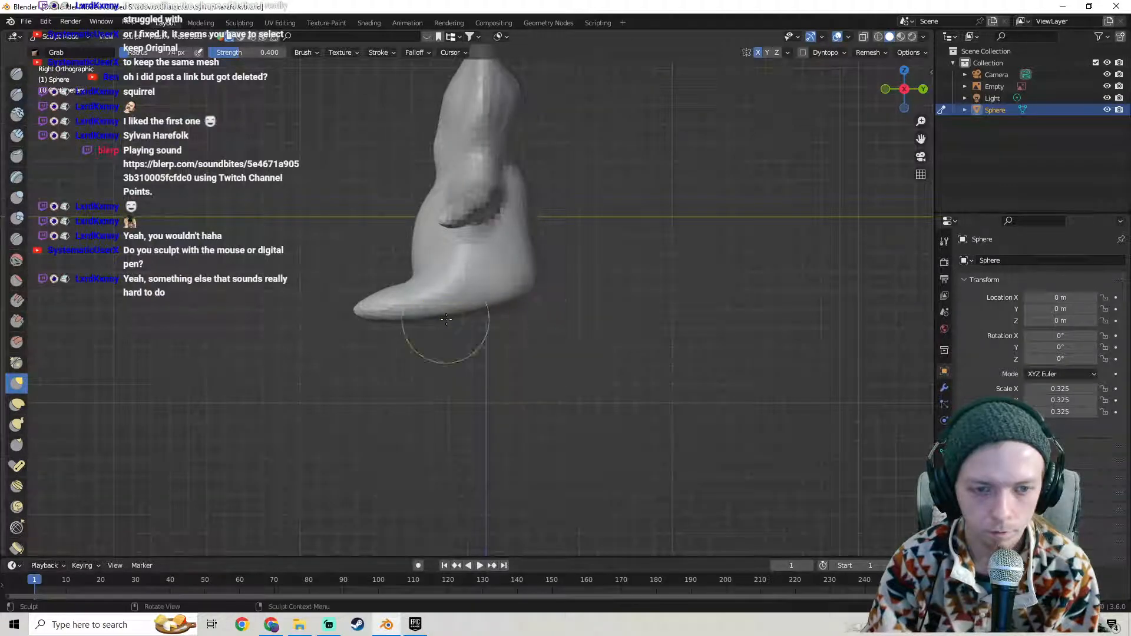
pyautogui.moveTo(445, 319); pyautogui.dragTo(524, 299, button='middle')
pyautogui.moveTo(455, 306); pyautogui.dragTo(478, 300)
pyautogui.moveTo(523, 305)
pyautogui.mouseDown(button='middle')
pyautogui.moveTo(575, 295)
pyautogui.moveTo(445, 307)
pyautogui.moveTo(438, 265)
pyautogui.moveTo(454, 232)
pyautogui.moveTo(411, 230)
pyautogui.moveTo(455, 262)
pyautogui.moveTo(685, 232)
pyautogui.mouseUp(button='middle')
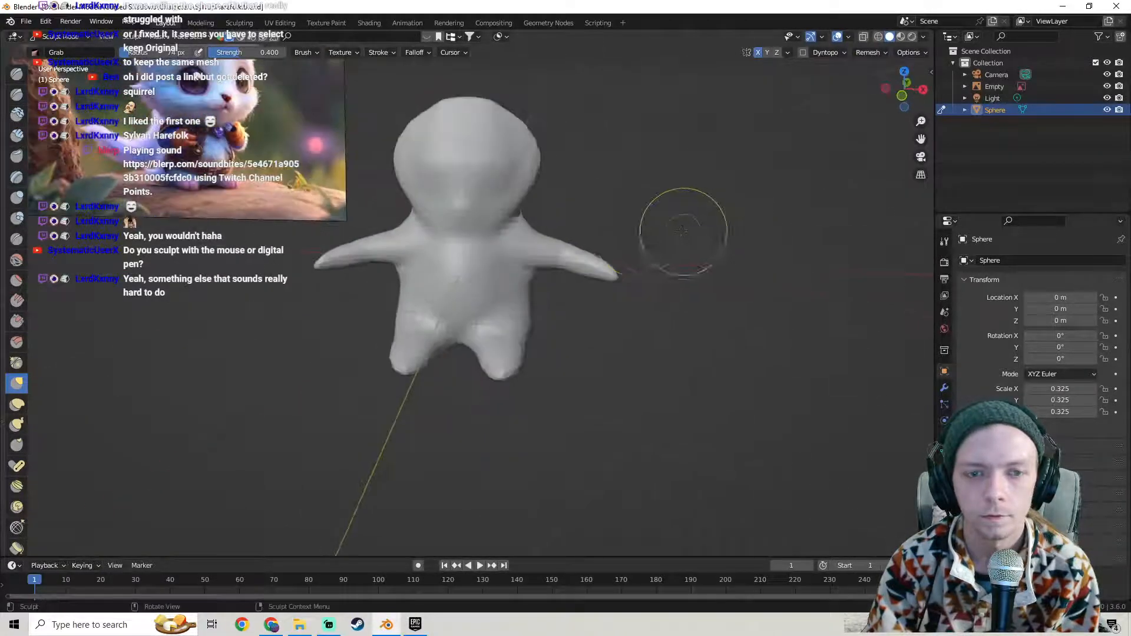
# - Inspect the reshaped figure's mesh in Edit Mode and return to sculpting the head from the side
pyautogui.press('Tab')
pyautogui.moveTo(601, 235)
pyautogui.mouseDown(button='middle')
pyautogui.moveTo(690, 238)
pyautogui.moveTo(463, 231)
pyautogui.moveTo(466, 162)
pyautogui.mouseUp(button='middle')
pyautogui.press('Tab')
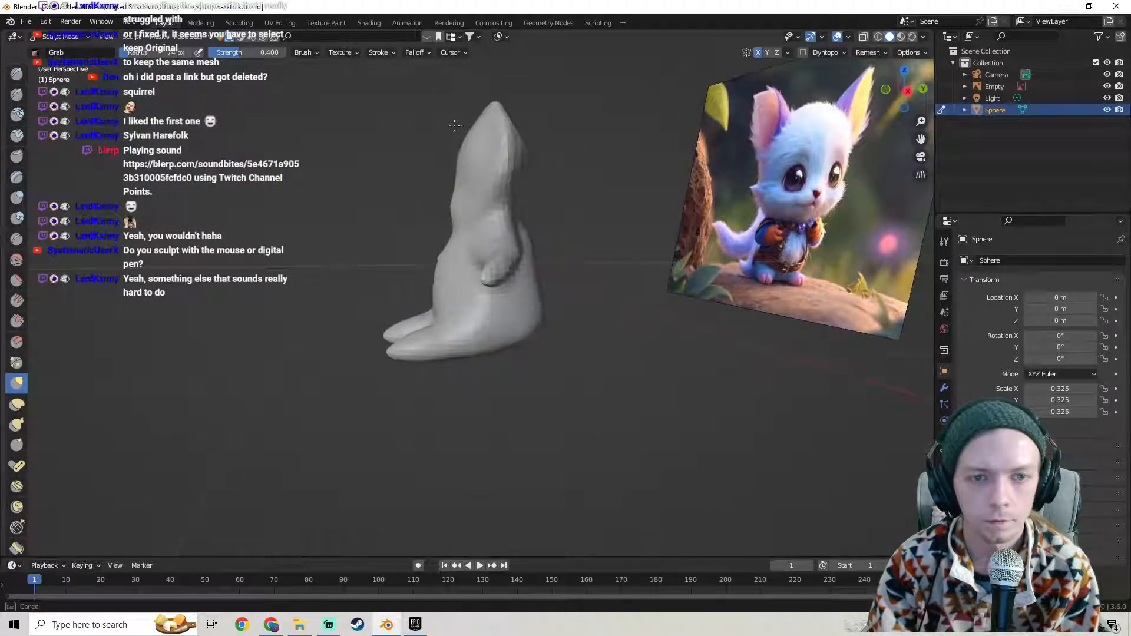
# - Pull the upper back of the head outward with the Grab brush to fill out its pointed side profile
pyautogui.moveTo(429, 118); pyautogui.dragTo(431, 121, button='middle')
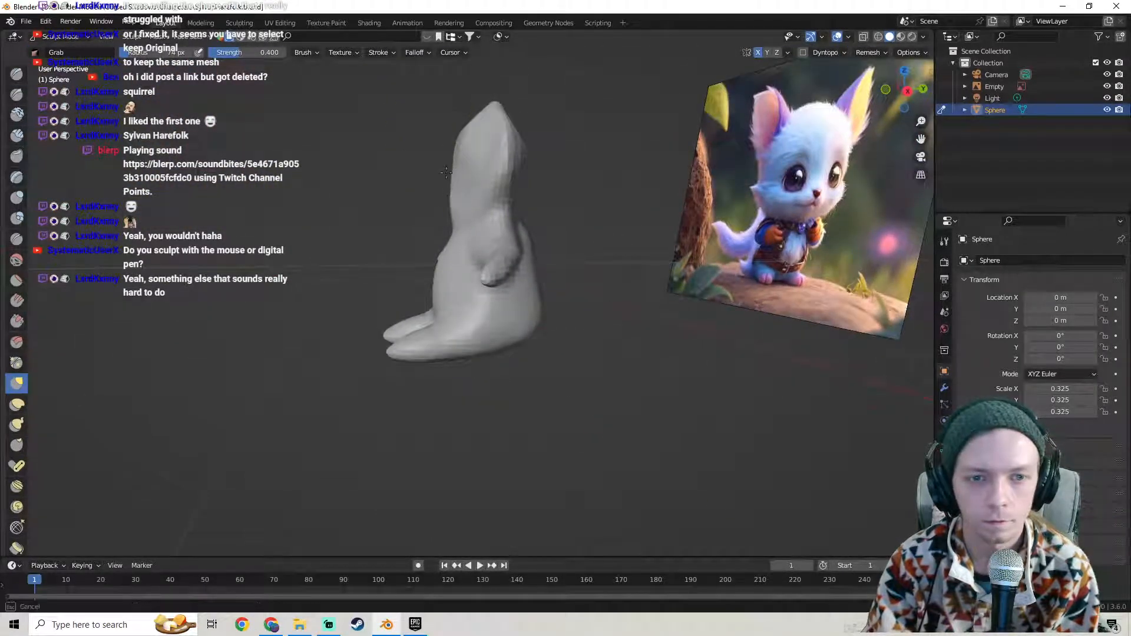
pyautogui.moveTo(429, 172)
pyautogui.mouseDown(button='middle')
pyautogui.moveTo(536, 165)
pyautogui.moveTo(518, 157)
pyautogui.moveTo(493, 186)
pyautogui.mouseUp(button='middle')
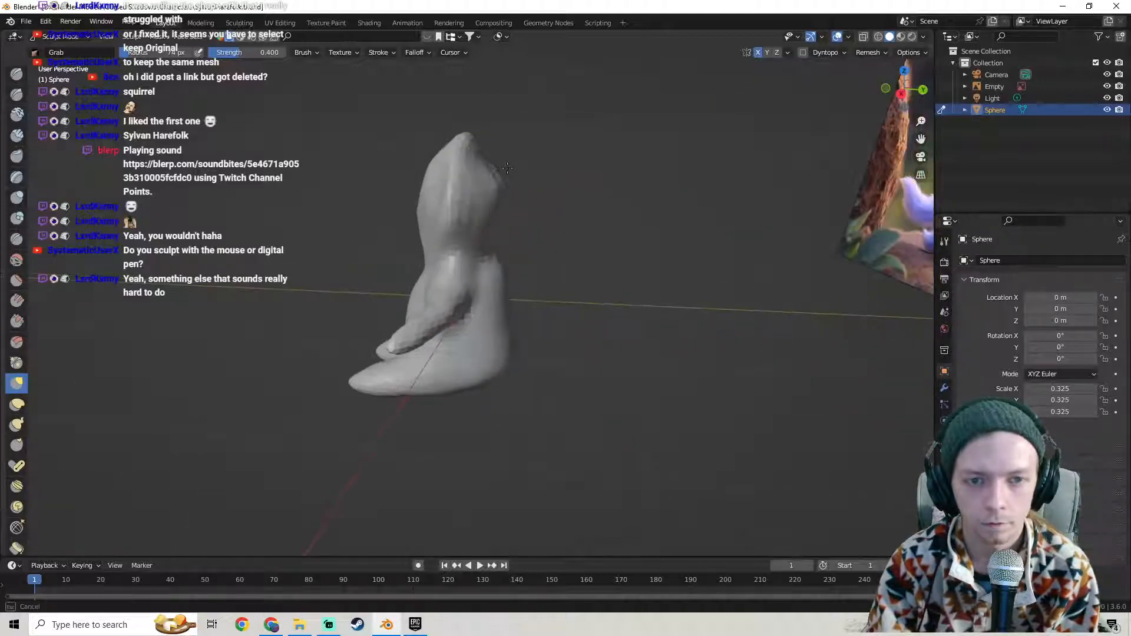
pyautogui.moveTo(507, 150)
pyautogui.mouseDown(button='middle')
pyautogui.moveTo(409, 187)
pyautogui.moveTo(416, 170)
pyautogui.moveTo(536, 175)
pyautogui.mouseUp(button='middle')
pyautogui.moveTo(518, 223)
pyautogui.mouseDown(button='middle')
pyautogui.moveTo(404, 215)
pyautogui.moveTo(526, 220)
pyautogui.mouseUp(button='middle')
pyautogui.moveTo(484, 171)
pyautogui.mouseDown(button='middle')
pyautogui.moveTo(518, 215)
pyautogui.moveTo(499, 152)
pyautogui.moveTo(422, 212)
pyautogui.moveTo(564, 197)
pyautogui.mouseUp(button='middle')
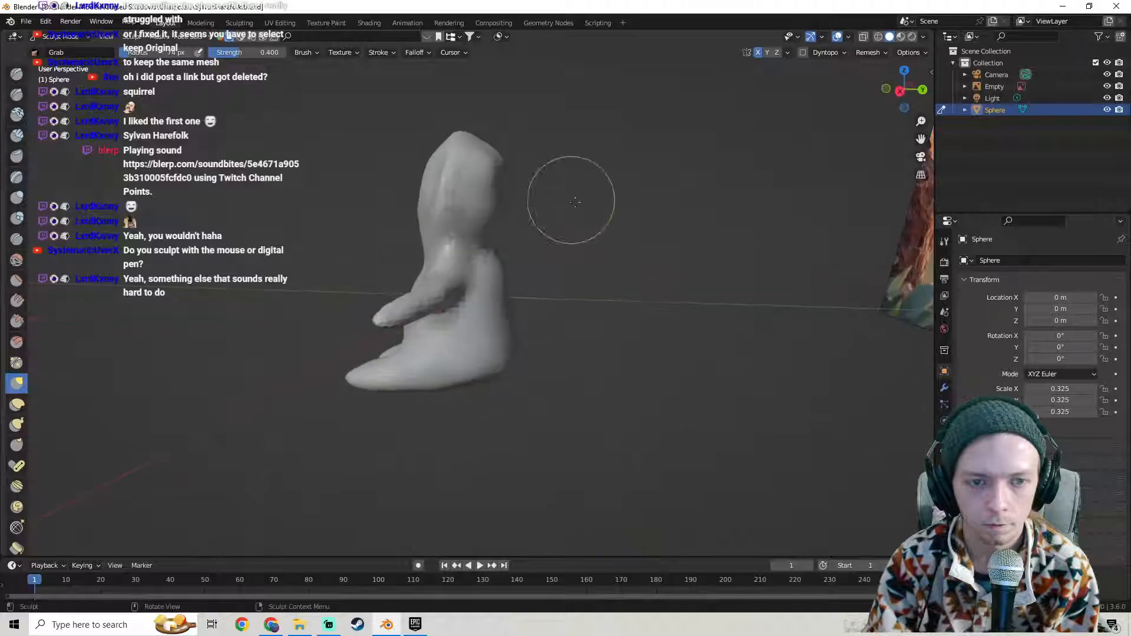
pyautogui.moveTo(496, 233); pyautogui.dragTo(345, 245, button='middle')
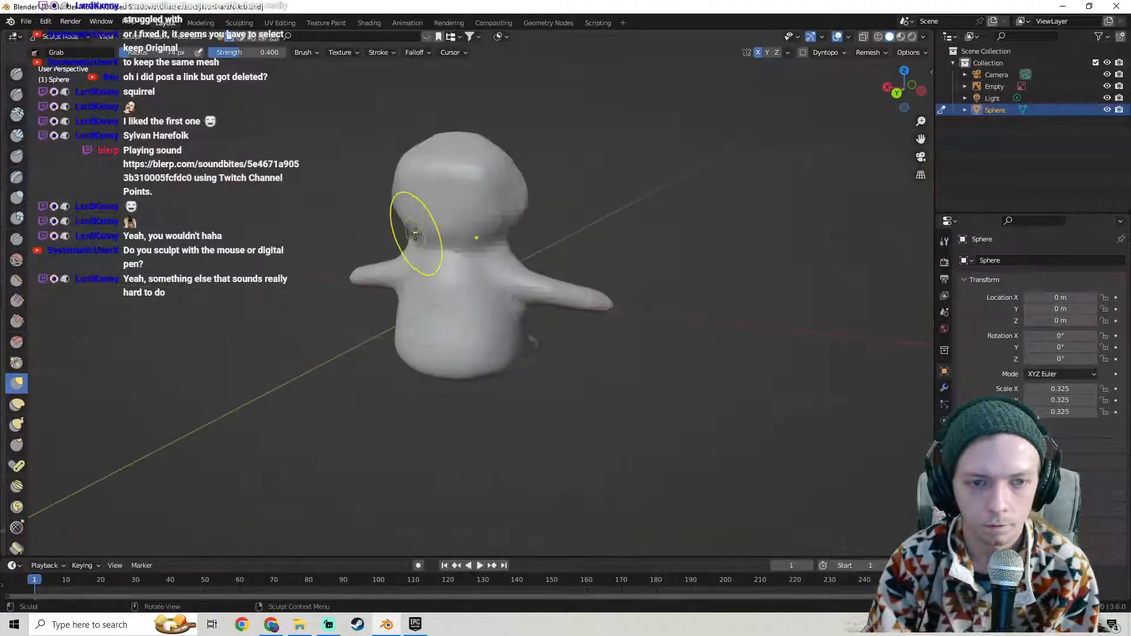
pyautogui.moveTo(453, 211); pyautogui.dragTo(576, 210, button='middle')
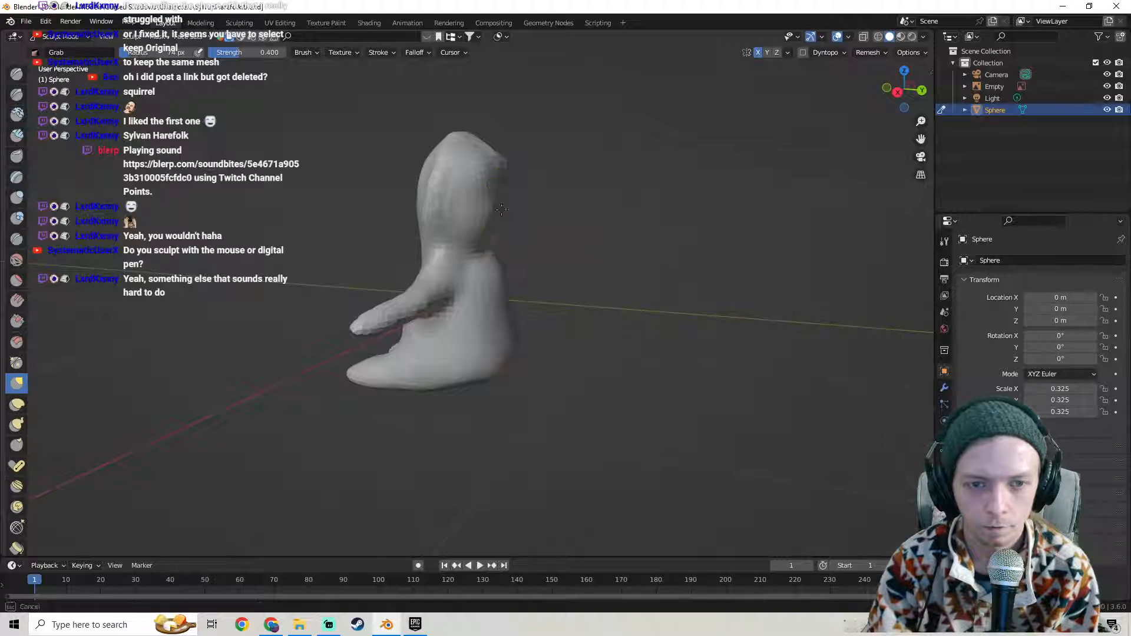
# - Round out the sides, front and back of the head with the Grab brush, working around the whole figure
pyautogui.moveTo(503, 203)
pyautogui.mouseDown(button='middle')
pyautogui.moveTo(572, 222)
pyautogui.moveTo(492, 237)
pyautogui.mouseUp(button='middle')
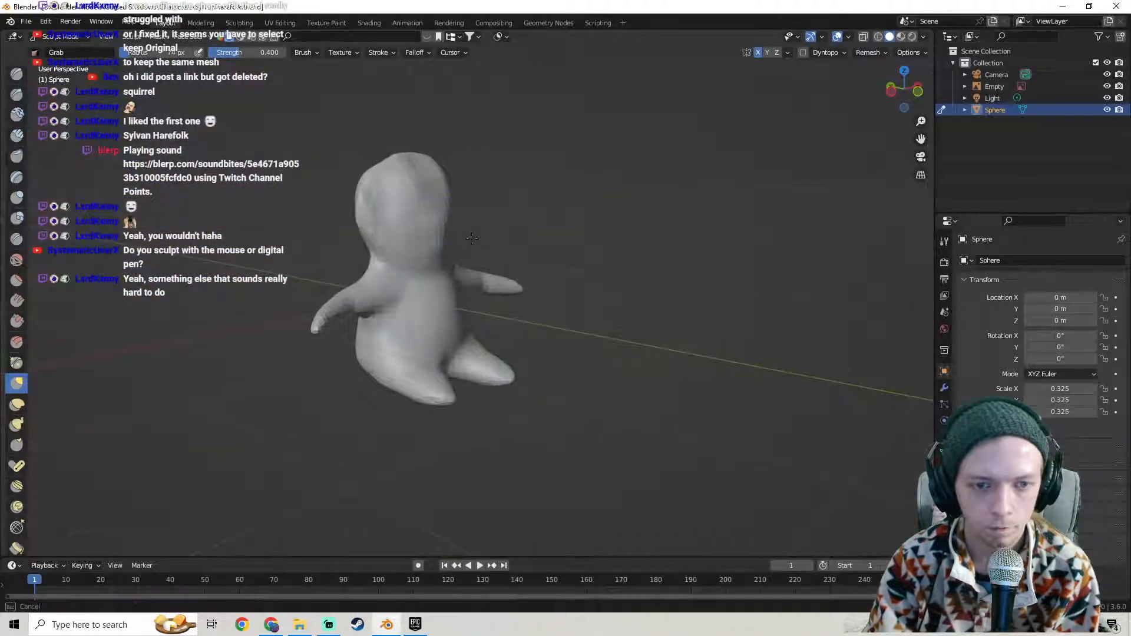
pyautogui.moveTo(479, 237)
pyautogui.mouseDown(button='middle')
pyautogui.moveTo(442, 222)
pyautogui.moveTo(424, 263)
pyautogui.moveTo(388, 253)
pyautogui.moveTo(436, 222)
pyautogui.moveTo(412, 246)
pyautogui.moveTo(483, 260)
pyautogui.moveTo(449, 245)
pyautogui.moveTo(492, 243)
pyautogui.mouseUp(button='middle')
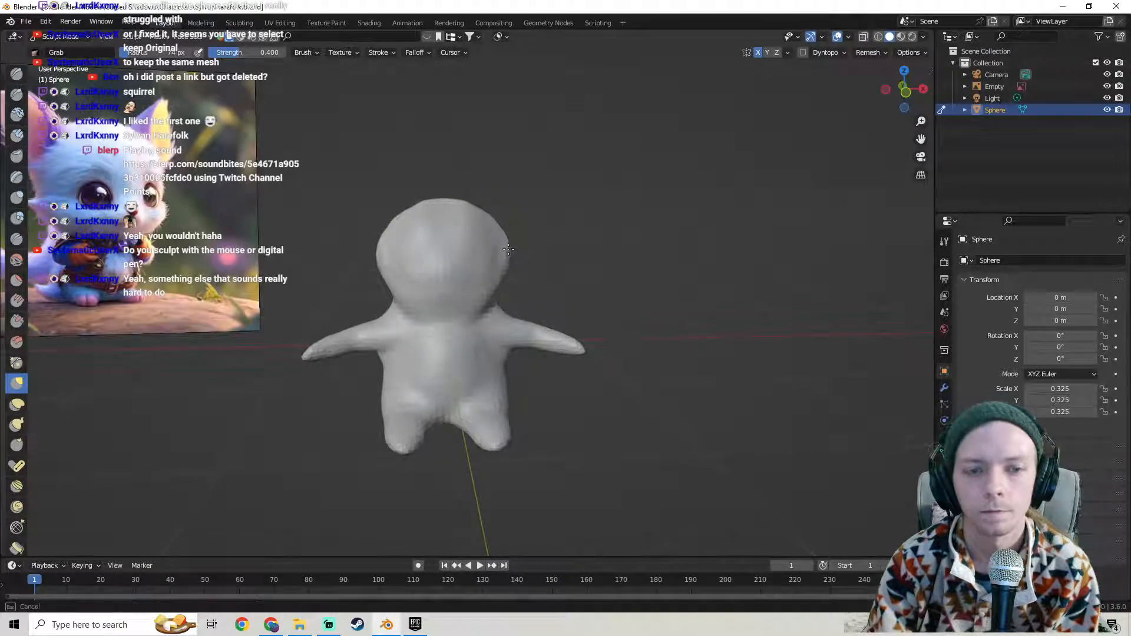
pyautogui.moveTo(534, 251); pyautogui.dragTo(528, 250, button='middle')
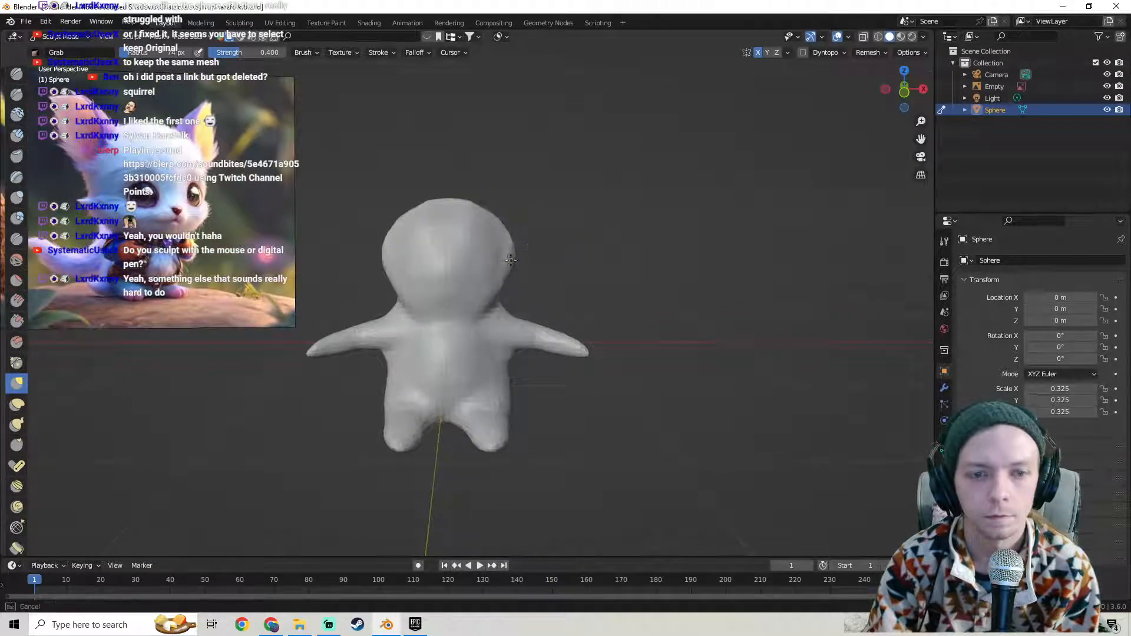
pyautogui.moveTo(507, 240)
pyautogui.mouseDown(button='middle')
pyautogui.moveTo(575, 261)
pyautogui.moveTo(425, 252)
pyautogui.mouseUp(button='middle')
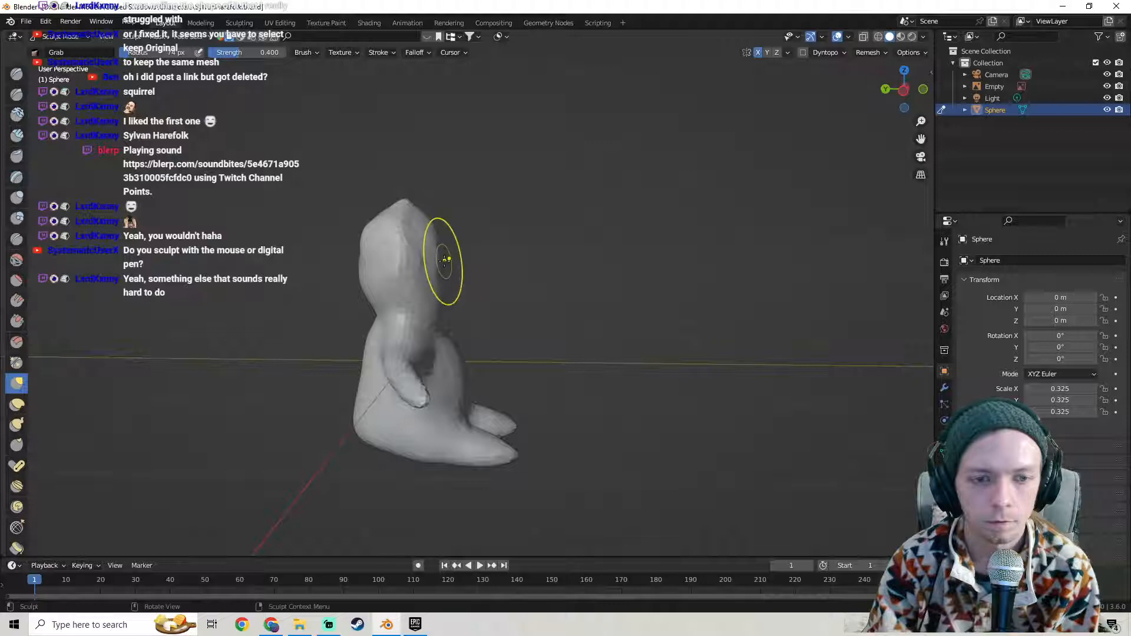
pyautogui.moveTo(456, 261); pyautogui.dragTo(411, 250, button='middle')
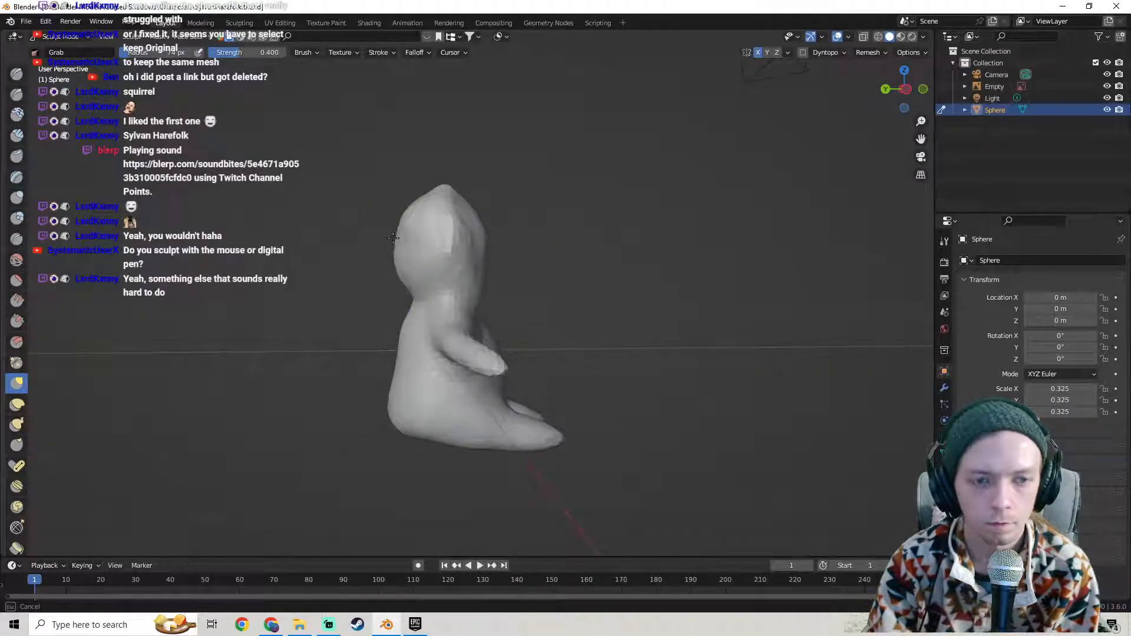
pyautogui.moveTo(420, 199)
pyautogui.mouseDown(button='middle')
pyautogui.moveTo(365, 202)
pyautogui.moveTo(505, 222)
pyautogui.moveTo(265, 224)
pyautogui.moveTo(467, 222)
pyautogui.moveTo(631, 197)
pyautogui.mouseUp(button='middle')
pyautogui.moveTo(480, 202); pyautogui.dragTo(489, 198)
pyautogui.moveTo(601, 225); pyautogui.dragTo(380, 233, button='middle')
pyautogui.moveTo(490, 235)
pyautogui.mouseDown(button='middle')
pyautogui.moveTo(396, 242)
pyautogui.moveTo(434, 245)
pyautogui.moveTo(422, 245)
pyautogui.mouseUp(button='middle')
pyautogui.moveTo(421, 243); pyautogui.dragTo(416, 240)
pyautogui.moveTo(417, 240)
pyautogui.mouseDown(button='middle')
pyautogui.moveTo(592, 248)
pyautogui.moveTo(424, 288)
pyautogui.mouseUp(button='middle')
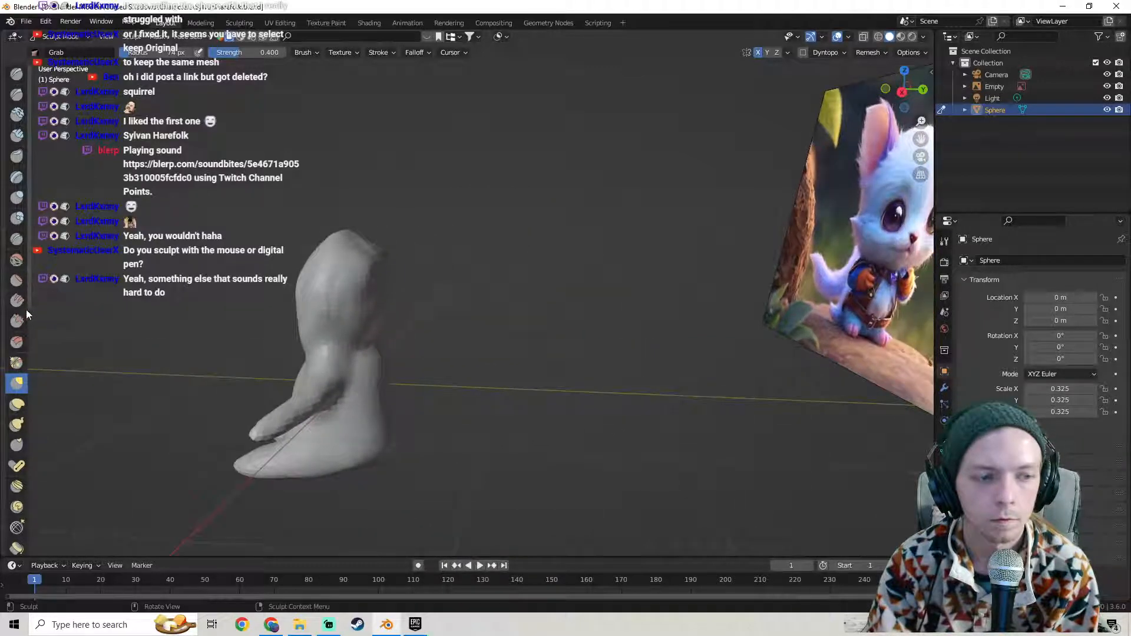
# - Smooth the lumpy back of the head with the Smooth brush
pyautogui.click(17, 260)
pyautogui.scroll(3, 350, 259)
pyautogui.moveTo(350, 260)
pyautogui.keyDown('shift'); pyautogui.mouseDown(button='middle')
pyautogui.moveTo(443, 278)
pyautogui.moveTo(431, 283)
pyautogui.mouseUp(button='middle'); pyautogui.keyUp('shift')
pyautogui.moveTo(406, 313)
pyautogui.mouseDown()
pyautogui.moveTo(407, 284)
pyautogui.moveTo(415, 349)
pyautogui.moveTo(410, 312)
pyautogui.mouseUp()
pyautogui.moveTo(462, 304)
pyautogui.mouseDown(button='middle')
pyautogui.moveTo(405, 298)
pyautogui.moveTo(462, 294)
pyautogui.moveTo(520, 157)
pyautogui.mouseUp(button='middle')
pyautogui.scroll(1, 454, 296)
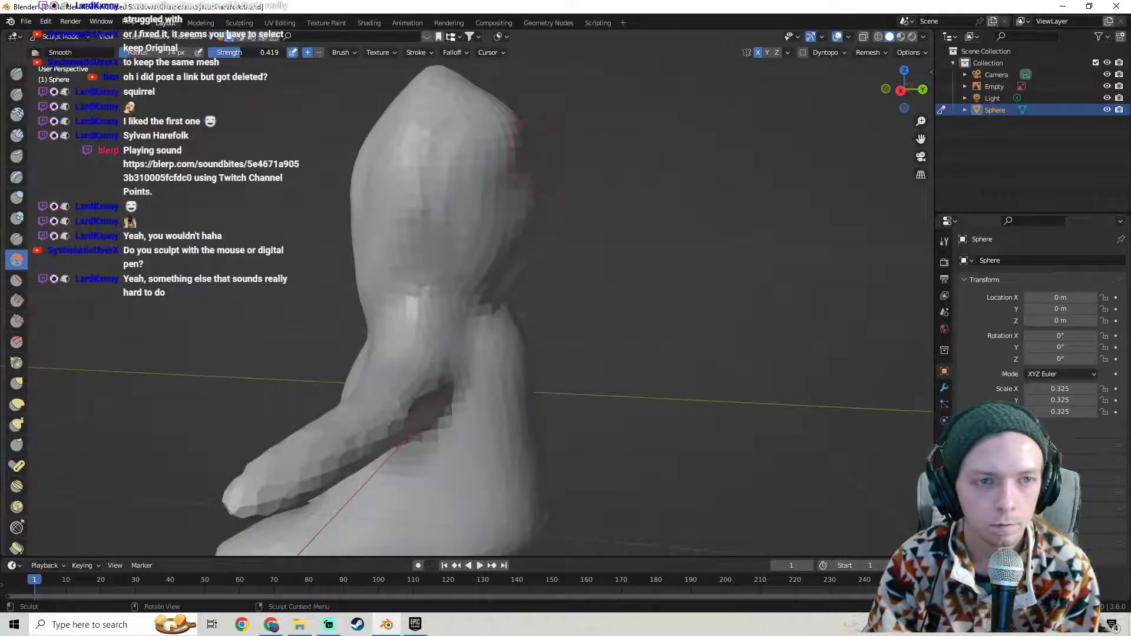
pyautogui.moveTo(533, 238)
pyautogui.mouseDown()
pyautogui.moveTo(518, 233)
pyautogui.moveTo(519, 174)
pyautogui.moveTo(498, 133)
pyautogui.moveTo(482, 218)
pyautogui.moveTo(454, 142)
pyautogui.moveTo(513, 154)
pyautogui.mouseUp()
pyautogui.moveTo(521, 159)
pyautogui.mouseDown(button='middle')
pyautogui.moveTo(581, 192)
pyautogui.moveTo(536, 213)
pyautogui.mouseUp(button='middle')
pyautogui.moveTo(536, 213); pyautogui.dragTo(518, 157)
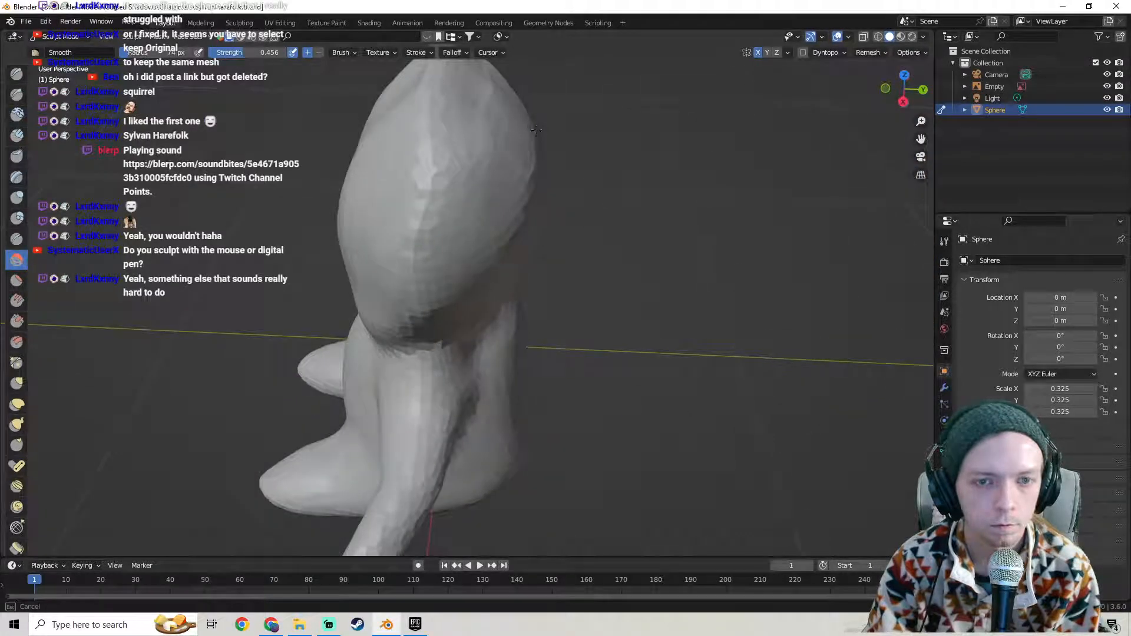
# - Even out the crown, sides and face of the head with the Smooth brush
pyautogui.moveTo(516, 233); pyautogui.dragTo(572, 196, button='middle')
pyautogui.moveTo(515, 86); pyautogui.dragTo(591, 148, button='middle')
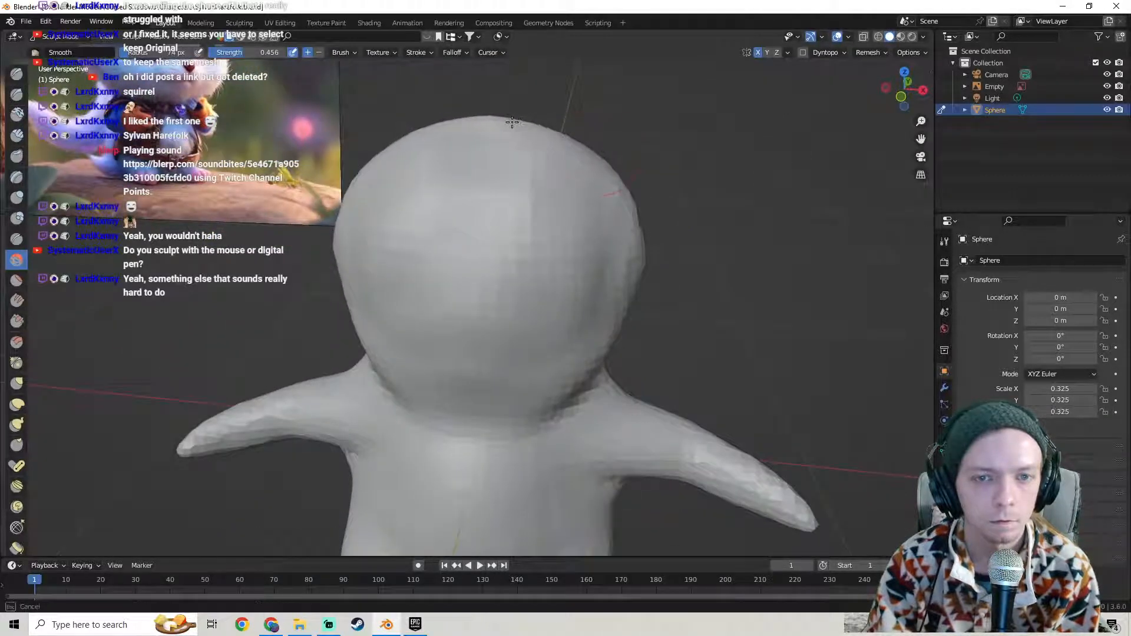
pyautogui.moveTo(426, 125); pyautogui.dragTo(330, 186, button='middle')
pyautogui.moveTo(439, 256)
pyautogui.mouseDown(button='middle')
pyautogui.moveTo(333, 260)
pyautogui.moveTo(445, 257)
pyautogui.moveTo(415, 266)
pyautogui.mouseUp(button='middle')
pyautogui.scroll(4, 496, 285)
pyautogui.moveTo(496, 284); pyautogui.dragTo(413, 198, button='middle')
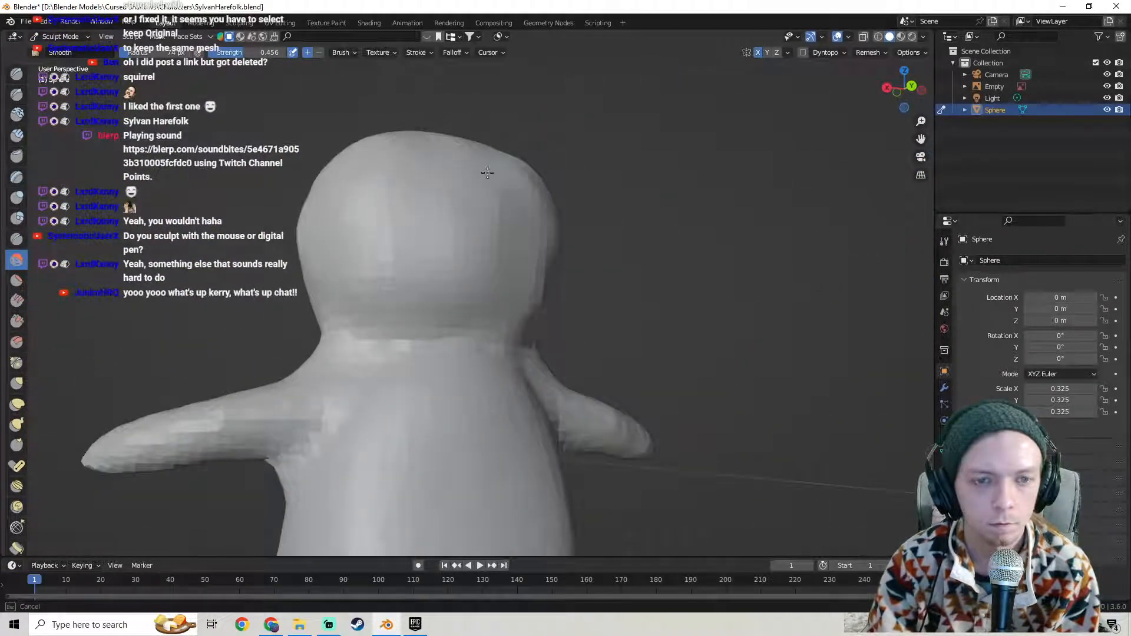
pyautogui.scroll(-3, 395, 240)
pyautogui.moveTo(394, 240); pyautogui.dragTo(457, 202, button='middle')
pyautogui.moveTo(391, 252); pyautogui.dragTo(514, 301, button='middle')
pyautogui.scroll(-3, 514, 300)
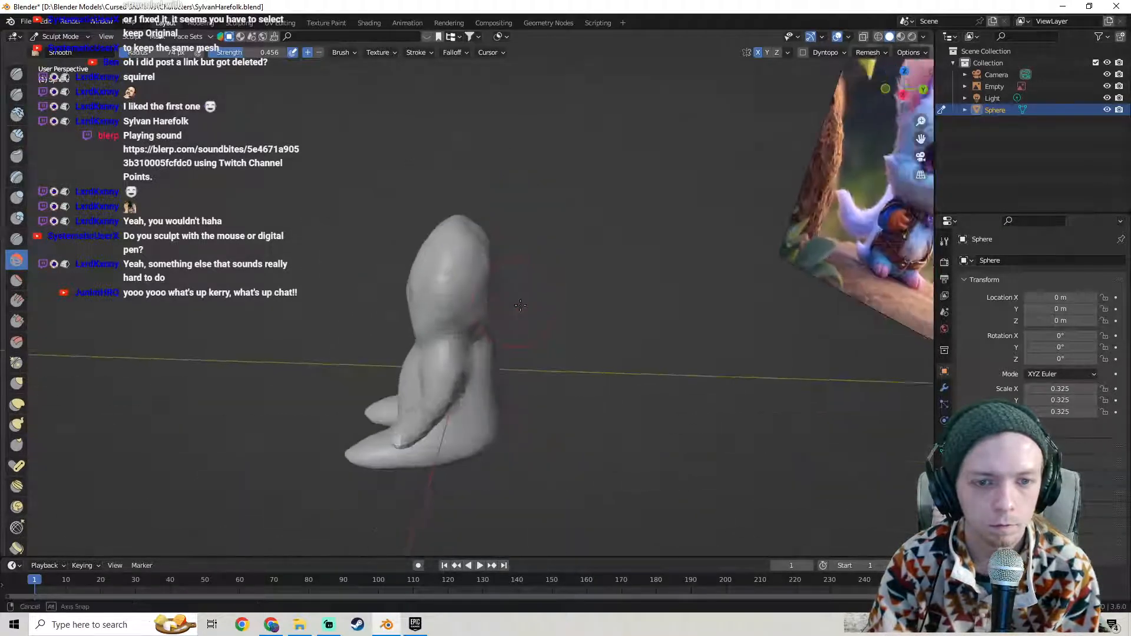
# - Refine the outline of the head's sides and crown with the Grab brush
pyautogui.click(16, 384)
pyautogui.moveTo(412, 330)
pyautogui.mouseDown(button='middle')
pyautogui.moveTo(460, 316)
pyautogui.moveTo(455, 278)
pyautogui.moveTo(592, 296)
pyautogui.moveTo(658, 287)
pyautogui.mouseUp(button='middle')
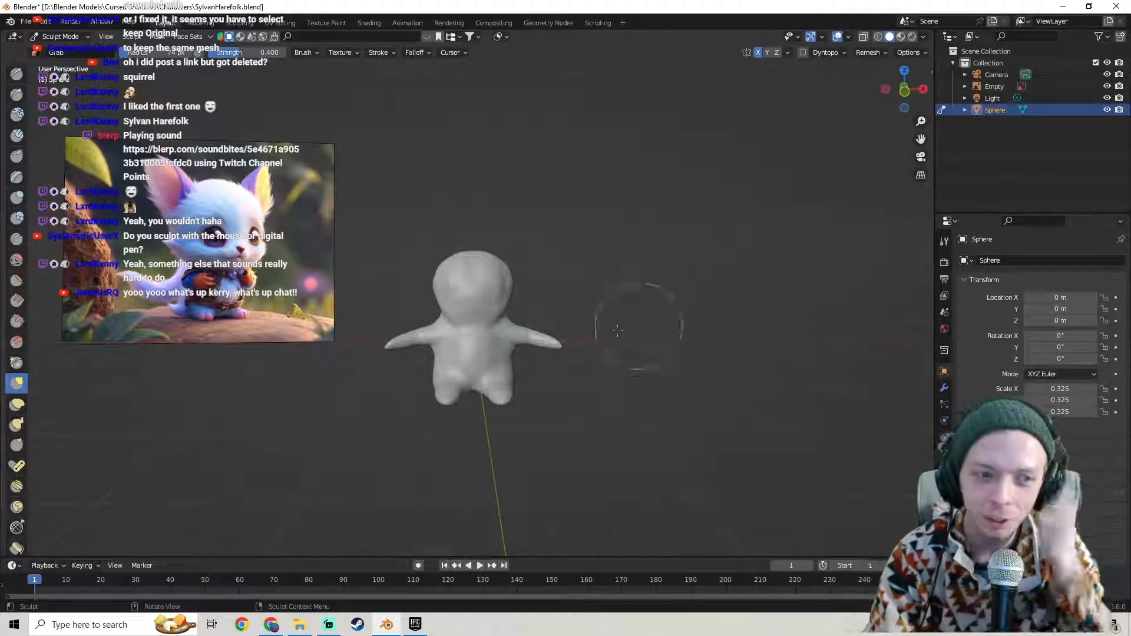
pyautogui.scroll(4, 640, 293)
pyautogui.moveTo(640, 293)
pyautogui.mouseDown(button='middle')
pyautogui.moveTo(383, 292)
pyautogui.moveTo(426, 333)
pyautogui.moveTo(611, 292)
pyautogui.mouseUp(button='middle')
pyautogui.moveTo(543, 316)
pyautogui.mouseDown(button='middle')
pyautogui.moveTo(619, 308)
pyautogui.moveTo(563, 319)
pyautogui.moveTo(631, 265)
pyautogui.moveTo(535, 239)
pyautogui.mouseUp(button='middle')
pyautogui.moveTo(535, 238); pyautogui.dragTo(524, 233)
pyautogui.moveTo(533, 231)
pyautogui.mouseDown(button='middle')
pyautogui.moveTo(583, 274)
pyautogui.moveTo(542, 362)
pyautogui.mouseUp(button='middle')
pyautogui.moveTo(533, 345); pyautogui.dragTo(538, 354)
pyautogui.moveTo(538, 354)
pyautogui.mouseDown(button='middle')
pyautogui.moveTo(454, 262)
pyautogui.moveTo(419, 253)
pyautogui.moveTo(442, 240)
pyautogui.moveTo(418, 218)
pyautogui.mouseUp(button='middle')
pyautogui.moveTo(419, 218); pyautogui.dragTo(417, 217)
pyautogui.moveTo(488, 241)
pyautogui.mouseDown(button='middle')
pyautogui.moveTo(471, 241)
pyautogui.moveTo(600, 252)
pyautogui.mouseUp(button='middle')
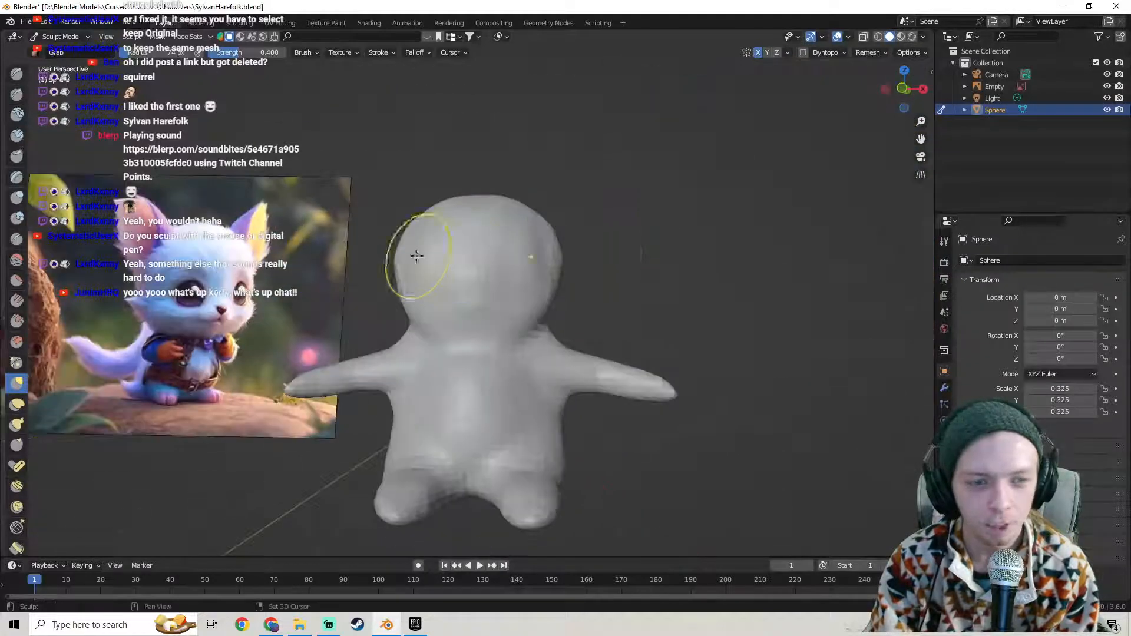
# - Compare the figure with the reference image from the front and save the file
pyautogui.keyDown('shift'); pyautogui.moveTo(417, 255); pyautogui.dragTo(491, 250, button='middle'); pyautogui.keyUp('shift')
pyautogui.moveTo(661, 434)
pyautogui.mouseDown(button='middle')
pyautogui.moveTo(628, 424)
pyautogui.moveTo(648, 412)
pyautogui.moveTo(671, 360)
pyautogui.mouseUp(button='middle')
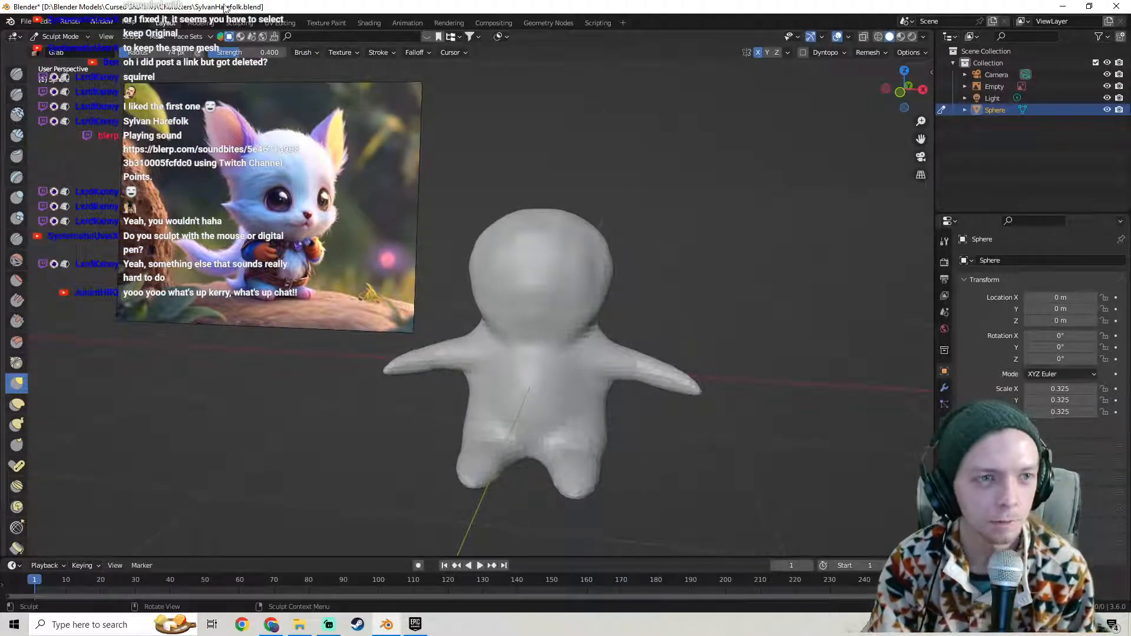
pyautogui.click(26, 22)
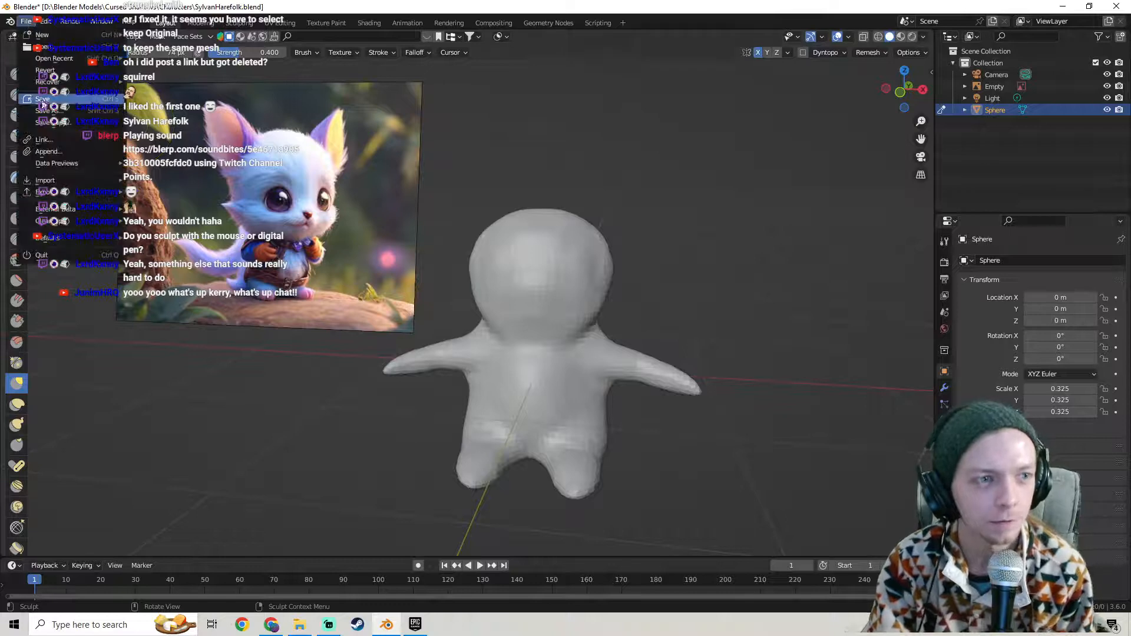
pyautogui.click(42, 99)
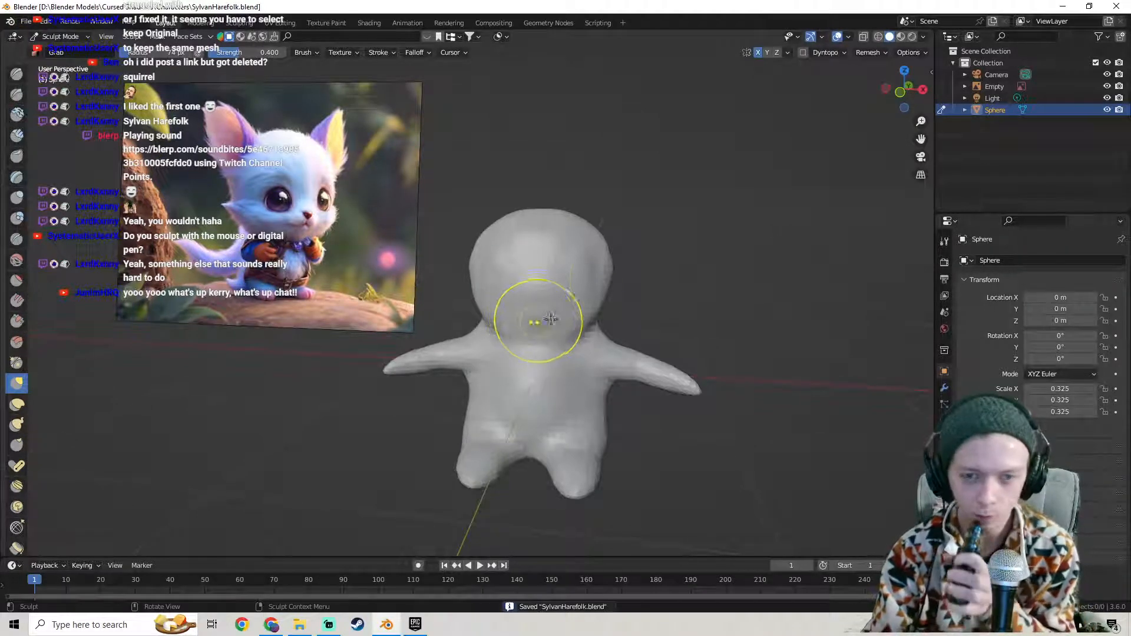
# - Adjust the sides of the head from above with the Grab brush, comparing the front with the reference image
pyautogui.moveTo(596, 252); pyautogui.dragTo(494, 433, button='middle')
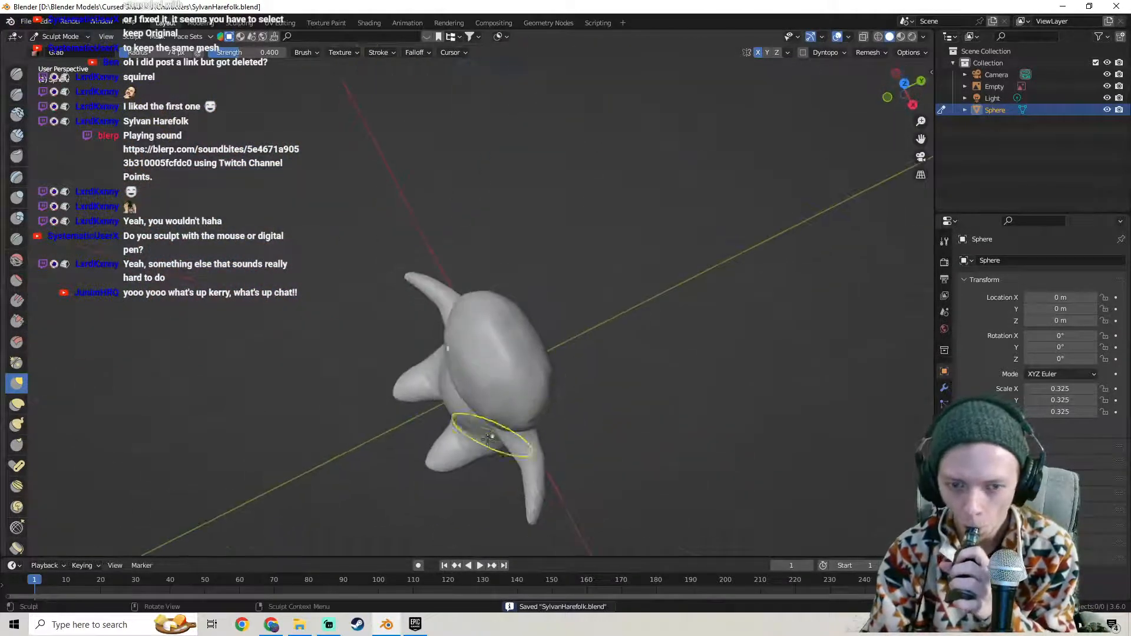
pyautogui.moveTo(495, 418); pyautogui.dragTo(497, 434)
pyautogui.moveTo(497, 434)
pyautogui.mouseDown(button='middle')
pyautogui.moveTo(645, 319)
pyautogui.moveTo(593, 290)
pyautogui.moveTo(543, 302)
pyautogui.moveTo(619, 323)
pyautogui.moveTo(568, 290)
pyautogui.mouseUp(button='middle')
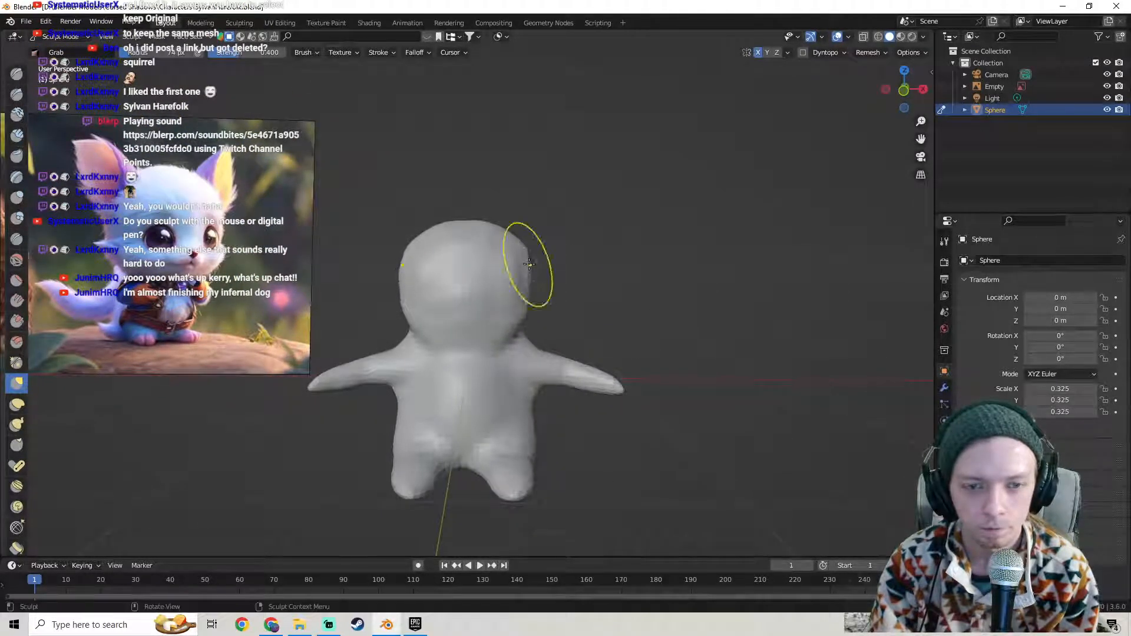
pyautogui.moveTo(544, 289)
pyautogui.mouseDown(button='middle')
pyautogui.moveTo(550, 298)
pyautogui.moveTo(491, 289)
pyautogui.moveTo(510, 296)
pyautogui.mouseUp(button='middle')
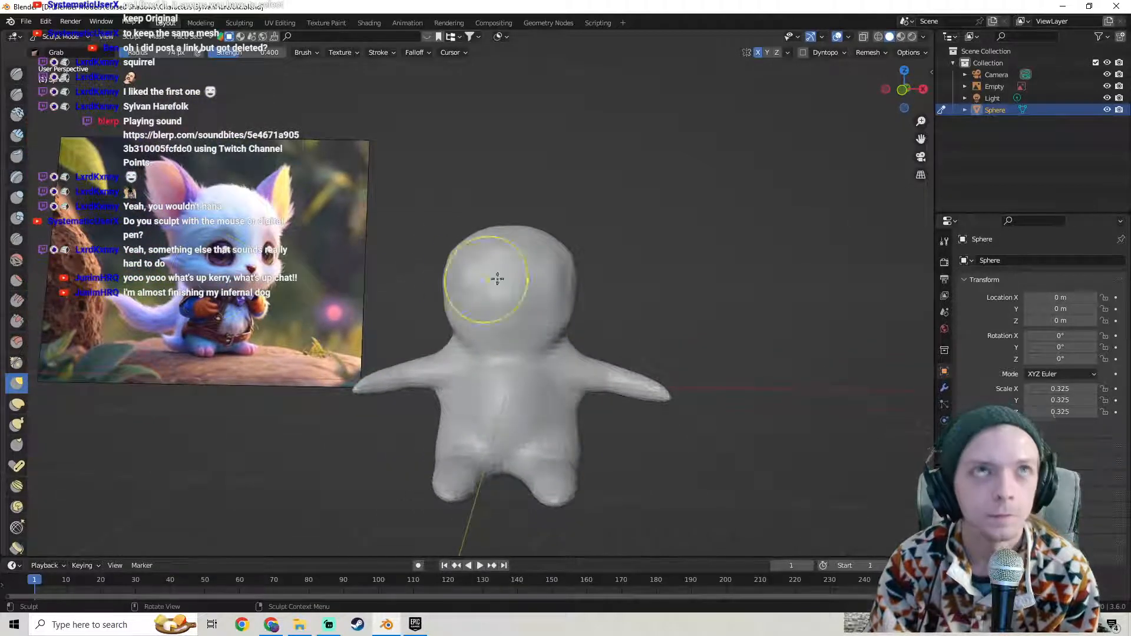
# - Try pulling the lower cheeks outward with the Grab brush and undo the pointed stretch
pyautogui.scroll(1, 610, 278)
pyautogui.keyDown('shift'); pyautogui.moveTo(440, 292); pyautogui.dragTo(408, 286, button='middle'); pyautogui.keyUp('shift')
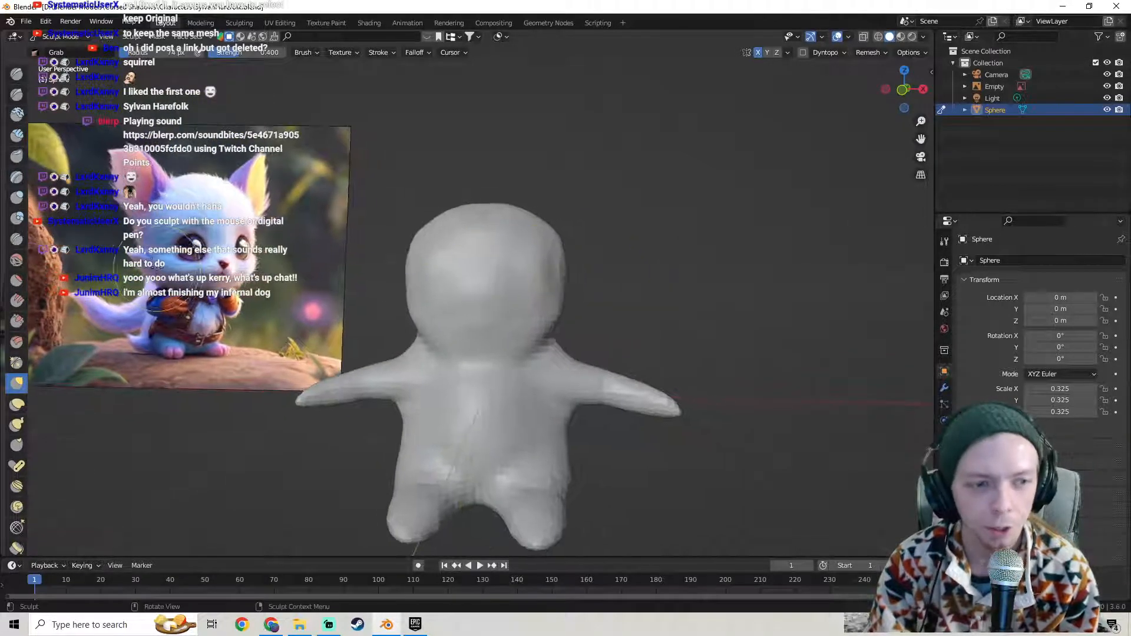
pyautogui.moveTo(559, 346); pyautogui.dragTo(605, 340, button='middle')
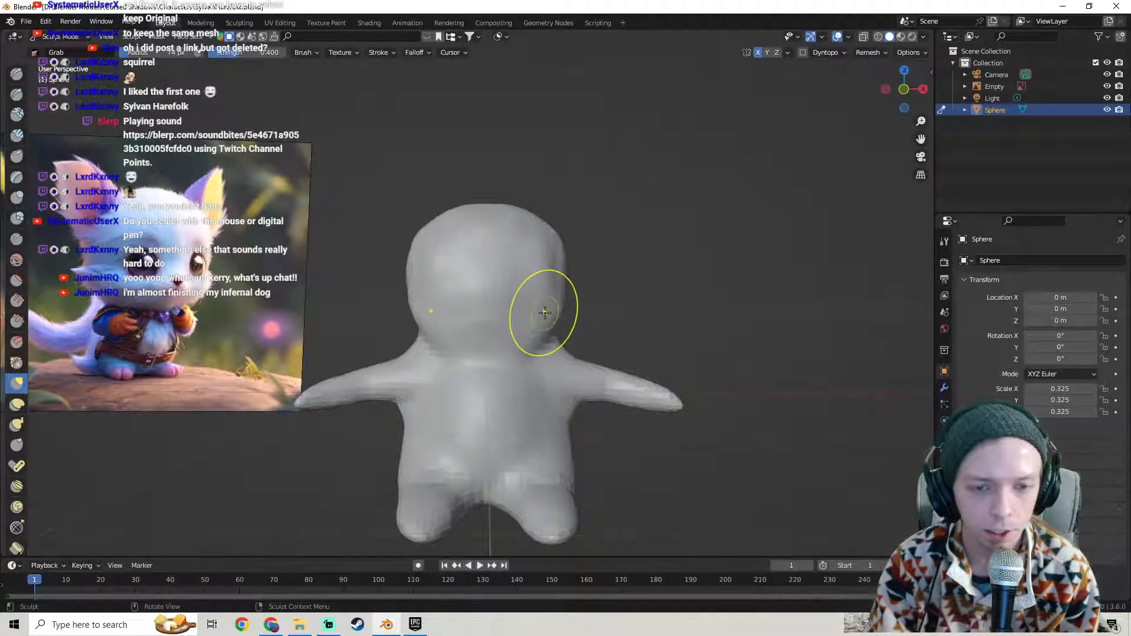
pyautogui.moveTo(550, 328)
pyautogui.mouseDown(button='middle')
pyautogui.moveTo(619, 330)
pyautogui.moveTo(518, 328)
pyautogui.moveTo(548, 323)
pyautogui.mouseUp(button='middle')
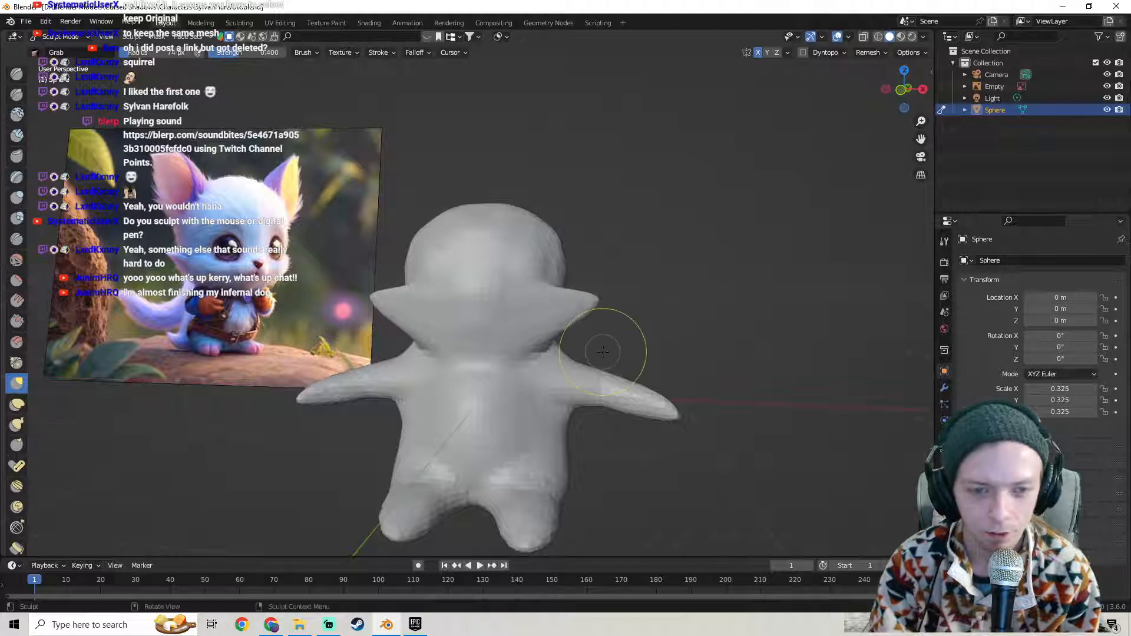
pyautogui.hotkey('ctrl', 'z')
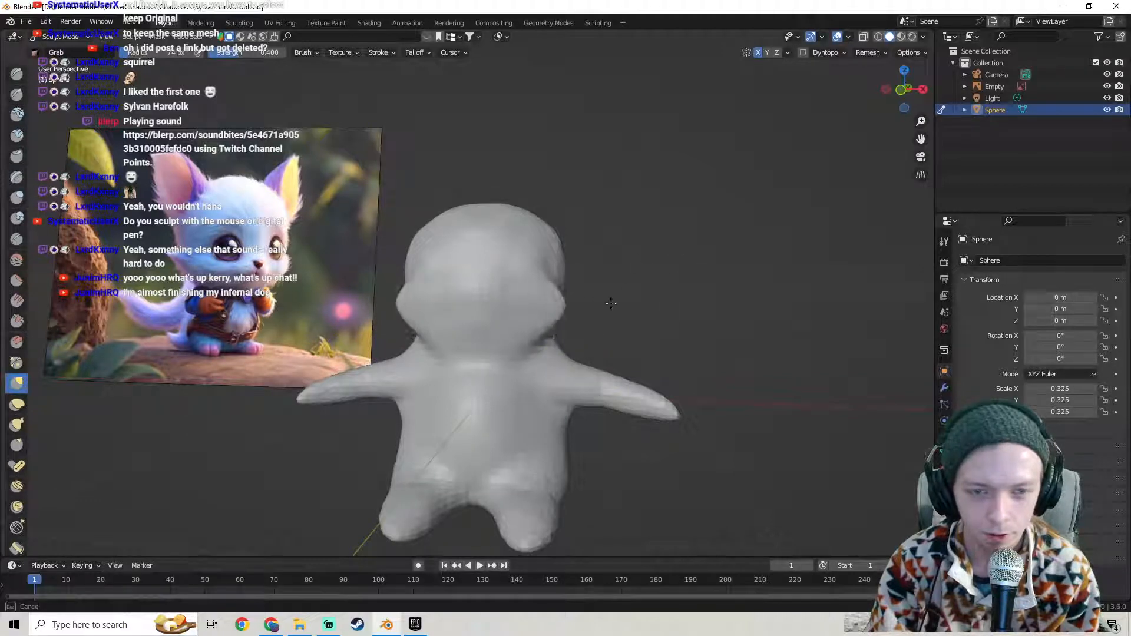
pyautogui.moveTo(611, 391)
pyautogui.mouseDown(button='middle')
pyautogui.moveTo(559, 380)
pyautogui.moveTo(593, 341)
pyautogui.moveTo(565, 372)
pyautogui.moveTo(589, 354)
pyautogui.moveTo(581, 341)
pyautogui.mouseUp(button='middle')
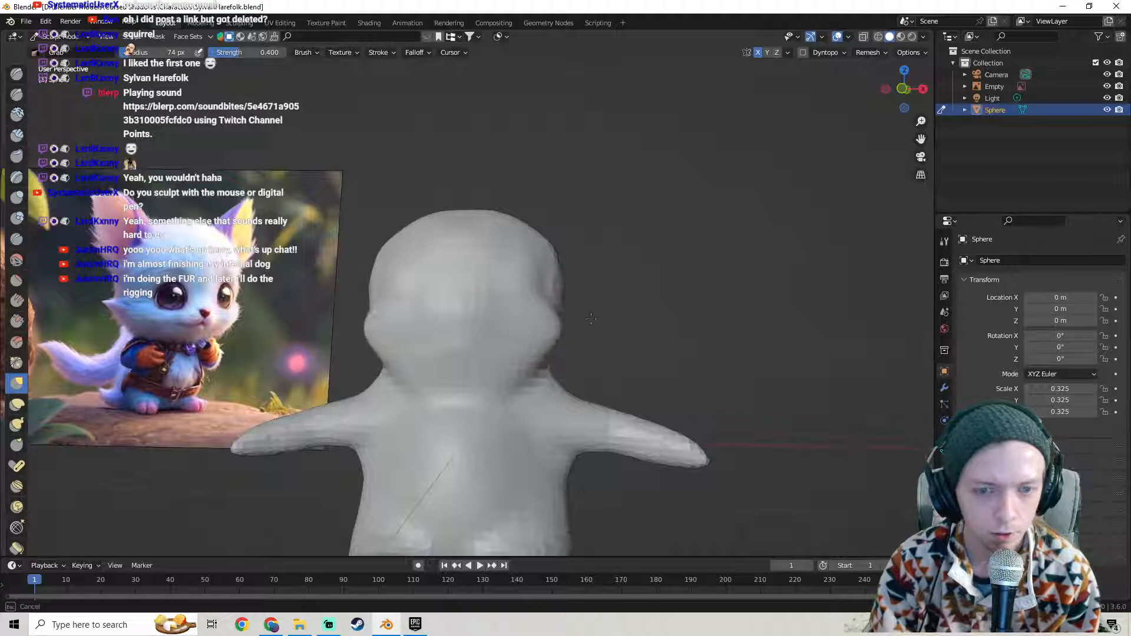
# - Bring the bulging cheeks back to a rounded head outline, set the front orthographic view and save the file
pyautogui.moveTo(587, 319); pyautogui.dragTo(664, 309)
pyautogui.moveTo(641, 329); pyautogui.dragTo(747, 343, button='middle')
pyautogui.press('KP_1')
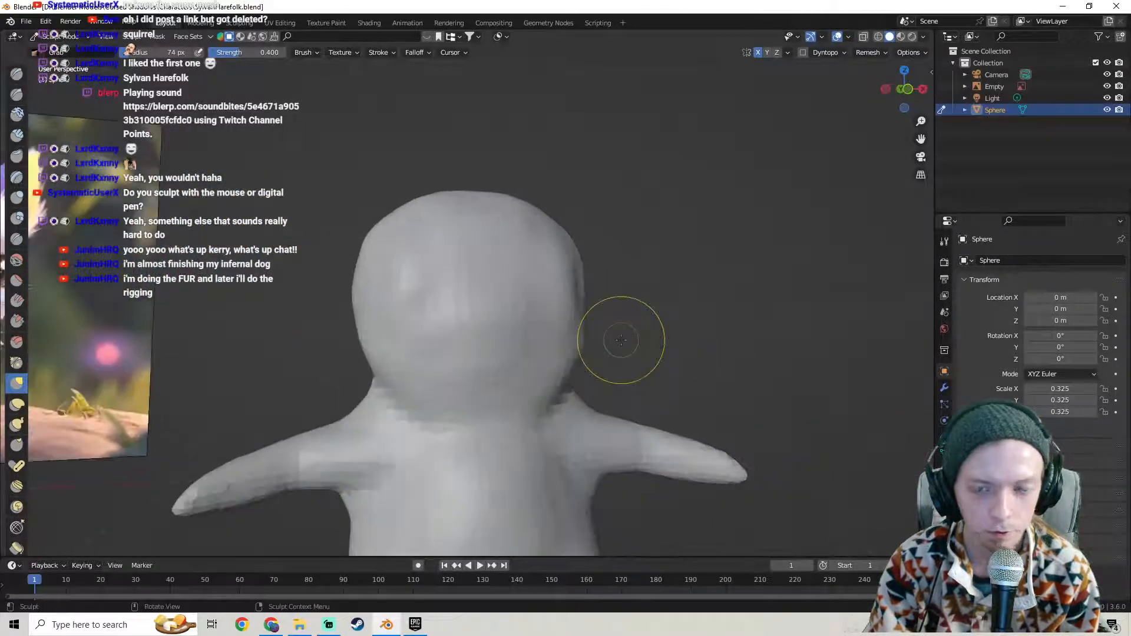
pyautogui.scroll(2, 579, 335)
pyautogui.scroll(-5, 536, 239)
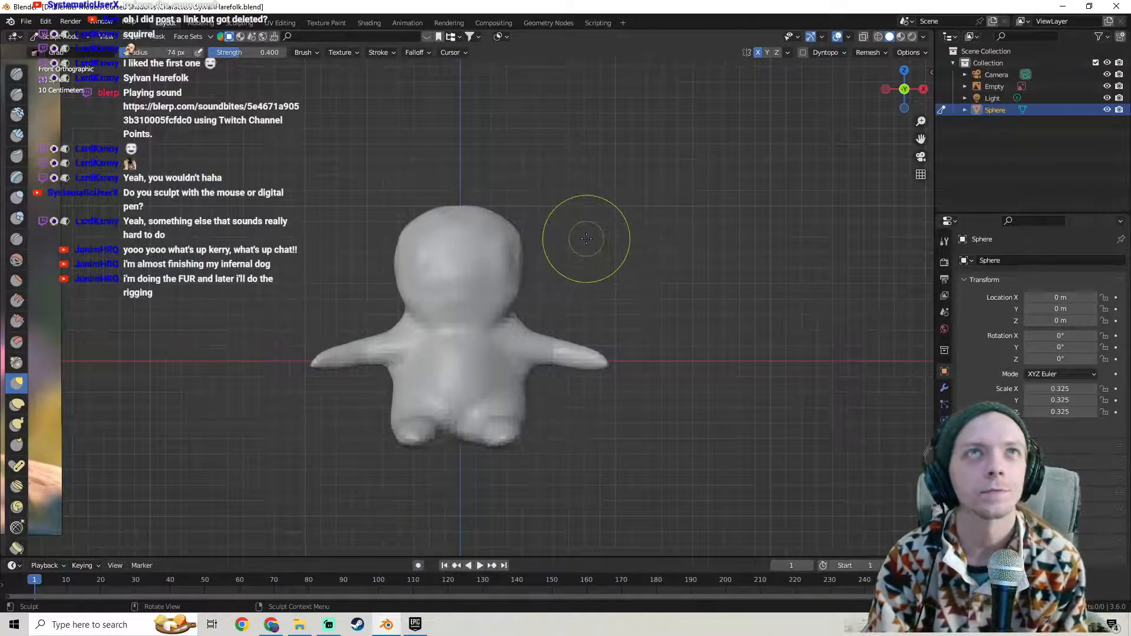
pyautogui.click(25, 21)
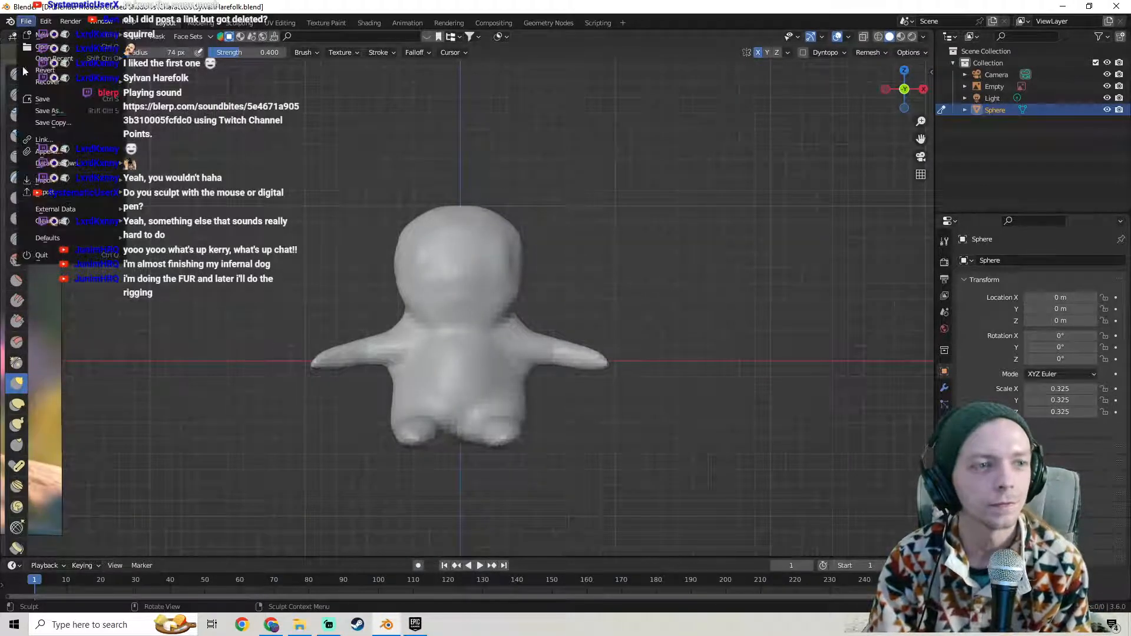
pyautogui.click(59, 100)
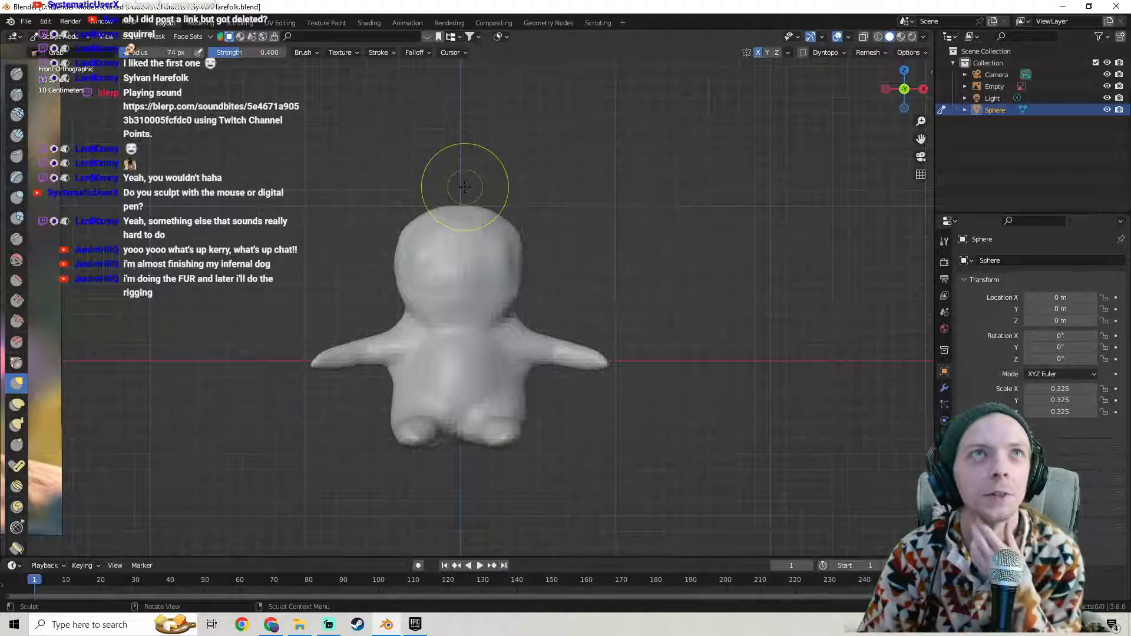
# - Nudge the front of the face with the Grab brush to refine the head's shape
pyautogui.scroll(3, 538, 214)
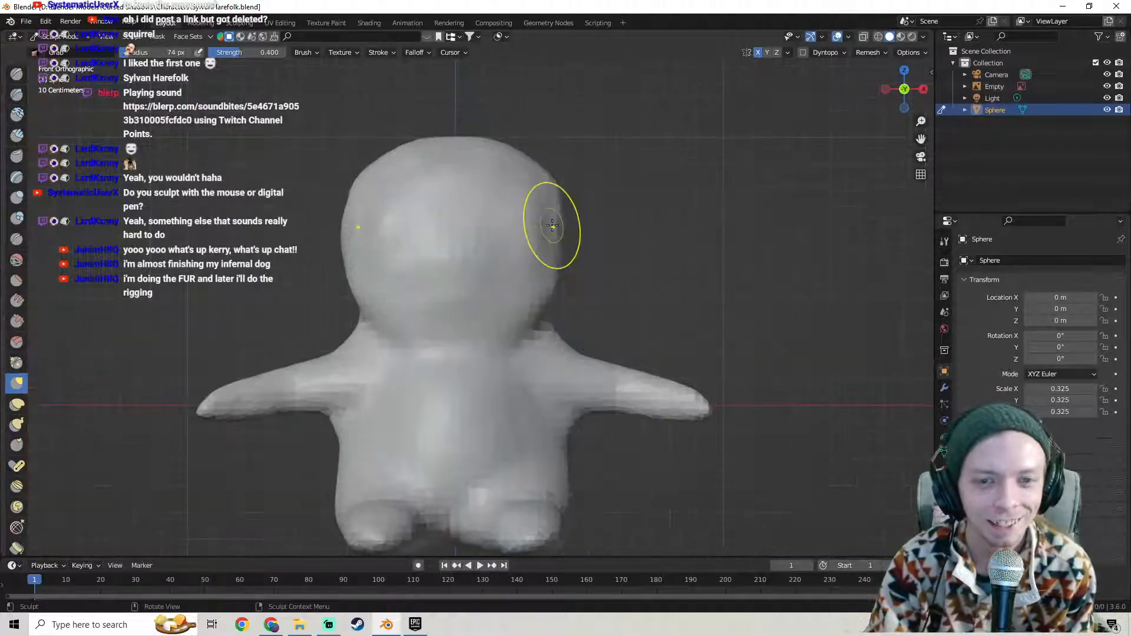
pyautogui.scroll(-2, 562, 224)
pyautogui.moveTo(550, 232); pyautogui.dragTo(576, 273, button='middle')
pyautogui.moveTo(487, 264); pyautogui.dragTo(516, 268)
pyautogui.moveTo(516, 268); pyautogui.dragTo(434, 260, button='middle')
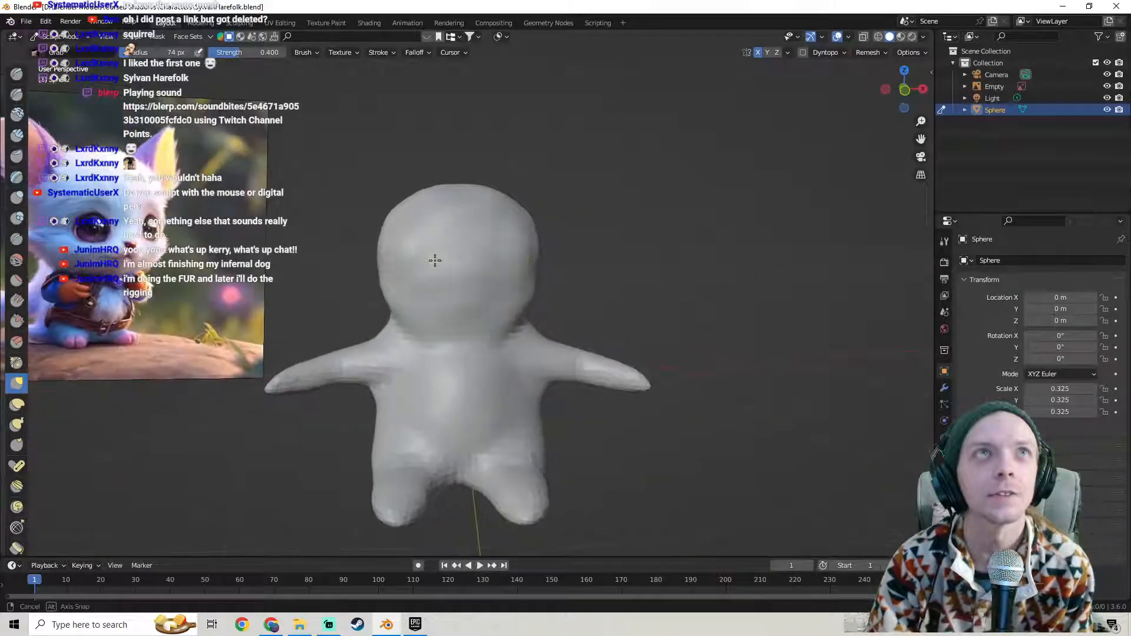
# - Examine the head and body from the front and side, comparing their proportions with the reference image
pyautogui.moveTo(595, 243); pyautogui.dragTo(580, 245, button='middle')
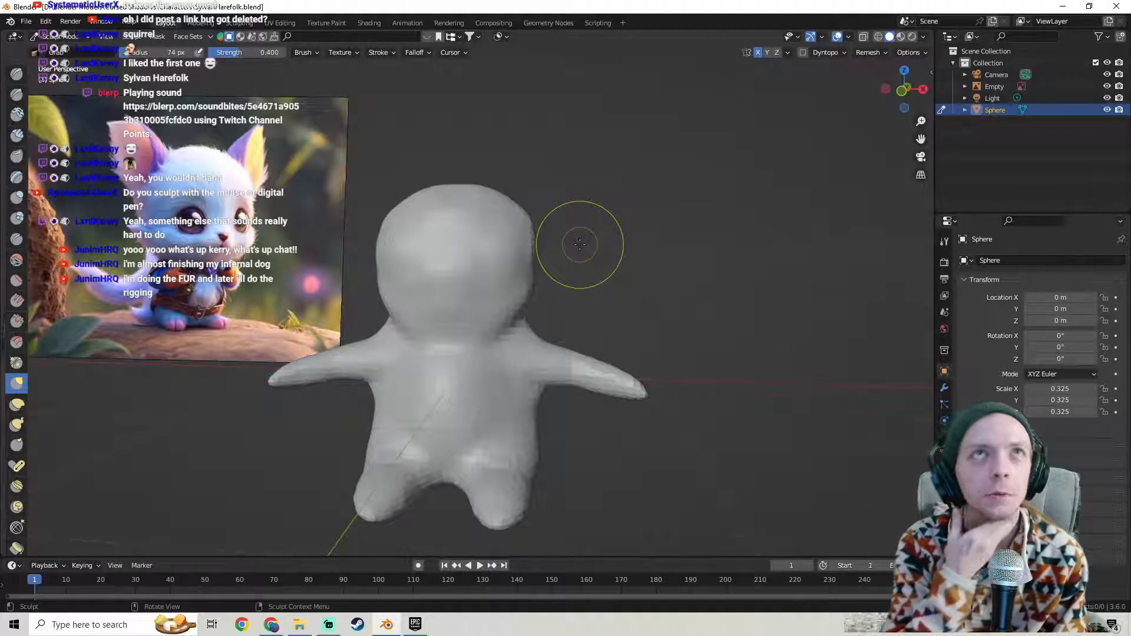
pyautogui.moveTo(570, 189)
pyautogui.mouseDown(button='middle')
pyautogui.moveTo(571, 206)
pyautogui.moveTo(494, 204)
pyautogui.mouseUp(button='middle')
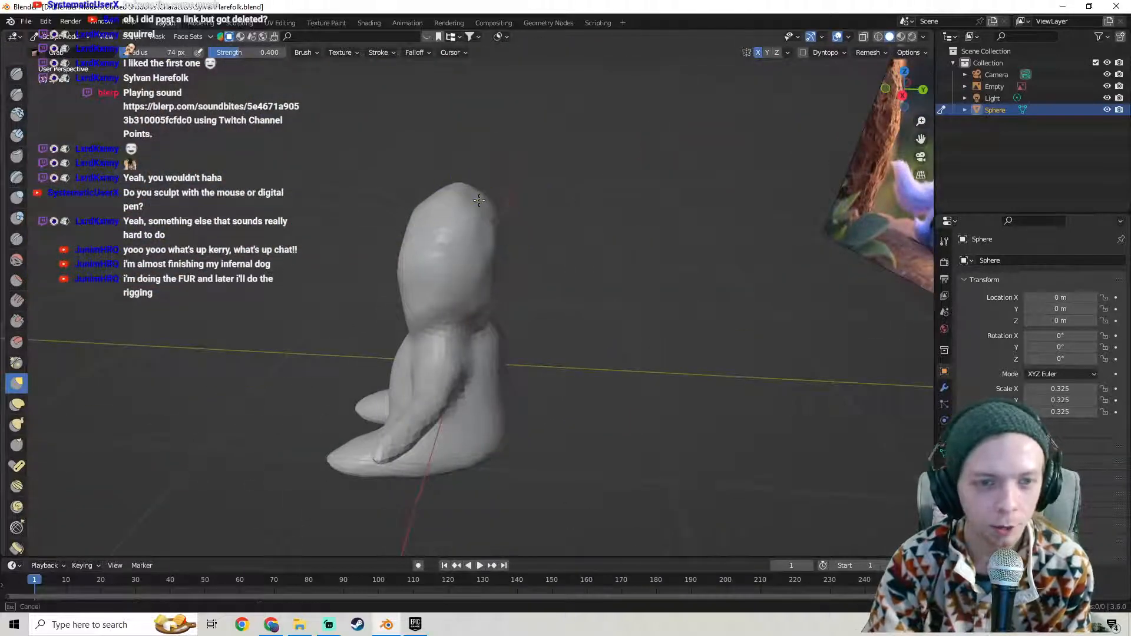
pyautogui.moveTo(479, 203)
pyautogui.mouseDown(button='middle')
pyautogui.moveTo(563, 251)
pyautogui.moveTo(404, 259)
pyautogui.moveTo(493, 276)
pyautogui.moveTo(533, 269)
pyautogui.moveTo(512, 271)
pyautogui.mouseUp(button='middle')
pyautogui.press('Tab')
pyautogui.press('Tab')
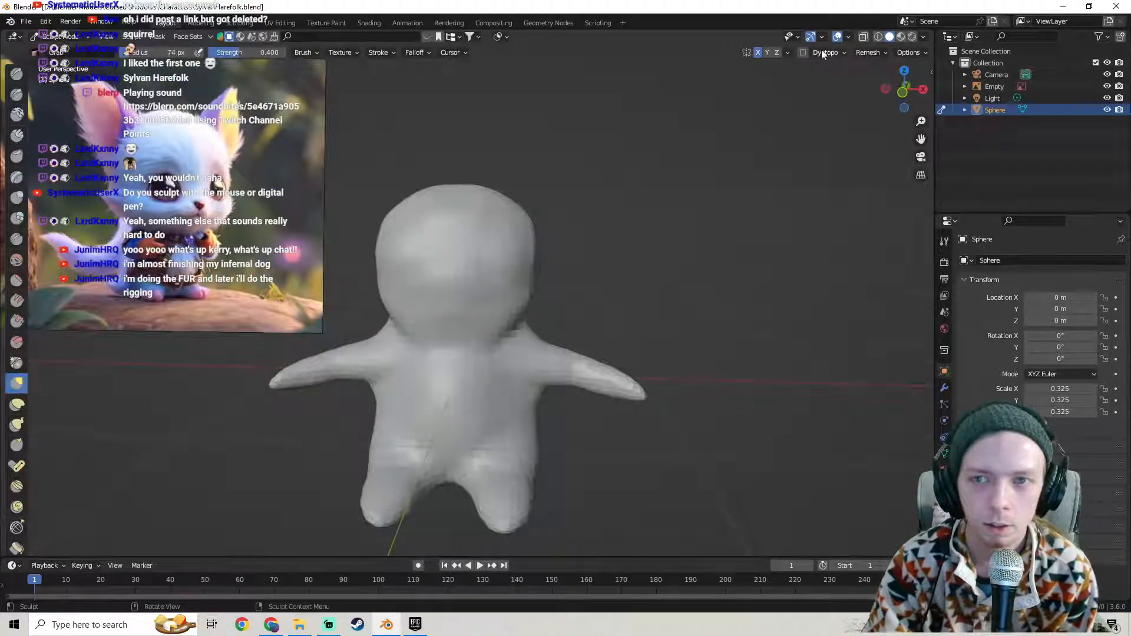
pyautogui.click(863, 52)
pyautogui.moveTo(619, 236); pyautogui.dragTo(526, 235, button='middle')
pyautogui.moveTo(430, 234)
pyautogui.mouseDown(button='middle')
pyautogui.moveTo(505, 232)
pyautogui.moveTo(542, 258)
pyautogui.moveTo(449, 242)
pyautogui.moveTo(416, 257)
pyautogui.moveTo(433, 264)
pyautogui.moveTo(621, 260)
pyautogui.moveTo(578, 280)
pyautogui.moveTo(459, 272)
pyautogui.moveTo(437, 250)
pyautogui.mouseUp(button='middle')
pyautogui.scroll(-1, 462, 273)
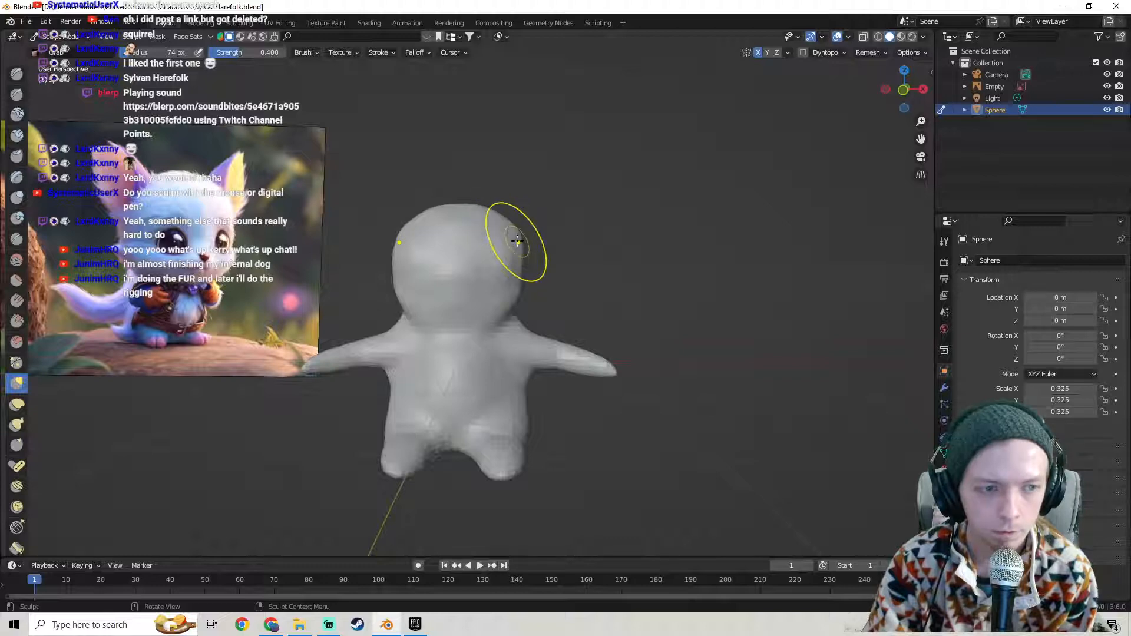
# - Raise and widen the upper head with the Grab brush, check the side profile and undo the last change
pyautogui.moveTo(518, 247)
pyautogui.mouseDown()
pyautogui.moveTo(542, 237)
pyautogui.moveTo(527, 215)
pyautogui.mouseUp()
pyautogui.moveTo(514, 214); pyautogui.dragTo(476, 206)
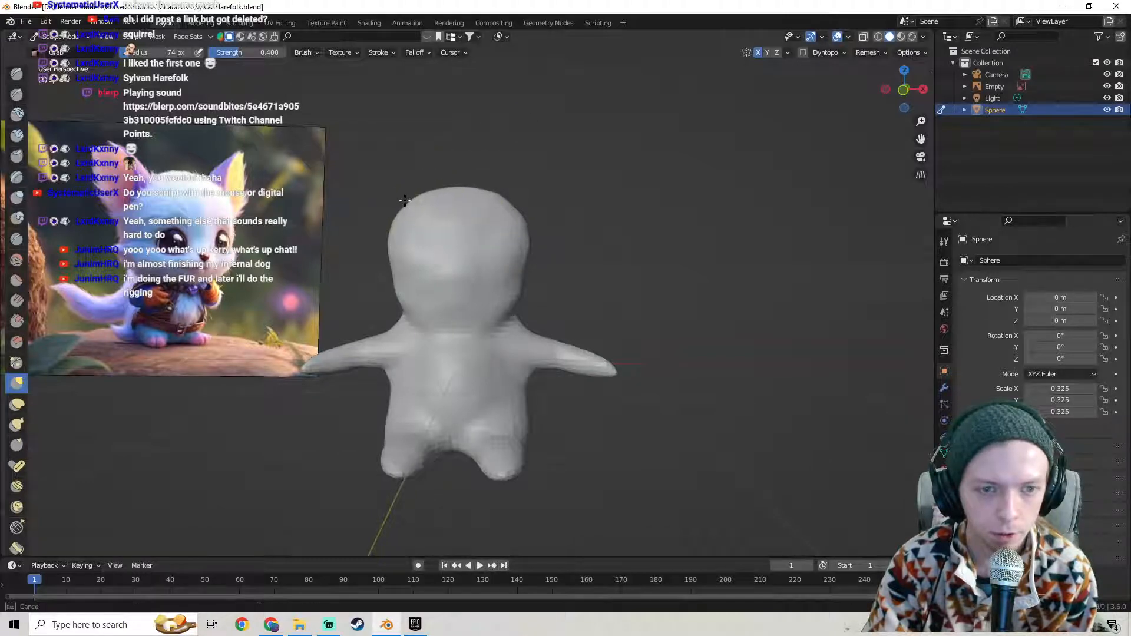
pyautogui.moveTo(401, 198); pyautogui.dragTo(591, 242, button='middle')
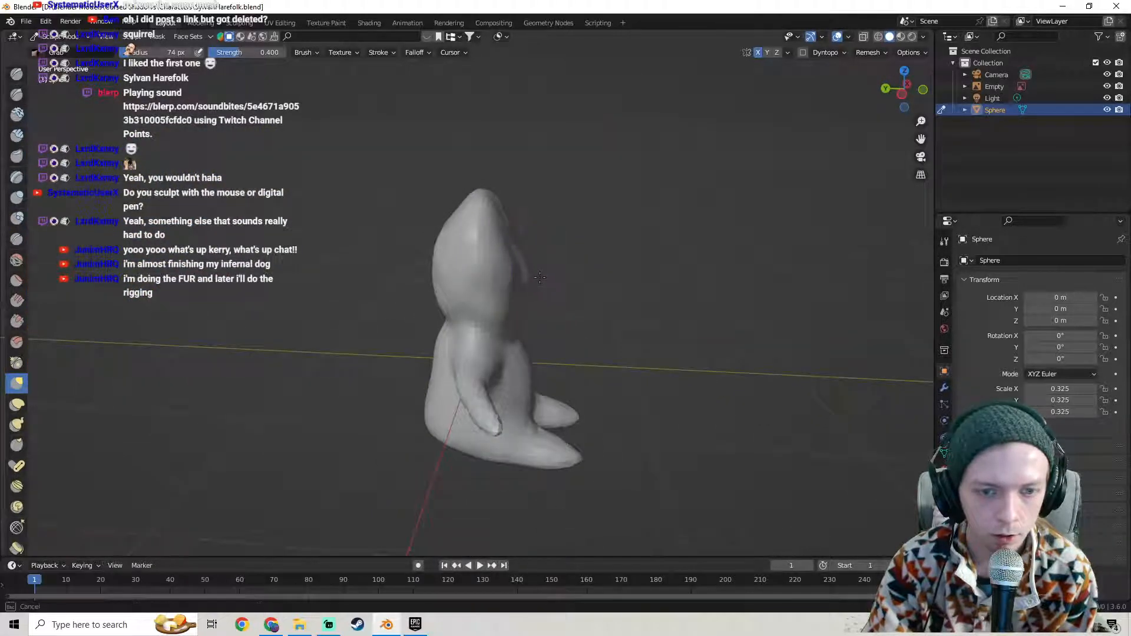
pyautogui.moveTo(565, 273)
pyautogui.mouseDown(button='middle')
pyautogui.moveTo(411, 266)
pyautogui.moveTo(618, 267)
pyautogui.moveTo(563, 268)
pyautogui.moveTo(540, 232)
pyautogui.moveTo(541, 260)
pyautogui.moveTo(485, 247)
pyautogui.moveTo(442, 263)
pyautogui.mouseUp(button='middle')
pyautogui.scroll(-3, 521, 255)
pyautogui.scroll(2, 538, 238)
pyautogui.hotkey('ctrl', 'z')
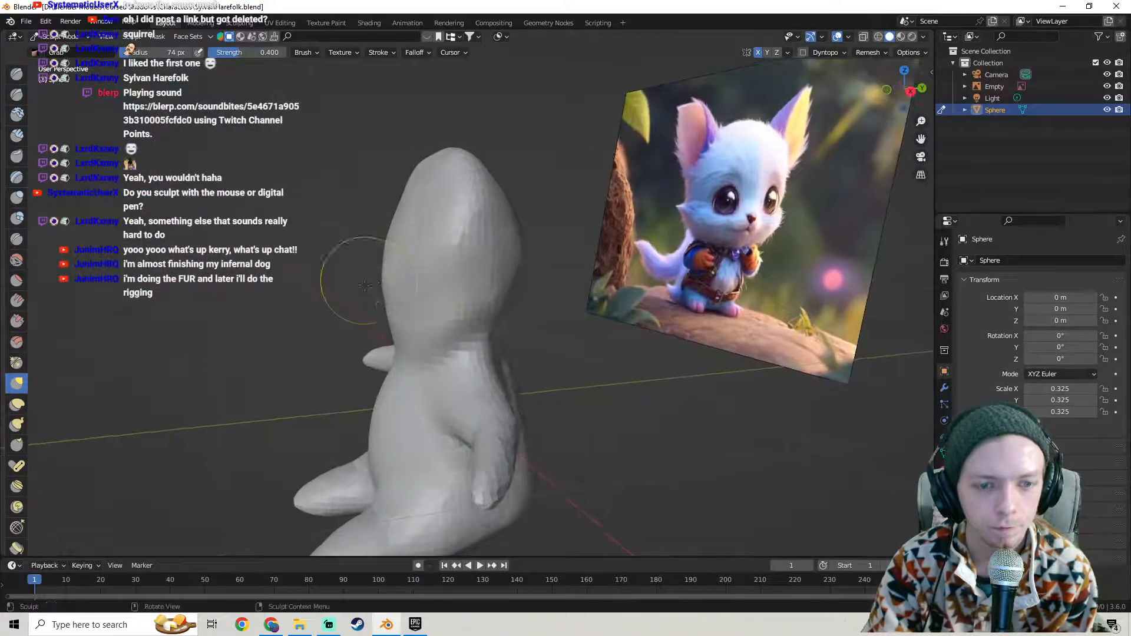
# - Build out the back of the head from the side with the Grab brush to give the skull more depth
pyautogui.scroll(-2, 387, 278)
pyautogui.moveTo(384, 278); pyautogui.dragTo(366, 277, button='middle')
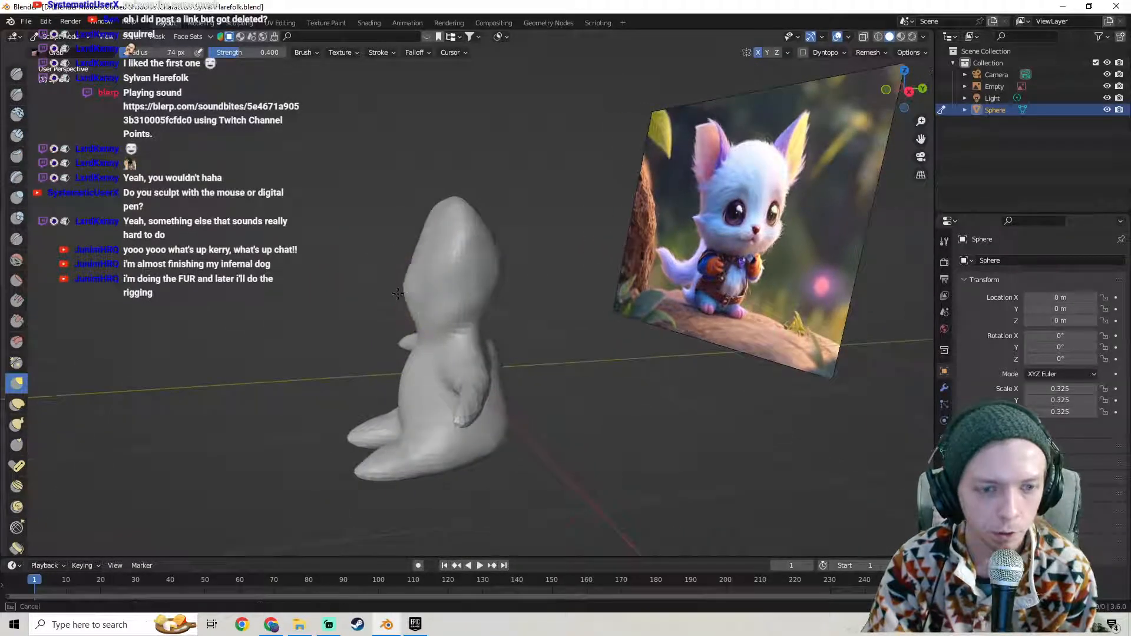
pyautogui.moveTo(379, 294)
pyautogui.mouseDown(button='middle')
pyautogui.moveTo(623, 289)
pyautogui.moveTo(505, 289)
pyautogui.moveTo(478, 265)
pyautogui.moveTo(449, 285)
pyautogui.moveTo(485, 265)
pyautogui.moveTo(571, 262)
pyautogui.moveTo(552, 257)
pyautogui.moveTo(594, 247)
pyautogui.moveTo(631, 268)
pyautogui.moveTo(581, 268)
pyautogui.moveTo(717, 278)
pyautogui.moveTo(634, 218)
pyautogui.moveTo(518, 189)
pyautogui.moveTo(527, 197)
pyautogui.moveTo(415, 252)
pyautogui.moveTo(434, 255)
pyautogui.moveTo(462, 223)
pyautogui.moveTo(472, 233)
pyautogui.moveTo(446, 263)
pyautogui.mouseUp(button='middle')
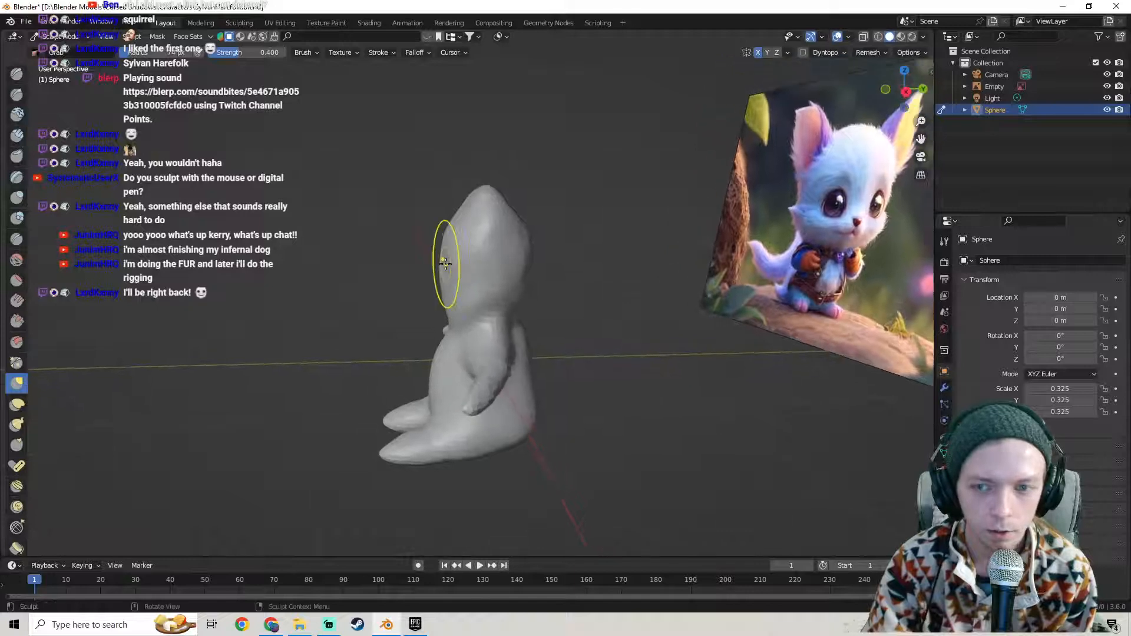
pyautogui.moveTo(557, 248)
pyautogui.mouseDown(button='middle')
pyautogui.moveTo(522, 232)
pyautogui.moveTo(545, 220)
pyautogui.moveTo(540, 237)
pyautogui.mouseUp(button='middle')
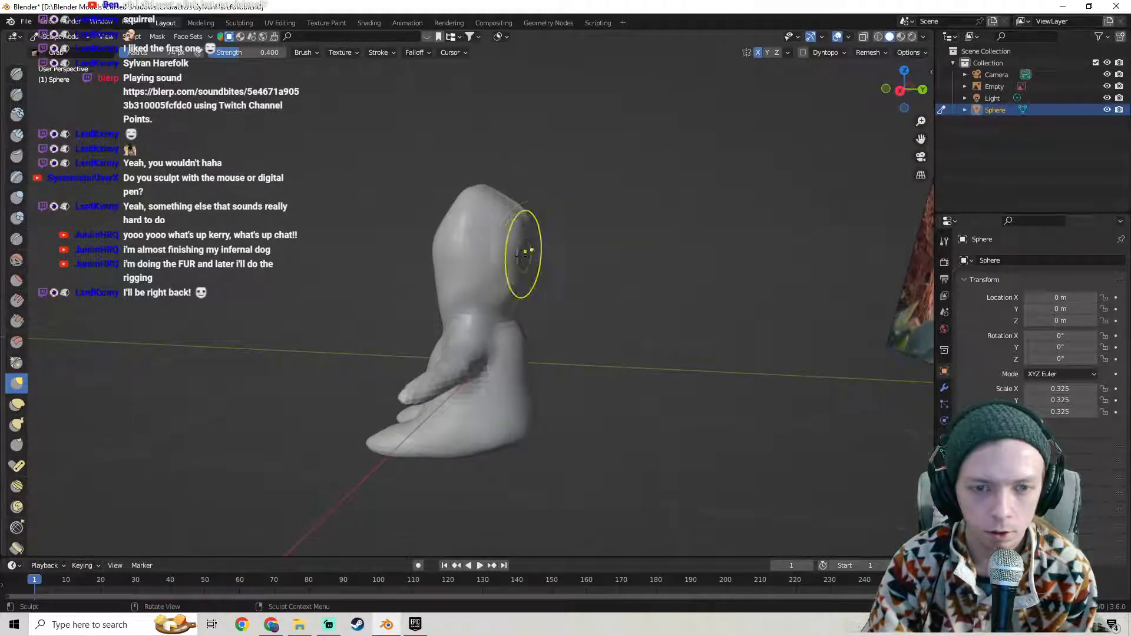
pyautogui.moveTo(521, 288)
pyautogui.mouseDown(button='middle')
pyautogui.moveTo(589, 355)
pyautogui.moveTo(554, 232)
pyautogui.moveTo(505, 204)
pyautogui.mouseUp(button='middle')
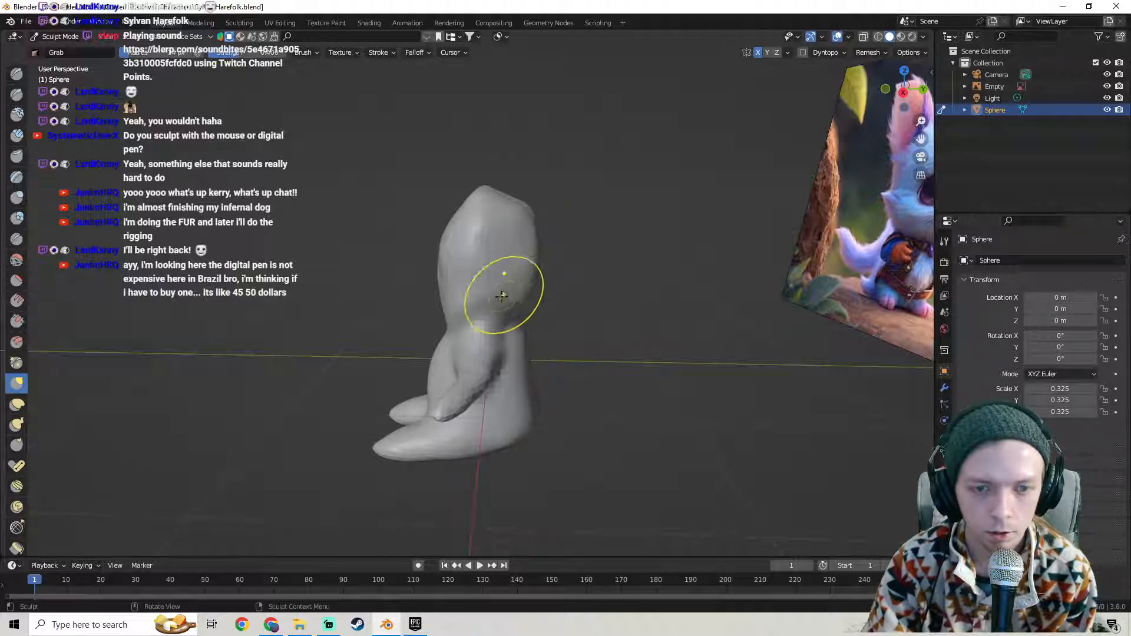
pyautogui.moveTo(576, 290)
pyautogui.mouseDown(button='middle')
pyautogui.moveTo(468, 354)
pyautogui.moveTo(585, 265)
pyautogui.mouseUp(button='middle')
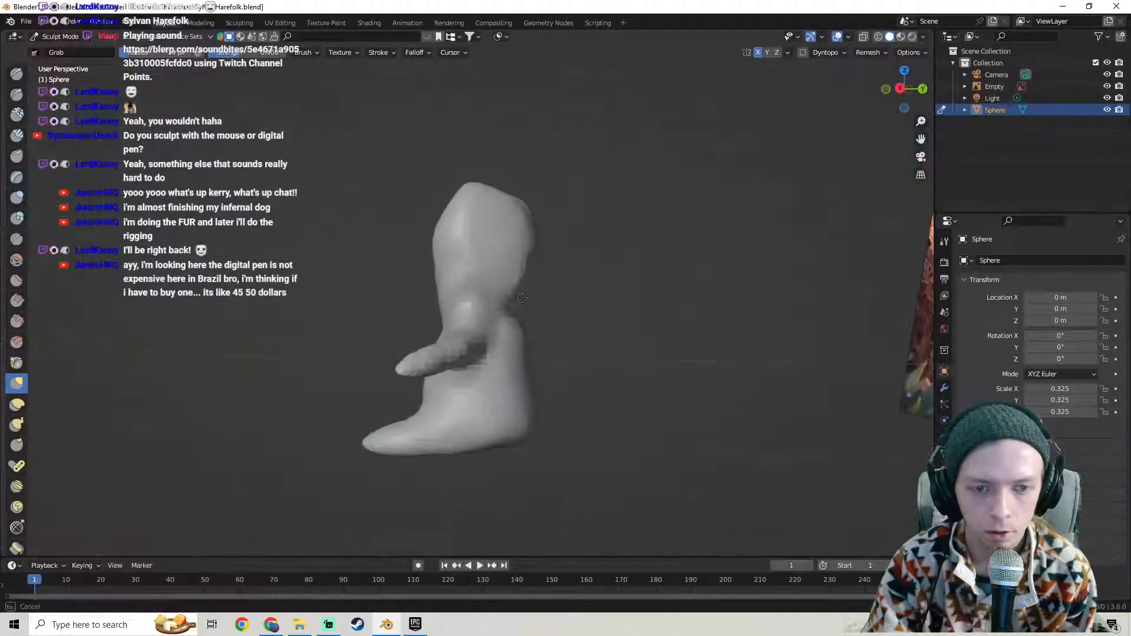
pyautogui.moveTo(567, 277)
pyautogui.mouseDown(button='middle')
pyautogui.moveTo(541, 288)
pyautogui.moveTo(554, 313)
pyautogui.moveTo(437, 255)
pyautogui.moveTo(555, 247)
pyautogui.moveTo(516, 252)
pyautogui.moveTo(515, 285)
pyautogui.moveTo(487, 269)
pyautogui.mouseUp(button='middle')
pyautogui.moveTo(500, 296); pyautogui.dragTo(530, 298)
pyautogui.moveTo(530, 298)
pyautogui.mouseDown(button='middle')
pyautogui.moveTo(448, 328)
pyautogui.moveTo(507, 369)
pyautogui.moveTo(479, 315)
pyautogui.moveTo(492, 315)
pyautogui.moveTo(470, 237)
pyautogui.mouseUp(button='middle')
# - Pull the forehead forward from the side with the Grab brush
pyautogui.moveTo(446, 220)
pyautogui.mouseDown()
pyautogui.moveTo(423, 222)
pyautogui.moveTo(426, 249)
pyautogui.mouseUp()
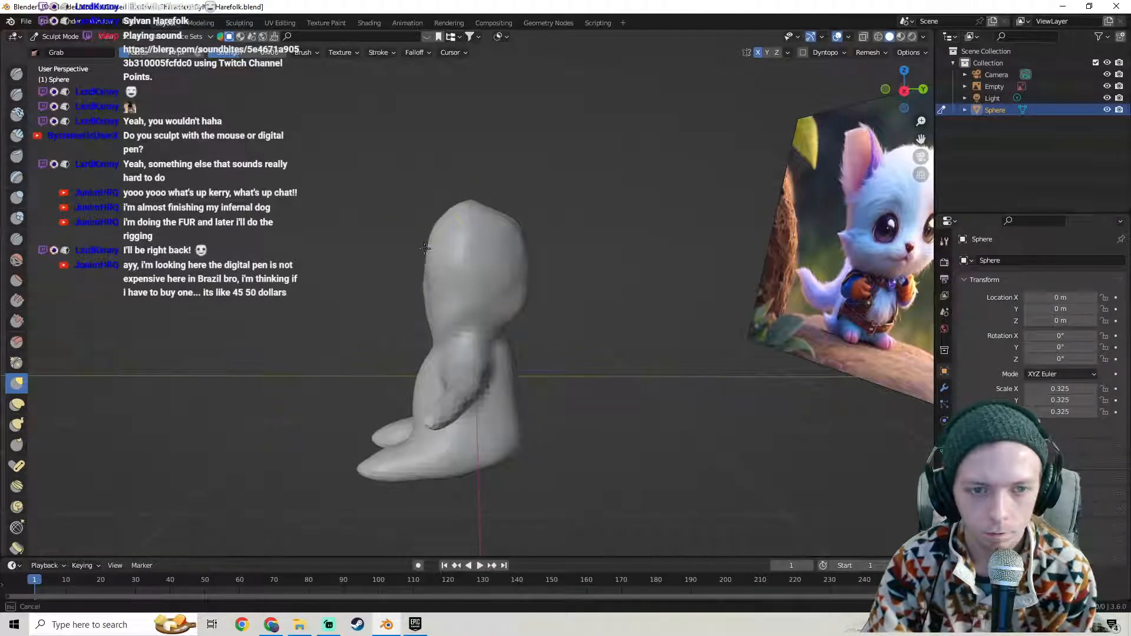
pyautogui.moveTo(416, 248)
pyautogui.mouseDown(button='middle')
pyautogui.moveTo(480, 253)
pyautogui.moveTo(450, 260)
pyautogui.mouseUp(button='middle')
pyautogui.moveTo(449, 260)
pyautogui.mouseDown()
pyautogui.moveTo(441, 246)
pyautogui.moveTo(415, 245)
pyautogui.moveTo(438, 259)
pyautogui.moveTo(417, 258)
pyautogui.mouseUp()
pyautogui.moveTo(417, 258); pyautogui.dragTo(416, 229, button='middle')
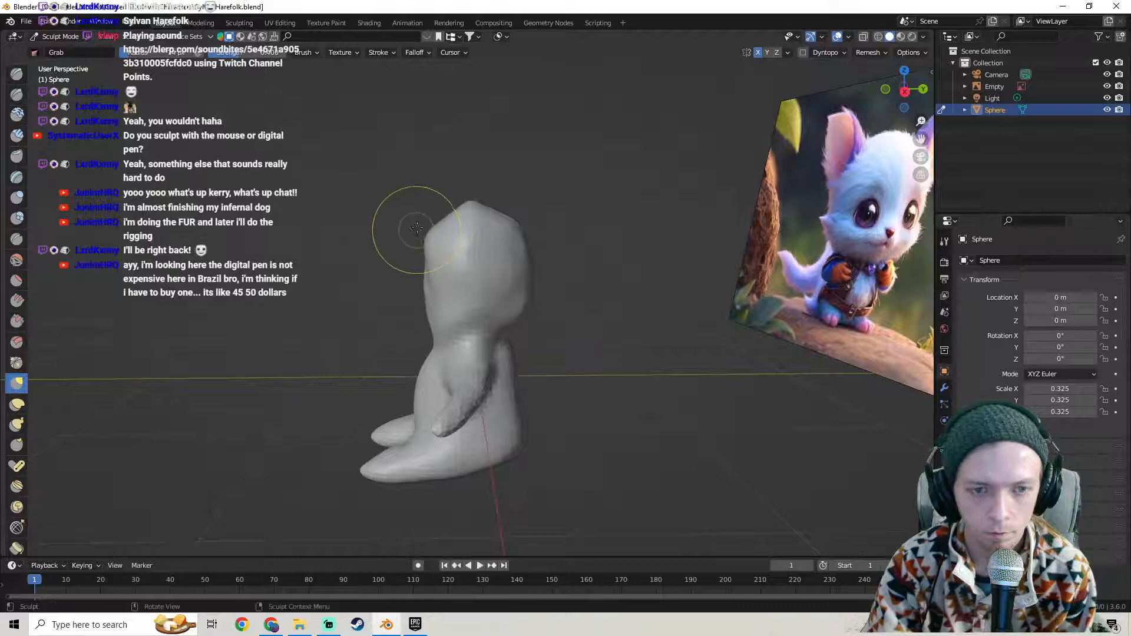
# - Round off the crown and upper back of the head with short Grab brush strokes
pyautogui.moveTo(439, 218)
pyautogui.mouseDown()
pyautogui.moveTo(472, 203)
pyautogui.moveTo(513, 214)
pyautogui.mouseUp()
pyautogui.moveTo(489, 207); pyautogui.dragTo(499, 209)
pyautogui.moveTo(511, 209); pyautogui.dragTo(490, 215, button='middle')
pyautogui.moveTo(488, 214); pyautogui.dragTo(490, 206)
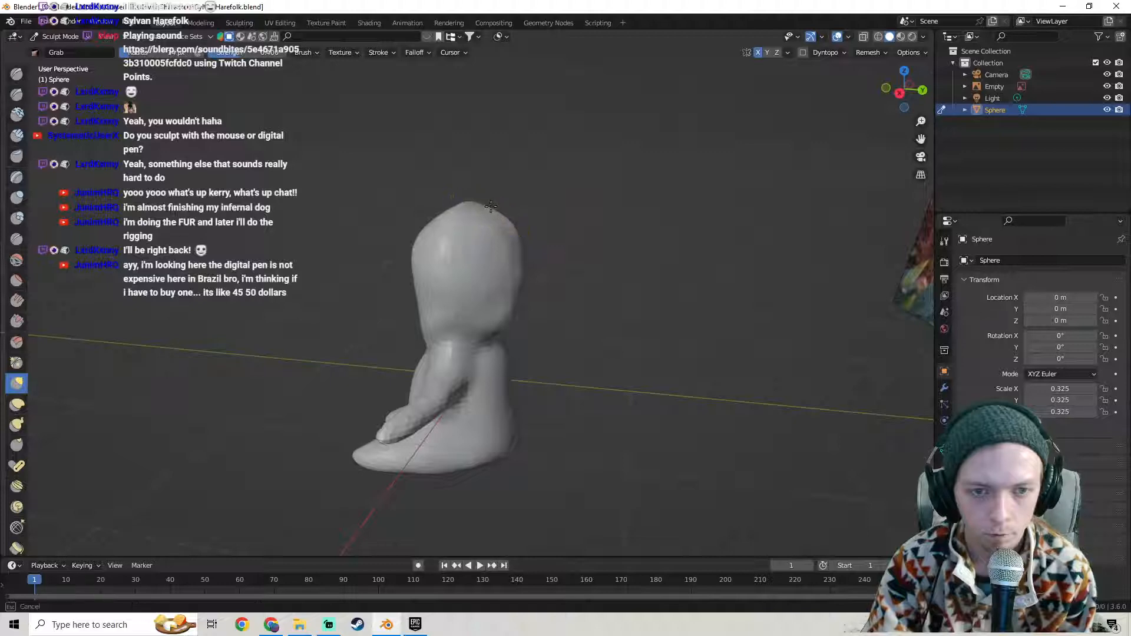
pyautogui.moveTo(492, 204); pyautogui.dragTo(457, 210, button='middle')
pyautogui.moveTo(456, 210); pyautogui.dragTo(452, 208)
pyautogui.moveTo(448, 204)
pyautogui.mouseDown(button='middle')
pyautogui.moveTo(457, 247)
pyautogui.moveTo(575, 260)
pyautogui.moveTo(554, 279)
pyautogui.moveTo(492, 268)
pyautogui.moveTo(354, 283)
pyautogui.moveTo(550, 308)
pyautogui.moveTo(449, 303)
pyautogui.moveTo(520, 279)
pyautogui.moveTo(425, 290)
pyautogui.mouseUp(button='middle')
# - Smooth the rough surface on the back of the head with the Smooth brush
pyautogui.hotkey('shift', 's')
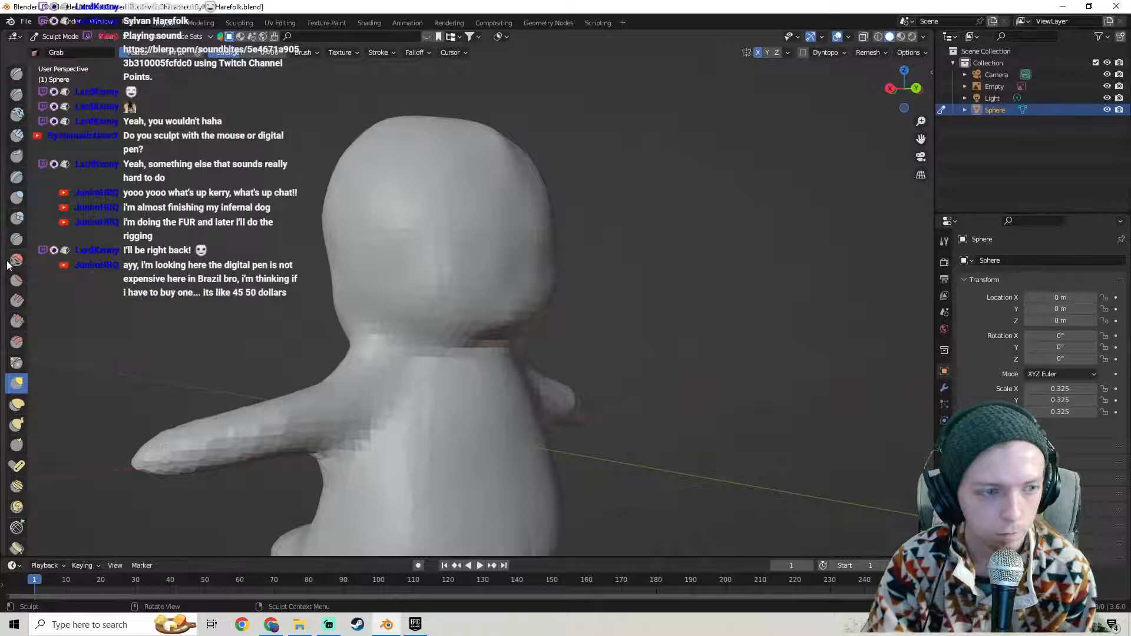
pyautogui.moveTo(425, 289)
pyautogui.mouseDown()
pyautogui.moveTo(450, 267)
pyautogui.moveTo(492, 324)
pyautogui.moveTo(441, 310)
pyautogui.moveTo(438, 283)
pyautogui.mouseUp()
pyautogui.moveTo(437, 283)
pyautogui.mouseDown()
pyautogui.moveTo(427, 235)
pyautogui.moveTo(424, 251)
pyautogui.mouseUp()
pyautogui.moveTo(424, 252)
pyautogui.mouseDown()
pyautogui.moveTo(442, 194)
pyautogui.moveTo(458, 192)
pyautogui.mouseUp()
pyautogui.moveTo(458, 192)
pyautogui.mouseDown()
pyautogui.moveTo(495, 268)
pyautogui.moveTo(446, 301)
pyautogui.mouseUp()
# - Smooth the head's rear profile from the crown down toward the neck
pyautogui.moveTo(447, 301); pyautogui.dragTo(559, 268, button='middle')
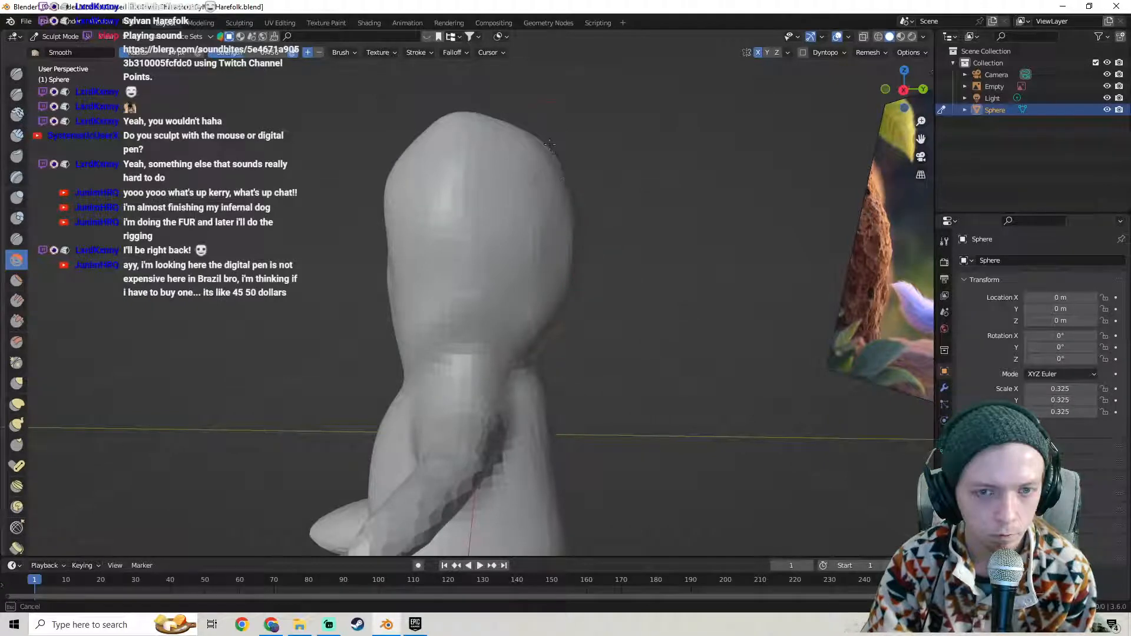
pyautogui.moveTo(567, 251); pyautogui.dragTo(522, 336)
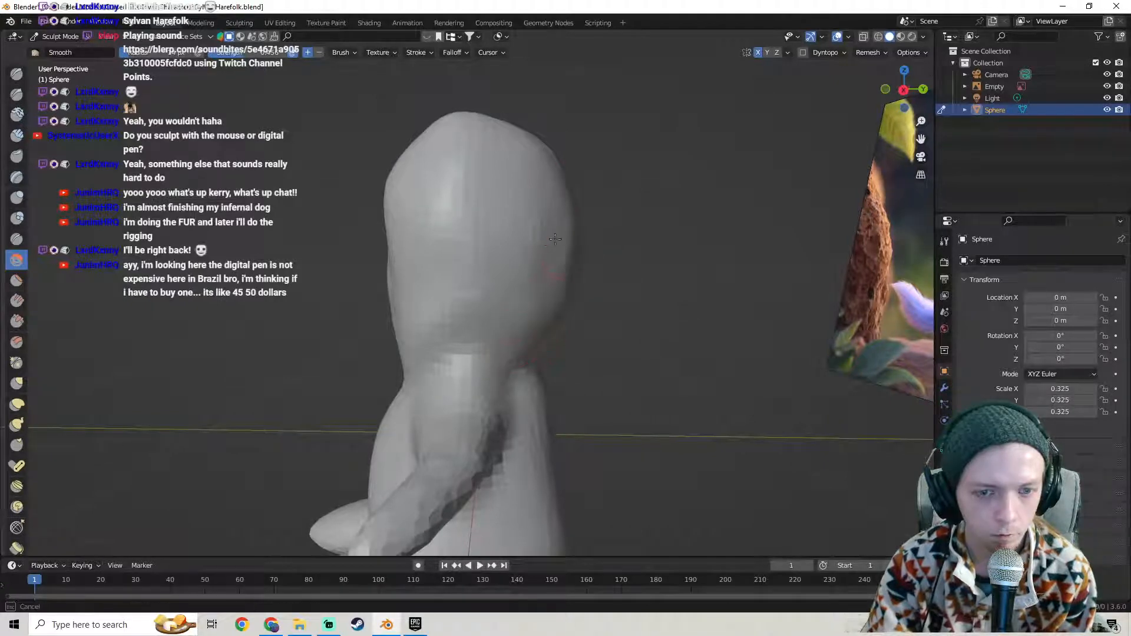
pyautogui.moveTo(570, 168); pyautogui.dragTo(539, 198, button='middle')
pyautogui.moveTo(493, 295)
pyautogui.mouseDown(button='middle')
pyautogui.moveTo(566, 291)
pyautogui.moveTo(336, 322)
pyautogui.moveTo(434, 328)
pyautogui.mouseUp(button='middle')
pyautogui.scroll(5, 501, 306)
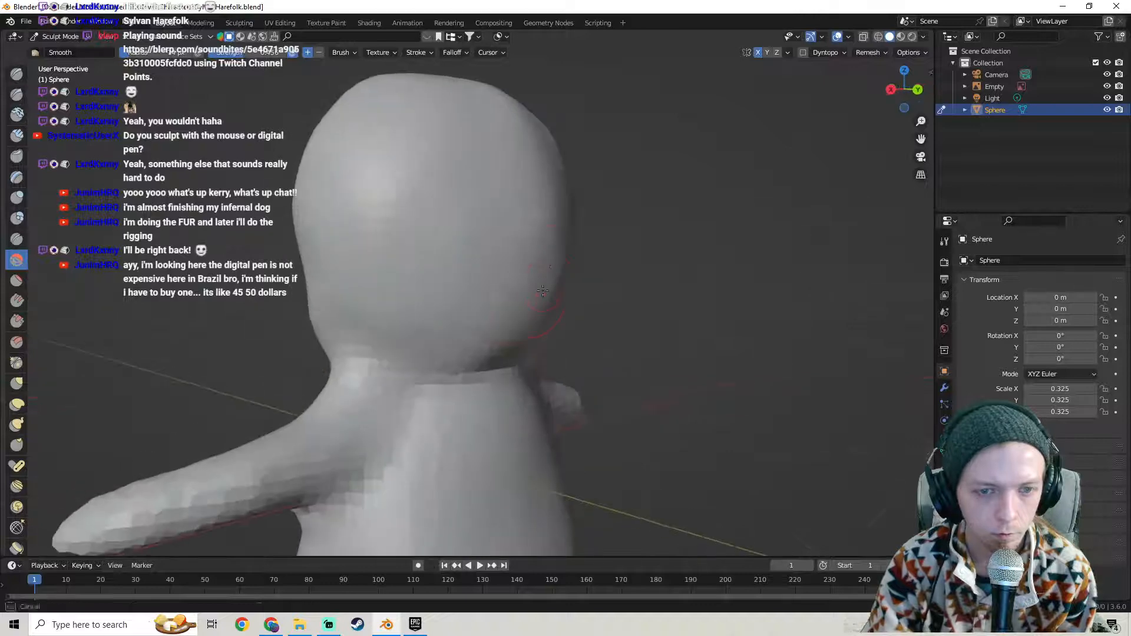
# - Check the smoothed head from the side and save the file
pyautogui.moveTo(483, 308)
pyautogui.mouseDown(button='middle')
pyautogui.moveTo(519, 382)
pyautogui.moveTo(555, 322)
pyautogui.moveTo(575, 321)
pyautogui.moveTo(497, 313)
pyautogui.moveTo(320, 358)
pyautogui.moveTo(531, 347)
pyautogui.moveTo(660, 278)
pyautogui.mouseUp(button='middle')
pyautogui.scroll(-3, 497, 313)
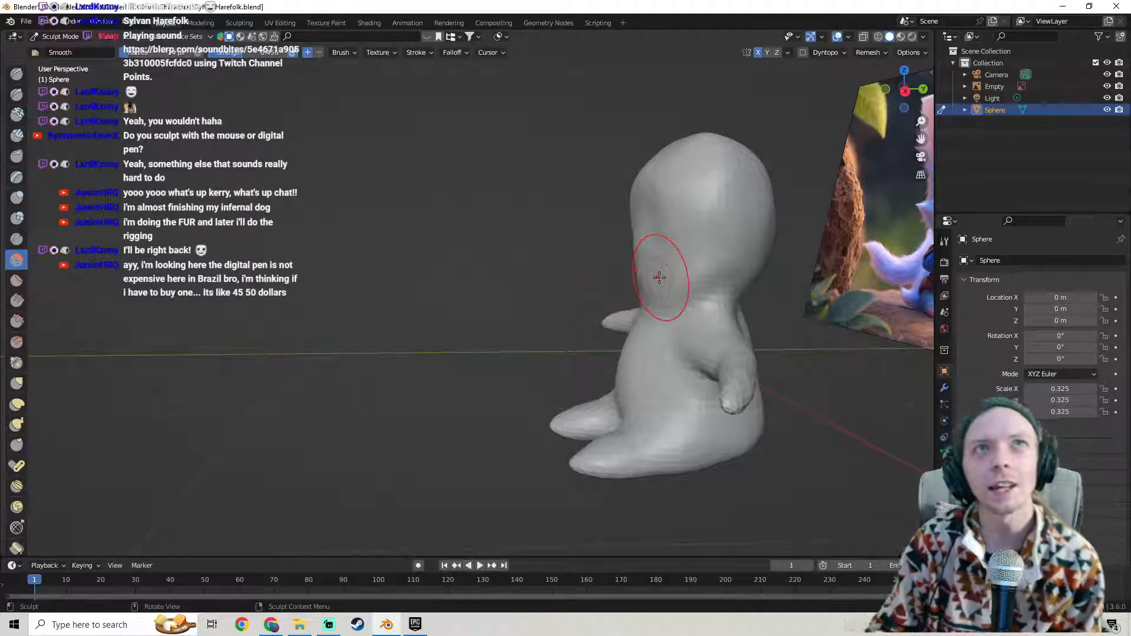
pyautogui.moveTo(707, 218)
pyautogui.mouseDown(button='middle')
pyautogui.moveTo(623, 210)
pyautogui.moveTo(516, 224)
pyautogui.mouseUp(button='middle')
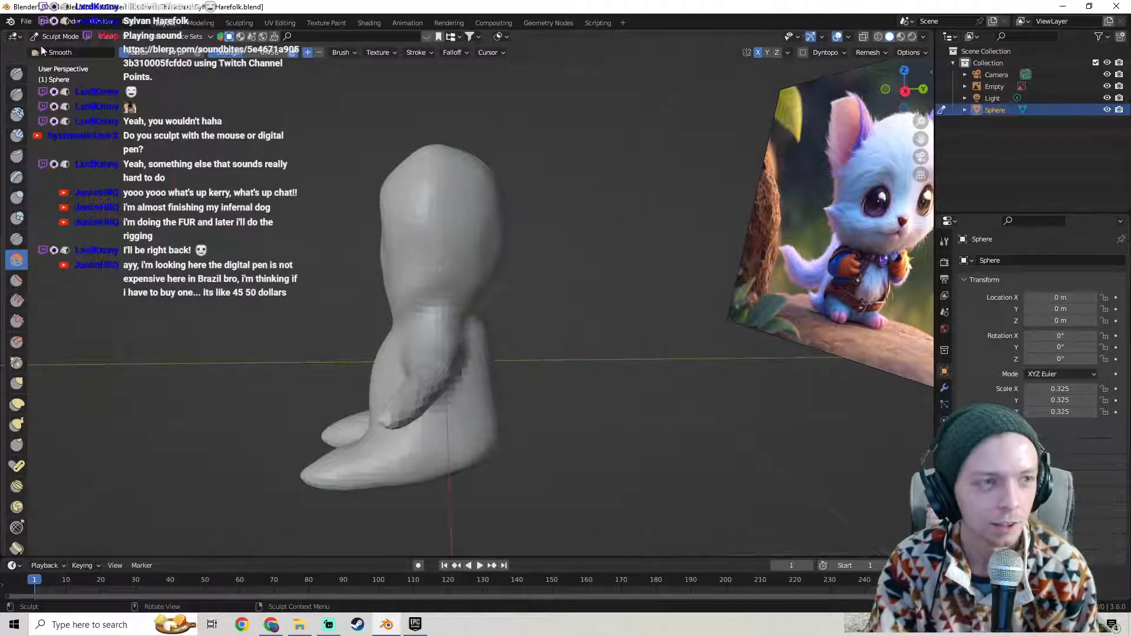
pyautogui.click(23, 21)
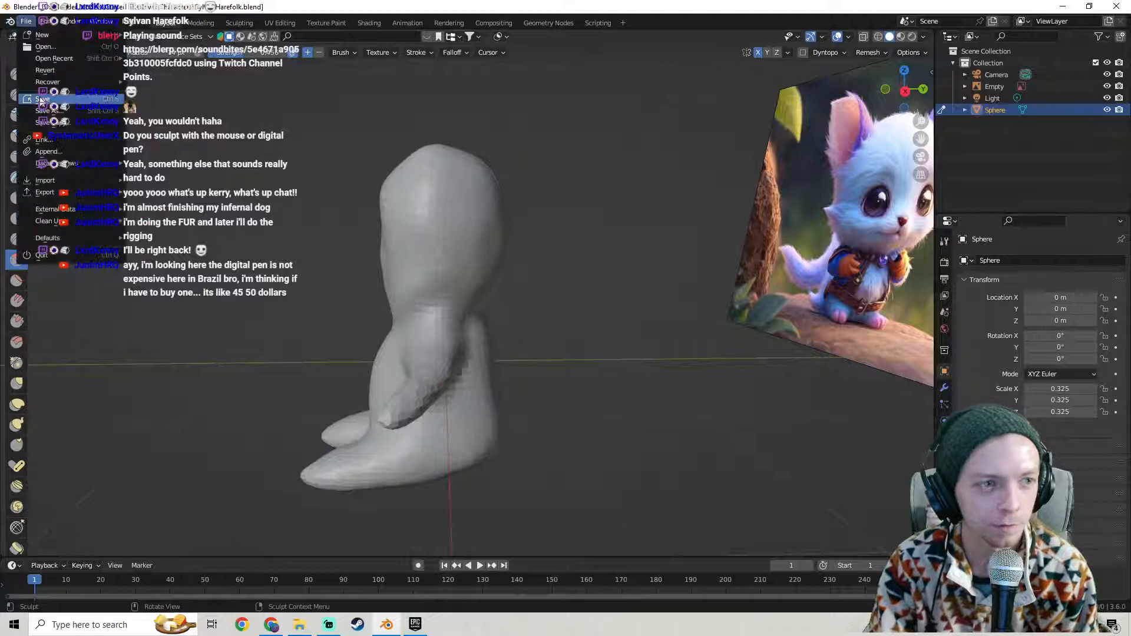
pyautogui.click(43, 99)
# - Choose the Draw Sharp brush for detailing the feet and remesh the sculpt
pyautogui.moveTo(425, 283); pyautogui.dragTo(469, 285, button='middle')
pyautogui.scroll(4, 490, 299)
pyautogui.scroll(3, 474, 324)
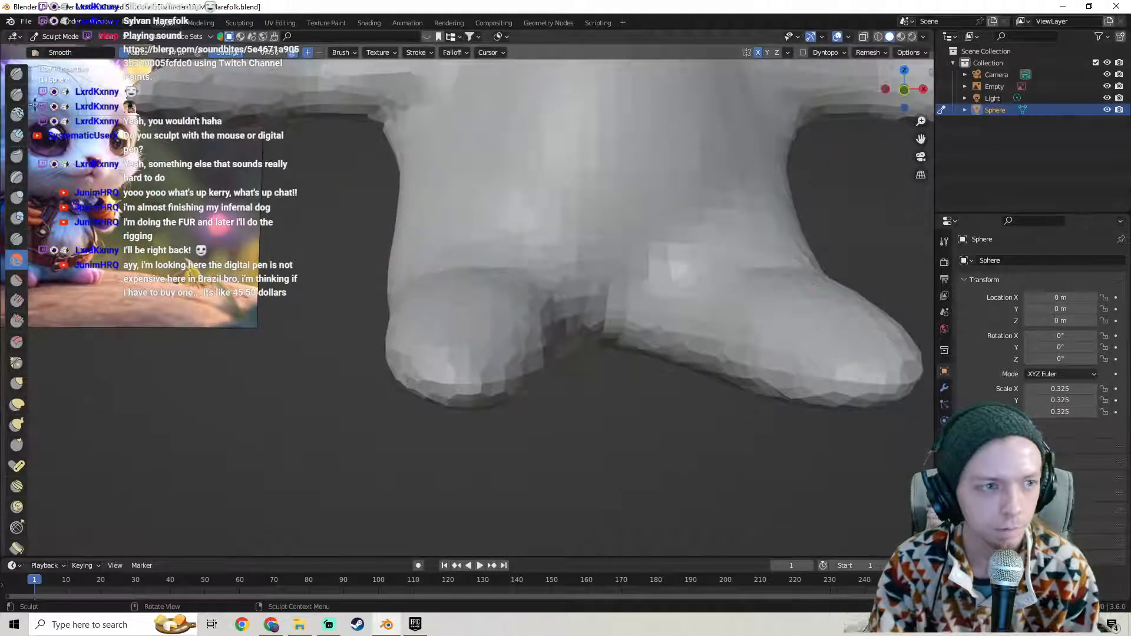
pyautogui.click(15, 96)
pyautogui.click(825, 52)
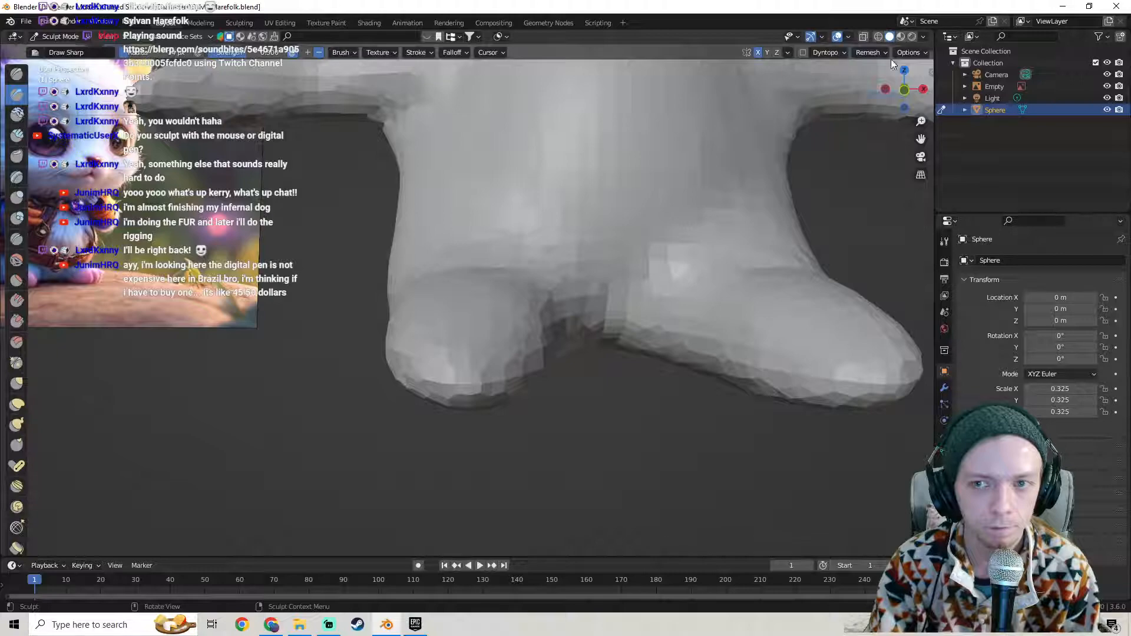
pyautogui.click(870, 53)
pyautogui.click(863, 166)
# - Inspect the body's mesh density in Edit Mode, return to sculpting and enable Dyntopo
pyautogui.scroll(-4, 864, 166)
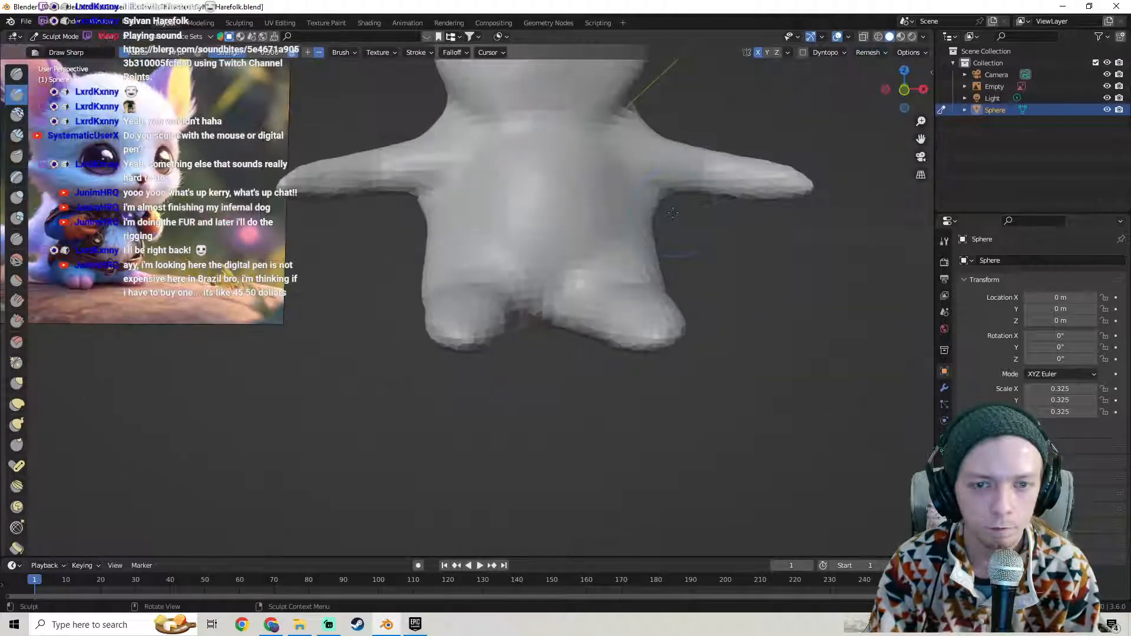
pyautogui.press('Tab')
pyautogui.moveTo(602, 211)
pyautogui.mouseDown(button='middle')
pyautogui.moveTo(624, 250)
pyautogui.moveTo(609, 224)
pyautogui.mouseUp(button='middle')
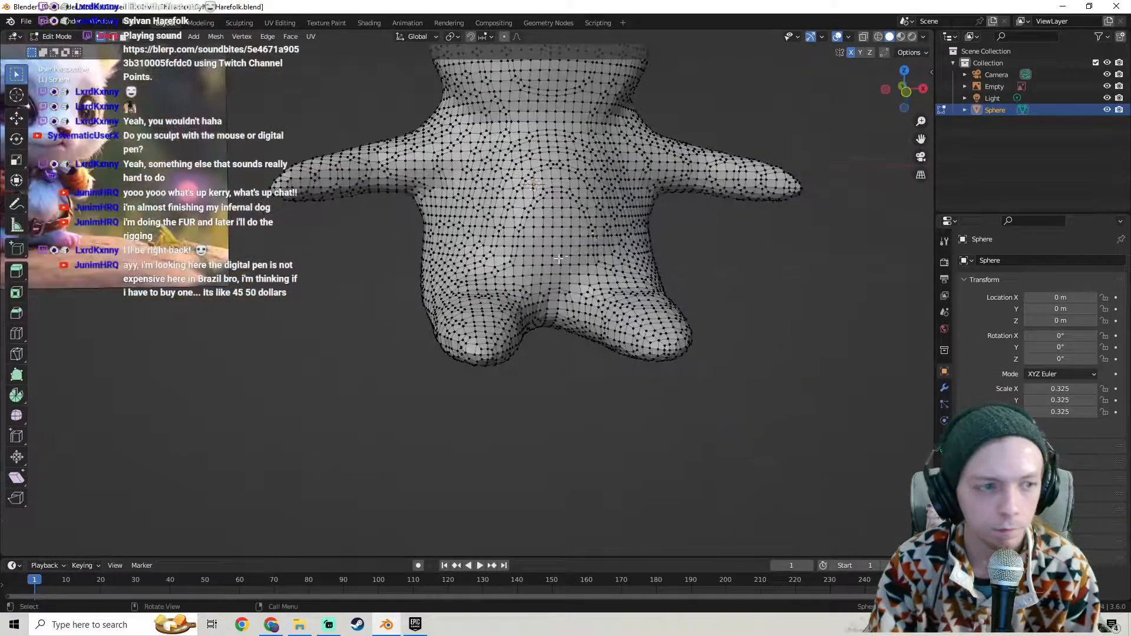
pyautogui.press('Tab')
pyautogui.scroll(3, 558, 258)
pyautogui.click(824, 52)
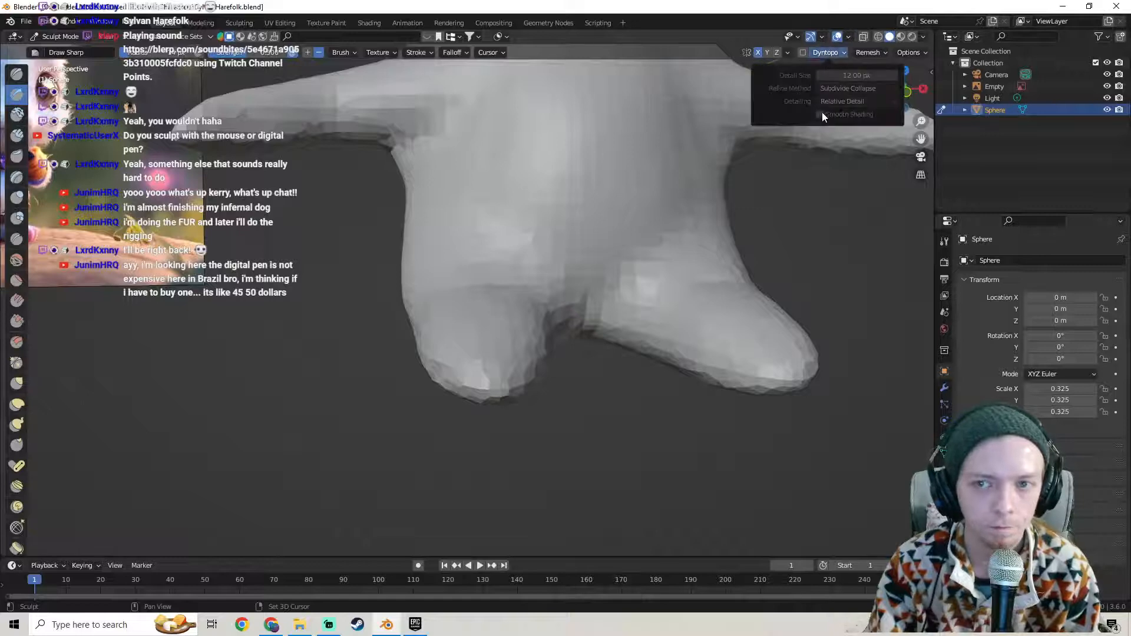
pyautogui.click(802, 52)
# - Try cutting a toe crease into the front of the foot with Draw Sharp, checking the mesh and Dyntopo settings
pyautogui.scroll(3, 530, 283)
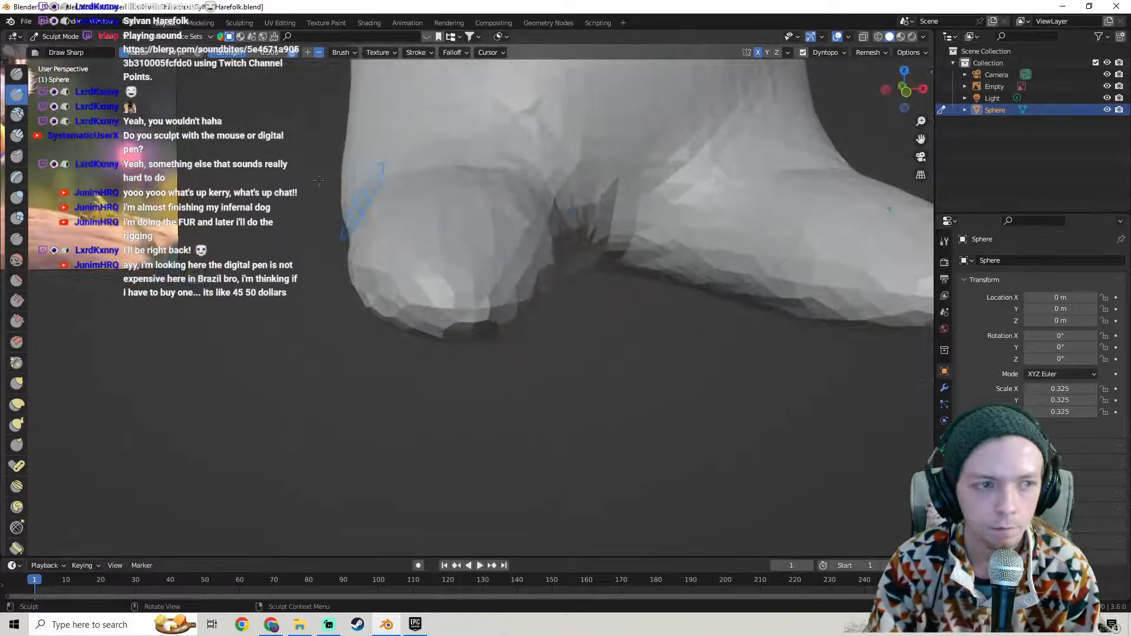
pyautogui.scroll(-2, 401, 147)
pyautogui.moveTo(412, 140)
pyautogui.mouseDown(button='middle')
pyautogui.moveTo(381, 167)
pyautogui.moveTo(388, 170)
pyautogui.moveTo(366, 177)
pyautogui.mouseUp(button='middle')
pyautogui.scroll(2, 377, 171)
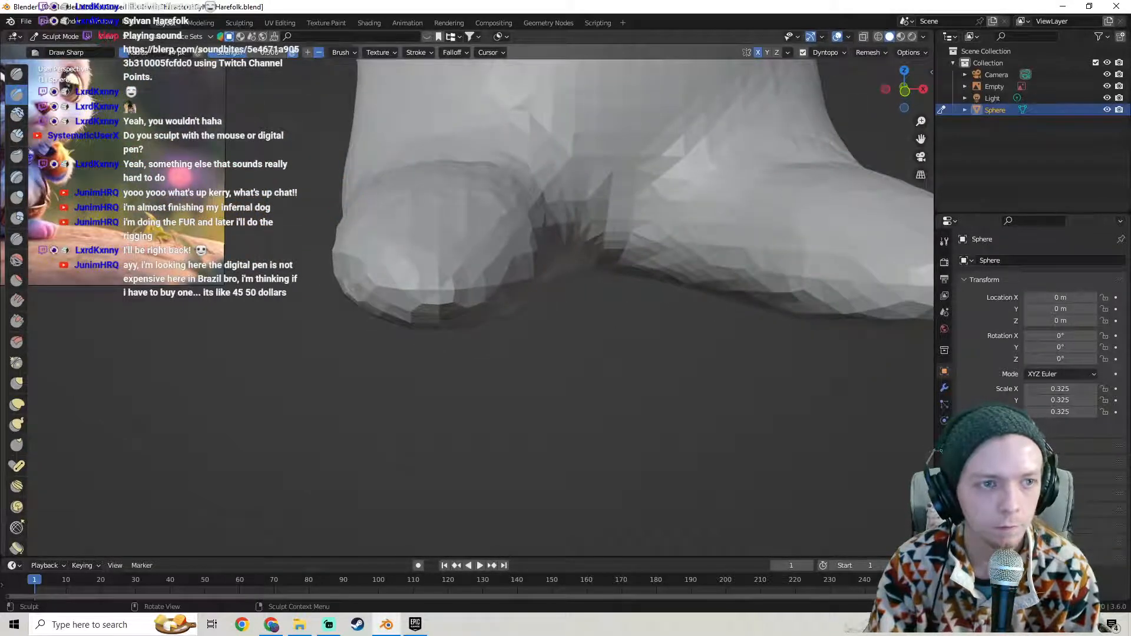
pyautogui.click(422, 257)
pyautogui.moveTo(432, 292)
pyautogui.keyDown('shift'); pyautogui.mouseDown()
pyautogui.moveTo(441, 244)
pyautogui.moveTo(439, 304)
pyautogui.moveTo(432, 253)
pyautogui.moveTo(451, 309)
pyautogui.moveTo(412, 228)
pyautogui.mouseUp(); pyautogui.keyUp('shift')
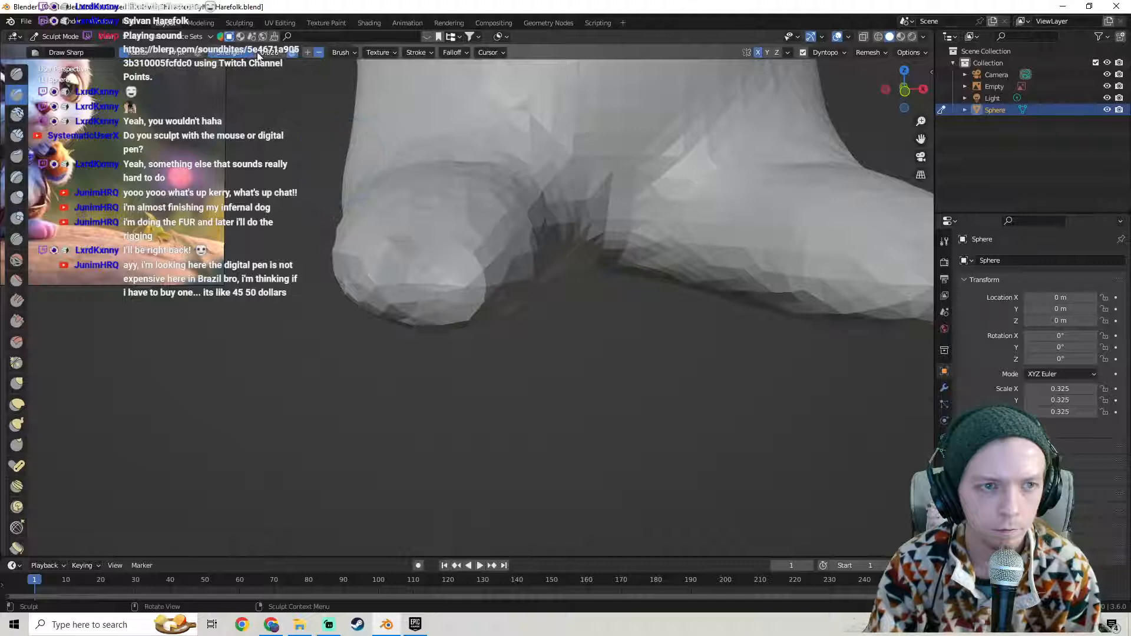
pyautogui.press('Tab')
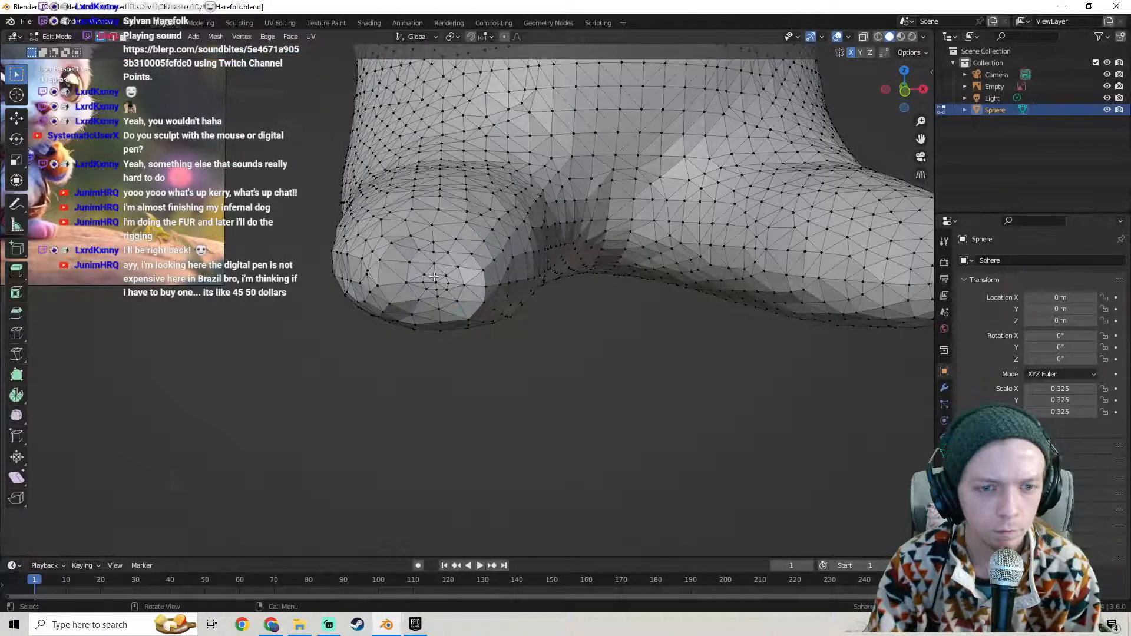
pyautogui.press('Tab')
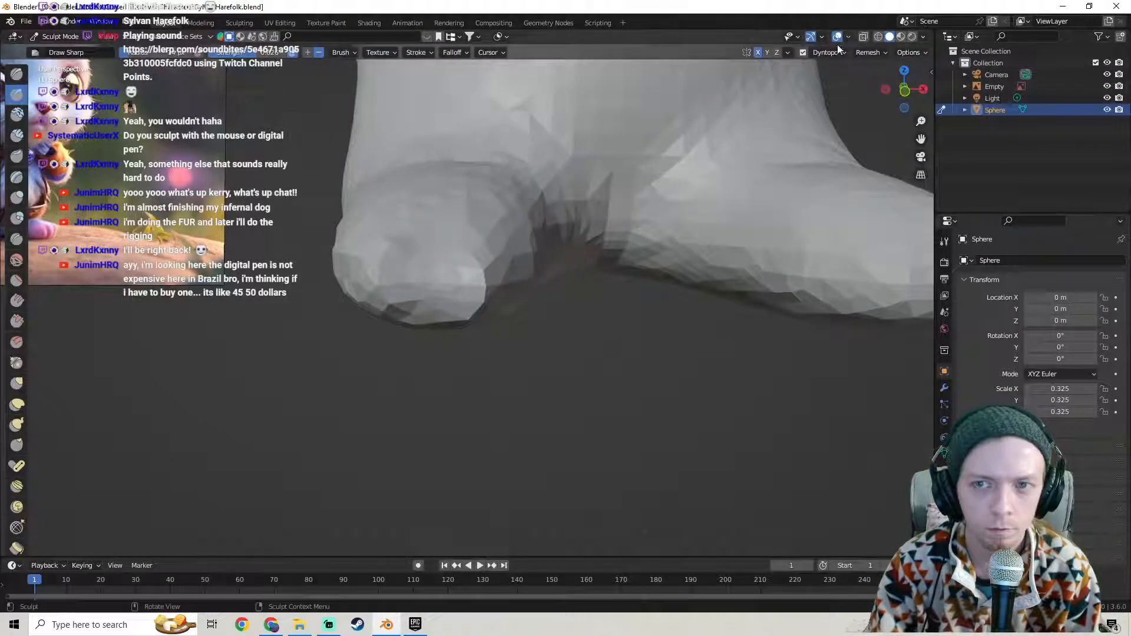
pyautogui.click(825, 52)
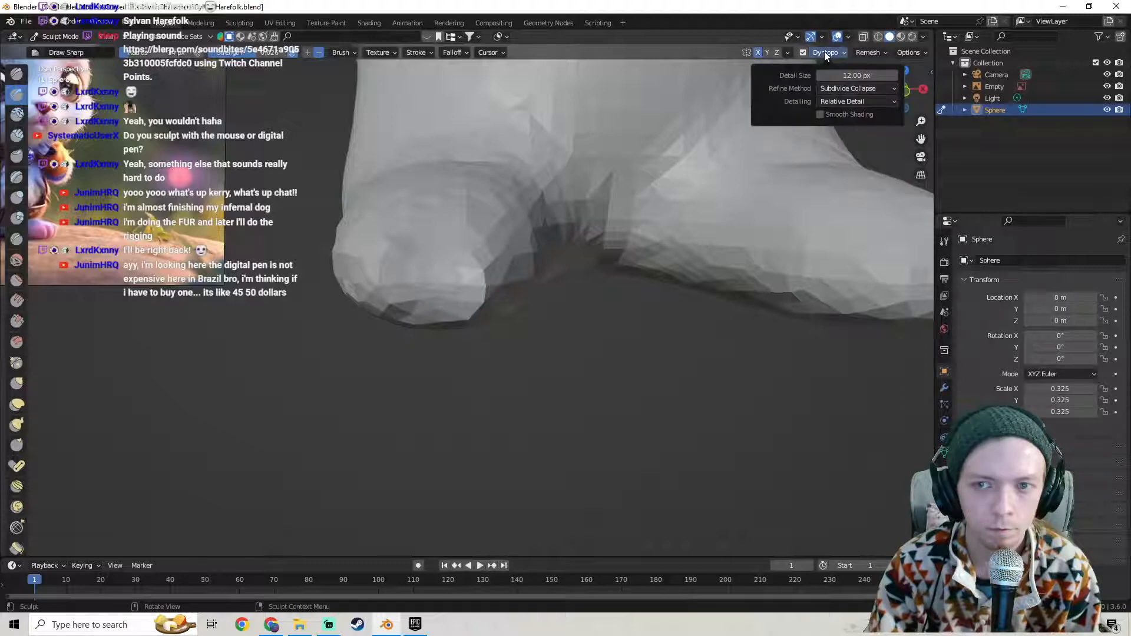
# - Switch to the Draw brush, make a test stroke on the front of the foot and check the mesh in Edit Mode
pyautogui.click(17, 74)
pyautogui.moveTo(430, 291)
pyautogui.mouseDown()
pyautogui.moveTo(419, 267)
pyautogui.moveTo(436, 273)
pyautogui.moveTo(427, 278)
pyautogui.moveTo(431, 267)
pyautogui.moveTo(437, 306)
pyautogui.moveTo(425, 318)
pyautogui.moveTo(437, 237)
pyautogui.mouseUp()
pyautogui.press('Tab')
pyautogui.press('Tab')
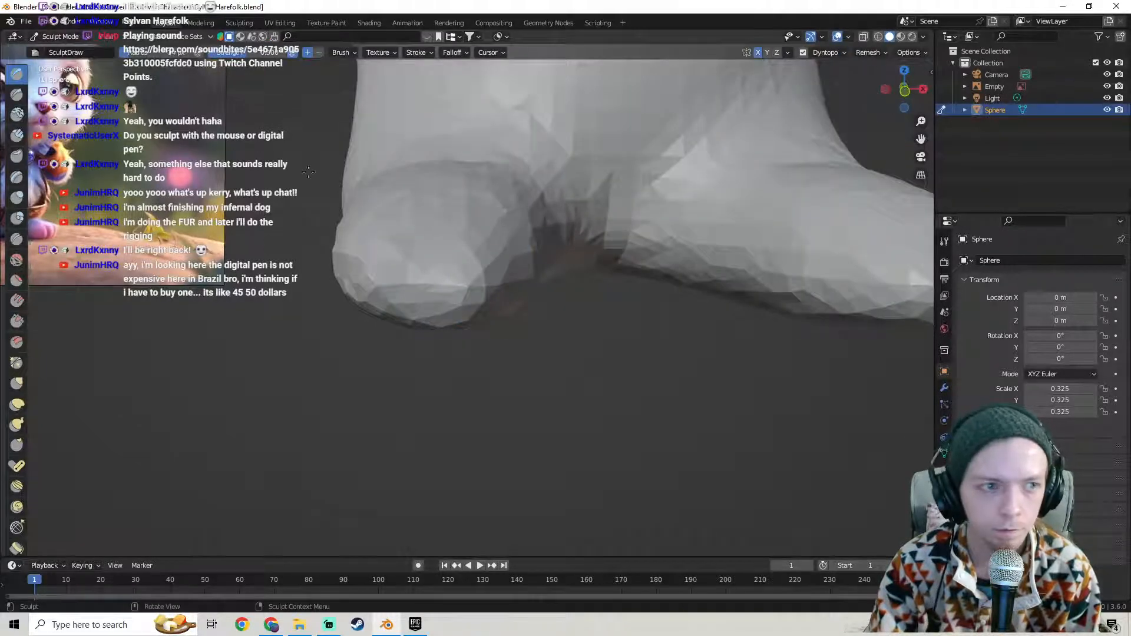
# - Try carving a toe groove into the front of the foot with the Draw brush, undo it and restore Sculpt Mode
pyautogui.moveTo(444, 291)
pyautogui.keyDown('ctrl'); pyautogui.mouseDown()
pyautogui.moveTo(437, 258)
pyautogui.moveTo(440, 316)
pyautogui.moveTo(435, 234)
pyautogui.moveTo(437, 312)
pyautogui.mouseUp(); pyautogui.keyUp('ctrl')
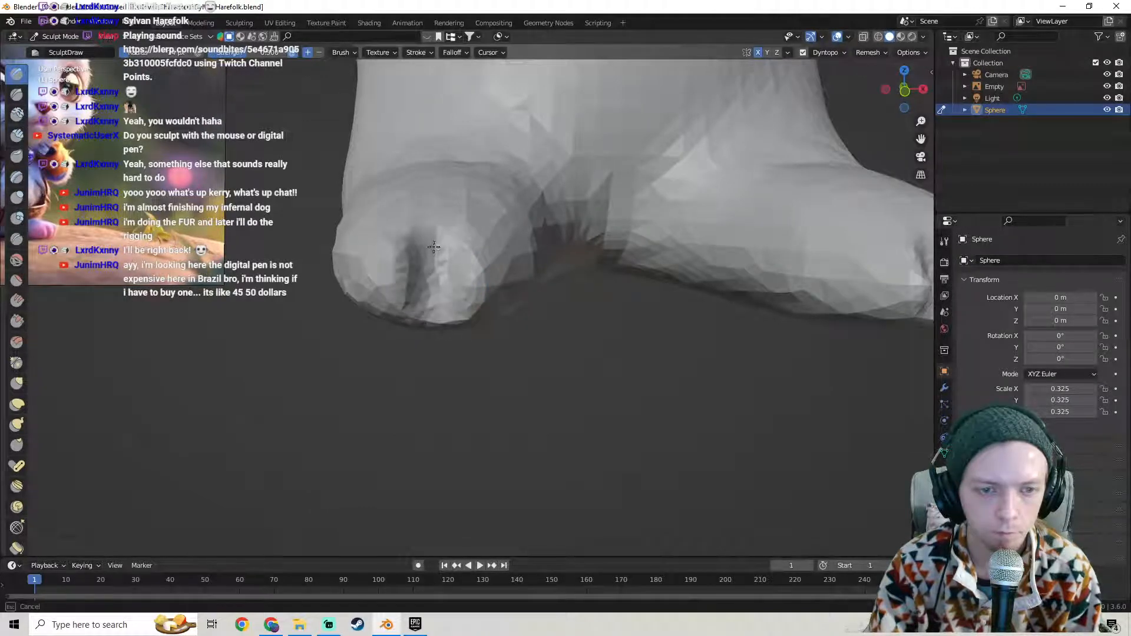
pyautogui.moveTo(434, 222); pyautogui.dragTo(428, 383, button='middle')
pyautogui.hotkey('ctrl', 'z')
pyautogui.hotkey('ctrl', 'z')
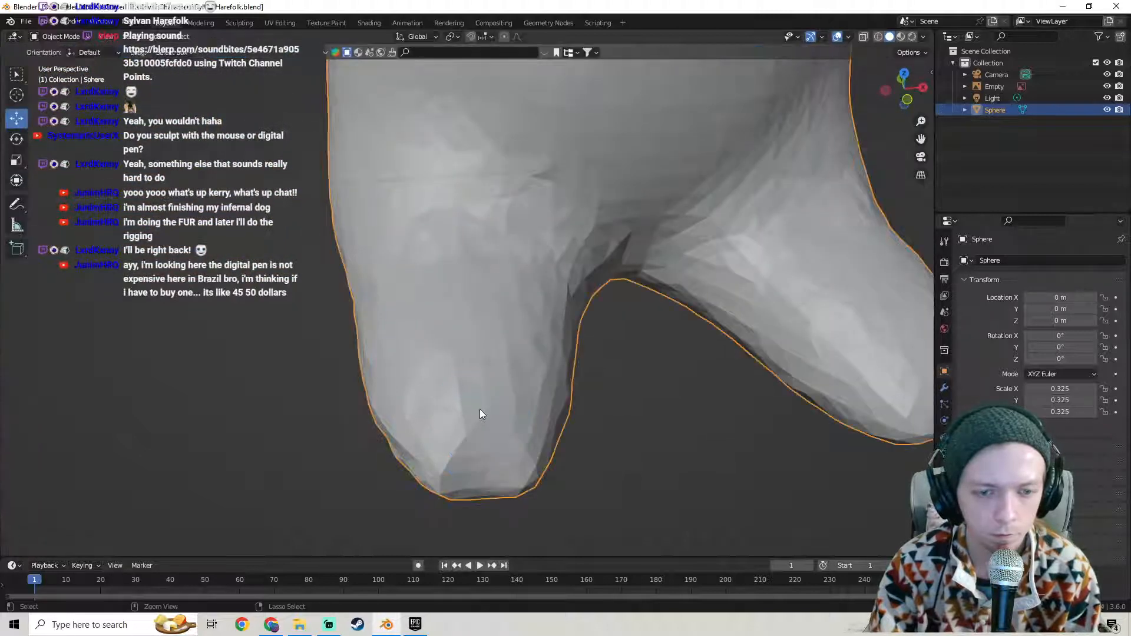
pyautogui.moveTo(479, 408); pyautogui.dragTo(471, 380, button='middle')
pyautogui.hotkey('ctrl', 'shift', 'z')
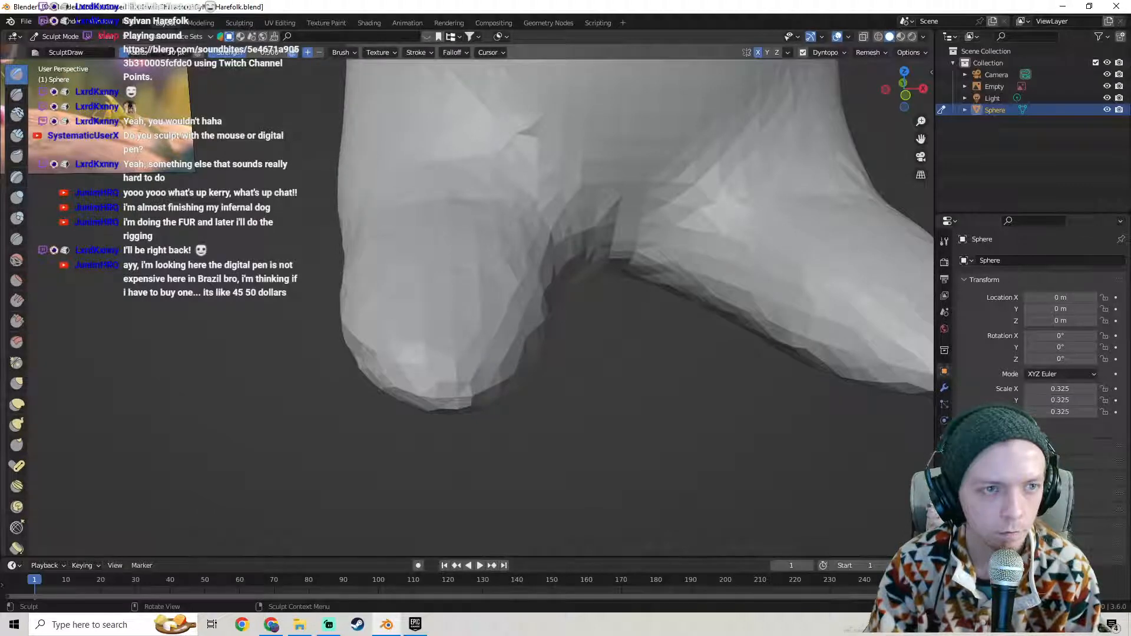
# - Carve a narrow toe groove into the tip of the foot with inverted Draw strokes, continuing it under the sole
pyautogui.moveTo(458, 399)
pyautogui.keyDown('ctrl'); pyautogui.mouseDown()
pyautogui.moveTo(455, 328)
pyautogui.moveTo(454, 375)
pyautogui.mouseUp(); pyautogui.keyUp('ctrl')
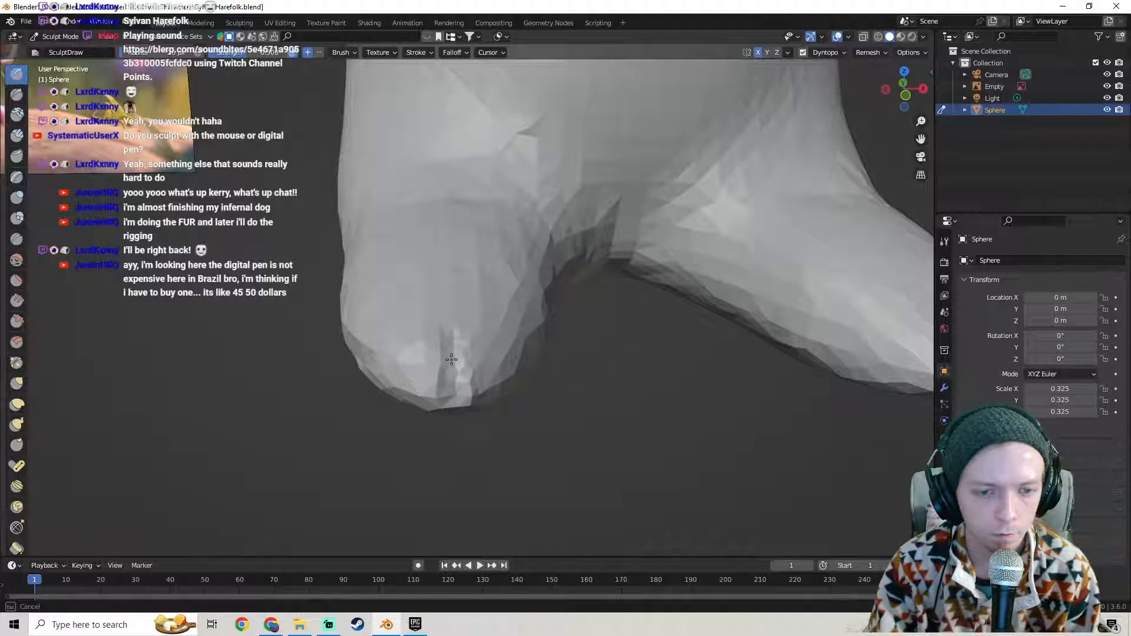
pyautogui.keyDown('ctrl'); pyautogui.moveTo(454, 380); pyautogui.dragTo(455, 392); pyautogui.keyUp('ctrl')
pyautogui.moveTo(454, 392); pyautogui.dragTo(444, 199, button='middle')
pyautogui.keyDown('ctrl'); pyautogui.moveTo(442, 144); pyautogui.dragTo(442, 166); pyautogui.keyUp('ctrl')
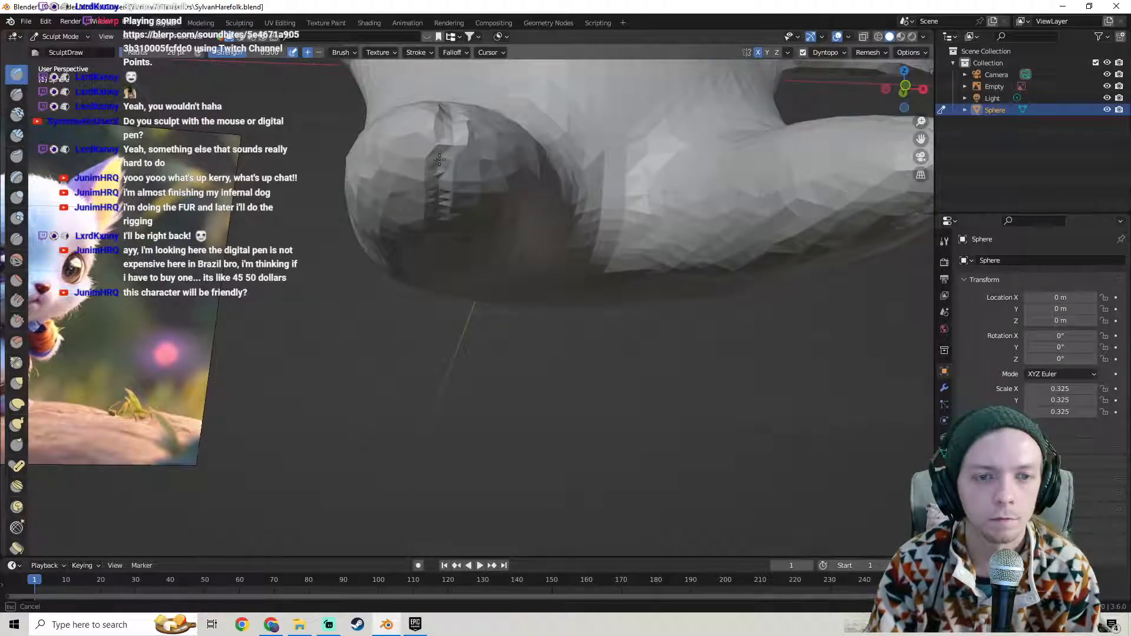
pyautogui.moveTo(444, 112); pyautogui.dragTo(434, 240, button='middle')
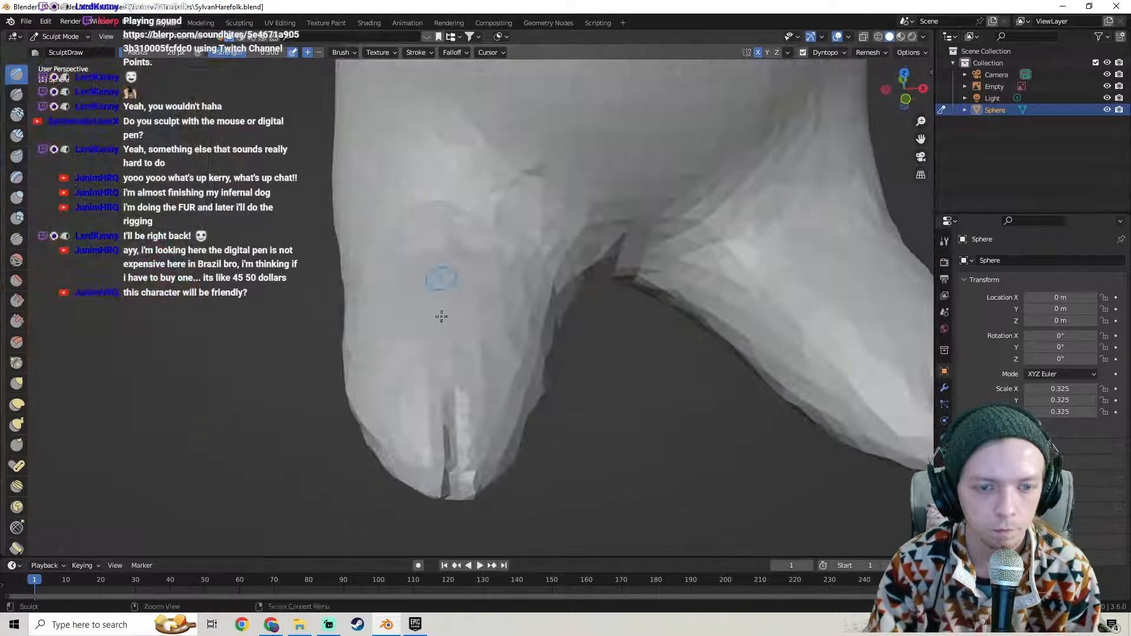
# - Deepen and lengthen the toe groove along the upper front of the foot down to the tip
pyautogui.keyDown('ctrl'); pyautogui.moveTo(459, 473); pyautogui.dragTo(454, 391); pyautogui.keyUp('ctrl')
pyautogui.moveTo(455, 391)
pyautogui.mouseDown(button='middle')
pyautogui.moveTo(411, 373)
pyautogui.moveTo(445, 399)
pyautogui.moveTo(452, 330)
pyautogui.mouseUp(button='middle')
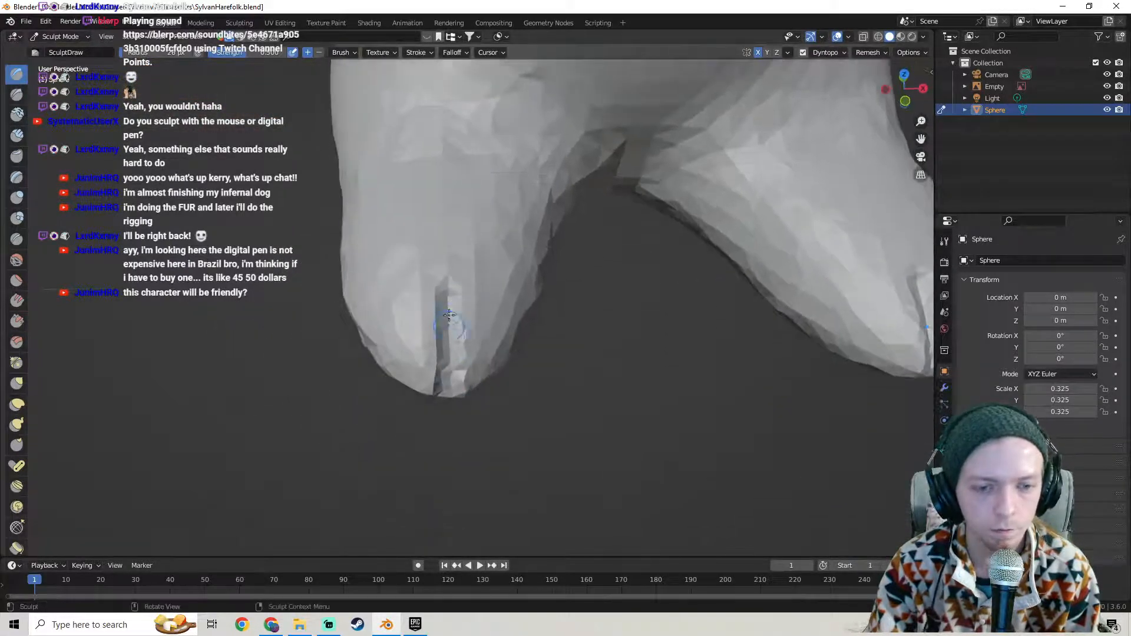
pyautogui.keyDown('ctrl'); pyautogui.moveTo(450, 283); pyautogui.dragTo(454, 351); pyautogui.keyUp('ctrl')
pyautogui.keyDown('ctrl'); pyautogui.moveTo(451, 390); pyautogui.dragTo(450, 377); pyautogui.keyUp('ctrl')
pyautogui.moveTo(450, 375)
pyautogui.mouseDown(button='middle')
pyautogui.moveTo(455, 318)
pyautogui.moveTo(459, 344)
pyautogui.mouseUp(button='middle')
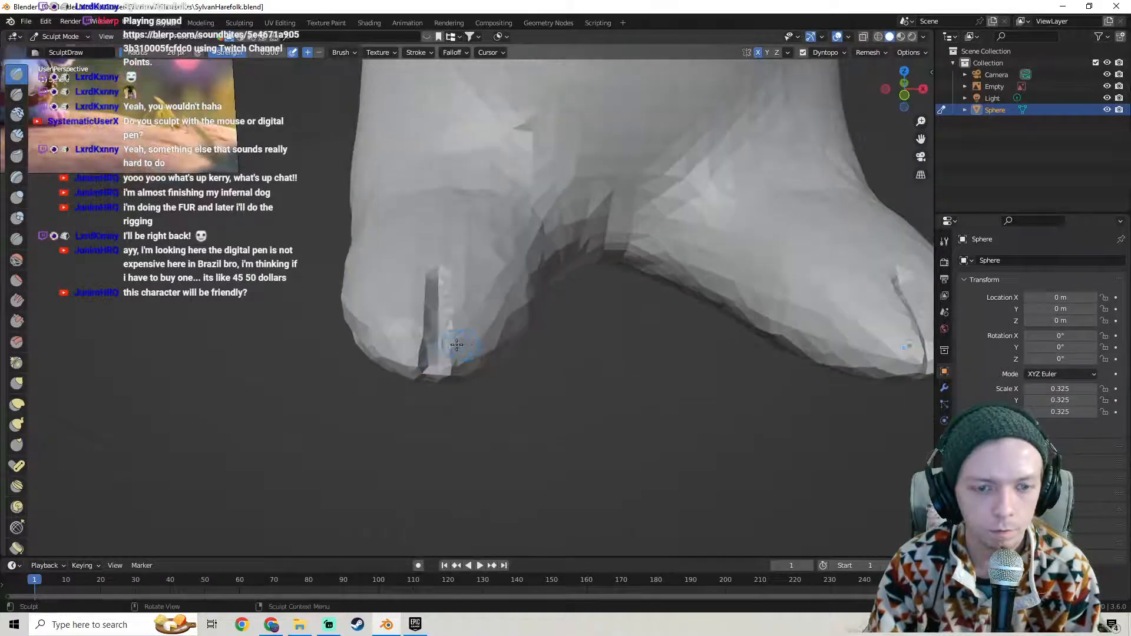
pyautogui.scroll(2, 454, 343)
pyautogui.keyDown('ctrl'); pyautogui.moveTo(424, 394); pyautogui.dragTo(429, 350); pyautogui.keyUp('ctrl')
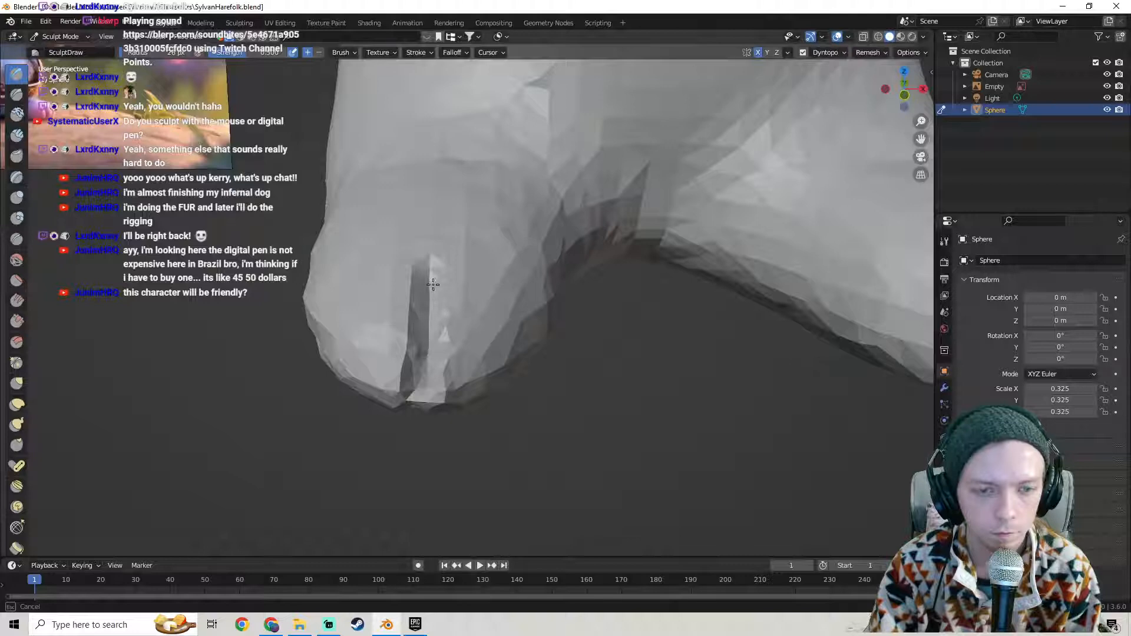
pyautogui.keyDown('ctrl'); pyautogui.moveTo(422, 405); pyautogui.dragTo(432, 405); pyautogui.keyUp('ctrl')
# - Cut the toe groove deeper from the underside and through the front face of the foot
pyautogui.moveTo(432, 406)
pyautogui.mouseDown(button='middle')
pyautogui.moveTo(444, 273)
pyautogui.moveTo(464, 277)
pyautogui.mouseUp(button='middle')
pyautogui.keyDown('ctrl'); pyautogui.moveTo(452, 145); pyautogui.dragTo(443, 185); pyautogui.keyUp('ctrl')
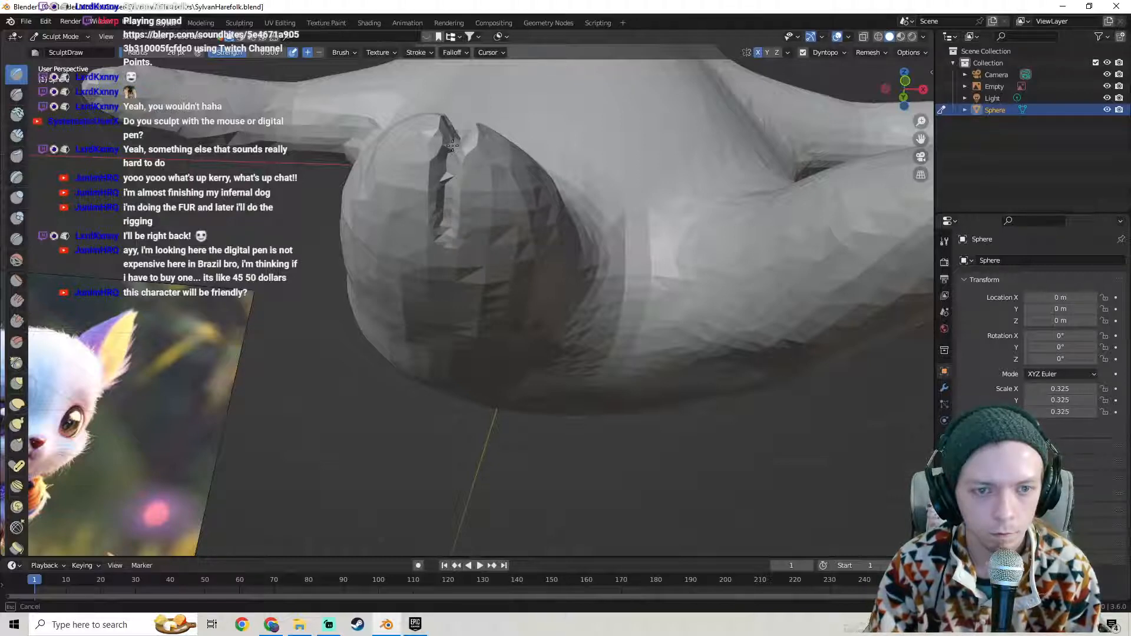
pyautogui.moveTo(452, 169); pyautogui.dragTo(456, 180, button='middle')
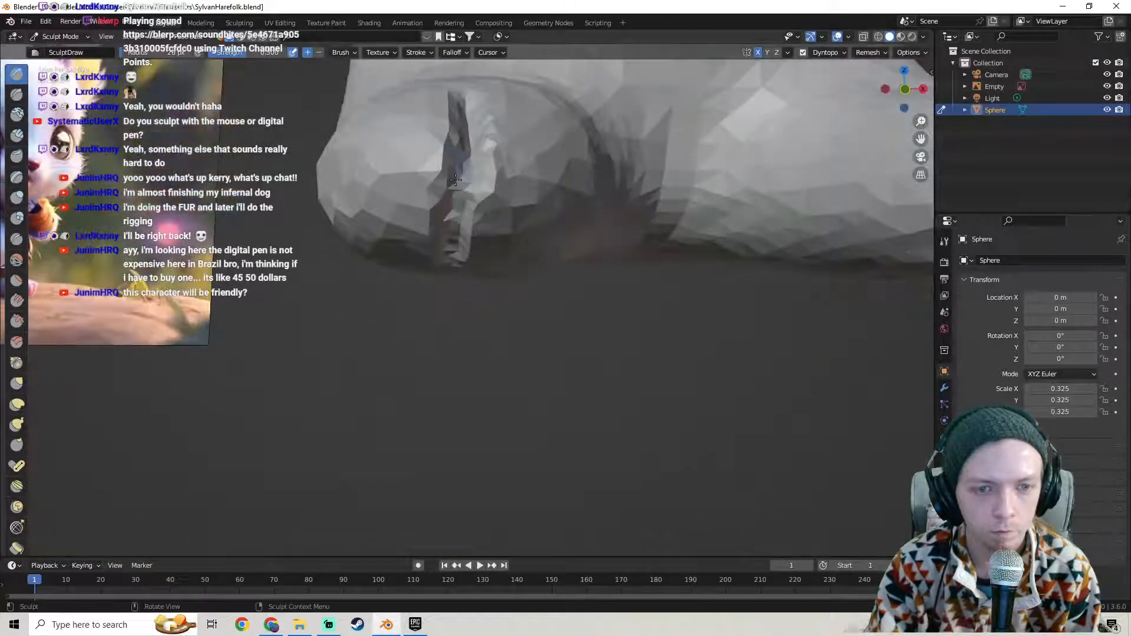
pyautogui.keyDown('ctrl'); pyautogui.moveTo(456, 155); pyautogui.dragTo(462, 210); pyautogui.keyUp('ctrl')
pyautogui.keyDown('ctrl'); pyautogui.moveTo(462, 112); pyautogui.dragTo(459, 181); pyautogui.keyUp('ctrl')
# - Switch the creature to Object Mode and apply Shade Smooth to the whole mesh
pyautogui.scroll(-8, 463, 189)
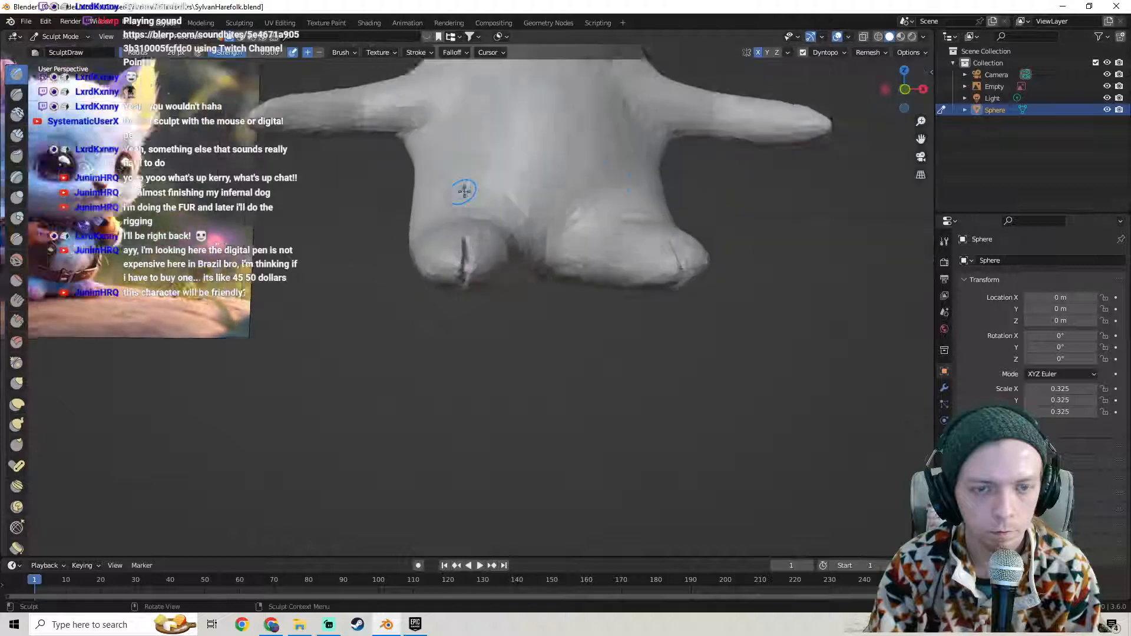
pyautogui.keyDown('shift'); pyautogui.moveTo(495, 197); pyautogui.dragTo(459, 333, button='middle'); pyautogui.keyUp('shift')
pyautogui.click(66, 36)
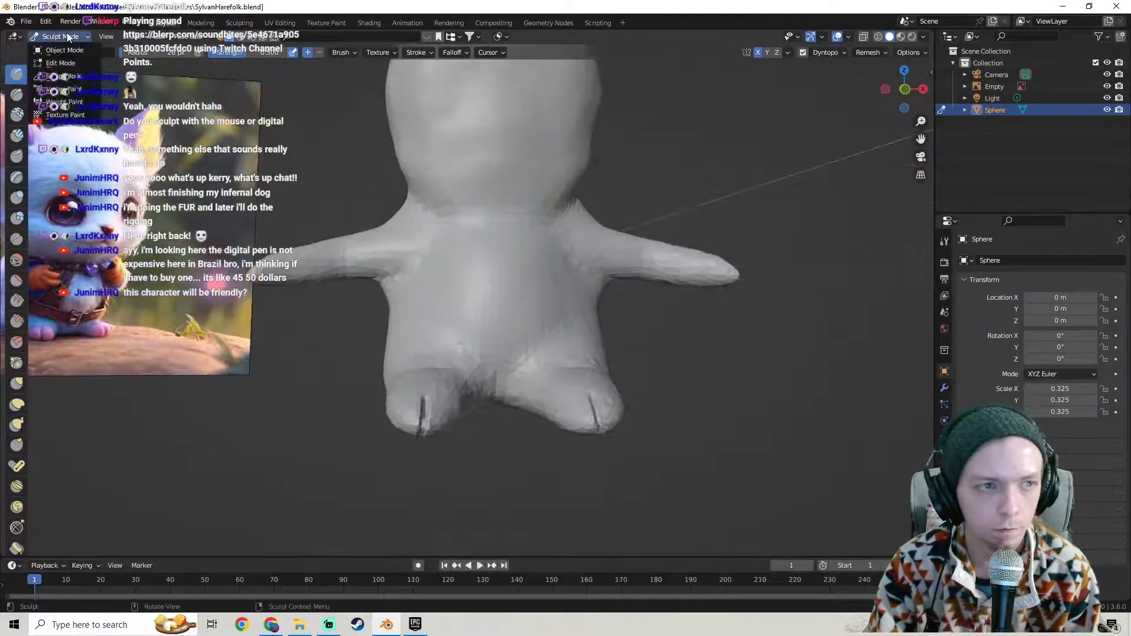
pyautogui.click(62, 38)
pyautogui.rightClick(510, 244)
pyautogui.click(510, 243)
pyautogui.moveTo(549, 256)
pyautogui.mouseDown(button='middle')
pyautogui.moveTo(344, 270)
pyautogui.moveTo(440, 267)
pyautogui.moveTo(485, 281)
pyautogui.moveTo(466, 287)
pyautogui.moveTo(485, 286)
pyautogui.mouseUp(button='middle')
# - Open the choice of interaction modes for the smooth-shaded creature mesh
pyautogui.click(61, 35)
pyautogui.click(62, 36)
pyautogui.click(61, 35)
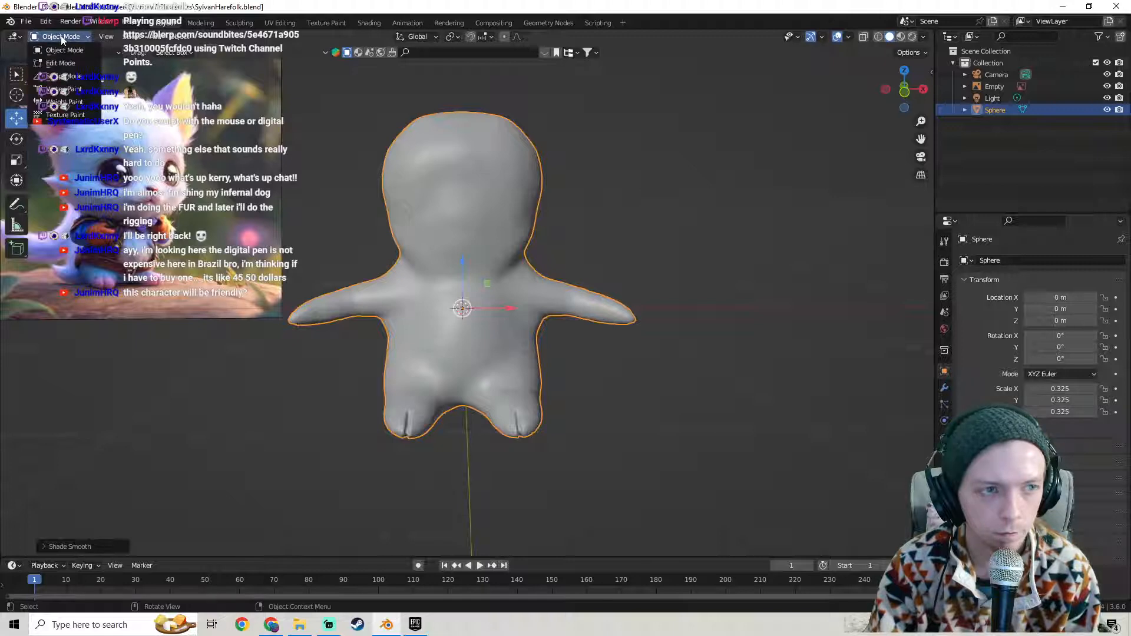
# - Switch the character model to Sculpt Mode and choose the Grab brush
pyautogui.click(65, 76)
pyautogui.moveTo(433, 330)
pyautogui.mouseDown(button='middle')
pyautogui.moveTo(542, 334)
pyautogui.moveTo(450, 329)
pyautogui.mouseUp(button='middle')
pyautogui.moveTo(410, 226)
pyautogui.mouseDown(button='middle')
pyautogui.moveTo(471, 210)
pyautogui.moveTo(441, 206)
pyautogui.mouseUp(button='middle')
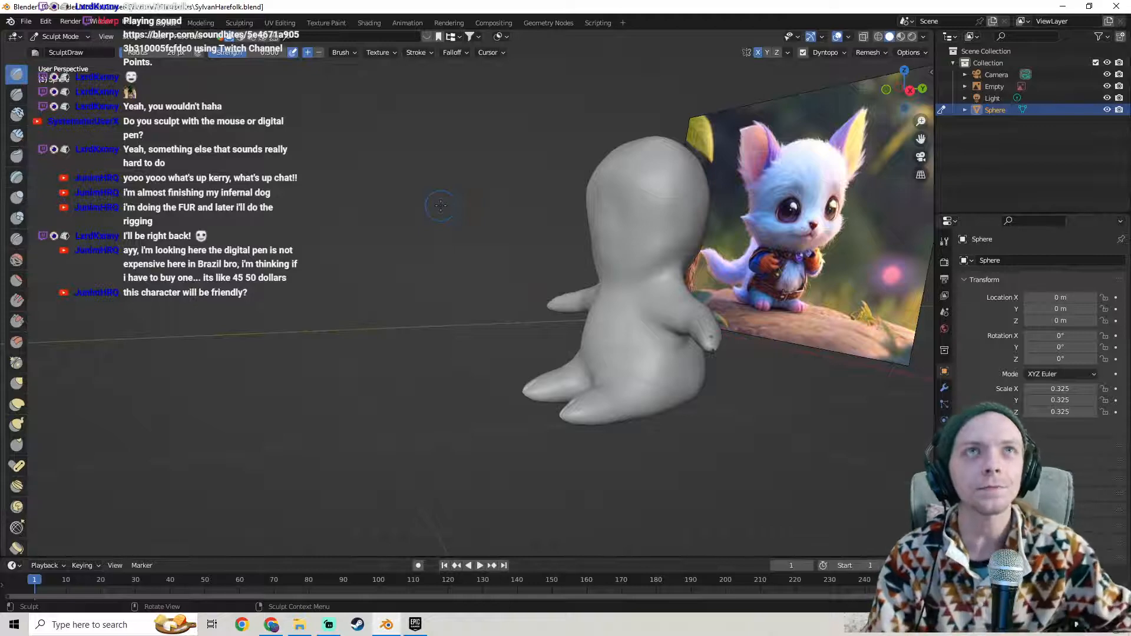
pyautogui.moveTo(455, 217)
pyautogui.mouseDown(button='middle')
pyautogui.moveTo(613, 254)
pyautogui.moveTo(487, 236)
pyautogui.mouseUp(button='middle')
pyautogui.scroll(2, 621, 262)
pyautogui.keyDown('shift'); pyautogui.moveTo(621, 262); pyautogui.dragTo(530, 267, button='middle'); pyautogui.keyUp('shift')
pyautogui.scroll(1, 524, 262)
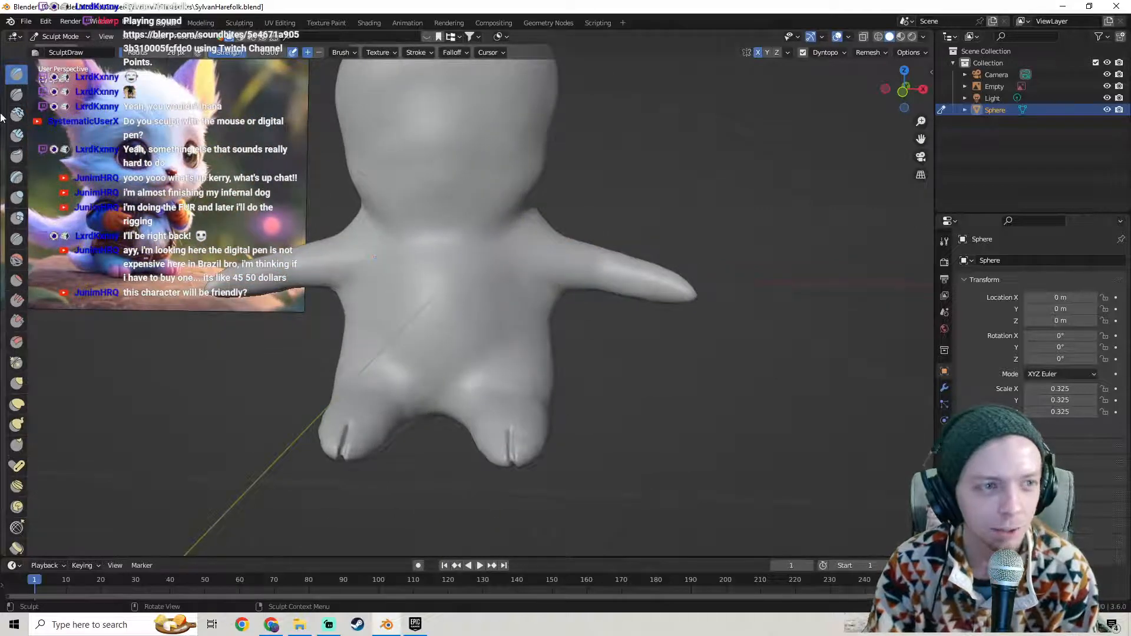
pyautogui.click(17, 384)
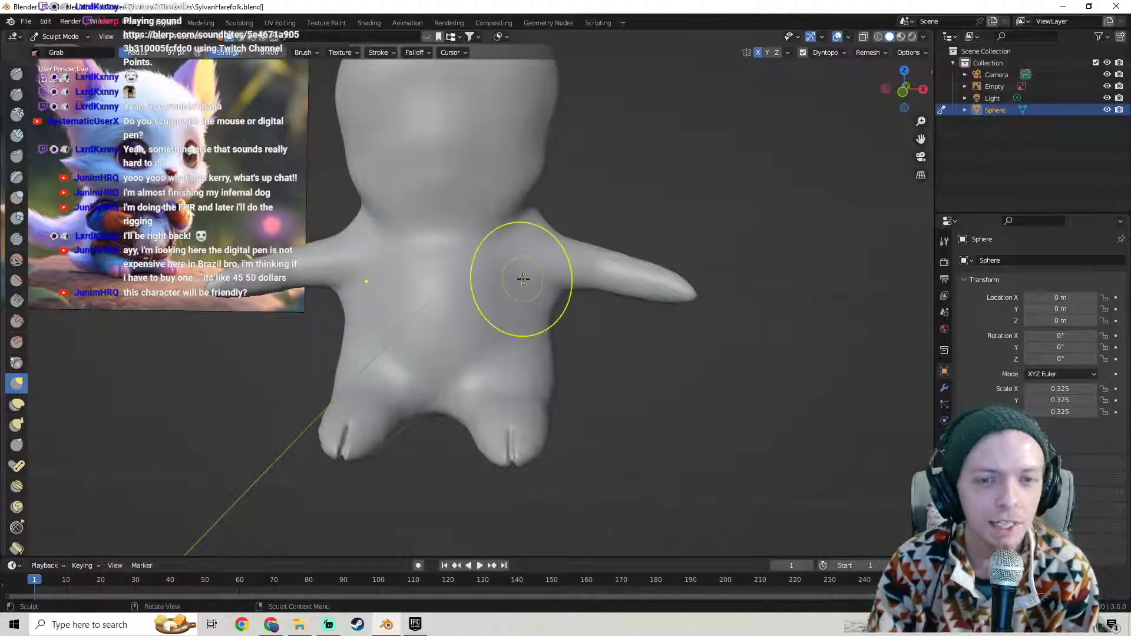
# - Adjust the side of the torso and begin thickening the arm's tapered end with the Grab brush, checking its mesh
pyautogui.moveTo(521, 280); pyautogui.dragTo(530, 278, button='middle')
pyautogui.moveTo(513, 293); pyautogui.dragTo(522, 293)
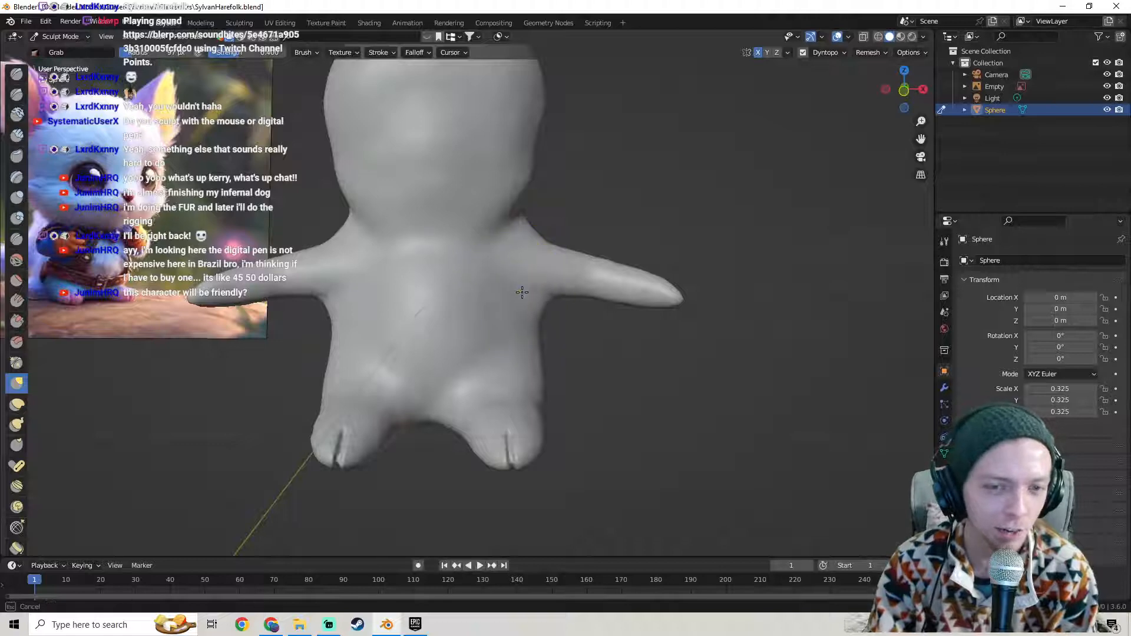
pyautogui.moveTo(525, 291)
pyautogui.mouseDown(button='middle')
pyautogui.moveTo(463, 285)
pyautogui.moveTo(601, 298)
pyautogui.mouseUp(button='middle')
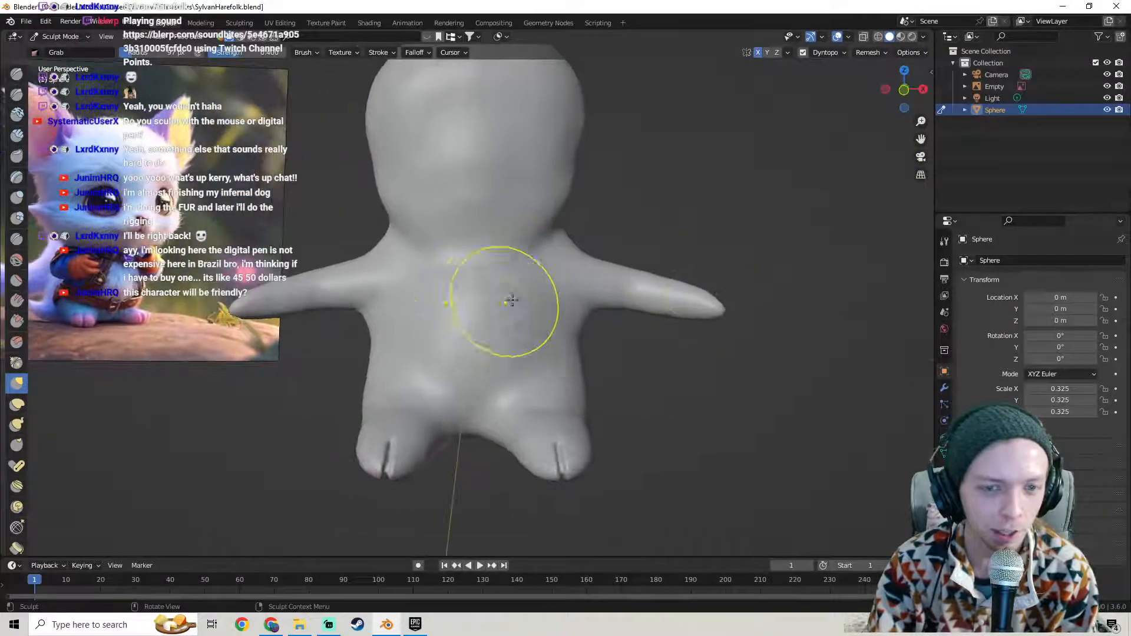
pyautogui.moveTo(502, 298)
pyautogui.mouseDown(button='middle')
pyautogui.moveTo(538, 308)
pyautogui.moveTo(330, 306)
pyautogui.moveTo(475, 321)
pyautogui.moveTo(518, 365)
pyautogui.moveTo(548, 368)
pyautogui.moveTo(569, 347)
pyautogui.mouseUp(button='middle')
pyautogui.scroll(4, 519, 360)
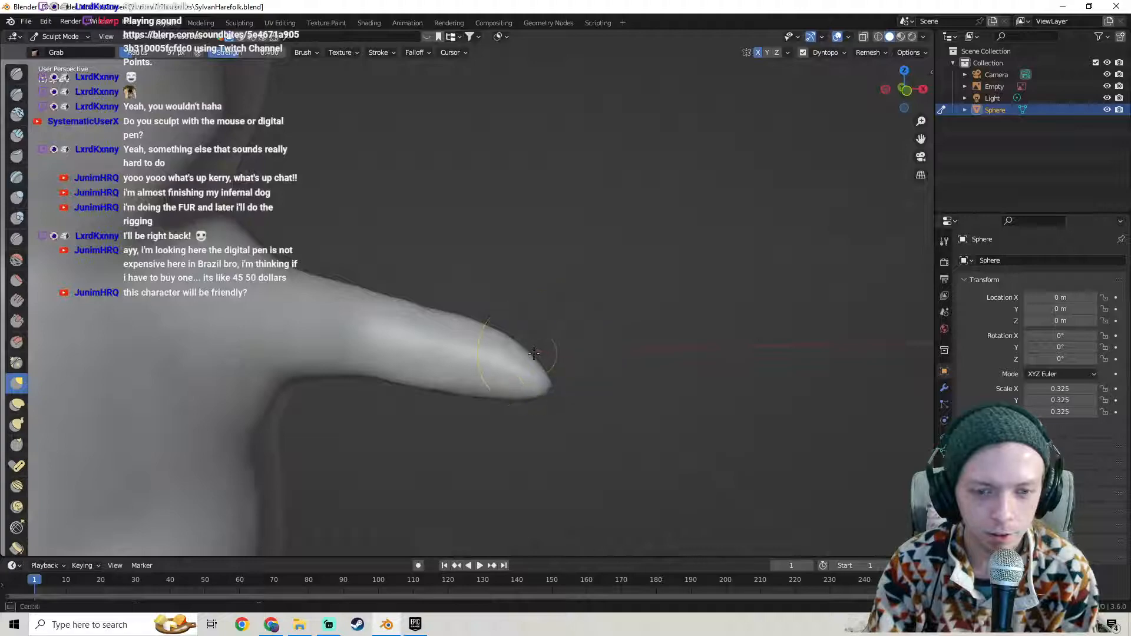
pyautogui.moveTo(492, 335)
pyautogui.mouseDown(button='middle')
pyautogui.moveTo(472, 373)
pyautogui.moveTo(457, 368)
pyautogui.moveTo(485, 392)
pyautogui.moveTo(554, 329)
pyautogui.mouseUp(button='middle')
pyautogui.press('Tab')
pyautogui.press('Tab')
pyautogui.moveTo(434, 374)
pyautogui.mouseDown(button='middle')
pyautogui.moveTo(424, 354)
pyautogui.moveTo(435, 338)
pyautogui.mouseUp(button='middle')
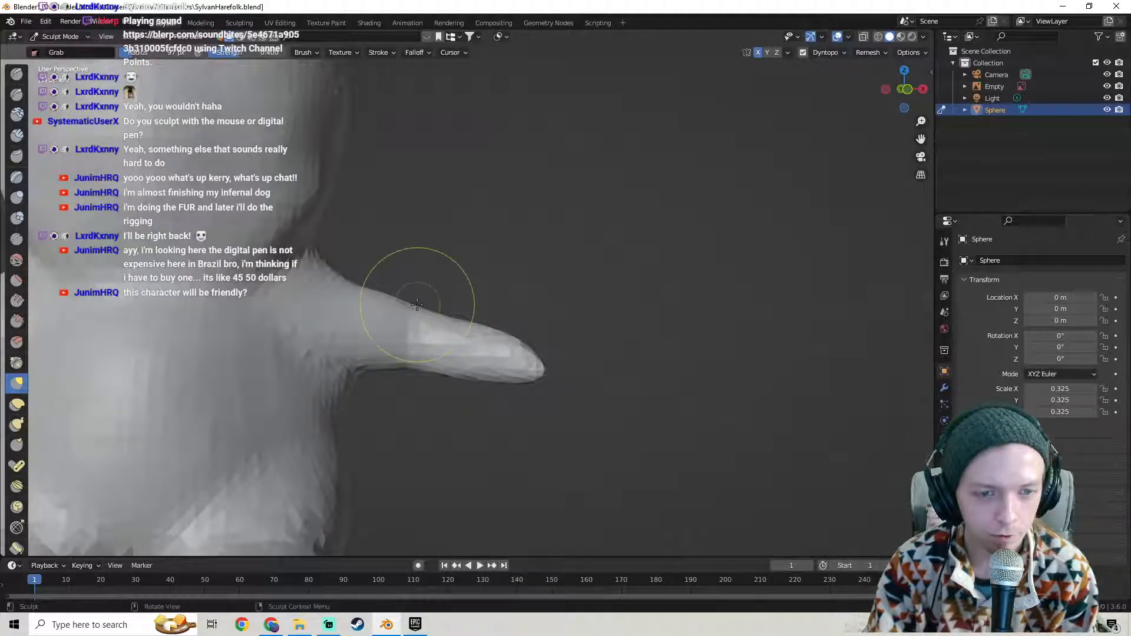
pyautogui.scroll(-6, 424, 308)
pyautogui.moveTo(371, 315); pyautogui.dragTo(505, 299, button='middle')
pyautogui.scroll(8, 467, 328)
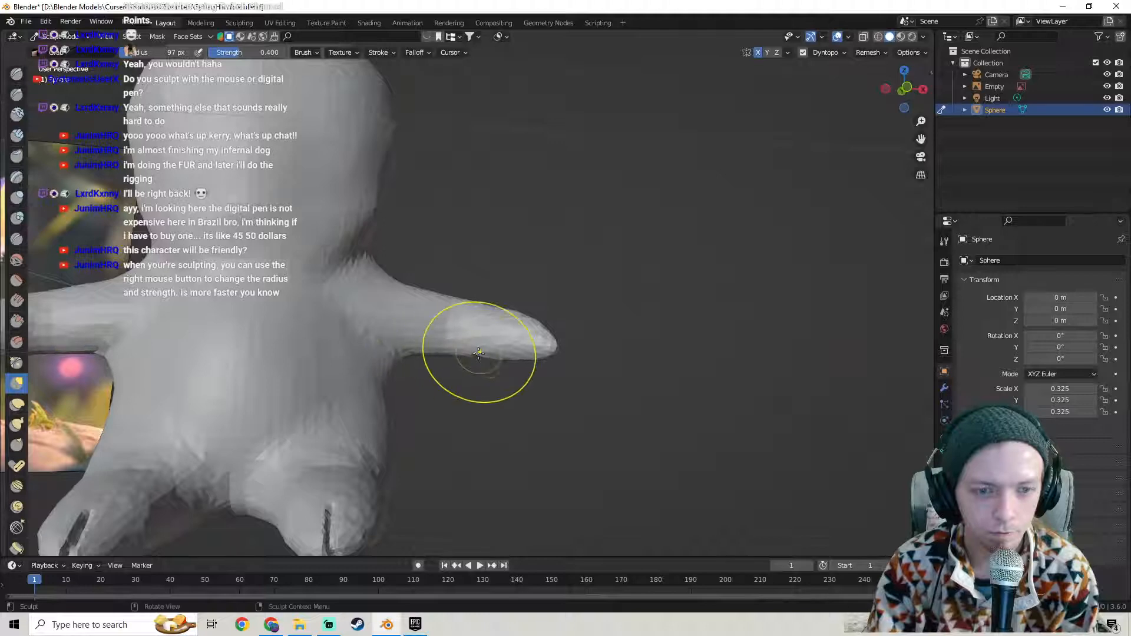
# - Thicken the forearm and hand by pulling their upper and lower edges outward with the Grab brush
pyautogui.moveTo(505, 353)
pyautogui.mouseDown(button='middle')
pyautogui.moveTo(507, 457)
pyautogui.moveTo(551, 424)
pyautogui.mouseUp(button='middle')
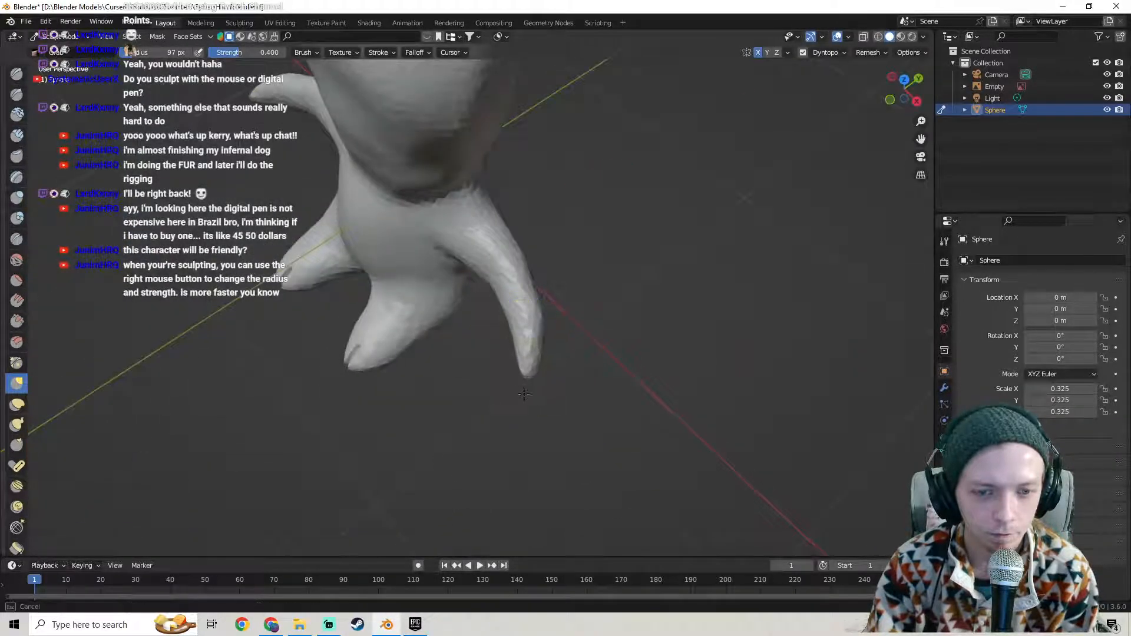
pyautogui.moveTo(525, 399); pyautogui.dragTo(585, 298, button='middle')
pyautogui.scroll(4, 526, 313)
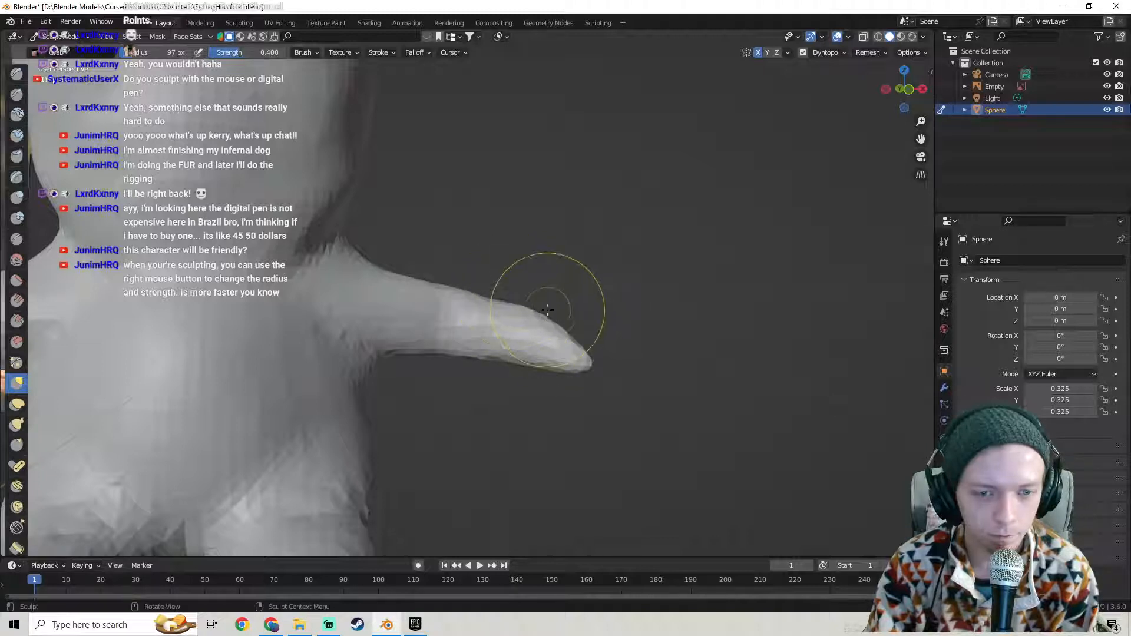
pyautogui.moveTo(546, 303); pyautogui.dragTo(559, 301, button='middle')
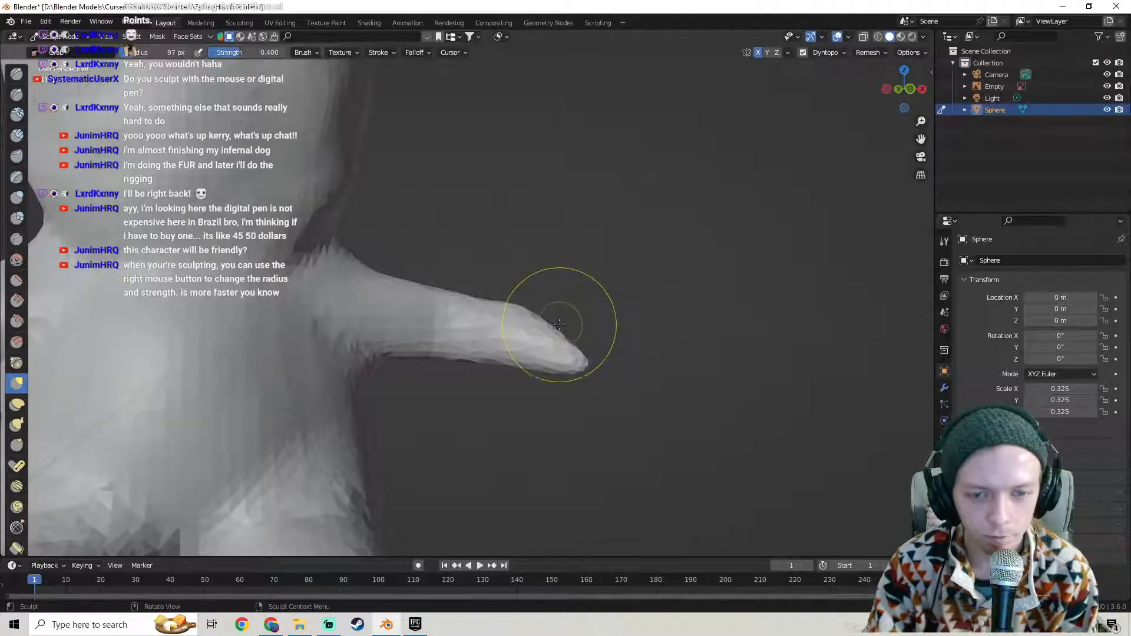
pyautogui.moveTo(558, 328); pyautogui.dragTo(575, 318)
pyautogui.moveTo(575, 318); pyautogui.dragTo(557, 362, button='middle')
pyautogui.moveTo(488, 377); pyautogui.dragTo(488, 379)
pyautogui.moveTo(446, 370)
pyautogui.mouseDown()
pyautogui.moveTo(448, 382)
pyautogui.moveTo(403, 369)
pyautogui.mouseUp()
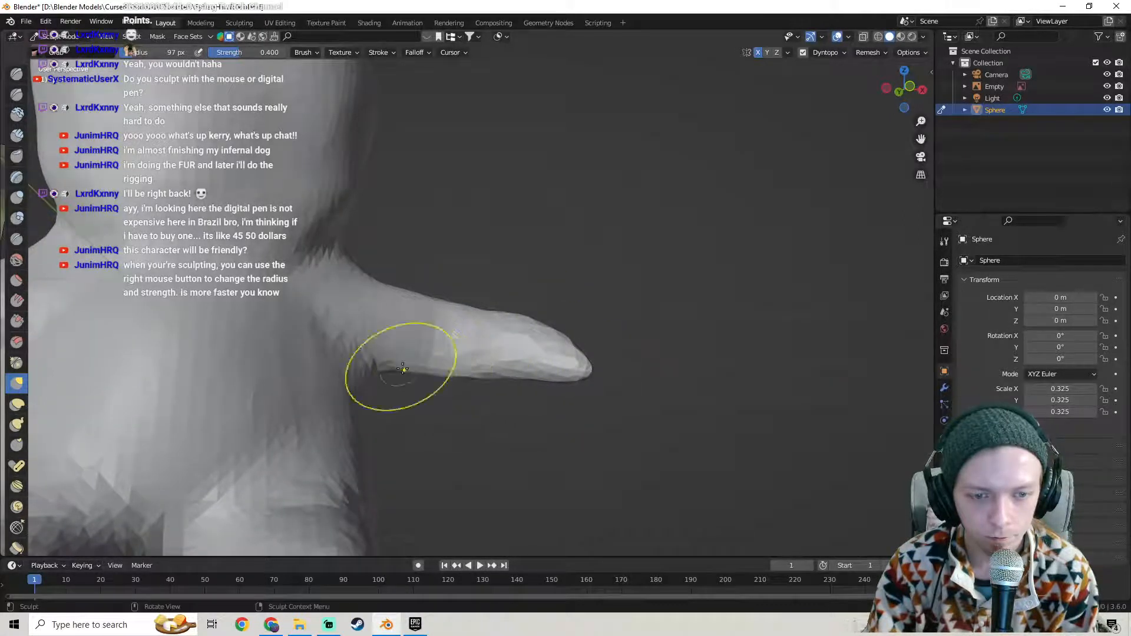
pyautogui.moveTo(506, 378); pyautogui.dragTo(508, 381)
pyautogui.moveTo(602, 370); pyautogui.dragTo(583, 370, button='middle')
pyautogui.moveTo(501, 376); pyautogui.dragTo(503, 380)
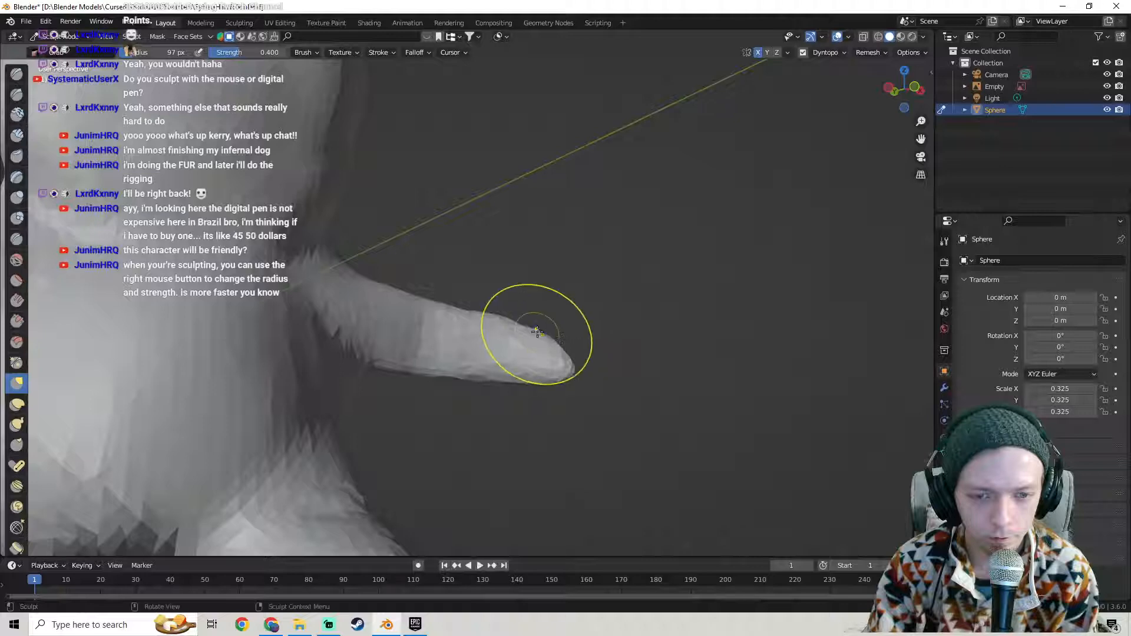
# - Widen the hand by pulling its outer side outward with the Grab brush, checking the arm's shape from all around
pyautogui.moveTo(516, 313); pyautogui.dragTo(347, 314, button='middle')
pyautogui.scroll(-7, 487, 295)
pyautogui.moveTo(522, 323)
pyautogui.mouseDown(button='middle')
pyautogui.moveTo(486, 335)
pyautogui.moveTo(536, 323)
pyautogui.mouseUp(button='middle')
pyautogui.scroll(4, 538, 311)
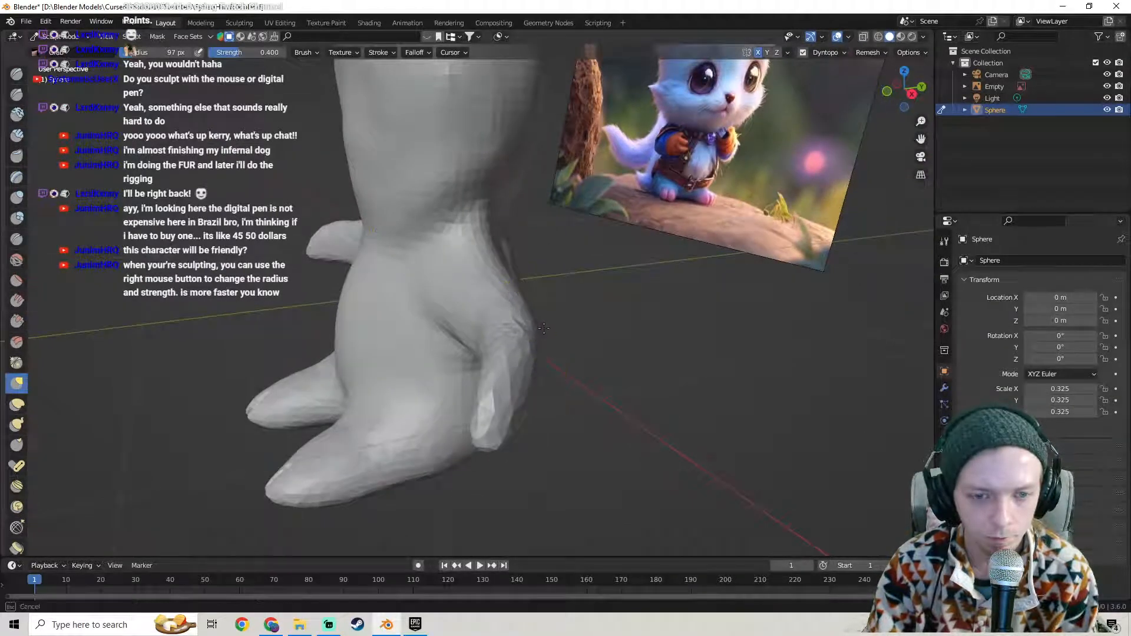
pyautogui.moveTo(552, 329)
pyautogui.mouseDown(button='middle')
pyautogui.moveTo(436, 328)
pyautogui.moveTo(507, 341)
pyautogui.moveTo(489, 331)
pyautogui.moveTo(590, 256)
pyautogui.moveTo(547, 269)
pyautogui.moveTo(492, 310)
pyautogui.moveTo(553, 304)
pyautogui.moveTo(500, 349)
pyautogui.mouseUp(button='middle')
pyautogui.press('Tab')
pyautogui.press('Tab')
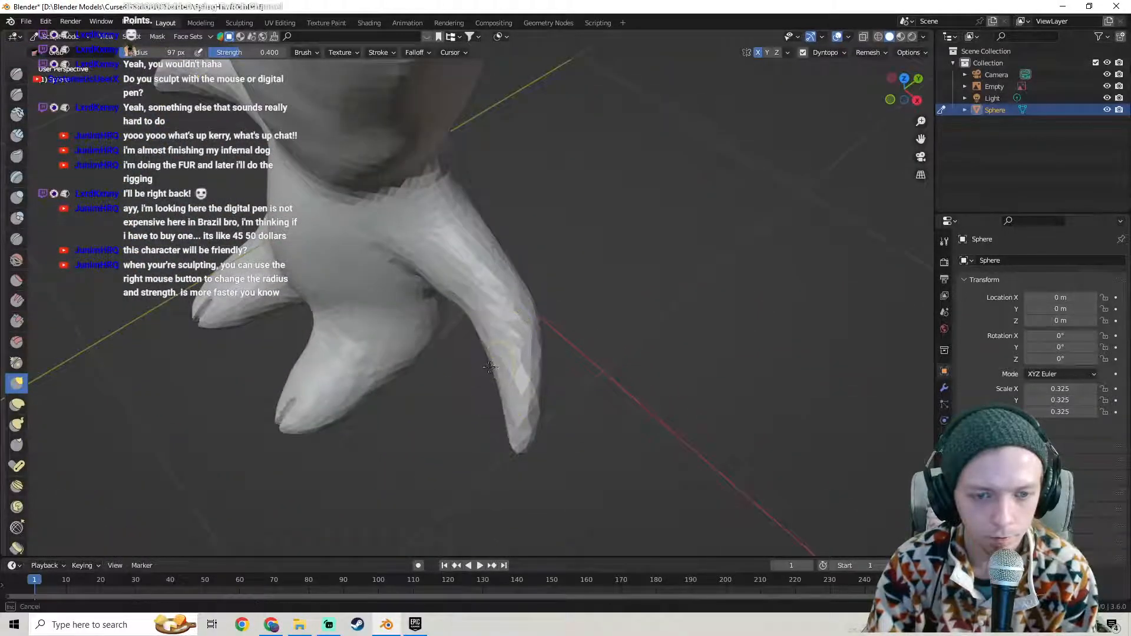
pyautogui.moveTo(586, 404)
pyautogui.mouseDown(button='middle')
pyautogui.moveTo(482, 356)
pyautogui.moveTo(480, 326)
pyautogui.mouseUp(button='middle')
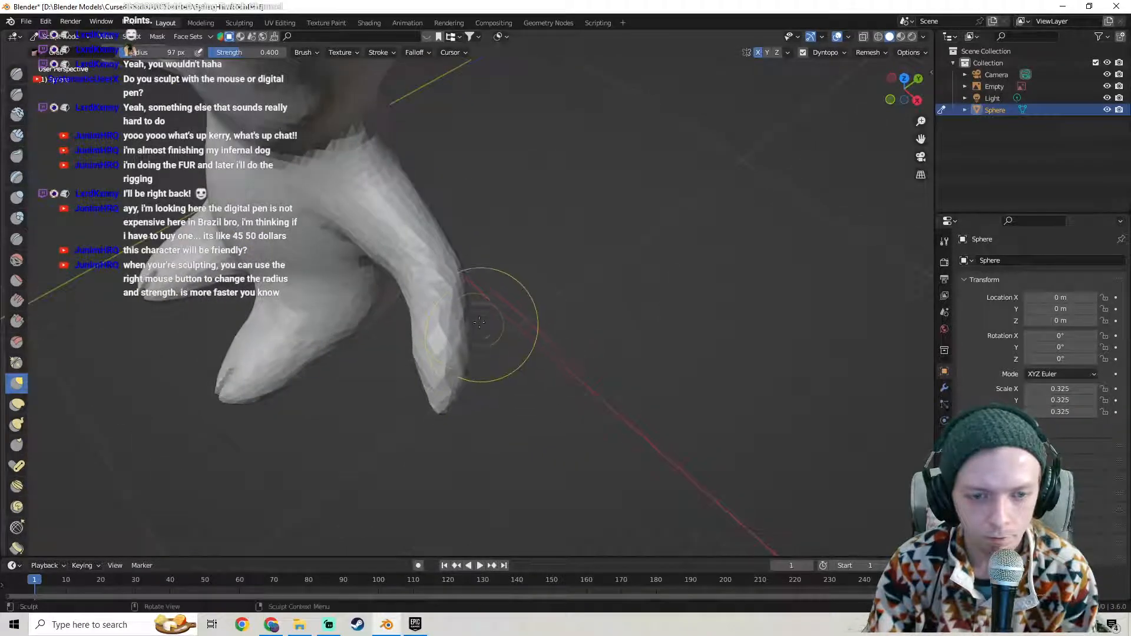
pyautogui.moveTo(468, 316); pyautogui.dragTo(480, 314)
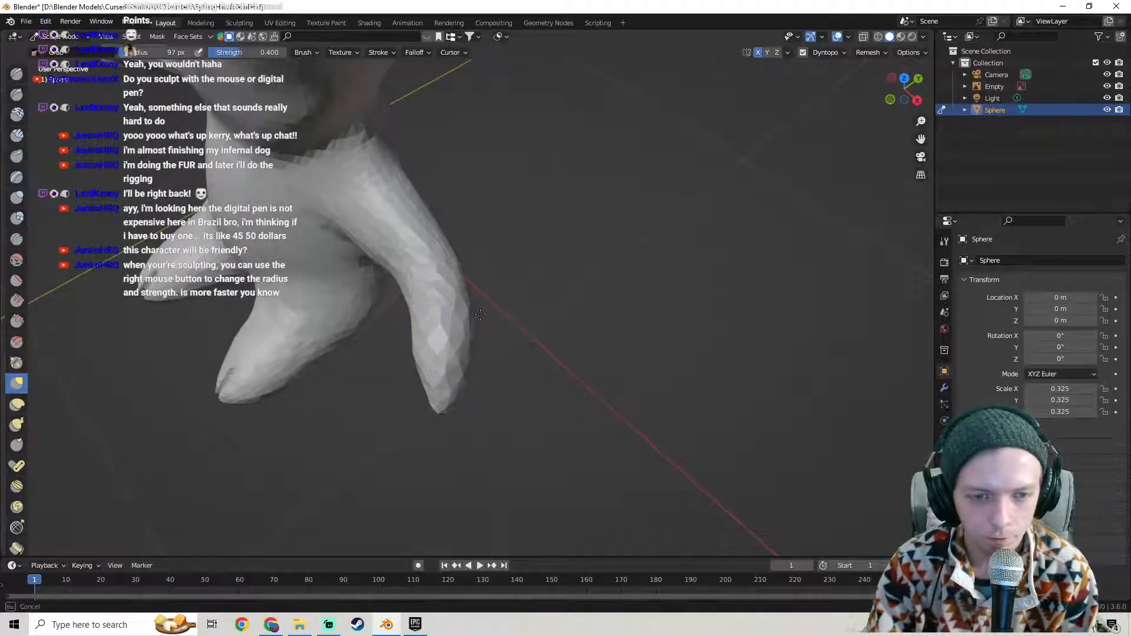
pyautogui.moveTo(440, 322)
pyautogui.mouseDown(button='middle')
pyautogui.moveTo(589, 298)
pyautogui.moveTo(397, 302)
pyautogui.moveTo(521, 320)
pyautogui.mouseUp(button='middle')
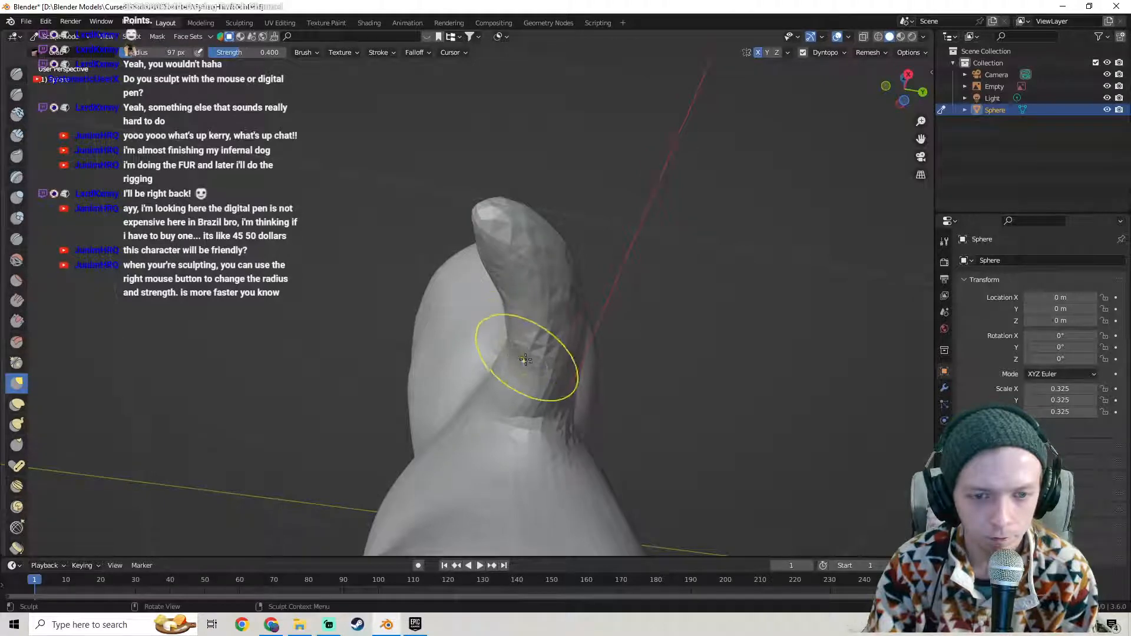
pyautogui.moveTo(517, 361)
pyautogui.mouseDown(button='middle')
pyautogui.moveTo(530, 353)
pyautogui.moveTo(549, 430)
pyautogui.moveTo(586, 327)
pyautogui.moveTo(682, 326)
pyautogui.moveTo(647, 323)
pyautogui.mouseUp(button='middle')
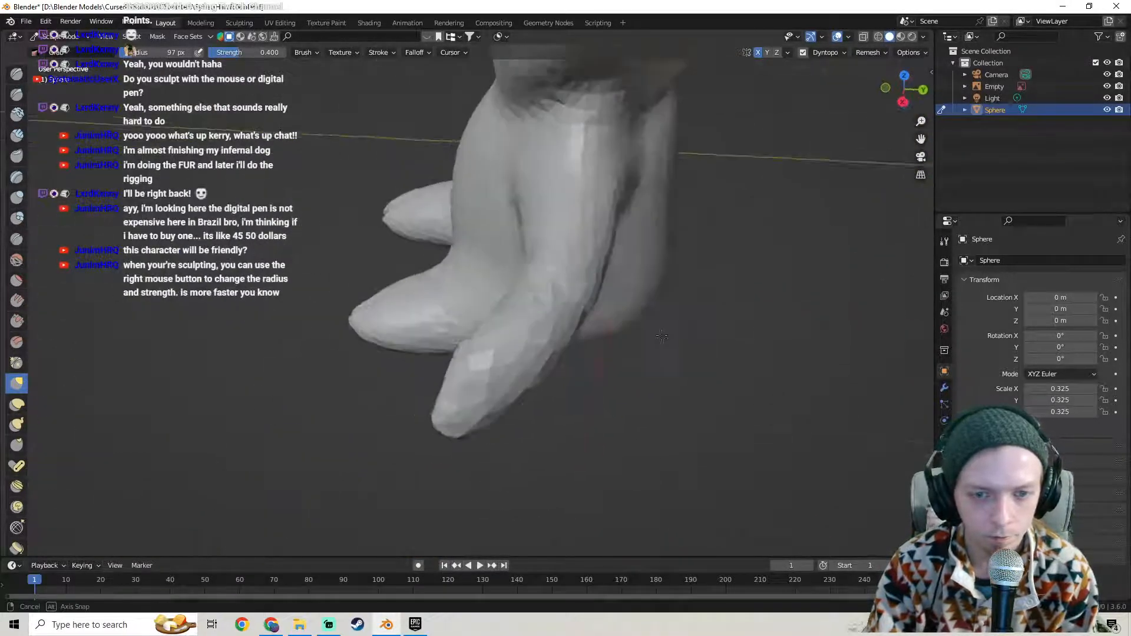
pyautogui.moveTo(598, 283)
pyautogui.mouseDown(button='middle')
pyautogui.moveTo(542, 263)
pyautogui.moveTo(547, 282)
pyautogui.moveTo(612, 296)
pyautogui.mouseUp(button='middle')
pyautogui.moveTo(601, 328)
pyautogui.mouseDown(button='middle')
pyautogui.moveTo(737, 363)
pyautogui.moveTo(681, 265)
pyautogui.mouseUp(button='middle')
pyautogui.moveTo(489, 315)
pyautogui.mouseDown(button='middle')
pyautogui.moveTo(519, 372)
pyautogui.moveTo(420, 340)
pyautogui.moveTo(379, 346)
pyautogui.moveTo(510, 301)
pyautogui.mouseUp(button='middle')
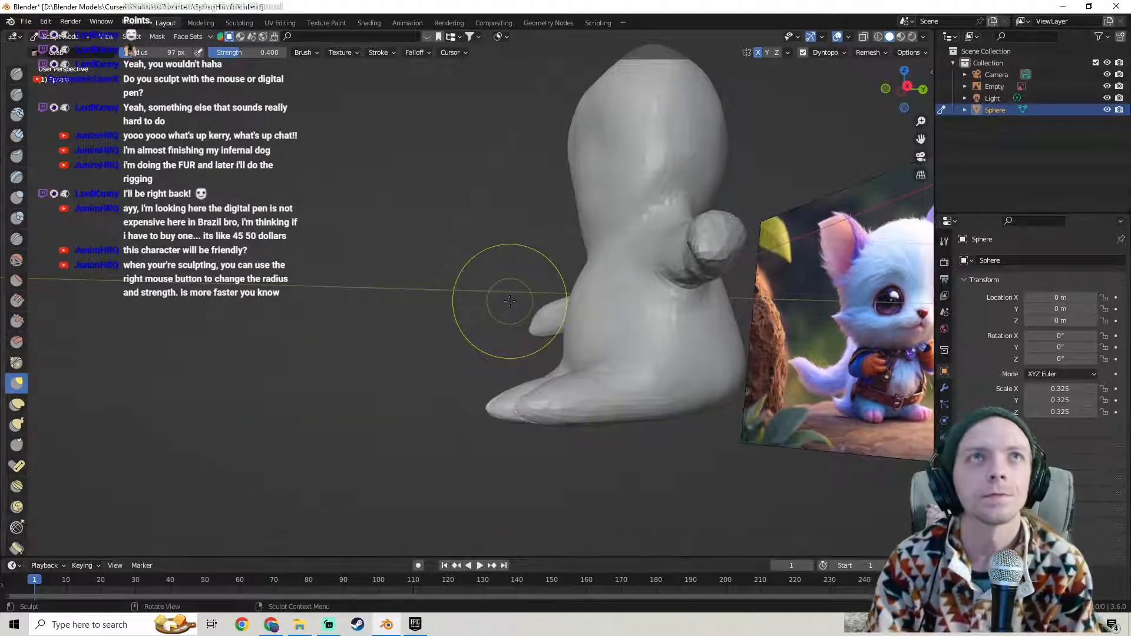
pyautogui.rightClick(507, 299)
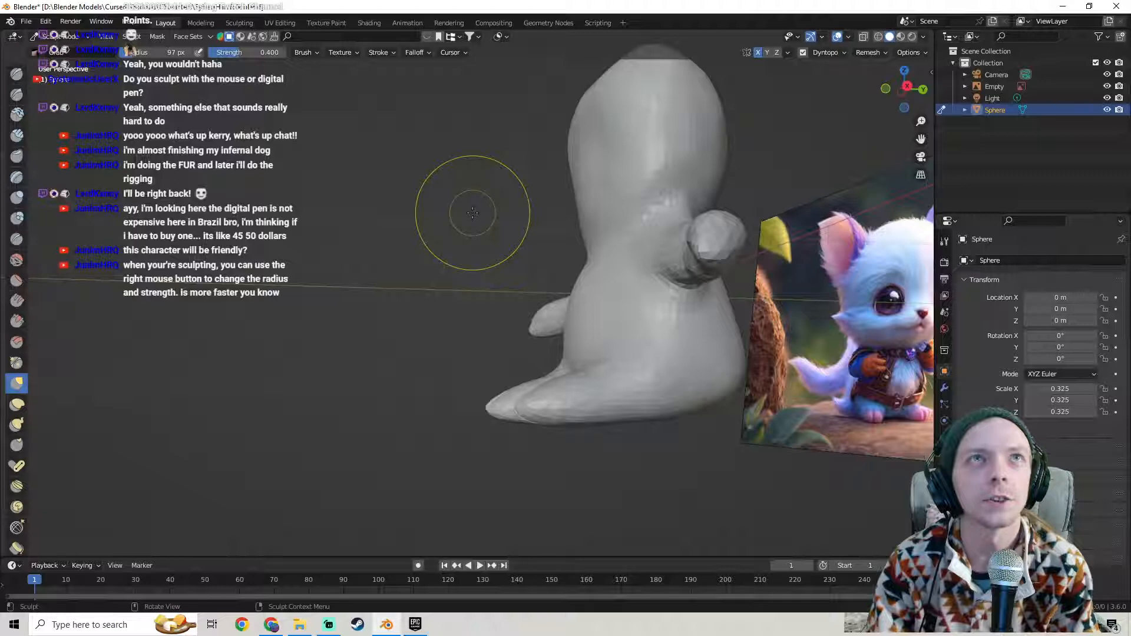
pyautogui.rightClick(380, 330)
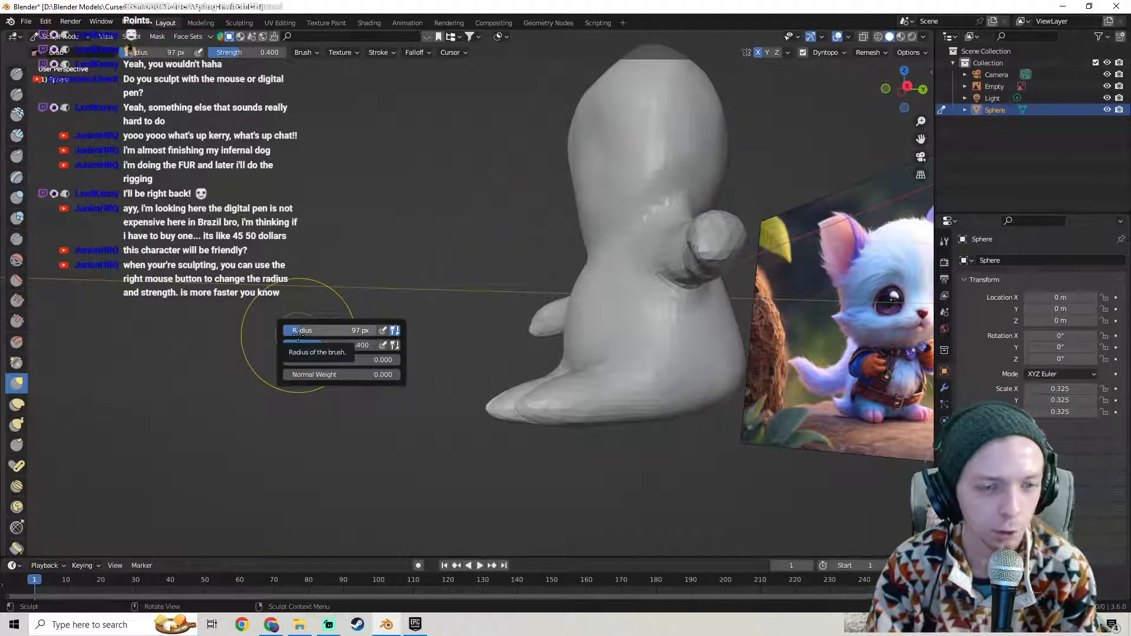
pyautogui.rightClick(367, 385)
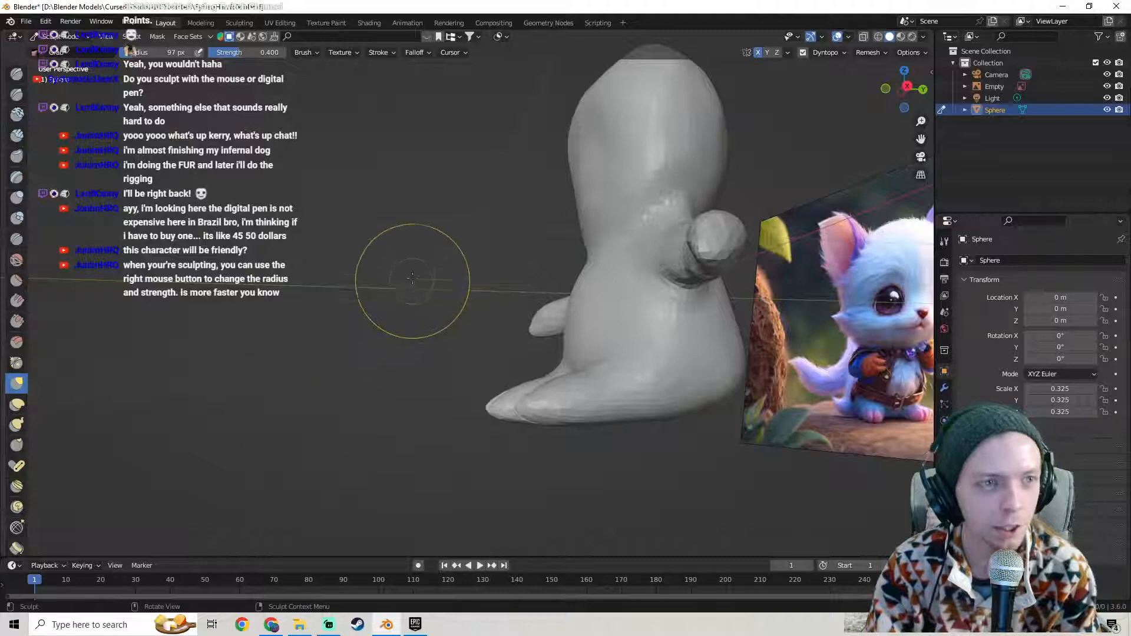
# - Save the project file SylvanHarefolk.blend
pyautogui.moveTo(399, 265); pyautogui.dragTo(430, 298, button='middle')
pyautogui.click(25, 21)
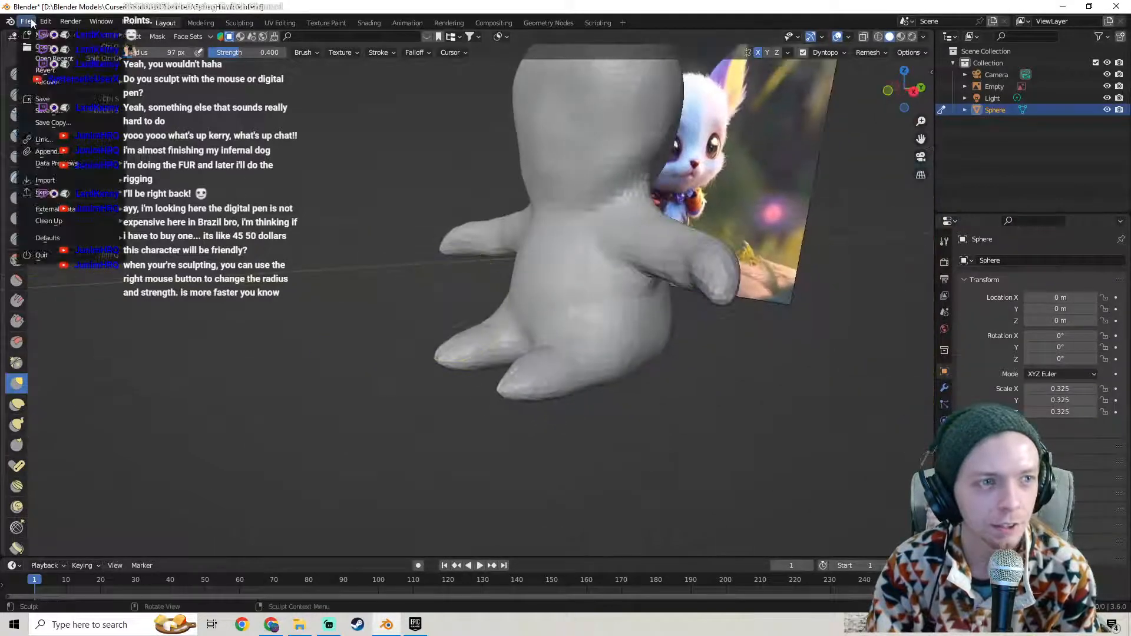
pyautogui.click(50, 103)
# - Set the Grab brush radius to 89 px and pull the front of the face forward
pyautogui.moveTo(412, 235); pyautogui.dragTo(538, 290, button='middle')
pyautogui.scroll(3, 537, 290)
pyautogui.scroll(-2, 605, 308)
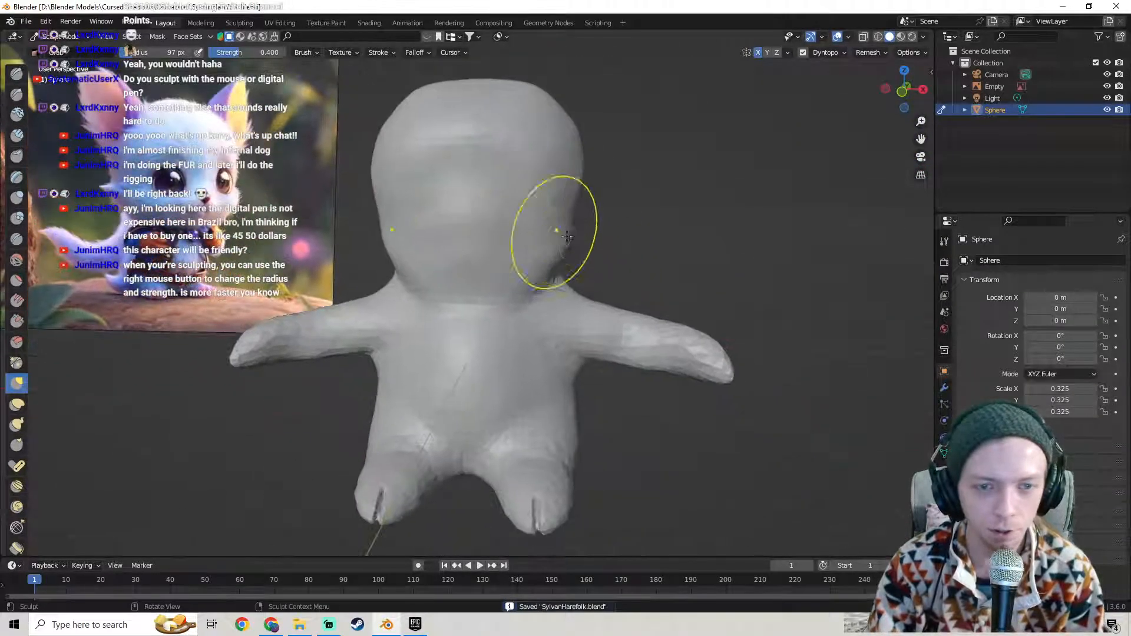
pyautogui.moveTo(504, 238)
pyautogui.mouseDown(button='middle')
pyautogui.moveTo(488, 236)
pyautogui.moveTo(497, 242)
pyautogui.mouseUp(button='middle')
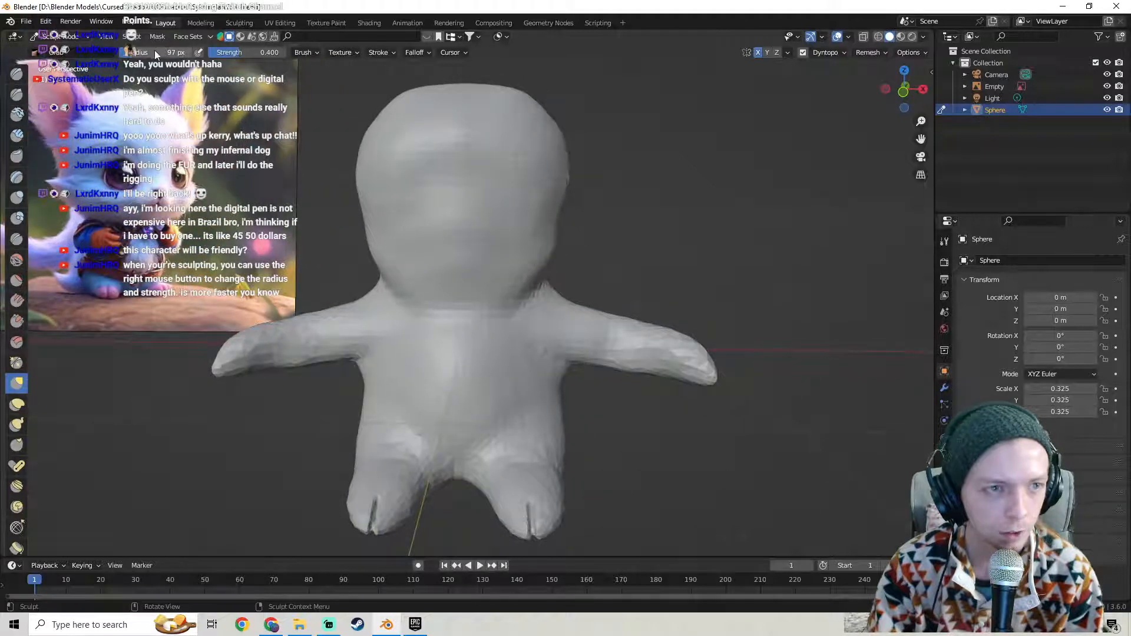
pyautogui.moveTo(429, 220)
pyautogui.mouseDown(button='middle')
pyautogui.moveTo(386, 230)
pyautogui.moveTo(476, 196)
pyautogui.mouseUp(button='middle')
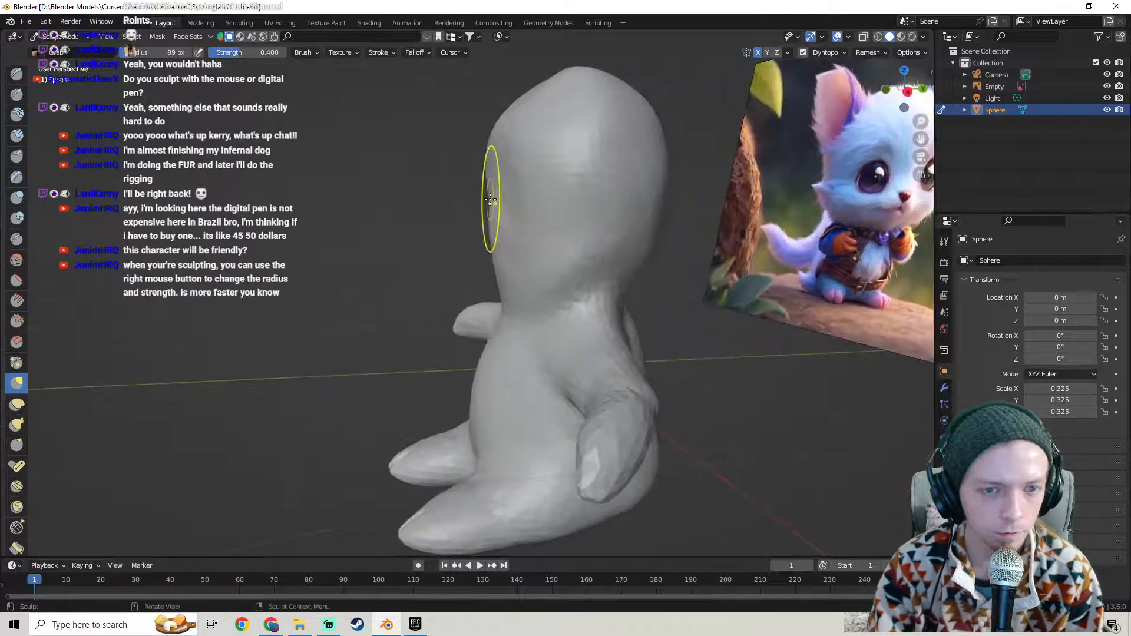
pyautogui.moveTo(485, 201); pyautogui.dragTo(481, 201)
pyautogui.moveTo(489, 183)
pyautogui.mouseDown(button='middle')
pyautogui.moveTo(455, 177)
pyautogui.moveTo(445, 195)
pyautogui.moveTo(468, 203)
pyautogui.moveTo(430, 207)
pyautogui.moveTo(518, 206)
pyautogui.moveTo(480, 211)
pyautogui.mouseUp(button='middle')
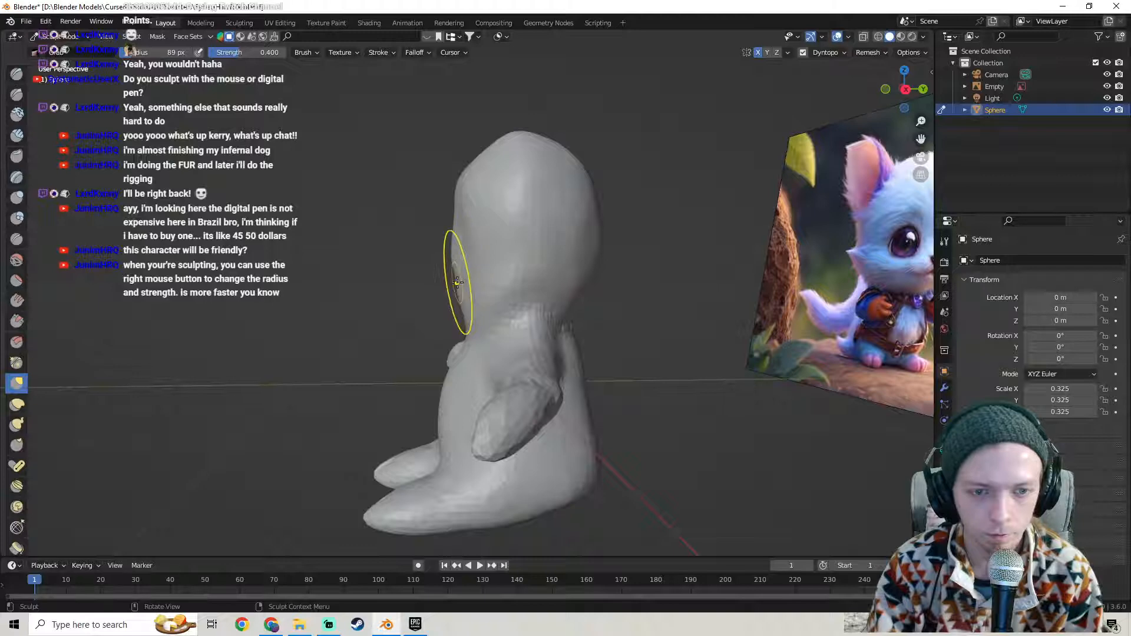
# - Shape a protruding muzzle on the lower half of the face with the Grab brush
pyautogui.moveTo(420, 281)
pyautogui.mouseDown(button='middle')
pyautogui.moveTo(493, 270)
pyautogui.moveTo(547, 284)
pyautogui.moveTo(483, 265)
pyautogui.moveTo(527, 251)
pyautogui.moveTo(585, 255)
pyautogui.moveTo(437, 254)
pyautogui.moveTo(505, 325)
pyautogui.moveTo(491, 334)
pyautogui.moveTo(568, 349)
pyautogui.moveTo(532, 270)
pyautogui.moveTo(401, 292)
pyautogui.moveTo(464, 286)
pyautogui.moveTo(504, 296)
pyautogui.mouseUp(button='middle')
pyautogui.scroll(4, 562, 256)
pyautogui.scroll(-6, 532, 270)
pyautogui.scroll(4, 388, 294)
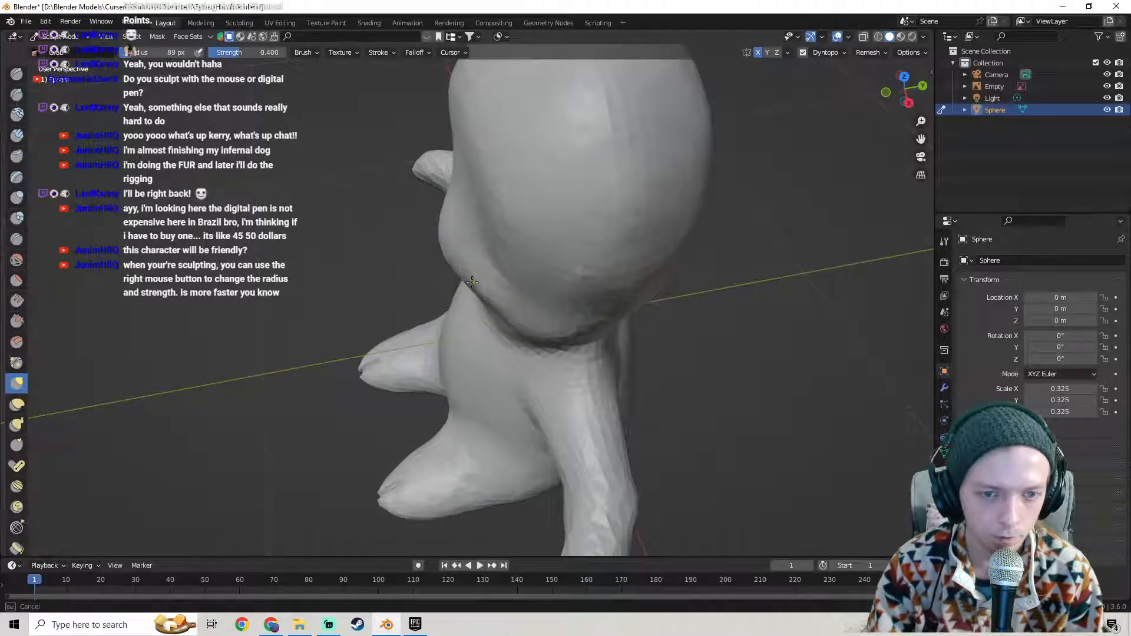
pyautogui.moveTo(467, 284)
pyautogui.mouseDown(button='middle')
pyautogui.moveTo(460, 243)
pyautogui.moveTo(399, 245)
pyautogui.mouseUp(button='middle')
pyautogui.moveTo(536, 222)
pyautogui.mouseDown(button='middle')
pyautogui.moveTo(475, 206)
pyautogui.moveTo(589, 202)
pyautogui.moveTo(463, 202)
pyautogui.mouseUp(button='middle')
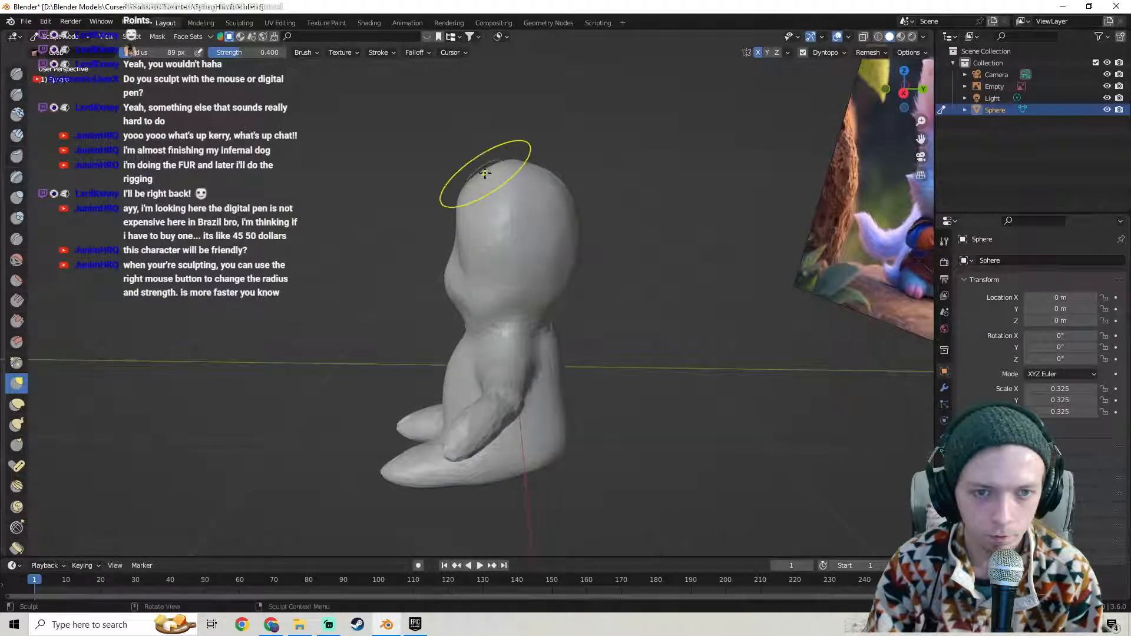
# - Round out the top and sides of the head with the Grab brush and check its mesh in Edit Mode
pyautogui.moveTo(416, 176)
pyautogui.mouseDown(button='middle')
pyautogui.moveTo(620, 206)
pyautogui.moveTo(515, 188)
pyautogui.mouseUp(button='middle')
pyautogui.moveTo(479, 191); pyautogui.dragTo(479, 191)
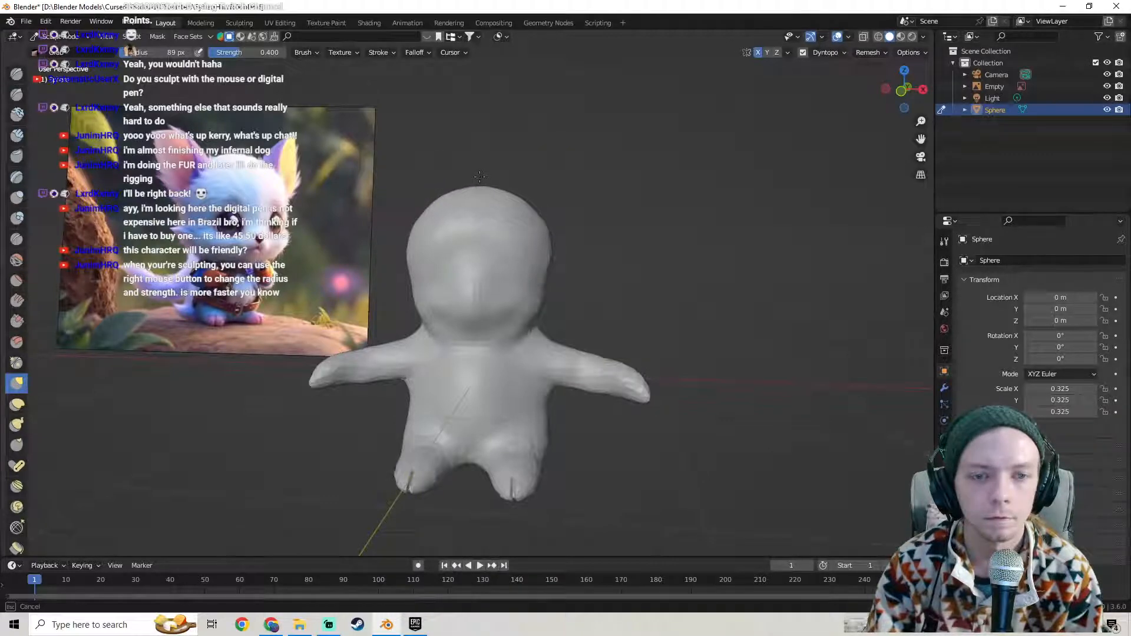
pyautogui.moveTo(487, 186)
pyautogui.mouseDown(button='middle')
pyautogui.moveTo(618, 197)
pyautogui.moveTo(540, 270)
pyautogui.moveTo(466, 243)
pyautogui.moveTo(377, 236)
pyautogui.moveTo(540, 282)
pyautogui.mouseUp(button='middle')
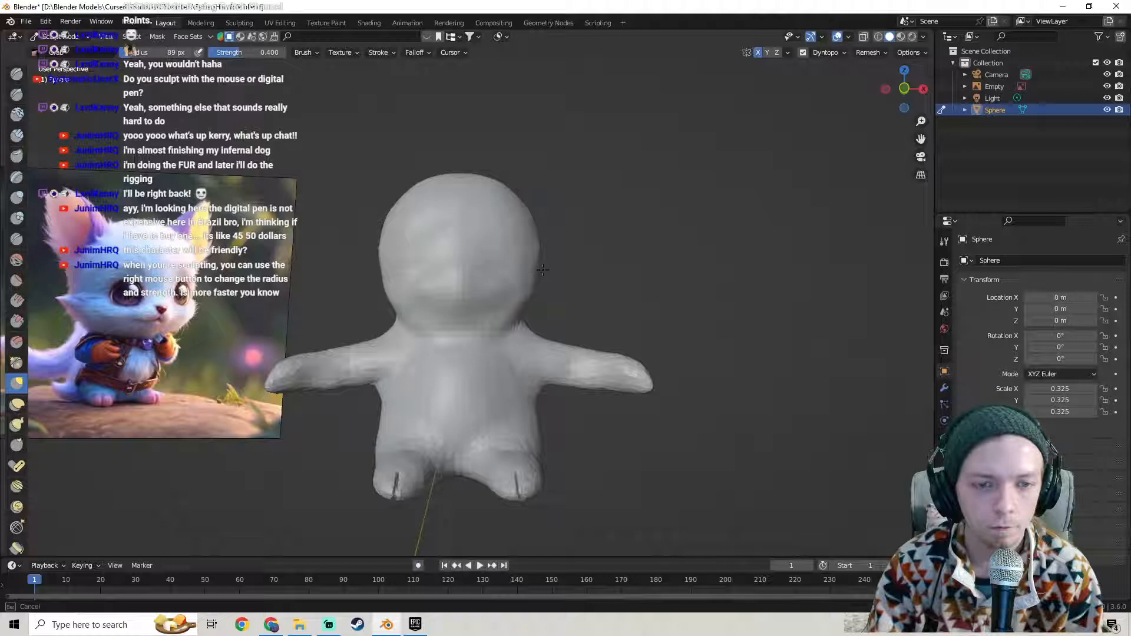
pyautogui.moveTo(576, 277)
pyautogui.mouseDown(button='middle')
pyautogui.moveTo(664, 281)
pyautogui.moveTo(515, 292)
pyautogui.moveTo(565, 303)
pyautogui.moveTo(500, 298)
pyautogui.moveTo(560, 271)
pyautogui.mouseUp(button='middle')
pyautogui.press('Tab')
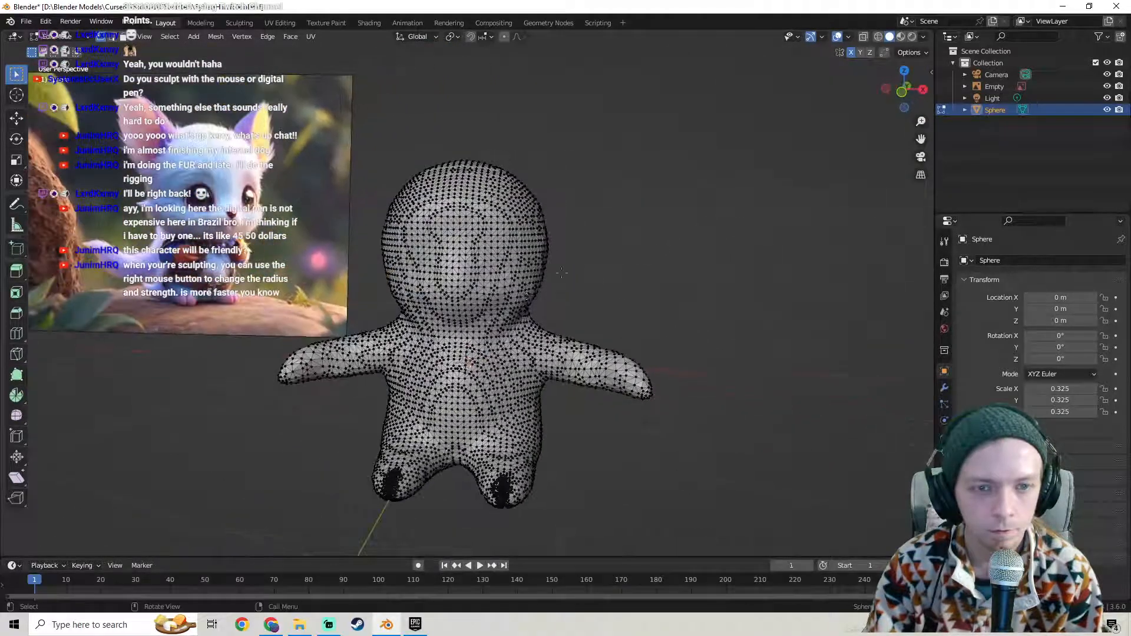
pyautogui.press('Tab')
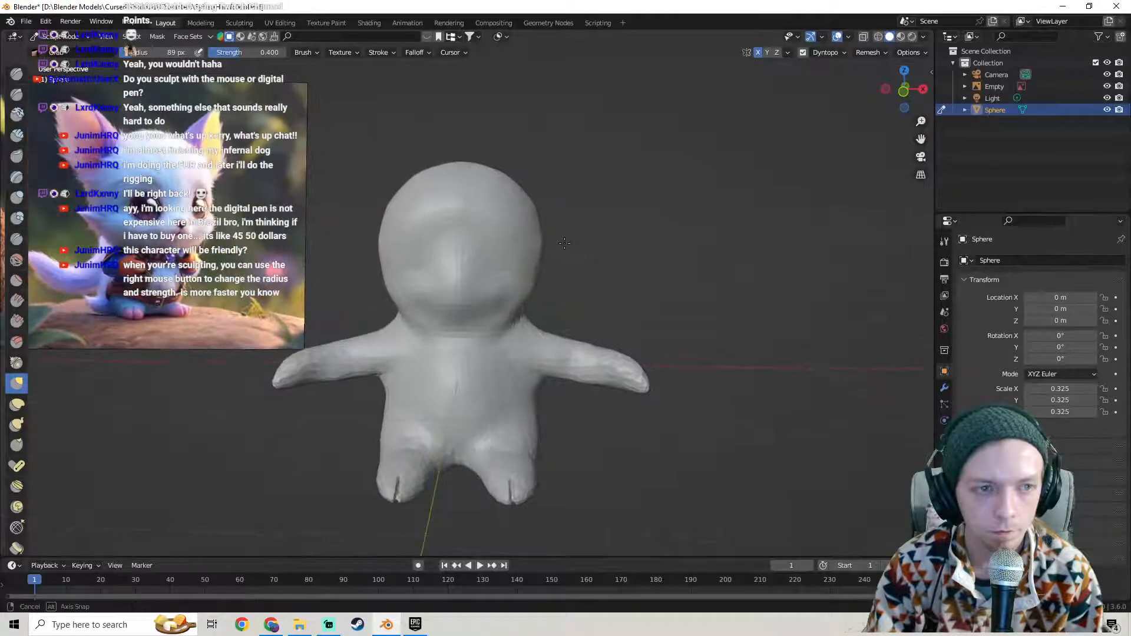
# - Save the project file SylvanHarefolk.blend
pyautogui.scroll(2, 489, 270)
pyautogui.click(26, 20)
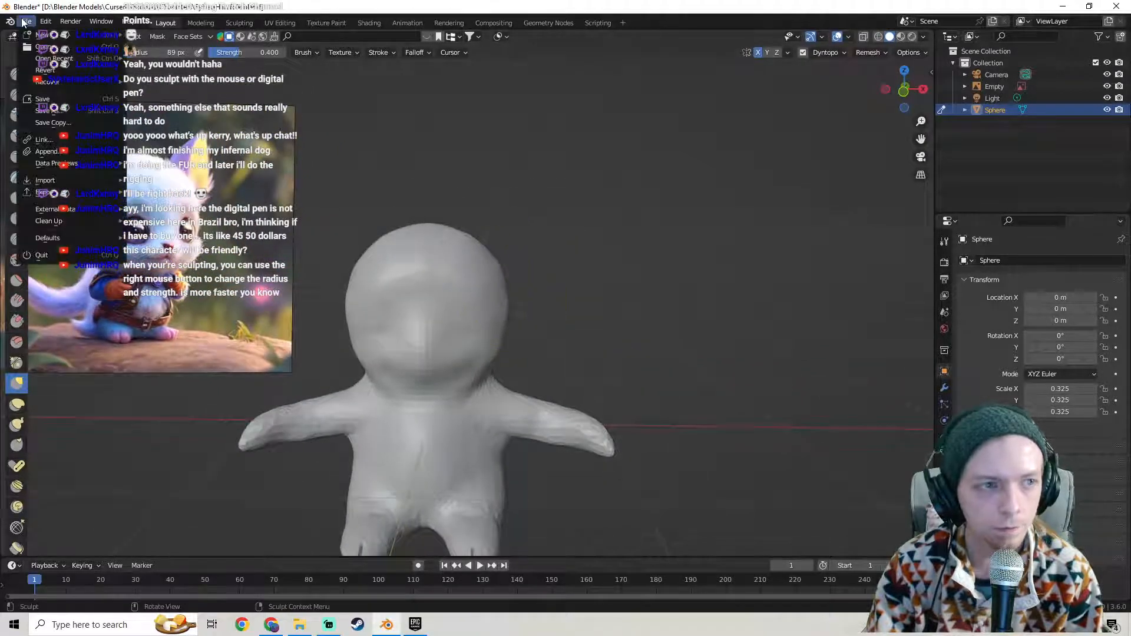
pyautogui.click(47, 99)
# - Examine the legs and feet from the front and from above, checking their mesh in Edit Mode
pyautogui.keyDown('shift'); pyautogui.moveTo(380, 295); pyautogui.dragTo(429, 267, button='middle'); pyautogui.keyUp('shift')
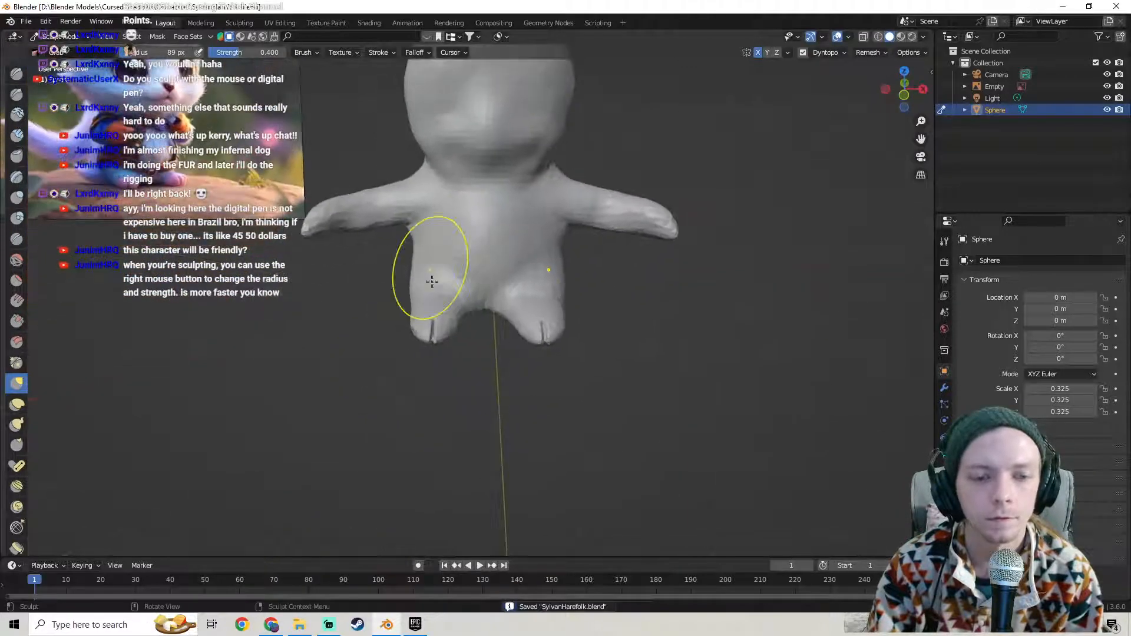
pyautogui.scroll(5, 440, 292)
pyautogui.moveTo(450, 318)
pyautogui.mouseDown(button='middle')
pyautogui.moveTo(454, 242)
pyautogui.moveTo(430, 303)
pyautogui.moveTo(445, 262)
pyautogui.moveTo(446, 337)
pyautogui.moveTo(446, 285)
pyautogui.mouseUp(button='middle')
pyautogui.press('Tab')
pyautogui.press('Tab')
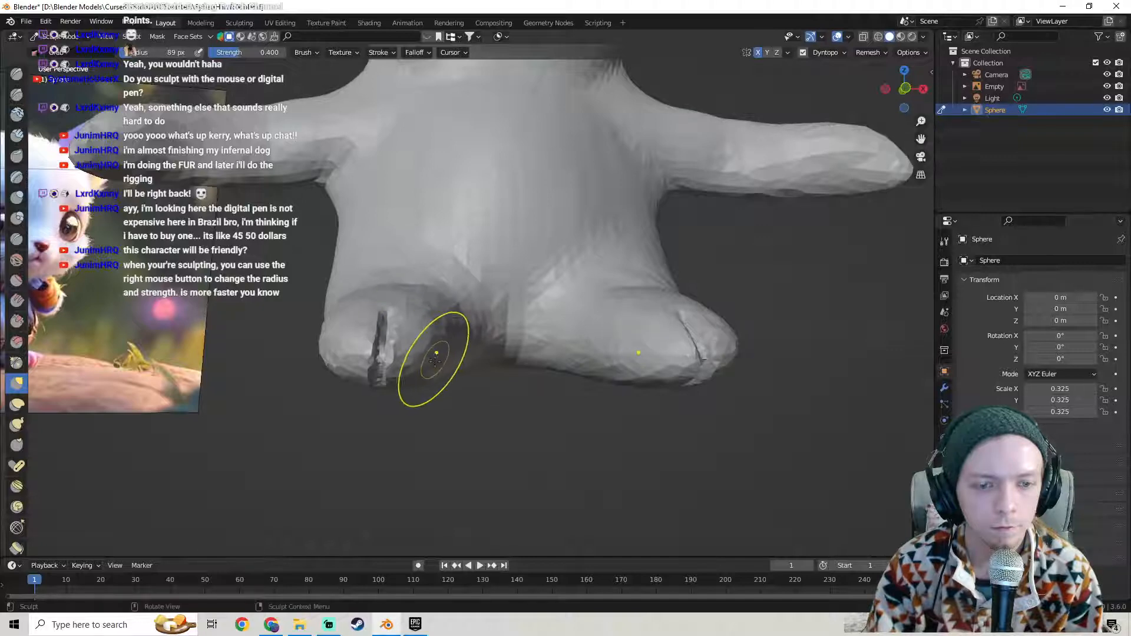
pyautogui.moveTo(435, 372); pyautogui.dragTo(430, 442, button='middle')
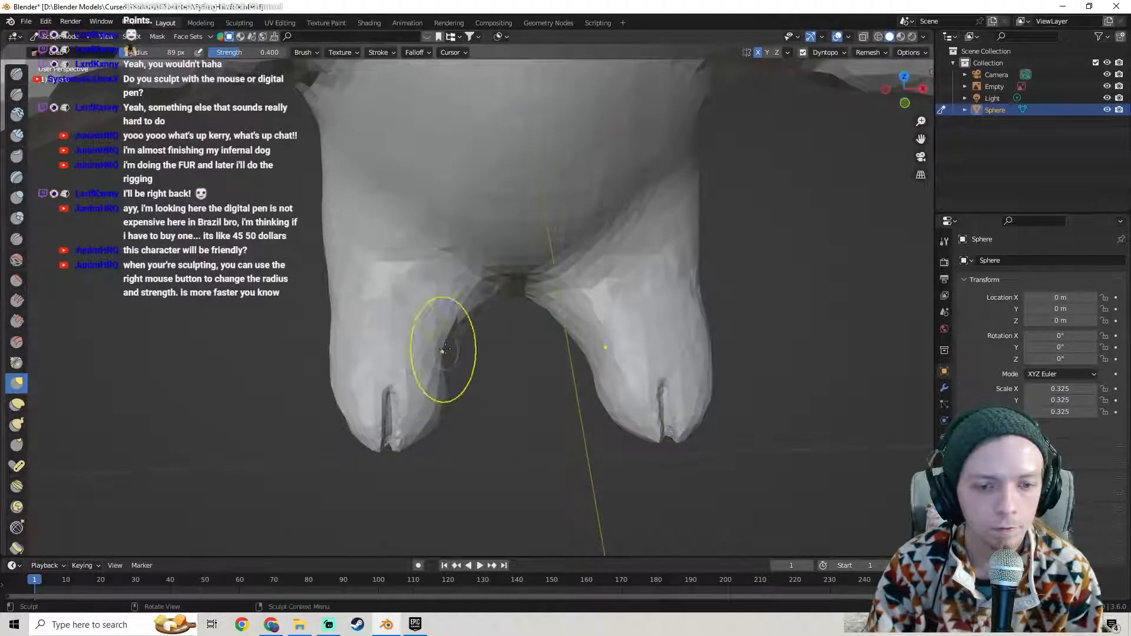
pyautogui.moveTo(451, 351); pyautogui.dragTo(457, 355, button='middle')
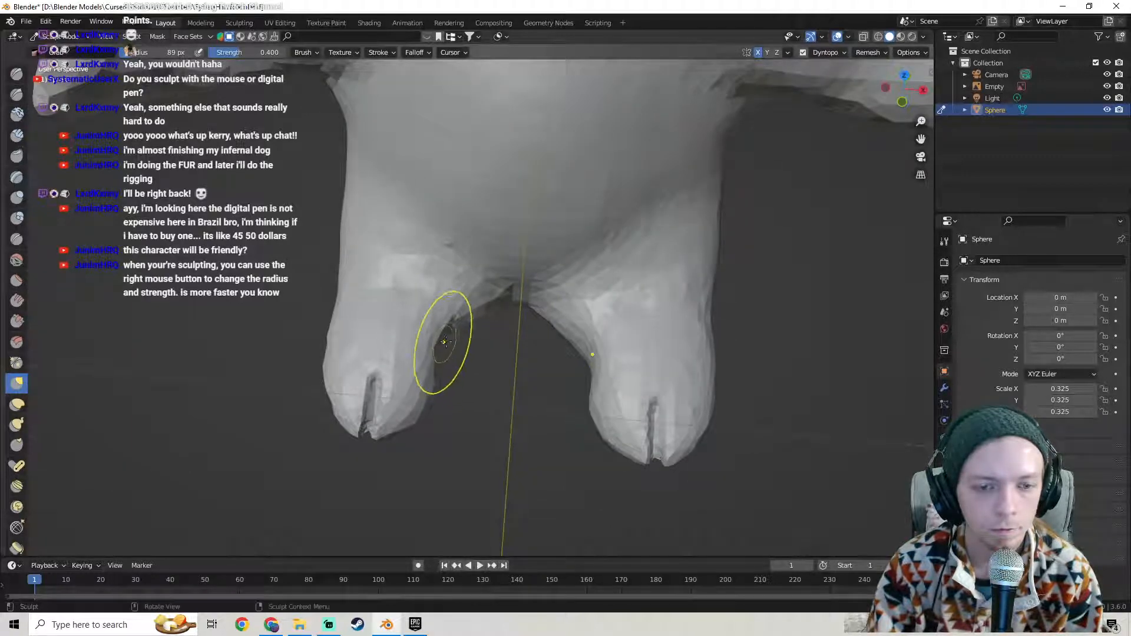
pyautogui.moveTo(465, 325)
pyautogui.mouseDown(button='middle')
pyautogui.moveTo(445, 348)
pyautogui.moveTo(448, 335)
pyautogui.mouseUp(button='middle')
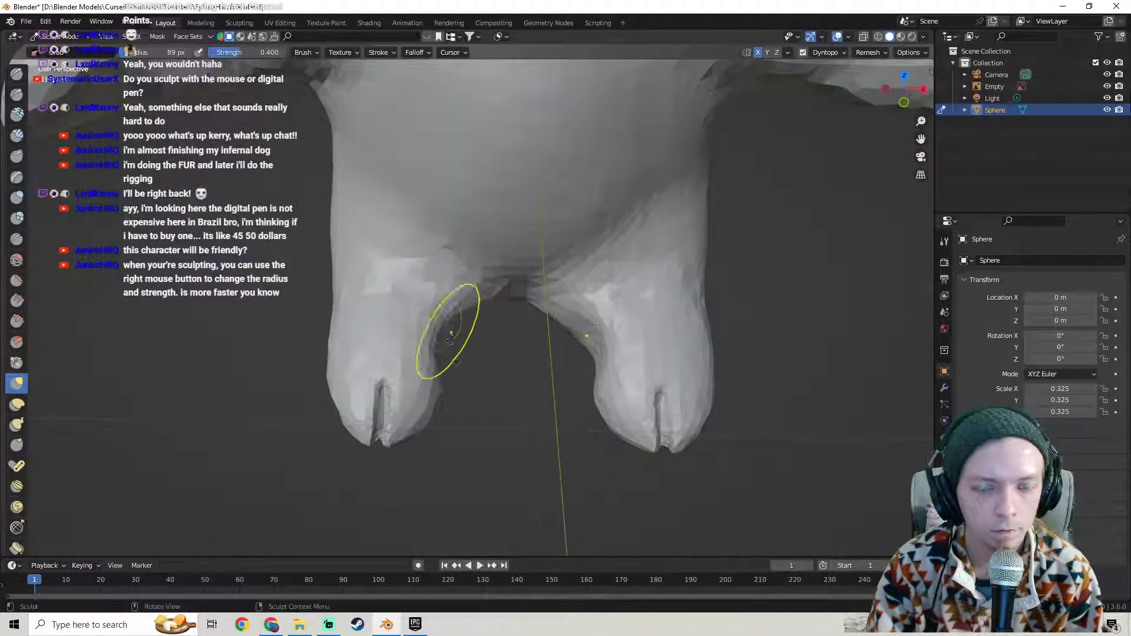
# - Check the leg mesh in Edit Mode and reshape the inner sides of the legs with the Grab brush
pyautogui.press('Tab')
pyautogui.moveTo(447, 330)
pyautogui.mouseDown(button='middle')
pyautogui.moveTo(454, 321)
pyautogui.moveTo(468, 341)
pyautogui.moveTo(432, 283)
pyautogui.moveTo(451, 339)
pyautogui.moveTo(431, 320)
pyautogui.moveTo(449, 260)
pyautogui.moveTo(440, 262)
pyautogui.moveTo(453, 345)
pyautogui.moveTo(453, 328)
pyautogui.mouseUp(button='middle')
pyautogui.press('Tab')
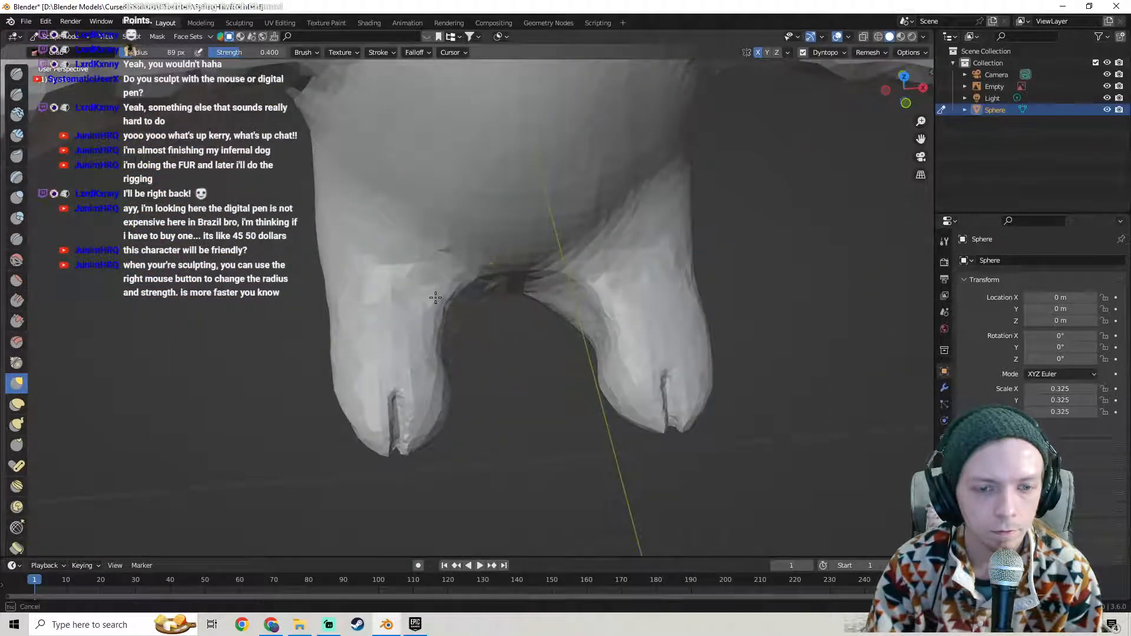
pyautogui.moveTo(494, 266); pyautogui.dragTo(493, 195, button='middle')
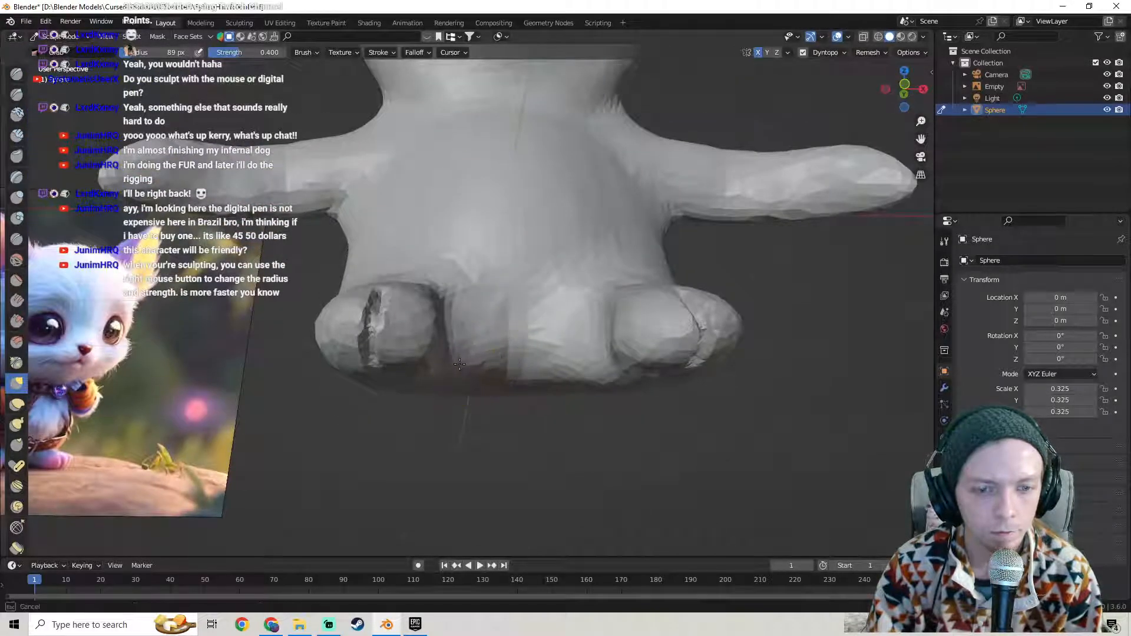
pyautogui.moveTo(471, 355); pyautogui.dragTo(464, 439, button='middle')
pyautogui.moveTo(479, 338); pyautogui.dragTo(450, 307)
pyautogui.moveTo(450, 308); pyautogui.dragTo(476, 293, button='middle')
# - Refine the inner edge of the feet near the toes with the Grab brush
pyautogui.moveTo(406, 280)
pyautogui.mouseDown(button='middle')
pyautogui.moveTo(374, 475)
pyautogui.moveTo(434, 430)
pyautogui.moveTo(438, 383)
pyautogui.moveTo(424, 382)
pyautogui.moveTo(443, 357)
pyautogui.mouseUp(button='middle')
pyautogui.scroll(2, 425, 380)
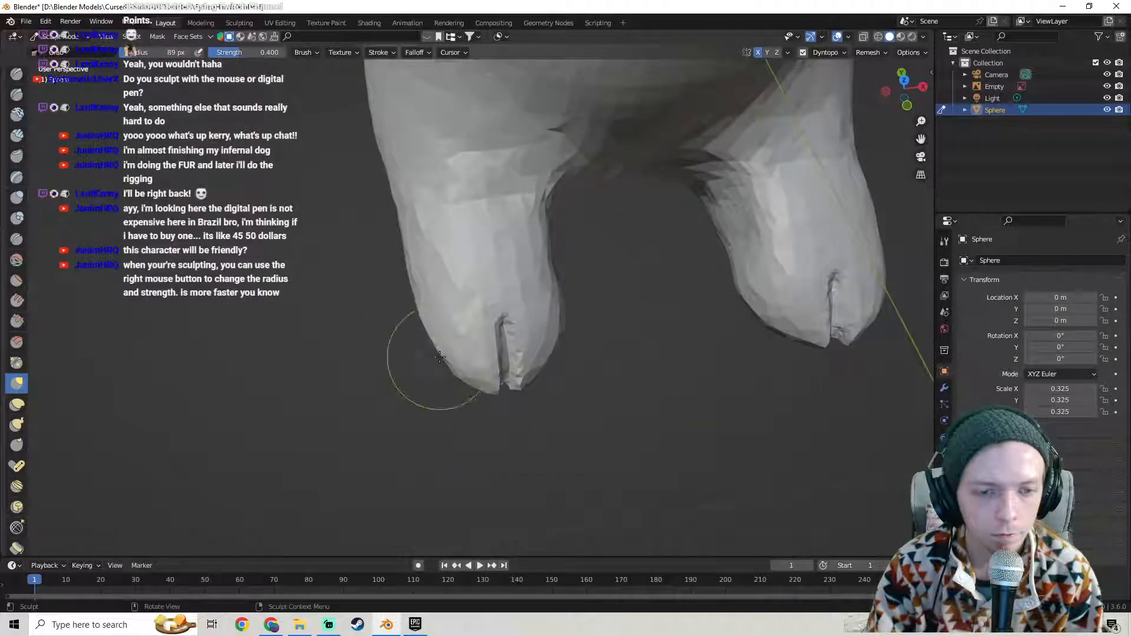
pyautogui.moveTo(572, 354); pyautogui.dragTo(560, 336, button='middle')
pyautogui.moveTo(570, 323); pyautogui.dragTo(559, 348)
pyautogui.moveTo(558, 331)
pyautogui.mouseDown(button='middle')
pyautogui.moveTo(552, 218)
pyautogui.moveTo(548, 312)
pyautogui.moveTo(506, 299)
pyautogui.mouseUp(button='middle')
pyautogui.scroll(-3, 532, 285)
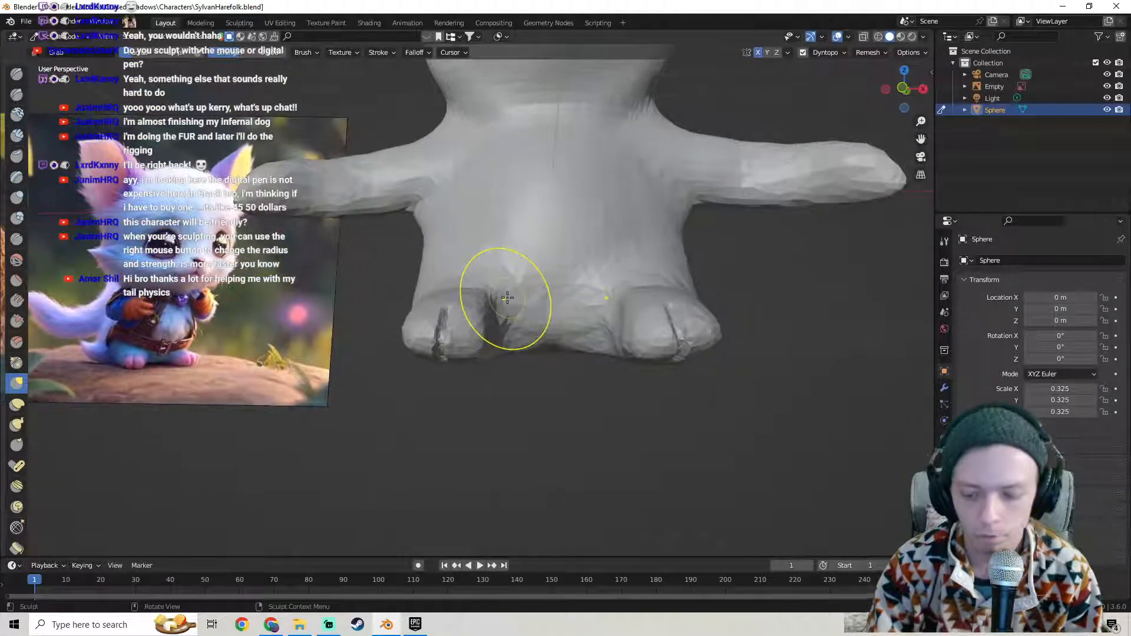
# - Adjust the outer underside of the feet with the Grab brush in the front orthographic view
pyautogui.press('KP_1')
pyautogui.scroll(2, 513, 318)
pyautogui.keyDown('shift'); pyautogui.moveTo(523, 356); pyautogui.dragTo(495, 331, button='middle'); pyautogui.keyUp('shift')
pyautogui.moveTo(371, 345); pyautogui.dragTo(374, 351)
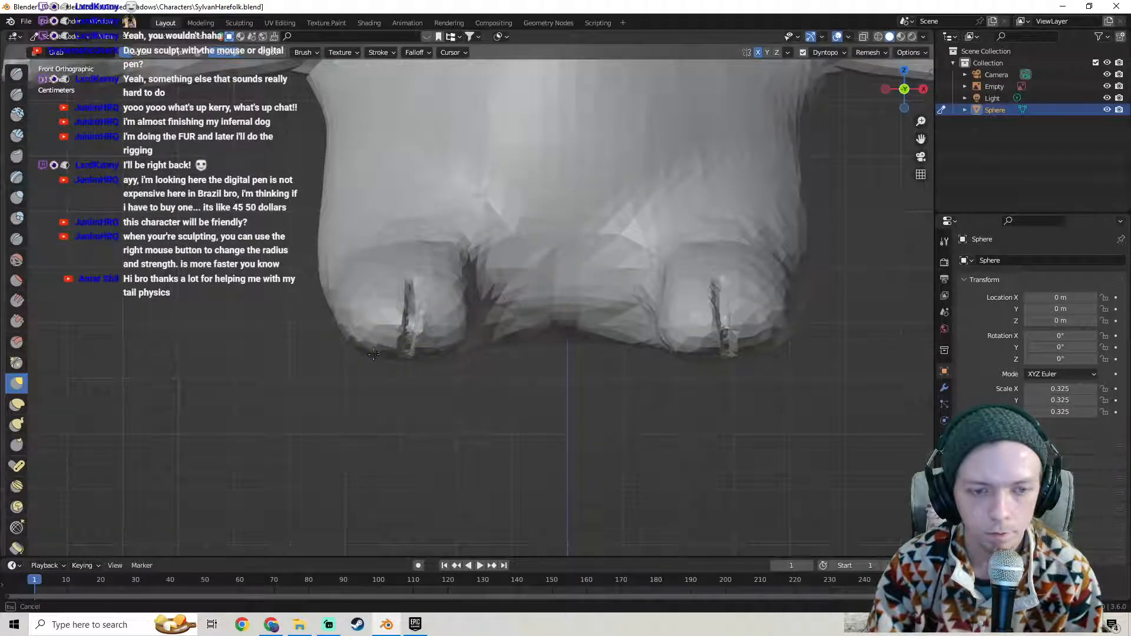
pyautogui.scroll(-4, 413, 343)
pyautogui.moveTo(434, 341)
pyautogui.mouseDown(button='middle')
pyautogui.moveTo(373, 334)
pyautogui.moveTo(505, 298)
pyautogui.moveTo(468, 293)
pyautogui.mouseUp(button='middle')
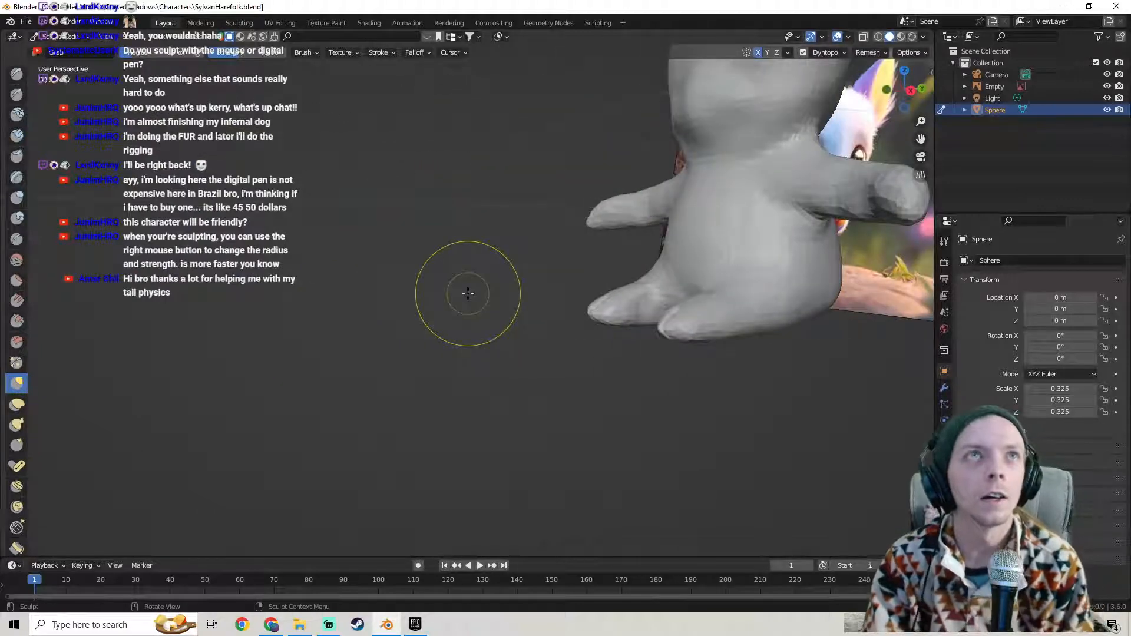
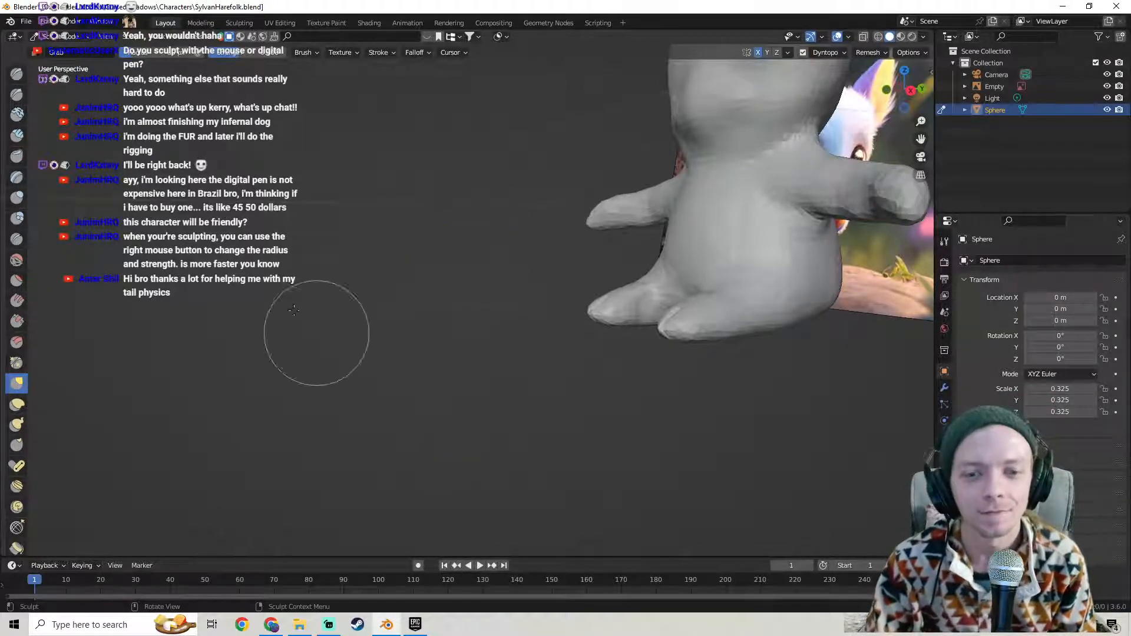
# - Save the project again with the reshaped legs and feet
pyautogui.click(25, 22)
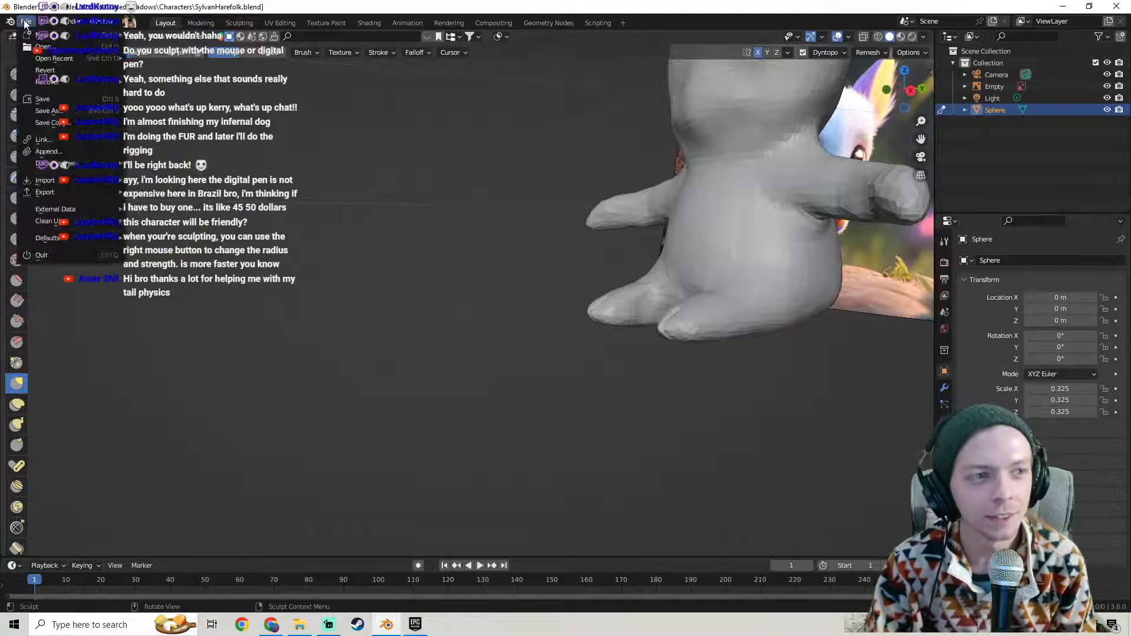
pyautogui.click(42, 99)
# - Reshape the muzzle and the underside of the chin with the Grab brush, checking the head's profile
pyautogui.moveTo(386, 260); pyautogui.dragTo(429, 258, button='middle')
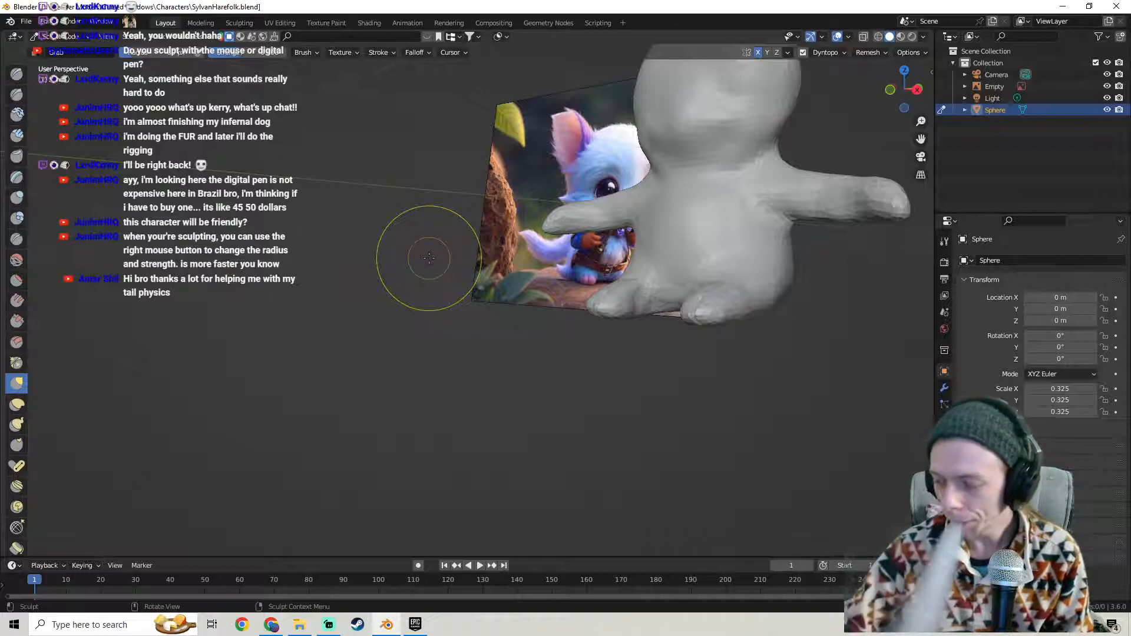
pyautogui.moveTo(493, 278)
pyautogui.mouseDown(button='middle')
pyautogui.moveTo(665, 284)
pyautogui.moveTo(563, 272)
pyautogui.moveTo(622, 271)
pyautogui.moveTo(568, 227)
pyautogui.moveTo(525, 253)
pyautogui.moveTo(501, 239)
pyautogui.moveTo(483, 253)
pyautogui.mouseUp(button='middle')
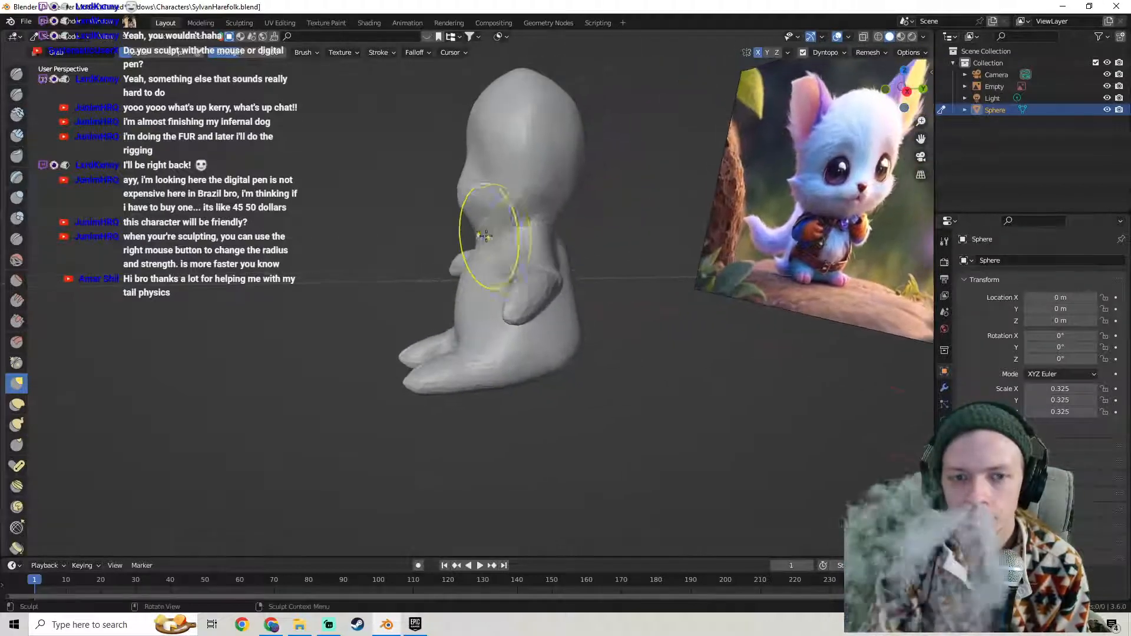
pyautogui.scroll(2, 494, 237)
pyautogui.moveTo(485, 200)
pyautogui.mouseDown()
pyautogui.moveTo(484, 188)
pyautogui.moveTo(464, 184)
pyautogui.mouseUp()
pyautogui.moveTo(464, 184); pyautogui.dragTo(638, 275, button='middle')
pyautogui.moveTo(644, 287); pyautogui.dragTo(648, 281)
pyautogui.moveTo(652, 277)
pyautogui.mouseDown(button='middle')
pyautogui.moveTo(607, 225)
pyautogui.moveTo(615, 252)
pyautogui.mouseUp(button='middle')
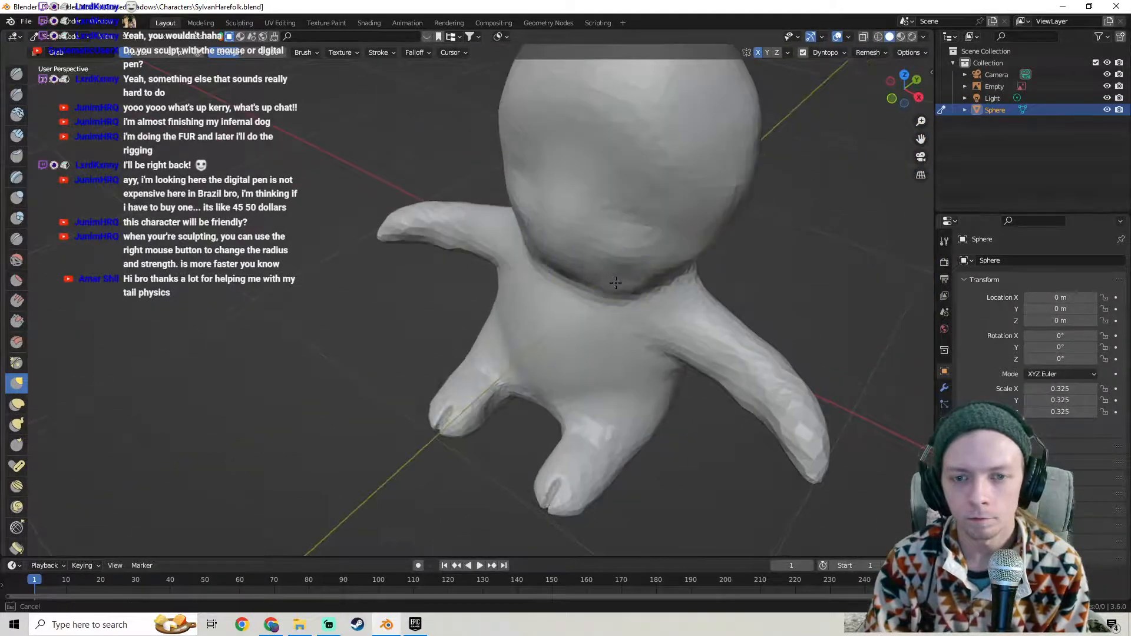
pyautogui.moveTo(599, 295)
pyautogui.mouseDown(button='middle')
pyautogui.moveTo(571, 222)
pyautogui.moveTo(514, 216)
pyautogui.moveTo(525, 219)
pyautogui.mouseUp(button='middle')
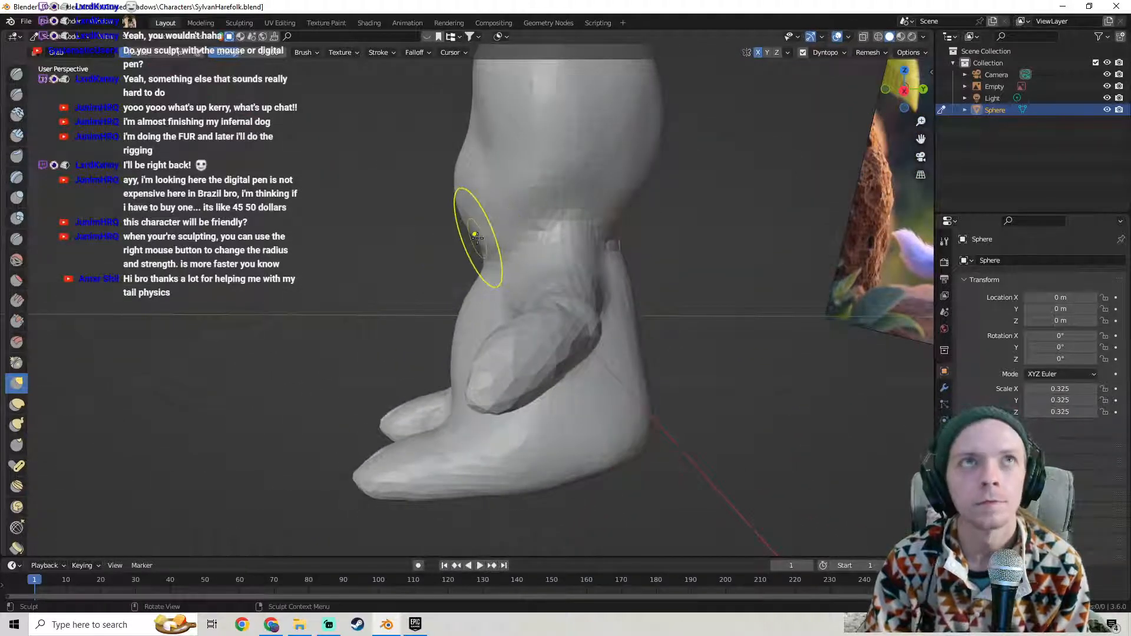
pyautogui.moveTo(467, 238)
pyautogui.mouseDown(button='middle')
pyautogui.moveTo(477, 222)
pyautogui.moveTo(411, 256)
pyautogui.moveTo(530, 272)
pyautogui.moveTo(384, 253)
pyautogui.moveTo(420, 241)
pyautogui.moveTo(498, 260)
pyautogui.mouseUp(button='middle')
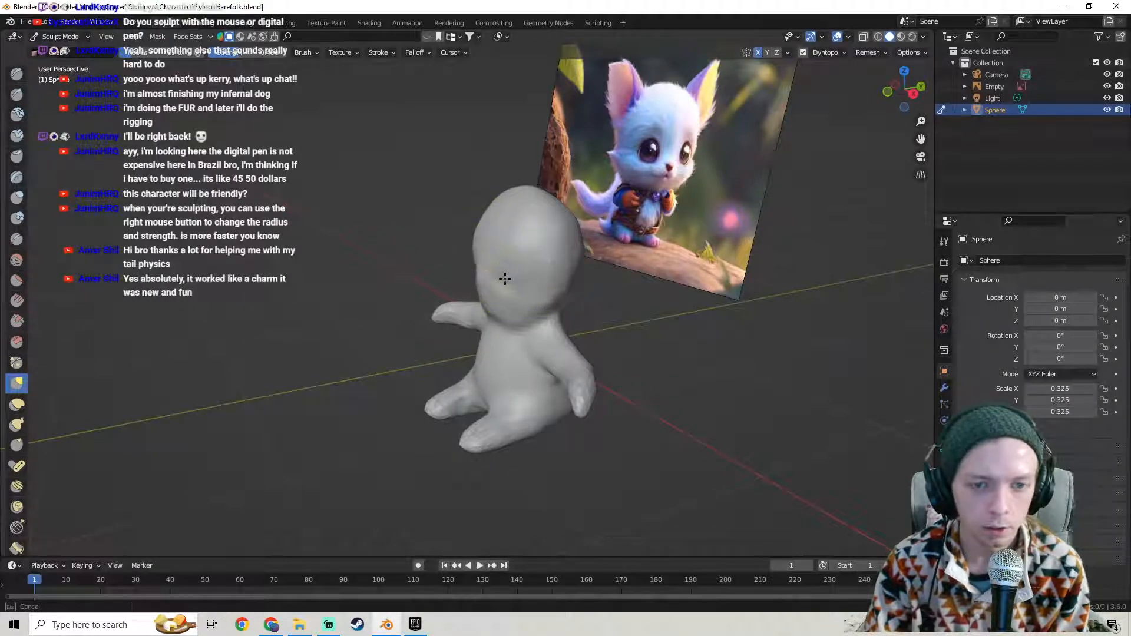
# - Fill out the front of the face with the Clay brush and check the head from the front and side
pyautogui.moveTo(497, 286)
pyautogui.mouseDown(button='middle')
pyautogui.moveTo(568, 240)
pyautogui.moveTo(525, 236)
pyautogui.mouseUp(button='middle')
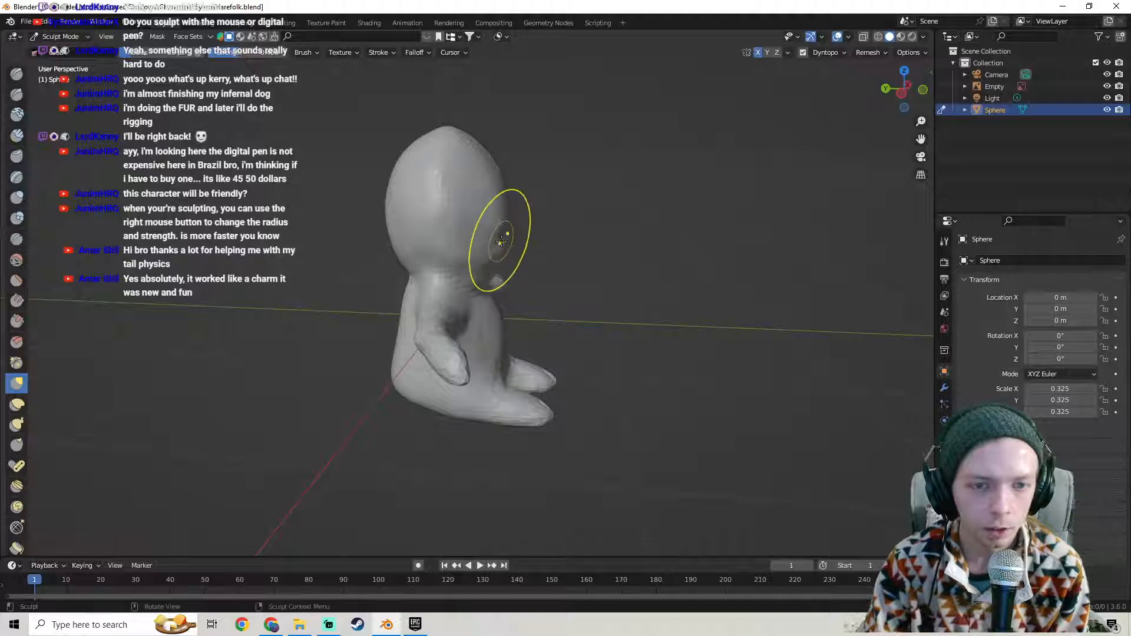
pyautogui.moveTo(512, 238)
pyautogui.mouseDown(button='middle')
pyautogui.moveTo(561, 237)
pyautogui.moveTo(365, 245)
pyautogui.moveTo(505, 246)
pyautogui.moveTo(384, 228)
pyautogui.moveTo(542, 157)
pyautogui.moveTo(459, 197)
pyautogui.moveTo(391, 202)
pyautogui.moveTo(601, 206)
pyautogui.moveTo(532, 263)
pyautogui.moveTo(550, 253)
pyautogui.moveTo(493, 265)
pyautogui.moveTo(430, 255)
pyautogui.mouseUp(button='middle')
pyautogui.scroll(3, 561, 237)
pyautogui.scroll(1, 550, 253)
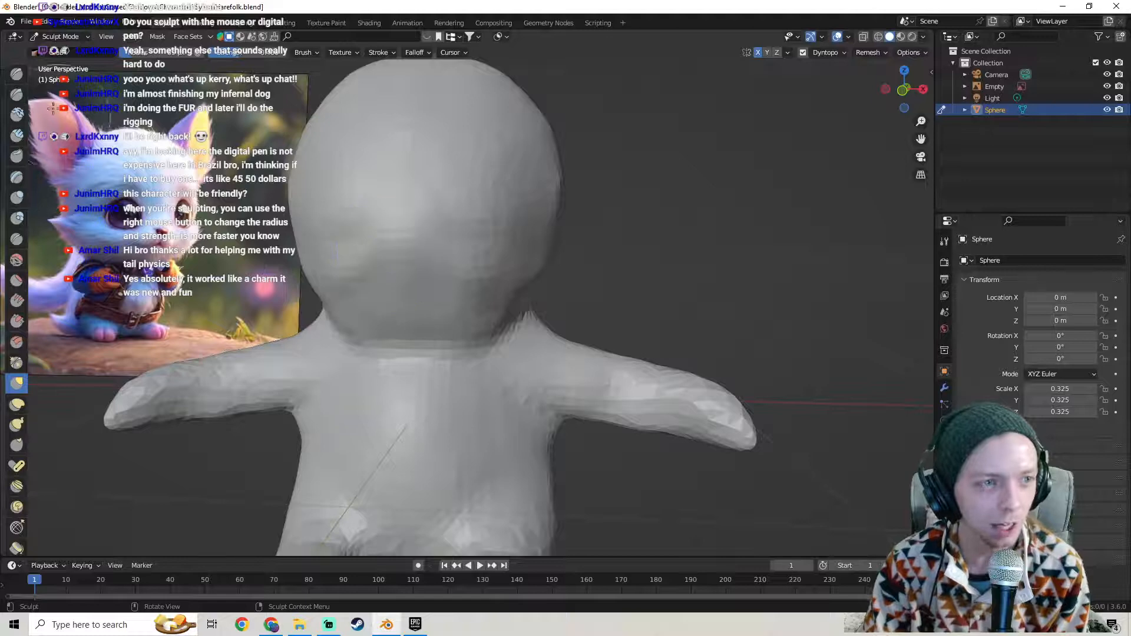
pyautogui.click(17, 114)
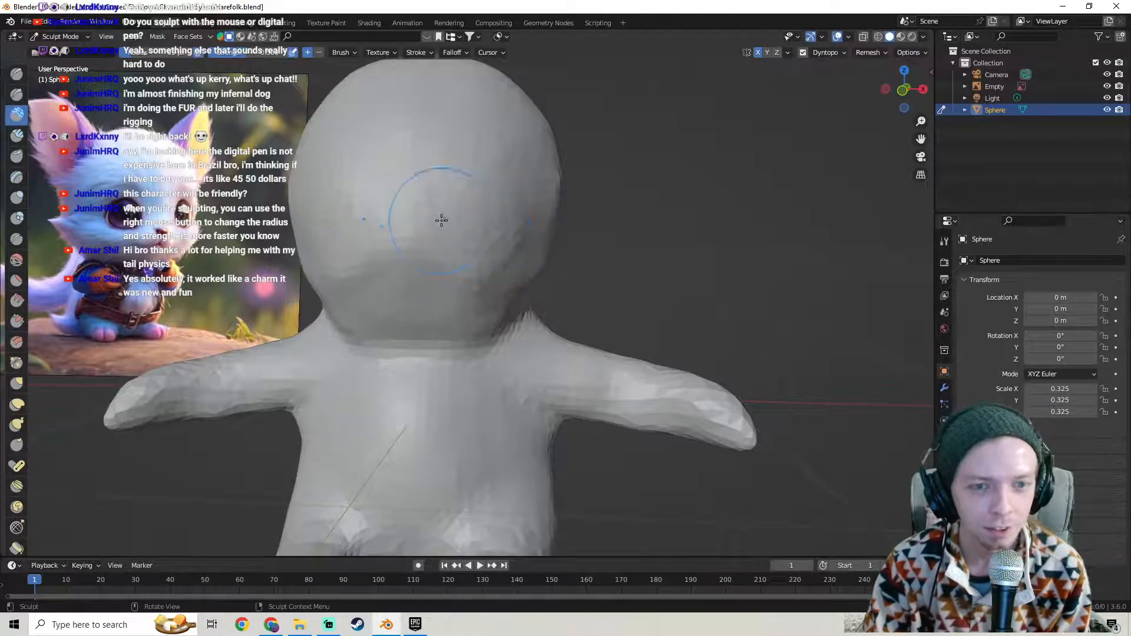
pyautogui.moveTo(514, 300); pyautogui.dragTo(436, 265, button='middle')
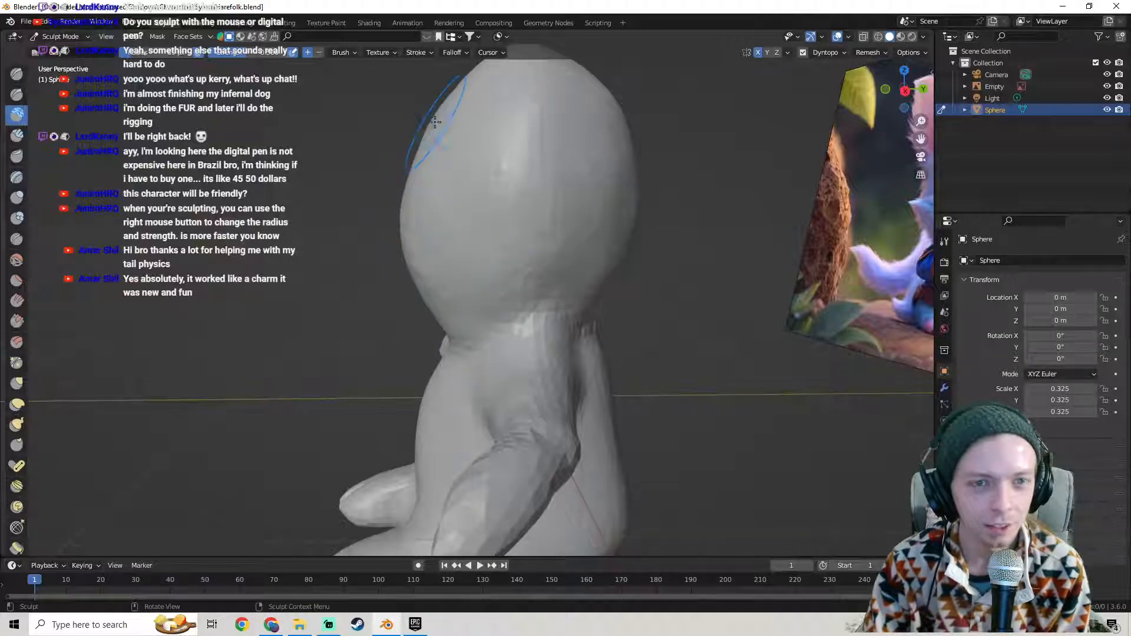
pyautogui.scroll(-2, 436, 118)
pyautogui.scroll(2, 468, 162)
pyautogui.moveTo(469, 162); pyautogui.dragTo(448, 230, button='middle')
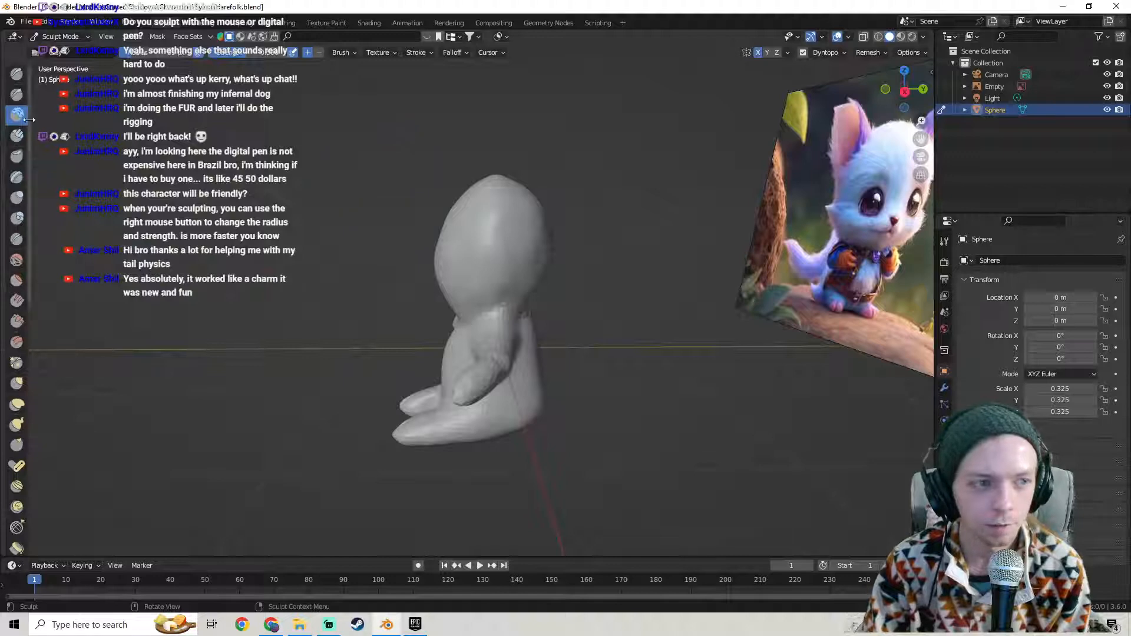
# - Pull the forehead forward in profile and adjust the front of the face with the Grab brush
pyautogui.click(17, 383)
pyautogui.scroll(4, 449, 222)
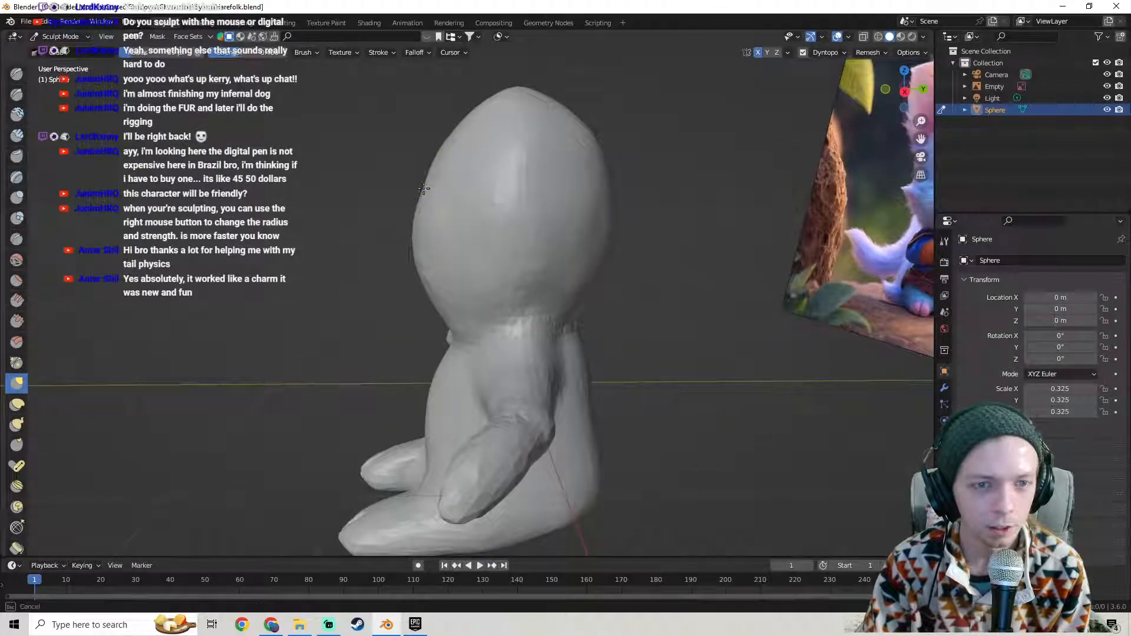
pyautogui.moveTo(436, 146)
pyautogui.mouseDown()
pyautogui.moveTo(461, 112)
pyautogui.moveTo(417, 151)
pyautogui.moveTo(421, 177)
pyautogui.moveTo(411, 177)
pyautogui.mouseUp()
pyautogui.scroll(-2, 420, 174)
pyautogui.moveTo(422, 174)
pyautogui.mouseDown(button='middle')
pyautogui.moveTo(518, 215)
pyautogui.moveTo(525, 202)
pyautogui.moveTo(547, 244)
pyautogui.moveTo(518, 277)
pyautogui.mouseUp(button='middle')
pyautogui.moveTo(518, 278)
pyautogui.mouseDown()
pyautogui.moveTo(491, 285)
pyautogui.moveTo(504, 288)
pyautogui.mouseUp()
pyautogui.moveTo(521, 283)
pyautogui.mouseDown(button='middle')
pyautogui.moveTo(485, 210)
pyautogui.moveTo(542, 265)
pyautogui.mouseUp(button='middle')
# - Even out the surface of the face from the forehead to the chin with the Smooth brush
pyautogui.scroll(4, 524, 254)
pyautogui.click(17, 260)
pyautogui.moveTo(500, 267); pyautogui.dragTo(511, 289)
pyautogui.moveTo(563, 259); pyautogui.dragTo(520, 245)
pyautogui.moveTo(477, 297); pyautogui.dragTo(483, 315)
pyautogui.moveTo(485, 323); pyautogui.dragTo(498, 371)
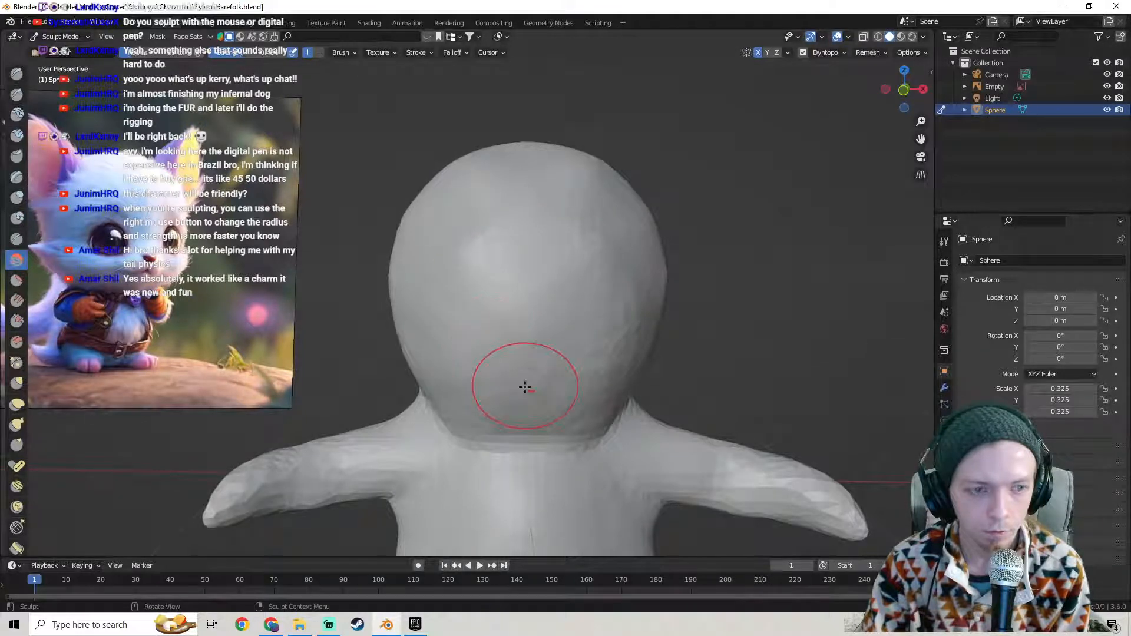
# - Pull the cheeks outward on both sides of the lower head with the Grab brush
pyautogui.keyDown('shift'); pyautogui.moveTo(720, 326); pyautogui.dragTo(662, 280, button='middle'); pyautogui.keyUp('shift')
pyautogui.scroll(-4, 662, 281)
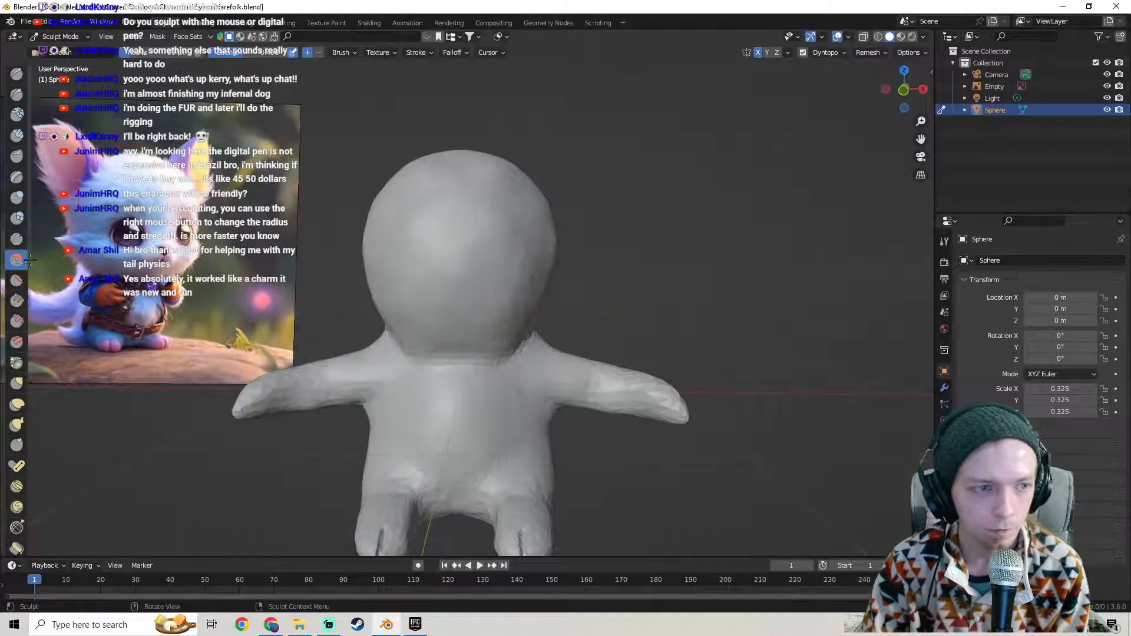
pyautogui.click(16, 383)
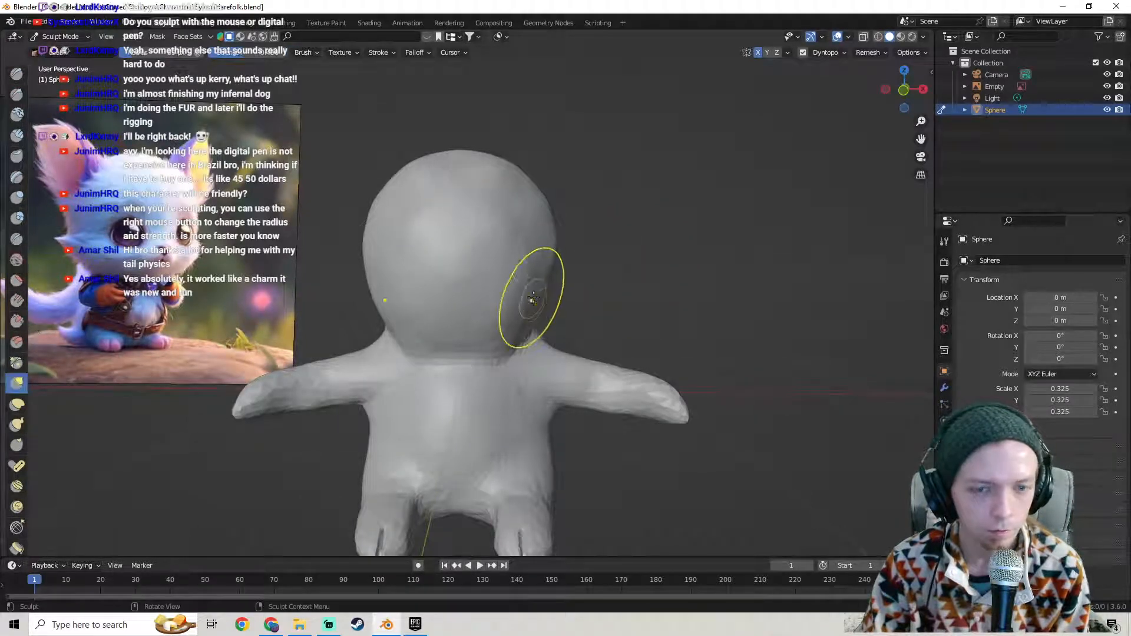
pyautogui.moveTo(542, 305); pyautogui.dragTo(562, 271)
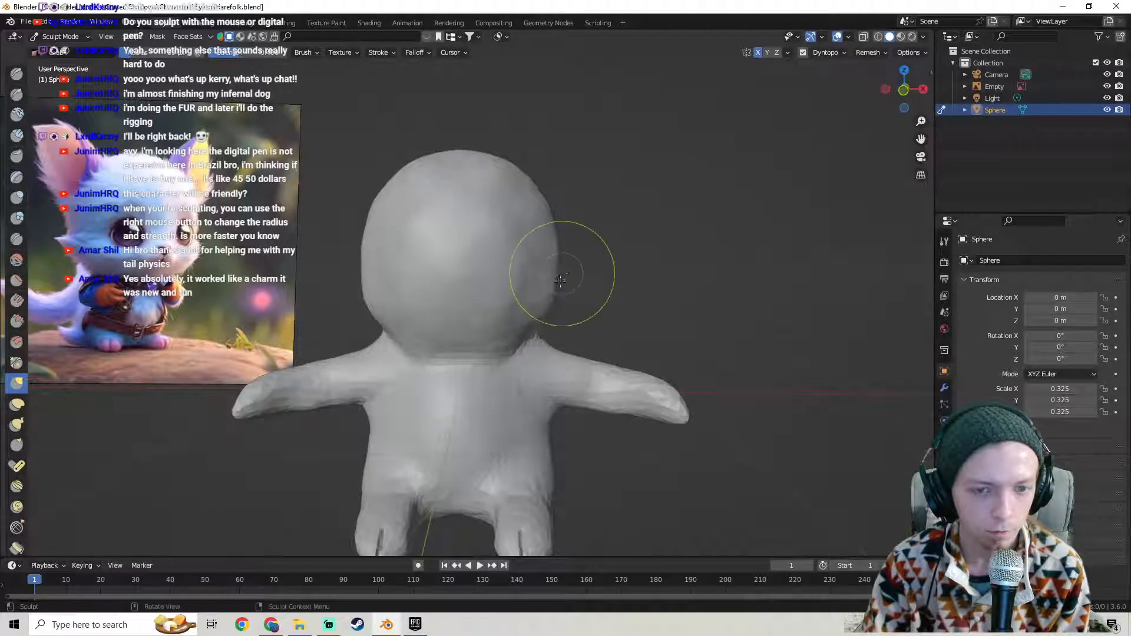
pyautogui.moveTo(548, 313)
pyautogui.mouseDown()
pyautogui.moveTo(554, 320)
pyautogui.moveTo(566, 265)
pyautogui.moveTo(565, 288)
pyautogui.mouseUp()
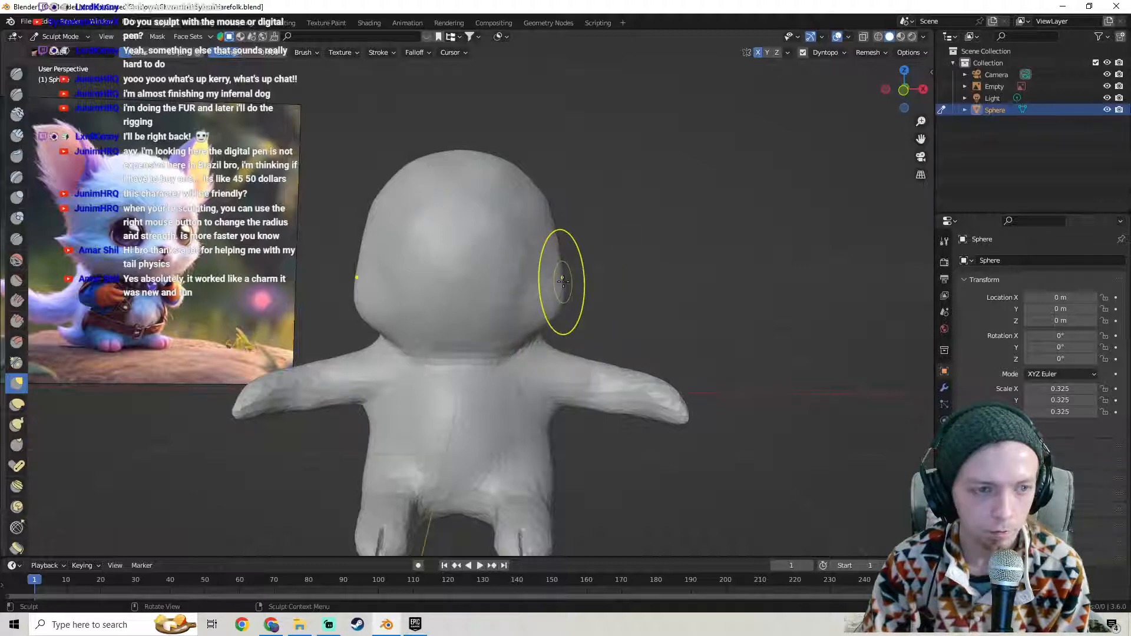
pyautogui.keyDown('shift'); pyautogui.moveTo(563, 281); pyautogui.dragTo(550, 255, button='middle'); pyautogui.keyUp('shift')
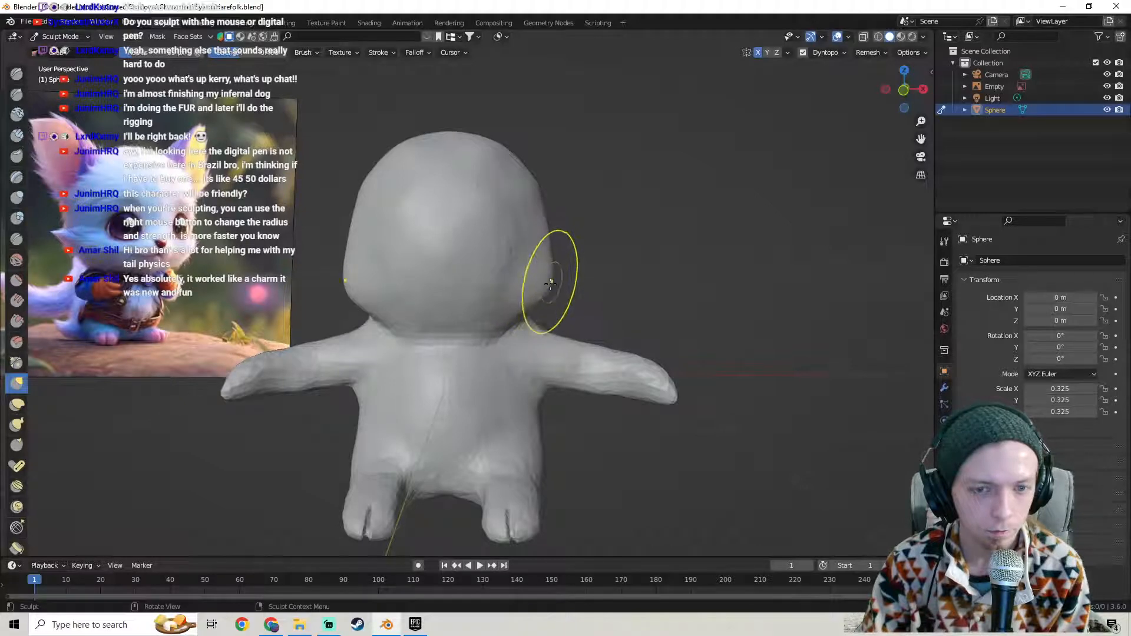
# - Try to flare the cheeks farther outward with the Grab brush, and undo the change
pyautogui.moveTo(567, 292)
pyautogui.mouseDown(button='middle')
pyautogui.moveTo(532, 270)
pyautogui.moveTo(467, 272)
pyautogui.moveTo(515, 296)
pyautogui.moveTo(416, 328)
pyautogui.moveTo(560, 303)
pyautogui.moveTo(416, 317)
pyautogui.moveTo(561, 334)
pyautogui.moveTo(590, 281)
pyautogui.moveTo(458, 376)
pyautogui.moveTo(425, 377)
pyautogui.moveTo(442, 285)
pyautogui.moveTo(615, 253)
pyautogui.moveTo(430, 271)
pyautogui.moveTo(399, 261)
pyautogui.moveTo(461, 284)
pyautogui.moveTo(606, 263)
pyautogui.moveTo(565, 199)
pyautogui.moveTo(543, 201)
pyautogui.mouseUp(button='middle')
pyautogui.scroll(1, 566, 199)
pyautogui.scroll(1, 565, 200)
pyautogui.scroll(2, 578, 200)
pyautogui.scroll(-3, 578, 199)
pyautogui.scroll(-2, 504, 242)
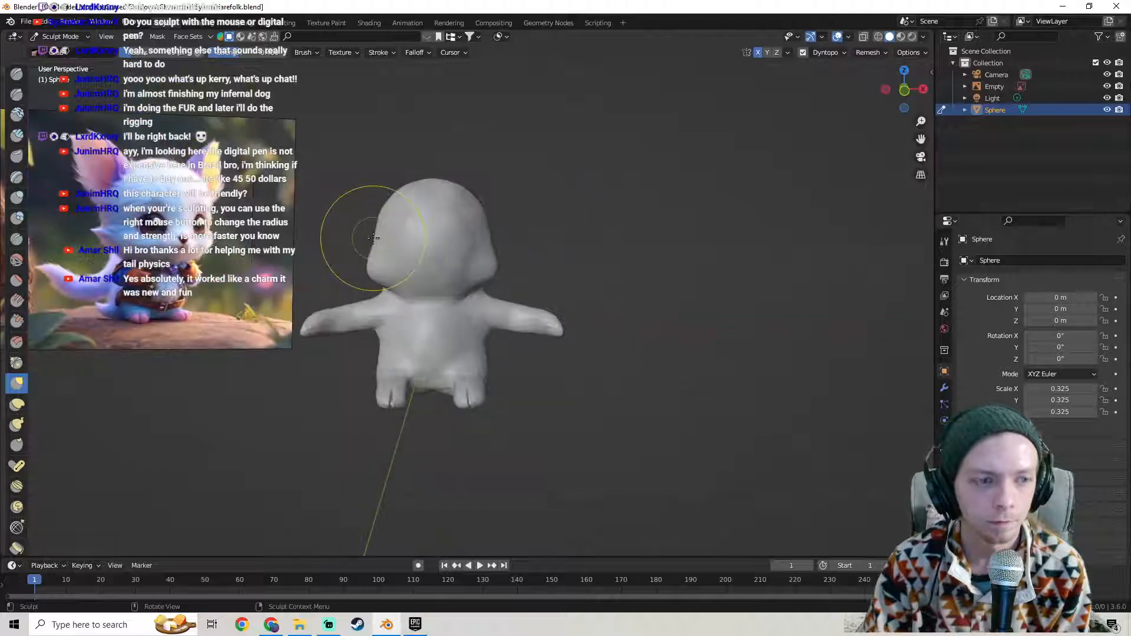
pyautogui.scroll(4, 441, 253)
pyautogui.moveTo(530, 238); pyautogui.dragTo(543, 239, button='middle')
pyautogui.moveTo(556, 238); pyautogui.dragTo(566, 234)
pyautogui.scroll(-2, 568, 233)
pyautogui.moveTo(512, 234)
pyautogui.mouseDown(button='middle')
pyautogui.moveTo(601, 246)
pyautogui.moveTo(509, 249)
pyautogui.moveTo(548, 243)
pyautogui.moveTo(502, 236)
pyautogui.mouseUp(button='middle')
pyautogui.hotkey('ctrl', 'z')
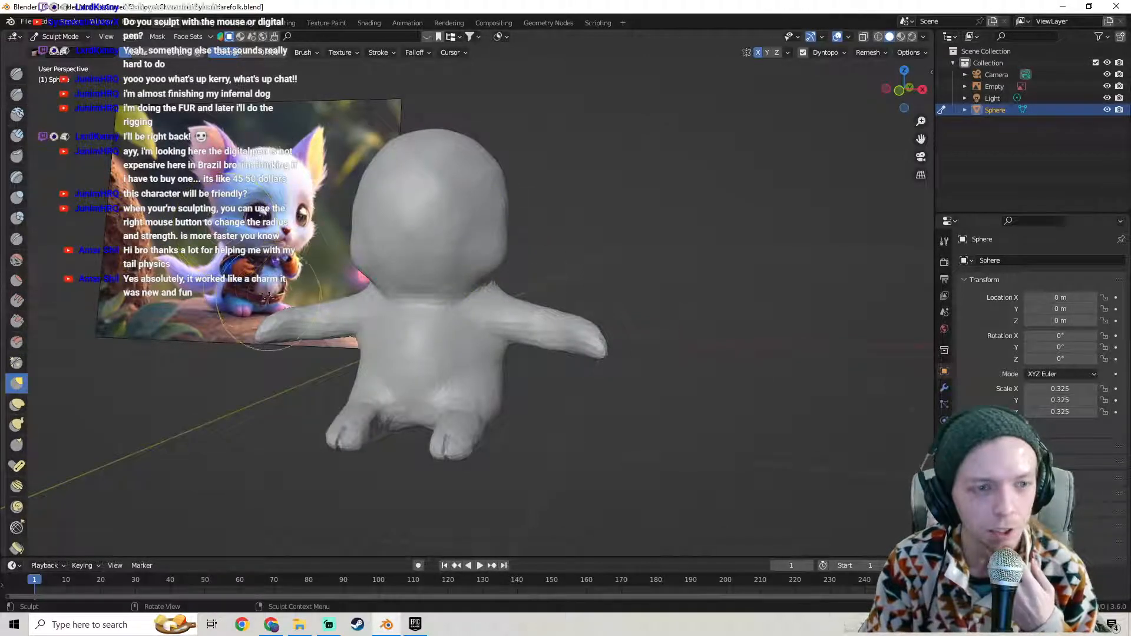
pyautogui.scroll(2, 542, 259)
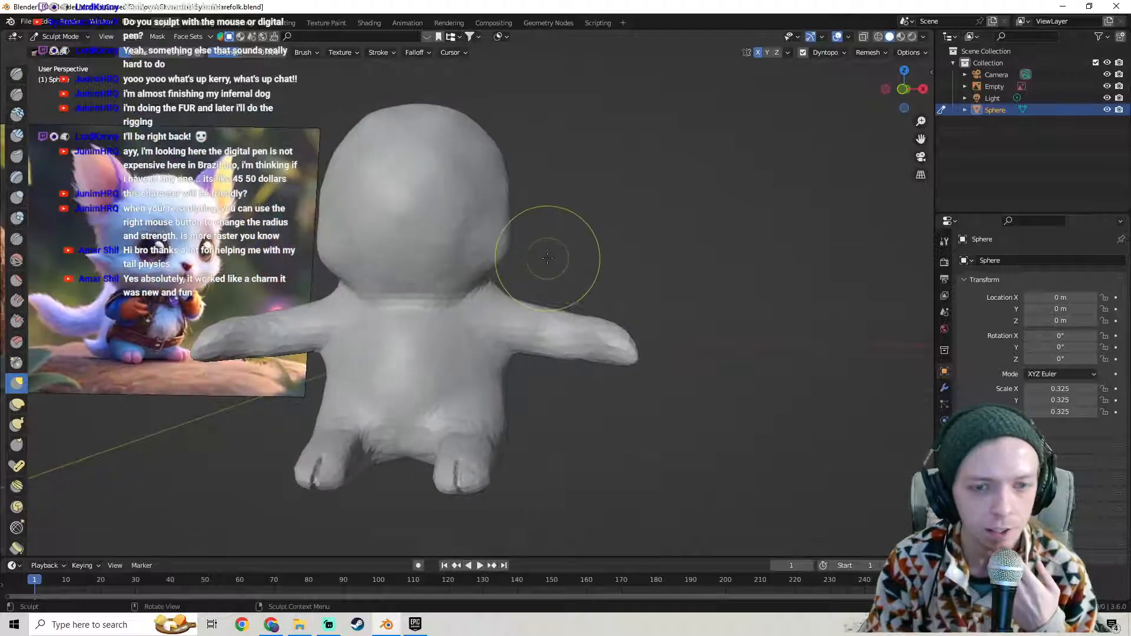
pyautogui.moveTo(541, 254)
pyautogui.mouseDown(button='middle')
pyautogui.moveTo(467, 202)
pyautogui.moveTo(443, 277)
pyautogui.moveTo(565, 259)
pyautogui.moveTo(471, 205)
pyautogui.moveTo(383, 194)
pyautogui.moveTo(477, 185)
pyautogui.moveTo(386, 177)
pyautogui.mouseUp(button='middle')
pyautogui.scroll(4, 589, 259)
pyautogui.scroll(-4, 601, 262)
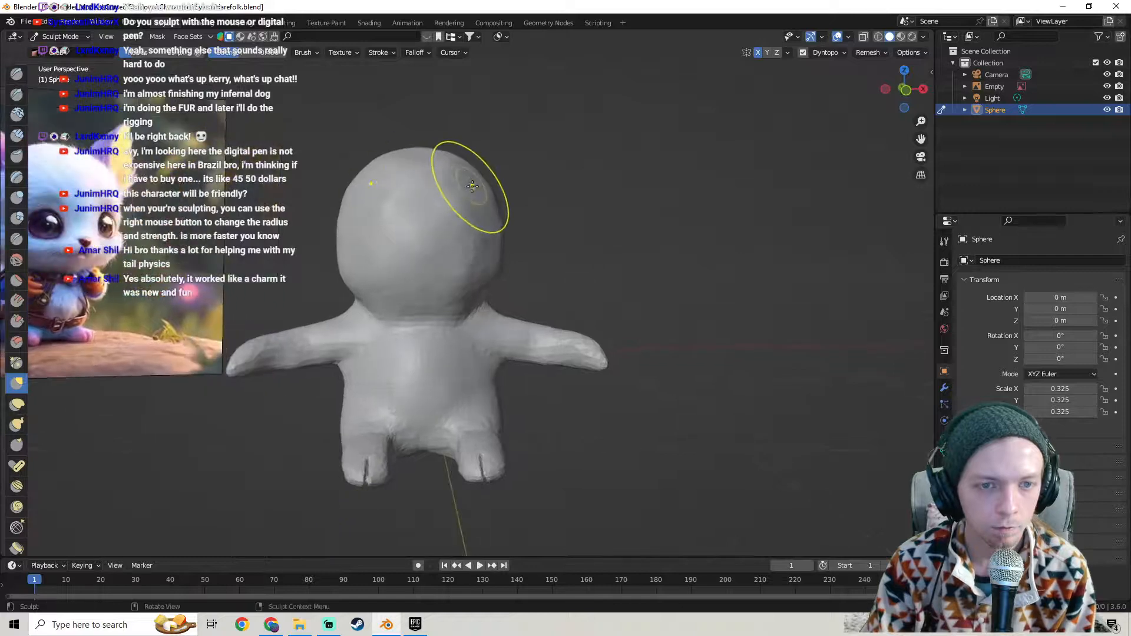
# - Smooth the front of the head from the forehead down to the middle of the face with the Smooth brush
pyautogui.moveTo(482, 185)
pyautogui.mouseDown(button='middle')
pyautogui.moveTo(359, 206)
pyautogui.moveTo(285, 236)
pyautogui.moveTo(315, 239)
pyautogui.mouseUp(button='middle')
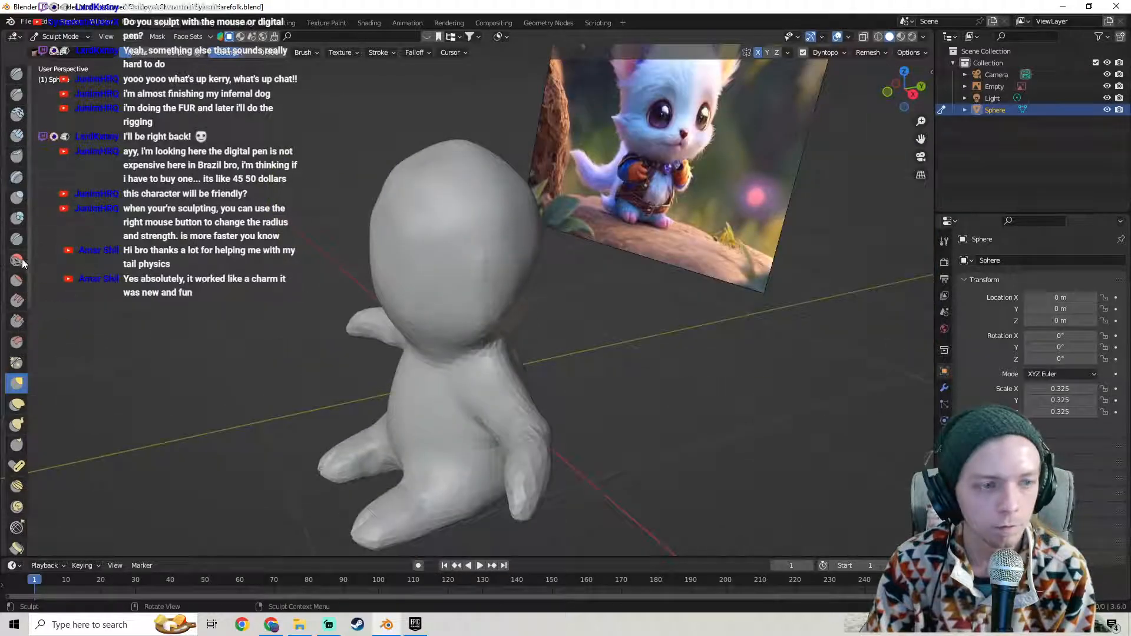
pyautogui.click(18, 259)
pyautogui.scroll(2, 247, 218)
pyautogui.moveTo(247, 218); pyautogui.dragTo(446, 212, button='middle')
pyautogui.moveTo(416, 210)
pyautogui.mouseDown()
pyautogui.moveTo(377, 220)
pyautogui.moveTo(403, 268)
pyautogui.mouseUp()
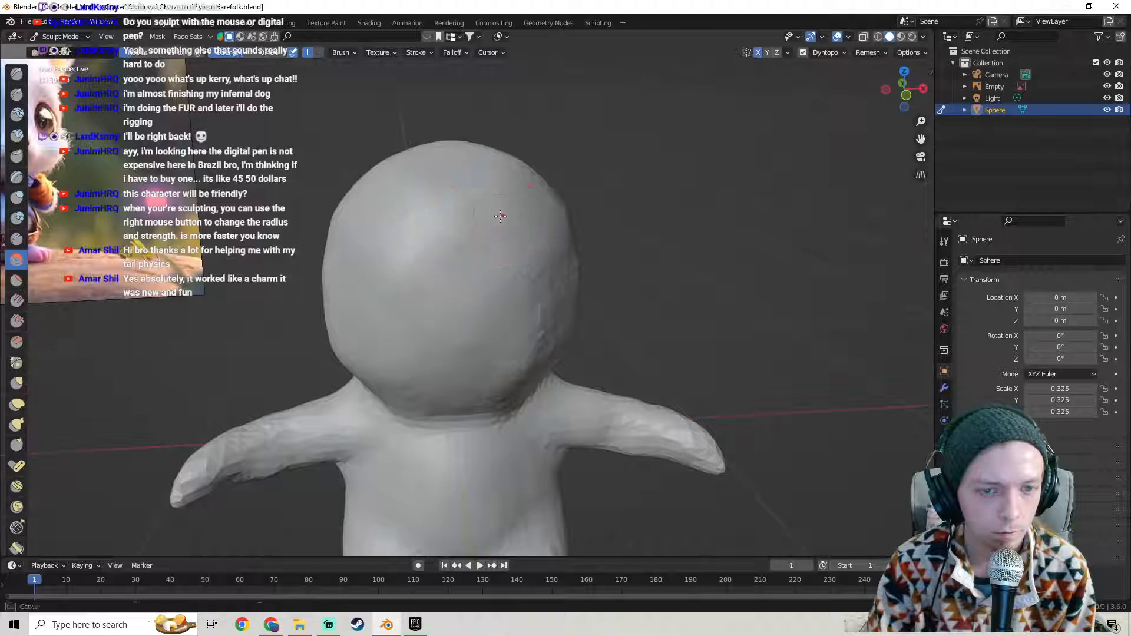
pyautogui.moveTo(572, 271); pyautogui.dragTo(545, 276, button='middle')
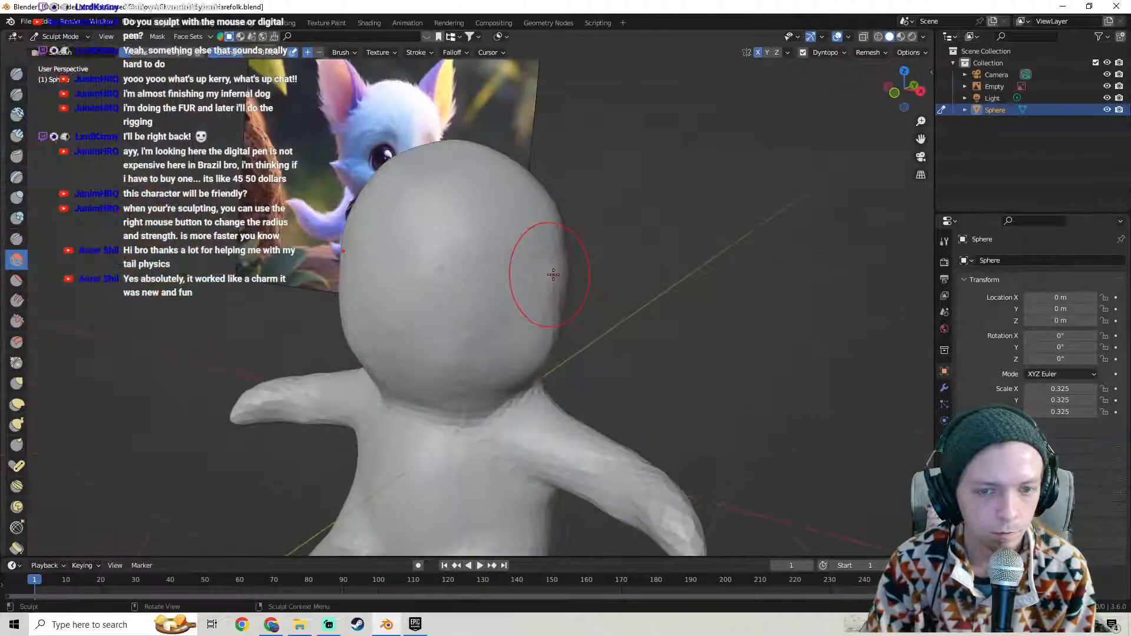
pyautogui.moveTo(584, 337); pyautogui.dragTo(554, 330, button='middle')
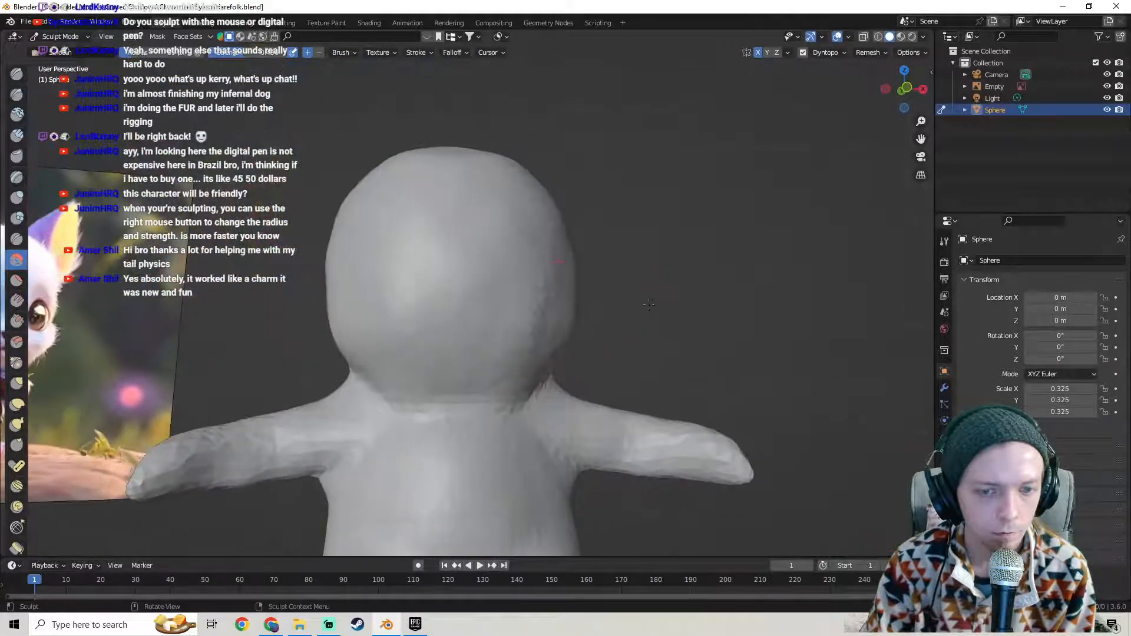
# - Smooth the head from the crown downward and across the jaw above the neck with the Smooth brush
pyautogui.moveTo(505, 252); pyautogui.dragTo(557, 295, button='middle')
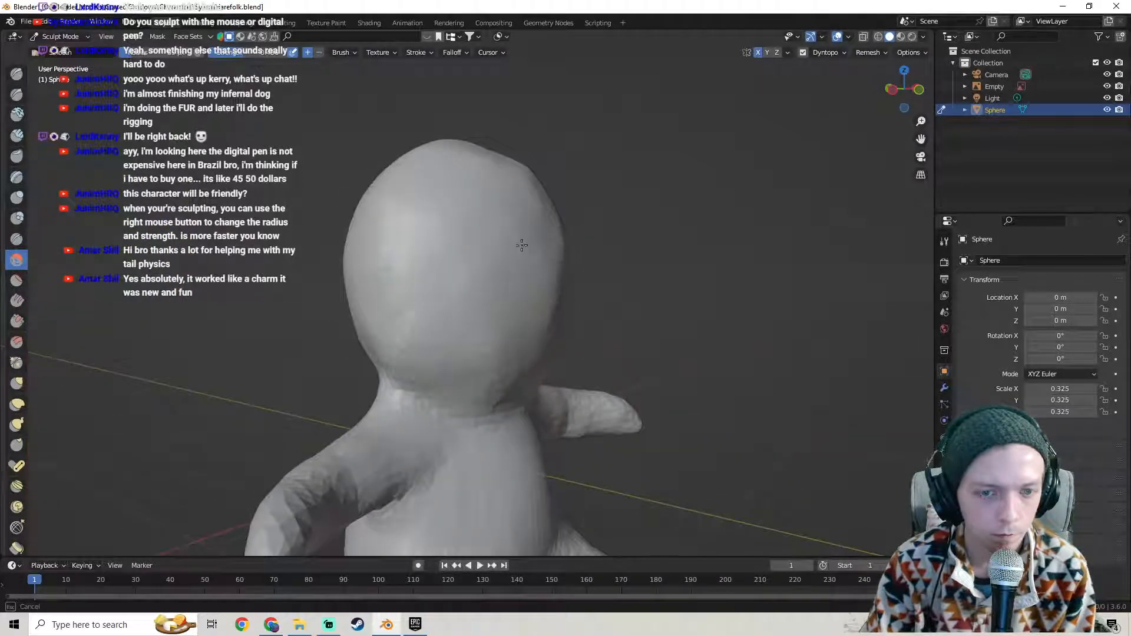
pyautogui.moveTo(465, 186); pyautogui.dragTo(452, 308)
pyautogui.moveTo(406, 359); pyautogui.dragTo(521, 365)
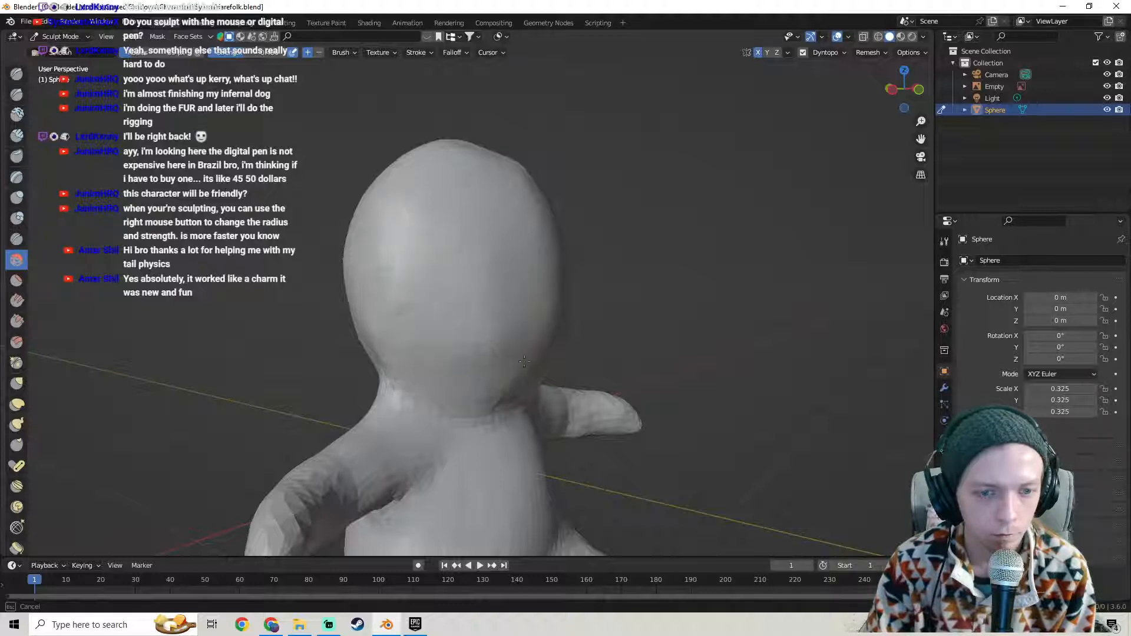
# - Smooth the outer edges of the cheeks on both sides of the head, and save the file
pyautogui.moveTo(555, 282)
pyautogui.mouseDown(button='middle')
pyautogui.moveTo(594, 313)
pyautogui.moveTo(518, 316)
pyautogui.moveTo(490, 214)
pyautogui.moveTo(543, 275)
pyautogui.moveTo(321, 315)
pyautogui.moveTo(448, 300)
pyautogui.mouseUp(button='middle')
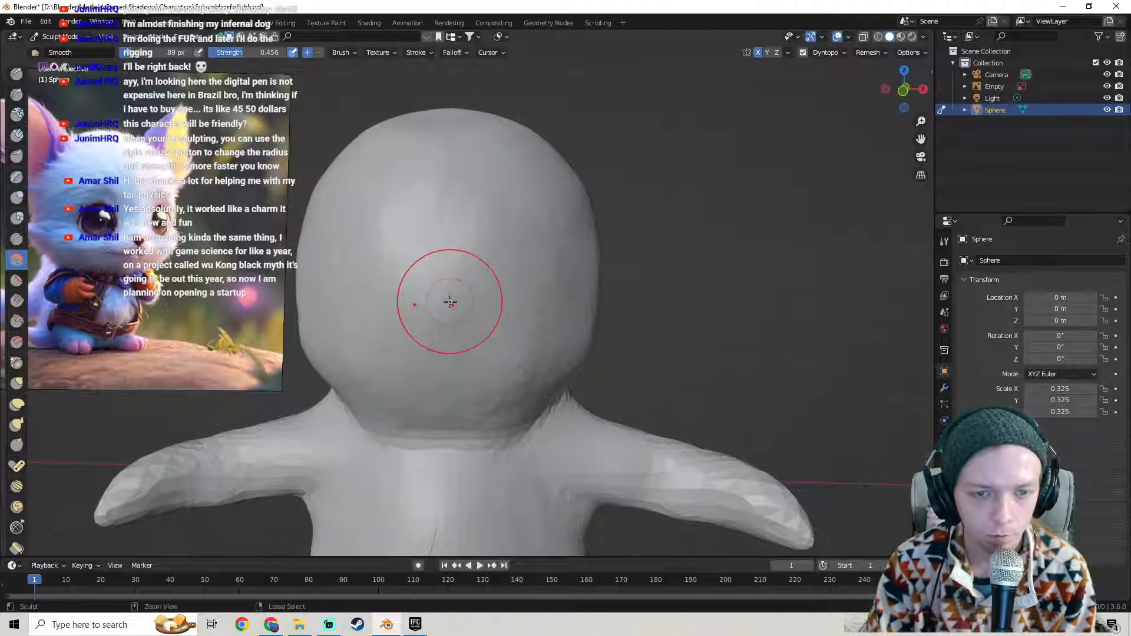
pyautogui.moveTo(450, 302); pyautogui.dragTo(602, 330, button='middle')
pyautogui.moveTo(603, 331); pyautogui.dragTo(588, 348)
pyautogui.moveTo(596, 318); pyautogui.dragTo(582, 352)
pyautogui.scroll(-4, 606, 334)
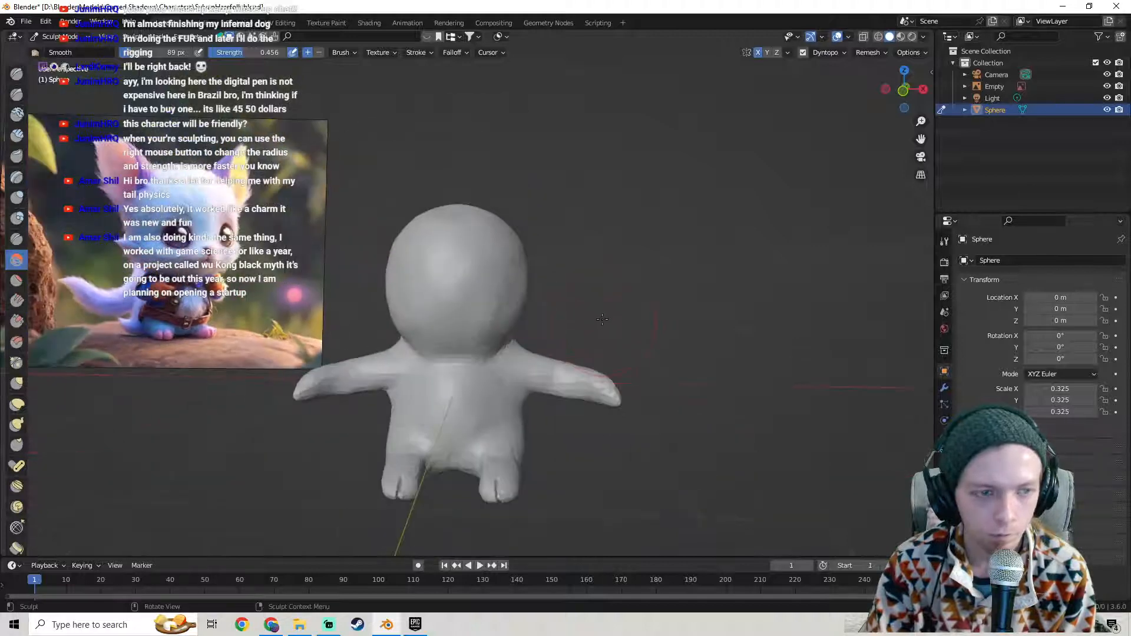
pyautogui.hotkey('ctrl', 's')
pyautogui.moveTo(357, 152); pyautogui.dragTo(362, 156, button='middle')
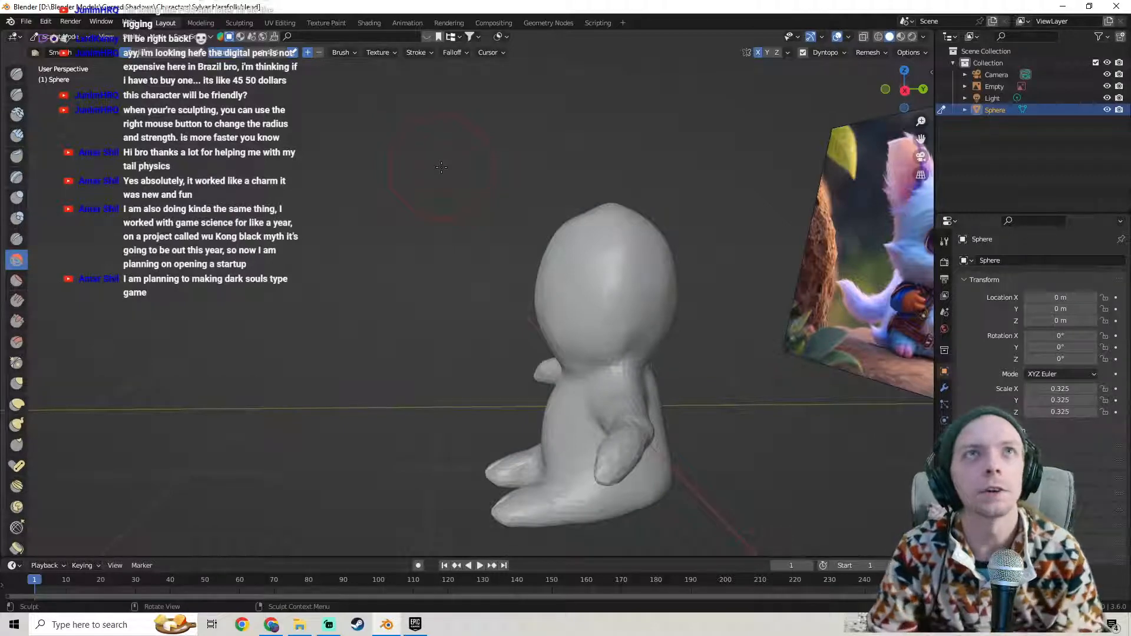
pyautogui.moveTo(524, 147); pyautogui.dragTo(451, 172, button='middle')
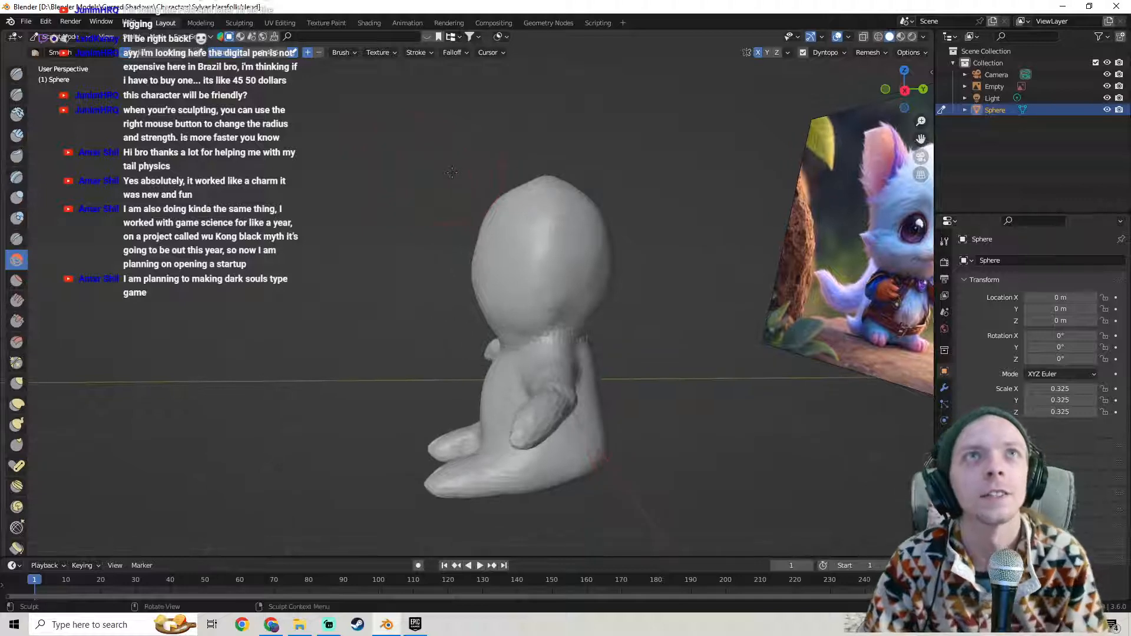
pyautogui.moveTo(507, 203)
pyautogui.mouseDown(button='middle')
pyautogui.moveTo(484, 192)
pyautogui.moveTo(498, 171)
pyautogui.mouseUp(button='middle')
pyautogui.scroll(2, 466, 191)
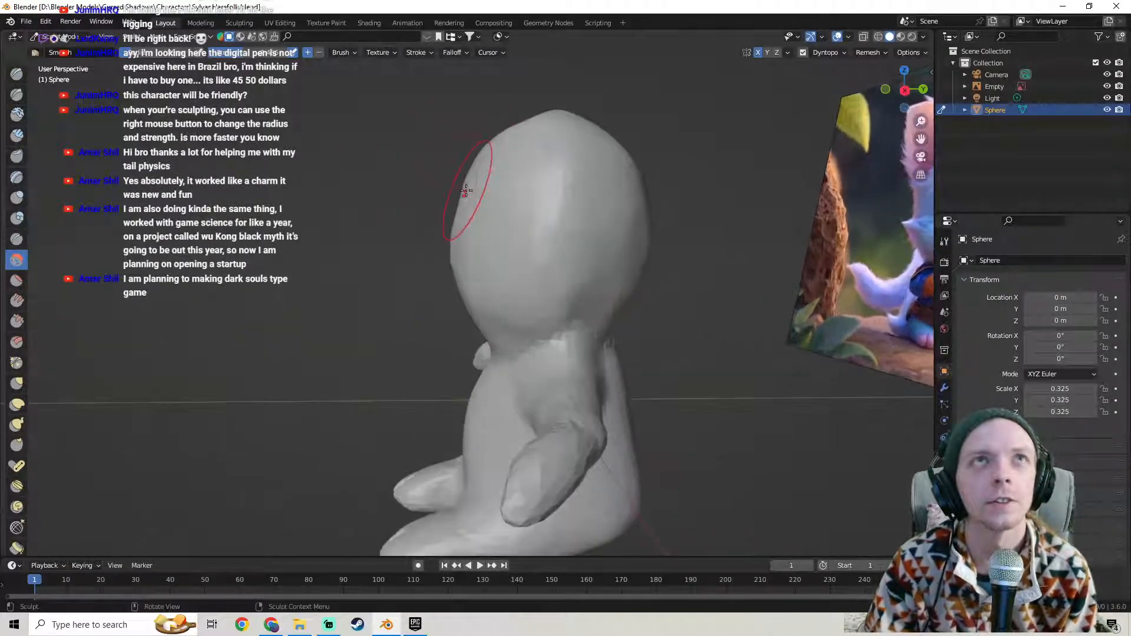
# - Switch to Steam, search the store for "wu kong" and open the Black Myth: Wukong page
pyautogui.click(358, 626)
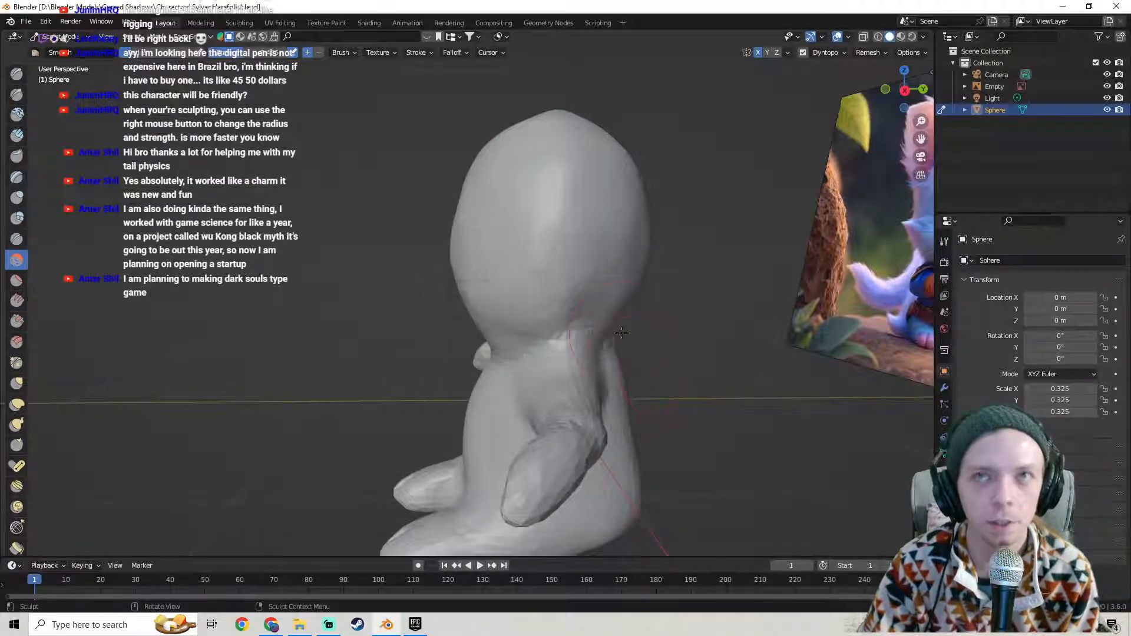
pyautogui.moveTo(583, 298); pyautogui.dragTo(602, 289, button='middle')
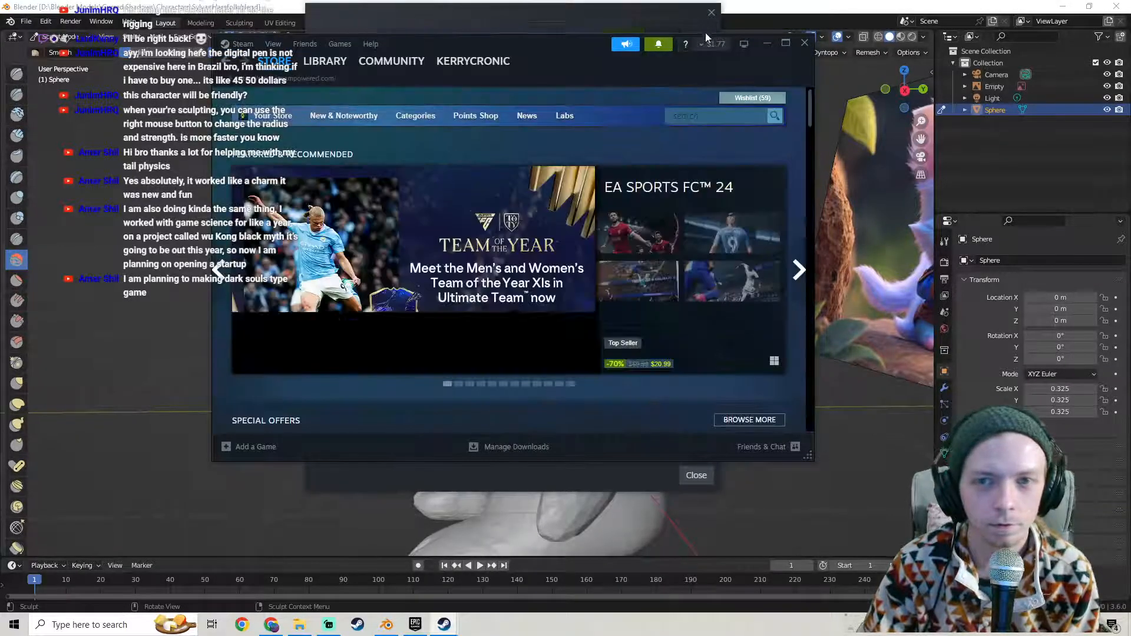
pyautogui.click(712, 12)
pyautogui.click(697, 117)
pyautogui.write('wu')
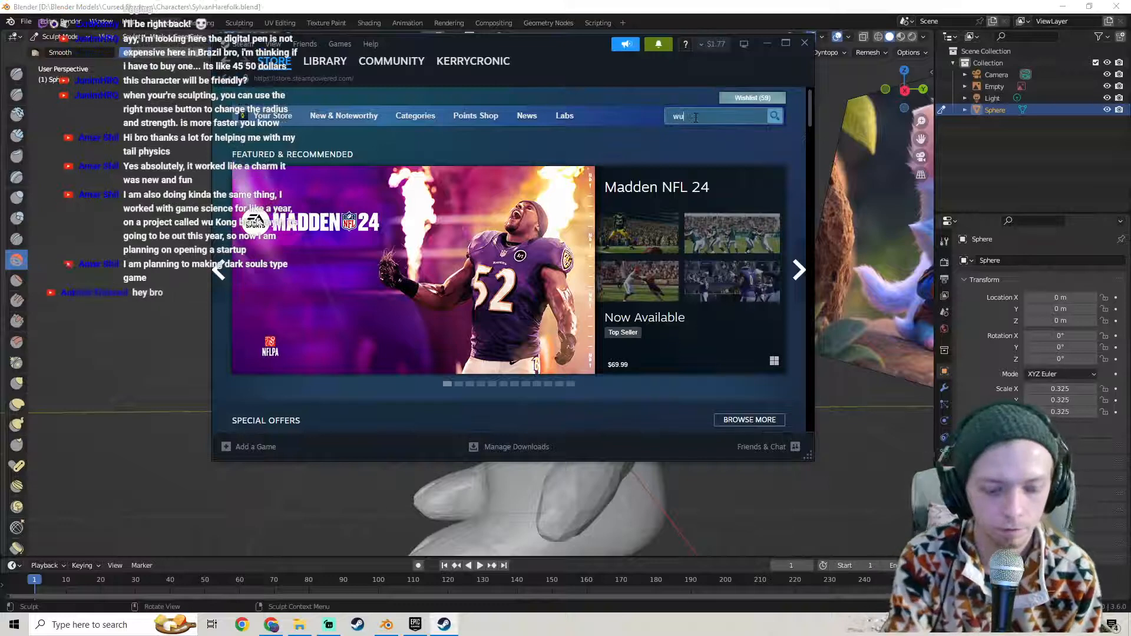
pyautogui.write(' kong')
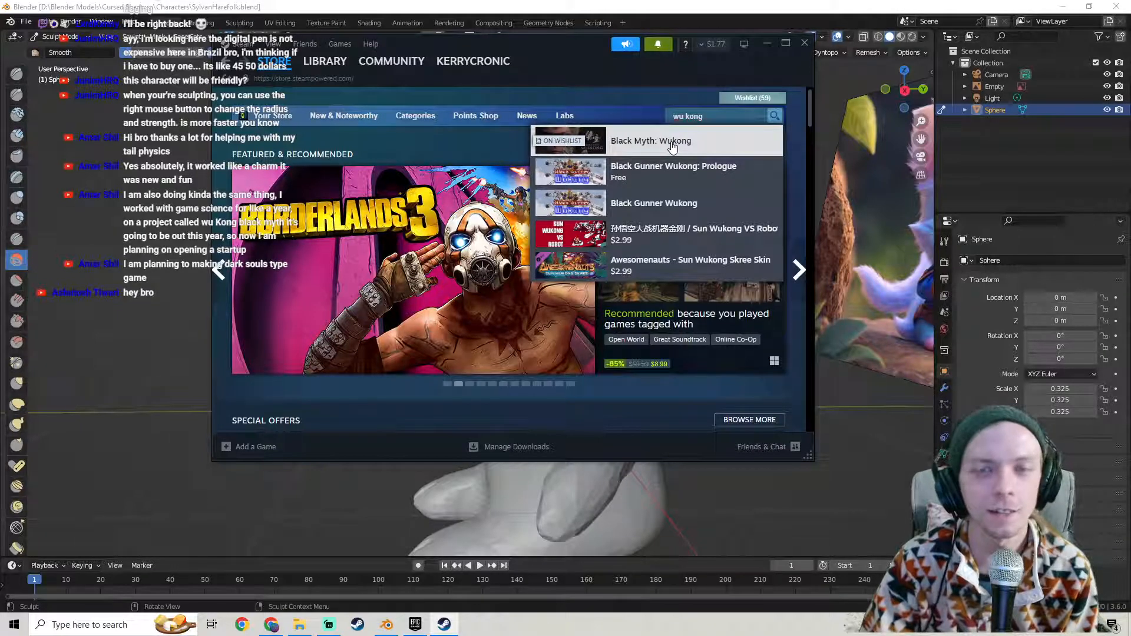
pyautogui.click(672, 146)
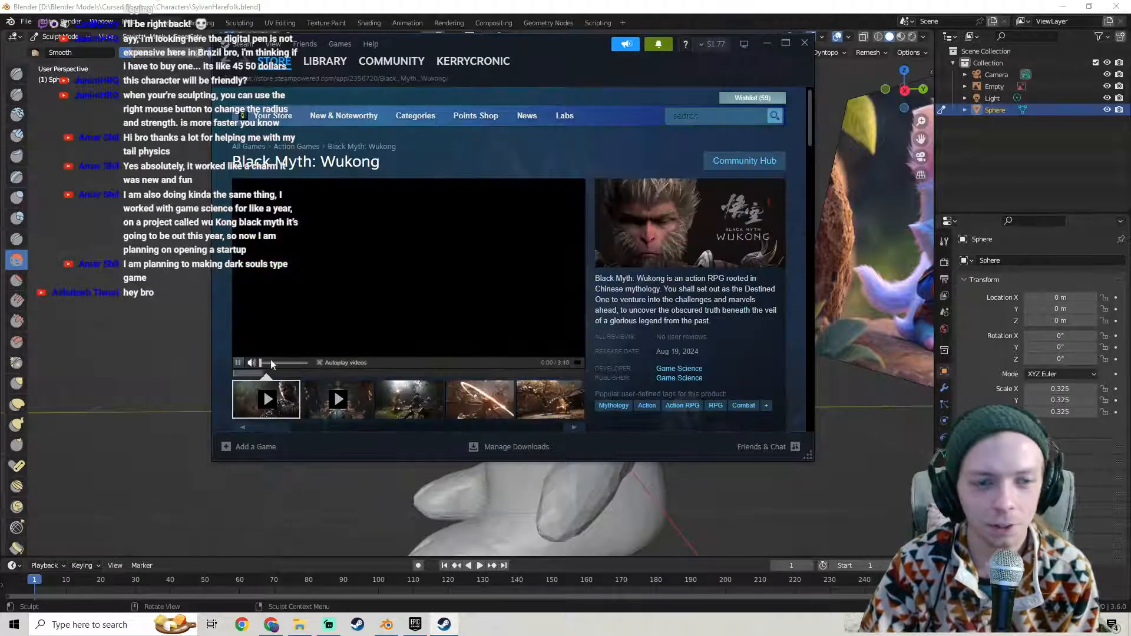
# - Skim through the Black Myth: Wukong trailer on its store page, and close Steam
pyautogui.scroll(-2, 283, 316)
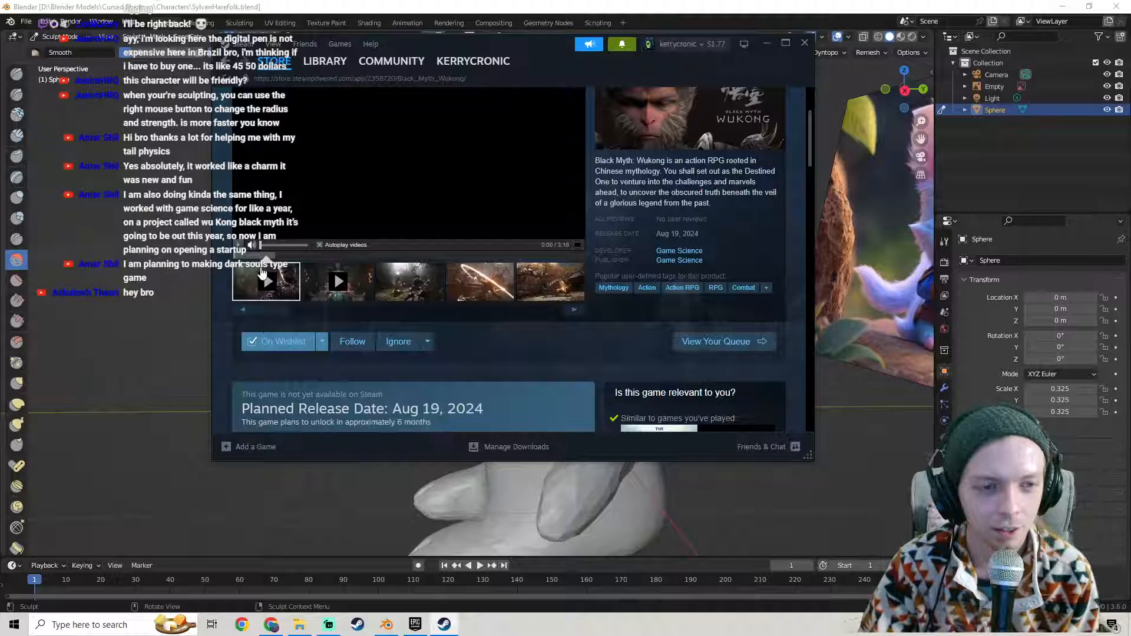
pyautogui.scroll(1, 264, 330)
pyautogui.moveTo(267, 314); pyautogui.dragTo(476, 313)
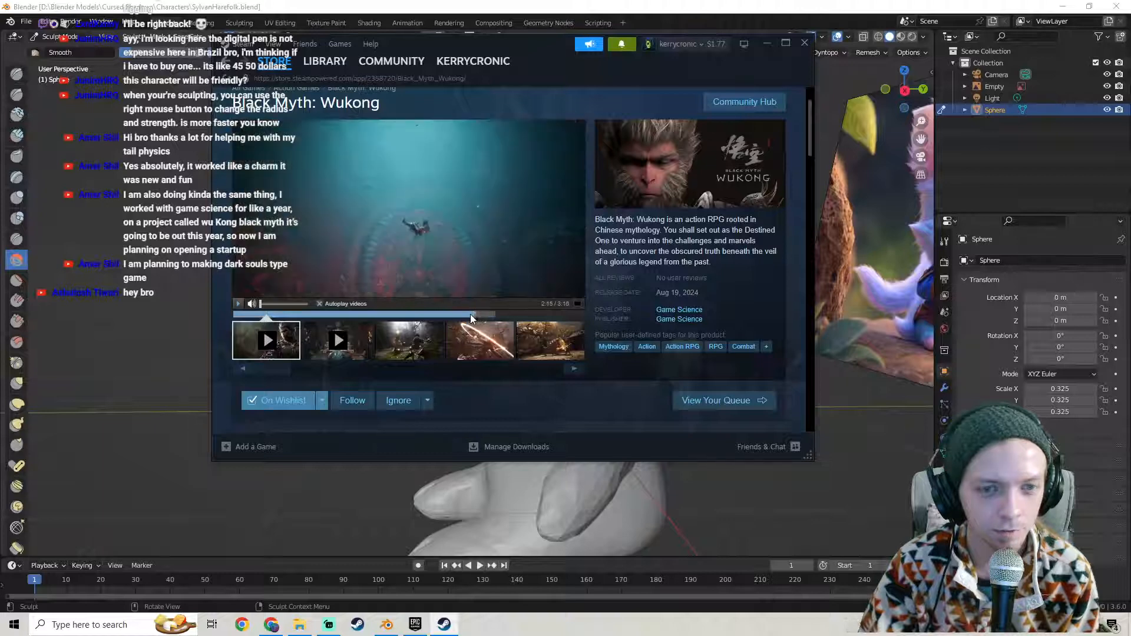
pyautogui.click(805, 43)
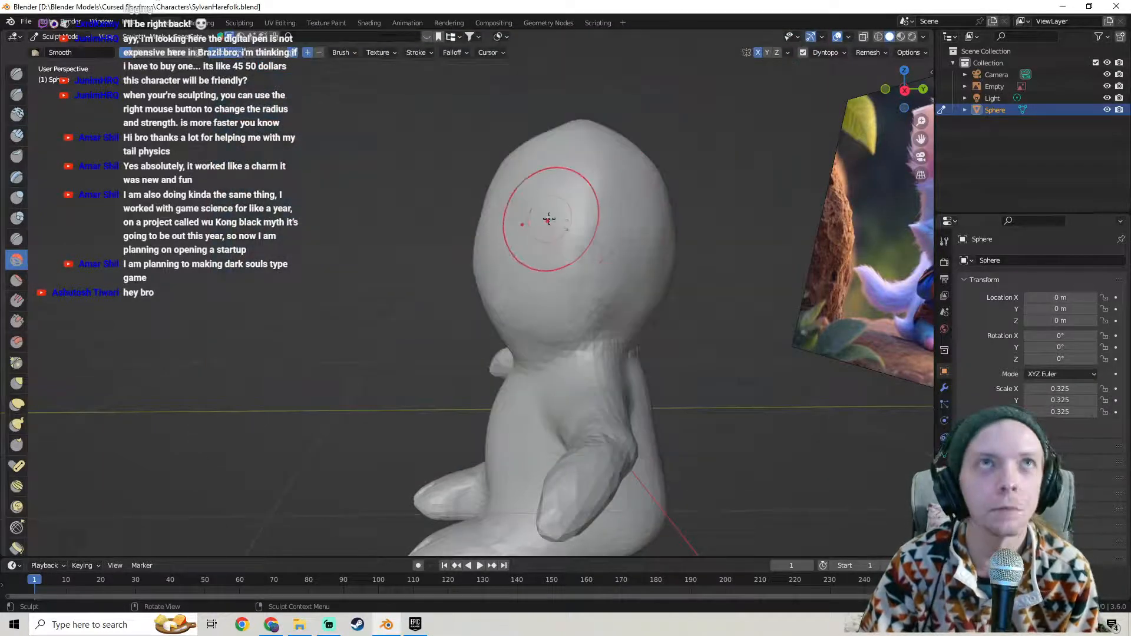
# - Switch to Streamlabs Desktop to check the live stream, and return to Blender
pyautogui.moveTo(532, 215)
pyautogui.keyDown('shift'); pyautogui.mouseDown(button='middle')
pyautogui.moveTo(613, 207)
pyautogui.moveTo(595, 192)
pyautogui.mouseUp(button='middle'); pyautogui.keyUp('shift')
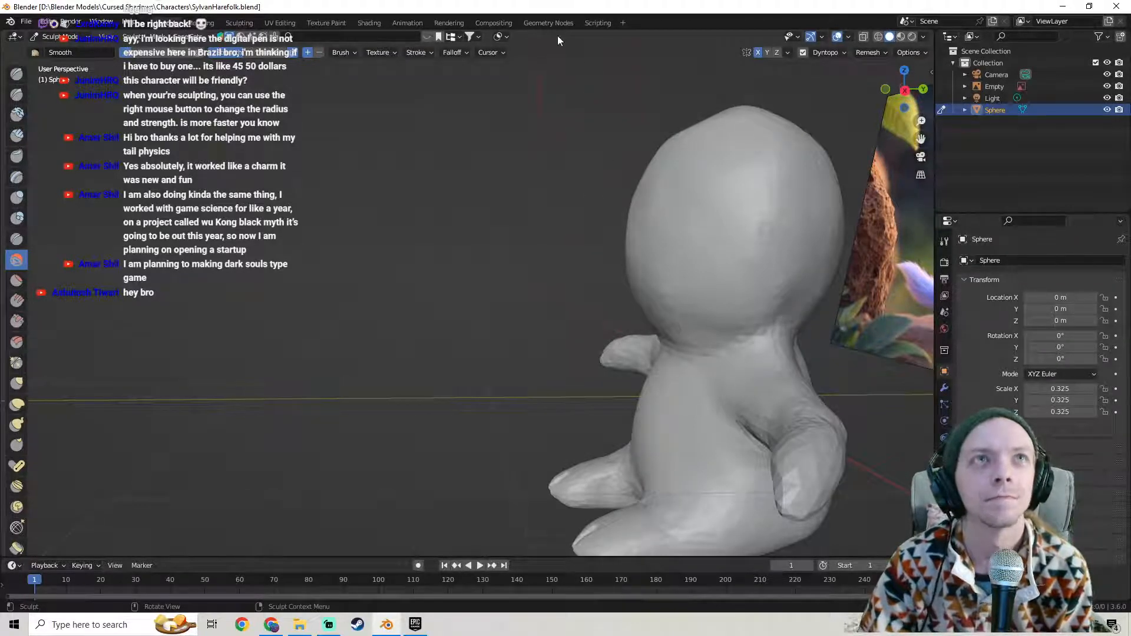
pyautogui.click(329, 624)
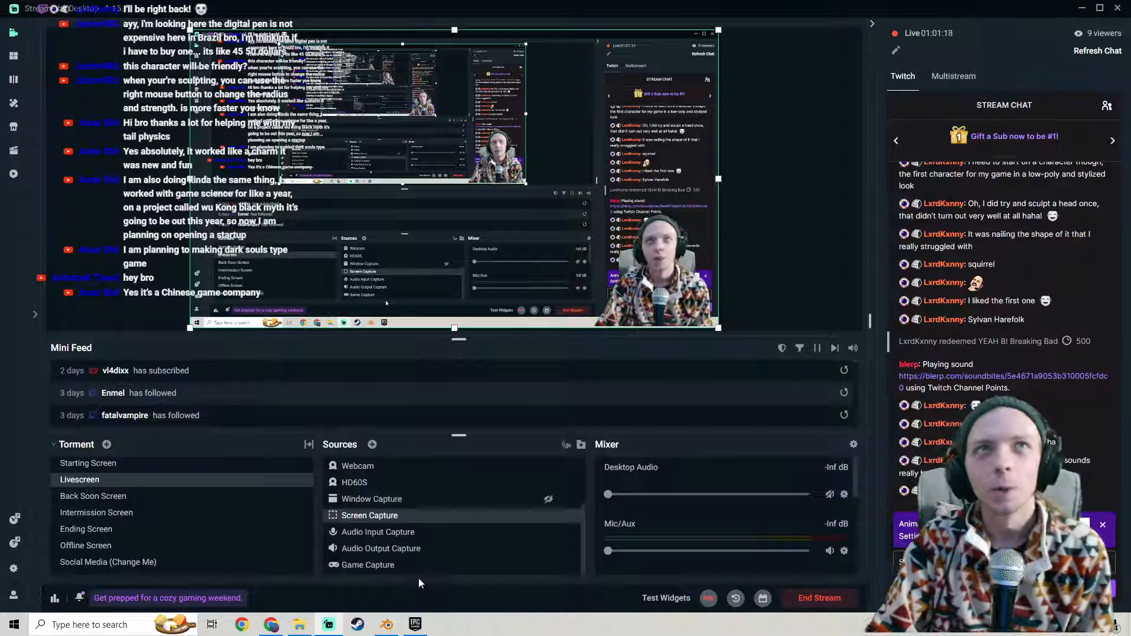
pyautogui.click(387, 624)
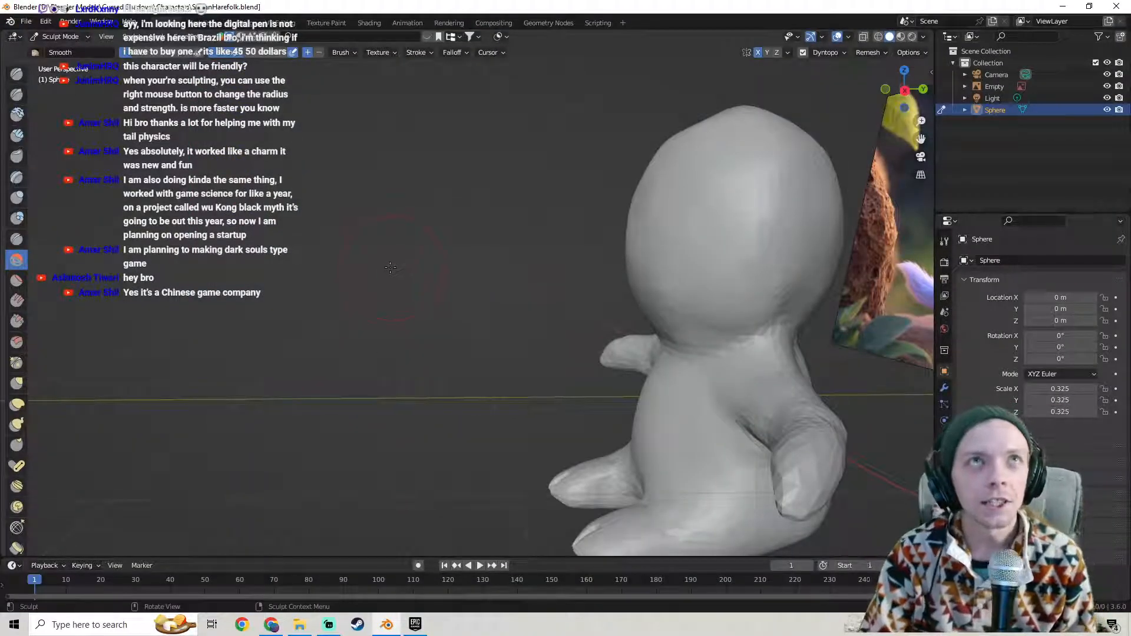
# - Check the head's shape from the side and front, and save the file
pyautogui.moveTo(459, 229)
pyautogui.mouseDown(button='middle')
pyautogui.moveTo(436, 283)
pyautogui.moveTo(444, 236)
pyautogui.moveTo(518, 236)
pyautogui.moveTo(585, 171)
pyautogui.moveTo(416, 206)
pyautogui.moveTo(525, 251)
pyautogui.moveTo(400, 253)
pyautogui.moveTo(497, 292)
pyautogui.mouseUp(button='middle')
pyautogui.scroll(-2, 576, 249)
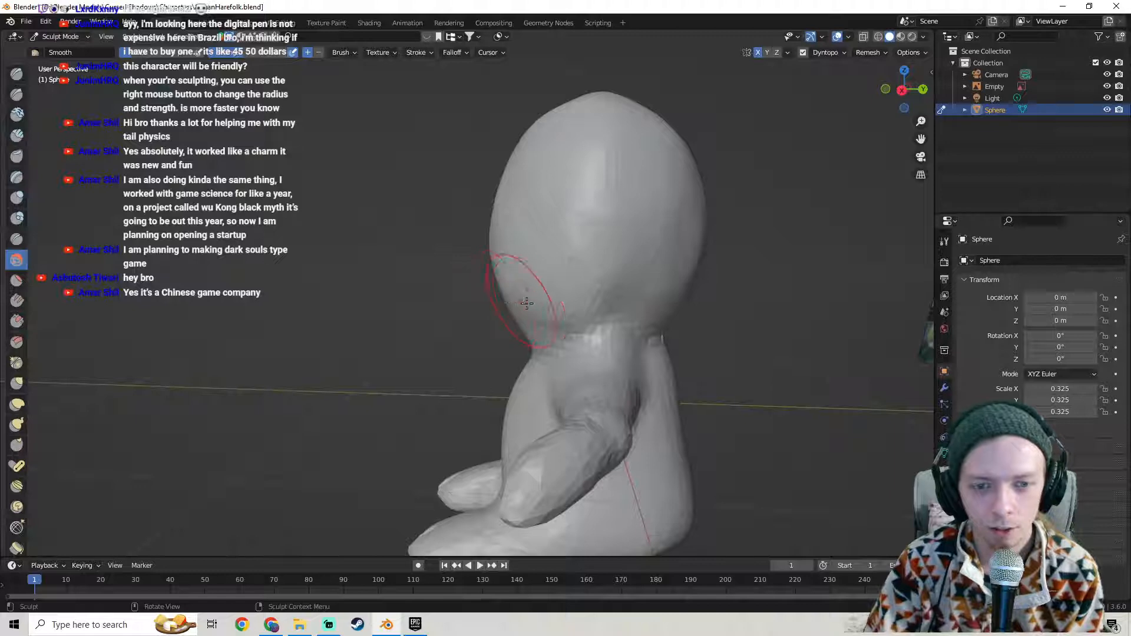
pyautogui.moveTo(561, 298)
pyautogui.mouseDown(button='middle')
pyautogui.moveTo(588, 127)
pyautogui.moveTo(566, 227)
pyautogui.mouseUp(button='middle')
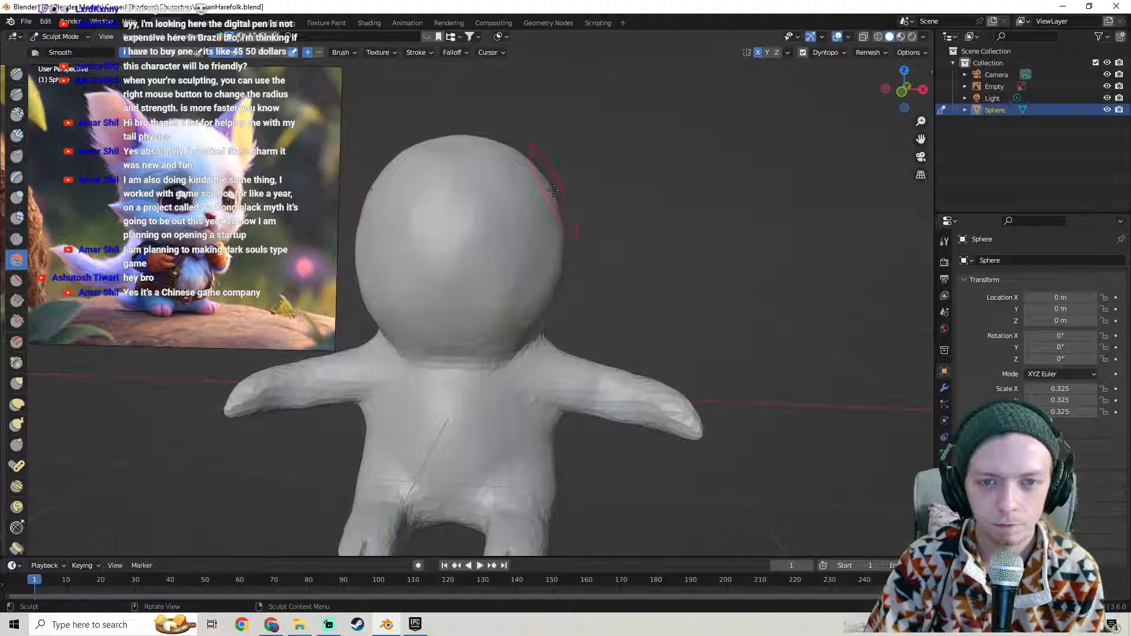
pyautogui.moveTo(567, 188); pyautogui.dragTo(404, 133, button='middle')
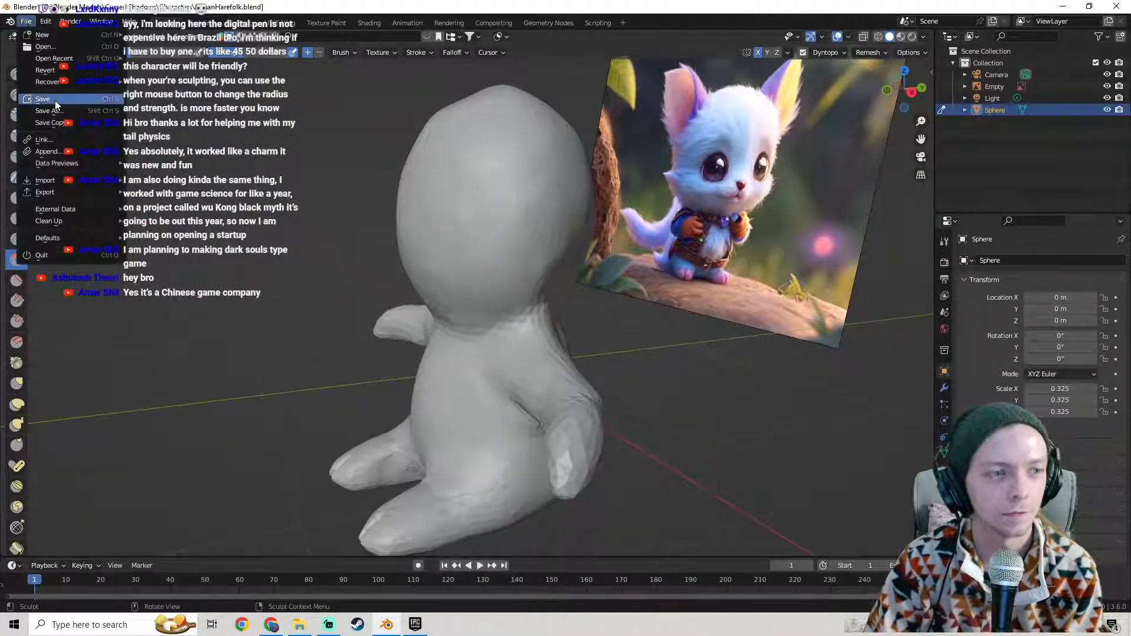
pyautogui.hotkey('ctrl', 's')
# - Switch to the Grab brush and examine the body from below and from the side
pyautogui.moveTo(383, 283)
pyautogui.mouseDown(button='middle')
pyautogui.moveTo(326, 275)
pyautogui.moveTo(460, 280)
pyautogui.moveTo(391, 232)
pyautogui.mouseUp(button='middle')
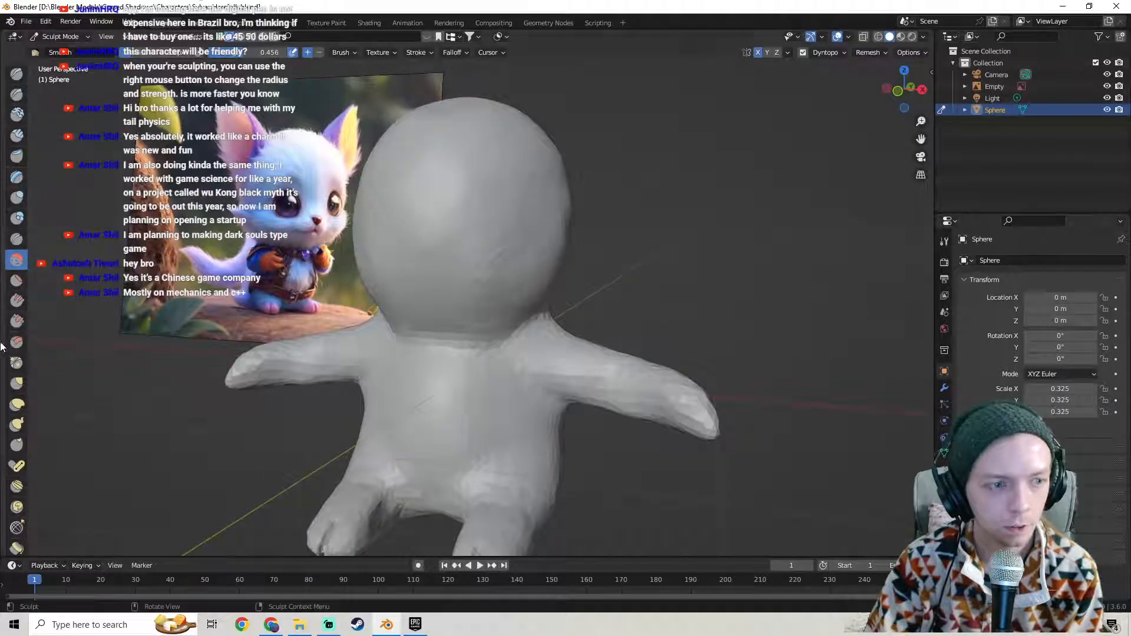
pyautogui.click(16, 382)
pyautogui.moveTo(23, 365)
pyautogui.mouseDown(button='middle')
pyautogui.moveTo(223, 288)
pyautogui.moveTo(533, 214)
pyautogui.moveTo(551, 229)
pyautogui.moveTo(417, 240)
pyautogui.moveTo(517, 298)
pyautogui.moveTo(541, 322)
pyautogui.moveTo(522, 335)
pyautogui.moveTo(541, 335)
pyautogui.moveTo(482, 285)
pyautogui.moveTo(447, 155)
pyautogui.moveTo(416, 273)
pyautogui.mouseUp(button='middle')
pyautogui.scroll(1, 522, 336)
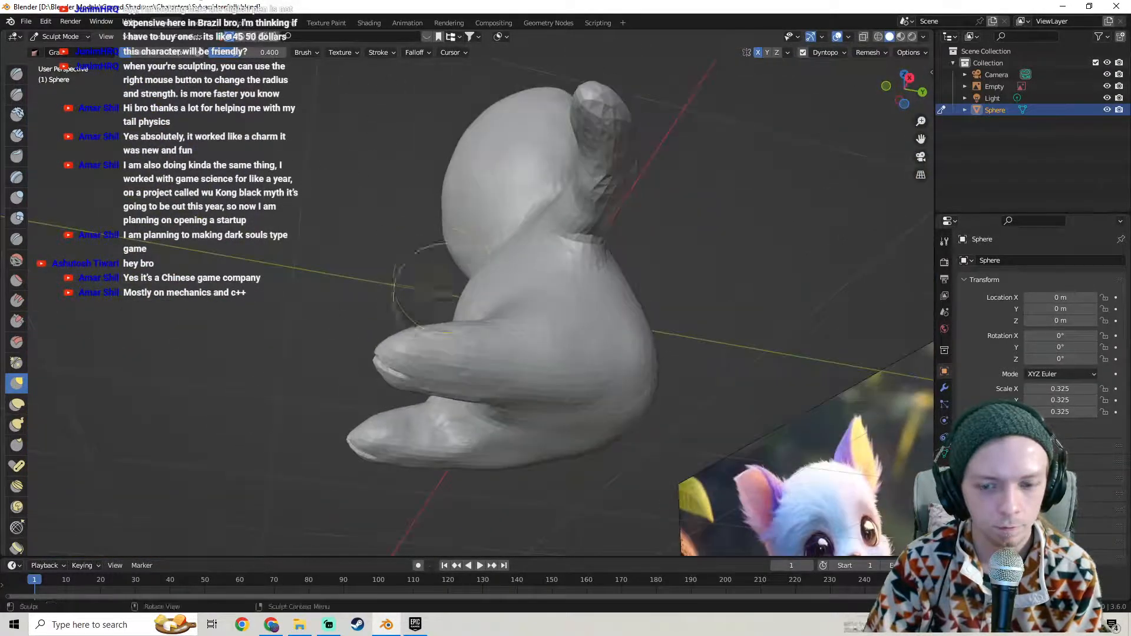
pyautogui.moveTo(467, 320)
pyautogui.mouseDown(button='middle')
pyautogui.moveTo(497, 314)
pyautogui.moveTo(459, 333)
pyautogui.moveTo(454, 298)
pyautogui.moveTo(460, 319)
pyautogui.moveTo(489, 306)
pyautogui.mouseUp(button='middle')
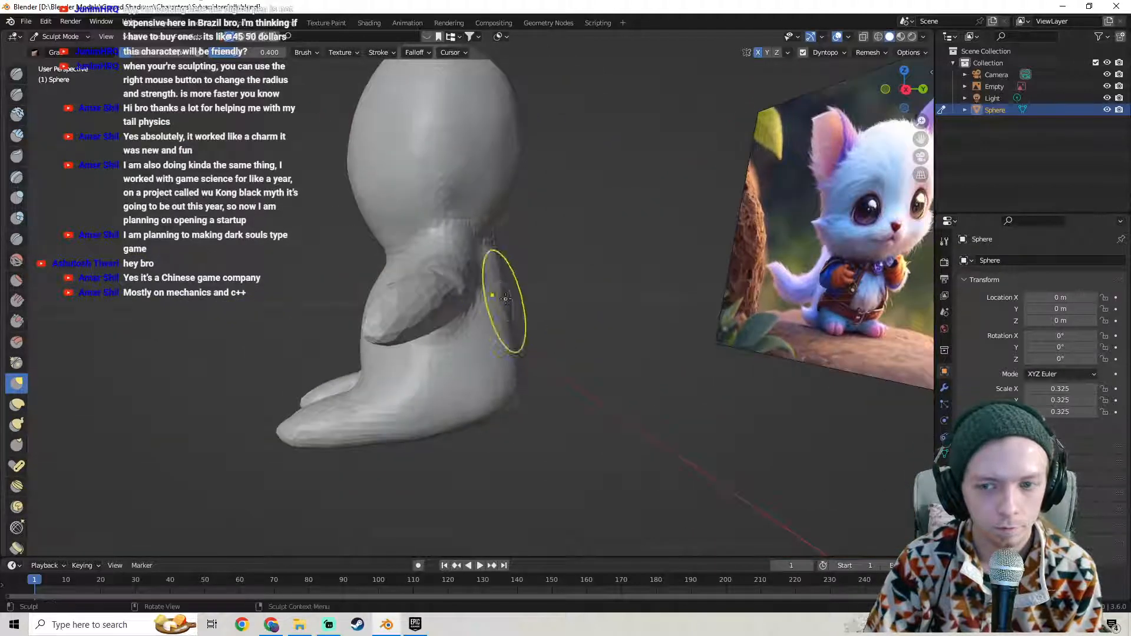
# - Switch to YouTube in the browser, shuffle the video game music playlist, and return to Blender
pyautogui.click(270, 626)
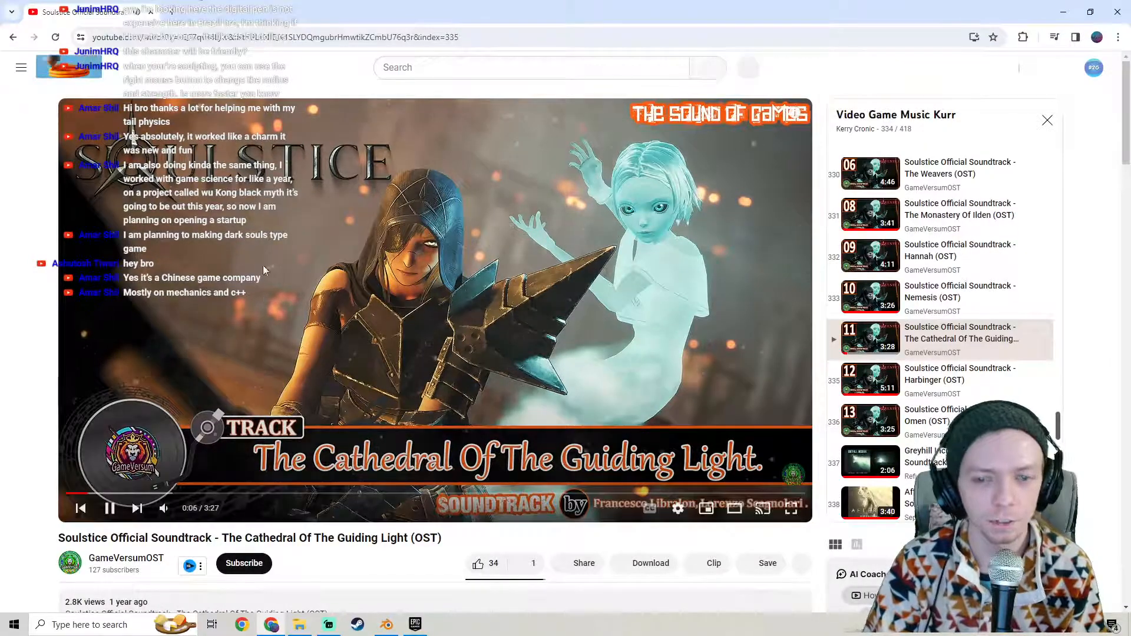
pyautogui.scroll(-1, 106, 234)
pyautogui.scroll(-1, 9, 336)
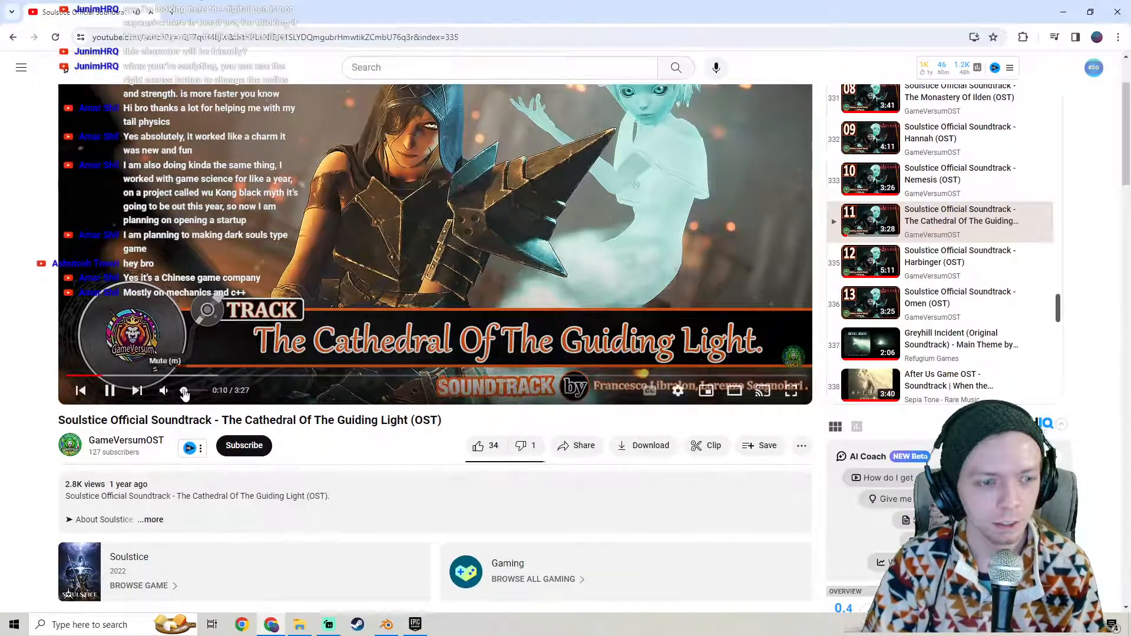
pyautogui.scroll(2, 531, 177)
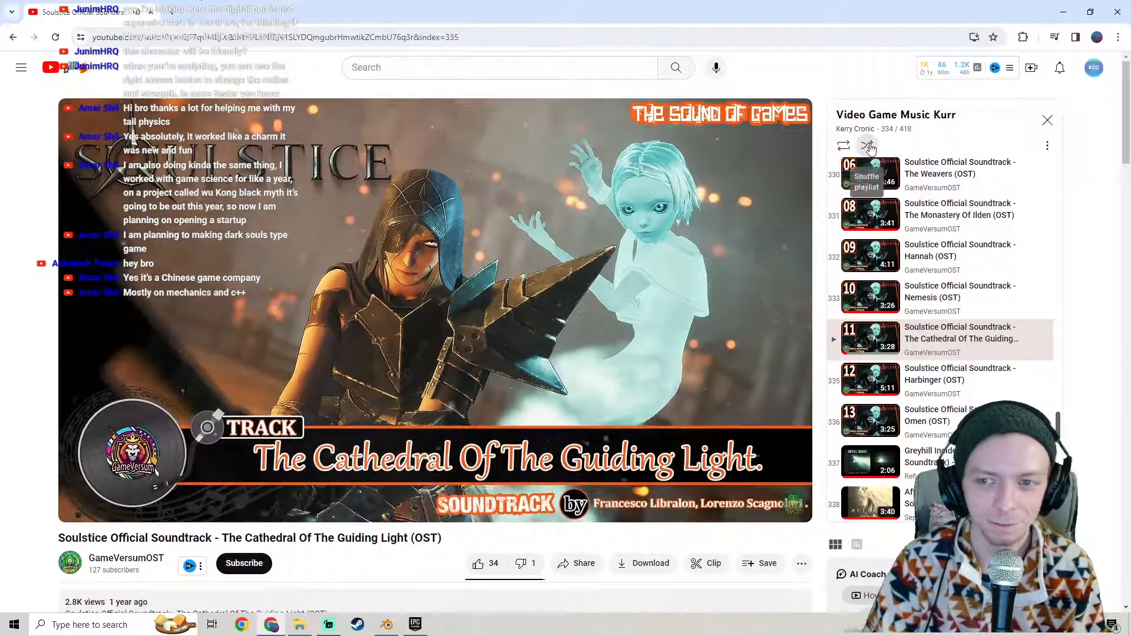
pyautogui.click(869, 146)
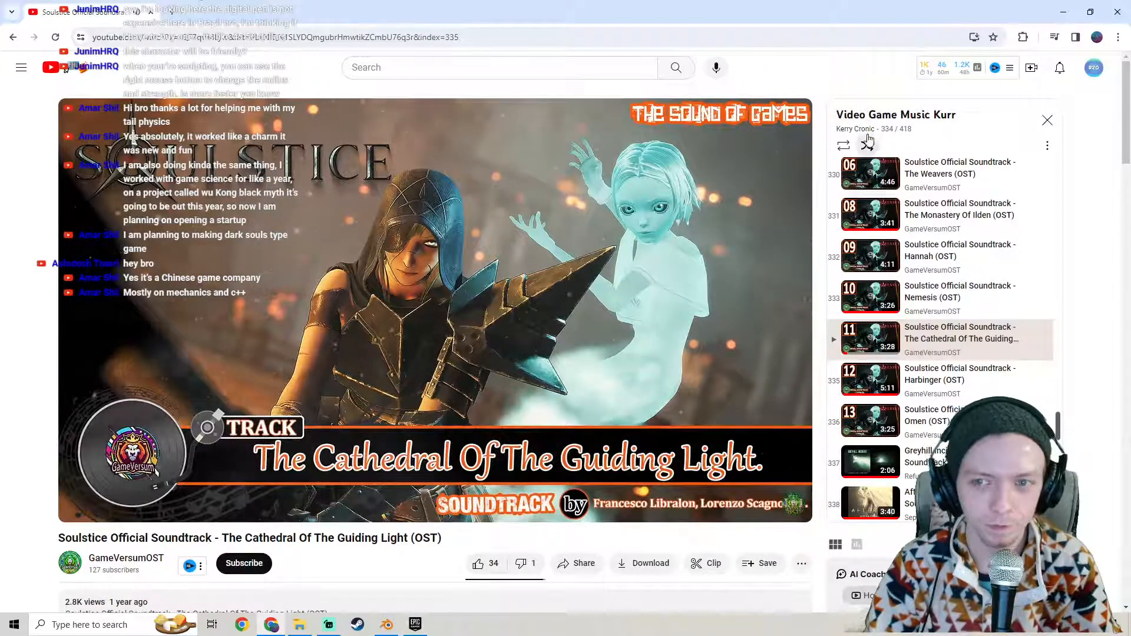
pyautogui.click(387, 625)
pyautogui.scroll(-1, 465, 309)
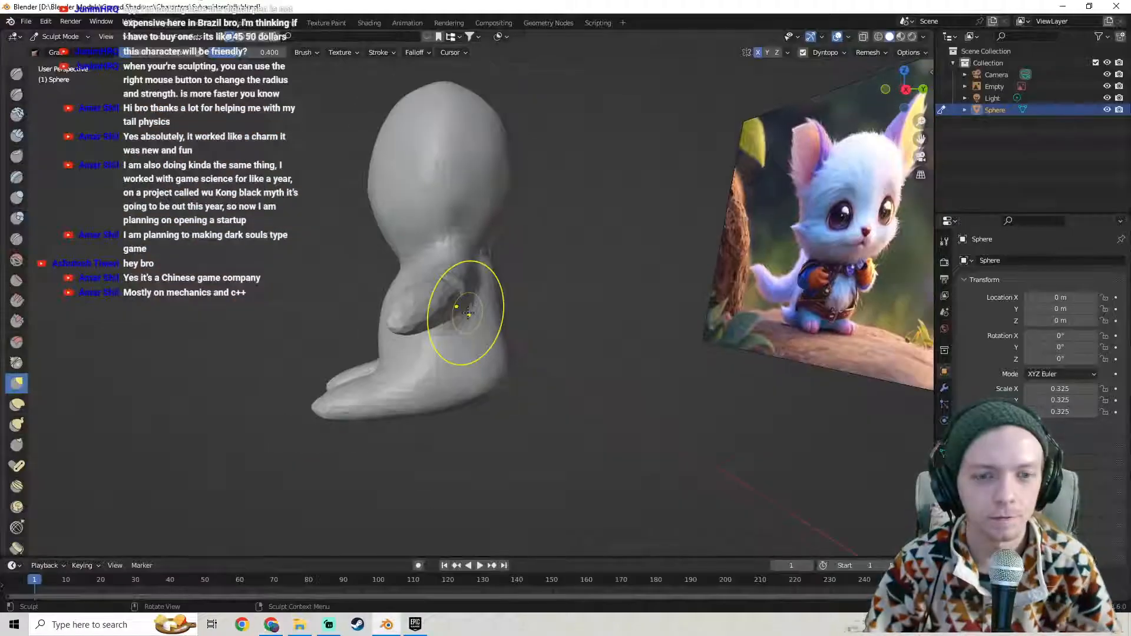
pyautogui.keyDown('shift'); pyautogui.moveTo(456, 307); pyautogui.dragTo(494, 305, button='middle'); pyautogui.keyUp('shift')
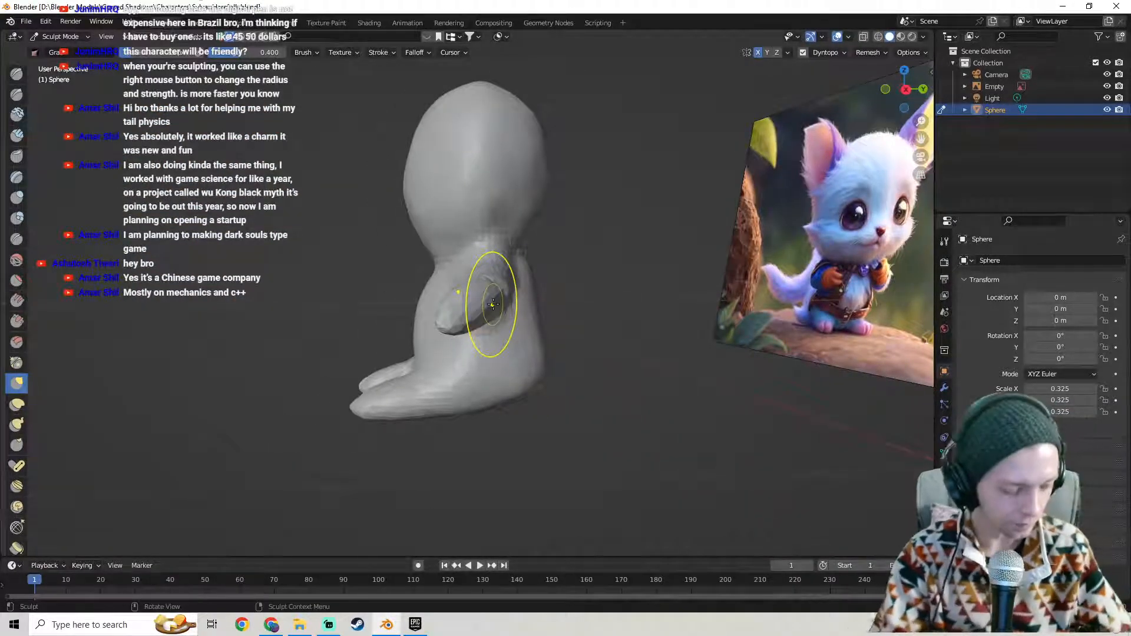
pyautogui.moveTo(492, 304)
pyautogui.mouseDown(button='middle')
pyautogui.moveTo(417, 215)
pyautogui.moveTo(510, 283)
pyautogui.moveTo(428, 286)
pyautogui.moveTo(478, 293)
pyautogui.mouseUp(button='middle')
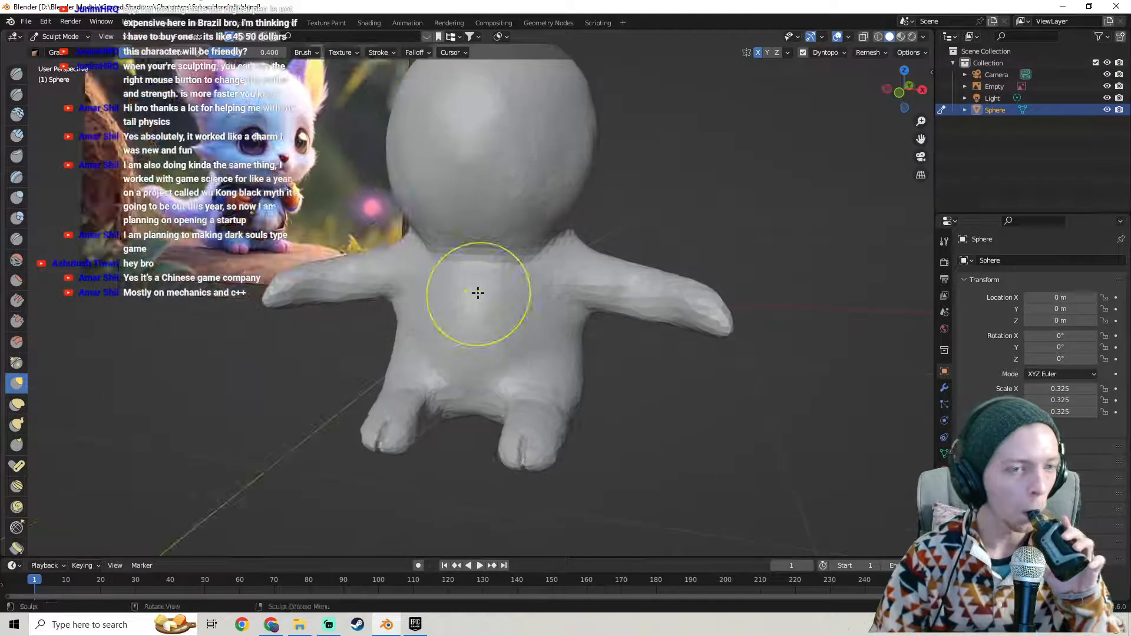
# - Save the file, and try pulling the lower face forward from the side with the Grab brush
pyautogui.click(25, 21)
pyautogui.click(37, 100)
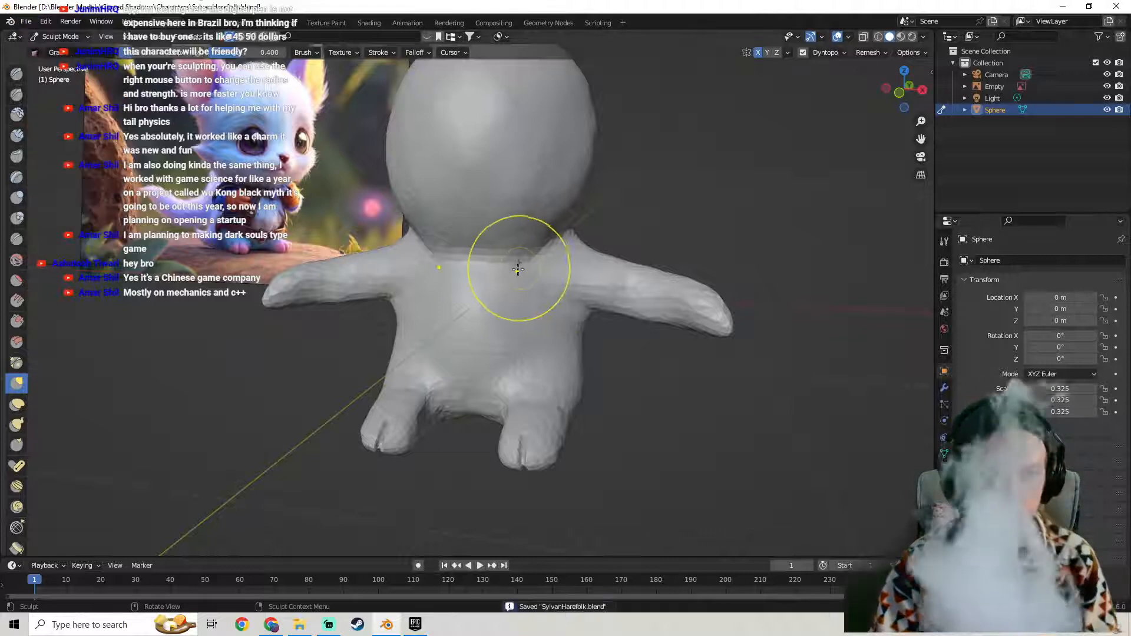
pyautogui.moveTo(506, 277); pyautogui.dragTo(106, 295, button='middle')
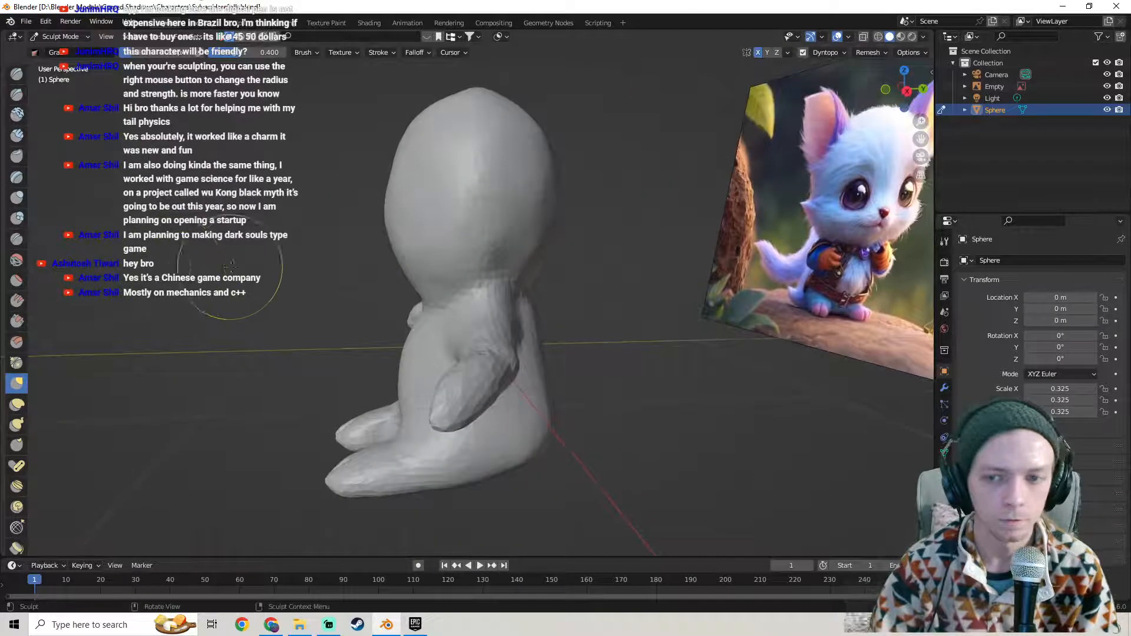
pyautogui.moveTo(265, 261)
pyautogui.mouseDown(button='middle')
pyautogui.moveTo(251, 269)
pyautogui.moveTo(280, 248)
pyautogui.moveTo(318, 247)
pyautogui.mouseUp(button='middle')
pyautogui.moveTo(391, 235); pyautogui.dragTo(391, 239, button='middle')
pyautogui.moveTo(406, 238); pyautogui.dragTo(400, 238)
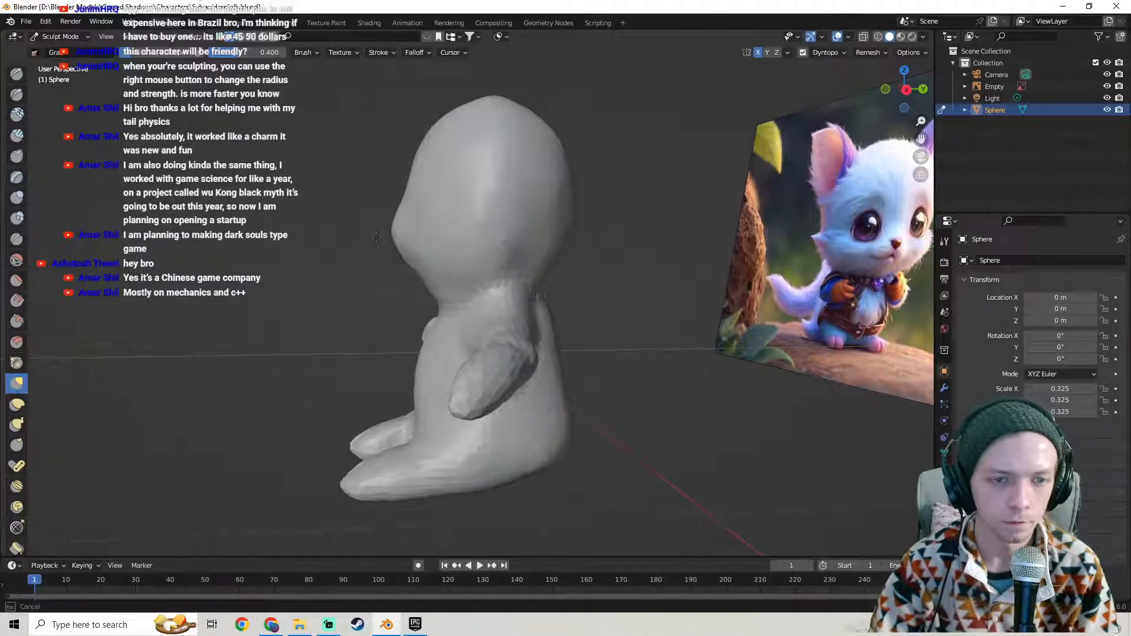
pyautogui.moveTo(351, 226)
pyautogui.mouseDown(button='middle')
pyautogui.moveTo(468, 243)
pyautogui.moveTo(455, 231)
pyautogui.moveTo(333, 230)
pyautogui.mouseUp(button='middle')
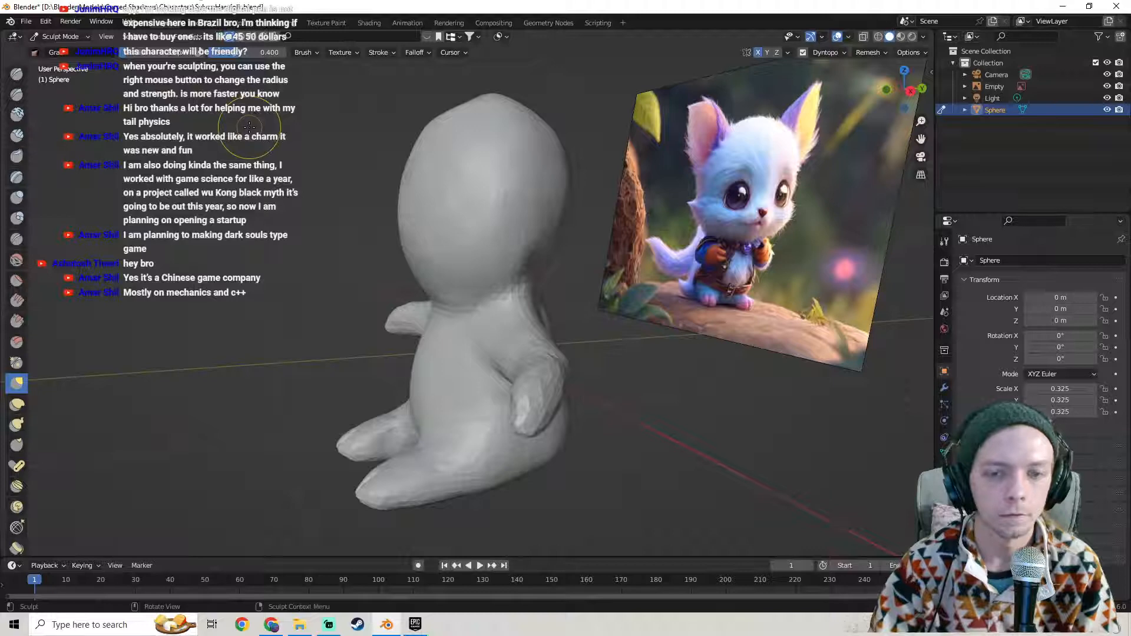
# - Reshape the forehead and the front of the face in the right side view with the Grab brush
pyautogui.press('KP_3')
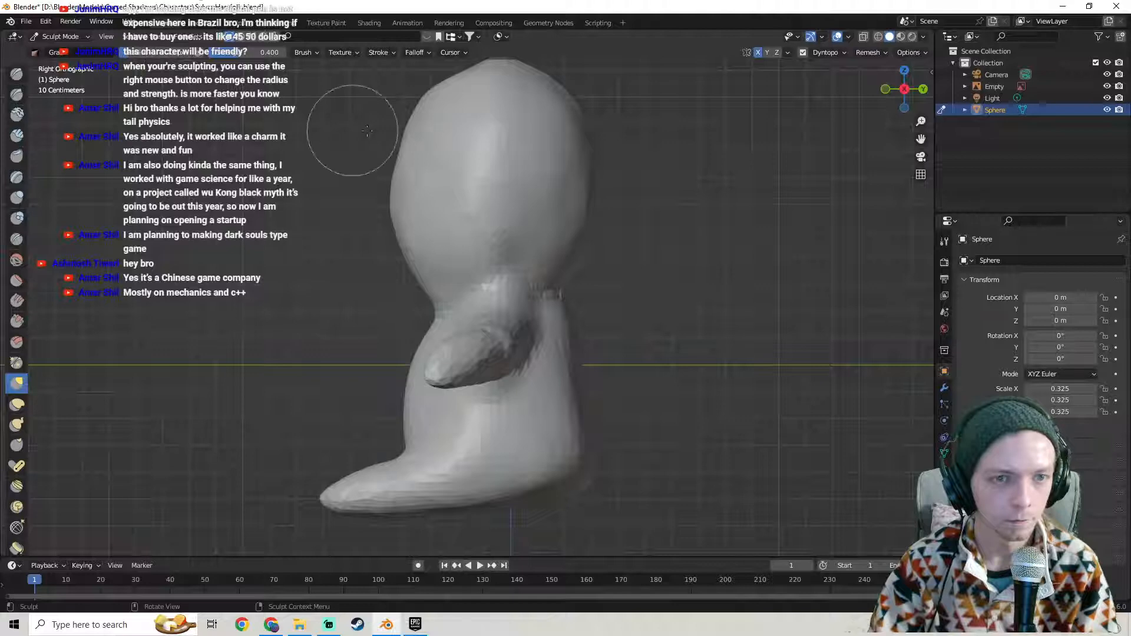
pyautogui.moveTo(400, 149); pyautogui.dragTo(386, 156)
pyautogui.moveTo(387, 156); pyautogui.dragTo(383, 157)
pyautogui.keyDown('shift'); pyautogui.moveTo(429, 136); pyautogui.dragTo(416, 220, button='middle'); pyautogui.keyUp('shift')
pyautogui.moveTo(448, 156)
pyautogui.mouseDown()
pyautogui.moveTo(465, 143)
pyautogui.moveTo(427, 166)
pyautogui.moveTo(412, 157)
pyautogui.moveTo(421, 167)
pyautogui.mouseUp()
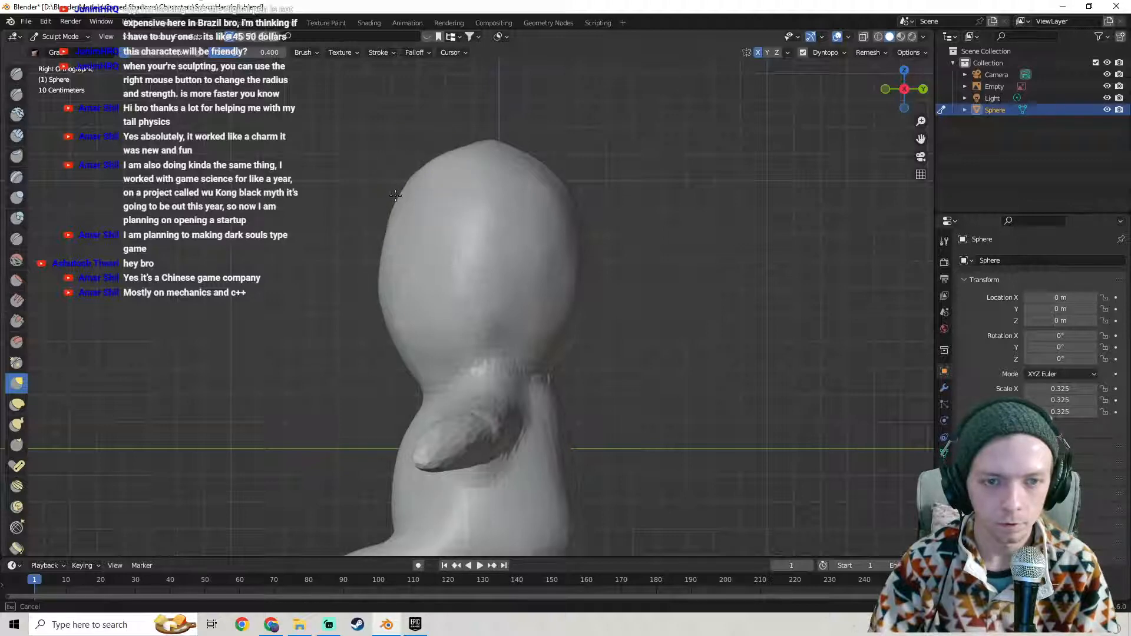
pyautogui.moveTo(392, 194); pyautogui.dragTo(386, 230)
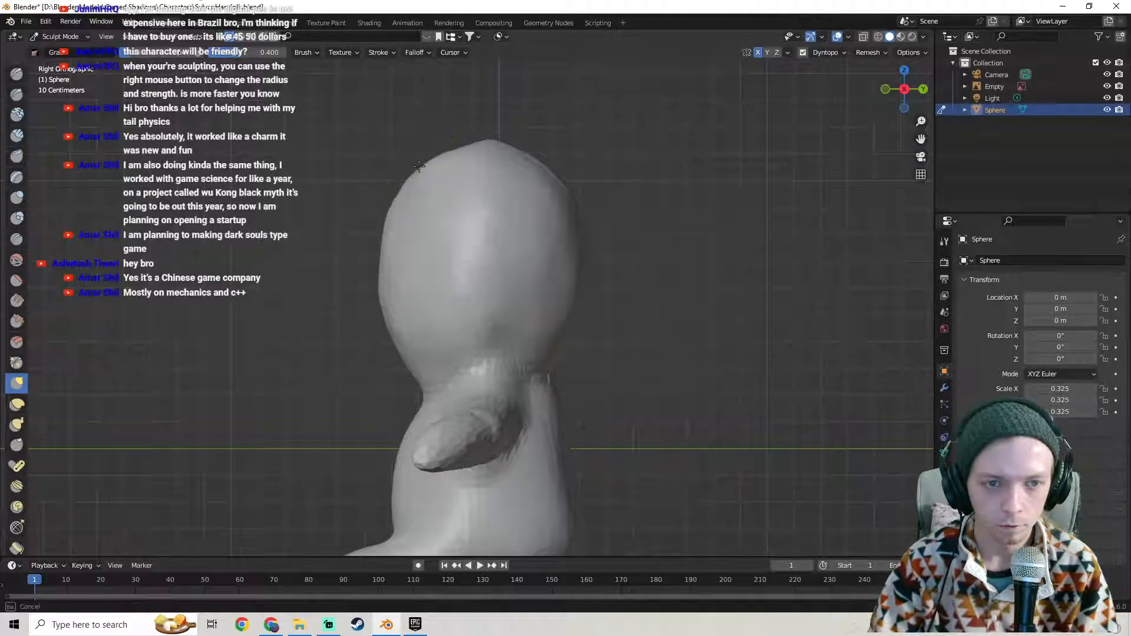
pyautogui.moveTo(418, 165)
pyautogui.mouseDown()
pyautogui.moveTo(470, 141)
pyautogui.moveTo(420, 165)
pyautogui.mouseUp()
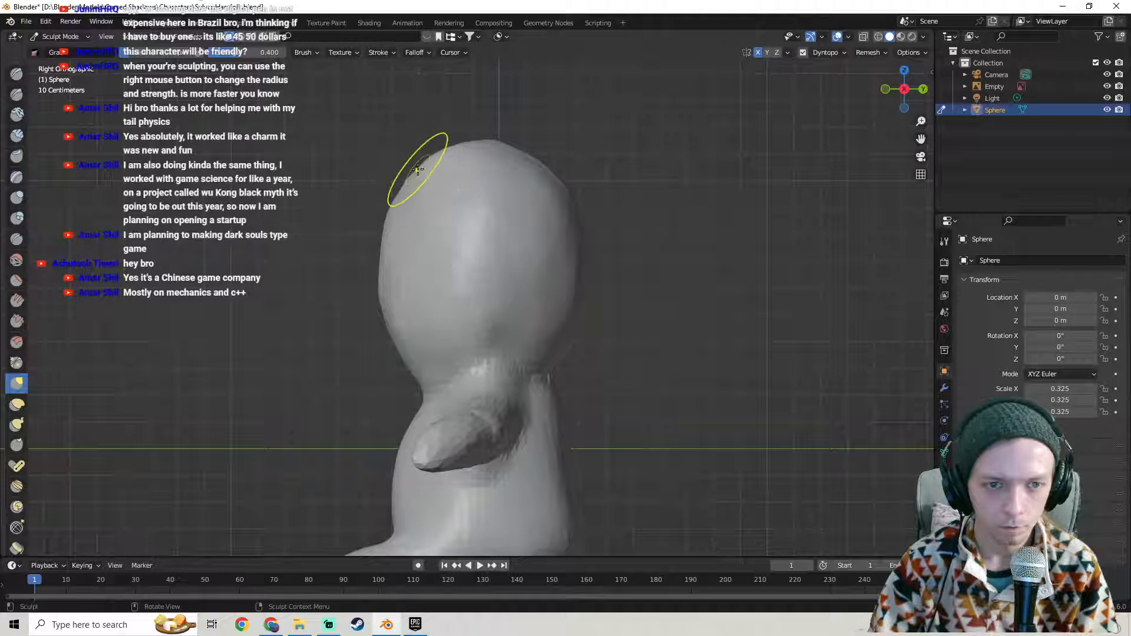
pyautogui.moveTo(415, 165); pyautogui.dragTo(397, 194)
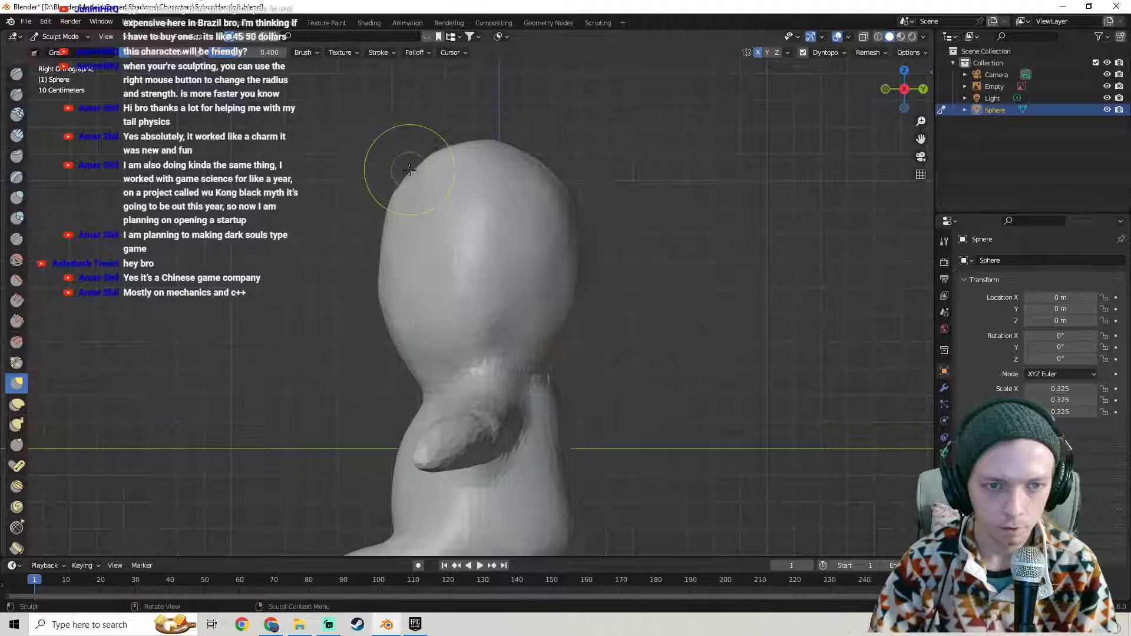
pyautogui.moveTo(414, 170); pyautogui.dragTo(412, 172)
# - Adjust the outline of the back of the head on both sides in the top view
pyautogui.moveTo(442, 189)
pyautogui.mouseDown(button='middle')
pyautogui.moveTo(465, 220)
pyautogui.moveTo(462, 195)
pyautogui.moveTo(421, 213)
pyautogui.moveTo(339, 308)
pyautogui.moveTo(408, 310)
pyautogui.moveTo(568, 283)
pyautogui.mouseUp(button='middle')
pyautogui.moveTo(538, 222); pyautogui.dragTo(555, 211, button='middle')
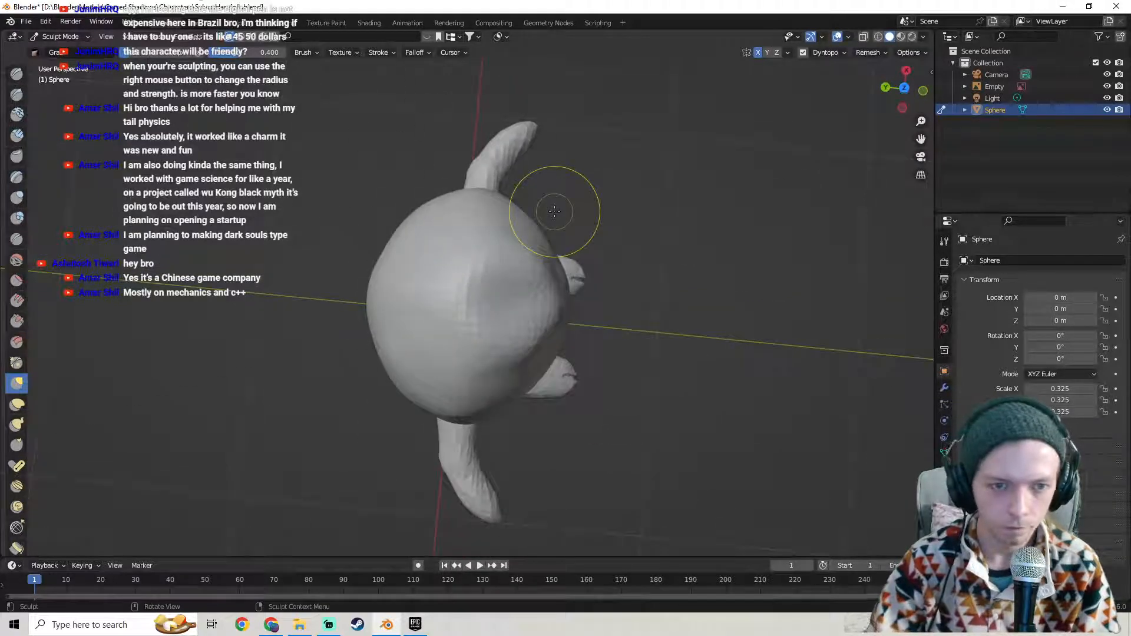
pyautogui.press('KP_7')
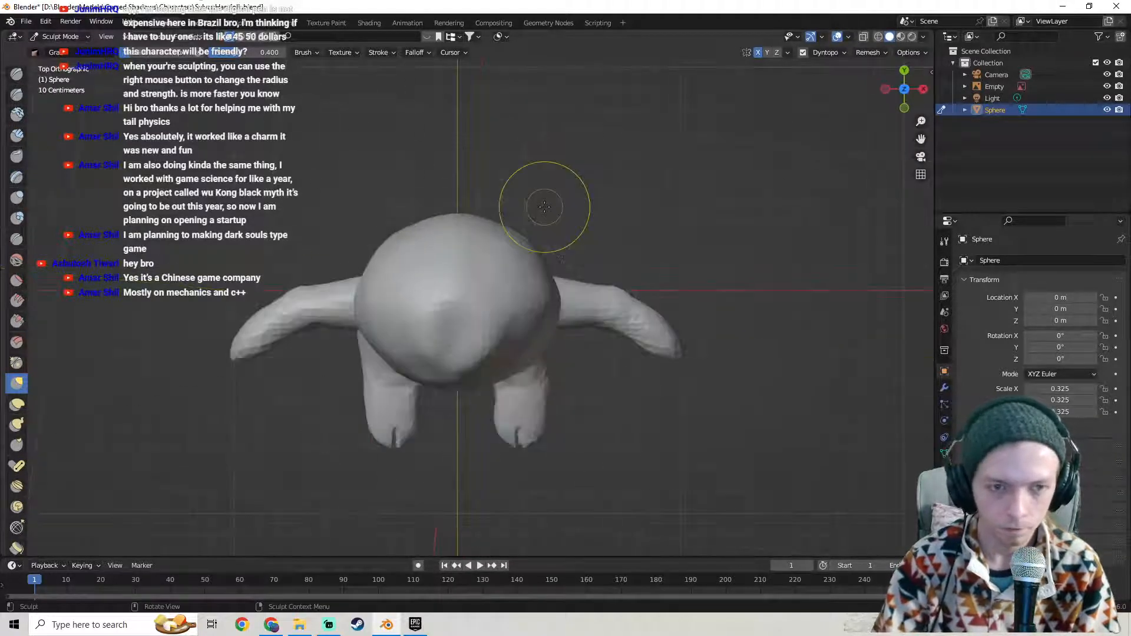
pyautogui.moveTo(526, 239); pyautogui.dragTo(528, 239)
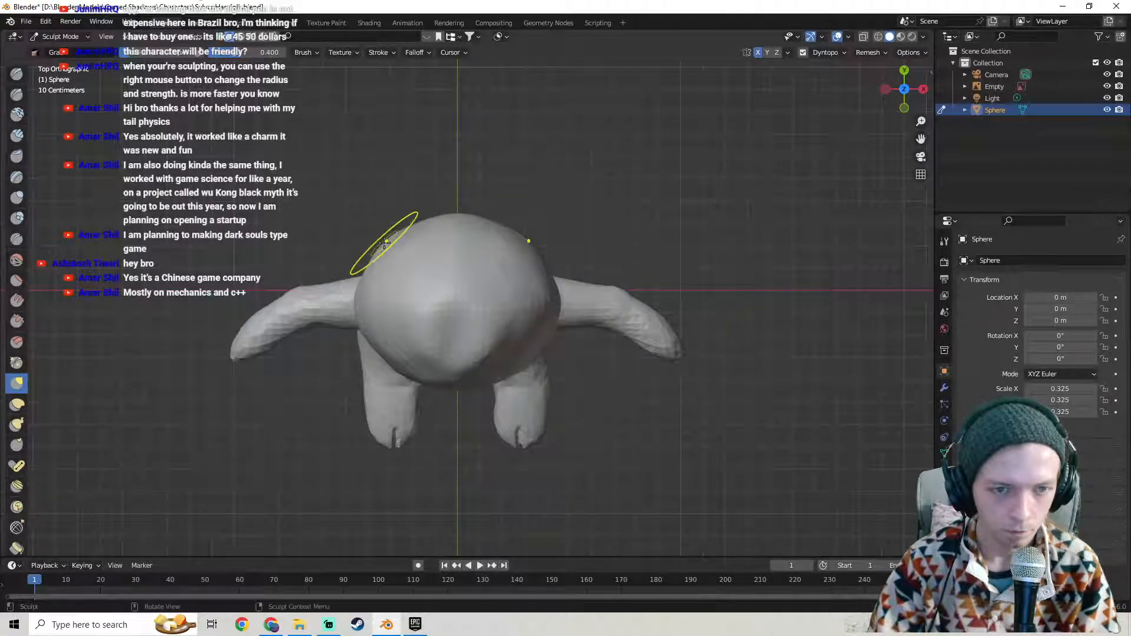
pyautogui.moveTo(386, 246); pyautogui.dragTo(399, 234)
# - Raise and round the crown of the head with the Grab brush, checking it from several angles
pyautogui.moveTo(505, 270)
pyautogui.mouseDown(button='middle')
pyautogui.moveTo(513, 169)
pyautogui.moveTo(480, 122)
pyautogui.mouseUp(button='middle')
pyautogui.moveTo(455, 122); pyautogui.dragTo(457, 115)
pyautogui.moveTo(514, 121)
pyautogui.mouseDown(button='middle')
pyautogui.moveTo(378, 124)
pyautogui.moveTo(421, 148)
pyautogui.moveTo(597, 153)
pyautogui.moveTo(497, 182)
pyautogui.mouseUp(button='middle')
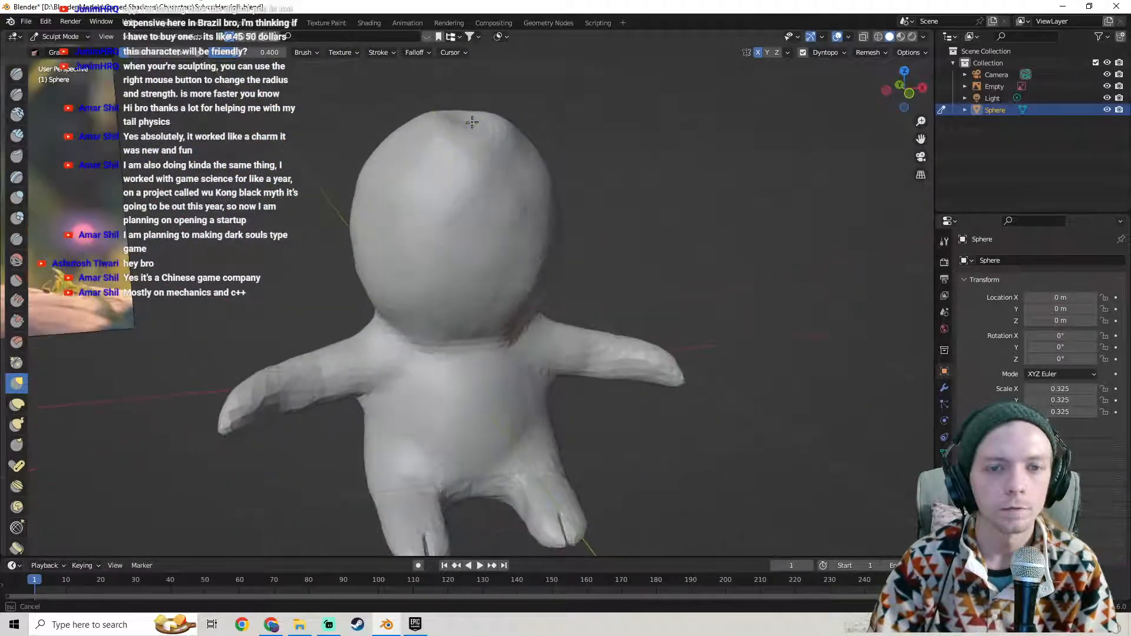
pyautogui.moveTo(467, 139)
pyautogui.mouseDown(button='middle')
pyautogui.moveTo(517, 116)
pyautogui.moveTo(506, 106)
pyautogui.moveTo(506, 116)
pyautogui.mouseUp(button='middle')
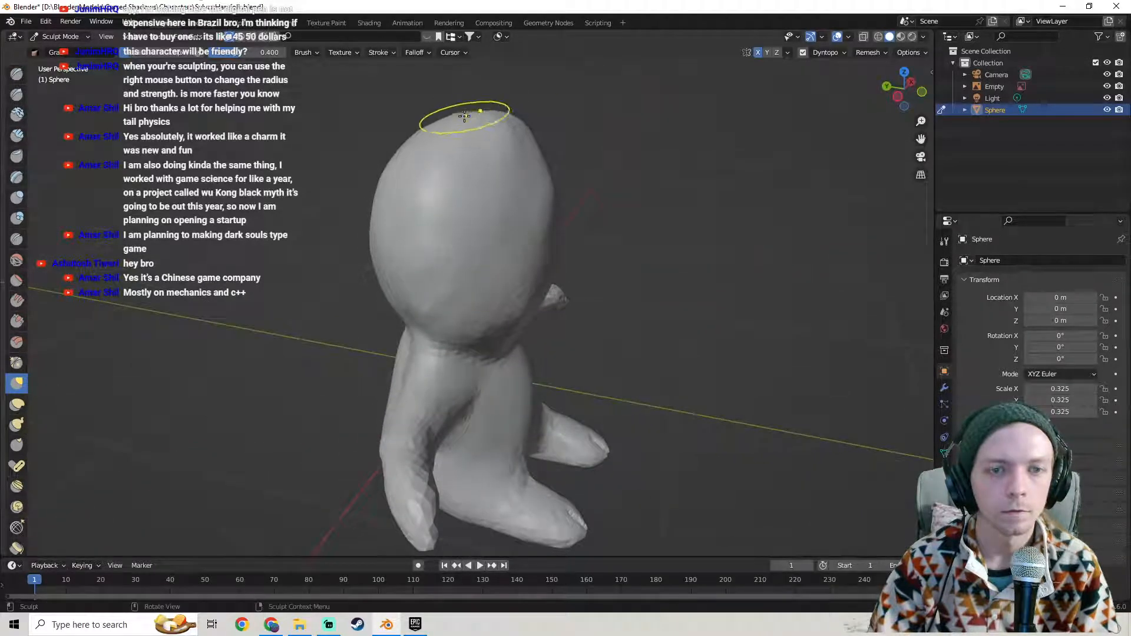
pyautogui.moveTo(578, 122); pyautogui.dragTo(445, 112, button='middle')
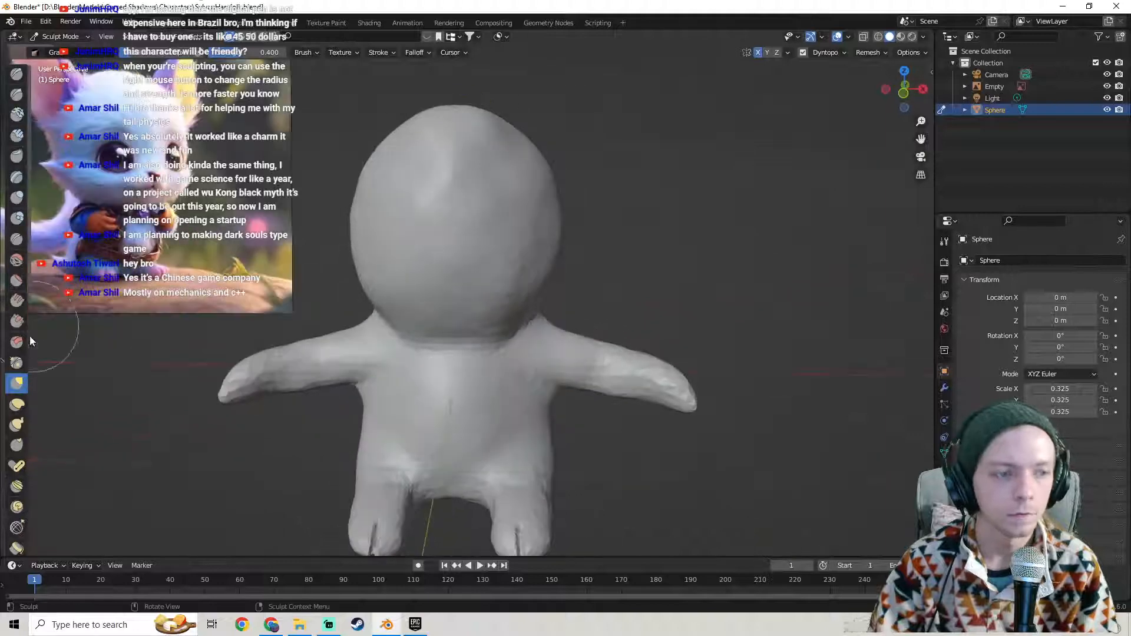
# - Smooth the head's surface with the Smooth brush
pyautogui.click(17, 261)
pyautogui.moveTo(546, 165)
pyautogui.mouseDown(button='middle')
pyautogui.moveTo(552, 188)
pyautogui.moveTo(472, 241)
pyautogui.moveTo(435, 285)
pyautogui.mouseUp(button='middle')
pyautogui.scroll(1, 436, 295)
pyautogui.moveTo(438, 331)
pyautogui.mouseDown()
pyautogui.moveTo(479, 280)
pyautogui.moveTo(424, 336)
pyautogui.moveTo(391, 321)
pyautogui.moveTo(438, 293)
pyautogui.moveTo(382, 267)
pyautogui.moveTo(391, 321)
pyautogui.mouseUp()
pyautogui.moveTo(415, 292)
pyautogui.mouseDown(button='middle')
pyautogui.moveTo(518, 194)
pyautogui.moveTo(497, 240)
pyautogui.moveTo(434, 285)
pyautogui.mouseUp(button='middle')
pyautogui.moveTo(445, 323)
pyautogui.mouseDown()
pyautogui.moveTo(505, 248)
pyautogui.moveTo(556, 257)
pyautogui.moveTo(454, 212)
pyautogui.mouseUp()
pyautogui.moveTo(481, 268)
pyautogui.mouseDown(button='middle')
pyautogui.moveTo(489, 254)
pyautogui.moveTo(457, 189)
pyautogui.moveTo(418, 200)
pyautogui.moveTo(422, 173)
pyautogui.mouseUp(button='middle')
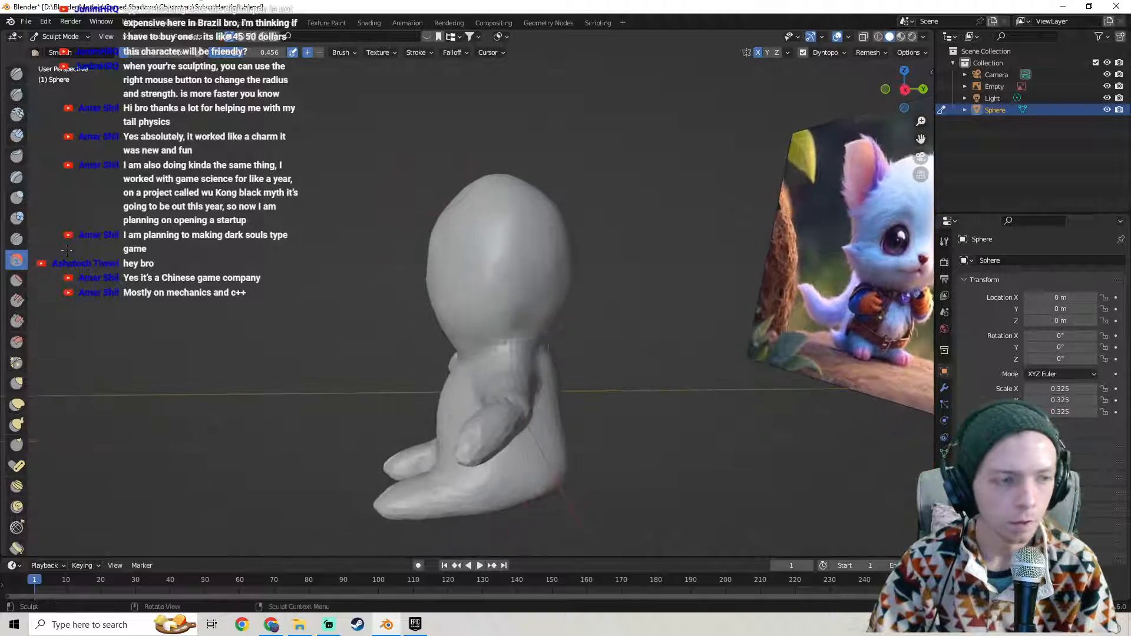
# - Switch back to the Grab brush and save the file
pyautogui.click(13, 383)
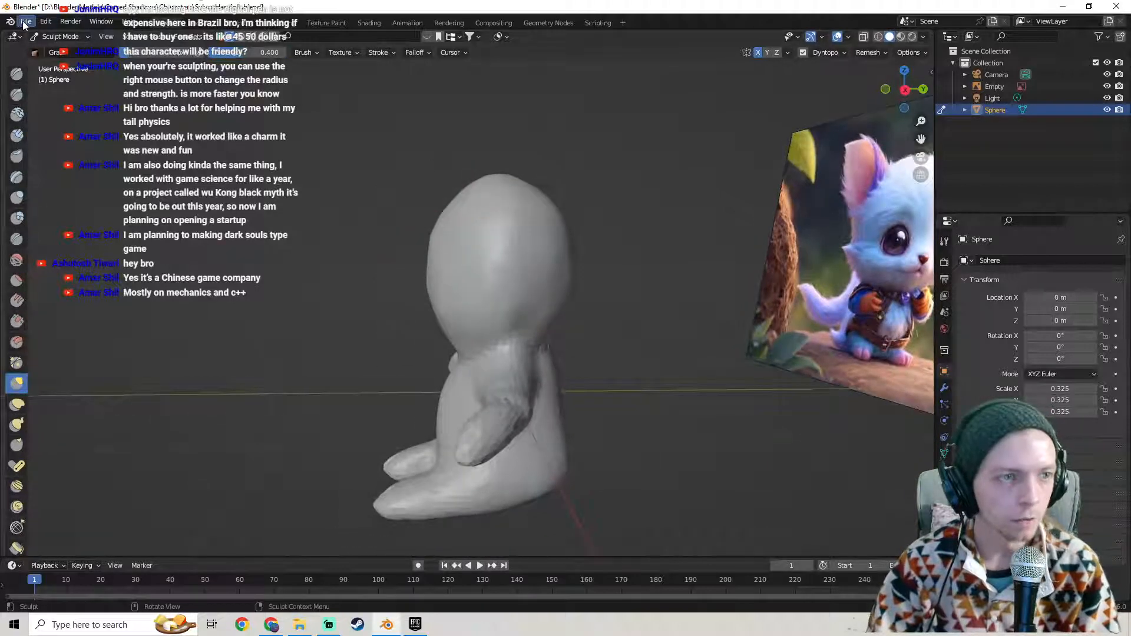
pyautogui.click(24, 22)
pyautogui.click(47, 106)
# - Examine the arms and shoulders from the side, above and front, briefly checking the mesh in Edit Mode
pyautogui.moveTo(236, 95)
pyautogui.mouseDown(button='middle')
pyautogui.moveTo(264, 83)
pyautogui.moveTo(462, 101)
pyautogui.moveTo(154, 121)
pyautogui.moveTo(403, 171)
pyautogui.moveTo(397, 195)
pyautogui.moveTo(386, 201)
pyautogui.moveTo(384, 185)
pyautogui.moveTo(366, 253)
pyautogui.moveTo(272, 208)
pyautogui.moveTo(289, 176)
pyautogui.moveTo(301, 197)
pyautogui.mouseUp(button='middle')
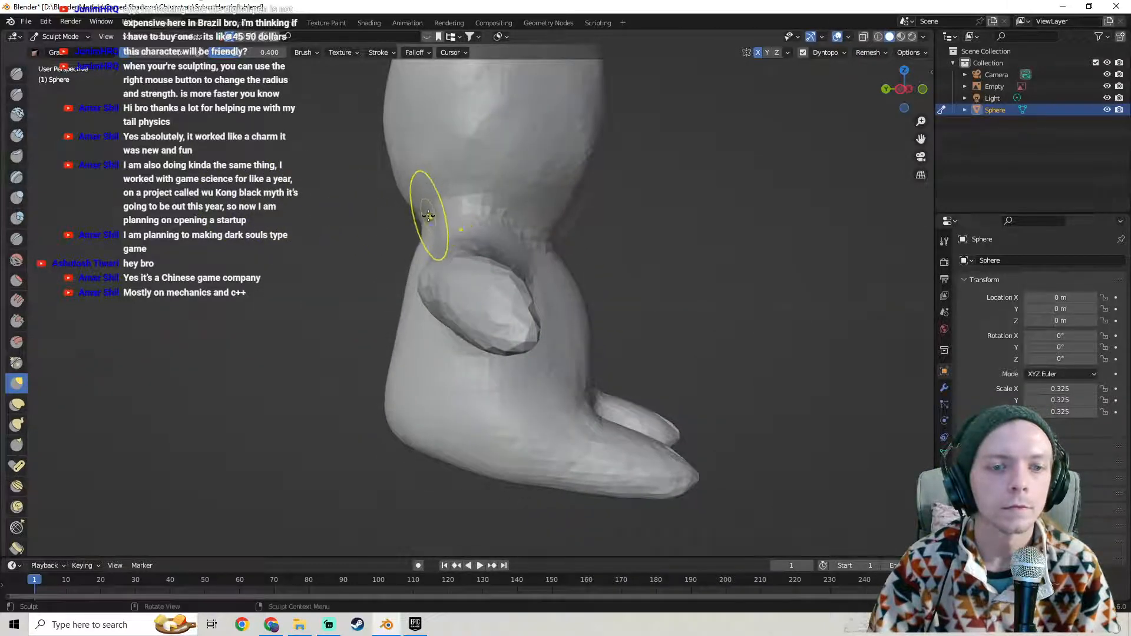
pyautogui.moveTo(422, 222)
pyautogui.mouseDown(button='middle')
pyautogui.moveTo(422, 276)
pyautogui.moveTo(435, 257)
pyautogui.moveTo(363, 259)
pyautogui.moveTo(419, 289)
pyautogui.moveTo(489, 299)
pyautogui.moveTo(431, 367)
pyautogui.mouseUp(button='middle')
pyautogui.press('Tab')
pyautogui.press('Tab')
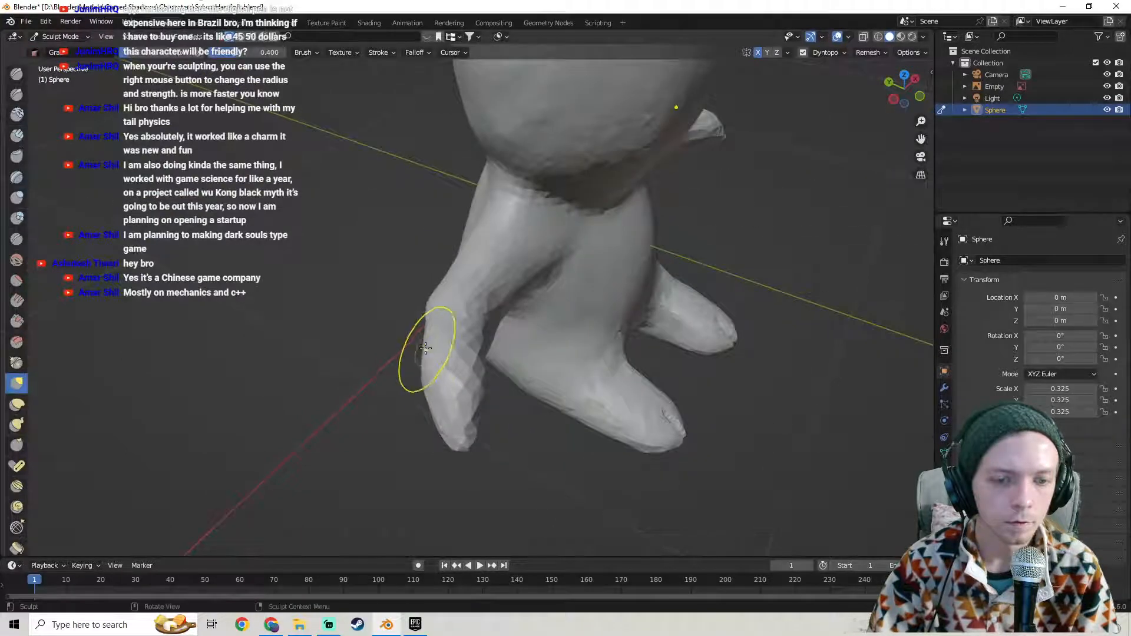
pyautogui.moveTo(446, 329); pyautogui.dragTo(508, 332, button='middle')
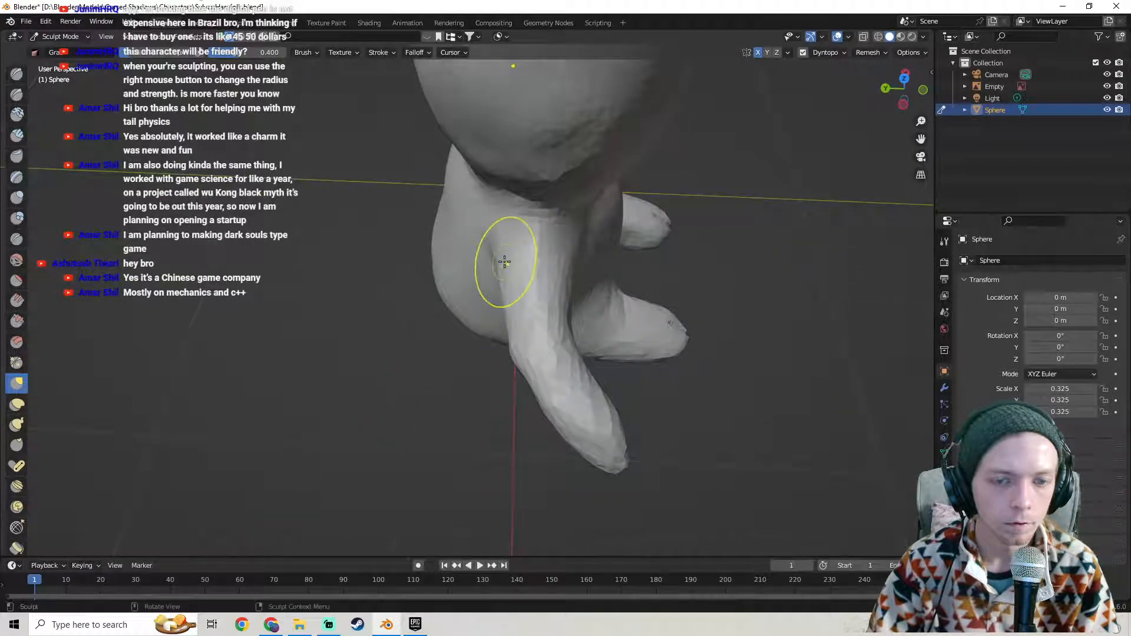
pyautogui.moveTo(497, 252); pyautogui.dragTo(527, 227, button='middle')
pyautogui.moveTo(502, 108)
pyautogui.mouseDown(button='middle')
pyautogui.moveTo(404, 318)
pyautogui.moveTo(664, 285)
pyautogui.mouseUp(button='middle')
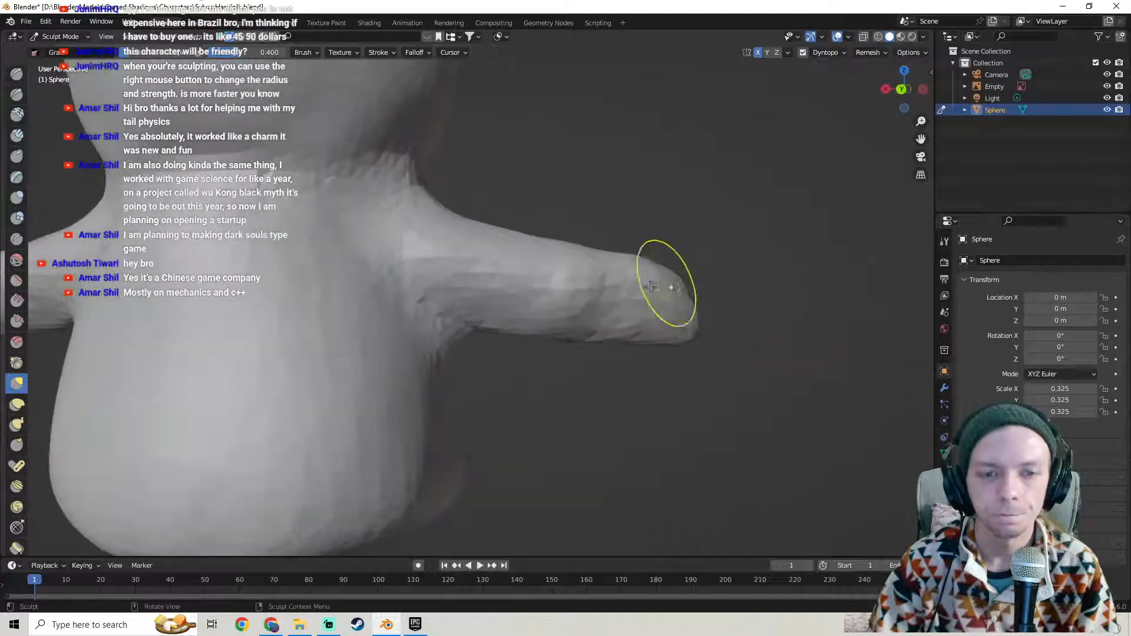
pyautogui.moveTo(497, 323); pyautogui.dragTo(466, 296, button='middle')
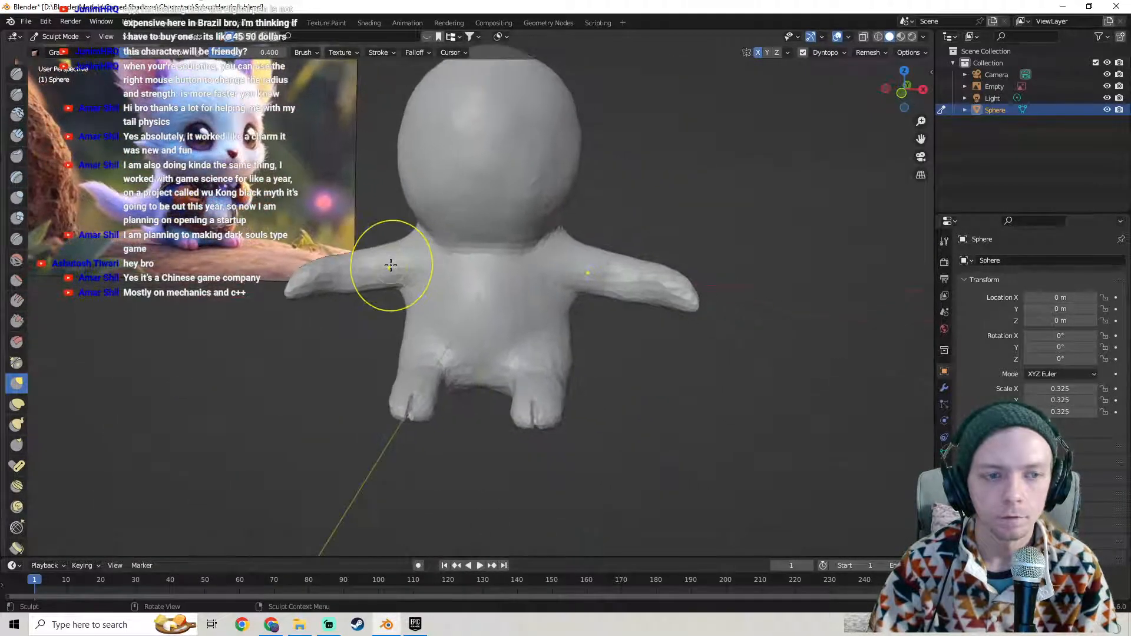
# - Pull the hand's outer end outward to make it thicker and blunter, and check its mesh in Edit Mode
pyautogui.moveTo(374, 265)
pyautogui.mouseDown(button='middle')
pyautogui.moveTo(560, 286)
pyautogui.moveTo(428, 268)
pyautogui.moveTo(576, 265)
pyautogui.moveTo(576, 245)
pyautogui.mouseUp(button='middle')
pyautogui.moveTo(558, 256); pyautogui.dragTo(562, 253)
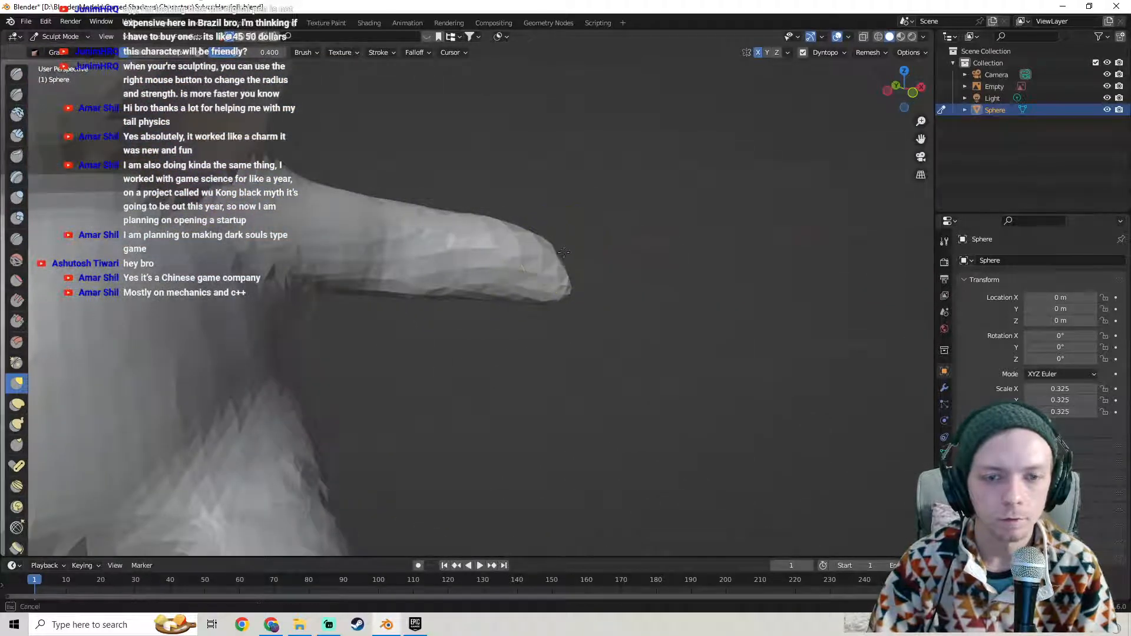
pyautogui.moveTo(592, 232)
pyautogui.mouseDown(button='middle')
pyautogui.moveTo(501, 215)
pyautogui.moveTo(491, 179)
pyautogui.moveTo(528, 241)
pyautogui.mouseUp(button='middle')
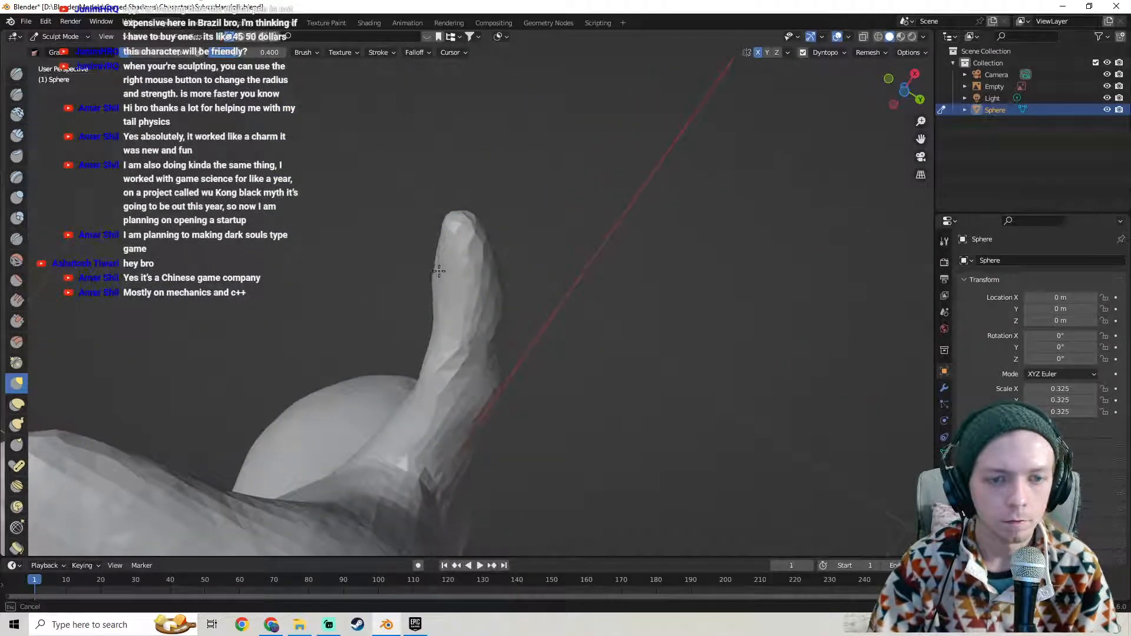
pyautogui.moveTo(493, 248)
pyautogui.mouseDown()
pyautogui.moveTo(502, 240)
pyautogui.moveTo(491, 224)
pyautogui.mouseUp()
pyautogui.press('Tab')
pyautogui.moveTo(496, 220)
pyautogui.mouseDown(button='middle')
pyautogui.moveTo(361, 308)
pyautogui.moveTo(371, 403)
pyautogui.moveTo(419, 465)
pyautogui.moveTo(498, 457)
pyautogui.moveTo(518, 309)
pyautogui.moveTo(506, 310)
pyautogui.mouseUp(button='middle')
pyautogui.press('Tab')
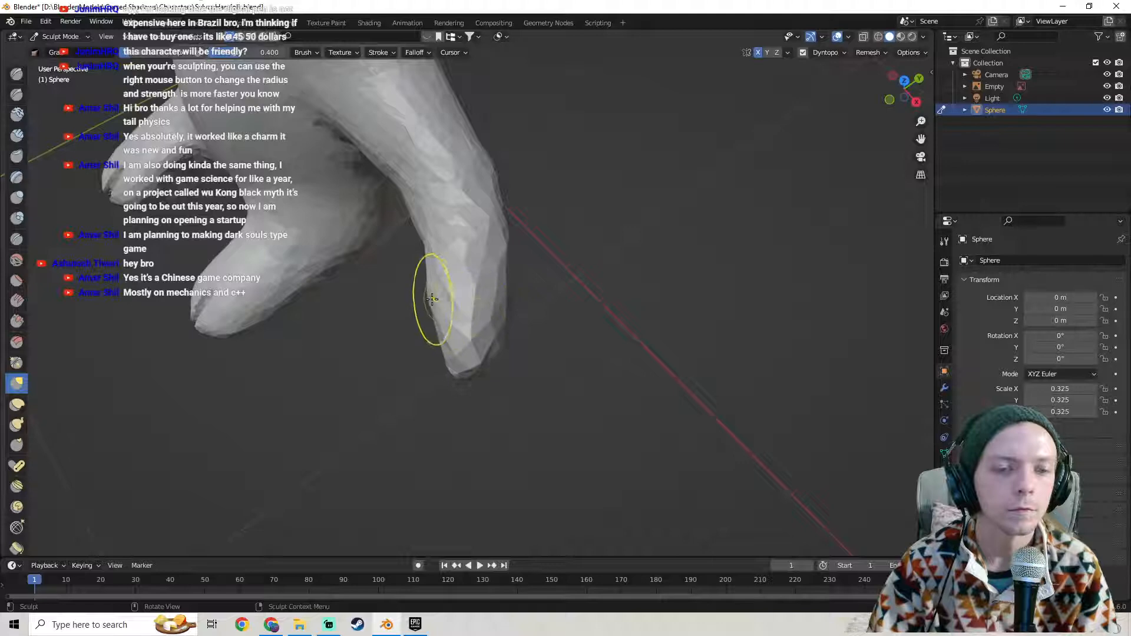
# - Check the arms and body against the reference image, and save the file
pyautogui.moveTo(432, 295)
pyautogui.mouseDown(button='middle')
pyautogui.moveTo(416, 298)
pyautogui.moveTo(399, 240)
pyautogui.moveTo(352, 289)
pyautogui.moveTo(568, 248)
pyautogui.moveTo(448, 323)
pyautogui.moveTo(505, 245)
pyautogui.moveTo(604, 288)
pyautogui.mouseUp(button='middle')
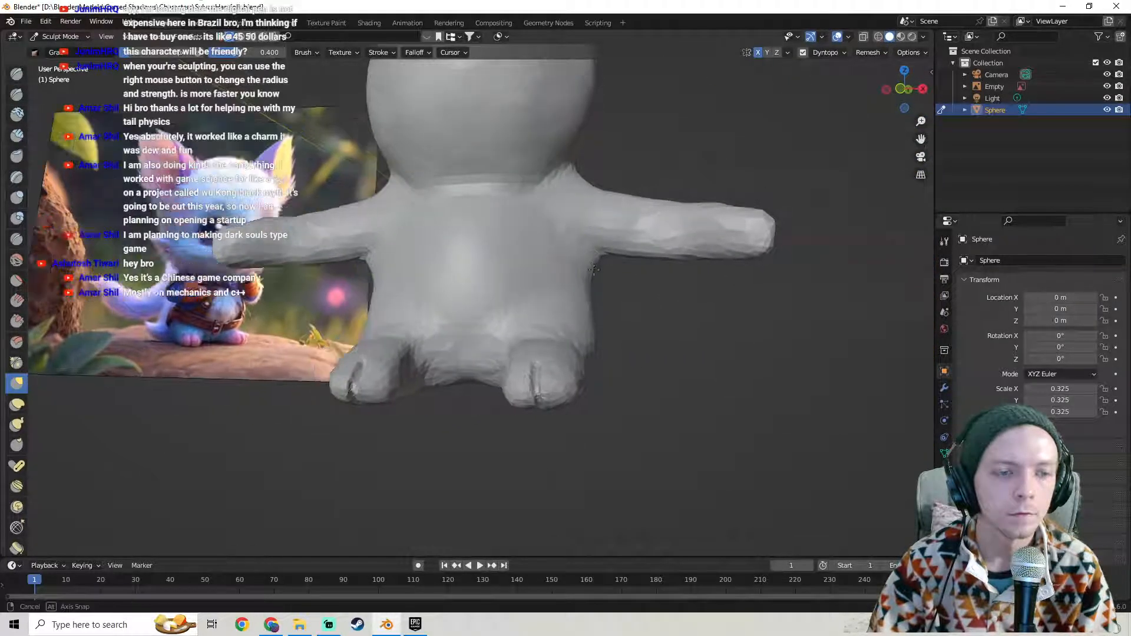
pyautogui.moveTo(605, 285)
pyautogui.mouseDown(button='middle')
pyautogui.moveTo(513, 285)
pyautogui.moveTo(609, 296)
pyautogui.moveTo(573, 295)
pyautogui.mouseUp(button='middle')
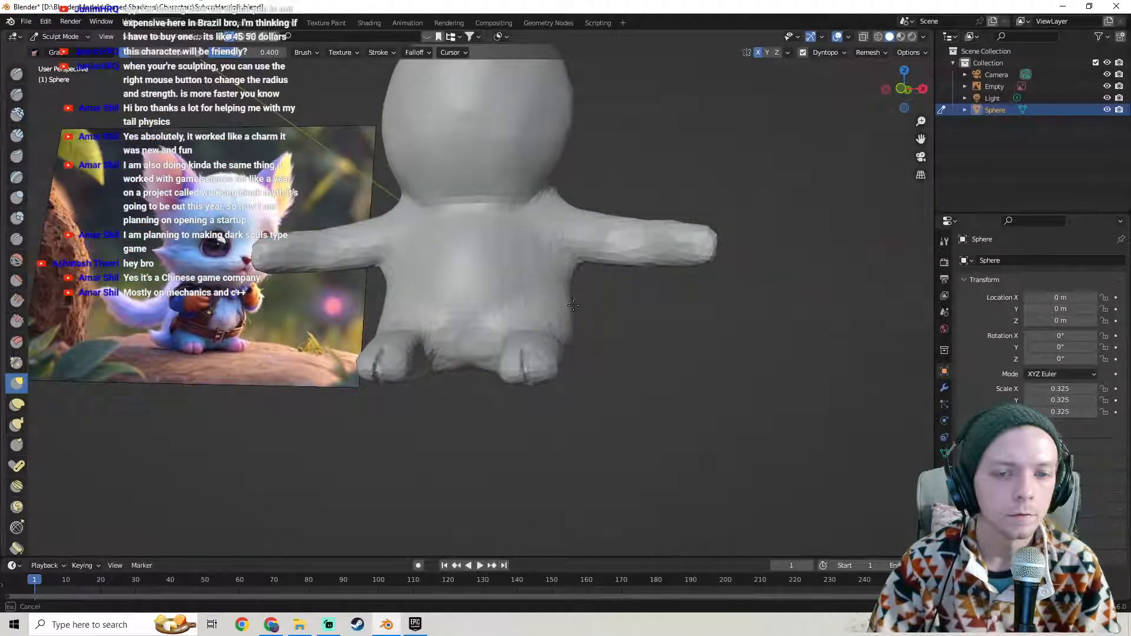
pyautogui.moveTo(574, 296)
pyautogui.mouseDown(button='middle')
pyautogui.moveTo(599, 308)
pyautogui.moveTo(455, 295)
pyautogui.moveTo(459, 317)
pyautogui.moveTo(442, 147)
pyautogui.moveTo(462, 353)
pyautogui.moveTo(487, 333)
pyautogui.moveTo(480, 349)
pyautogui.moveTo(472, 295)
pyautogui.moveTo(412, 353)
pyautogui.moveTo(448, 377)
pyautogui.moveTo(505, 470)
pyautogui.moveTo(456, 370)
pyautogui.moveTo(452, 287)
pyautogui.moveTo(443, 289)
pyautogui.moveTo(465, 330)
pyautogui.moveTo(373, 334)
pyautogui.moveTo(406, 275)
pyautogui.moveTo(447, 285)
pyautogui.moveTo(446, 276)
pyautogui.moveTo(492, 273)
pyautogui.moveTo(477, 240)
pyautogui.moveTo(572, 229)
pyautogui.moveTo(562, 253)
pyautogui.mouseUp(button='middle')
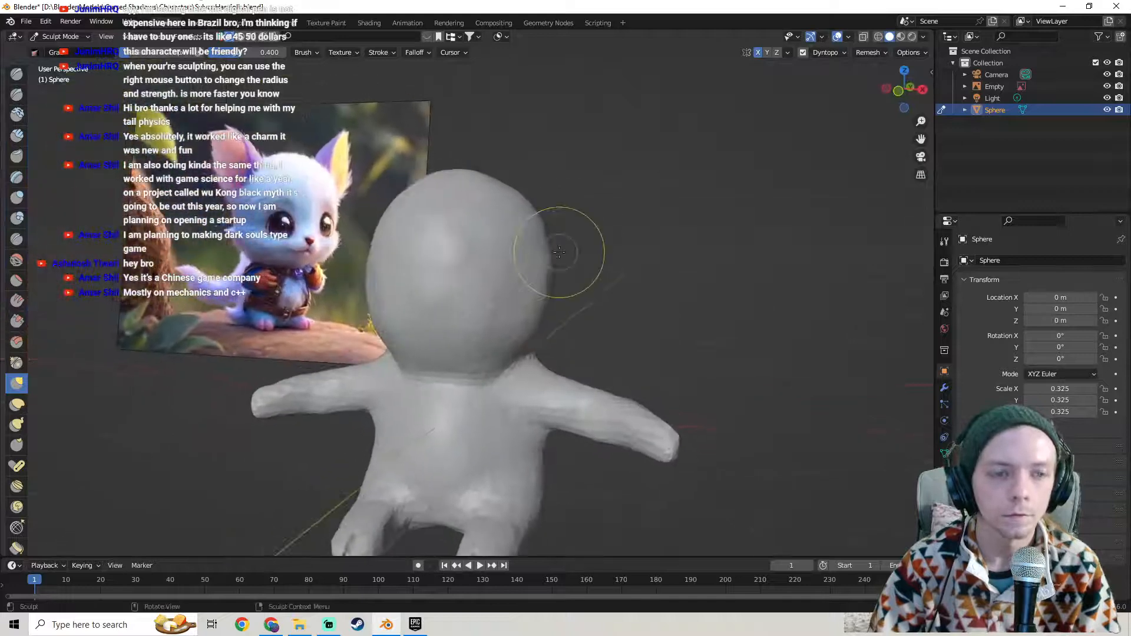
pyautogui.click(26, 23)
pyautogui.click(48, 101)
# - Adjust the lower back's outline and the side of the head with the Grab brush
pyautogui.moveTo(551, 351)
pyautogui.mouseDown(button='middle')
pyautogui.moveTo(538, 336)
pyautogui.moveTo(540, 347)
pyautogui.moveTo(391, 333)
pyautogui.moveTo(434, 316)
pyautogui.moveTo(548, 304)
pyautogui.moveTo(358, 403)
pyautogui.moveTo(505, 290)
pyautogui.moveTo(451, 322)
pyautogui.moveTo(434, 356)
pyautogui.moveTo(439, 334)
pyautogui.mouseUp(button='middle')
pyautogui.scroll(5, 484, 298)
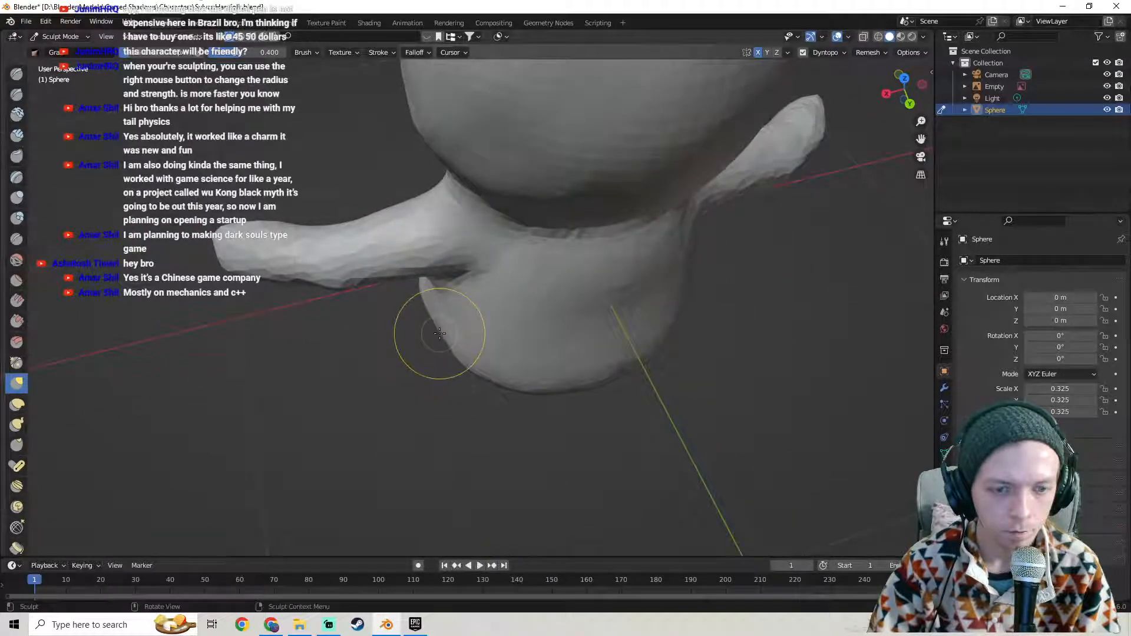
pyautogui.moveTo(438, 326); pyautogui.dragTo(434, 326, button='middle')
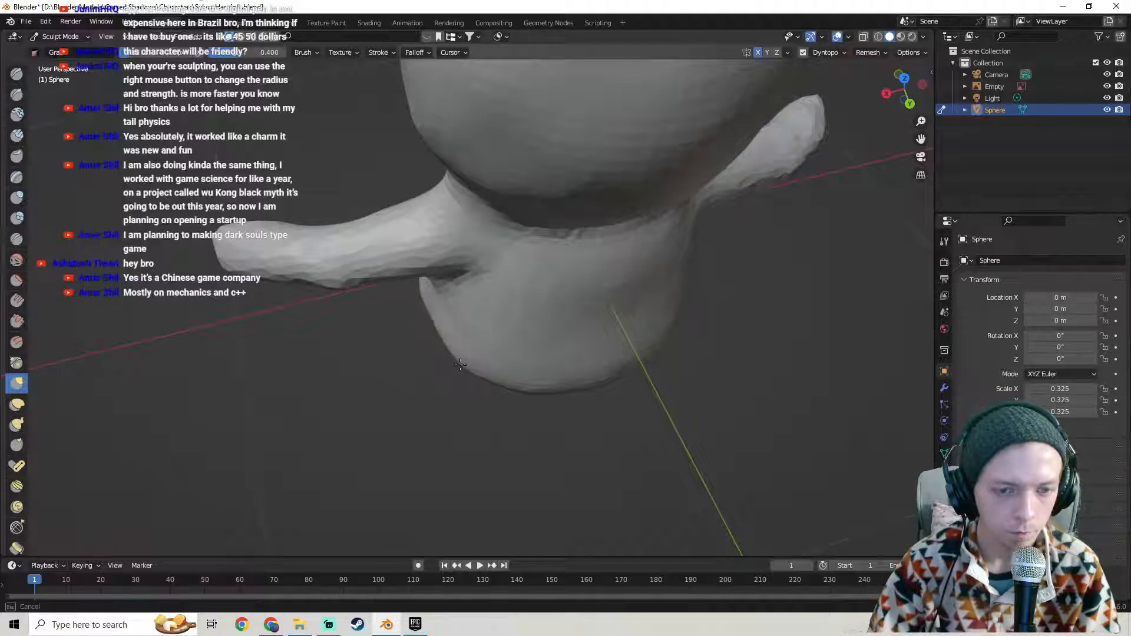
pyautogui.moveTo(604, 348)
pyautogui.mouseDown(button='middle')
pyautogui.moveTo(657, 253)
pyautogui.moveTo(557, 323)
pyautogui.moveTo(290, 323)
pyautogui.moveTo(402, 316)
pyautogui.moveTo(408, 285)
pyautogui.mouseUp(button='middle')
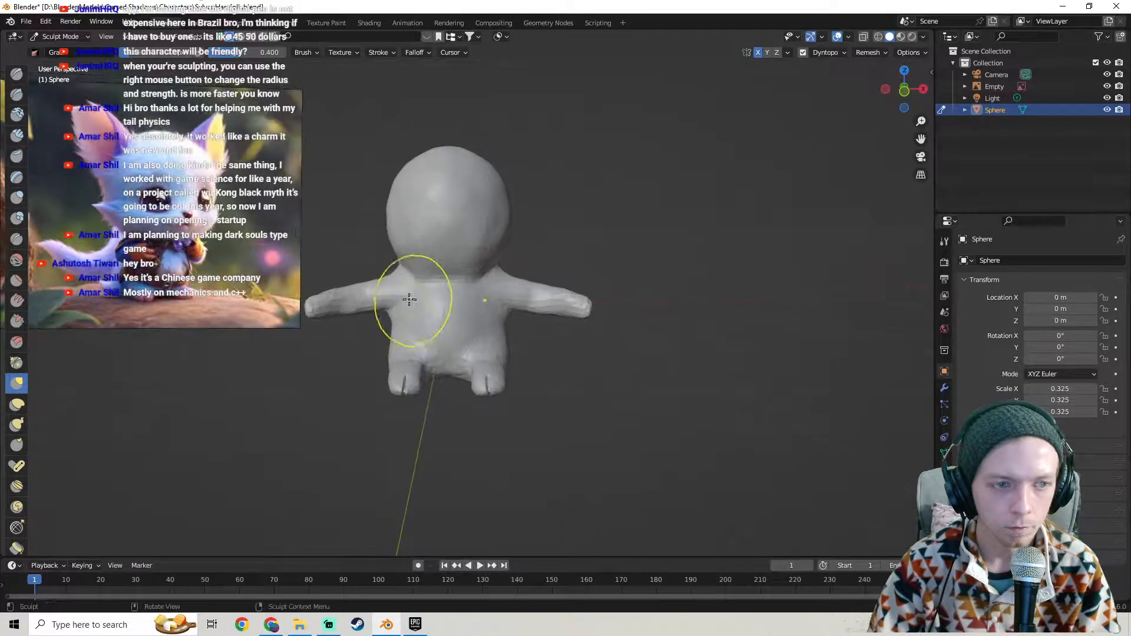
pyautogui.moveTo(509, 220); pyautogui.dragTo(518, 189)
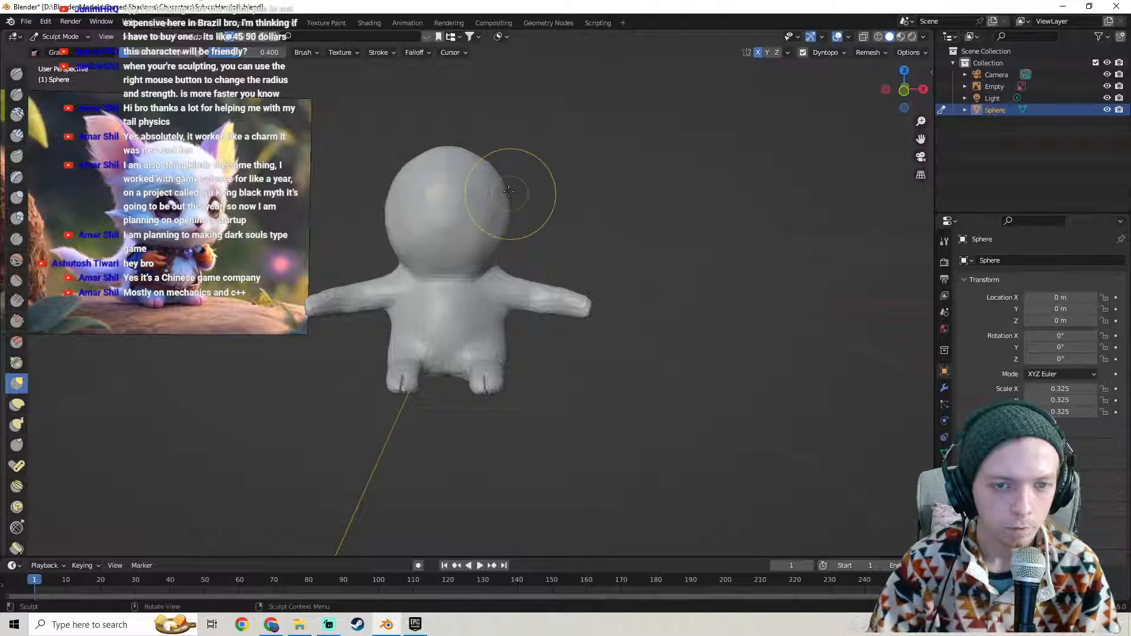
# - Reduce the Grab brush's radius, and check the head from the side and front
pyautogui.rightClick(553, 201)
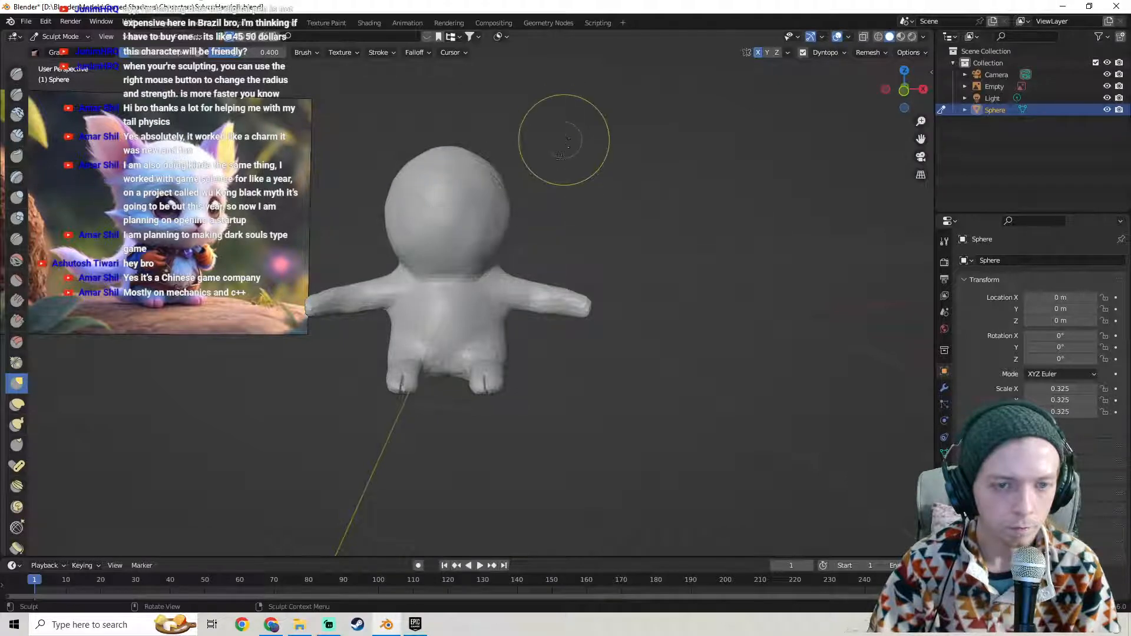
pyautogui.rightClick(551, 188)
pyautogui.keyDown('shift'); pyautogui.moveTo(506, 105); pyautogui.dragTo(518, 183, button='middle'); pyautogui.keyUp('shift')
pyautogui.scroll(3, 530, 286)
pyautogui.keyDown('shift'); pyautogui.moveTo(533, 318); pyautogui.dragTo(509, 259, button='middle'); pyautogui.keyUp('shift')
pyautogui.moveTo(430, 228)
pyautogui.mouseDown(button='middle')
pyautogui.moveTo(354, 252)
pyautogui.moveTo(327, 230)
pyautogui.moveTo(379, 240)
pyautogui.mouseUp(button='middle')
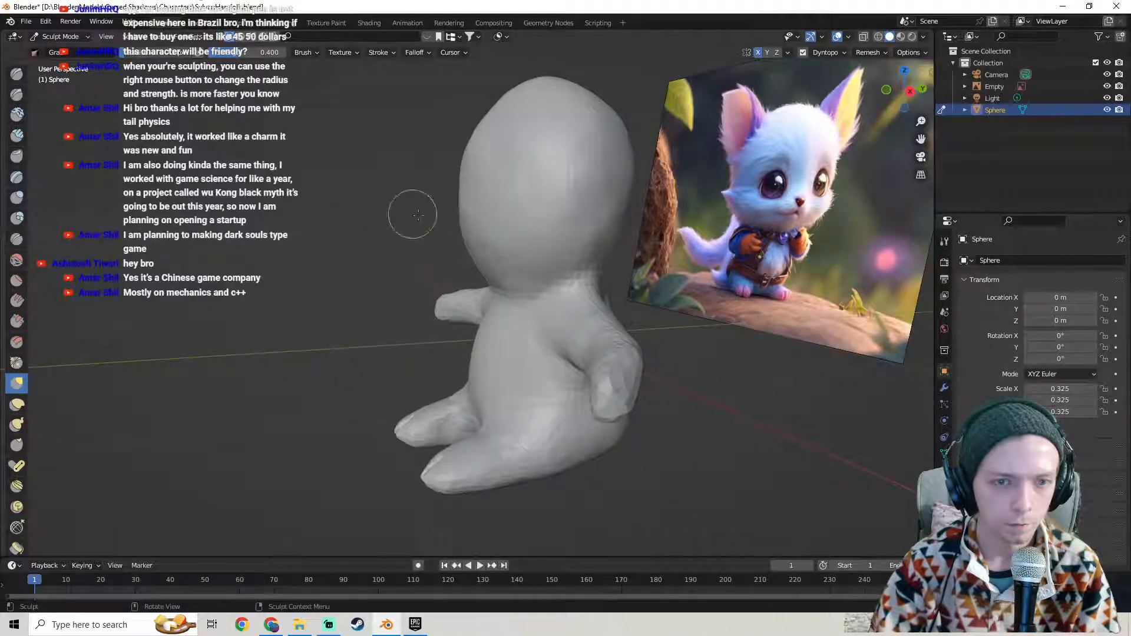
pyautogui.moveTo(465, 220); pyautogui.dragTo(555, 217, button='middle')
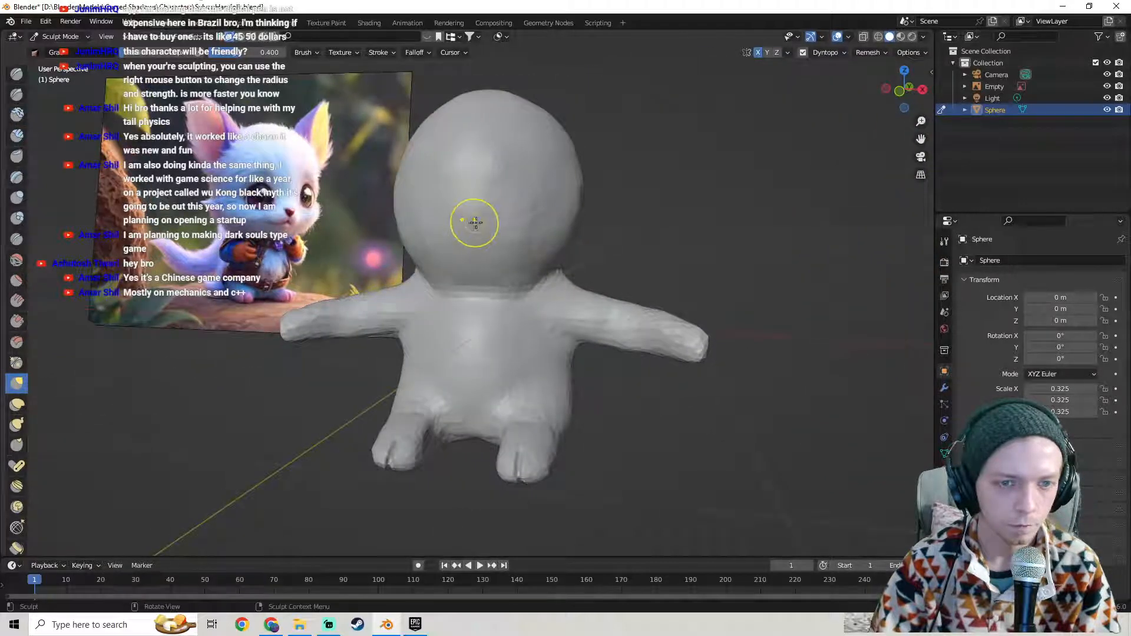
# - Switch to the Draw brush for sculpting on the front of the head
pyautogui.moveTo(451, 188)
pyautogui.mouseDown(button='middle')
pyautogui.moveTo(478, 194)
pyautogui.moveTo(455, 239)
pyautogui.moveTo(442, 236)
pyautogui.mouseUp(button='middle')
pyautogui.scroll(2, 455, 239)
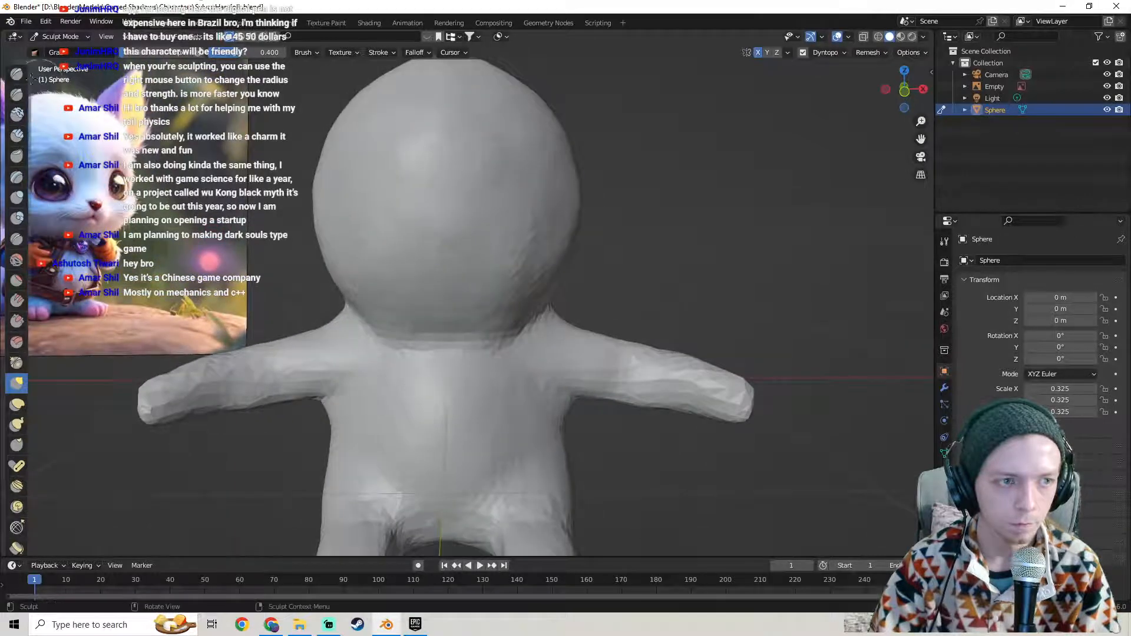
pyautogui.click(16, 75)
# - Try sculpting mirrored eye sockets into the head with the Draw brush, and undo the strokes
pyautogui.moveTo(393, 207); pyautogui.dragTo(379, 208)
pyautogui.hotkey('ctrl', 'z')
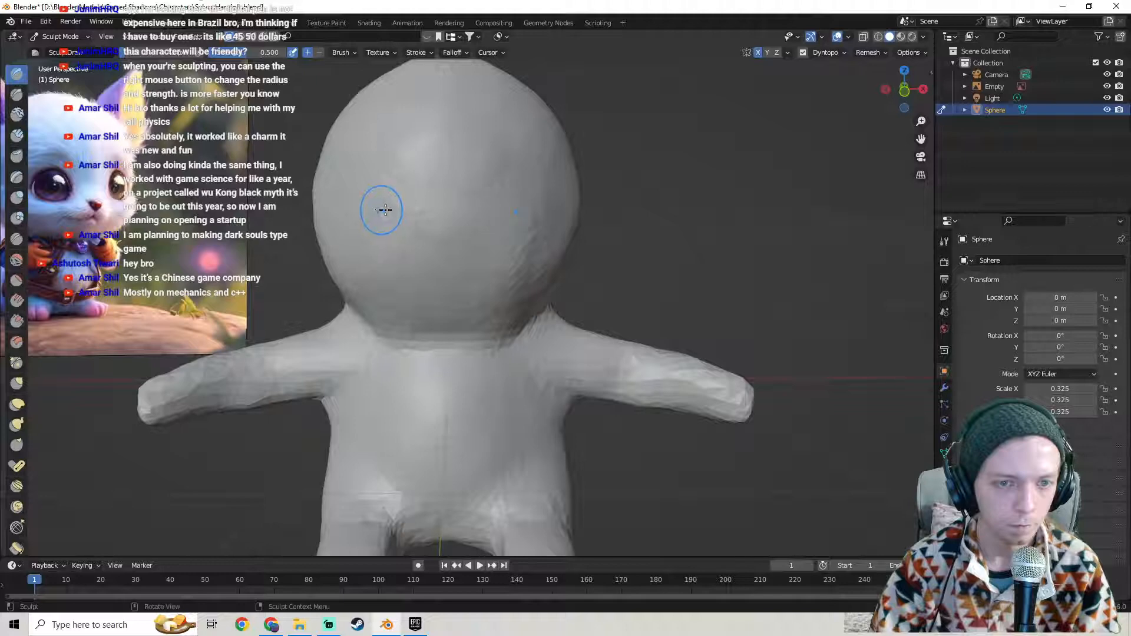
pyautogui.moveTo(515, 188); pyautogui.dragTo(512, 196)
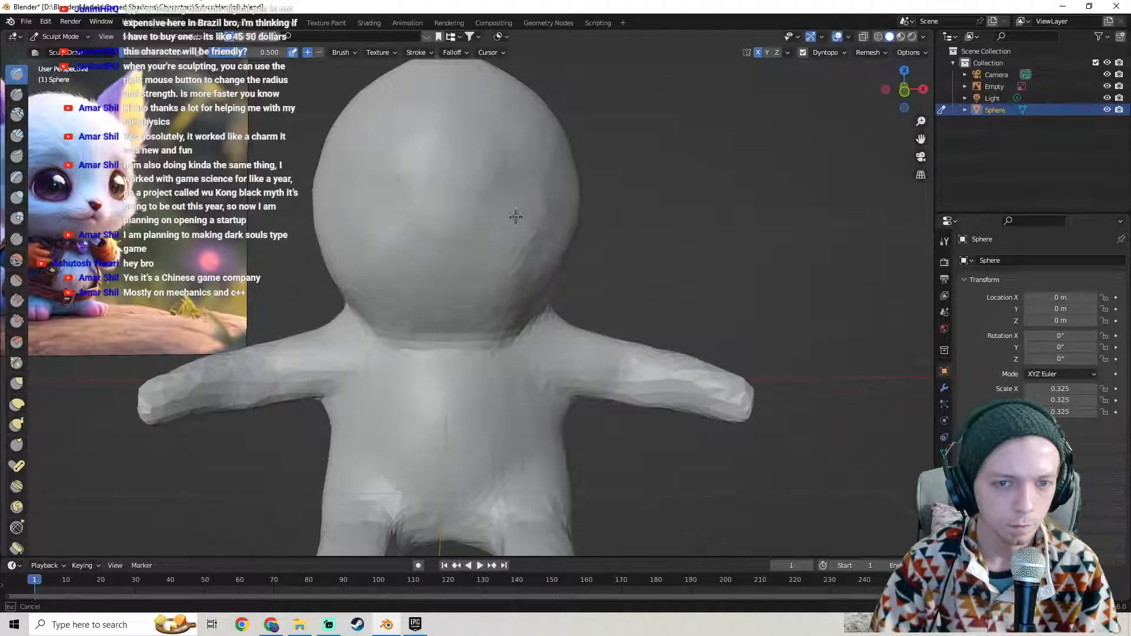
pyautogui.hotkey('ctrl', 'z')
pyautogui.hotkey('ctrl', 'z')
pyautogui.hotkey('ctrl', 'z')
pyautogui.hotkey('ctrl', 'z')
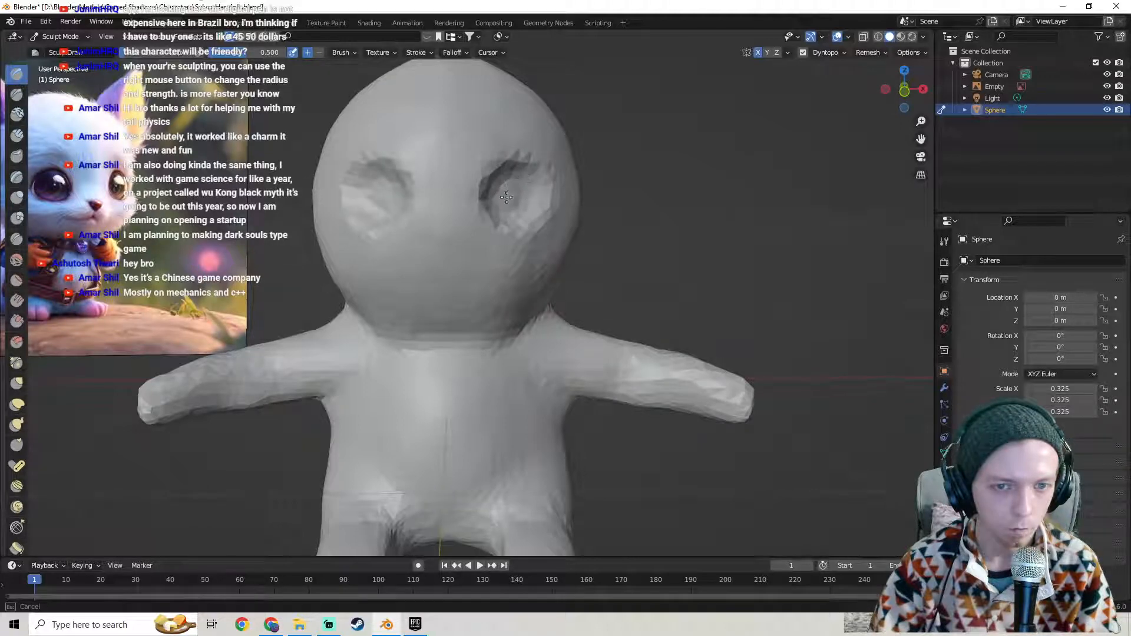
pyautogui.moveTo(514, 198)
pyautogui.mouseDown(button='middle')
pyautogui.moveTo(412, 205)
pyautogui.moveTo(460, 170)
pyautogui.moveTo(459, 267)
pyautogui.mouseUp(button='middle')
pyautogui.scroll(-3, 454, 197)
pyautogui.scroll(3, 461, 215)
pyautogui.hotkey('ctrl', 'z')
# - Try carving round eye-socket outlines into the head from the front view, and check them against the reference image
pyautogui.press('KP_1')
pyautogui.scroll(1, 523, 227)
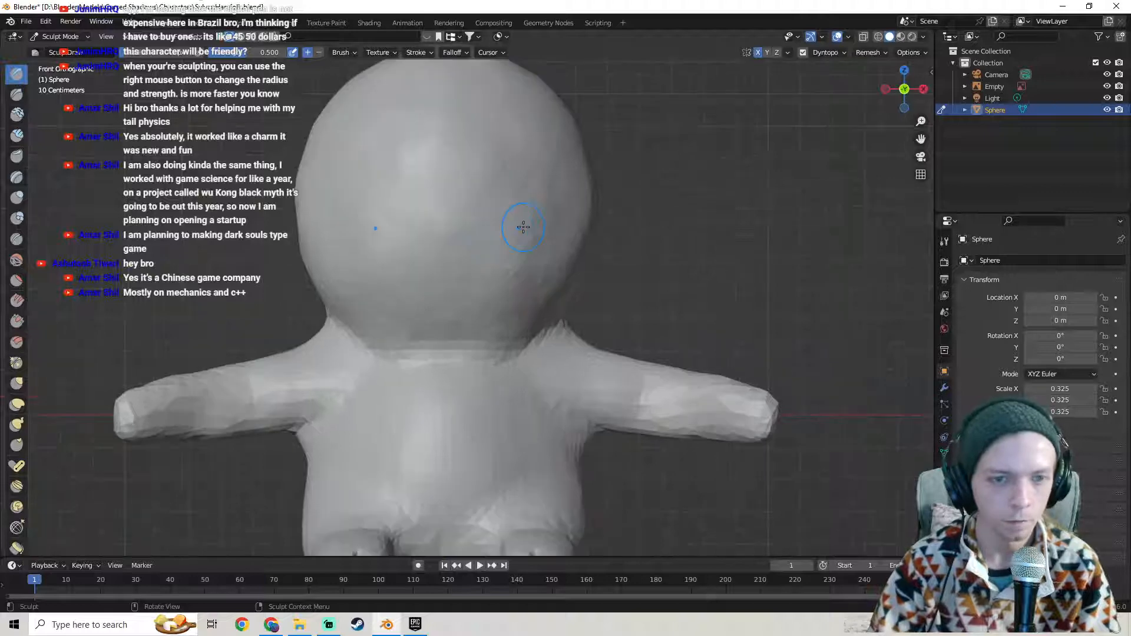
pyautogui.scroll(-4, 519, 229)
pyautogui.scroll(-4, 513, 228)
pyautogui.scroll(8, 502, 227)
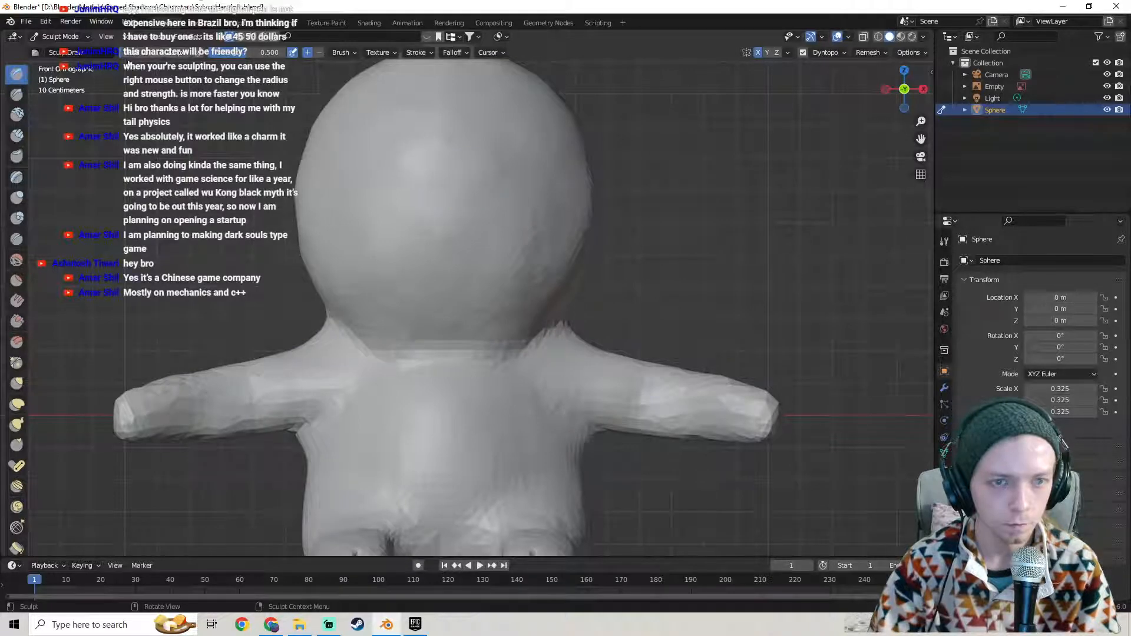
pyautogui.keyDown('ctrl'); pyautogui.moveTo(497, 172); pyautogui.dragTo(507, 205); pyautogui.keyUp('ctrl')
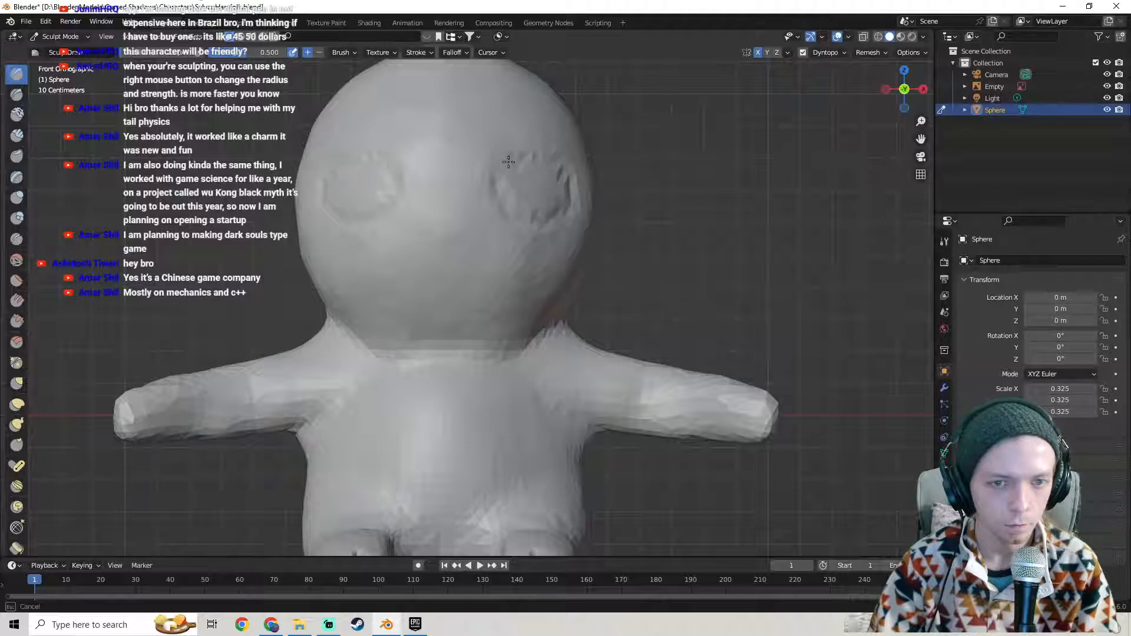
pyautogui.scroll(-6, 499, 193)
pyautogui.moveTo(499, 192); pyautogui.dragTo(451, 215, button='middle')
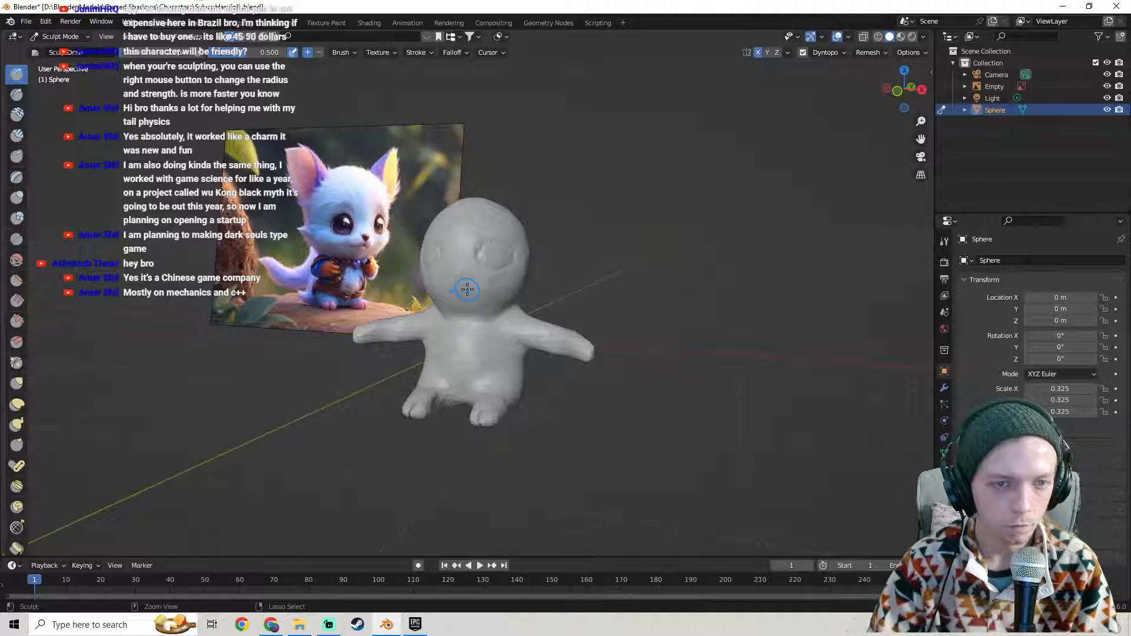
pyautogui.moveTo(468, 289); pyautogui.dragTo(490, 290, button='middle')
pyautogui.press('KP_1')
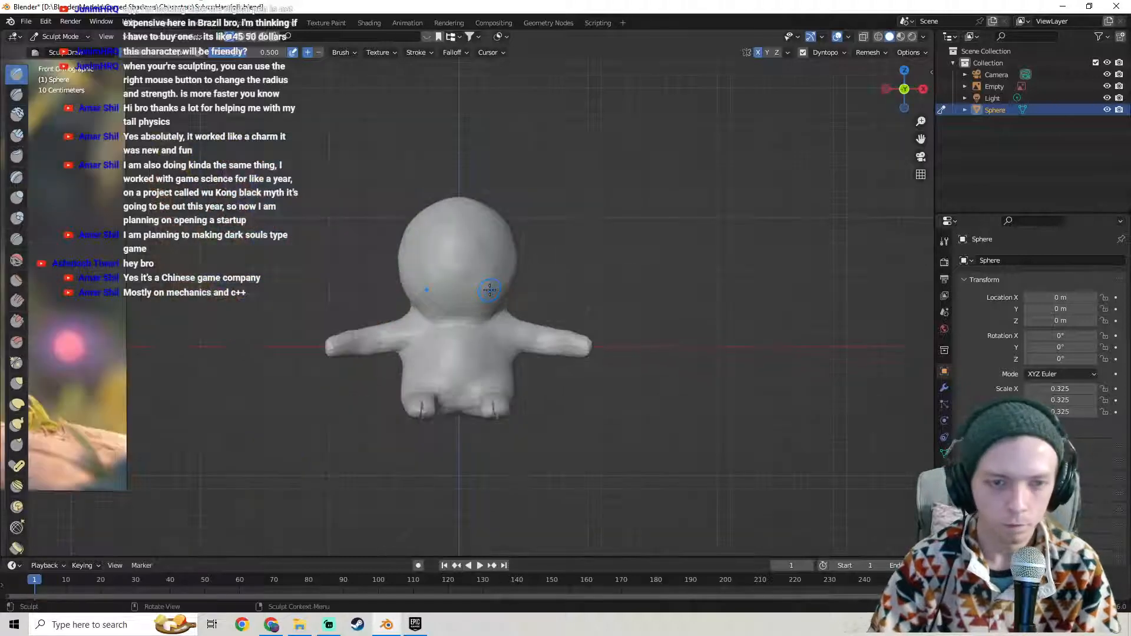
# - Carve mirrored eye-socket outlines into the front of the head with the inverted Draw brush, and check them in perspective
pyautogui.scroll(3, 490, 290)
pyautogui.keyDown('ctrl'); pyautogui.moveTo(498, 233); pyautogui.dragTo(503, 237); pyautogui.keyUp('ctrl')
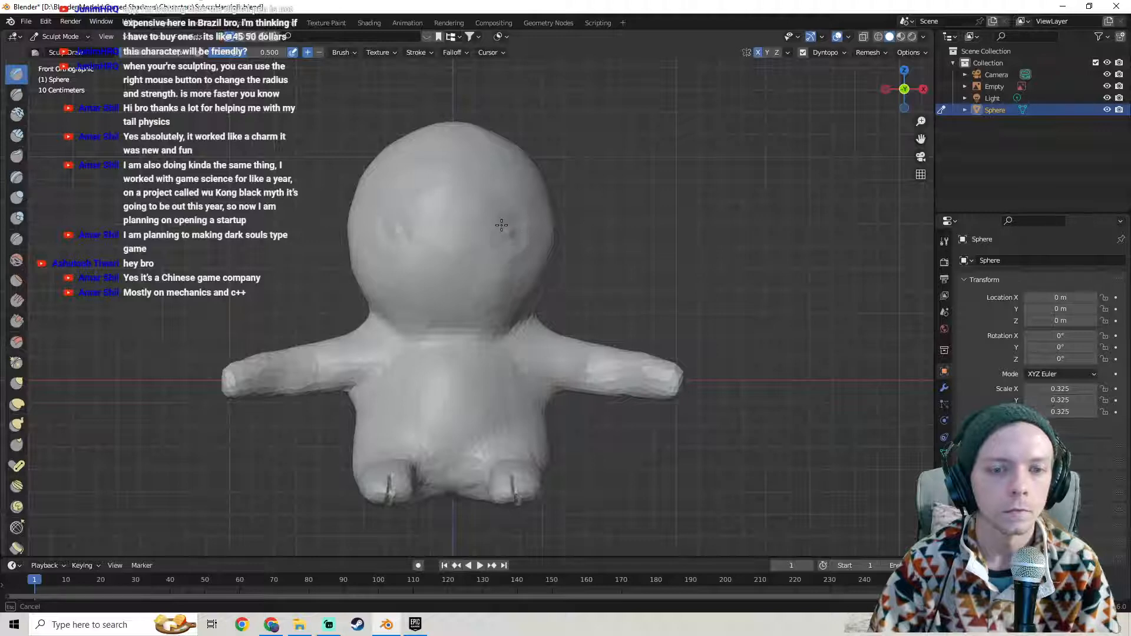
pyautogui.moveTo(512, 232)
pyautogui.mouseDown(button='middle')
pyautogui.moveTo(431, 255)
pyautogui.moveTo(500, 242)
pyautogui.mouseUp(button='middle')
pyautogui.scroll(2, 500, 241)
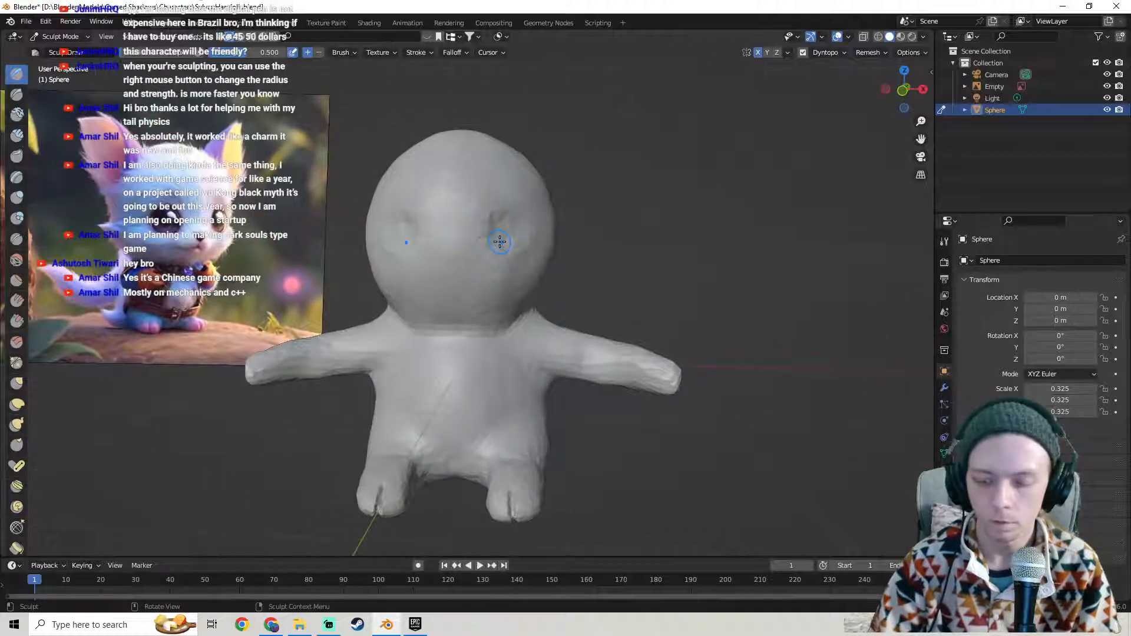
pyautogui.press('KP_1')
pyautogui.scroll(-6, 495, 241)
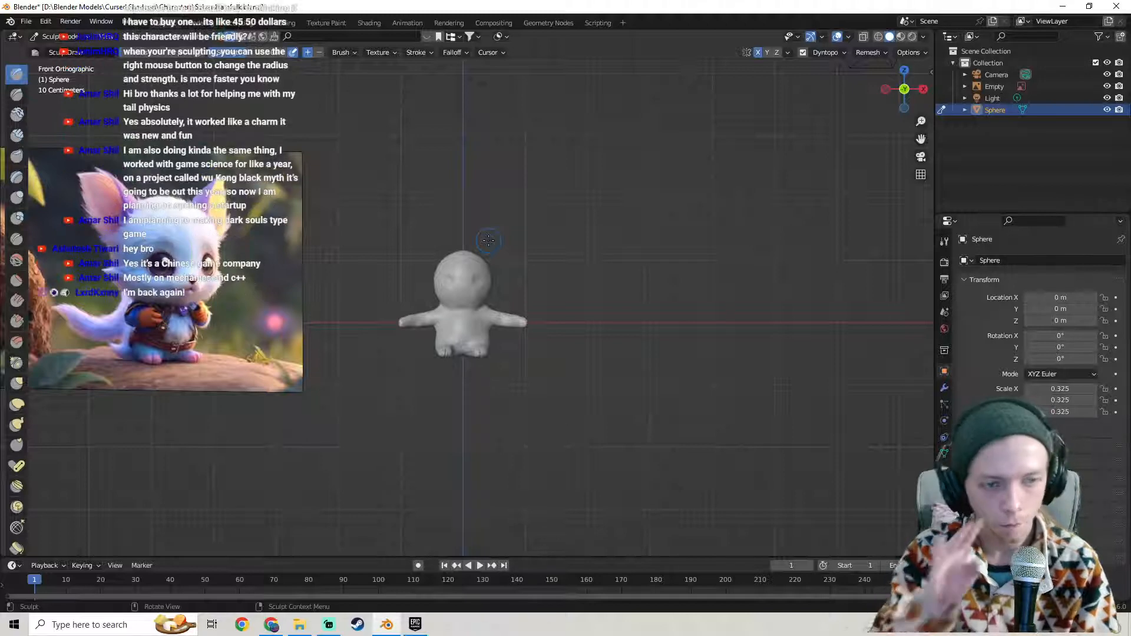
pyautogui.keyDown('ctrl'); pyautogui.moveTo(489, 240); pyautogui.dragTo(569, 242, button='middle'); pyautogui.keyUp('ctrl')
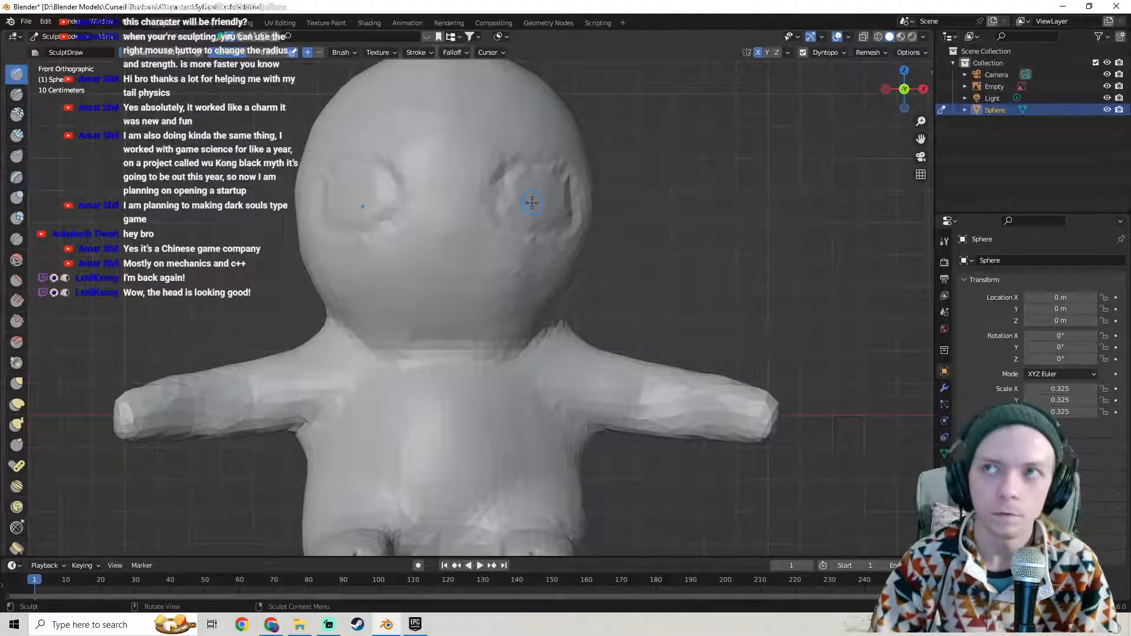
pyautogui.scroll(-3, 531, 202)
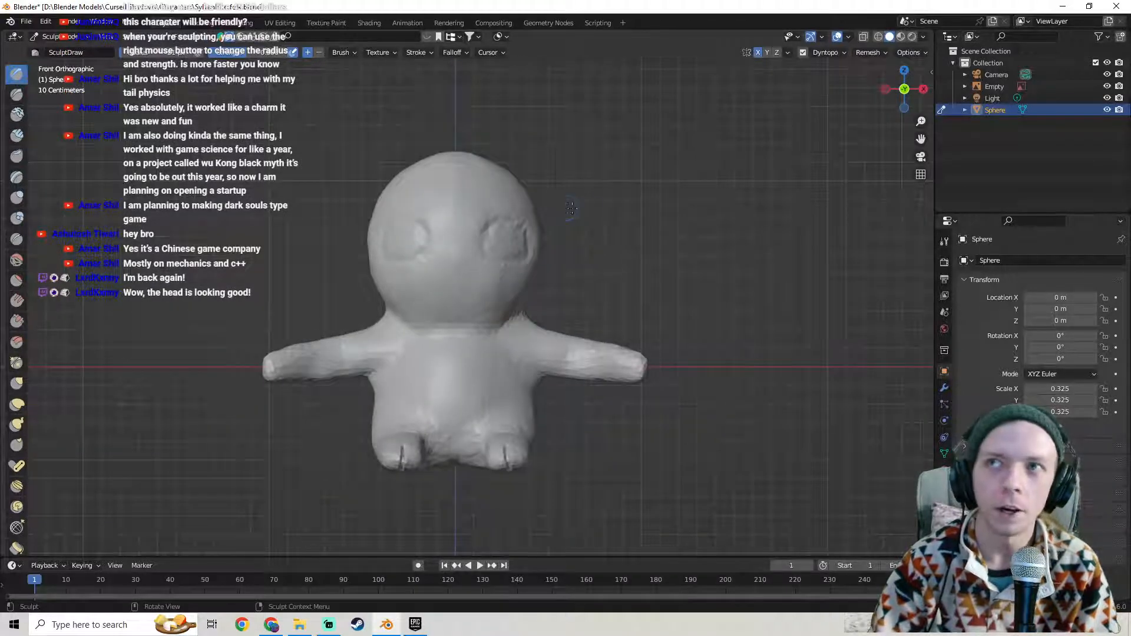
pyautogui.moveTo(579, 213)
pyautogui.mouseDown(button='middle')
pyautogui.moveTo(533, 230)
pyautogui.moveTo(607, 219)
pyautogui.moveTo(591, 231)
pyautogui.mouseUp(button='middle')
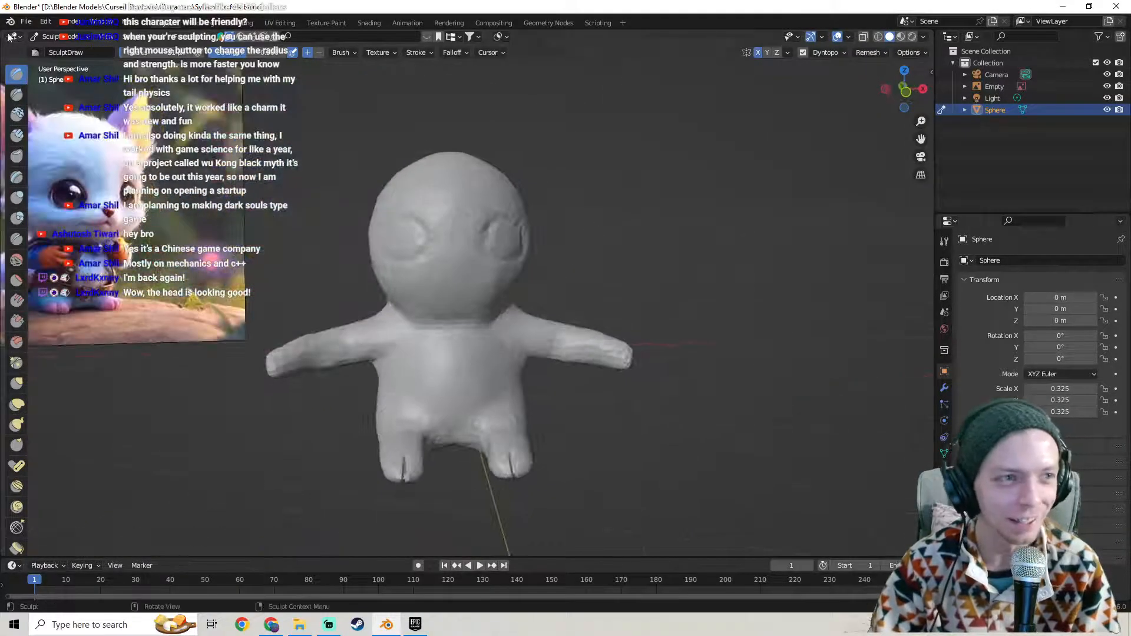
# - Split the 3D viewport into two, with the wider one showing the character from the front in Rendered shading
pyautogui.moveTo(10, 34); pyautogui.dragTo(324, 66)
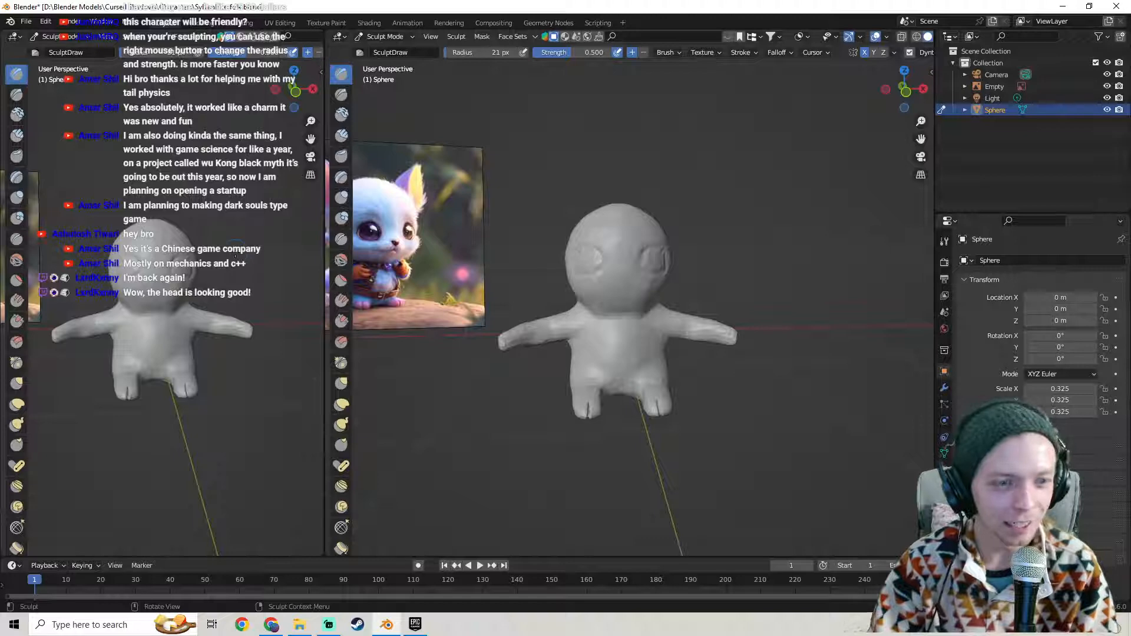
pyautogui.press('KP_1')
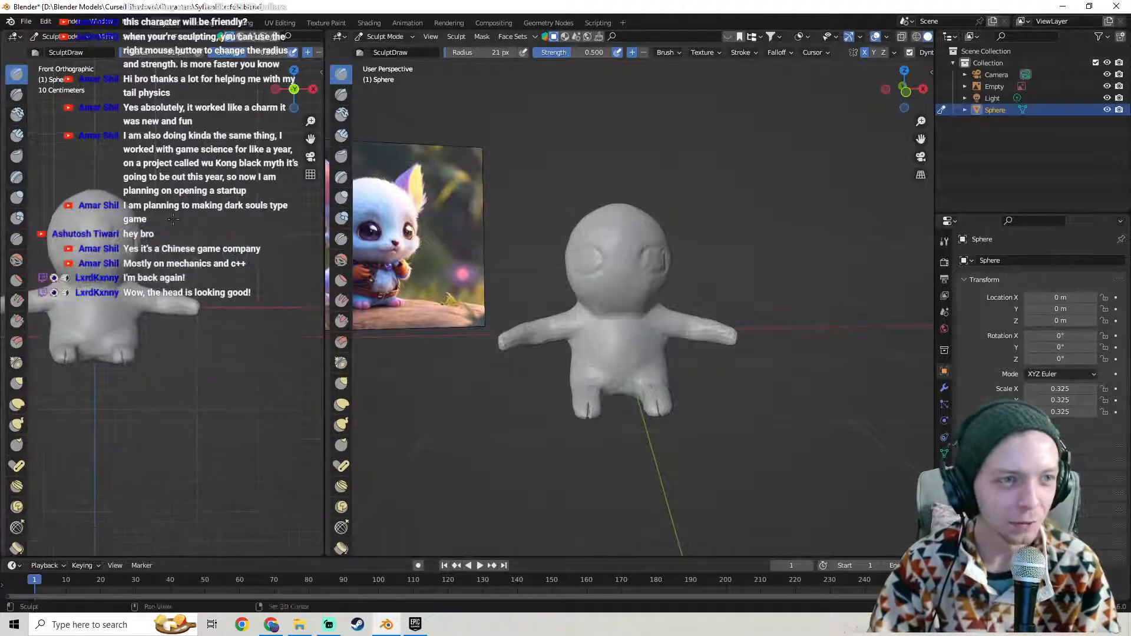
pyautogui.keyDown('shift'); pyautogui.moveTo(171, 219); pyautogui.dragTo(202, 205, button='middle'); pyautogui.keyUp('shift')
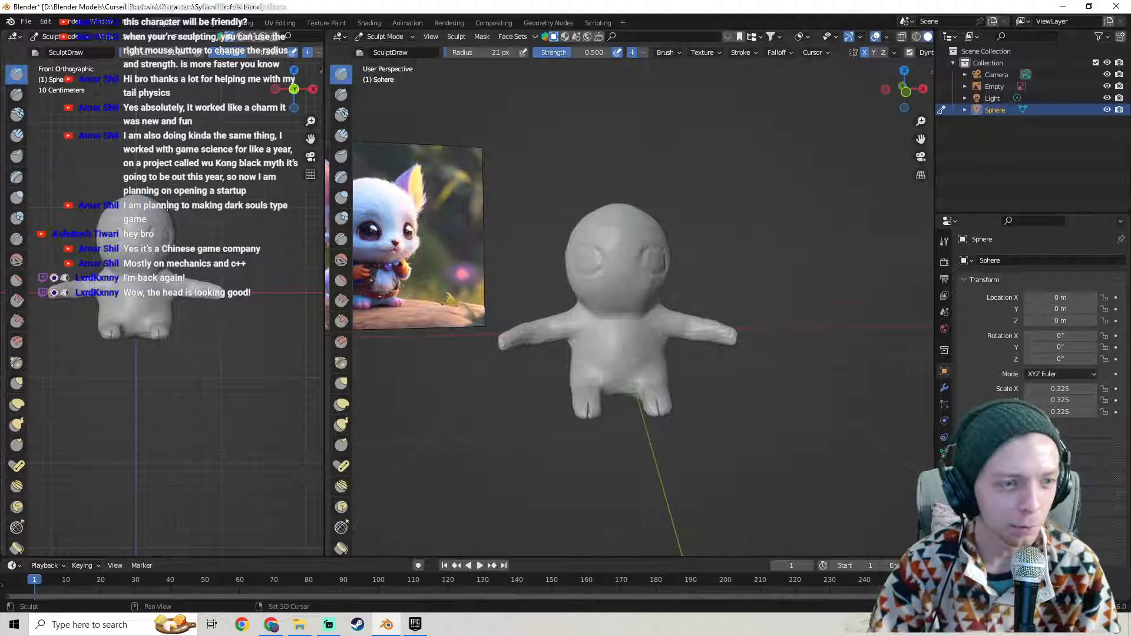
pyautogui.moveTo(323, 229); pyautogui.dragTo(413, 229)
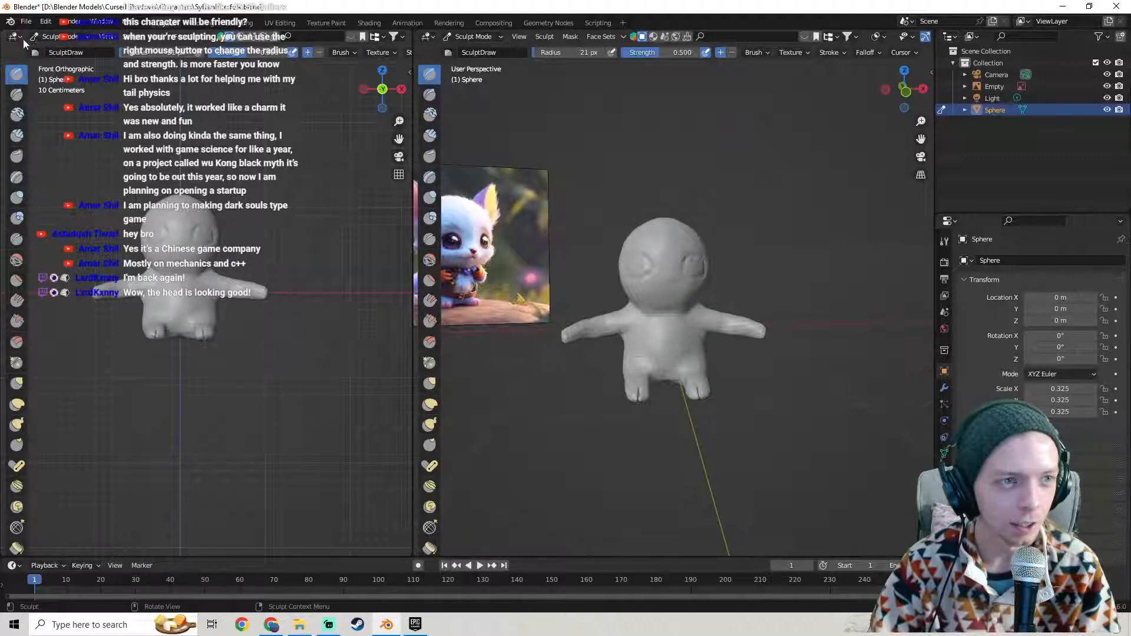
pyautogui.moveTo(410, 158); pyautogui.dragTo(623, 158)
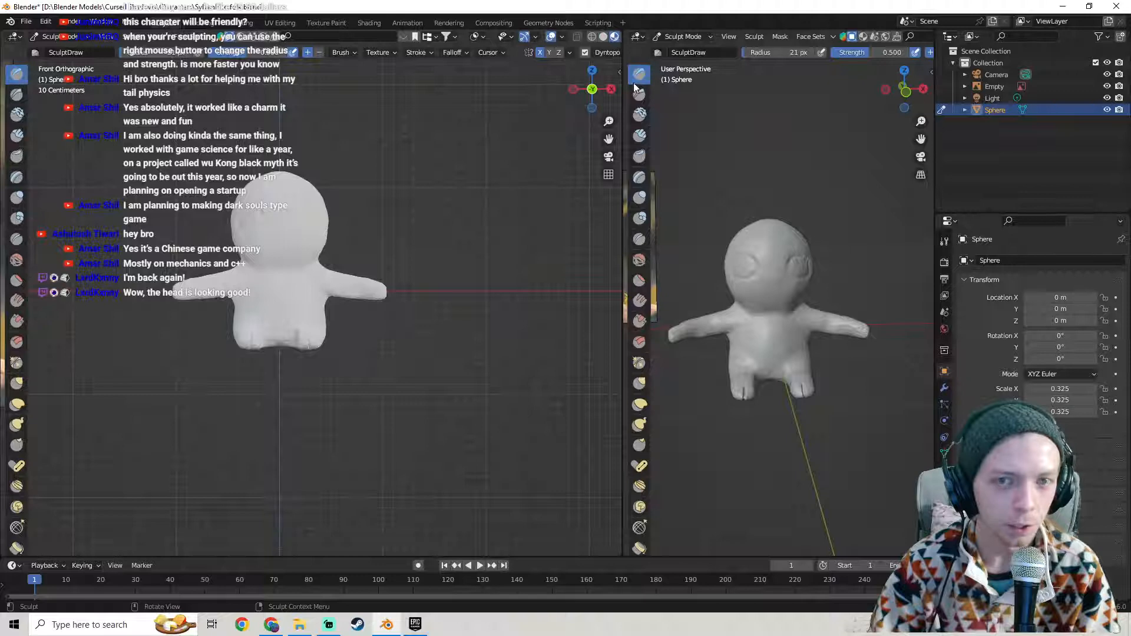
pyautogui.moveTo(624, 89); pyautogui.dragTo(678, 89)
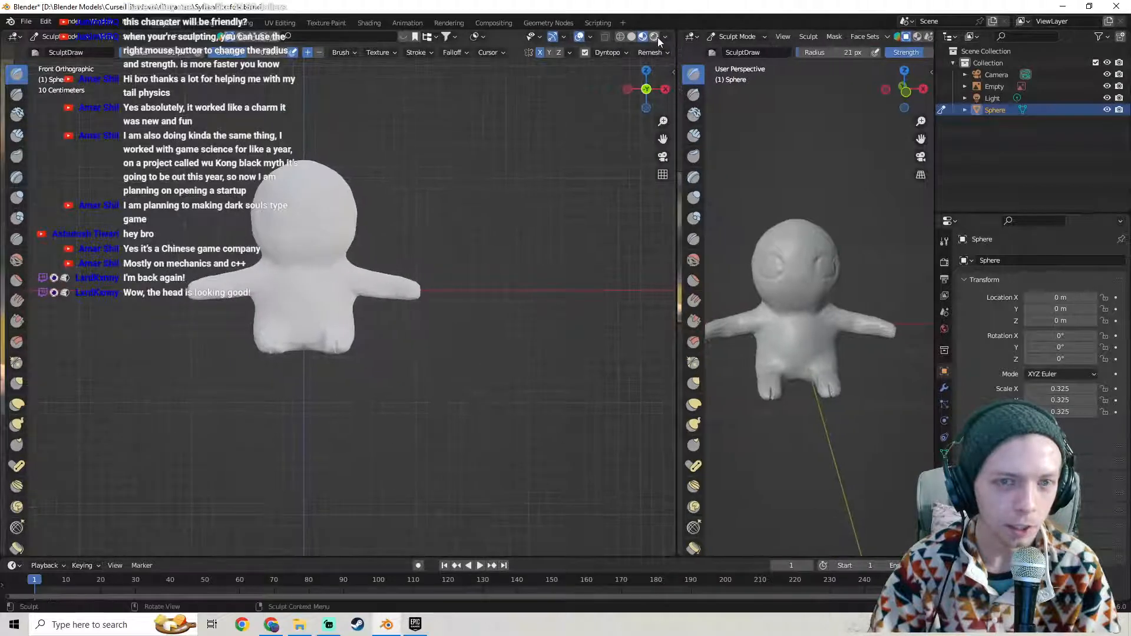
pyautogui.click(655, 38)
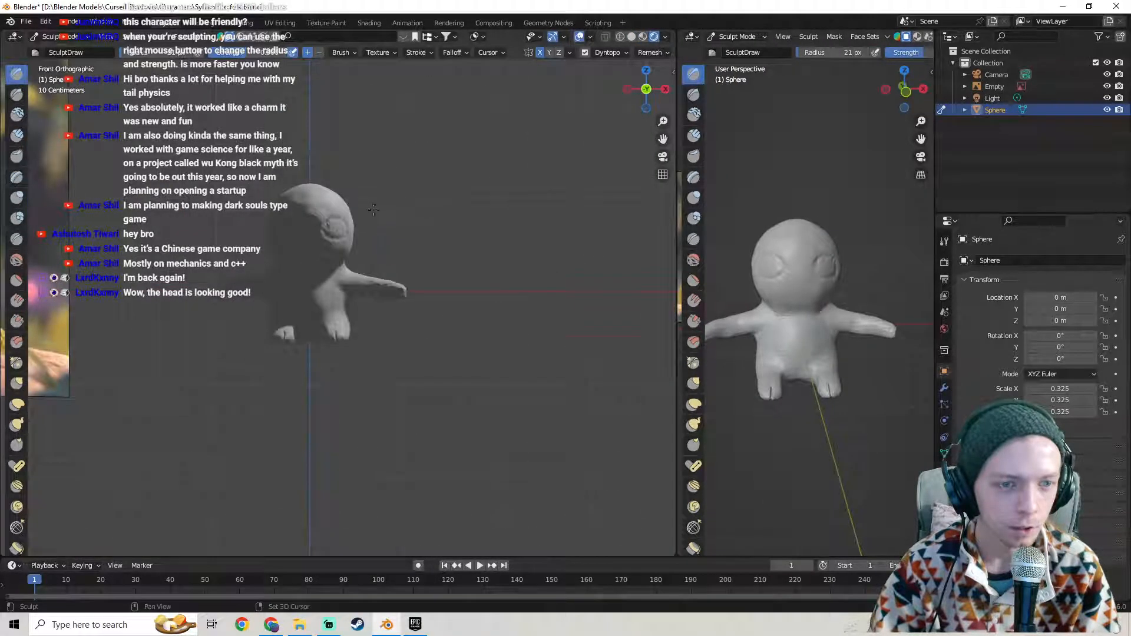
# - Switch to Object Mode and move the camera to about X 1.01 m, Y -7.13 m, Z 4.26 m
pyautogui.click(59, 37)
pyautogui.click(68, 55)
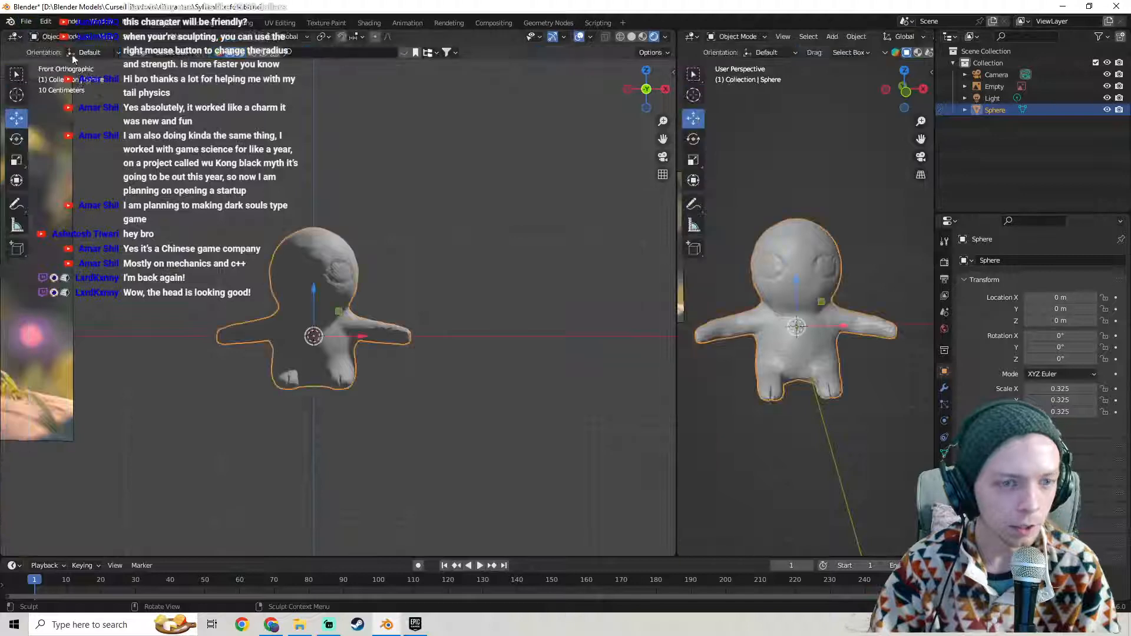
pyautogui.scroll(-5, 412, 270)
pyautogui.moveTo(413, 269); pyautogui.dragTo(456, 303, button='middle')
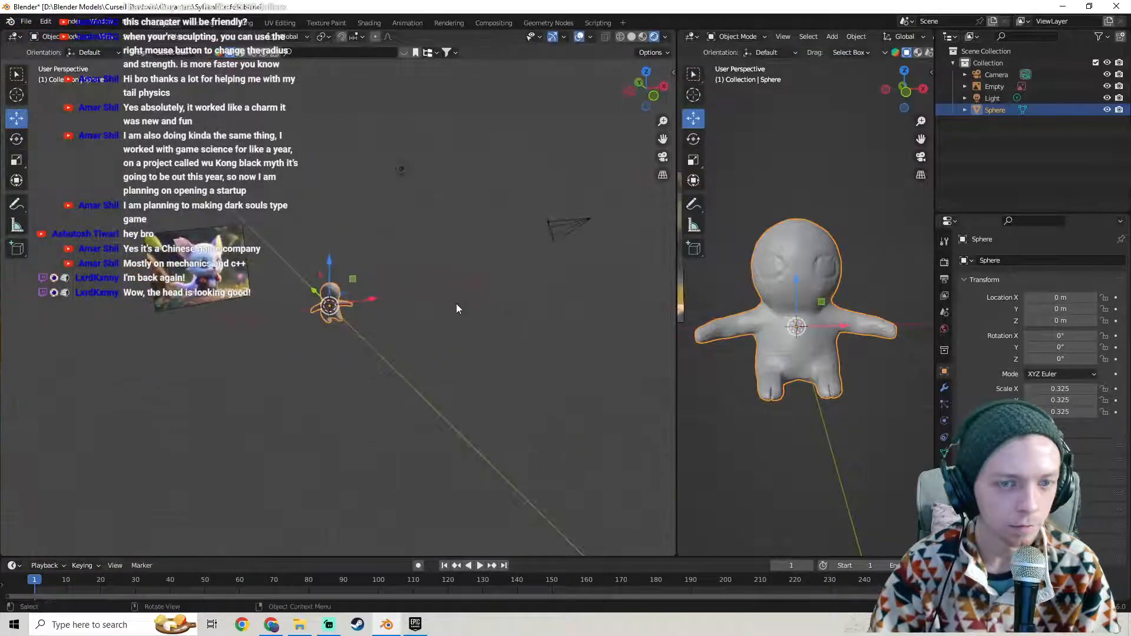
pyautogui.click(585, 223)
pyautogui.moveTo(602, 223); pyautogui.dragTo(572, 245, button='middle')
pyautogui.press('g')
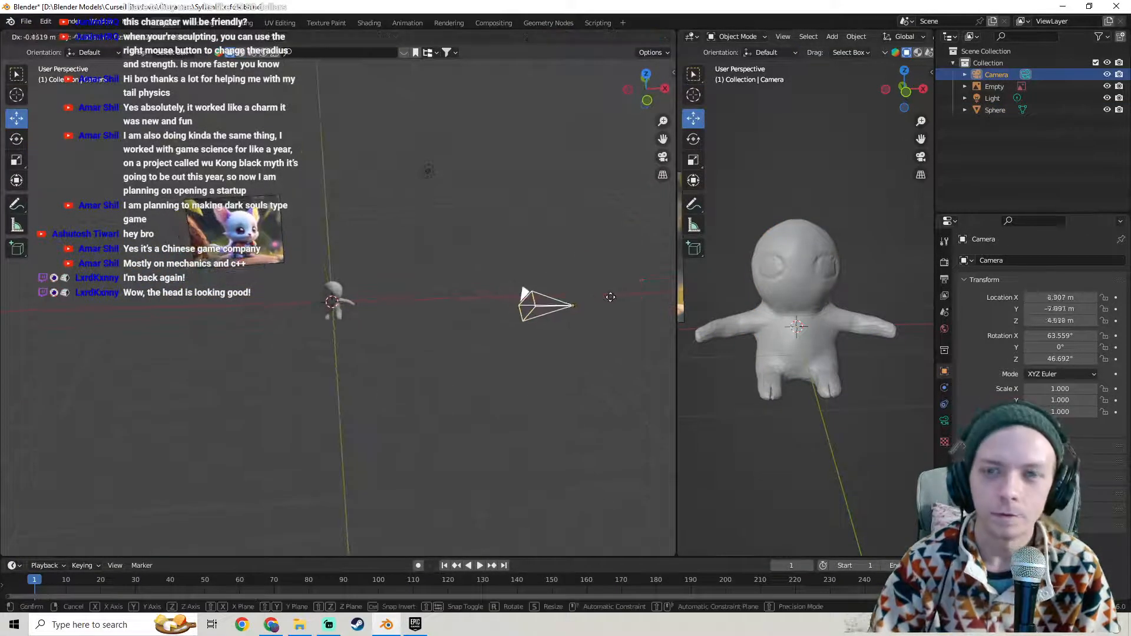
pyautogui.click(436, 317)
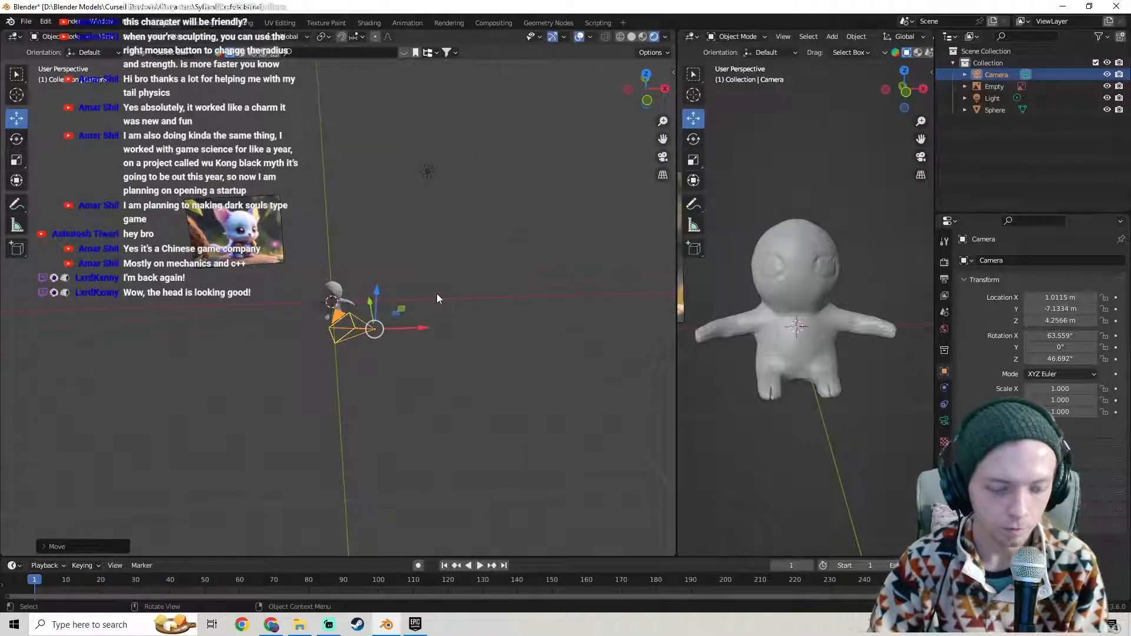
# - Rotate the camera around Z to about 4° and move it along X to about -2.63 m
pyautogui.press('r')
pyautogui.press('z')
pyautogui.click(408, 337)
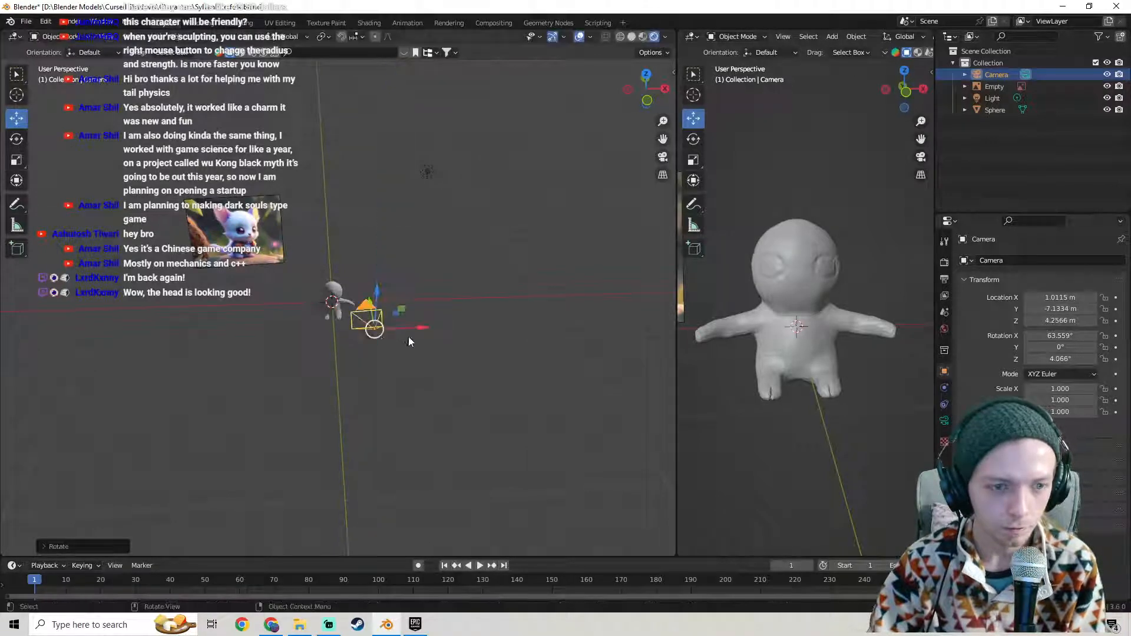
pyautogui.moveTo(399, 329); pyautogui.dragTo(275, 332)
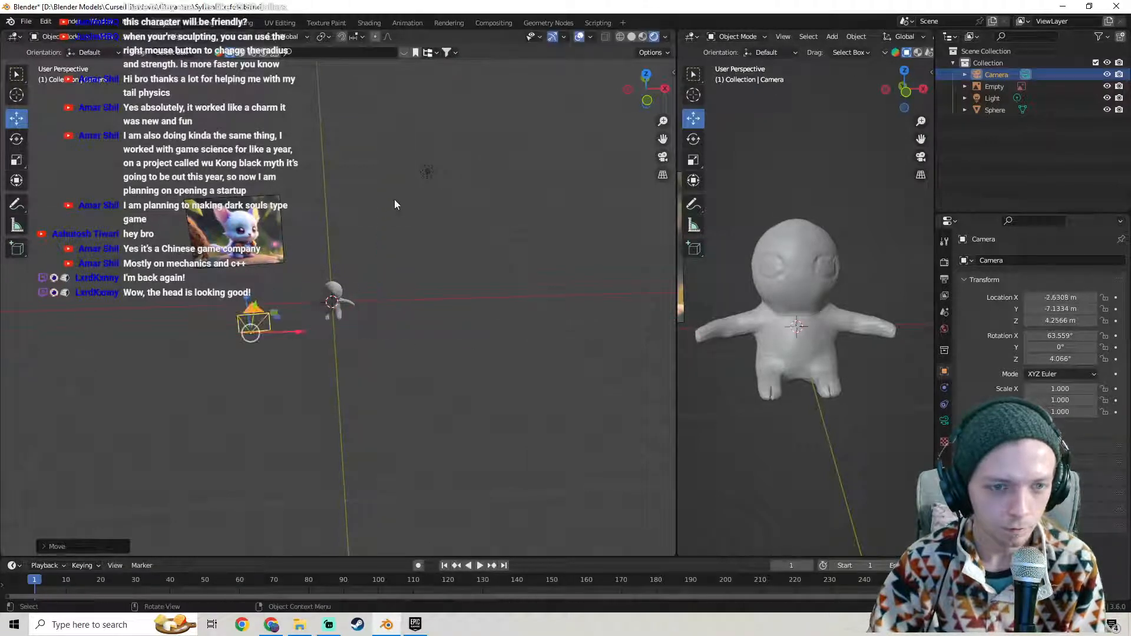
# - Try moving the light to about X -0.18 m, Y -6.45 m, Z 5.90 m, and compare the lighting with and without the last move
pyautogui.click(428, 171)
pyautogui.moveTo(419, 156); pyautogui.dragTo(455, 262)
pyautogui.moveTo(524, 265); pyautogui.dragTo(376, 303)
pyautogui.press('KP_1')
pyautogui.scroll(8, 375, 303)
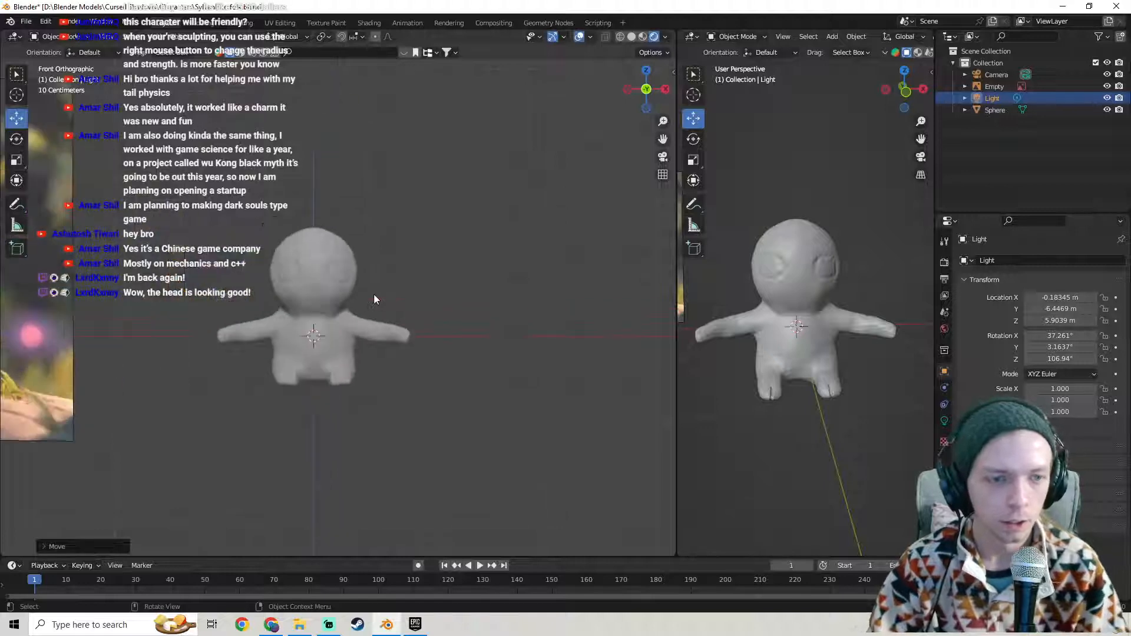
pyautogui.keyDown('shift'); pyautogui.moveTo(373, 253); pyautogui.dragTo(372, 284, button='middle'); pyautogui.keyUp('shift')
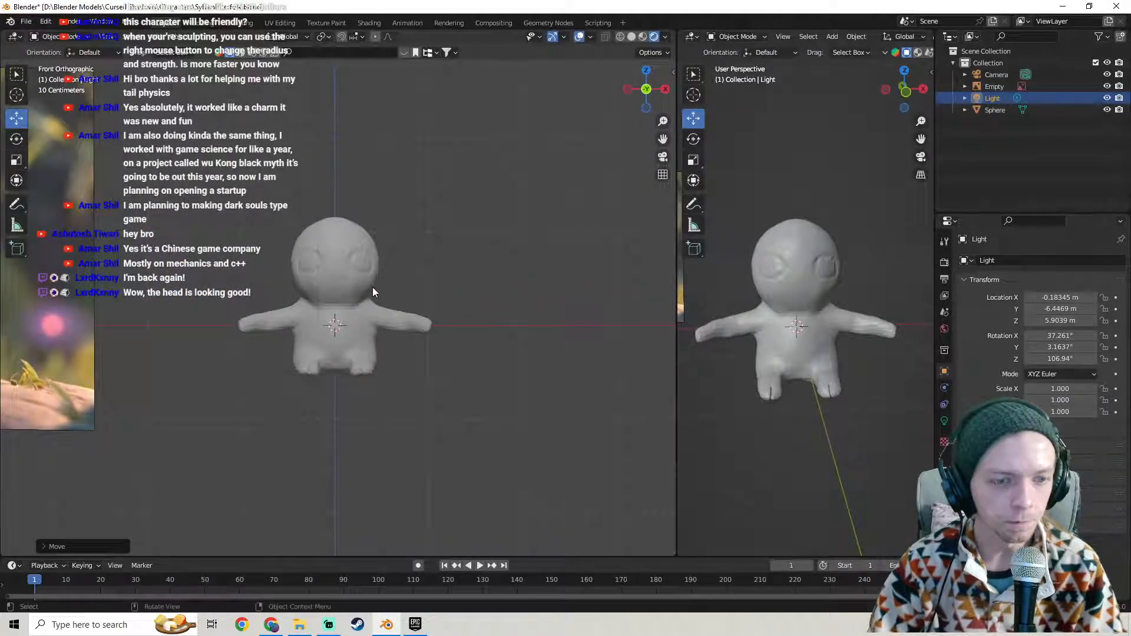
pyautogui.scroll(-2, 373, 287)
pyautogui.scroll(-3, 371, 292)
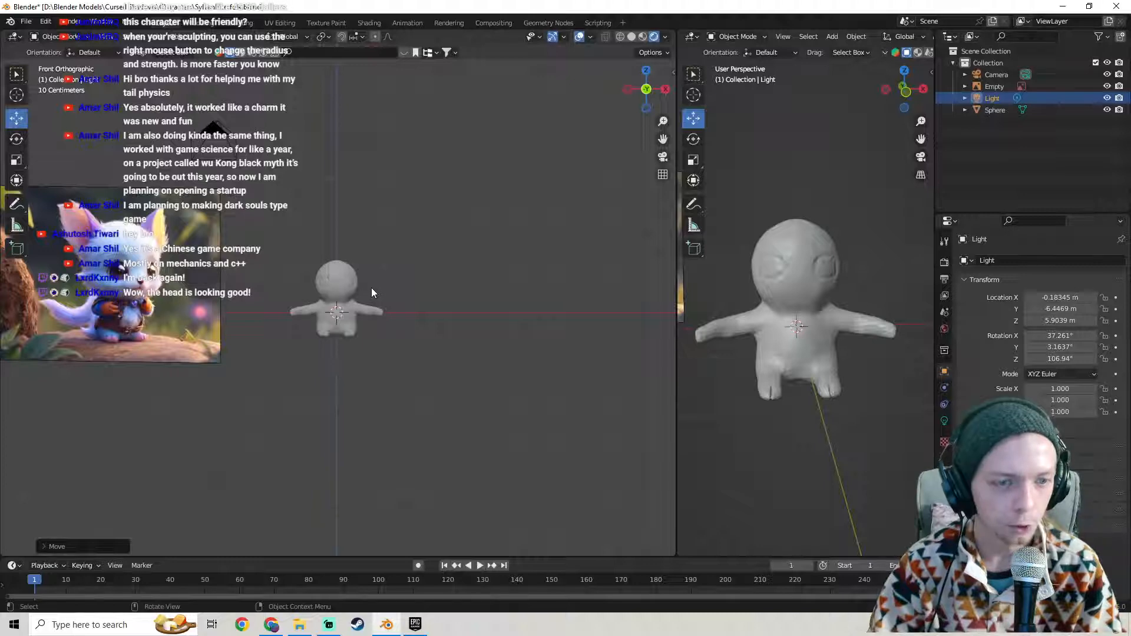
pyautogui.scroll(5, 371, 293)
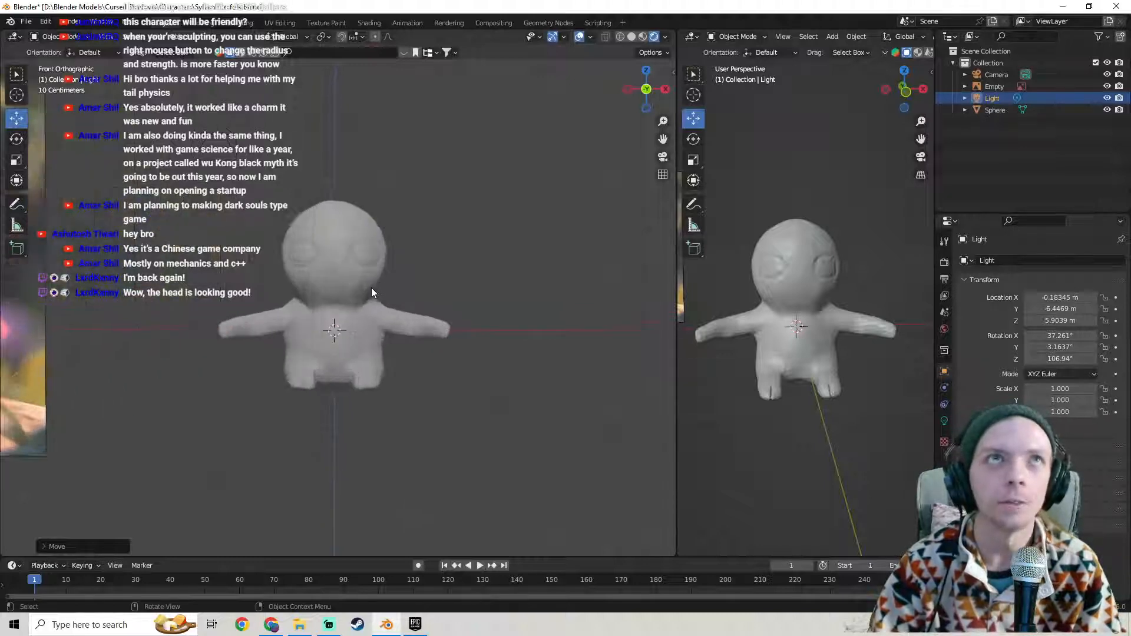
pyautogui.hotkey('ctrl', 'z')
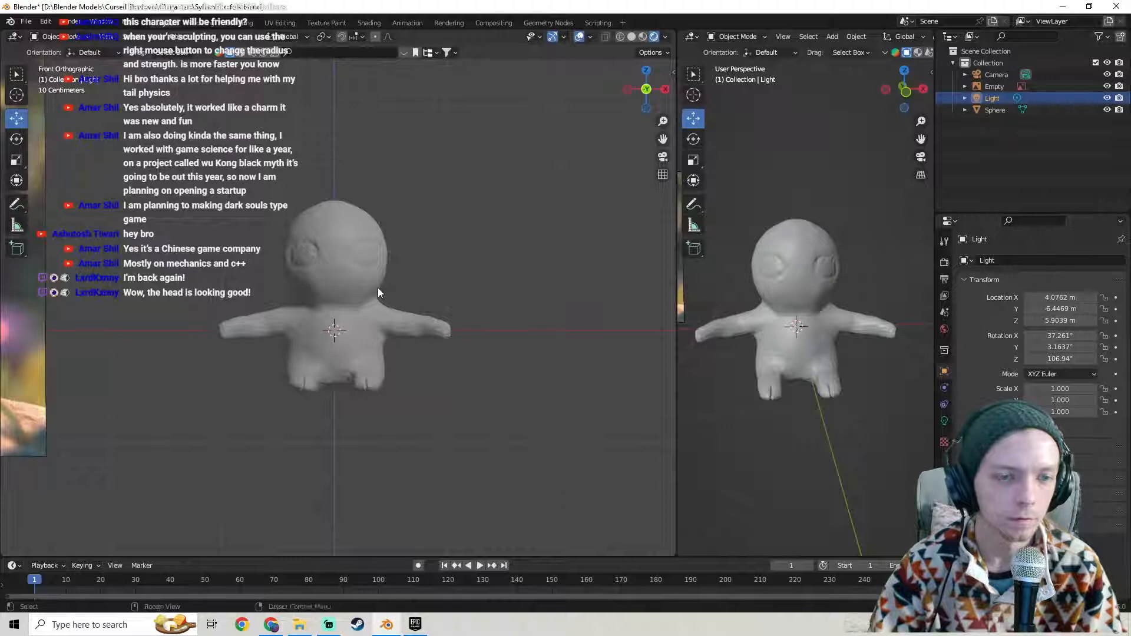
pyautogui.hotkey('ctrl', 'shift', 'z')
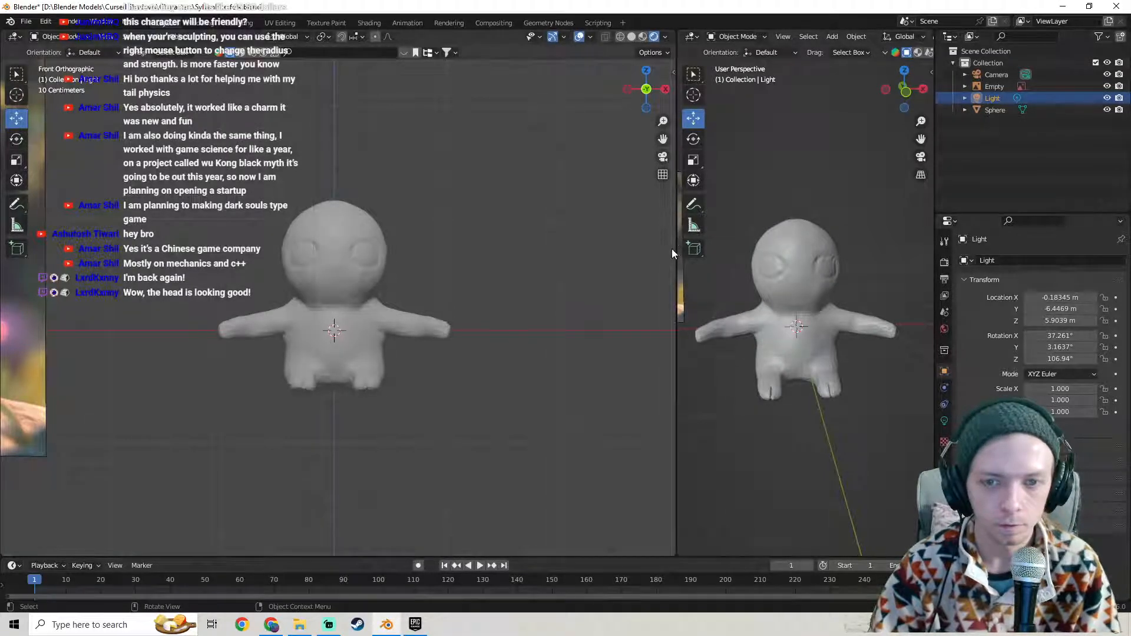
# - Widen the perspective viewport and orbit it to show the character beside the reference image
pyautogui.moveTo(675, 254); pyautogui.dragTo(404, 256)
pyautogui.moveTo(743, 274); pyautogui.dragTo(719, 280, button='middle')
pyautogui.click(719, 281)
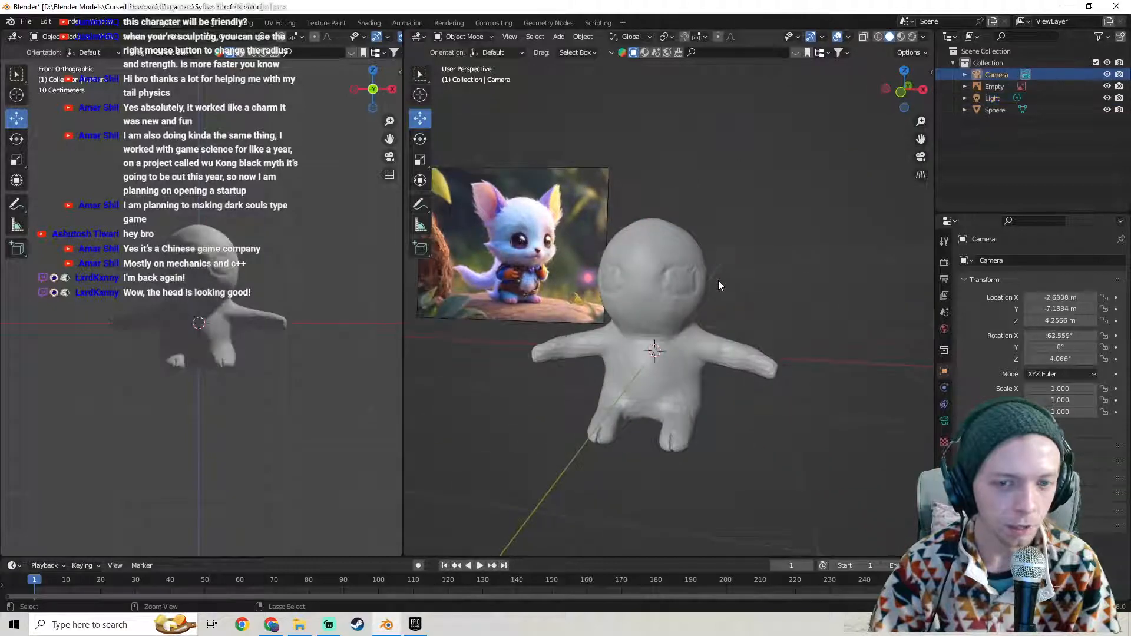
pyautogui.click(719, 280)
pyautogui.hotkey('ctrl', 'Tab')
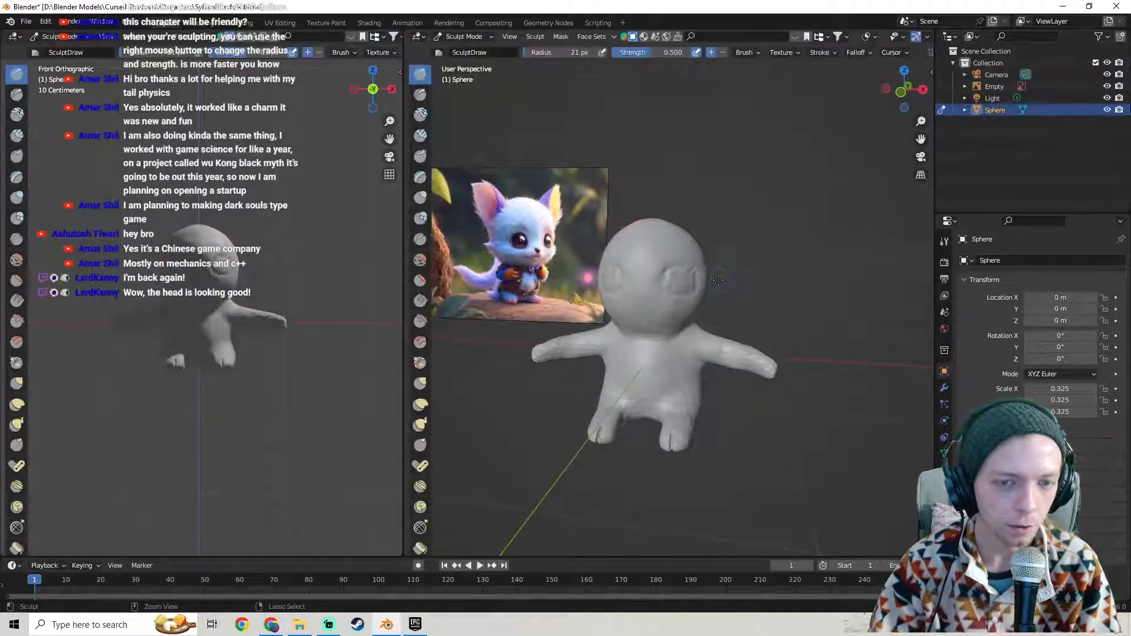
pyautogui.moveTo(719, 280)
pyautogui.mouseDown(button='middle')
pyautogui.moveTo(660, 277)
pyautogui.moveTo(654, 306)
pyautogui.moveTo(783, 297)
pyautogui.moveTo(700, 280)
pyautogui.mouseUp(button='middle')
# - Return to Object Mode and move the light to about X 0.10 m, Y -4.39 m, Z 5.90 m
pyautogui.moveTo(247, 273); pyautogui.dragTo(177, 195, button='middle')
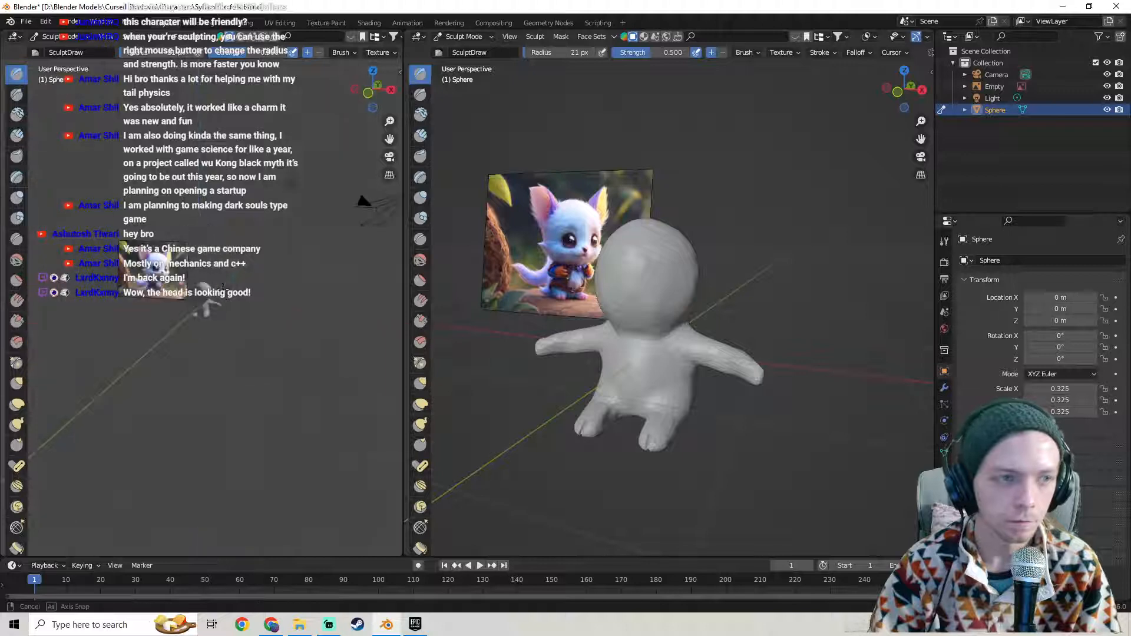
pyautogui.click(54, 37)
pyautogui.click(78, 52)
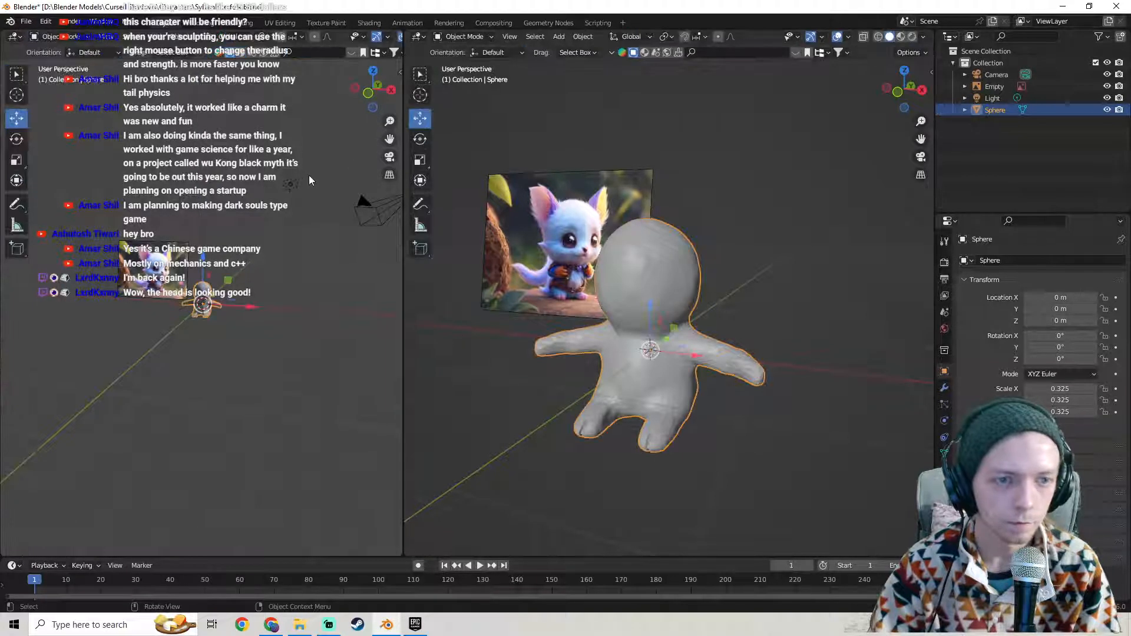
pyautogui.click(287, 183)
pyautogui.moveTo(325, 175); pyautogui.dragTo(285, 224, button='middle')
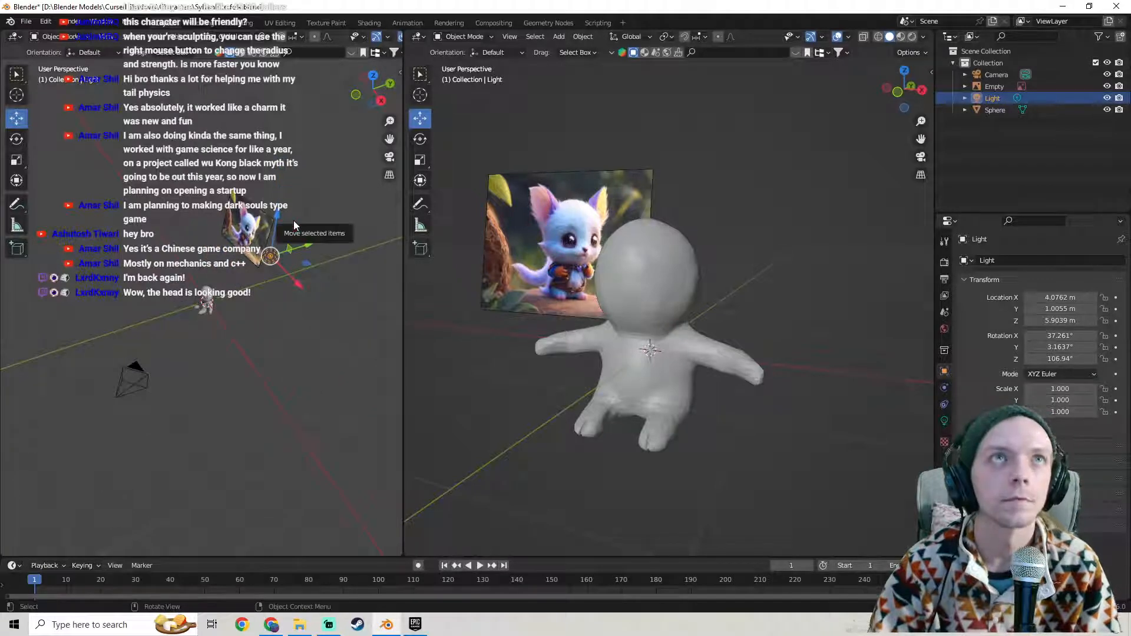
pyautogui.moveTo(306, 250); pyautogui.dragTo(194, 289)
pyautogui.moveTo(194, 288); pyautogui.dragTo(273, 263, button='middle')
pyautogui.moveTo(285, 271); pyautogui.dragTo(191, 278)
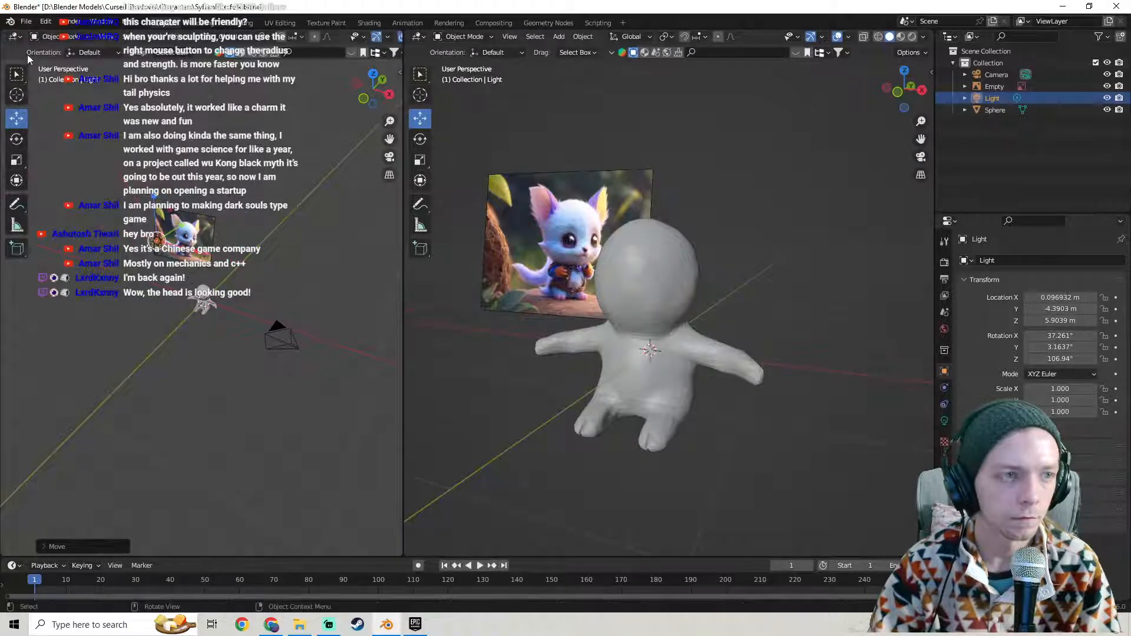
# - Save the file and return the narrow viewport to the front orthographic view
pyautogui.click(26, 21)
pyautogui.click(46, 103)
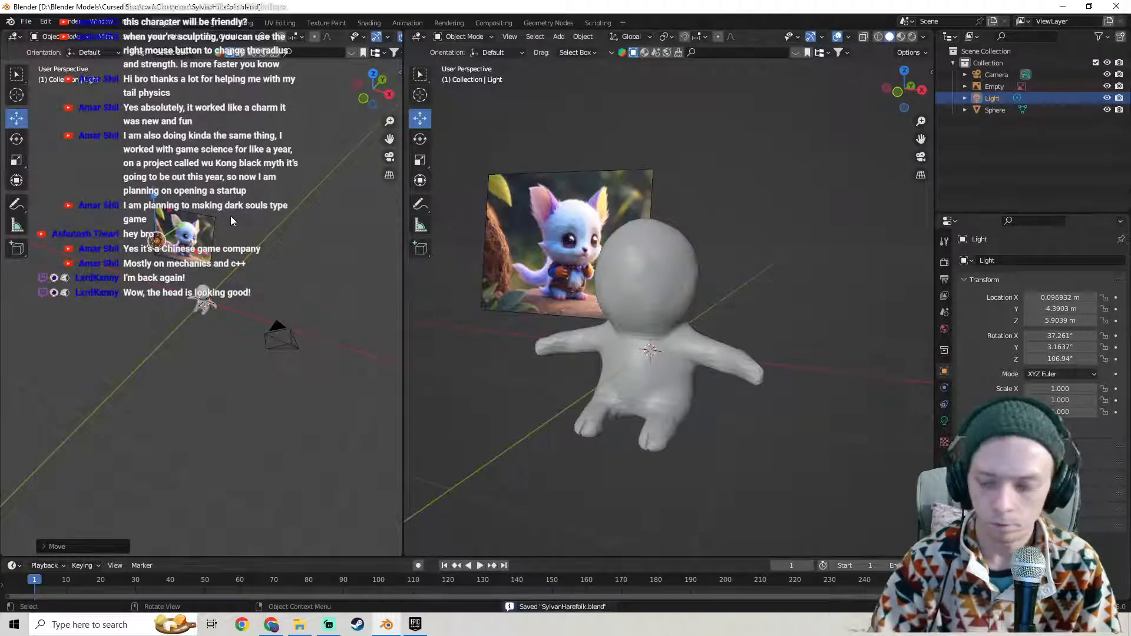
pyautogui.press('KP_1')
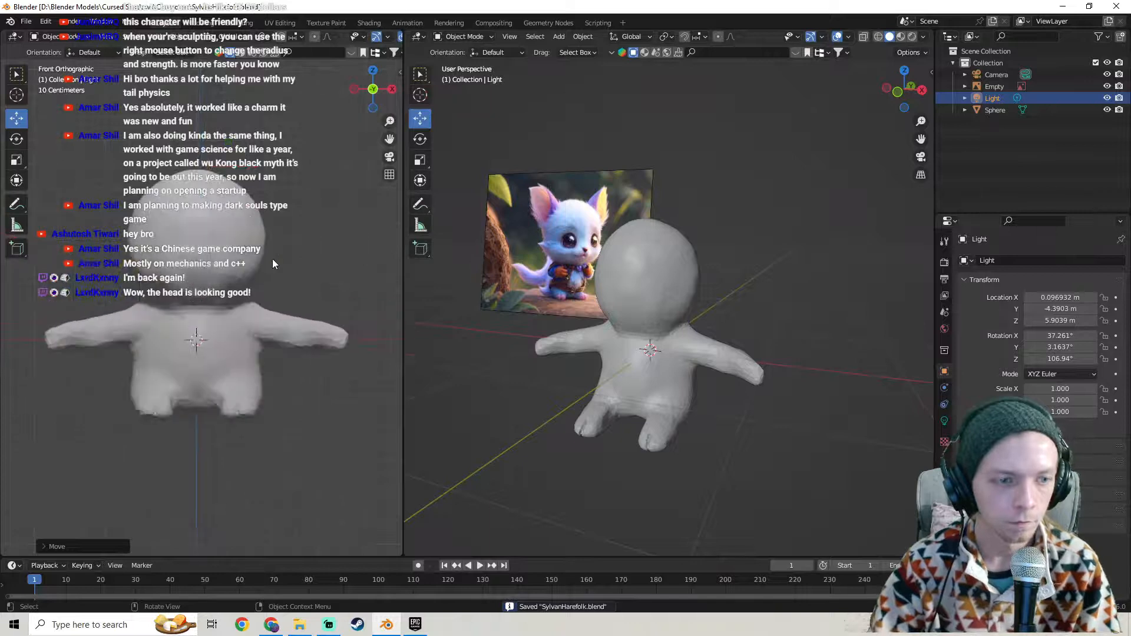
# - Apply smooth shading to the character mesh
pyautogui.moveTo(584, 267); pyautogui.dragTo(694, 209, button='middle')
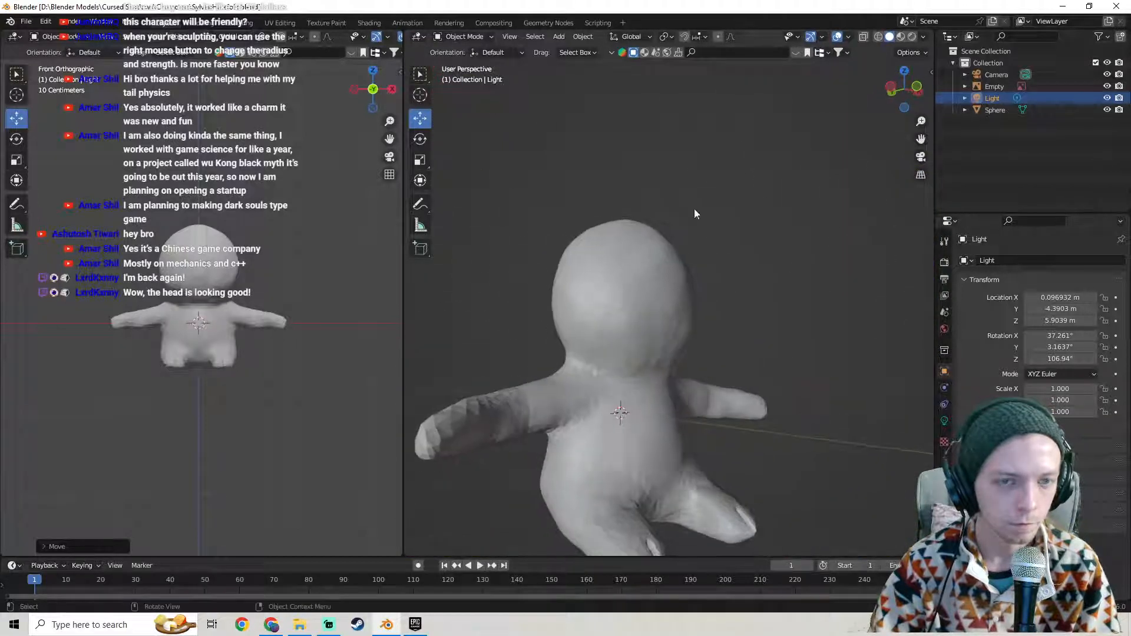
pyautogui.click(472, 37)
pyautogui.click(418, 37)
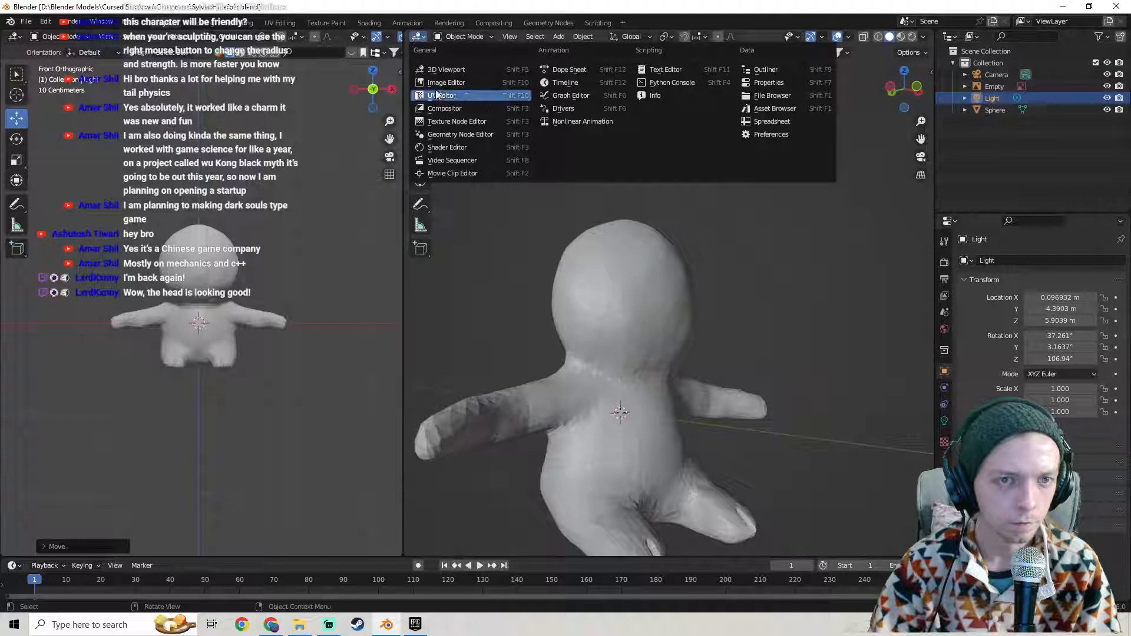
pyautogui.click(648, 252)
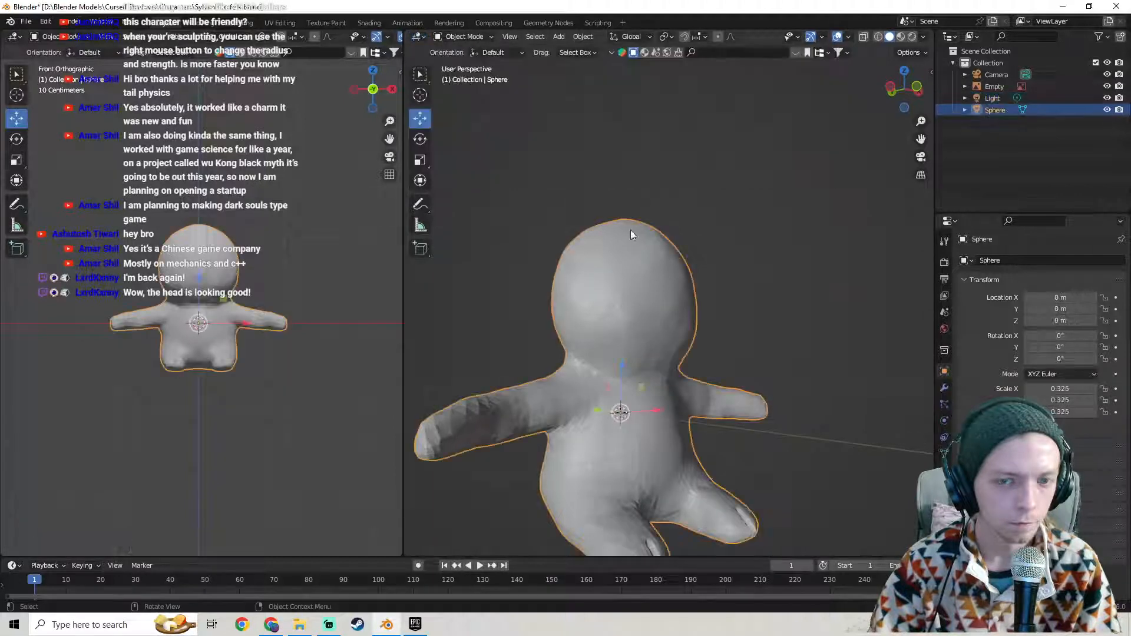
pyautogui.rightClick(613, 264)
pyautogui.click(627, 268)
pyautogui.scroll(-4, 655, 277)
pyautogui.moveTo(655, 278); pyautogui.dragTo(608, 282, button='middle')
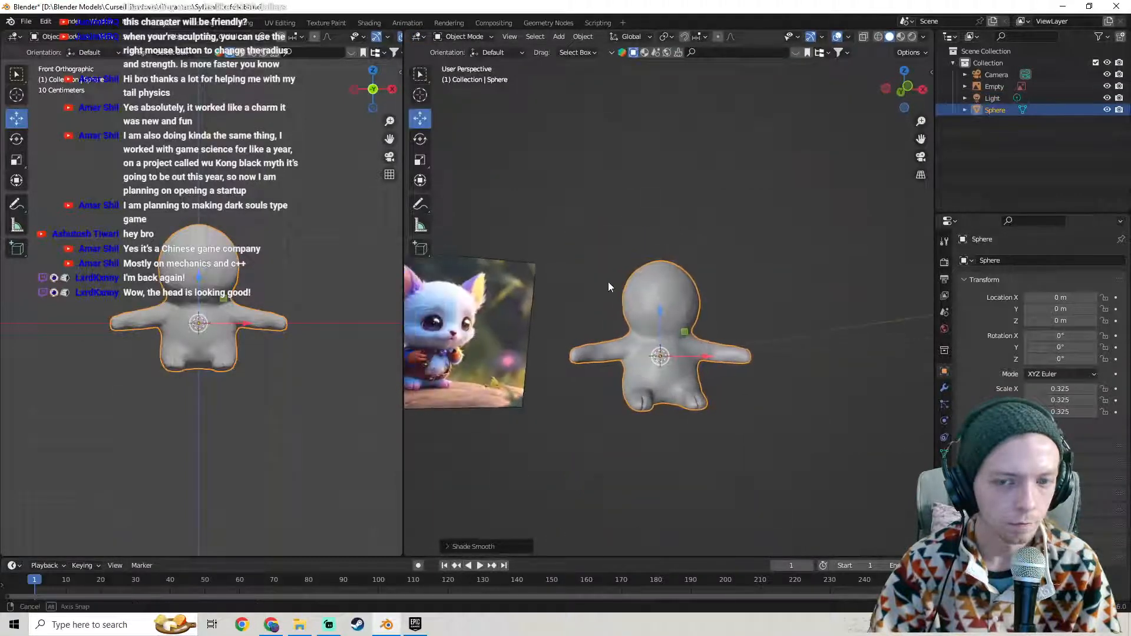
# - Deselect the mesh and compare the character's head and body proportions with the reference image in both viewports
pyautogui.click(276, 226)
pyautogui.scroll(-3, 276, 225)
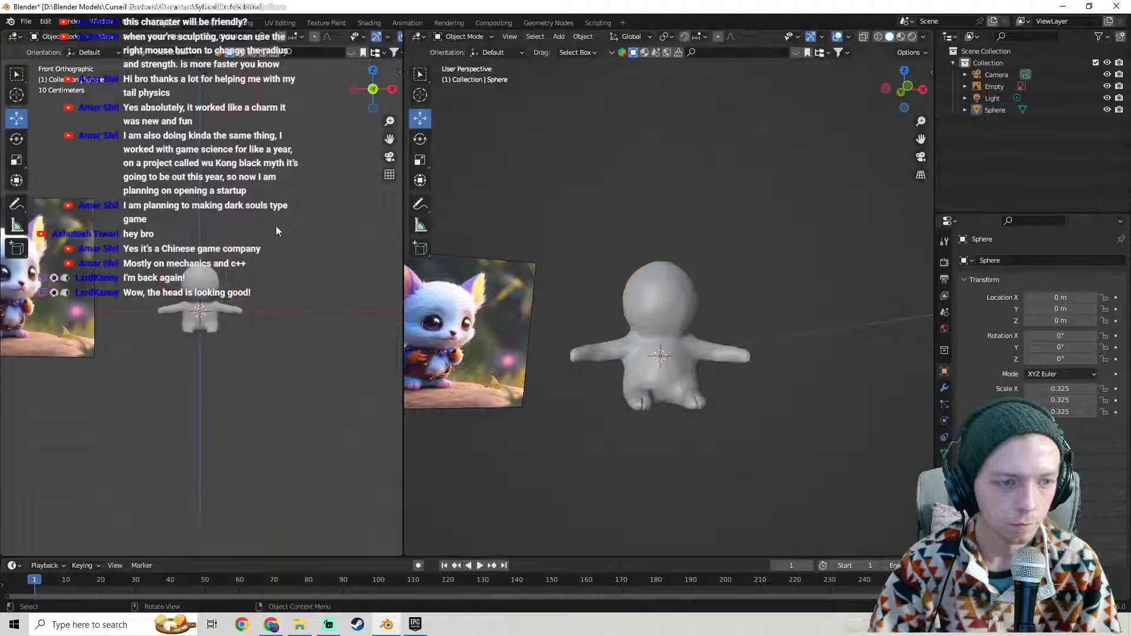
pyautogui.scroll(3, 277, 225)
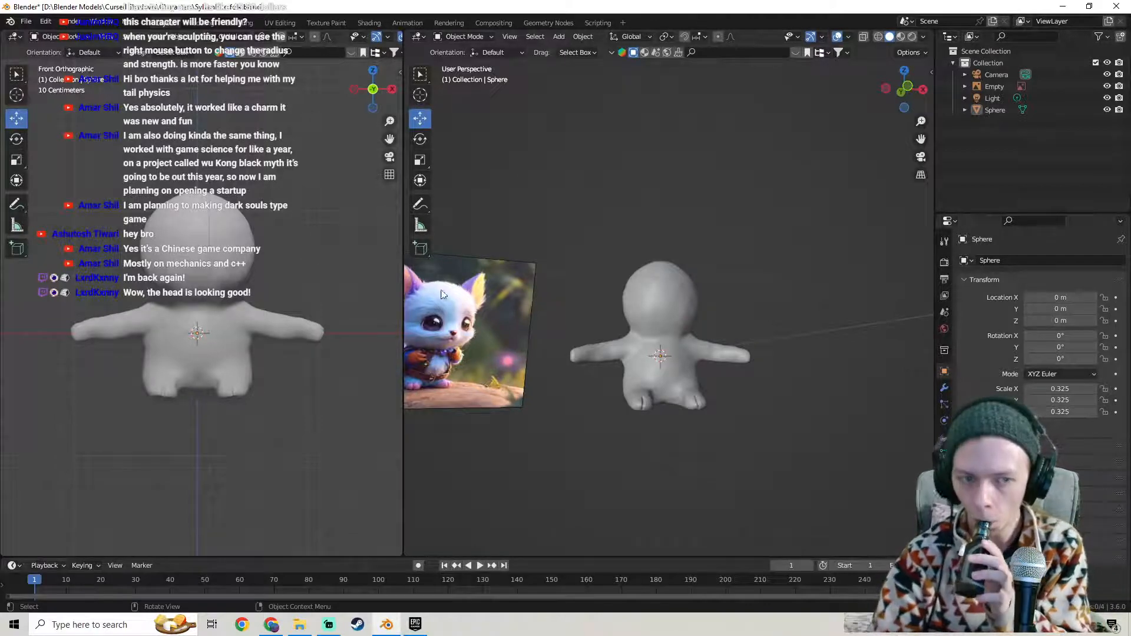
pyautogui.scroll(-3, 279, 290)
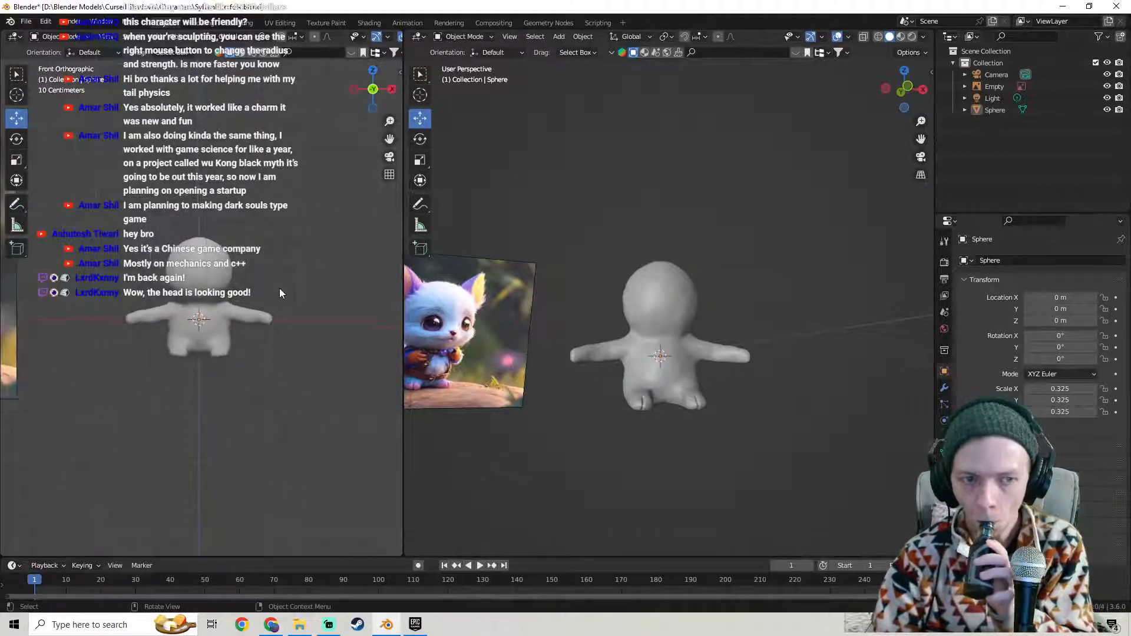
pyautogui.scroll(-1, 279, 289)
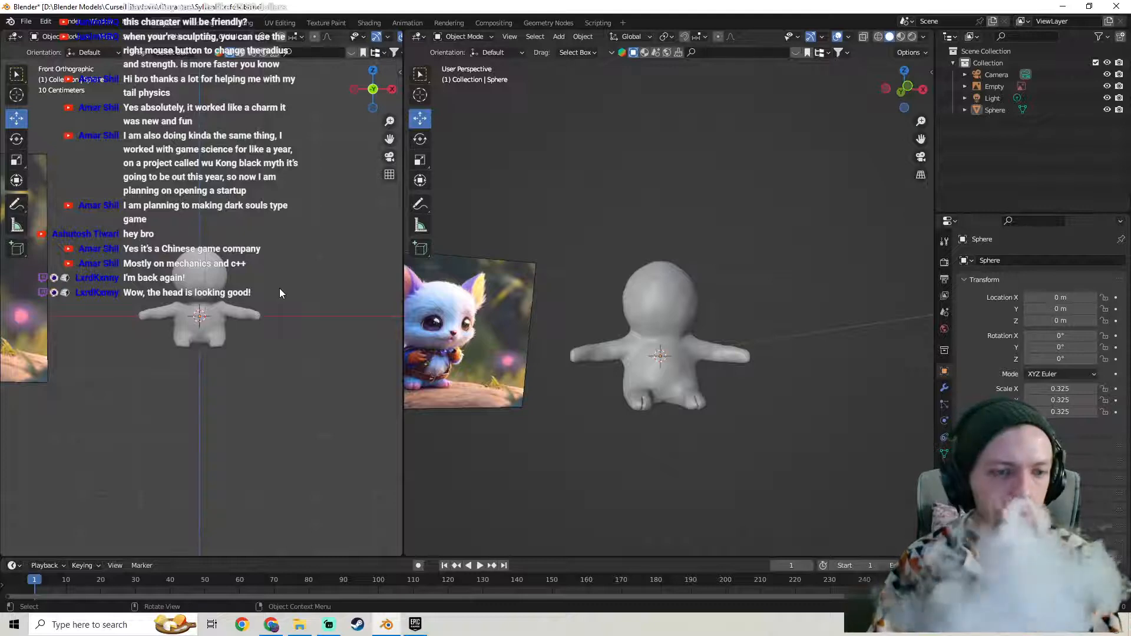
pyautogui.scroll(-2, 280, 293)
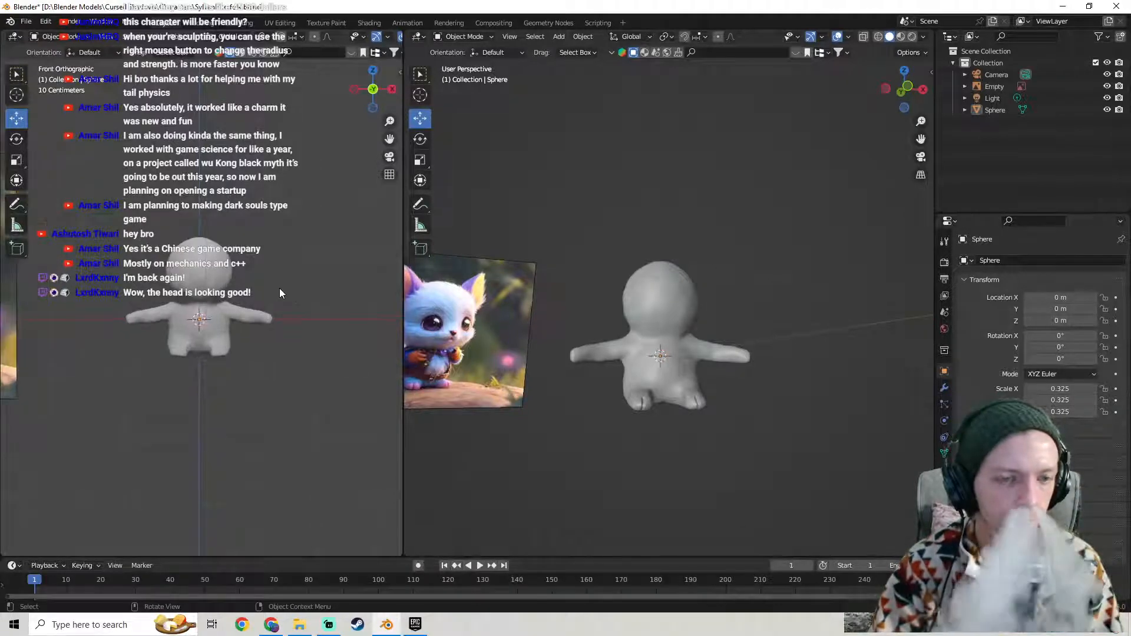
pyautogui.scroll(-2, 279, 293)
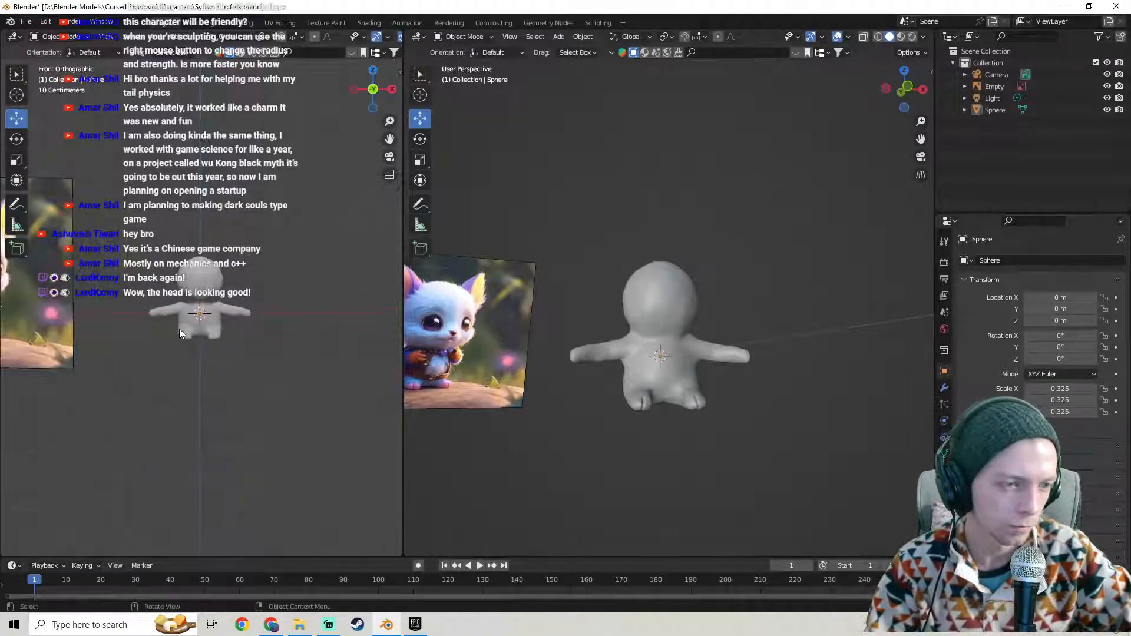
pyautogui.press('KP_Decimal')
pyautogui.press('Home')
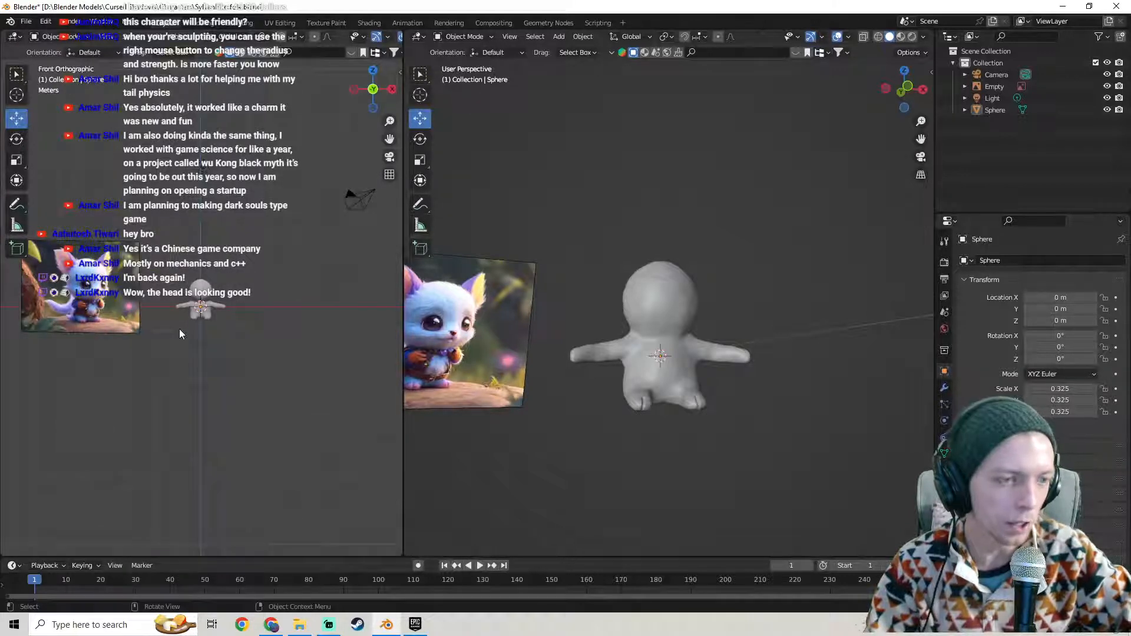
pyautogui.moveTo(765, 351); pyautogui.dragTo(740, 357, button='middle')
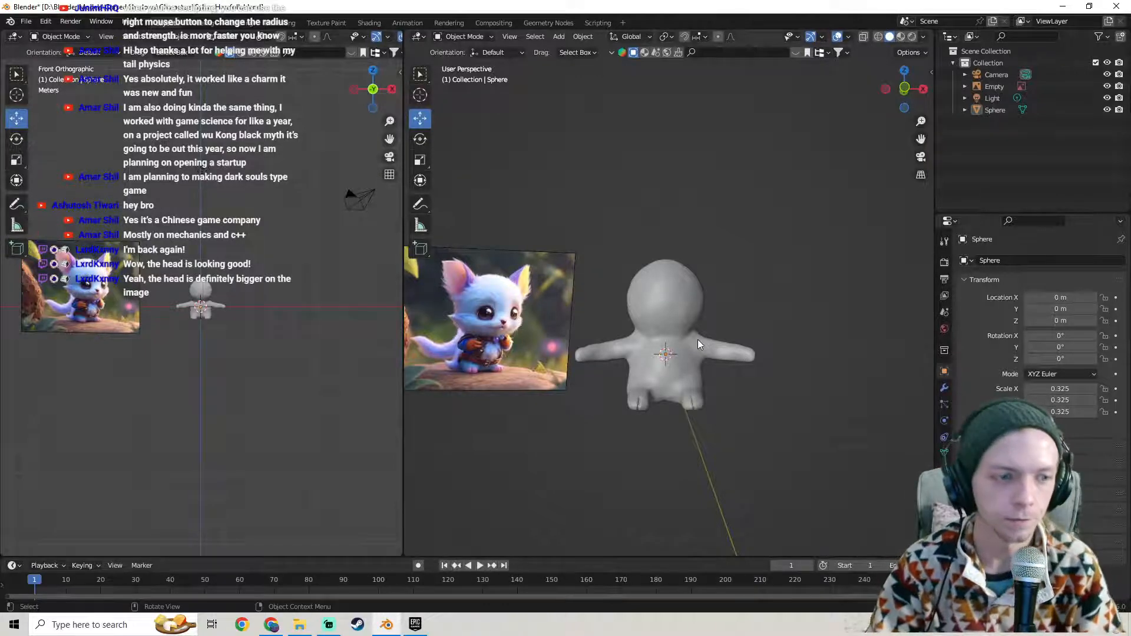
pyautogui.scroll(2, 698, 339)
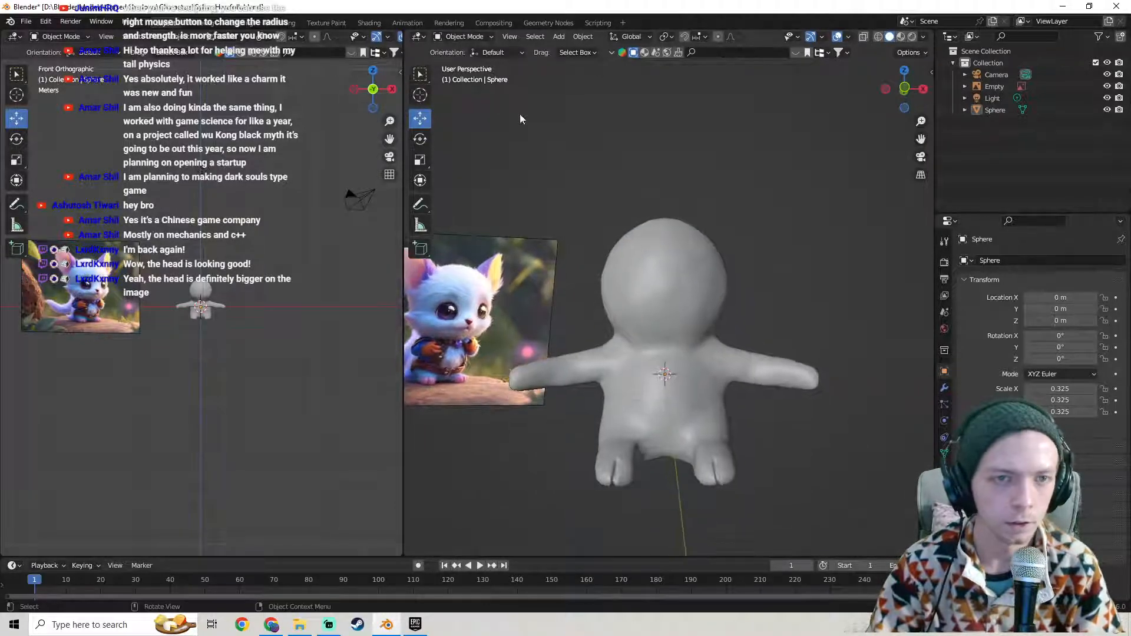
# - Switch the character mesh to Sculpt Mode and set the brush radius to 116 px
pyautogui.click(458, 41)
pyautogui.click(655, 236)
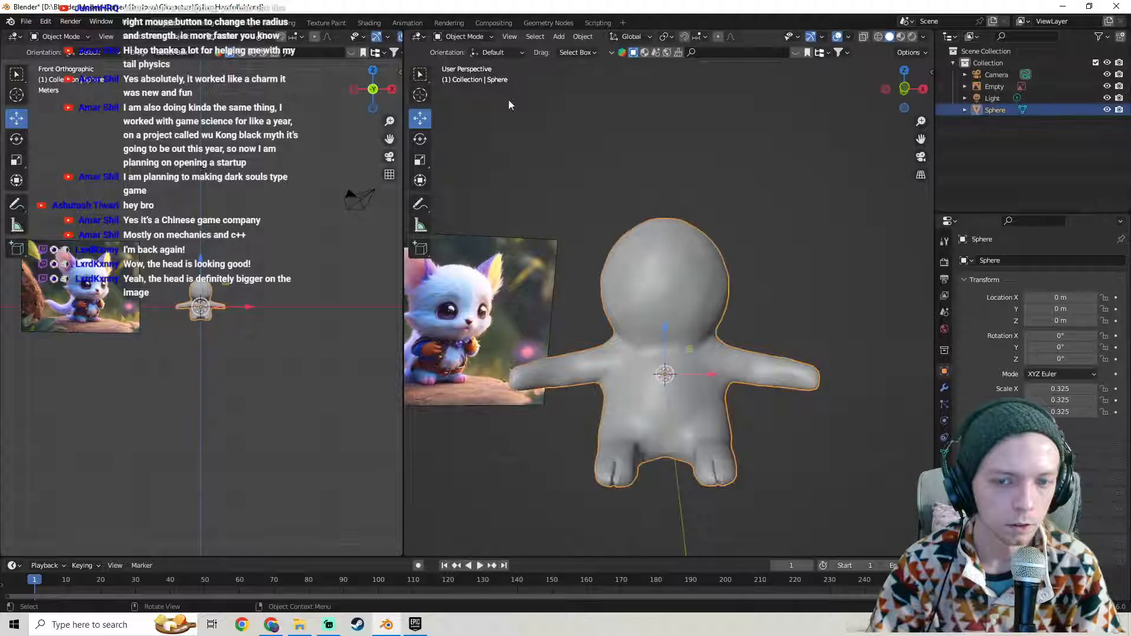
pyautogui.click(454, 37)
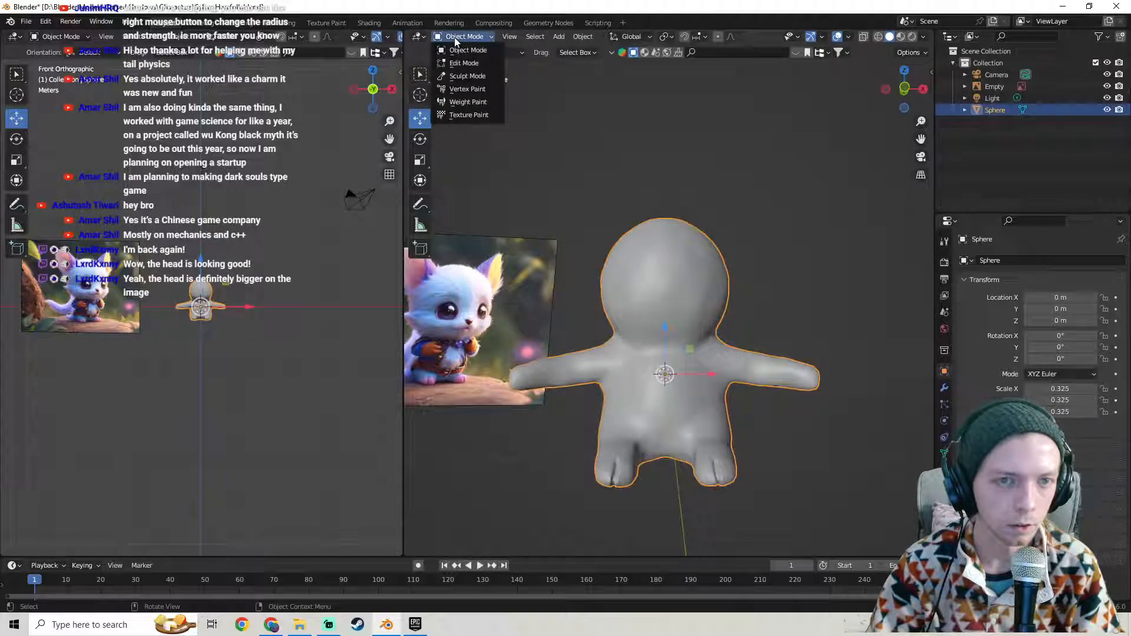
pyautogui.click(466, 76)
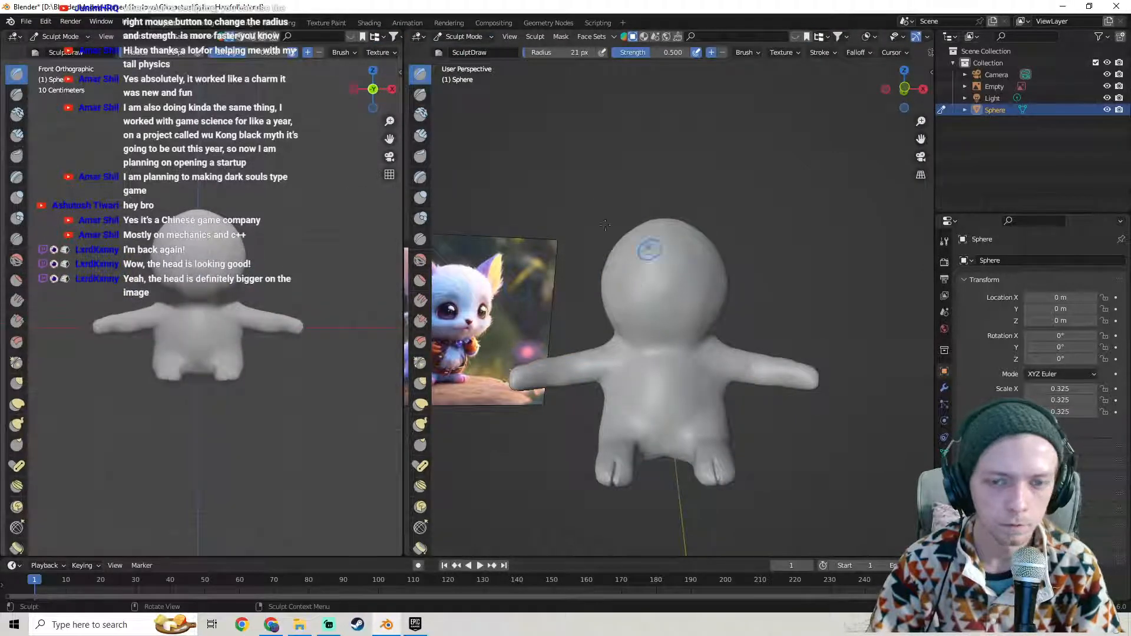
pyautogui.moveTo(548, 52); pyautogui.dragTo(583, 53)
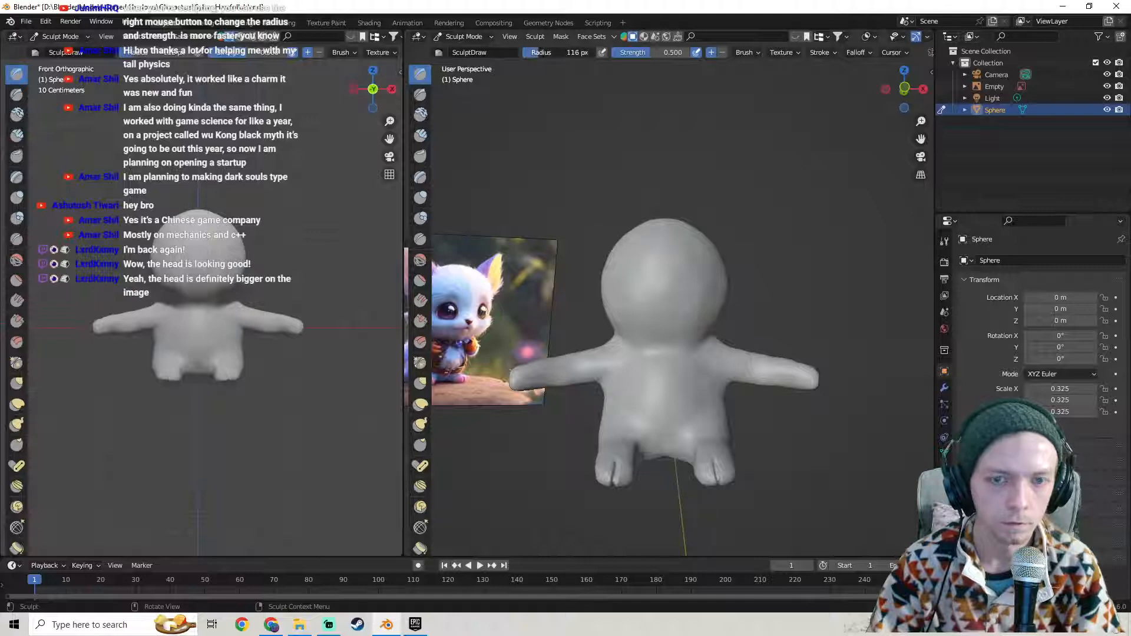
pyautogui.moveTo(712, 258); pyautogui.dragTo(735, 247)
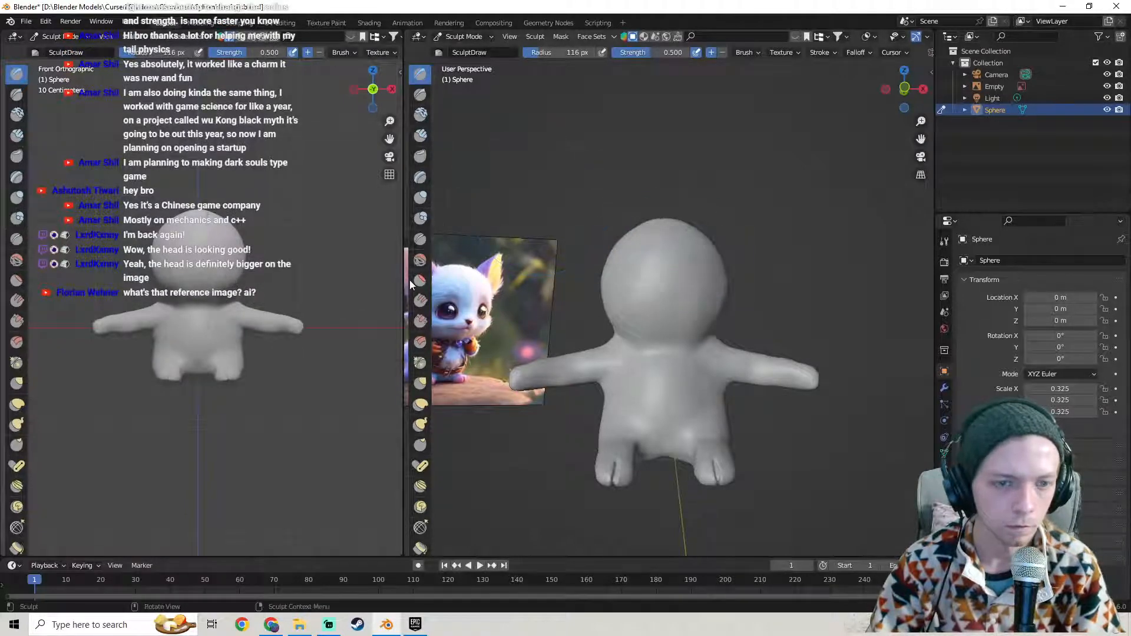
# - Enlarge the character's head upward and sideways with the Grab brush to match the reference image
pyautogui.click(419, 383)
pyautogui.scroll(-3, 723, 322)
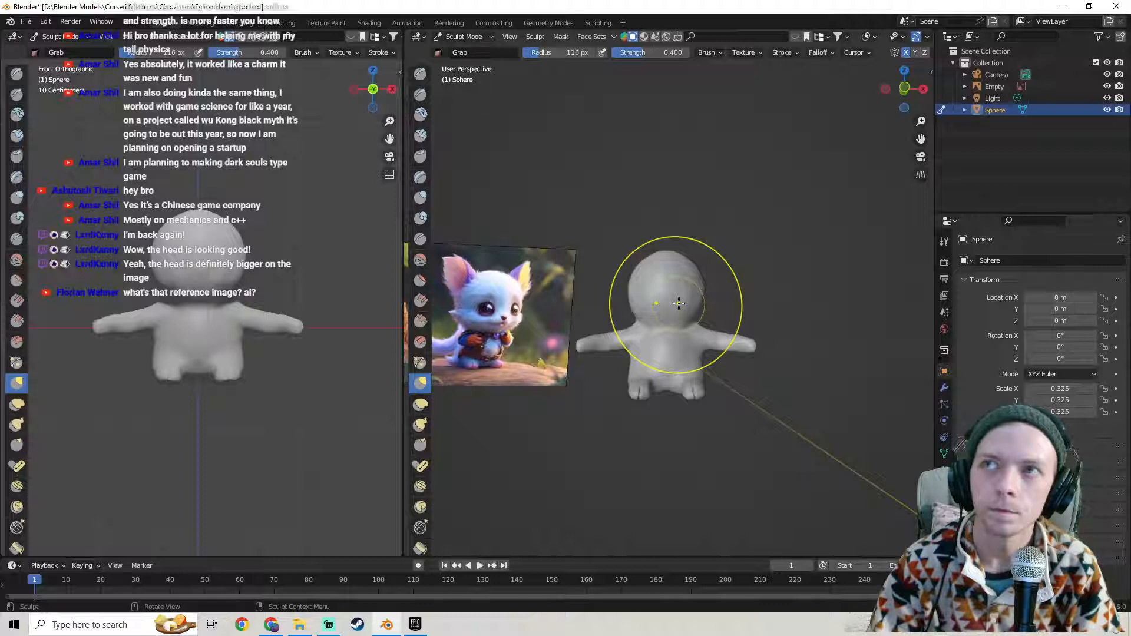
pyautogui.moveTo(679, 303); pyautogui.dragTo(681, 295, button='middle')
pyautogui.scroll(-8, 248, 324)
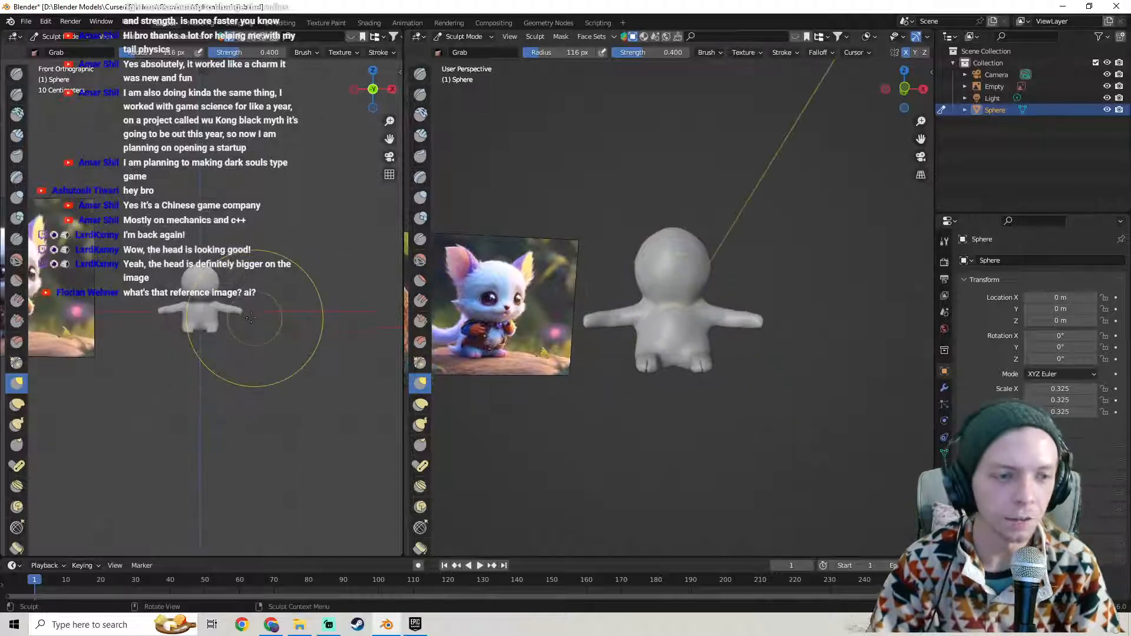
pyautogui.scroll(3, 238, 315)
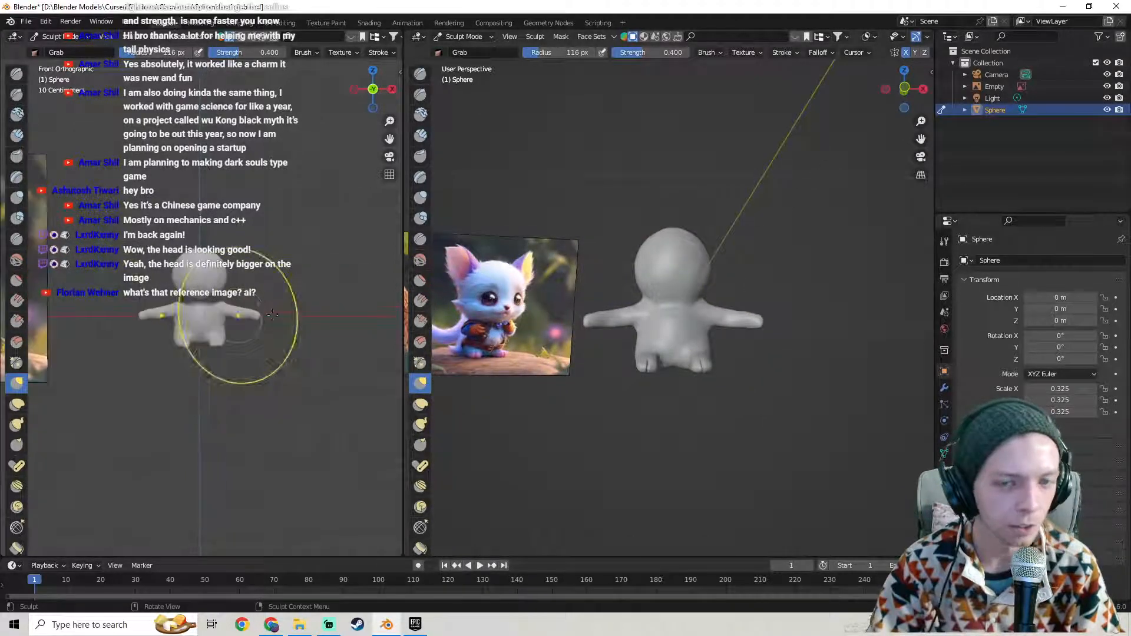
pyautogui.scroll(2, 754, 293)
pyautogui.moveTo(753, 292); pyautogui.dragTo(707, 280, button='middle')
pyautogui.moveTo(717, 227)
pyautogui.mouseDown()
pyautogui.moveTo(728, 214)
pyautogui.moveTo(710, 195)
pyautogui.moveTo(724, 173)
pyautogui.mouseUp()
pyautogui.moveTo(722, 269); pyautogui.dragTo(751, 255)
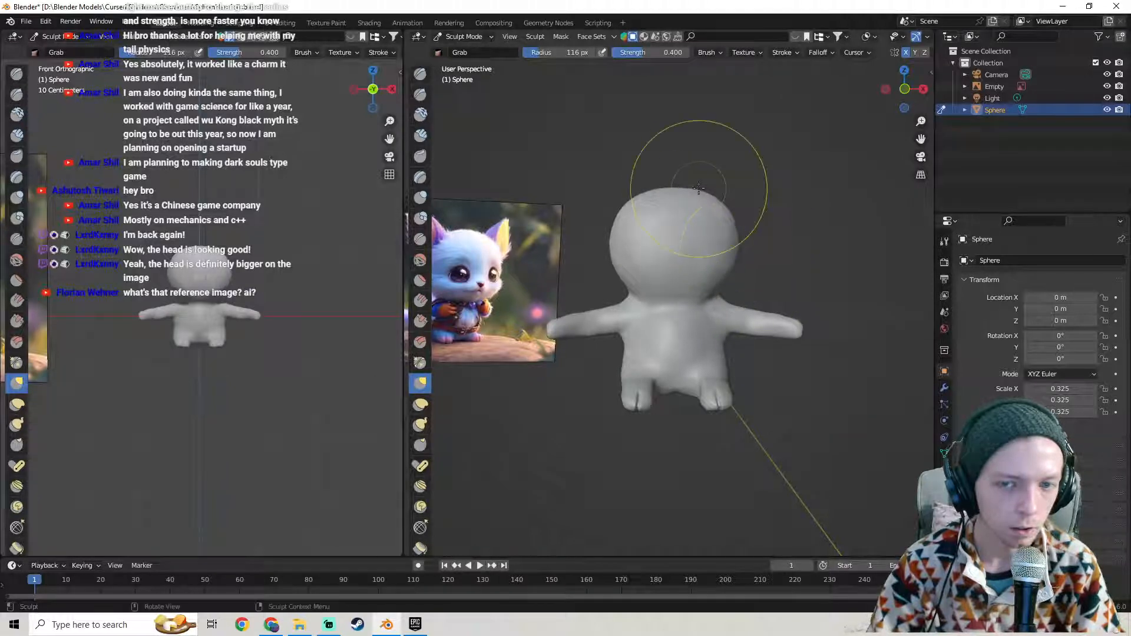
pyautogui.moveTo(673, 191); pyautogui.dragTo(673, 175)
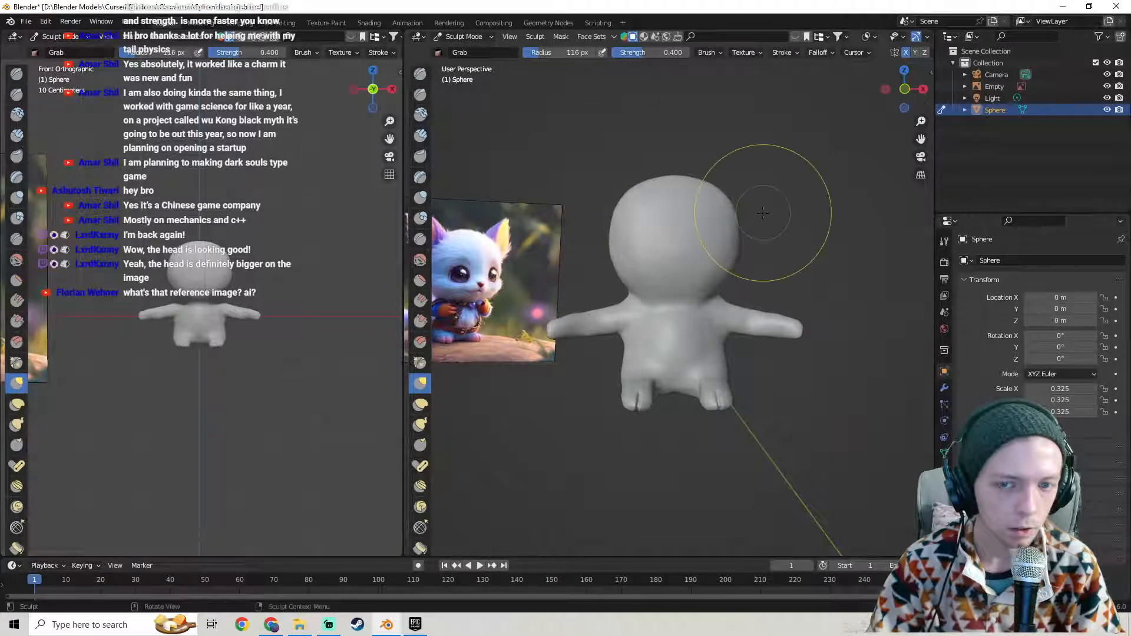
pyautogui.moveTo(735, 240)
pyautogui.mouseDown()
pyautogui.moveTo(750, 240)
pyautogui.moveTo(744, 210)
pyautogui.moveTo(721, 182)
pyautogui.moveTo(651, 177)
pyautogui.moveTo(634, 156)
pyautogui.mouseUp()
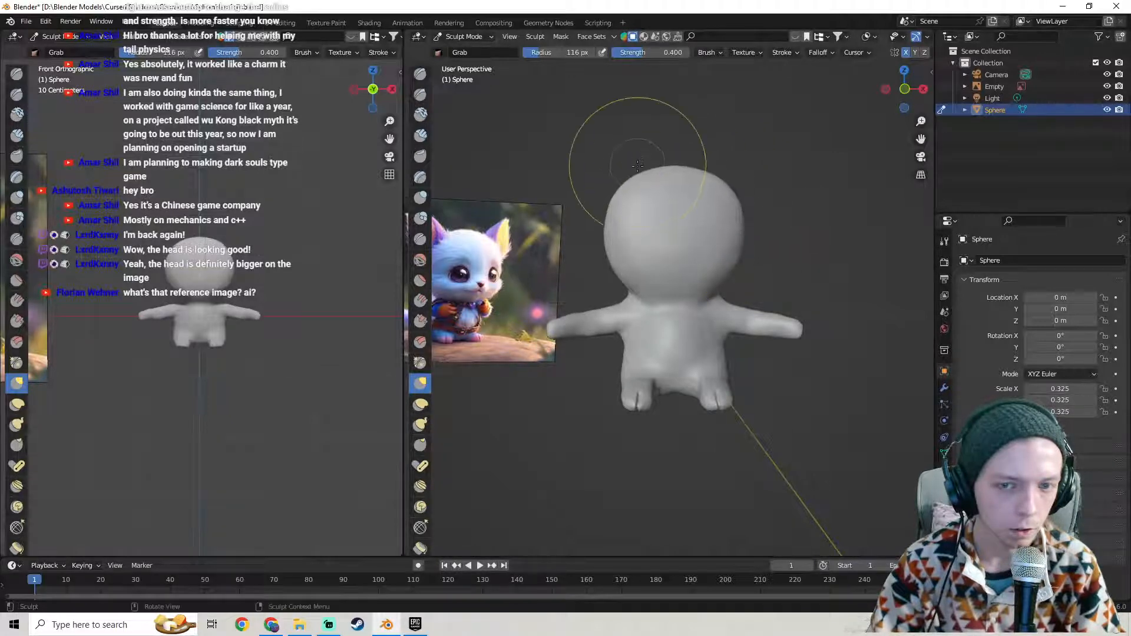
# - Reshape the head's side profile with the Grab brush, adjusting the face and pulling the back of the head outward
pyautogui.moveTo(630, 165)
pyautogui.mouseDown(button='middle')
pyautogui.moveTo(620, 205)
pyautogui.moveTo(599, 212)
pyautogui.mouseUp(button='middle')
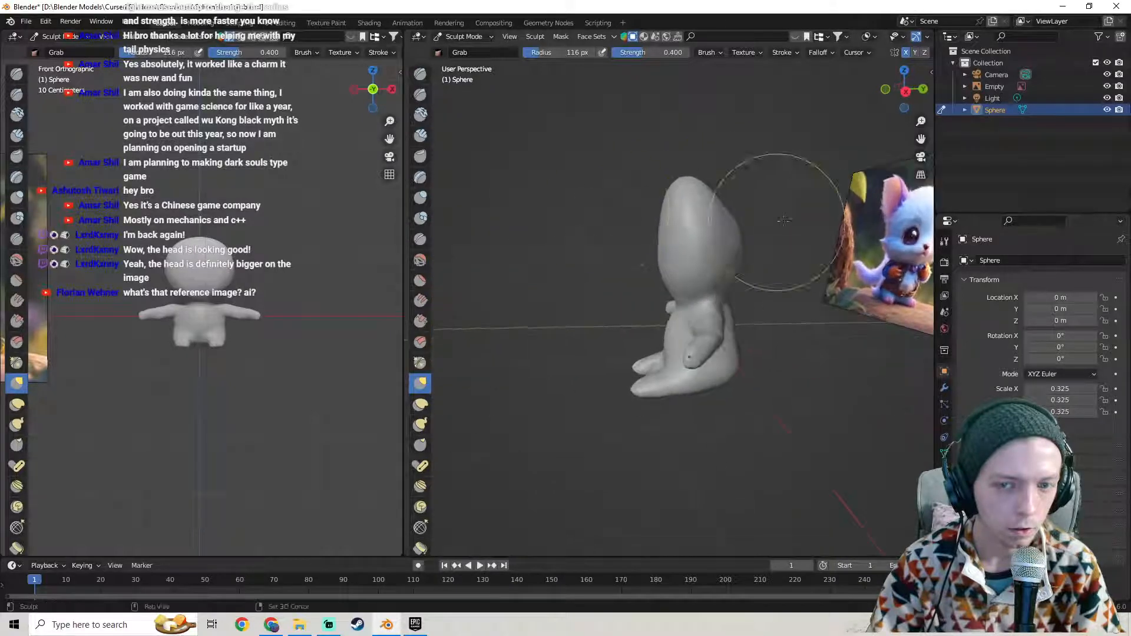
pyautogui.keyDown('shift'); pyautogui.moveTo(766, 219); pyautogui.dragTo(715, 225, button='middle'); pyautogui.keyUp('shift')
pyautogui.moveTo(661, 244); pyautogui.dragTo(683, 239)
pyautogui.moveTo(672, 215)
pyautogui.mouseDown(button='middle')
pyautogui.moveTo(660, 231)
pyautogui.moveTo(665, 218)
pyautogui.mouseUp(button='middle')
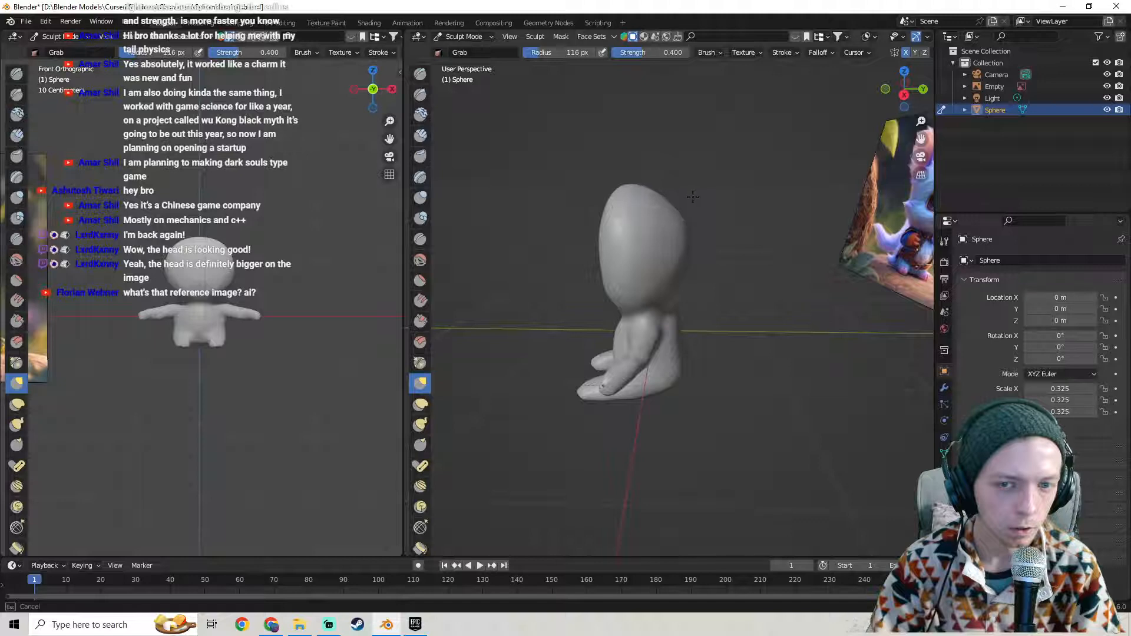
pyautogui.moveTo(698, 196); pyautogui.dragTo(709, 196)
pyautogui.moveTo(600, 231)
pyautogui.mouseDown(button='middle')
pyautogui.moveTo(707, 223)
pyautogui.moveTo(732, 202)
pyautogui.moveTo(608, 242)
pyautogui.moveTo(636, 233)
pyautogui.moveTo(707, 253)
pyautogui.moveTo(599, 254)
pyautogui.moveTo(735, 246)
pyautogui.mouseUp(button='middle')
pyautogui.scroll(-2, 659, 257)
pyautogui.moveTo(659, 258)
pyautogui.mouseDown(button='middle')
pyautogui.moveTo(729, 268)
pyautogui.moveTo(613, 259)
pyautogui.moveTo(643, 253)
pyautogui.moveTo(529, 271)
pyautogui.moveTo(633, 224)
pyautogui.moveTo(613, 232)
pyautogui.moveTo(634, 263)
pyautogui.mouseUp(button='middle')
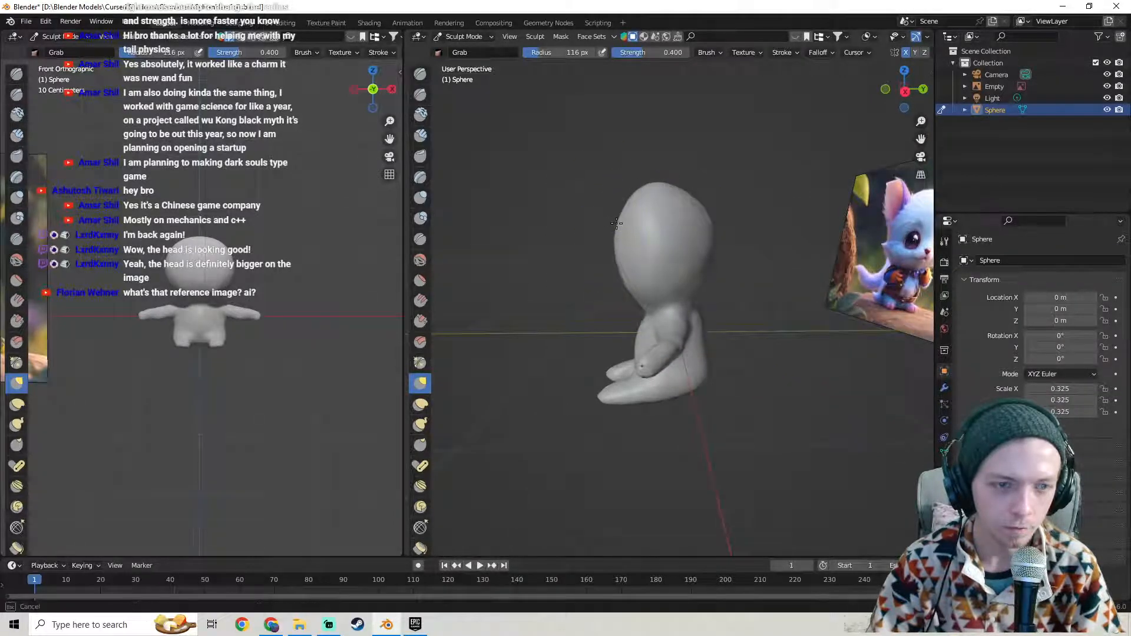
pyautogui.moveTo(610, 224)
pyautogui.mouseDown(button='middle')
pyautogui.moveTo(662, 218)
pyautogui.moveTo(703, 188)
pyautogui.moveTo(726, 213)
pyautogui.moveTo(724, 193)
pyautogui.moveTo(639, 204)
pyautogui.moveTo(696, 206)
pyautogui.moveTo(714, 256)
pyautogui.moveTo(719, 241)
pyautogui.moveTo(689, 203)
pyautogui.moveTo(716, 238)
pyautogui.mouseUp(button='middle')
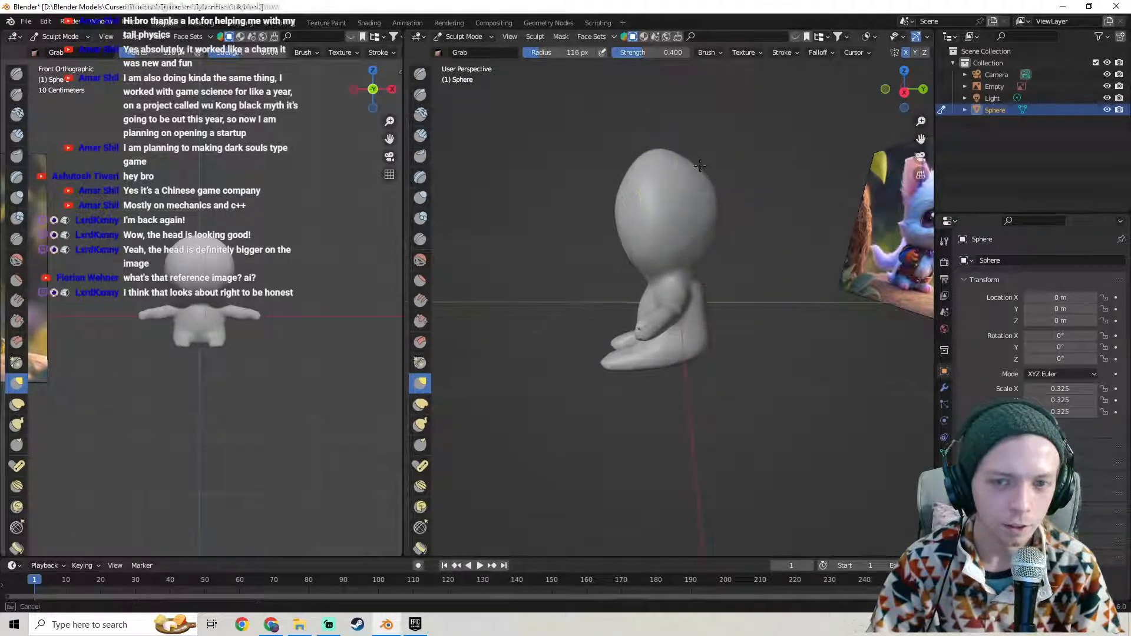
# - Examine the enlarged head from the side and front and compare it with the reference image
pyautogui.moveTo(647, 166)
pyautogui.mouseDown(button='middle')
pyautogui.moveTo(656, 171)
pyautogui.moveTo(639, 166)
pyautogui.moveTo(620, 195)
pyautogui.moveTo(610, 261)
pyautogui.moveTo(661, 227)
pyautogui.moveTo(662, 159)
pyautogui.moveTo(644, 190)
pyautogui.moveTo(917, 198)
pyautogui.moveTo(790, 207)
pyautogui.mouseUp(button='middle')
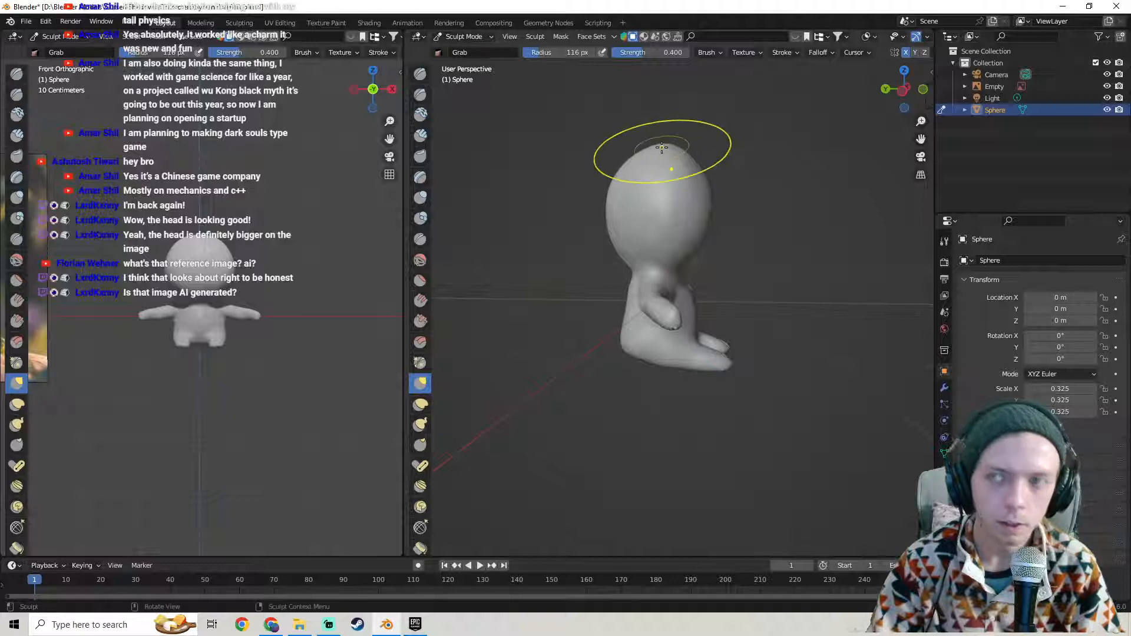
pyautogui.scroll(-1, 666, 155)
pyautogui.moveTo(665, 156); pyautogui.dragTo(681, 205, button='middle')
pyautogui.scroll(3, 601, 192)
pyautogui.scroll(-2, 601, 192)
pyautogui.scroll(2, 677, 206)
pyautogui.click(26, 21)
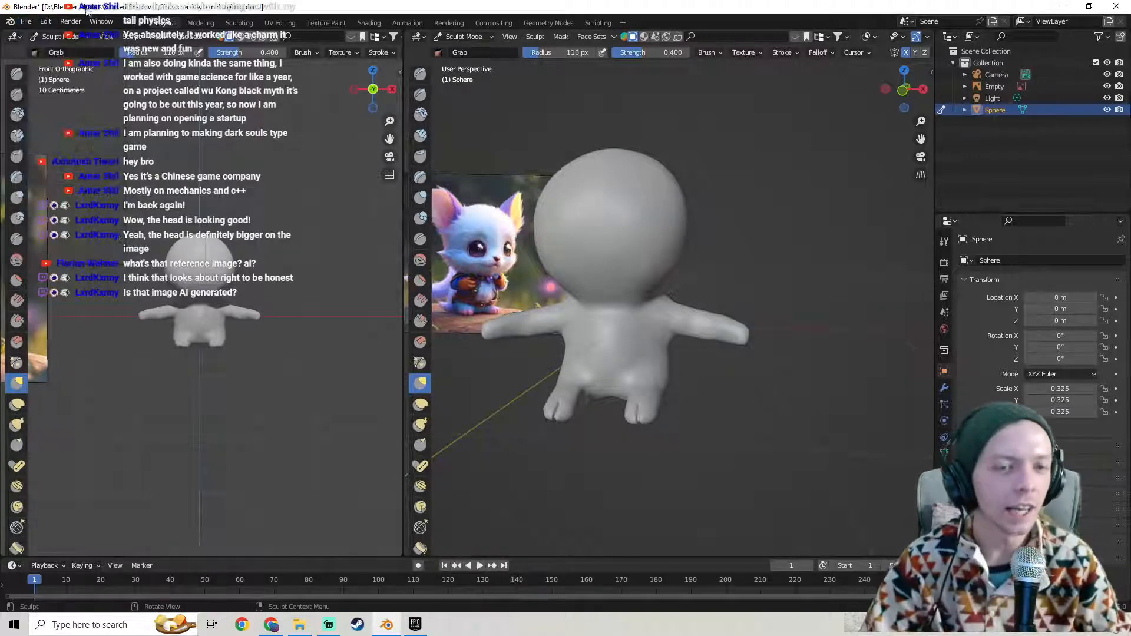
pyautogui.scroll(-4, 453, 335)
pyautogui.moveTo(513, 306); pyautogui.dragTo(563, 296, button='middle')
pyautogui.keyDown('shift'); pyautogui.moveTo(697, 298); pyautogui.dragTo(740, 290, button='middle'); pyautogui.keyUp('shift')
pyautogui.scroll(3, 616, 311)
# - Save the Blender file with the current character sculpt
pyautogui.click(24, 22)
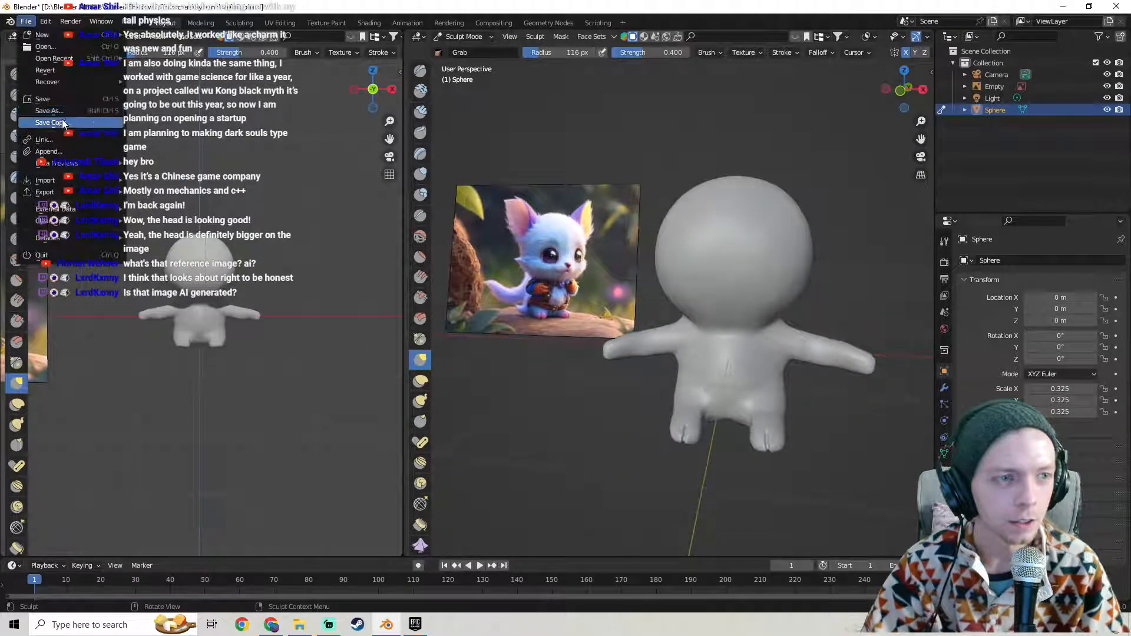
pyautogui.click(49, 97)
pyautogui.scroll(-2, 708, 248)
pyautogui.moveTo(708, 248); pyautogui.dragTo(771, 392, button='middle')
pyautogui.scroll(2, 631, 266)
pyautogui.click(23, 23)
pyautogui.click(51, 100)
# - Refine the crown and back of the character's head with short Grab brush strokes
pyautogui.scroll(-4, 584, 295)
pyautogui.moveTo(747, 323); pyautogui.dragTo(744, 323)
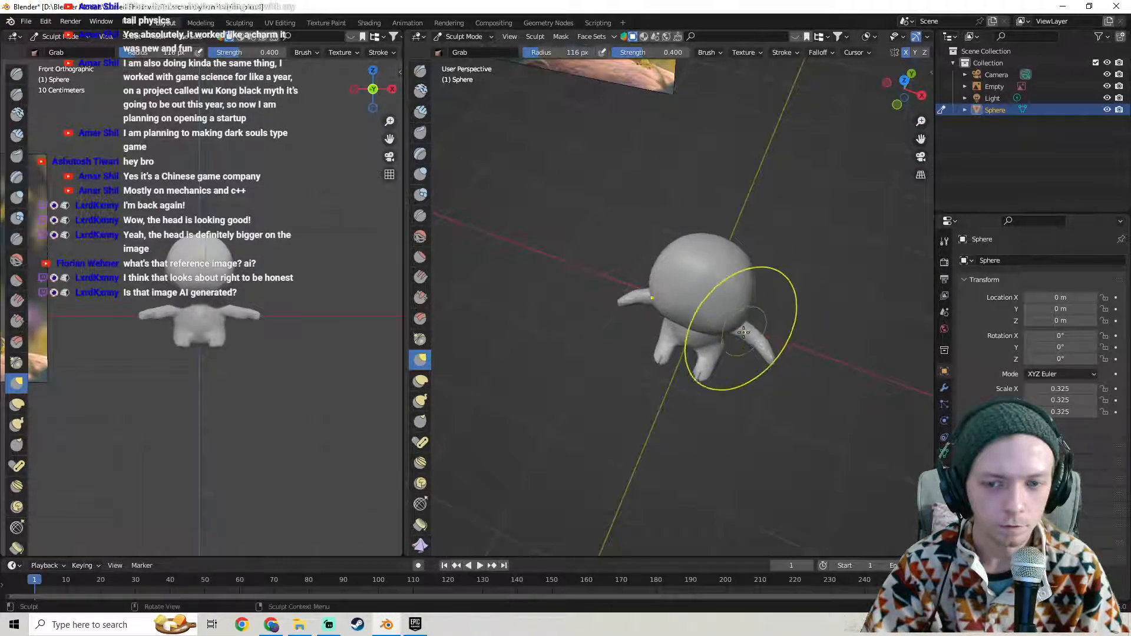
pyautogui.moveTo(728, 327); pyautogui.dragTo(633, 280, button='middle')
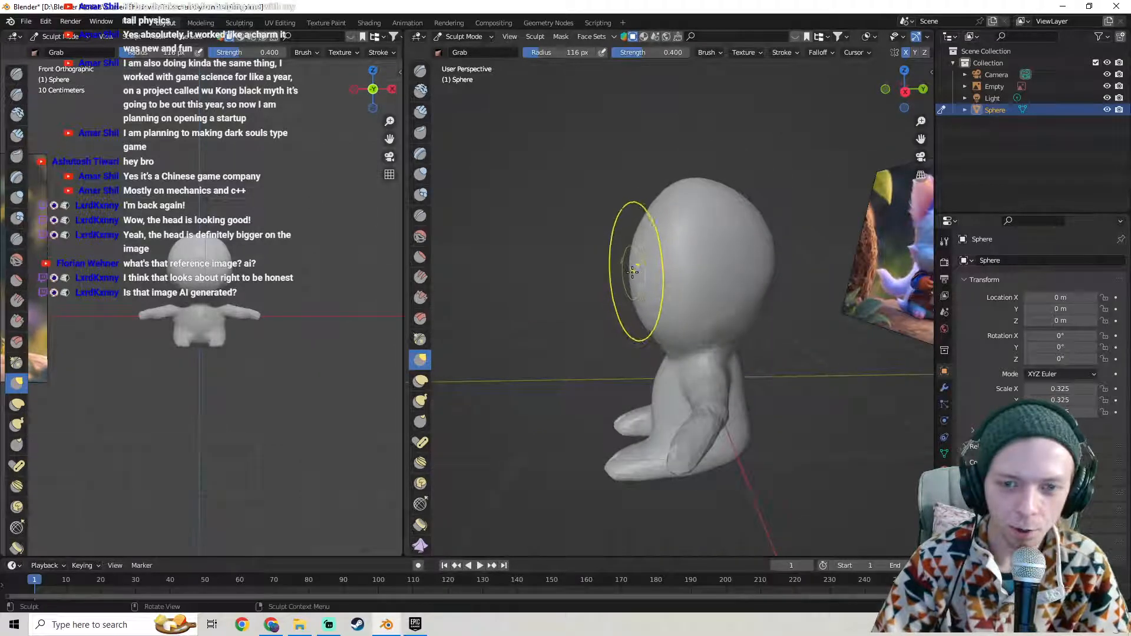
pyautogui.moveTo(638, 307)
pyautogui.mouseDown(button='middle')
pyautogui.moveTo(721, 326)
pyautogui.moveTo(626, 303)
pyautogui.mouseUp(button='middle')
pyautogui.scroll(2, 631, 300)
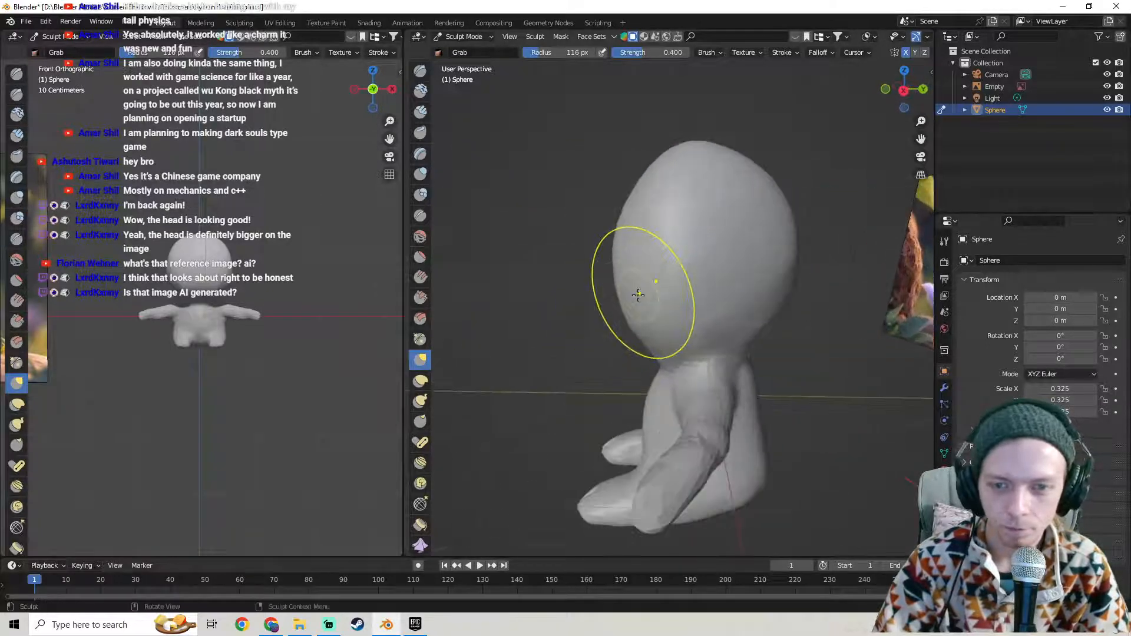
pyautogui.moveTo(620, 252); pyautogui.dragTo(764, 206, button='middle')
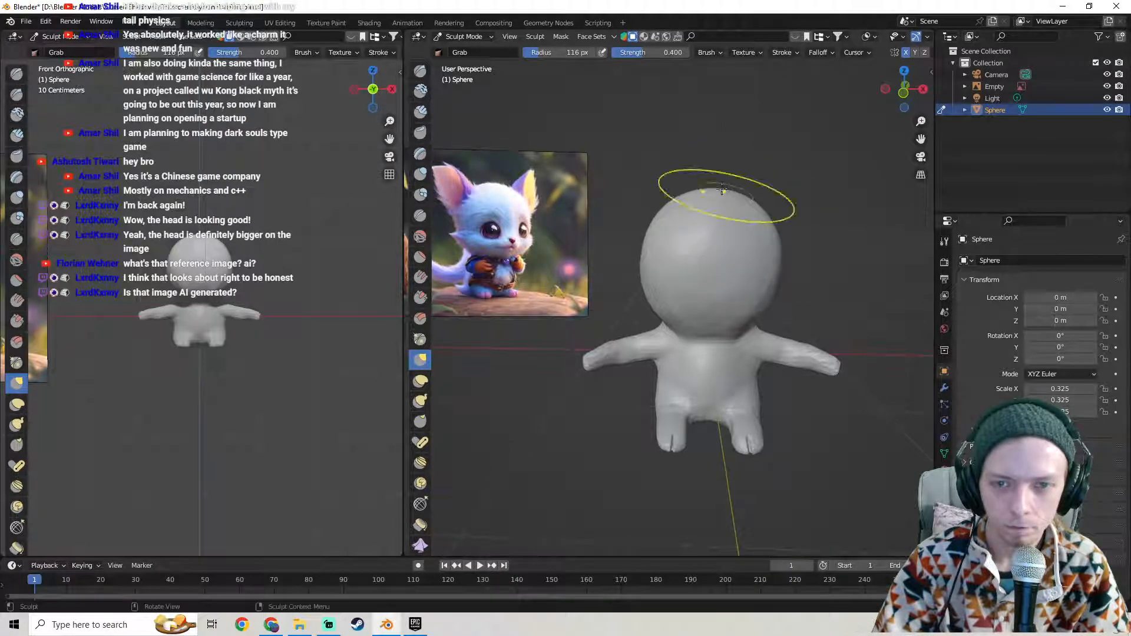
pyautogui.moveTo(708, 191); pyautogui.dragTo(599, 202, button='middle')
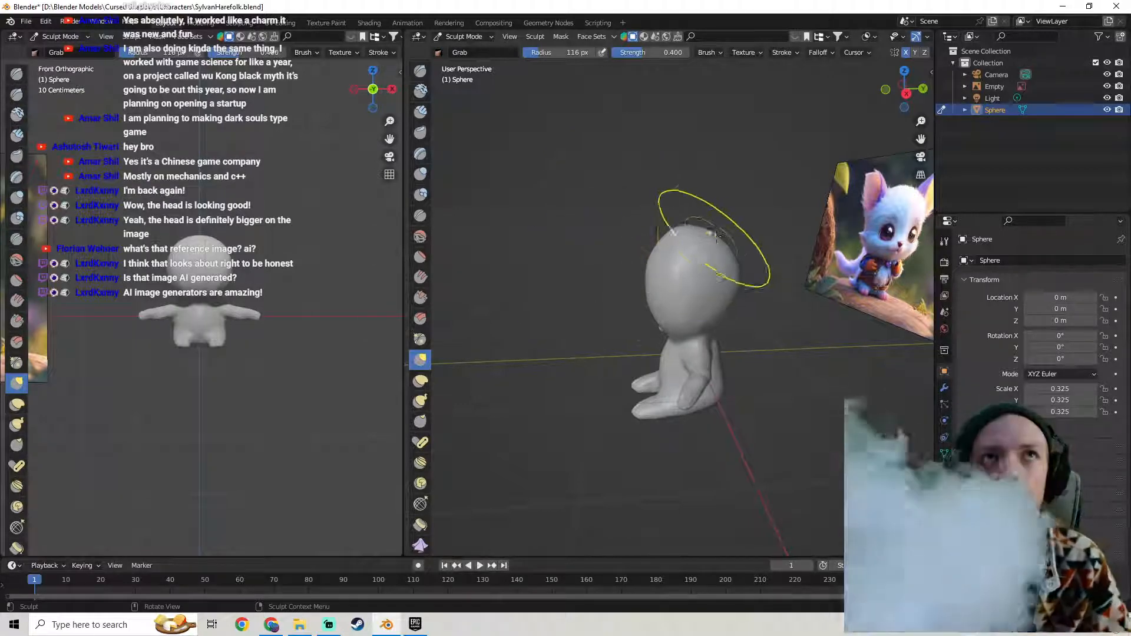
pyautogui.moveTo(746, 228); pyautogui.dragTo(702, 202, button='middle')
pyautogui.moveTo(730, 238); pyautogui.dragTo(725, 205)
pyautogui.moveTo(724, 205)
pyautogui.mouseDown(button='middle')
pyautogui.moveTo(621, 210)
pyautogui.moveTo(658, 305)
pyautogui.moveTo(651, 407)
pyautogui.mouseUp(button='middle')
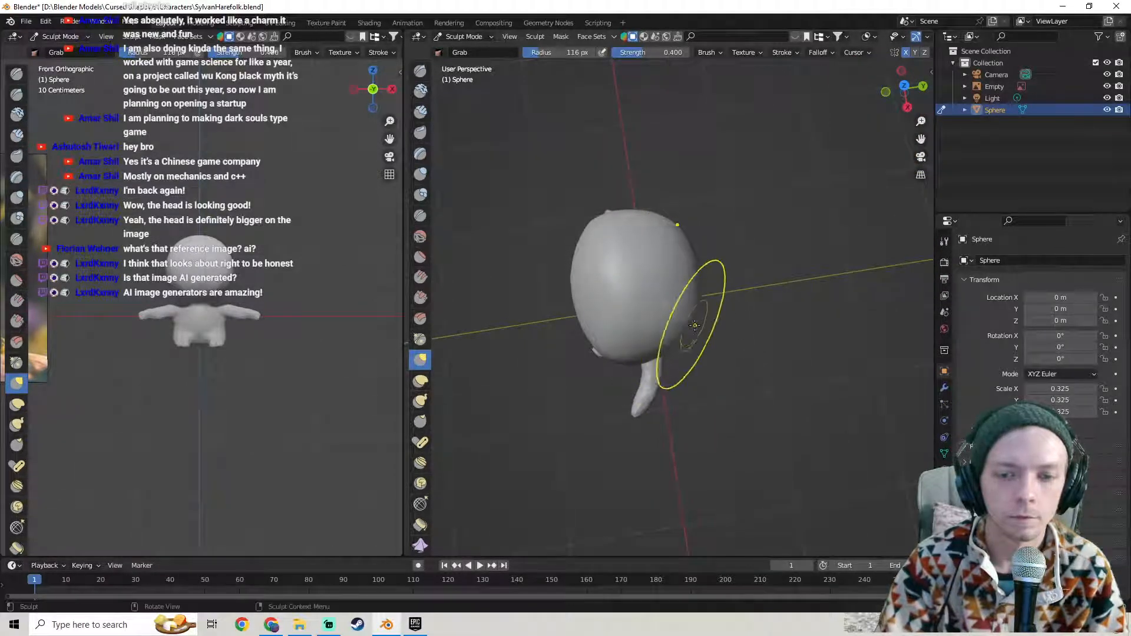
pyautogui.moveTo(694, 267); pyautogui.dragTo(698, 263)
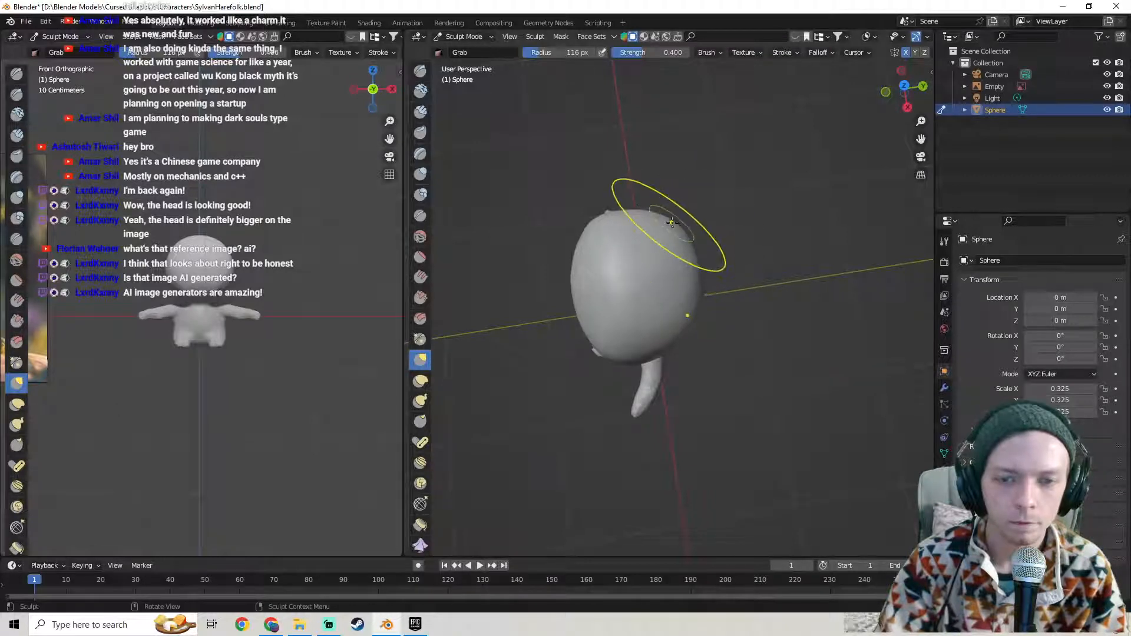
# - Round the sides of the head with Grab brush strokes and undo the last stroke
pyautogui.moveTo(654, 248)
pyautogui.mouseDown(button='middle')
pyautogui.moveTo(675, 211)
pyautogui.moveTo(734, 218)
pyautogui.mouseUp(button='middle')
pyautogui.moveTo(736, 220); pyautogui.dragTo(730, 236)
pyautogui.moveTo(731, 237); pyautogui.dragTo(724, 259)
pyautogui.moveTo(725, 254); pyautogui.dragTo(726, 257)
pyautogui.moveTo(727, 257)
pyautogui.mouseDown(button='middle')
pyautogui.moveTo(723, 242)
pyautogui.moveTo(664, 242)
pyautogui.moveTo(807, 247)
pyautogui.moveTo(736, 257)
pyautogui.mouseUp(button='middle')
pyautogui.moveTo(716, 266); pyautogui.dragTo(816, 300)
pyautogui.moveTo(736, 269)
pyautogui.mouseDown(button='middle')
pyautogui.moveTo(863, 262)
pyautogui.moveTo(704, 265)
pyautogui.moveTo(751, 259)
pyautogui.moveTo(722, 271)
pyautogui.mouseUp(button='middle')
pyautogui.hotkey('ctrl', 'z')
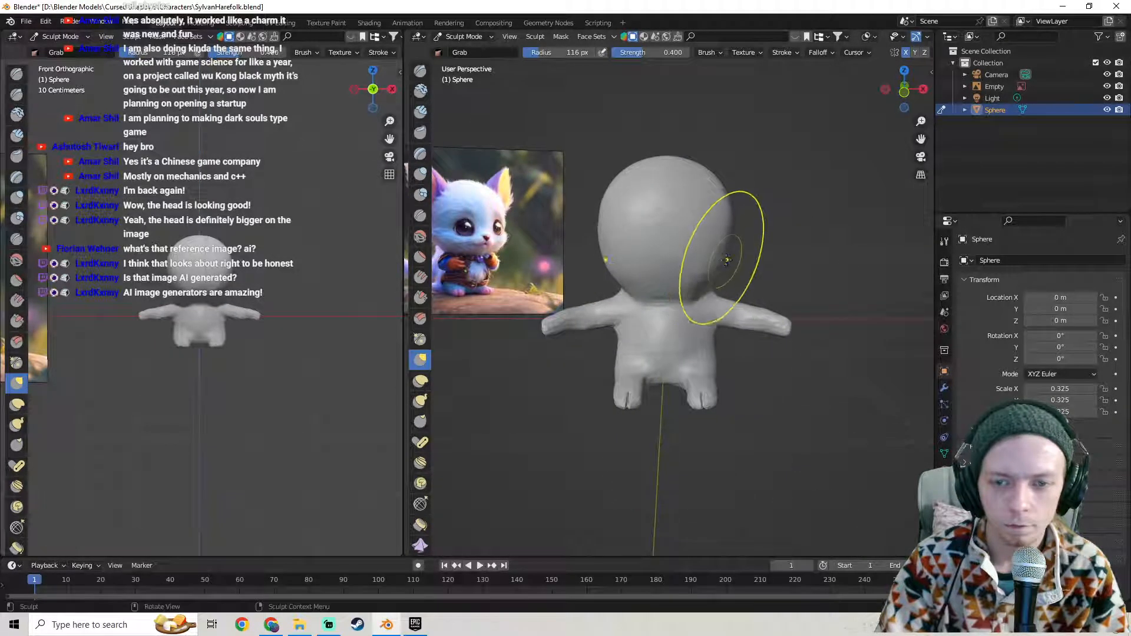
# - Nudge the side of the head slightly outward with the Grab brush in the front view
pyautogui.moveTo(748, 247)
pyautogui.mouseDown(button='middle')
pyautogui.moveTo(560, 203)
pyautogui.moveTo(825, 230)
pyautogui.moveTo(837, 200)
pyautogui.moveTo(860, 224)
pyautogui.moveTo(720, 189)
pyautogui.moveTo(720, 269)
pyautogui.moveTo(690, 270)
pyautogui.mouseUp(button='middle')
pyautogui.scroll(2, 713, 266)
pyautogui.moveTo(693, 271); pyautogui.dragTo(699, 272)
pyautogui.moveTo(693, 224); pyautogui.dragTo(698, 223)
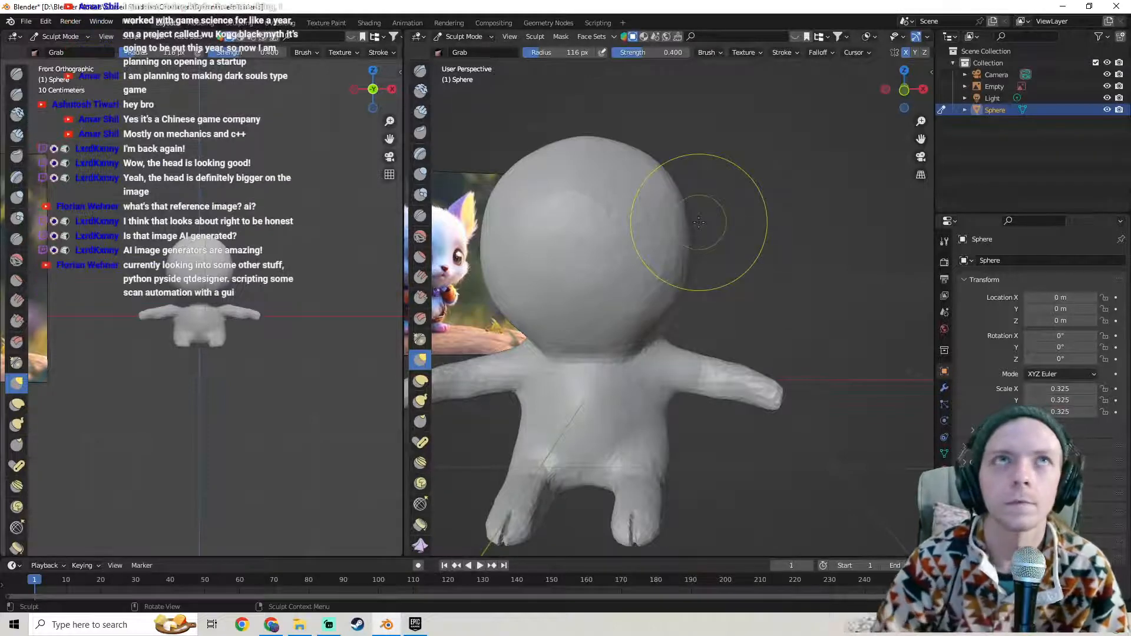
# - Compare the head's shape and proportions with the reference image from the front, side and above
pyautogui.scroll(-5, 699, 222)
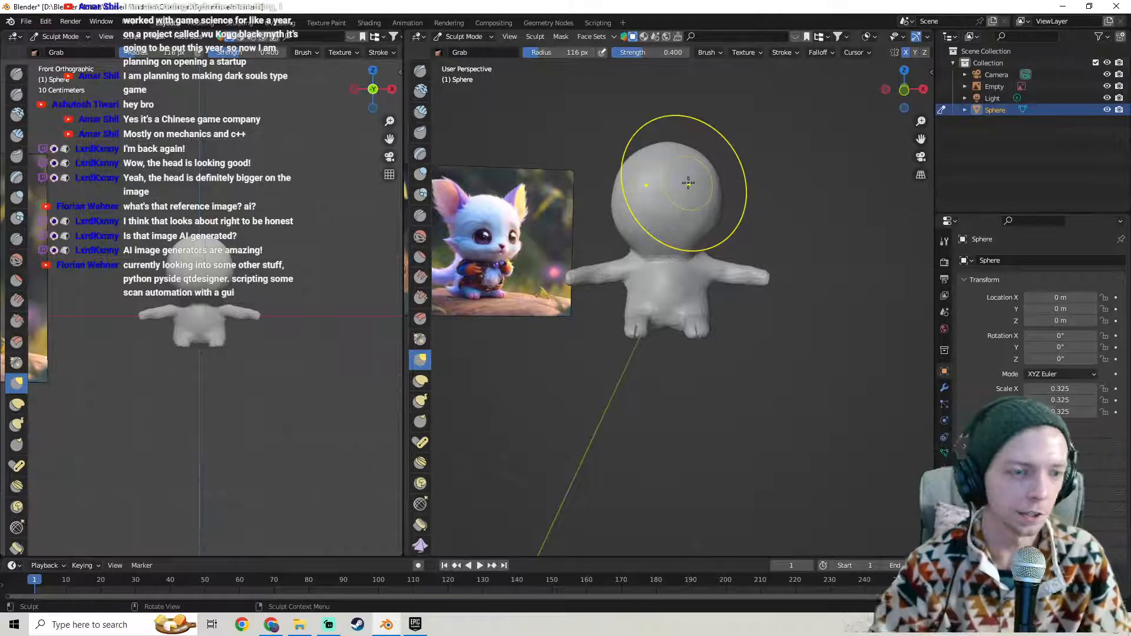
pyautogui.moveTo(686, 186)
pyautogui.mouseDown(button='middle')
pyautogui.moveTo(609, 248)
pyautogui.moveTo(560, 239)
pyautogui.moveTo(715, 237)
pyautogui.moveTo(613, 241)
pyautogui.moveTo(542, 265)
pyautogui.moveTo(703, 293)
pyautogui.moveTo(682, 306)
pyautogui.mouseUp(button='middle')
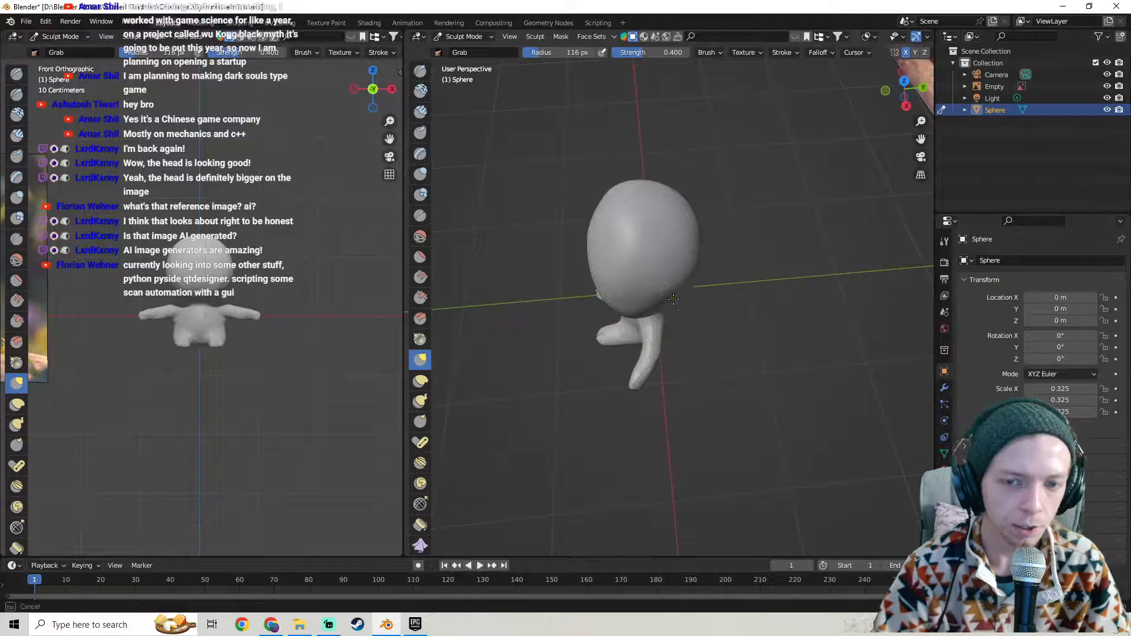
pyautogui.moveTo(725, 290); pyautogui.dragTo(756, 220, button='middle')
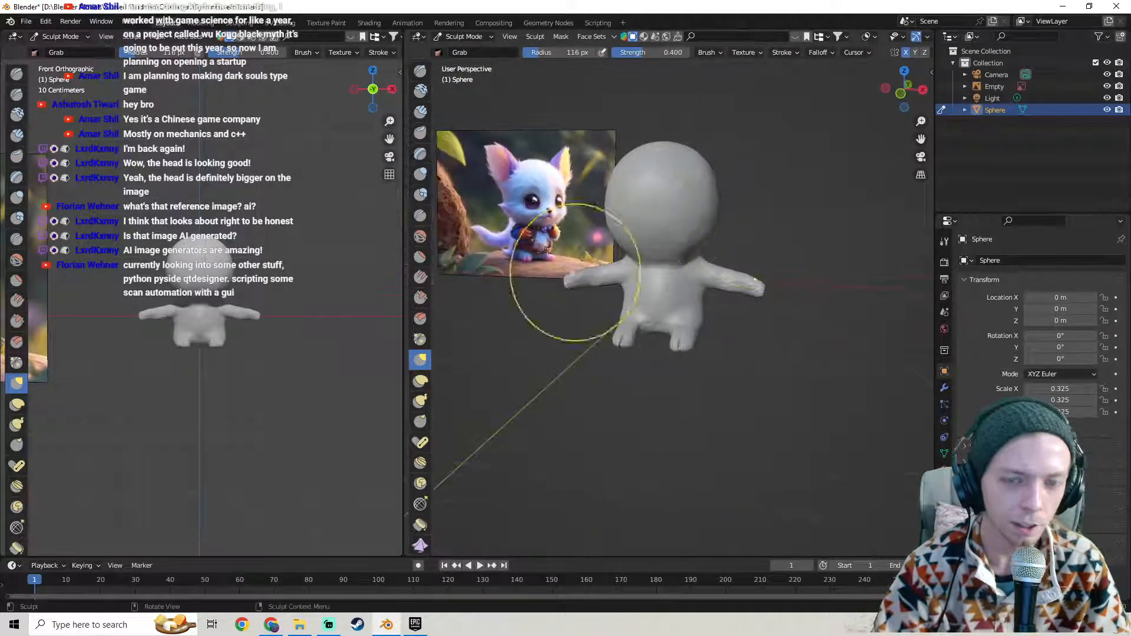
pyautogui.moveTo(576, 252)
pyautogui.mouseDown(button='middle')
pyautogui.moveTo(489, 248)
pyautogui.moveTo(707, 265)
pyautogui.moveTo(697, 259)
pyautogui.mouseUp(button='middle')
pyautogui.scroll(2, 707, 265)
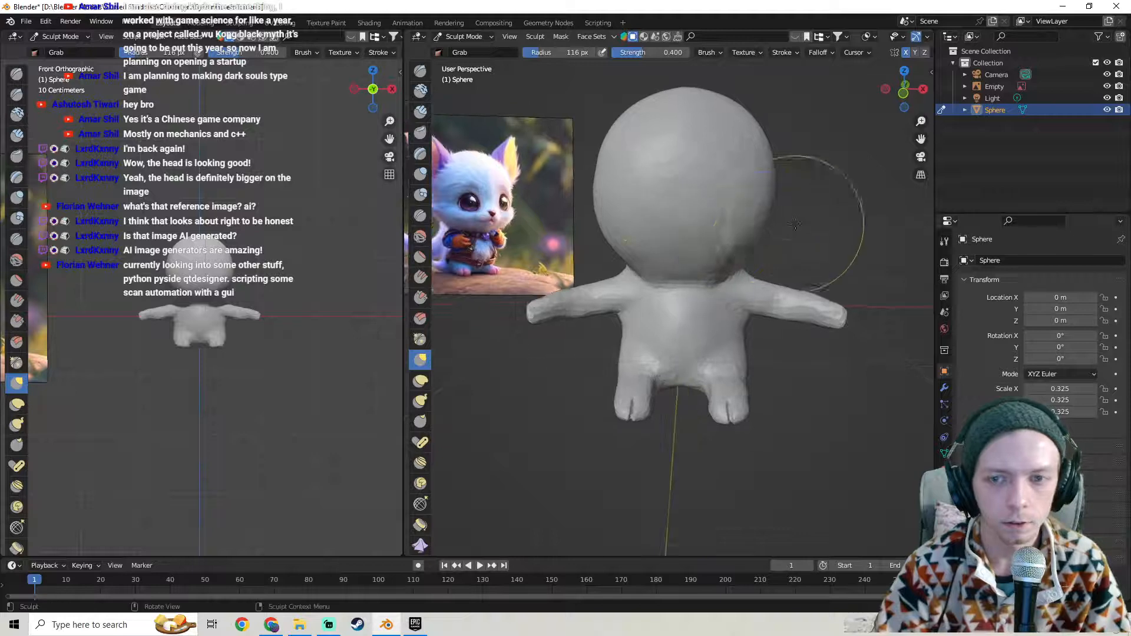
pyautogui.scroll(-1, 783, 227)
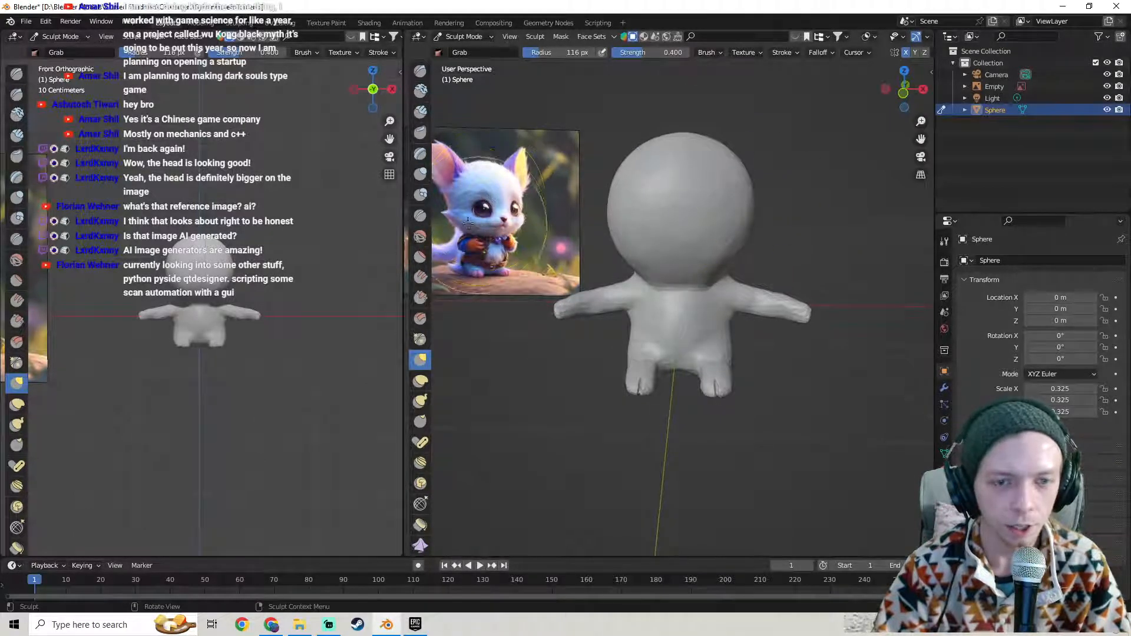
pyautogui.moveTo(709, 215)
pyautogui.mouseDown(button='middle')
pyautogui.moveTo(673, 228)
pyautogui.moveTo(675, 209)
pyautogui.moveTo(561, 194)
pyautogui.moveTo(669, 193)
pyautogui.mouseUp(button='middle')
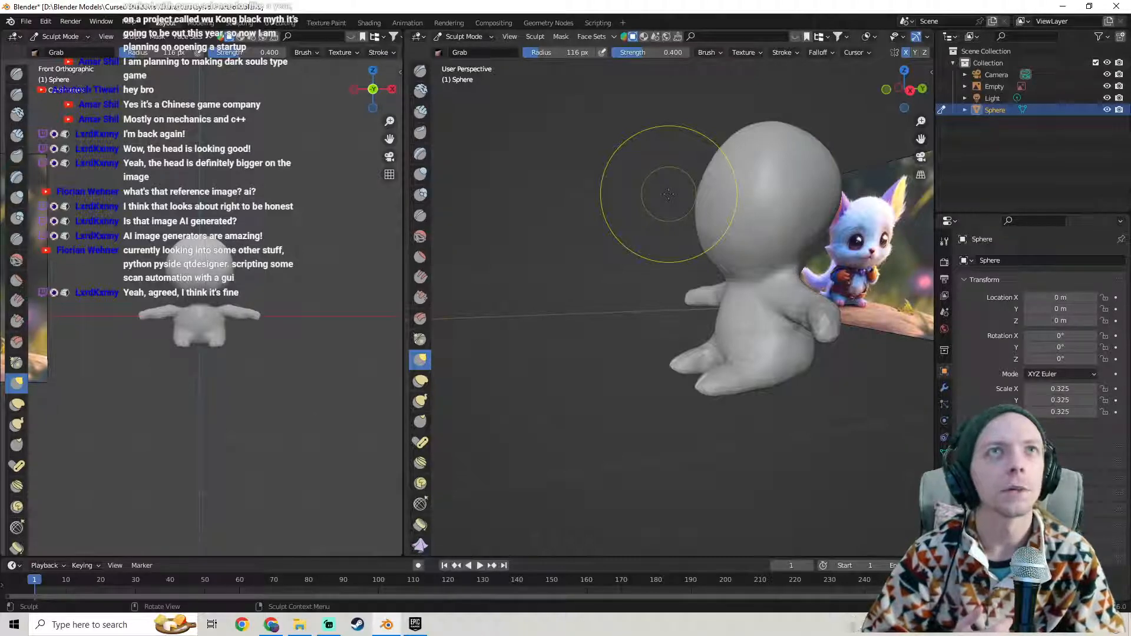
pyautogui.moveTo(669, 194)
pyautogui.mouseDown(button='middle')
pyautogui.moveTo(671, 212)
pyautogui.moveTo(707, 236)
pyautogui.moveTo(605, 301)
pyautogui.moveTo(619, 285)
pyautogui.moveTo(663, 279)
pyautogui.moveTo(721, 372)
pyautogui.moveTo(683, 330)
pyautogui.moveTo(672, 239)
pyautogui.moveTo(548, 253)
pyautogui.moveTo(548, 295)
pyautogui.moveTo(633, 343)
pyautogui.mouseUp(button='middle')
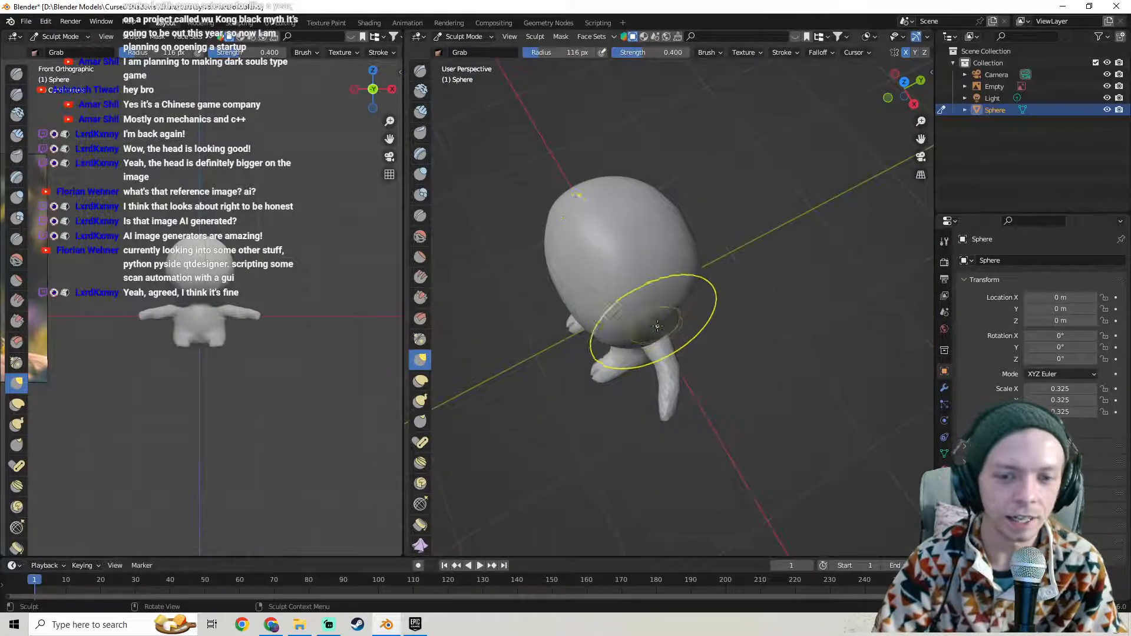
# - Adjust the curve of the head's side with a short Grab brush stroke from above
pyautogui.moveTo(664, 325); pyautogui.dragTo(680, 324)
pyautogui.moveTo(679, 324)
pyautogui.mouseDown(button='middle')
pyautogui.moveTo(710, 283)
pyautogui.moveTo(765, 263)
pyautogui.moveTo(611, 289)
pyautogui.moveTo(654, 268)
pyautogui.moveTo(682, 313)
pyautogui.moveTo(680, 298)
pyautogui.moveTo(744, 337)
pyautogui.moveTo(616, 312)
pyautogui.moveTo(737, 305)
pyautogui.moveTo(737, 289)
pyautogui.moveTo(846, 291)
pyautogui.moveTo(795, 243)
pyautogui.moveTo(677, 254)
pyautogui.mouseUp(button='middle')
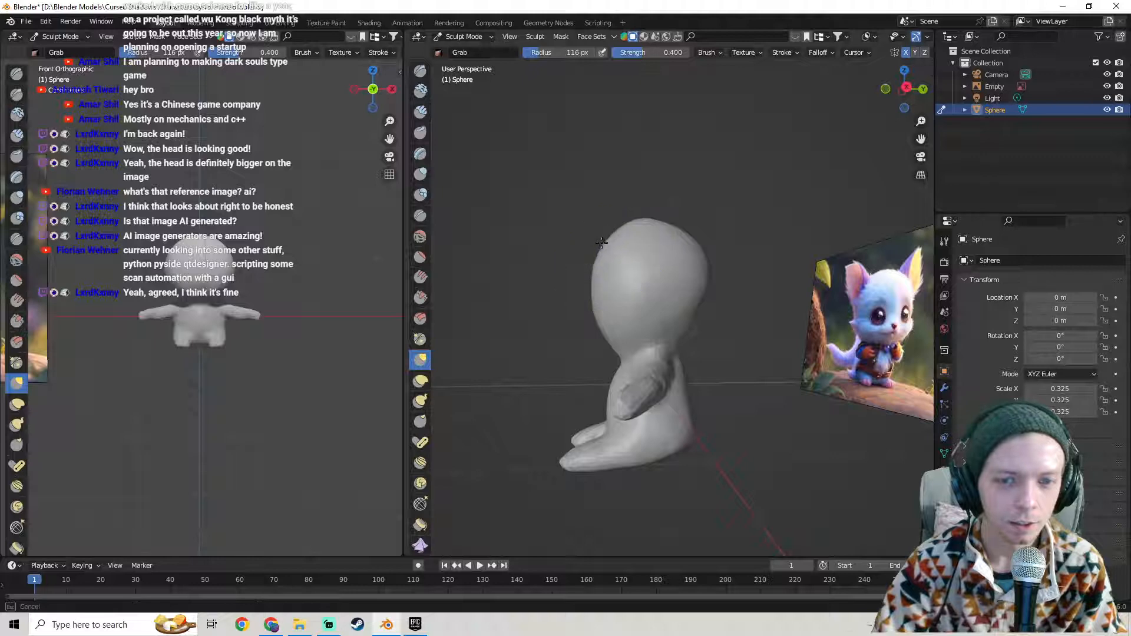
pyautogui.moveTo(599, 242)
pyautogui.mouseDown(button='middle')
pyautogui.moveTo(670, 283)
pyautogui.moveTo(642, 273)
pyautogui.moveTo(667, 239)
pyautogui.mouseUp(button='middle')
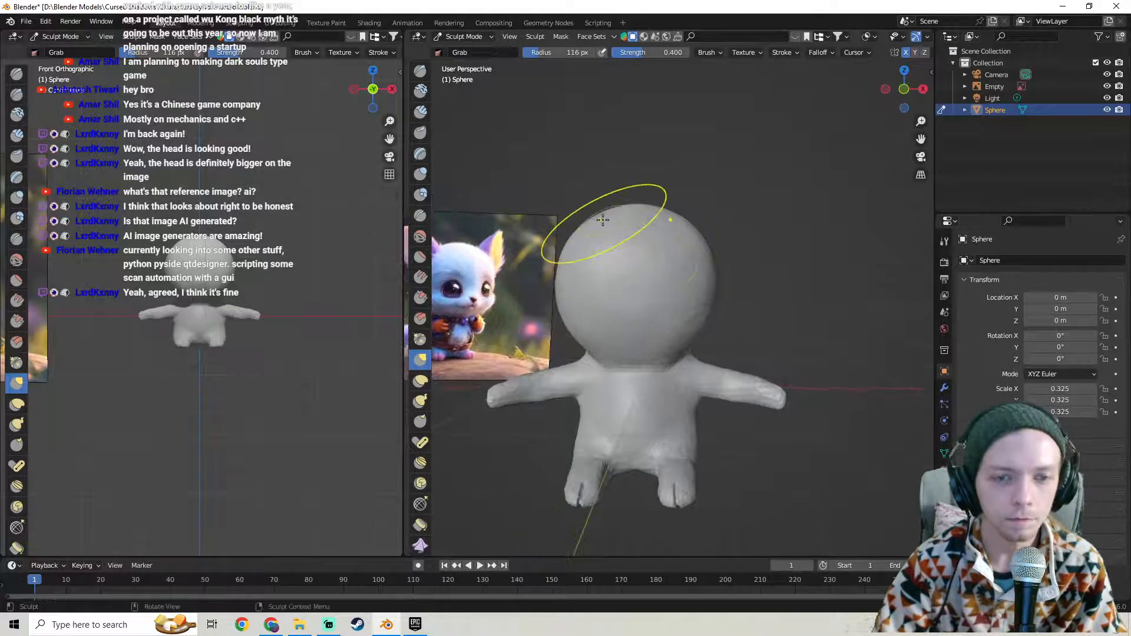
# - Try to pull ear shapes out of the upper corners of the head with the Grab brush
pyautogui.moveTo(548, 227); pyautogui.dragTo(698, 240, button='middle')
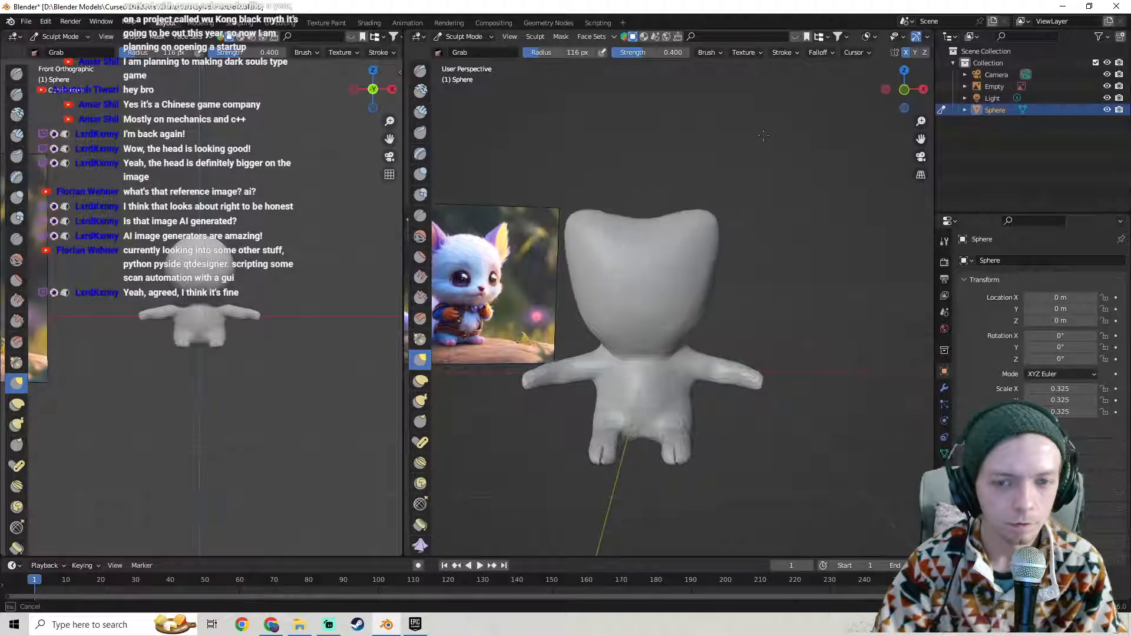
pyautogui.moveTo(759, 141); pyautogui.dragTo(763, 130)
pyautogui.moveTo(732, 114)
pyautogui.mouseDown(button='middle')
pyautogui.moveTo(601, 194)
pyautogui.moveTo(623, 221)
pyautogui.moveTo(595, 224)
pyautogui.moveTo(664, 249)
pyautogui.mouseUp(button='middle')
pyautogui.moveTo(670, 244); pyautogui.dragTo(676, 239)
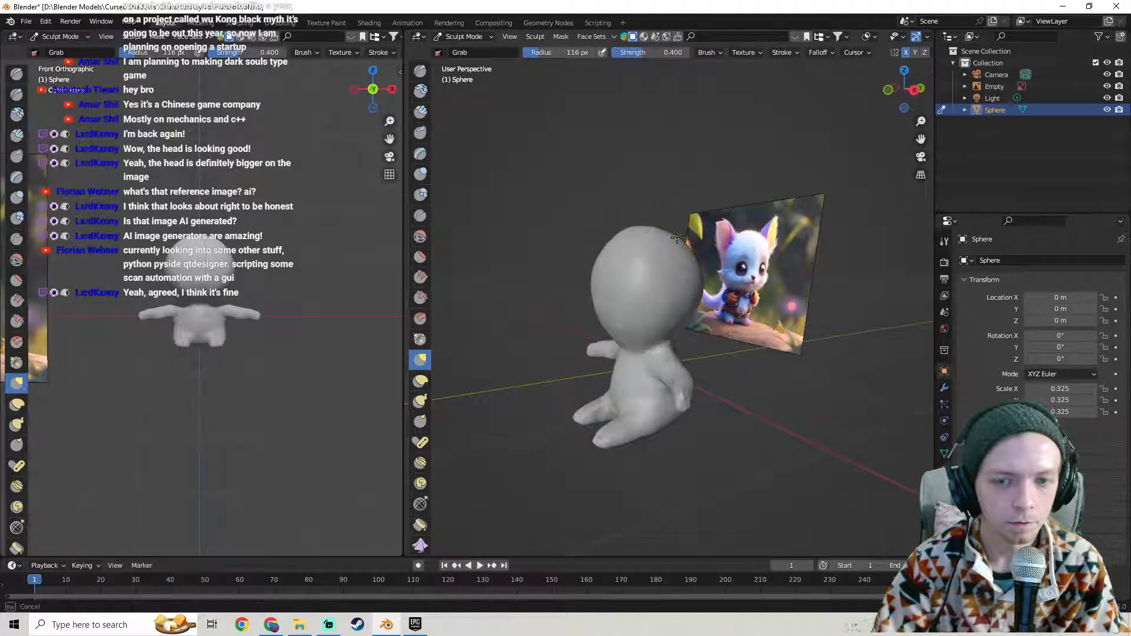
pyautogui.moveTo(707, 201); pyautogui.dragTo(683, 206)
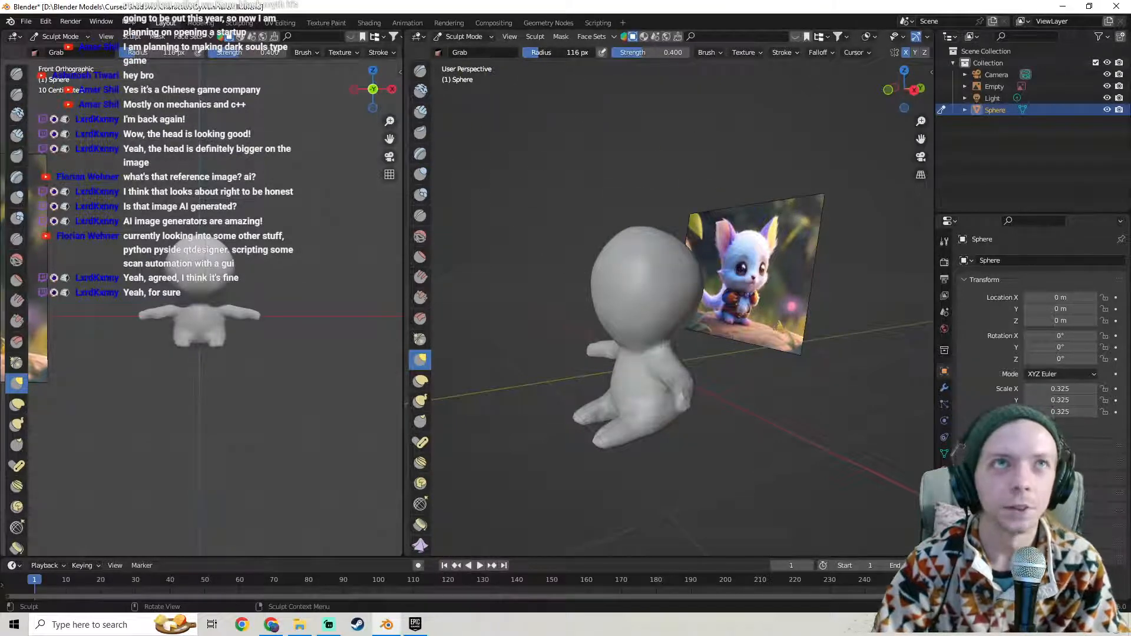
# - Set the Grab brush radius to 57 px and undo a trial stroke on the front of the face
pyautogui.moveTo(594, 265)
pyautogui.mouseDown(button='middle')
pyautogui.moveTo(606, 308)
pyautogui.moveTo(626, 327)
pyautogui.mouseUp(button='middle')
pyautogui.scroll(5, 665, 319)
pyautogui.scroll(2, 663, 303)
pyautogui.moveTo(649, 291); pyautogui.dragTo(646, 290)
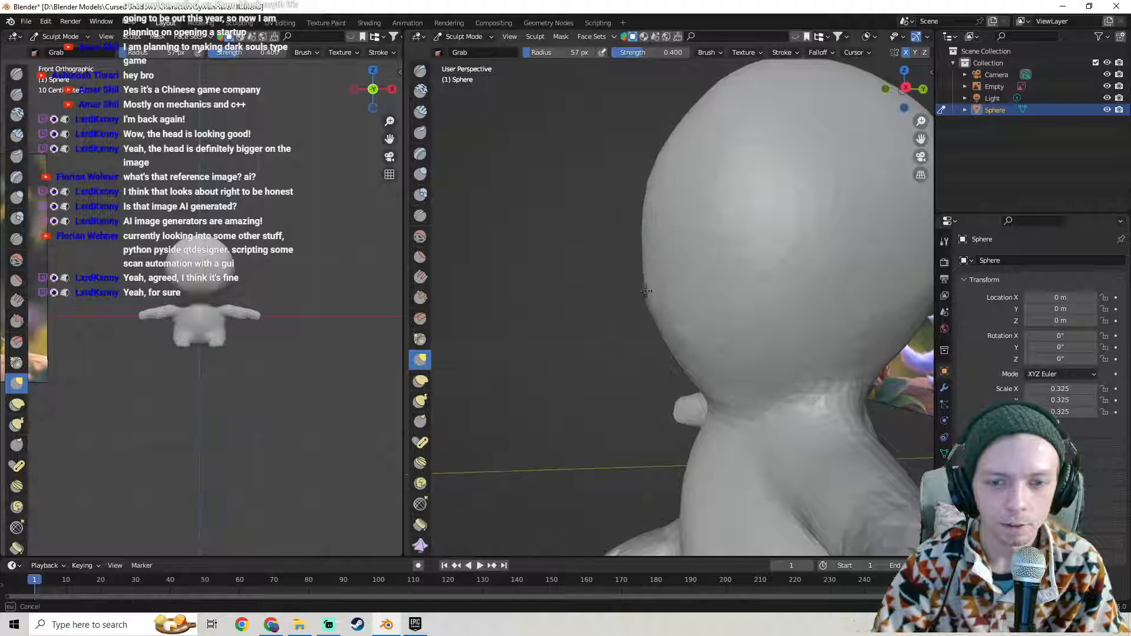
pyautogui.moveTo(512, 234); pyautogui.dragTo(542, 264)
pyautogui.moveTo(542, 264); pyautogui.dragTo(737, 317, button='middle')
pyautogui.hotkey('ctrl', 'z')
# - Check the head's topology in Edit Mode, widen the perspective viewport and remesh the character with a voxel size of 0.1 m
pyautogui.press('Tab')
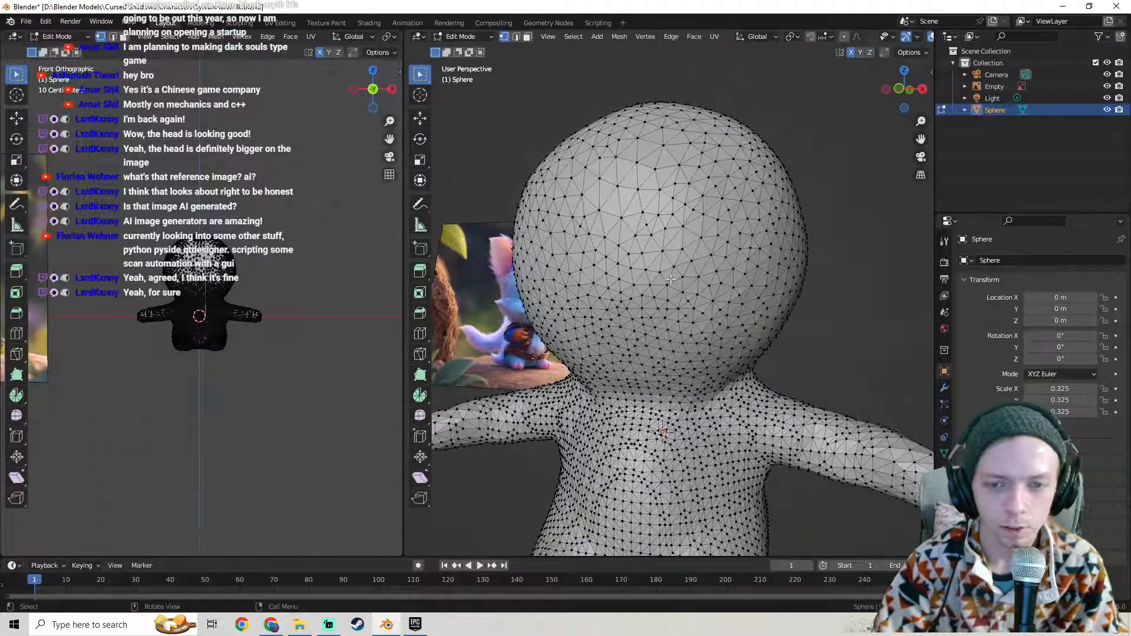
pyautogui.press('Tab')
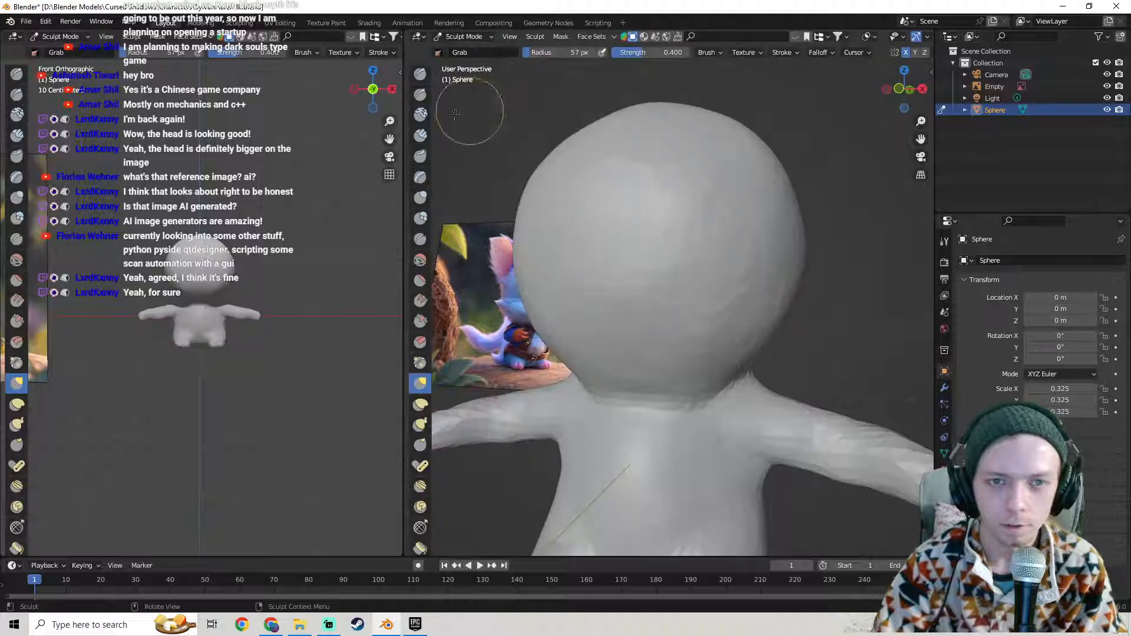
pyautogui.moveTo(402, 101); pyautogui.dragTo(306, 101)
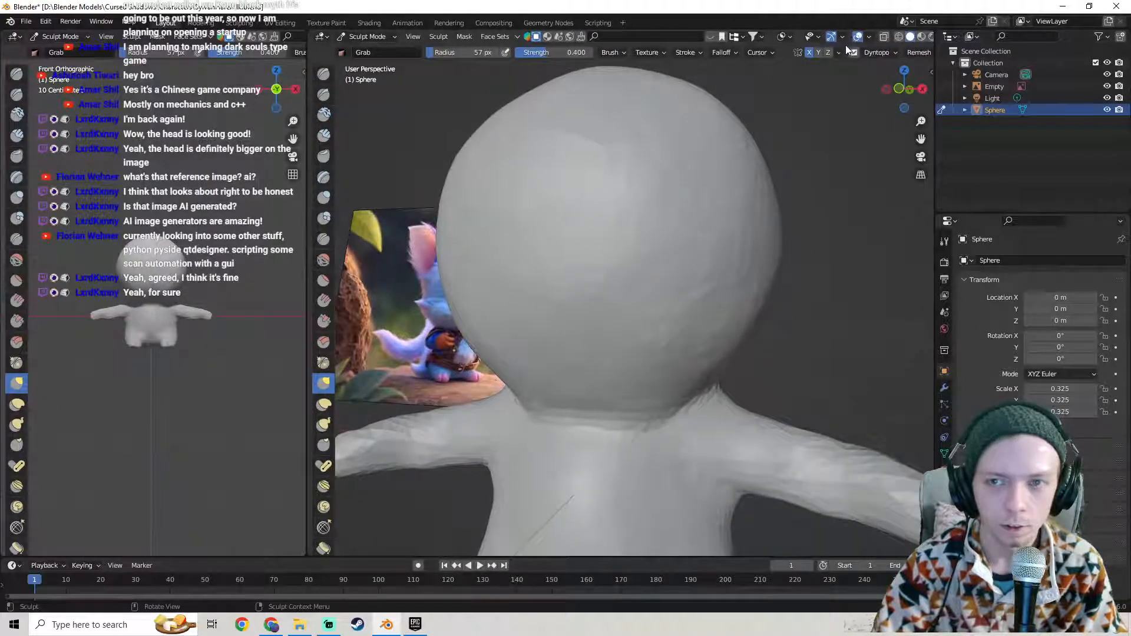
pyautogui.click(923, 52)
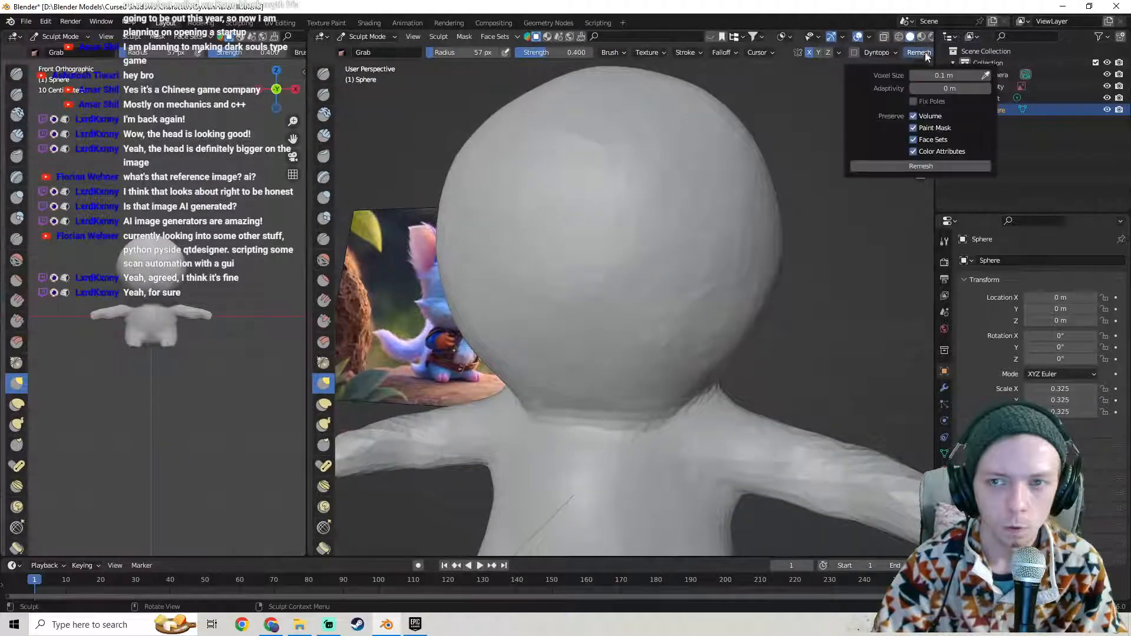
pyautogui.click(911, 166)
# - Inspect the remeshed character's topology by switching between Sculpt Mode and Edit Mode
pyautogui.scroll(-4, 766, 224)
pyautogui.press('Tab')
pyautogui.moveTo(661, 250)
pyautogui.mouseDown(button='middle')
pyautogui.moveTo(606, 255)
pyautogui.moveTo(732, 257)
pyautogui.moveTo(702, 271)
pyautogui.moveTo(535, 272)
pyautogui.moveTo(622, 279)
pyautogui.mouseUp(button='middle')
pyautogui.press('Tab')
pyautogui.scroll(4, 607, 259)
pyautogui.scroll(-5, 580, 253)
pyautogui.press('Tab')
pyautogui.press('Tab')
pyautogui.scroll(3, 600, 245)
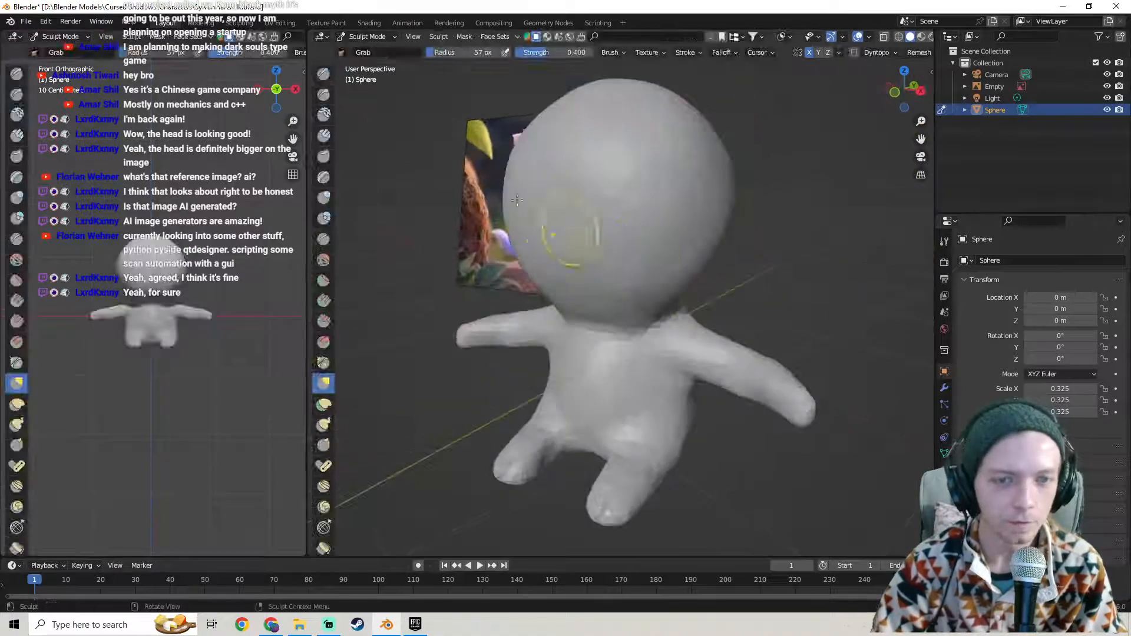
# - Save the Blender file with the remeshed character and check the model against the reference image
pyautogui.click(26, 22)
pyautogui.click(47, 100)
pyautogui.moveTo(589, 265)
pyautogui.mouseDown(button='middle')
pyautogui.moveTo(691, 267)
pyautogui.moveTo(578, 232)
pyautogui.moveTo(560, 245)
pyautogui.mouseUp(button='middle')
pyautogui.scroll(-4, 554, 235)
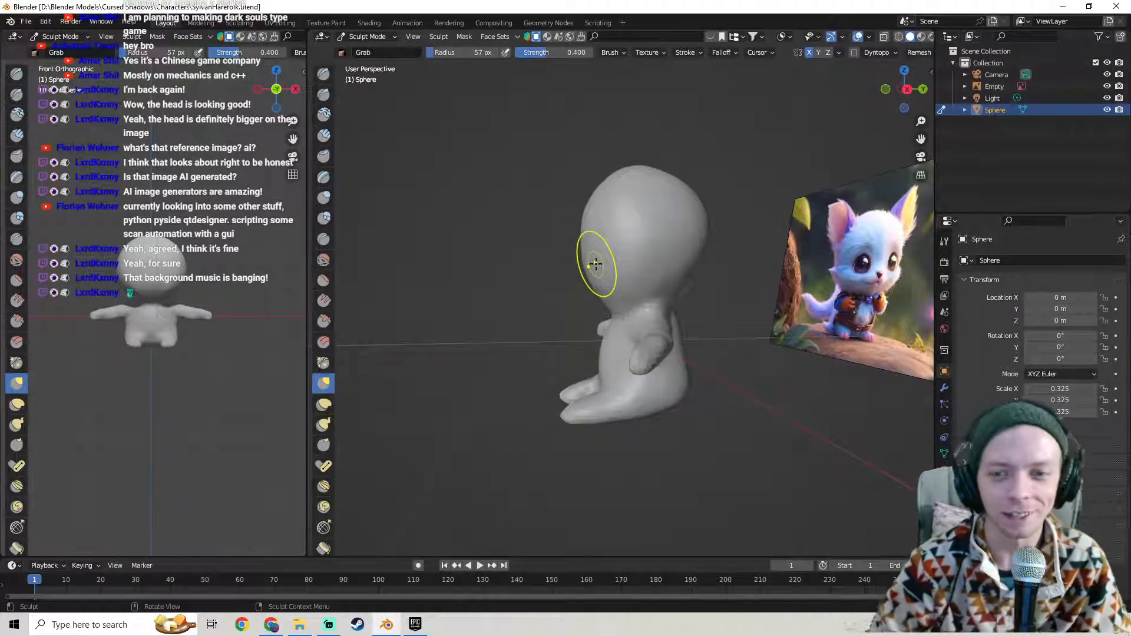
pyautogui.moveTo(596, 265); pyautogui.dragTo(729, 271, button='middle')
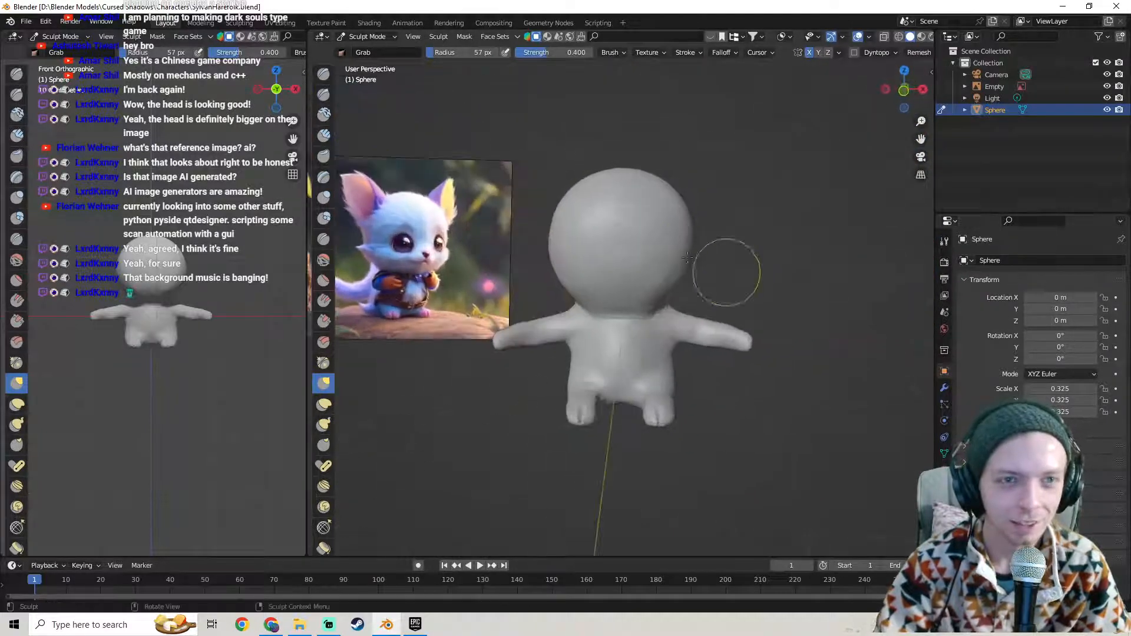
pyautogui.click(323, 39)
pyautogui.click(323, 39)
pyautogui.scroll(-1, 763, 229)
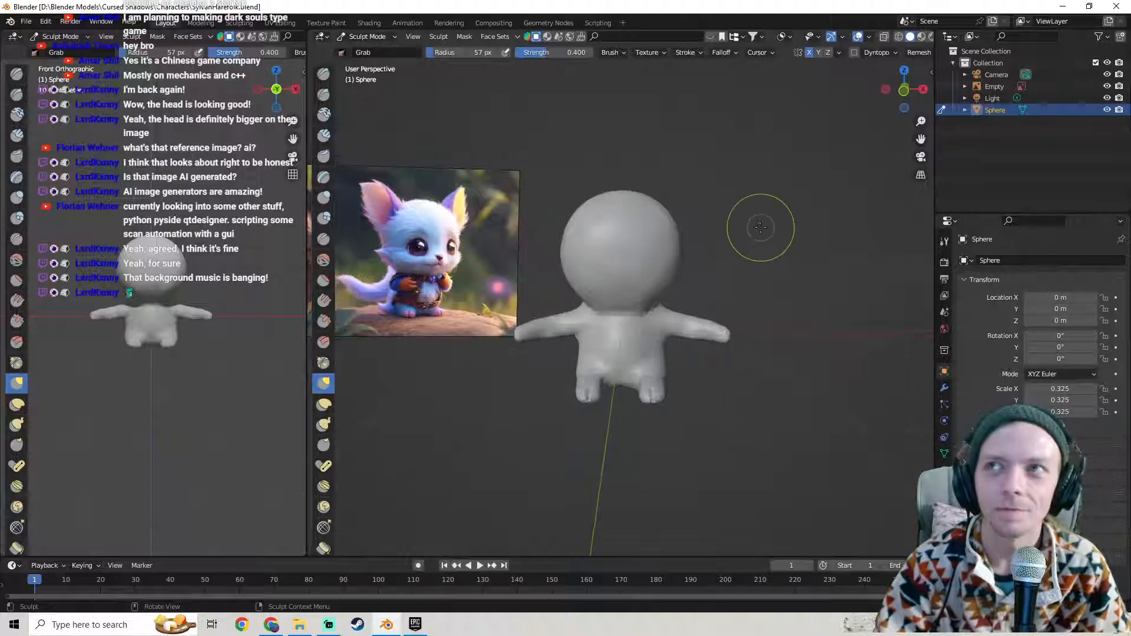
pyautogui.scroll(3, 763, 225)
pyautogui.moveTo(762, 223)
pyautogui.mouseDown(button='middle')
pyautogui.moveTo(773, 225)
pyautogui.moveTo(762, 222)
pyautogui.mouseUp(button='middle')
pyautogui.scroll(-2, 761, 222)
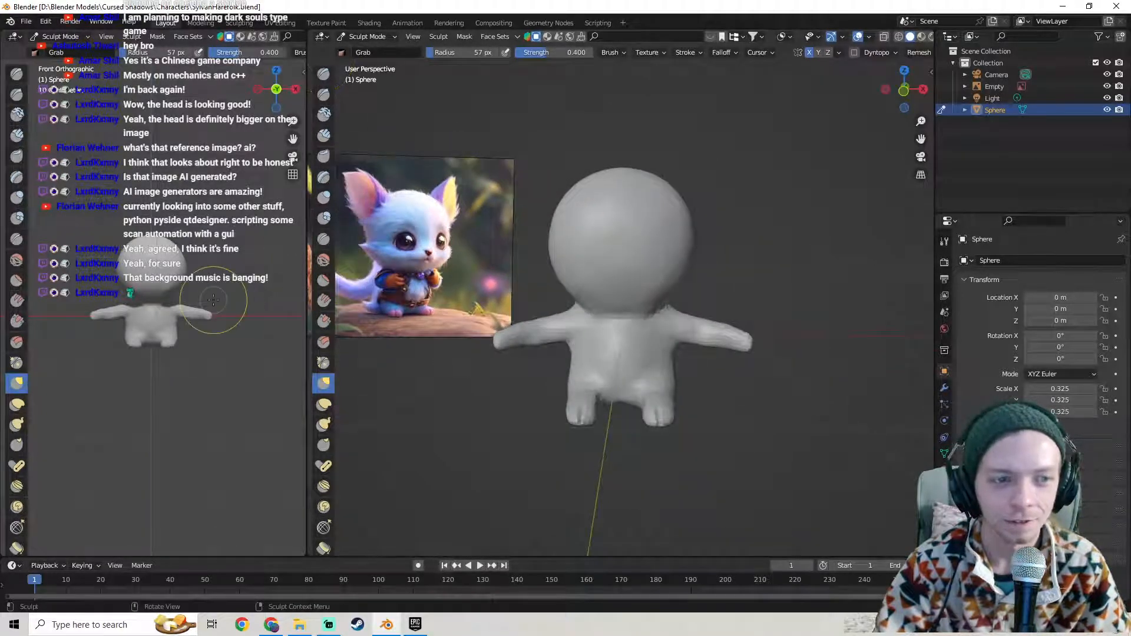
pyautogui.click(375, 39)
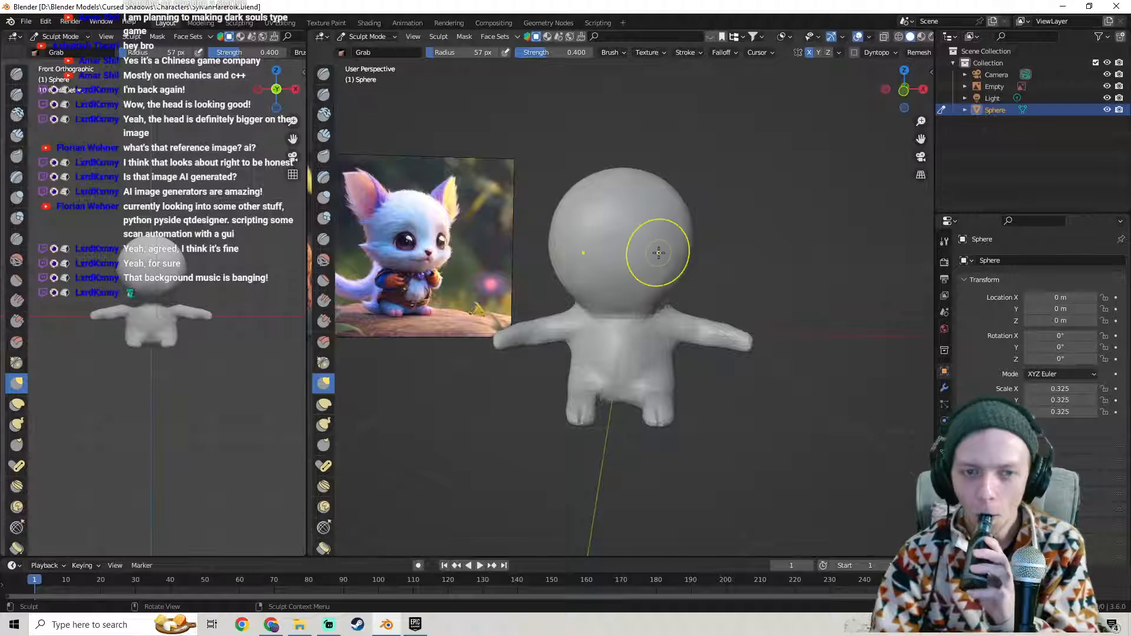
# - Try to pull a muzzle out of the lower front of the face with the Grab brush, and undo it
pyautogui.moveTo(658, 252); pyautogui.dragTo(586, 245, button='middle')
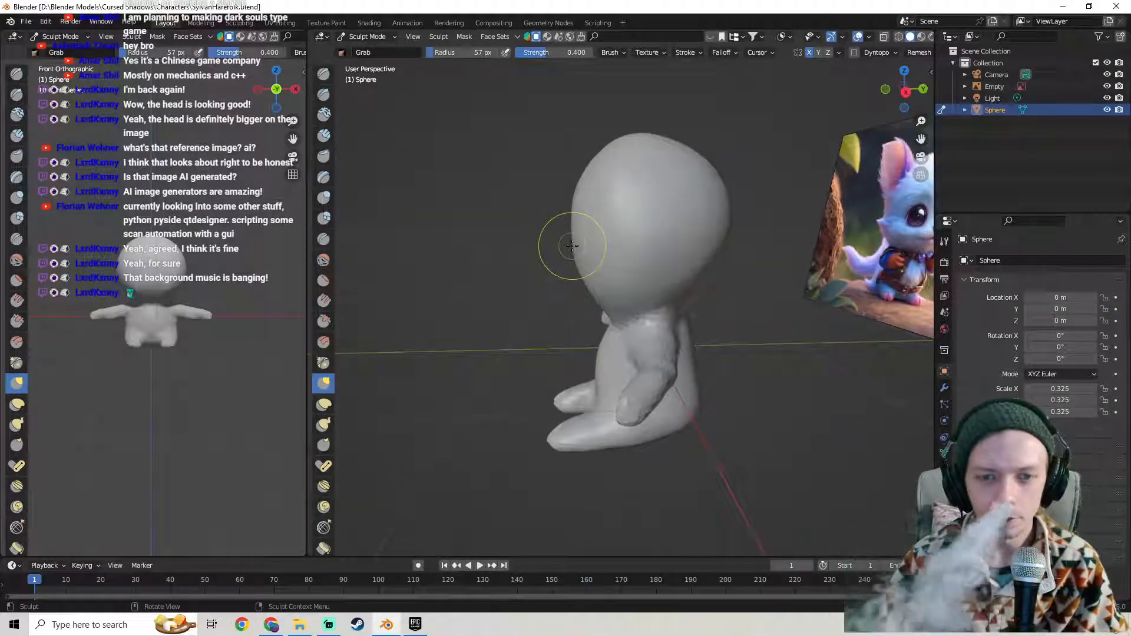
pyautogui.scroll(2, 563, 242)
pyautogui.moveTo(563, 242)
pyautogui.mouseDown(button='middle')
pyautogui.moveTo(590, 234)
pyautogui.moveTo(560, 237)
pyautogui.mouseUp(button='middle')
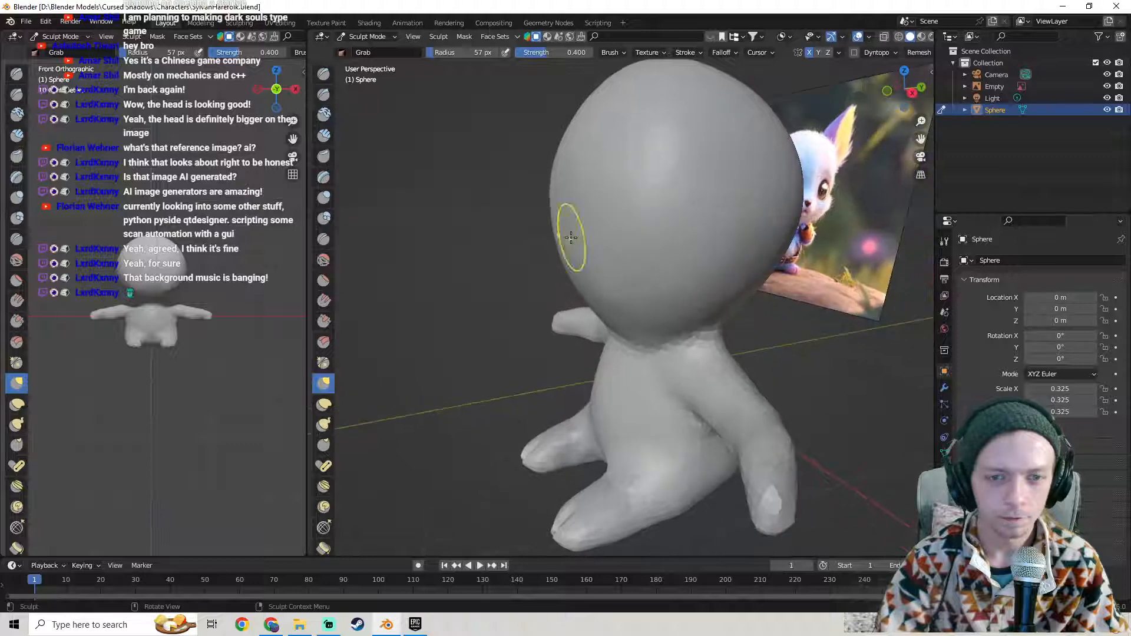
pyautogui.moveTo(481, 210); pyautogui.dragTo(611, 246, button='middle')
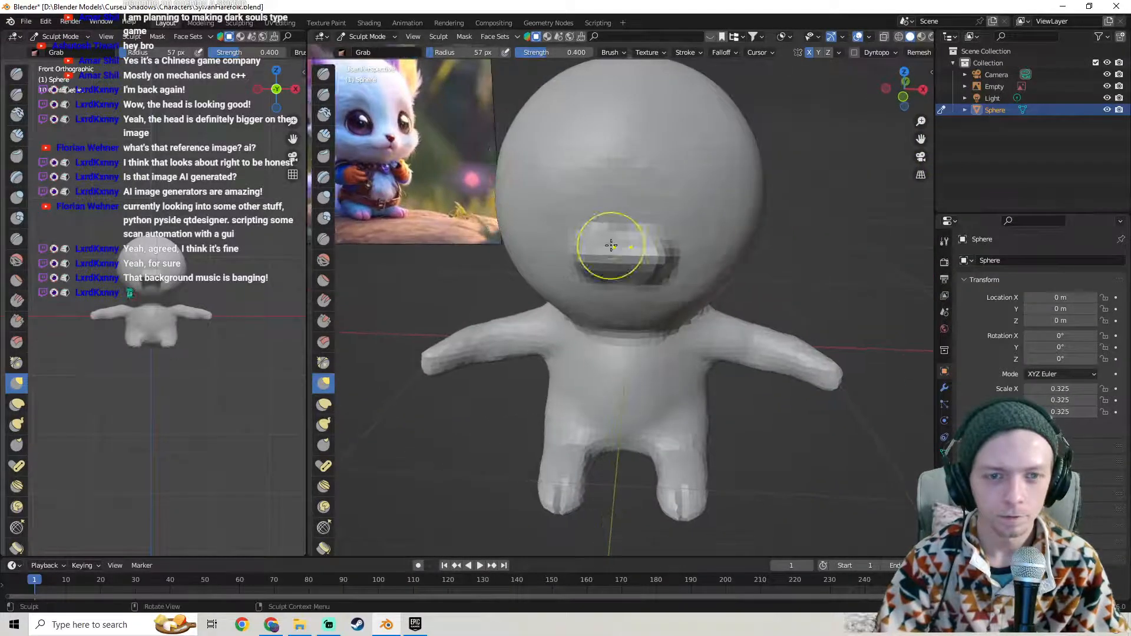
pyautogui.moveTo(658, 254); pyautogui.dragTo(644, 257)
pyautogui.scroll(-2, 648, 257)
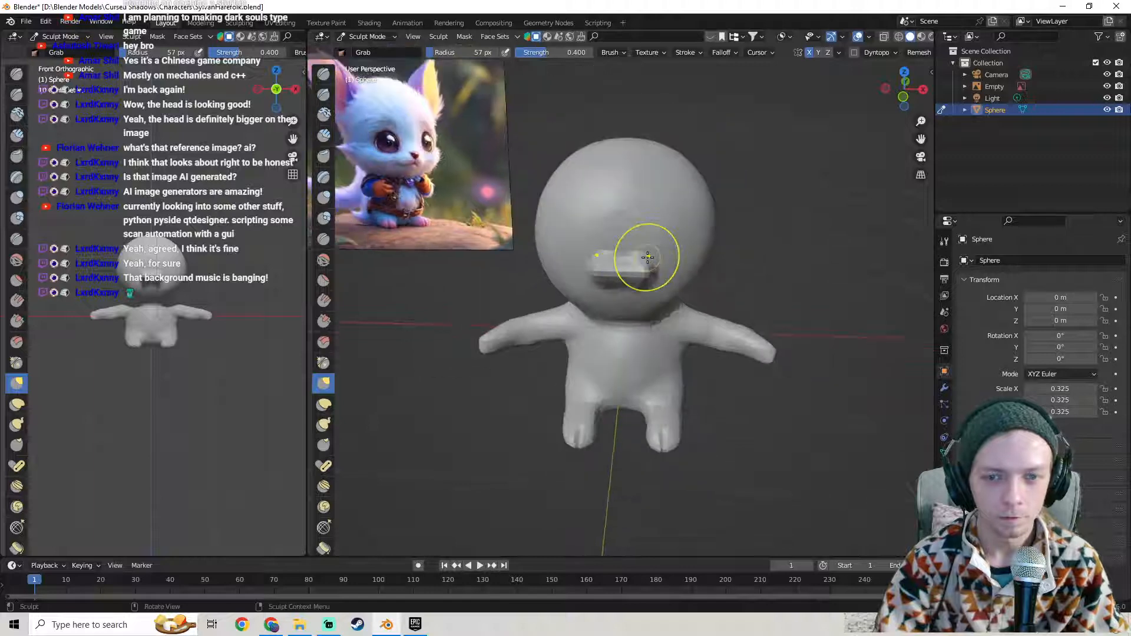
pyautogui.hotkey('ctrl', 'z')
# - Try to pull a pointed snout forward from the face in side view, and undo the strokes
pyautogui.moveTo(651, 253); pyautogui.dragTo(549, 243, button='middle')
pyautogui.scroll(2, 549, 244)
pyautogui.moveTo(560, 240); pyautogui.dragTo(542, 236)
pyautogui.moveTo(442, 208); pyautogui.dragTo(434, 201)
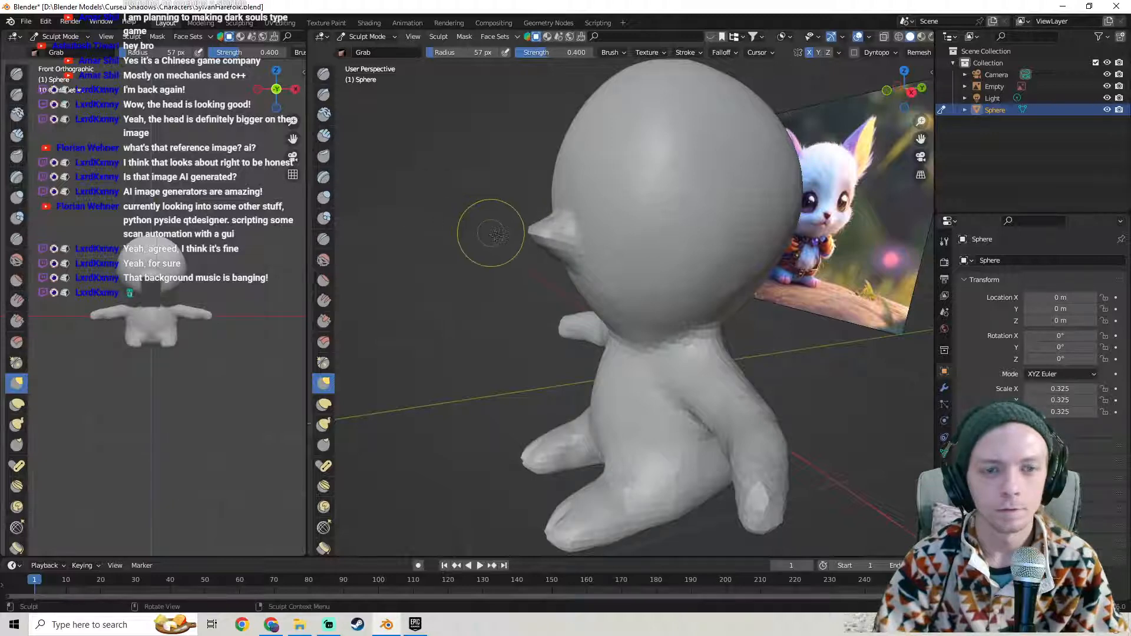
pyautogui.moveTo(485, 232); pyautogui.dragTo(596, 255, button='middle')
pyautogui.hotkey('ctrl', 'z')
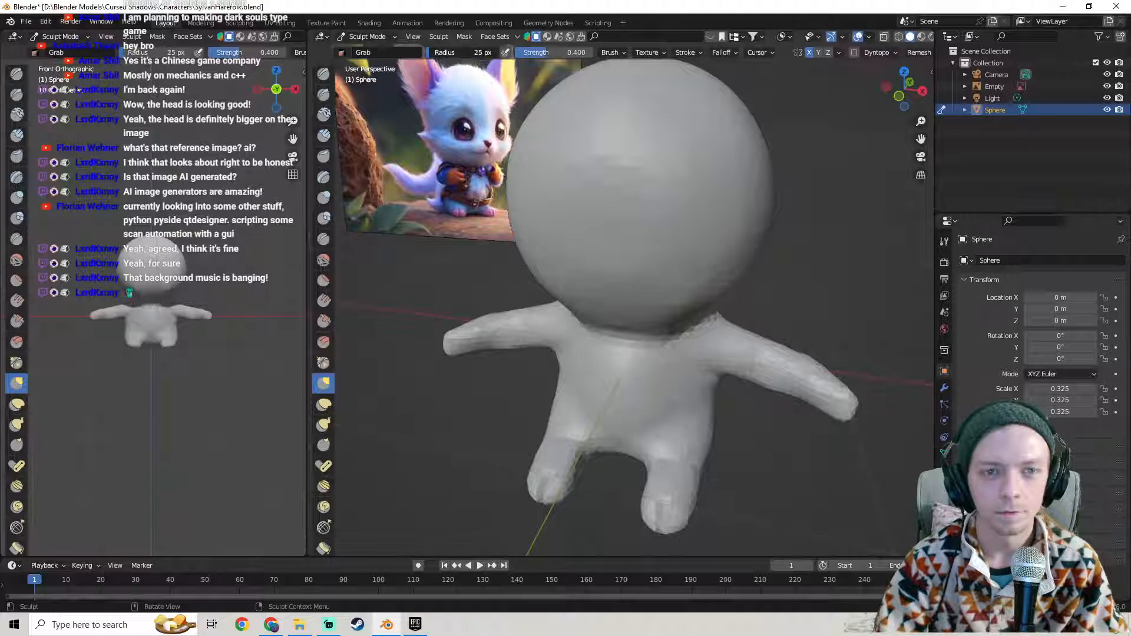
# - Set the Grab brush radius to 112 px and pull the lower back of the head outward above the neck
pyautogui.moveTo(578, 189); pyautogui.dragTo(470, 160, button='middle')
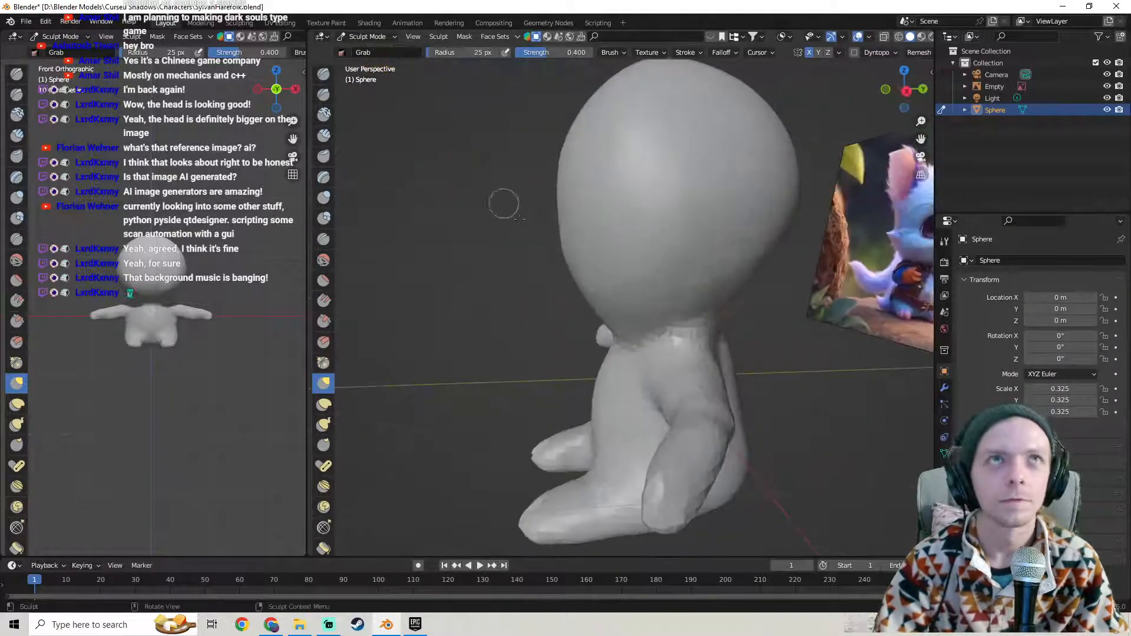
pyautogui.moveTo(555, 228); pyautogui.dragTo(556, 235, button='middle')
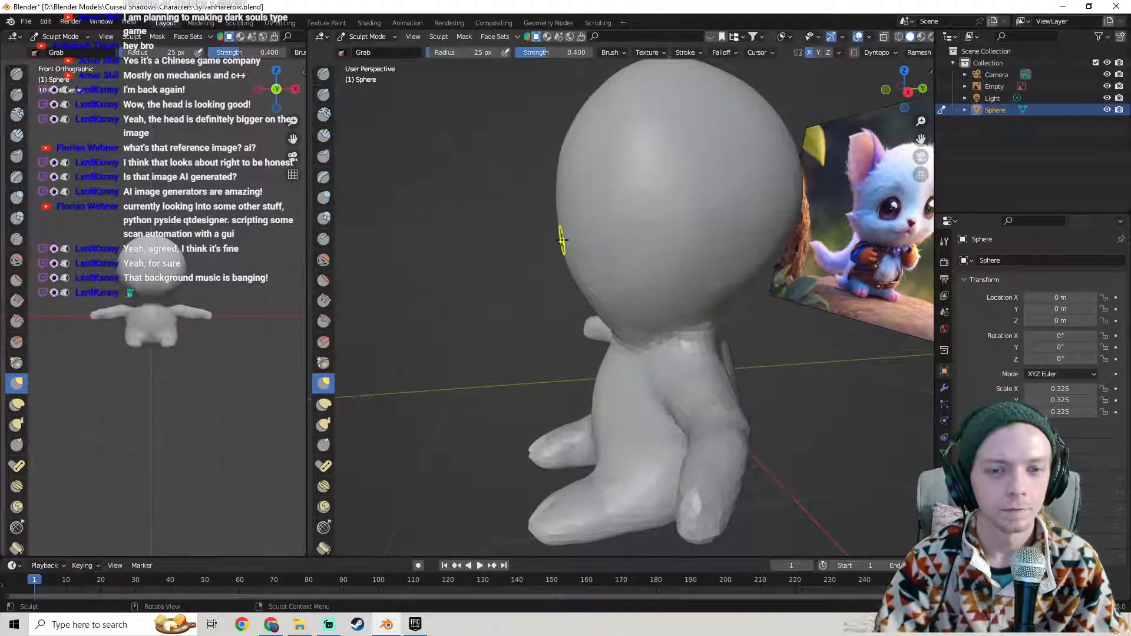
pyautogui.moveTo(454, 184); pyautogui.dragTo(512, 235, button='middle')
pyautogui.moveTo(775, 295); pyautogui.dragTo(654, 286, button='middle')
pyautogui.scroll(3, 654, 286)
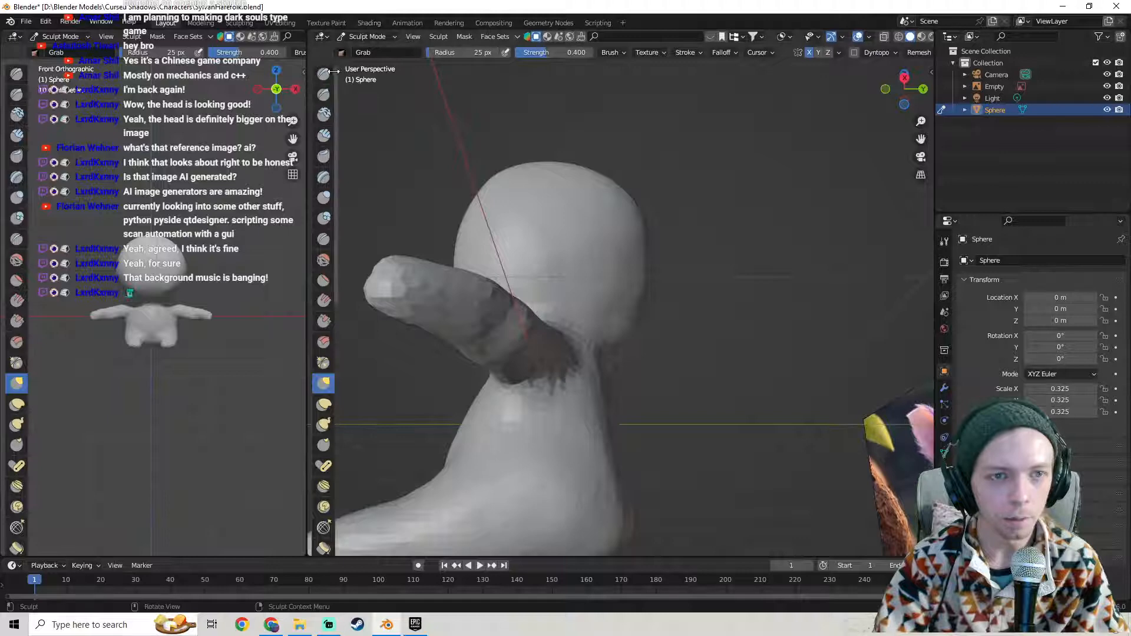
pyautogui.moveTo(438, 52); pyautogui.dragTo(473, 52)
pyautogui.moveTo(522, 245)
pyautogui.mouseDown(button='middle')
pyautogui.moveTo(639, 347)
pyautogui.moveTo(651, 334)
pyautogui.mouseUp(button='middle')
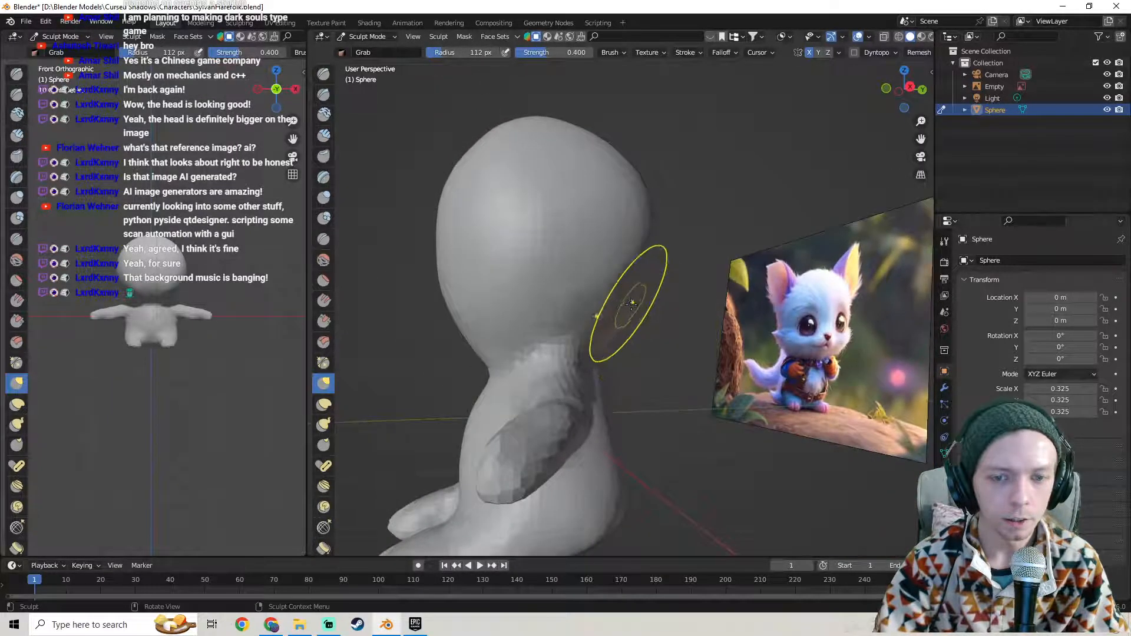
pyautogui.moveTo(628, 310); pyautogui.dragTo(634, 315)
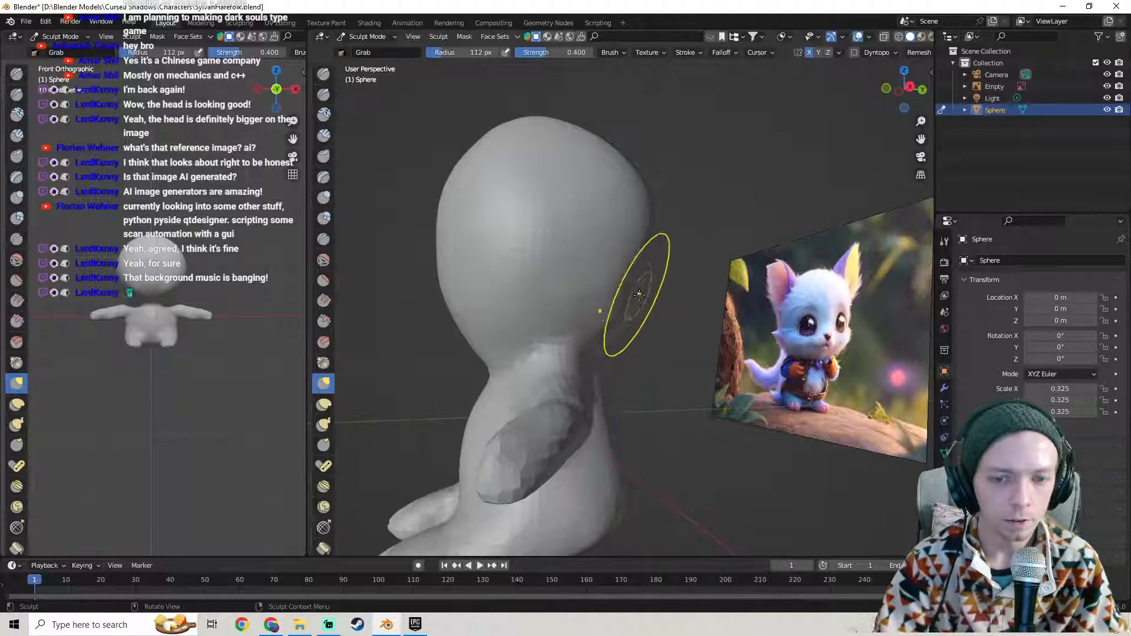
pyautogui.moveTo(648, 285)
pyautogui.mouseDown(button='middle')
pyautogui.moveTo(554, 277)
pyautogui.moveTo(435, 336)
pyautogui.moveTo(578, 362)
pyautogui.moveTo(683, 296)
pyautogui.moveTo(650, 287)
pyautogui.mouseUp(button='middle')
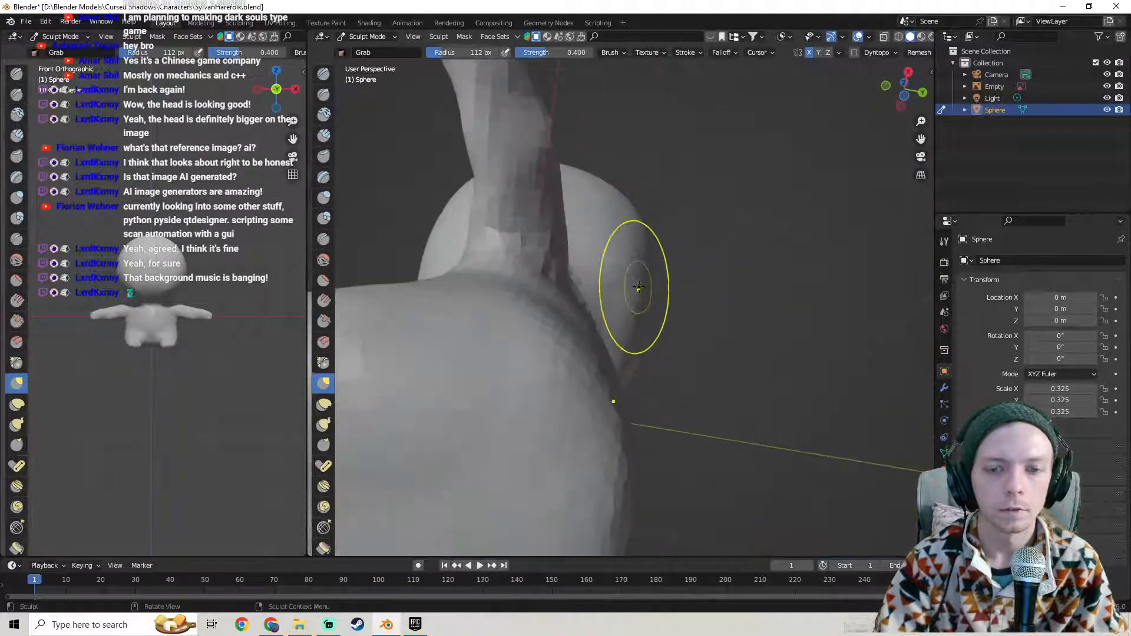
pyautogui.moveTo(642, 330)
pyautogui.mouseDown(button='middle')
pyautogui.moveTo(578, 404)
pyautogui.moveTo(625, 435)
pyautogui.moveTo(622, 299)
pyautogui.moveTo(618, 321)
pyautogui.moveTo(764, 360)
pyautogui.moveTo(596, 370)
pyautogui.mouseUp(button='middle')
pyautogui.scroll(-3, 748, 356)
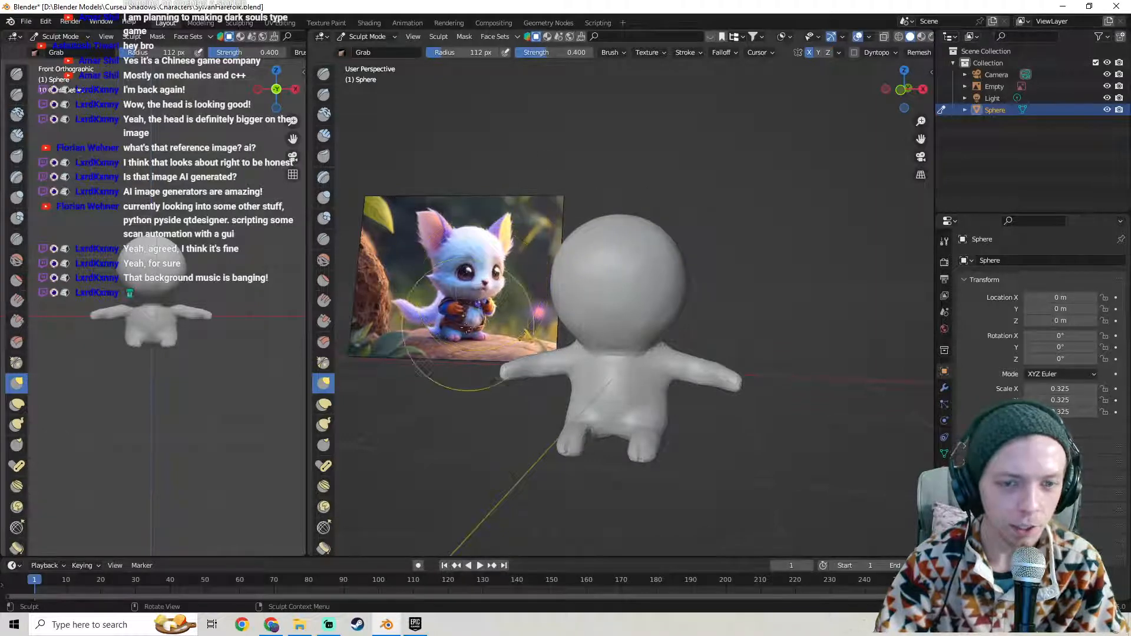
# - Narrow the head from the front by pushing its sides inward with the Grab brush
pyautogui.scroll(5, 483, 284)
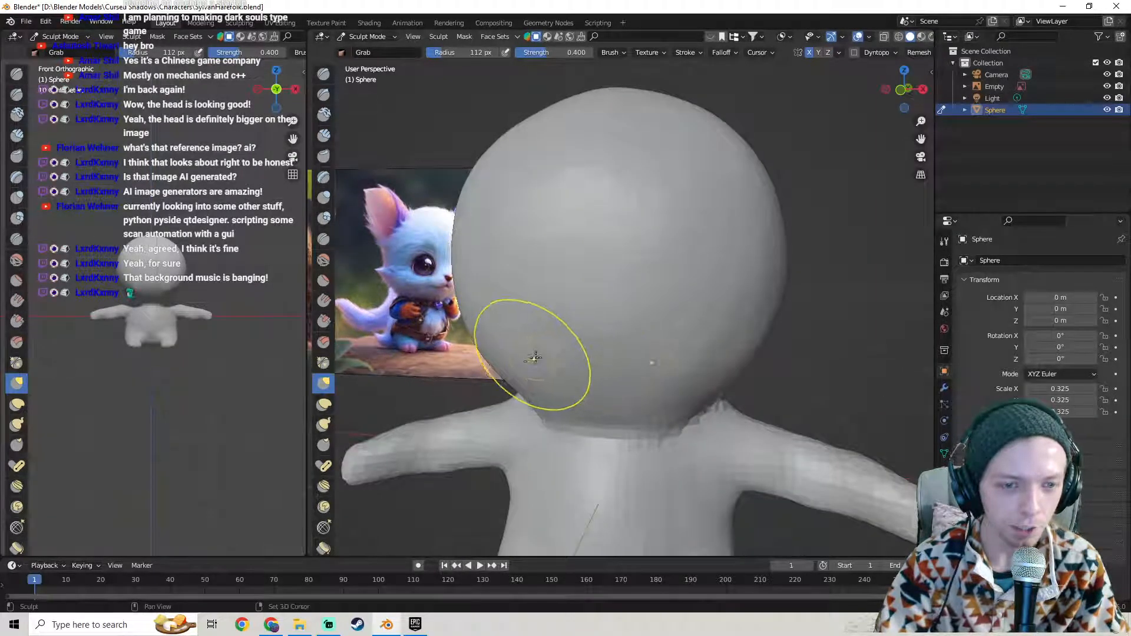
pyautogui.moveTo(519, 361); pyautogui.dragTo(575, 365, button='middle')
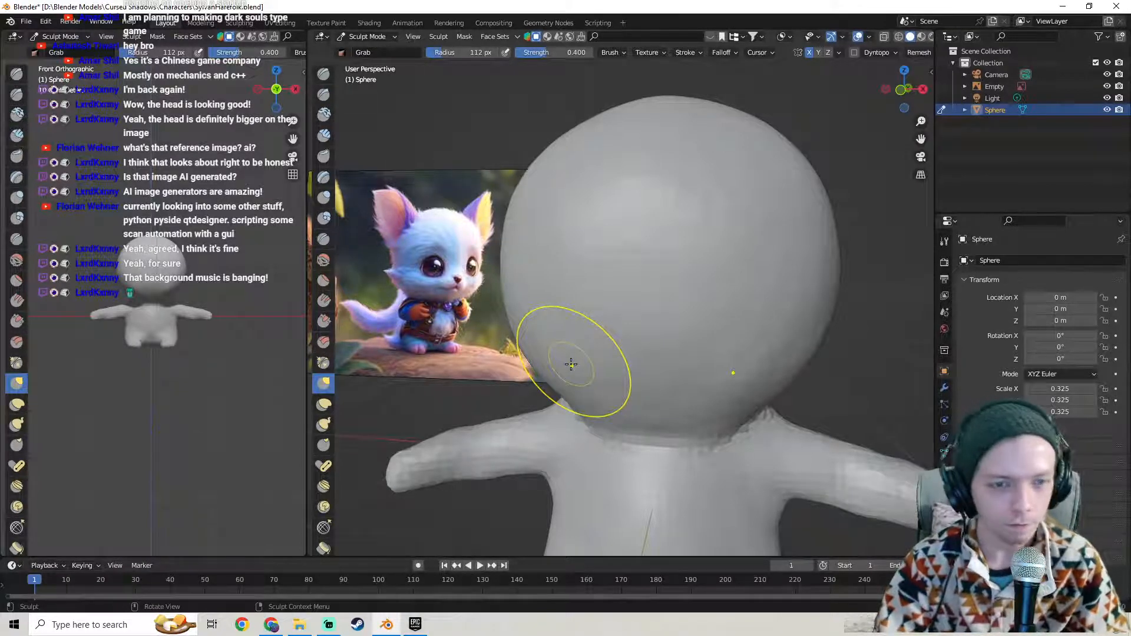
pyautogui.scroll(-3, 571, 359)
pyautogui.moveTo(571, 359); pyautogui.dragTo(591, 348, button='middle')
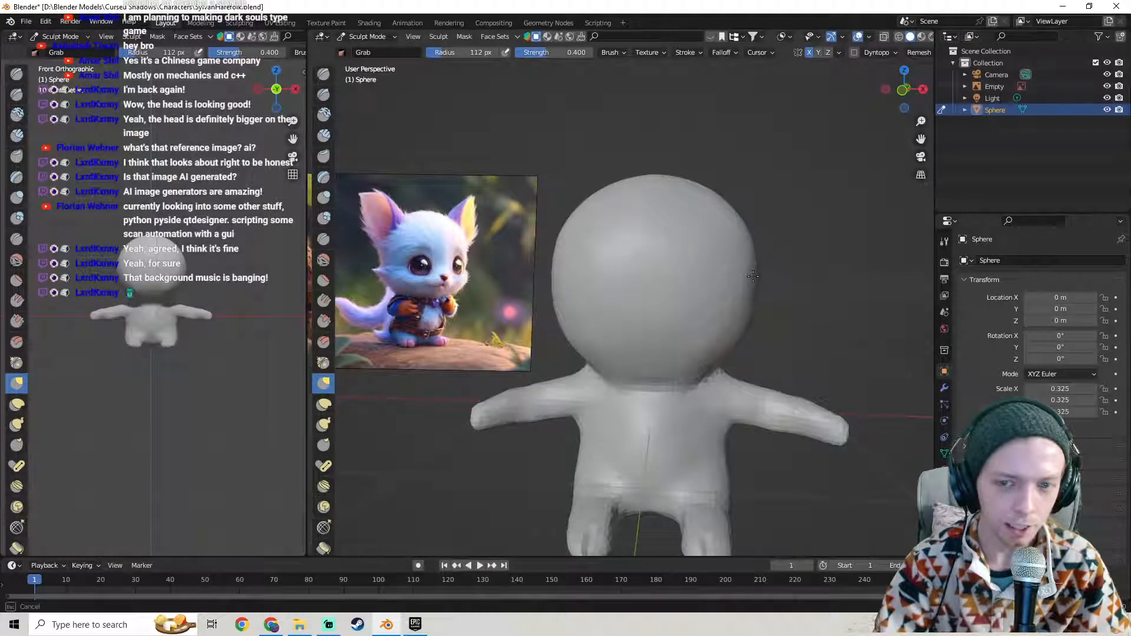
pyautogui.moveTo(756, 259); pyautogui.dragTo(752, 244)
pyautogui.moveTo(756, 298); pyautogui.dragTo(743, 328)
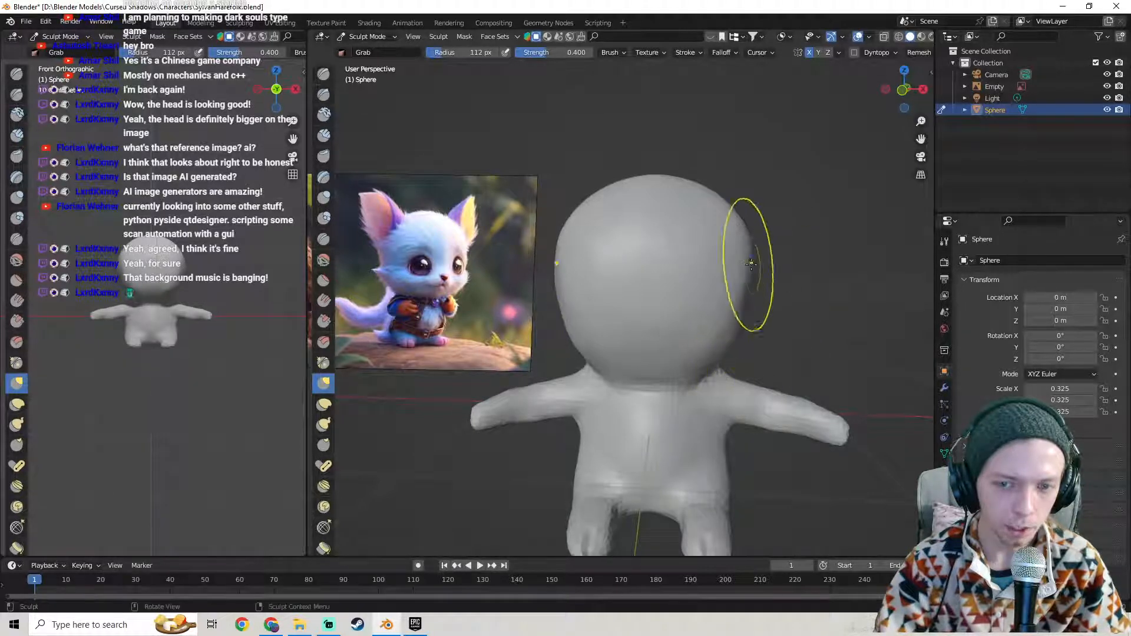
pyautogui.moveTo(746, 232); pyautogui.dragTo(748, 230)
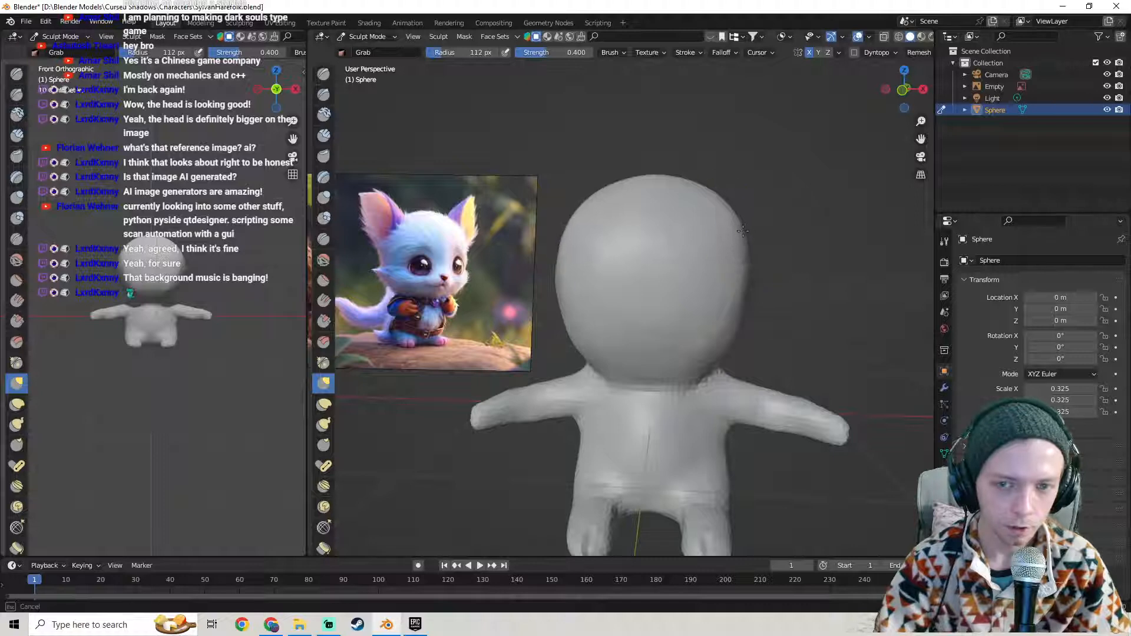
# - Flatten the middle of the head's sides further and tuck in the lower cheek with the Grab brush
pyautogui.scroll(-3, 746, 254)
pyautogui.moveTo(745, 255)
pyautogui.mouseDown(button='middle')
pyautogui.moveTo(754, 264)
pyautogui.moveTo(730, 277)
pyautogui.mouseUp(button='middle')
pyautogui.scroll(3, 753, 265)
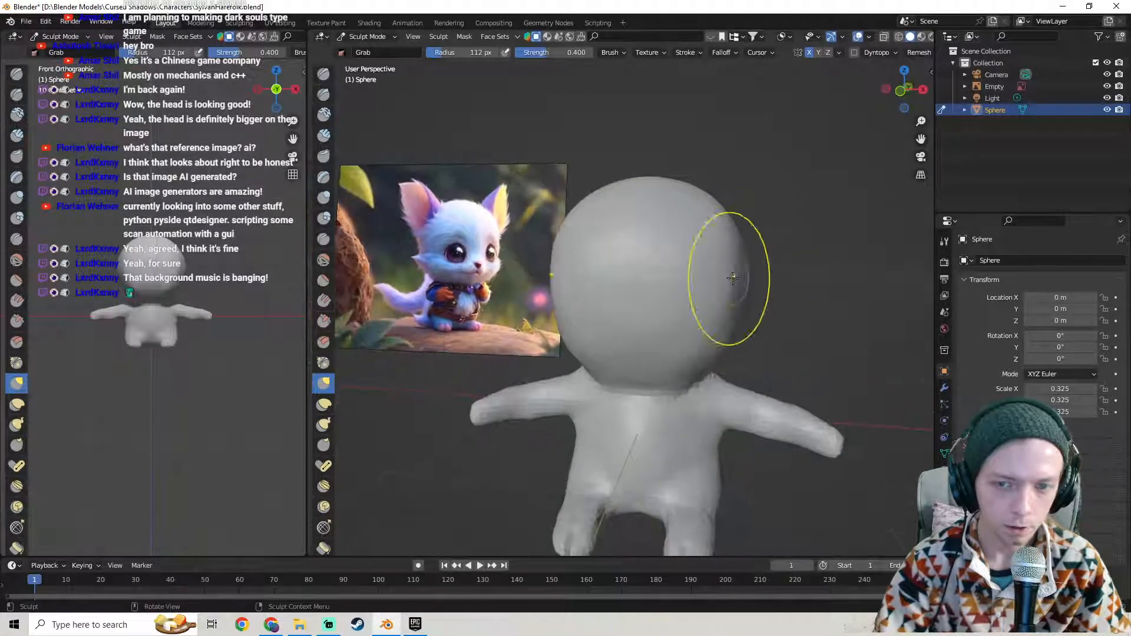
pyautogui.moveTo(748, 285); pyautogui.dragTo(747, 280)
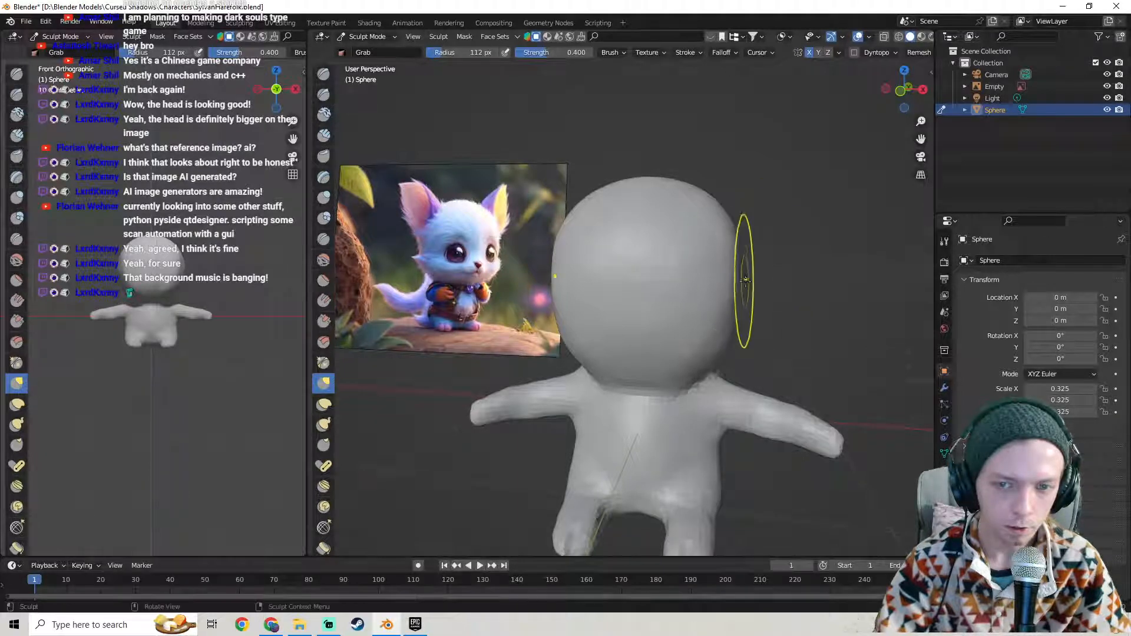
pyautogui.moveTo(746, 284); pyautogui.dragTo(748, 295)
pyautogui.moveTo(734, 301); pyautogui.dragTo(764, 303, button='middle')
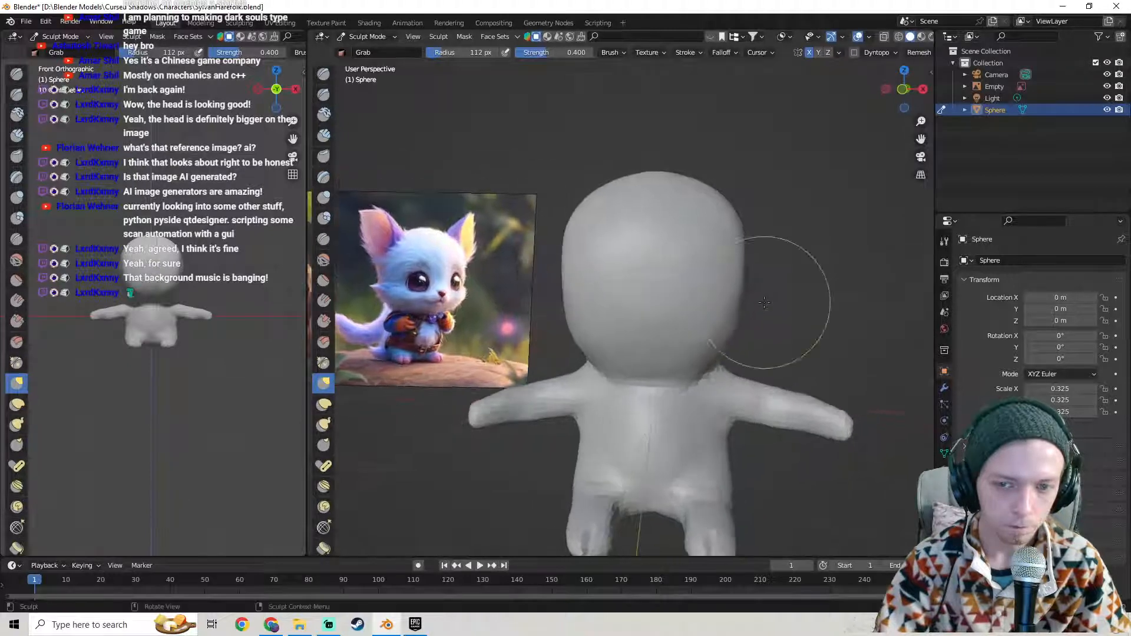
pyautogui.moveTo(749, 329)
pyautogui.mouseDown()
pyautogui.moveTo(739, 319)
pyautogui.moveTo(727, 338)
pyautogui.mouseUp()
# - Reshape the sides of the head from behind with the Grab brush to even out the outline
pyautogui.scroll(-3, 732, 339)
pyautogui.moveTo(732, 339)
pyautogui.mouseDown(button='middle')
pyautogui.moveTo(732, 351)
pyautogui.moveTo(699, 355)
pyautogui.moveTo(474, 342)
pyautogui.moveTo(454, 283)
pyautogui.mouseUp(button='middle')
pyautogui.scroll(1, 732, 351)
pyautogui.moveTo(522, 270); pyautogui.dragTo(526, 267, button='middle')
pyautogui.moveTo(529, 267); pyautogui.dragTo(531, 268)
pyautogui.moveTo(522, 287)
pyautogui.mouseDown()
pyautogui.moveTo(492, 297)
pyautogui.moveTo(490, 254)
pyautogui.mouseUp()
pyautogui.scroll(2, 530, 283)
pyautogui.moveTo(495, 331)
pyautogui.mouseDown()
pyautogui.moveTo(506, 331)
pyautogui.moveTo(486, 260)
pyautogui.mouseUp()
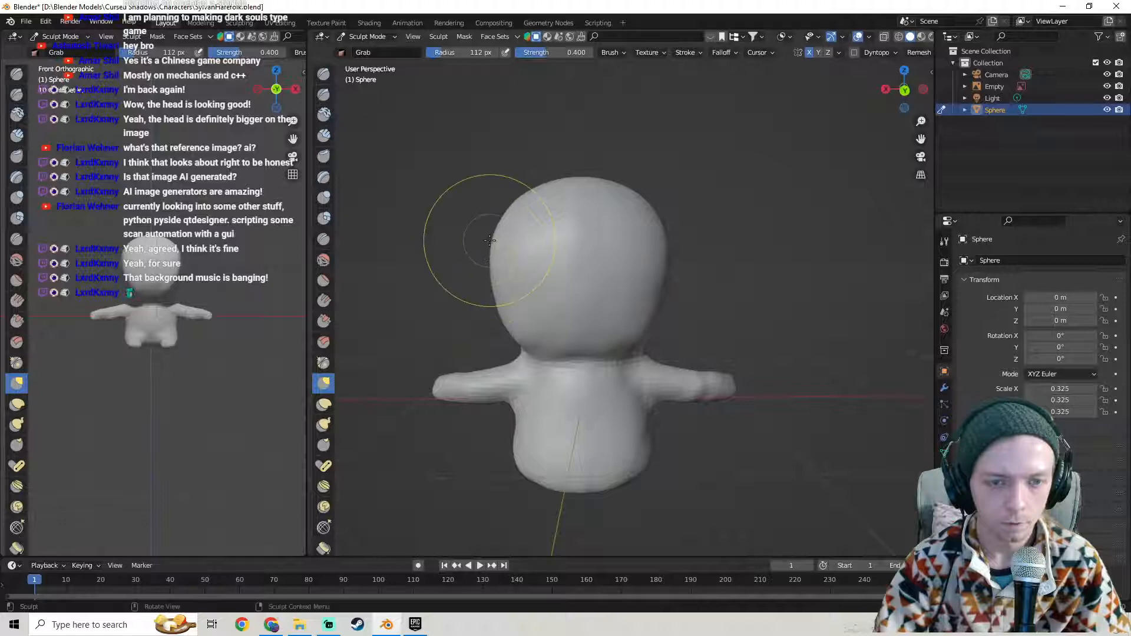
# - Widen the perspective viewport and examine the character's feet up close
pyautogui.moveTo(489, 242)
pyautogui.mouseDown(button='middle')
pyautogui.moveTo(496, 277)
pyautogui.moveTo(749, 287)
pyautogui.moveTo(552, 361)
pyautogui.mouseUp(button='middle')
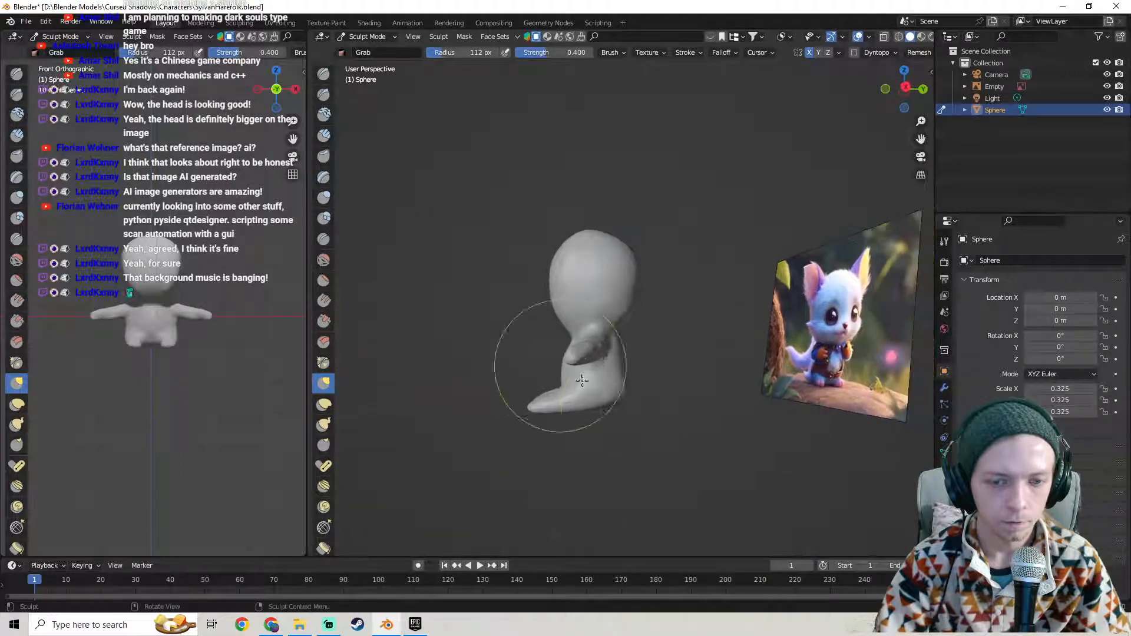
pyautogui.scroll(2, 621, 409)
pyautogui.moveTo(621, 409)
pyautogui.keyDown('shift'); pyautogui.mouseDown(button='middle')
pyautogui.moveTo(605, 338)
pyautogui.moveTo(585, 356)
pyautogui.mouseUp(button='middle'); pyautogui.keyUp('shift')
pyautogui.scroll(3, 605, 338)
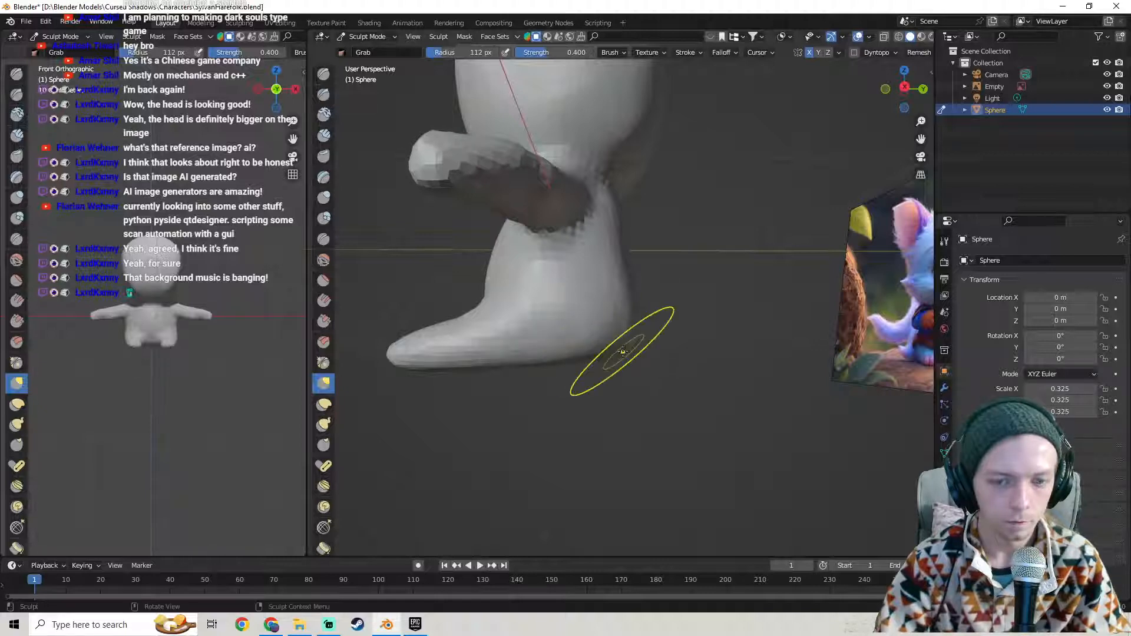
pyautogui.moveTo(544, 345)
pyautogui.mouseDown(button='middle')
pyautogui.moveTo(421, 354)
pyautogui.moveTo(479, 382)
pyautogui.moveTo(575, 327)
pyautogui.moveTo(607, 192)
pyautogui.moveTo(535, 343)
pyautogui.moveTo(607, 330)
pyautogui.moveTo(569, 391)
pyautogui.moveTo(648, 354)
pyautogui.moveTo(459, 505)
pyautogui.moveTo(669, 378)
pyautogui.moveTo(539, 376)
pyautogui.moveTo(560, 362)
pyautogui.mouseUp(button='middle')
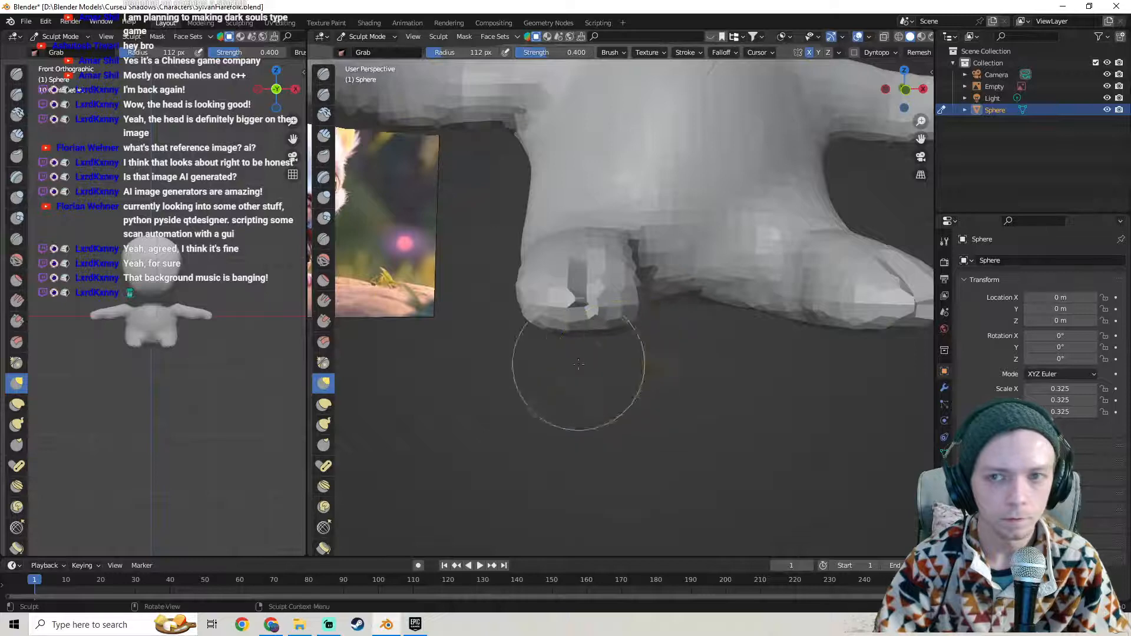
pyautogui.moveTo(307, 244); pyautogui.dragTo(246, 244)
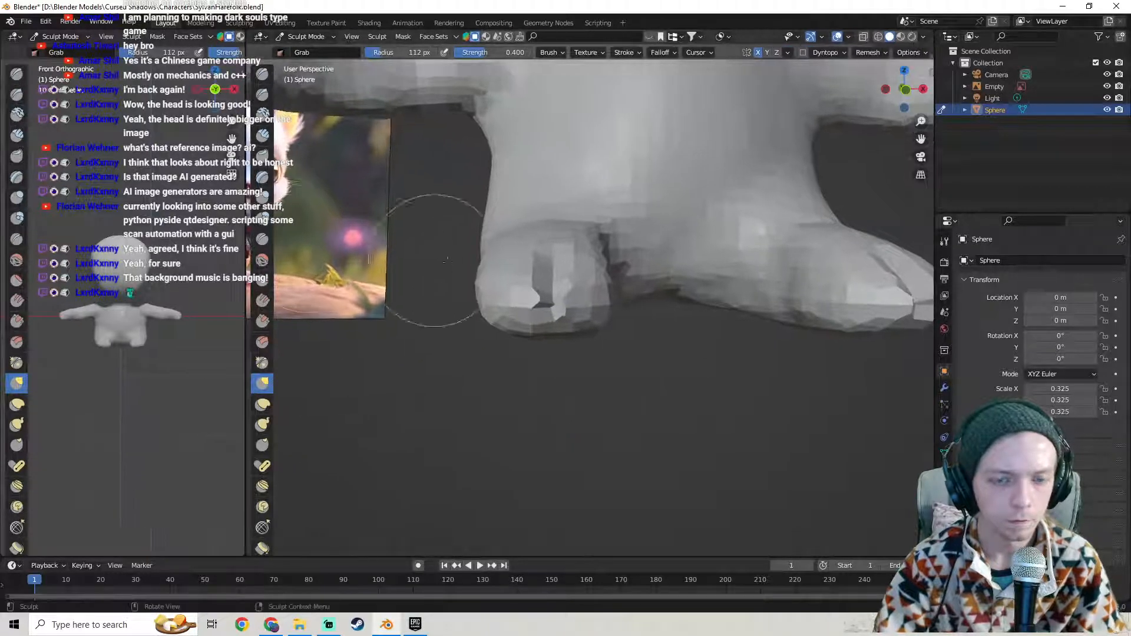
pyautogui.moveTo(554, 270); pyautogui.dragTo(613, 308, button='middle')
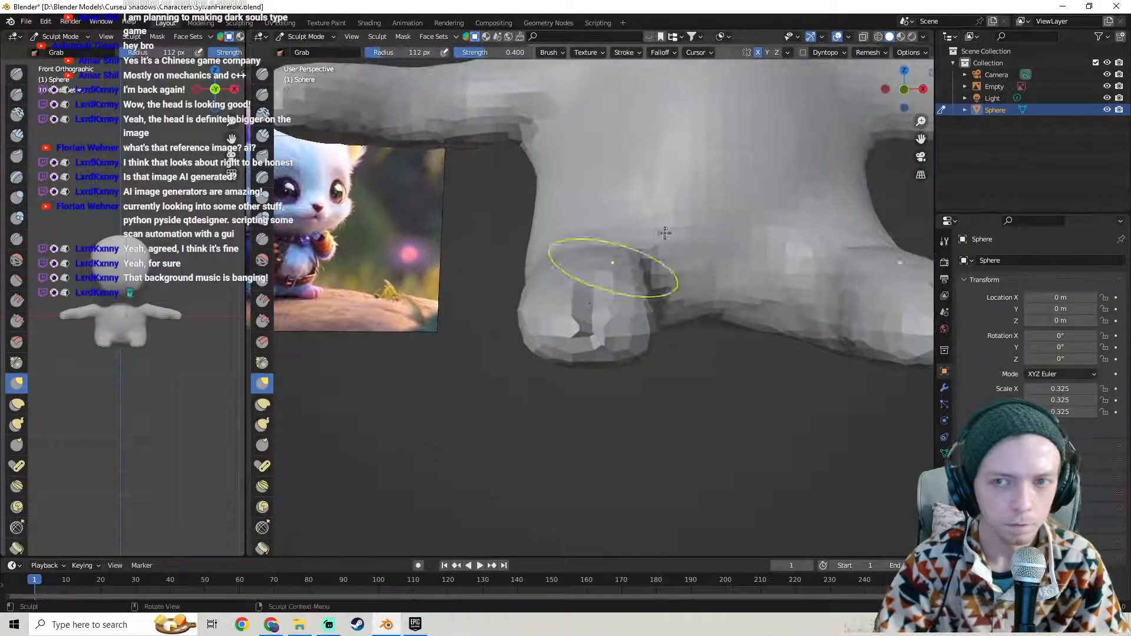
# - Enable Dyntopo, switch to the Draw brush with a 45 px radius and undo a trial smoothing stroke on the foot
pyautogui.click(803, 53)
pyautogui.click(262, 74)
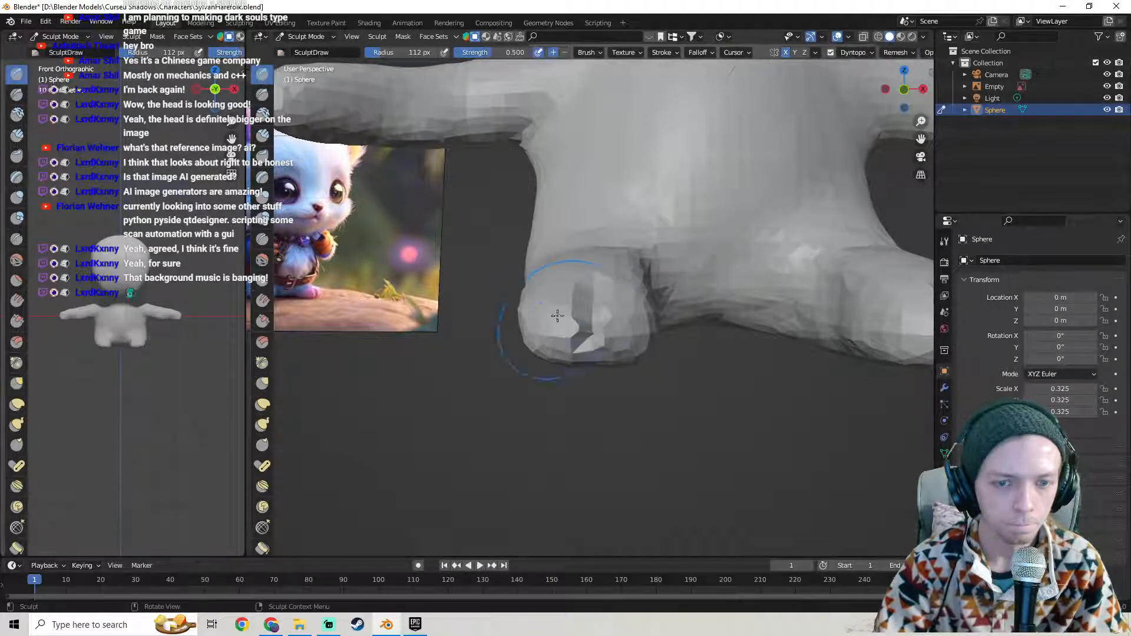
pyautogui.scroll(2, 577, 312)
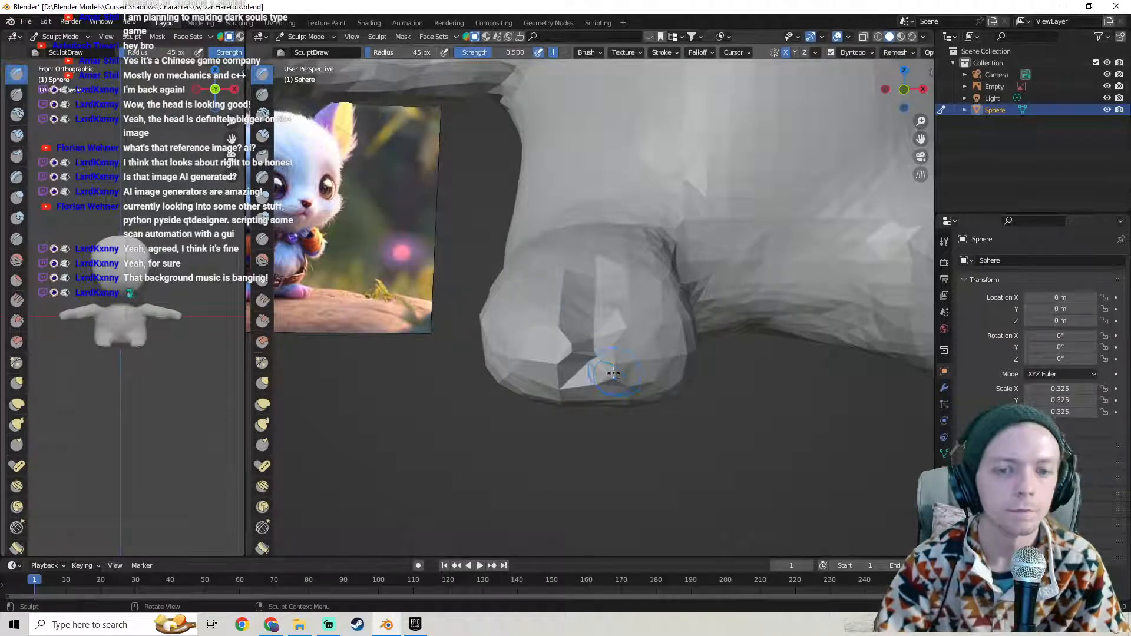
pyautogui.moveTo(599, 382)
pyautogui.keyDown('shift'); pyautogui.mouseDown()
pyautogui.moveTo(589, 313)
pyautogui.moveTo(594, 331)
pyautogui.mouseUp(); pyautogui.keyUp('shift')
pyautogui.hotkey('ctrl', 'z')
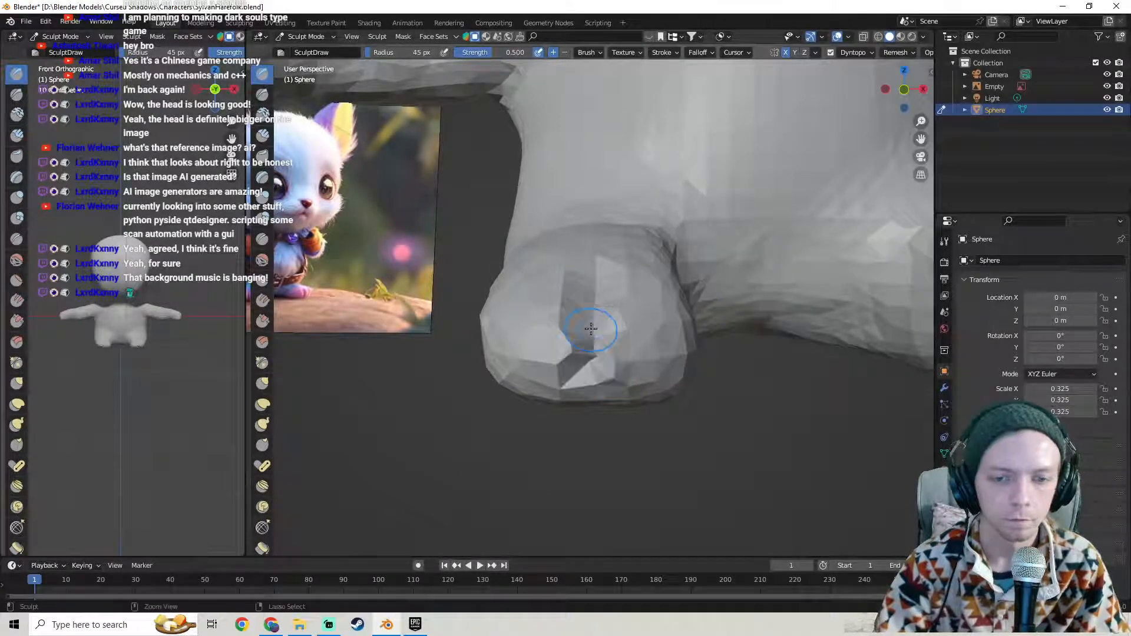
# - Carve a vertical groove into the front of the foot with the Draw brush to separate the toes
pyautogui.moveTo(591, 285); pyautogui.dragTo(588, 302)
pyautogui.keyDown('ctrl'); pyautogui.moveTo(595, 382); pyautogui.dragTo(588, 388); pyautogui.keyUp('ctrl')
pyautogui.moveTo(588, 389); pyautogui.dragTo(589, 367, button='middle')
pyautogui.moveTo(603, 229); pyautogui.dragTo(603, 262)
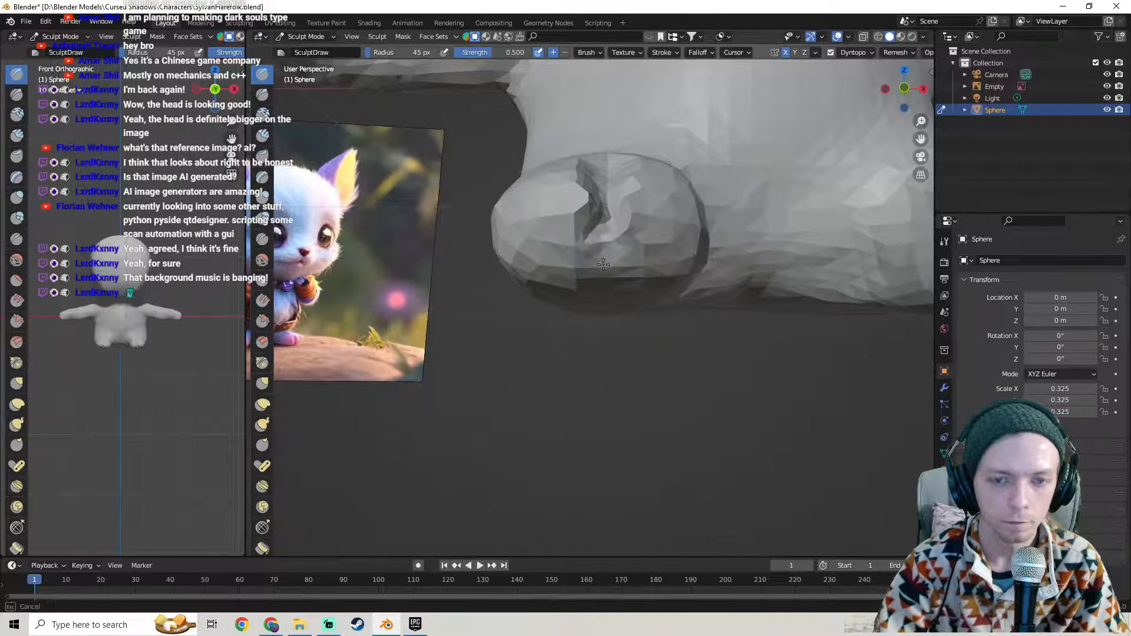
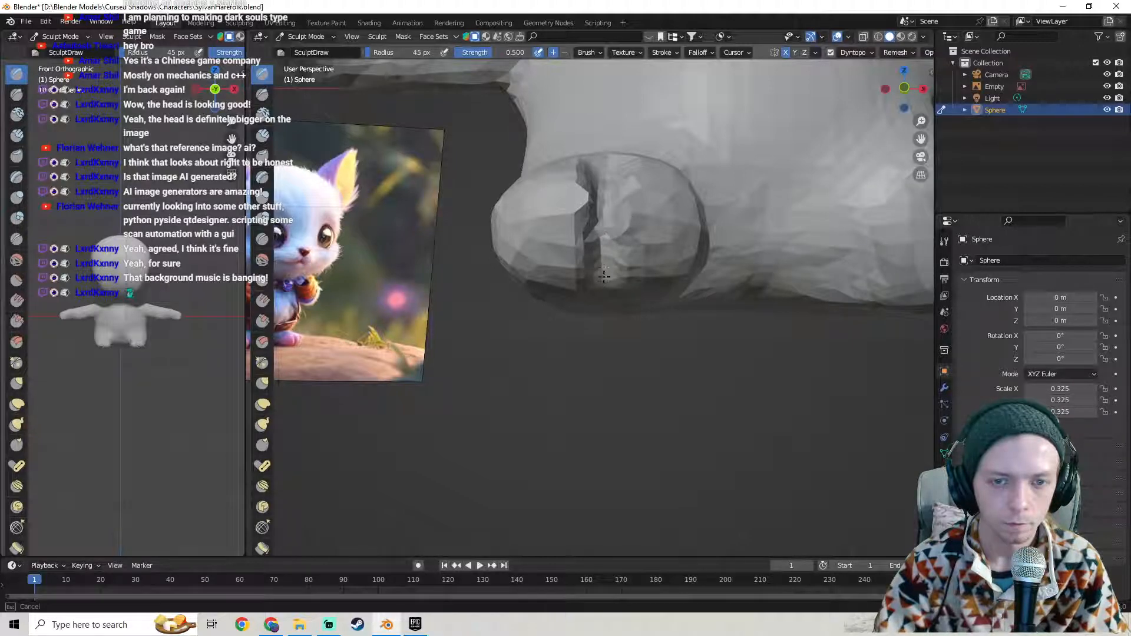
# - Deepen the groove between the two toes along the top of the foot
pyautogui.moveTo(601, 185)
pyautogui.mouseDown(button='middle')
pyautogui.moveTo(598, 386)
pyautogui.moveTo(580, 303)
pyautogui.mouseUp(button='middle')
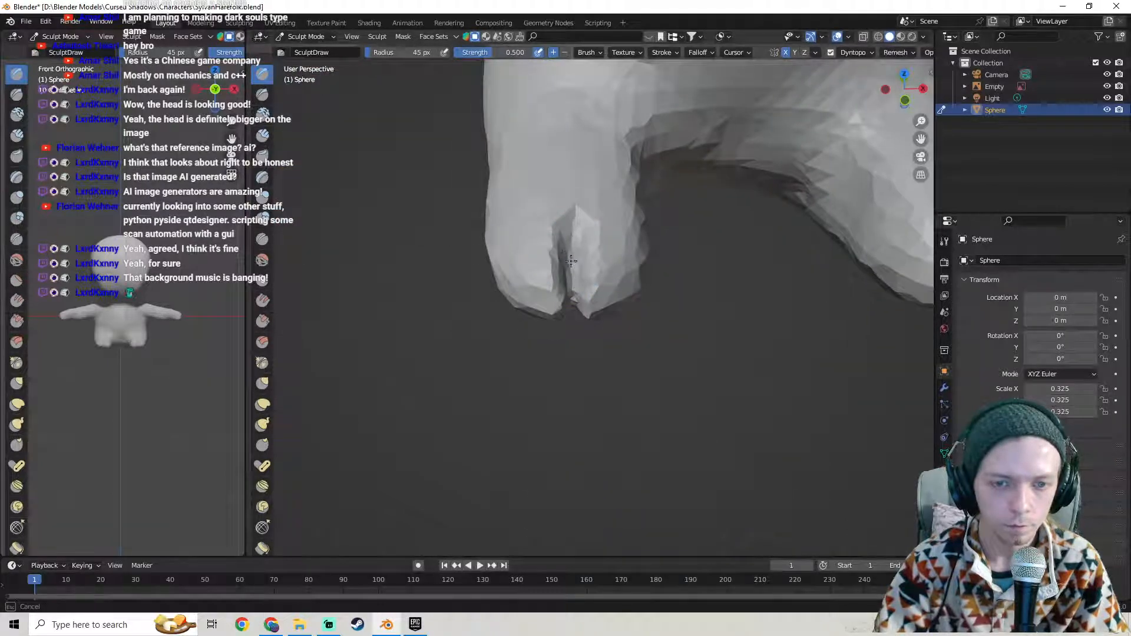
pyautogui.scroll(4, 571, 265)
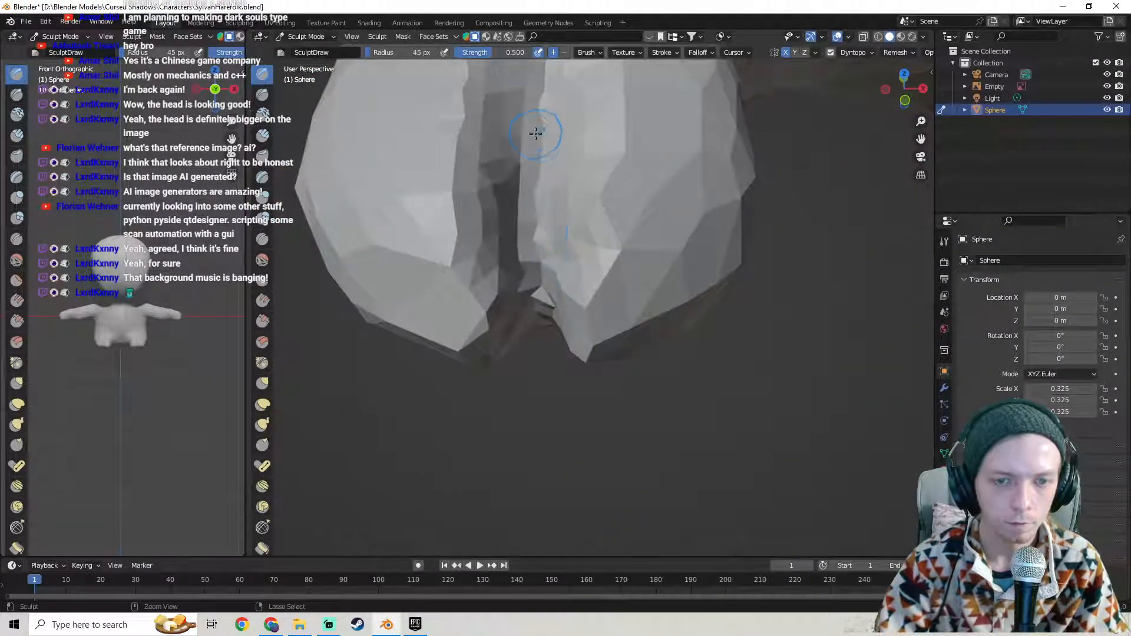
pyautogui.moveTo(535, 133); pyautogui.dragTo(530, 185)
pyautogui.moveTo(539, 309); pyautogui.dragTo(524, 144)
# - Rework the toe groove with another Draw stroke, undoing a trial stroke first, and turn to the foot's underside
pyautogui.scroll(-6, 550, 253)
pyautogui.moveTo(550, 253)
pyautogui.mouseDown(button='middle')
pyautogui.moveTo(549, 196)
pyautogui.moveTo(566, 299)
pyautogui.mouseUp(button='middle')
pyautogui.moveTo(566, 260); pyautogui.dragTo(572, 333, button='middle')
pyautogui.keyDown('shift'); pyautogui.moveTo(571, 336); pyautogui.dragTo(568, 217, button='middle'); pyautogui.keyUp('shift')
pyautogui.scroll(6, 568, 321)
pyautogui.moveTo(567, 199); pyautogui.dragTo(575, 298)
pyautogui.hotkey('ctrl', 'z')
pyautogui.moveTo(574, 235)
pyautogui.mouseDown()
pyautogui.moveTo(582, 349)
pyautogui.moveTo(575, 186)
pyautogui.mouseUp()
pyautogui.moveTo(583, 365); pyautogui.dragTo(582, 281, button='middle')
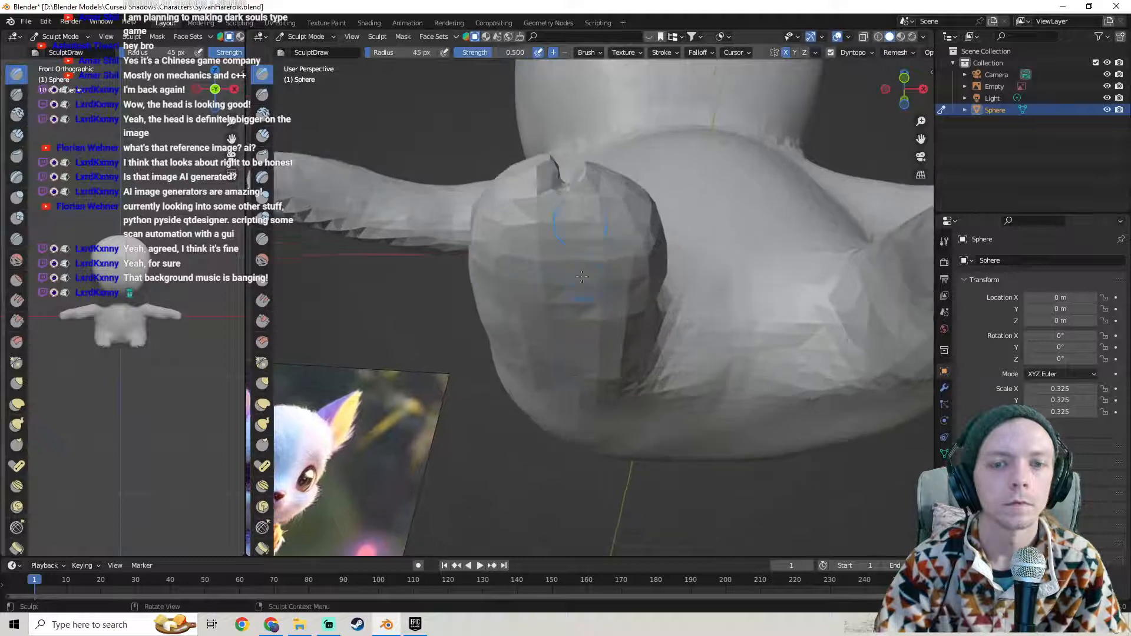
# - Carve the toe groove down the underside of the foot with repeated Draw brush strokes
pyautogui.scroll(4, 574, 183)
pyautogui.scroll(-2, 556, 187)
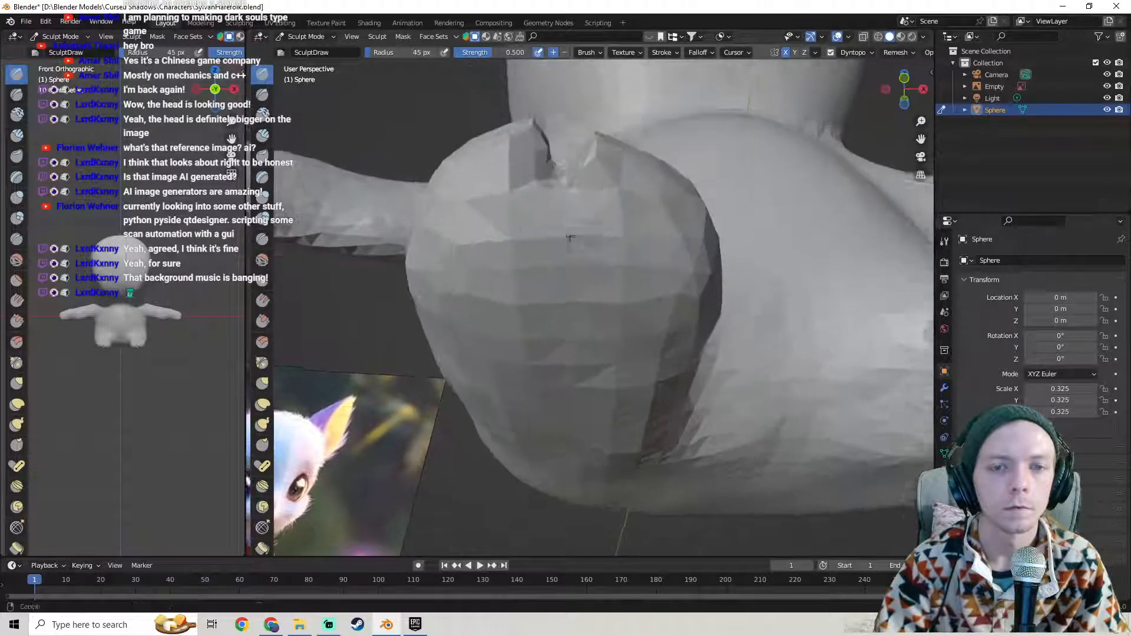
pyautogui.moveTo(557, 240)
pyautogui.mouseDown()
pyautogui.moveTo(557, 304)
pyautogui.moveTo(555, 258)
pyautogui.mouseUp()
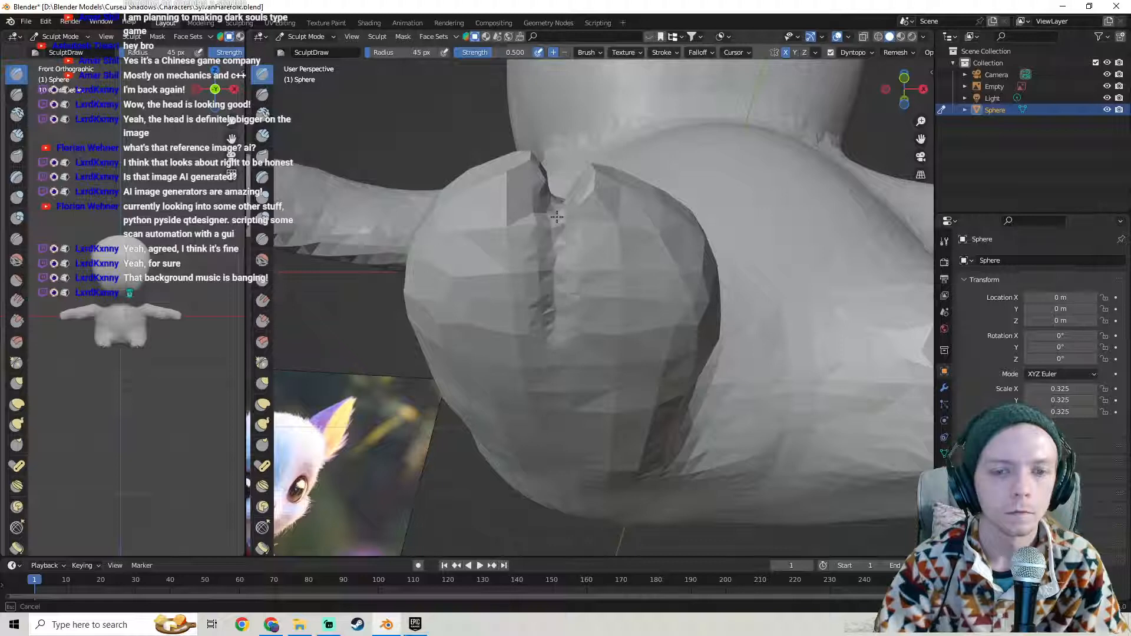
pyautogui.moveTo(560, 351); pyautogui.dragTo(553, 308)
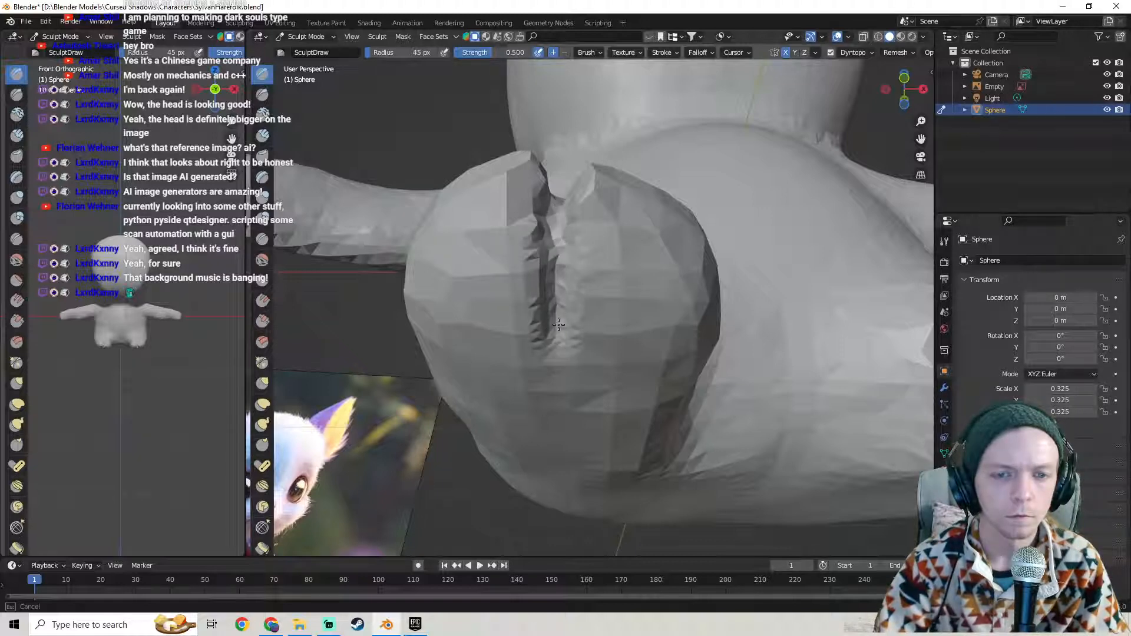
pyautogui.keyDown('ctrl'); pyautogui.moveTo(556, 209); pyautogui.dragTo(556, 250); pyautogui.keyUp('ctrl')
pyautogui.moveTo(556, 250)
pyautogui.mouseDown(button='middle')
pyautogui.moveTo(551, 309)
pyautogui.moveTo(541, 312)
pyautogui.mouseUp(button='middle')
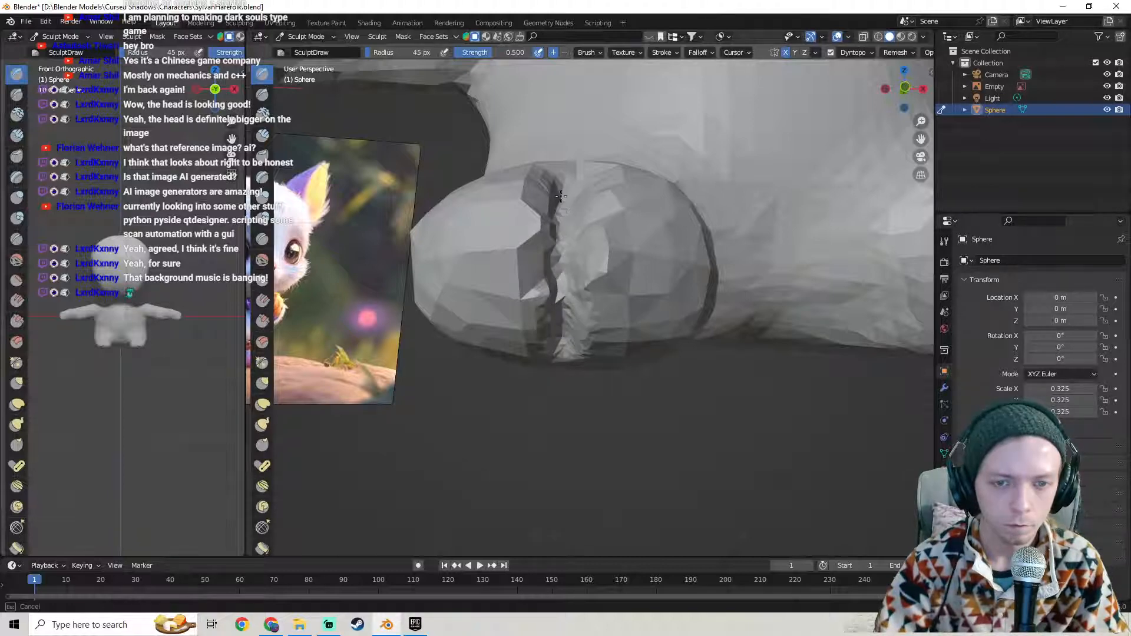
# - Build up and round the toe tips on both sides of the groove with the Clay brush
pyautogui.moveTo(564, 317)
pyautogui.mouseDown(button='middle')
pyautogui.moveTo(538, 433)
pyautogui.moveTo(536, 247)
pyautogui.mouseUp(button='middle')
pyautogui.click(262, 113)
pyautogui.moveTo(529, 318)
pyautogui.mouseDown()
pyautogui.moveTo(510, 313)
pyautogui.moveTo(506, 325)
pyautogui.moveTo(567, 337)
pyautogui.mouseUp()
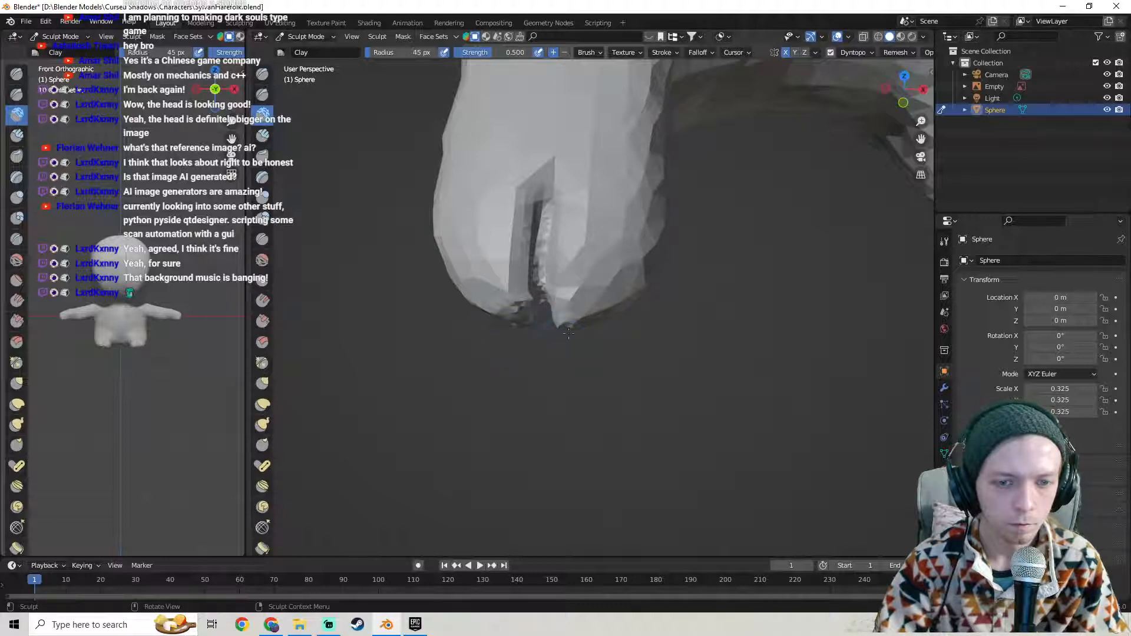
pyautogui.moveTo(588, 319); pyautogui.dragTo(576, 254, button='middle')
pyautogui.moveTo(576, 244); pyautogui.dragTo(591, 256)
pyautogui.moveTo(629, 248)
pyautogui.mouseDown(button='middle')
pyautogui.moveTo(636, 264)
pyautogui.moveTo(601, 246)
pyautogui.mouseUp(button='middle')
pyautogui.moveTo(614, 300); pyautogui.dragTo(598, 282, button='middle')
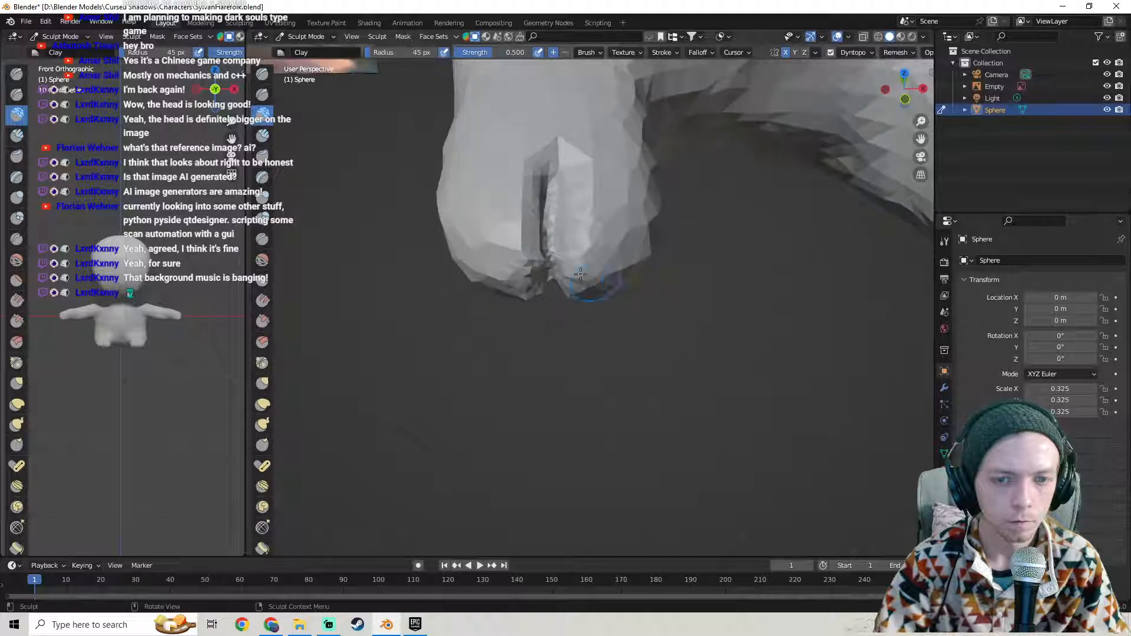
pyautogui.moveTo(514, 269); pyautogui.dragTo(490, 267)
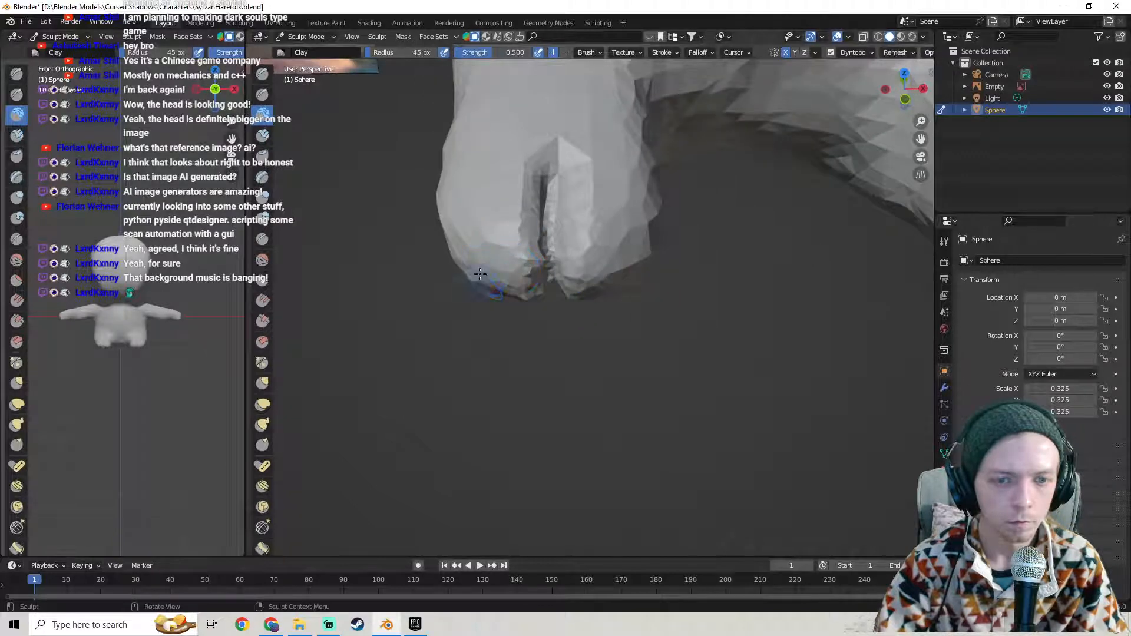
pyautogui.moveTo(480, 274); pyautogui.dragTo(495, 271, button='middle')
# - Return to the Draw brush and examine the whole character's proportions from the front
pyautogui.scroll(-3, 324, 266)
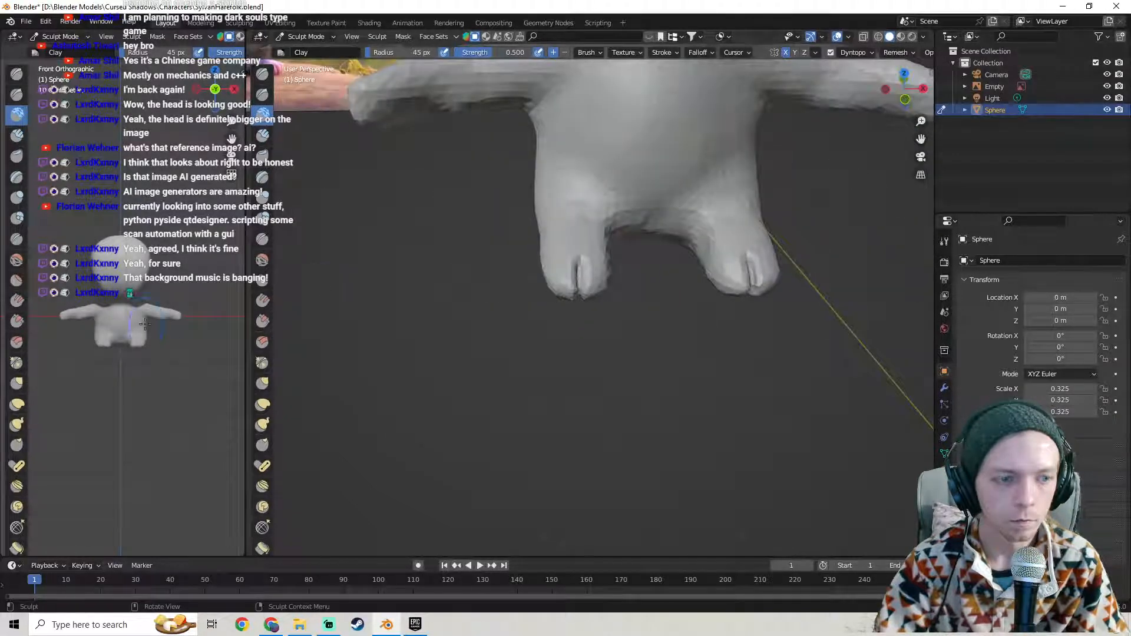
pyautogui.scroll(-4, 144, 323)
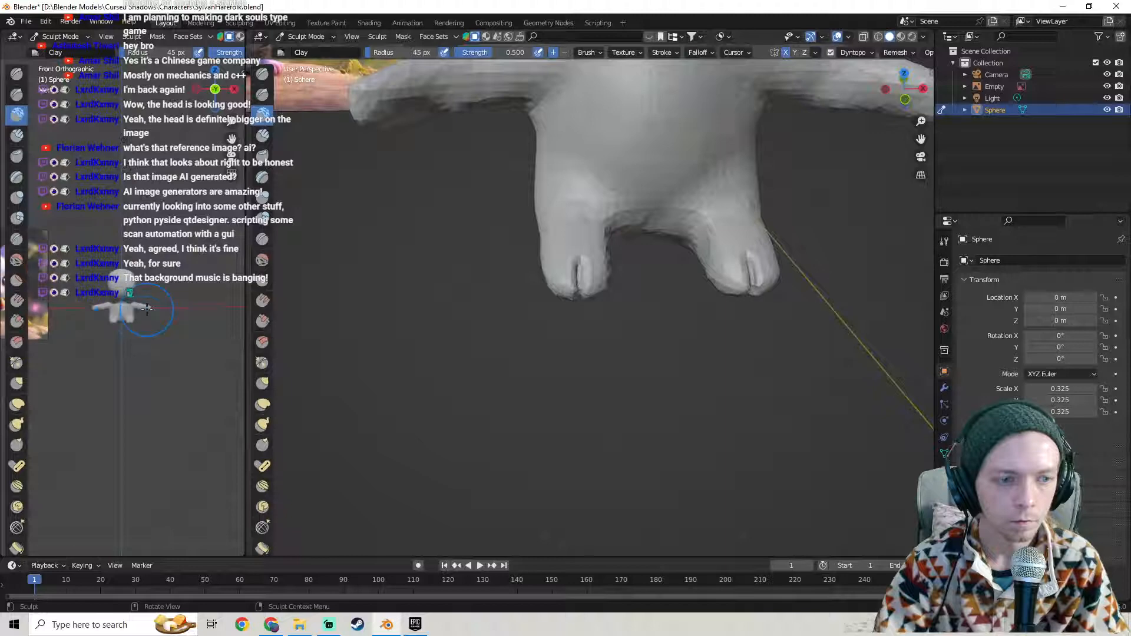
pyautogui.scroll(-2, 554, 239)
pyautogui.moveTo(567, 335)
pyautogui.mouseDown(button='middle')
pyautogui.moveTo(623, 293)
pyautogui.moveTo(606, 379)
pyautogui.moveTo(337, 185)
pyautogui.moveTo(500, 255)
pyautogui.moveTo(575, 256)
pyautogui.mouseUp(button='middle')
pyautogui.scroll(2, 591, 263)
pyautogui.click(262, 75)
pyautogui.keyDown('shift'); pyautogui.moveTo(470, 180); pyautogui.dragTo(532, 199, button='middle'); pyautogui.keyUp('shift')
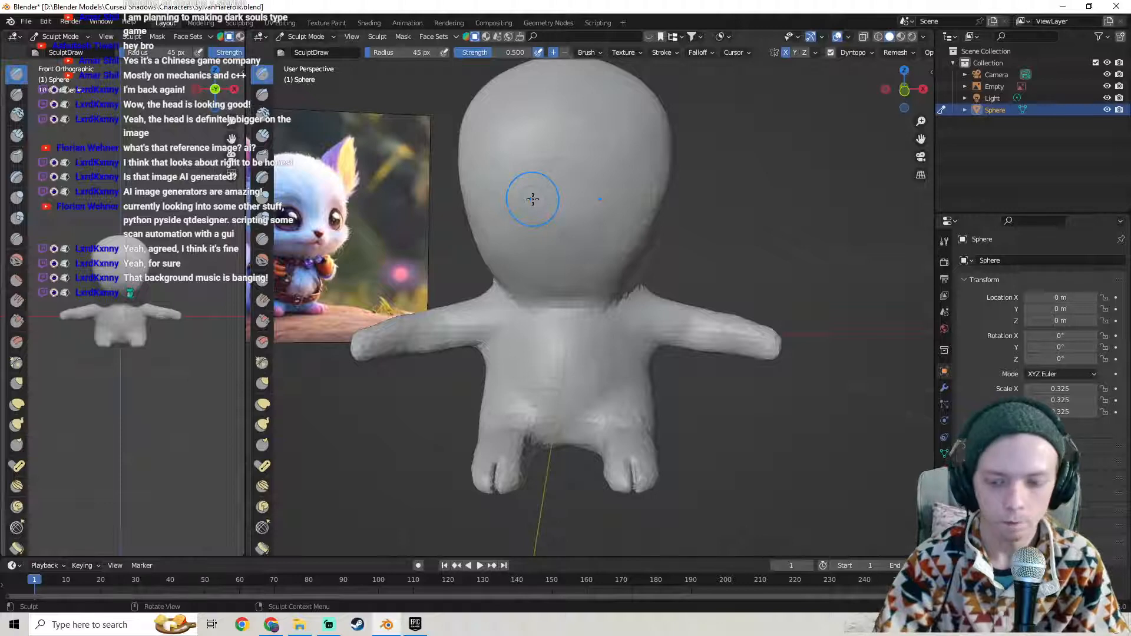
pyautogui.scroll(-5, 533, 199)
pyautogui.press('KP_1')
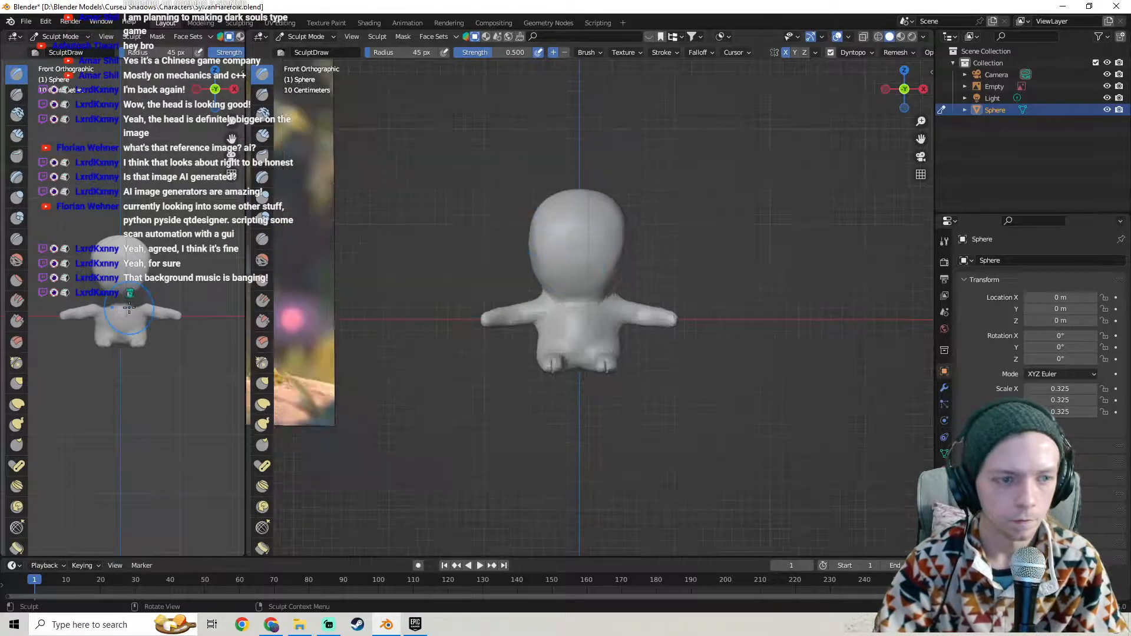
pyautogui.scroll(-5, 129, 307)
pyautogui.scroll(5, 130, 307)
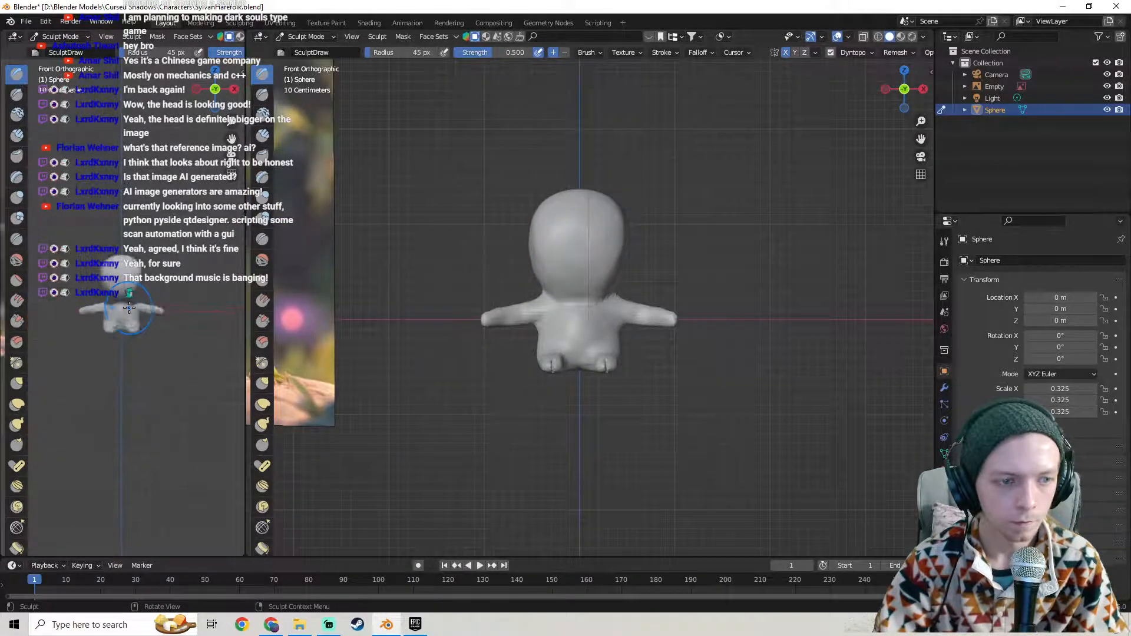
pyautogui.scroll(5, 589, 218)
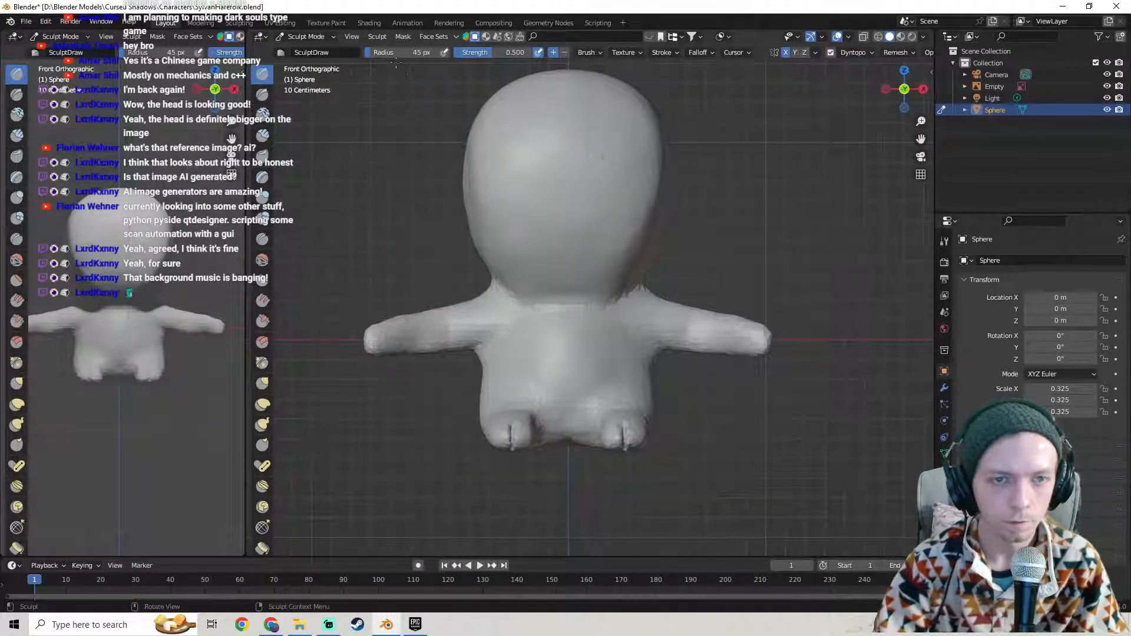
# - Try outlining the eyes on the face with the Draw brush, first at 45 px and again at 25 px radius
pyautogui.scroll(1, 569, 128)
pyautogui.moveTo(608, 111); pyautogui.dragTo(599, 182)
pyautogui.hotkey('ctrl', 'z')
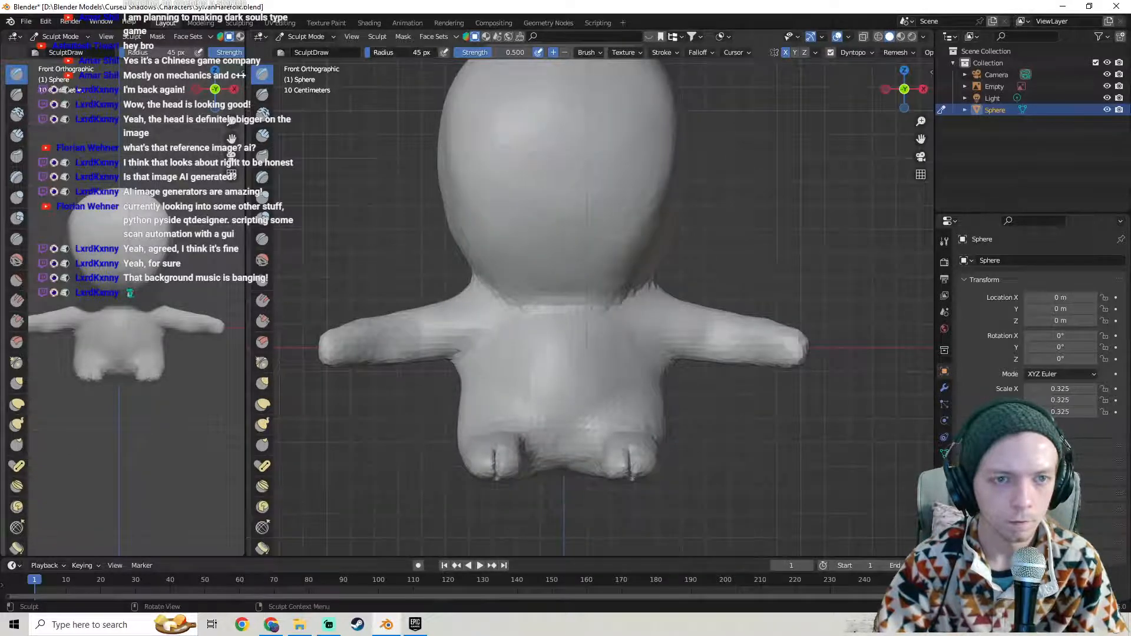
pyautogui.moveTo(403, 52); pyautogui.dragTo(400, 52)
pyautogui.moveTo(641, 107)
pyautogui.keyDown('ctrl'); pyautogui.mouseDown()
pyautogui.moveTo(624, 111)
pyautogui.moveTo(596, 152)
pyautogui.moveTo(616, 177)
pyautogui.moveTo(652, 128)
pyautogui.moveTo(636, 115)
pyautogui.mouseUp(); pyautogui.keyUp('ctrl')
pyautogui.scroll(-10, 644, 287)
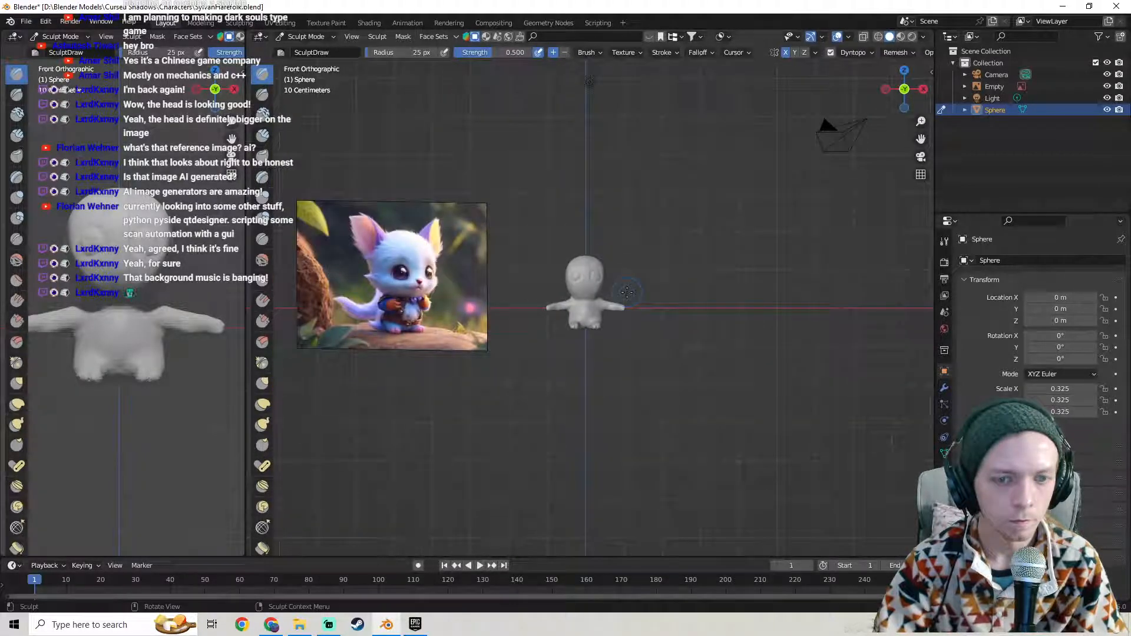
pyautogui.scroll(6, 613, 292)
pyautogui.scroll(-4, 574, 293)
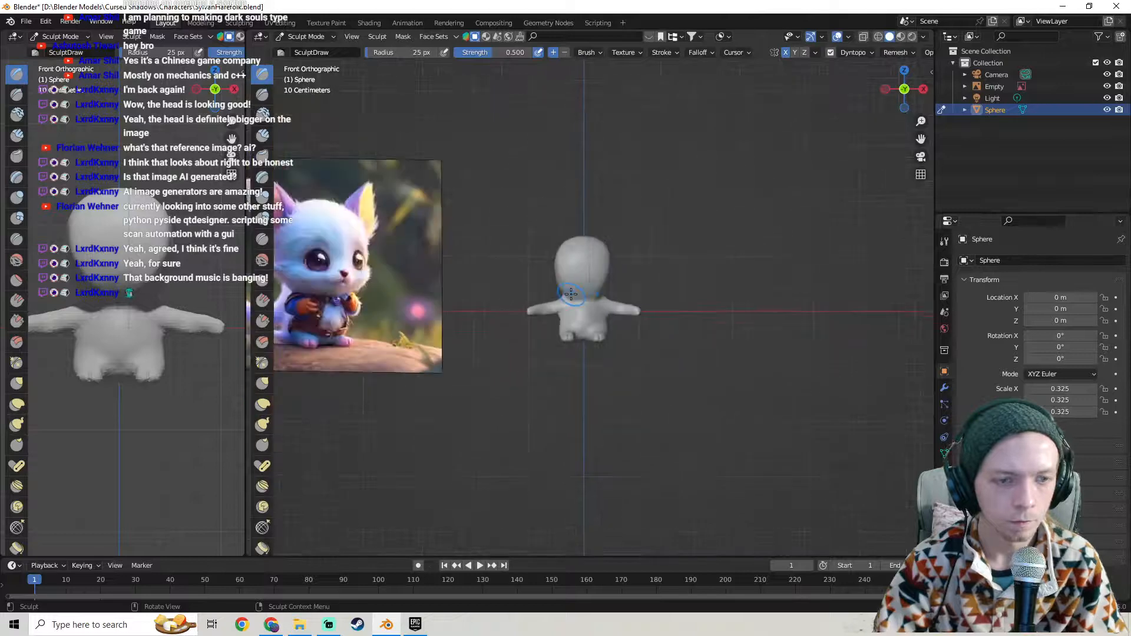
# - Compare the face with the reference image, try another 25 px eye stroke and undo it
pyautogui.scroll(5, 571, 293)
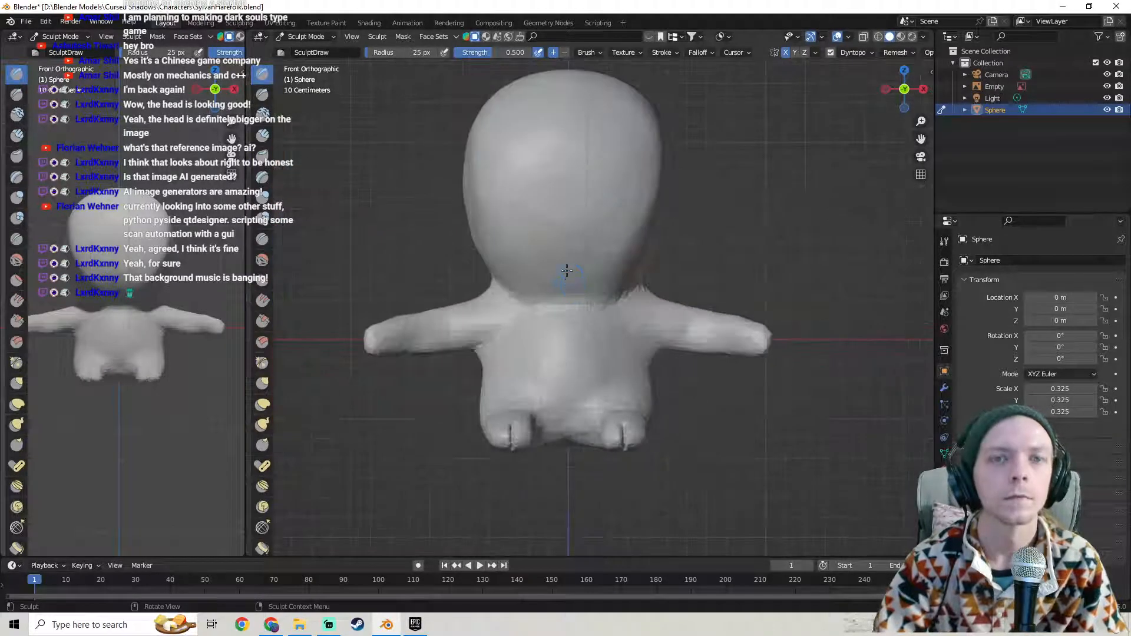
pyautogui.scroll(-8, 601, 242)
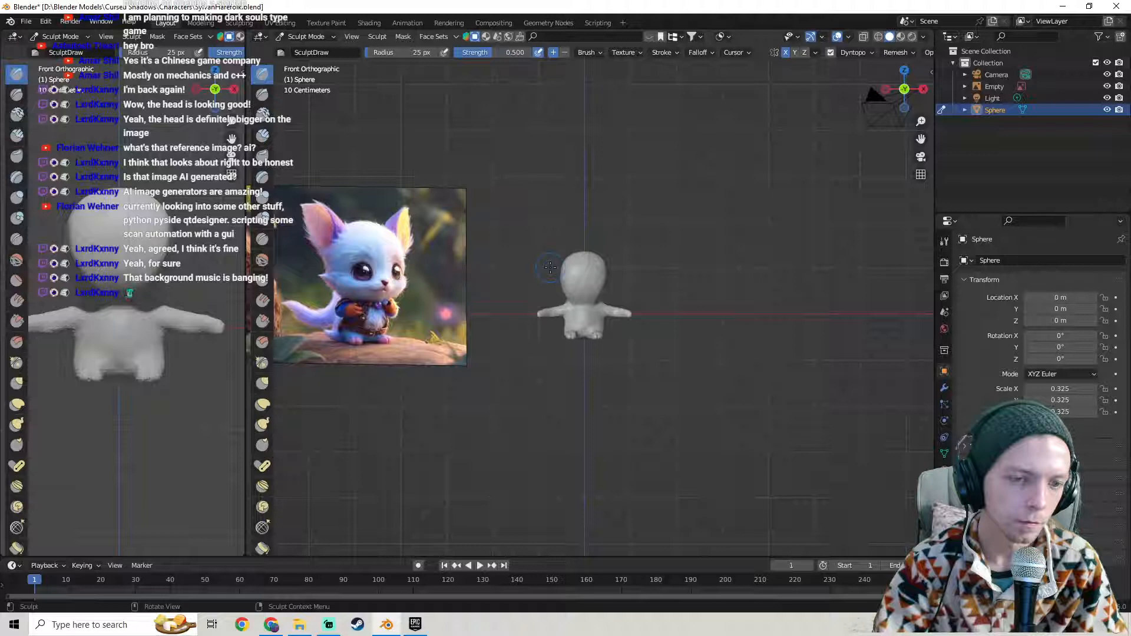
pyautogui.scroll(7, 601, 263)
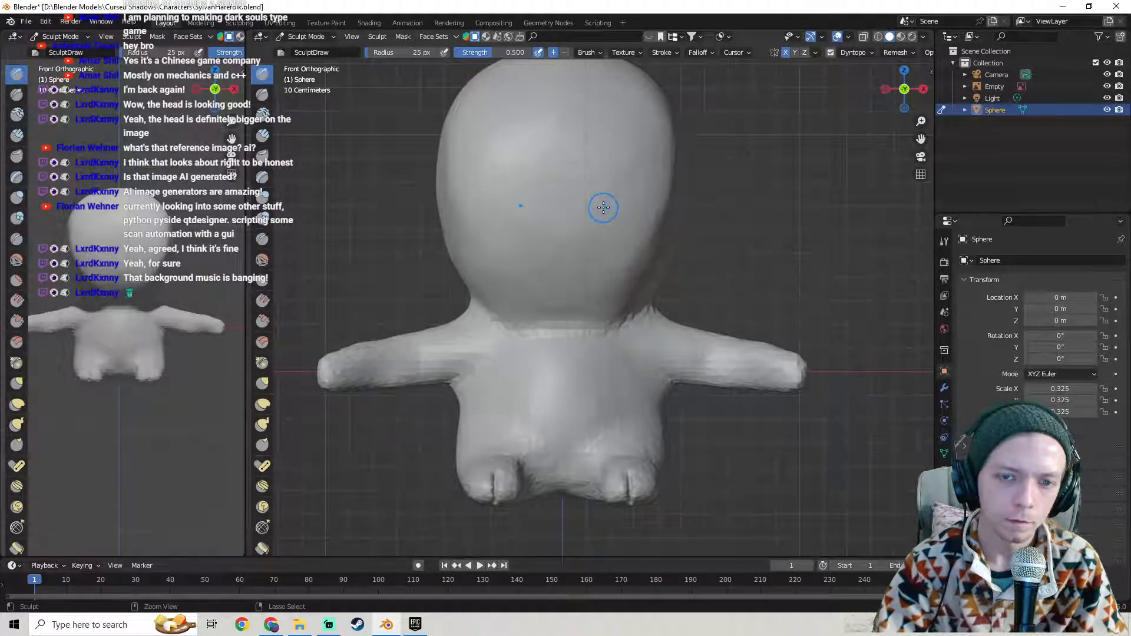
pyautogui.moveTo(604, 214)
pyautogui.keyDown('ctrl'); pyautogui.mouseDown()
pyautogui.moveTo(636, 209)
pyautogui.moveTo(630, 171)
pyautogui.mouseUp(); pyautogui.keyUp('ctrl')
pyautogui.hotkey('ctrl', 'z')
# - Reduce the Draw brush radius to 13 px, try finer strokes around the eyes and undo them
pyautogui.click(306, 53)
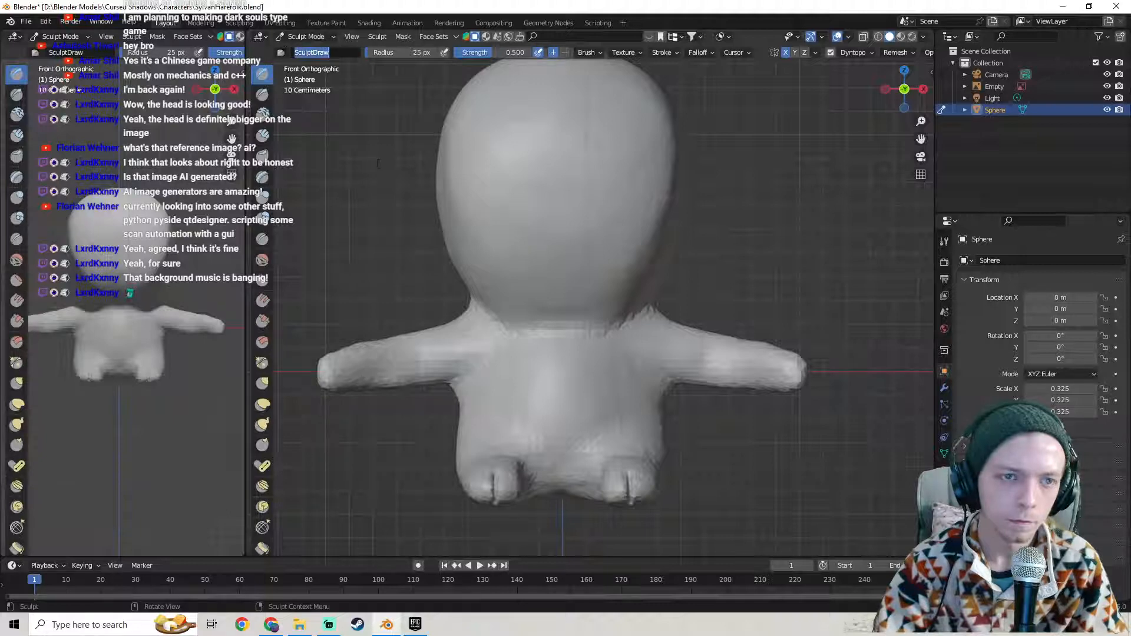
pyautogui.press('Escape')
pyautogui.rightClick(263, 143)
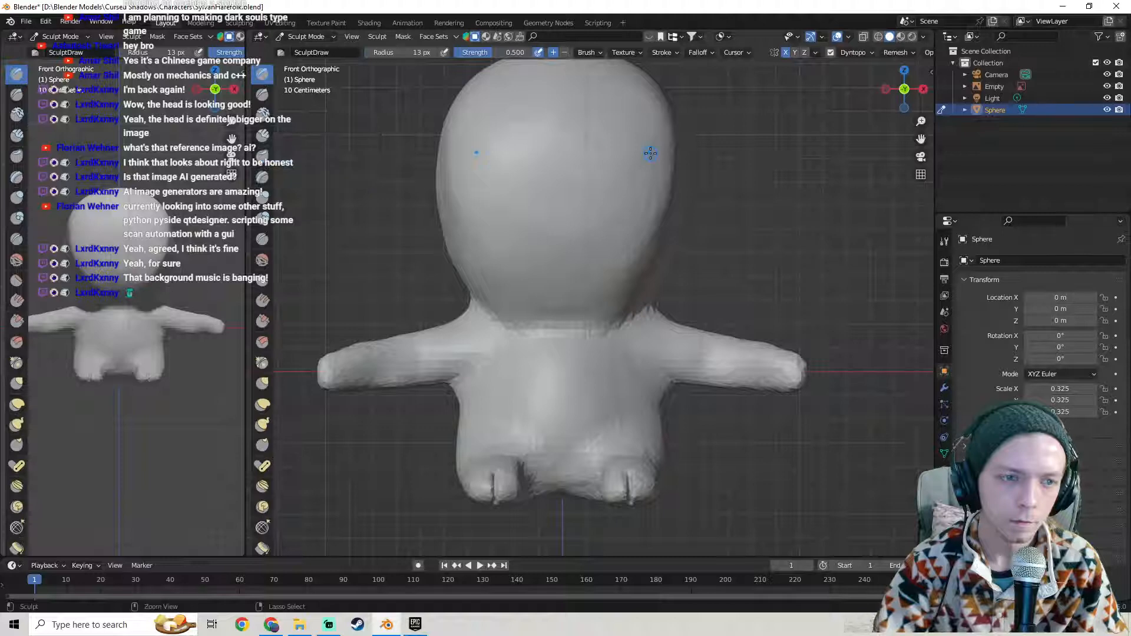
pyautogui.moveTo(637, 159); pyautogui.dragTo(606, 186)
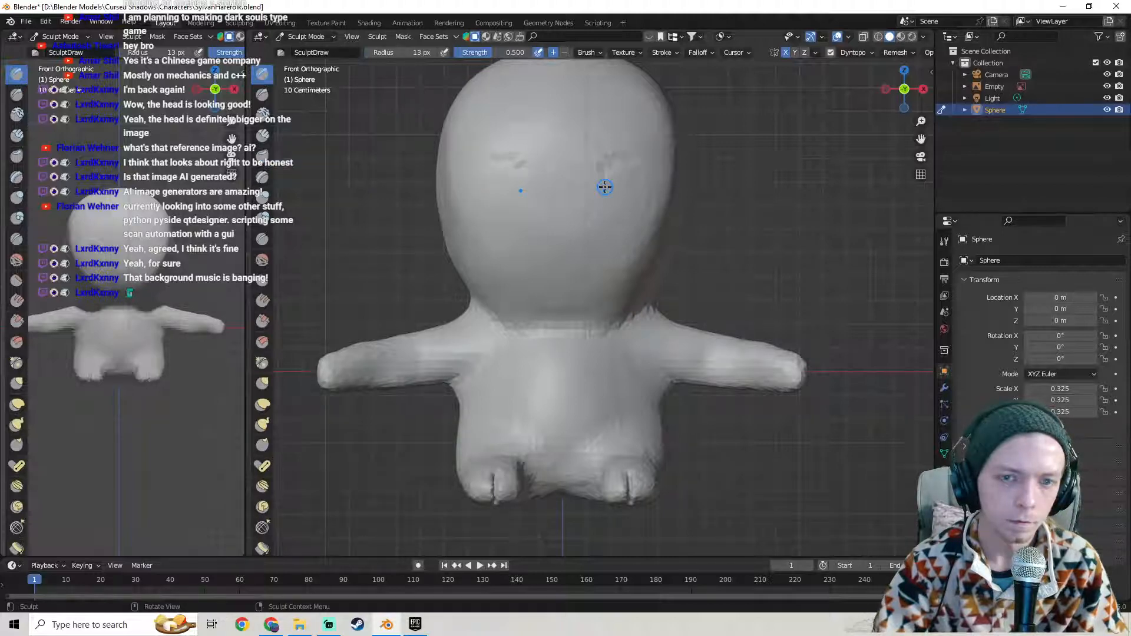
pyautogui.press('Tab')
pyautogui.press('Tab')
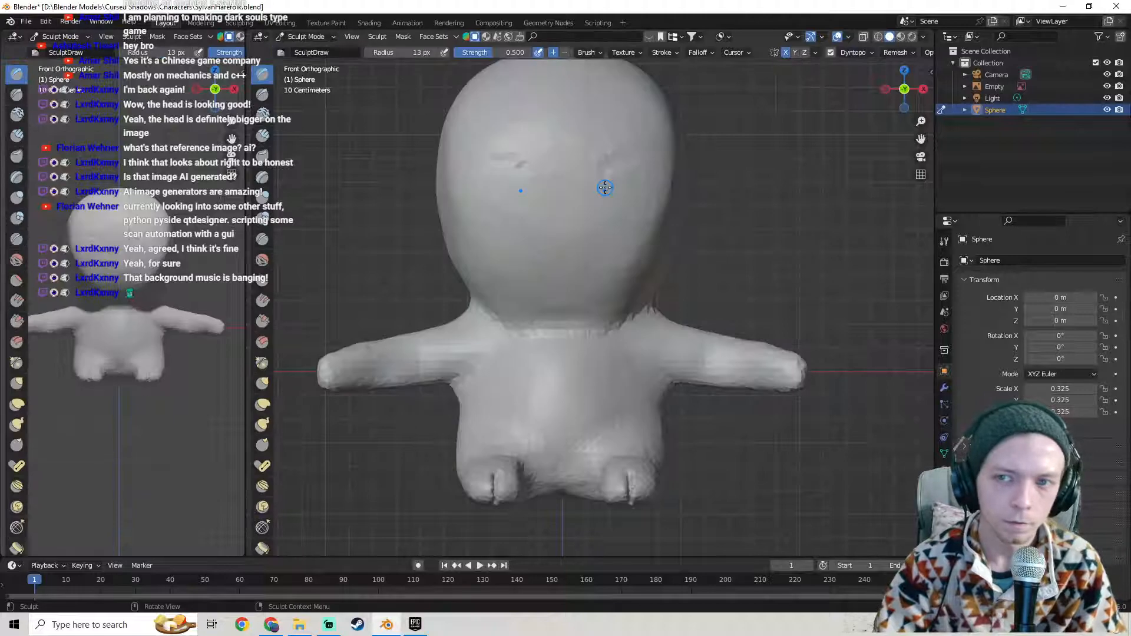
pyautogui.hotkey('ctrl', 'z')
pyautogui.hotkey('ctrl', 'z')
pyautogui.hotkey('ctrl', 'z')
pyautogui.hotkey('ctrl', 'z')
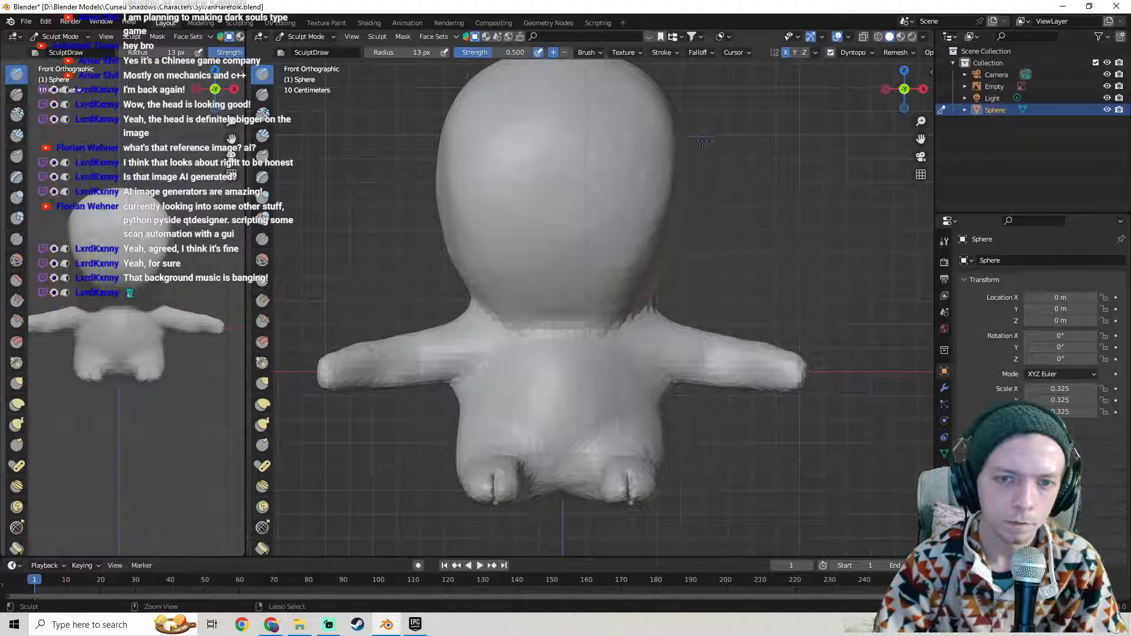
# - Try the 13 px eye outlines again, checking the face mesh in Edit Mode, and undo them
pyautogui.hotkey('ctrl', 'shift', 'z')
pyautogui.hotkey('ctrl', 'shift', 'z')
pyautogui.hotkey('ctrl', 'shift', 'z')
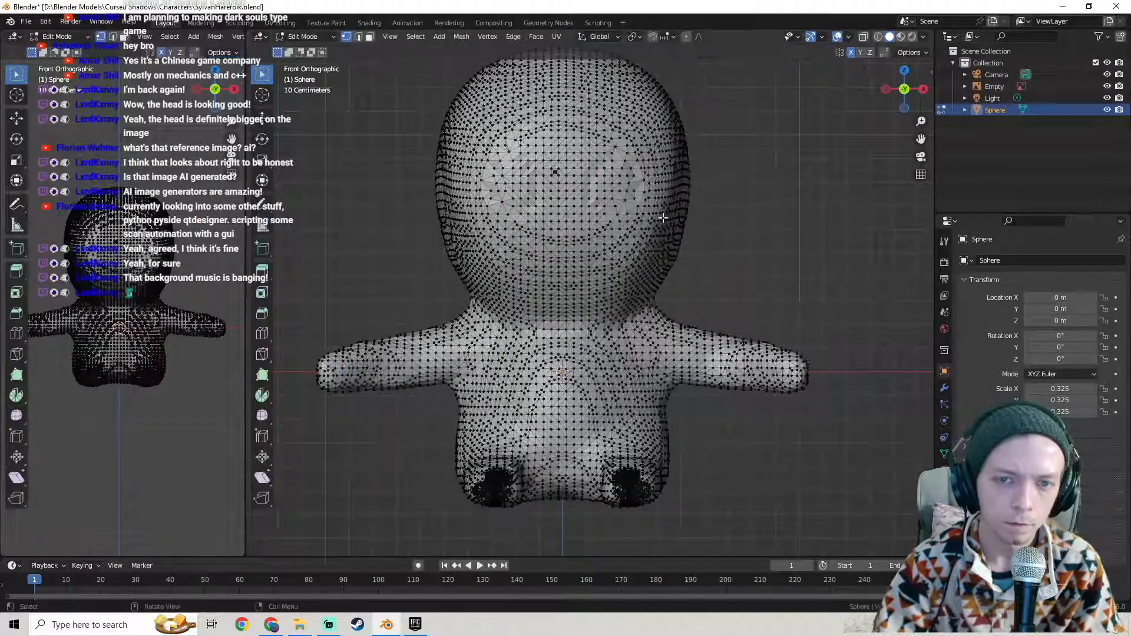
pyautogui.press('Tab')
pyautogui.press('Tab')
pyautogui.hotkey('ctrl', 'z')
pyautogui.hotkey('ctrl', 'z')
pyautogui.hotkey('ctrl', 'z')
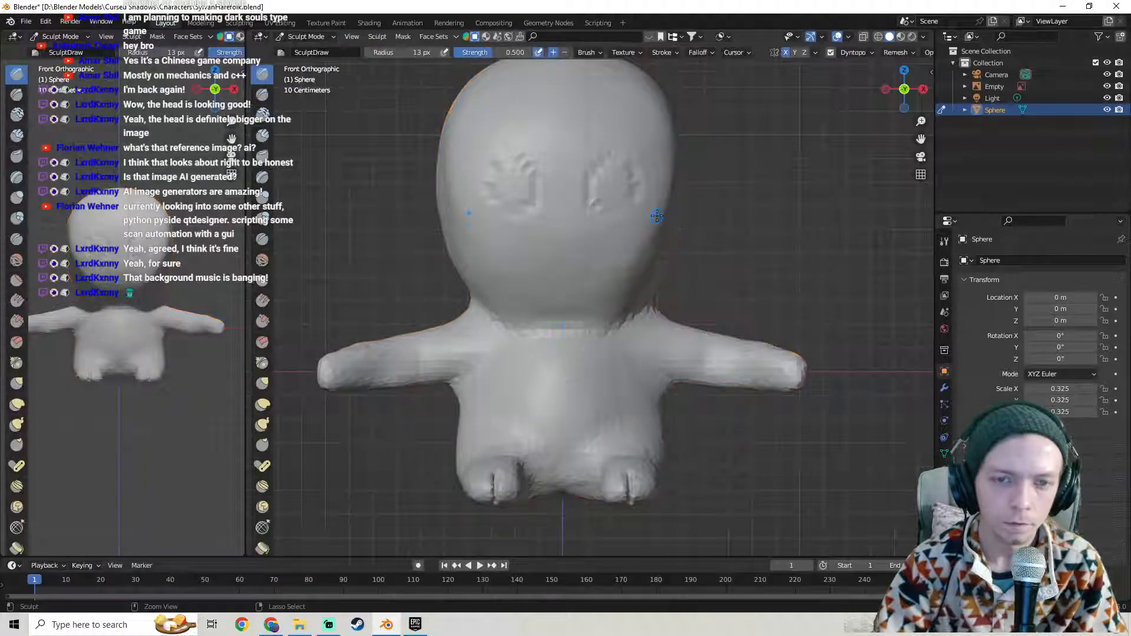
pyautogui.hotkey('ctrl', 'shift', 'z')
pyautogui.hotkey('ctrl', 'shift', 'z')
pyautogui.hotkey('ctrl', 'shift', 'z')
pyautogui.hotkey('ctrl', 'z')
pyautogui.hotkey('ctrl', 'z')
pyautogui.hotkey('ctrl', 'z')
pyautogui.press('Tab')
pyautogui.press('Tab')
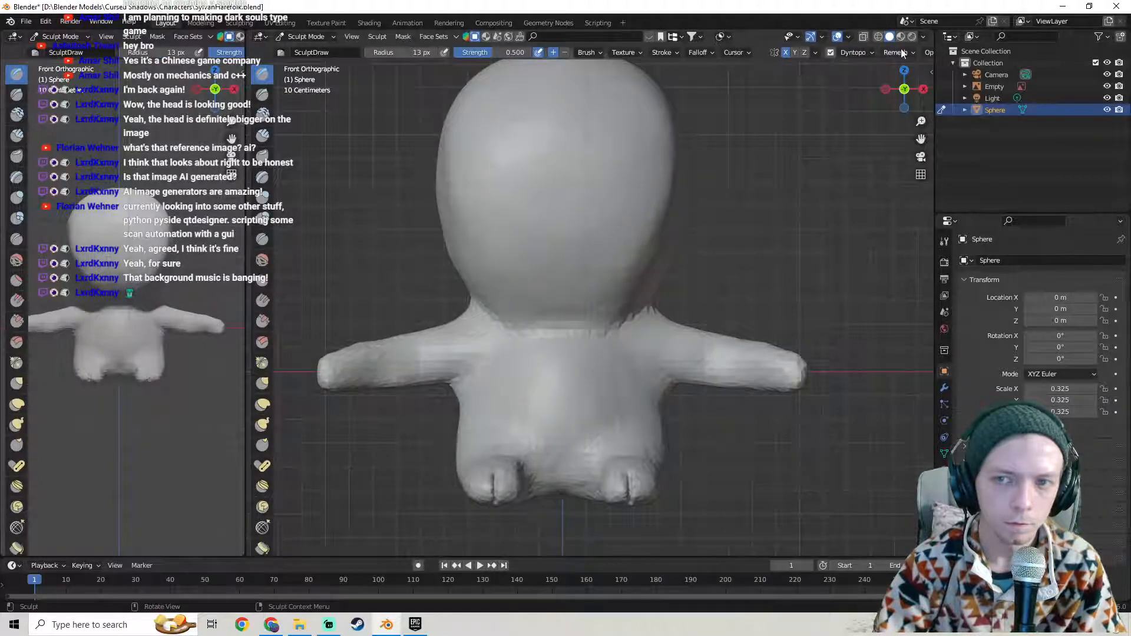
# - Raise the Draw brush strength to 0.863, try the eye outlines once more and undo them
pyautogui.moveTo(495, 53); pyautogui.dragTo(522, 53)
pyautogui.hotkey('ctrl', 'shift', 'z')
pyautogui.hotkey('ctrl', 'shift', 'z')
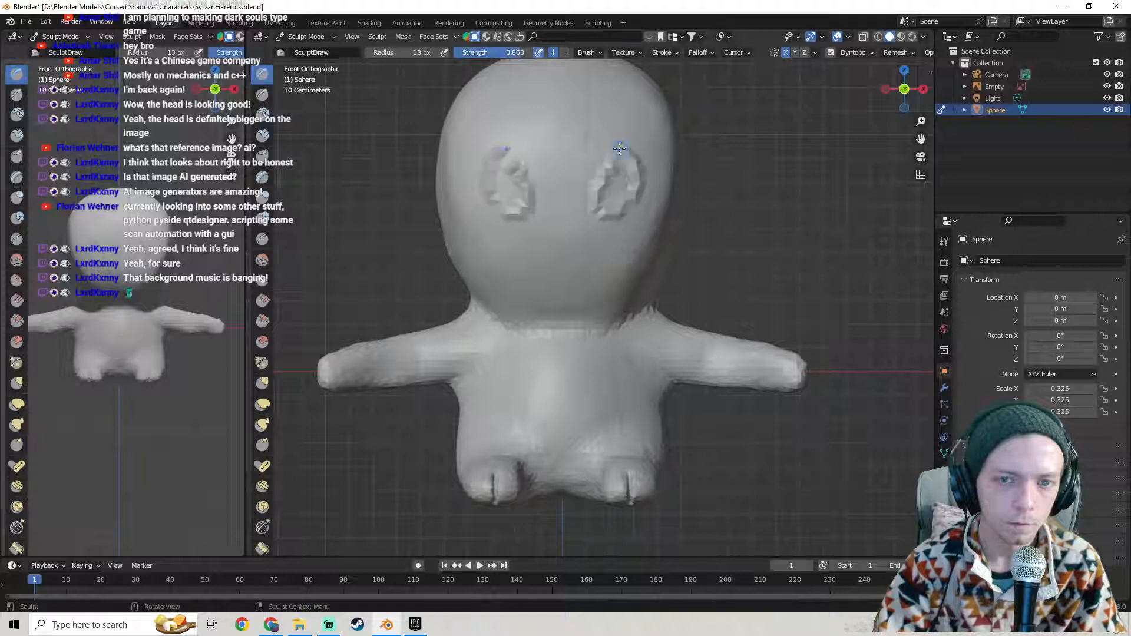
pyautogui.press('Tab')
pyautogui.press('Tab')
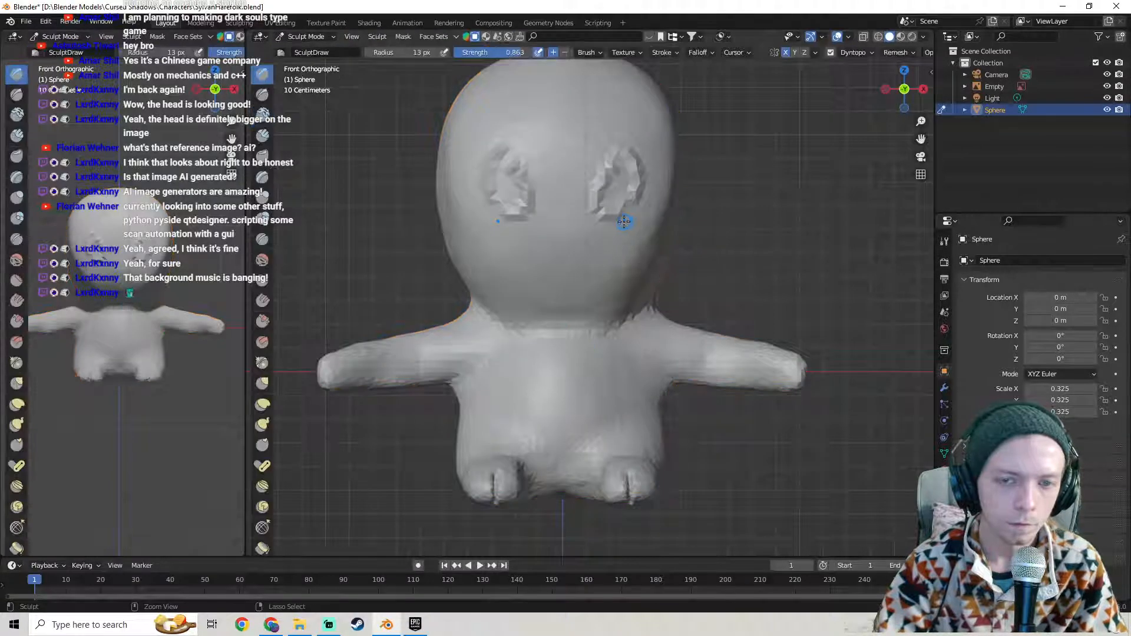
pyautogui.hotkey('ctrl', 'z')
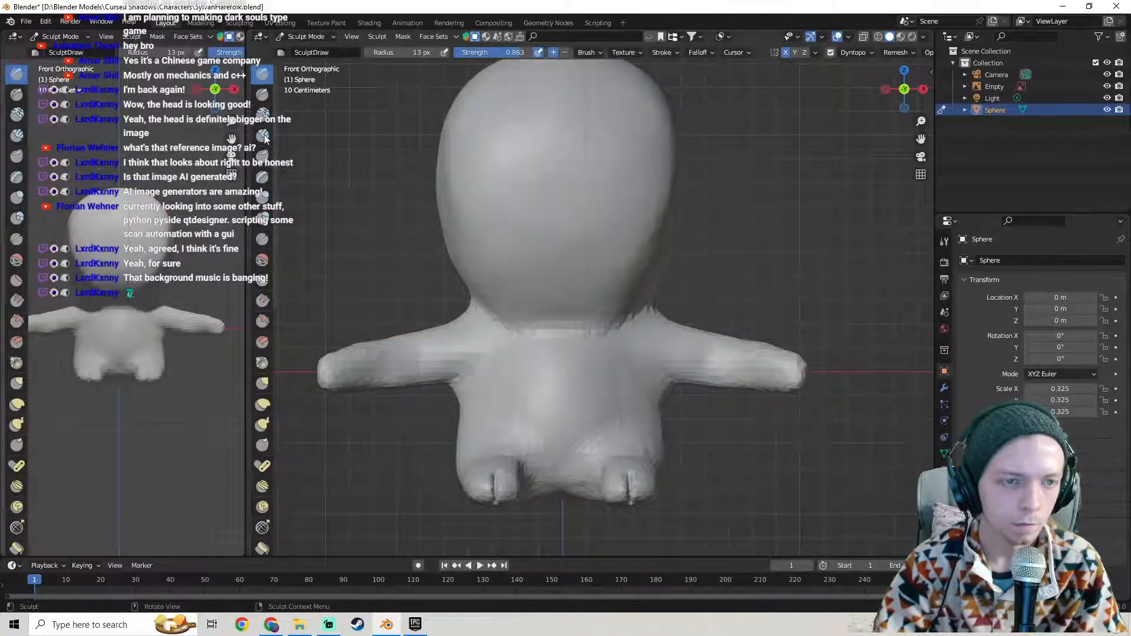
# - Switch to the Clay Strips brush, try shaping the eye areas with it and undo the strokes
pyautogui.click(262, 135)
pyautogui.hotkey('ctrl', 'shift', 'z')
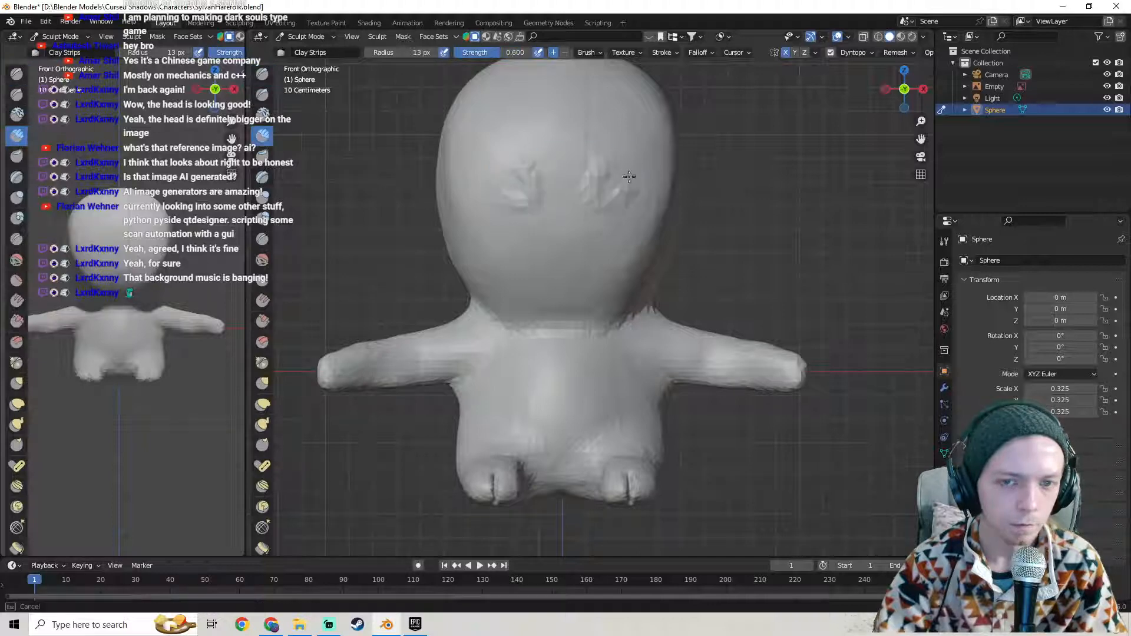
pyautogui.press('Tab')
pyautogui.press('Tab')
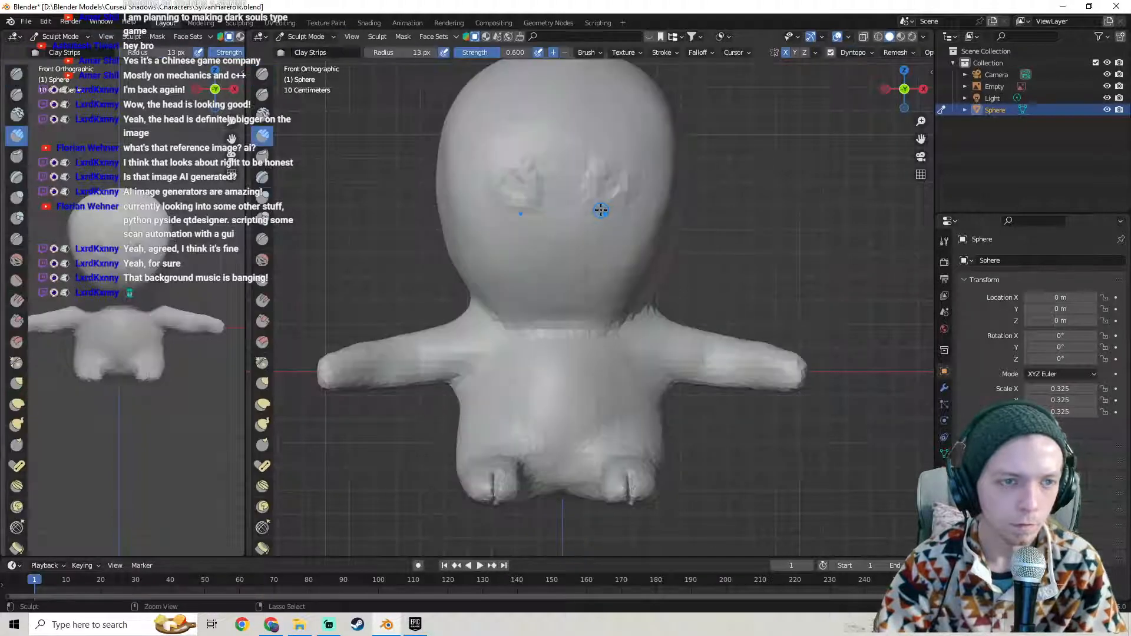
pyautogui.hotkey('ctrl', 'z')
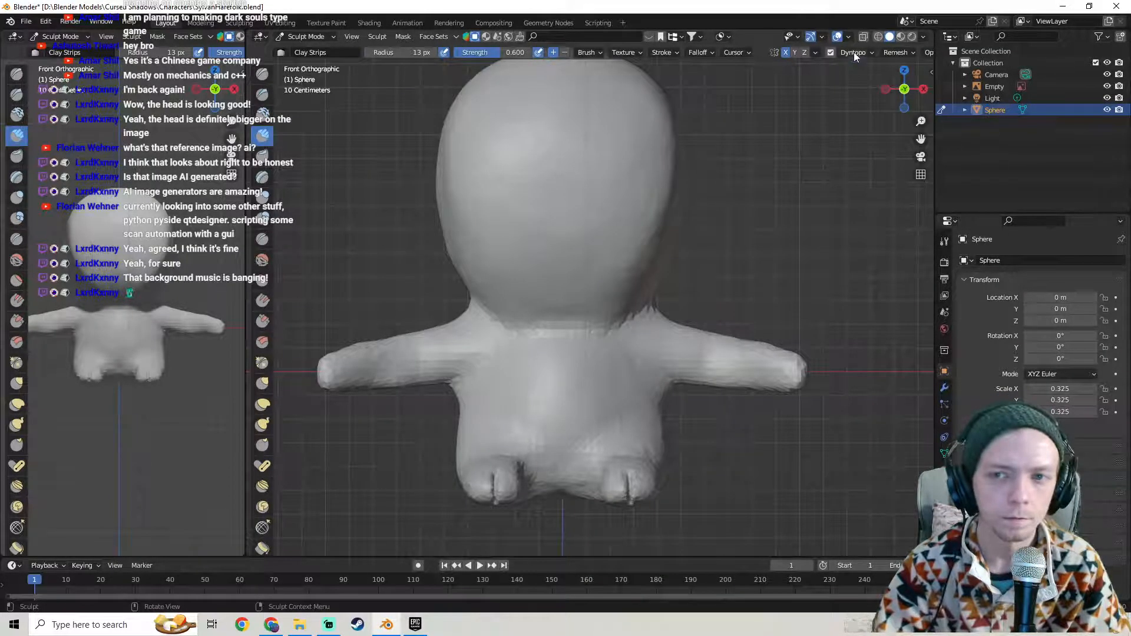
# - Check the Dyntopo and Remesh options and examine the head's mesh density in Edit Mode
pyautogui.click(830, 53)
pyautogui.click(903, 55)
pyautogui.click(900, 54)
pyautogui.scroll(1, 617, 152)
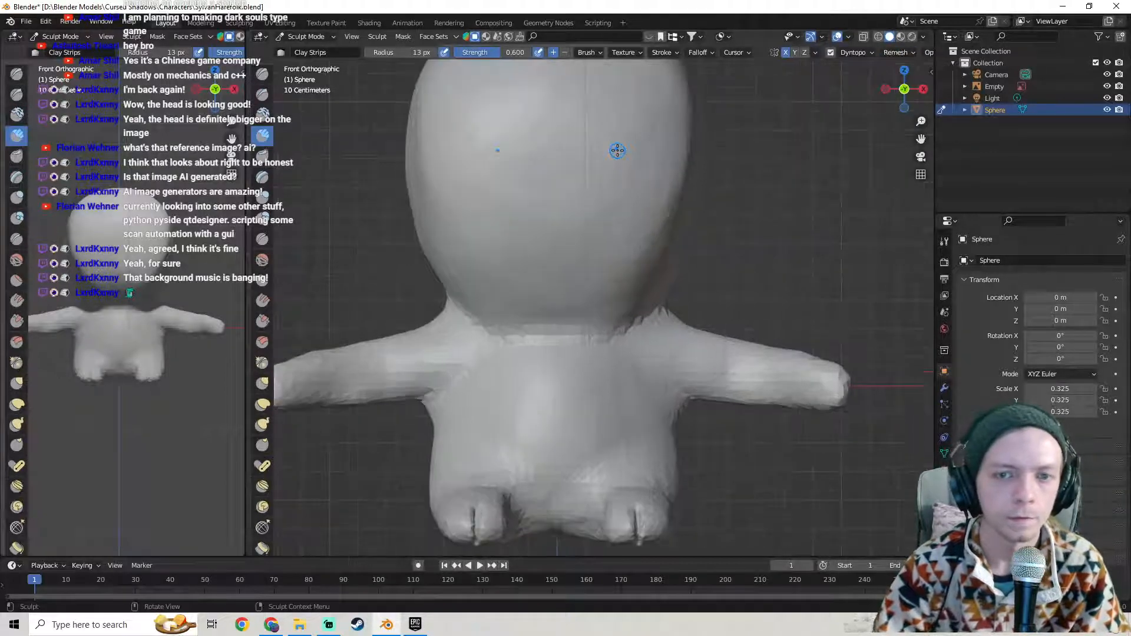
pyautogui.press('Tab')
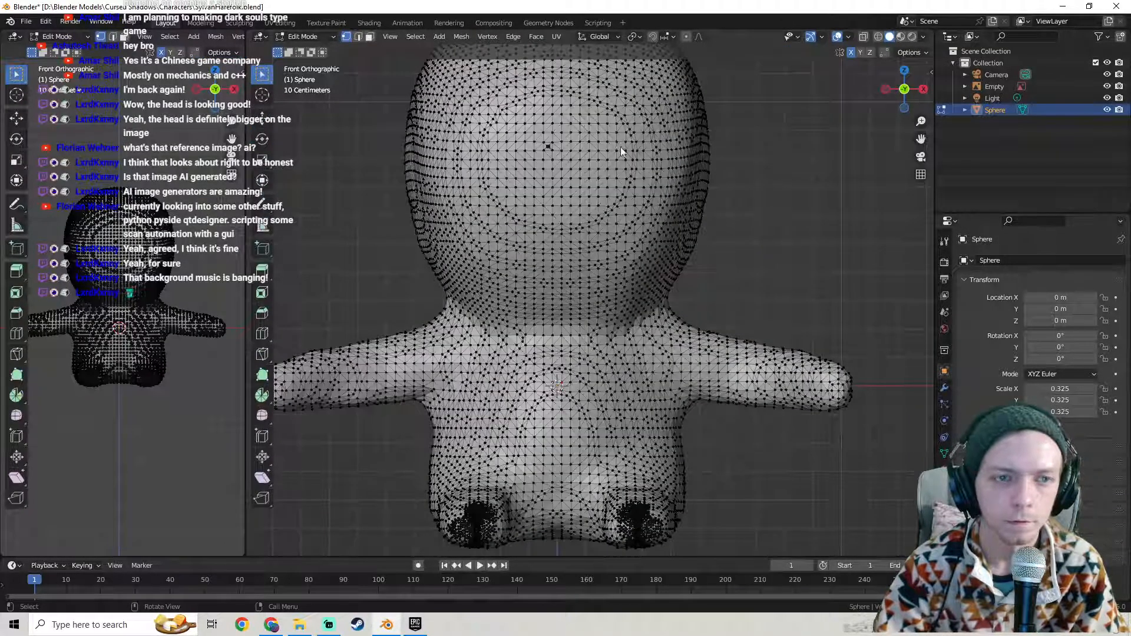
# - Return to Sculpt Mode and undo the most recent sculpting changes on the head
pyautogui.press('Tab')
pyautogui.scroll(2, 618, 143)
pyautogui.hotkey('ctrl', 'z')
pyautogui.hotkey('ctrl', 'z')
pyautogui.hotkey('ctrl', 'z')
pyautogui.hotkey('ctrl', 'z')
pyautogui.hotkey('ctrl', 'z')
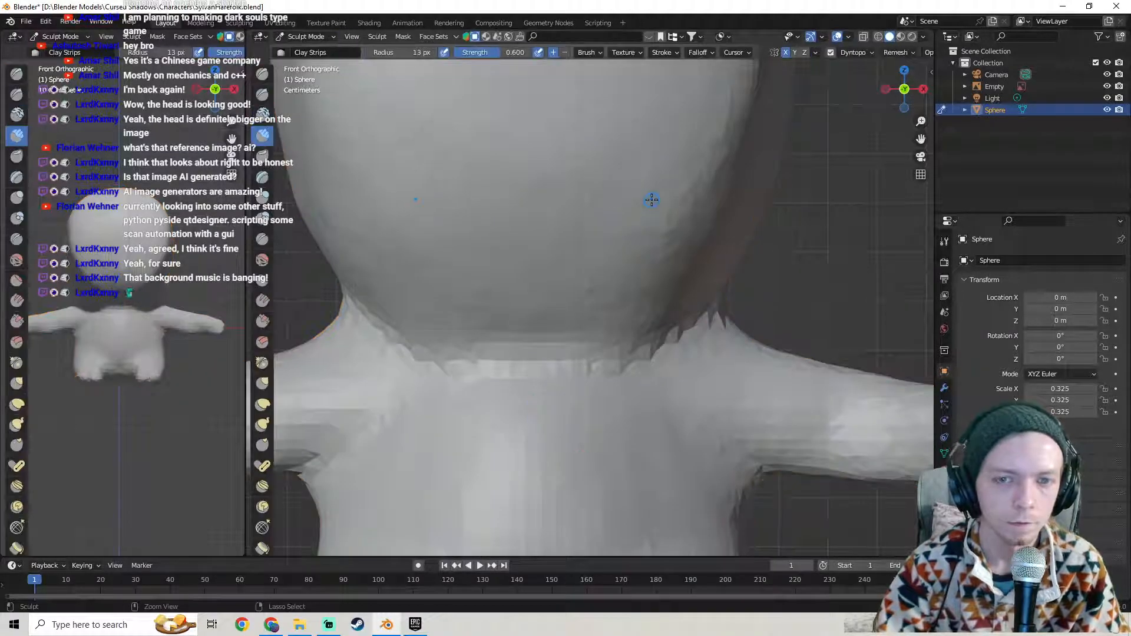
# - Try short 13 px Clay Strips strokes on the eye areas, switch back to the Draw brush and undo the strokes
pyautogui.scroll(2, 652, 147)
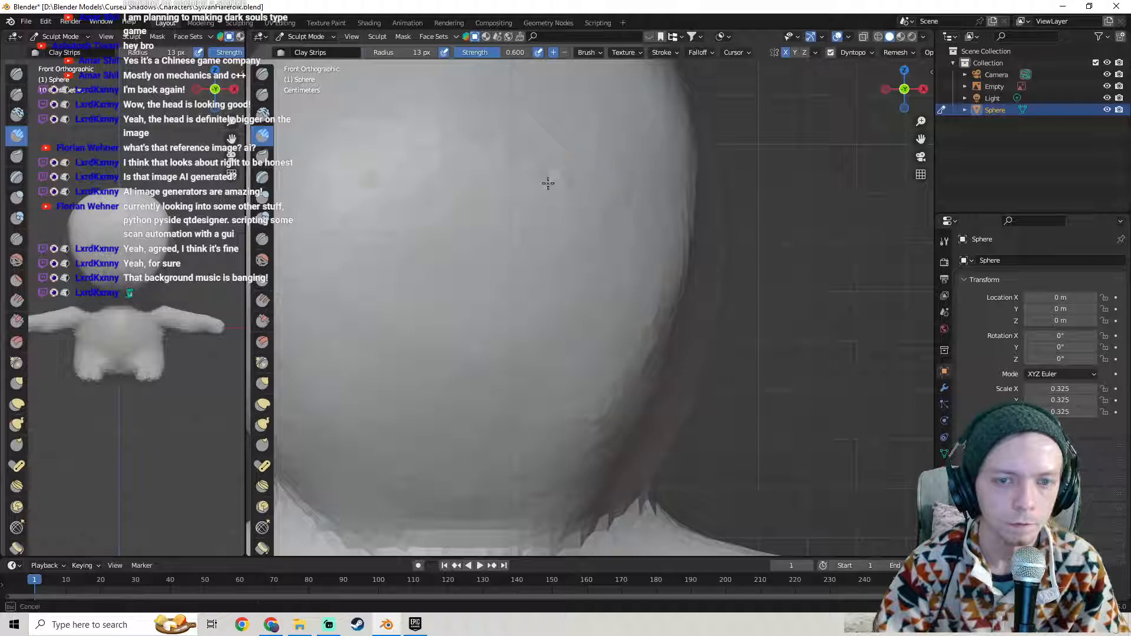
pyautogui.press('Tab')
pyautogui.press('Tab')
pyautogui.hotkey('ctrl', 'Tab')
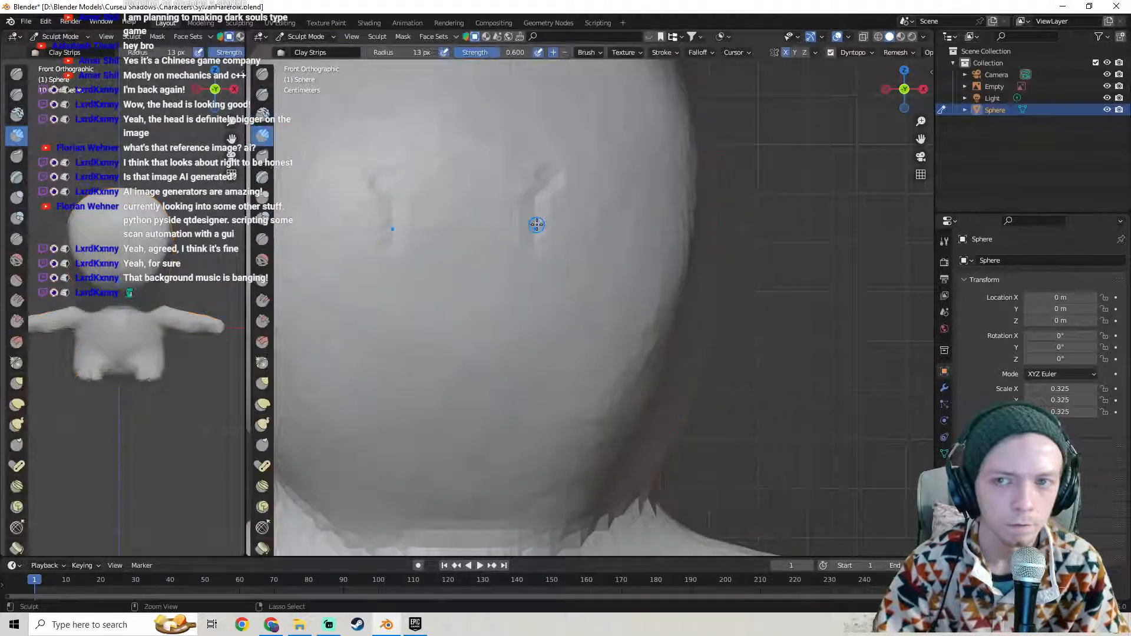
pyautogui.press('x')
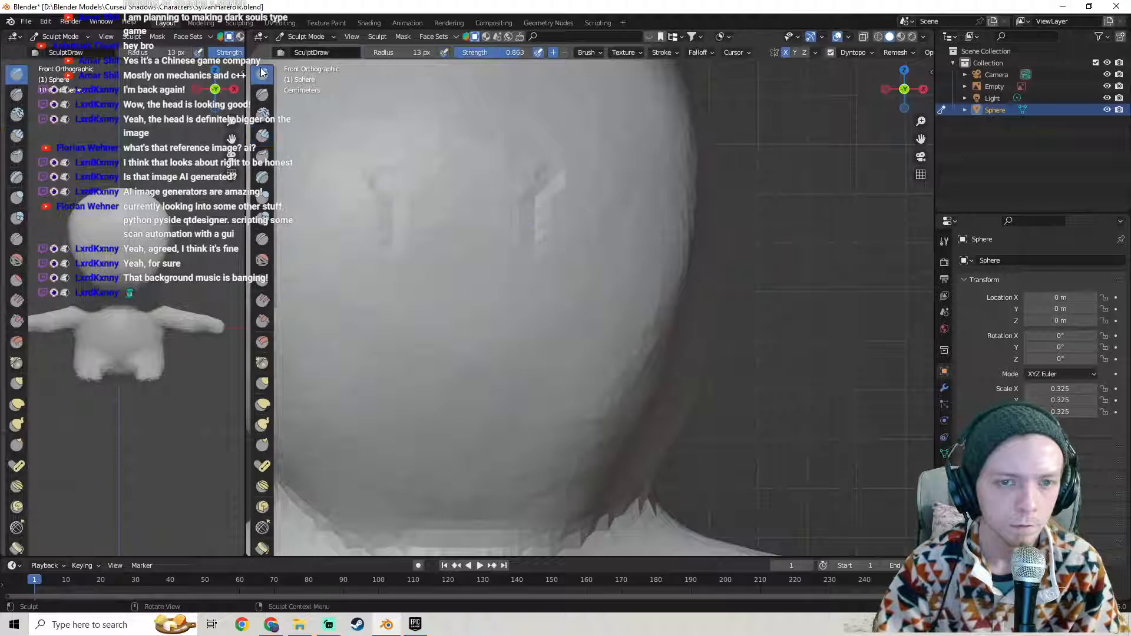
pyautogui.hotkey('ctrl', 'z')
# - Try oval eye outlines with the Draw brush, inspect the face mesh in Edit Mode and undo the strokes
pyautogui.moveTo(567, 169)
pyautogui.mouseDown()
pyautogui.moveTo(534, 195)
pyautogui.moveTo(560, 257)
pyautogui.moveTo(613, 194)
pyautogui.moveTo(567, 197)
pyautogui.mouseUp()
pyautogui.press('Tab')
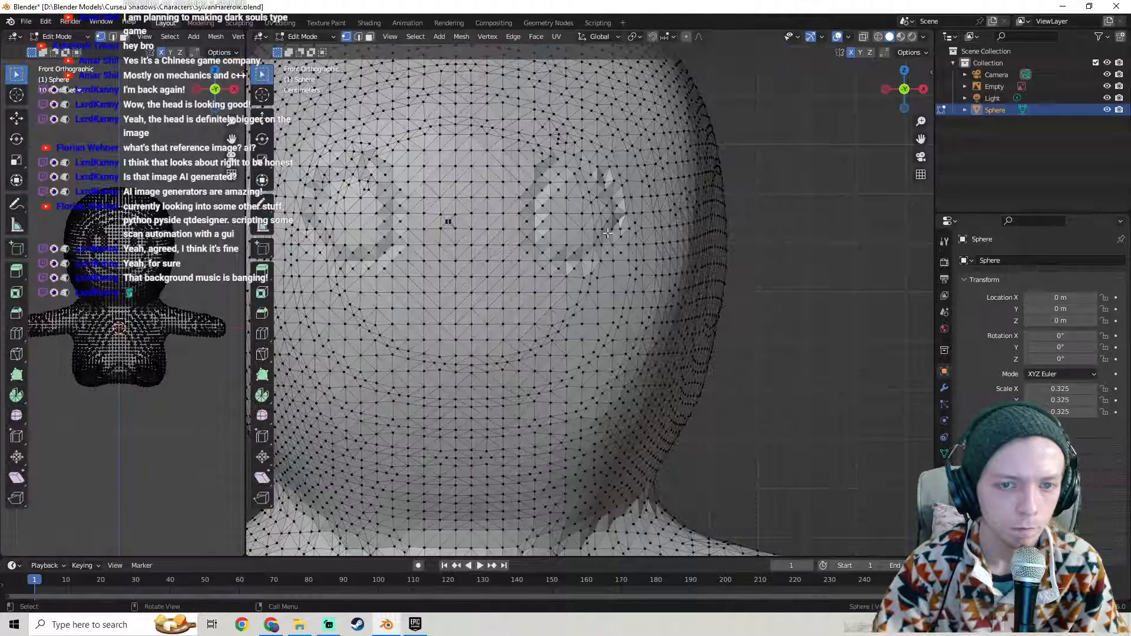
pyautogui.scroll(2, 607, 233)
pyautogui.press('Tab')
pyautogui.scroll(2, 590, 256)
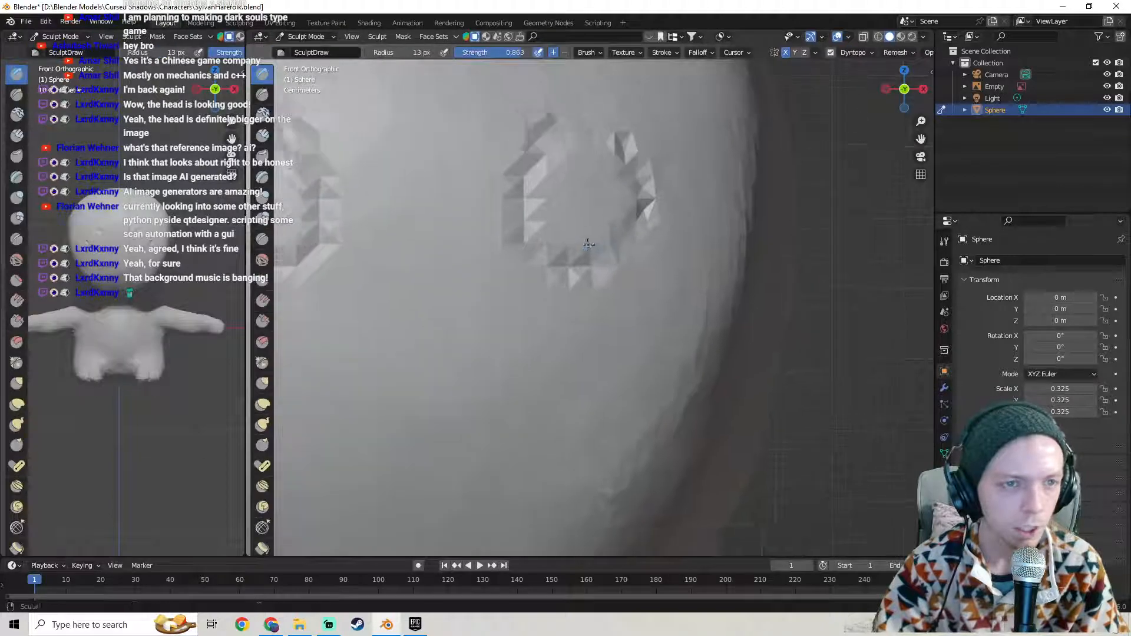
pyautogui.hotkey('ctrl', 'z')
# - Try narrower eye outlines, check the mesh around them in Edit Mode and undo them in Sculpt Mode
pyautogui.moveTo(537, 166)
pyautogui.mouseDown()
pyautogui.moveTo(535, 197)
pyautogui.moveTo(575, 170)
pyautogui.mouseUp()
pyautogui.press('Tab')
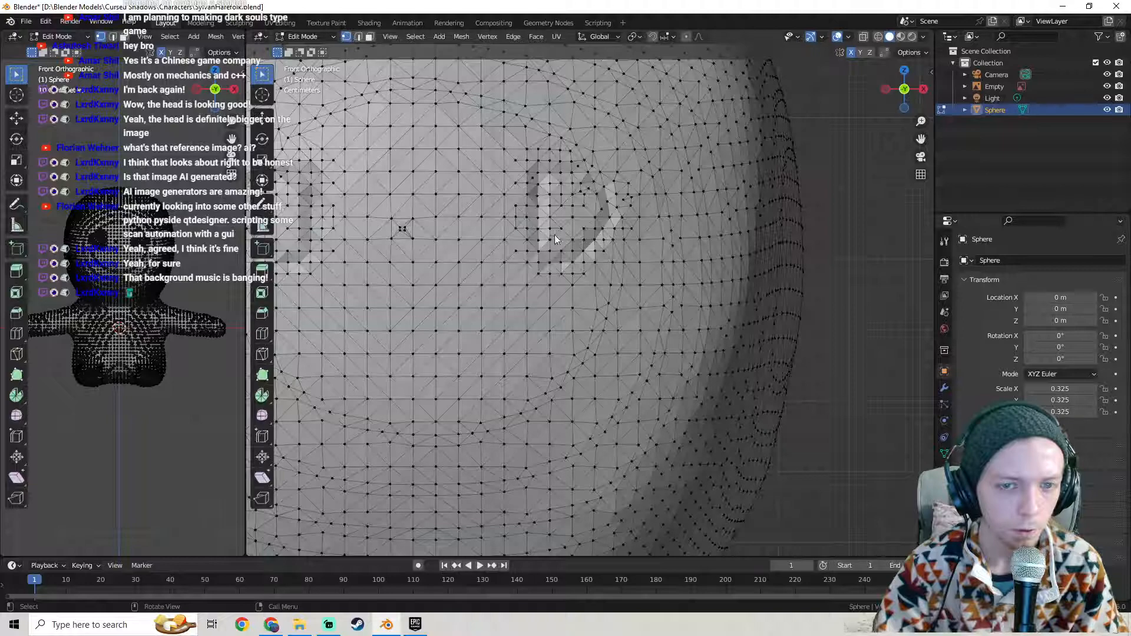
pyautogui.press('Tab')
pyautogui.hotkey('ctrl', 'z')
pyautogui.hotkey('ctrl', 'z')
pyautogui.hotkey('ctrl', 'z')
# - Try a pair of slanted oval eye outlines on the front of the face, judge them on the whole character and undo them
pyautogui.keyDown('shift'); pyautogui.moveTo(552, 210); pyautogui.dragTo(574, 239, button='middle'); pyautogui.keyUp('shift')
pyautogui.scroll(-8, 578, 230)
pyautogui.keyDown('shift'); pyautogui.moveTo(518, 288); pyautogui.dragTo(536, 271, button='middle'); pyautogui.keyUp('shift')
pyautogui.scroll(5, 536, 271)
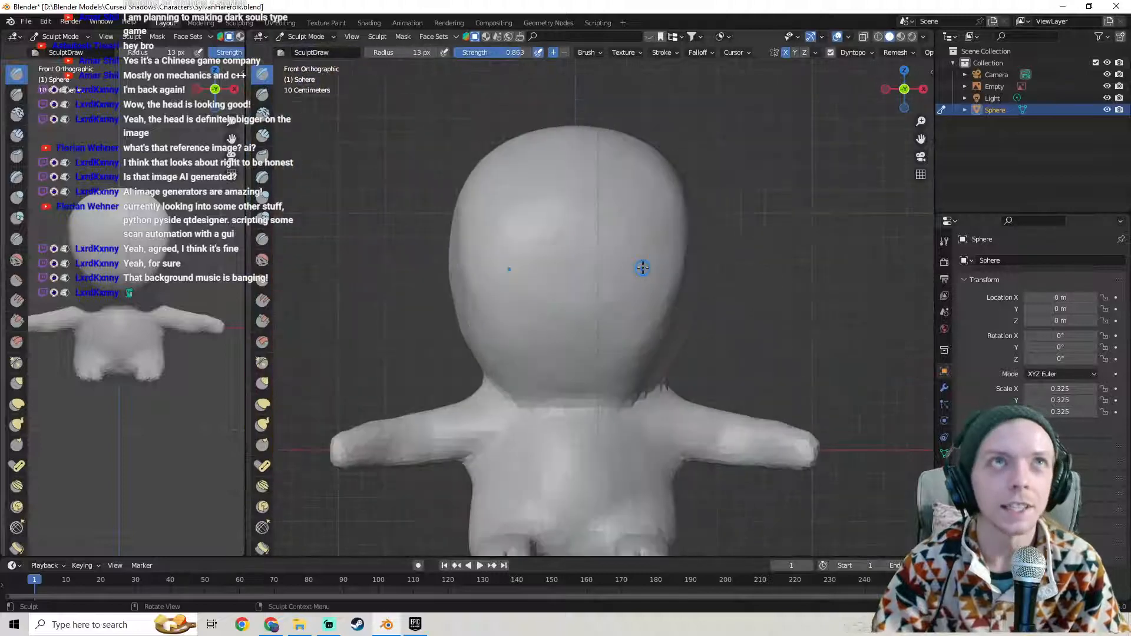
pyautogui.scroll(3, 643, 268)
pyautogui.scroll(4, 575, 245)
pyautogui.moveTo(649, 263)
pyautogui.keyDown('shift'); pyautogui.mouseDown(button='middle')
pyautogui.moveTo(576, 245)
pyautogui.moveTo(563, 271)
pyautogui.moveTo(630, 265)
pyautogui.moveTo(567, 235)
pyautogui.mouseUp(button='middle'); pyautogui.keyUp('shift')
pyautogui.scroll(-2, 607, 269)
pyautogui.scroll(3, 584, 298)
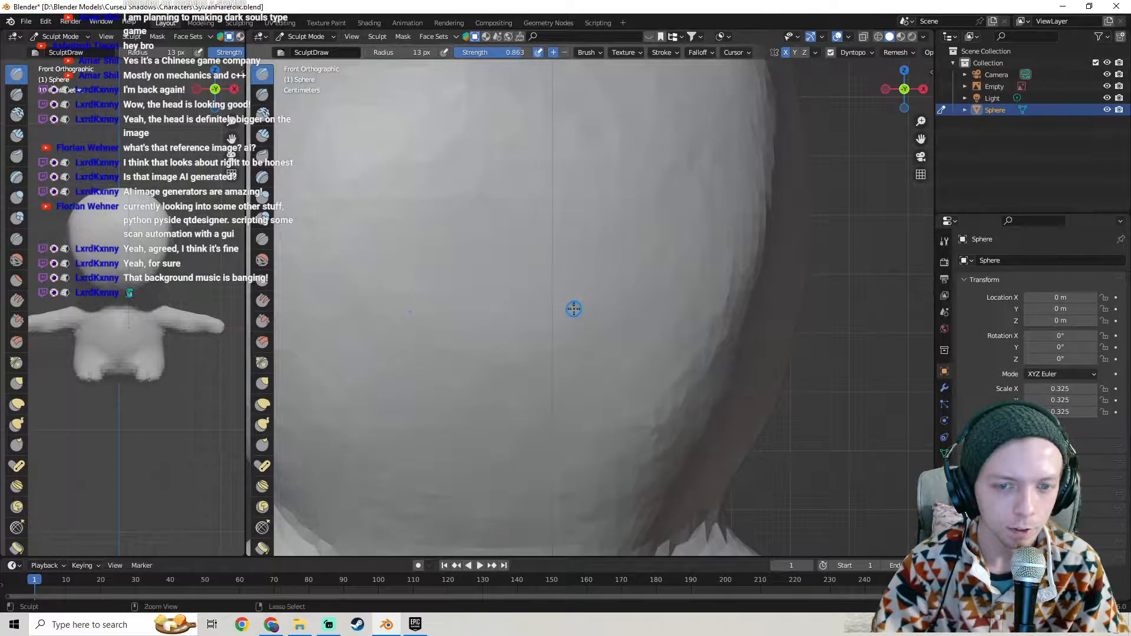
pyautogui.moveTo(568, 316)
pyautogui.mouseDown()
pyautogui.moveTo(626, 314)
pyautogui.moveTo(658, 282)
pyautogui.moveTo(668, 241)
pyautogui.moveTo(644, 217)
pyautogui.moveTo(560, 239)
pyautogui.moveTo(539, 282)
pyautogui.moveTo(559, 322)
pyautogui.moveTo(588, 328)
pyautogui.mouseUp()
pyautogui.scroll(-4, 588, 328)
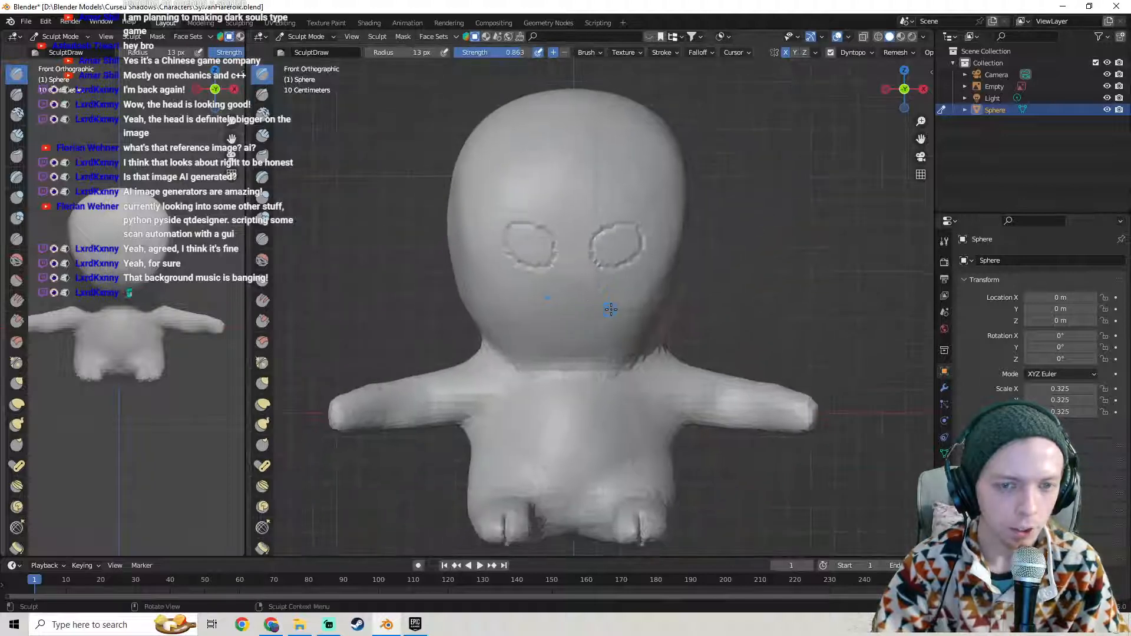
pyautogui.scroll(-3, 602, 311)
pyautogui.scroll(8, 610, 320)
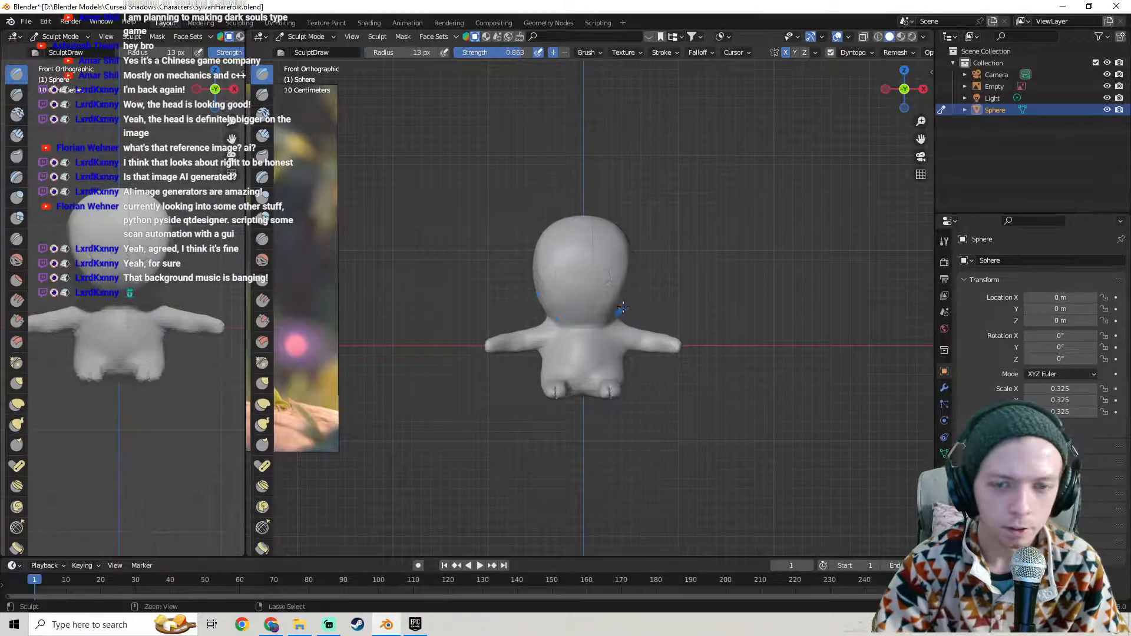
# - Study the reference image's eyes, try outlines with flat upper lids on the face, compare and undo them
pyautogui.scroll(-8, 628, 287)
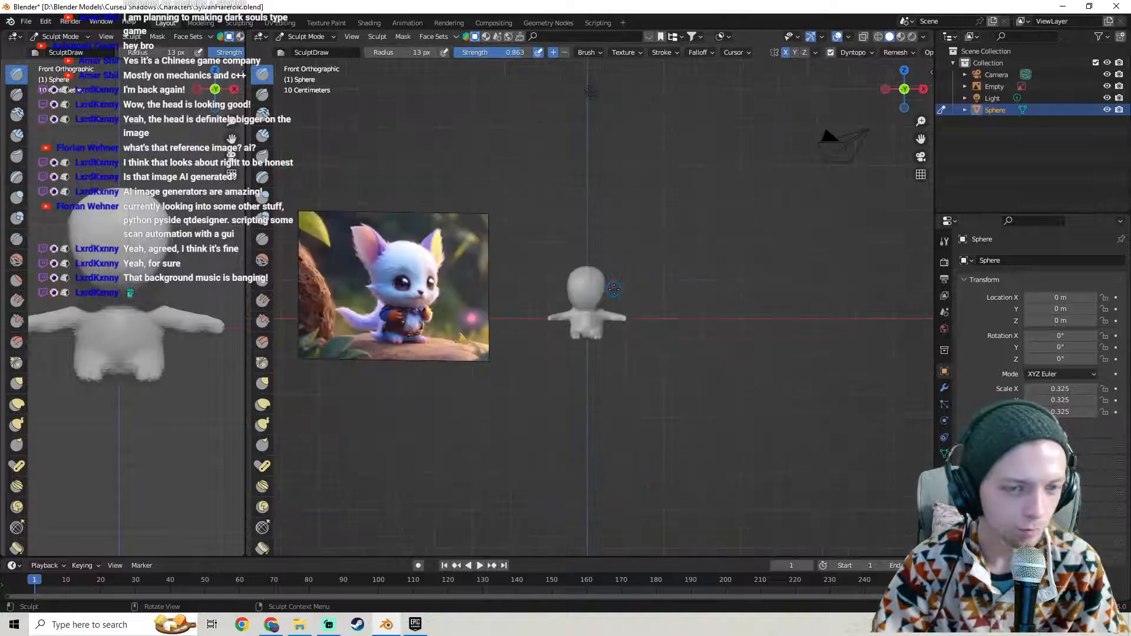
pyautogui.scroll(8, 611, 294)
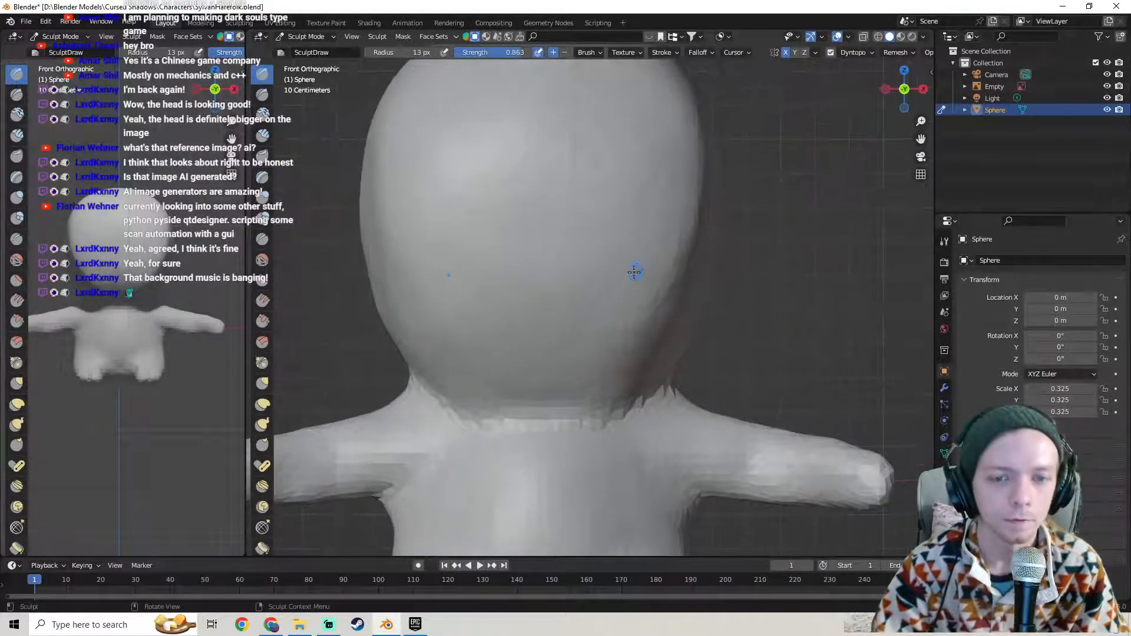
pyautogui.moveTo(605, 271)
pyautogui.keyDown('ctrl'); pyautogui.mouseDown()
pyautogui.moveTo(656, 263)
pyautogui.moveTo(674, 239)
pyautogui.moveTo(619, 202)
pyautogui.moveTo(592, 226)
pyautogui.moveTo(586, 259)
pyautogui.moveTo(617, 273)
pyautogui.mouseUp(); pyautogui.keyUp('ctrl')
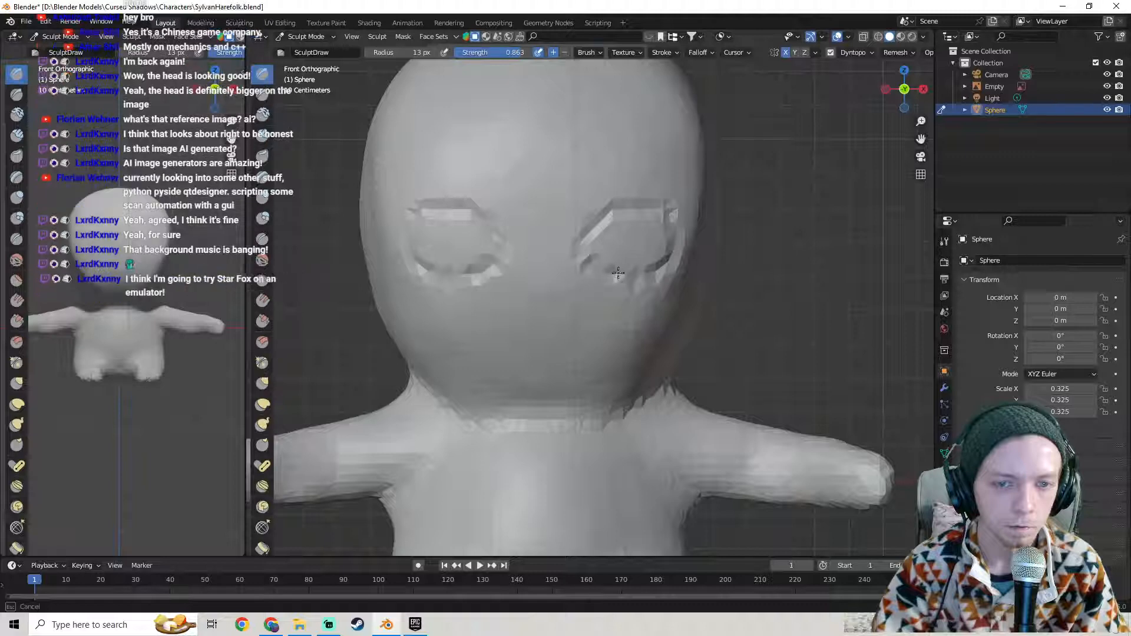
pyautogui.scroll(-5, 629, 281)
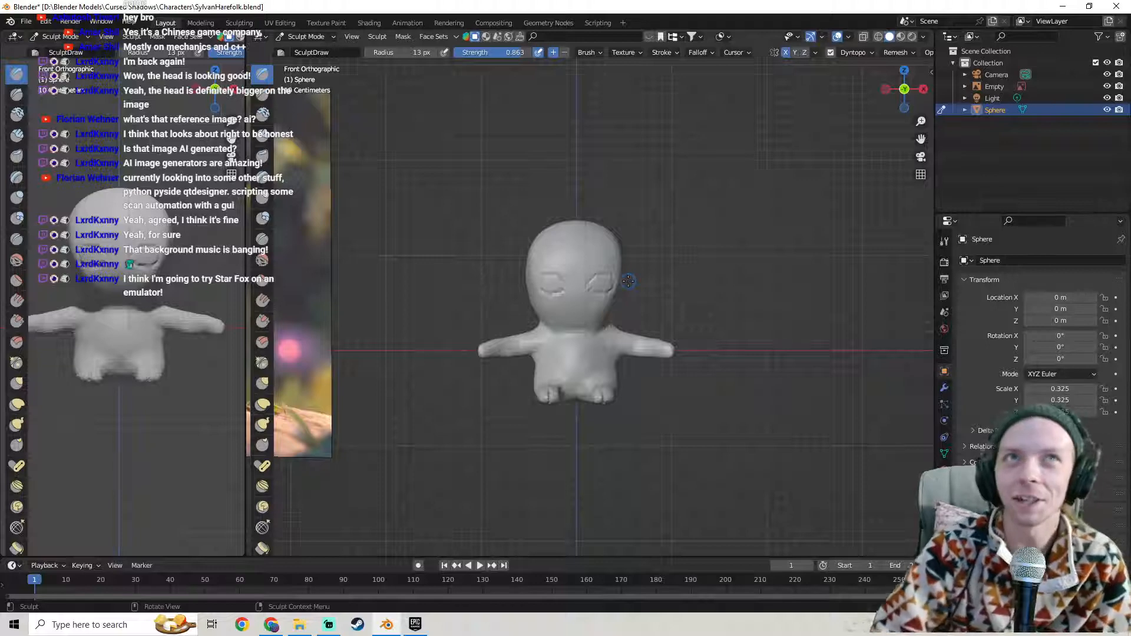
pyautogui.scroll(-4, 625, 284)
pyautogui.scroll(7, 611, 320)
pyautogui.hotkey('ctrl', 'z')
# - Try another pair of 13 px Draw brush eye outlines, compare them with the reference image and undo them
pyautogui.scroll(4, 626, 296)
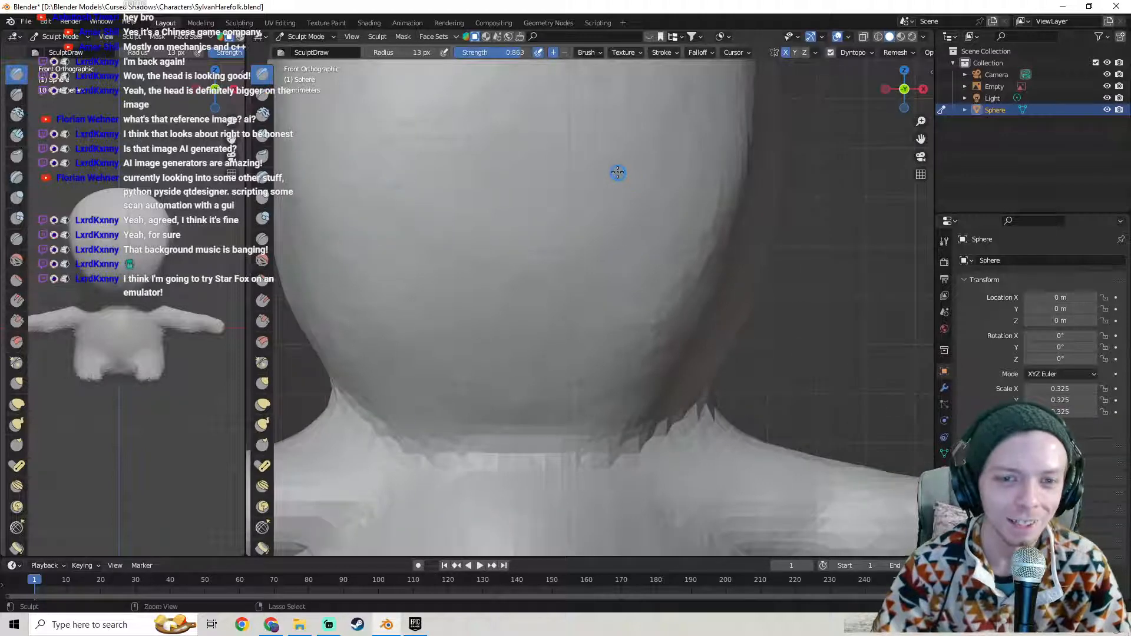
pyautogui.keyDown('shift'); pyautogui.moveTo(636, 155); pyautogui.dragTo(629, 206, button='middle'); pyautogui.keyUp('shift')
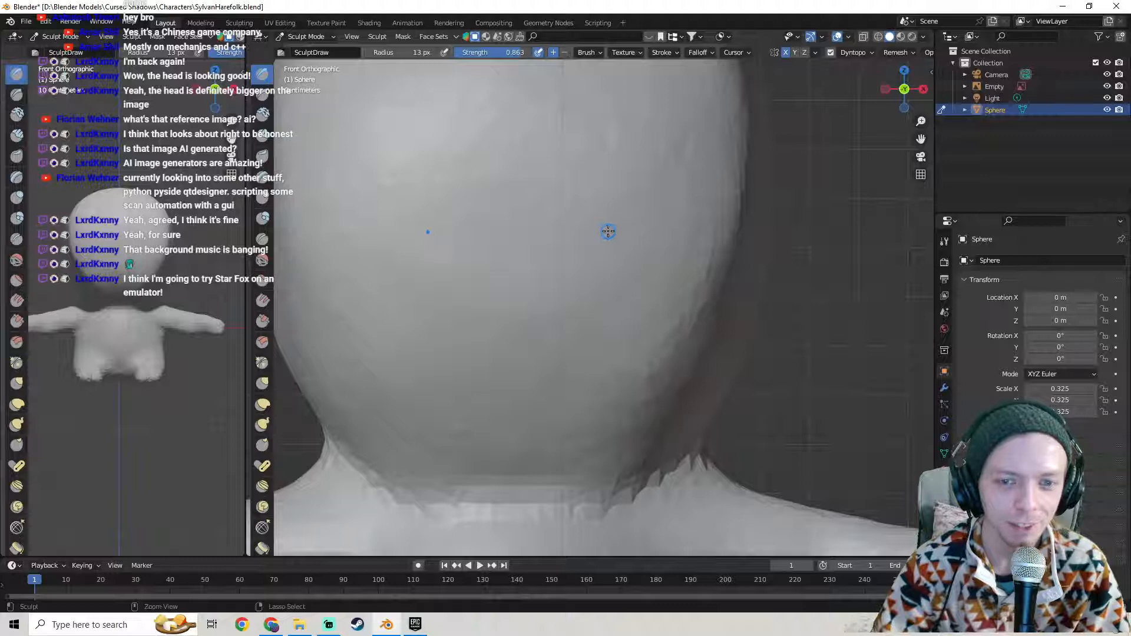
pyautogui.moveTo(605, 231)
pyautogui.mouseDown()
pyautogui.moveTo(563, 274)
pyautogui.moveTo(580, 324)
pyautogui.moveTo(687, 321)
pyautogui.moveTo(704, 250)
pyautogui.moveTo(592, 235)
pyautogui.mouseUp()
pyautogui.scroll(-12, 625, 303)
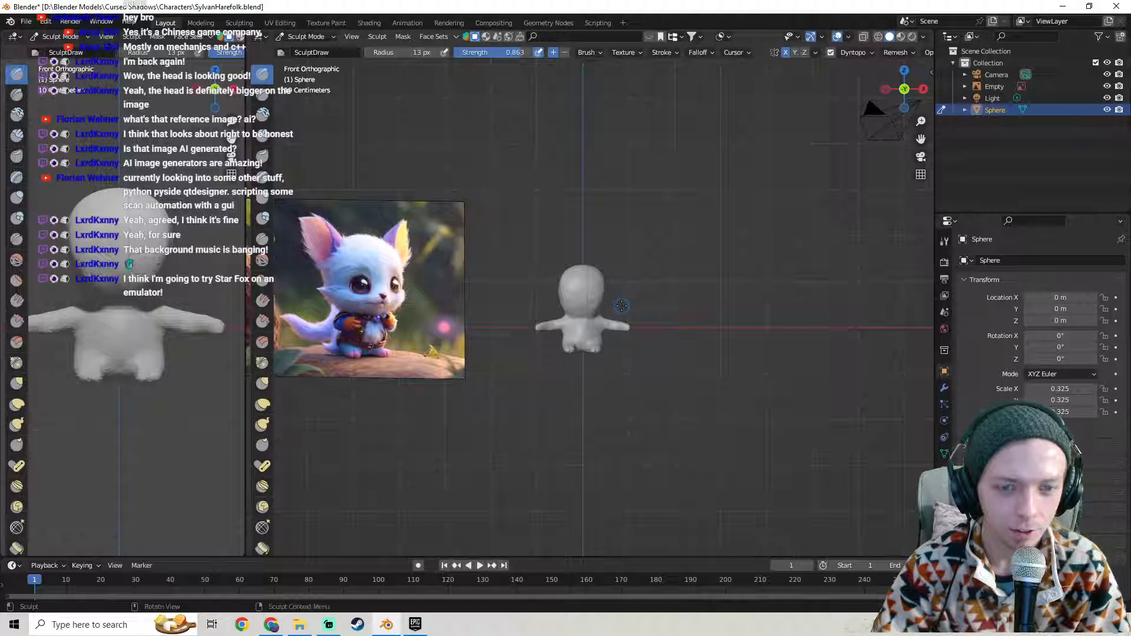
pyautogui.scroll(10, 622, 306)
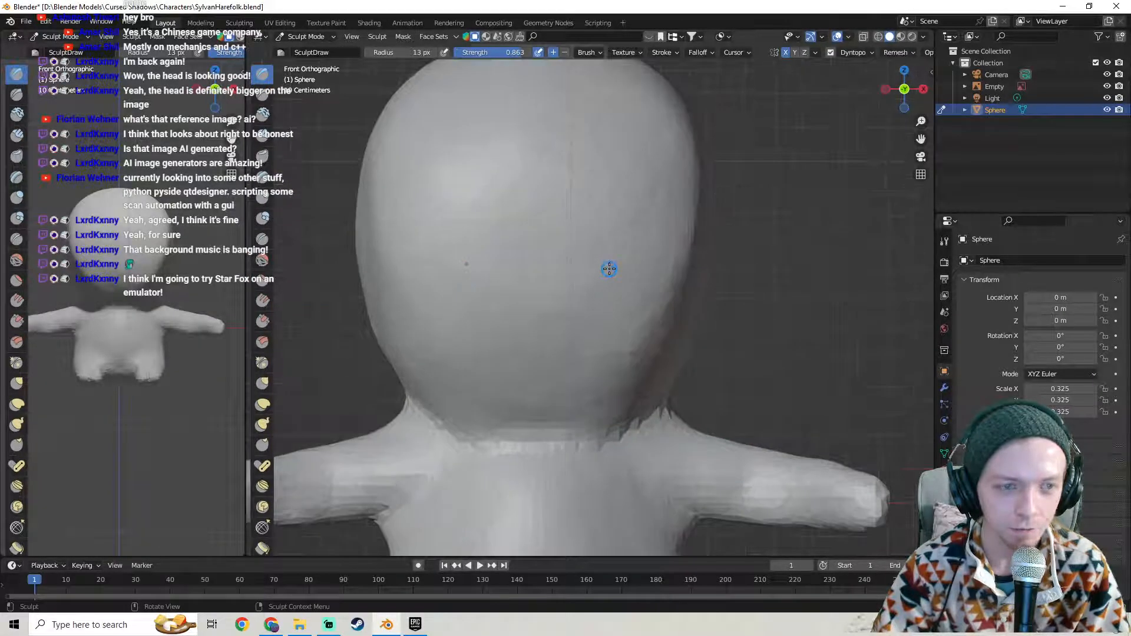
# - Try two more eye outlines, the last one a rounded rectangle, compare it with the reference and undo it
pyautogui.scroll(1, 609, 269)
pyautogui.moveTo(624, 223)
pyautogui.mouseDown()
pyautogui.moveTo(581, 258)
pyautogui.moveTo(589, 298)
pyautogui.moveTo(658, 292)
pyautogui.moveTo(642, 227)
pyautogui.moveTo(610, 236)
pyautogui.mouseUp()
pyautogui.hotkey('ctrl', 'z')
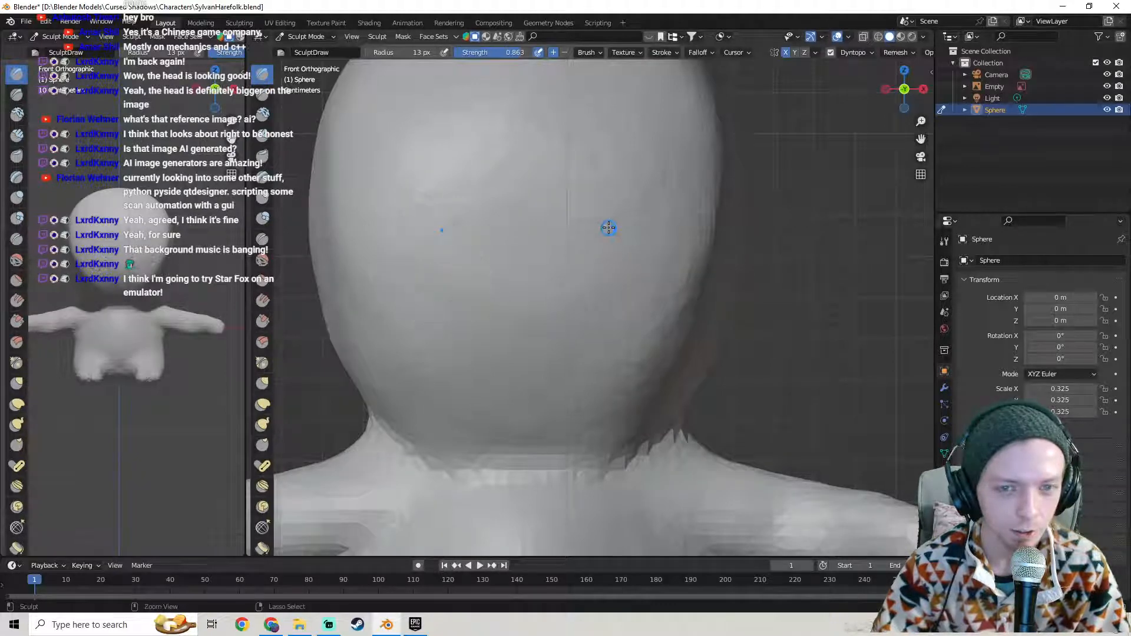
pyautogui.moveTo(623, 260)
pyautogui.mouseDown()
pyautogui.moveTo(645, 277)
pyautogui.moveTo(695, 253)
pyautogui.moveTo(704, 206)
pyautogui.moveTo(648, 184)
pyautogui.moveTo(595, 236)
pyautogui.moveTo(636, 271)
pyautogui.mouseUp()
pyautogui.scroll(-10, 624, 322)
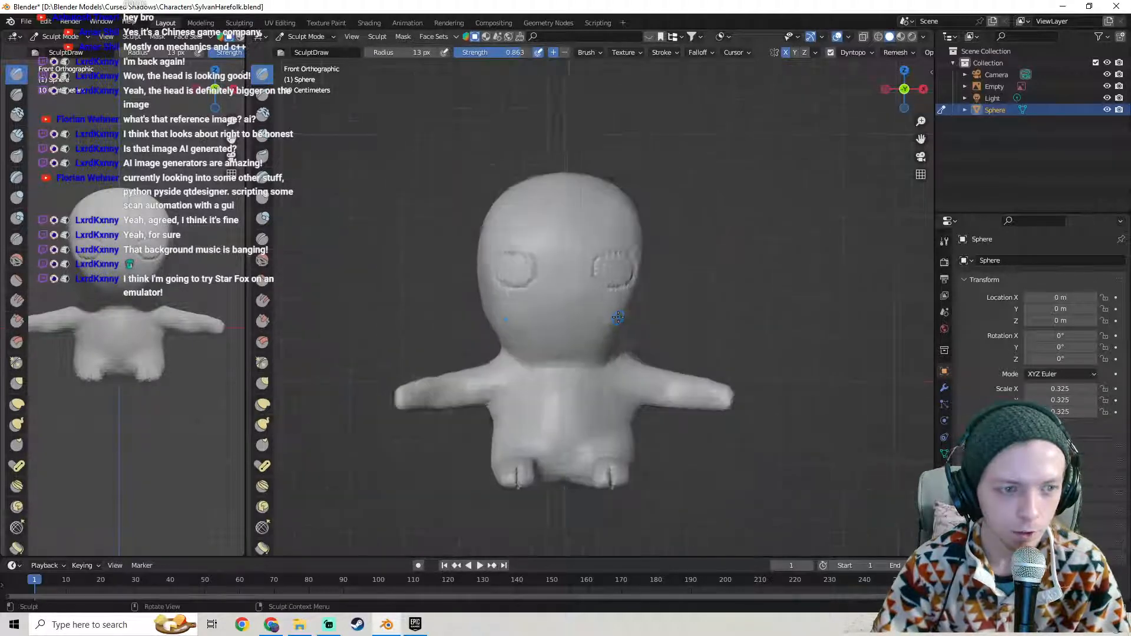
pyautogui.scroll(4, 598, 322)
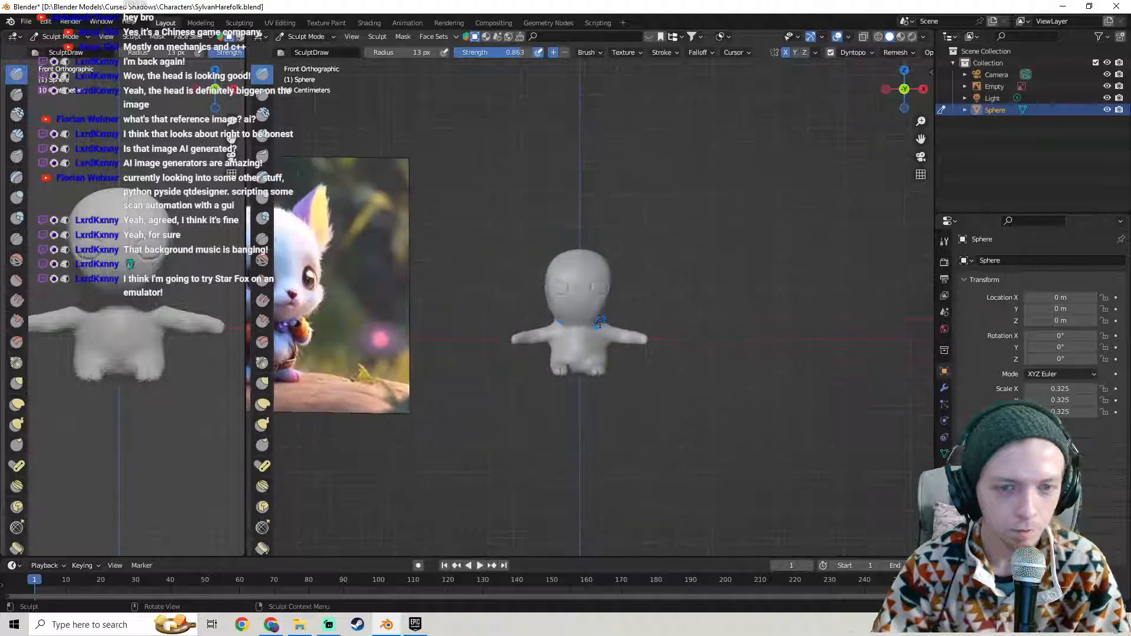
pyautogui.scroll(9, 600, 321)
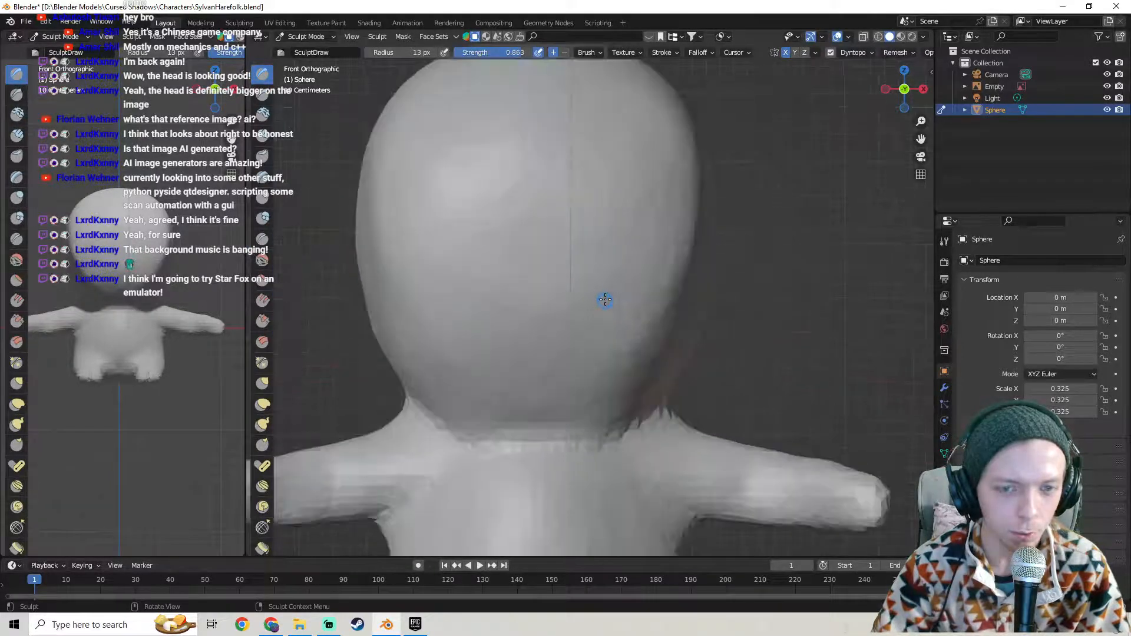
# - Draw large rounded outlines for both eyes and compare their size and placement with the reference image
pyautogui.scroll(1, 615, 273)
pyautogui.moveTo(614, 277)
pyautogui.mouseDown()
pyautogui.moveTo(662, 269)
pyautogui.moveTo(692, 245)
pyautogui.moveTo(694, 209)
pyautogui.moveTo(667, 186)
pyautogui.moveTo(603, 185)
pyautogui.moveTo(576, 202)
pyautogui.moveTo(572, 238)
pyautogui.moveTo(594, 274)
pyautogui.mouseUp()
pyautogui.scroll(-10, 635, 280)
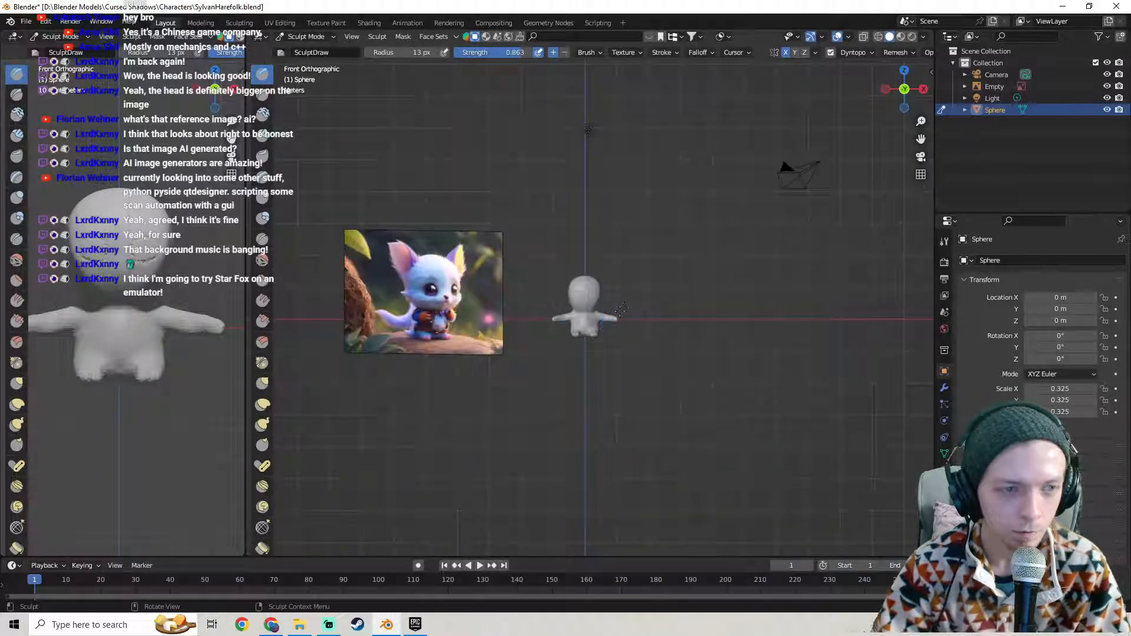
pyautogui.scroll(10, 613, 314)
pyautogui.scroll(1, 597, 311)
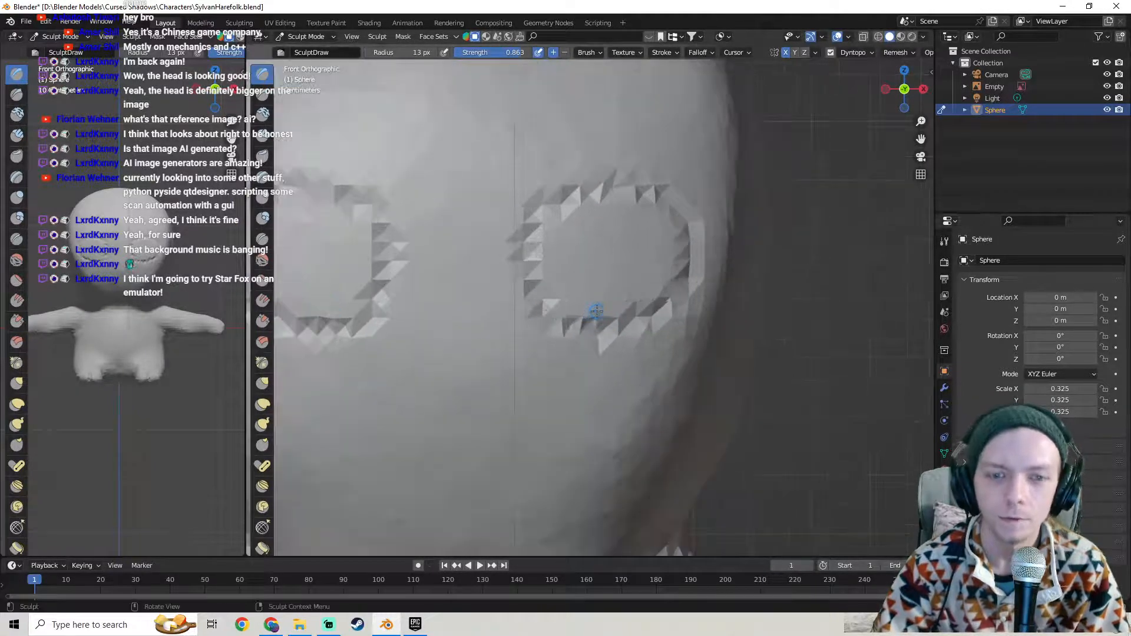
# - Try filling the inside of the eye outlines with Draw strokes, compare with the reference and undo the eyes
pyautogui.moveTo(575, 218)
pyautogui.mouseDown()
pyautogui.moveTo(562, 285)
pyautogui.moveTo(580, 304)
pyautogui.moveTo(569, 323)
pyautogui.moveTo(652, 300)
pyautogui.mouseUp()
pyautogui.moveTo(656, 218)
pyautogui.mouseDown()
pyautogui.moveTo(599, 224)
pyautogui.moveTo(599, 210)
pyautogui.moveTo(569, 239)
pyautogui.moveTo(580, 289)
pyautogui.moveTo(613, 302)
pyautogui.moveTo(676, 263)
pyautogui.moveTo(580, 247)
pyautogui.moveTo(613, 283)
pyautogui.moveTo(595, 253)
pyautogui.moveTo(617, 263)
pyautogui.moveTo(633, 248)
pyautogui.moveTo(616, 242)
pyautogui.moveTo(636, 283)
pyautogui.moveTo(607, 274)
pyautogui.moveTo(615, 254)
pyautogui.mouseUp()
pyautogui.scroll(-10, 599, 338)
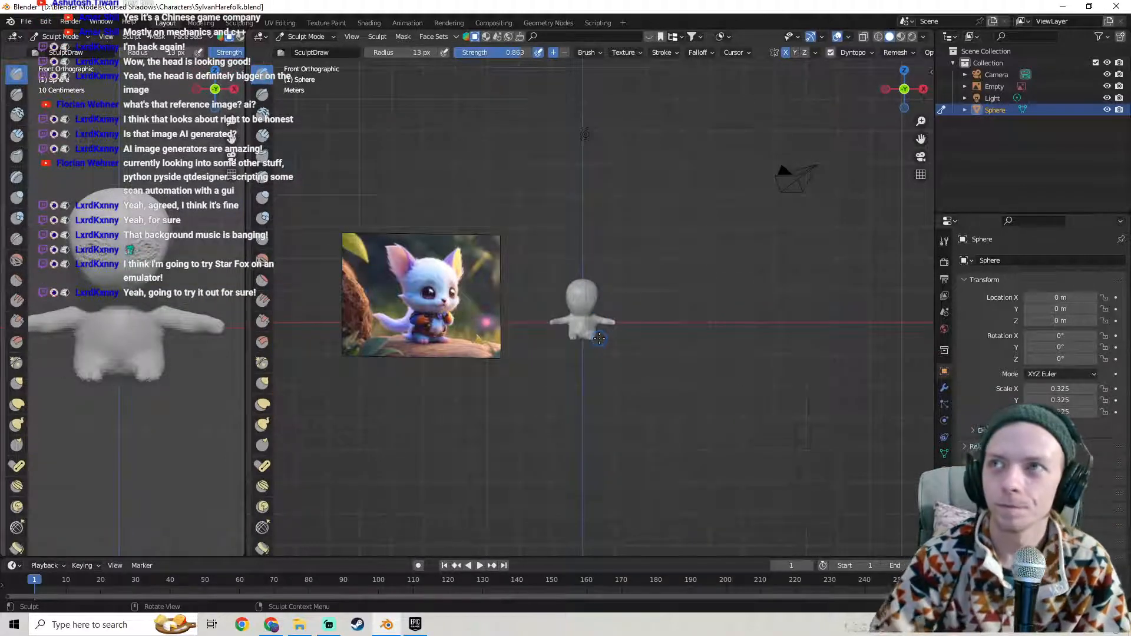
pyautogui.scroll(10, 592, 336)
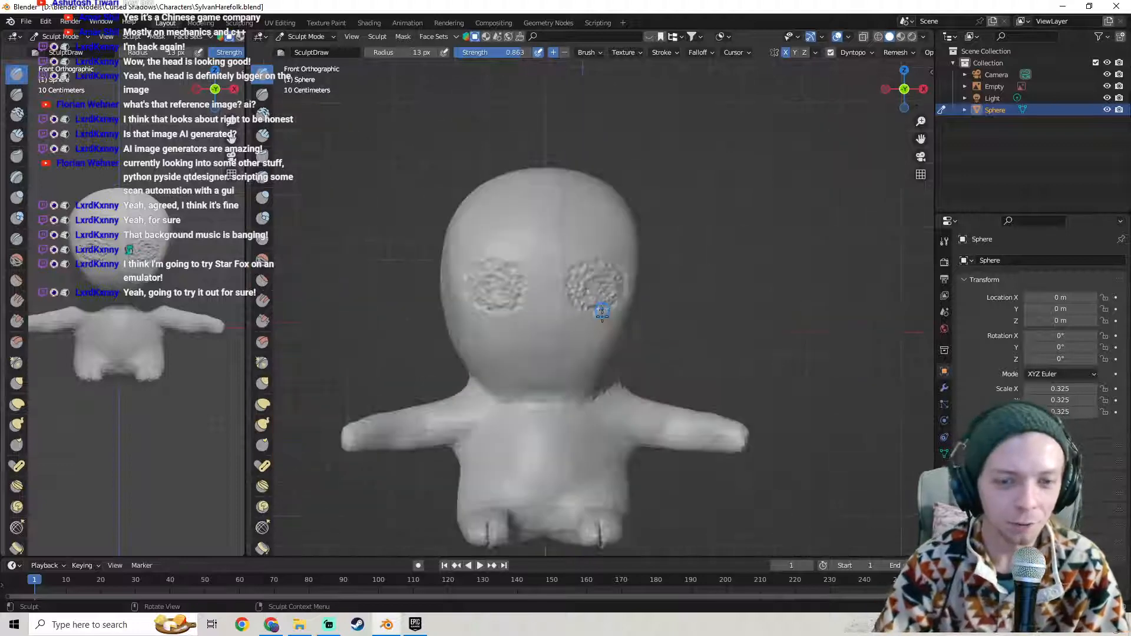
pyautogui.hotkey('ctrl', 'z')
pyautogui.hotkey('ctrl', 'z')
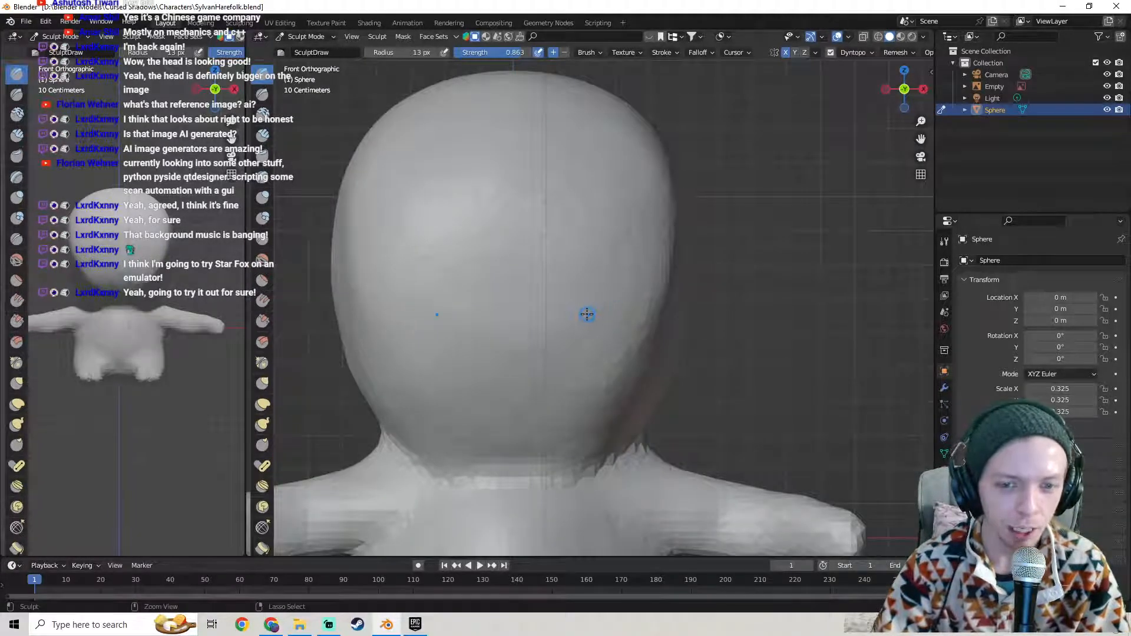
# - Try rounded eye outlines starting from the lower lid, compare them with the reference image and undo them
pyautogui.scroll(1, 581, 312)
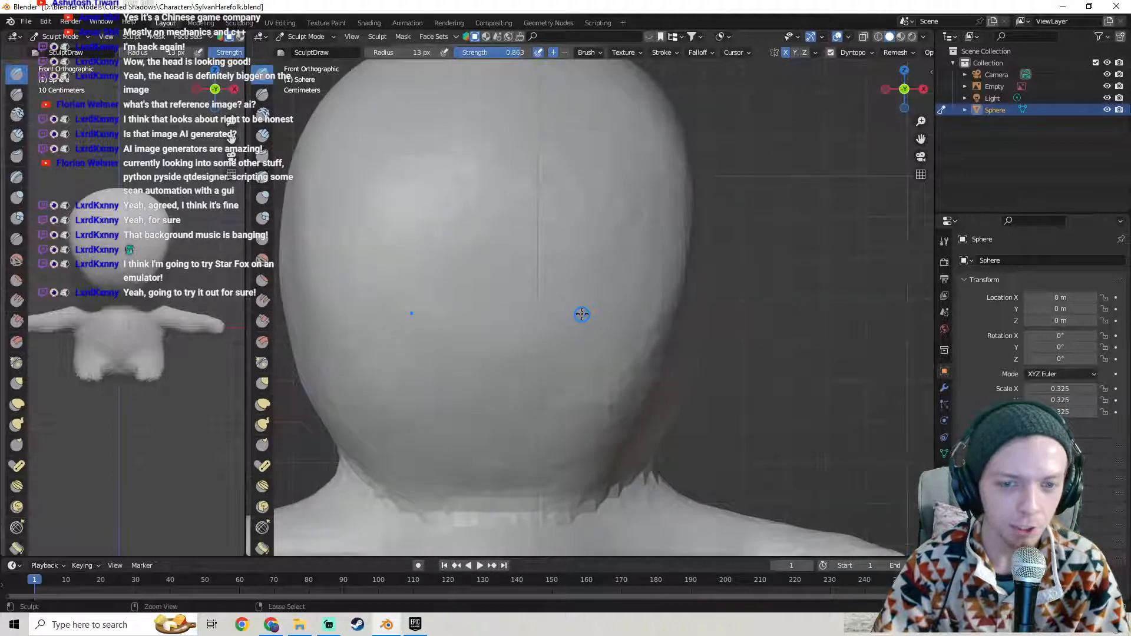
pyautogui.moveTo(582, 320)
pyautogui.mouseDown()
pyautogui.moveTo(630, 321)
pyautogui.moveTo(666, 296)
pyautogui.mouseUp()
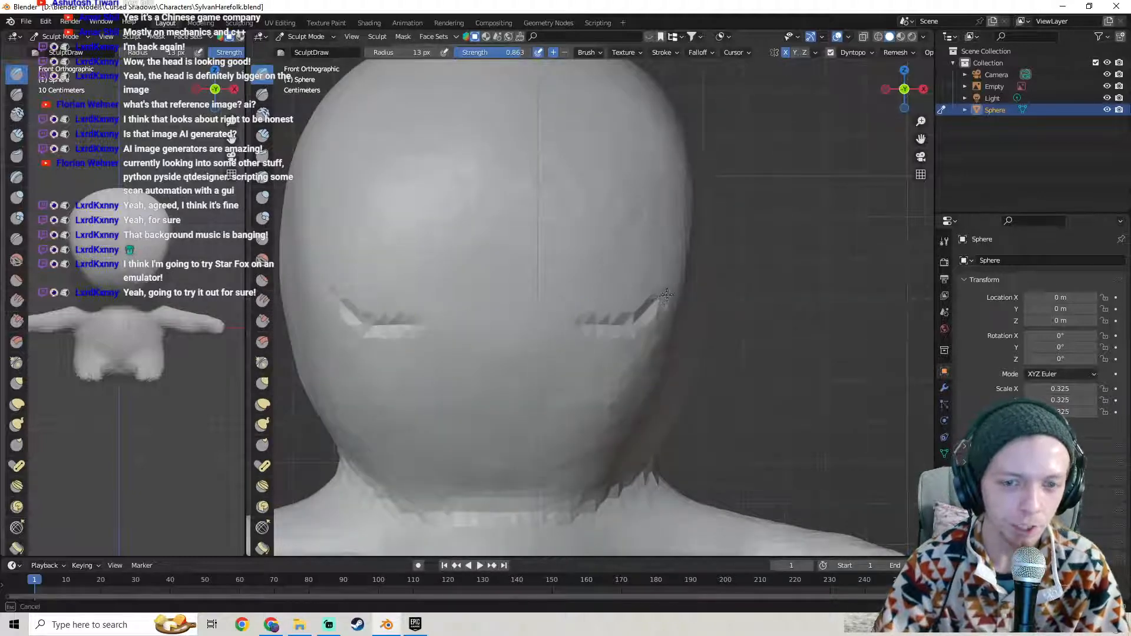
pyautogui.moveTo(637, 216)
pyautogui.mouseDown()
pyautogui.moveTo(568, 227)
pyautogui.moveTo(542, 259)
pyautogui.moveTo(552, 310)
pyautogui.moveTo(588, 326)
pyautogui.mouseUp()
pyautogui.scroll(-7, 588, 328)
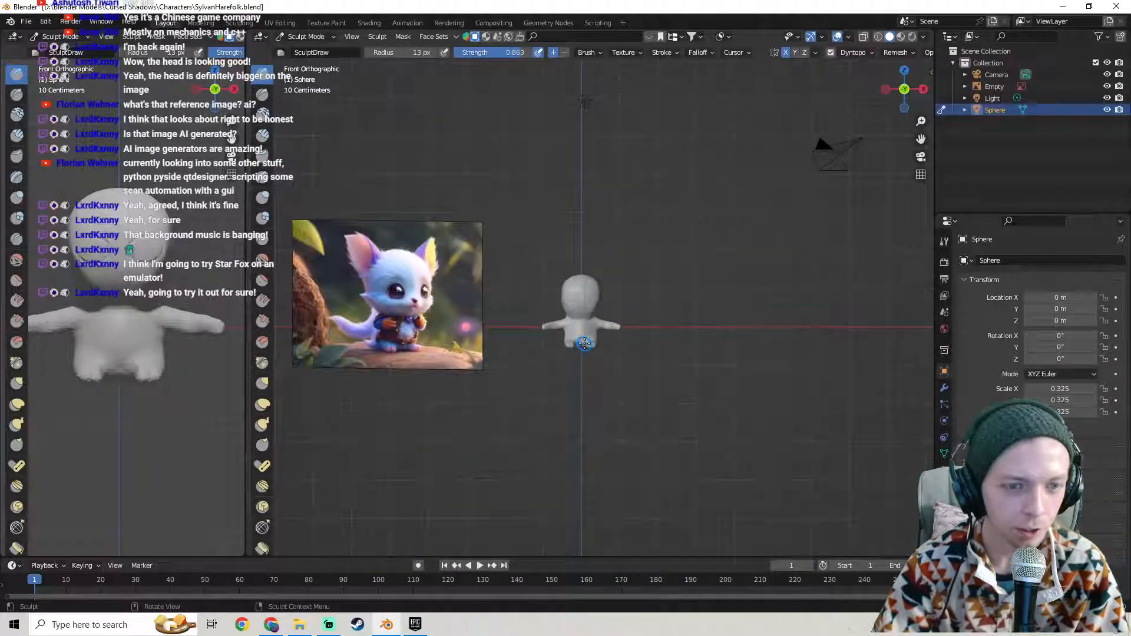
pyautogui.scroll(13, 585, 342)
pyautogui.scroll(-9, 589, 337)
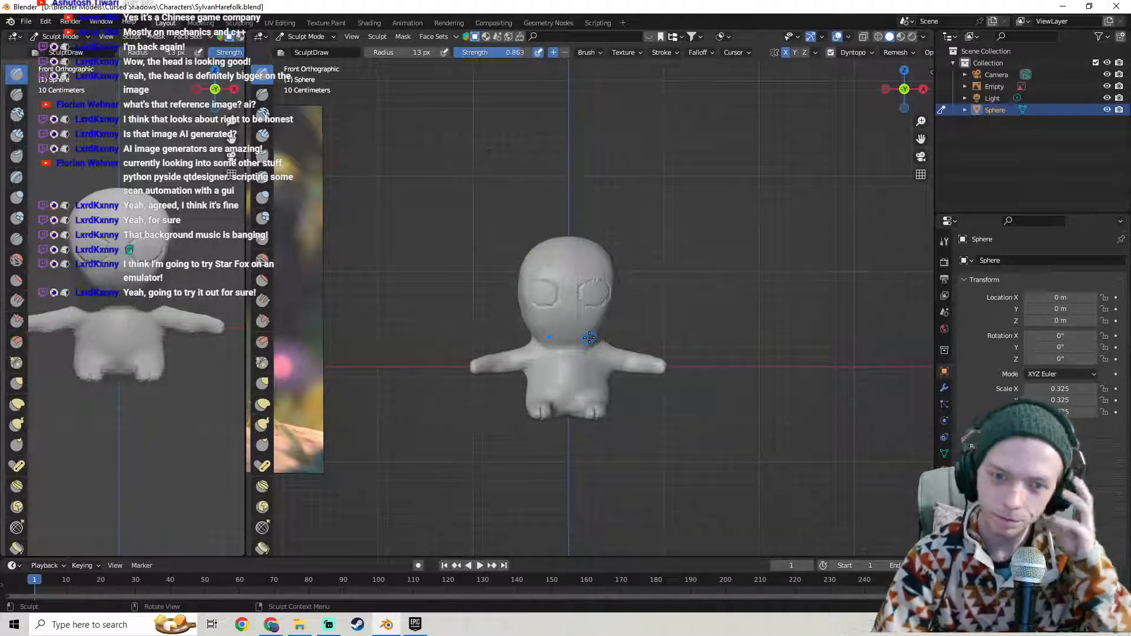
pyautogui.scroll(-3, 589, 337)
pyautogui.scroll(10, 587, 337)
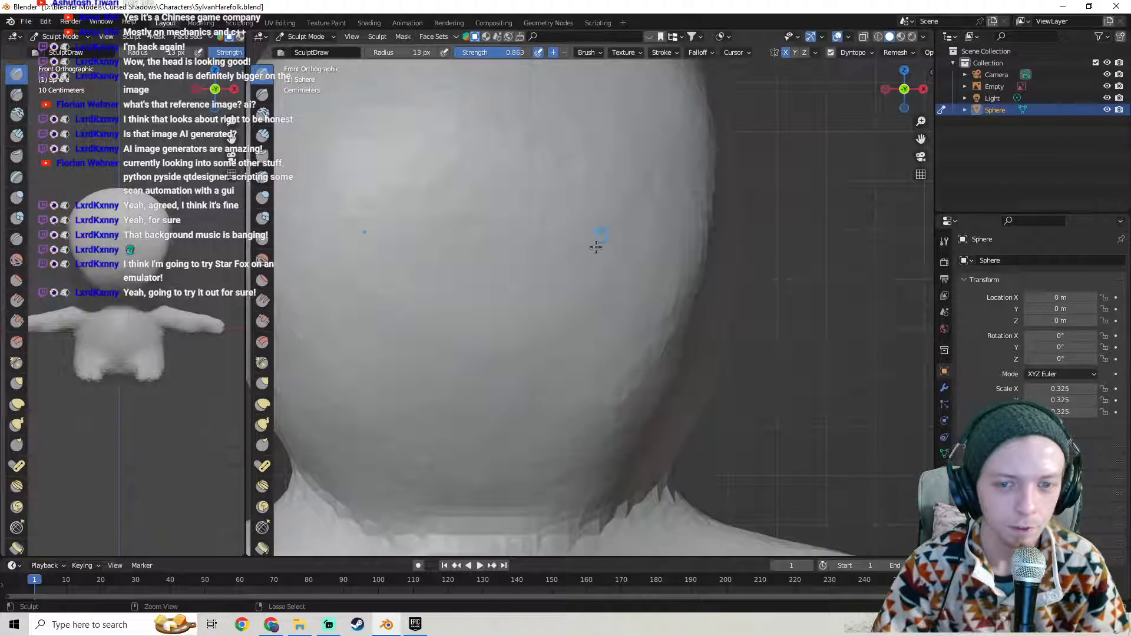
# - Draw large rounded eye outlines again from the lower lid around each eye and compare them with the reference image
pyautogui.moveTo(594, 300)
pyautogui.mouseDown()
pyautogui.moveTo(635, 288)
pyautogui.moveTo(683, 232)
pyautogui.mouseUp()
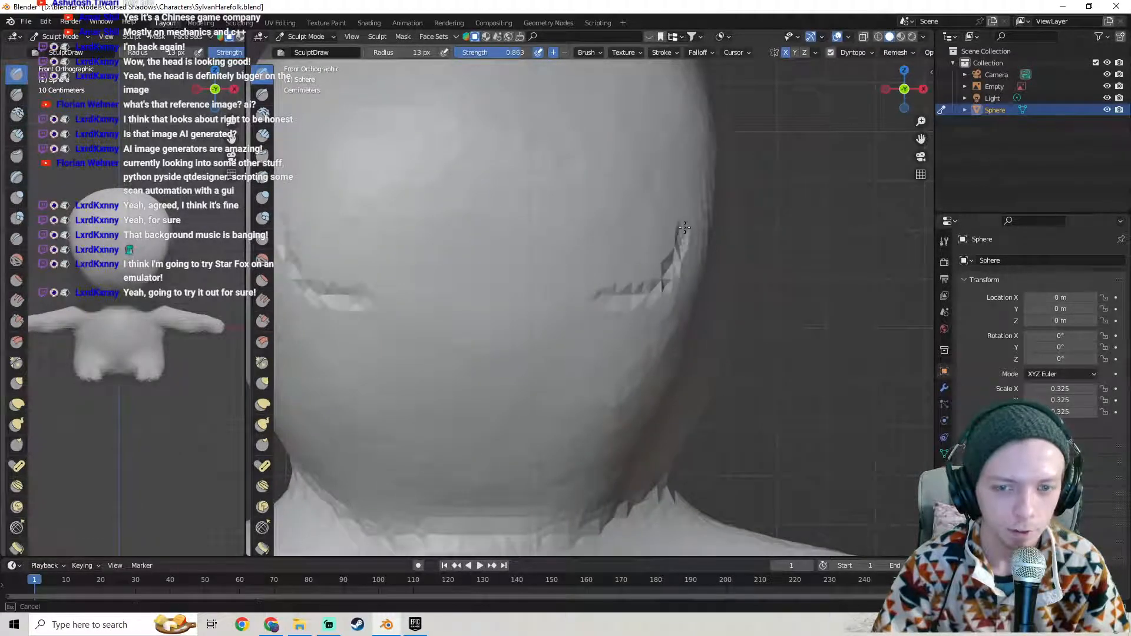
pyautogui.moveTo(665, 190)
pyautogui.mouseDown()
pyautogui.moveTo(594, 195)
pyautogui.moveTo(567, 250)
pyautogui.moveTo(596, 307)
pyautogui.mouseUp()
pyautogui.scroll(-3, 556, 312)
pyautogui.scroll(-6, 556, 313)
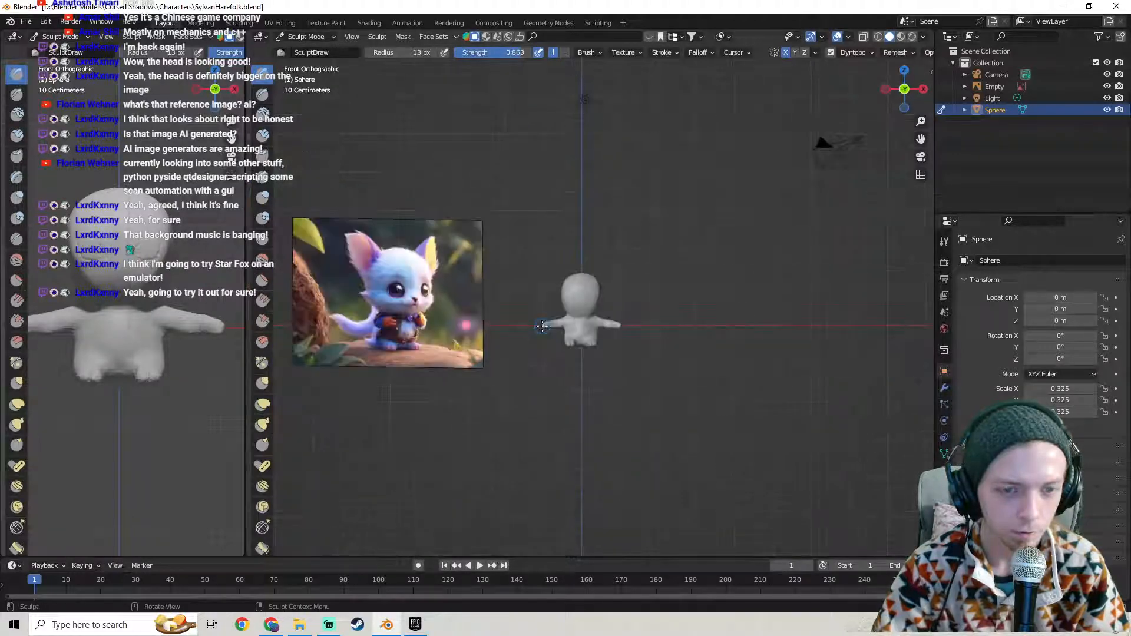
# - Switch to the Grab brush and enlarge its radius to 53 px for shaping the head
pyautogui.scroll(6, 542, 326)
pyautogui.scroll(-4, 542, 326)
pyautogui.scroll(7, 542, 327)
pyautogui.moveTo(586, 289)
pyautogui.mouseDown(button='middle')
pyautogui.moveTo(560, 344)
pyautogui.moveTo(588, 282)
pyautogui.moveTo(494, 243)
pyautogui.mouseUp(button='middle')
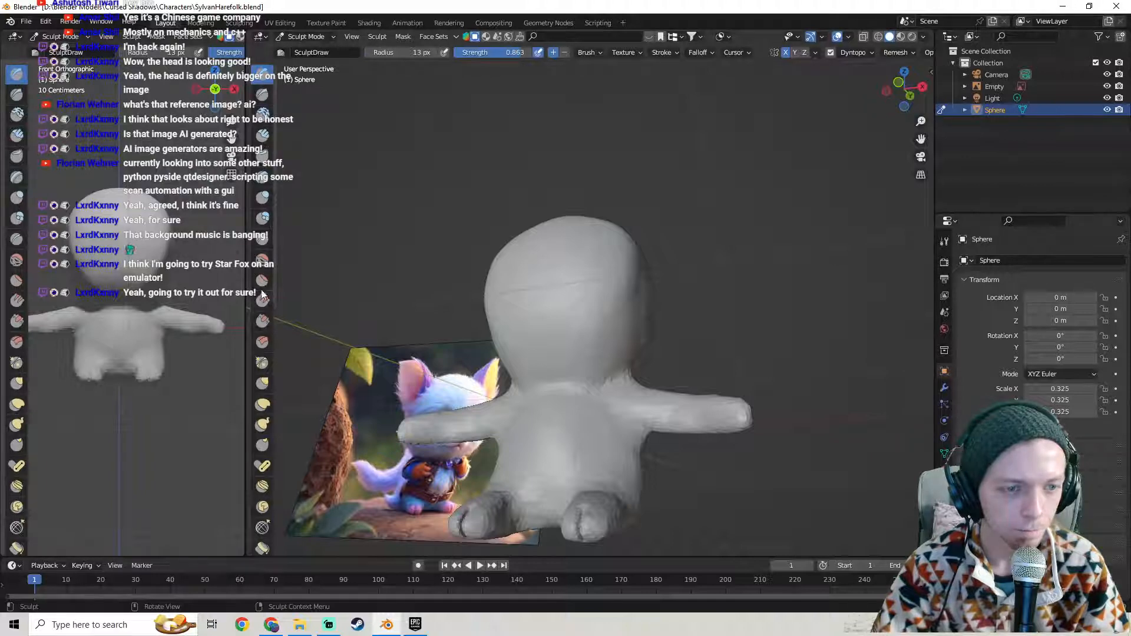
pyautogui.click(263, 383)
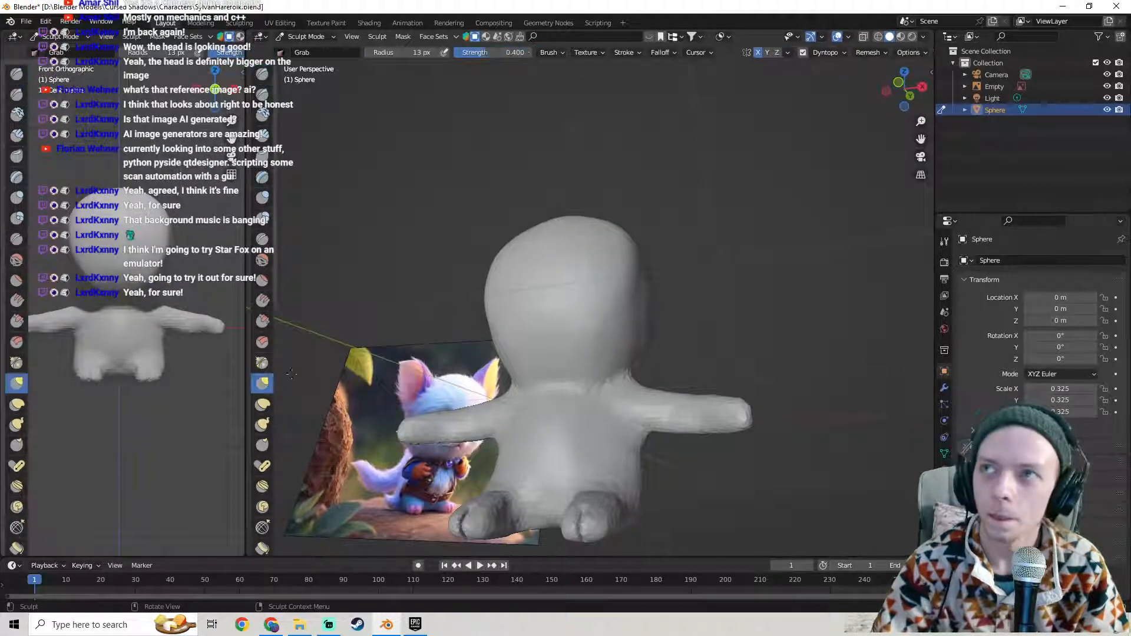
pyautogui.moveTo(610, 312); pyautogui.dragTo(576, 297, button='middle')
pyautogui.scroll(3, 525, 360)
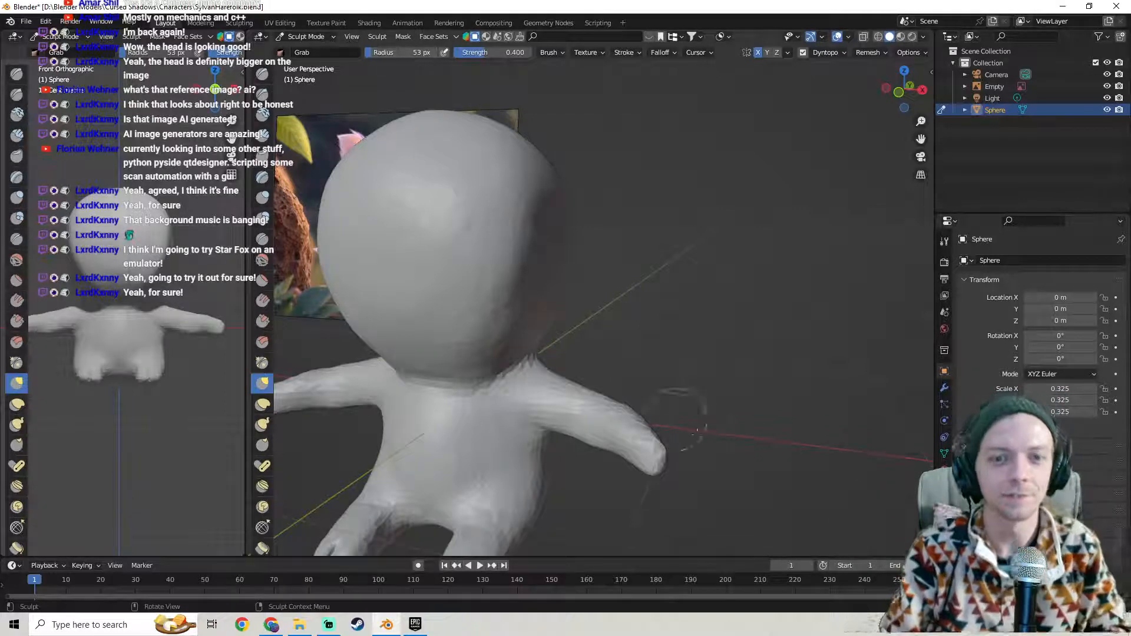
# - Try pulling a muzzle out of the lower face with the Grab brush at a 61 px radius and undo it
pyautogui.moveTo(567, 324)
pyautogui.mouseDown(button='middle')
pyautogui.moveTo(583, 330)
pyautogui.moveTo(601, 273)
pyautogui.mouseUp(button='middle')
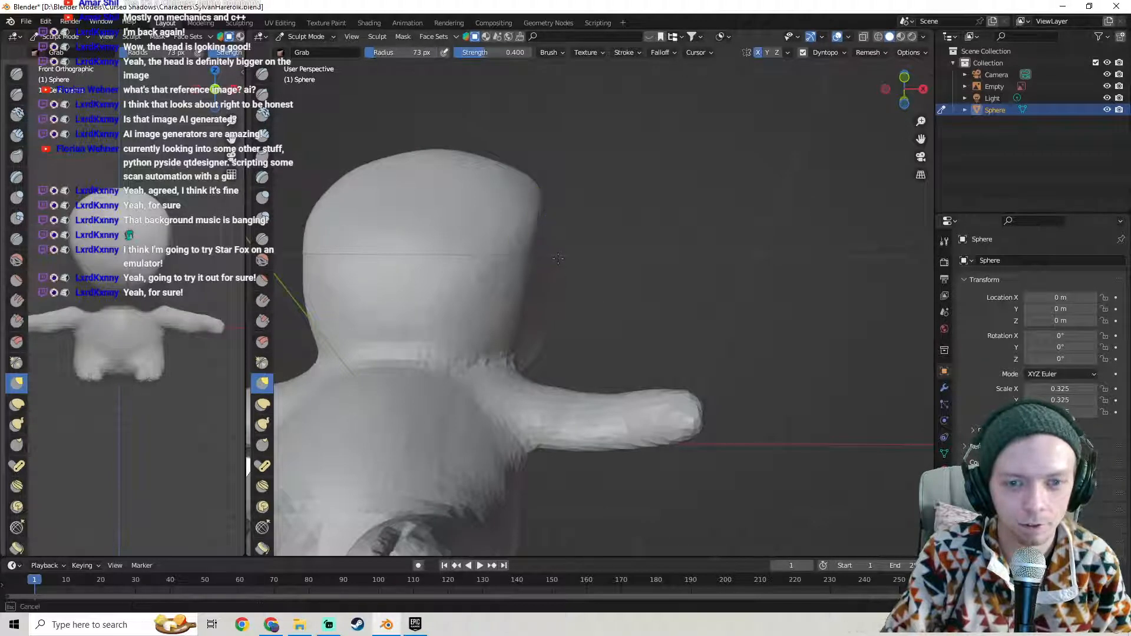
pyautogui.moveTo(562, 284)
pyautogui.mouseDown(button='middle')
pyautogui.moveTo(548, 354)
pyautogui.moveTo(505, 387)
pyautogui.moveTo(546, 248)
pyautogui.moveTo(612, 139)
pyautogui.mouseUp(button='middle')
pyautogui.moveTo(609, 202); pyautogui.dragTo(621, 253, button='middle')
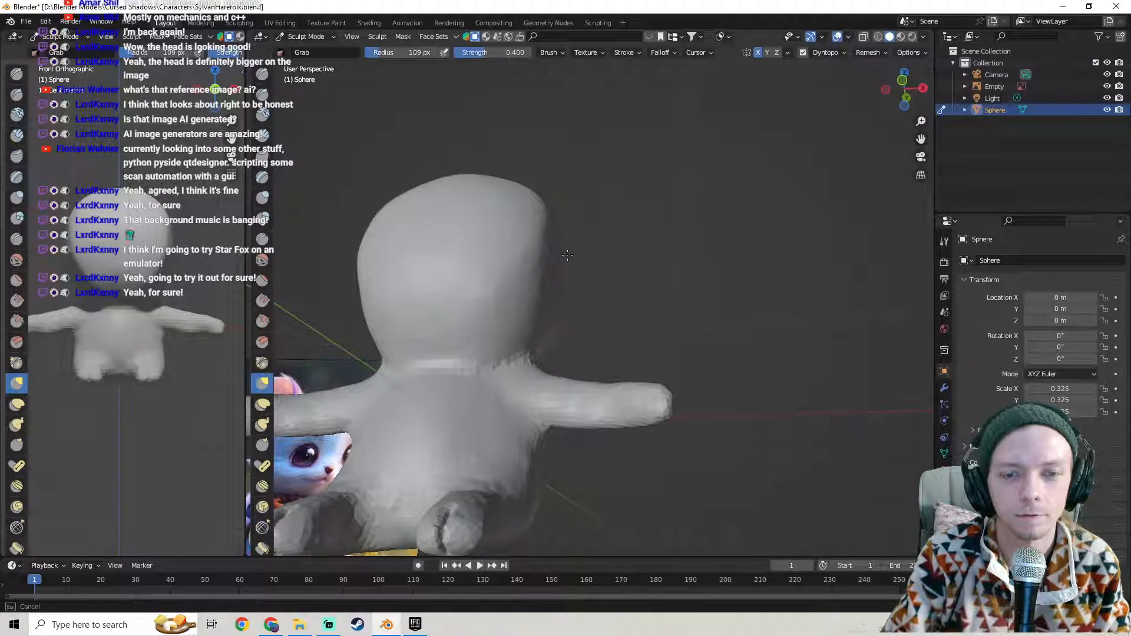
pyautogui.moveTo(575, 253); pyautogui.dragTo(619, 265, button='middle')
pyautogui.moveTo(495, 307); pyautogui.dragTo(555, 316, button='middle')
pyautogui.moveTo(408, 52); pyautogui.dragTo(410, 51)
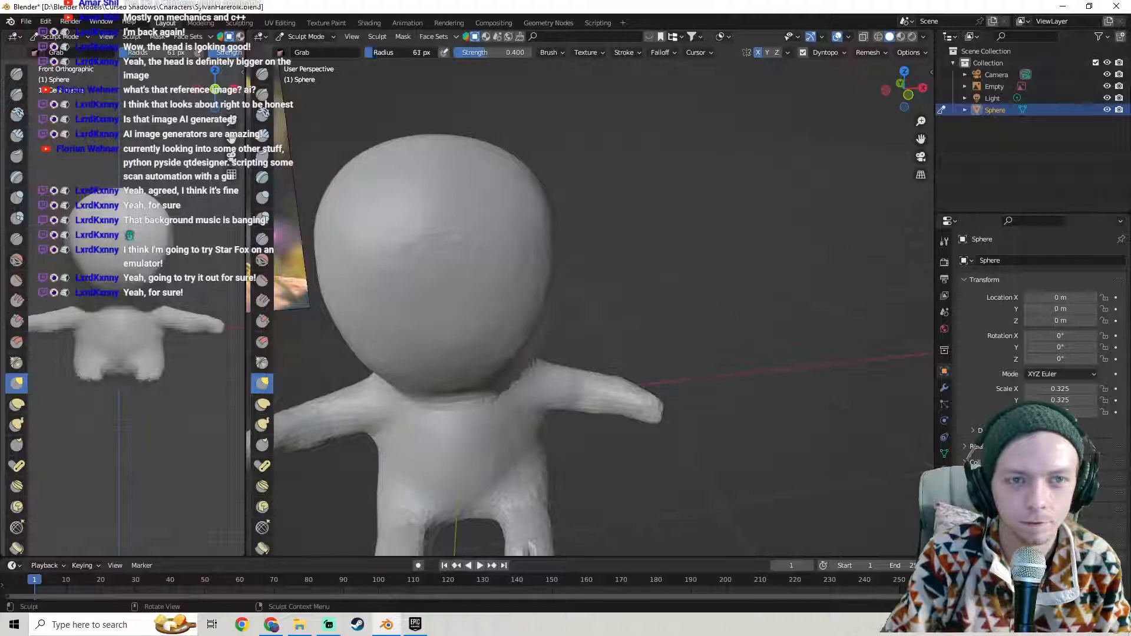
pyautogui.press('Tab')
pyautogui.moveTo(539, 333)
pyautogui.mouseDown(button='middle')
pyautogui.moveTo(423, 316)
pyautogui.moveTo(540, 313)
pyautogui.moveTo(583, 301)
pyautogui.moveTo(621, 268)
pyautogui.mouseUp(button='middle')
pyautogui.press('Tab')
pyautogui.scroll(4, 583, 301)
pyautogui.moveTo(624, 265); pyautogui.dragTo(622, 262)
pyautogui.moveTo(546, 252); pyautogui.dragTo(549, 260)
pyautogui.hotkey('ctrl', 'z')
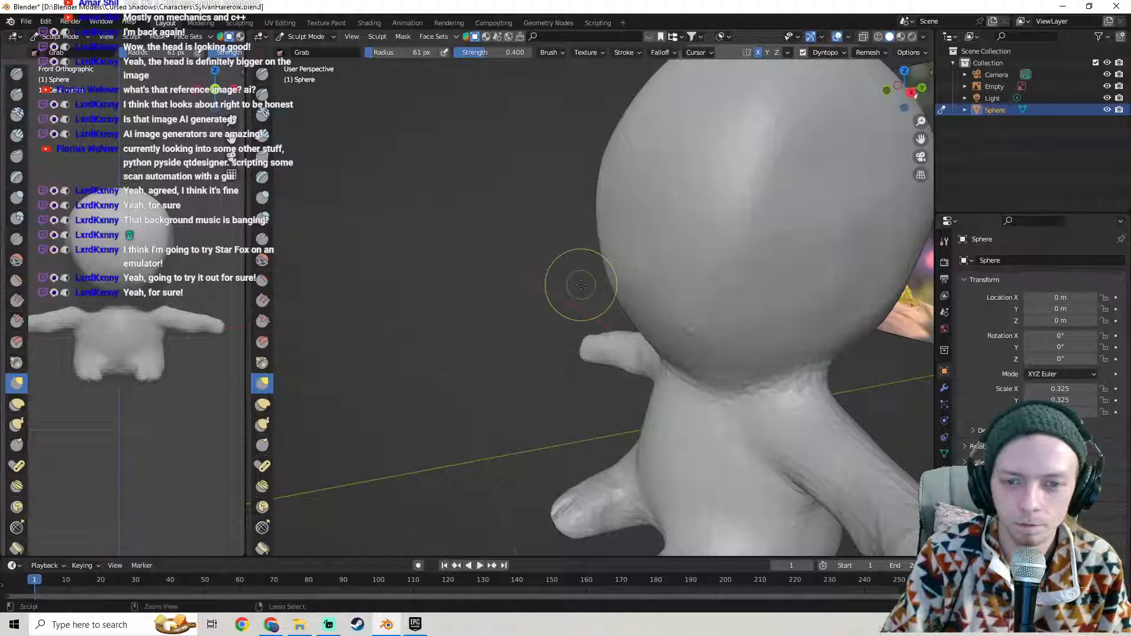
# - Set the Grab radius to 105 px, try pulling a muzzle forward from the lower face and undo the pull
pyautogui.moveTo(375, 53); pyautogui.dragTo(378, 53)
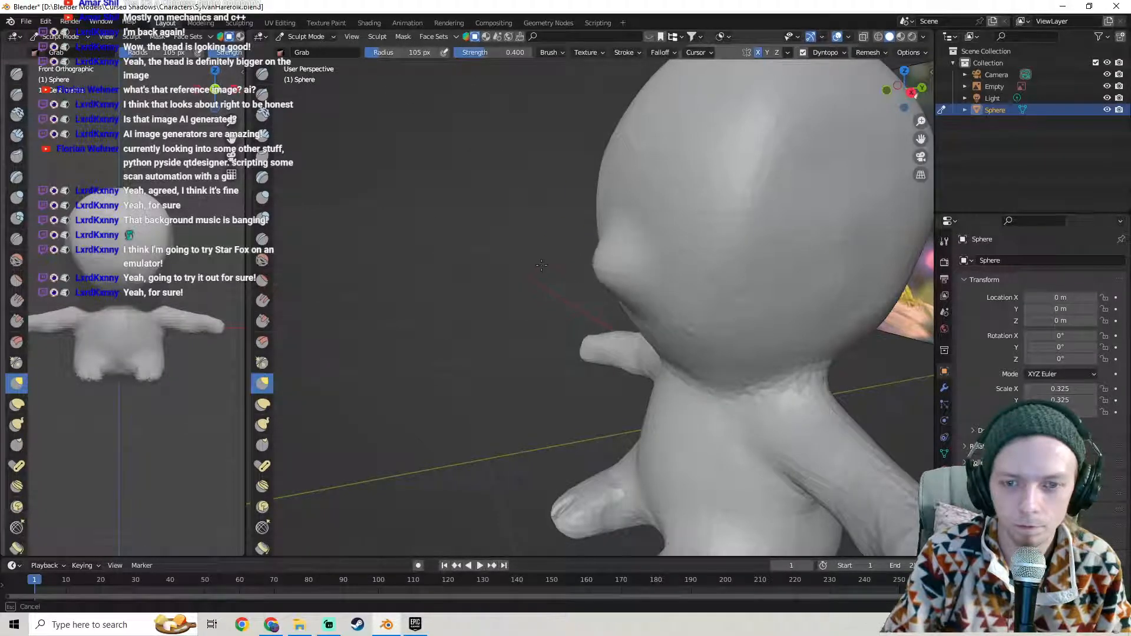
pyautogui.moveTo(526, 259); pyautogui.dragTo(672, 301, button='middle')
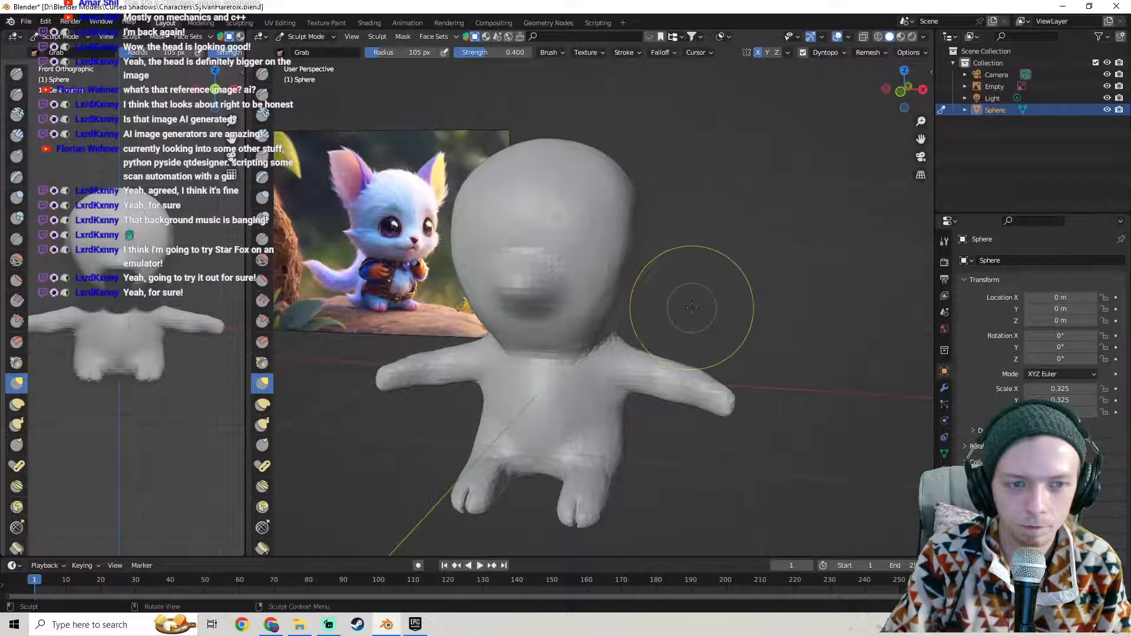
pyautogui.scroll(2, 540, 309)
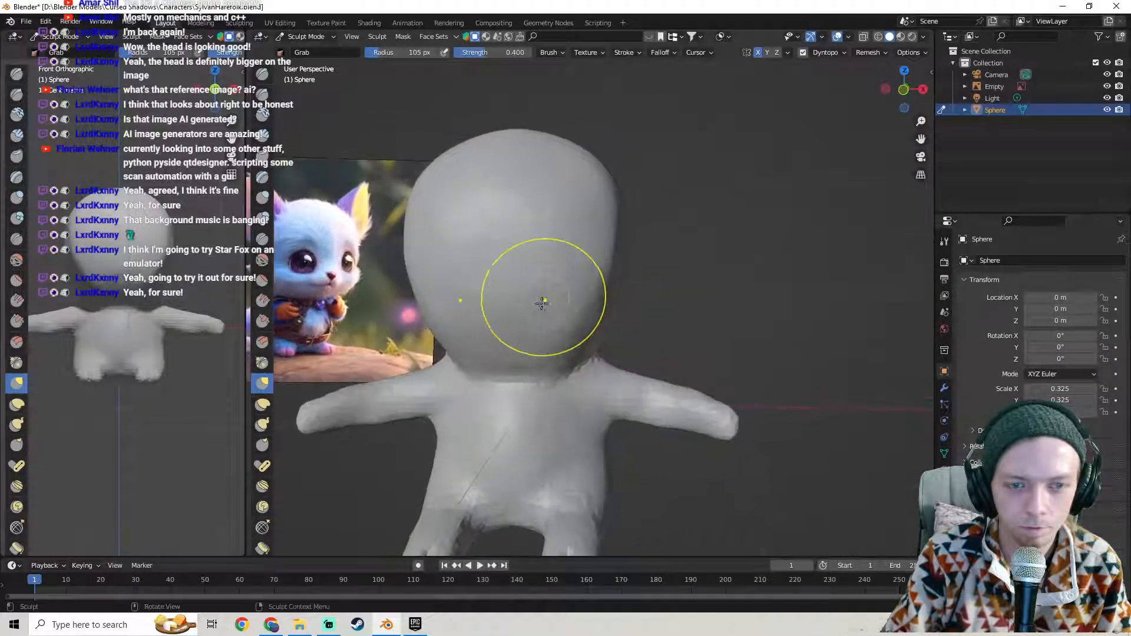
pyautogui.moveTo(538, 322); pyautogui.dragTo(593, 285, button='middle')
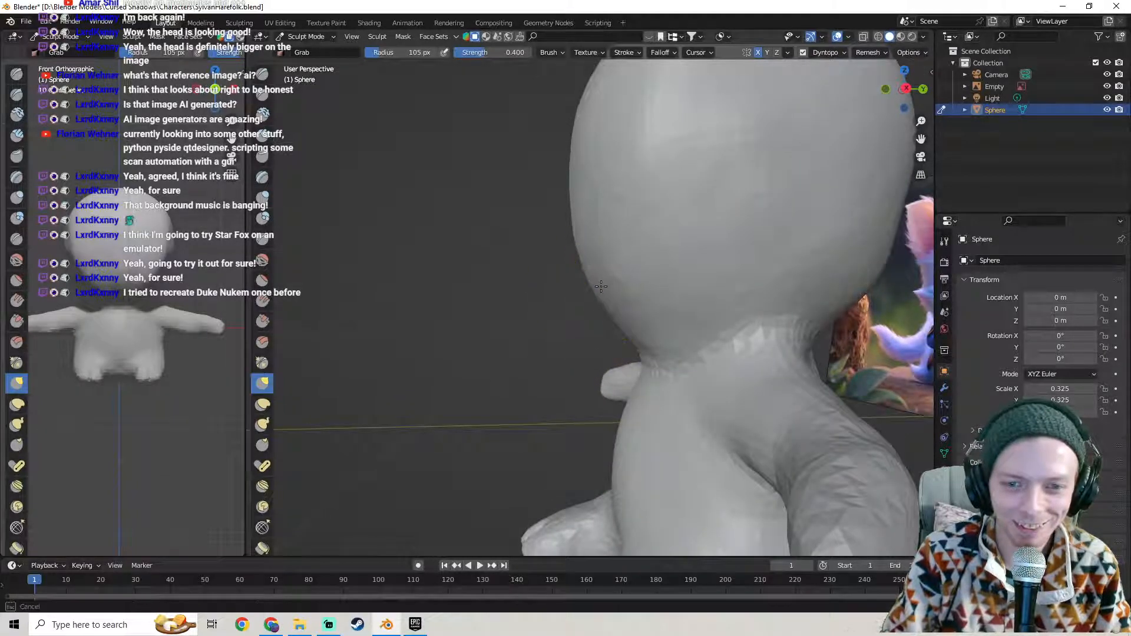
# - Try pulling the muzzle forward from the side of the head with the Grab brush and undo it
pyautogui.moveTo(598, 286); pyautogui.dragTo(597, 286)
pyautogui.scroll(-3, 597, 285)
pyautogui.moveTo(548, 288)
pyautogui.mouseDown(button='middle')
pyautogui.moveTo(666, 295)
pyautogui.moveTo(605, 300)
pyautogui.moveTo(588, 283)
pyautogui.mouseUp(button='middle')
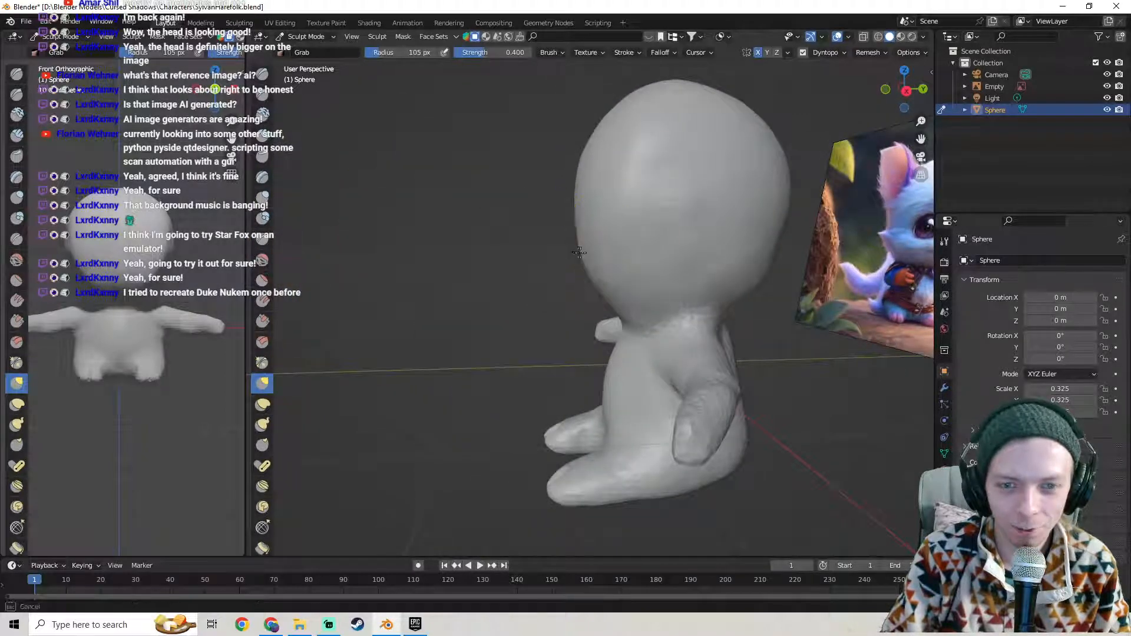
pyautogui.moveTo(580, 252); pyautogui.dragTo(558, 254, button='middle')
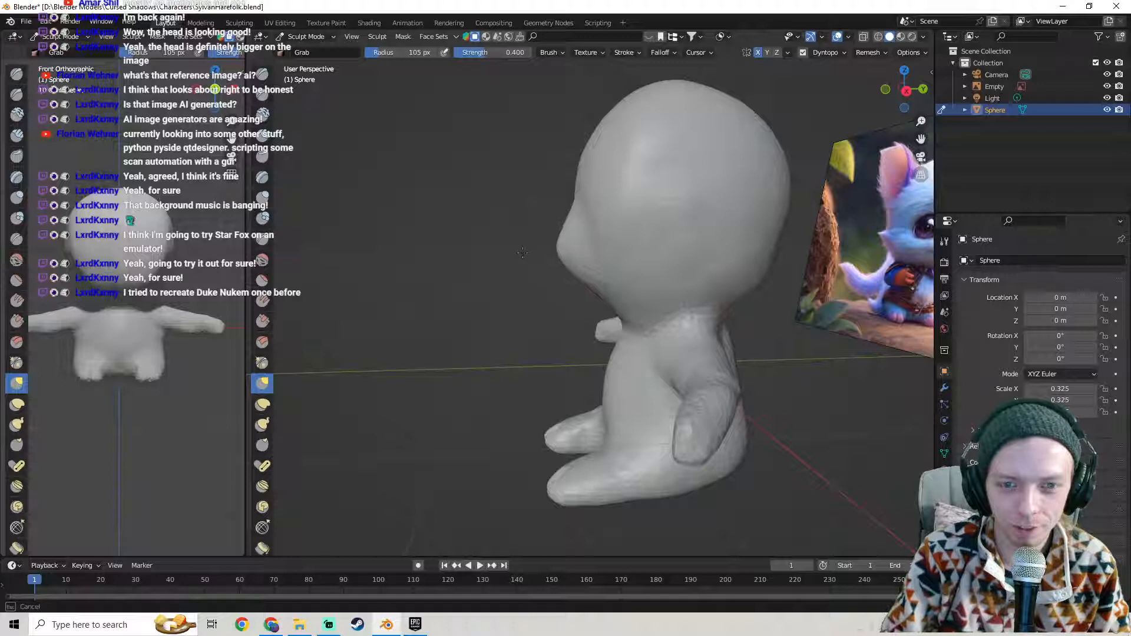
pyautogui.moveTo(522, 252); pyautogui.dragTo(519, 259)
pyautogui.moveTo(519, 260)
pyautogui.mouseDown(button='middle')
pyautogui.moveTo(678, 277)
pyautogui.moveTo(530, 277)
pyautogui.moveTo(570, 259)
pyautogui.moveTo(554, 256)
pyautogui.mouseUp(button='middle')
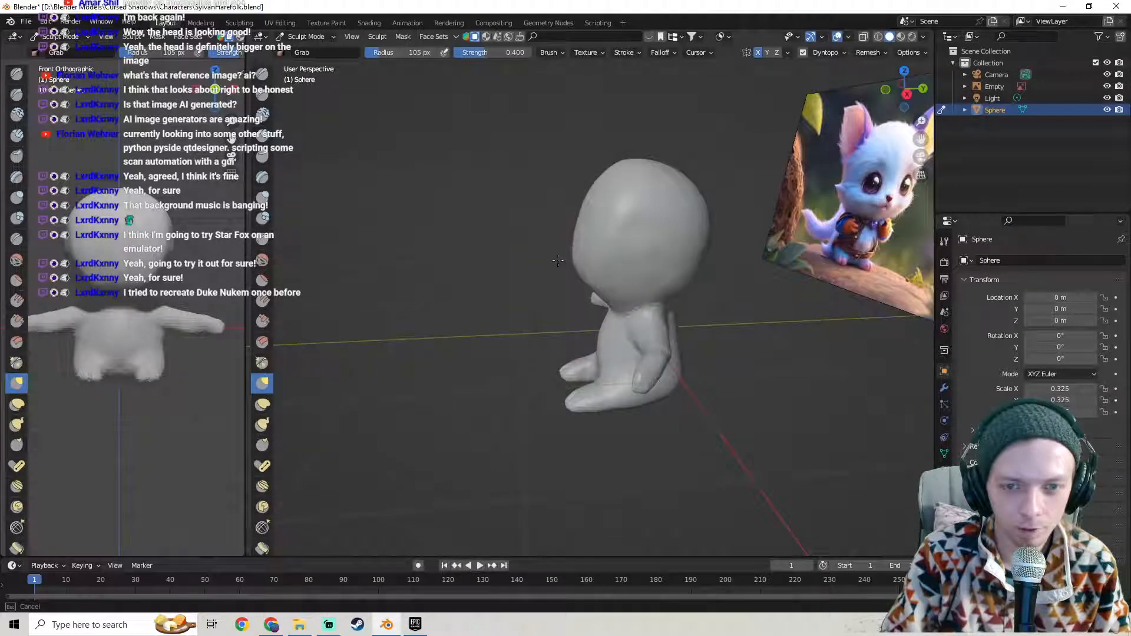
# - Examine the head's front and profile against the reference image
pyautogui.moveTo(542, 247)
pyautogui.mouseDown(button='middle')
pyautogui.moveTo(738, 253)
pyautogui.moveTo(543, 265)
pyautogui.moveTo(676, 272)
pyautogui.moveTo(715, 316)
pyautogui.moveTo(753, 319)
pyautogui.moveTo(634, 294)
pyautogui.mouseUp(button='middle')
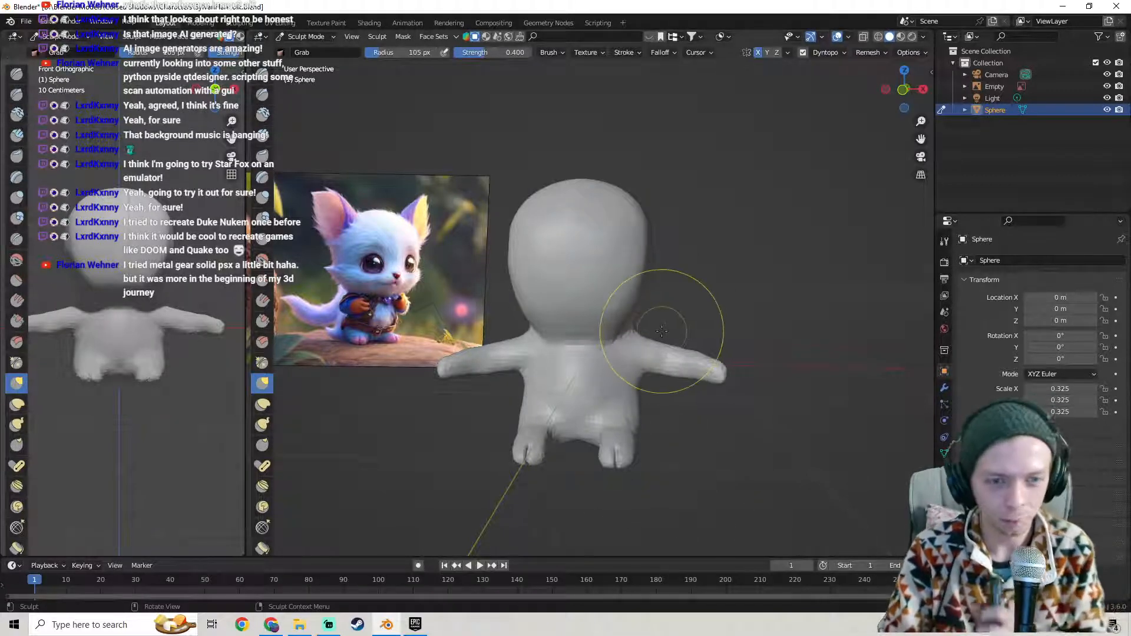
pyautogui.moveTo(666, 330)
pyautogui.mouseDown(button='middle')
pyautogui.moveTo(647, 317)
pyautogui.moveTo(502, 303)
pyautogui.moveTo(609, 228)
pyautogui.mouseUp(button='middle')
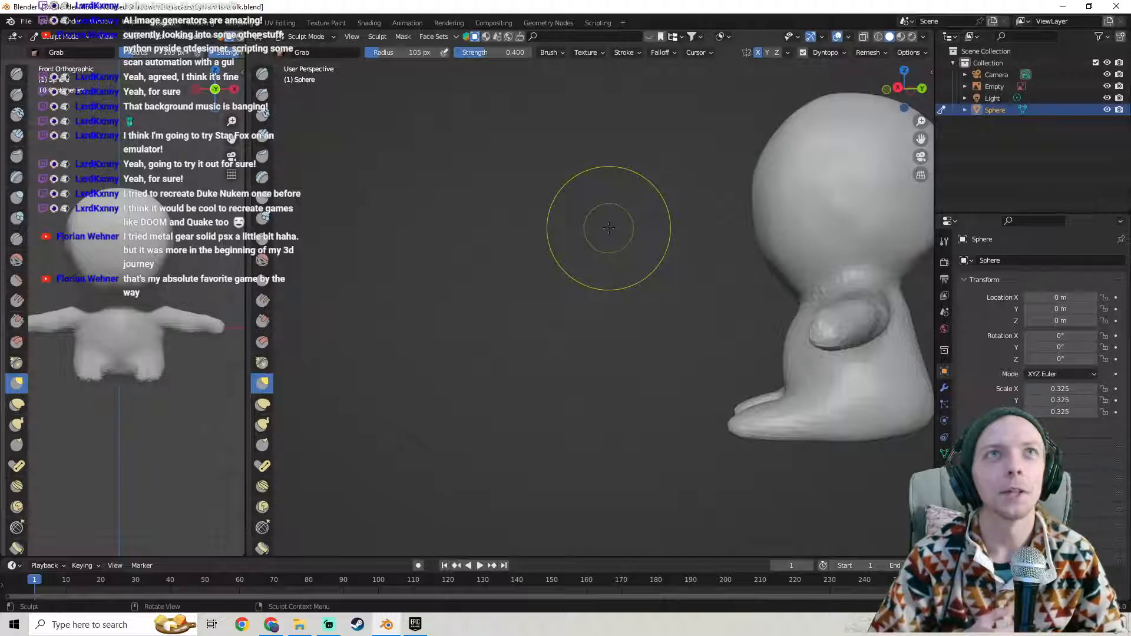
pyautogui.moveTo(682, 265)
pyautogui.mouseDown(button='middle')
pyautogui.moveTo(750, 240)
pyautogui.moveTo(566, 184)
pyautogui.mouseUp(button='middle')
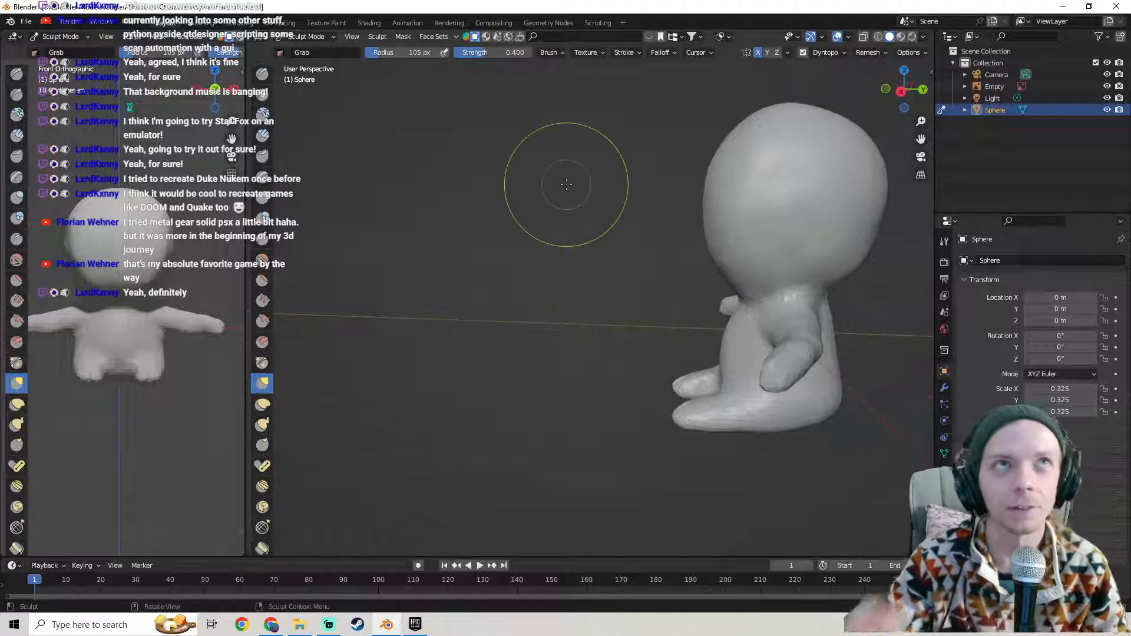
pyautogui.moveTo(524, 70); pyautogui.dragTo(595, 153, button='middle')
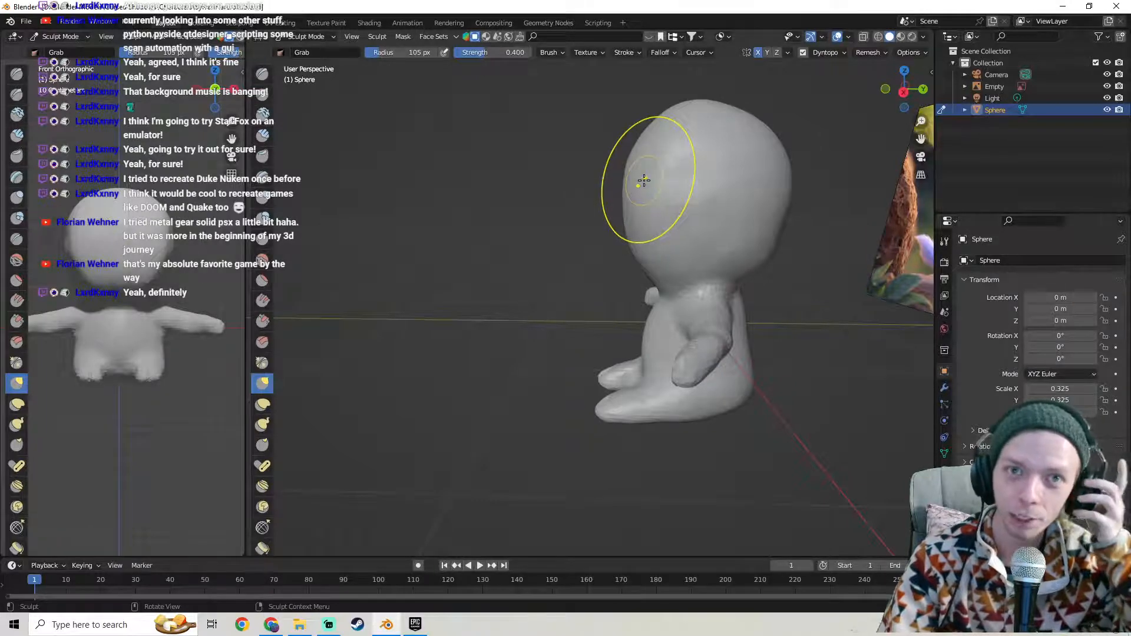
pyautogui.moveTo(644, 185); pyautogui.dragTo(599, 216, button='middle')
pyautogui.scroll(1, 558, 205)
pyautogui.scroll(1, 563, 205)
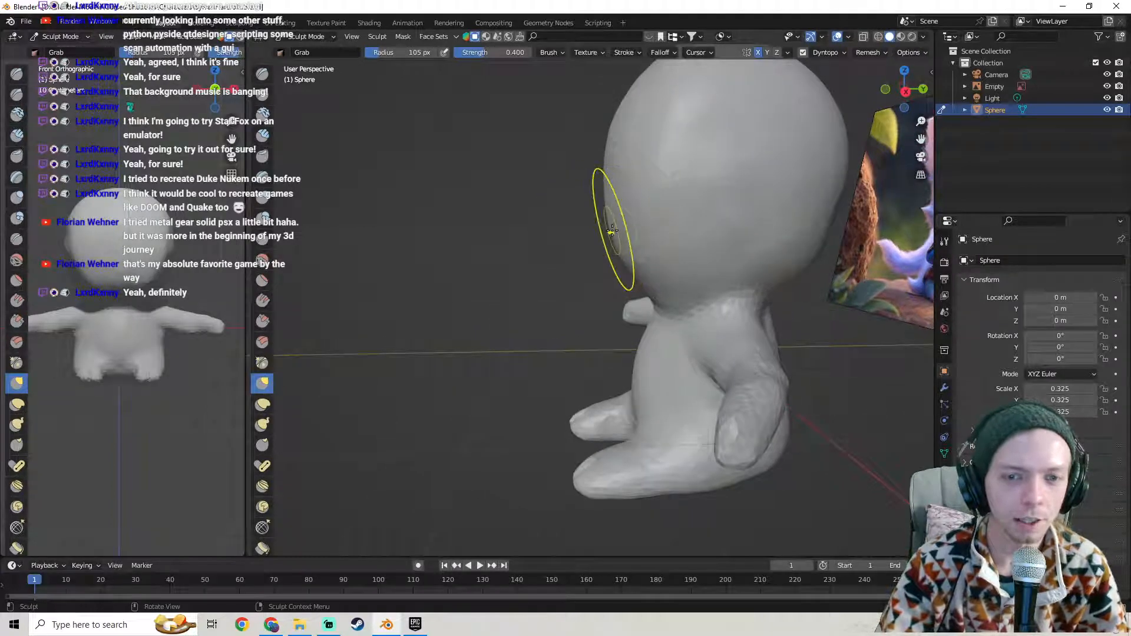
# - Try drawing the lower face forward into a muzzle in profile, check the shape and undo the strokes
pyautogui.moveTo(612, 230); pyautogui.dragTo(608, 232)
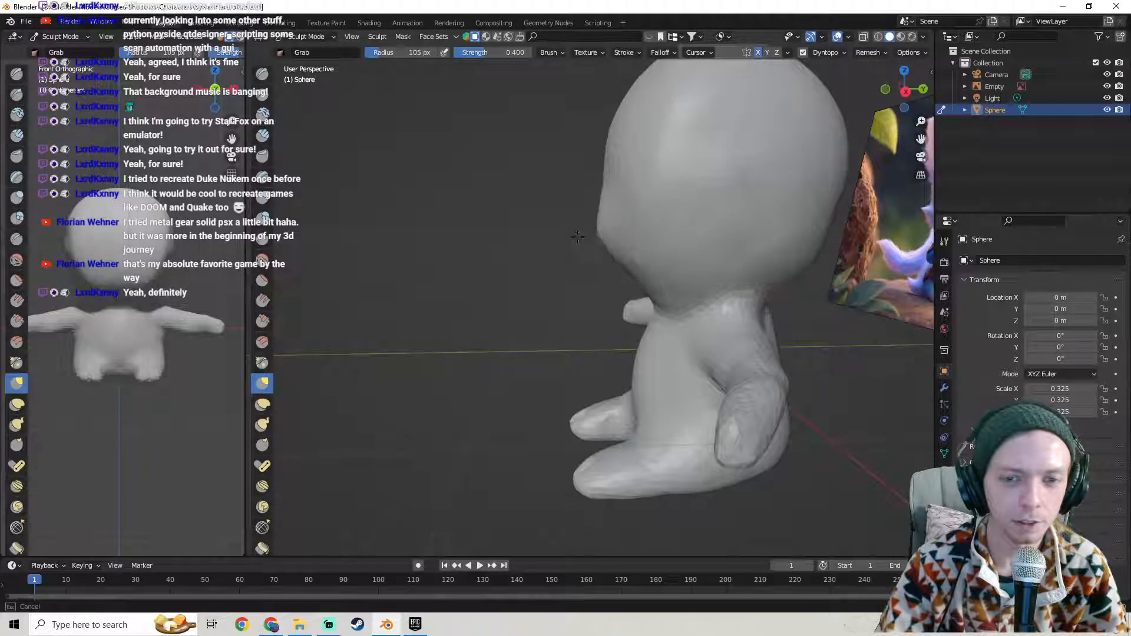
pyautogui.moveTo(530, 243); pyautogui.dragTo(525, 240)
pyautogui.press('Tab')
pyautogui.moveTo(469, 215); pyautogui.dragTo(609, 221, button='middle')
pyautogui.moveTo(599, 223); pyautogui.dragTo(557, 213, button='middle')
pyautogui.press('Tab')
pyautogui.hotkey('ctrl', 'z')
pyautogui.hotkey('ctrl', 'z')
pyautogui.hotkey('ctrl', 'z')
pyautogui.hotkey('ctrl', 'z')
pyautogui.hotkey('ctrl', 'z')
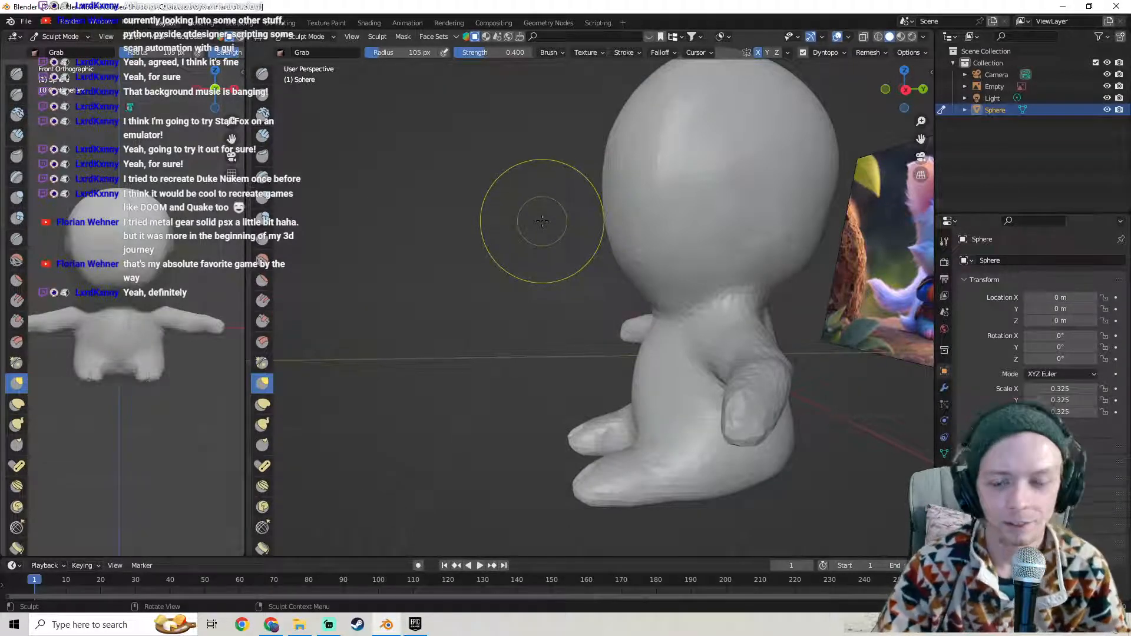
# - Check the head from the front, and pull the lower face forward into a short muzzle in profile with the Grab brush
pyautogui.press('KP_3')
pyautogui.moveTo(542, 221)
pyautogui.mouseDown(button='middle')
pyautogui.moveTo(551, 246)
pyautogui.moveTo(694, 269)
pyautogui.moveTo(682, 252)
pyautogui.mouseUp(button='middle')
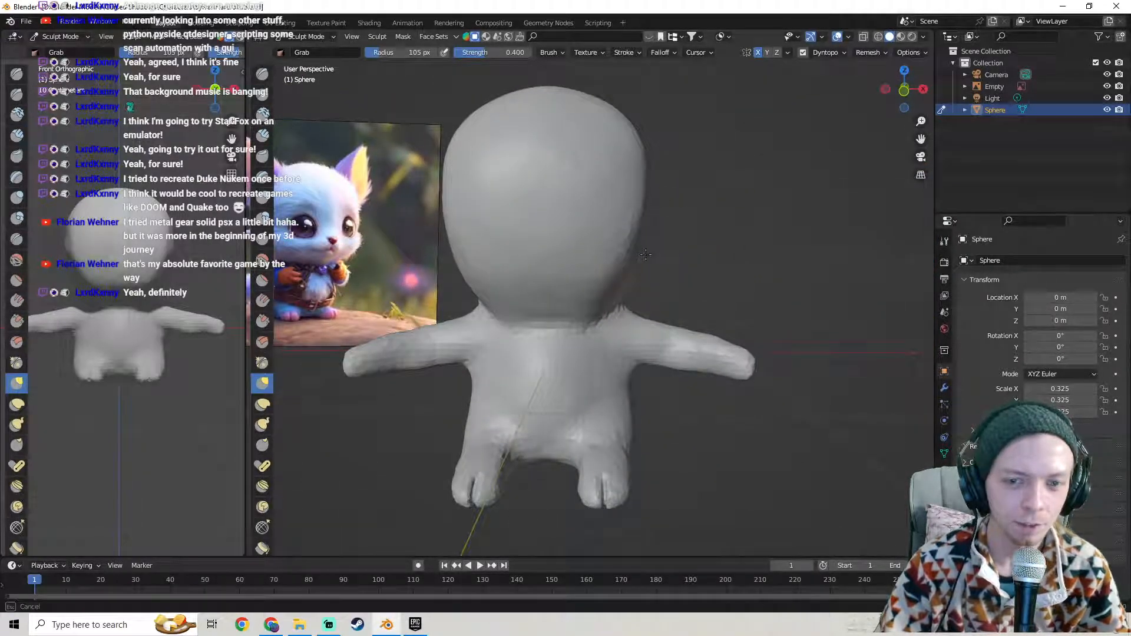
pyautogui.moveTo(651, 240); pyautogui.dragTo(662, 234, button='middle')
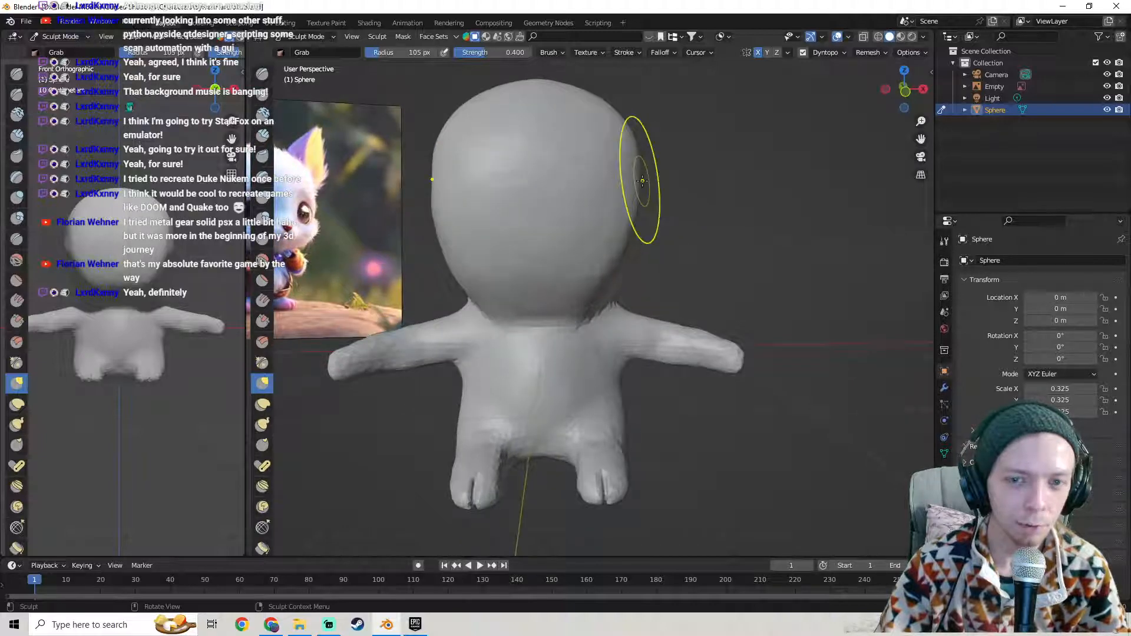
pyautogui.moveTo(646, 186); pyautogui.dragTo(603, 207, button='middle')
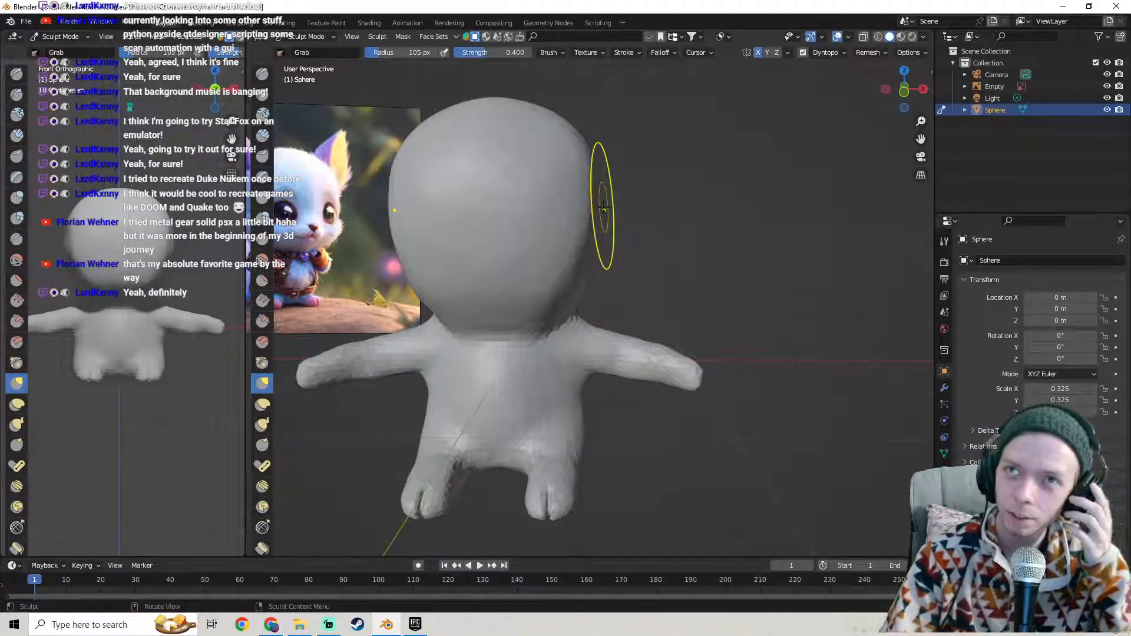
pyautogui.moveTo(619, 194); pyautogui.dragTo(539, 194, button='middle')
pyautogui.scroll(1, 567, 209)
pyautogui.scroll(-2, 540, 193)
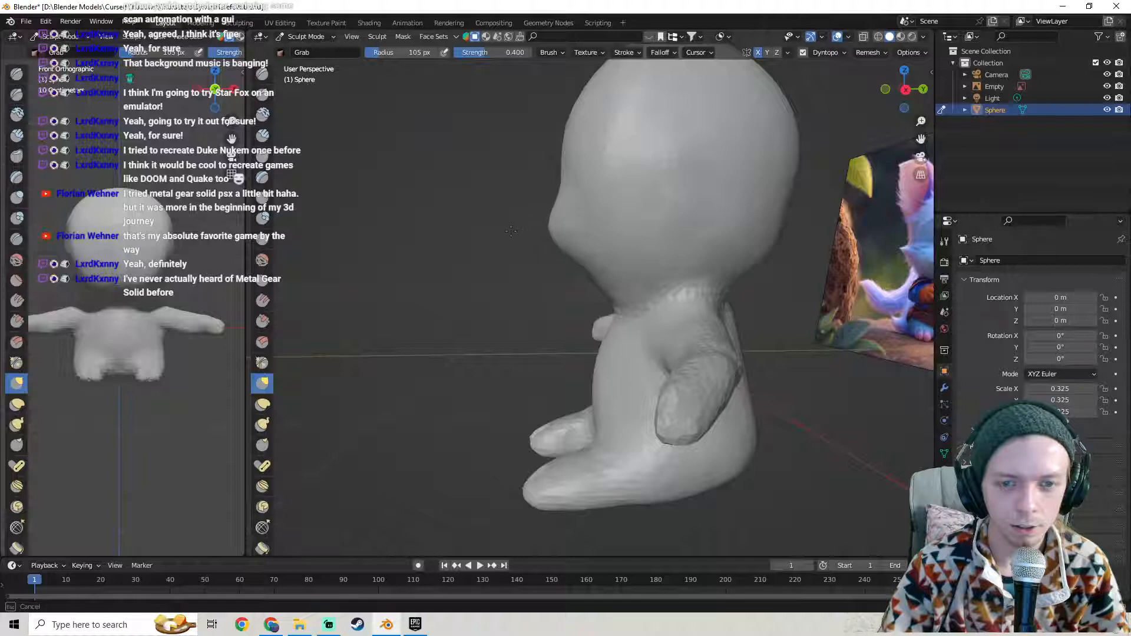
# - Examine the new muzzle from the front, side and above against the reference image
pyautogui.moveTo(488, 220)
pyautogui.mouseDown(button='middle')
pyautogui.moveTo(627, 232)
pyautogui.moveTo(543, 208)
pyautogui.moveTo(576, 203)
pyautogui.moveTo(636, 222)
pyautogui.moveTo(681, 270)
pyautogui.moveTo(633, 275)
pyautogui.moveTo(628, 255)
pyautogui.moveTo(601, 245)
pyautogui.moveTo(665, 297)
pyautogui.mouseUp(button='middle')
pyautogui.moveTo(622, 260)
pyautogui.mouseDown(button='middle')
pyautogui.moveTo(495, 206)
pyautogui.moveTo(559, 174)
pyautogui.moveTo(575, 131)
pyautogui.mouseUp(button='middle')
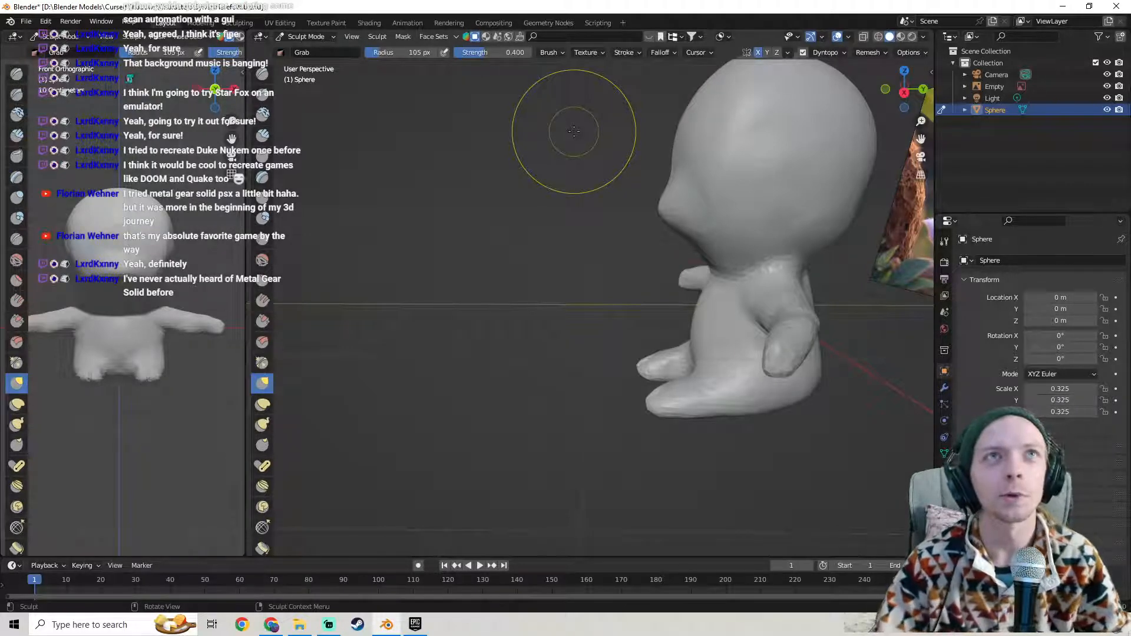
pyautogui.moveTo(602, 139); pyautogui.dragTo(565, 236, button='middle')
pyautogui.scroll(4, 566, 237)
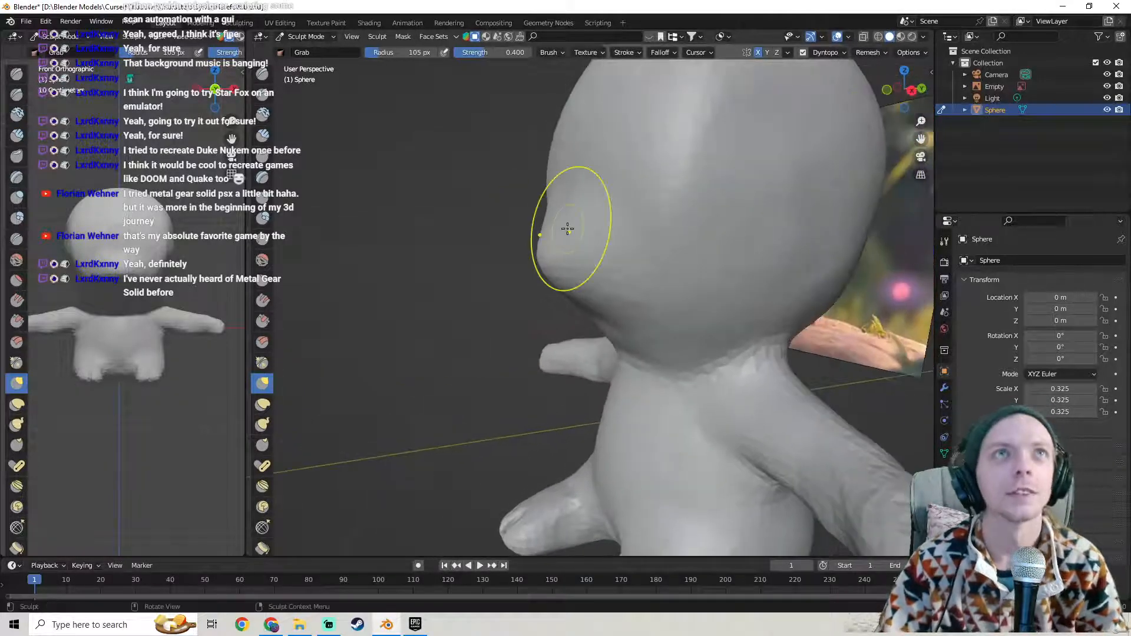
pyautogui.moveTo(567, 229)
pyautogui.mouseDown(button='middle')
pyautogui.moveTo(658, 237)
pyautogui.moveTo(596, 260)
pyautogui.moveTo(612, 276)
pyautogui.moveTo(573, 273)
pyautogui.moveTo(650, 360)
pyautogui.moveTo(628, 370)
pyautogui.mouseUp(button='middle')
pyautogui.scroll(3, 644, 273)
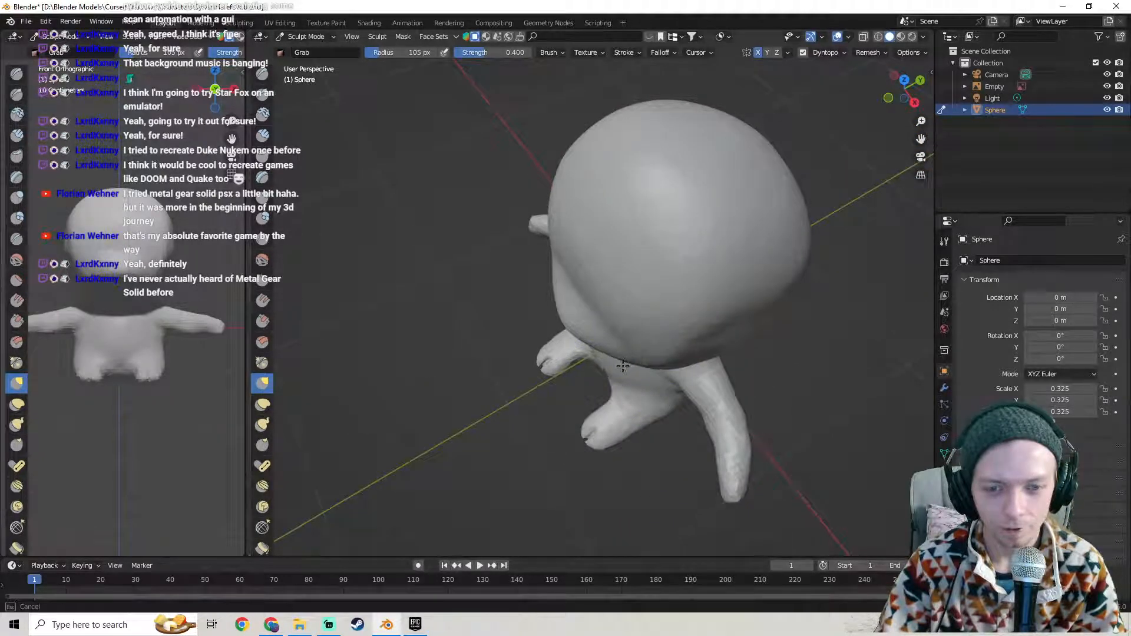
pyautogui.moveTo(623, 365)
pyautogui.mouseDown(button='middle')
pyautogui.moveTo(651, 275)
pyautogui.moveTo(686, 253)
pyautogui.moveTo(641, 254)
pyautogui.moveTo(651, 324)
pyautogui.mouseUp(button='middle')
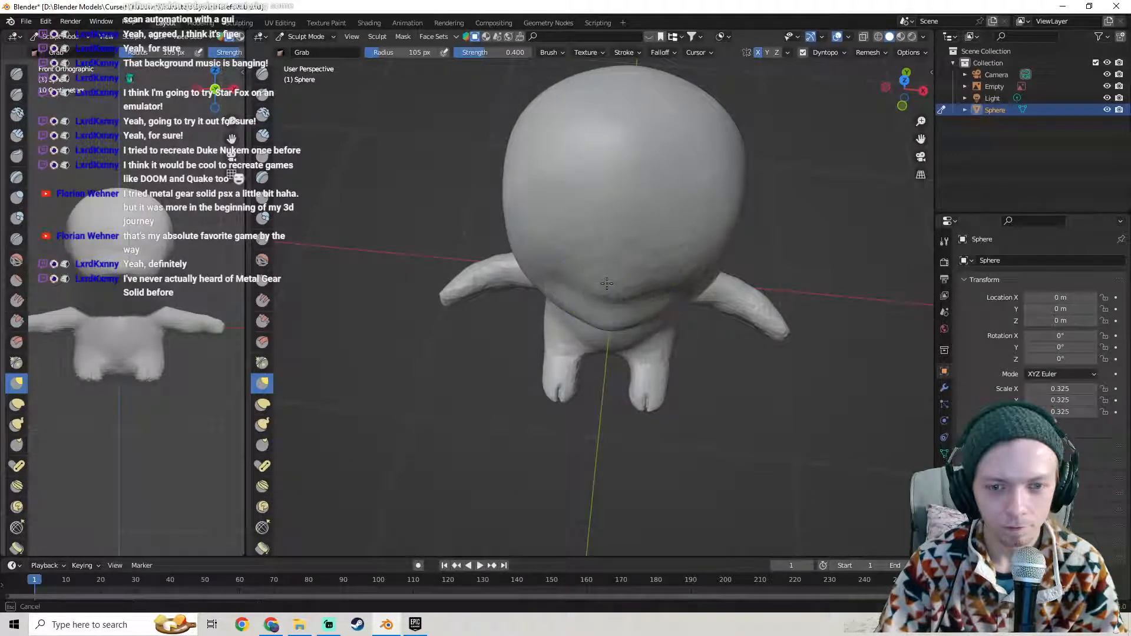
pyautogui.moveTo(607, 259)
pyautogui.mouseDown(button='middle')
pyautogui.moveTo(636, 166)
pyautogui.moveTo(560, 203)
pyautogui.moveTo(554, 230)
pyautogui.mouseUp(button='middle')
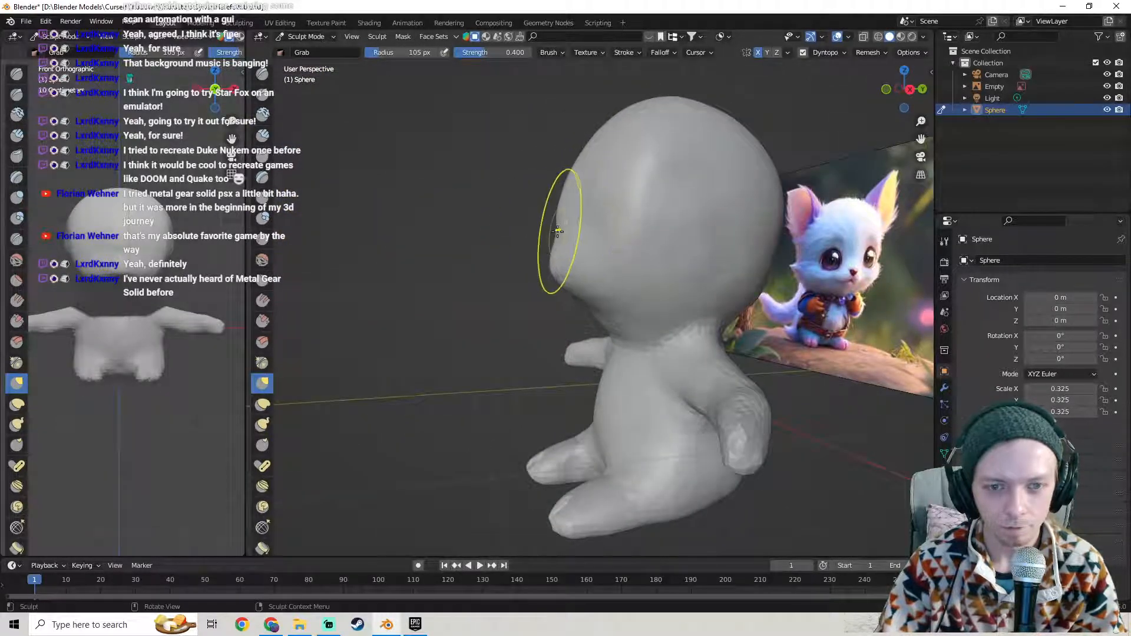
pyautogui.moveTo(543, 227)
pyautogui.mouseDown(button='middle')
pyautogui.moveTo(574, 260)
pyautogui.moveTo(577, 289)
pyautogui.mouseUp(button='middle')
# - Adjust the underside of the muzzle near the chin with the Grab brush and check the face from the front
pyautogui.moveTo(584, 298)
pyautogui.mouseDown()
pyautogui.moveTo(565, 312)
pyautogui.moveTo(584, 306)
pyautogui.mouseUp()
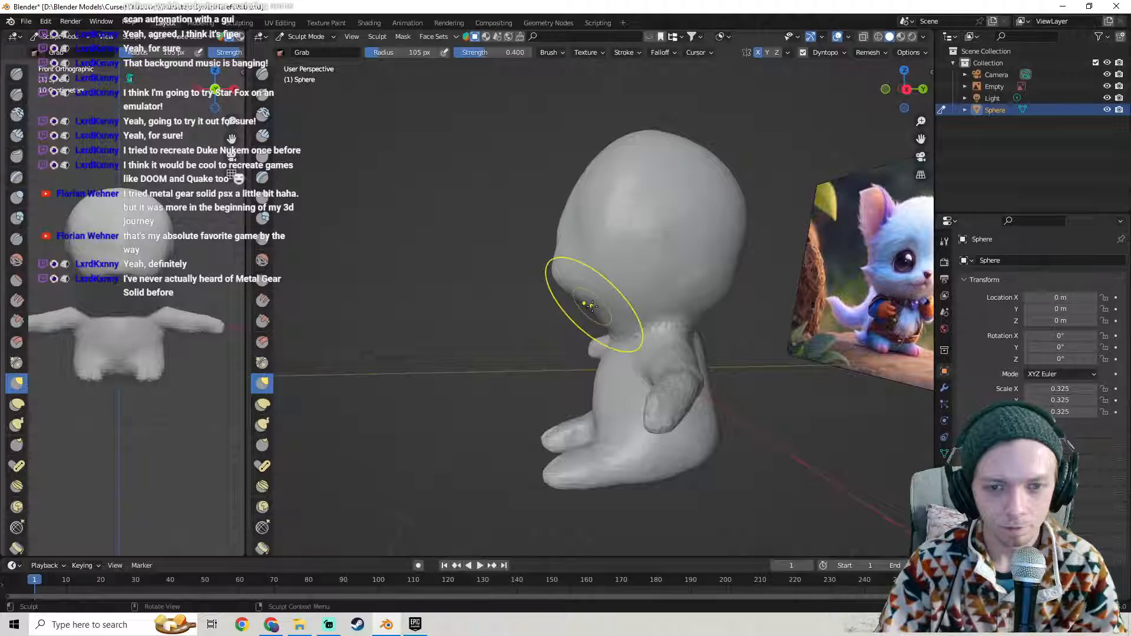
pyautogui.moveTo(591, 305)
pyautogui.mouseDown(button='middle')
pyautogui.moveTo(606, 293)
pyautogui.moveTo(720, 296)
pyautogui.moveTo(677, 288)
pyautogui.mouseUp(button='middle')
pyautogui.scroll(2, 642, 253)
pyautogui.moveTo(626, 241)
pyautogui.keyDown('shift'); pyautogui.mouseDown(button='middle')
pyautogui.moveTo(609, 277)
pyautogui.moveTo(679, 265)
pyautogui.moveTo(669, 255)
pyautogui.mouseUp(button='middle'); pyautogui.keyUp('shift')
pyautogui.scroll(2, 655, 277)
pyautogui.scroll(-2, 664, 240)
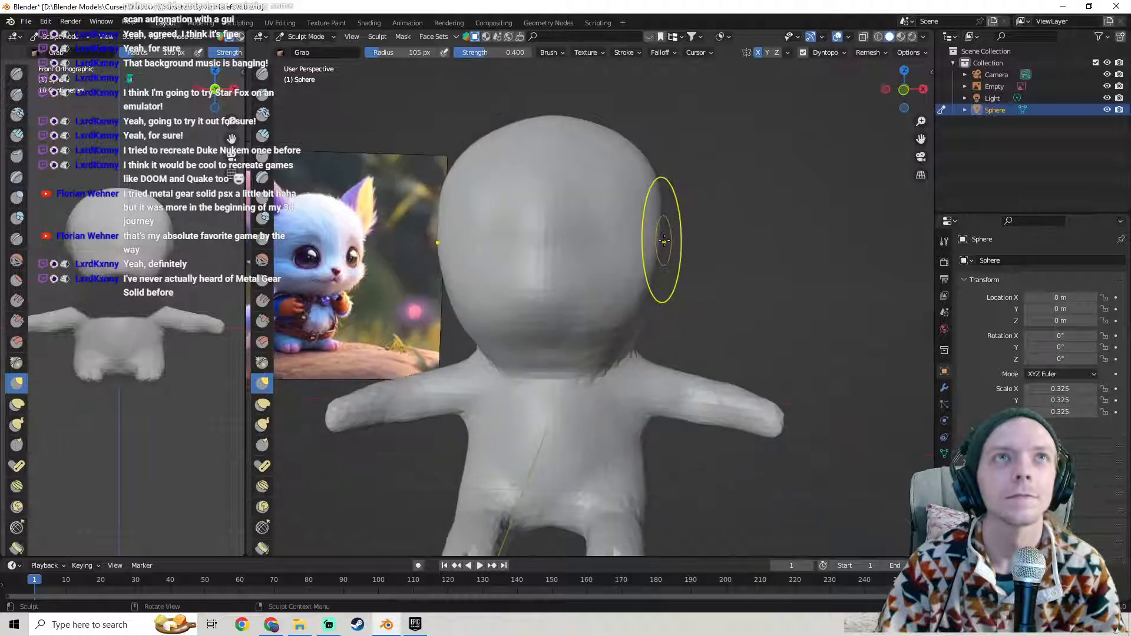
pyautogui.scroll(1, 664, 240)
# - Try carving eye sockets into the face with the Draw brush at a 46 px radius, compare with the reference and undo them
pyautogui.click(319, 36)
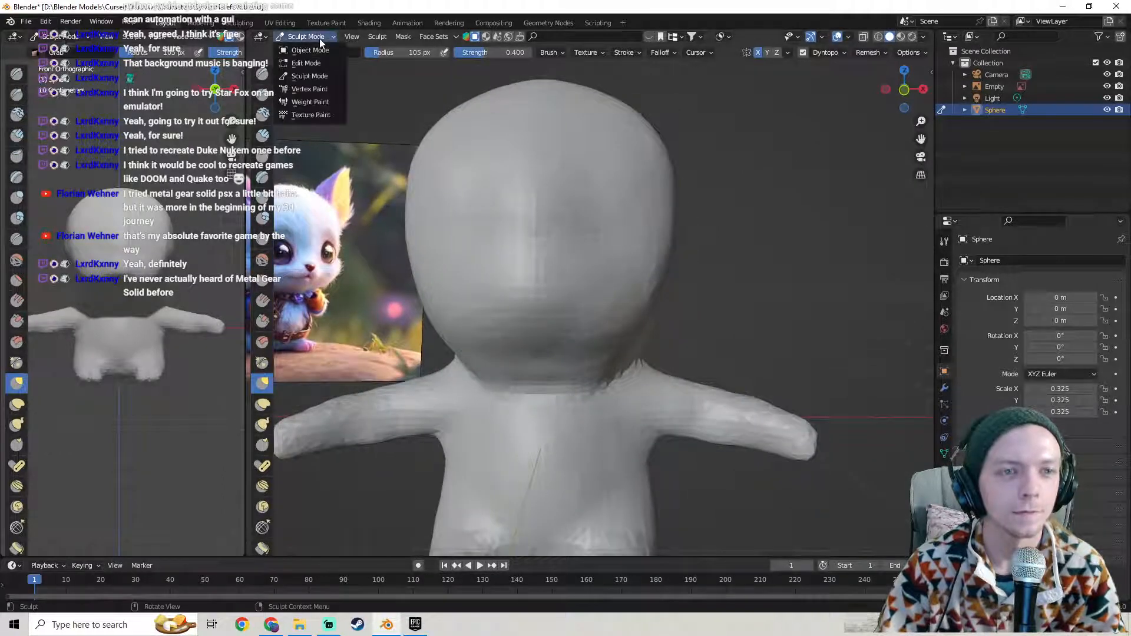
pyautogui.click(260, 76)
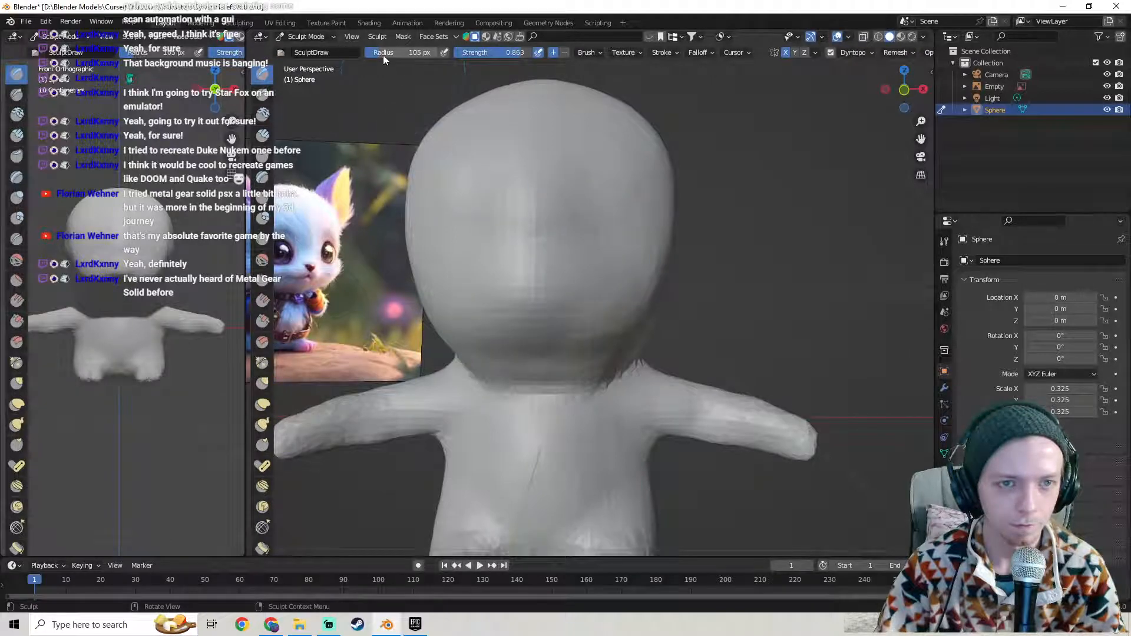
pyautogui.moveTo(395, 52); pyautogui.dragTo(390, 53)
pyautogui.moveTo(563, 237)
pyautogui.keyDown('ctrl'); pyautogui.mouseDown()
pyautogui.moveTo(574, 265)
pyautogui.moveTo(631, 253)
pyautogui.moveTo(586, 236)
pyautogui.moveTo(628, 234)
pyautogui.mouseUp(); pyautogui.keyUp('ctrl')
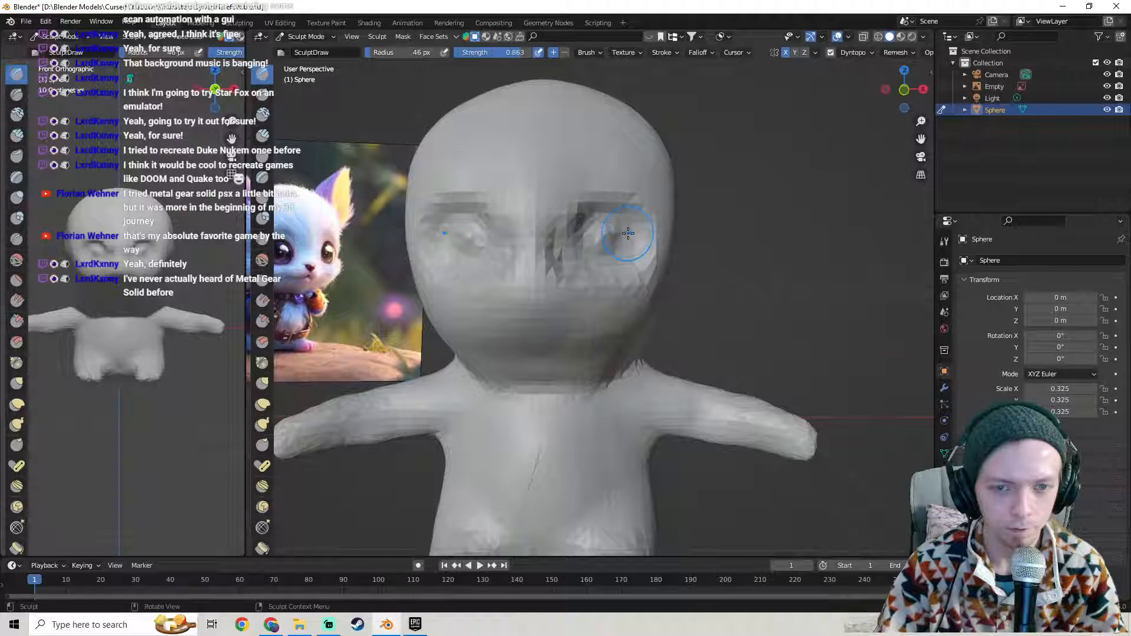
pyautogui.scroll(-5, 628, 233)
pyautogui.moveTo(628, 233); pyautogui.dragTo(553, 256, button='middle')
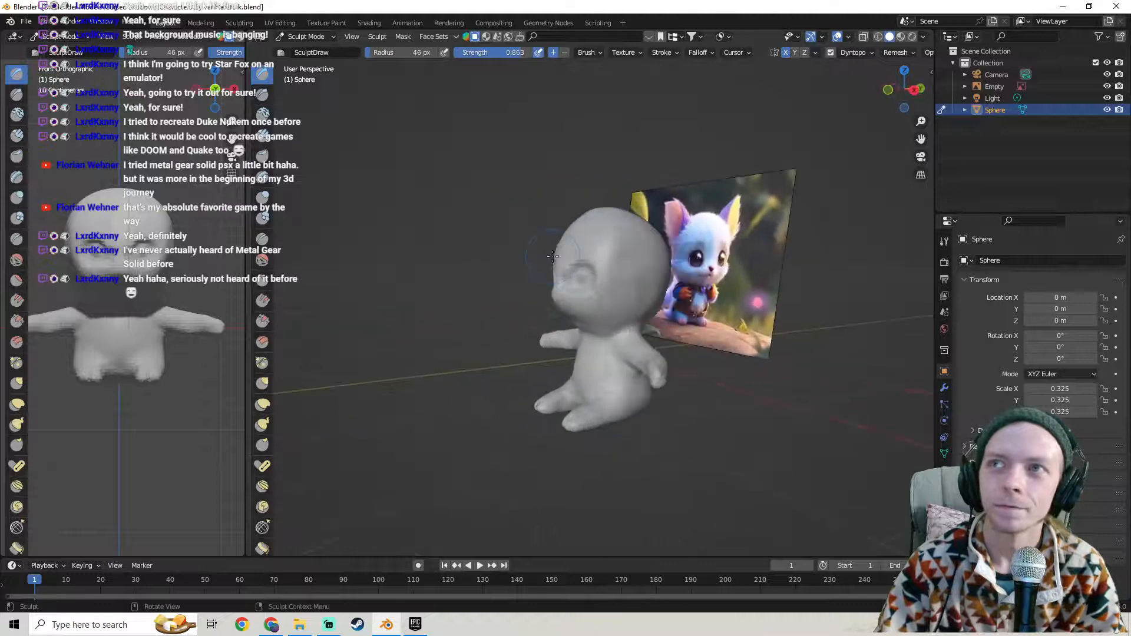
pyautogui.scroll(4, 558, 255)
pyautogui.moveTo(558, 256); pyautogui.dragTo(610, 261, button='middle')
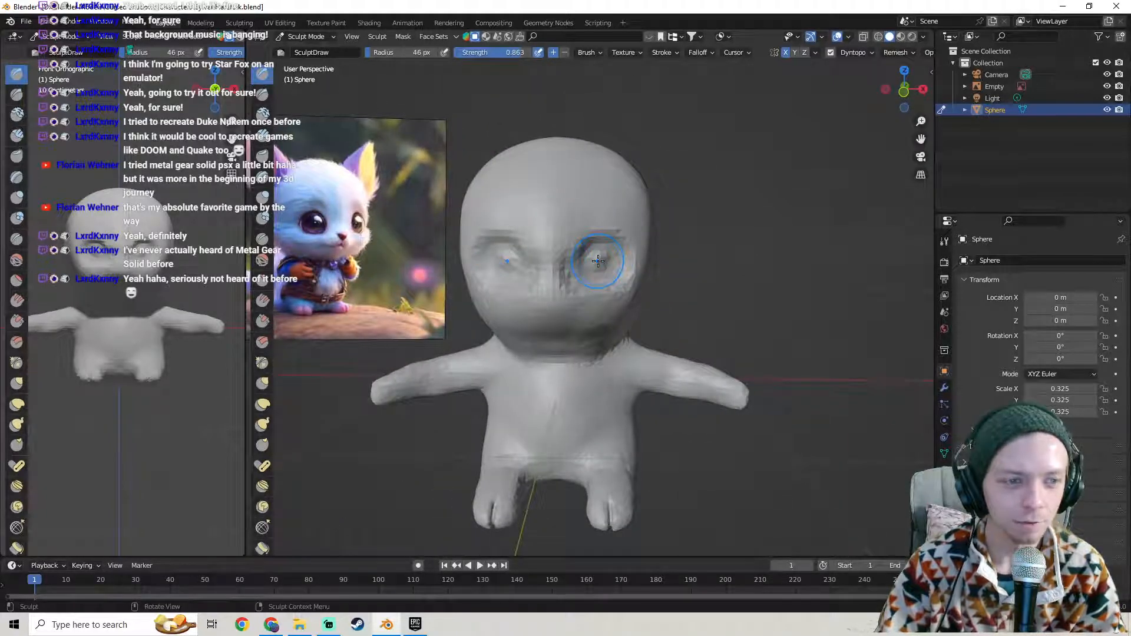
pyautogui.hotkey('ctrl', 'z')
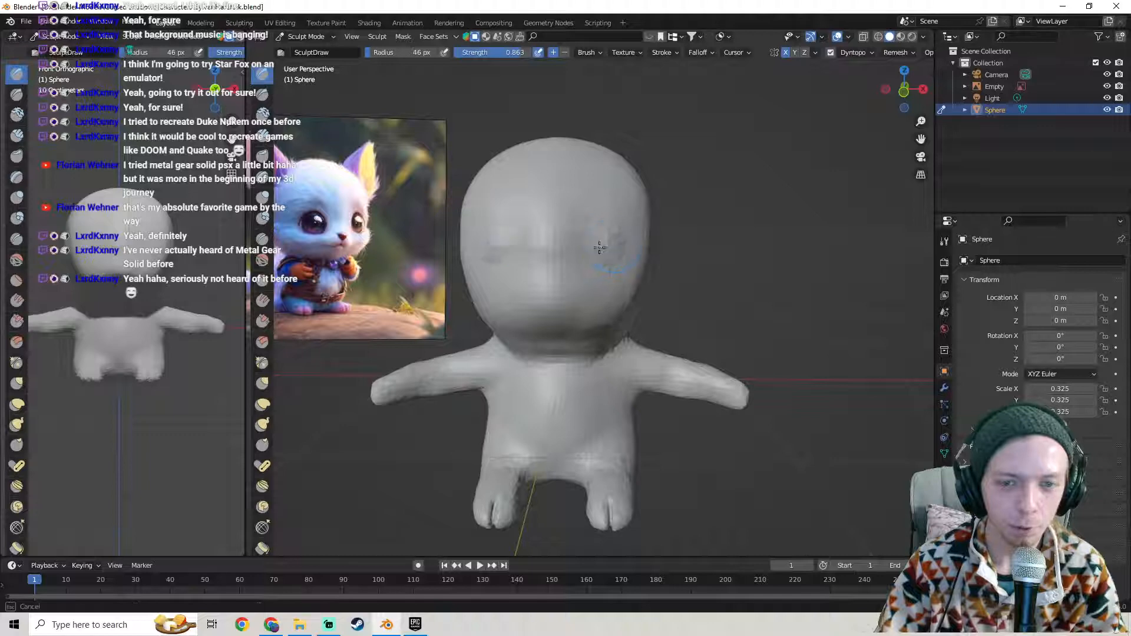
# - Try carving eye sockets again with inverted Draw strokes, check them in profile and undo them
pyautogui.keyDown('ctrl'); pyautogui.moveTo(614, 251); pyautogui.dragTo(601, 257); pyautogui.keyUp('ctrl')
pyautogui.scroll(-2, 595, 265)
pyautogui.moveTo(595, 265)
pyautogui.mouseDown(button='middle')
pyautogui.moveTo(615, 265)
pyautogui.moveTo(584, 290)
pyautogui.moveTo(463, 288)
pyautogui.moveTo(566, 274)
pyautogui.moveTo(603, 287)
pyautogui.moveTo(571, 263)
pyautogui.moveTo(585, 257)
pyautogui.moveTo(543, 323)
pyautogui.mouseUp(button='middle')
pyautogui.scroll(-1, 262, 281)
pyautogui.scroll(-3, 173, 286)
pyautogui.scroll(-1, 173, 286)
pyautogui.scroll(3, 462, 288)
pyautogui.hotkey('ctrl', 'z')
pyautogui.scroll(4, 654, 289)
pyautogui.scroll(1, 571, 262)
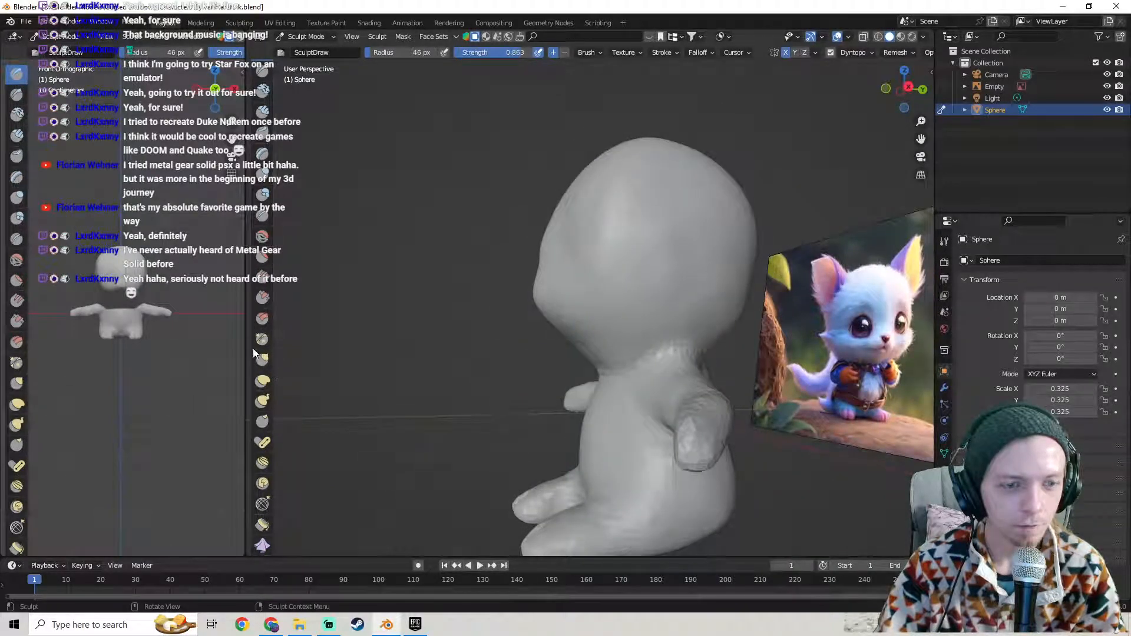
# - Switch back to the Grab brush and turn to the head's profile for reshaping the face
pyautogui.click(263, 359)
pyautogui.moveTo(589, 330); pyautogui.dragTo(566, 307, button='middle')
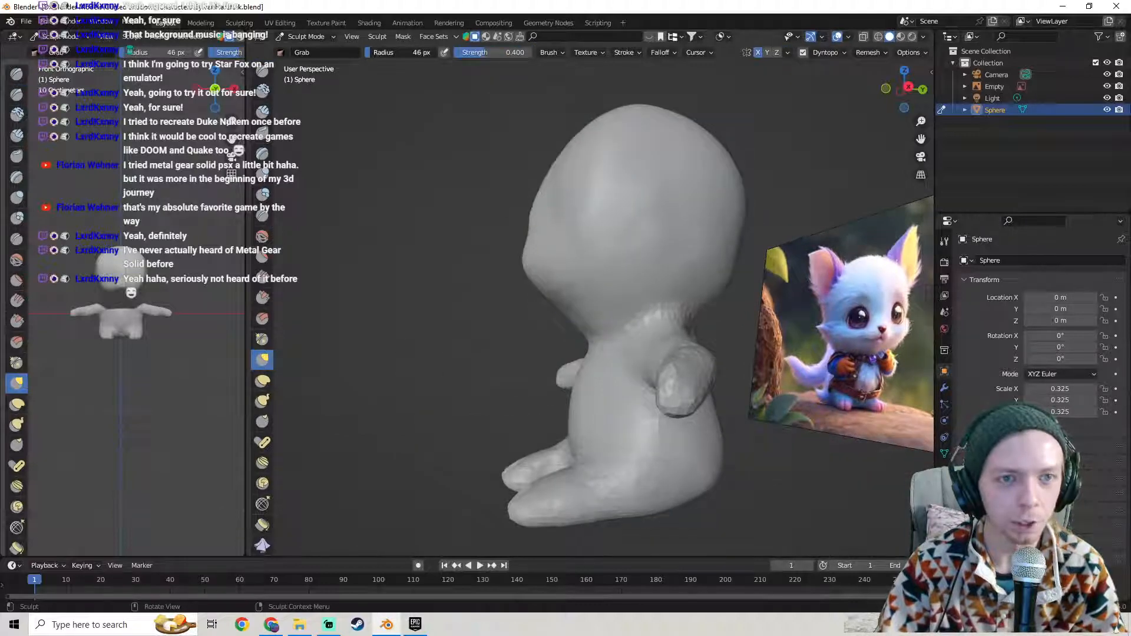
# - Tuck in the chin below the muzzle with a 62 px Grab brush and save the file
pyautogui.moveTo(565, 227)
pyautogui.mouseDown(button='middle')
pyautogui.moveTo(558, 203)
pyautogui.moveTo(546, 217)
pyautogui.mouseUp(button='middle')
pyautogui.moveTo(538, 269); pyautogui.dragTo(554, 277, button='middle')
pyautogui.moveTo(556, 285); pyautogui.dragTo(574, 308)
pyautogui.moveTo(567, 302)
pyautogui.mouseDown(button='middle')
pyautogui.moveTo(792, 311)
pyautogui.moveTo(688, 310)
pyautogui.mouseUp(button='middle')
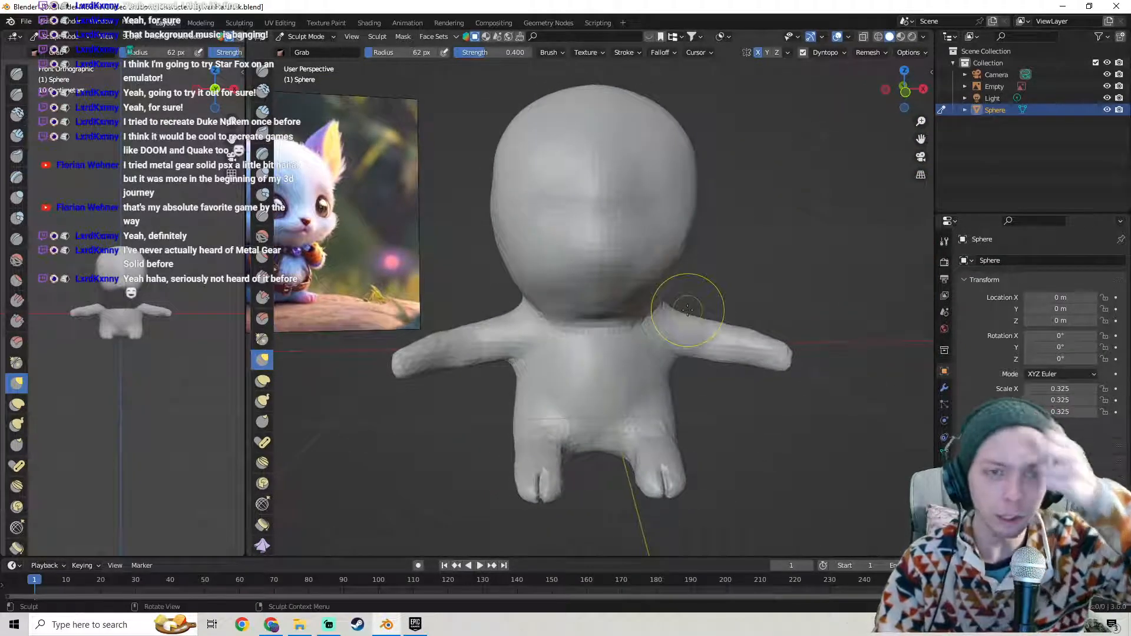
pyautogui.moveTo(694, 184)
pyautogui.mouseDown(button='middle')
pyautogui.moveTo(562, 188)
pyautogui.moveTo(683, 191)
pyautogui.moveTo(674, 189)
pyautogui.mouseUp(button='middle')
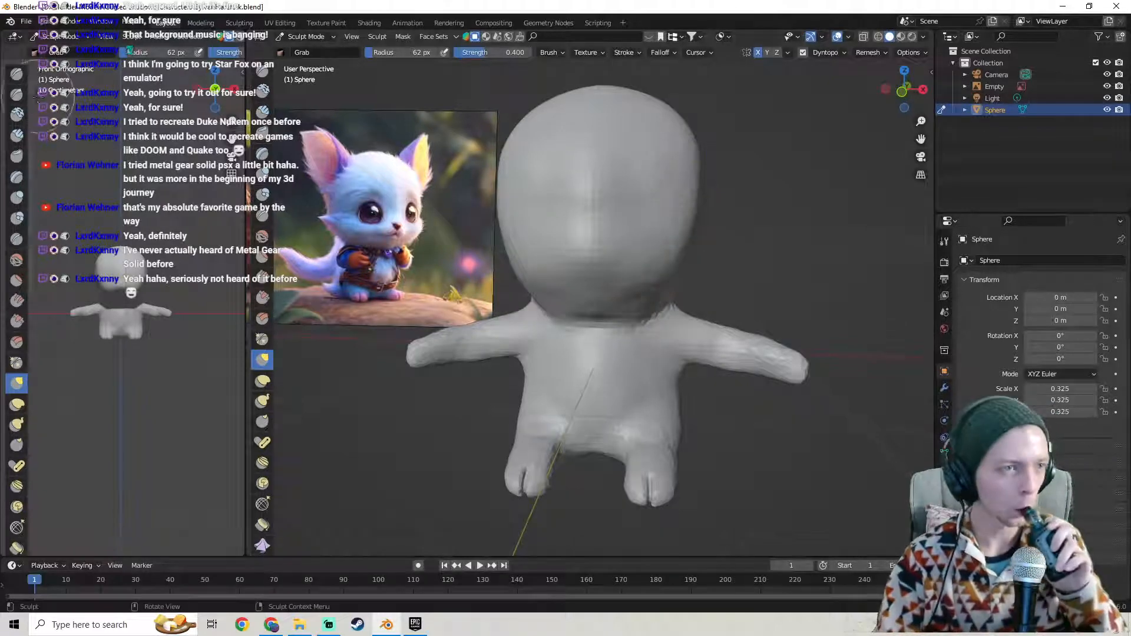
pyautogui.click(26, 22)
pyautogui.click(41, 100)
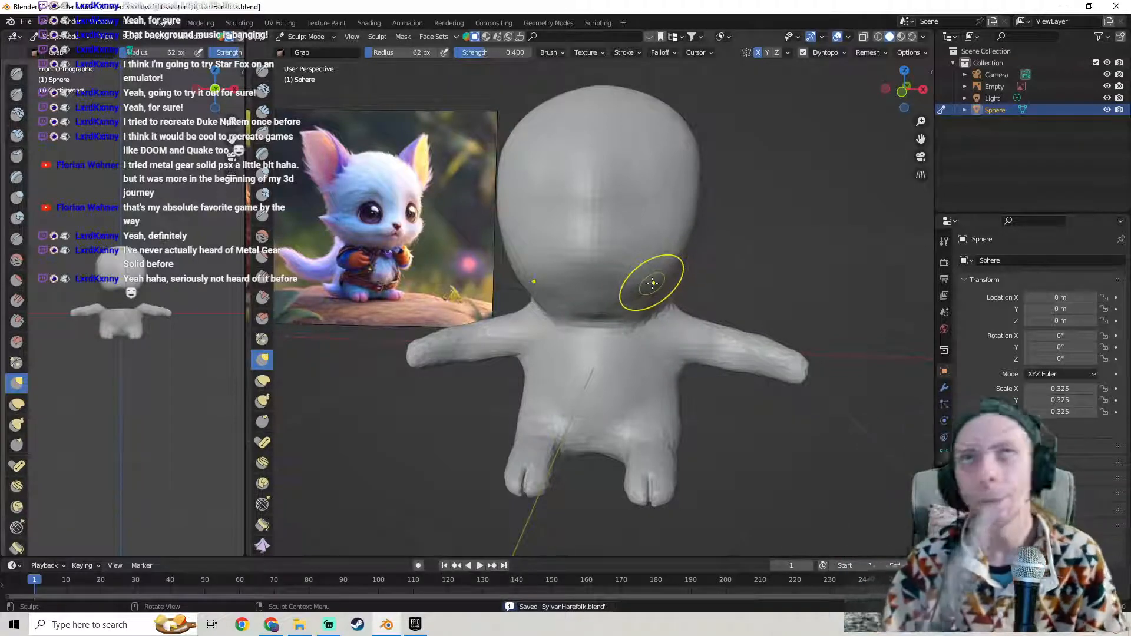
# - Reshape the lower face and jaw profile with the Grab brush, checking against the reference image, and save the file
pyautogui.moveTo(626, 255)
pyautogui.mouseDown(button='middle')
pyautogui.moveTo(762, 265)
pyautogui.moveTo(513, 252)
pyautogui.mouseUp(button='middle')
pyautogui.scroll(3, 515, 204)
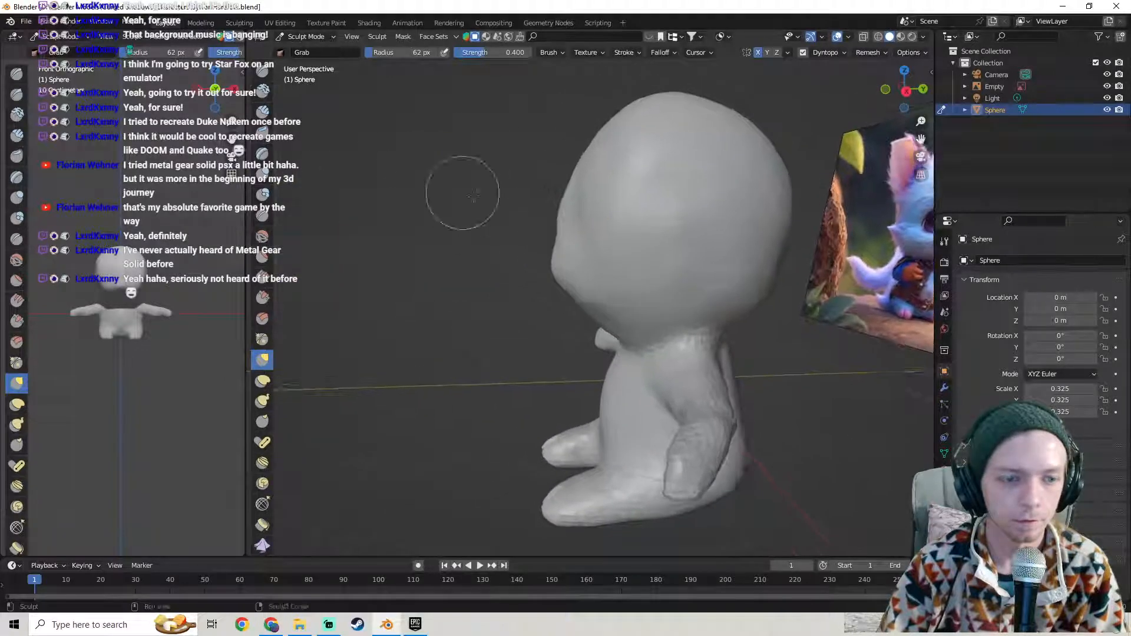
pyautogui.moveTo(541, 205); pyautogui.dragTo(527, 203, button='middle')
pyautogui.moveTo(515, 204)
pyautogui.mouseDown(button='middle')
pyautogui.moveTo(598, 196)
pyautogui.moveTo(737, 230)
pyautogui.moveTo(564, 248)
pyautogui.mouseUp(button='middle')
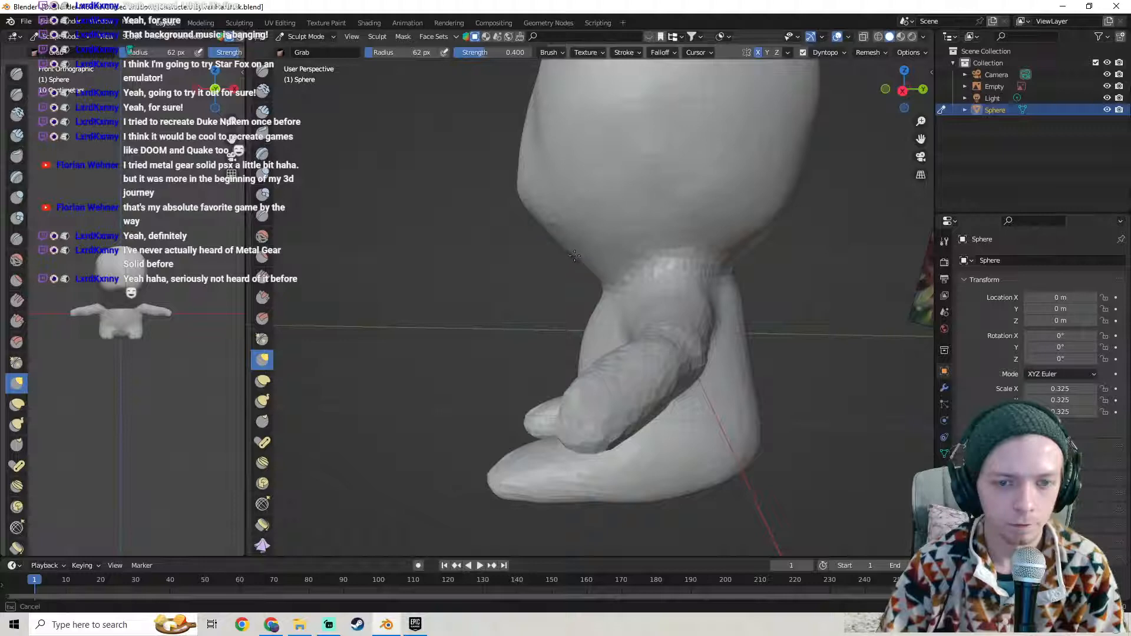
pyautogui.moveTo(572, 257)
pyautogui.mouseDown(button='middle')
pyautogui.moveTo(571, 232)
pyautogui.moveTo(681, 240)
pyautogui.moveTo(642, 206)
pyautogui.moveTo(639, 235)
pyautogui.moveTo(687, 222)
pyautogui.moveTo(563, 250)
pyautogui.moveTo(539, 266)
pyautogui.moveTo(545, 234)
pyautogui.moveTo(589, 260)
pyautogui.moveTo(719, 294)
pyautogui.moveTo(709, 232)
pyautogui.moveTo(568, 227)
pyautogui.moveTo(659, 259)
pyautogui.moveTo(516, 253)
pyautogui.moveTo(676, 245)
pyautogui.mouseUp(button='middle')
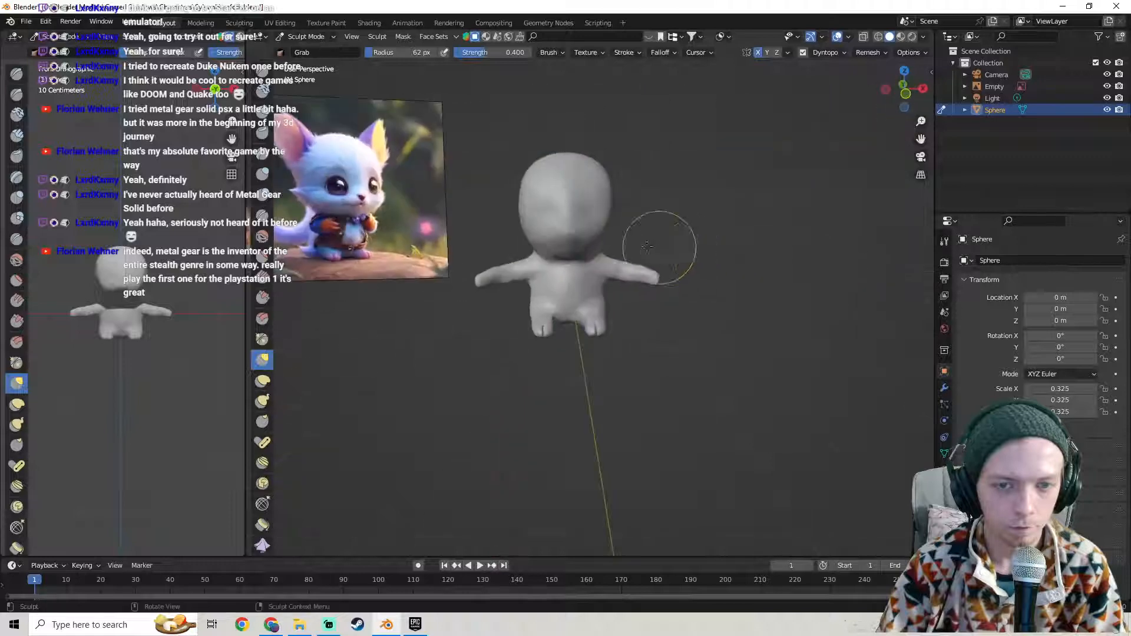
pyautogui.moveTo(585, 240)
pyautogui.mouseDown(button='middle')
pyautogui.moveTo(617, 293)
pyautogui.moveTo(593, 259)
pyautogui.moveTo(667, 257)
pyautogui.moveTo(555, 260)
pyautogui.moveTo(745, 273)
pyautogui.moveTo(702, 247)
pyautogui.mouseUp(button='middle')
pyautogui.scroll(4, 618, 293)
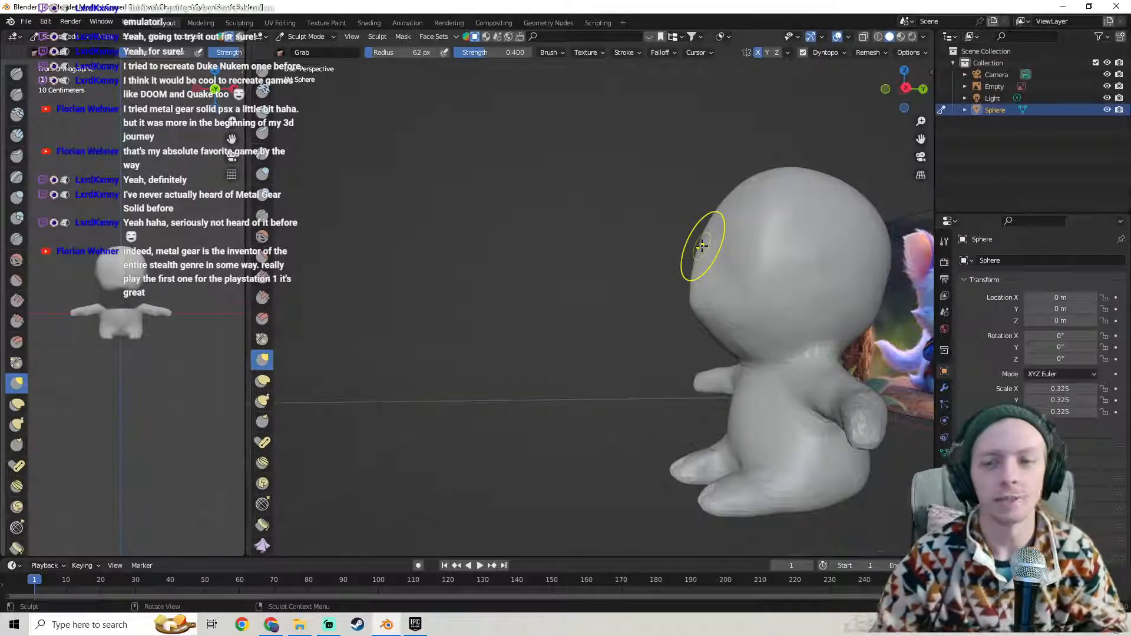
pyautogui.moveTo(637, 270); pyautogui.dragTo(561, 246, button='middle')
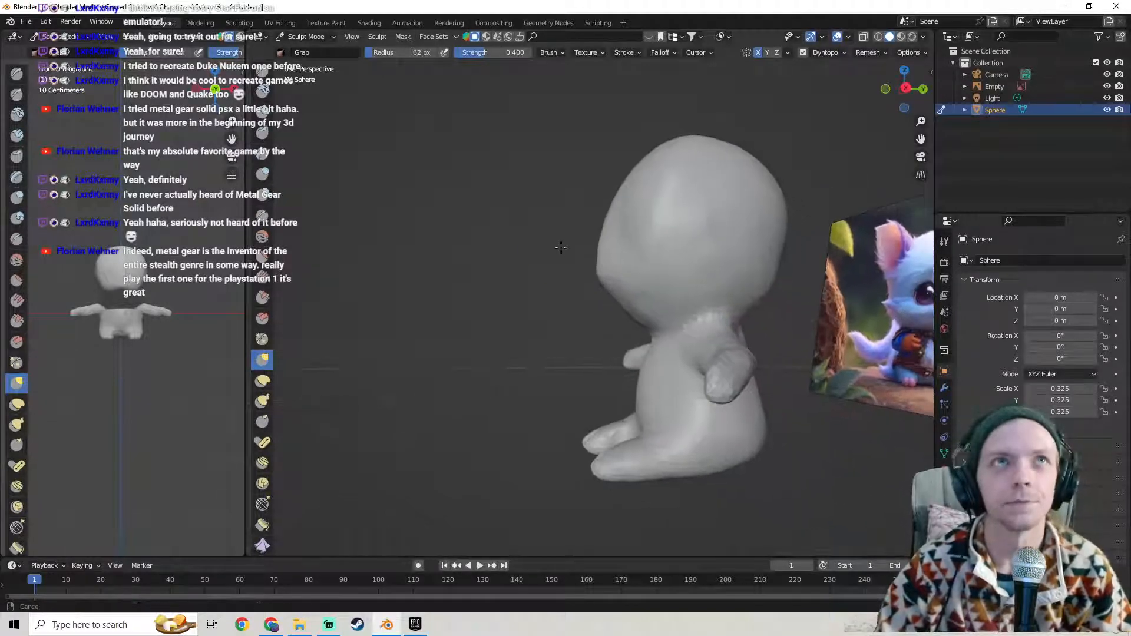
pyautogui.moveTo(647, 265)
pyautogui.mouseDown(button='middle')
pyautogui.moveTo(664, 298)
pyautogui.moveTo(672, 285)
pyautogui.moveTo(649, 285)
pyautogui.moveTo(739, 293)
pyautogui.moveTo(694, 290)
pyautogui.moveTo(650, 257)
pyautogui.mouseUp(button='middle')
pyautogui.click(26, 21)
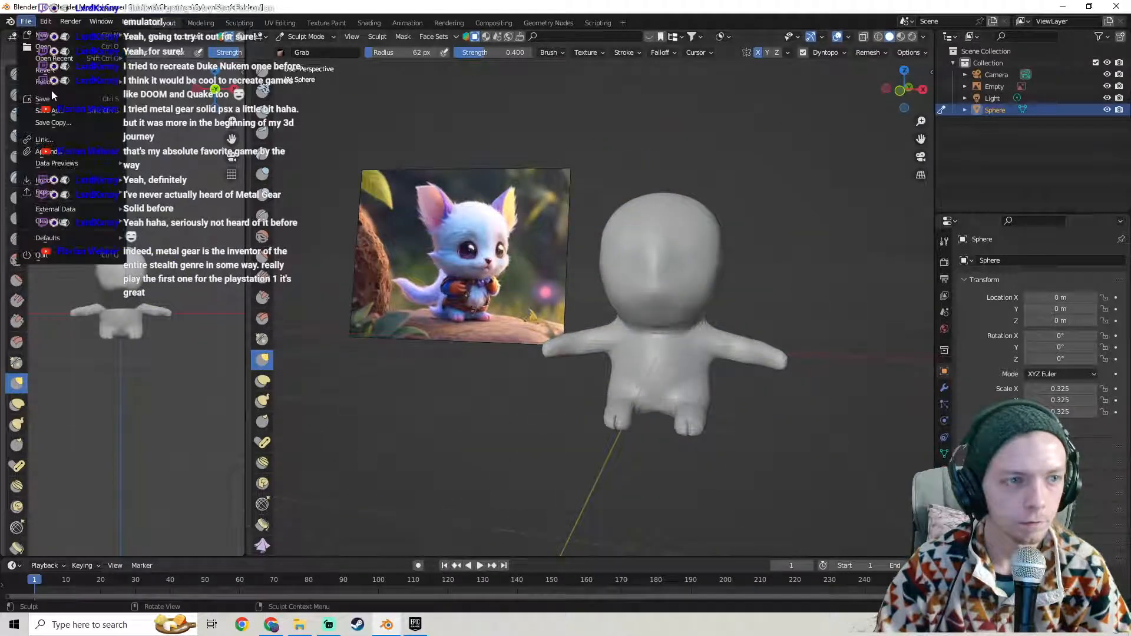
pyautogui.click(48, 98)
# - Adjust the curve of the upper forehead in side profile with the Grab brush
pyautogui.moveTo(531, 259); pyautogui.dragTo(390, 271, button='middle')
pyautogui.moveTo(565, 257); pyautogui.dragTo(489, 240, button='middle')
pyautogui.scroll(1, 476, 225)
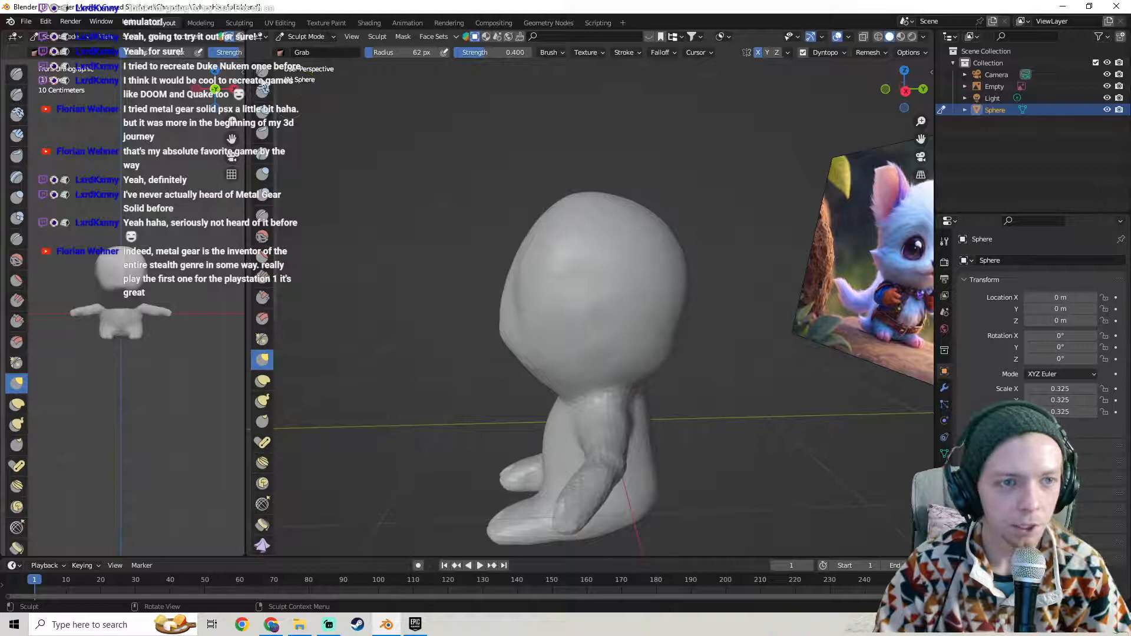
pyautogui.moveTo(544, 217); pyautogui.dragTo(555, 208)
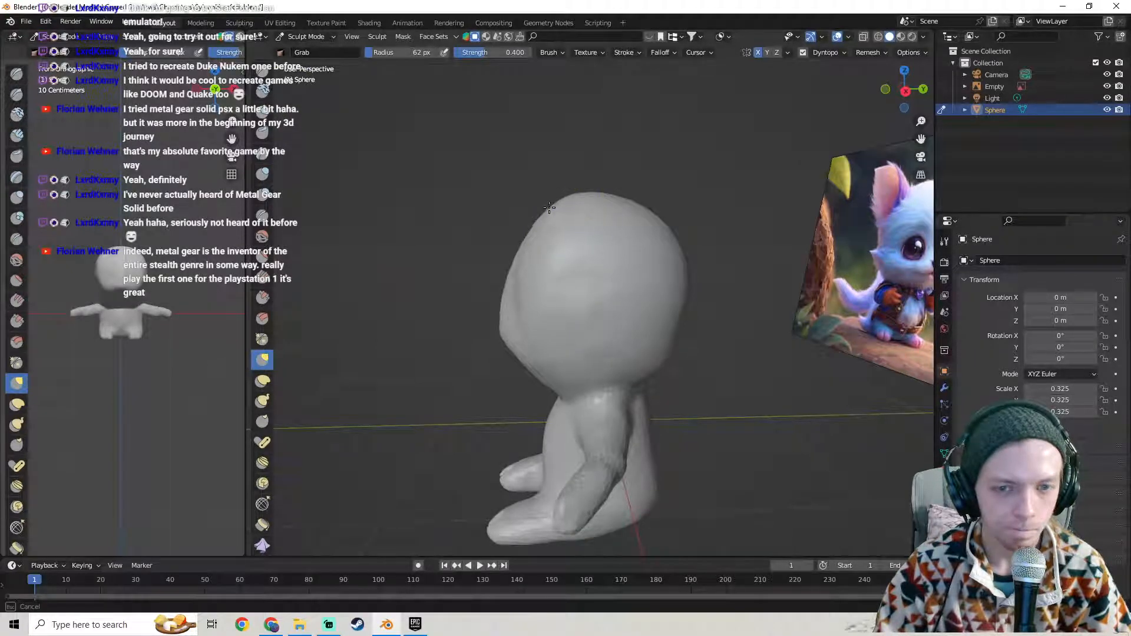
pyautogui.moveTo(550, 219)
pyautogui.mouseDown(button='middle')
pyautogui.moveTo(678, 250)
pyautogui.moveTo(701, 244)
pyautogui.moveTo(630, 218)
pyautogui.mouseUp(button='middle')
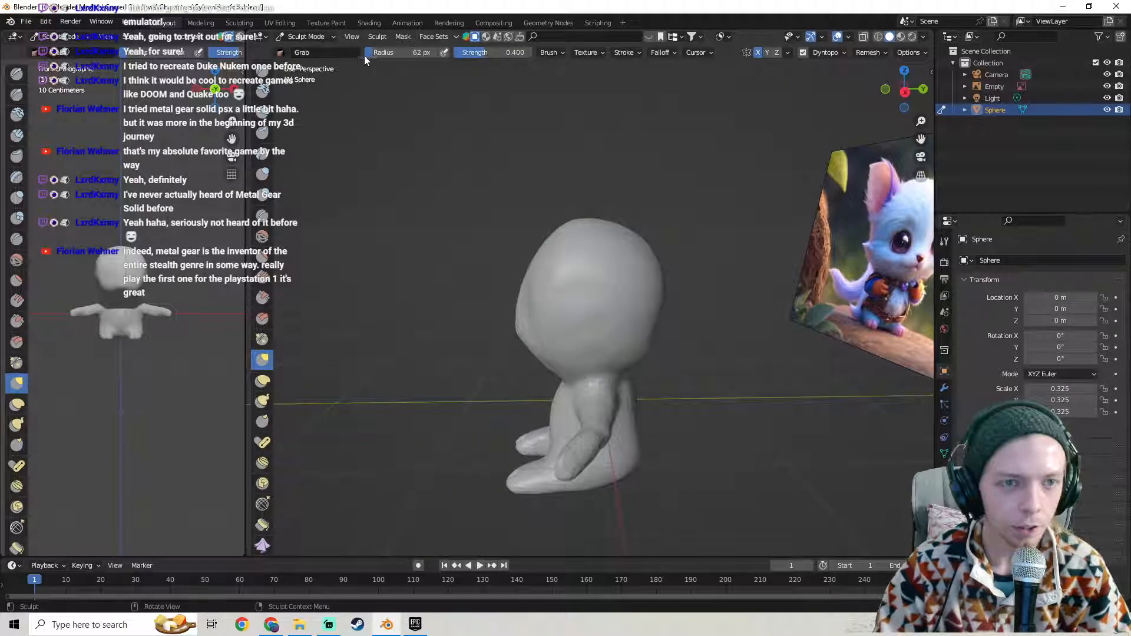
# - Set the Grab brush radius to 98 px and shape the muzzle into a more pointed snout above a slanted jaw
pyautogui.moveTo(586, 233)
pyautogui.mouseDown(button='middle')
pyautogui.moveTo(615, 247)
pyautogui.moveTo(620, 271)
pyautogui.moveTo(748, 278)
pyautogui.moveTo(737, 281)
pyautogui.mouseUp(button='middle')
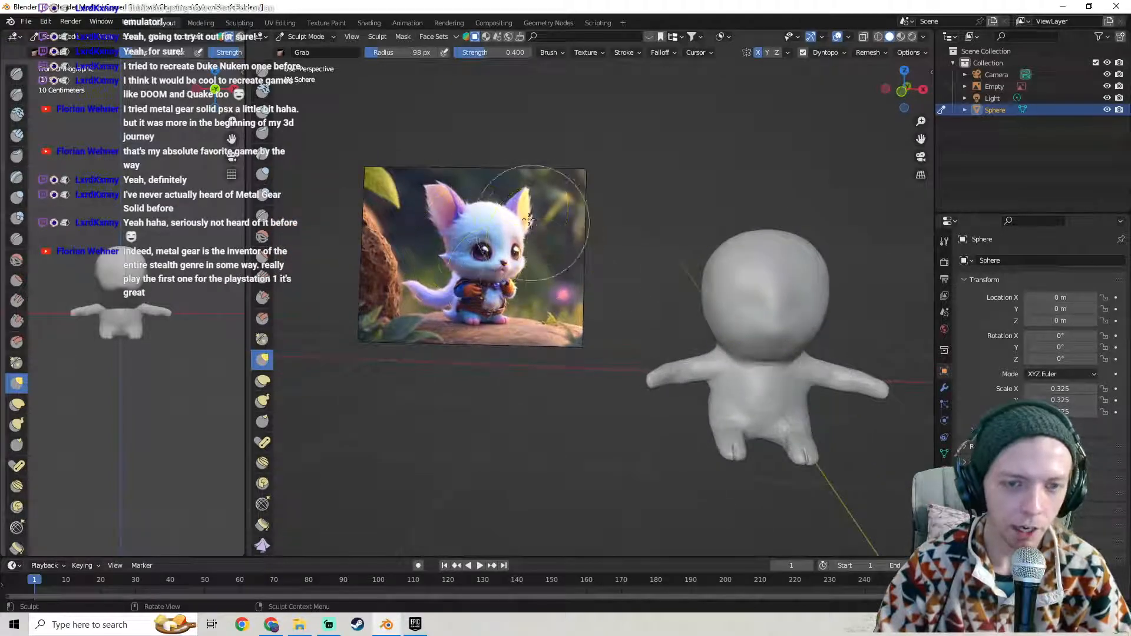
pyautogui.moveTo(471, 321)
pyautogui.mouseDown(button='middle')
pyautogui.moveTo(727, 297)
pyautogui.moveTo(644, 307)
pyautogui.moveTo(679, 306)
pyautogui.moveTo(650, 307)
pyautogui.moveTo(625, 259)
pyautogui.moveTo(631, 212)
pyautogui.moveTo(533, 246)
pyautogui.moveTo(475, 316)
pyautogui.mouseUp(button='middle')
pyautogui.scroll(3, 644, 307)
pyautogui.scroll(5, 472, 277)
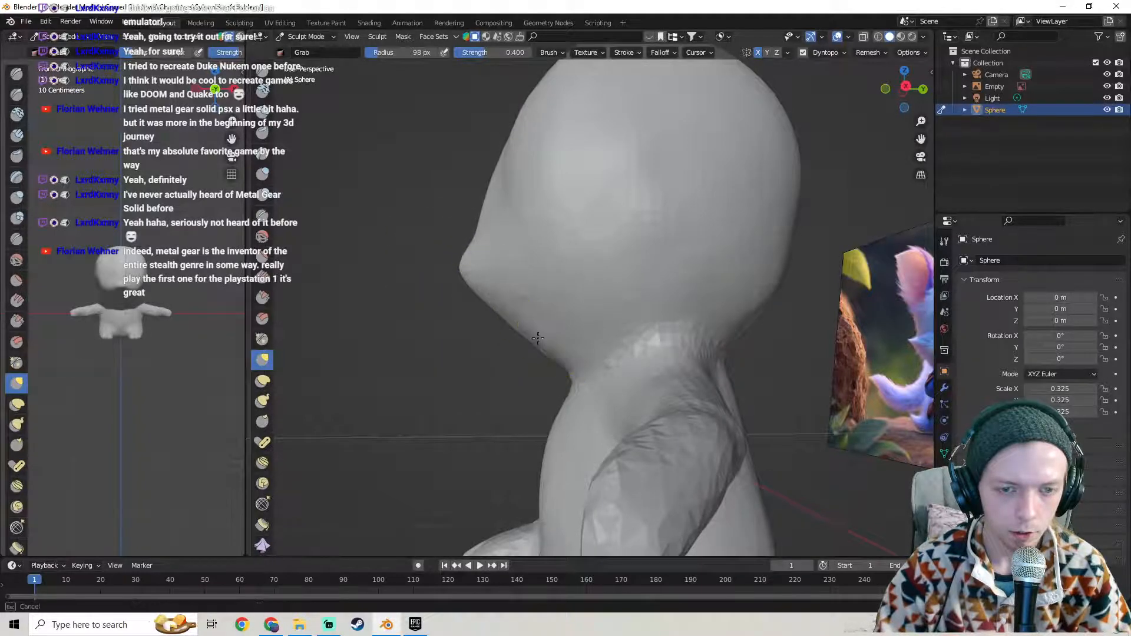
pyautogui.moveTo(537, 337)
pyautogui.mouseDown(button='middle')
pyautogui.moveTo(697, 353)
pyautogui.moveTo(637, 331)
pyautogui.mouseUp(button='middle')
pyautogui.scroll(-2, 637, 331)
pyautogui.scroll(-7, 115, 299)
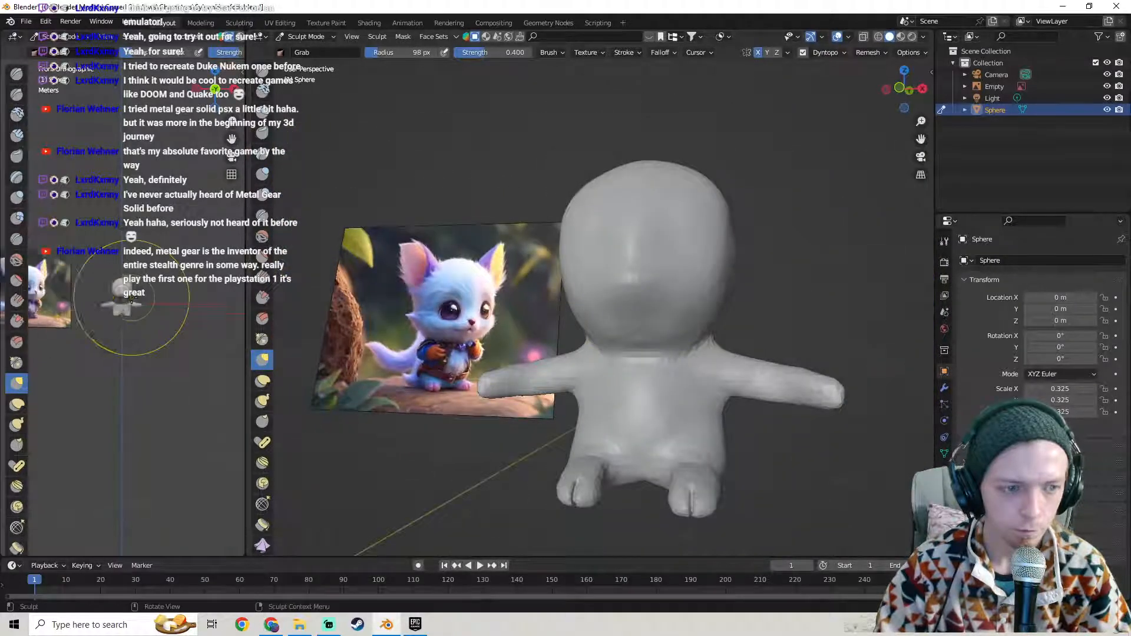
# - Push the face inward between the forehead and the snout with the Grab brush
pyautogui.scroll(7, 132, 300)
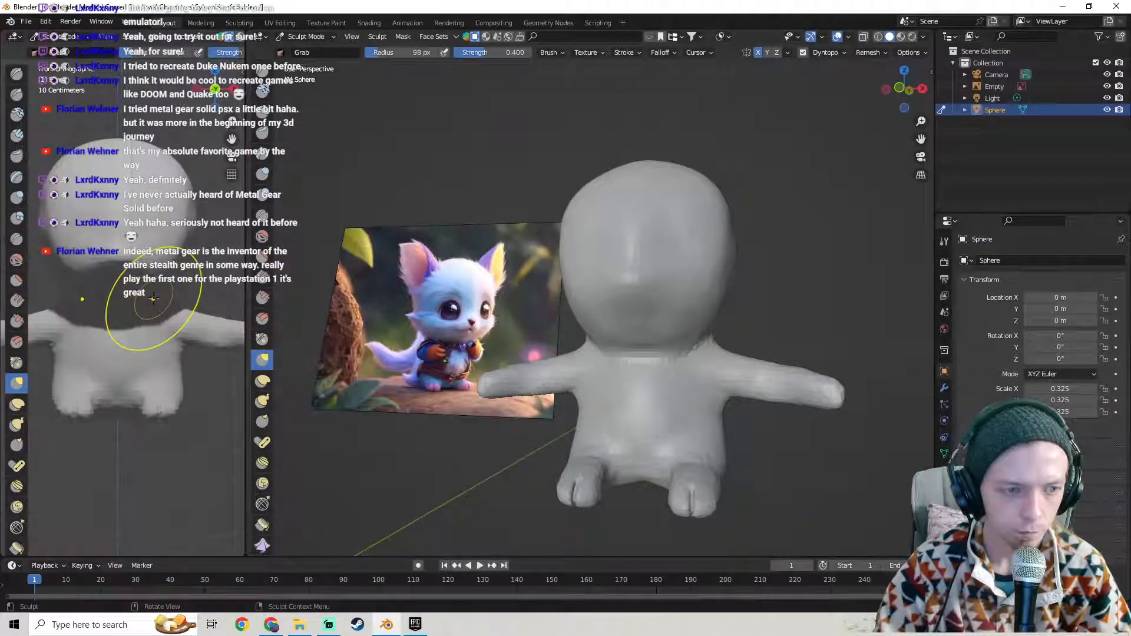
pyautogui.scroll(-7, 153, 299)
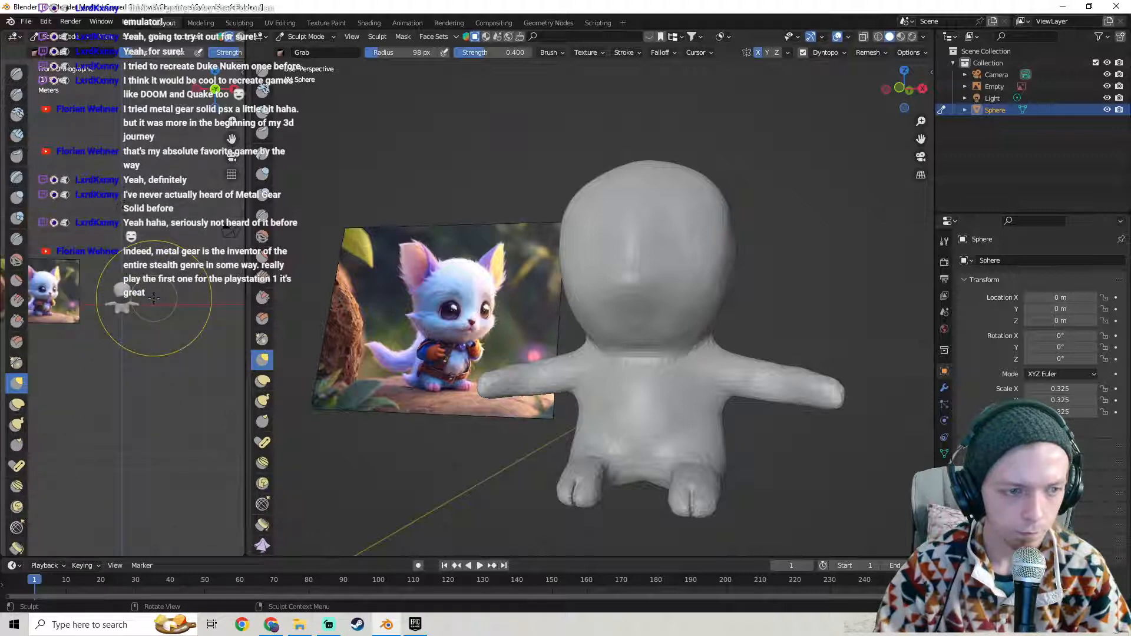
pyautogui.scroll(4, 154, 297)
pyautogui.moveTo(547, 272)
pyautogui.mouseDown(button='middle')
pyautogui.moveTo(474, 263)
pyautogui.moveTo(473, 278)
pyautogui.mouseUp(button='middle')
pyautogui.scroll(4, 497, 259)
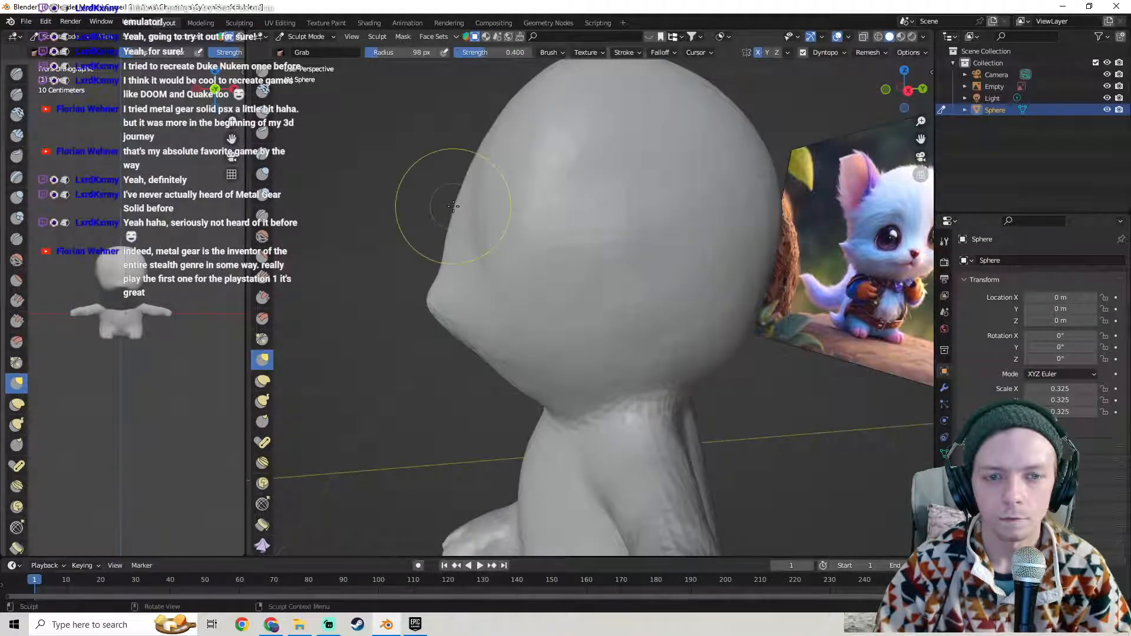
pyautogui.moveTo(454, 208); pyautogui.dragTo(469, 228)
pyautogui.moveTo(470, 227); pyautogui.dragTo(561, 232, button='middle')
pyautogui.moveTo(636, 245)
pyautogui.mouseDown(button='middle')
pyautogui.moveTo(528, 229)
pyautogui.moveTo(554, 222)
pyautogui.moveTo(381, 231)
pyautogui.moveTo(401, 342)
pyautogui.mouseUp(button='middle')
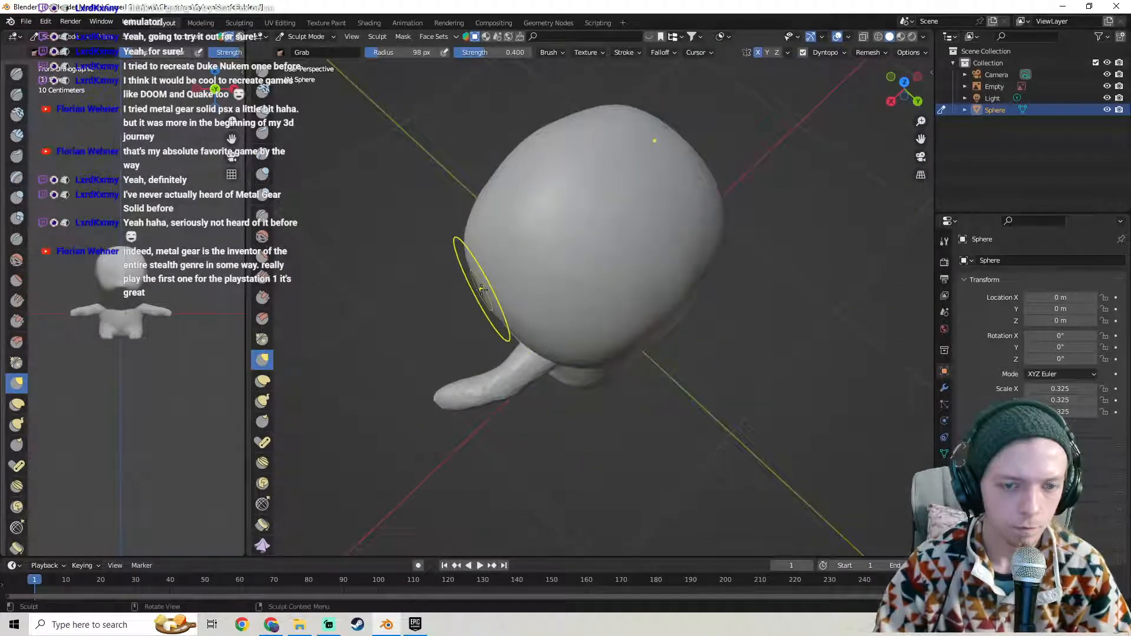
pyautogui.moveTo(508, 326); pyautogui.dragTo(580, 277, button='middle')
pyautogui.scroll(-2, 654, 265)
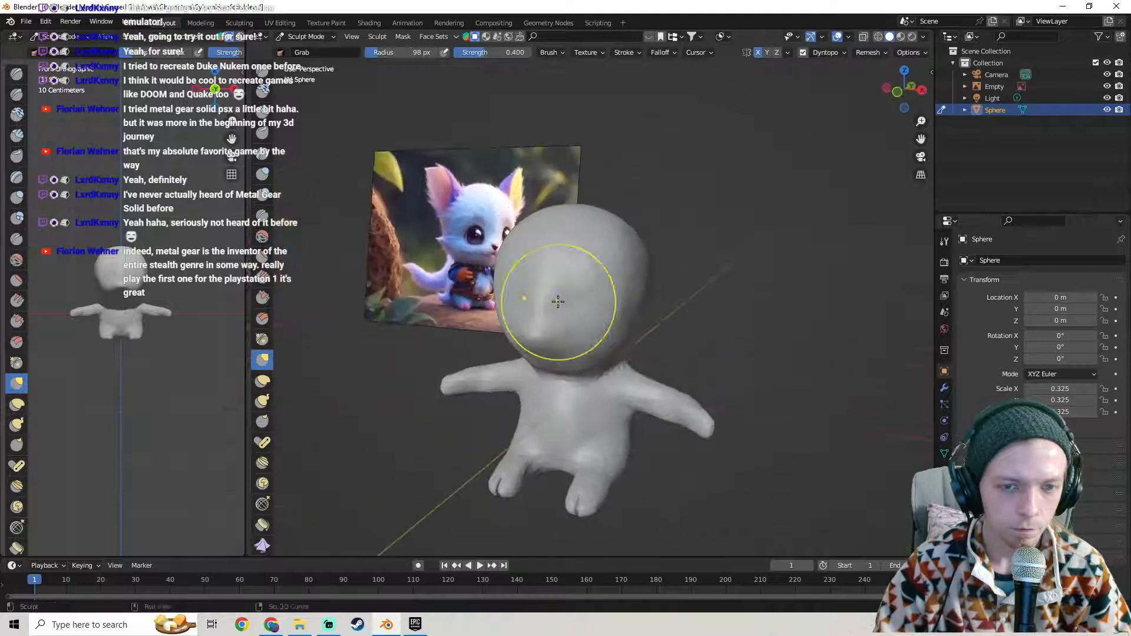
# - Carve symmetrical eye sockets into the face with the SculptDraw brush at 39 px radius and 0.863 strength
pyautogui.scroll(4, 586, 282)
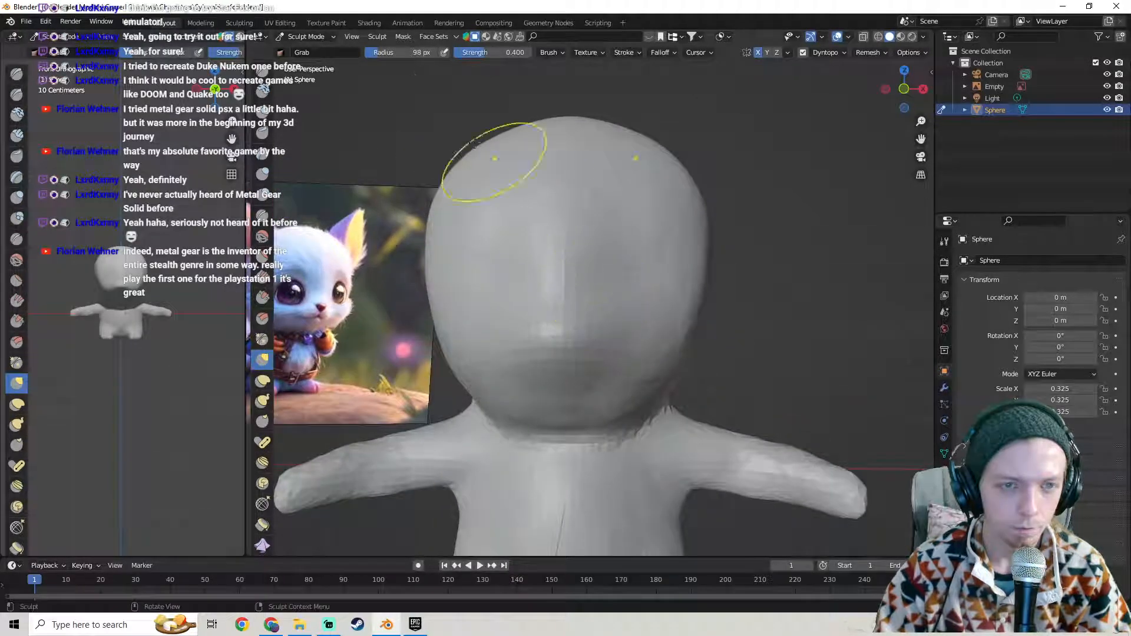
pyautogui.click(259, 72)
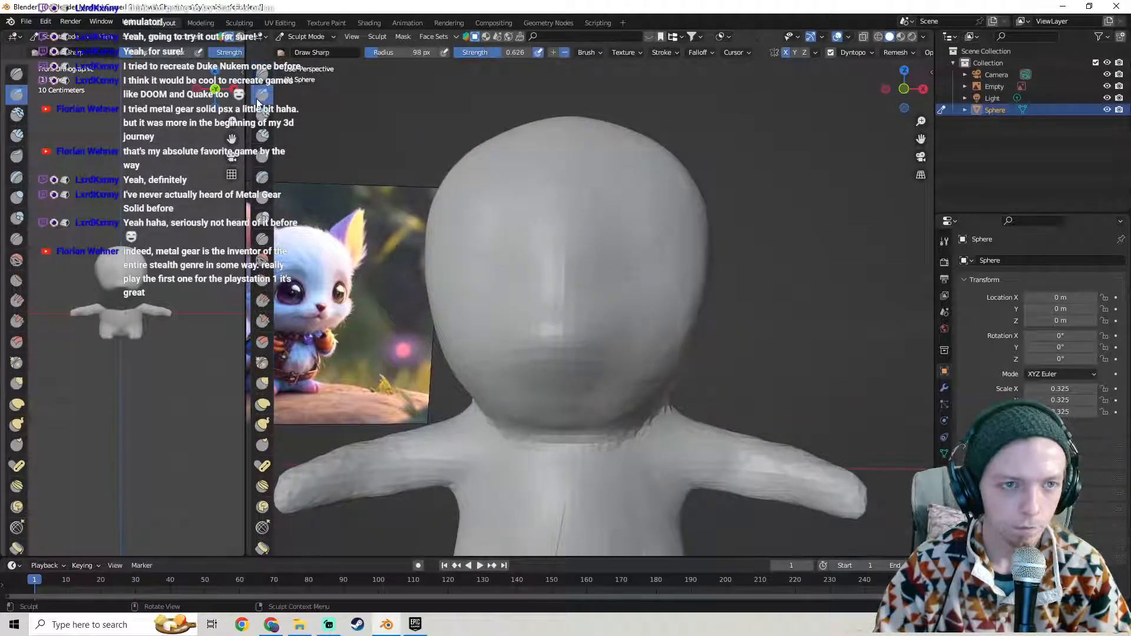
pyautogui.click(261, 73)
pyautogui.keyDown('shift'); pyautogui.moveTo(521, 207); pyautogui.dragTo(495, 158, button='middle'); pyautogui.keyUp('shift')
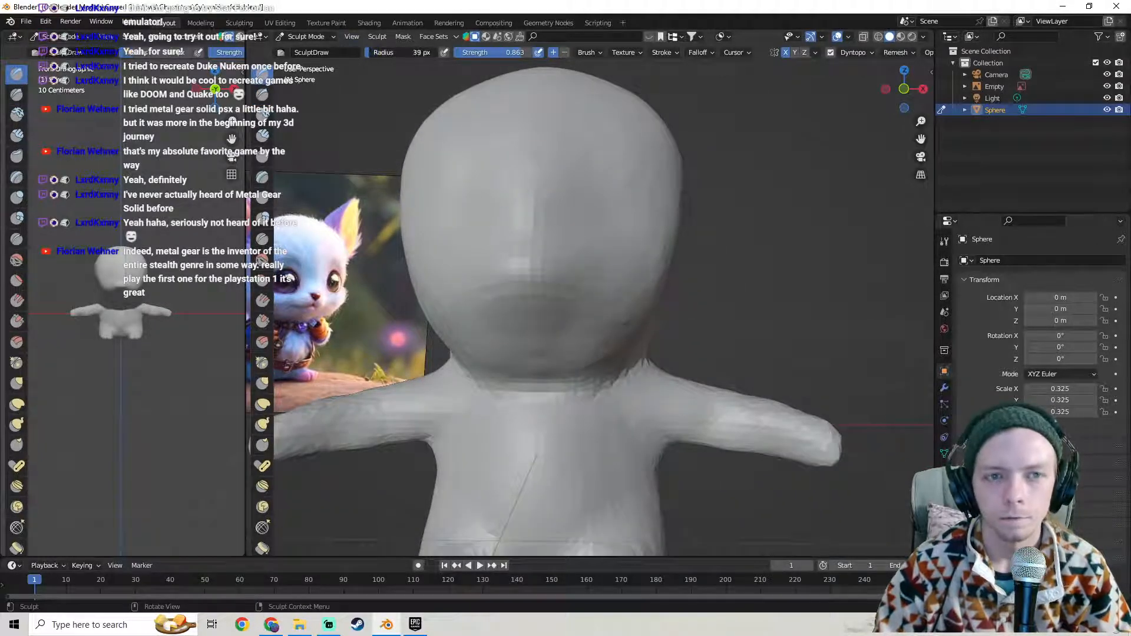
pyautogui.moveTo(624, 181)
pyautogui.mouseDown()
pyautogui.moveTo(576, 203)
pyautogui.moveTo(595, 230)
pyautogui.moveTo(626, 200)
pyautogui.moveTo(614, 184)
pyautogui.moveTo(609, 214)
pyautogui.mouseUp()
pyautogui.scroll(-5, 610, 236)
pyautogui.moveTo(606, 268); pyautogui.dragTo(612, 272, button='middle')
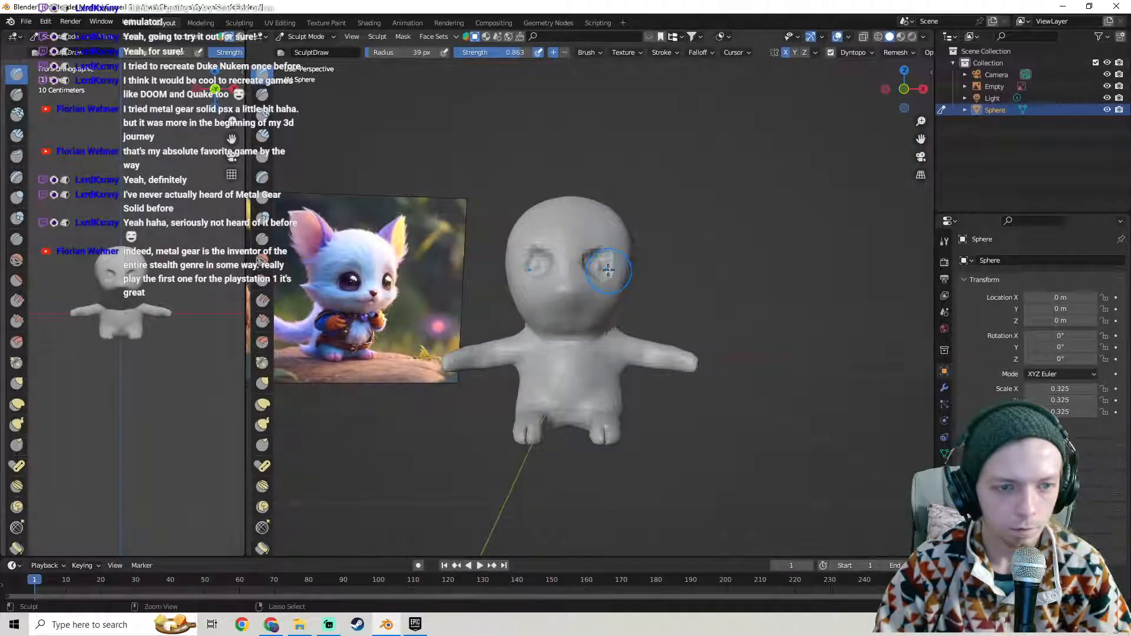
# - Deepen the inside and upper edges of both eye sockets with inward SculptDraw strokes
pyautogui.scroll(5, 596, 261)
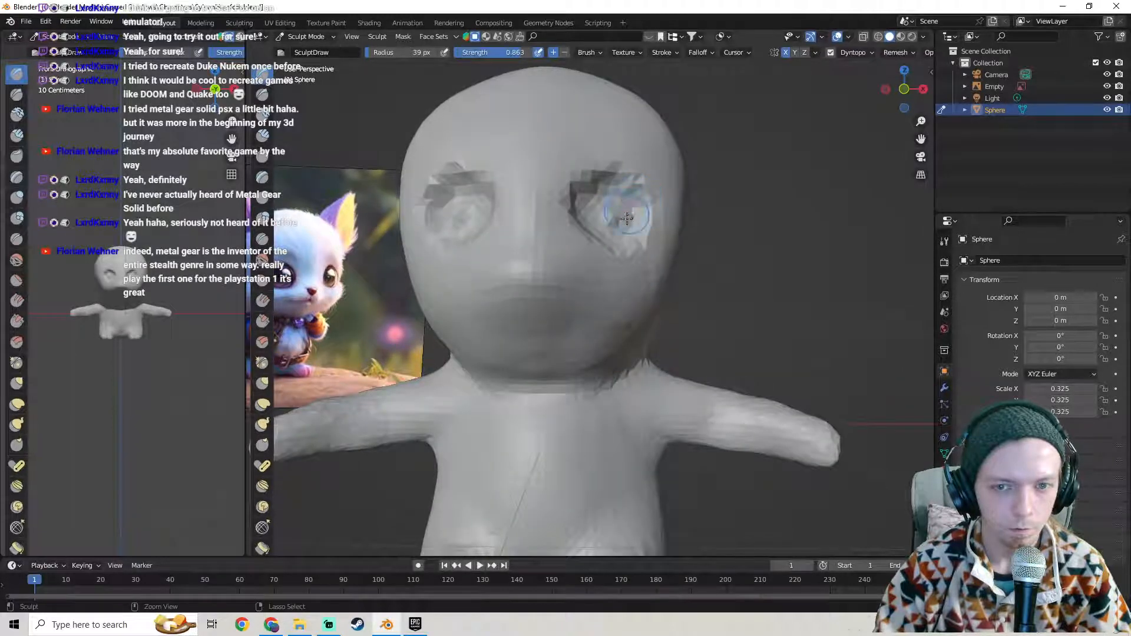
pyautogui.moveTo(593, 209); pyautogui.dragTo(624, 211)
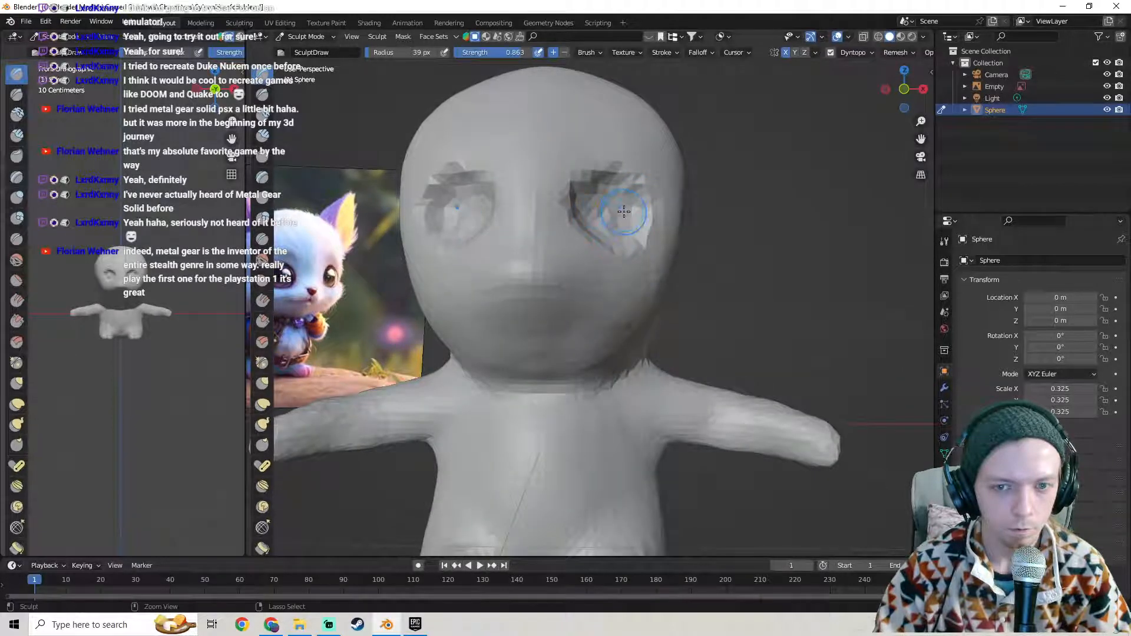
pyautogui.scroll(-3, 108, 360)
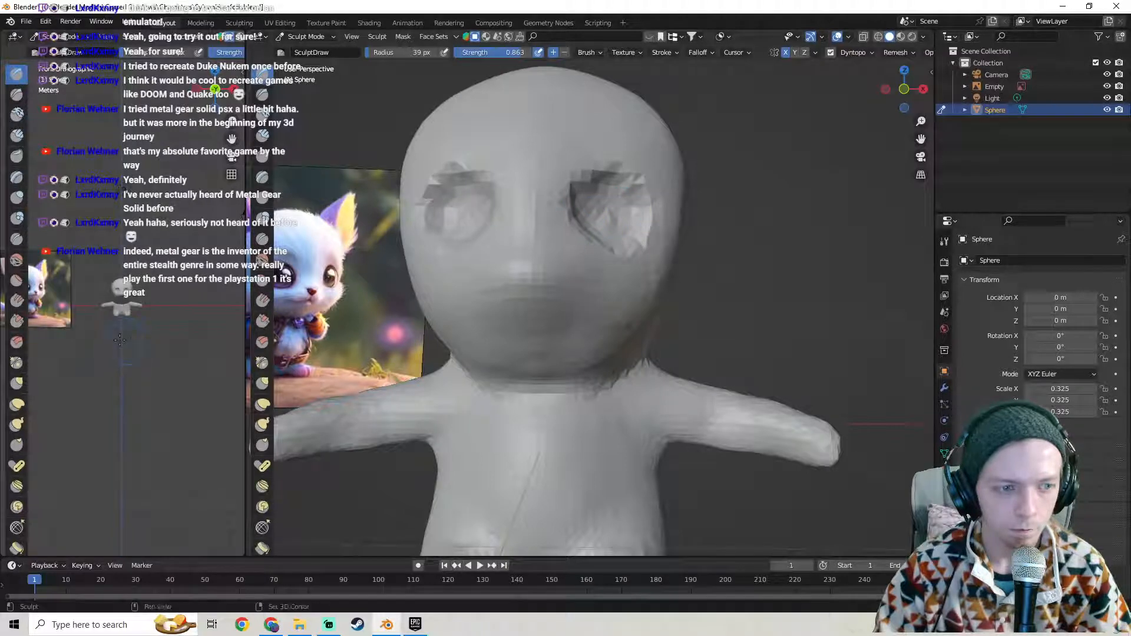
pyautogui.scroll(3, 151, 307)
pyautogui.scroll(-1, 151, 307)
pyautogui.moveTo(126, 307)
pyautogui.keyDown('shift'); pyautogui.mouseDown(button='middle')
pyautogui.moveTo(233, 289)
pyautogui.moveTo(142, 312)
pyautogui.mouseUp(button='middle'); pyautogui.keyUp('shift')
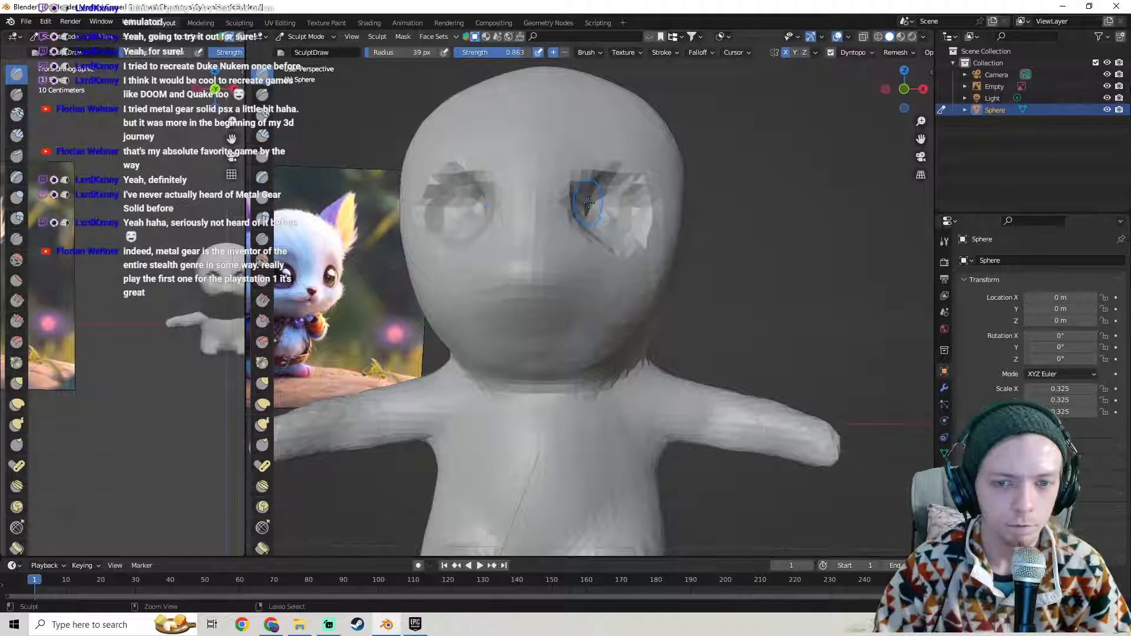
# - Switch to the Grab brush at 71 px radius and reshape the cheeks and underside of the muzzle
pyautogui.scroll(-6, 589, 202)
pyautogui.moveTo(588, 203)
pyautogui.mouseDown(button='middle')
pyautogui.moveTo(655, 265)
pyautogui.moveTo(619, 259)
pyautogui.moveTo(829, 245)
pyautogui.moveTo(509, 253)
pyautogui.moveTo(490, 256)
pyautogui.moveTo(538, 253)
pyautogui.moveTo(499, 273)
pyautogui.moveTo(374, 252)
pyautogui.mouseUp(button='middle')
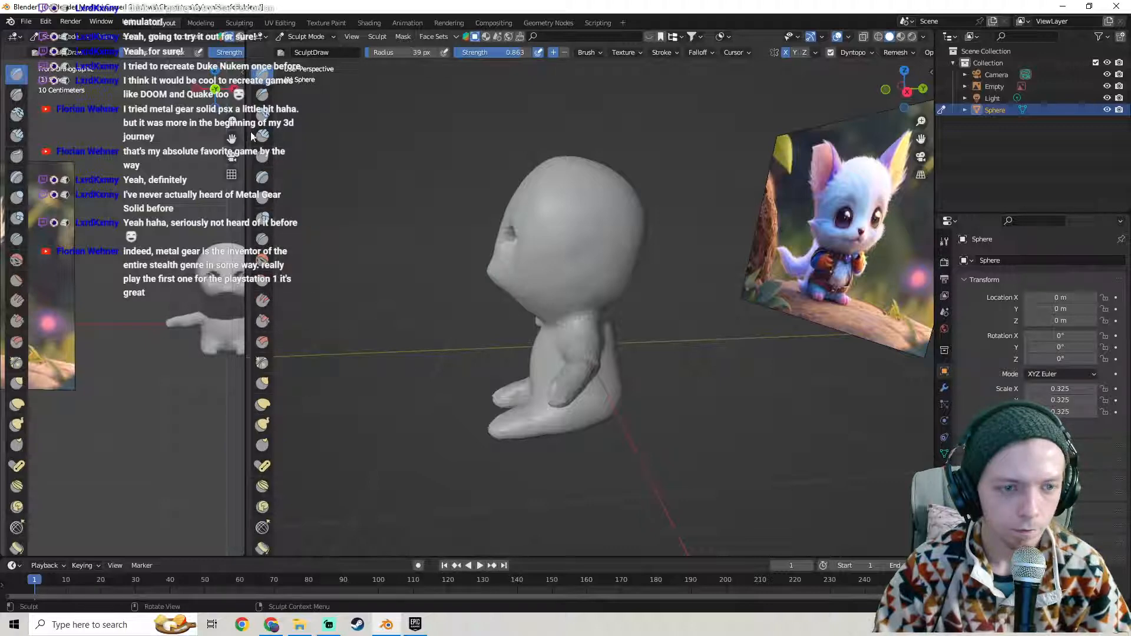
pyautogui.click(262, 382)
pyautogui.moveTo(523, 315); pyautogui.dragTo(524, 226, button='middle')
pyautogui.scroll(4, 558, 308)
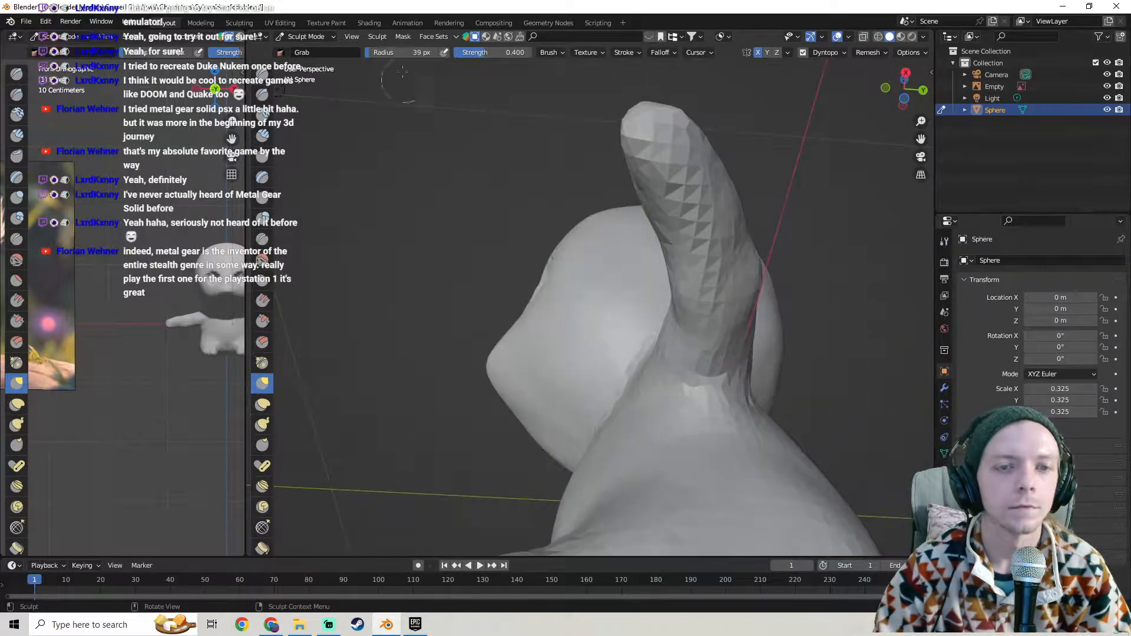
pyautogui.moveTo(370, 53); pyautogui.dragTo(376, 53)
pyautogui.moveTo(442, 194); pyautogui.dragTo(500, 400, button='middle')
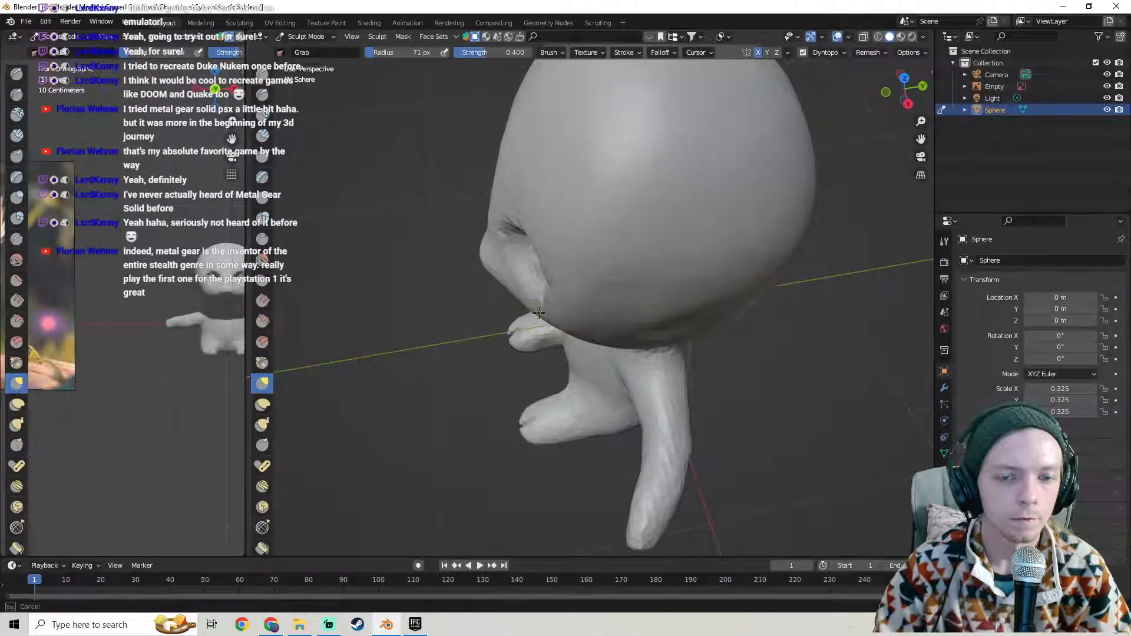
pyautogui.moveTo(580, 320); pyautogui.dragTo(551, 268, button='middle')
pyautogui.moveTo(530, 301)
pyautogui.keyDown('shift'); pyautogui.mouseDown(button='middle')
pyautogui.moveTo(545, 255)
pyautogui.moveTo(540, 216)
pyautogui.mouseUp(button='middle'); pyautogui.keyUp('shift')
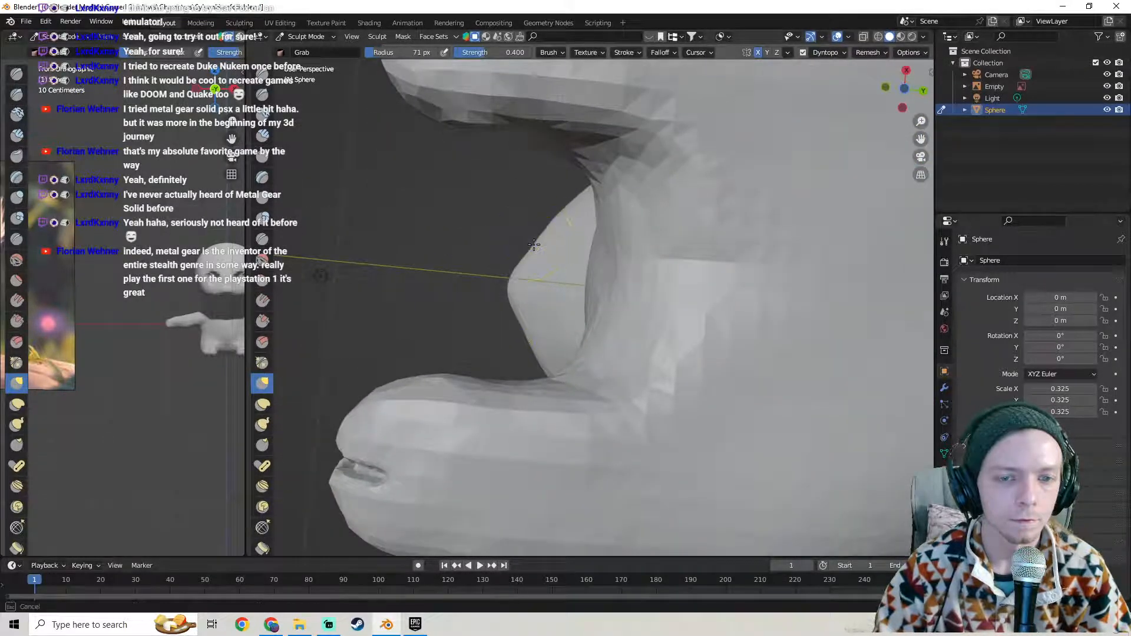
pyautogui.moveTo(528, 242)
pyautogui.mouseDown(button='middle')
pyautogui.moveTo(548, 492)
pyautogui.moveTo(736, 413)
pyautogui.moveTo(608, 405)
pyautogui.mouseUp(button='middle')
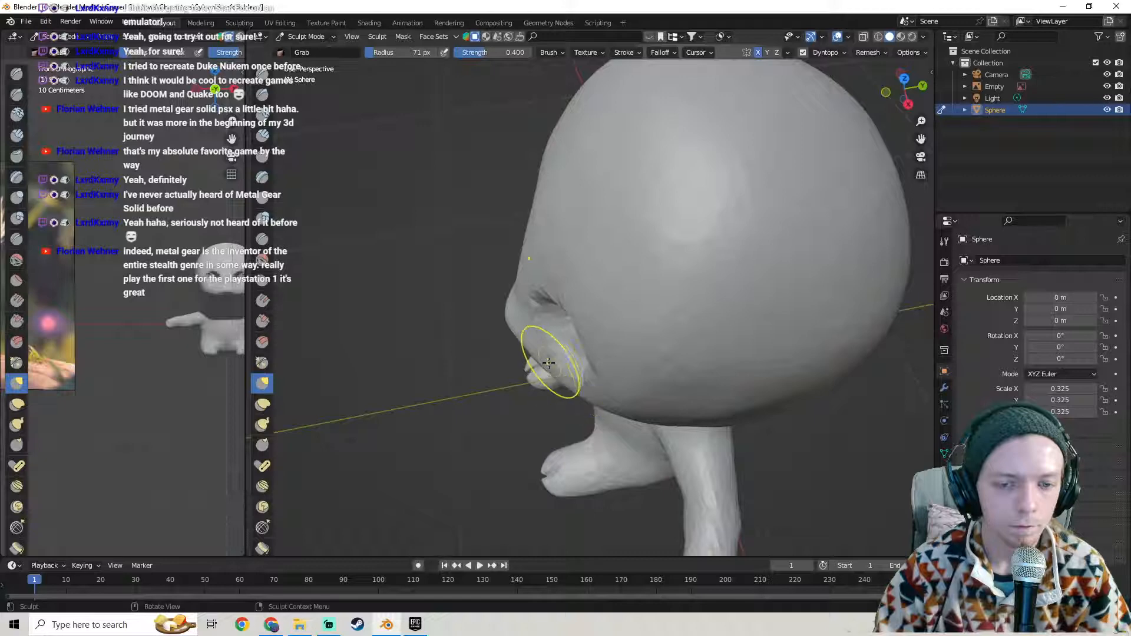
# - Examine the head, muzzle and neck from the front and both sides, comparing them with the reference image
pyautogui.moveTo(538, 335)
pyautogui.mouseDown(button='middle')
pyautogui.moveTo(530, 240)
pyautogui.moveTo(634, 257)
pyautogui.mouseUp(button='middle')
pyautogui.scroll(-3, 623, 265)
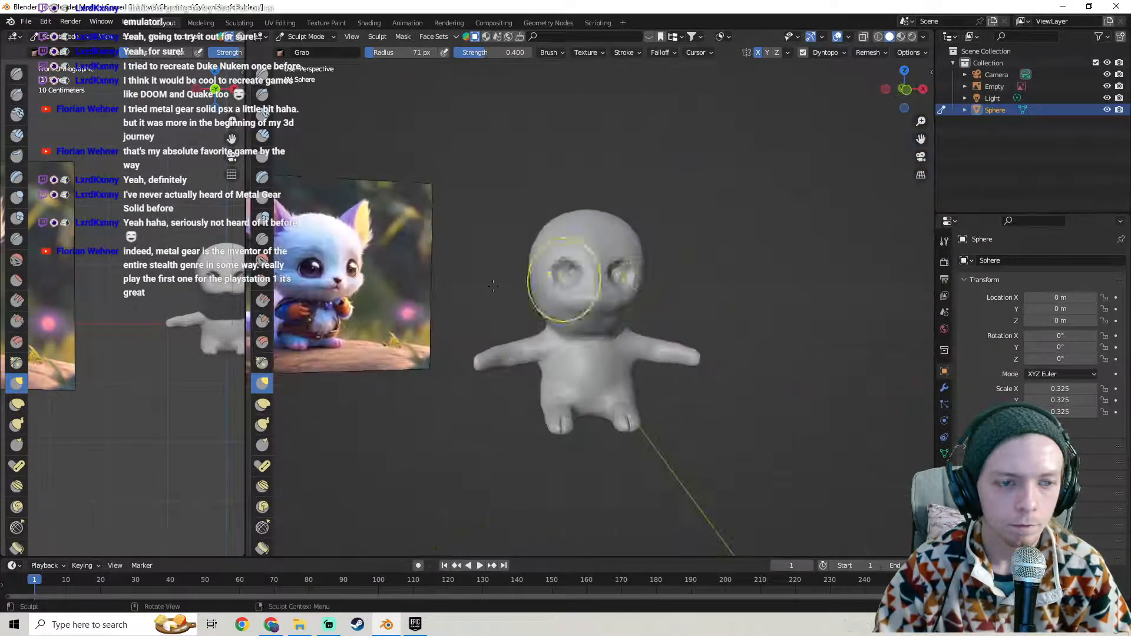
pyautogui.scroll(-5, 194, 301)
pyautogui.moveTo(193, 300); pyautogui.dragTo(179, 298, button='middle')
pyautogui.moveTo(642, 309)
pyautogui.mouseDown(button='middle')
pyautogui.moveTo(539, 329)
pyautogui.moveTo(586, 316)
pyautogui.mouseUp(button='middle')
pyautogui.scroll(3, 538, 328)
pyautogui.scroll(3, 586, 316)
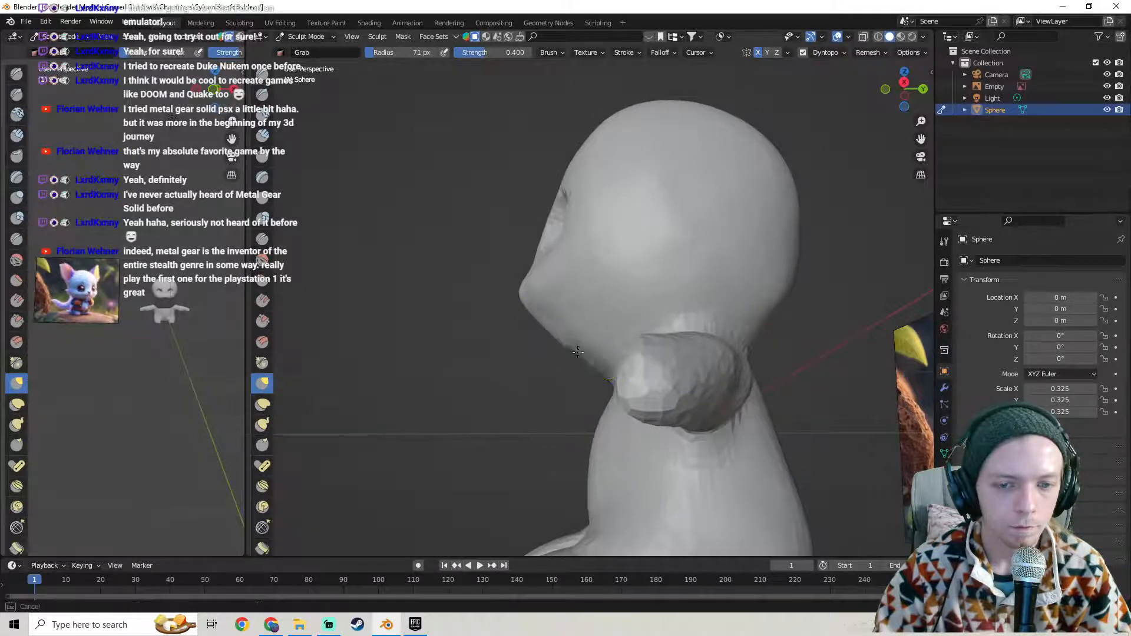
pyautogui.moveTo(577, 353)
pyautogui.mouseDown(button='middle')
pyautogui.moveTo(766, 378)
pyautogui.moveTo(577, 372)
pyautogui.moveTo(607, 337)
pyautogui.moveTo(692, 336)
pyautogui.moveTo(699, 380)
pyautogui.mouseUp(button='middle')
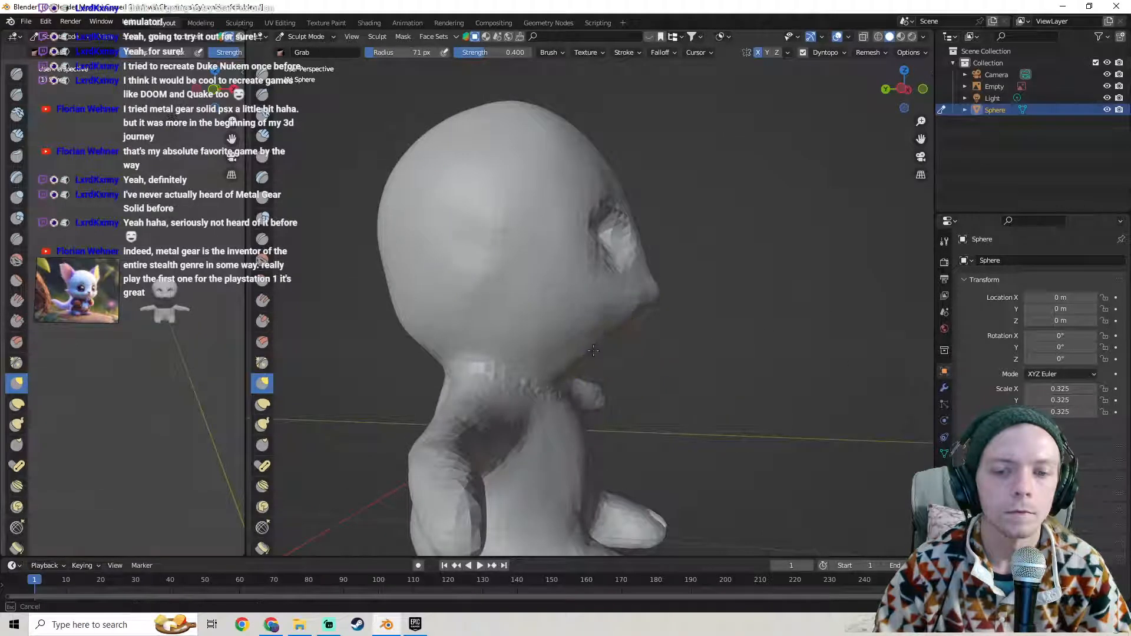
pyautogui.moveTo(642, 354); pyautogui.dragTo(451, 360, button='middle')
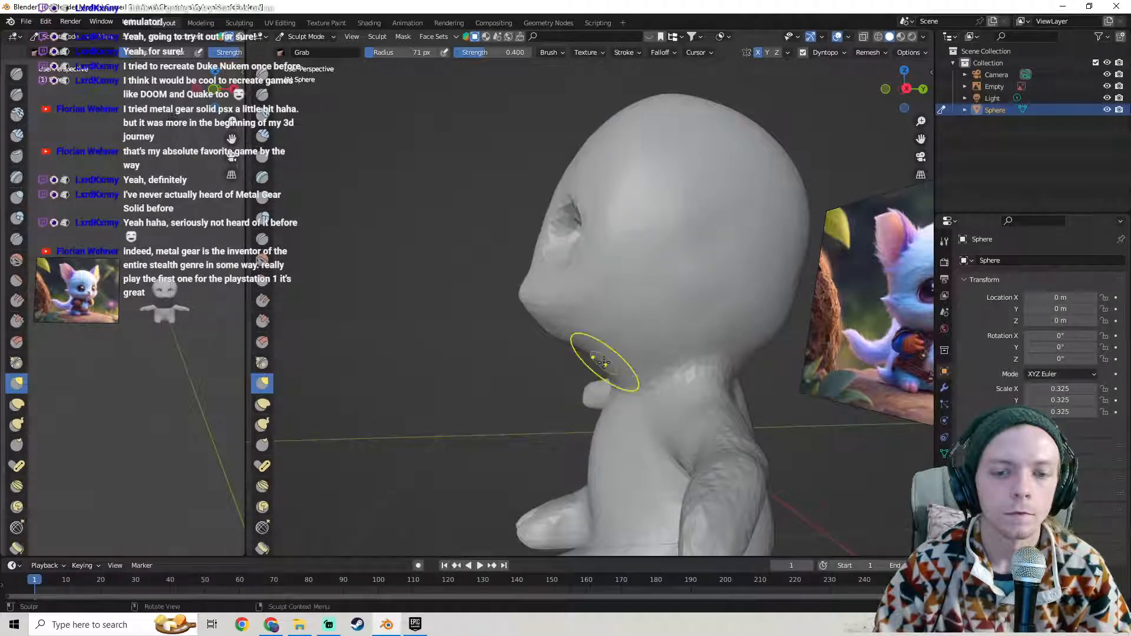
pyautogui.moveTo(607, 358); pyautogui.dragTo(808, 352, button='middle')
pyautogui.scroll(-3, 766, 346)
pyautogui.moveTo(733, 340); pyautogui.dragTo(536, 351, button='middle')
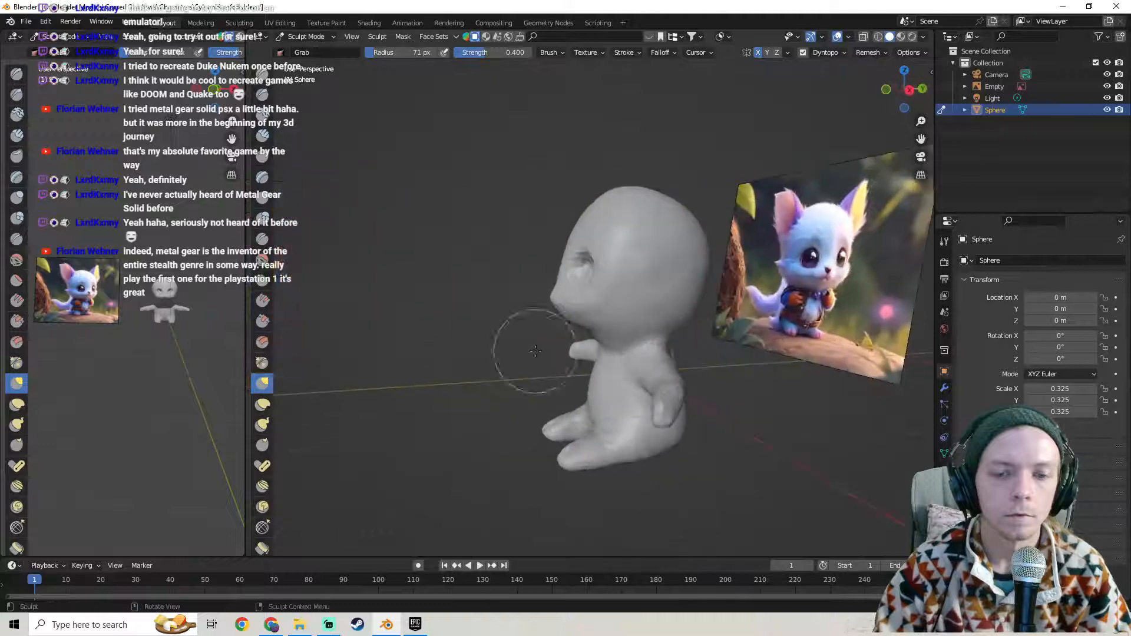
pyautogui.moveTo(643, 353)
pyautogui.mouseDown(button='middle')
pyautogui.moveTo(725, 353)
pyautogui.moveTo(707, 328)
pyautogui.mouseUp(button='middle')
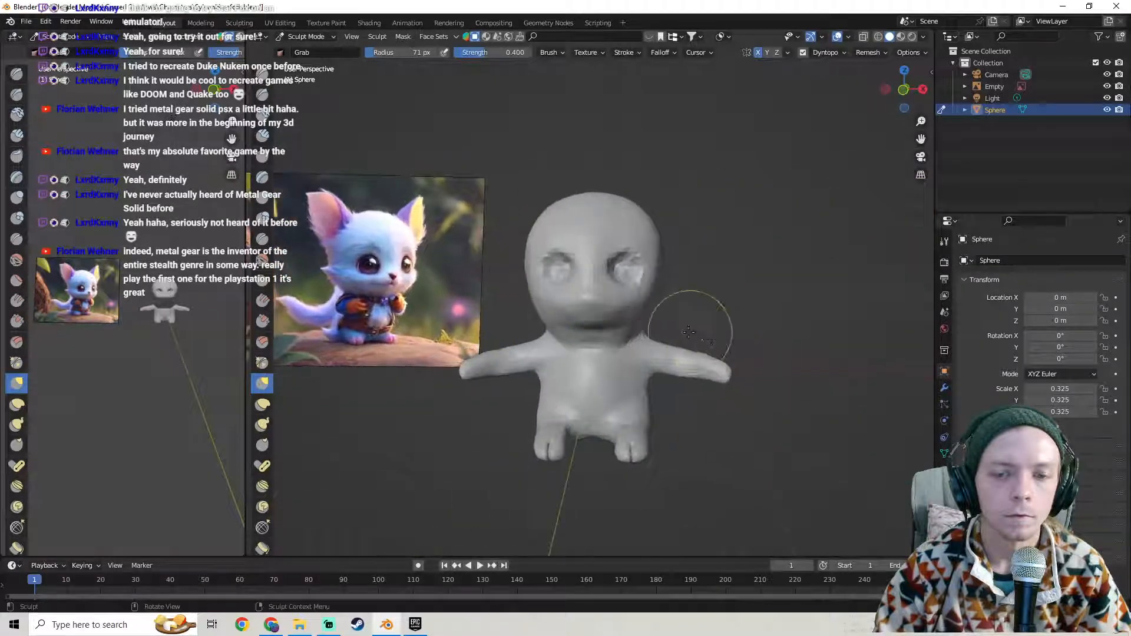
pyautogui.scroll(2, 671, 328)
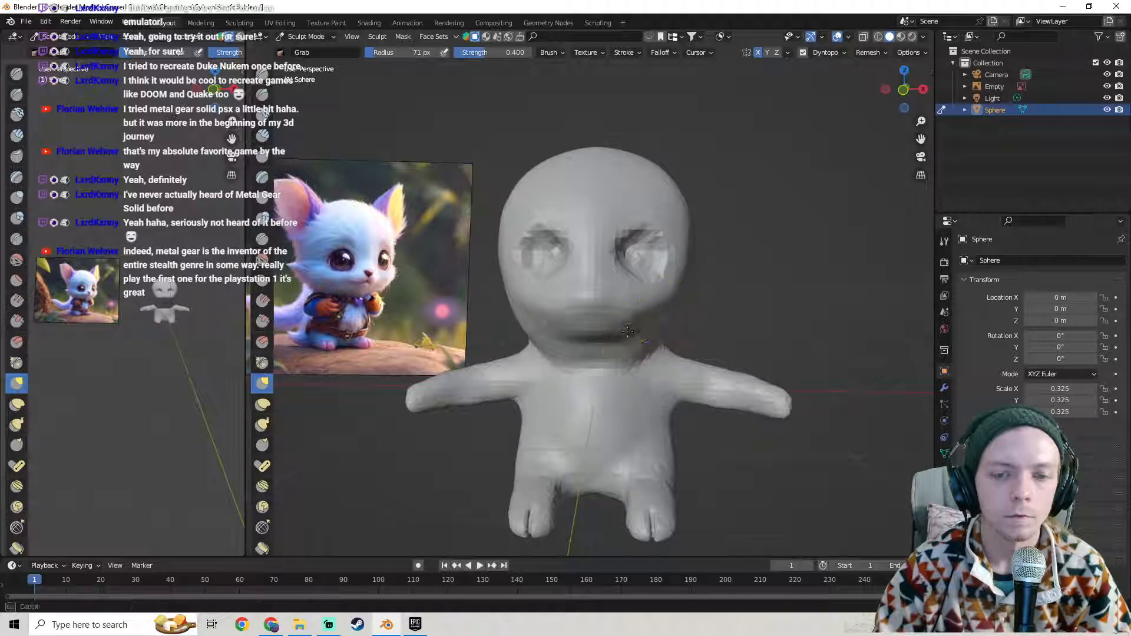
pyautogui.moveTo(594, 340)
pyautogui.mouseDown(button='middle')
pyautogui.moveTo(713, 346)
pyautogui.moveTo(675, 331)
pyautogui.mouseUp(button='middle')
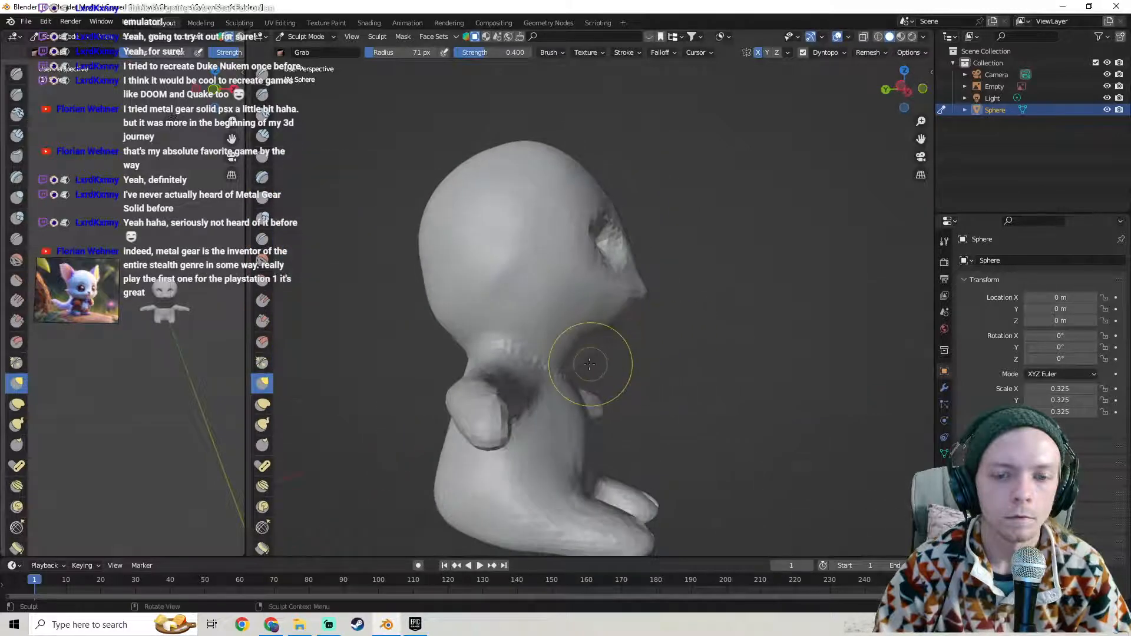
pyautogui.moveTo(606, 354)
pyautogui.mouseDown(button='middle')
pyautogui.moveTo(447, 377)
pyautogui.moveTo(618, 340)
pyautogui.moveTo(746, 347)
pyautogui.moveTo(704, 353)
pyautogui.mouseUp(button='middle')
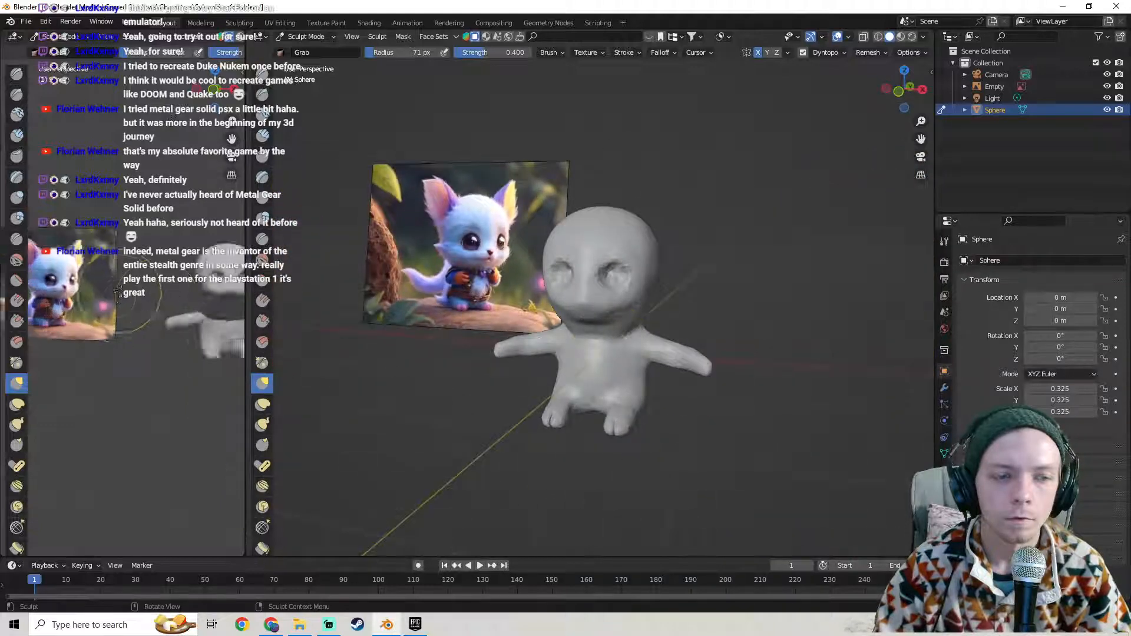
# - Switch to Object Mode and add a spot light to the scene
pyautogui.click(64, 36)
pyautogui.click(64, 51)
pyautogui.scroll(-6, 108, 162)
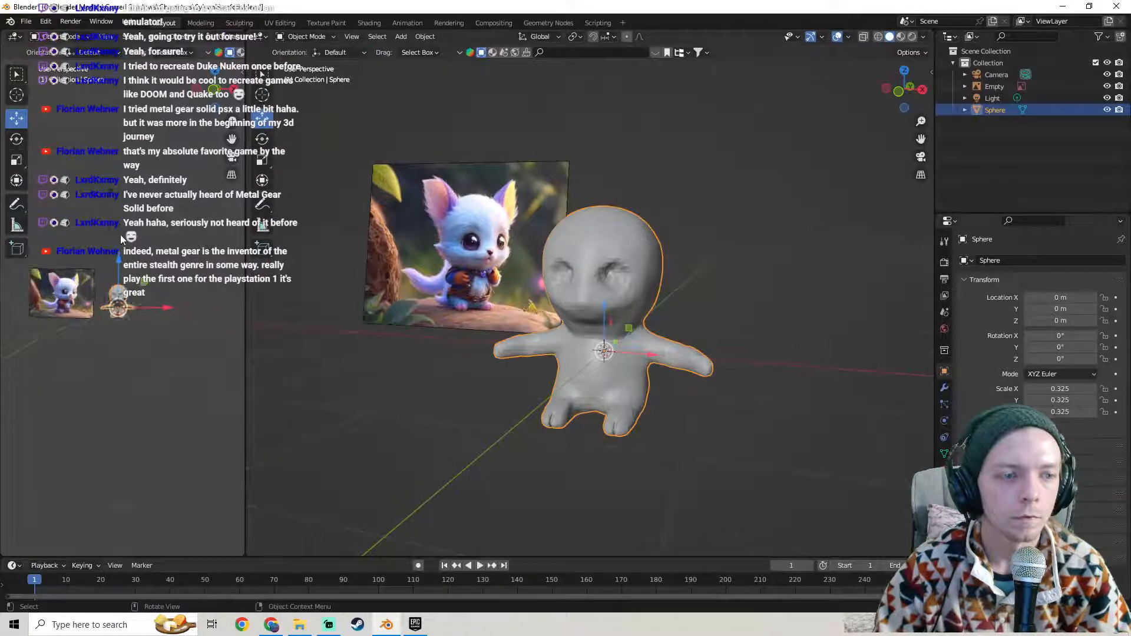
pyautogui.scroll(3, 121, 239)
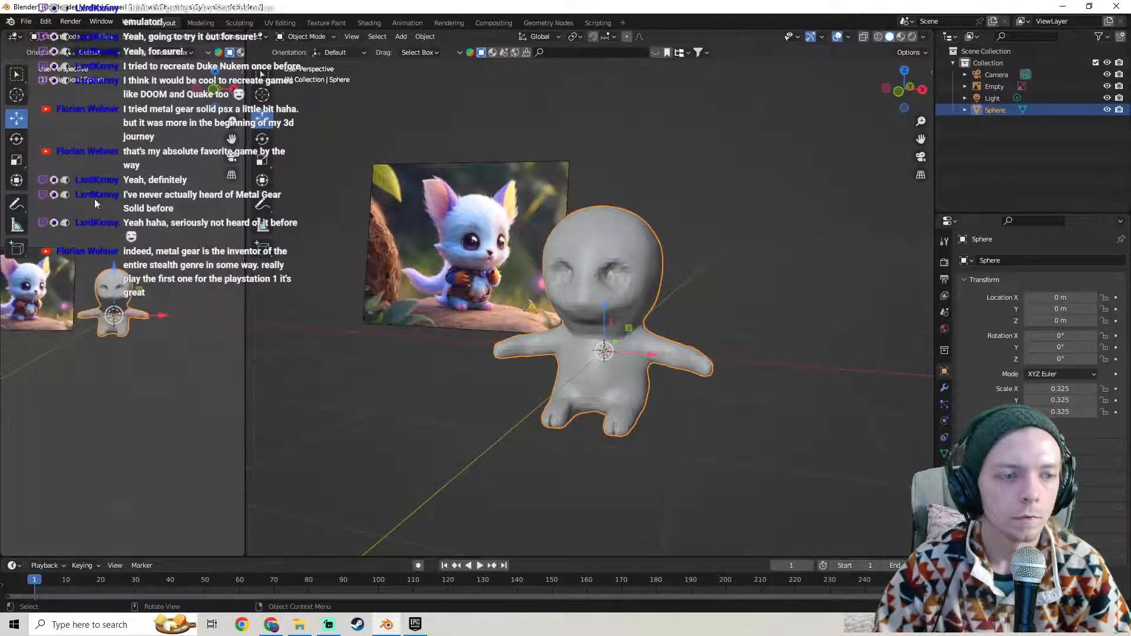
pyautogui.click(156, 37)
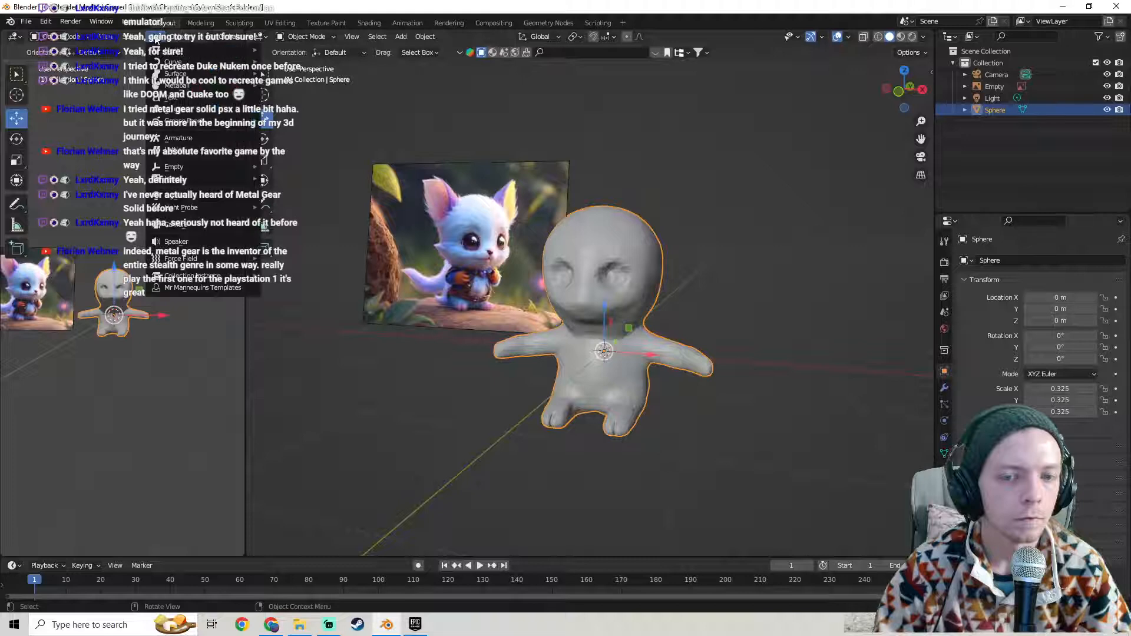
pyautogui.moveTo(205, 54)
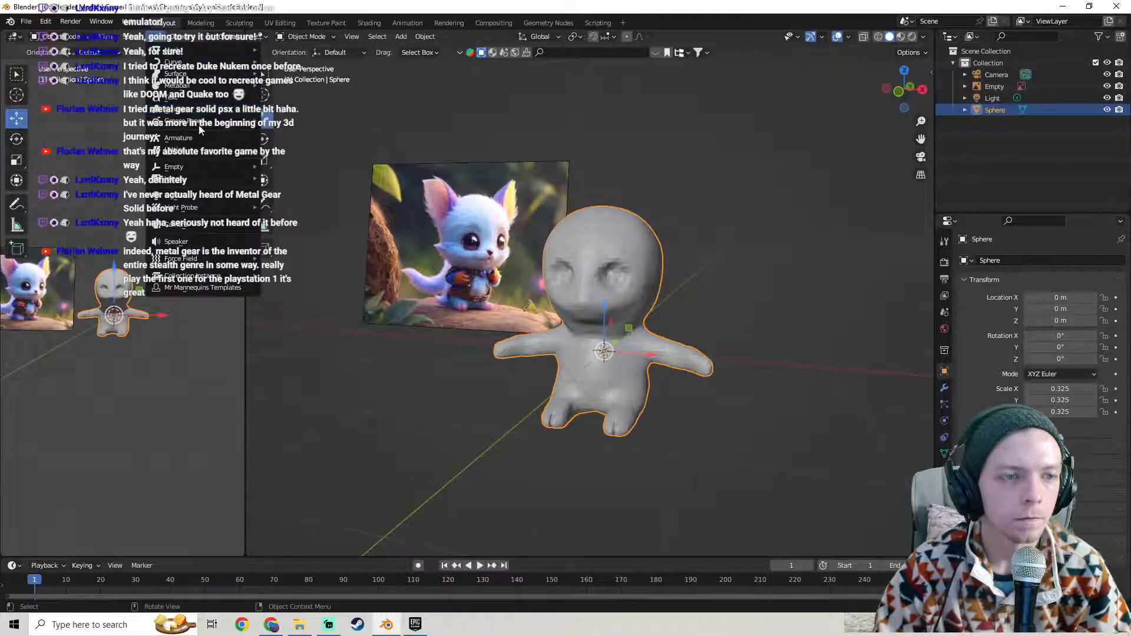
pyautogui.moveTo(191, 185)
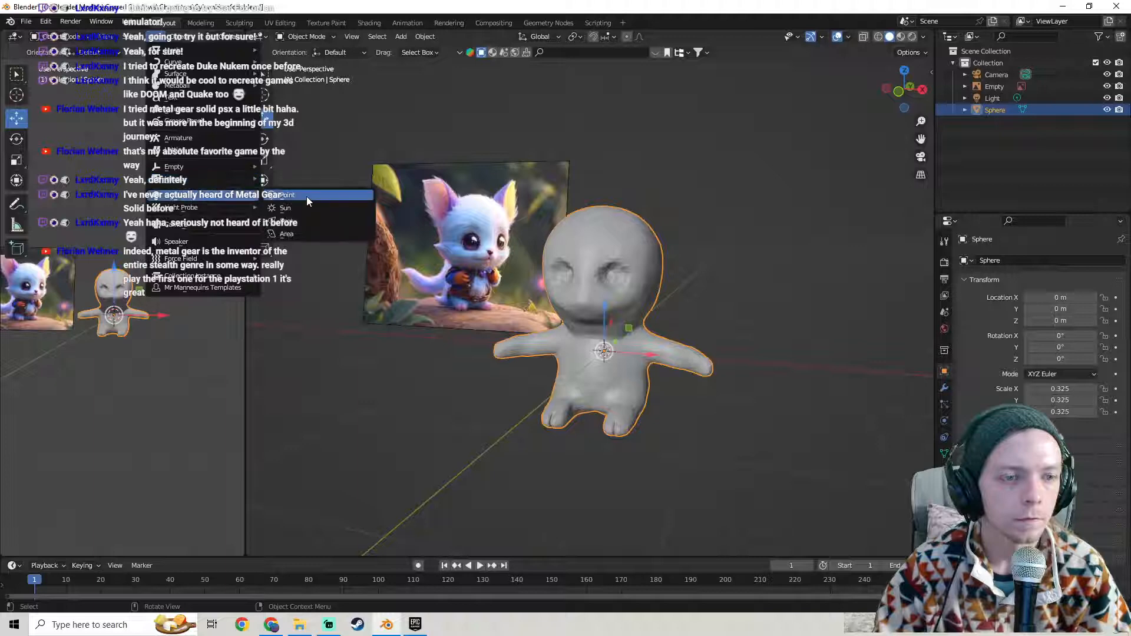
pyautogui.click(307, 218)
# - Move the spot light in front of and above the character, to about Y -14.03 m and Z 6.8 m, and rotate it to about 56° on X
pyautogui.moveTo(147, 298); pyautogui.dragTo(172, 311, button='middle')
pyautogui.moveTo(82, 312); pyautogui.dragTo(206, 248)
pyautogui.press('r')
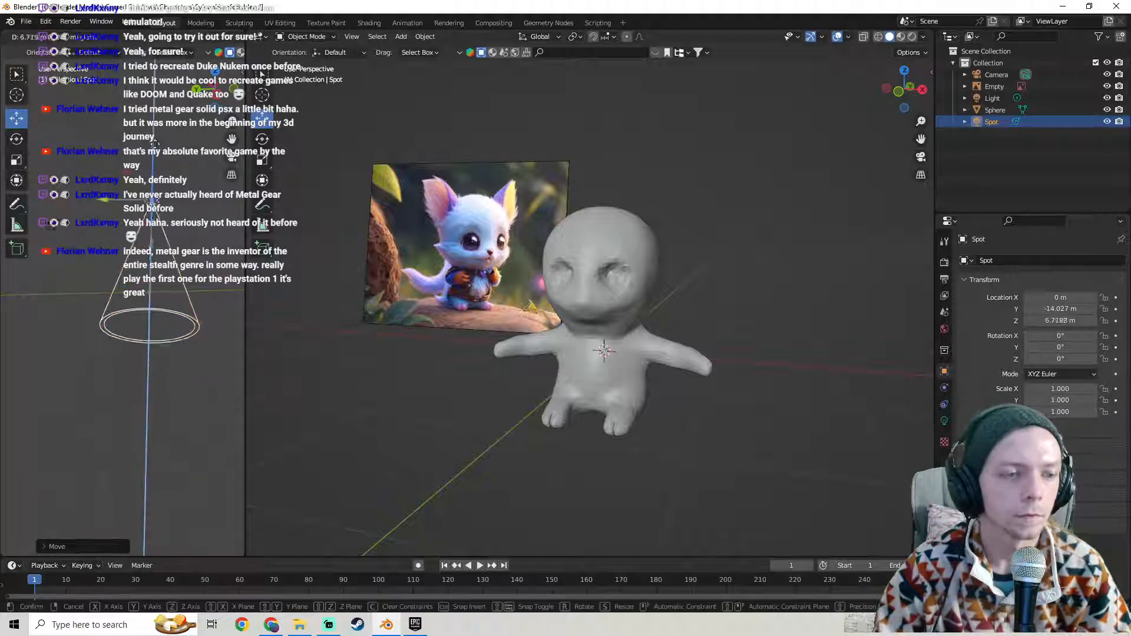
pyautogui.press('x')
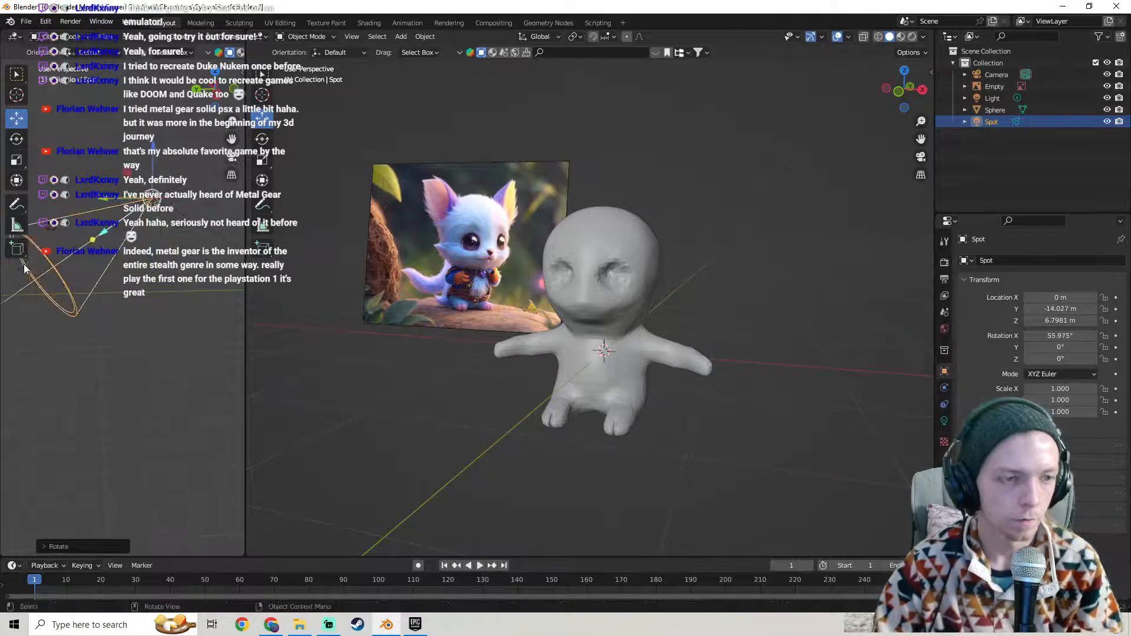
pyautogui.click(179, 260)
# - Rotate the spot light to 68.56° on X and move it along Y to about -12.1 m
pyautogui.moveTo(178, 261); pyautogui.dragTo(125, 230, button='middle')
pyautogui.press('r')
pyautogui.press('x')
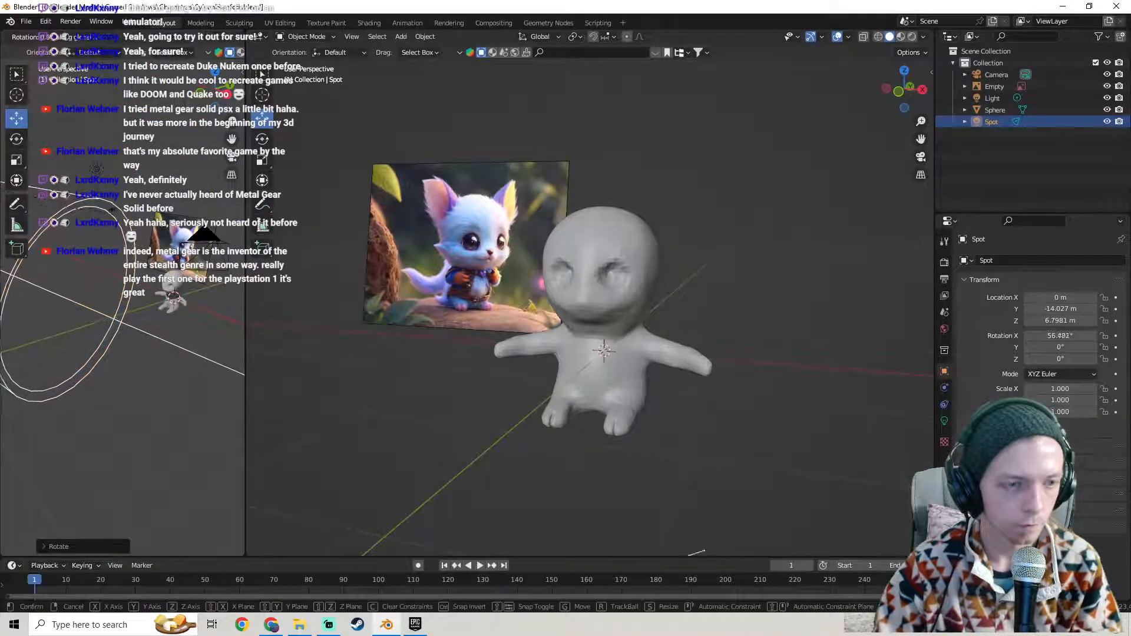
pyautogui.click(111, 121)
pyautogui.press('g')
pyautogui.press('y')
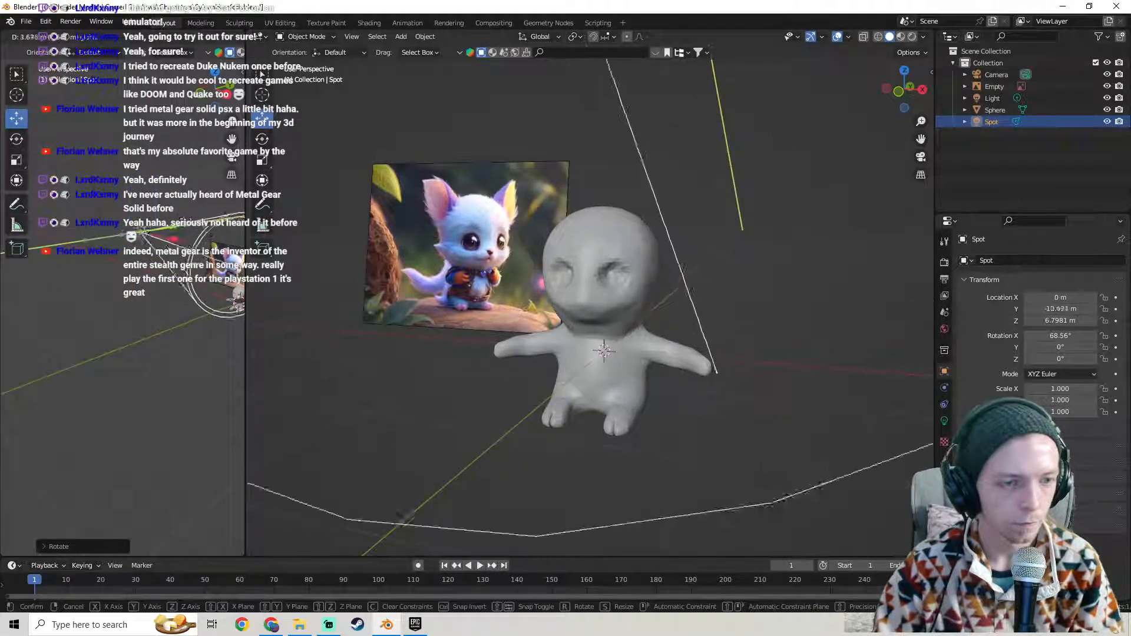
pyautogui.click(167, 209)
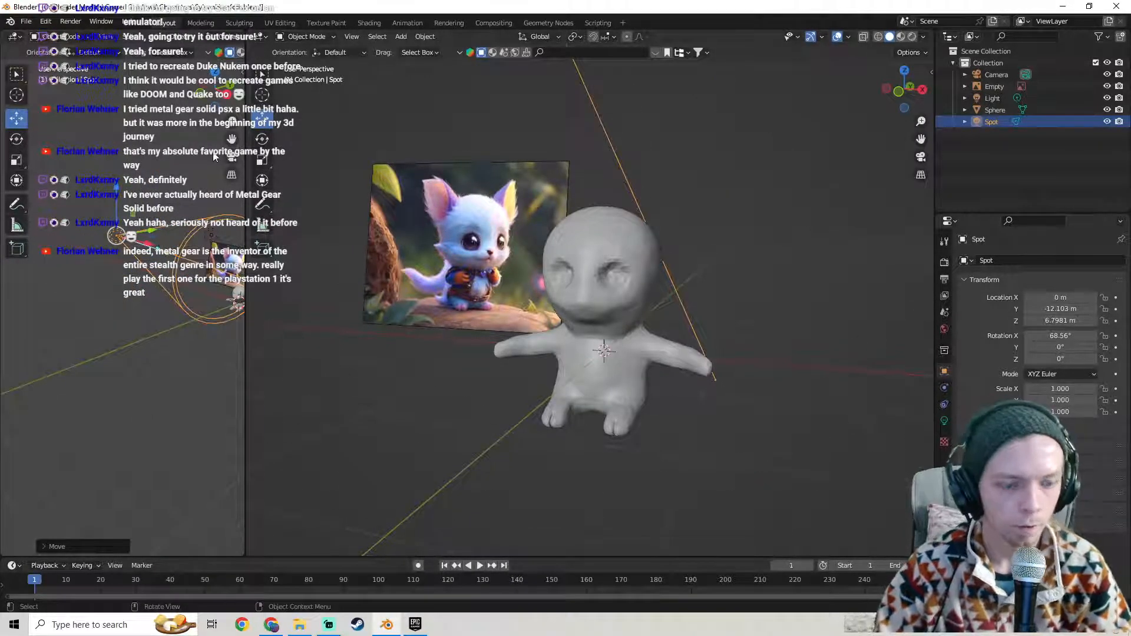
pyautogui.press('n')
pyautogui.click(238, 108)
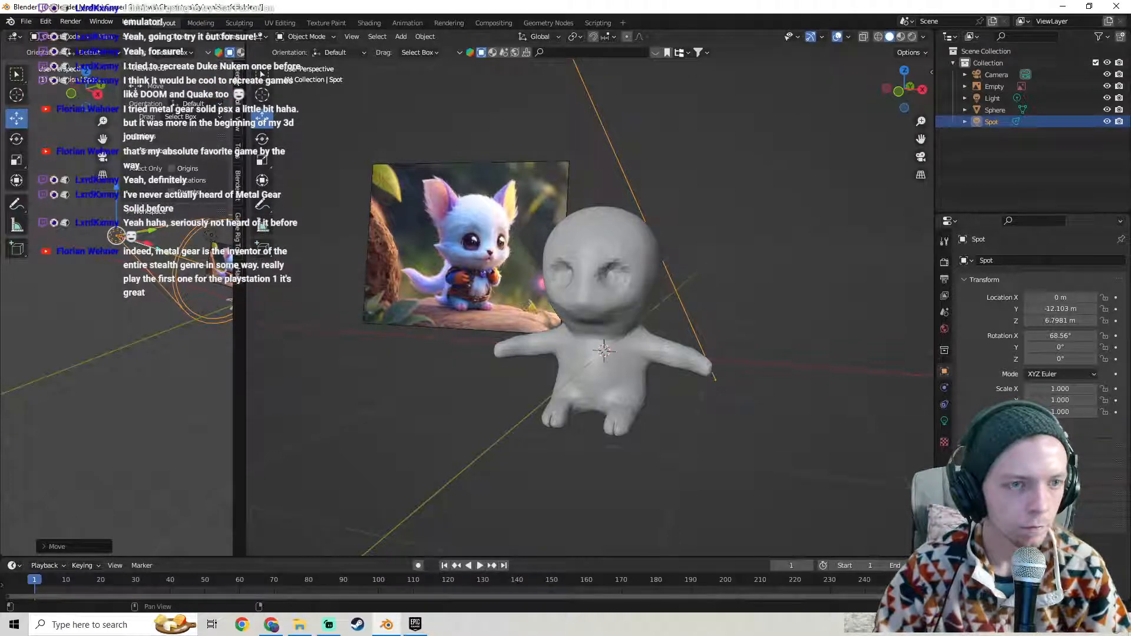
pyautogui.click(238, 83)
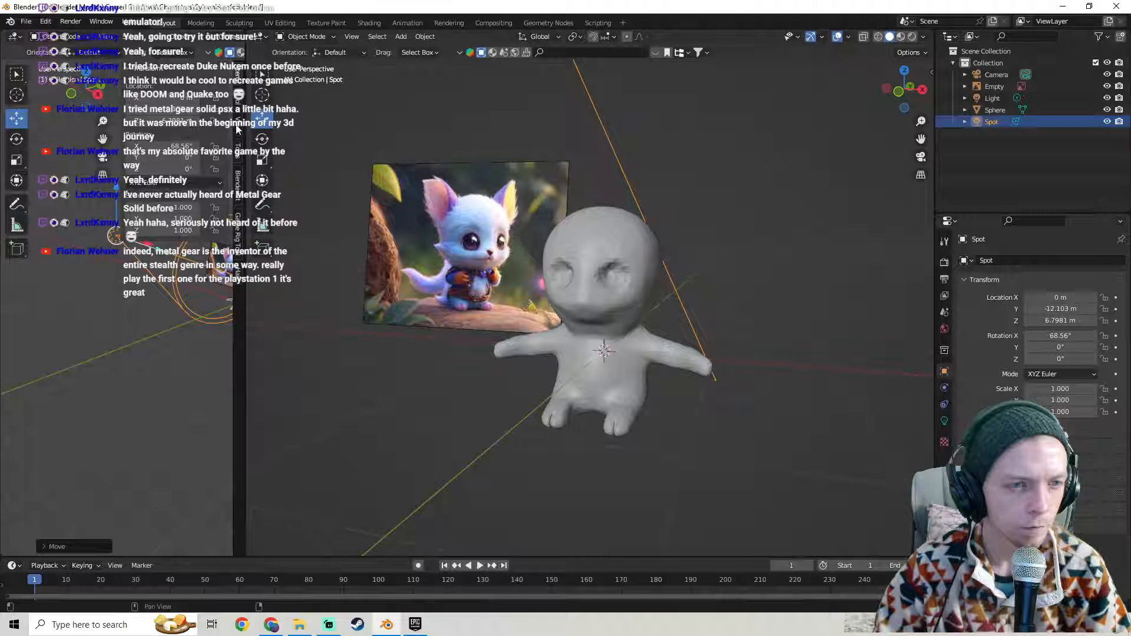
pyautogui.click(237, 103)
pyautogui.click(241, 150)
pyautogui.click(238, 185)
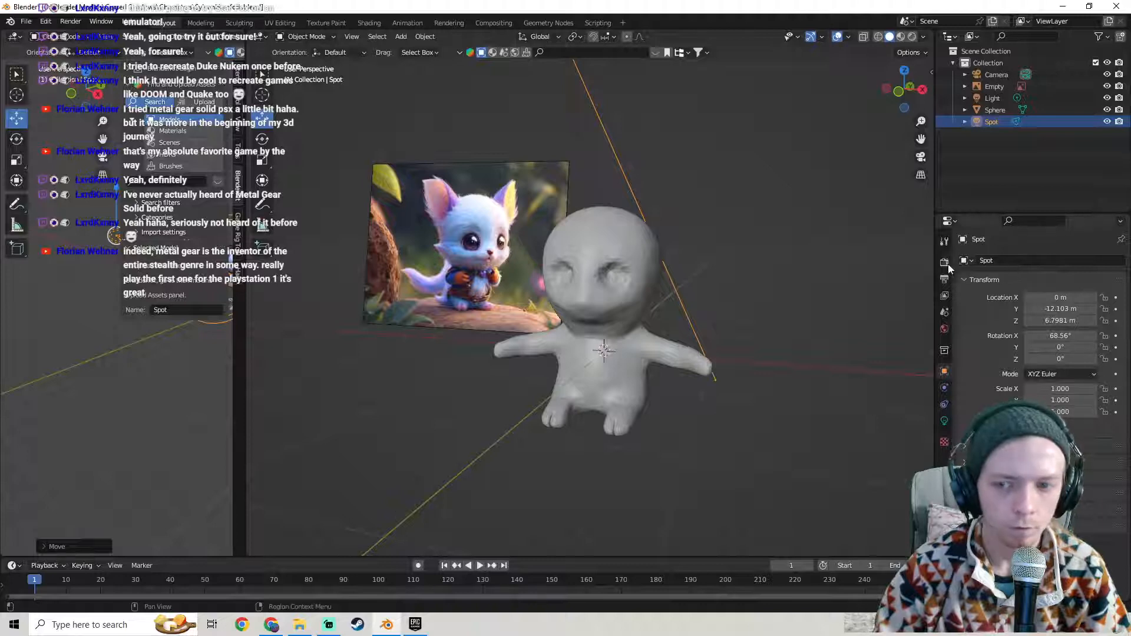
# - Move the spot light closer to the character along Y, to about -10.18 m
pyautogui.moveTo(111, 262); pyautogui.dragTo(58, 264, button='middle')
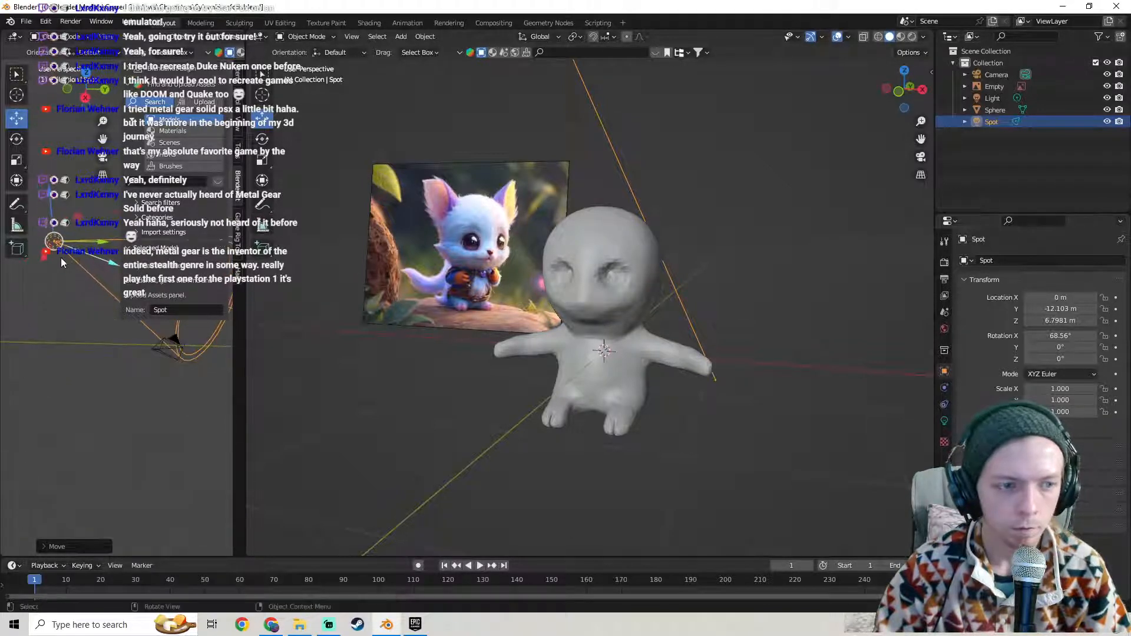
pyautogui.press('g')
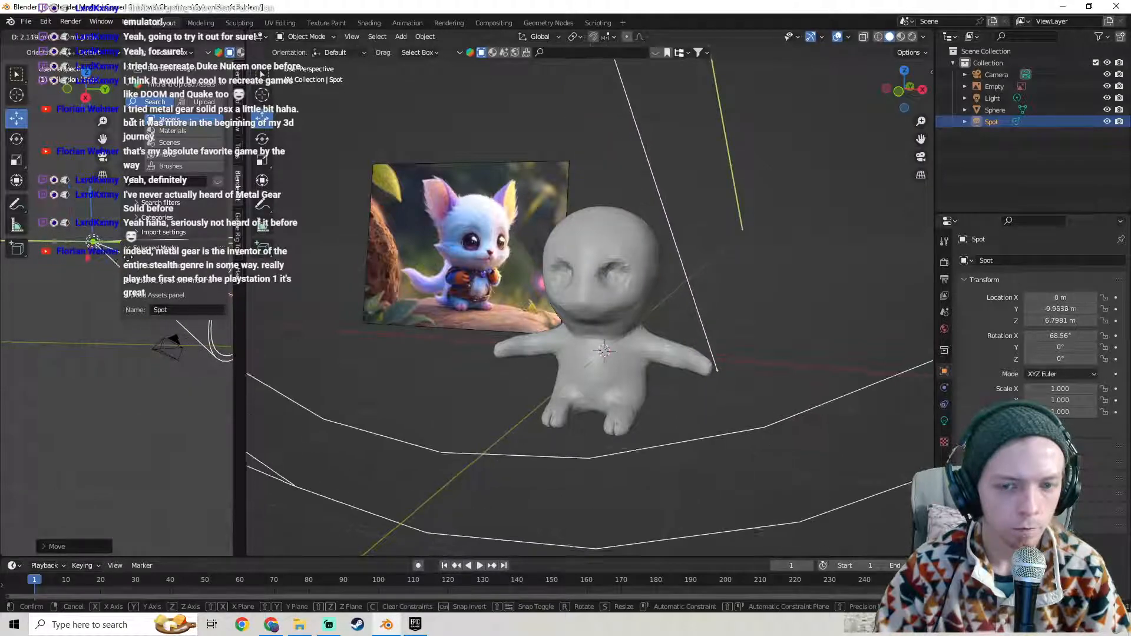
pyautogui.click(131, 337)
# - Widen the rendered viewport to more than half of the window and frame the character in it
pyautogui.moveTo(130, 337); pyautogui.dragTo(231, 337, button='middle')
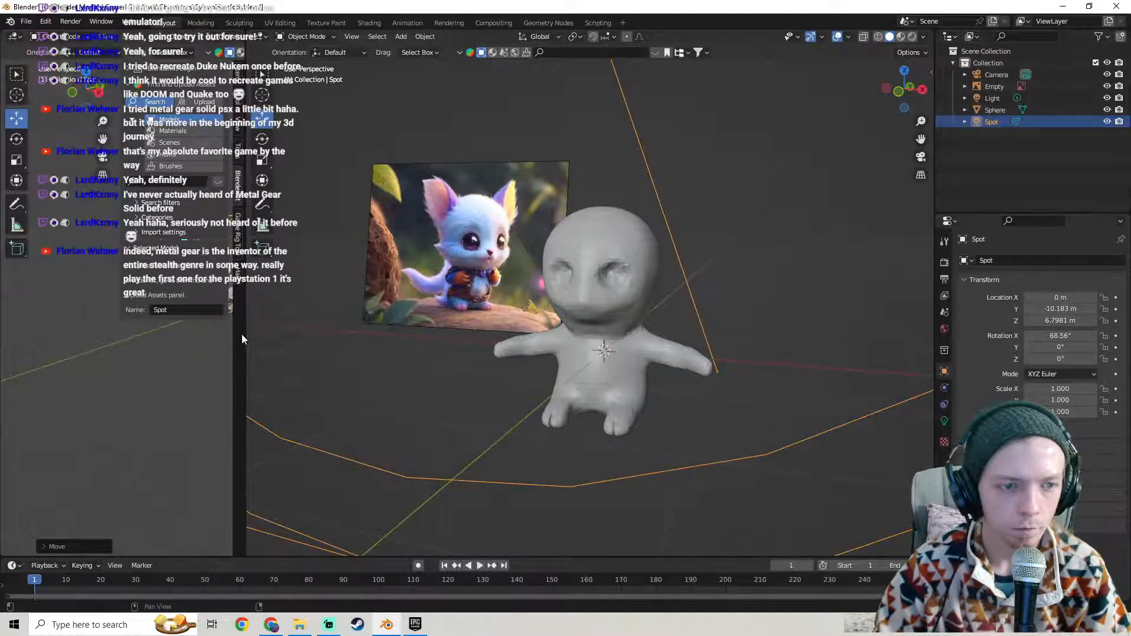
pyautogui.moveTo(243, 338); pyautogui.dragTo(646, 325)
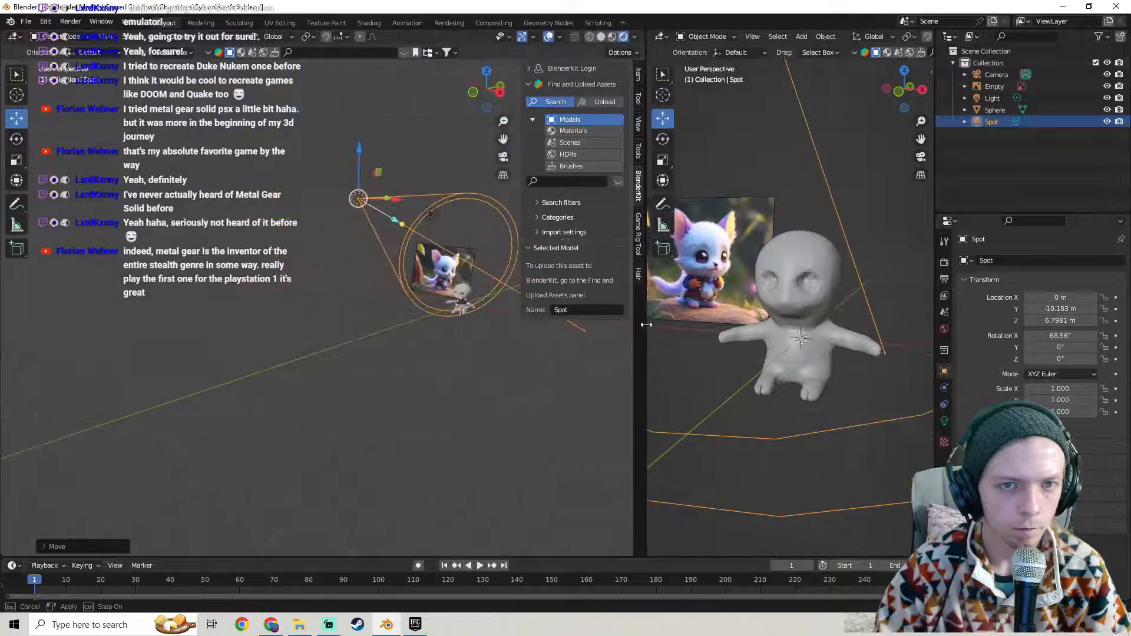
pyautogui.keyDown('shift'); pyautogui.moveTo(477, 339); pyautogui.dragTo(330, 266, button='middle'); pyautogui.keyUp('shift')
pyautogui.scroll(4, 357, 324)
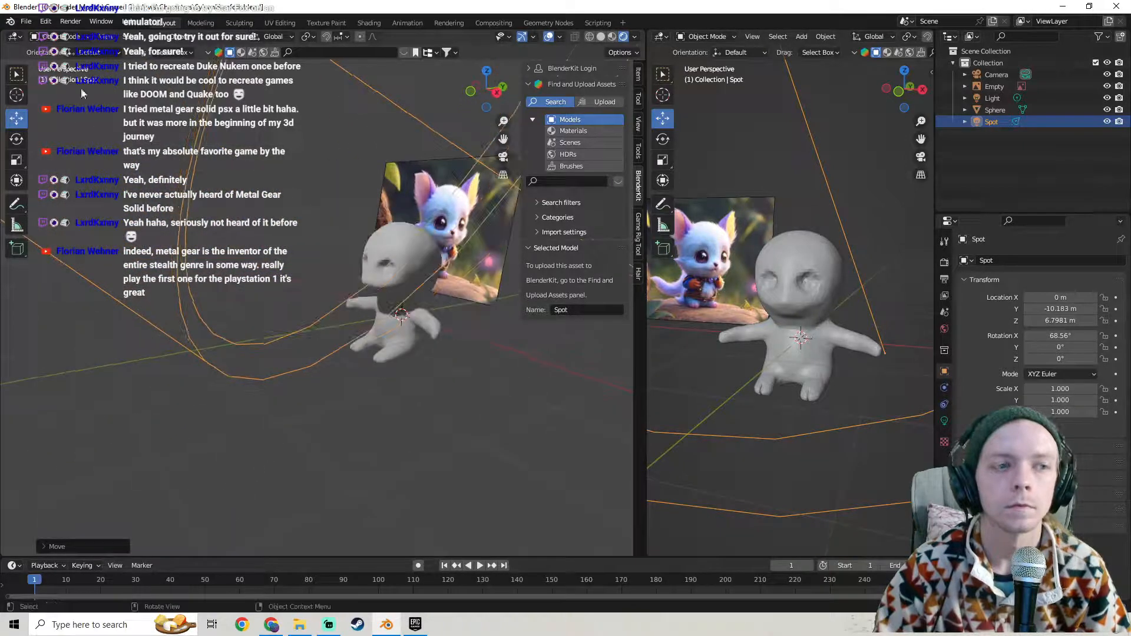
# - Move the original light farther from the character along Y and reselect the spot light
pyautogui.click(390, 239)
pyautogui.scroll(-6, 312, 271)
pyautogui.keyDown('shift'); pyautogui.moveTo(296, 262); pyautogui.dragTo(326, 357, button='middle'); pyautogui.keyUp('shift')
pyautogui.click(354, 355)
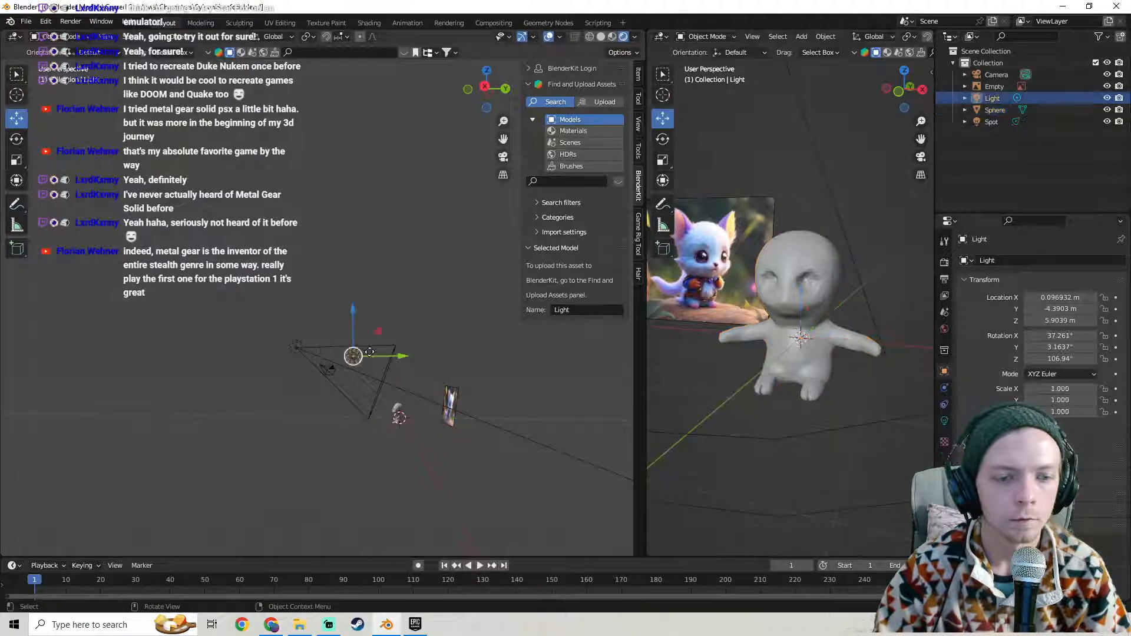
pyautogui.moveTo(394, 359); pyautogui.dragTo(356, 359)
pyautogui.moveTo(356, 359); pyautogui.dragTo(336, 391, button='middle')
pyautogui.click(331, 393)
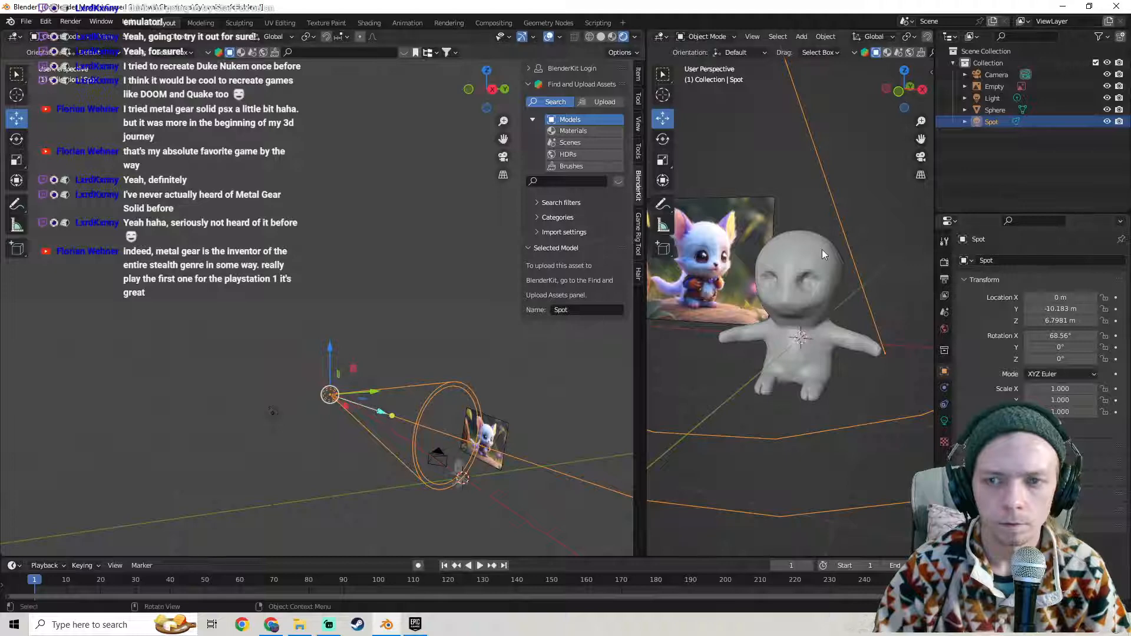
pyautogui.press('n')
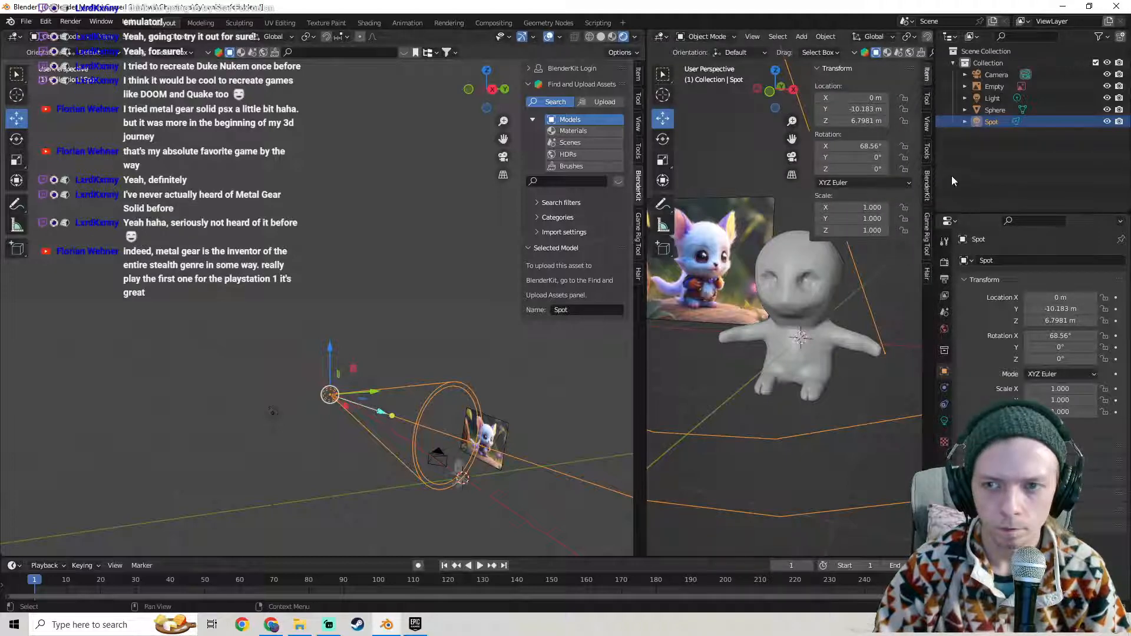
pyautogui.click(927, 99)
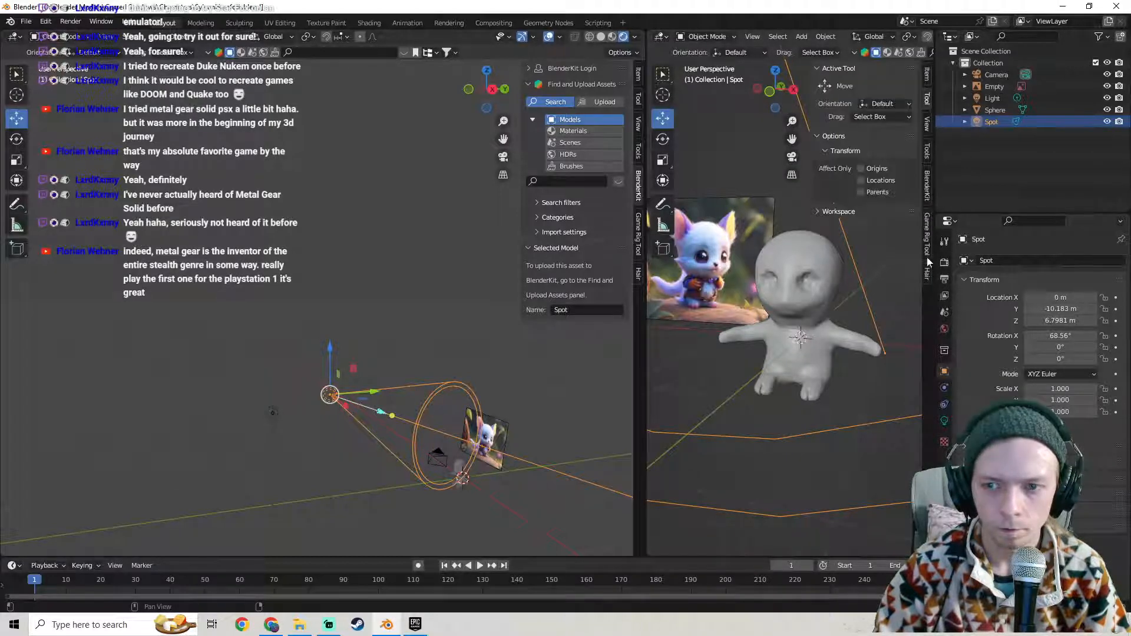
pyautogui.click(928, 152)
pyautogui.click(928, 118)
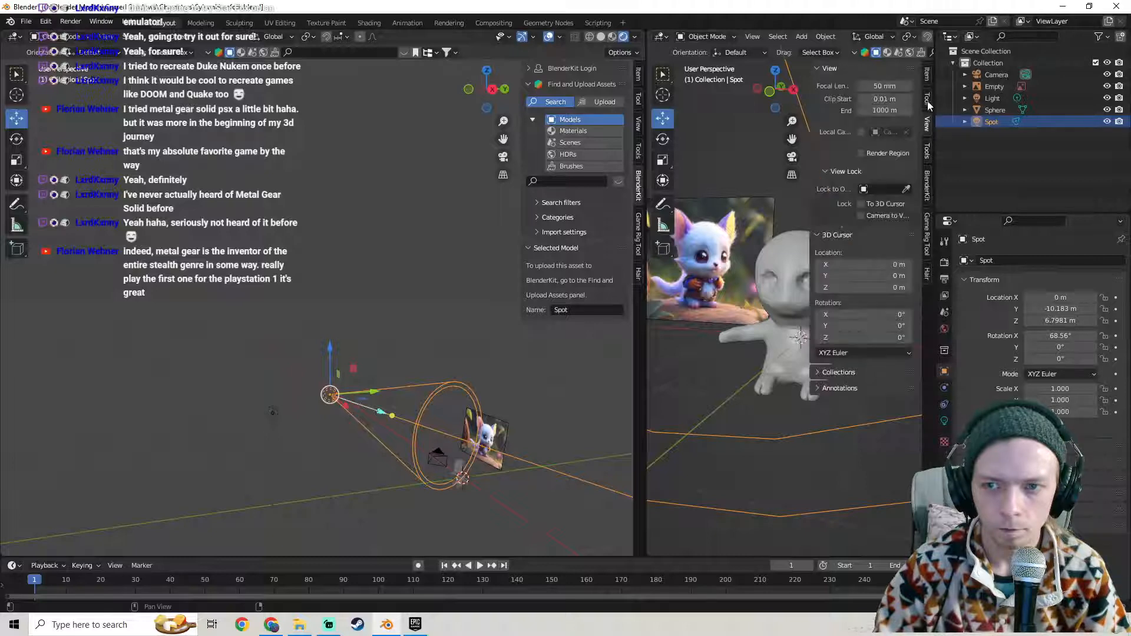
pyautogui.click(927, 99)
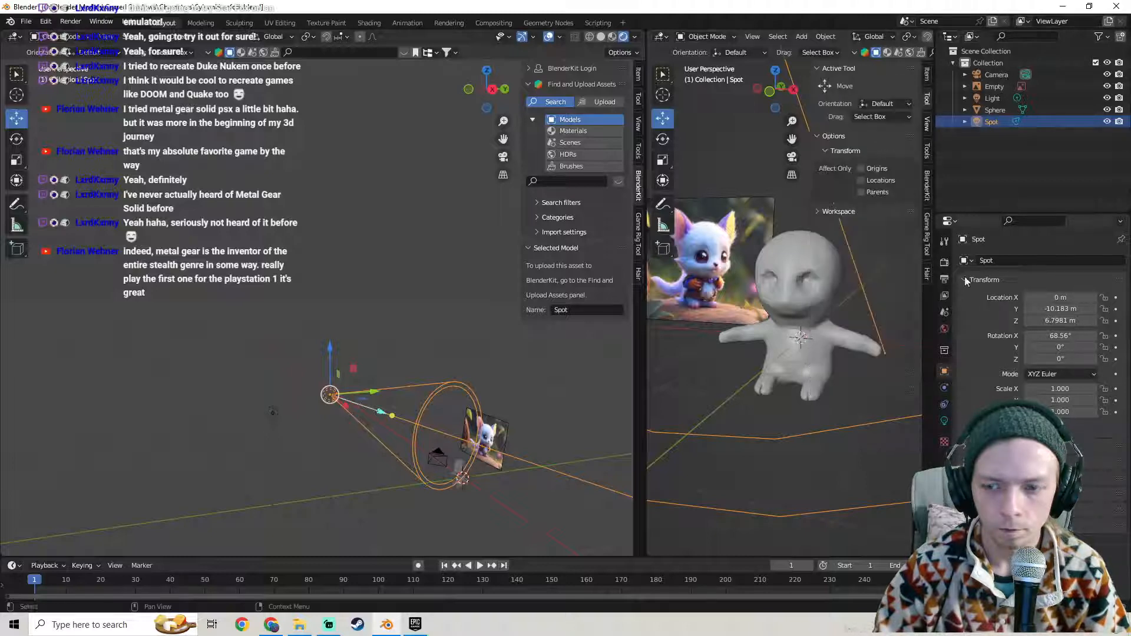
# - Open the spot light's data properties and set its radius to about 2.65 m
pyautogui.click(945, 421)
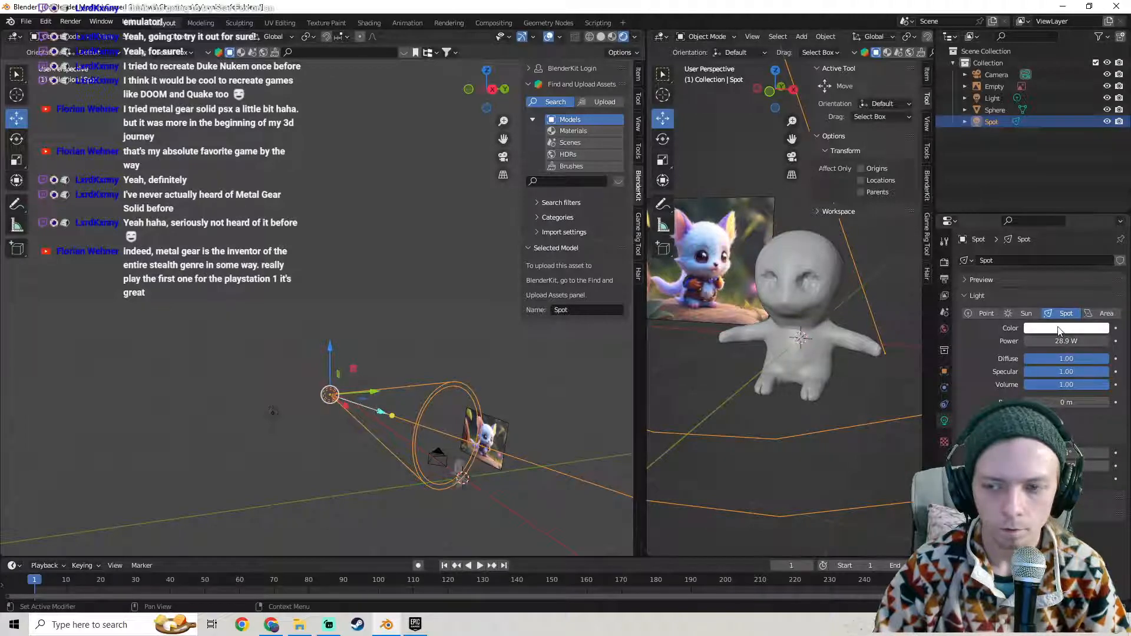
pyautogui.moveTo(1050, 405)
pyautogui.mouseDown()
pyautogui.moveTo(1081, 405)
pyautogui.moveTo(1066, 405)
pyautogui.mouseUp()
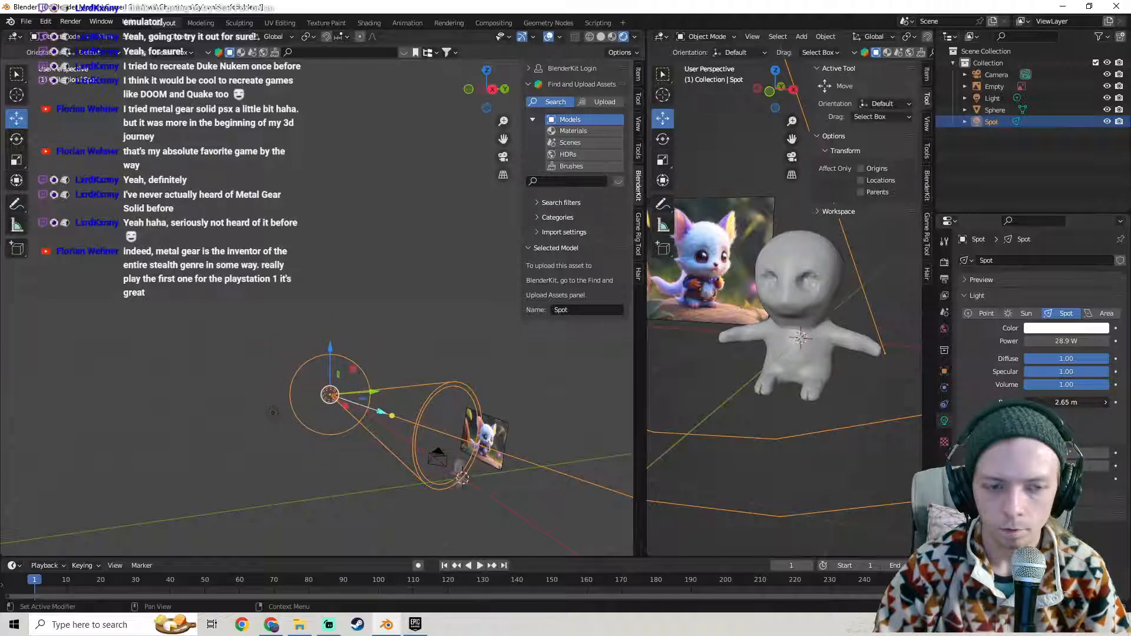
# - Try to rotate the spot light toward the character and move it lower in front of the figure
pyautogui.press('r')
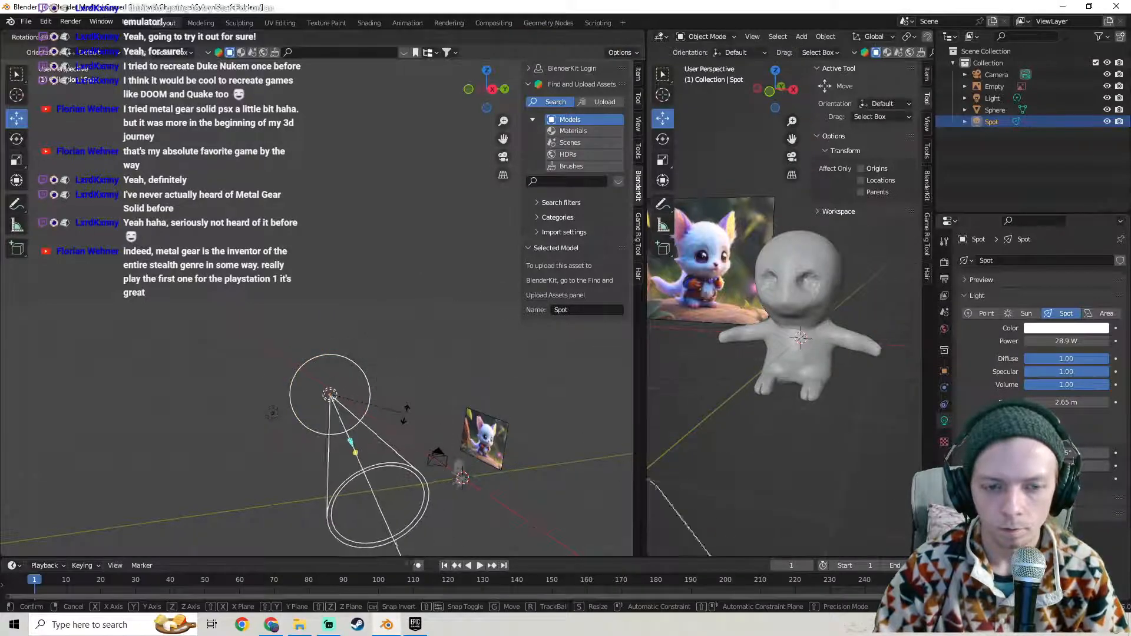
pyautogui.click(375, 366)
pyautogui.moveTo(375, 367); pyautogui.dragTo(278, 315, button='middle')
pyautogui.press('r')
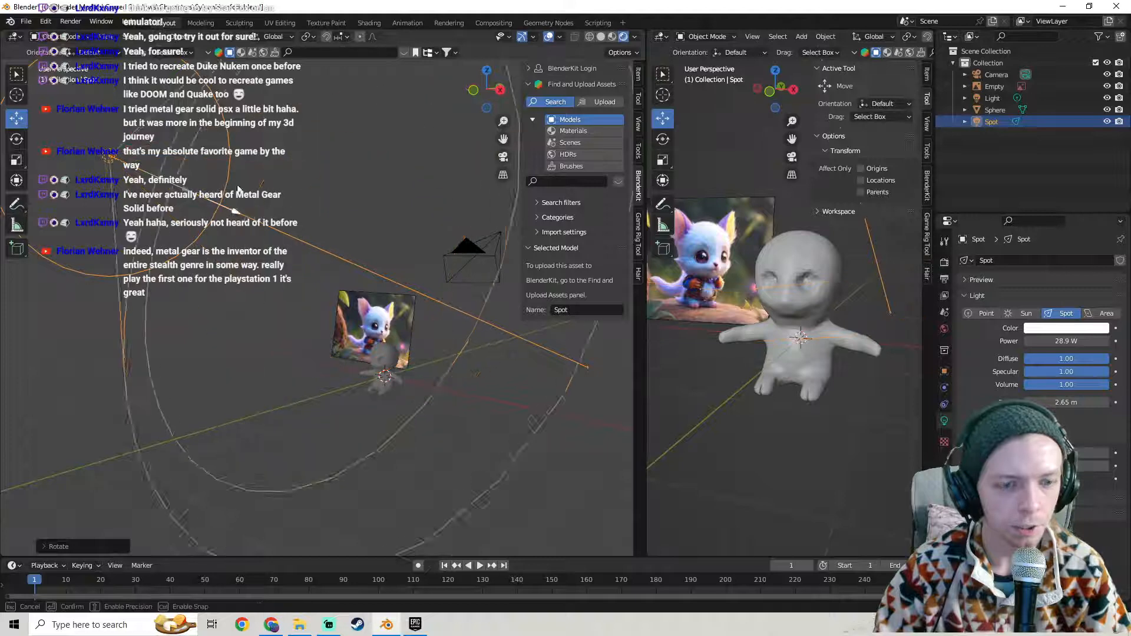
pyautogui.click(177, 183)
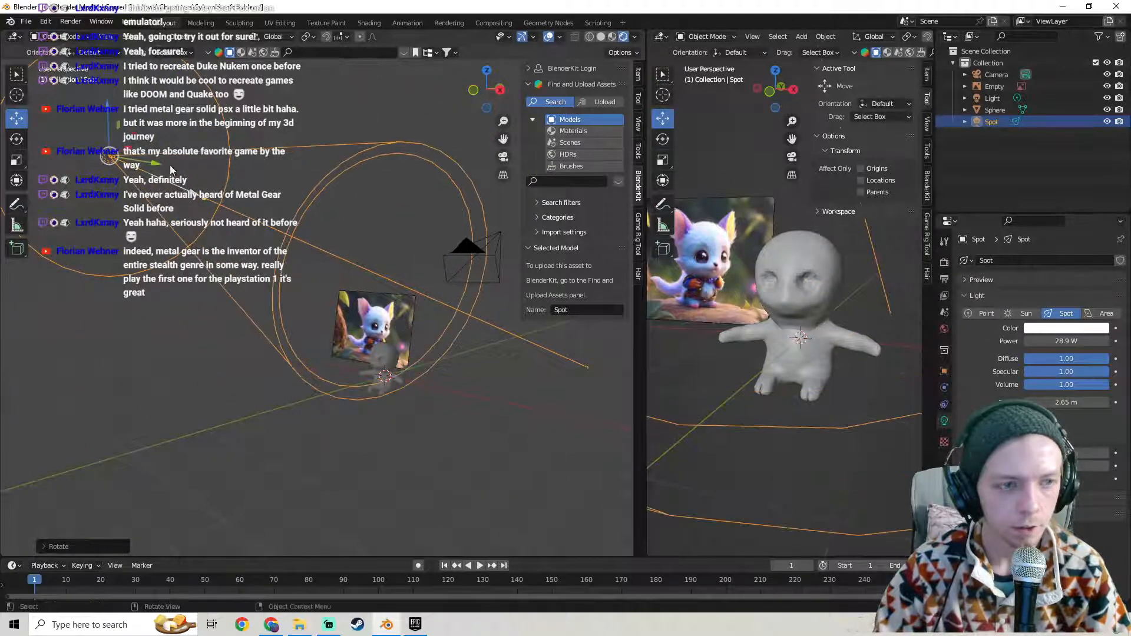
pyautogui.moveTo(112, 112); pyautogui.dragTo(186, 299)
pyautogui.moveTo(168, 325); pyautogui.dragTo(244, 310, button='middle')
pyautogui.press('g')
pyautogui.moveTo(311, 303); pyautogui.dragTo(195, 296)
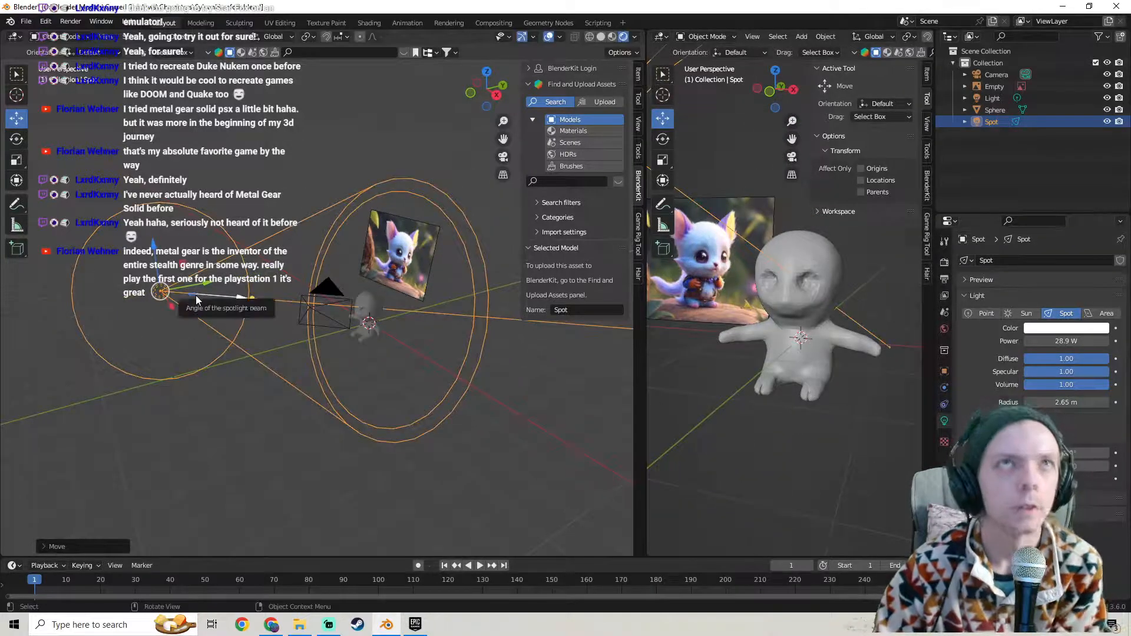
# - Delete the spot light from the scene and save the Blender file
pyautogui.press('Delete')
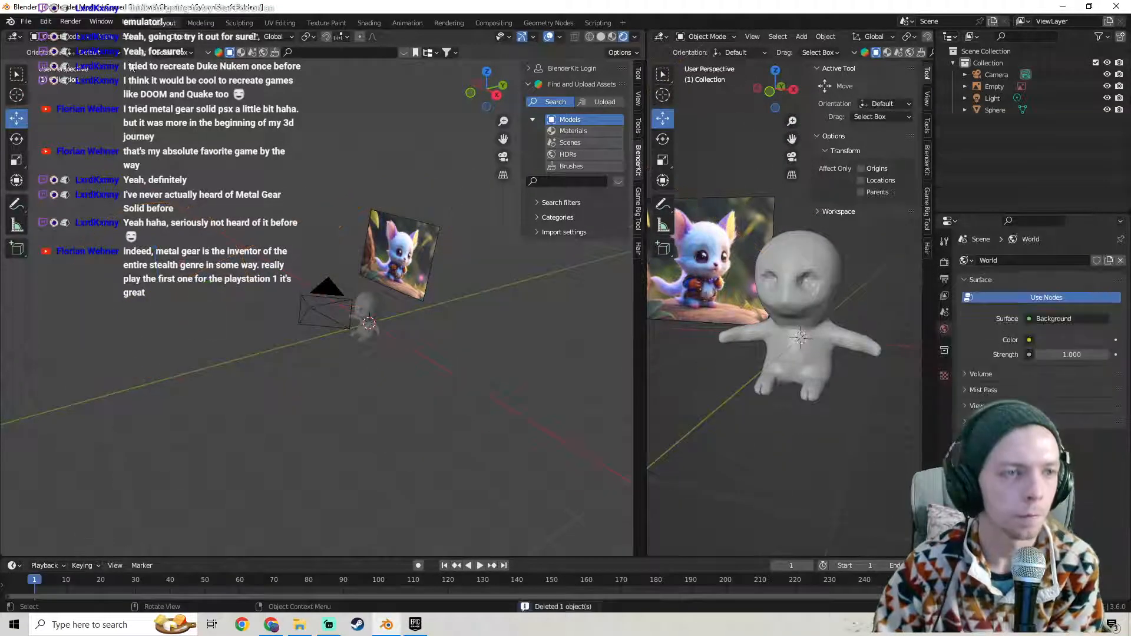
pyautogui.click(158, 39)
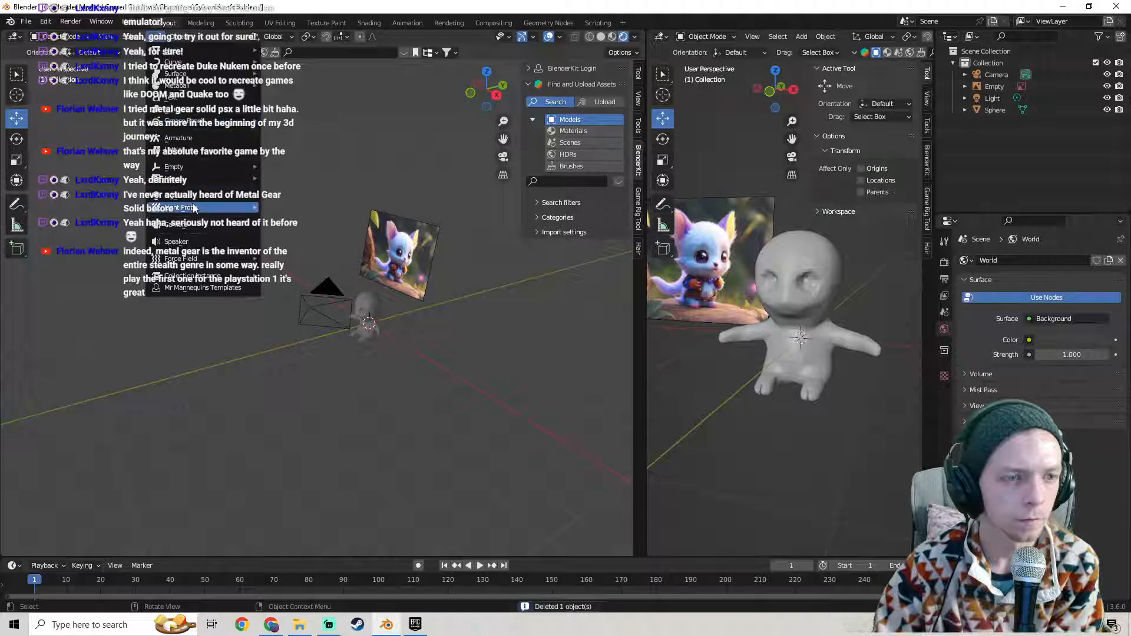
pyautogui.moveTo(206, 201)
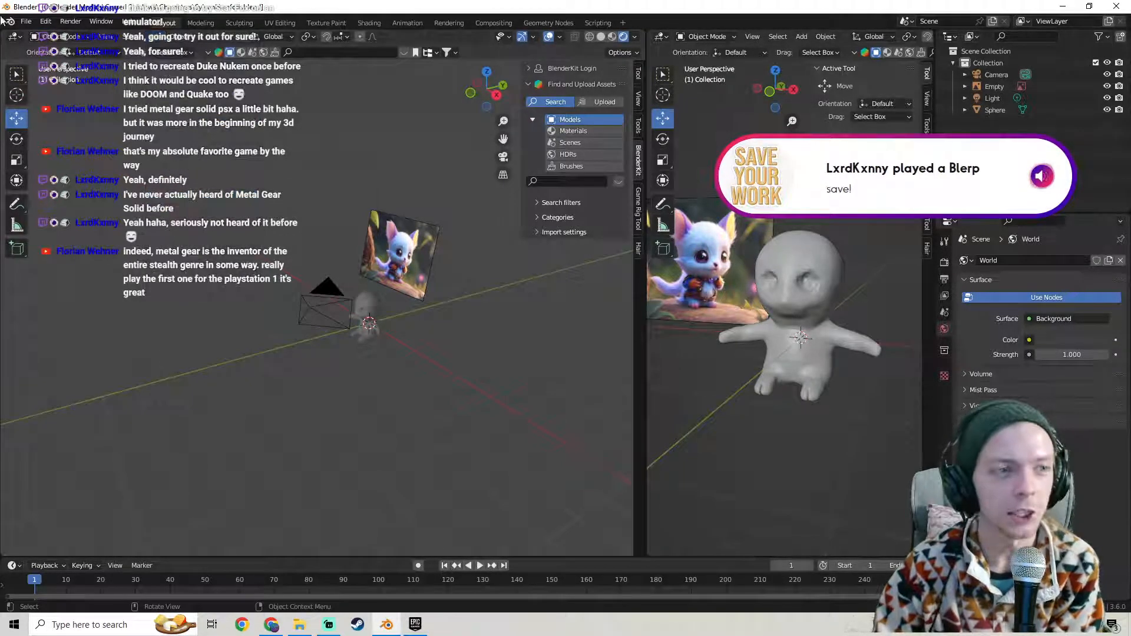
pyautogui.click(24, 21)
pyautogui.click(54, 97)
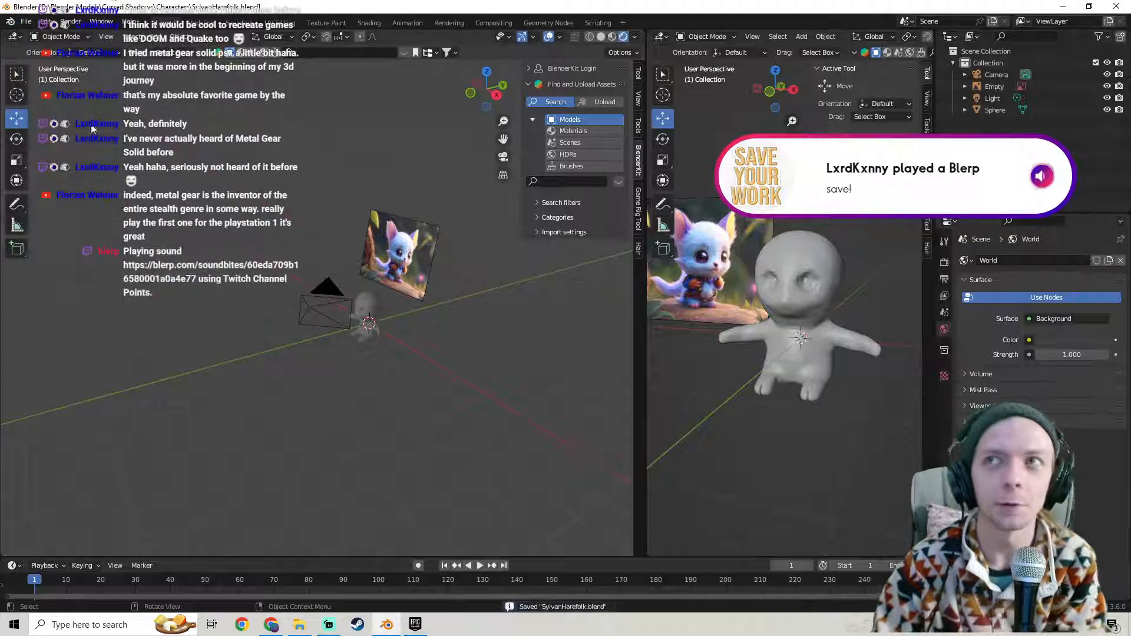
# - Add an area light and move it up and out in front of the character
pyautogui.click(158, 39)
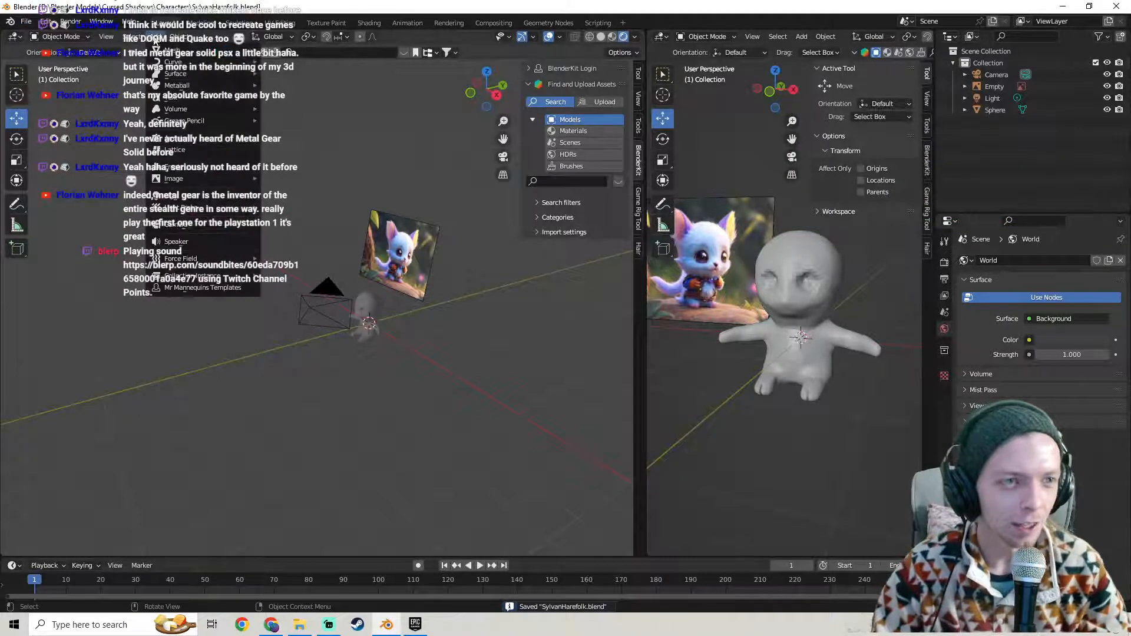
pyautogui.moveTo(206, 195)
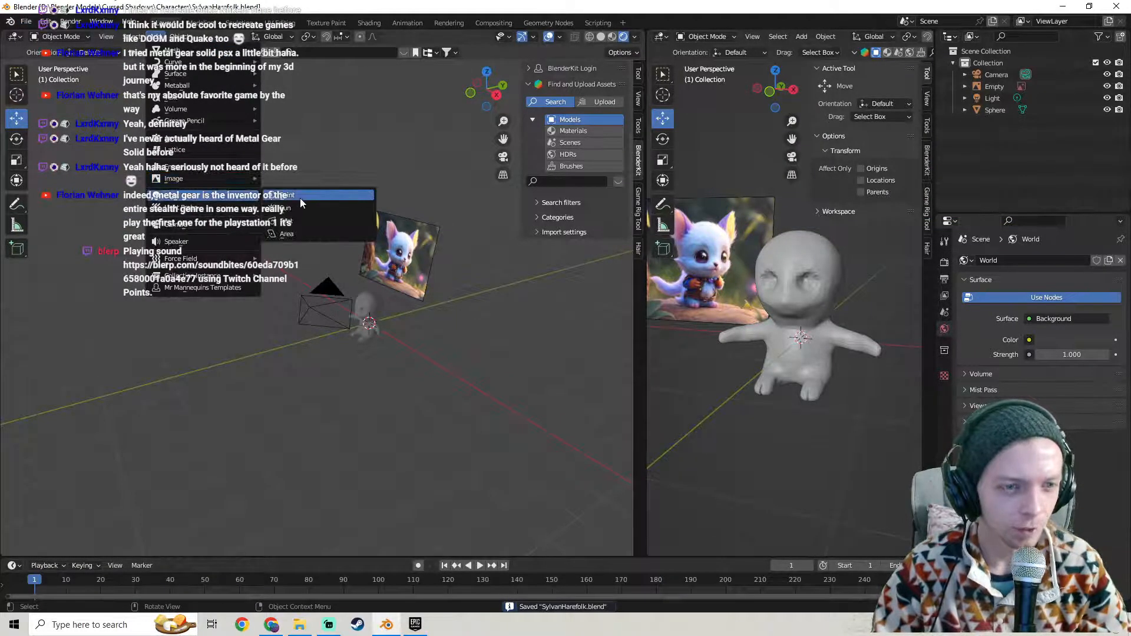
pyautogui.click(298, 234)
pyautogui.press('g')
pyautogui.press('y')
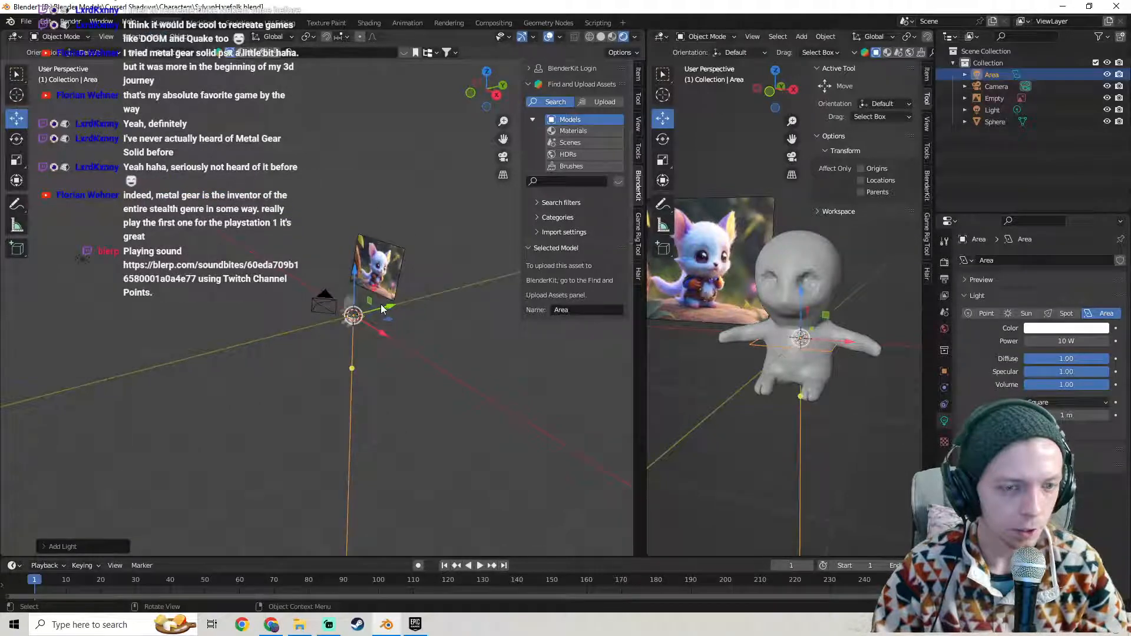
pyautogui.moveTo(277, 330); pyautogui.dragTo(259, 190)
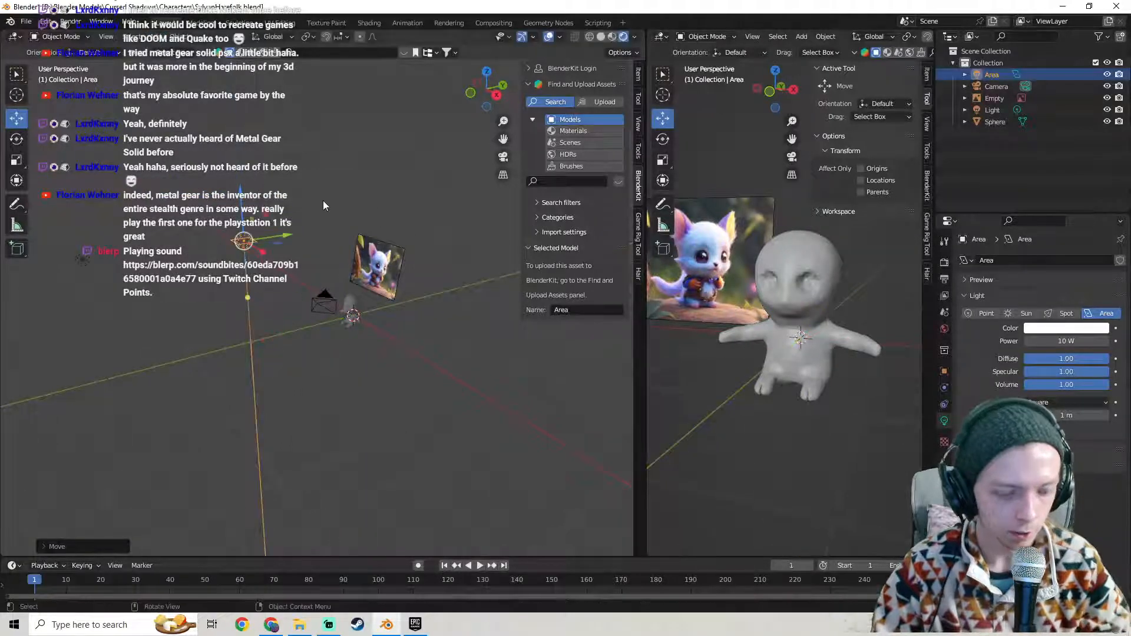
# - Rotate the area light about X to face the character and change its light type to Sun
pyautogui.press('r')
pyautogui.press('x')
pyautogui.click(257, 149)
pyautogui.moveTo(256, 149); pyautogui.dragTo(342, 199, button='middle')
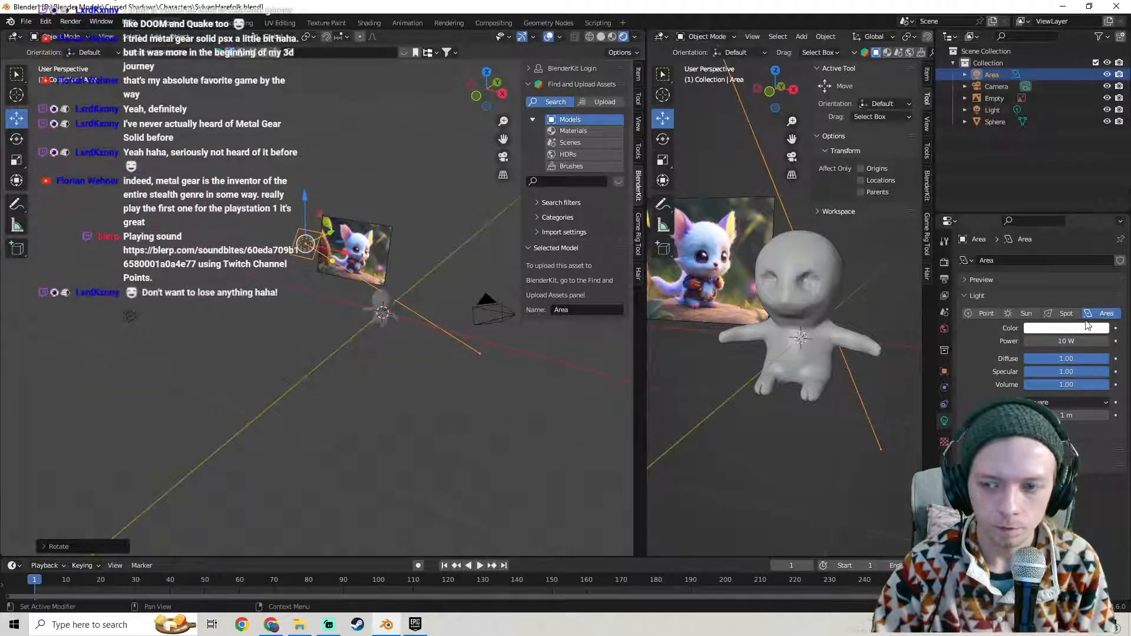
pyautogui.click(1067, 314)
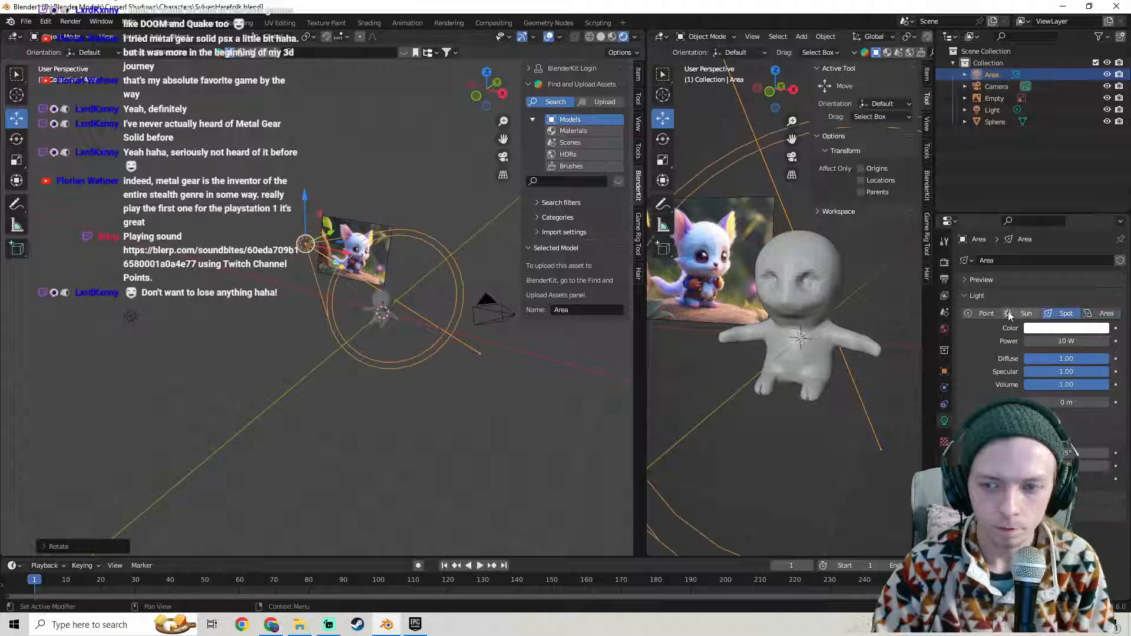
pyautogui.click(985, 314)
pyautogui.click(1022, 314)
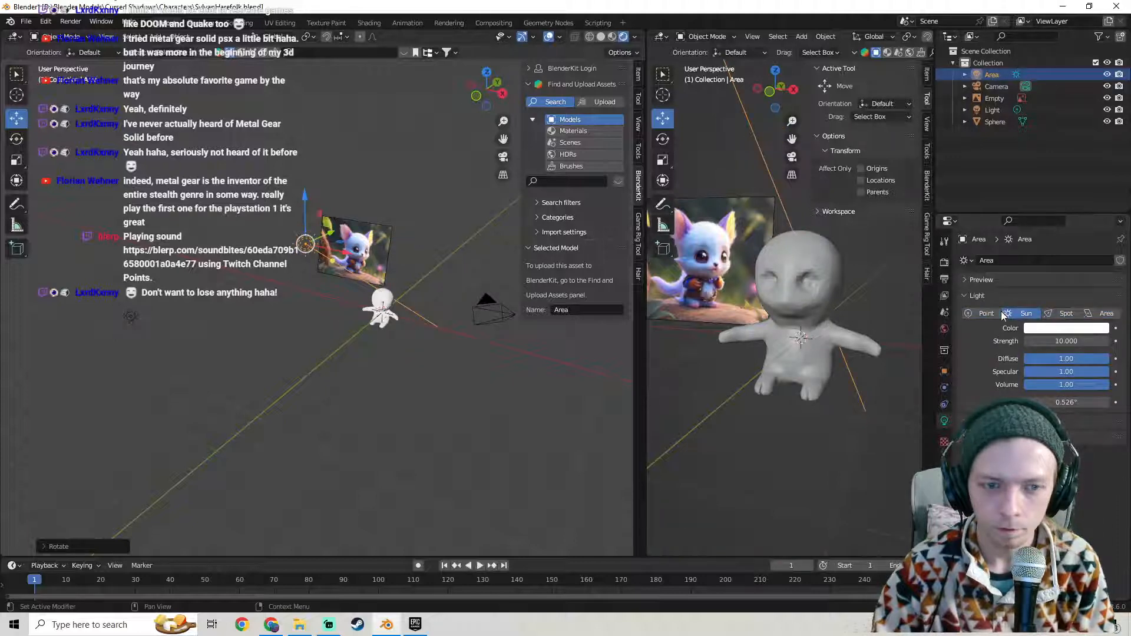
# - Move the sun light farther from the character and lower its strength
pyautogui.moveTo(442, 305); pyautogui.dragTo(363, 315, button='middle')
pyautogui.moveTo(202, 217); pyautogui.dragTo(143, 213)
pyautogui.moveTo(298, 265); pyautogui.dragTo(344, 273, button='middle')
pyautogui.moveTo(1078, 340); pyautogui.dragTo(972, 340)
# - Select the original point light and move it along Y to above and behind the character, with a final move of about 10.26 m
pyautogui.moveTo(448, 318); pyautogui.dragTo(179, 304, button='middle')
pyautogui.scroll(-1, 180, 305)
pyautogui.click(143, 284)
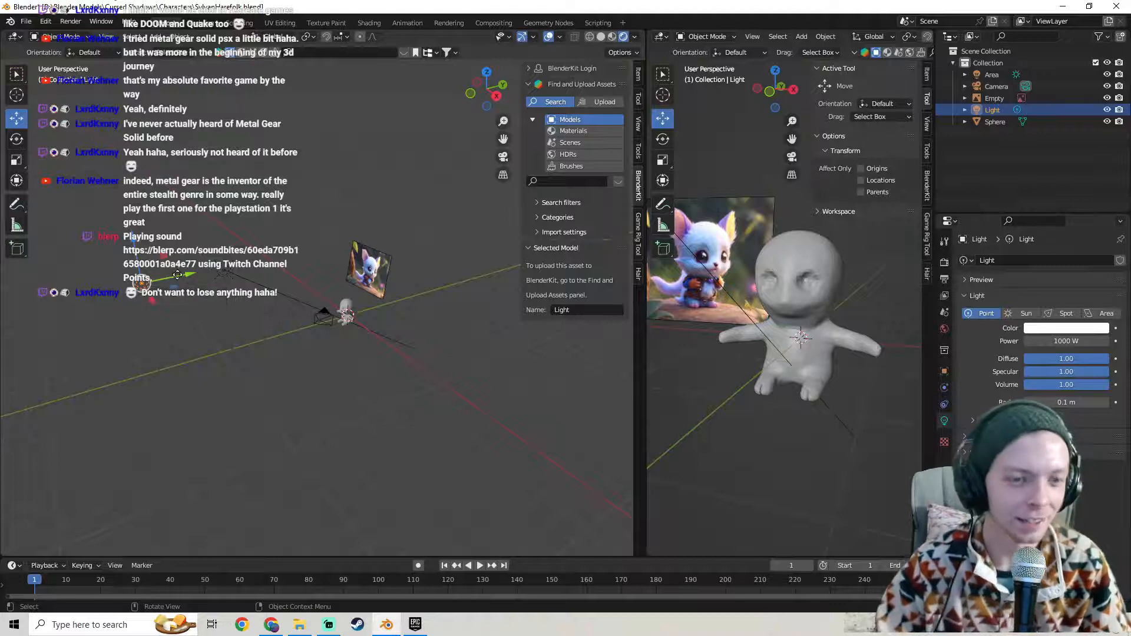
pyautogui.moveTo(182, 281); pyautogui.dragTo(294, 274)
pyautogui.scroll(4, 339, 288)
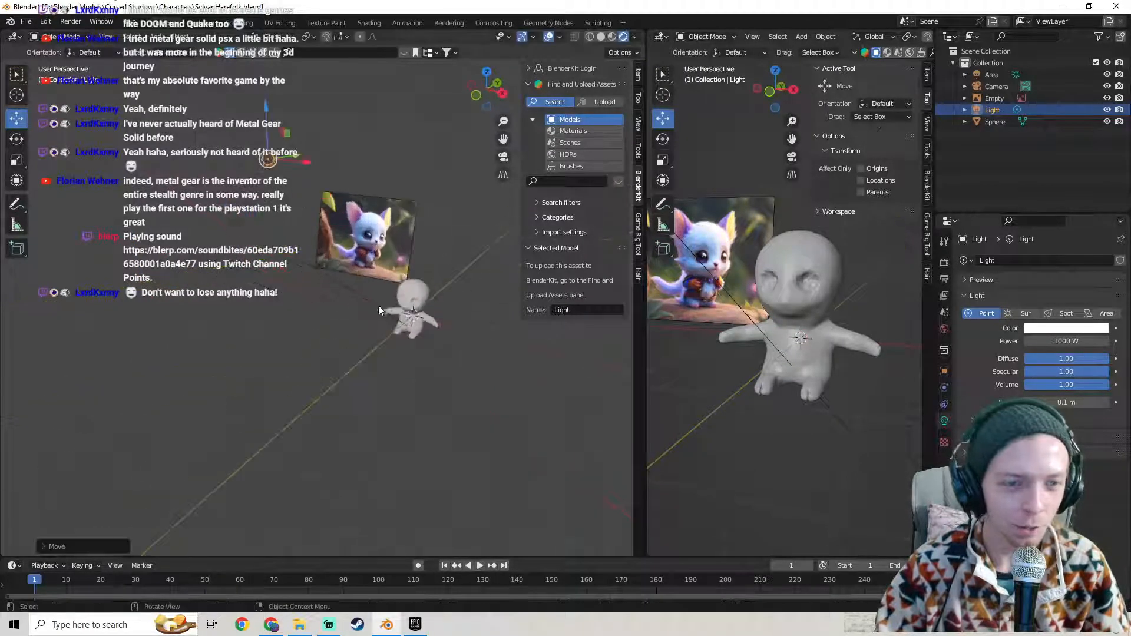
pyautogui.moveTo(333, 302); pyautogui.dragTo(317, 286, button='middle')
pyautogui.press('g')
pyautogui.press('y')
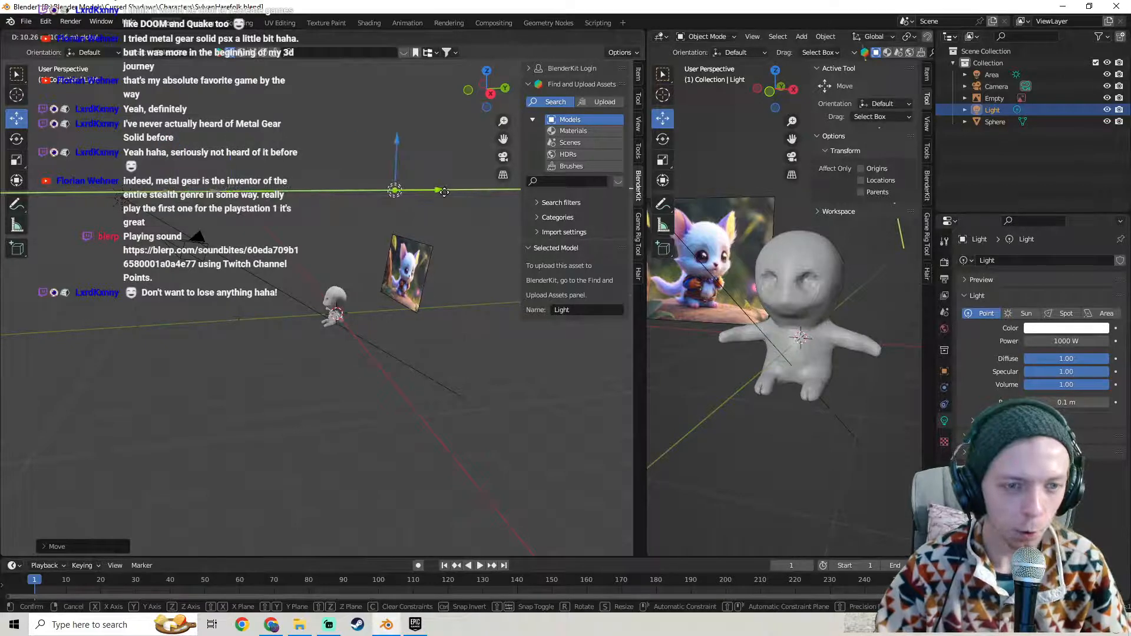
pyautogui.click(445, 192)
# - Examine the character's shading under the new lights up close, from the front and at an angle
pyautogui.moveTo(306, 214); pyautogui.dragTo(387, 228, button='middle')
pyautogui.keyDown('shift'); pyautogui.moveTo(405, 292); pyautogui.dragTo(380, 285, button='middle'); pyautogui.keyUp('shift')
pyautogui.scroll(6, 380, 286)
pyautogui.keyDown('shift'); pyautogui.moveTo(474, 303); pyautogui.dragTo(327, 315, button='middle'); pyautogui.keyUp('shift')
pyautogui.scroll(3, 327, 315)
pyautogui.moveTo(329, 315); pyautogui.dragTo(344, 302, button='middle')
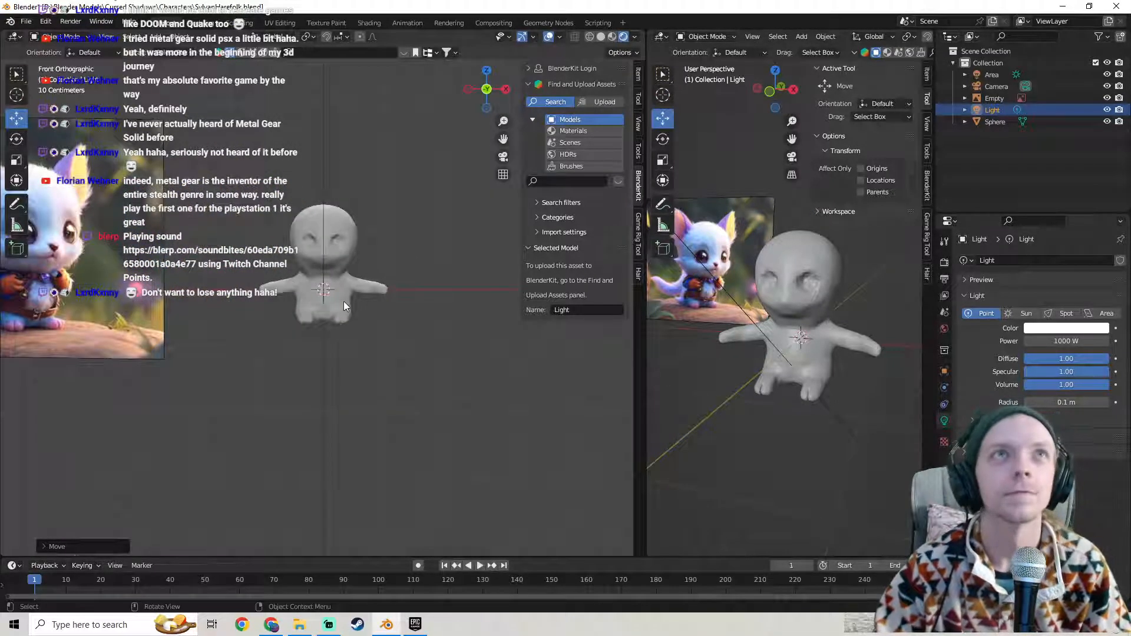
pyautogui.scroll(3, 348, 298)
pyautogui.keyDown('shift'); pyautogui.moveTo(342, 273); pyautogui.dragTo(381, 288, button='middle'); pyautogui.keyUp('shift')
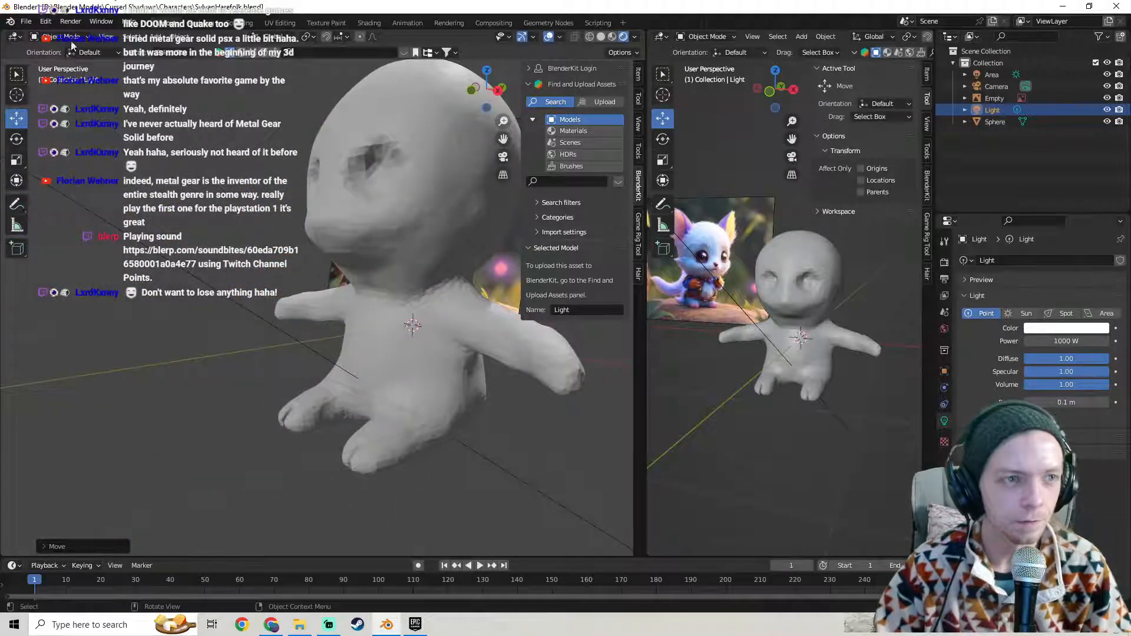
# - Select the character mesh and frame it in the front view of the large viewport
pyautogui.click(383, 257)
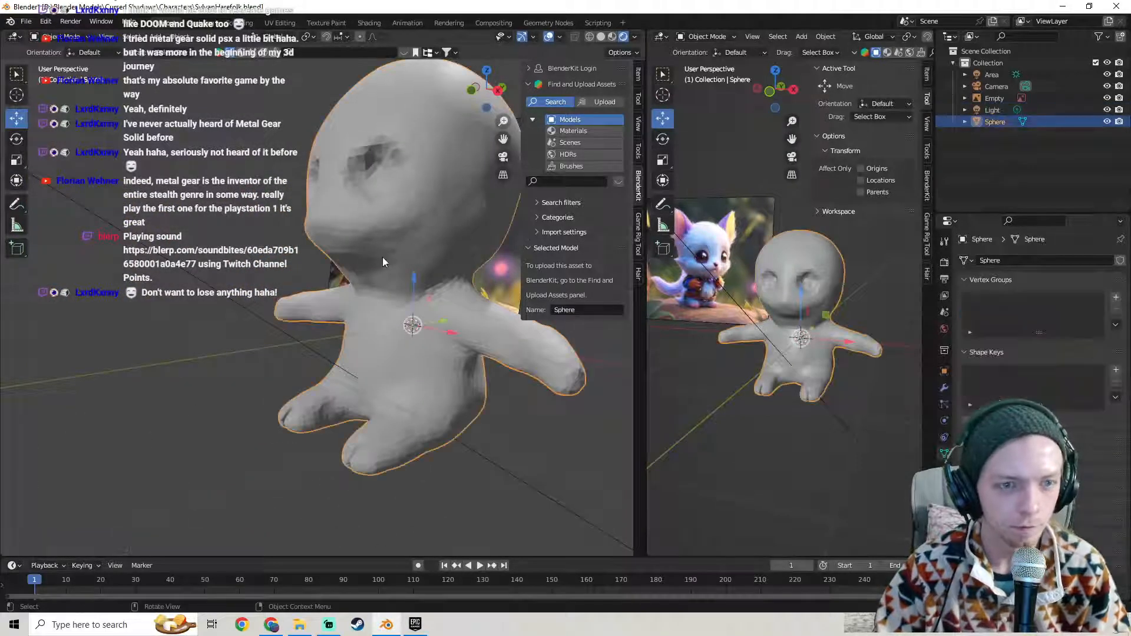
pyautogui.press('Tab')
pyautogui.press('Tab')
pyautogui.press('KP_1')
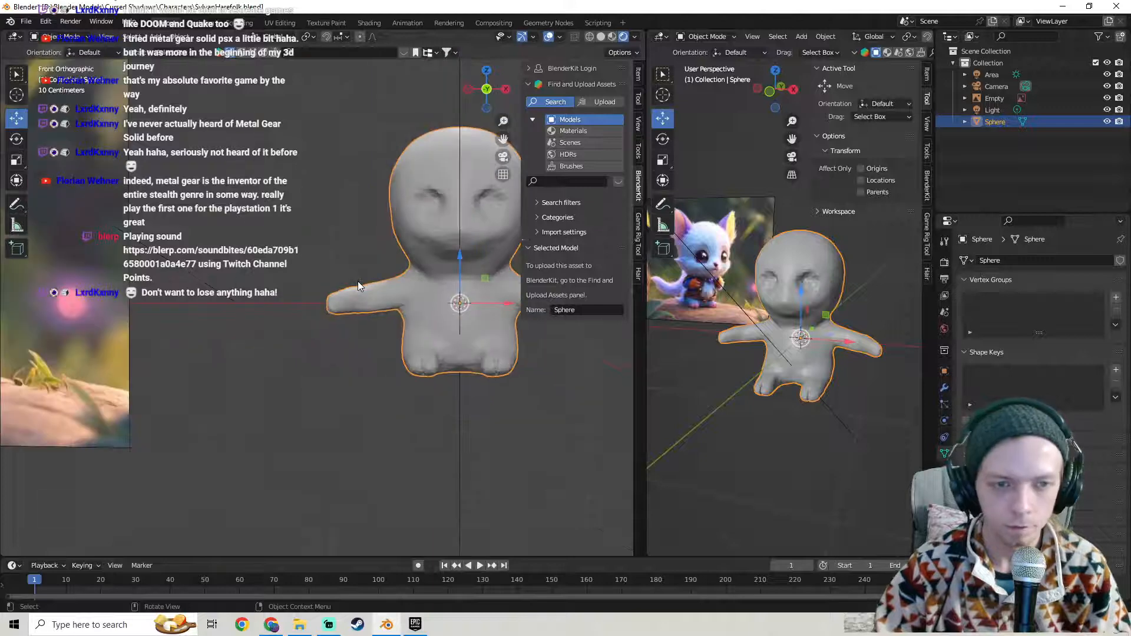
pyautogui.press('KP_Decimal')
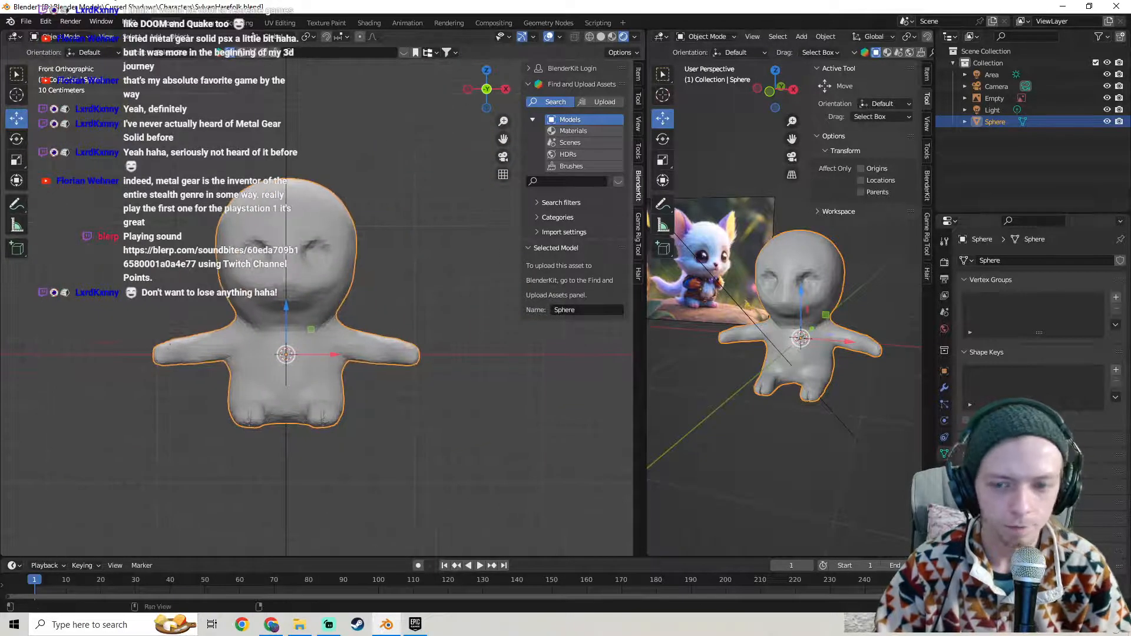
# - Set the base color of the character's Material.001 to white, with value 1.000 and no saturation
pyautogui.click(945, 470)
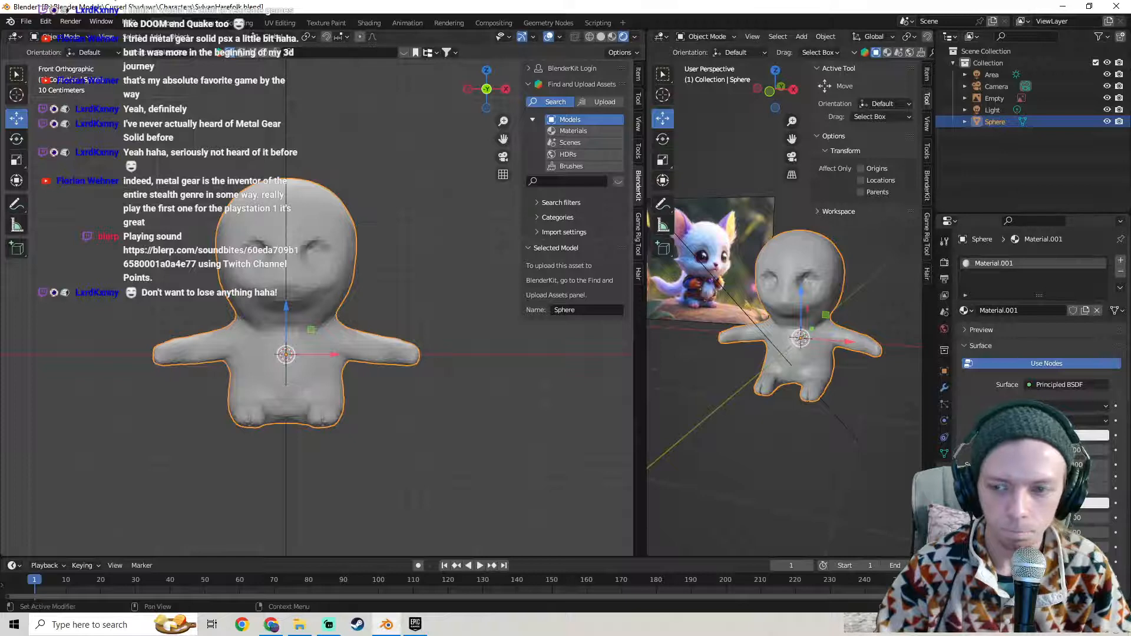
pyautogui.click(1067, 436)
pyautogui.moveTo(1047, 323)
pyautogui.mouseDown()
pyautogui.moveTo(1025, 330)
pyautogui.moveTo(1028, 312)
pyautogui.moveTo(1048, 313)
pyautogui.mouseUp()
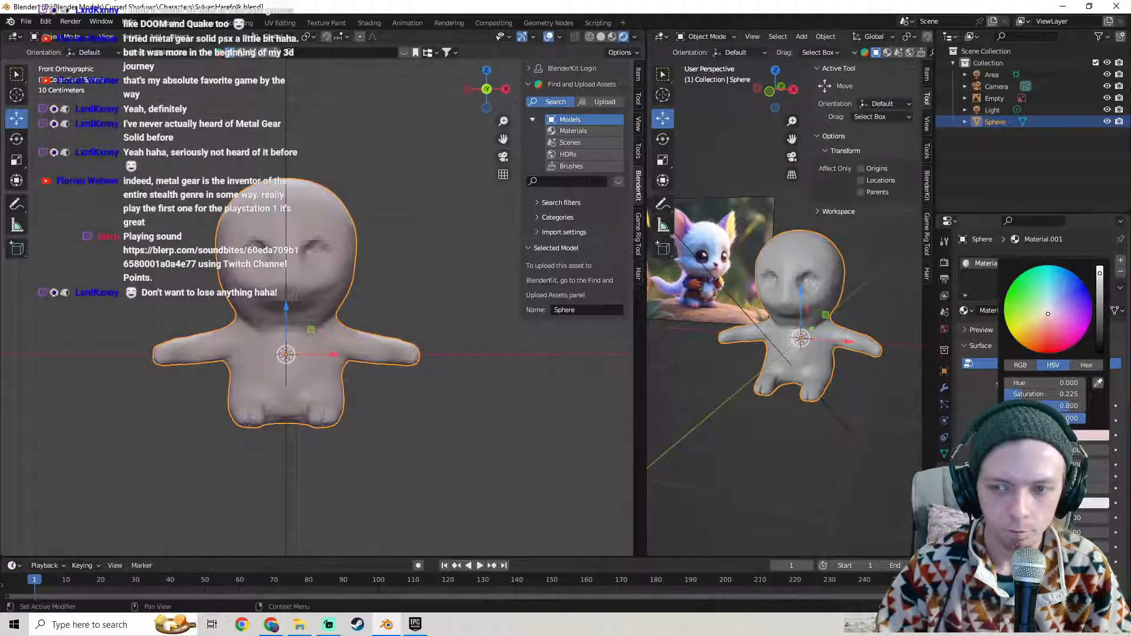
pyautogui.click(1096, 436)
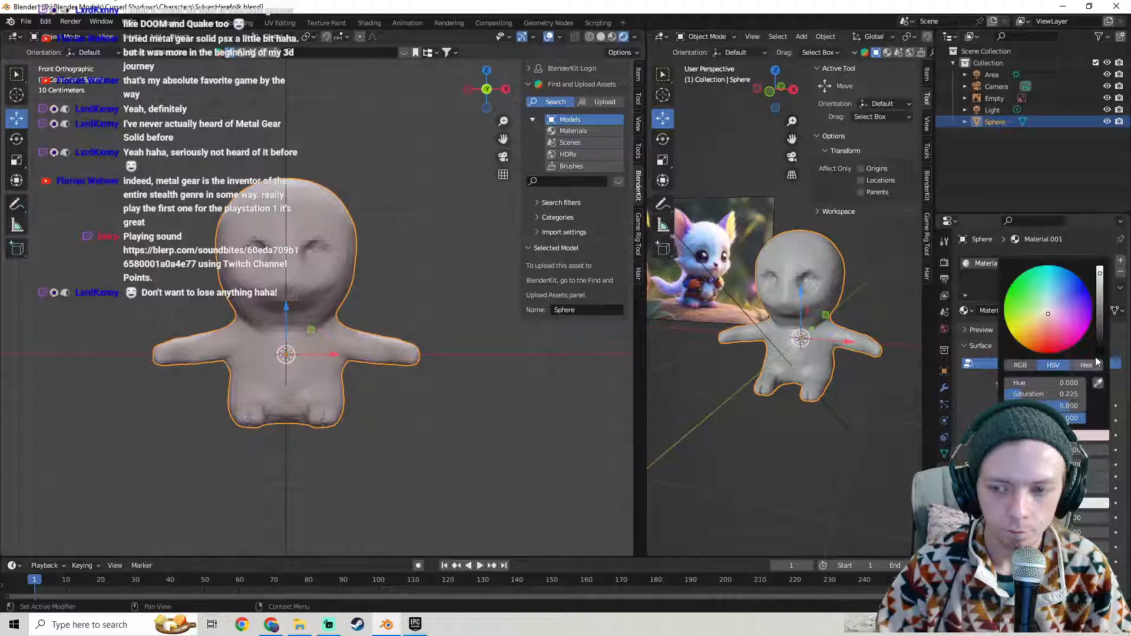
pyautogui.moveTo(1099, 302); pyautogui.dragTo(1100, 267)
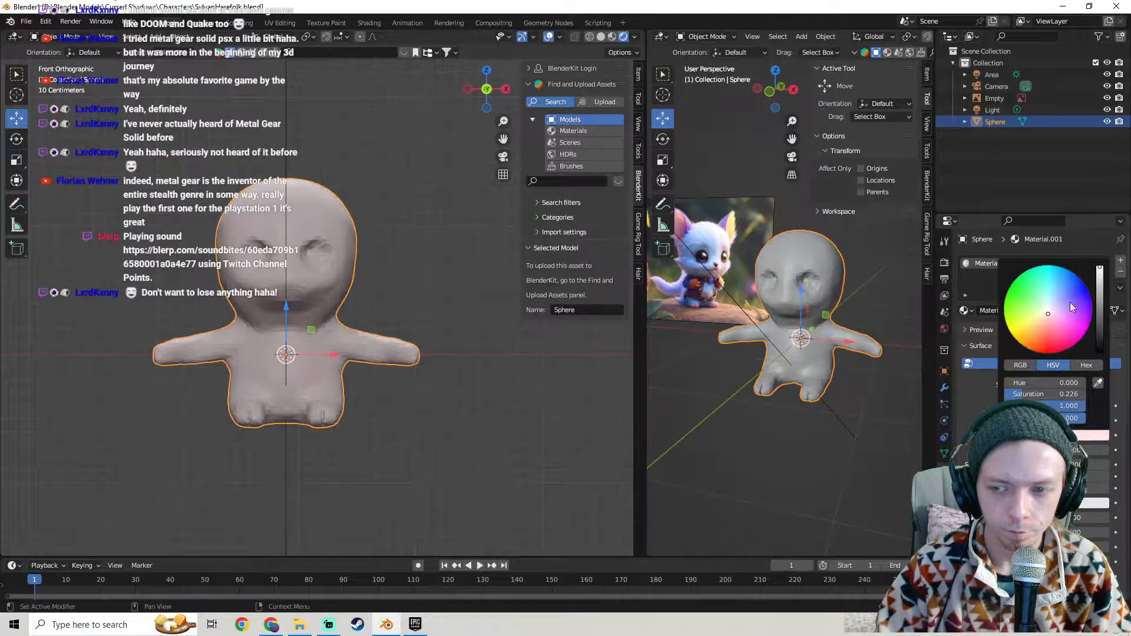
pyautogui.click(1021, 366)
pyautogui.click(1048, 365)
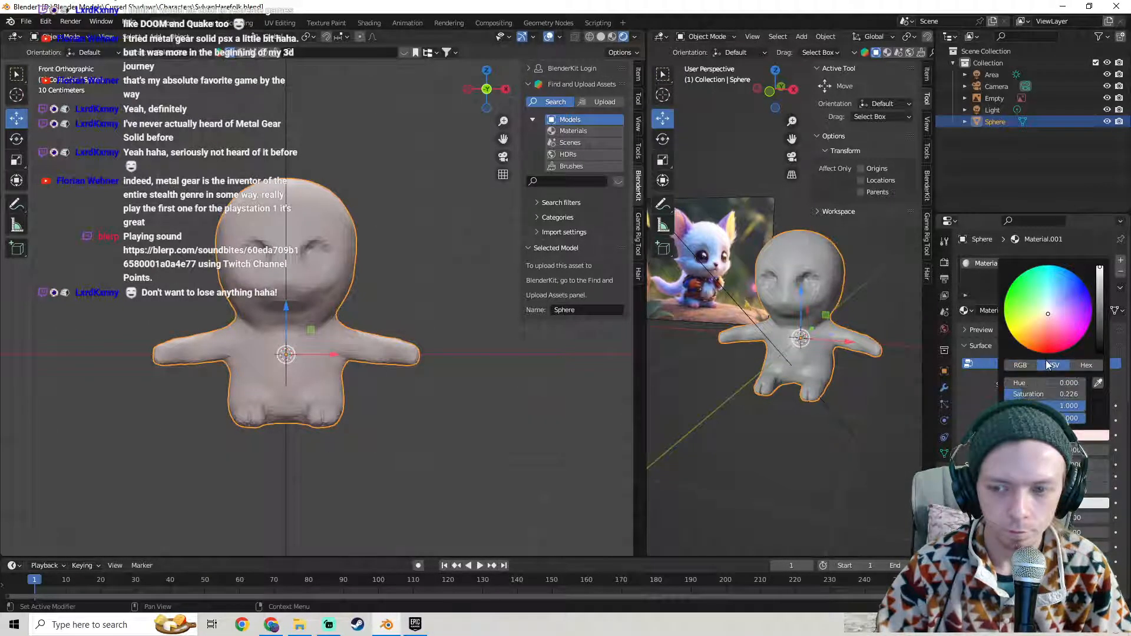
pyautogui.moveTo(1023, 394)
pyautogui.mouseDown()
pyautogui.moveTo(1004, 394)
pyautogui.moveTo(1076, 395)
pyautogui.moveTo(1004, 394)
pyautogui.mouseUp()
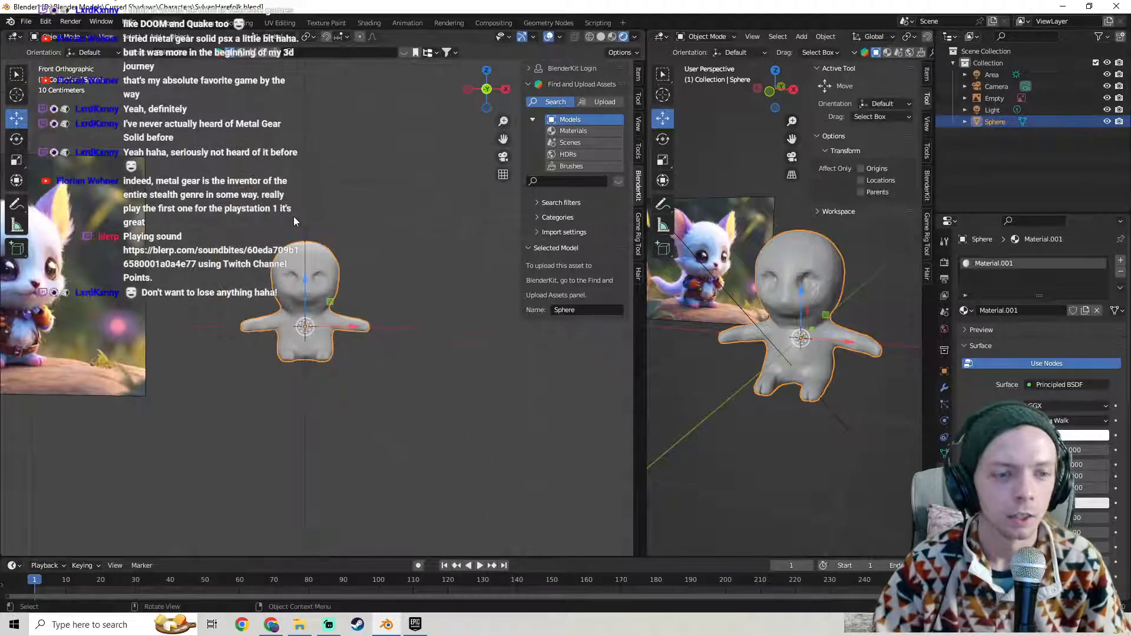
# - Apply Shade Smooth to the character mesh and return to the front view
pyautogui.rightClick(299, 214)
pyautogui.click(299, 214)
pyautogui.moveTo(366, 262)
pyautogui.mouseDown(button='middle')
pyautogui.moveTo(310, 271)
pyautogui.moveTo(348, 261)
pyautogui.mouseUp(button='middle')
pyautogui.scroll(3, 350, 263)
pyautogui.press('KP_1')
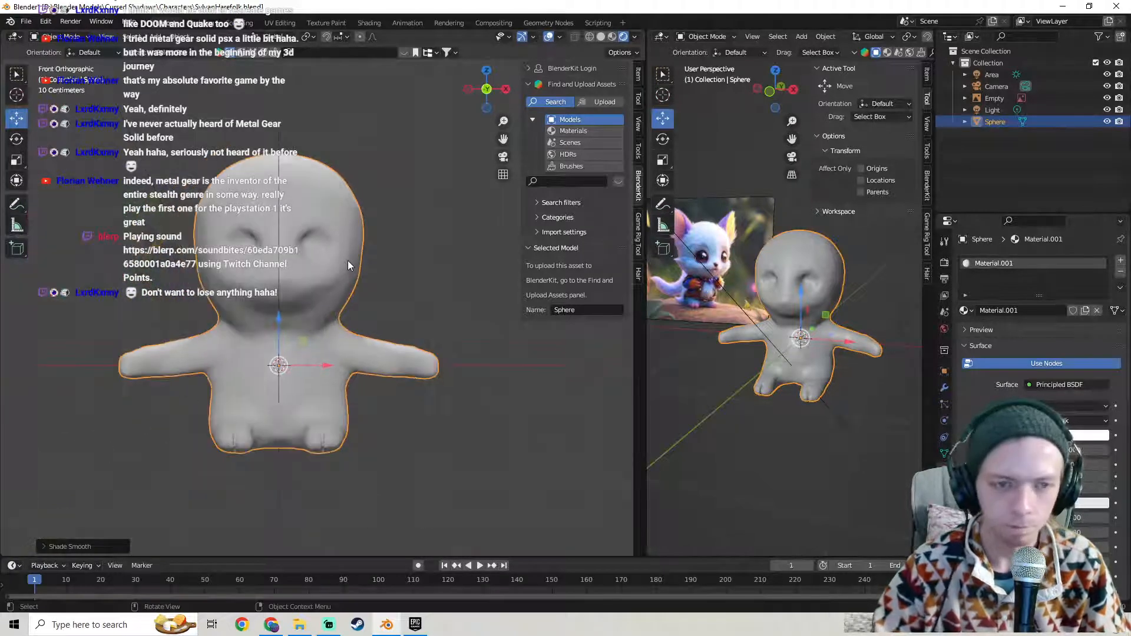
# - Examine the smooth-shaded character in both viewports, checking the face and body from the front and the side
pyautogui.scroll(-7, 347, 261)
pyautogui.scroll(5, 343, 267)
pyautogui.scroll(2, 339, 273)
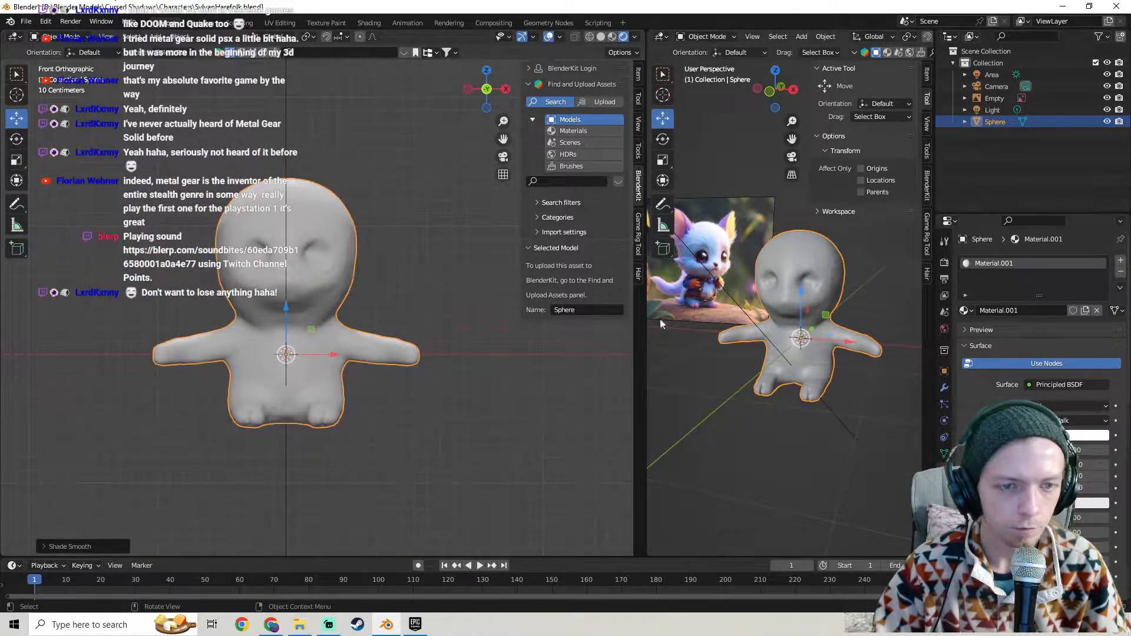
pyautogui.scroll(5, 818, 306)
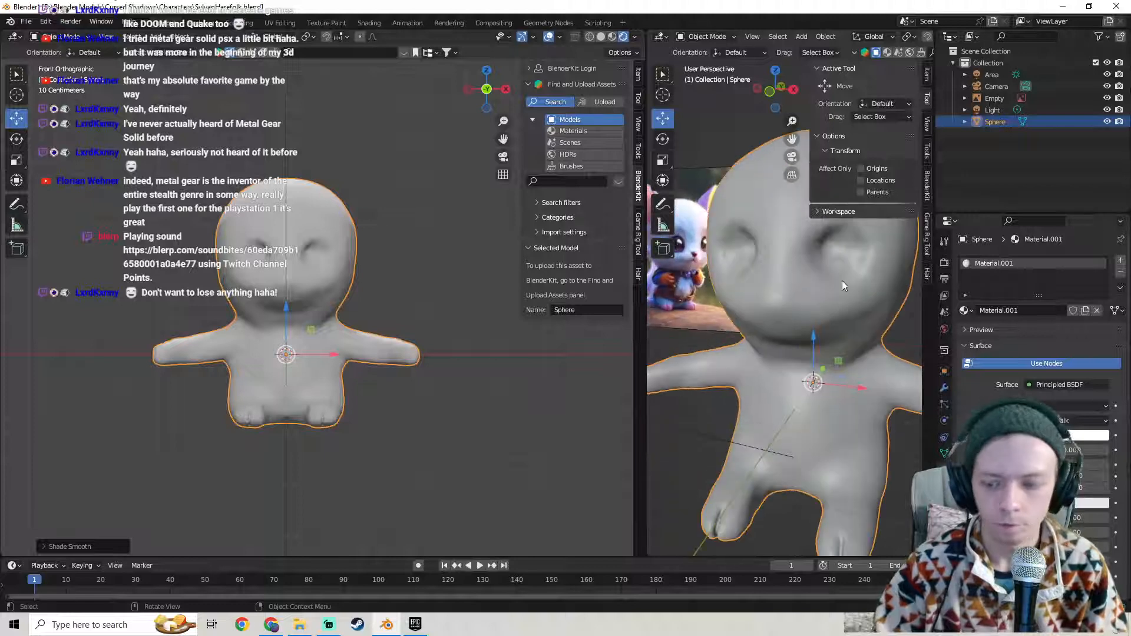
pyautogui.press('KP_1')
pyautogui.scroll(-4, 842, 280)
pyautogui.scroll(2, 783, 255)
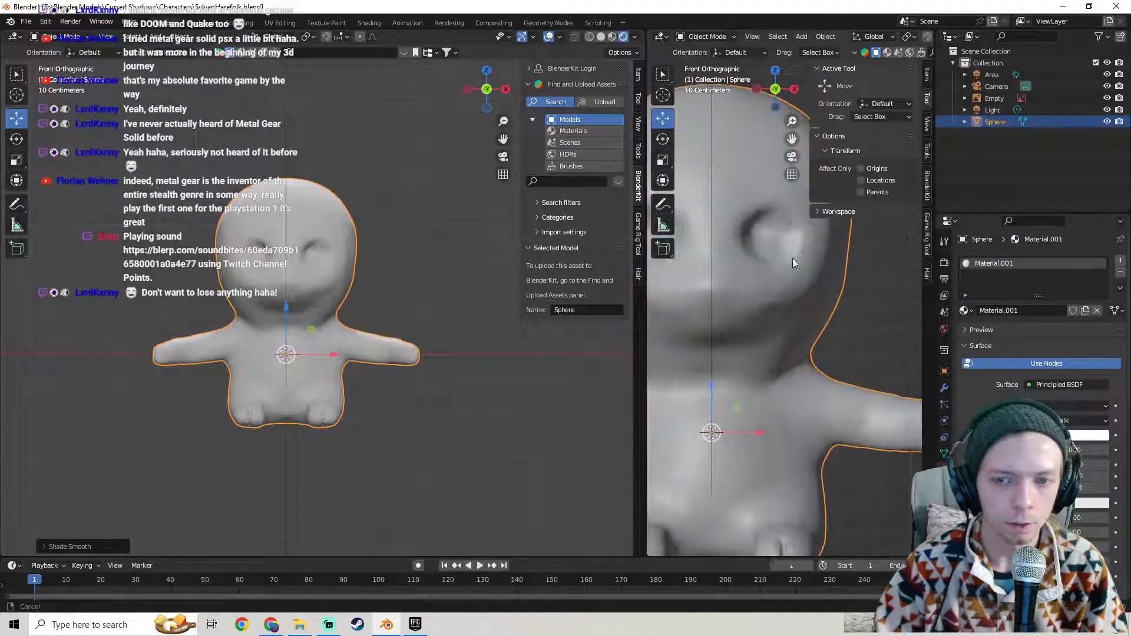
pyautogui.scroll(-6, 796, 316)
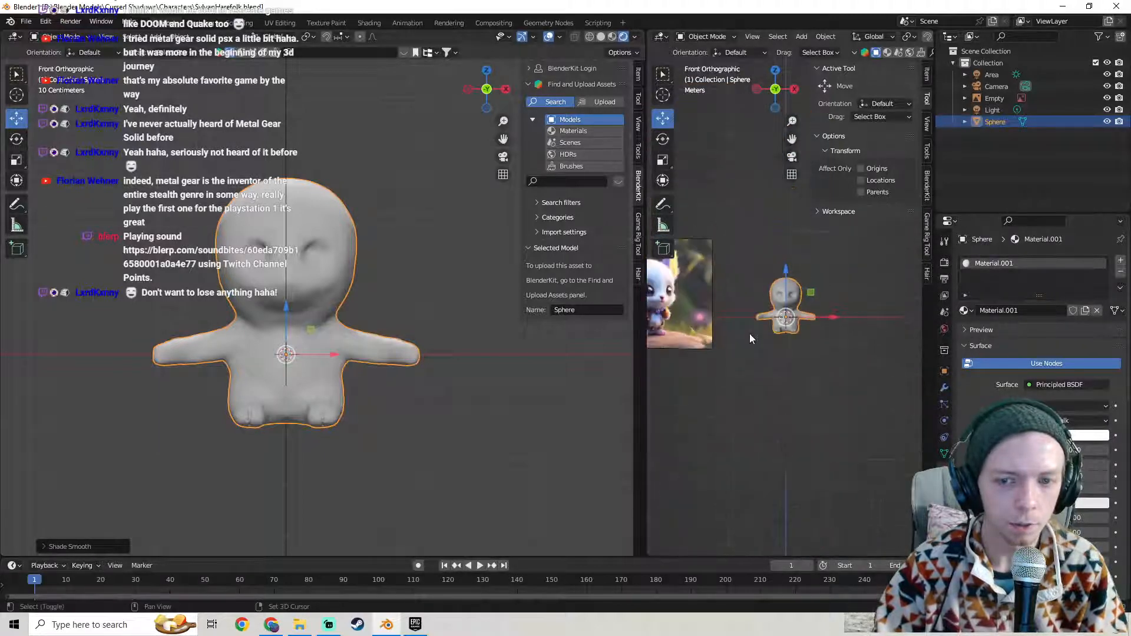
pyautogui.scroll(5, 795, 308)
pyautogui.moveTo(796, 306); pyautogui.dragTo(737, 323, button='middle')
pyautogui.scroll(-4, 726, 278)
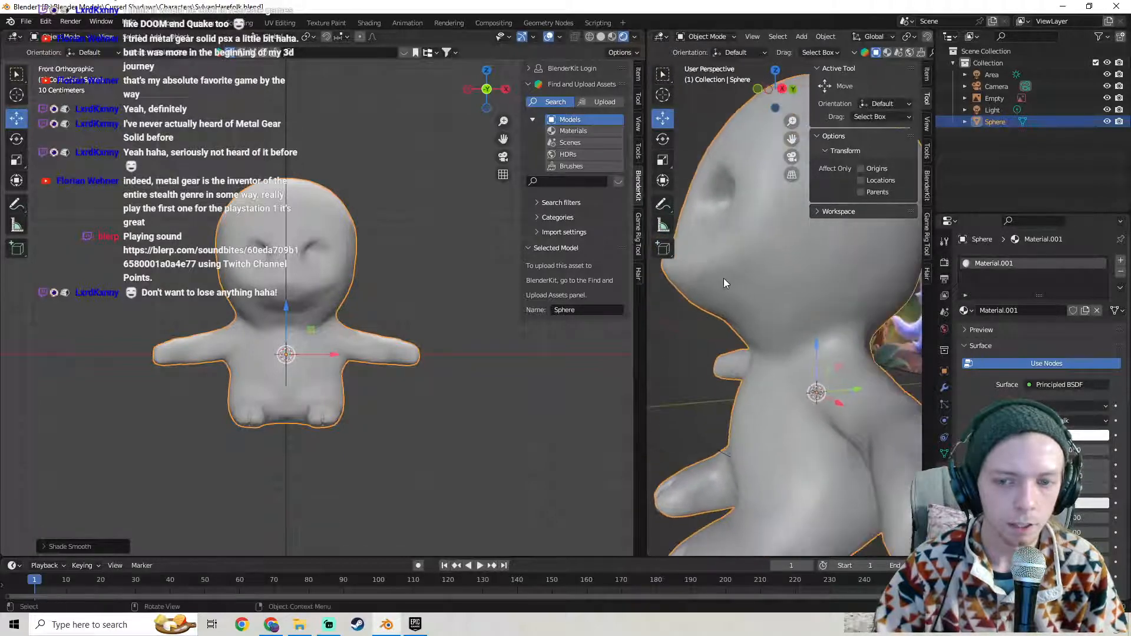
# - Enlarge the solid-shaded perspective viewport, frame the character from the front, and switch the mesh to Sculpt Mode
pyautogui.moveTo(646, 295); pyautogui.dragTo(454, 296)
pyautogui.moveTo(564, 298); pyautogui.dragTo(726, 283, button='middle')
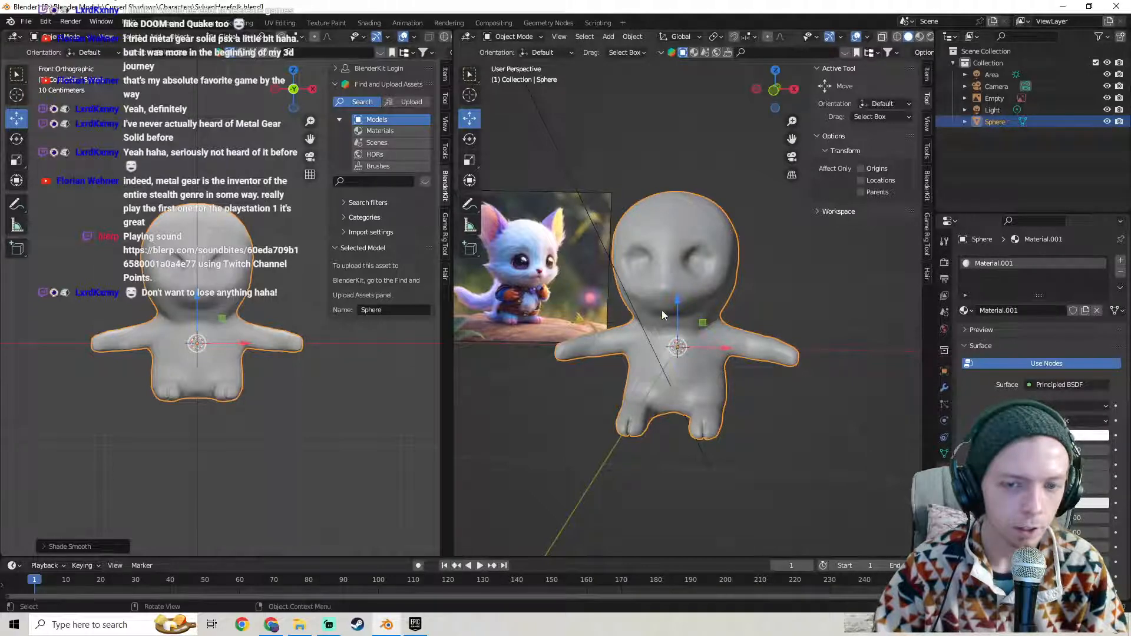
pyautogui.click(510, 39)
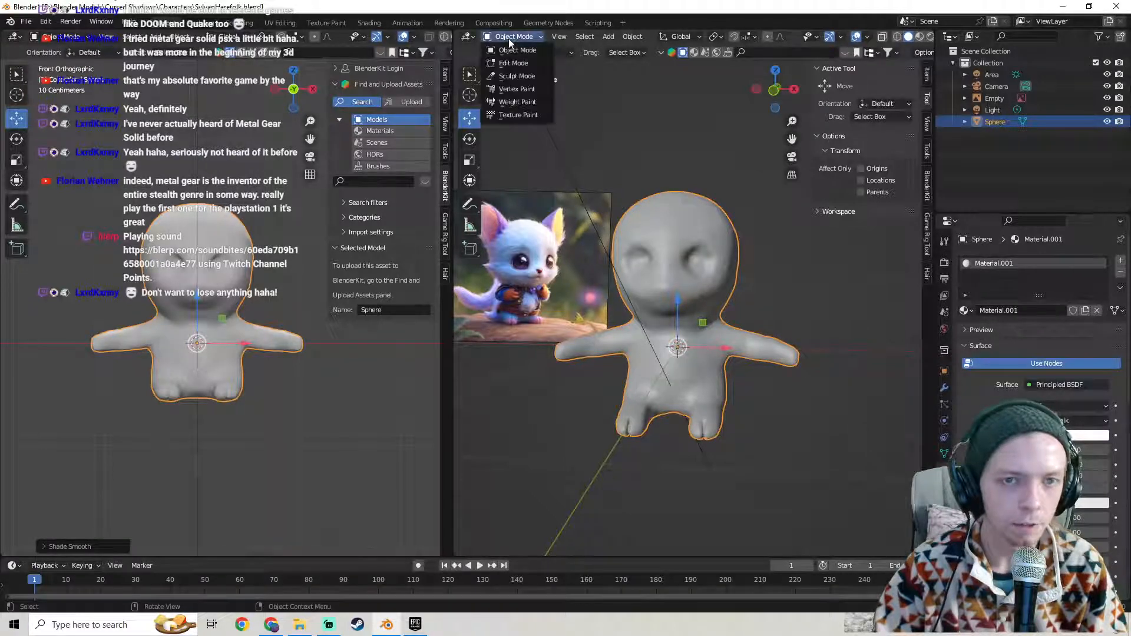
pyautogui.click(509, 81)
# - Adjust the character's form with the Grab brush at 71 px radius and 0.400 strength, checking it in profile and from the front
pyautogui.moveTo(559, 290); pyautogui.dragTo(592, 319, button='middle')
pyautogui.scroll(3, 592, 319)
pyautogui.moveTo(592, 319)
pyautogui.mouseDown()
pyautogui.moveTo(669, 324)
pyautogui.moveTo(667, 340)
pyautogui.moveTo(682, 339)
pyautogui.moveTo(664, 326)
pyautogui.moveTo(670, 334)
pyautogui.mouseUp()
pyautogui.moveTo(670, 335)
pyautogui.mouseDown(button='middle')
pyautogui.moveTo(805, 364)
pyautogui.moveTo(780, 249)
pyautogui.moveTo(654, 325)
pyautogui.moveTo(646, 351)
pyautogui.mouseUp(button='middle')
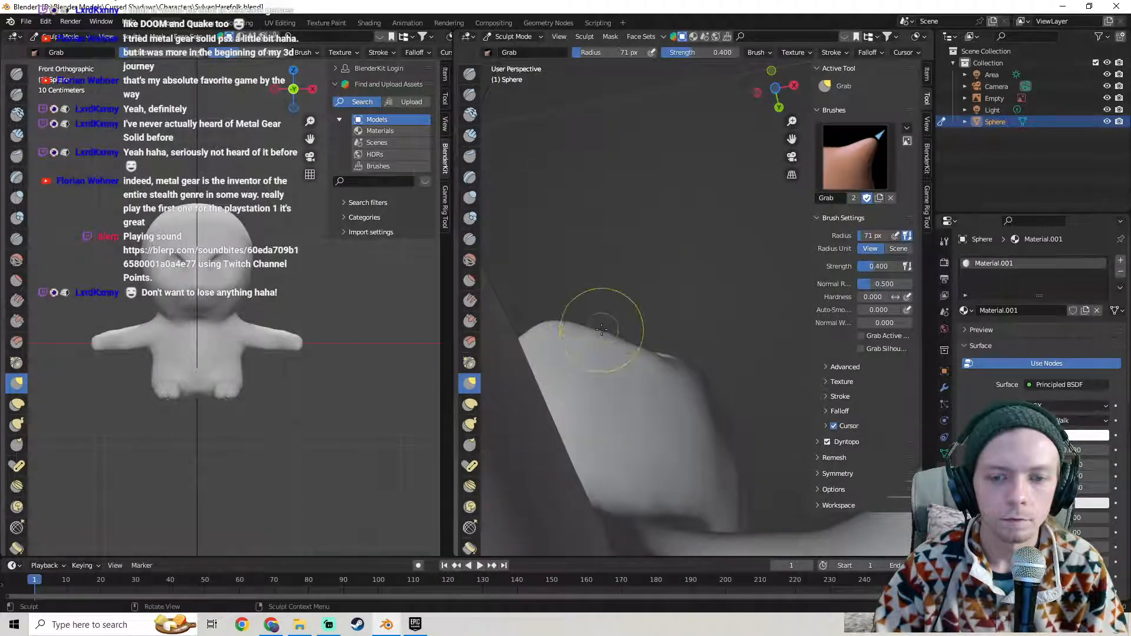
pyautogui.moveTo(587, 328); pyautogui.dragTo(585, 328)
pyautogui.moveTo(637, 350); pyautogui.dragTo(626, 320, button='middle')
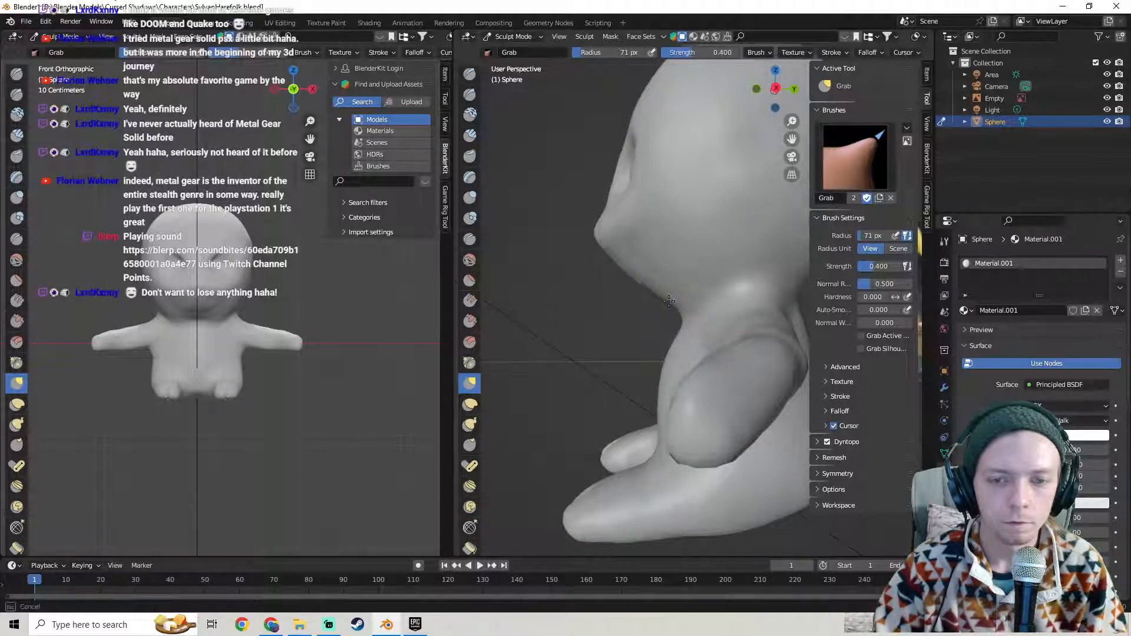
pyautogui.moveTo(654, 295)
pyautogui.mouseDown(button='middle')
pyautogui.moveTo(550, 285)
pyautogui.moveTo(755, 323)
pyautogui.moveTo(561, 307)
pyautogui.moveTo(550, 295)
pyautogui.moveTo(703, 321)
pyautogui.moveTo(739, 310)
pyautogui.mouseUp(button='middle')
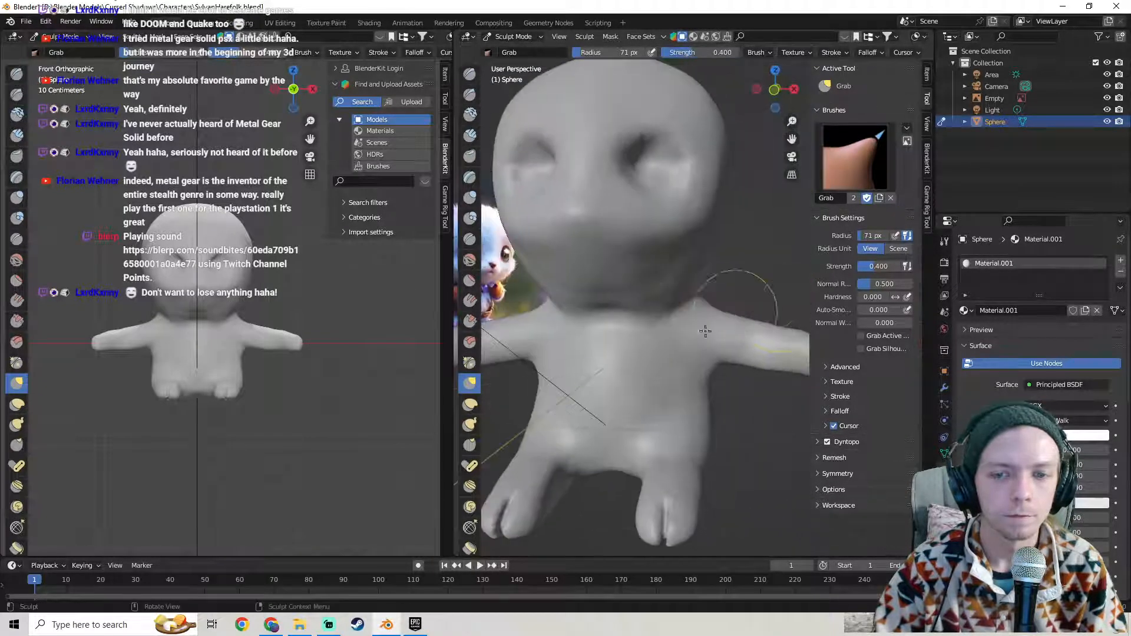
# - Switch to the browser, confirm that the paused YouTube soundtrack should continue, and return to Blender
pyautogui.click(273, 624)
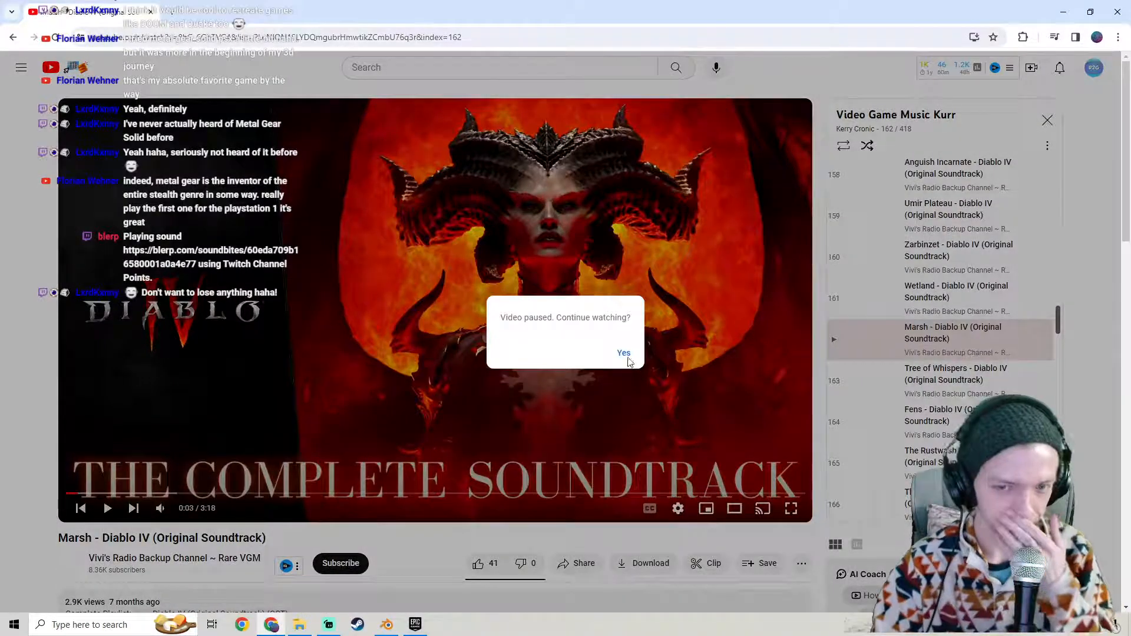
pyautogui.click(625, 357)
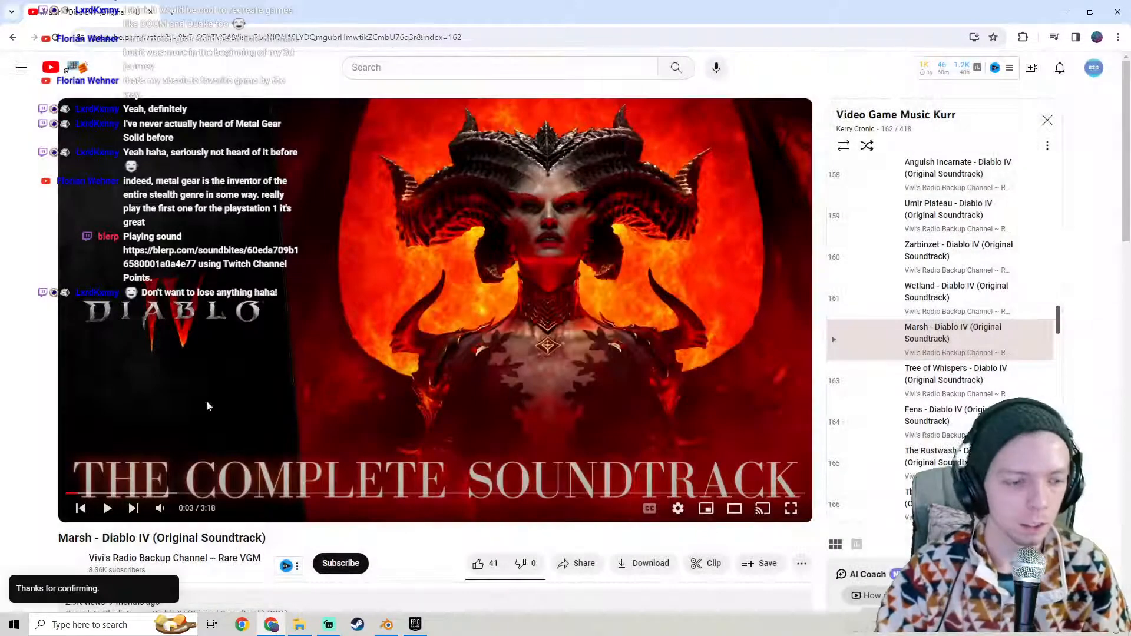
pyautogui.click(386, 624)
# - Build up the underside of the head and chin with the Clay brush at 71 px radius and 0.500 strength
pyautogui.moveTo(621, 293)
pyautogui.mouseDown(button='middle')
pyautogui.moveTo(518, 294)
pyautogui.moveTo(519, 324)
pyautogui.moveTo(683, 327)
pyautogui.moveTo(603, 306)
pyautogui.moveTo(579, 213)
pyautogui.moveTo(666, 295)
pyautogui.moveTo(552, 315)
pyautogui.moveTo(580, 317)
pyautogui.mouseUp(button='middle')
pyautogui.scroll(-2, 669, 328)
pyautogui.scroll(3, 603, 298)
pyautogui.click(469, 114)
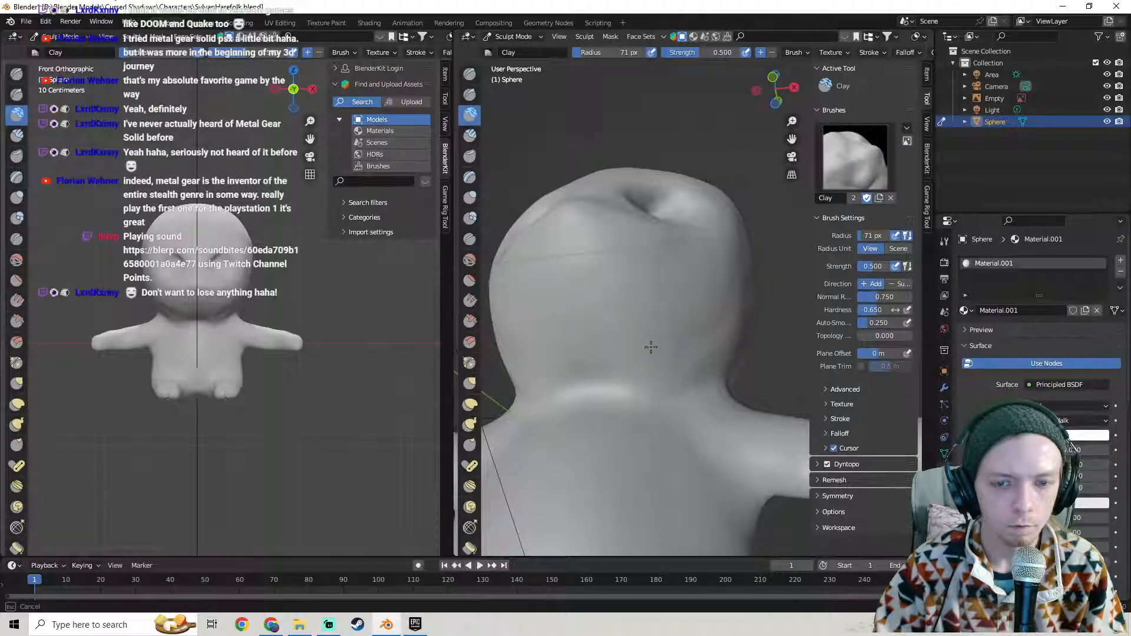
pyautogui.moveTo(713, 348); pyautogui.dragTo(600, 362, button='middle')
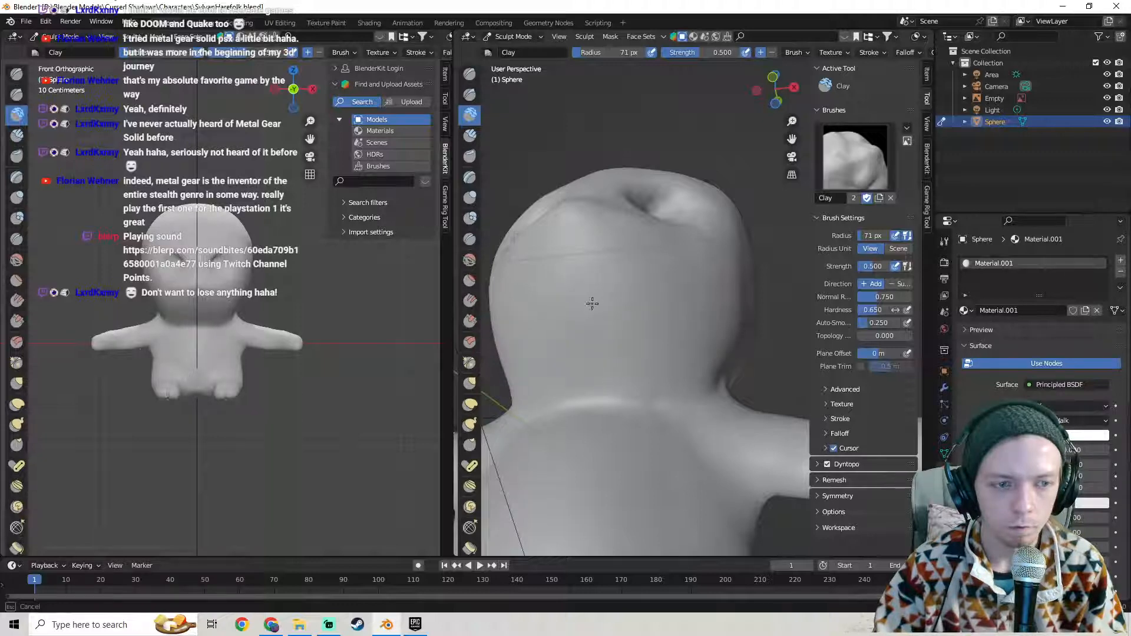
pyautogui.moveTo(636, 297); pyautogui.dragTo(635, 307)
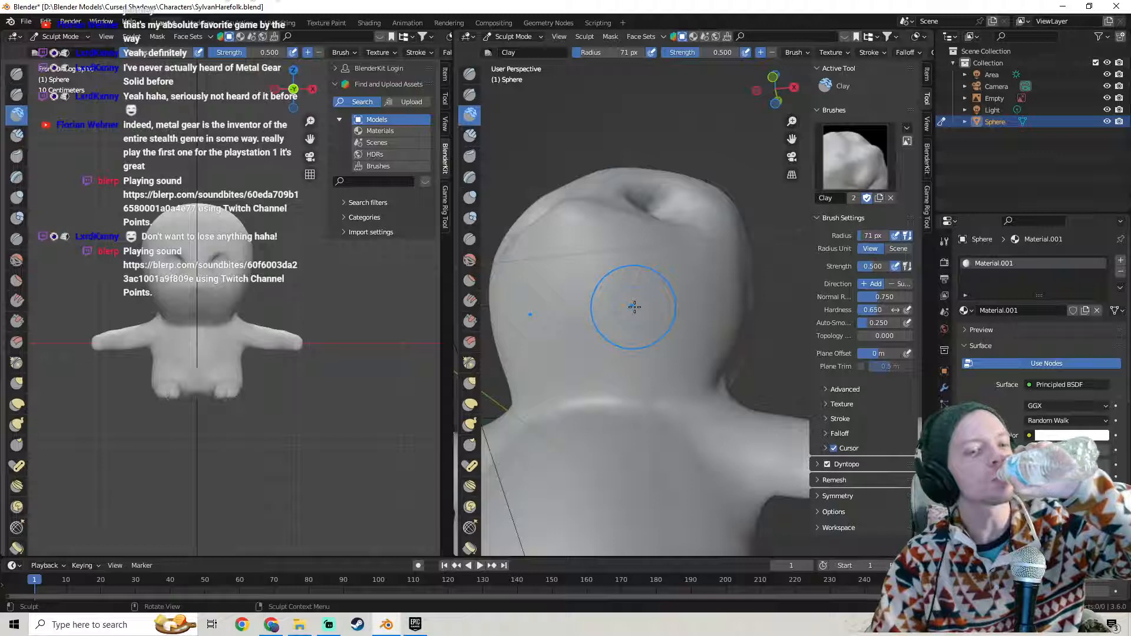
pyautogui.moveTo(652, 302)
pyautogui.mouseDown(button='middle')
pyautogui.moveTo(536, 365)
pyautogui.moveTo(576, 334)
pyautogui.moveTo(628, 345)
pyautogui.moveTo(710, 390)
pyautogui.moveTo(599, 352)
pyautogui.moveTo(690, 359)
pyautogui.moveTo(581, 354)
pyautogui.mouseUp(button='middle')
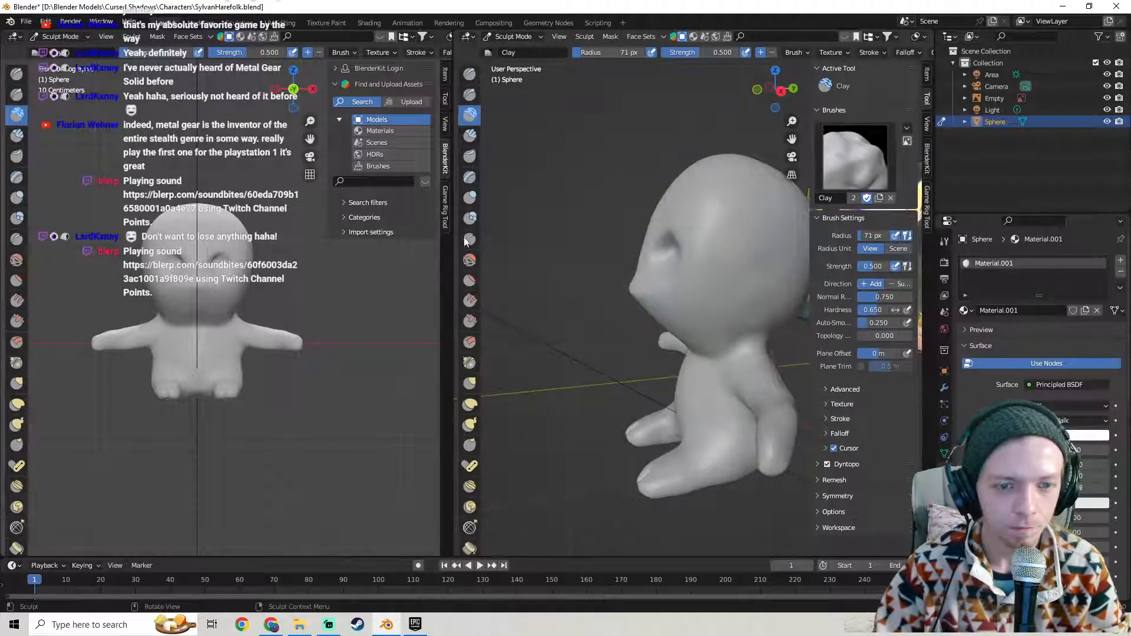
# - Reshape the head's profile with the Elastic Deform brush, enlarging its radius to 98 px
pyautogui.click(469, 404)
pyautogui.moveTo(662, 303)
pyautogui.mouseDown(button='middle')
pyautogui.moveTo(717, 306)
pyautogui.moveTo(693, 302)
pyautogui.mouseUp(button='middle')
pyautogui.scroll(2, 730, 291)
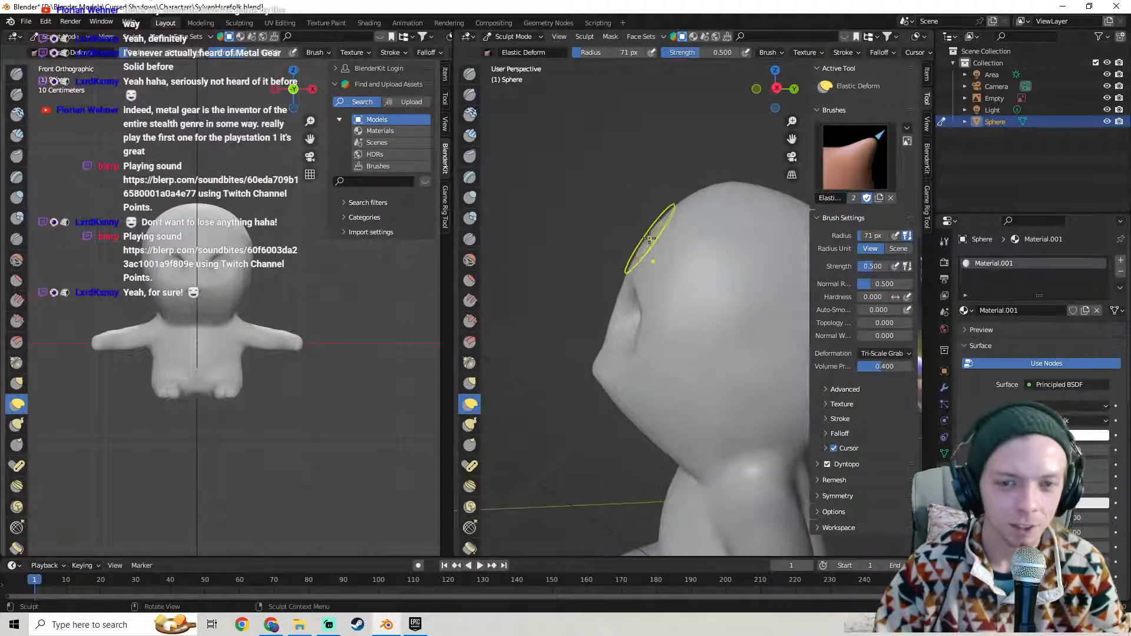
pyautogui.moveTo(647, 231)
pyautogui.mouseDown(button='middle')
pyautogui.moveTo(697, 262)
pyautogui.moveTo(631, 245)
pyautogui.moveTo(652, 280)
pyautogui.moveTo(626, 290)
pyautogui.moveTo(582, 172)
pyautogui.mouseUp(button='middle')
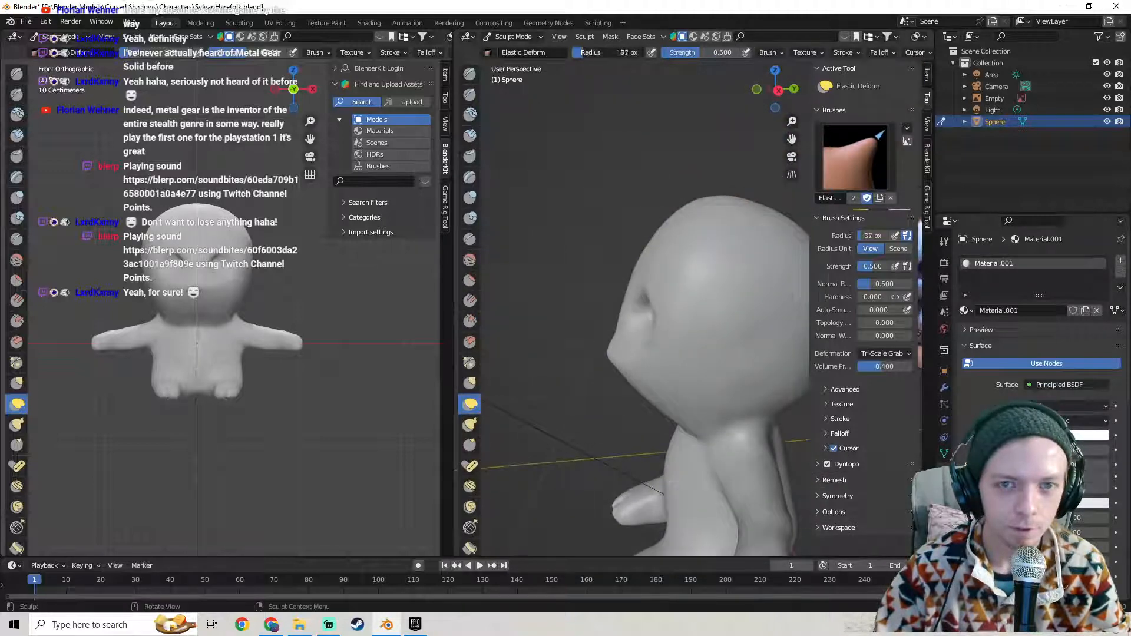
pyautogui.moveTo(597, 244)
pyautogui.mouseDown(button='middle')
pyautogui.moveTo(675, 241)
pyautogui.moveTo(642, 239)
pyautogui.moveTo(655, 284)
pyautogui.mouseUp(button='middle')
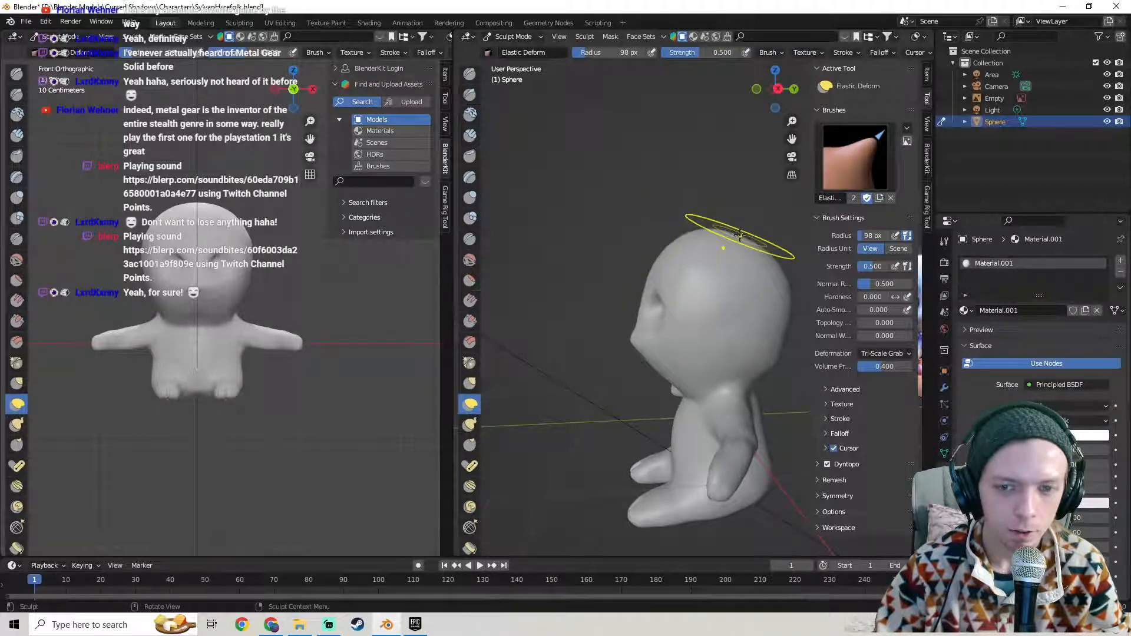
pyautogui.moveTo(746, 228); pyautogui.dragTo(738, 284, button='middle')
# - Carve the eye sockets deeper with the Draw brush at 98 px radius and 0.863 strength, undoing the unwanted strokes
pyautogui.moveTo(656, 298); pyautogui.dragTo(702, 312, button='middle')
pyautogui.scroll(1, 682, 298)
pyautogui.press('x')
pyautogui.scroll(2, 652, 278)
pyautogui.moveTo(697, 319); pyautogui.dragTo(697, 335)
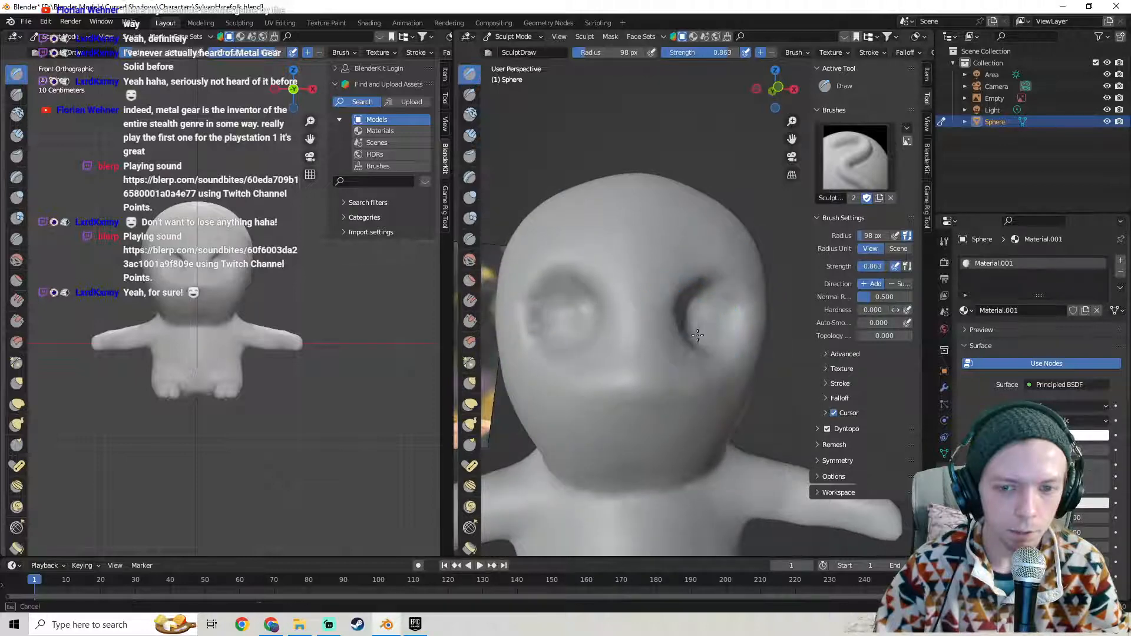
pyautogui.hotkey('ctrl', 'z')
pyautogui.hotkey('ctrl', 'z')
pyautogui.moveTo(730, 311)
pyautogui.mouseDown(button='middle')
pyautogui.moveTo(593, 338)
pyautogui.moveTo(697, 341)
pyautogui.moveTo(744, 325)
pyautogui.mouseUp(button='middle')
pyautogui.scroll(2, 730, 336)
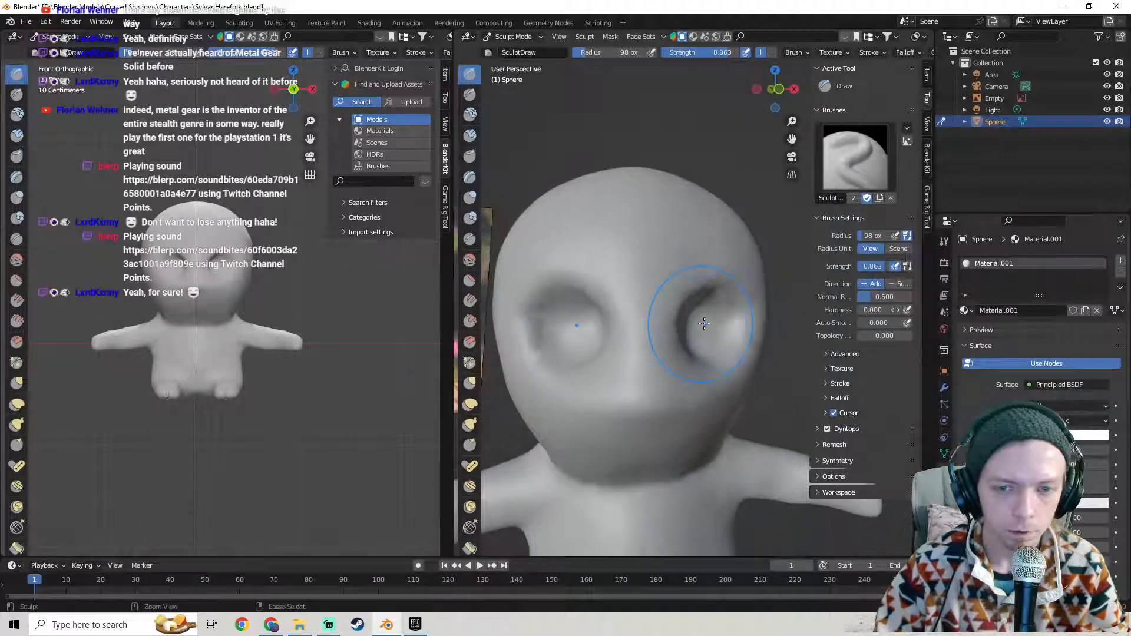
pyautogui.hotkey('ctrl', 'z')
pyautogui.keyDown('ctrl'); pyautogui.moveTo(705, 324); pyautogui.dragTo(704, 323); pyautogui.keyUp('ctrl')
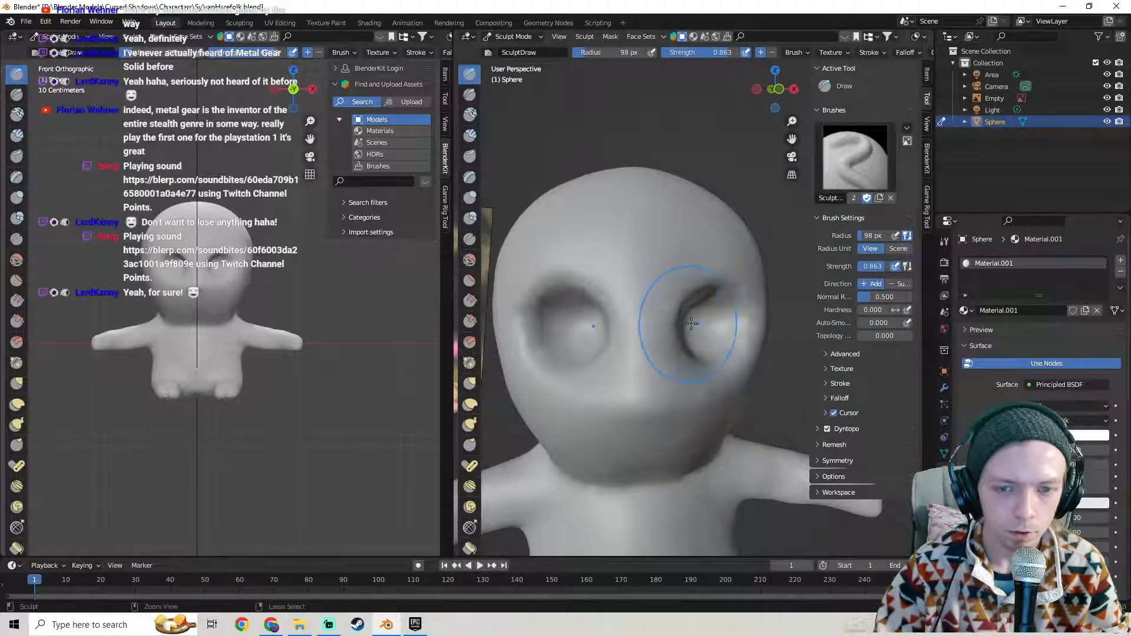
pyautogui.moveTo(707, 328)
pyautogui.mouseDown(button='middle')
pyautogui.moveTo(697, 323)
pyautogui.moveTo(727, 341)
pyautogui.mouseUp(button='middle')
# - Compare the carved eye sockets and face with the reference image in both viewports
pyautogui.scroll(-3, 728, 338)
pyautogui.moveTo(304, 331)
pyautogui.mouseDown(button='middle')
pyautogui.moveTo(176, 351)
pyautogui.moveTo(319, 334)
pyautogui.moveTo(303, 320)
pyautogui.mouseUp(button='middle')
pyautogui.scroll(4, 298, 333)
pyautogui.scroll(-1, 656, 323)
pyautogui.moveTo(656, 322); pyautogui.dragTo(637, 320, button='middle')
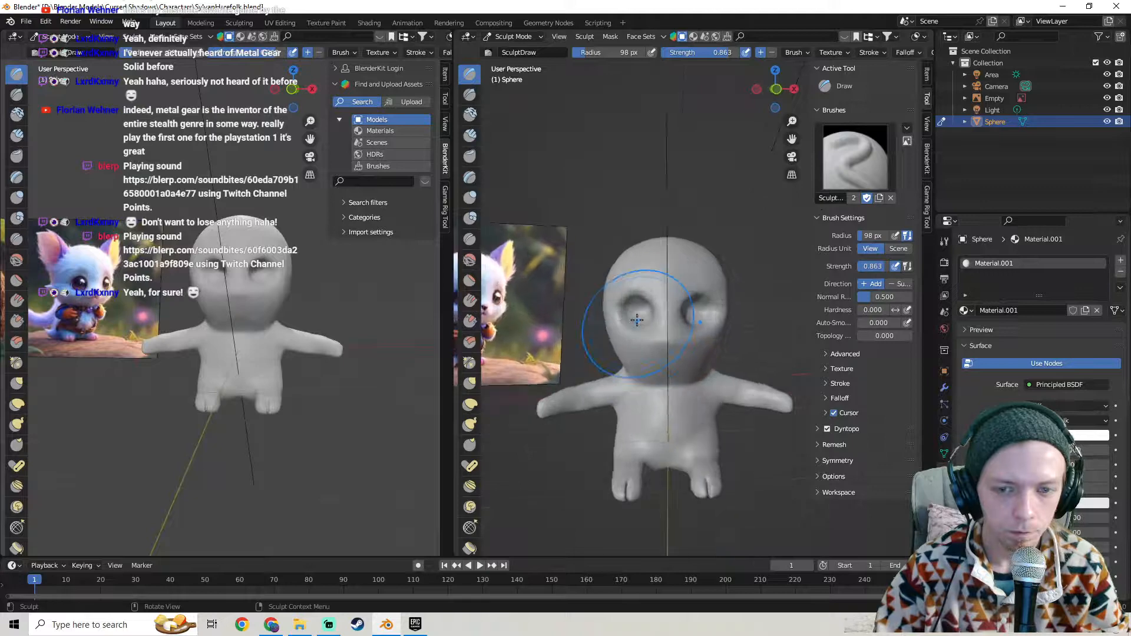
pyautogui.press('KP_1')
pyautogui.scroll(-1, 637, 320)
pyautogui.moveTo(710, 334)
pyautogui.keyDown('shift'); pyautogui.mouseDown(button='middle')
pyautogui.moveTo(644, 319)
pyautogui.moveTo(695, 342)
pyautogui.moveTo(765, 347)
pyautogui.mouseUp(button='middle'); pyautogui.keyUp('shift')
# - Switch to the Grab brush and compare the character's head and body proportions with the reference image
pyautogui.click(470, 383)
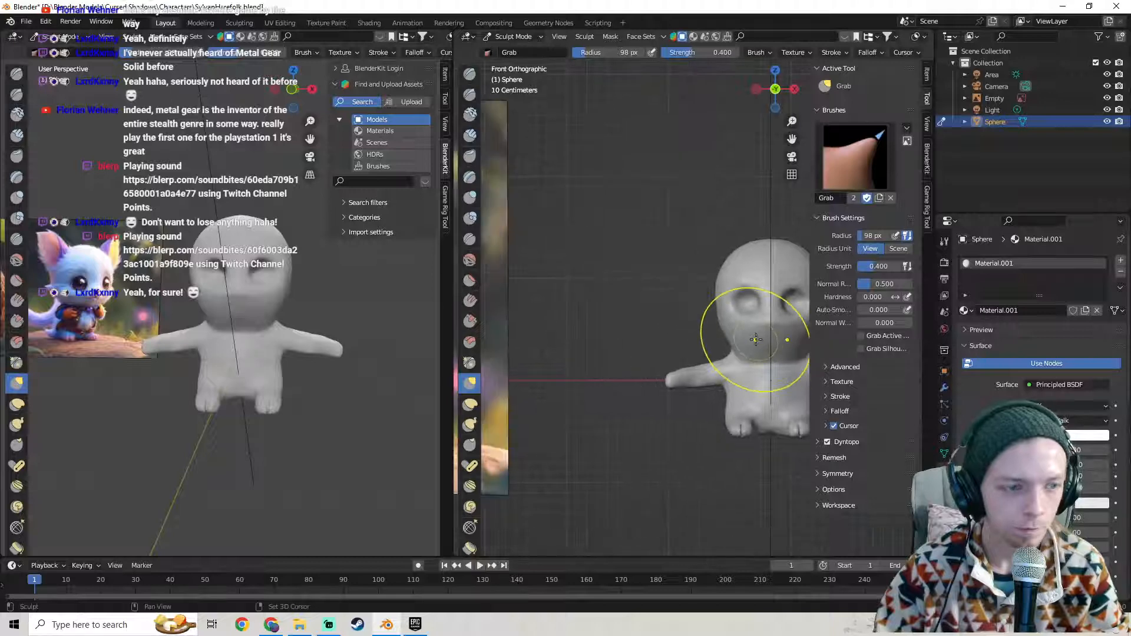
pyautogui.scroll(-3, 644, 353)
pyautogui.moveTo(643, 353)
pyautogui.mouseDown(button='middle')
pyautogui.moveTo(724, 354)
pyautogui.moveTo(646, 352)
pyautogui.mouseUp(button='middle')
pyautogui.scroll(3, 722, 347)
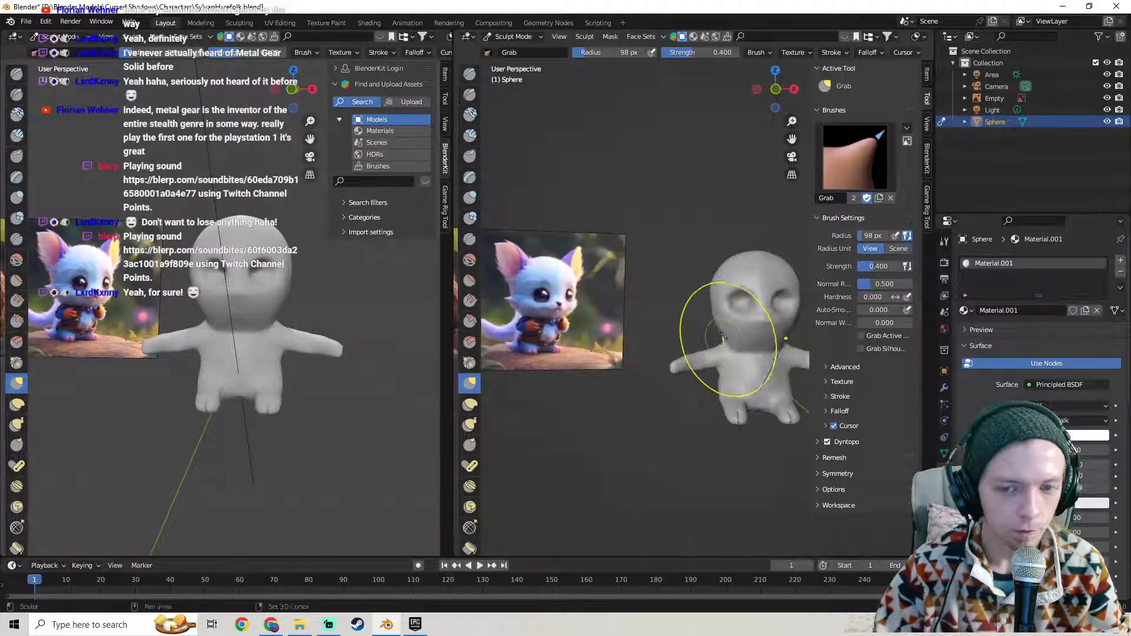
pyautogui.keyDown('shift'); pyautogui.moveTo(732, 340); pyautogui.dragTo(629, 318, button='middle'); pyautogui.keyUp('shift')
pyautogui.scroll(1, 634, 312)
pyautogui.moveTo(688, 293); pyautogui.dragTo(634, 284, button='middle')
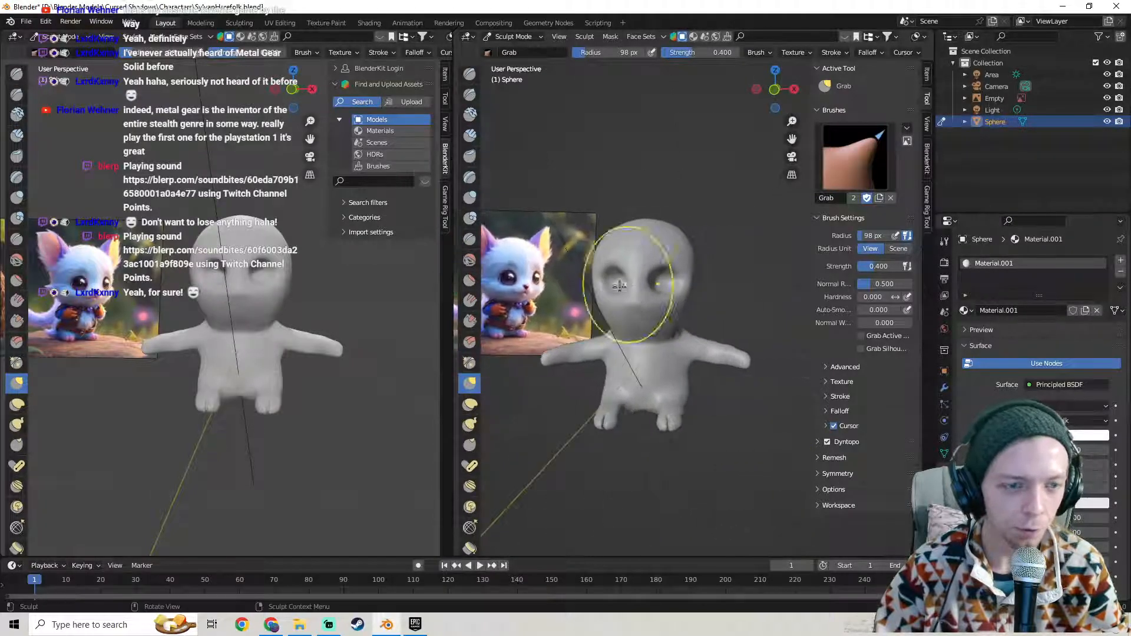
pyautogui.scroll(2, 230, 309)
pyautogui.moveTo(280, 299)
pyautogui.keyDown('shift'); pyautogui.mouseDown(button='middle')
pyautogui.moveTo(271, 311)
pyautogui.moveTo(324, 308)
pyautogui.moveTo(277, 329)
pyautogui.moveTo(333, 318)
pyautogui.mouseUp(button='middle'); pyautogui.keyUp('shift')
pyautogui.scroll(-2, 333, 318)
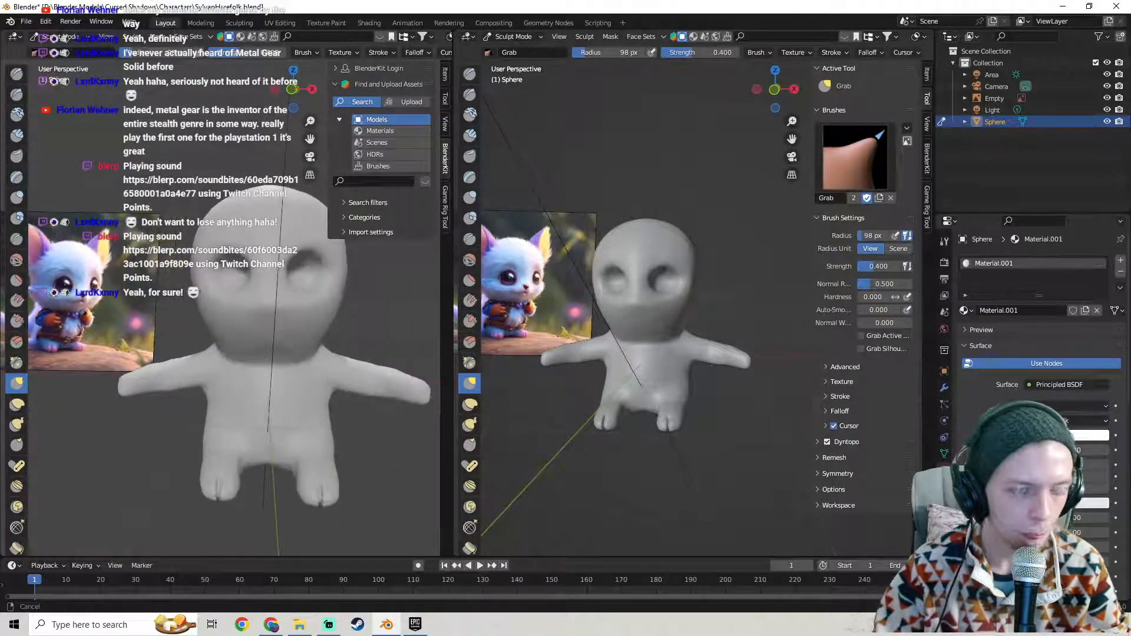
pyautogui.moveTo(669, 328); pyautogui.dragTo(627, 321, button='middle')
pyautogui.scroll(1, 700, 339)
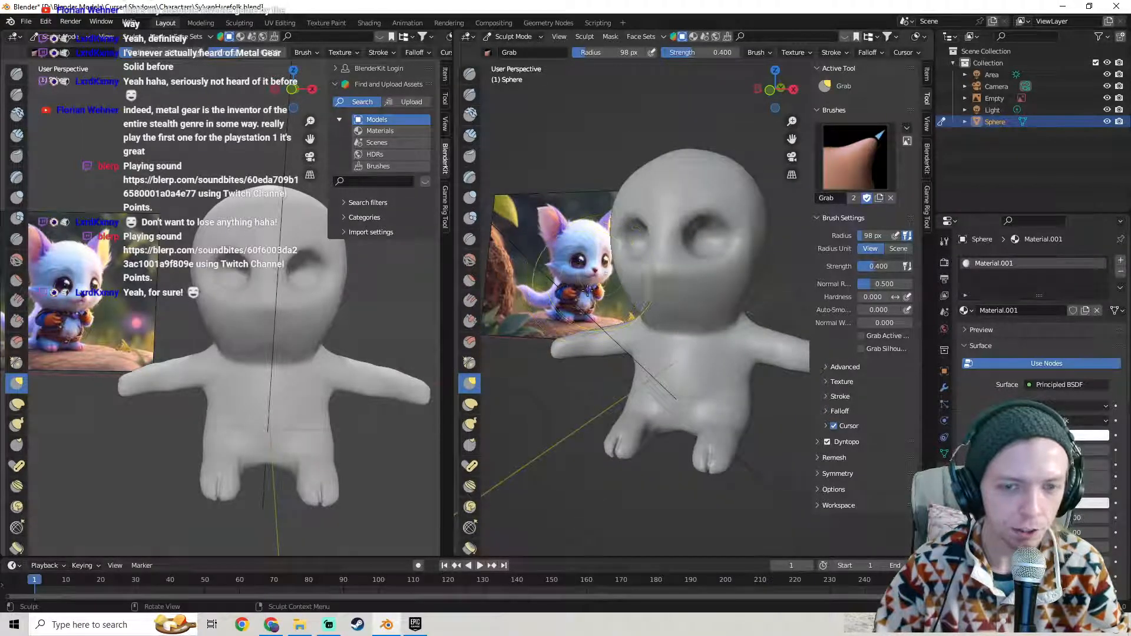
# - Examine the character's face, checking the cheeks, jaw and muzzle from the front and in close-up profile
pyautogui.moveTo(696, 303); pyautogui.dragTo(723, 296, button='middle')
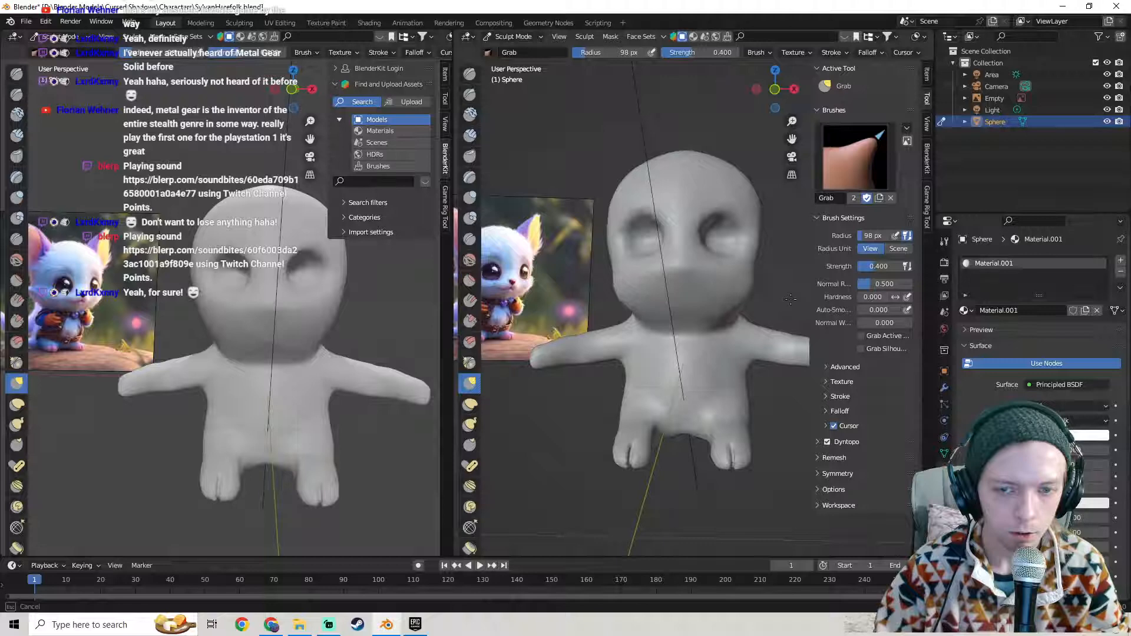
pyautogui.moveTo(770, 303)
pyautogui.mouseDown(button='middle')
pyautogui.moveTo(813, 301)
pyautogui.moveTo(732, 300)
pyautogui.mouseUp(button='middle')
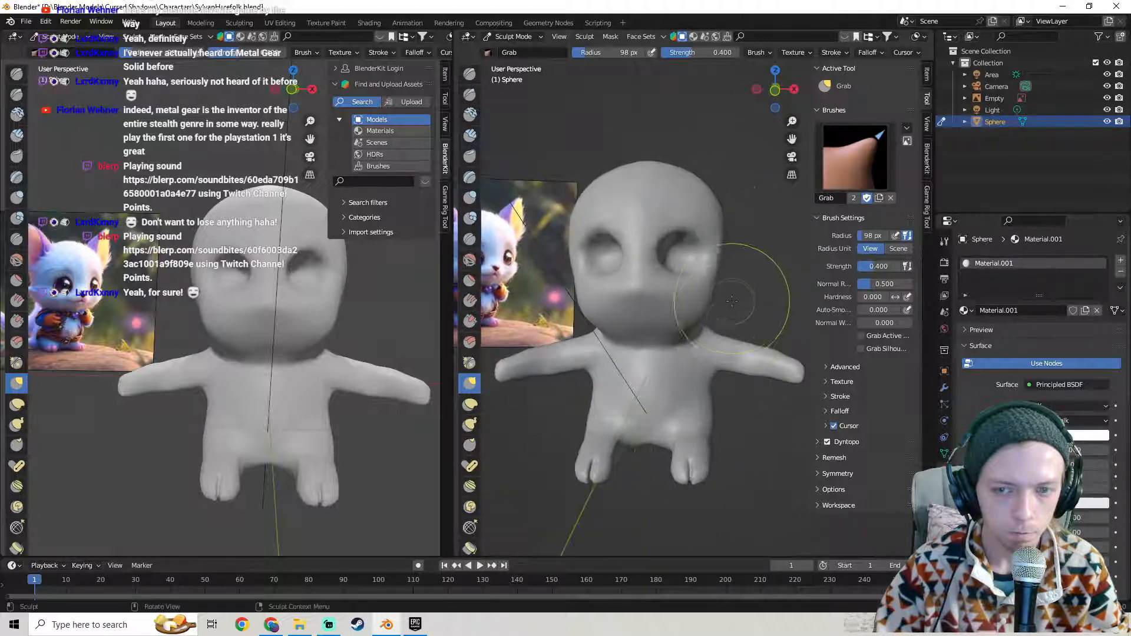
pyautogui.moveTo(651, 290)
pyautogui.mouseDown(button='middle')
pyautogui.moveTo(707, 297)
pyautogui.moveTo(660, 304)
pyautogui.mouseUp(button='middle')
pyautogui.scroll(-2, 263, 335)
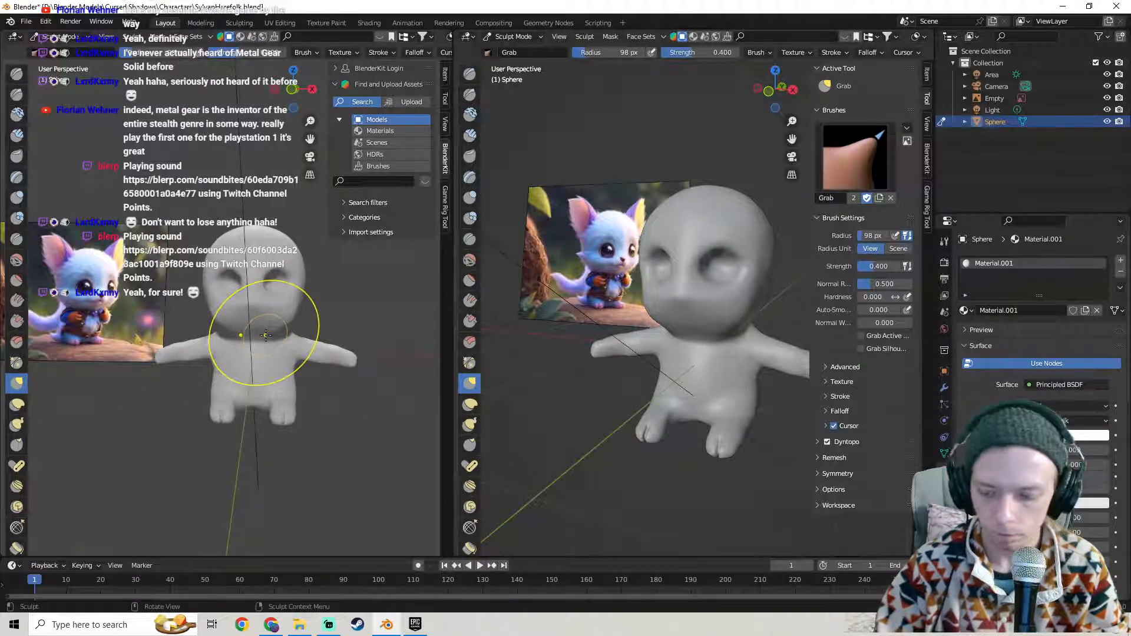
pyautogui.press('KP_1')
pyautogui.moveTo(267, 335); pyautogui.dragTo(320, 327, button='middle')
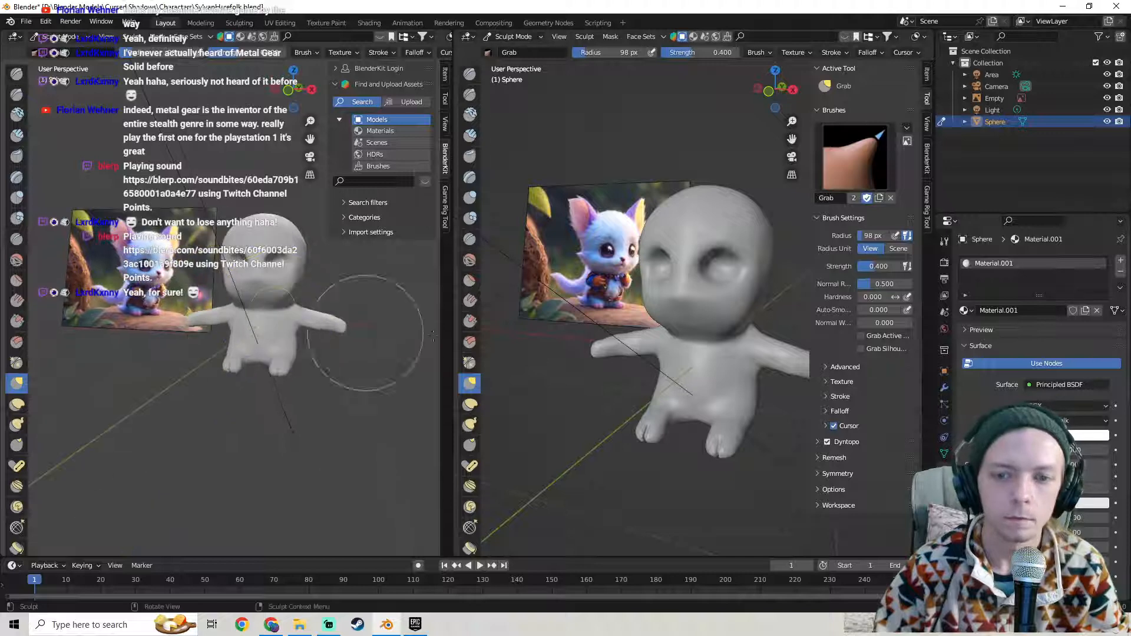
pyautogui.moveTo(671, 285)
pyautogui.mouseDown(button='middle')
pyautogui.moveTo(669, 276)
pyautogui.moveTo(692, 293)
pyautogui.moveTo(575, 330)
pyautogui.moveTo(577, 276)
pyautogui.moveTo(652, 273)
pyautogui.mouseUp(button='middle')
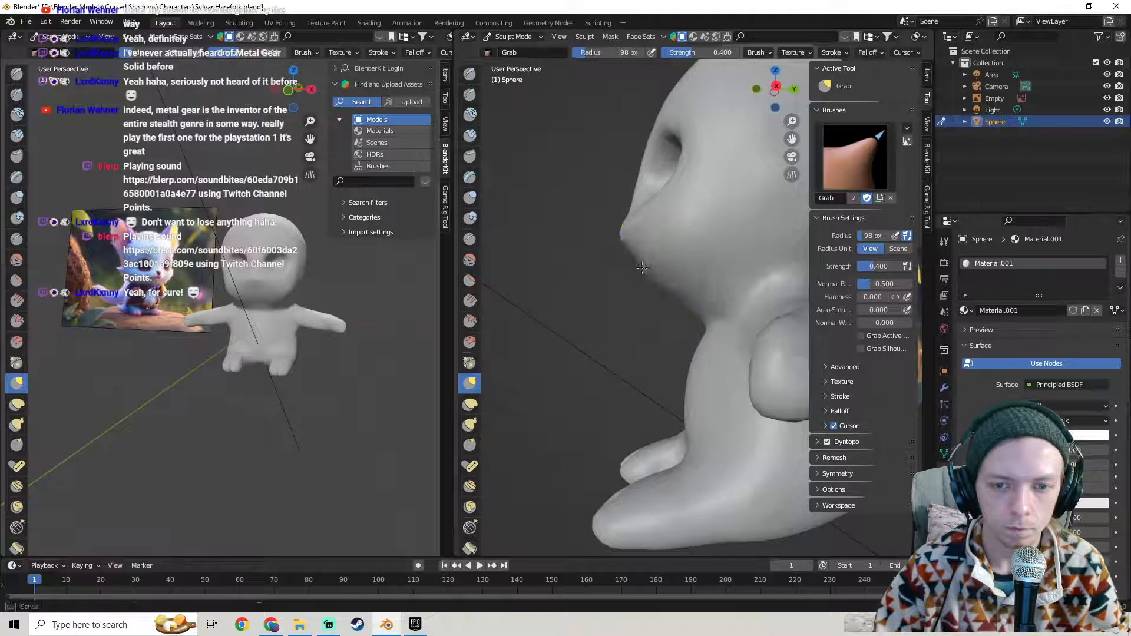
pyautogui.moveTo(693, 269)
pyautogui.mouseDown(button='middle')
pyautogui.moveTo(683, 278)
pyautogui.moveTo(698, 306)
pyautogui.moveTo(737, 334)
pyautogui.moveTo(605, 328)
pyautogui.moveTo(629, 250)
pyautogui.mouseUp(button='middle')
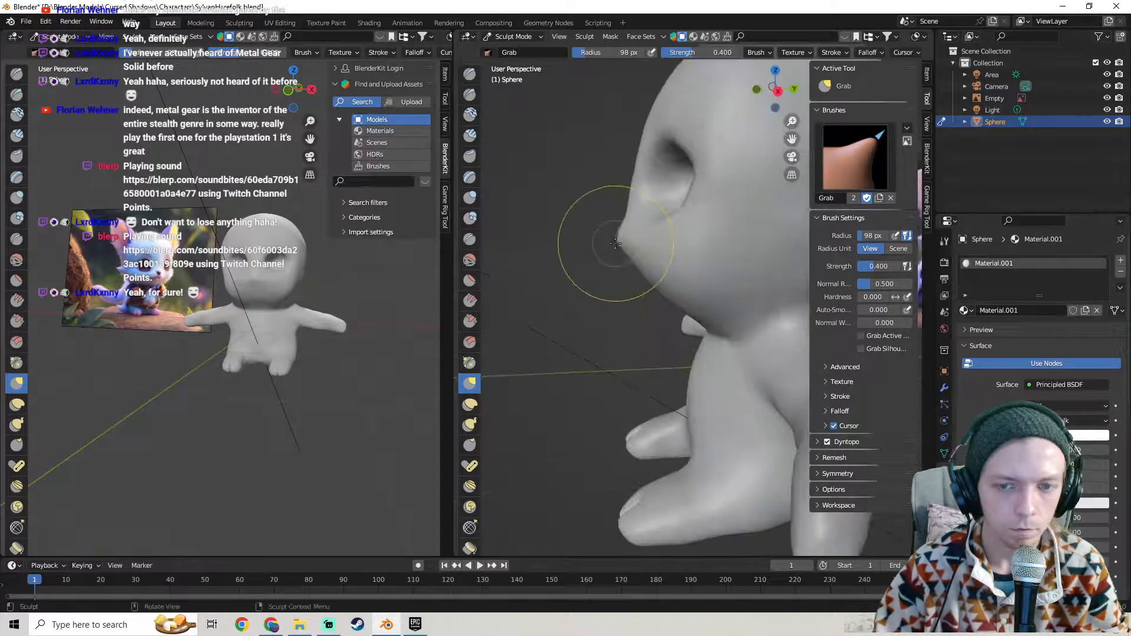
pyautogui.moveTo(614, 237); pyautogui.dragTo(626, 285, button='middle')
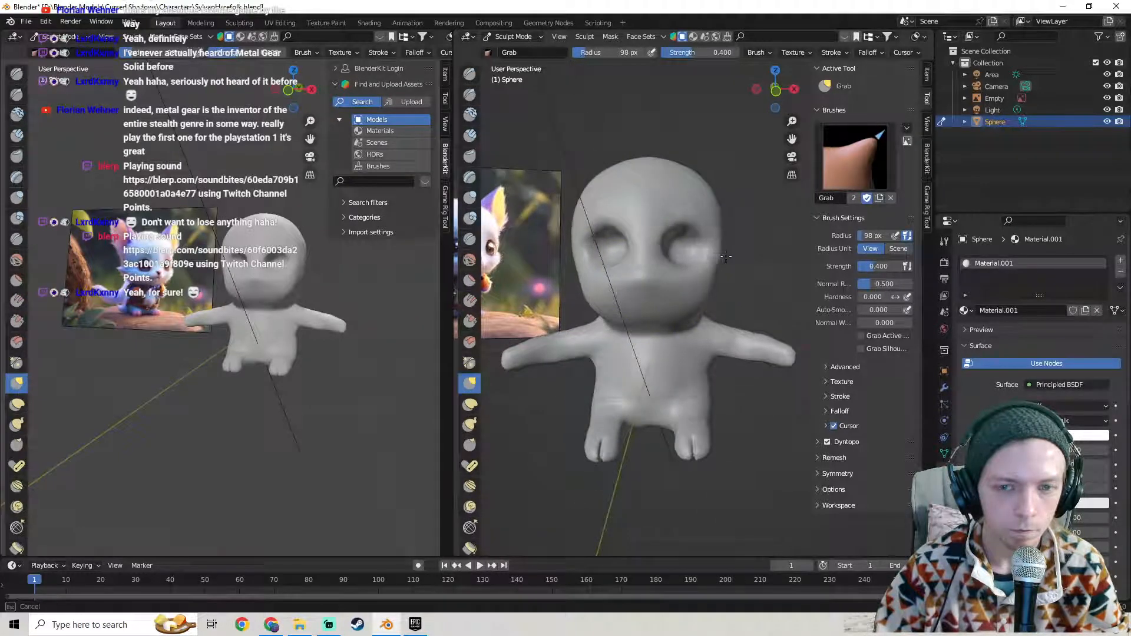
# - Examine the whole character in both viewports, checking the head, arms and back from the front and the side
pyautogui.moveTo(330, 295); pyautogui.dragTo(307, 319, button='middle')
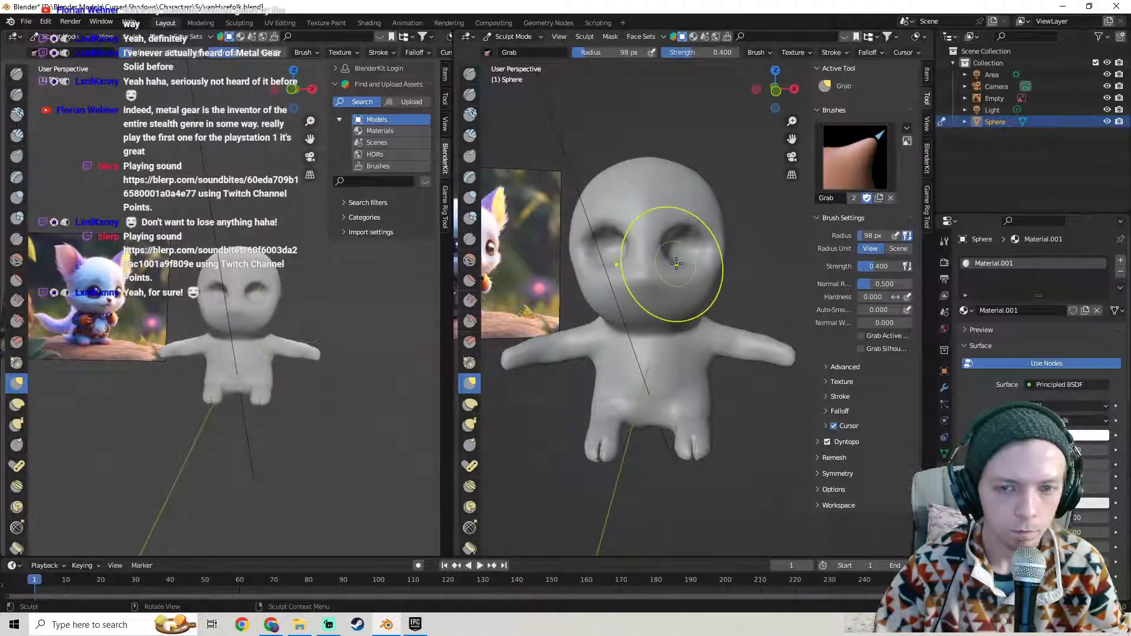
pyautogui.moveTo(725, 263); pyautogui.dragTo(672, 280, button='middle')
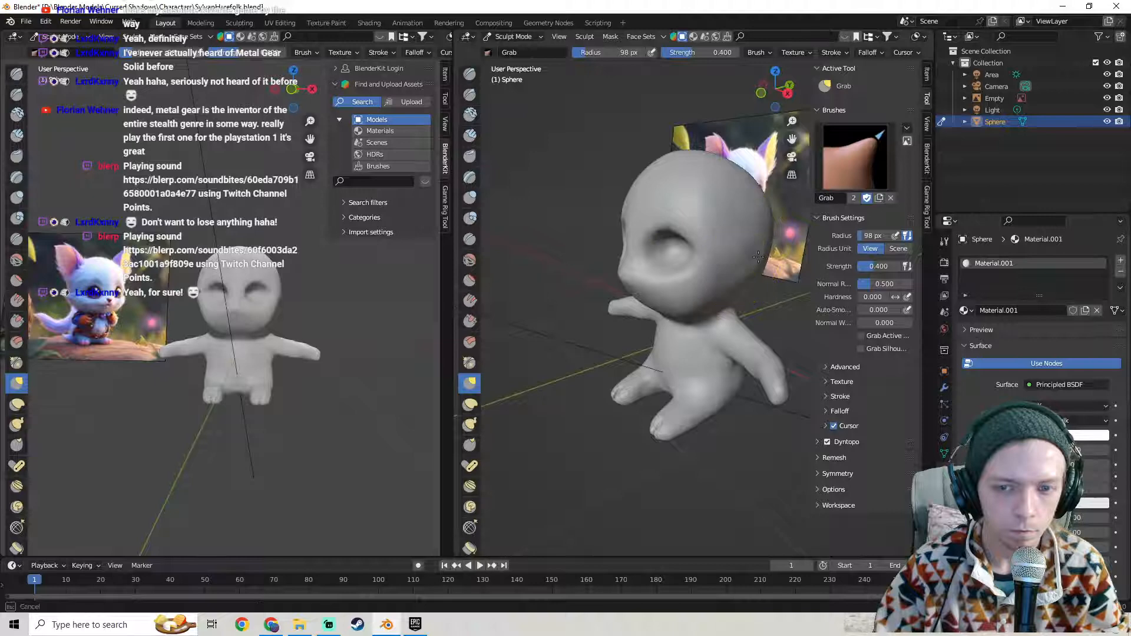
pyautogui.moveTo(747, 261); pyautogui.dragTo(700, 261, button='middle')
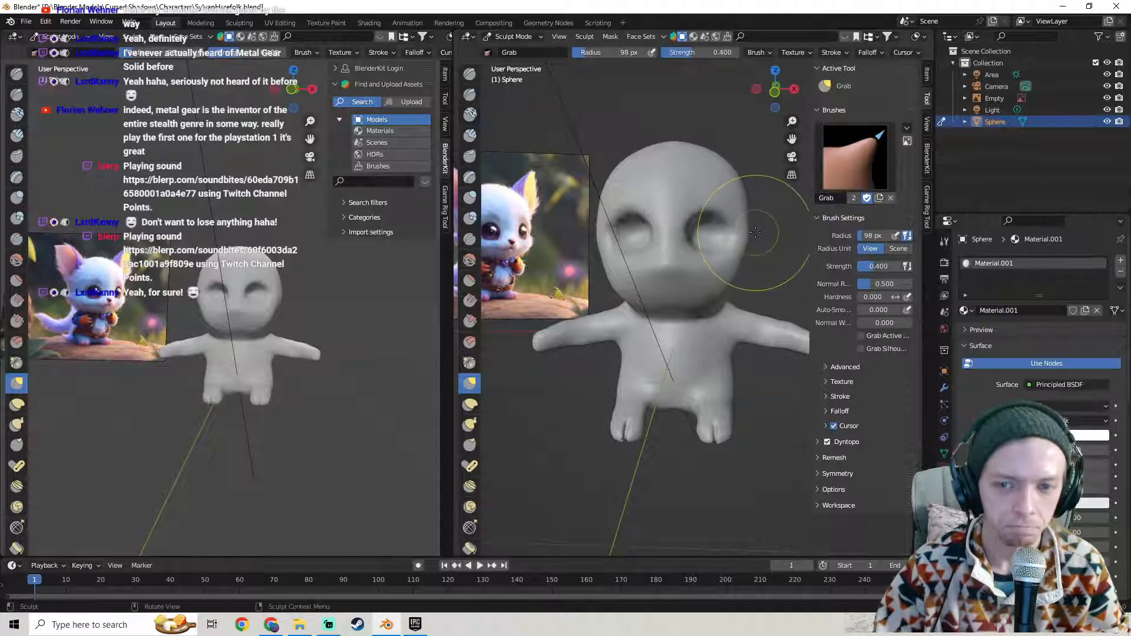
pyautogui.moveTo(265, 303); pyautogui.dragTo(333, 305, button='middle')
pyautogui.moveTo(661, 287); pyautogui.dragTo(573, 284, button='middle')
pyautogui.moveTo(213, 344); pyautogui.dragTo(88, 336, button='middle')
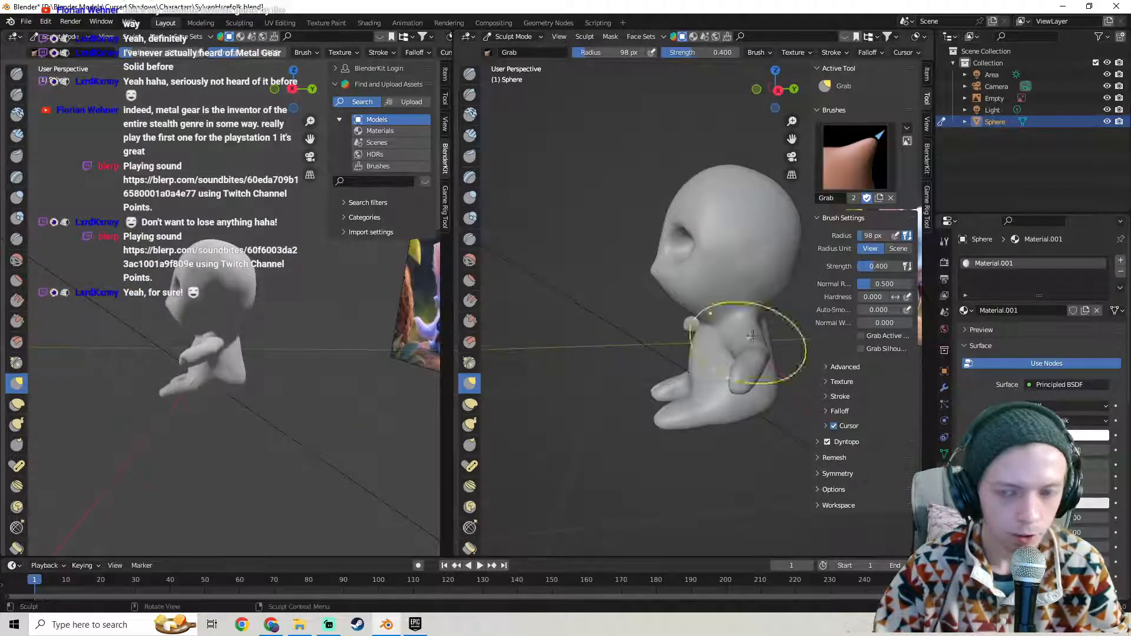
pyautogui.moveTo(740, 377); pyautogui.dragTo(707, 321, button='middle')
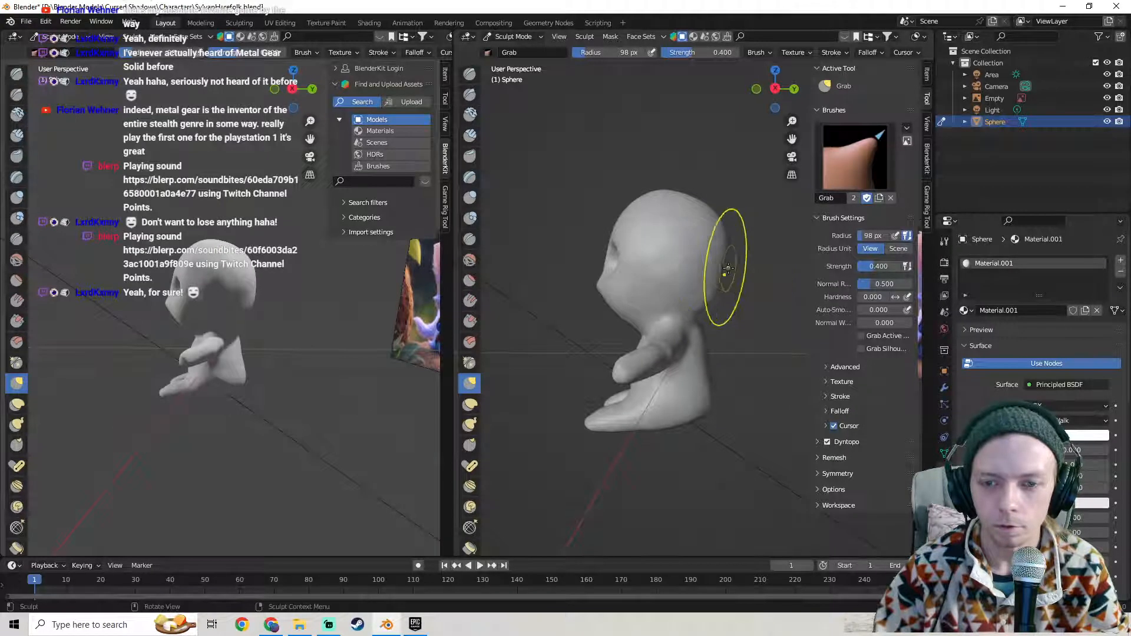
# - Examine the whole character from the side and the front against the reference image
pyautogui.moveTo(734, 270)
pyautogui.mouseDown(button='middle')
pyautogui.moveTo(683, 308)
pyautogui.moveTo(694, 319)
pyautogui.moveTo(694, 307)
pyautogui.mouseUp(button='middle')
pyautogui.moveTo(759, 295)
pyautogui.mouseDown(button='middle')
pyautogui.moveTo(710, 297)
pyautogui.moveTo(690, 312)
pyautogui.moveTo(706, 309)
pyautogui.mouseUp(button='middle')
pyautogui.click(272, 622)
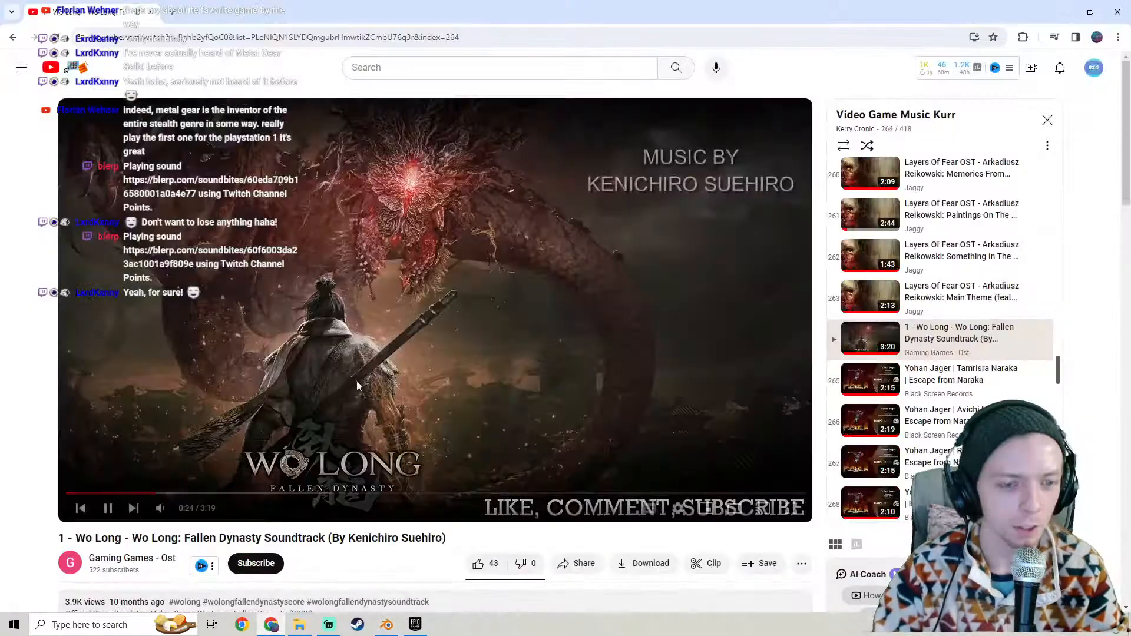
pyautogui.click(386, 626)
pyautogui.moveTo(677, 336); pyautogui.dragTo(769, 290, button='middle')
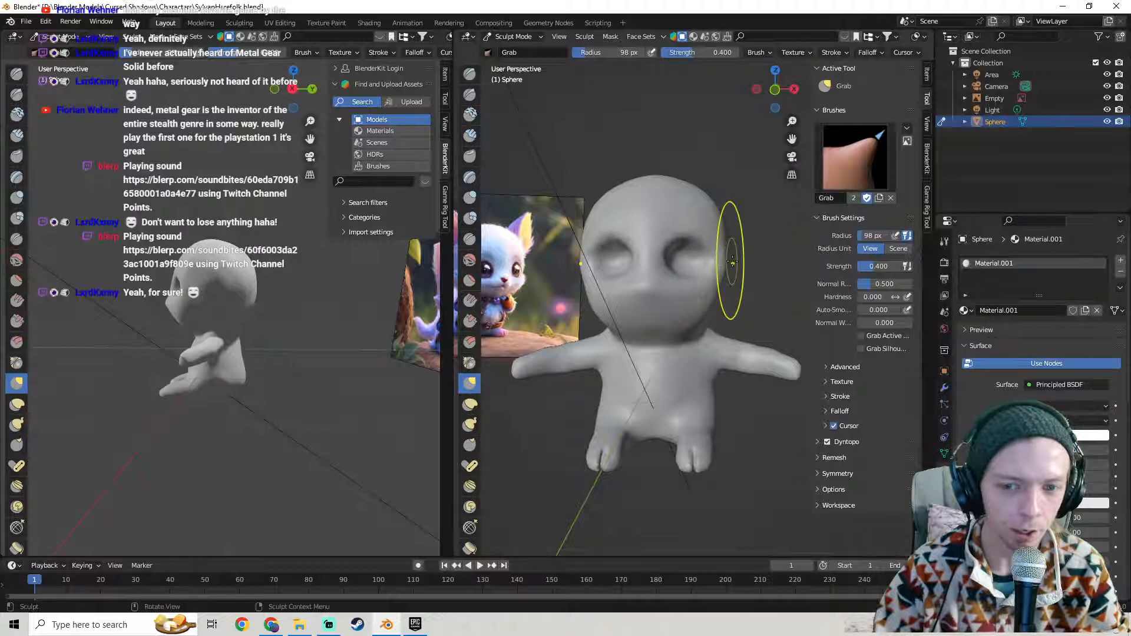
pyautogui.moveTo(184, 314)
pyautogui.mouseDown(button='middle')
pyautogui.moveTo(310, 337)
pyautogui.moveTo(304, 326)
pyautogui.mouseUp(button='middle')
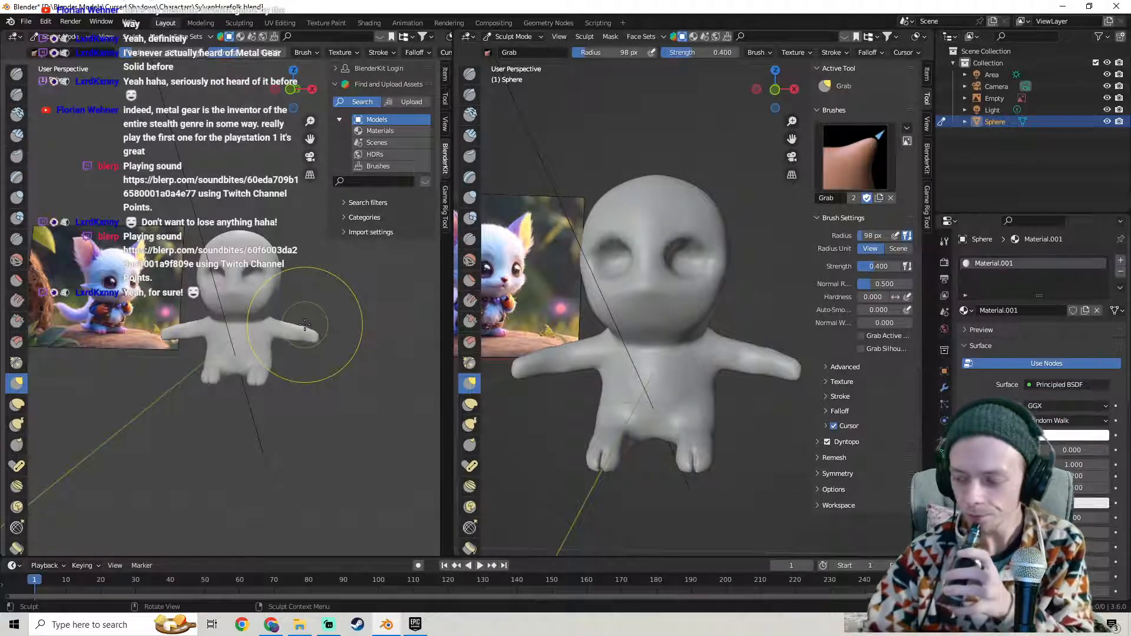
pyautogui.moveTo(500, 339)
pyautogui.mouseDown(button='middle')
pyautogui.moveTo(581, 343)
pyautogui.moveTo(616, 382)
pyautogui.moveTo(690, 381)
pyautogui.moveTo(626, 326)
pyautogui.mouseUp(button='middle')
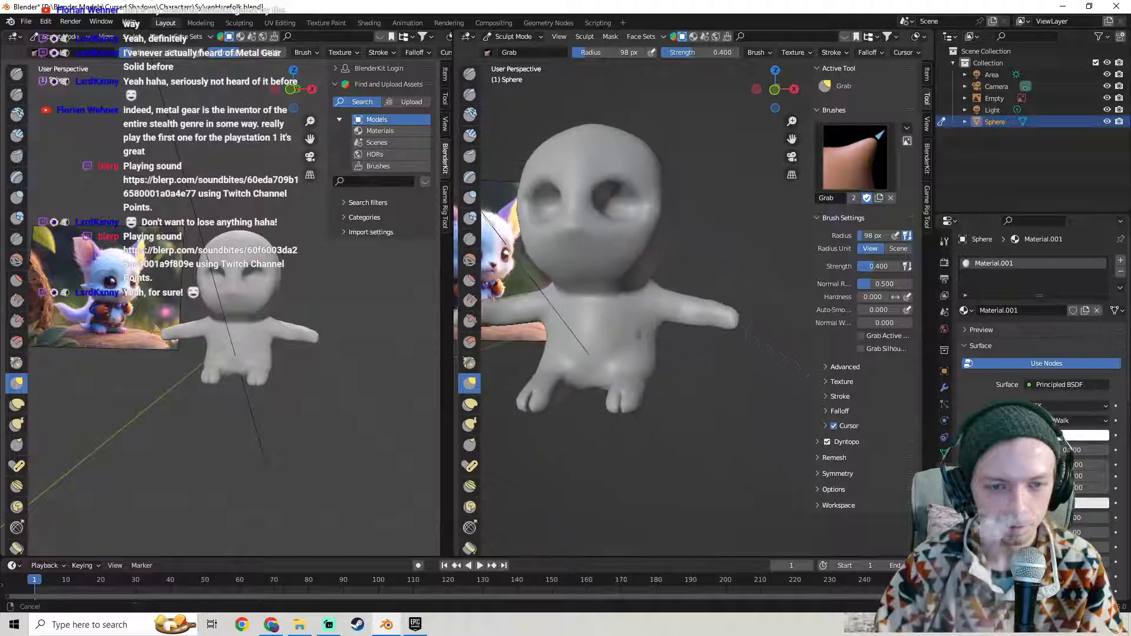
# - Inspect the character's arm, shoulder and neck area up close
pyautogui.scroll(3, 760, 335)
pyautogui.press('Tab')
pyautogui.press('Tab')
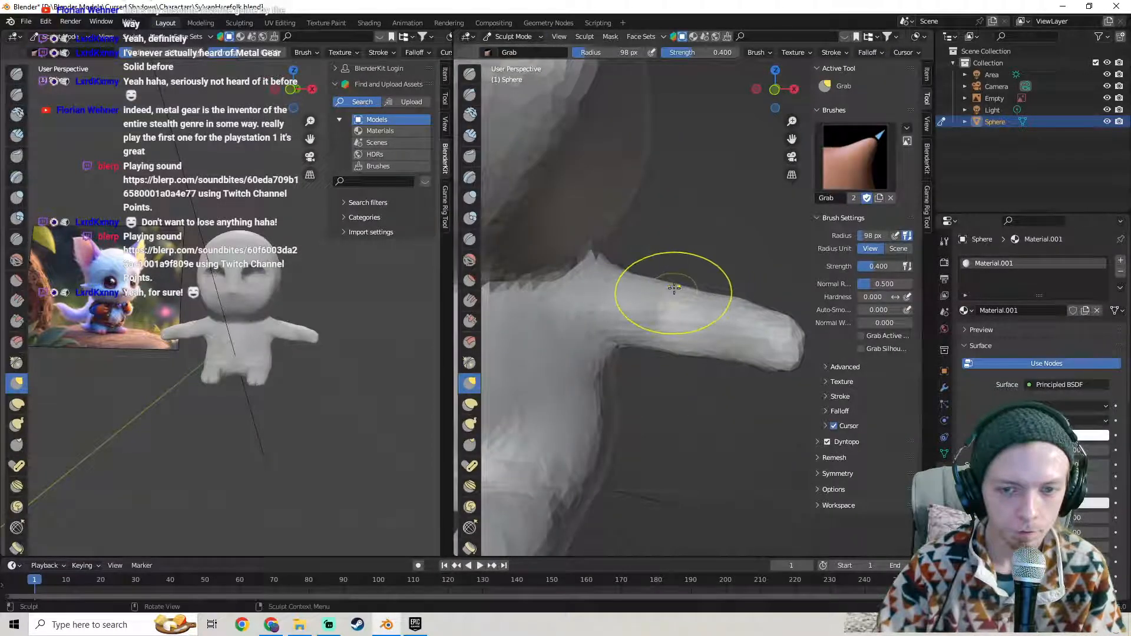
pyautogui.moveTo(709, 293); pyautogui.dragTo(702, 293)
pyautogui.scroll(-1, 646, 301)
pyautogui.keyDown('shift'); pyautogui.moveTo(587, 295); pyautogui.dragTo(872, 306, button='middle'); pyautogui.keyUp('shift')
pyautogui.scroll(-1, 727, 306)
pyautogui.keyDown('shift'); pyautogui.moveTo(727, 306); pyautogui.dragTo(646, 306, button='middle'); pyautogui.keyUp('shift')
pyautogui.scroll(5, 645, 306)
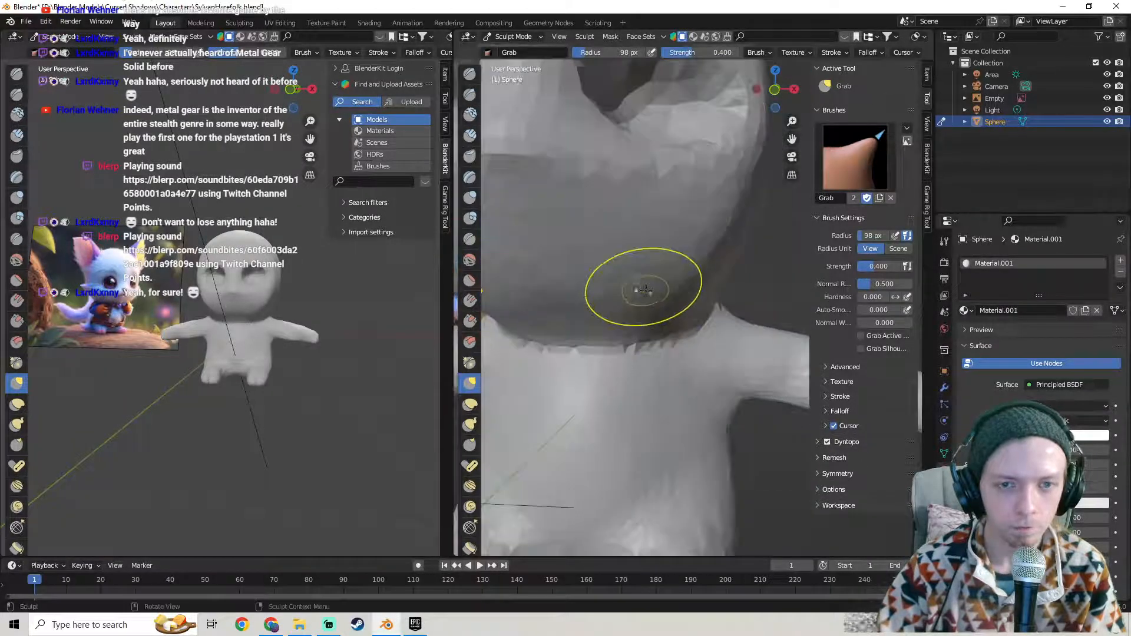
# - Switch to the Draw brush with a 54 px radius, ready for the muzzle
pyautogui.click(468, 74)
pyautogui.moveTo(519, 283)
pyautogui.keyDown('shift'); pyautogui.mouseDown(button='middle')
pyautogui.moveTo(748, 289)
pyautogui.moveTo(665, 292)
pyautogui.moveTo(563, 126)
pyautogui.mouseUp(button='middle'); pyautogui.keyUp('shift')
pyautogui.scroll(2, 304, 318)
pyautogui.scroll(1, 304, 318)
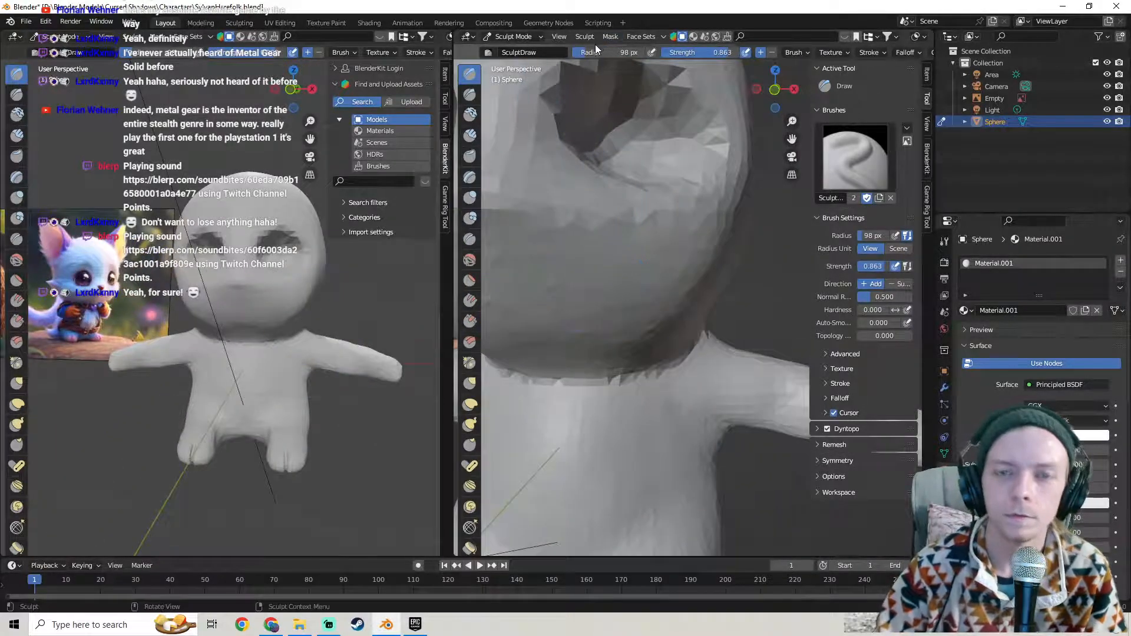
pyautogui.moveTo(540, 227); pyautogui.dragTo(607, 225, button='middle')
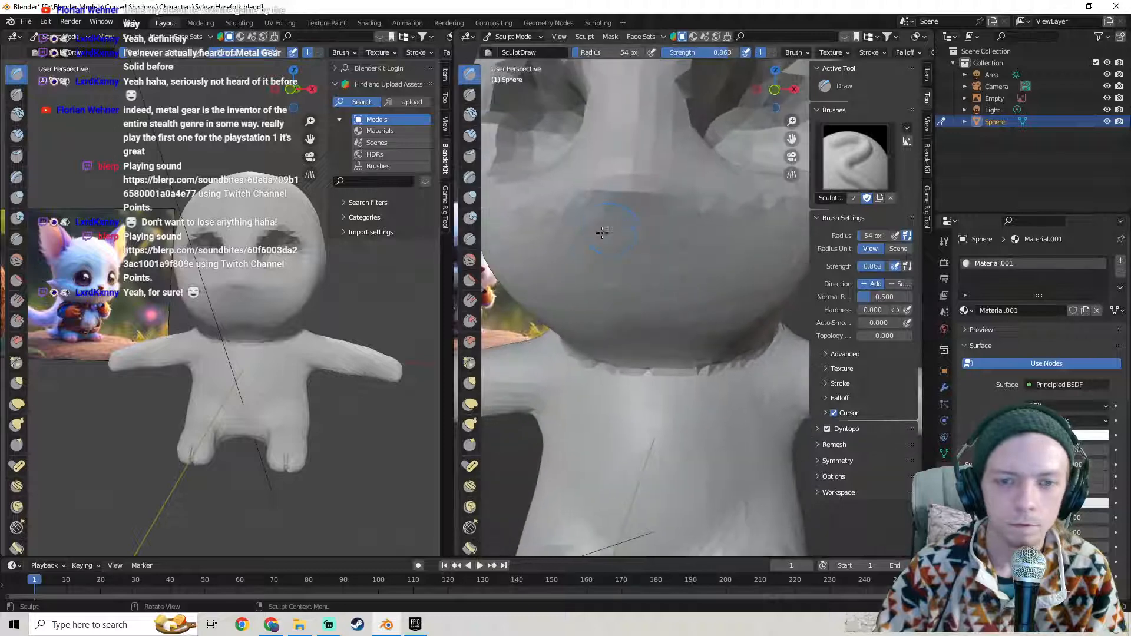
# - Try to carve a wide wavy mouth line across the muzzle with the 54 px Draw brush
pyautogui.moveTo(630, 241)
pyautogui.mouseDown()
pyautogui.moveTo(678, 259)
pyautogui.moveTo(723, 254)
pyautogui.mouseUp()
pyautogui.moveTo(261, 337); pyautogui.dragTo(271, 344, button='middle')
pyautogui.moveTo(334, 306)
pyautogui.mouseDown(button='middle')
pyautogui.moveTo(274, 330)
pyautogui.moveTo(318, 314)
pyautogui.mouseUp(button='middle')
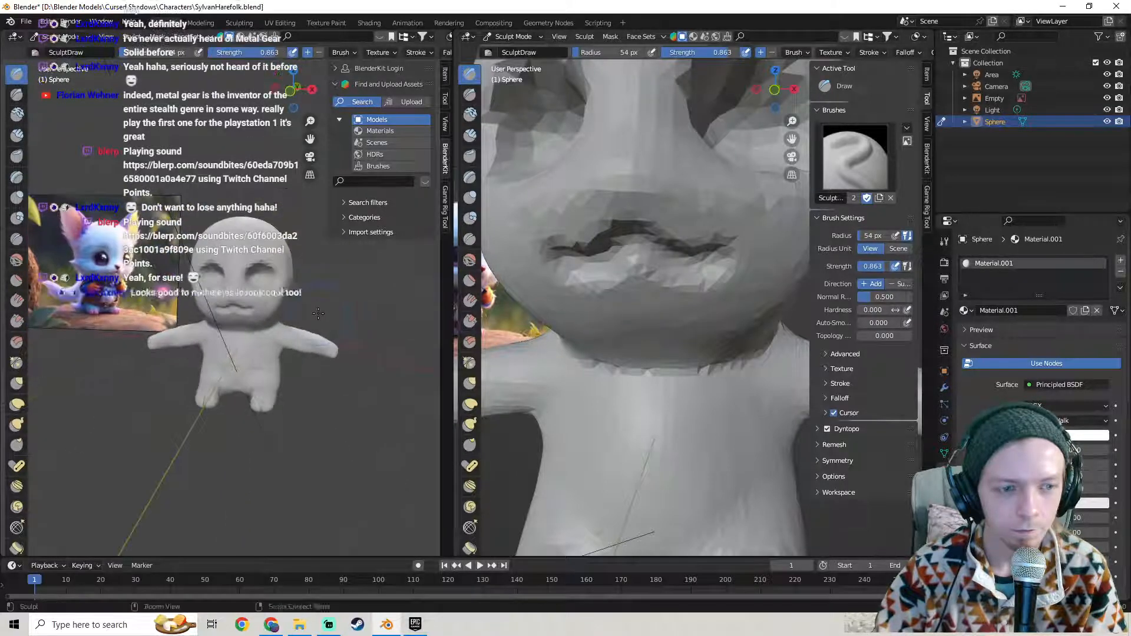
pyautogui.hotkey('ctrl', 'z')
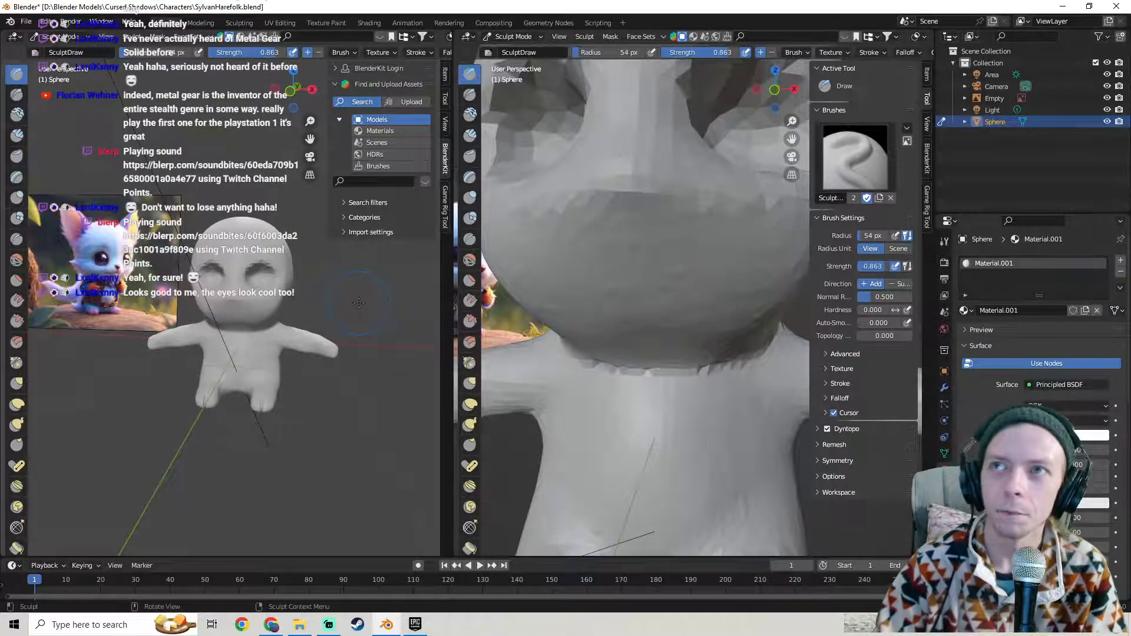
# - Reduce the Draw brush radius to 34 px for finer mouth detail
pyautogui.scroll(-5, 591, 293)
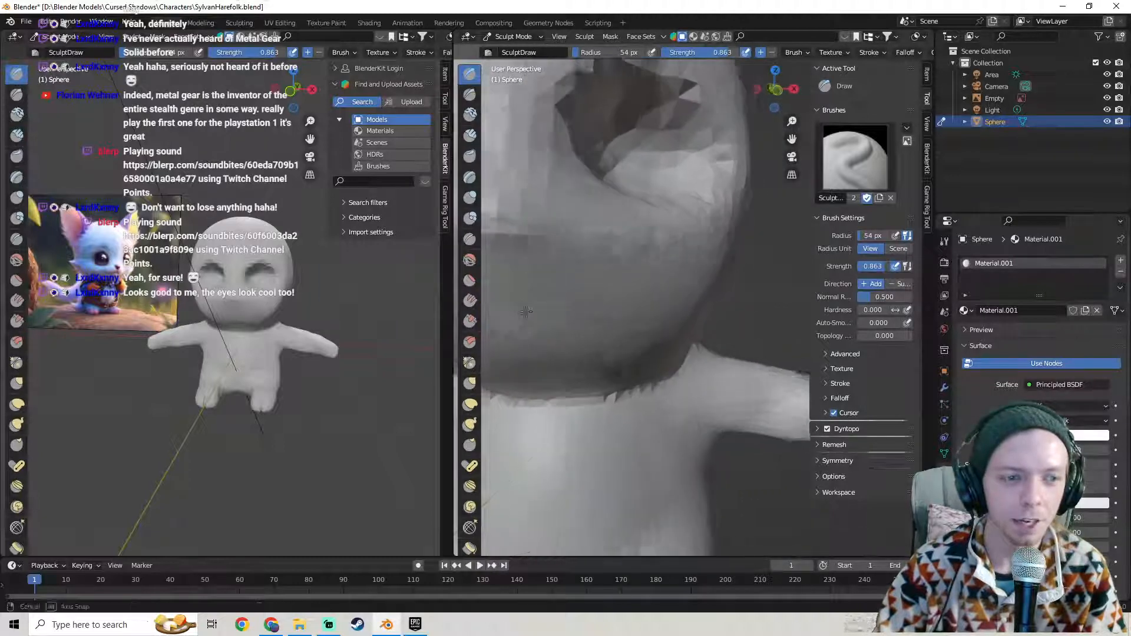
pyautogui.moveTo(527, 303); pyautogui.dragTo(675, 225, button='middle')
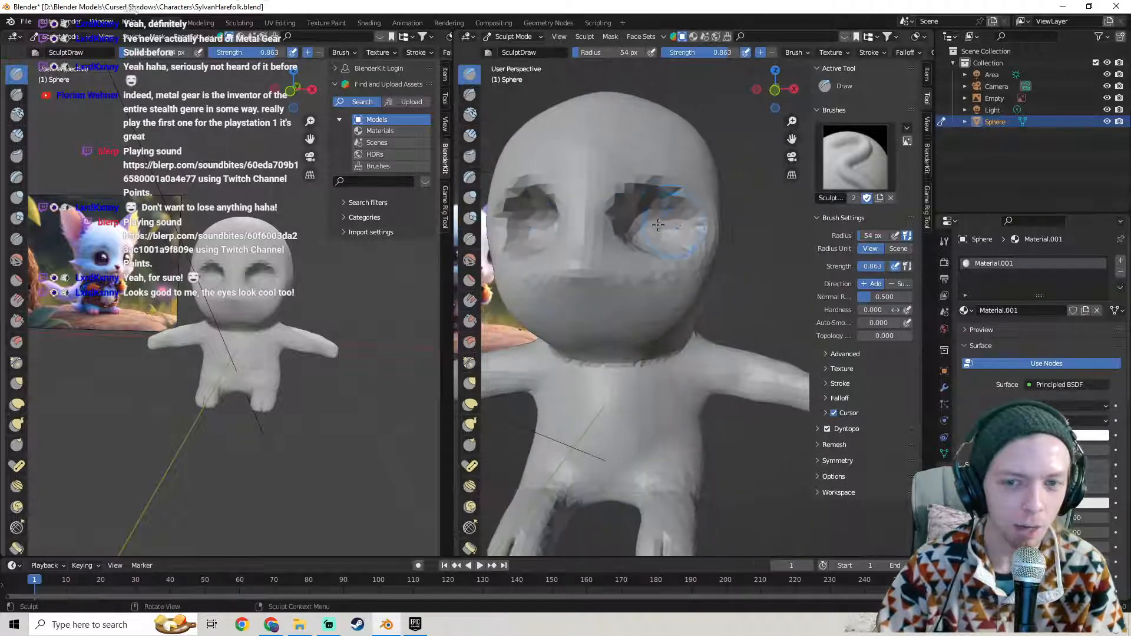
pyautogui.moveTo(624, 257)
pyautogui.mouseDown(button='middle')
pyautogui.moveTo(637, 277)
pyautogui.moveTo(648, 191)
pyautogui.mouseUp(button='middle')
pyautogui.scroll(4, 637, 276)
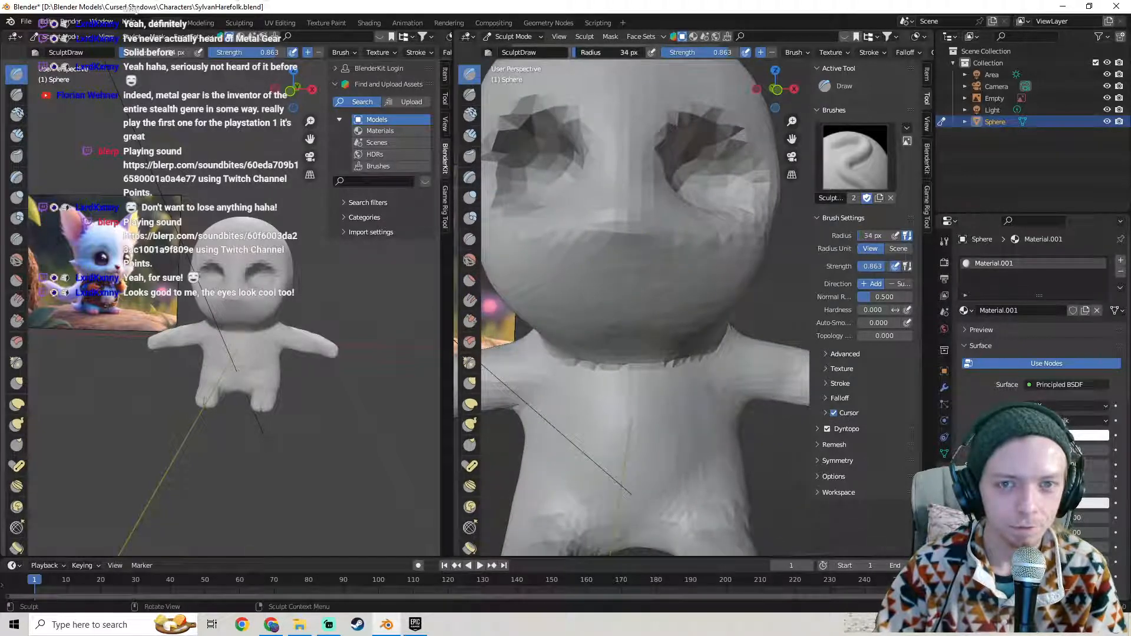
pyautogui.scroll(2, 618, 251)
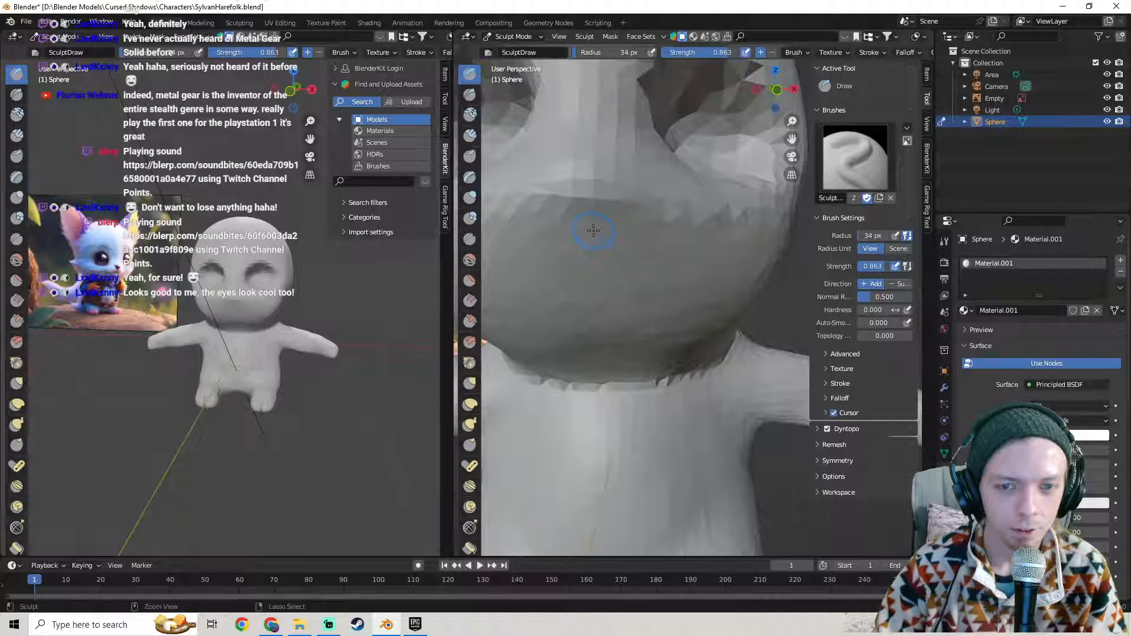
# - Try to carve a thinner curved mouth line on the muzzle and compare it with the reference image
pyautogui.moveTo(605, 236)
pyautogui.mouseDown()
pyautogui.moveTo(648, 259)
pyautogui.moveTo(702, 266)
pyautogui.mouseUp()
pyautogui.moveTo(311, 337); pyautogui.dragTo(338, 330, button='middle')
pyautogui.scroll(-4, 647, 284)
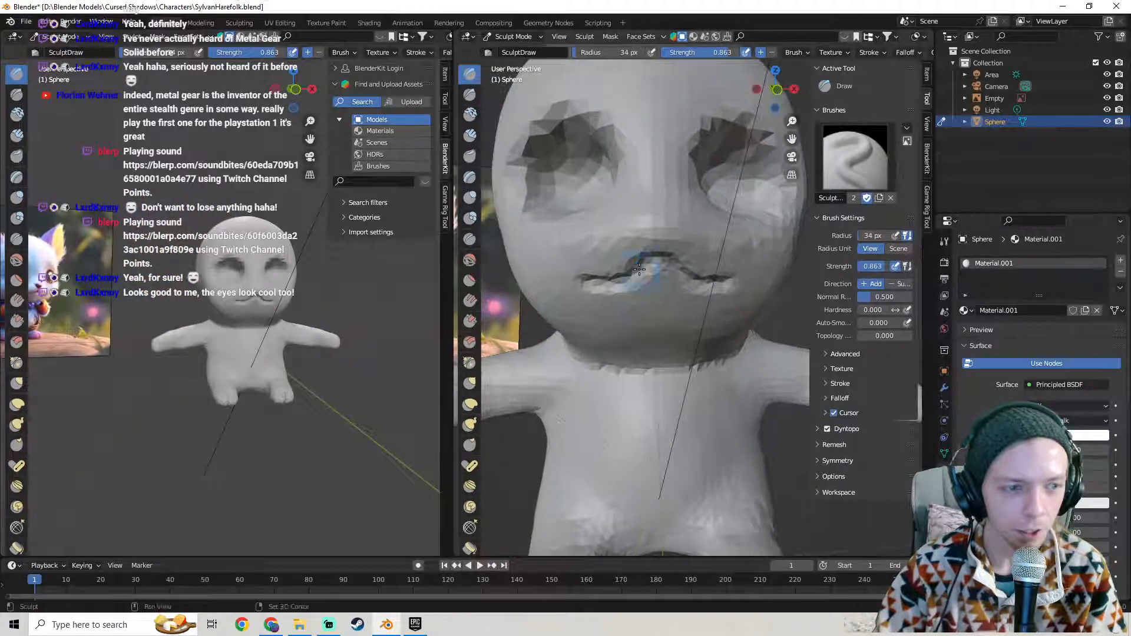
pyautogui.moveTo(326, 289); pyautogui.dragTo(319, 289, button='middle')
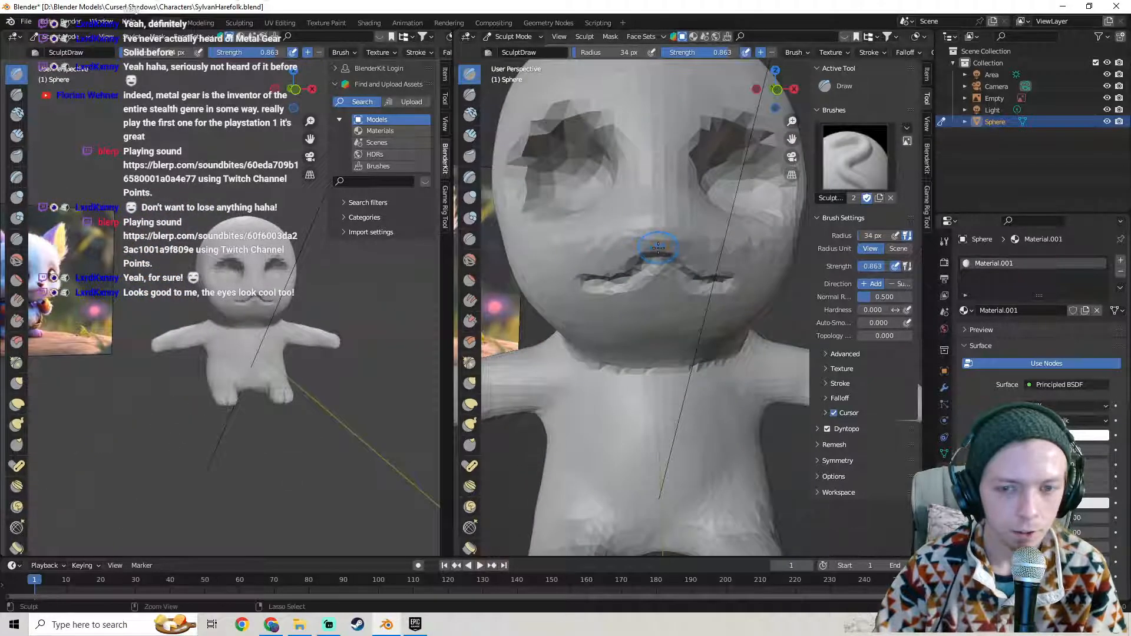
pyautogui.hotkey('ctrl', 'z')
# - Carve a symmetrical wavy mouth line across the muzzle, arched at the centre and turned up at both corners
pyautogui.scroll(3, 656, 248)
pyautogui.moveTo(643, 241)
pyautogui.mouseDown(button='middle')
pyautogui.moveTo(627, 228)
pyautogui.moveTo(648, 244)
pyautogui.mouseUp(button='middle')
pyautogui.moveTo(633, 227)
pyautogui.mouseDown()
pyautogui.moveTo(722, 266)
pyautogui.moveTo(775, 268)
pyautogui.mouseUp()
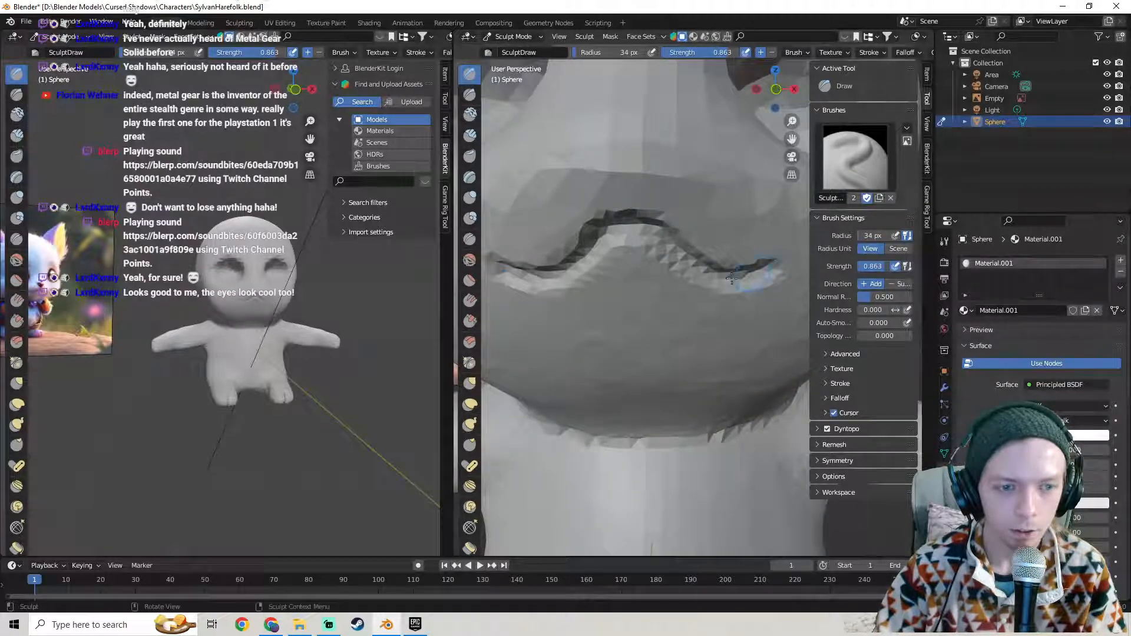
pyautogui.moveTo(273, 327); pyautogui.dragTo(265, 312, button='middle')
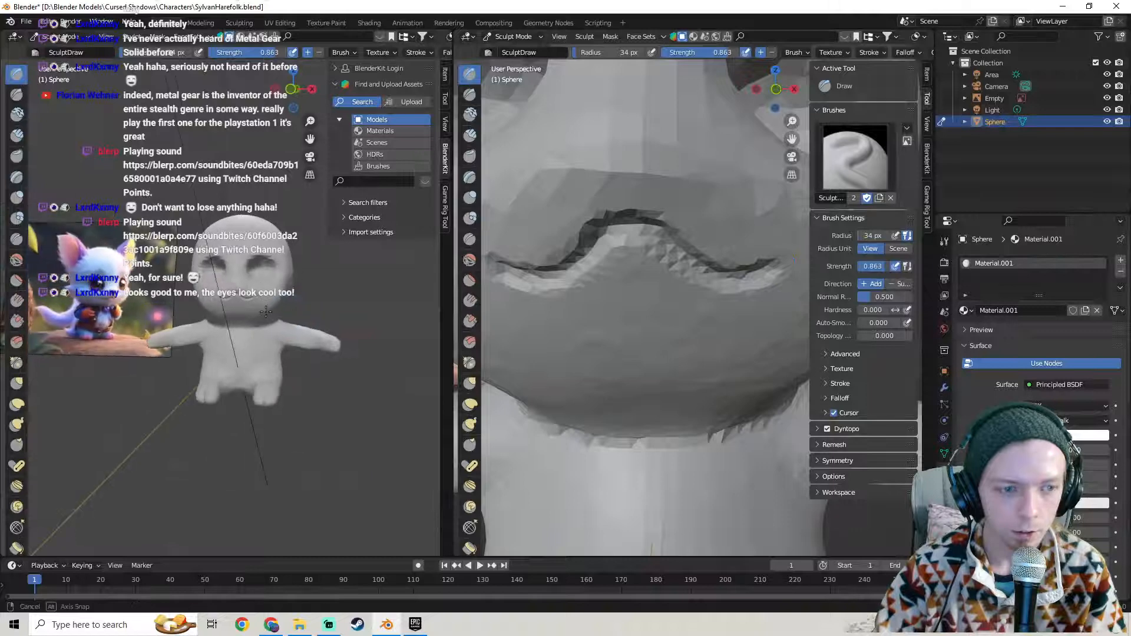
pyautogui.moveTo(602, 220); pyautogui.dragTo(617, 211, button='middle')
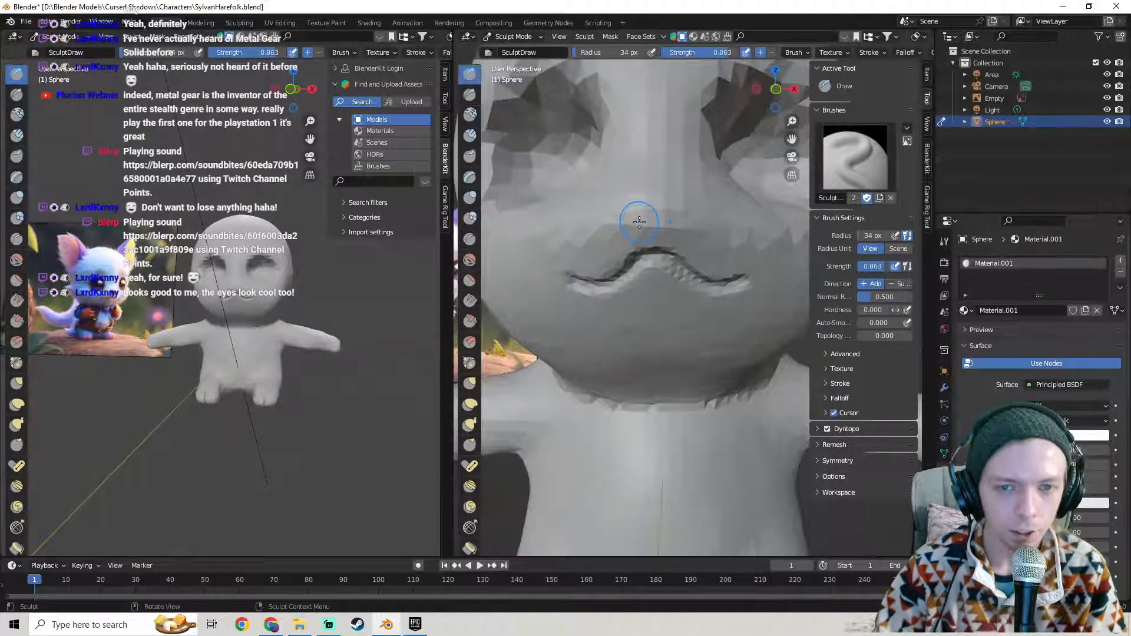
# - Try to carve a rounded, box-like nose outline centred just above the mouth
pyautogui.moveTo(665, 227)
pyautogui.mouseDown()
pyautogui.moveTo(686, 215)
pyautogui.moveTo(688, 188)
pyautogui.mouseUp()
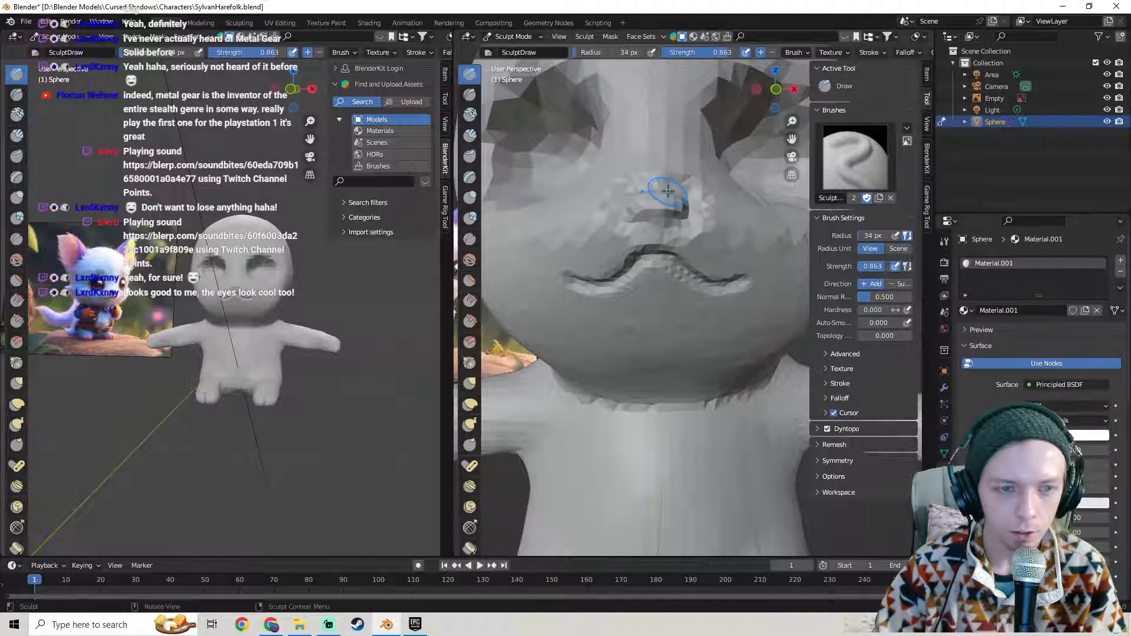
pyautogui.hotkey('ctrl', 'z')
pyautogui.moveTo(681, 191); pyautogui.dragTo(634, 228, button='middle')
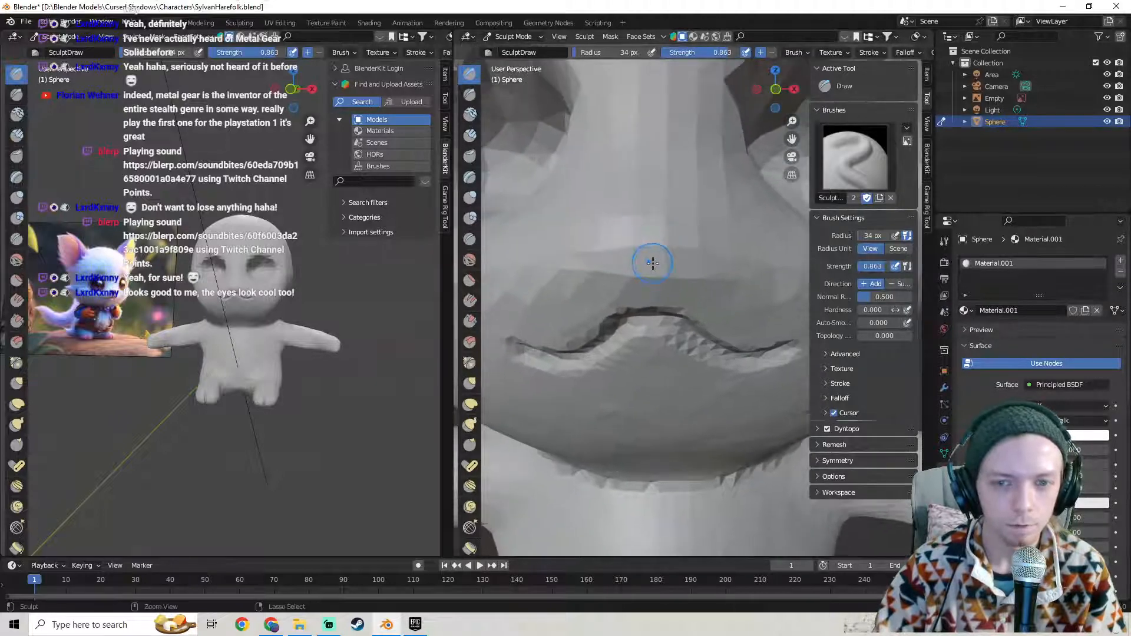
pyautogui.moveTo(658, 271)
pyautogui.mouseDown()
pyautogui.moveTo(681, 278)
pyautogui.moveTo(714, 251)
pyautogui.moveTo(710, 213)
pyautogui.mouseUp()
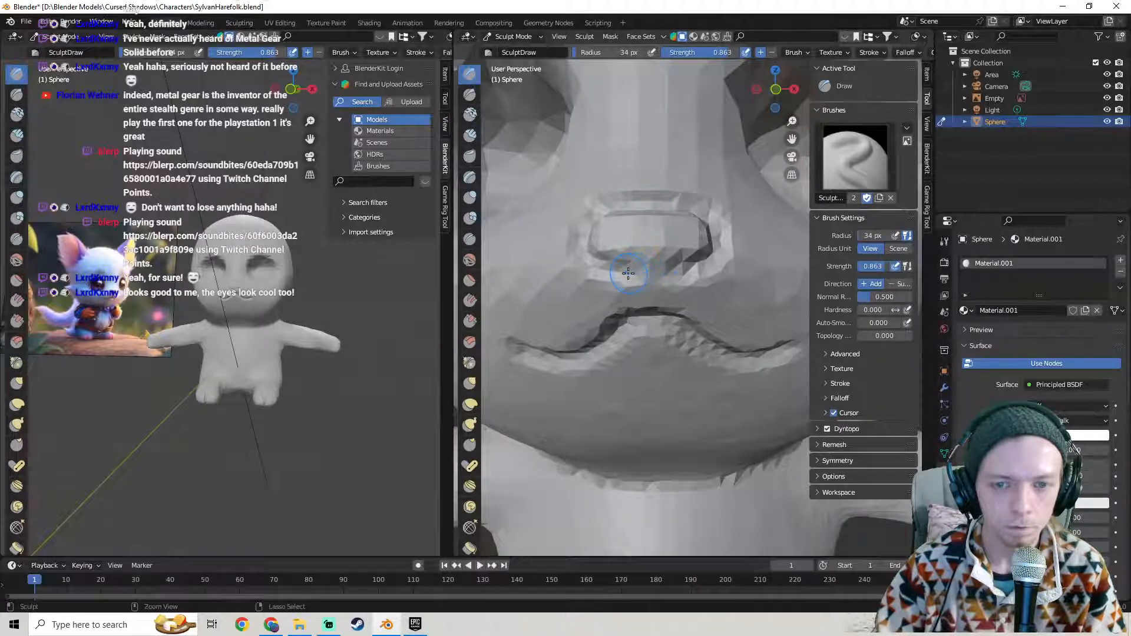
# - Check the nose and mouth from the front and the side, and save the file
pyautogui.moveTo(296, 293)
pyautogui.mouseDown(button='middle')
pyautogui.moveTo(277, 294)
pyautogui.moveTo(303, 297)
pyautogui.moveTo(285, 313)
pyautogui.moveTo(299, 287)
pyautogui.moveTo(323, 290)
pyautogui.moveTo(308, 287)
pyautogui.mouseUp(button='middle')
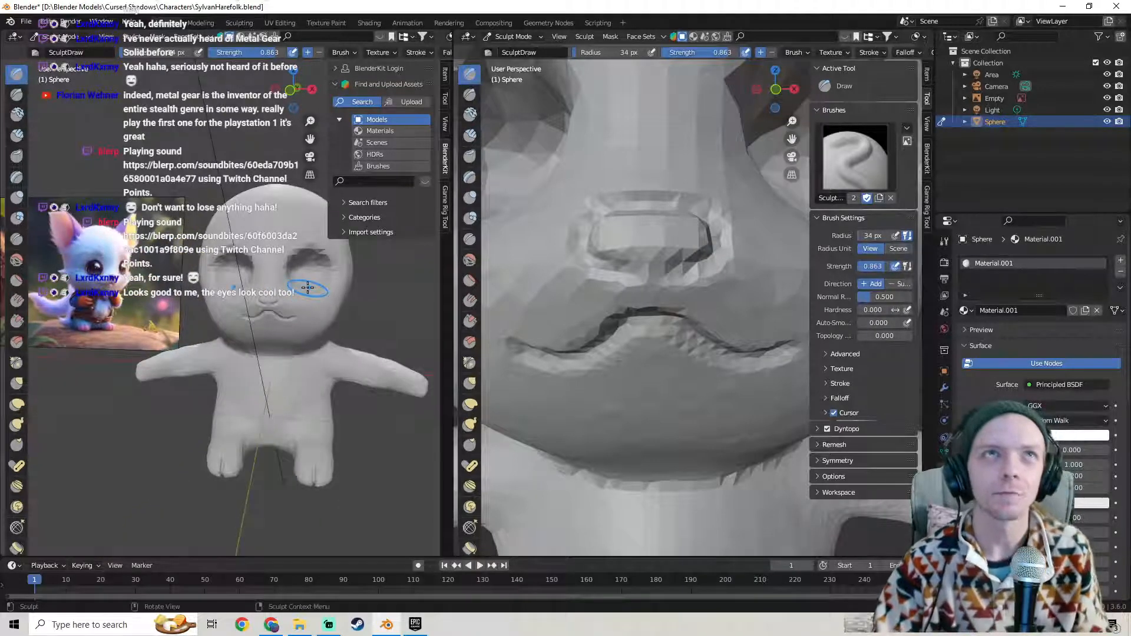
pyautogui.moveTo(308, 287); pyautogui.dragTo(175, 303, button='middle')
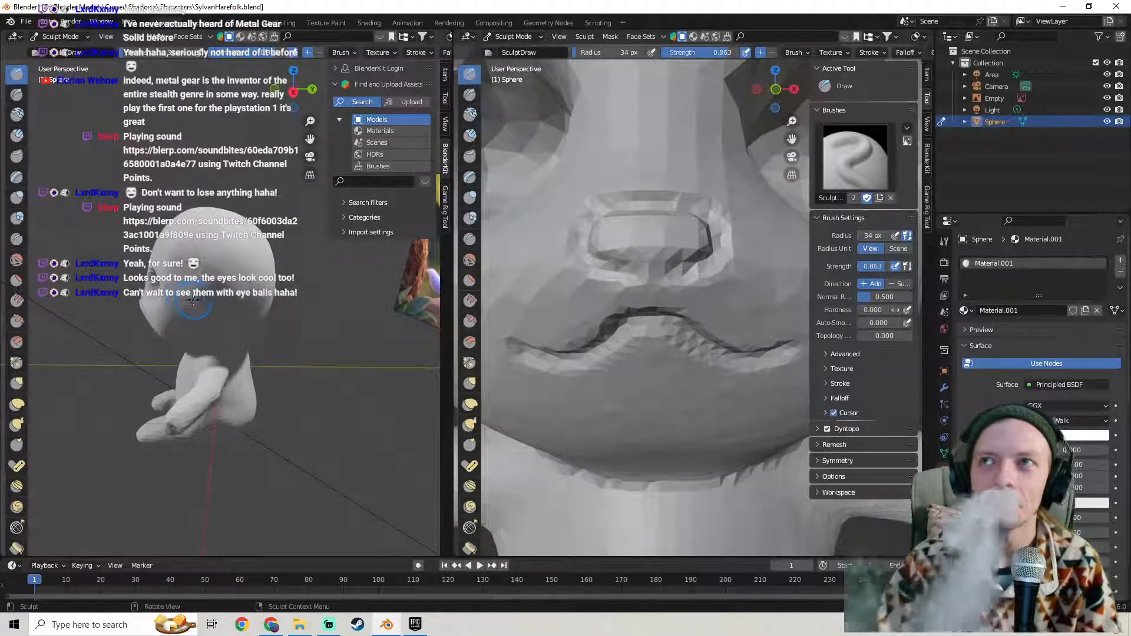
pyautogui.moveTo(186, 299)
pyautogui.mouseDown(button='middle')
pyautogui.moveTo(312, 297)
pyautogui.moveTo(277, 312)
pyautogui.moveTo(262, 299)
pyautogui.moveTo(288, 297)
pyautogui.mouseUp(button='middle')
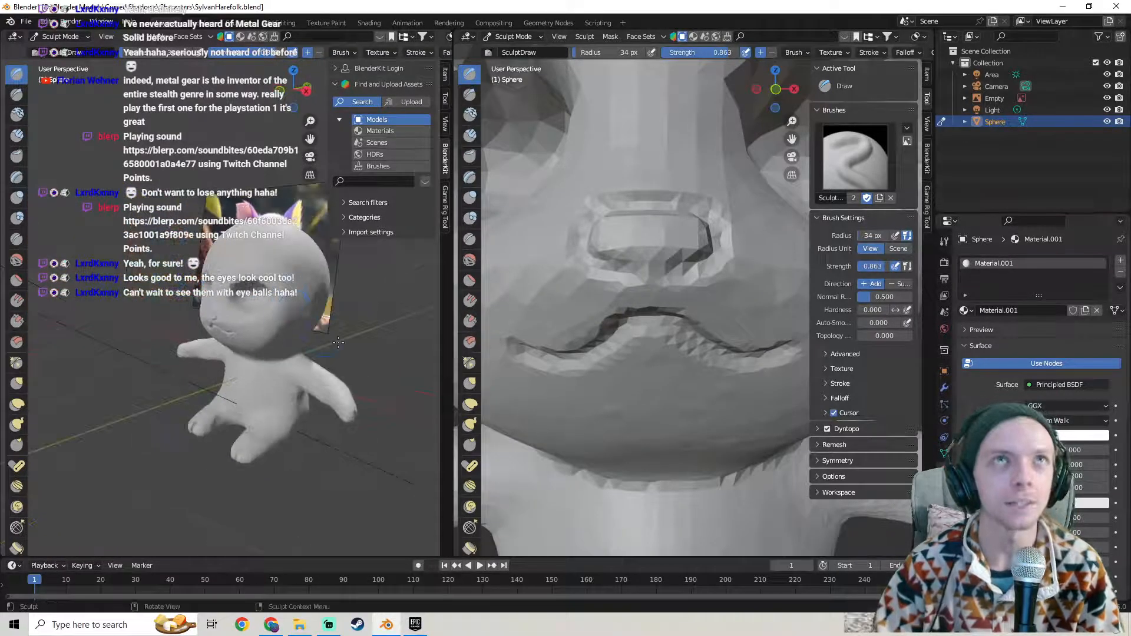
pyautogui.click(25, 22)
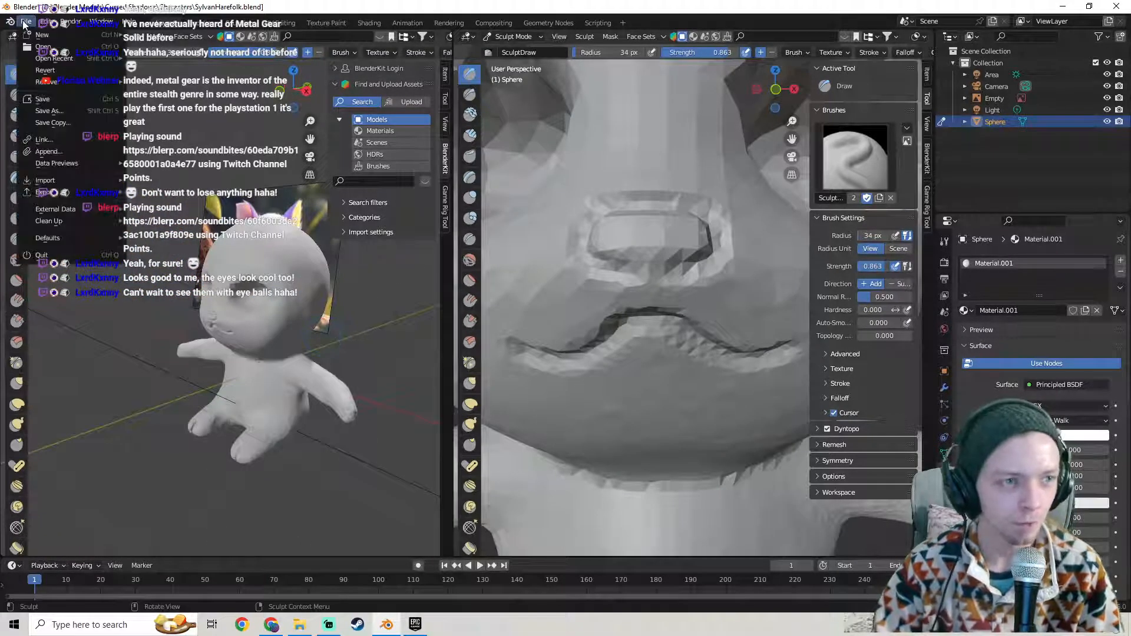
pyautogui.click(46, 99)
pyautogui.moveTo(141, 240)
pyautogui.mouseDown(button='middle')
pyautogui.moveTo(191, 242)
pyautogui.moveTo(175, 242)
pyautogui.mouseUp(button='middle')
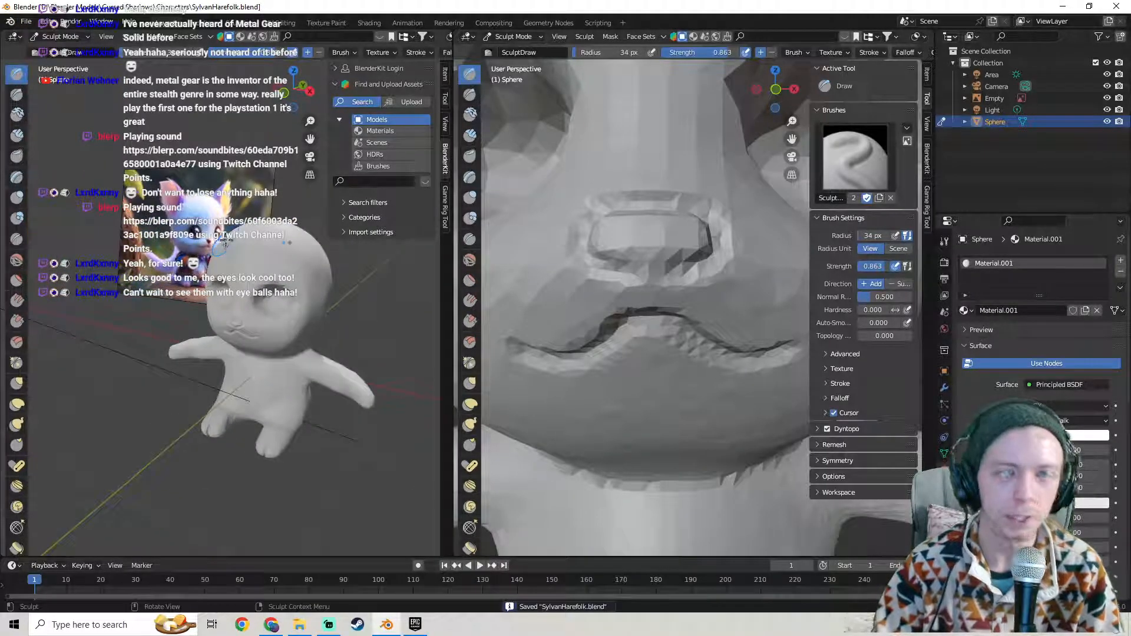
# - Try to refine the lower centre of the nose outline and compare the face with the reference image
pyautogui.moveTo(271, 257)
pyautogui.mouseDown(button='middle')
pyautogui.moveTo(283, 255)
pyautogui.moveTo(257, 239)
pyautogui.moveTo(251, 248)
pyautogui.moveTo(270, 261)
pyautogui.mouseUp(button='middle')
pyautogui.scroll(2, 283, 255)
pyautogui.scroll(-3, 595, 298)
pyautogui.moveTo(656, 284)
pyautogui.mouseDown()
pyautogui.moveTo(668, 289)
pyautogui.moveTo(646, 281)
pyautogui.mouseUp()
pyautogui.scroll(2, 637, 275)
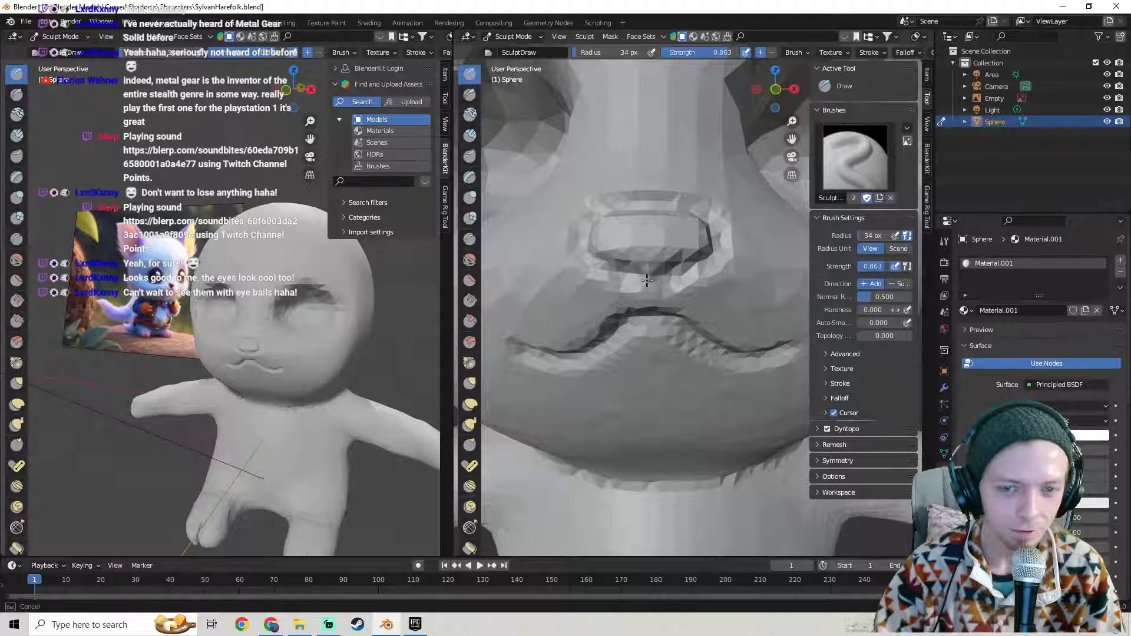
pyautogui.moveTo(367, 331); pyautogui.dragTo(372, 317, button='middle')
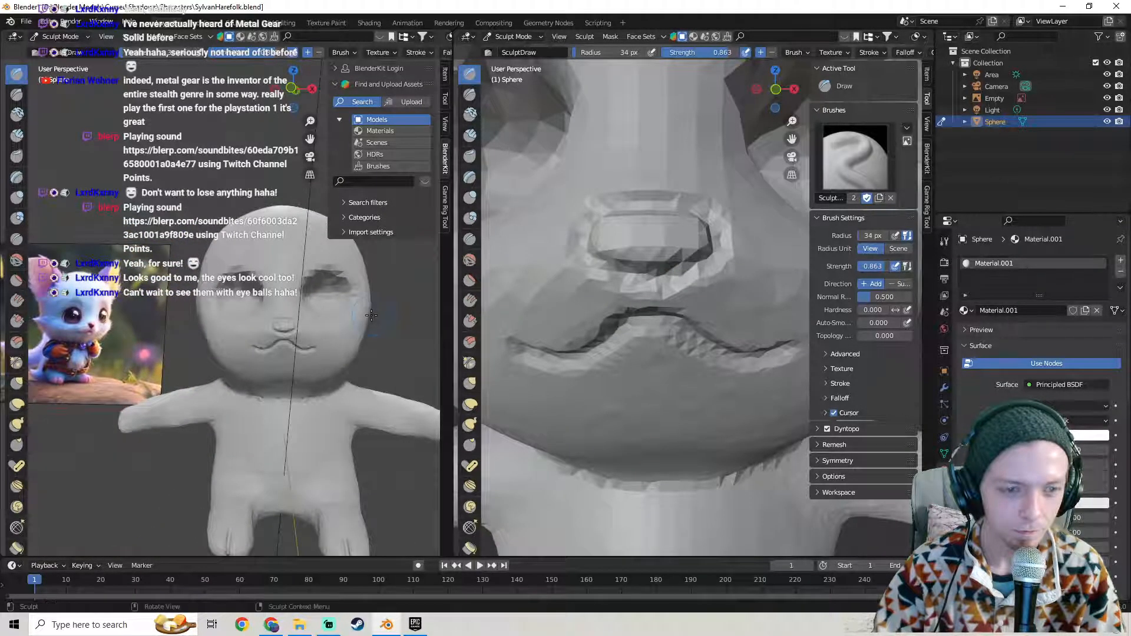
# - Undo the nose outline strokes while keeping the carved mouth line
pyautogui.hotkey('ctrl', 'z')
pyautogui.hotkey('ctrl', 'z')
pyautogui.hotkey('ctrl', 'z')
pyautogui.hotkey('ctrl', 'shift', 'z')
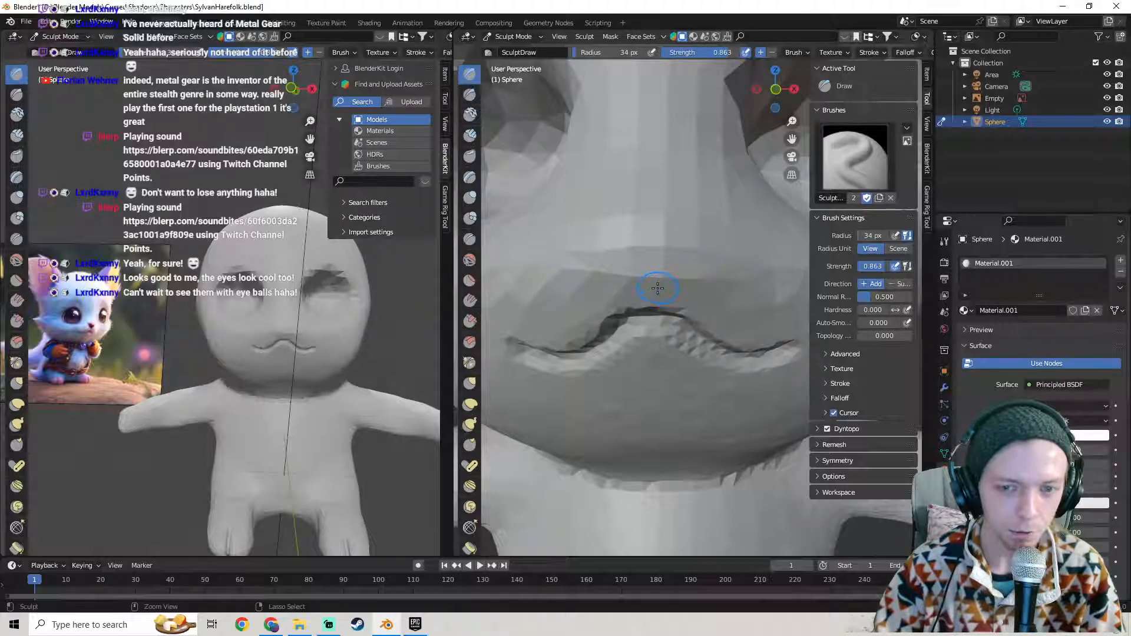
# - Carve a rounded nose outline tapering to a point just above the mouth, and compare it with the reference image
pyautogui.moveTo(666, 283); pyautogui.dragTo(718, 244)
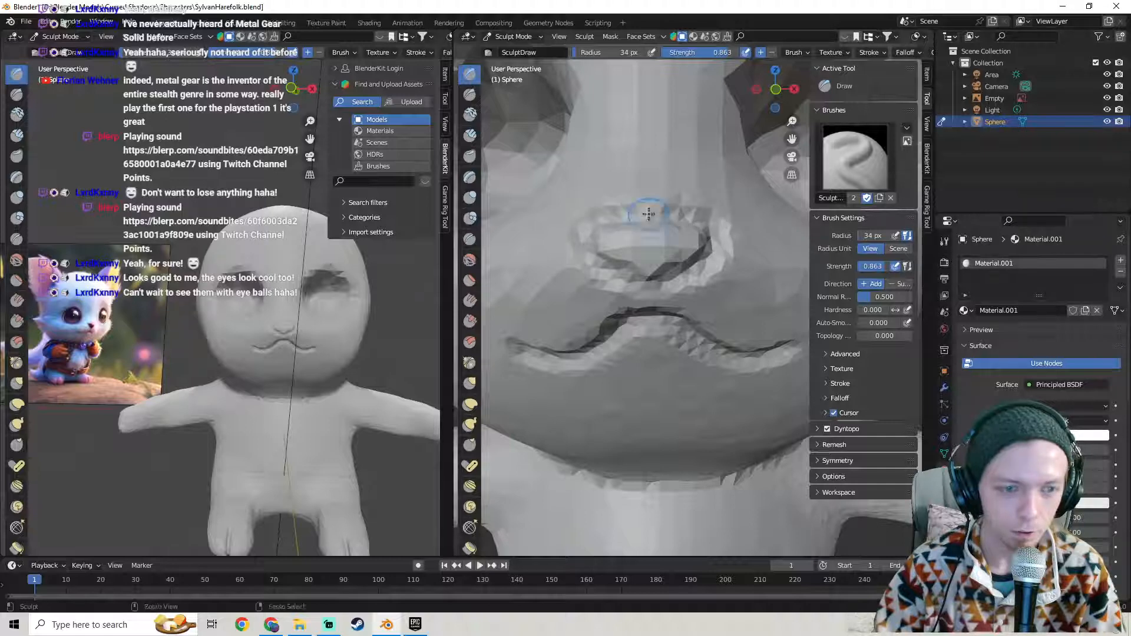
pyautogui.moveTo(344, 337)
pyautogui.keyDown('shift'); pyautogui.mouseDown(button='middle')
pyautogui.moveTo(327, 316)
pyautogui.moveTo(293, 307)
pyautogui.moveTo(311, 305)
pyautogui.moveTo(219, 313)
pyautogui.moveTo(338, 290)
pyautogui.mouseUp(button='middle'); pyautogui.keyUp('shift')
pyautogui.scroll(2, 248, 309)
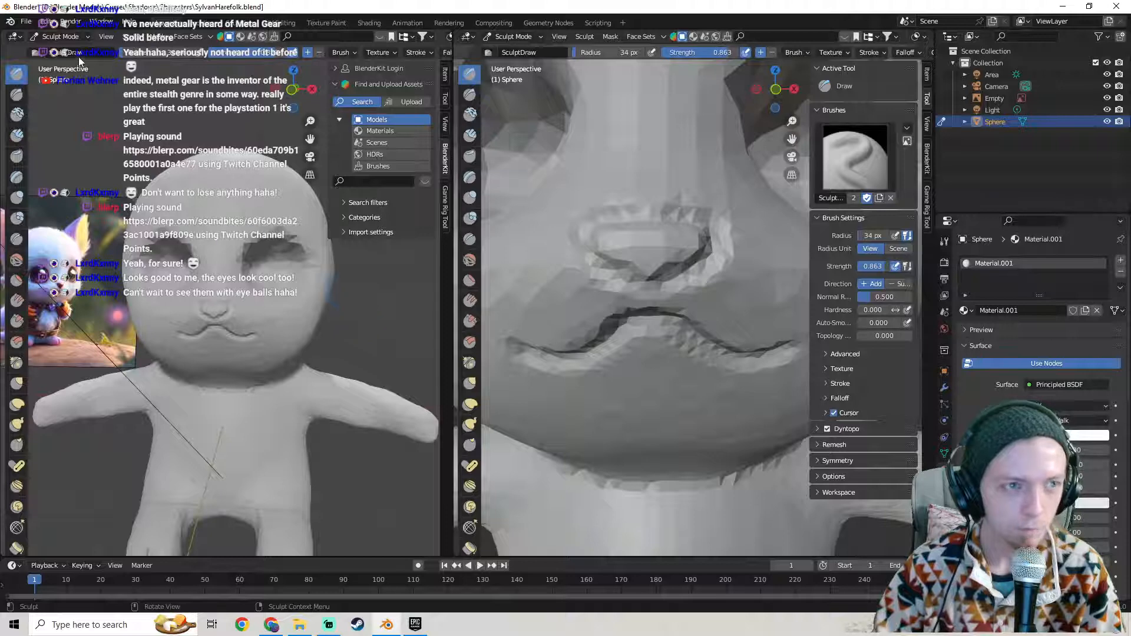
pyautogui.scroll(-3, 253, 297)
pyautogui.scroll(1, 227, 305)
pyautogui.moveTo(221, 330)
pyautogui.keyDown('shift'); pyautogui.mouseDown(button='middle')
pyautogui.moveTo(252, 289)
pyautogui.moveTo(200, 201)
pyautogui.mouseUp(button='middle'); pyautogui.keyUp('shift')
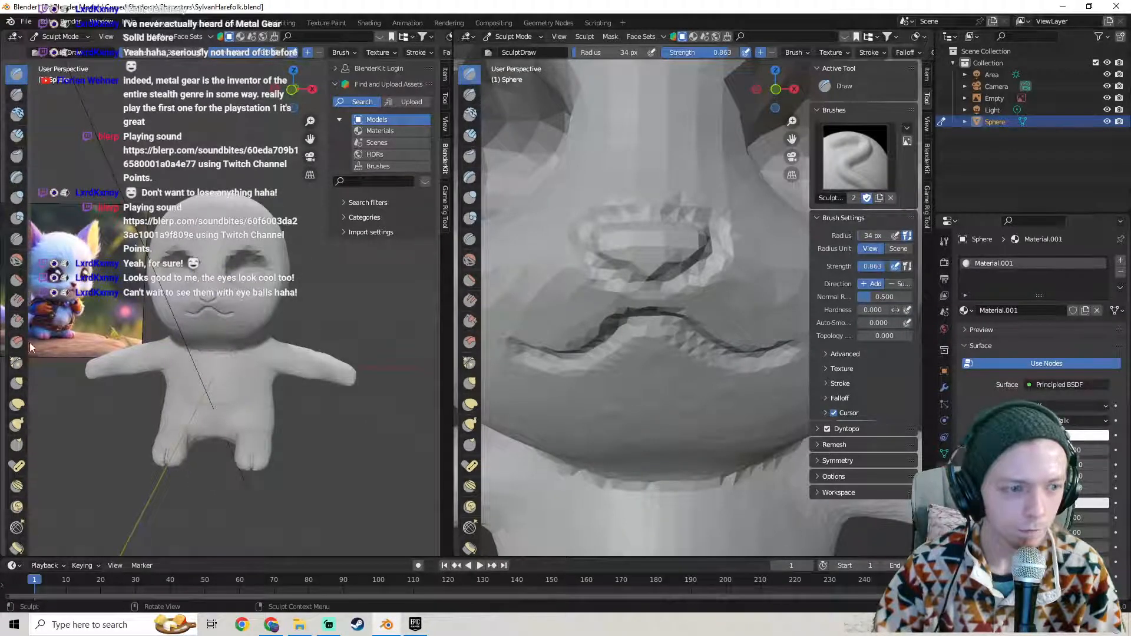
# - Switch to the Grab brush with a radius of 82 px and compare the whole figure with the reference image
pyautogui.click(17, 384)
pyautogui.scroll(-5, 542, 308)
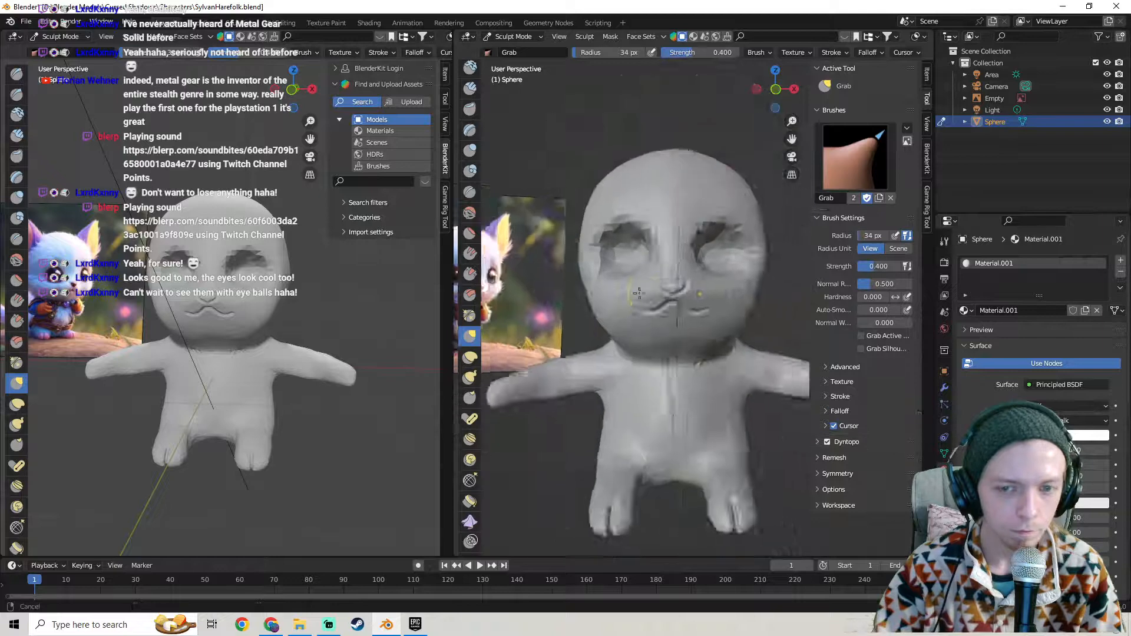
pyautogui.scroll(4, 722, 281)
pyautogui.moveTo(723, 281); pyautogui.dragTo(729, 279, button='middle')
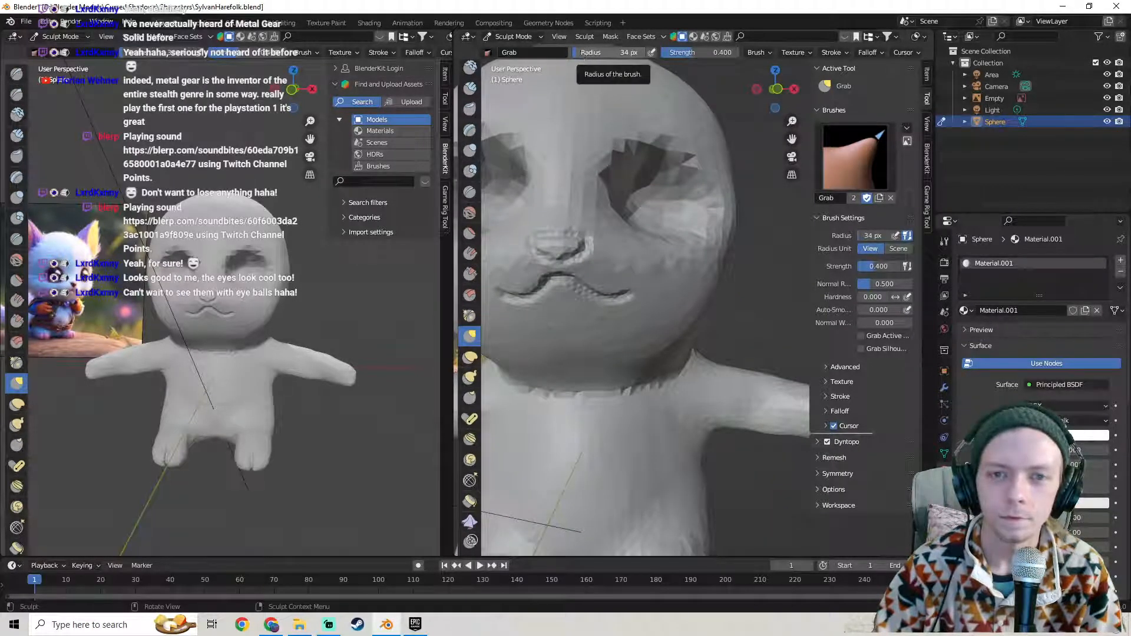
pyautogui.moveTo(582, 55); pyautogui.dragTo(587, 55)
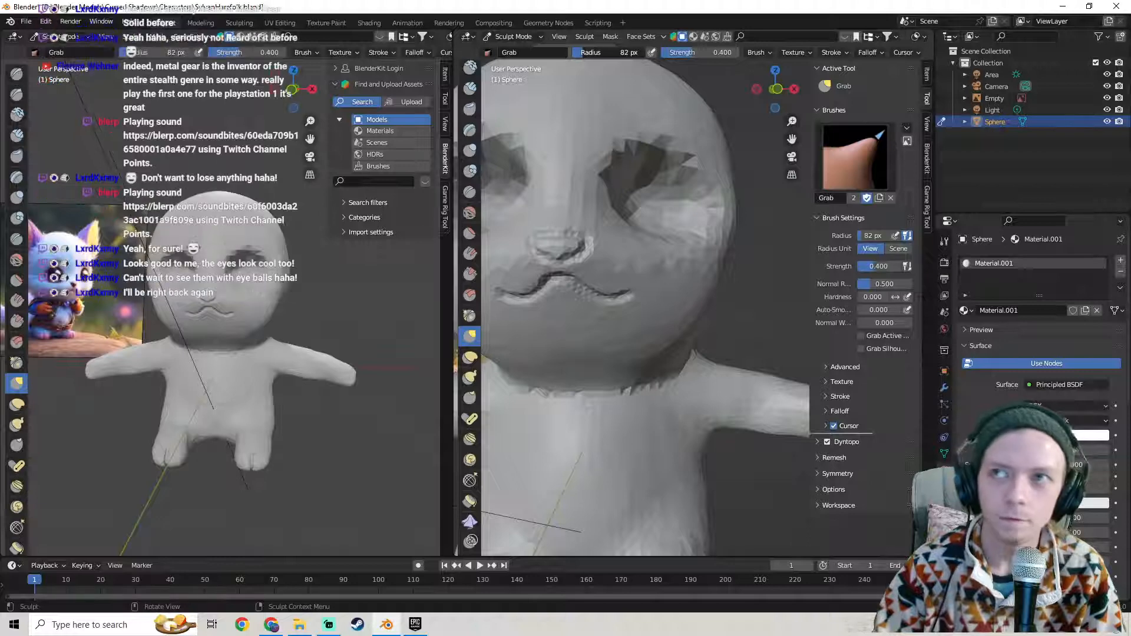
pyautogui.moveTo(662, 278)
pyautogui.mouseDown(button='middle')
pyautogui.moveTo(649, 270)
pyautogui.moveTo(671, 272)
pyautogui.mouseUp(button='middle')
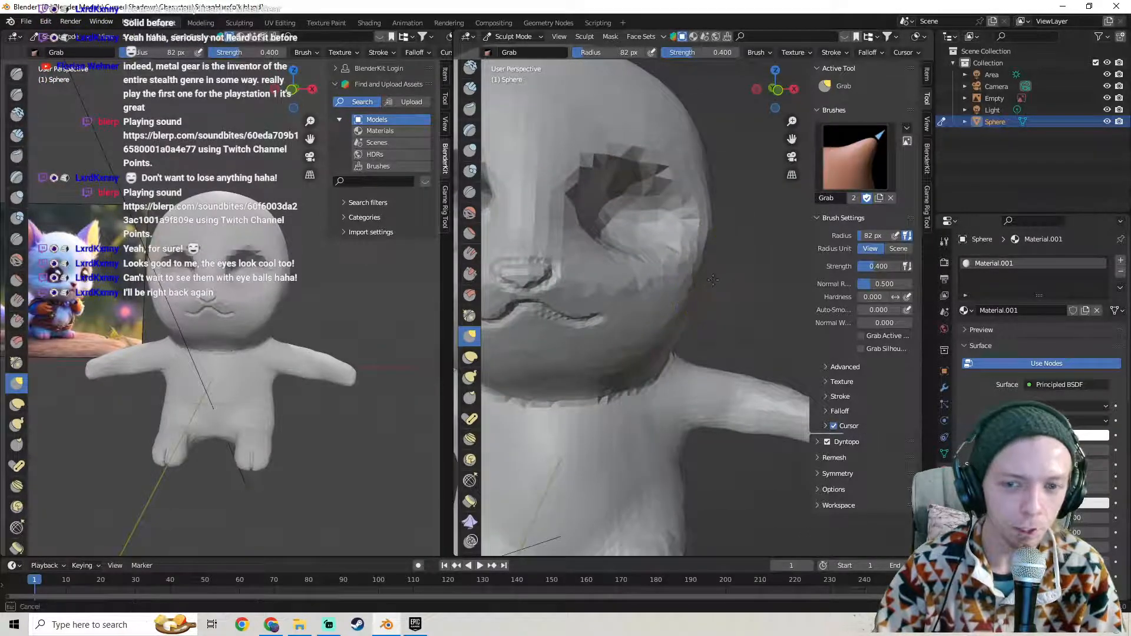
pyautogui.scroll(-4, 706, 289)
pyautogui.moveTo(669, 289)
pyautogui.mouseDown(button='middle')
pyautogui.moveTo(652, 221)
pyautogui.moveTo(652, 258)
pyautogui.moveTo(690, 304)
pyautogui.mouseUp(button='middle')
pyautogui.keyDown('shift'); pyautogui.moveTo(619, 261); pyautogui.dragTo(696, 304, button='middle'); pyautogui.keyUp('shift')
pyautogui.scroll(-3, 291, 312)
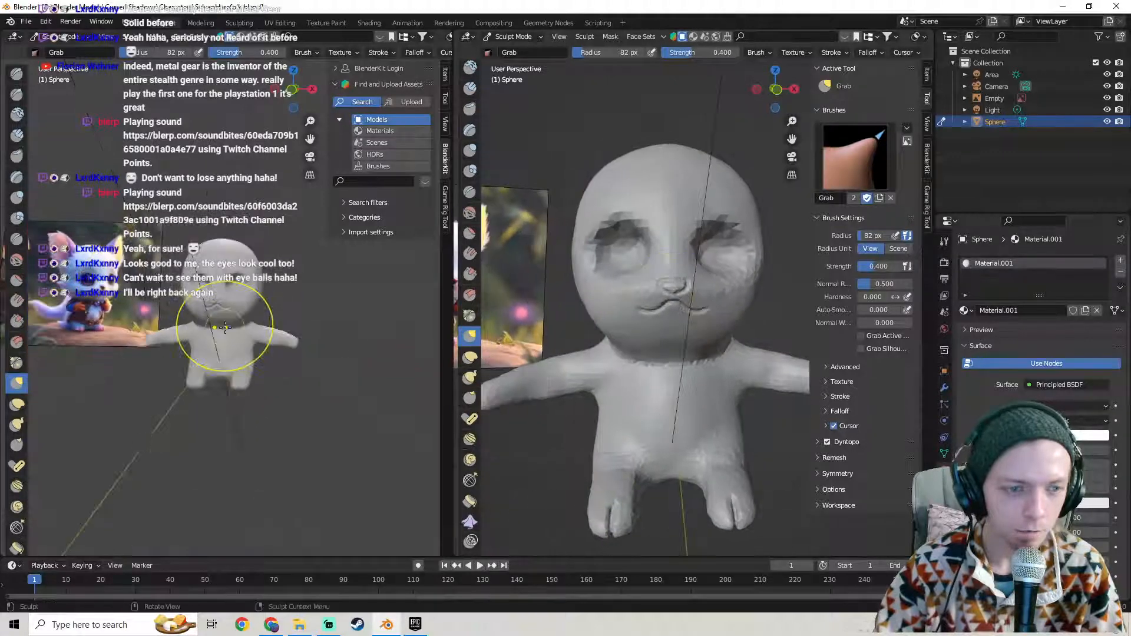
pyautogui.moveTo(292, 313)
pyautogui.mouseDown(button='middle')
pyautogui.moveTo(240, 362)
pyautogui.moveTo(448, 307)
pyautogui.moveTo(88, 312)
pyautogui.moveTo(203, 326)
pyautogui.moveTo(217, 317)
pyautogui.mouseUp(button='middle')
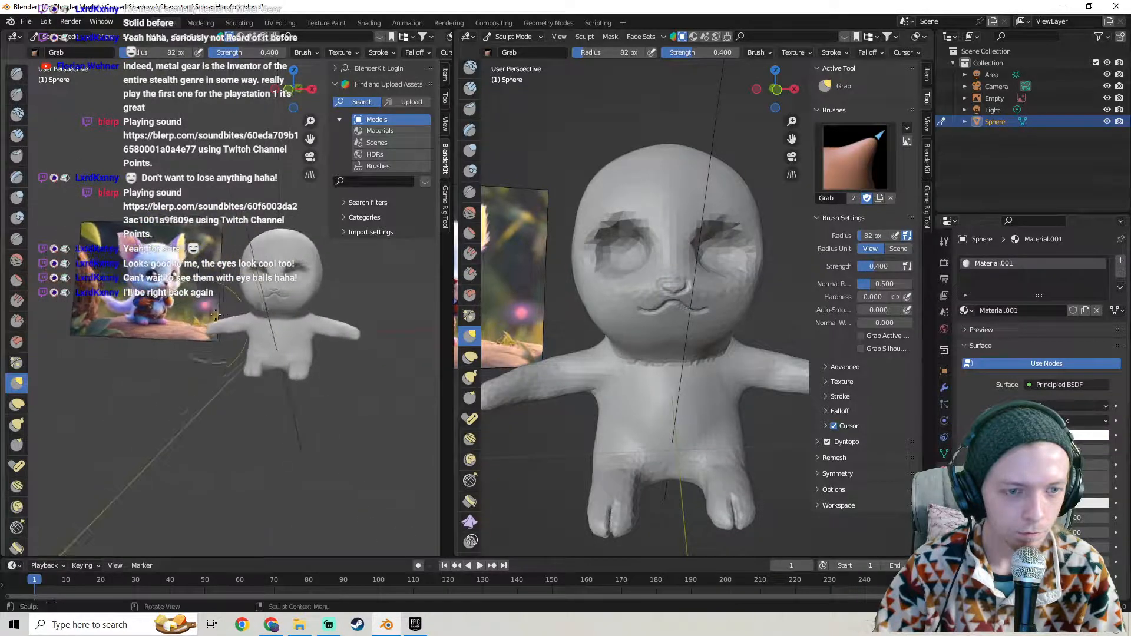
# - Save the file, and switch to Streamlabs Desktop to put the Back Soon Screen scene on air
pyautogui.click(26, 21)
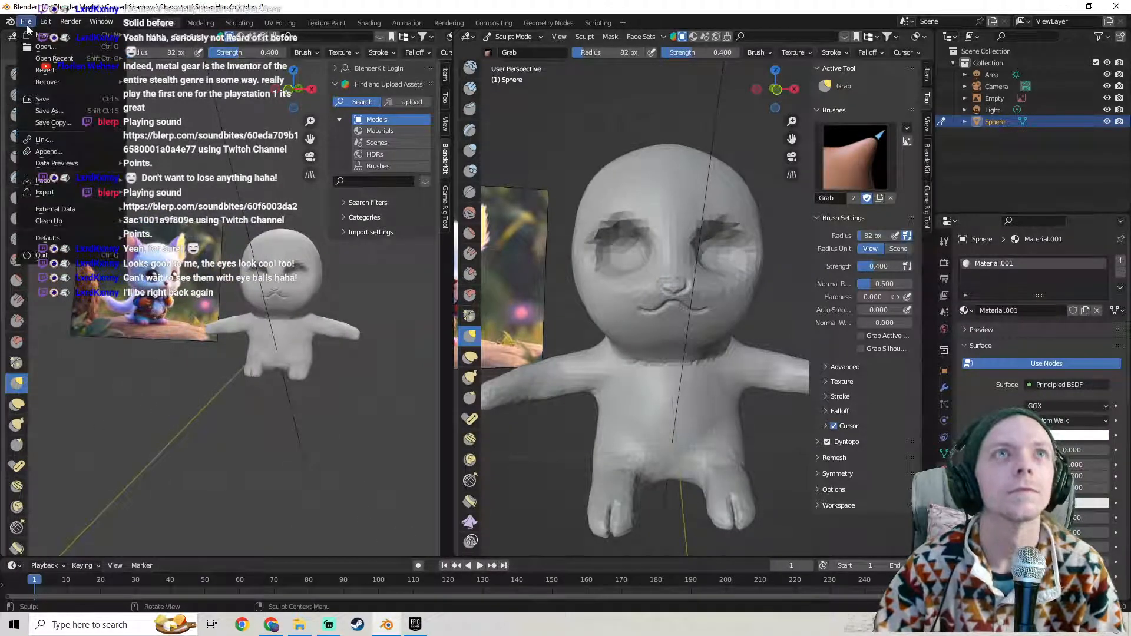
pyautogui.click(42, 99)
pyautogui.click(327, 623)
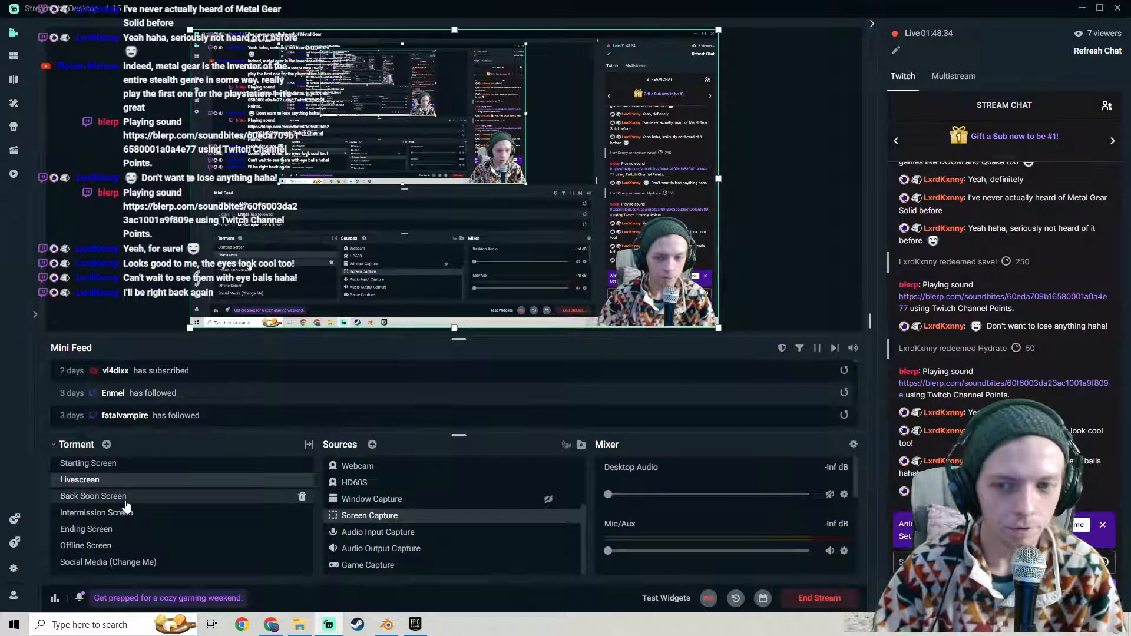
pyautogui.click(95, 496)
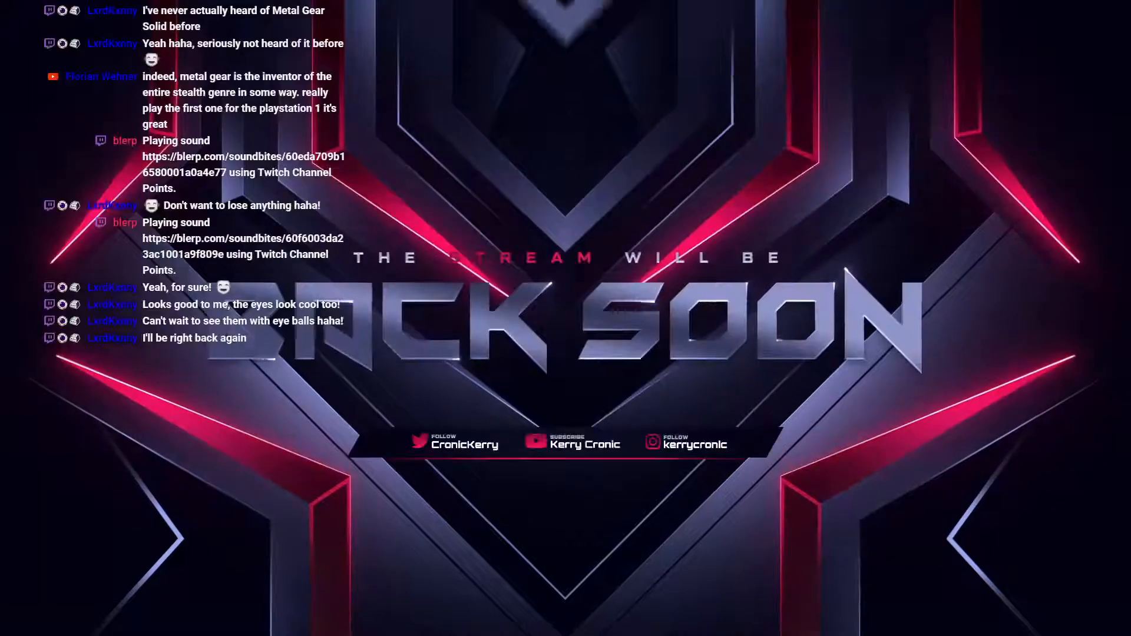
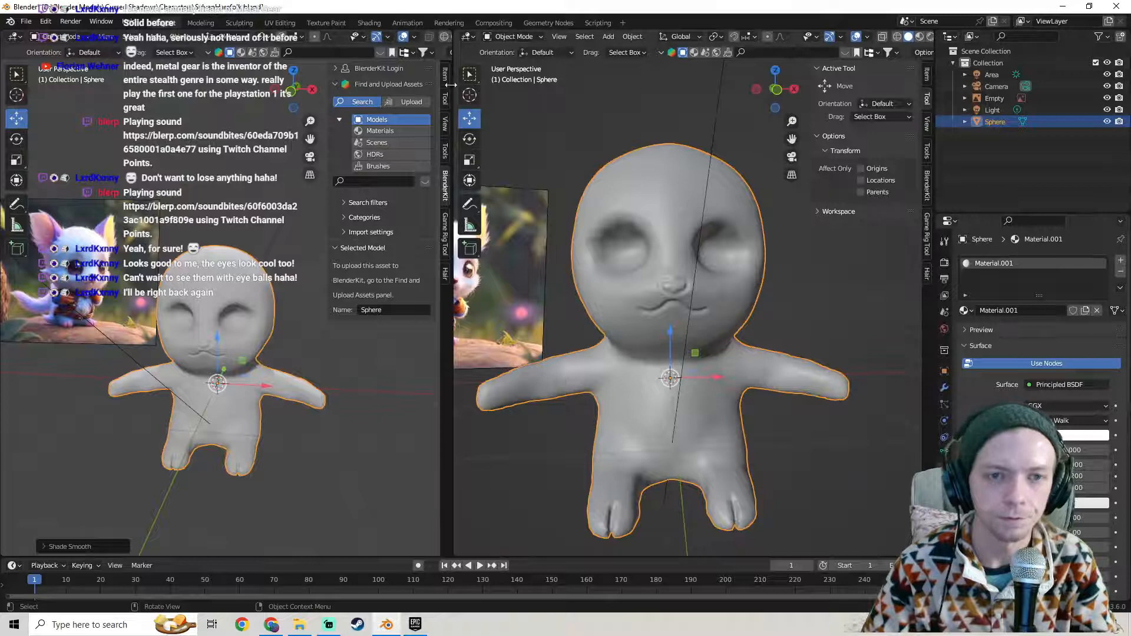
# - Return the creature's smooth-shaded mesh from Object Mode to Sculpt Mode
pyautogui.moveTo(254, 306); pyautogui.dragTo(127, 268, button='middle')
pyautogui.click(517, 41)
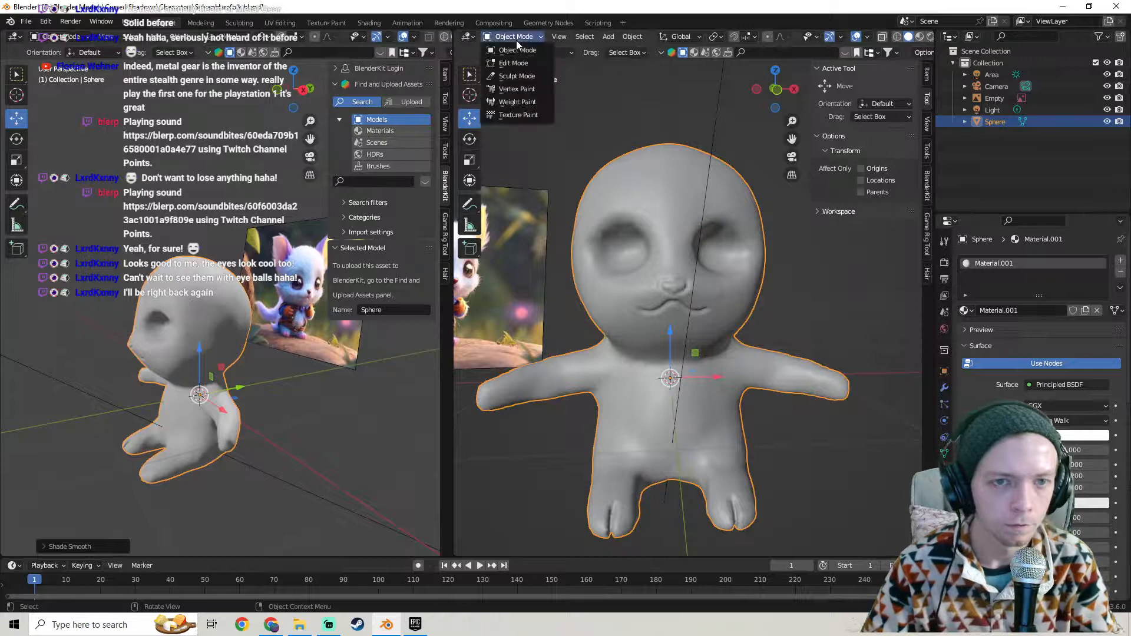
pyautogui.click(518, 76)
pyautogui.moveTo(727, 231)
pyautogui.mouseDown(button='middle')
pyautogui.moveTo(676, 227)
pyautogui.moveTo(674, 244)
pyautogui.moveTo(614, 261)
pyautogui.moveTo(647, 290)
pyautogui.moveTo(657, 264)
pyautogui.moveTo(644, 262)
pyautogui.mouseUp(button='middle')
pyautogui.press('Tab')
pyautogui.press('Tab')
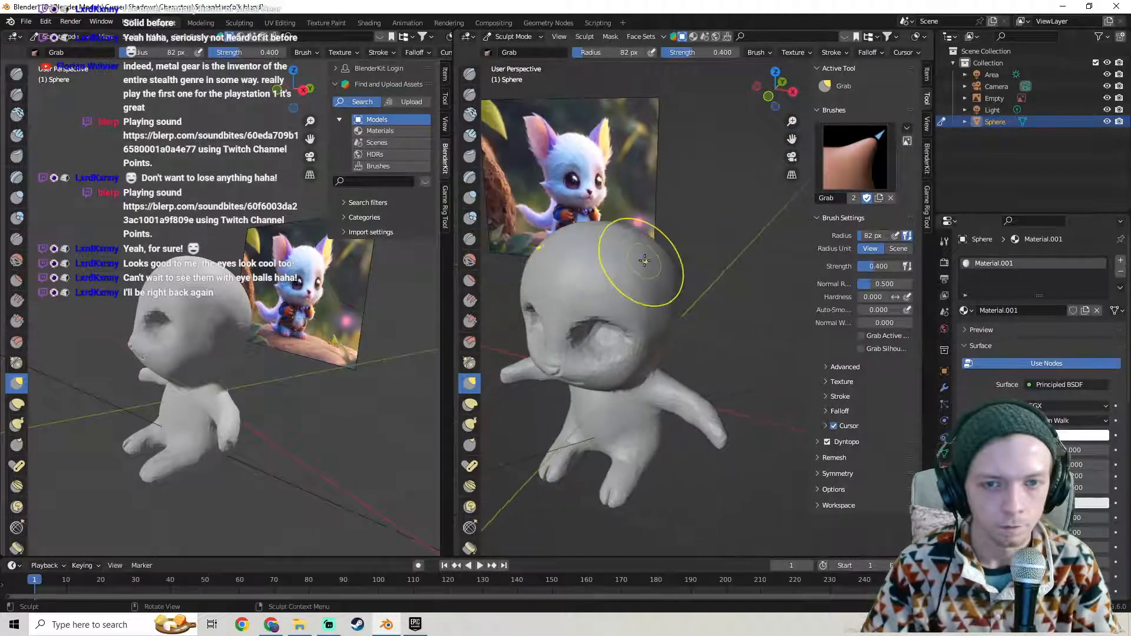
# - Try to pull two ears out of the top of the head with the Grab brush
pyautogui.moveTo(665, 255); pyautogui.dragTo(665, 256)
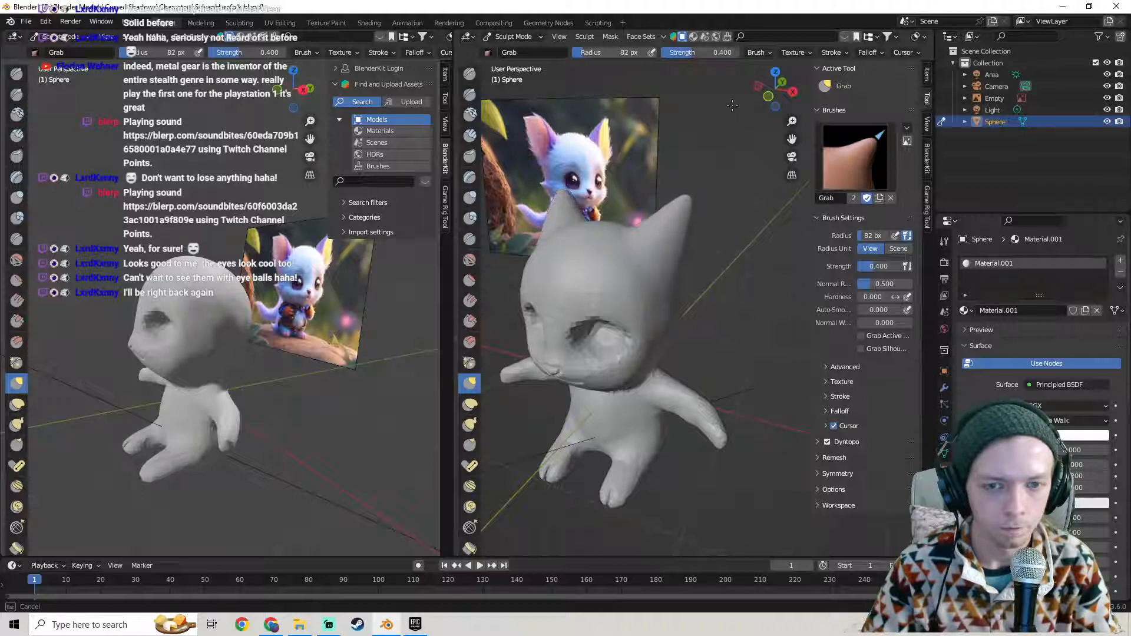
pyautogui.moveTo(733, 107); pyautogui.dragTo(732, 107)
pyautogui.moveTo(736, 201)
pyautogui.mouseDown(button='middle')
pyautogui.moveTo(596, 195)
pyautogui.moveTo(734, 207)
pyautogui.moveTo(669, 189)
pyautogui.moveTo(610, 229)
pyautogui.moveTo(588, 217)
pyautogui.moveTo(637, 229)
pyautogui.mouseUp(button='middle')
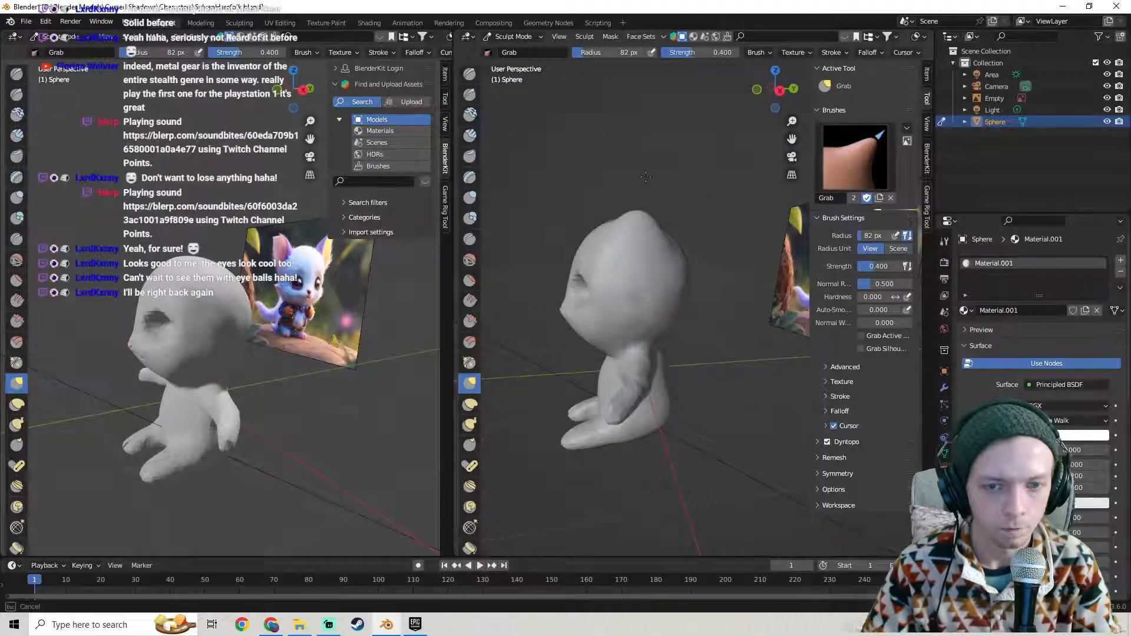
pyautogui.moveTo(670, 123)
pyautogui.mouseDown(button='middle')
pyautogui.moveTo(669, 151)
pyautogui.moveTo(720, 213)
pyautogui.moveTo(681, 261)
pyautogui.mouseUp(button='middle')
pyautogui.scroll(-4, 720, 213)
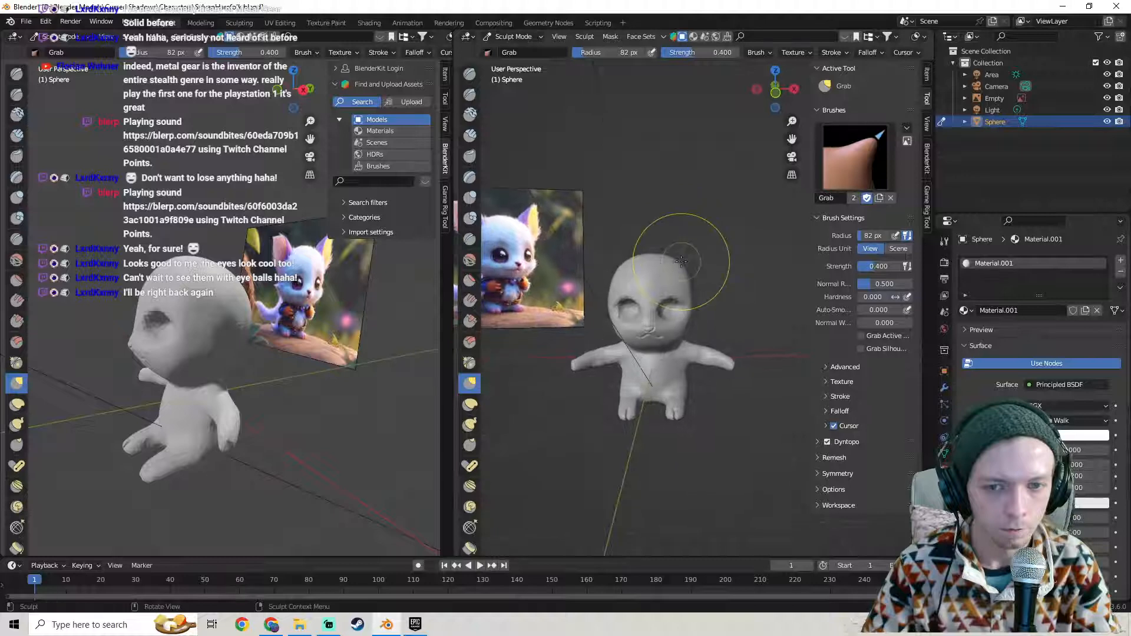
pyautogui.moveTo(684, 265); pyautogui.dragTo(683, 265)
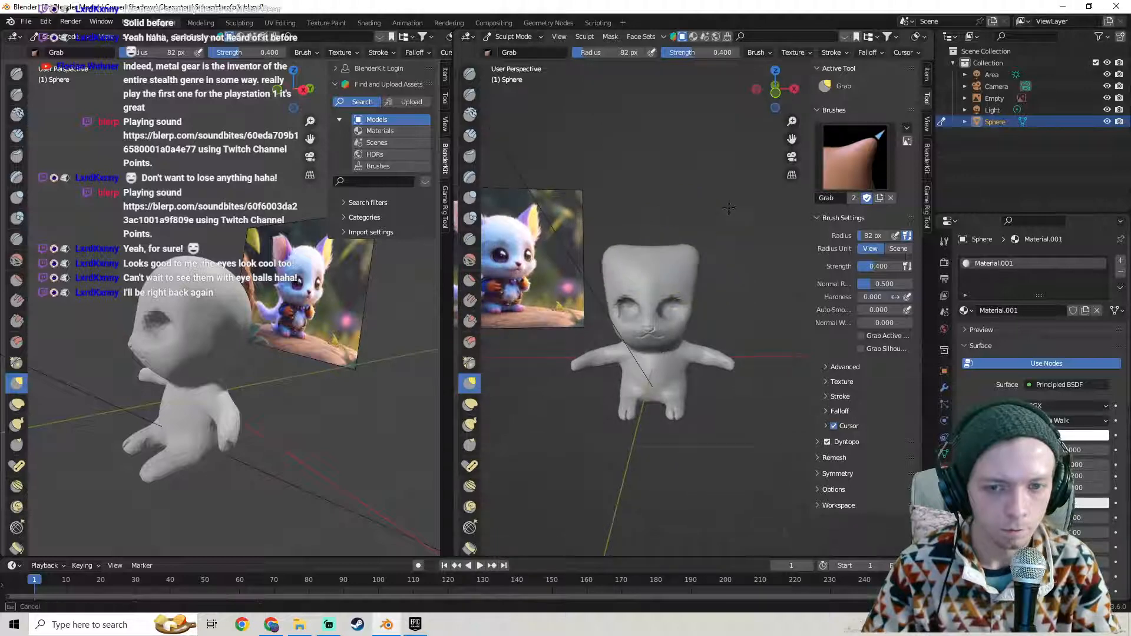
pyautogui.moveTo(736, 185); pyautogui.dragTo(738, 183)
pyautogui.hotkey('ctrl', 'z')
# - Pull two pointed ears up and outwards from the upper sides of the head with the Grab brush
pyautogui.scroll(2, 677, 241)
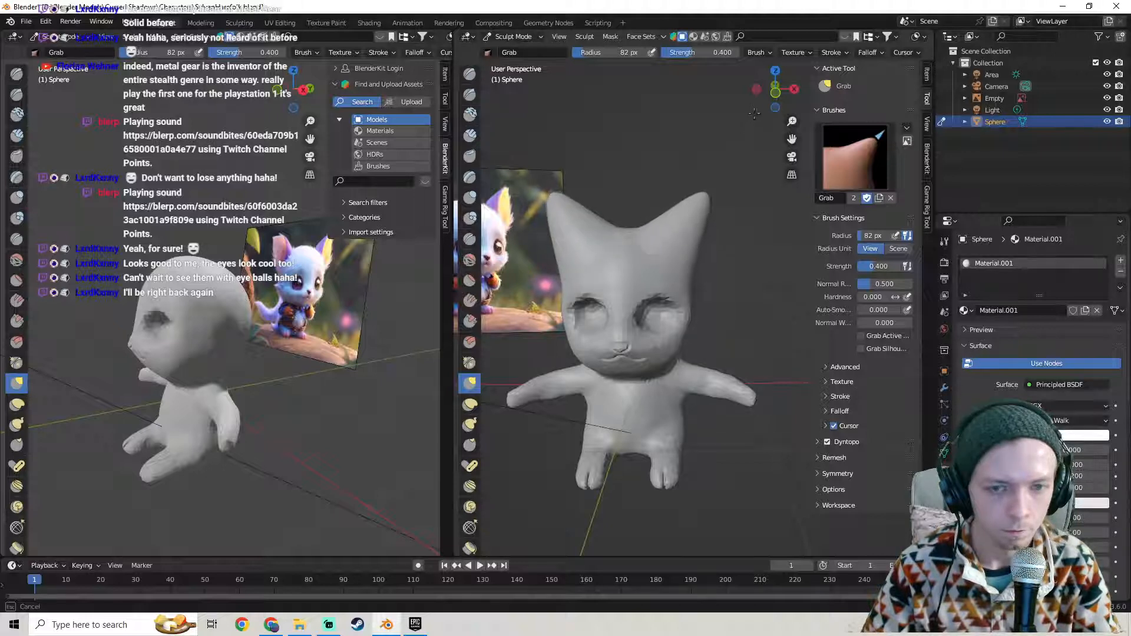
pyautogui.moveTo(759, 106); pyautogui.dragTo(589, 203, button='middle')
pyautogui.moveTo(648, 208); pyautogui.dragTo(638, 191)
pyautogui.moveTo(696, 215)
pyautogui.mouseDown(button='middle')
pyautogui.moveTo(610, 236)
pyautogui.moveTo(781, 248)
pyautogui.mouseUp(button='middle')
pyautogui.moveTo(670, 246)
pyautogui.mouseDown(button='middle')
pyautogui.moveTo(652, 273)
pyautogui.moveTo(681, 283)
pyautogui.moveTo(600, 278)
pyautogui.moveTo(648, 289)
pyautogui.moveTo(608, 305)
pyautogui.moveTo(600, 284)
pyautogui.moveTo(609, 304)
pyautogui.moveTo(637, 295)
pyautogui.moveTo(625, 312)
pyautogui.moveTo(632, 296)
pyautogui.moveTo(616, 263)
pyautogui.moveTo(642, 253)
pyautogui.moveTo(625, 256)
pyautogui.mouseUp(button='middle')
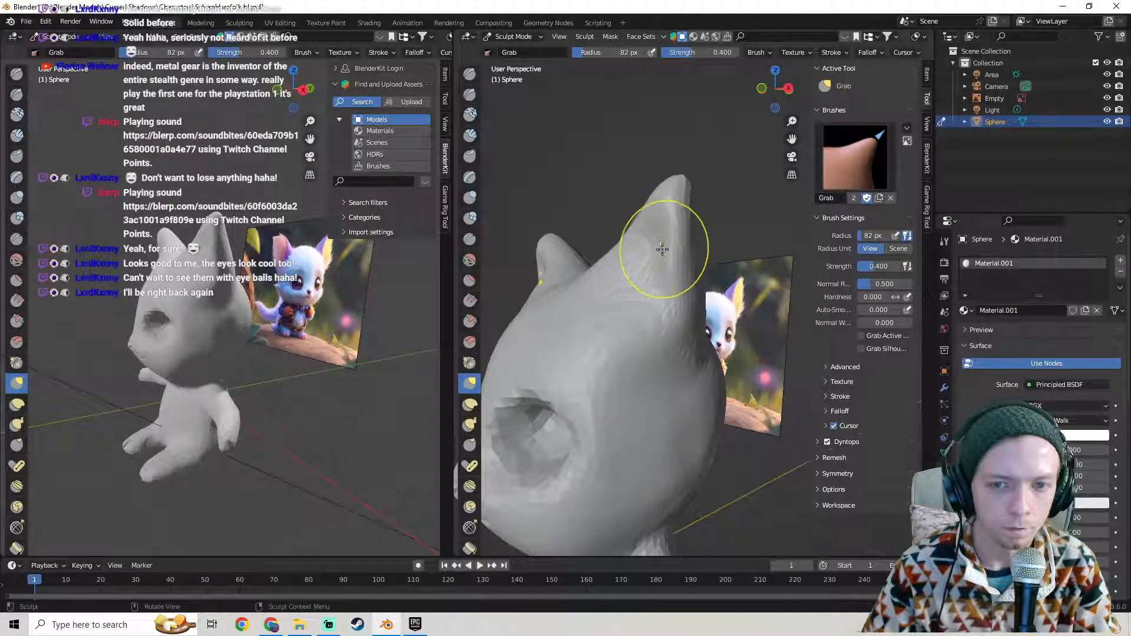
# - Examine the ears' shape and inner hollow up close and from the side, and compare them with the reference image from the front
pyautogui.moveTo(670, 242)
pyautogui.mouseDown(button='middle')
pyautogui.moveTo(675, 266)
pyautogui.moveTo(747, 306)
pyautogui.moveTo(724, 266)
pyautogui.mouseUp(button='middle')
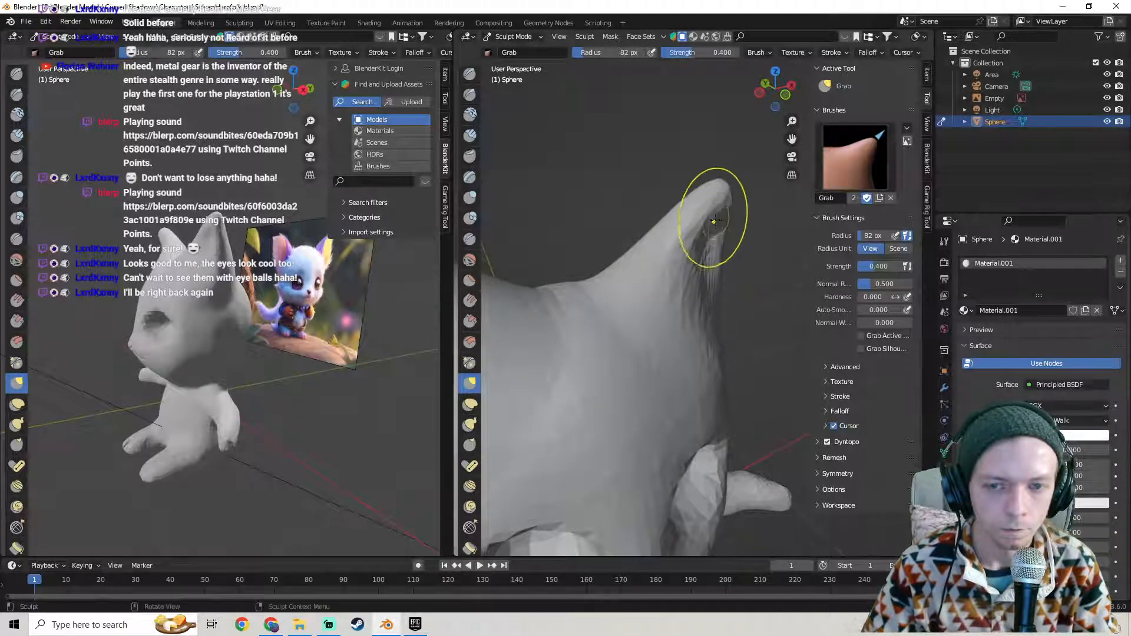
pyautogui.moveTo(719, 231); pyautogui.dragTo(610, 270, button='middle')
pyautogui.scroll(-4, 652, 243)
pyautogui.scroll(3, 672, 271)
pyautogui.moveTo(678, 259)
pyautogui.mouseDown(button='middle')
pyautogui.moveTo(610, 253)
pyautogui.moveTo(623, 301)
pyautogui.mouseUp(button='middle')
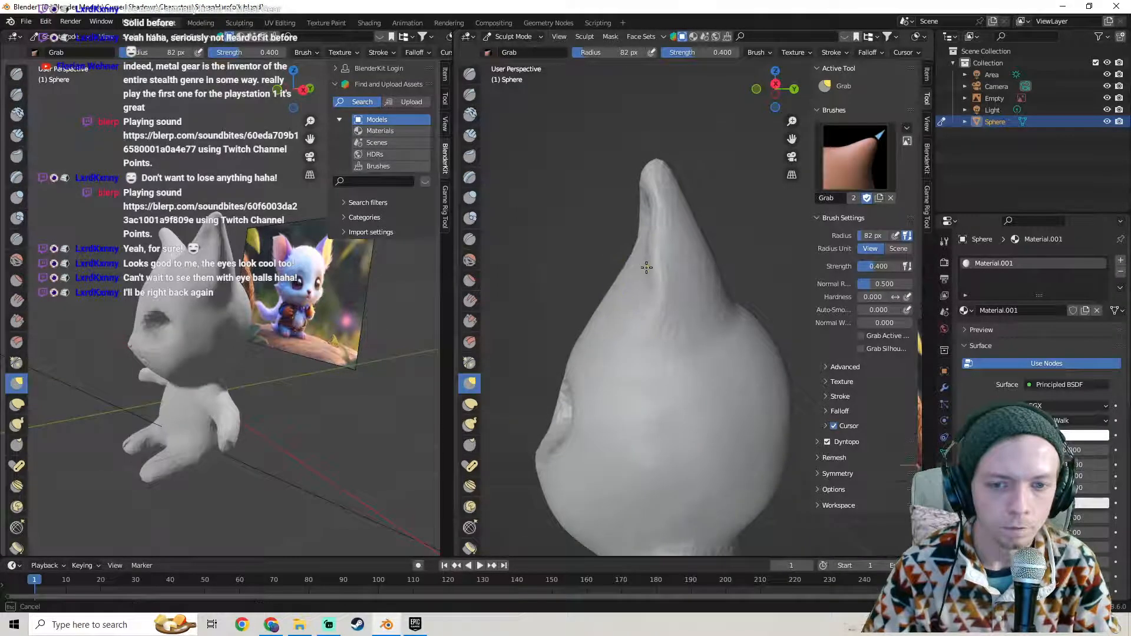
pyautogui.moveTo(649, 268)
pyautogui.mouseDown(button='middle')
pyautogui.moveTo(662, 265)
pyautogui.moveTo(663, 240)
pyautogui.mouseUp(button='middle')
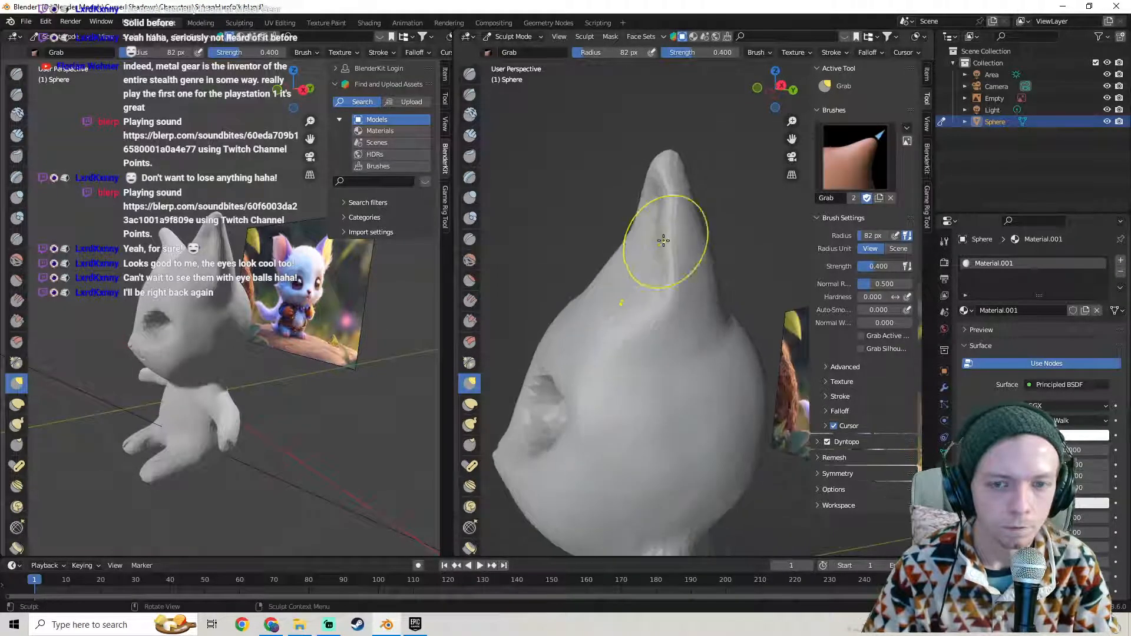
pyautogui.scroll(-2, 588, 300)
pyautogui.moveTo(277, 288); pyautogui.dragTo(366, 286, button='middle')
pyautogui.scroll(-1, 379, 293)
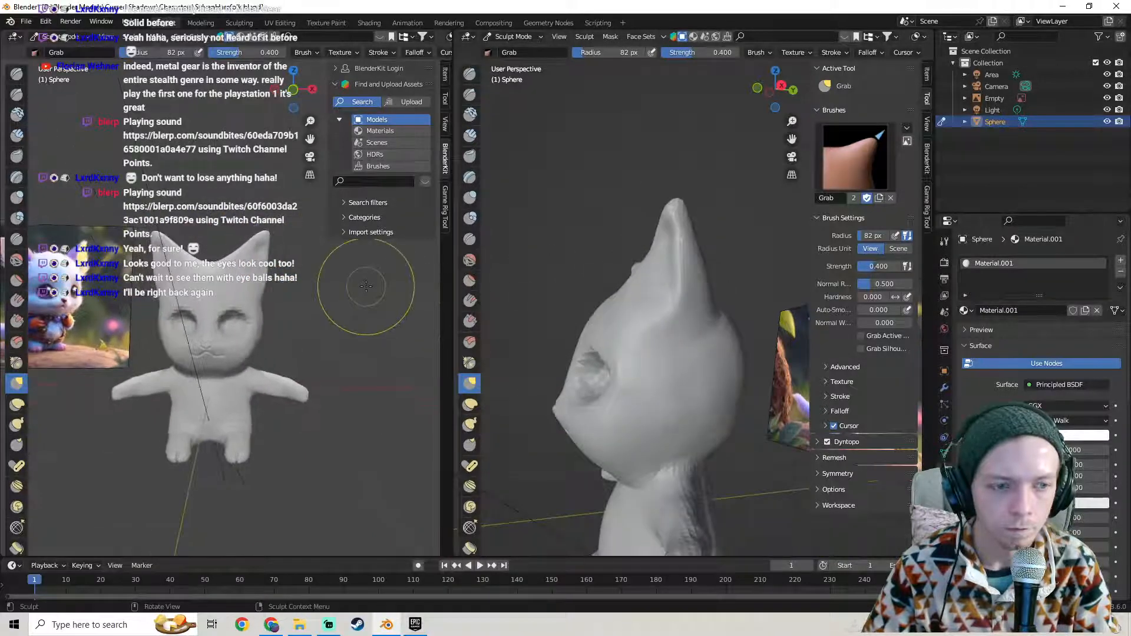
pyautogui.moveTo(662, 283)
pyautogui.mouseDown(button='middle')
pyautogui.moveTo(719, 285)
pyautogui.moveTo(727, 308)
pyautogui.moveTo(677, 286)
pyautogui.moveTo(666, 300)
pyautogui.moveTo(685, 310)
pyautogui.moveTo(651, 308)
pyautogui.moveTo(666, 303)
pyautogui.mouseUp(button='middle')
pyautogui.scroll(1, 680, 284)
pyautogui.scroll(-5, 661, 290)
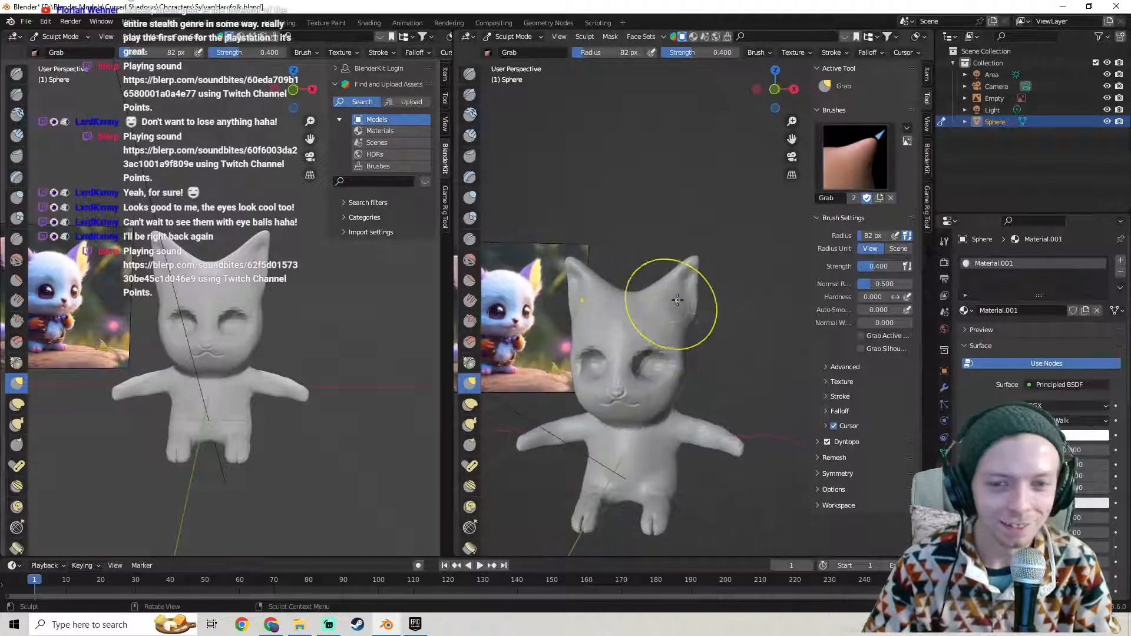
# - Adjust the ears' outer edges and push their inner faces back with the Grab brush
pyautogui.scroll(3, 668, 300)
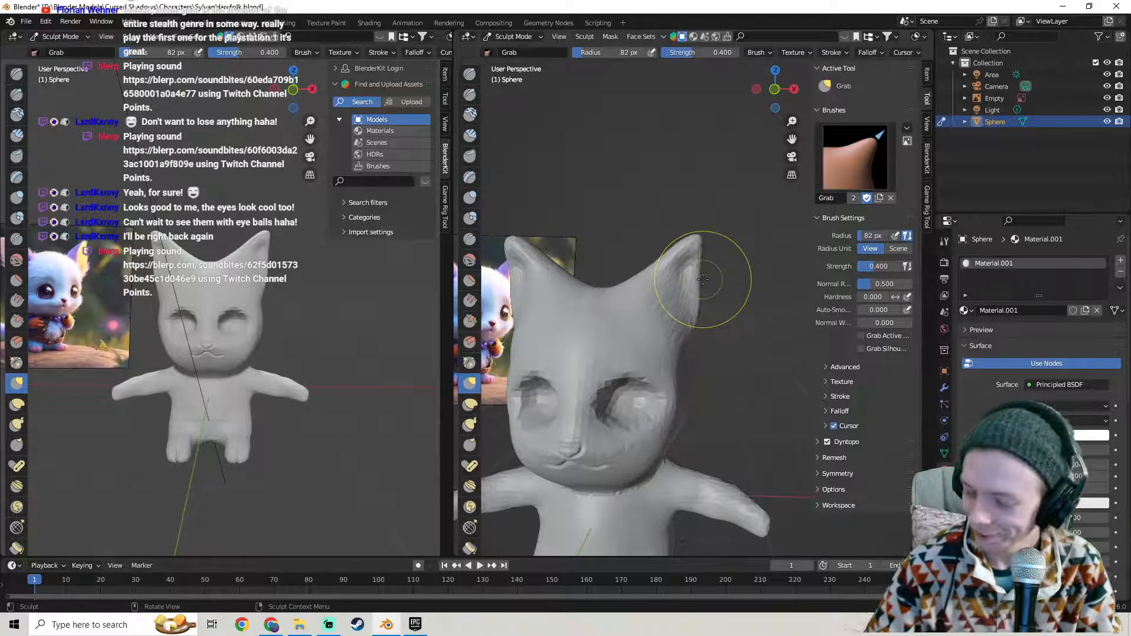
pyautogui.scroll(4, 703, 278)
pyautogui.moveTo(703, 252); pyautogui.dragTo(711, 238)
pyautogui.moveTo(688, 306)
pyautogui.mouseDown(button='middle')
pyautogui.moveTo(675, 282)
pyautogui.moveTo(608, 270)
pyautogui.mouseUp(button='middle')
pyautogui.scroll(3, 613, 274)
pyautogui.moveTo(610, 272); pyautogui.dragTo(618, 280)
pyautogui.moveTo(649, 276)
pyautogui.mouseDown(button='middle')
pyautogui.moveTo(651, 316)
pyautogui.moveTo(672, 286)
pyautogui.moveTo(646, 281)
pyautogui.moveTo(678, 284)
pyautogui.moveTo(657, 286)
pyautogui.moveTo(681, 298)
pyautogui.moveTo(624, 276)
pyautogui.moveTo(627, 255)
pyautogui.moveTo(738, 279)
pyautogui.moveTo(676, 313)
pyautogui.mouseUp(button='middle')
pyautogui.scroll(-4, 677, 288)
pyautogui.scroll(3, 691, 279)
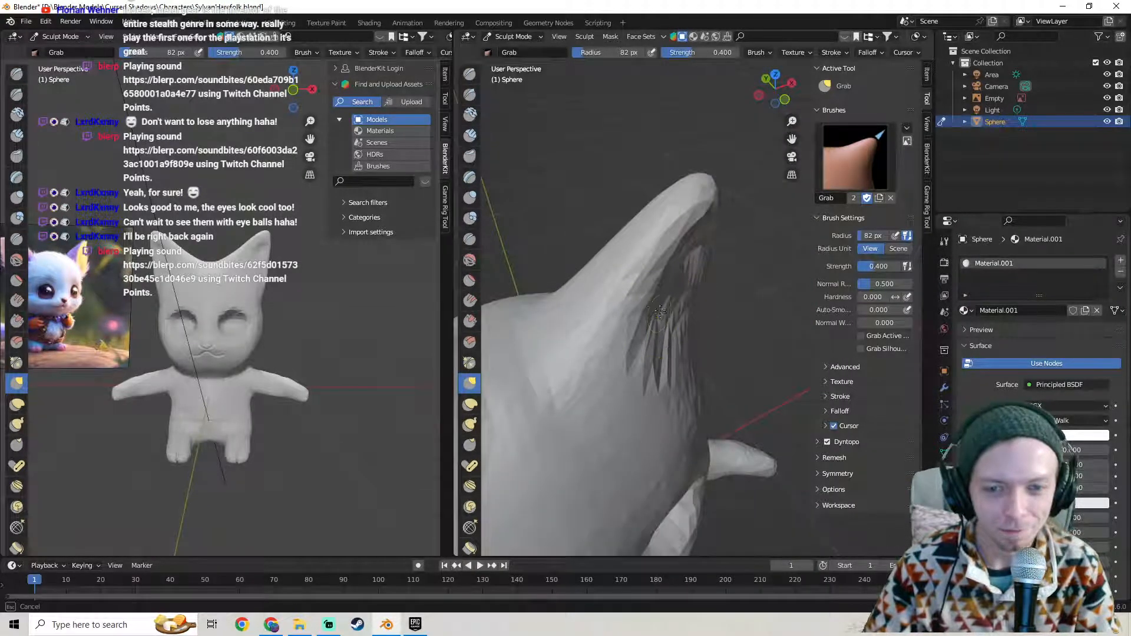
# - Deepen the hollow inside the ears with the Grab brush and check it from the front and the side
pyautogui.moveTo(645, 284)
pyautogui.mouseDown(button='middle')
pyautogui.moveTo(553, 232)
pyautogui.moveTo(631, 298)
pyautogui.moveTo(613, 316)
pyautogui.moveTo(698, 307)
pyautogui.mouseUp(button='middle')
pyautogui.moveTo(753, 291)
pyautogui.mouseDown()
pyautogui.moveTo(763, 290)
pyautogui.moveTo(753, 239)
pyautogui.moveTo(732, 252)
pyautogui.mouseUp()
pyautogui.moveTo(732, 252); pyautogui.dragTo(649, 260, button='middle')
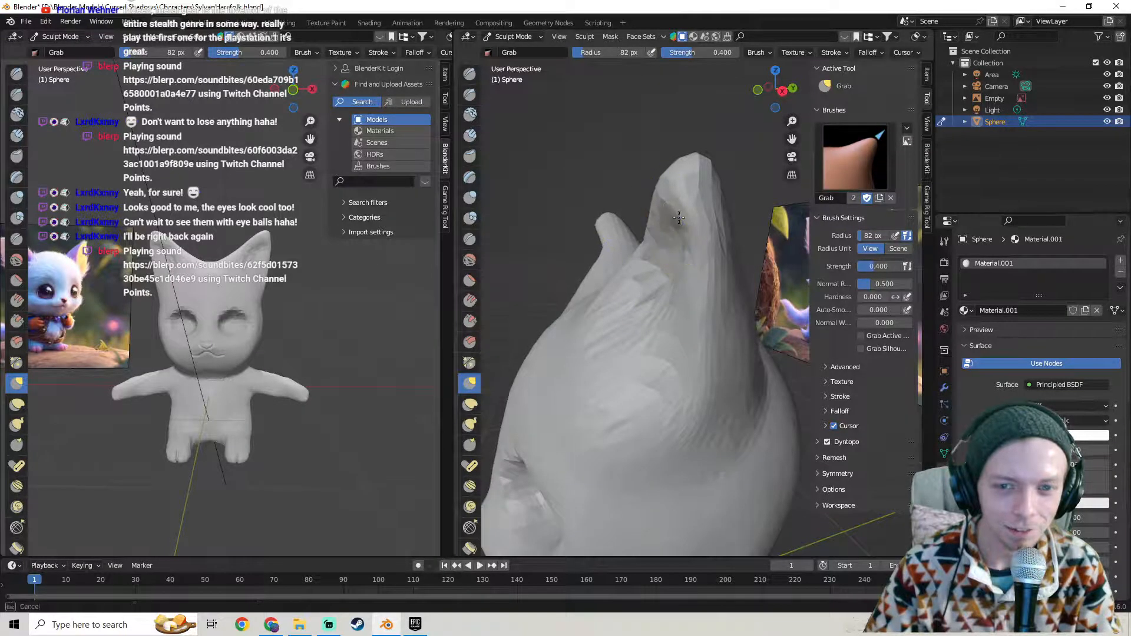
pyautogui.moveTo(666, 218)
pyautogui.mouseDown(button='middle')
pyautogui.moveTo(682, 180)
pyautogui.moveTo(645, 258)
pyautogui.mouseUp(button='middle')
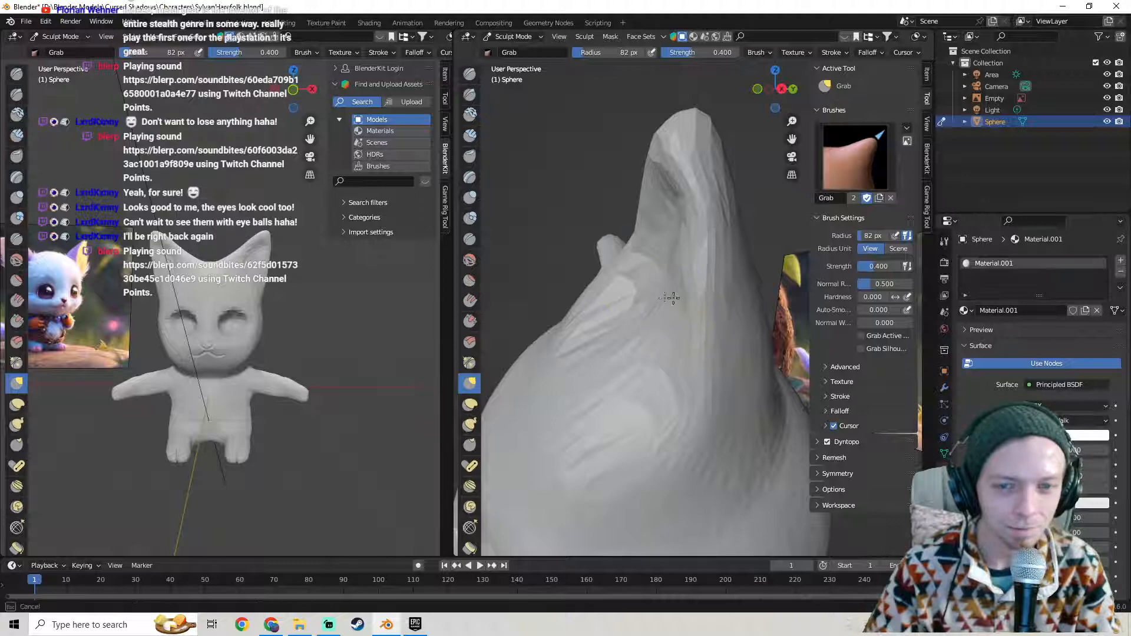
pyautogui.moveTo(760, 317)
pyautogui.mouseDown(button='middle')
pyautogui.moveTo(715, 290)
pyautogui.moveTo(632, 303)
pyautogui.moveTo(665, 334)
pyautogui.moveTo(687, 330)
pyautogui.moveTo(647, 341)
pyautogui.moveTo(677, 336)
pyautogui.moveTo(719, 354)
pyautogui.moveTo(677, 339)
pyautogui.moveTo(721, 324)
pyautogui.mouseUp(button='middle')
pyautogui.press('Tab')
pyautogui.press('Tab')
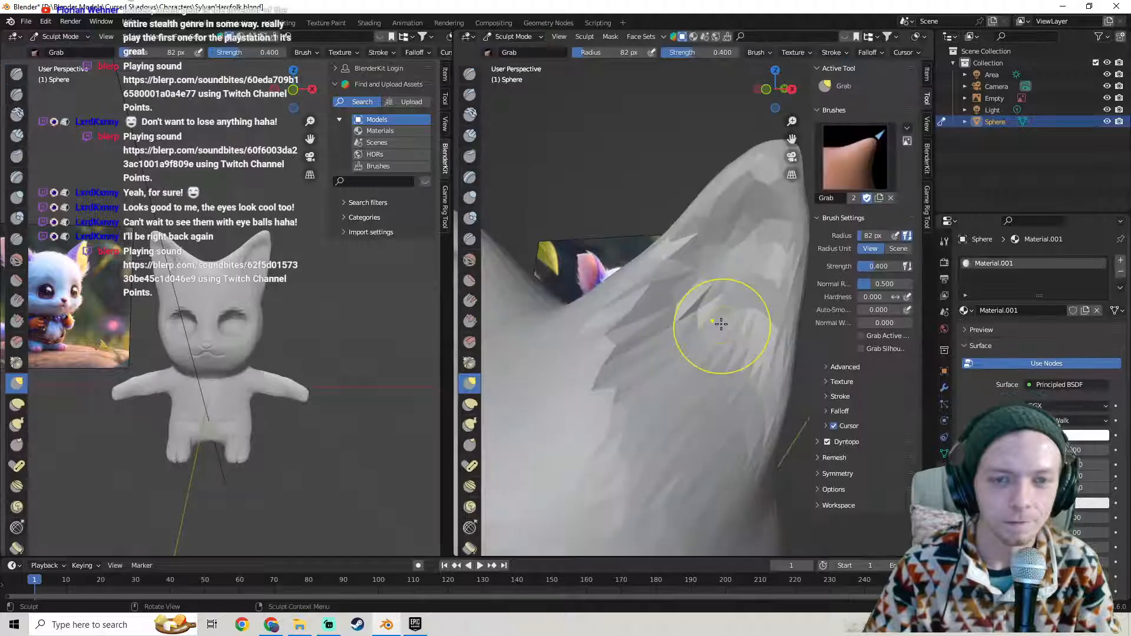
# - Set the Draw brush's strength to 0.000 and stroke over the ear's inner face to refine its stretched mesh
pyautogui.click(470, 76)
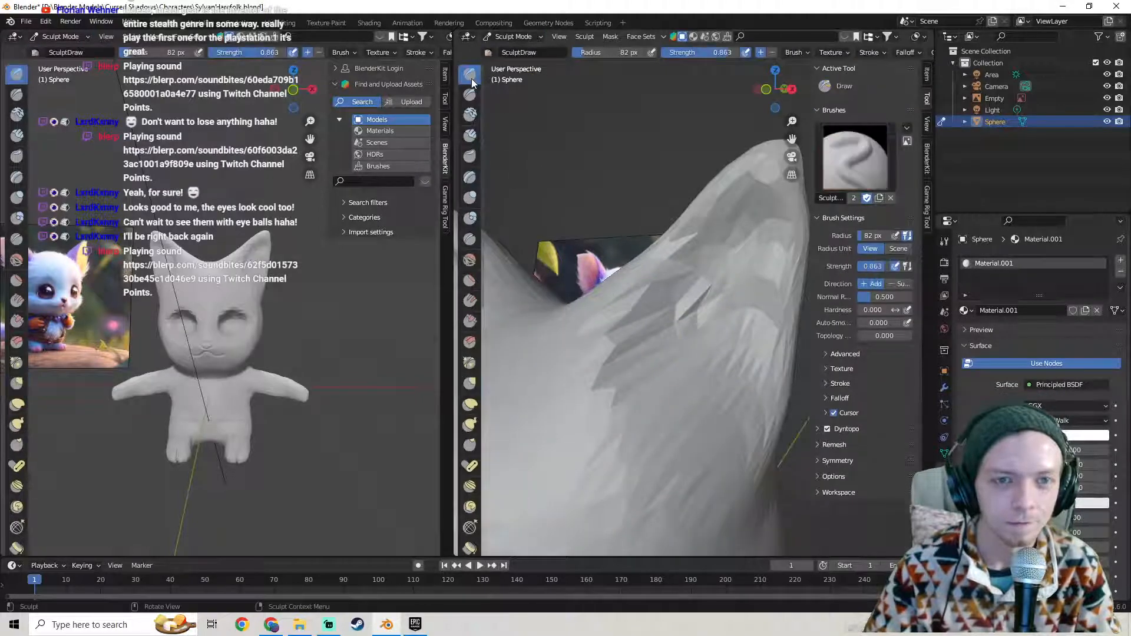
pyautogui.moveTo(707, 52); pyautogui.dragTo(661, 52)
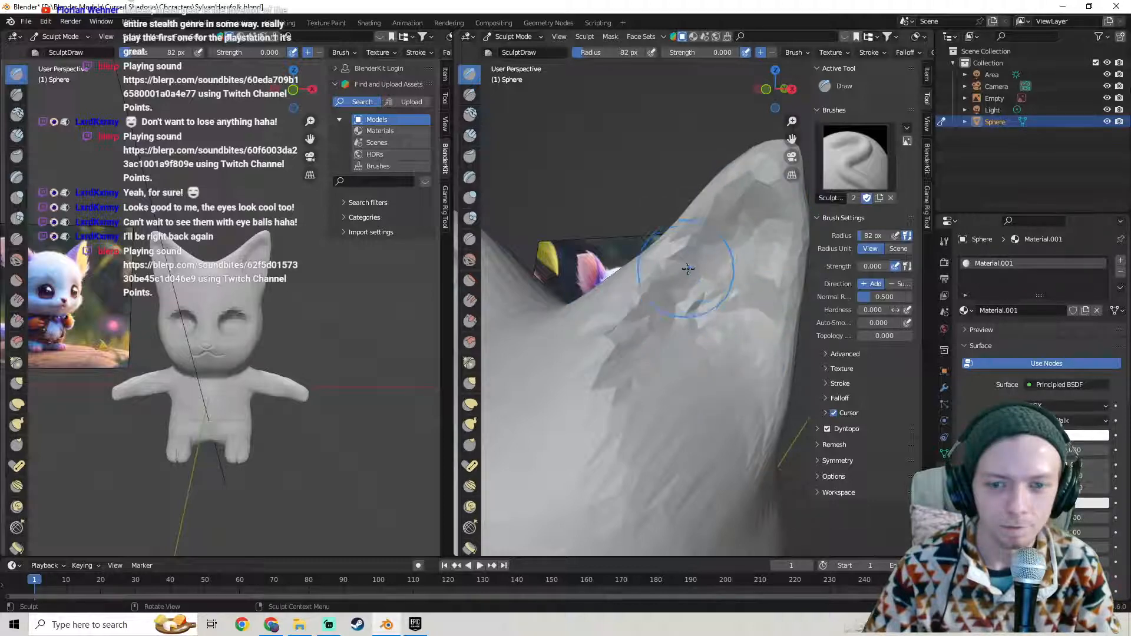
pyautogui.moveTo(703, 383); pyautogui.dragTo(700, 382)
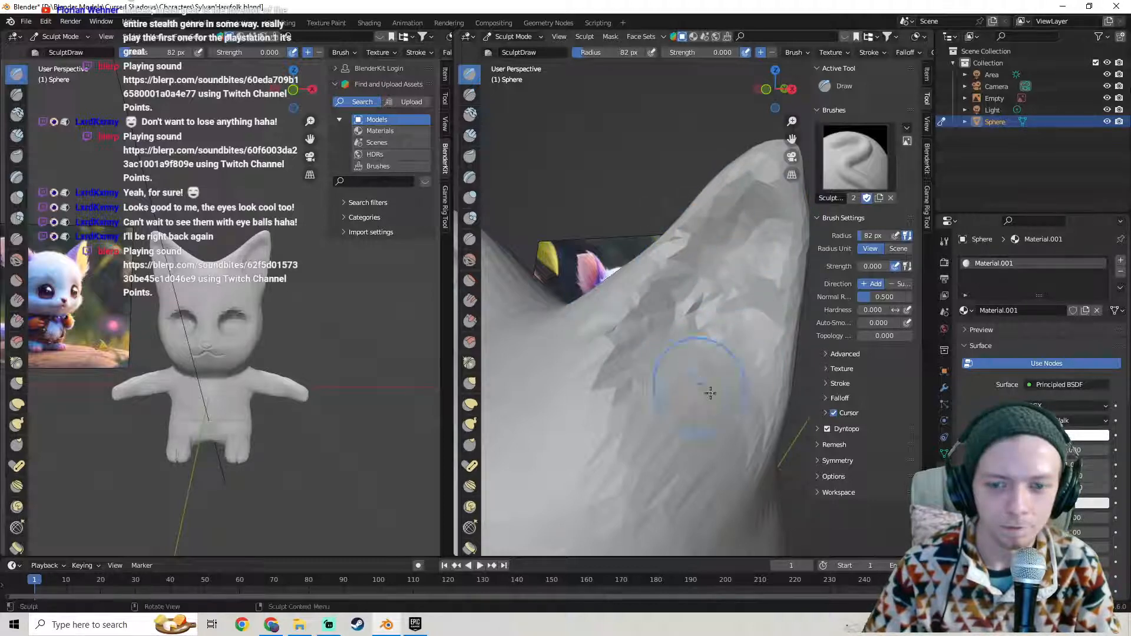
pyautogui.moveTo(740, 426)
pyautogui.mouseDown()
pyautogui.moveTo(682, 412)
pyautogui.moveTo(666, 377)
pyautogui.mouseUp()
pyautogui.moveTo(655, 360); pyautogui.dragTo(652, 350)
pyautogui.moveTo(651, 350)
pyautogui.mouseDown(button='middle')
pyautogui.moveTo(698, 350)
pyautogui.moveTo(669, 317)
pyautogui.moveTo(718, 315)
pyautogui.mouseUp(button='middle')
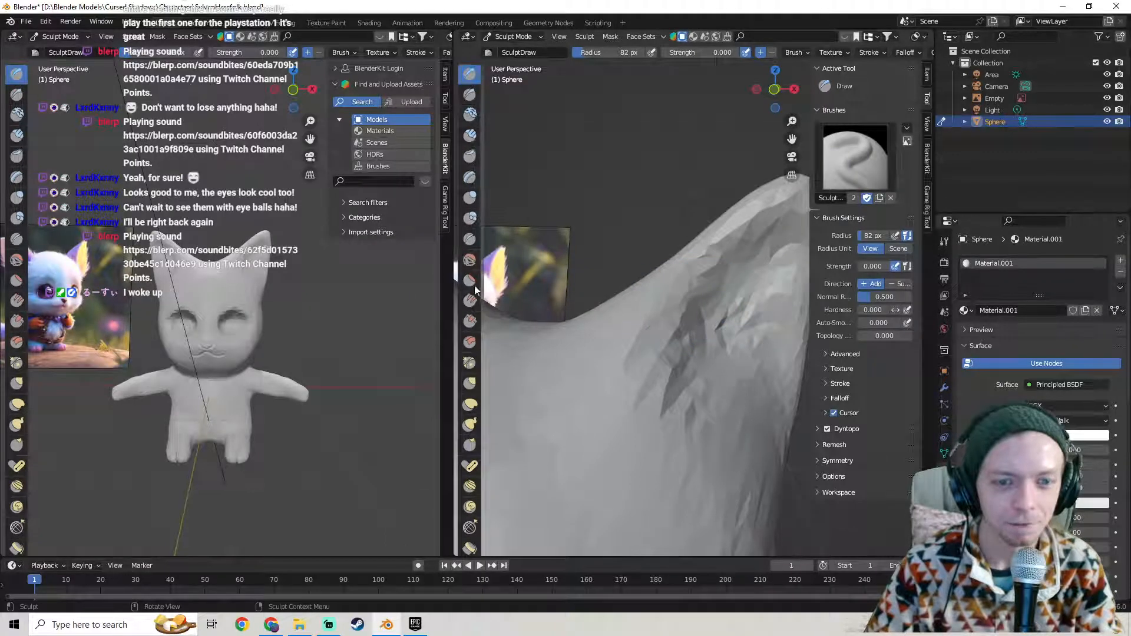
# - Smooth the area around the ear's base and its inner face with the Smooth brush at strength 0.456
pyautogui.click(470, 383)
pyautogui.moveTo(632, 290)
pyautogui.keyDown('shift'); pyautogui.mouseDown(button='middle')
pyautogui.moveTo(694, 275)
pyautogui.moveTo(535, 282)
pyautogui.moveTo(659, 327)
pyautogui.mouseUp(button='middle'); pyautogui.keyUp('shift')
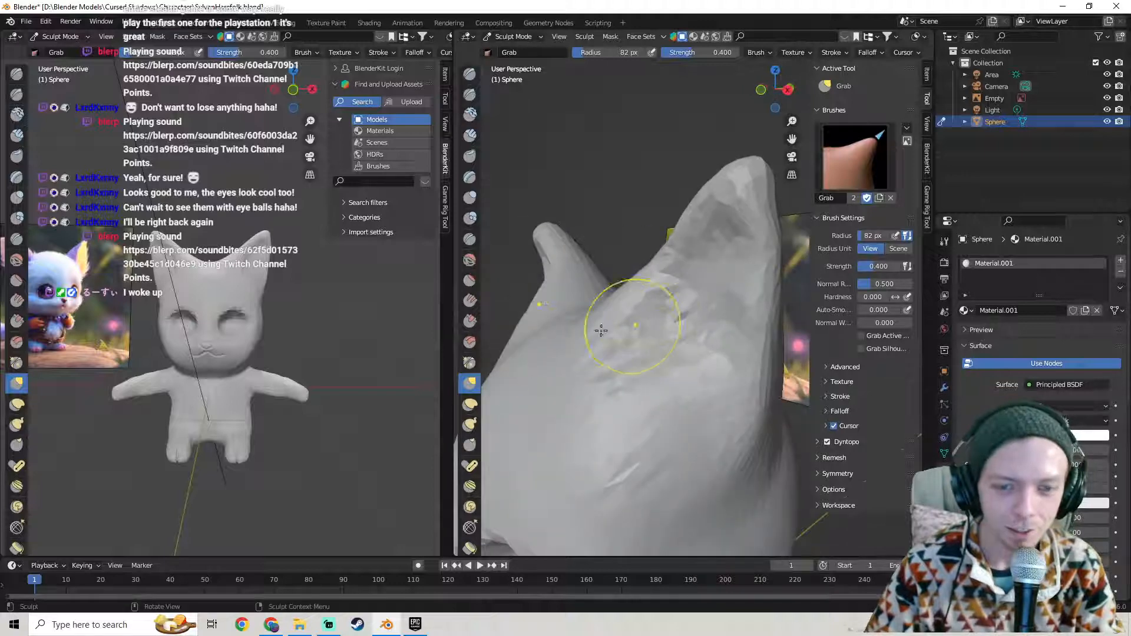
pyautogui.click(469, 259)
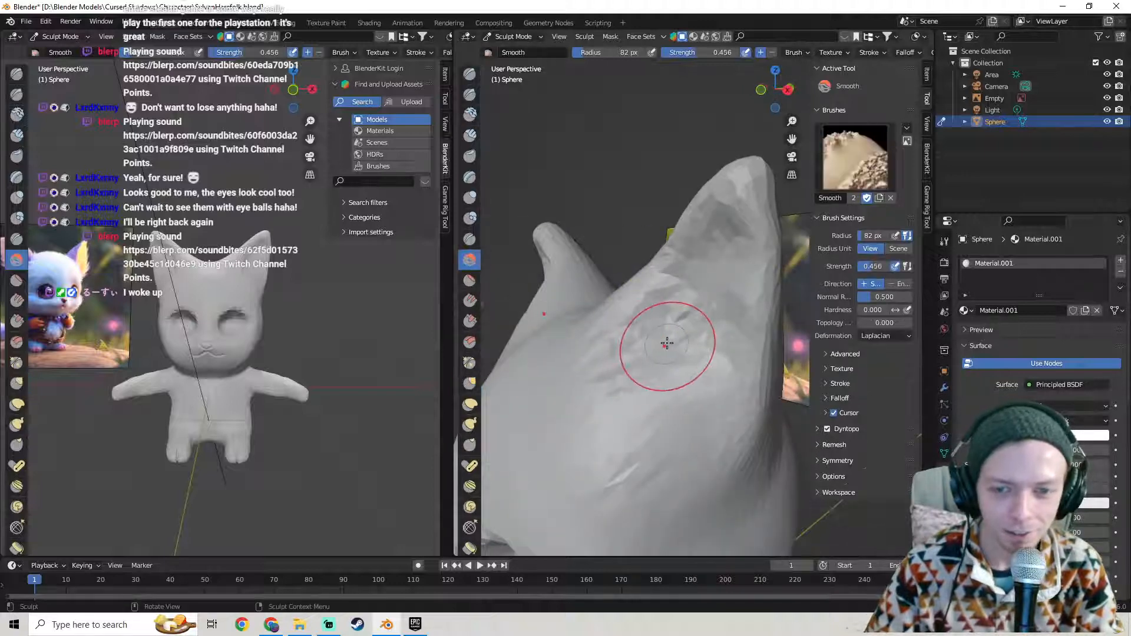
pyautogui.moveTo(666, 343)
pyautogui.mouseDown()
pyautogui.moveTo(682, 366)
pyautogui.moveTo(696, 346)
pyautogui.mouseUp()
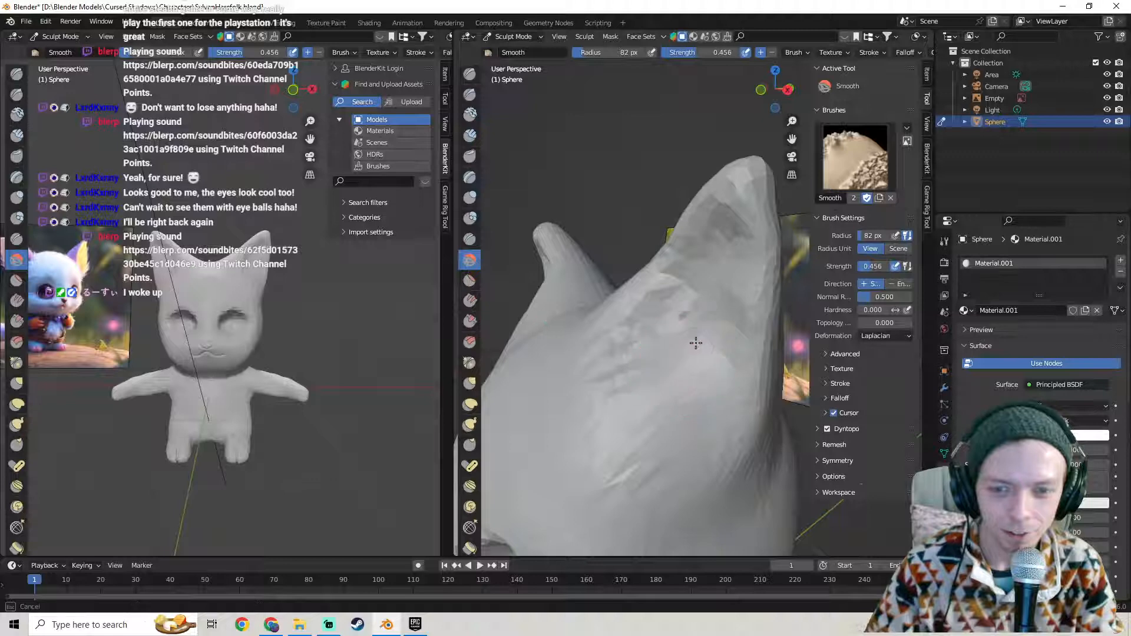
pyautogui.moveTo(634, 365)
pyautogui.mouseDown()
pyautogui.moveTo(646, 318)
pyautogui.moveTo(682, 366)
pyautogui.mouseUp()
pyautogui.moveTo(682, 366)
pyautogui.mouseDown(button='middle')
pyautogui.moveTo(732, 361)
pyautogui.moveTo(646, 369)
pyautogui.moveTo(679, 351)
pyautogui.moveTo(660, 329)
pyautogui.moveTo(707, 297)
pyautogui.mouseUp(button='middle')
pyautogui.moveTo(719, 234); pyautogui.dragTo(676, 265, button='middle')
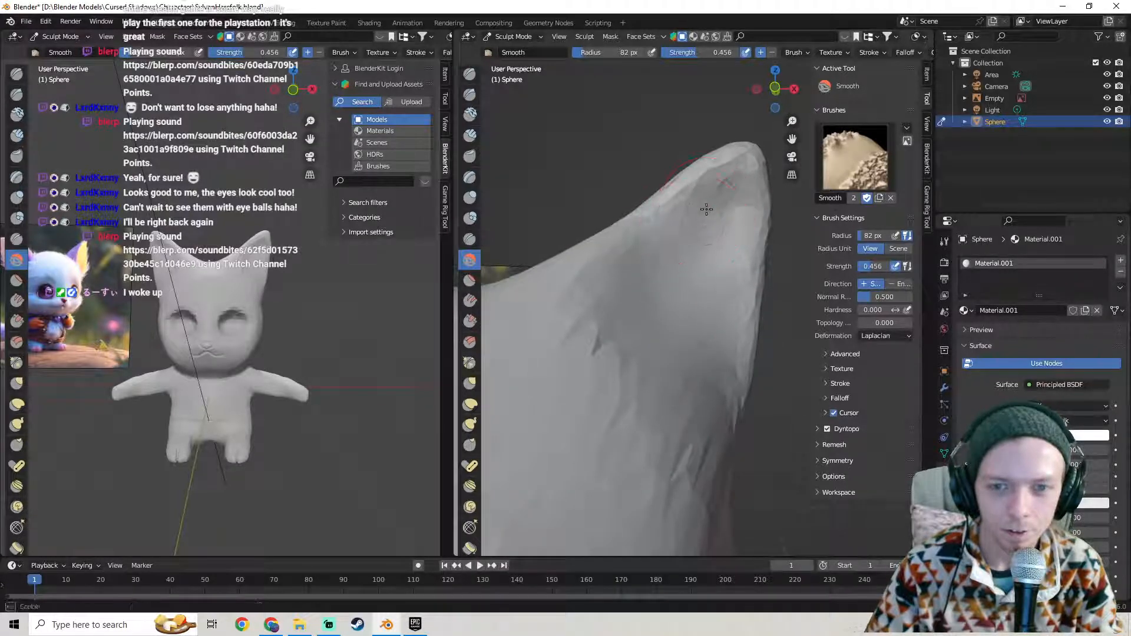
pyautogui.moveTo(666, 247)
pyautogui.mouseDown(button='middle')
pyautogui.moveTo(623, 264)
pyautogui.moveTo(716, 287)
pyautogui.mouseUp(button='middle')
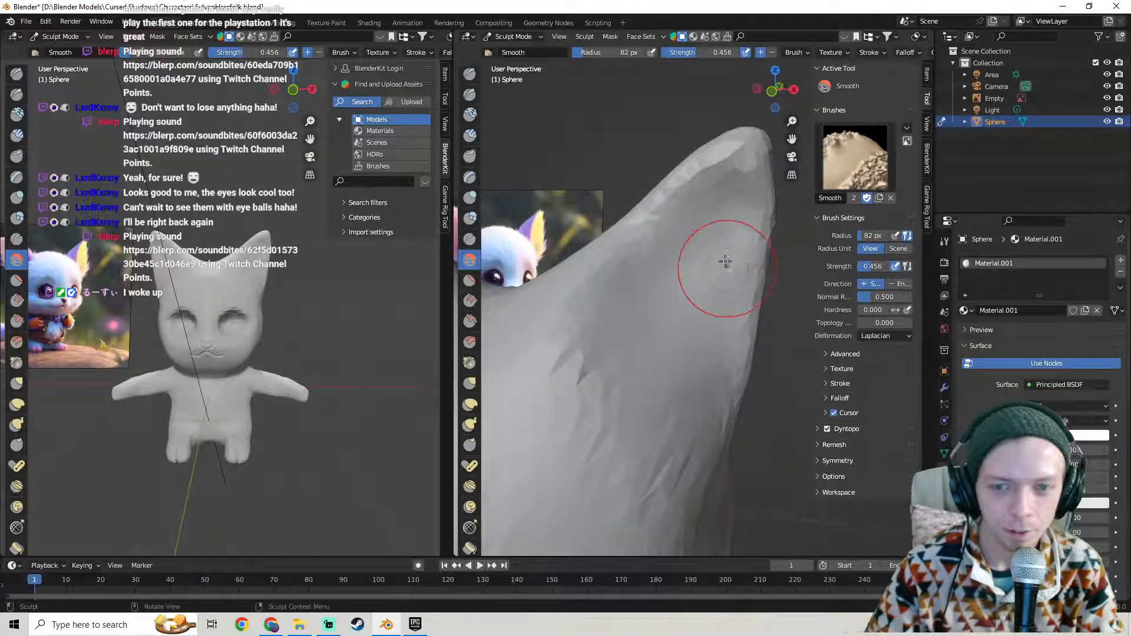
pyautogui.moveTo(692, 204)
pyautogui.mouseDown(button='middle')
pyautogui.moveTo(745, 279)
pyautogui.moveTo(624, 273)
pyautogui.mouseUp(button='middle')
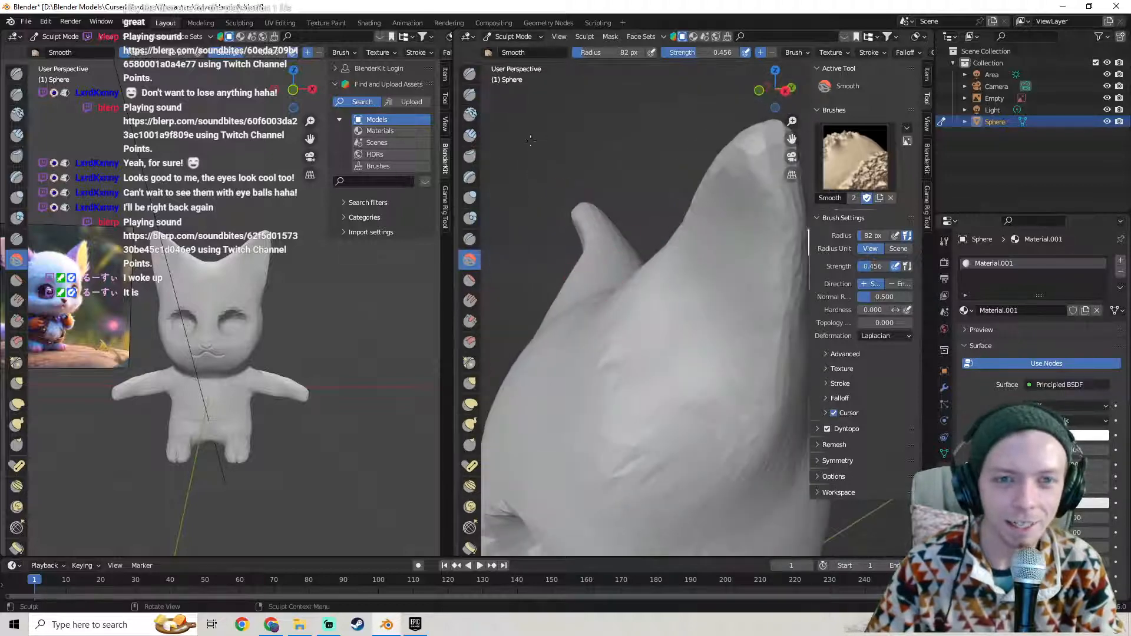
# - Reshape the ears' inner faces and rims with the Grab brush, checking them from the side and front
pyautogui.click(472, 384)
pyautogui.moveTo(566, 365)
pyautogui.mouseDown(button='middle')
pyautogui.moveTo(662, 344)
pyautogui.moveTo(632, 349)
pyautogui.moveTo(685, 355)
pyautogui.moveTo(555, 330)
pyautogui.mouseUp(button='middle')
pyautogui.scroll(-4, 556, 331)
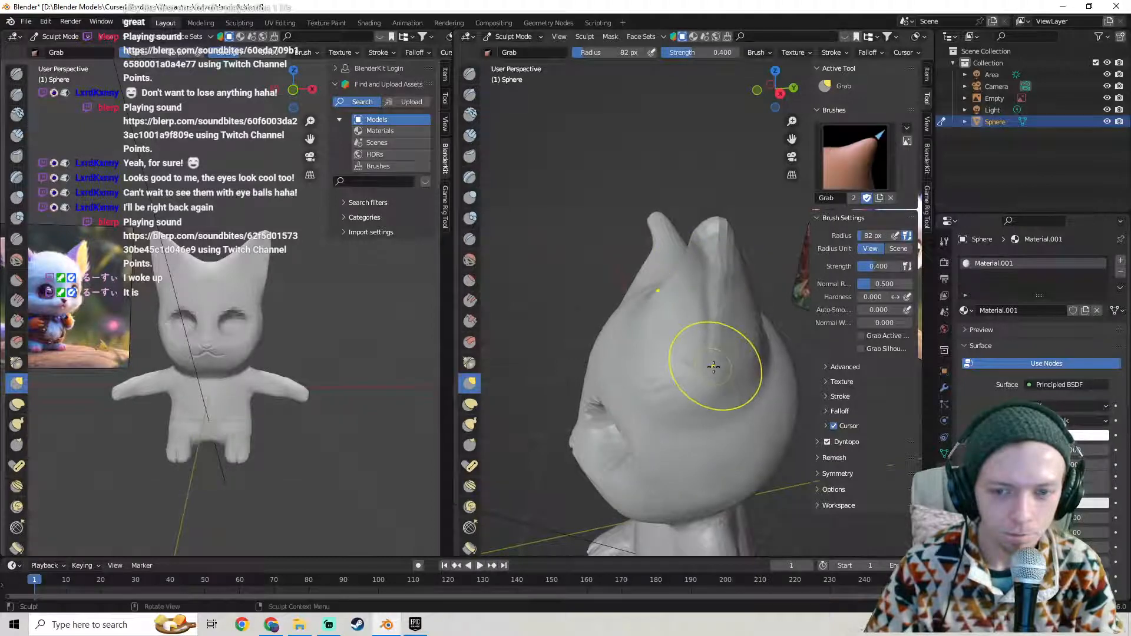
pyautogui.moveTo(709, 368); pyautogui.dragTo(800, 360, button='middle')
pyautogui.moveTo(719, 328); pyautogui.dragTo(707, 285, button='middle')
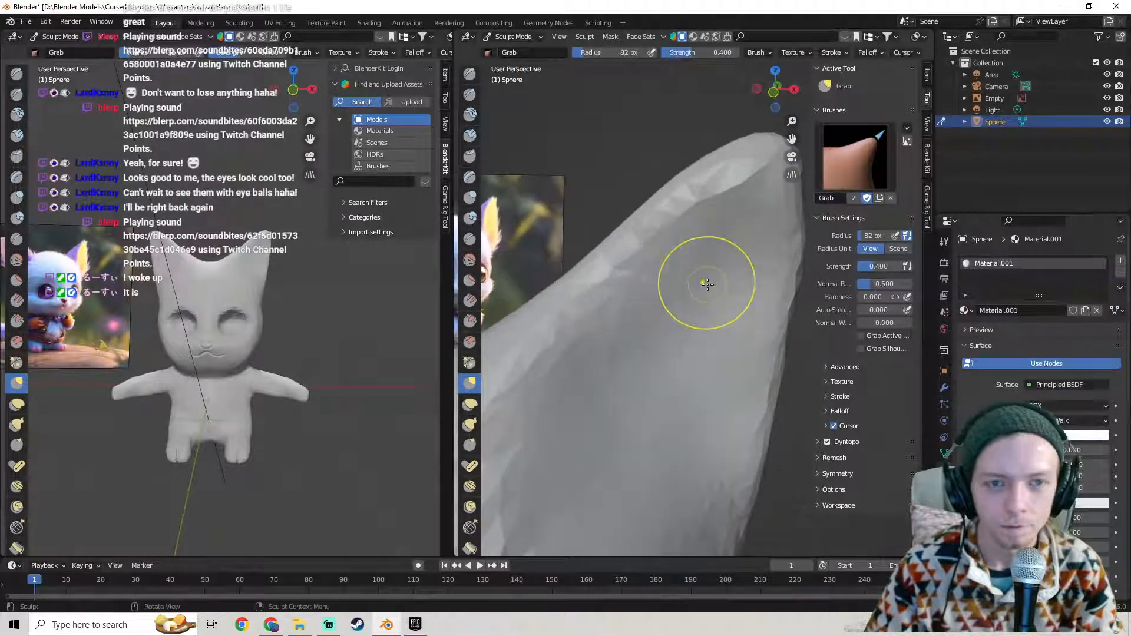
# - Stroke over the ear's inner face with the Draw brush at strength 0.000 to refine its mesh
pyautogui.press('x')
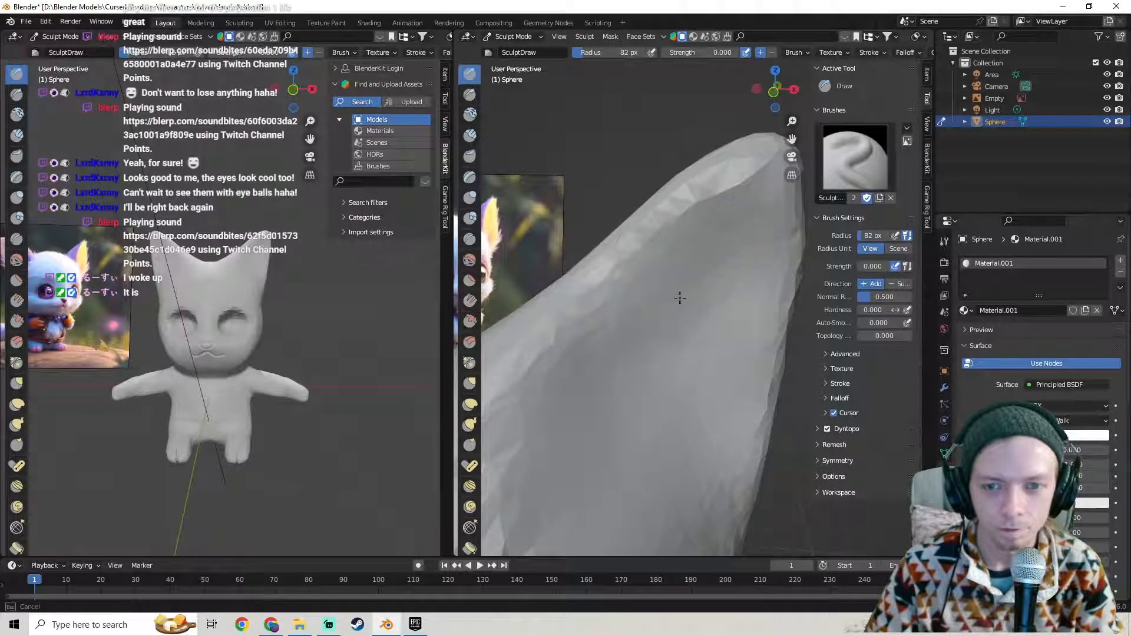
pyautogui.scroll(-4, 679, 312)
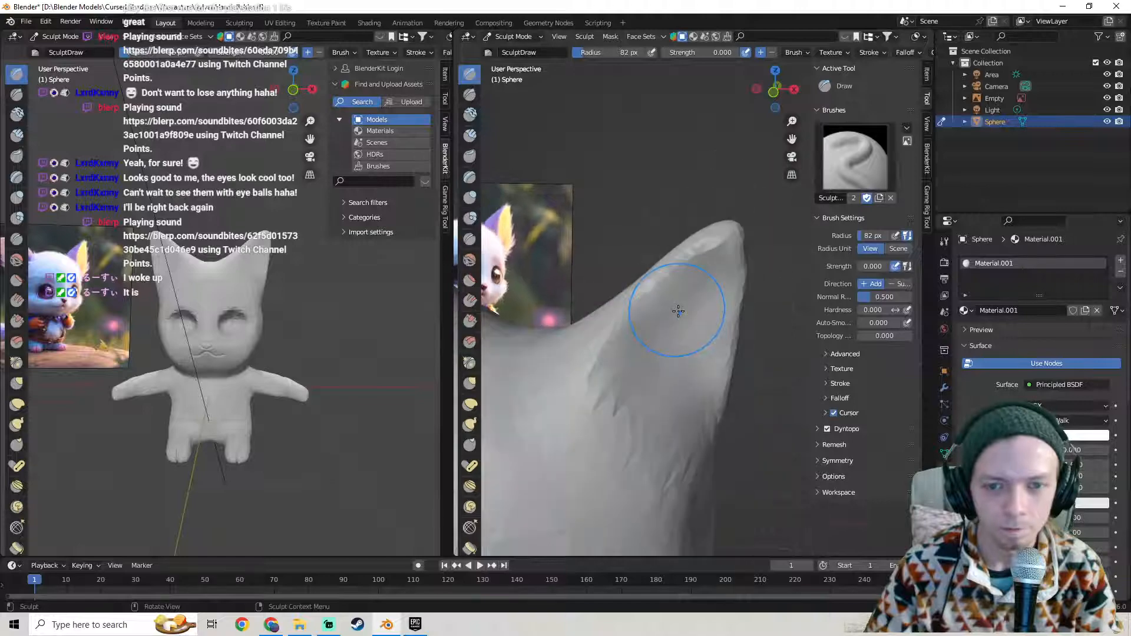
pyautogui.press('Tab')
pyautogui.scroll(2, 678, 312)
pyautogui.scroll(1, 678, 312)
pyautogui.press('Tab')
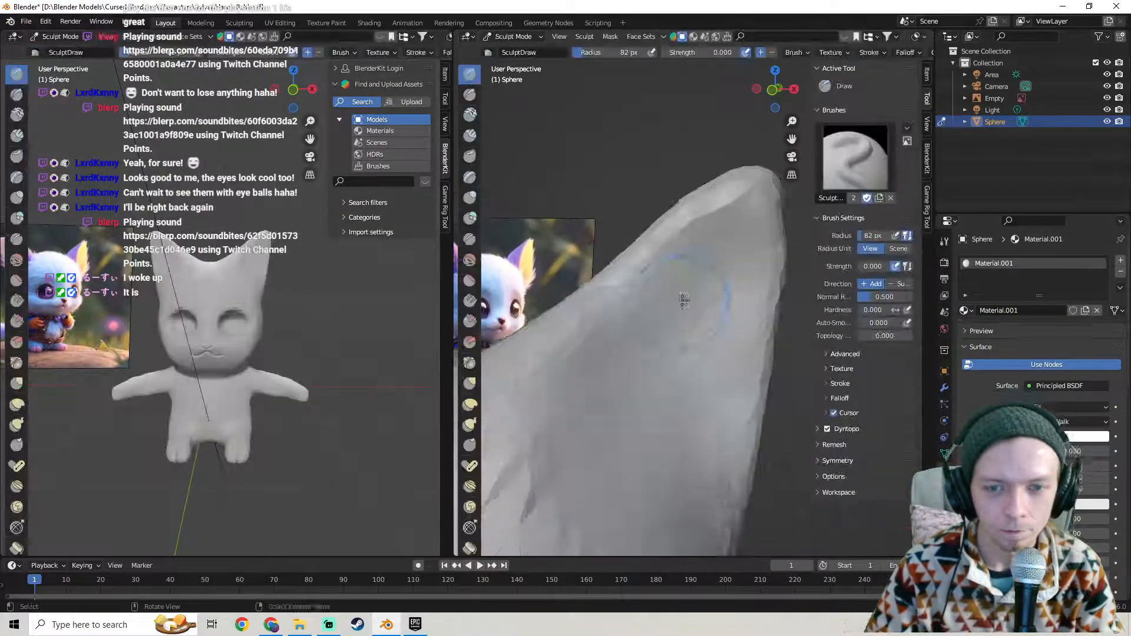
pyautogui.scroll(3, 695, 303)
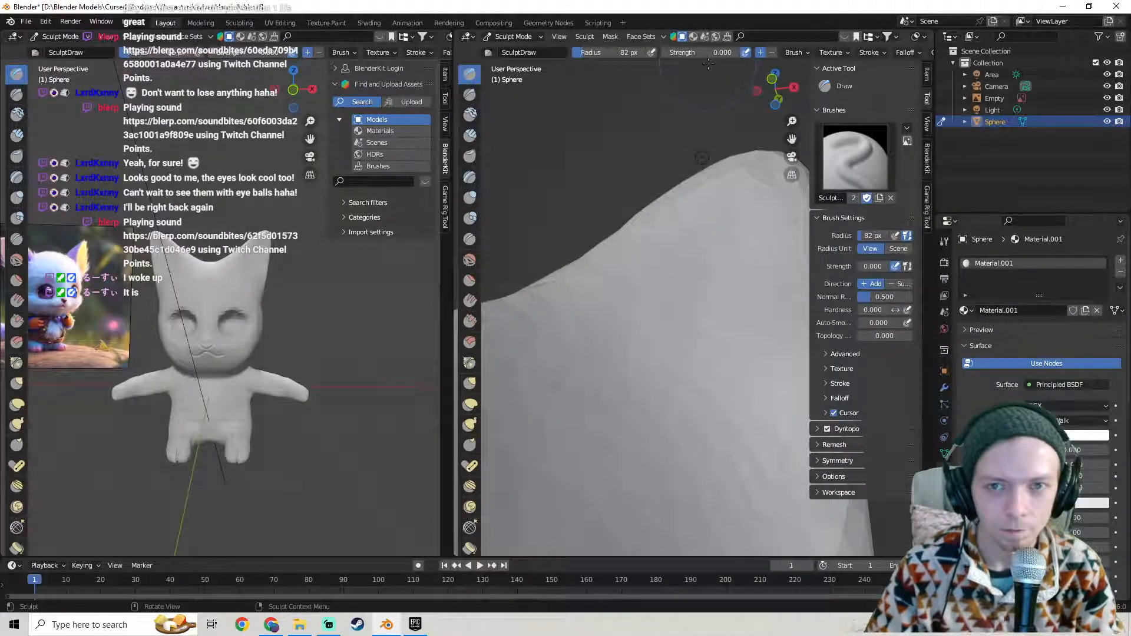
pyautogui.press('Tab')
pyautogui.press('Tab')
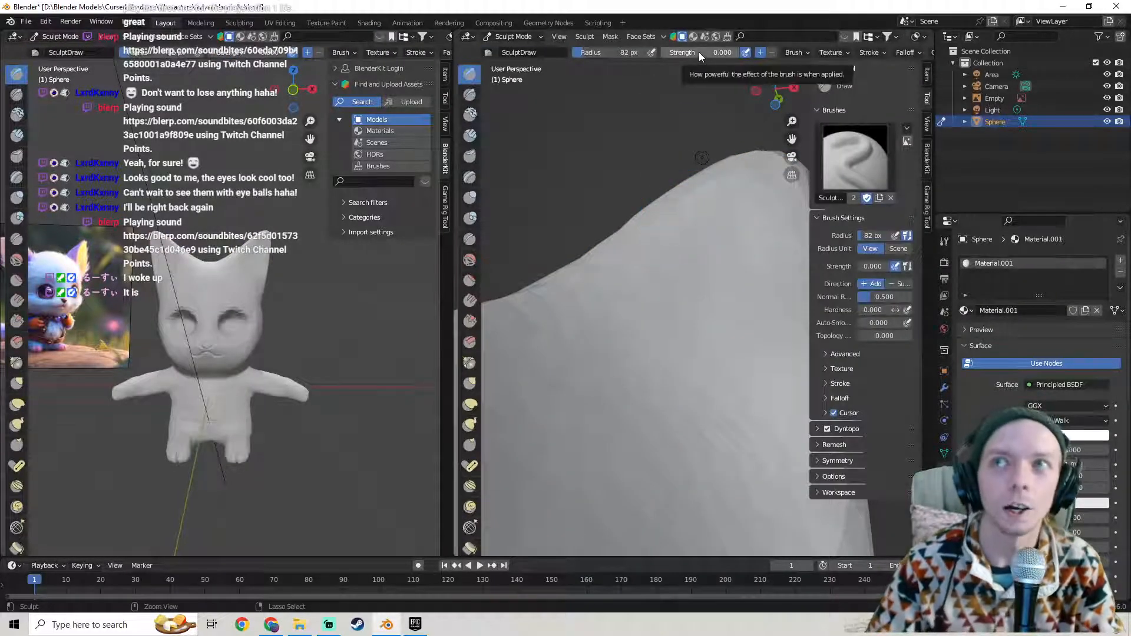
# - Set the Draw brush's strength to 0.333 and carve the hollow inside the ears along their rims
pyautogui.moveTo(699, 52); pyautogui.dragTo(705, 52)
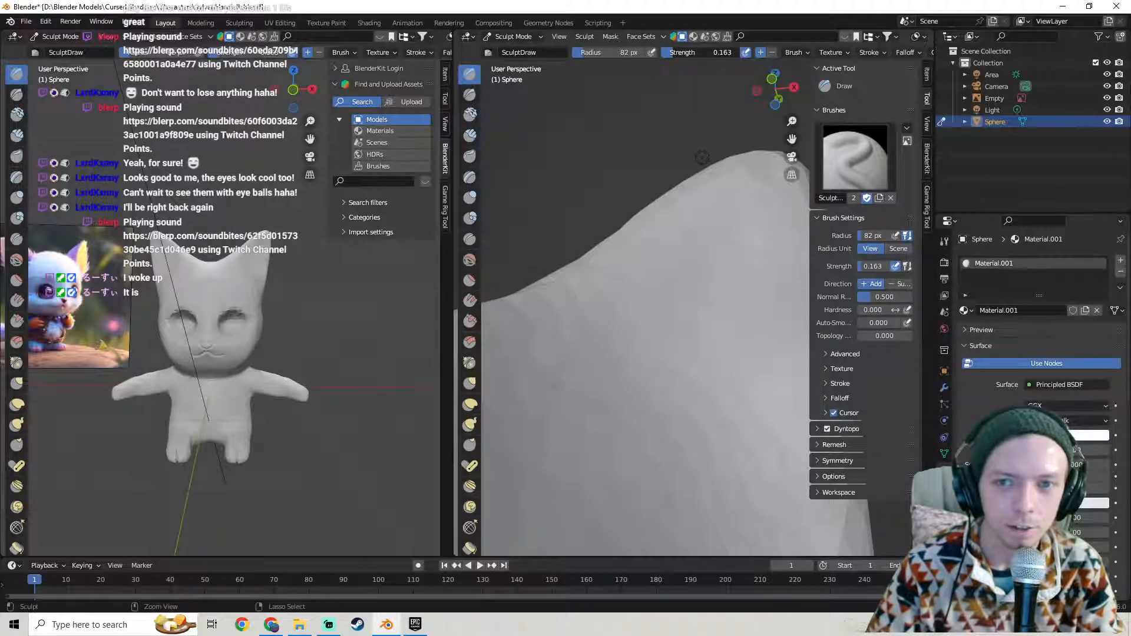
pyautogui.press('f')
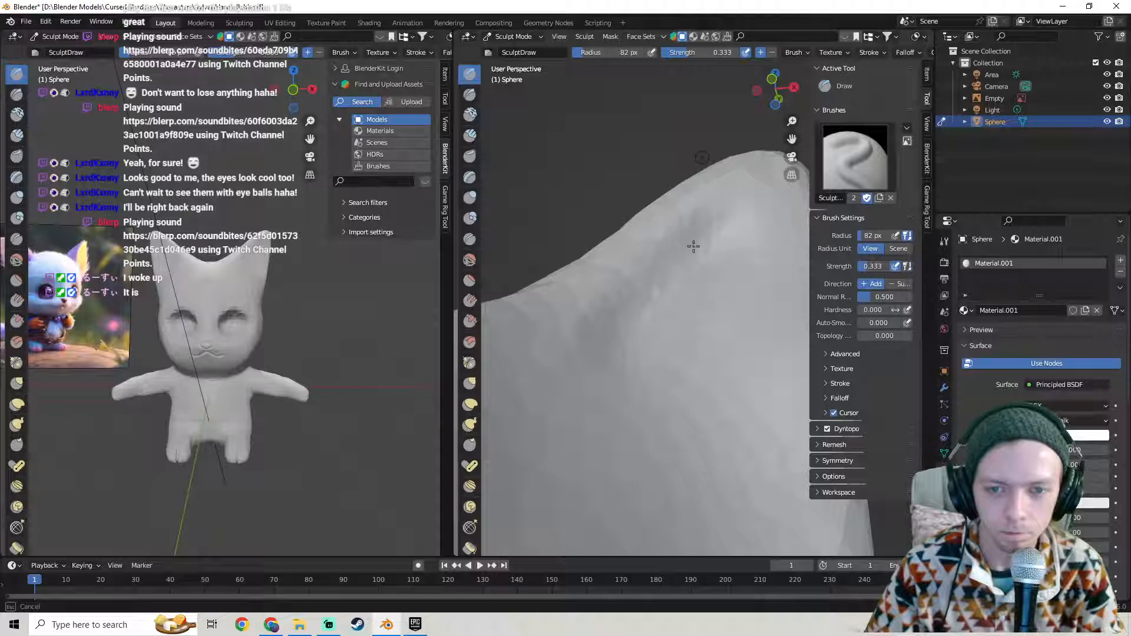
pyautogui.click(552, 419)
pyautogui.moveTo(548, 472)
pyautogui.mouseDown(button='middle')
pyautogui.moveTo(560, 399)
pyautogui.moveTo(654, 390)
pyautogui.moveTo(648, 306)
pyautogui.mouseUp(button='middle')
pyautogui.moveTo(635, 304); pyautogui.dragTo(627, 329)
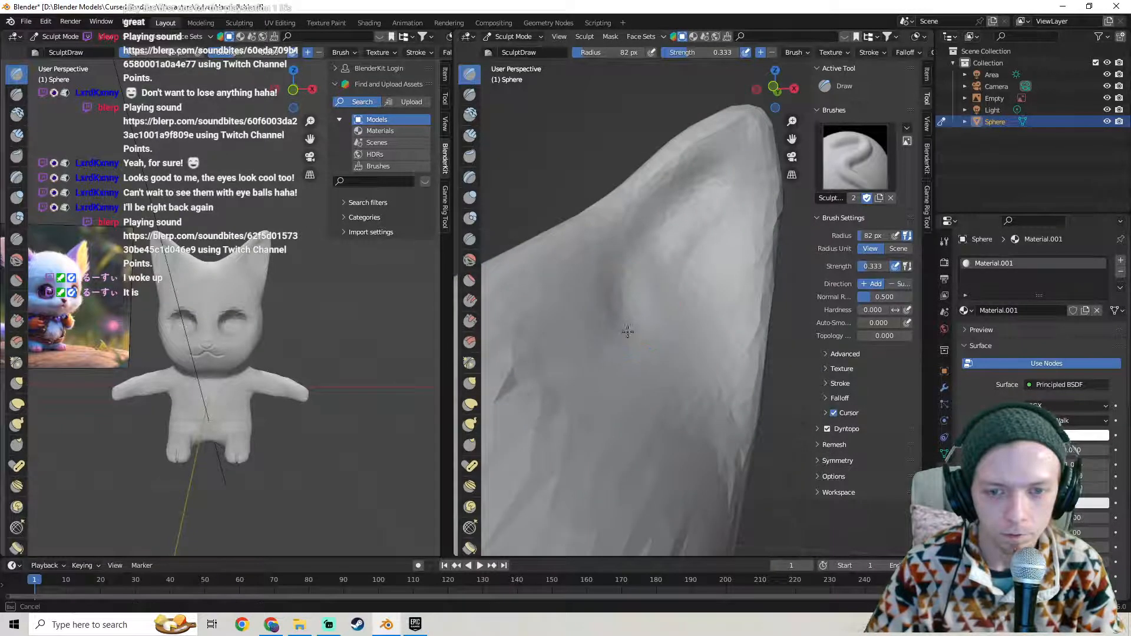
pyautogui.moveTo(725, 342); pyautogui.dragTo(725, 233)
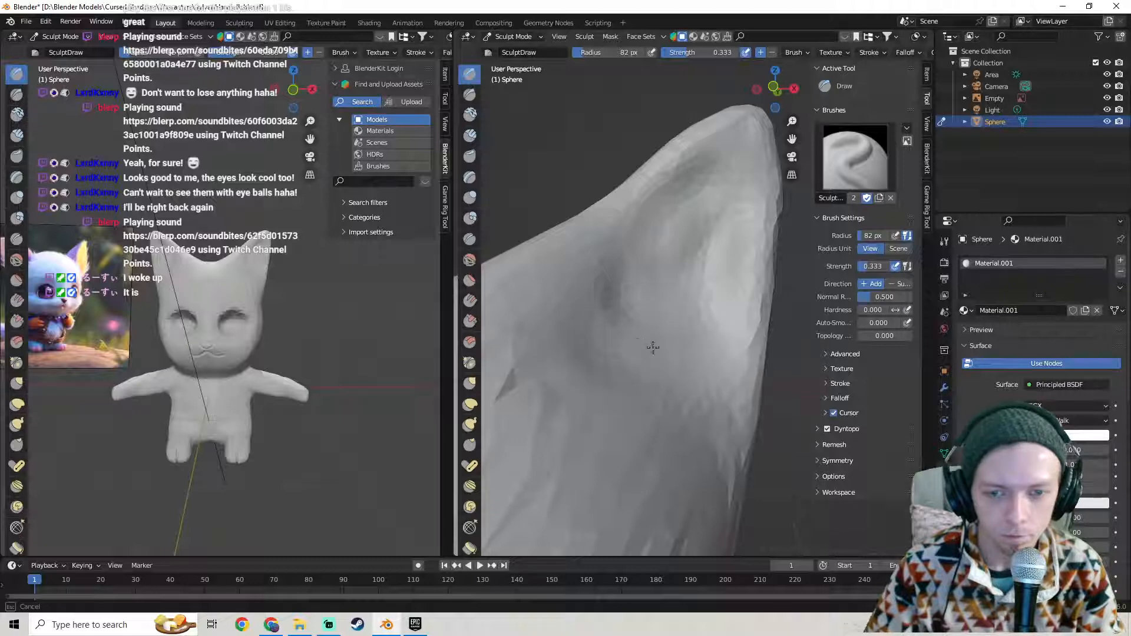
pyautogui.moveTo(700, 196); pyautogui.dragTo(653, 248)
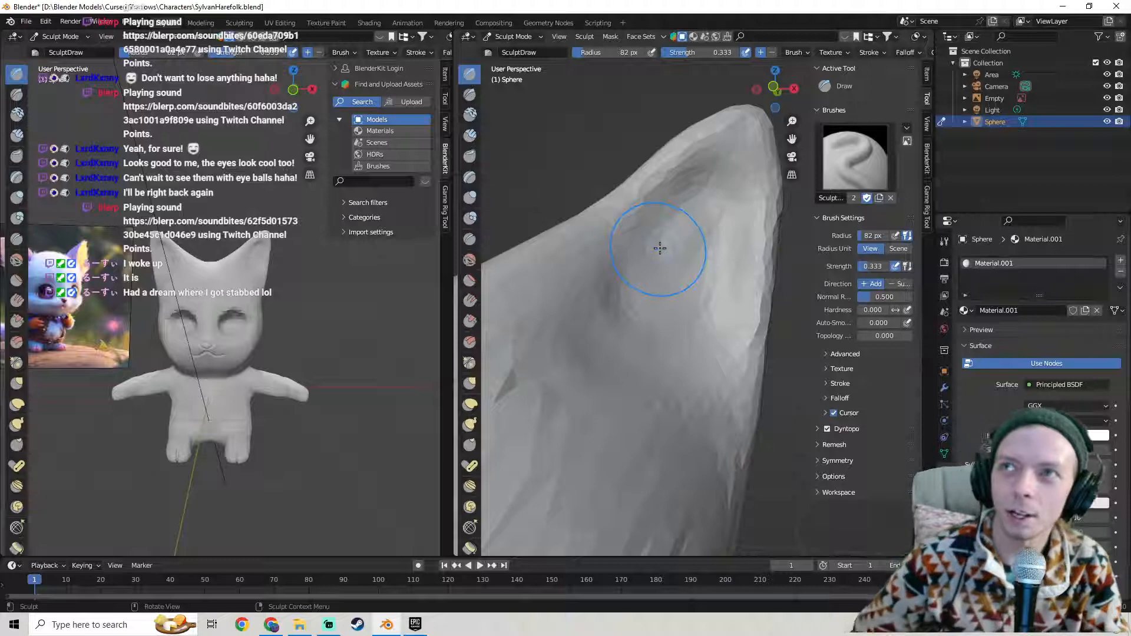
# - Adjust the lower edges and bases of the ears with the Grab brush from the front and the side
pyautogui.moveTo(645, 224)
pyautogui.mouseDown(button='middle')
pyautogui.moveTo(625, 355)
pyautogui.moveTo(692, 320)
pyautogui.moveTo(607, 348)
pyautogui.mouseUp(button='middle')
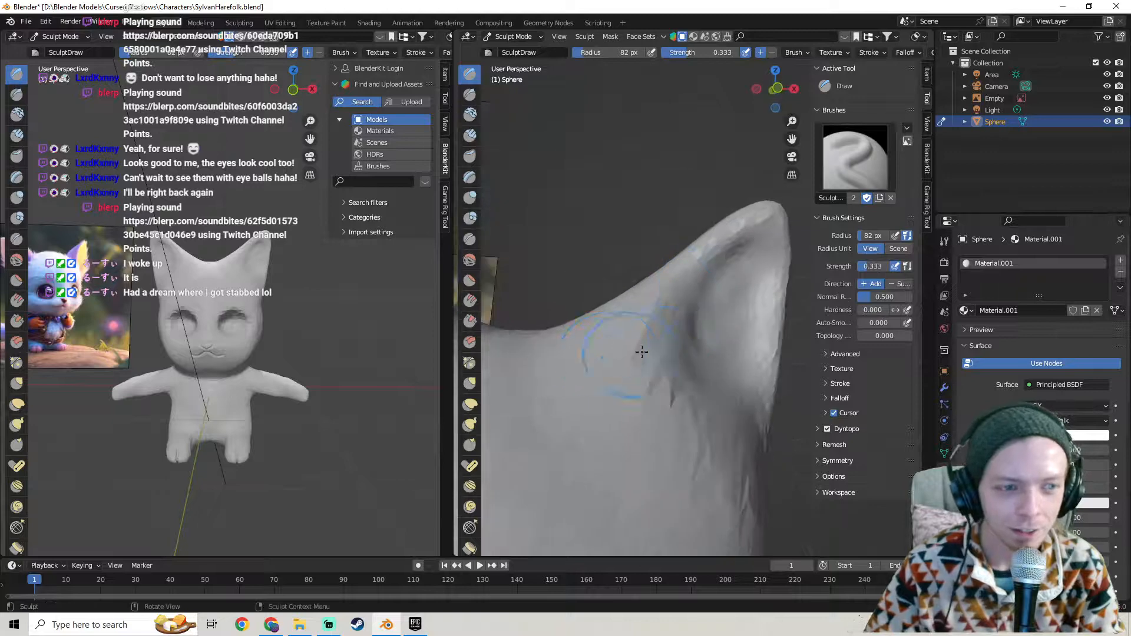
pyautogui.keyDown('shift'); pyautogui.moveTo(700, 348); pyautogui.dragTo(694, 283, button='middle'); pyautogui.keyUp('shift')
pyautogui.scroll(-3, 652, 300)
pyautogui.scroll(2, 694, 283)
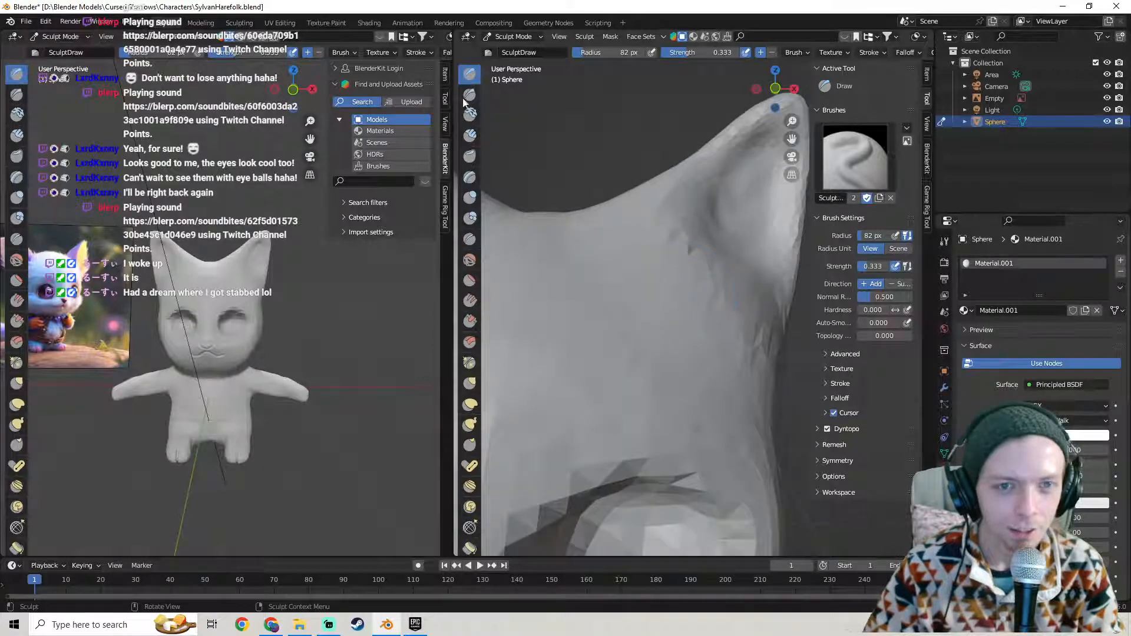
pyautogui.click(470, 383)
pyautogui.scroll(-1, 613, 353)
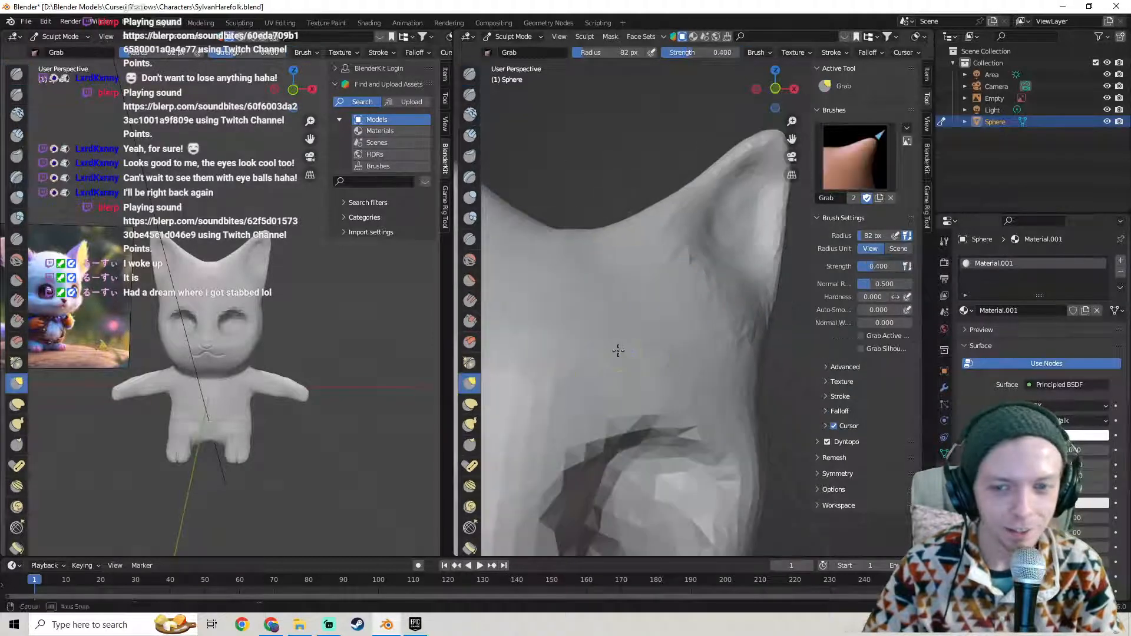
pyautogui.moveTo(710, 284); pyautogui.dragTo(699, 273)
pyautogui.moveTo(700, 249); pyautogui.dragTo(624, 295, button='middle')
pyautogui.moveTo(624, 295); pyautogui.dragTo(665, 281)
pyautogui.moveTo(691, 309); pyautogui.dragTo(669, 303)
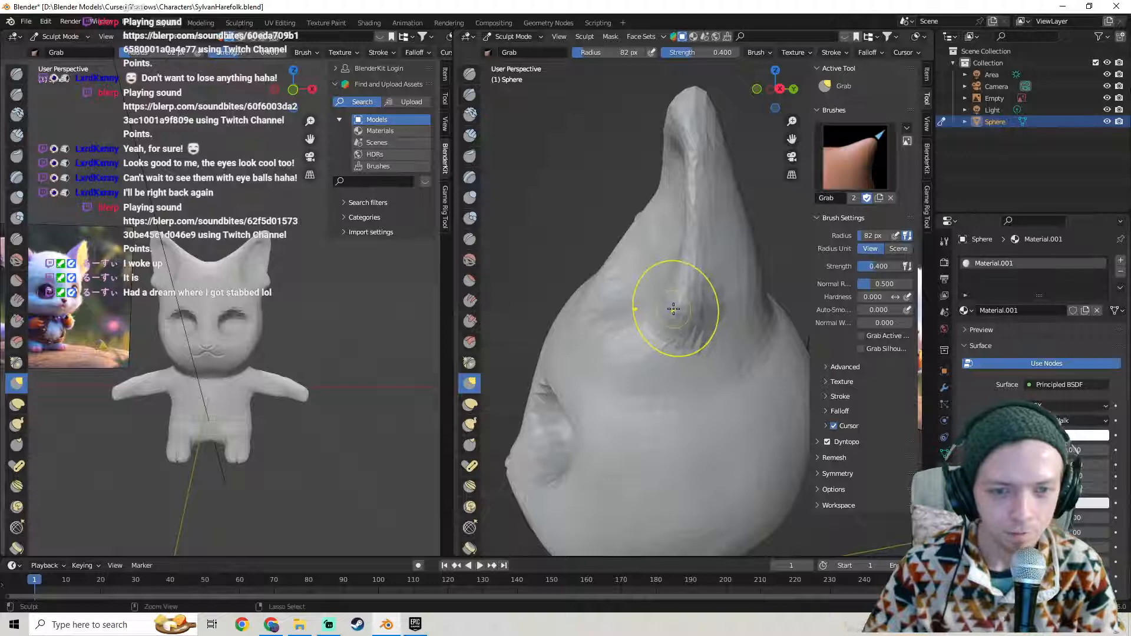
pyautogui.moveTo(677, 290); pyautogui.dragTo(673, 306)
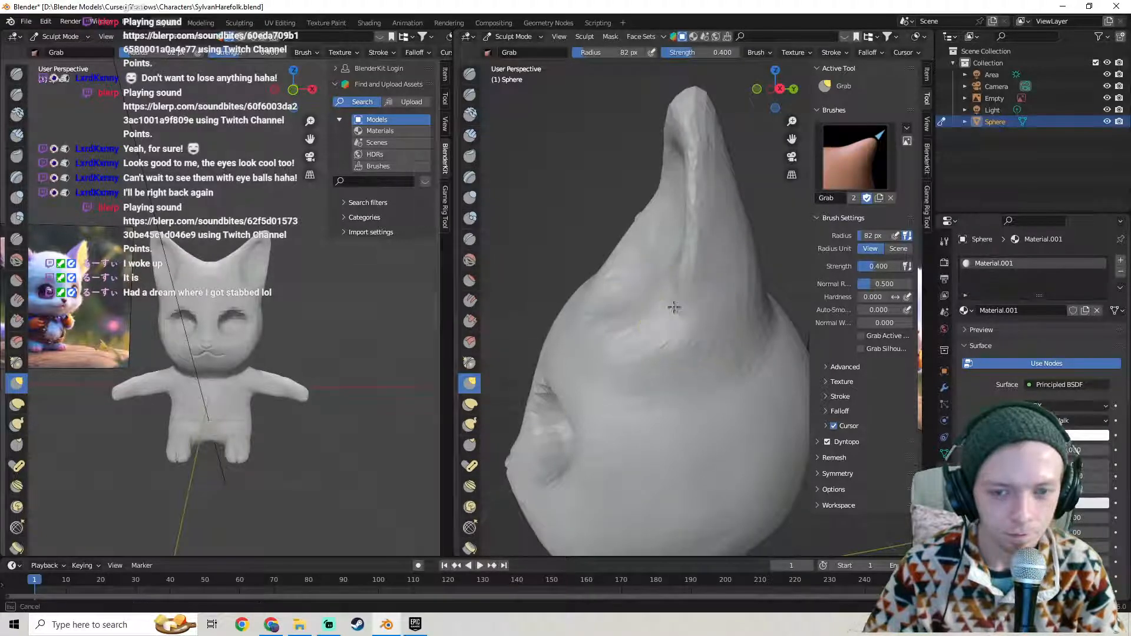
# - Switch briefly to Object Mode and back, and reshape the ears' front edges and inner bases with the Grab brush
pyautogui.press('Tab')
pyautogui.press('Tab')
pyautogui.hotkey('ctrl', 'Tab')
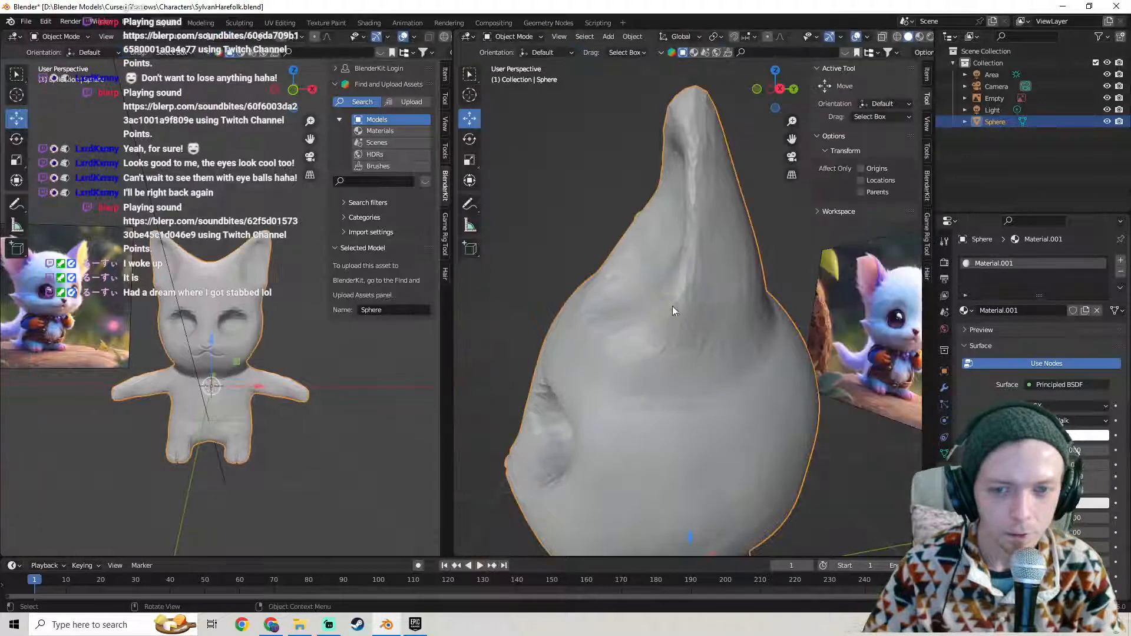
pyautogui.hotkey('ctrl', 'Tab')
pyautogui.moveTo(670, 298)
pyautogui.mouseDown(button='middle')
pyautogui.moveTo(687, 303)
pyautogui.moveTo(686, 290)
pyautogui.mouseUp(button='middle')
pyautogui.moveTo(686, 288)
pyautogui.mouseDown()
pyautogui.moveTo(714, 265)
pyautogui.moveTo(703, 236)
pyautogui.moveTo(718, 215)
pyautogui.mouseUp()
pyautogui.moveTo(707, 235)
pyautogui.mouseDown(button='middle')
pyautogui.moveTo(694, 208)
pyautogui.moveTo(688, 225)
pyautogui.mouseUp(button='middle')
pyautogui.moveTo(697, 223)
pyautogui.mouseDown()
pyautogui.moveTo(687, 196)
pyautogui.moveTo(686, 211)
pyautogui.mouseUp()
pyautogui.moveTo(662, 235); pyautogui.dragTo(717, 267, button='middle')
pyautogui.moveTo(717, 267); pyautogui.dragTo(686, 283)
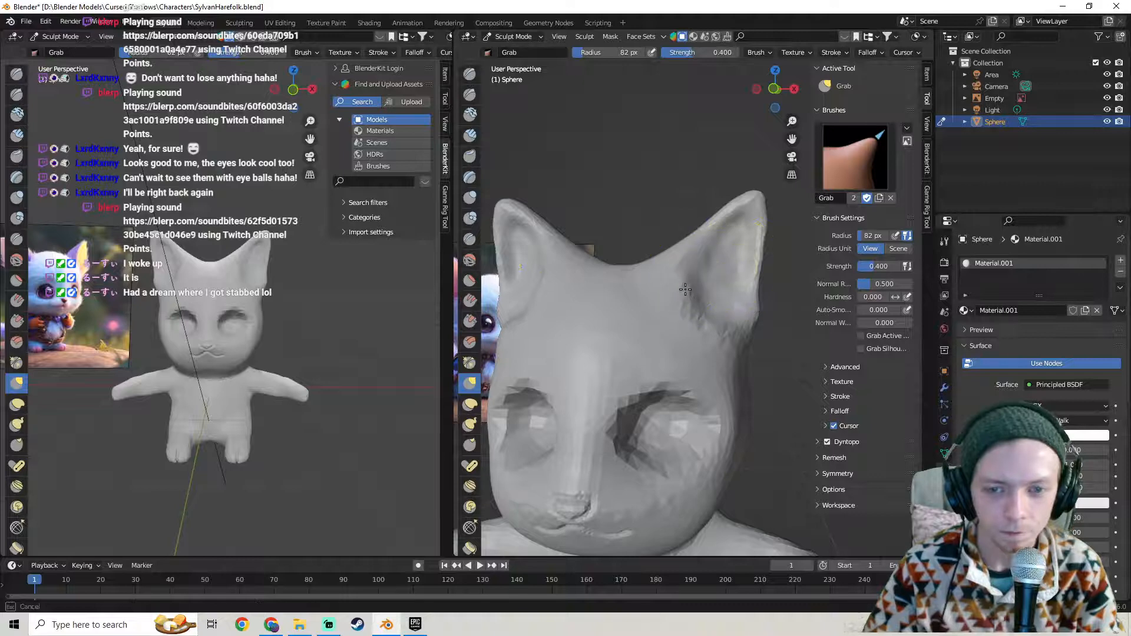
pyautogui.scroll(2, 686, 290)
pyautogui.moveTo(694, 280)
pyautogui.mouseDown()
pyautogui.moveTo(711, 323)
pyautogui.moveTo(732, 328)
pyautogui.mouseUp()
pyautogui.moveTo(783, 347)
pyautogui.mouseDown(button='middle')
pyautogui.moveTo(720, 354)
pyautogui.moveTo(647, 324)
pyautogui.moveTo(687, 273)
pyautogui.moveTo(727, 336)
pyautogui.moveTo(752, 328)
pyautogui.moveTo(684, 302)
pyautogui.moveTo(709, 300)
pyautogui.mouseUp(button='middle')
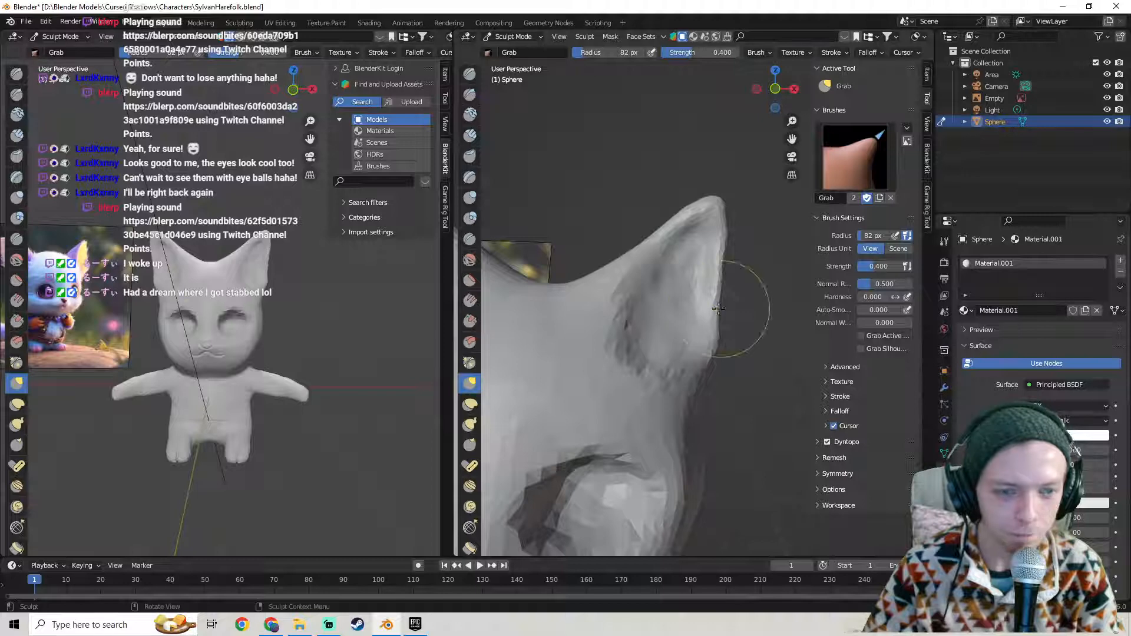
# - Adjust the ears' outer edges near the tips with the Grab brush and compare them with the reference image
pyautogui.moveTo(202, 341); pyautogui.dragTo(267, 364, button='middle')
pyautogui.scroll(2, 295, 328)
pyautogui.moveTo(613, 312); pyautogui.dragTo(626, 311, button='middle')
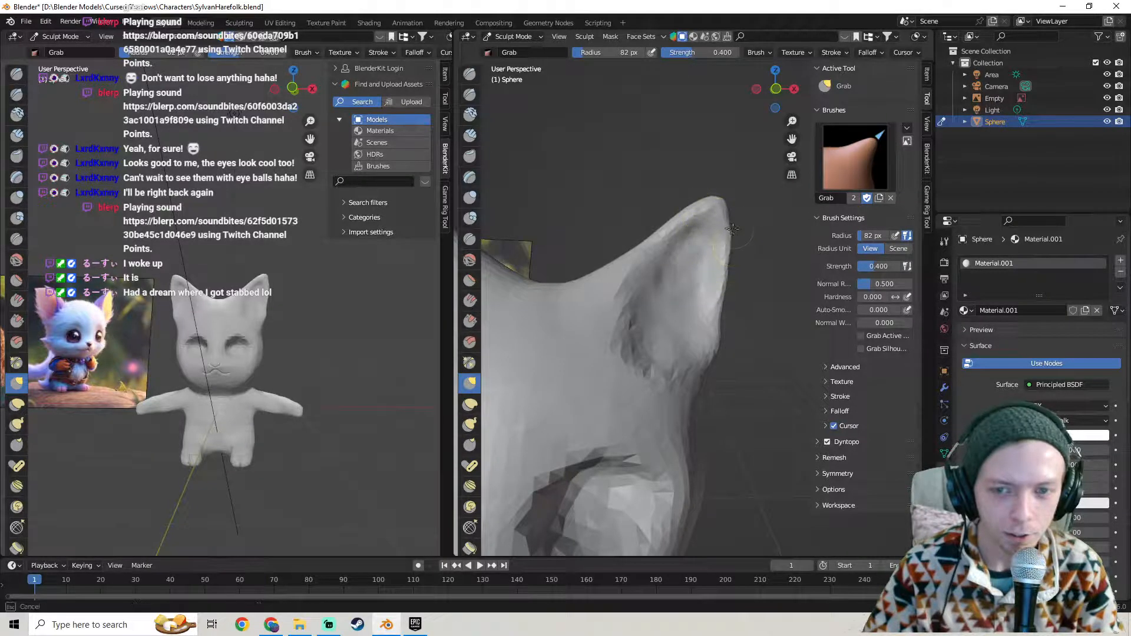
pyautogui.scroll(-1, 737, 207)
pyautogui.moveTo(737, 207); pyautogui.dragTo(696, 259, button='middle')
pyautogui.moveTo(675, 322); pyautogui.dragTo(601, 271, button='middle')
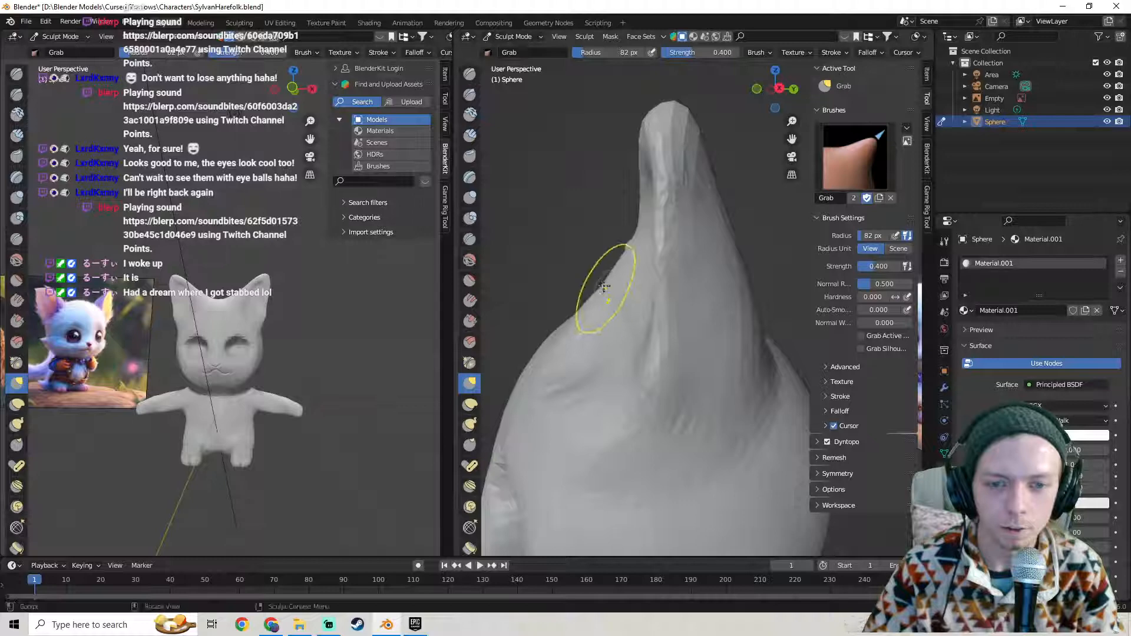
# - Check the ears from the side and behind, and adjust their front bases with the Grab brush
pyautogui.moveTo(628, 269); pyautogui.dragTo(549, 334, button='middle')
pyautogui.scroll(3, 684, 340)
pyautogui.scroll(-3, 725, 330)
pyautogui.scroll(-2, 693, 354)
pyautogui.scroll(-2, 682, 328)
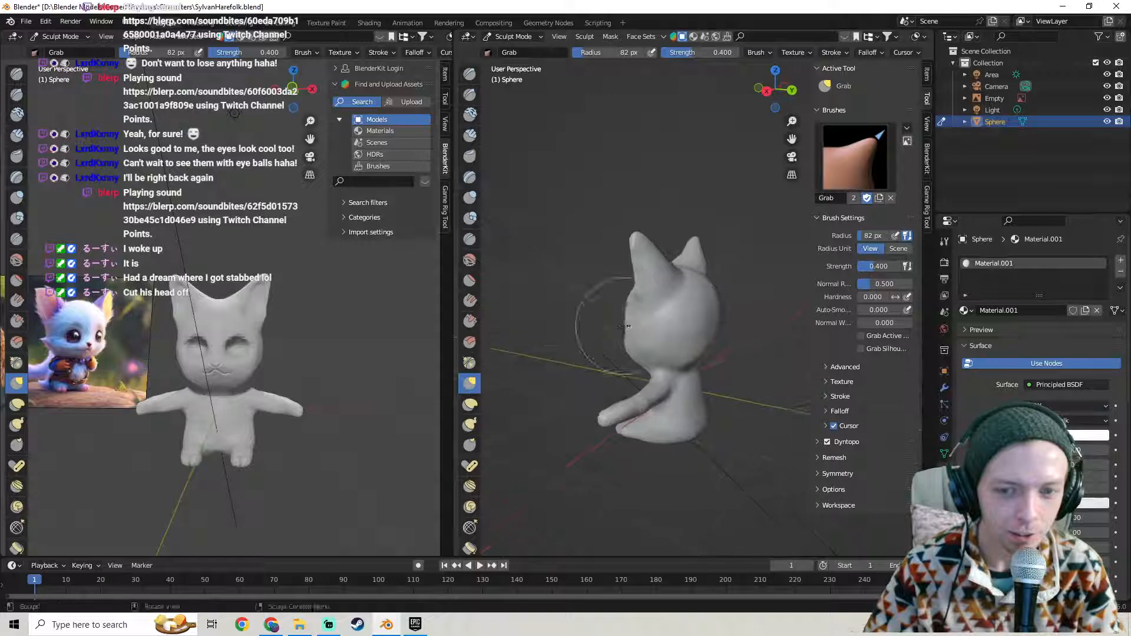
pyautogui.moveTo(656, 359); pyautogui.dragTo(634, 335, button='middle')
pyautogui.scroll(4, 634, 372)
pyautogui.scroll(2, 687, 344)
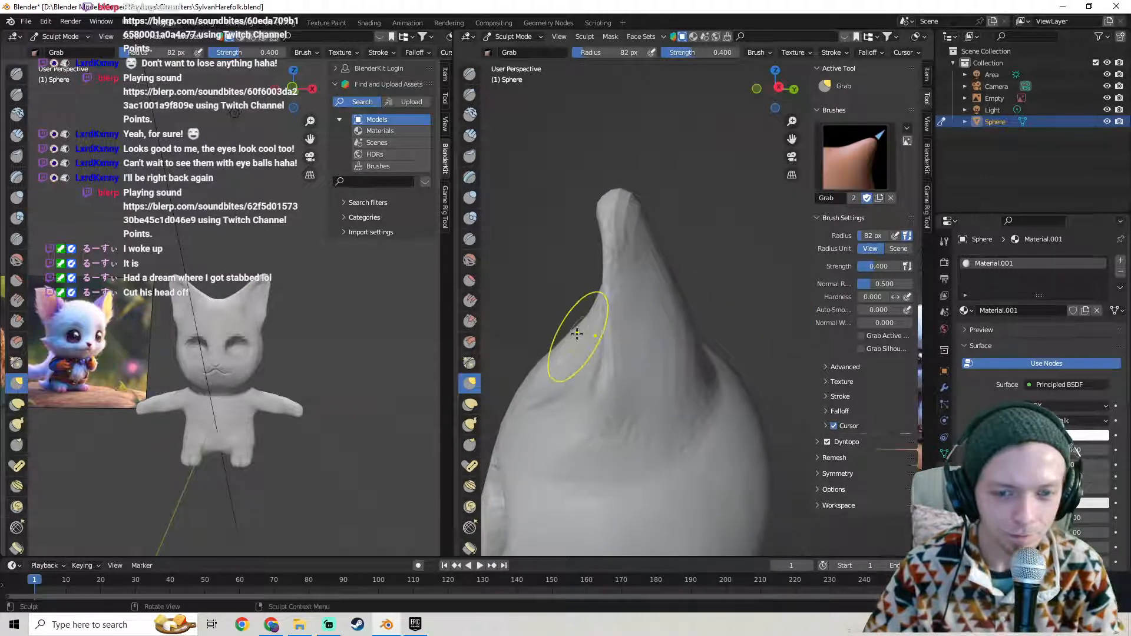
pyautogui.moveTo(585, 343)
pyautogui.mouseDown(button='middle')
pyautogui.moveTo(699, 348)
pyautogui.moveTo(614, 334)
pyautogui.moveTo(612, 296)
pyautogui.mouseUp(button='middle')
pyautogui.moveTo(643, 309); pyautogui.dragTo(656, 310)
pyautogui.moveTo(617, 323)
pyautogui.mouseDown(button='middle')
pyautogui.moveTo(629, 356)
pyautogui.moveTo(715, 366)
pyautogui.moveTo(607, 341)
pyautogui.moveTo(625, 340)
pyautogui.mouseUp(button='middle')
# - Build up the side of the head below the ears with the Clay brush at strength 0.500
pyautogui.click(471, 114)
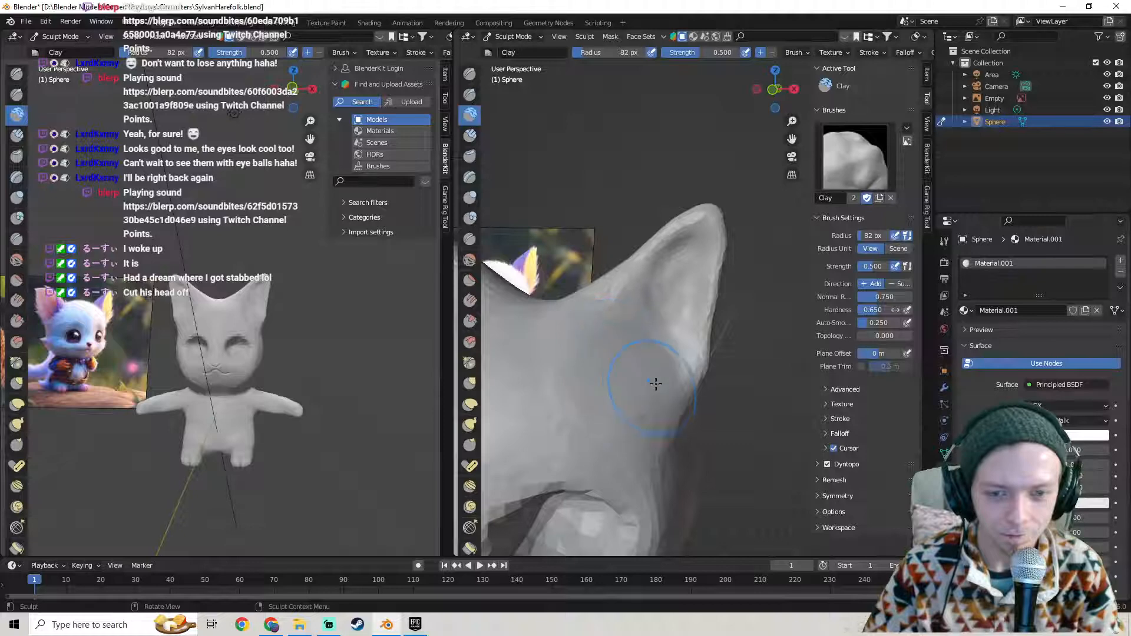
pyautogui.moveTo(675, 400); pyautogui.dragTo(666, 419)
pyautogui.moveTo(659, 418); pyautogui.dragTo(719, 369, button='middle')
pyautogui.scroll(-3, 628, 407)
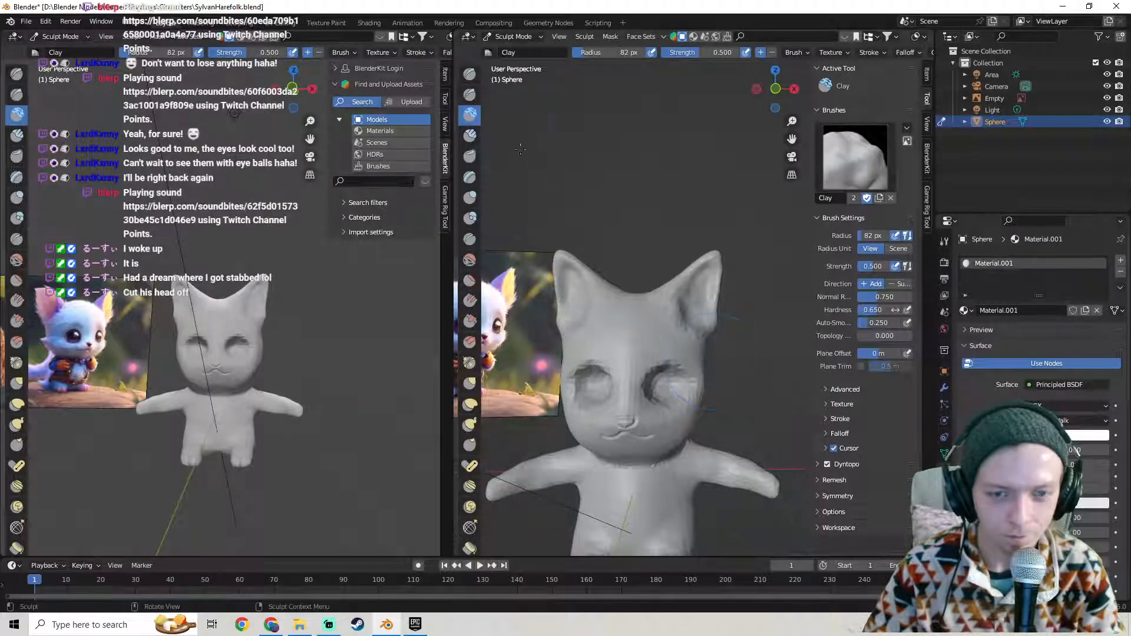
# - Widen the ears by pulling their tips and outer edges outward with the Grab brush from the front
pyautogui.click(470, 384)
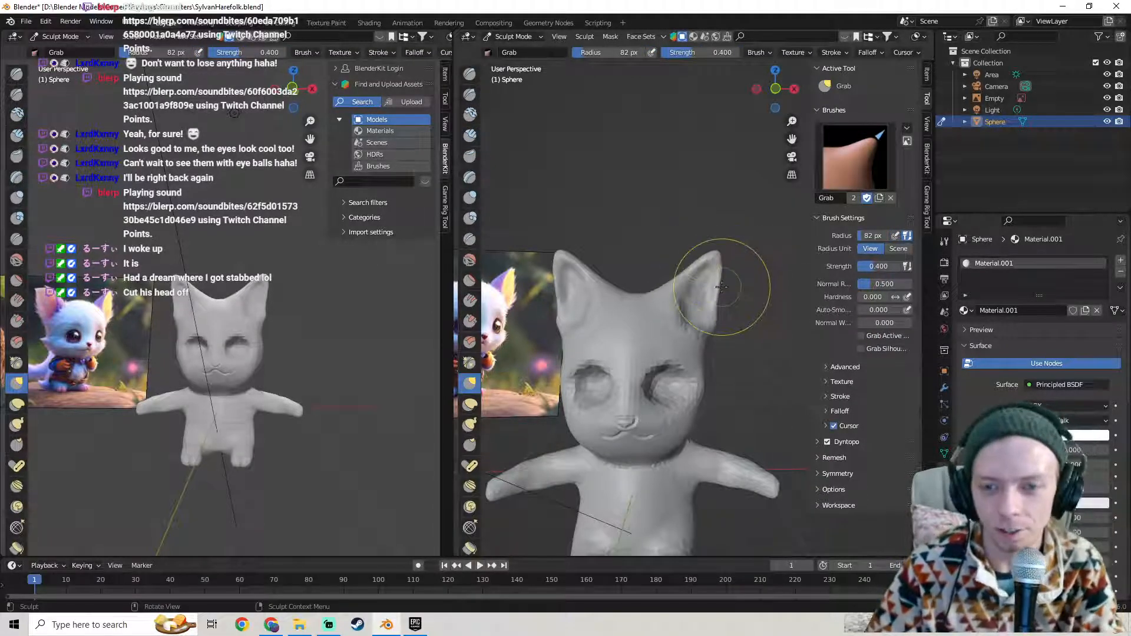
pyautogui.moveTo(715, 260)
pyautogui.mouseDown()
pyautogui.moveTo(739, 260)
pyautogui.moveTo(730, 296)
pyautogui.mouseUp()
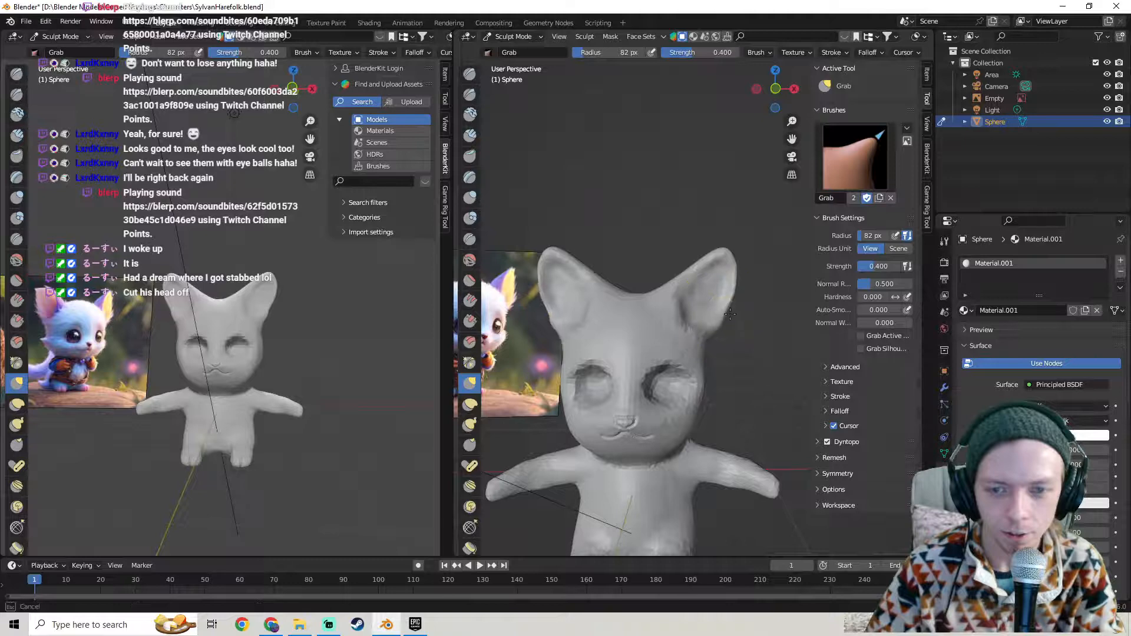
pyautogui.moveTo(735, 315); pyautogui.dragTo(741, 313)
pyautogui.scroll(-3, 730, 313)
pyautogui.moveTo(719, 303); pyautogui.dragTo(724, 301, button='middle')
pyautogui.scroll(3, 724, 301)
pyautogui.moveTo(714, 326); pyautogui.dragTo(736, 293)
# - Adjust the ears' outer edges with the Grab brush at strength 0.400 and check their profile from the side
pyautogui.scroll(4, 752, 286)
pyautogui.moveTo(762, 264); pyautogui.dragTo(760, 264)
pyautogui.moveTo(759, 264)
pyautogui.mouseDown(button='middle')
pyautogui.moveTo(652, 274)
pyautogui.moveTo(679, 293)
pyautogui.moveTo(648, 281)
pyautogui.mouseUp(button='middle')
pyautogui.scroll(-2, 652, 274)
pyautogui.scroll(2, 680, 293)
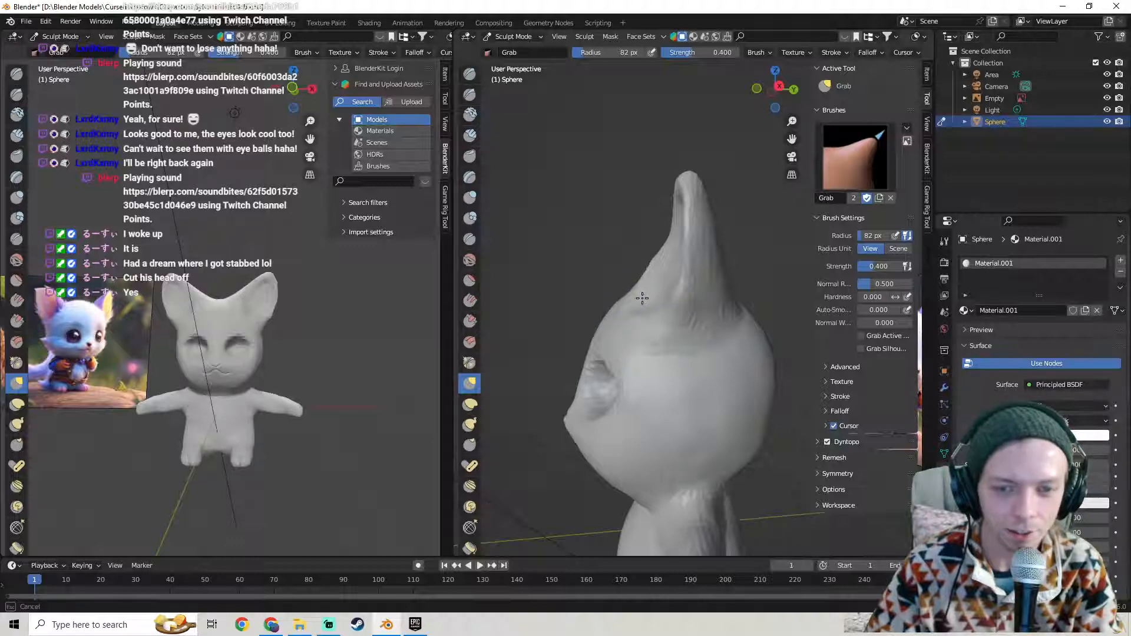
# - Check the backs of the ears and pull their outer edges further outward near the tips with the Grab brush
pyautogui.moveTo(659, 322); pyautogui.dragTo(715, 295, button='middle')
pyautogui.scroll(4, 671, 318)
pyautogui.scroll(-3, 654, 304)
pyautogui.scroll(-5, 714, 295)
pyautogui.moveTo(619, 306); pyautogui.dragTo(656, 321, button='middle')
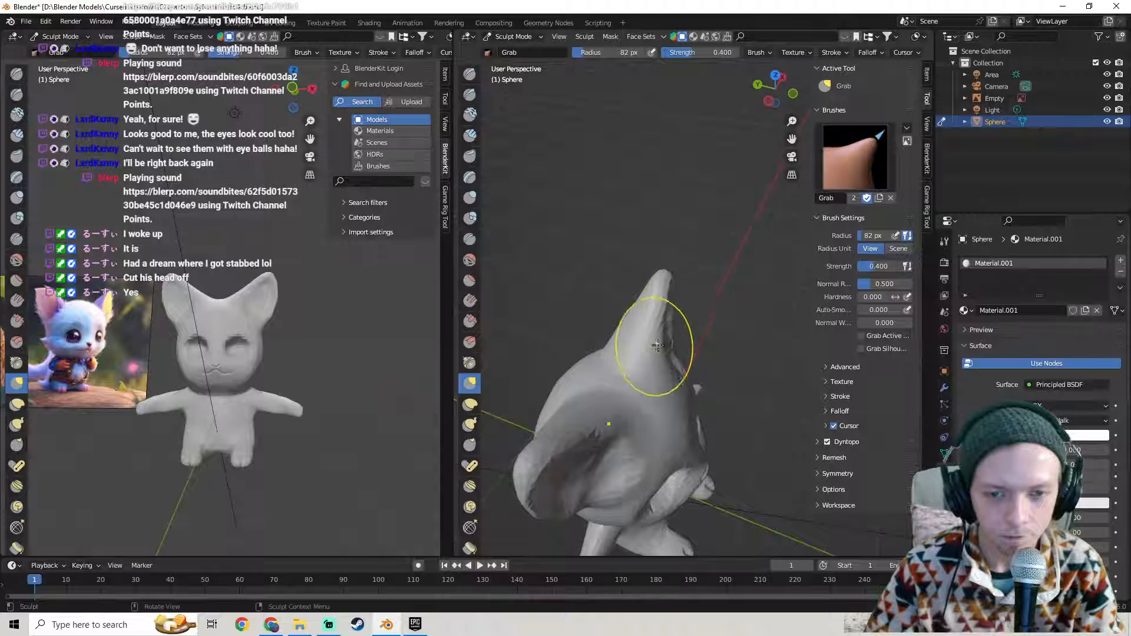
pyautogui.moveTo(670, 345)
pyautogui.mouseDown(button='middle')
pyautogui.moveTo(618, 304)
pyautogui.moveTo(588, 254)
pyautogui.moveTo(661, 339)
pyautogui.moveTo(671, 320)
pyautogui.moveTo(657, 297)
pyautogui.moveTo(628, 303)
pyautogui.moveTo(607, 351)
pyautogui.moveTo(596, 301)
pyautogui.moveTo(732, 291)
pyautogui.moveTo(697, 306)
pyautogui.moveTo(707, 295)
pyautogui.mouseUp(button='middle')
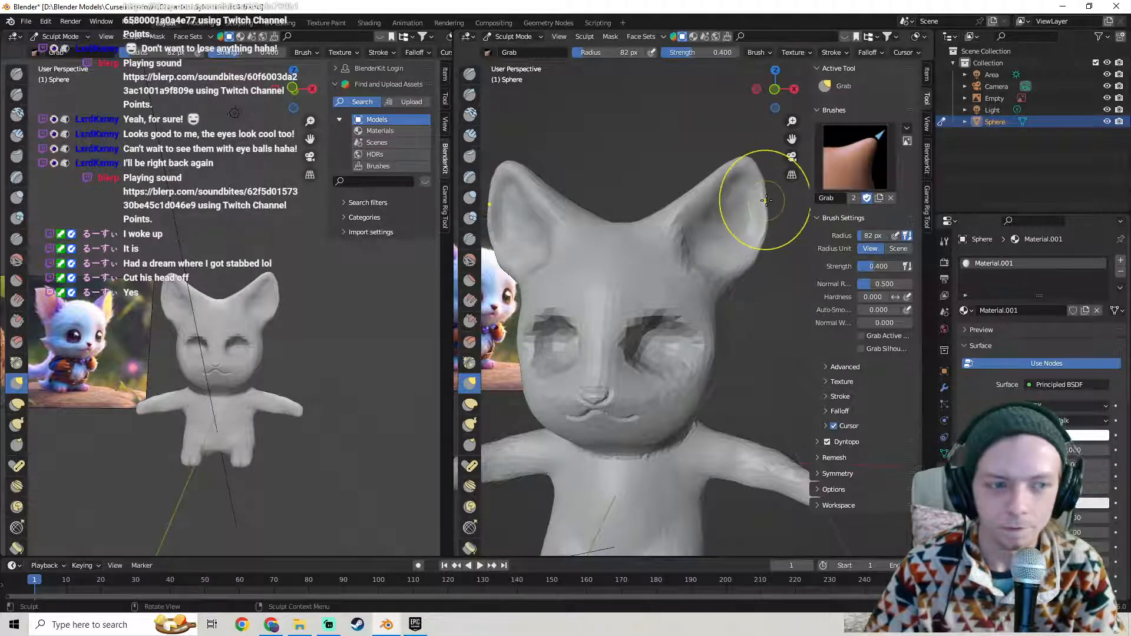
pyautogui.moveTo(765, 204); pyautogui.dragTo(769, 196)
# - View the whole character beside the reference image and save the file
pyautogui.scroll(-5, 776, 195)
pyautogui.moveTo(666, 294); pyautogui.dragTo(663, 265, button='middle')
pyautogui.click(26, 21)
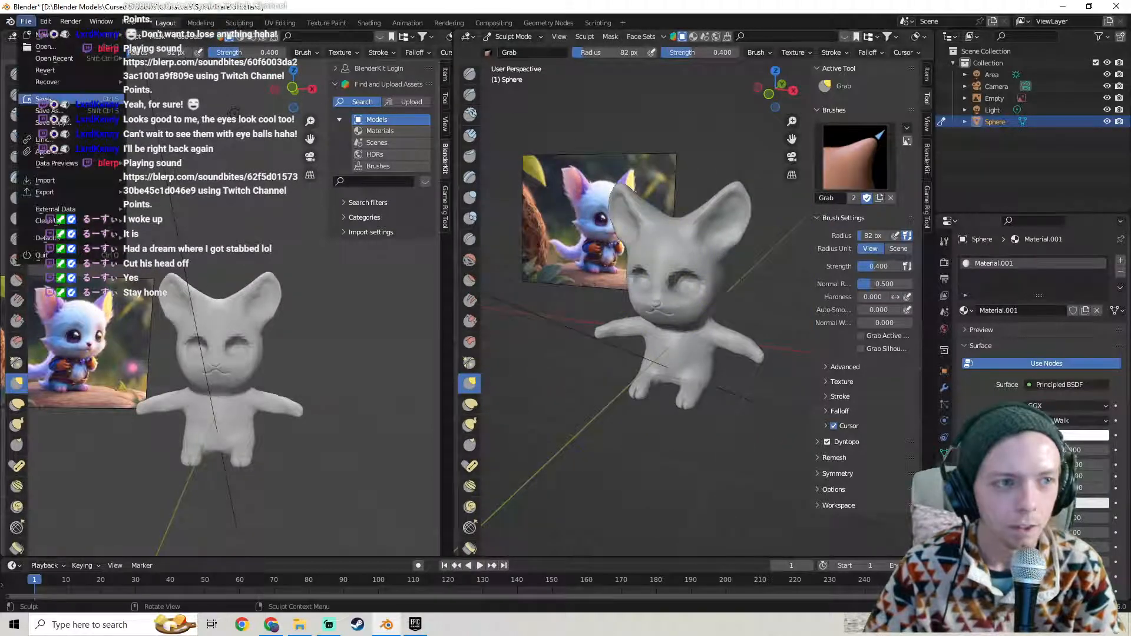
pyautogui.click(49, 99)
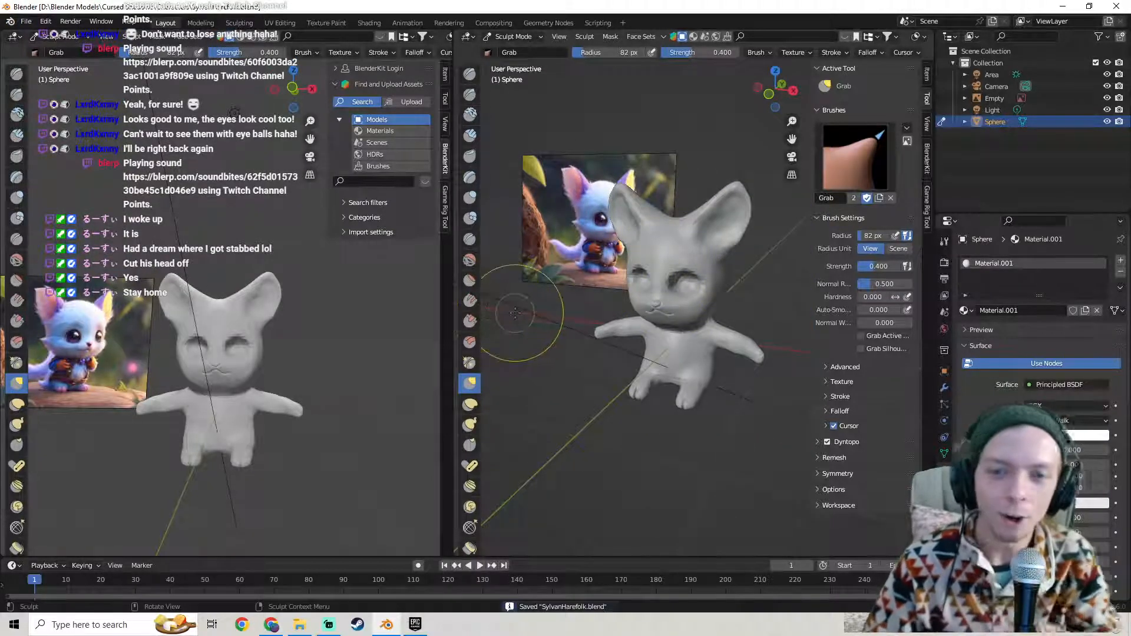
# - Start carving the hollow inside the ears with the Draw brush at strength 0.333
pyautogui.scroll(6, 666, 277)
pyautogui.moveTo(670, 275)
pyautogui.mouseDown(button='middle')
pyautogui.moveTo(694, 286)
pyautogui.moveTo(686, 270)
pyautogui.moveTo(686, 280)
pyautogui.mouseUp(button='middle')
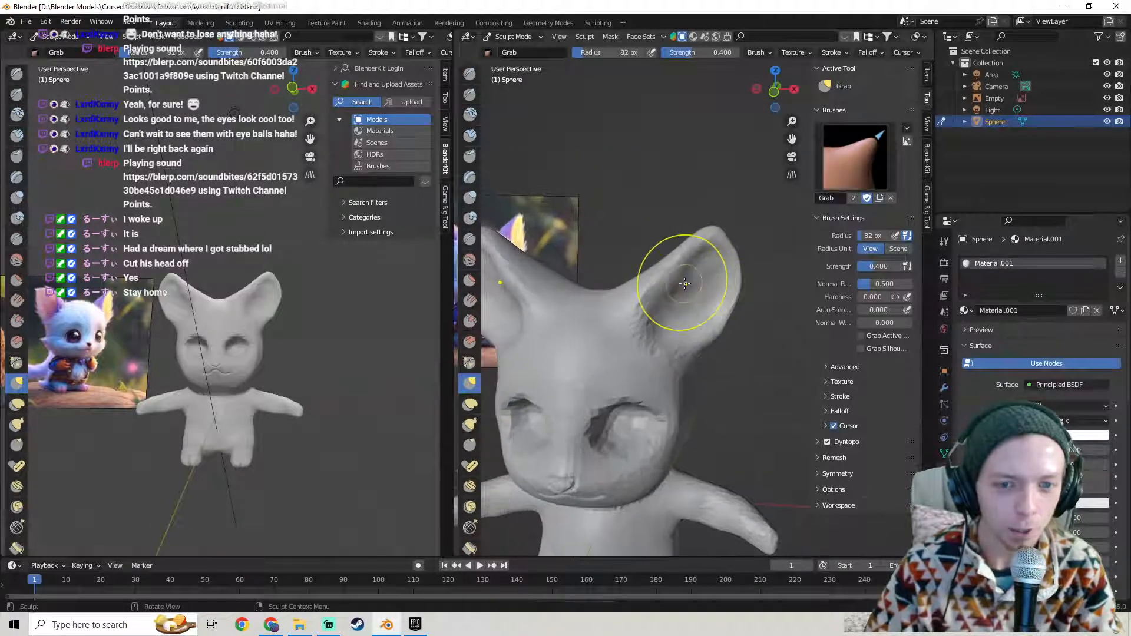
pyautogui.scroll(4, 685, 283)
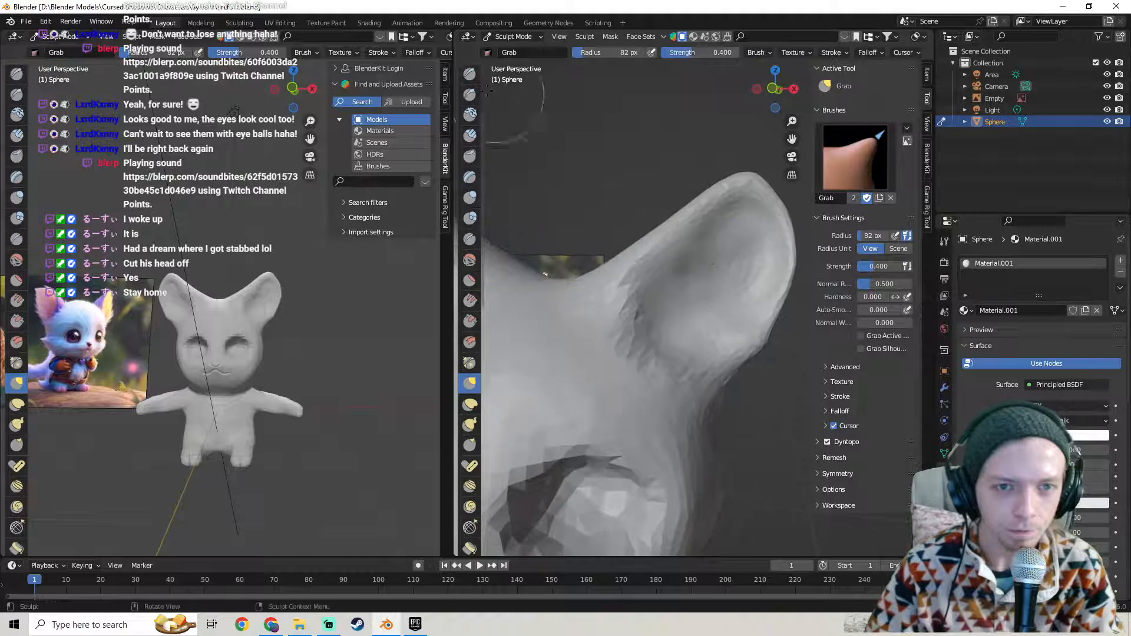
pyautogui.click(469, 74)
pyautogui.scroll(2, 671, 188)
pyautogui.moveTo(675, 188); pyautogui.dragTo(666, 182, button='middle')
pyautogui.moveTo(712, 198); pyautogui.dragTo(701, 200)
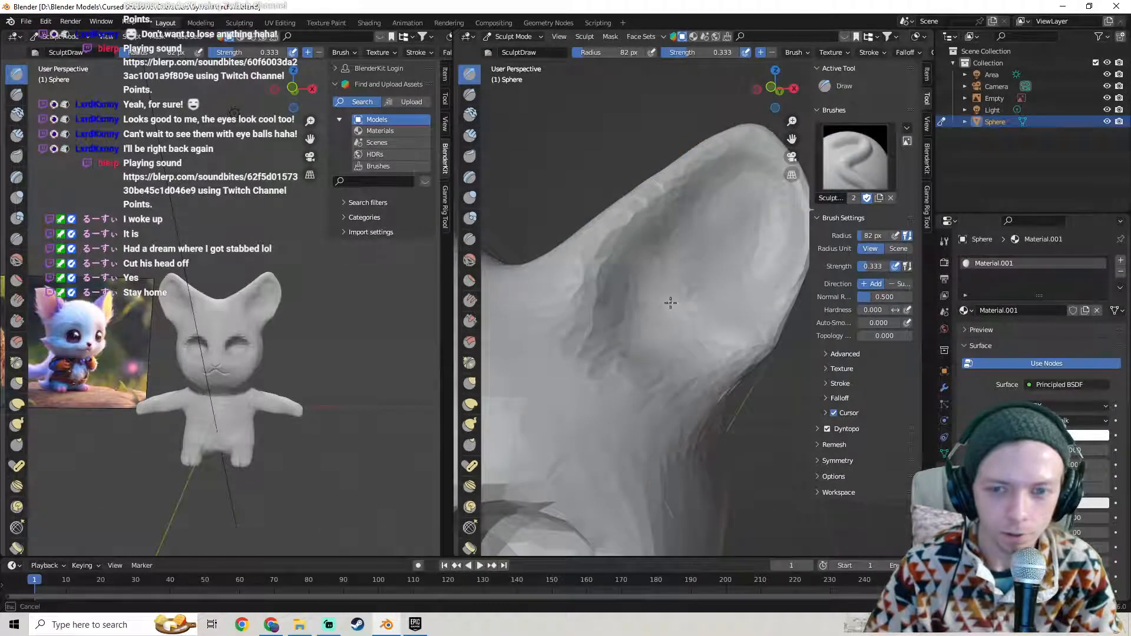
# - Deepen the groove along the ears' inner rim with the Draw brush, raising its strength to 0.489 and 0.578
pyautogui.moveTo(626, 340)
pyautogui.mouseDown()
pyautogui.moveTo(684, 274)
pyautogui.moveTo(692, 190)
pyautogui.moveTo(660, 236)
pyautogui.moveTo(698, 208)
pyautogui.moveTo(717, 312)
pyautogui.moveTo(710, 222)
pyautogui.moveTo(639, 256)
pyautogui.moveTo(610, 307)
pyautogui.moveTo(630, 366)
pyautogui.mouseUp()
pyautogui.moveTo(719, 314)
pyautogui.mouseDown()
pyautogui.moveTo(724, 218)
pyautogui.moveTo(616, 262)
pyautogui.moveTo(631, 330)
pyautogui.mouseUp()
pyautogui.moveTo(694, 304)
pyautogui.mouseDown(button='middle')
pyautogui.moveTo(614, 317)
pyautogui.moveTo(740, 245)
pyautogui.mouseUp(button='middle')
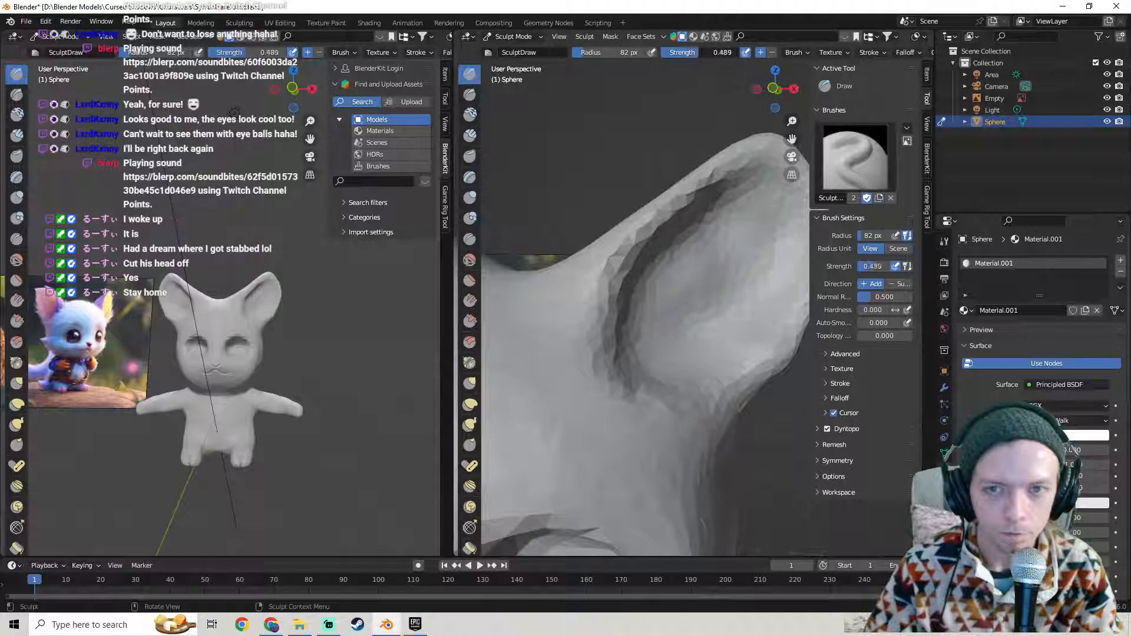
pyautogui.moveTo(734, 221)
pyautogui.mouseDown()
pyautogui.moveTo(648, 301)
pyautogui.moveTo(702, 336)
pyautogui.moveTo(763, 278)
pyautogui.moveTo(710, 233)
pyautogui.moveTo(725, 283)
pyautogui.moveTo(677, 301)
pyautogui.moveTo(716, 279)
pyautogui.moveTo(689, 316)
pyautogui.moveTo(615, 354)
pyautogui.moveTo(642, 253)
pyautogui.moveTo(683, 242)
pyautogui.moveTo(634, 281)
pyautogui.moveTo(589, 360)
pyautogui.moveTo(678, 389)
pyautogui.moveTo(712, 369)
pyautogui.moveTo(741, 328)
pyautogui.moveTo(752, 271)
pyautogui.mouseUp()
pyautogui.moveTo(753, 270)
pyautogui.mouseDown(button='middle')
pyautogui.moveTo(658, 285)
pyautogui.moveTo(705, 294)
pyautogui.mouseUp(button='middle')
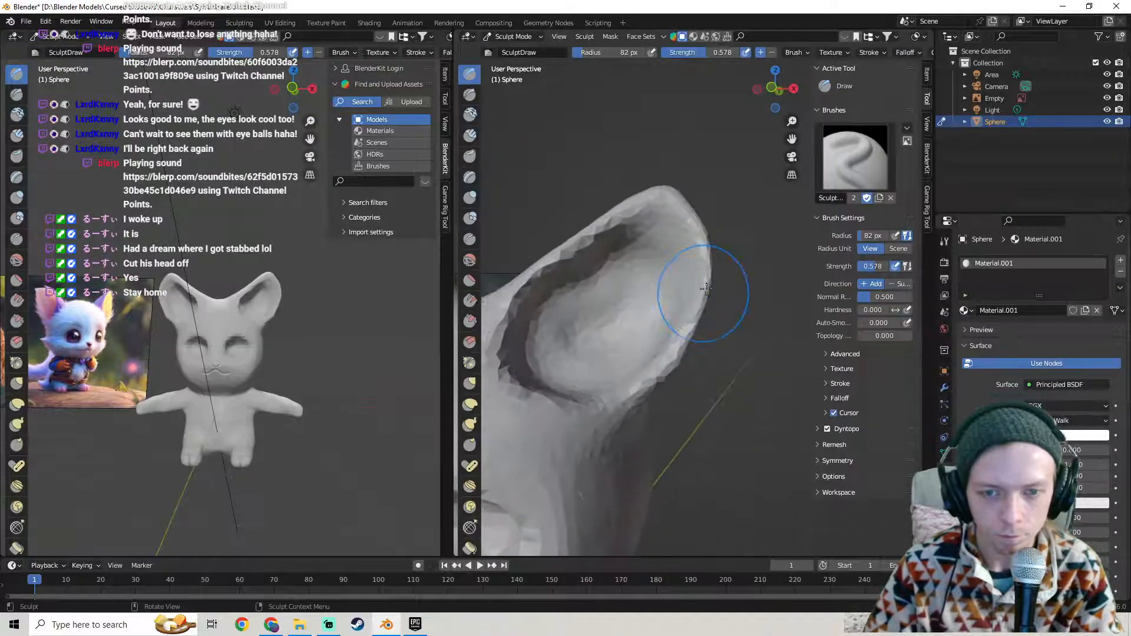
# - Reshape the ears' outer rim from the lower edge up to the tip with the Grab brush
pyautogui.click(472, 382)
pyautogui.moveTo(717, 264)
pyautogui.mouseDown(button='middle')
pyautogui.moveTo(662, 260)
pyautogui.moveTo(576, 285)
pyautogui.moveTo(682, 292)
pyautogui.moveTo(659, 318)
pyautogui.moveTo(706, 322)
pyautogui.moveTo(690, 277)
pyautogui.mouseUp(button='middle')
pyautogui.scroll(1, 702, 318)
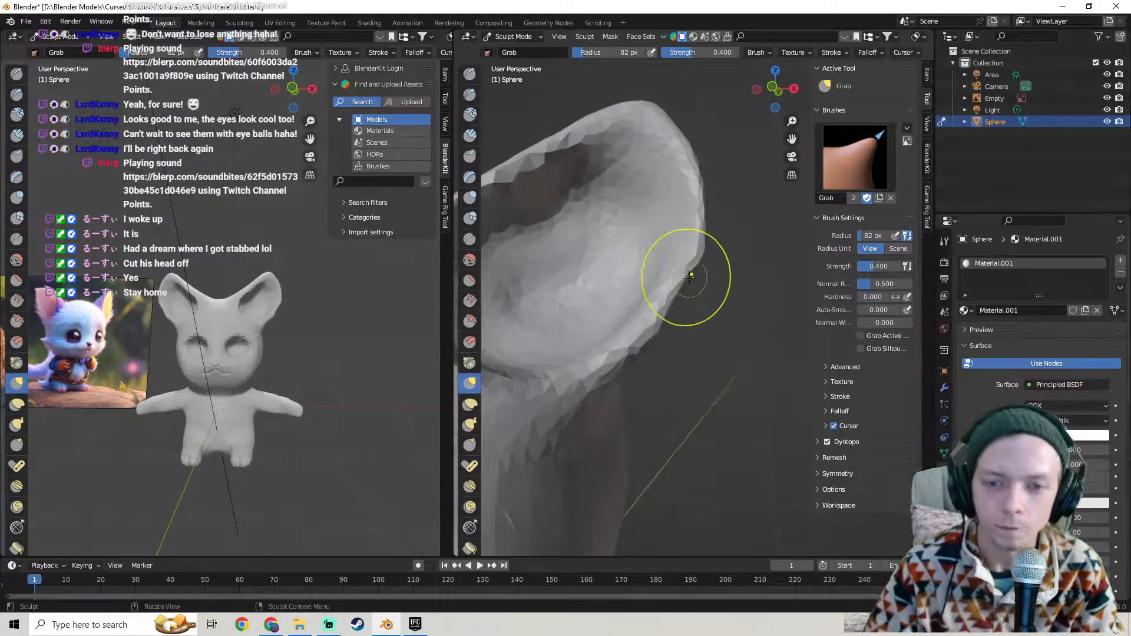
pyautogui.moveTo(675, 304); pyautogui.dragTo(656, 353)
pyautogui.moveTo(656, 353); pyautogui.dragTo(673, 304, button='middle')
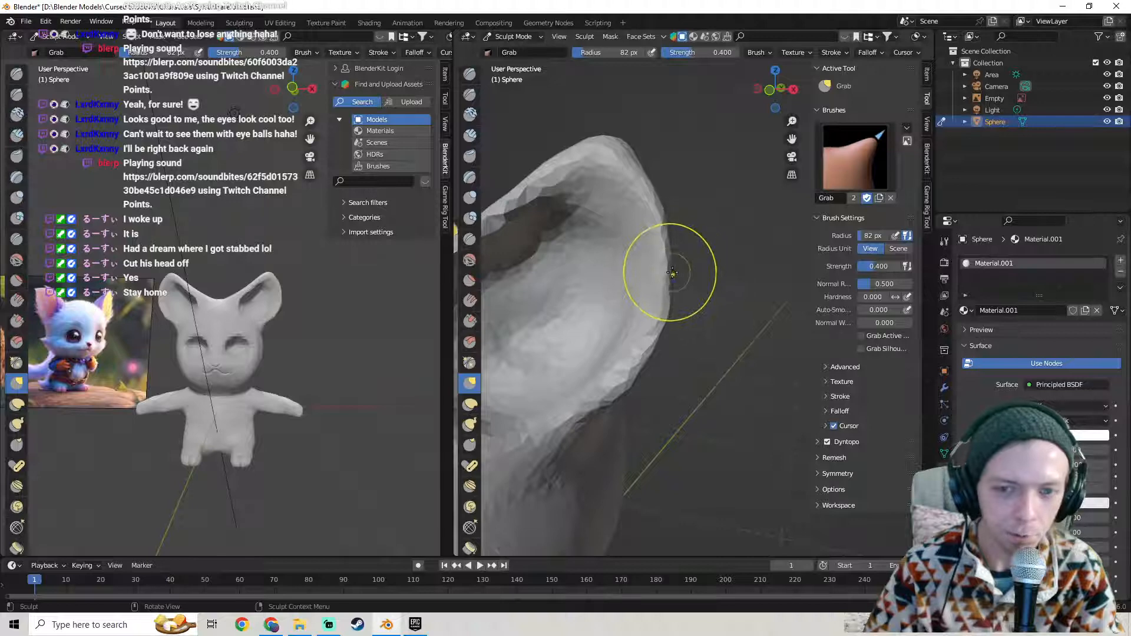
pyautogui.moveTo(671, 240); pyautogui.dragTo(657, 187)
pyautogui.moveTo(657, 186)
pyautogui.mouseDown(button='middle')
pyautogui.moveTo(685, 253)
pyautogui.moveTo(678, 240)
pyautogui.mouseUp(button='middle')
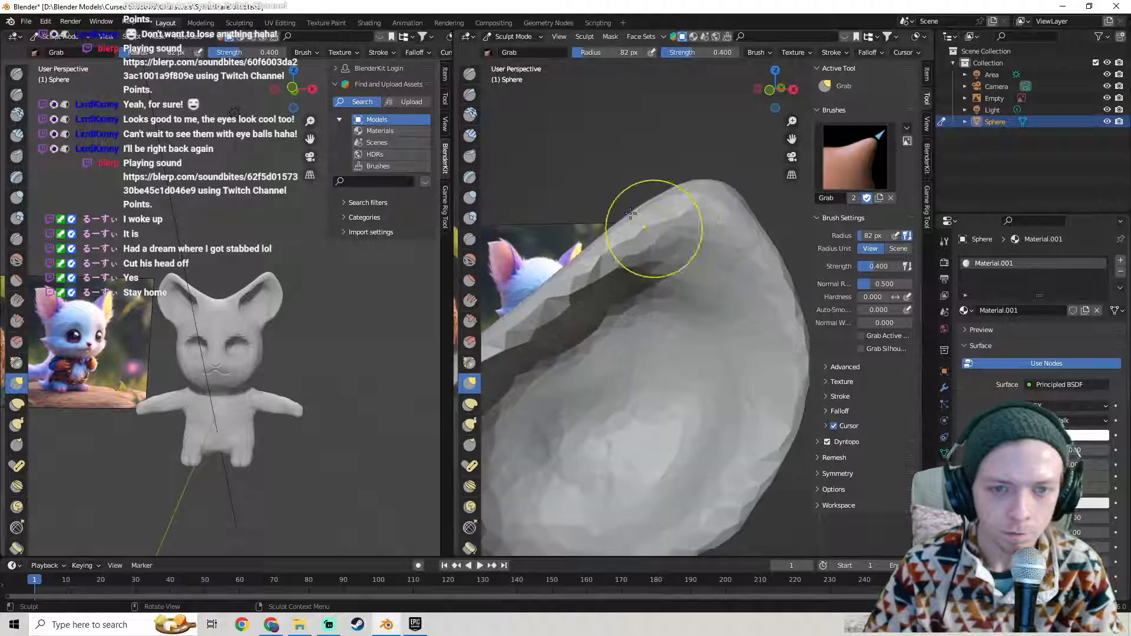
# - Carve the ear hollow deeper near the tip and centre with the Draw brush
pyautogui.press('x')
pyautogui.moveTo(724, 281)
pyautogui.mouseDown()
pyautogui.moveTo(671, 277)
pyautogui.moveTo(645, 291)
pyautogui.moveTo(695, 297)
pyautogui.moveTo(721, 277)
pyautogui.moveTo(696, 240)
pyautogui.moveTo(665, 269)
pyautogui.moveTo(702, 318)
pyautogui.moveTo(662, 329)
pyautogui.mouseUp()
pyautogui.moveTo(662, 328)
pyautogui.mouseDown(button='middle')
pyautogui.moveTo(683, 283)
pyautogui.moveTo(671, 306)
pyautogui.mouseUp(button='middle')
# - Smooth the inner surface of the ears with the Smooth brush at strength 0.456
pyautogui.click(470, 115)
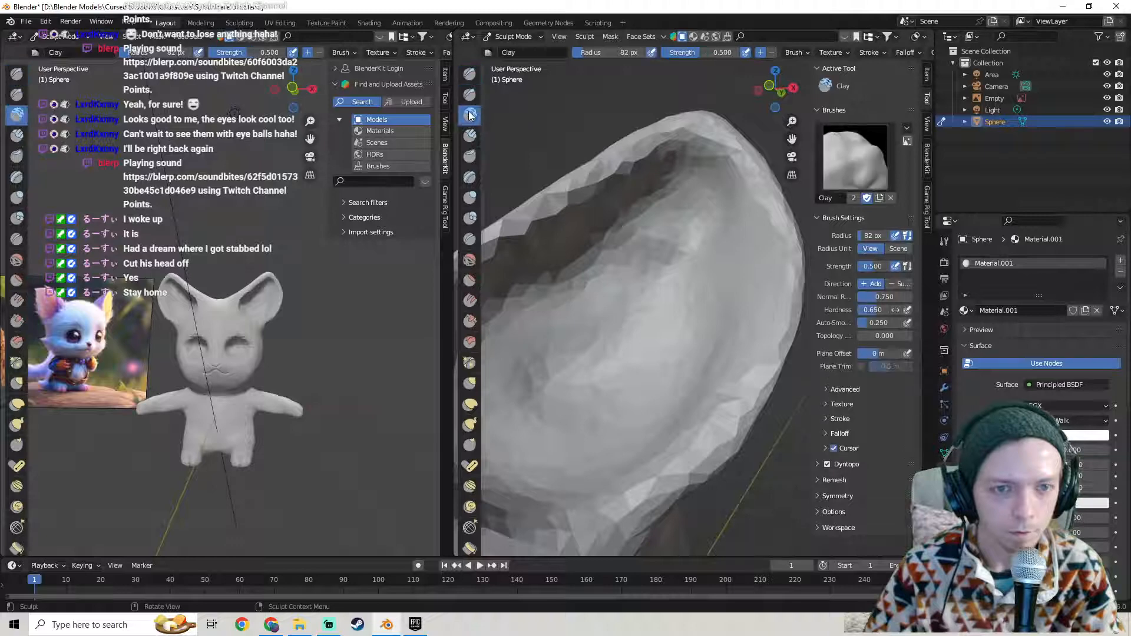
pyautogui.click(471, 259)
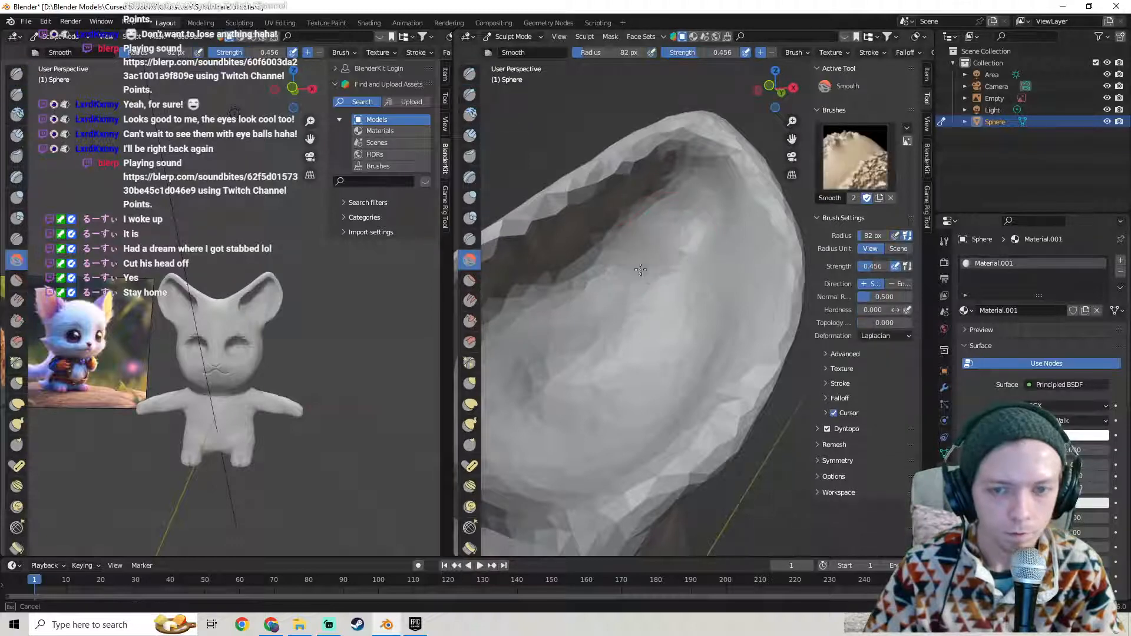
pyautogui.moveTo(670, 327)
pyautogui.mouseDown()
pyautogui.moveTo(605, 318)
pyautogui.moveTo(645, 264)
pyautogui.moveTo(535, 379)
pyautogui.moveTo(589, 408)
pyautogui.moveTo(663, 331)
pyautogui.moveTo(578, 399)
pyautogui.moveTo(666, 289)
pyautogui.moveTo(551, 404)
pyautogui.mouseUp()
pyautogui.scroll(-5, 581, 374)
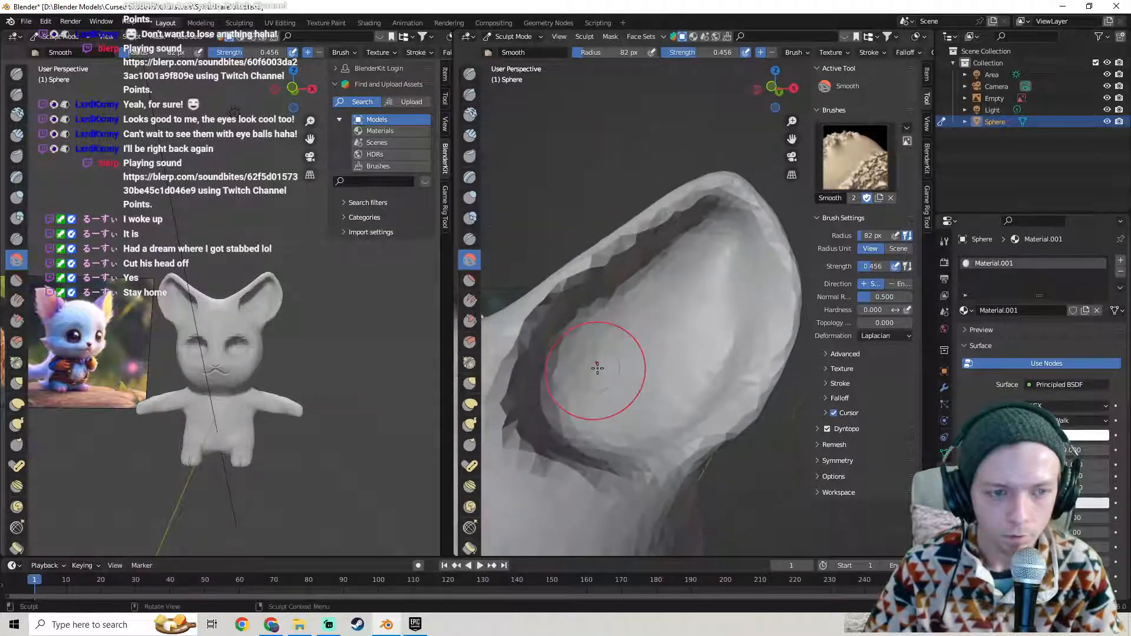
pyautogui.moveTo(659, 352)
pyautogui.mouseDown(button='middle')
pyautogui.moveTo(687, 355)
pyautogui.moveTo(666, 317)
pyautogui.moveTo(701, 296)
pyautogui.mouseUp(button='middle')
pyautogui.moveTo(699, 295); pyautogui.dragTo(688, 294)
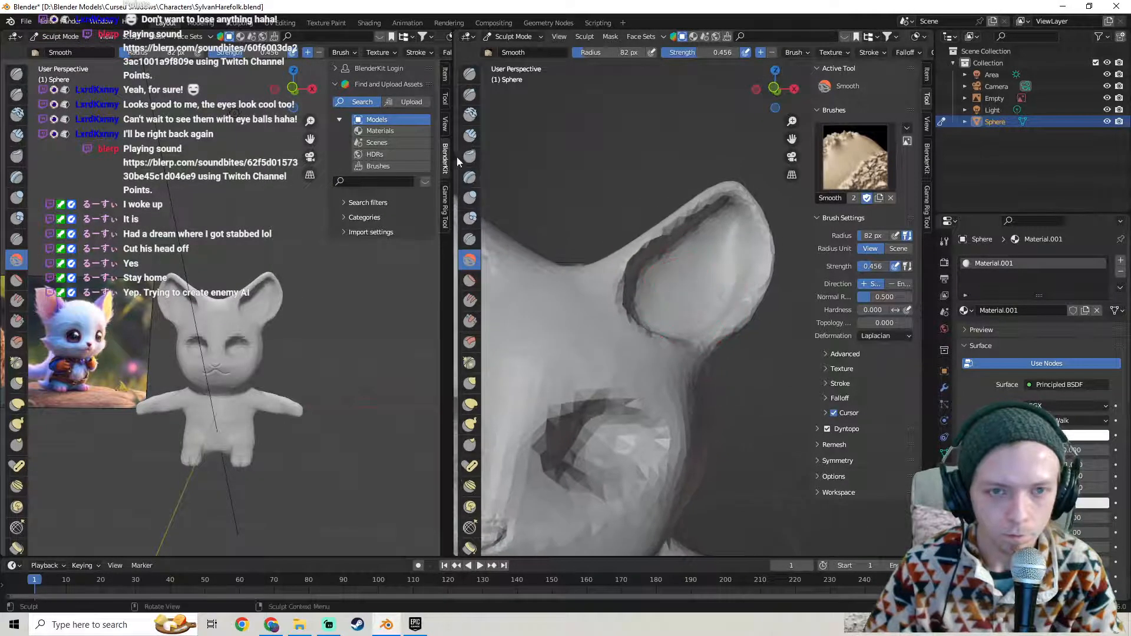
# - Shape the ears' lower edges and inner rims with the Grab brush, working from the front view
pyautogui.click(470, 384)
pyautogui.moveTo(607, 354); pyautogui.dragTo(682, 304, button='middle')
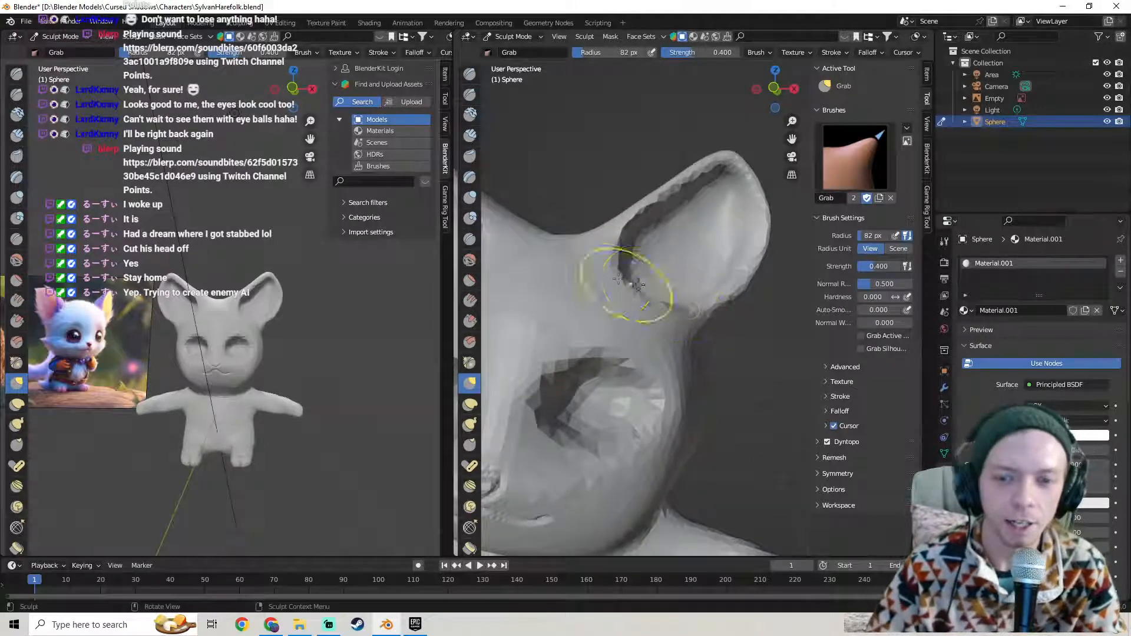
pyautogui.scroll(3, 629, 283)
pyautogui.moveTo(758, 301); pyautogui.dragTo(703, 321, button='middle')
pyautogui.press('KP_1')
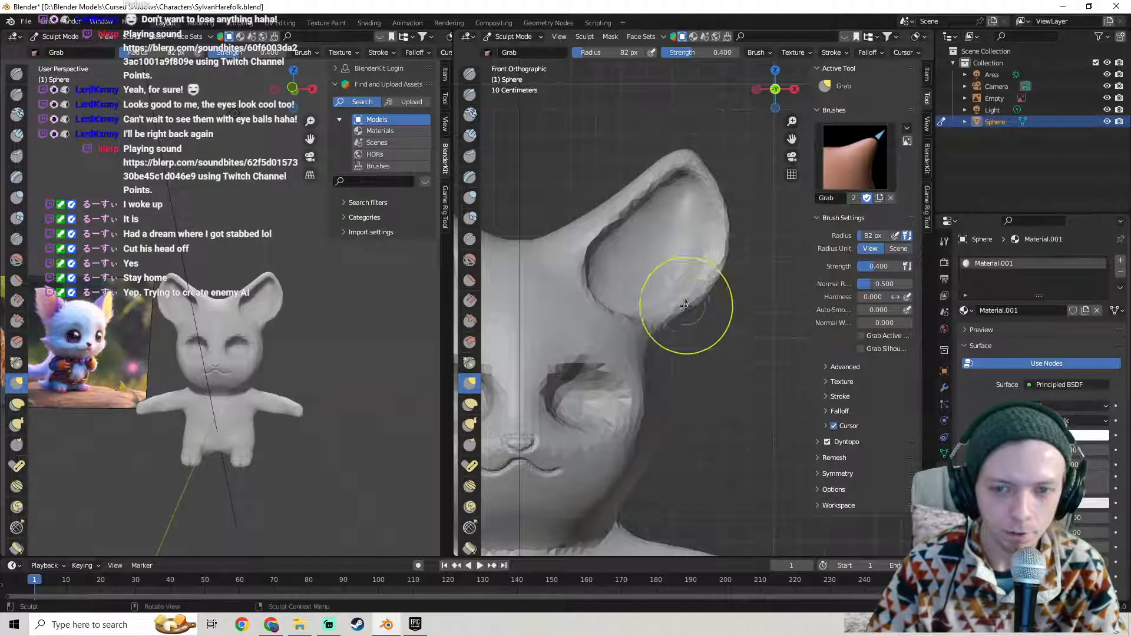
pyautogui.moveTo(657, 234)
pyautogui.keyDown('shift'); pyautogui.mouseDown(button='middle')
pyautogui.moveTo(670, 243)
pyautogui.moveTo(695, 204)
pyautogui.moveTo(561, 237)
pyautogui.moveTo(694, 305)
pyautogui.moveTo(625, 236)
pyautogui.moveTo(661, 227)
pyautogui.moveTo(652, 253)
pyautogui.moveTo(666, 230)
pyautogui.moveTo(686, 241)
pyautogui.mouseUp(button='middle'); pyautogui.keyUp('shift')
pyautogui.scroll(2, 659, 235)
pyautogui.scroll(2, 672, 238)
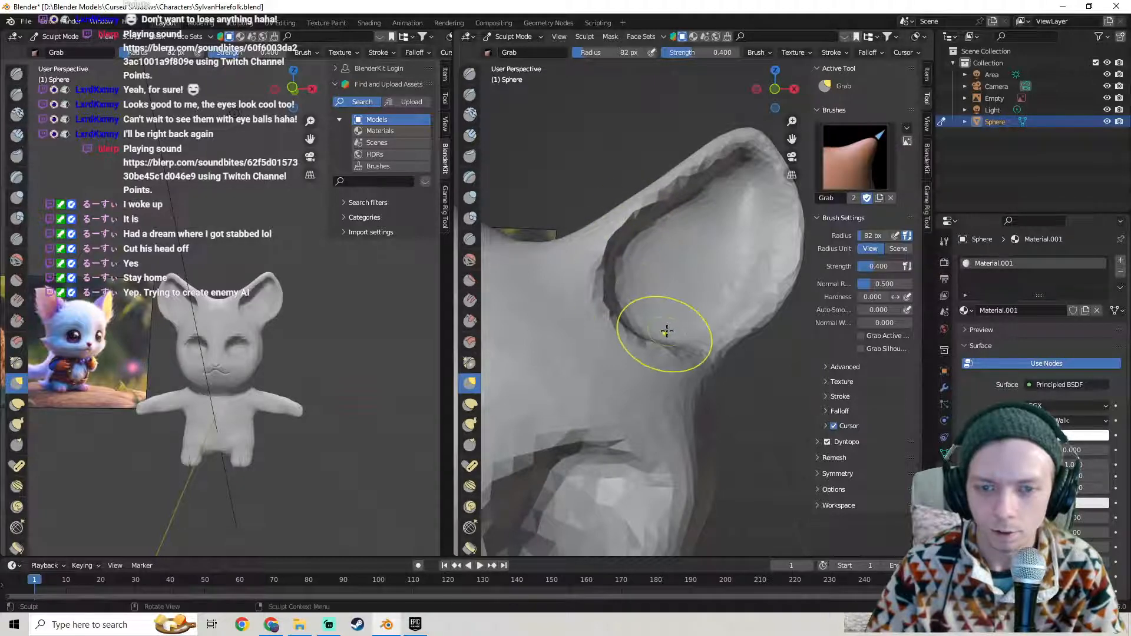
# - Adjust the ears' rims and side profile with the Grab brush to make the ears slightly narrower
pyautogui.moveTo(712, 320)
pyautogui.mouseDown(button='middle')
pyautogui.moveTo(741, 247)
pyautogui.moveTo(755, 243)
pyautogui.mouseUp(button='middle')
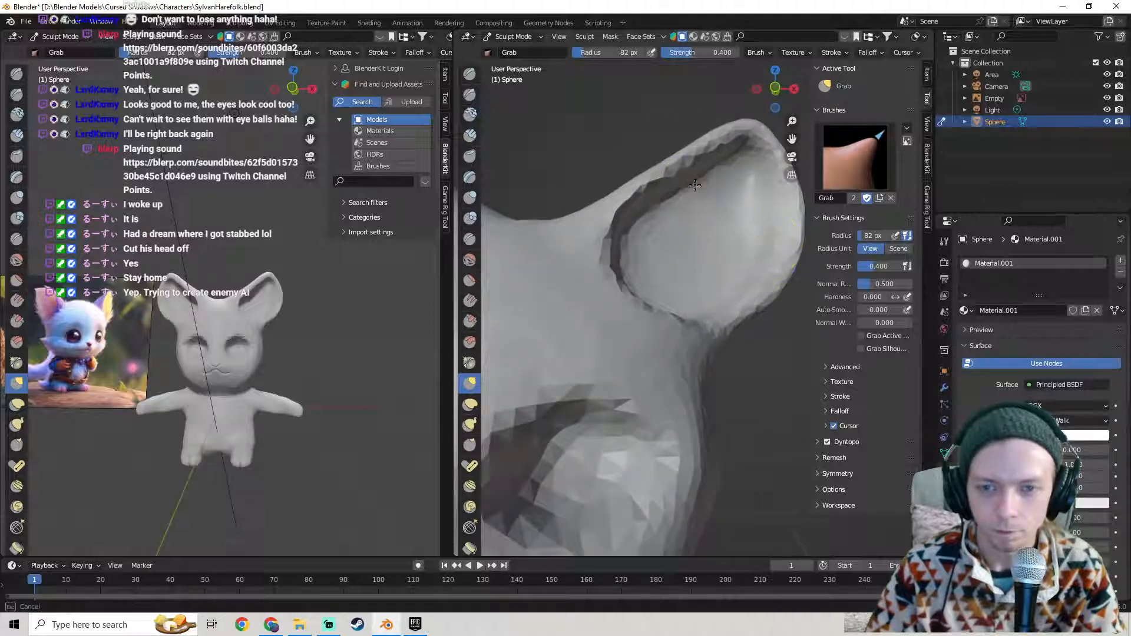
pyautogui.scroll(-5, 669, 214)
pyautogui.moveTo(665, 219)
pyautogui.mouseDown(button='middle')
pyautogui.moveTo(611, 255)
pyautogui.moveTo(706, 293)
pyautogui.moveTo(563, 300)
pyautogui.mouseUp(button='middle')
pyautogui.moveTo(563, 301)
pyautogui.mouseDown()
pyautogui.moveTo(617, 280)
pyautogui.moveTo(622, 300)
pyautogui.mouseUp()
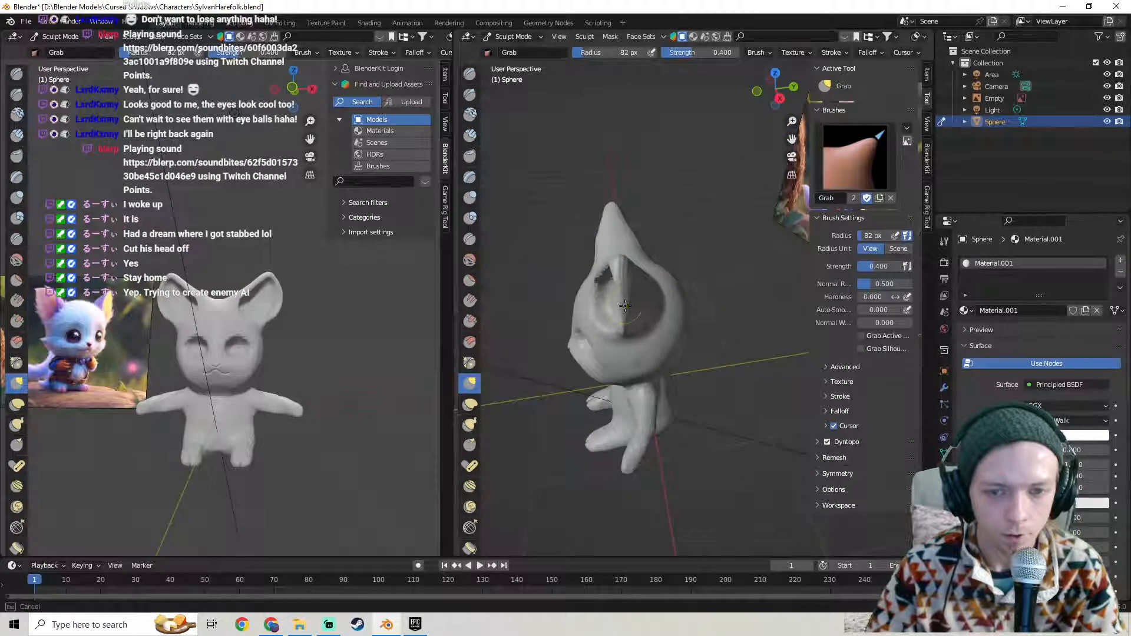
pyautogui.moveTo(621, 331)
pyautogui.mouseDown(button='middle')
pyautogui.moveTo(721, 327)
pyautogui.moveTo(732, 294)
pyautogui.mouseUp(button='middle')
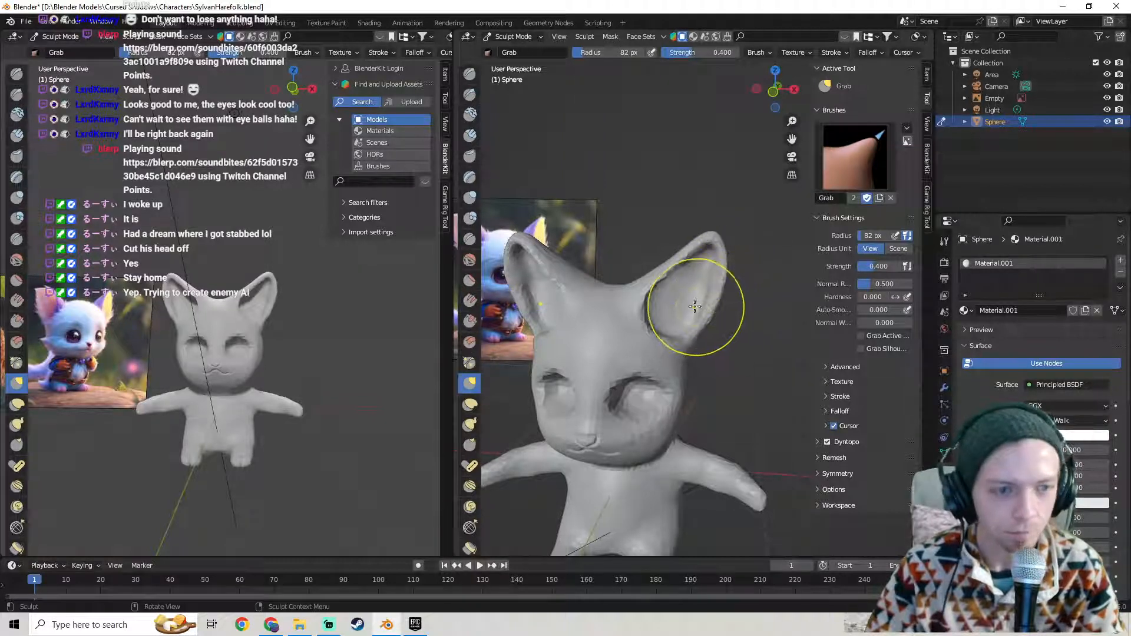
# - Examine the ears' hollows and overall proportions from several angles against the reference image
pyautogui.moveTo(678, 297); pyautogui.dragTo(734, 321, button='middle')
pyautogui.scroll(-4, 701, 304)
pyautogui.scroll(2, 716, 313)
pyautogui.scroll(2, 718, 322)
pyautogui.scroll(5, 737, 321)
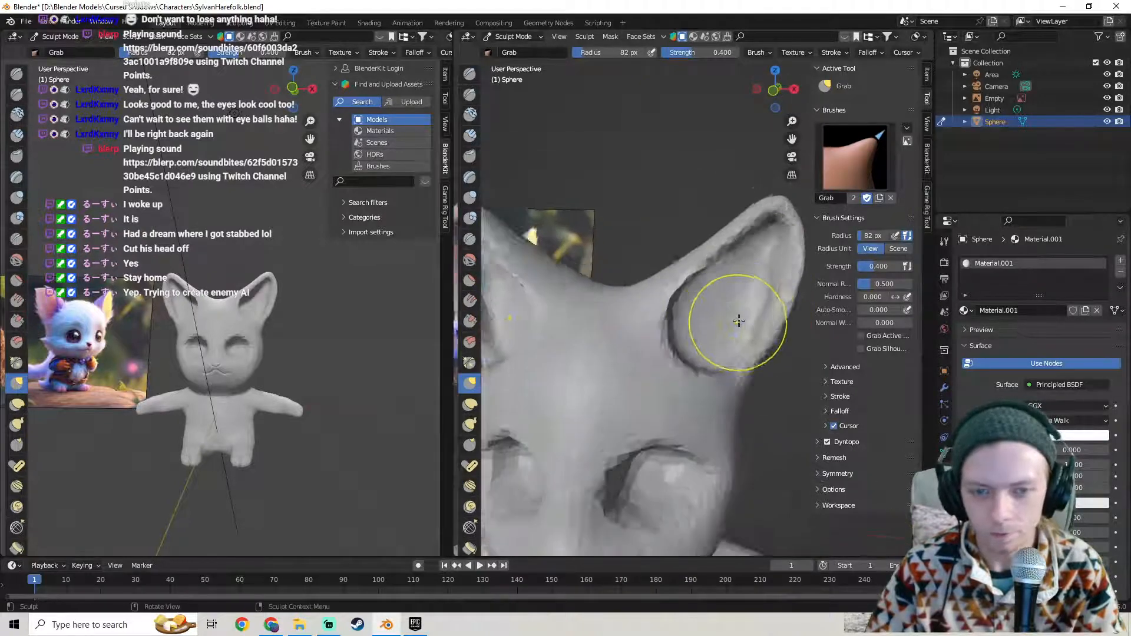
pyautogui.keyDown('shift'); pyautogui.moveTo(707, 212); pyautogui.dragTo(674, 247, button='middle'); pyautogui.keyUp('shift')
pyautogui.scroll(-7, 672, 264)
pyautogui.moveTo(710, 300)
pyautogui.mouseDown(button='middle')
pyautogui.moveTo(680, 354)
pyautogui.moveTo(683, 377)
pyautogui.moveTo(793, 392)
pyautogui.moveTo(684, 343)
pyautogui.moveTo(750, 354)
pyautogui.moveTo(695, 291)
pyautogui.moveTo(737, 320)
pyautogui.mouseUp(button='middle')
pyautogui.scroll(3, 679, 342)
pyautogui.moveTo(644, 315); pyautogui.dragTo(694, 516, button='middle')
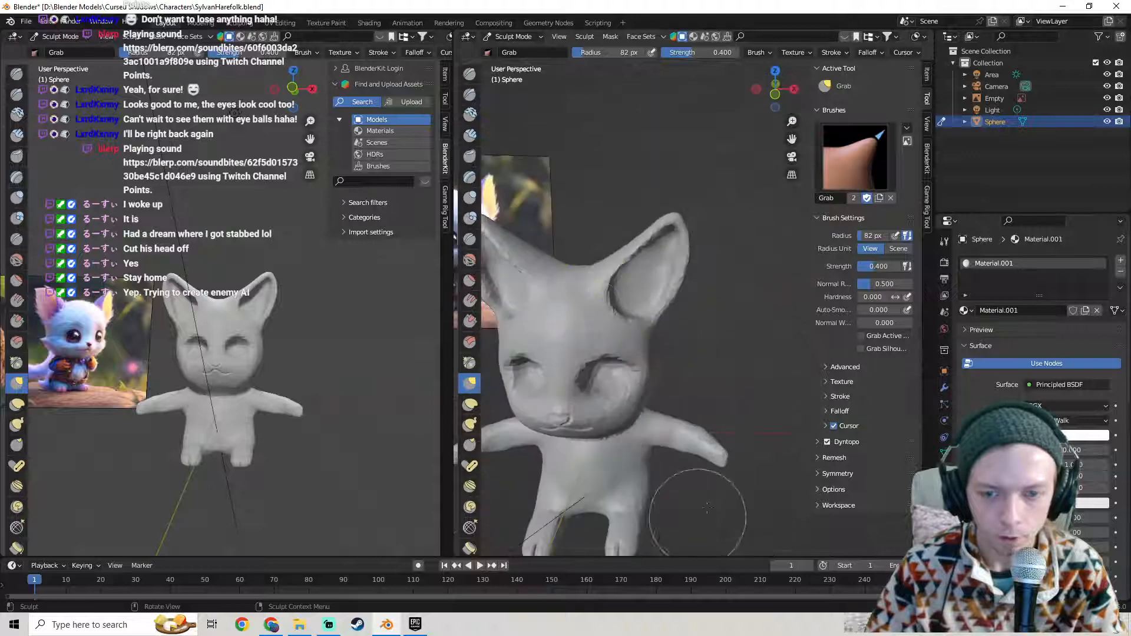
pyautogui.moveTo(691, 456)
pyautogui.mouseDown(button='middle')
pyautogui.moveTo(722, 239)
pyautogui.moveTo(586, 353)
pyautogui.moveTo(638, 352)
pyautogui.moveTo(660, 330)
pyautogui.moveTo(758, 329)
pyautogui.moveTo(701, 321)
pyautogui.moveTo(684, 340)
pyautogui.mouseUp(button='middle')
# - Save the character file again under its current name
pyautogui.click(29, 23)
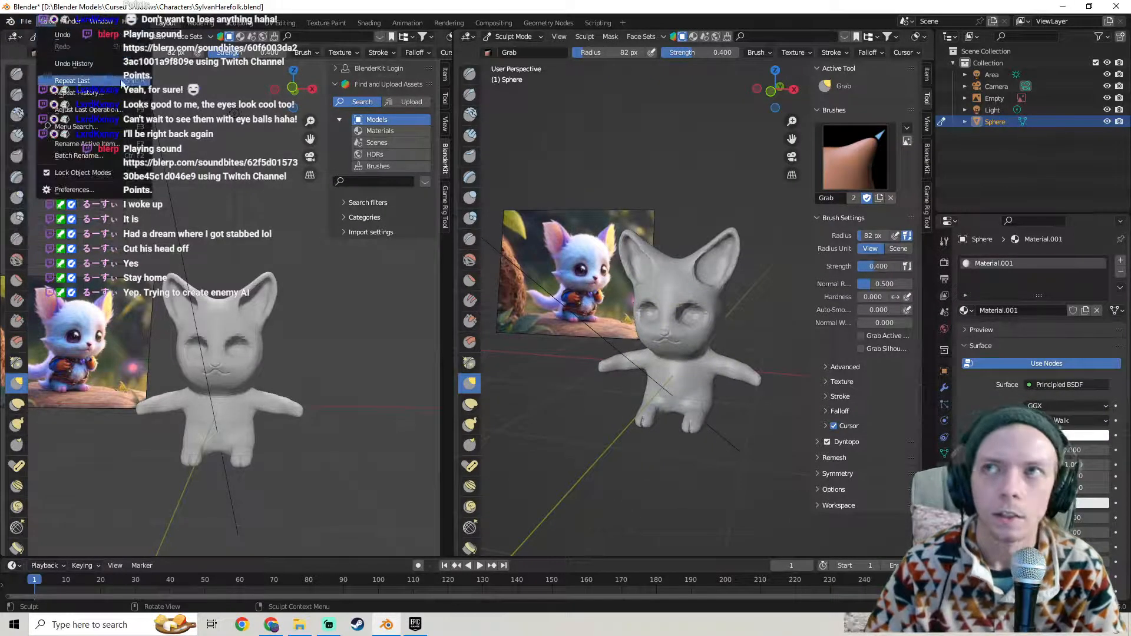
pyautogui.click(26, 22)
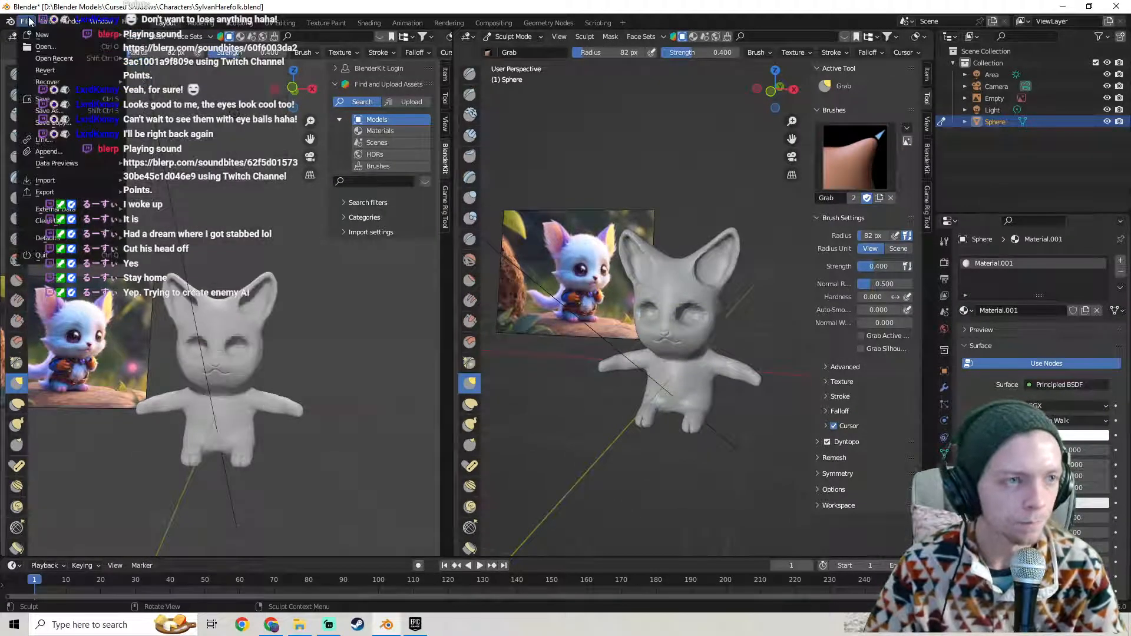
pyautogui.click(41, 99)
# - Reshape the upper ears from behind and the side with the Grab brush, narrowing them towards the tips
pyautogui.scroll(3, 589, 271)
pyautogui.moveTo(619, 259)
pyautogui.mouseDown(button='middle')
pyautogui.moveTo(583, 280)
pyautogui.moveTo(607, 306)
pyautogui.moveTo(648, 291)
pyautogui.moveTo(644, 333)
pyautogui.mouseUp(button='middle')
pyautogui.moveTo(663, 296); pyautogui.dragTo(691, 288, button='middle')
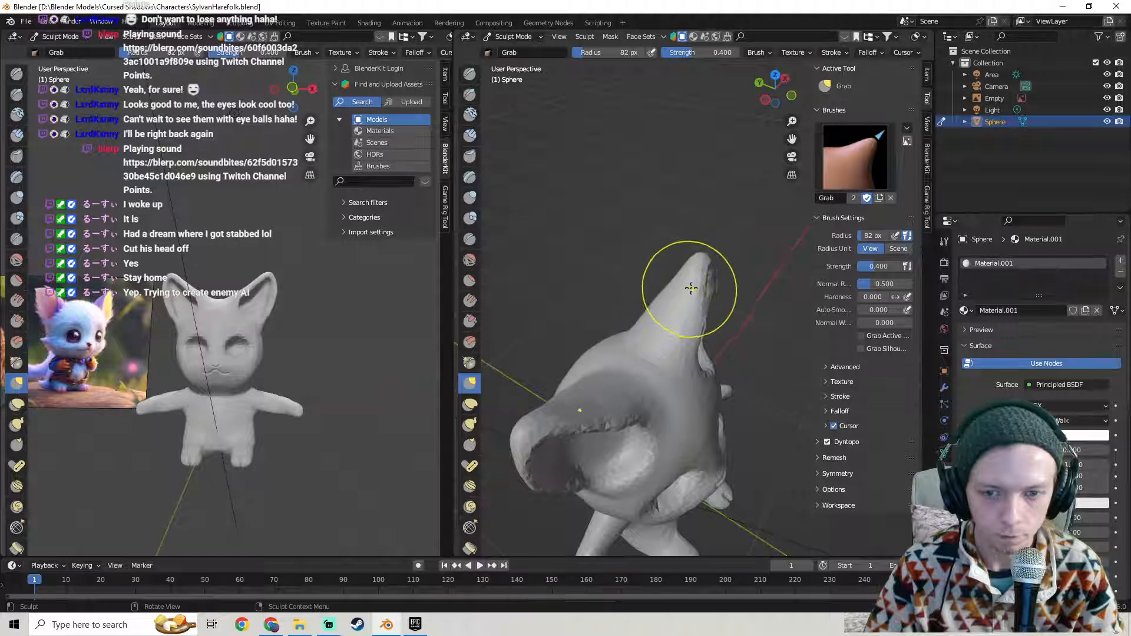
pyautogui.moveTo(701, 291)
pyautogui.mouseDown()
pyautogui.moveTo(724, 313)
pyautogui.moveTo(699, 358)
pyautogui.mouseUp()
pyautogui.moveTo(705, 358)
pyautogui.mouseDown(button='middle')
pyautogui.moveTo(689, 299)
pyautogui.moveTo(613, 269)
pyautogui.moveTo(670, 281)
pyautogui.mouseUp(button='middle')
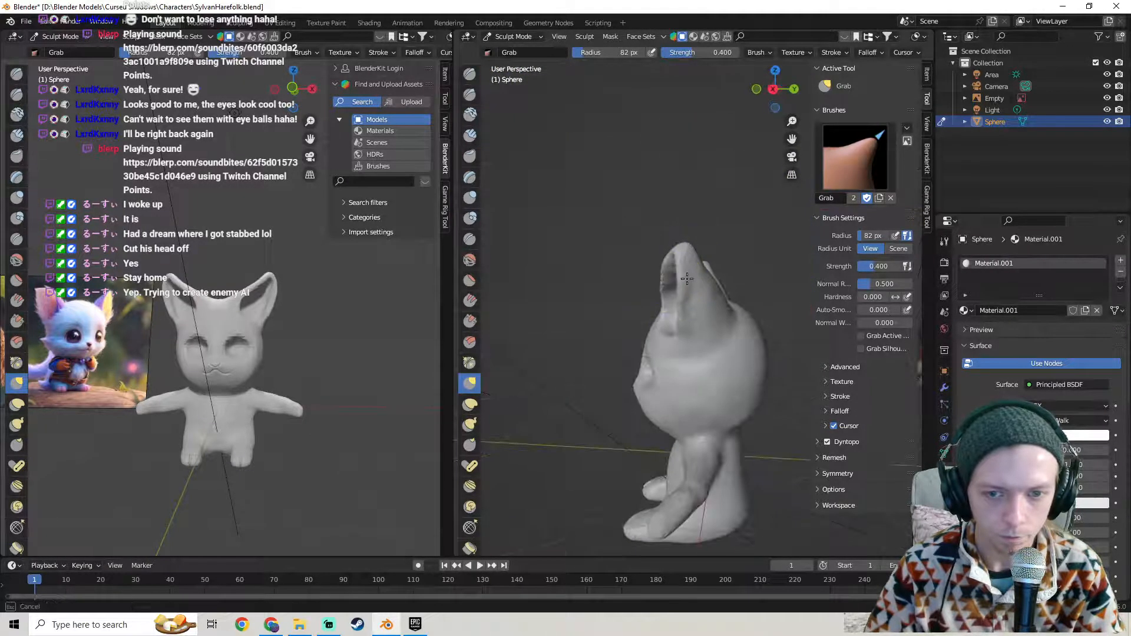
pyautogui.moveTo(682, 326); pyautogui.dragTo(717, 326, button='middle')
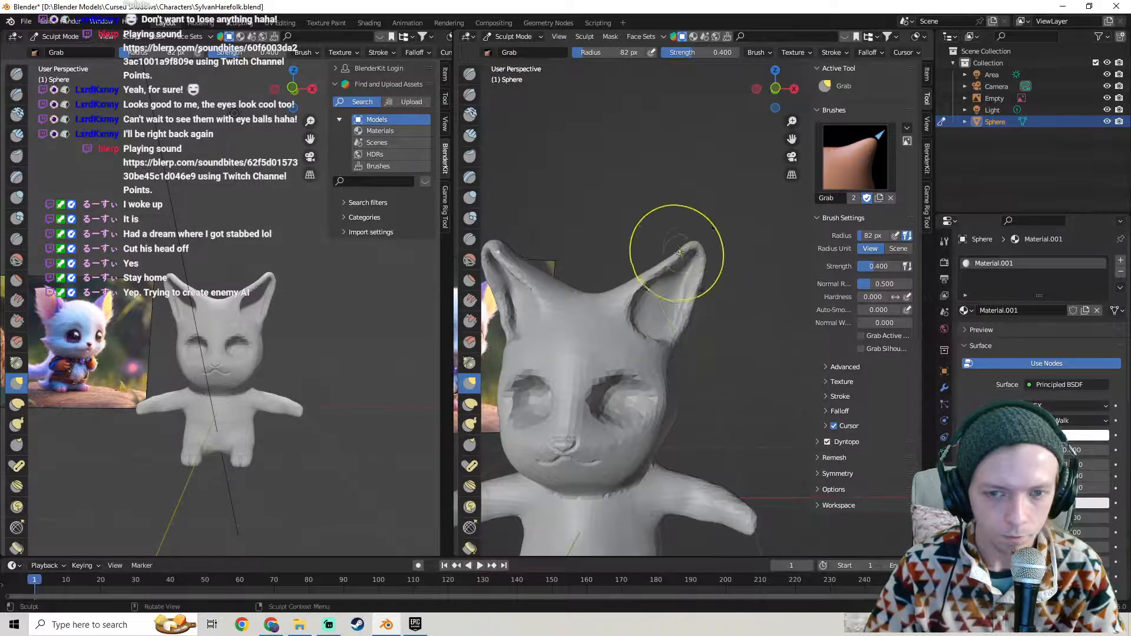
pyautogui.scroll(3, 678, 251)
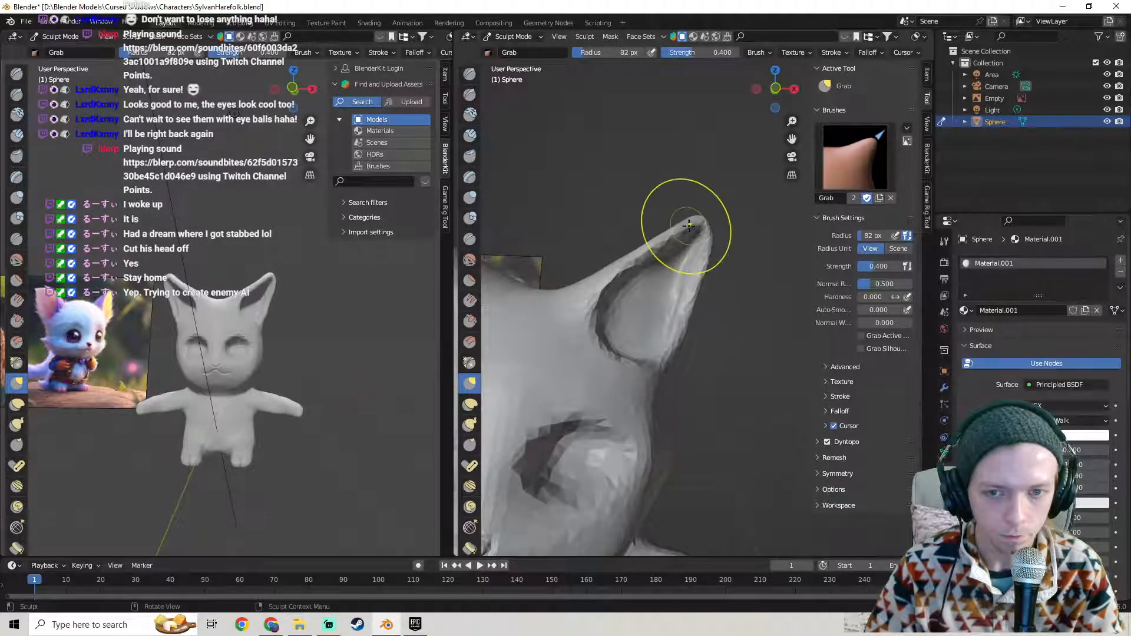
# - Smooth the rough surface around the backs of the ear bases with the Smooth brush and compare the ears with the reference image
pyautogui.moveTo(712, 267); pyautogui.dragTo(647, 296, button='middle')
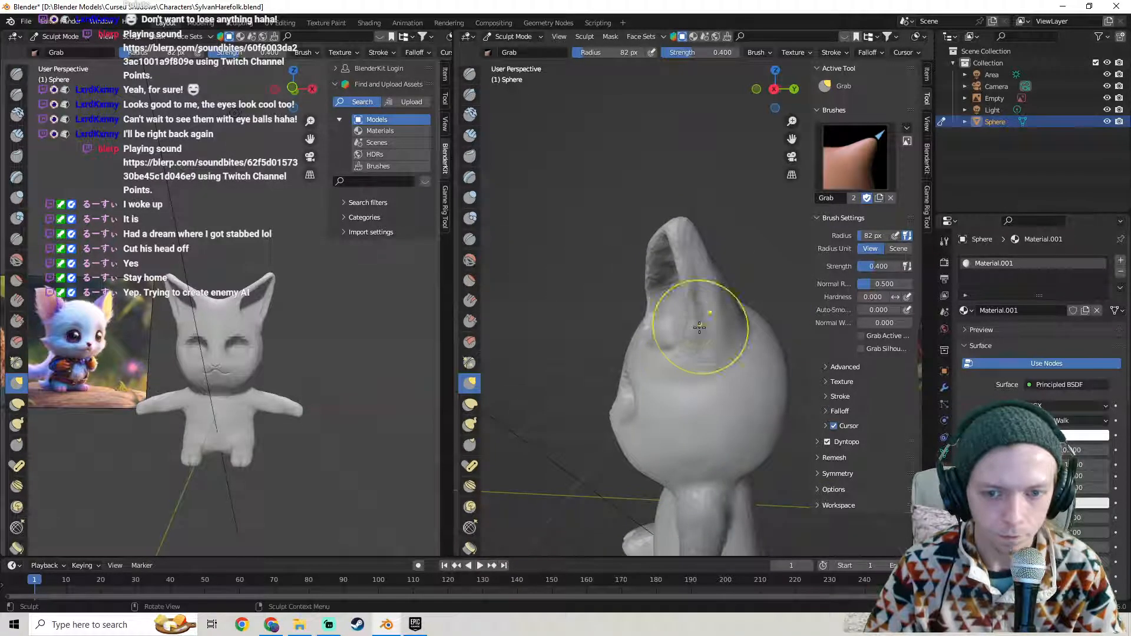
pyautogui.moveTo(693, 332); pyautogui.dragTo(613, 308, button='middle')
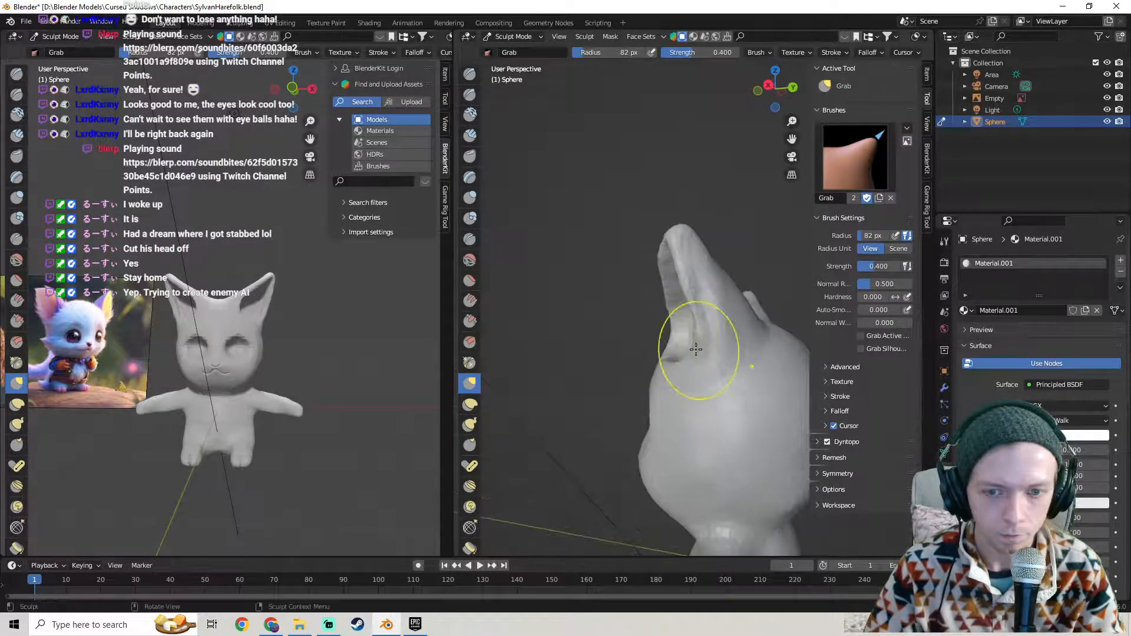
pyautogui.moveTo(712, 349); pyautogui.dragTo(623, 276, button='middle')
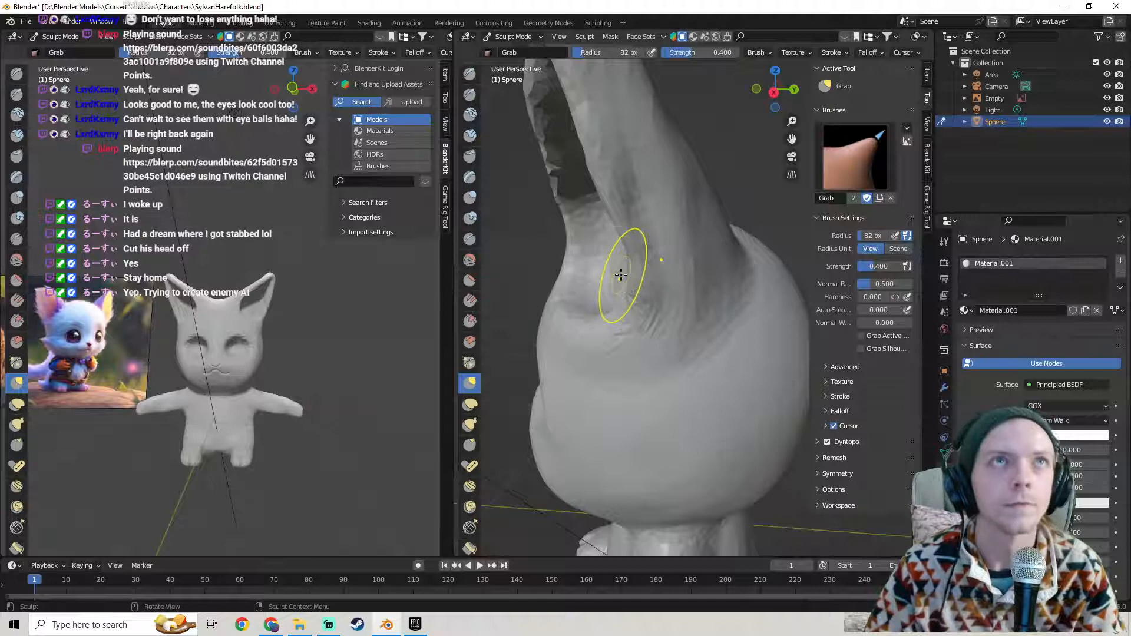
pyautogui.click(469, 259)
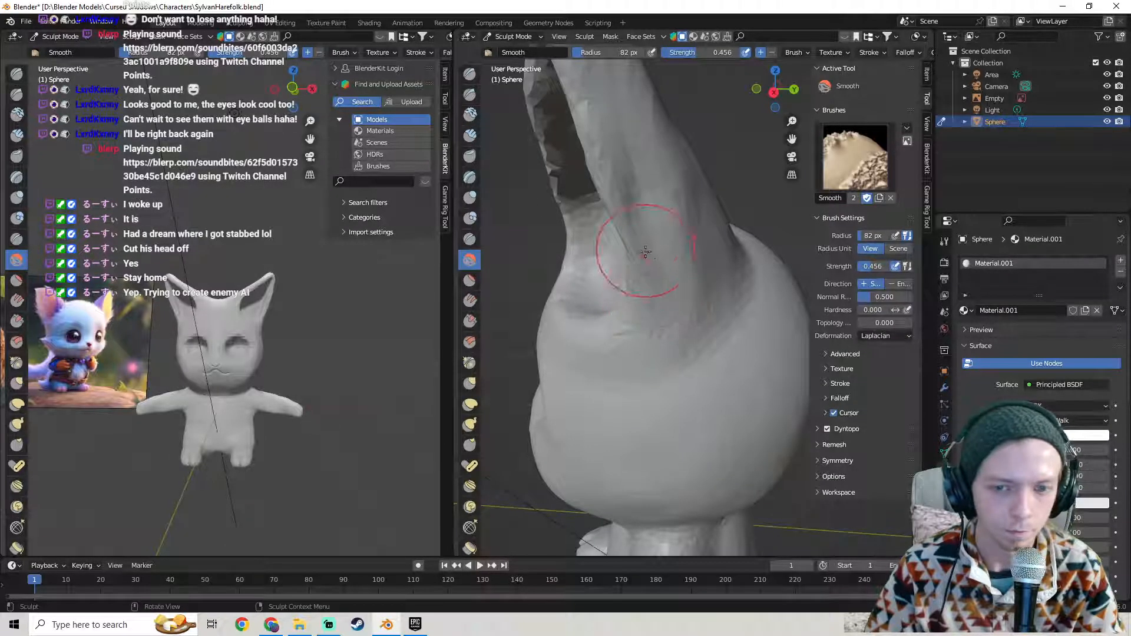
pyautogui.moveTo(626, 331); pyautogui.dragTo(645, 327)
pyautogui.moveTo(666, 296); pyautogui.dragTo(766, 309, button='middle')
pyautogui.scroll(-2, 673, 293)
pyautogui.scroll(-2, 316, 320)
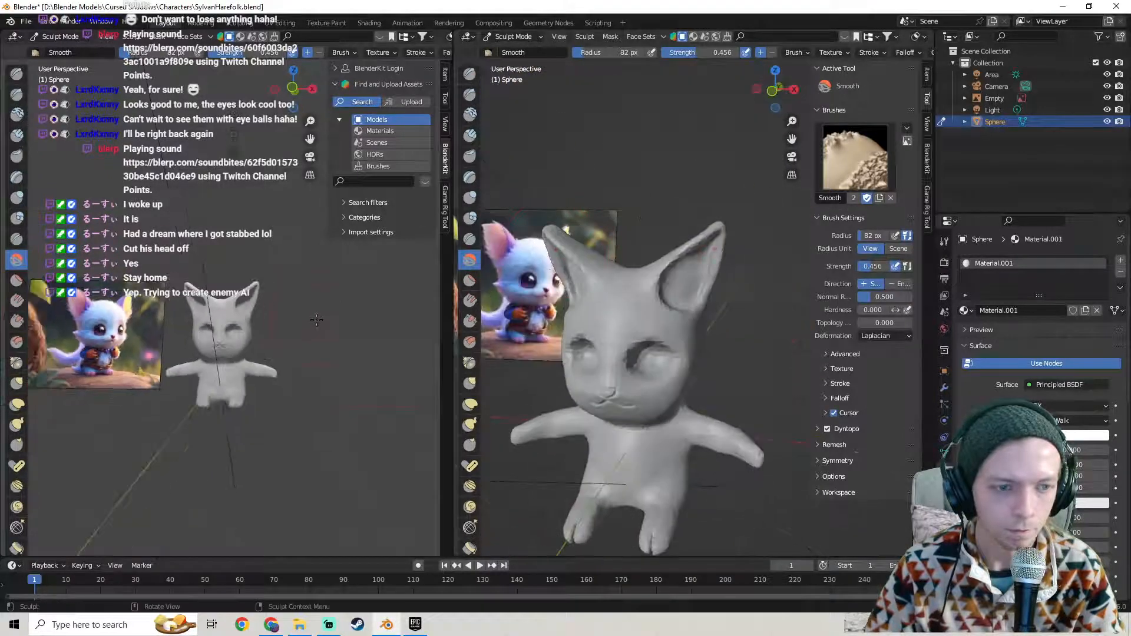
pyautogui.scroll(-1, 316, 320)
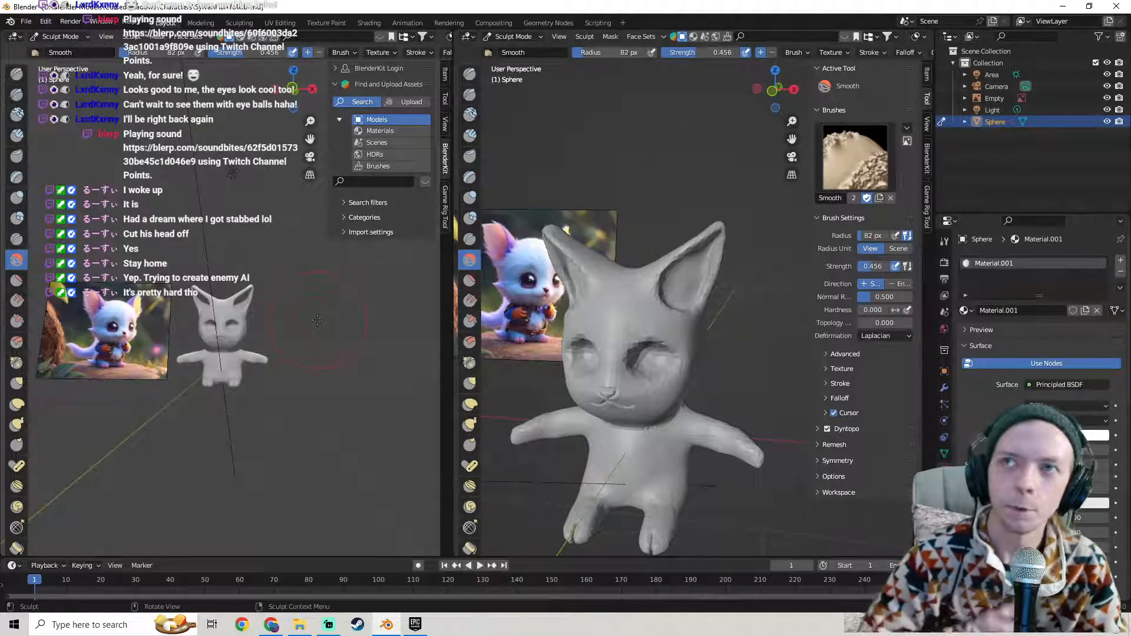
# - Widen the ears with the Grab brush by pulling their outer edges outward and adjusting the inner rims
pyautogui.scroll(5, 762, 275)
pyautogui.moveTo(763, 275); pyautogui.dragTo(491, 187, button='middle')
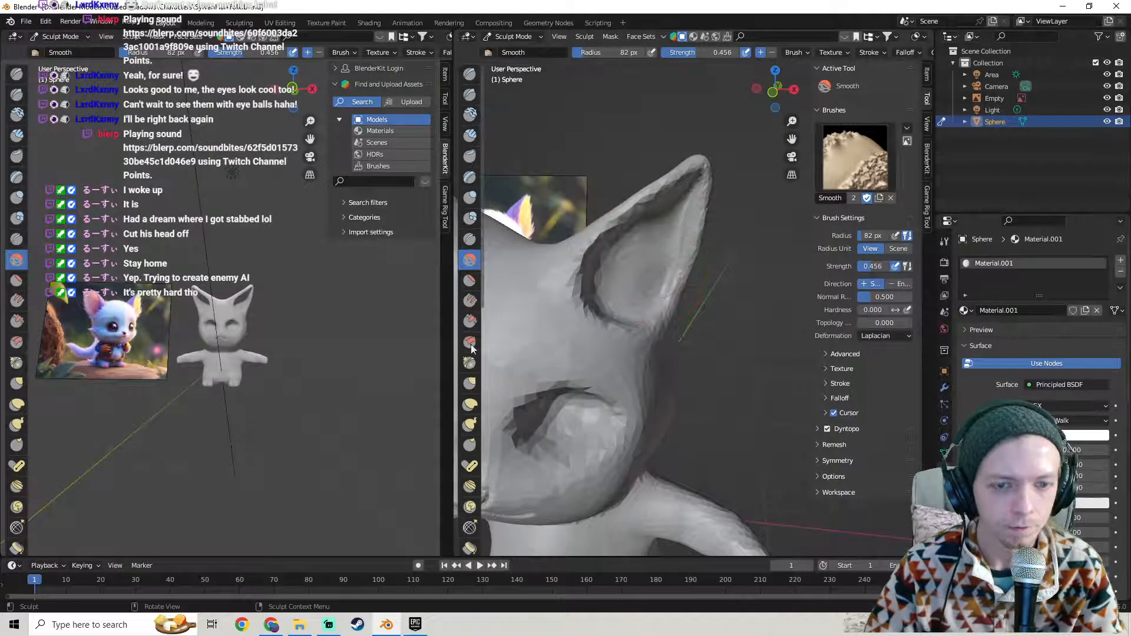
pyautogui.click(472, 385)
pyautogui.moveTo(776, 291); pyautogui.dragTo(710, 257, button='middle')
pyautogui.scroll(-5, 705, 251)
pyautogui.scroll(3, 704, 251)
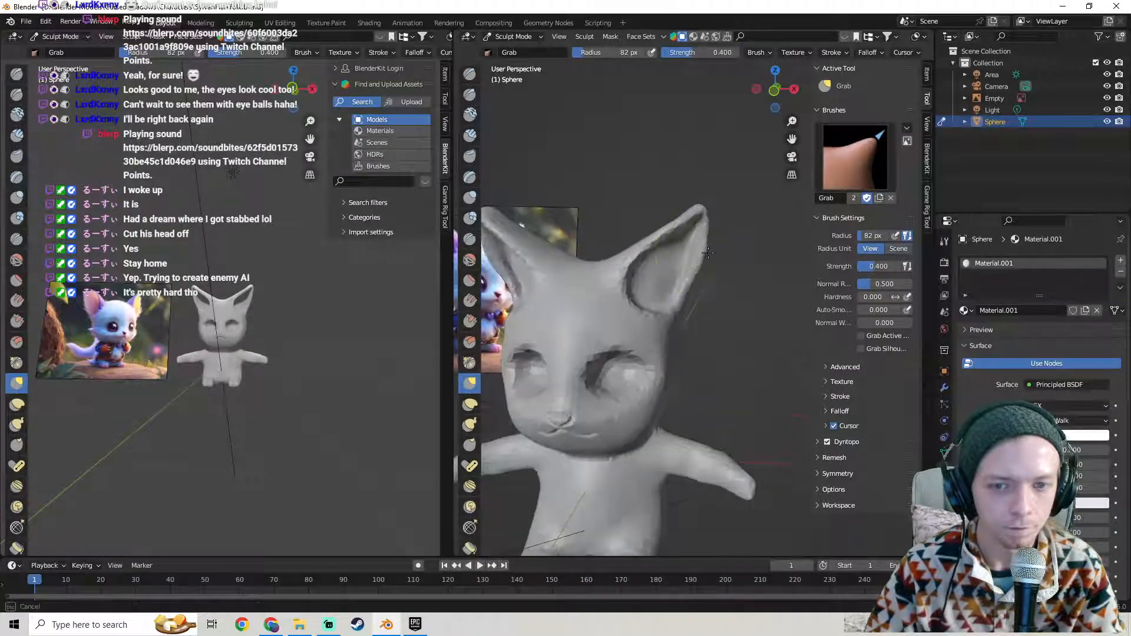
pyautogui.moveTo(697, 273)
pyautogui.mouseDown()
pyautogui.moveTo(717, 276)
pyautogui.moveTo(699, 305)
pyautogui.mouseUp()
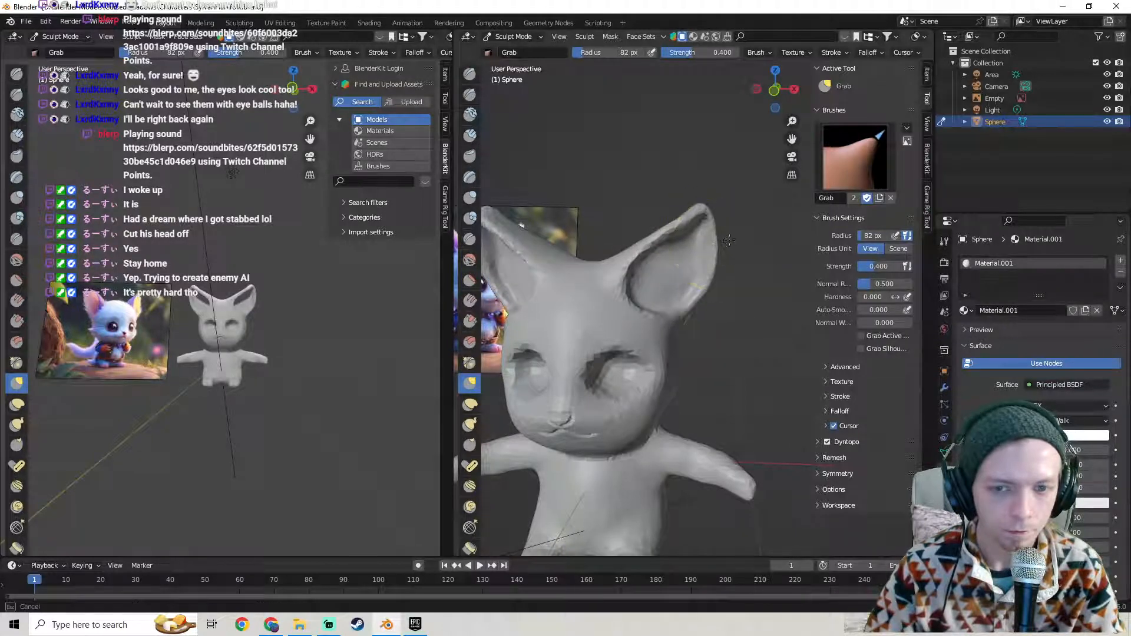
pyautogui.moveTo(724, 235)
pyautogui.mouseDown()
pyautogui.moveTo(702, 225)
pyautogui.moveTo(700, 199)
pyautogui.moveTo(726, 225)
pyautogui.mouseUp()
pyautogui.moveTo(726, 225)
pyautogui.mouseDown(button='middle')
pyautogui.moveTo(680, 229)
pyautogui.moveTo(710, 229)
pyautogui.mouseUp(button='middle')
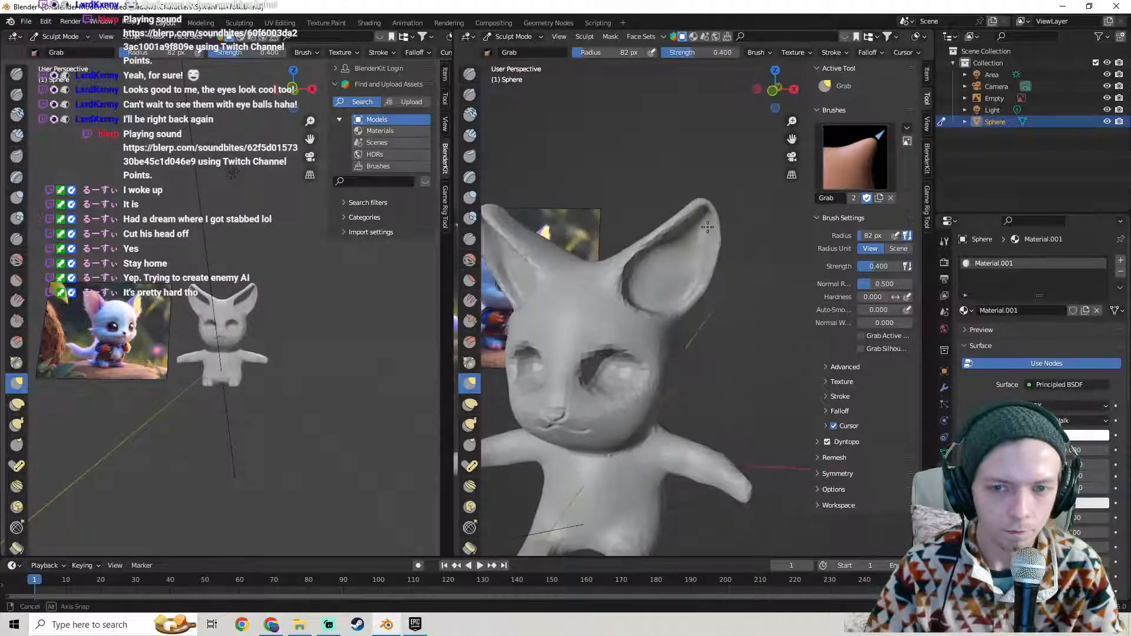
pyautogui.moveTo(682, 232); pyautogui.dragTo(666, 229)
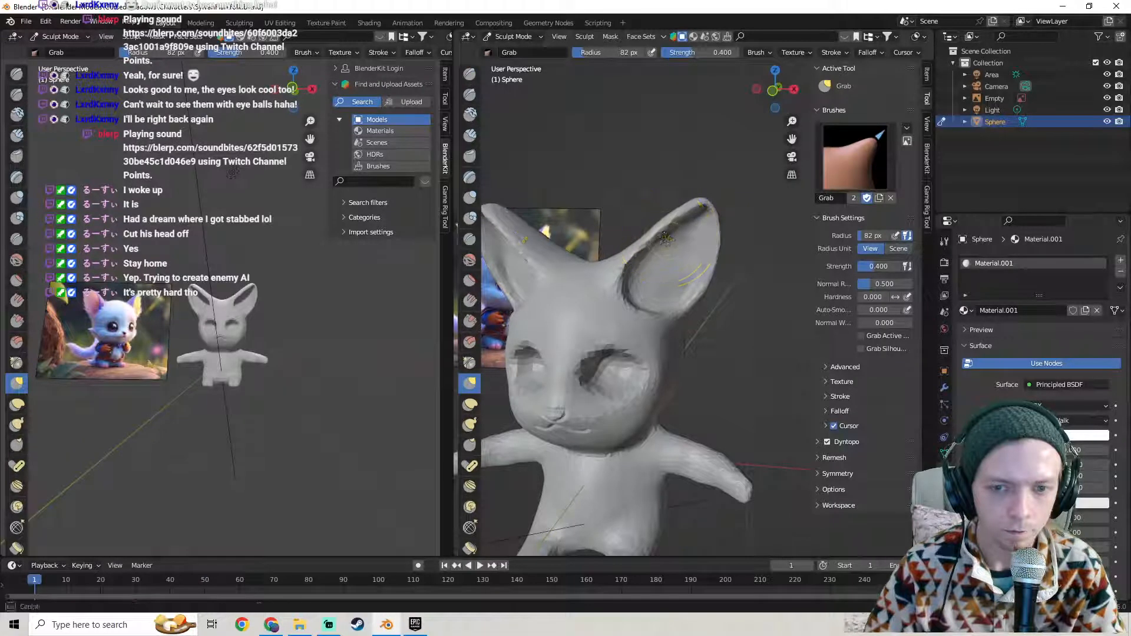
pyautogui.moveTo(661, 244)
pyautogui.mouseDown(button='middle')
pyautogui.moveTo(577, 289)
pyautogui.moveTo(702, 270)
pyautogui.moveTo(660, 306)
pyautogui.moveTo(694, 259)
pyautogui.moveTo(662, 278)
pyautogui.moveTo(677, 273)
pyautogui.mouseUp(button='middle')
pyautogui.moveTo(323, 323)
pyautogui.mouseDown(button='middle')
pyautogui.moveTo(221, 309)
pyautogui.moveTo(277, 384)
pyautogui.moveTo(303, 327)
pyautogui.mouseUp(button='middle')
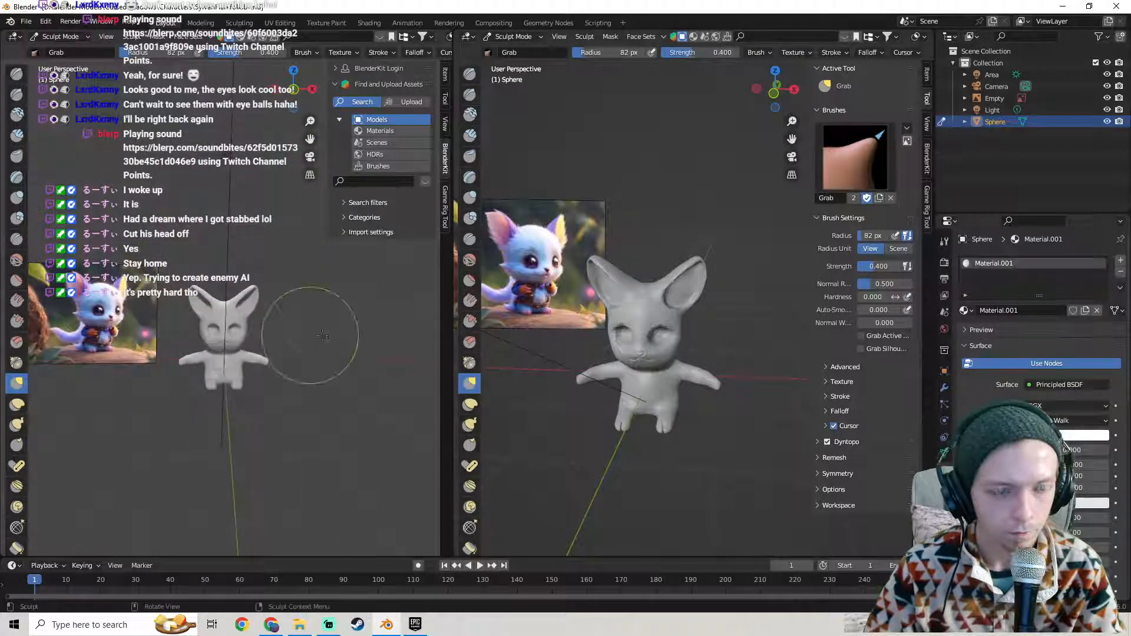
# - Refine the rims around the ears' hollows in close-up with the Grab brush, checking the overall shape against the reference image
pyautogui.scroll(2, 743, 288)
pyautogui.keyDown('shift'); pyautogui.moveTo(705, 265); pyautogui.dragTo(699, 304, button='middle'); pyautogui.keyUp('shift')
pyautogui.scroll(4, 692, 289)
pyautogui.moveTo(669, 255)
pyautogui.mouseDown(button='middle')
pyautogui.moveTo(639, 233)
pyautogui.moveTo(659, 290)
pyautogui.moveTo(648, 285)
pyautogui.mouseUp(button='middle')
pyautogui.scroll(1, 659, 289)
pyautogui.moveTo(649, 285)
pyautogui.mouseDown()
pyautogui.moveTo(627, 290)
pyautogui.moveTo(571, 353)
pyautogui.mouseUp()
pyautogui.press('KP_1')
pyautogui.scroll(4, 364, 327)
pyautogui.keyDown('shift'); pyautogui.moveTo(344, 342); pyautogui.dragTo(327, 274, button='middle'); pyautogui.keyUp('shift')
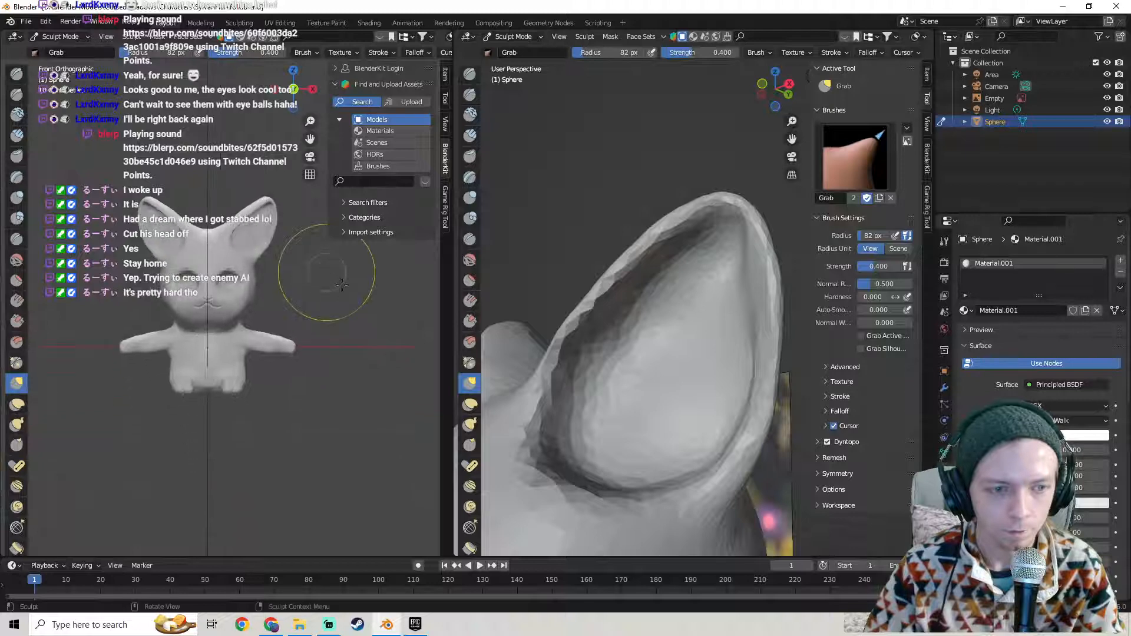
pyautogui.moveTo(695, 273)
pyautogui.mouseDown(button='middle')
pyautogui.moveTo(704, 298)
pyautogui.moveTo(724, 302)
pyautogui.mouseUp(button='middle')
pyautogui.moveTo(724, 302); pyautogui.dragTo(694, 308)
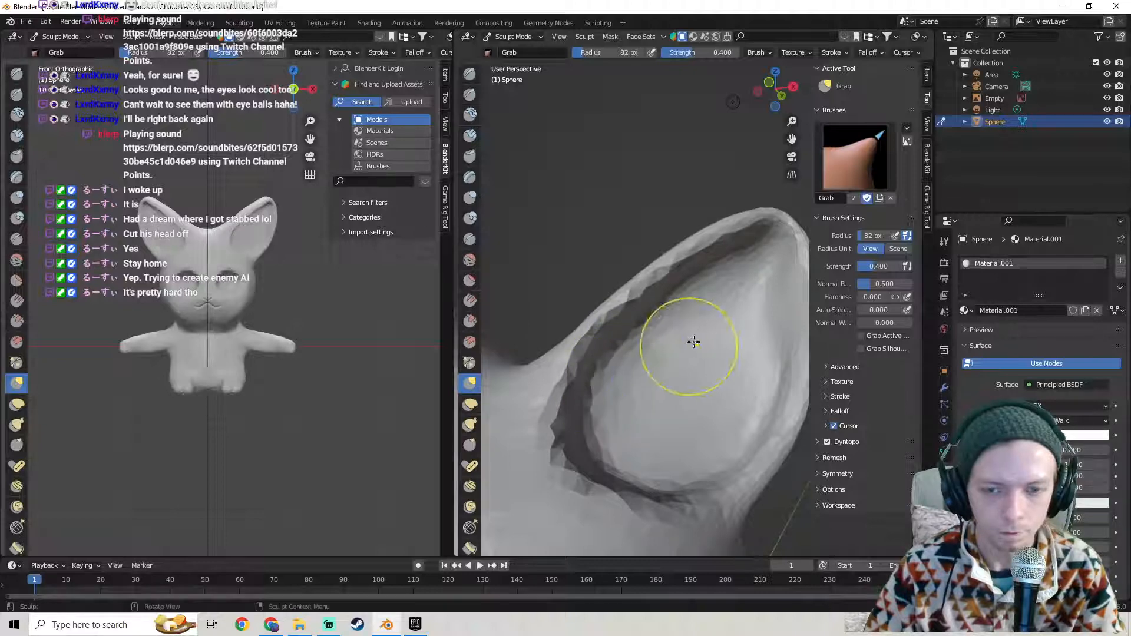
pyautogui.moveTo(713, 323)
pyautogui.mouseDown(button='middle')
pyautogui.moveTo(732, 341)
pyautogui.moveTo(687, 299)
pyautogui.moveTo(595, 318)
pyautogui.moveTo(716, 318)
pyautogui.moveTo(702, 320)
pyautogui.mouseUp(button='middle')
pyautogui.scroll(-5, 665, 319)
pyautogui.scroll(-4, 664, 319)
pyautogui.scroll(-5, 259, 321)
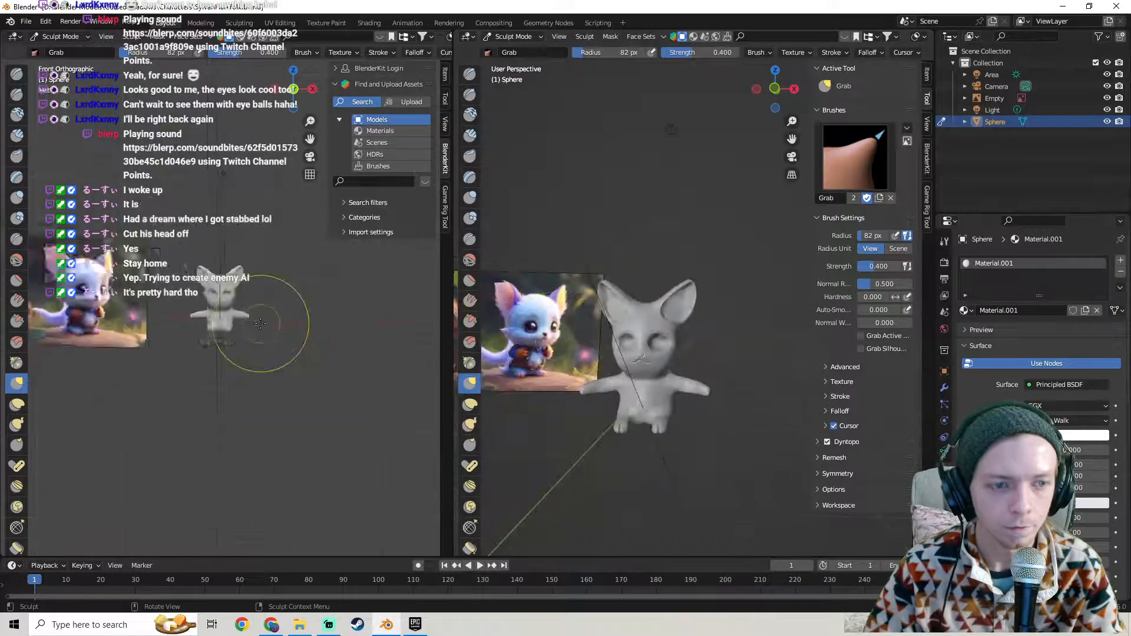
# - Reshape the front edge of the ears' side profile from behind with the Grab brush
pyautogui.moveTo(637, 328); pyautogui.dragTo(716, 407, button='middle')
pyautogui.scroll(1, 700, 333)
pyautogui.scroll(4, 740, 339)
pyautogui.moveTo(690, 337); pyautogui.dragTo(645, 301, button='middle')
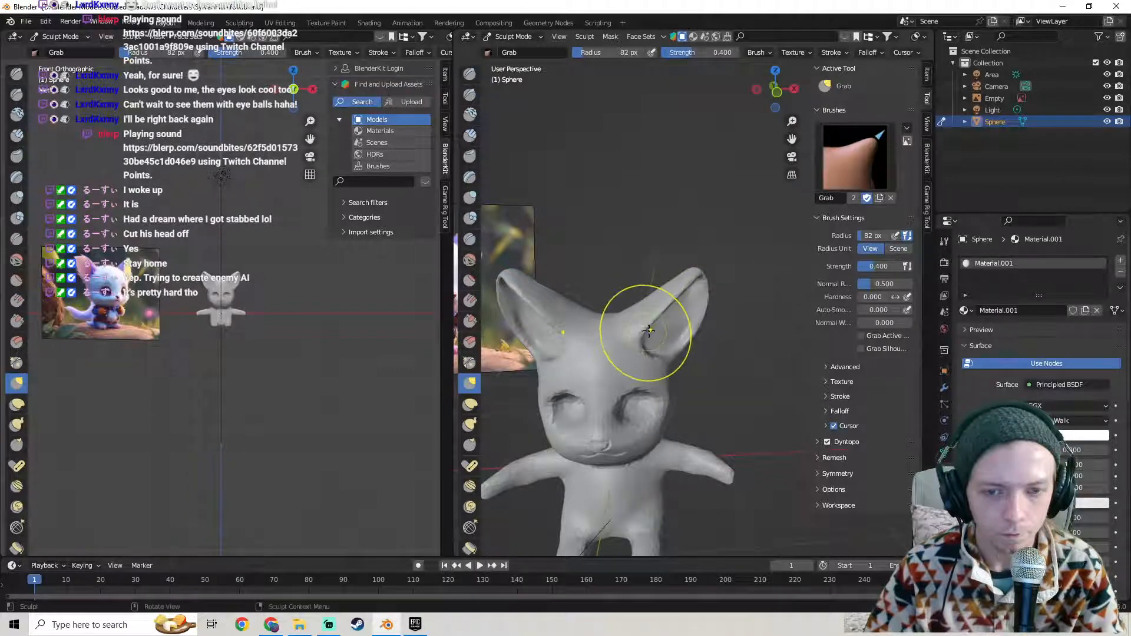
pyautogui.scroll(3, 671, 301)
pyautogui.moveTo(686, 282); pyautogui.dragTo(593, 286, button='middle')
pyautogui.moveTo(695, 303)
pyautogui.mouseDown(button='middle')
pyautogui.moveTo(633, 298)
pyautogui.moveTo(686, 293)
pyautogui.moveTo(656, 291)
pyautogui.moveTo(684, 322)
pyautogui.mouseUp(button='middle')
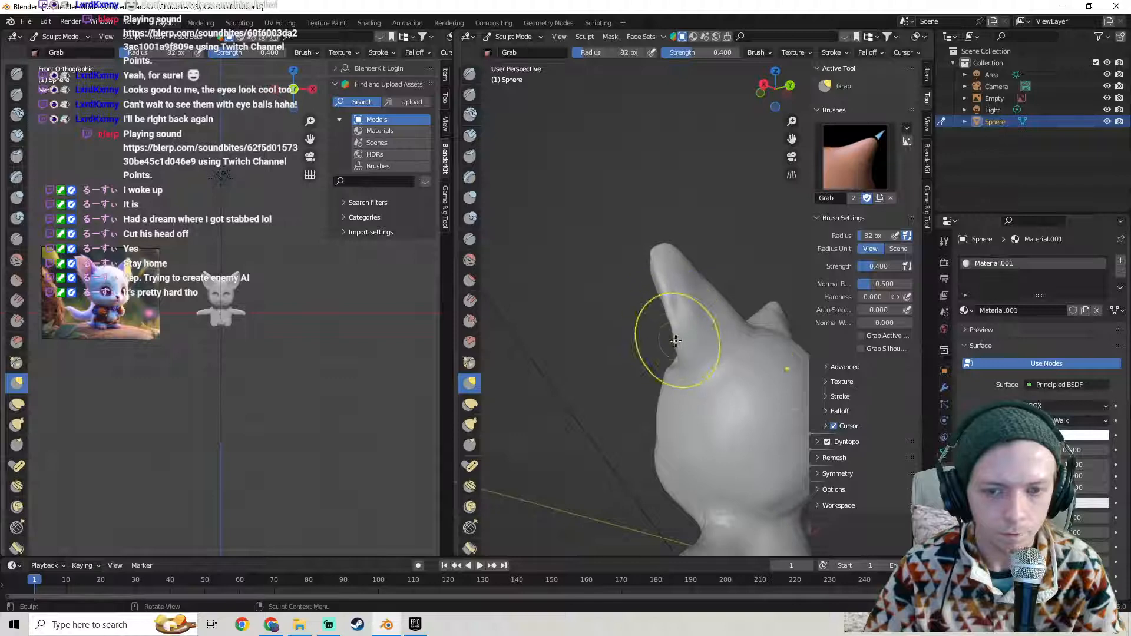
pyautogui.moveTo(685, 327); pyautogui.dragTo(675, 313, button='middle')
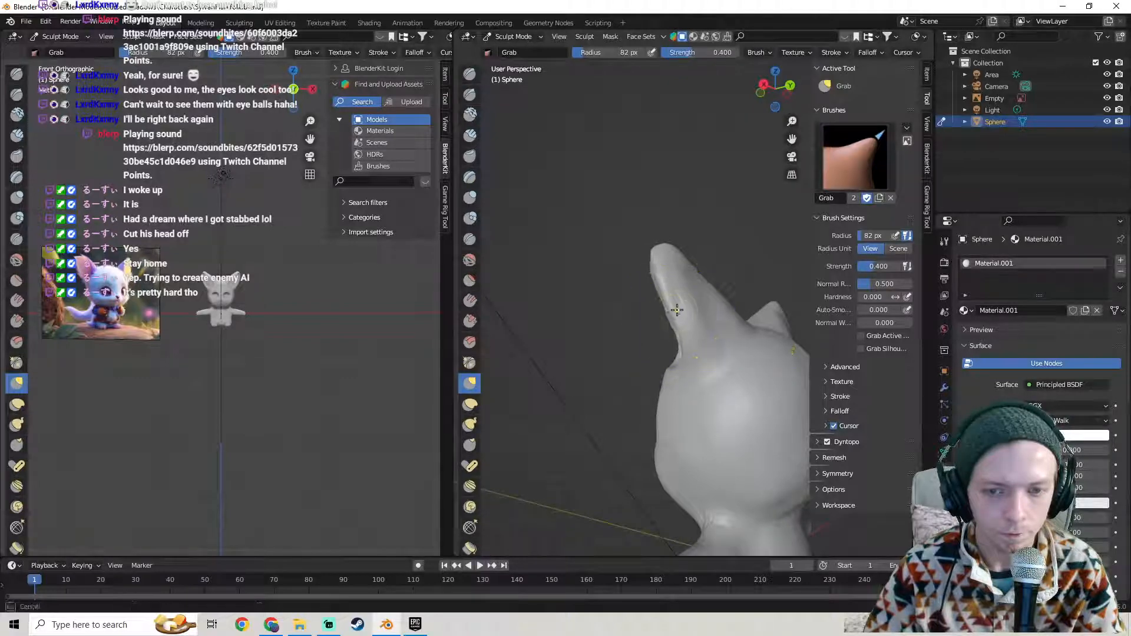
pyautogui.moveTo(668, 299); pyautogui.dragTo(665, 286)
pyautogui.moveTo(664, 279); pyautogui.dragTo(828, 307, button='middle')
pyautogui.scroll(-1, 667, 305)
pyautogui.moveTo(666, 305)
pyautogui.mouseDown(button='middle')
pyautogui.moveTo(690, 305)
pyautogui.moveTo(649, 304)
pyautogui.mouseUp(button='middle')
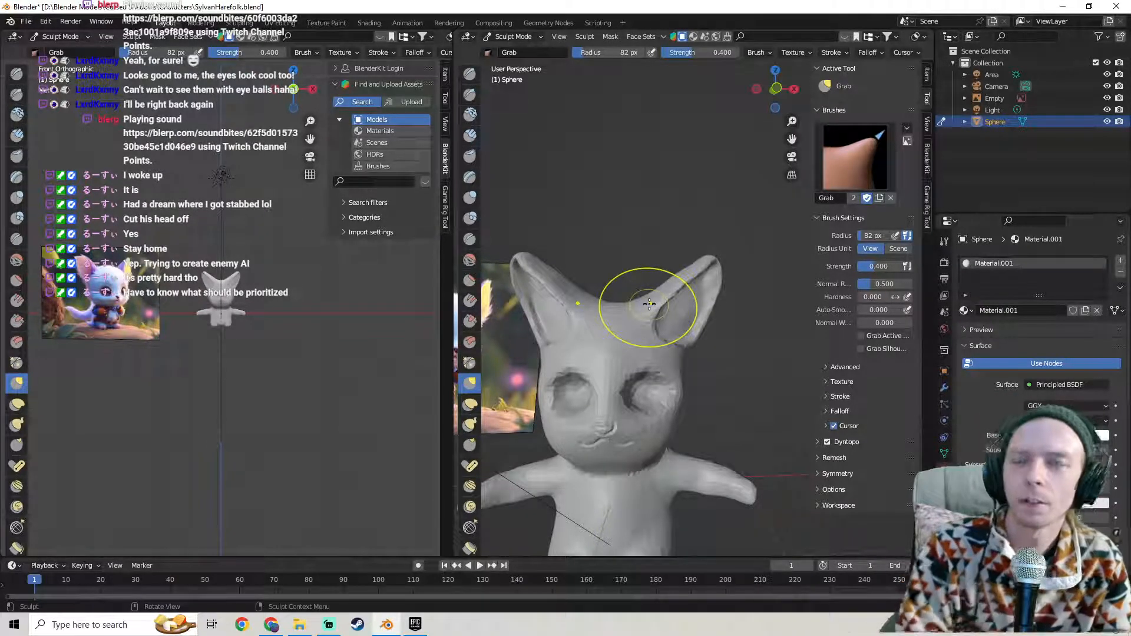
# - Adjust the lower outer edges of the ears near their bases with several Grab brush strokes
pyautogui.moveTo(693, 321); pyautogui.dragTo(645, 280, button='middle')
pyautogui.moveTo(656, 298); pyautogui.dragTo(693, 350)
pyautogui.moveTo(693, 350); pyautogui.dragTo(682, 379, button='middle')
pyautogui.moveTo(677, 364); pyautogui.dragTo(680, 344)
pyautogui.moveTo(677, 339); pyautogui.dragTo(681, 334)
pyautogui.moveTo(662, 317); pyautogui.dragTo(665, 305)
pyautogui.moveTo(647, 268); pyautogui.dragTo(786, 298, button='middle')
pyautogui.moveTo(682, 300); pyautogui.dragTo(710, 309, button='middle')
pyautogui.moveTo(257, 284); pyautogui.dragTo(246, 279, button='middle')
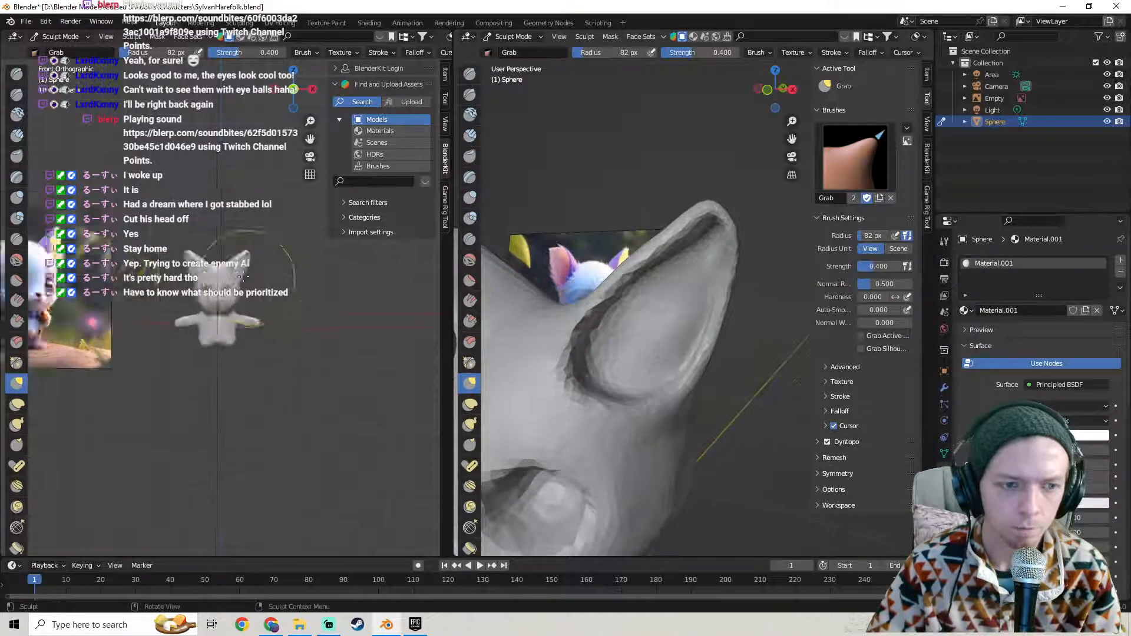
pyautogui.scroll(6, 248, 280)
pyautogui.moveTo(313, 289)
pyautogui.mouseDown(button='middle')
pyautogui.moveTo(280, 311)
pyautogui.moveTo(299, 298)
pyautogui.mouseUp(button='middle')
# - Rework the inner surfaces of the ears' hollows with the Draw brush
pyautogui.moveTo(662, 323)
pyautogui.mouseDown(button='middle')
pyautogui.moveTo(737, 309)
pyautogui.moveTo(738, 288)
pyautogui.moveTo(648, 292)
pyautogui.moveTo(705, 274)
pyautogui.moveTo(669, 305)
pyautogui.moveTo(654, 293)
pyautogui.moveTo(686, 270)
pyautogui.mouseUp(button='middle')
pyautogui.scroll(2, 669, 304)
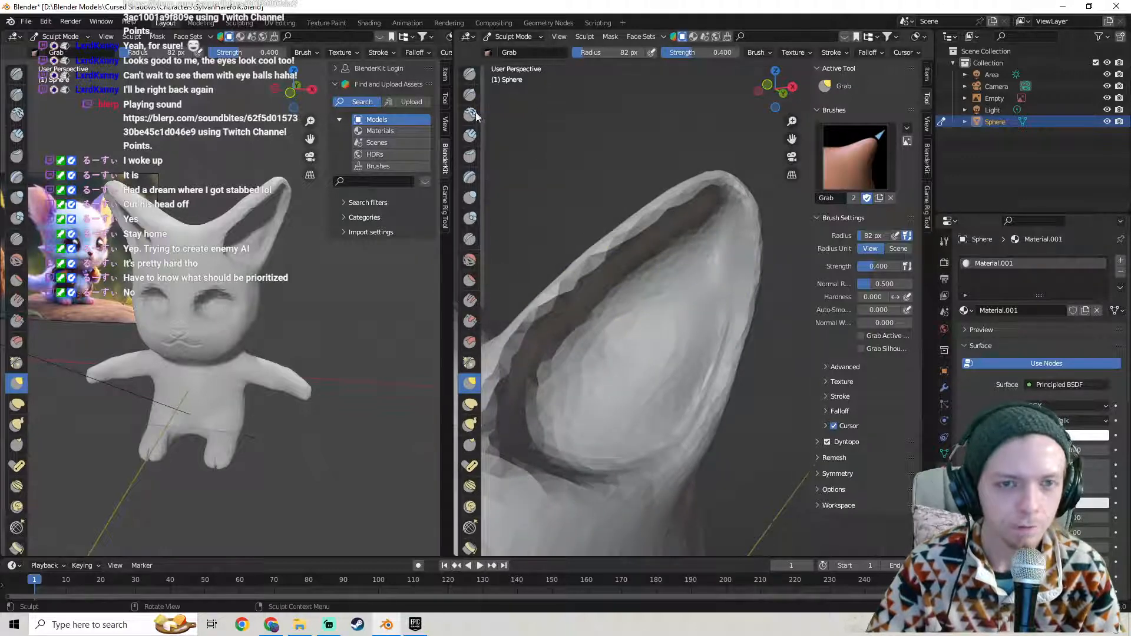
pyautogui.click(470, 74)
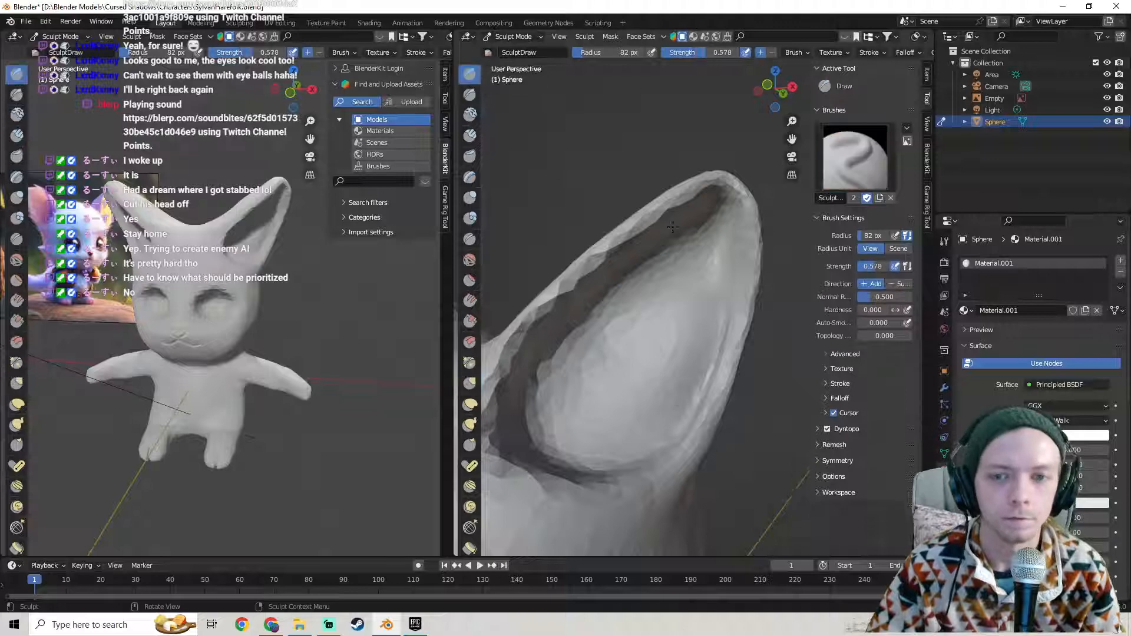
pyautogui.moveTo(660, 253); pyautogui.dragTo(695, 226, button='middle')
pyautogui.moveTo(737, 233)
pyautogui.mouseDown()
pyautogui.moveTo(716, 203)
pyautogui.moveTo(683, 247)
pyautogui.moveTo(702, 328)
pyautogui.moveTo(660, 371)
pyautogui.moveTo(595, 430)
pyautogui.moveTo(634, 301)
pyautogui.moveTo(558, 404)
pyautogui.mouseUp()
pyautogui.moveTo(651, 315); pyautogui.dragTo(551, 439)
pyautogui.scroll(-2, 621, 368)
pyautogui.keyDown('shift'); pyautogui.moveTo(624, 353); pyautogui.dragTo(635, 293, button='middle'); pyautogui.keyUp('shift')
pyautogui.moveTo(712, 253)
pyautogui.mouseDown()
pyautogui.moveTo(686, 315)
pyautogui.moveTo(651, 339)
pyautogui.moveTo(607, 354)
pyautogui.moveTo(586, 330)
pyautogui.moveTo(569, 330)
pyautogui.moveTo(585, 282)
pyautogui.moveTo(662, 233)
pyautogui.mouseUp()
# - Adjust the back contour of the ears with the Grab brush
pyautogui.moveTo(728, 305)
pyautogui.mouseDown(button='middle')
pyautogui.moveTo(712, 294)
pyautogui.moveTo(781, 346)
pyautogui.moveTo(651, 374)
pyautogui.moveTo(520, 276)
pyautogui.moveTo(473, 287)
pyautogui.mouseUp(button='middle')
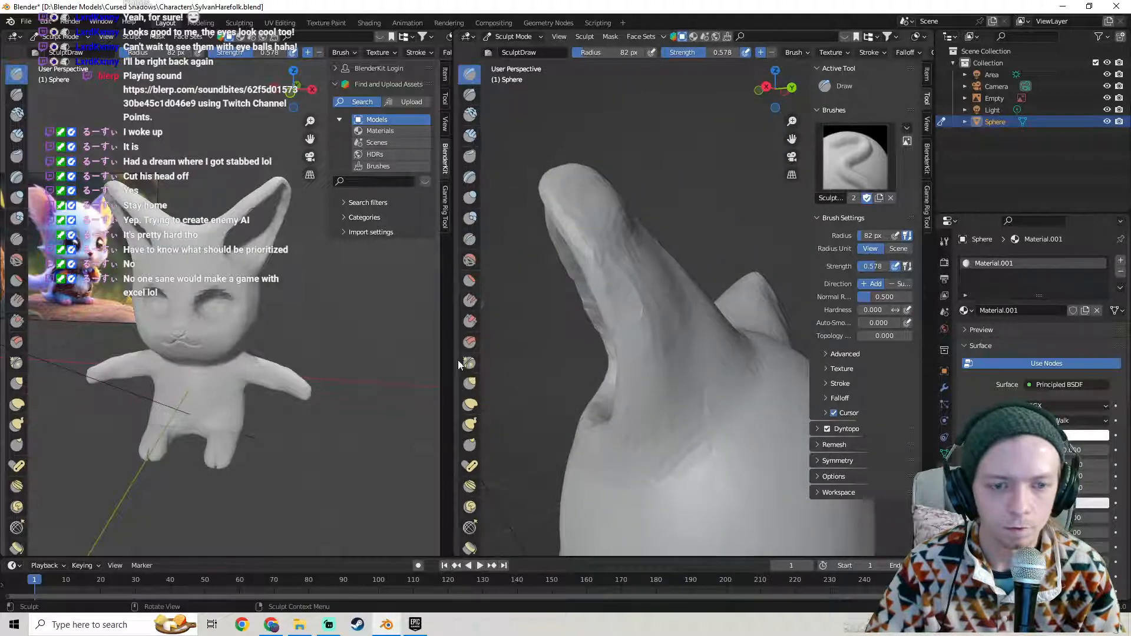
pyautogui.click(471, 385)
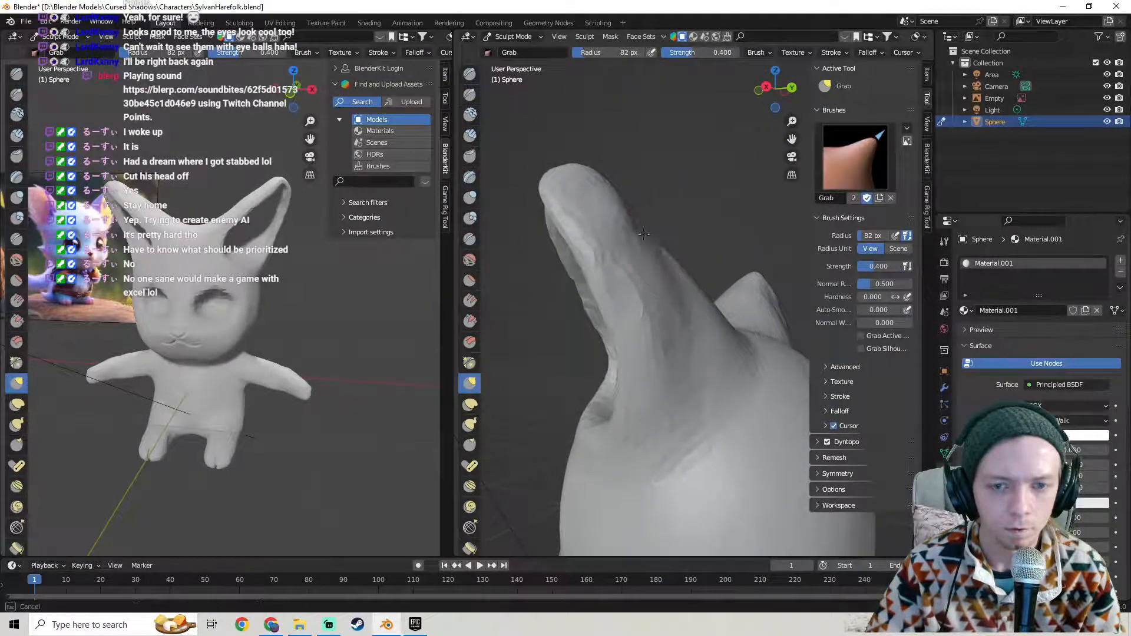
pyautogui.moveTo(634, 243); pyautogui.dragTo(583, 288, button='middle')
pyautogui.moveTo(677, 235)
pyautogui.mouseDown(button='middle')
pyautogui.moveTo(720, 220)
pyautogui.moveTo(703, 203)
pyautogui.mouseUp(button='middle')
pyautogui.moveTo(667, 256); pyautogui.dragTo(507, 274, button='middle')
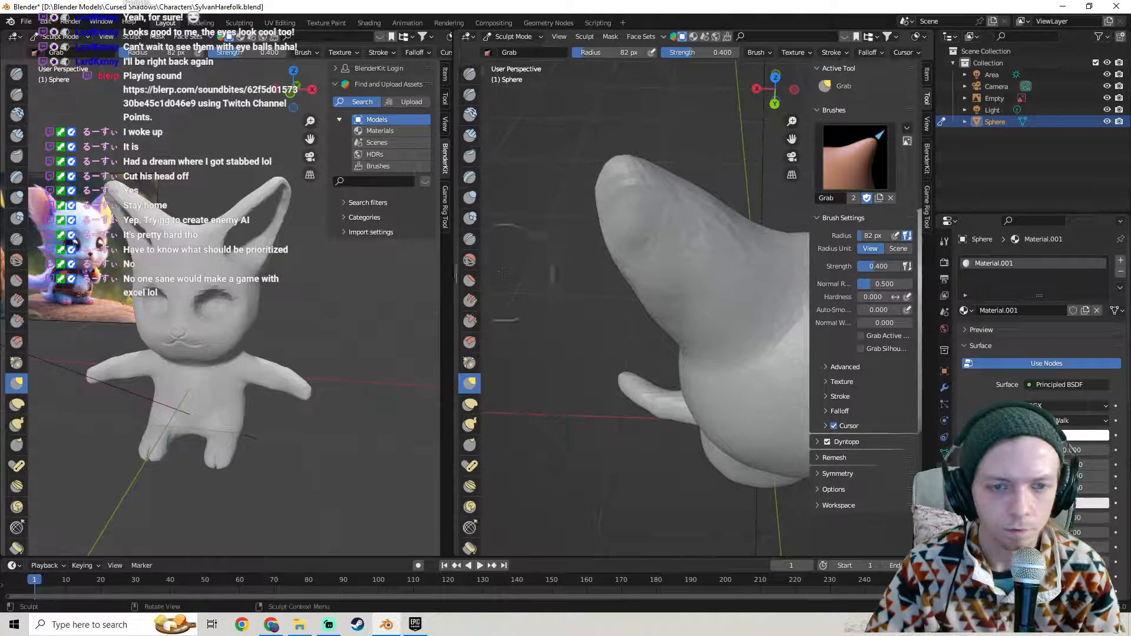
# - Smooth the backs of the ears from the tips down to the head with the Smooth brush
pyautogui.click(469, 261)
pyautogui.moveTo(676, 267)
pyautogui.mouseDown(button='middle')
pyautogui.moveTo(636, 290)
pyautogui.moveTo(651, 271)
pyautogui.moveTo(614, 285)
pyautogui.moveTo(664, 237)
pyautogui.moveTo(623, 225)
pyautogui.mouseUp(button='middle')
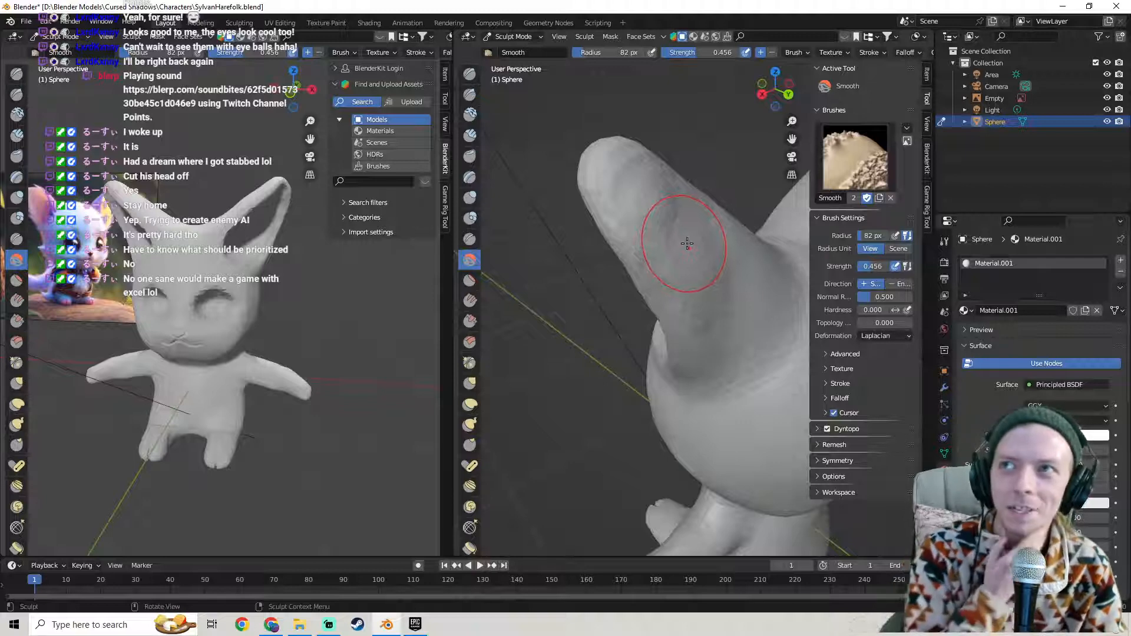
pyautogui.moveTo(740, 245)
pyautogui.mouseDown(button='middle')
pyautogui.moveTo(543, 282)
pyautogui.moveTo(619, 316)
pyautogui.moveTo(697, 288)
pyautogui.mouseUp(button='middle')
pyautogui.moveTo(591, 273)
pyautogui.mouseDown(button='middle')
pyautogui.moveTo(611, 323)
pyautogui.moveTo(560, 299)
pyautogui.moveTo(638, 320)
pyautogui.moveTo(652, 336)
pyautogui.moveTo(621, 329)
pyautogui.moveTo(642, 316)
pyautogui.moveTo(564, 323)
pyautogui.moveTo(646, 265)
pyautogui.moveTo(740, 353)
pyautogui.moveTo(648, 311)
pyautogui.moveTo(683, 286)
pyautogui.mouseUp(button='middle')
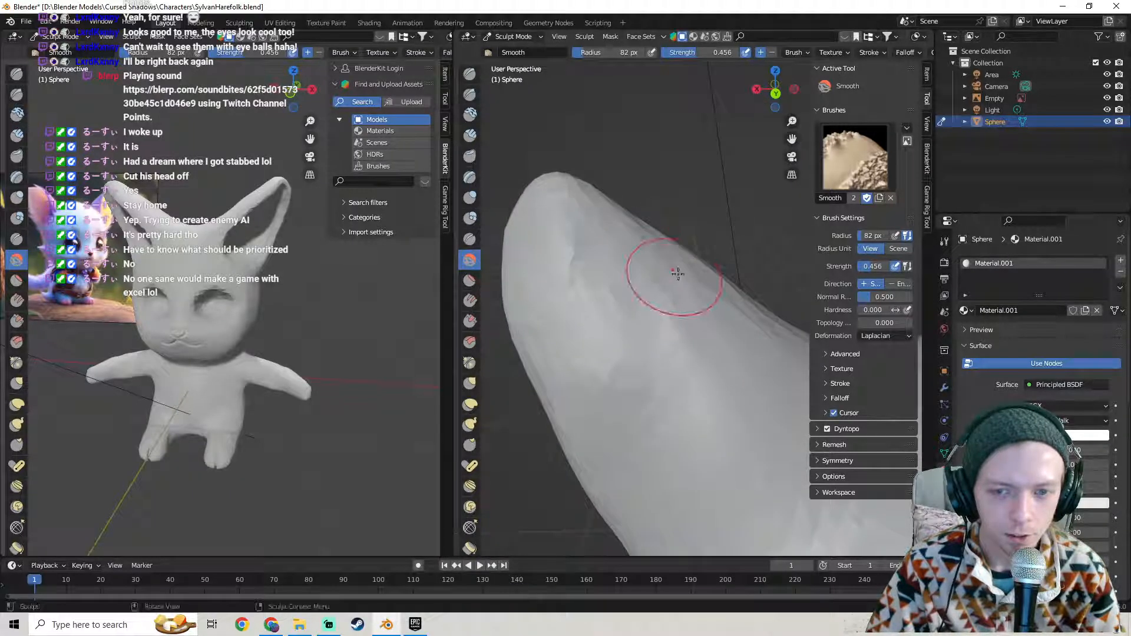
pyautogui.moveTo(713, 366)
pyautogui.mouseDown(button='middle')
pyautogui.moveTo(606, 265)
pyautogui.moveTo(615, 228)
pyautogui.mouseUp(button='middle')
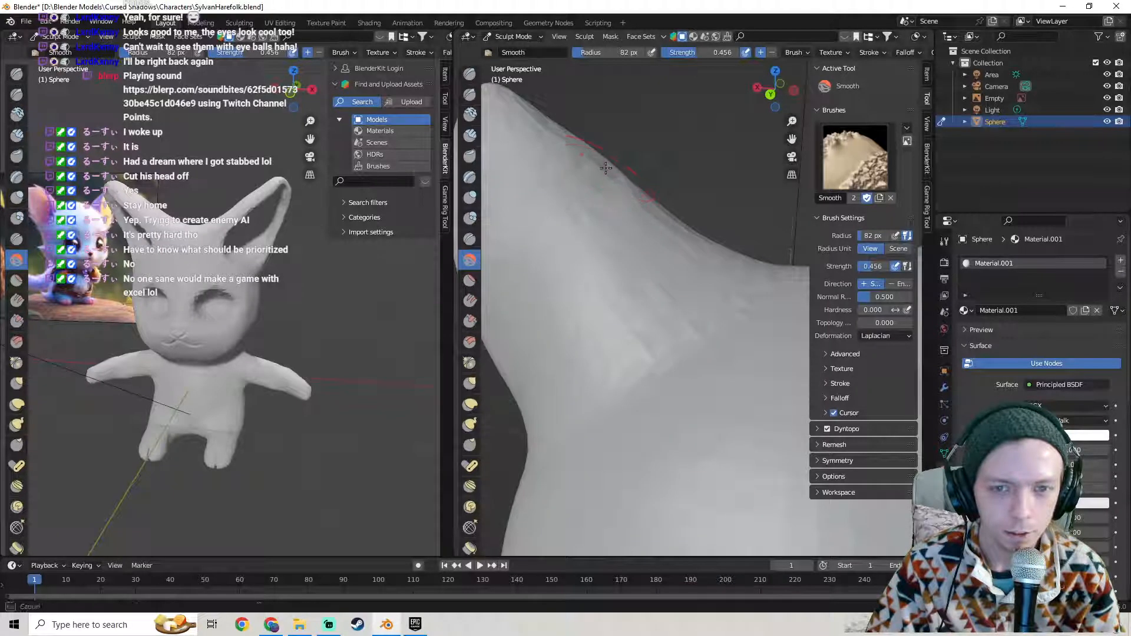
pyautogui.moveTo(591, 168)
pyautogui.mouseDown(button='middle')
pyautogui.moveTo(573, 278)
pyautogui.moveTo(479, 284)
pyautogui.moveTo(687, 290)
pyautogui.mouseUp(button='middle')
# - Smooth the inner surfaces of the ears' hollows with the Smooth brush
pyautogui.scroll(2, 687, 291)
pyautogui.keyDown('shift'); pyautogui.moveTo(777, 363); pyautogui.dragTo(606, 303, button='middle'); pyautogui.keyUp('shift')
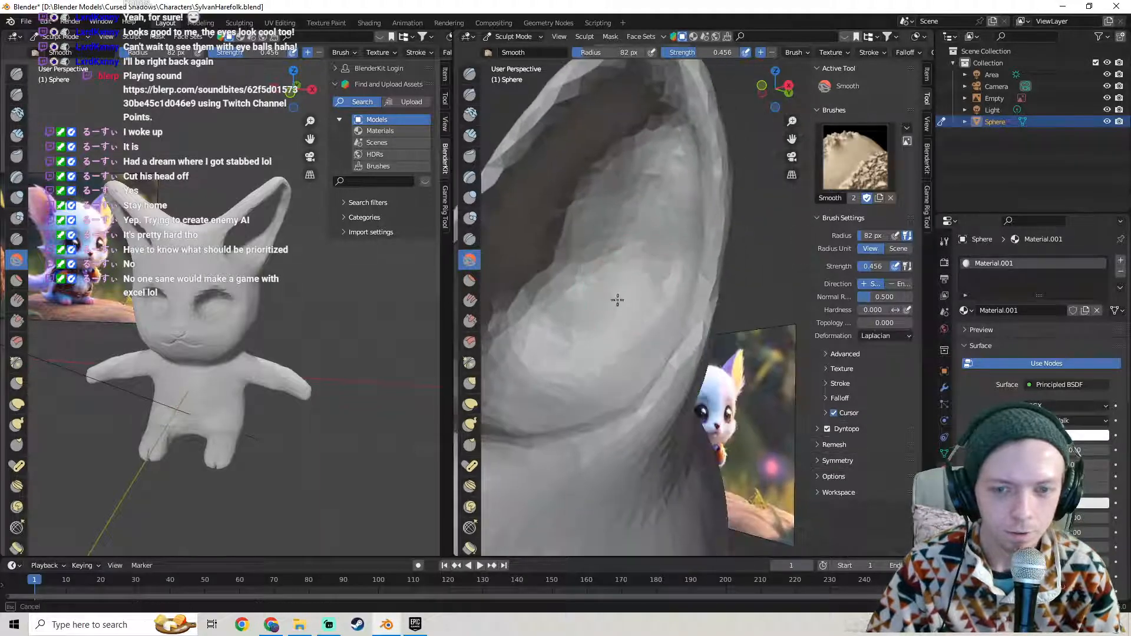
pyautogui.moveTo(619, 189)
pyautogui.mouseDown(button='middle')
pyautogui.moveTo(644, 227)
pyautogui.moveTo(644, 252)
pyautogui.moveTo(680, 256)
pyautogui.mouseUp(button='middle')
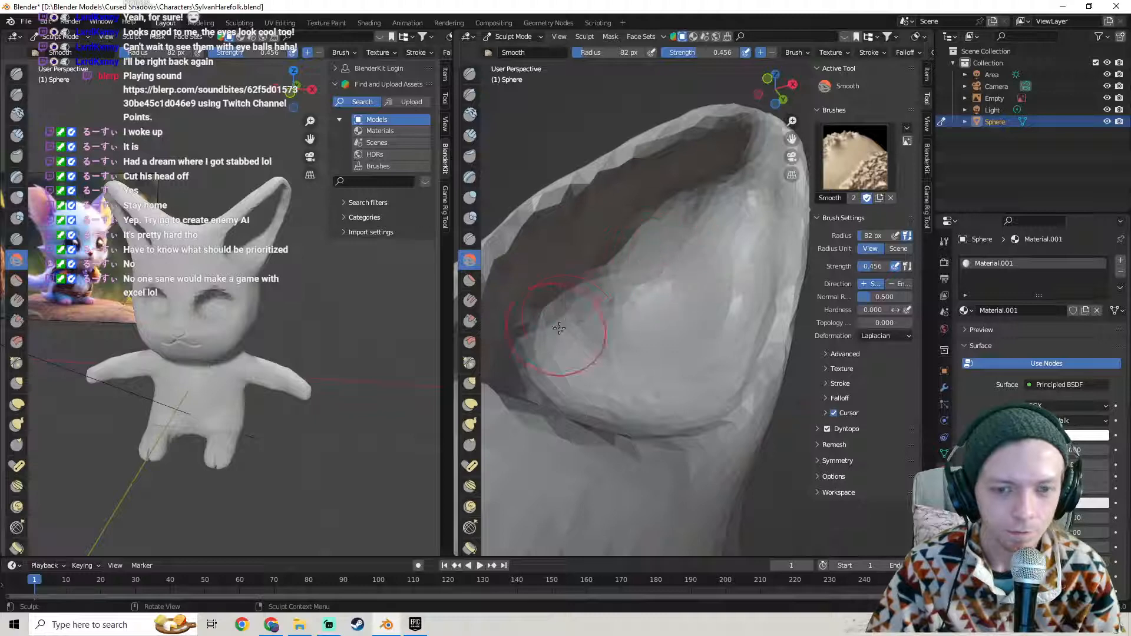
pyautogui.moveTo(696, 307)
pyautogui.mouseDown(button='middle')
pyautogui.moveTo(687, 334)
pyautogui.moveTo(704, 318)
pyautogui.moveTo(669, 307)
pyautogui.moveTo(682, 300)
pyautogui.moveTo(682, 319)
pyautogui.moveTo(559, 291)
pyautogui.mouseUp(button='middle')
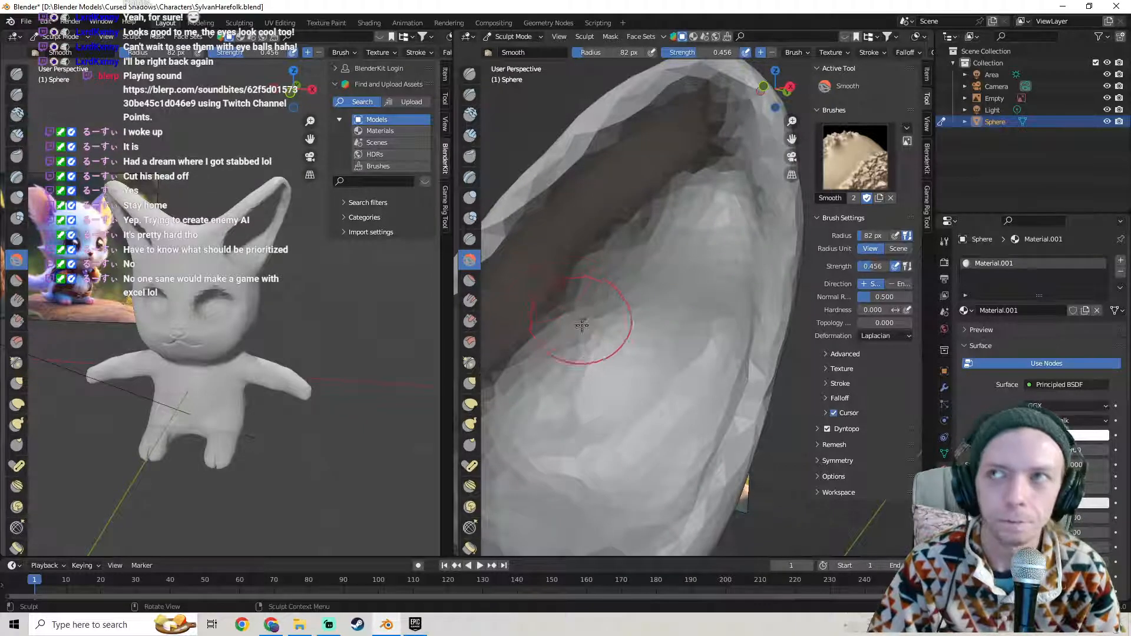
pyautogui.moveTo(680, 272)
pyautogui.mouseDown()
pyautogui.moveTo(705, 217)
pyautogui.moveTo(693, 275)
pyautogui.mouseUp()
pyautogui.scroll(-4, 224, 300)
pyautogui.moveTo(224, 300)
pyautogui.mouseDown(button='middle')
pyautogui.moveTo(238, 306)
pyautogui.moveTo(99, 340)
pyautogui.moveTo(276, 314)
pyautogui.moveTo(167, 332)
pyautogui.moveTo(258, 313)
pyautogui.moveTo(294, 322)
pyautogui.mouseUp(button='middle')
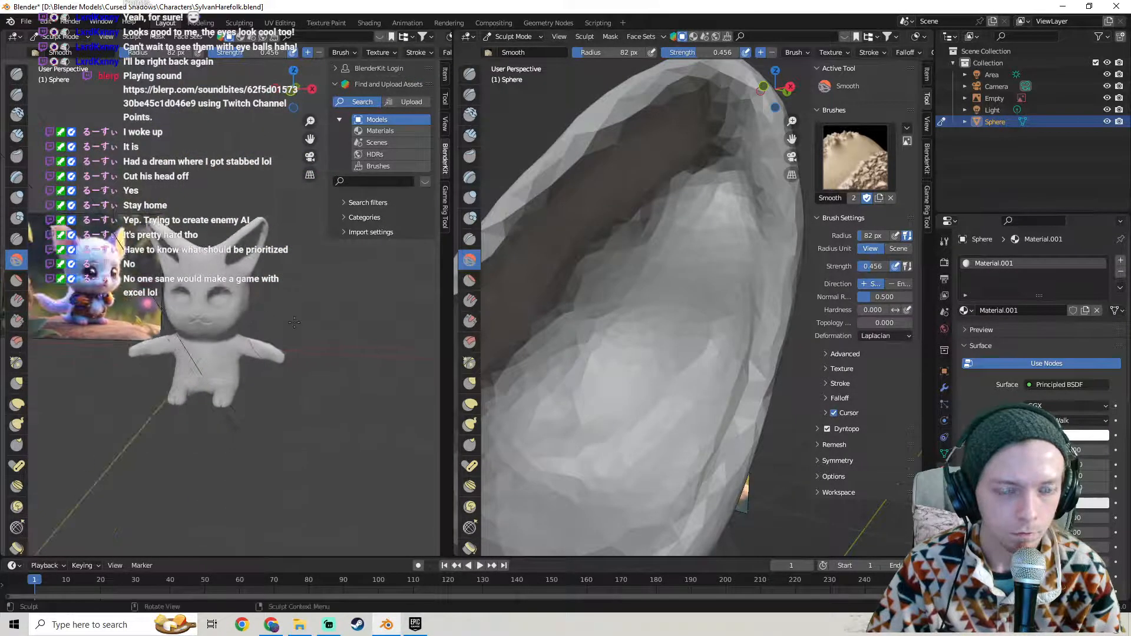
# - Save the character file under its current name and view the whole figure beside the reference image
pyautogui.click(26, 22)
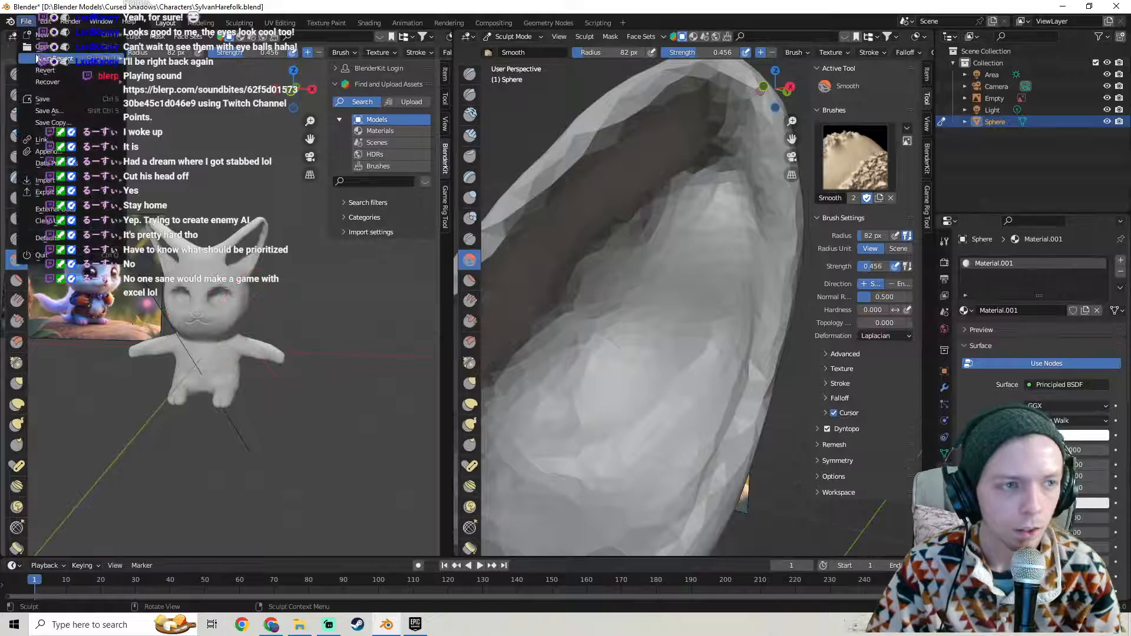
pyautogui.click(56, 99)
pyautogui.moveTo(205, 251); pyautogui.dragTo(262, 272, button='middle')
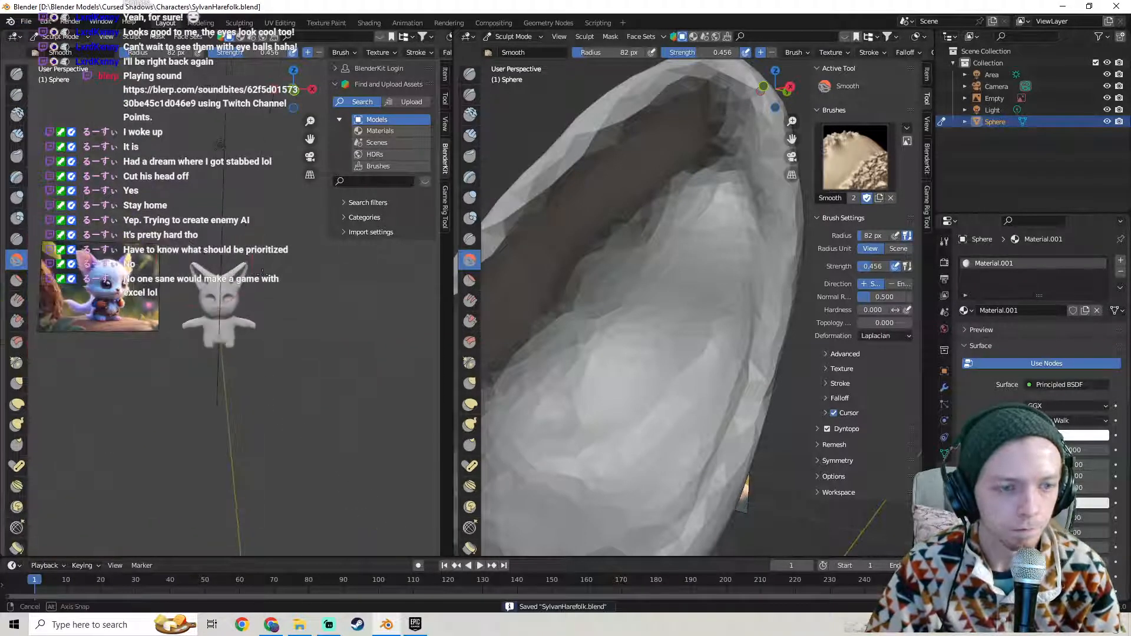
pyautogui.moveTo(201, 288); pyautogui.dragTo(258, 301, button='middle')
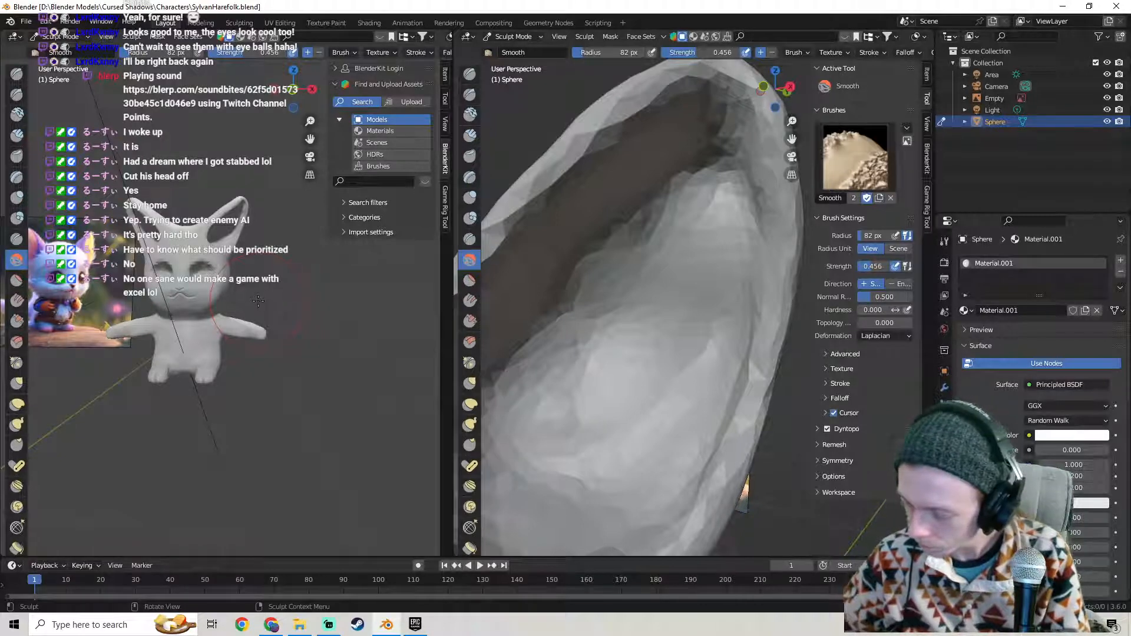
# - Smooth out the remaining rough patches inside the ear's hollow with the Smooth brush
pyautogui.moveTo(599, 314)
pyautogui.mouseDown(button='middle')
pyautogui.moveTo(655, 309)
pyautogui.moveTo(621, 260)
pyautogui.moveTo(658, 257)
pyautogui.mouseUp(button='middle')
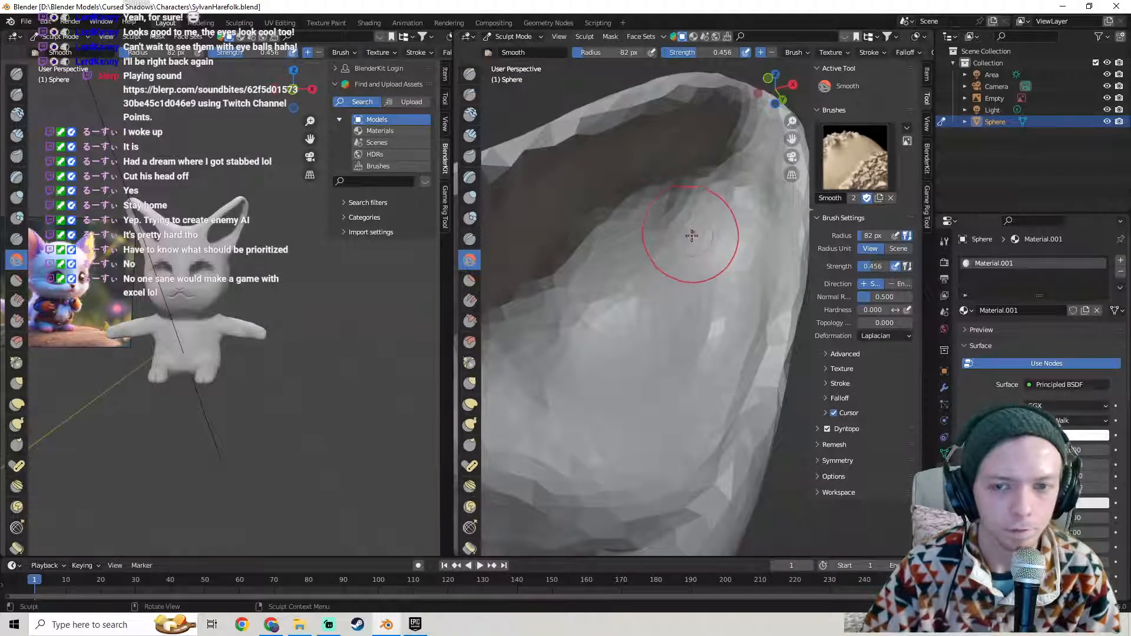
pyautogui.moveTo(713, 278)
pyautogui.mouseDown(button='middle')
pyautogui.moveTo(608, 335)
pyautogui.moveTo(656, 373)
pyautogui.moveTo(733, 286)
pyautogui.moveTo(725, 278)
pyautogui.mouseUp(button='middle')
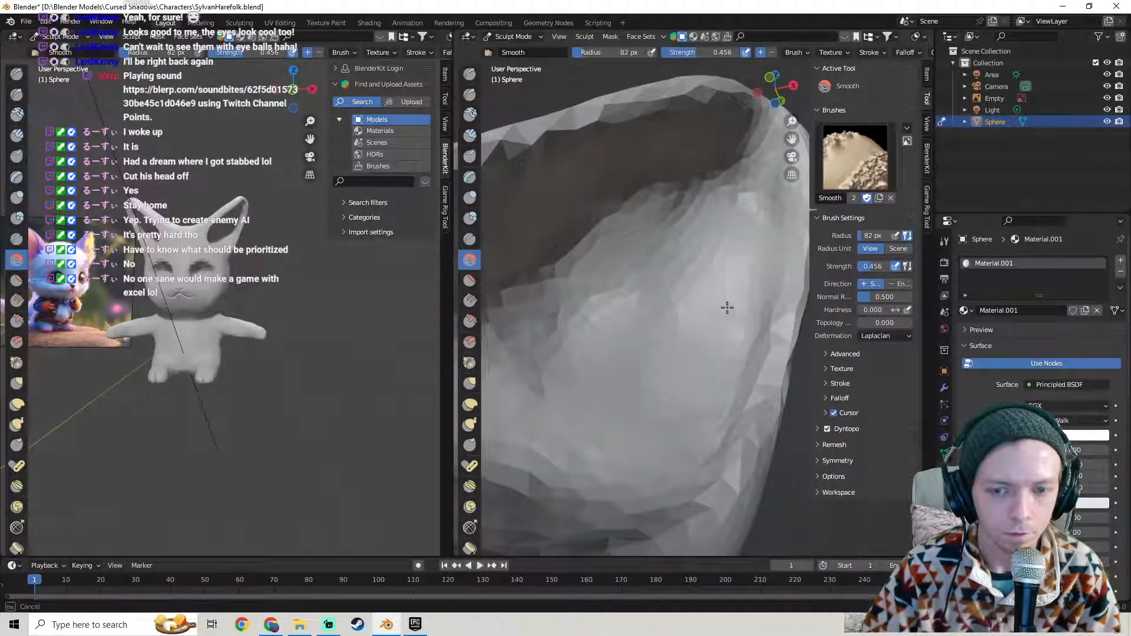
pyautogui.moveTo(621, 255)
pyautogui.mouseDown(button='middle')
pyautogui.moveTo(578, 402)
pyautogui.moveTo(719, 296)
pyautogui.mouseUp(button='middle')
pyautogui.moveTo(698, 305)
pyautogui.mouseDown()
pyautogui.moveTo(691, 391)
pyautogui.moveTo(573, 410)
pyautogui.moveTo(531, 436)
pyautogui.moveTo(550, 345)
pyautogui.mouseUp()
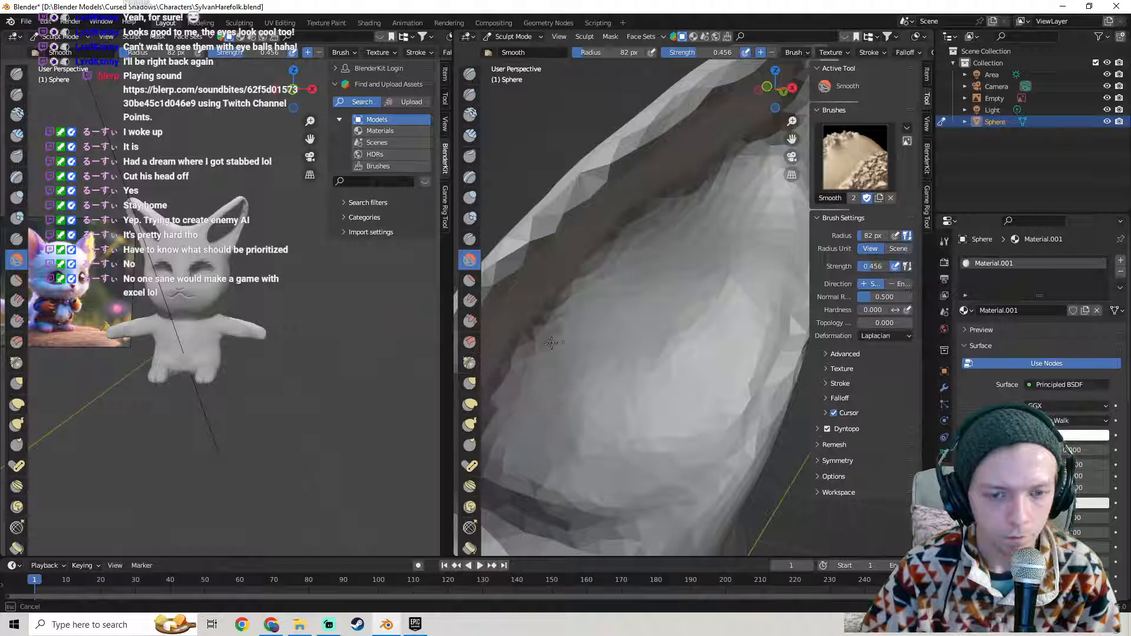
pyautogui.moveTo(601, 287)
pyautogui.mouseDown()
pyautogui.moveTo(527, 406)
pyautogui.moveTo(542, 494)
pyautogui.moveTo(690, 425)
pyautogui.moveTo(593, 397)
pyautogui.moveTo(673, 298)
pyautogui.mouseUp()
pyautogui.moveTo(648, 334)
pyautogui.mouseDown(button='middle')
pyautogui.moveTo(631, 328)
pyautogui.moveTo(574, 359)
pyautogui.moveTo(648, 391)
pyautogui.moveTo(652, 366)
pyautogui.moveTo(501, 360)
pyautogui.moveTo(560, 377)
pyautogui.moveTo(663, 366)
pyautogui.moveTo(471, 383)
pyautogui.moveTo(826, 388)
pyautogui.moveTo(707, 383)
pyautogui.moveTo(732, 379)
pyautogui.moveTo(722, 327)
pyautogui.moveTo(660, 336)
pyautogui.moveTo(698, 312)
pyautogui.moveTo(560, 321)
pyautogui.moveTo(671, 321)
pyautogui.mouseUp(button='middle')
# - Examine the whole figure from the side, checking the arm and body proportions against the reference image
pyautogui.scroll(-7, 663, 366)
pyautogui.scroll(6, 732, 379)
pyautogui.scroll(-2, 678, 345)
pyautogui.scroll(-4, 698, 312)
pyautogui.moveTo(52, 354)
pyautogui.mouseDown(button='middle')
pyautogui.moveTo(125, 370)
pyautogui.moveTo(74, 352)
pyautogui.mouseUp(button='middle')
pyautogui.moveTo(737, 312); pyautogui.dragTo(601, 315, button='middle')
pyautogui.scroll(2, 610, 310)
pyautogui.moveTo(669, 309)
pyautogui.keyDown('shift'); pyautogui.mouseDown(button='middle')
pyautogui.moveTo(594, 316)
pyautogui.moveTo(578, 286)
pyautogui.mouseUp(button='middle'); pyautogui.keyUp('shift')
pyautogui.scroll(2, 593, 317)
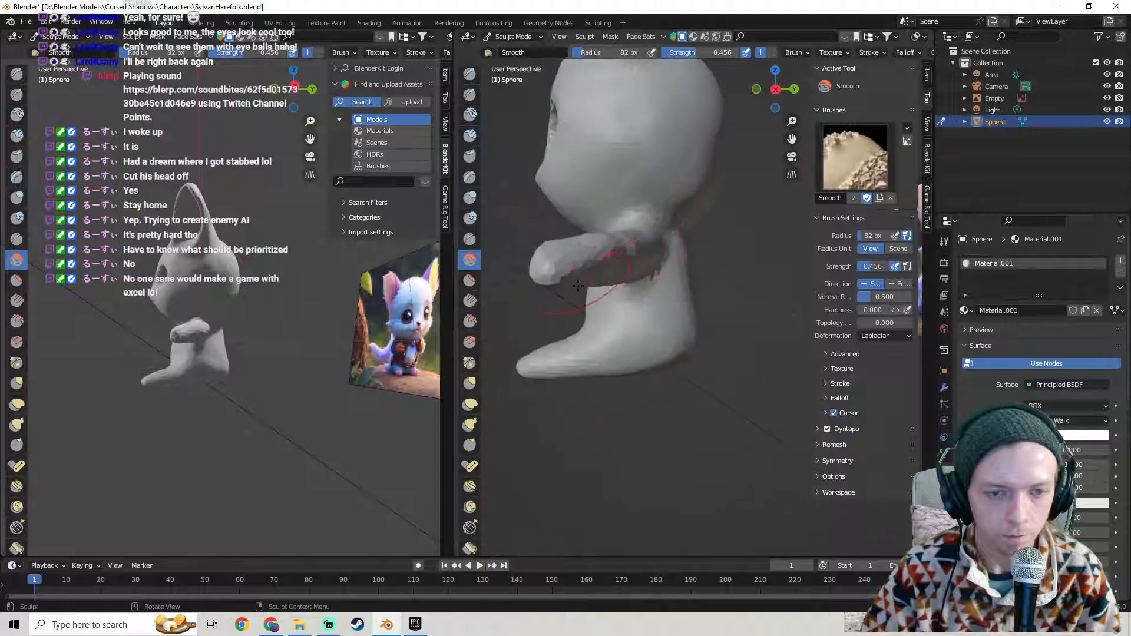
# - Choose the Grab brush and inspect the arm's shape and mesh from the front beside the reference image
pyautogui.click(470, 382)
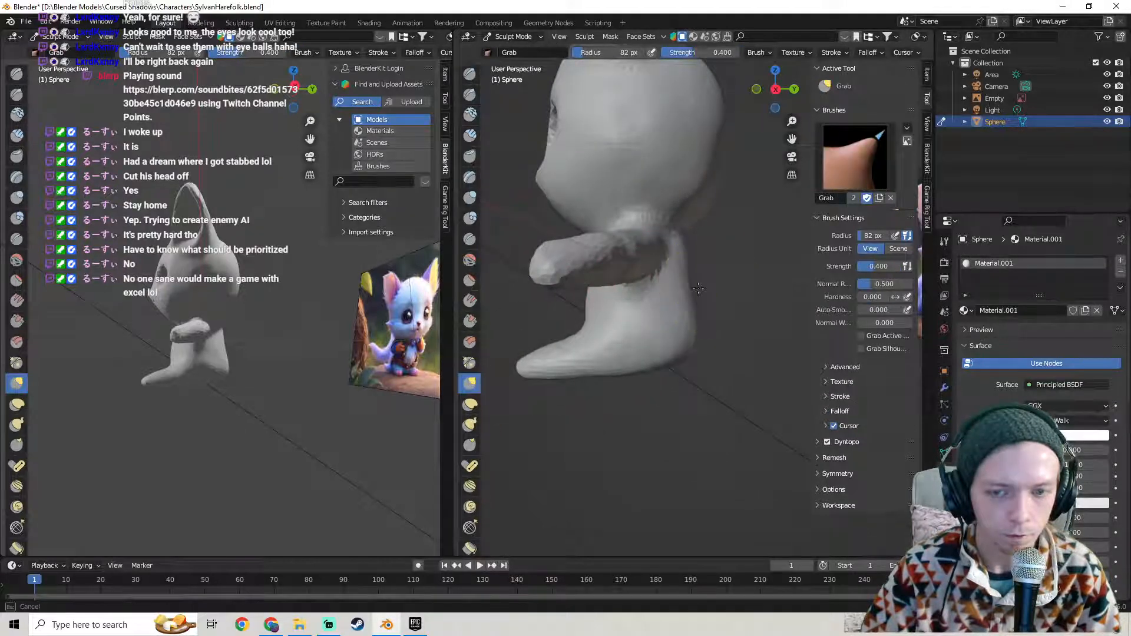
pyautogui.moveTo(701, 287); pyautogui.dragTo(705, 286, button='middle')
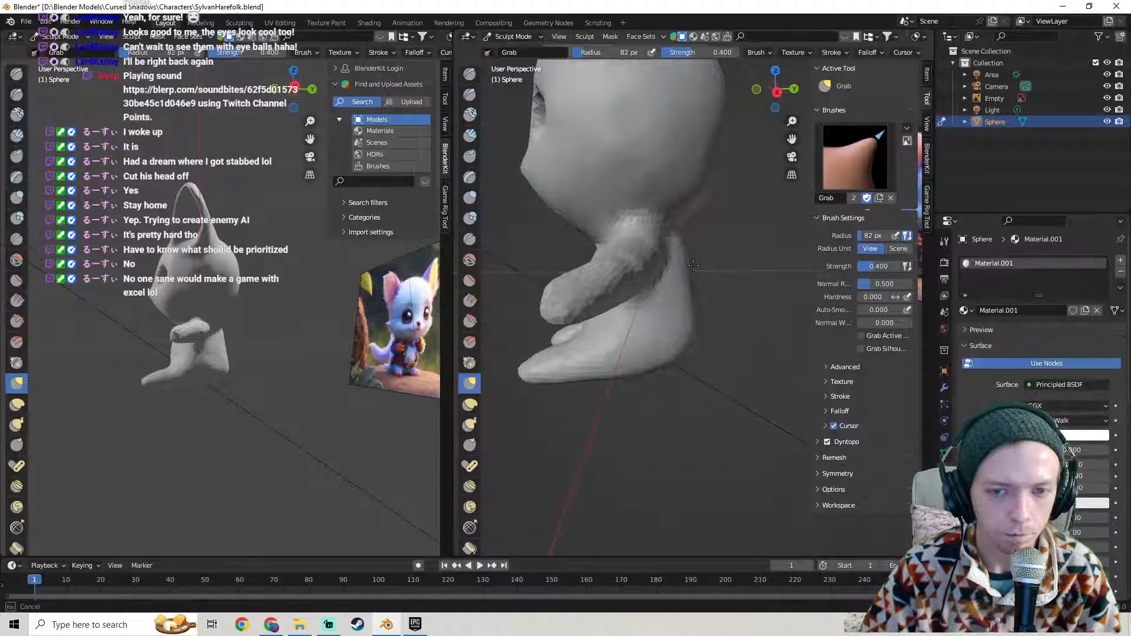
pyautogui.moveTo(612, 285)
pyautogui.mouseDown(button='middle')
pyautogui.moveTo(648, 277)
pyautogui.moveTo(732, 290)
pyautogui.moveTo(576, 283)
pyautogui.moveTo(677, 268)
pyautogui.moveTo(652, 270)
pyautogui.moveTo(676, 278)
pyautogui.mouseUp(button='middle')
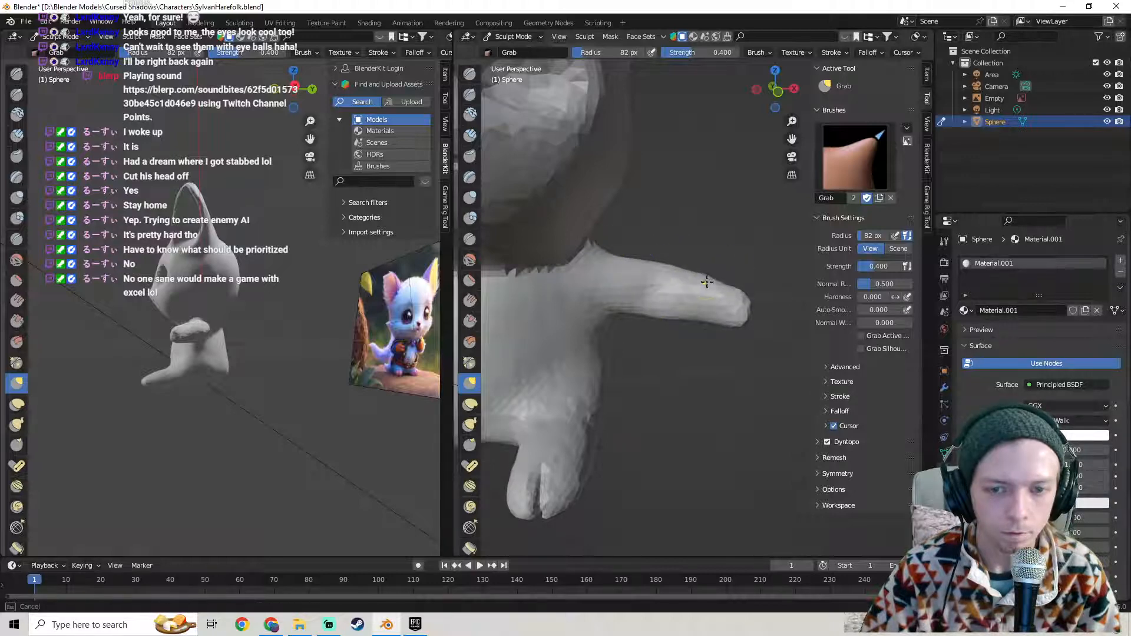
pyautogui.press('Tab')
pyautogui.moveTo(638, 315); pyautogui.dragTo(629, 295, button='middle')
pyautogui.press('Tab')
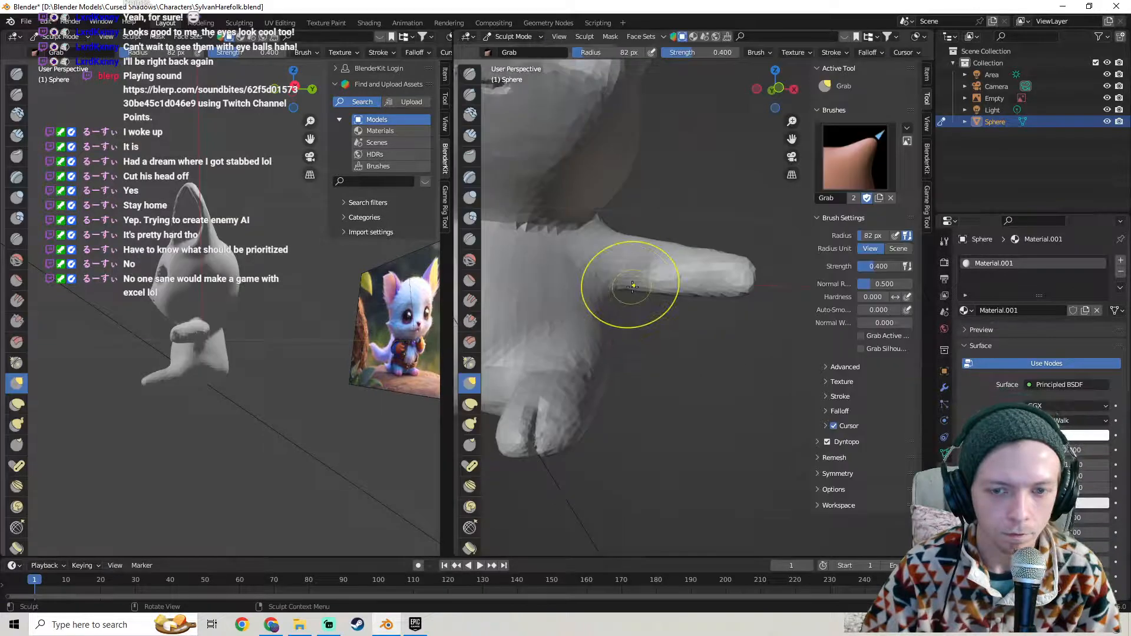
pyautogui.moveTo(705, 291)
pyautogui.mouseDown(button='middle')
pyautogui.moveTo(731, 296)
pyautogui.moveTo(635, 323)
pyautogui.moveTo(614, 301)
pyautogui.mouseUp(button='middle')
pyautogui.scroll(8, 657, 297)
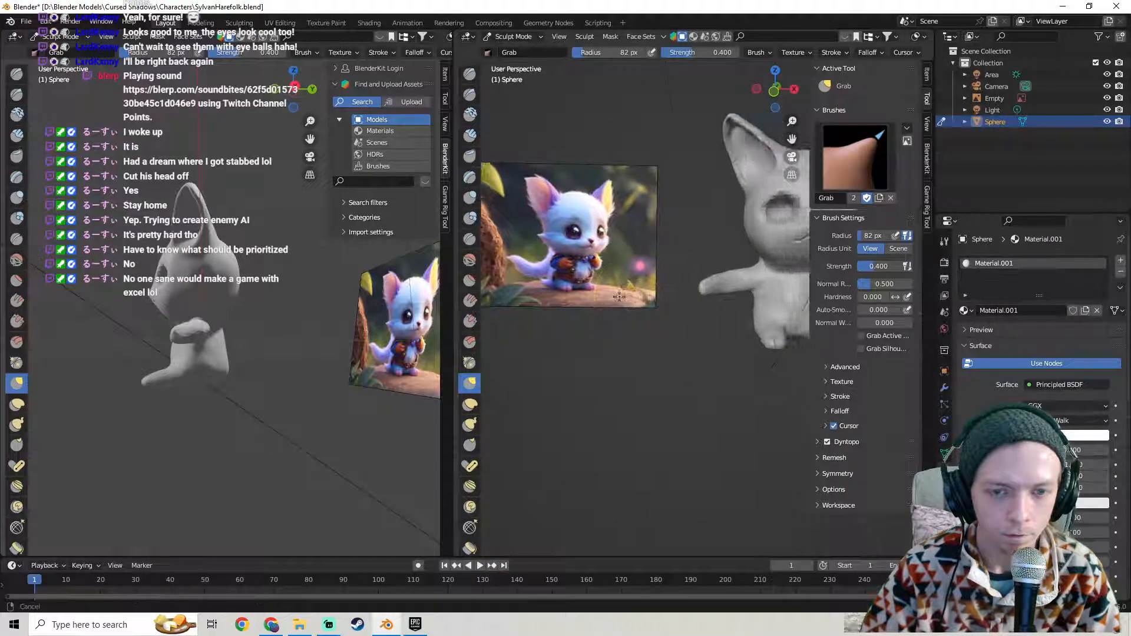
pyautogui.scroll(3, 714, 281)
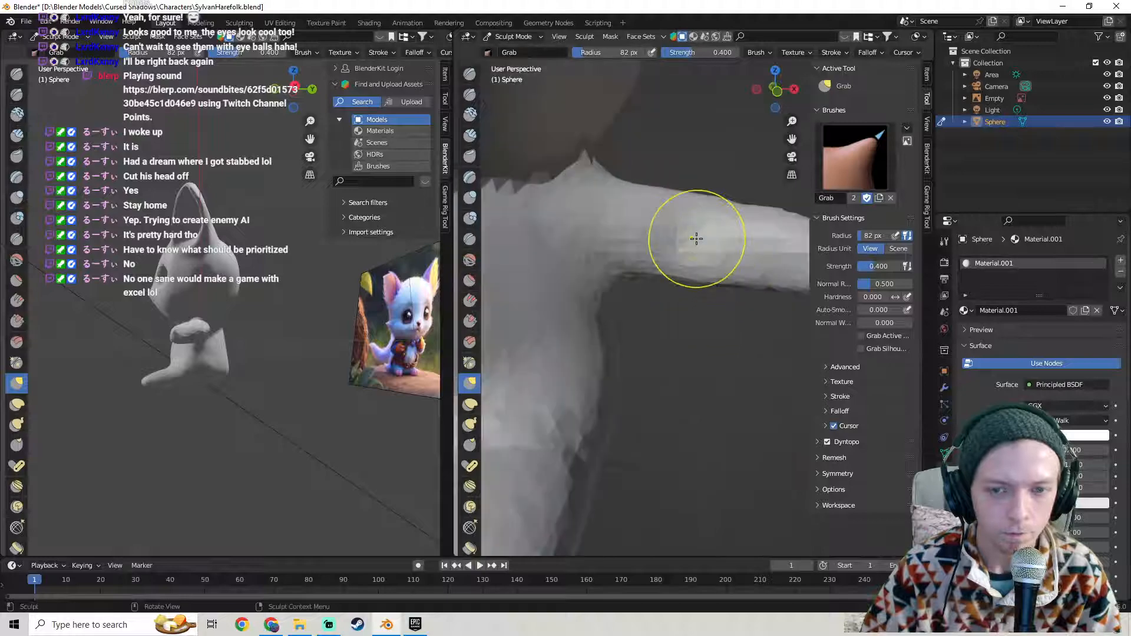
# - Check the arm's mesh density in Edit Mode, hide the viewport sidebar and return to Sculpt Mode
pyautogui.press('Tab')
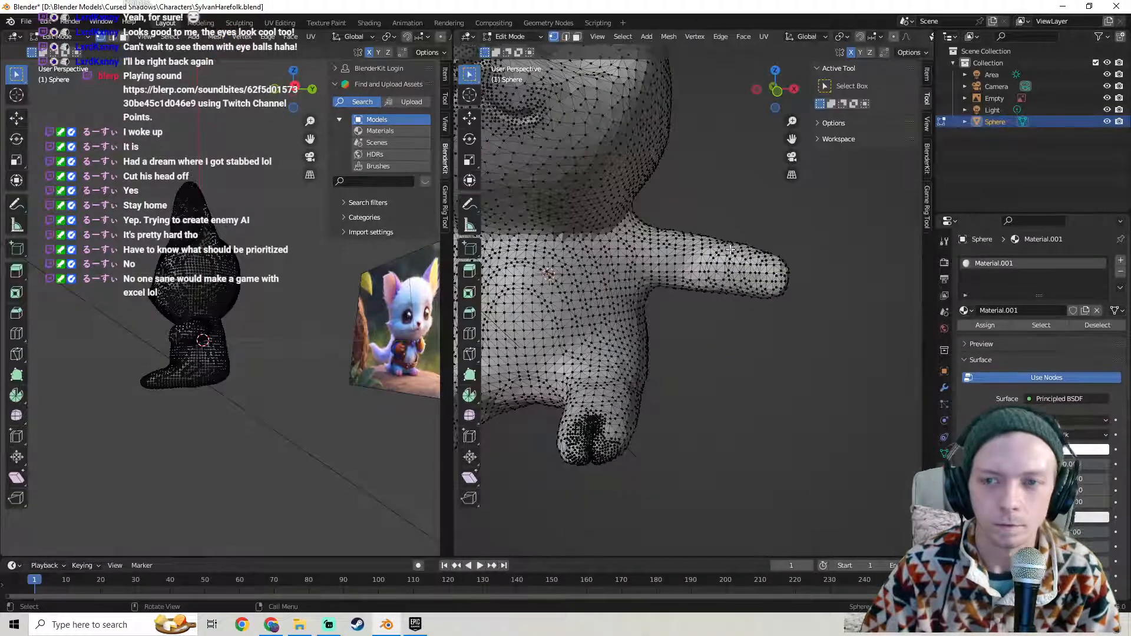
pyautogui.press('n')
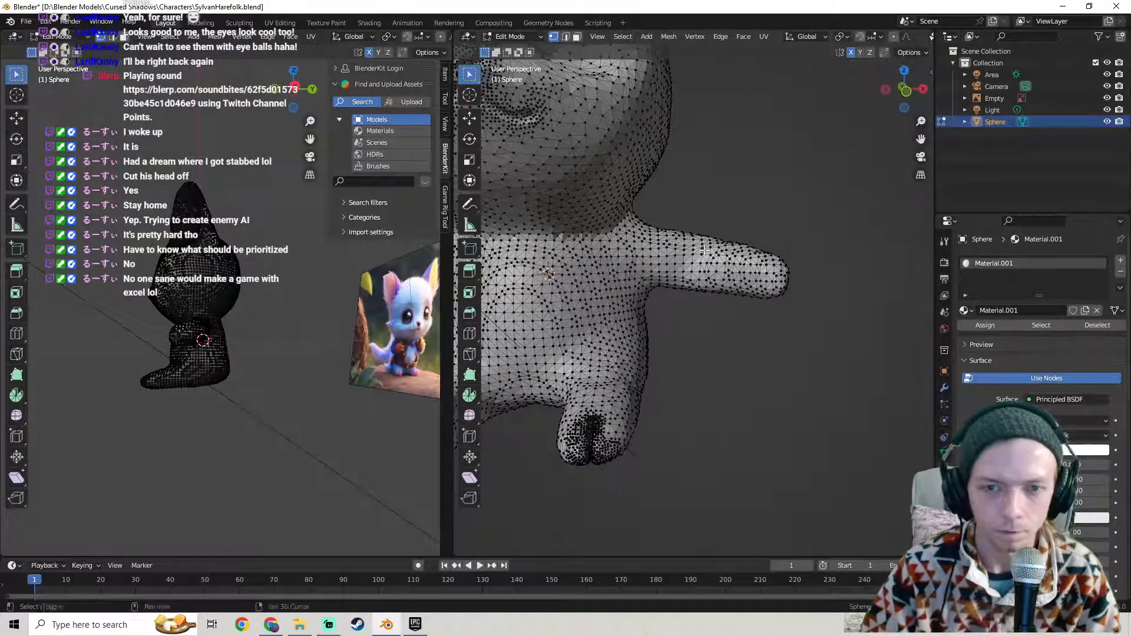
pyautogui.keyDown('shift'); pyautogui.moveTo(704, 250); pyautogui.dragTo(719, 288, button='middle'); pyautogui.keyUp('shift')
pyautogui.scroll(2, 719, 288)
pyautogui.press('Tab')
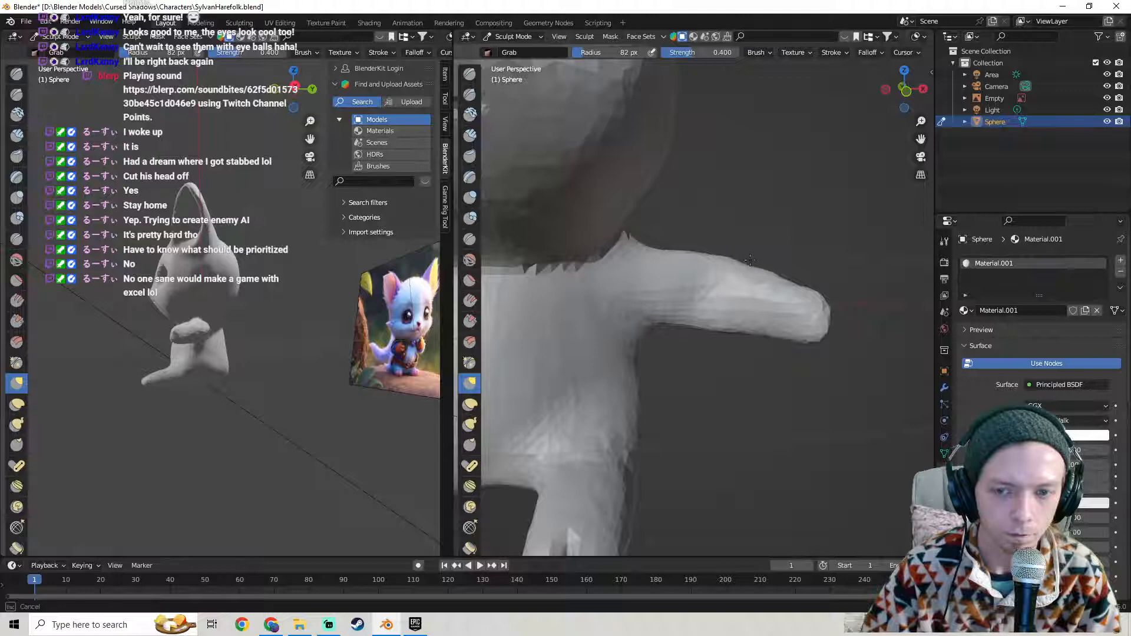
# - Thicken the underside of the arm and round the hand's contour from the front with the Grab brush
pyautogui.moveTo(743, 266)
pyautogui.mouseDown(button='middle')
pyautogui.moveTo(789, 297)
pyautogui.moveTo(755, 260)
pyautogui.moveTo(678, 253)
pyautogui.moveTo(595, 272)
pyautogui.moveTo(664, 272)
pyautogui.mouseUp(button='middle')
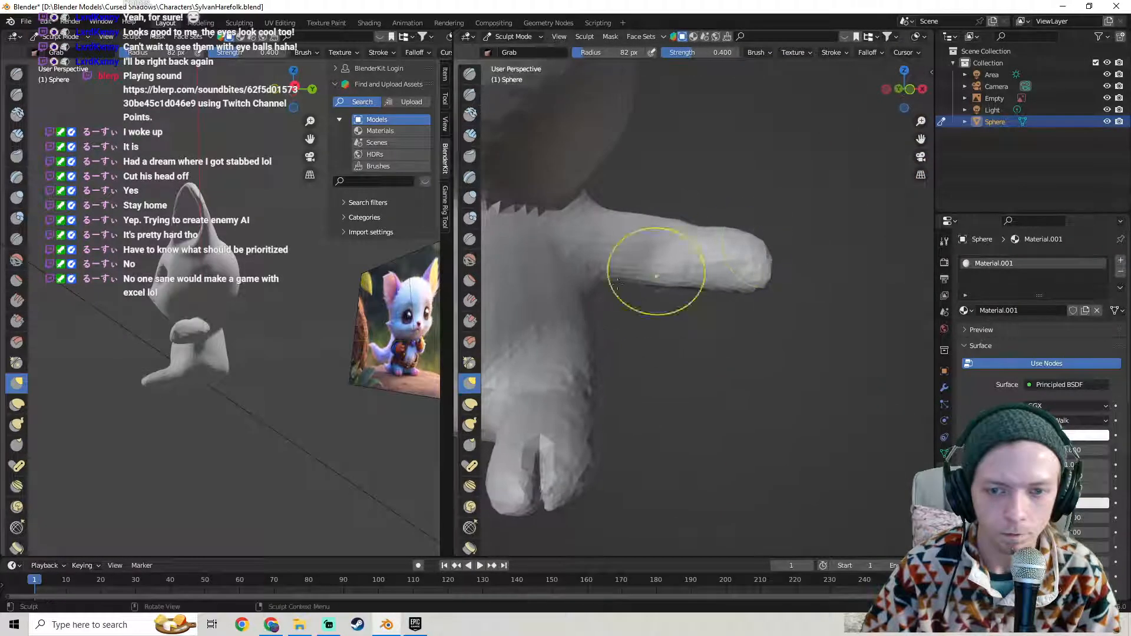
pyautogui.moveTo(629, 271); pyautogui.dragTo(629, 281)
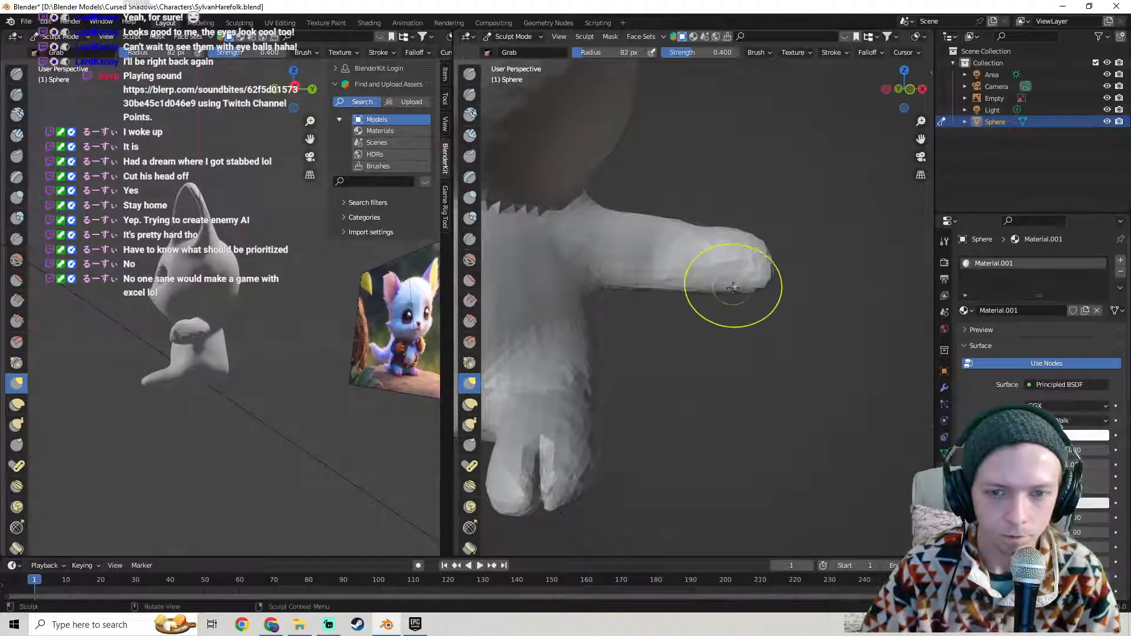
pyautogui.moveTo(749, 289); pyautogui.dragTo(755, 288)
pyautogui.moveTo(741, 263); pyautogui.dragTo(748, 278, button='middle')
pyautogui.moveTo(717, 249); pyautogui.dragTo(711, 241)
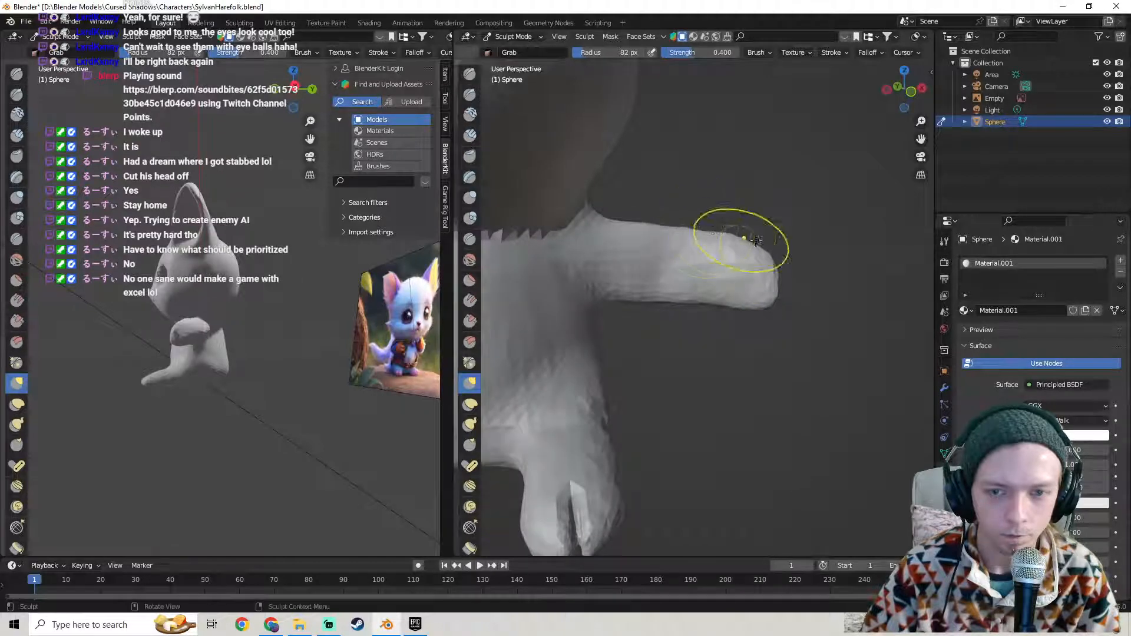
pyautogui.moveTo(764, 246); pyautogui.dragTo(774, 233, button='middle')
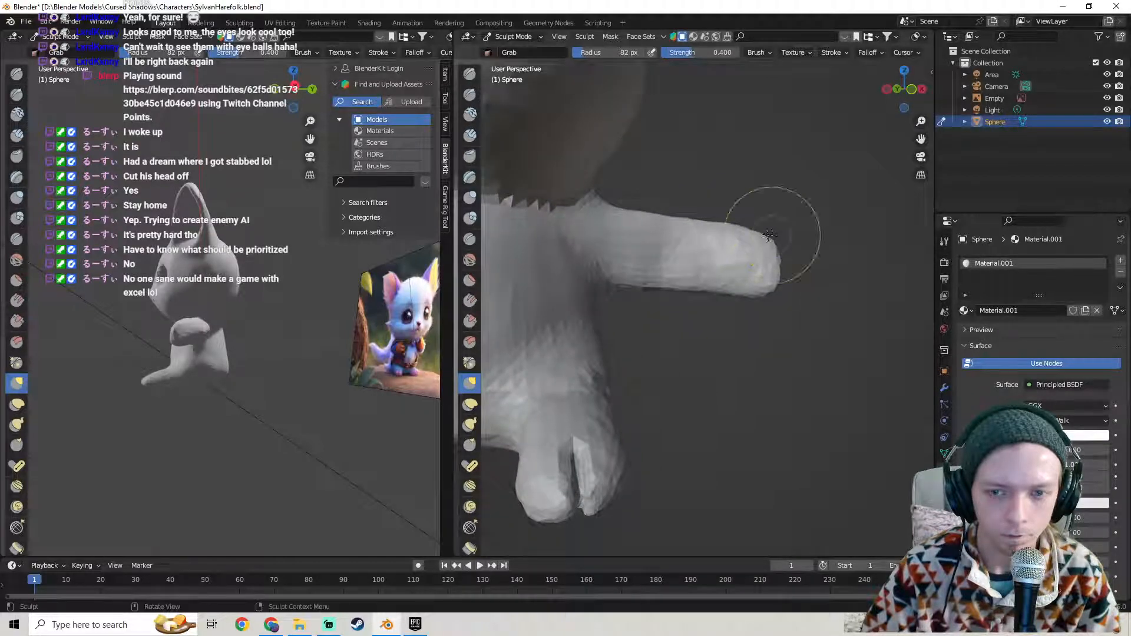
# - Widen the arm and hand as seen from above with the Grab brush
pyautogui.moveTo(769, 287)
pyautogui.mouseDown(button='middle')
pyautogui.moveTo(662, 304)
pyautogui.moveTo(666, 287)
pyautogui.moveTo(636, 295)
pyautogui.moveTo(647, 304)
pyautogui.mouseUp(button='middle')
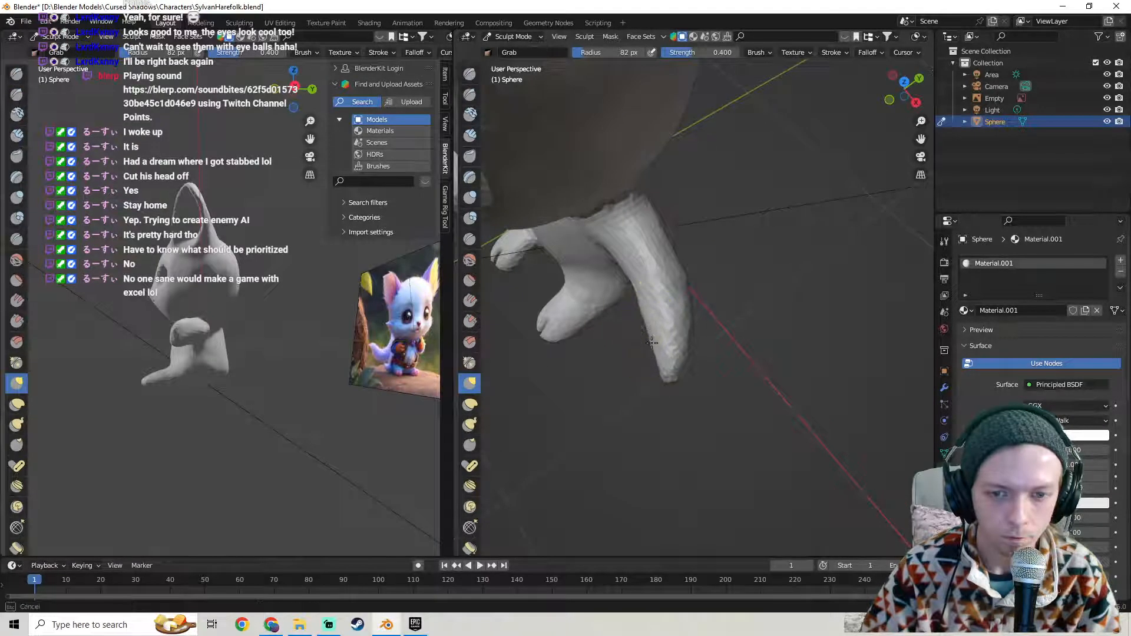
pyautogui.moveTo(724, 339); pyautogui.dragTo(707, 323, button='middle')
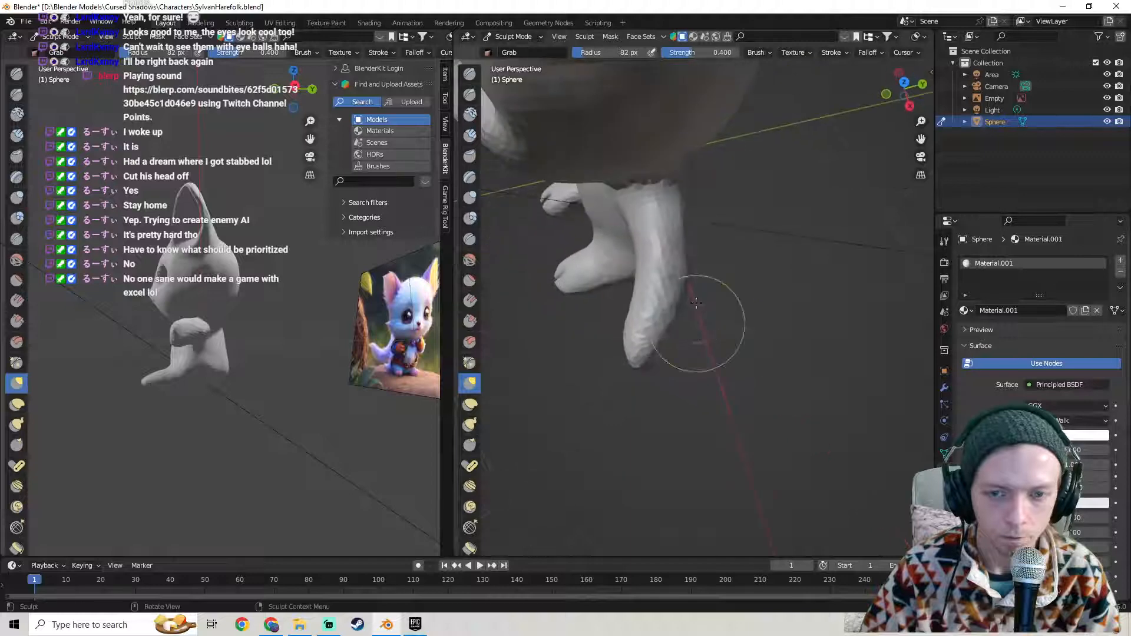
pyautogui.moveTo(686, 228); pyautogui.dragTo(690, 219)
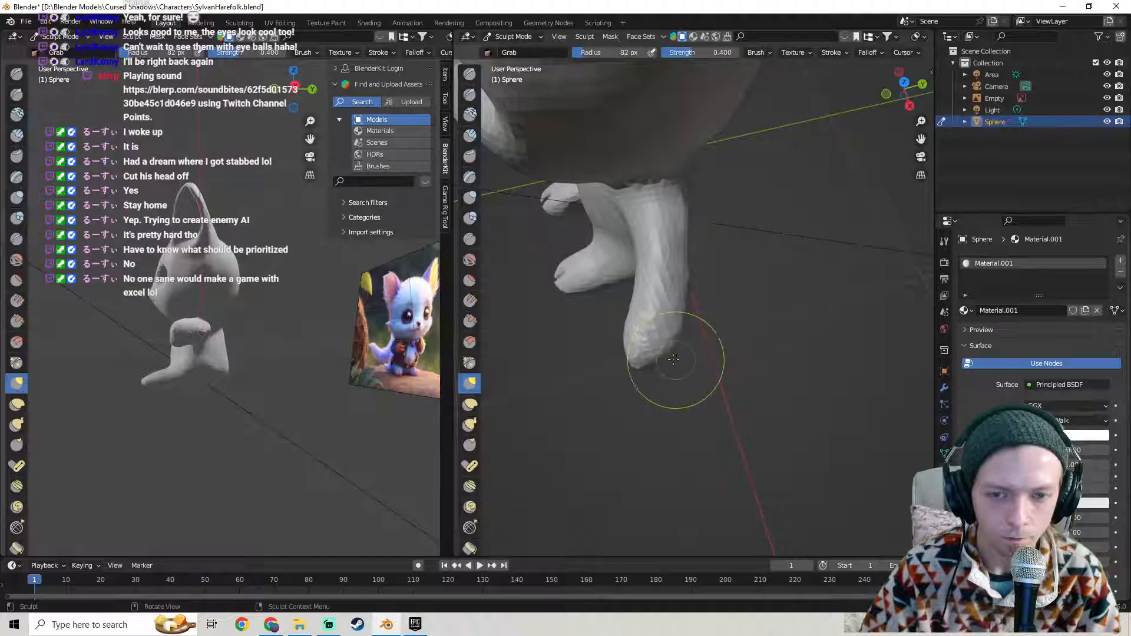
pyautogui.moveTo(685, 368); pyautogui.dragTo(705, 260, button='middle')
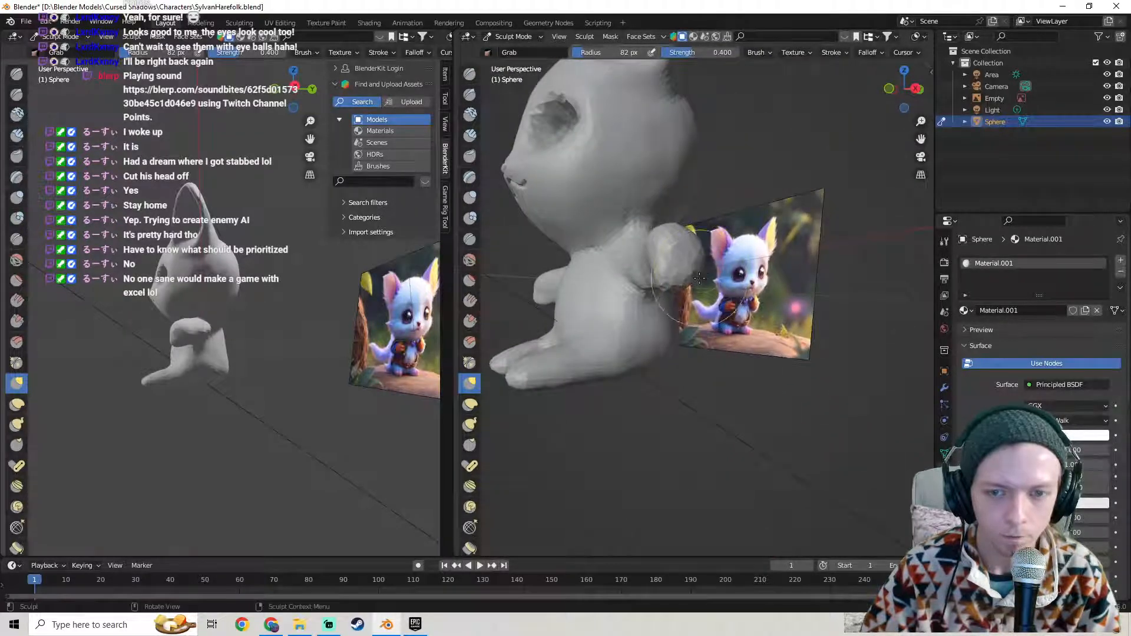
# - Switch to YouTube in the browser, play "When the Petrichor Arrives" from the game music playlist and turn on shuffle
pyautogui.click(271, 625)
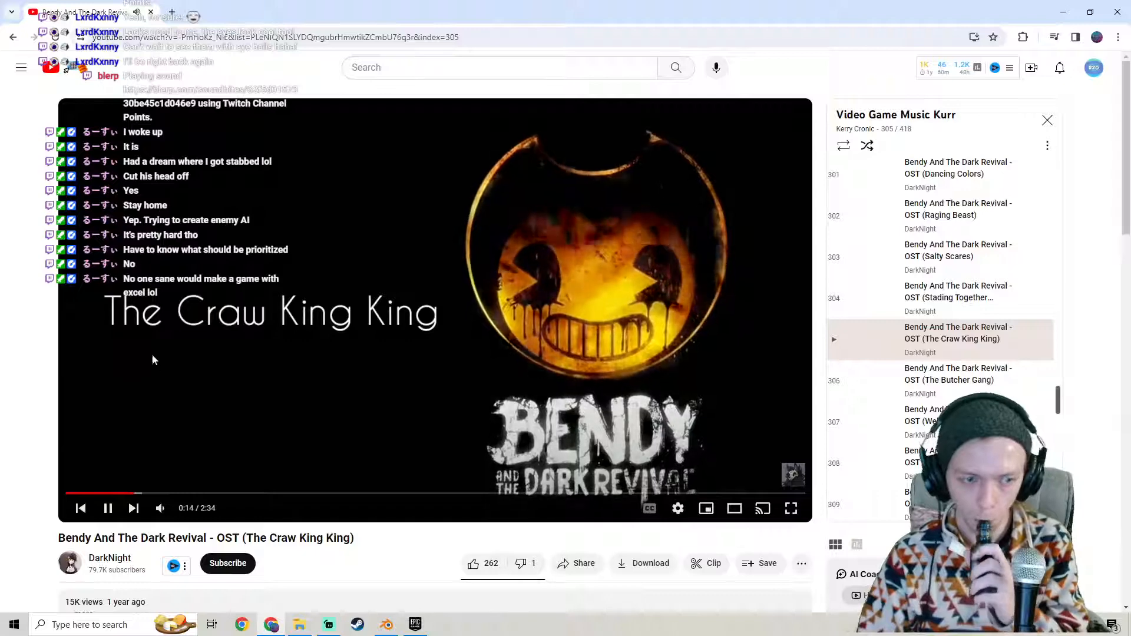
pyautogui.click(52, 36)
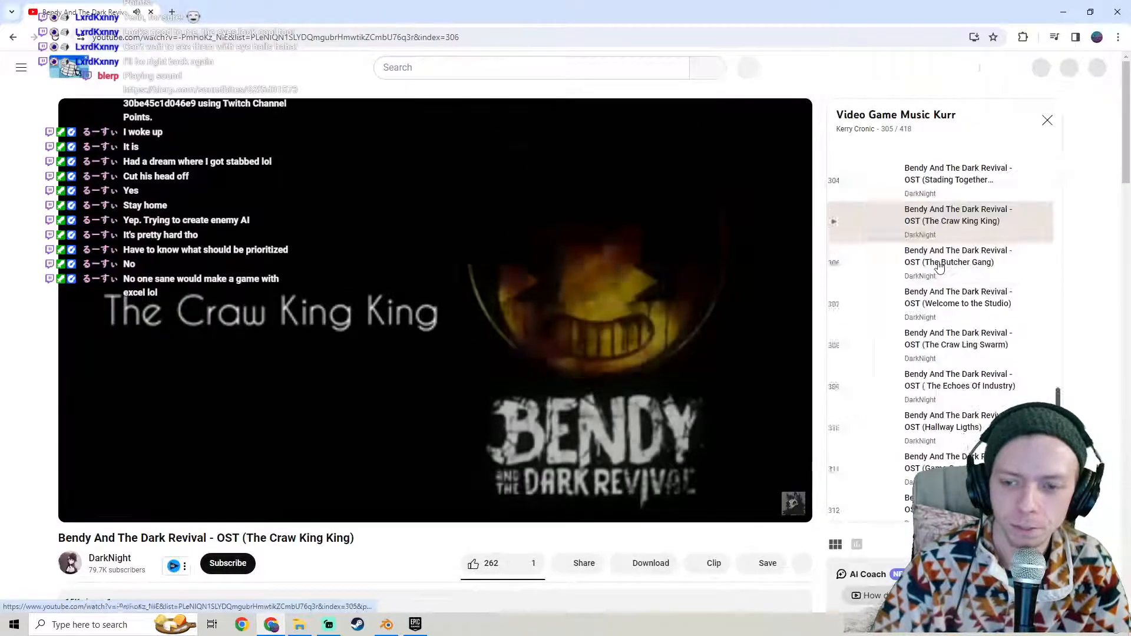
pyautogui.scroll(-5, 943, 276)
pyautogui.scroll(-8, 947, 299)
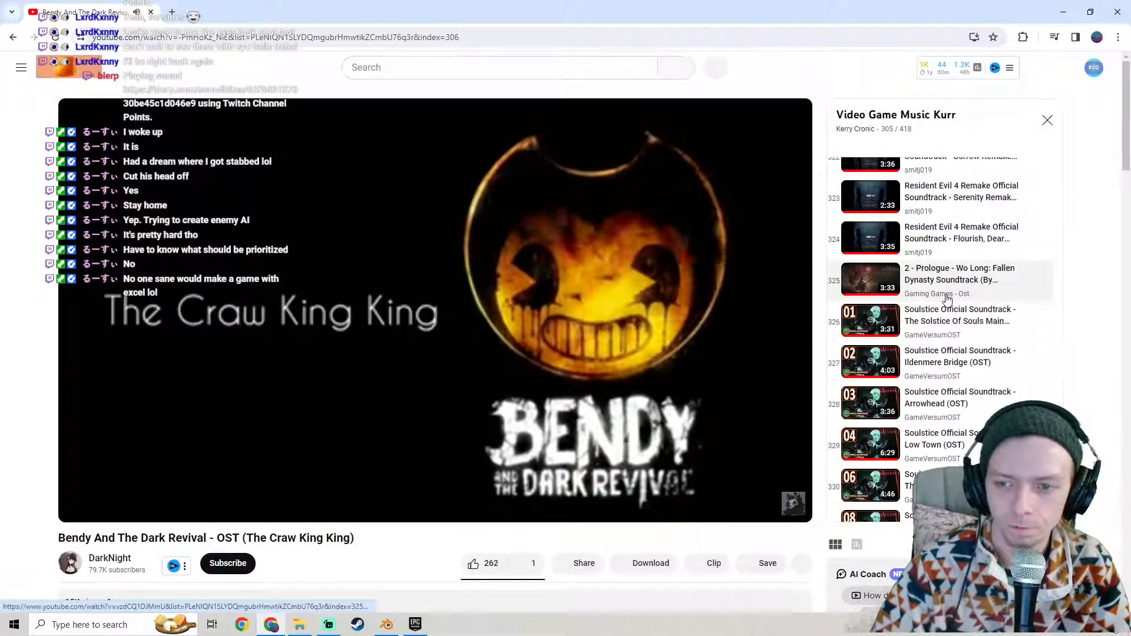
pyautogui.scroll(-5, 947, 299)
pyautogui.scroll(-7, 947, 299)
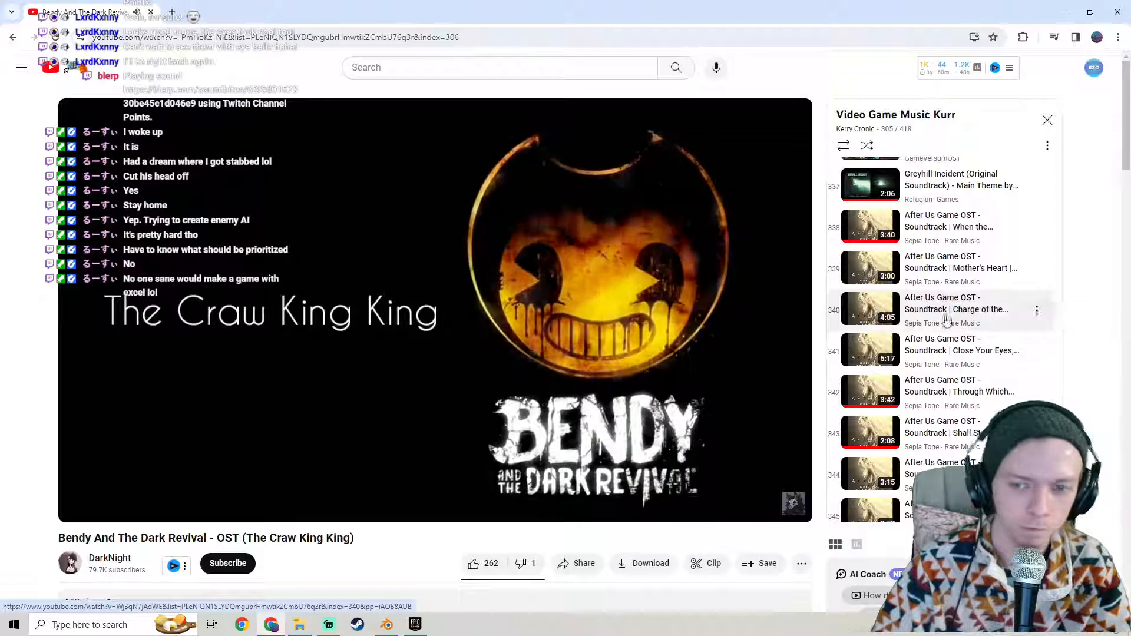
pyautogui.click(943, 232)
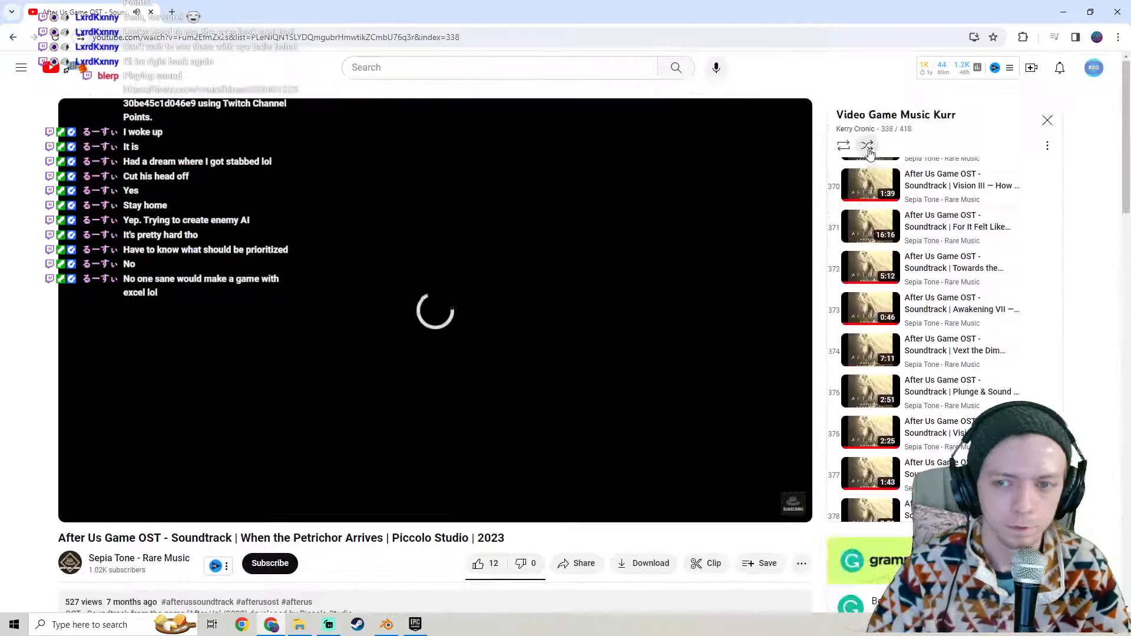
pyautogui.click(868, 146)
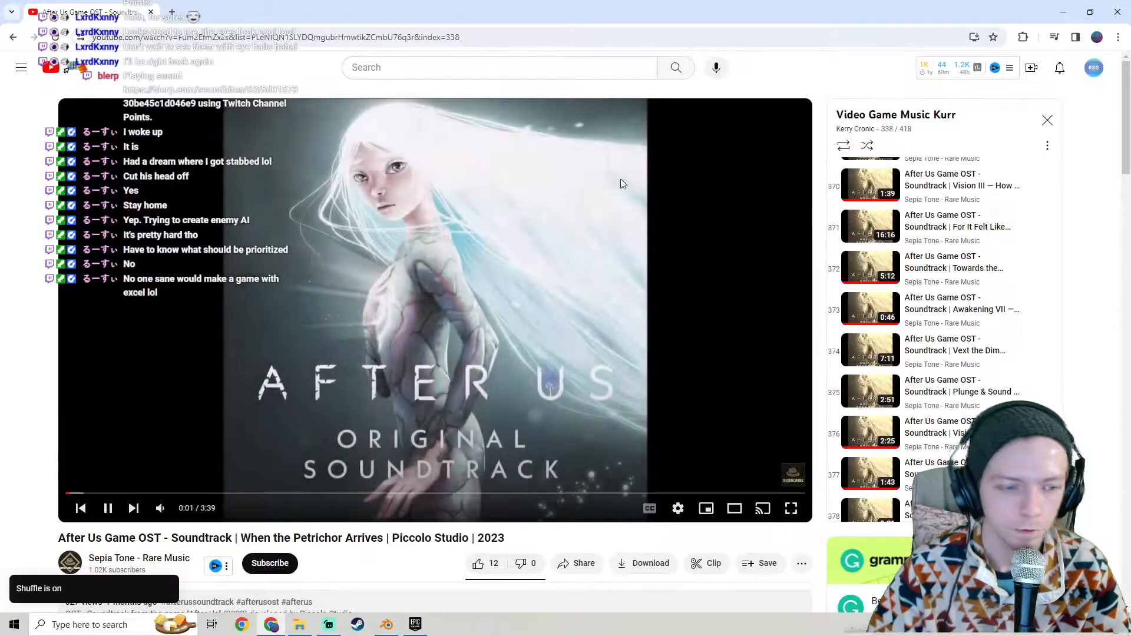
# - Switch back to Blender and push in the tip of the hand with the Grab brush
pyautogui.click(386, 625)
pyautogui.moveTo(561, 324)
pyautogui.mouseDown(button='middle')
pyautogui.moveTo(679, 317)
pyautogui.moveTo(568, 354)
pyautogui.moveTo(610, 251)
pyautogui.moveTo(701, 295)
pyautogui.moveTo(741, 352)
pyautogui.moveTo(757, 353)
pyautogui.moveTo(644, 467)
pyautogui.moveTo(614, 348)
pyautogui.moveTo(769, 330)
pyautogui.moveTo(743, 323)
pyautogui.mouseUp(button='middle')
pyautogui.scroll(2, 758, 319)
pyautogui.scroll(2, 748, 318)
pyautogui.scroll(3, 743, 297)
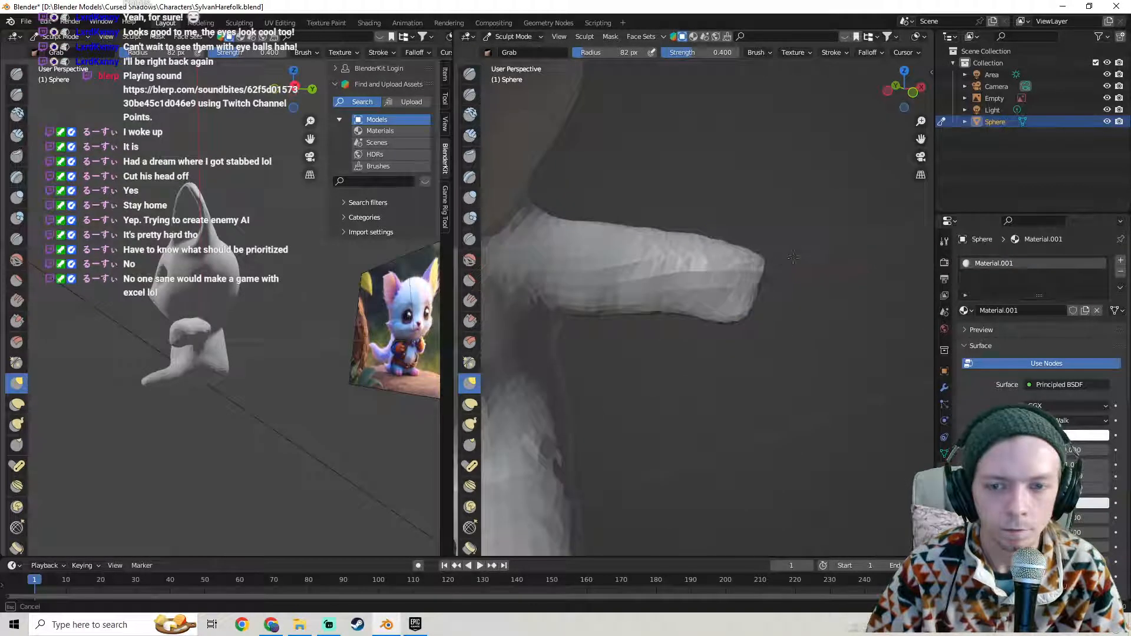
pyautogui.moveTo(840, 262); pyautogui.dragTo(796, 261)
pyautogui.scroll(-5, 789, 263)
pyautogui.moveTo(789, 263)
pyautogui.mouseDown(button='middle')
pyautogui.moveTo(626, 283)
pyautogui.moveTo(668, 303)
pyautogui.moveTo(688, 305)
pyautogui.moveTo(566, 211)
pyautogui.moveTo(682, 316)
pyautogui.moveTo(651, 252)
pyautogui.moveTo(669, 265)
pyautogui.moveTo(636, 235)
pyautogui.mouseUp(button='middle')
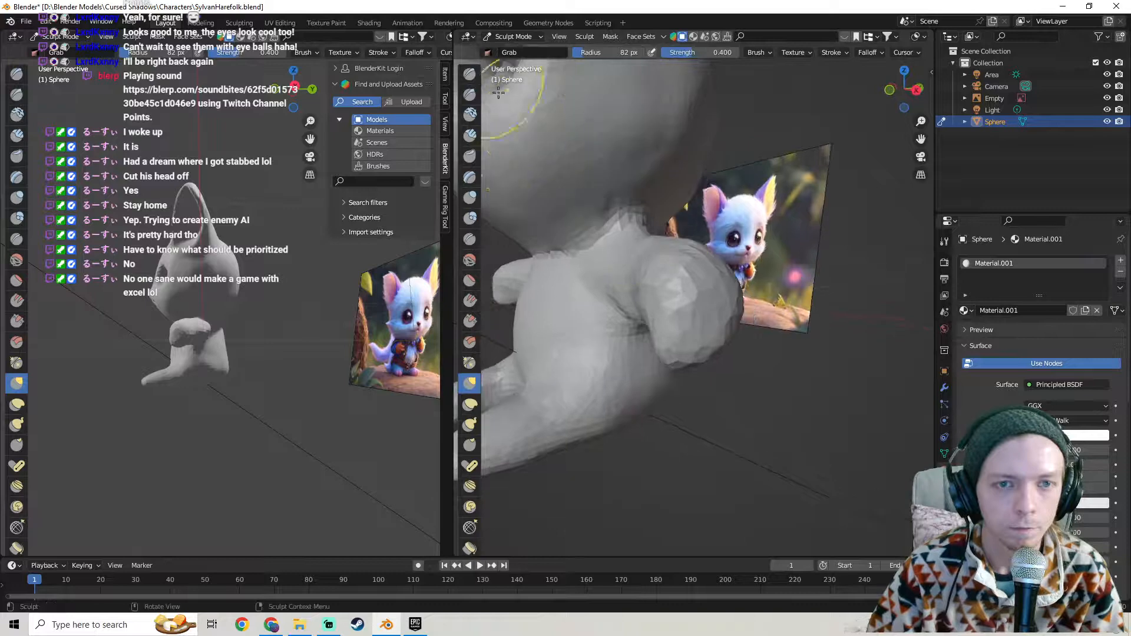
# - Refine the mesh of the hand using the Draw brush at 0 strength with Dyntopo enabled
pyautogui.press('x')
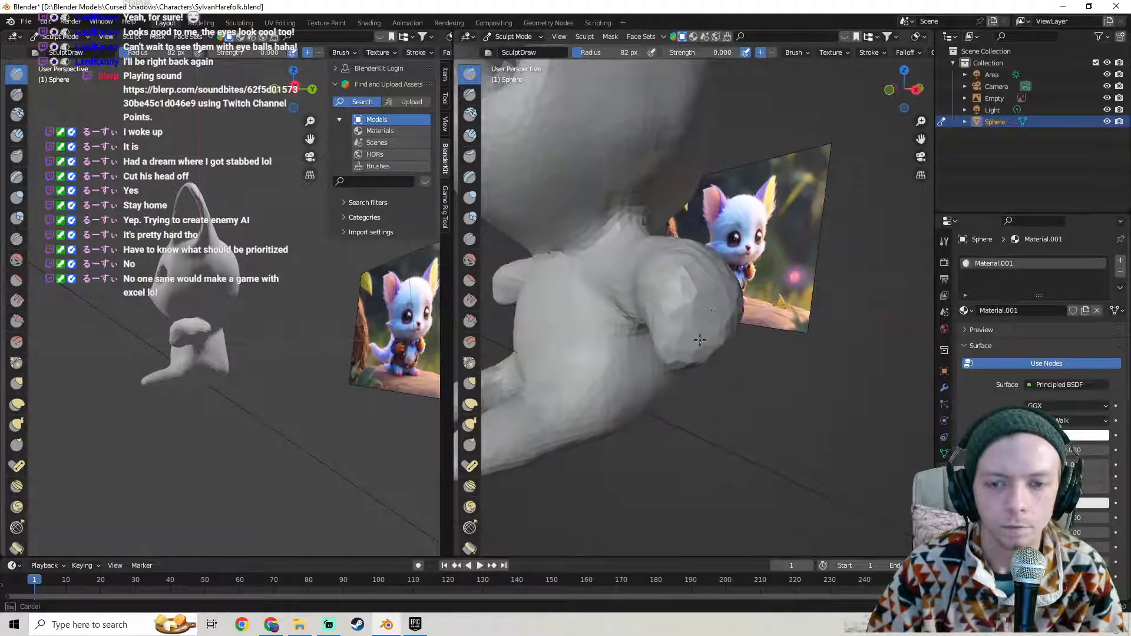
pyautogui.moveTo(685, 300)
pyautogui.mouseDown(button='middle')
pyautogui.moveTo(658, 289)
pyautogui.moveTo(743, 294)
pyautogui.mouseUp(button='middle')
pyautogui.moveTo(693, 332); pyautogui.dragTo(768, 352, button='middle')
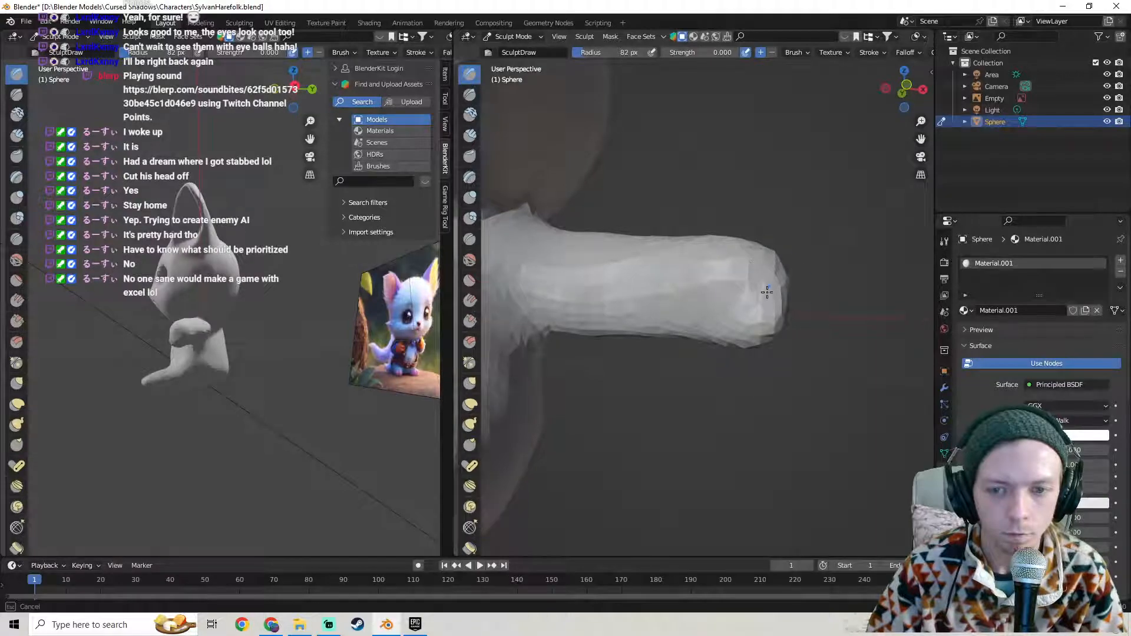
pyautogui.press('Tab')
pyautogui.moveTo(724, 330)
pyautogui.mouseDown(button='middle')
pyautogui.moveTo(672, 355)
pyautogui.moveTo(687, 343)
pyautogui.mouseUp(button='middle')
pyautogui.press('Tab')
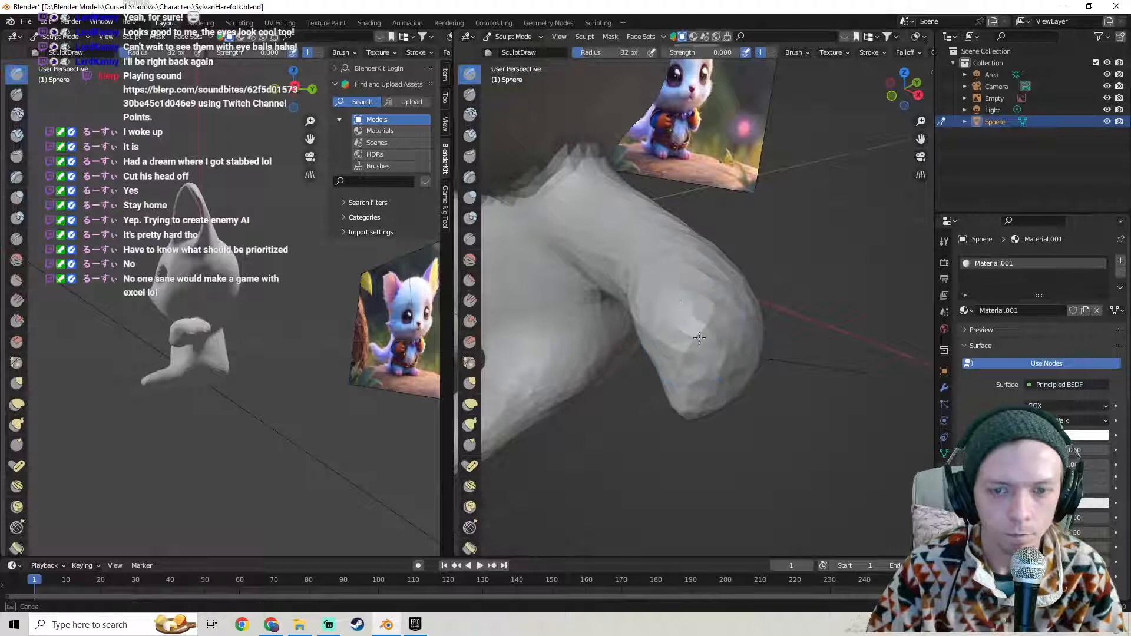
# - Inspect the hand's mesh in Edit Mode and select a small patch of vertices at its lower edge
pyautogui.press('Tab')
pyautogui.moveTo(673, 350); pyautogui.dragTo(633, 279, button='middle')
pyautogui.moveTo(596, 328); pyautogui.dragTo(598, 339)
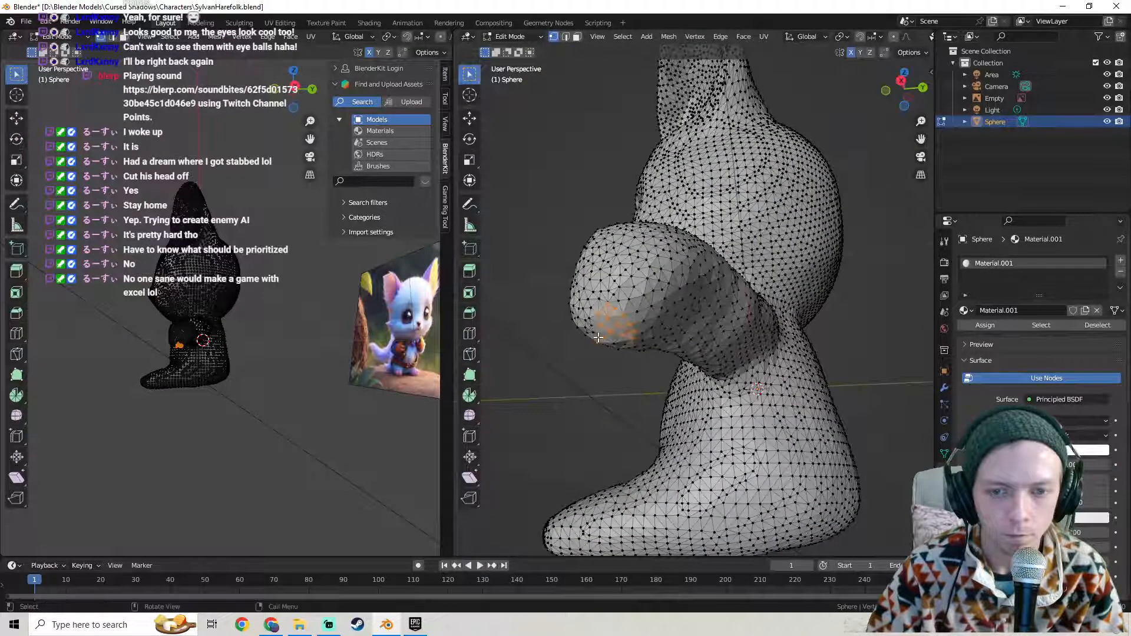
pyautogui.press('Tab')
pyautogui.moveTo(805, 354); pyautogui.dragTo(690, 272, button='middle')
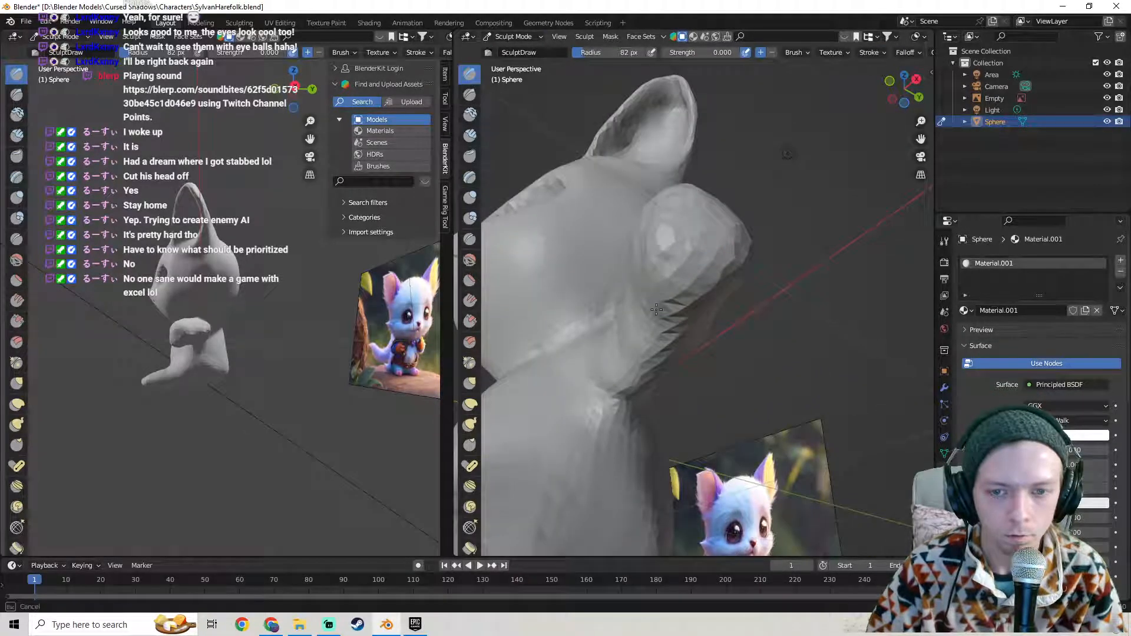
# - Add denser topology over the rest of the hand with the zero-strength Draw brush, checking the wireframe in Edit Mode
pyautogui.press('Tab')
pyautogui.moveTo(701, 259)
pyautogui.mouseDown(button='middle')
pyautogui.moveTo(772, 309)
pyautogui.moveTo(728, 297)
pyautogui.moveTo(692, 313)
pyautogui.moveTo(557, 328)
pyautogui.moveTo(631, 290)
pyautogui.moveTo(621, 295)
pyautogui.mouseUp(button='middle')
pyautogui.press('Tab')
pyautogui.press('Tab')
pyautogui.press('Tab')
pyautogui.moveTo(631, 354)
pyautogui.mouseDown(button='middle')
pyautogui.moveTo(793, 337)
pyautogui.moveTo(713, 352)
pyautogui.moveTo(795, 328)
pyautogui.moveTo(740, 321)
pyautogui.mouseUp(button='middle')
pyautogui.press('Tab')
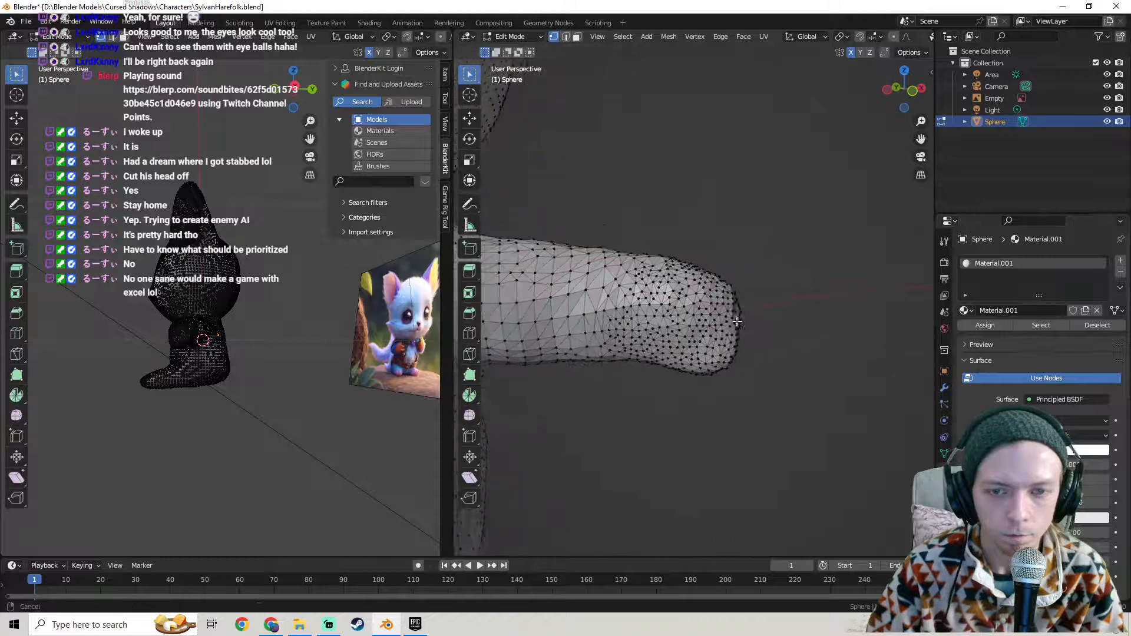
# - Try to pull a finger out of the hand's upper corner using the Elastic Deform brush with a 46 px radius
pyautogui.press('Tab')
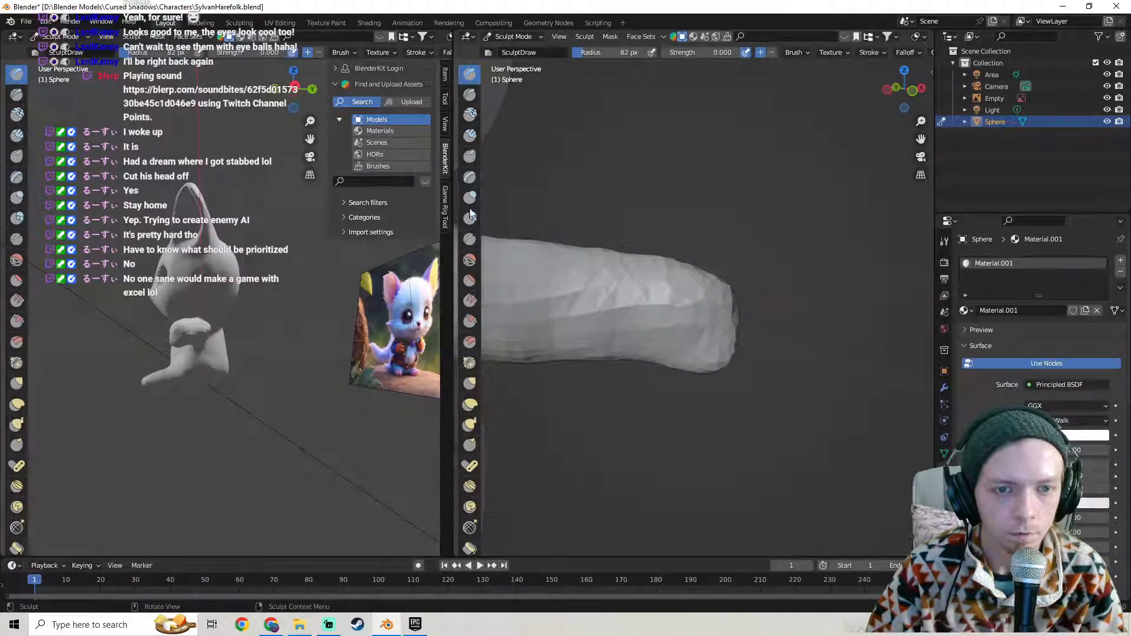
pyautogui.click(469, 404)
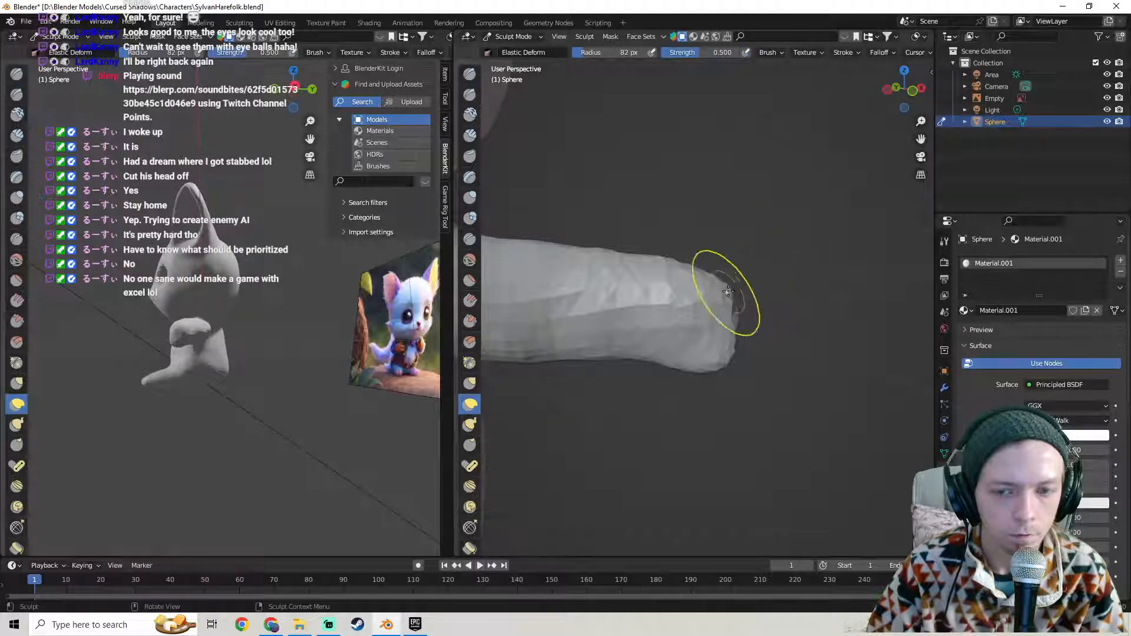
pyautogui.moveTo(747, 294); pyautogui.dragTo(760, 294)
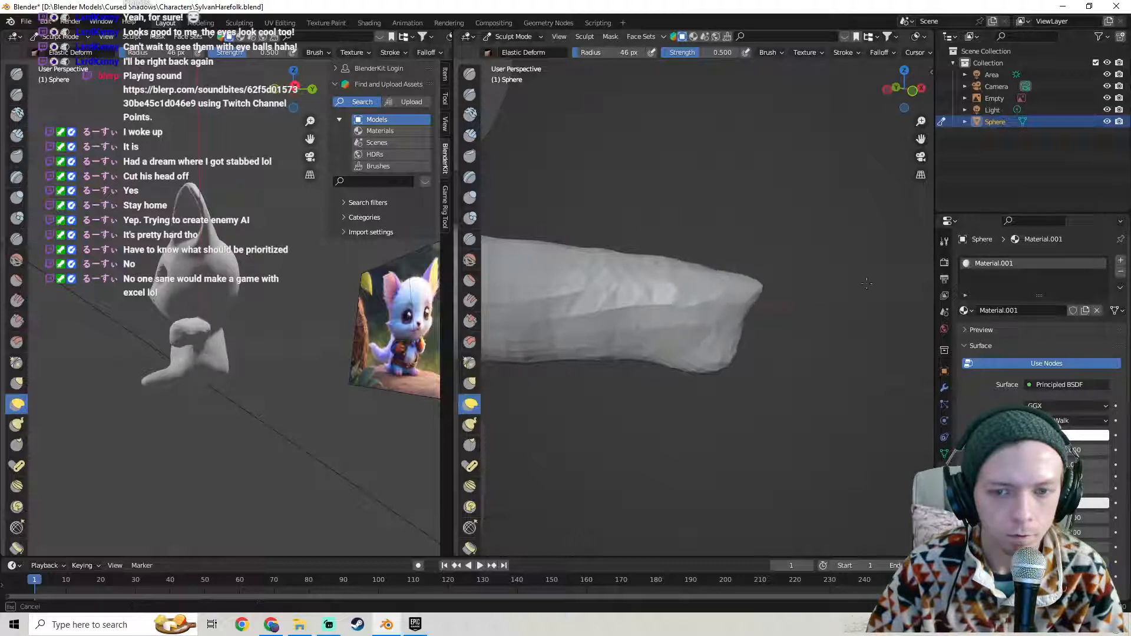
pyautogui.moveTo(965, 298); pyautogui.dragTo(908, 304)
pyautogui.scroll(-4, 766, 307)
pyautogui.moveTo(766, 307); pyautogui.dragTo(676, 314, button='middle')
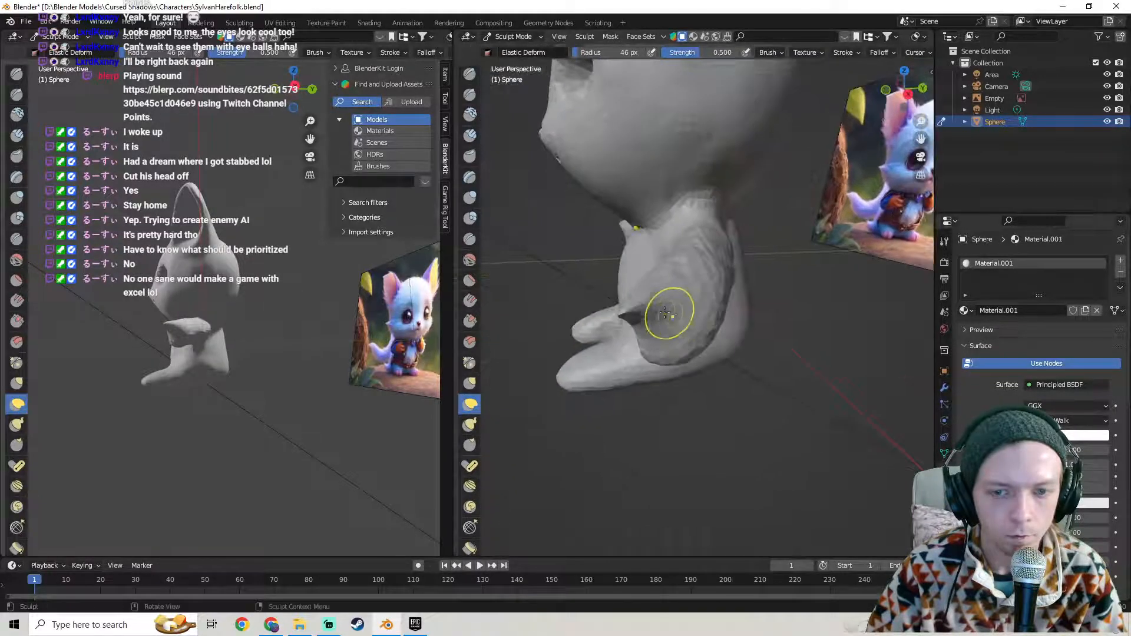
pyautogui.moveTo(672, 316); pyautogui.dragTo(684, 323)
pyautogui.moveTo(684, 323)
pyautogui.mouseDown(button='middle')
pyautogui.moveTo(745, 371)
pyautogui.moveTo(796, 301)
pyautogui.mouseUp(button='middle')
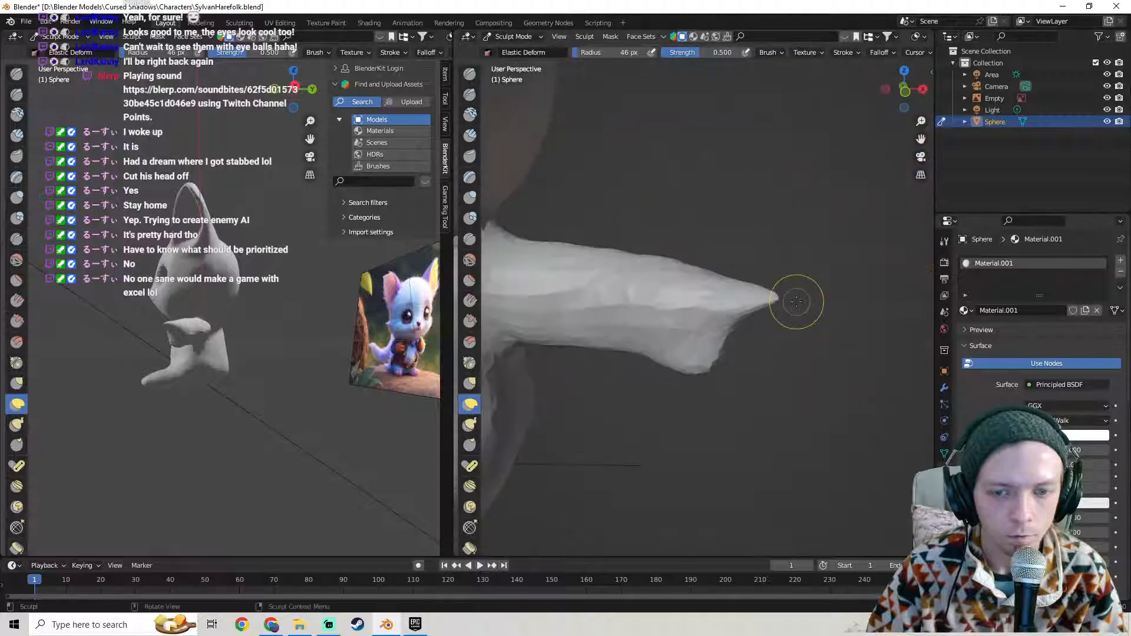
# - Check the stretched finger's topology in Edit Mode and undo the Elastic Deform pull
pyautogui.scroll(-5, 727, 298)
pyautogui.moveTo(727, 298); pyautogui.dragTo(775, 302, button='middle')
pyautogui.scroll(3, 601, 306)
pyautogui.press('Tab')
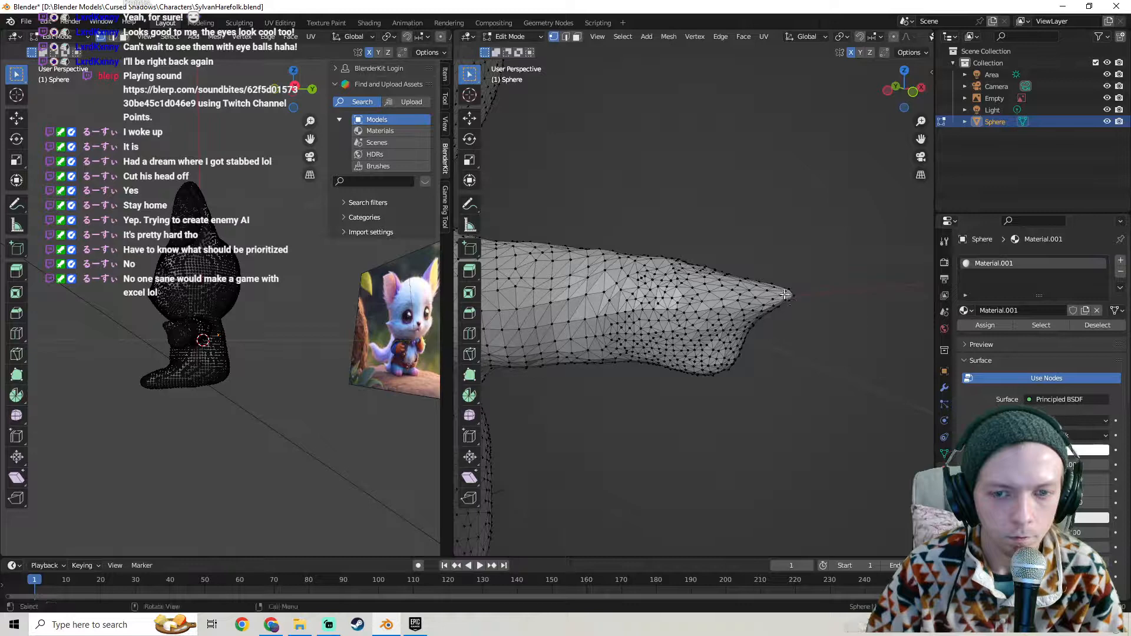
pyautogui.press('Tab')
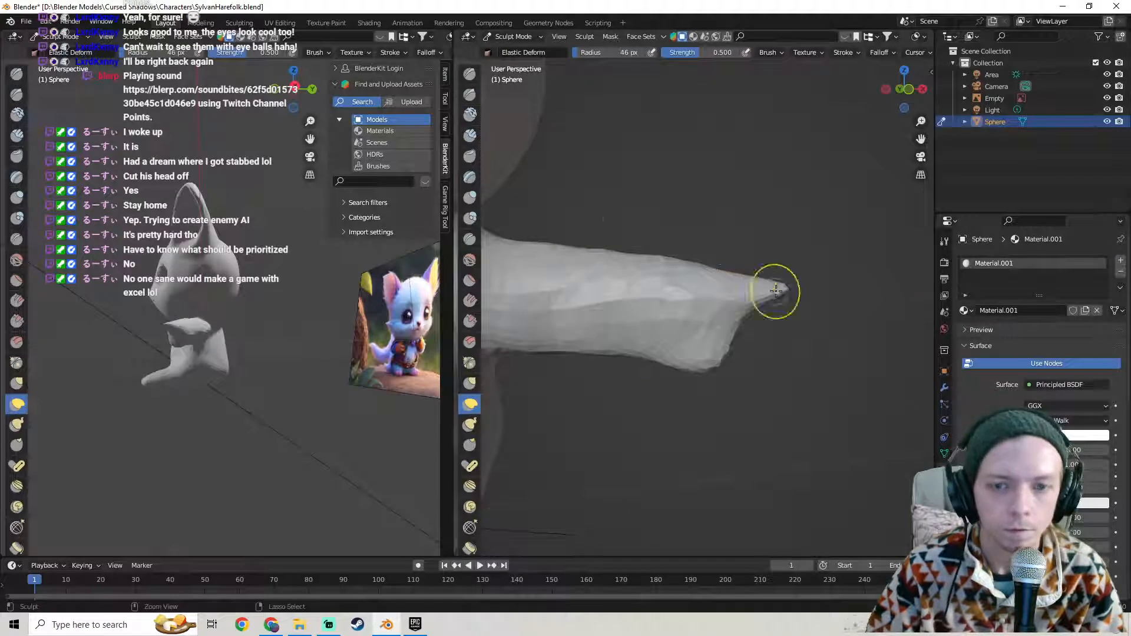
pyautogui.hotkey('ctrl', 'z')
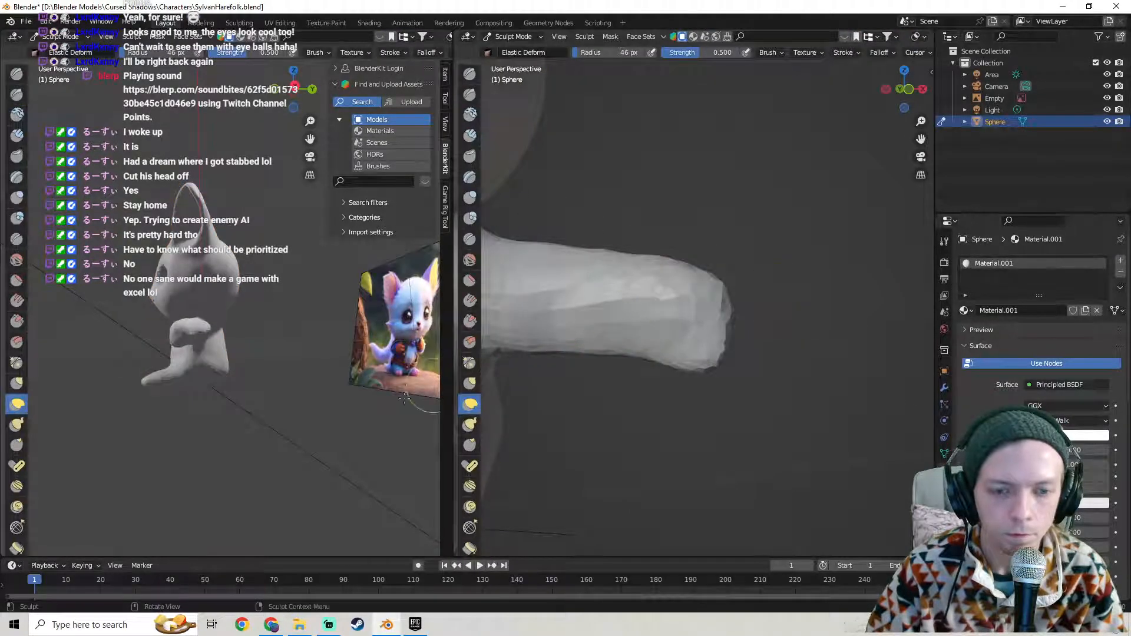
# - Try to draw the finger out of the hand's upper corner with the Grab brush and check its mesh
pyautogui.click(470, 383)
pyautogui.moveTo(550, 371); pyautogui.dragTo(725, 336, button='middle')
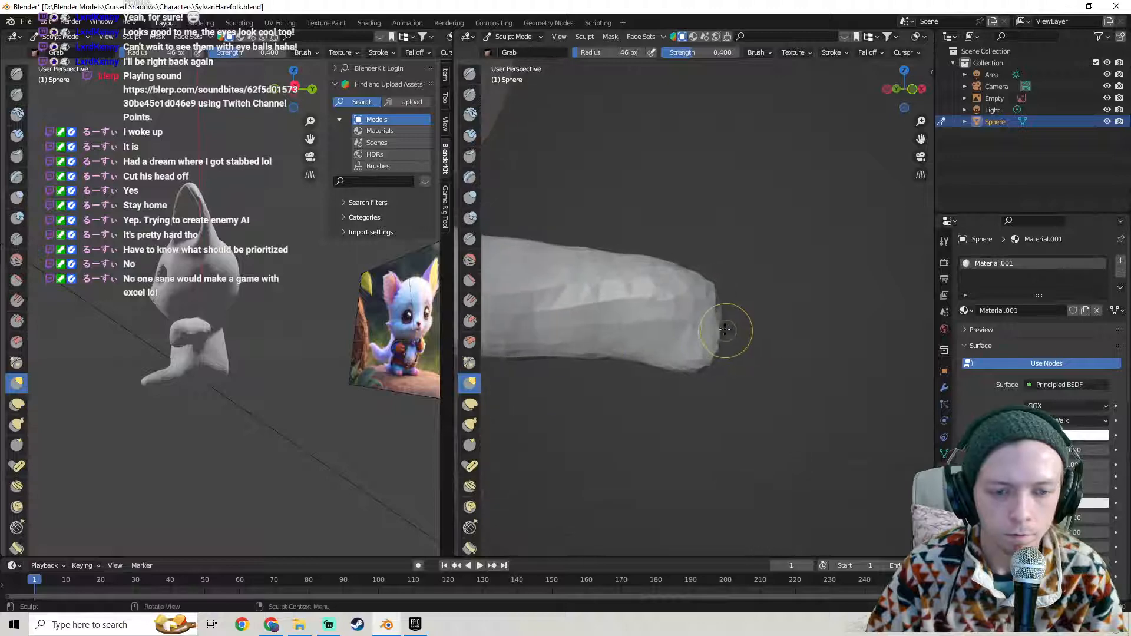
pyautogui.moveTo(715, 326); pyautogui.dragTo(710, 279)
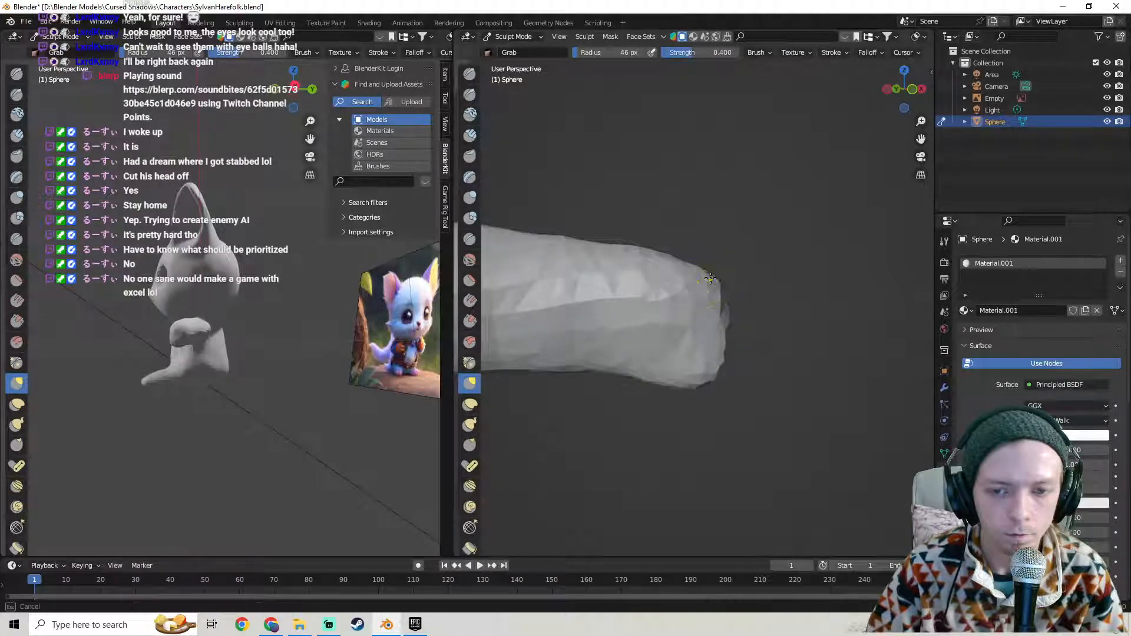
pyautogui.moveTo(998, 278); pyautogui.dragTo(998, 279)
pyautogui.moveTo(834, 288); pyautogui.dragTo(681, 324, button='middle')
pyautogui.moveTo(682, 297)
pyautogui.mouseDown()
pyautogui.moveTo(692, 298)
pyautogui.moveTo(685, 304)
pyautogui.mouseUp()
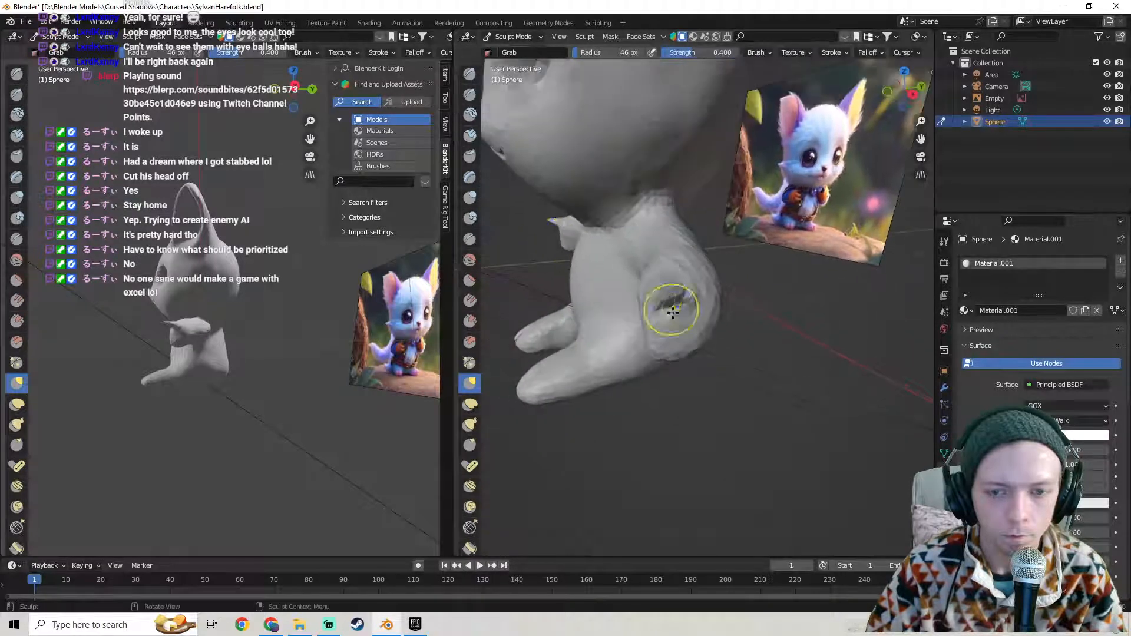
pyautogui.press('Tab')
pyautogui.moveTo(683, 330); pyautogui.dragTo(685, 343, button='middle')
pyautogui.moveTo(770, 316); pyautogui.dragTo(768, 279, button='middle')
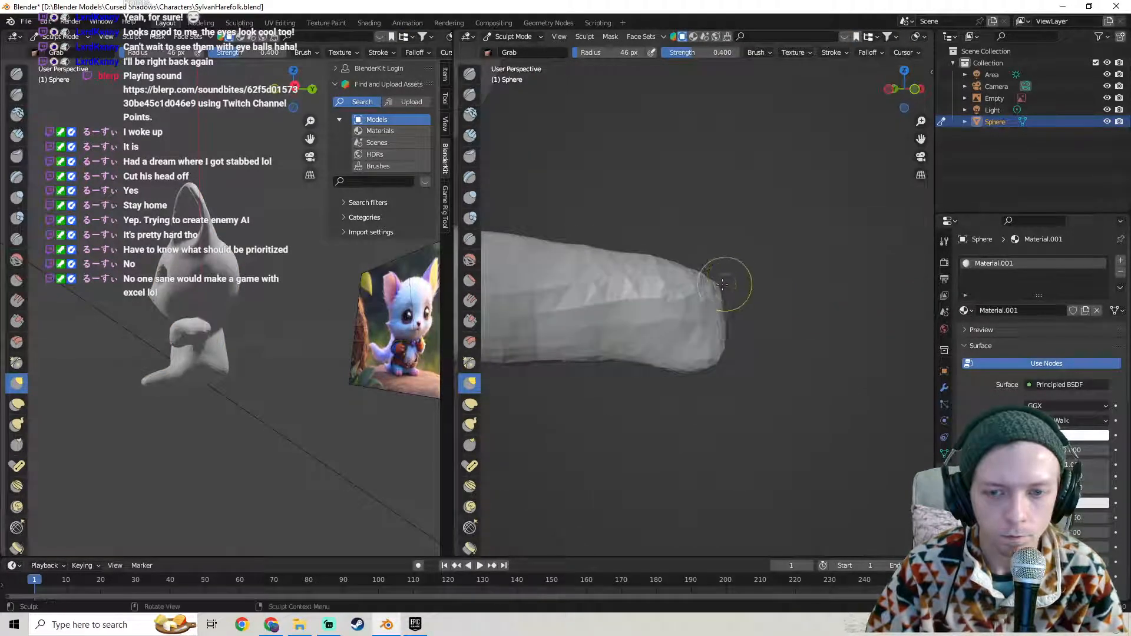
# - Try another finger pull on the hand with the 46 px Grab brush and examine its shape from several angles
pyautogui.moveTo(849, 277)
pyautogui.mouseDown(button='middle')
pyautogui.moveTo(719, 308)
pyautogui.moveTo(786, 320)
pyautogui.moveTo(760, 318)
pyautogui.mouseUp(button='middle')
pyautogui.scroll(2, 760, 318)
pyautogui.moveTo(659, 314); pyautogui.dragTo(861, 365, button='middle')
pyautogui.moveTo(577, 328); pyautogui.dragTo(735, 283, button='middle')
pyautogui.scroll(5, 609, 330)
pyautogui.scroll(-1, 735, 283)
pyautogui.scroll(3, 735, 293)
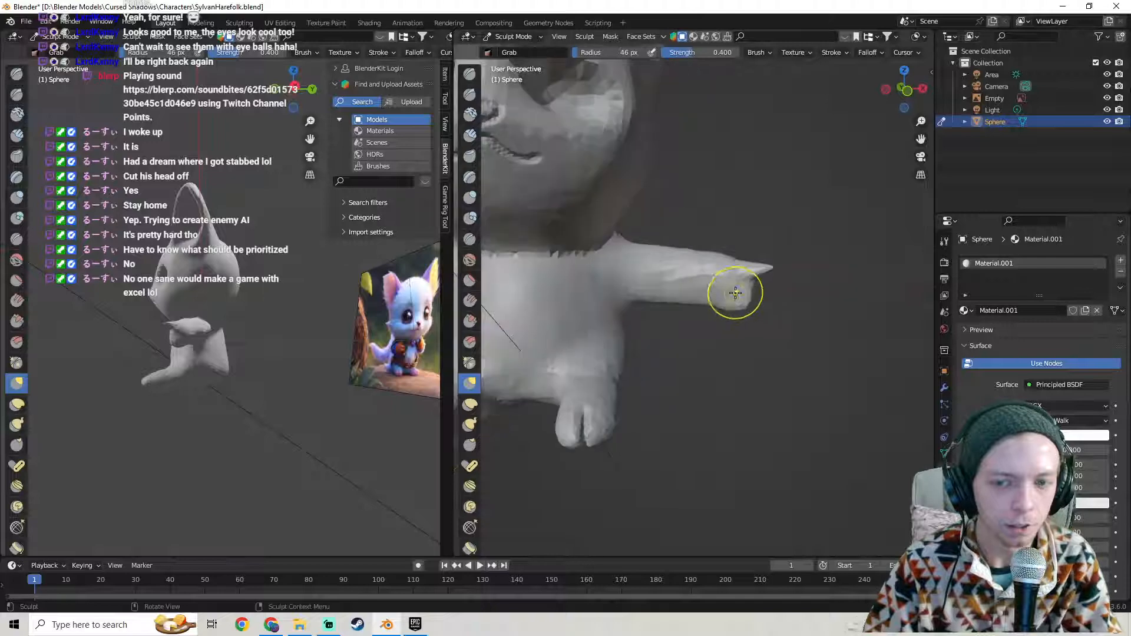
pyautogui.scroll(-4, 657, 298)
pyautogui.moveTo(656, 298)
pyautogui.keyDown('shift'); pyautogui.mouseDown(button='middle')
pyautogui.moveTo(722, 315)
pyautogui.moveTo(661, 316)
pyautogui.moveTo(714, 321)
pyautogui.moveTo(579, 375)
pyautogui.moveTo(738, 360)
pyautogui.moveTo(696, 336)
pyautogui.mouseUp(button='middle'); pyautogui.keyUp('shift')
pyautogui.scroll(3, 661, 315)
pyautogui.scroll(2, 713, 358)
# - Check the finger's wireframe in Edit Mode and undo the latest Grab pulls
pyautogui.press('Tab')
pyautogui.press('Tab')
pyautogui.moveTo(714, 265)
pyautogui.keyDown('shift'); pyautogui.mouseDown(button='middle')
pyautogui.moveTo(631, 250)
pyautogui.moveTo(648, 291)
pyautogui.moveTo(684, 316)
pyautogui.moveTo(752, 303)
pyautogui.moveTo(739, 279)
pyautogui.moveTo(812, 266)
pyautogui.moveTo(736, 259)
pyautogui.moveTo(686, 285)
pyautogui.mouseUp(button='middle'); pyautogui.keyUp('shift')
pyautogui.hotkey('ctrl', 'z')
pyautogui.hotkey('ctrl', 'z')
pyautogui.hotkey('ctrl', 'z')
pyautogui.scroll(-1, 665, 312)
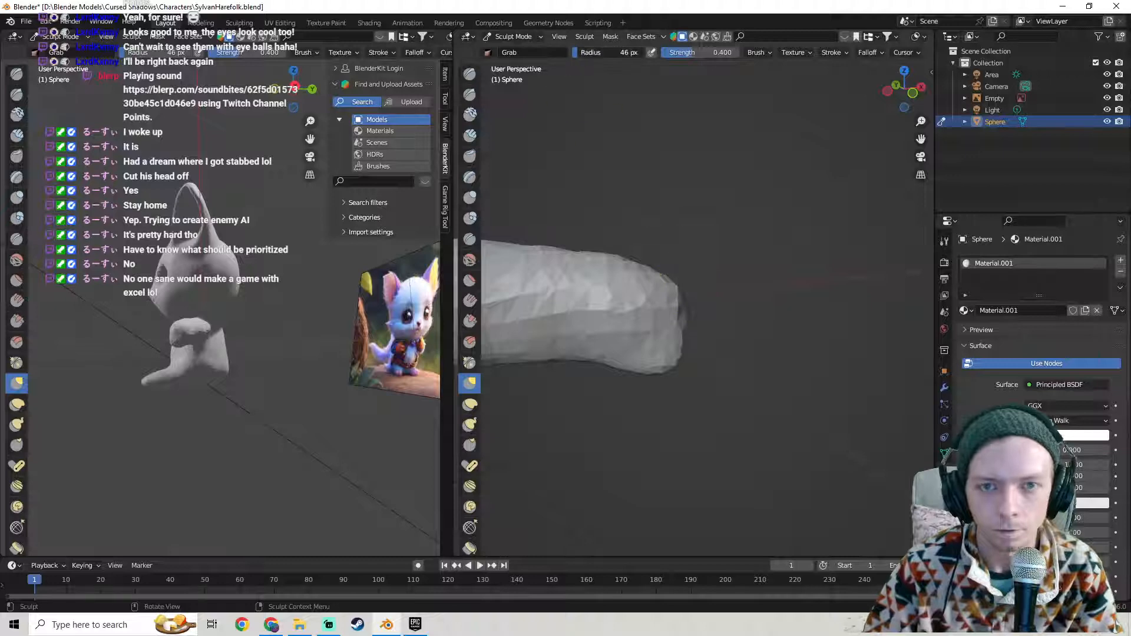
# - Enlarge the Grab brush to 58 px and try extending the hand's upper corner into a finger
pyautogui.press('f')
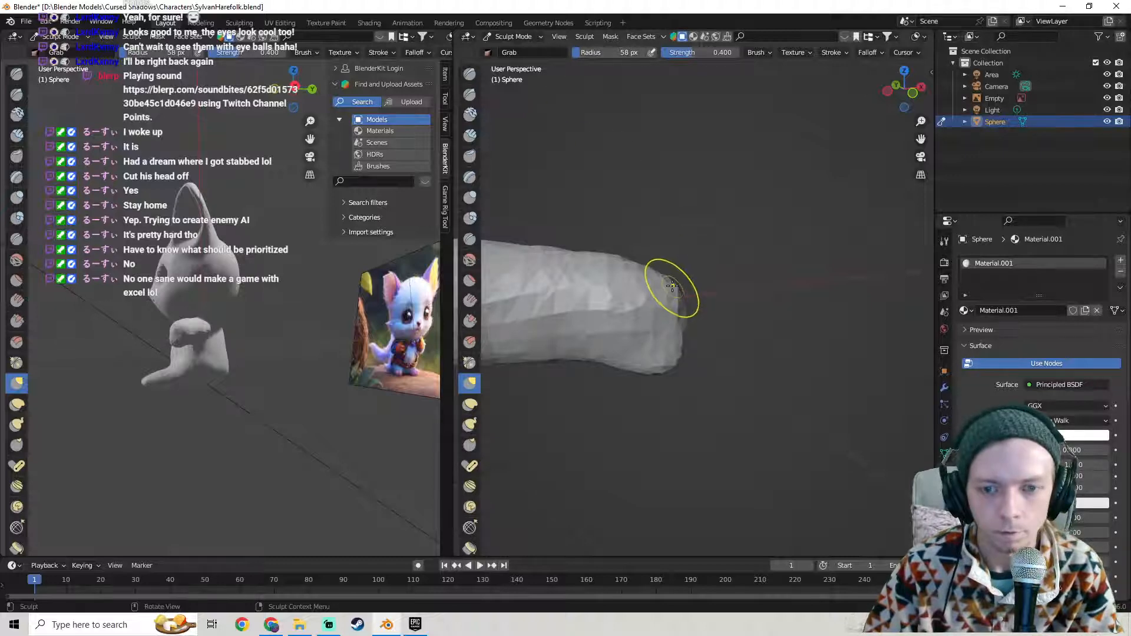
pyautogui.moveTo(672, 287); pyautogui.dragTo(697, 288)
pyautogui.moveTo(881, 313); pyautogui.dragTo(896, 324)
pyautogui.moveTo(897, 323)
pyautogui.mouseDown(button='middle')
pyautogui.moveTo(609, 332)
pyautogui.moveTo(646, 361)
pyautogui.mouseUp(button='middle')
pyautogui.press('Tab')
pyautogui.moveTo(631, 316)
pyautogui.mouseDown(button='middle')
pyautogui.moveTo(720, 341)
pyautogui.moveTo(813, 334)
pyautogui.moveTo(725, 318)
pyautogui.mouseUp(button='middle')
pyautogui.press('Tab')
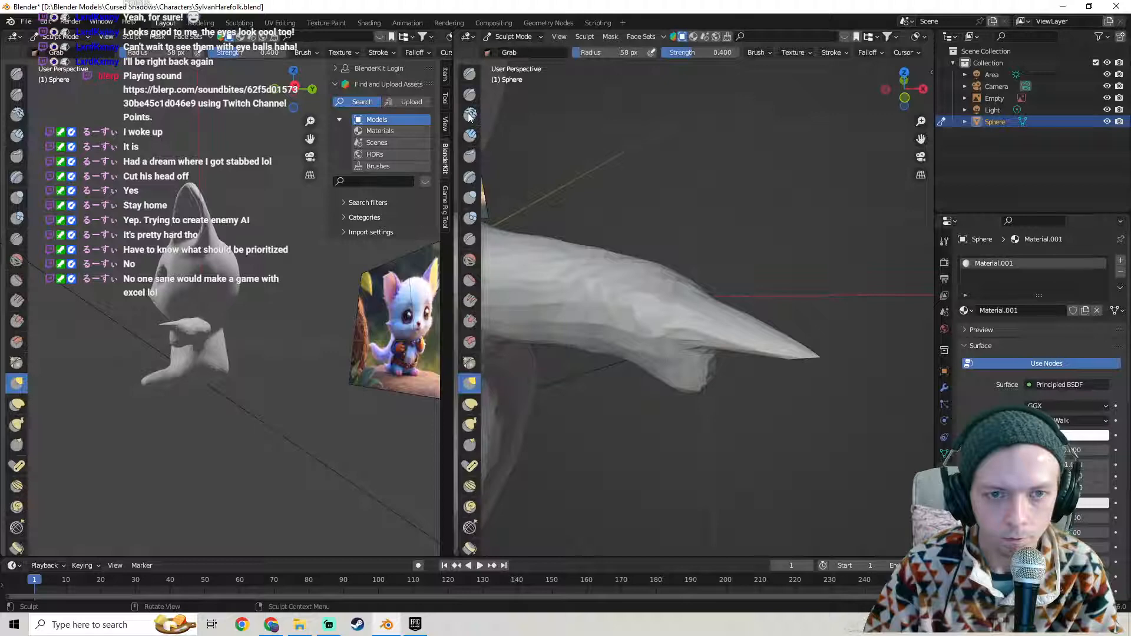
# - Try thickening the extended finger with the Clay brush at 0.500 strength and check its topology
pyautogui.click(470, 114)
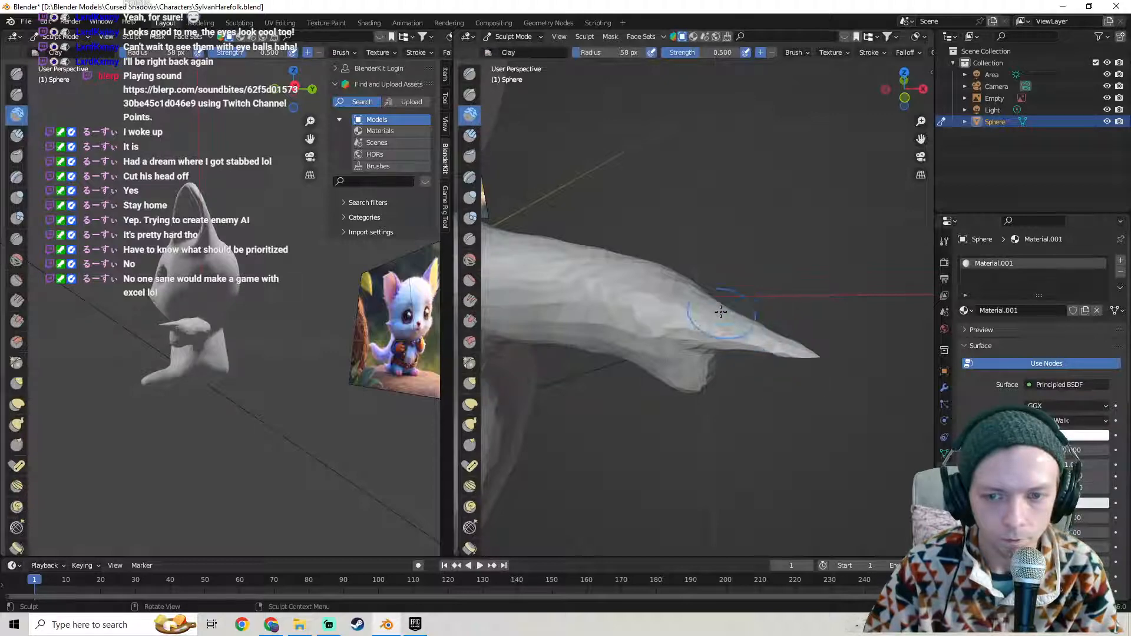
pyautogui.moveTo(722, 312)
pyautogui.mouseDown(button='middle')
pyautogui.moveTo(655, 333)
pyautogui.moveTo(799, 312)
pyautogui.mouseUp(button='middle')
pyautogui.press('Tab')
pyautogui.press('Tab')
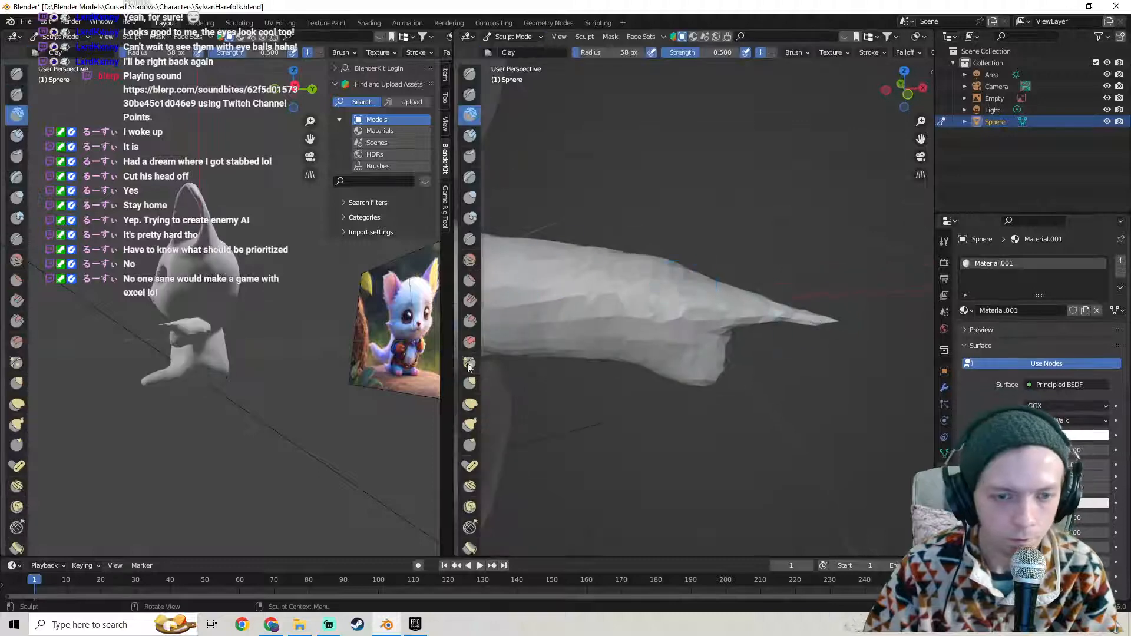
# - Try reshaping the finger with the 58 px Grab brush, then undo the finger back to the rounded hand
pyautogui.click(471, 383)
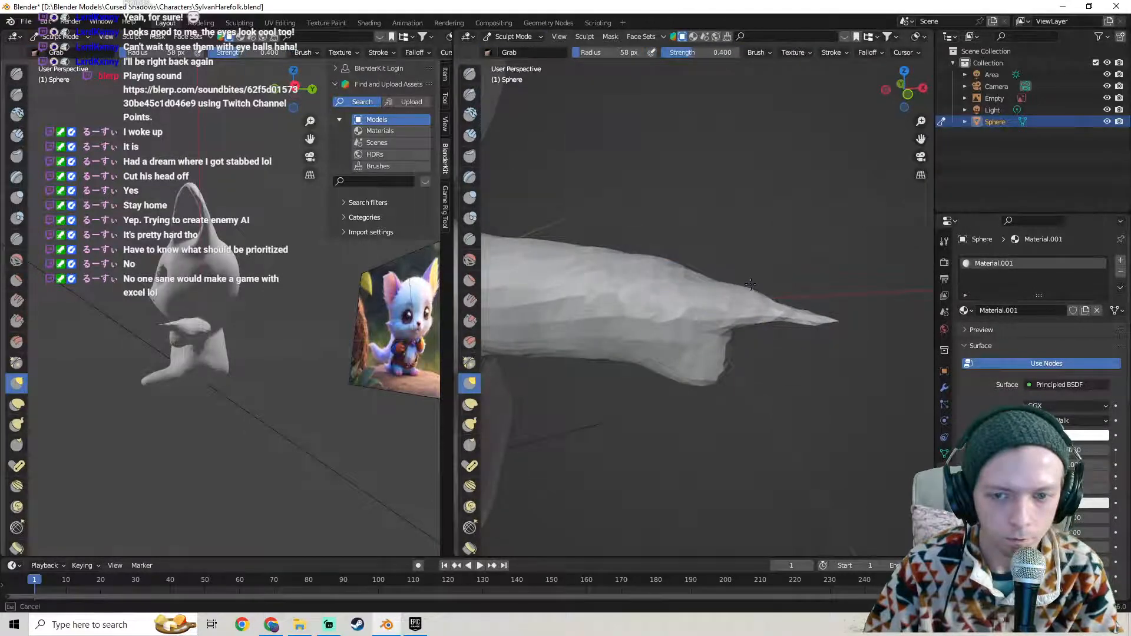
pyautogui.moveTo(786, 311); pyautogui.dragTo(789, 272, button='middle')
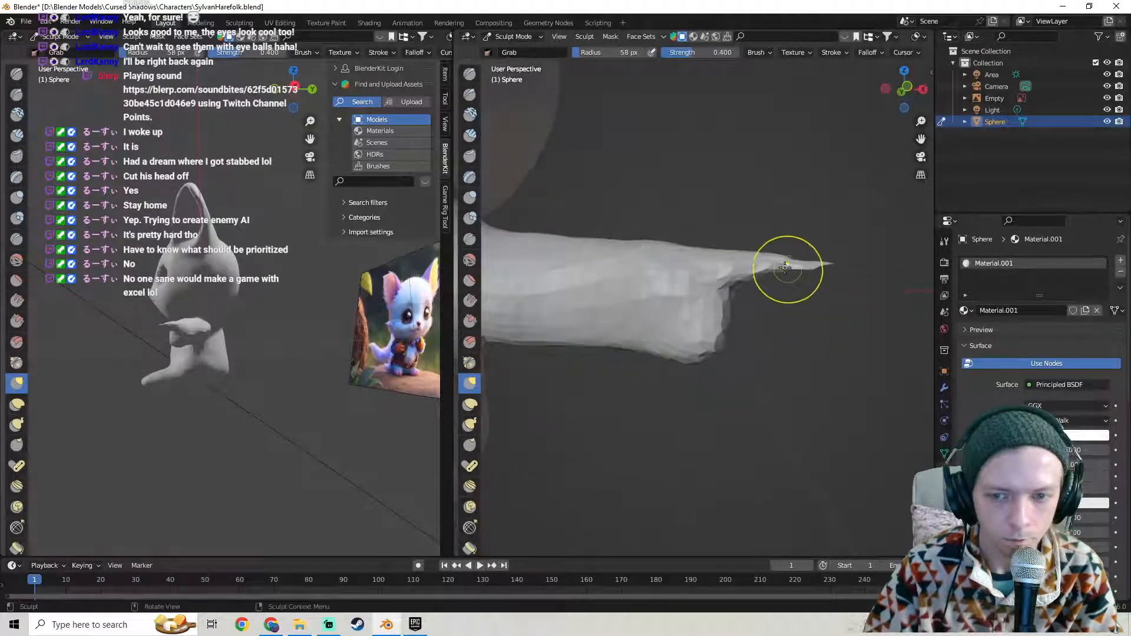
pyautogui.moveTo(759, 282); pyautogui.dragTo(785, 275)
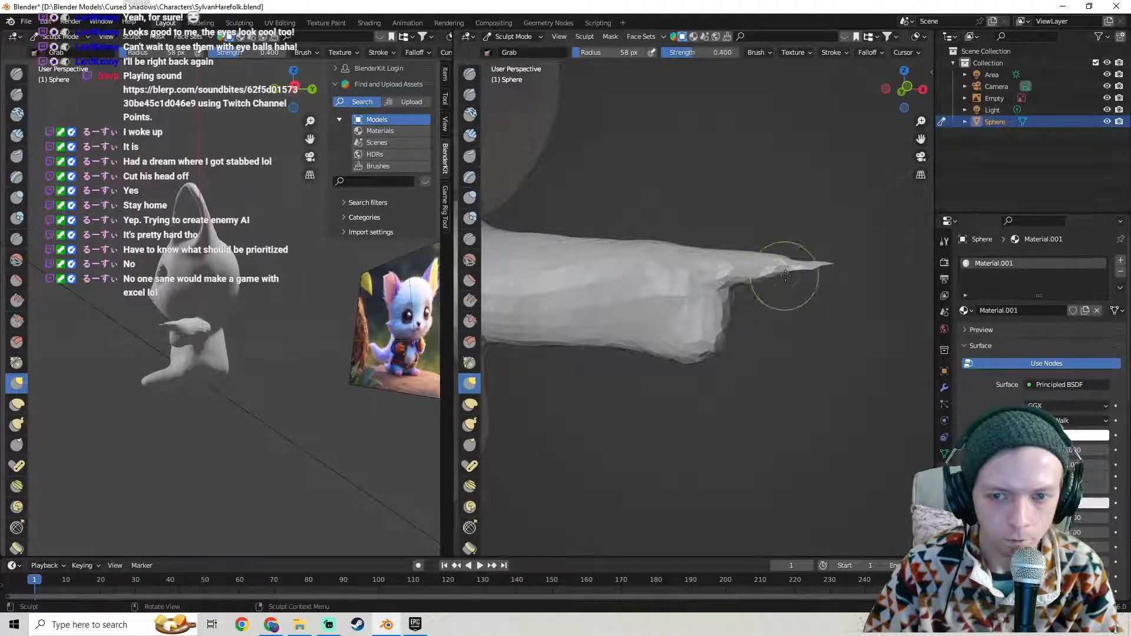
pyautogui.moveTo(801, 254)
pyautogui.mouseDown(button='middle')
pyautogui.moveTo(806, 302)
pyautogui.moveTo(810, 275)
pyautogui.mouseUp(button='middle')
pyautogui.moveTo(802, 287); pyautogui.dragTo(808, 291)
pyautogui.scroll(-4, 808, 291)
pyautogui.moveTo(807, 291); pyautogui.dragTo(646, 298, button='middle')
pyautogui.moveTo(587, 295)
pyautogui.mouseDown()
pyautogui.moveTo(599, 301)
pyautogui.moveTo(578, 293)
pyautogui.mouseUp()
pyautogui.moveTo(578, 293)
pyautogui.mouseDown(button='middle')
pyautogui.moveTo(707, 359)
pyautogui.moveTo(683, 379)
pyautogui.moveTo(790, 334)
pyautogui.mouseUp(button='middle')
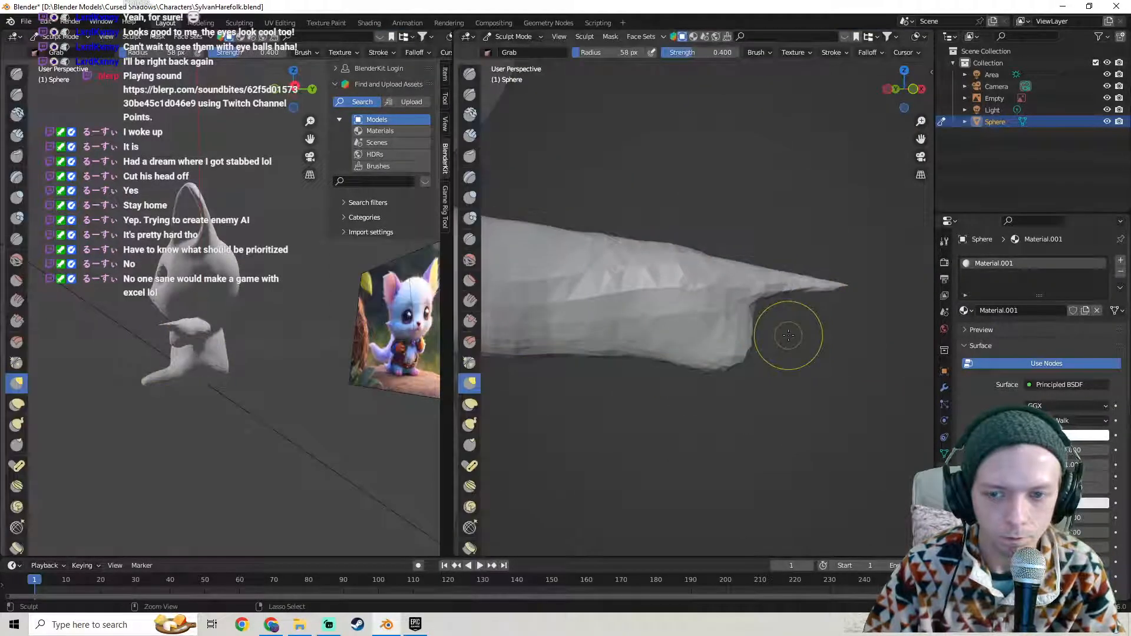
pyautogui.hotkey('ctrl', 'z')
pyautogui.moveTo(788, 339)
pyautogui.mouseDown(button='middle')
pyautogui.moveTo(761, 296)
pyautogui.moveTo(735, 294)
pyautogui.moveTo(752, 286)
pyautogui.mouseUp(button='middle')
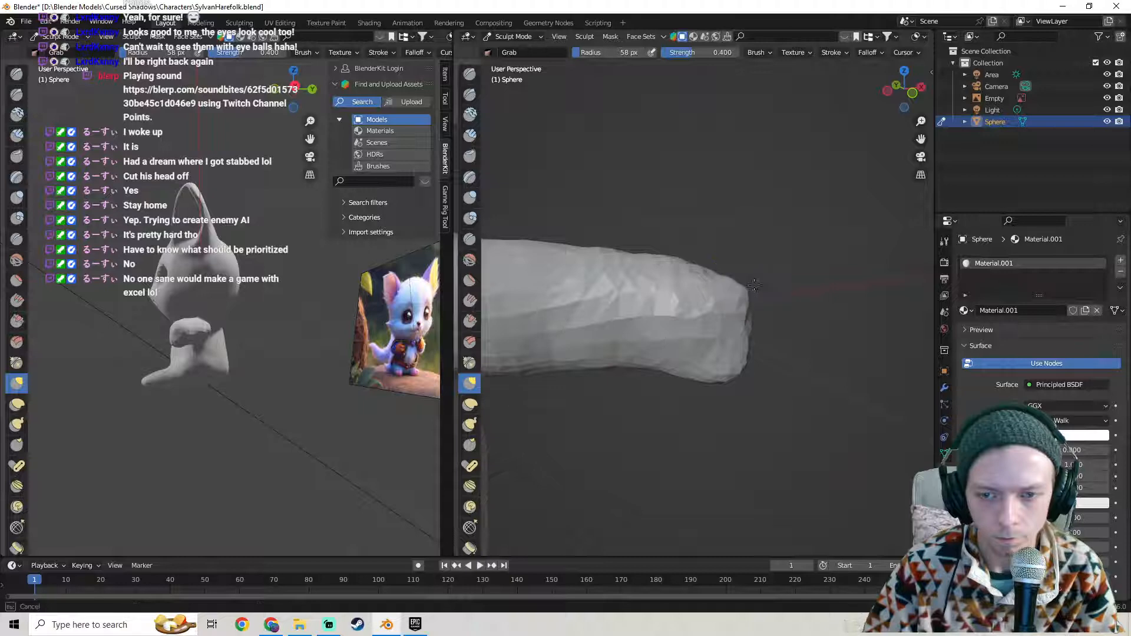
# - Try pulling a longer finger straight out of the rounded hand and adjust it from the end of the arm
pyautogui.moveTo(889, 263); pyautogui.dragTo(928, 259)
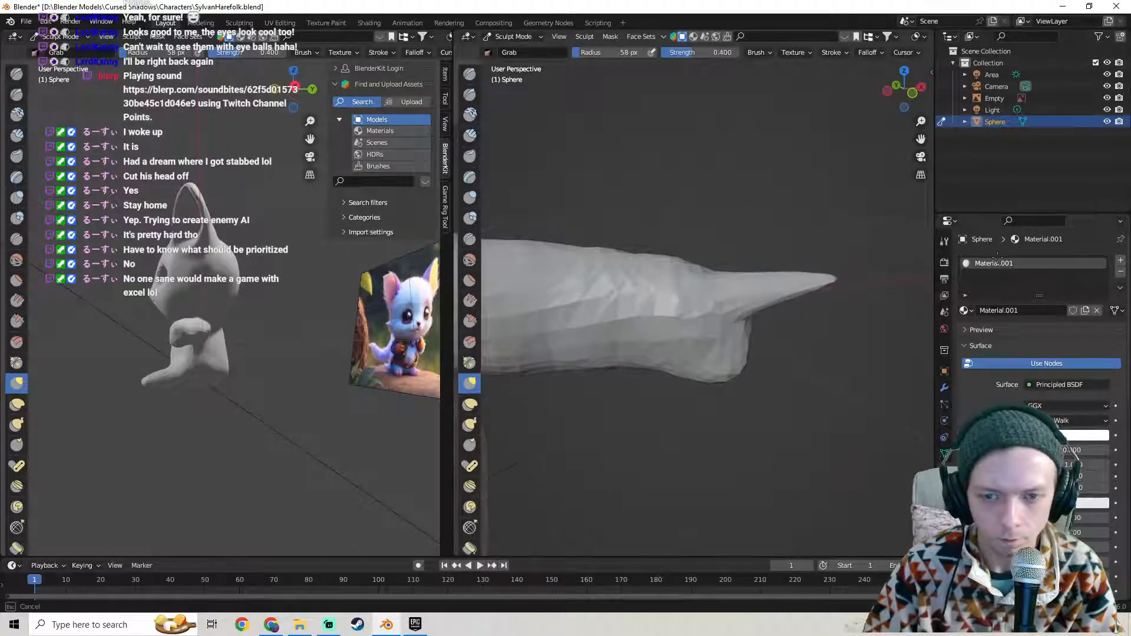
pyautogui.moveTo(753, 304); pyautogui.dragTo(672, 319, button='middle')
pyautogui.moveTo(651, 320)
pyautogui.mouseDown()
pyautogui.moveTo(667, 329)
pyautogui.moveTo(646, 346)
pyautogui.mouseUp()
pyautogui.moveTo(645, 346); pyautogui.dragTo(649, 353)
pyautogui.moveTo(637, 354)
pyautogui.mouseDown(button='middle')
pyautogui.moveTo(589, 349)
pyautogui.moveTo(660, 387)
pyautogui.moveTo(661, 341)
pyautogui.moveTo(629, 396)
pyautogui.mouseUp(button='middle')
pyautogui.moveTo(592, 479)
pyautogui.mouseDown(button='middle')
pyautogui.moveTo(648, 419)
pyautogui.moveTo(764, 342)
pyautogui.moveTo(662, 428)
pyautogui.mouseUp(button='middle')
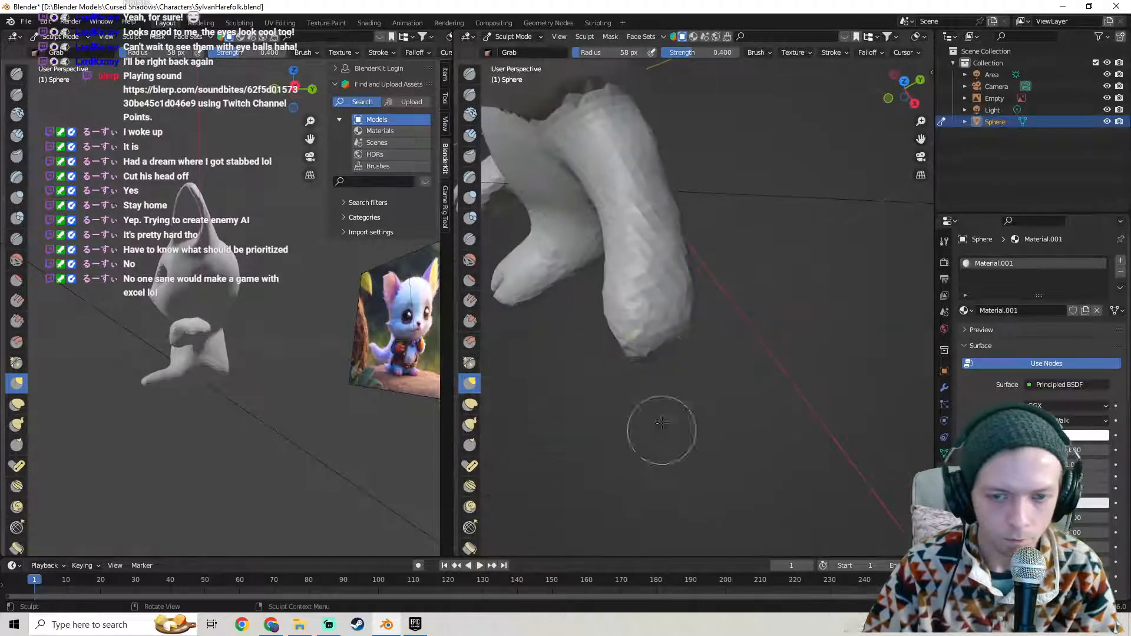
# - Try further Grab pulls on the hand's tip from below and the front, undoing each one
pyautogui.moveTo(630, 320); pyautogui.dragTo(631, 334, button='middle')
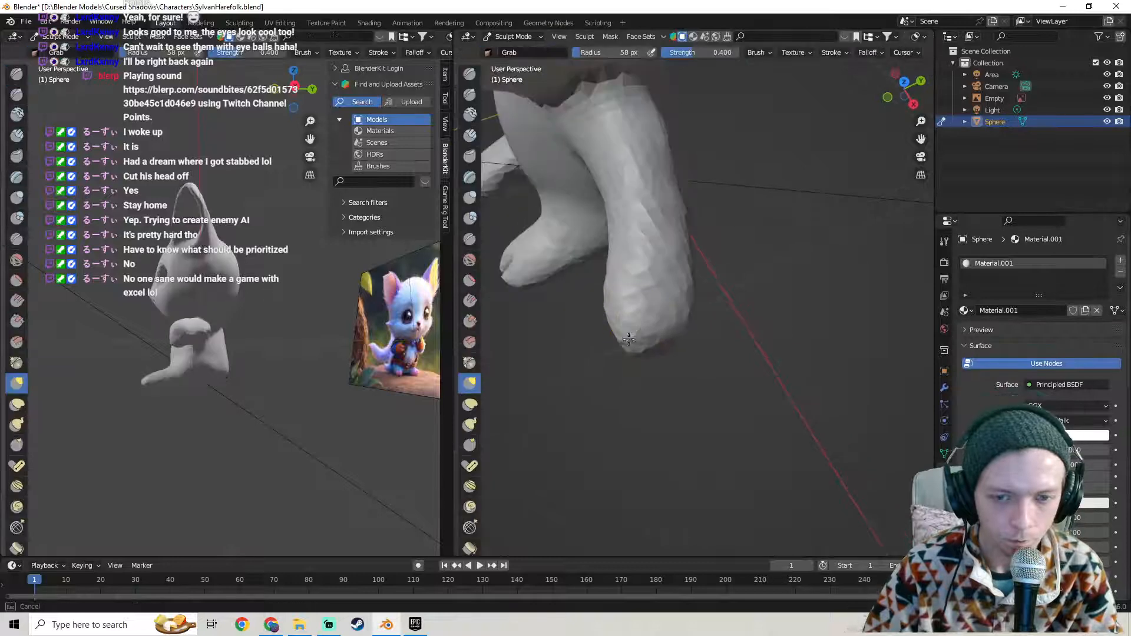
pyautogui.moveTo(526, 542); pyautogui.dragTo(533, 538)
pyautogui.moveTo(583, 471); pyautogui.dragTo(791, 290, button='middle')
pyautogui.hotkey('ctrl', 'z')
pyautogui.moveTo(744, 300); pyautogui.dragTo(965, 309)
pyautogui.moveTo(827, 311)
pyautogui.mouseDown(button='middle')
pyautogui.moveTo(691, 359)
pyautogui.moveTo(796, 327)
pyautogui.moveTo(738, 329)
pyautogui.mouseUp(button='middle')
pyautogui.hotkey('ctrl', 'z')
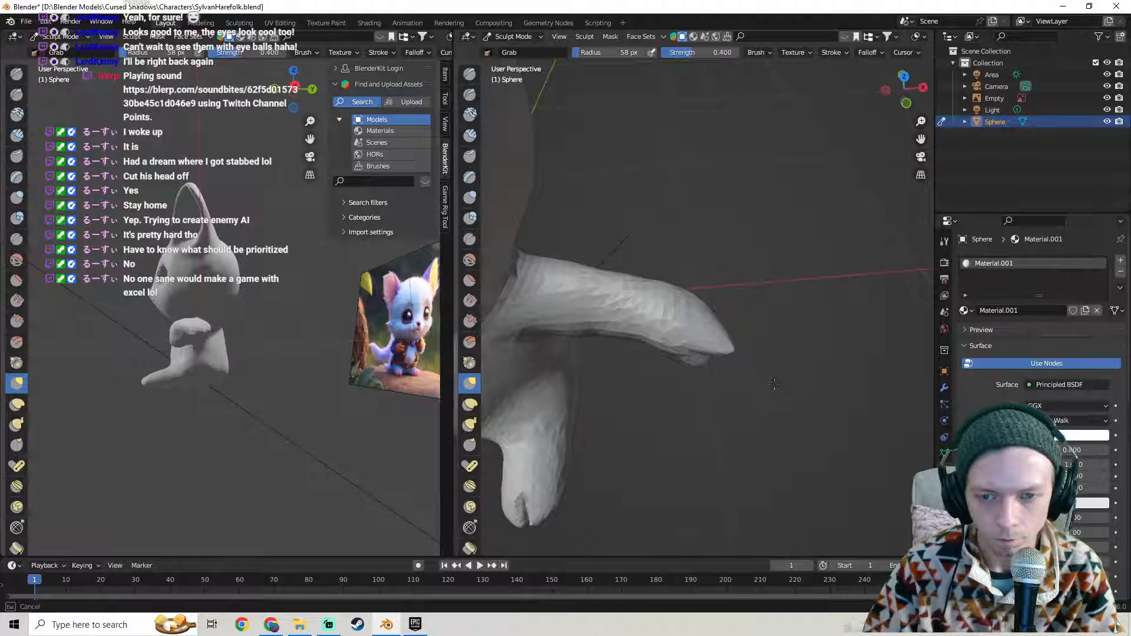
# - Draw a finger out of the hand's upper corner and adjust its direction with the Grab brush at 149 px radius
pyautogui.moveTo(827, 431)
pyautogui.mouseDown(button='middle')
pyautogui.moveTo(798, 294)
pyautogui.moveTo(776, 280)
pyautogui.moveTo(781, 297)
pyautogui.mouseUp(button='middle')
pyautogui.press('f')
pyautogui.click(757, 266)
pyautogui.press('f')
pyautogui.click(768, 305)
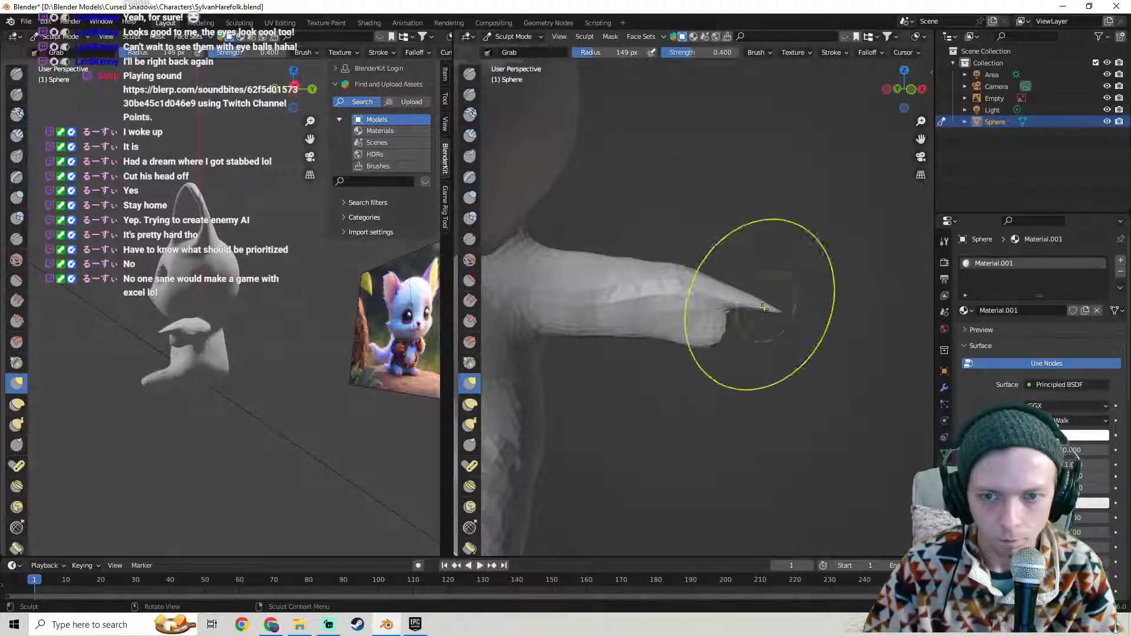
pyautogui.moveTo(756, 306); pyautogui.dragTo(790, 289)
pyautogui.moveTo(790, 288)
pyautogui.mouseDown(button='middle')
pyautogui.moveTo(667, 324)
pyautogui.moveTo(736, 265)
pyautogui.moveTo(783, 283)
pyautogui.moveTo(741, 312)
pyautogui.moveTo(660, 229)
pyautogui.mouseUp(button='middle')
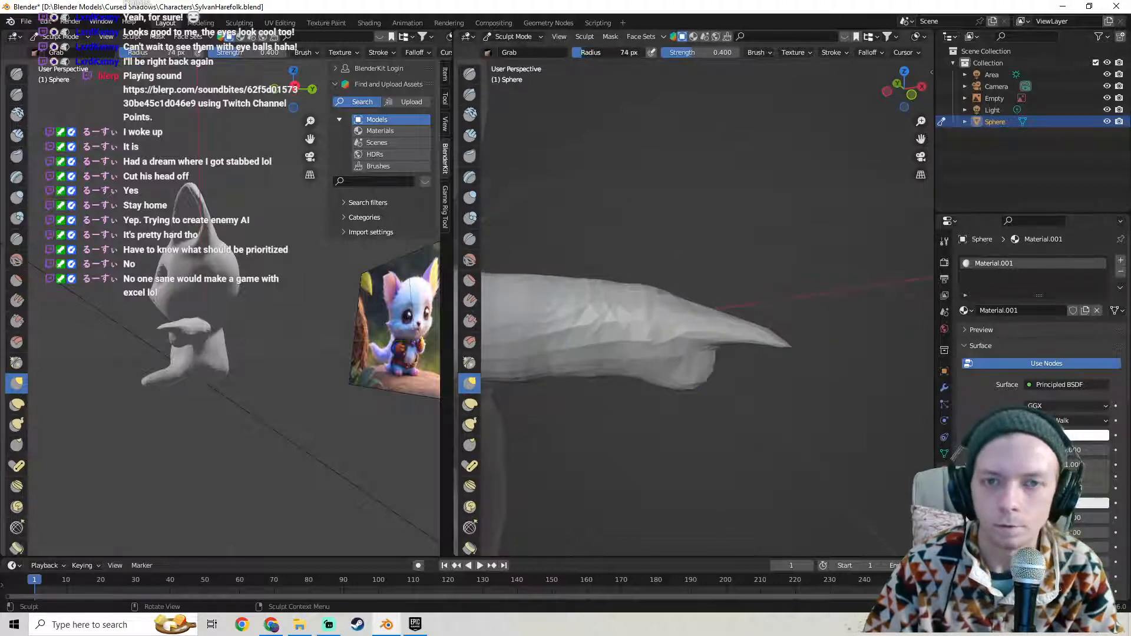
# - Curve the finger's tip downward with the Grab brush at 74 px radius and check the wireframe in Edit Mode
pyautogui.press('Tab')
pyautogui.press('Tab')
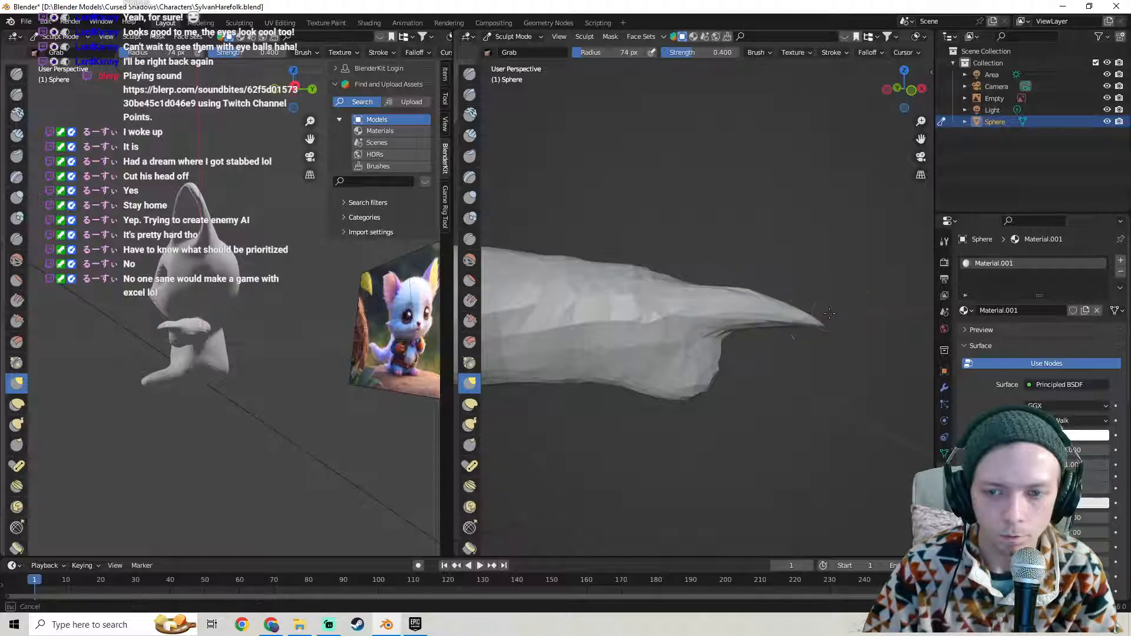
pyautogui.press('Tab')
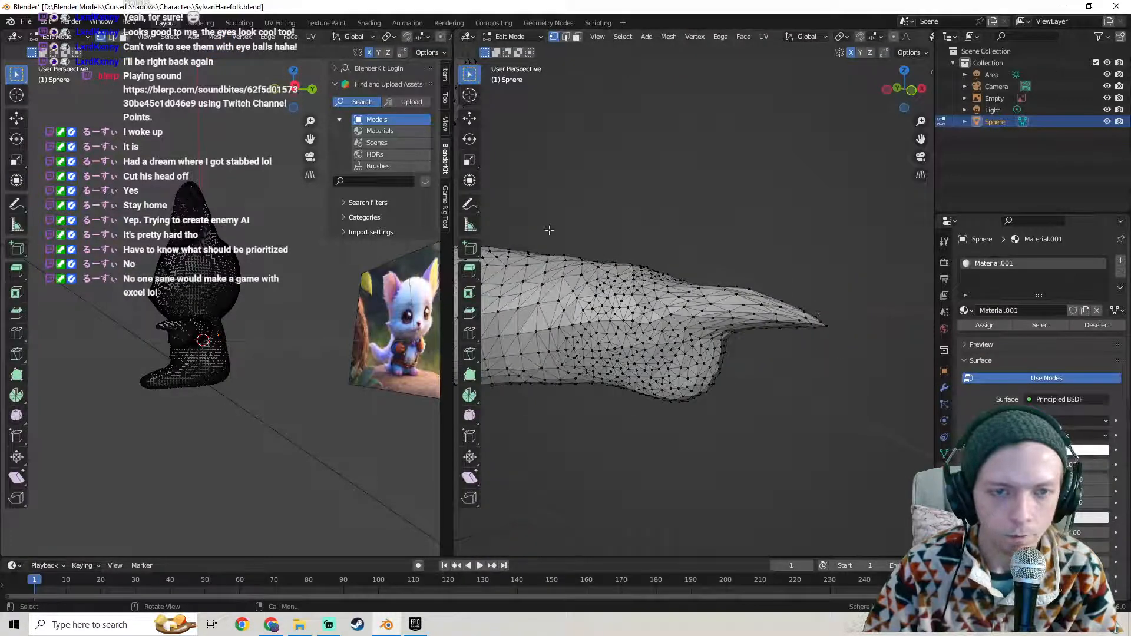
pyautogui.press('Tab')
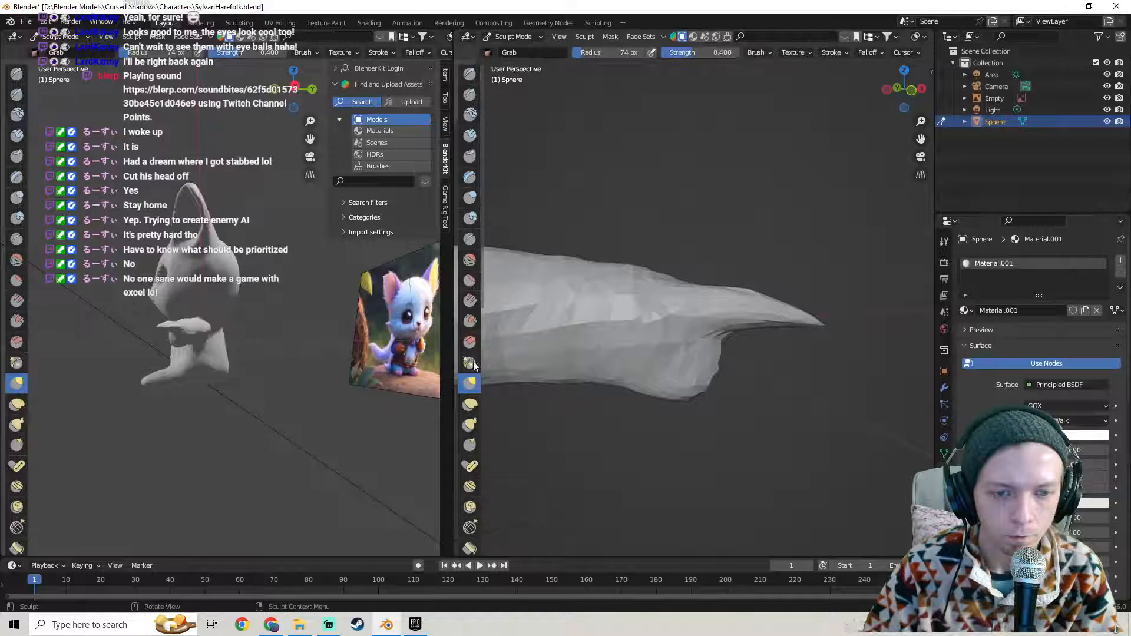
# - Smooth the finger with the Smooth brush at 0.456 strength, checking its mesh in Edit Mode
pyautogui.click(470, 258)
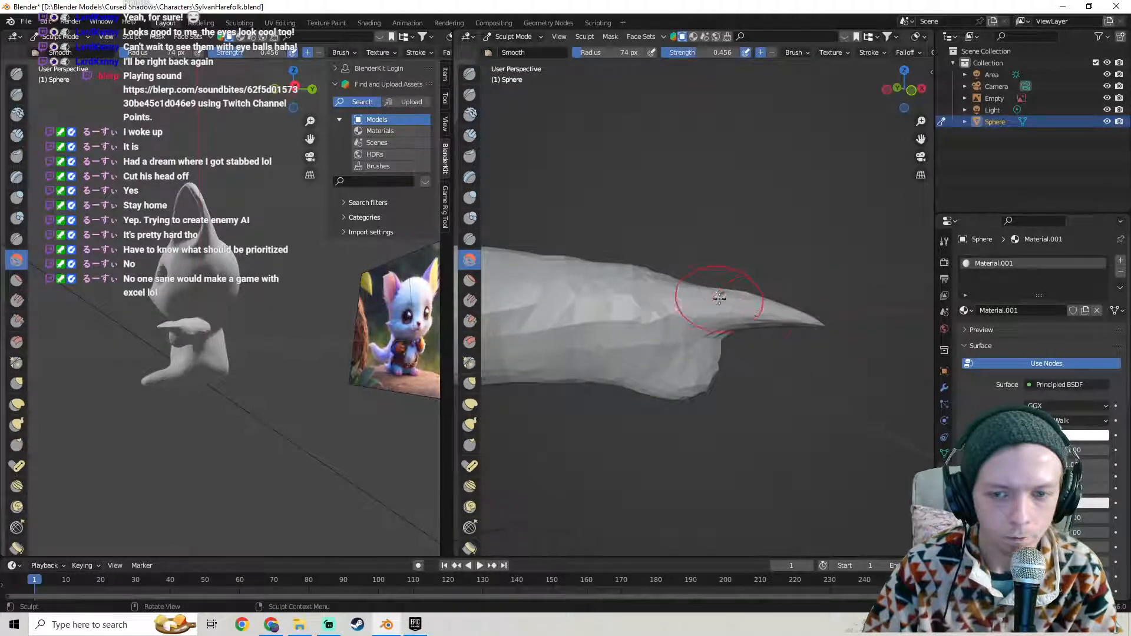
pyautogui.moveTo(775, 325)
pyautogui.mouseDown(button='middle')
pyautogui.moveTo(695, 369)
pyautogui.moveTo(797, 330)
pyautogui.mouseUp(button='middle')
pyautogui.press('Tab')
pyautogui.press('Tab')
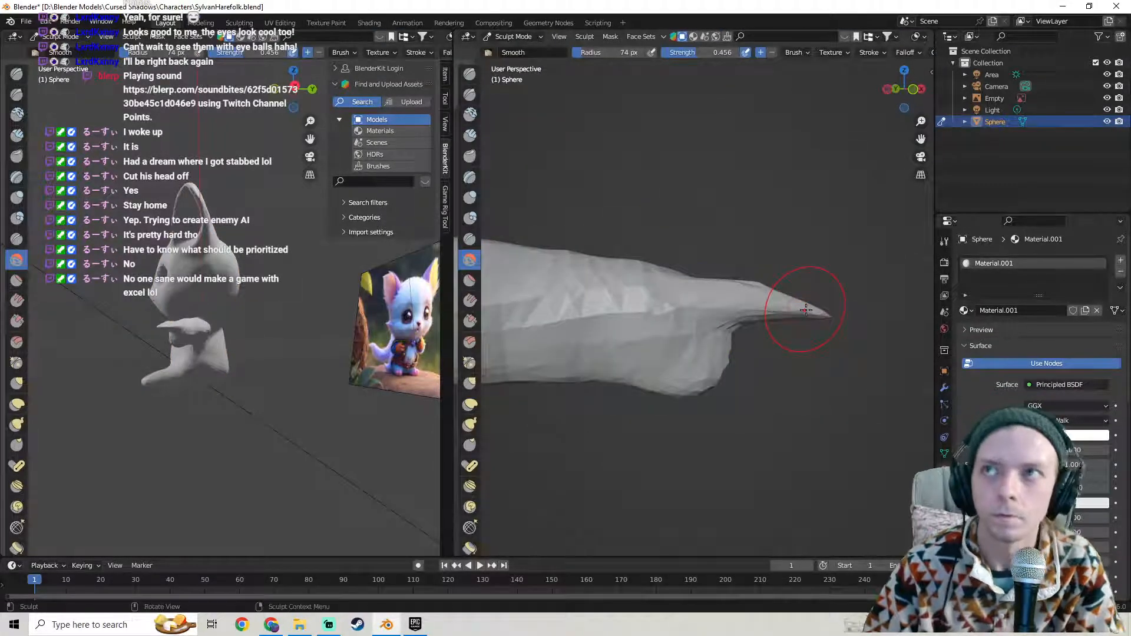
pyautogui.moveTo(801, 311); pyautogui.dragTo(787, 324)
# - Build up the upper side of the finger with the Draw brush at 74 px radius
pyautogui.click(469, 75)
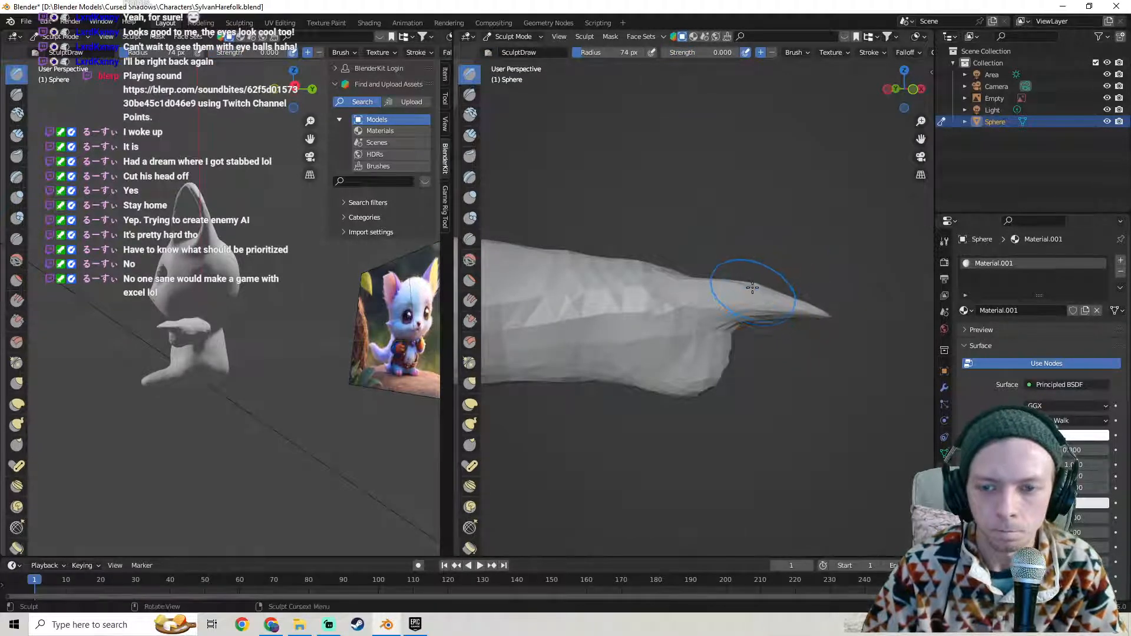
pyautogui.moveTo(752, 287); pyautogui.dragTo(748, 282)
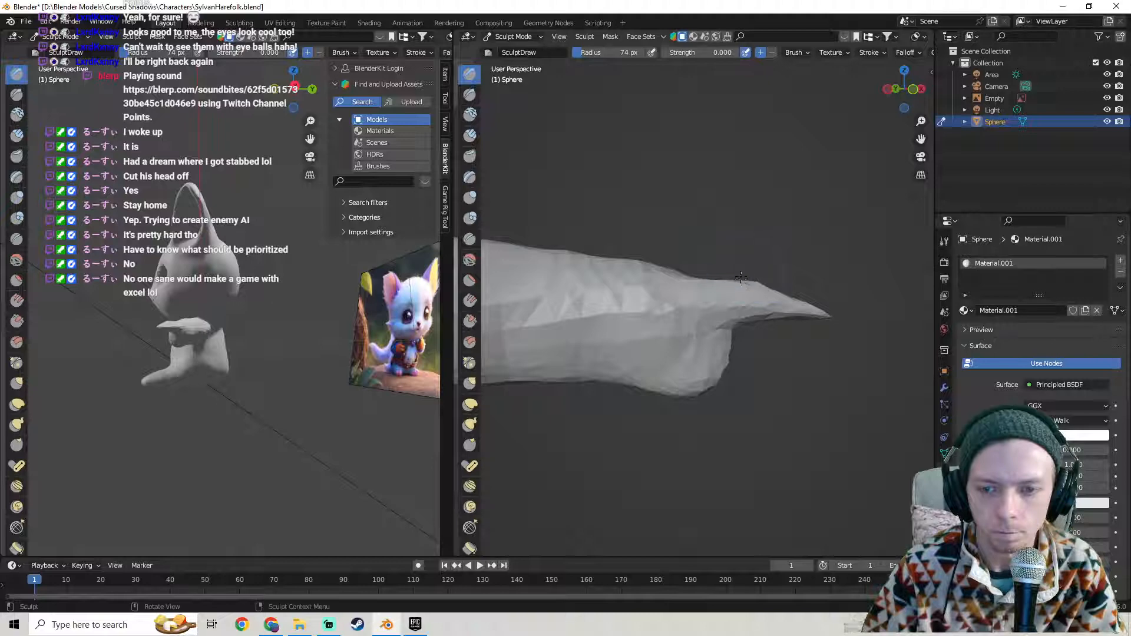
pyautogui.moveTo(808, 293)
pyautogui.mouseDown(button='middle')
pyautogui.moveTo(725, 333)
pyautogui.moveTo(631, 299)
pyautogui.moveTo(793, 304)
pyautogui.moveTo(811, 316)
pyautogui.mouseUp(button='middle')
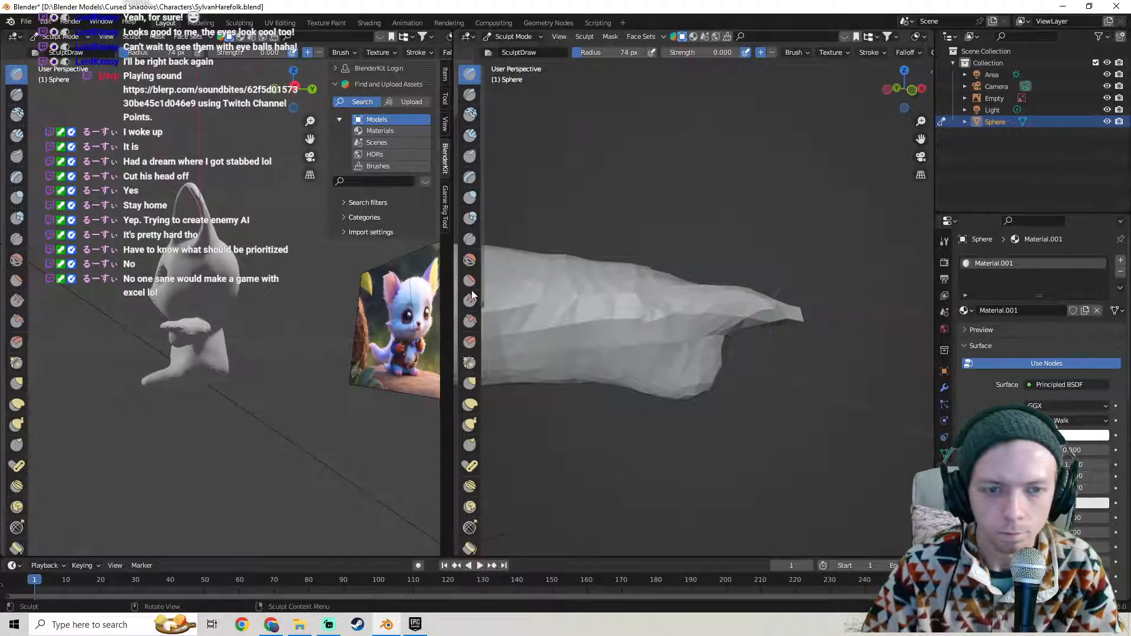
# - Adjust the finger's shape and direction from below, the front and the side with the Grab brush at 74 px radius and 0.400 strength
pyautogui.click(470, 383)
pyautogui.moveTo(678, 300)
pyautogui.mouseDown(button='middle')
pyautogui.moveTo(707, 291)
pyautogui.moveTo(636, 337)
pyautogui.mouseUp(button='middle')
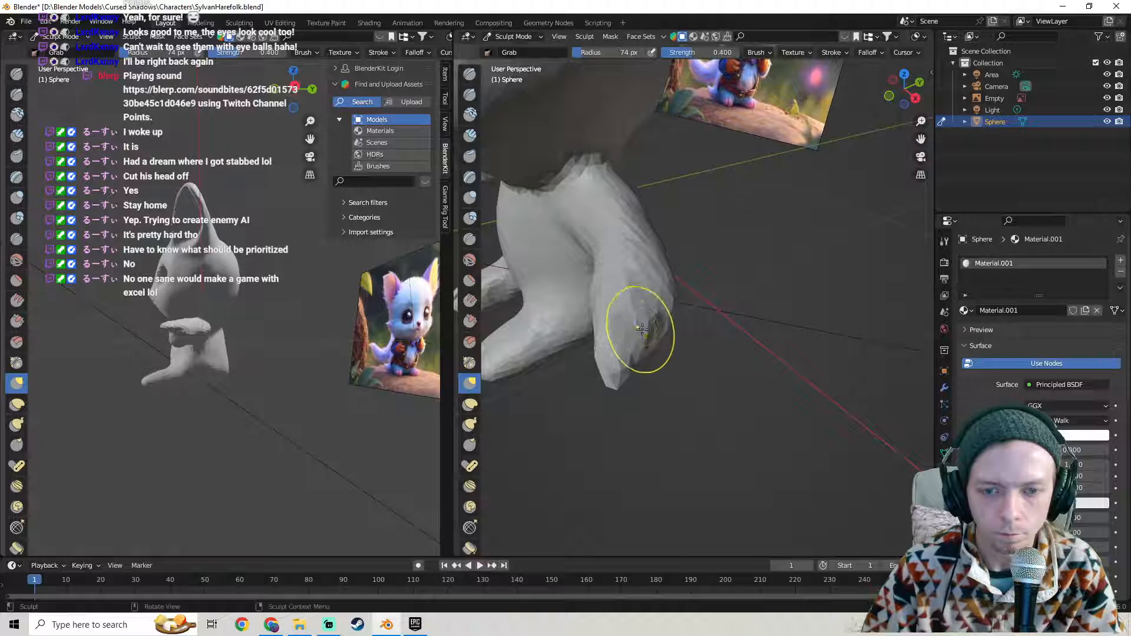
pyautogui.moveTo(634, 356); pyautogui.dragTo(669, 318, button='middle')
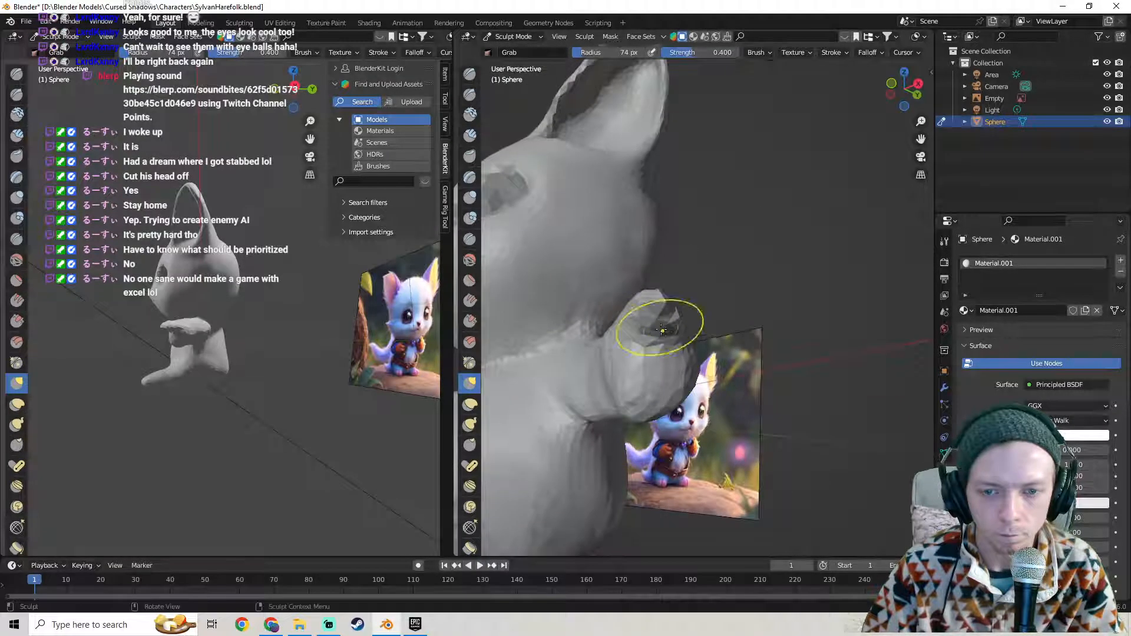
pyautogui.moveTo(673, 327)
pyautogui.mouseDown(button='middle')
pyautogui.moveTo(695, 333)
pyautogui.moveTo(619, 337)
pyautogui.moveTo(728, 375)
pyautogui.moveTo(708, 396)
pyautogui.mouseUp(button='middle')
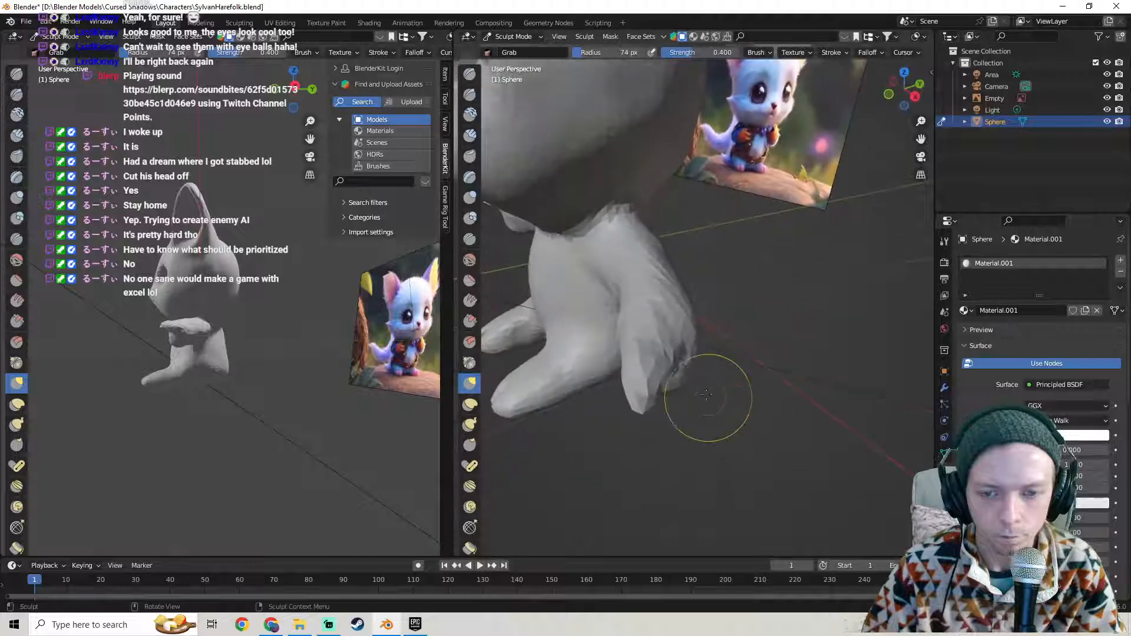
pyautogui.moveTo(670, 345)
pyautogui.mouseDown(button='middle')
pyautogui.moveTo(746, 306)
pyautogui.moveTo(486, 419)
pyautogui.moveTo(652, 361)
pyautogui.moveTo(699, 327)
pyautogui.mouseUp(button='middle')
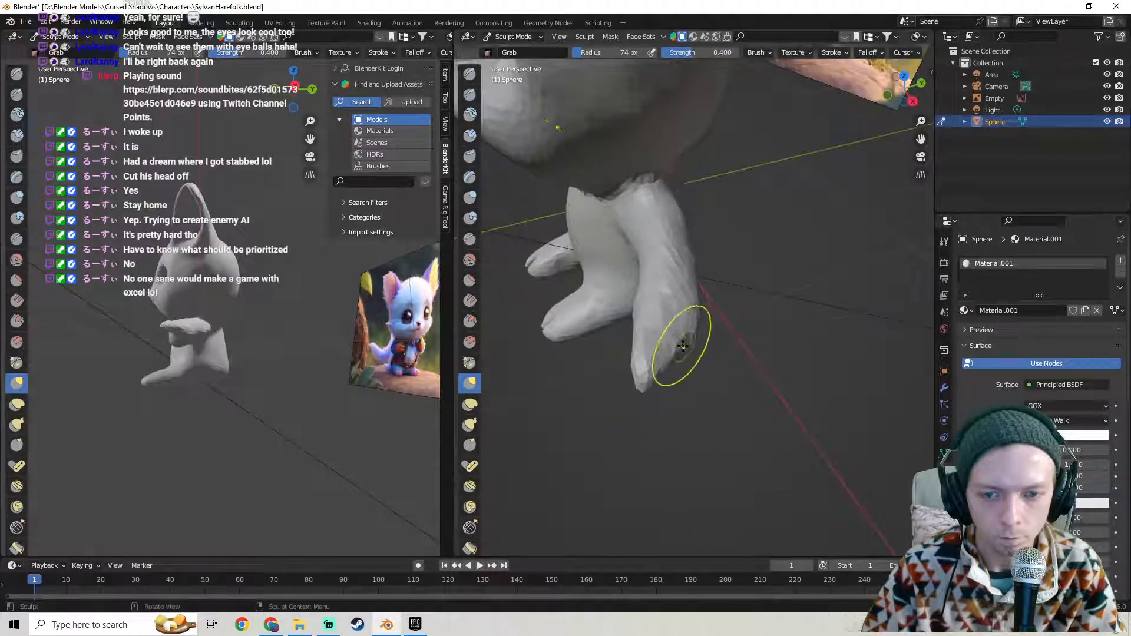
pyautogui.moveTo(673, 362)
pyautogui.mouseDown(button='middle')
pyautogui.moveTo(667, 327)
pyautogui.moveTo(644, 382)
pyautogui.moveTo(616, 338)
pyautogui.mouseUp(button='middle')
pyautogui.scroll(4, 616, 338)
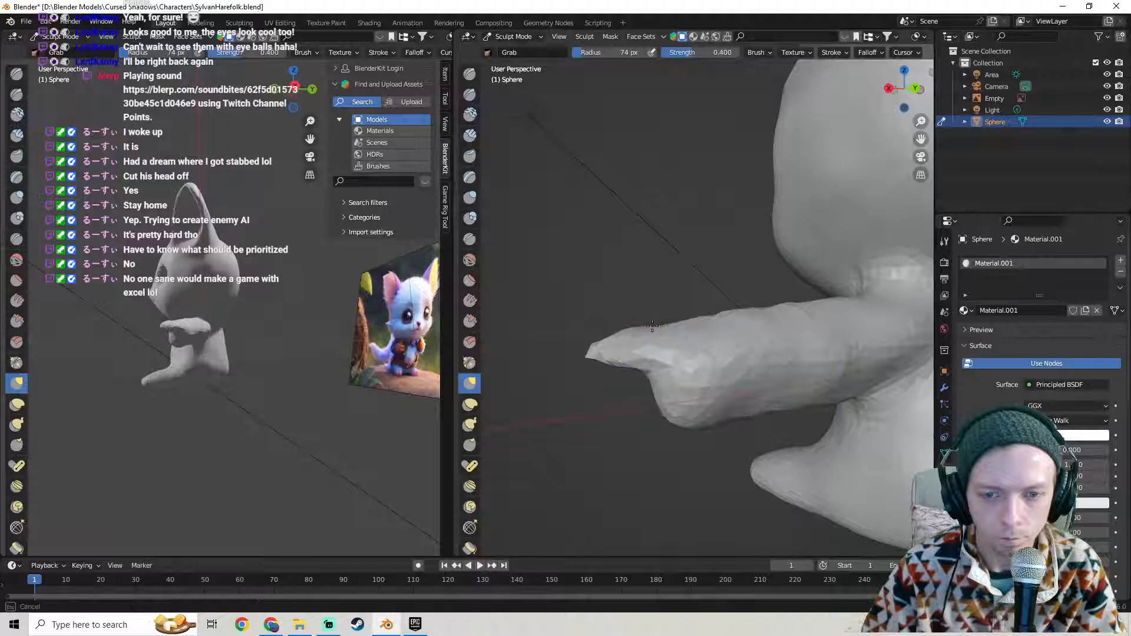
pyautogui.moveTo(665, 320)
pyautogui.mouseDown(button='middle')
pyautogui.moveTo(637, 331)
pyautogui.moveTo(822, 326)
pyautogui.moveTo(656, 404)
pyautogui.mouseUp(button='middle')
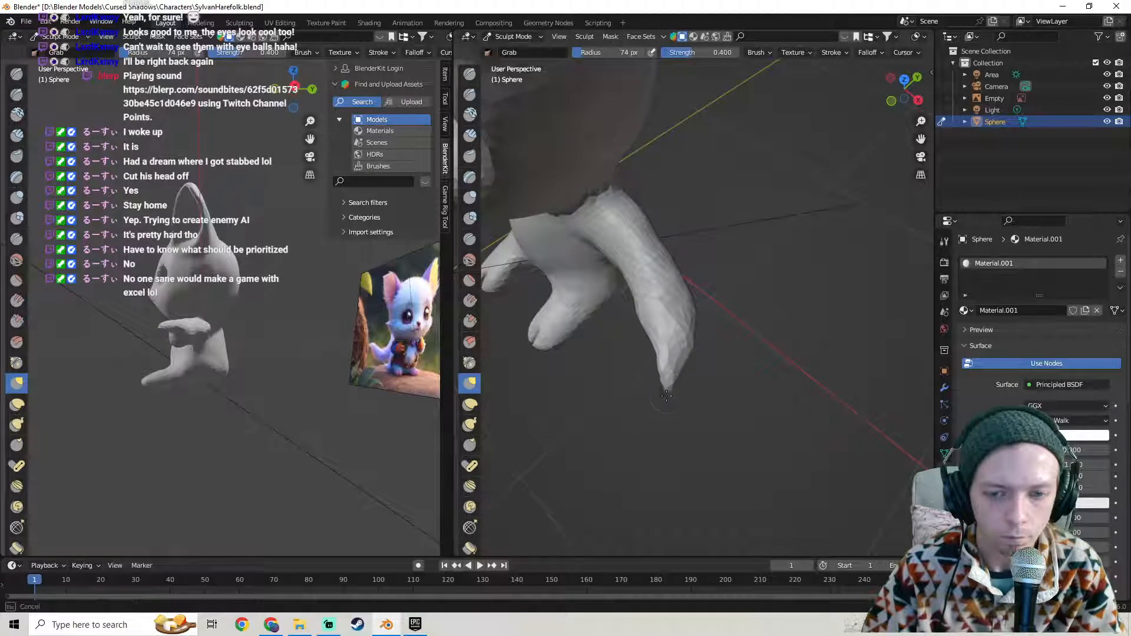
pyautogui.moveTo(670, 395)
pyautogui.mouseDown(button='middle')
pyautogui.moveTo(766, 304)
pyautogui.moveTo(668, 314)
pyautogui.moveTo(746, 344)
pyautogui.moveTo(730, 348)
pyautogui.mouseUp(button='middle')
# - Examine the character's paws in the reference image and compare them with the sculpted hand
pyautogui.scroll(-8, 682, 353)
pyautogui.keyDown('shift'); pyautogui.moveTo(538, 356); pyautogui.dragTo(678, 333, button='middle'); pyautogui.keyUp('shift')
pyautogui.moveTo(677, 333); pyautogui.dragTo(666, 310, button='middle')
pyautogui.keyDown('shift'); pyautogui.moveTo(518, 324); pyautogui.dragTo(639, 334, button='middle'); pyautogui.keyUp('shift')
pyautogui.scroll(2, 639, 333)
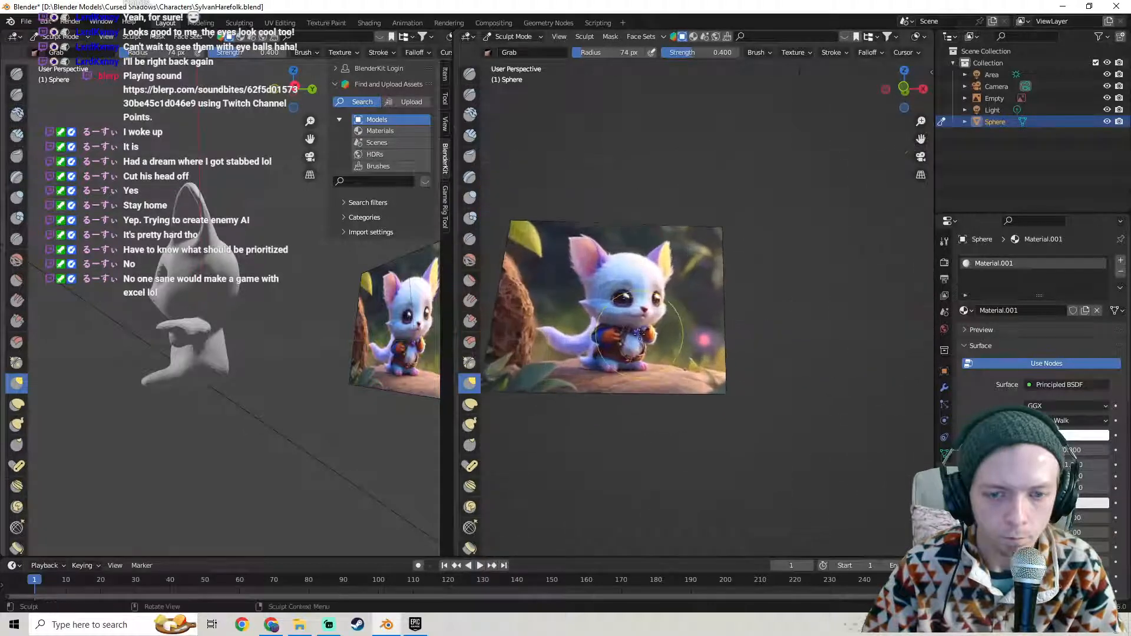
pyautogui.scroll(1, 654, 332)
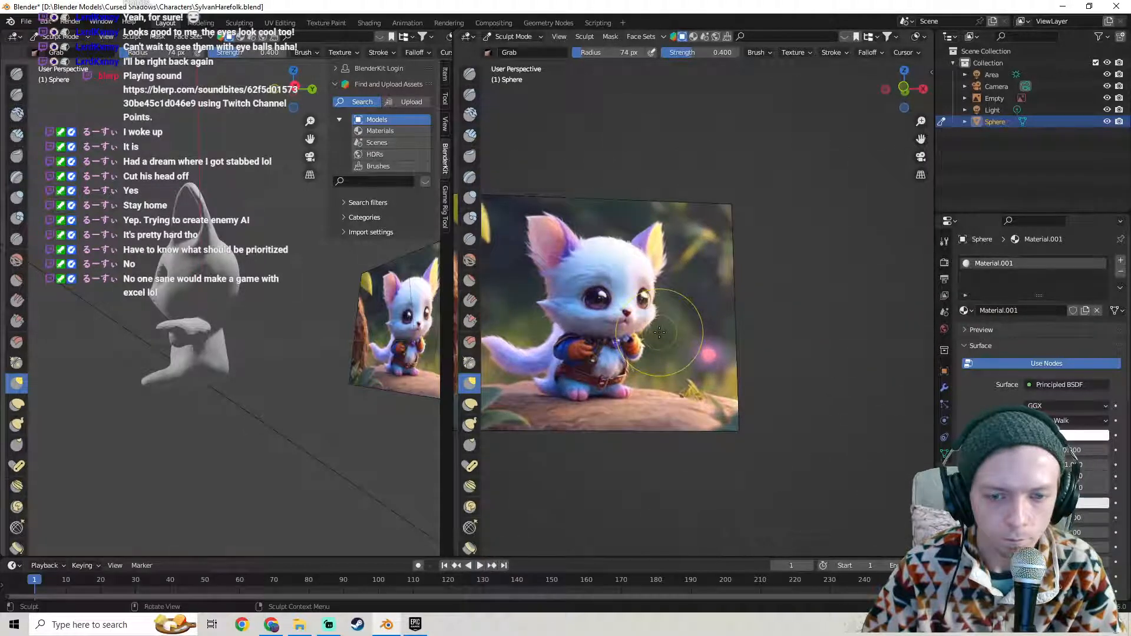
pyautogui.moveTo(659, 332); pyautogui.dragTo(667, 376, button='middle')
pyautogui.scroll(-4, 743, 337)
pyautogui.keyDown('shift'); pyautogui.moveTo(743, 333); pyautogui.dragTo(582, 354, button='middle'); pyautogui.keyUp('shift')
pyautogui.scroll(2, 684, 311)
pyautogui.scroll(4, 644, 331)
pyautogui.keyDown('shift'); pyautogui.moveTo(644, 330); pyautogui.dragTo(744, 397, button='middle'); pyautogui.keyUp('shift')
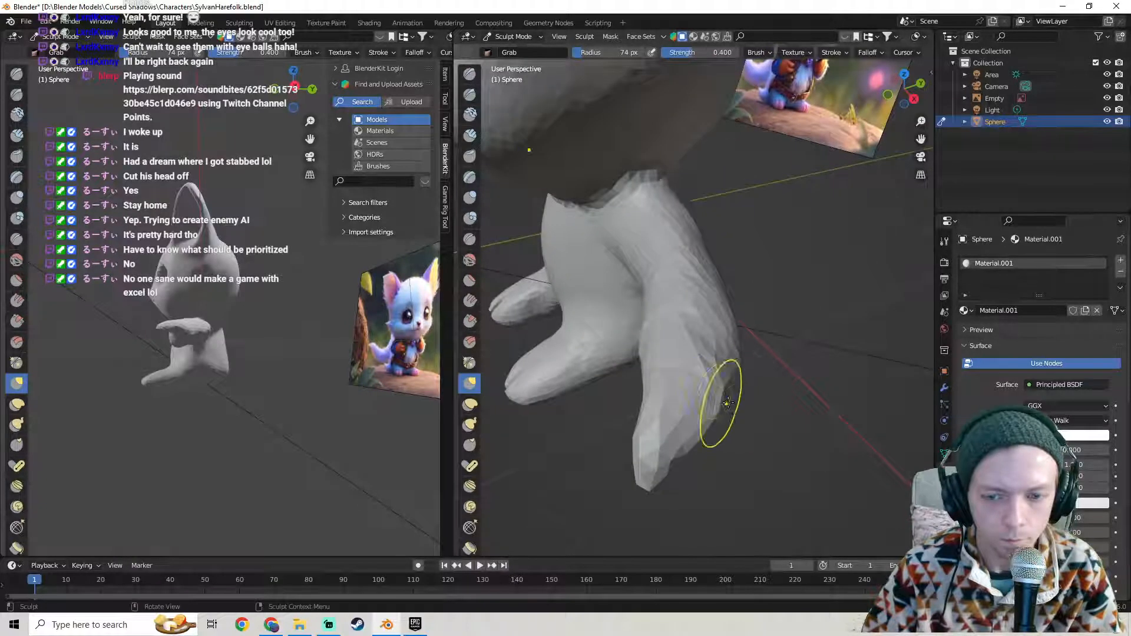
# - Fill out the finger and its base with the Draw brush at 74 px radius, checking the mesh in Edit Mode
pyautogui.moveTo(719, 409)
pyautogui.mouseDown(button='middle')
pyautogui.moveTo(706, 360)
pyautogui.moveTo(716, 341)
pyautogui.moveTo(685, 350)
pyautogui.moveTo(700, 358)
pyautogui.moveTo(526, 142)
pyautogui.mouseUp(button='middle')
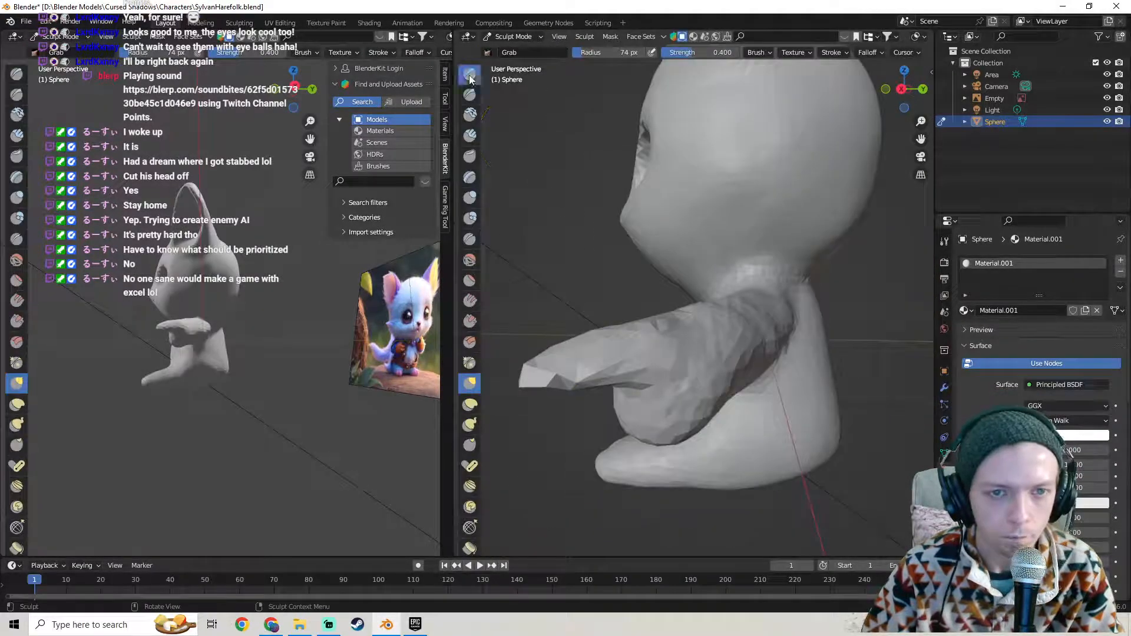
pyautogui.click(470, 75)
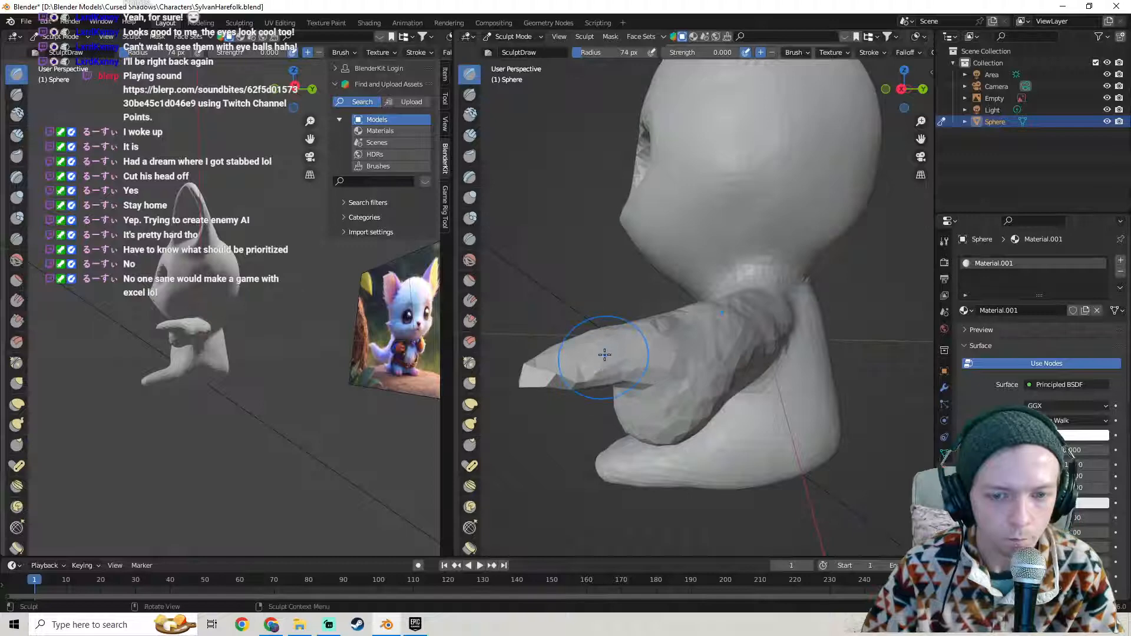
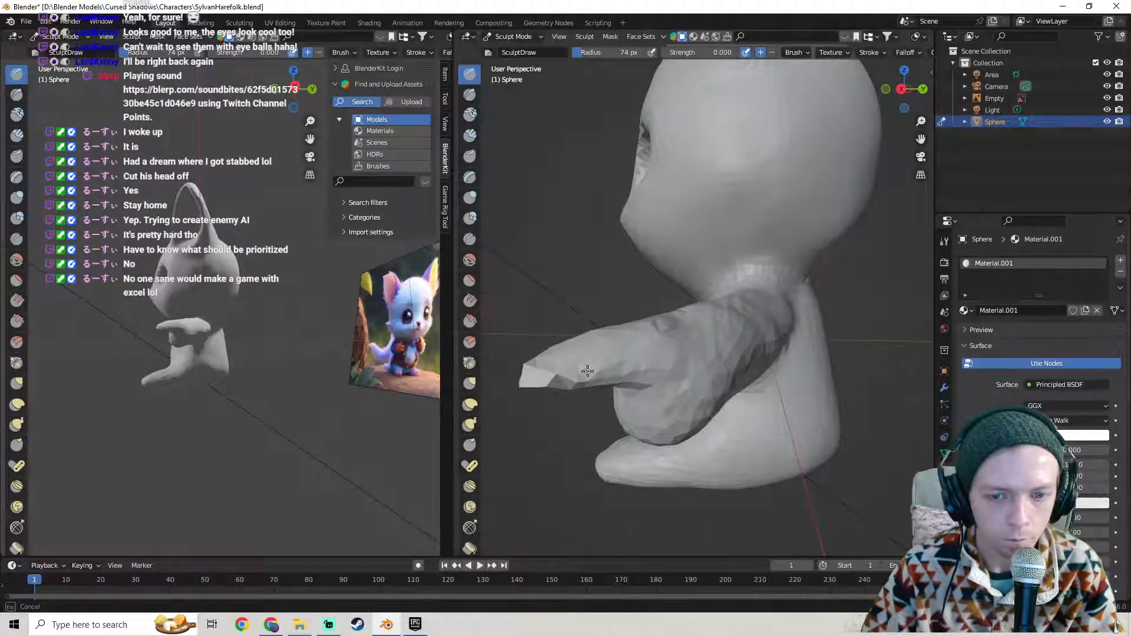
pyautogui.moveTo(641, 360); pyautogui.dragTo(748, 347, button='middle')
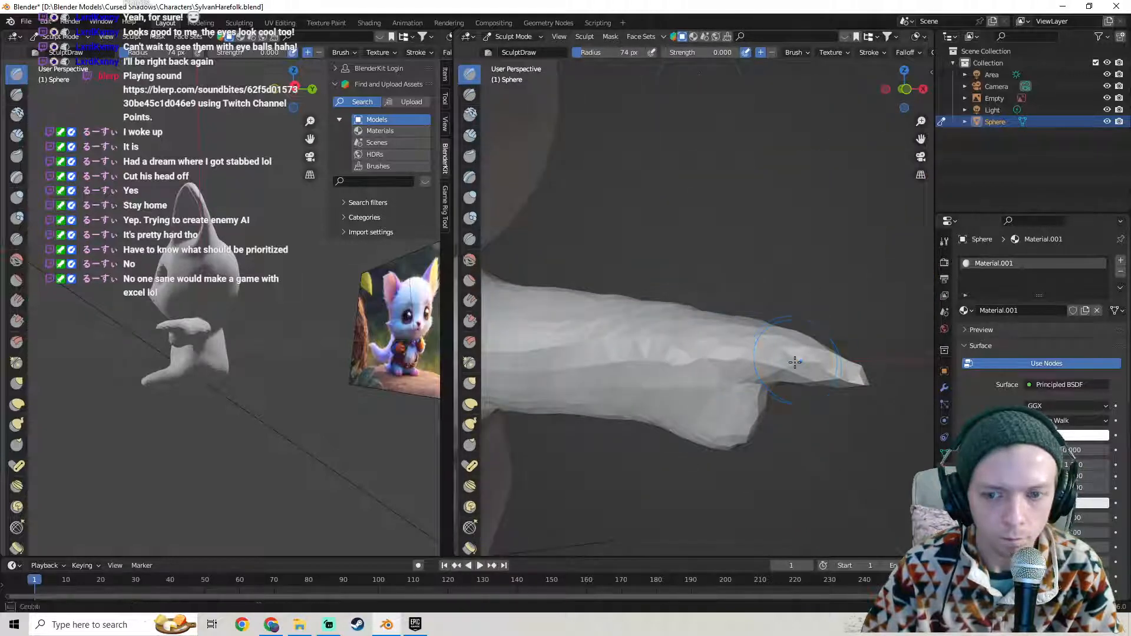
pyautogui.moveTo(833, 361); pyautogui.dragTo(698, 336, button='middle')
pyautogui.moveTo(698, 327); pyautogui.dragTo(701, 295)
pyautogui.moveTo(701, 285)
pyautogui.mouseDown(button='middle')
pyautogui.moveTo(800, 320)
pyautogui.moveTo(745, 316)
pyautogui.moveTo(749, 329)
pyautogui.moveTo(766, 340)
pyautogui.moveTo(762, 215)
pyautogui.mouseUp(button='middle')
pyautogui.press('Tab')
pyautogui.press('Tab')
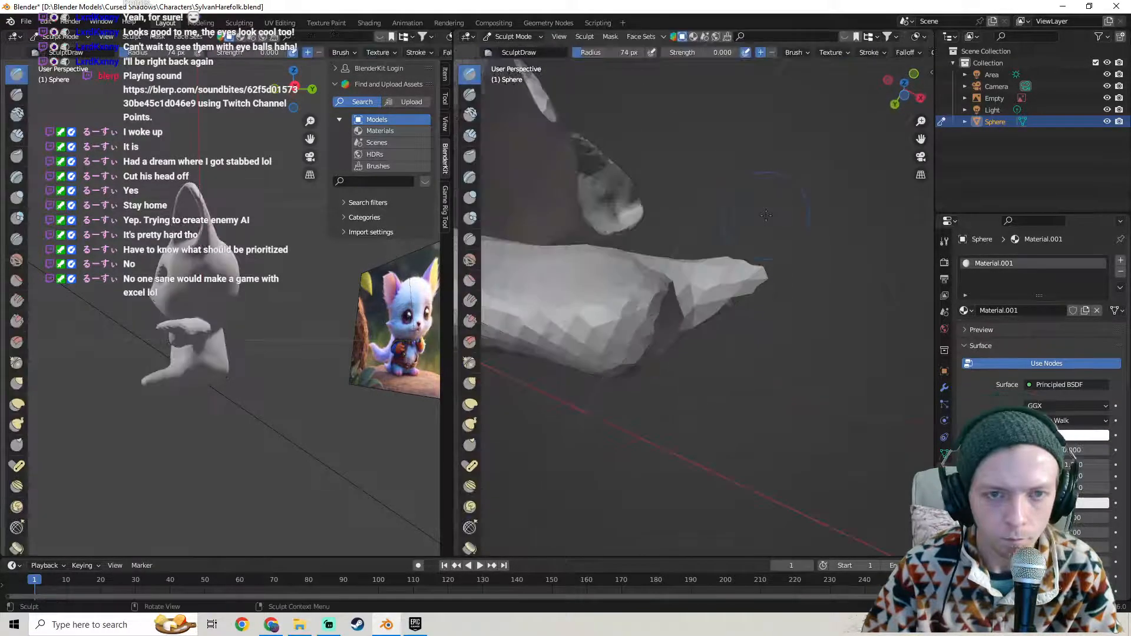
# - Refine the mesh along the pointed fingertip with the SculptDraw brush at 74 px radius and zero strength
pyautogui.moveTo(746, 267); pyautogui.dragTo(777, 301, button='middle')
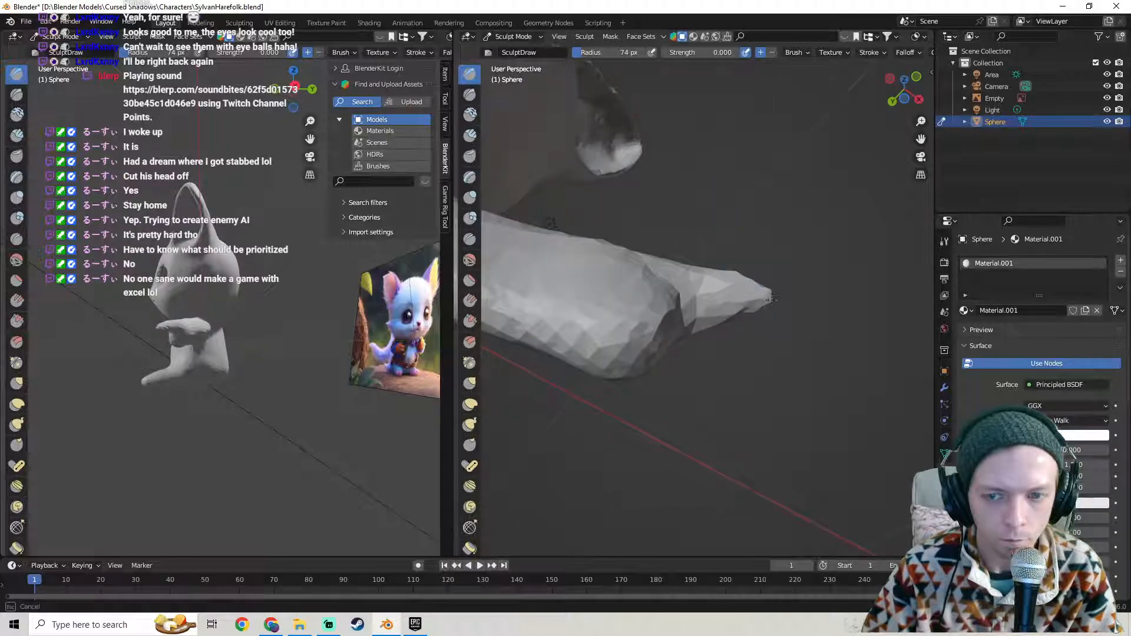
pyautogui.moveTo(707, 319)
pyautogui.mouseDown(button='middle')
pyautogui.moveTo(701, 415)
pyautogui.moveTo(714, 387)
pyautogui.moveTo(651, 406)
pyautogui.moveTo(729, 355)
pyautogui.mouseUp(button='middle')
pyautogui.press('Tab')
pyautogui.press('Tab')
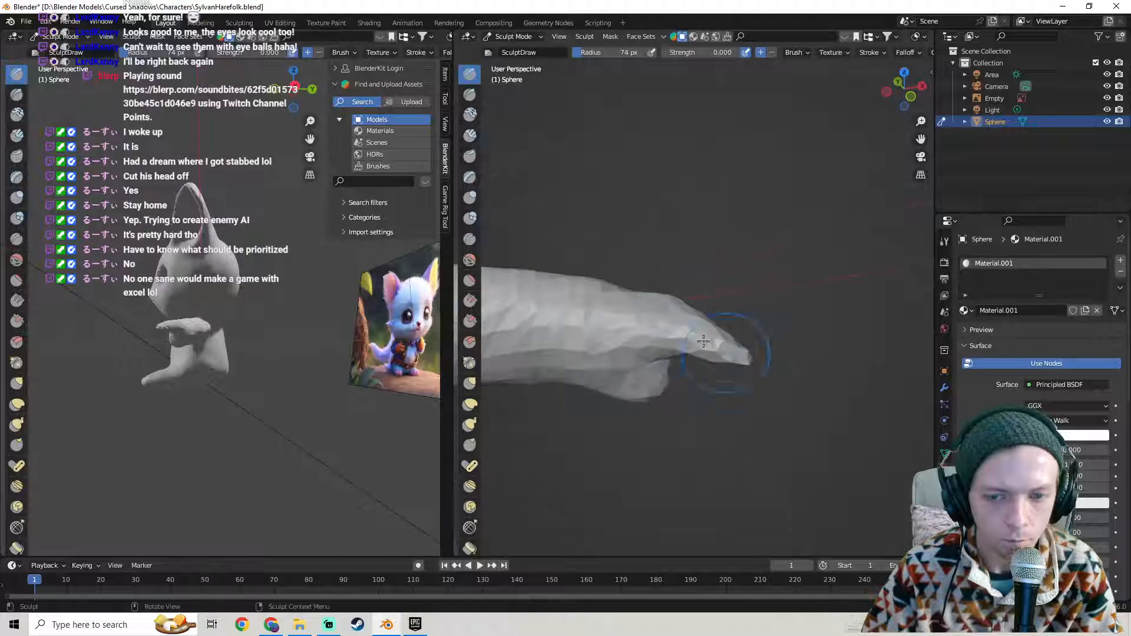
# - Reshape the finger and its tip with the Grab brush at 74 px radius and 0.400 strength
pyautogui.click(470, 383)
pyautogui.moveTo(504, 374)
pyautogui.mouseDown(button='middle')
pyautogui.moveTo(662, 353)
pyautogui.moveTo(704, 332)
pyautogui.mouseUp(button='middle')
pyautogui.moveTo(105, 353); pyautogui.dragTo(379, 351, button='middle')
pyautogui.moveTo(761, 387); pyautogui.dragTo(489, 310, button='middle')
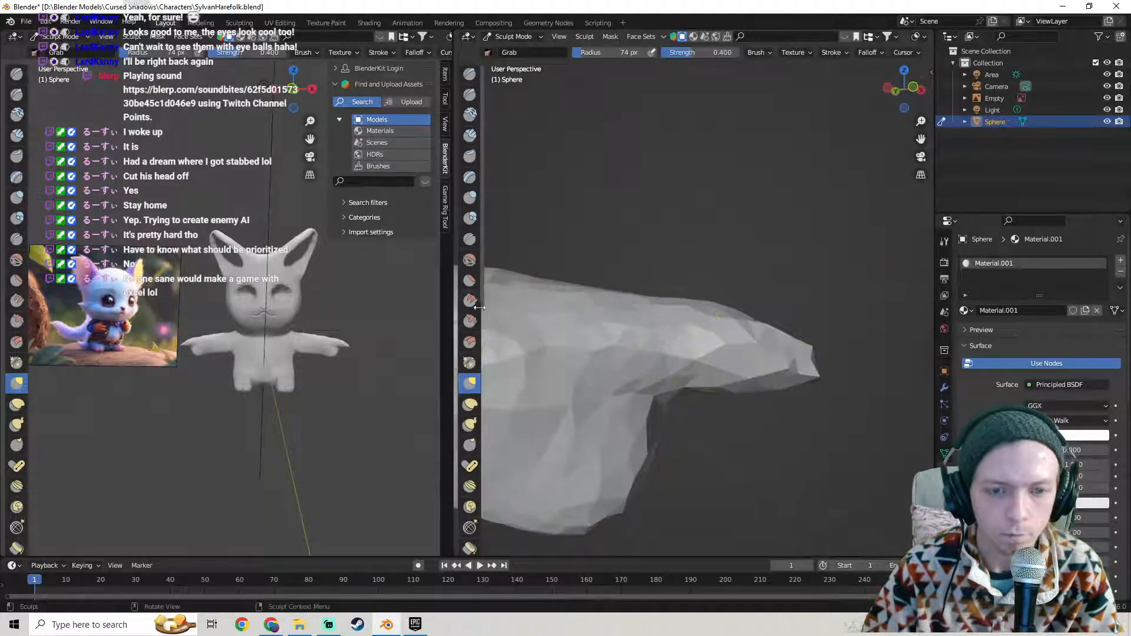
# - Smooth the finger and hand with the Smooth brush at 0.456 strength and check the mesh density in Edit Mode
pyautogui.click(470, 259)
pyautogui.moveTo(619, 341)
pyautogui.mouseDown(button='middle')
pyautogui.moveTo(797, 366)
pyautogui.moveTo(671, 371)
pyautogui.mouseUp(button='middle')
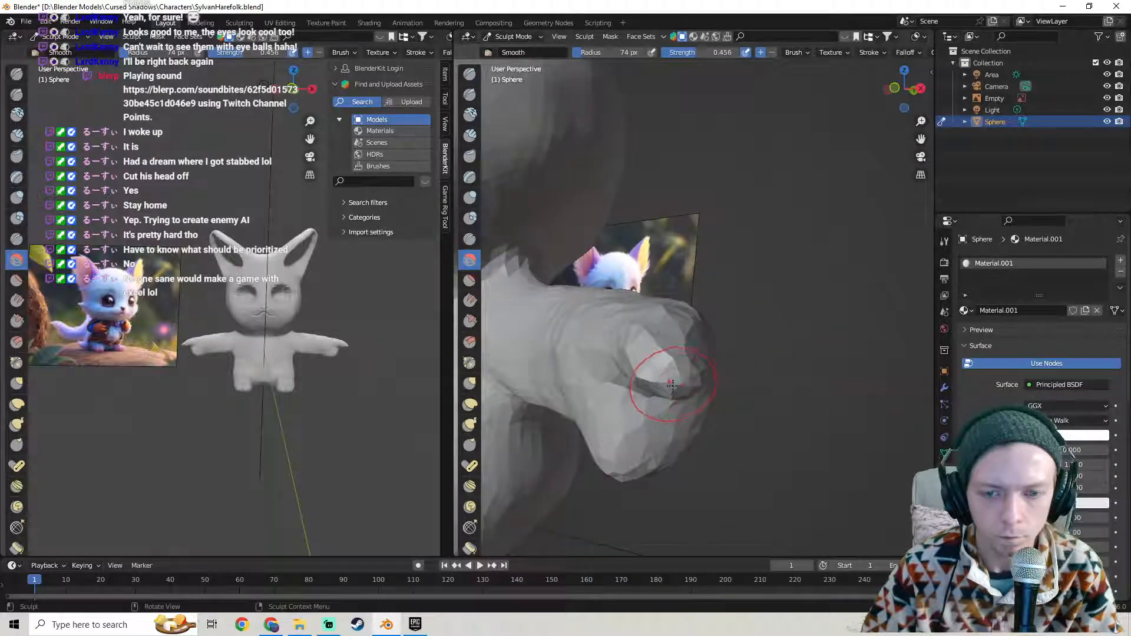
pyautogui.press('Tab')
pyautogui.moveTo(644, 355)
pyautogui.mouseDown(button='middle')
pyautogui.moveTo(652, 424)
pyautogui.moveTo(672, 430)
pyautogui.moveTo(636, 361)
pyautogui.moveTo(611, 370)
pyautogui.moveTo(591, 450)
pyautogui.mouseUp(button='middle')
pyautogui.press('Tab')
pyautogui.press('Tab')
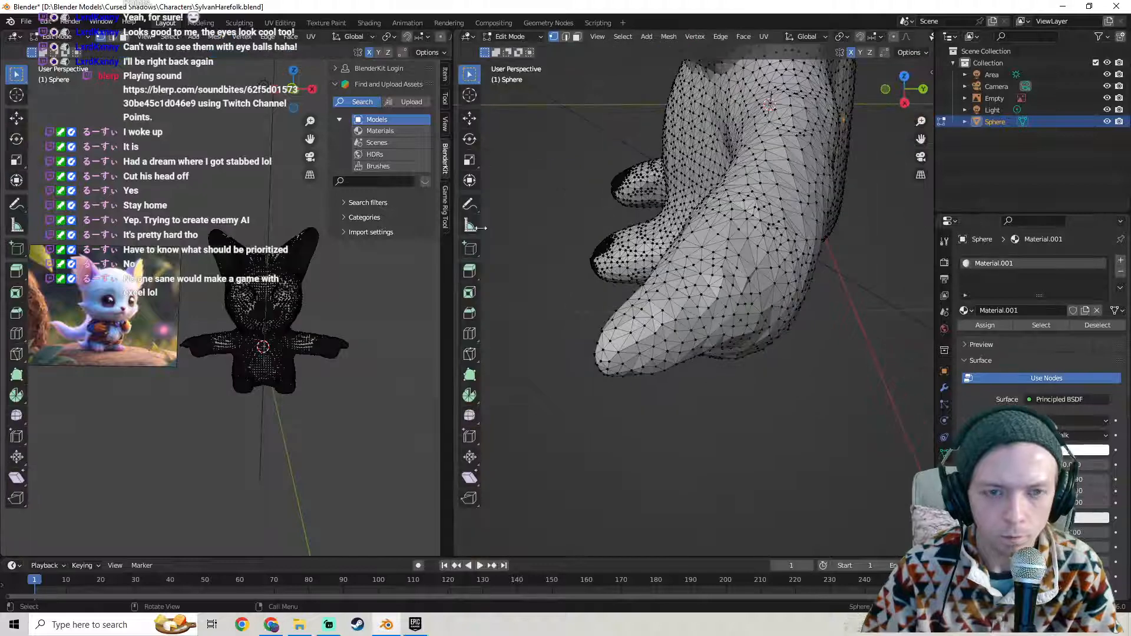
pyautogui.press('Tab')
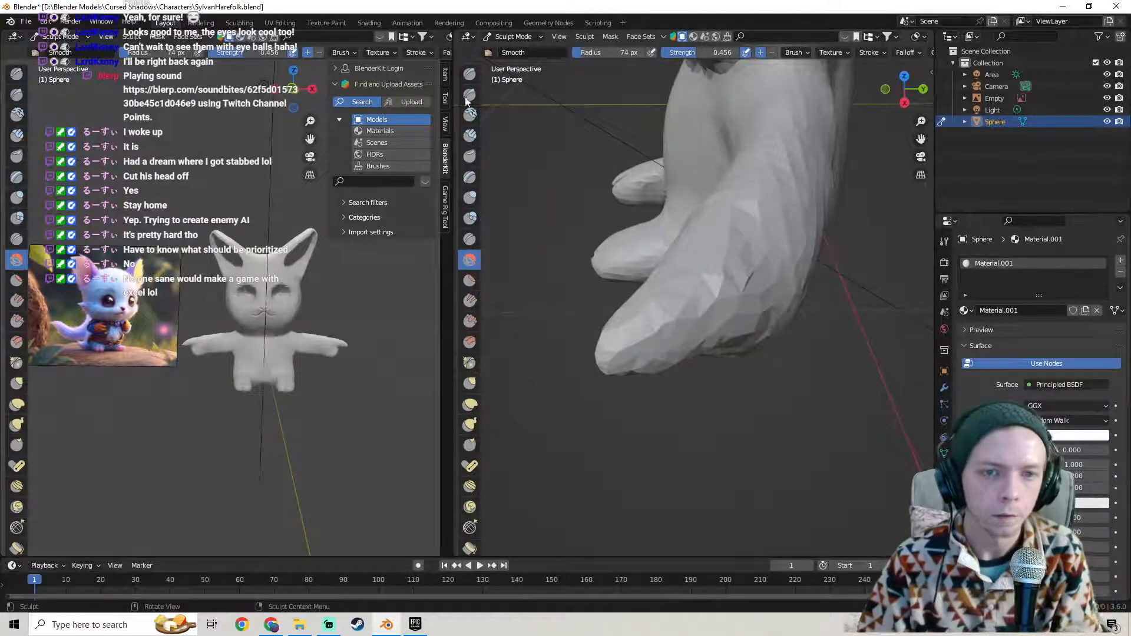
# - Enlarge the Grab brush to 157 px and pull the fingertip outward to lengthen the finger
pyautogui.click(470, 383)
pyautogui.moveTo(595, 389); pyautogui.dragTo(627, 399, button='middle')
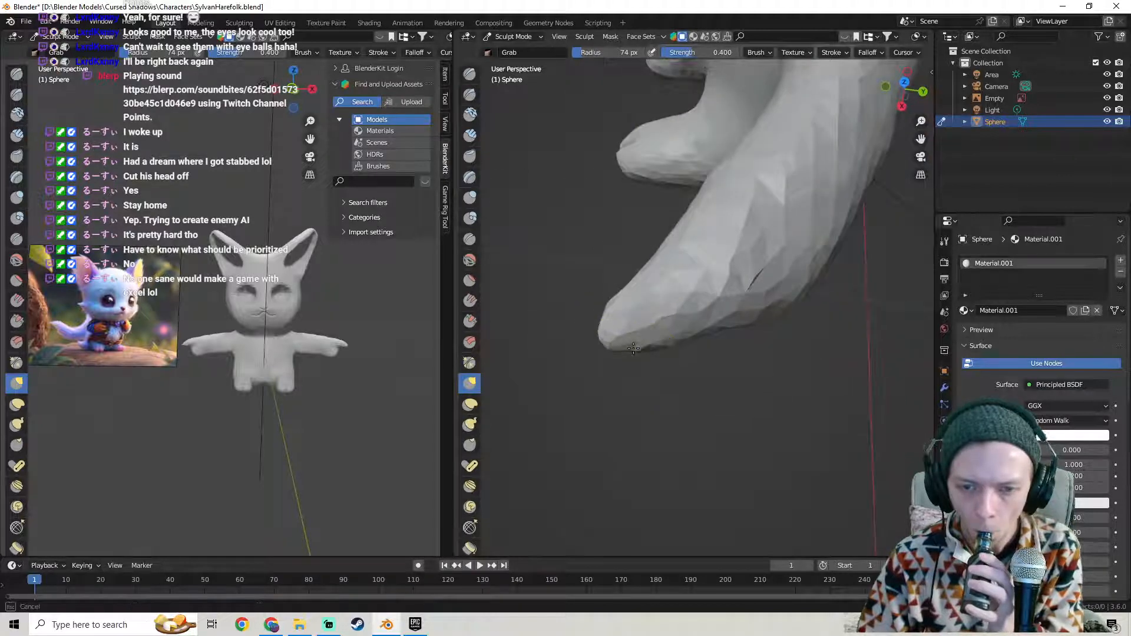
pyautogui.moveTo(636, 355)
pyautogui.mouseDown(button='middle')
pyautogui.moveTo(815, 250)
pyautogui.moveTo(714, 296)
pyautogui.moveTo(682, 330)
pyautogui.moveTo(684, 350)
pyautogui.mouseUp(button='middle')
pyautogui.scroll(7, 243, 332)
pyautogui.moveTo(292, 322); pyautogui.dragTo(260, 327, button='middle')
pyautogui.moveTo(329, 323); pyautogui.dragTo(296, 336, button='middle')
pyautogui.moveTo(668, 354); pyautogui.dragTo(690, 370, button='middle')
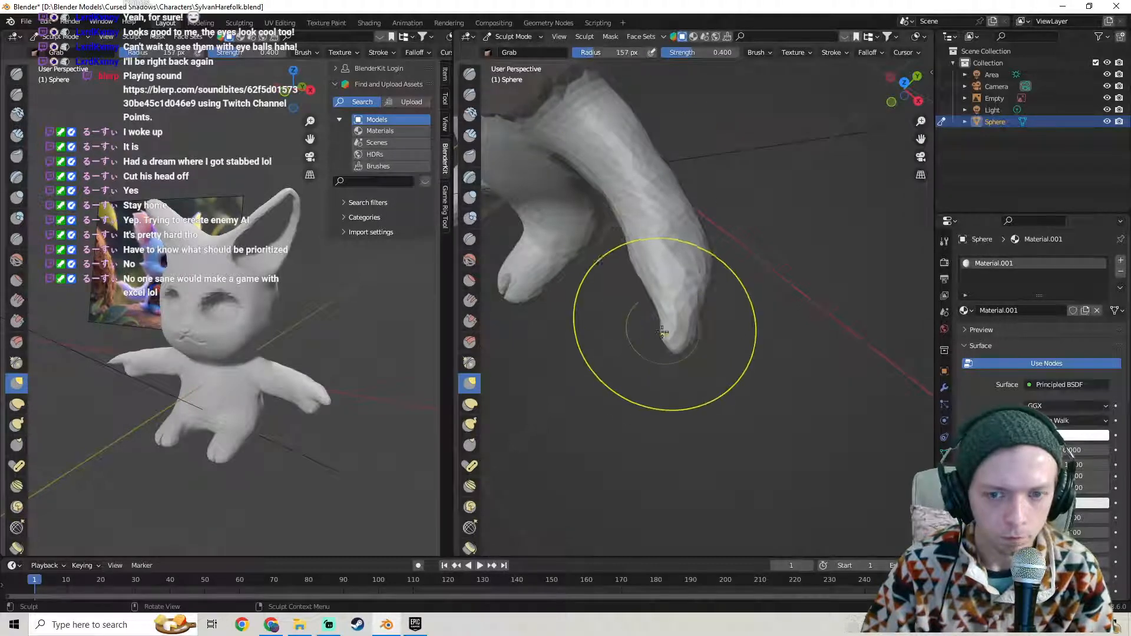
pyautogui.moveTo(668, 328); pyautogui.dragTo(676, 353)
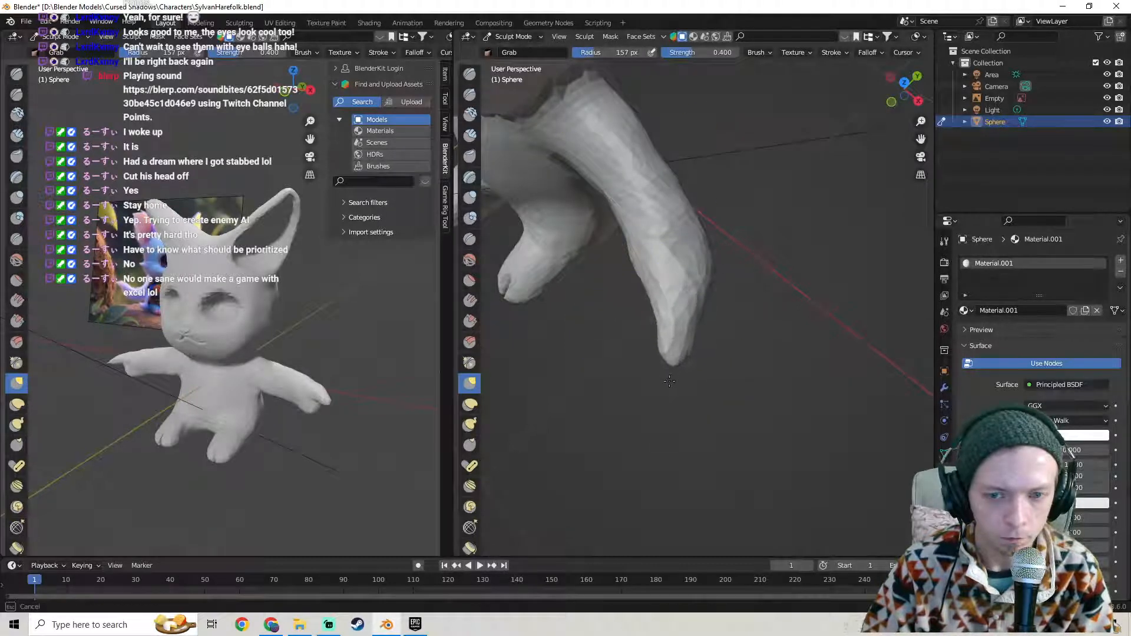
pyautogui.moveTo(661, 409)
pyautogui.mouseDown(button='middle')
pyautogui.moveTo(798, 275)
pyautogui.moveTo(519, 356)
pyautogui.moveTo(722, 323)
pyautogui.mouseUp(button='middle')
pyautogui.scroll(-4, 723, 323)
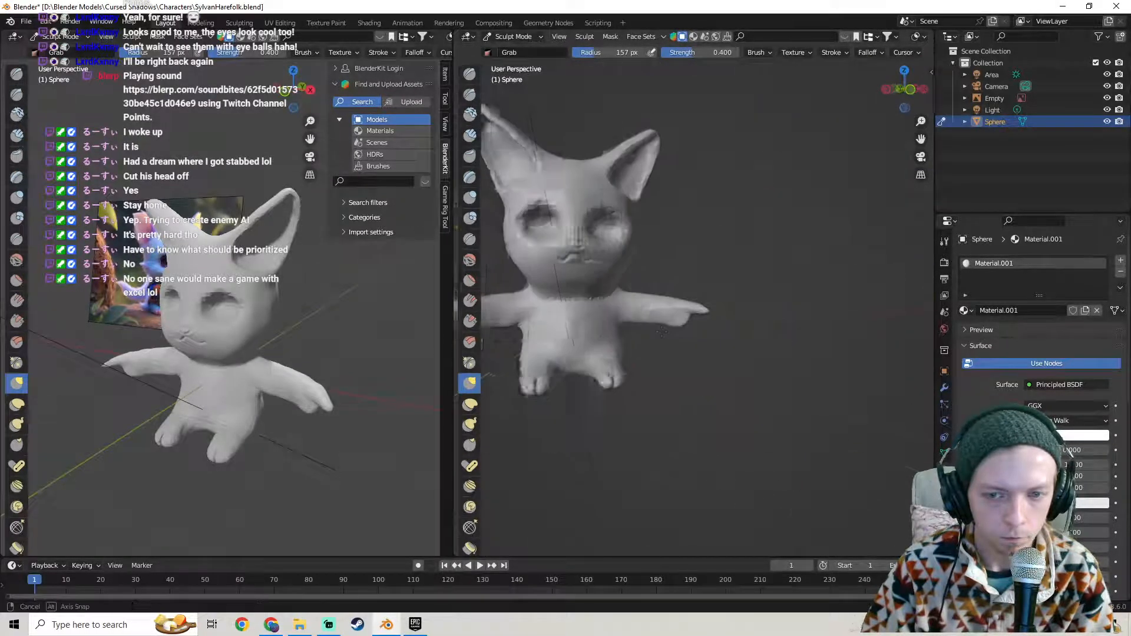
# - Pull the fingertip further out and bend it slightly downward with the Grab brush, checking against the whole figure
pyautogui.moveTo(239, 277); pyautogui.dragTo(276, 347, button='middle')
pyautogui.scroll(2, 276, 347)
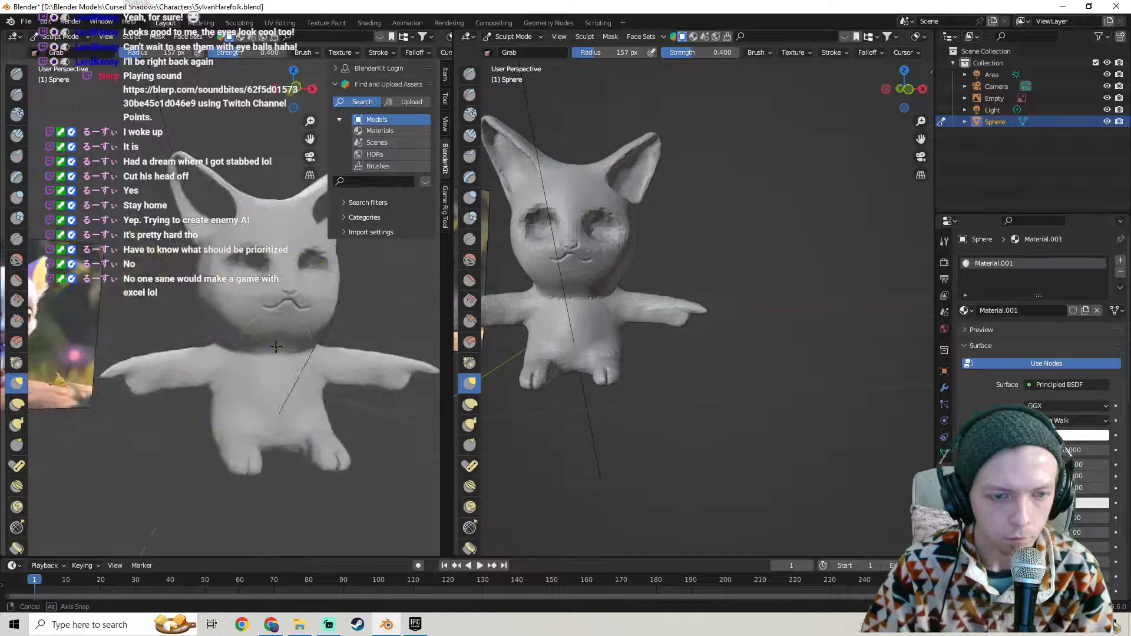
pyautogui.scroll(5, 713, 377)
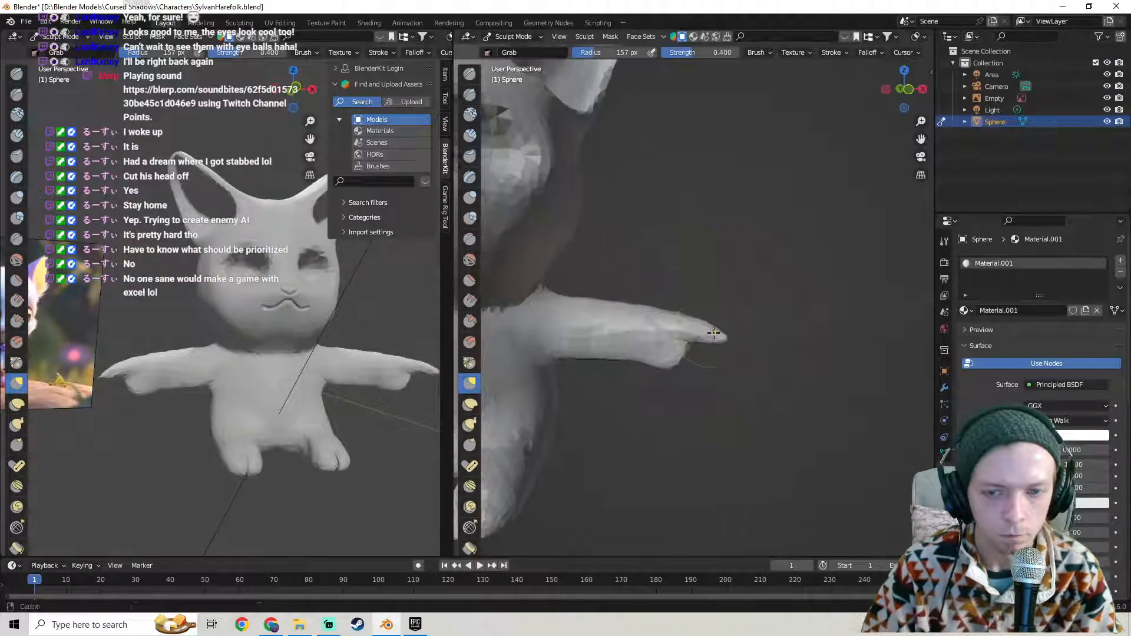
pyautogui.moveTo(729, 335)
pyautogui.mouseDown()
pyautogui.moveTo(717, 334)
pyautogui.moveTo(731, 329)
pyautogui.moveTo(731, 352)
pyautogui.moveTo(752, 346)
pyautogui.mouseUp()
pyautogui.scroll(2, 740, 331)
pyautogui.scroll(2, 751, 347)
pyautogui.moveTo(751, 347); pyautogui.dragTo(766, 354, button='middle')
pyautogui.moveTo(757, 367); pyautogui.dragTo(753, 367)
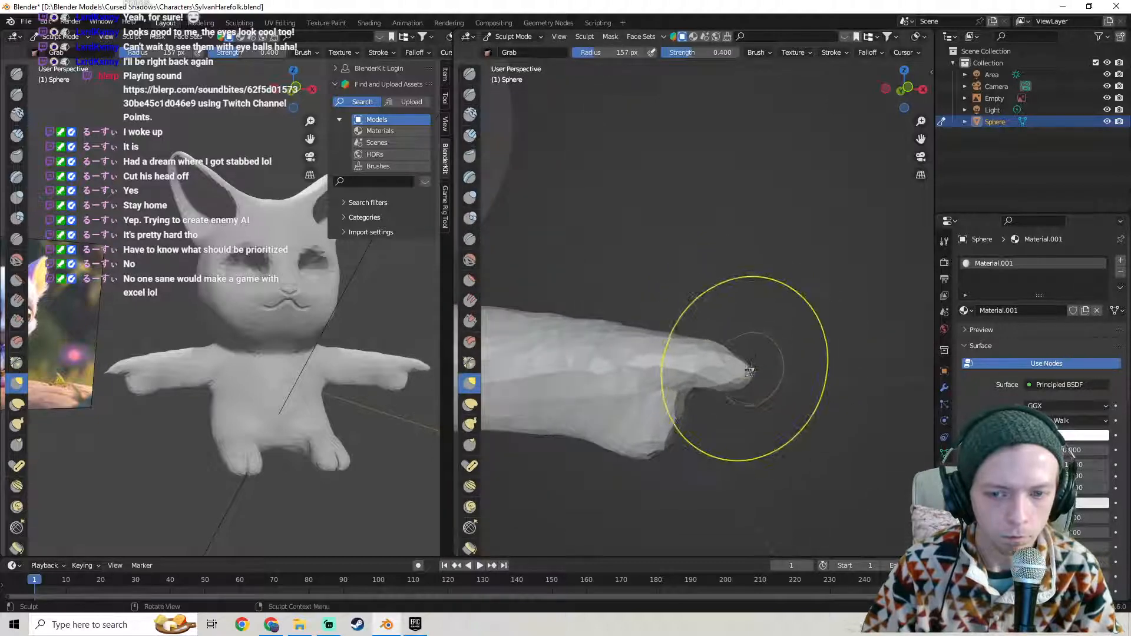
pyautogui.moveTo(794, 324); pyautogui.dragTo(715, 316)
# - Adjust the upper edge and direction of the finger with the Grab brush so it continues the arm's line
pyautogui.moveTo(714, 316)
pyautogui.mouseDown(button='middle')
pyautogui.moveTo(609, 360)
pyautogui.moveTo(668, 352)
pyautogui.mouseUp(button='middle')
pyautogui.scroll(-1, 671, 348)
pyautogui.moveTo(671, 345)
pyautogui.mouseDown()
pyautogui.moveTo(697, 360)
pyautogui.moveTo(694, 351)
pyautogui.mouseUp()
pyautogui.moveTo(692, 352)
pyautogui.mouseDown(button='middle')
pyautogui.moveTo(548, 344)
pyautogui.moveTo(624, 368)
pyautogui.moveTo(784, 351)
pyautogui.mouseUp(button='middle')
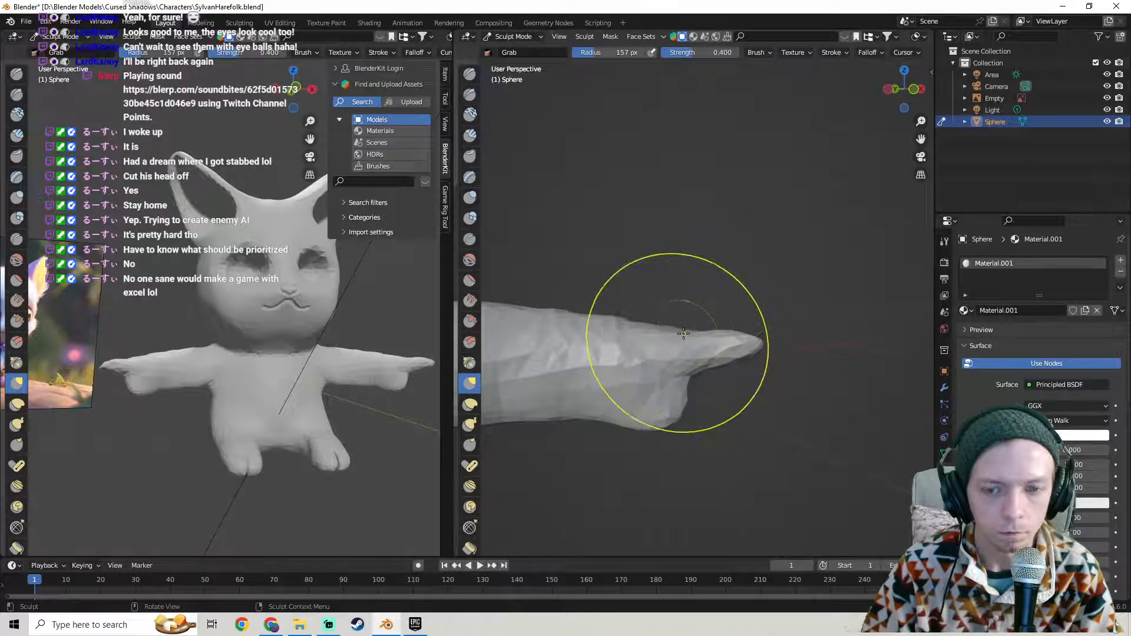
pyautogui.moveTo(684, 328)
pyautogui.mouseDown(button='middle')
pyautogui.moveTo(780, 321)
pyautogui.moveTo(816, 304)
pyautogui.mouseUp(button='middle')
pyautogui.moveTo(652, 435); pyautogui.dragTo(727, 405, button='middle')
pyautogui.scroll(-1, 299, 392)
# - Examine the finger and arm shape from several angles and check the hand's mesh in Edit Mode
pyautogui.moveTo(300, 391); pyautogui.dragTo(202, 419, button='middle')
pyautogui.moveTo(518, 377); pyautogui.dragTo(907, 253, button='middle')
pyautogui.scroll(3, 363, 366)
pyautogui.scroll(-2, 668, 335)
pyautogui.moveTo(663, 327)
pyautogui.keyDown('shift'); pyautogui.mouseDown(button='middle')
pyautogui.moveTo(691, 315)
pyautogui.moveTo(602, 271)
pyautogui.mouseUp(button='middle'); pyautogui.keyUp('shift')
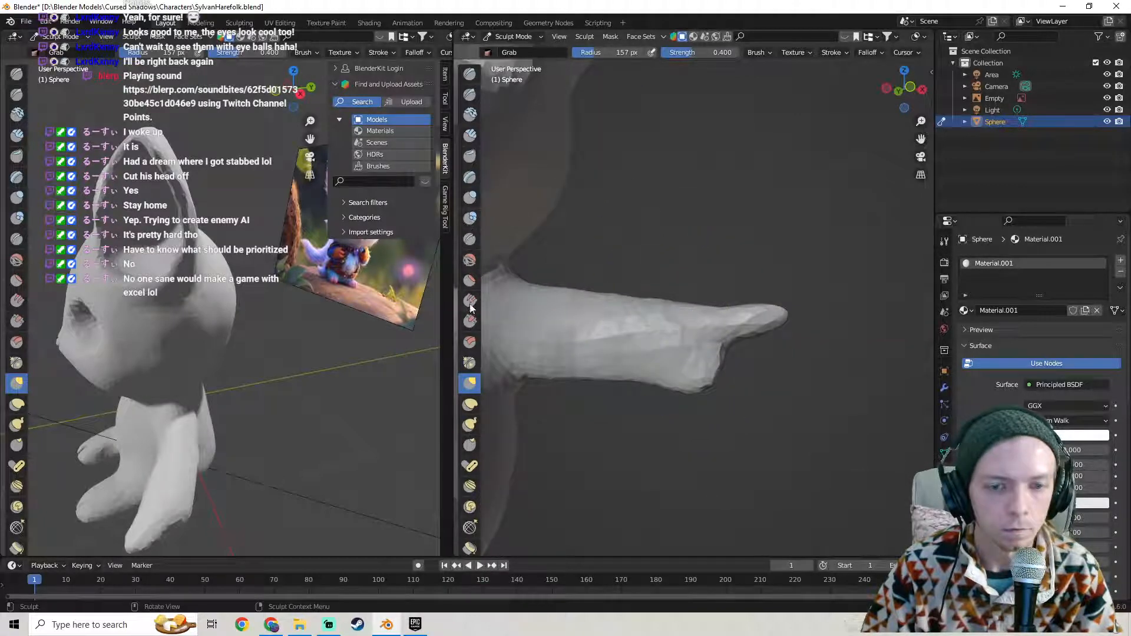
pyautogui.moveTo(776, 323); pyautogui.dragTo(571, 383, button='middle')
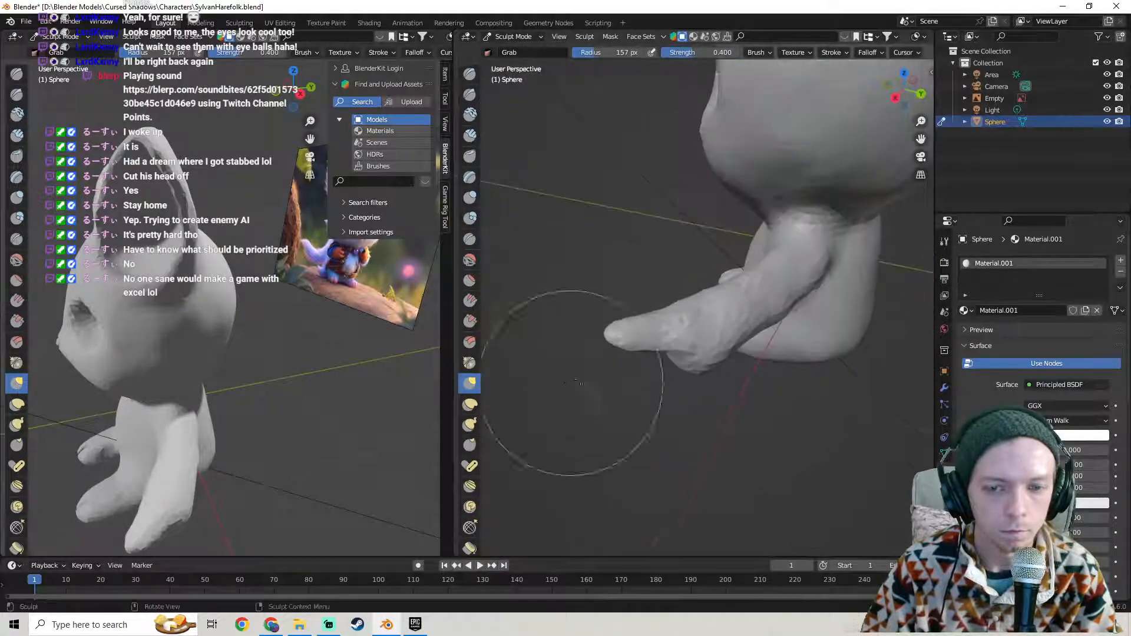
pyautogui.moveTo(637, 323)
pyautogui.mouseDown(button='middle')
pyautogui.moveTo(852, 321)
pyautogui.moveTo(715, 323)
pyautogui.mouseUp(button='middle')
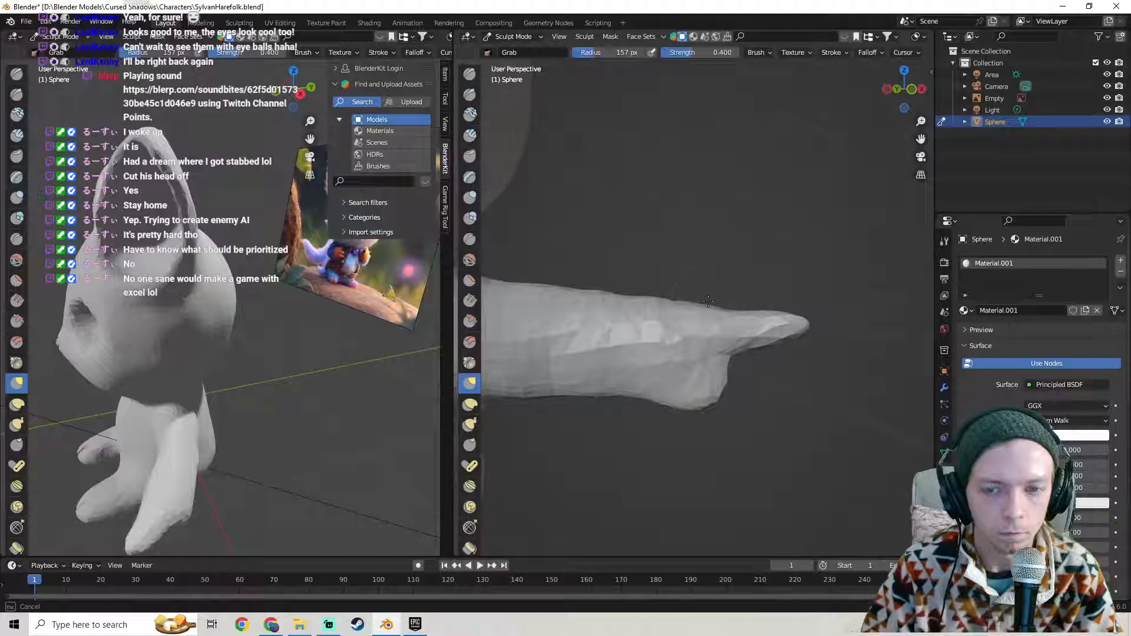
pyautogui.press('Tab')
pyautogui.moveTo(753, 305)
pyautogui.mouseDown(button='middle')
pyautogui.moveTo(740, 253)
pyautogui.moveTo(568, 334)
pyautogui.moveTo(548, 373)
pyautogui.moveTo(639, 379)
pyautogui.moveTo(540, 345)
pyautogui.moveTo(666, 318)
pyautogui.mouseUp(button='middle')
pyautogui.press('Tab')
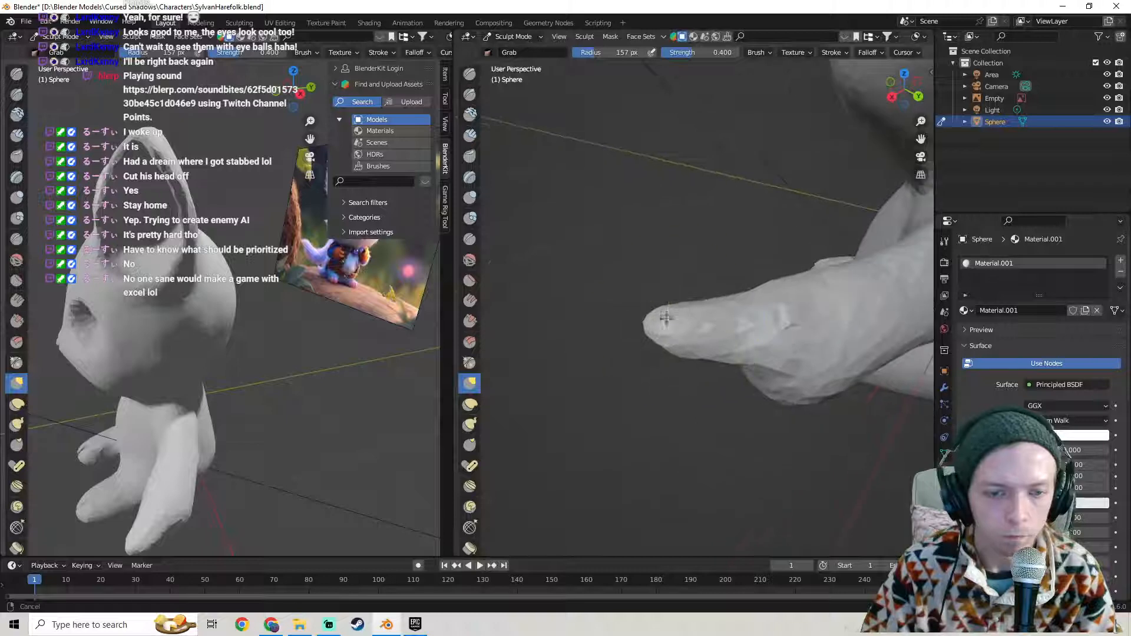
# - Work on the finger with the Clay brush at 157 px radius and 0.500 strength and check its mesh
pyautogui.click(471, 115)
pyautogui.moveTo(651, 310); pyautogui.dragTo(483, 276, button='middle')
pyautogui.scroll(-5, 588, 291)
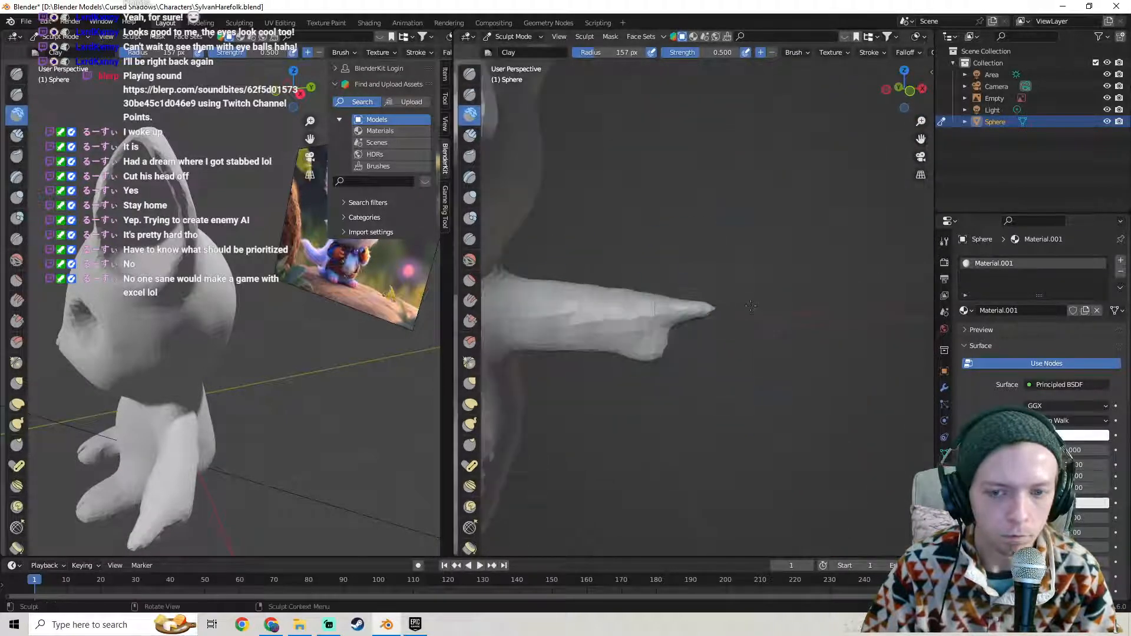
pyautogui.press('Tab')
pyautogui.scroll(-2, 744, 306)
pyautogui.moveTo(744, 305); pyautogui.dragTo(724, 298, button='middle')
pyautogui.press('Tab')
# - Push the upper side of the finger toward its tip with the Grab brush at 157 px radius
pyautogui.moveTo(70, 409)
pyautogui.mouseDown(button='middle')
pyautogui.moveTo(212, 361)
pyautogui.moveTo(322, 361)
pyautogui.moveTo(296, 380)
pyautogui.moveTo(324, 366)
pyautogui.mouseUp(button='middle')
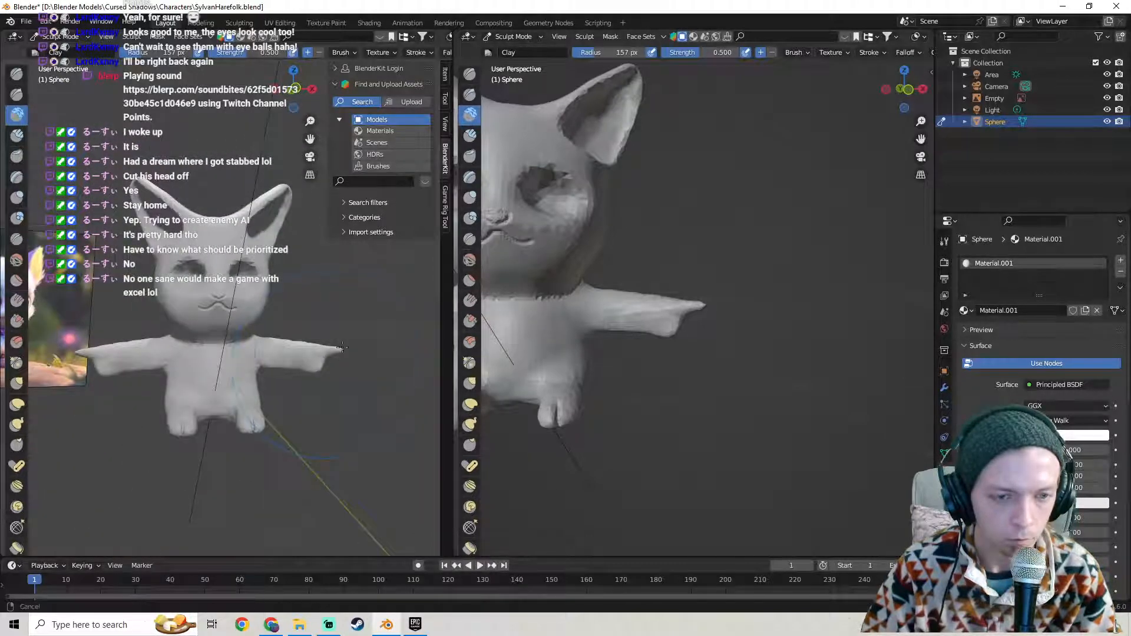
pyautogui.keyDown('shift'); pyautogui.moveTo(343, 348); pyautogui.dragTo(287, 320, button='middle'); pyautogui.keyUp('shift')
pyautogui.scroll(3, 667, 335)
pyautogui.moveTo(666, 336)
pyautogui.mouseDown(button='middle')
pyautogui.moveTo(717, 330)
pyautogui.moveTo(532, 281)
pyautogui.mouseUp(button='middle')
pyautogui.scroll(2, 719, 320)
pyautogui.click(471, 383)
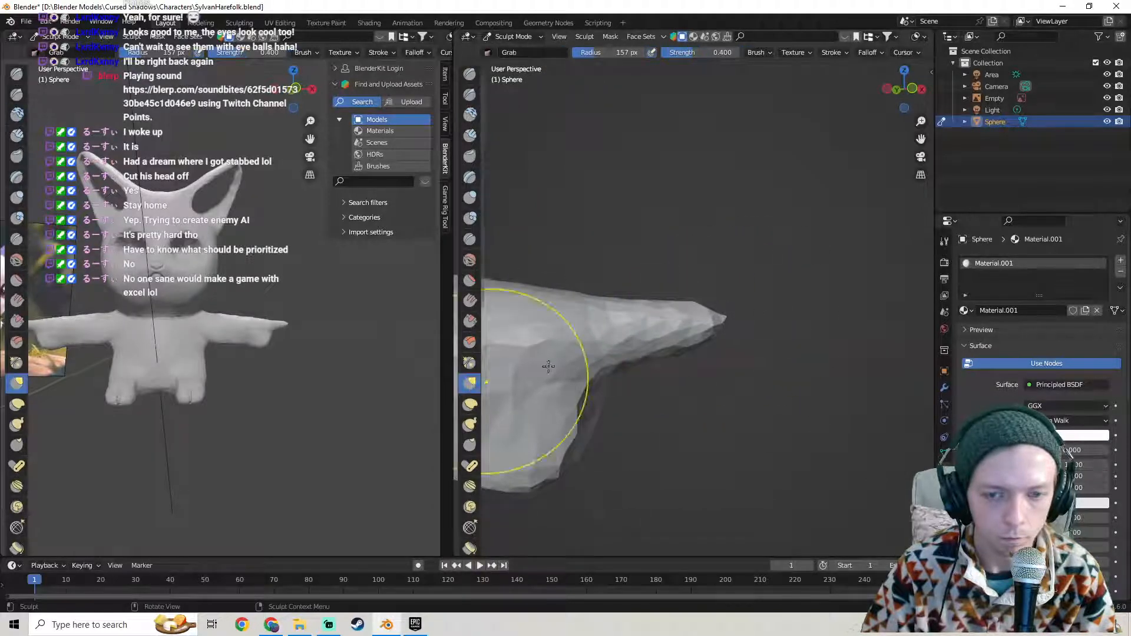
pyautogui.moveTo(687, 302); pyautogui.dragTo(715, 324)
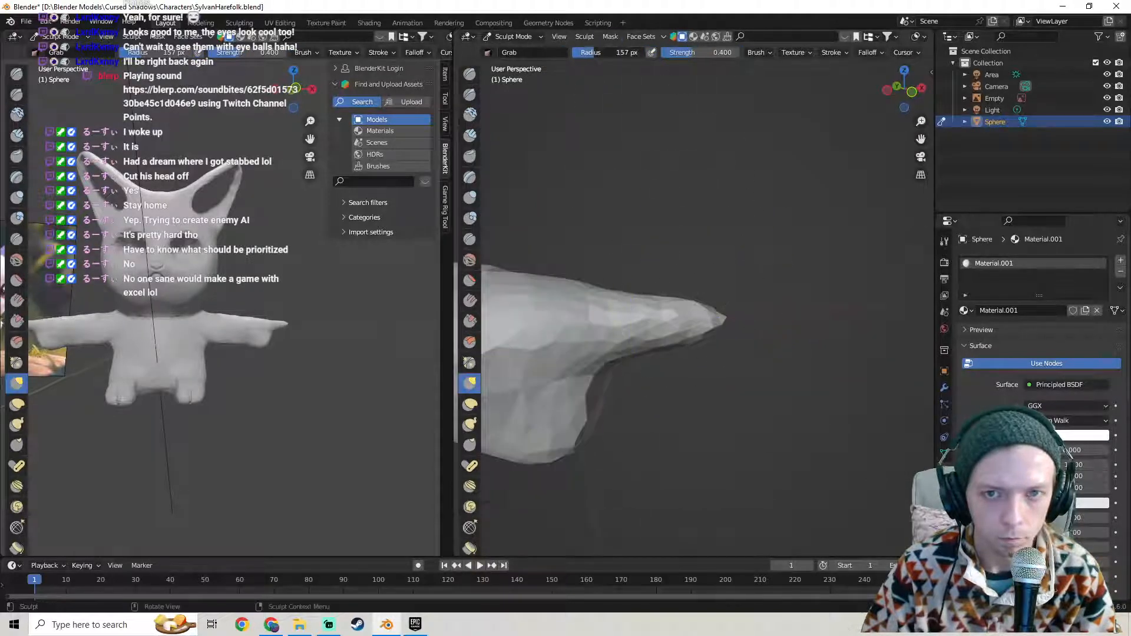
# - Reduce the Grab brush radius to 94 px and reshape the end of the finger
pyautogui.moveTo(584, 52); pyautogui.dragTo(587, 53)
pyautogui.moveTo(661, 298)
pyautogui.mouseDown(button='middle')
pyautogui.moveTo(723, 324)
pyautogui.moveTo(719, 342)
pyautogui.mouseUp(button='middle')
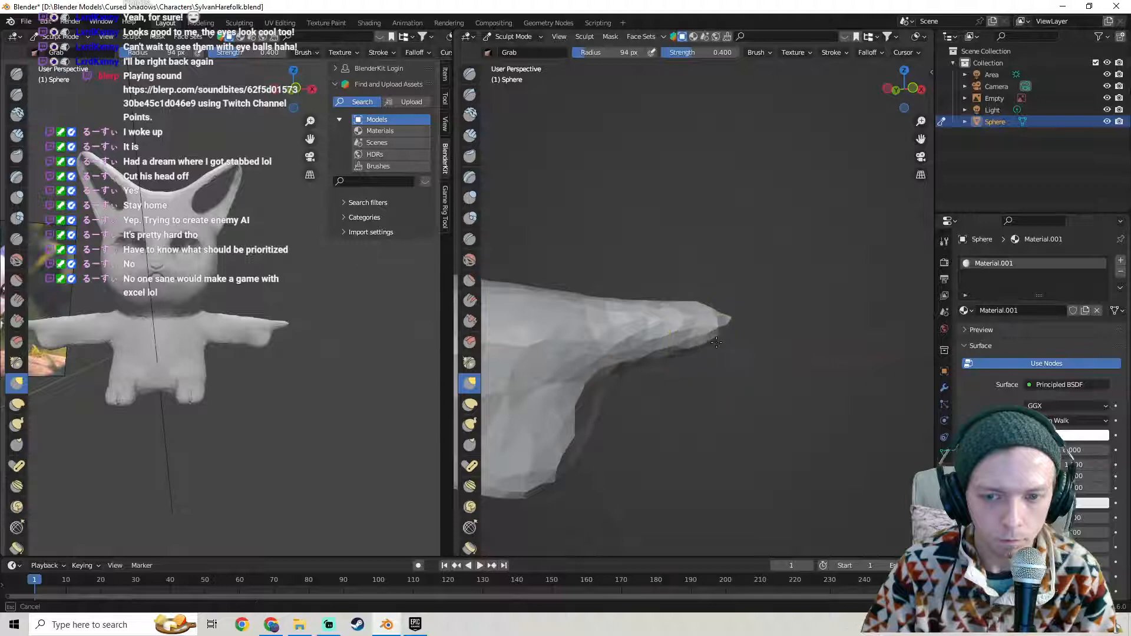
pyautogui.moveTo(704, 323)
pyautogui.mouseDown(button='middle')
pyautogui.moveTo(714, 309)
pyautogui.moveTo(662, 324)
pyautogui.moveTo(671, 304)
pyautogui.moveTo(772, 328)
pyautogui.moveTo(760, 313)
pyautogui.mouseUp(button='middle')
pyautogui.moveTo(732, 313); pyautogui.dragTo(721, 313)
pyautogui.moveTo(721, 313)
pyautogui.mouseDown(button='middle')
pyautogui.moveTo(679, 318)
pyautogui.moveTo(610, 297)
pyautogui.moveTo(489, 218)
pyautogui.mouseUp(button='middle')
# - Round off the fingertip with the Smooth brush at 94 px radius and 0.456 strength
pyautogui.click(469, 260)
pyautogui.moveTo(530, 283); pyautogui.dragTo(699, 376, button='middle')
pyautogui.moveTo(720, 332)
pyautogui.mouseDown(button='middle')
pyautogui.moveTo(701, 330)
pyautogui.moveTo(729, 333)
pyautogui.moveTo(724, 357)
pyautogui.moveTo(572, 387)
pyautogui.moveTo(750, 336)
pyautogui.moveTo(677, 334)
pyautogui.moveTo(696, 325)
pyautogui.moveTo(756, 368)
pyautogui.moveTo(607, 408)
pyautogui.moveTo(690, 402)
pyautogui.mouseUp(button='middle')
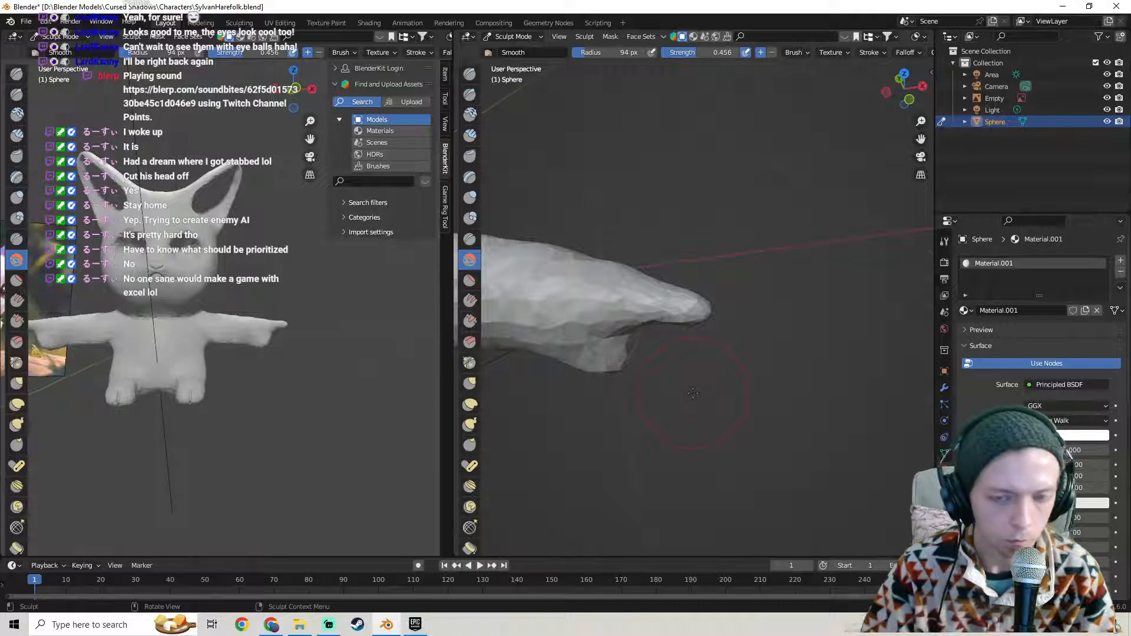
pyautogui.moveTo(634, 366); pyautogui.dragTo(751, 268, button='middle')
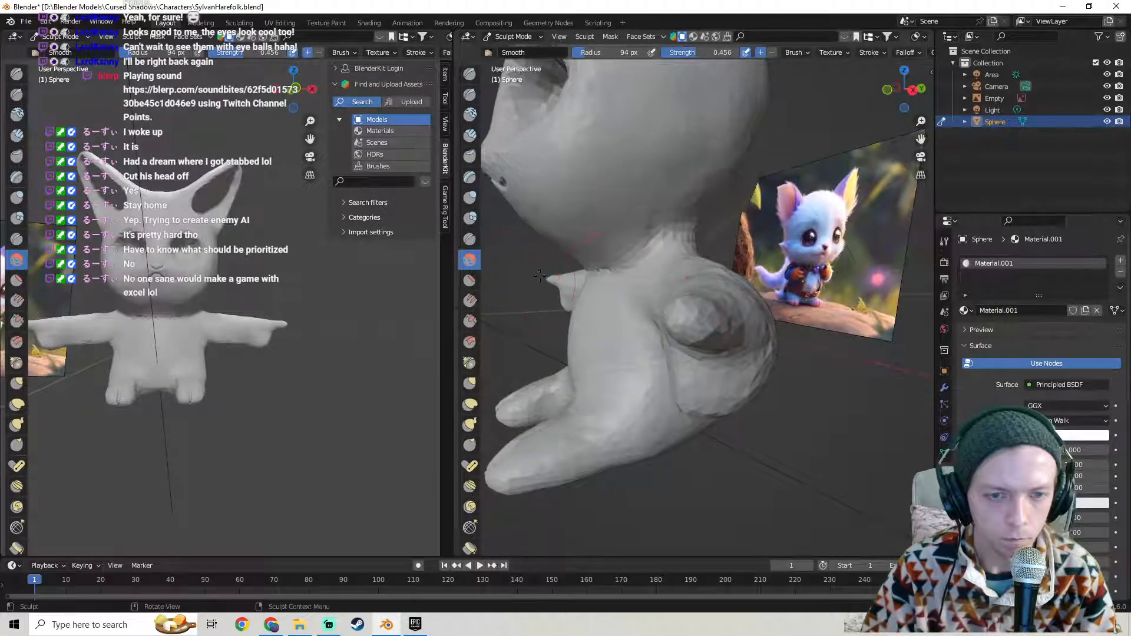
# - Pull a second finger out of the hand below the first one with the Grab brush at 94 px radius
pyautogui.click(472, 386)
pyautogui.moveTo(720, 354); pyautogui.dragTo(722, 325, button='middle')
pyautogui.moveTo(716, 324); pyautogui.dragTo(726, 328)
pyautogui.moveTo(724, 331)
pyautogui.mouseDown(button='middle')
pyautogui.moveTo(724, 345)
pyautogui.moveTo(739, 345)
pyautogui.moveTo(710, 348)
pyautogui.moveTo(720, 357)
pyautogui.moveTo(707, 328)
pyautogui.moveTo(721, 327)
pyautogui.moveTo(692, 307)
pyautogui.mouseUp(button='middle')
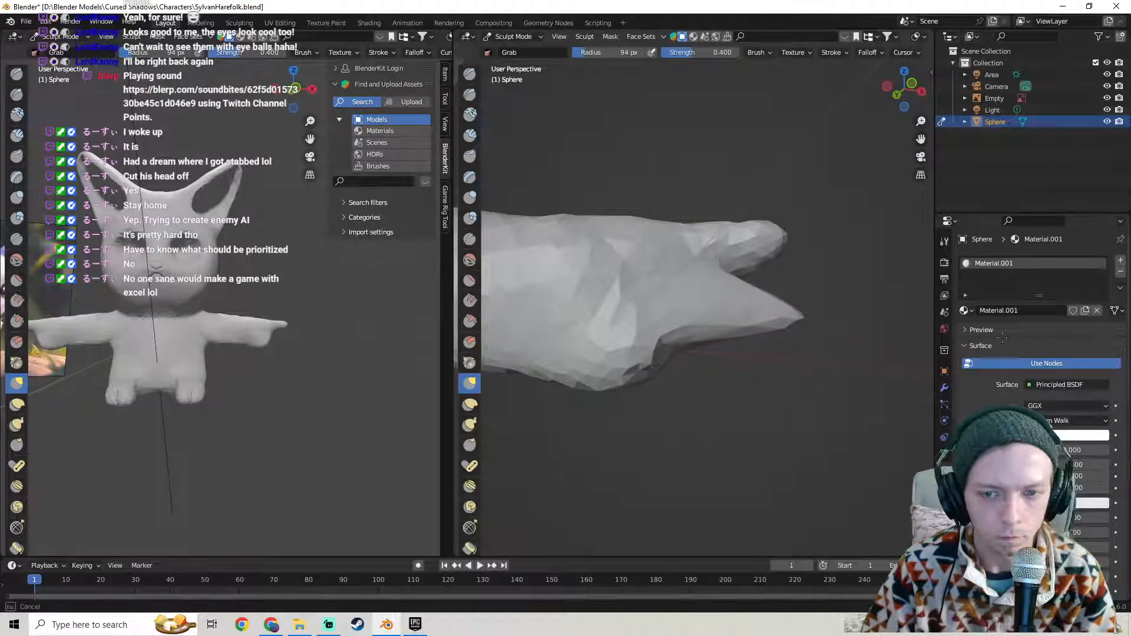
pyautogui.moveTo(859, 303); pyautogui.dragTo(747, 346, button='middle')
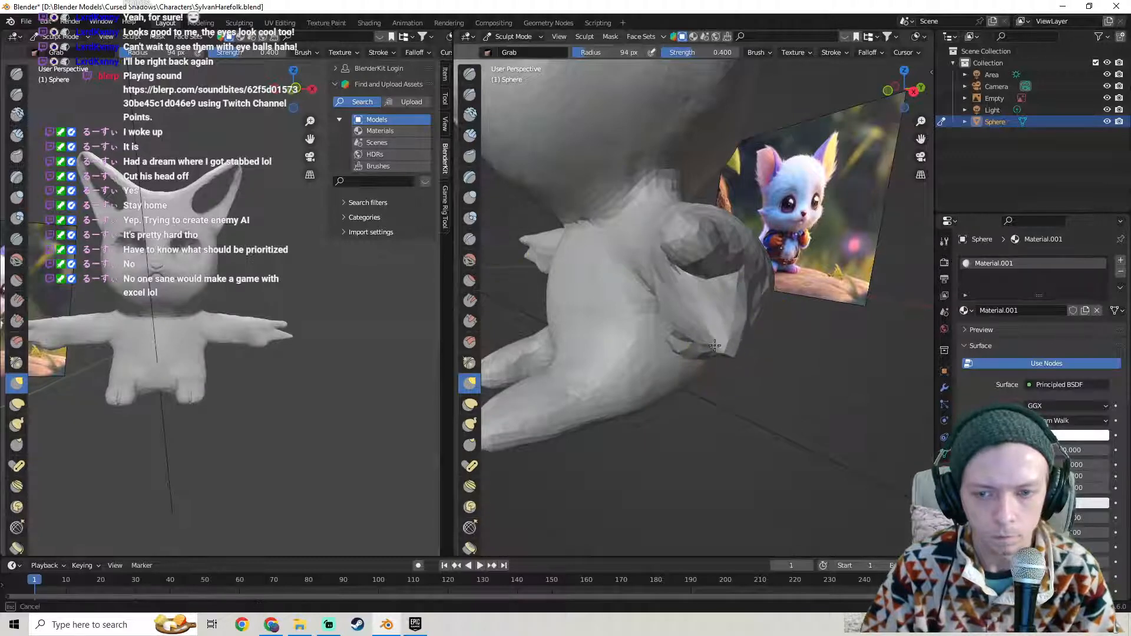
pyautogui.moveTo(710, 324)
pyautogui.mouseDown(button='middle')
pyautogui.moveTo(725, 338)
pyautogui.moveTo(727, 326)
pyautogui.moveTo(706, 334)
pyautogui.moveTo(850, 319)
pyautogui.moveTo(684, 336)
pyautogui.mouseUp(button='middle')
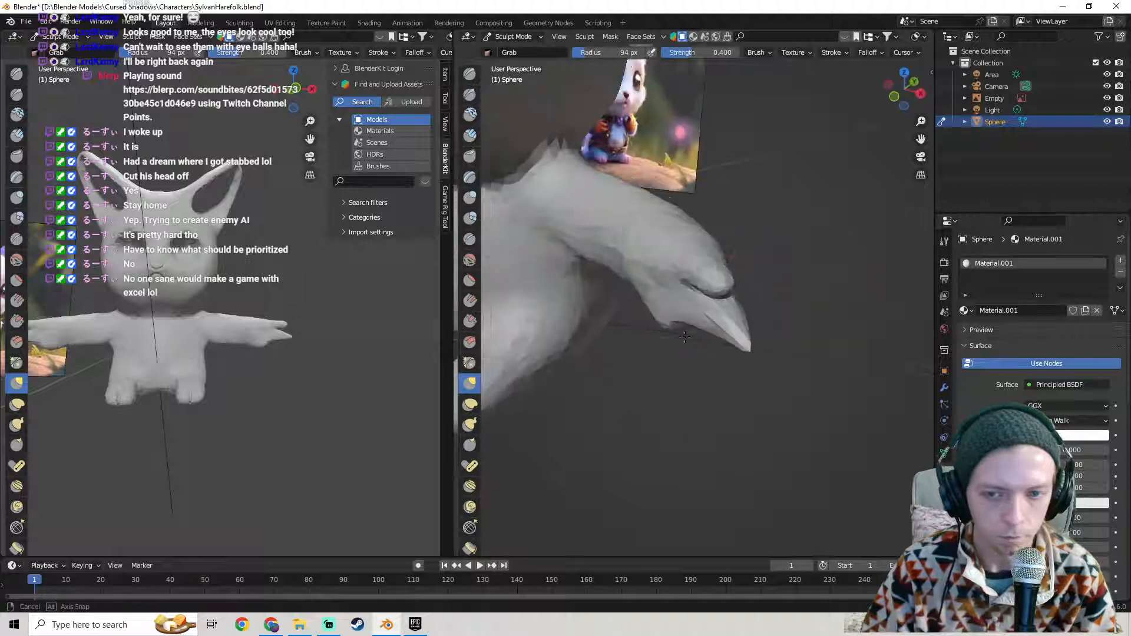
# - Refine the stretched mesh of the second finger with the SculptDraw brush at zero strength, checking it in Edit Mode
pyautogui.moveTo(790, 318)
pyautogui.mouseDown(button='middle')
pyautogui.moveTo(707, 303)
pyautogui.moveTo(676, 316)
pyautogui.mouseUp(button='middle')
pyautogui.press('Tab')
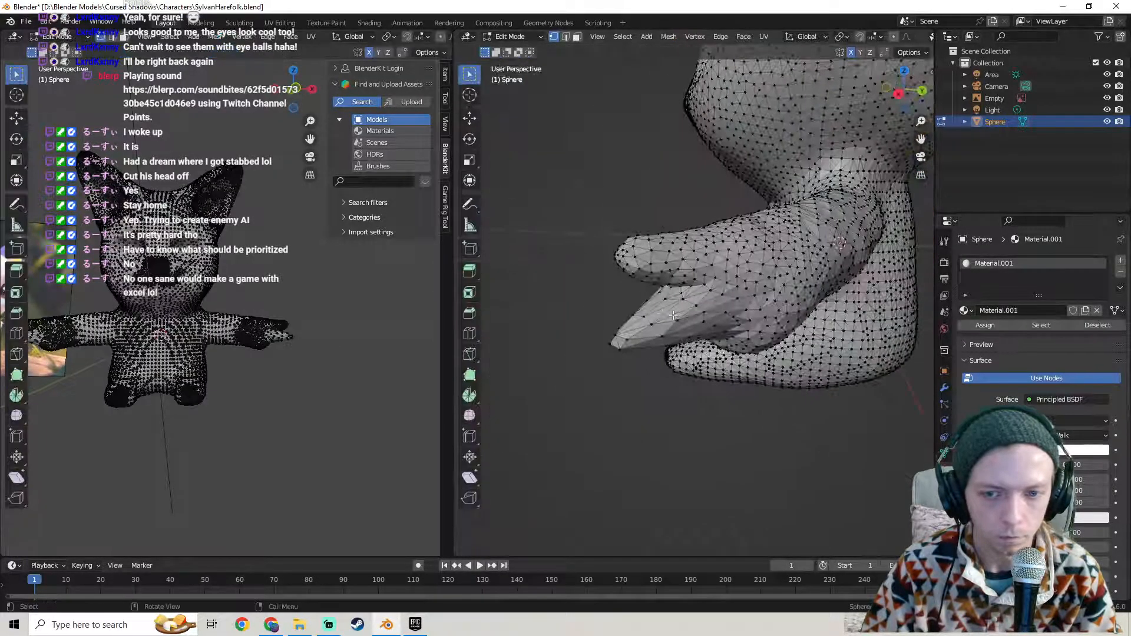
pyautogui.press('Tab')
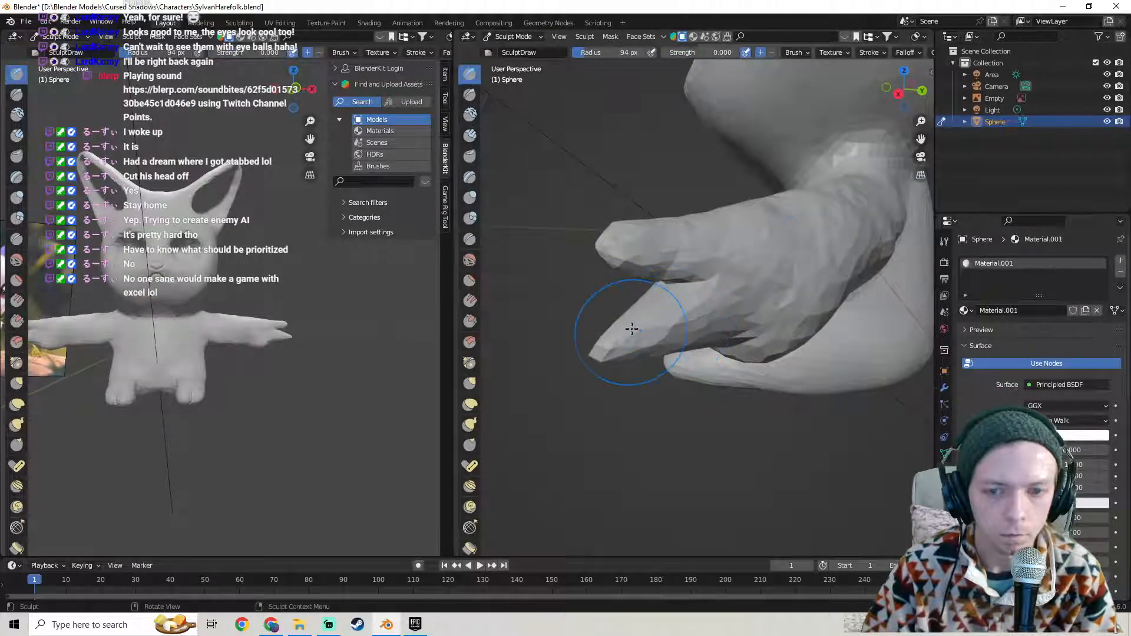
pyautogui.moveTo(636, 338)
pyautogui.mouseDown(button='middle')
pyautogui.moveTo(740, 298)
pyautogui.moveTo(801, 307)
pyautogui.mouseUp(button='middle')
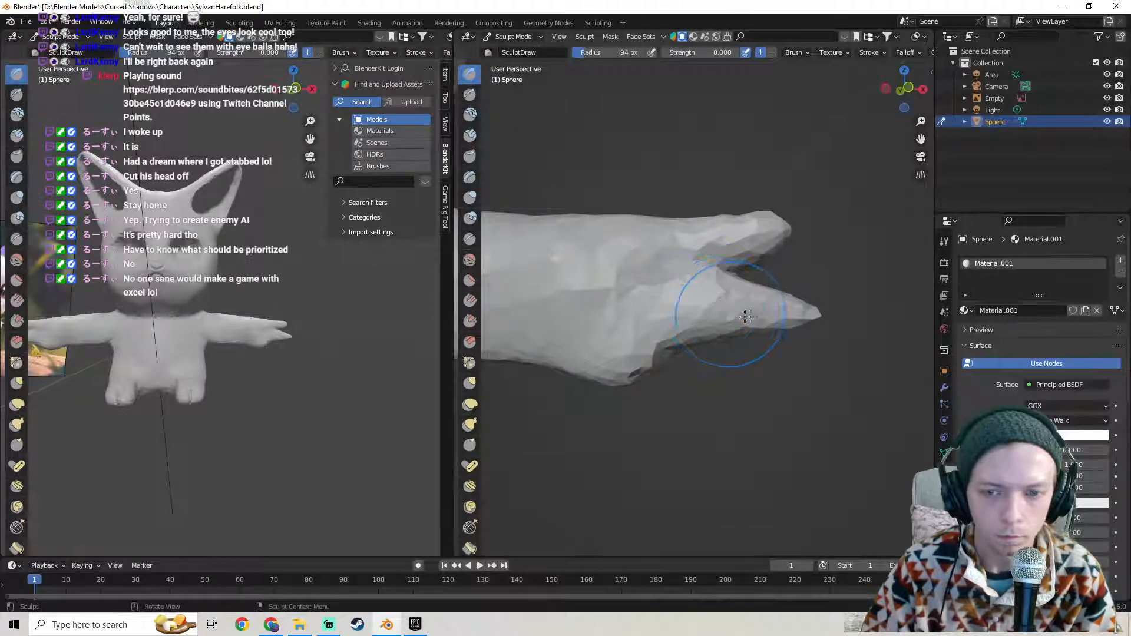
pyautogui.moveTo(795, 322)
pyautogui.mouseDown(button='middle')
pyautogui.moveTo(664, 312)
pyautogui.moveTo(662, 242)
pyautogui.moveTo(690, 267)
pyautogui.moveTo(824, 325)
pyautogui.moveTo(753, 379)
pyautogui.moveTo(648, 354)
pyautogui.mouseUp(button='middle')
pyautogui.press('Tab')
pyautogui.press('Tab')
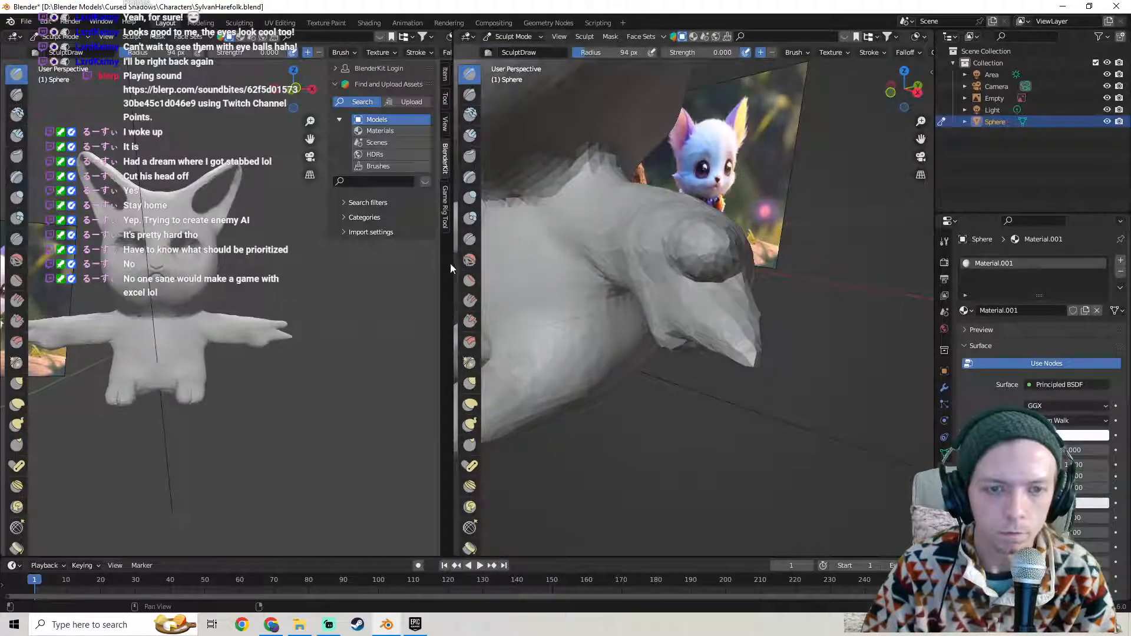
# - Smooth the second finger's surface with the Smooth brush at 94 px radius and 0.456 strength, checking its mesh in Edit Mode
pyautogui.click(470, 260)
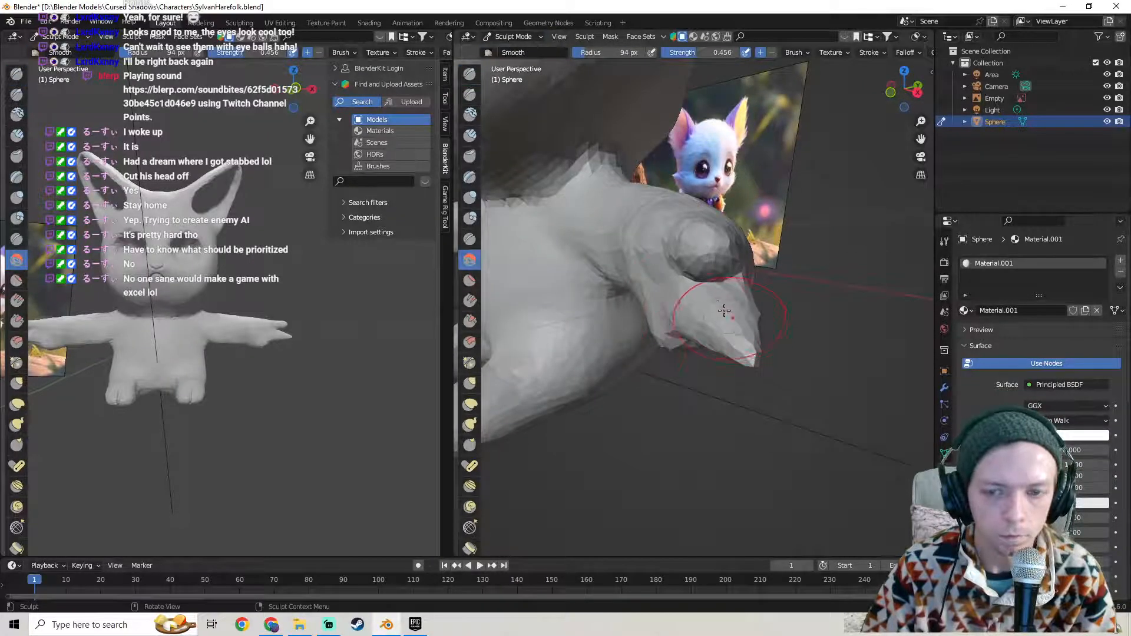
pyautogui.moveTo(718, 305); pyautogui.dragTo(845, 262, button='middle')
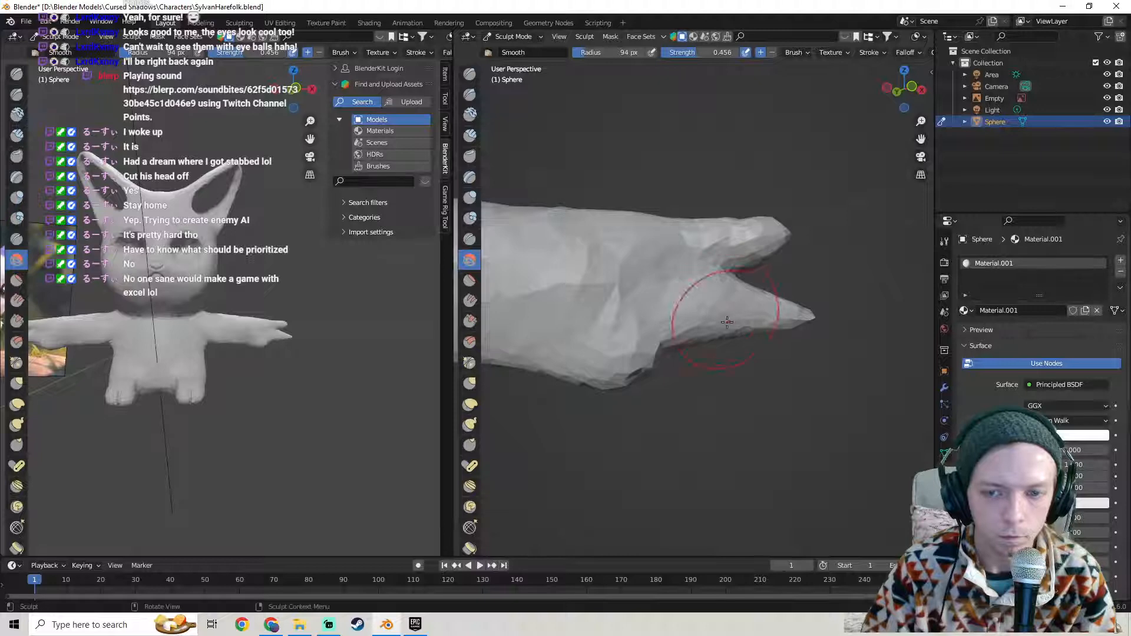
pyautogui.moveTo(733, 328); pyautogui.dragTo(700, 312, button='middle')
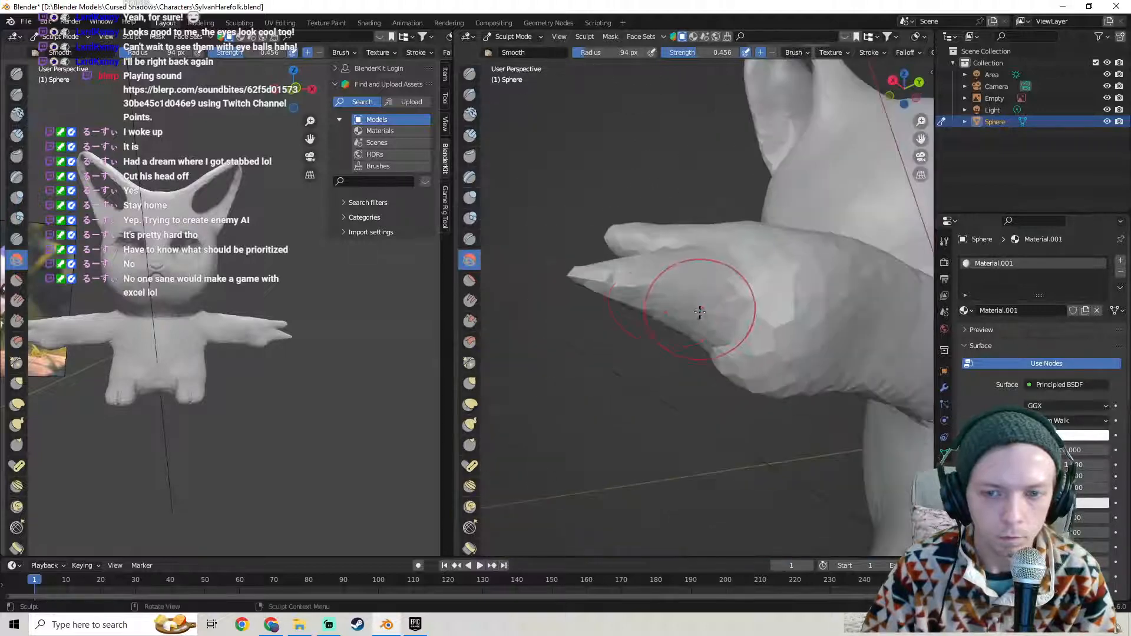
pyautogui.moveTo(662, 268)
pyautogui.mouseDown(button='middle')
pyautogui.moveTo(735, 371)
pyautogui.moveTo(649, 357)
pyautogui.moveTo(739, 354)
pyautogui.mouseUp(button='middle')
pyautogui.press('Tab')
pyautogui.press('Tab')
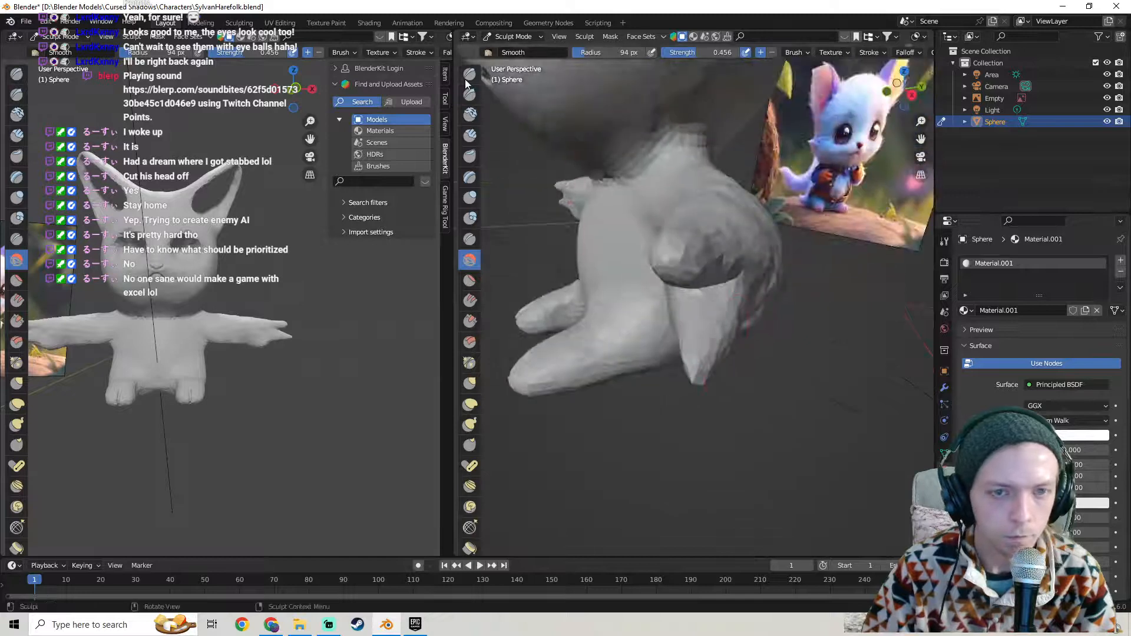
# - Reshape the pointed second finger from several angles with the Grab brush at 94 px radius and 0.400 strength
pyautogui.click(469, 383)
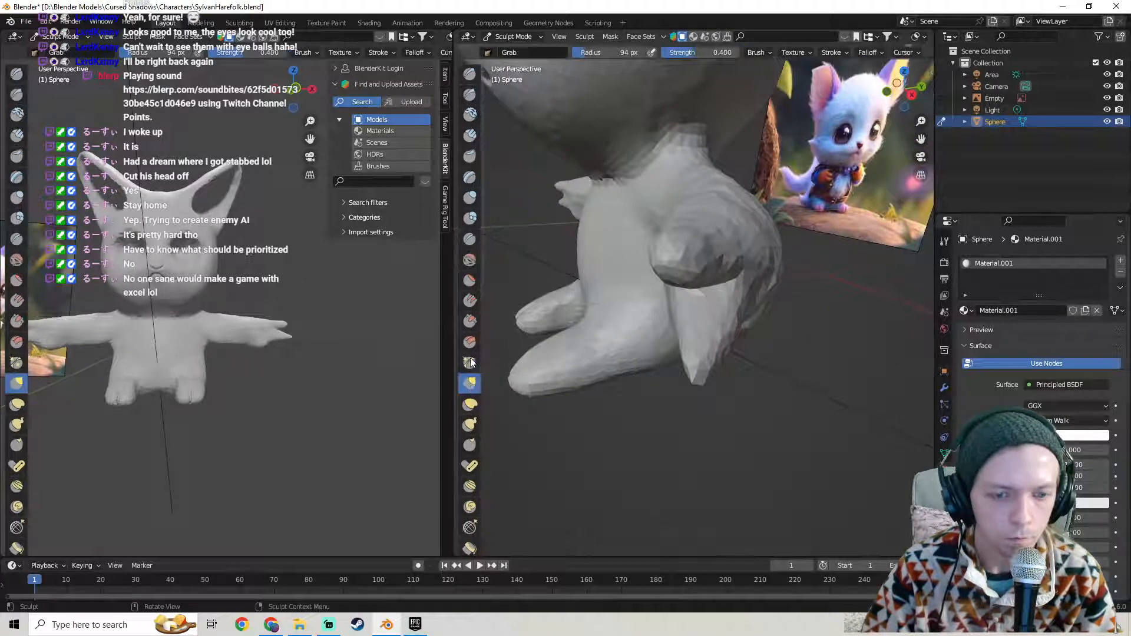
pyautogui.moveTo(648, 365); pyautogui.dragTo(715, 352, button='middle')
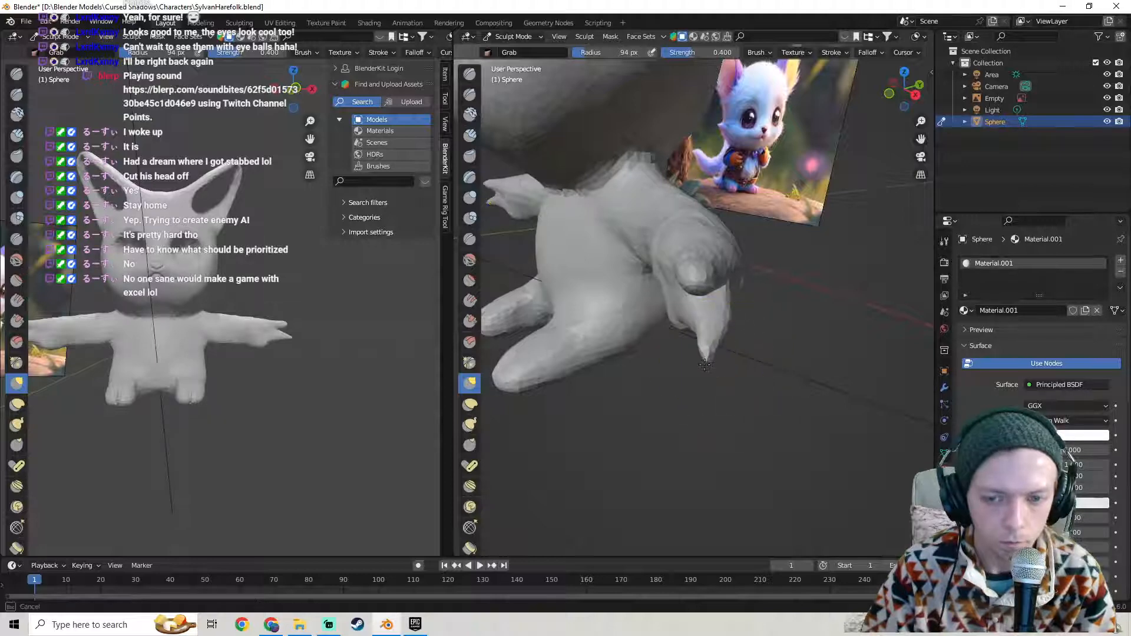
pyautogui.moveTo(705, 365)
pyautogui.mouseDown(button='middle')
pyautogui.moveTo(806, 301)
pyautogui.moveTo(719, 353)
pyautogui.mouseUp(button='middle')
pyautogui.moveTo(516, 342); pyautogui.dragTo(530, 324, button='middle')
pyautogui.scroll(1, 755, 323)
pyautogui.moveTo(755, 323); pyautogui.dragTo(791, 307, button='middle')
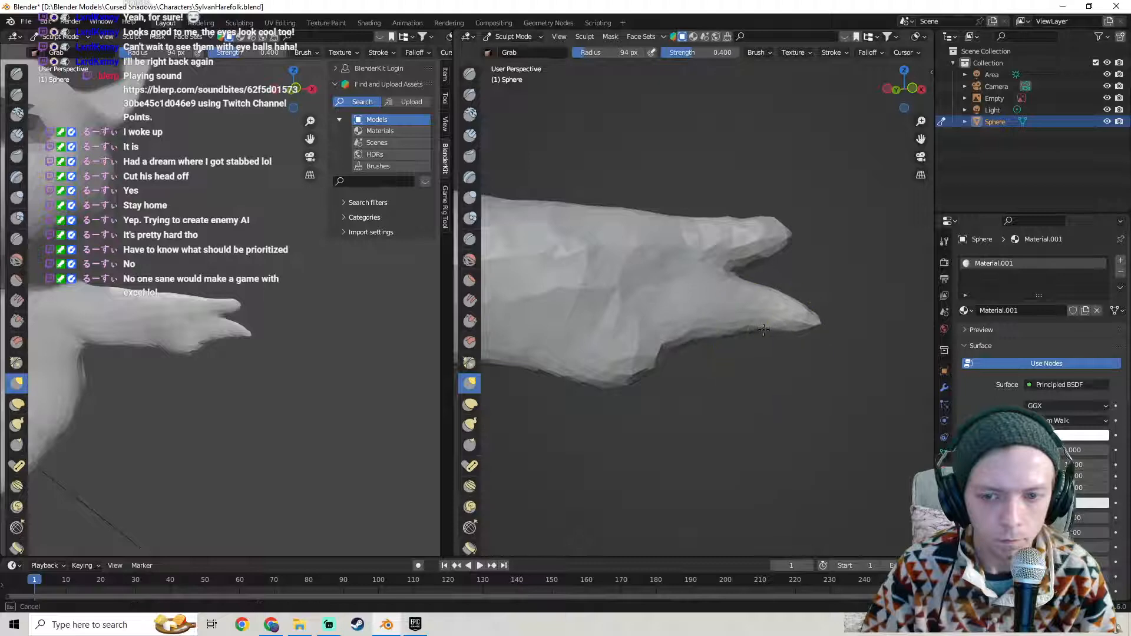
pyautogui.moveTo(802, 321)
pyautogui.mouseDown(button='middle')
pyautogui.moveTo(782, 298)
pyautogui.moveTo(614, 341)
pyautogui.moveTo(713, 316)
pyautogui.moveTo(611, 296)
pyautogui.mouseUp(button='middle')
pyautogui.moveTo(725, 307)
pyautogui.mouseDown(button='middle')
pyautogui.moveTo(654, 356)
pyautogui.moveTo(760, 369)
pyautogui.moveTo(789, 289)
pyautogui.moveTo(803, 285)
pyautogui.moveTo(680, 291)
pyautogui.moveTo(803, 298)
pyautogui.moveTo(712, 331)
pyautogui.mouseUp(button='middle')
# - Refine the second finger's outline and thickness close up with the Grab brush, comparing it with the whole character
pyautogui.scroll(2, 681, 291)
pyautogui.scroll(8, 711, 332)
pyautogui.moveTo(760, 368); pyautogui.dragTo(748, 381, button='middle')
pyautogui.keyDown('shift'); pyautogui.moveTo(815, 396); pyautogui.dragTo(807, 356, button='middle'); pyautogui.keyUp('shift')
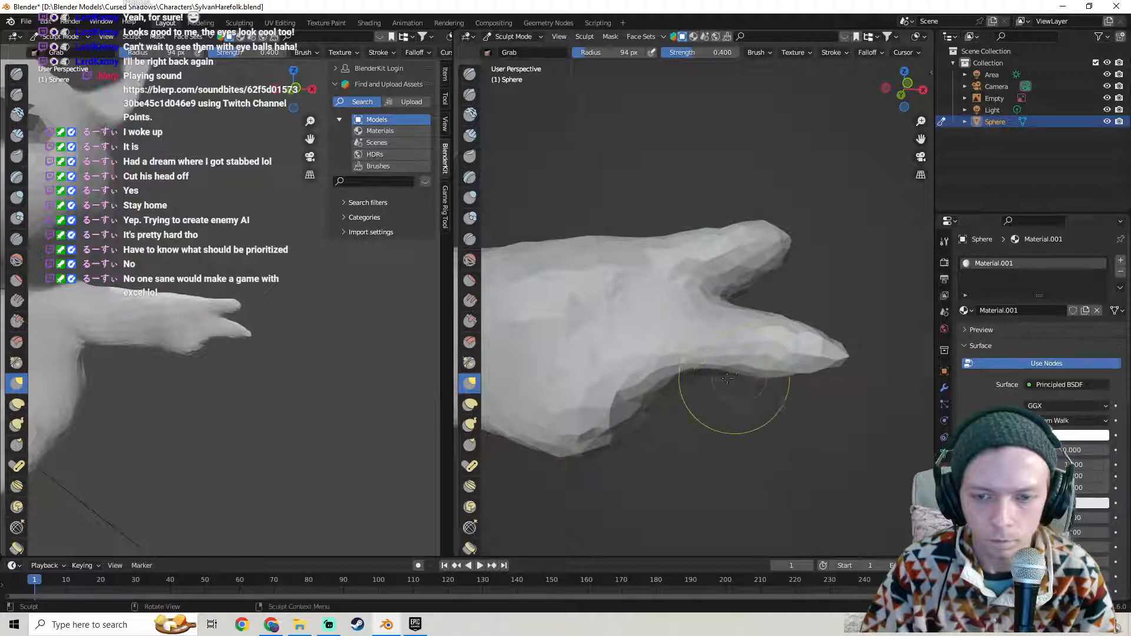
pyautogui.moveTo(827, 361); pyautogui.dragTo(765, 354, button='middle')
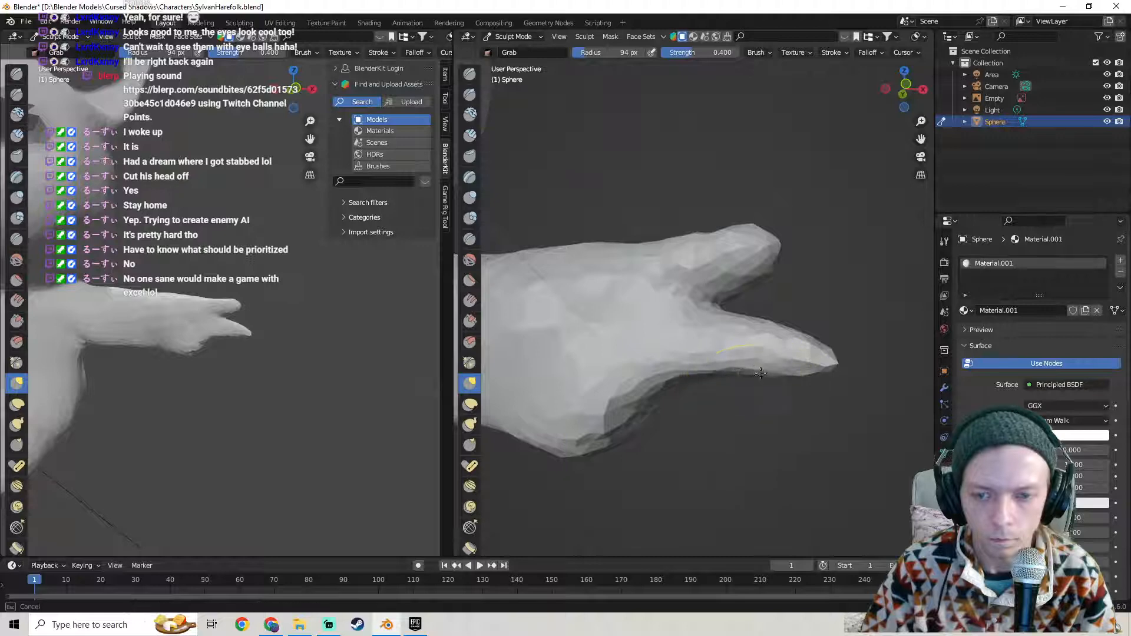
pyautogui.moveTo(821, 368); pyautogui.dragTo(749, 324, button='middle')
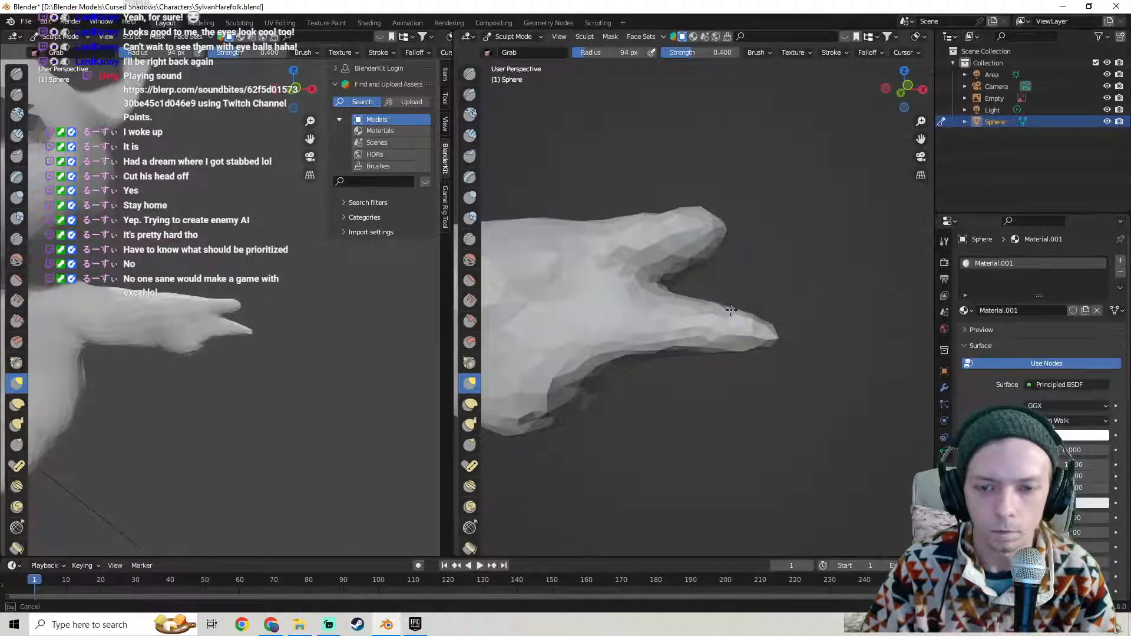
pyautogui.scroll(-1, 740, 330)
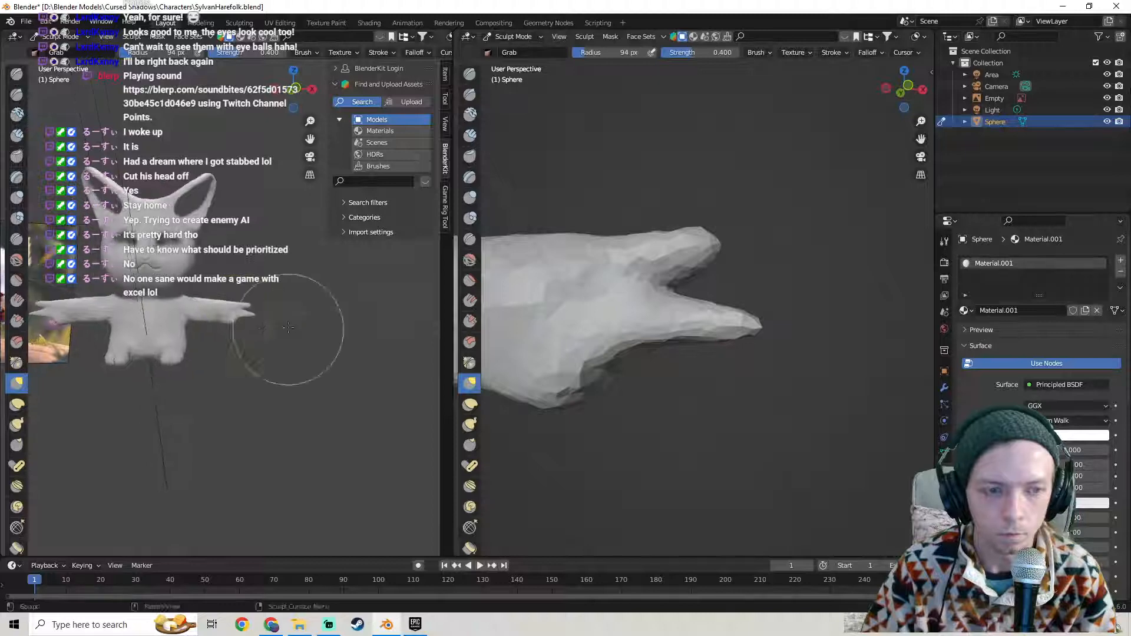
pyautogui.scroll(-7, 535, 349)
pyautogui.moveTo(684, 353); pyautogui.dragTo(719, 433, button='middle')
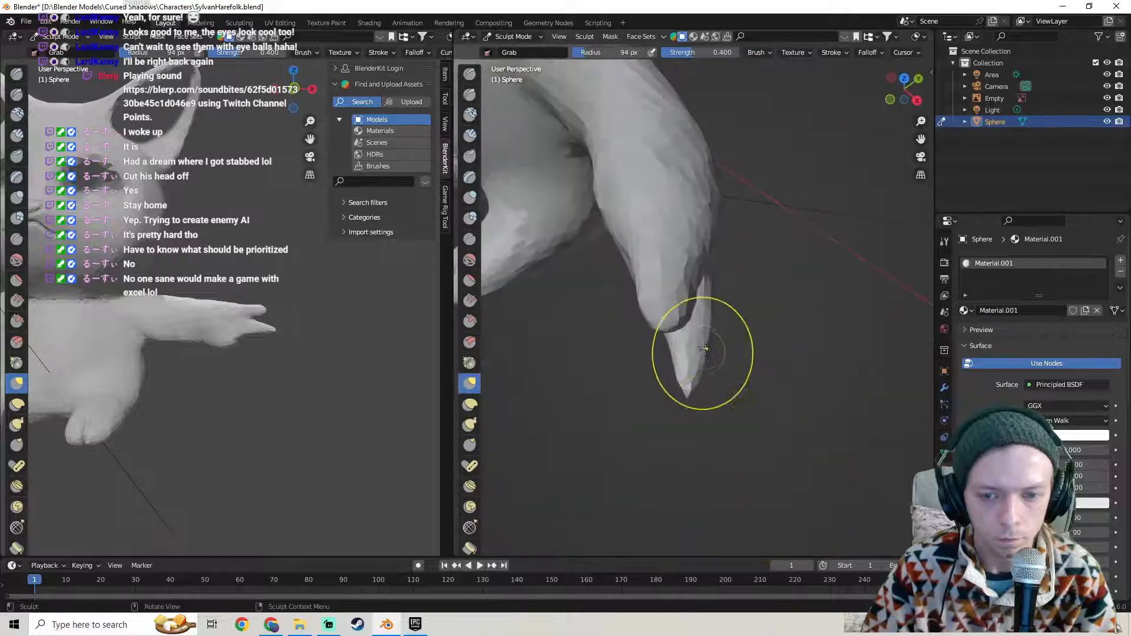
# - Blunt the second finger's pointed tip with the Smooth brush at 0.456 strength
pyautogui.moveTo(712, 325)
pyautogui.mouseDown(button='middle')
pyautogui.moveTo(836, 293)
pyautogui.moveTo(522, 363)
pyautogui.moveTo(695, 322)
pyautogui.moveTo(700, 413)
pyautogui.moveTo(702, 340)
pyautogui.moveTo(824, 348)
pyautogui.moveTo(723, 366)
pyautogui.moveTo(796, 352)
pyautogui.moveTo(676, 354)
pyautogui.moveTo(773, 336)
pyautogui.moveTo(828, 343)
pyautogui.moveTo(780, 345)
pyautogui.mouseUp(button='middle')
pyautogui.hotkey('shift', 's')
pyautogui.moveTo(779, 340)
pyautogui.mouseDown()
pyautogui.moveTo(760, 338)
pyautogui.moveTo(775, 341)
pyautogui.mouseUp()
pyautogui.moveTo(774, 341)
pyautogui.mouseDown(button='middle')
pyautogui.moveTo(655, 344)
pyautogui.moveTo(513, 304)
pyautogui.mouseUp(button='middle')
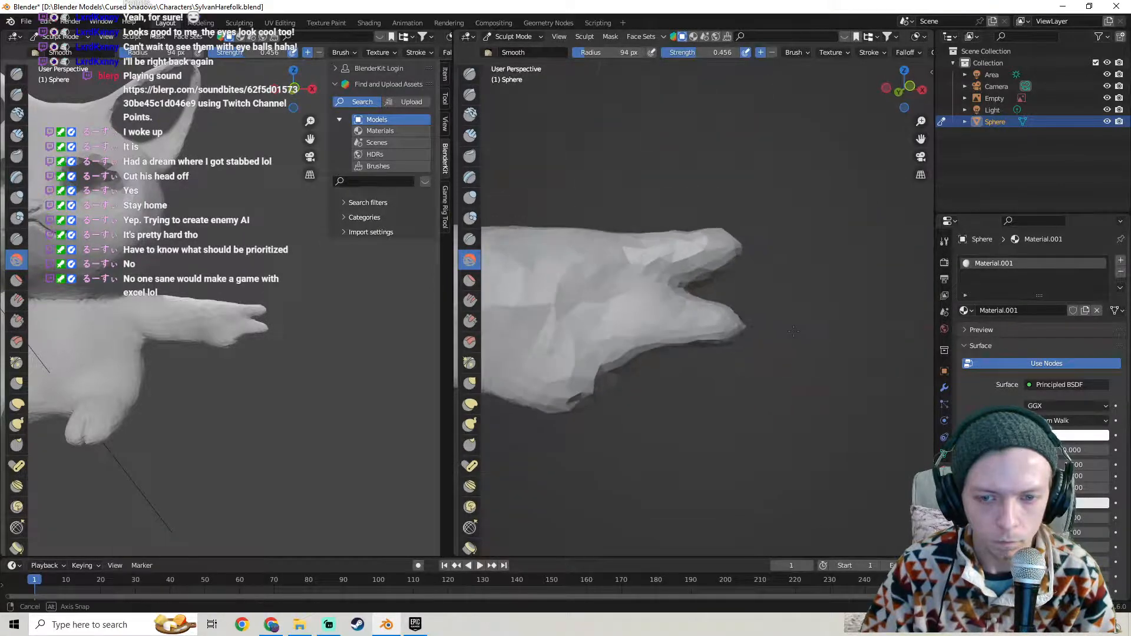
# - Lengthen the second finger outward with the Grab brush and check the stretched mesh in Edit Mode
pyautogui.click(469, 383)
pyautogui.scroll(-2, 648, 342)
pyautogui.moveTo(724, 322); pyautogui.dragTo(796, 316)
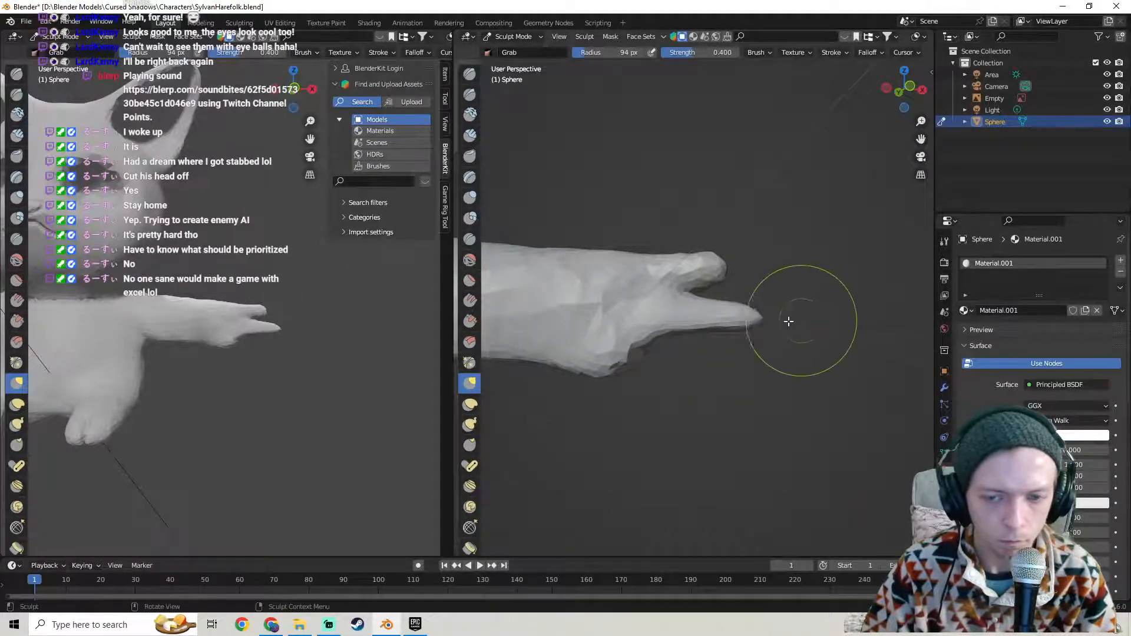
pyautogui.press('Tab')
pyautogui.moveTo(795, 329)
pyautogui.mouseDown(button='middle')
pyautogui.moveTo(691, 360)
pyautogui.moveTo(682, 396)
pyautogui.moveTo(712, 392)
pyautogui.mouseUp(button='middle')
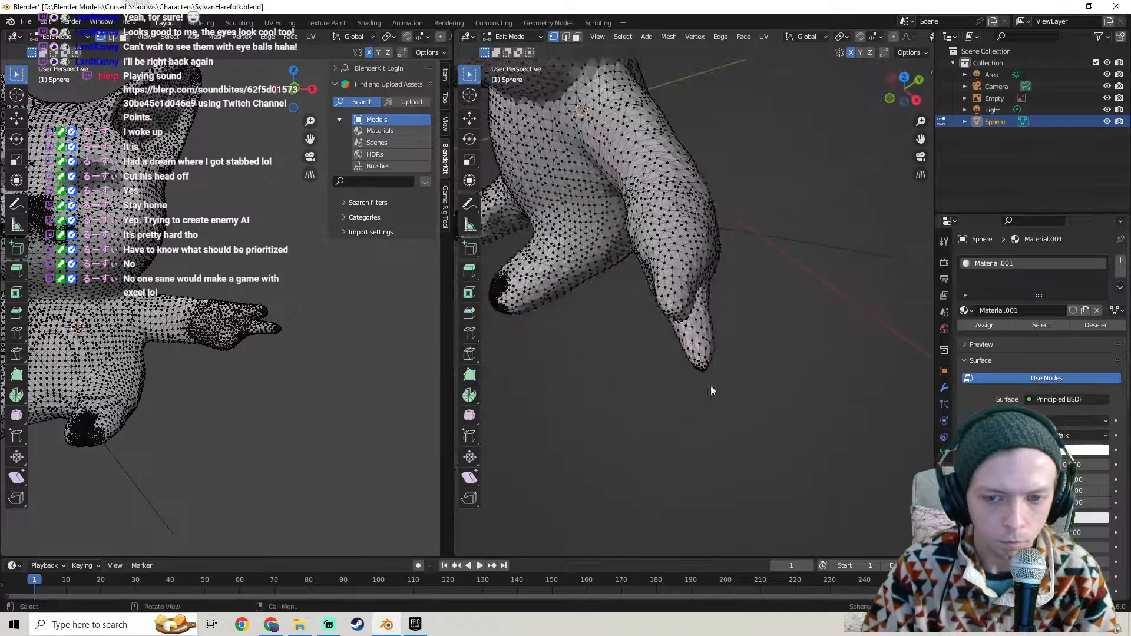
pyautogui.press('Tab')
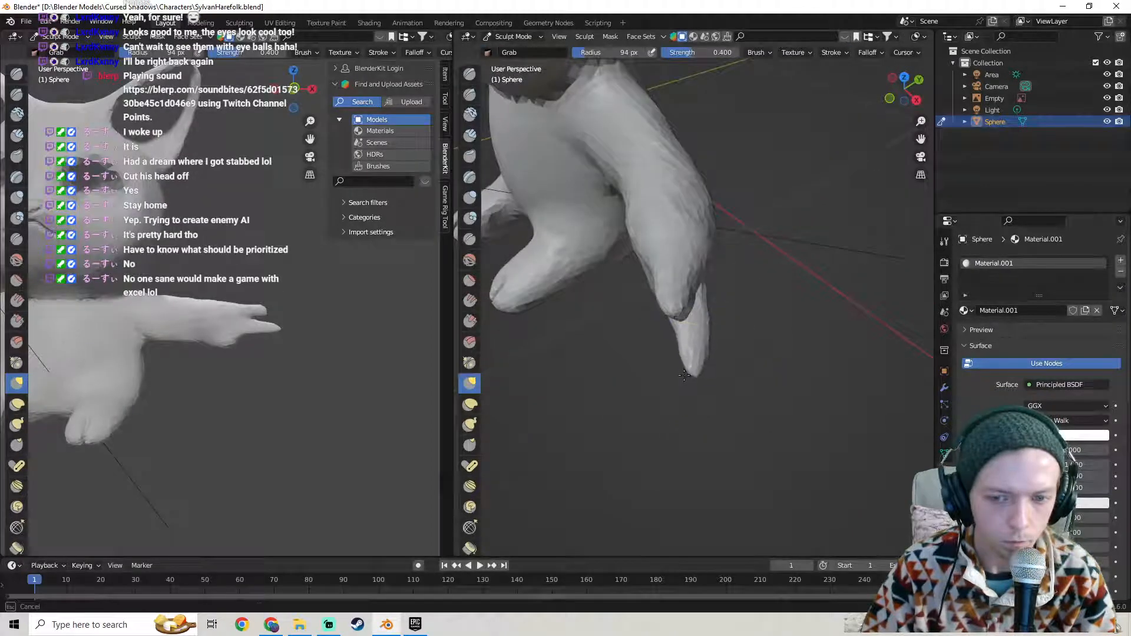
# - Adjust the lengthened second finger's tip and sides with the Grab brush, viewing the hand from the side and end
pyautogui.moveTo(694, 354); pyautogui.dragTo(797, 343, button='middle')
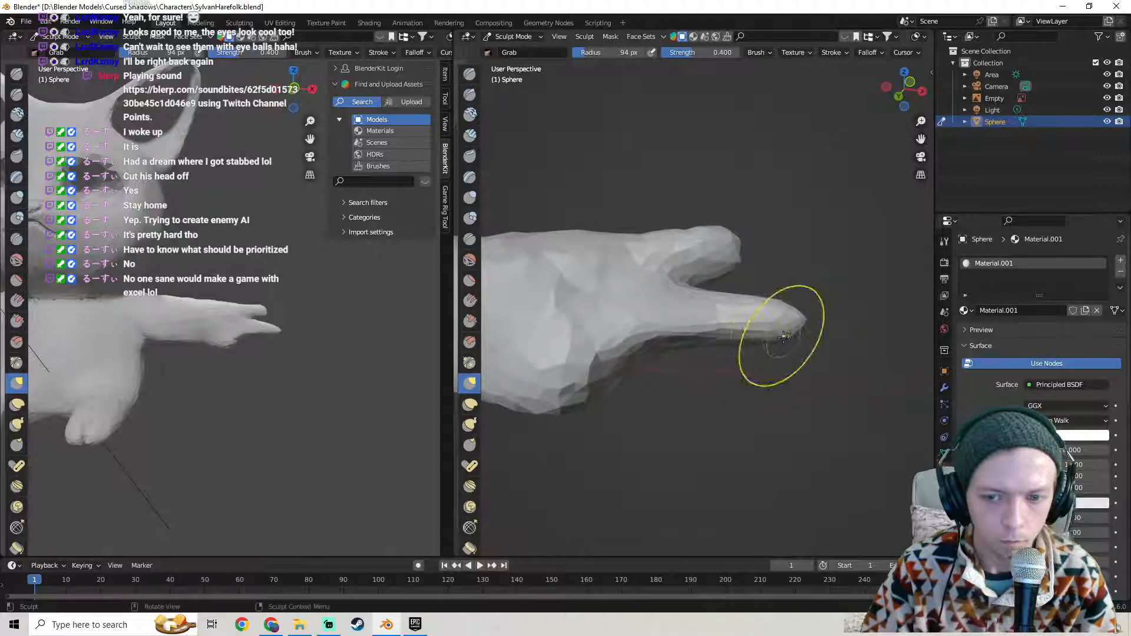
pyautogui.moveTo(749, 344)
pyautogui.mouseDown(button='middle')
pyautogui.moveTo(606, 338)
pyautogui.moveTo(668, 357)
pyautogui.moveTo(707, 339)
pyautogui.moveTo(859, 323)
pyautogui.moveTo(755, 337)
pyautogui.moveTo(699, 296)
pyautogui.moveTo(695, 310)
pyautogui.mouseUp(button='middle')
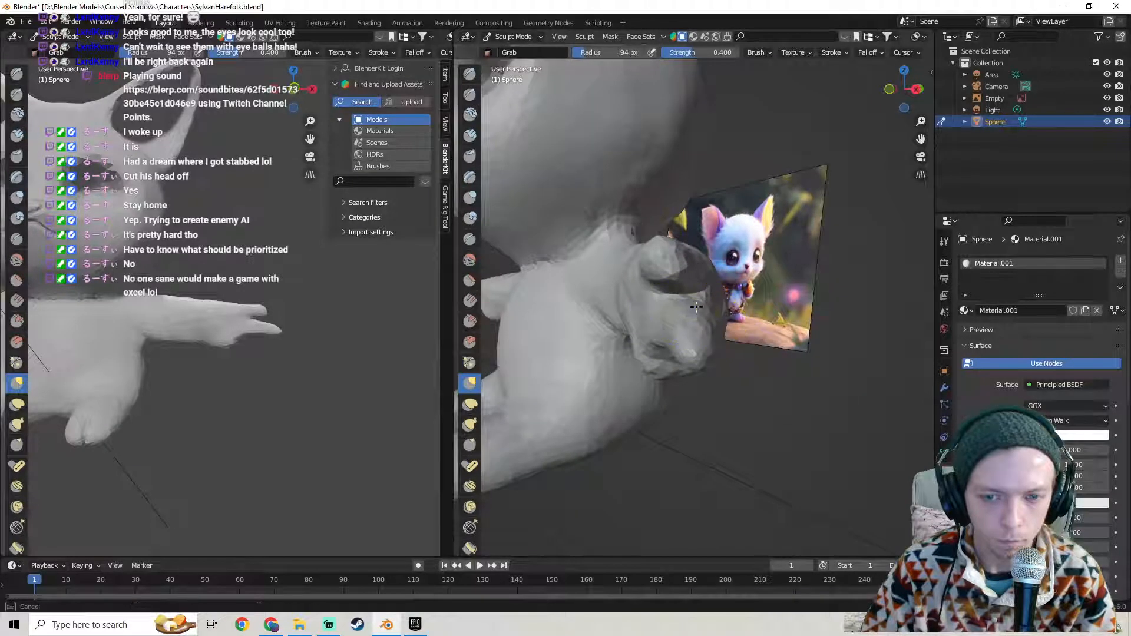
pyautogui.moveTo(706, 353); pyautogui.dragTo(733, 335, button='middle')
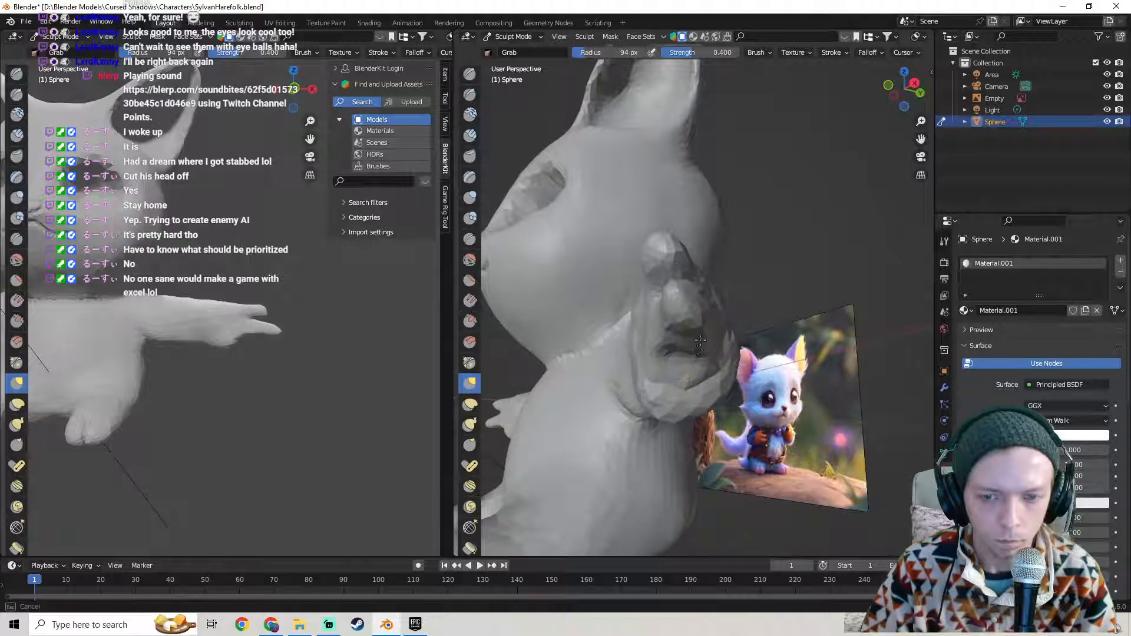
pyautogui.moveTo(672, 342); pyautogui.dragTo(765, 329, button='middle')
pyautogui.scroll(-3, 767, 346)
pyautogui.scroll(6, 766, 329)
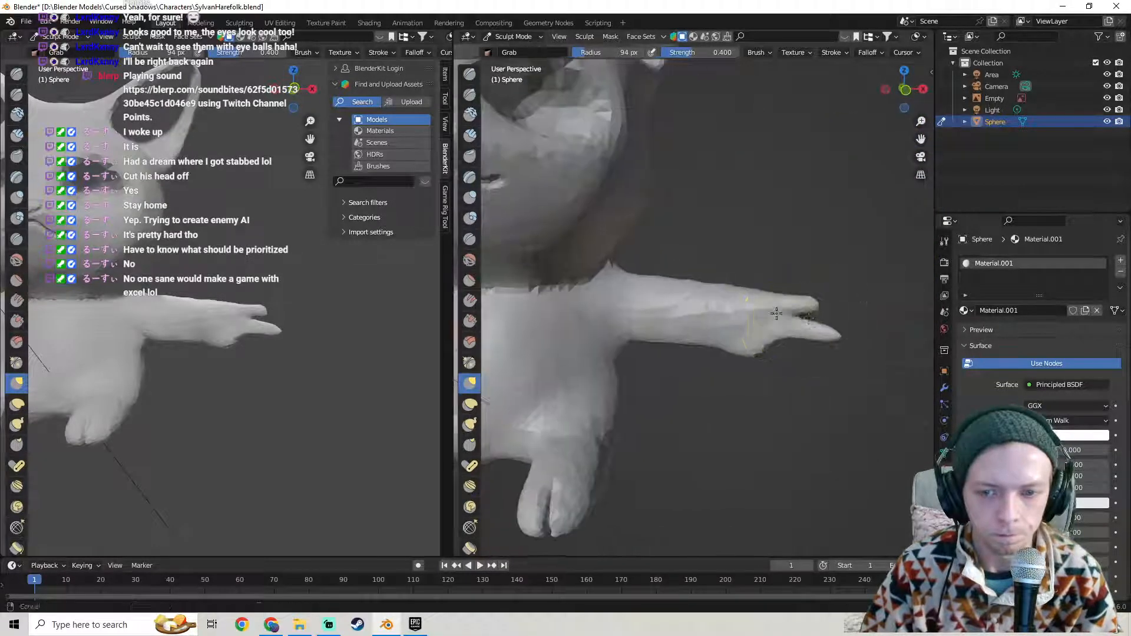
# - Refine the mesh around the second finger with the SculptDraw brush at 94 px radius and zero strength
pyautogui.press('Tab')
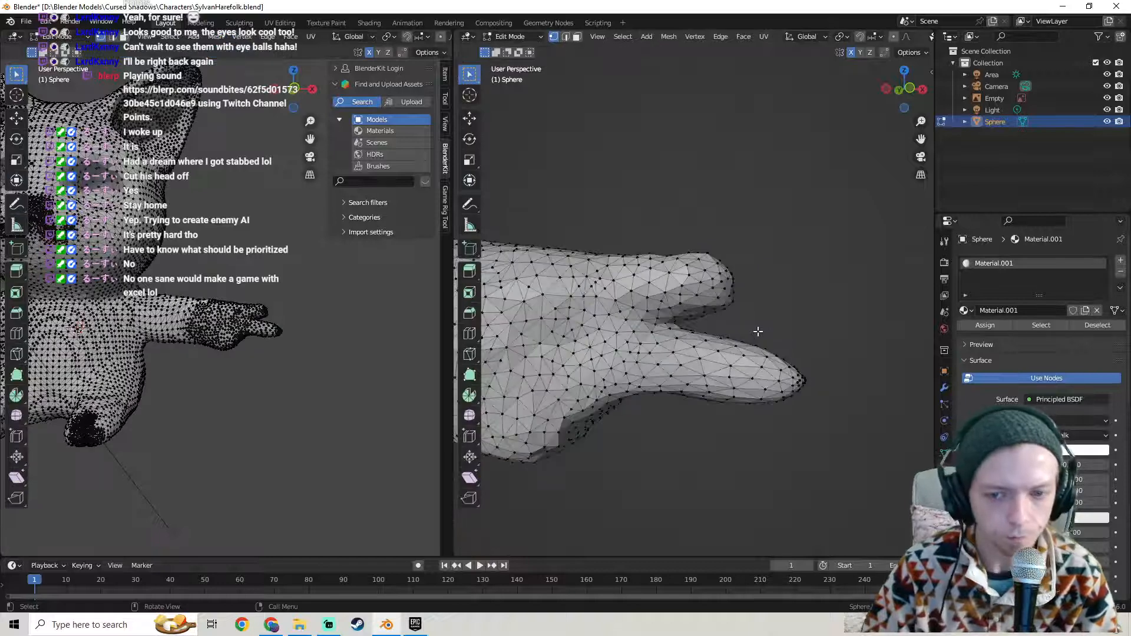
pyautogui.press('Tab')
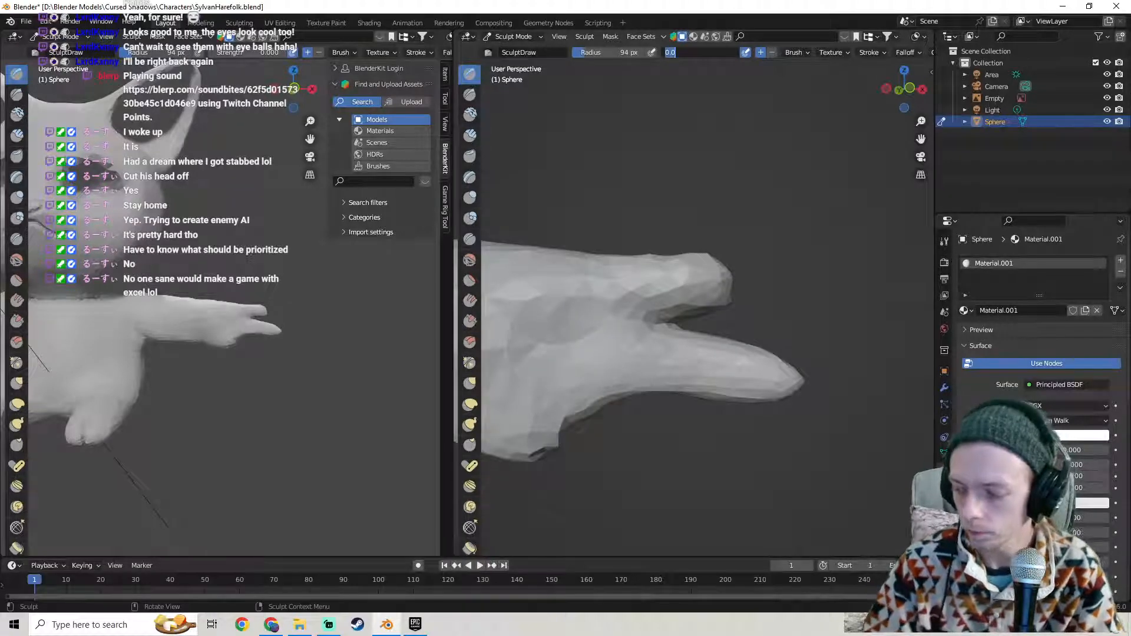
pyautogui.press('Tab')
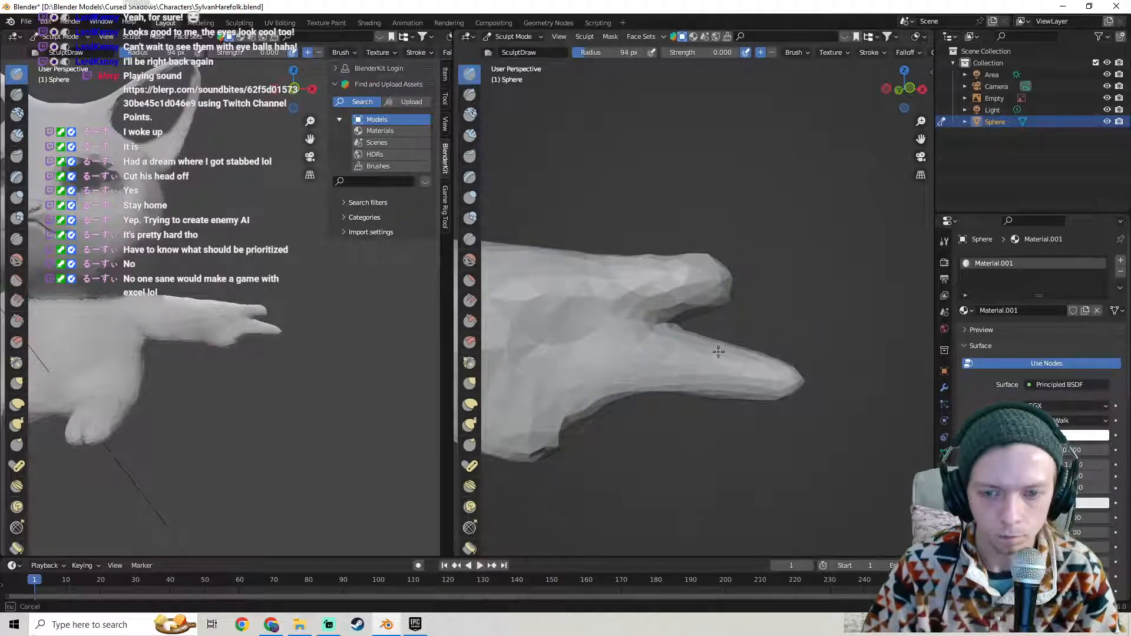
pyautogui.moveTo(791, 384); pyautogui.dragTo(701, 384, button='middle')
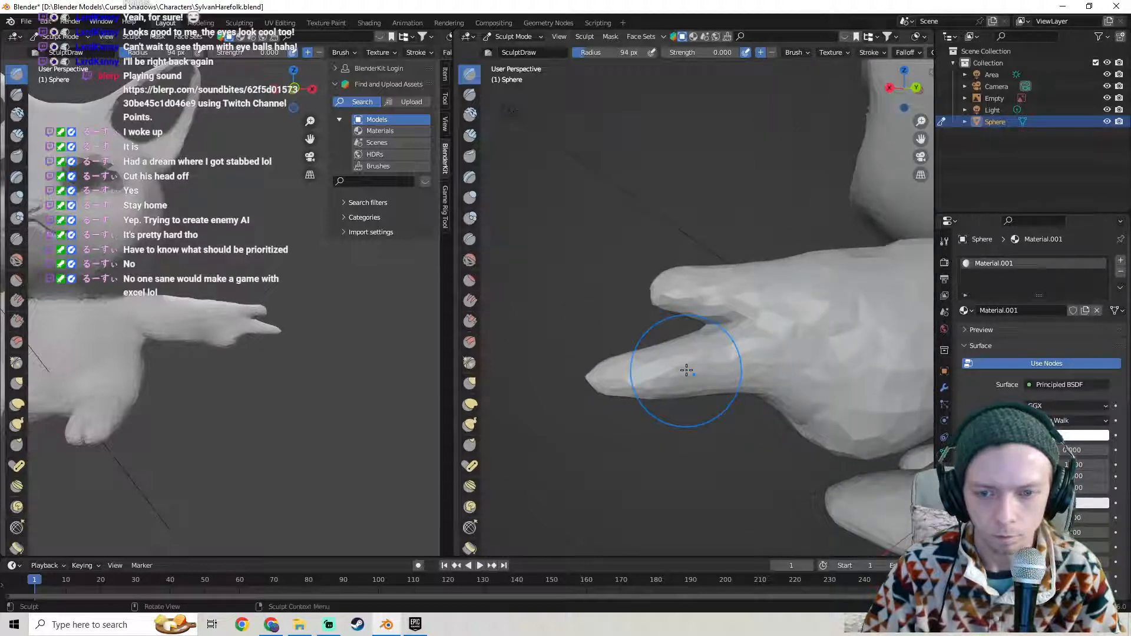
pyautogui.moveTo(621, 362); pyautogui.dragTo(683, 372, button='middle')
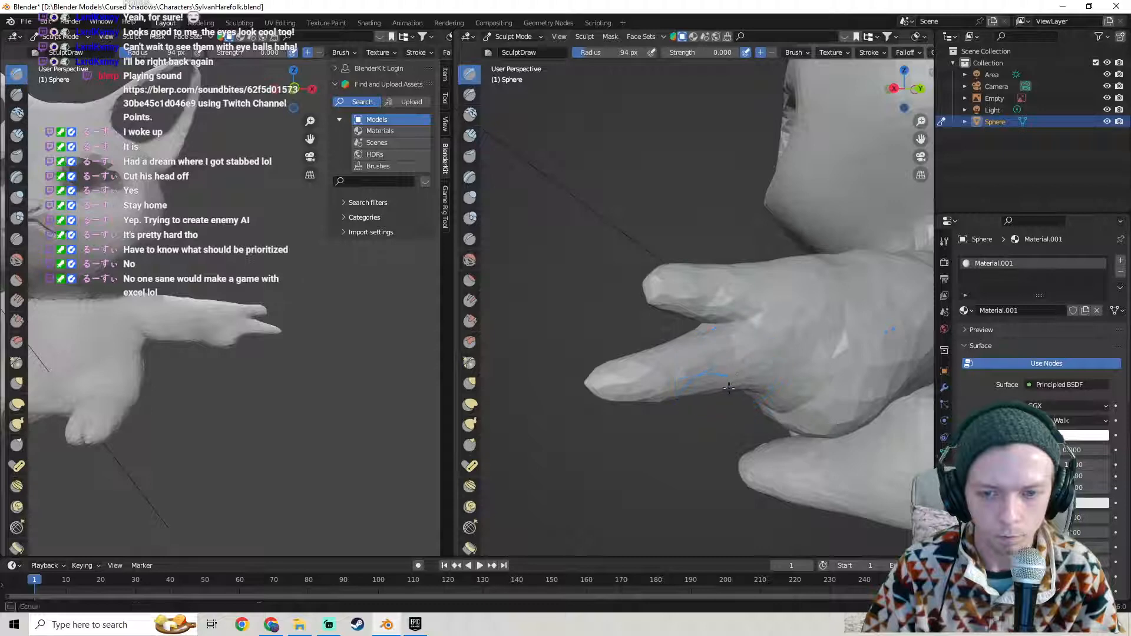
pyautogui.moveTo(653, 401); pyautogui.dragTo(692, 348, button='middle')
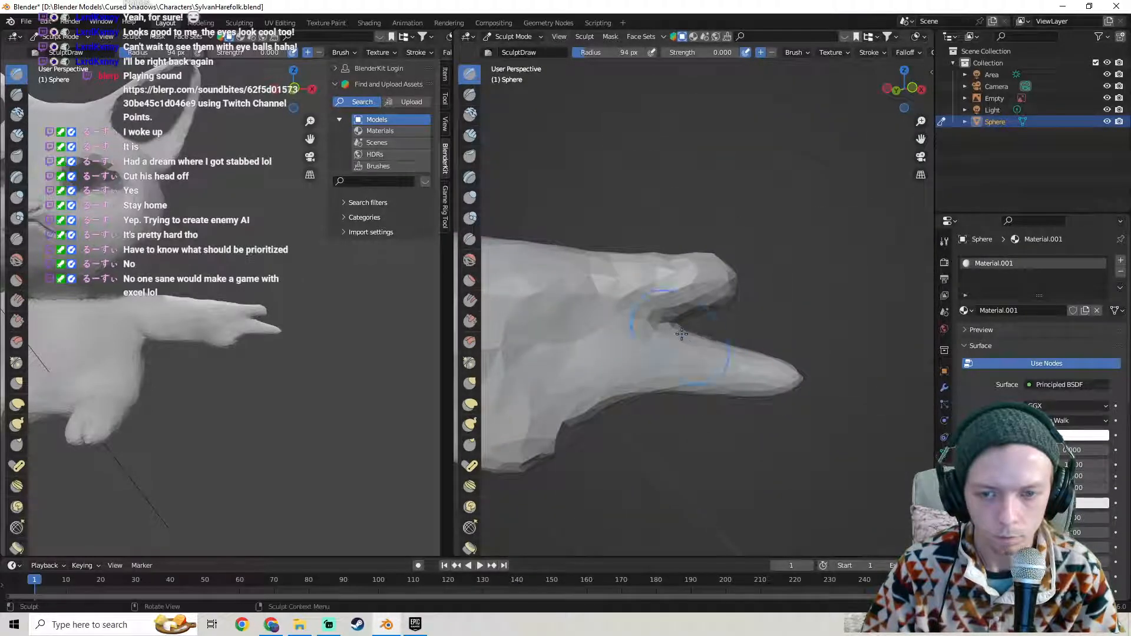
pyautogui.moveTo(712, 388)
pyautogui.mouseDown(button='middle')
pyautogui.moveTo(741, 364)
pyautogui.moveTo(740, 312)
pyautogui.moveTo(697, 311)
pyautogui.mouseUp(button='middle')
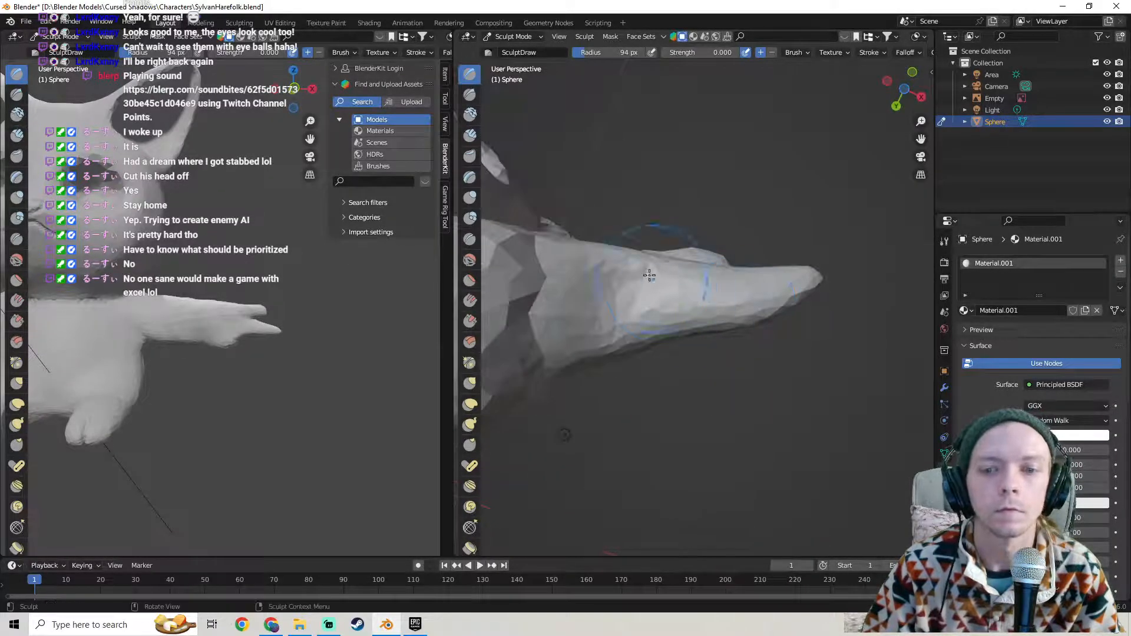
pyautogui.moveTo(639, 262); pyautogui.dragTo(530, 236, button='middle')
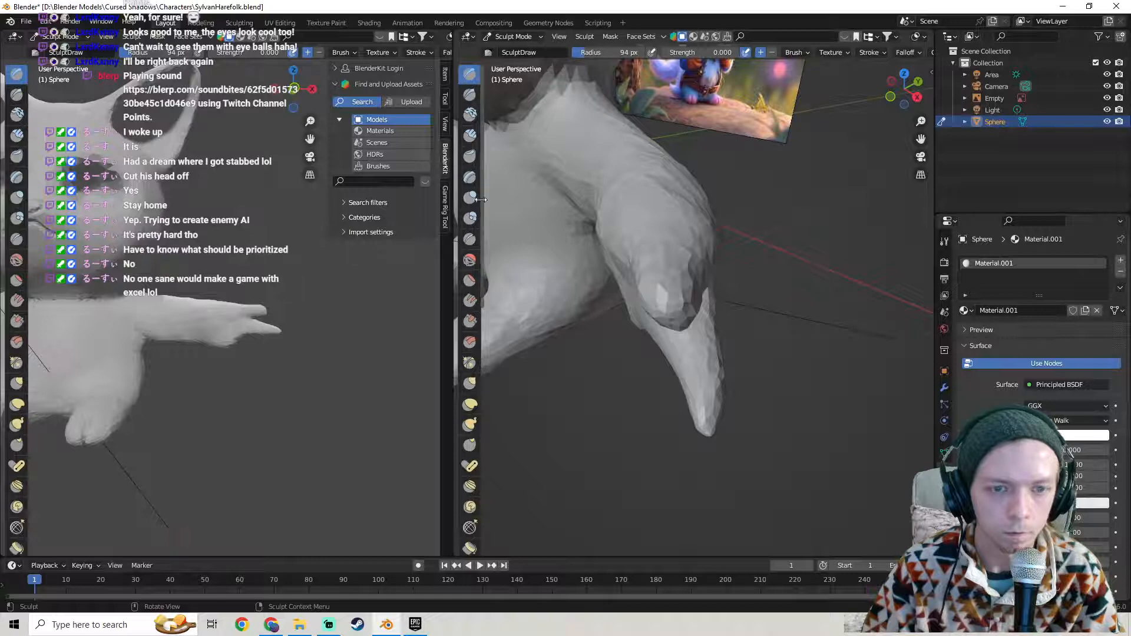
# - Check the hand's mesh in Edit Mode, then lengthen the first finger and adjust the second fingertip with the Grab brush
pyautogui.moveTo(649, 404)
pyautogui.mouseDown(button='middle')
pyautogui.moveTo(800, 313)
pyautogui.moveTo(780, 298)
pyautogui.moveTo(644, 384)
pyautogui.moveTo(733, 313)
pyautogui.mouseUp(button='middle')
pyautogui.press('Tab')
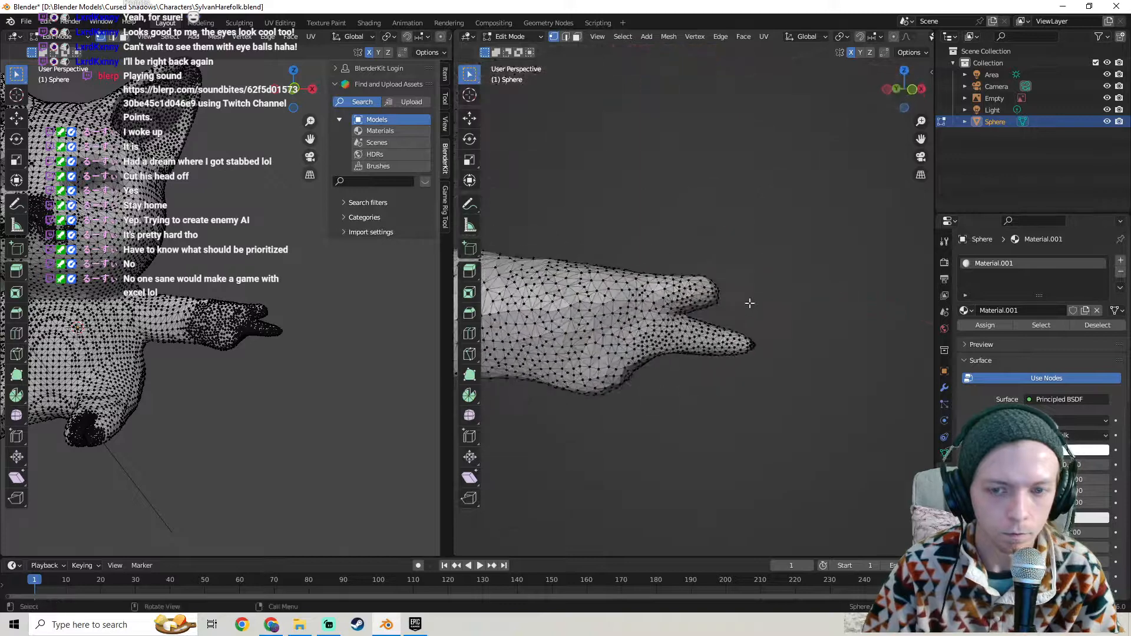
pyautogui.press('Tab')
pyautogui.moveTo(712, 289); pyautogui.dragTo(744, 290)
pyautogui.moveTo(744, 335)
pyautogui.mouseDown(button='middle')
pyautogui.moveTo(766, 358)
pyautogui.moveTo(761, 337)
pyautogui.mouseUp(button='middle')
pyautogui.moveTo(757, 338); pyautogui.dragTo(749, 337)
pyautogui.moveTo(765, 333); pyautogui.dragTo(683, 322, button='middle')
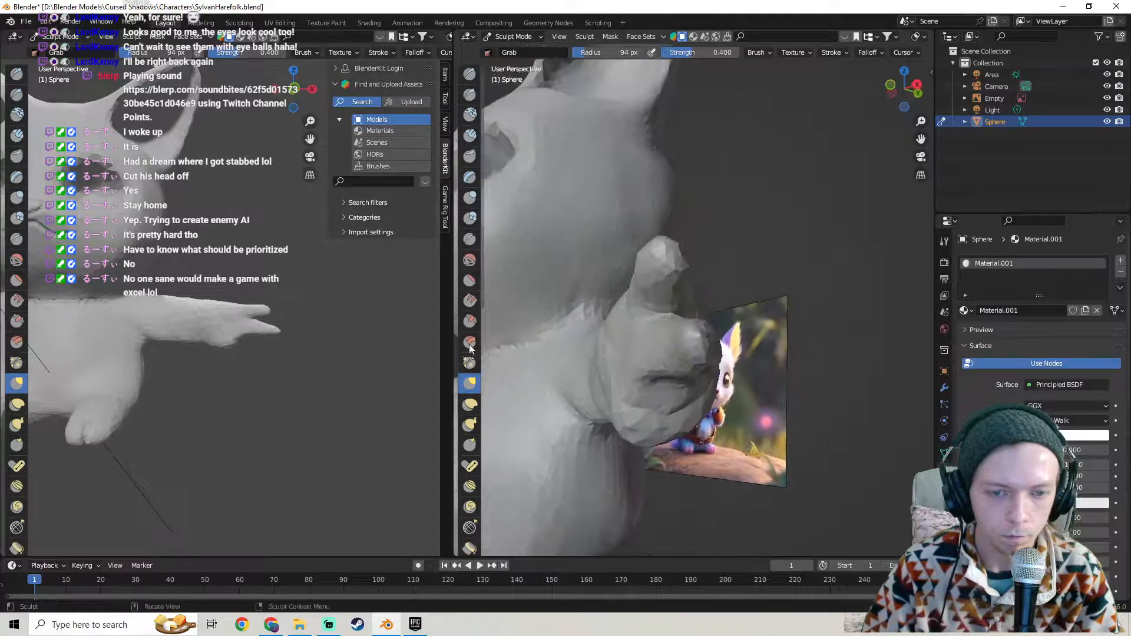
pyautogui.click(471, 261)
pyautogui.moveTo(720, 340)
pyautogui.mouseDown(button='middle')
pyautogui.moveTo(750, 328)
pyautogui.moveTo(806, 363)
pyautogui.moveTo(830, 354)
pyautogui.moveTo(808, 352)
pyautogui.mouseUp(button='middle')
pyautogui.hotkey('ctrl', 'z')
# - Fill out the second finger's tip and underside with the Grab brush, reducing its radius to 58 px
pyautogui.click(480, 380)
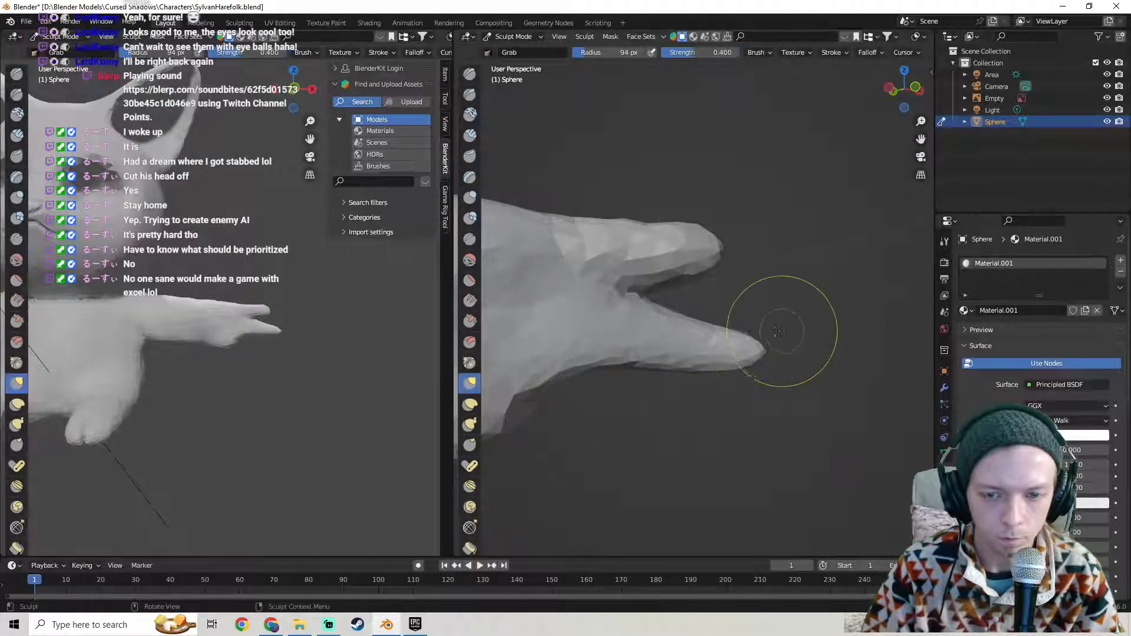
pyautogui.scroll(1, 770, 338)
pyautogui.moveTo(766, 351); pyautogui.dragTo(770, 336)
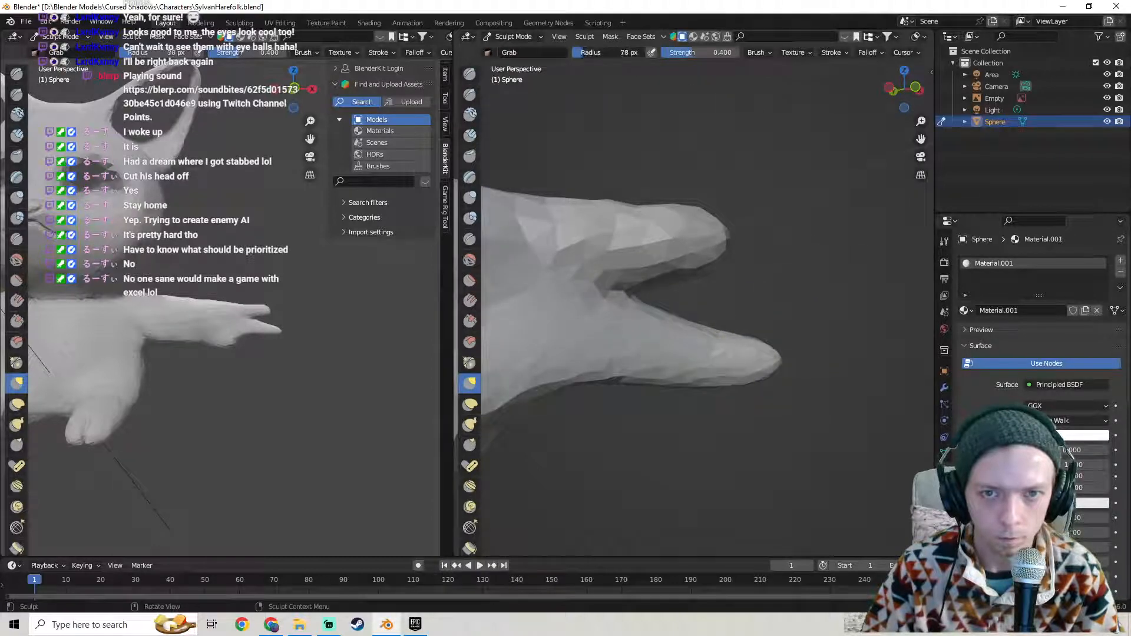
pyautogui.moveTo(774, 350)
pyautogui.mouseDown()
pyautogui.moveTo(775, 336)
pyautogui.moveTo(775, 377)
pyautogui.moveTo(759, 387)
pyautogui.moveTo(616, 378)
pyautogui.moveTo(624, 372)
pyautogui.mouseUp()
pyautogui.moveTo(637, 371); pyautogui.dragTo(671, 378)
pyautogui.moveTo(676, 384)
pyautogui.mouseDown(button='middle')
pyautogui.moveTo(714, 373)
pyautogui.moveTo(823, 399)
pyautogui.moveTo(750, 391)
pyautogui.mouseUp(button='middle')
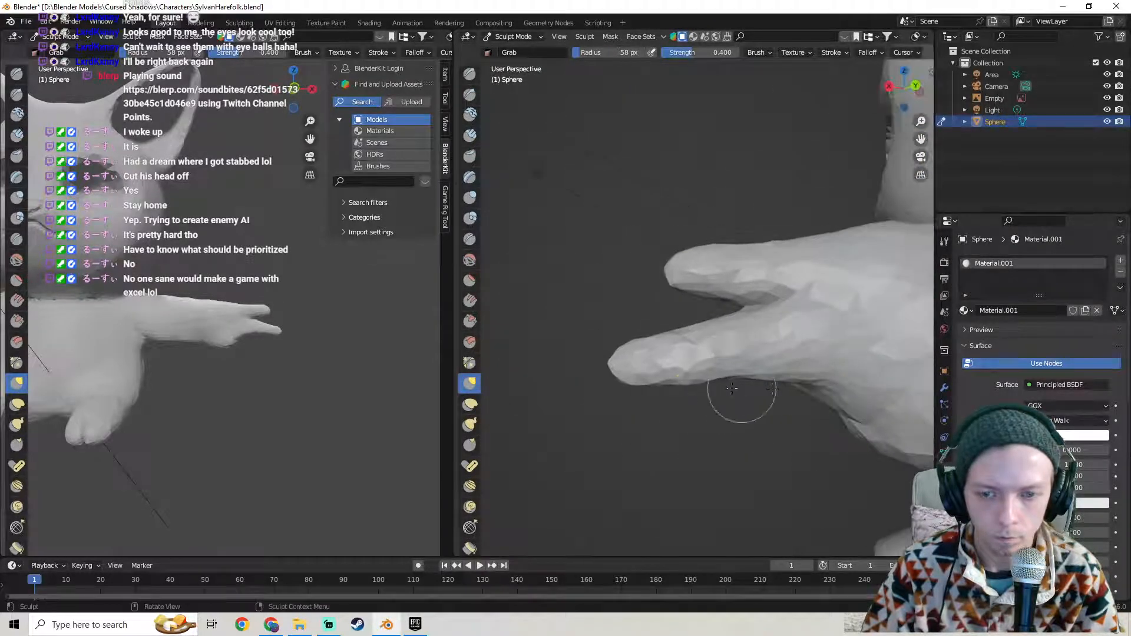
pyautogui.moveTo(695, 386); pyautogui.dragTo(694, 382)
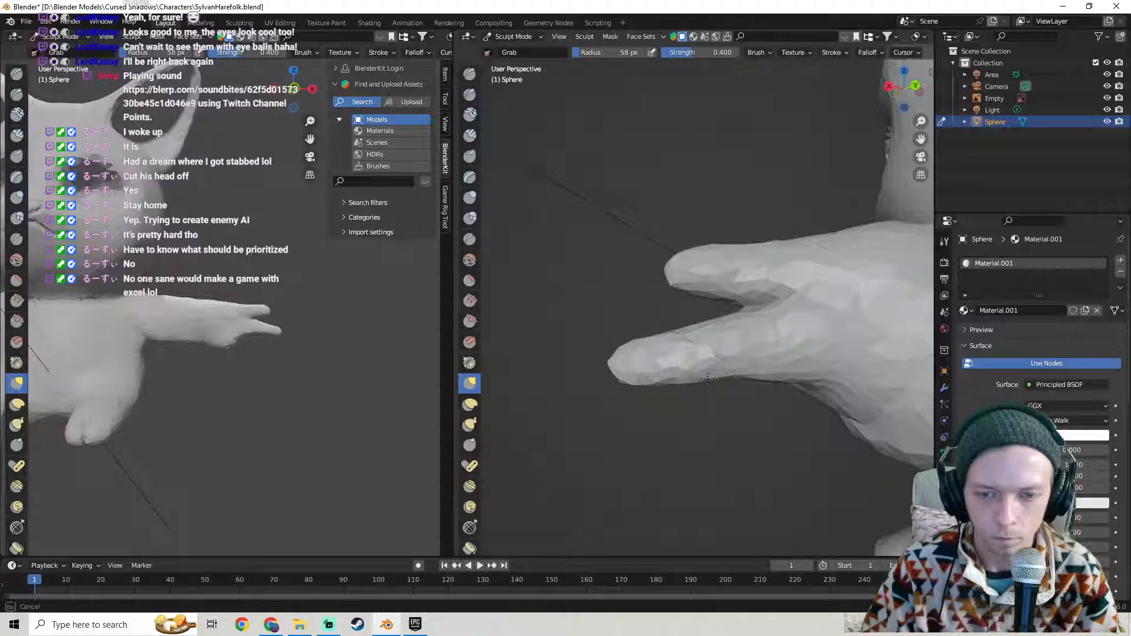
pyautogui.moveTo(714, 384)
pyautogui.mouseDown(button='middle')
pyautogui.moveTo(682, 380)
pyautogui.moveTo(919, 363)
pyautogui.mouseUp(button='middle')
pyautogui.moveTo(732, 340); pyautogui.dragTo(639, 380, button='middle')
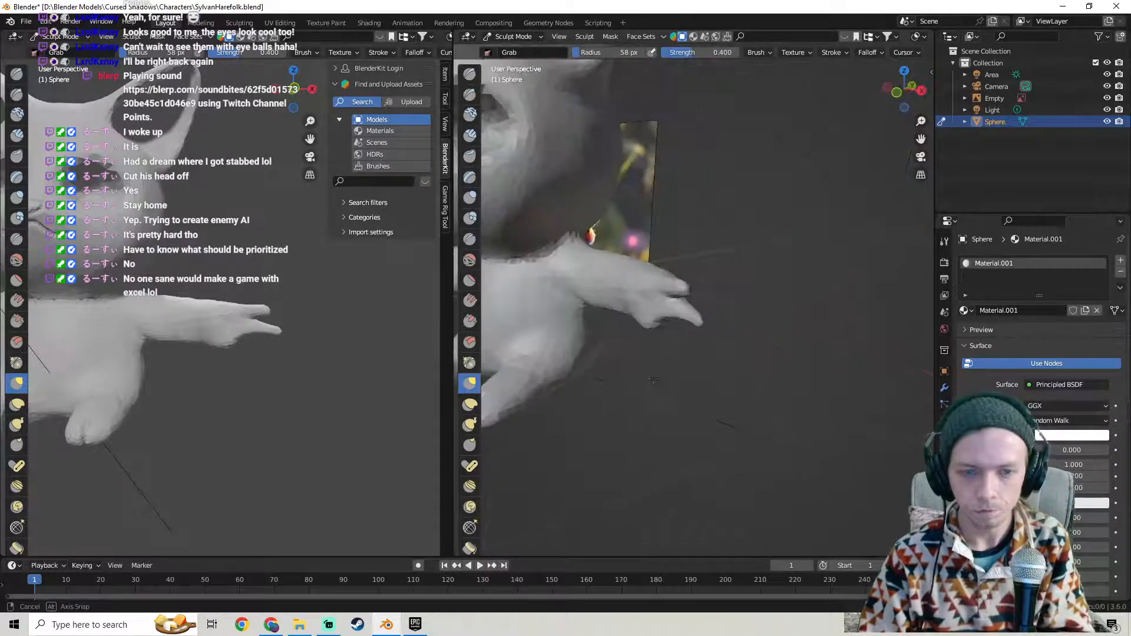
# - Reshape the first finger's tip with the Grab brush, checking the hand from several angles
pyautogui.scroll(-5, 277, 353)
pyautogui.moveTo(260, 353); pyautogui.dragTo(194, 371, button='middle')
pyautogui.moveTo(788, 330)
pyautogui.mouseDown(button='middle')
pyautogui.moveTo(860, 320)
pyautogui.moveTo(848, 323)
pyautogui.mouseUp(button='middle')
pyautogui.moveTo(701, 297)
pyautogui.mouseDown(button='middle')
pyautogui.moveTo(719, 298)
pyautogui.moveTo(705, 291)
pyautogui.mouseUp(button='middle')
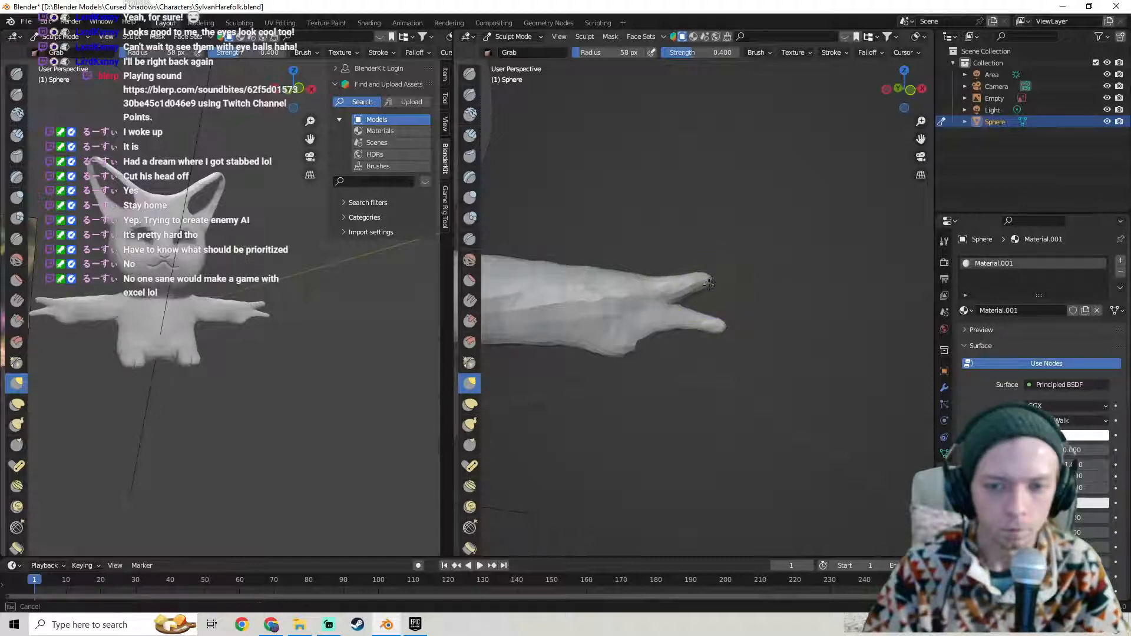
pyautogui.moveTo(710, 283)
pyautogui.mouseDown(button='middle')
pyautogui.moveTo(766, 308)
pyautogui.moveTo(721, 311)
pyautogui.mouseUp(button='middle')
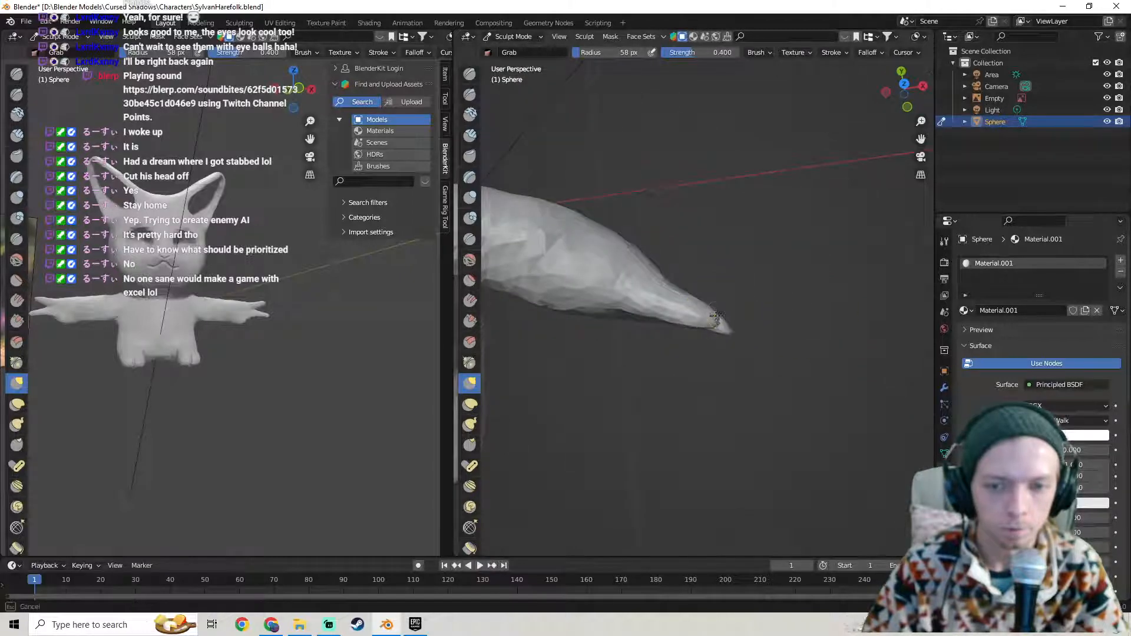
pyautogui.moveTo(727, 295)
pyautogui.mouseDown(button='middle')
pyautogui.moveTo(657, 285)
pyautogui.moveTo(692, 258)
pyautogui.mouseUp(button='middle')
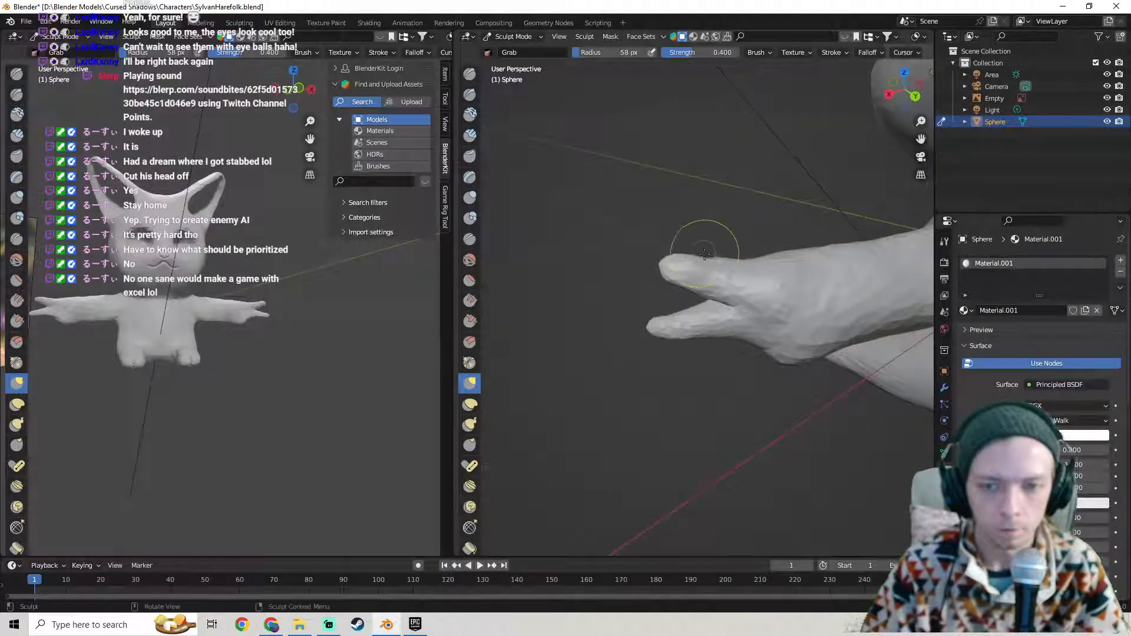
pyautogui.moveTo(700, 256); pyautogui.dragTo(689, 254)
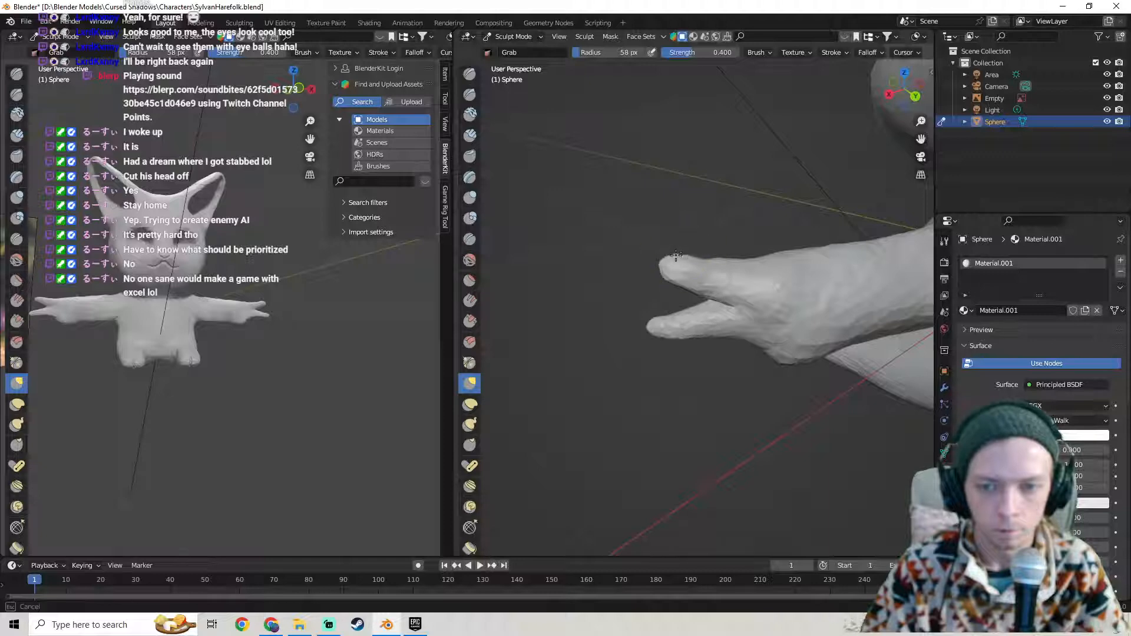
pyautogui.moveTo(675, 256)
pyautogui.mouseDown(button='middle')
pyautogui.moveTo(813, 289)
pyautogui.moveTo(673, 252)
pyautogui.mouseUp(button='middle')
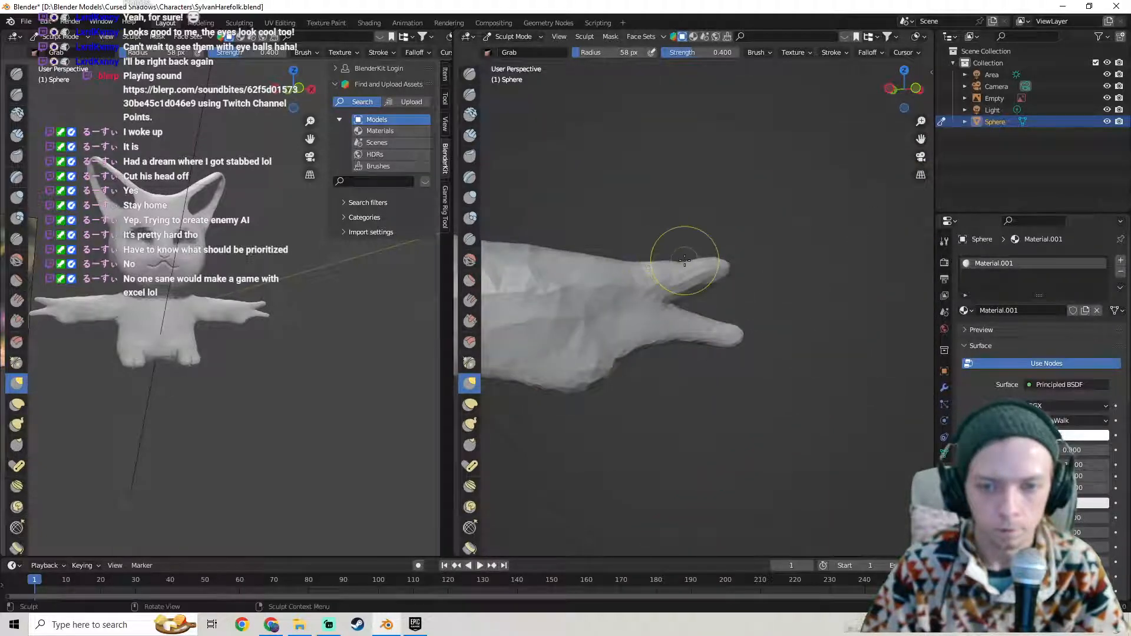
pyautogui.moveTo(742, 275); pyautogui.dragTo(634, 321, button='middle')
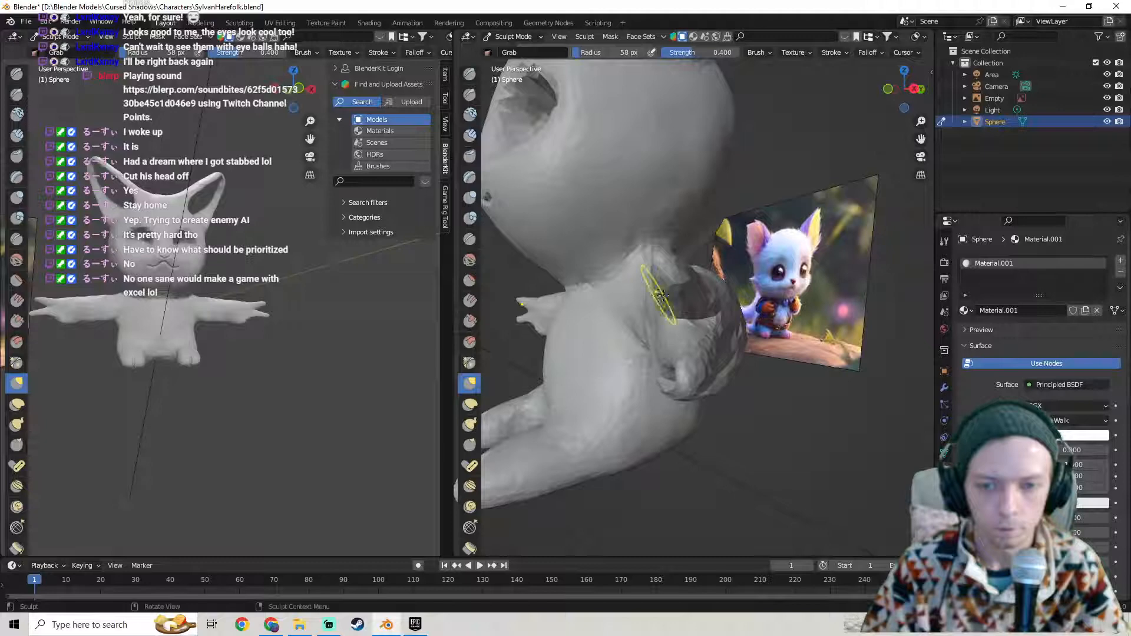
# - Adjust the second finger's underside with the Grab brush at 58 px radius, then save the file
pyautogui.moveTo(671, 305)
pyautogui.mouseDown(button='middle')
pyautogui.moveTo(662, 316)
pyautogui.moveTo(750, 323)
pyautogui.moveTo(814, 306)
pyautogui.moveTo(729, 348)
pyautogui.mouseUp(button='middle')
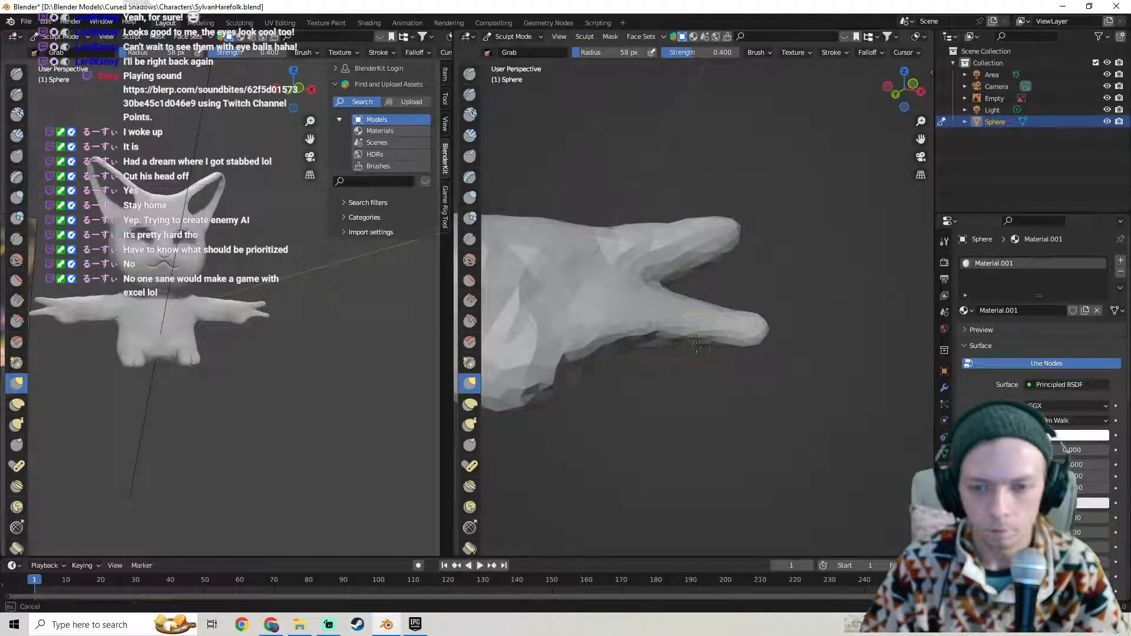
pyautogui.moveTo(657, 341)
pyautogui.mouseDown(button='middle')
pyautogui.moveTo(674, 353)
pyautogui.moveTo(642, 368)
pyautogui.moveTo(721, 347)
pyautogui.mouseUp(button='middle')
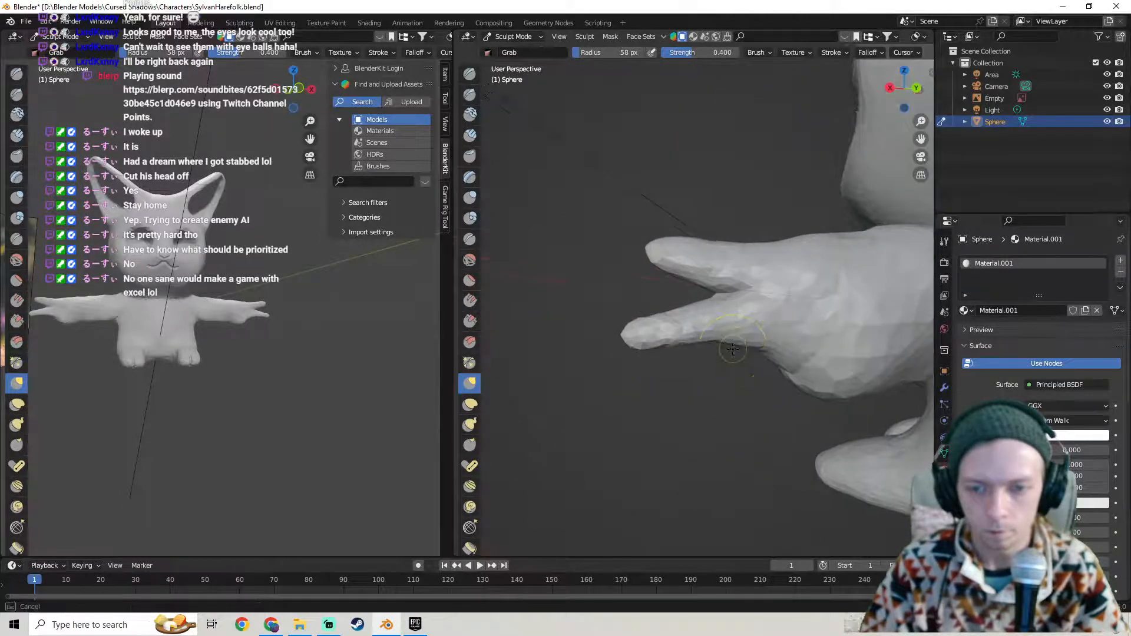
pyautogui.moveTo(747, 344)
pyautogui.mouseDown(button='middle')
pyautogui.moveTo(861, 313)
pyautogui.moveTo(821, 323)
pyautogui.moveTo(758, 310)
pyautogui.moveTo(682, 374)
pyautogui.moveTo(726, 360)
pyautogui.moveTo(697, 389)
pyautogui.moveTo(661, 373)
pyautogui.moveTo(720, 360)
pyautogui.mouseUp(button='middle')
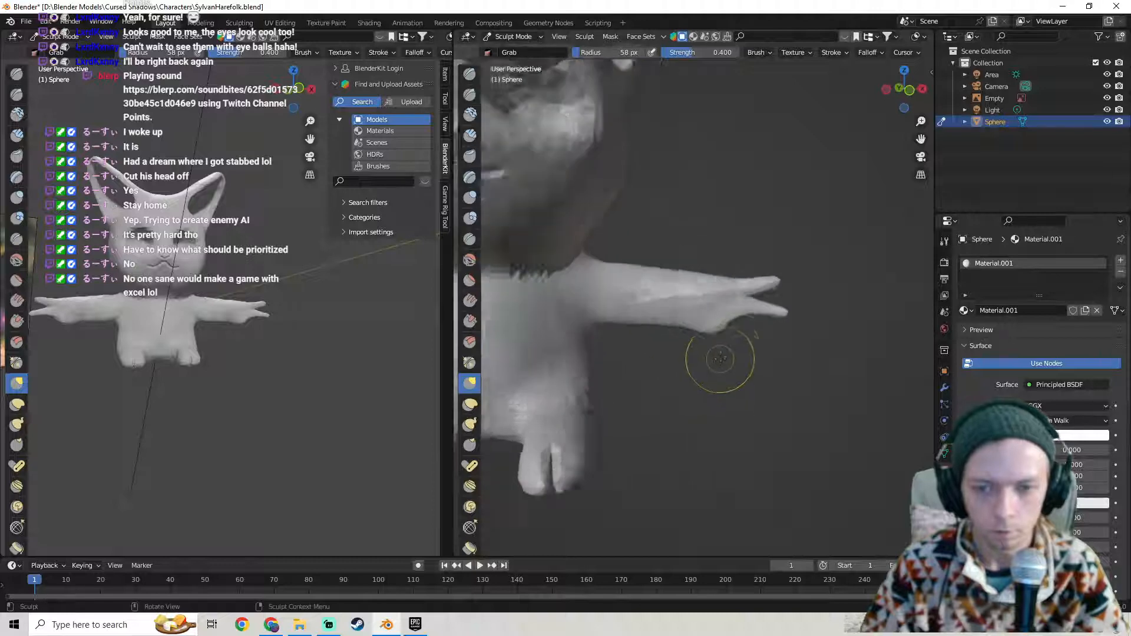
pyautogui.scroll(2, 720, 361)
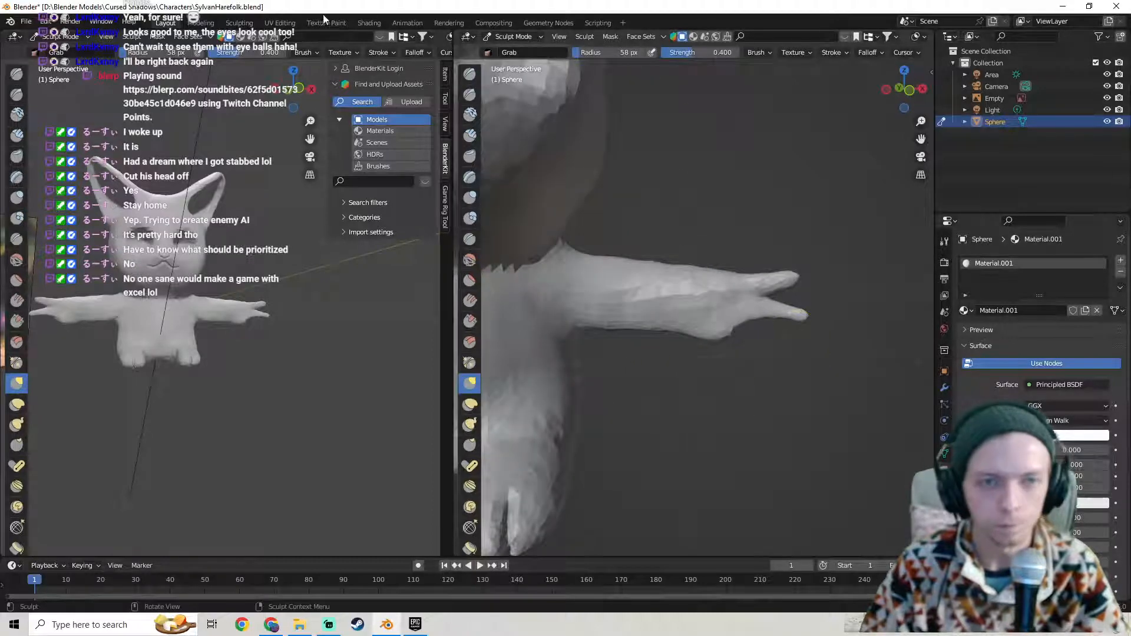
pyautogui.click(26, 22)
pyautogui.click(42, 99)
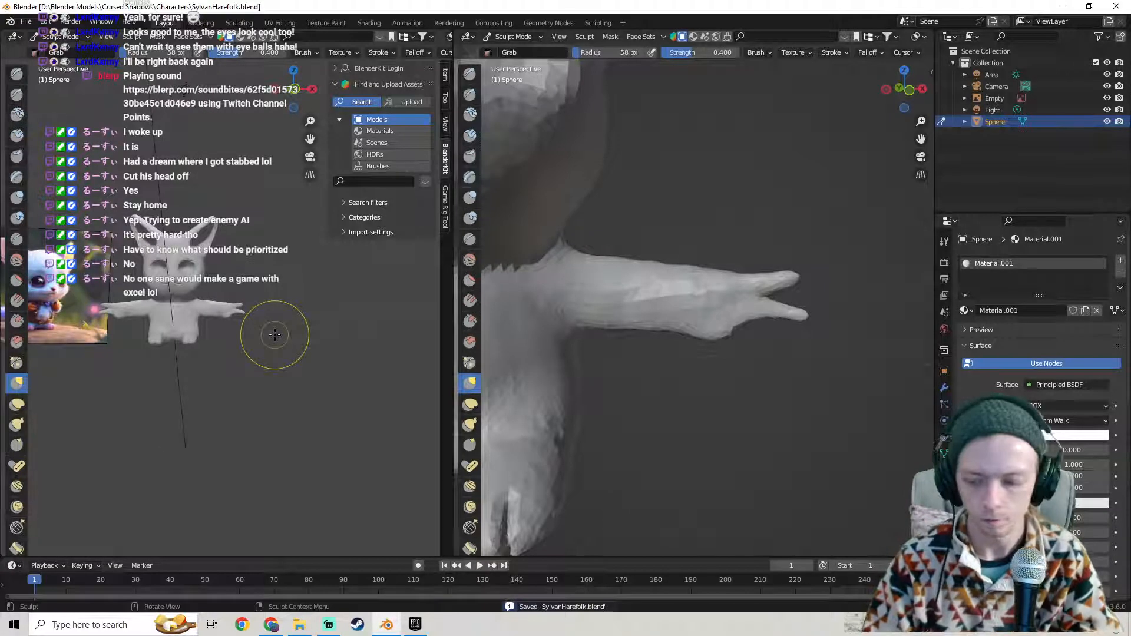
# - Show the whole character from the front in the second viewport and pull a third finger out of the hand's lower edge with Grab
pyautogui.press('KP_1')
pyautogui.scroll(2, 318, 317)
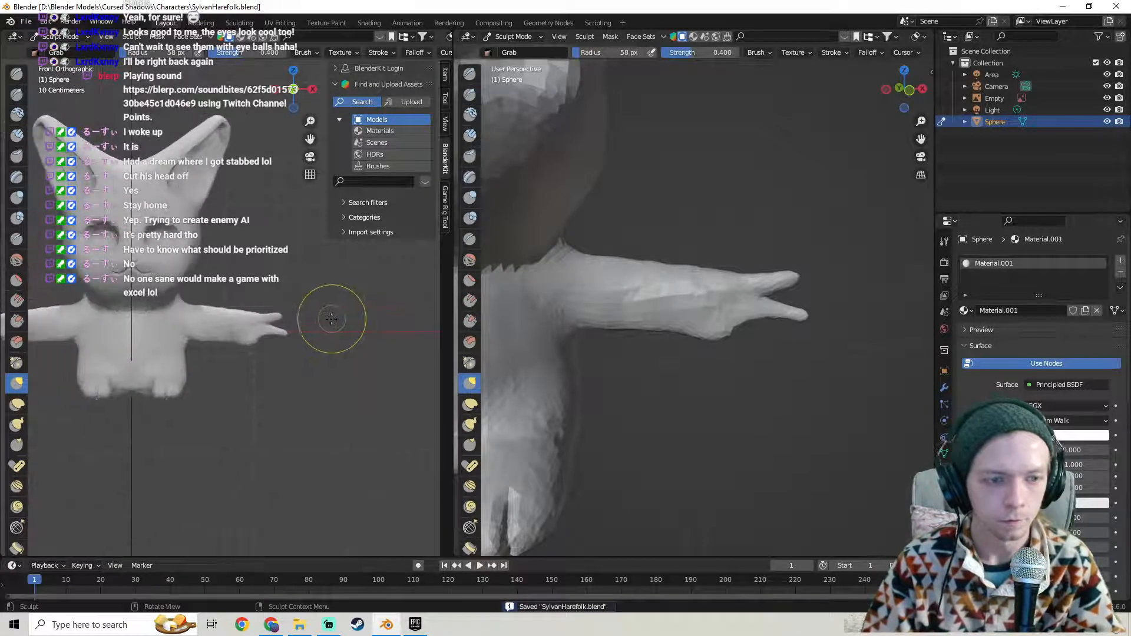
pyautogui.moveTo(740, 336); pyautogui.dragTo(752, 323, button='middle')
pyautogui.moveTo(762, 324); pyautogui.dragTo(785, 288, button='middle')
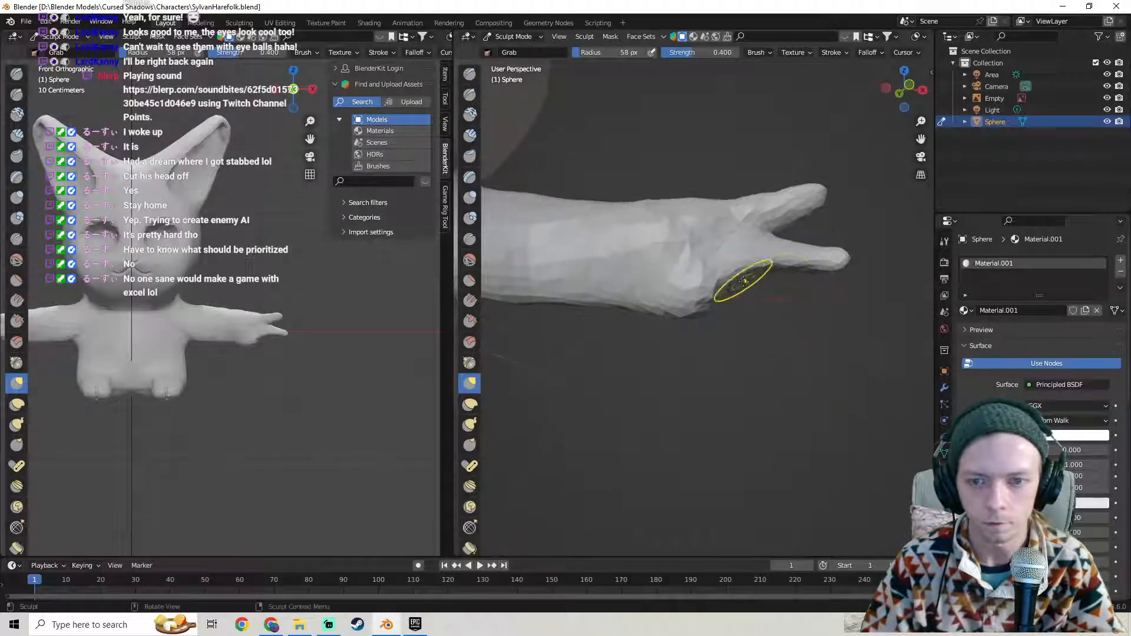
pyautogui.moveTo(743, 283); pyautogui.dragTo(755, 288)
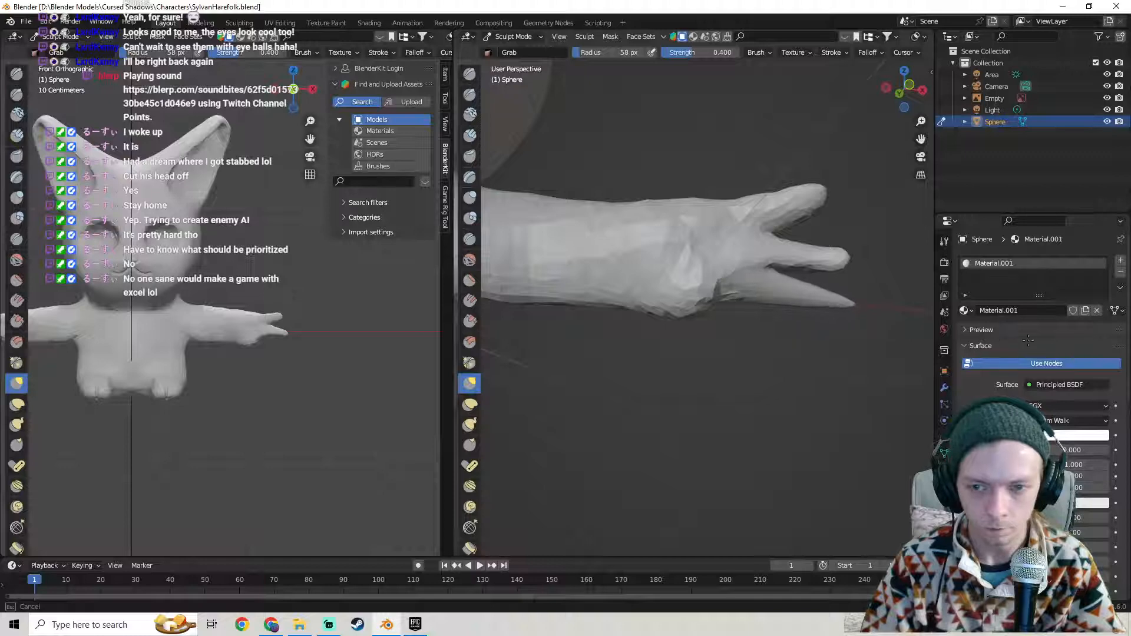
pyautogui.moveTo(1017, 340); pyautogui.dragTo(884, 318)
pyautogui.moveTo(885, 318)
pyautogui.mouseDown(button='middle')
pyautogui.moveTo(649, 336)
pyautogui.moveTo(716, 336)
pyautogui.moveTo(783, 305)
pyautogui.mouseUp(button='middle')
pyautogui.moveTo(732, 289); pyautogui.dragTo(734, 294)
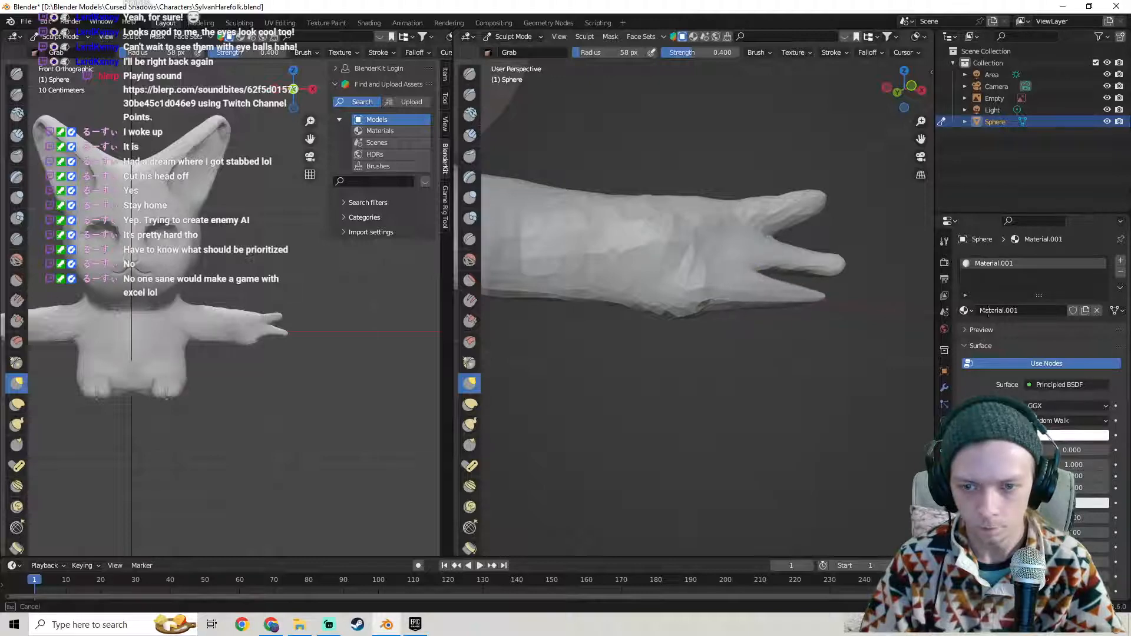
pyautogui.moveTo(1020, 304); pyautogui.dragTo(1018, 306)
# - Adjust the new third finger's sideways position with the Grab brush, viewing the hand from its end
pyautogui.moveTo(827, 313); pyautogui.dragTo(695, 353, button='middle')
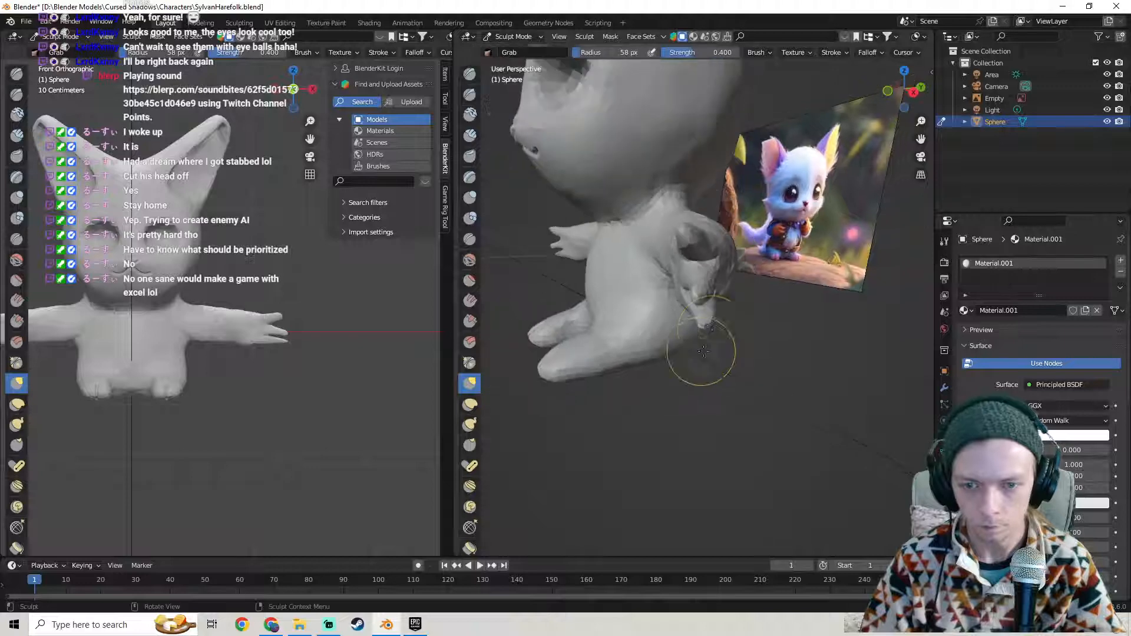
pyautogui.moveTo(714, 316); pyautogui.dragTo(703, 321)
pyautogui.moveTo(703, 321); pyautogui.dragTo(718, 314, button='middle')
pyautogui.moveTo(719, 318); pyautogui.dragTo(710, 321)
pyautogui.moveTo(717, 324)
pyautogui.mouseDown(button='middle')
pyautogui.moveTo(811, 311)
pyautogui.moveTo(684, 305)
pyautogui.mouseUp(button='middle')
pyautogui.scroll(2, 800, 307)
pyautogui.moveTo(683, 304)
pyautogui.mouseDown(button='middle')
pyautogui.moveTo(695, 303)
pyautogui.moveTo(687, 284)
pyautogui.mouseUp(button='middle')
# - Refine the stretched mesh around the third finger with the SculptDraw brush at 58 px radius and zero strength
pyautogui.click(470, 74)
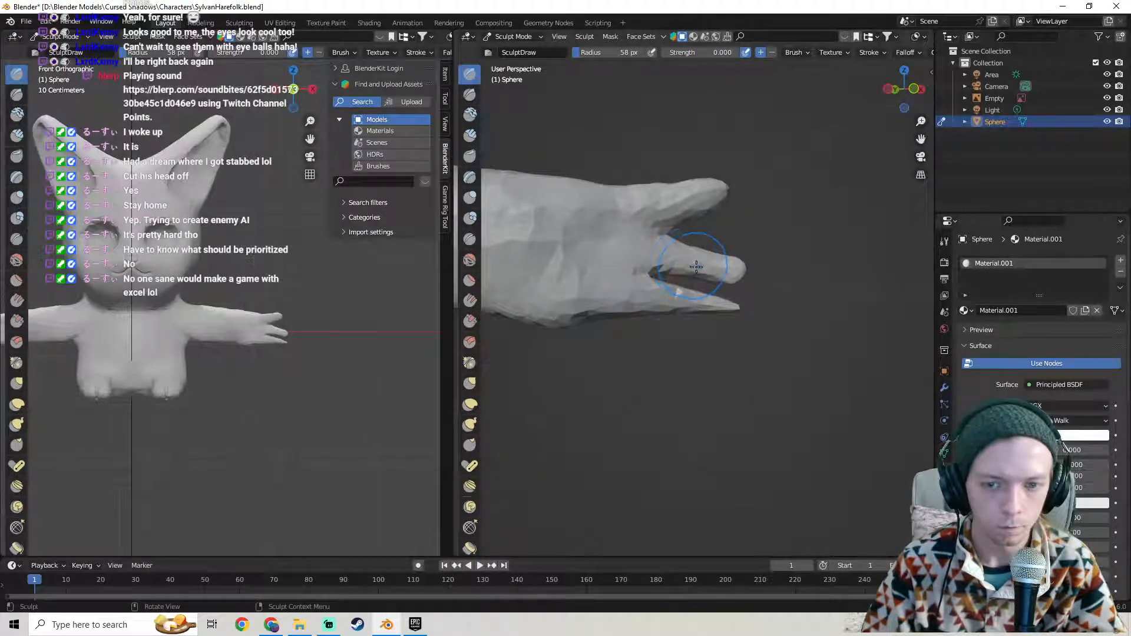
pyautogui.moveTo(706, 269)
pyautogui.mouseDown(button='middle')
pyautogui.moveTo(586, 328)
pyautogui.moveTo(739, 291)
pyautogui.mouseUp(button='middle')
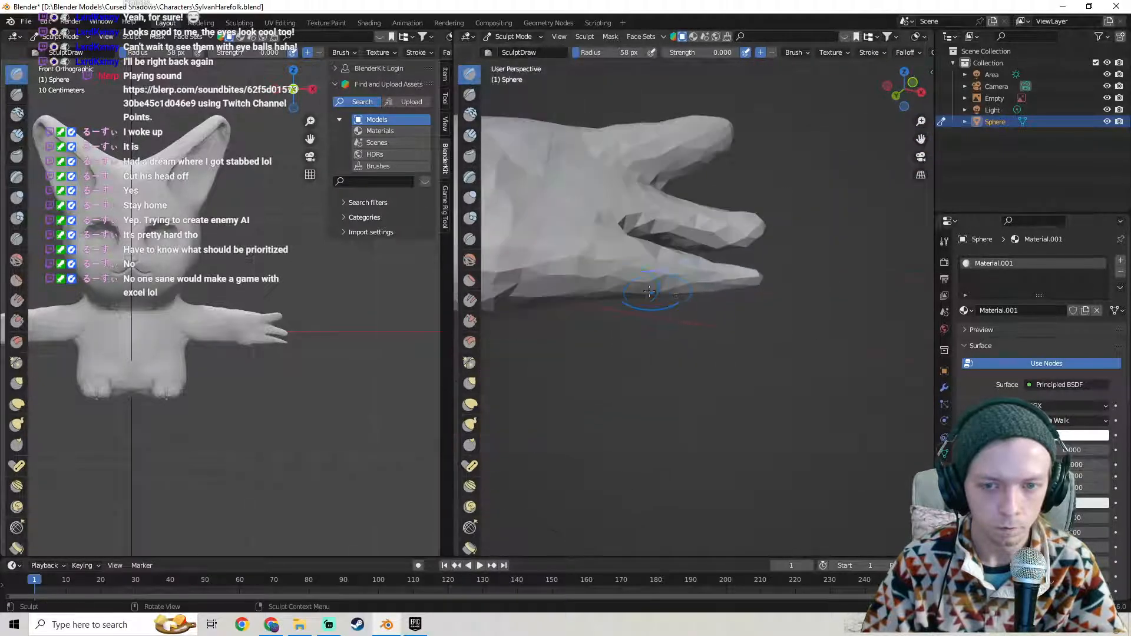
pyautogui.moveTo(582, 291); pyautogui.dragTo(736, 284, button='middle')
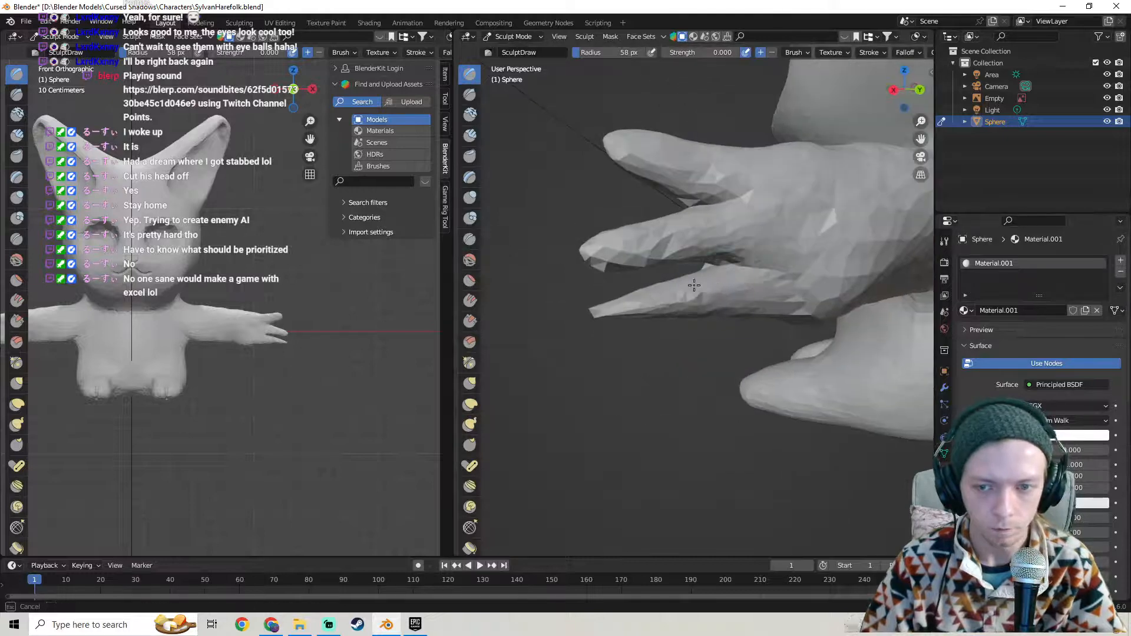
pyautogui.moveTo(769, 314); pyautogui.dragTo(776, 348, button='middle')
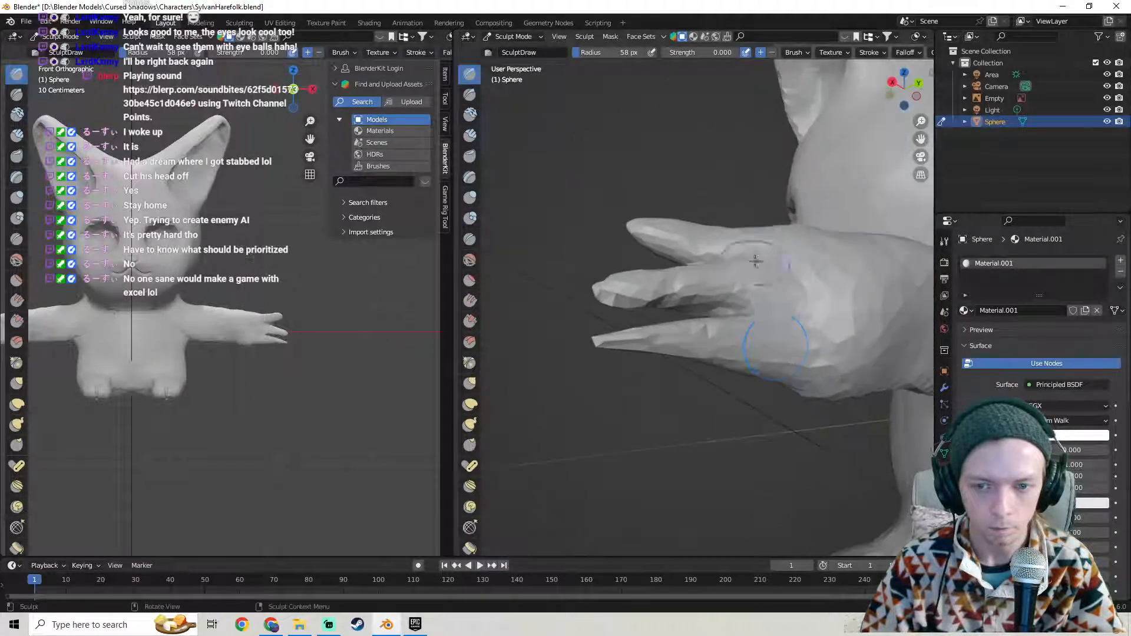
pyautogui.moveTo(605, 343); pyautogui.dragTo(624, 343, button='middle')
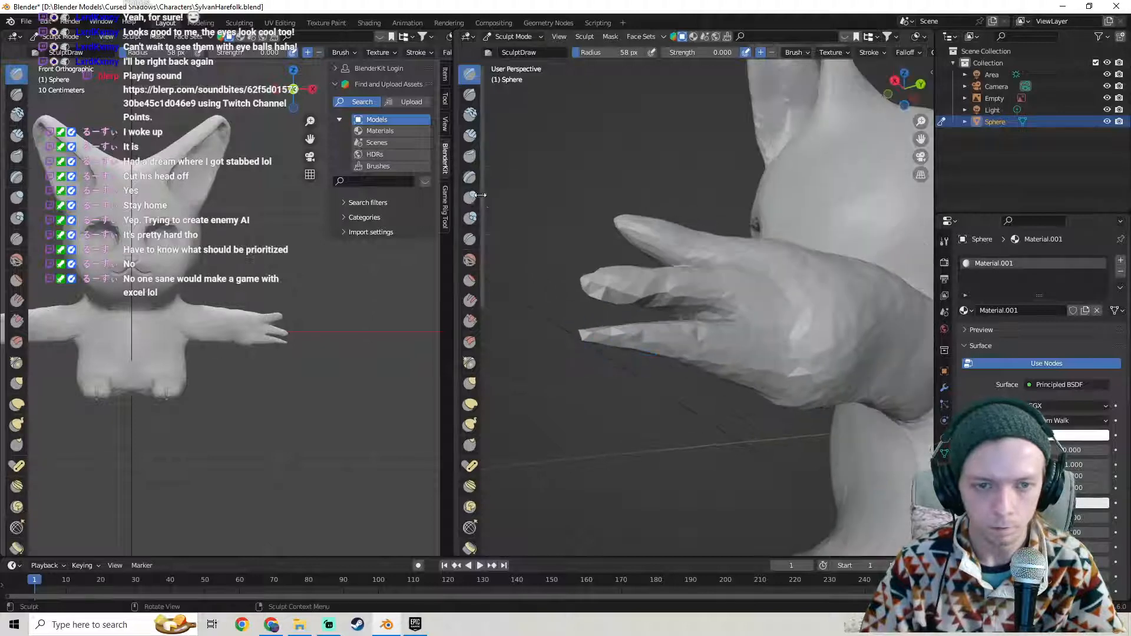
# - Thicken the third finger's tip and underside with the Grab brush at 0.400 strength
pyautogui.click(470, 384)
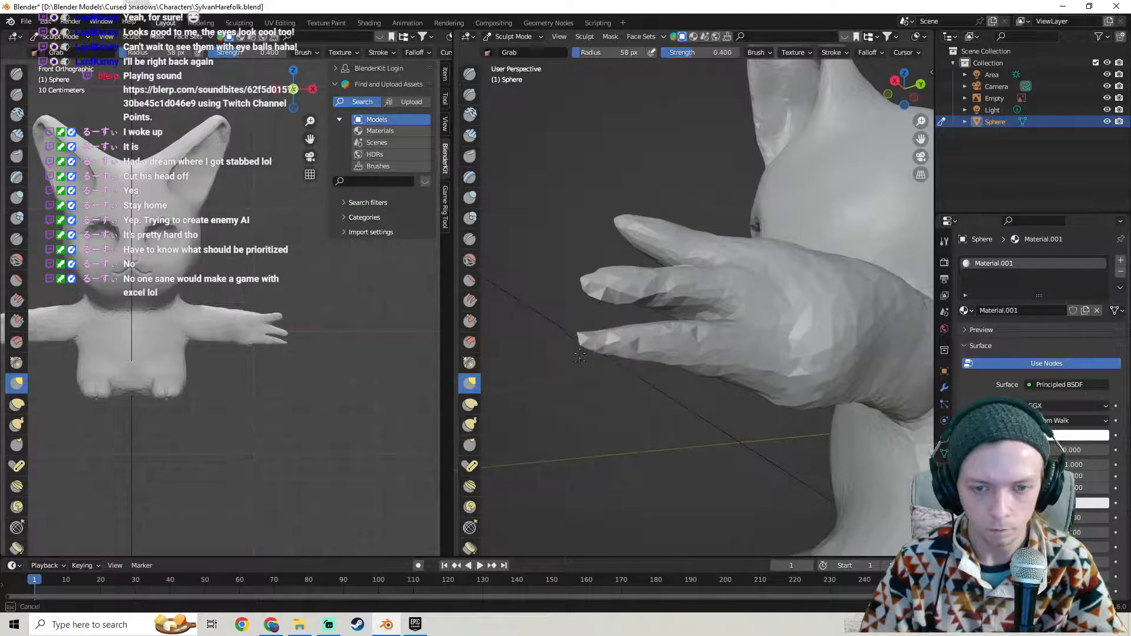
pyautogui.moveTo(586, 338); pyautogui.dragTo(838, 372, button='middle')
pyautogui.moveTo(778, 338); pyautogui.dragTo(731, 343, button='middle')
pyautogui.moveTo(731, 343)
pyautogui.mouseDown()
pyautogui.moveTo(727, 306)
pyautogui.moveTo(793, 313)
pyautogui.mouseUp()
pyautogui.moveTo(777, 322); pyautogui.dragTo(773, 298, button='middle')
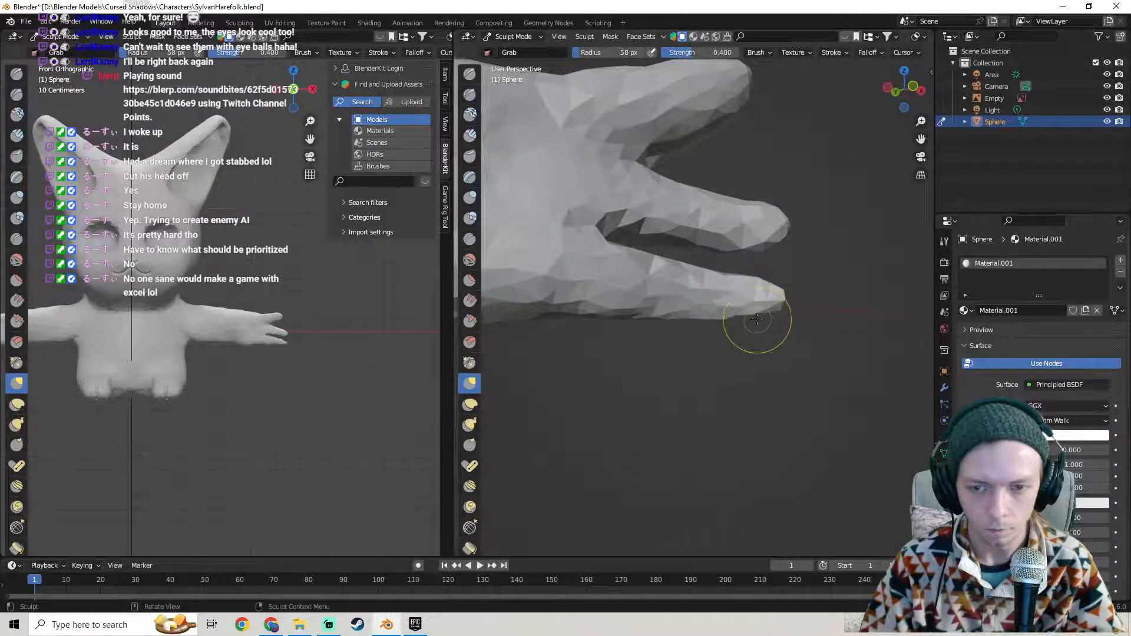
pyautogui.moveTo(745, 311); pyautogui.dragTo(636, 312)
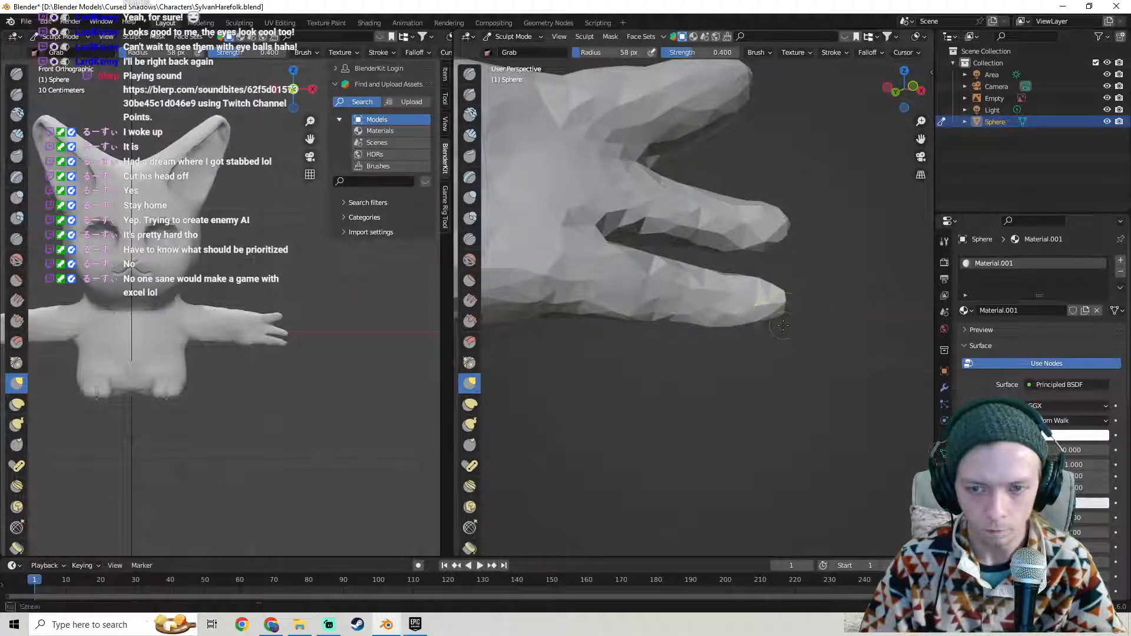
pyautogui.moveTo(779, 288); pyautogui.dragTo(748, 308, button='middle')
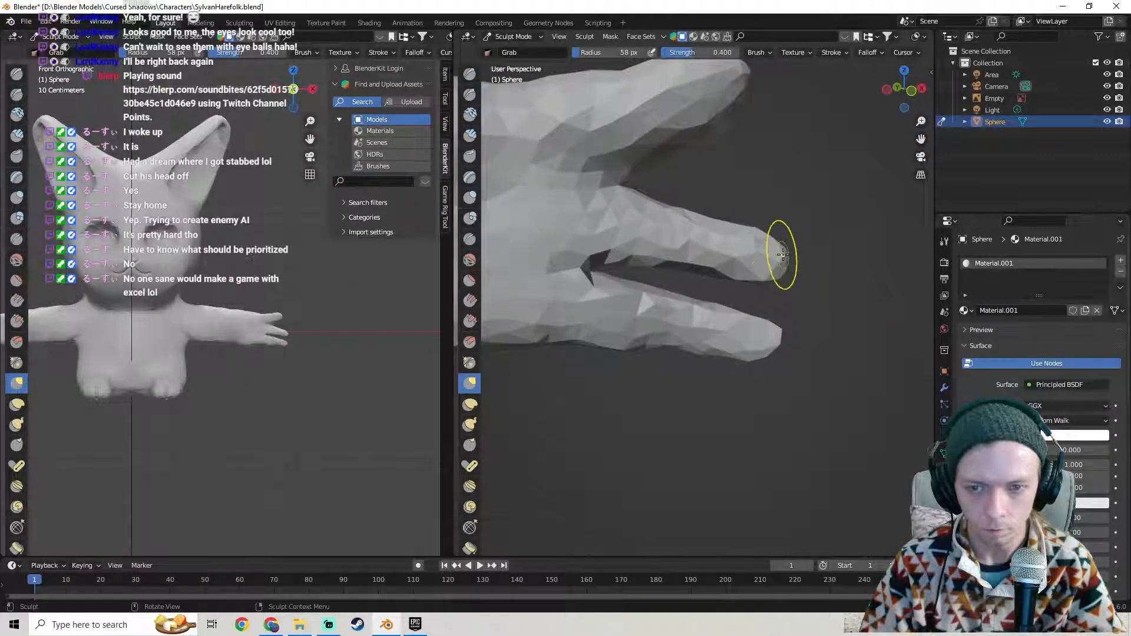
# - Shape the second finger's tip and even out the third finger's underside with the Grab brush
pyautogui.moveTo(766, 238); pyautogui.dragTo(568, 250, button='middle')
pyautogui.moveTo(594, 242); pyautogui.dragTo(619, 260)
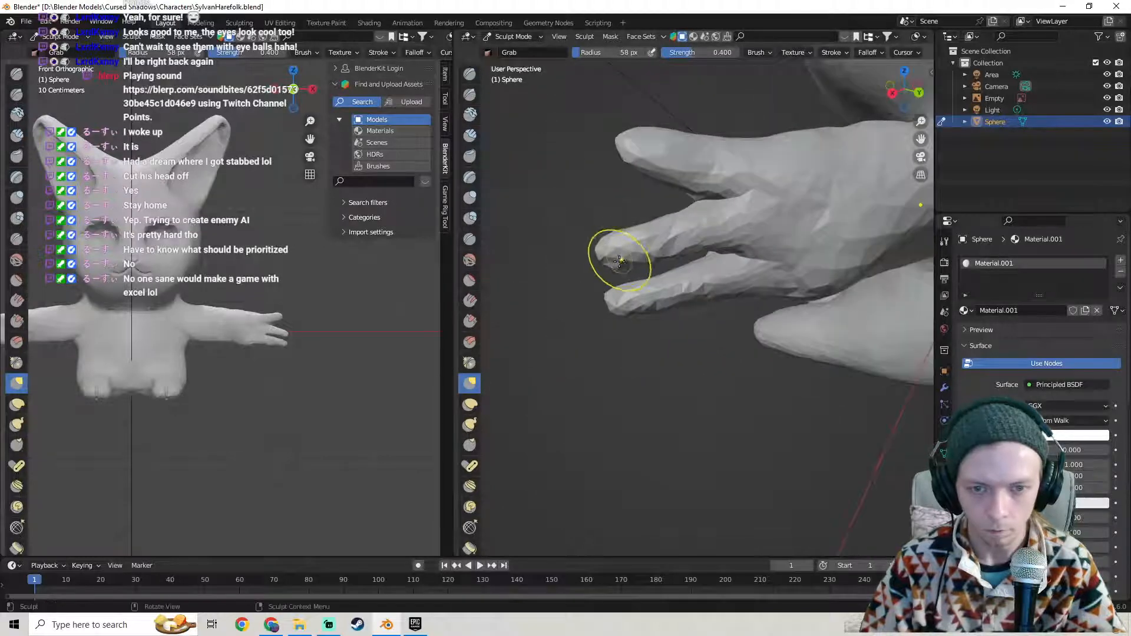
pyautogui.moveTo(606, 265); pyautogui.dragTo(748, 312, button='middle')
pyautogui.moveTo(666, 301); pyautogui.dragTo(672, 258, button='middle')
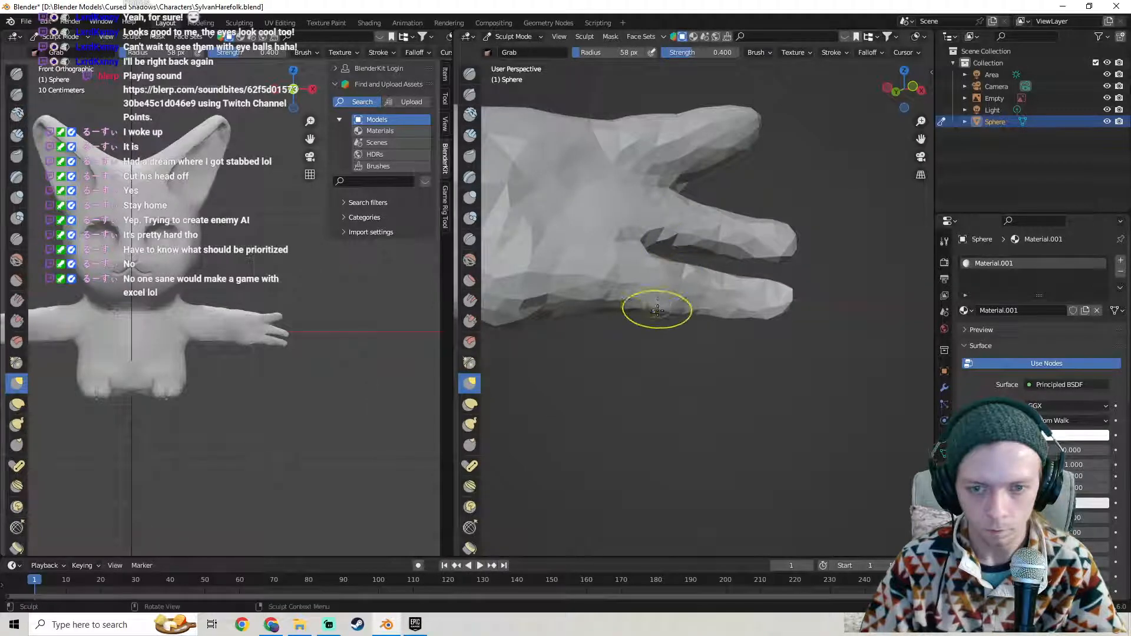
pyautogui.moveTo(681, 310)
pyautogui.mouseDown(button='middle')
pyautogui.moveTo(687, 328)
pyautogui.moveTo(710, 337)
pyautogui.moveTo(710, 321)
pyautogui.moveTo(795, 321)
pyautogui.moveTo(773, 320)
pyautogui.mouseUp(button='middle')
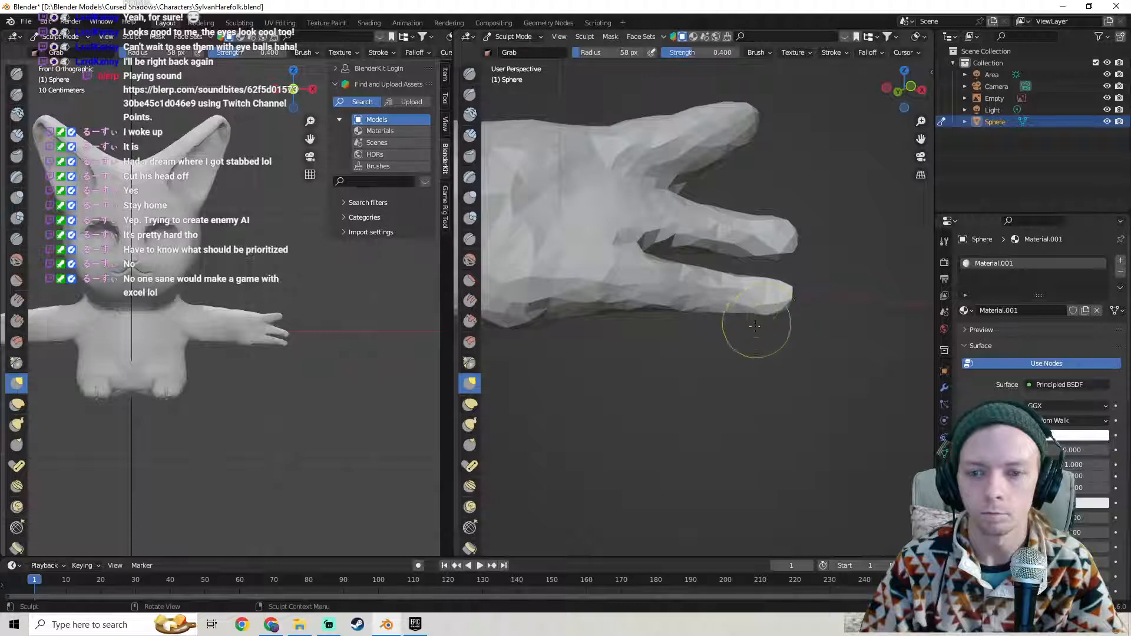
# - Inspect the hand's mesh in Edit Mode, then refine the third finger's surface with the SculptDraw brush at zero strength
pyautogui.moveTo(778, 318)
pyautogui.mouseDown(button='middle')
pyautogui.moveTo(677, 324)
pyautogui.moveTo(757, 265)
pyautogui.moveTo(748, 234)
pyautogui.mouseUp(button='middle')
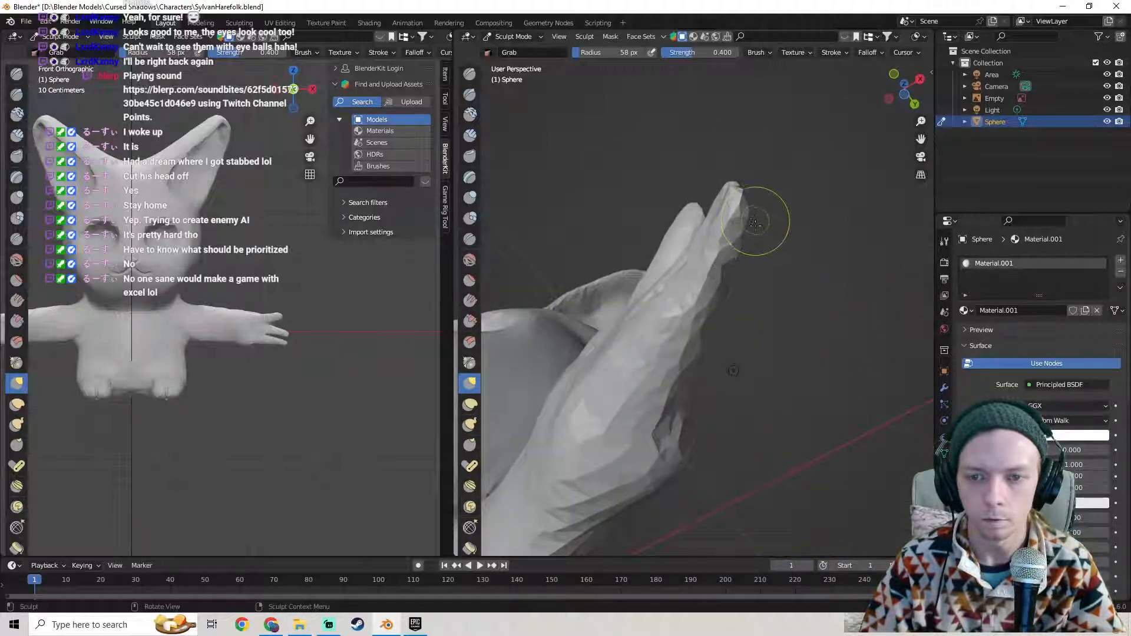
pyautogui.press('Tab')
pyautogui.moveTo(765, 277); pyautogui.dragTo(830, 371, button='middle')
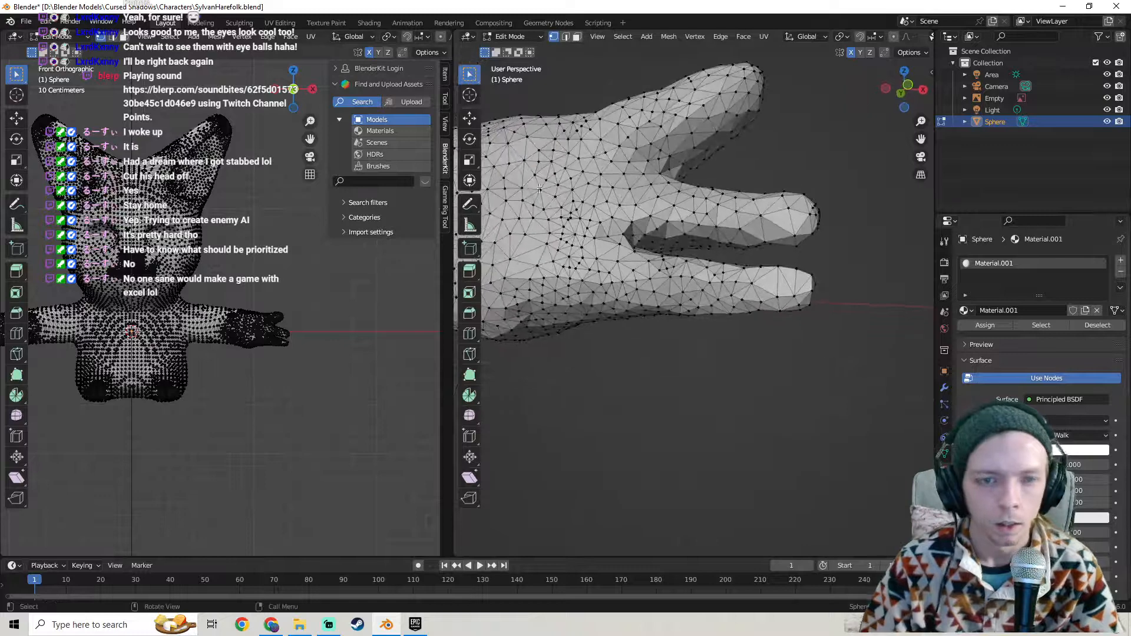
pyautogui.press('Tab')
pyautogui.click(470, 75)
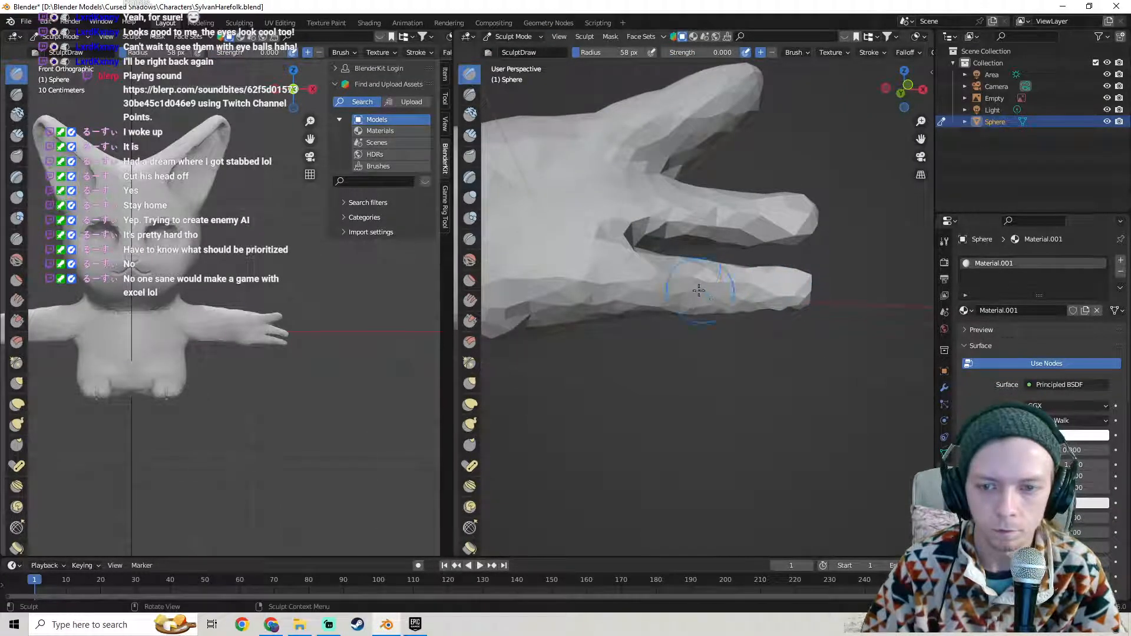
pyautogui.moveTo(630, 295); pyautogui.dragTo(702, 278, button='middle')
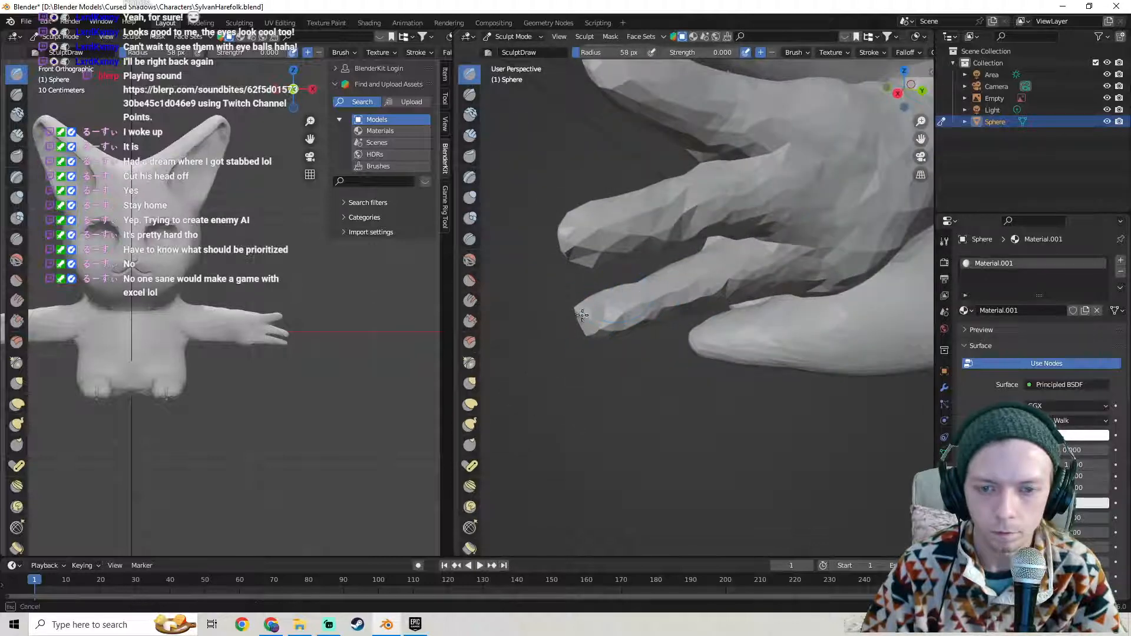
pyautogui.moveTo(599, 316); pyautogui.dragTo(610, 239, button='middle')
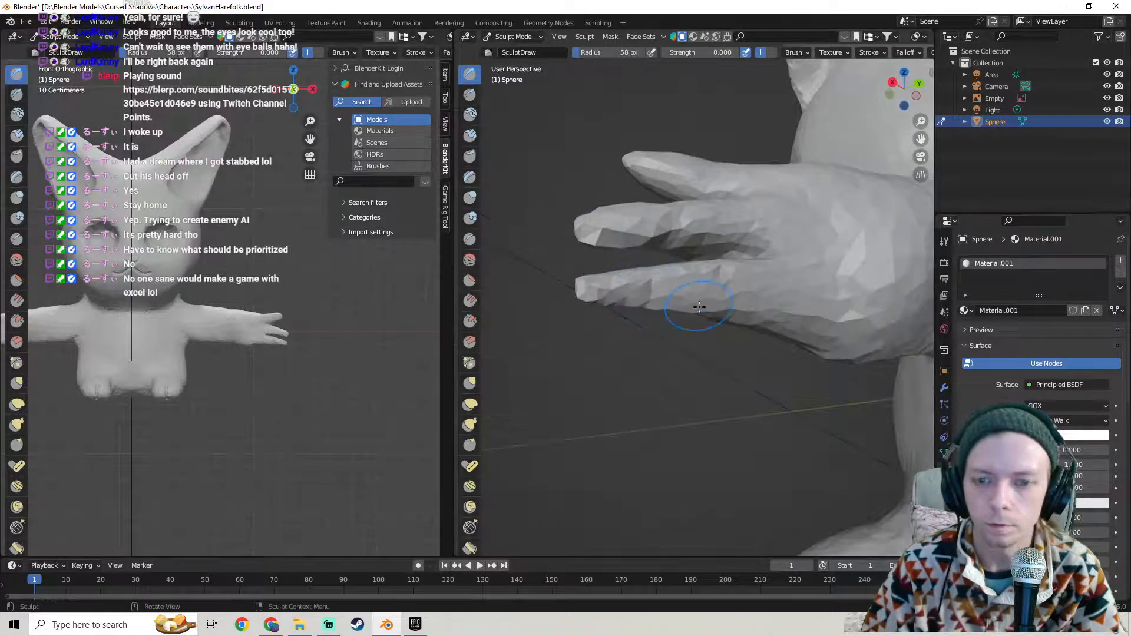
pyautogui.moveTo(684, 303); pyautogui.dragTo(715, 272, button='middle')
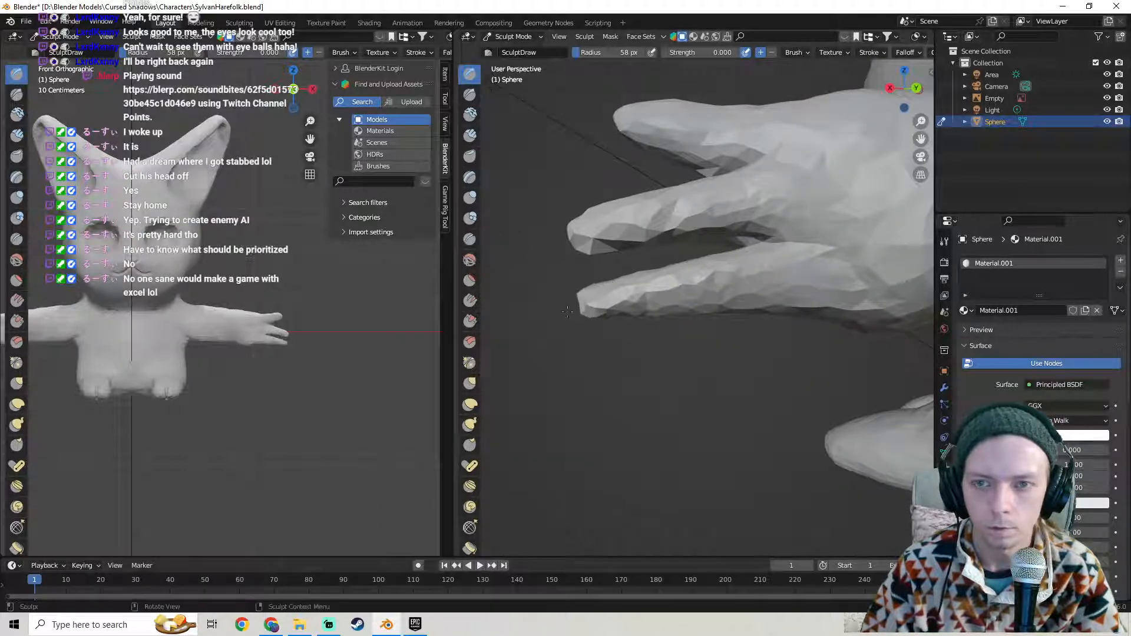
# - Save the file and refine the mesh between the second and third fingers with the SculptDraw brush
pyautogui.hotkey('ctrl', 's')
pyautogui.moveTo(683, 302); pyautogui.dragTo(745, 253)
pyautogui.moveTo(661, 274); pyautogui.dragTo(767, 242)
pyautogui.moveTo(695, 262)
pyautogui.mouseDown()
pyautogui.moveTo(749, 242)
pyautogui.moveTo(739, 235)
pyautogui.mouseUp()
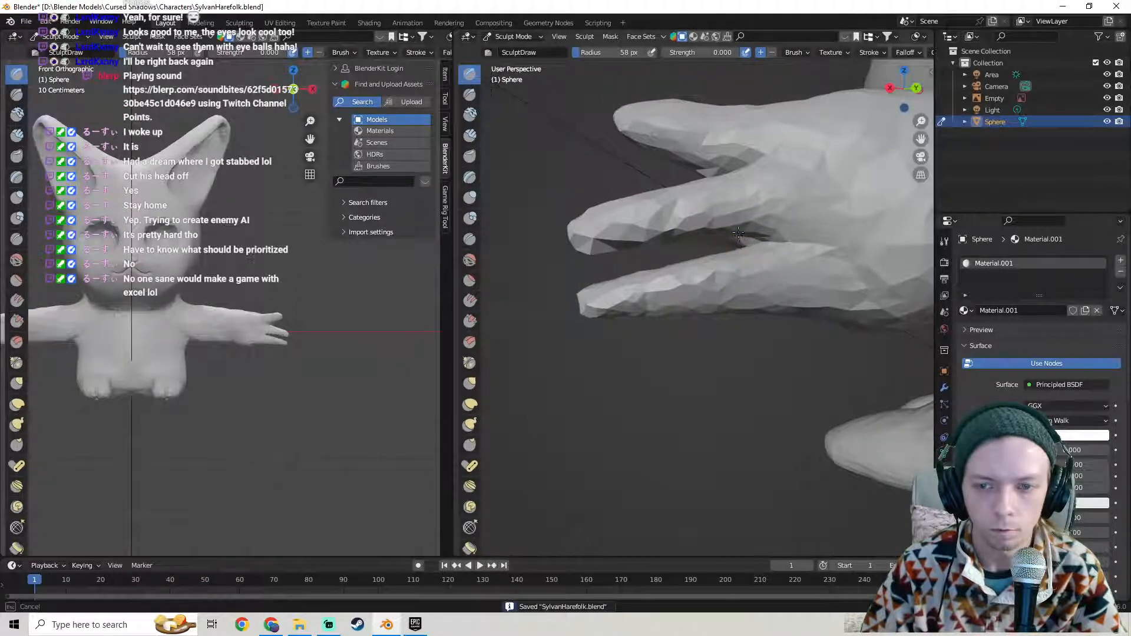
# - Push the webbing between the first and second fingers back toward the palm with the Grab brush at 0.400 strength
pyautogui.moveTo(739, 234)
pyautogui.mouseDown(button='middle')
pyautogui.moveTo(850, 252)
pyautogui.moveTo(750, 277)
pyautogui.moveTo(672, 327)
pyautogui.moveTo(732, 301)
pyautogui.mouseUp(button='middle')
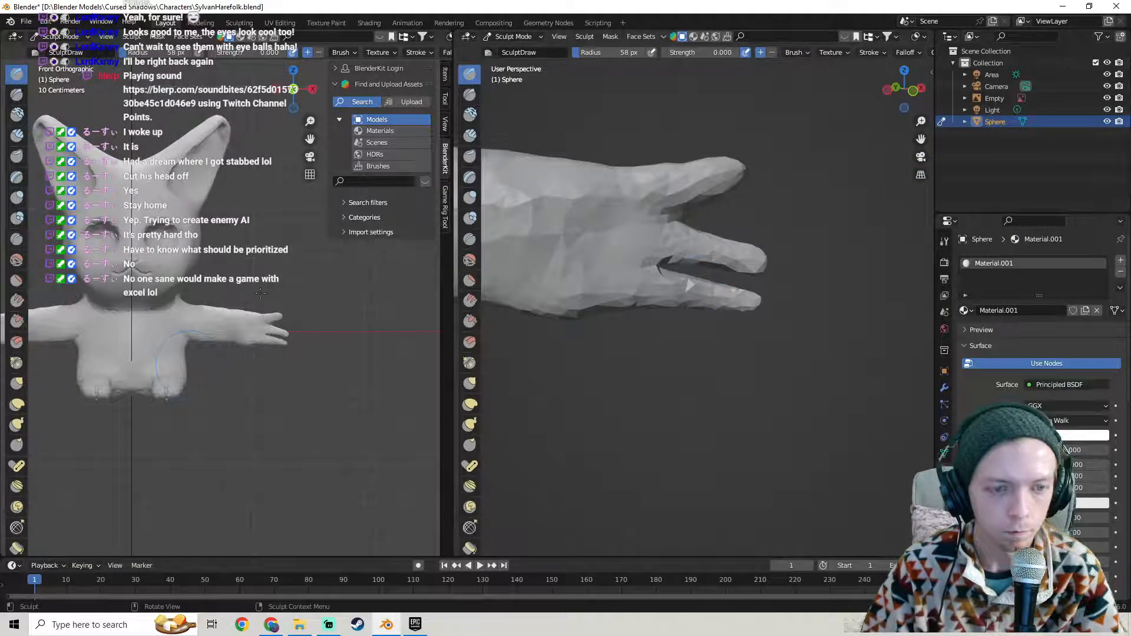
pyautogui.scroll(-2, 247, 306)
pyautogui.scroll(2, 247, 306)
pyautogui.scroll(2, 267, 307)
pyautogui.moveTo(657, 251); pyautogui.dragTo(720, 254, button='middle')
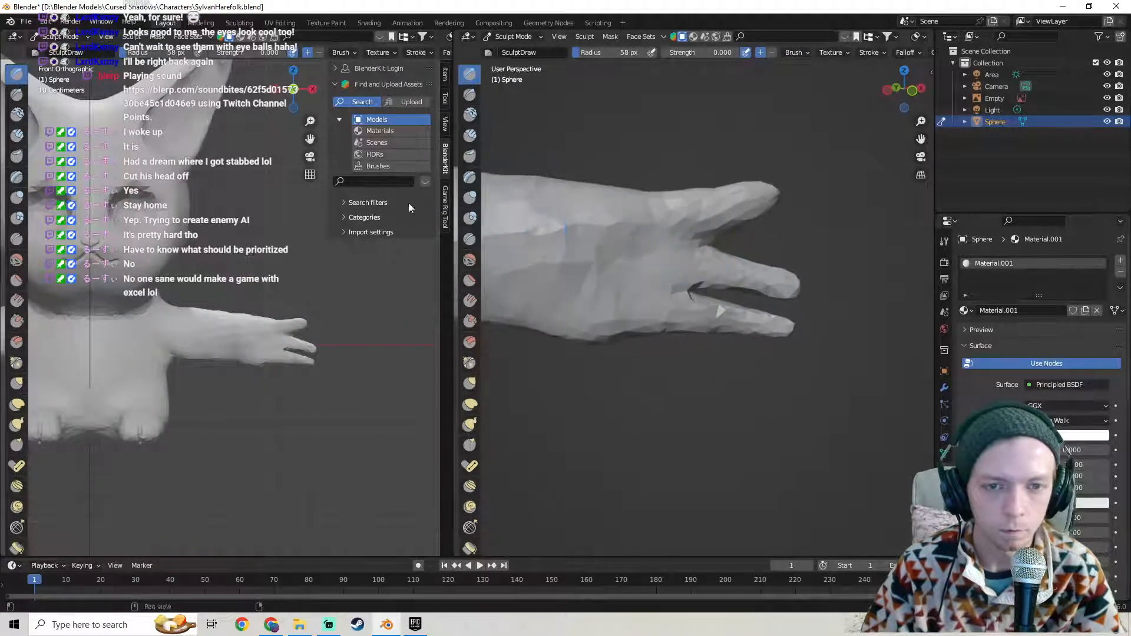
pyautogui.click(470, 383)
pyautogui.scroll(2, 589, 324)
pyautogui.moveTo(750, 202); pyautogui.dragTo(726, 206)
pyautogui.moveTo(726, 206); pyautogui.dragTo(714, 208)
pyautogui.moveTo(715, 208); pyautogui.dragTo(716, 206)
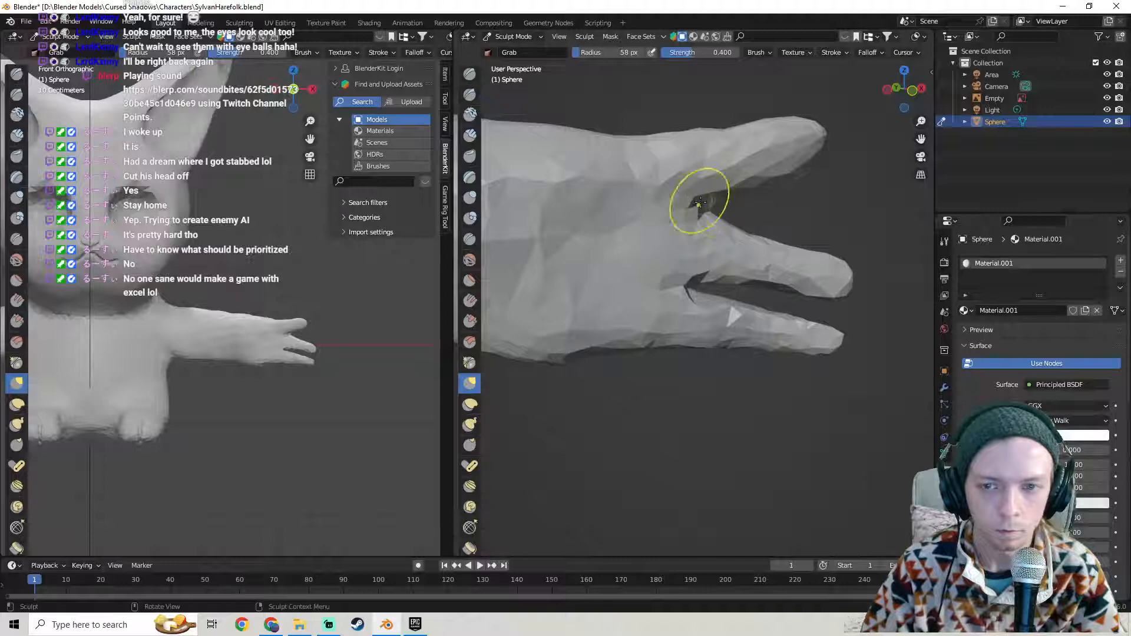
# - Shape the tip of the first finger with the Grab brush and check it from both sides of the hand
pyautogui.moveTo(748, 211)
pyautogui.mouseDown(button='middle')
pyautogui.moveTo(748, 227)
pyautogui.moveTo(701, 263)
pyautogui.moveTo(591, 189)
pyautogui.mouseUp(button='middle')
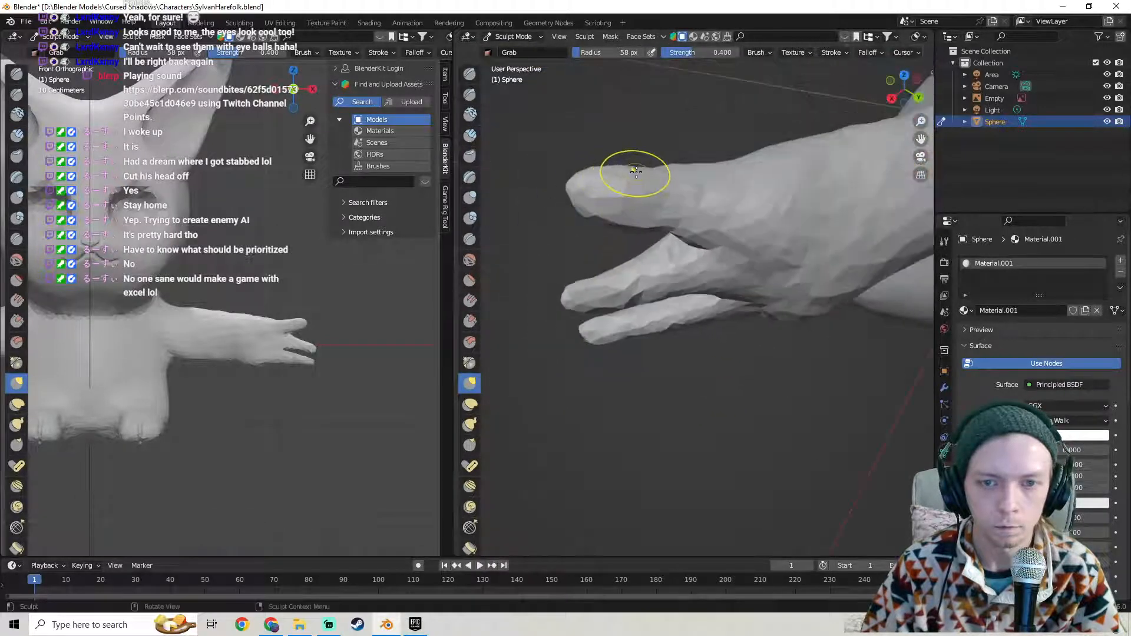
pyautogui.moveTo(568, 184); pyautogui.dragTo(579, 183)
pyautogui.scroll(-2, 583, 182)
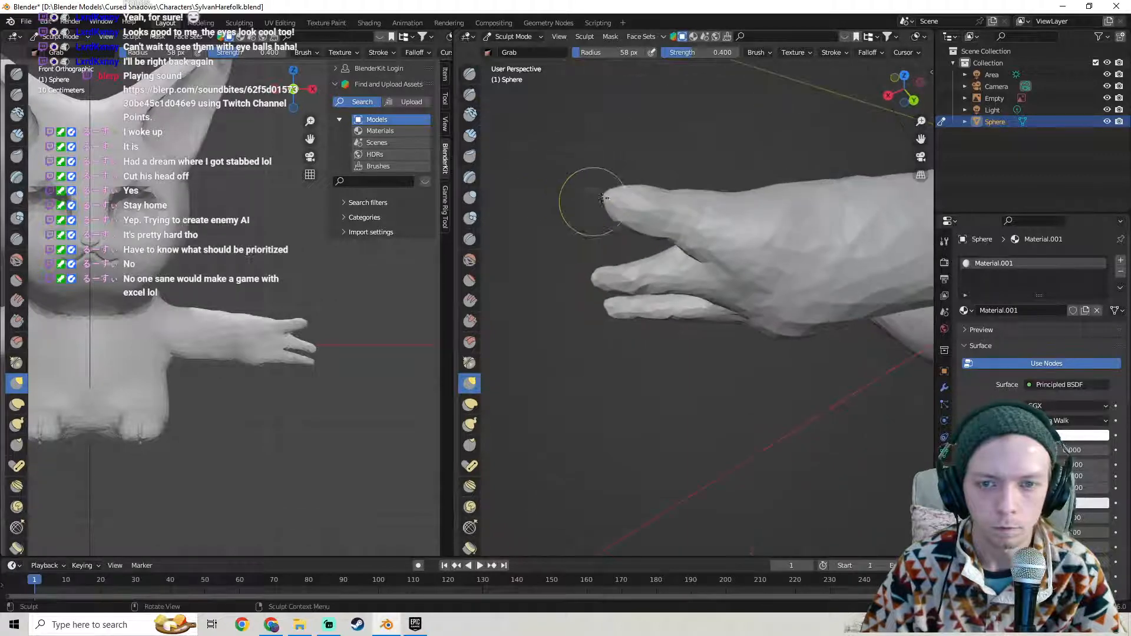
pyautogui.moveTo(639, 235); pyautogui.dragTo(653, 216, button='middle')
pyautogui.scroll(2, 648, 212)
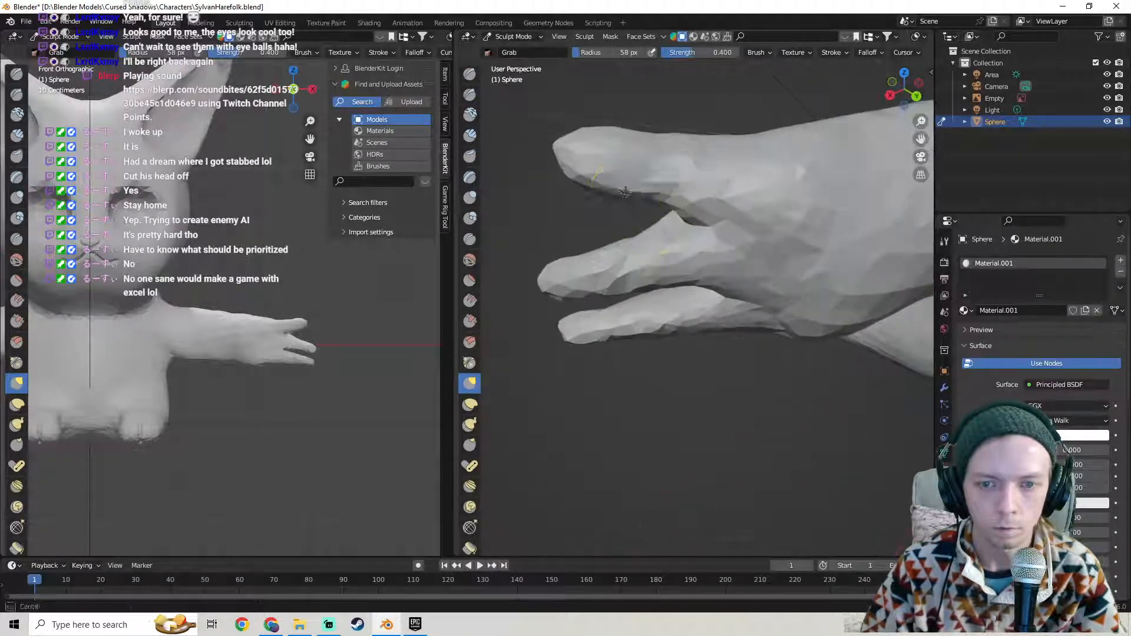
pyautogui.moveTo(592, 194); pyautogui.dragTo(815, 177, button='middle')
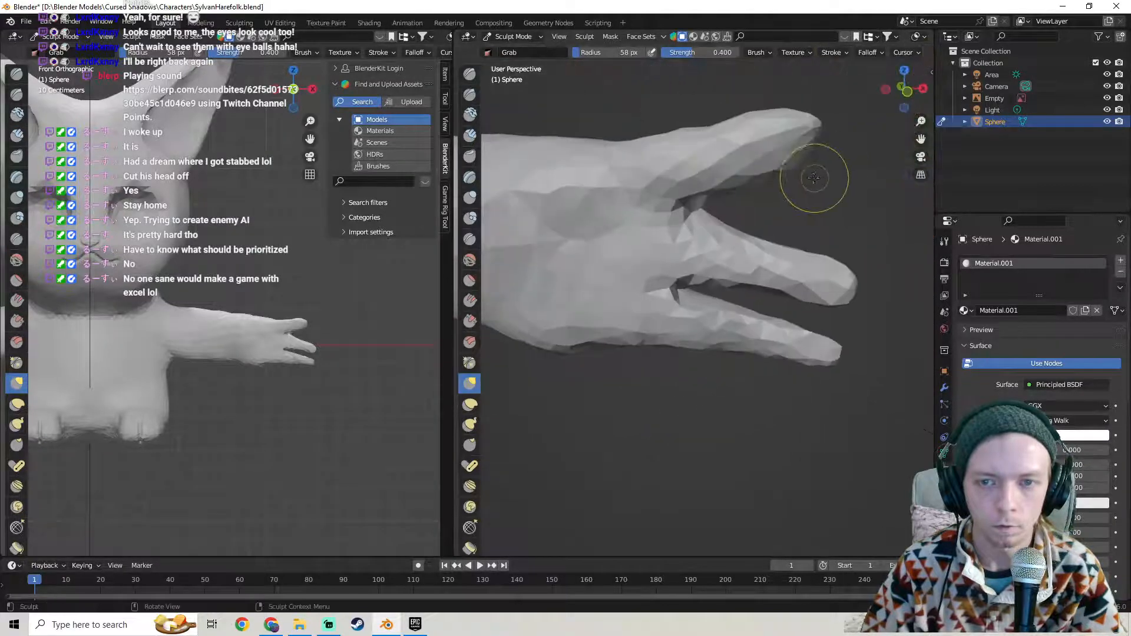
# - Try to pull a fourth finger out of the palm's lower edge with the Grab brush, undoing each attempt
pyautogui.moveTo(757, 207)
pyautogui.mouseDown(button='middle')
pyautogui.moveTo(669, 235)
pyautogui.moveTo(749, 205)
pyautogui.moveTo(745, 192)
pyautogui.moveTo(779, 201)
pyautogui.moveTo(761, 199)
pyautogui.moveTo(707, 258)
pyautogui.moveTo(732, 271)
pyautogui.moveTo(589, 277)
pyautogui.moveTo(689, 274)
pyautogui.moveTo(518, 298)
pyautogui.moveTo(725, 260)
pyautogui.moveTo(672, 254)
pyautogui.mouseUp(button='middle')
pyautogui.scroll(5, 704, 268)
pyautogui.scroll(3, 676, 262)
pyautogui.scroll(-2, 673, 296)
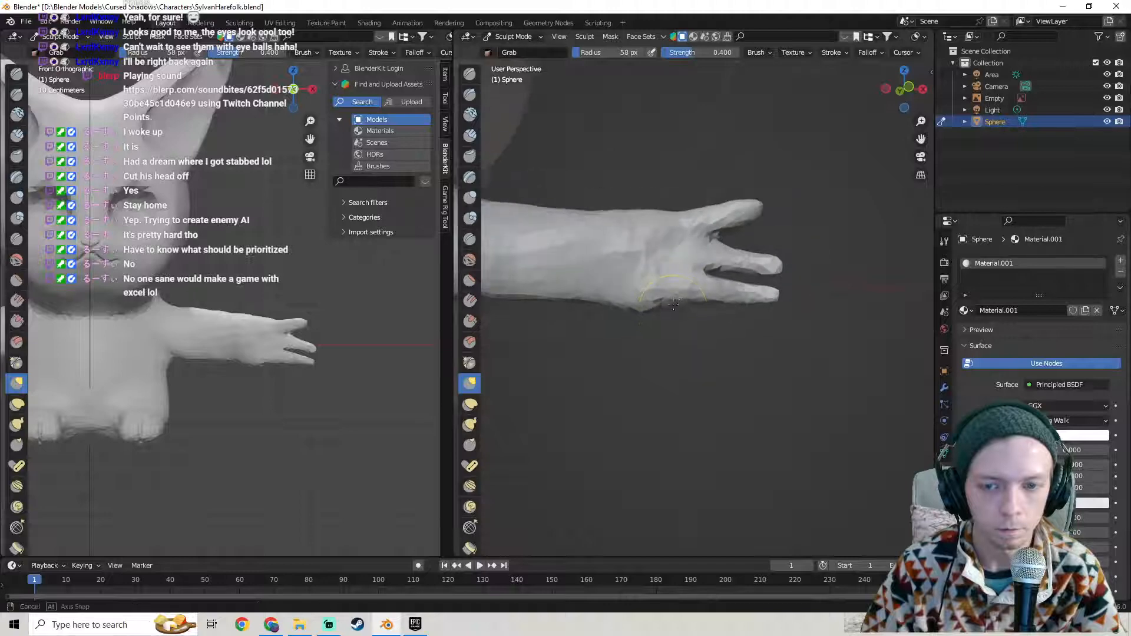
pyautogui.moveTo(673, 309); pyautogui.dragTo(678, 304, button='middle')
pyautogui.moveTo(673, 305); pyautogui.dragTo(682, 313)
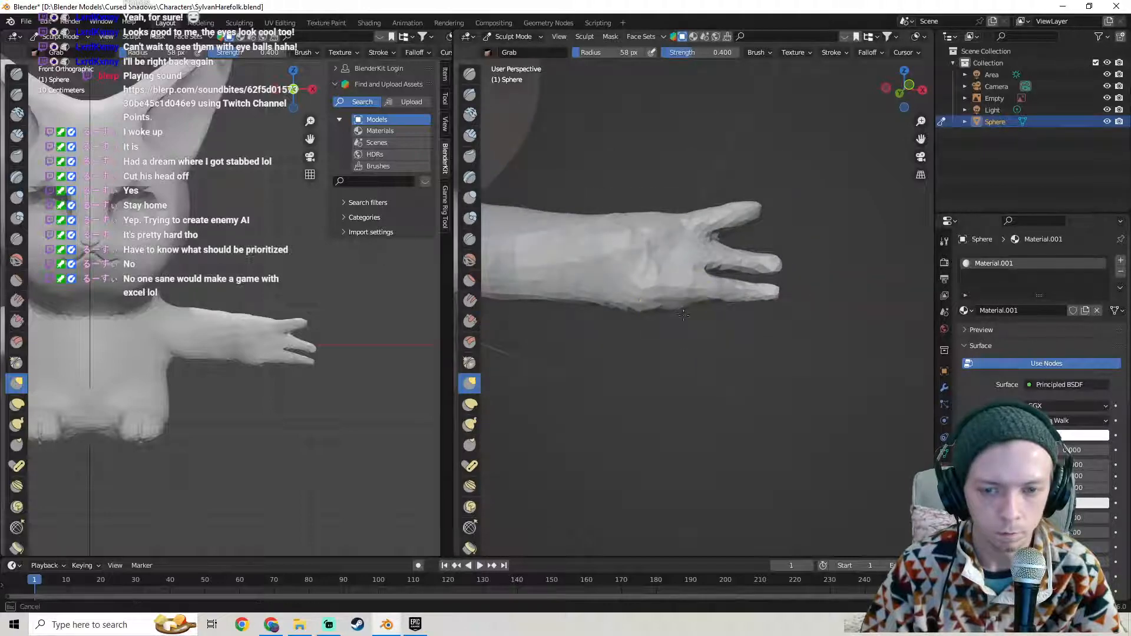
pyautogui.moveTo(850, 352); pyautogui.dragTo(866, 348)
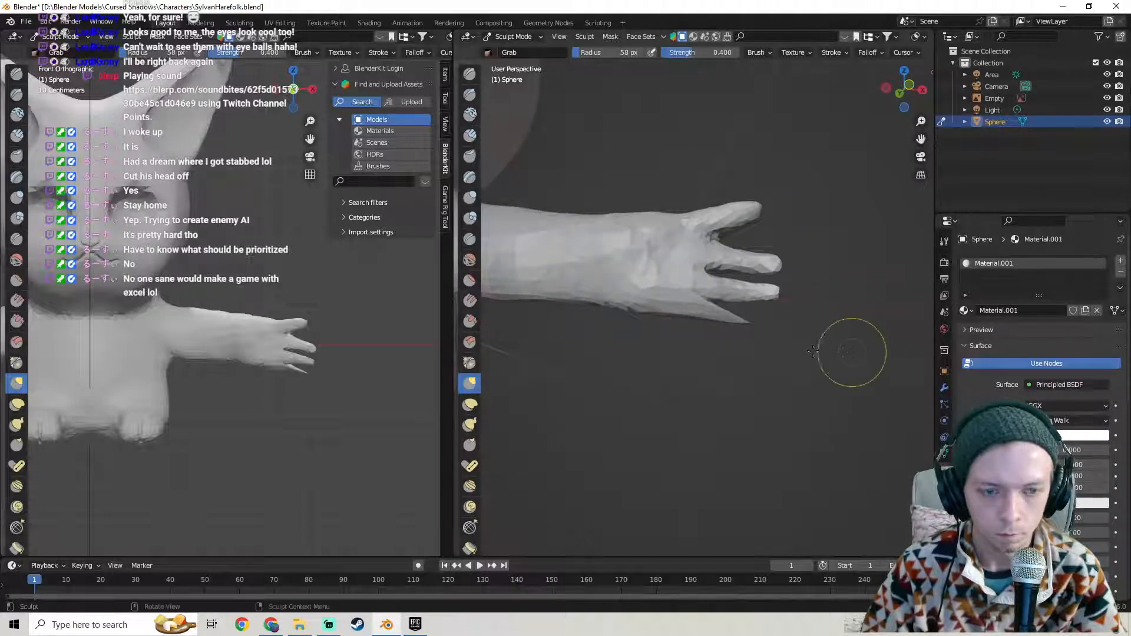
pyautogui.hotkey('ctrl', 'z')
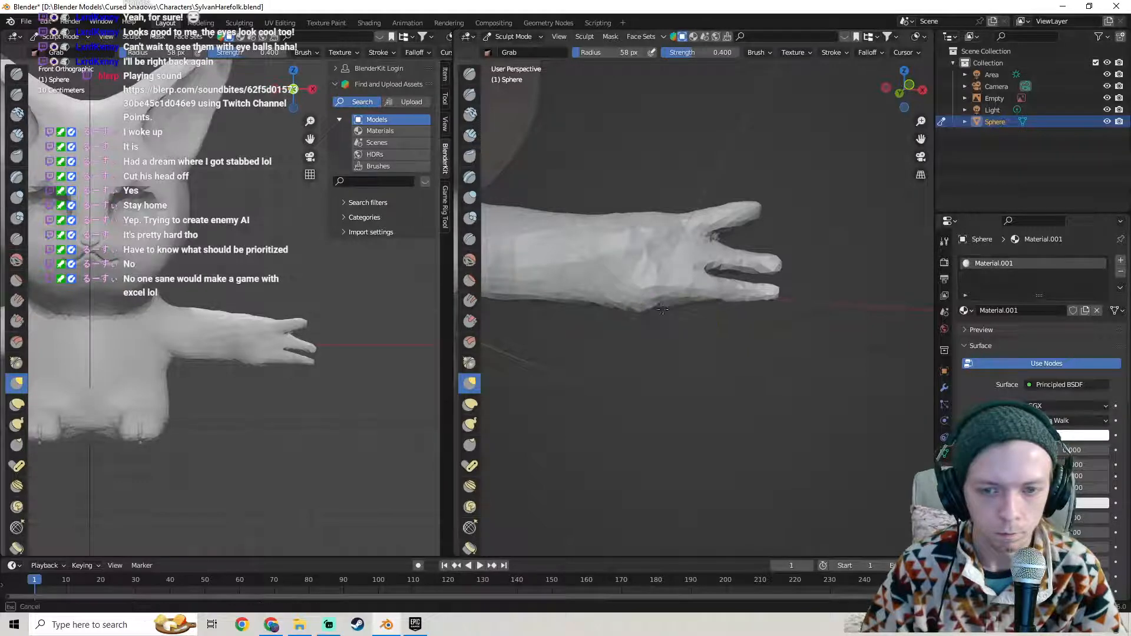
pyautogui.moveTo(668, 306); pyautogui.dragTo(709, 321)
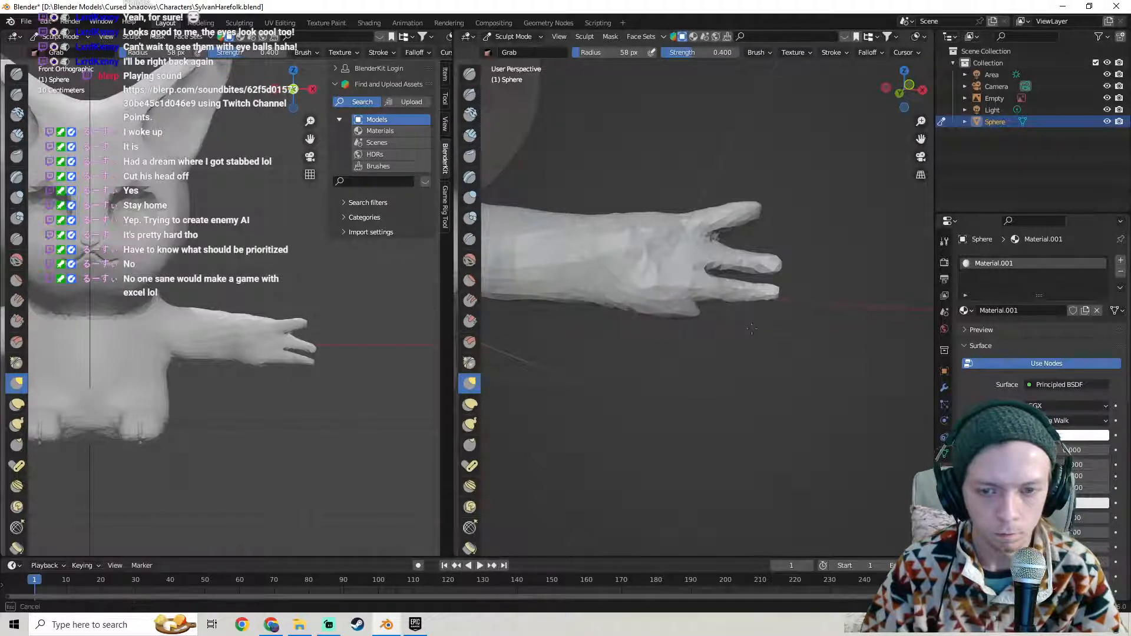
pyautogui.moveTo(897, 342); pyautogui.dragTo(893, 342)
pyautogui.moveTo(837, 344)
pyautogui.mouseDown(button='middle')
pyautogui.moveTo(674, 358)
pyautogui.moveTo(813, 316)
pyautogui.moveTo(689, 247)
pyautogui.moveTo(769, 330)
pyautogui.mouseUp(button='middle')
pyautogui.hotkey('ctrl', 'z')
# - Build up the palm's lower edge below the third finger with the Grab brush, checking the hand from several angles
pyautogui.press('Tab')
pyautogui.press('Tab')
pyautogui.moveTo(644, 323)
pyautogui.mouseDown(button='middle')
pyautogui.moveTo(719, 324)
pyautogui.moveTo(708, 317)
pyautogui.mouseUp(button='middle')
pyautogui.scroll(-1, 692, 319)
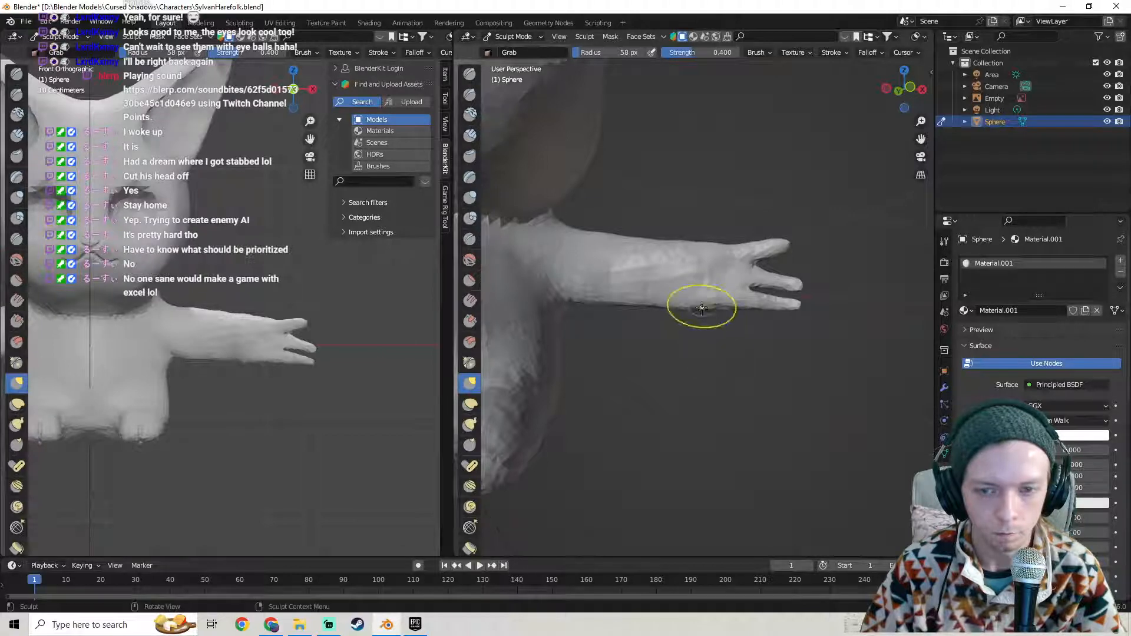
pyautogui.moveTo(685, 314); pyautogui.dragTo(714, 322, button='middle')
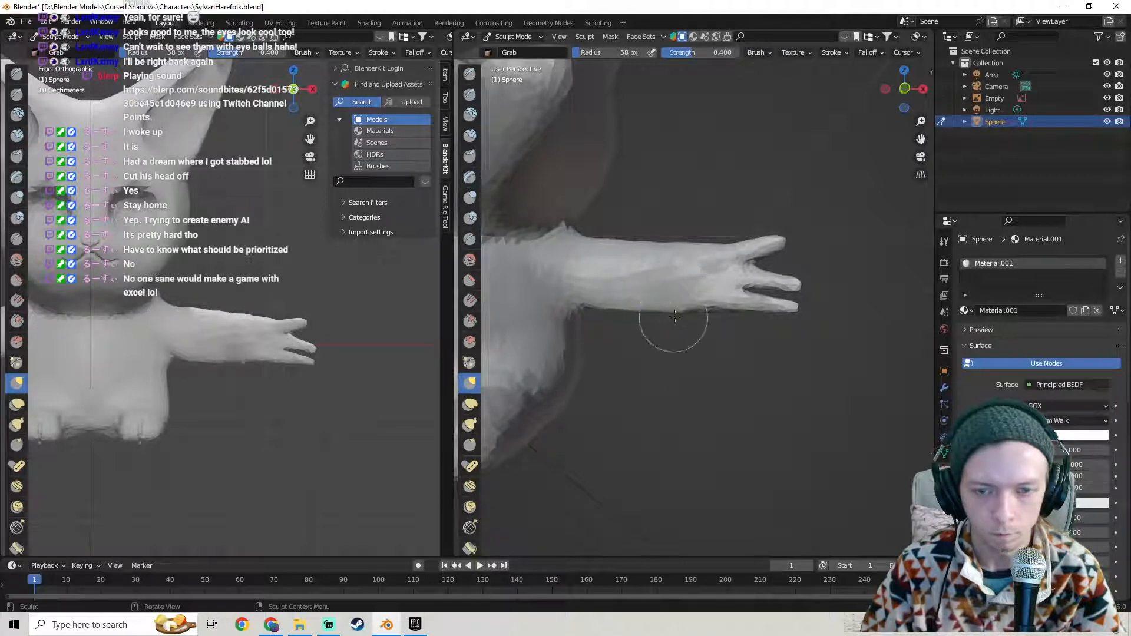
pyautogui.moveTo(694, 323); pyautogui.dragTo(701, 297, button='middle')
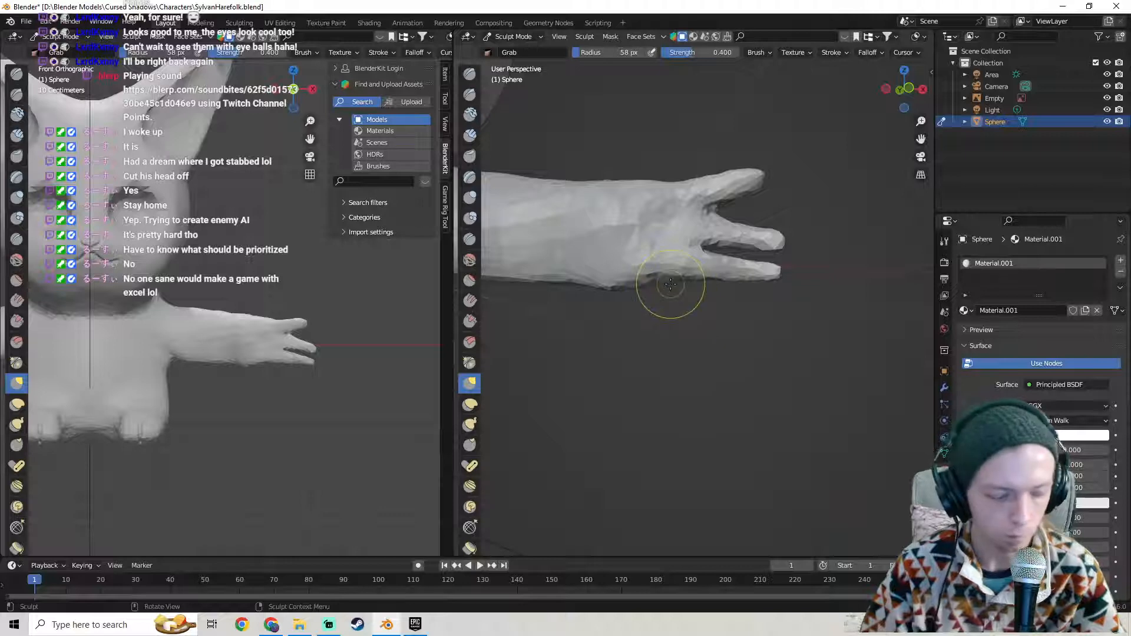
pyautogui.moveTo(664, 285); pyautogui.dragTo(683, 335, button='middle')
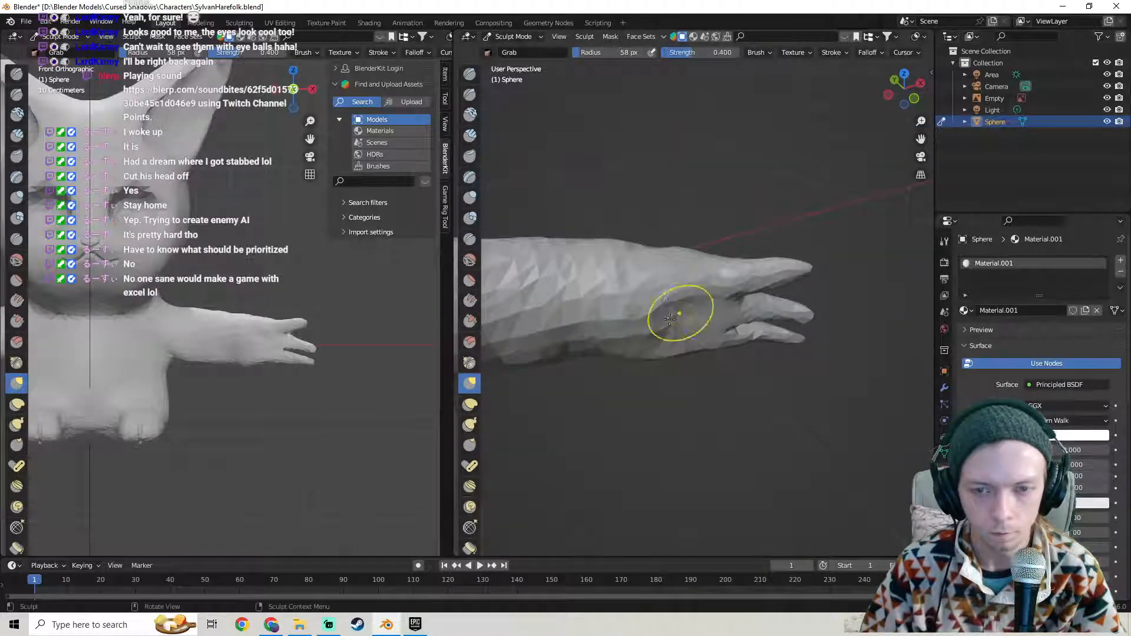
pyautogui.moveTo(677, 335)
pyautogui.mouseDown(button='middle')
pyautogui.moveTo(681, 298)
pyautogui.moveTo(679, 320)
pyautogui.mouseUp(button='middle')
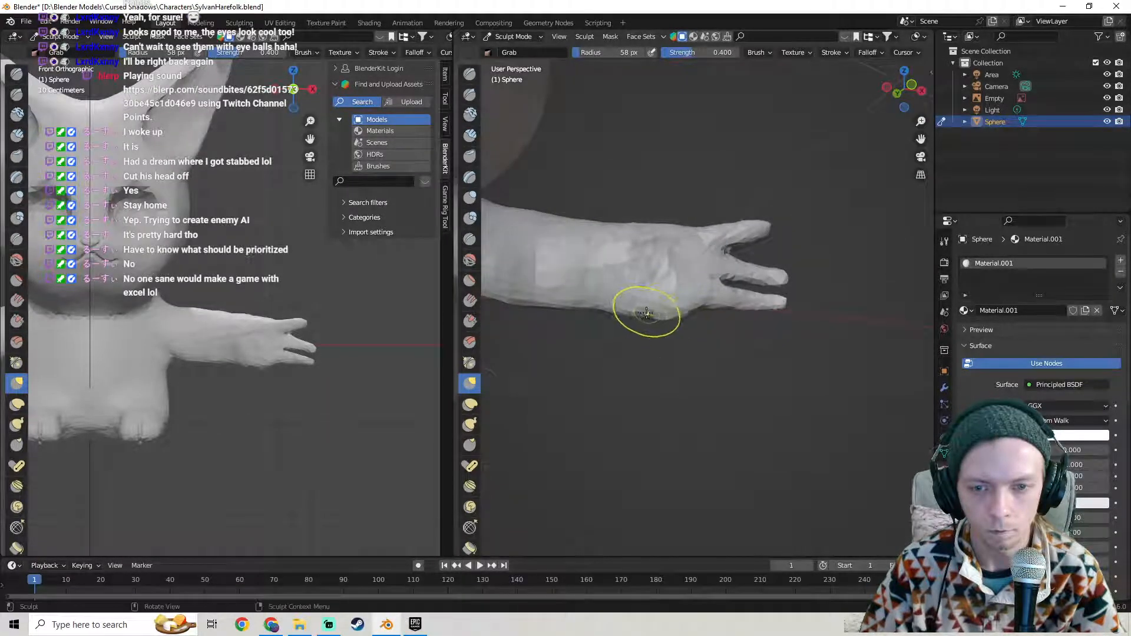
pyautogui.moveTo(702, 328); pyautogui.dragTo(578, 329, button='middle')
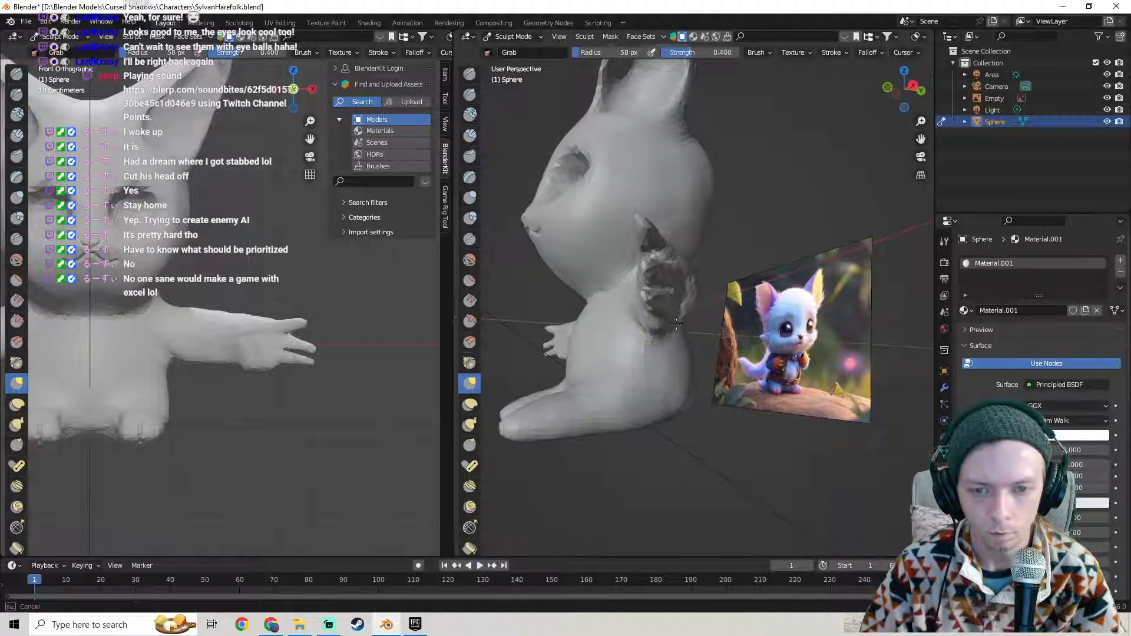
# - Pull a tapered fourth finger out from the built-up lower edge of the palm with the Grab brush
pyautogui.moveTo(682, 315); pyautogui.dragTo(741, 333, button='middle')
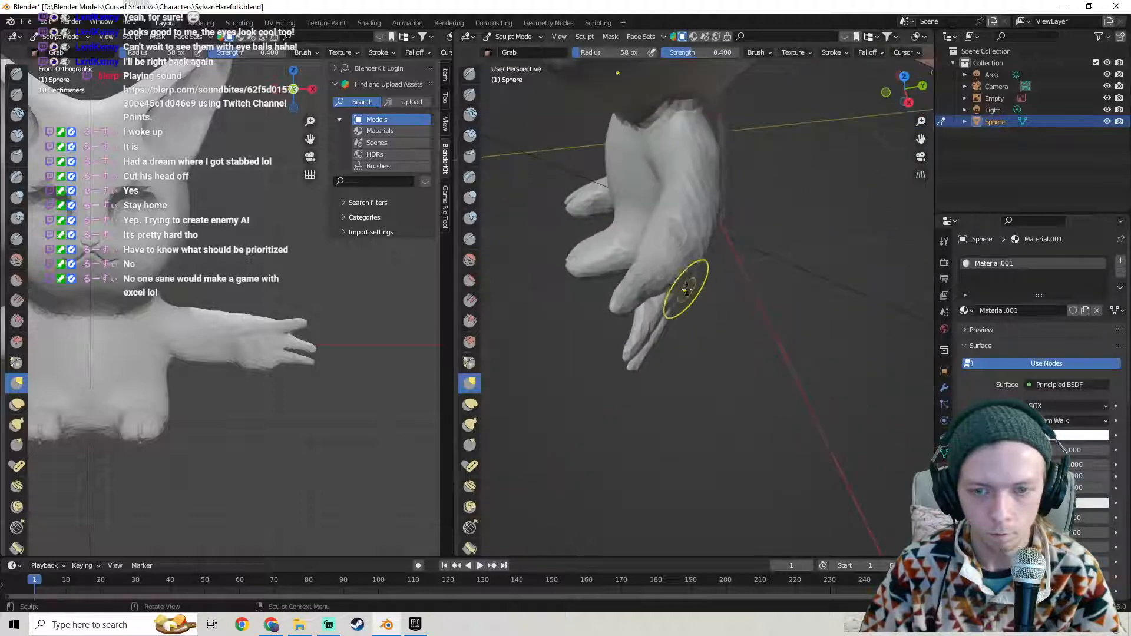
pyautogui.moveTo(684, 284); pyautogui.dragTo(673, 243, button='middle')
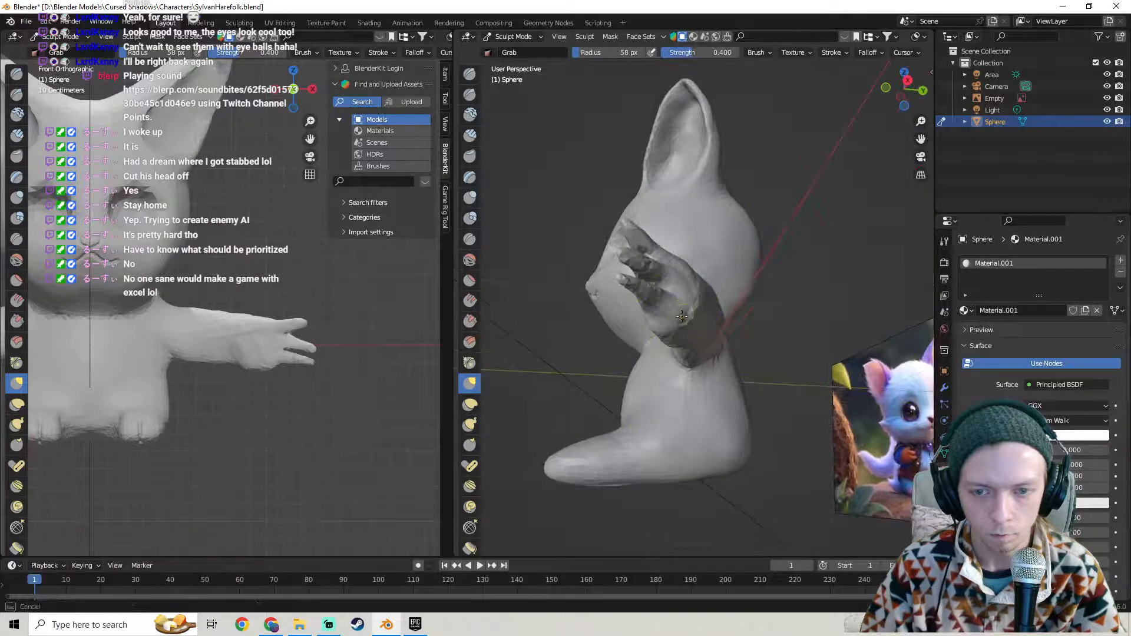
pyautogui.moveTo(685, 303); pyautogui.dragTo(625, 422, button='middle')
pyautogui.moveTo(675, 339)
pyautogui.mouseDown(button='middle')
pyautogui.moveTo(689, 268)
pyautogui.moveTo(702, 340)
pyautogui.moveTo(694, 285)
pyautogui.moveTo(686, 324)
pyautogui.moveTo(574, 332)
pyautogui.mouseUp(button='middle')
pyautogui.press('Tab')
pyautogui.press('Tab')
pyautogui.moveTo(681, 326); pyautogui.dragTo(681, 329)
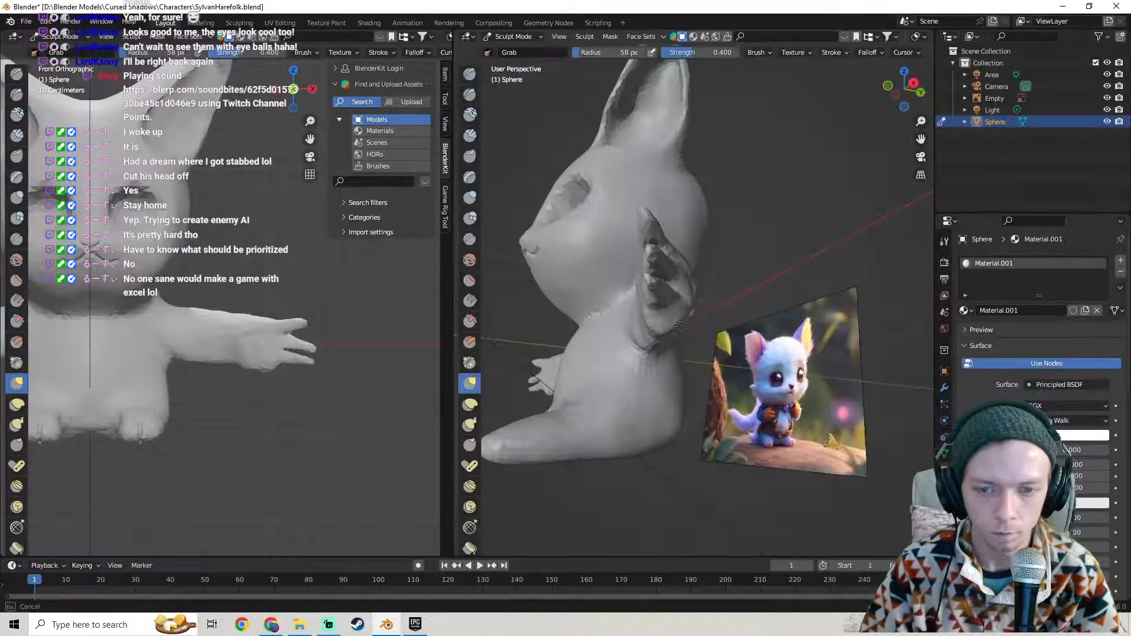
pyautogui.moveTo(686, 321); pyautogui.dragTo(667, 307, button='middle')
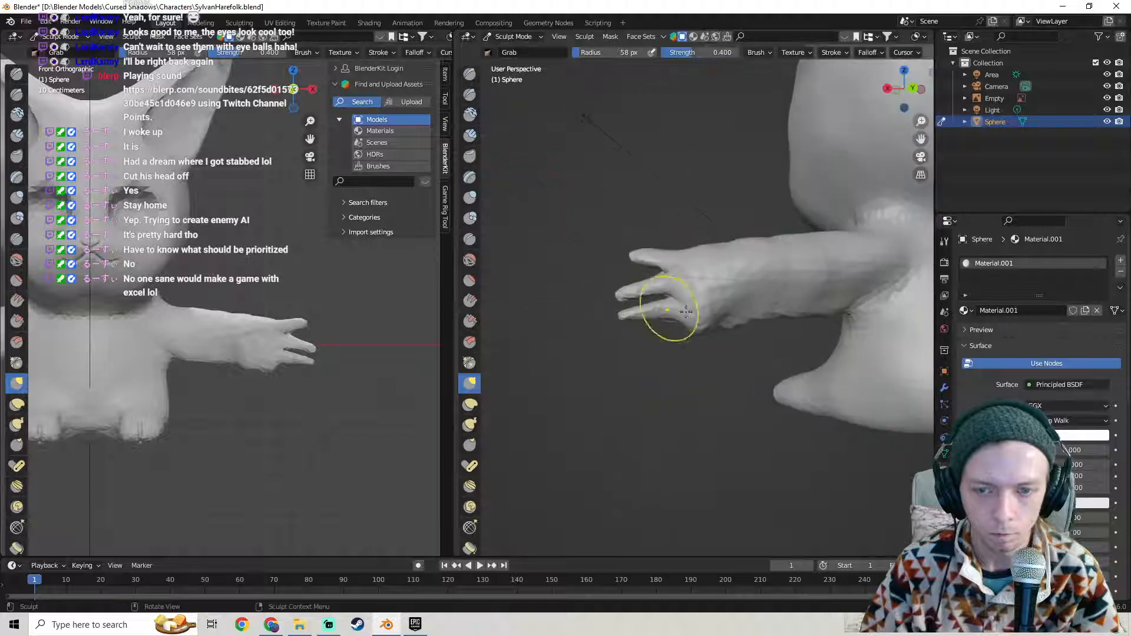
pyautogui.moveTo(741, 329); pyautogui.dragTo(825, 330, button='middle')
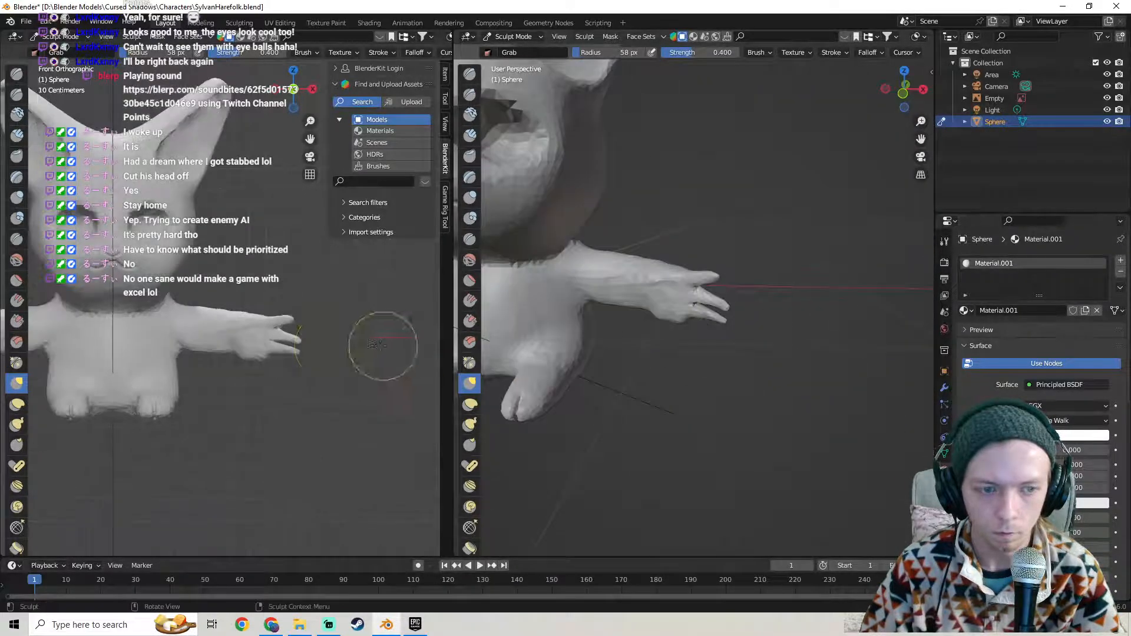
pyautogui.moveTo(662, 336); pyautogui.dragTo(691, 311, button='middle')
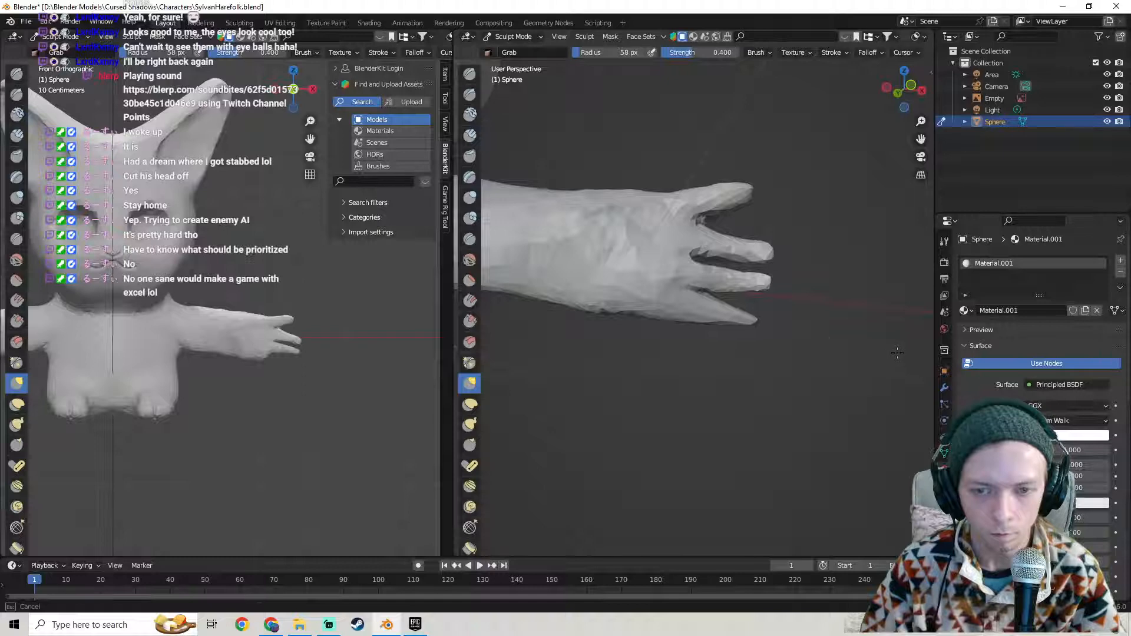
# - Inspect the stretched fourth finger in Edit Mode, then refine its base and surface with the SculptDraw brush at zero strength
pyautogui.scroll(3, 815, 328)
pyautogui.press('Tab')
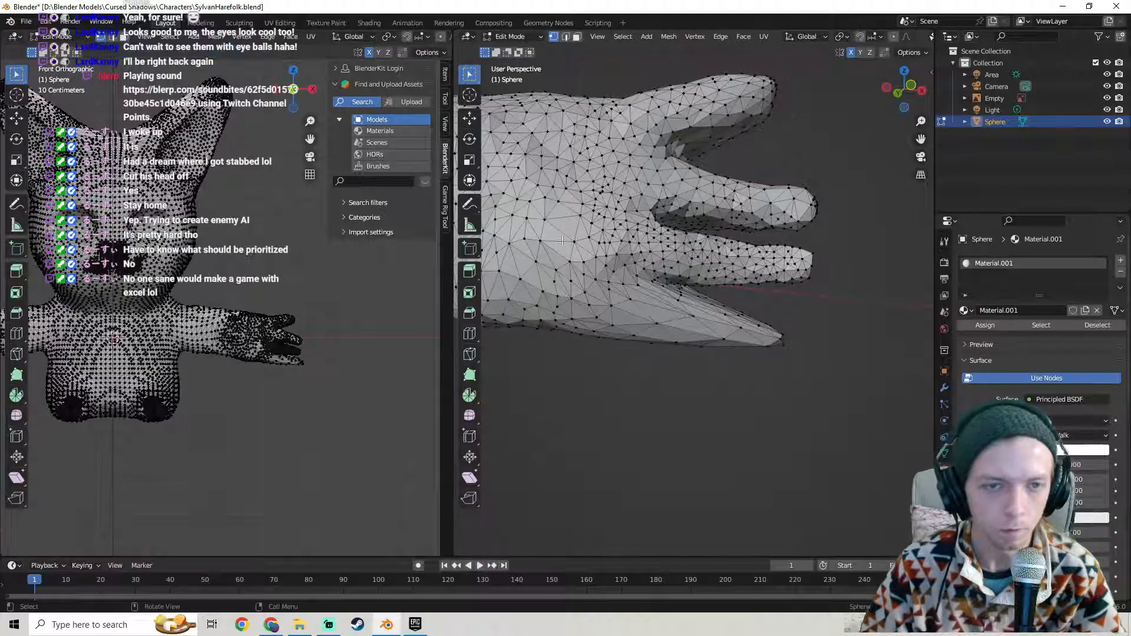
pyautogui.press('Tab')
pyautogui.click(471, 74)
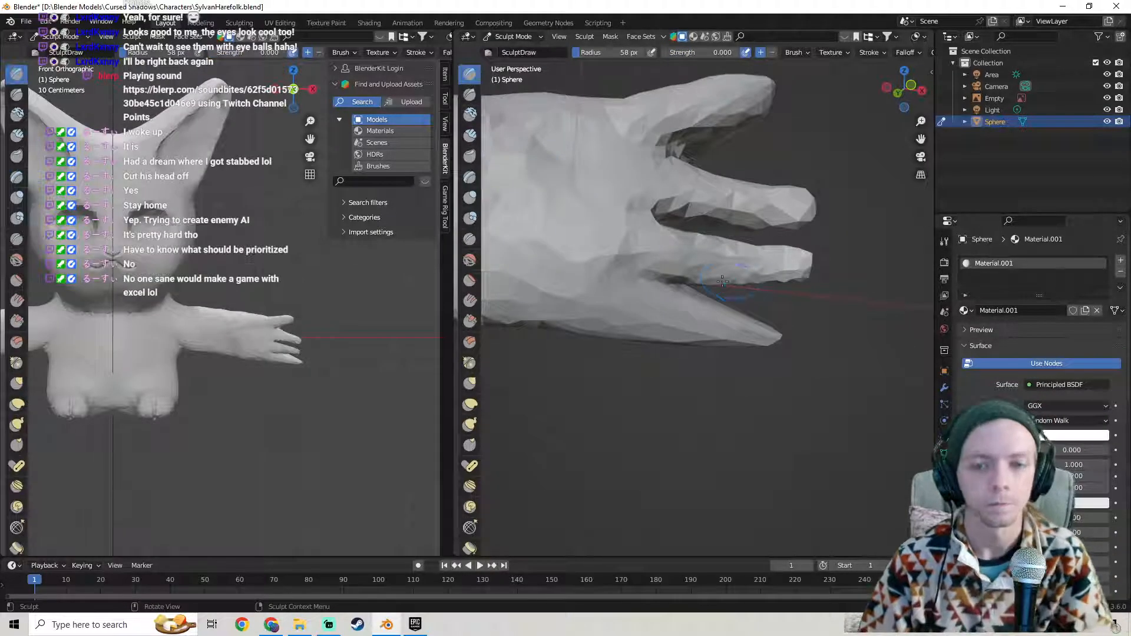
pyautogui.moveTo(695, 307); pyautogui.dragTo(668, 298)
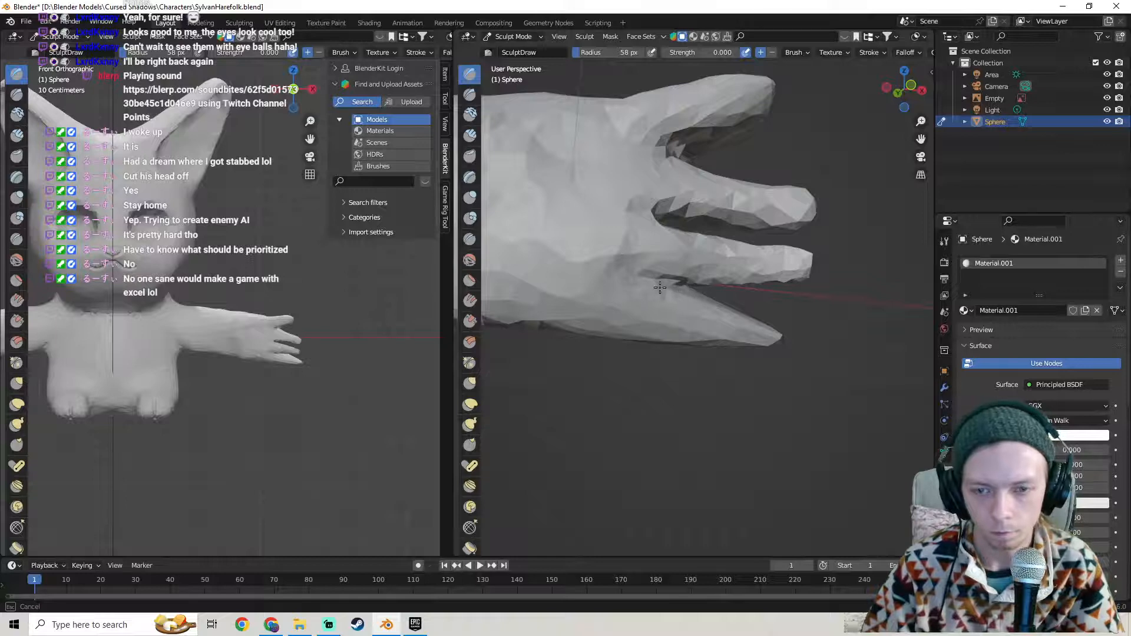
pyautogui.moveTo(709, 311); pyautogui.dragTo(680, 299, button='middle')
pyautogui.moveTo(680, 300); pyautogui.dragTo(675, 301)
pyautogui.scroll(3, 686, 302)
pyautogui.moveTo(686, 302); pyautogui.dragTo(661, 293, button='middle')
pyautogui.moveTo(662, 293)
pyautogui.mouseDown()
pyautogui.moveTo(673, 304)
pyautogui.moveTo(693, 284)
pyautogui.mouseUp()
pyautogui.scroll(2, 672, 301)
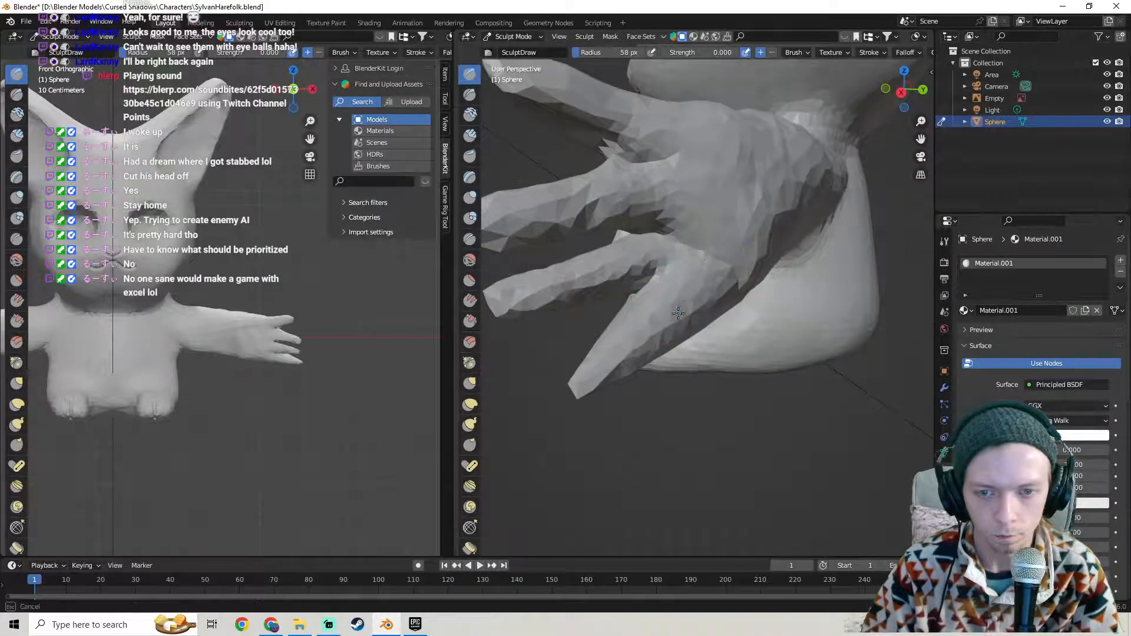
# - Check the fourth finger's mesh density in Edit Mode, return to Sculpt Mode and undo the last three changes
pyautogui.scroll(-3, 617, 352)
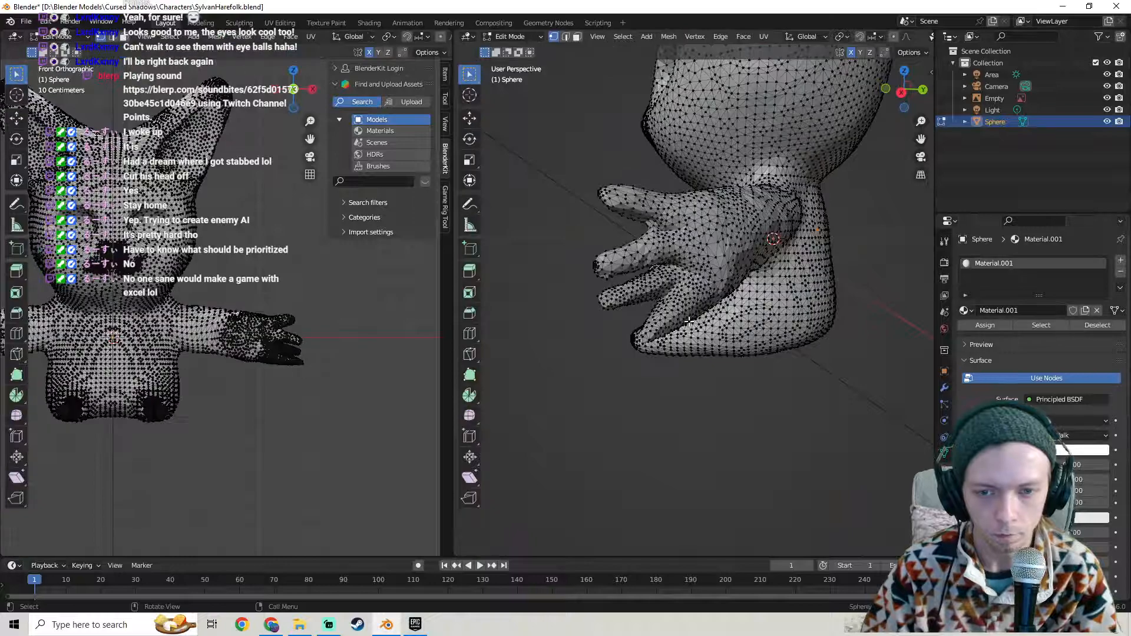
pyautogui.press('Tab')
pyautogui.scroll(2, 683, 323)
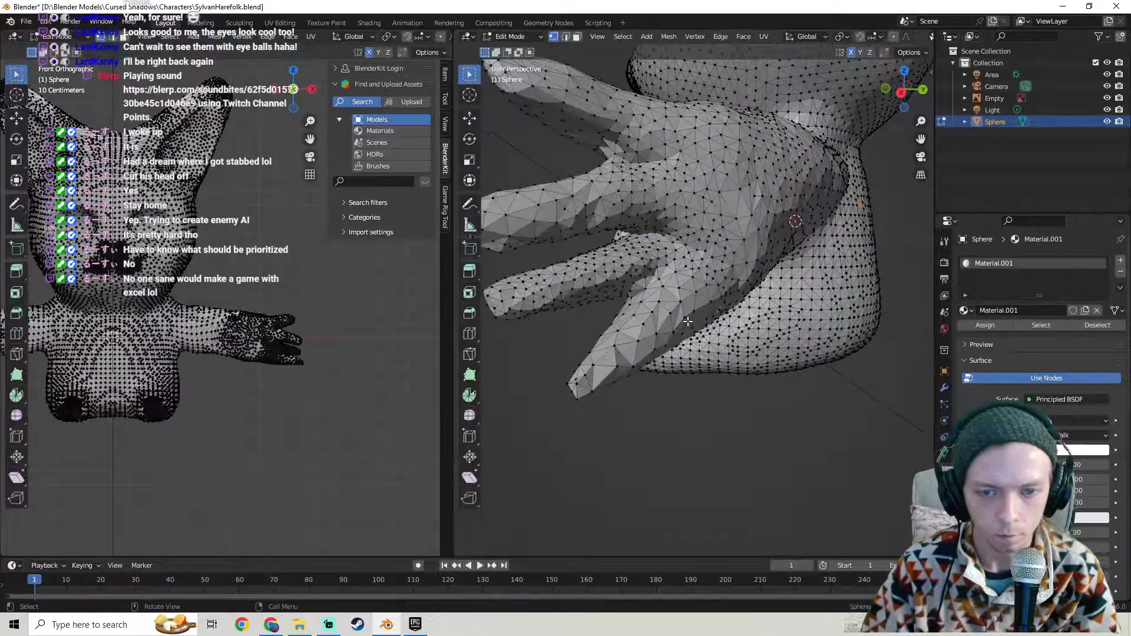
pyautogui.press('Tab')
pyautogui.hotkey('ctrl', 'z')
pyautogui.hotkey('ctrl', 'z')
pyautogui.hotkey('ctrl', 'z')
pyautogui.scroll(1, 687, 322)
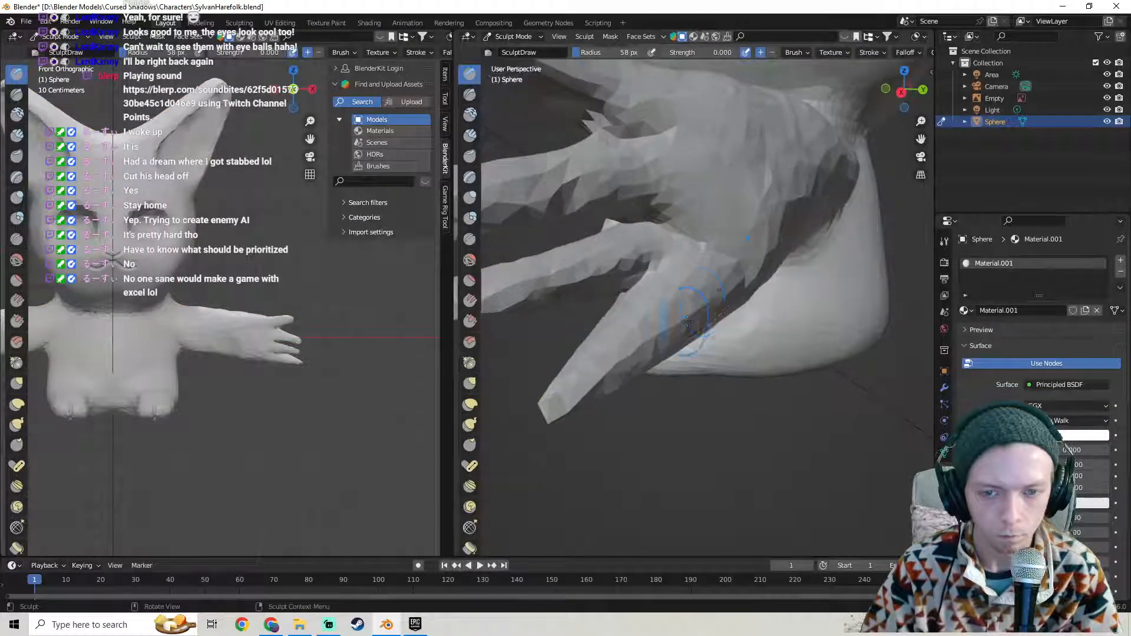
# - Refine the mesh along the fourth finger and the gap beside the third finger with the SculptDraw brush, checking in Edit Mode
pyautogui.moveTo(703, 288); pyautogui.dragTo(689, 269, button='middle')
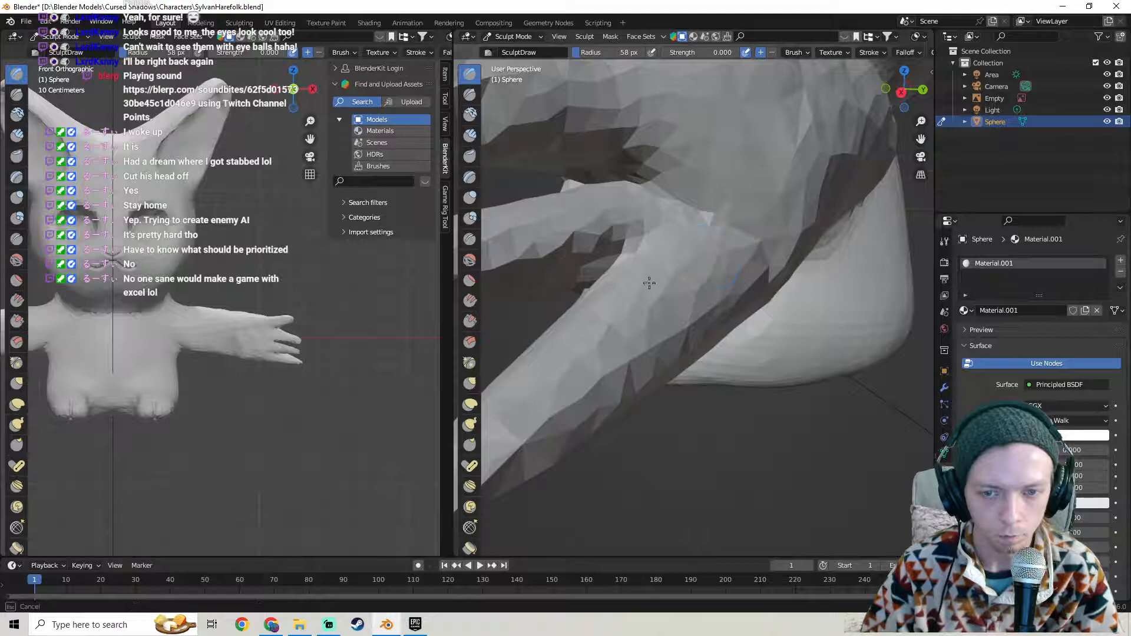
pyautogui.press('Tab')
pyautogui.press('Tab')
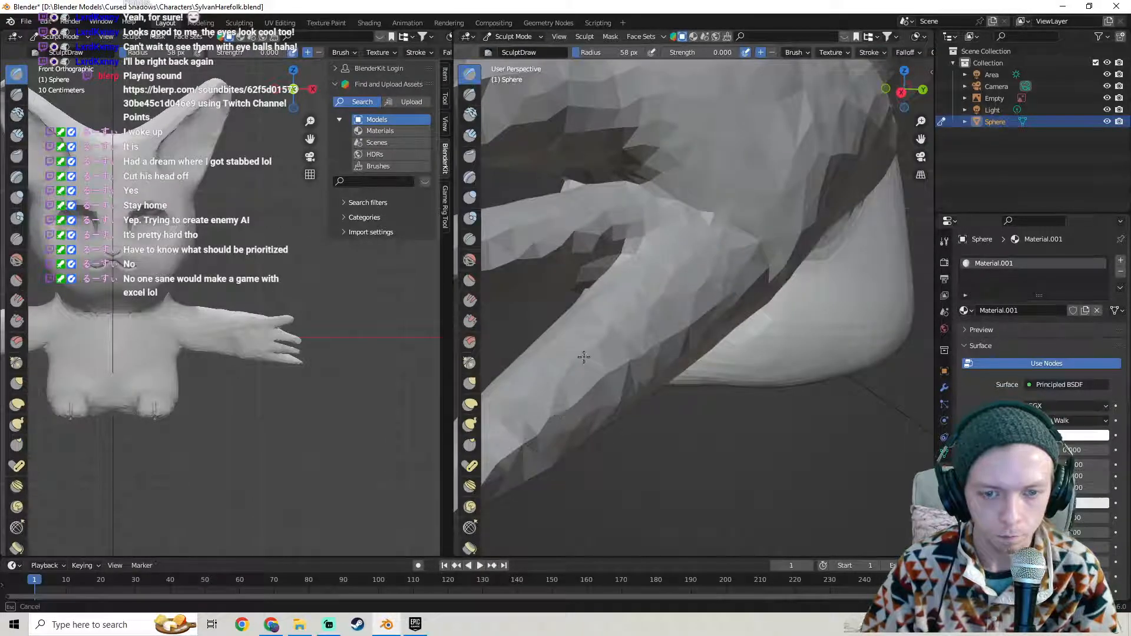
pyautogui.moveTo(712, 241); pyautogui.dragTo(699, 287, button='middle')
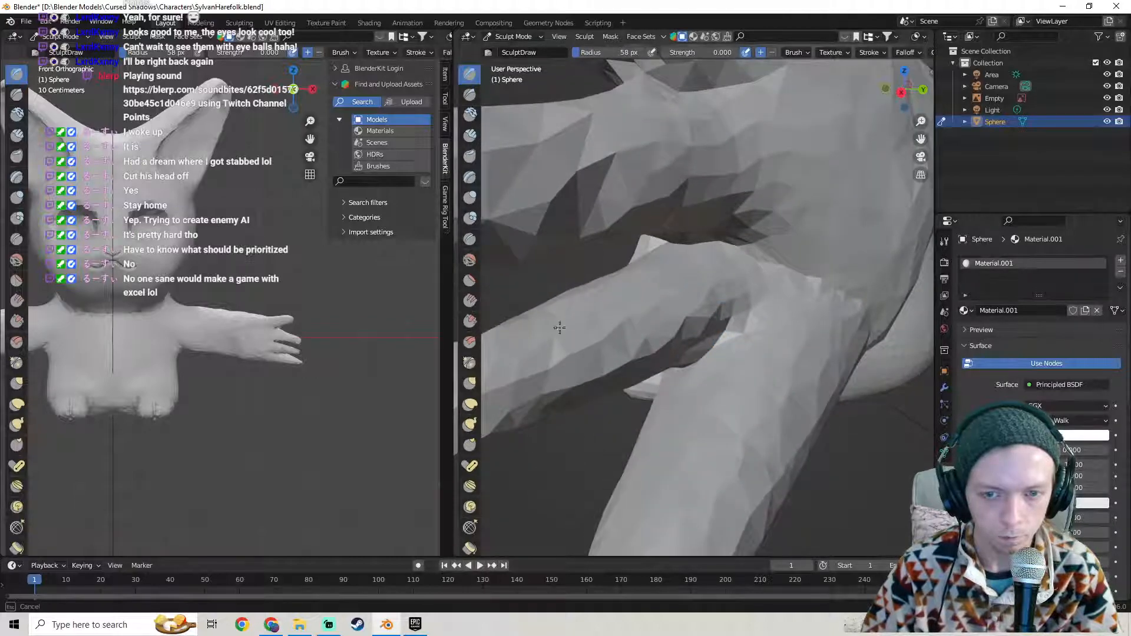
pyautogui.press('Tab')
pyautogui.moveTo(616, 313); pyautogui.dragTo(755, 309, button='middle')
pyautogui.press('Tab')
pyautogui.moveTo(786, 309); pyautogui.dragTo(703, 347)
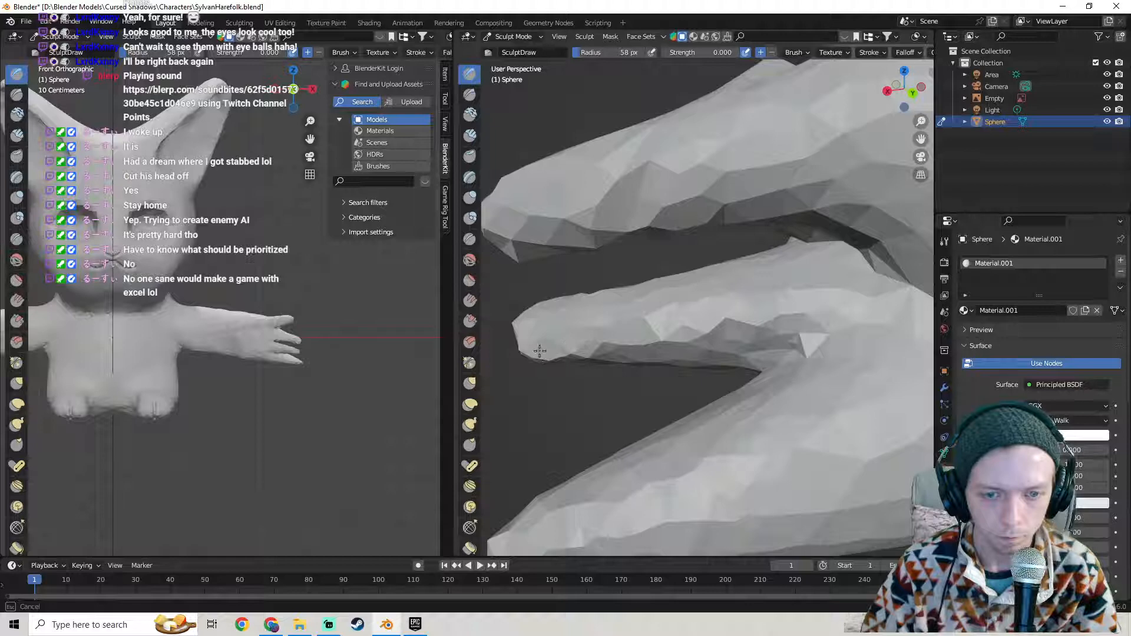
# - Refine the mesh along the lower finger and onto the uppermost finger with the zero-strength SculptDraw brush, checking in Edit Mode
pyautogui.moveTo(781, 278); pyautogui.dragTo(719, 290)
pyautogui.moveTo(708, 312)
pyautogui.mouseDown(button='middle')
pyautogui.moveTo(731, 277)
pyautogui.moveTo(775, 432)
pyautogui.moveTo(701, 82)
pyautogui.mouseUp(button='middle')
pyautogui.press('Tab')
pyautogui.press('Tab')
pyautogui.moveTo(702, 252); pyautogui.dragTo(599, 194)
pyautogui.moveTo(574, 242); pyautogui.dragTo(578, 285, button='middle')
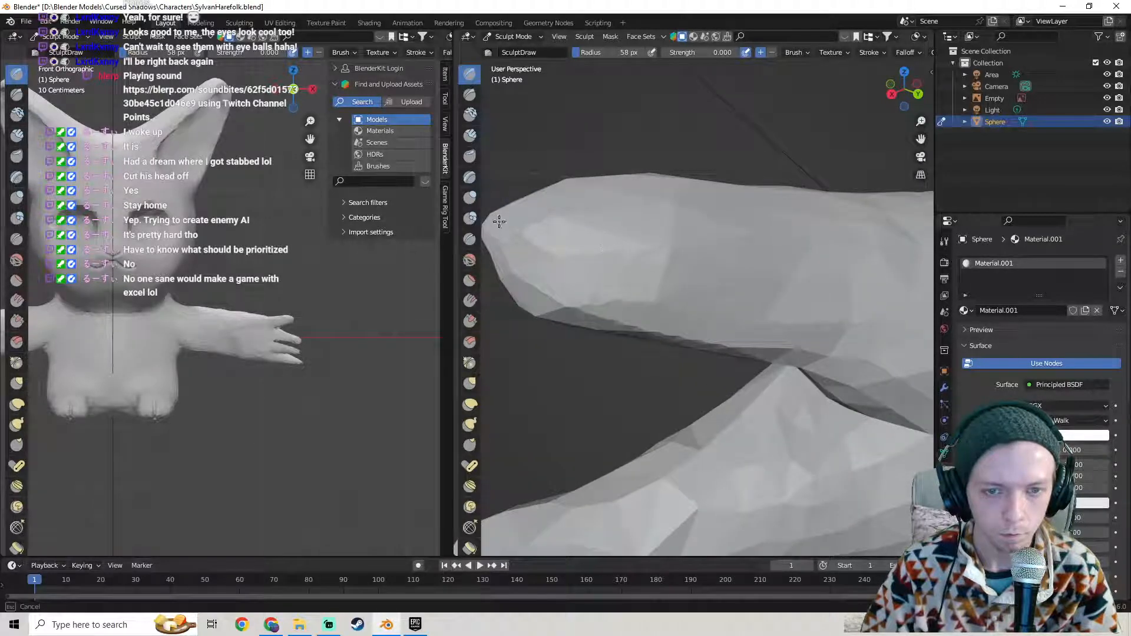
# - Enlarge the SculptDraw brush radius to 173 px and refine the mesh along the side of the uppermost finger
pyautogui.moveTo(576, 53); pyautogui.dragTo(591, 53)
pyautogui.moveTo(702, 200); pyautogui.dragTo(595, 221)
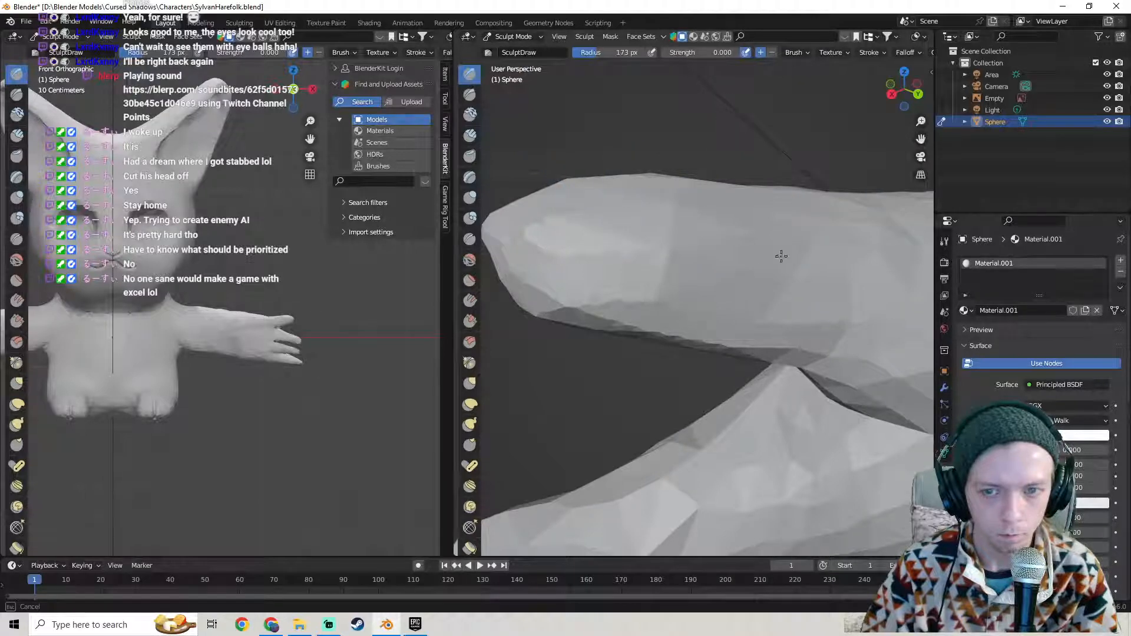
pyautogui.moveTo(543, 217)
pyautogui.mouseDown(button='middle')
pyautogui.moveTo(611, 250)
pyautogui.moveTo(543, 278)
pyautogui.moveTo(583, 262)
pyautogui.moveTo(618, 306)
pyautogui.moveTo(654, 316)
pyautogui.moveTo(664, 305)
pyautogui.moveTo(627, 317)
pyautogui.moveTo(737, 298)
pyautogui.moveTo(777, 257)
pyautogui.moveTo(624, 324)
pyautogui.moveTo(802, 284)
pyautogui.moveTo(801, 310)
pyautogui.moveTo(841, 350)
pyautogui.moveTo(795, 303)
pyautogui.moveTo(679, 353)
pyautogui.moveTo(633, 307)
pyautogui.moveTo(664, 317)
pyautogui.mouseUp(button='middle')
# - Smooth the uppermost finger with the Smooth brush, comparing its mesh density on both sides in Edit Mode
pyautogui.click(469, 259)
pyautogui.press('Tab')
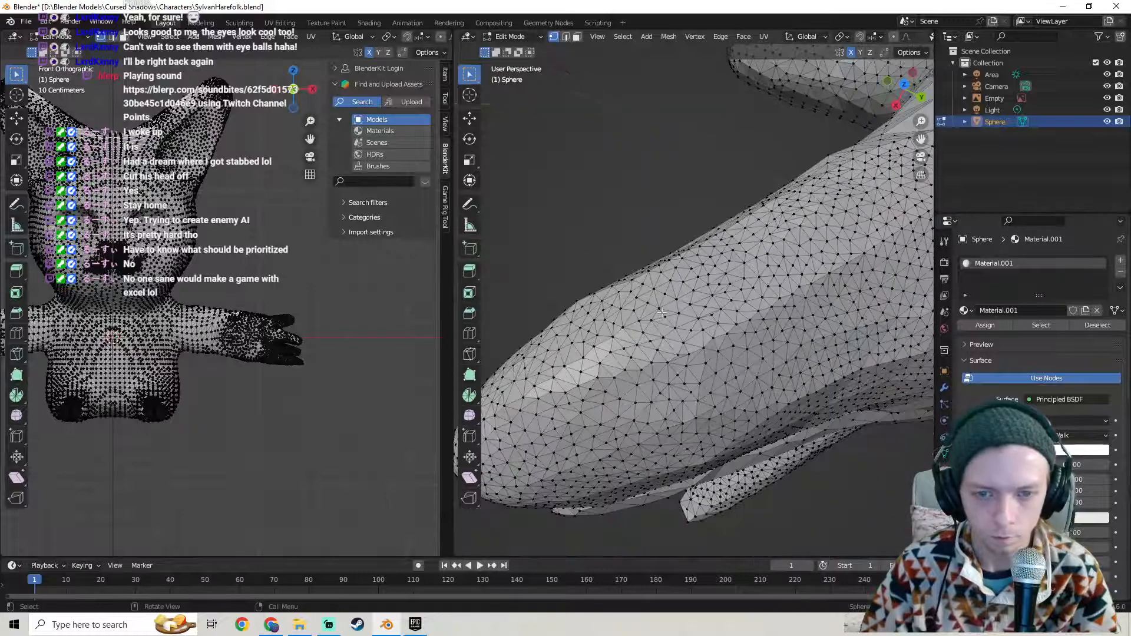
pyautogui.press('Tab')
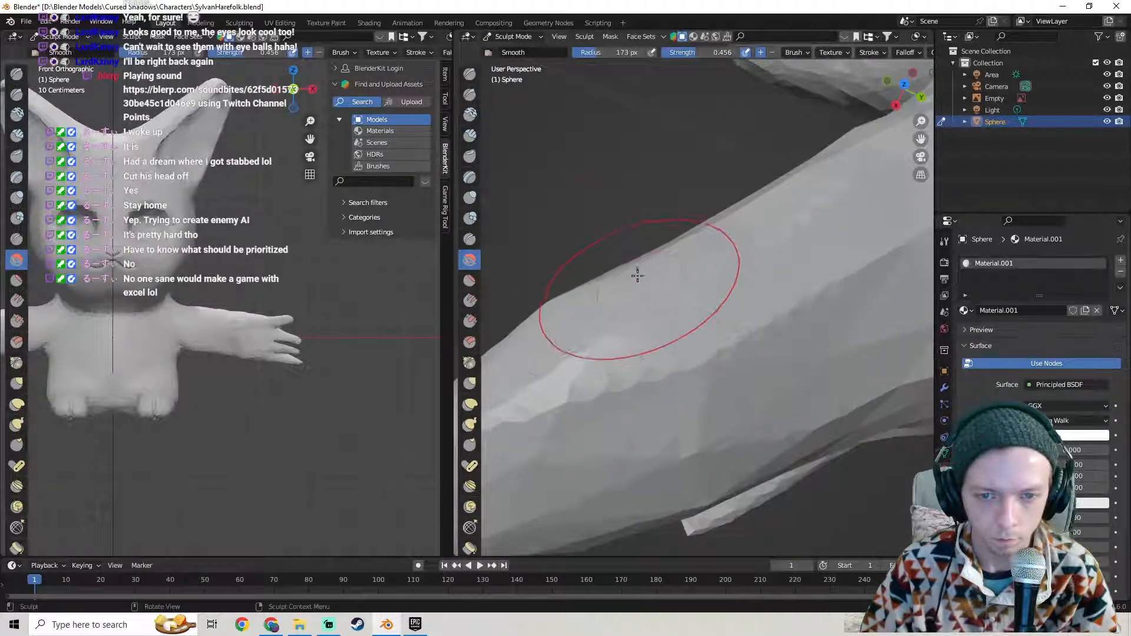
pyautogui.moveTo(554, 305)
pyautogui.mouseDown(button='middle')
pyautogui.moveTo(760, 222)
pyautogui.moveTo(811, 168)
pyautogui.moveTo(751, 244)
pyautogui.mouseUp(button='middle')
pyautogui.press('Tab')
pyautogui.press('Tab')
pyautogui.press('Tab')
pyautogui.press('Tab')
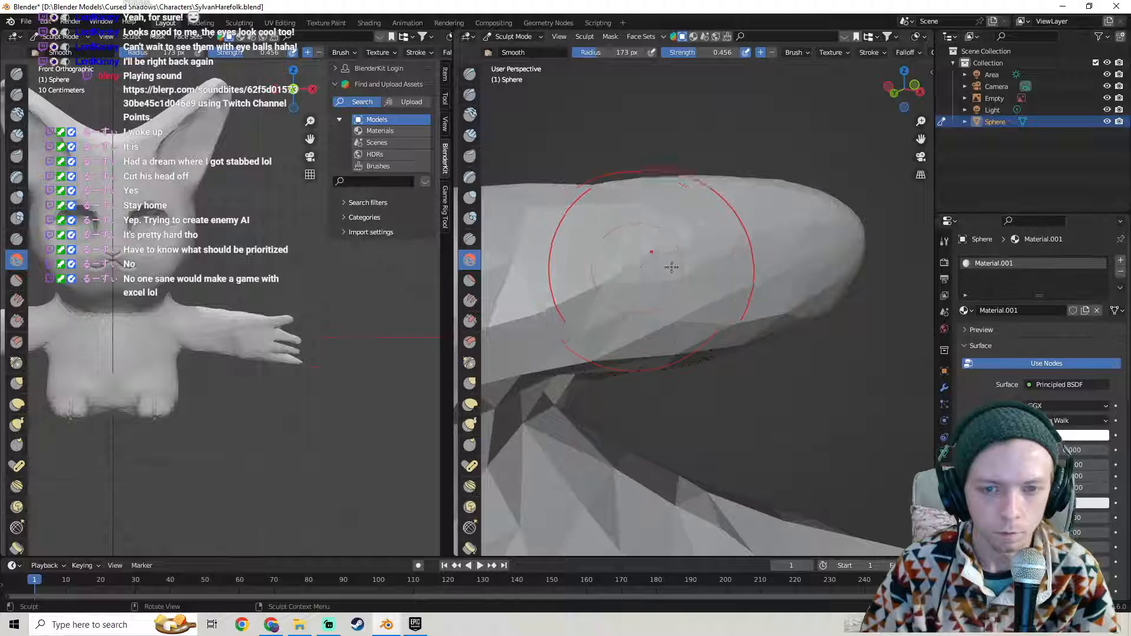
pyautogui.press('Tab')
pyautogui.press('Tab')
# - Switch back to the SculptDraw brush and refine the coarse side of the uppermost finger, checking the new mesh in Edit Mode
pyautogui.click(470, 75)
pyautogui.moveTo(668, 177)
pyautogui.mouseDown(button='middle')
pyautogui.moveTo(672, 199)
pyautogui.moveTo(727, 189)
pyautogui.mouseUp(button='middle')
pyautogui.scroll(2, 671, 199)
pyautogui.moveTo(722, 202); pyautogui.dragTo(717, 210)
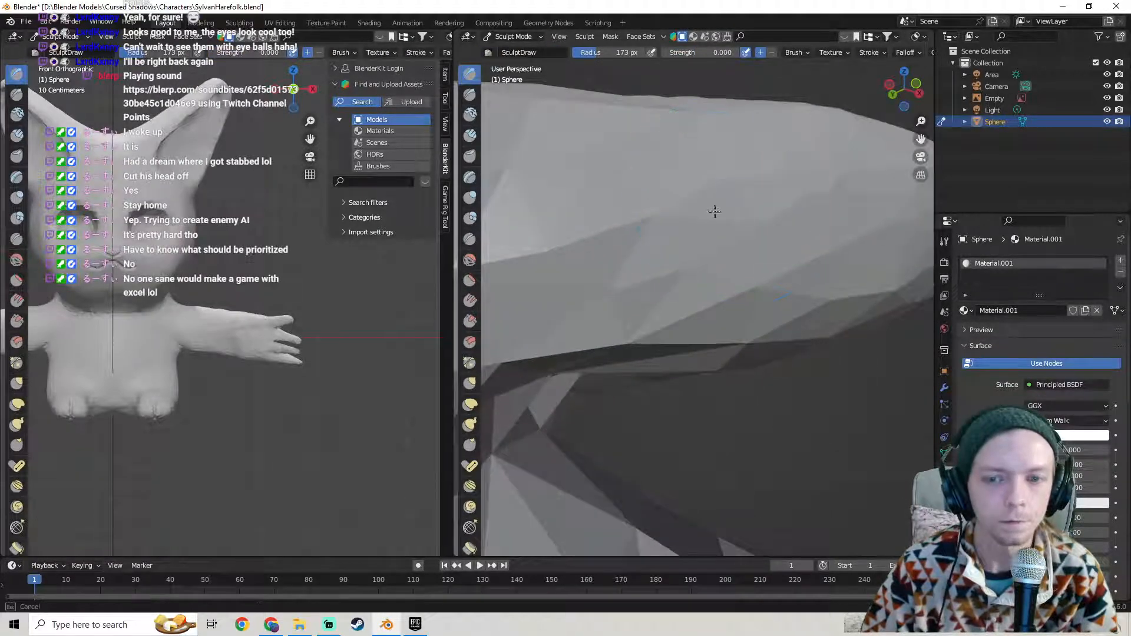
pyautogui.press('Tab')
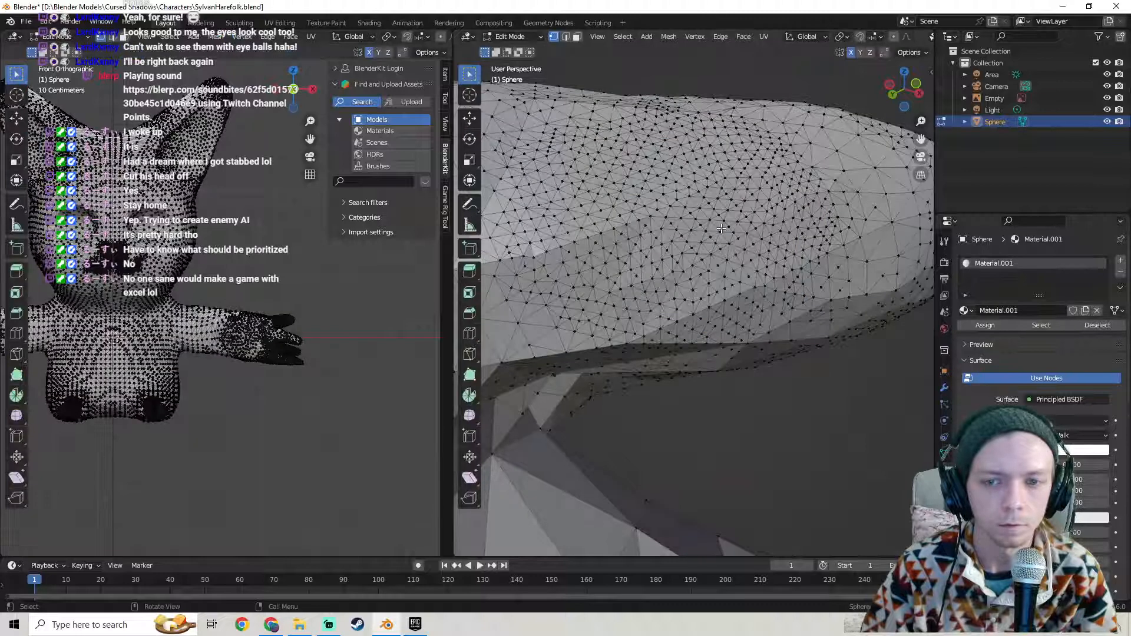
pyautogui.press('Tab')
pyautogui.scroll(-2, 701, 206)
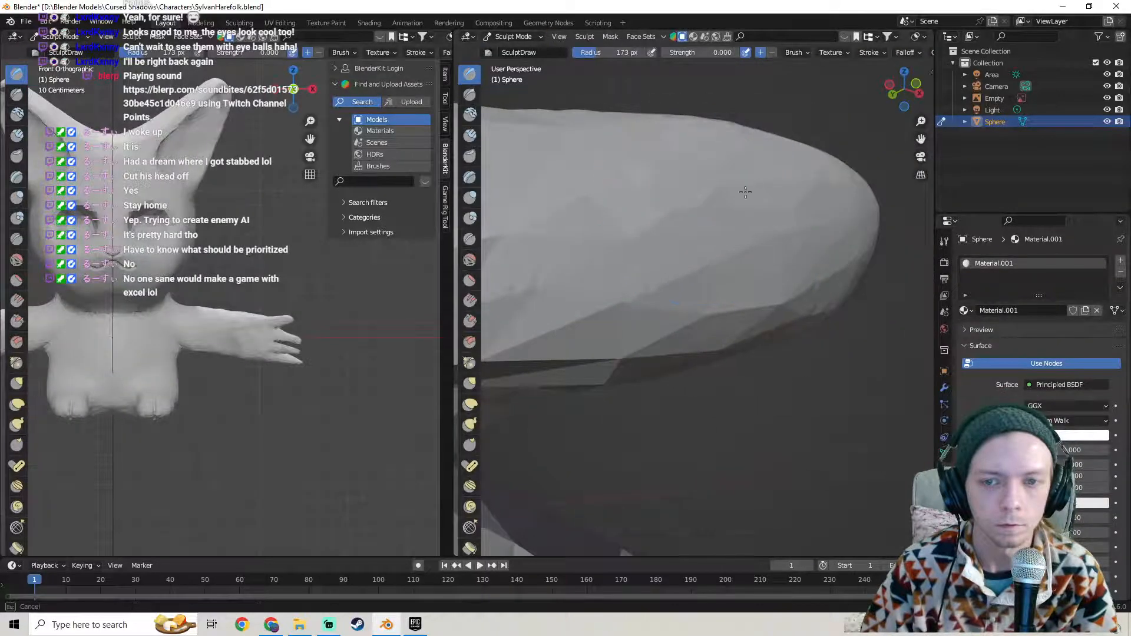
# - Refine the underside, tip and base of the uppermost finger with the SculptDraw brush, checking the density in Edit Mode
pyautogui.moveTo(766, 290)
pyautogui.mouseDown(button='middle')
pyautogui.moveTo(737, 231)
pyautogui.moveTo(753, 302)
pyautogui.mouseUp(button='middle')
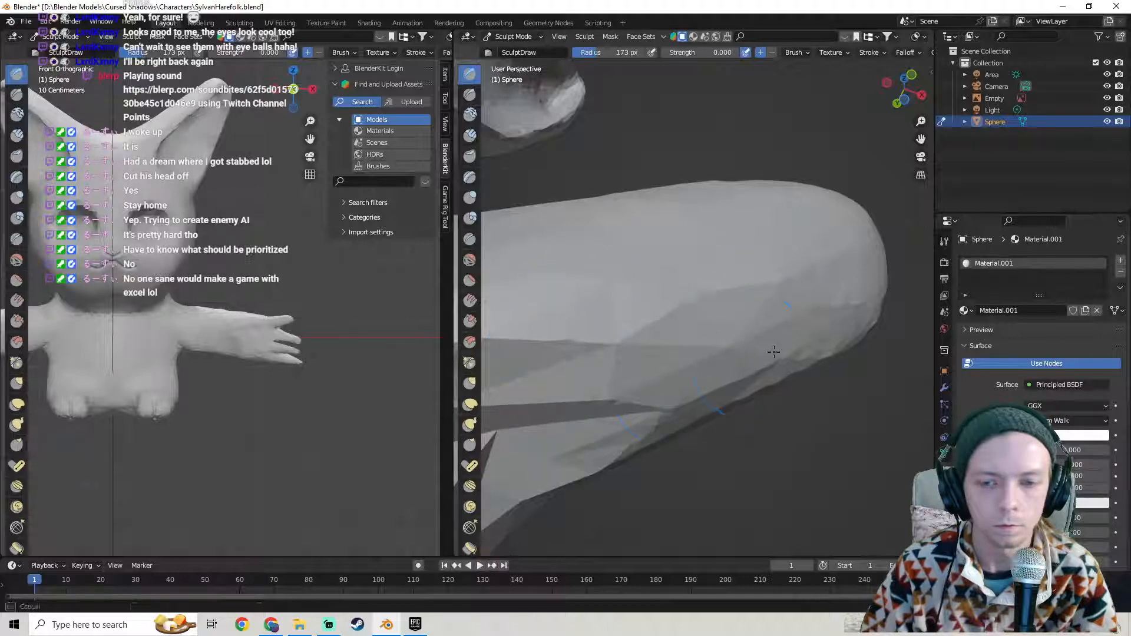
pyautogui.press('Tab')
pyautogui.moveTo(750, 339); pyautogui.dragTo(808, 254, button='middle')
pyautogui.press('Tab')
pyautogui.moveTo(743, 240); pyautogui.dragTo(672, 262, button='middle')
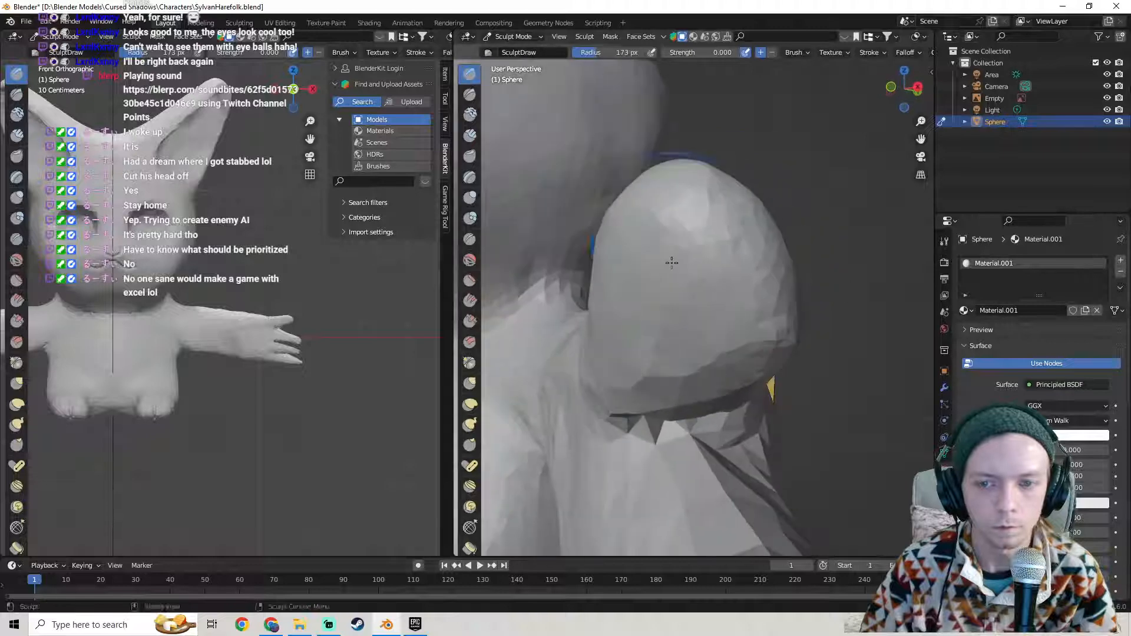
pyautogui.moveTo(755, 306); pyautogui.dragTo(743, 340, button='middle')
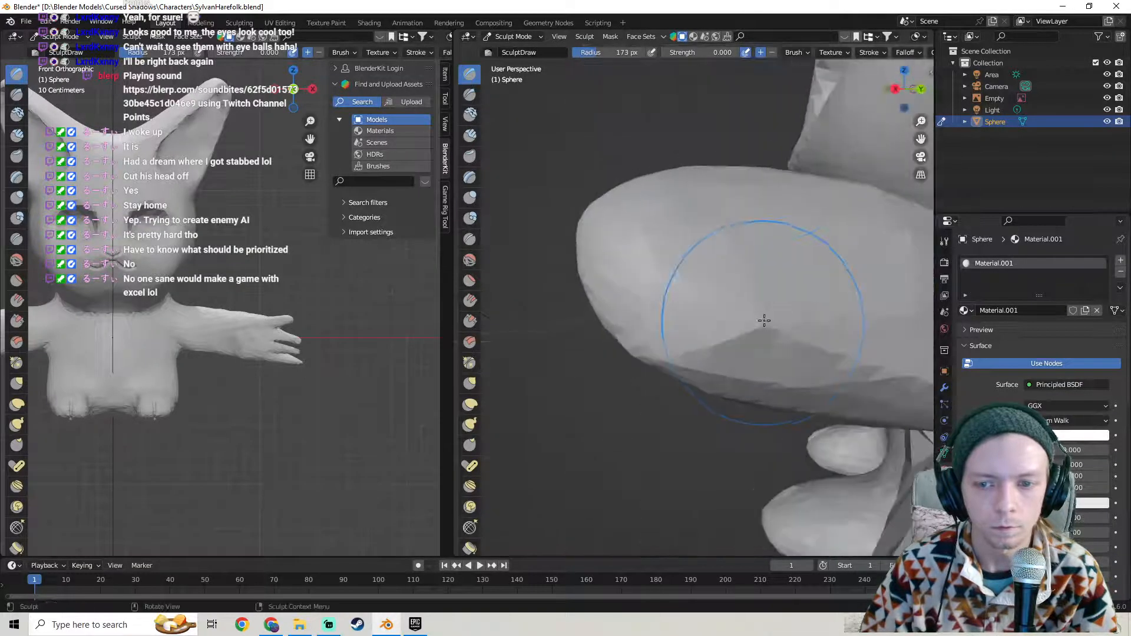
pyautogui.moveTo(729, 262); pyautogui.dragTo(716, 318, button='middle')
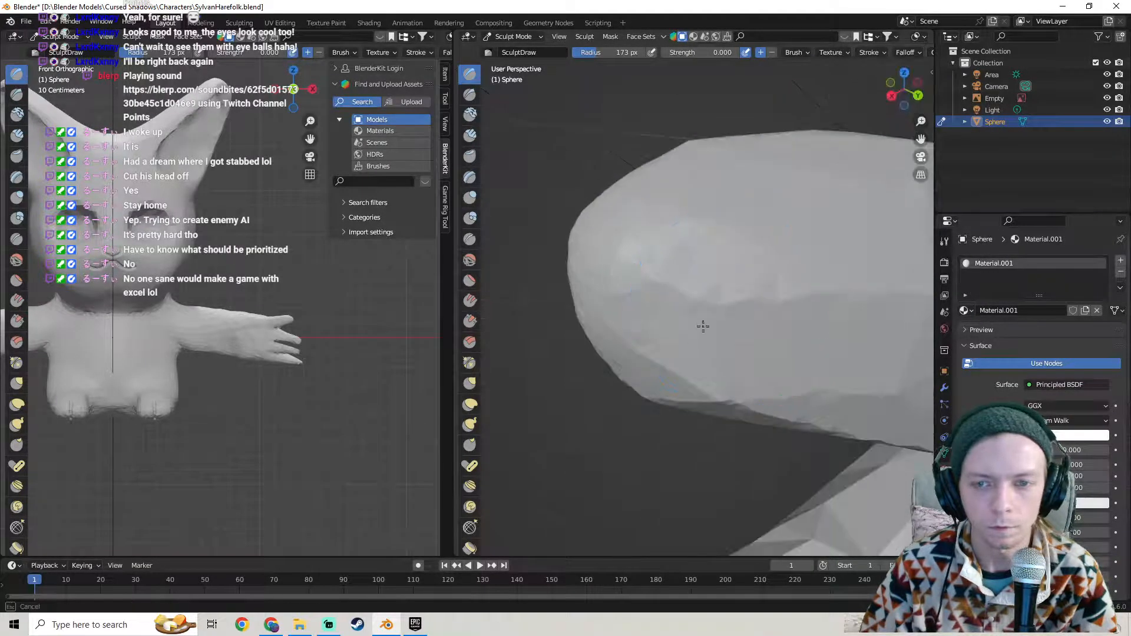
pyautogui.scroll(3, 749, 236)
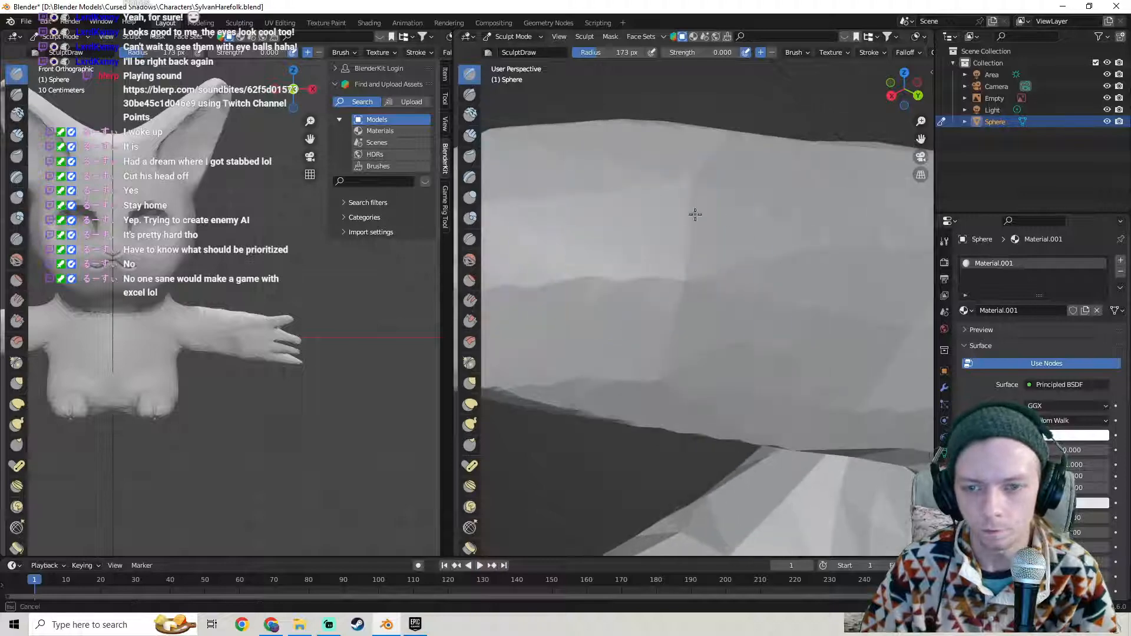
pyautogui.moveTo(644, 208)
pyautogui.keyDown('shift'); pyautogui.mouseDown(button='middle')
pyautogui.moveTo(750, 222)
pyautogui.moveTo(789, 250)
pyautogui.moveTo(778, 220)
pyautogui.mouseUp(button='middle'); pyautogui.keyUp('shift')
pyautogui.press('Tab')
pyautogui.press('Tab')
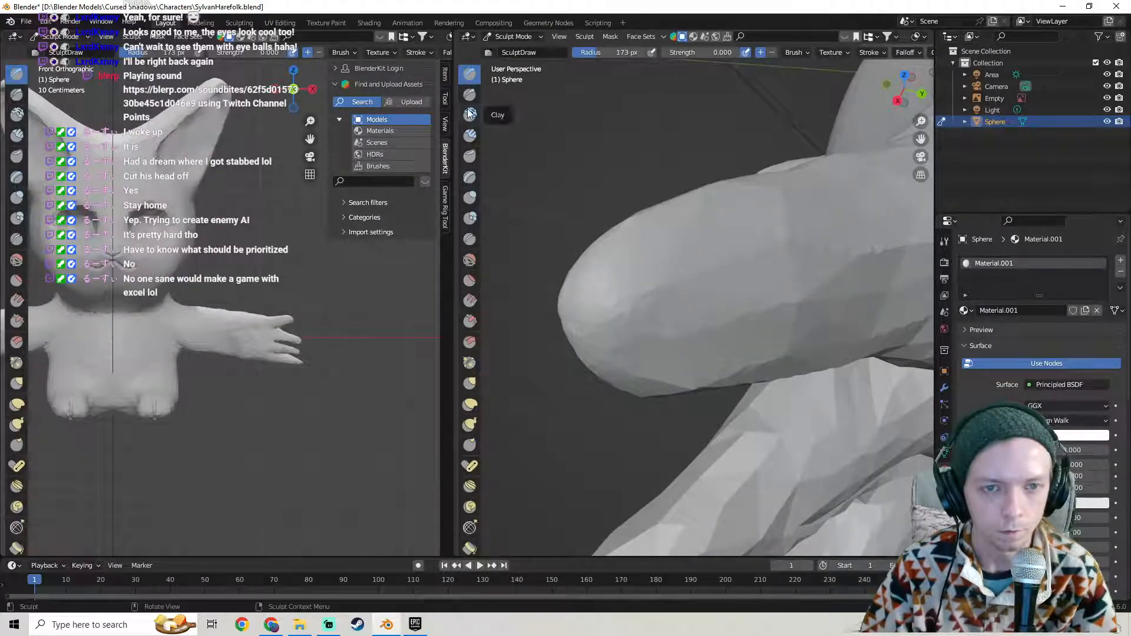
# - Smooth the uppermost finger all around from tip to base with the Smooth brush, and check the result in Edit Mode
pyautogui.click(469, 114)
pyautogui.click(469, 262)
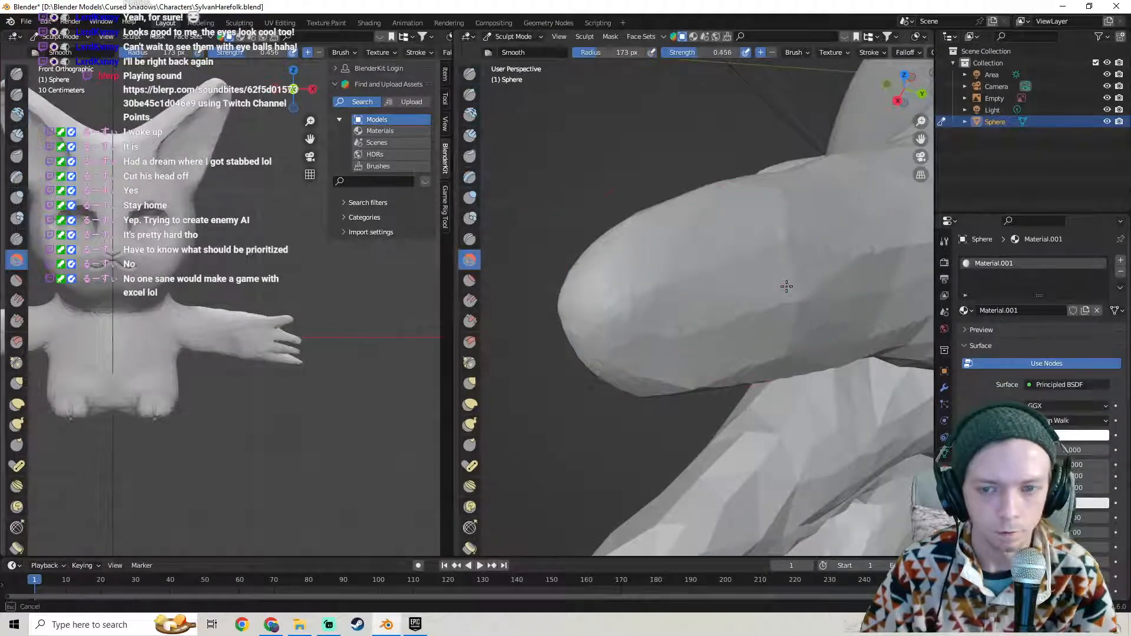
pyautogui.moveTo(839, 198); pyautogui.dragTo(804, 188)
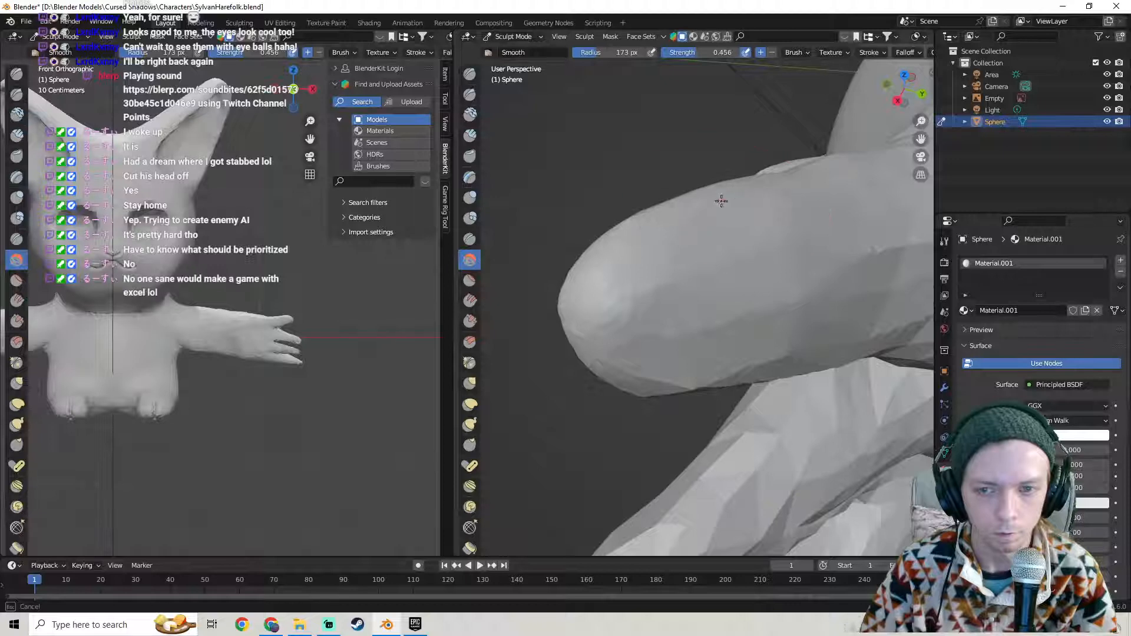
pyautogui.moveTo(610, 360)
pyautogui.mouseDown(button='middle')
pyautogui.moveTo(727, 321)
pyautogui.moveTo(680, 343)
pyautogui.moveTo(705, 313)
pyautogui.moveTo(697, 318)
pyautogui.moveTo(699, 283)
pyautogui.moveTo(642, 305)
pyautogui.mouseUp(button='middle')
pyautogui.moveTo(752, 274)
pyautogui.mouseDown(button='middle')
pyautogui.moveTo(732, 263)
pyautogui.moveTo(686, 282)
pyautogui.mouseUp(button='middle')
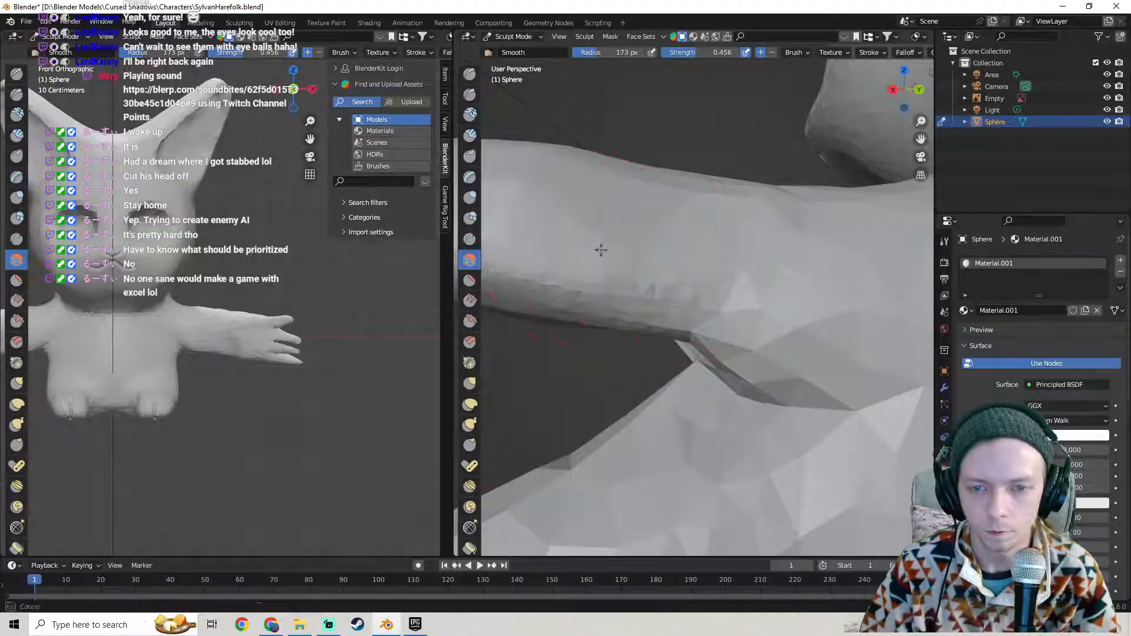
pyautogui.moveTo(608, 222)
pyautogui.mouseDown(button='middle')
pyautogui.moveTo(626, 266)
pyautogui.moveTo(650, 238)
pyautogui.moveTo(752, 230)
pyautogui.moveTo(659, 269)
pyautogui.moveTo(780, 291)
pyautogui.moveTo(839, 213)
pyautogui.moveTo(710, 242)
pyautogui.moveTo(725, 243)
pyautogui.mouseUp(button='middle')
pyautogui.press('Tab')
pyautogui.moveTo(690, 288)
pyautogui.mouseDown(button='middle')
pyautogui.moveTo(678, 265)
pyautogui.moveTo(624, 295)
pyautogui.moveTo(799, 259)
pyautogui.mouseUp(button='middle')
pyautogui.press('Tab')
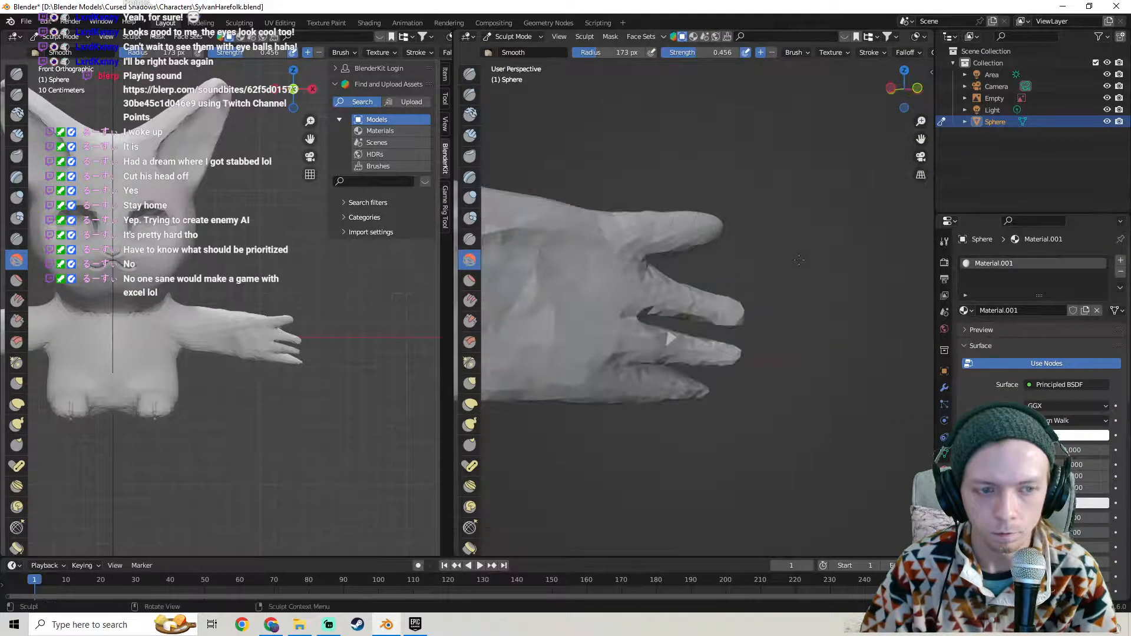
# - Check the hand's mesh in Edit Mode, then refine the coarse palm surface with the SculptDraw brush
pyautogui.moveTo(636, 252); pyautogui.dragTo(527, 197, button='middle')
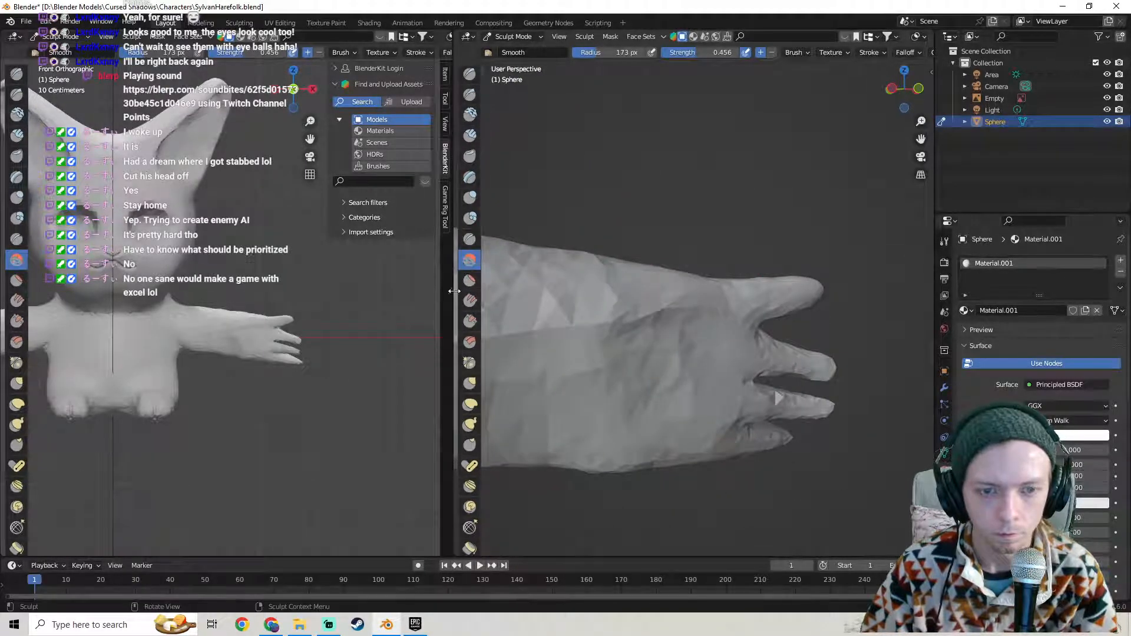
pyautogui.scroll(3, 677, 365)
pyautogui.press('Tab')
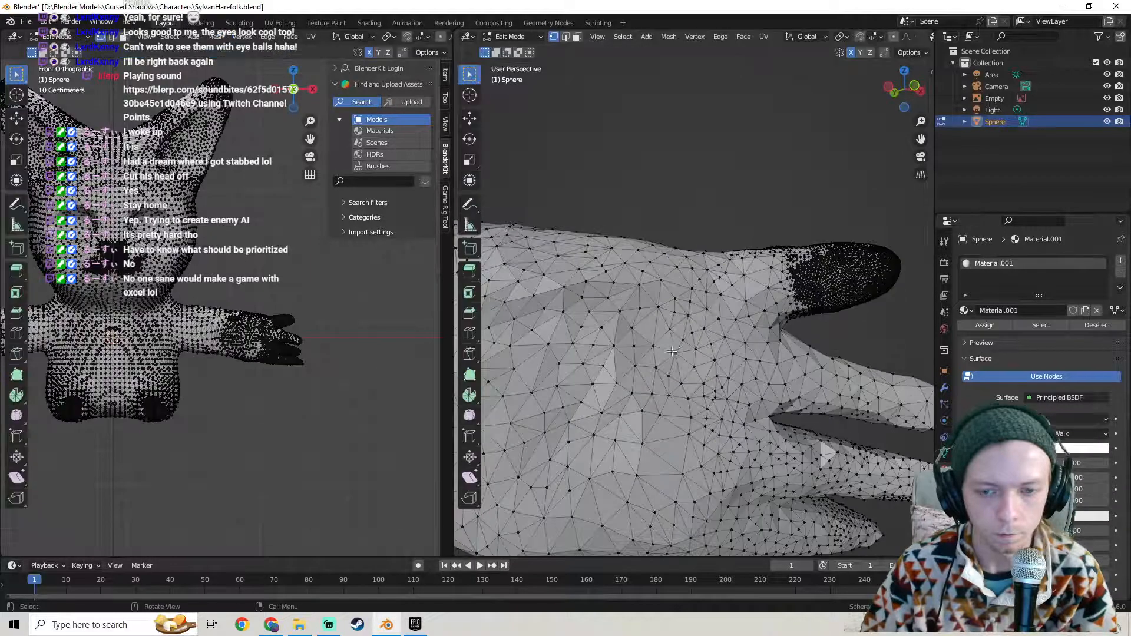
pyautogui.moveTo(672, 337); pyautogui.dragTo(747, 289, button='middle')
pyautogui.press('Tab')
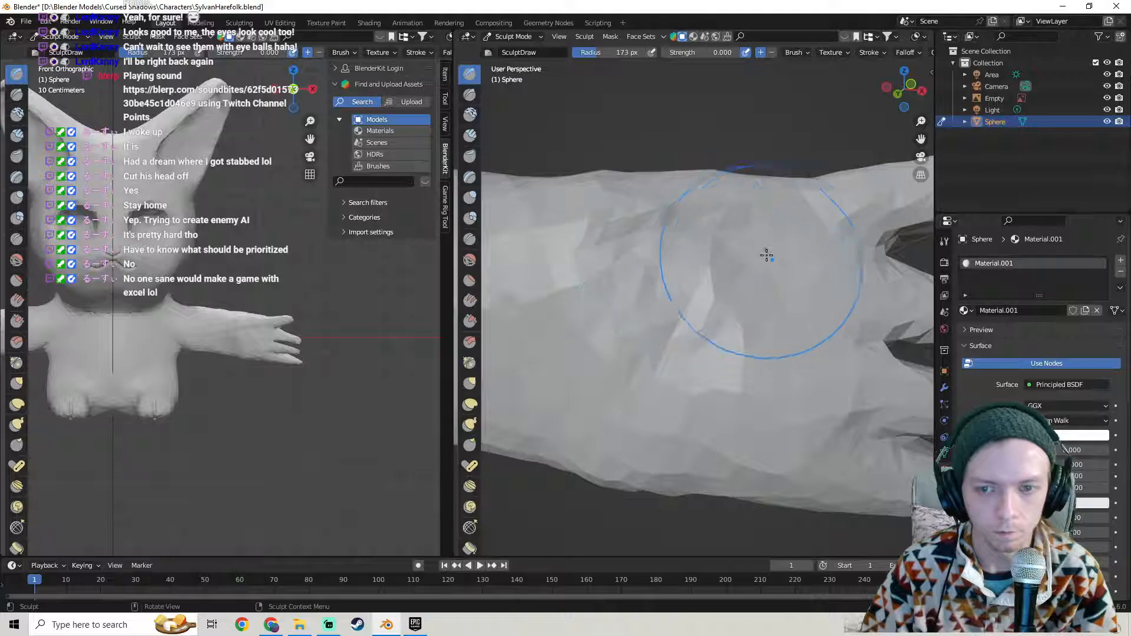
pyautogui.moveTo(758, 265); pyautogui.dragTo(670, 319)
pyautogui.moveTo(752, 365); pyautogui.dragTo(704, 422)
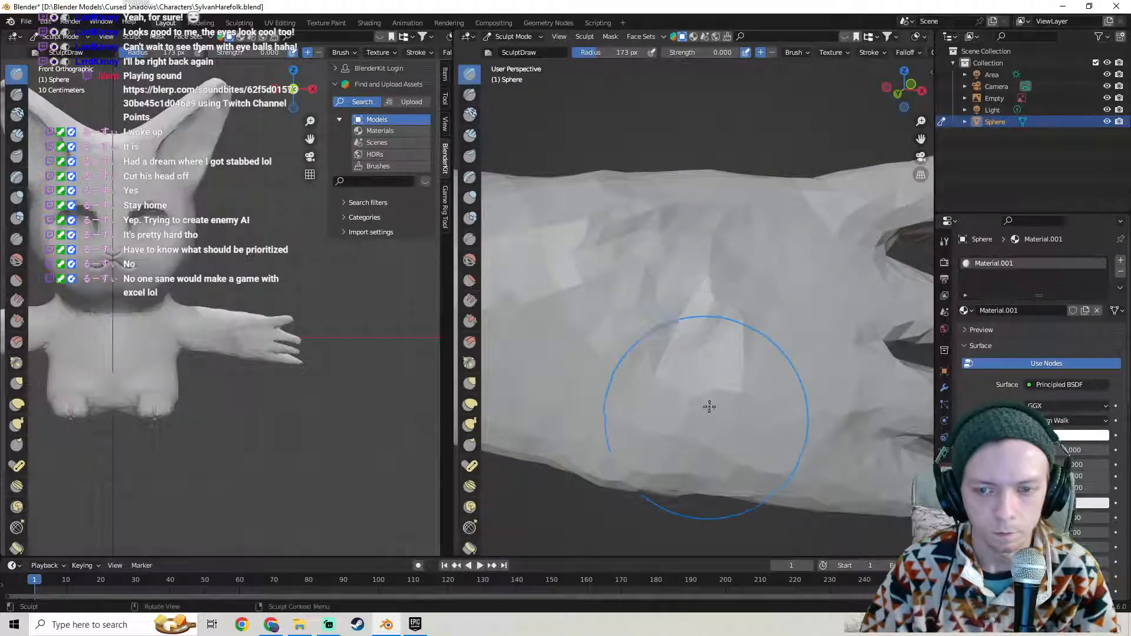
# - Refine the palm toward the finger bases with the SculptDraw brush, checking the mesh density in Edit Mode
pyautogui.moveTo(705, 422); pyautogui.dragTo(725, 348, button='middle')
pyautogui.press('Tab')
pyautogui.scroll(3, 745, 332)
pyautogui.press('Tab')
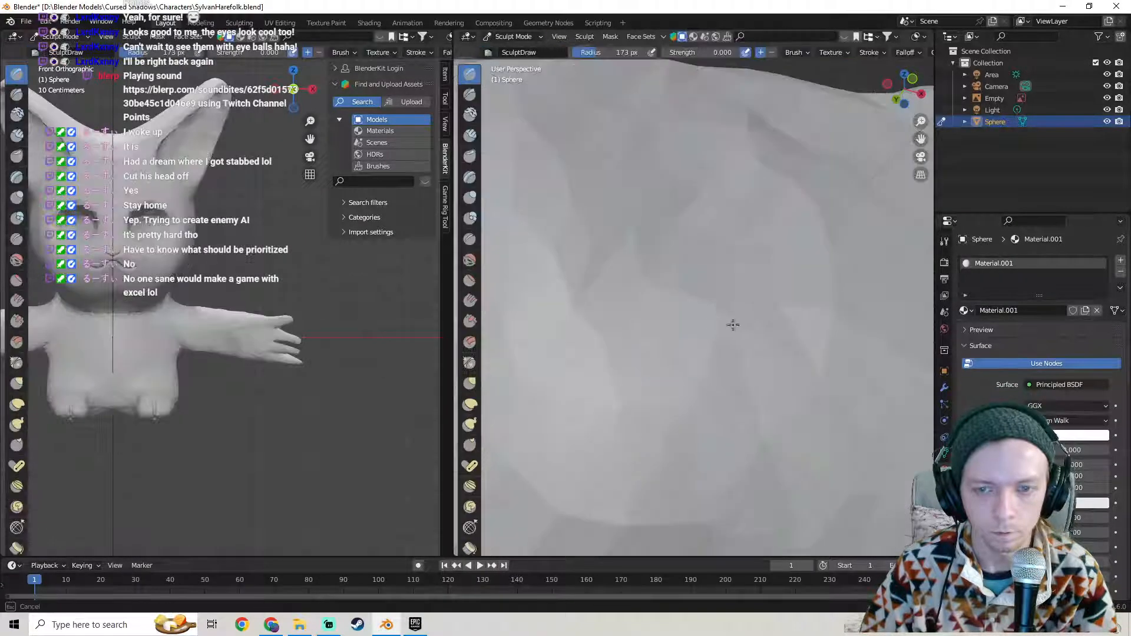
pyautogui.press('Tab')
pyautogui.press('Tab')
pyautogui.moveTo(773, 291)
pyautogui.mouseDown(button='middle')
pyautogui.moveTo(591, 270)
pyautogui.moveTo(664, 228)
pyautogui.moveTo(615, 367)
pyautogui.mouseUp(button='middle')
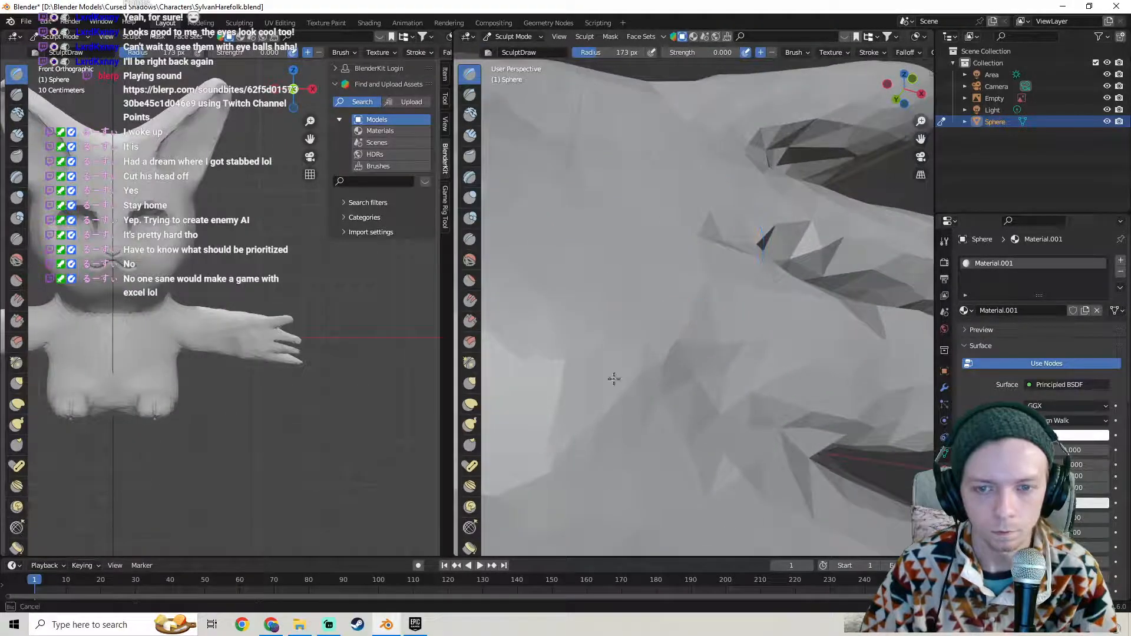
pyautogui.moveTo(523, 494)
pyautogui.mouseDown(button='middle')
pyautogui.moveTo(636, 330)
pyautogui.moveTo(790, 351)
pyautogui.mouseUp(button='middle')
pyautogui.scroll(-3, 705, 283)
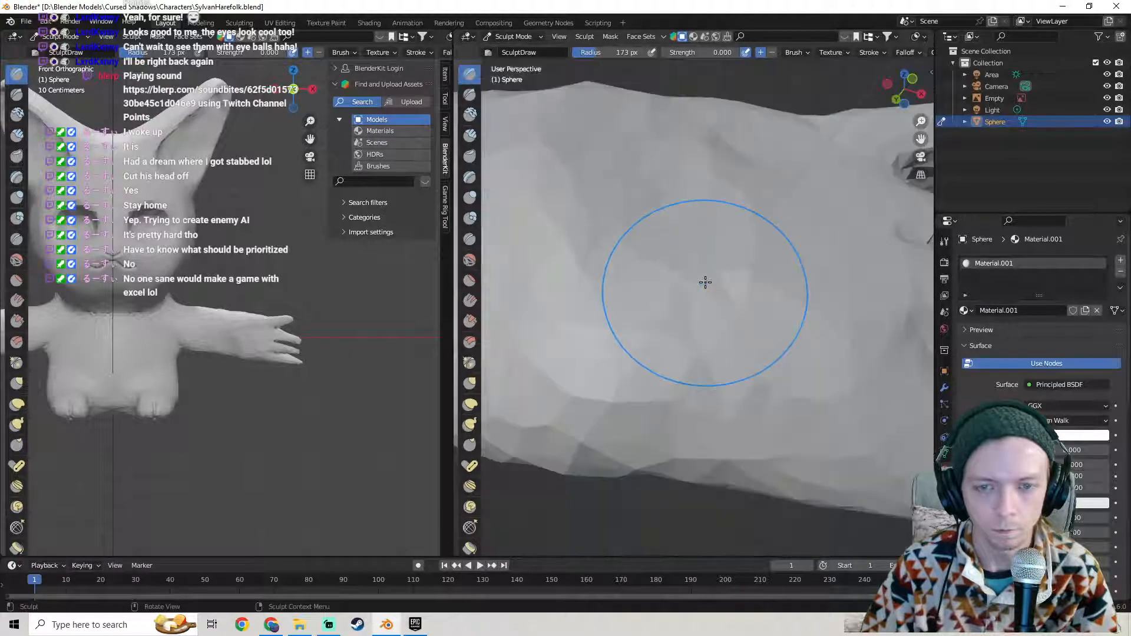
# - Inspect the palm's mesh in Edit Mode and continue refining its upper part toward the wrist
pyautogui.press('Tab')
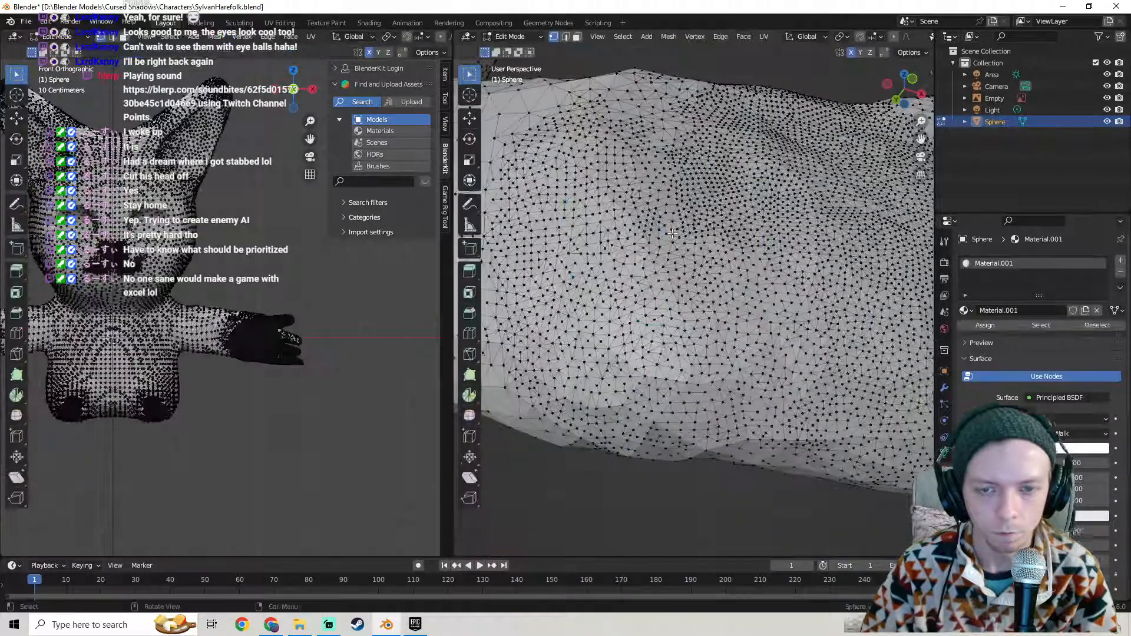
pyautogui.moveTo(672, 234)
pyautogui.mouseDown(button='middle')
pyautogui.moveTo(680, 318)
pyautogui.moveTo(672, 312)
pyautogui.mouseUp(button='middle')
pyautogui.press('Tab')
pyautogui.press('Tab')
pyautogui.press('Tab')
pyautogui.press('Tab')
pyautogui.moveTo(675, 237); pyautogui.dragTo(621, 219)
pyautogui.moveTo(541, 205); pyautogui.dragTo(542, 207)
# - Examine the mesh density of the palm and wrist area in Edit Mode
pyautogui.press('Tab')
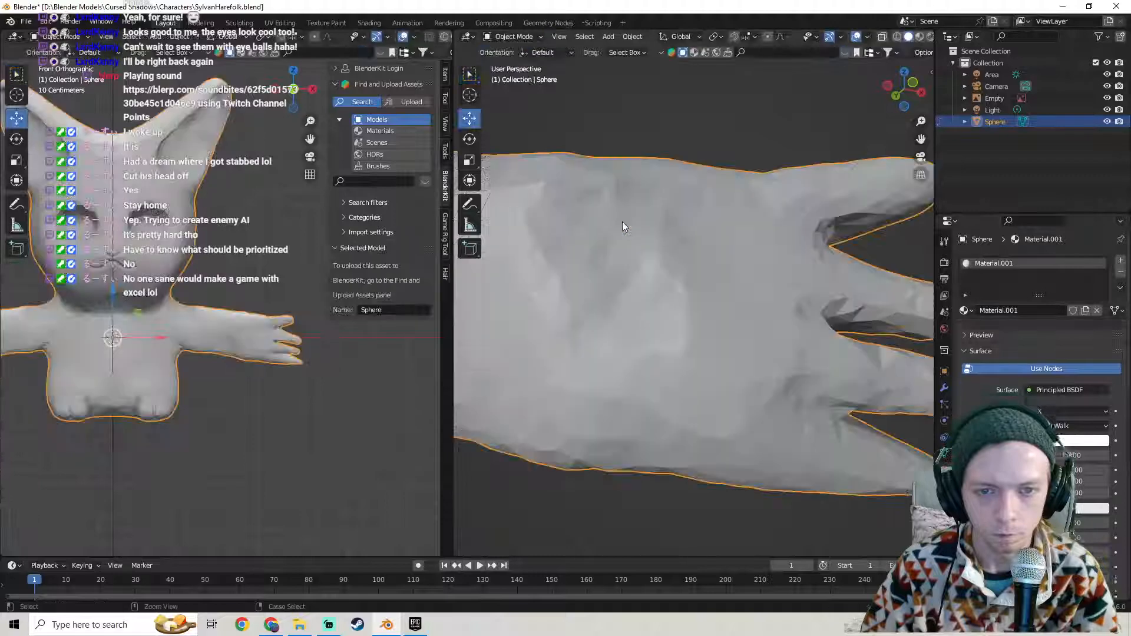
pyautogui.press('Tab')
pyautogui.press('Tab')
pyautogui.press('Tab')
pyautogui.moveTo(622, 227); pyautogui.dragTo(588, 206)
pyautogui.press('Tab')
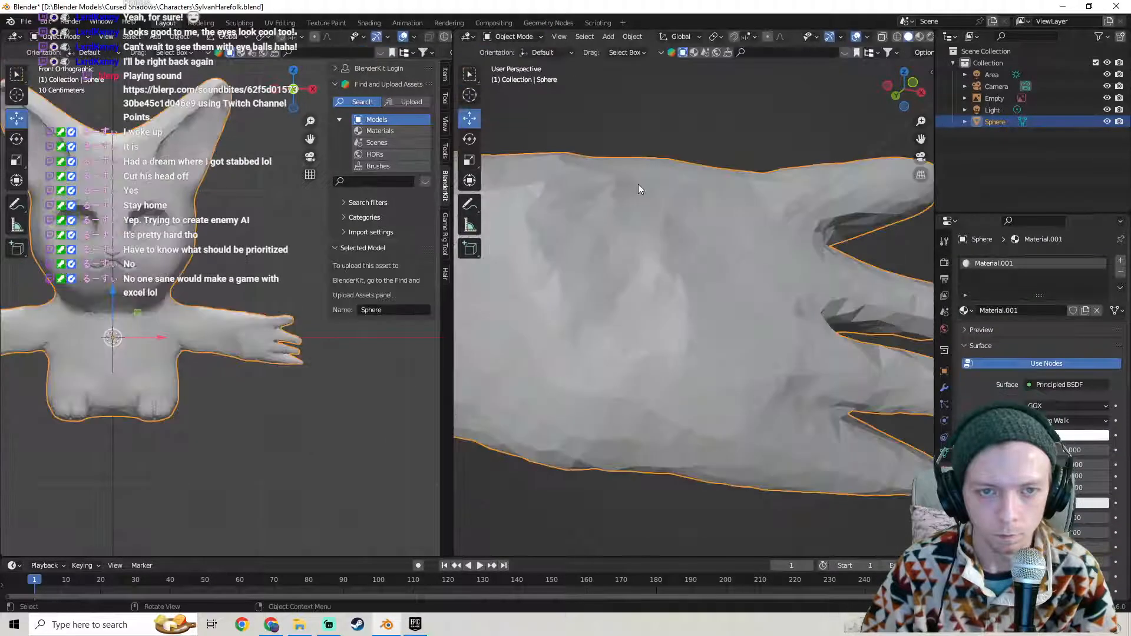
pyautogui.click(511, 36)
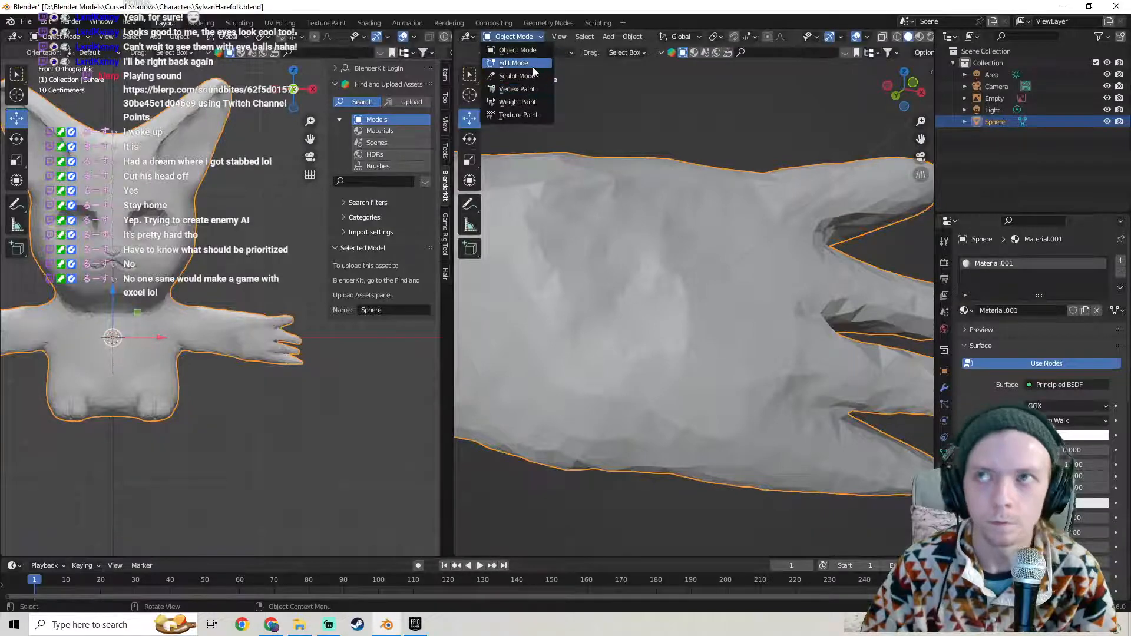
pyautogui.click(533, 62)
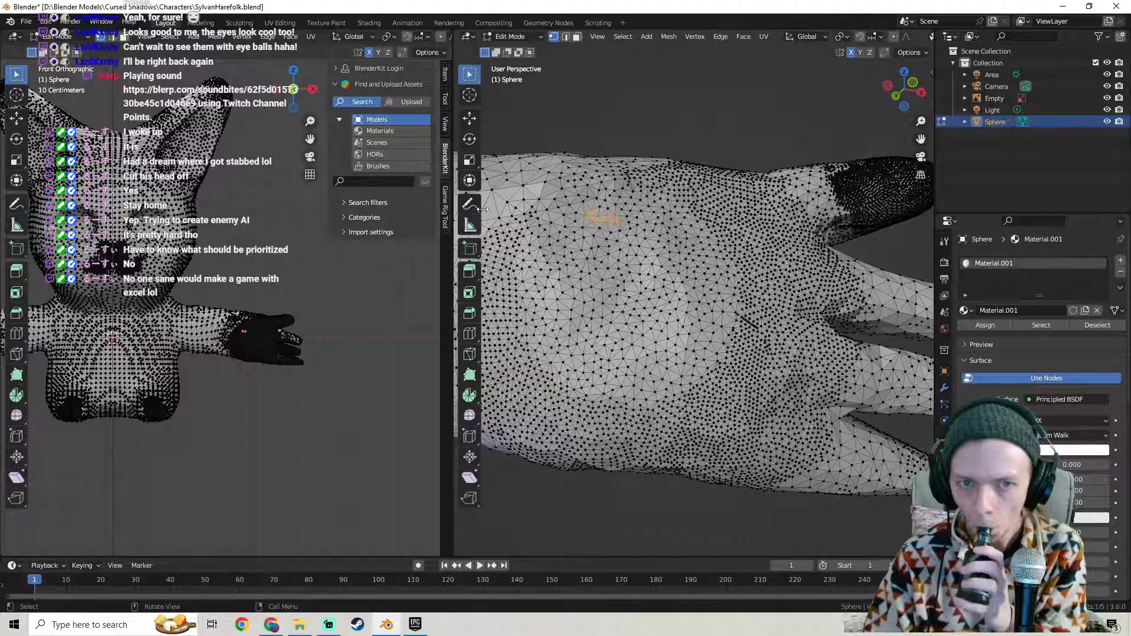
# - Return to Sculpt Mode and refine the palm's remaining coarse area toward the wrist with the SculptDraw brush
pyautogui.click(510, 36)
pyautogui.click(519, 76)
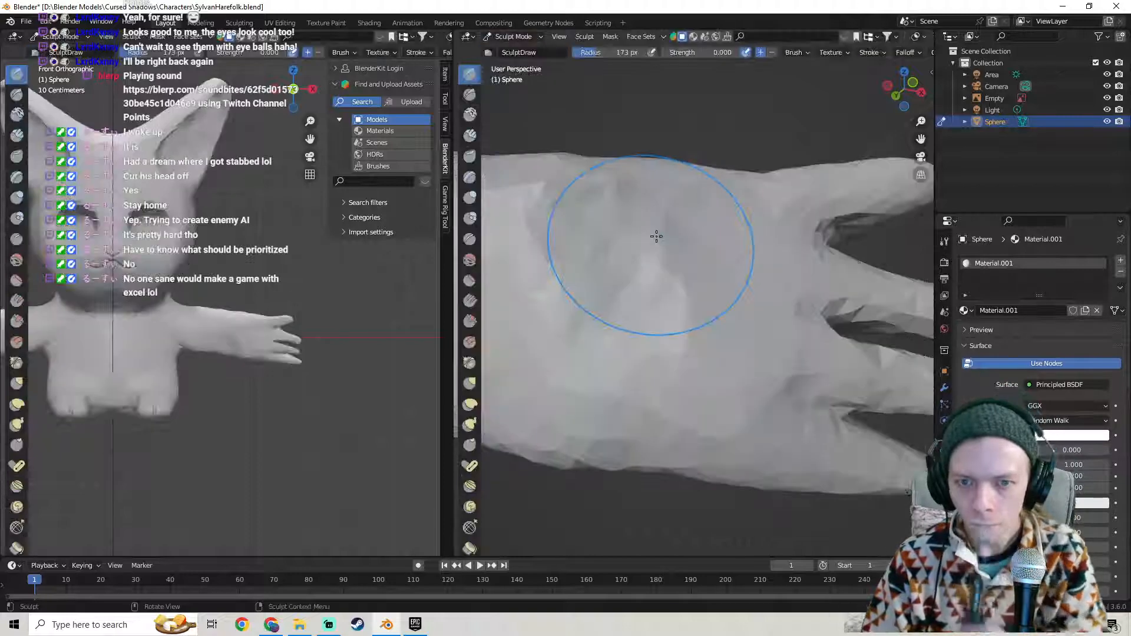
pyautogui.moveTo(702, 220); pyautogui.dragTo(707, 221)
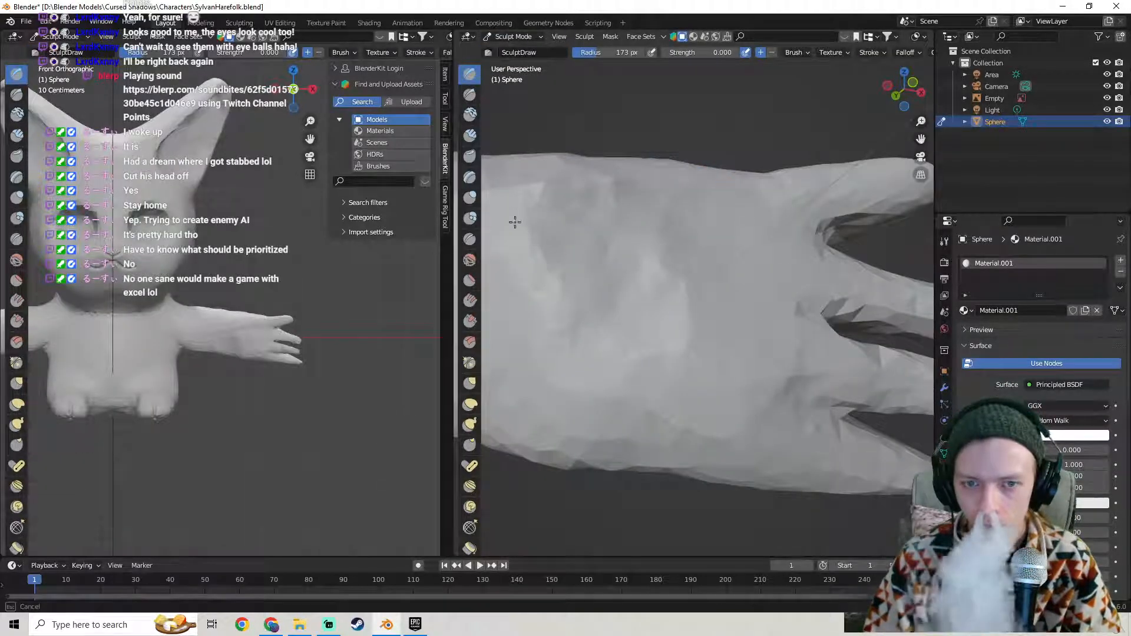
pyautogui.moveTo(686, 269); pyautogui.dragTo(556, 263)
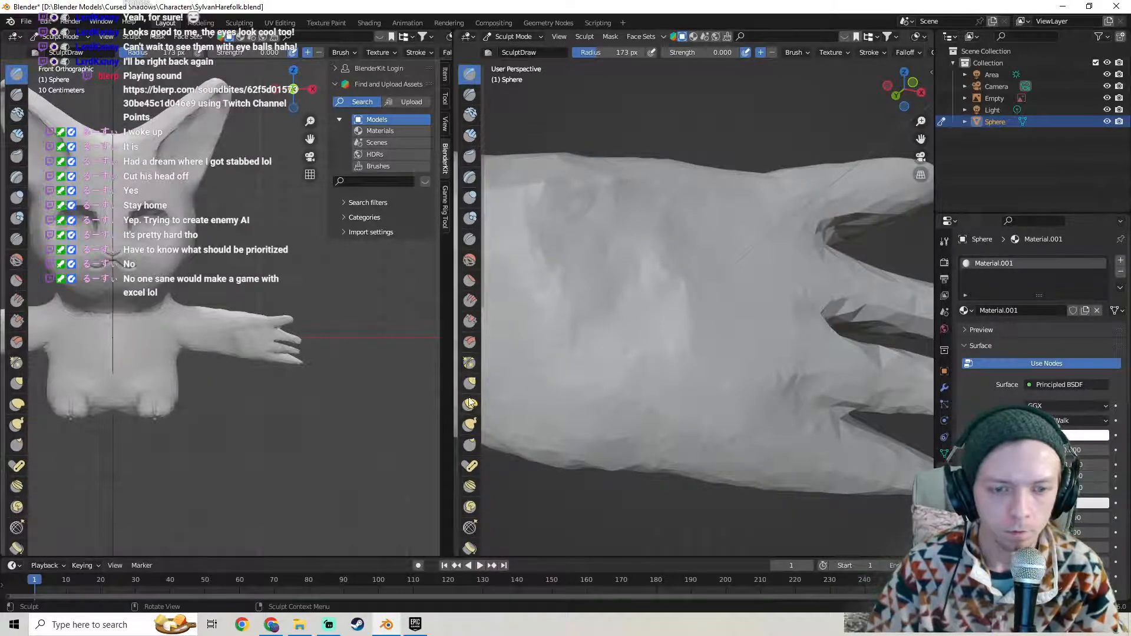
# - Smooth the palm and wrist surface with the Smooth brush, then check the hand's mesh in Edit Mode
pyautogui.click(470, 260)
pyautogui.moveTo(641, 254)
pyautogui.mouseDown()
pyautogui.moveTo(576, 202)
pyautogui.moveTo(548, 228)
pyautogui.moveTo(558, 330)
pyautogui.mouseUp()
pyautogui.moveTo(561, 372)
pyautogui.mouseDown()
pyautogui.moveTo(574, 421)
pyautogui.moveTo(712, 316)
pyautogui.moveTo(717, 203)
pyautogui.mouseUp()
pyautogui.moveTo(537, 228)
pyautogui.mouseDown(button='middle')
pyautogui.moveTo(672, 373)
pyautogui.moveTo(685, 329)
pyautogui.mouseUp(button='middle')
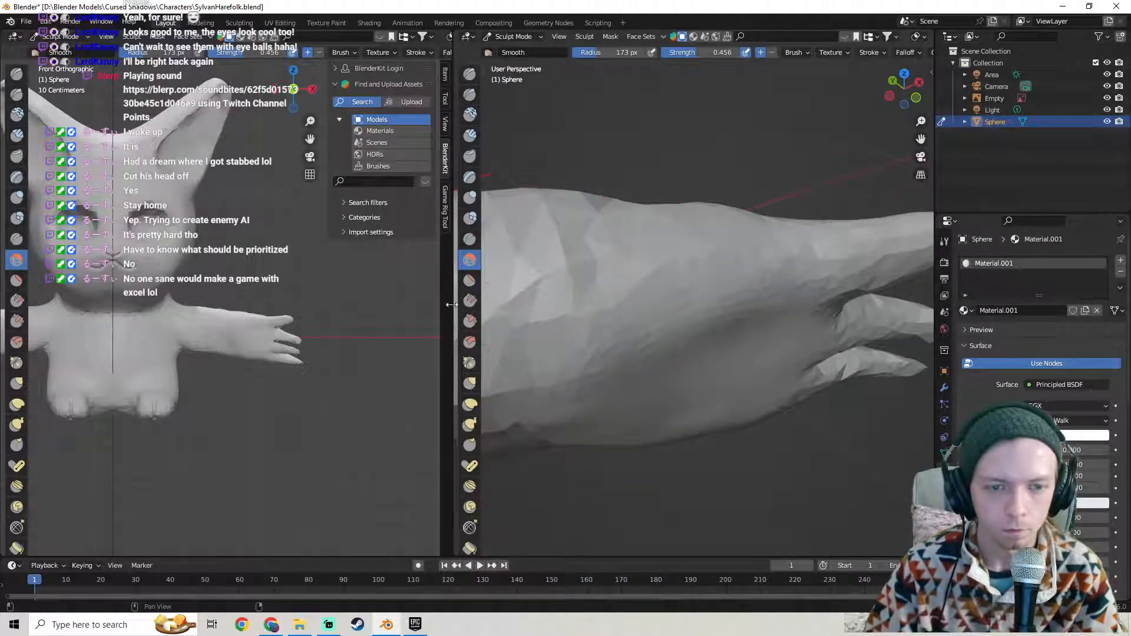
pyautogui.press('Tab')
pyautogui.moveTo(651, 264); pyautogui.dragTo(577, 265, button='middle')
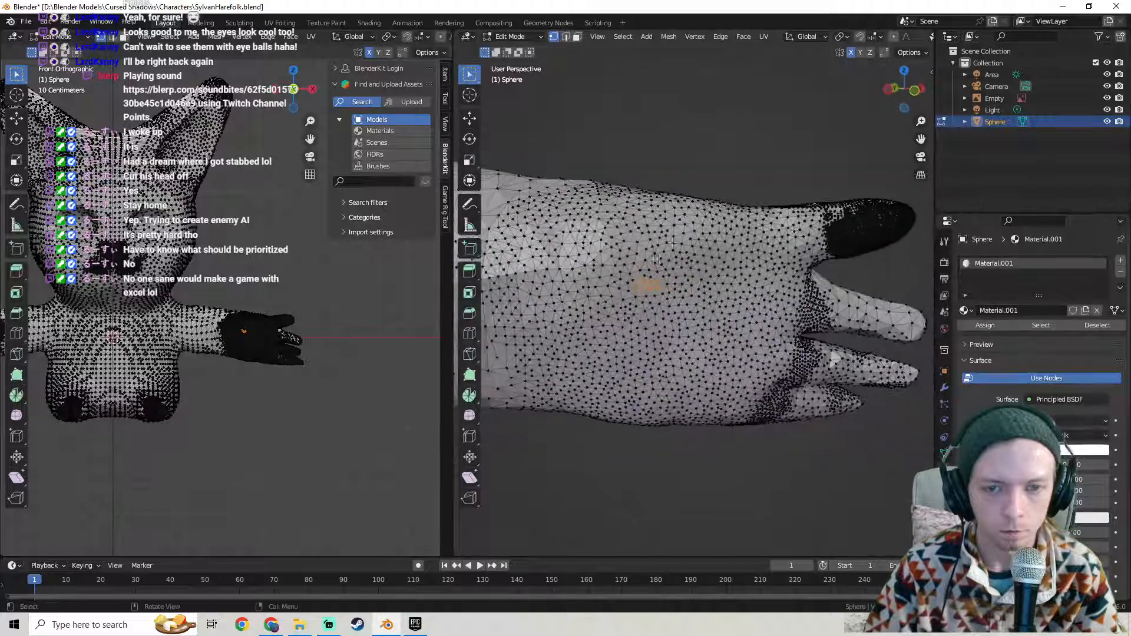
# - Return to Sculpt Mode and reshape the hand's lower edge and little finger with the Grab brush
pyautogui.press('Tab')
pyautogui.click(470, 383)
pyautogui.moveTo(618, 365)
pyautogui.mouseDown(button='middle')
pyautogui.moveTo(697, 341)
pyautogui.moveTo(673, 390)
pyautogui.mouseUp(button='middle')
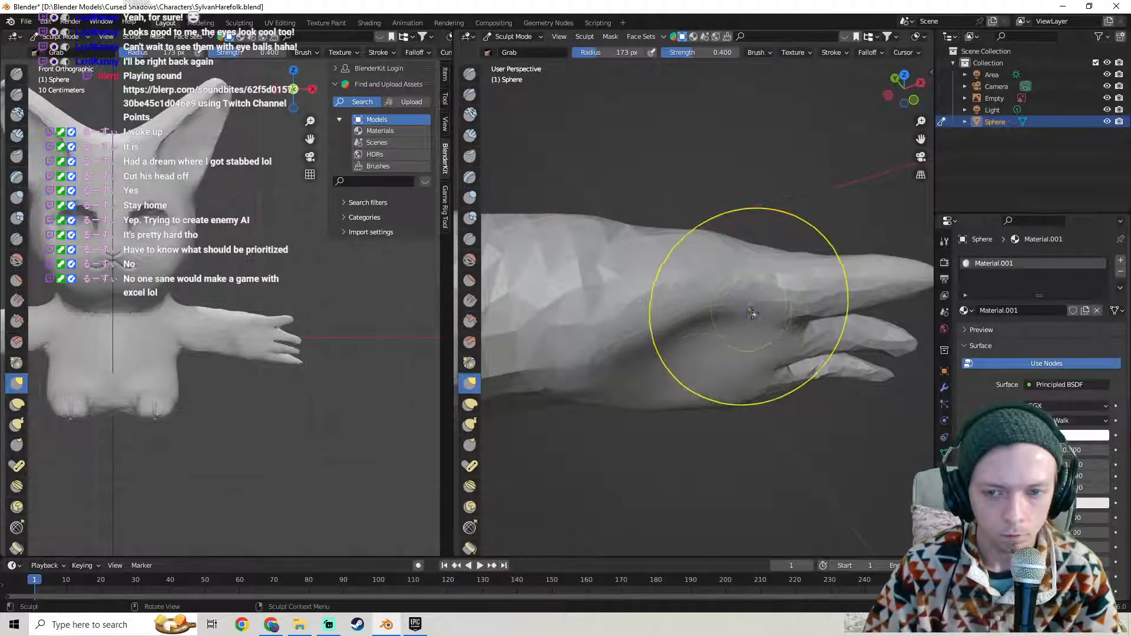
pyautogui.moveTo(661, 336); pyautogui.dragTo(713, 391, button='middle')
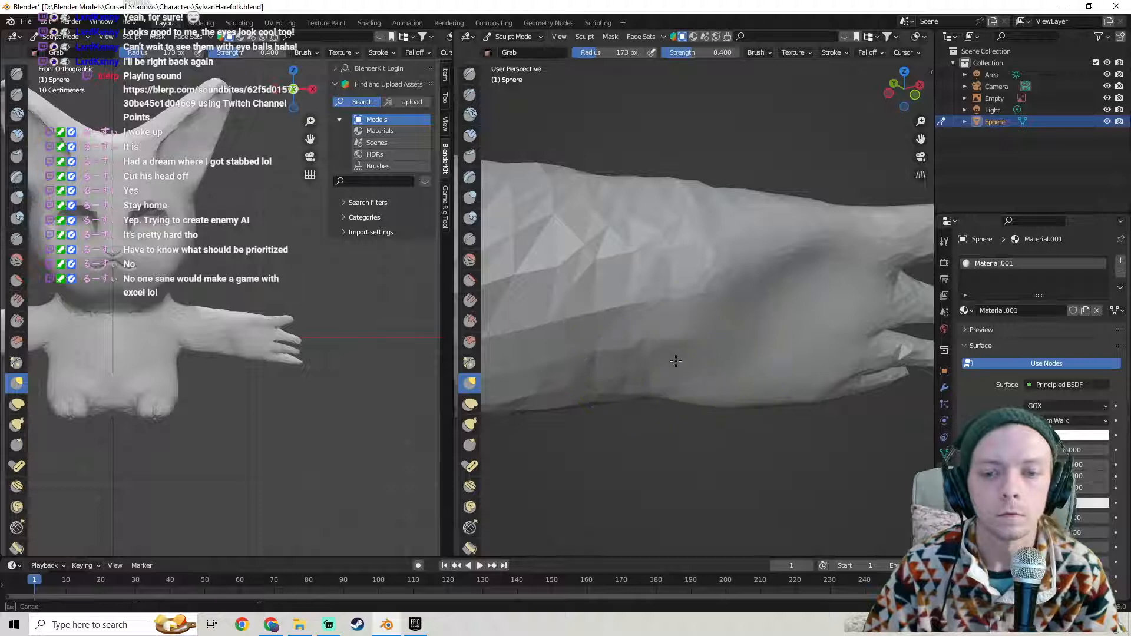
pyautogui.moveTo(712, 296)
pyautogui.mouseDown(button='middle')
pyautogui.moveTo(745, 260)
pyautogui.moveTo(729, 255)
pyautogui.moveTo(773, 220)
pyautogui.moveTo(803, 338)
pyautogui.moveTo(790, 407)
pyautogui.moveTo(795, 387)
pyautogui.moveTo(611, 270)
pyautogui.mouseUp(button='middle')
pyautogui.moveTo(794, 336); pyautogui.dragTo(683, 420, button='middle')
pyautogui.moveTo(684, 420); pyautogui.dragTo(681, 457)
pyautogui.moveTo(681, 456)
pyautogui.mouseDown(button='middle')
pyautogui.moveTo(816, 367)
pyautogui.moveTo(787, 384)
pyautogui.mouseUp(button='middle')
pyautogui.moveTo(780, 386); pyautogui.dragTo(820, 354)
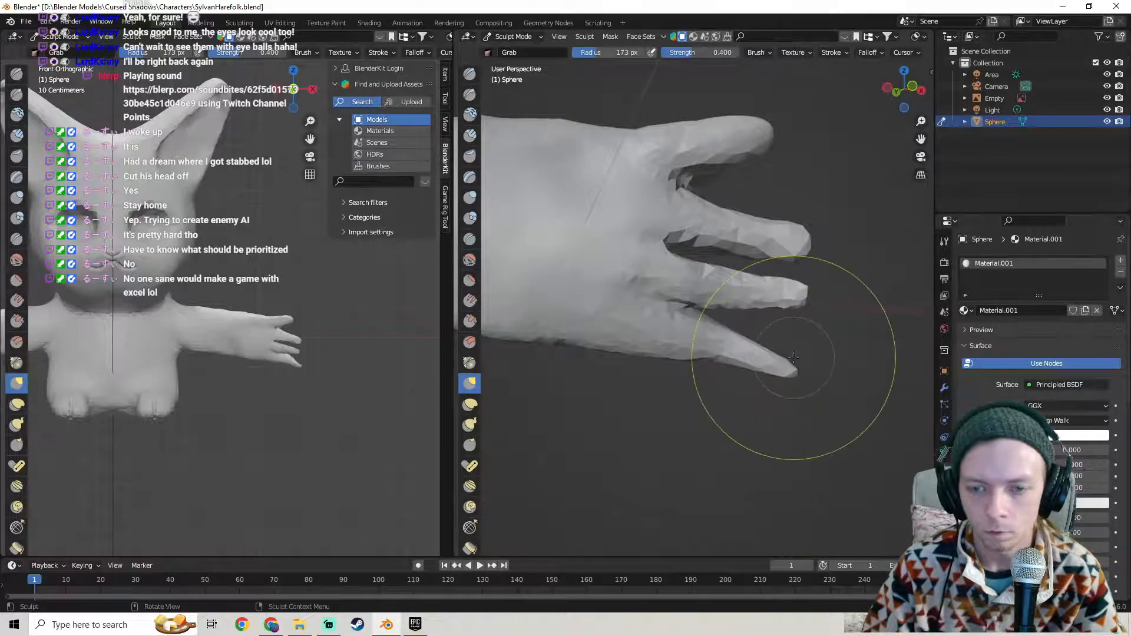
# - Reduce the Grab brush radius to 82 px and check the little finger's mesh in Edit Mode
pyautogui.moveTo(610, 52); pyautogui.dragTo(603, 52)
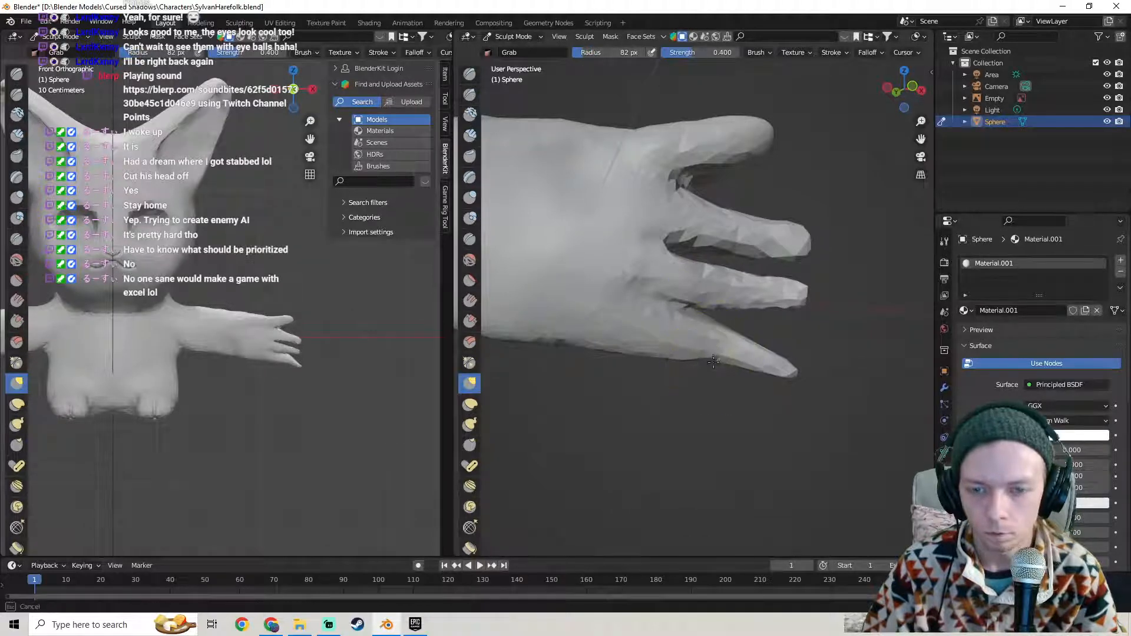
pyautogui.moveTo(713, 363)
pyautogui.mouseDown(button='middle')
pyautogui.moveTo(725, 360)
pyautogui.moveTo(687, 305)
pyautogui.mouseUp(button='middle')
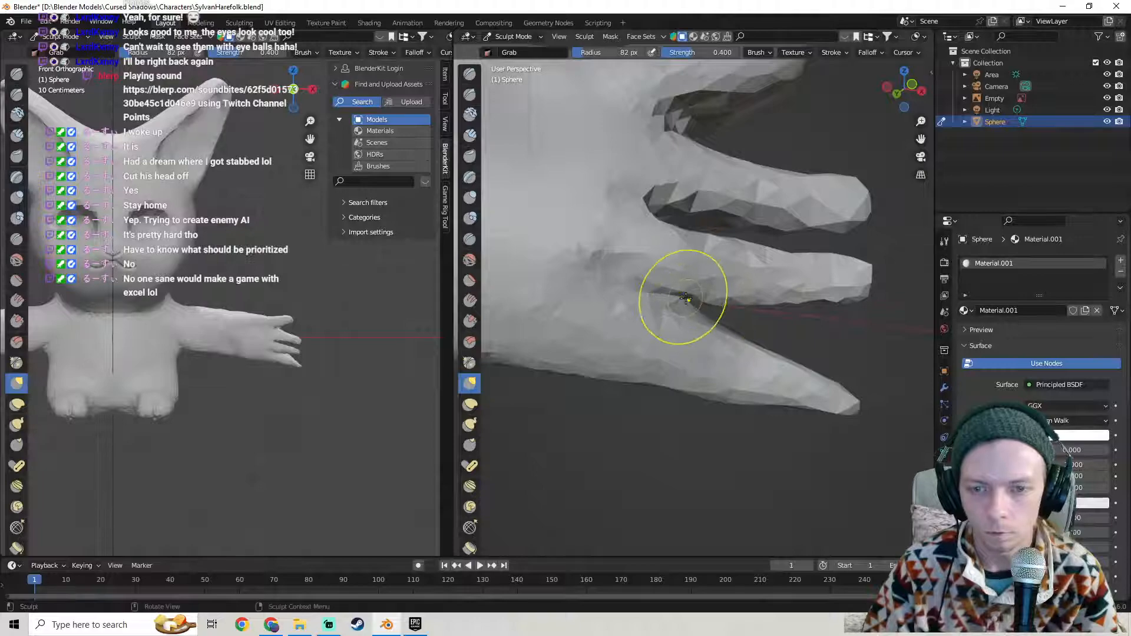
pyautogui.press('Tab')
pyautogui.moveTo(746, 328); pyautogui.dragTo(738, 302, button='middle')
pyautogui.press('Tab')
# - Refine the mesh around the little finger's base and outer side with the SculptDraw brush at zero strength
pyautogui.click(470, 73)
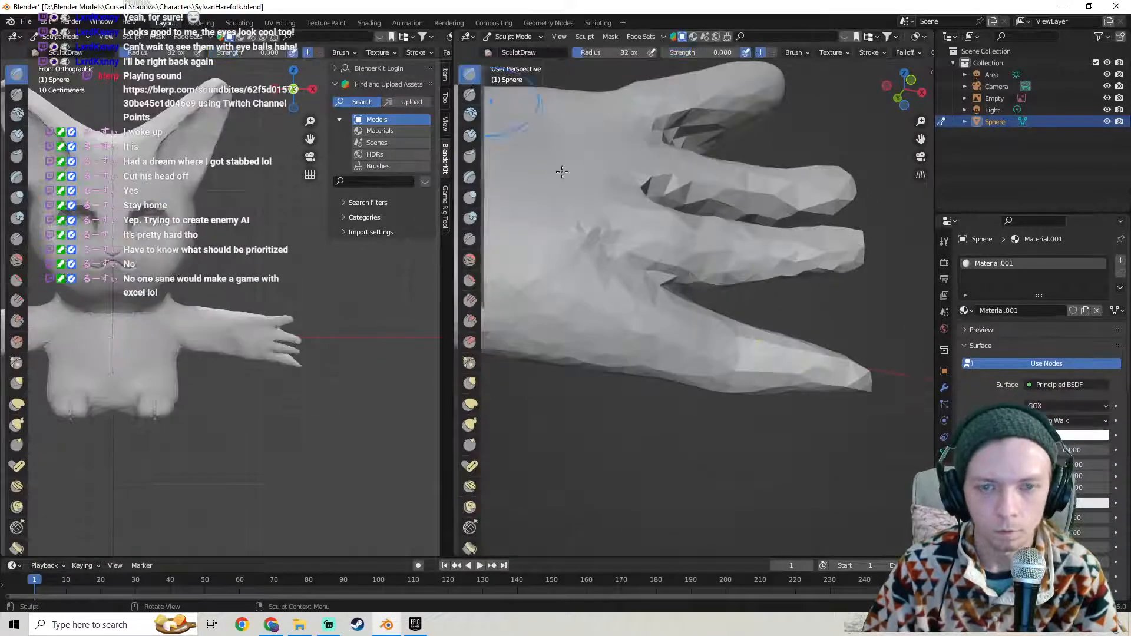
pyautogui.scroll(4, 740, 374)
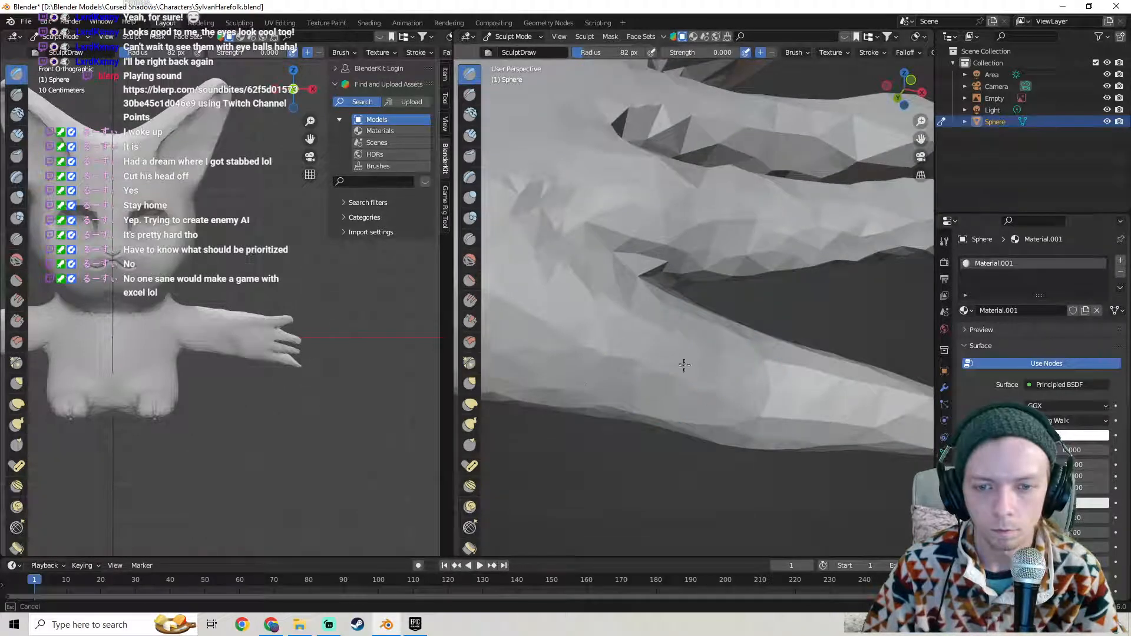
pyautogui.scroll(-3, 765, 397)
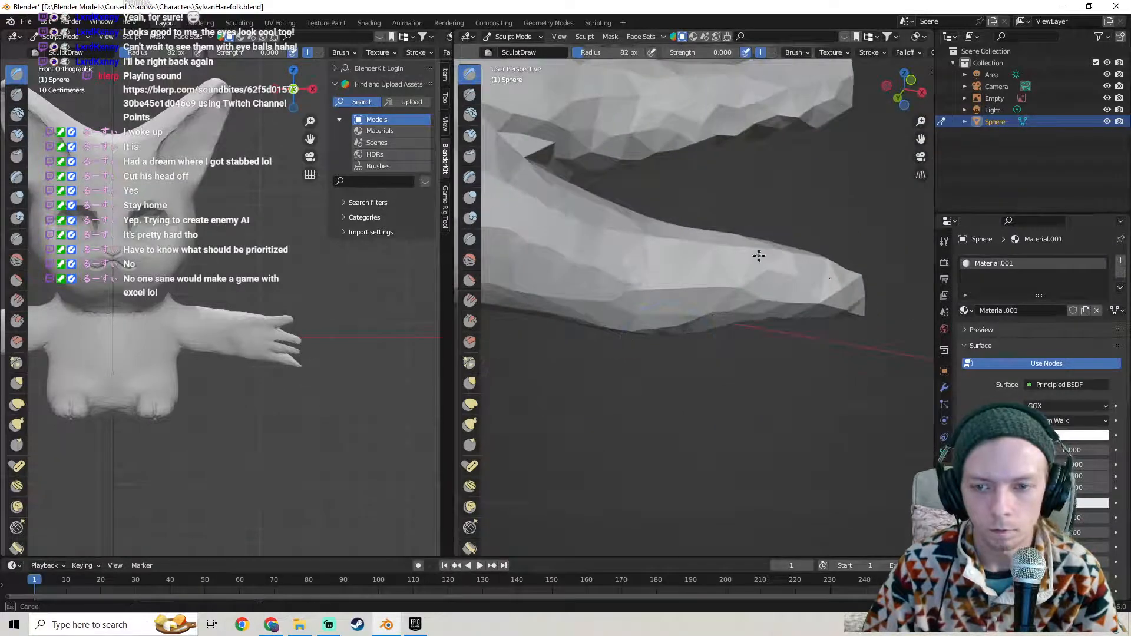
pyautogui.moveTo(536, 195)
pyautogui.mouseDown(button='middle')
pyautogui.moveTo(765, 242)
pyautogui.moveTo(528, 367)
pyautogui.mouseUp(button='middle')
pyautogui.scroll(3, 765, 242)
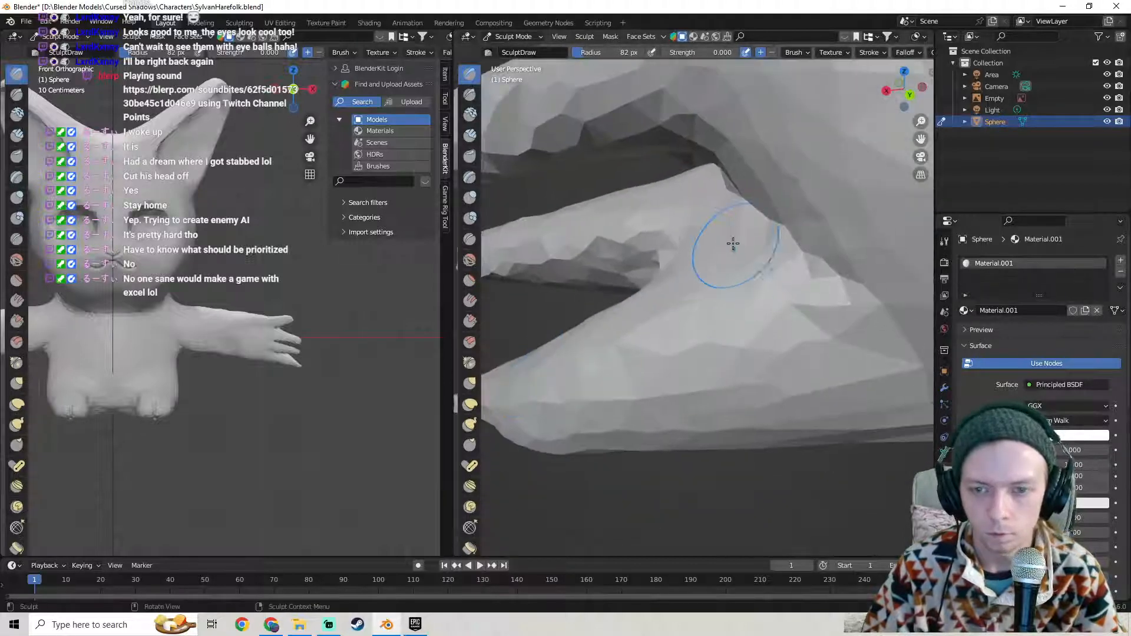
pyautogui.moveTo(772, 354)
pyautogui.mouseDown(button='middle')
pyautogui.moveTo(806, 301)
pyautogui.moveTo(647, 253)
pyautogui.mouseUp(button='middle')
pyautogui.scroll(2, 821, 293)
pyautogui.moveTo(737, 407); pyautogui.dragTo(737, 384, button='middle')
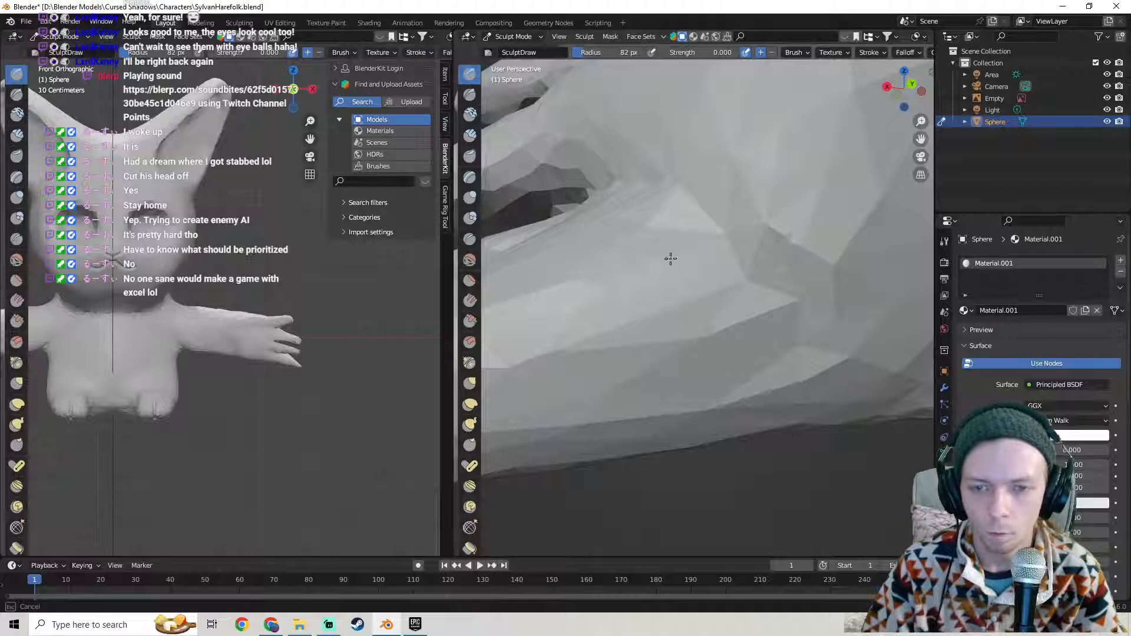
pyautogui.scroll(-2, 784, 217)
pyautogui.scroll(-1, 638, 342)
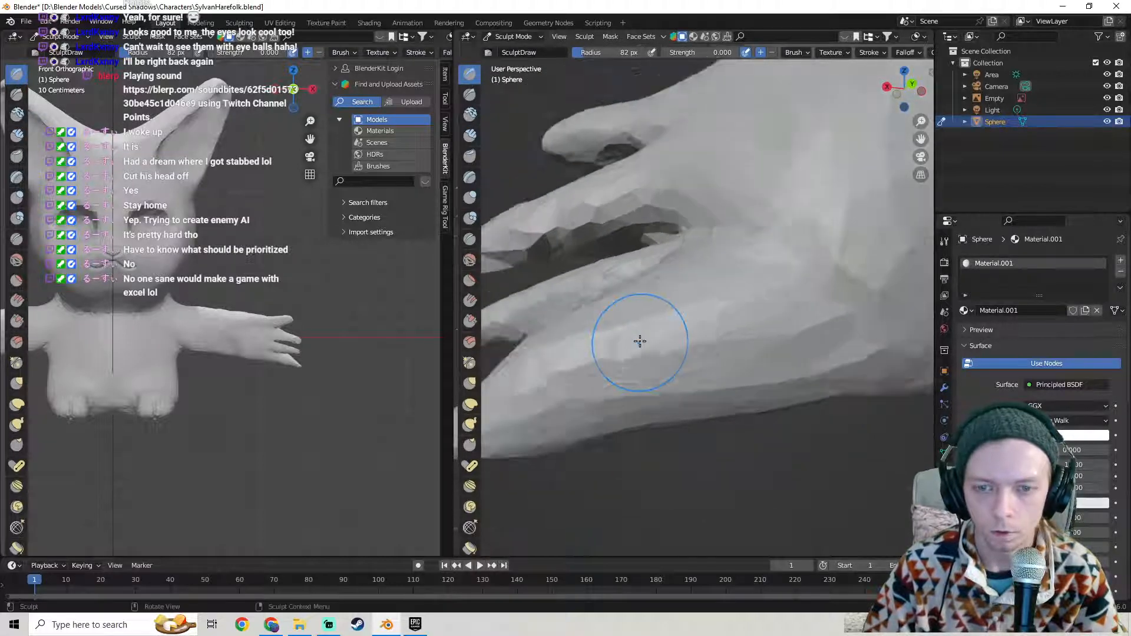
pyautogui.moveTo(639, 341); pyautogui.dragTo(664, 371, button='middle')
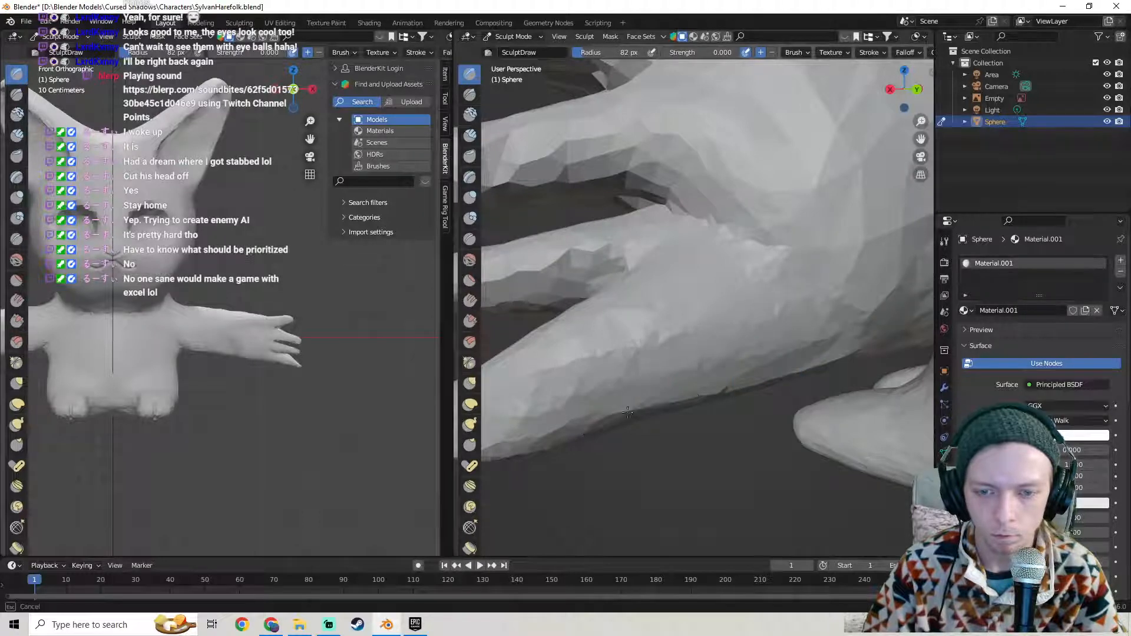
# - Continue refining the little finger from the hand's edge to its tip with SculptDraw, then check the mesh in Edit Mode
pyautogui.moveTo(627, 411); pyautogui.dragTo(762, 334, button='middle')
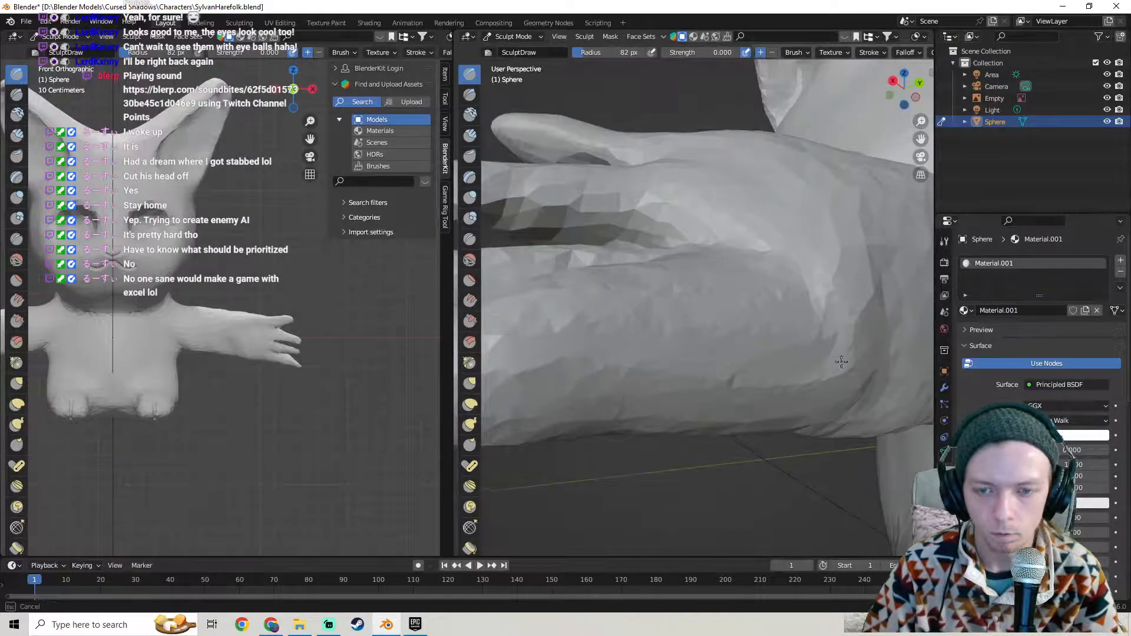
pyautogui.keyDown('shift'); pyautogui.moveTo(672, 374); pyautogui.dragTo(831, 322, button='middle'); pyautogui.keyUp('shift')
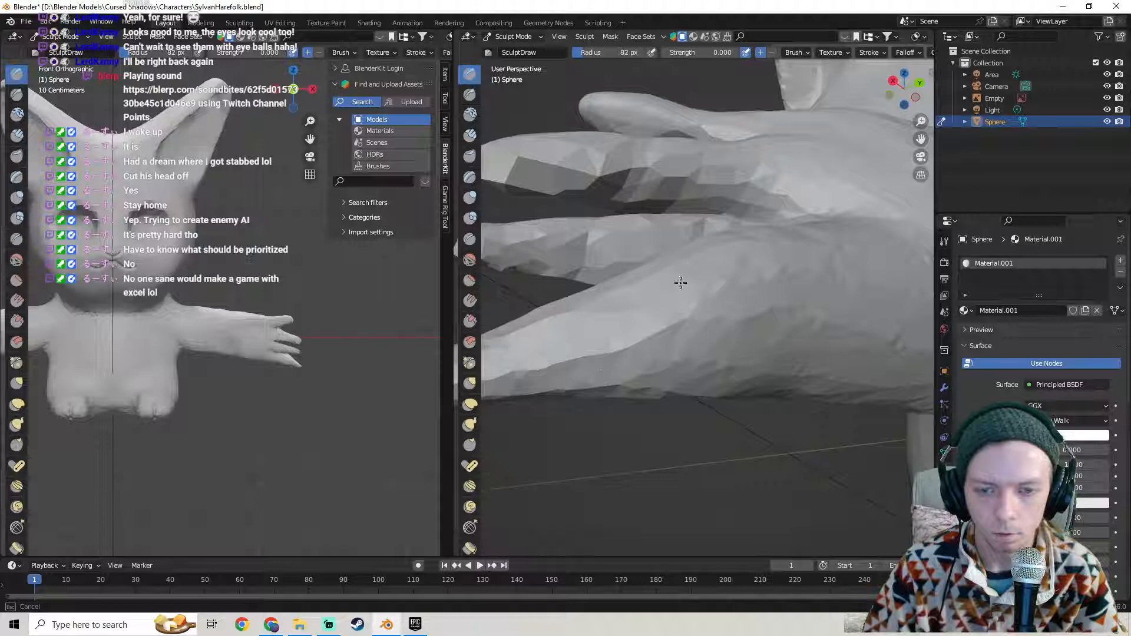
pyautogui.moveTo(563, 335)
pyautogui.mouseDown(button='middle')
pyautogui.moveTo(707, 412)
pyautogui.moveTo(750, 409)
pyautogui.moveTo(752, 366)
pyautogui.moveTo(740, 404)
pyautogui.moveTo(797, 211)
pyautogui.mouseUp(button='middle')
pyautogui.moveTo(701, 411); pyautogui.dragTo(701, 411, button='middle')
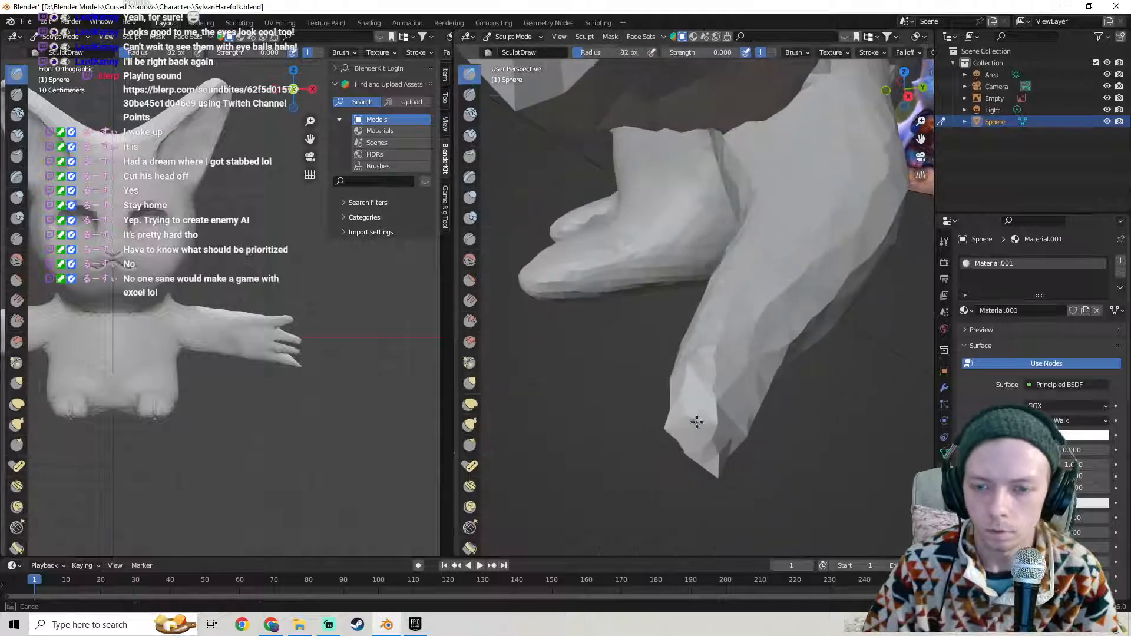
pyautogui.moveTo(723, 450)
pyautogui.mouseDown(button='middle')
pyautogui.moveTo(737, 298)
pyautogui.moveTo(758, 324)
pyautogui.moveTo(732, 342)
pyautogui.moveTo(597, 392)
pyautogui.mouseUp(button='middle')
pyautogui.press('Tab')
pyautogui.press('Tab')
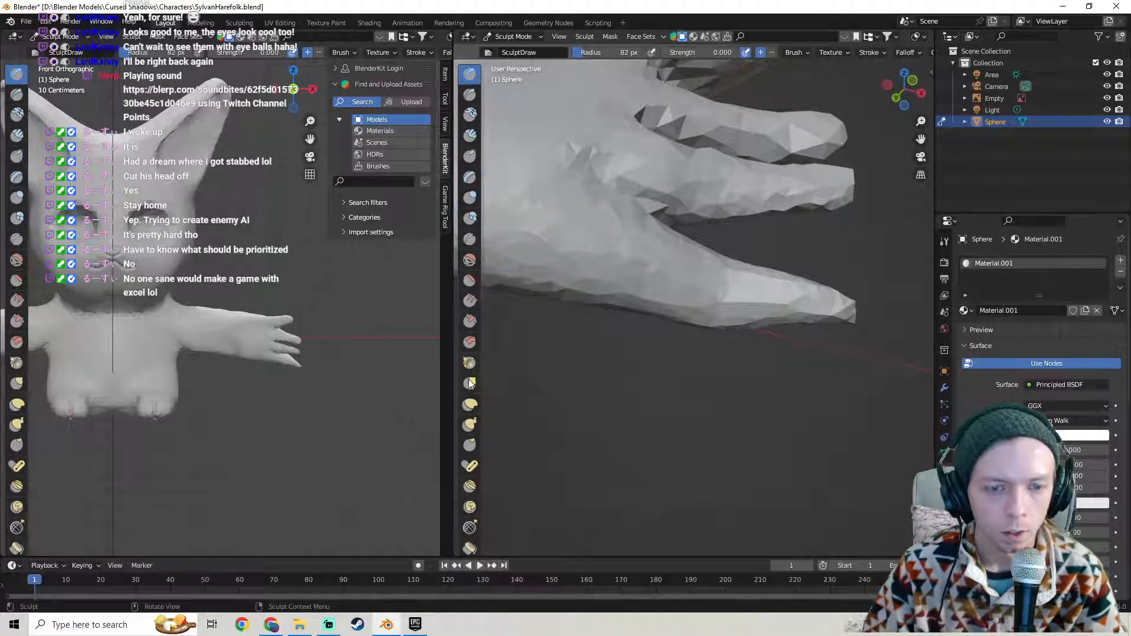
# - Pull the underside and tip of the little finger into shape with the Grab brush
pyautogui.click(470, 383)
pyautogui.scroll(1, 753, 354)
pyautogui.moveTo(740, 355)
pyautogui.mouseDown(button='middle')
pyautogui.moveTo(753, 358)
pyautogui.moveTo(656, 354)
pyautogui.moveTo(670, 350)
pyautogui.mouseUp(button='middle')
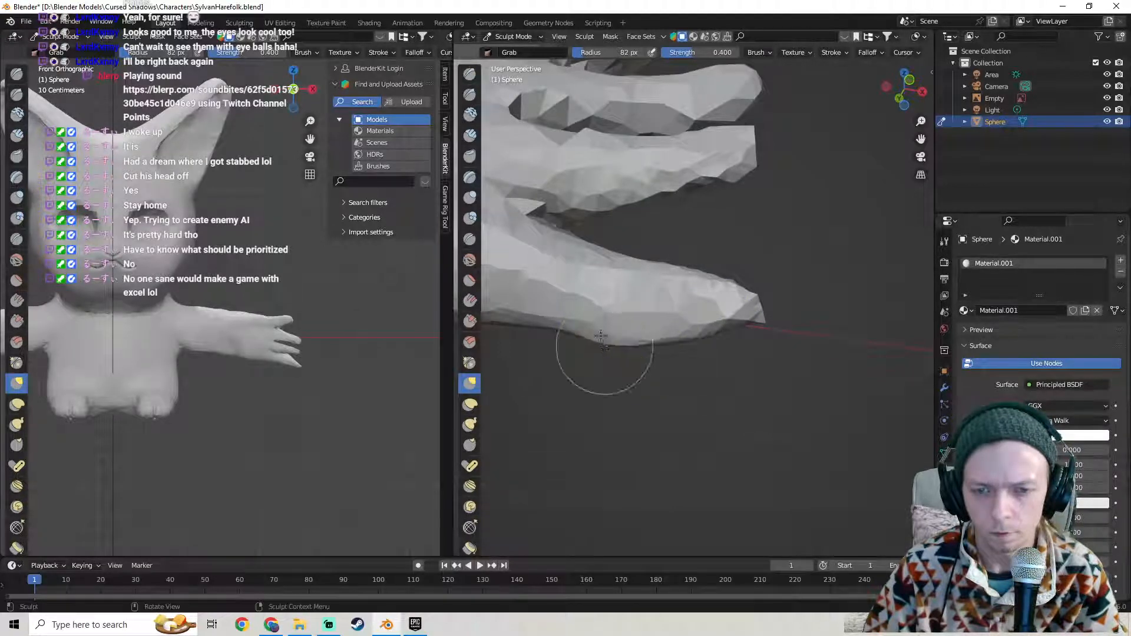
pyautogui.moveTo(613, 319); pyautogui.dragTo(683, 327, button='middle')
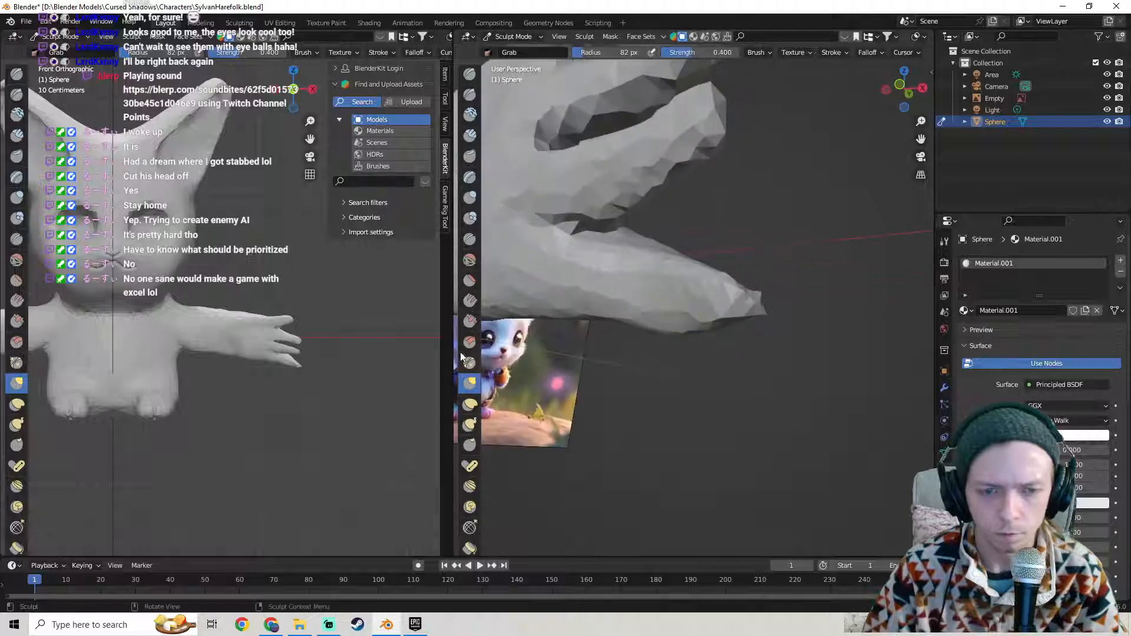
# - Even out the little finger's faceted surface and tip with the Smooth brush at 0.456 strength
pyautogui.click(470, 262)
pyautogui.moveTo(769, 299); pyautogui.dragTo(761, 352, button='middle')
pyautogui.moveTo(796, 277)
pyautogui.mouseDown(button='middle')
pyautogui.moveTo(806, 268)
pyautogui.moveTo(769, 272)
pyautogui.moveTo(735, 331)
pyautogui.moveTo(581, 278)
pyautogui.mouseUp(button='middle')
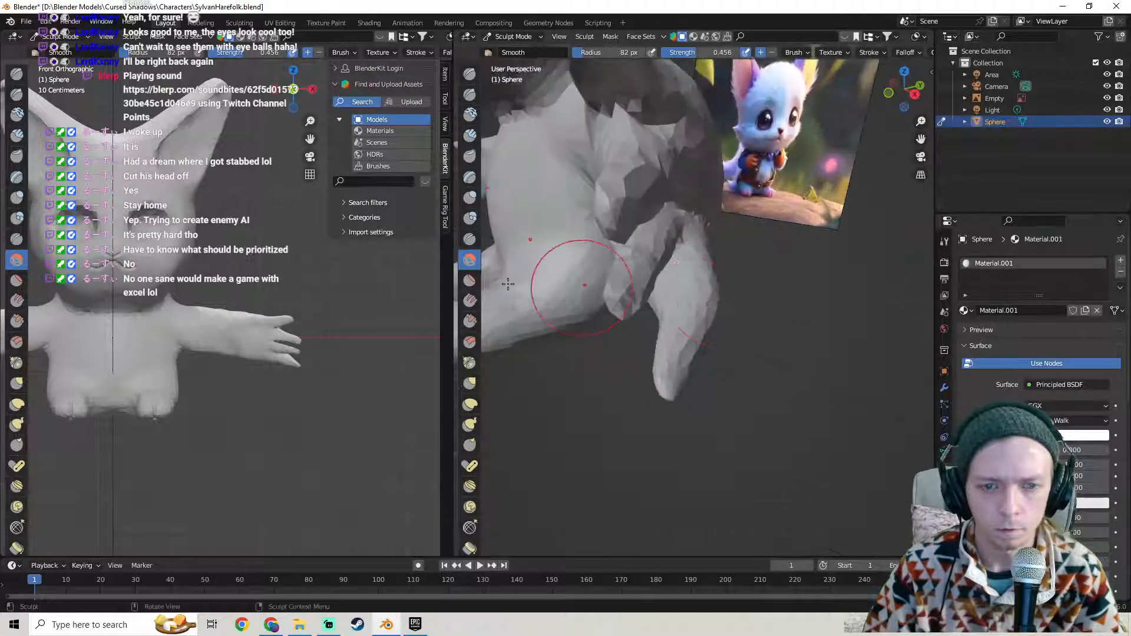
# - Reshape the little finger's contour and tip with the Grab brush, checking it from both sides of the hand
pyautogui.click(471, 405)
pyautogui.press('g')
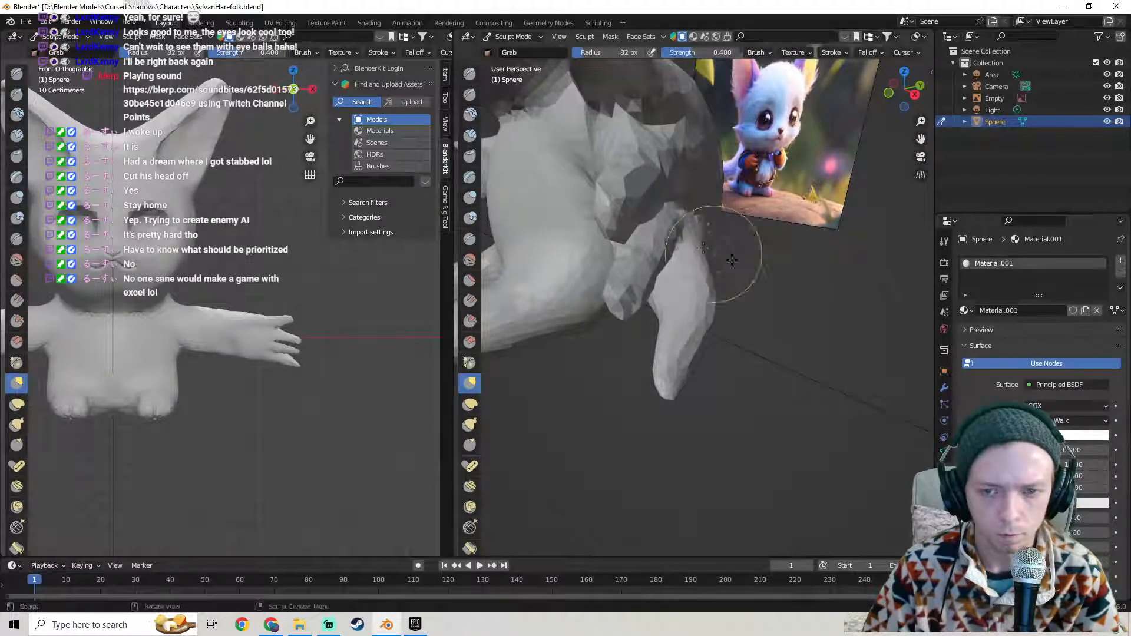
pyautogui.moveTo(710, 250); pyautogui.dragTo(738, 259, button='middle')
pyautogui.moveTo(716, 359)
pyautogui.mouseDown(button='middle')
pyautogui.moveTo(718, 344)
pyautogui.moveTo(701, 369)
pyautogui.moveTo(711, 350)
pyautogui.moveTo(803, 364)
pyautogui.moveTo(695, 360)
pyautogui.moveTo(674, 325)
pyautogui.mouseUp(button='middle')
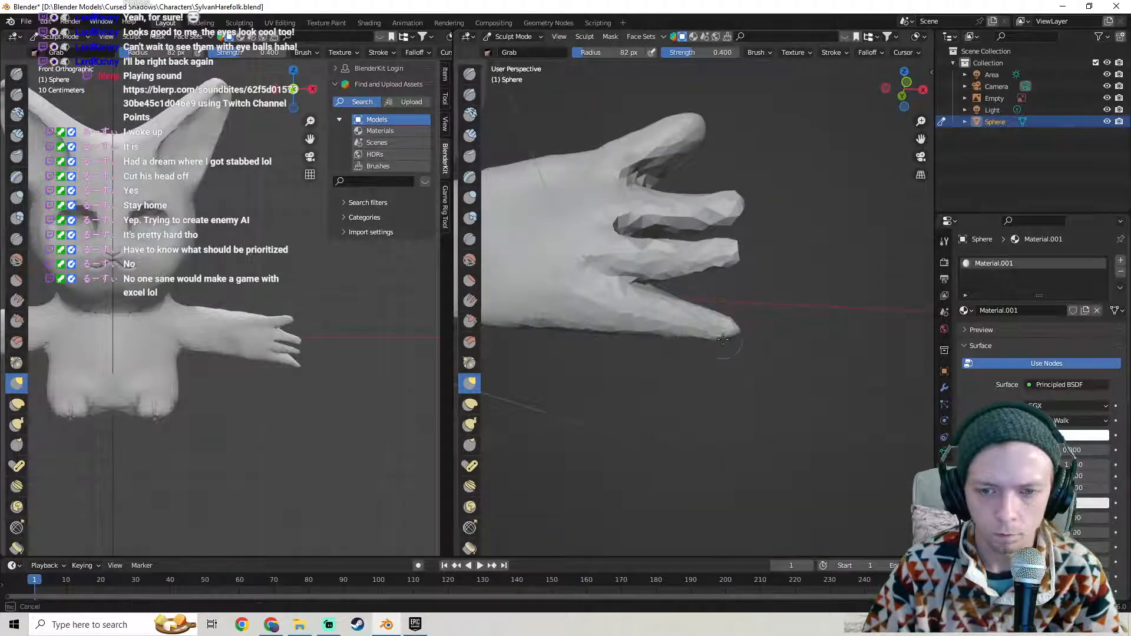
pyautogui.moveTo(723, 340); pyautogui.dragTo(713, 338)
pyautogui.keyDown('shift'); pyautogui.moveTo(699, 317); pyautogui.dragTo(732, 336, button='middle'); pyautogui.keyUp('shift')
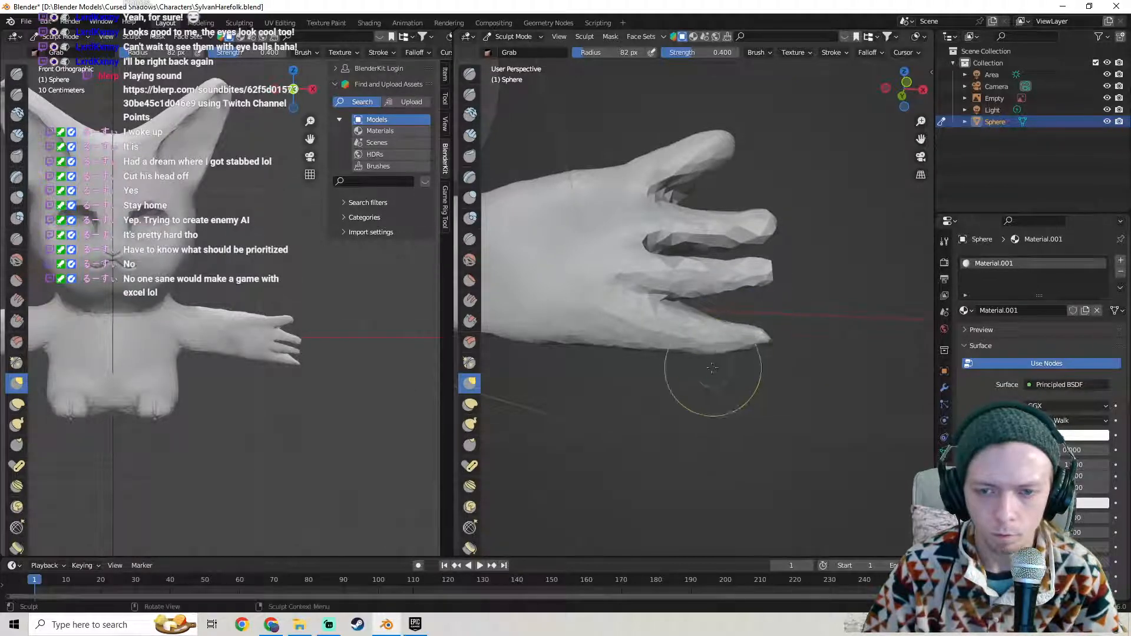
pyautogui.moveTo(740, 354); pyautogui.dragTo(758, 352)
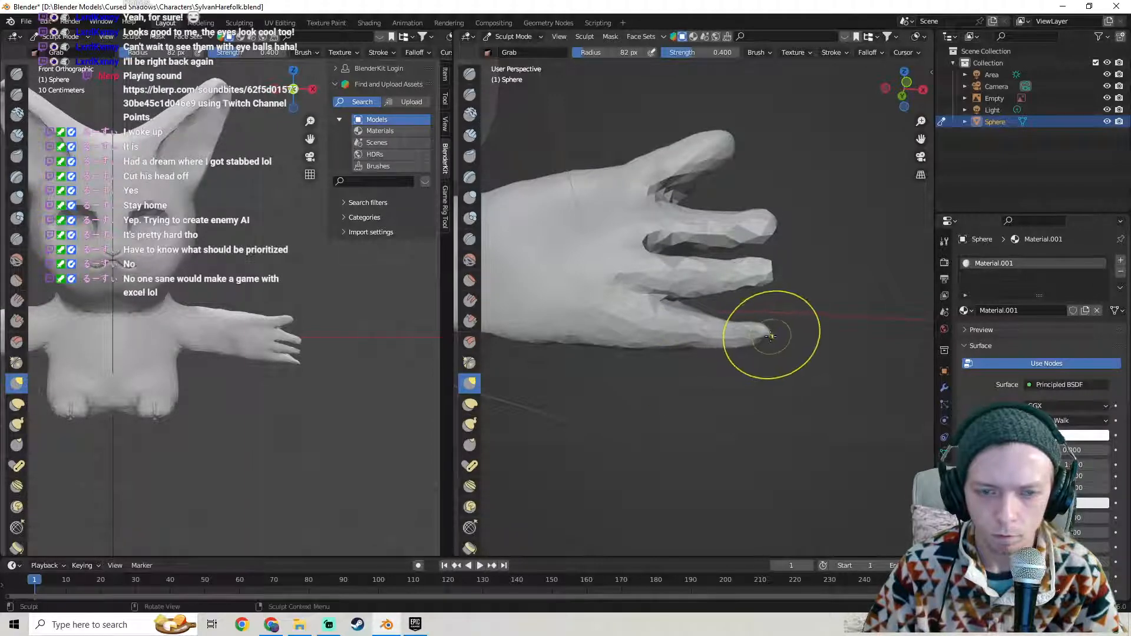
pyautogui.scroll(2, 763, 337)
pyautogui.moveTo(761, 337); pyautogui.dragTo(527, 361, button='middle')
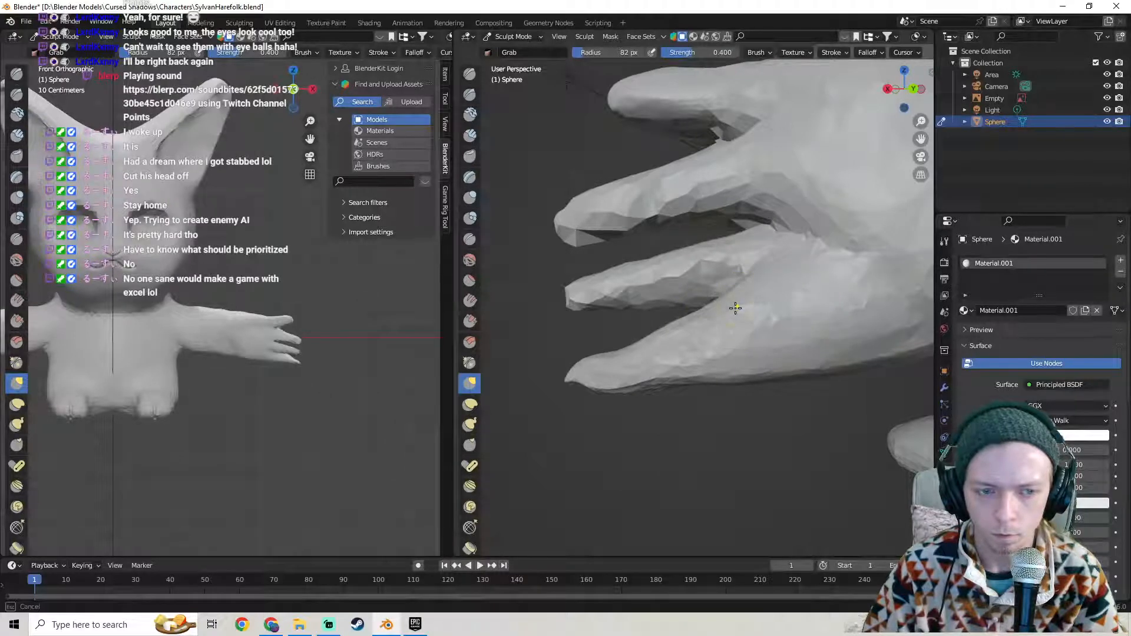
pyautogui.moveTo(745, 319); pyautogui.dragTo(510, 384, button='middle')
# - Smooth the little finger and the tip of the index finger with the Smooth brush
pyautogui.click(469, 260)
pyautogui.scroll(2, 712, 401)
pyautogui.moveTo(712, 401)
pyautogui.mouseDown(button='middle')
pyautogui.moveTo(790, 408)
pyautogui.moveTo(769, 299)
pyautogui.mouseUp(button='middle')
pyautogui.moveTo(769, 299)
pyautogui.mouseDown()
pyautogui.moveTo(757, 274)
pyautogui.moveTo(738, 277)
pyautogui.moveTo(737, 243)
pyautogui.moveTo(772, 253)
pyautogui.mouseUp()
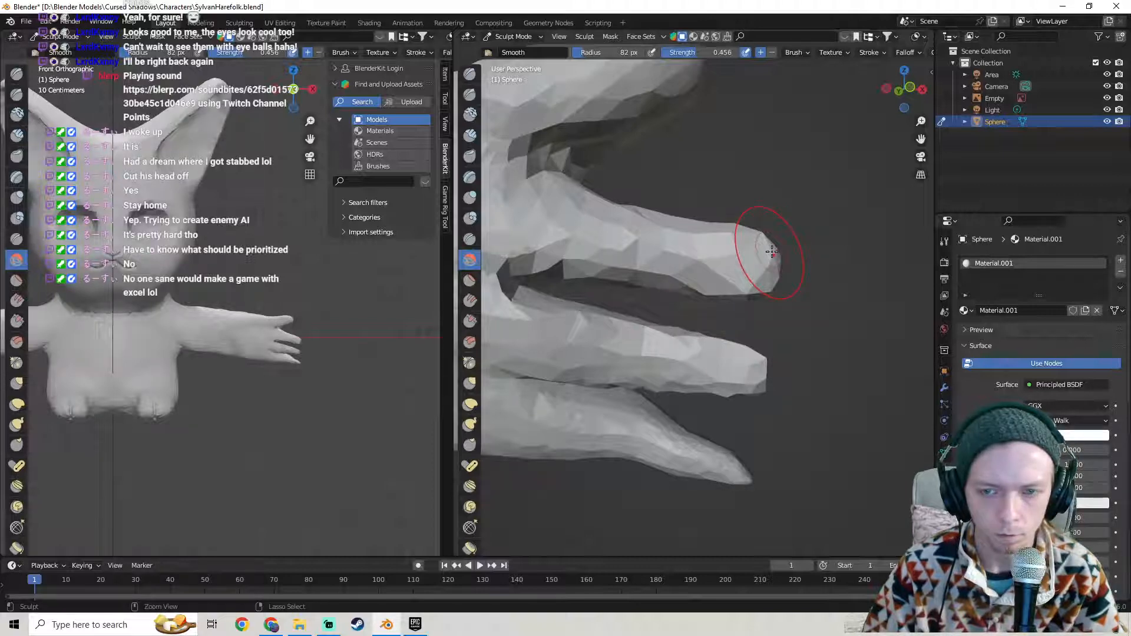
# - Refine the index finger's coarse mesh around its tip and along its sides with SculptDraw, checking the density in Edit Mode
pyautogui.click(469, 73)
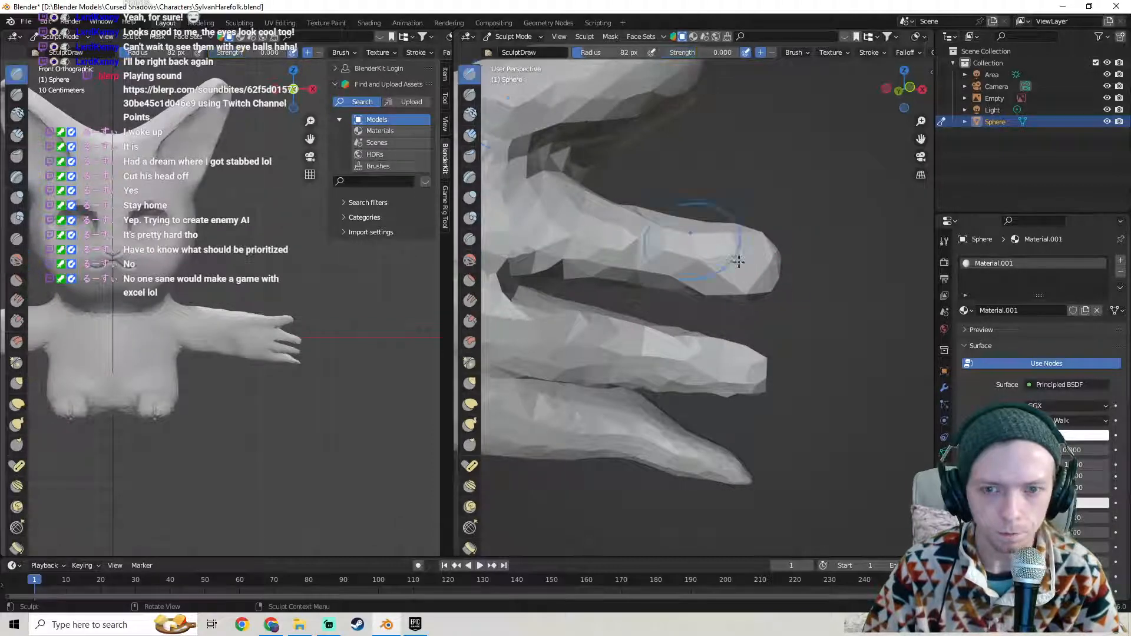
pyautogui.scroll(3, 736, 248)
pyautogui.hotkey('shift', 'f')
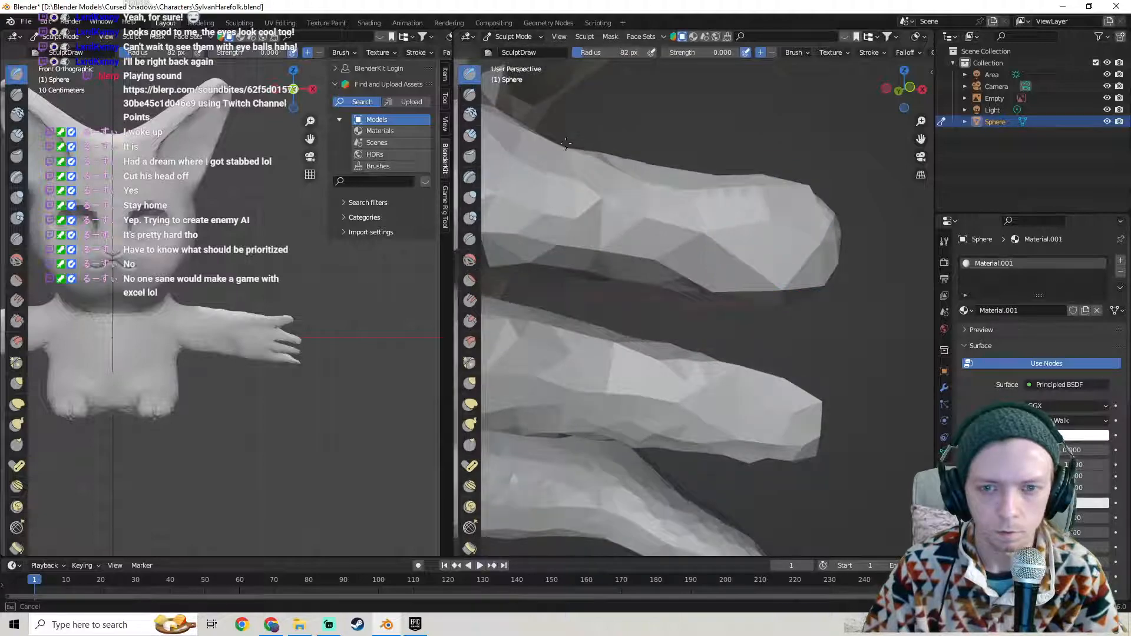
pyautogui.moveTo(745, 230); pyautogui.dragTo(760, 236)
pyautogui.press('Tab')
pyautogui.press('Tab')
pyautogui.moveTo(819, 265)
pyautogui.mouseDown(button='middle')
pyautogui.moveTo(610, 285)
pyautogui.moveTo(668, 321)
pyautogui.mouseUp(button='middle')
pyautogui.scroll(1, 613, 283)
pyautogui.scroll(1, 766, 247)
pyautogui.moveTo(613, 274); pyautogui.dragTo(619, 267)
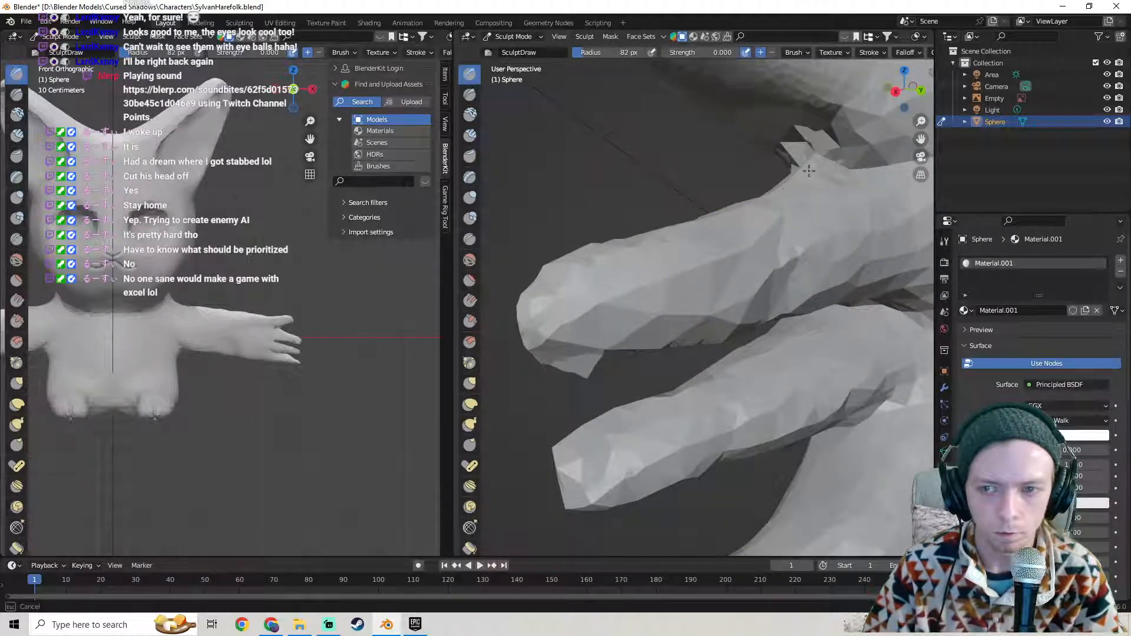
pyautogui.moveTo(572, 377); pyautogui.dragTo(519, 317)
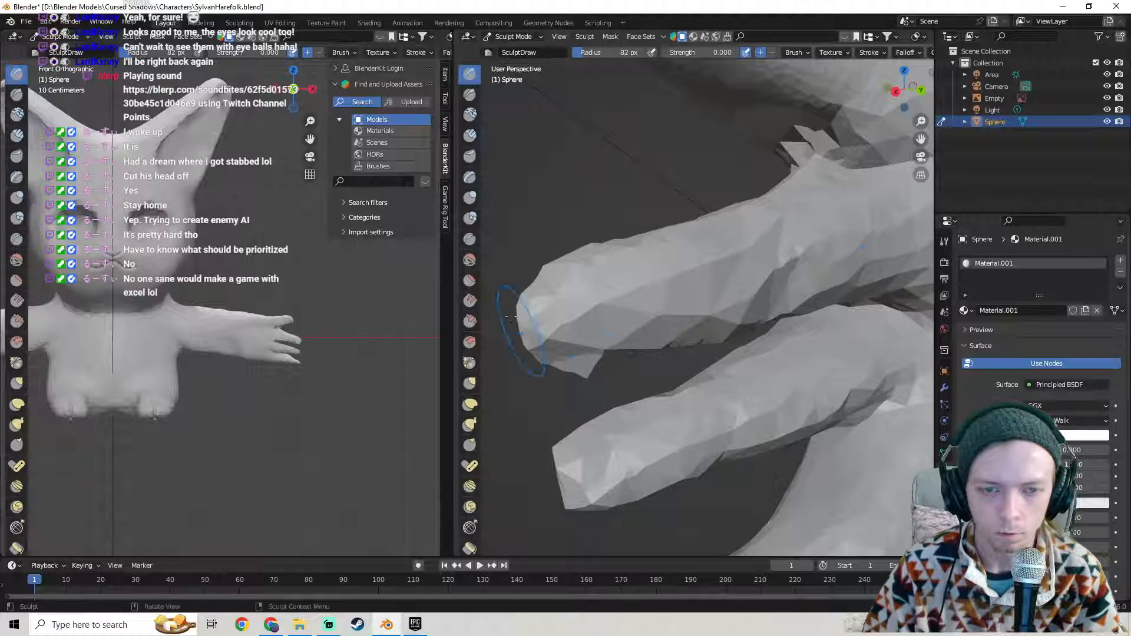
# - Smooth the index finger's underside and the web at its base with the Smooth brush
pyautogui.click(470, 260)
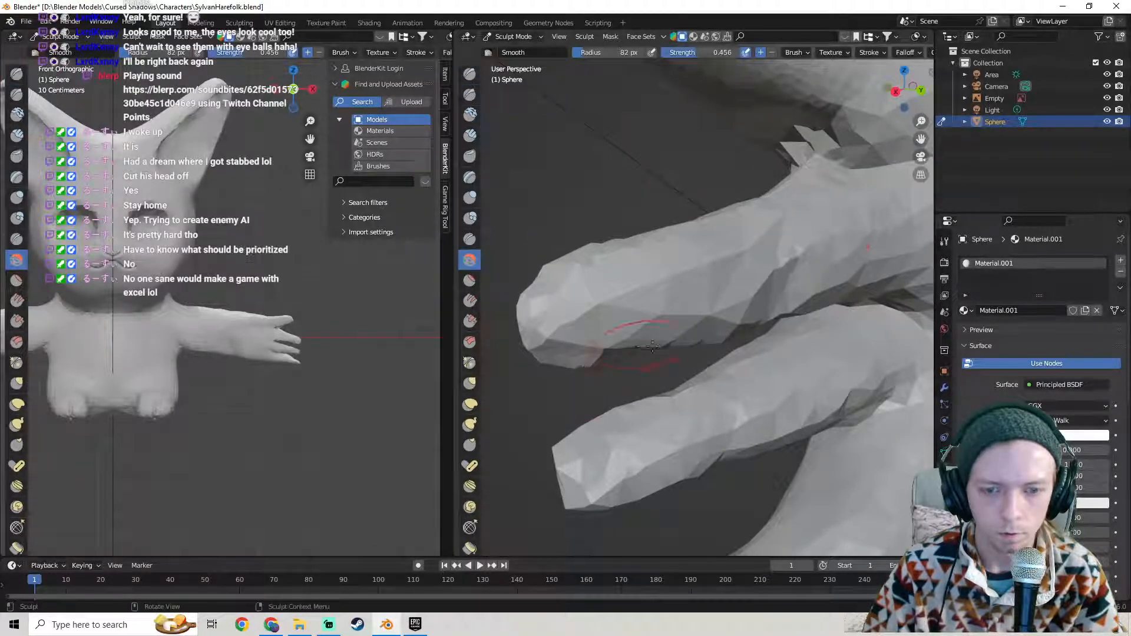
pyautogui.moveTo(762, 312); pyautogui.dragTo(685, 298, button='middle')
pyautogui.moveTo(756, 331); pyautogui.dragTo(824, 315)
pyautogui.moveTo(819, 313)
pyautogui.mouseDown(button='middle')
pyautogui.moveTo(737, 322)
pyautogui.moveTo(657, 347)
pyautogui.mouseUp(button='middle')
pyautogui.moveTo(727, 255)
pyautogui.mouseDown(button='middle')
pyautogui.moveTo(757, 318)
pyautogui.moveTo(763, 237)
pyautogui.mouseUp(button='middle')
pyautogui.moveTo(719, 232)
pyautogui.mouseDown()
pyautogui.moveTo(681, 222)
pyautogui.moveTo(625, 170)
pyautogui.mouseUp()
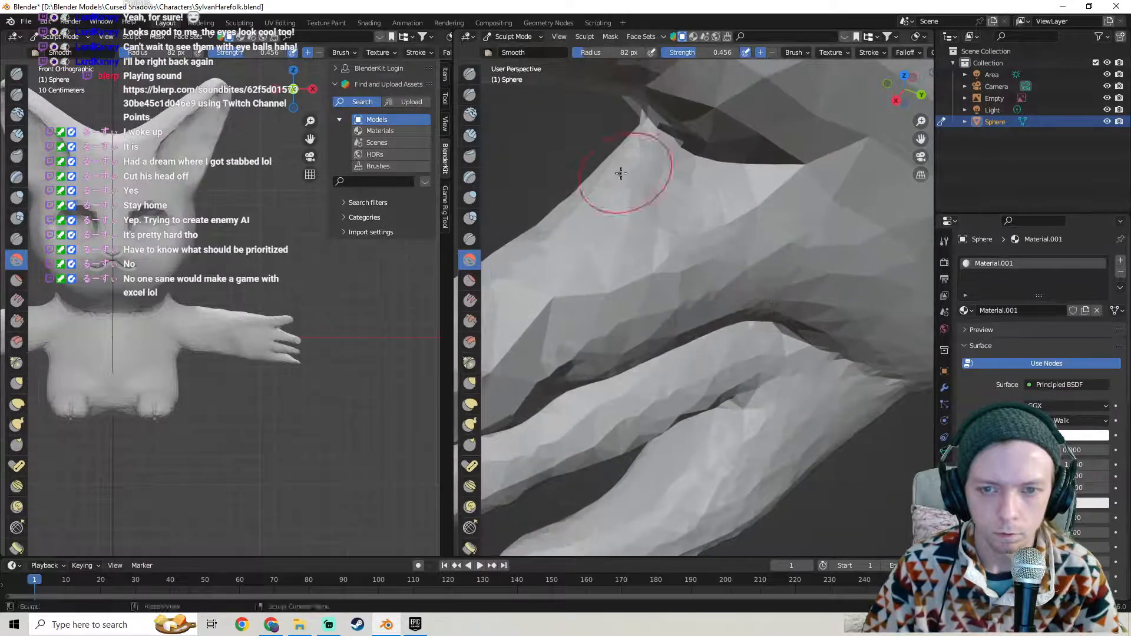
pyautogui.moveTo(563, 266); pyautogui.dragTo(548, 297)
# - Continue smoothing the middle section and lower side of the index finger
pyautogui.keyDown('shift'); pyautogui.moveTo(548, 297); pyautogui.dragTo(664, 289, button='middle'); pyautogui.keyUp('shift')
pyautogui.moveTo(638, 249)
pyautogui.mouseDown()
pyautogui.moveTo(649, 260)
pyautogui.moveTo(561, 347)
pyautogui.moveTo(631, 353)
pyautogui.moveTo(652, 378)
pyautogui.mouseUp()
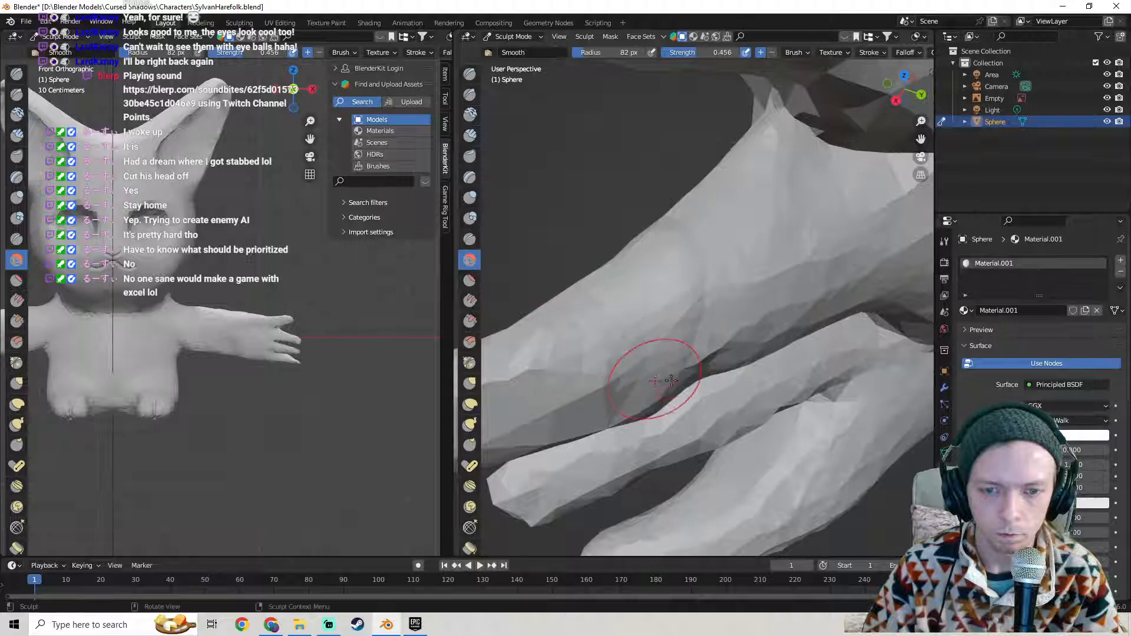
pyautogui.moveTo(652, 379); pyautogui.dragTo(665, 294, button='middle')
pyautogui.moveTo(630, 425); pyautogui.dragTo(624, 450)
pyautogui.moveTo(608, 429)
pyautogui.mouseDown(button='middle')
pyautogui.moveTo(715, 391)
pyautogui.moveTo(694, 424)
pyautogui.moveTo(833, 374)
pyautogui.moveTo(866, 384)
pyautogui.moveTo(720, 354)
pyautogui.mouseUp(button='middle')
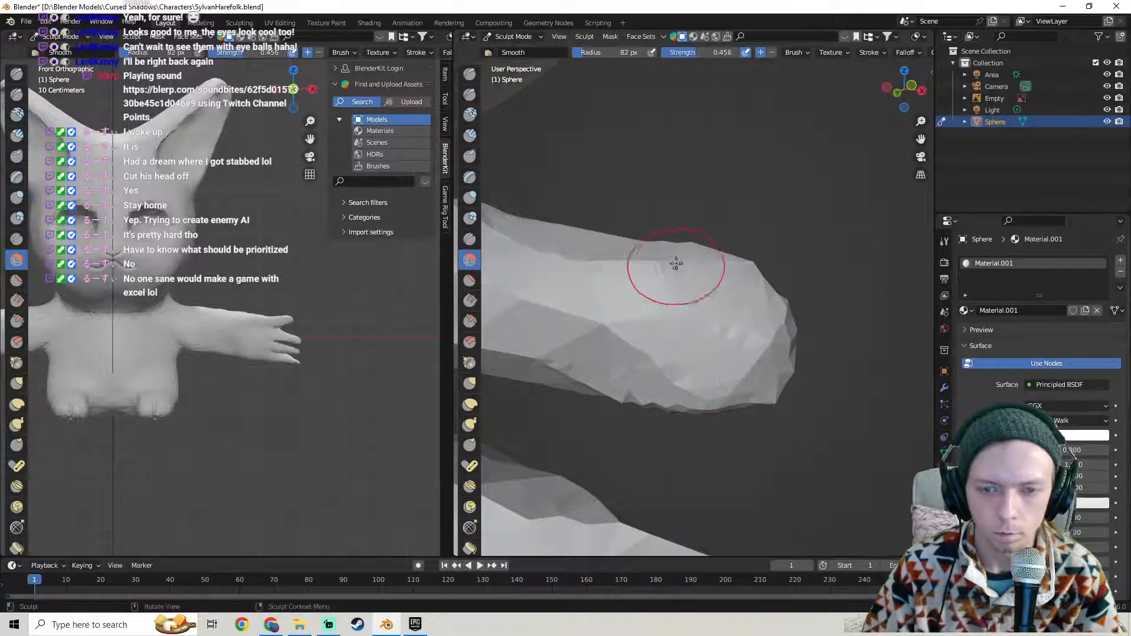
# - Round off the index fingertip with the Smooth brush and check its mesh in Edit Mode
pyautogui.moveTo(735, 261); pyautogui.dragTo(793, 291)
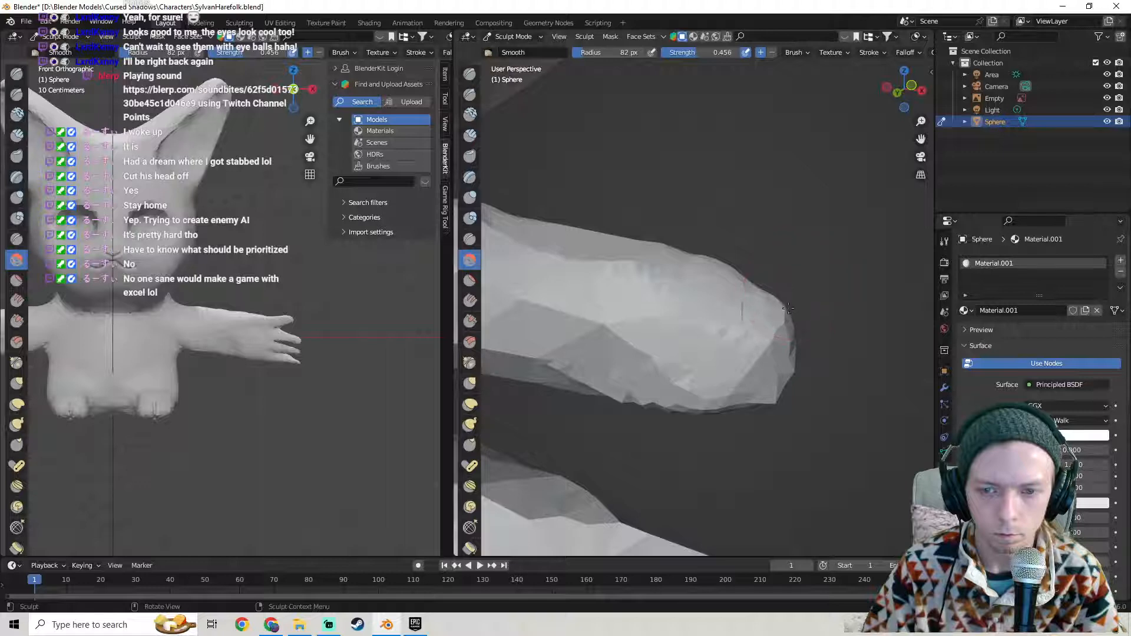
pyautogui.moveTo(786, 330)
pyautogui.mouseDown(button='middle')
pyautogui.moveTo(737, 371)
pyautogui.moveTo(677, 357)
pyautogui.moveTo(758, 386)
pyautogui.moveTo(652, 462)
pyautogui.moveTo(637, 448)
pyautogui.moveTo(695, 456)
pyautogui.moveTo(770, 429)
pyautogui.moveTo(699, 352)
pyautogui.mouseUp(button='middle')
pyautogui.moveTo(710, 387); pyautogui.dragTo(705, 409)
pyautogui.press('Tab')
pyautogui.press('Tab')
# - Refine the coarse mesh along the top and tip of the hand's third finger from the top with SculptDraw
pyautogui.moveTo(670, 404)
pyautogui.keyDown('shift'); pyautogui.mouseDown(button='middle')
pyautogui.moveTo(792, 333)
pyautogui.moveTo(756, 252)
pyautogui.mouseUp(button='middle'); pyautogui.keyUp('shift')
pyautogui.click(470, 74)
pyautogui.scroll(1, 757, 253)
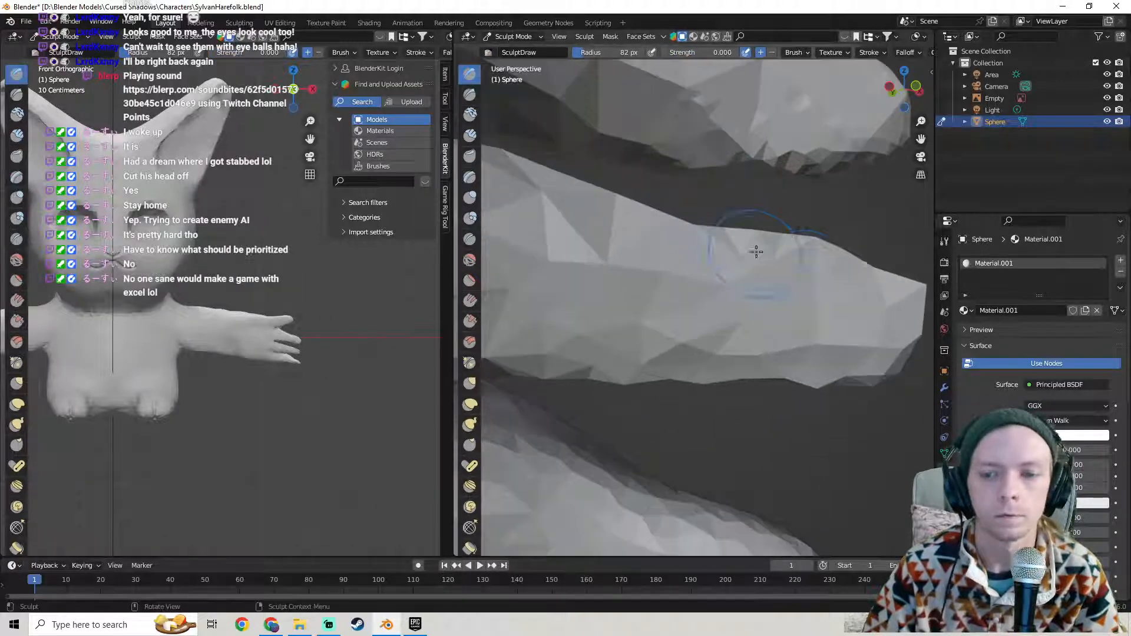
pyautogui.moveTo(816, 270); pyautogui.dragTo(625, 242)
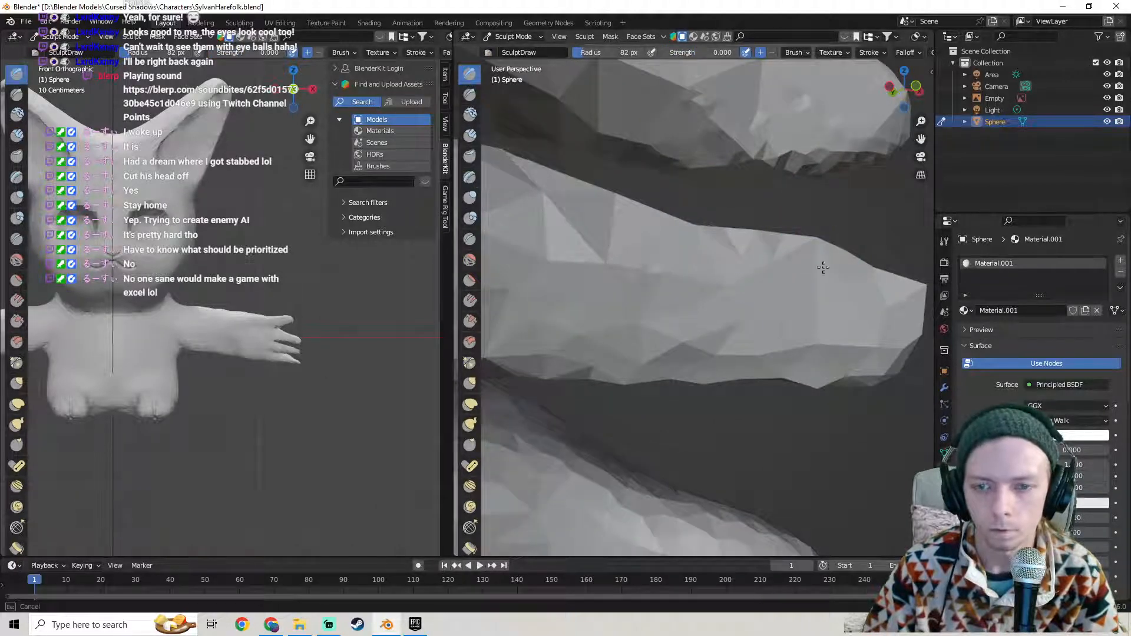
pyautogui.moveTo(904, 303)
pyautogui.mouseDown(button='middle')
pyautogui.moveTo(762, 278)
pyautogui.moveTo(823, 189)
pyautogui.mouseUp(button='middle')
pyautogui.press('Tab')
pyautogui.press('Tab')
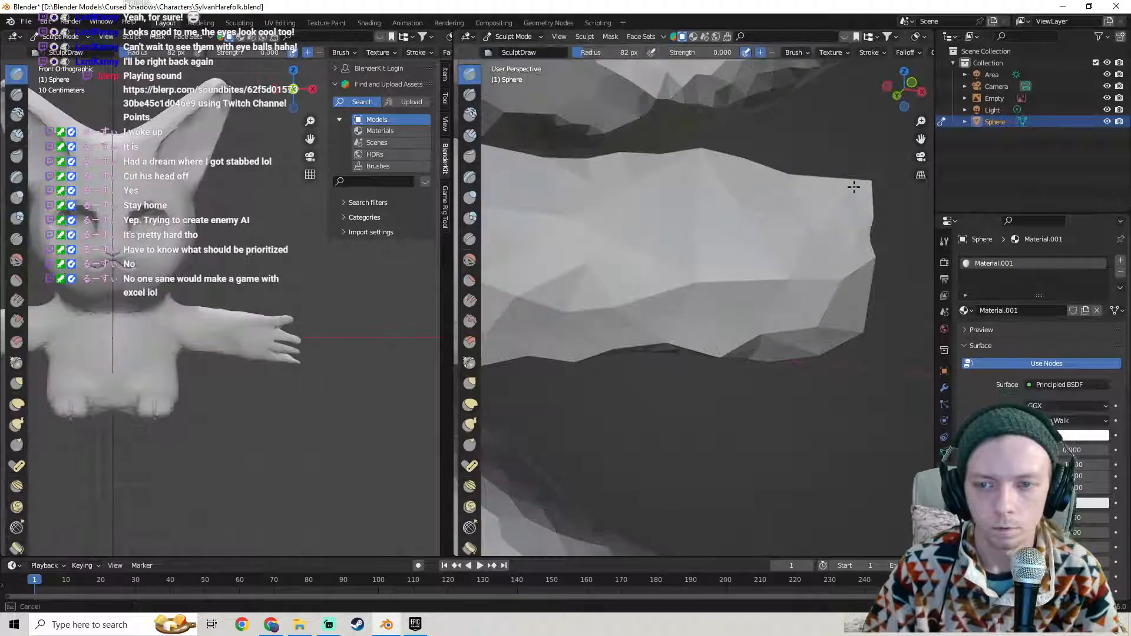
pyautogui.moveTo(555, 336)
pyautogui.mouseDown(button='middle')
pyautogui.moveTo(682, 302)
pyautogui.moveTo(818, 340)
pyautogui.mouseUp(button='middle')
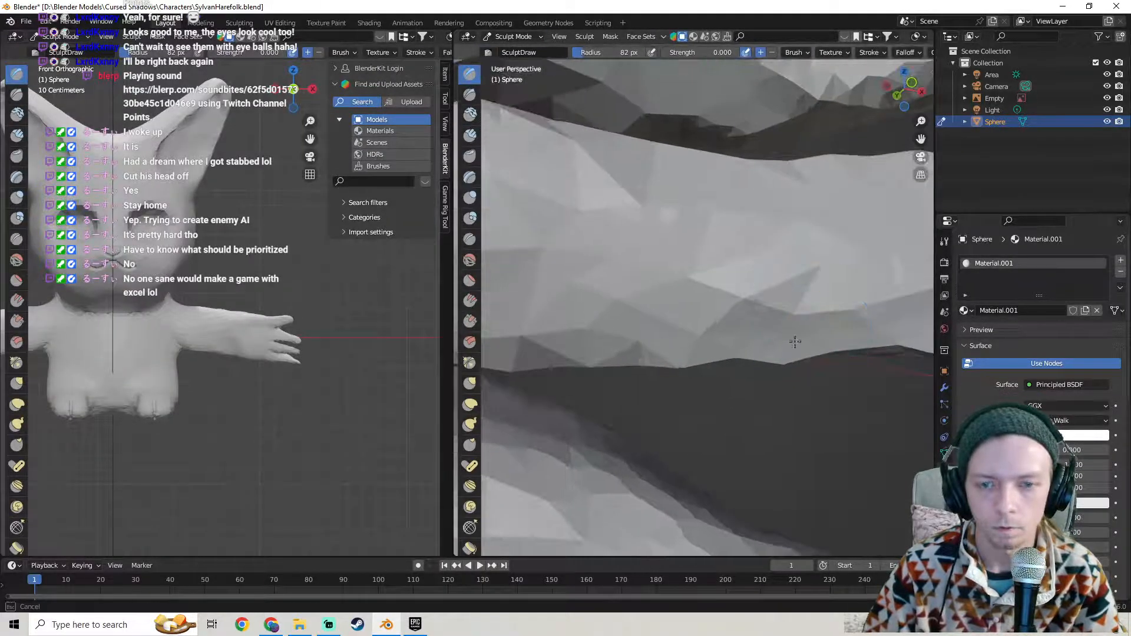
pyautogui.moveTo(576, 332)
pyautogui.mouseDown(button='middle')
pyautogui.moveTo(654, 308)
pyautogui.moveTo(703, 395)
pyautogui.mouseUp(button='middle')
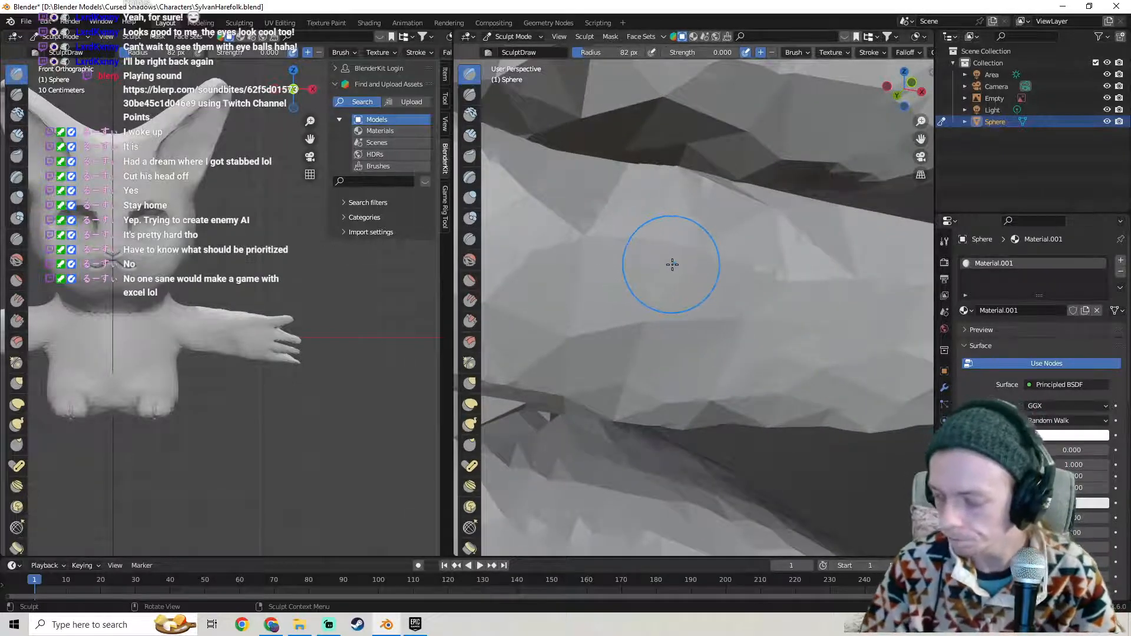
# - Refine the third finger's mesh near its base and on its far side with SculptDraw, checking the density in Edit Mode
pyautogui.scroll(-1, 707, 273)
pyautogui.moveTo(687, 273)
pyautogui.mouseDown(button='middle')
pyautogui.moveTo(611, 263)
pyautogui.moveTo(662, 283)
pyautogui.moveTo(586, 298)
pyautogui.moveTo(743, 307)
pyautogui.moveTo(723, 306)
pyautogui.mouseUp(button='middle')
pyautogui.press('Tab')
pyautogui.scroll(2, 743, 307)
pyautogui.press('Tab')
pyautogui.moveTo(857, 205); pyautogui.dragTo(809, 185)
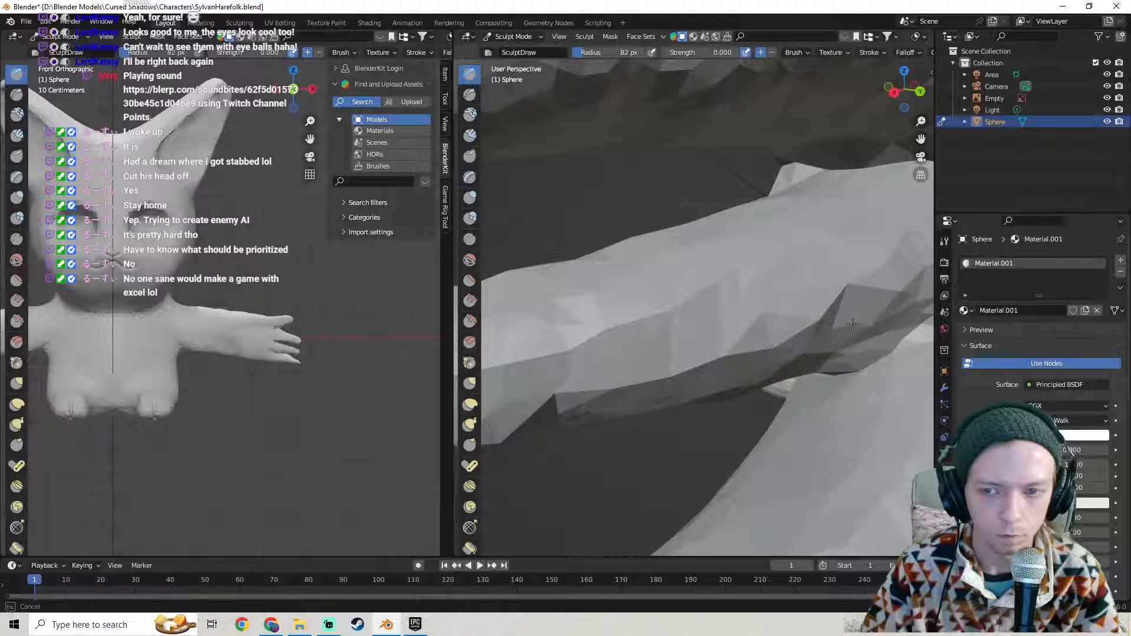
pyautogui.moveTo(623, 354); pyautogui.dragTo(842, 265, button='middle')
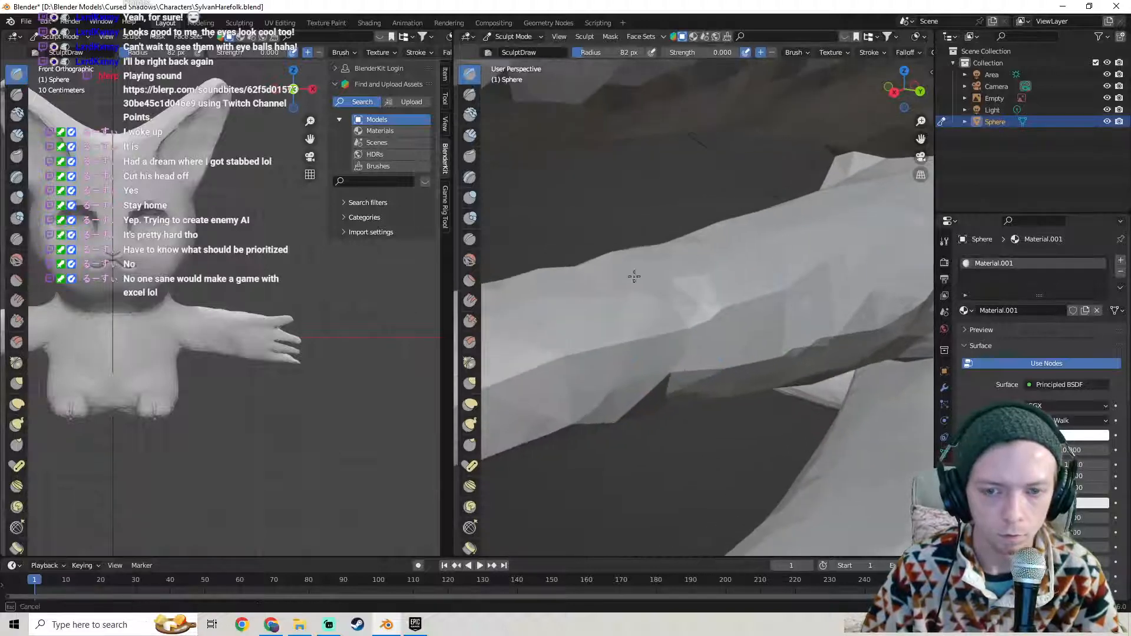
pyautogui.moveTo(575, 316); pyautogui.dragTo(815, 252, button='middle')
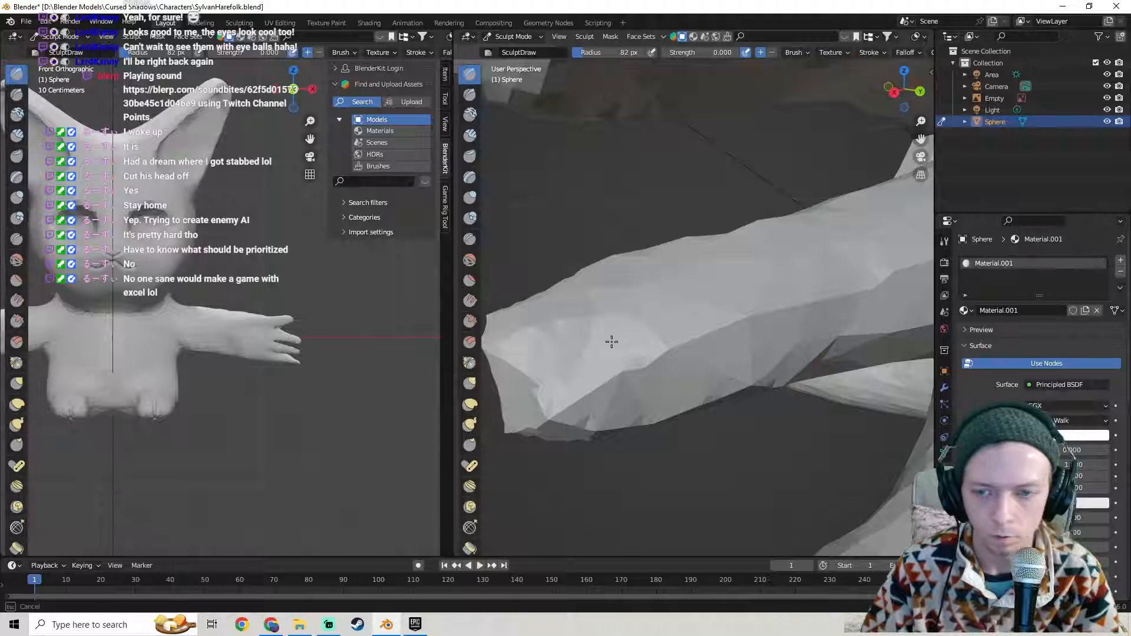
pyautogui.press('Tab')
pyautogui.moveTo(611, 341)
pyautogui.mouseDown(button='middle')
pyautogui.moveTo(843, 306)
pyautogui.moveTo(813, 283)
pyautogui.moveTo(795, 299)
pyautogui.moveTo(530, 267)
pyautogui.mouseUp(button='middle')
pyautogui.press('Tab')
# - Smooth the jagged tip and end face of the third finger with the Smooth brush
pyautogui.click(470, 260)
pyautogui.moveTo(796, 277); pyautogui.dragTo(745, 291, button='middle')
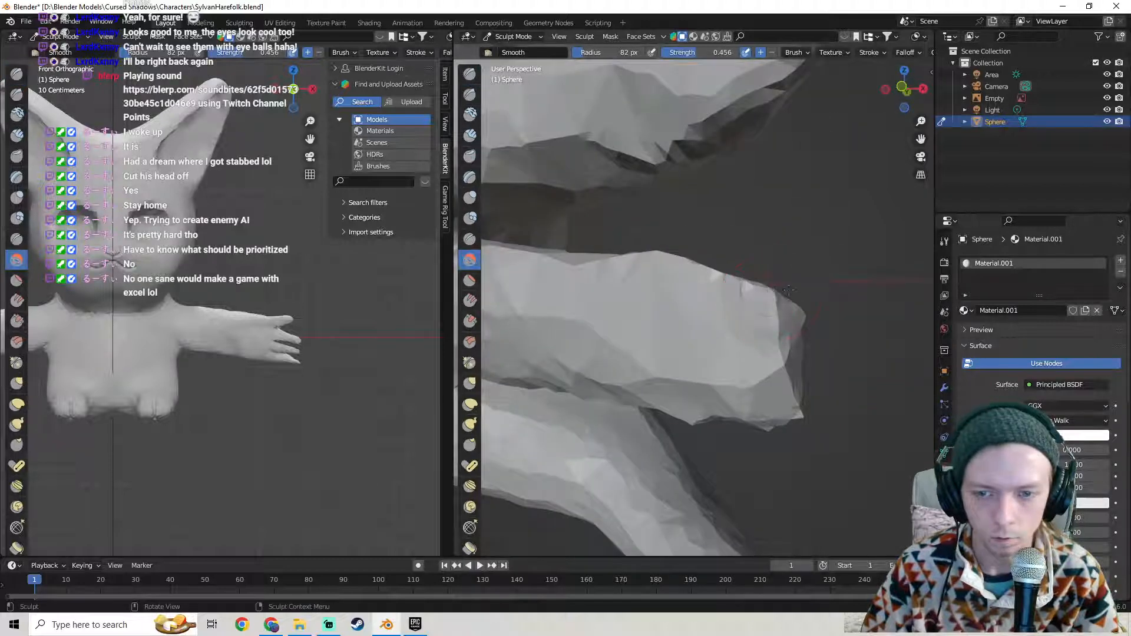
pyautogui.moveTo(825, 297)
pyautogui.mouseDown(button='middle')
pyautogui.moveTo(671, 321)
pyautogui.moveTo(669, 298)
pyautogui.moveTo(702, 286)
pyautogui.moveTo(684, 287)
pyautogui.mouseUp(button='middle')
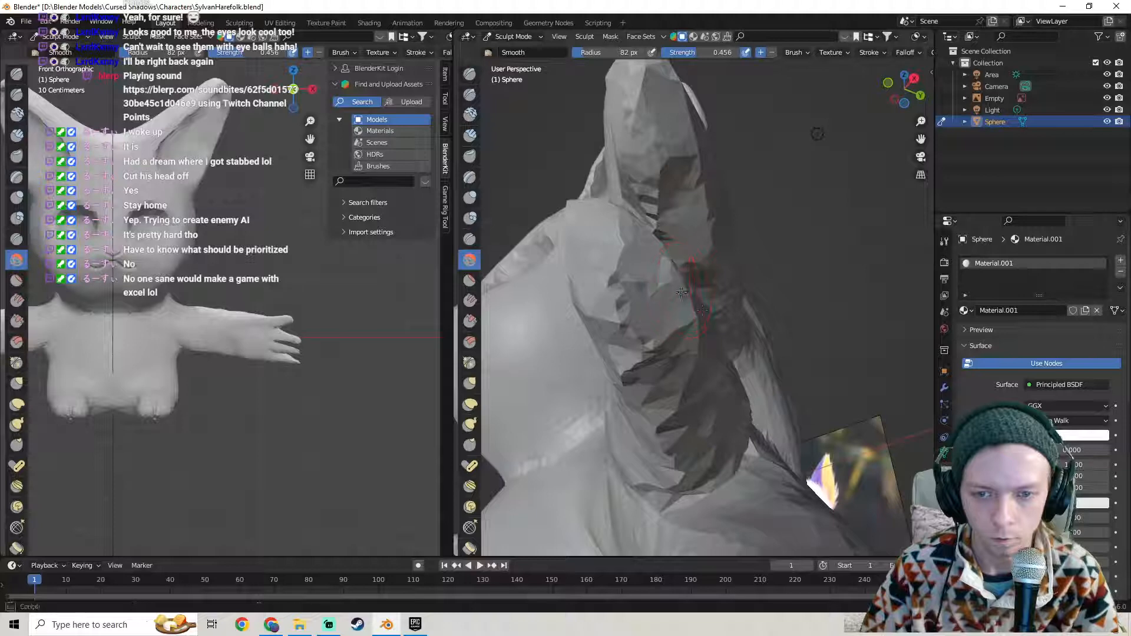
pyautogui.moveTo(644, 354)
pyautogui.mouseDown()
pyautogui.moveTo(625, 315)
pyautogui.moveTo(601, 302)
pyautogui.moveTo(649, 394)
pyautogui.mouseUp()
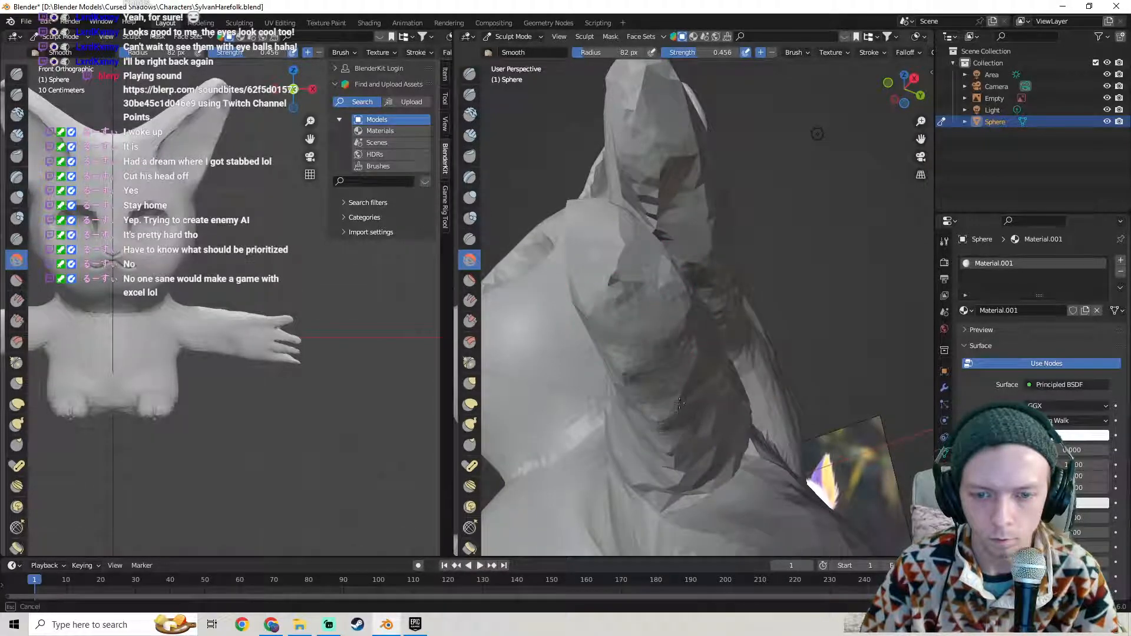
pyautogui.moveTo(701, 351); pyautogui.dragTo(650, 267)
# - Smooth the third finger along its length from the tip towards the palm
pyautogui.moveTo(621, 243)
pyautogui.mouseDown(button='middle')
pyautogui.moveTo(737, 283)
pyautogui.moveTo(813, 329)
pyautogui.moveTo(802, 304)
pyautogui.mouseUp(button='middle')
pyautogui.moveTo(798, 299)
pyautogui.mouseDown()
pyautogui.moveTo(778, 289)
pyautogui.moveTo(711, 334)
pyautogui.moveTo(719, 309)
pyautogui.moveTo(770, 280)
pyautogui.moveTo(760, 255)
pyautogui.mouseUp()
pyautogui.moveTo(640, 331)
pyautogui.mouseDown()
pyautogui.moveTo(732, 239)
pyautogui.moveTo(762, 231)
pyautogui.mouseUp()
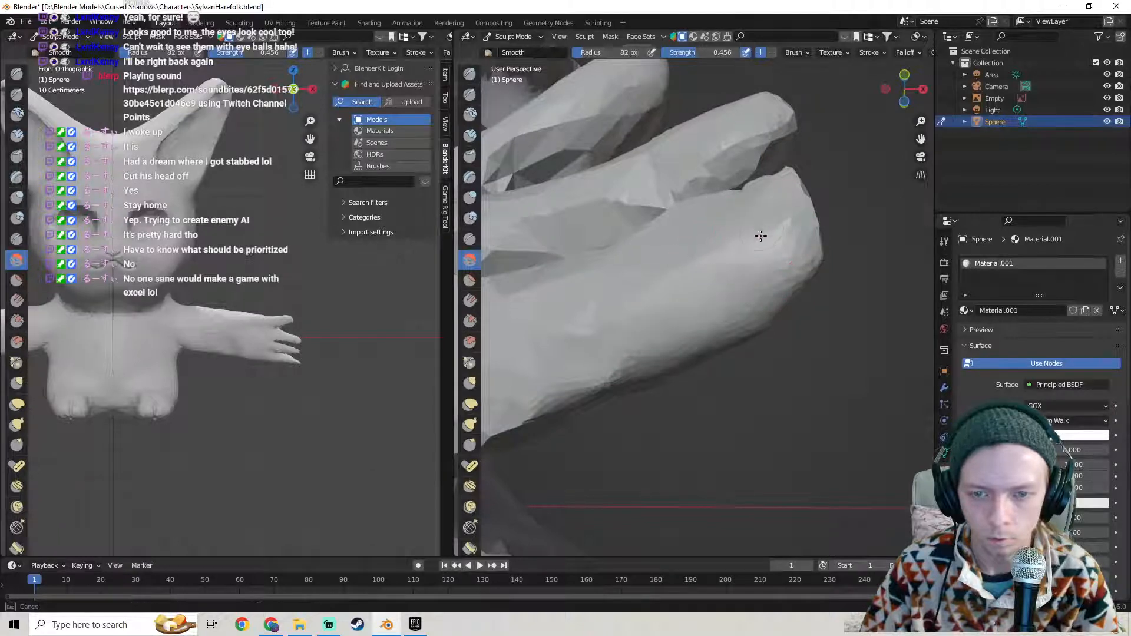
pyautogui.moveTo(566, 338); pyautogui.dragTo(682, 317)
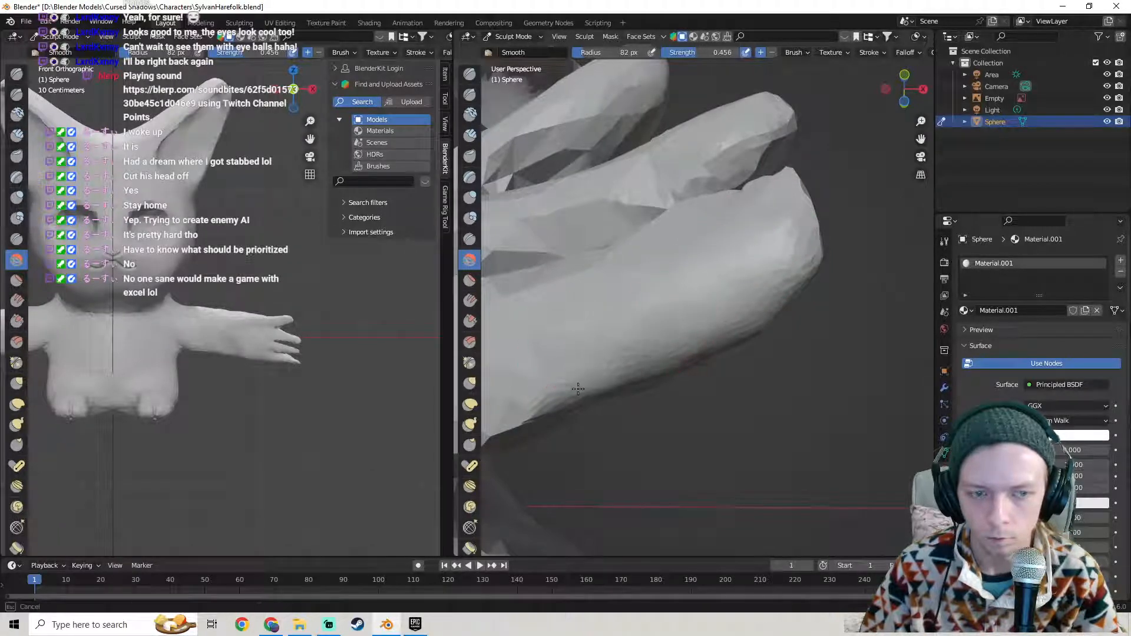
# - Round off the third fingertip and smooth the far side of the finger with the Smooth brush
pyautogui.moveTo(761, 313); pyautogui.dragTo(770, 373, button='middle')
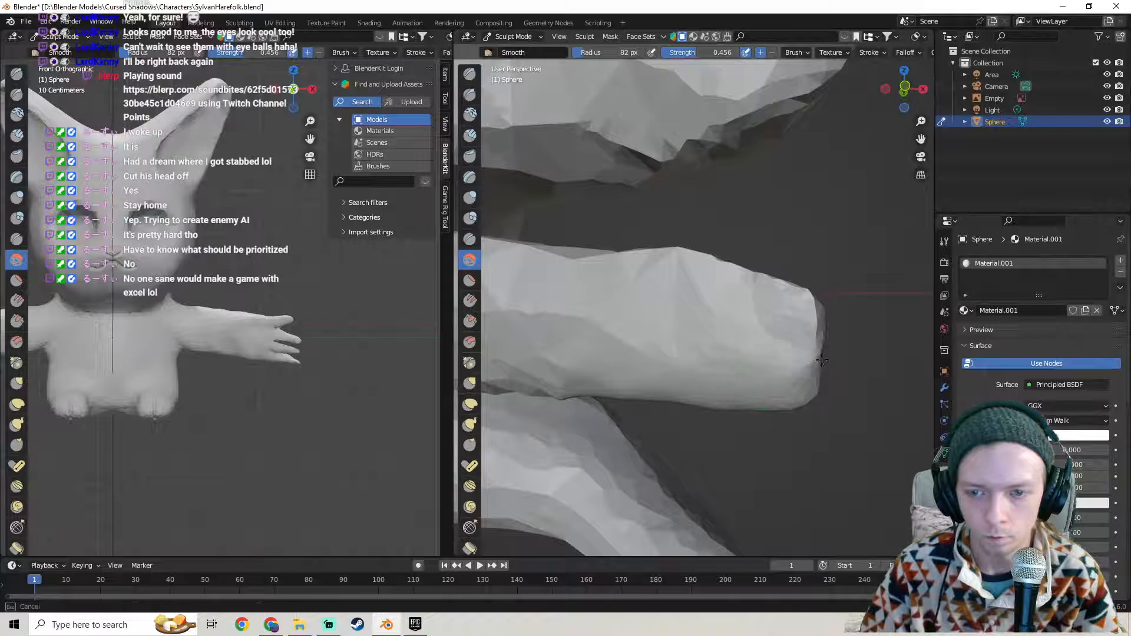
pyautogui.moveTo(839, 297); pyautogui.dragTo(608, 346, button='middle')
pyautogui.moveTo(608, 346); pyautogui.dragTo(597, 294)
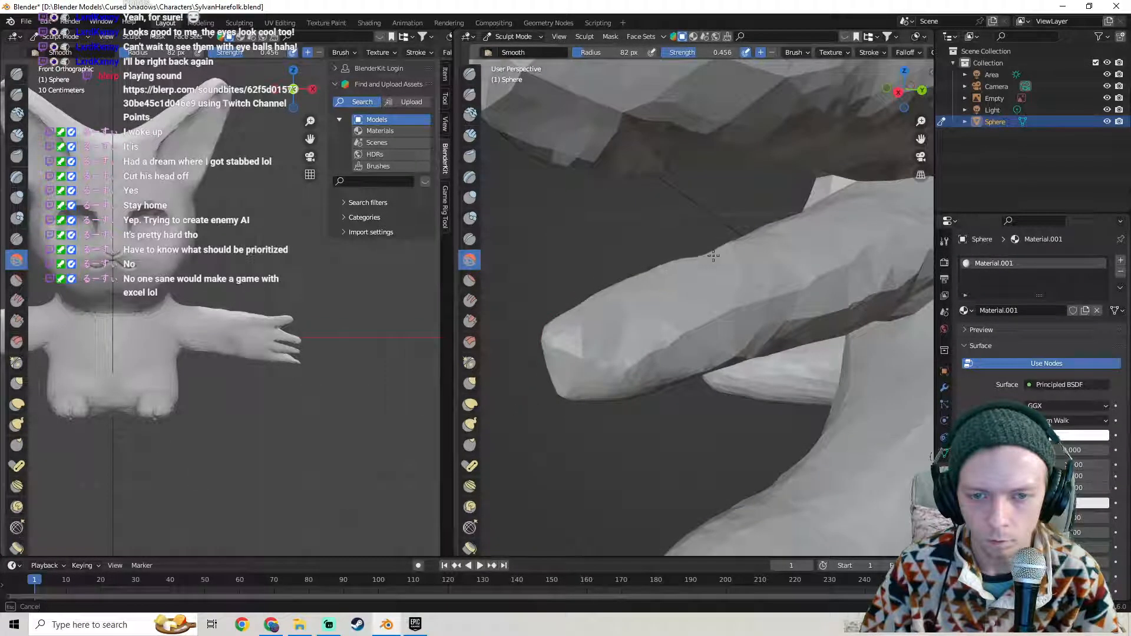
pyautogui.moveTo(763, 239); pyautogui.dragTo(632, 283)
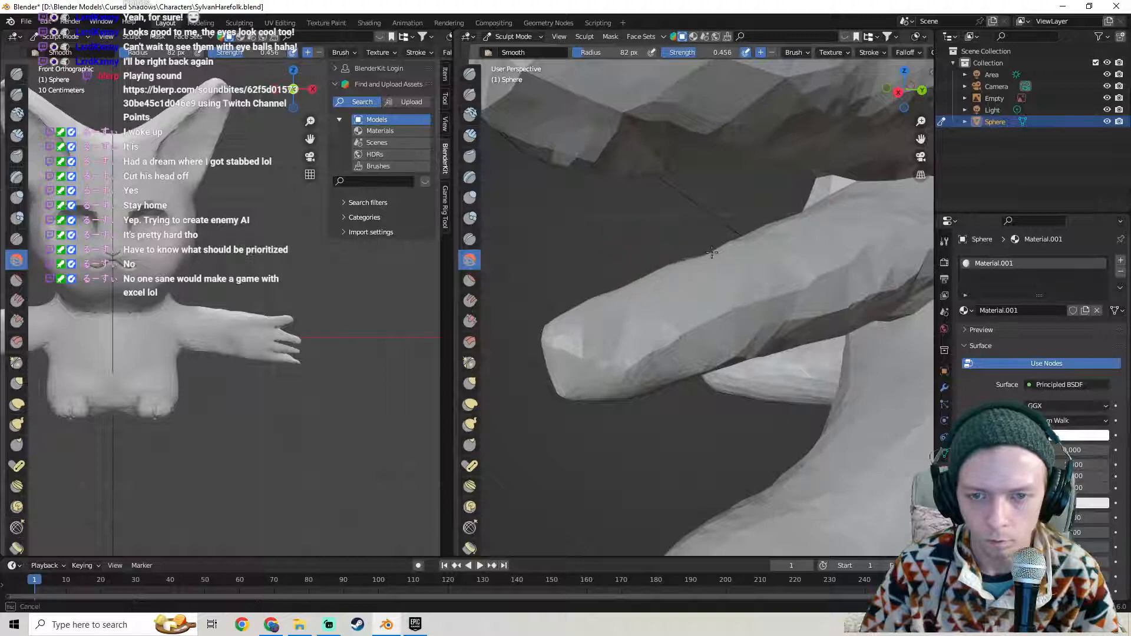
pyautogui.moveTo(804, 224); pyautogui.dragTo(801, 258)
pyautogui.moveTo(802, 258)
pyautogui.mouseDown(button='middle')
pyautogui.moveTo(702, 328)
pyautogui.moveTo(654, 339)
pyautogui.mouseUp(button='middle')
pyautogui.moveTo(654, 338)
pyautogui.mouseDown()
pyautogui.moveTo(751, 340)
pyautogui.moveTo(782, 298)
pyautogui.mouseUp()
# - Smooth the third finger's base and its transition into the hand with the Smooth brush
pyautogui.moveTo(866, 360)
pyautogui.mouseDown(button='middle')
pyautogui.moveTo(808, 328)
pyautogui.moveTo(694, 359)
pyautogui.moveTo(713, 377)
pyautogui.mouseUp(button='middle')
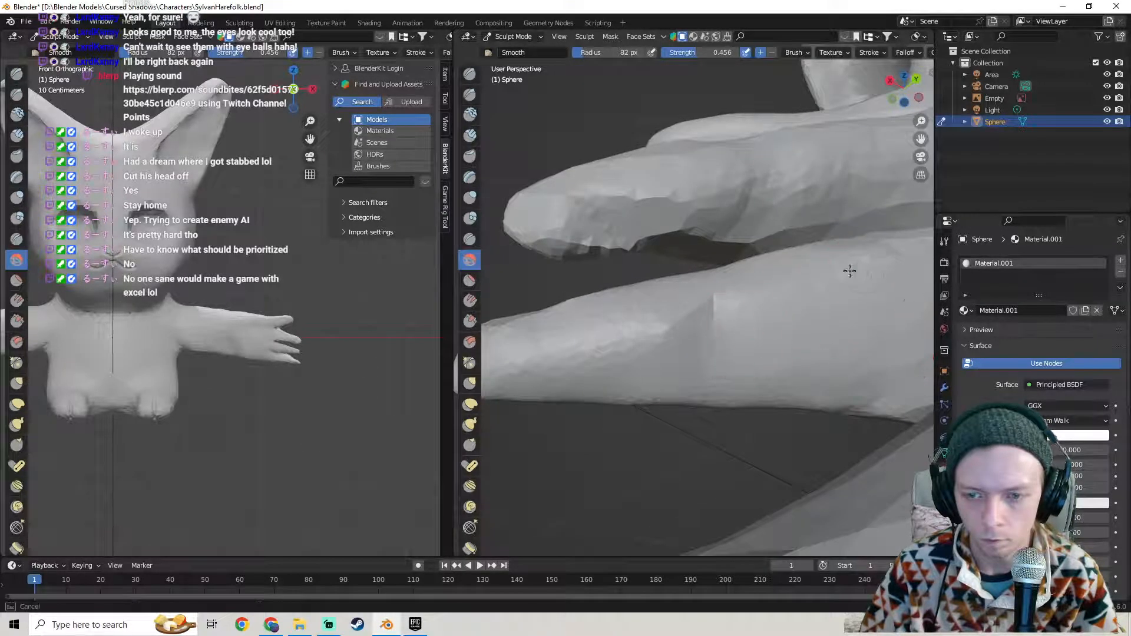
pyautogui.moveTo(606, 330)
pyautogui.mouseDown(button='middle')
pyautogui.moveTo(745, 329)
pyautogui.moveTo(808, 384)
pyautogui.moveTo(589, 336)
pyautogui.moveTo(747, 308)
pyautogui.mouseUp(button='middle')
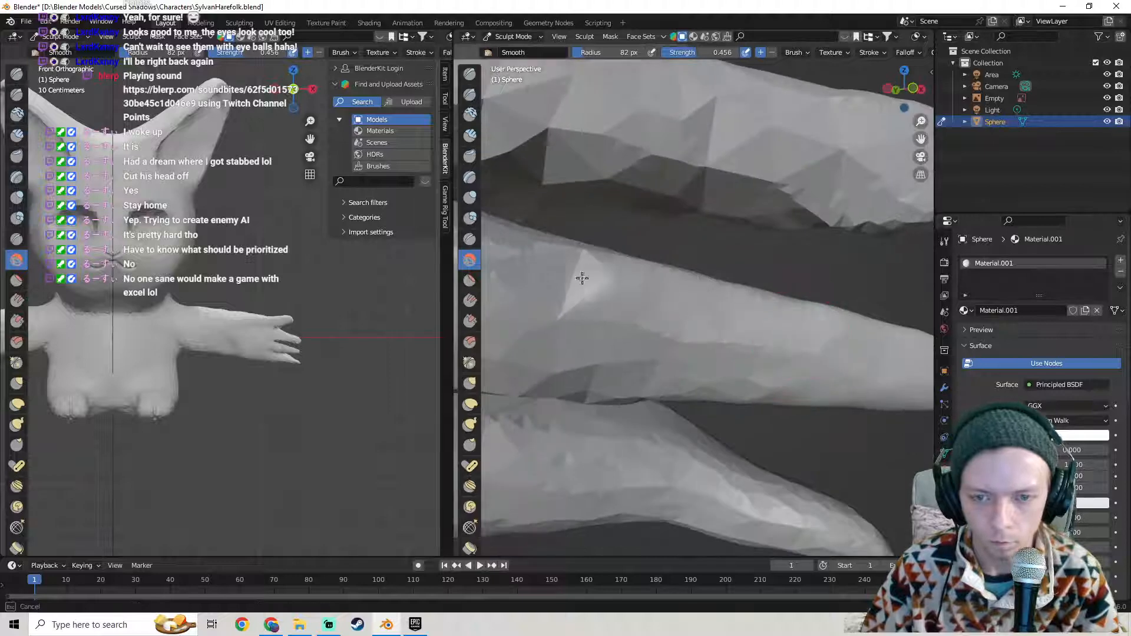
pyautogui.moveTo(589, 298)
pyautogui.mouseDown(button='middle')
pyautogui.moveTo(765, 324)
pyautogui.moveTo(771, 365)
pyautogui.mouseUp(button='middle')
pyautogui.moveTo(771, 366)
pyautogui.mouseDown()
pyautogui.moveTo(542, 389)
pyautogui.moveTo(662, 328)
pyautogui.mouseUp()
pyautogui.moveTo(619, 268)
pyautogui.mouseDown(button='middle')
pyautogui.moveTo(783, 323)
pyautogui.moveTo(741, 354)
pyautogui.mouseUp(button='middle')
pyautogui.moveTo(668, 386); pyautogui.dragTo(614, 289)
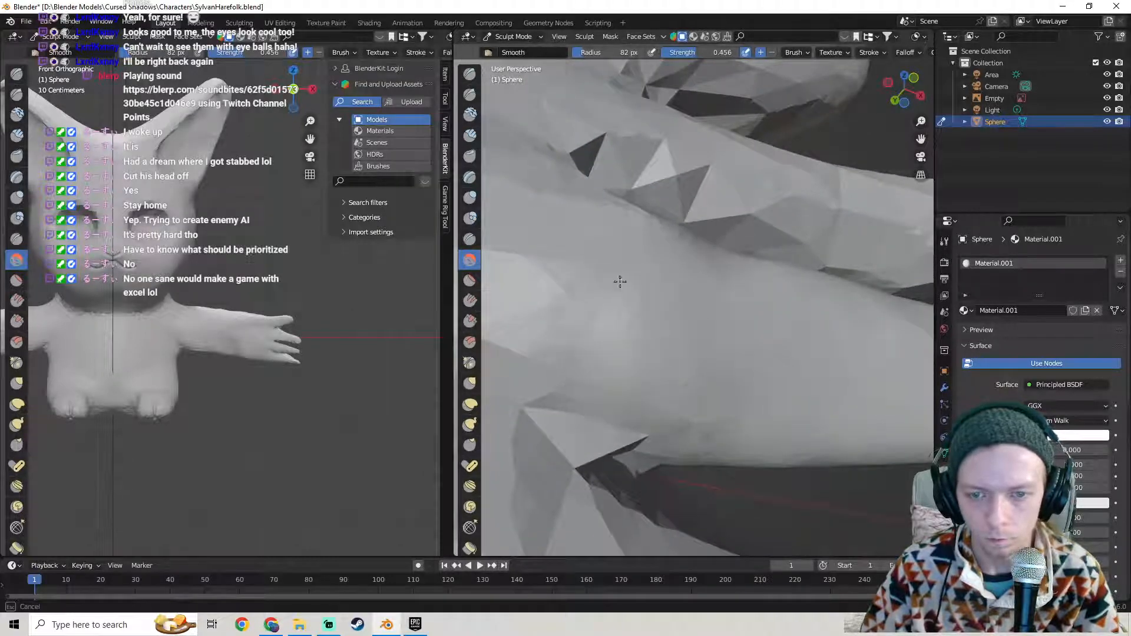
pyautogui.moveTo(622, 443)
pyautogui.mouseDown(button='middle')
pyautogui.moveTo(619, 429)
pyautogui.moveTo(666, 453)
pyautogui.moveTo(737, 318)
pyautogui.moveTo(674, 374)
pyautogui.mouseUp(button='middle')
pyautogui.scroll(3, 707, 376)
pyautogui.moveTo(721, 378); pyautogui.dragTo(772, 382)
pyautogui.moveTo(771, 382); pyautogui.dragTo(678, 330, button='middle')
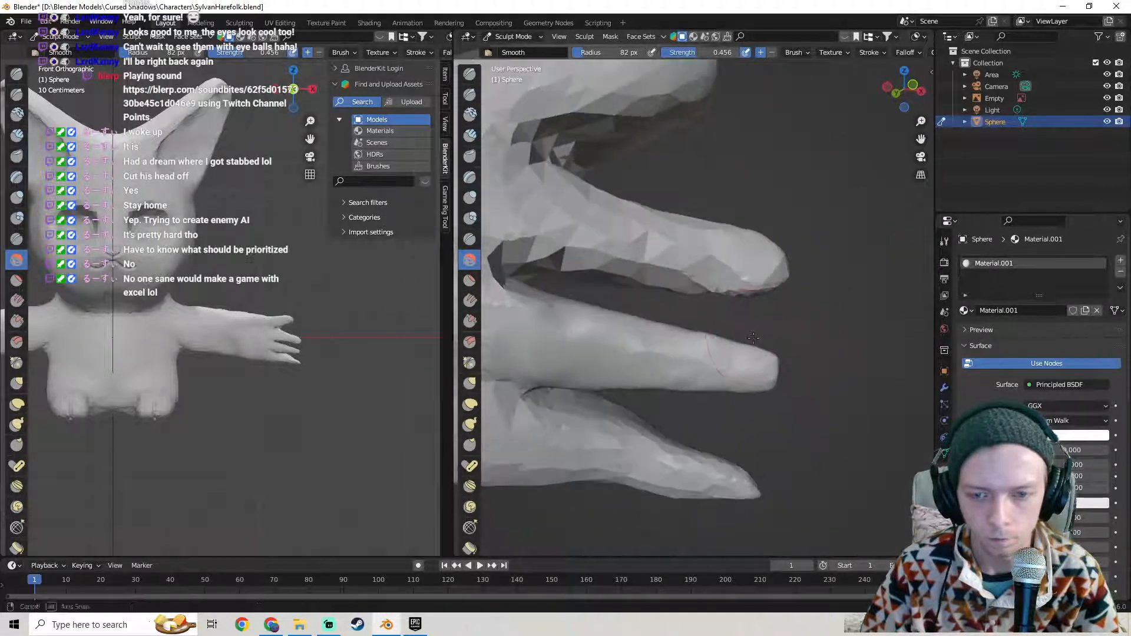
# - Adjust the third finger's outline with the Grab brush and check its shape from the fingertip side
pyautogui.click(470, 383)
pyautogui.moveTo(714, 371)
pyautogui.mouseDown(button='middle')
pyautogui.moveTo(821, 348)
pyautogui.moveTo(734, 325)
pyautogui.mouseUp(button='middle')
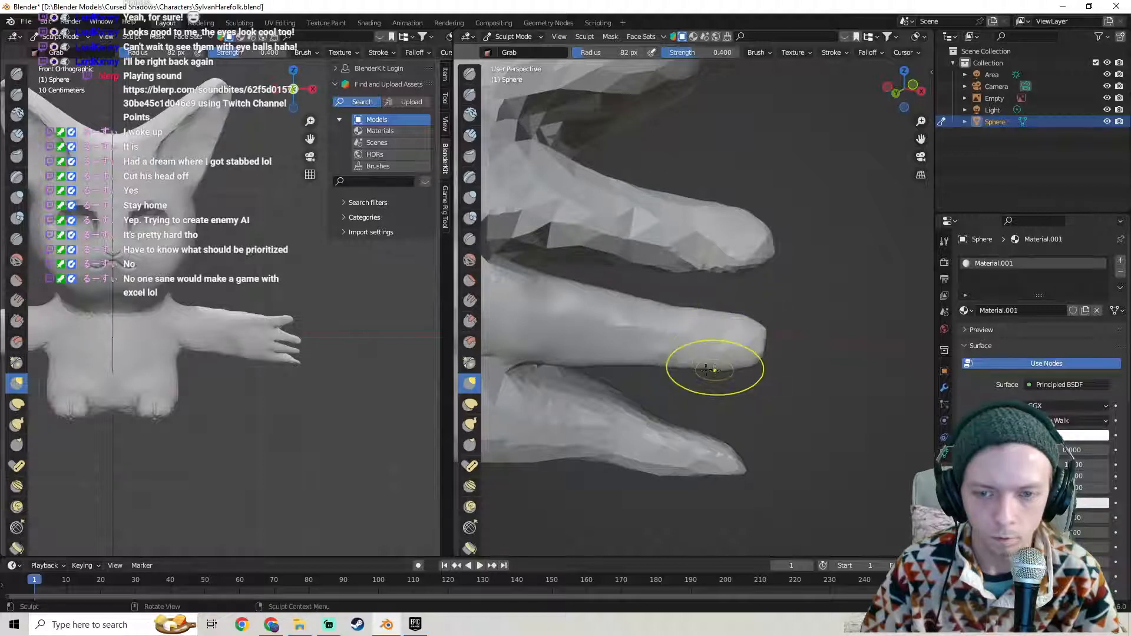
pyautogui.moveTo(624, 298); pyautogui.dragTo(617, 290)
pyautogui.moveTo(616, 292); pyautogui.dragTo(611, 287)
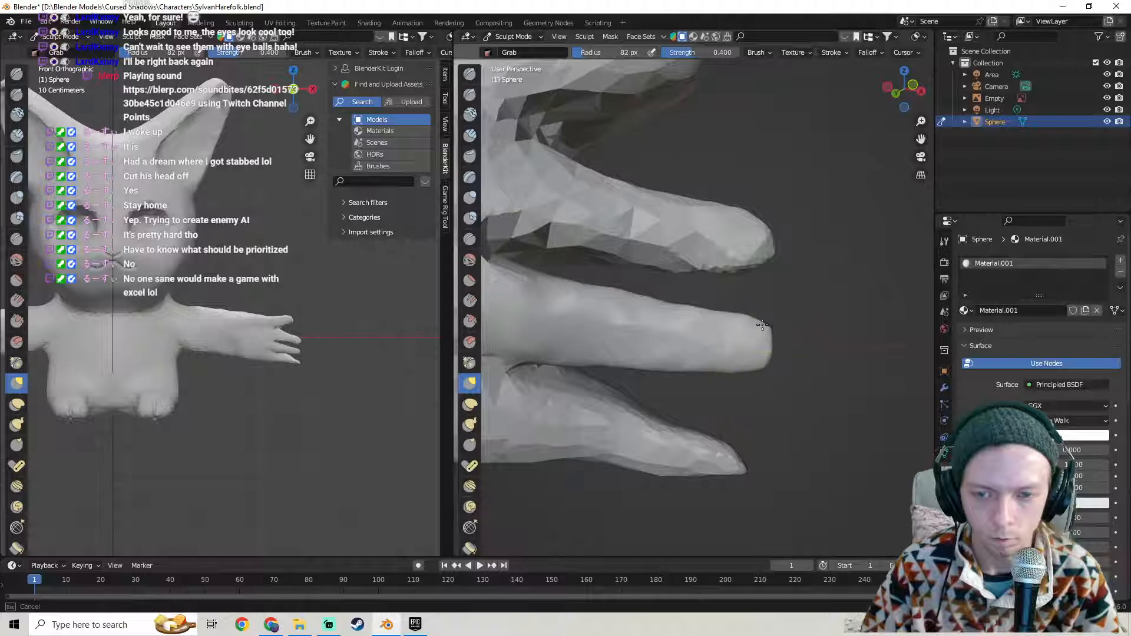
pyautogui.moveTo(693, 303)
pyautogui.mouseDown(button='middle')
pyautogui.moveTo(761, 321)
pyautogui.moveTo(719, 177)
pyautogui.moveTo(671, 254)
pyautogui.moveTo(675, 382)
pyautogui.moveTo(696, 404)
pyautogui.moveTo(728, 390)
pyautogui.moveTo(705, 357)
pyautogui.moveTo(729, 298)
pyautogui.mouseUp(button='middle')
pyautogui.moveTo(715, 359)
pyautogui.mouseDown(button='middle')
pyautogui.moveTo(753, 341)
pyautogui.moveTo(749, 367)
pyautogui.moveTo(735, 352)
pyautogui.moveTo(749, 366)
pyautogui.mouseUp(button='middle')
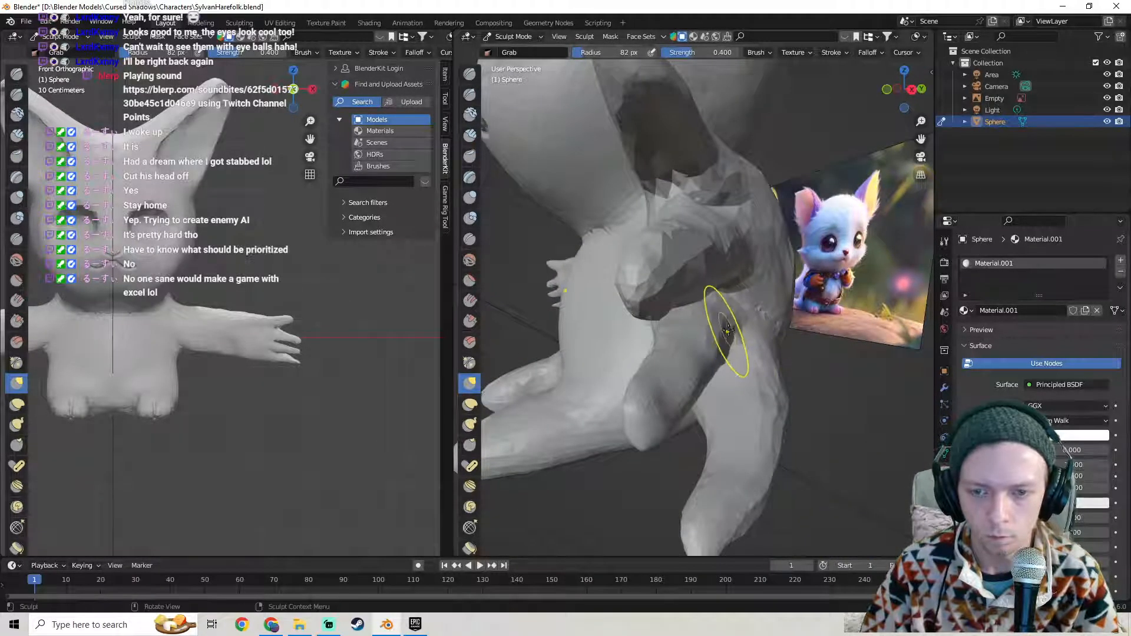
pyautogui.moveTo(746, 327); pyautogui.dragTo(774, 345, button='middle')
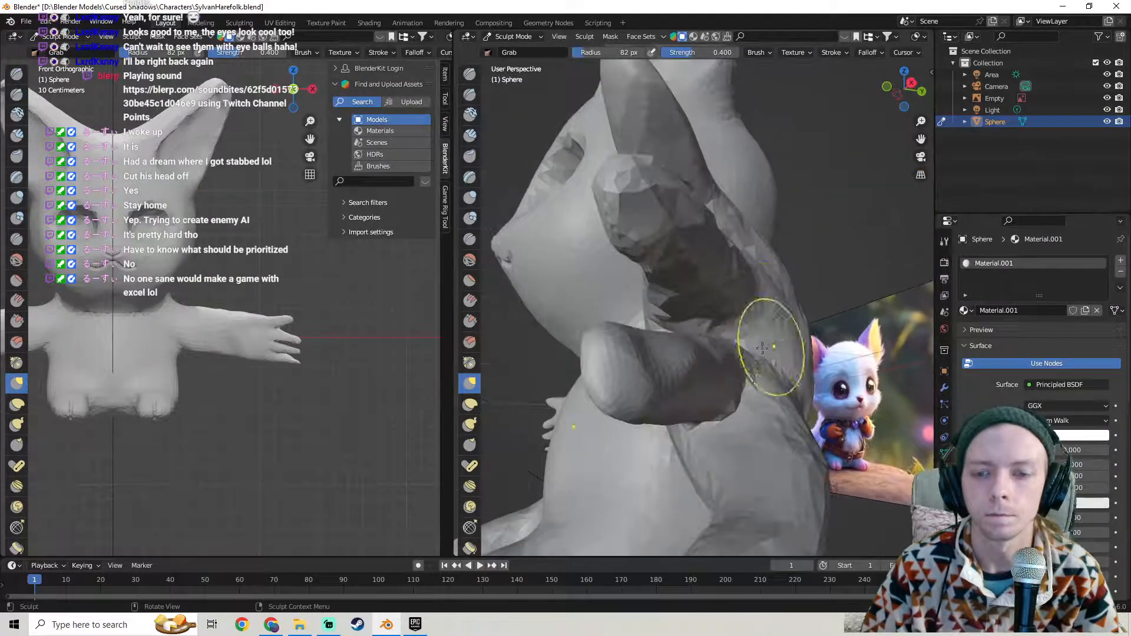
pyautogui.moveTo(726, 385); pyautogui.dragTo(739, 418, button='middle')
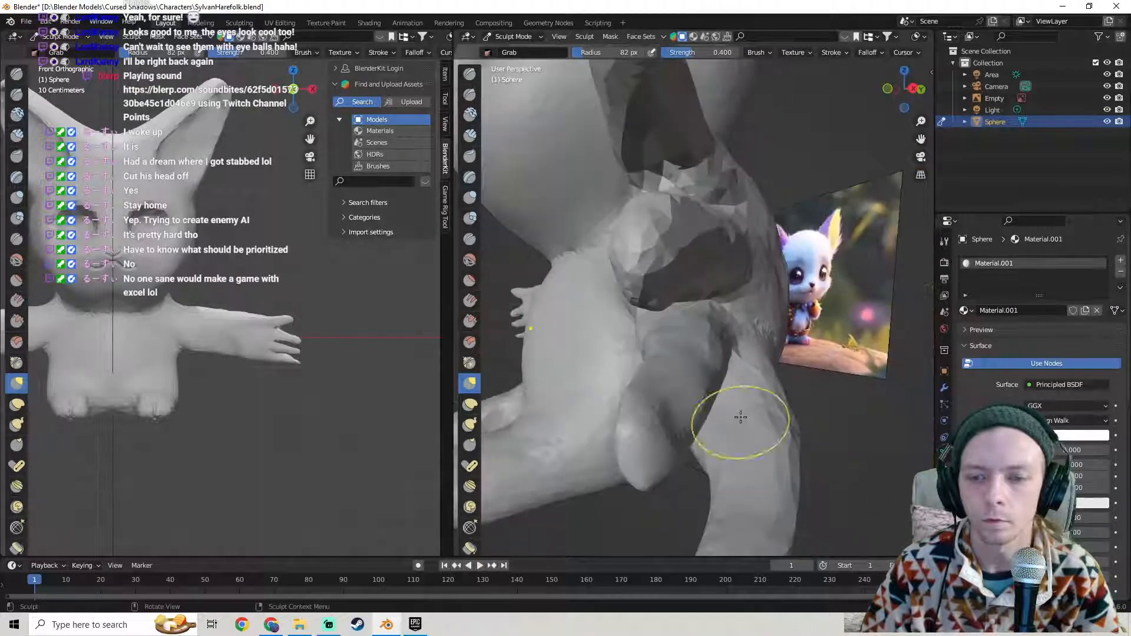
pyautogui.moveTo(736, 363)
pyautogui.mouseDown(button='middle')
pyautogui.moveTo(715, 391)
pyautogui.moveTo(690, 313)
pyautogui.moveTo(757, 346)
pyautogui.moveTo(696, 329)
pyautogui.moveTo(733, 323)
pyautogui.moveTo(613, 336)
pyautogui.moveTo(725, 330)
pyautogui.moveTo(716, 307)
pyautogui.mouseUp(button='middle')
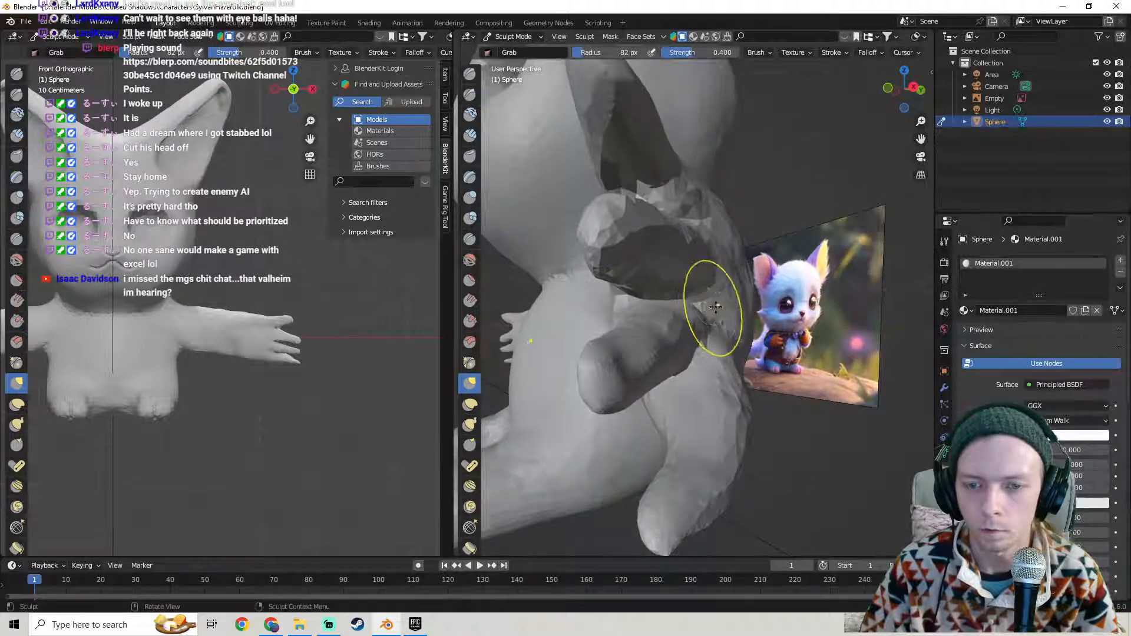
# - Reshape the web between the third finger and the lowest finger with the Grab brush, pulling it towards the palm
pyautogui.moveTo(715, 322); pyautogui.dragTo(704, 343)
pyautogui.moveTo(704, 344)
pyautogui.mouseDown(button='middle')
pyautogui.moveTo(621, 351)
pyautogui.moveTo(801, 355)
pyautogui.moveTo(758, 361)
pyautogui.moveTo(758, 397)
pyautogui.mouseUp(button='middle')
pyautogui.scroll(2, 647, 352)
pyautogui.press('Tab')
pyautogui.press('Tab')
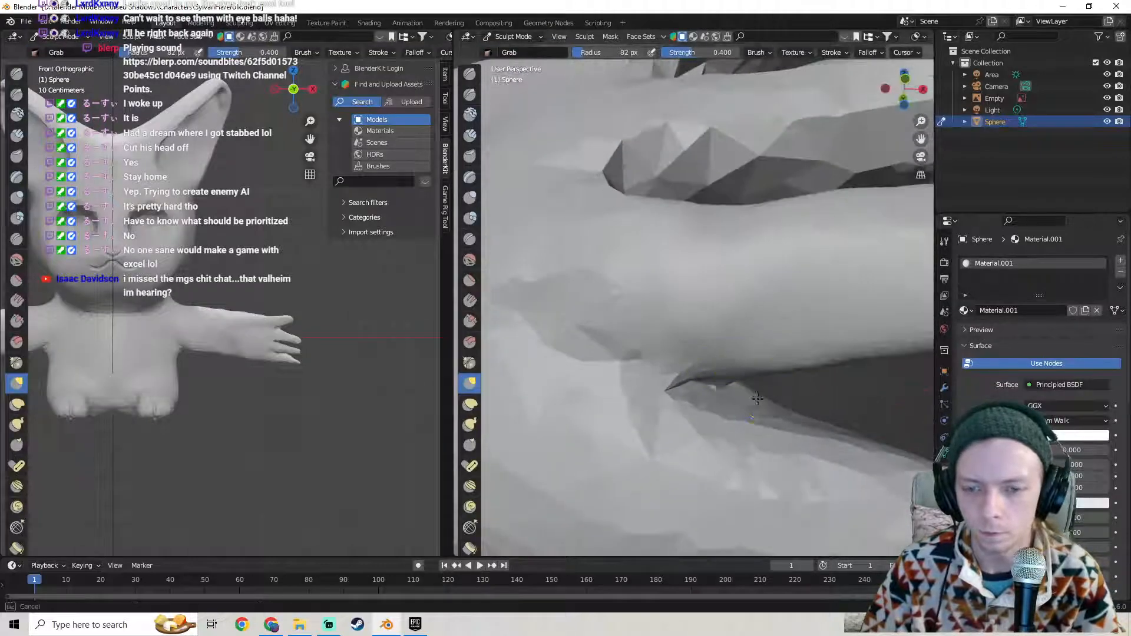
pyautogui.moveTo(743, 393); pyautogui.dragTo(683, 387)
pyautogui.scroll(-4, 717, 392)
pyautogui.scroll(2, 720, 376)
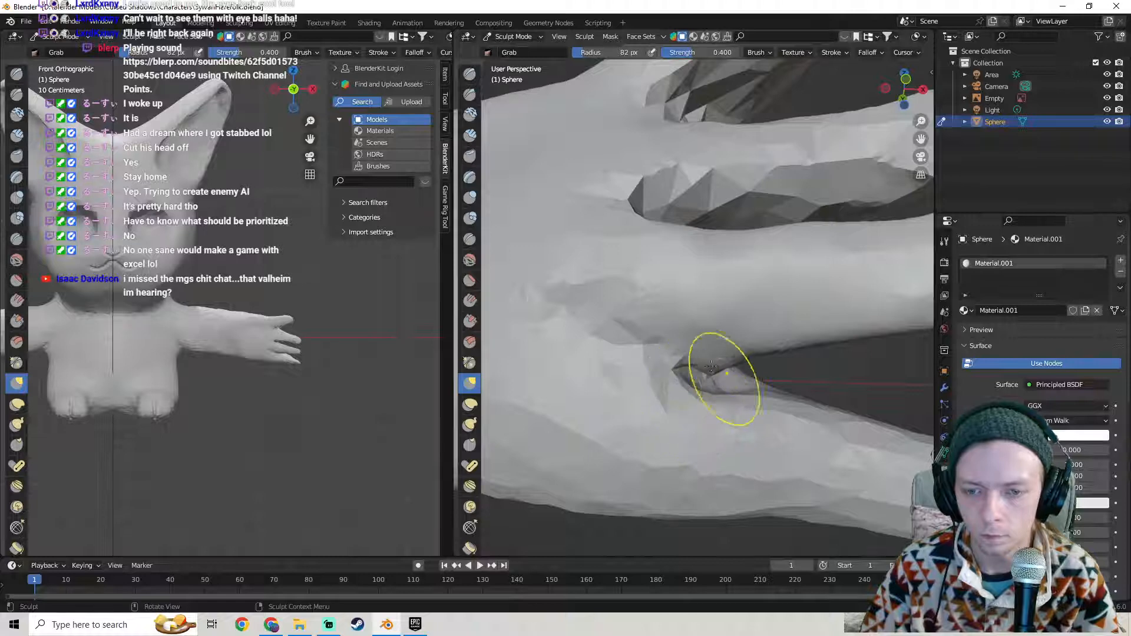
# - Smooth the web between the third and lowest fingers with the Smooth brush
pyautogui.click(470, 260)
pyautogui.scroll(4, 727, 313)
pyautogui.moveTo(727, 313); pyautogui.dragTo(727, 349, button='middle')
pyautogui.moveTo(715, 374); pyautogui.dragTo(728, 372)
pyautogui.scroll(-3, 710, 379)
pyautogui.moveTo(709, 378); pyautogui.dragTo(725, 383, button='middle')
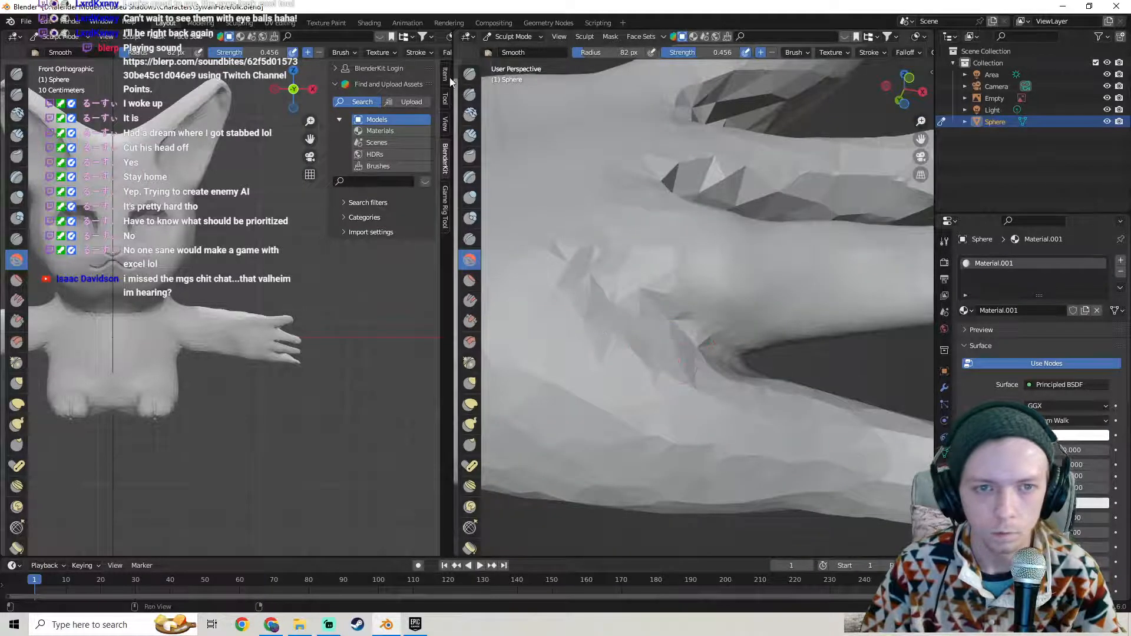
# - Pull the gap between the third and lowest fingers deeper into the hand with Grab, working from both sides
pyautogui.click(474, 382)
pyautogui.scroll(-3, 687, 374)
pyautogui.moveTo(687, 374); pyautogui.dragTo(708, 387, button='middle')
pyautogui.scroll(2, 712, 382)
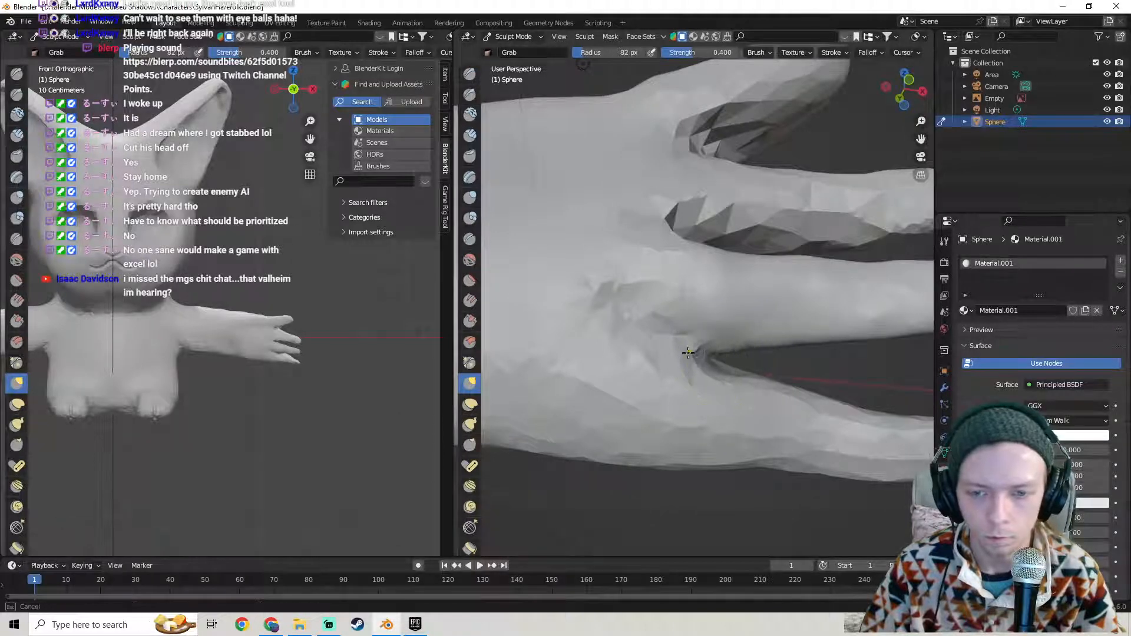
pyautogui.moveTo(719, 354)
pyautogui.mouseDown(button='middle')
pyautogui.moveTo(607, 404)
pyautogui.moveTo(706, 370)
pyautogui.mouseUp(button='middle')
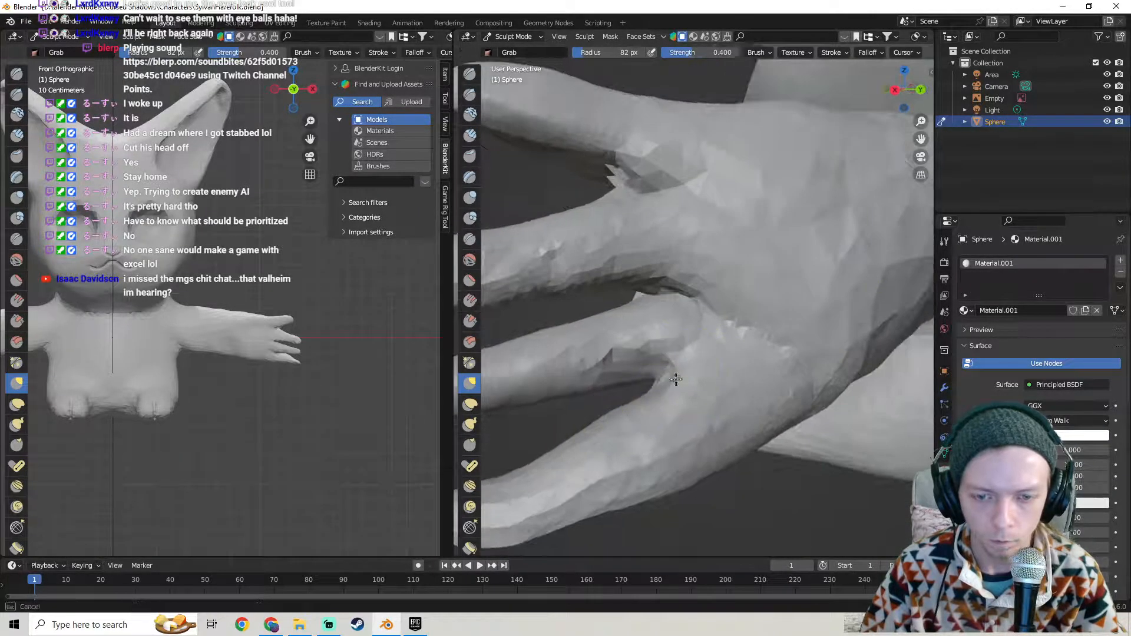
pyautogui.moveTo(612, 411)
pyautogui.mouseDown(button='middle')
pyautogui.moveTo(830, 354)
pyautogui.moveTo(778, 352)
pyautogui.moveTo(755, 308)
pyautogui.mouseUp(button='middle')
pyautogui.scroll(-4, 831, 353)
pyautogui.scroll(4, 728, 351)
pyautogui.scroll(4, 756, 308)
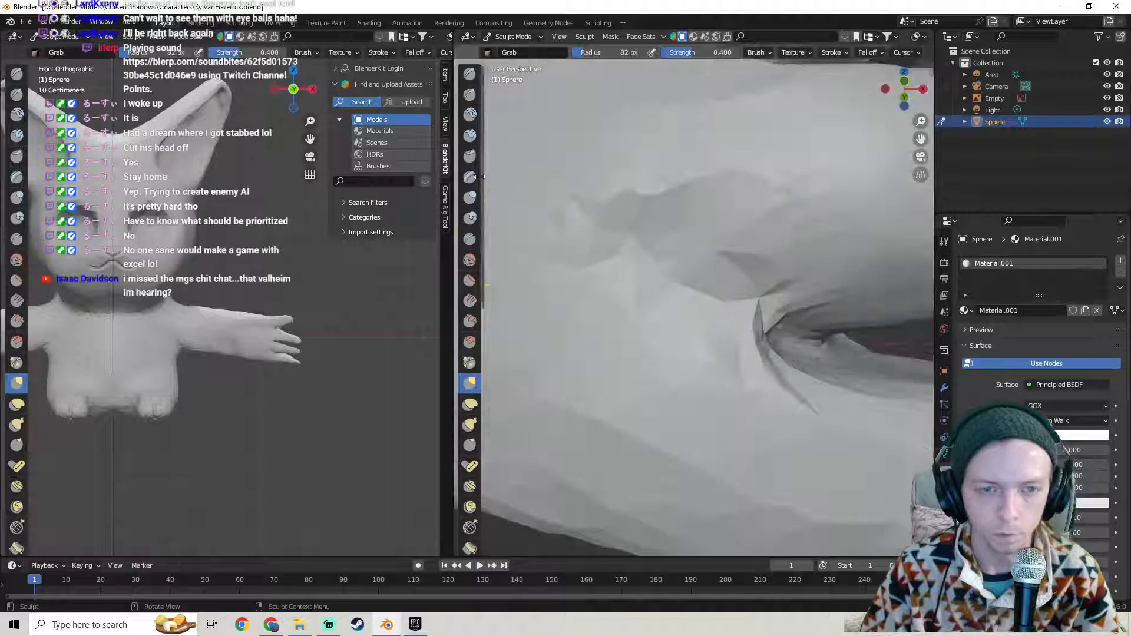
# - Smooth out the crease at the inner end of the gap between the third and lowest fingers
pyautogui.click(470, 260)
pyautogui.moveTo(781, 377)
pyautogui.mouseDown()
pyautogui.moveTo(770, 328)
pyautogui.moveTo(745, 331)
pyautogui.moveTo(790, 345)
pyautogui.moveTo(781, 361)
pyautogui.mouseUp()
pyautogui.scroll(-1, 780, 360)
pyautogui.scroll(-5, 780, 360)
pyautogui.moveTo(804, 354)
pyautogui.keyDown('shift'); pyautogui.mouseDown(button='middle')
pyautogui.moveTo(783, 334)
pyautogui.moveTo(730, 333)
pyautogui.moveTo(759, 334)
pyautogui.mouseUp(button='middle'); pyautogui.keyUp('shift')
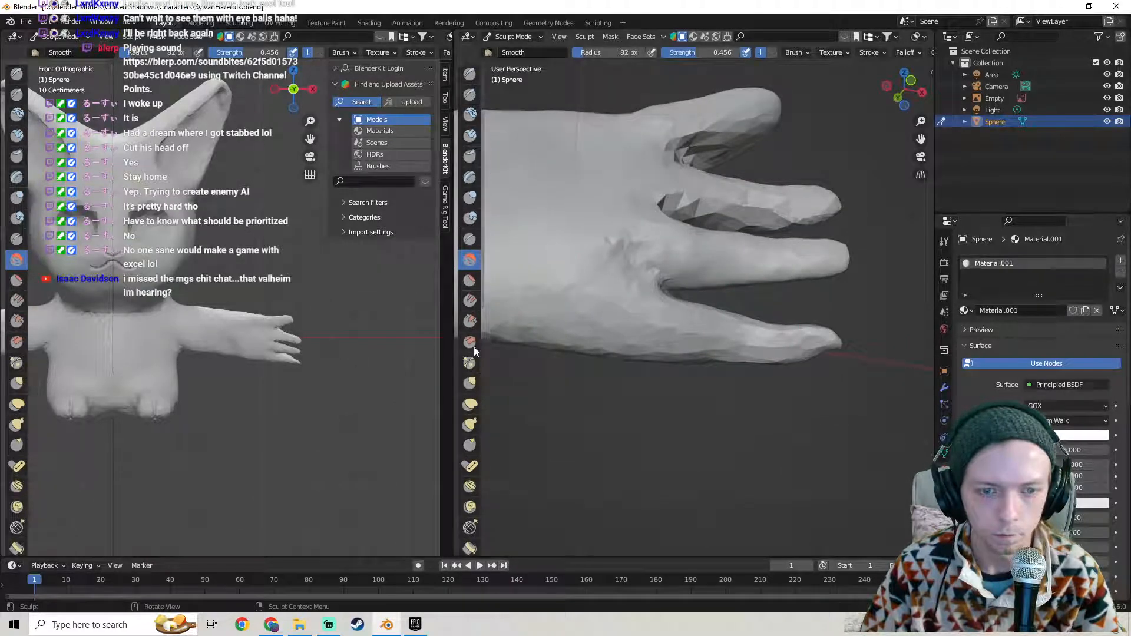
# - Reshape the tip of the lowest finger into a fuller, rounder form with the Grab brush
pyautogui.click(469, 384)
pyautogui.scroll(3, 838, 358)
pyautogui.keyDown('shift'); pyautogui.moveTo(838, 358); pyautogui.dragTo(627, 326, button='middle'); pyautogui.keyUp('shift')
pyautogui.moveTo(626, 326); pyautogui.dragTo(618, 321, button='middle')
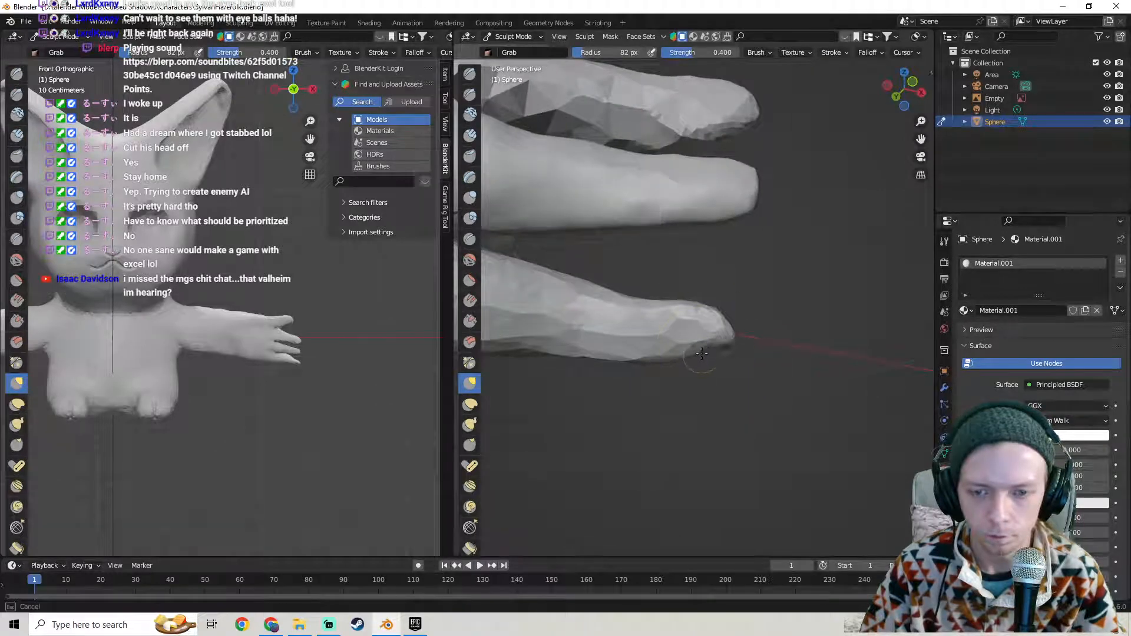
pyautogui.moveTo(714, 352); pyautogui.dragTo(718, 354, button='middle')
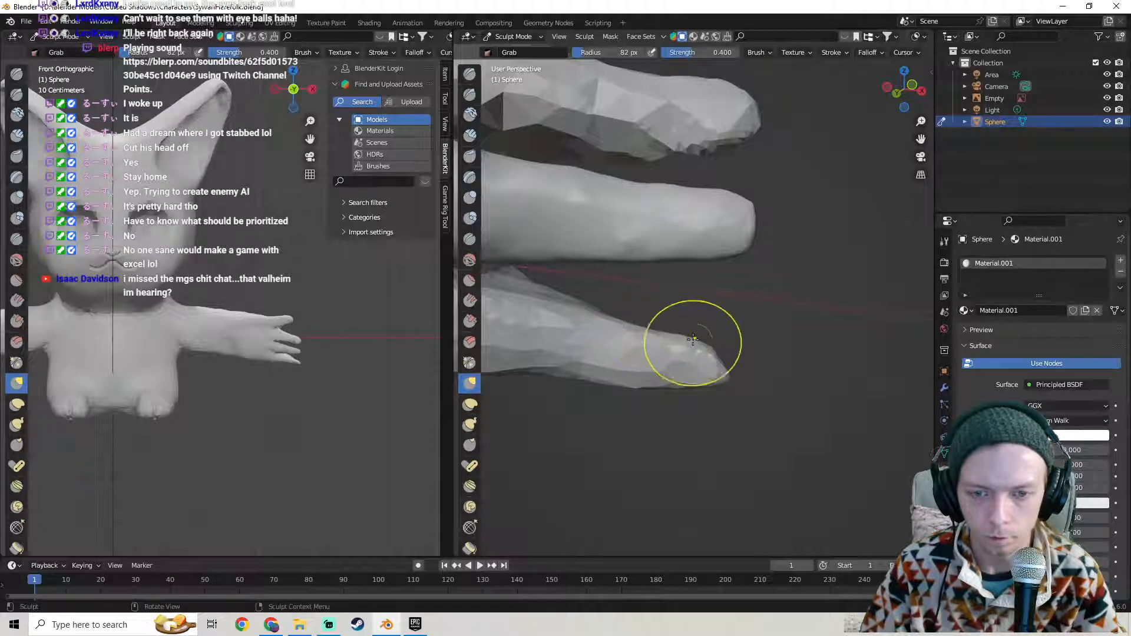
pyautogui.moveTo(693, 340); pyautogui.dragTo(717, 309, button='middle')
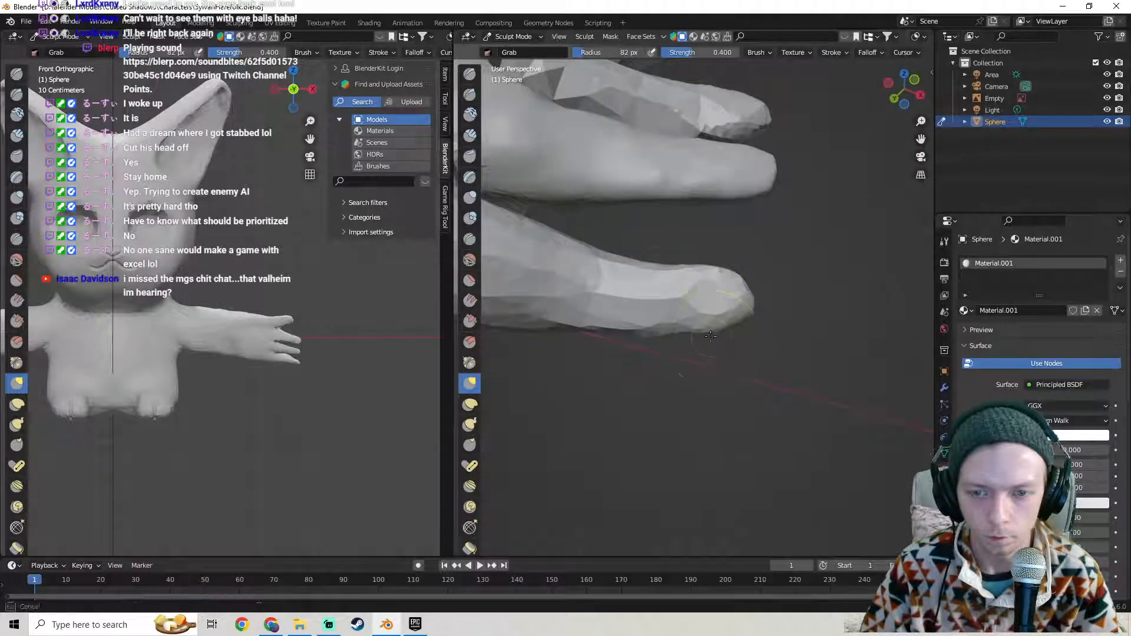
pyautogui.moveTo(683, 322); pyautogui.dragTo(705, 326, button='middle')
pyautogui.scroll(-4, 704, 326)
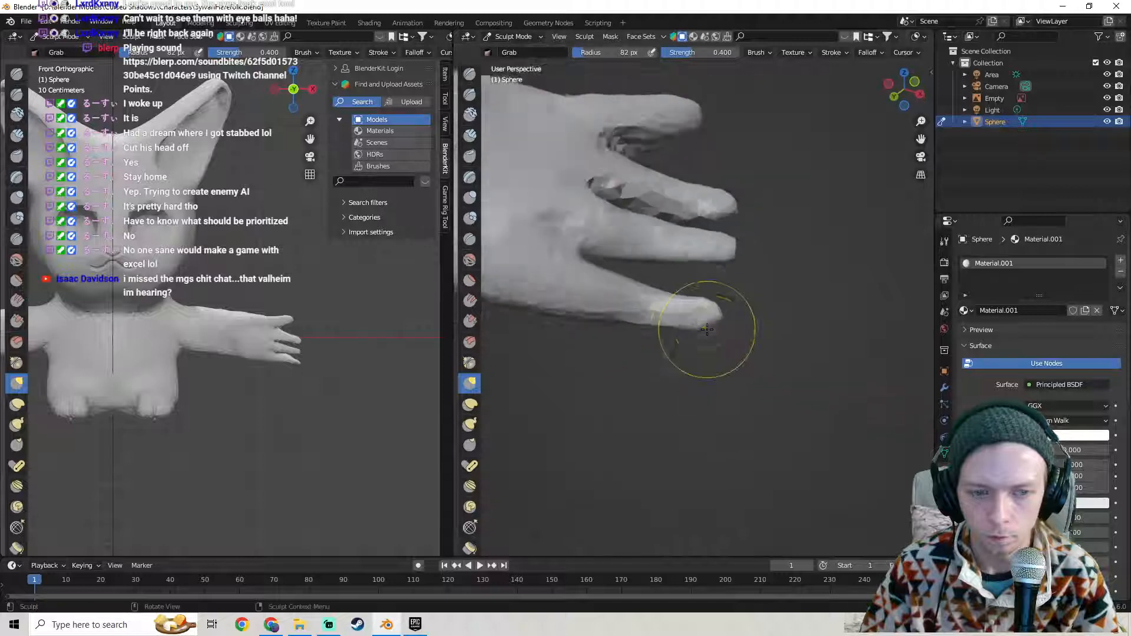
# - Adjust the underside of the lowest finger near its tip with Grab, working from the palm side
pyautogui.moveTo(611, 331)
pyautogui.mouseDown(button='middle')
pyautogui.moveTo(658, 336)
pyautogui.moveTo(574, 341)
pyautogui.moveTo(623, 359)
pyautogui.moveTo(812, 343)
pyautogui.moveTo(831, 324)
pyautogui.moveTo(707, 283)
pyautogui.moveTo(690, 341)
pyautogui.mouseUp(button='middle')
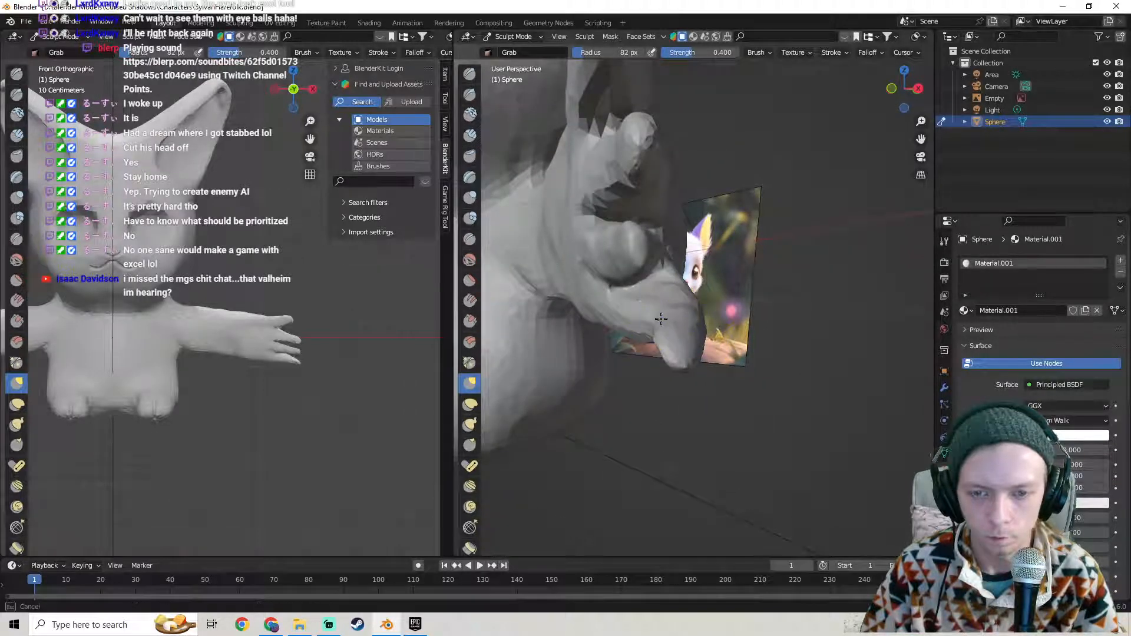
pyautogui.moveTo(659, 323)
pyautogui.mouseDown(button='middle')
pyautogui.moveTo(550, 341)
pyautogui.moveTo(606, 303)
pyautogui.moveTo(578, 255)
pyautogui.moveTo(663, 292)
pyautogui.moveTo(741, 298)
pyautogui.mouseUp(button='middle')
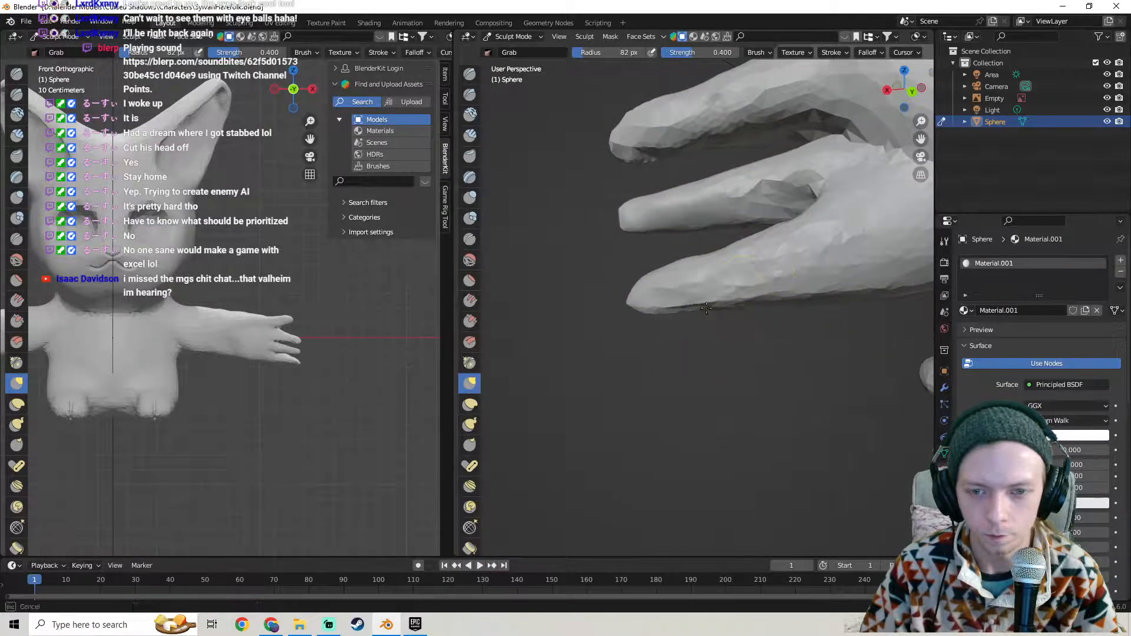
pyautogui.moveTo(660, 314); pyautogui.dragTo(661, 313)
pyautogui.moveTo(661, 312); pyautogui.dragTo(816, 315, button='middle')
pyautogui.scroll(-4, 289, 366)
pyautogui.scroll(5, 268, 348)
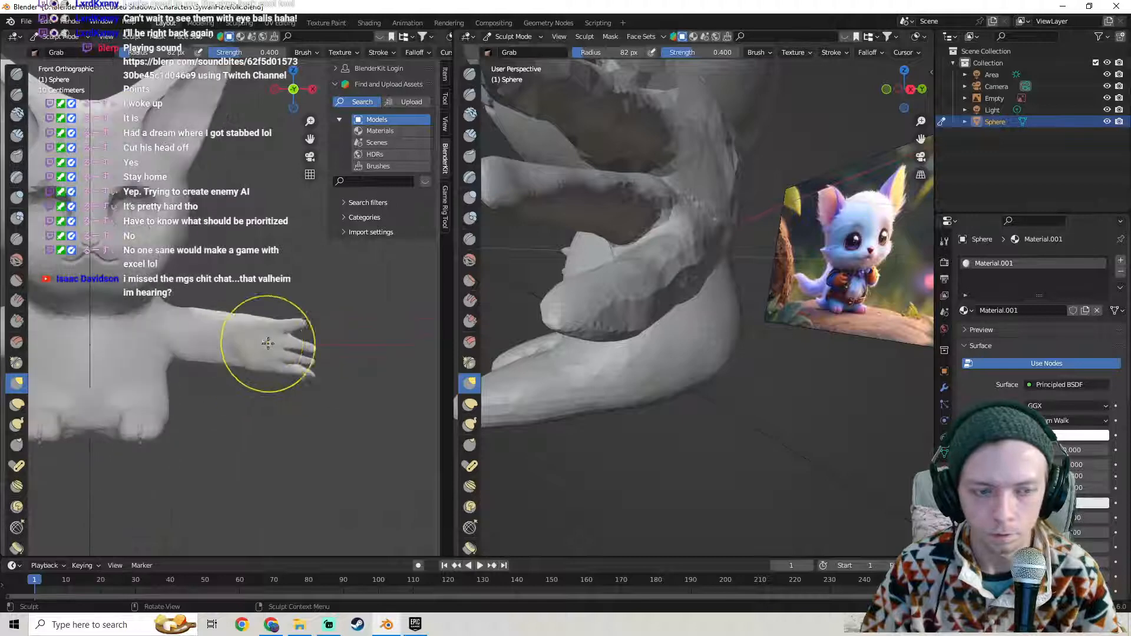
pyautogui.moveTo(702, 347); pyautogui.dragTo(730, 332, button='middle')
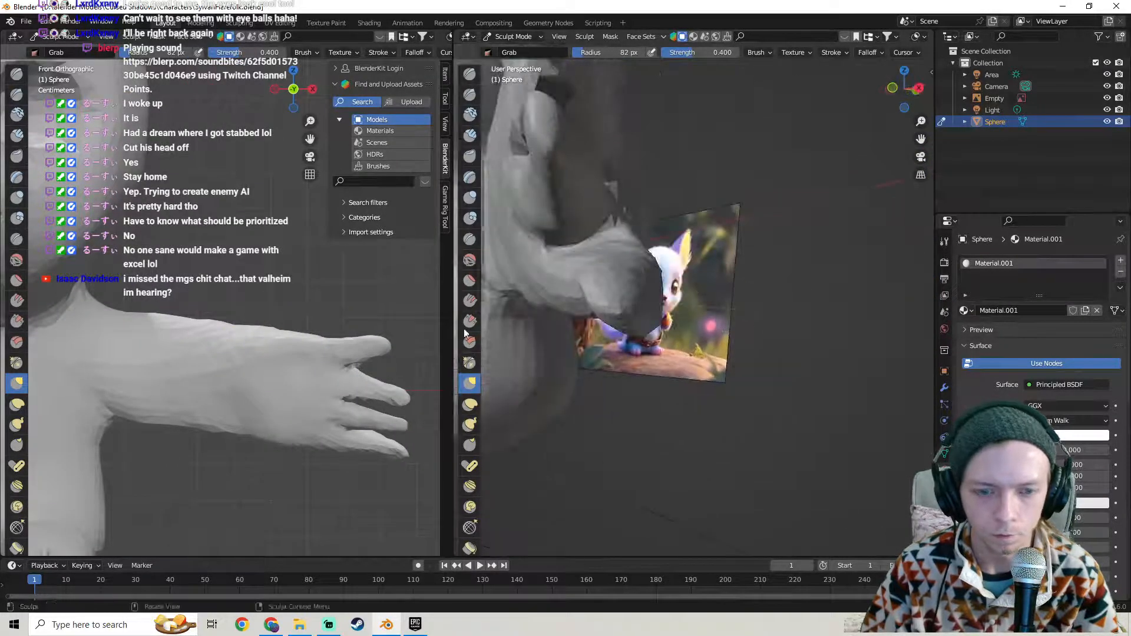
# - Smooth the faceted surface of the lowest finger's tip with the Smooth brush
pyautogui.click(470, 261)
pyautogui.moveTo(627, 314); pyautogui.dragTo(718, 337, button='middle')
pyautogui.moveTo(692, 337)
pyautogui.mouseDown()
pyautogui.moveTo(703, 319)
pyautogui.moveTo(686, 340)
pyautogui.mouseUp()
pyautogui.moveTo(686, 340)
pyautogui.mouseDown(button='middle')
pyautogui.moveTo(757, 323)
pyautogui.moveTo(715, 298)
pyautogui.moveTo(732, 316)
pyautogui.moveTo(716, 312)
pyautogui.mouseUp(button='middle')
pyautogui.scroll(-2, 278, 419)
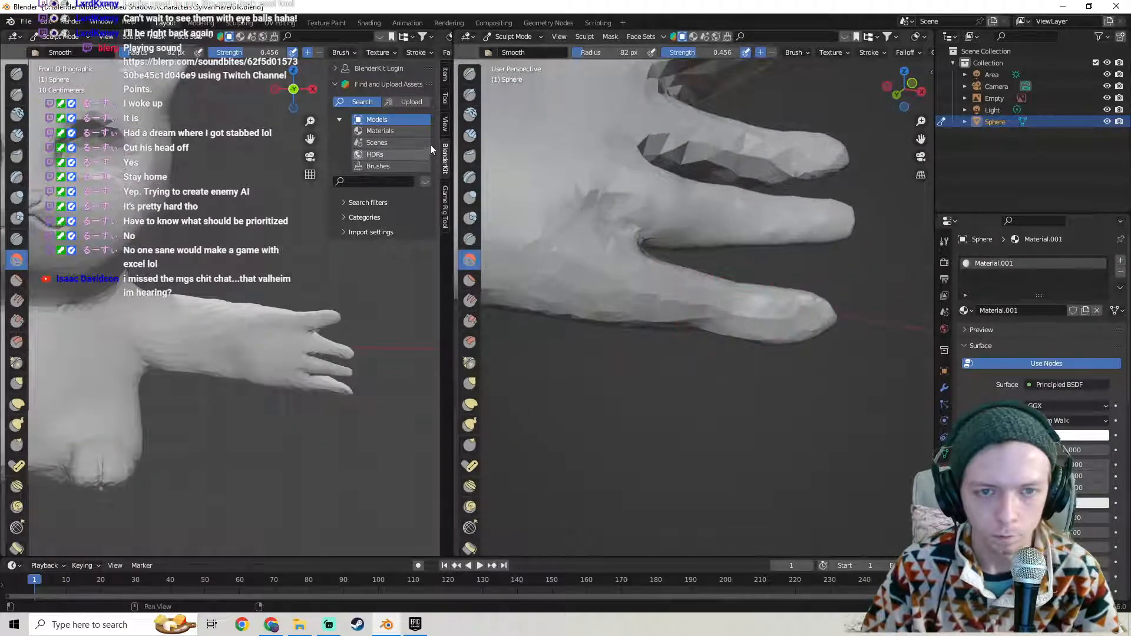
# - Reshape the upper edge of the lowest finger's base beside the gap with the Grab brush
pyautogui.click(471, 384)
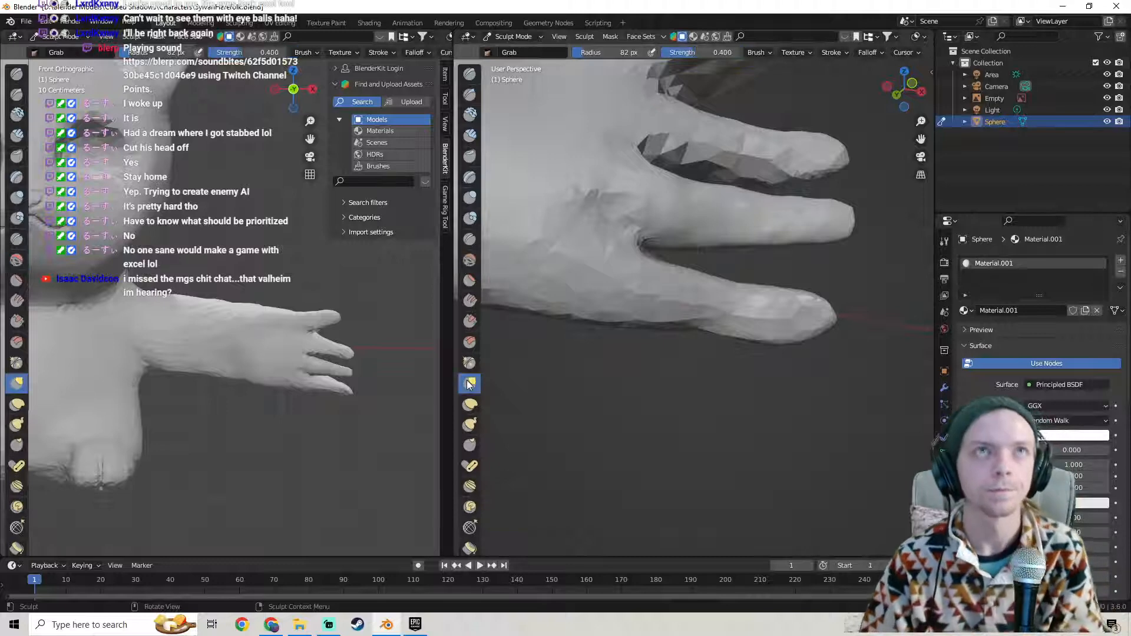
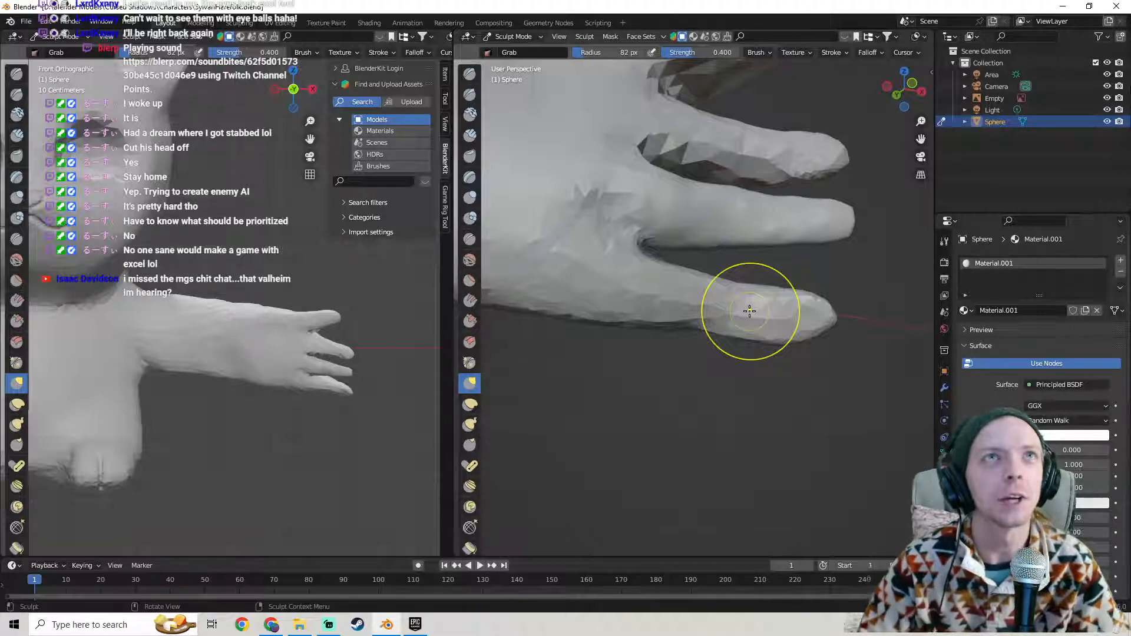
pyautogui.moveTo(719, 240)
pyautogui.mouseDown(button='middle')
pyautogui.moveTo(740, 245)
pyautogui.moveTo(695, 275)
pyautogui.moveTo(702, 288)
pyautogui.moveTo(701, 253)
pyautogui.mouseUp(button='middle')
pyautogui.scroll(3, 694, 276)
pyautogui.moveTo(704, 249); pyautogui.dragTo(706, 256)
pyautogui.moveTo(672, 244); pyautogui.dragTo(660, 247)
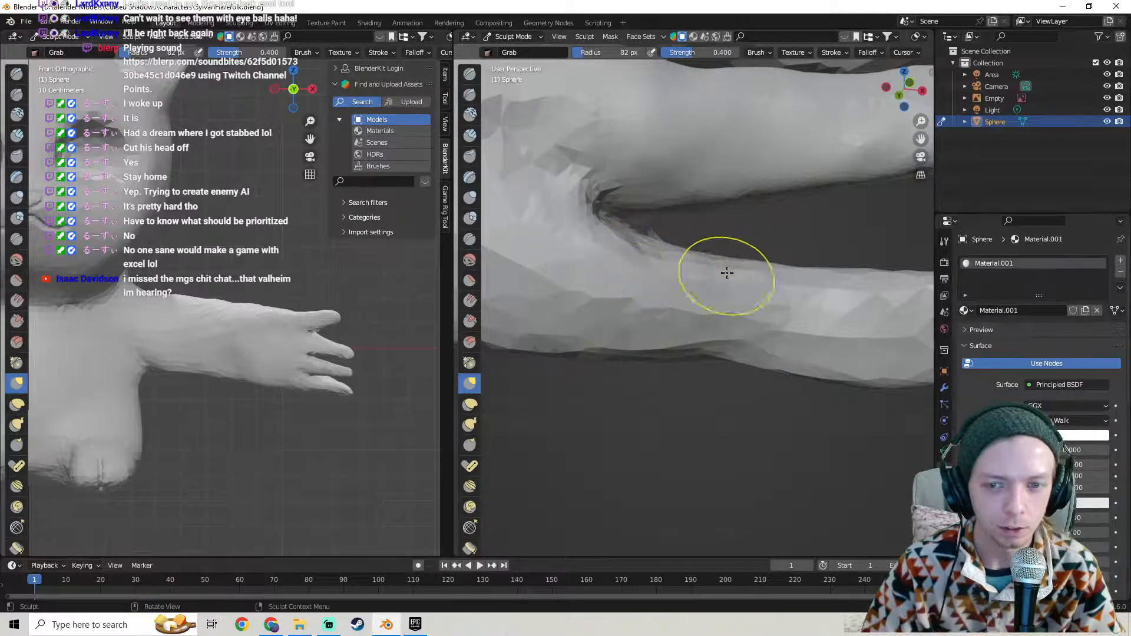
pyautogui.scroll(-4, 727, 273)
pyautogui.keyDown('shift'); pyautogui.moveTo(783, 268); pyautogui.dragTo(747, 283, button='middle'); pyautogui.keyUp('shift')
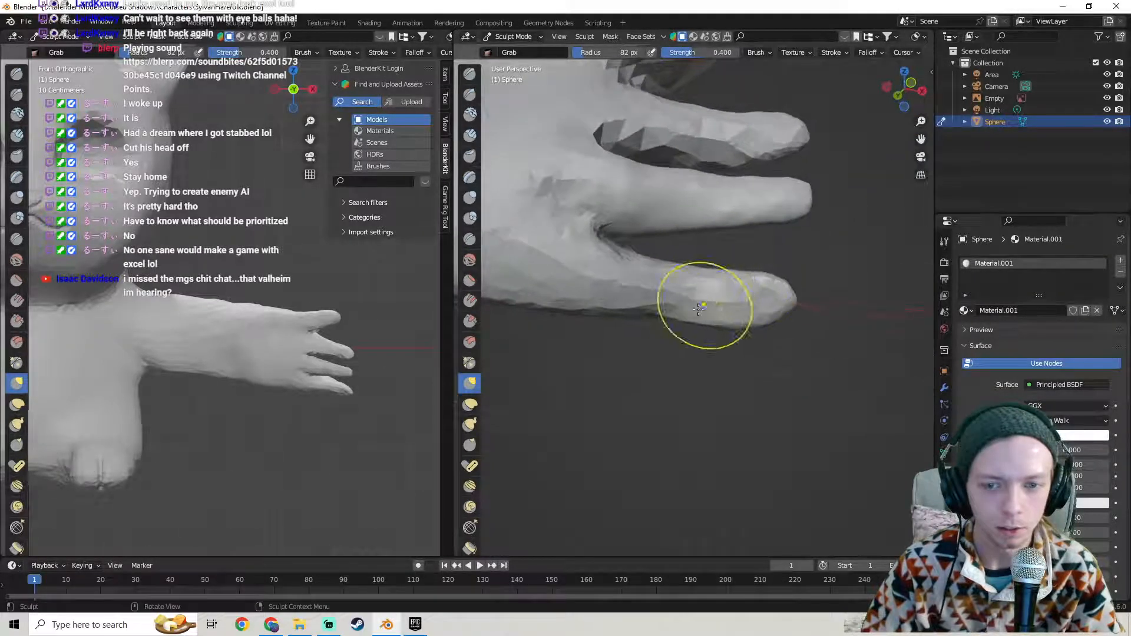
# - Smooth the palm-side crease where the third and lowest fingers meet the hand
pyautogui.moveTo(667, 317); pyautogui.dragTo(552, 389, button='middle')
pyautogui.moveTo(674, 269)
pyautogui.mouseDown(button='middle')
pyautogui.moveTo(651, 262)
pyautogui.moveTo(758, 227)
pyautogui.moveTo(632, 304)
pyautogui.moveTo(710, 310)
pyautogui.mouseUp(button='middle')
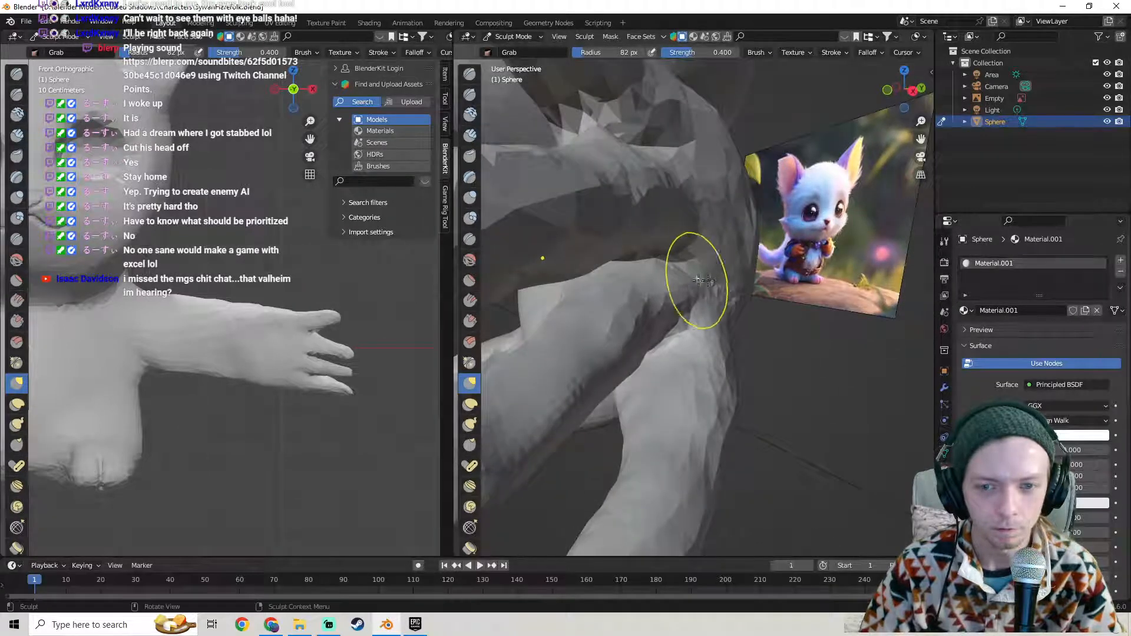
pyautogui.moveTo(711, 289); pyautogui.dragTo(740, 280, button='middle')
pyautogui.scroll(3, 740, 281)
pyautogui.click(470, 259)
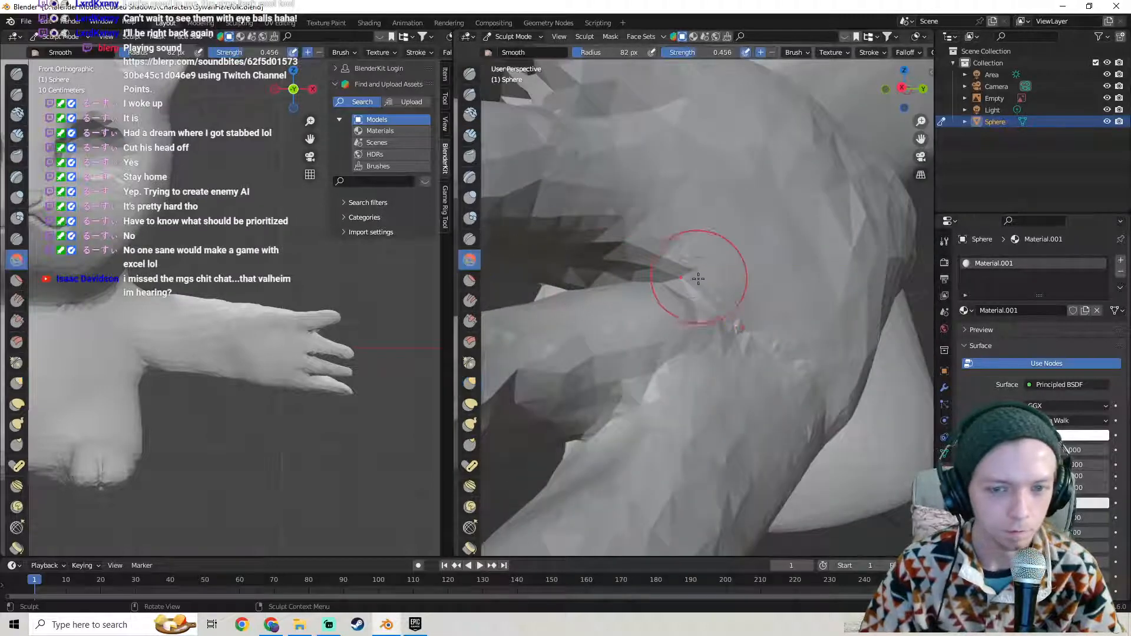
pyautogui.moveTo(702, 355); pyautogui.dragTo(479, 257, button='middle')
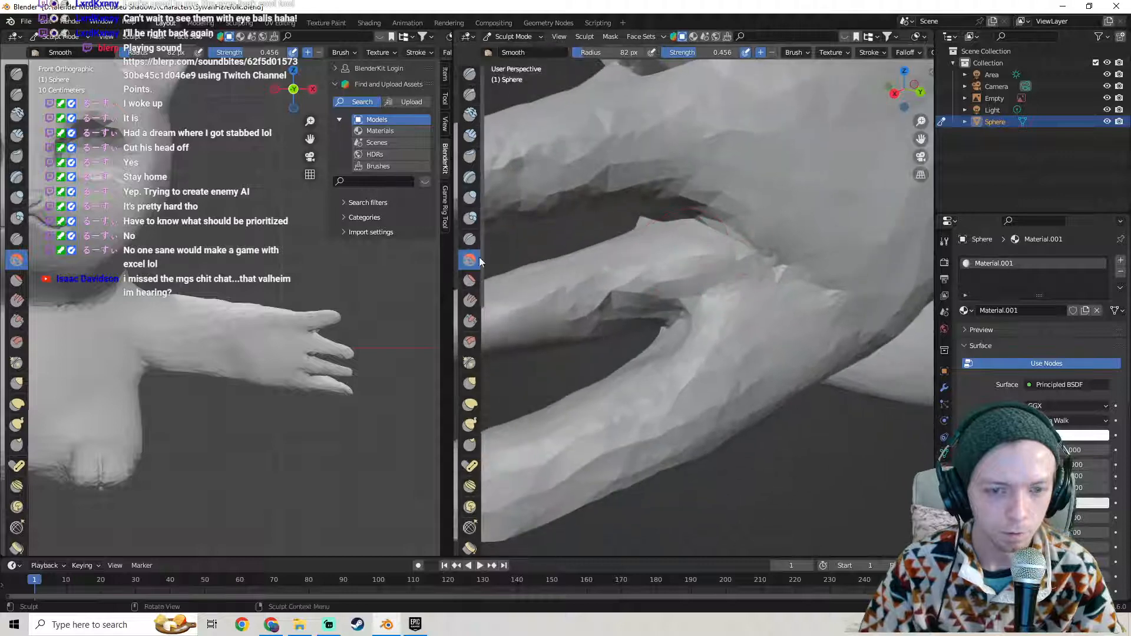
# - Smooth the web below the third finger and along the inner side of the lowest finger on the palm side
pyautogui.click(469, 383)
pyautogui.moveTo(750, 298)
pyautogui.mouseDown(button='middle')
pyautogui.moveTo(695, 318)
pyautogui.moveTo(669, 306)
pyautogui.moveTo(663, 335)
pyautogui.mouseUp(button='middle')
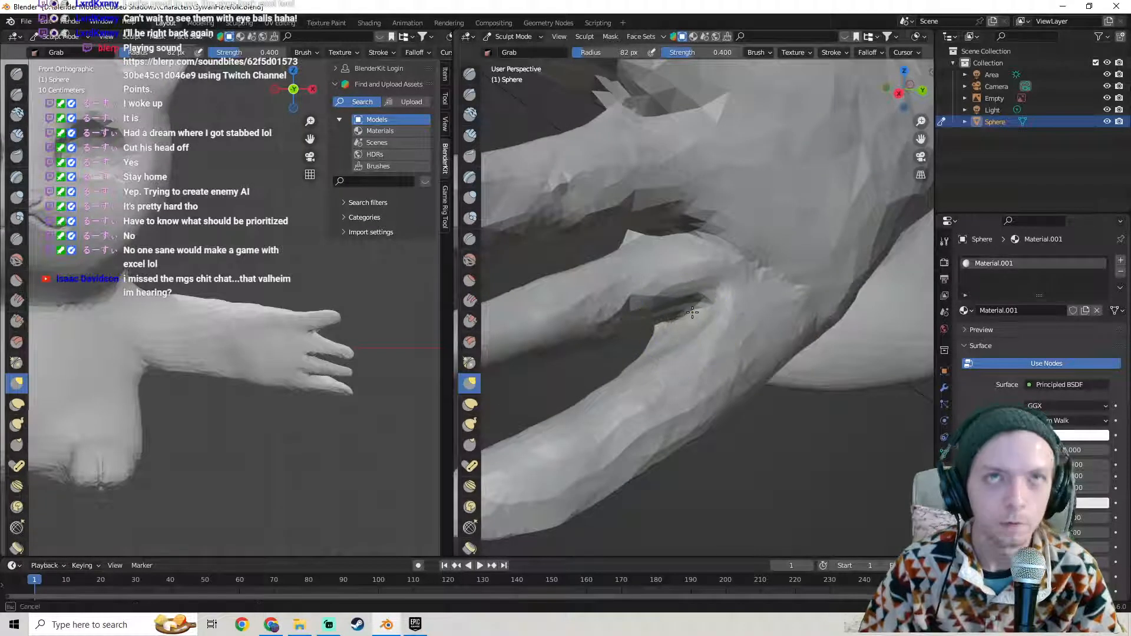
pyautogui.moveTo(726, 308); pyautogui.dragTo(724, 299, button='middle')
pyautogui.scroll(2, 740, 295)
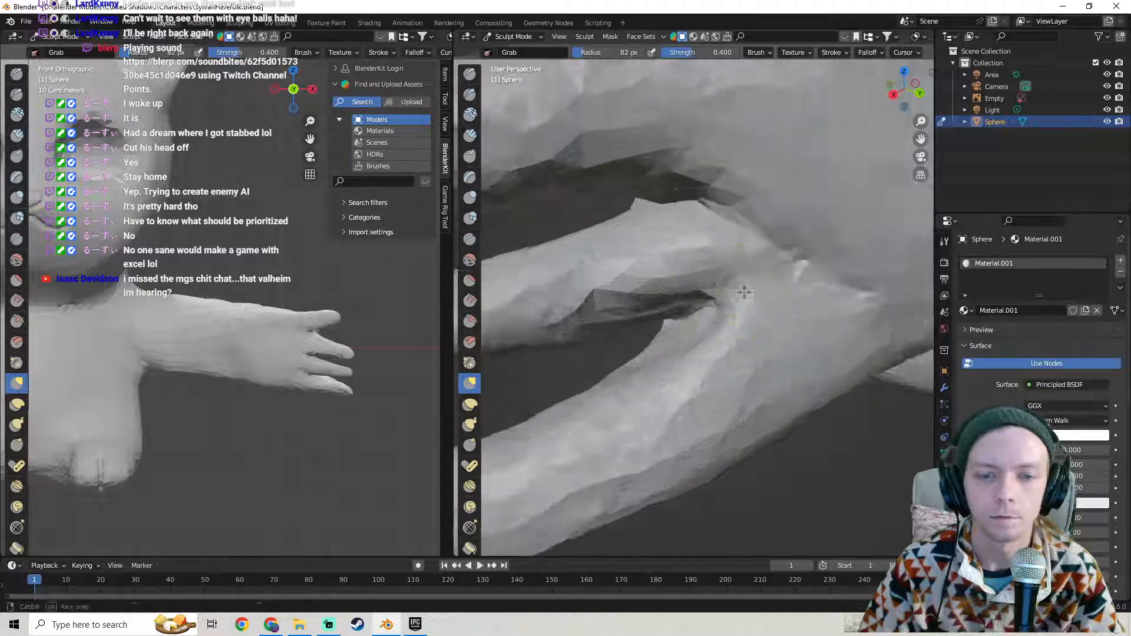
pyautogui.click(469, 259)
pyautogui.moveTo(745, 295)
pyautogui.mouseDown()
pyautogui.moveTo(718, 318)
pyautogui.moveTo(720, 303)
pyautogui.mouseUp()
pyautogui.moveTo(727, 290); pyautogui.dragTo(643, 354, button='middle')
pyautogui.moveTo(643, 354)
pyautogui.mouseDown()
pyautogui.moveTo(564, 378)
pyautogui.moveTo(597, 378)
pyautogui.mouseUp()
pyautogui.moveTo(694, 314)
pyautogui.mouseDown()
pyautogui.moveTo(717, 323)
pyautogui.moveTo(613, 369)
pyautogui.moveTo(545, 379)
pyautogui.moveTo(535, 406)
pyautogui.mouseUp()
pyautogui.moveTo(535, 405)
pyautogui.mouseDown(button='middle')
pyautogui.moveTo(690, 316)
pyautogui.moveTo(675, 298)
pyautogui.moveTo(673, 344)
pyautogui.moveTo(729, 317)
pyautogui.moveTo(498, 274)
pyautogui.mouseUp(button='middle')
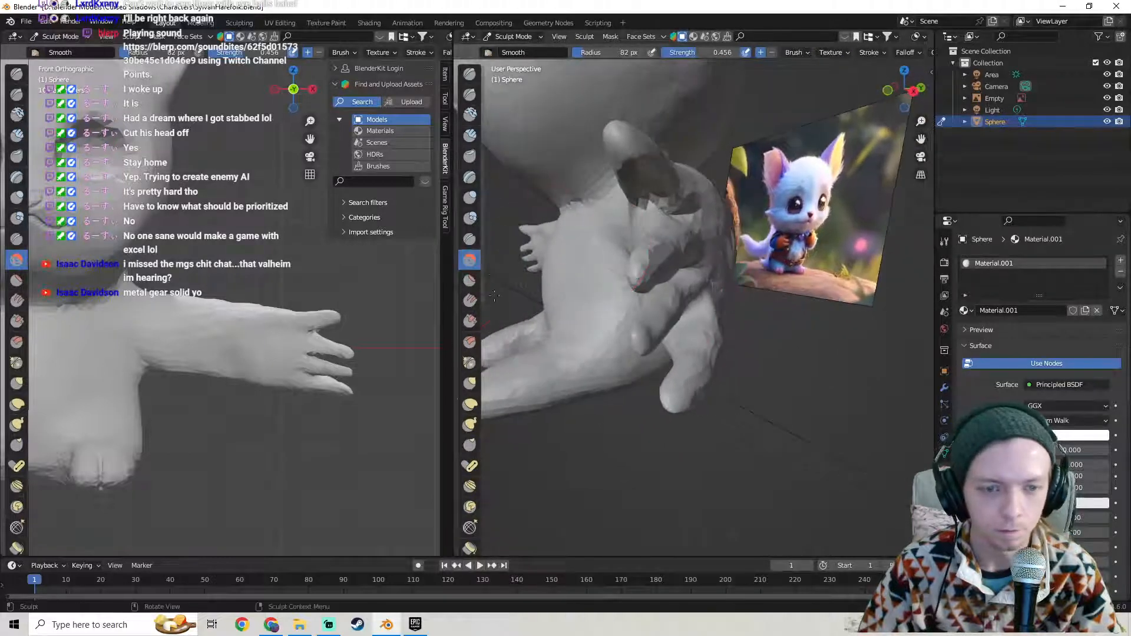
# - Pull the lowest finger slightly downwards with Grab while viewing the hand from the fingertip end
pyautogui.click(469, 384)
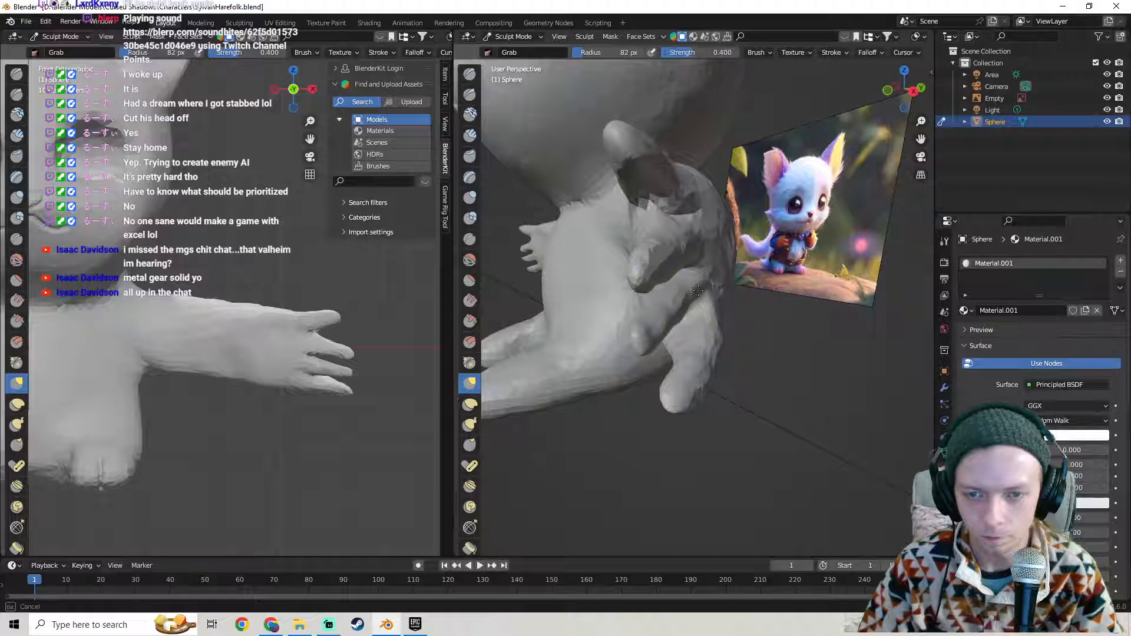
pyautogui.moveTo(684, 296)
pyautogui.mouseDown(button='middle')
pyautogui.moveTo(659, 298)
pyautogui.moveTo(685, 274)
pyautogui.moveTo(676, 326)
pyautogui.mouseUp(button='middle')
pyautogui.moveTo(675, 326); pyautogui.dragTo(681, 353)
pyautogui.moveTo(681, 353)
pyautogui.mouseDown(button='middle')
pyautogui.moveTo(686, 333)
pyautogui.moveTo(676, 332)
pyautogui.moveTo(705, 279)
pyautogui.moveTo(796, 281)
pyautogui.mouseUp(button='middle')
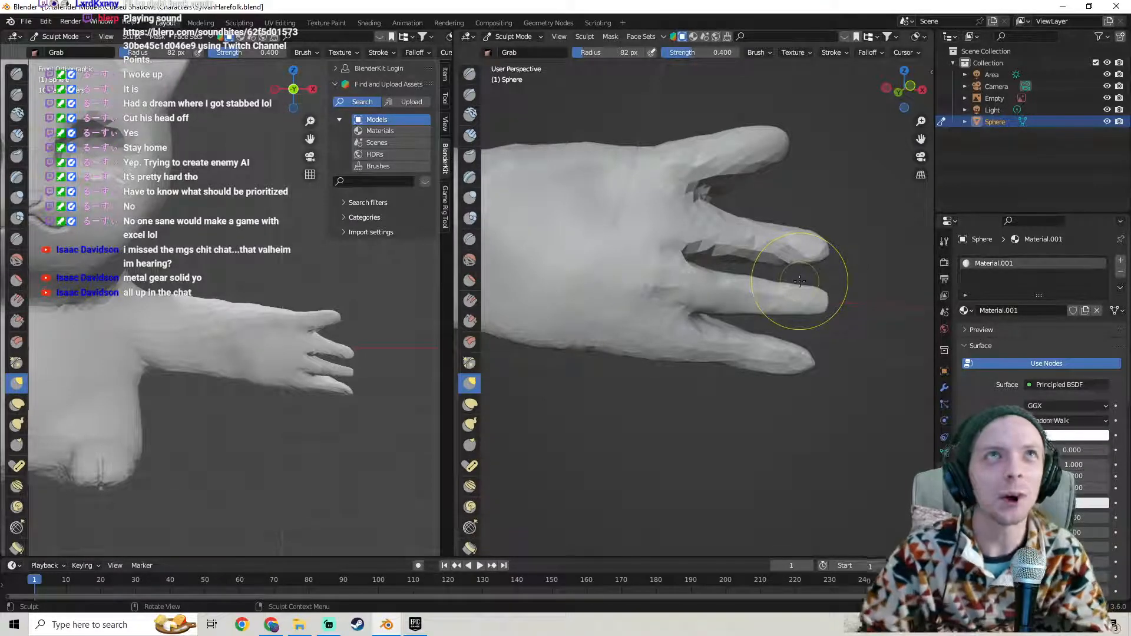
pyautogui.moveTo(799, 281)
pyautogui.mouseDown(button='middle')
pyautogui.moveTo(647, 351)
pyautogui.moveTo(732, 291)
pyautogui.moveTo(666, 269)
pyautogui.moveTo(680, 337)
pyautogui.moveTo(682, 306)
pyautogui.moveTo(677, 322)
pyautogui.moveTo(677, 308)
pyautogui.moveTo(643, 326)
pyautogui.moveTo(743, 328)
pyautogui.moveTo(618, 324)
pyautogui.moveTo(593, 310)
pyautogui.moveTo(731, 318)
pyautogui.moveTo(783, 303)
pyautogui.moveTo(784, 263)
pyautogui.moveTo(687, 316)
pyautogui.mouseUp(button='middle')
pyautogui.press('Tab')
pyautogui.press('Tab')
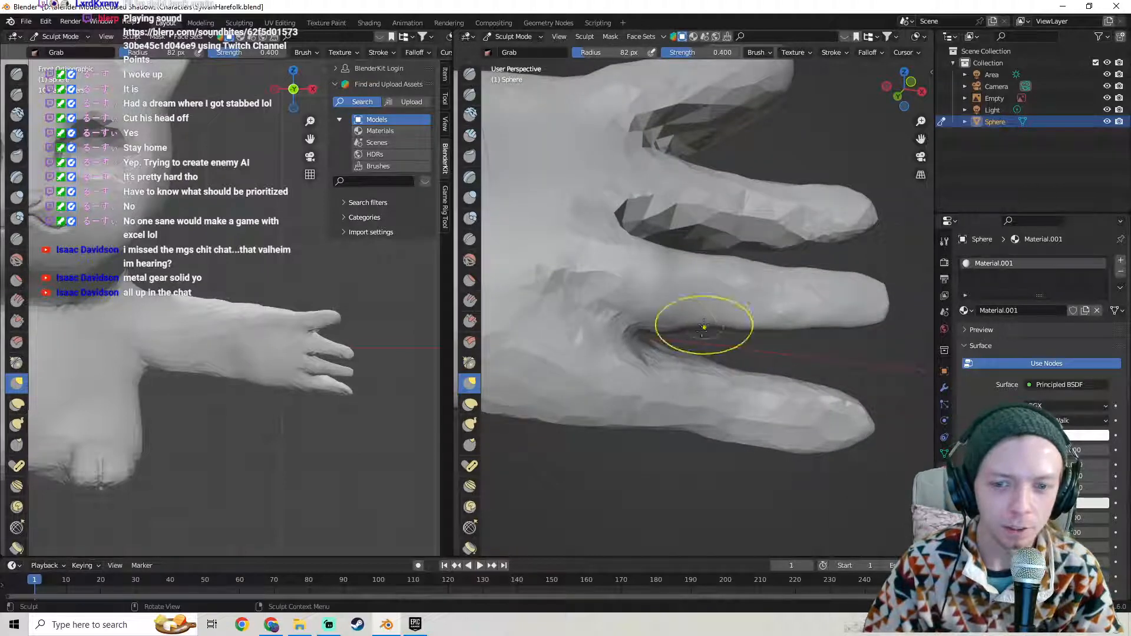
pyautogui.moveTo(671, 328)
pyautogui.mouseDown(button='middle')
pyautogui.moveTo(576, 372)
pyautogui.moveTo(518, 367)
pyautogui.mouseUp(button='middle')
pyautogui.press('Tab')
pyautogui.press('Tab')
pyautogui.moveTo(694, 324)
pyautogui.mouseDown(button='middle')
pyautogui.moveTo(598, 310)
pyautogui.moveTo(813, 266)
pyautogui.moveTo(664, 328)
pyautogui.mouseUp(button='middle')
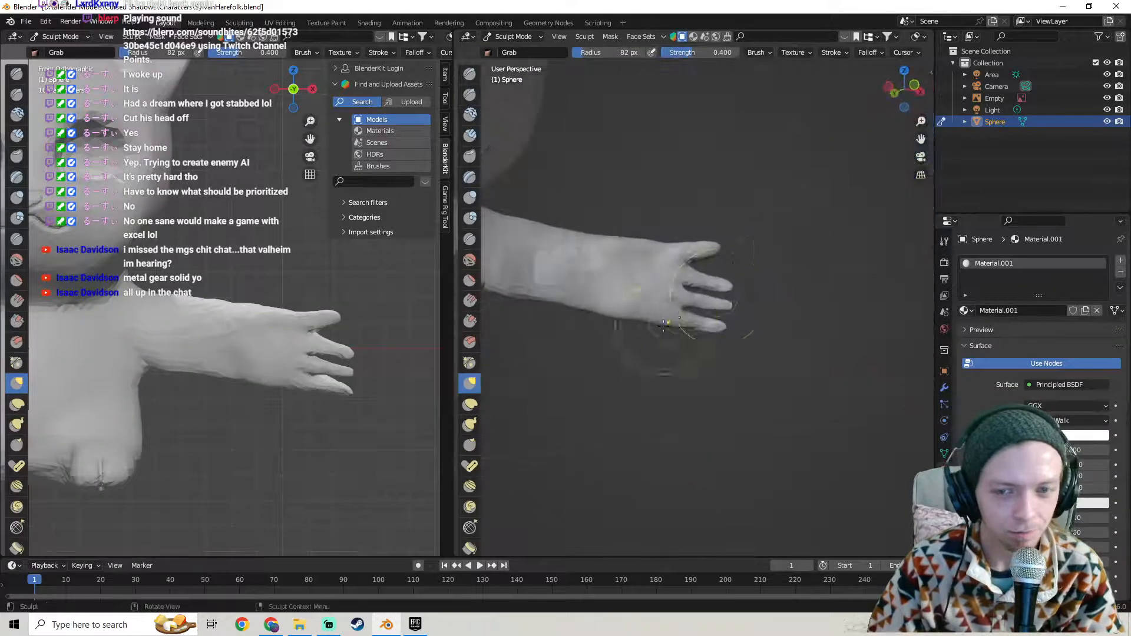
# - Refine the lowest finger's outline towards its tip with two short Grab strokes
pyautogui.scroll(6, 714, 315)
pyautogui.moveTo(729, 308); pyautogui.dragTo(718, 310, button='middle')
pyautogui.moveTo(728, 289); pyautogui.dragTo(744, 281)
pyautogui.moveTo(760, 286)
pyautogui.mouseDown()
pyautogui.moveTo(804, 277)
pyautogui.moveTo(803, 292)
pyautogui.mouseUp()
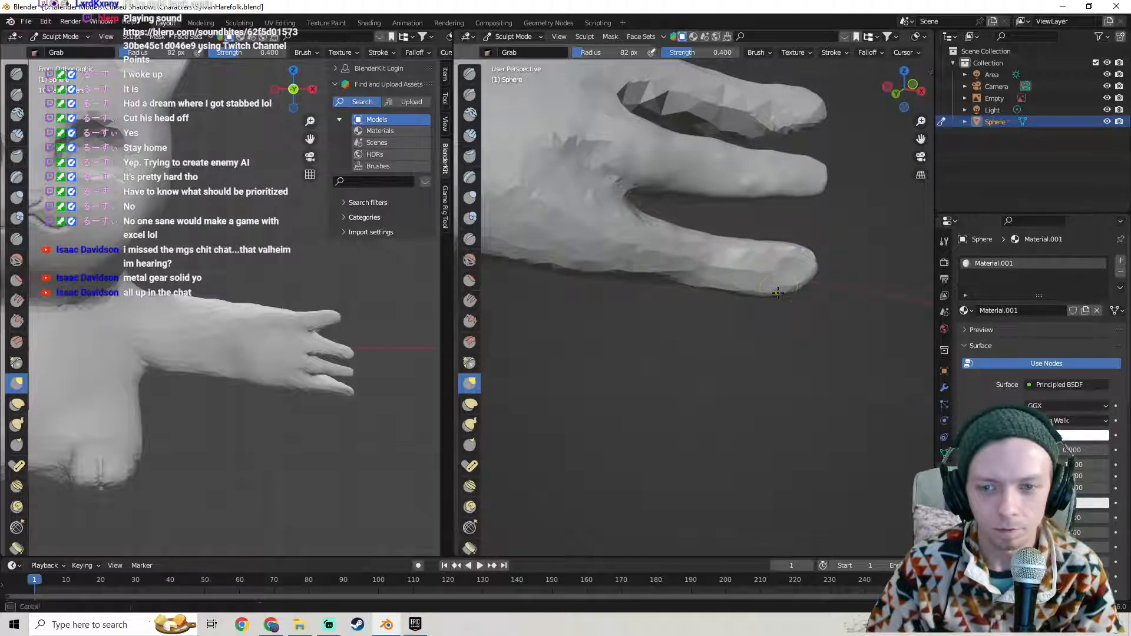
pyautogui.moveTo(772, 293)
pyautogui.mouseDown(button='middle')
pyautogui.moveTo(737, 271)
pyautogui.moveTo(644, 296)
pyautogui.moveTo(669, 336)
pyautogui.moveTo(770, 270)
pyautogui.moveTo(757, 260)
pyautogui.moveTo(694, 289)
pyautogui.moveTo(821, 196)
pyautogui.moveTo(581, 298)
pyautogui.moveTo(741, 369)
pyautogui.moveTo(579, 285)
pyautogui.mouseUp(button='middle')
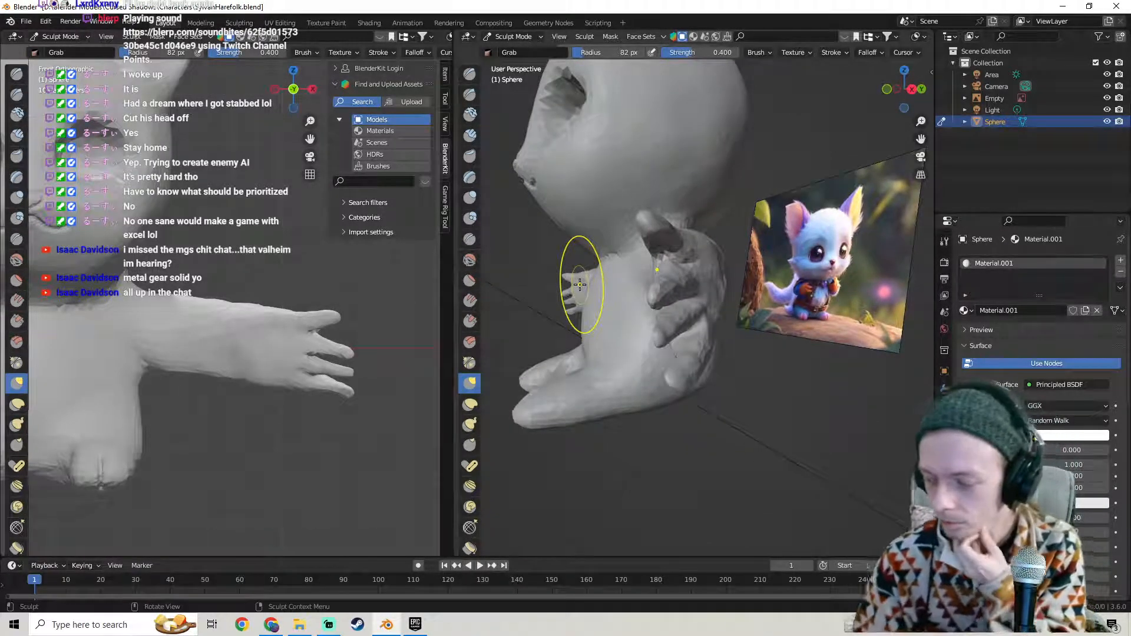
# - Push the base of the lowest finger back towards the palm with the Grab brush
pyautogui.moveTo(671, 327)
pyautogui.mouseDown(button='middle')
pyautogui.moveTo(702, 377)
pyautogui.moveTo(791, 333)
pyautogui.moveTo(667, 393)
pyautogui.moveTo(673, 278)
pyautogui.mouseUp(button='middle')
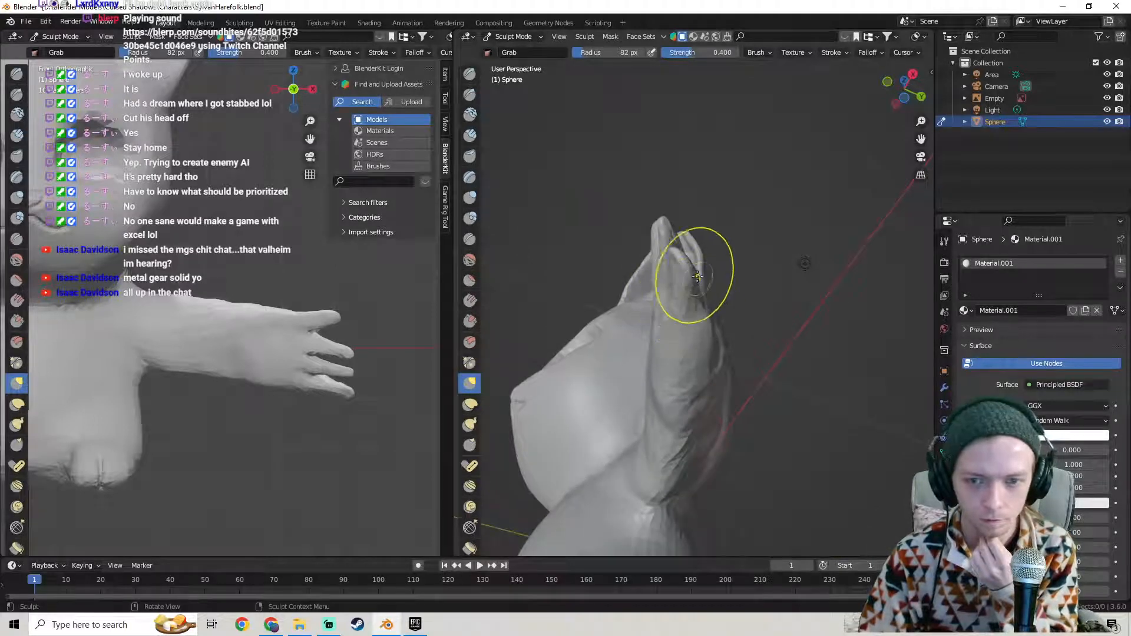
pyautogui.moveTo(691, 289); pyautogui.dragTo(814, 360, button='middle')
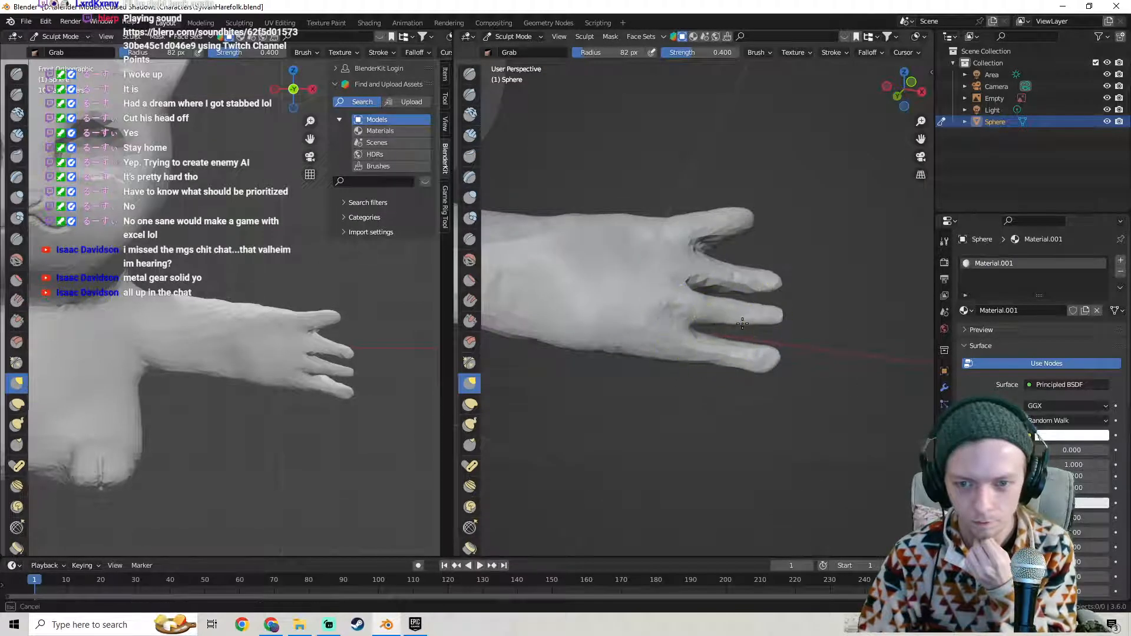
pyautogui.scroll(2, 752, 353)
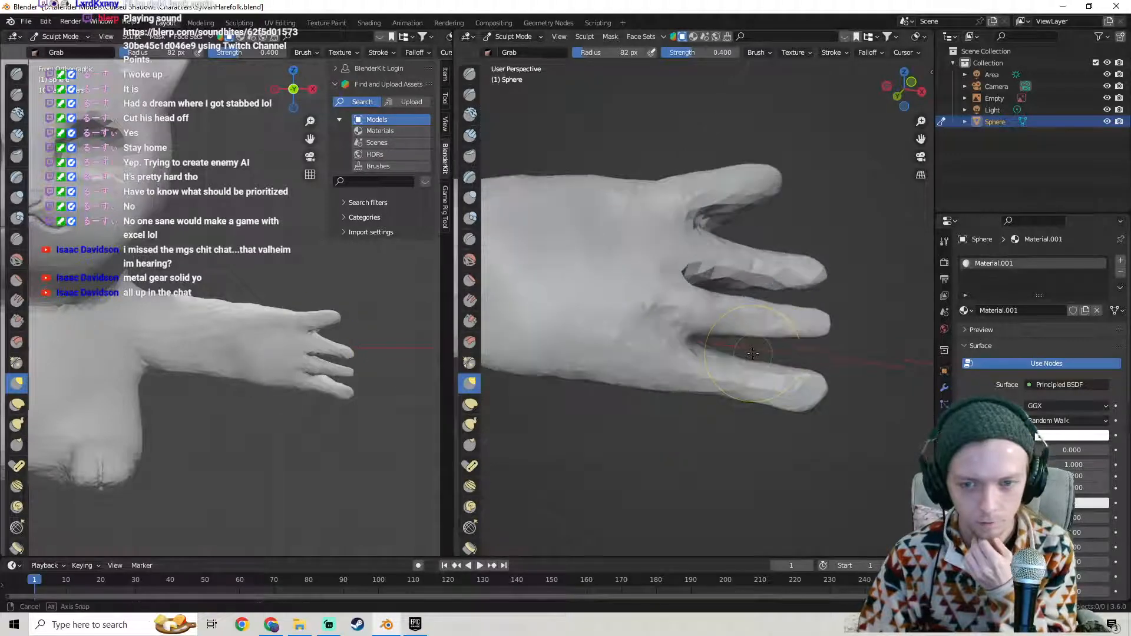
pyautogui.moveTo(752, 354); pyautogui.dragTo(768, 353, button='middle')
pyautogui.scroll(-1, 199, 307)
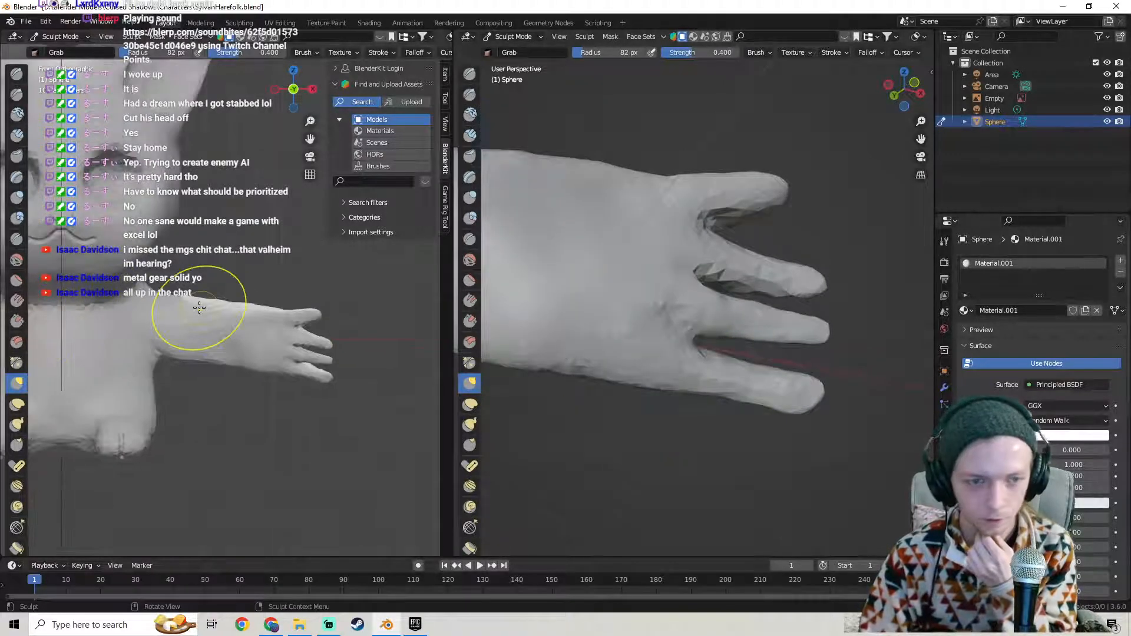
pyautogui.moveTo(747, 348)
pyautogui.mouseDown(button='middle')
pyautogui.moveTo(707, 365)
pyautogui.moveTo(697, 393)
pyautogui.moveTo(731, 361)
pyautogui.mouseUp(button='middle')
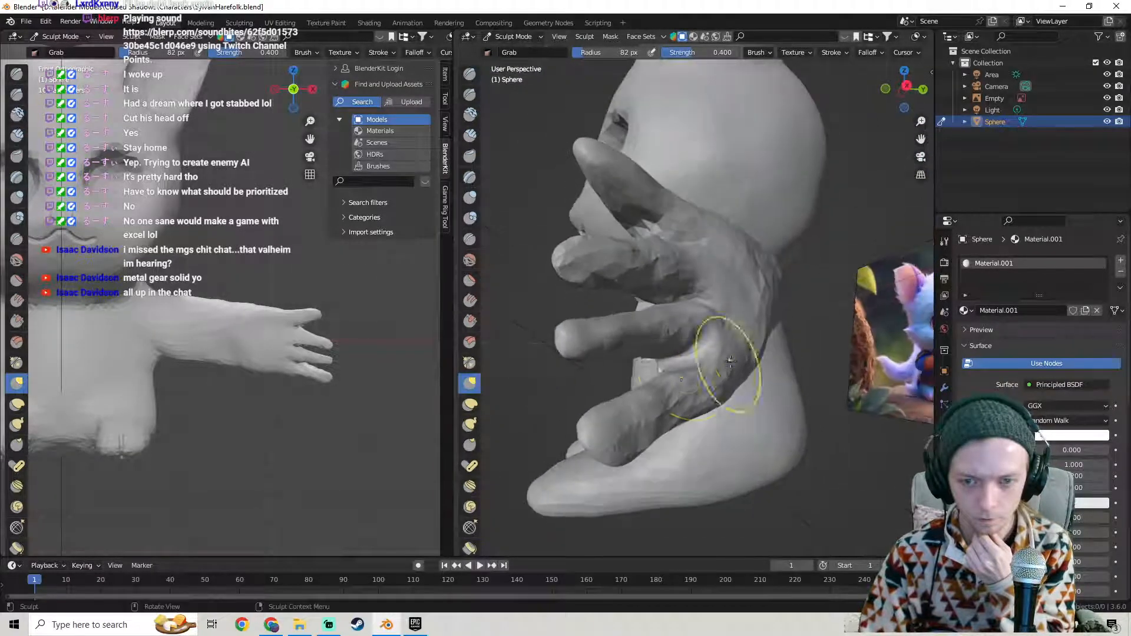
pyautogui.moveTo(686, 378); pyautogui.dragTo(706, 379)
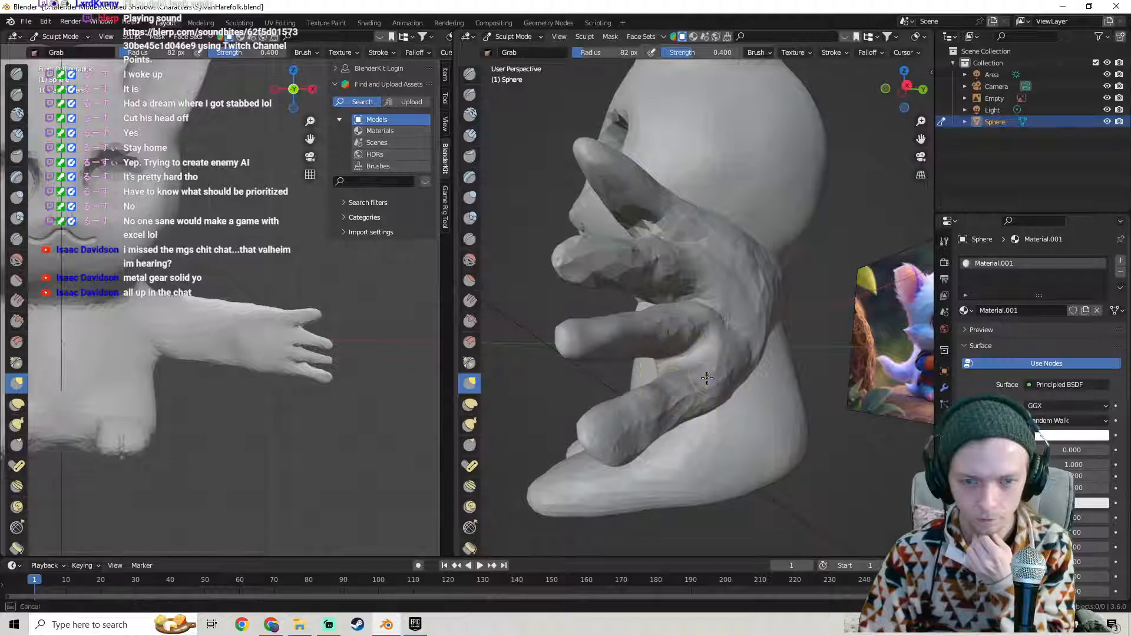
pyautogui.moveTo(701, 357); pyautogui.dragTo(639, 372, button='middle')
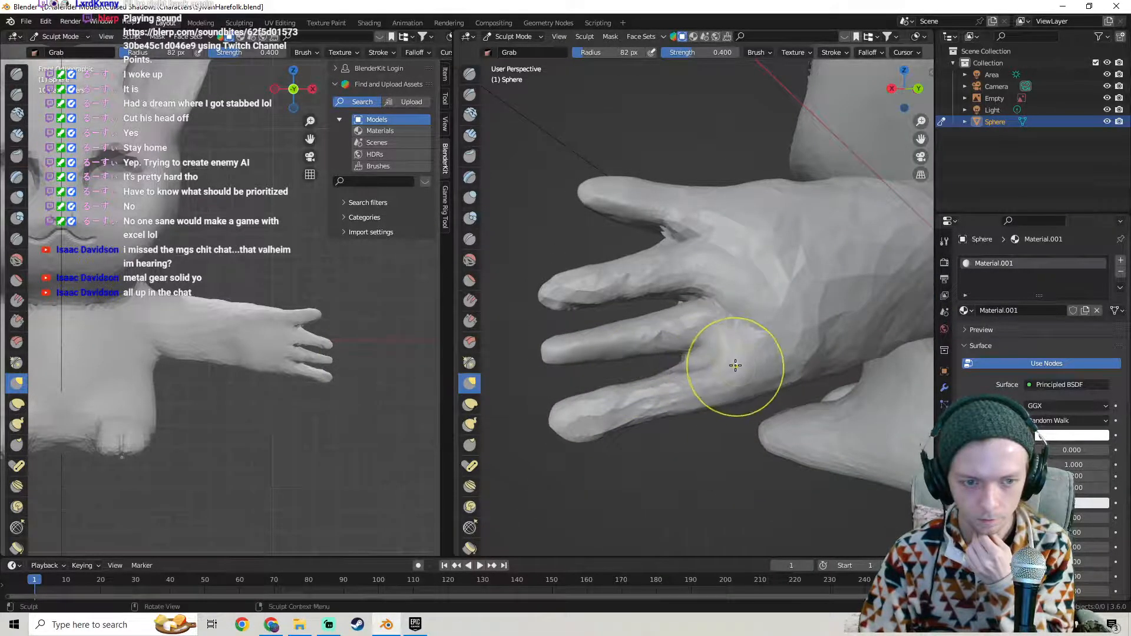
pyautogui.moveTo(691, 367); pyautogui.dragTo(253, 367, button='middle')
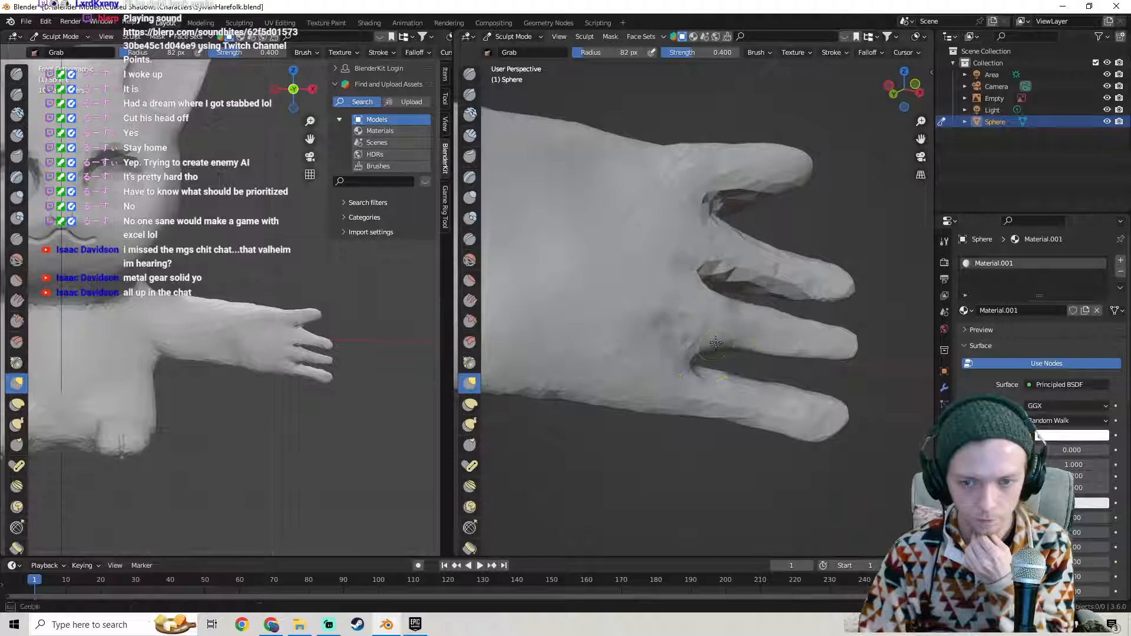
# - Reposition the lowest finger's tip with Grab strokes, viewing the hand from the fingertip end
pyautogui.scroll(-1, 724, 349)
pyautogui.moveTo(709, 347); pyautogui.dragTo(640, 375, button='middle')
pyautogui.scroll(-1, 688, 343)
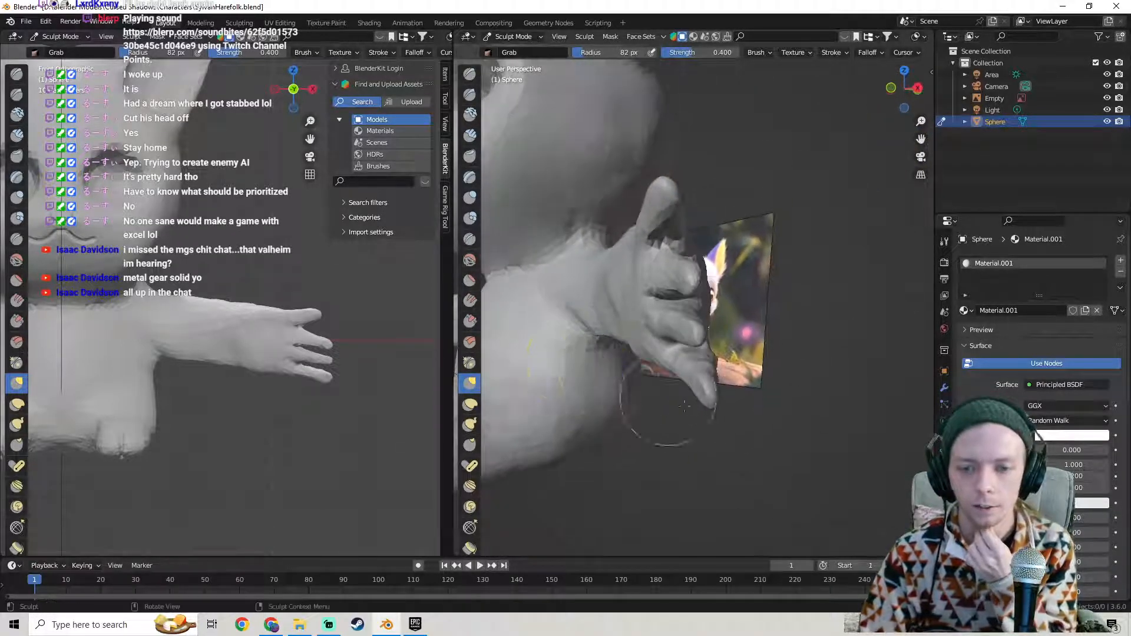
pyautogui.scroll(2, 684, 388)
pyautogui.moveTo(714, 397); pyautogui.dragTo(714, 431, button='middle')
pyautogui.moveTo(712, 430); pyautogui.dragTo(680, 454)
pyautogui.moveTo(685, 412); pyautogui.dragTo(707, 429, button='middle')
pyautogui.moveTo(705, 429); pyautogui.dragTo(709, 436)
pyautogui.moveTo(721, 430)
pyautogui.mouseDown(button='middle')
pyautogui.moveTo(687, 417)
pyautogui.moveTo(784, 386)
pyautogui.mouseUp(button='middle')
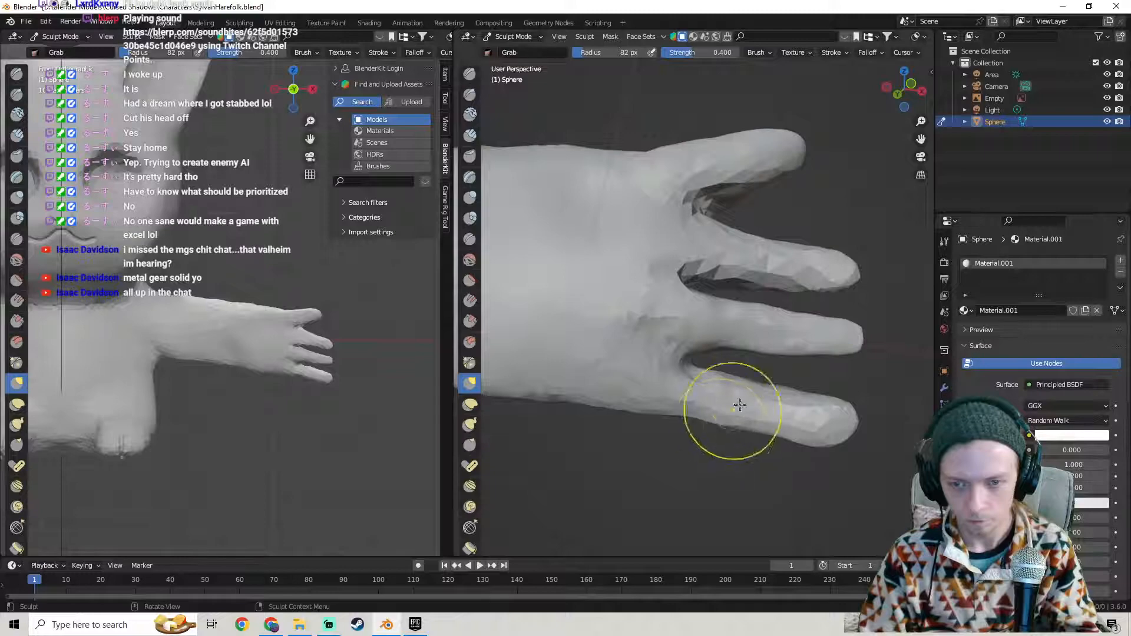
# - Inspect the mesh density of the two lowest fingers in Edit Mode and return to Sculpt Mode
pyautogui.keyDown('shift'); pyautogui.moveTo(750, 383); pyautogui.dragTo(692, 344, button='middle'); pyautogui.keyUp('shift')
pyautogui.scroll(2, 693, 344)
pyautogui.press('Tab')
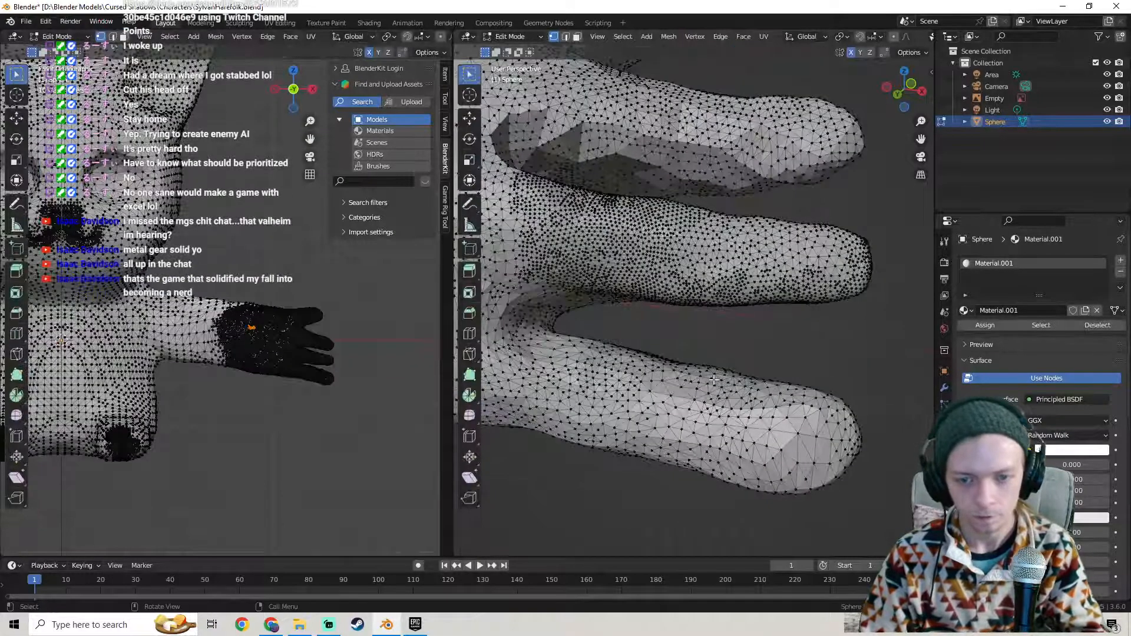
pyautogui.press('Tab')
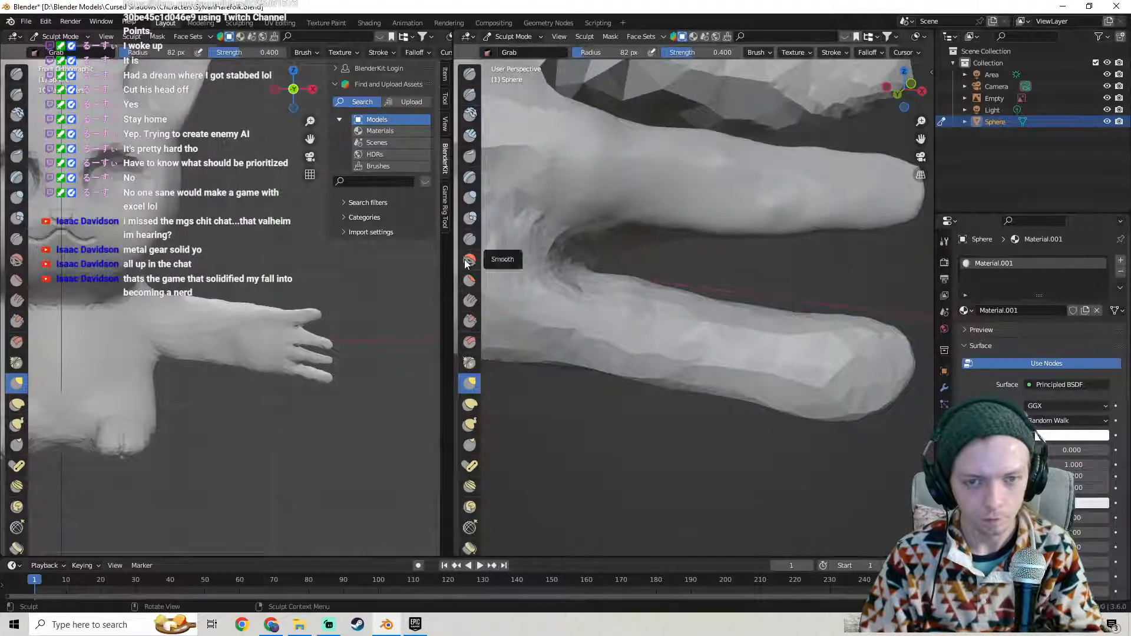
pyautogui.press('Tab')
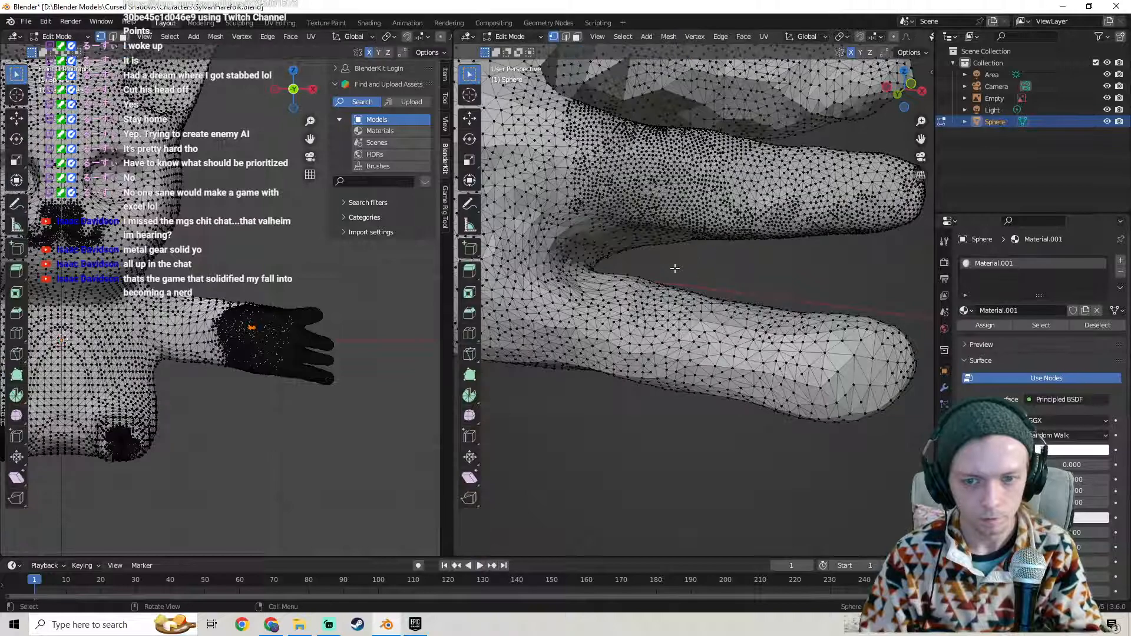
pyautogui.press('Tab')
pyautogui.scroll(-3, 701, 277)
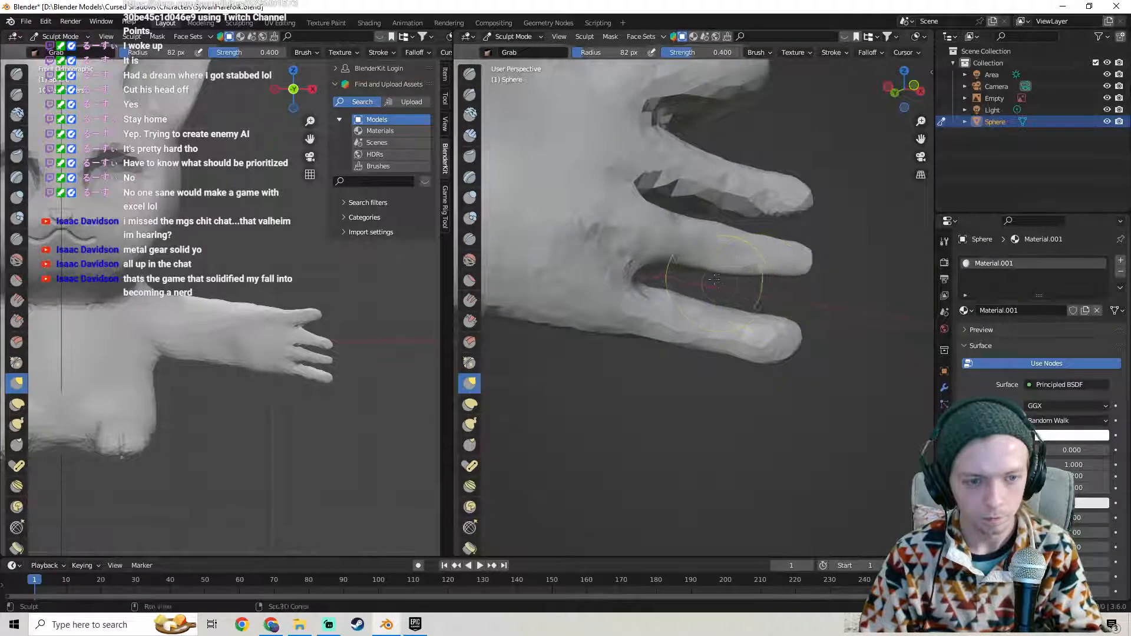
pyautogui.keyDown('shift'); pyautogui.moveTo(716, 279); pyautogui.dragTo(702, 311, button='middle'); pyautogui.keyUp('shift')
# - Pull the tip of the finger below the thumb slightly outwards with Grab in the front orthographic view
pyautogui.press('KP_1')
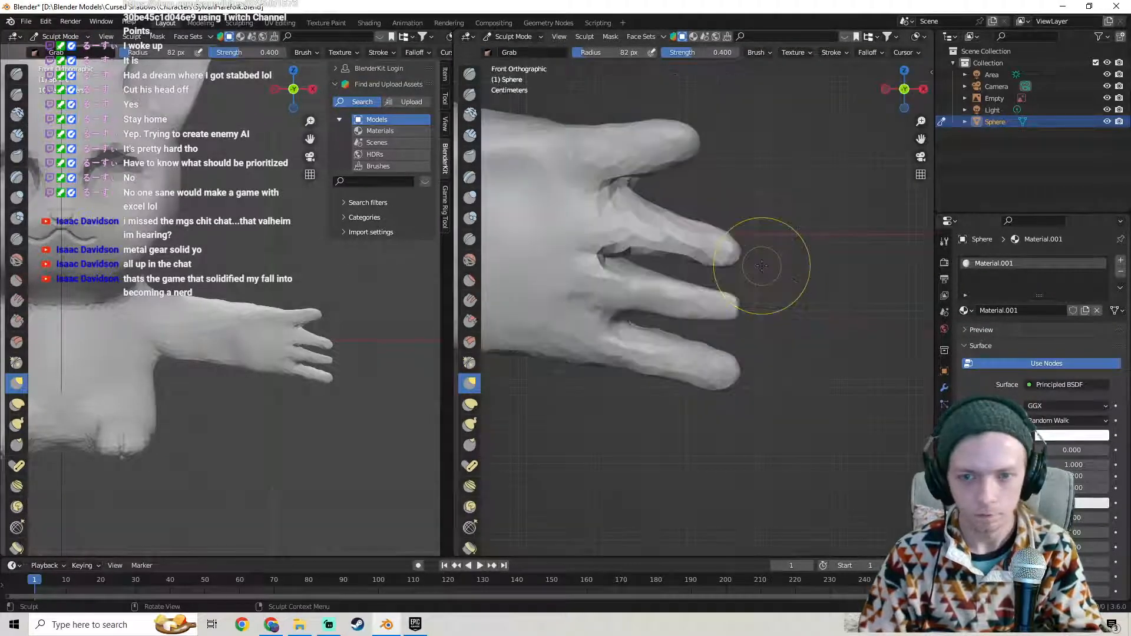
pyautogui.scroll(1, 762, 266)
pyautogui.moveTo(763, 256)
pyautogui.mouseDown(button='middle')
pyautogui.moveTo(766, 290)
pyautogui.moveTo(783, 231)
pyautogui.mouseUp(button='middle')
pyautogui.press('KP_1')
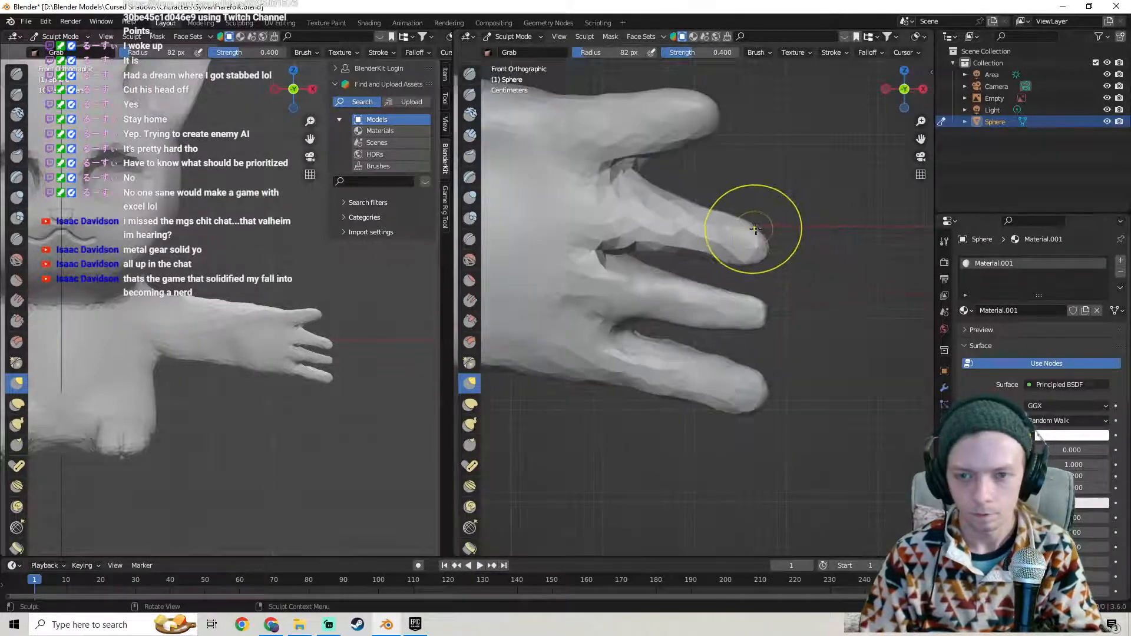
pyautogui.moveTo(740, 235)
pyautogui.mouseDown()
pyautogui.moveTo(778, 242)
pyautogui.moveTo(766, 244)
pyautogui.mouseUp()
pyautogui.scroll(-5, 760, 282)
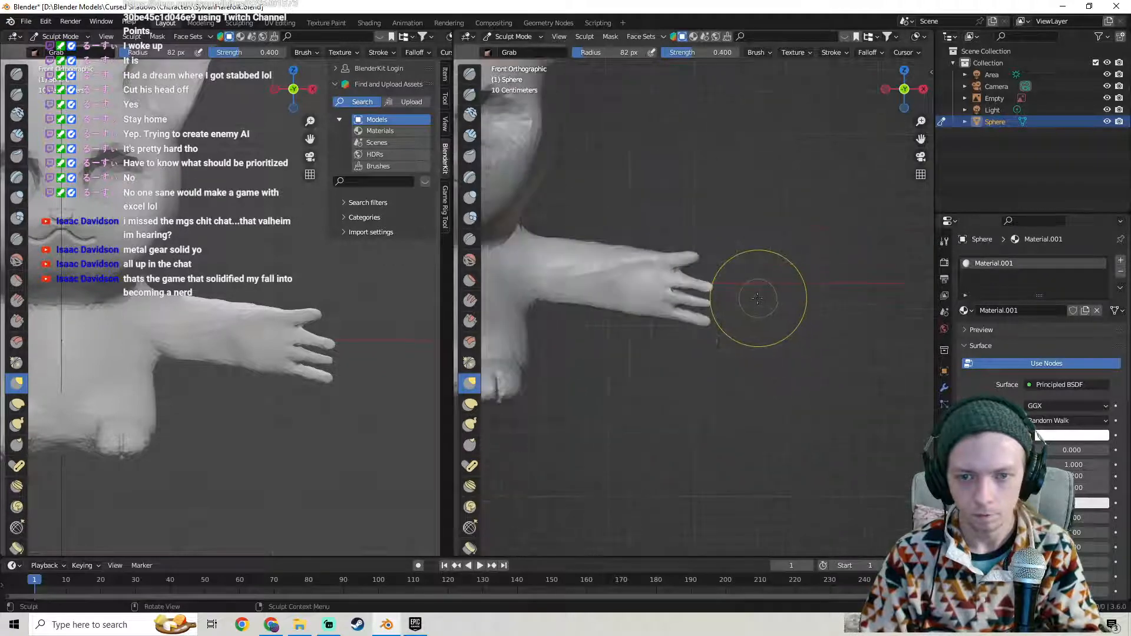
pyautogui.scroll(3, 740, 294)
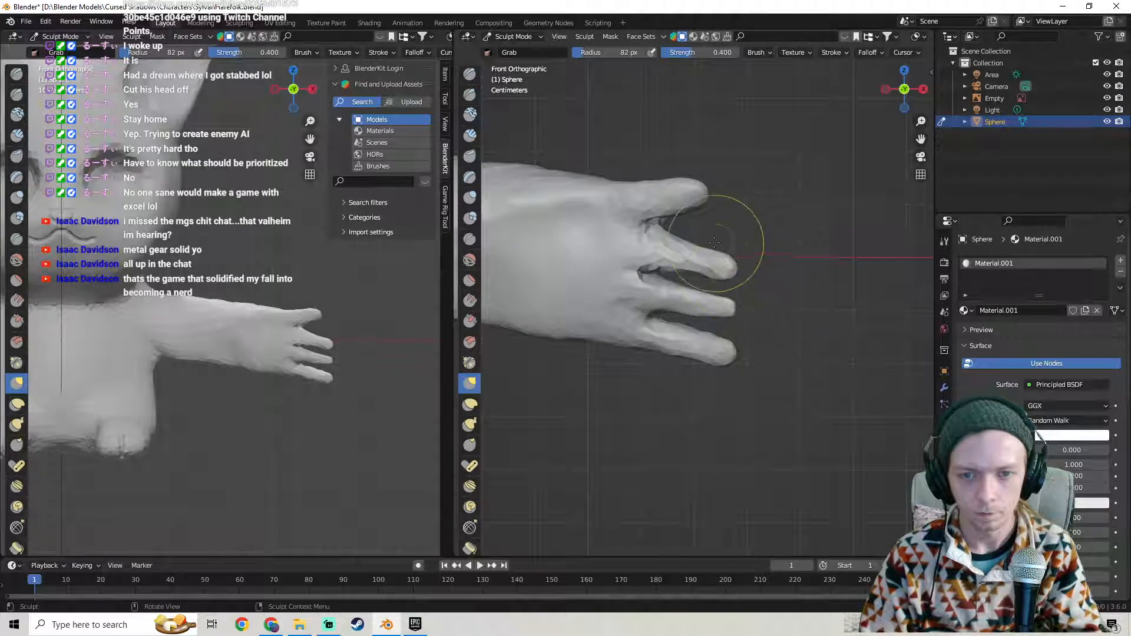
# - Check the hand in Object Mode, return to Sculpt Mode and save the file
pyautogui.hotkey('ctrl', 'Tab')
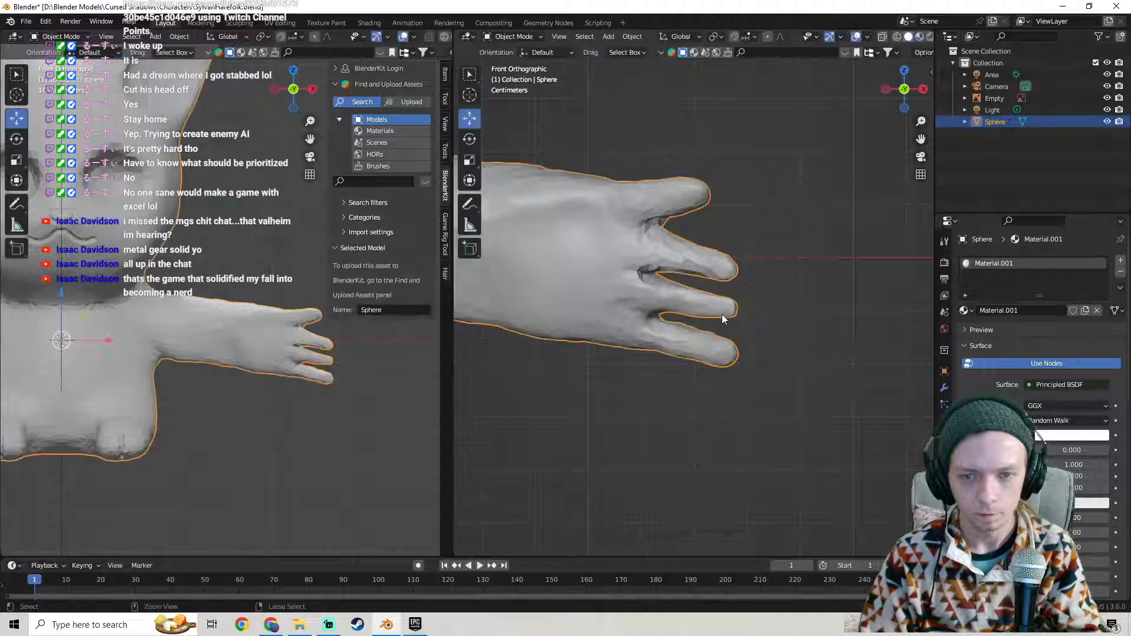
pyautogui.hotkey('ctrl', 'Tab')
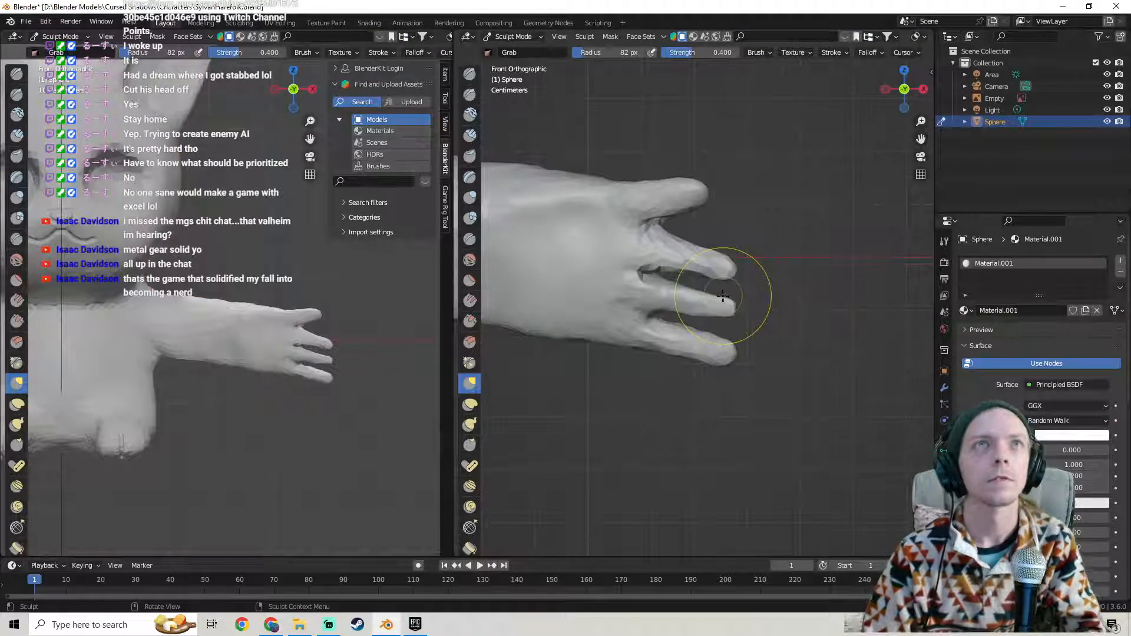
pyautogui.scroll(-1, 723, 296)
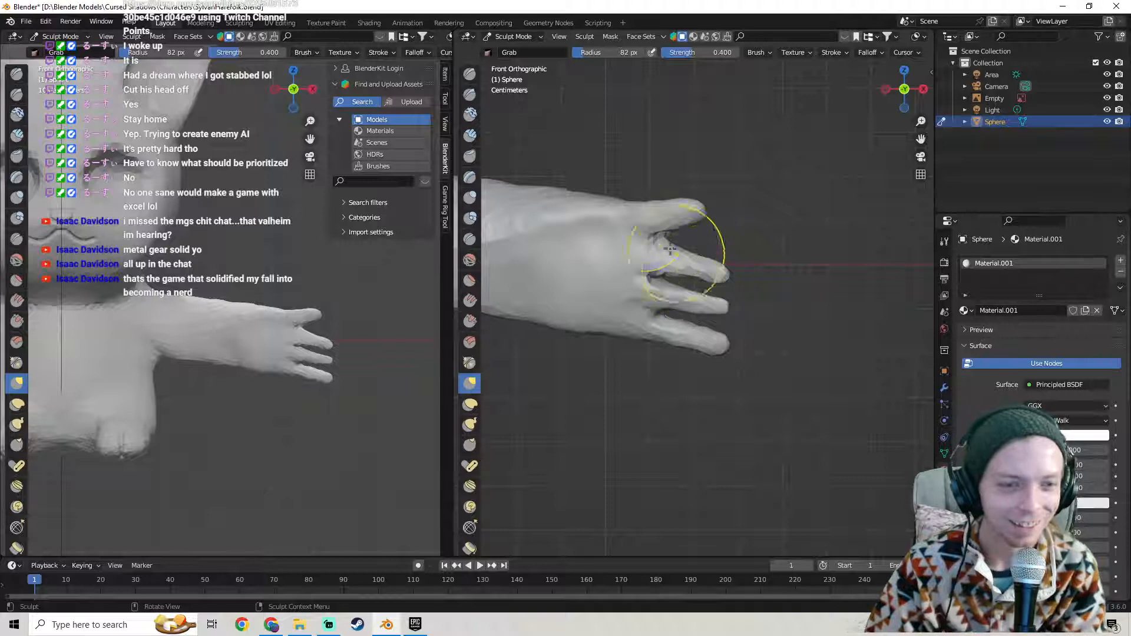
pyautogui.click(25, 22)
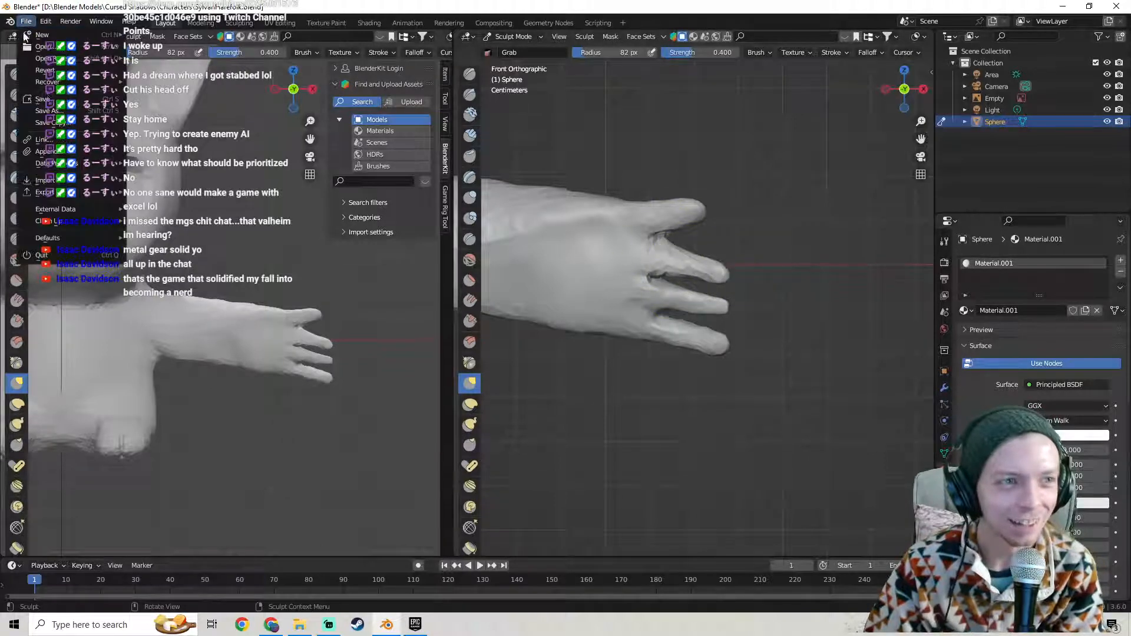
pyautogui.click(47, 100)
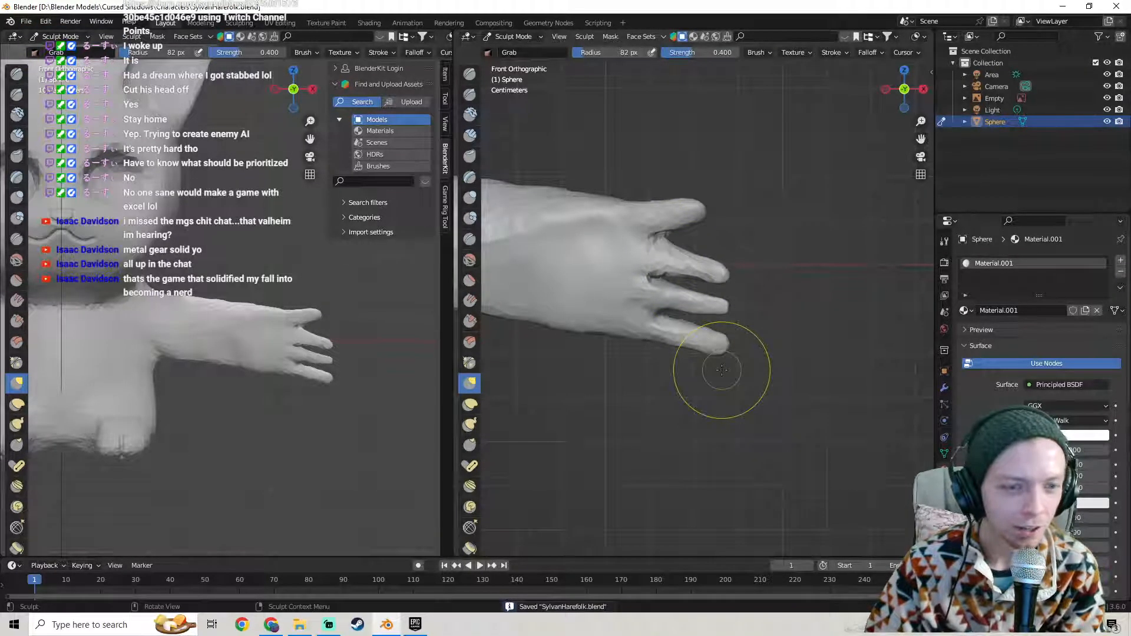
# - Lengthen the two middle fingers by pulling their tips outwards with the Grab brush
pyautogui.scroll(1, 735, 315)
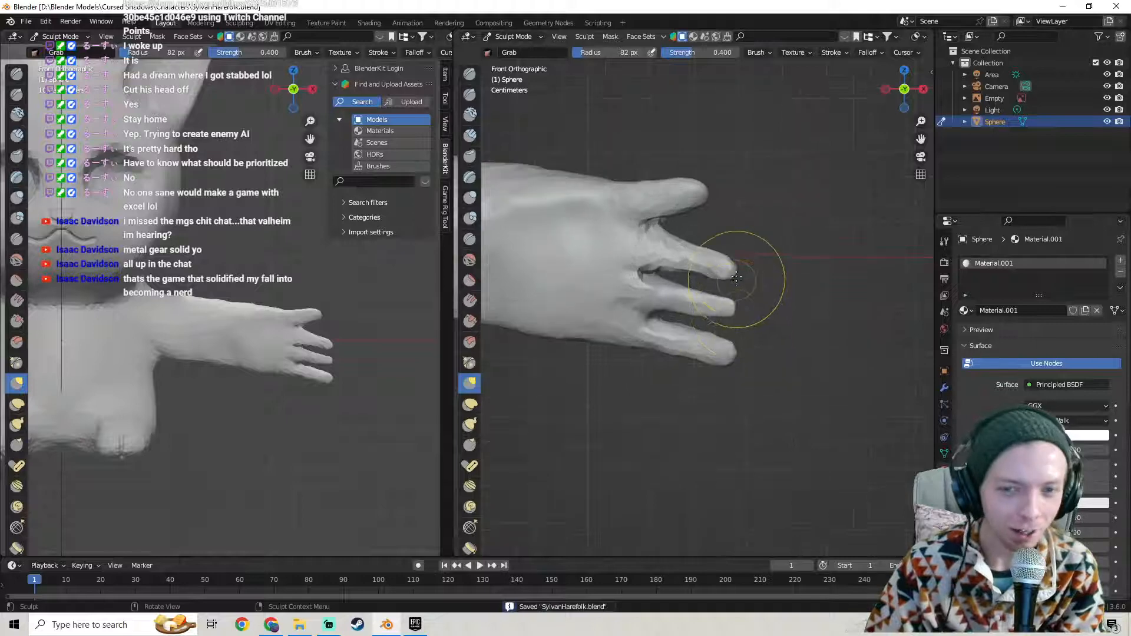
pyautogui.moveTo(732, 263); pyautogui.dragTo(768, 257)
pyautogui.moveTo(732, 308); pyautogui.dragTo(775, 308)
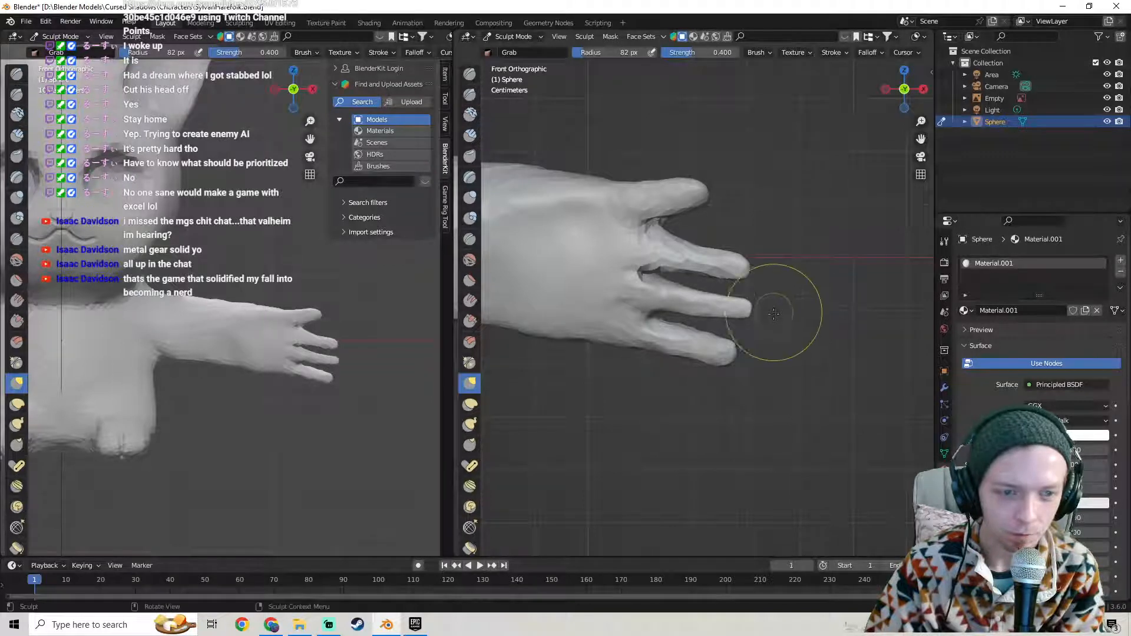
pyautogui.moveTo(737, 265); pyautogui.dragTo(758, 260)
# - Reshape the lowest finger and pull the thumb tip slightly outwards with short Grab strokes
pyautogui.moveTo(728, 345)
pyautogui.mouseDown()
pyautogui.moveTo(719, 368)
pyautogui.moveTo(728, 362)
pyautogui.moveTo(670, 359)
pyautogui.mouseUp()
pyautogui.moveTo(670, 360); pyautogui.dragTo(673, 364)
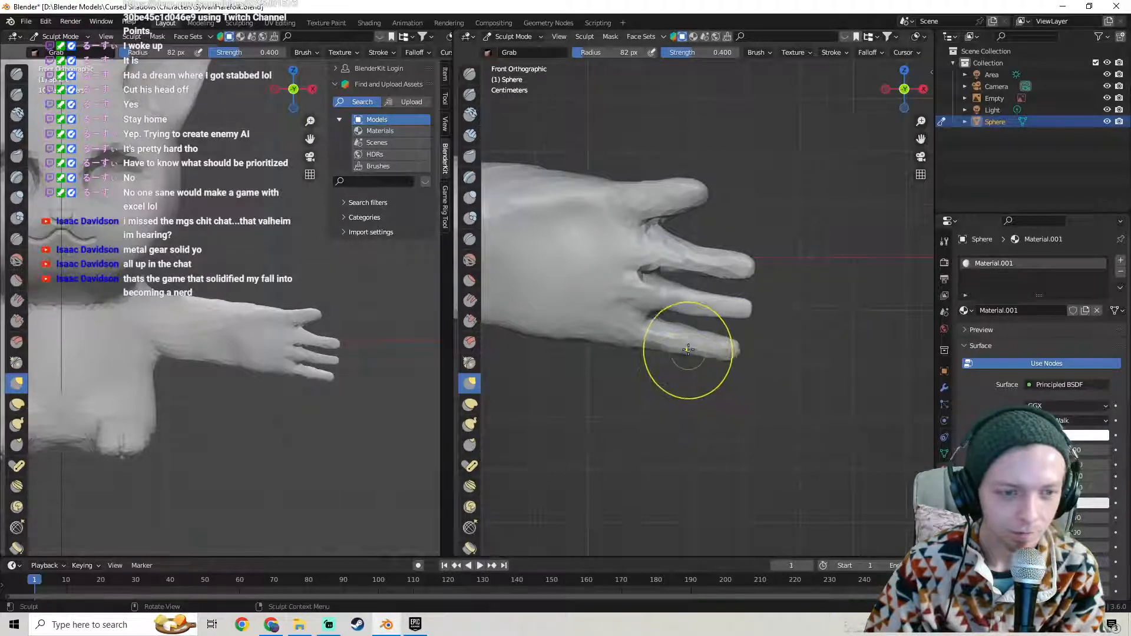
pyautogui.scroll(-1, 689, 352)
pyautogui.moveTo(701, 207); pyautogui.dragTo(716, 206)
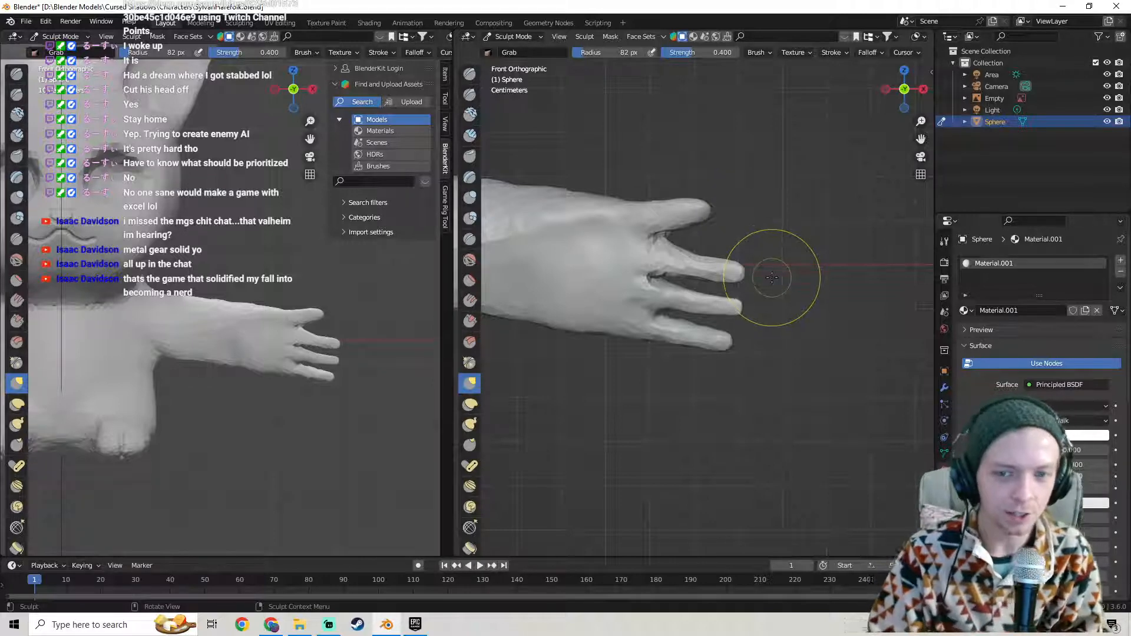
# - Nudge the fingers slightly upwards with a short Grab stroke while viewing the hand at an angle
pyautogui.scroll(3, 704, 258)
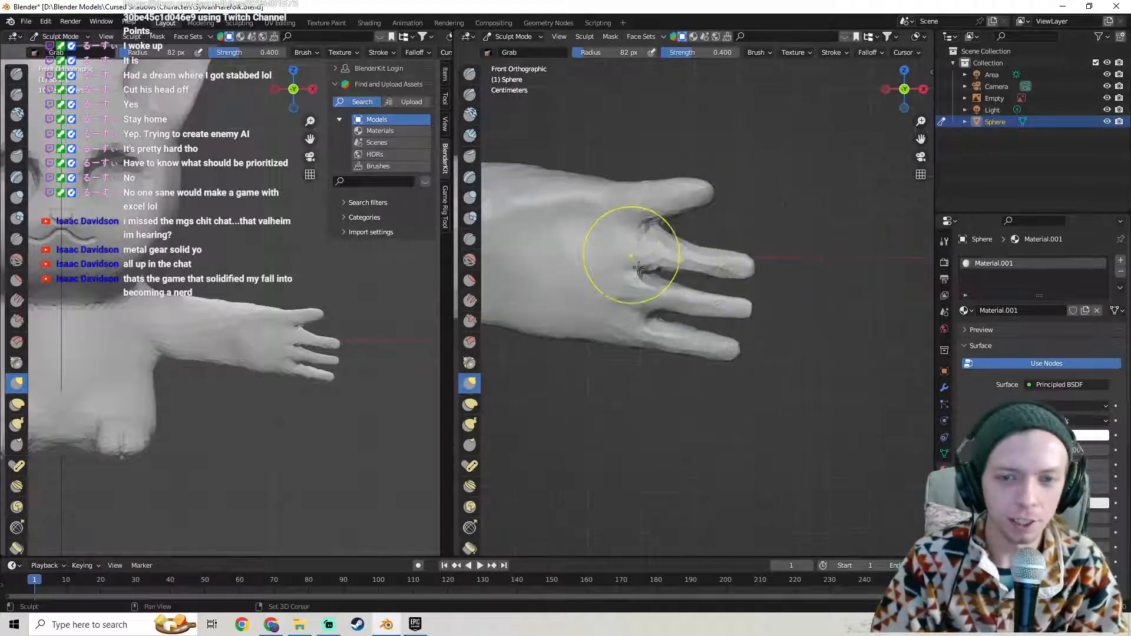
pyautogui.scroll(2, 691, 264)
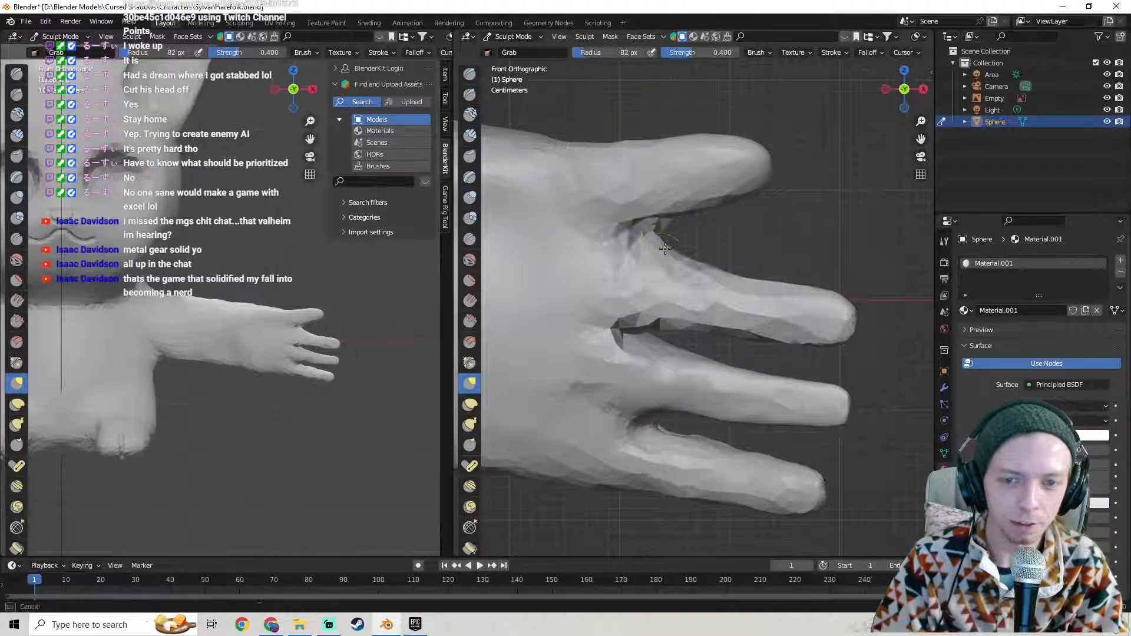
pyautogui.moveTo(666, 221)
pyautogui.mouseDown(button='middle')
pyautogui.moveTo(607, 266)
pyautogui.moveTo(635, 242)
pyautogui.moveTo(684, 259)
pyautogui.moveTo(756, 256)
pyautogui.mouseUp(button='middle')
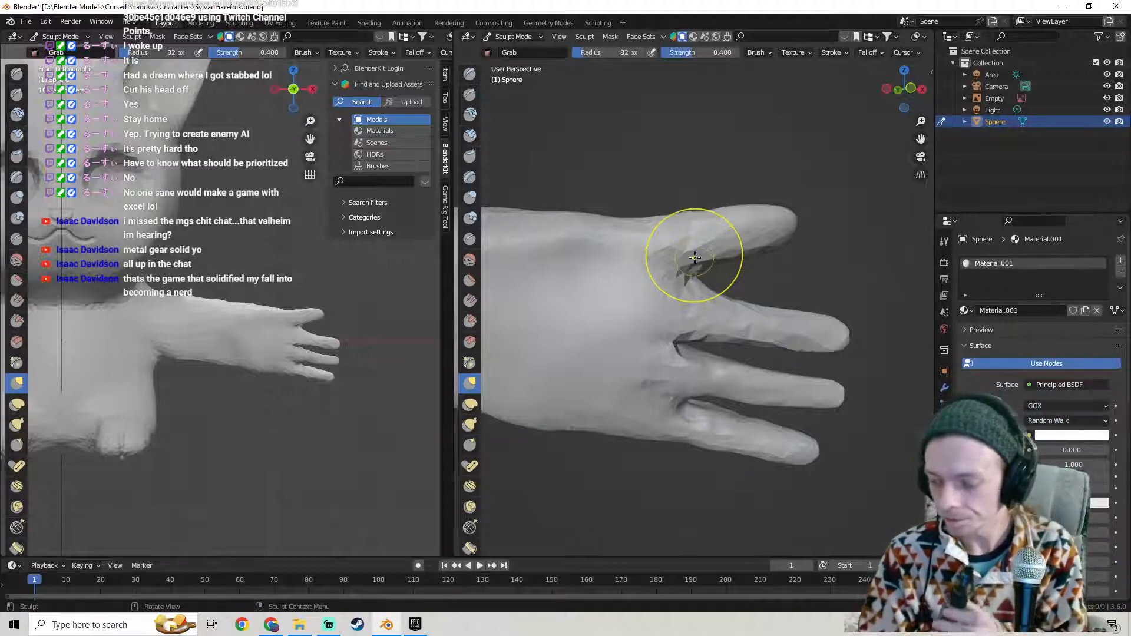
pyautogui.moveTo(717, 258)
pyautogui.mouseDown(button='middle')
pyautogui.moveTo(746, 265)
pyautogui.moveTo(702, 292)
pyautogui.moveTo(780, 253)
pyautogui.moveTo(747, 266)
pyautogui.moveTo(745, 316)
pyautogui.moveTo(776, 224)
pyautogui.mouseUp(button='middle')
pyautogui.scroll(1, 775, 224)
pyautogui.moveTo(752, 332); pyautogui.dragTo(745, 324, button='middle')
pyautogui.moveTo(744, 324); pyautogui.dragTo(746, 314)
pyautogui.scroll(-3, 746, 313)
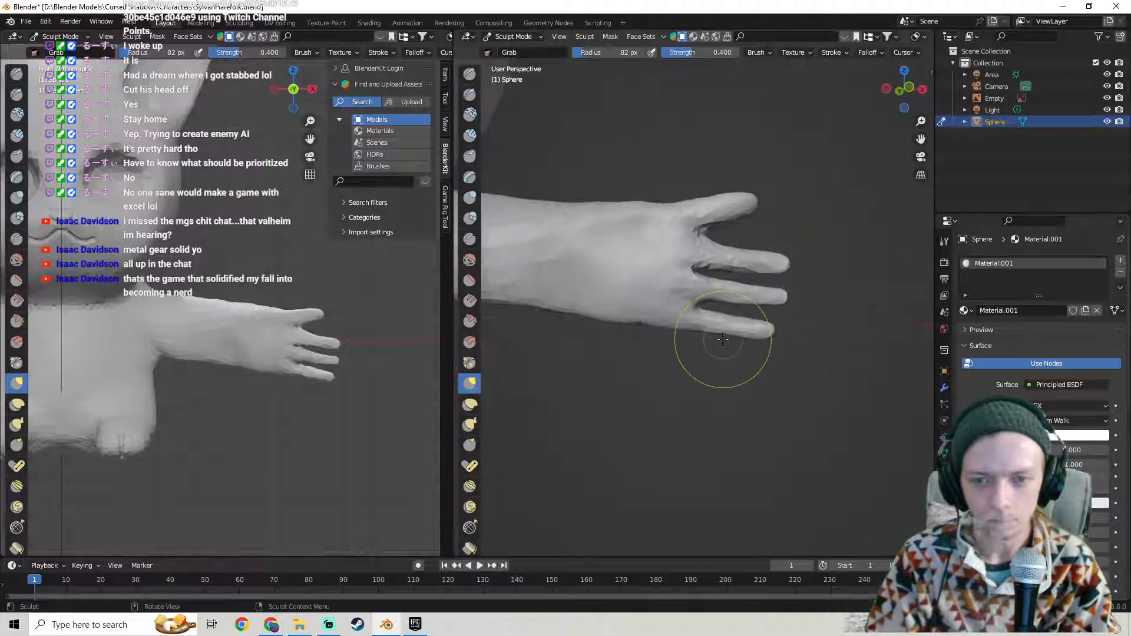
# - Examine the rear side of the hand and its mesh density in Edit Mode, returning to Sculpt Mode
pyautogui.scroll(-3, 707, 337)
pyautogui.moveTo(285, 328); pyautogui.dragTo(249, 427, button='middle')
pyautogui.moveTo(339, 405); pyautogui.dragTo(301, 395, button='middle')
pyautogui.moveTo(711, 274); pyautogui.dragTo(607, 377, button='middle')
pyautogui.moveTo(790, 307); pyautogui.dragTo(744, 165, button='middle')
pyautogui.scroll(2, 702, 303)
pyautogui.moveTo(702, 235)
pyautogui.mouseDown(button='middle')
pyautogui.moveTo(706, 322)
pyautogui.moveTo(695, 278)
pyautogui.moveTo(697, 287)
pyautogui.moveTo(658, 252)
pyautogui.moveTo(695, 259)
pyautogui.moveTo(707, 282)
pyautogui.moveTo(691, 221)
pyautogui.moveTo(669, 303)
pyautogui.moveTo(690, 293)
pyautogui.mouseUp(button='middle')
pyautogui.press('Tab')
pyautogui.press('Tab')
pyautogui.scroll(2, 711, 270)
pyautogui.press('Tab')
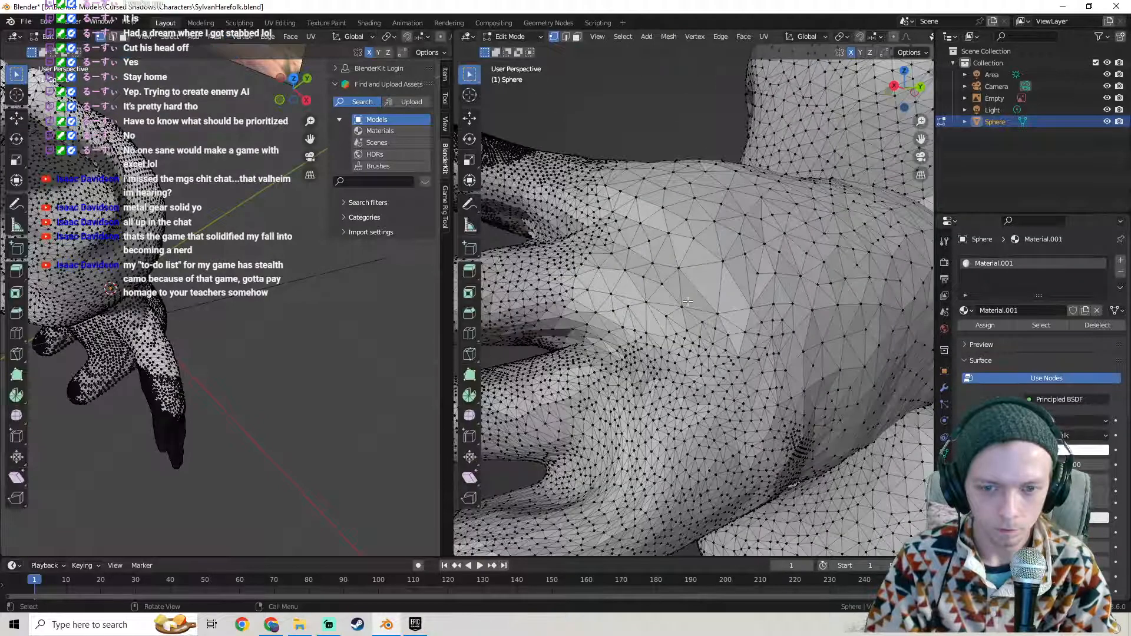
pyautogui.press('Tab')
pyautogui.moveTo(638, 252)
pyautogui.mouseDown(button='middle')
pyautogui.moveTo(697, 214)
pyautogui.moveTo(648, 232)
pyautogui.moveTo(874, 189)
pyautogui.moveTo(816, 211)
pyautogui.mouseUp(button='middle')
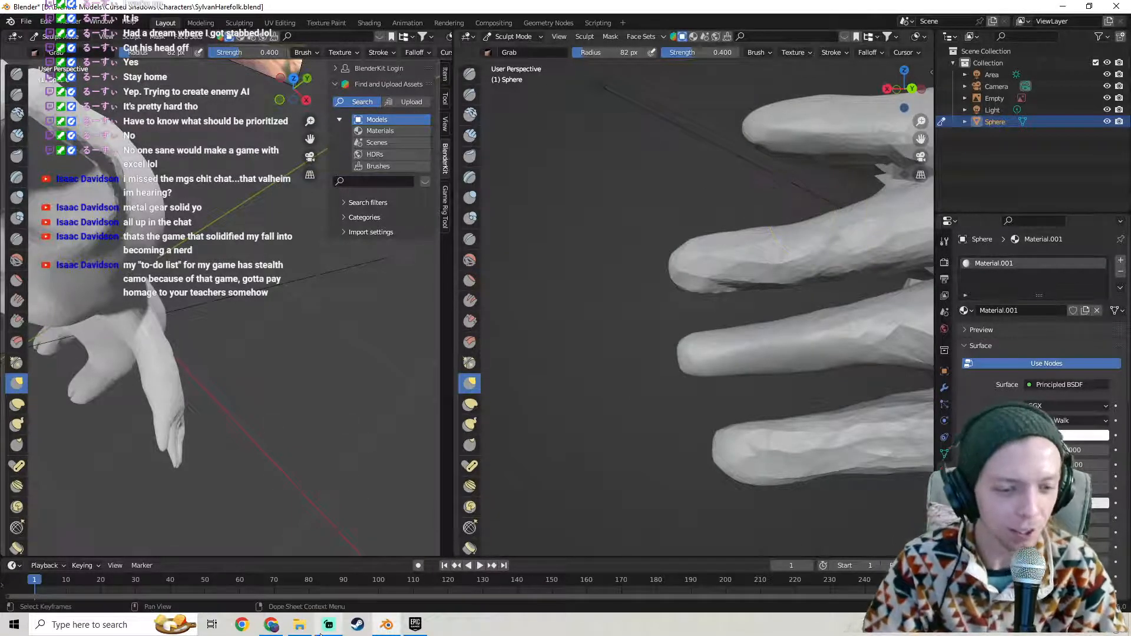
# - Switch to Streamlabs Desktop to check the stream chat and return to Blender
pyautogui.click(324, 629)
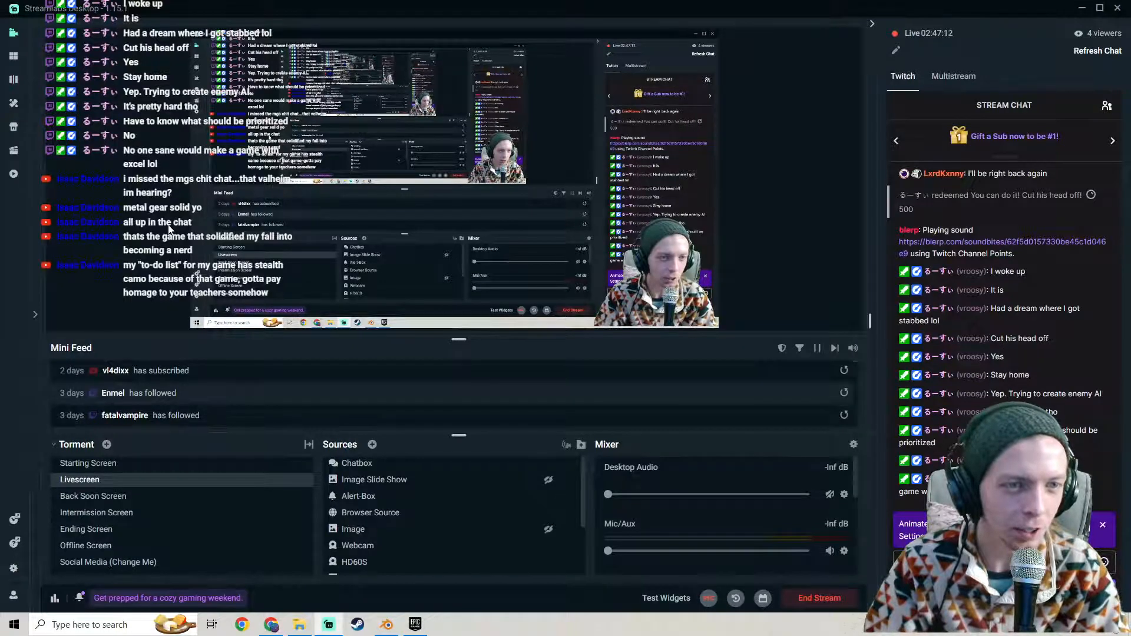
pyautogui.click(384, 628)
# - Examine the character's body, arms and hands from several angles alongside the reference image
pyautogui.scroll(-4, 568, 341)
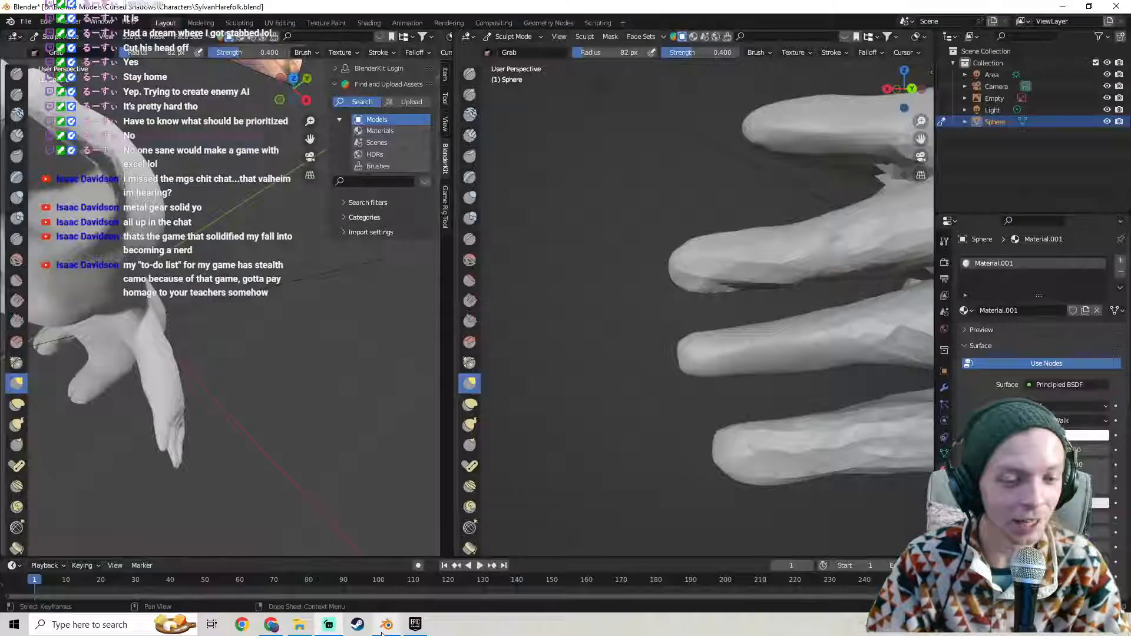
pyautogui.moveTo(568, 341)
pyautogui.mouseDown(button='middle')
pyautogui.moveTo(665, 318)
pyautogui.moveTo(707, 283)
pyautogui.moveTo(697, 273)
pyautogui.moveTo(583, 300)
pyautogui.mouseUp(button='middle')
pyautogui.moveTo(671, 378)
pyautogui.keyDown('shift'); pyautogui.mouseDown(button='middle')
pyautogui.moveTo(483, 307)
pyautogui.moveTo(584, 312)
pyautogui.mouseUp(button='middle'); pyautogui.keyUp('shift')
pyautogui.scroll(-3, 705, 336)
pyautogui.moveTo(705, 336)
pyautogui.mouseDown(button='middle')
pyautogui.moveTo(799, 299)
pyautogui.moveTo(813, 271)
pyautogui.moveTo(761, 316)
pyautogui.mouseUp(button='middle')
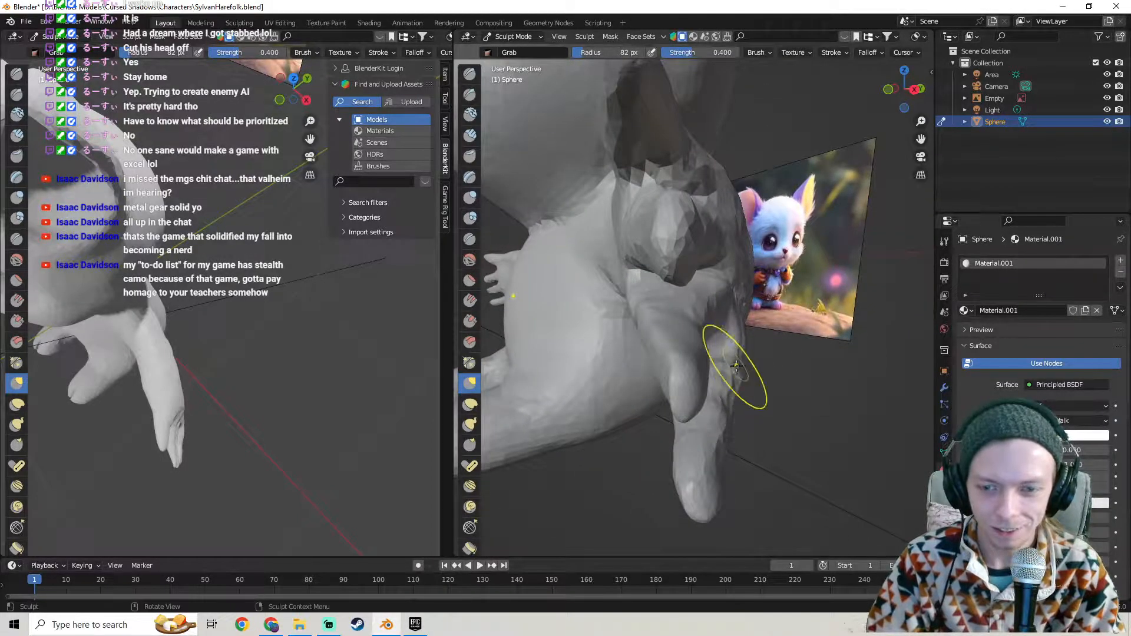
pyautogui.moveTo(718, 334)
pyautogui.mouseDown(button='middle')
pyautogui.moveTo(699, 353)
pyautogui.moveTo(679, 338)
pyautogui.mouseUp(button='middle')
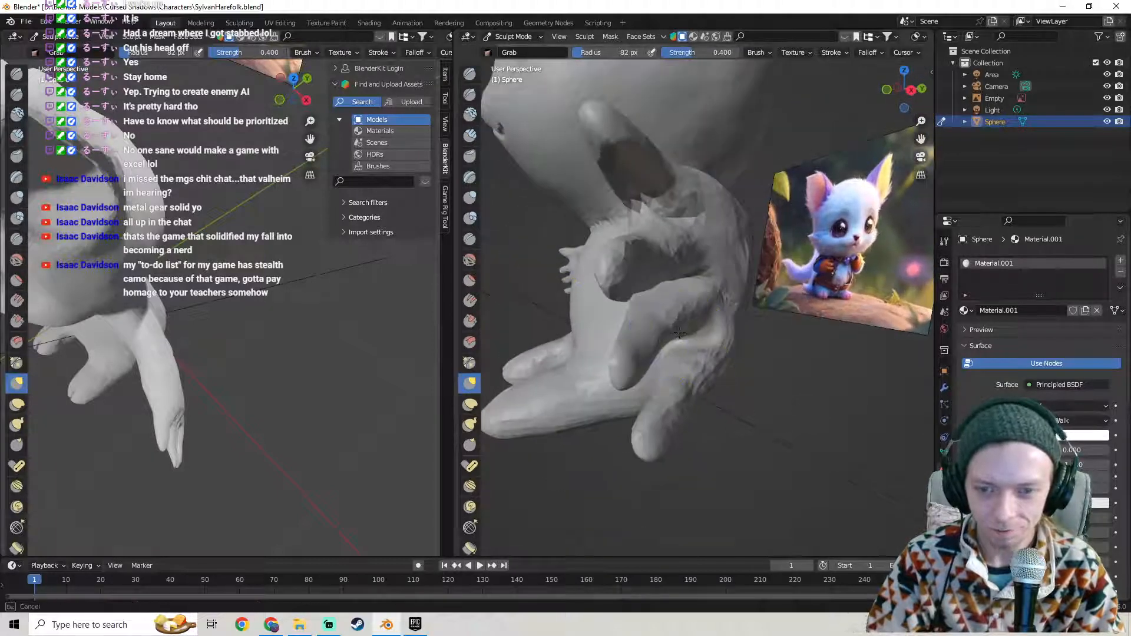
pyautogui.moveTo(685, 319)
pyautogui.mouseDown(button='middle')
pyautogui.moveTo(715, 316)
pyautogui.moveTo(711, 326)
pyautogui.moveTo(690, 310)
pyautogui.moveTo(675, 323)
pyautogui.moveTo(638, 321)
pyautogui.moveTo(723, 320)
pyautogui.moveTo(777, 297)
pyautogui.mouseUp(button='middle')
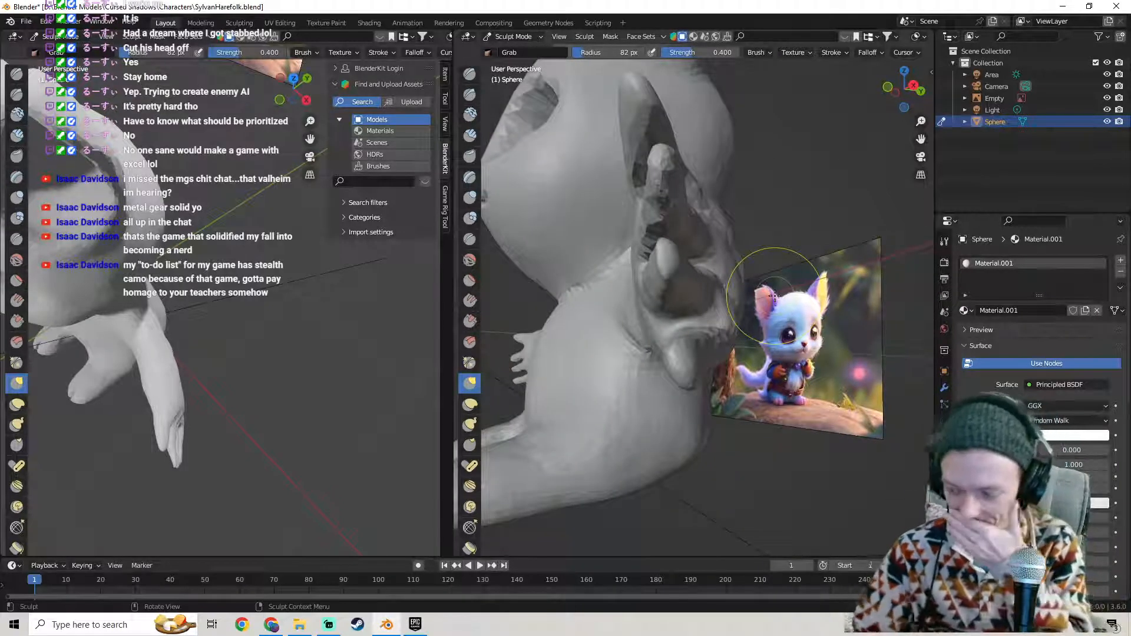
pyautogui.moveTo(750, 285)
pyautogui.mouseDown(button='middle')
pyautogui.moveTo(718, 300)
pyautogui.moveTo(660, 302)
pyautogui.moveTo(739, 298)
pyautogui.mouseUp(button='middle')
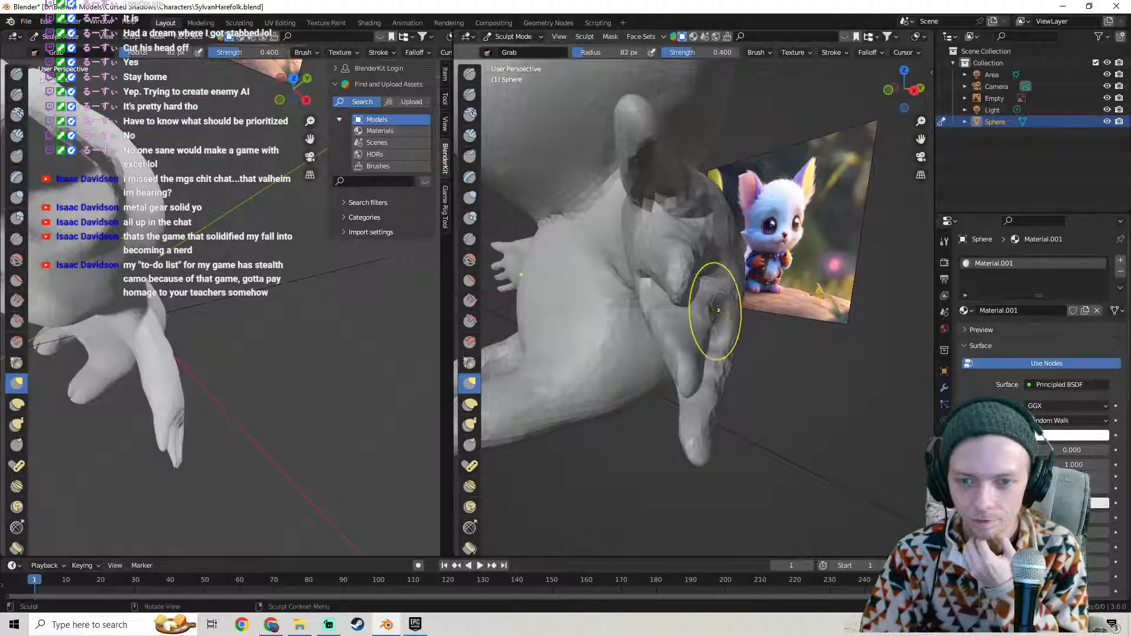
pyautogui.moveTo(729, 286)
pyautogui.mouseDown(button='middle')
pyautogui.moveTo(738, 284)
pyautogui.moveTo(677, 305)
pyautogui.mouseUp(button='middle')
# - Smooth the rear side of the hand around the finger bases with the Smooth brush at strength 0.456
pyautogui.scroll(3, 722, 266)
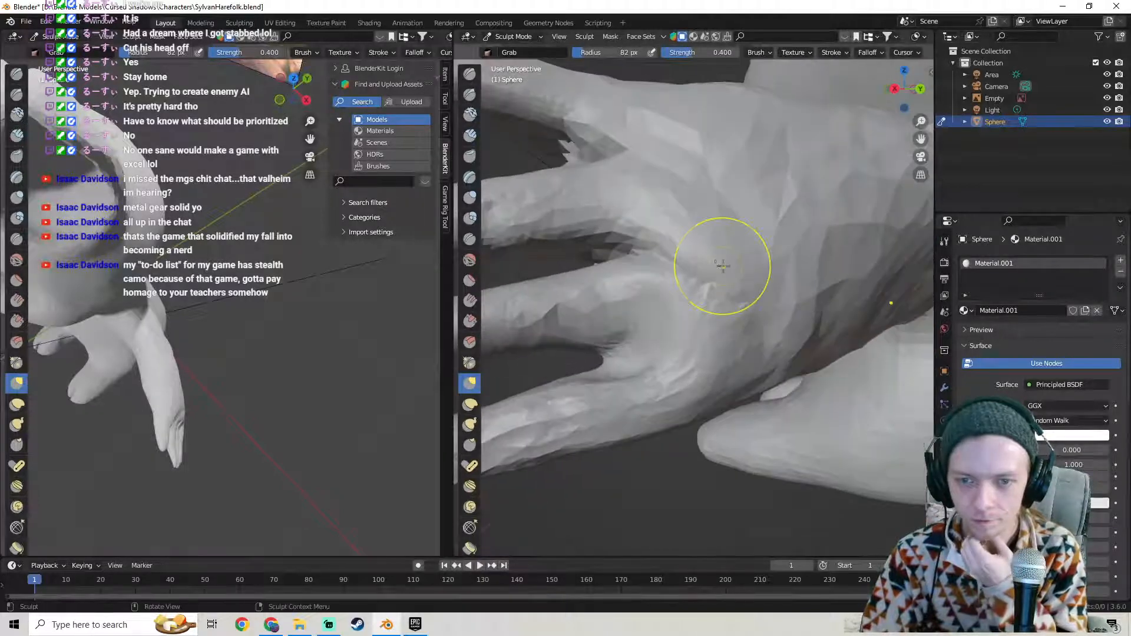
pyautogui.click(469, 260)
pyautogui.moveTo(746, 280)
pyautogui.mouseDown()
pyautogui.moveTo(710, 285)
pyautogui.moveTo(699, 260)
pyautogui.moveTo(677, 255)
pyautogui.mouseUp()
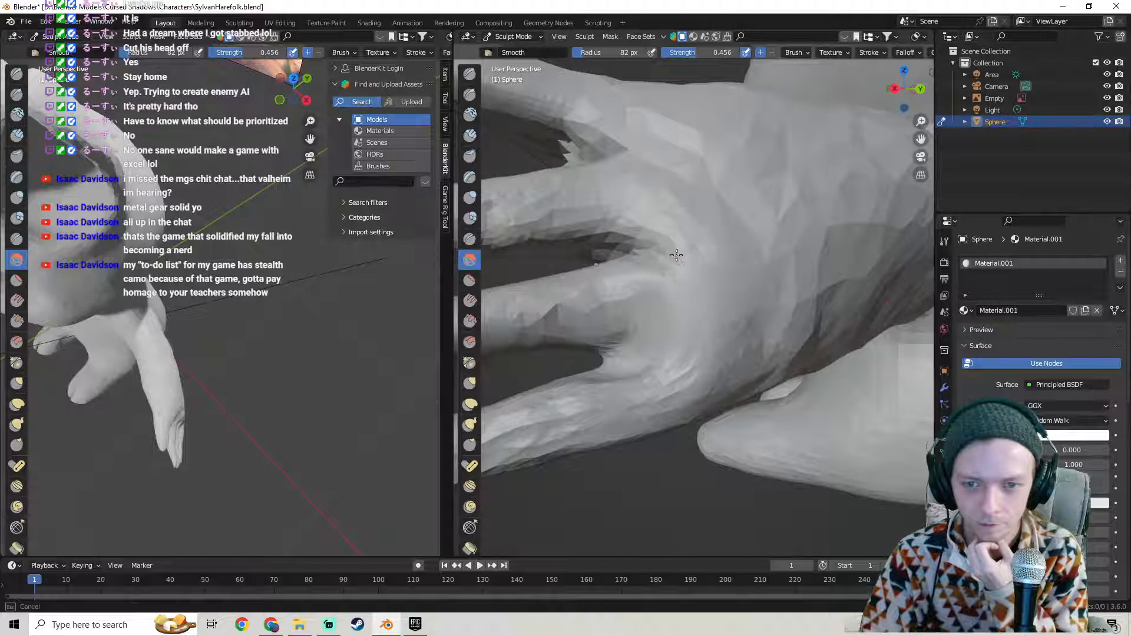
pyautogui.moveTo(692, 300)
pyautogui.mouseDown()
pyautogui.moveTo(662, 313)
pyautogui.moveTo(631, 369)
pyautogui.moveTo(610, 373)
pyautogui.moveTo(636, 367)
pyautogui.mouseUp()
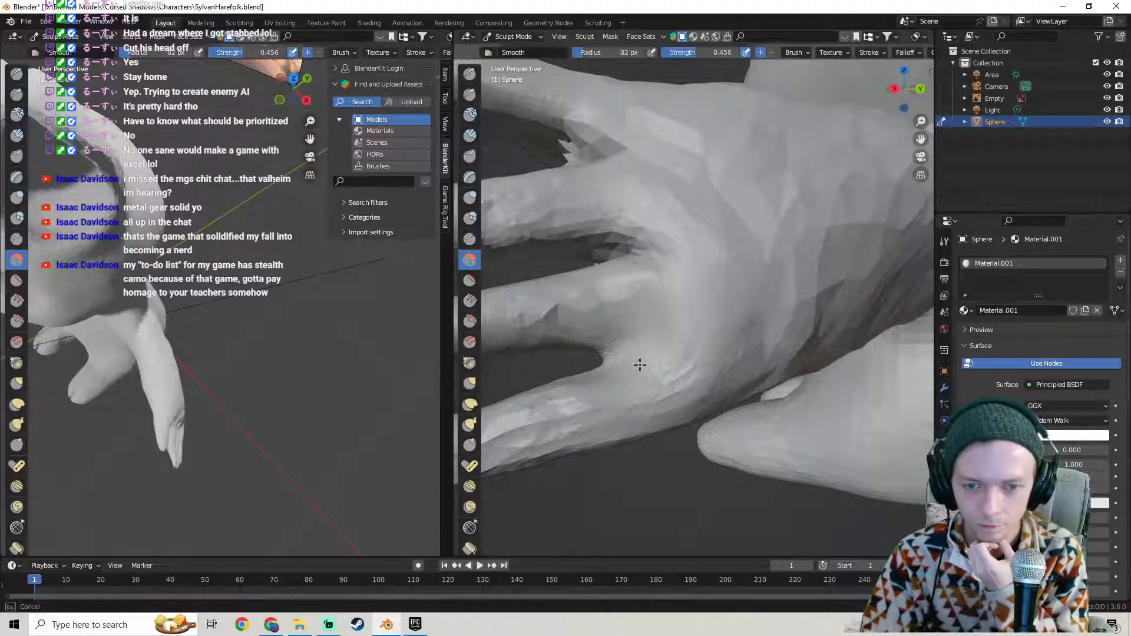
pyautogui.moveTo(687, 252)
pyautogui.mouseDown()
pyautogui.moveTo(705, 235)
pyautogui.moveTo(721, 346)
pyautogui.mouseUp()
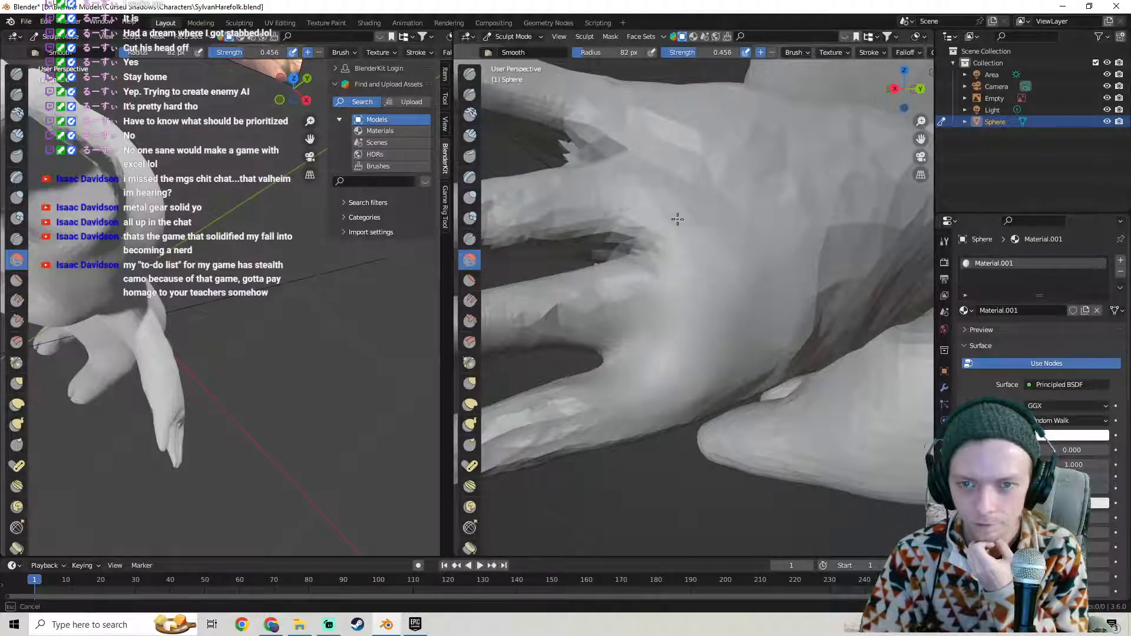
# - Smooth the rear side of the hand between the finger bases and the wrist, checking its mesh in Edit Mode
pyautogui.moveTo(764, 349)
pyautogui.mouseDown(button='middle')
pyautogui.moveTo(750, 242)
pyautogui.moveTo(732, 285)
pyautogui.mouseUp(button='middle')
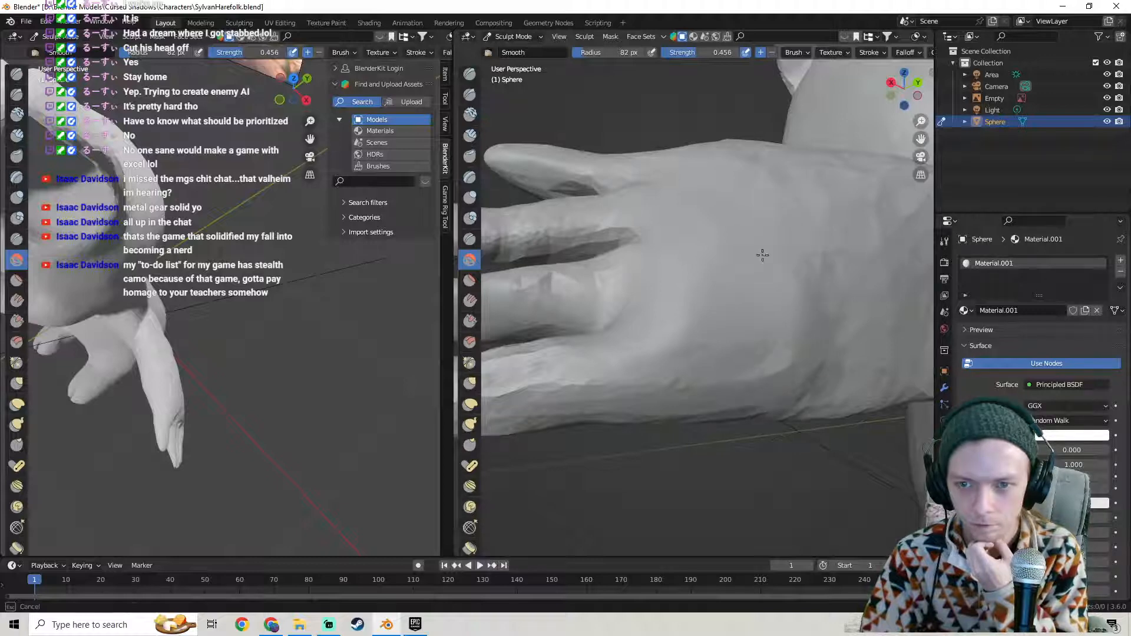
pyautogui.press('Tab')
pyautogui.press('Tab')
pyautogui.moveTo(739, 296)
pyautogui.mouseDown(button='middle')
pyautogui.moveTo(680, 292)
pyautogui.moveTo(737, 247)
pyautogui.moveTo(654, 253)
pyautogui.moveTo(663, 304)
pyautogui.mouseUp(button='middle')
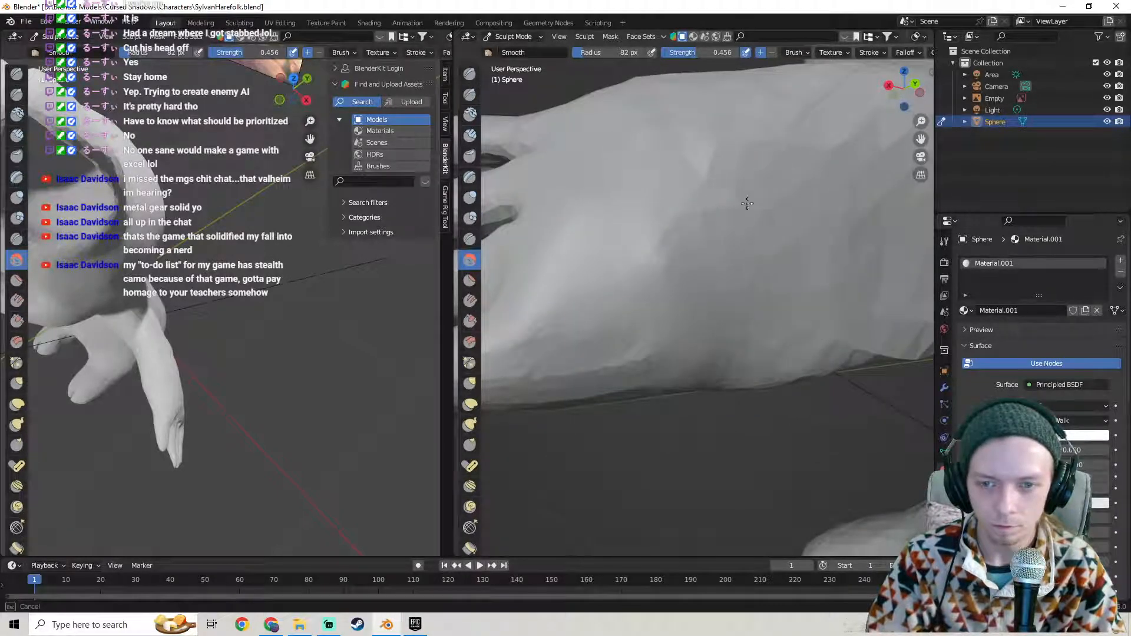
pyautogui.moveTo(642, 214)
pyautogui.mouseDown()
pyautogui.moveTo(752, 127)
pyautogui.moveTo(683, 141)
pyautogui.mouseUp()
pyautogui.moveTo(684, 142)
pyautogui.mouseDown(button='middle')
pyautogui.moveTo(715, 187)
pyautogui.moveTo(712, 225)
pyautogui.moveTo(777, 244)
pyautogui.moveTo(715, 252)
pyautogui.mouseUp(button='middle')
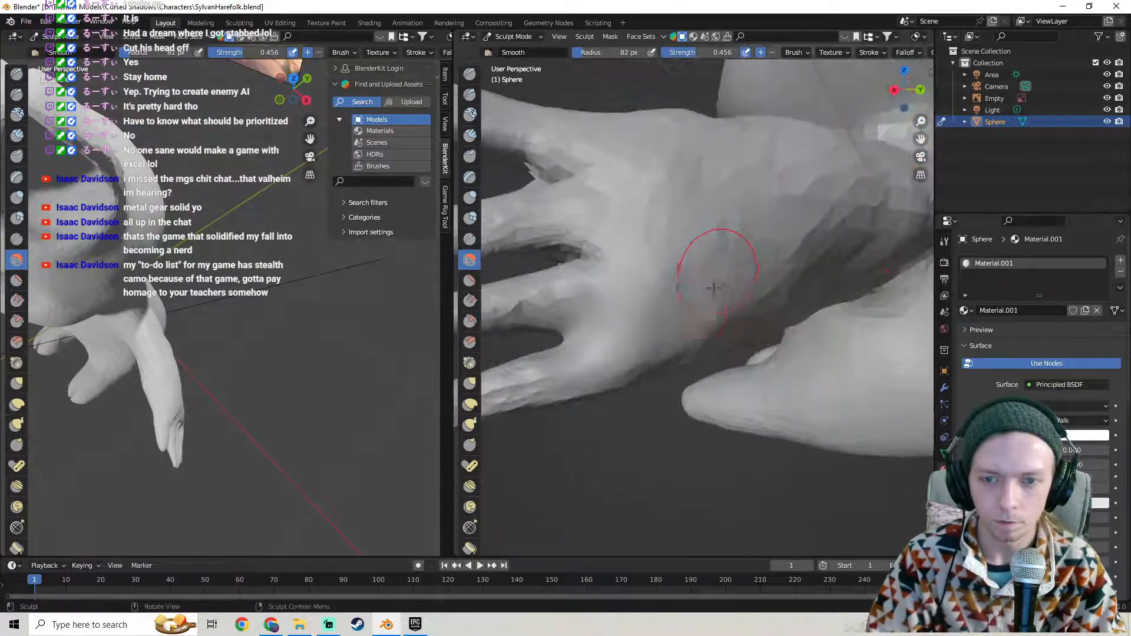
pyautogui.scroll(3, 634, 248)
pyautogui.moveTo(785, 141); pyautogui.dragTo(776, 145)
# - Smooth the faceted wrist and the back of the hand near the thumb, checking the mesh in Edit Mode
pyautogui.keyDown('shift'); pyautogui.moveTo(775, 145); pyautogui.dragTo(706, 277, button='middle'); pyautogui.keyUp('shift')
pyautogui.moveTo(601, 333)
pyautogui.mouseDown()
pyautogui.moveTo(723, 256)
pyautogui.moveTo(751, 259)
pyautogui.mouseUp()
pyautogui.moveTo(751, 260); pyautogui.dragTo(714, 263, button='middle')
pyautogui.moveTo(595, 383)
pyautogui.mouseDown()
pyautogui.moveTo(755, 368)
pyautogui.moveTo(886, 252)
pyautogui.moveTo(693, 315)
pyautogui.moveTo(747, 217)
pyautogui.mouseUp()
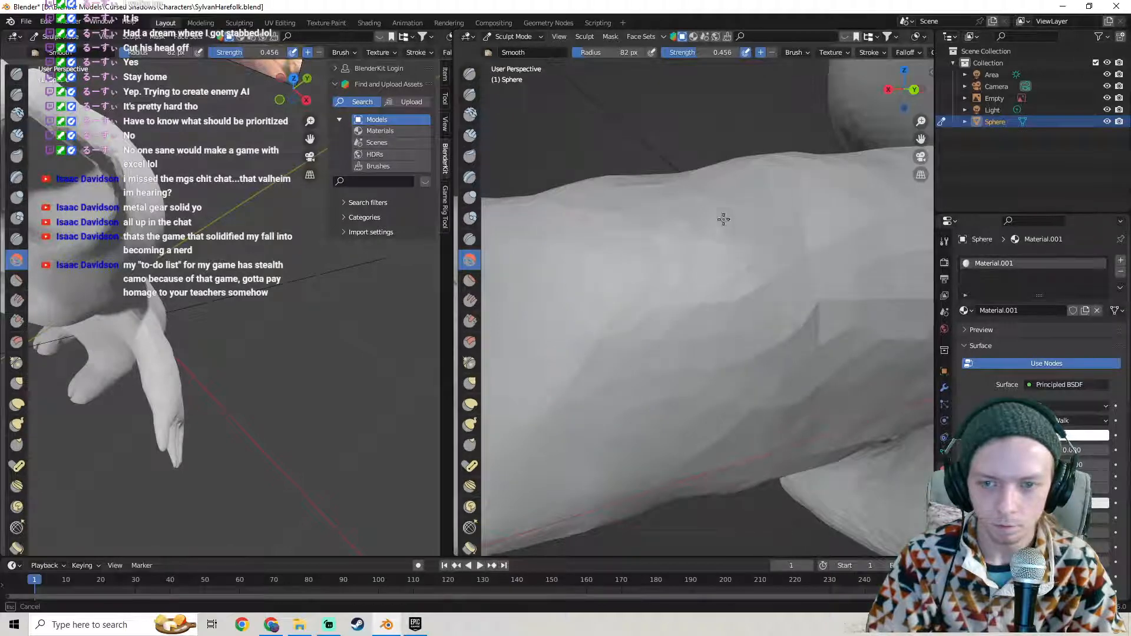
pyautogui.moveTo(570, 247); pyautogui.dragTo(762, 326, button='middle')
pyautogui.moveTo(762, 326)
pyautogui.mouseDown()
pyautogui.moveTo(773, 389)
pyautogui.moveTo(699, 346)
pyautogui.moveTo(819, 280)
pyautogui.mouseUp()
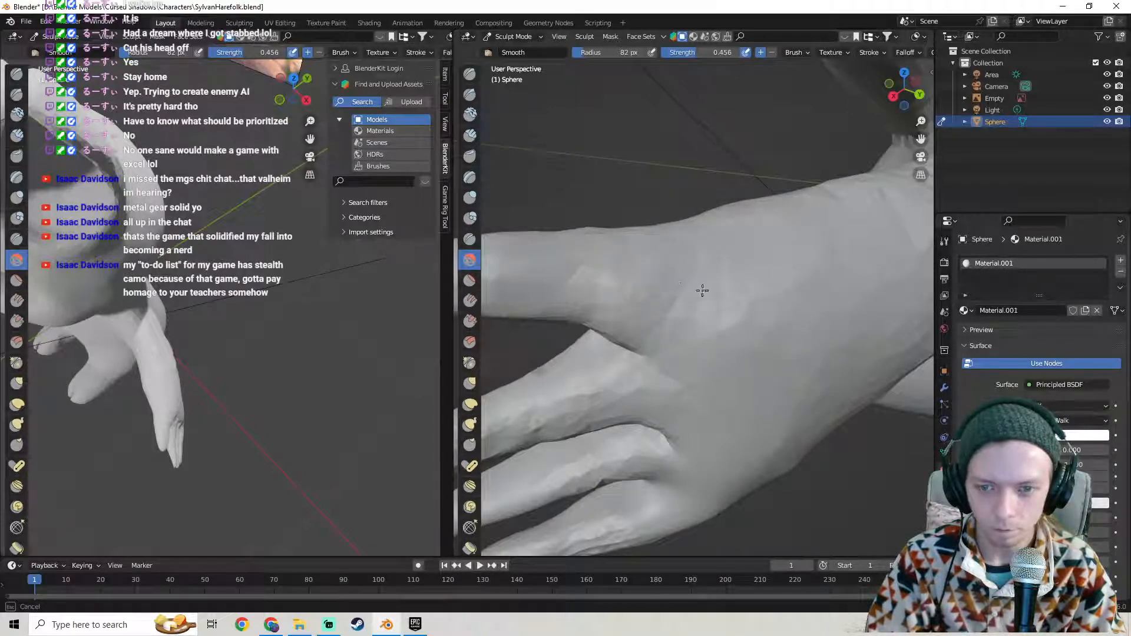
pyautogui.moveTo(853, 226); pyautogui.dragTo(821, 298)
pyautogui.press('Tab')
pyautogui.moveTo(821, 298)
pyautogui.mouseDown(button='middle')
pyautogui.moveTo(843, 277)
pyautogui.moveTo(798, 320)
pyautogui.moveTo(717, 277)
pyautogui.moveTo(668, 359)
pyautogui.moveTo(652, 366)
pyautogui.moveTo(732, 298)
pyautogui.moveTo(705, 307)
pyautogui.mouseUp(button='middle')
pyautogui.press('Tab')
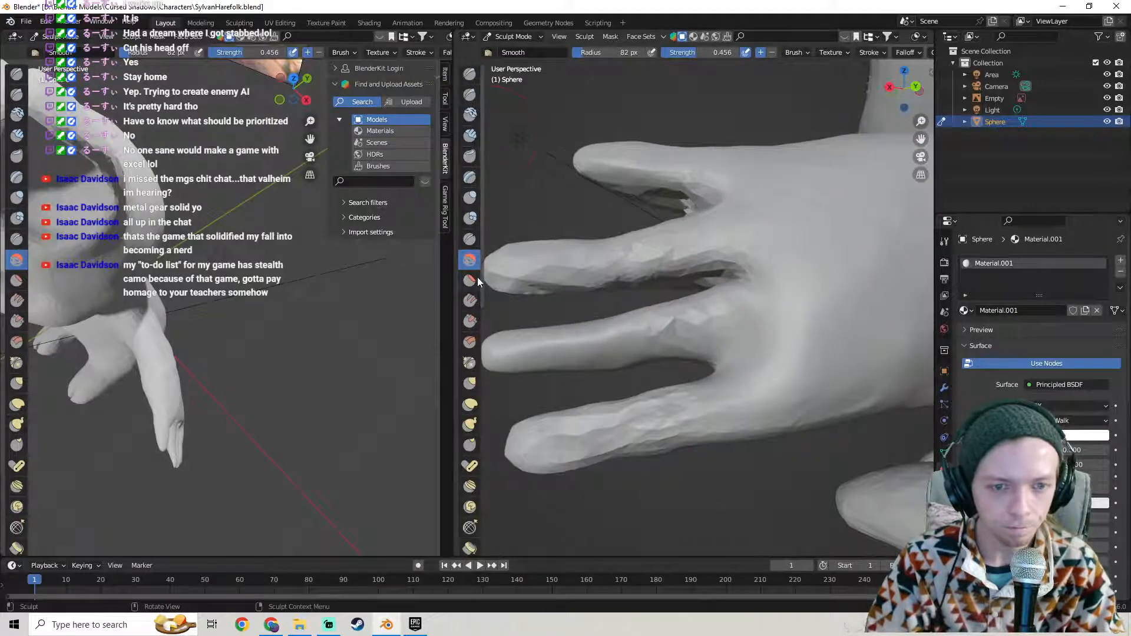
# - Reshape the rear side of the finger next to the little finger with the Grab brush at strength 0.400
pyautogui.click(470, 385)
pyautogui.moveTo(619, 353); pyautogui.dragTo(695, 358, button='middle')
pyautogui.moveTo(694, 361); pyautogui.dragTo(698, 361)
pyautogui.moveTo(661, 356); pyautogui.dragTo(693, 360)
pyautogui.moveTo(661, 359); pyautogui.dragTo(666, 360)
# - Examine the hand from its other side and compare it in the front orthographic view
pyautogui.moveTo(710, 311)
pyautogui.mouseDown(button='middle')
pyautogui.moveTo(705, 330)
pyautogui.moveTo(648, 336)
pyautogui.moveTo(778, 348)
pyautogui.moveTo(888, 323)
pyautogui.mouseUp(button='middle')
pyautogui.scroll(-2, 650, 357)
pyautogui.scroll(-3, 667, 356)
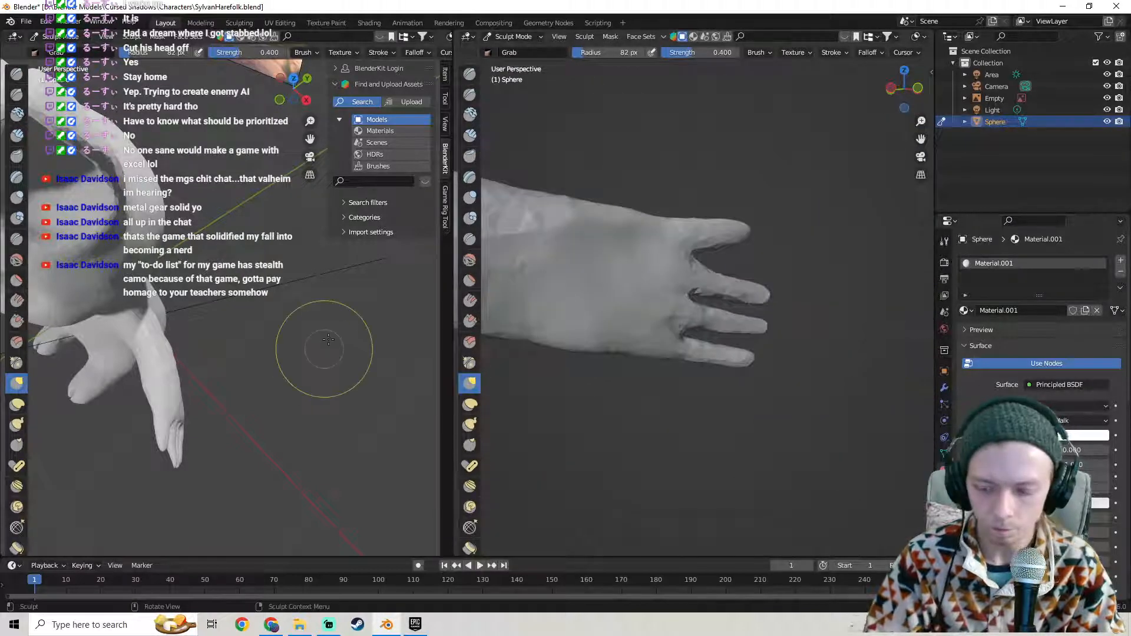
pyautogui.press('KP_1')
pyautogui.scroll(3, 328, 340)
pyautogui.keyDown('shift'); pyautogui.moveTo(328, 349); pyautogui.dragTo(282, 300, button='middle'); pyautogui.keyUp('shift')
pyautogui.press('f')
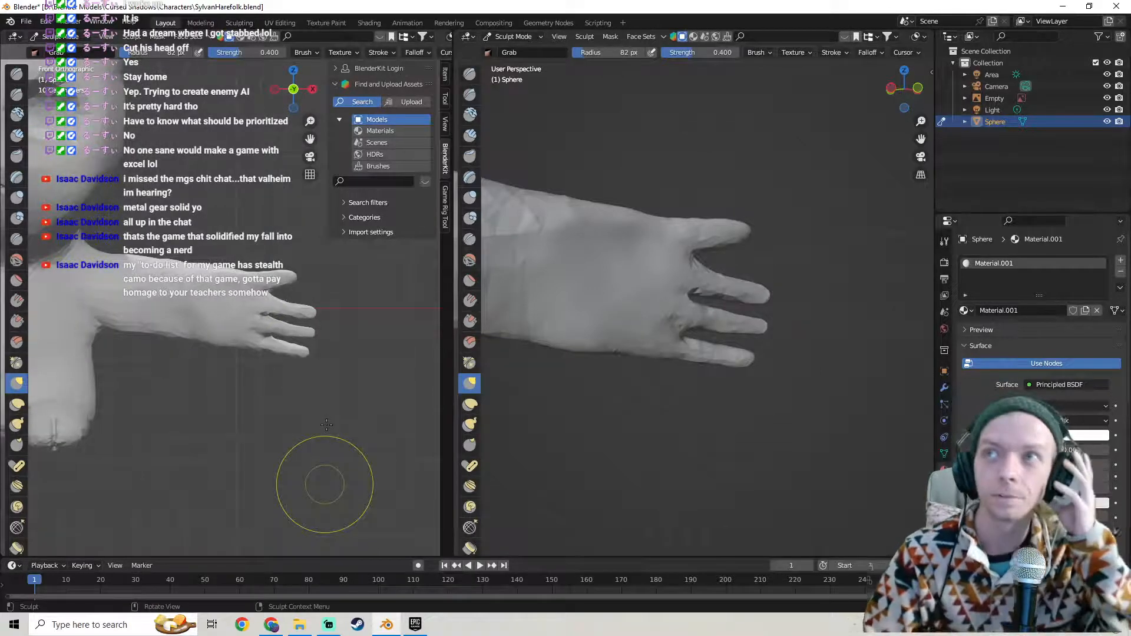
pyautogui.press('Escape')
# - Switch to Streamlabs Desktop to check the stream chat and return to Blender
pyautogui.click(328, 625)
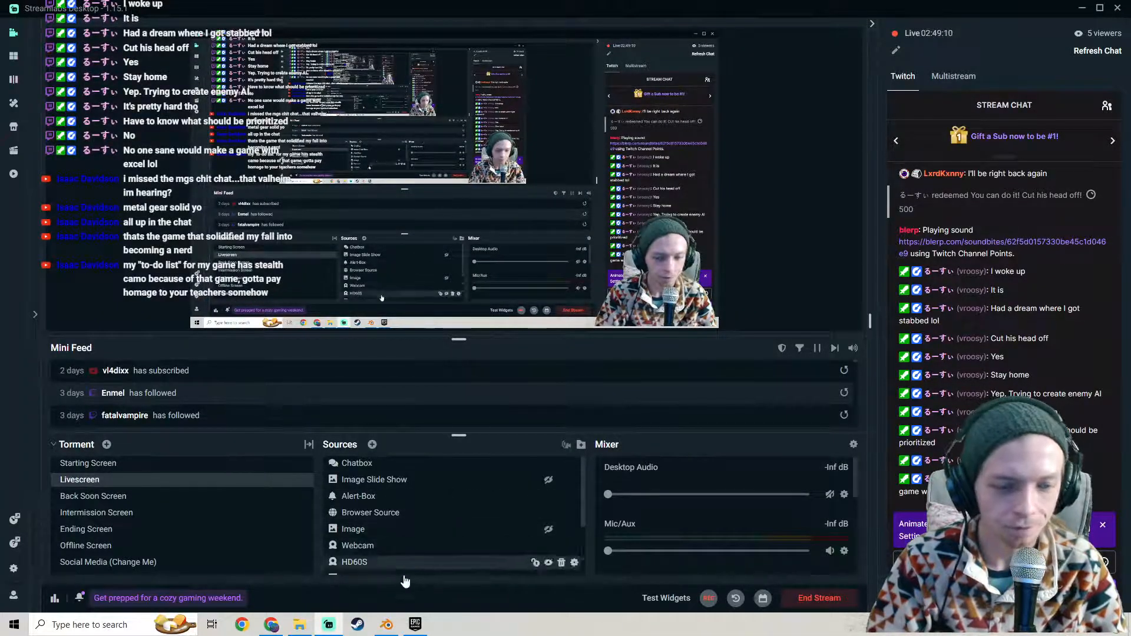
pyautogui.click(386, 625)
# - Preview the forearm and hand in Rendered shading and return to Solid shading
pyautogui.moveTo(715, 196); pyautogui.dragTo(692, 327, button='middle')
pyautogui.scroll(2, 636, 263)
pyautogui.scroll(-1, 713, 327)
pyautogui.press('z')
pyautogui.click(703, 307)
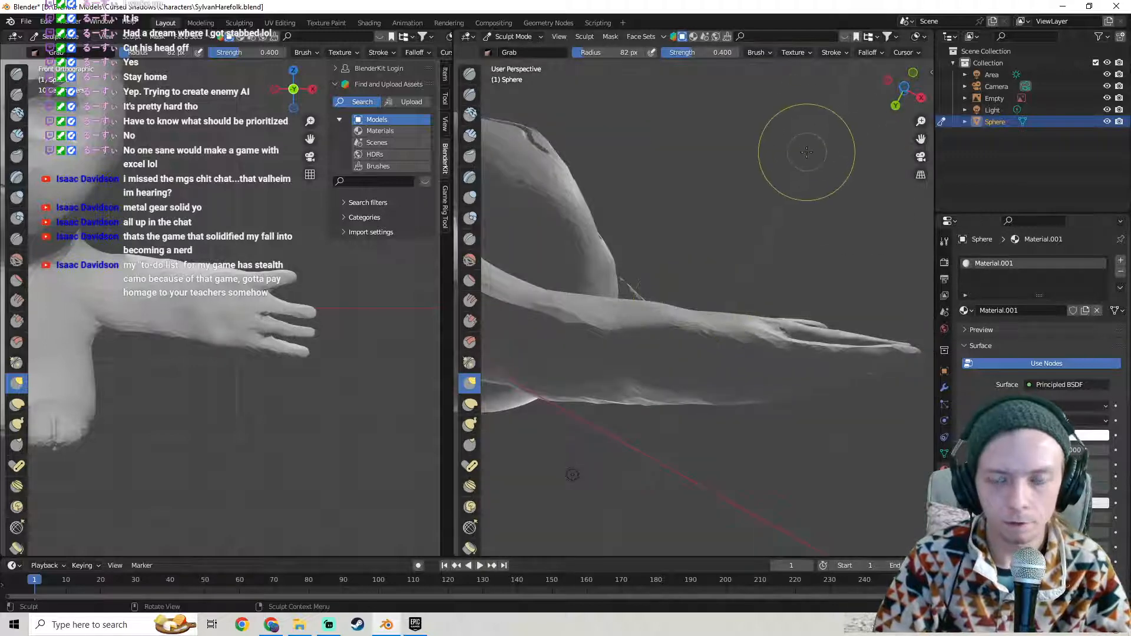
pyautogui.press('z')
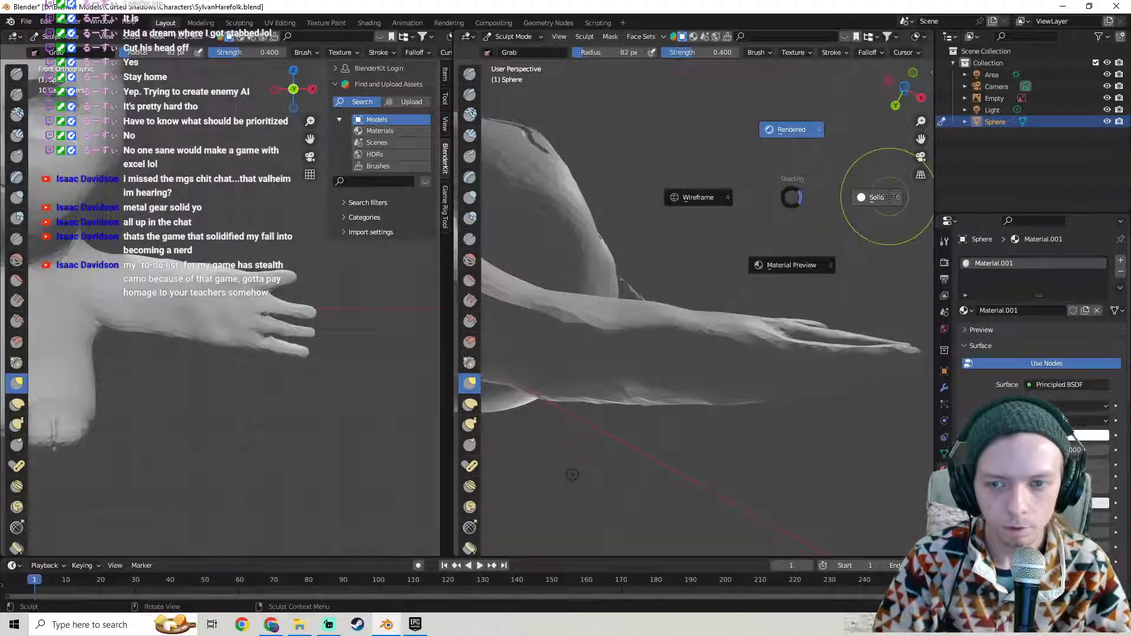
pyautogui.click(875, 196)
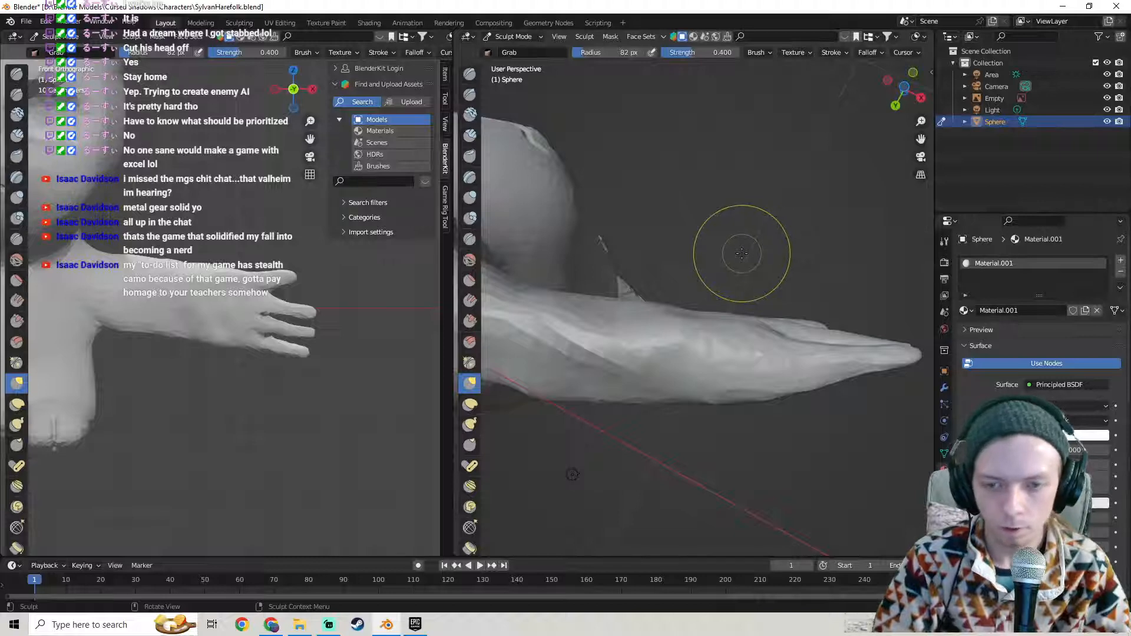
# - Slim the index finger by pushing its lower edge upwards with Grab
pyautogui.moveTo(733, 252)
pyautogui.mouseDown(button='middle')
pyautogui.moveTo(739, 304)
pyautogui.moveTo(719, 288)
pyautogui.moveTo(718, 321)
pyautogui.mouseUp(button='middle')
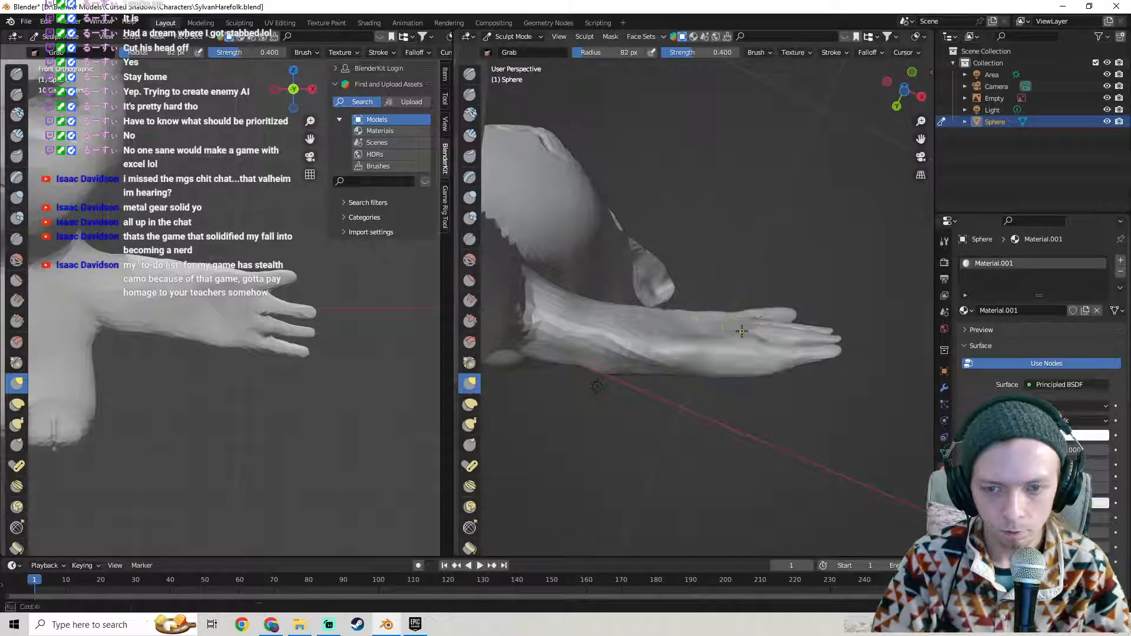
pyautogui.moveTo(721, 332)
pyautogui.mouseDown(button='middle')
pyautogui.moveTo(700, 429)
pyautogui.moveTo(745, 392)
pyautogui.moveTo(753, 309)
pyautogui.moveTo(753, 346)
pyautogui.moveTo(695, 321)
pyautogui.moveTo(702, 255)
pyautogui.moveTo(742, 389)
pyautogui.mouseUp(button='middle')
pyautogui.press('KP_7')
pyautogui.moveTo(743, 389)
pyautogui.keyDown('shift'); pyautogui.mouseDown(button='middle')
pyautogui.moveTo(748, 407)
pyautogui.moveTo(730, 448)
pyautogui.moveTo(629, 288)
pyautogui.moveTo(639, 260)
pyautogui.moveTo(649, 269)
pyautogui.moveTo(631, 323)
pyautogui.moveTo(715, 404)
pyautogui.moveTo(632, 372)
pyautogui.moveTo(640, 279)
pyautogui.moveTo(624, 290)
pyautogui.moveTo(758, 329)
pyautogui.moveTo(708, 328)
pyautogui.mouseUp(button='middle'); pyautogui.keyUp('shift')
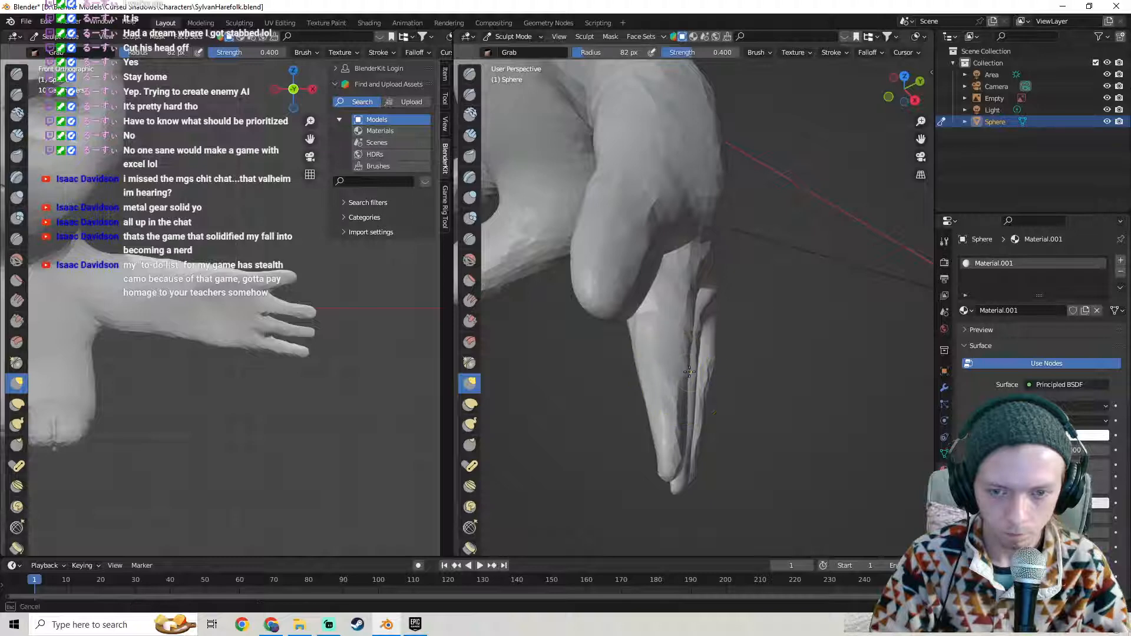
pyautogui.moveTo(689, 376)
pyautogui.mouseDown(button='middle')
pyautogui.moveTo(682, 353)
pyautogui.moveTo(725, 336)
pyautogui.moveTo(516, 505)
pyautogui.moveTo(589, 459)
pyautogui.moveTo(803, 386)
pyautogui.moveTo(816, 358)
pyautogui.mouseUp(button='middle')
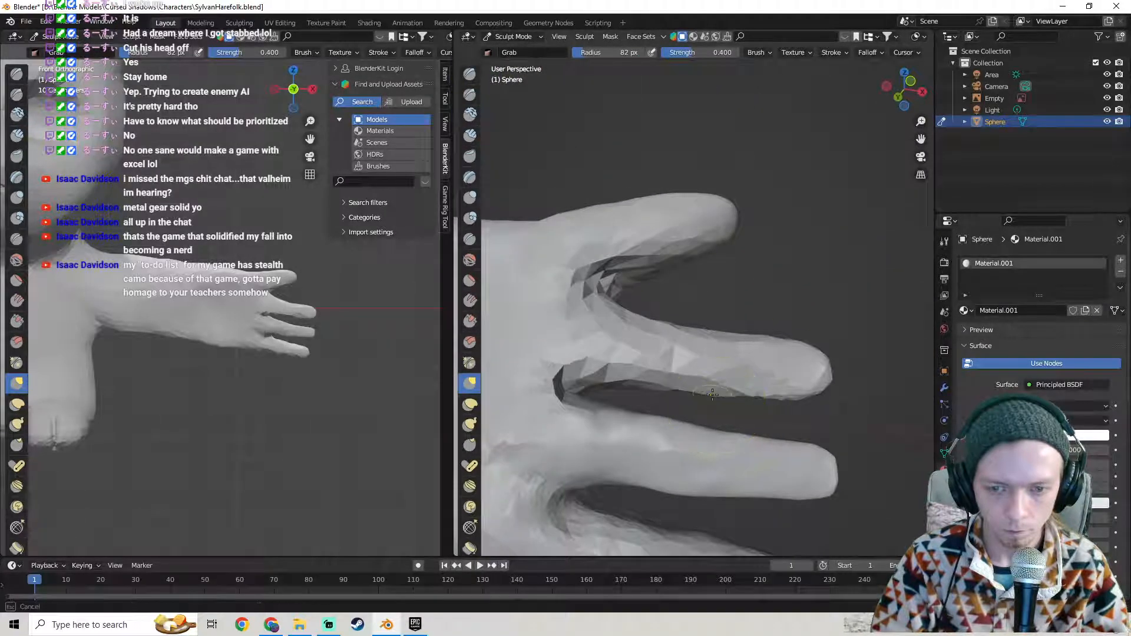
pyautogui.moveTo(716, 394); pyautogui.dragTo(740, 389)
pyautogui.moveTo(769, 404); pyautogui.dragTo(771, 394)
pyautogui.moveTo(779, 412); pyautogui.dragTo(784, 395)
# - Examine the character's overall proportions, arms and hands from several angles in both viewports
pyautogui.scroll(-1, 678, 396)
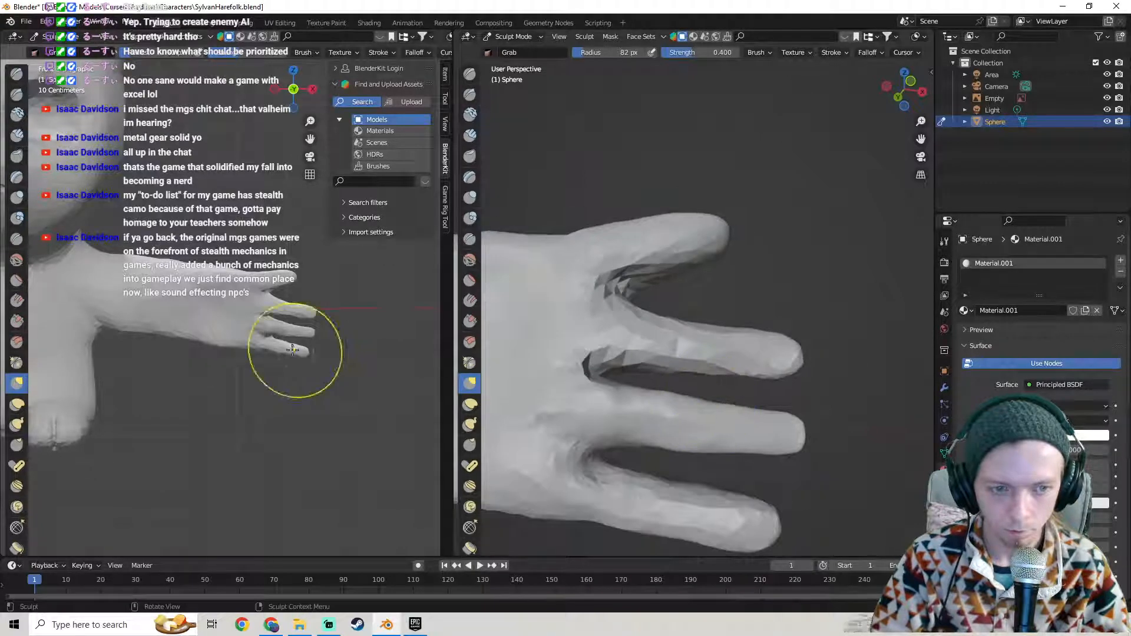
pyautogui.scroll(-1, 312, 352)
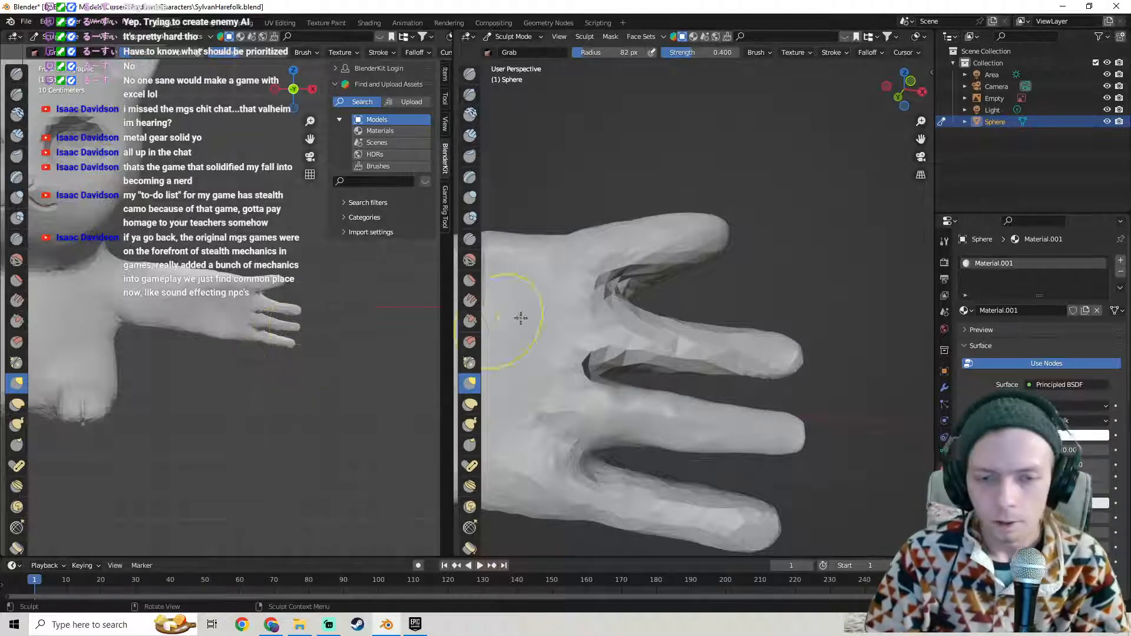
pyautogui.scroll(-6, 704, 302)
pyautogui.moveTo(704, 303); pyautogui.dragTo(686, 323, button='middle')
pyautogui.moveTo(283, 334); pyautogui.dragTo(228, 397, button='middle')
pyautogui.moveTo(165, 330)
pyautogui.mouseDown(button='middle')
pyautogui.moveTo(319, 329)
pyautogui.moveTo(297, 327)
pyautogui.mouseUp(button='middle')
pyautogui.scroll(-5, 240, 336)
pyautogui.scroll(3, 333, 327)
pyautogui.moveTo(647, 368)
pyautogui.mouseDown(button='middle')
pyautogui.moveTo(705, 351)
pyautogui.moveTo(668, 354)
pyautogui.moveTo(731, 321)
pyautogui.mouseUp(button='middle')
pyautogui.scroll(-3, 664, 371)
pyautogui.scroll(5, 651, 365)
pyautogui.scroll(3, 730, 320)
# - Push the underside of the wrist and the palm's lower edge upwards with Grab
pyautogui.moveTo(684, 353); pyautogui.dragTo(695, 328, button='middle')
pyautogui.moveTo(704, 353); pyautogui.dragTo(710, 338)
pyautogui.moveTo(703, 345); pyautogui.dragTo(684, 334)
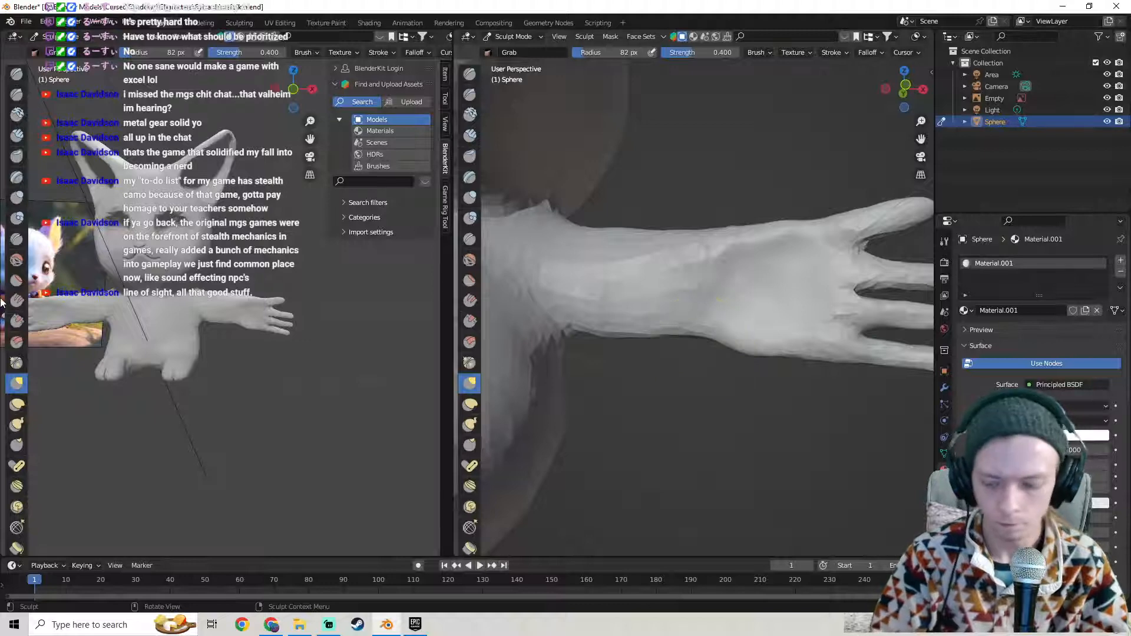
pyautogui.press('KP_1')
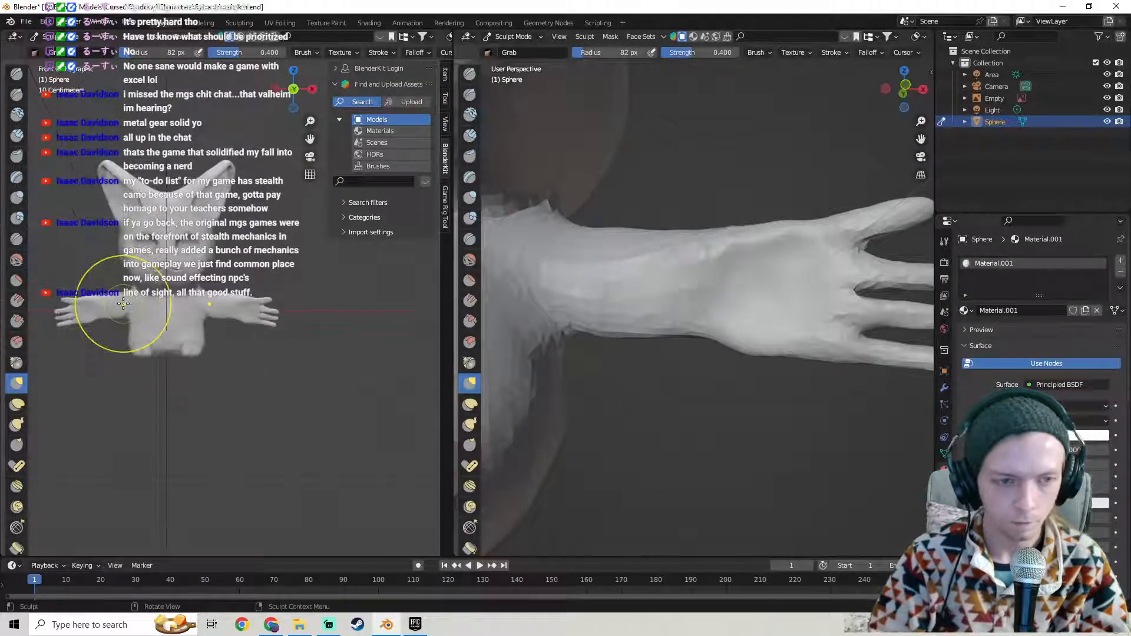
pyautogui.scroll(3, 249, 328)
pyautogui.scroll(4, 714, 303)
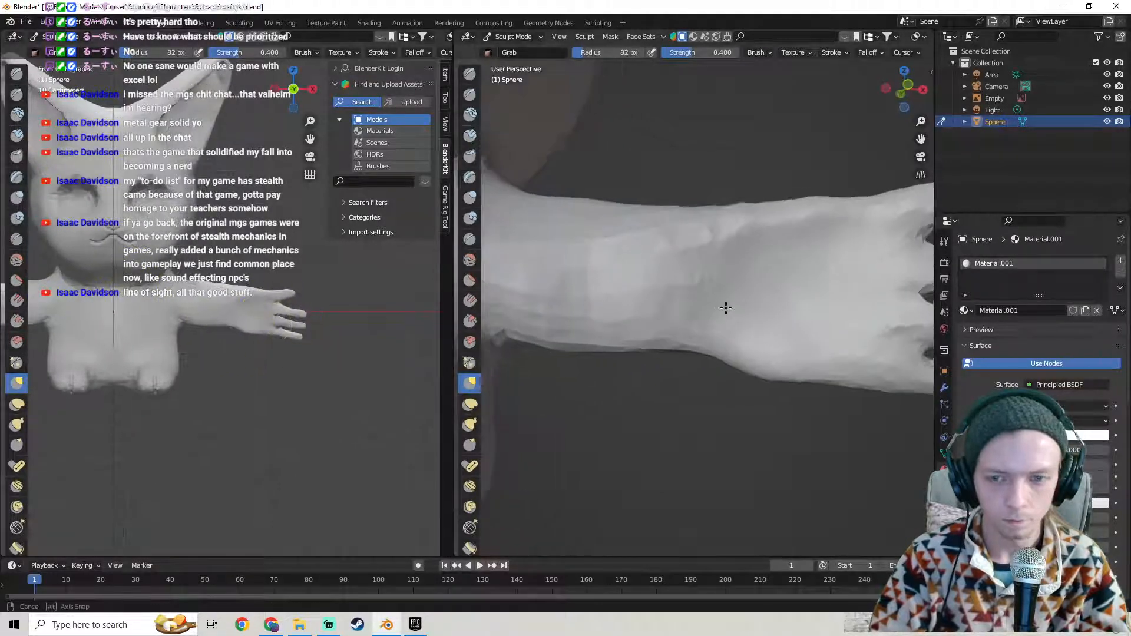
pyautogui.moveTo(841, 320); pyautogui.dragTo(713, 313, button='middle')
pyautogui.moveTo(716, 375)
pyautogui.mouseDown()
pyautogui.moveTo(709, 364)
pyautogui.moveTo(732, 371)
pyautogui.mouseUp()
pyautogui.moveTo(748, 383); pyautogui.dragTo(750, 375)
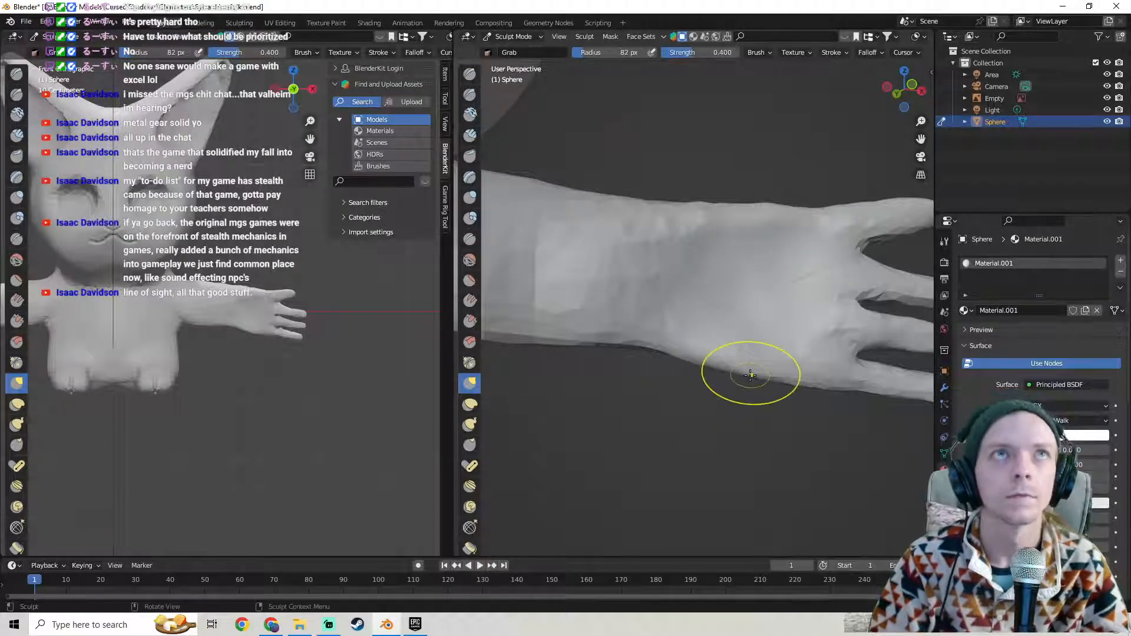
# - Refine the contour from the wrist to the base of the little finger with Grab
pyautogui.scroll(-3, 750, 375)
pyautogui.moveTo(751, 370); pyautogui.dragTo(464, 366, button='middle')
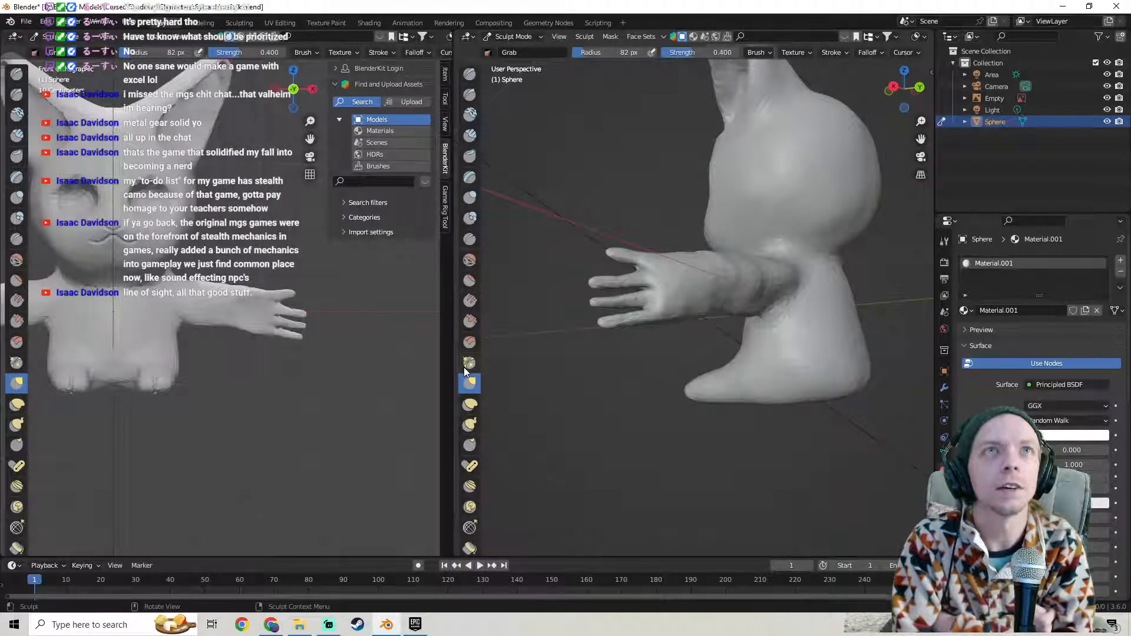
pyautogui.moveTo(566, 202); pyautogui.dragTo(828, 270, button='middle')
pyautogui.scroll(4, 728, 313)
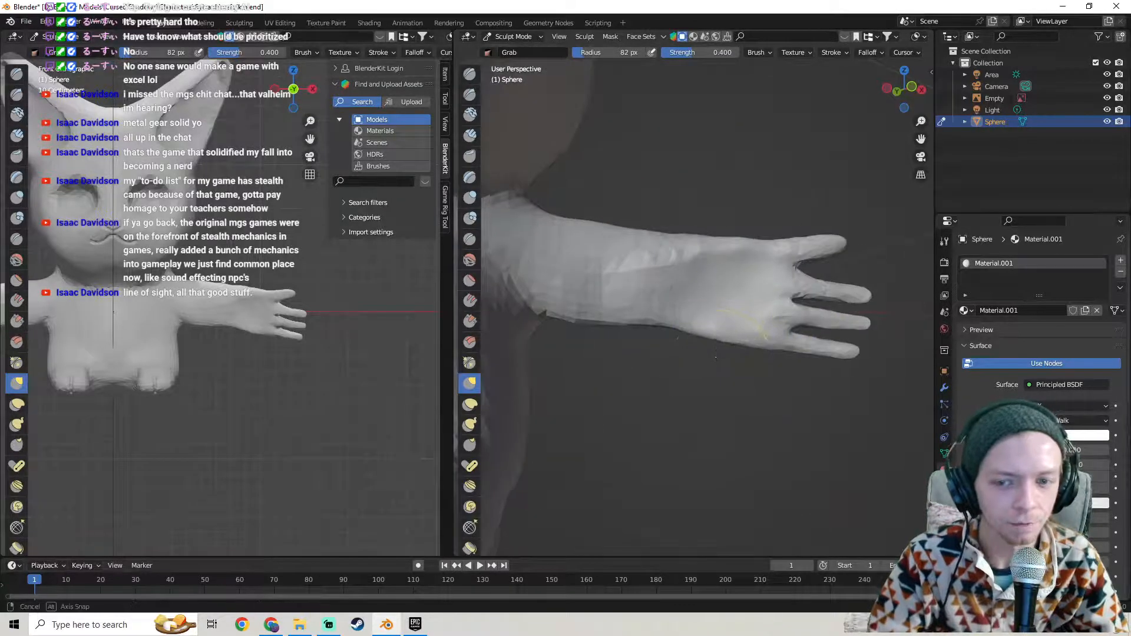
pyautogui.moveTo(729, 360); pyautogui.dragTo(714, 350, button='middle')
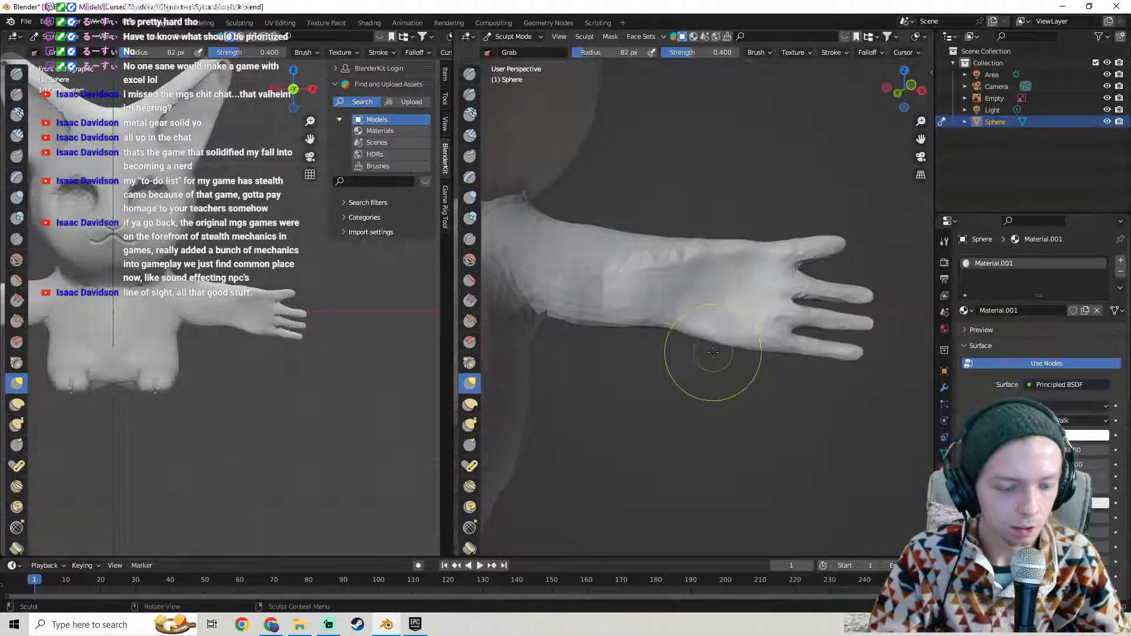
pyautogui.moveTo(714, 347)
pyautogui.mouseDown()
pyautogui.moveTo(762, 346)
pyautogui.moveTo(769, 360)
pyautogui.moveTo(773, 352)
pyautogui.mouseUp()
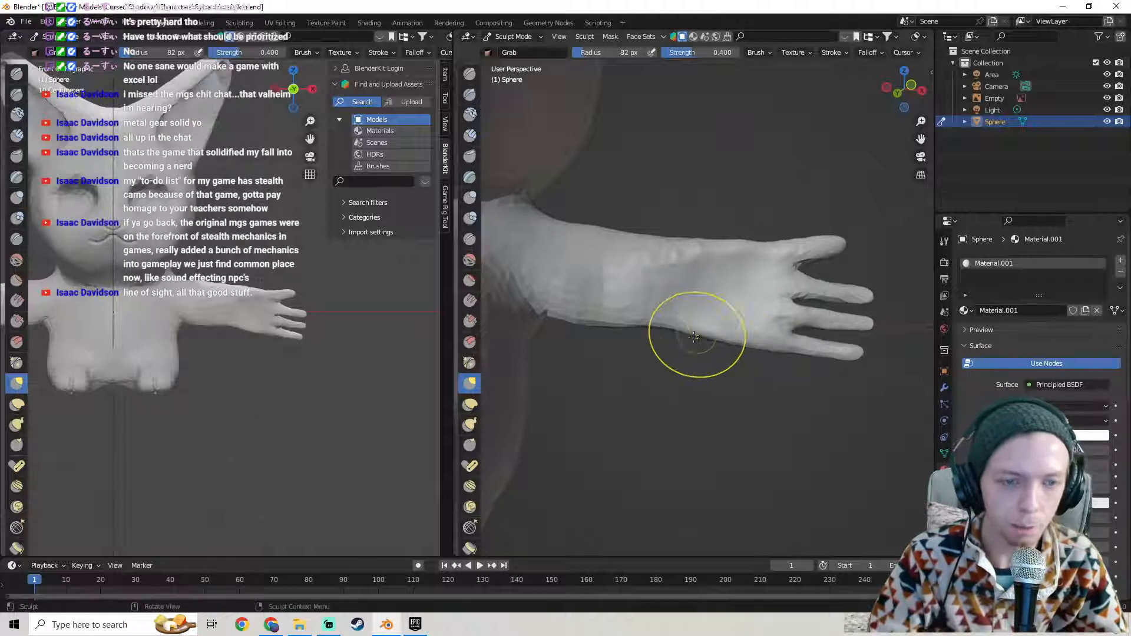
pyautogui.scroll(-2, 496, 332)
pyautogui.scroll(-1, 282, 332)
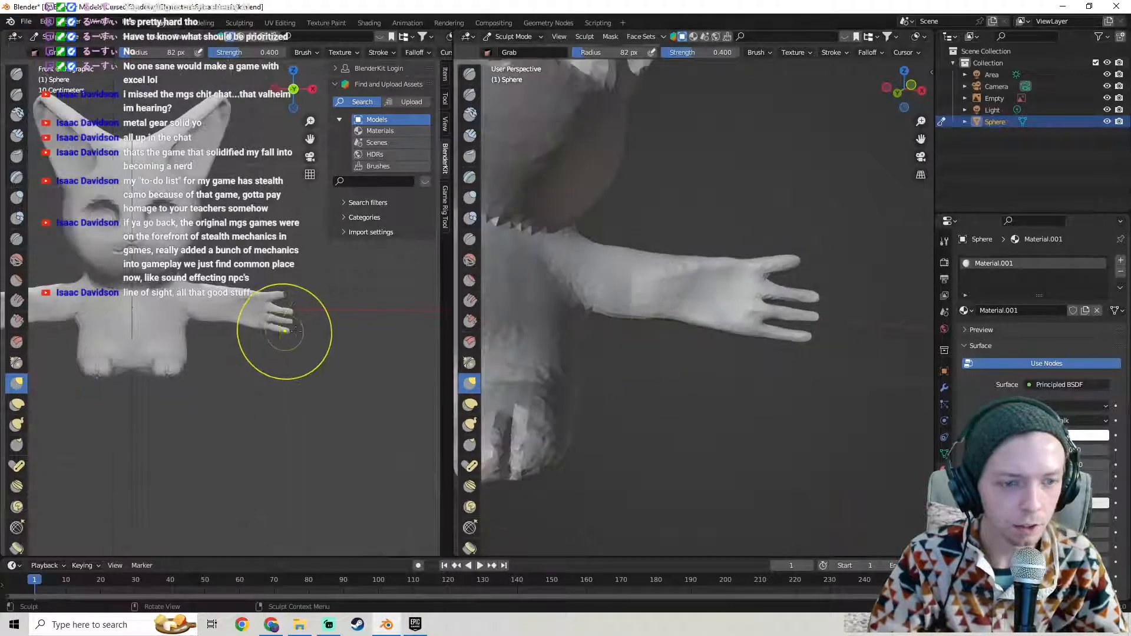
# - Nudge the outer edge of the hand with Grab and inspect its shape from the front and rear
pyautogui.moveTo(691, 325)
pyautogui.mouseDown(button='middle')
pyautogui.moveTo(589, 259)
pyautogui.moveTo(737, 330)
pyautogui.moveTo(864, 342)
pyautogui.moveTo(886, 323)
pyautogui.moveTo(507, 344)
pyautogui.moveTo(749, 366)
pyautogui.moveTo(772, 353)
pyautogui.moveTo(684, 328)
pyautogui.moveTo(710, 342)
pyautogui.moveTo(670, 388)
pyautogui.moveTo(711, 371)
pyautogui.mouseUp(button='middle')
pyautogui.moveTo(693, 411); pyautogui.dragTo(683, 408)
pyautogui.moveTo(687, 410); pyautogui.dragTo(687, 374)
pyautogui.moveTo(687, 373)
pyautogui.mouseDown(button='middle')
pyautogui.moveTo(704, 309)
pyautogui.moveTo(687, 302)
pyautogui.moveTo(667, 234)
pyautogui.mouseUp(button='middle')
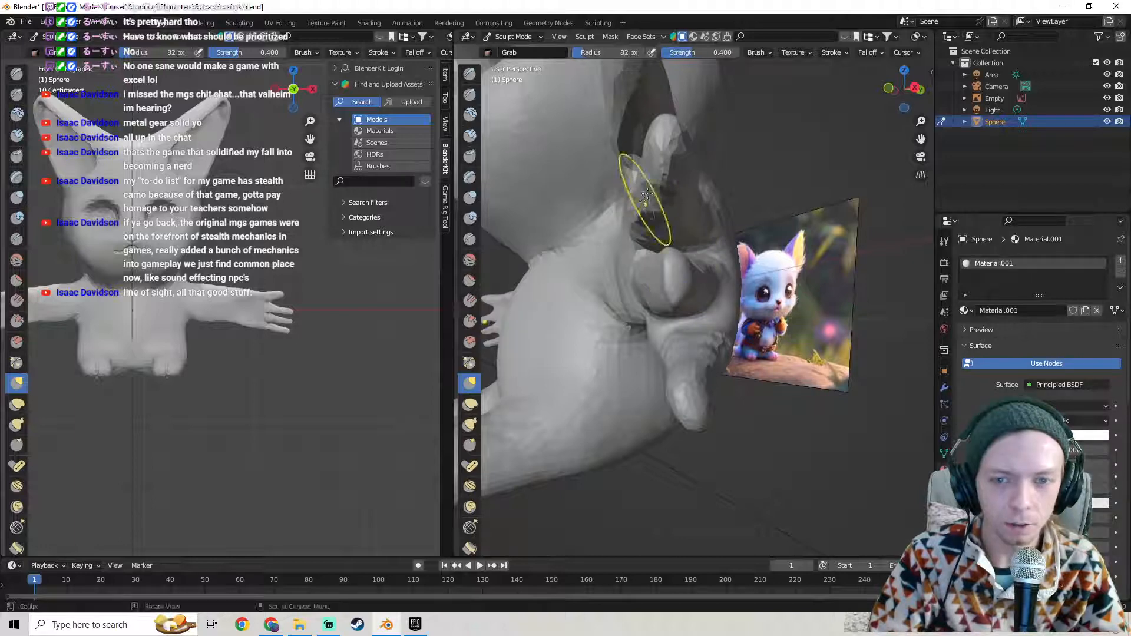
pyautogui.moveTo(647, 189)
pyautogui.mouseDown(button='middle')
pyautogui.moveTo(795, 259)
pyautogui.moveTo(748, 230)
pyautogui.moveTo(642, 270)
pyautogui.moveTo(663, 256)
pyautogui.mouseUp(button='middle')
pyautogui.scroll(3, 697, 301)
pyautogui.moveTo(698, 303); pyautogui.dragTo(727, 303, button='middle')
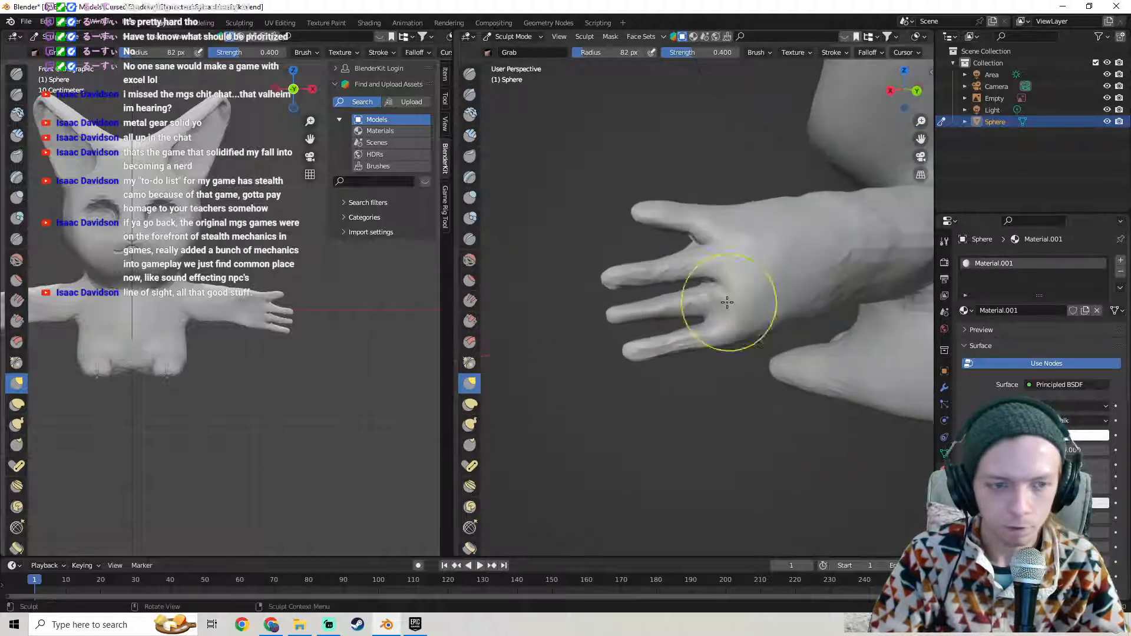
# - Adjust the underside of the wrist with Grab and compare the arm's outline in the front view
pyautogui.scroll(-4, 277, 314)
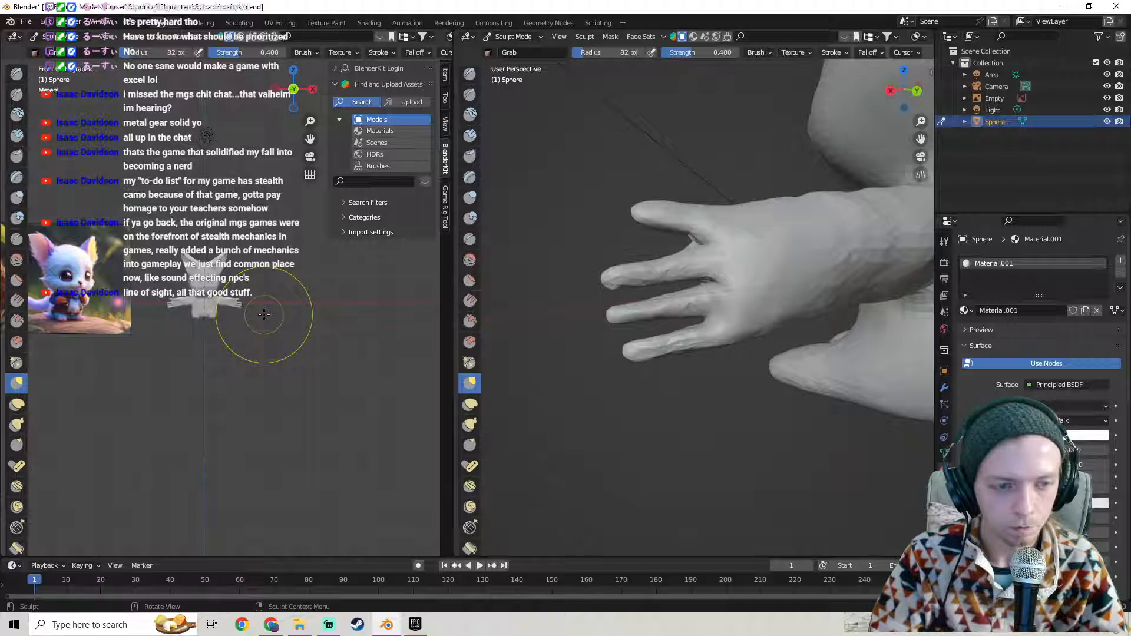
pyautogui.scroll(4, 264, 314)
pyautogui.moveTo(719, 283)
pyautogui.mouseDown(button='middle')
pyautogui.moveTo(802, 321)
pyautogui.moveTo(619, 321)
pyautogui.moveTo(748, 313)
pyautogui.moveTo(697, 303)
pyautogui.moveTo(722, 324)
pyautogui.mouseUp(button='middle')
pyautogui.moveTo(720, 330); pyautogui.dragTo(699, 317)
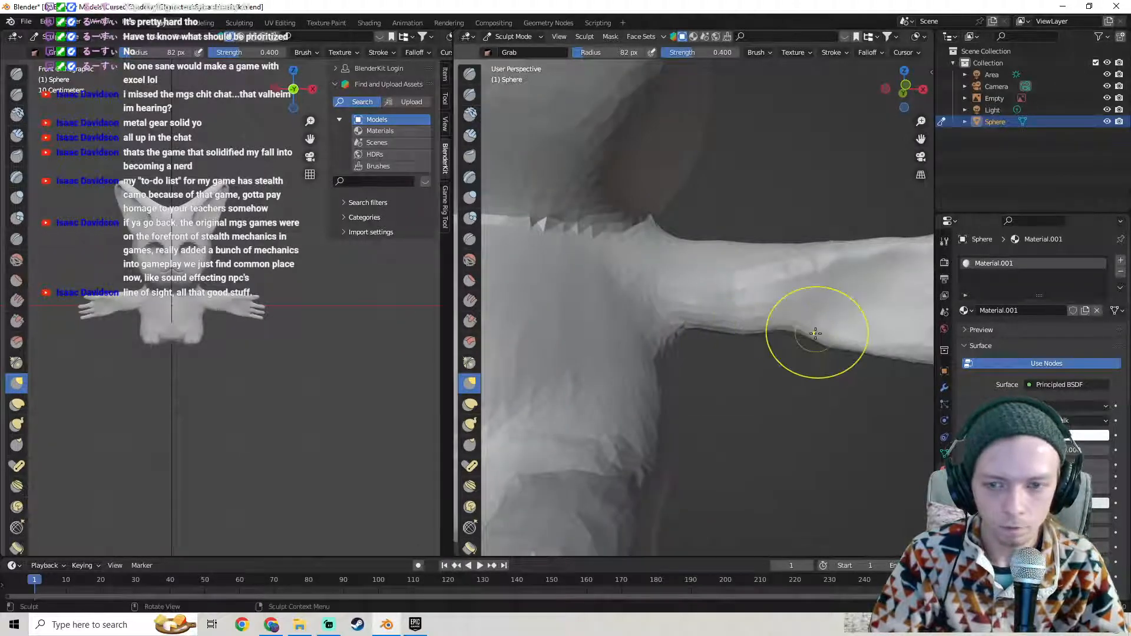
pyautogui.moveTo(809, 347)
pyautogui.mouseDown(button='middle')
pyautogui.moveTo(725, 346)
pyautogui.moveTo(751, 348)
pyautogui.mouseUp(button='middle')
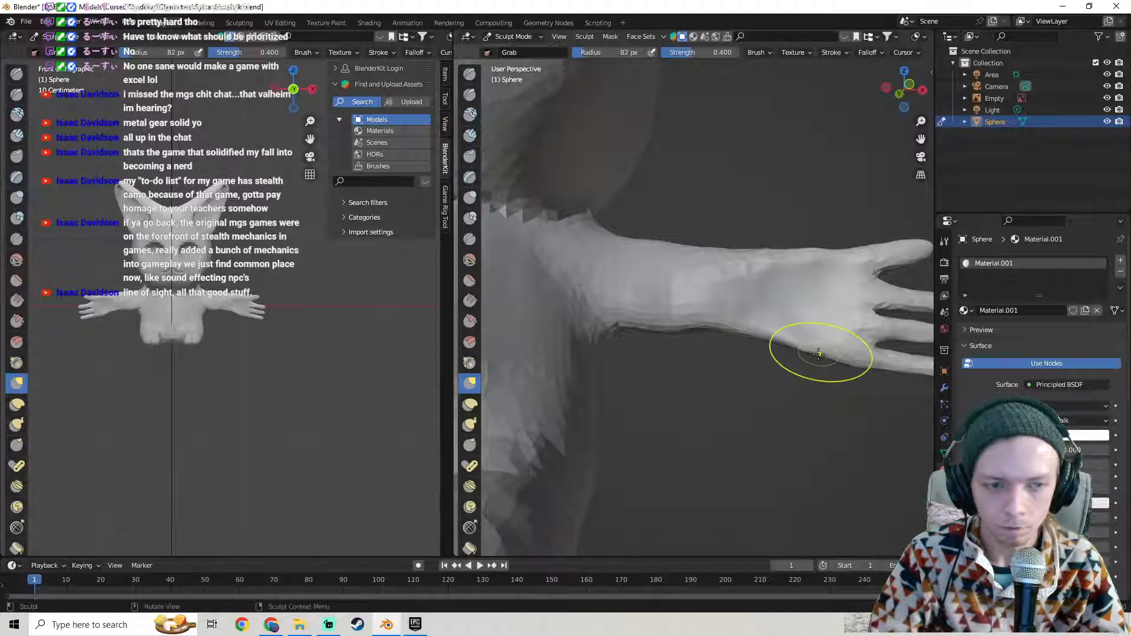
pyautogui.keyDown('shift'); pyautogui.moveTo(815, 354); pyautogui.dragTo(732, 339, button='middle'); pyautogui.keyUp('shift')
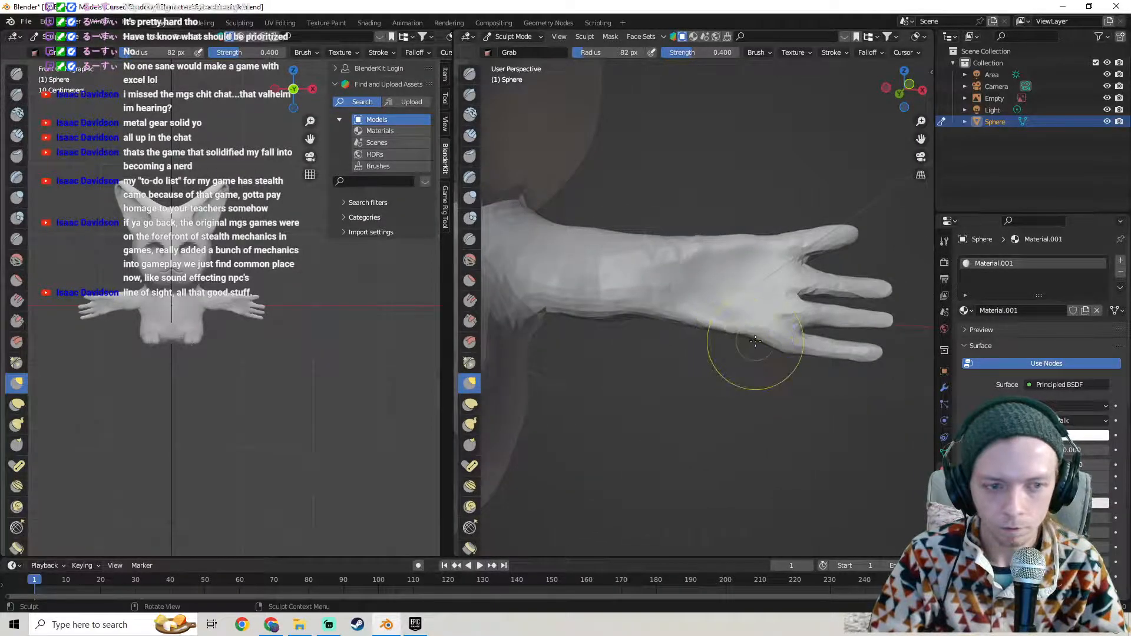
pyautogui.scroll(2, 346, 348)
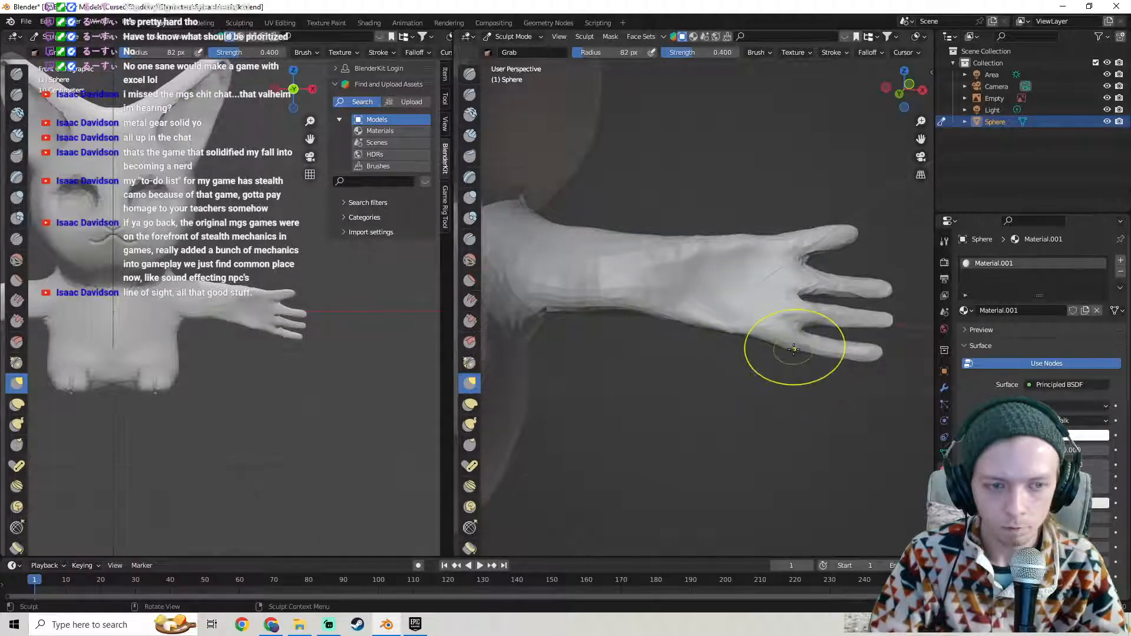
pyautogui.moveTo(305, 322)
pyautogui.mouseDown(button='middle')
pyautogui.moveTo(186, 351)
pyautogui.moveTo(295, 339)
pyautogui.mouseUp(button='middle')
pyautogui.press('KP_1')
pyautogui.moveTo(707, 331); pyautogui.dragTo(766, 342, button='middle')
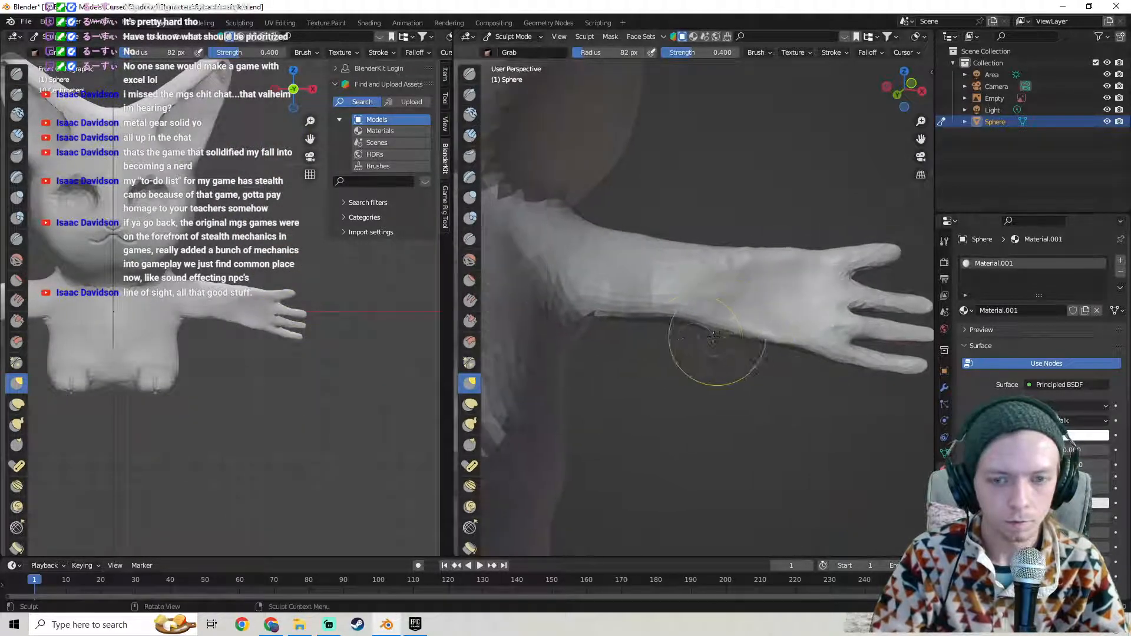
# - Switch to Chrome and pause the "ThornTail Hollow (Vocals)[Star Fox Adventures]" video on YouTube
pyautogui.click(271, 627)
pyautogui.click(629, 351)
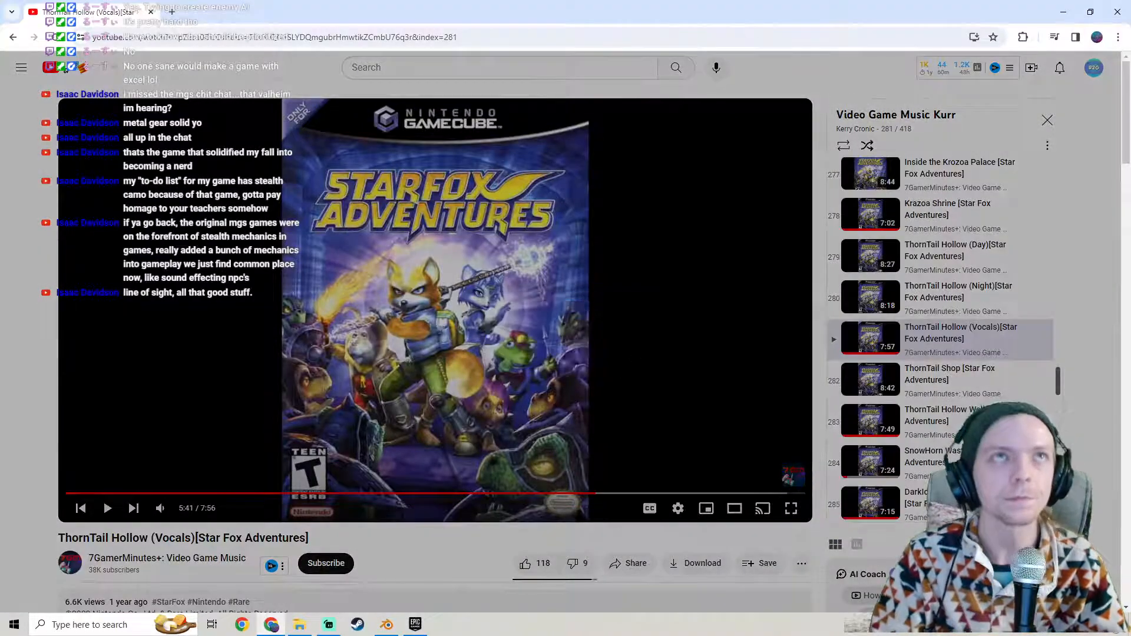
# - Switch back to Blender and adjust the underside of the forearm near the wrist with Grab
pyautogui.click(386, 625)
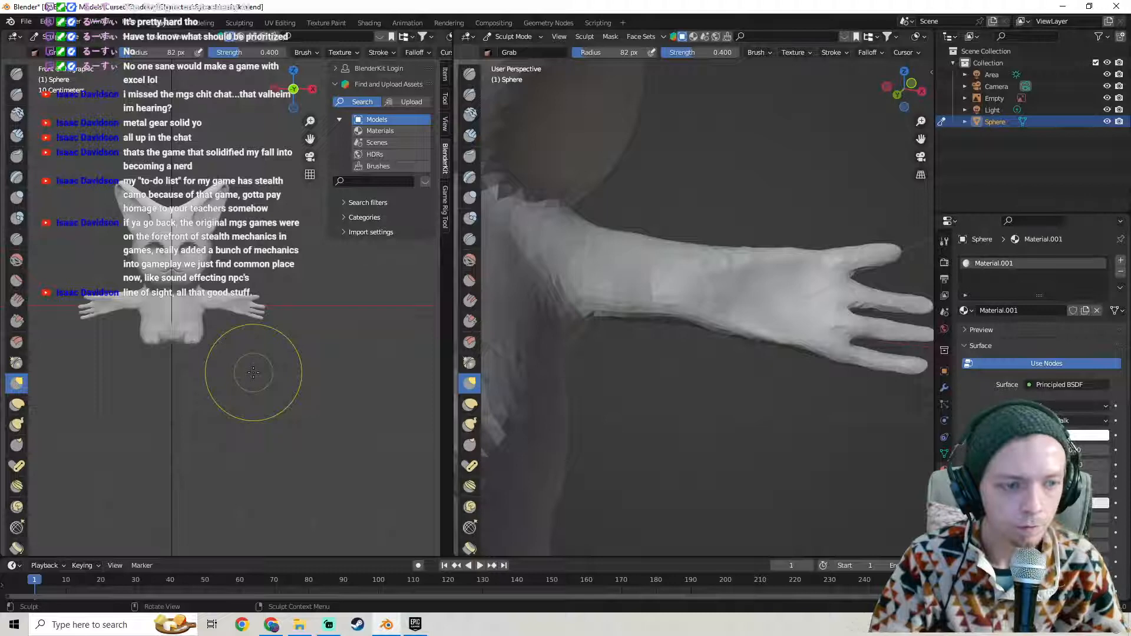
pyautogui.keyDown('shift'); pyautogui.moveTo(730, 342); pyautogui.dragTo(558, 336, button='middle'); pyautogui.keyUp('shift')
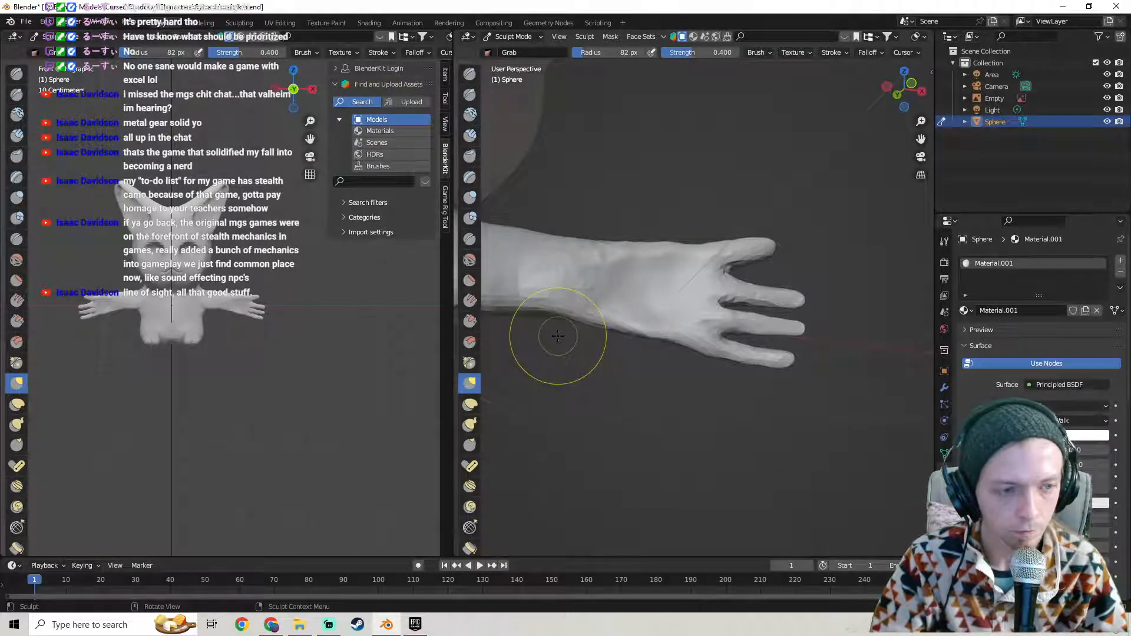
pyautogui.moveTo(760, 306); pyautogui.dragTo(762, 307, button='middle')
pyautogui.moveTo(644, 301); pyautogui.dragTo(711, 314, button='middle')
pyautogui.moveTo(704, 340); pyautogui.dragTo(707, 331)
pyautogui.moveTo(695, 344); pyautogui.dragTo(673, 328)
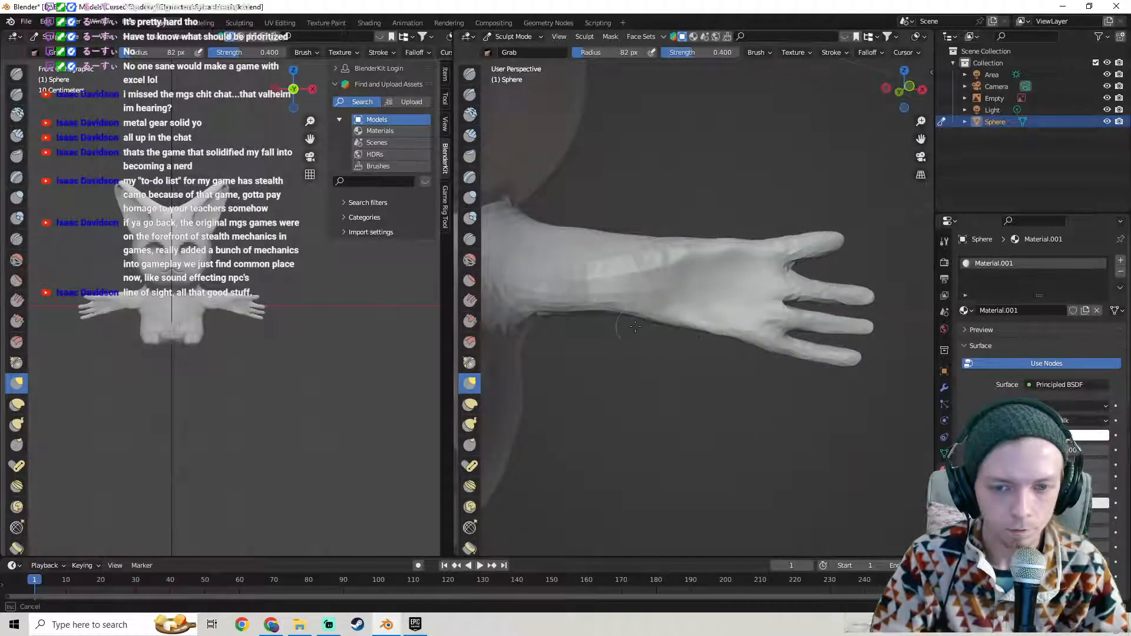
# - Inspect the hand and arm from several angles and check the whole character's outline in the front view
pyautogui.moveTo(616, 319); pyautogui.dragTo(621, 324, button='middle')
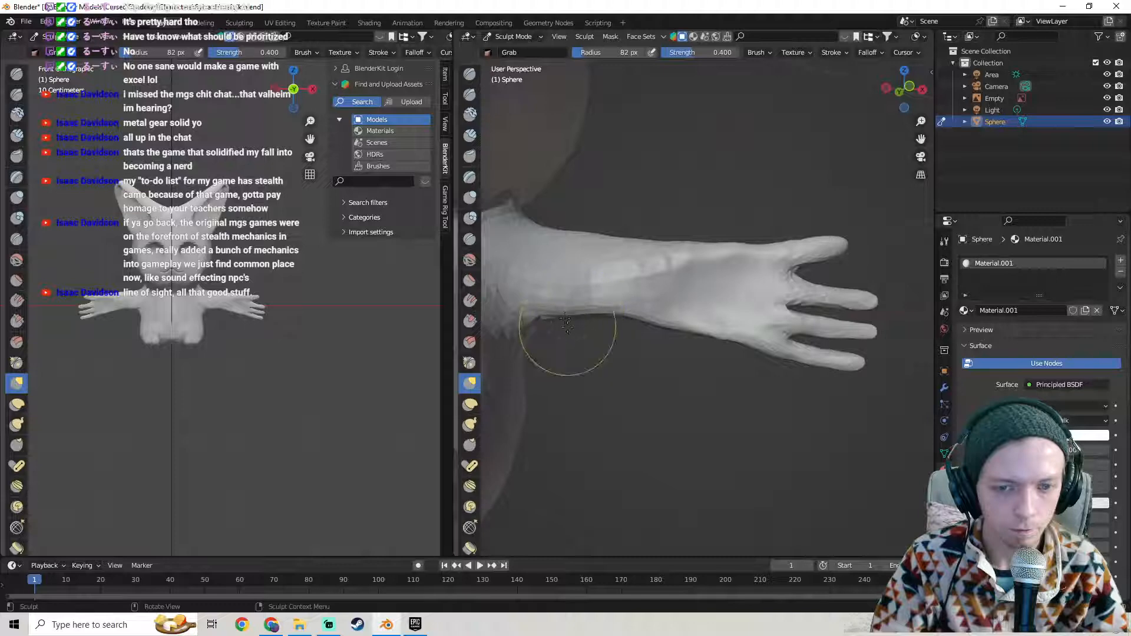
pyautogui.moveTo(585, 319)
pyautogui.mouseDown(button='middle')
pyautogui.moveTo(684, 366)
pyautogui.moveTo(606, 336)
pyautogui.moveTo(641, 369)
pyautogui.moveTo(707, 366)
pyautogui.moveTo(684, 352)
pyautogui.mouseUp(button='middle')
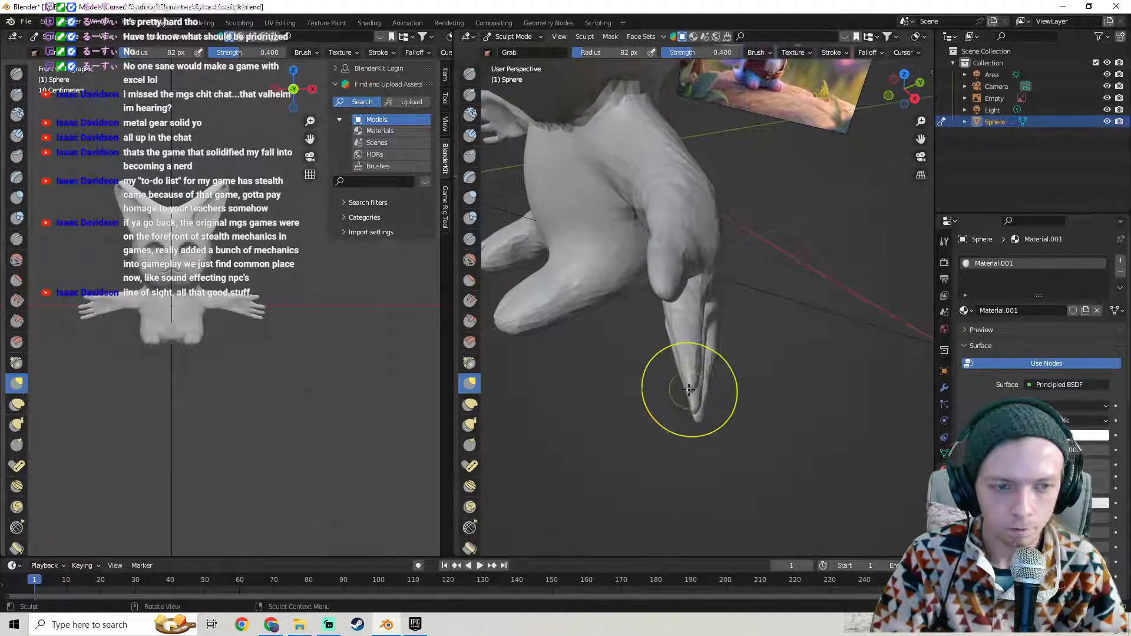
pyautogui.moveTo(688, 388)
pyautogui.mouseDown(button='middle')
pyautogui.moveTo(737, 317)
pyautogui.moveTo(718, 324)
pyautogui.mouseUp(button='middle')
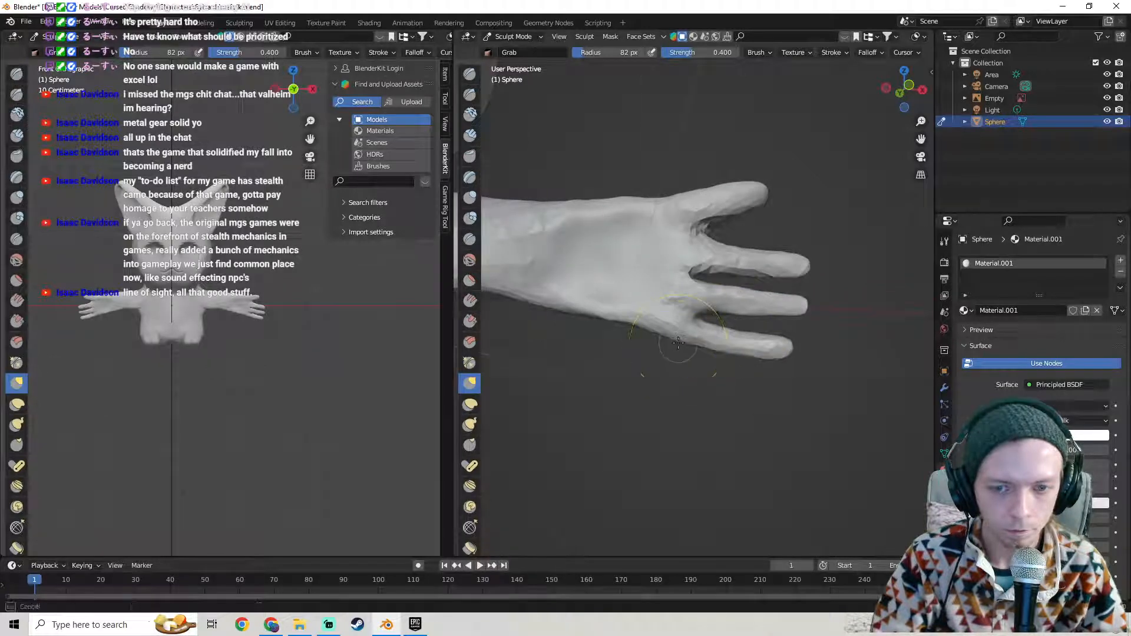
pyautogui.moveTo(672, 342)
pyautogui.mouseDown(button='middle')
pyautogui.moveTo(500, 367)
pyautogui.moveTo(513, 366)
pyautogui.mouseUp(button='middle')
pyautogui.scroll(10, 265, 336)
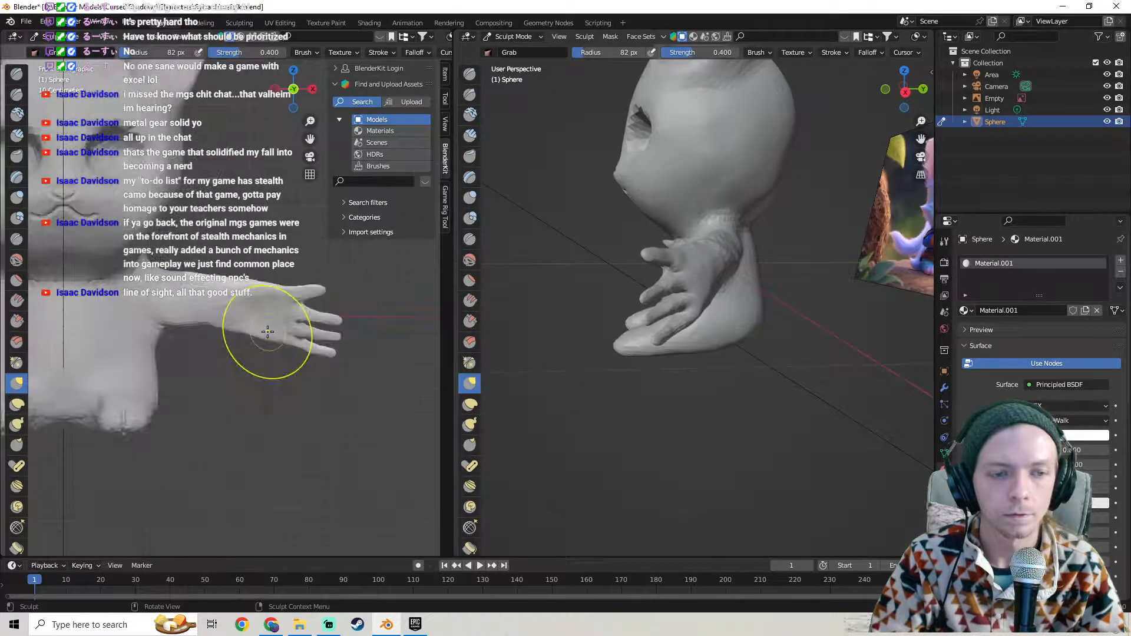
pyautogui.moveTo(267, 332); pyautogui.dragTo(258, 328, button='middle')
pyautogui.scroll(3, 258, 328)
pyautogui.scroll(-12, 259, 328)
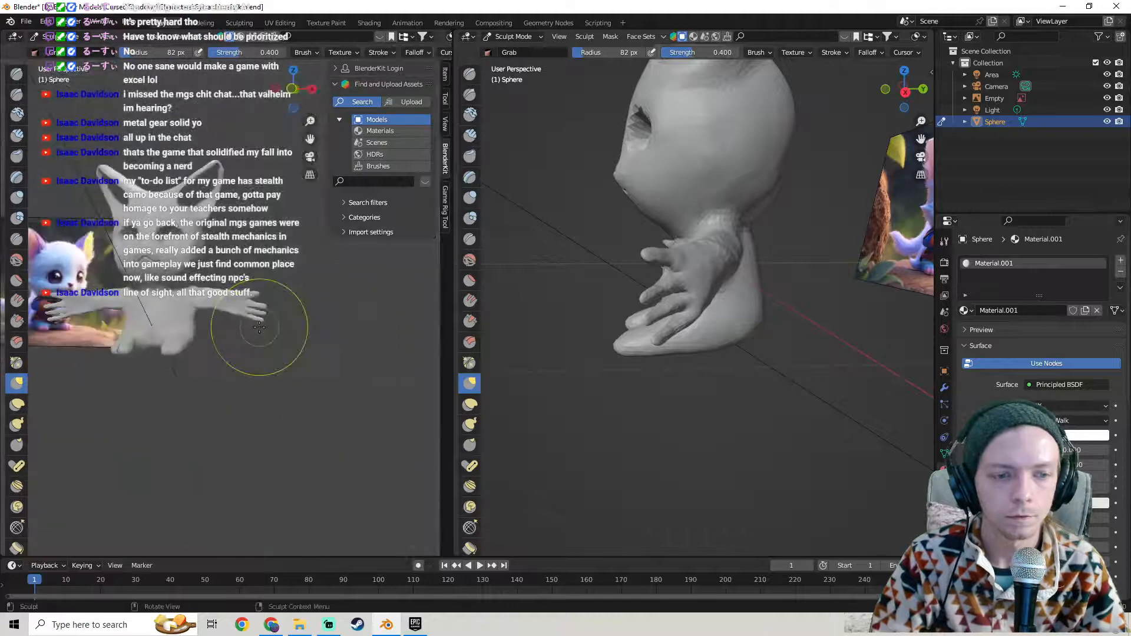
pyautogui.press('KP_1')
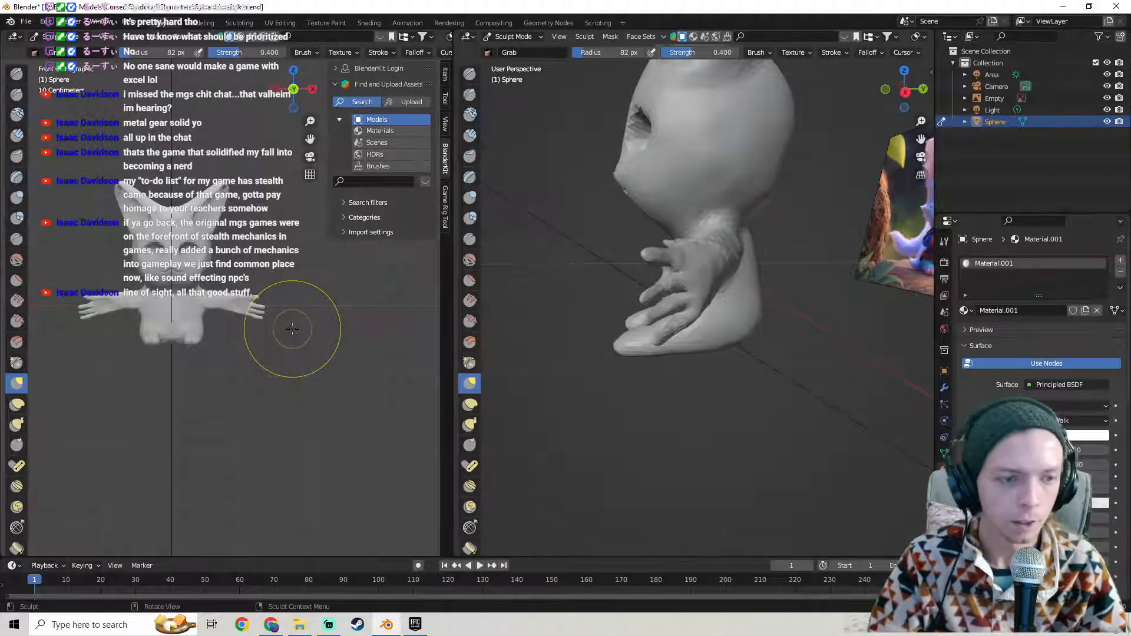
pyautogui.scroll(-3, 330, 283)
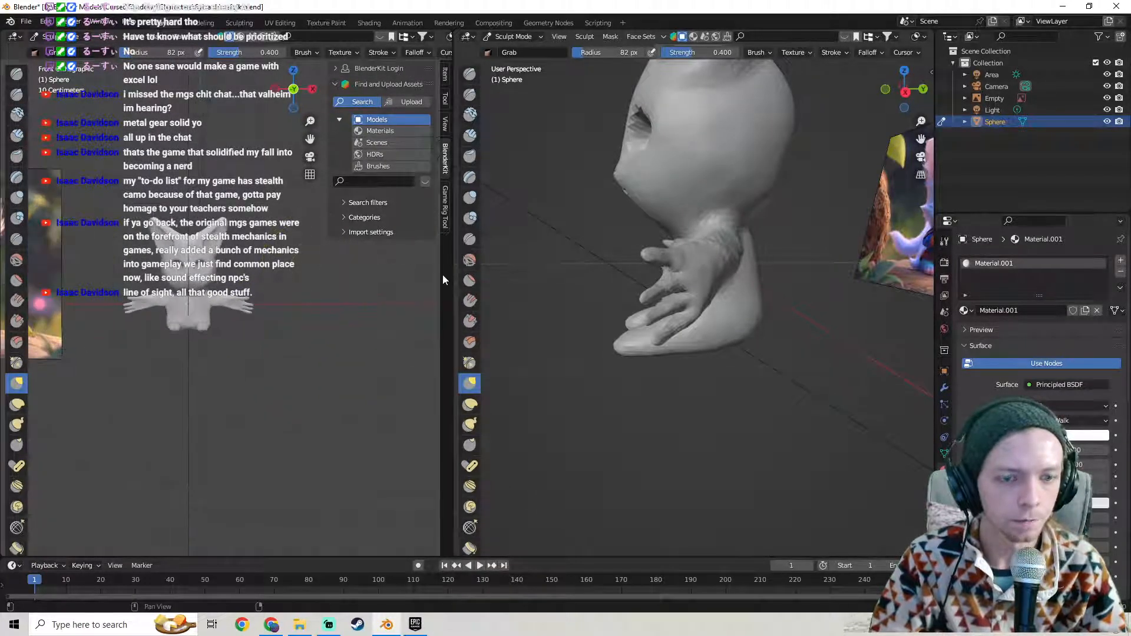
# - Widen the front-view viewport and examine the character and the surrounding scene in it
pyautogui.moveTo(455, 271); pyautogui.dragTo(661, 242)
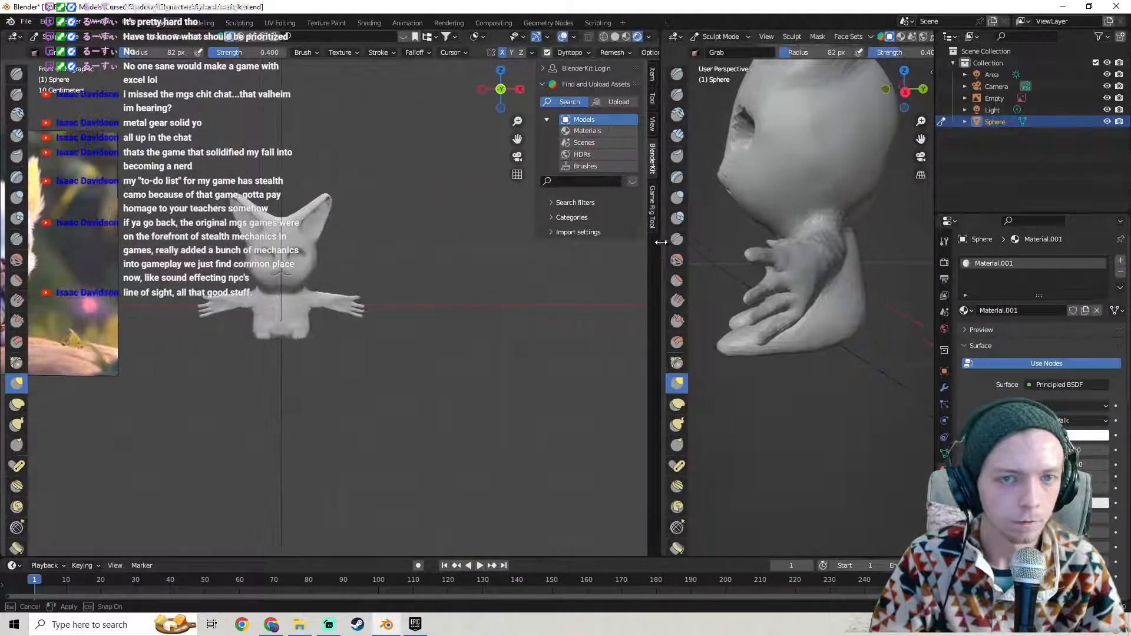
pyautogui.scroll(3, 421, 309)
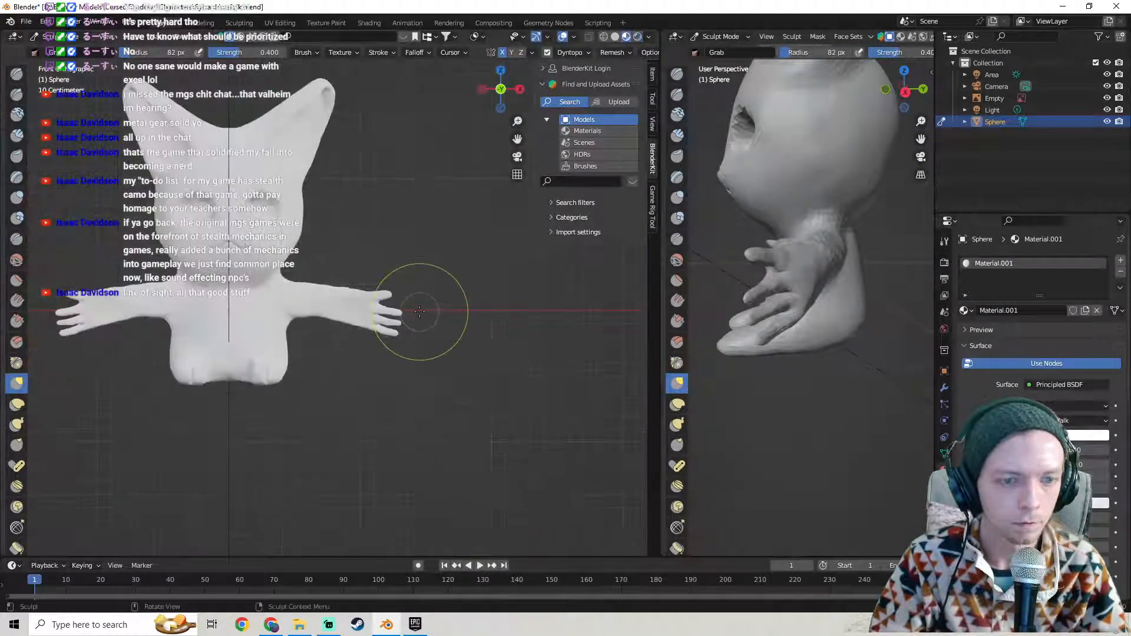
pyautogui.scroll(2, 433, 257)
pyautogui.moveTo(434, 257)
pyautogui.mouseDown(button='middle')
pyautogui.moveTo(314, 212)
pyautogui.moveTo(359, 291)
pyautogui.mouseUp(button='middle')
pyautogui.scroll(-6, 358, 291)
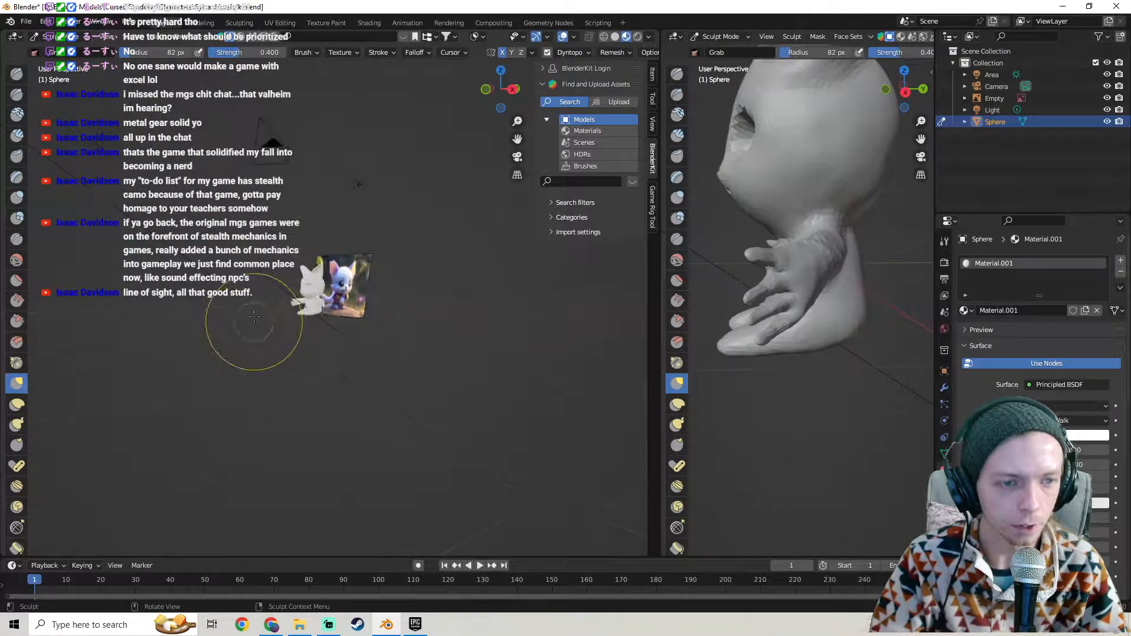
# - Change to Object Mode, select the Area sun light, and briefly hide and restore it to compare the lighting
pyautogui.click(62, 38)
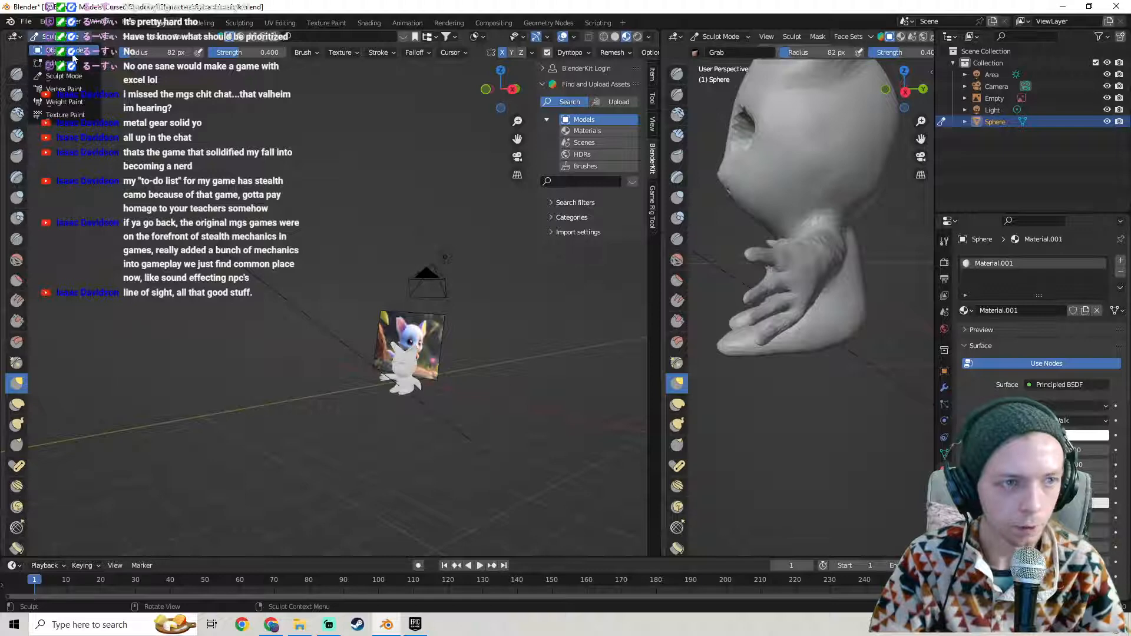
pyautogui.click(71, 53)
pyautogui.scroll(2, 204, 254)
pyautogui.click(151, 219)
pyautogui.press('h')
pyautogui.hotkey('alt', 'h')
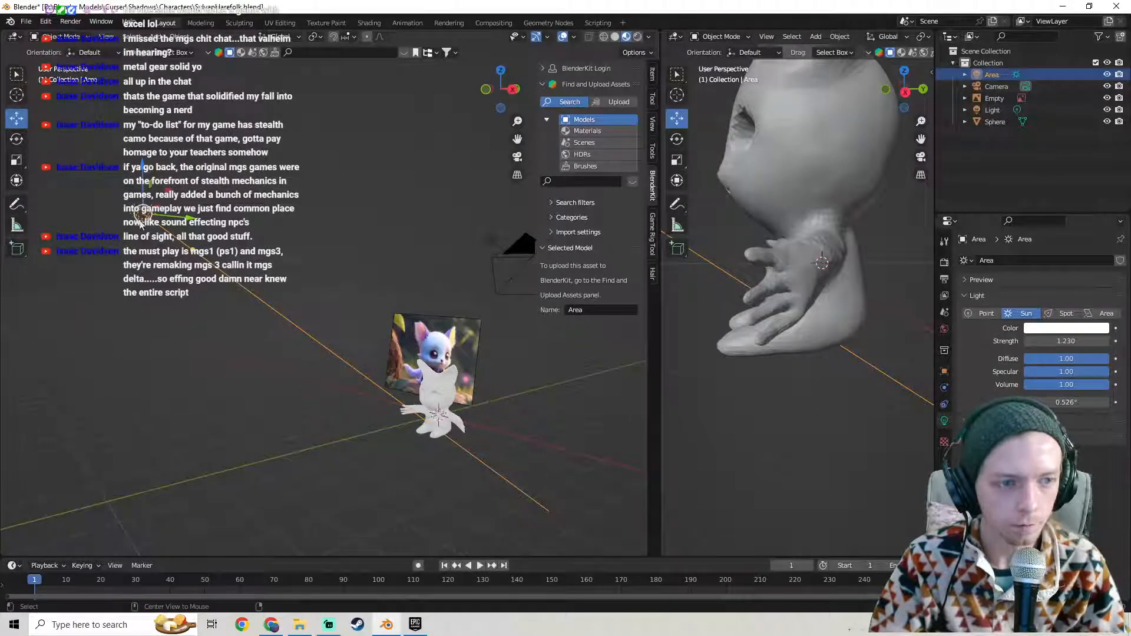
# - Duplicate the Area sun light, place the copy below the original, and rotate it around the X axis
pyautogui.hotkey('shift', 'd')
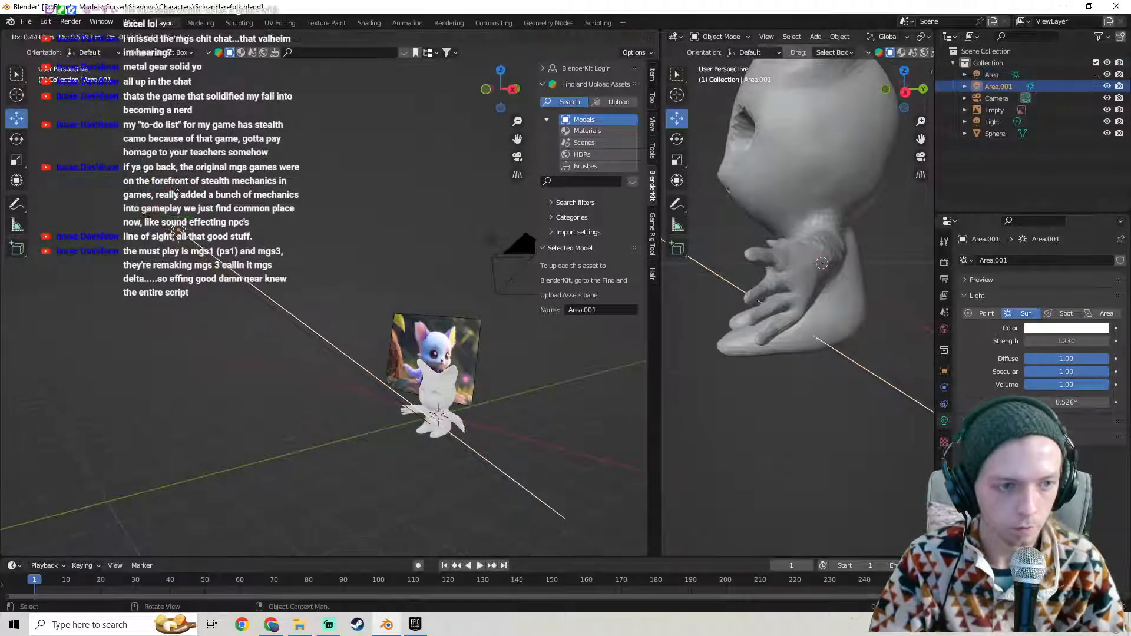
pyautogui.click(200, 388)
pyautogui.moveTo(262, 364); pyautogui.dragTo(334, 280, button='middle')
pyautogui.press('r')
pyautogui.press('x')
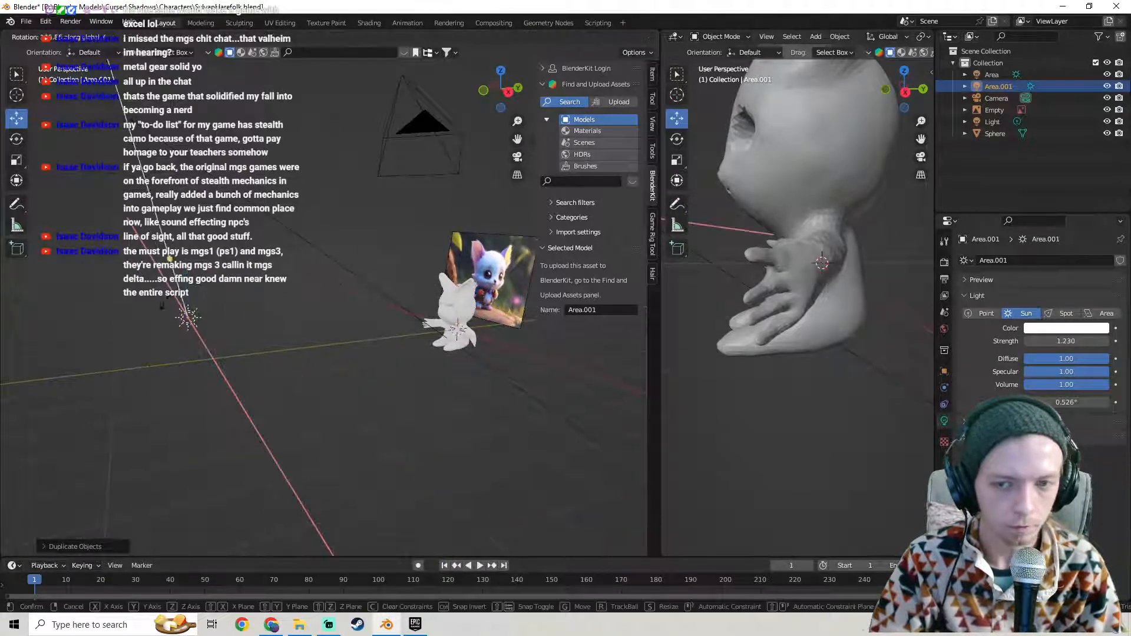
pyautogui.click(199, 286)
# - Lower the duplicated sun light below the character and rotate it around X to aim it upward
pyautogui.moveTo(187, 285); pyautogui.dragTo(193, 412)
pyautogui.press('r')
pyautogui.press('x')
pyautogui.click(274, 252)
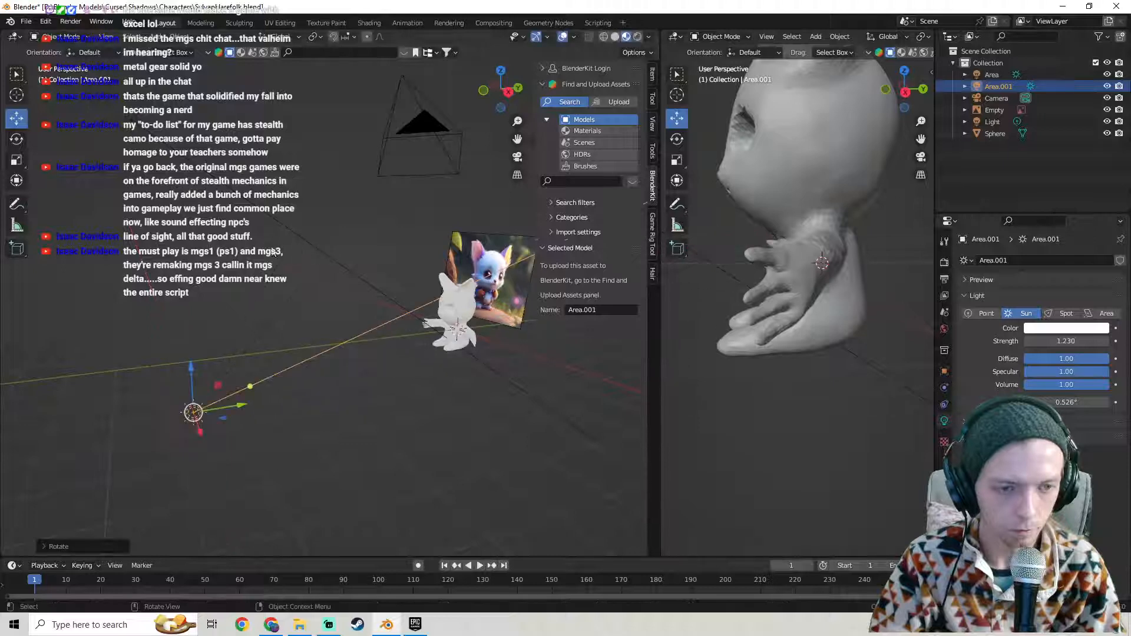
pyautogui.moveTo(198, 351); pyautogui.dragTo(306, 425)
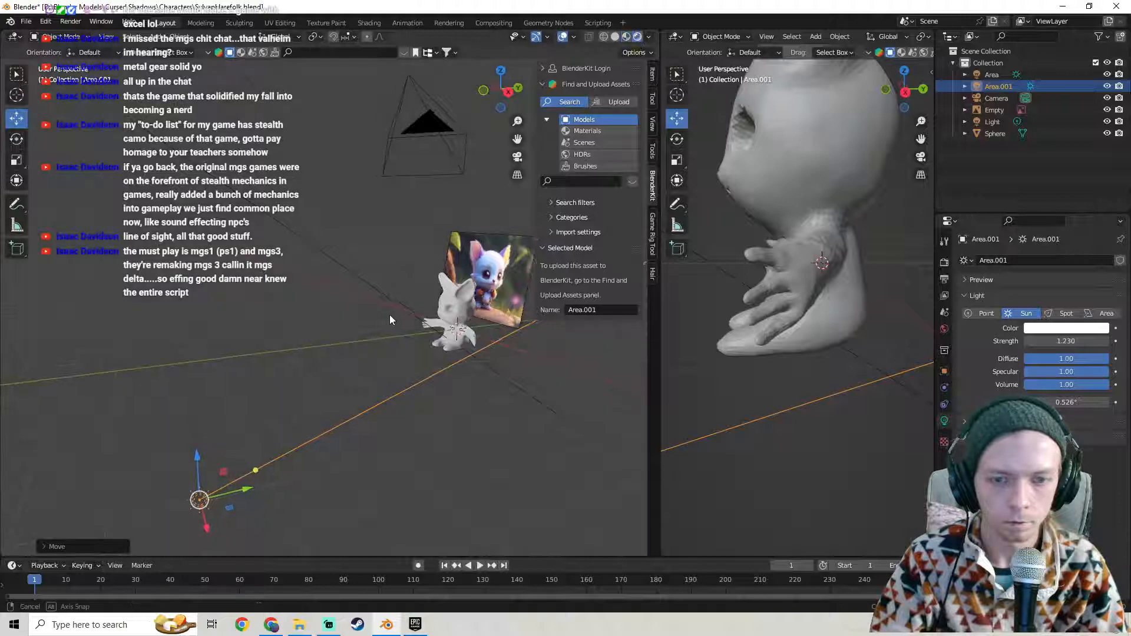
# - Check the new lighting on the character, select both sun lights, and set the Area light's strength to 0.5
pyautogui.moveTo(391, 318); pyautogui.dragTo(473, 272, button='middle')
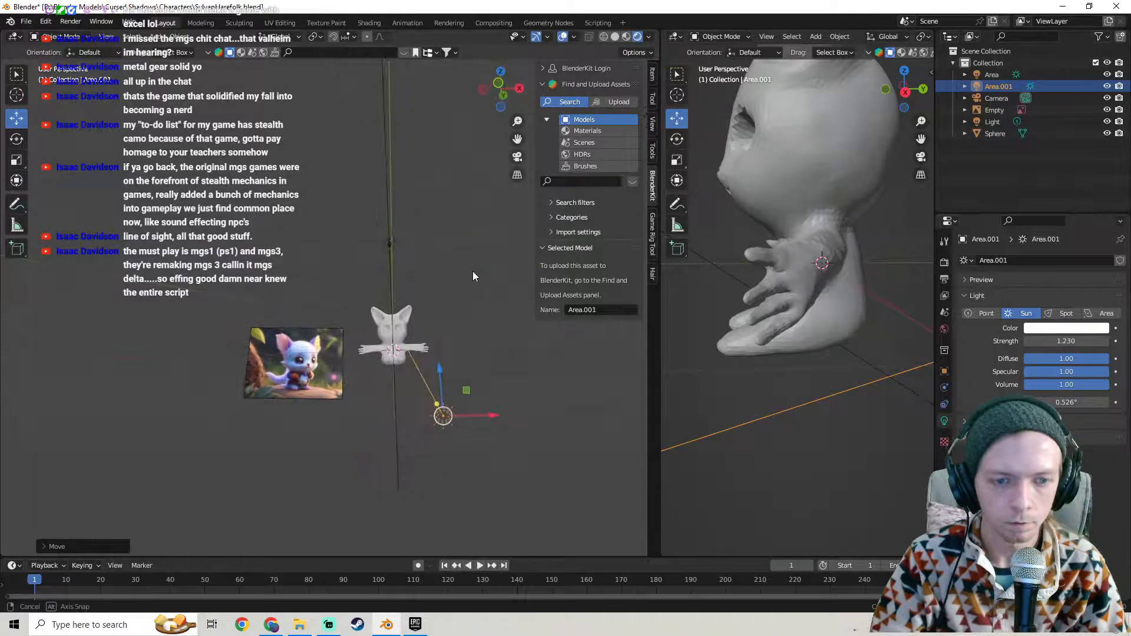
pyautogui.scroll(6, 472, 271)
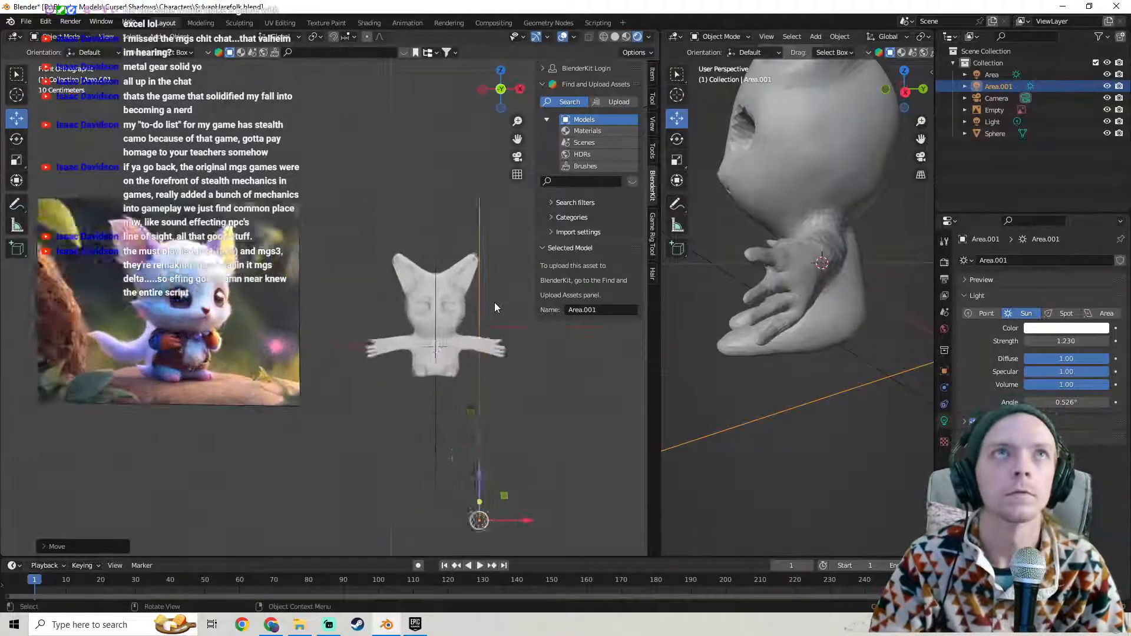
pyautogui.keyDown('shift'); pyautogui.moveTo(455, 217); pyautogui.dragTo(295, 335, button='middle'); pyautogui.keyUp('shift')
pyautogui.scroll(2, 415, 295)
pyautogui.scroll(-9, 369, 281)
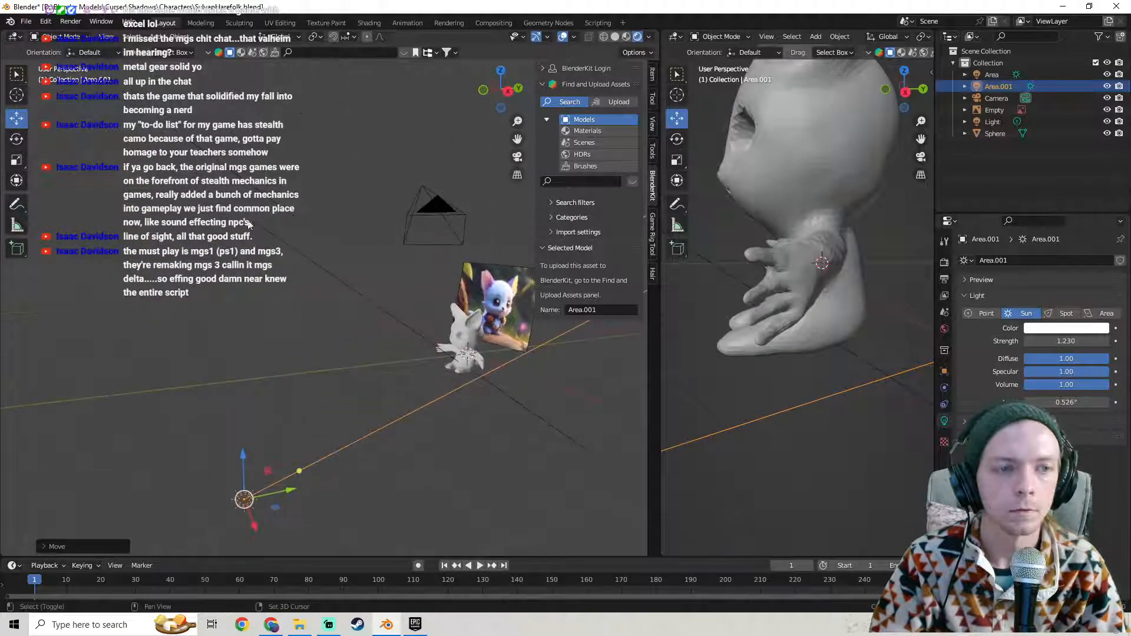
pyautogui.keyDown('shift'); pyautogui.click(199, 187); pyautogui.keyUp('shift')
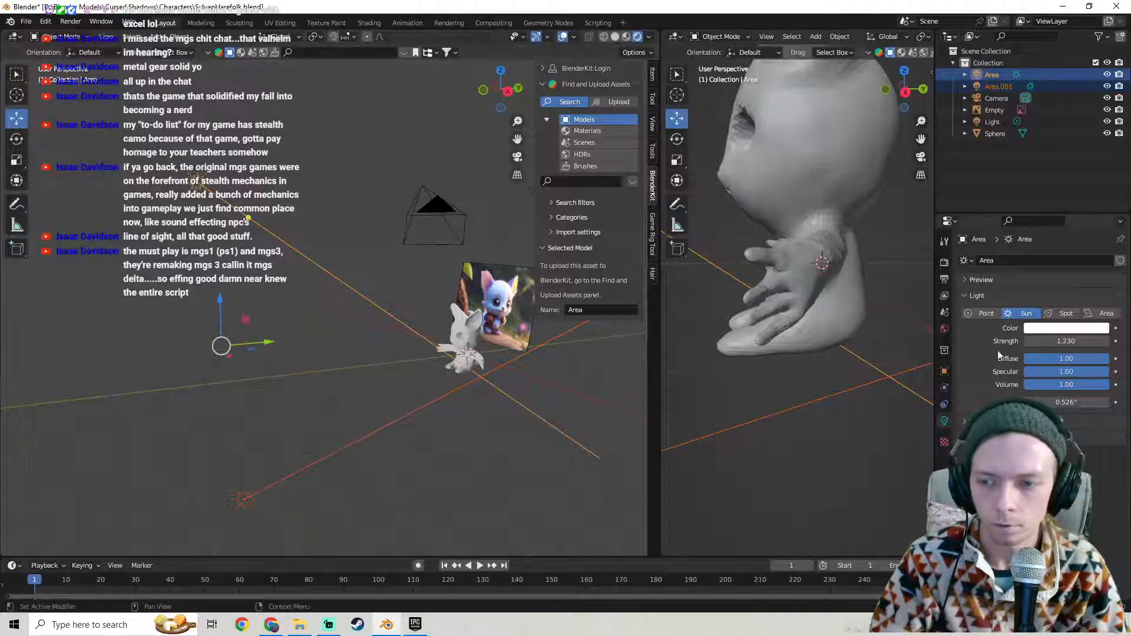
pyautogui.doubleClick(1066, 341)
pyautogui.write('.5')
pyautogui.press('Return')
# - Check the character's shading from the front and reduce the Area sun light's strength to 0.2
pyautogui.moveTo(414, 380); pyautogui.dragTo(471, 344, button='middle')
pyautogui.scroll(5, 459, 401)
pyautogui.keyDown('shift'); pyautogui.moveTo(459, 401); pyautogui.dragTo(356, 280, button='middle'); pyautogui.keyUp('shift')
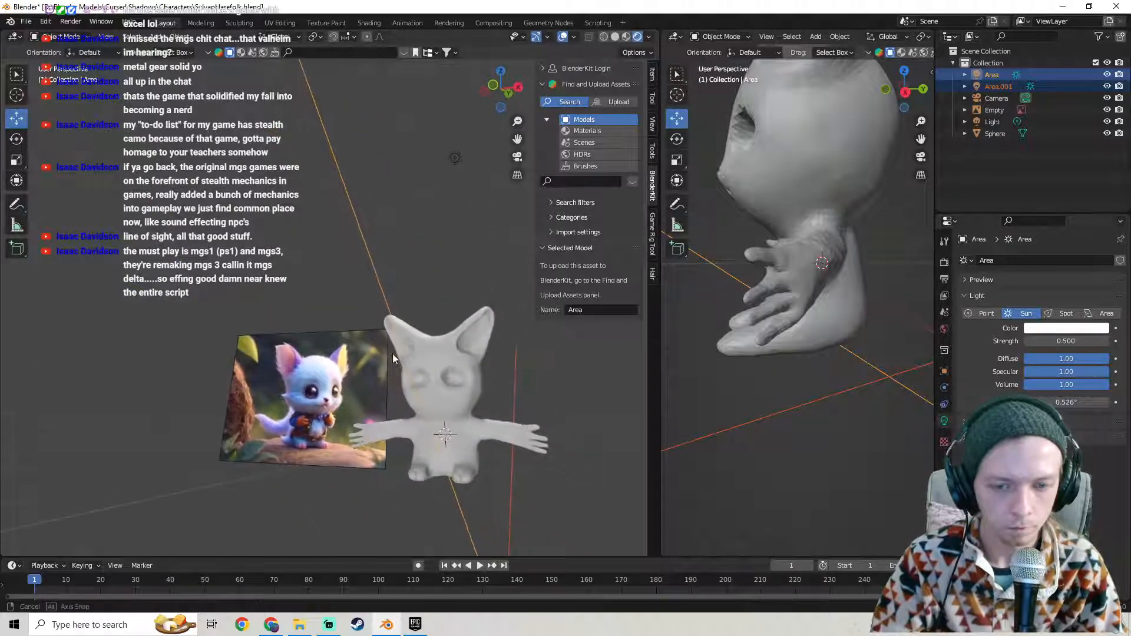
pyautogui.doubleClick(1070, 342)
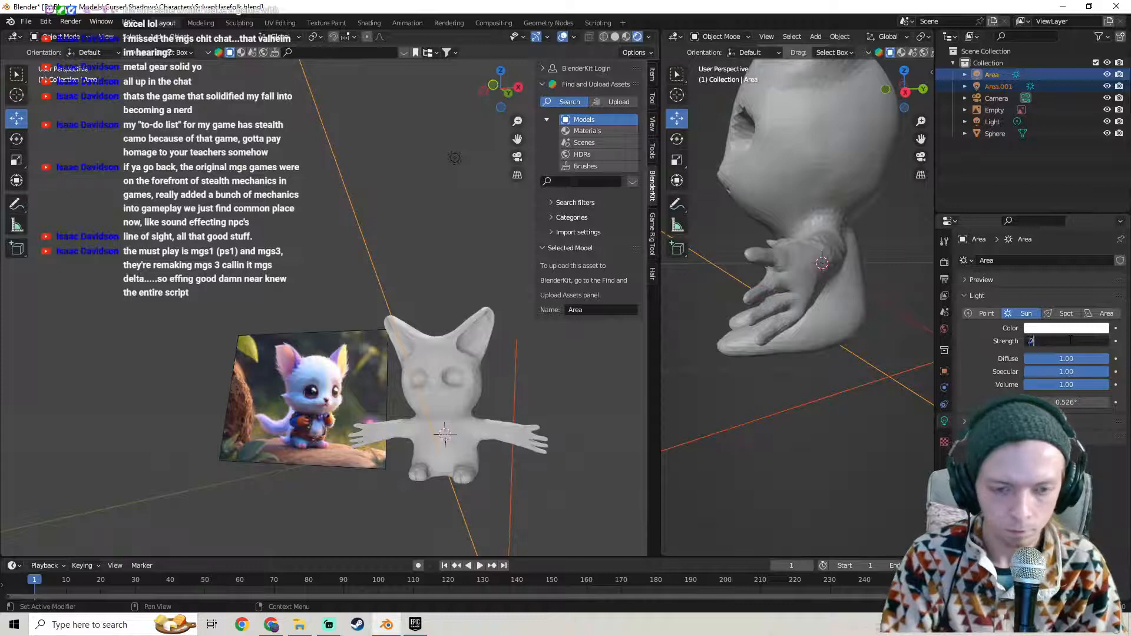
pyautogui.write('0.2')
pyautogui.press('Return')
# - Compare the shading in the front view and set the Area sun light's strength to 0.1
pyautogui.moveTo(496, 359); pyautogui.dragTo(514, 367, button='middle')
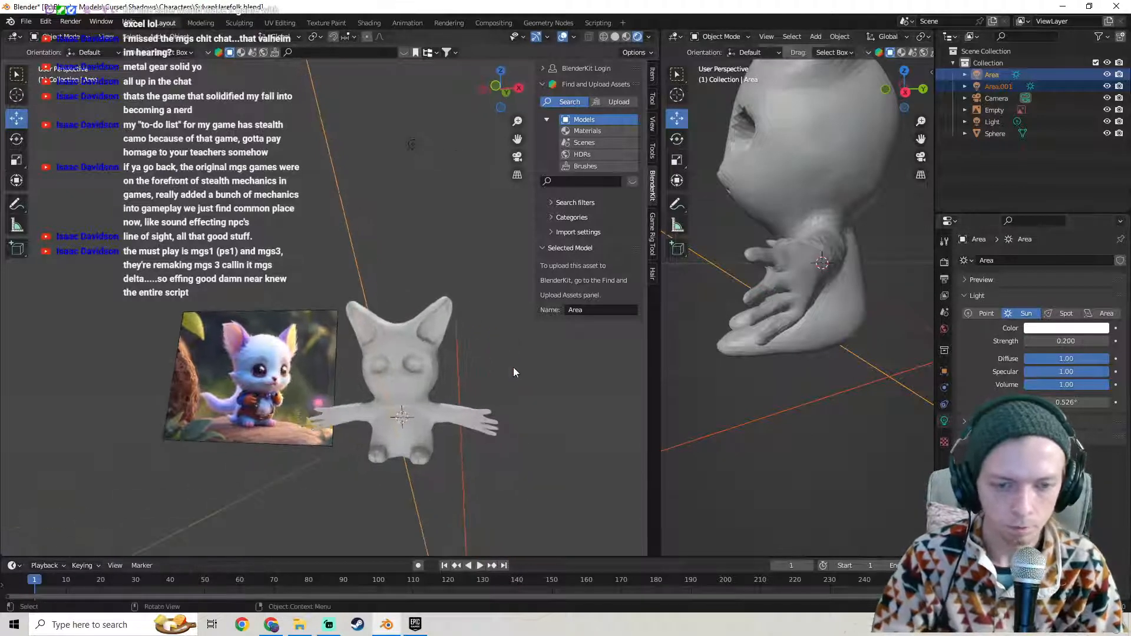
pyautogui.press('KP_1')
pyautogui.keyDown('shift'); pyautogui.moveTo(446, 375); pyautogui.dragTo(444, 292, button='middle'); pyautogui.keyUp('shift')
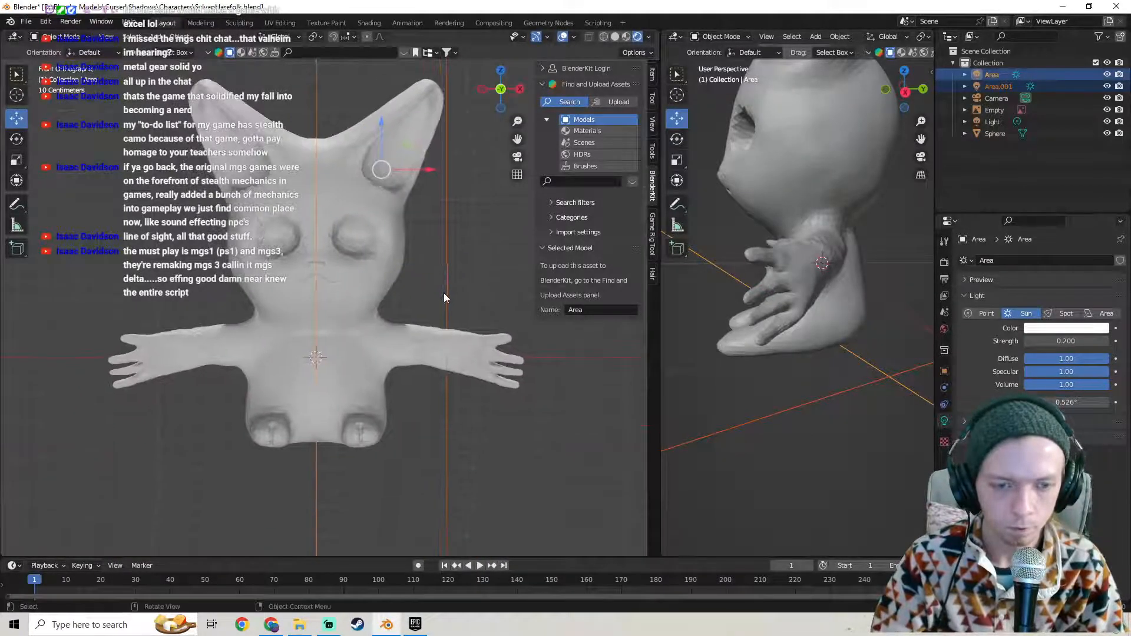
pyautogui.scroll(3, 444, 292)
pyautogui.scroll(-2, 443, 292)
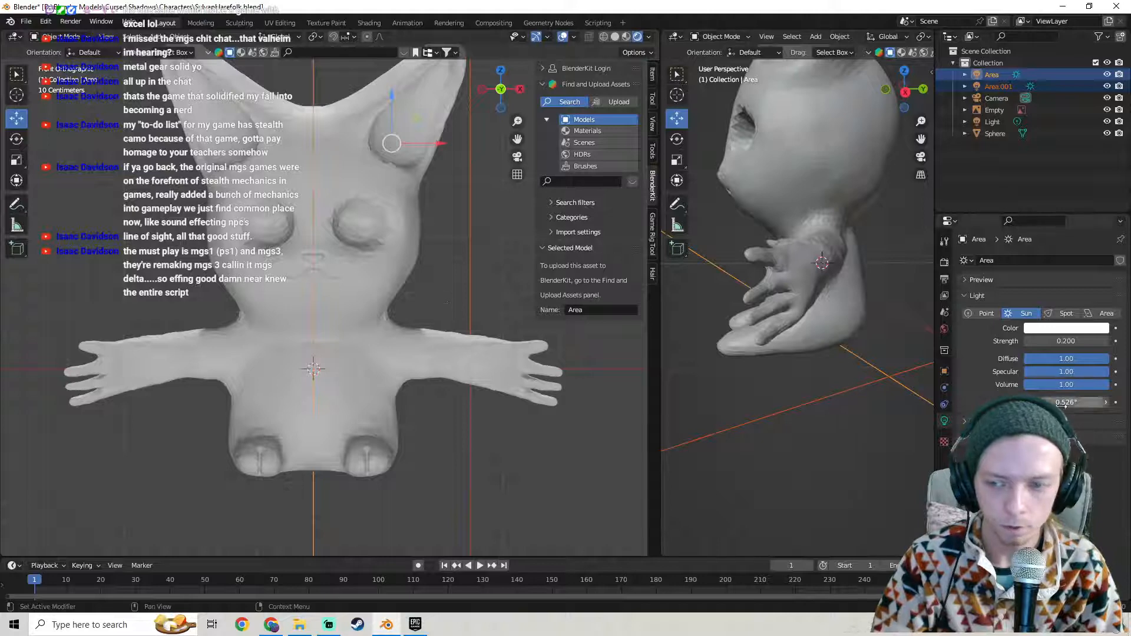
pyautogui.click(1070, 341)
pyautogui.press('BackSpace')
pyautogui.write('0.1')
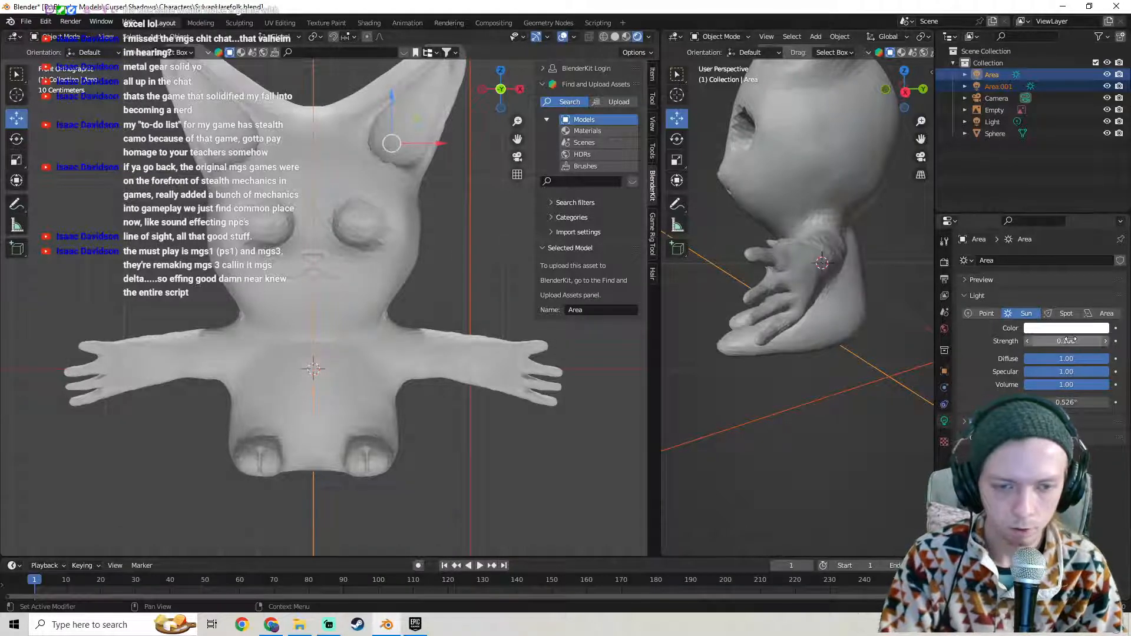
pyautogui.press('Return')
pyautogui.scroll(-1, 430, 307)
pyautogui.scroll(-1, 422, 306)
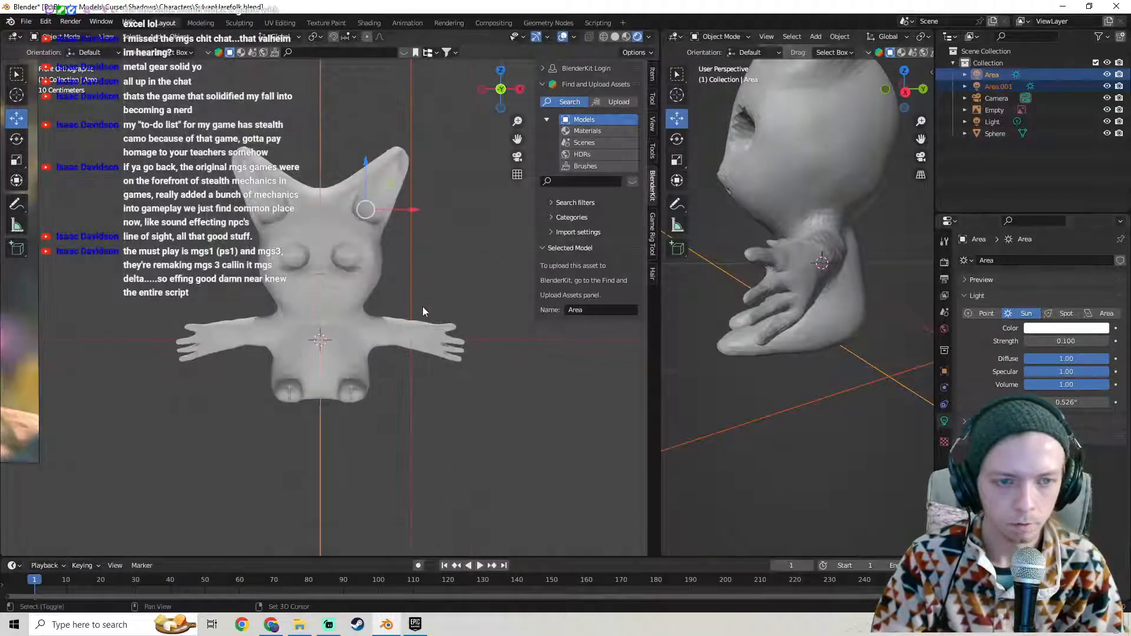
pyautogui.scroll(-1, 385, 316)
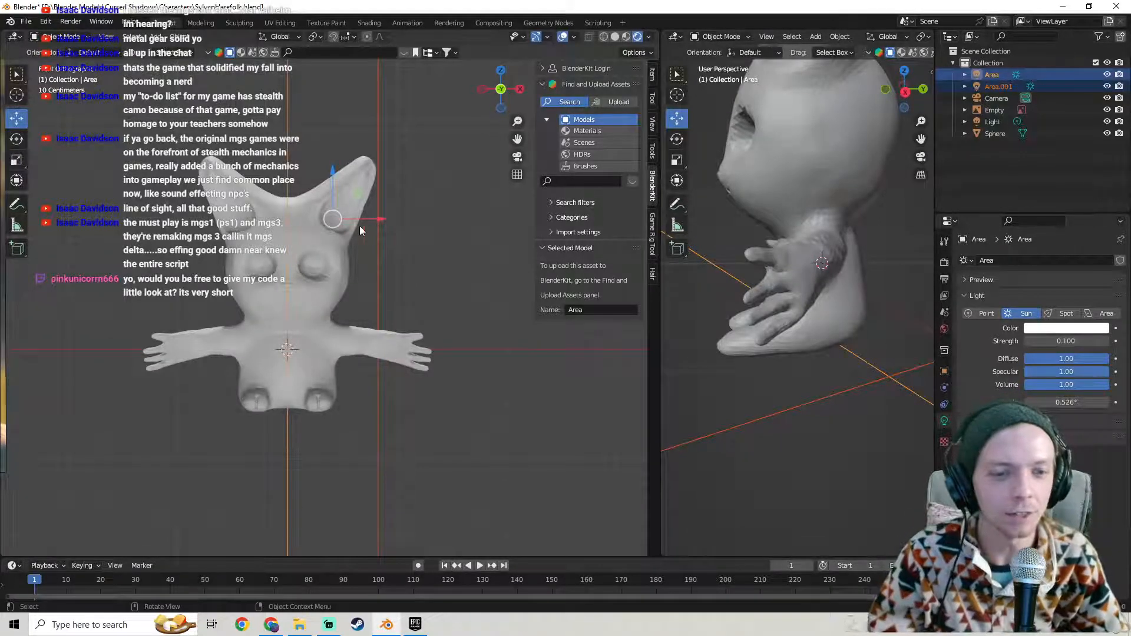
# - Save the SylvanHarefolk.blend file
pyautogui.click(26, 21)
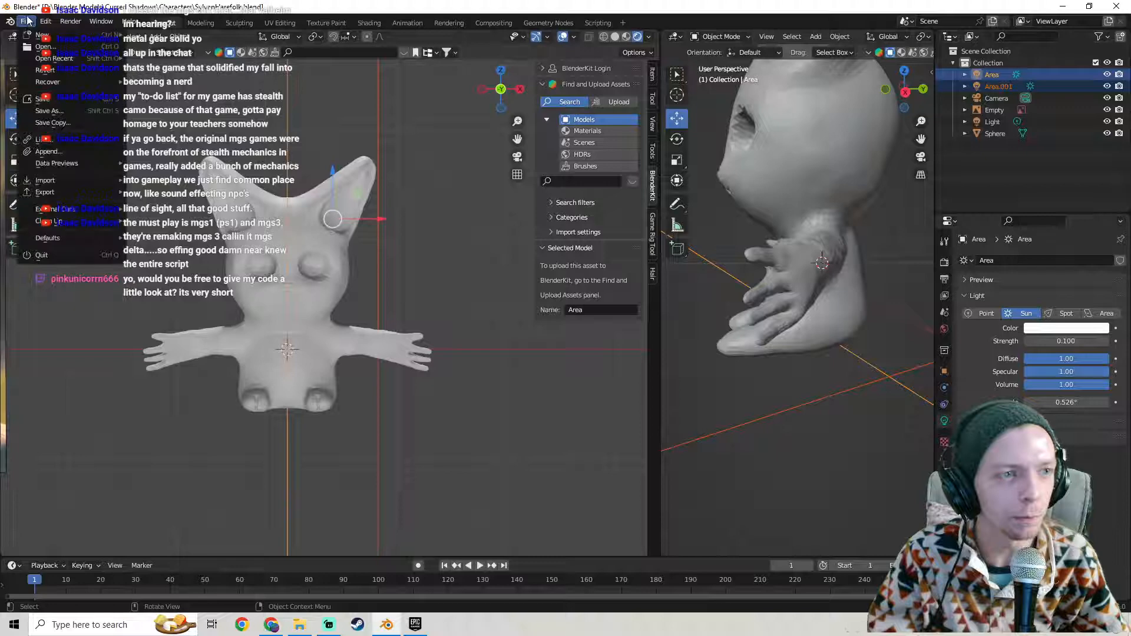
pyautogui.click(49, 101)
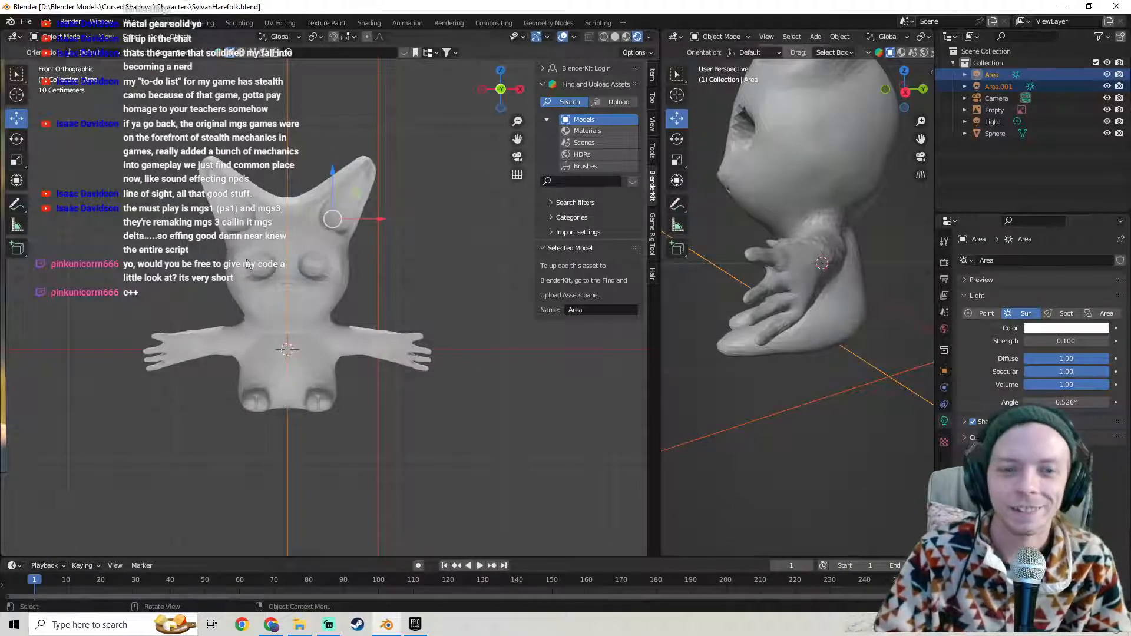
pyautogui.click(25, 22)
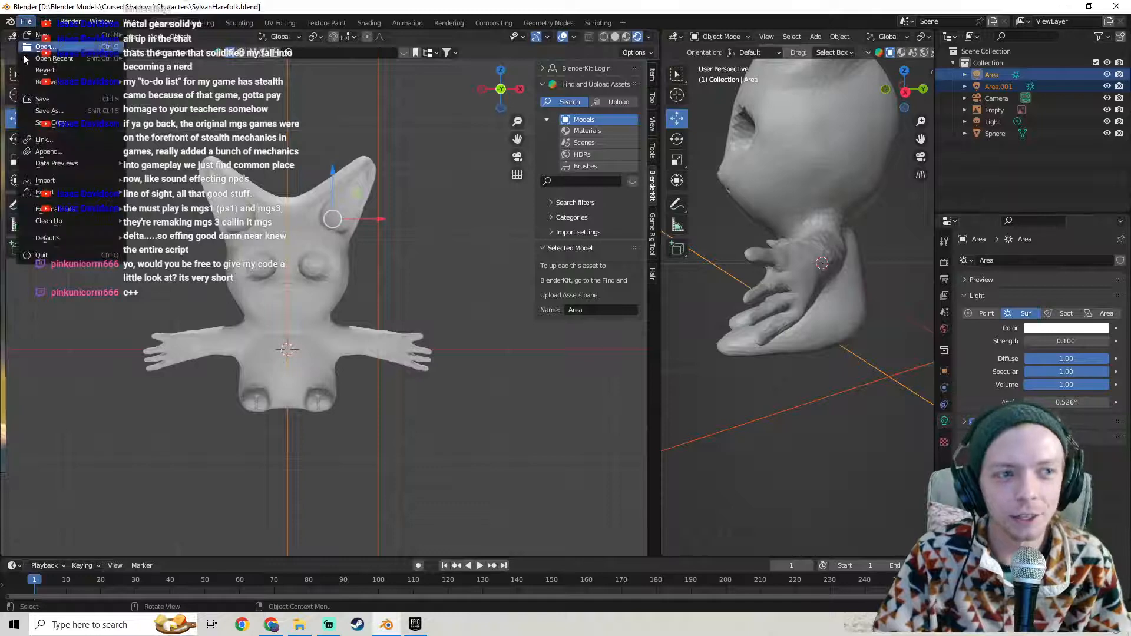
pyautogui.click(53, 105)
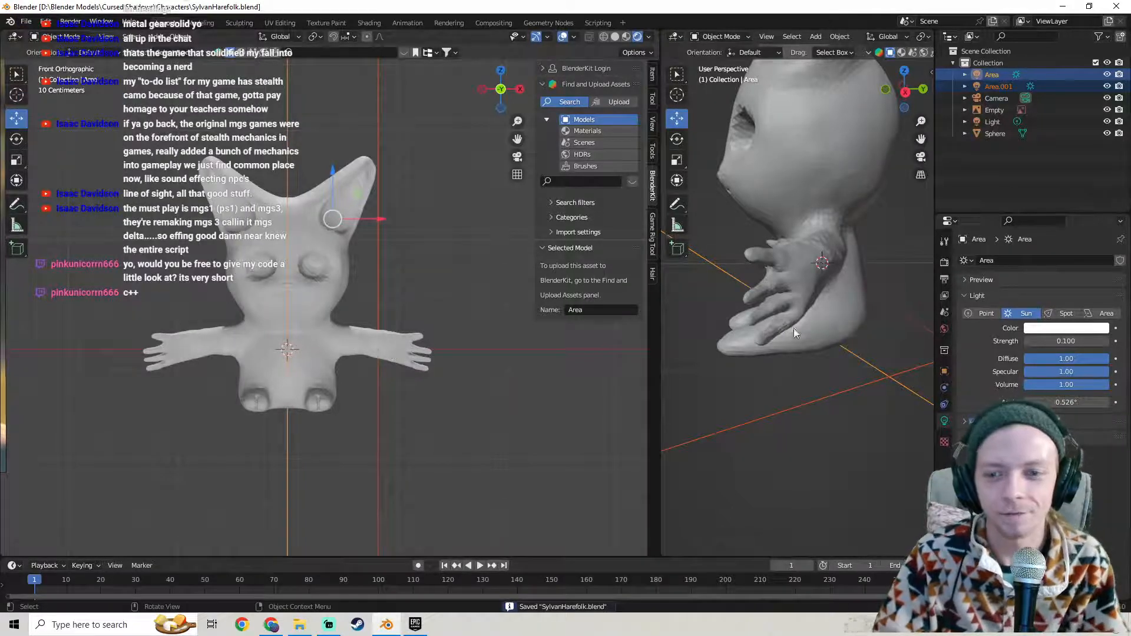
# - Widen the second 3D viewport and frame the character's outstretched arm and hand from the front in both viewports
pyautogui.moveTo(661, 314); pyautogui.dragTo(497, 314)
pyautogui.moveTo(642, 301); pyautogui.dragTo(697, 299, button='middle')
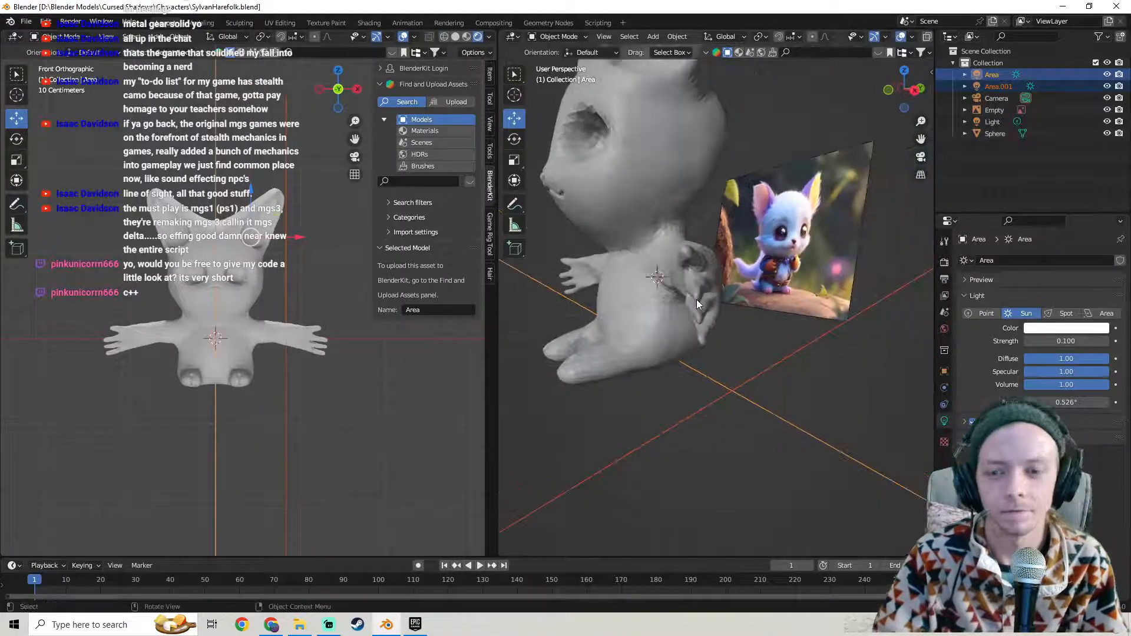
pyautogui.press('KP_1')
pyautogui.scroll(5, 697, 299)
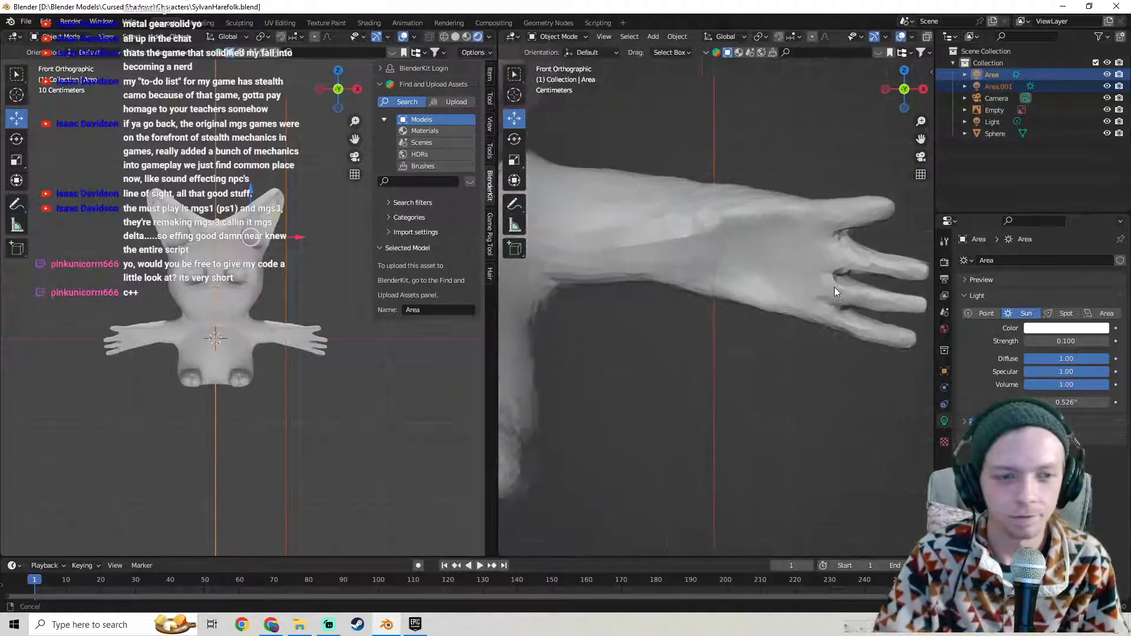
pyautogui.scroll(3, 346, 359)
pyautogui.keyDown('shift'); pyautogui.moveTo(341, 357); pyautogui.dragTo(264, 288, button='middle'); pyautogui.keyUp('shift')
pyautogui.scroll(2, 287, 320)
pyautogui.scroll(2, 263, 292)
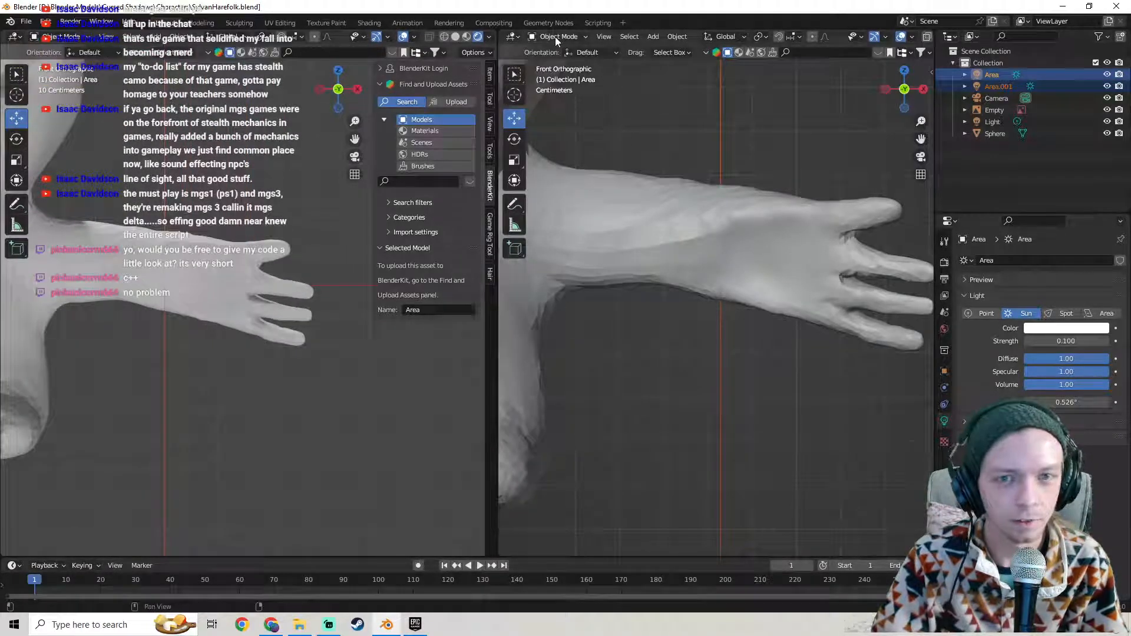
pyautogui.scroll(-1, 633, 206)
pyautogui.keyDown('shift'); pyautogui.moveTo(606, 200); pyautogui.dragTo(642, 222, button='middle'); pyautogui.keyUp('shift')
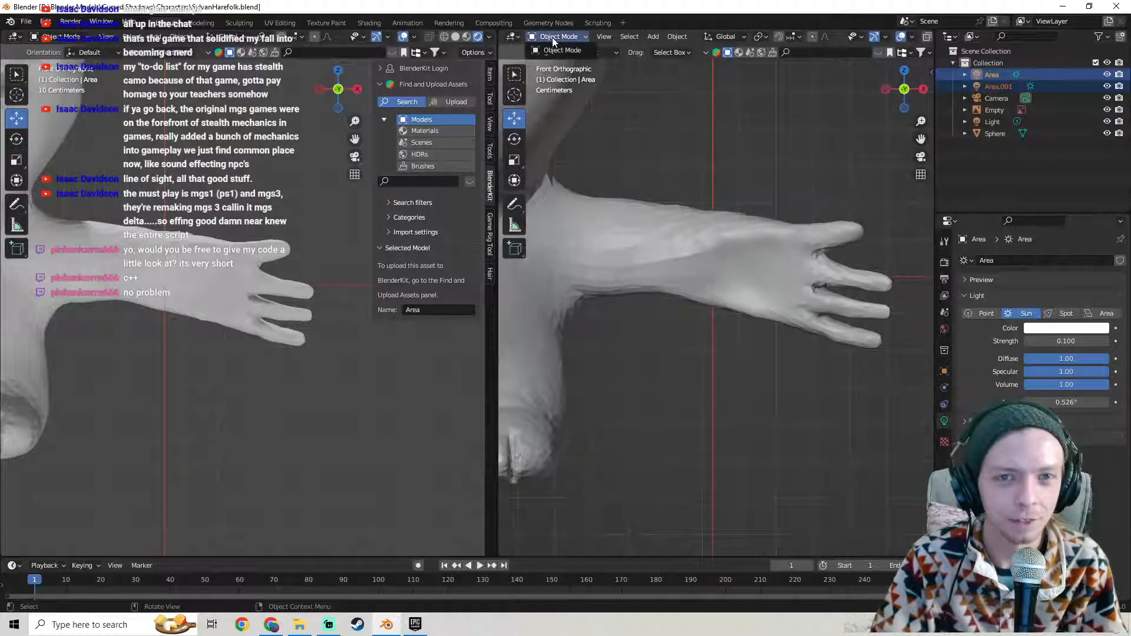
# - Select the character's Sphere mesh and switch it to Sculpt Mode
pyautogui.click(660, 222)
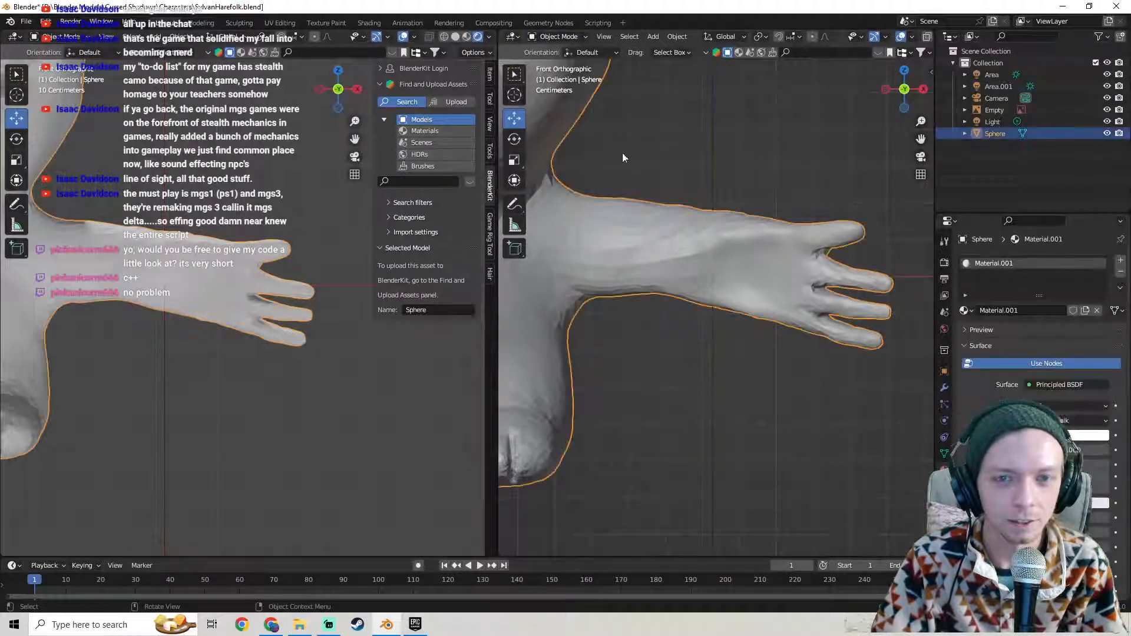
pyautogui.click(557, 37)
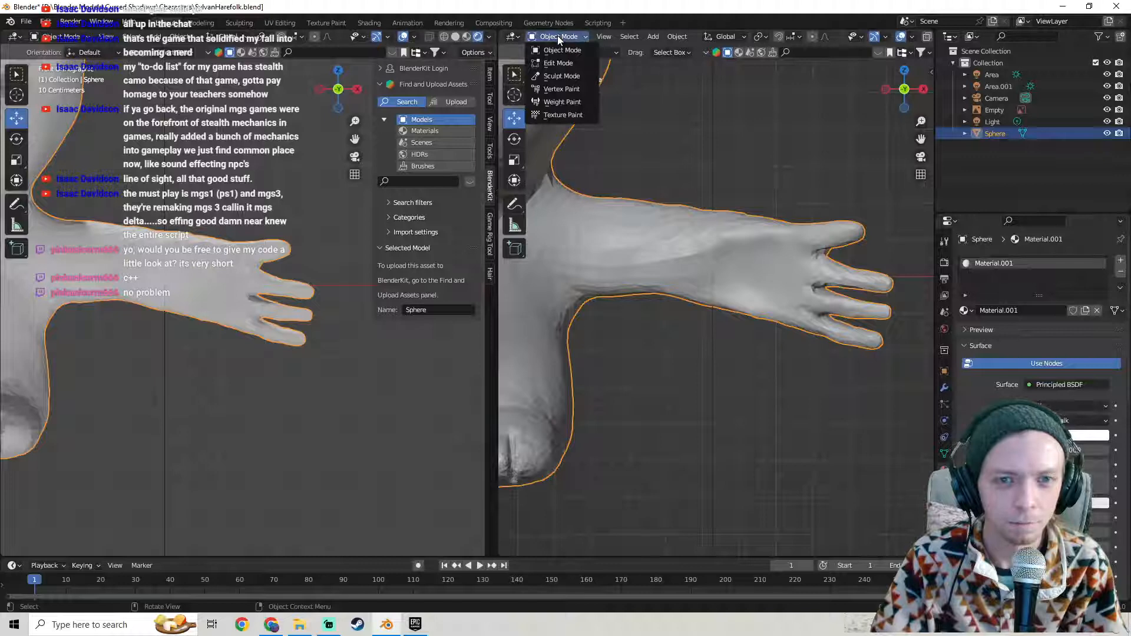
pyautogui.click(563, 77)
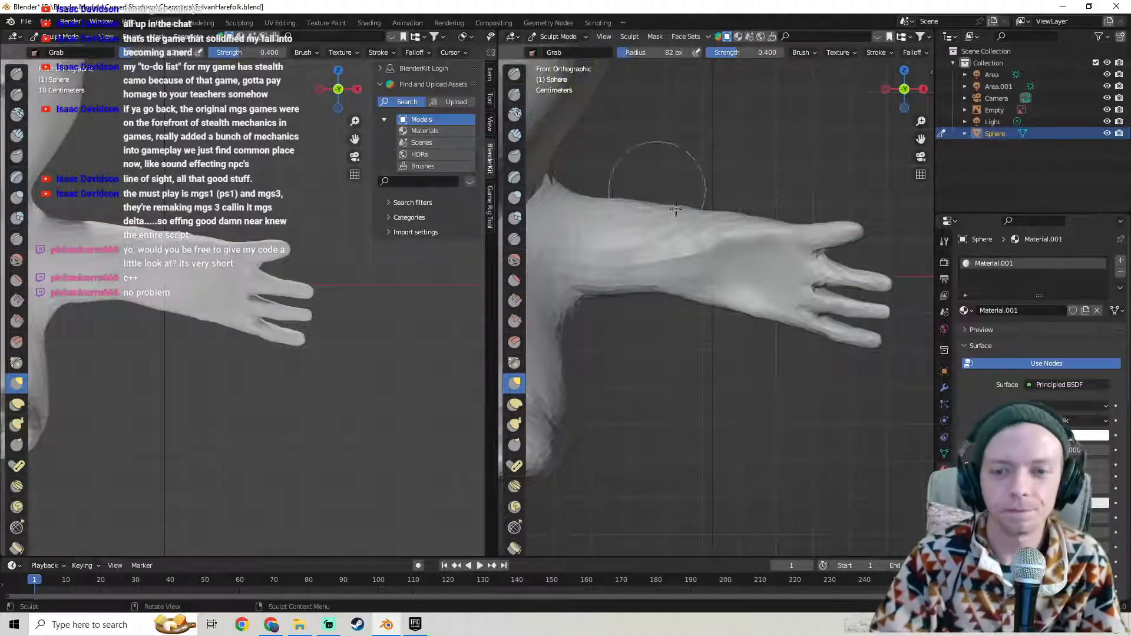
# - Examine the character's arm and hand up close and from an angle, and compare their proportions with the whole body in front view
pyautogui.scroll(3, 682, 255)
pyautogui.keyDown('shift'); pyautogui.moveTo(681, 262); pyautogui.dragTo(683, 226, button='middle'); pyautogui.keyUp('shift')
pyautogui.moveTo(787, 305); pyautogui.dragTo(704, 286)
pyautogui.scroll(-2, 719, 295)
pyautogui.moveTo(690, 292)
pyautogui.keyDown('shift'); pyautogui.mouseDown(button='middle')
pyautogui.moveTo(562, 299)
pyautogui.moveTo(677, 286)
pyautogui.moveTo(568, 314)
pyautogui.moveTo(569, 269)
pyautogui.moveTo(707, 266)
pyautogui.moveTo(687, 245)
pyautogui.moveTo(727, 272)
pyautogui.moveTo(595, 345)
pyautogui.moveTo(615, 340)
pyautogui.mouseUp(button='middle'); pyautogui.keyUp('shift')
pyautogui.scroll(-5, 252, 321)
pyautogui.moveTo(252, 320)
pyautogui.keyDown('shift'); pyautogui.mouseDown(button='middle')
pyautogui.moveTo(343, 325)
pyautogui.moveTo(336, 316)
pyautogui.moveTo(263, 335)
pyautogui.mouseUp(button='middle'); pyautogui.keyUp('shift')
pyautogui.scroll(-6, 336, 317)
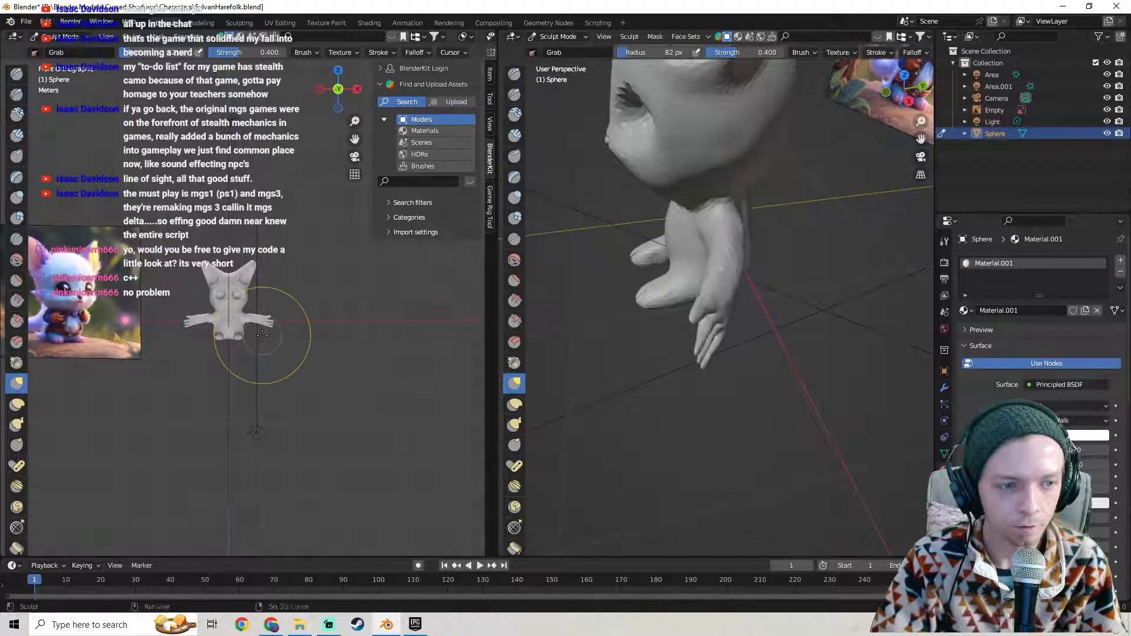
pyautogui.scroll(10, 271, 318)
pyautogui.scroll(-3, 278, 304)
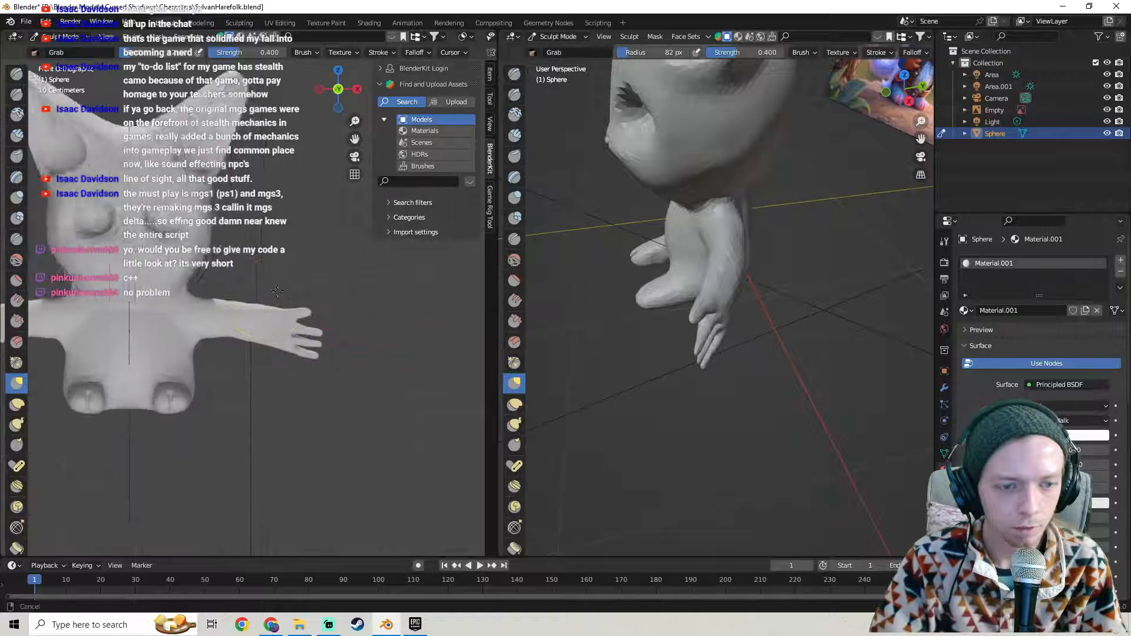
# - Switch to Streamlabs Desktop and hide the Screen Capture source in the Livescreen scene
pyautogui.click(334, 620)
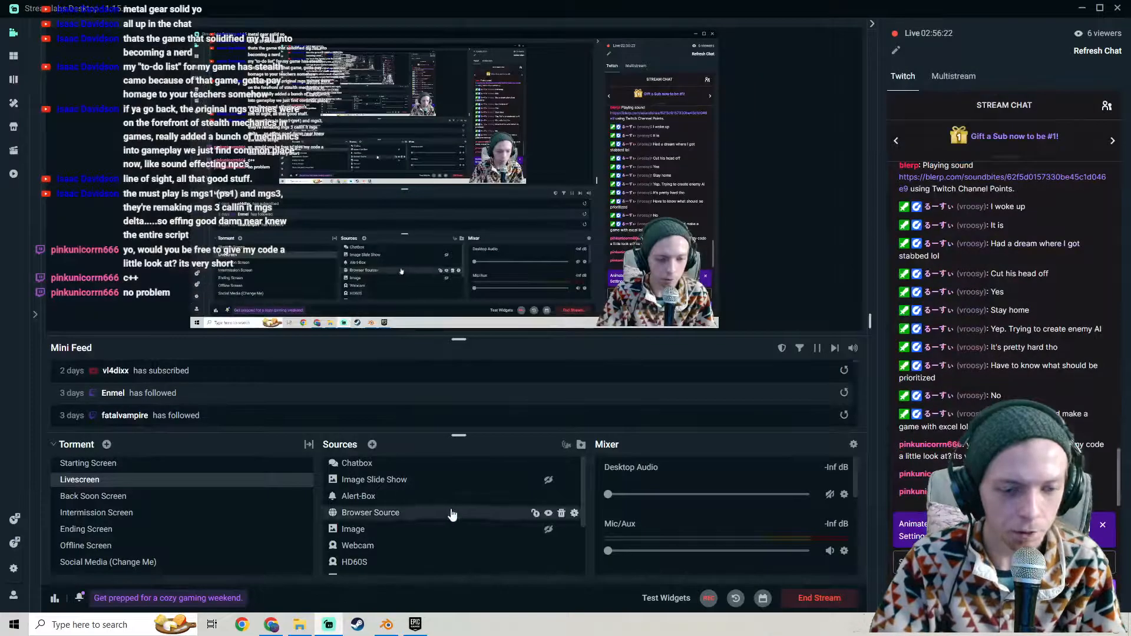
pyautogui.scroll(-2, 493, 536)
pyautogui.scroll(-1, 493, 541)
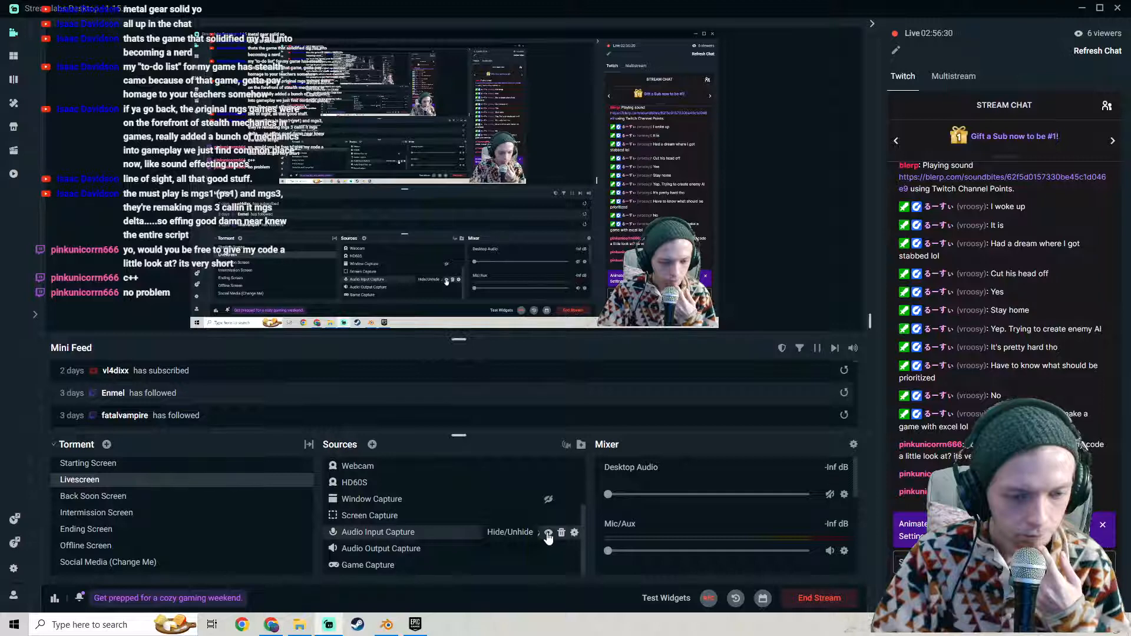
pyautogui.click(548, 515)
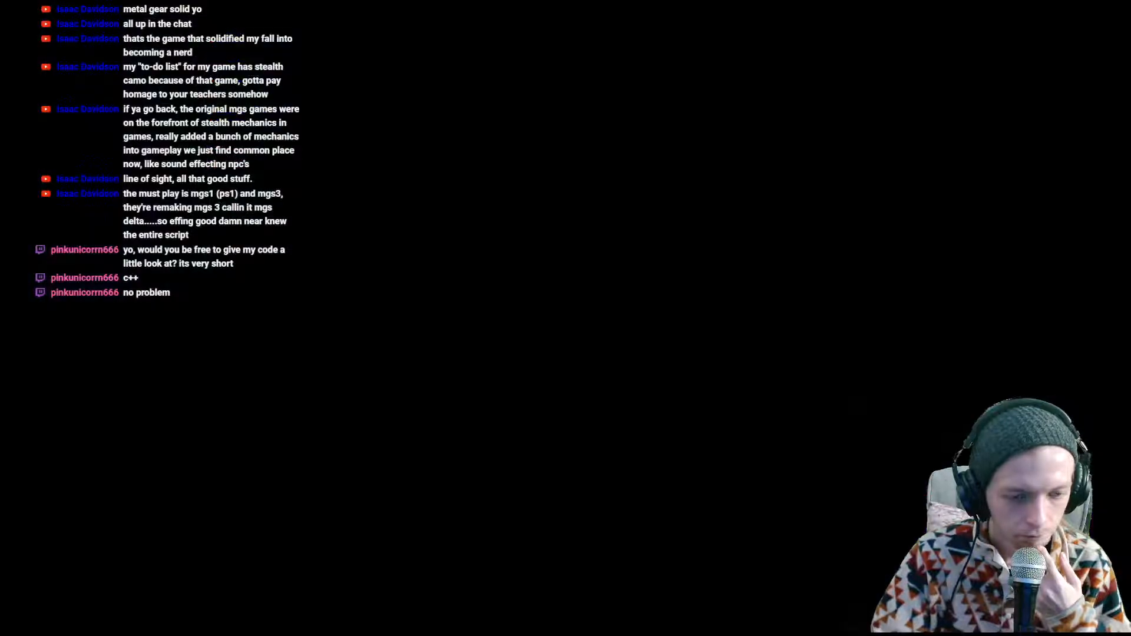